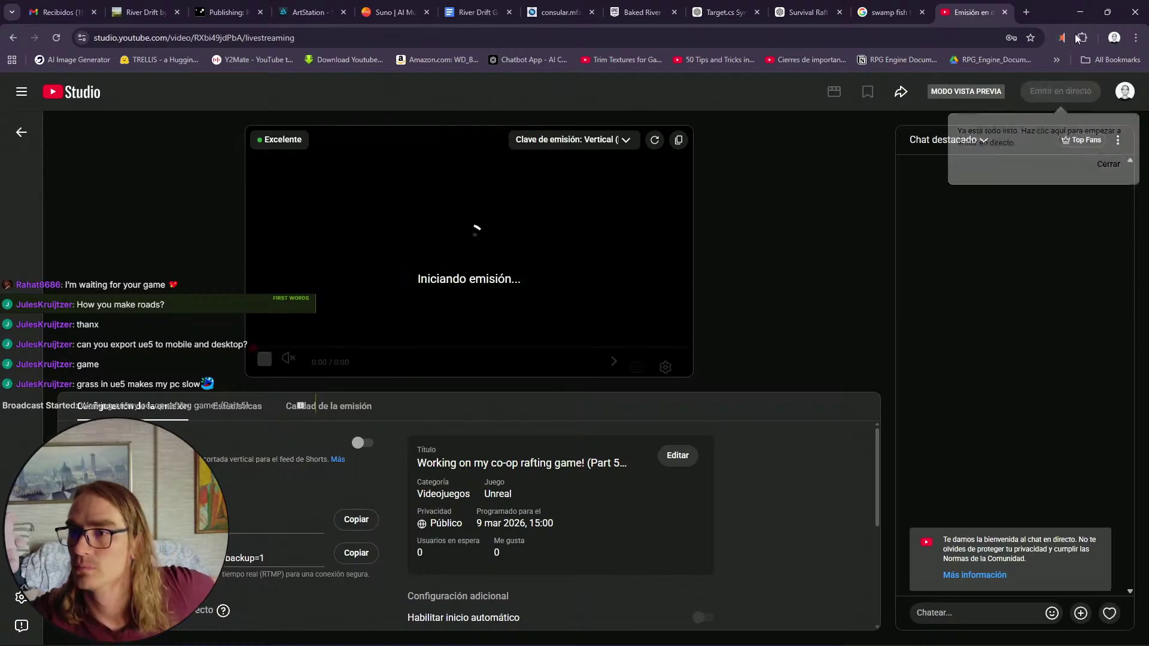
- Switch from the browser to the Unreal Editor and turn on realtime rendering in the level viewport
{"action": "left_click", "coordinate": [1079, 13]}
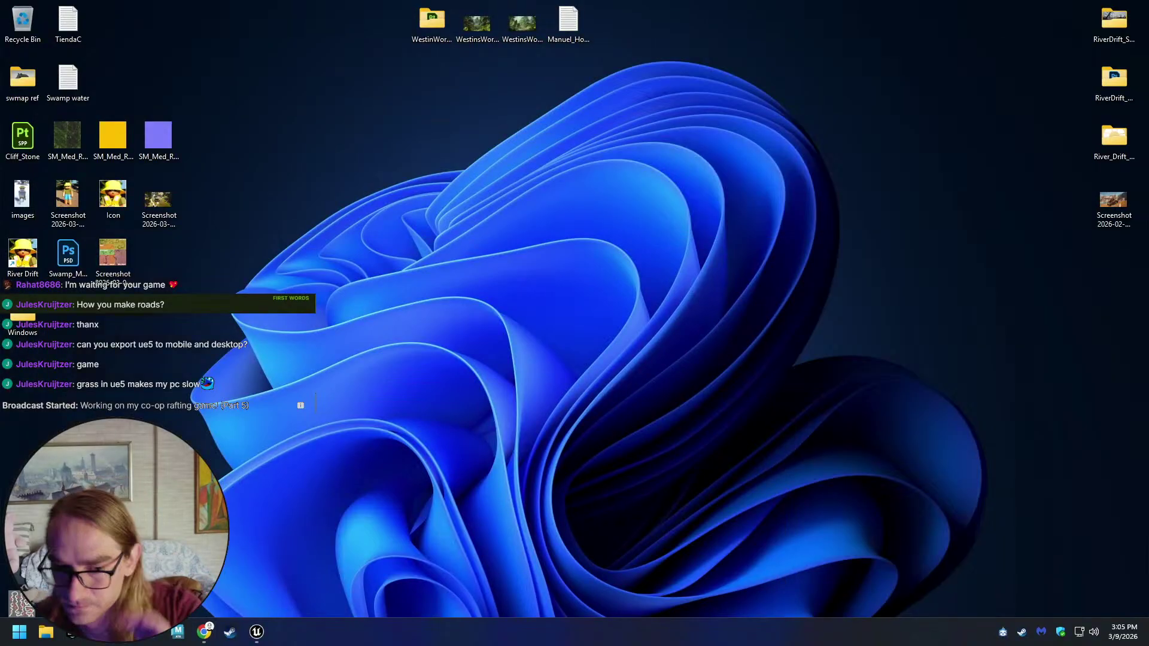
{"action": "left_click", "coordinate": [256, 632]}
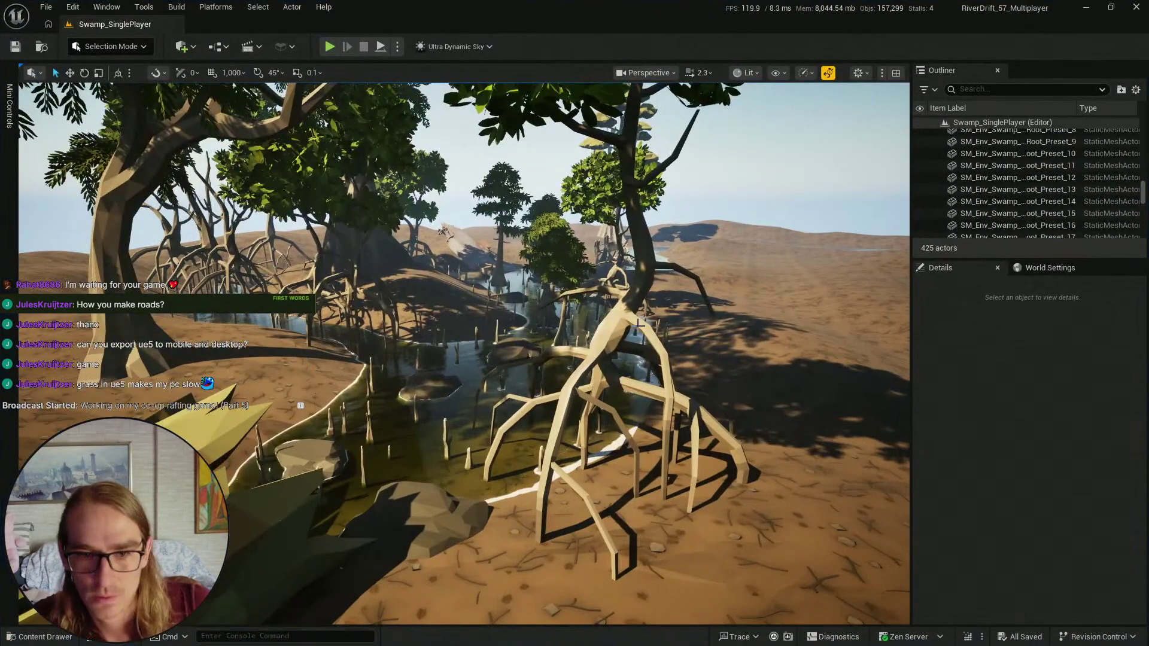
{"action": "left_click", "coordinate": [828, 72]}
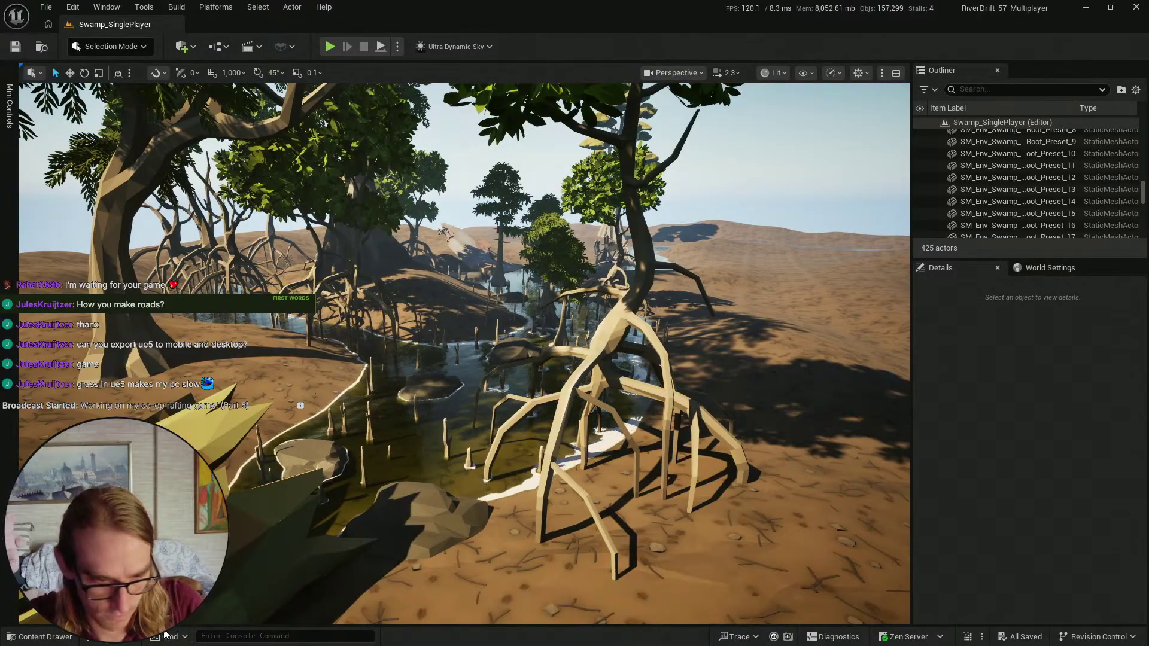
{"action": "left_click", "coordinate": [42, 636]}
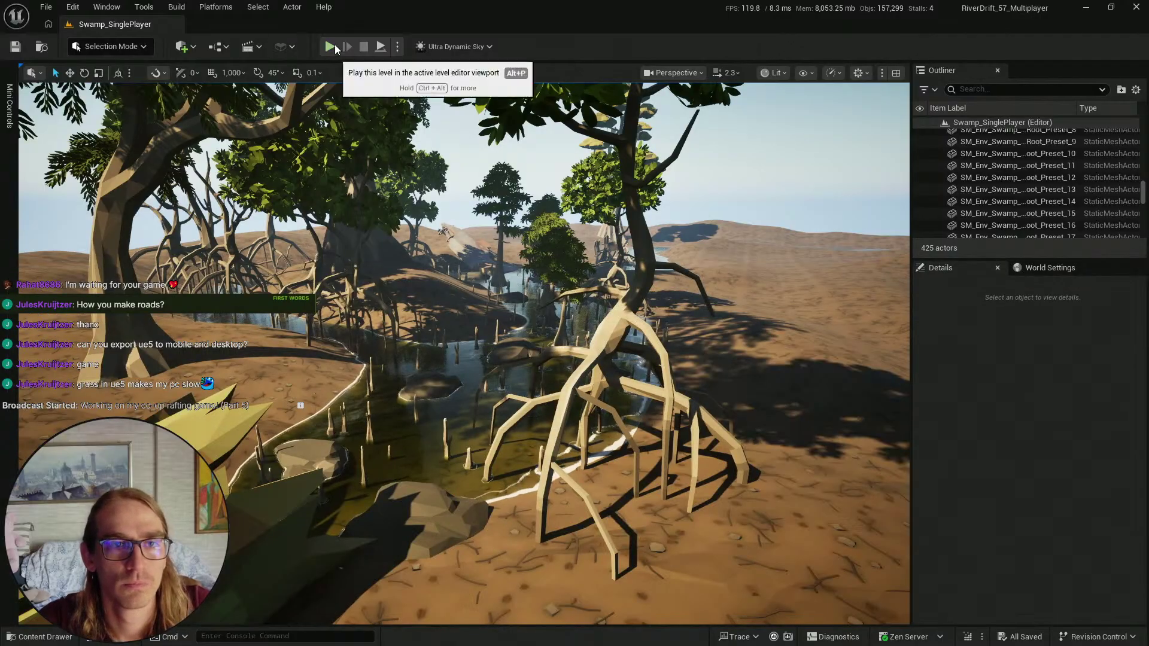
- Play the swamp level to check the raft ride through the channel, and stop the session to inspect the scene
{"action": "left_click", "coordinate": [329, 46]}
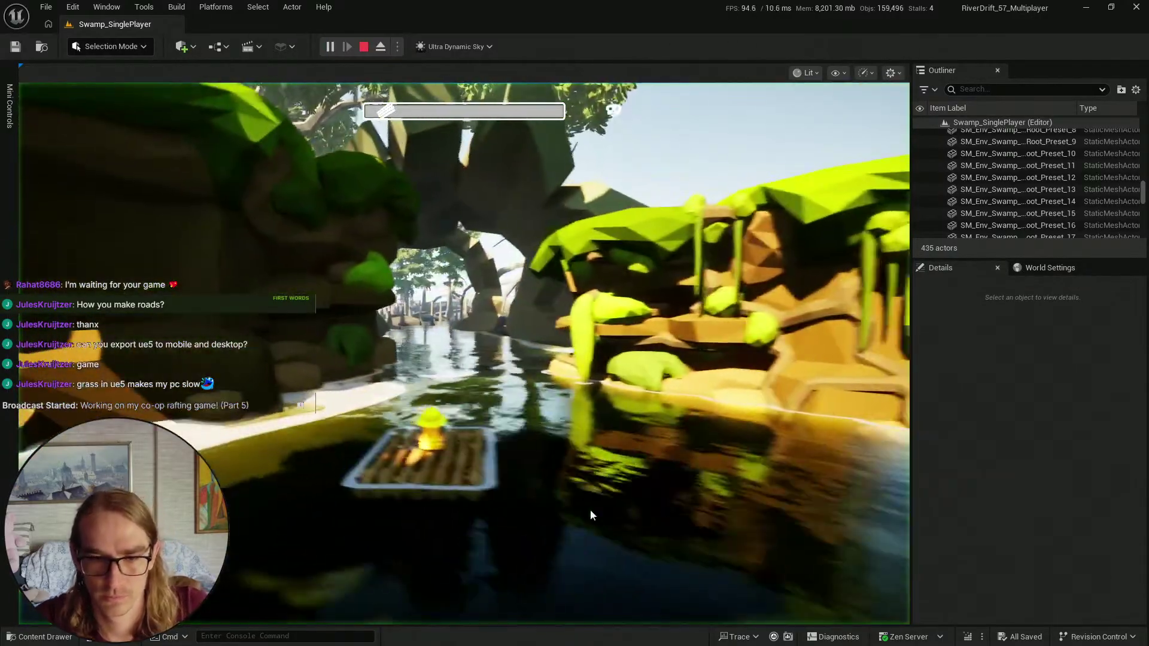
{"action": "left_click", "coordinate": [590, 515]}
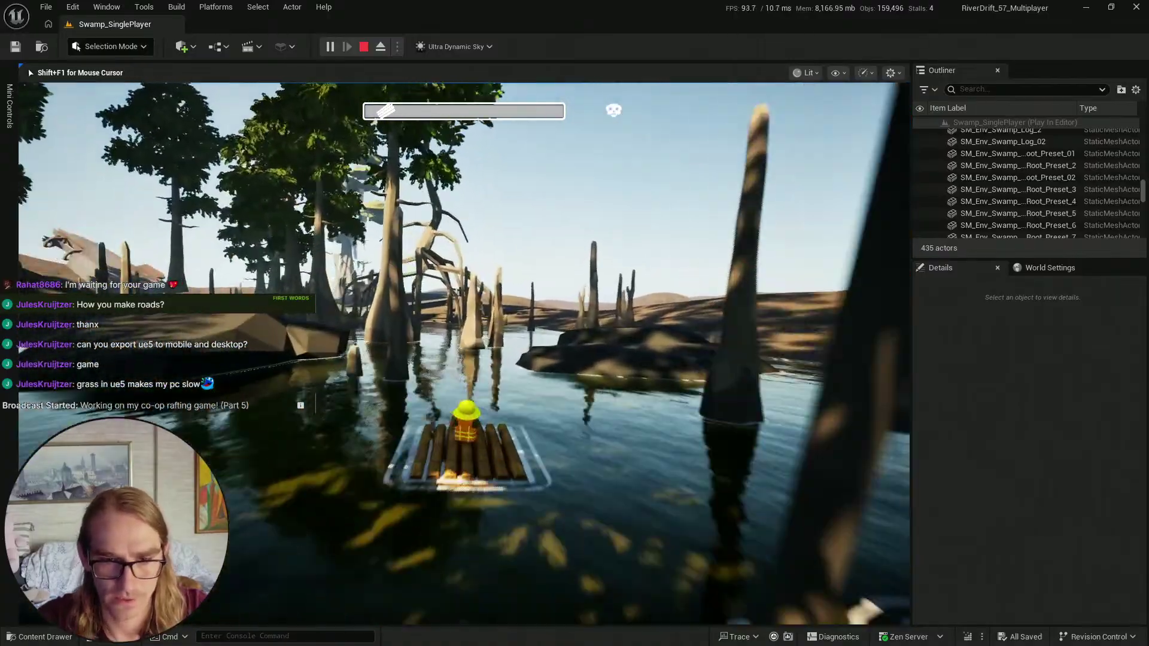
{"action": "key", "text": "Escape"}
{"action": "key", "text": "F11"}
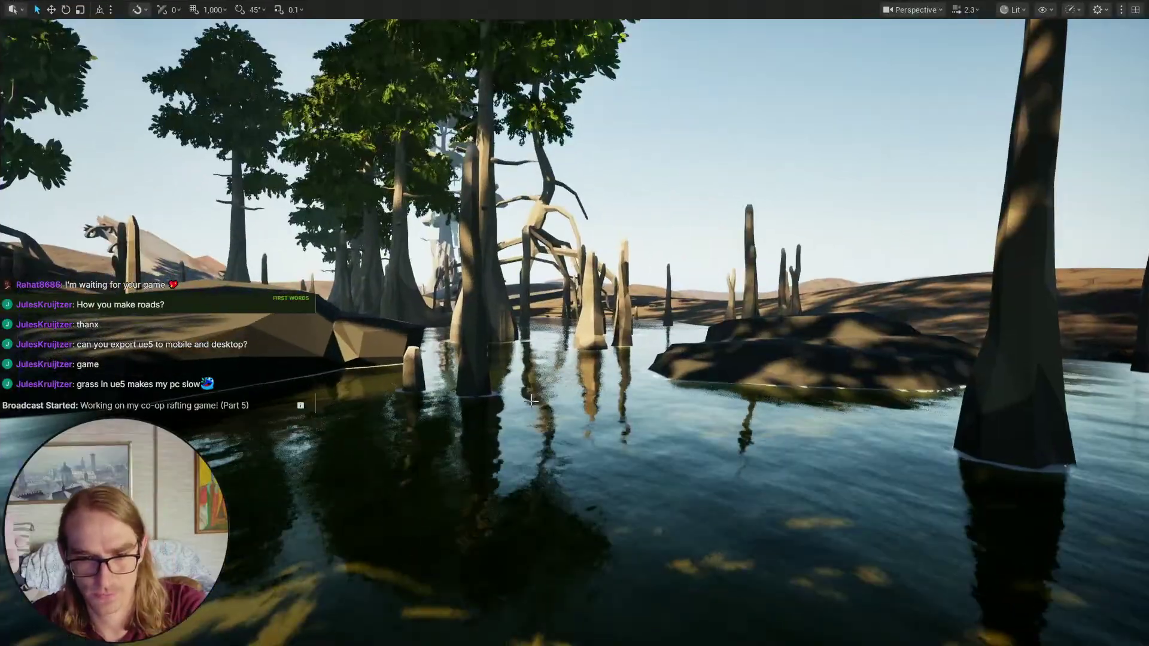
{"action": "key", "text": "F11"}
- Search the PolygonGoblinWarCamp folder's static meshes for "rock"
{"action": "right_click_drag", "start_coordinate": [532, 399], "coordinate": [658, 209]}
{"action": "scroll", "coordinate": [502, 359], "scroll_direction": "down", "scroll_amount": 3}
{"action": "key", "text": "ctrl+space"}
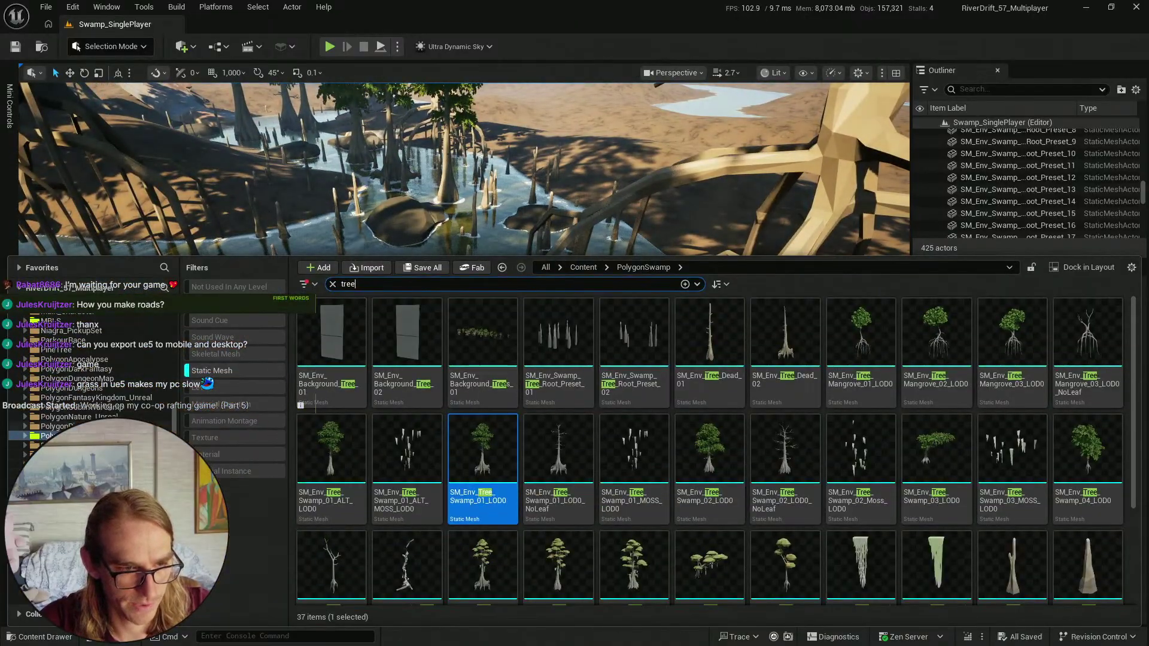
{"action": "left_click", "coordinate": [114, 417]}
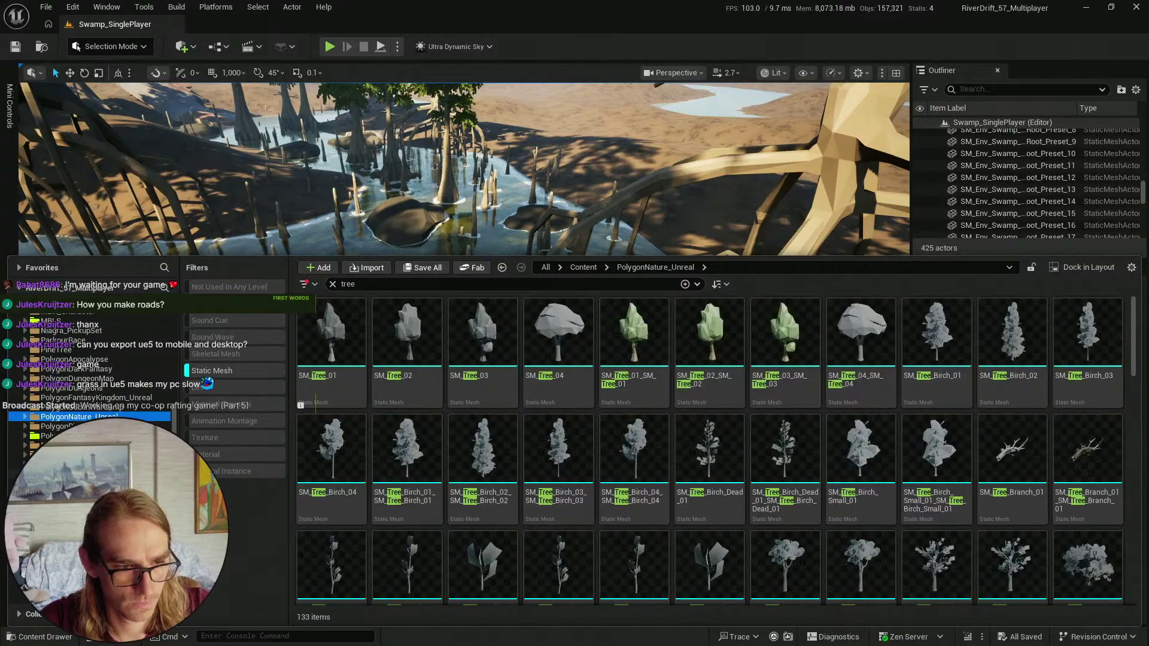
{"action": "left_click", "coordinate": [117, 407]}
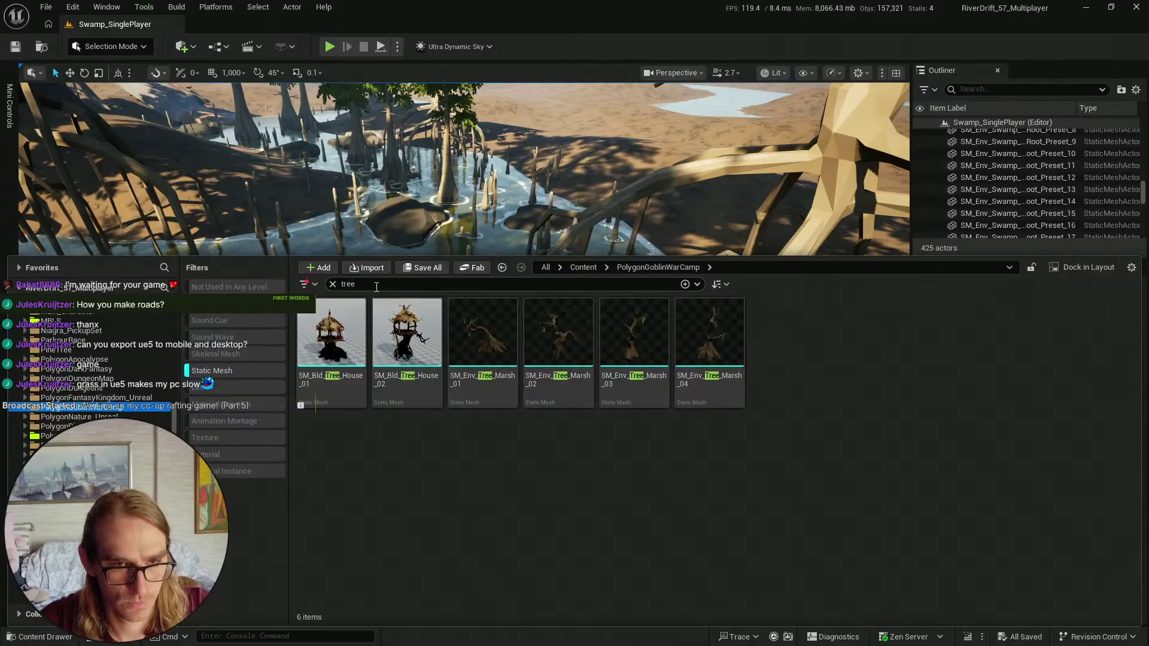
{"action": "type", "text": "rock"}
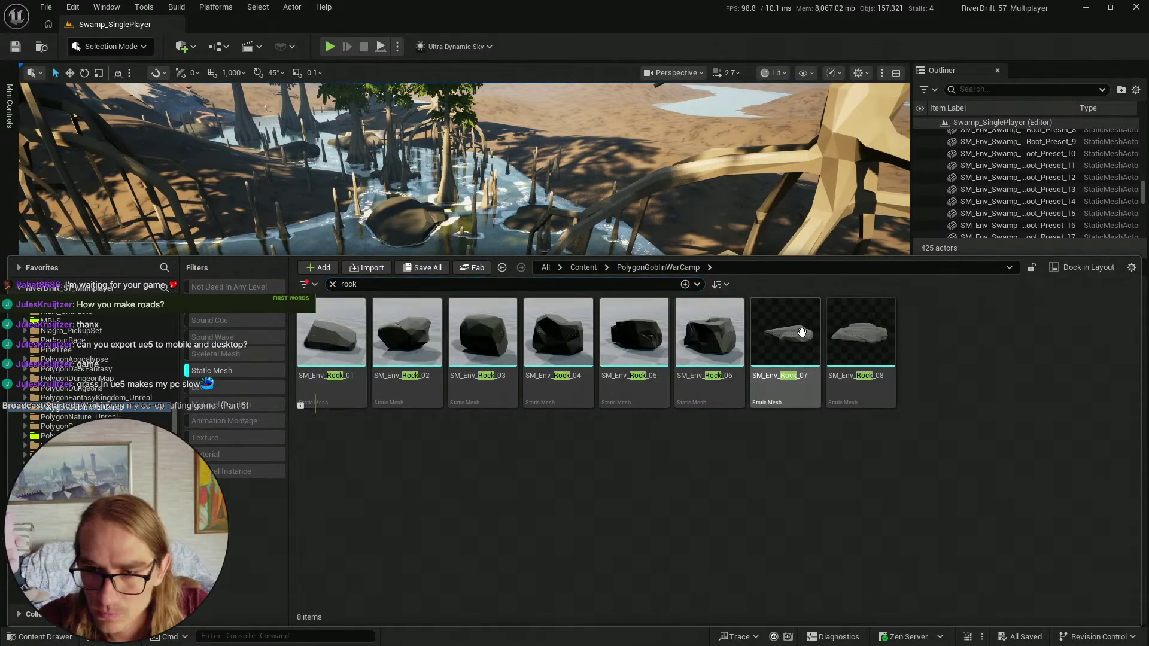
- Place an SM_Env_Rock_07 in the shallow water near the mangrove roots and an SM_Env_Rock_08 farther along the channel
{"action": "left_click_drag", "start_coordinate": [785, 335], "coordinate": [489, 374]}
{"action": "scroll", "coordinate": [501, 333], "scroll_direction": "up", "scroll_amount": 5}
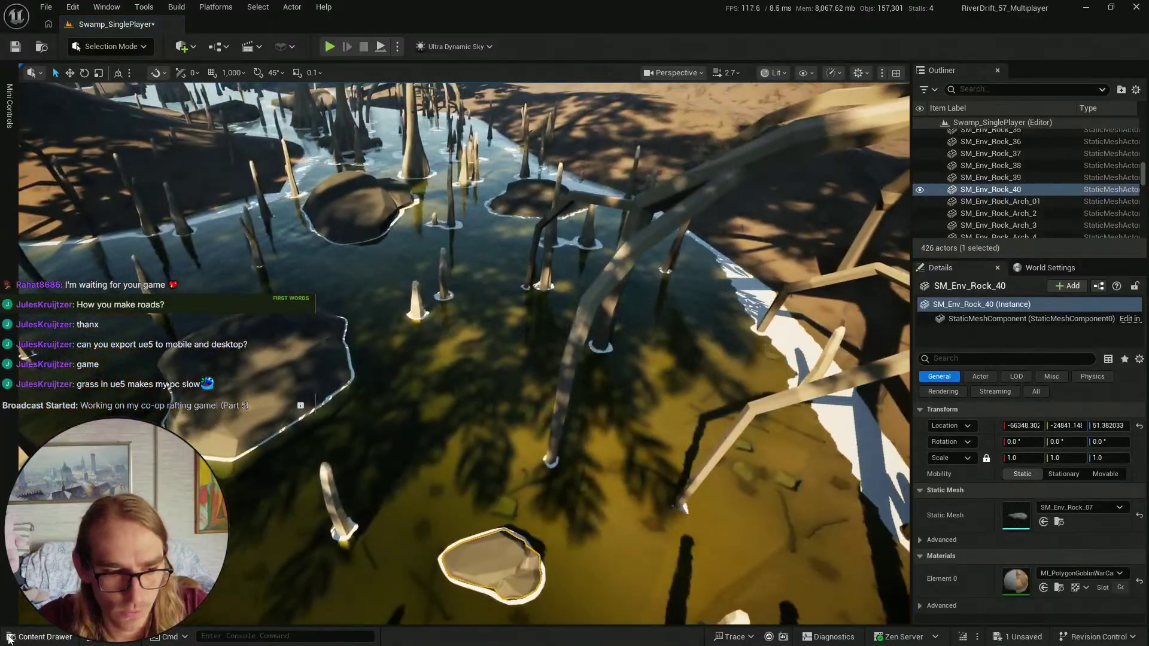
{"action": "key", "text": "ctrl+space"}
{"action": "left_click_drag", "start_coordinate": [784, 359], "coordinate": [477, 361]}
{"action": "right_click_drag", "start_coordinate": [477, 361], "coordinate": [446, 344]}
- Add another SM_Env_Rock_08 in the narrow channel among the swamp trees
{"action": "key", "text": "ctrl+space"}
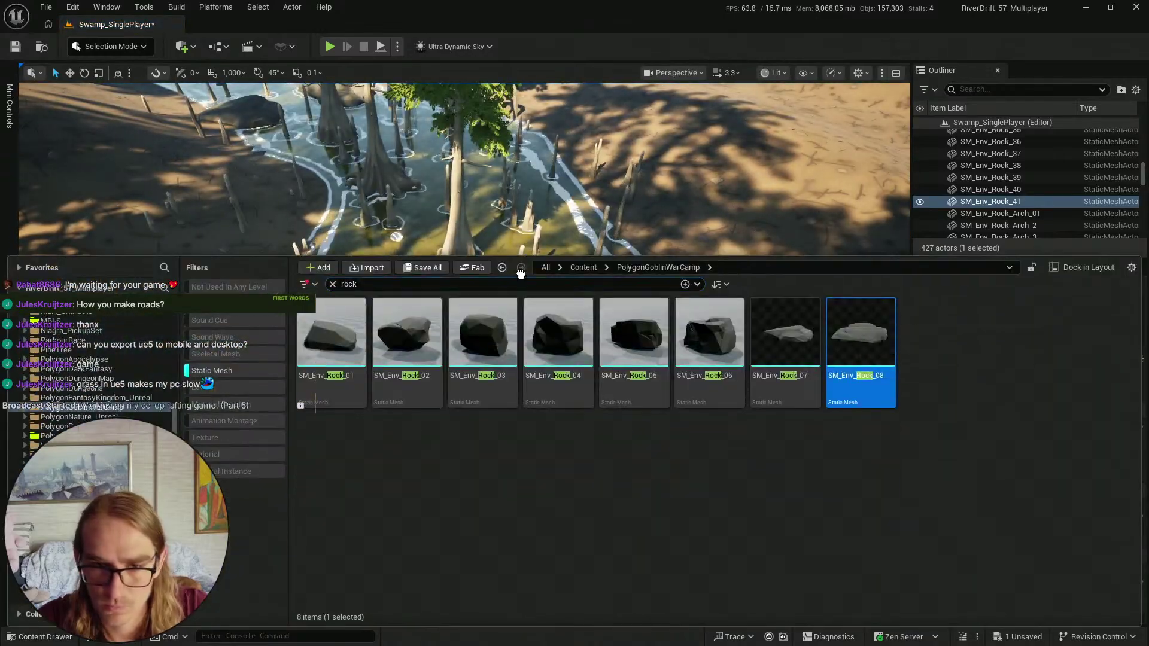
{"action": "left_click_drag", "start_coordinate": [521, 273], "coordinate": [476, 461]}
{"action": "right_click_drag", "start_coordinate": [476, 461], "coordinate": [541, 458]}
{"action": "scroll", "coordinate": [476, 461], "scroll_direction": "up", "scroll_amount": 2}
{"action": "scroll", "coordinate": [520, 401], "scroll_direction": "up", "scroll_amount": 1}
- Place an SM_Env_Rock_08 at the water's edge and scale it uniformly to about 2.38
{"action": "key", "text": "ctrl+space"}
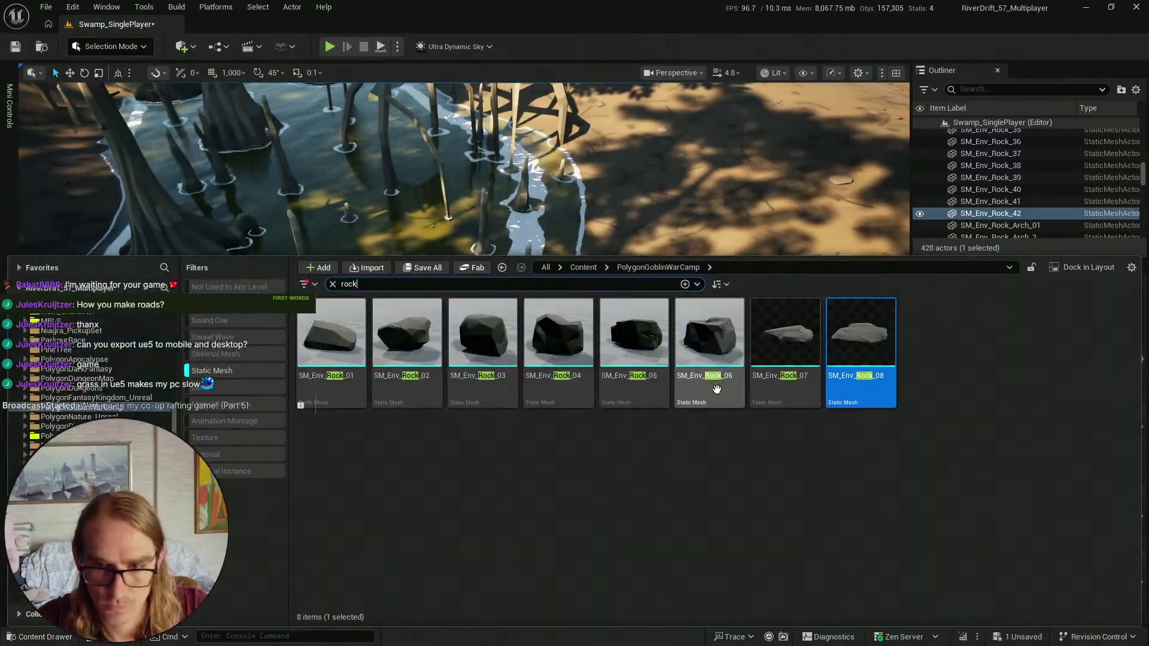
{"action": "left_click_drag", "start_coordinate": [861, 336], "coordinate": [391, 478]}
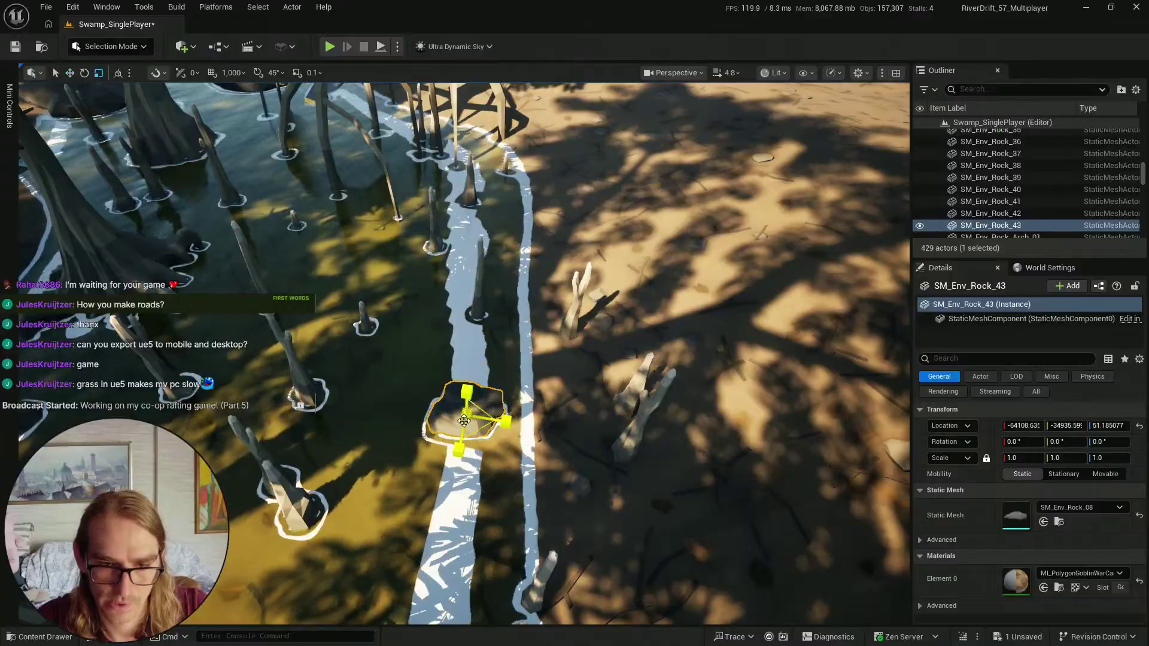
{"action": "left_click_drag", "start_coordinate": [466, 416], "coordinate": [497, 391]}
{"action": "right_click_drag", "start_coordinate": [467, 416], "coordinate": [428, 356]}
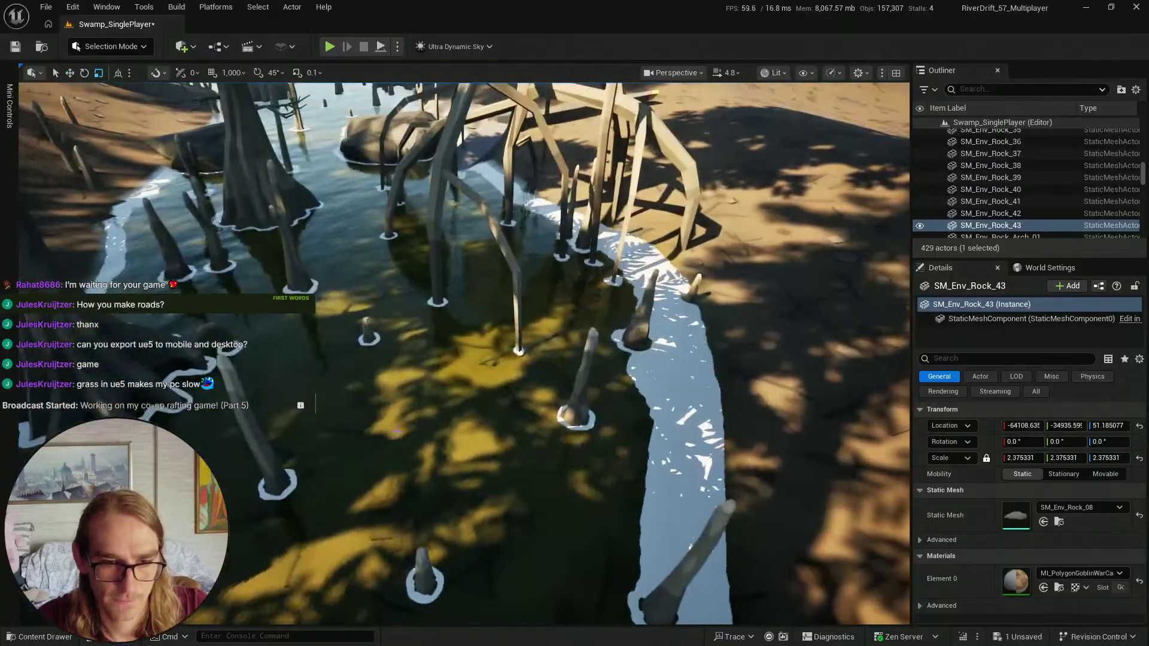
- Add an SM_Env_Rock_07 in the open water and an SM_Env_Rock_08 beside the large mangrove roots
{"action": "left_click", "coordinate": [36, 638]}
{"action": "left_click_drag", "start_coordinate": [862, 350], "coordinate": [420, 419]}
{"action": "mouse_move", "coordinate": [420, 419]}
{"action": "right_mouse_down"}
{"action": "mouse_move", "coordinate": [419, 383]}
{"action": "mouse_move", "coordinate": [434, 422]}
{"action": "right_mouse_up"}
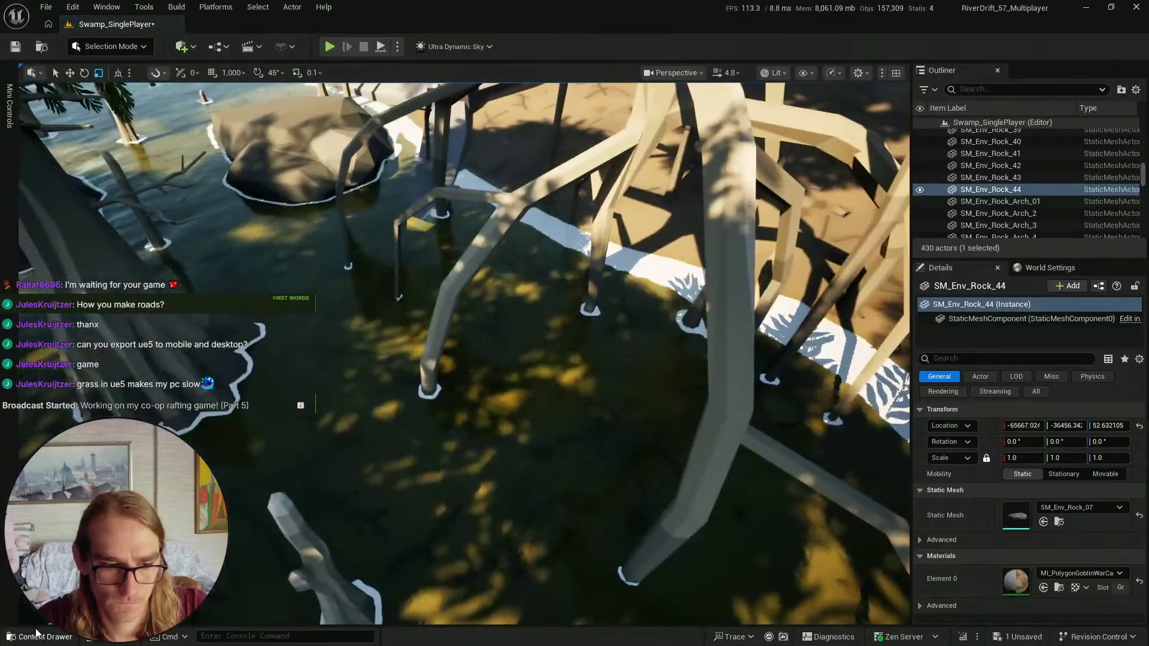
{"action": "left_click", "coordinate": [36, 636]}
{"action": "left_click_drag", "start_coordinate": [873, 354], "coordinate": [527, 419]}
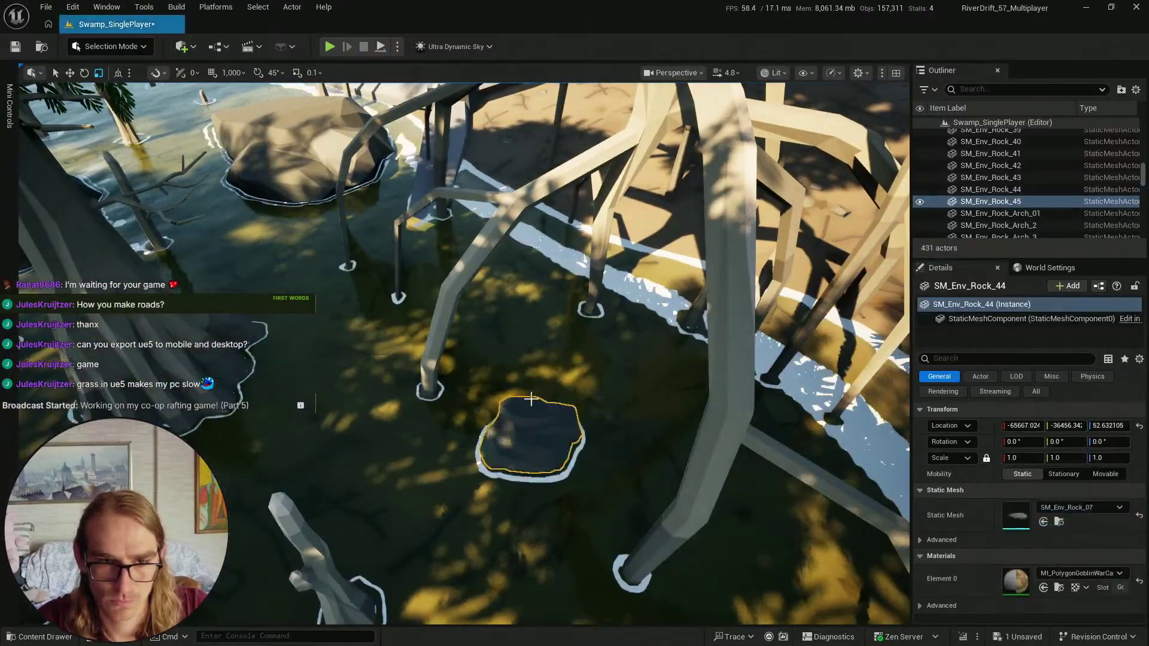
{"action": "right_click_drag", "start_coordinate": [527, 419], "coordinate": [527, 409]}
- Place an SM_Env_Rock_07 farther down the channel at a uniform scale of about 1.33
{"action": "key", "text": "ctrl+space"}
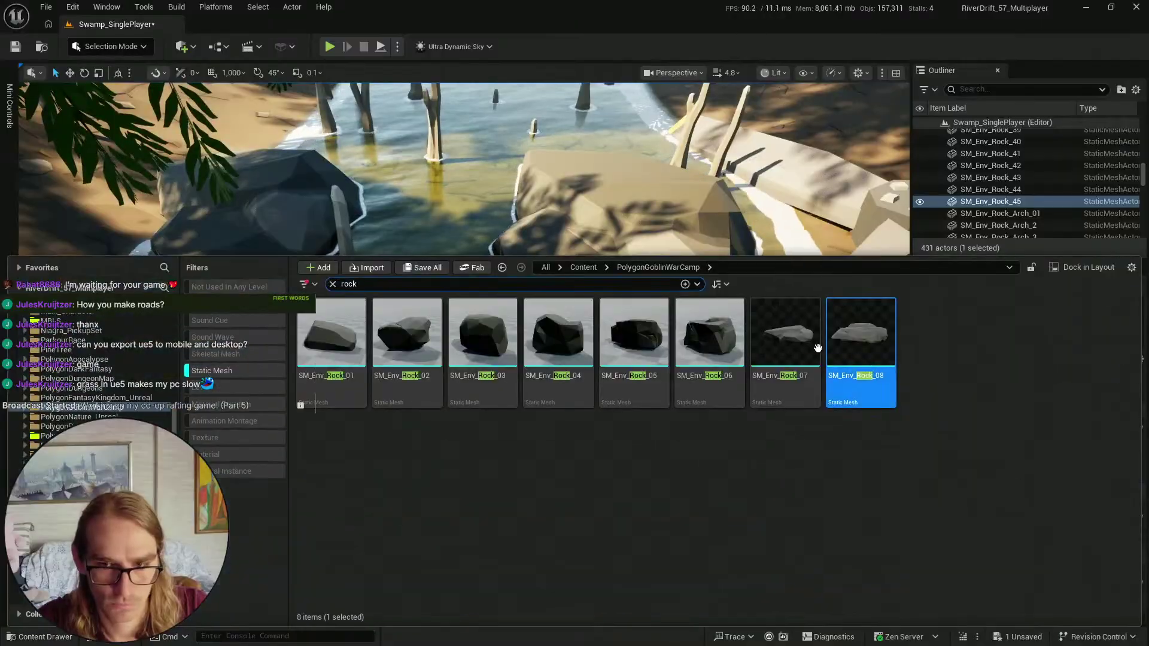
{"action": "left_click_drag", "start_coordinate": [861, 350], "coordinate": [478, 389]}
{"action": "key", "text": "w"}
{"action": "mouse_move", "coordinate": [562, 333]}
{"action": "right_mouse_down"}
{"action": "mouse_move", "coordinate": [559, 321]}
{"action": "mouse_move", "coordinate": [554, 383]}
{"action": "mouse_move", "coordinate": [554, 339]}
{"action": "right_mouse_up"}
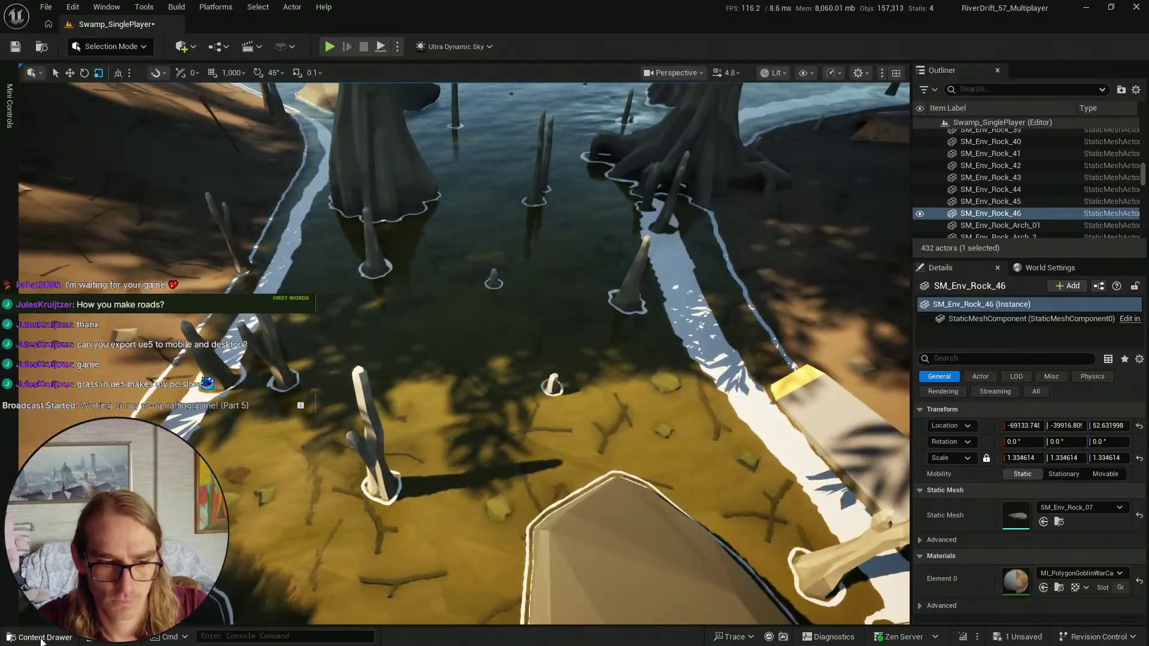
- Place an SM_Env_Rock_08 in the water between the swamp trees and adjust it to fit there
{"action": "left_click", "coordinate": [41, 638]}
{"action": "left_click_drag", "start_coordinate": [784, 353], "coordinate": [487, 248]}
{"action": "mouse_move", "coordinate": [423, 342]}
{"action": "left_mouse_down"}
{"action": "mouse_move", "coordinate": [434, 364]}
{"action": "mouse_move", "coordinate": [432, 343]}
{"action": "left_mouse_up"}
{"action": "right_click_drag", "start_coordinate": [432, 343], "coordinate": [434, 288]}
{"action": "key", "text": "w"}
- Place an SM_Env_Rock_07 by the broad tree roots, scale it to about 3.03 and turn it to about -95° yaw
{"action": "left_click", "coordinate": [55, 633]}
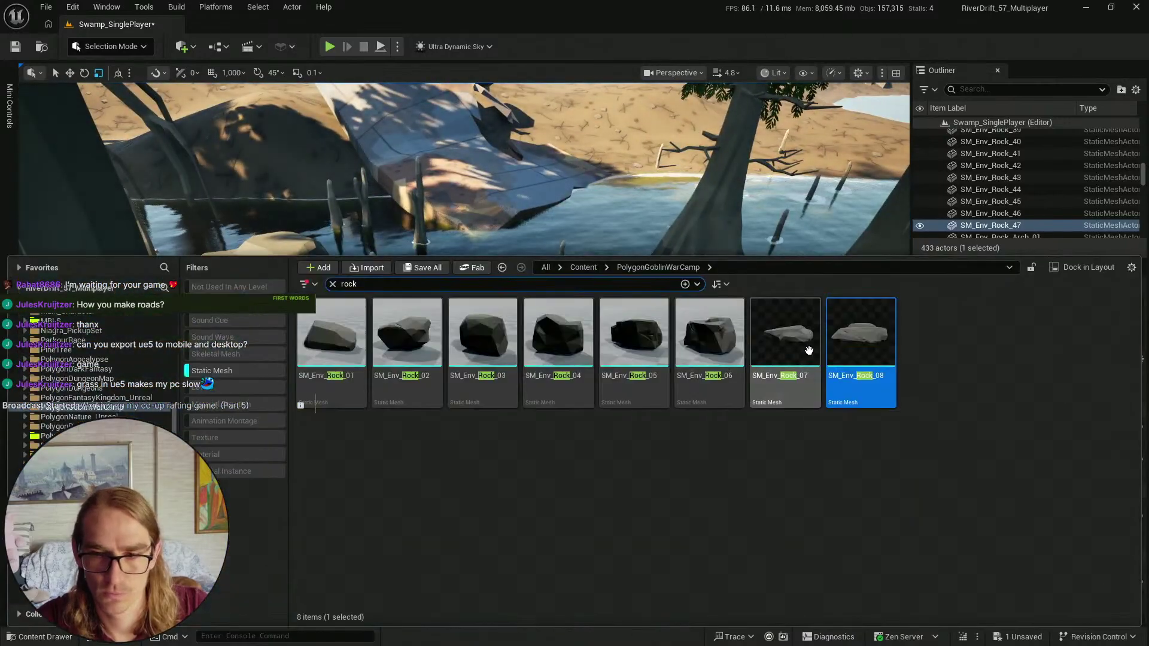
{"action": "left_click_drag", "start_coordinate": [808, 351], "coordinate": [513, 332]}
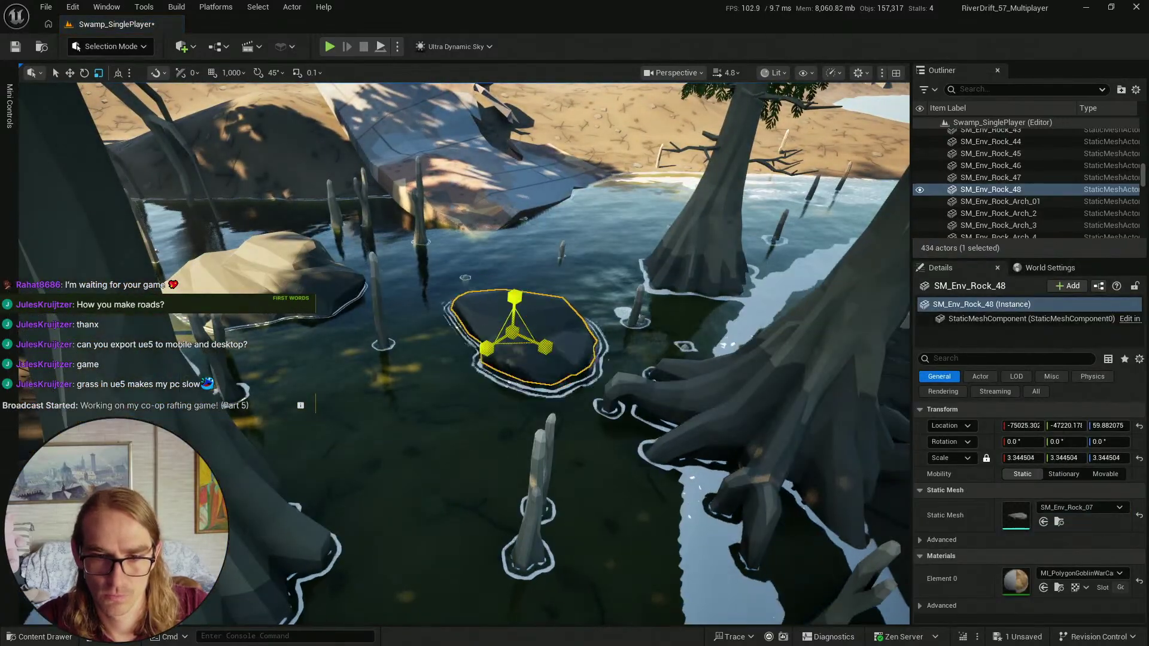
{"action": "left_click_drag", "start_coordinate": [574, 359], "coordinate": [539, 336]}
{"action": "right_click_drag", "start_coordinate": [538, 335], "coordinate": [438, 369]}
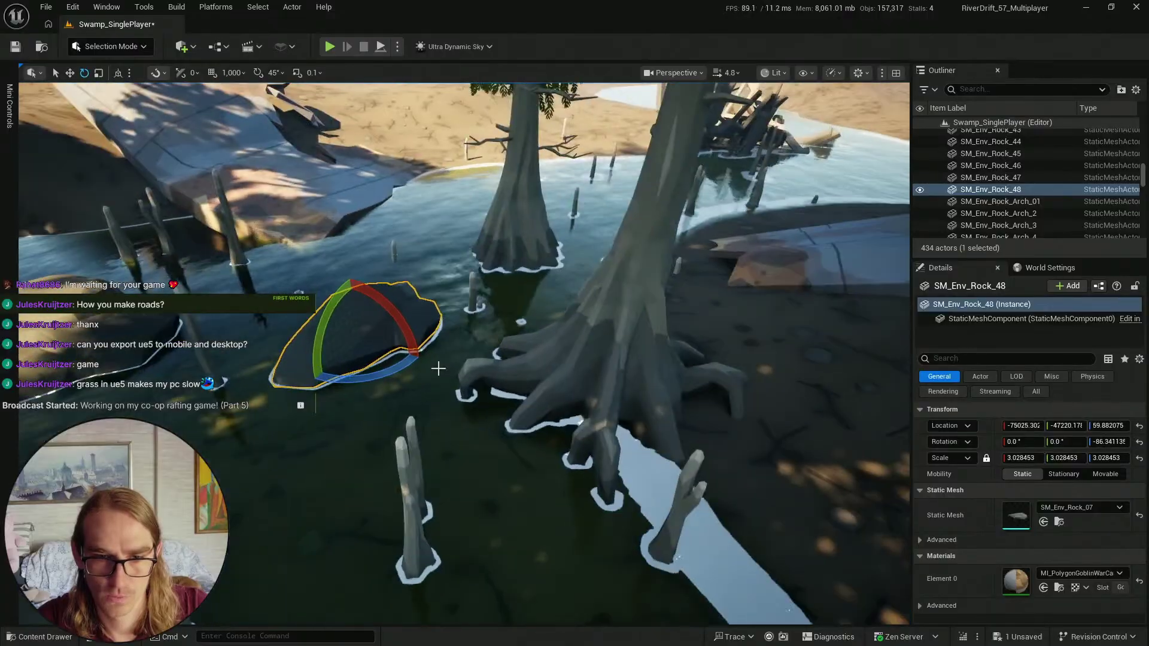
{"action": "left_click_drag", "start_coordinate": [375, 373], "coordinate": [383, 368]}
{"action": "right_click_drag", "start_coordinate": [383, 368], "coordinate": [527, 359]}
- Reposition the rock by the tree roots, turn it to about -112° yaw and reduce its scale to about 2.23
{"action": "key", "text": "w"}
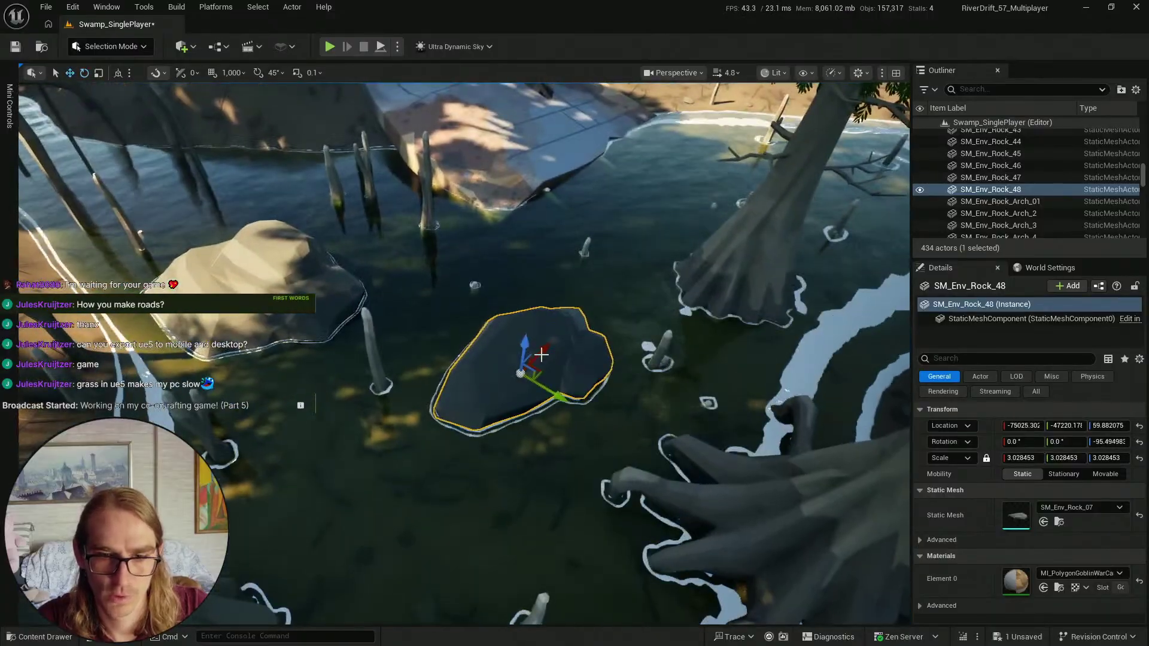
{"action": "left_click_drag", "start_coordinate": [512, 456], "coordinate": [526, 460]}
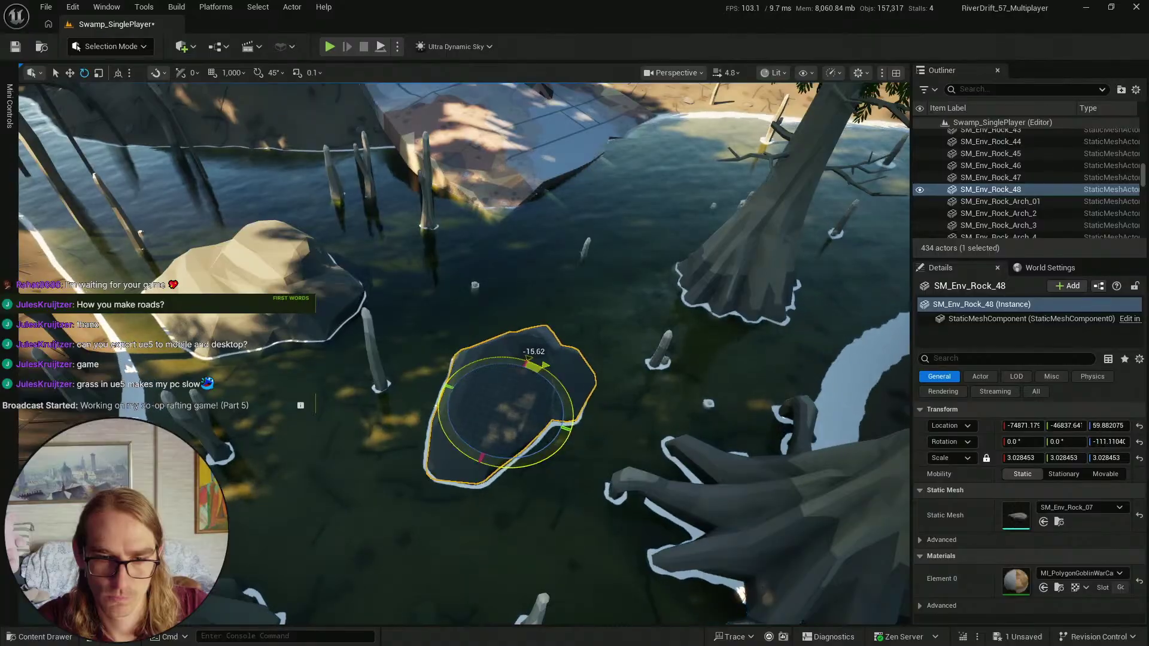
{"action": "key", "text": "w"}
{"action": "left_click_drag", "start_coordinate": [512, 413], "coordinate": [557, 407]}
{"action": "key", "text": "w"}
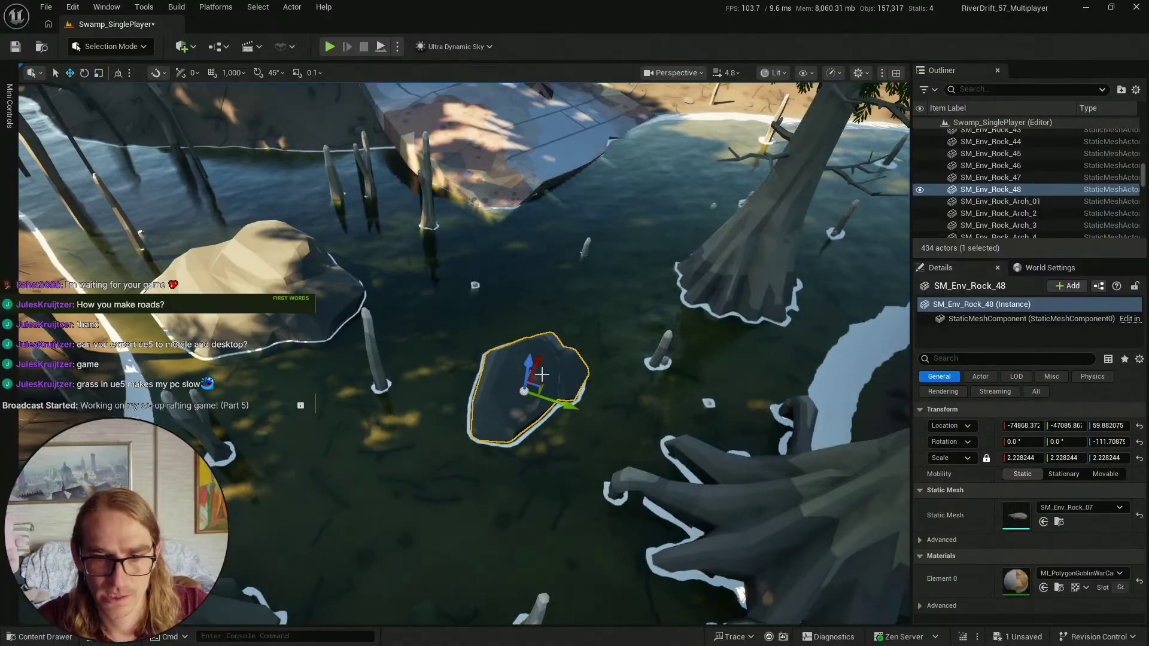
{"action": "right_click_drag", "start_coordinate": [582, 383], "coordinate": [582, 354]}
{"action": "key", "text": "Escape"}
- Place an SM_Env_Rock_08 beside the sloped ramp at scale 3.28, yaw about -15°, and sink it partly into the water
{"action": "left_click", "coordinate": [41, 636]}
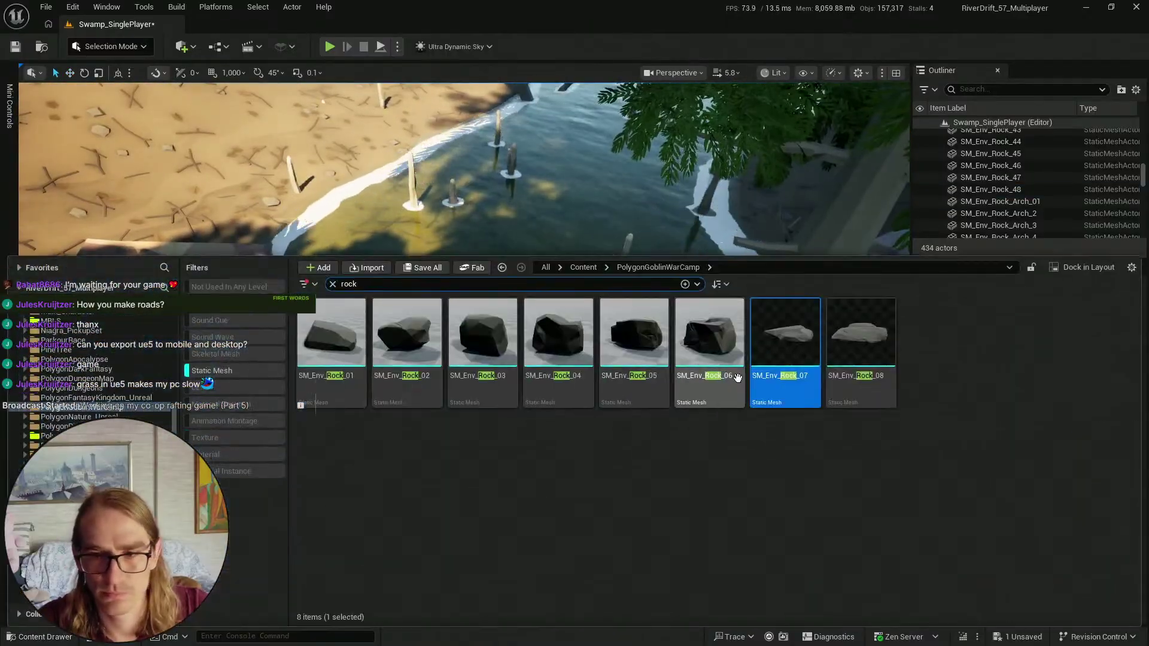
{"action": "left_click_drag", "start_coordinate": [860, 335], "coordinate": [379, 282]}
{"action": "key", "text": "e"}
{"action": "left_click_drag", "start_coordinate": [405, 368], "coordinate": [439, 286]}
{"action": "key", "text": "w"}
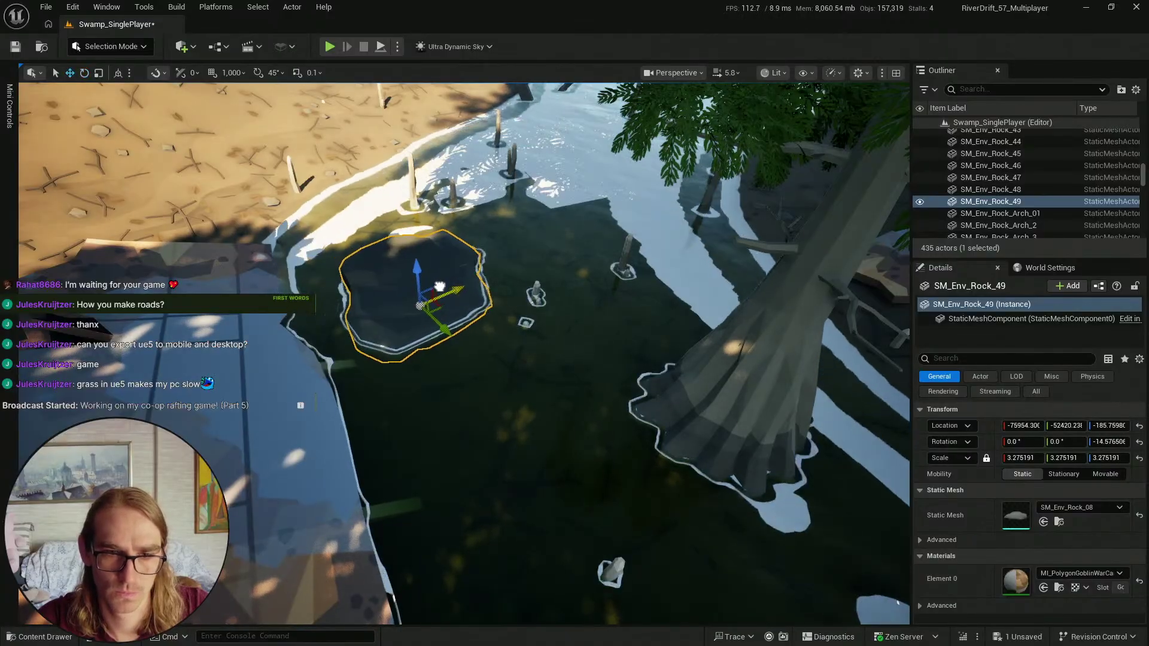
{"action": "mouse_move", "coordinate": [437, 331]}
{"action": "left_mouse_down"}
{"action": "mouse_move", "coordinate": [426, 322]}
{"action": "mouse_move", "coordinate": [440, 335]}
{"action": "left_mouse_up"}
{"action": "key", "text": "Escape"}
- Review the placed rocks from above and save all changes to the Swamp_SinglePlayer level
{"action": "right_click_drag", "start_coordinate": [572, 323], "coordinate": [598, 306]}
{"action": "right_click_drag", "start_coordinate": [508, 312], "coordinate": [495, 367]}
{"action": "scroll", "coordinate": [427, 291], "scroll_direction": "down", "scroll_amount": 10}
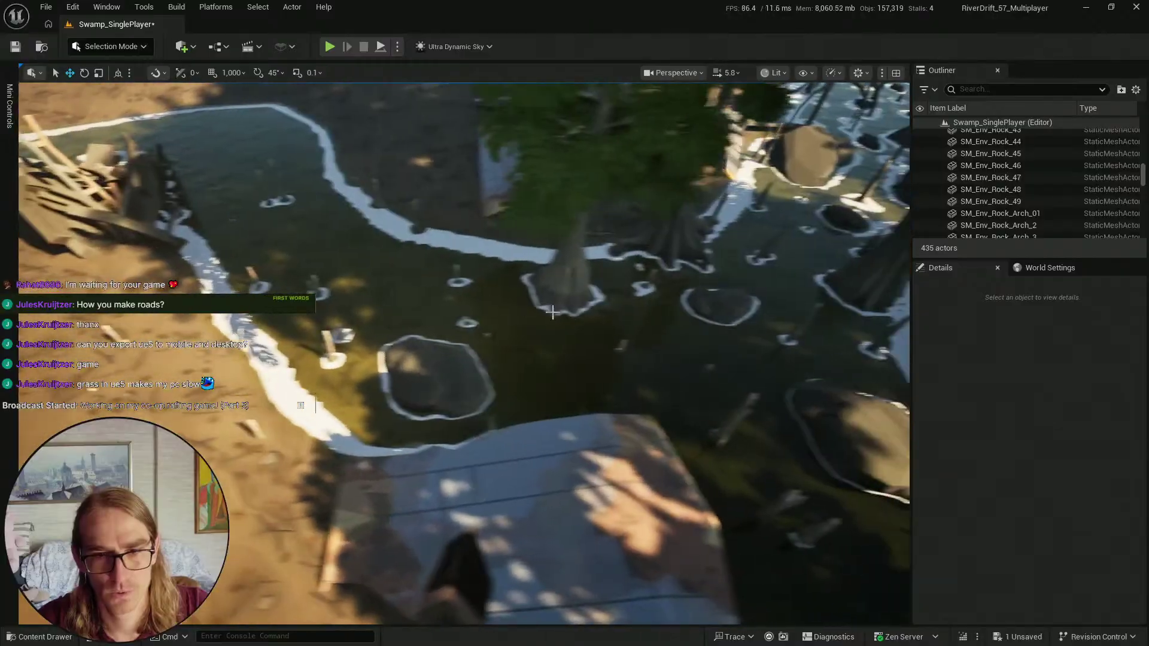
{"action": "right_click_drag", "start_coordinate": [552, 312], "coordinate": [616, 282]}
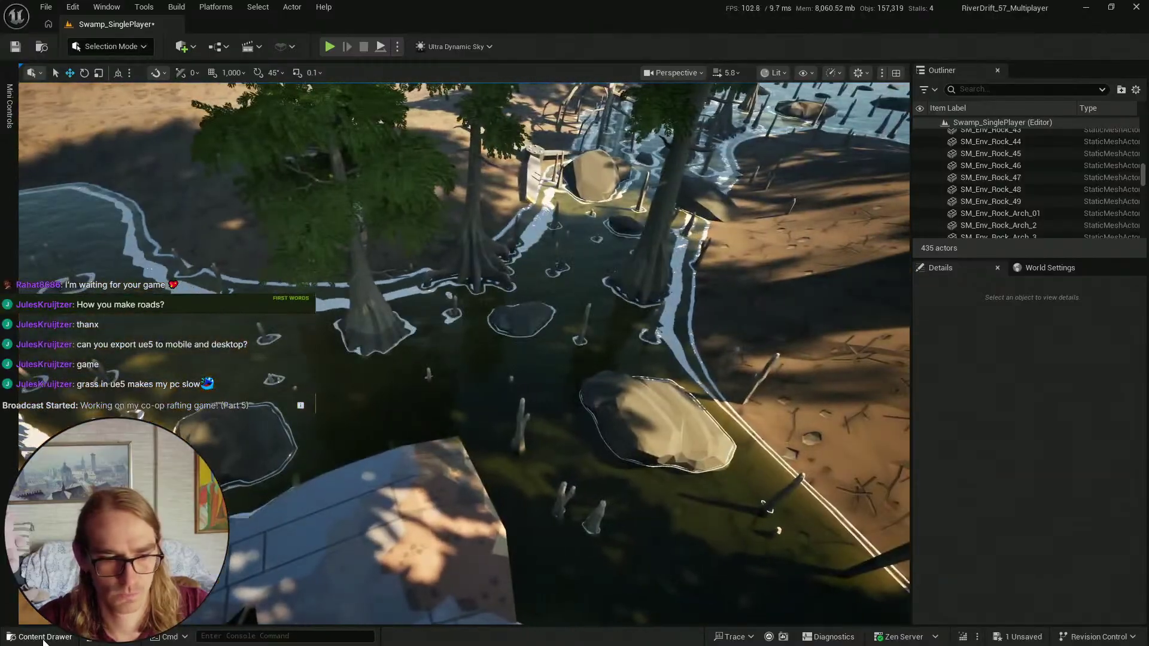
{"action": "key", "text": "ctrl+space"}
{"action": "left_click", "coordinate": [422, 268]}
{"action": "left_click", "coordinate": [664, 455]}
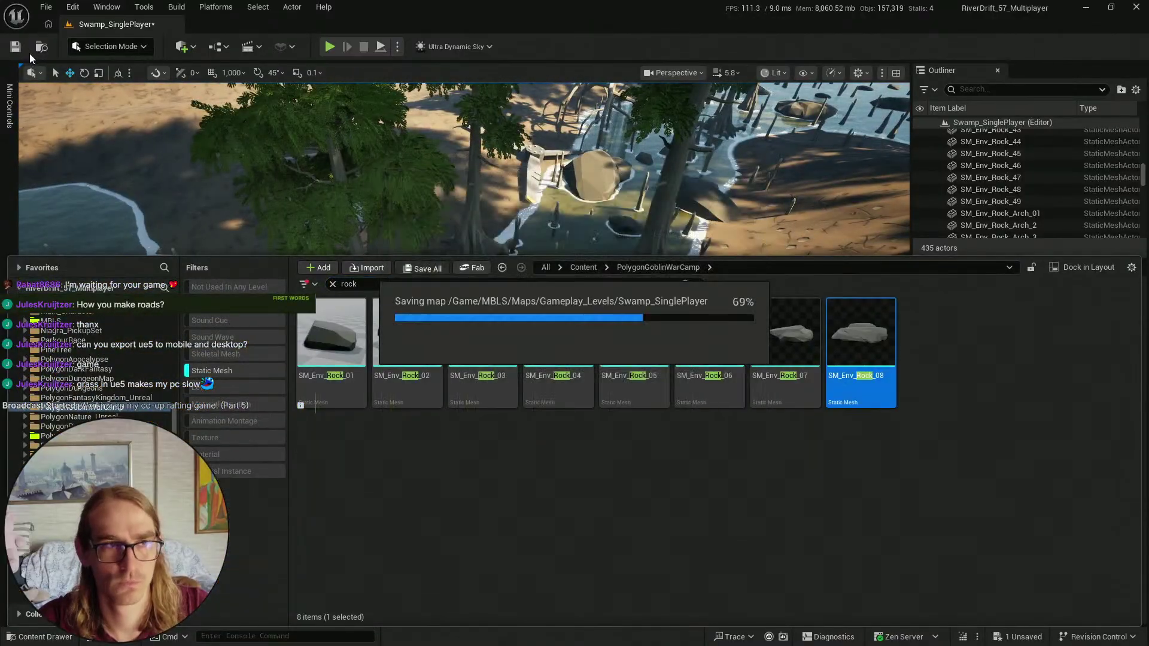
- Play-test the raft ride past the newly placed rocks and end the session
{"action": "left_click", "coordinate": [325, 49]}
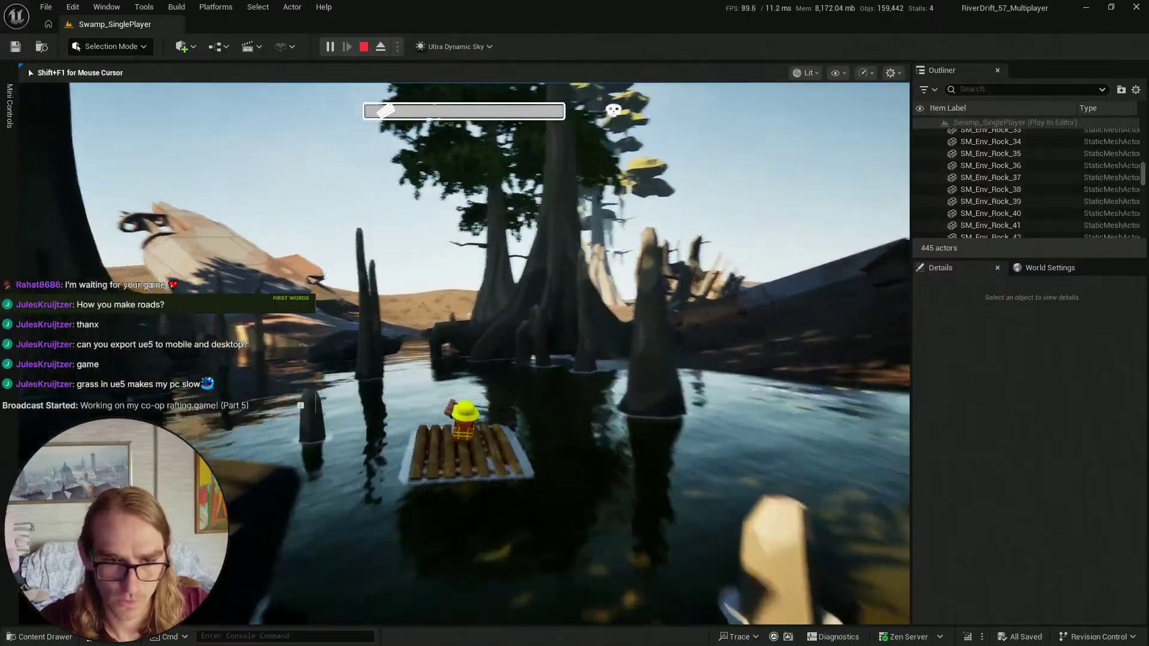
{"action": "key", "text": "Escape"}
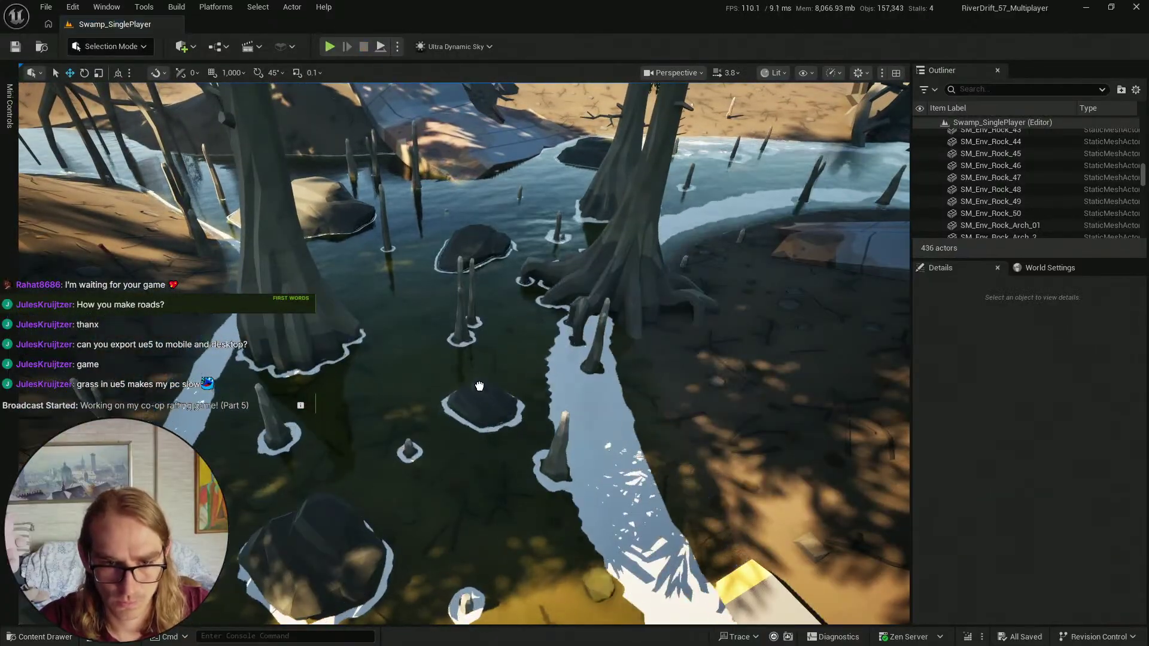
- Make the small mid-channel rock and the large rock beyond the tree stand taller out of the water
{"action": "left_click", "coordinate": [483, 395]}
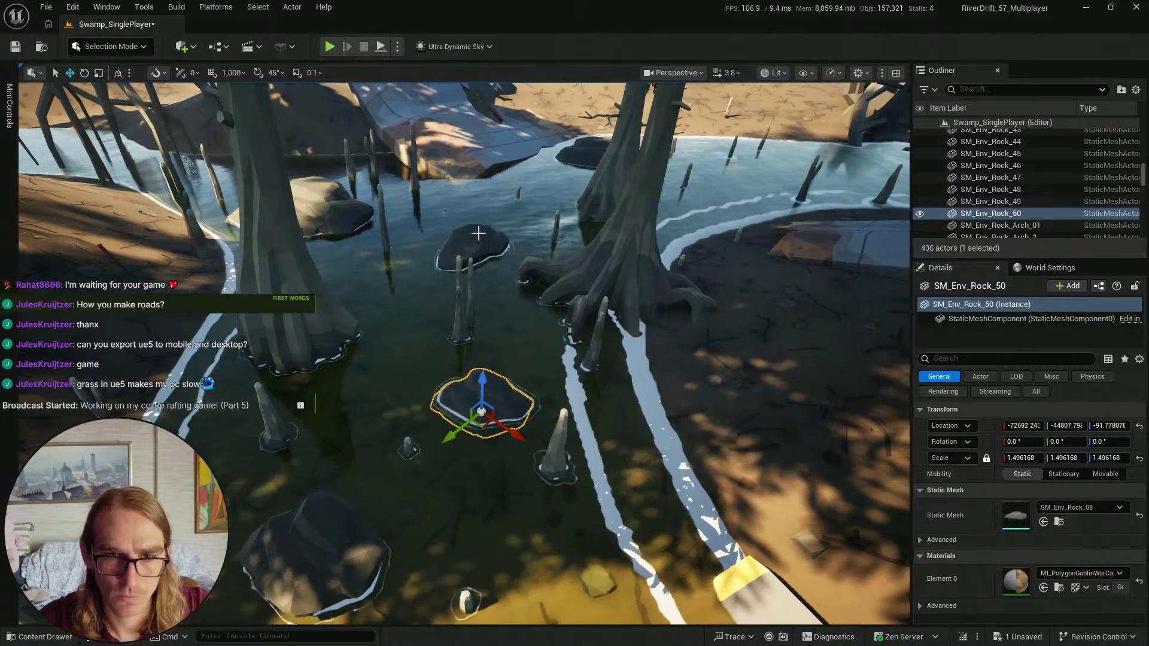
{"action": "key", "text": "w"}
{"action": "right_click_drag", "start_coordinate": [439, 284], "coordinate": [359, 280]}
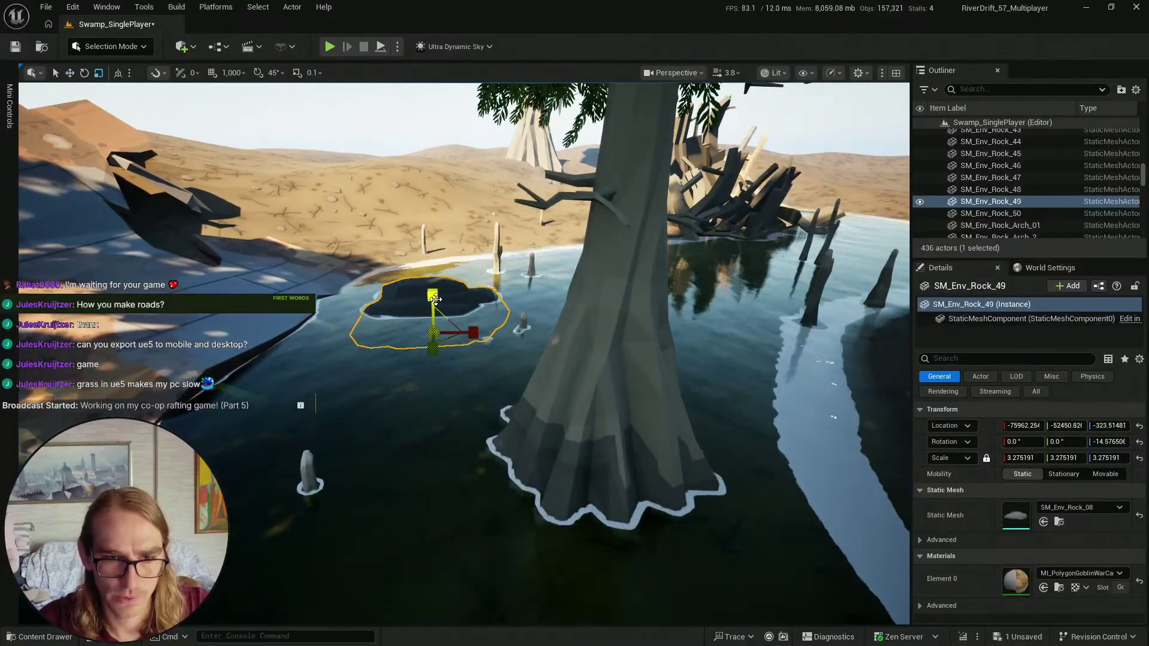
{"action": "right_click_drag", "start_coordinate": [435, 296], "coordinate": [453, 424]}
- Lower the SM_Env_Rock_07 beside the tree trunk to Z about -31 and stretch its vertical scale to about 1.84
{"action": "left_click", "coordinate": [412, 329]}
{"action": "left_click", "coordinate": [454, 423]}
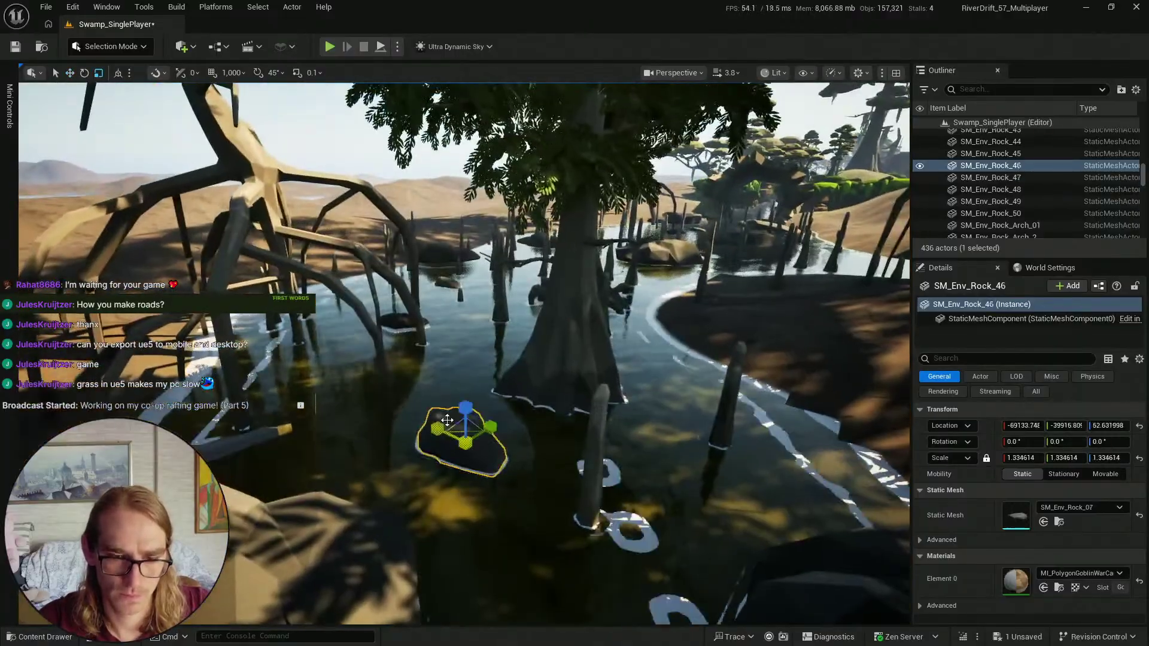
{"action": "left_click_drag", "start_coordinate": [454, 424], "coordinate": [465, 448]}
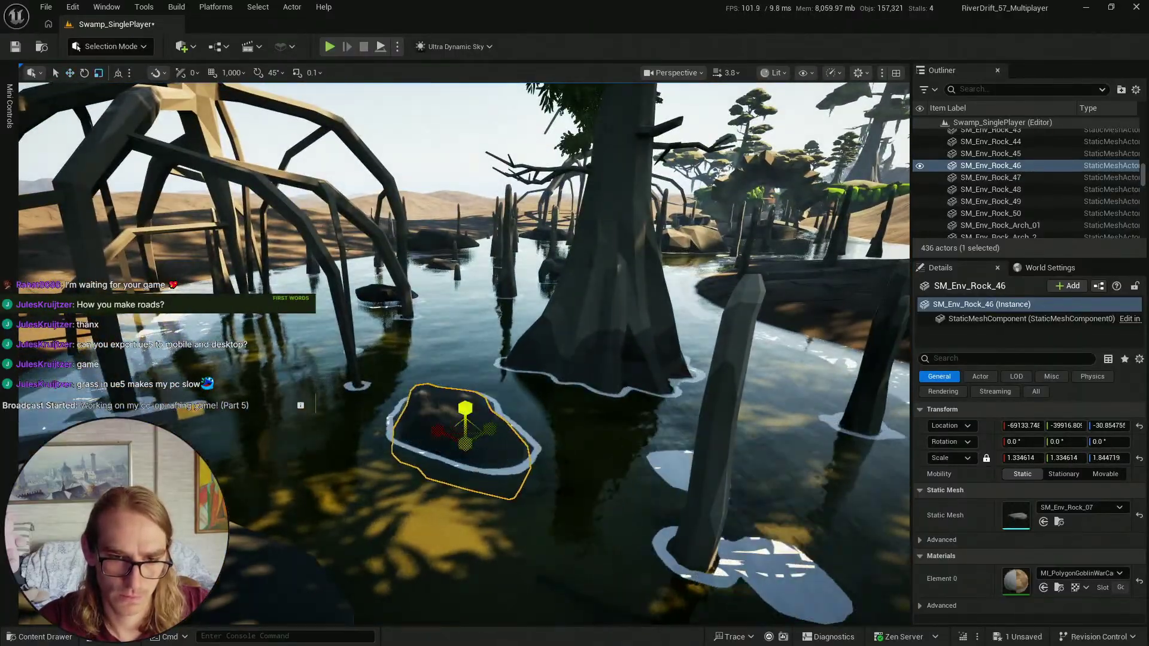
{"action": "right_click_drag", "start_coordinate": [465, 445], "coordinate": [359, 402]}
- Sink the large SM_Env_Rock_08 near the tree stumps to Z about -146 and stretch its vertical scale to about 3.21
{"action": "left_click", "coordinate": [405, 359]}
{"action": "left_click", "coordinate": [470, 398]}
{"action": "left_click", "coordinate": [333, 353]}
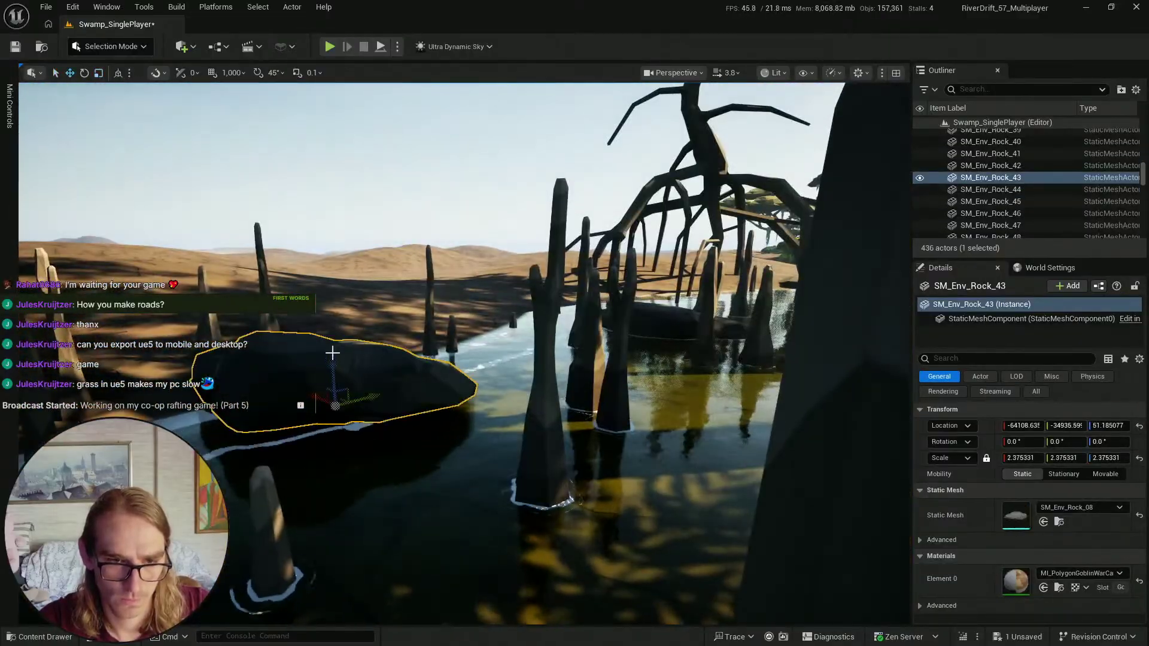
{"action": "mouse_move", "coordinate": [344, 384]}
{"action": "left_mouse_down"}
{"action": "mouse_move", "coordinate": [340, 402]}
{"action": "mouse_move", "coordinate": [337, 378]}
{"action": "left_mouse_up"}
{"action": "key", "text": "r"}
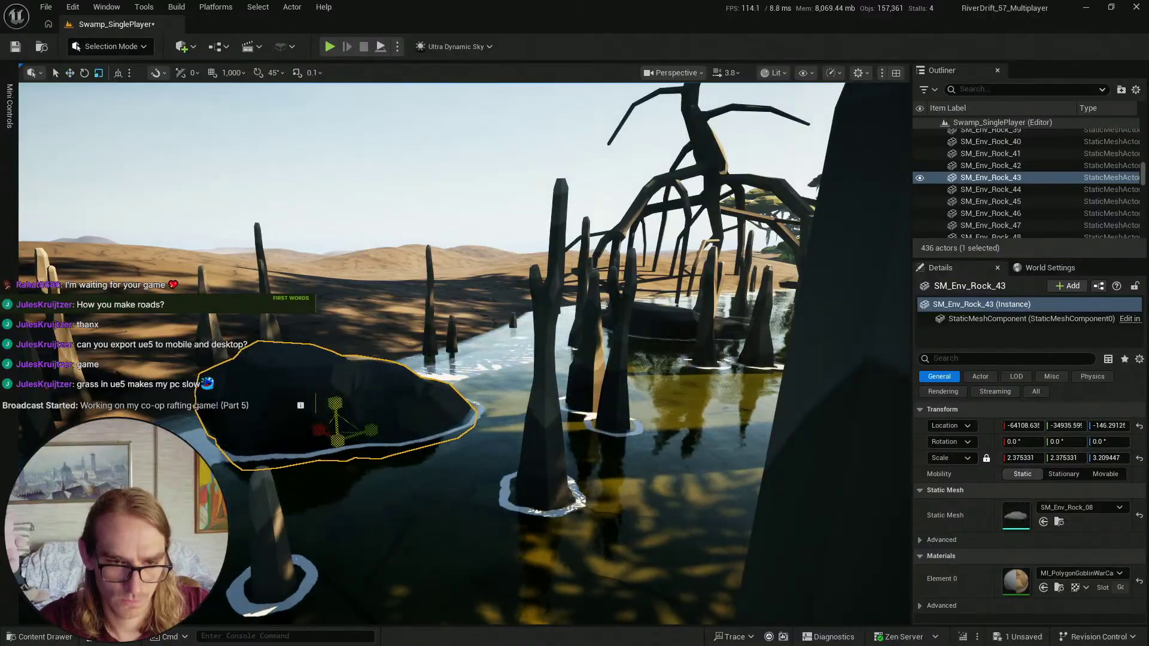
{"action": "key", "text": "q"}
- Adjust the height of the next channel rocks, stretching the unit-scale SM_Env_Rock_08 vertically to about 1.89
{"action": "right_click_drag", "start_coordinate": [338, 378], "coordinate": [517, 422]}
{"action": "left_click", "coordinate": [347, 410]}
{"action": "left_click", "coordinate": [517, 422]}
{"action": "key", "text": "w"}
{"action": "mouse_move", "coordinate": [514, 402]}
{"action": "left_mouse_down"}
{"action": "mouse_move", "coordinate": [515, 426]}
{"action": "mouse_move", "coordinate": [515, 407]}
{"action": "left_mouse_up"}
{"action": "key", "text": "r"}
{"action": "right_click_drag", "start_coordinate": [514, 407], "coordinate": [473, 407]}
{"action": "left_click", "coordinate": [514, 419]}
{"action": "left_click", "coordinate": [383, 409]}
{"action": "left_click_drag", "start_coordinate": [473, 407], "coordinate": [473, 387]}
{"action": "right_click_drag", "start_coordinate": [473, 388], "coordinate": [521, 419]}
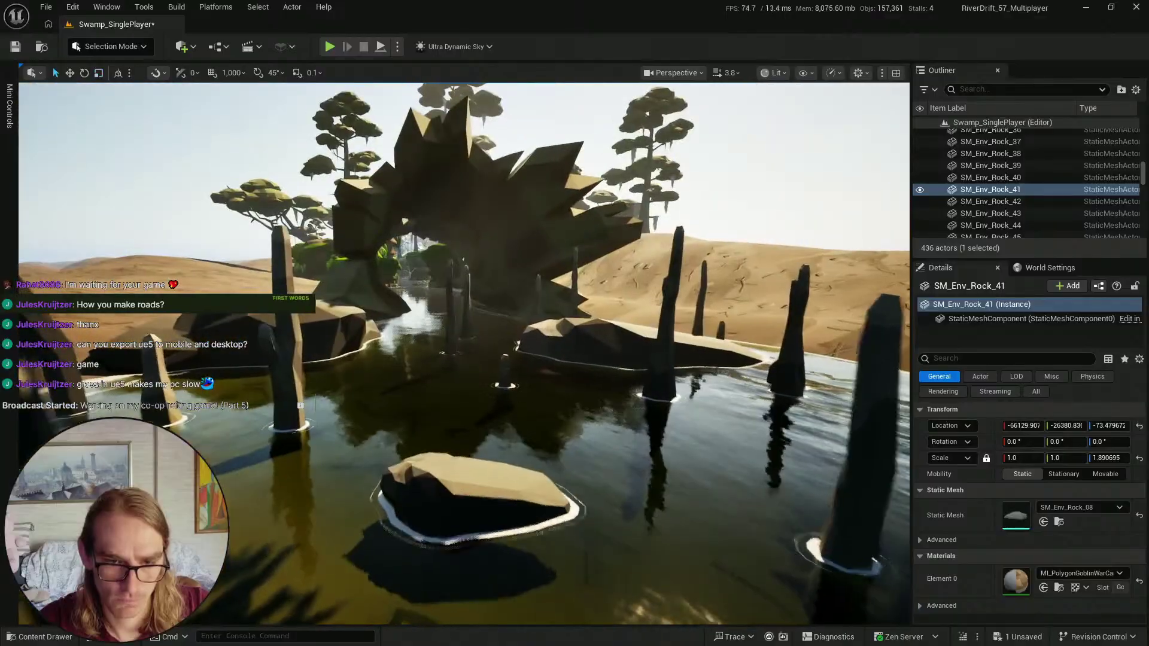
- Stretch the small SM_Env_Rock_07 in front of the rock arch vertically to a Z scale of about 2.03
{"action": "left_click", "coordinate": [474, 488]}
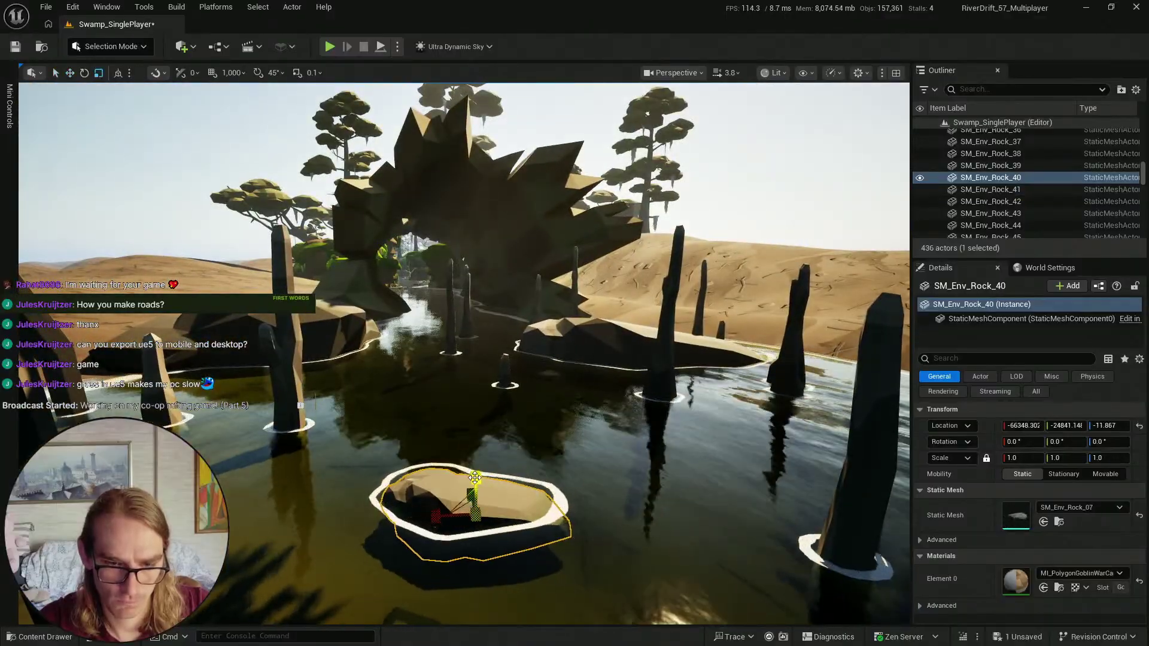
{"action": "left_click_drag", "start_coordinate": [475, 477], "coordinate": [475, 454]}
{"action": "right_click_drag", "start_coordinate": [475, 454], "coordinate": [326, 464]}
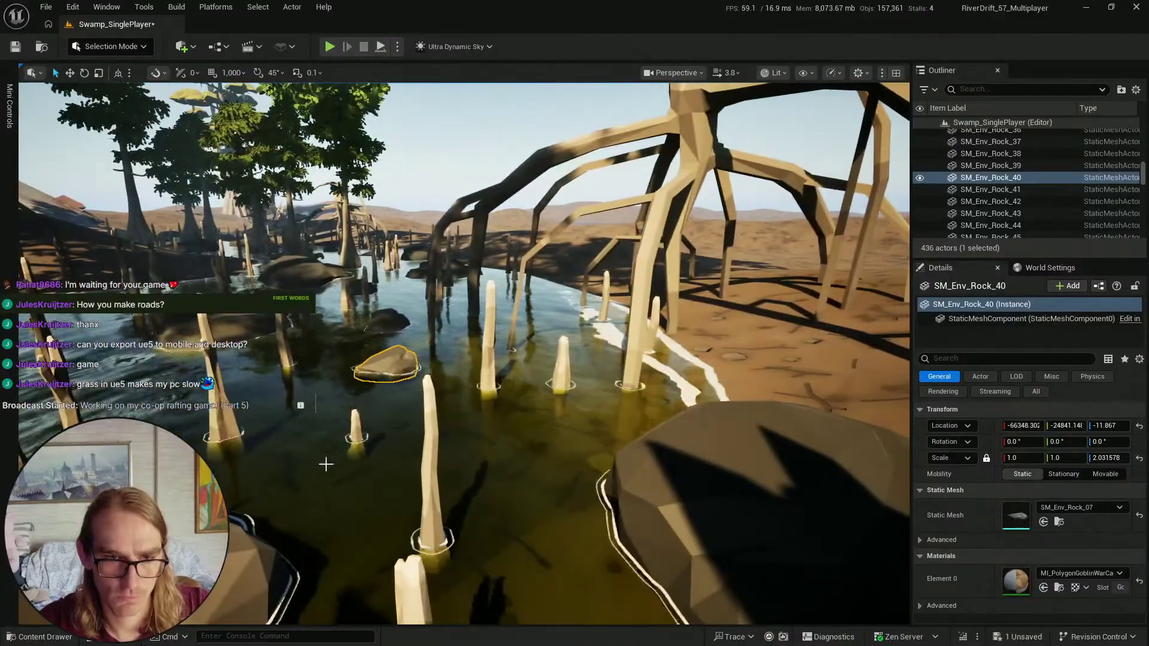
- Save all changes to the Swamp_SinglePlayer level
{"action": "left_click", "coordinate": [37, 637]}
{"action": "left_click", "coordinate": [442, 271]}
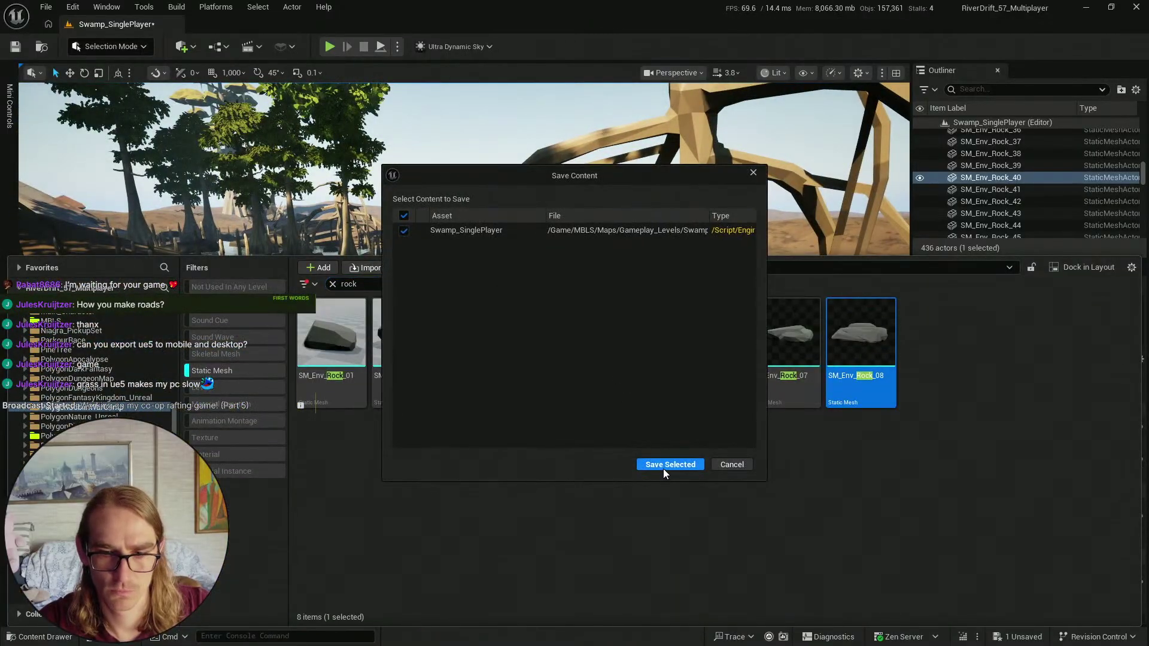
{"action": "left_click", "coordinate": [663, 466]}
{"action": "left_click", "coordinate": [456, 305]}
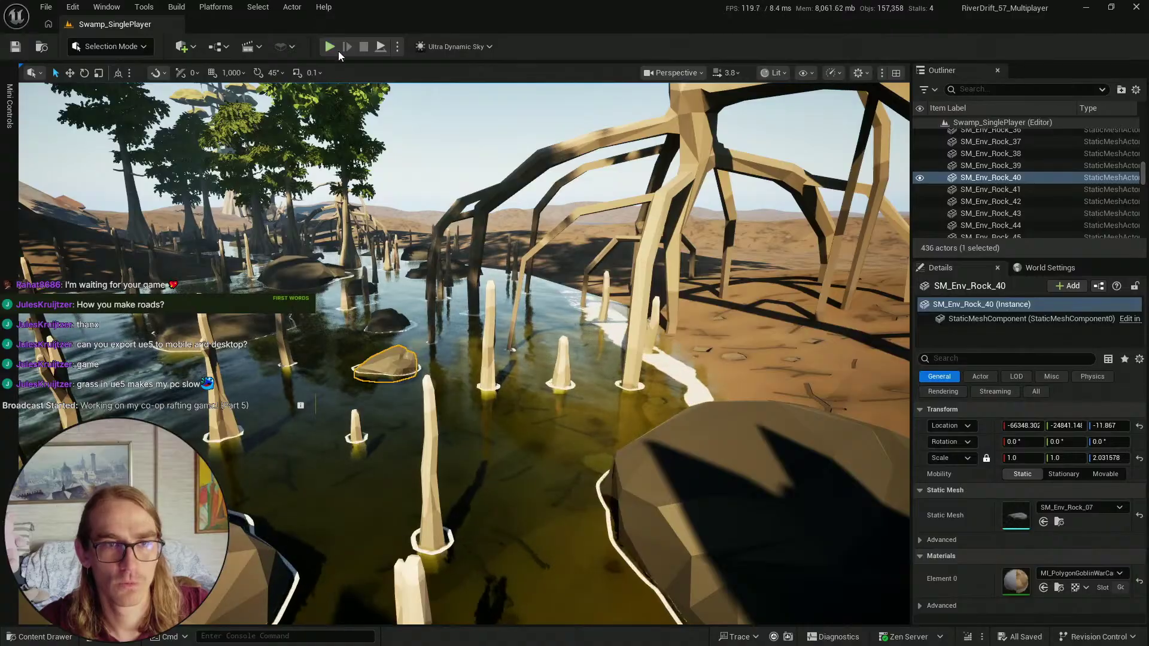
- Play-test the raft ride full screen past the taller rocks and end the session
{"action": "left_click", "coordinate": [329, 47]}
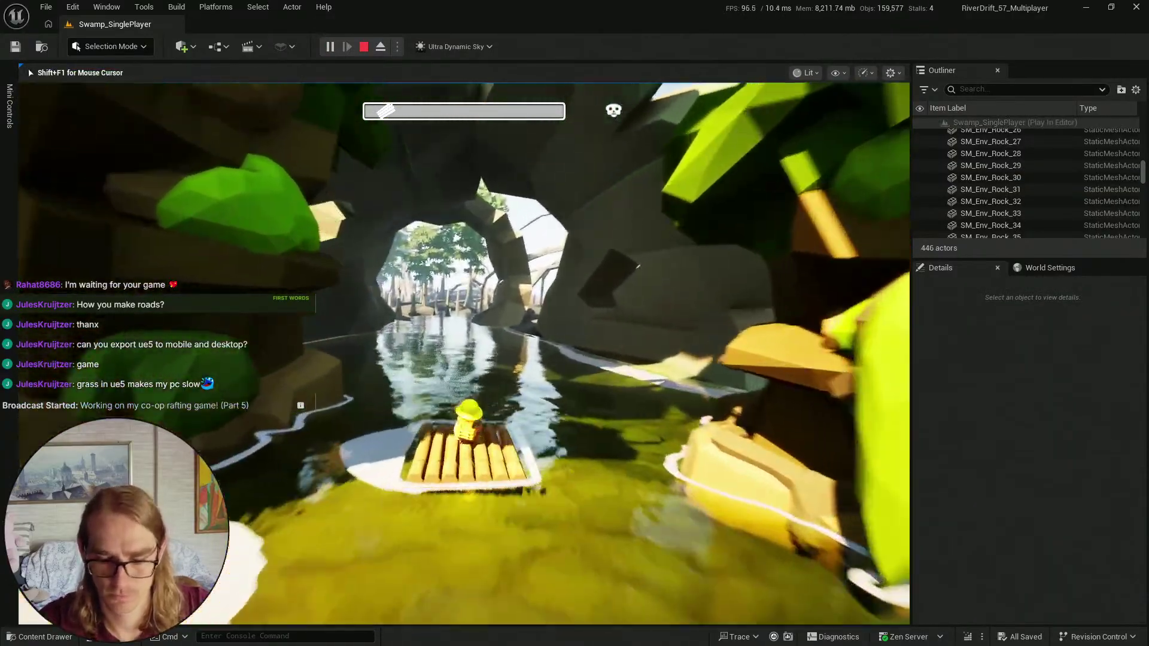
{"action": "key", "text": "F11"}
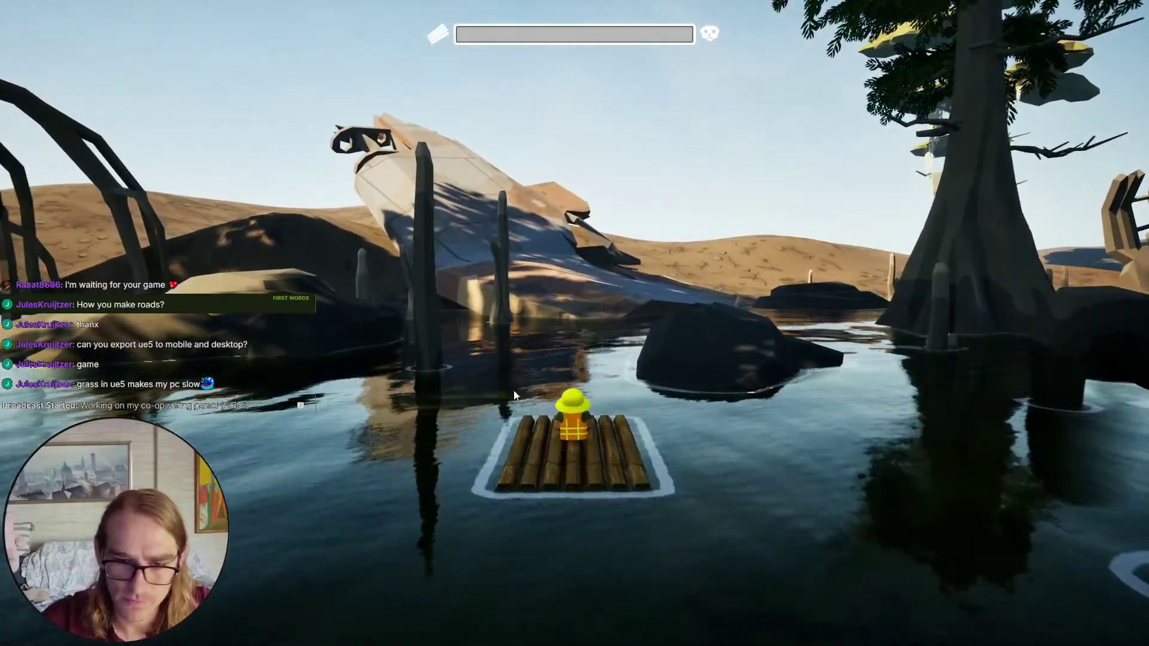
{"action": "key", "text": "Escape"}
- Place an SM_Env_Rock_07 in the open water between the trees at scale about 2.47, sunk to Z about -84
{"action": "key", "text": "s"}
{"action": "right_click_drag", "start_coordinate": [675, 372], "coordinate": [688, 442]}
{"action": "scroll", "coordinate": [675, 372], "scroll_direction": "down", "scroll_amount": 3}
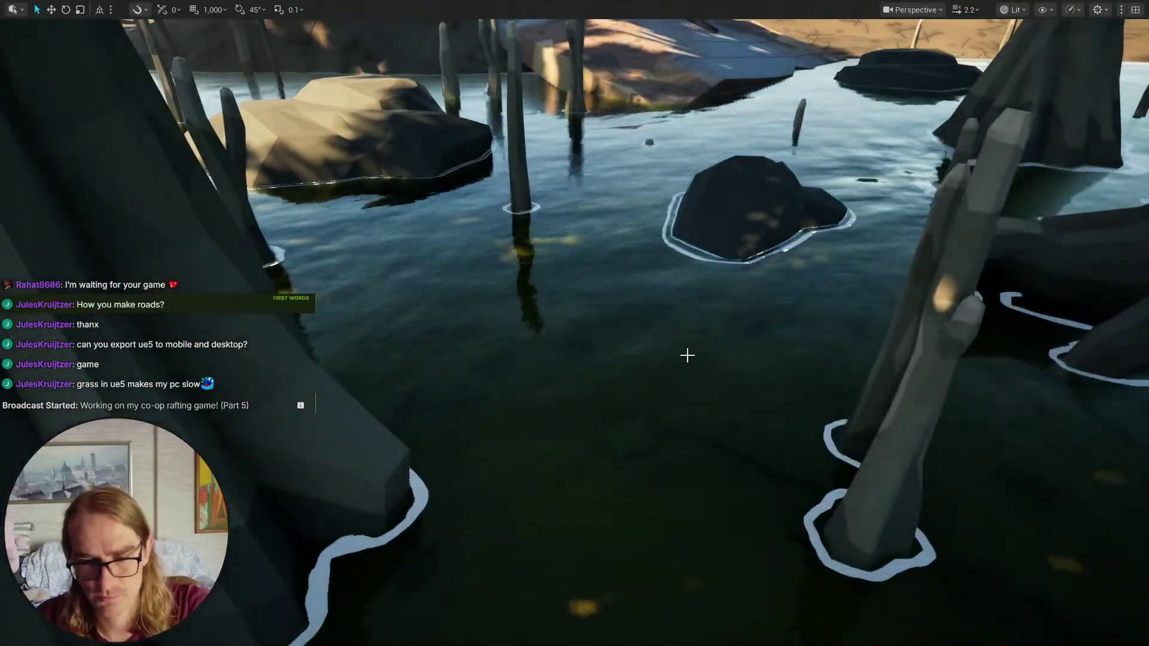
{"action": "key", "text": "F11"}
{"action": "key", "text": "ctrl+space"}
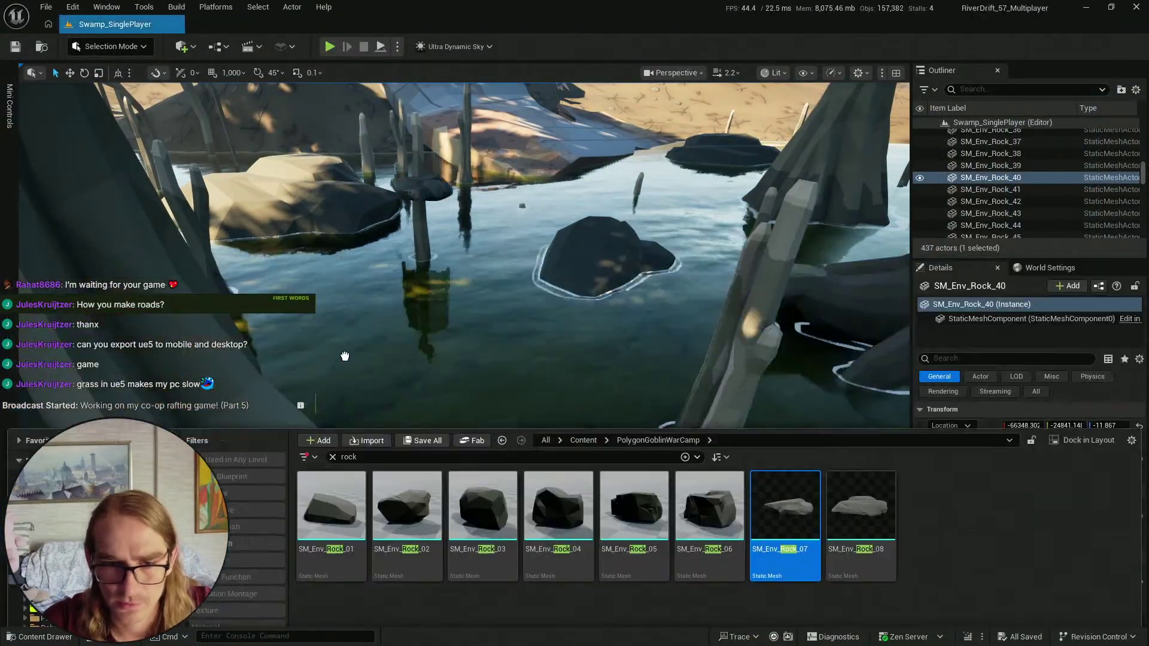
{"action": "left_click_drag", "start_coordinate": [786, 335], "coordinate": [433, 383]}
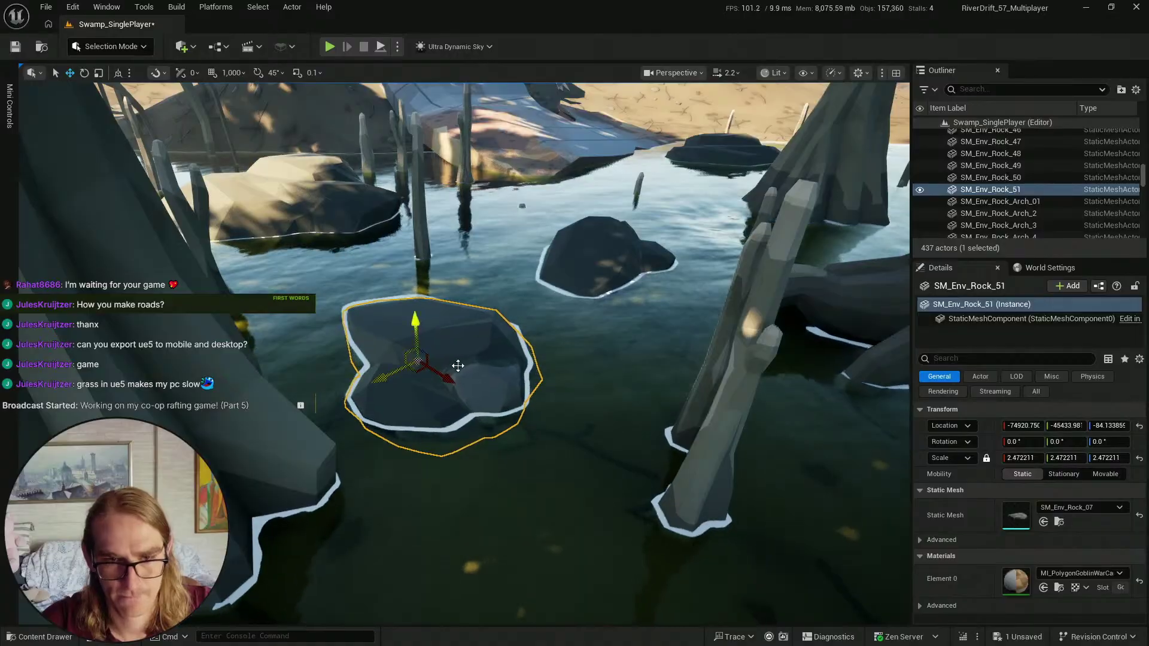
{"action": "key", "text": "Escape"}
- Place an SM_Env_Rock_08 at the bank beside the arching roots at scale about 3.7, yaw about 98°, and adjust its height
{"action": "right_click_drag", "start_coordinate": [458, 366], "coordinate": [428, 522]}
{"action": "scroll", "coordinate": [649, 410], "scroll_direction": "up", "scroll_amount": 3}
{"action": "scroll", "coordinate": [650, 410], "scroll_direction": "up", "scroll_amount": 1}
{"action": "left_click", "coordinate": [28, 638]}
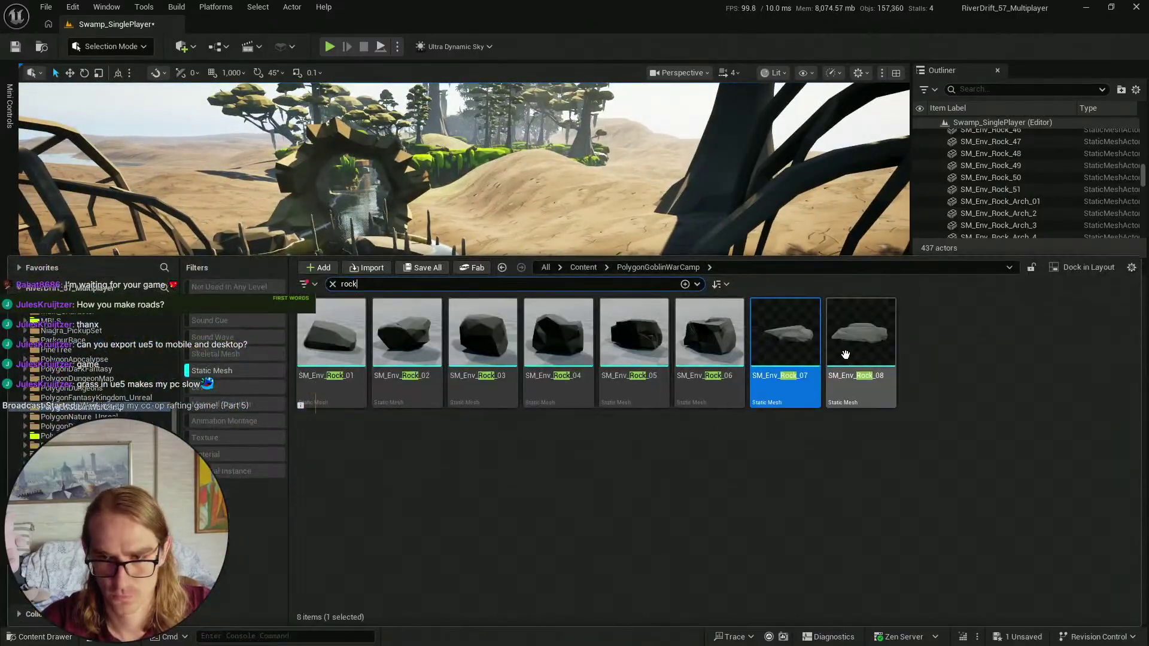
{"action": "left_click_drag", "start_coordinate": [845, 355], "coordinate": [656, 313]}
{"action": "left_click", "coordinate": [593, 326]}
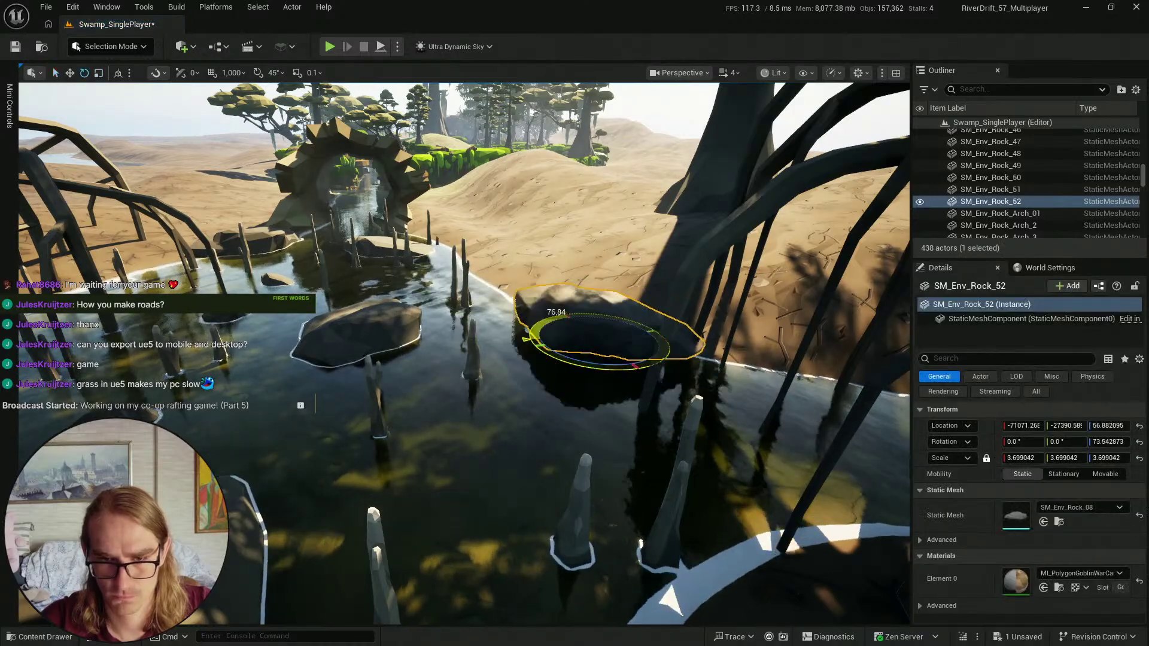
{"action": "right_click_drag", "start_coordinate": [539, 341], "coordinate": [580, 398]}
{"action": "key", "text": "w"}
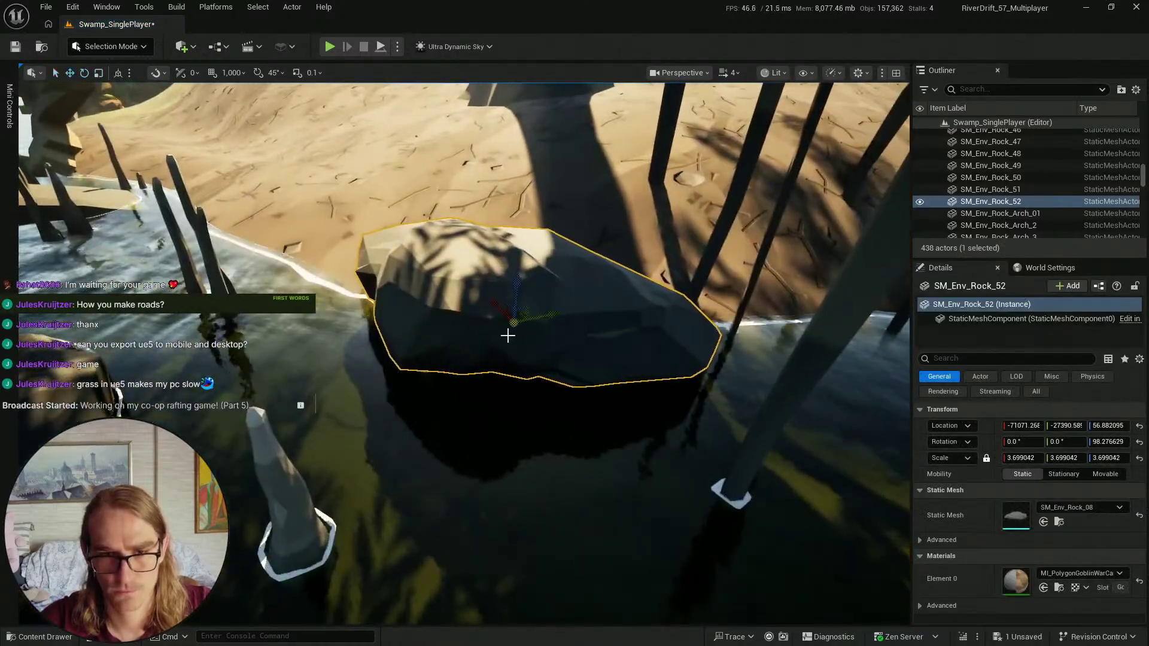
{"action": "mouse_move", "coordinate": [521, 318]}
{"action": "left_mouse_down"}
{"action": "mouse_move", "coordinate": [469, 251]}
{"action": "mouse_move", "coordinate": [436, 280]}
{"action": "mouse_move", "coordinate": [436, 307]}
{"action": "mouse_move", "coordinate": [525, 305]}
{"action": "left_mouse_up"}
{"action": "key", "text": "Escape"}
- Check the new rocks from inside the rock arch and save the Swamp_SinglePlayer level
{"action": "right_click_drag", "start_coordinate": [528, 291], "coordinate": [436, 245]}
{"action": "scroll", "coordinate": [431, 222], "scroll_direction": "down", "scroll_amount": 3}
{"action": "scroll", "coordinate": [443, 242], "scroll_direction": "down", "scroll_amount": 2}
{"action": "left_click", "coordinate": [41, 637]}
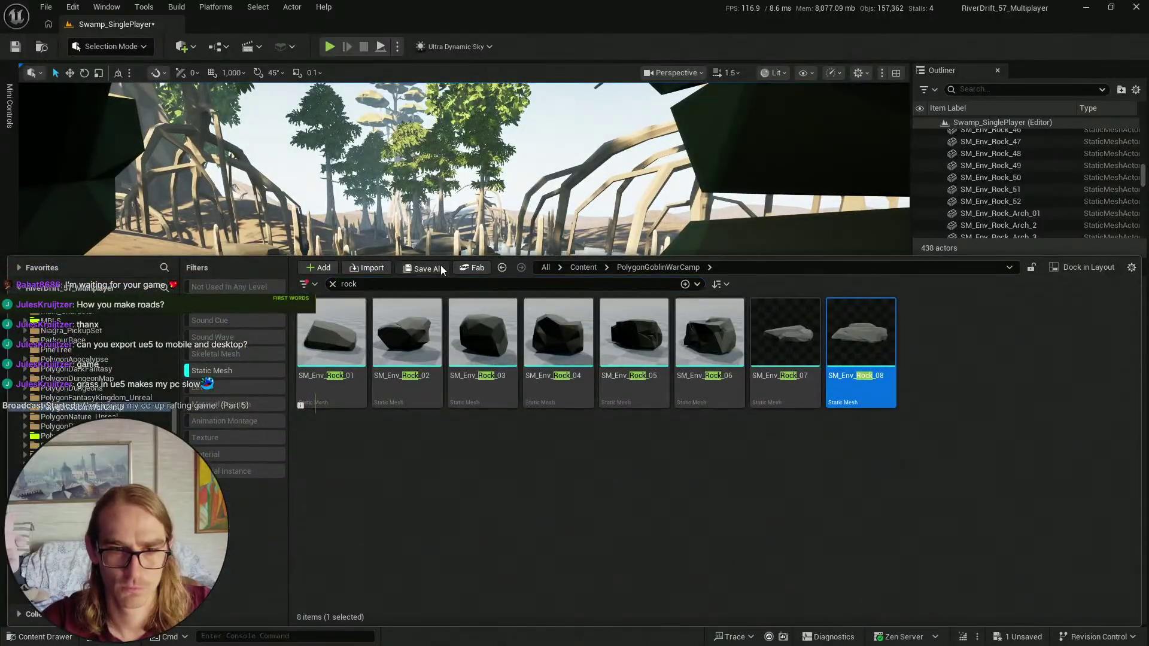
{"action": "left_click", "coordinate": [440, 269]}
{"action": "left_click", "coordinate": [675, 468]}
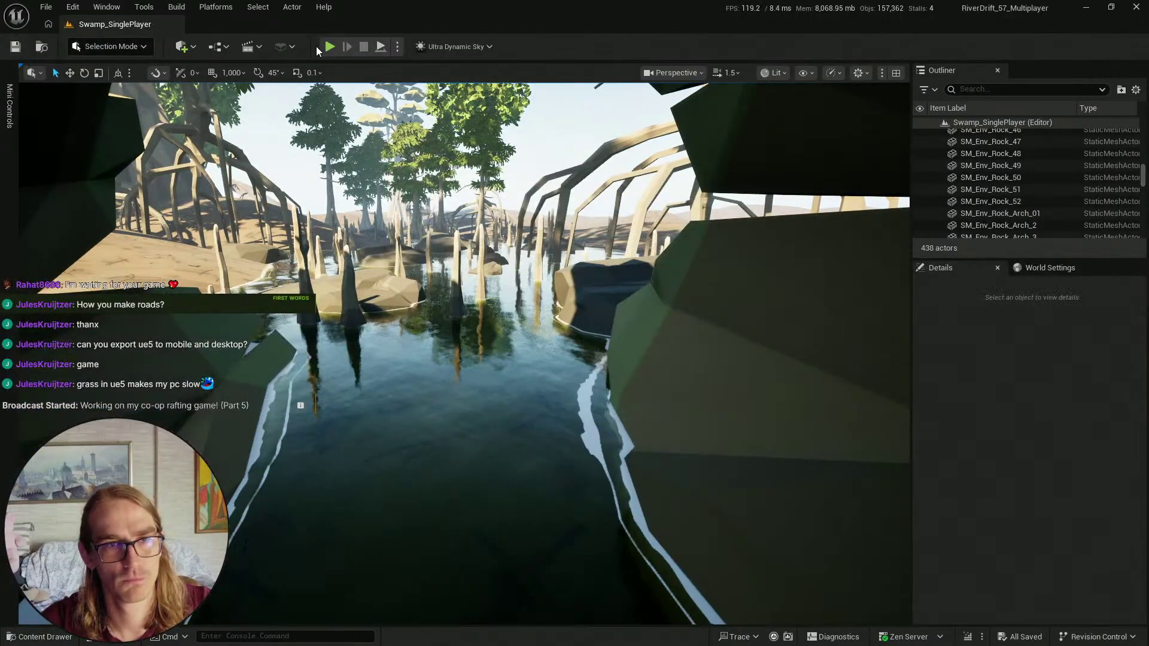
- Locate the BP_Floating_Log asset from an existing log and place one along the rock tunnel's wall at scale about 2.25
{"action": "right_click_drag", "start_coordinate": [395, 240], "coordinate": [419, 437]}
{"action": "scroll", "coordinate": [689, 239], "scroll_direction": "up", "scroll_amount": 2}
{"action": "scroll", "coordinate": [436, 413], "scroll_direction": "up", "scroll_amount": 1}
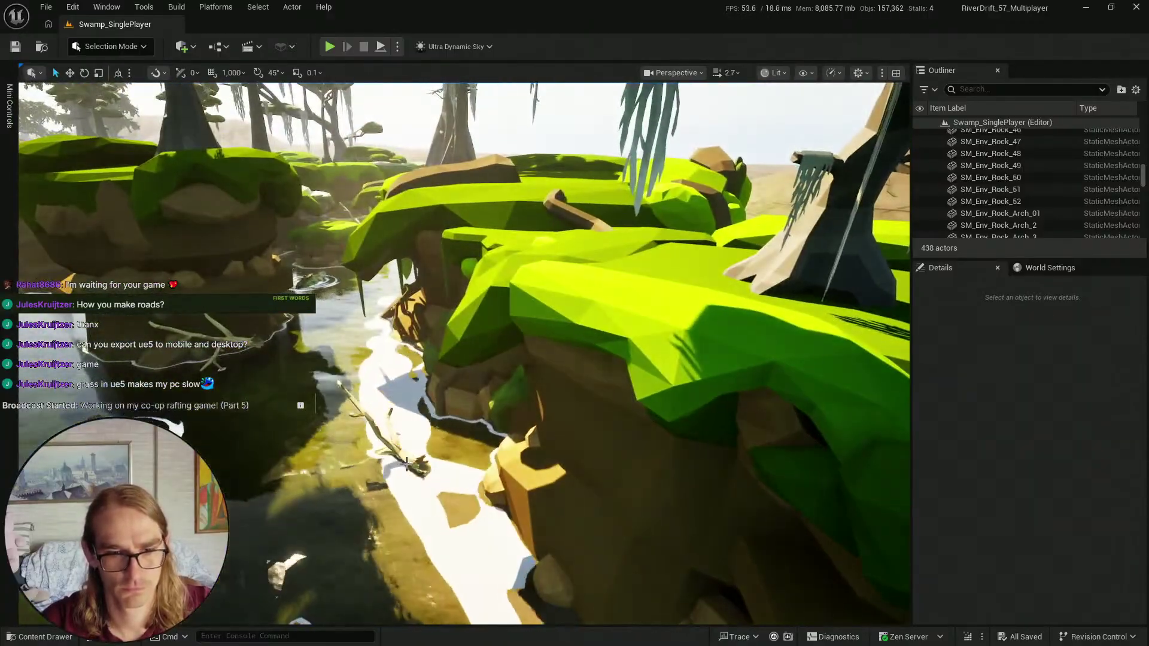
{"action": "left_click", "coordinate": [405, 459]}
{"action": "key", "text": "ctrl+b"}
{"action": "right_click_drag", "start_coordinate": [503, 399], "coordinate": [454, 359]}
{"action": "left_click", "coordinate": [14, 638]}
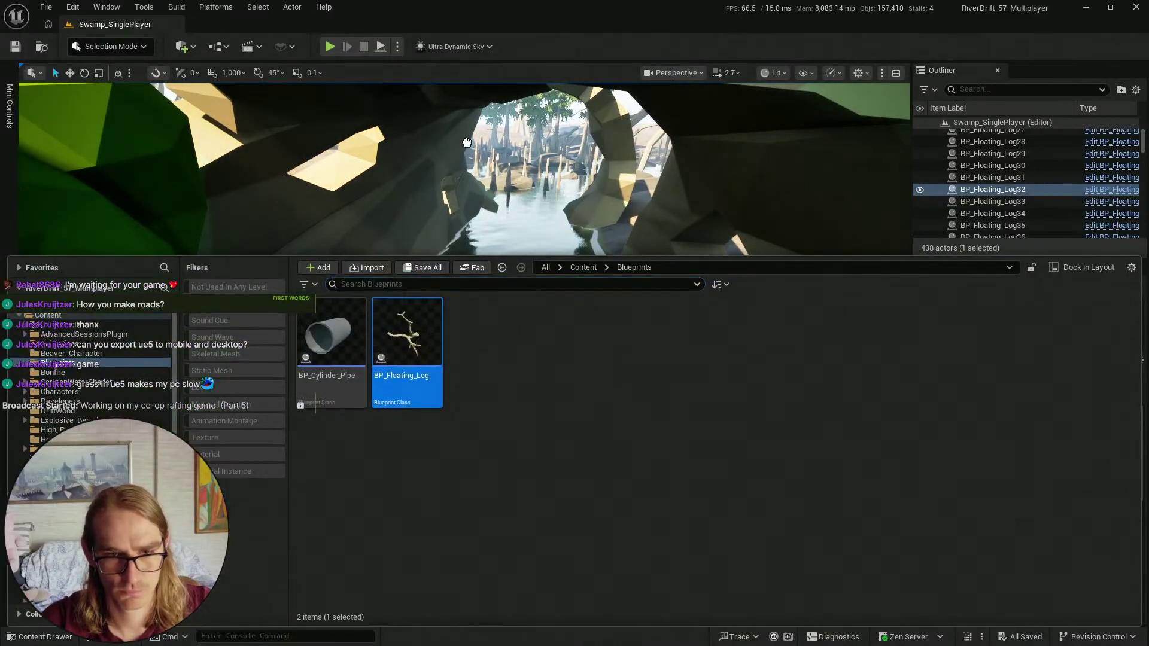
{"action": "left_click_drag", "start_coordinate": [467, 142], "coordinate": [380, 373]}
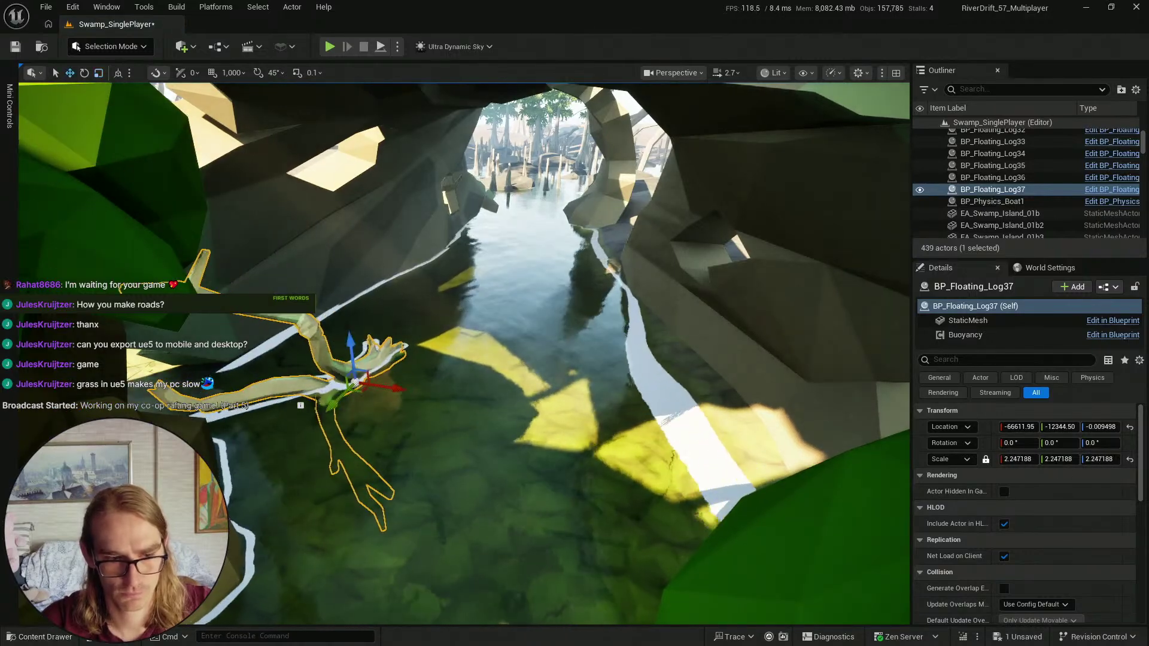
- Add a second BP_Floating_Log on the opposite side of the tunnel channel at scale about 2.16
{"action": "key", "text": "ctrl+space"}
{"action": "left_click_drag", "start_coordinate": [418, 329], "coordinate": [561, 286]}
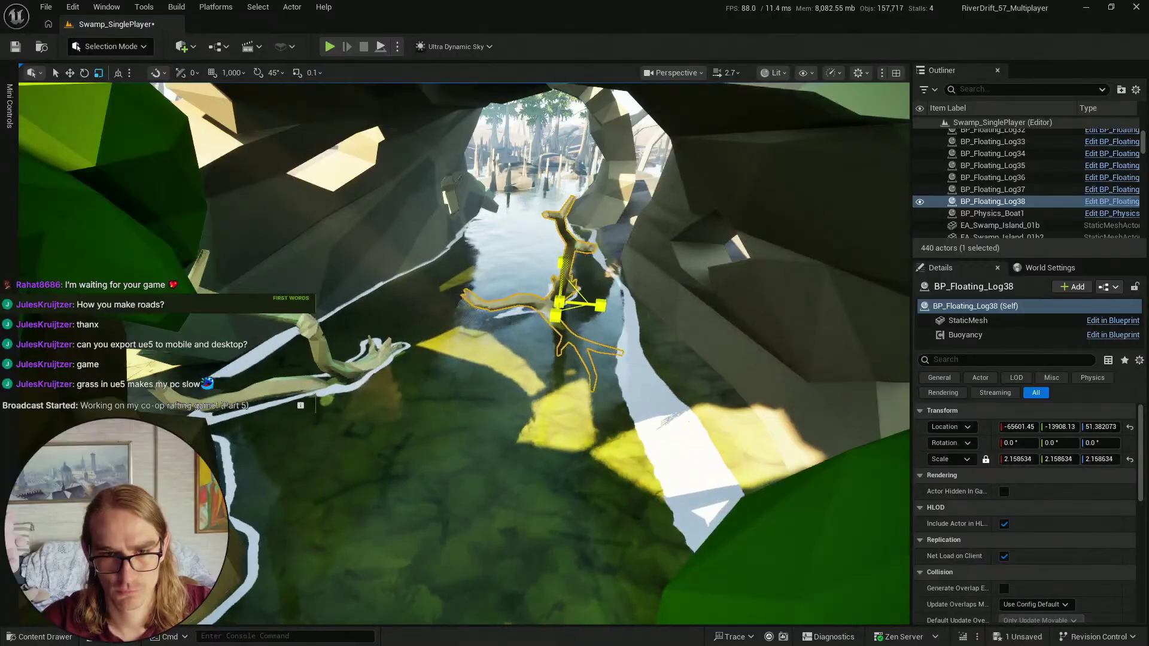
{"action": "key", "text": "w"}
- Place a third BP_Floating_Log deeper in the tunnel at scale about 2.32, turned to a yaw of about -167°
{"action": "right_click_drag", "start_coordinate": [559, 308], "coordinate": [538, 336]}
{"action": "left_click", "coordinate": [25, 637]}
{"action": "left_click_drag", "start_coordinate": [398, 335], "coordinate": [446, 358]}
{"action": "key", "text": "ctrl+z"}
{"action": "right_click_drag", "start_coordinate": [457, 354], "coordinate": [441, 357]}
{"action": "mouse_move", "coordinate": [442, 357]}
{"action": "left_mouse_down"}
{"action": "mouse_move", "coordinate": [456, 347]}
{"action": "mouse_move", "coordinate": [422, 378]}
{"action": "mouse_move", "coordinate": [386, 362]}
{"action": "mouse_move", "coordinate": [459, 383]}
{"action": "mouse_move", "coordinate": [439, 366]}
{"action": "left_mouse_up"}
{"action": "key", "text": "e"}
{"action": "key", "text": "w"}
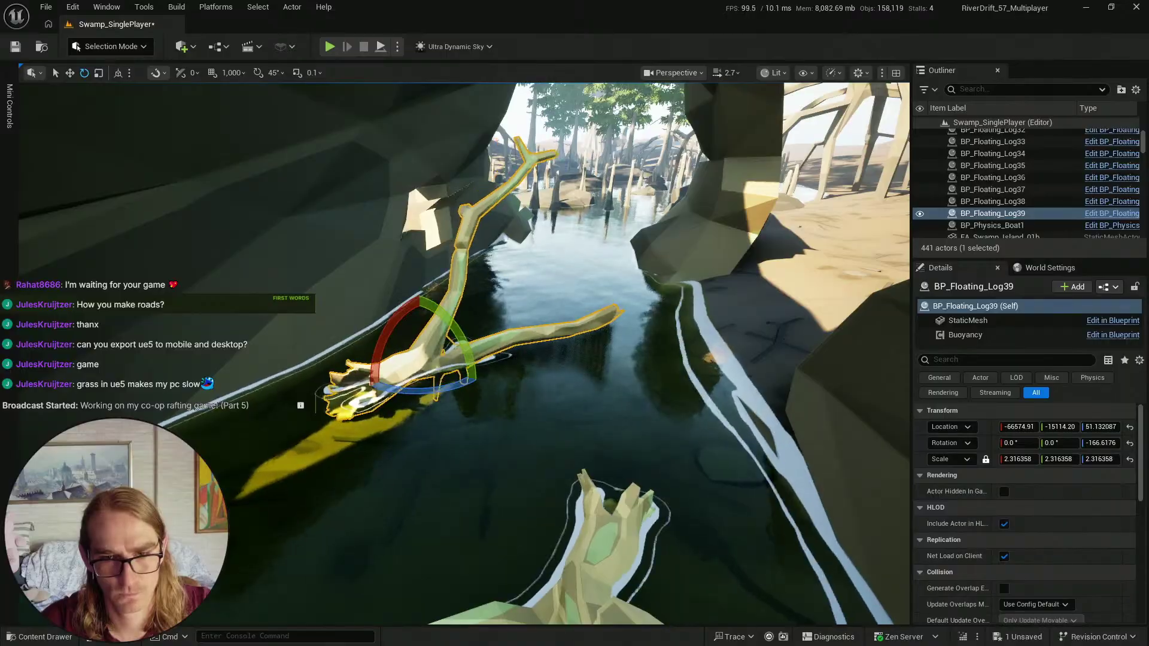
- Place a fourth BP_Floating_Log near the tunnel exit at scale about 1.98 and yaw about 130°
{"action": "scroll", "coordinate": [479, 392], "scroll_direction": "up", "scroll_amount": 5}
{"action": "key", "text": "ctrl+space"}
{"action": "left_click_drag", "start_coordinate": [479, 345], "coordinate": [525, 323]}
{"action": "left_click_drag", "start_coordinate": [530, 366], "coordinate": [440, 365]}
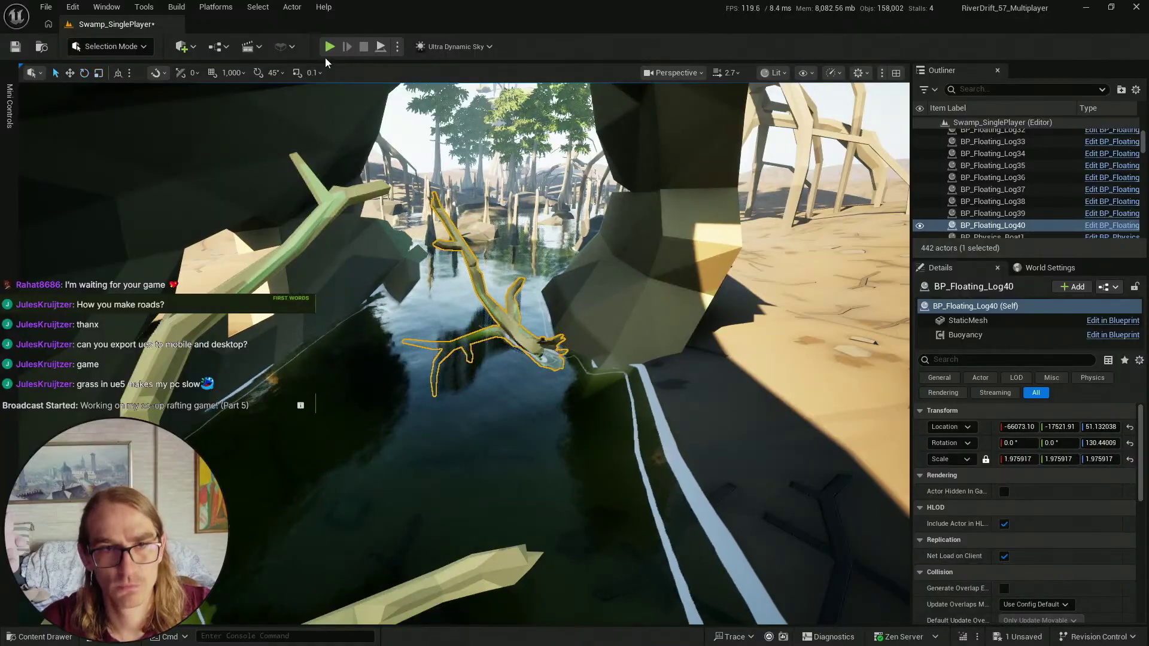
- Play-test the raft ride full screen through the tunnel with the floating logs and end the session
{"action": "left_click", "coordinate": [330, 48]}
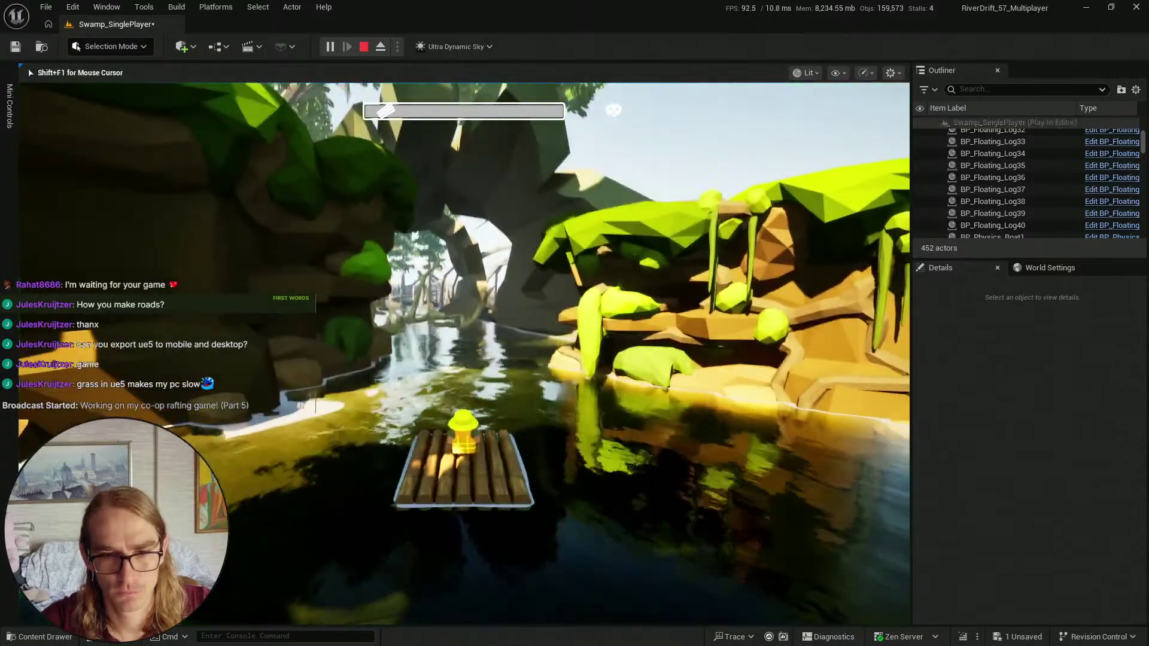
{"action": "key", "text": "F11"}
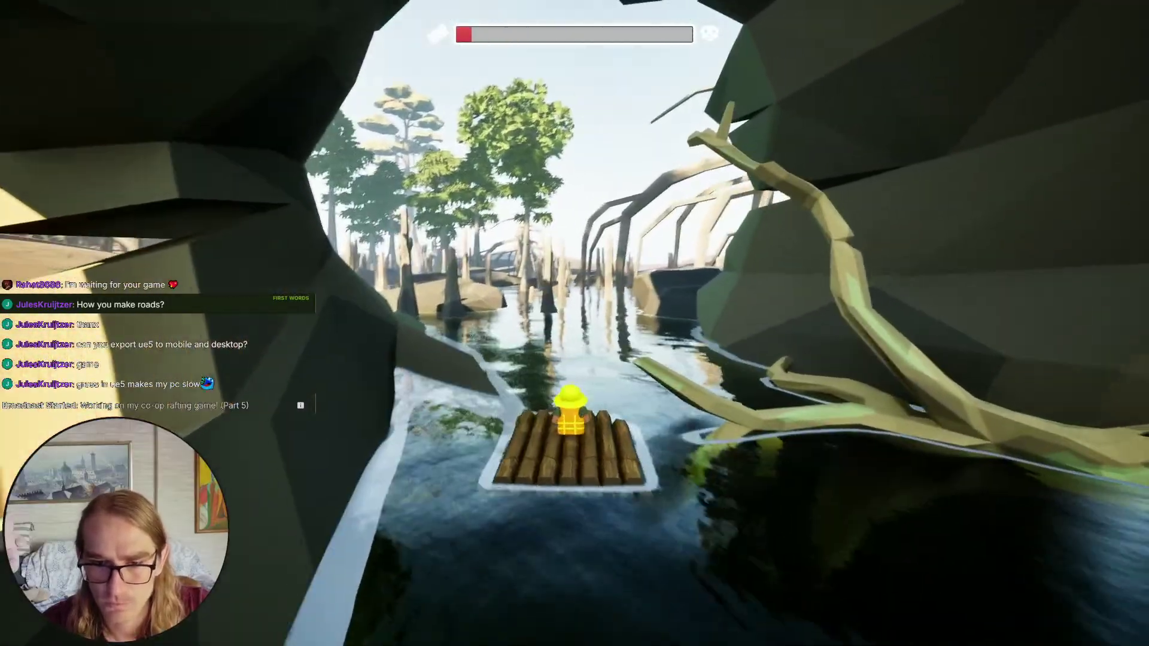
{"action": "key", "text": "Escape"}
- Move the third floating log away from the tunnel wall toward mid-channel and rotate it
{"action": "key", "text": "s"}
{"action": "right_click_drag", "start_coordinate": [522, 415], "coordinate": [532, 310]}
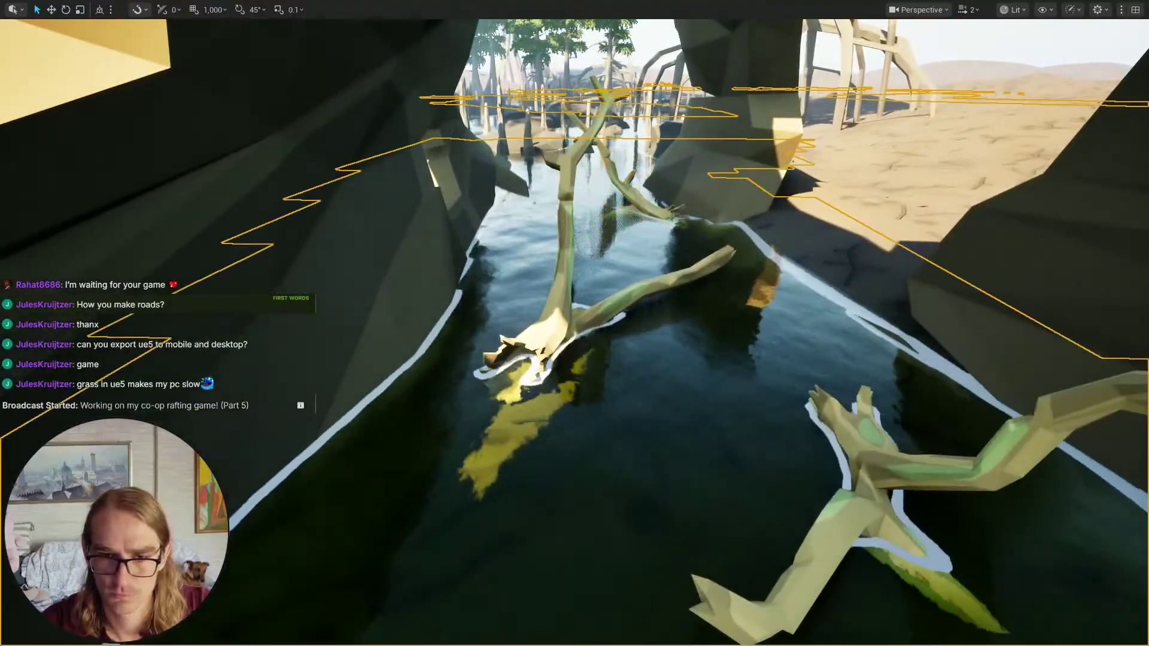
{"action": "left_click_drag", "start_coordinate": [520, 325], "coordinate": [586, 332]}
{"action": "right_click_drag", "start_coordinate": [587, 332], "coordinate": [590, 371]}
{"action": "key", "text": "d"}
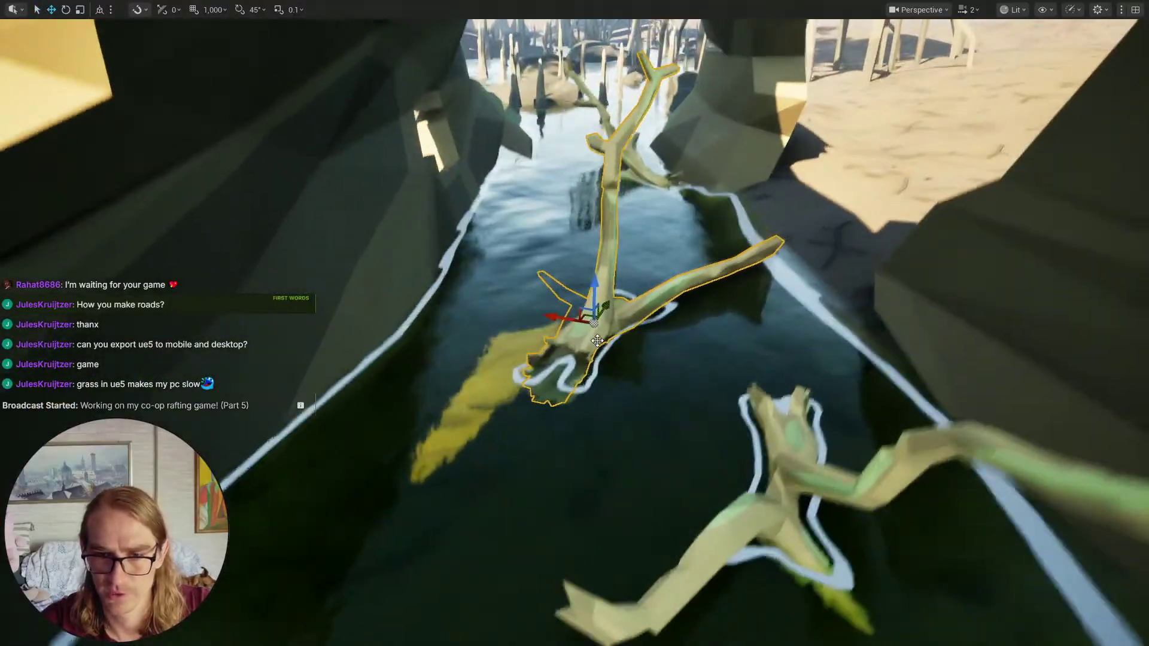
{"action": "key", "text": "e"}
{"action": "left_click_drag", "start_coordinate": [554, 353], "coordinate": [509, 323]}
{"action": "key", "text": "w"}
- Place a floating log beside the bank at the tunnel entrance at scale about 2.25, tilted about -68.5° with a yaw of about -154°
{"action": "right_click_drag", "start_coordinate": [617, 312], "coordinate": [381, 314]}
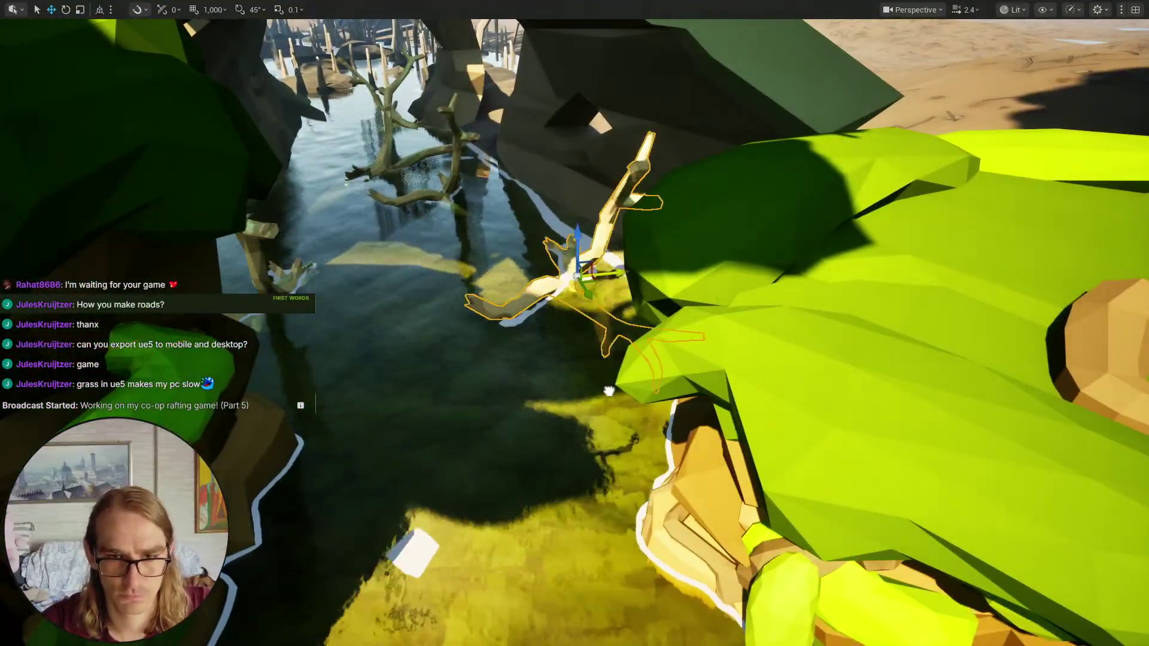
{"action": "right_click_drag", "start_coordinate": [609, 391], "coordinate": [583, 379]}
{"action": "key", "text": "e"}
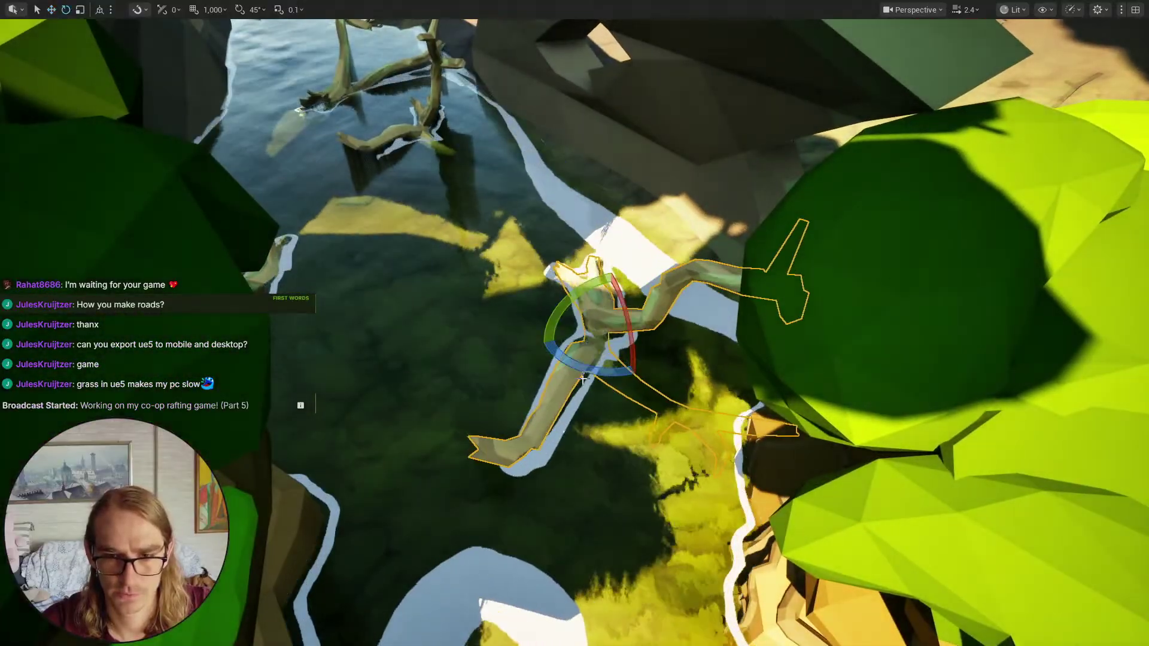
{"action": "left_click_drag", "start_coordinate": [584, 379], "coordinate": [563, 342]}
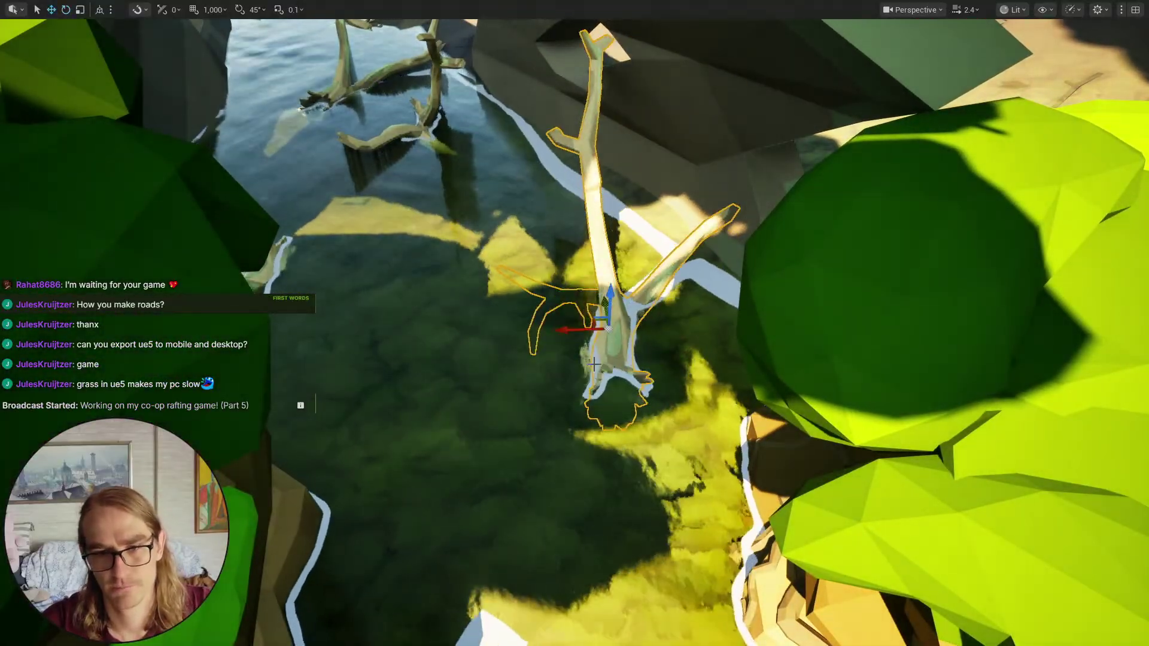
{"action": "right_click_drag", "start_coordinate": [618, 340], "coordinate": [619, 378]}
{"action": "key", "text": "e"}
{"action": "left_click_drag", "start_coordinate": [603, 275], "coordinate": [520, 296]}
{"action": "right_click_drag", "start_coordinate": [689, 259], "coordinate": [698, 297]}
{"action": "key", "text": "w"}
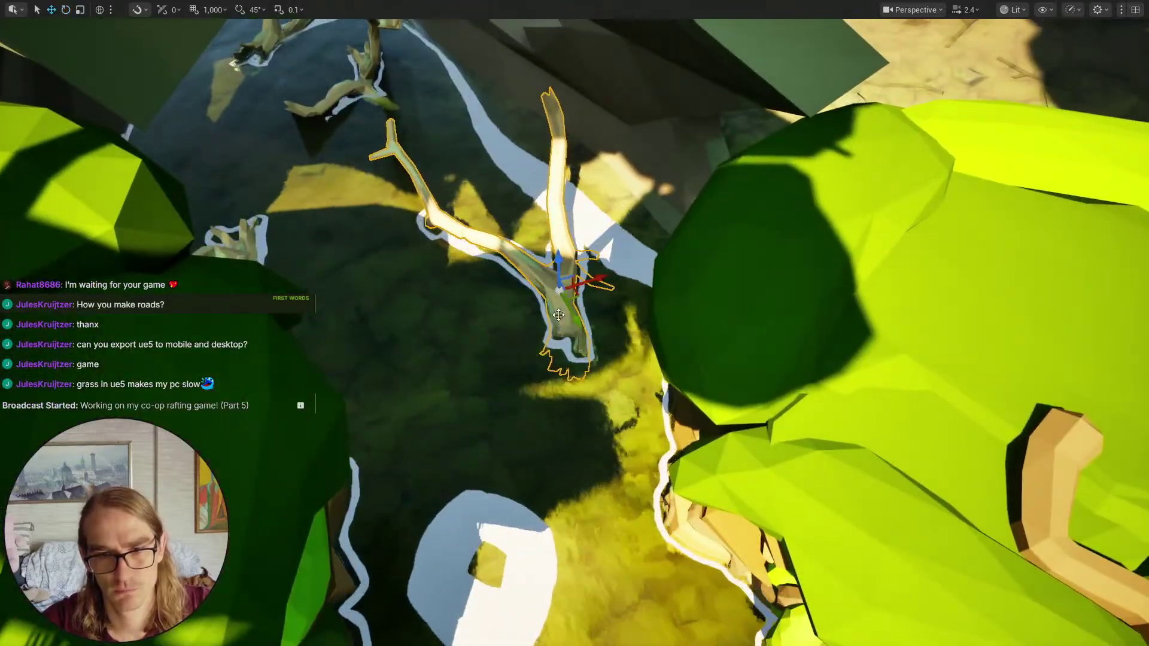
{"action": "key", "text": "e"}
{"action": "left_click_drag", "start_coordinate": [648, 354], "coordinate": [650, 319]}
{"action": "key", "text": "q"}
{"action": "key", "text": "s"}
{"action": "right_click_drag", "start_coordinate": [650, 318], "coordinate": [616, 251]}
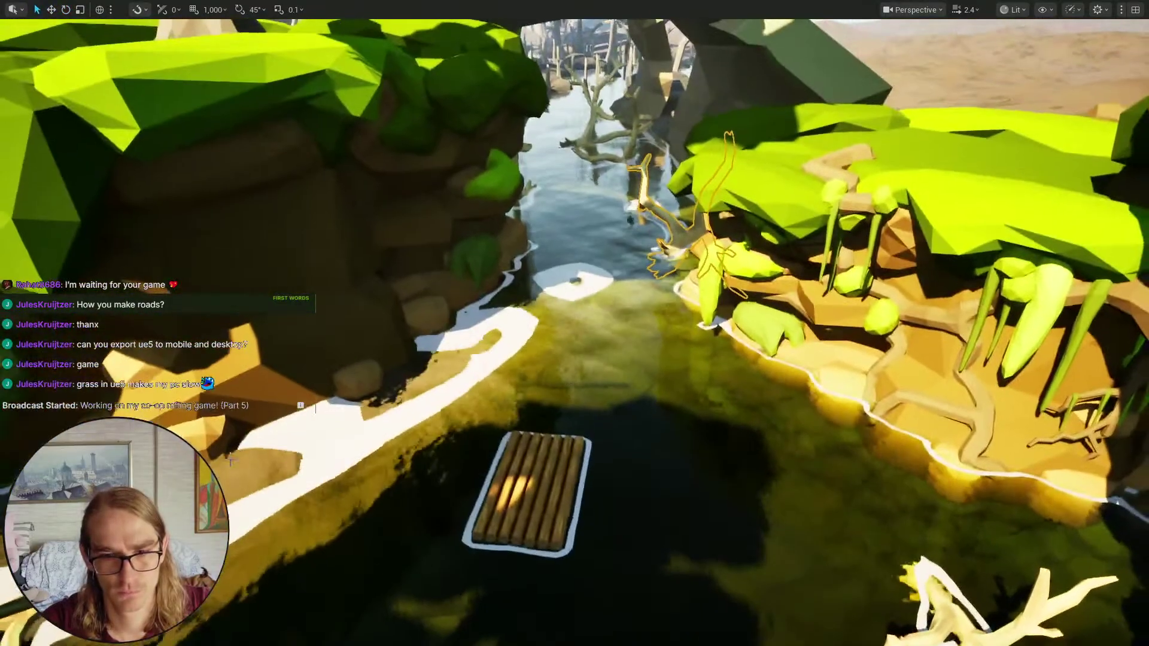
- Add a BP_Floating_Log against the rocky bank ahead of the raft at scale about 1.55 and yaw about 11.4°
{"action": "key", "text": "F11"}
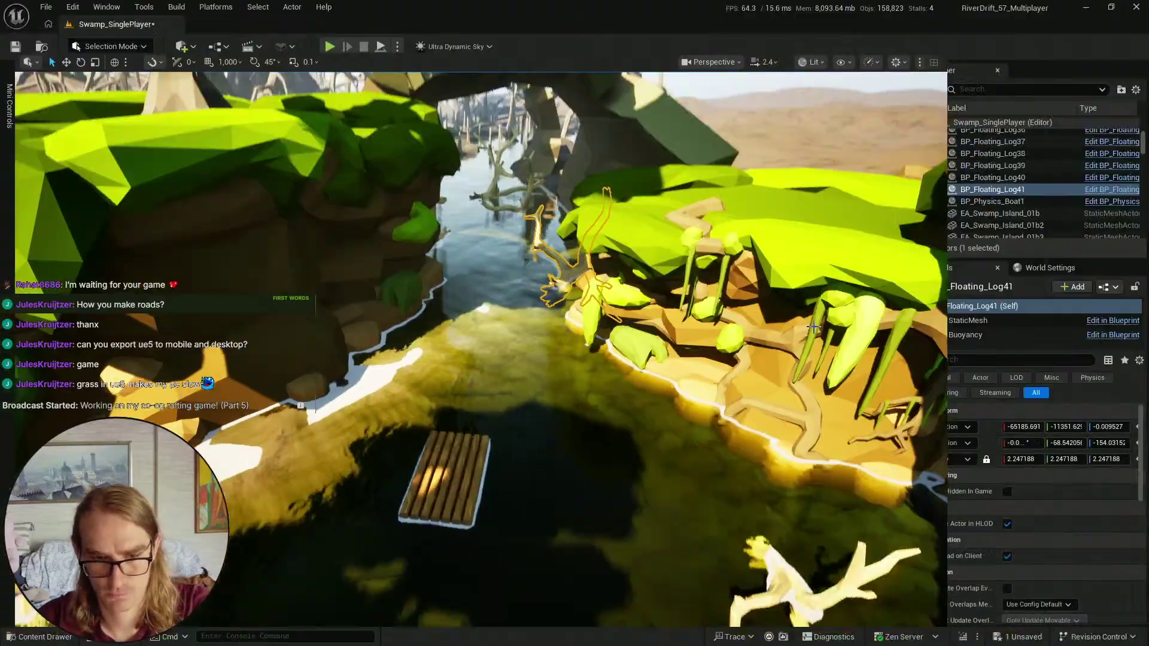
{"action": "key", "text": "ctrl+b"}
{"action": "key", "text": "ctrl+space"}
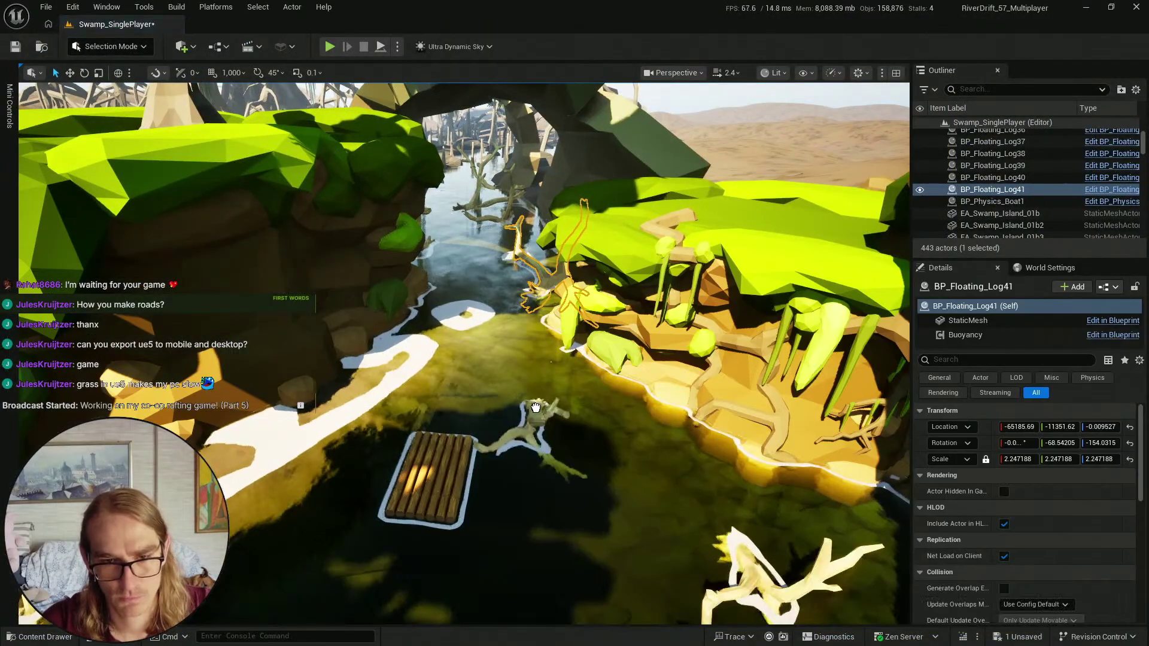
{"action": "left_click_drag", "start_coordinate": [421, 350], "coordinate": [435, 355]}
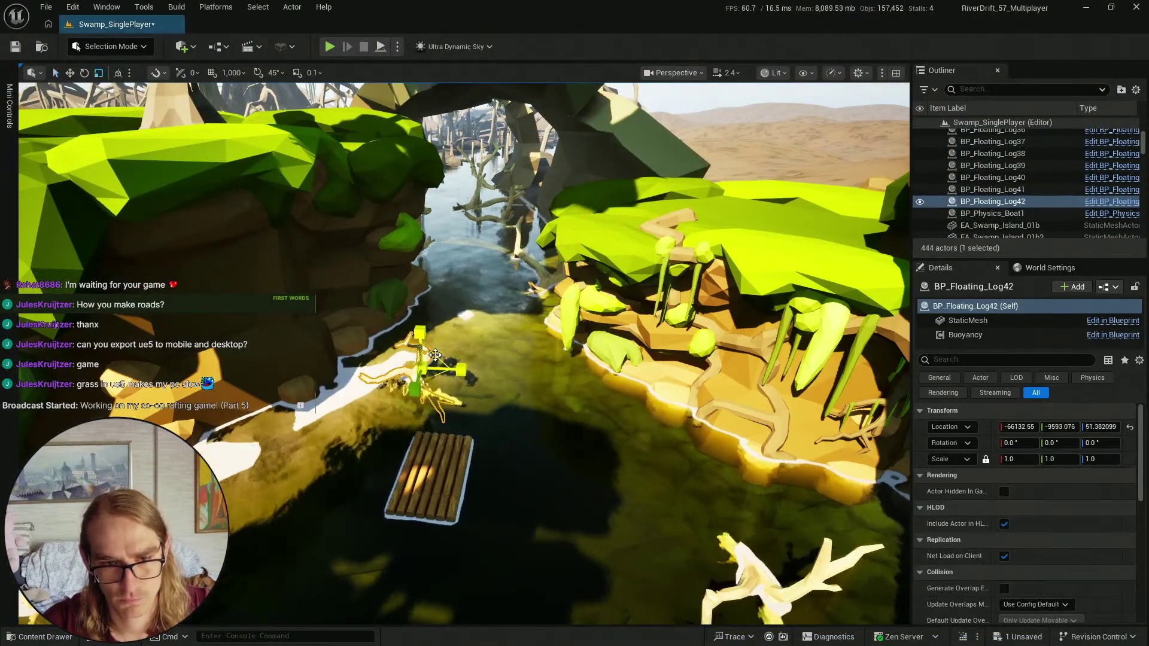
{"action": "right_click_drag", "start_coordinate": [440, 366], "coordinate": [440, 366]}
{"action": "key", "text": "w"}
{"action": "key", "text": "e"}
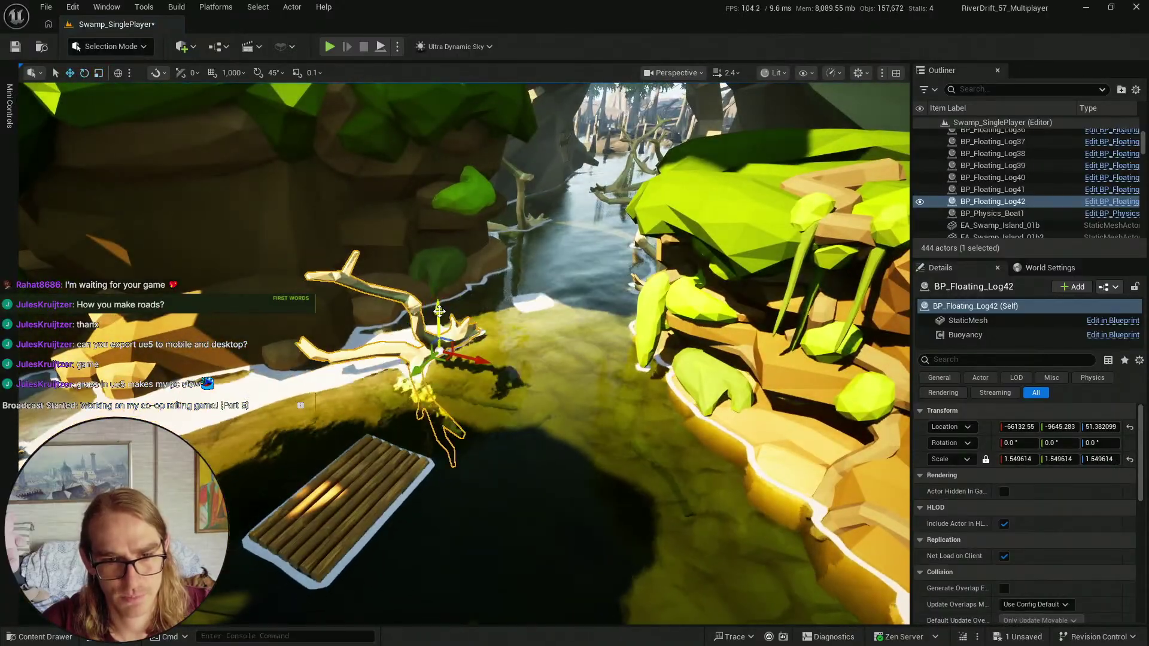
{"action": "left_click_drag", "start_coordinate": [446, 366], "coordinate": [485, 368]}
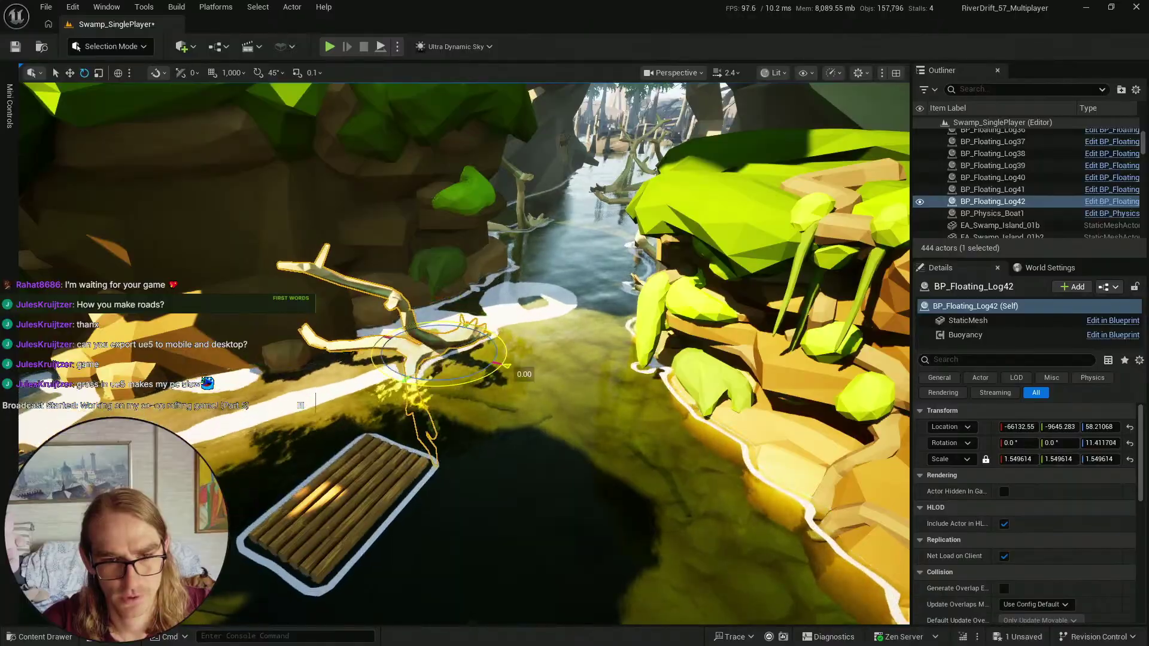
{"action": "right_click_drag", "start_coordinate": [466, 377], "coordinate": [431, 407]}
{"action": "key", "text": "w"}
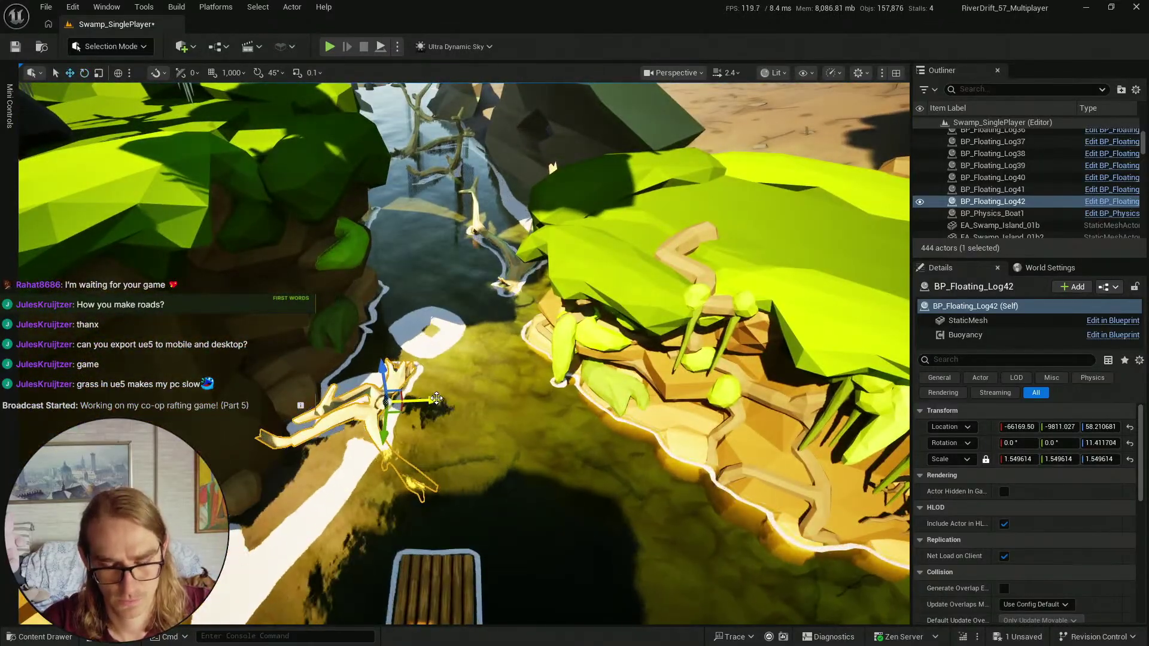
- Duplicate that floating log, move the copy across to the opposite bank and turn it to a yaw of about -26°
{"action": "key", "text": "ctrl+d"}
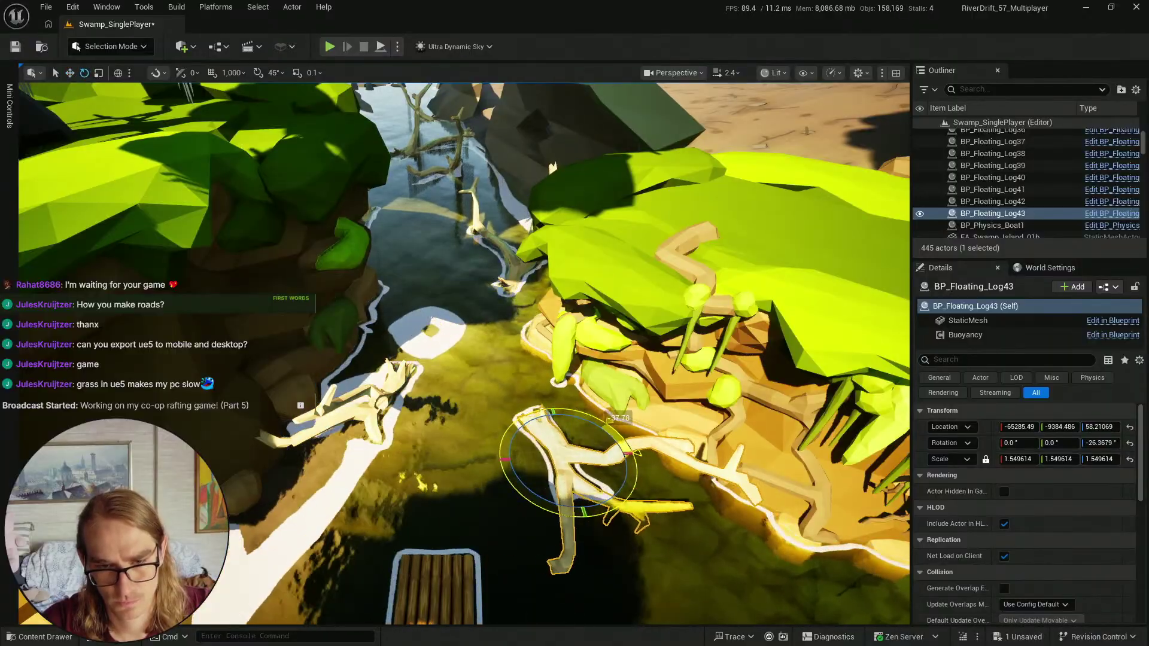
{"action": "key", "text": "Escape"}
{"action": "right_click_drag", "start_coordinate": [535, 399], "coordinate": [441, 117]}
- Play-test the raft ride through the tunnel past the new logs and end the session
{"action": "left_click", "coordinate": [324, 49]}
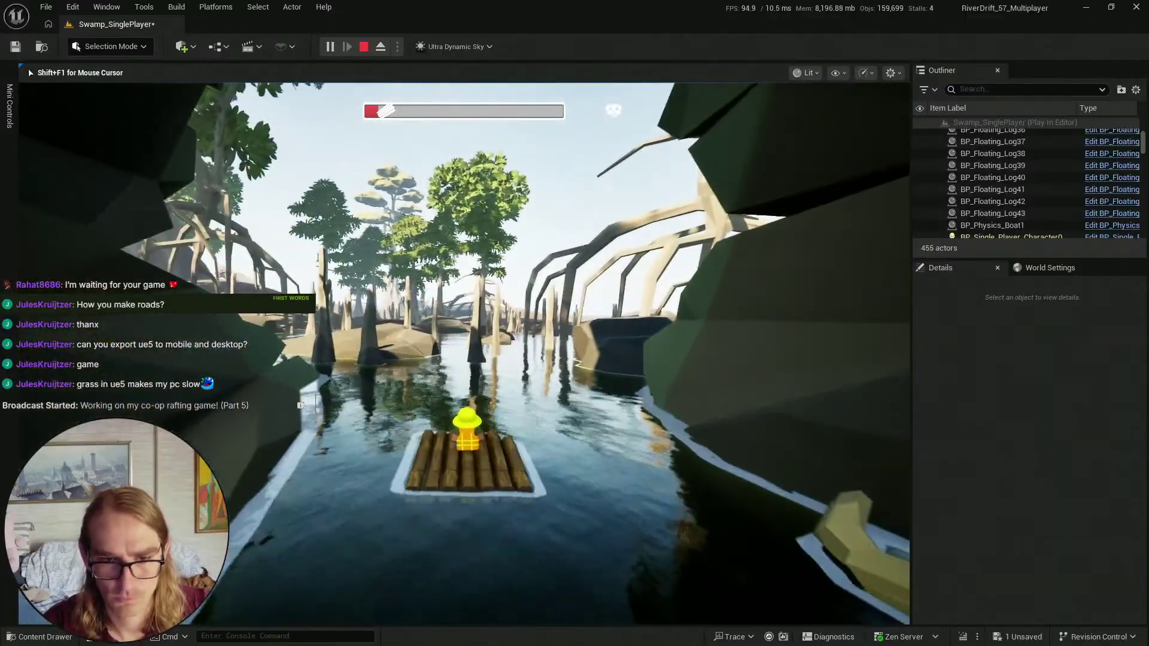
{"action": "key", "text": "Escape"}
{"action": "right_click_drag", "start_coordinate": [623, 370], "coordinate": [454, 275]}
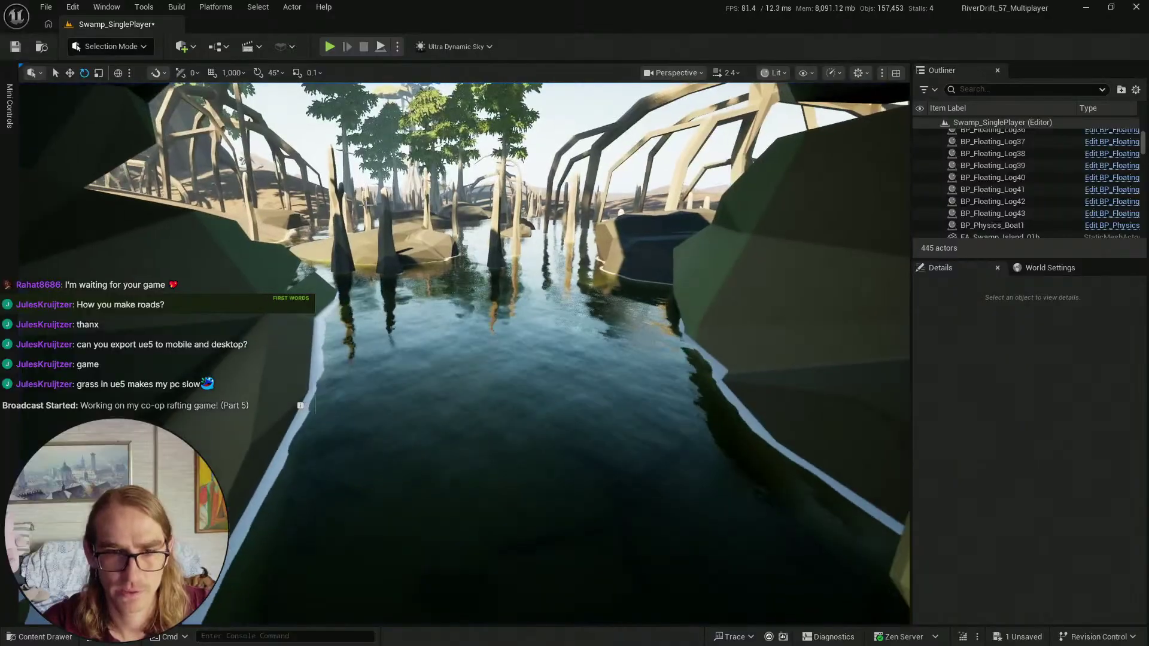
- Place SM_Env_Rock_08 partly submerged in mid-channel at the tunnel exit, at scale about 1.26 and yaw about -44.7°
{"action": "left_click", "coordinate": [411, 250]}
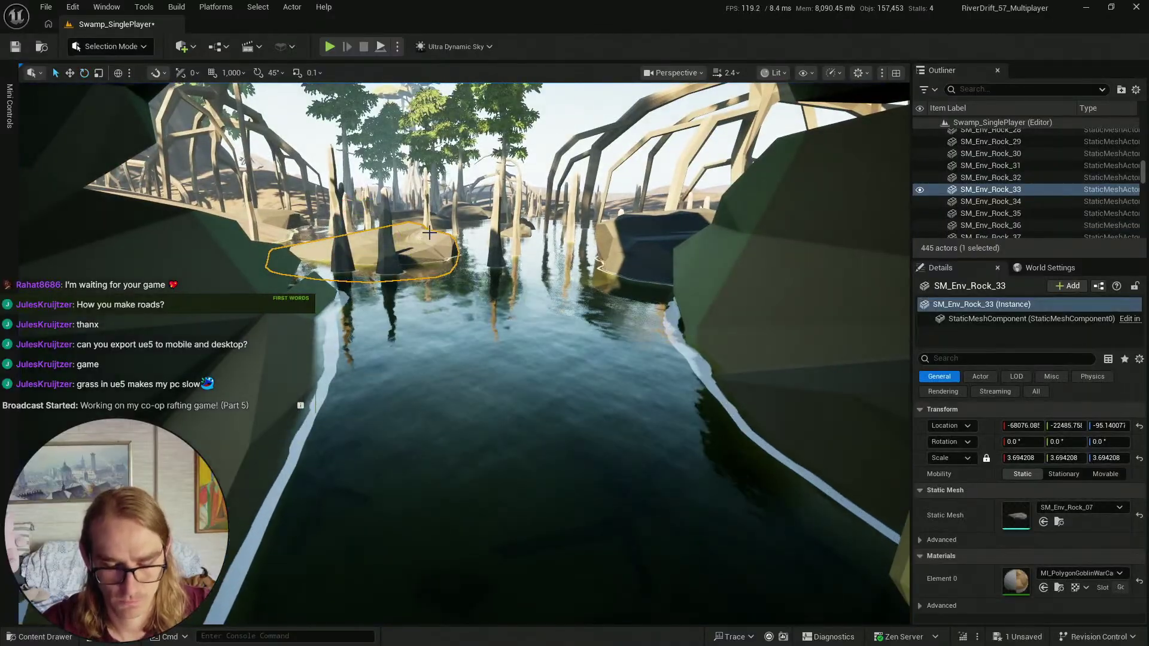
{"action": "key", "text": "ctrl+b"}
{"action": "scroll", "coordinate": [897, 455], "scroll_direction": "down", "scroll_amount": 1}
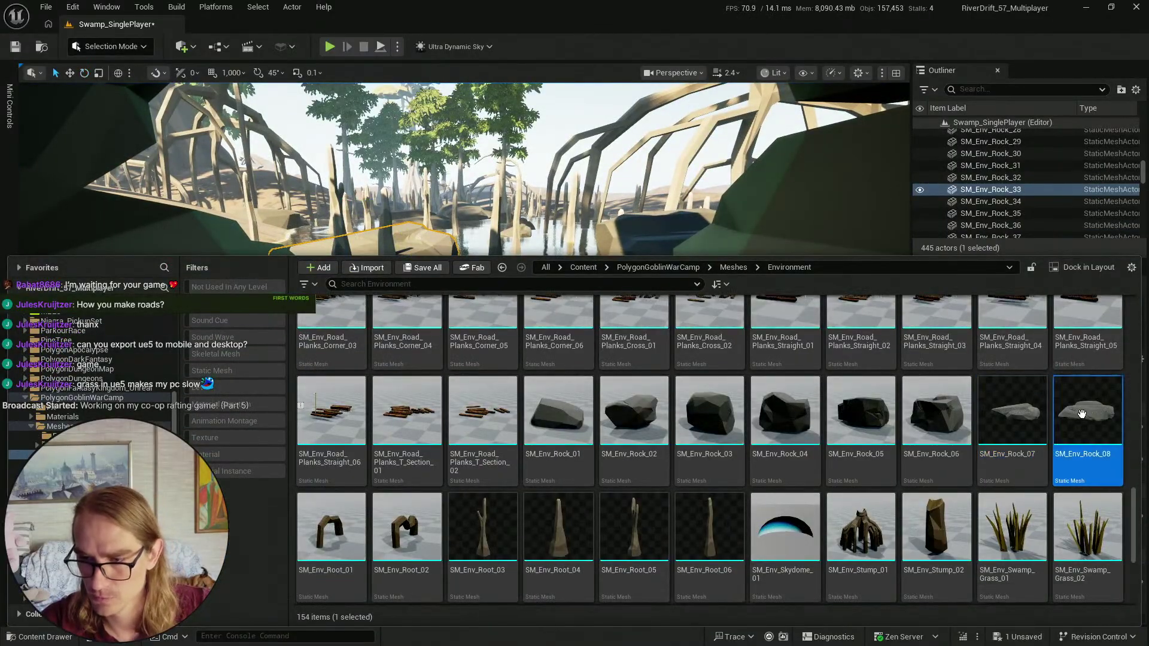
{"action": "left_click_drag", "start_coordinate": [1073, 426], "coordinate": [498, 378]}
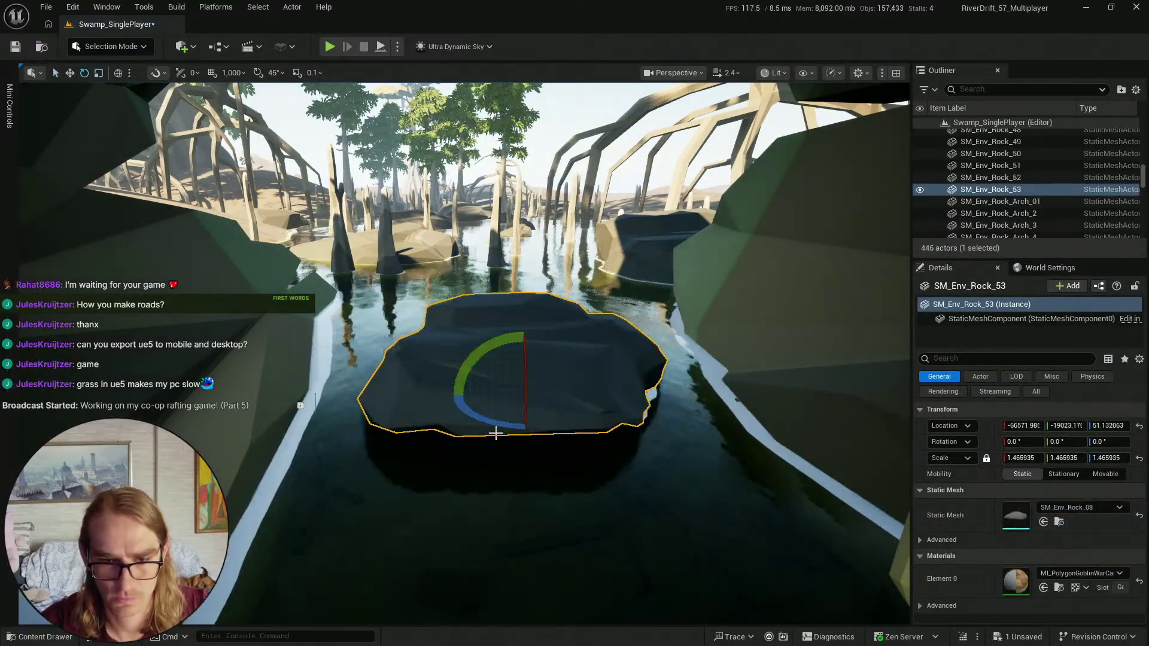
{"action": "right_click_drag", "start_coordinate": [496, 433], "coordinate": [459, 433]}
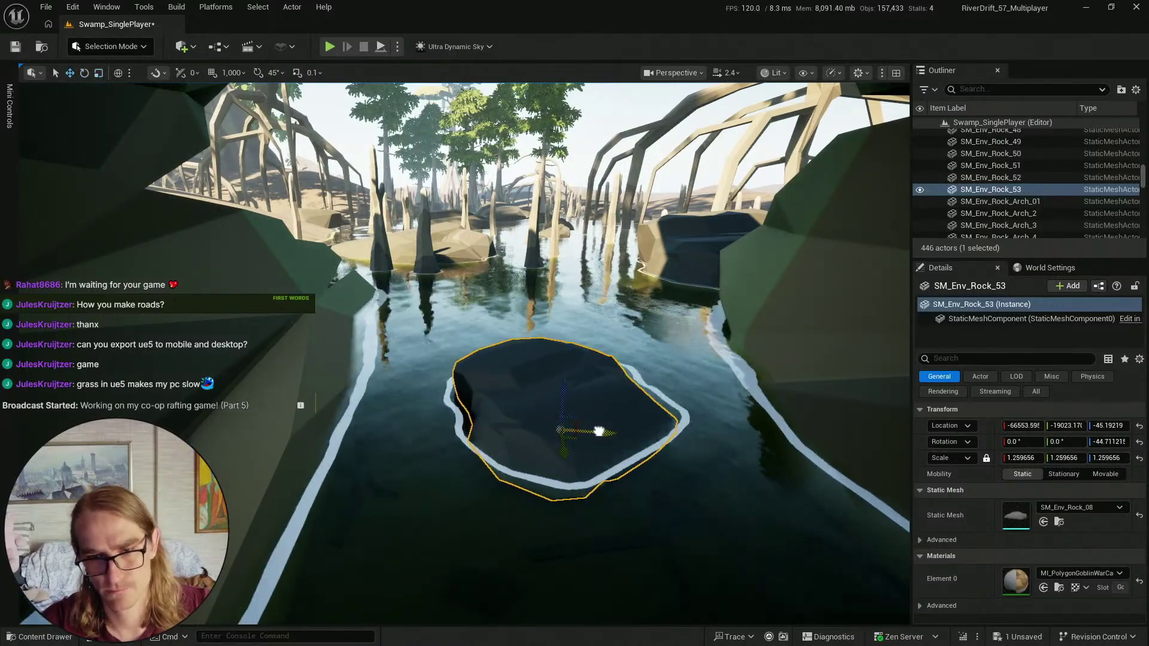
{"action": "key", "text": "Escape"}
{"action": "right_click_drag", "start_coordinate": [609, 358], "coordinate": [584, 359]}
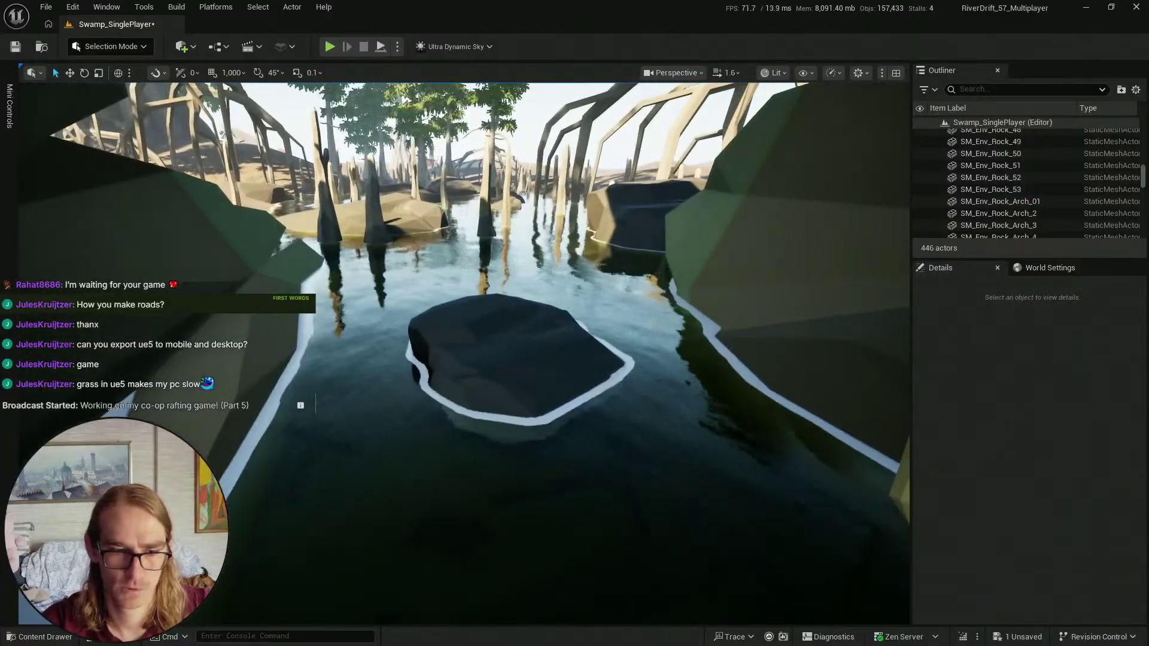
- Save the Swamp_SinglePlayer level and play-test the raft ride toward the rock at the tunnel exit
{"action": "left_click", "coordinate": [41, 636]}
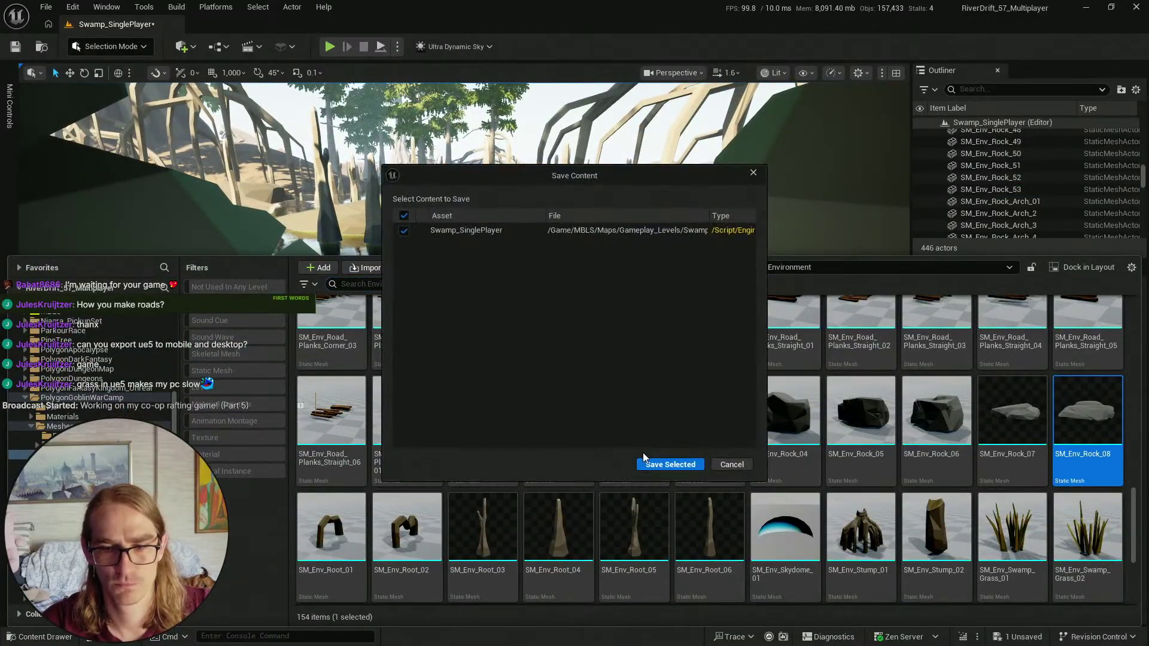
{"action": "left_click", "coordinate": [15, 46]}
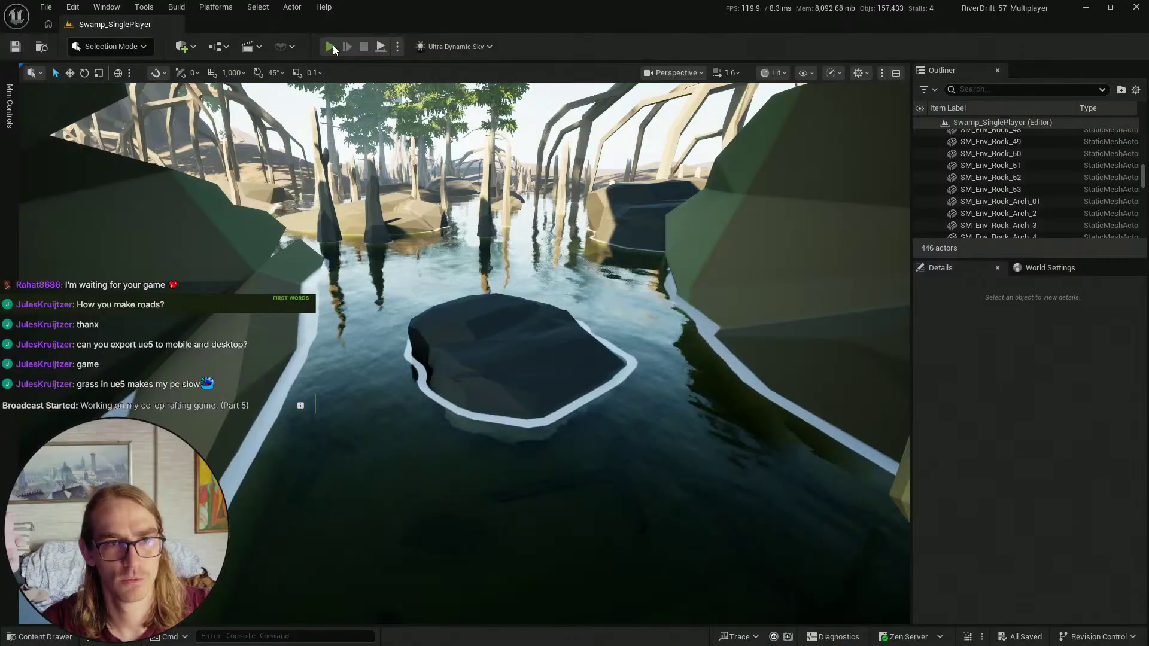
{"action": "left_click", "coordinate": [329, 46]}
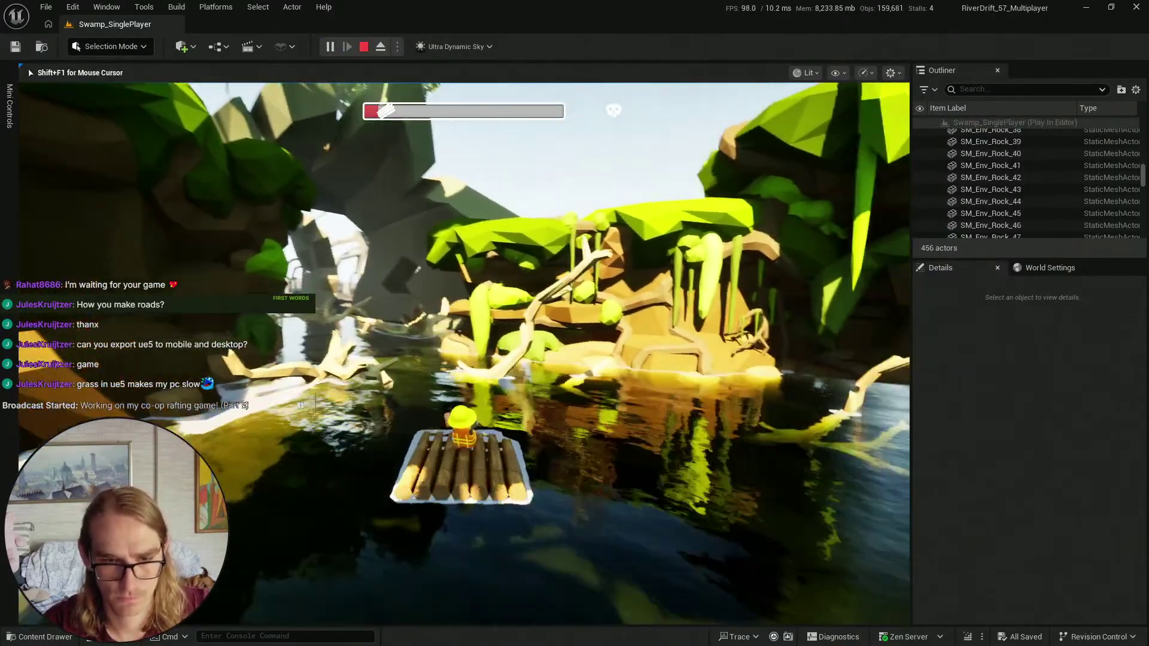
{"action": "key", "text": "w"}
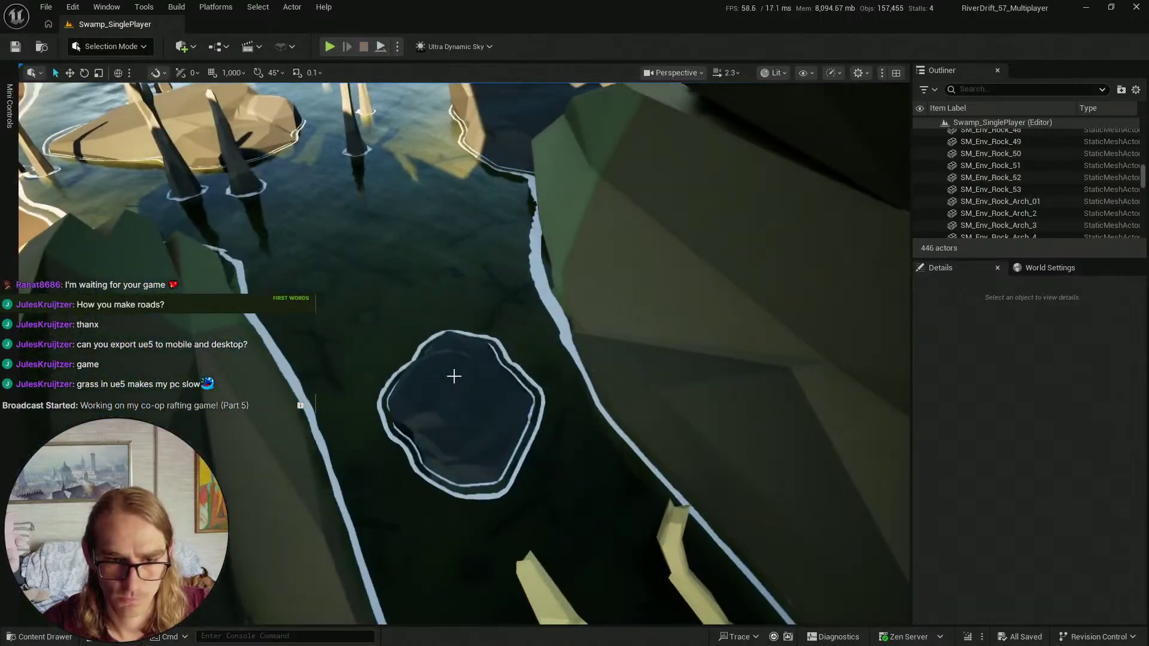
- Move the mid-channel rock farther downstream to a Y location of about -19891 and save the level
{"action": "left_click", "coordinate": [454, 376]}
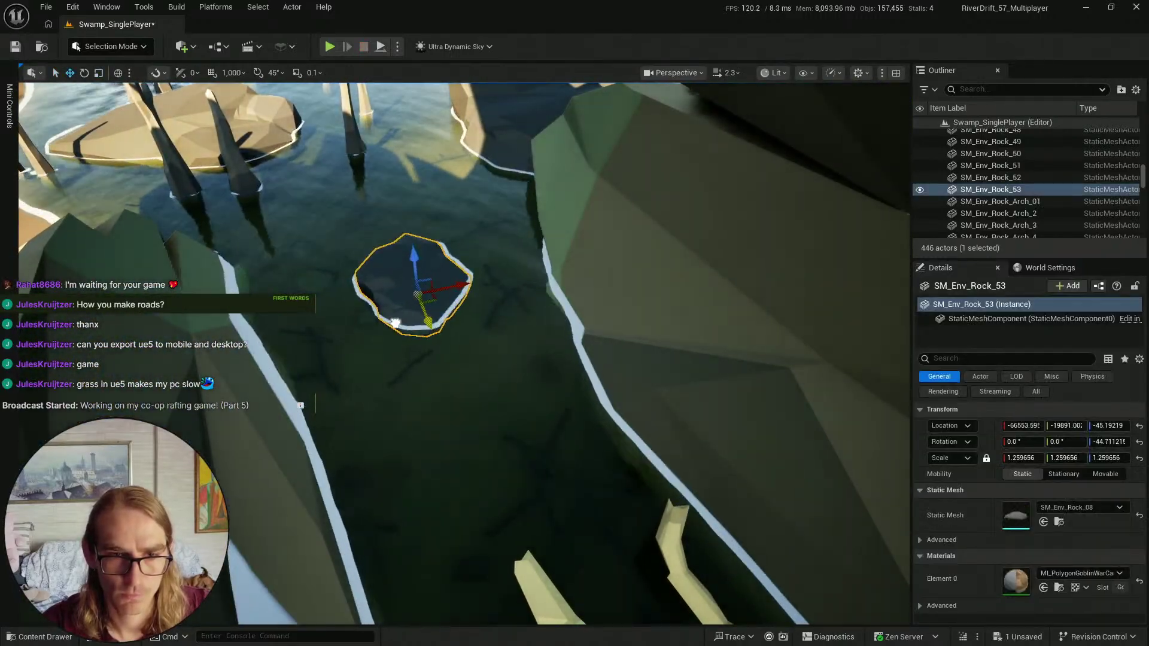
{"action": "key", "text": "Escape"}
{"action": "right_click_drag", "start_coordinate": [402, 319], "coordinate": [465, 282]}
{"action": "key", "text": "w"}
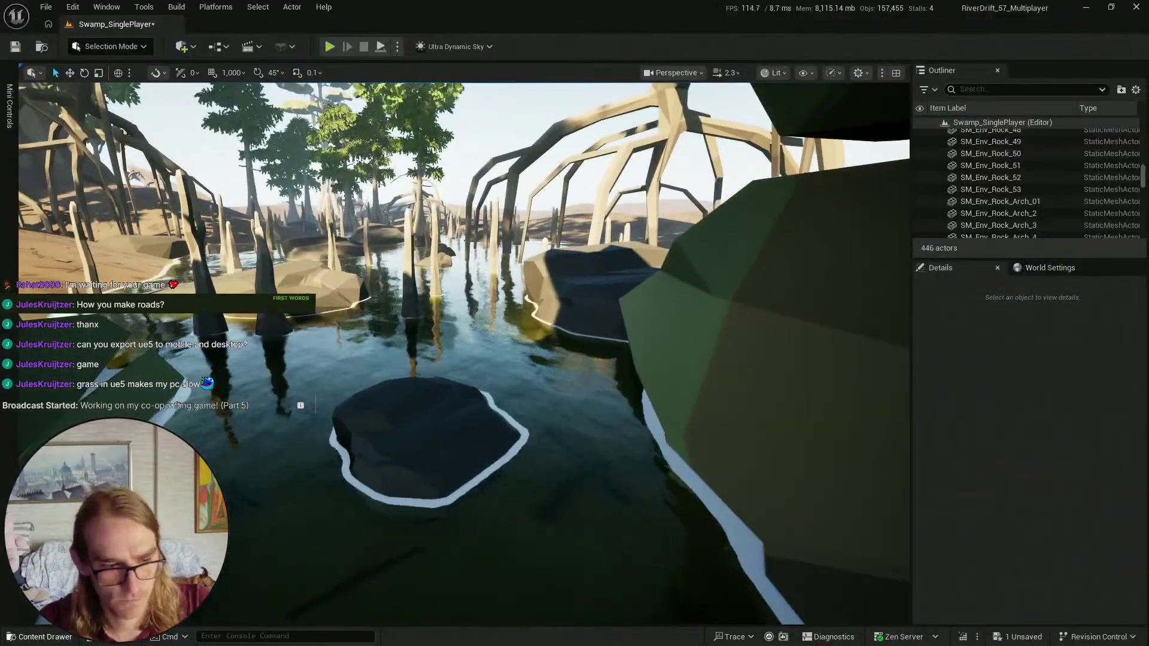
{"action": "key", "text": "ctrl+space"}
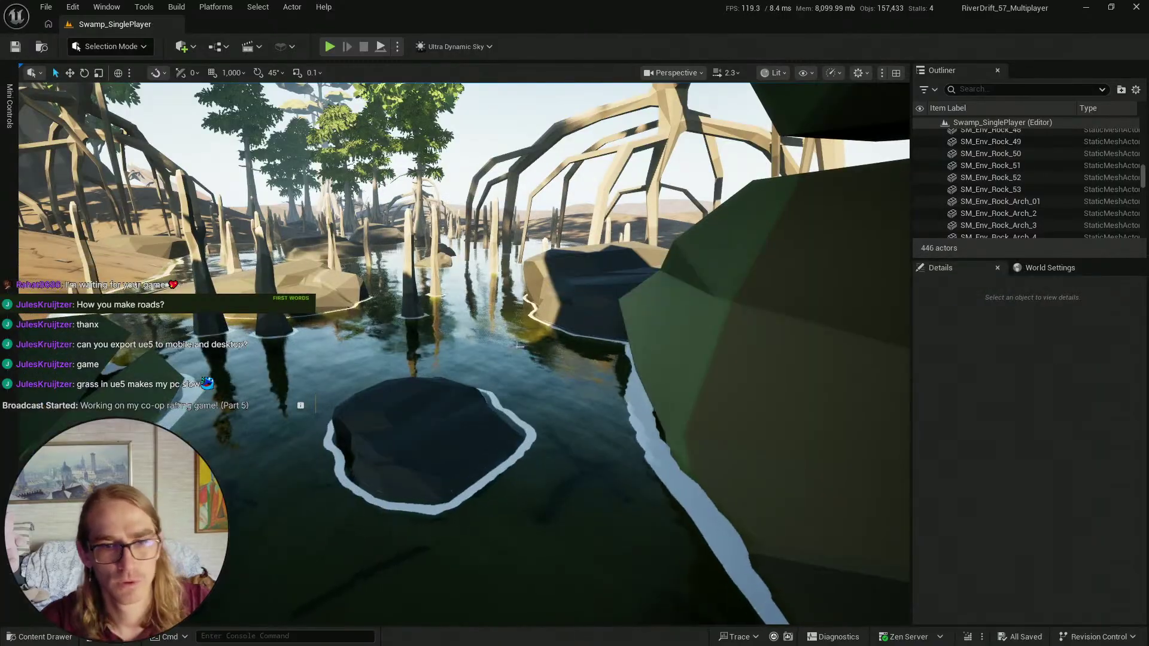
- In Landscape mode, lower the riverbed bump that pokes out of the water before the tunnel, using the Sculpt tool at strength 0.15
{"action": "scroll", "coordinate": [479, 353], "scroll_direction": "up", "scroll_amount": 2}
{"action": "right_click_drag", "start_coordinate": [520, 346], "coordinate": [257, 407]}
{"action": "scroll", "coordinate": [204, 407], "scroll_direction": "down", "scroll_amount": 2}
{"action": "left_click", "coordinate": [141, 46]}
{"action": "left_click", "coordinate": [116, 80]}
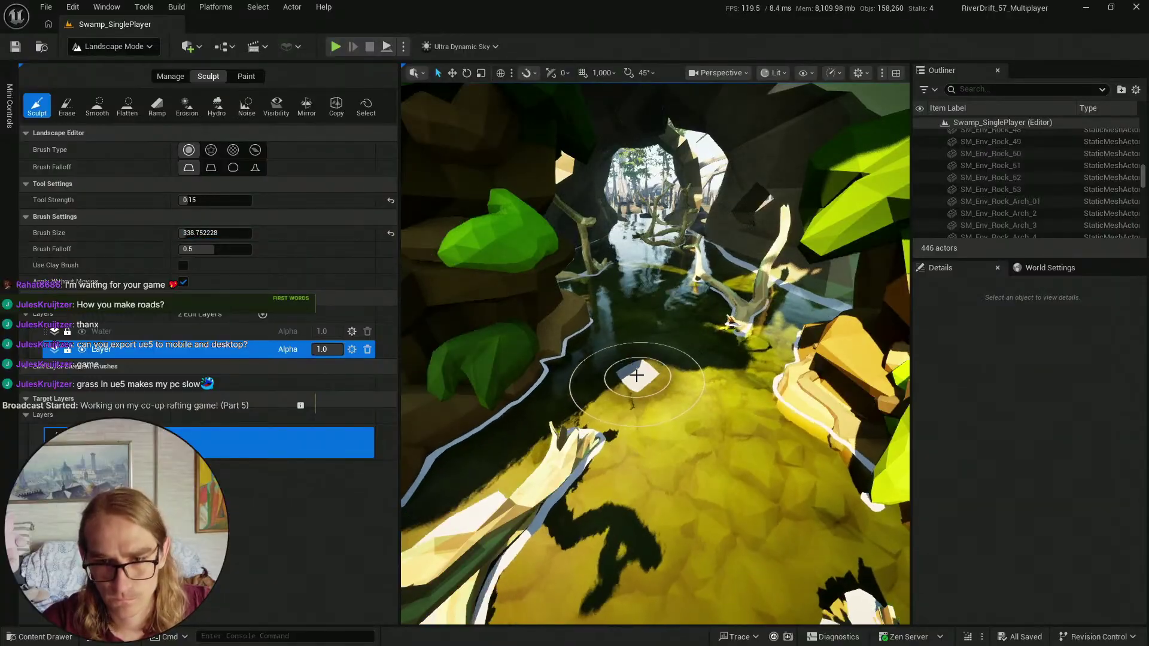
{"action": "mouse_move", "coordinate": [637, 377]}
{"action": "left_mouse_down", "text": "shift"}
{"action": "mouse_move", "coordinate": [651, 361]}
{"action": "mouse_move", "coordinate": [647, 375]}
{"action": "left_mouse_up", "text": "shift"}
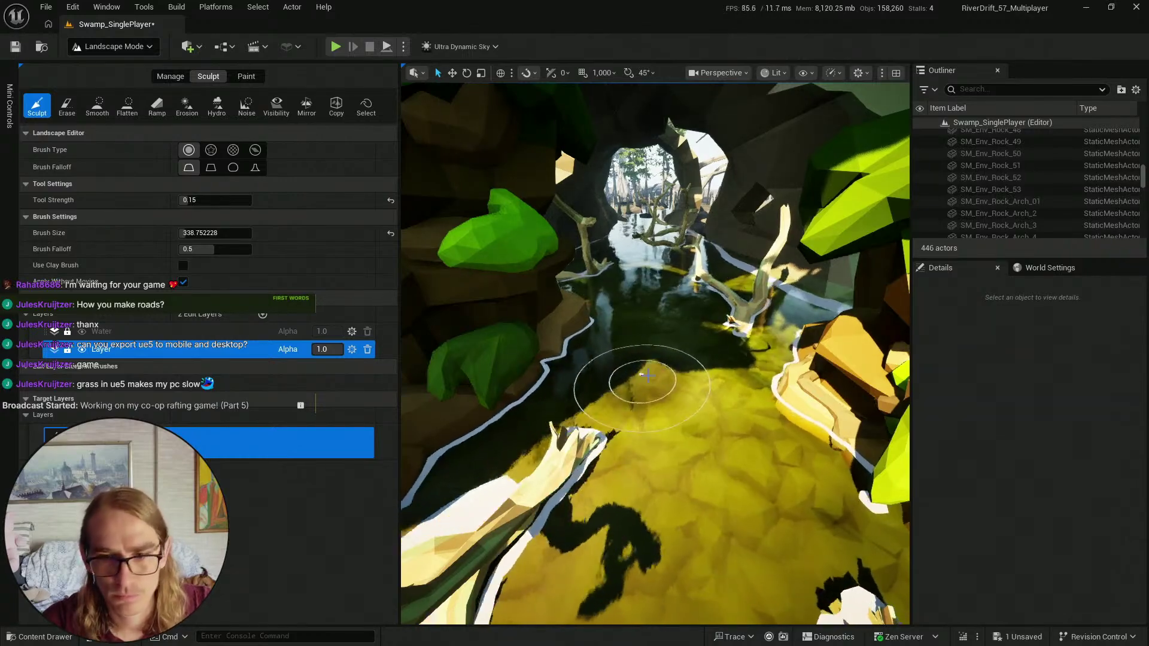
- Return to Selection mode and save the Swamp_SinglePlayer level
{"action": "left_click", "coordinate": [111, 46]}
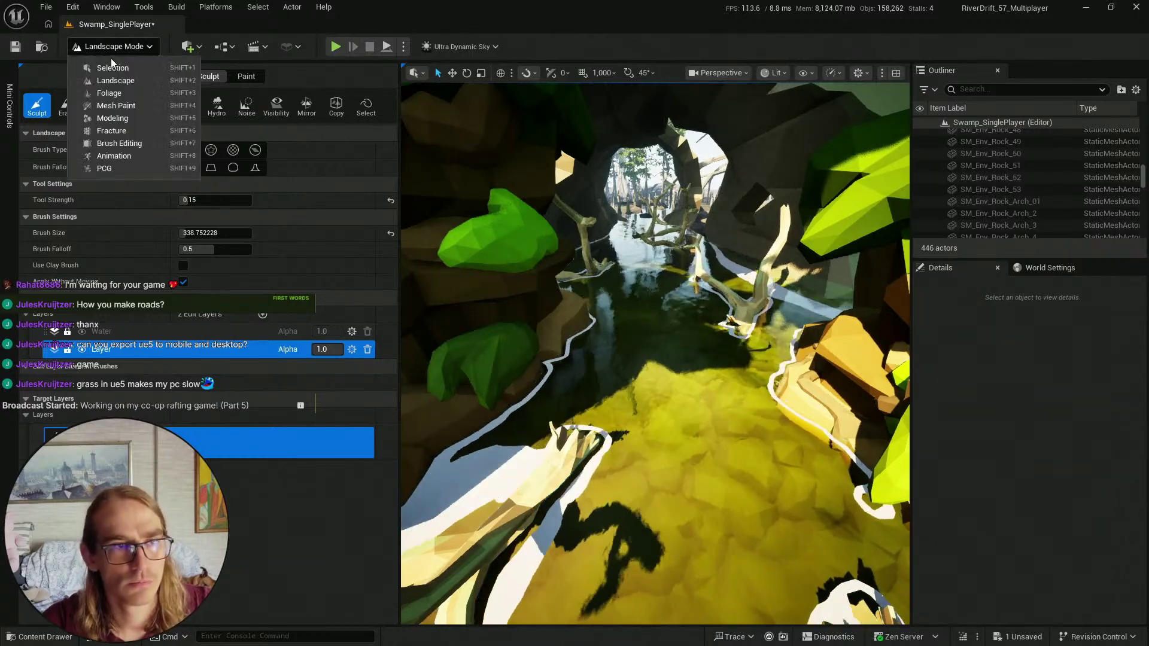
{"action": "left_click", "coordinate": [110, 62]}
{"action": "left_click", "coordinate": [15, 47]}
- Locate the mesh of the swamp tree standing behind the hollow fallen log in the PolygonSwamp SM asset folder
{"action": "right_click_drag", "start_coordinate": [374, 399], "coordinate": [370, 378]}
{"action": "key", "text": "ctrl+space"}
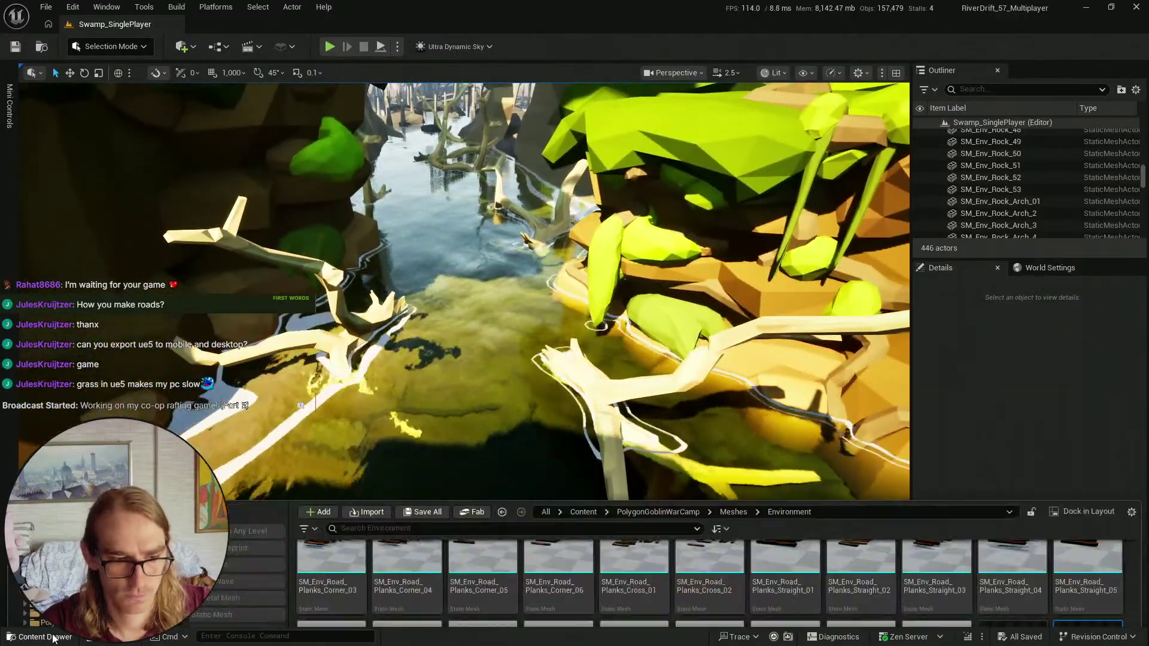
{"action": "mouse_move", "coordinate": [383, 192]}
{"action": "right_mouse_down"}
{"action": "mouse_move", "coordinate": [384, 165]}
{"action": "mouse_move", "coordinate": [407, 222]}
{"action": "mouse_move", "coordinate": [317, 203]}
{"action": "mouse_move", "coordinate": [383, 201]}
{"action": "mouse_move", "coordinate": [329, 187]}
{"action": "mouse_move", "coordinate": [362, 198]}
{"action": "mouse_move", "coordinate": [349, 183]}
{"action": "mouse_move", "coordinate": [359, 210]}
{"action": "mouse_move", "coordinate": [380, 198]}
{"action": "right_mouse_up"}
{"action": "key", "text": "w"}
{"action": "scroll", "coordinate": [383, 167], "scroll_direction": "down", "scroll_amount": 1}
{"action": "scroll", "coordinate": [386, 171], "scroll_direction": "up", "scroll_amount": 4}
{"action": "scroll", "coordinate": [375, 190], "scroll_direction": "up", "scroll_amount": 4}
{"action": "scroll", "coordinate": [350, 183], "scroll_direction": "up", "scroll_amount": 5}
{"action": "scroll", "coordinate": [375, 202], "scroll_direction": "up", "scroll_amount": 1}
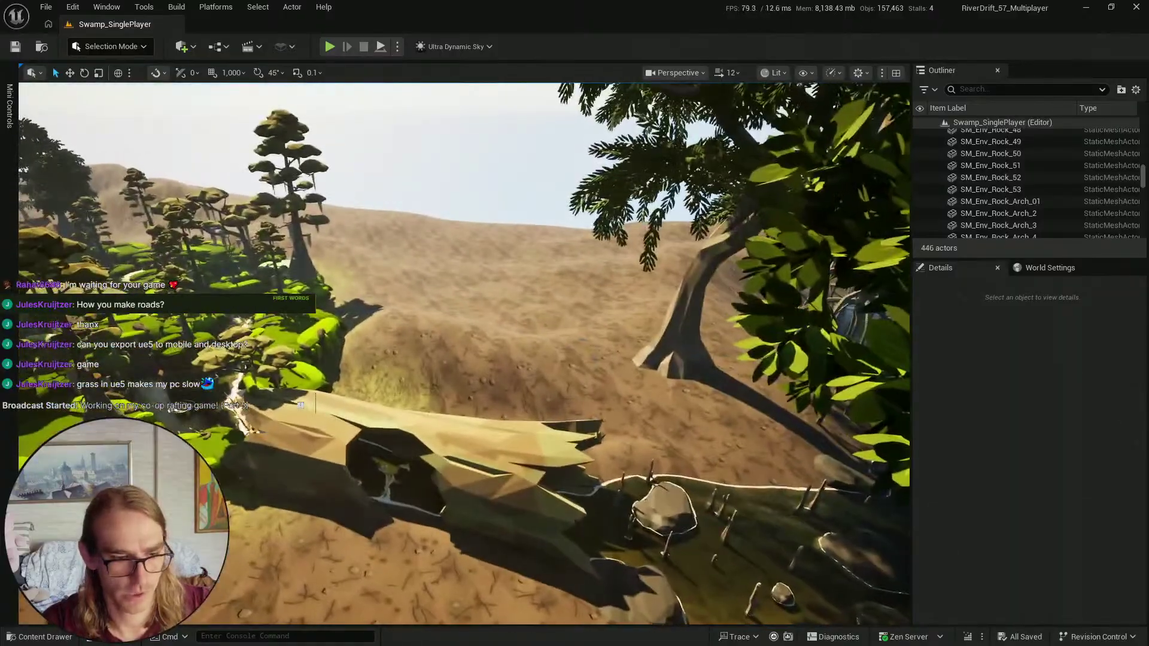
{"action": "key", "text": "ctrl+space"}
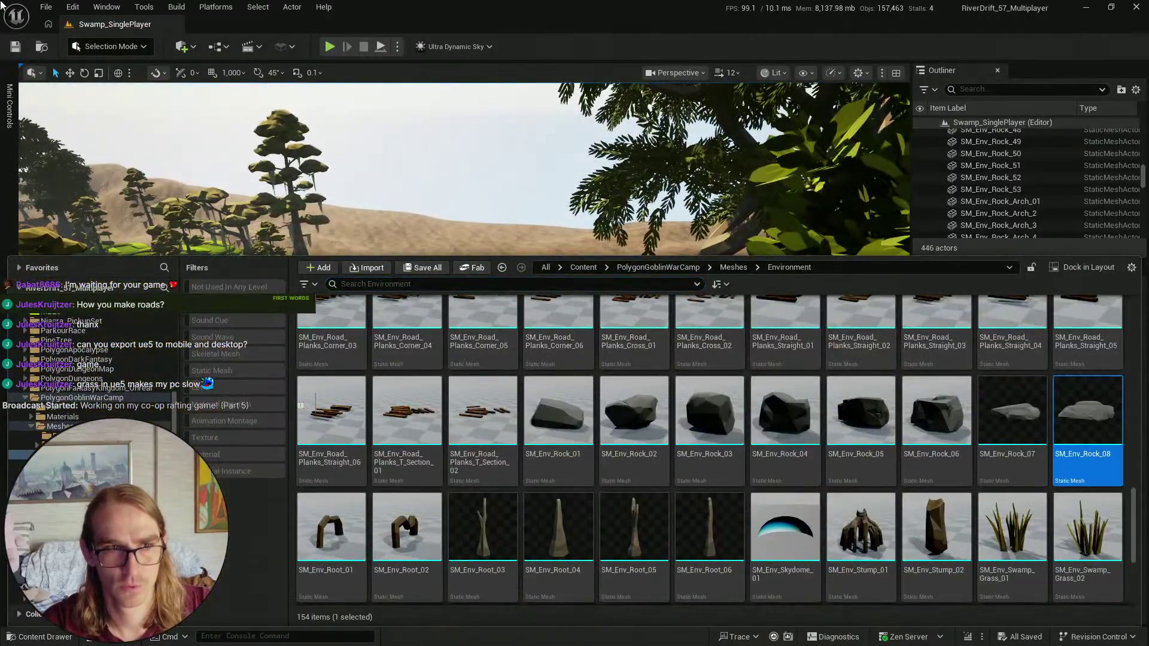
{"action": "right_click_drag", "start_coordinate": [288, 180], "coordinate": [292, 193]}
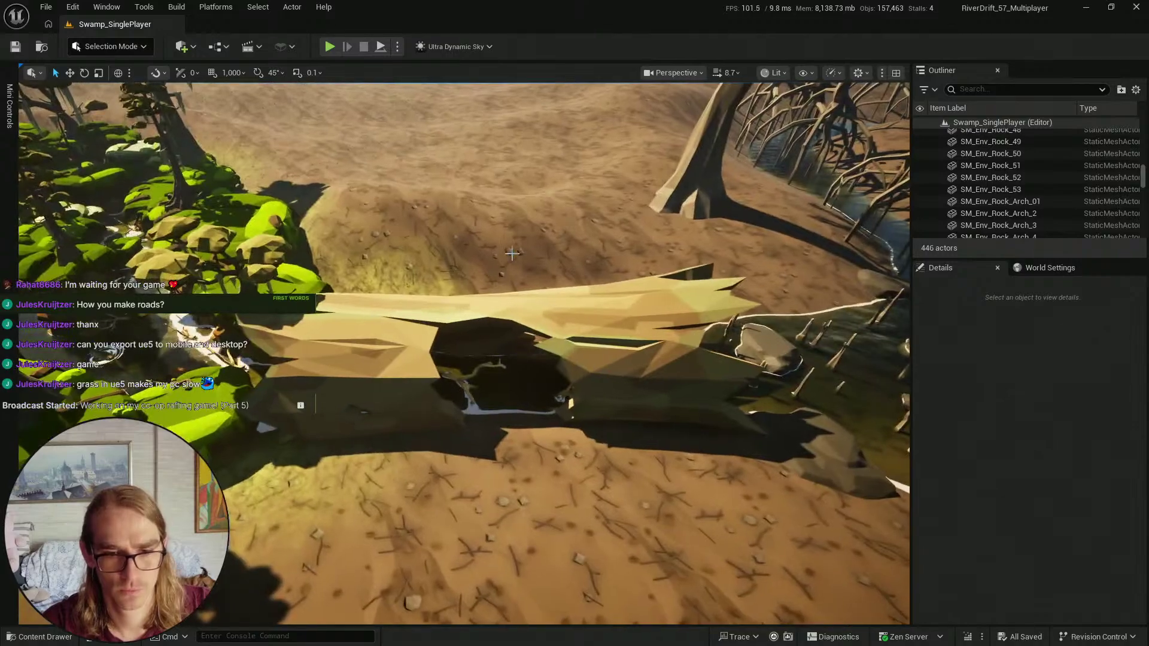
{"action": "left_click", "coordinate": [689, 183]}
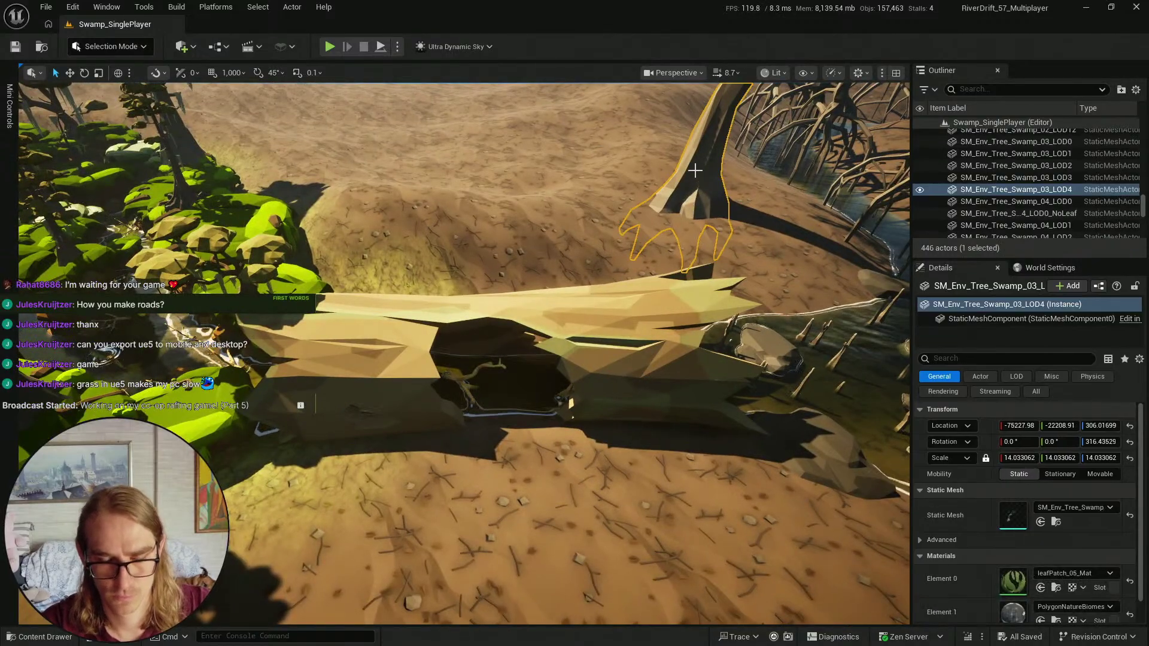
{"action": "key", "text": "ctrl+b"}
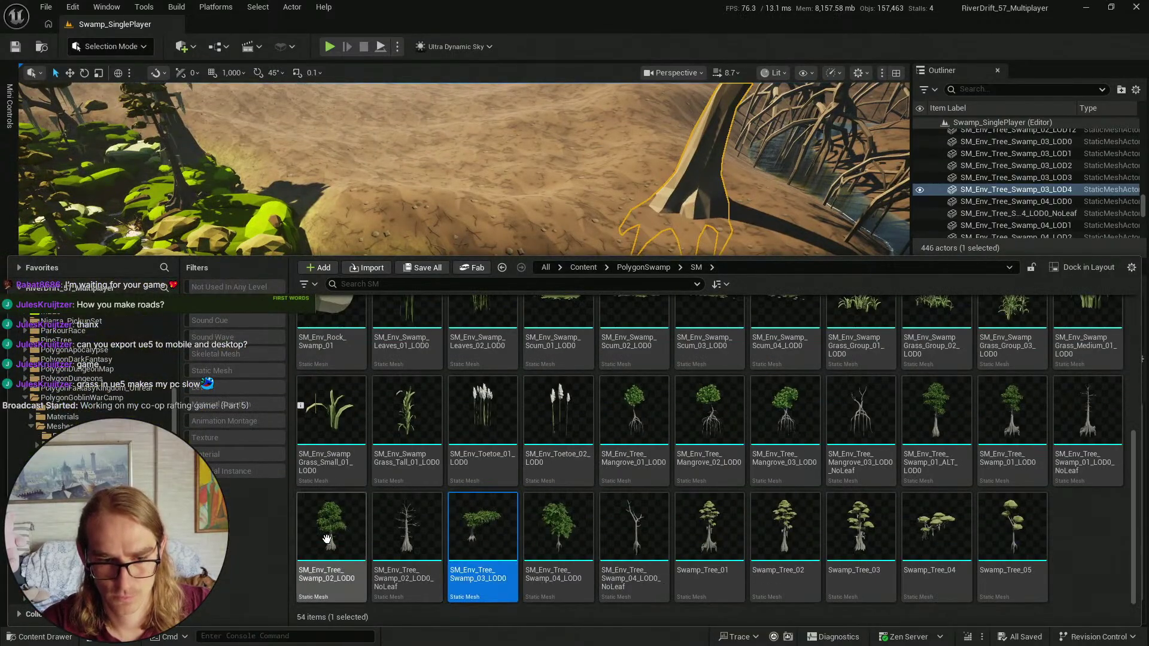
- Place a Swamp_Tree_01 mesh beside the hollow fallen log and move it to about X -64004, Z 699
{"action": "left_click", "coordinate": [733, 527]}
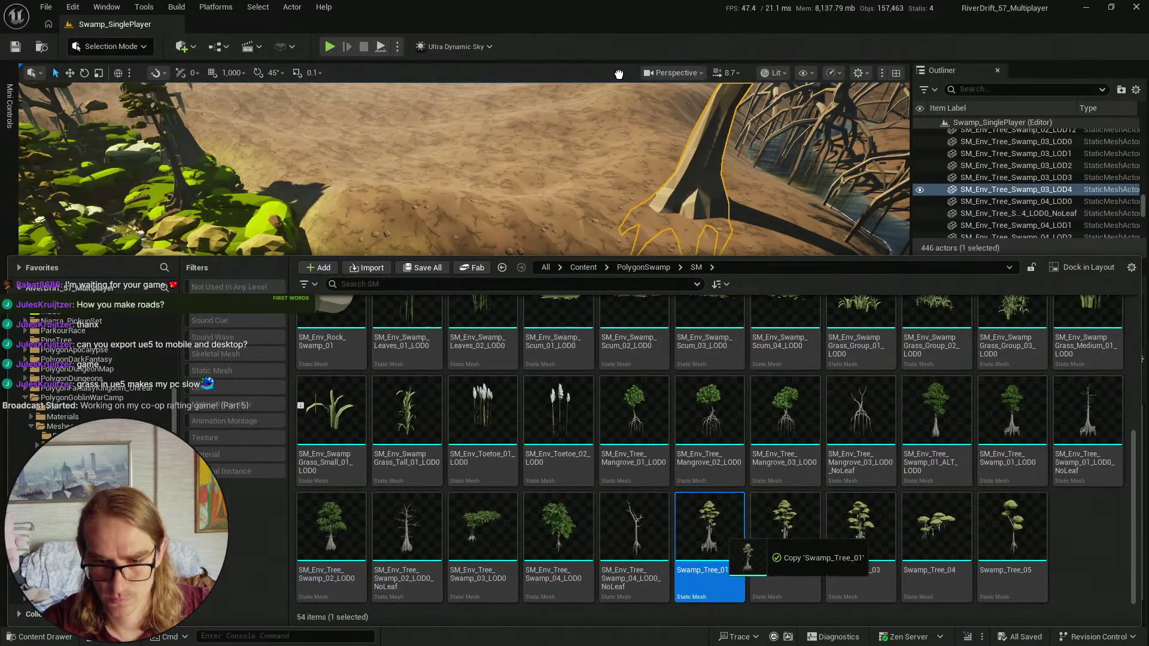
{"action": "left_click_drag", "start_coordinate": [742, 548], "coordinate": [538, 428]}
{"action": "right_click_drag", "start_coordinate": [509, 419], "coordinate": [551, 413]}
{"action": "key", "text": "w"}
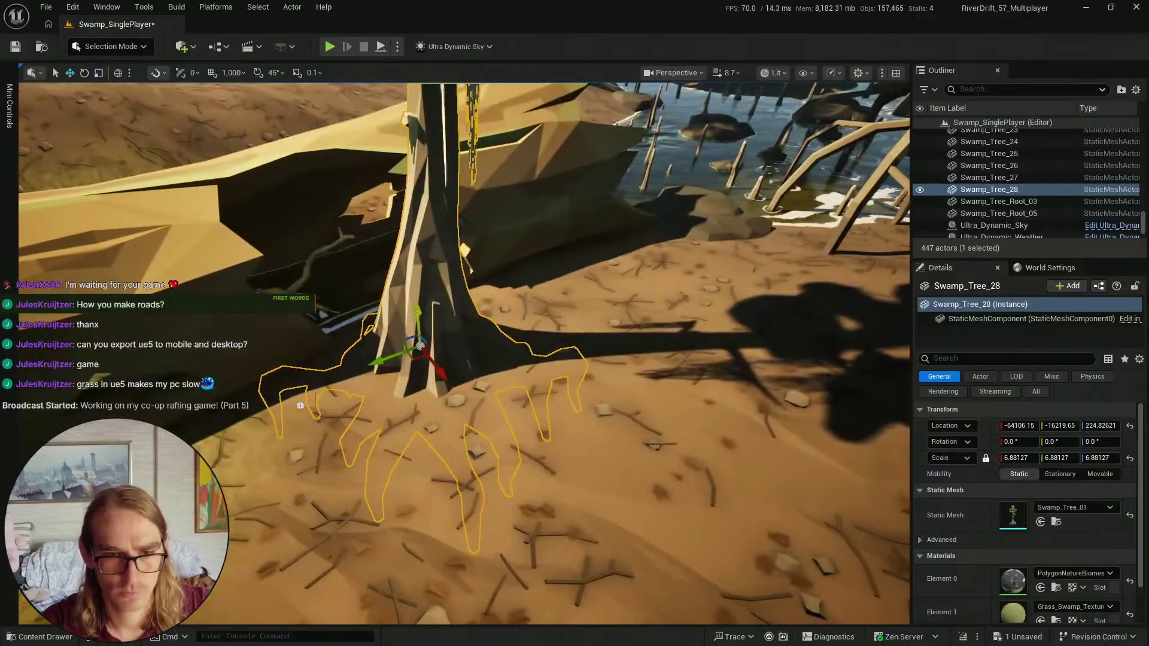
{"action": "left_click_drag", "start_coordinate": [419, 335], "coordinate": [419, 282]}
{"action": "right_click_drag", "start_coordinate": [419, 281], "coordinate": [431, 332]}
{"action": "left_click_drag", "start_coordinate": [466, 331], "coordinate": [472, 325]}
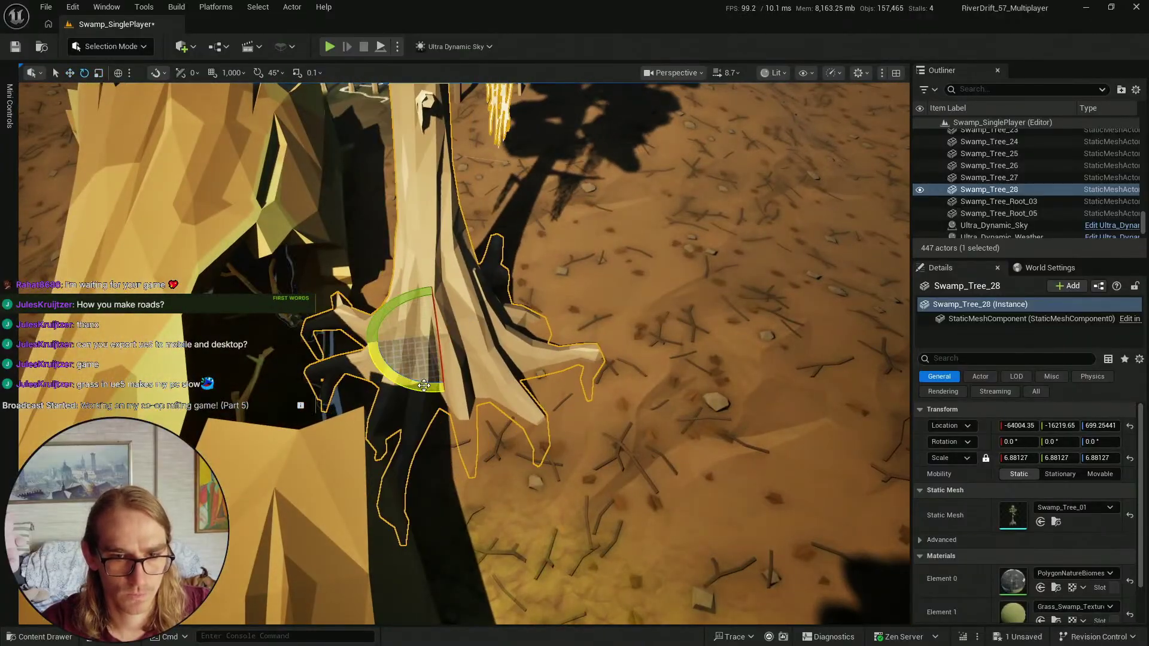
- Rotate the new swamp tree to about -9.66° around Z and raise it to a Z location of about 930
{"action": "left_click_drag", "start_coordinate": [423, 385], "coordinate": [419, 383]}
{"action": "right_click_drag", "start_coordinate": [419, 383], "coordinate": [389, 331]}
{"action": "key", "text": "w"}
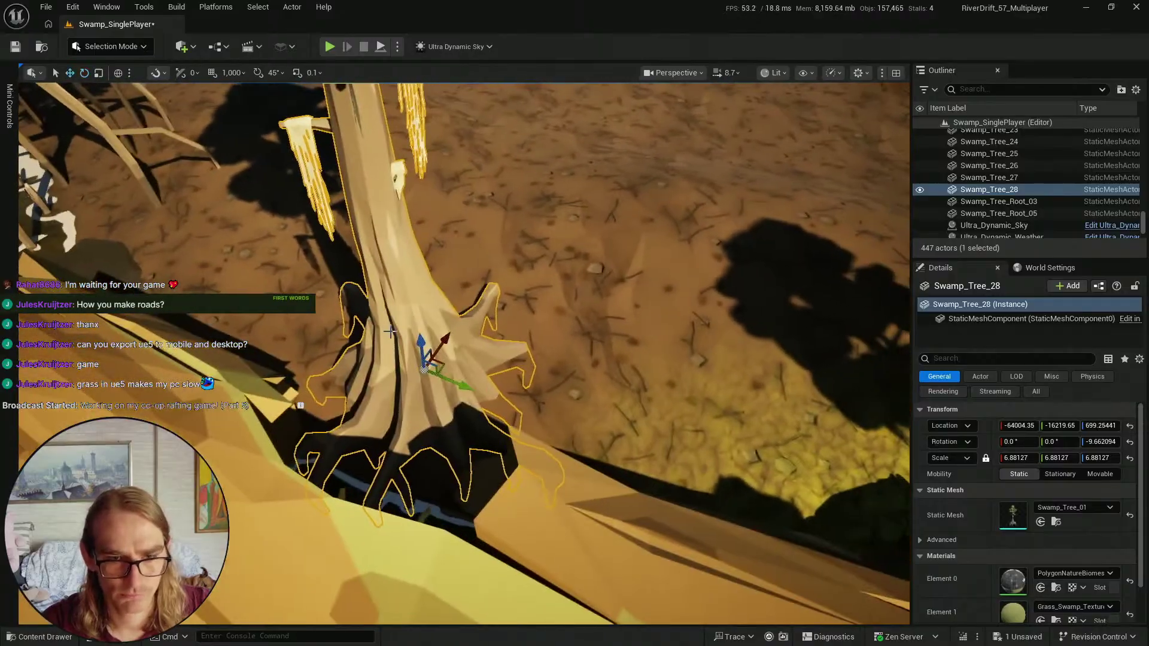
{"action": "left_click_drag", "start_coordinate": [423, 345], "coordinate": [407, 329]}
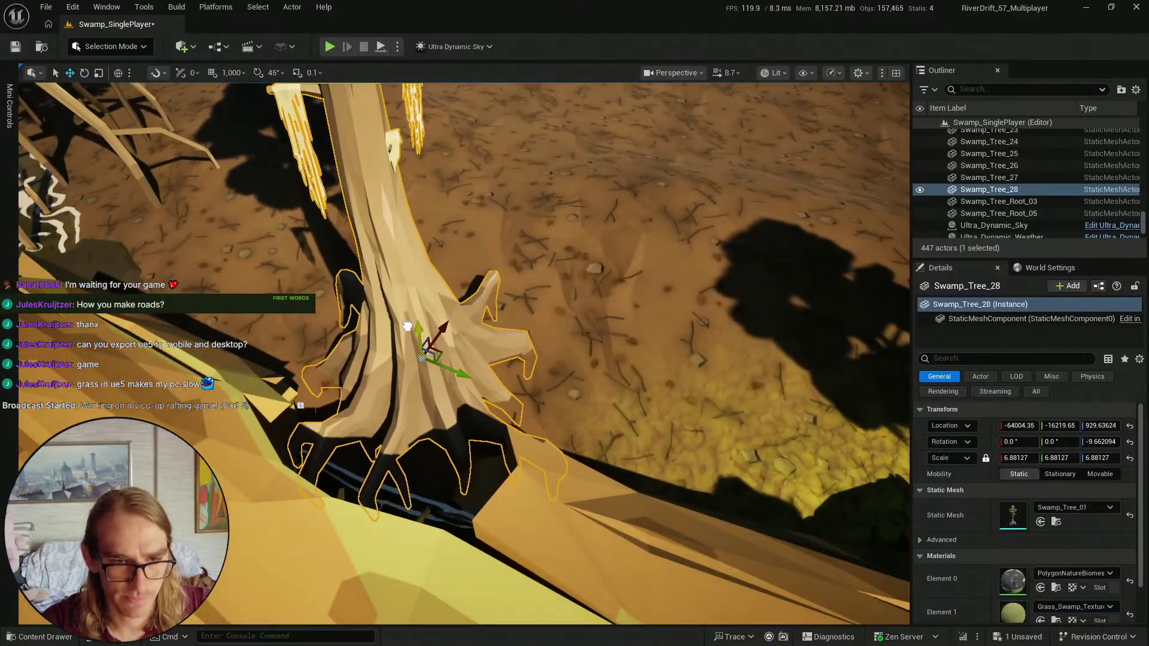
{"action": "key", "text": "Escape"}
- Save the Swamp_SinglePlayer level with the new tree and play-test the raft ride in full screen
{"action": "right_click_drag", "start_coordinate": [623, 477], "coordinate": [593, 455]}
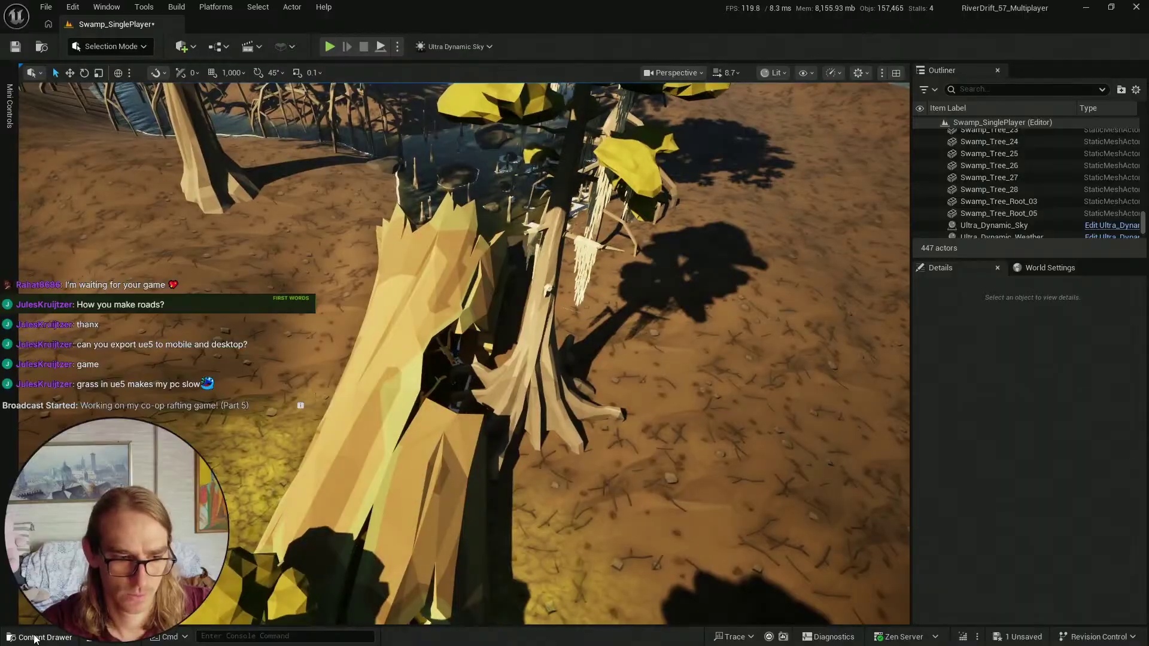
{"action": "left_click", "coordinate": [34, 638]}
{"action": "key", "text": "ctrl+shift+s"}
{"action": "left_click", "coordinate": [667, 464]}
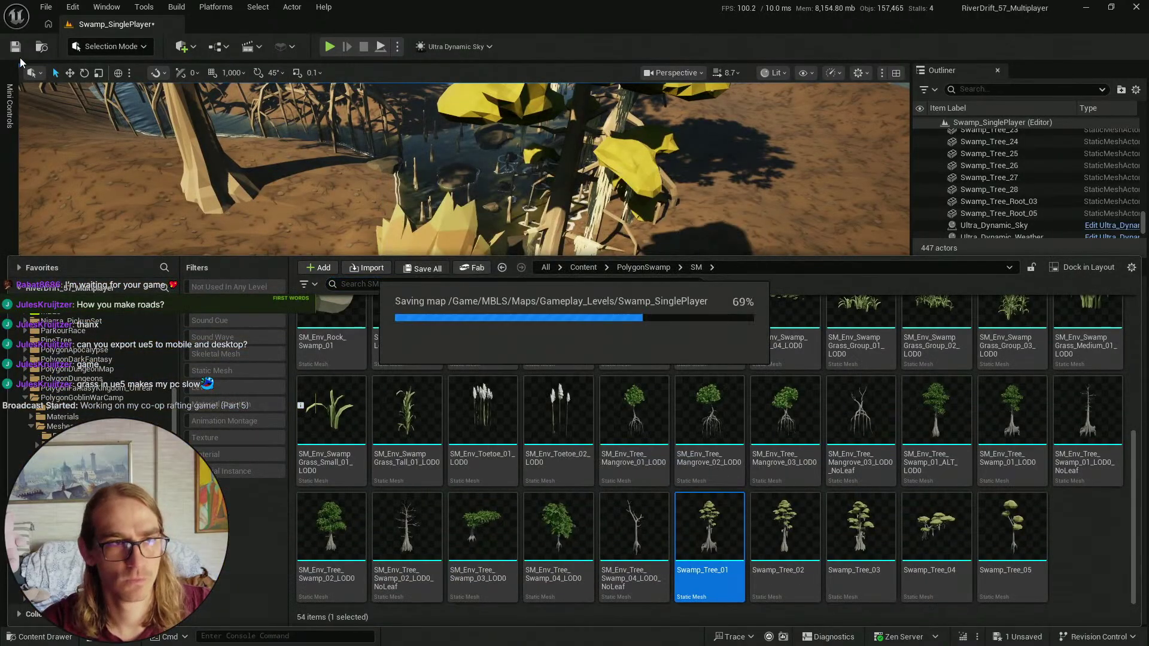
{"action": "key", "text": "alt+p"}
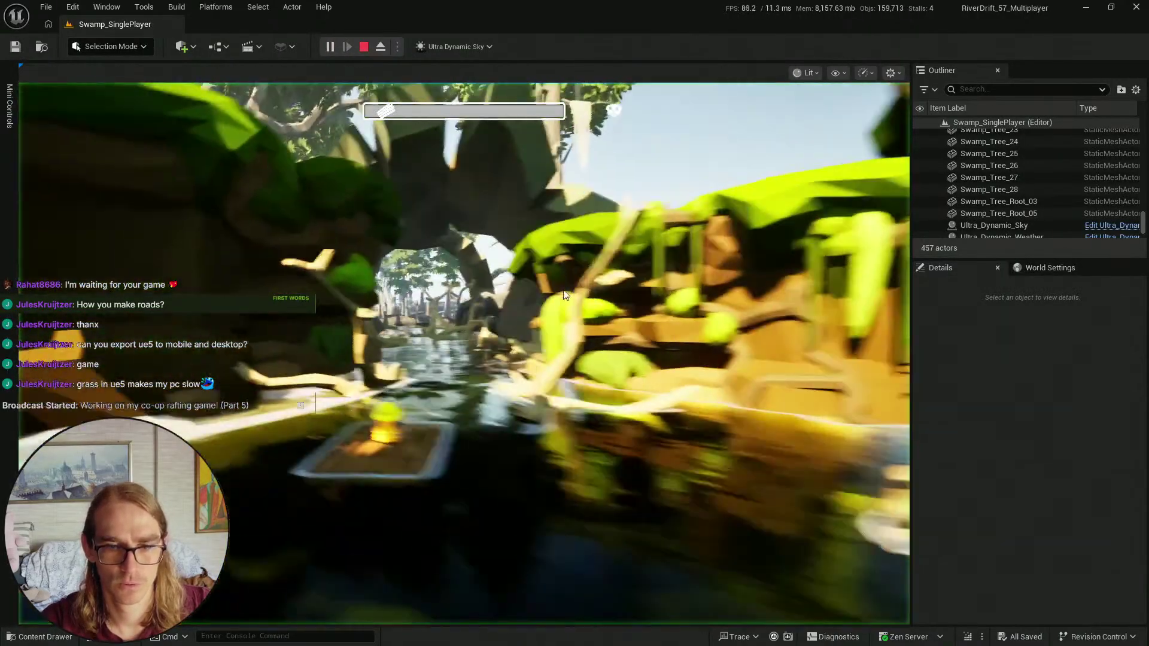
{"action": "key", "text": "F11"}
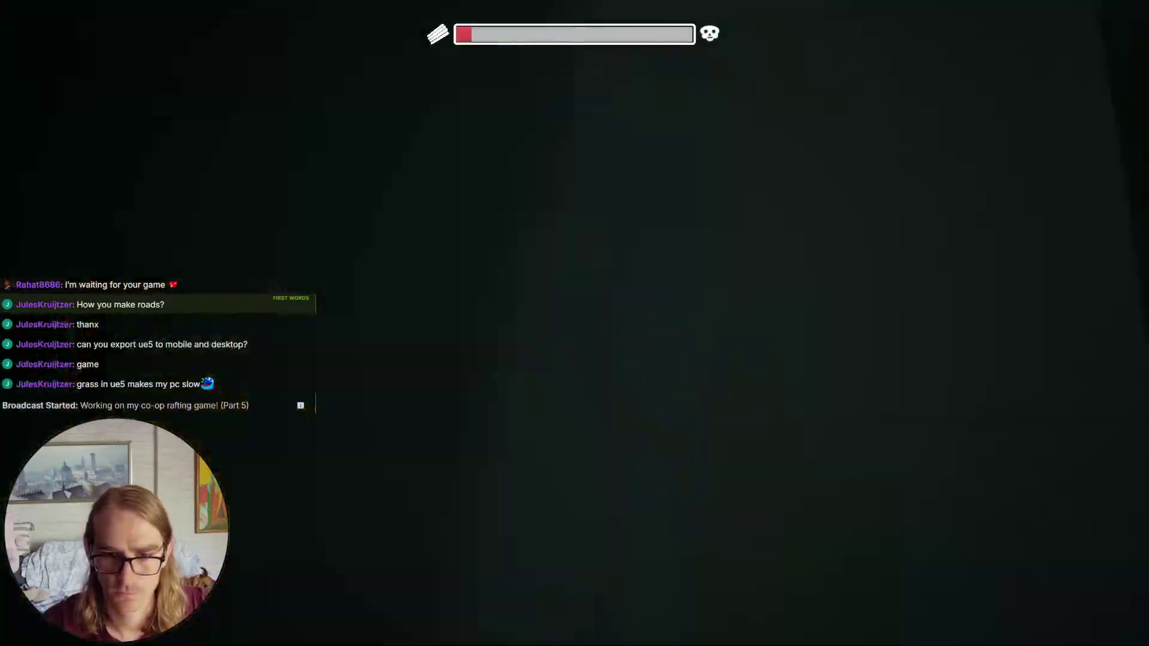
{"action": "key", "text": "Escape"}
- Move the BP_Physics_Boat1 raft to about X -65890, Y -8341, in the channel near the floating branches
{"action": "right_click_drag", "start_coordinate": [667, 277], "coordinate": [583, 290]}
{"action": "scroll", "coordinate": [706, 293], "scroll_direction": "down", "scroll_amount": 10}
{"action": "scroll", "coordinate": [611, 287], "scroll_direction": "down", "scroll_amount": 1}
{"action": "scroll", "coordinate": [593, 285], "scroll_direction": "down", "scroll_amount": 1}
{"action": "key", "text": "F11"}
{"action": "scroll", "coordinate": [617, 269], "scroll_direction": "up", "scroll_amount": 3}
{"action": "scroll", "coordinate": [586, 288], "scroll_direction": "down", "scroll_amount": 2}
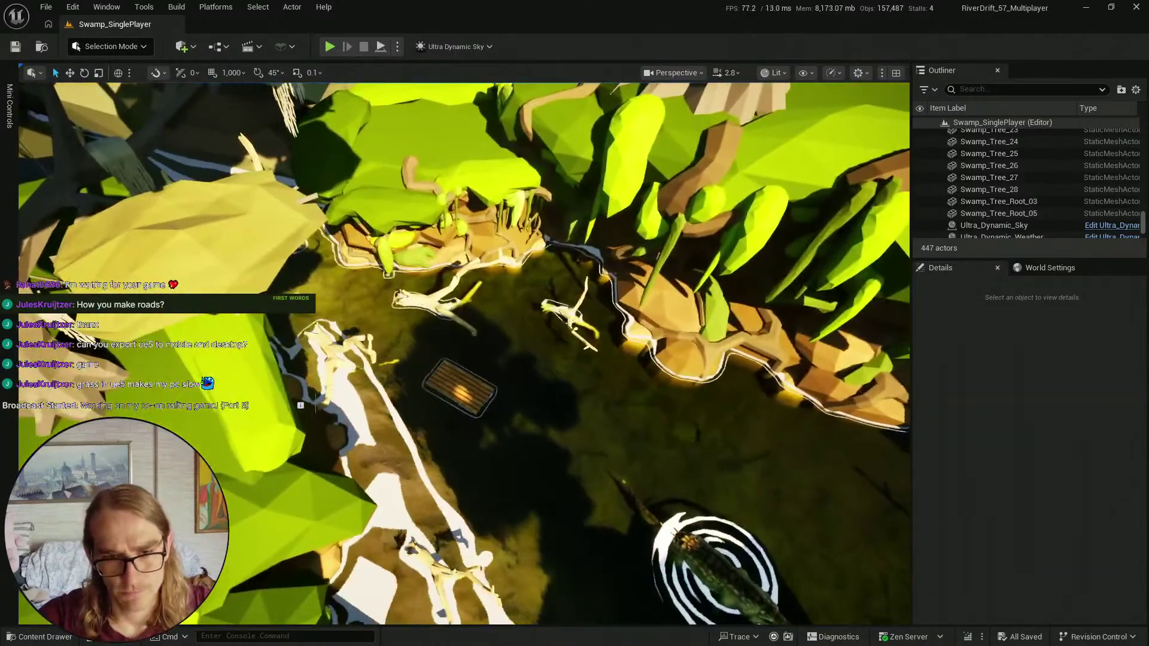
{"action": "left_click", "coordinate": [499, 398]}
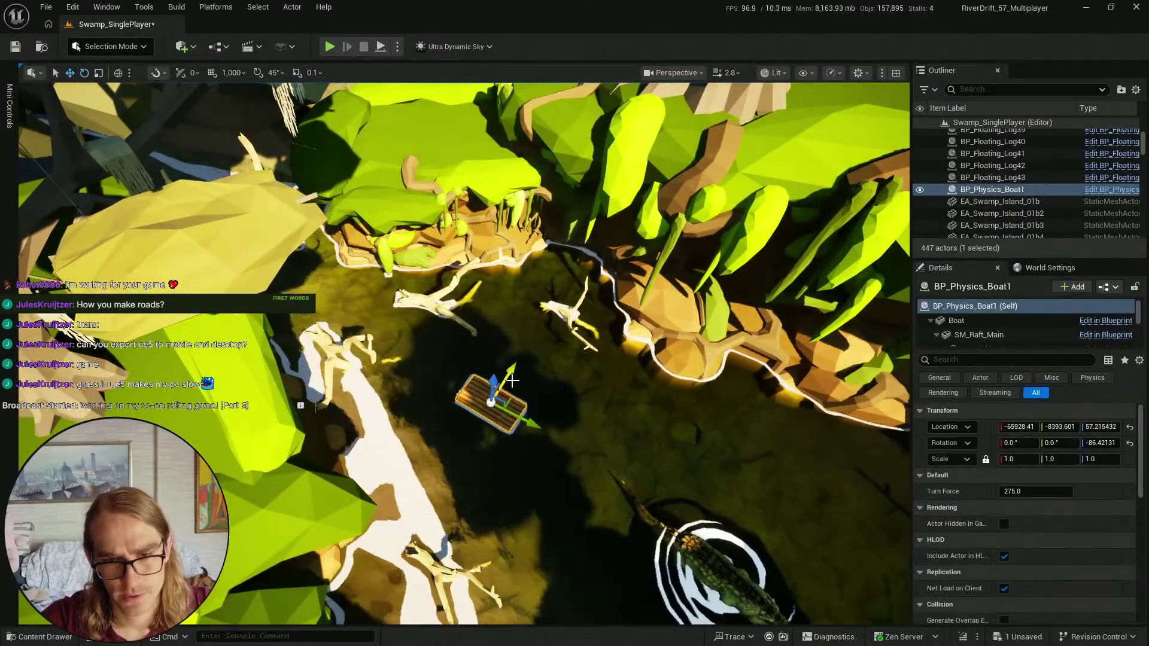
{"action": "key", "text": "f"}
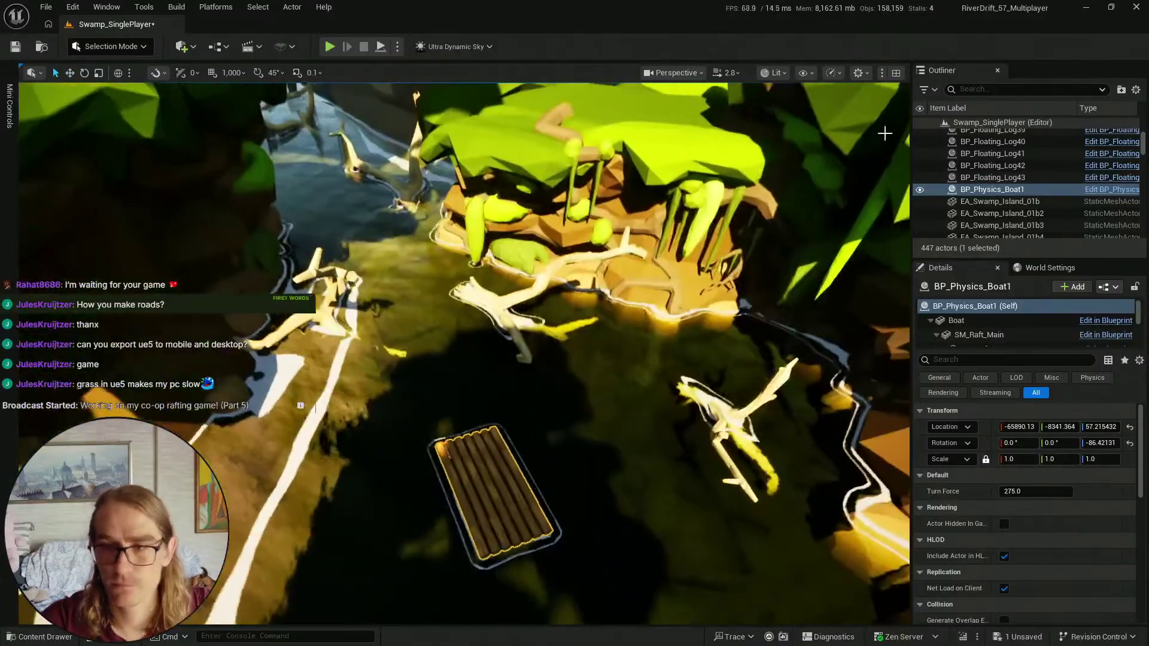
- Filter the level's actors by "static mesh" and select all matching actors
{"action": "type", "text": "stl"}
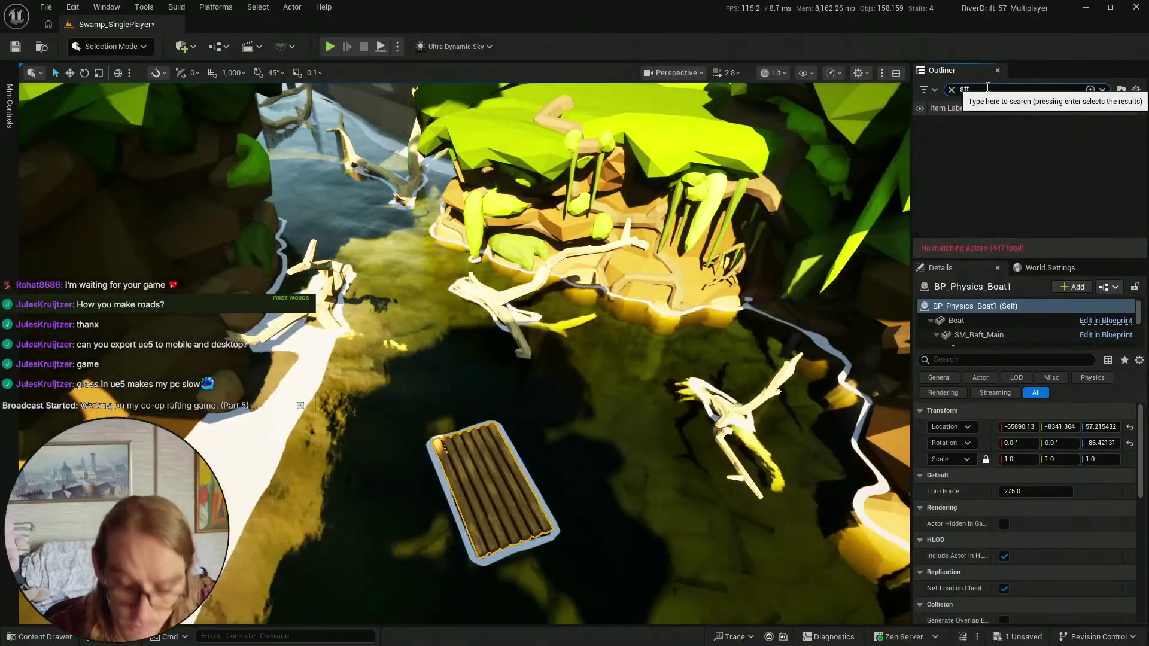
{"action": "type", "text": "a"}
{"action": "key", "text": "BackSpace"}
{"action": "key", "text": "BackSpace"}
{"action": "type", "text": "a"}
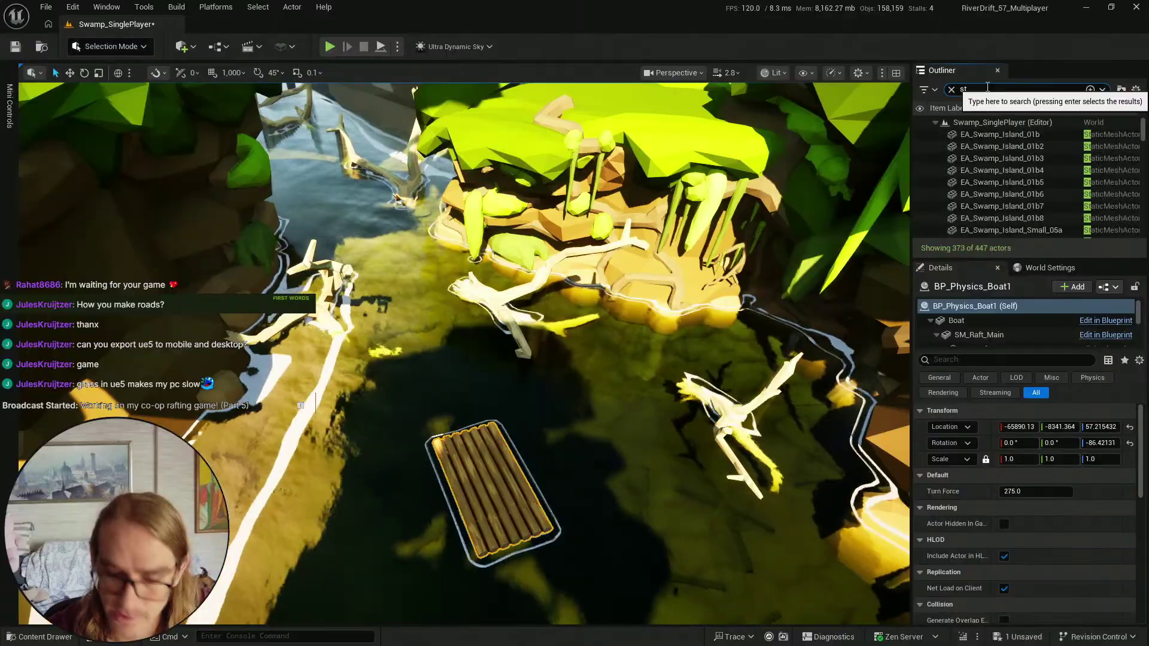
{"action": "type", "text": "tic mesh"}
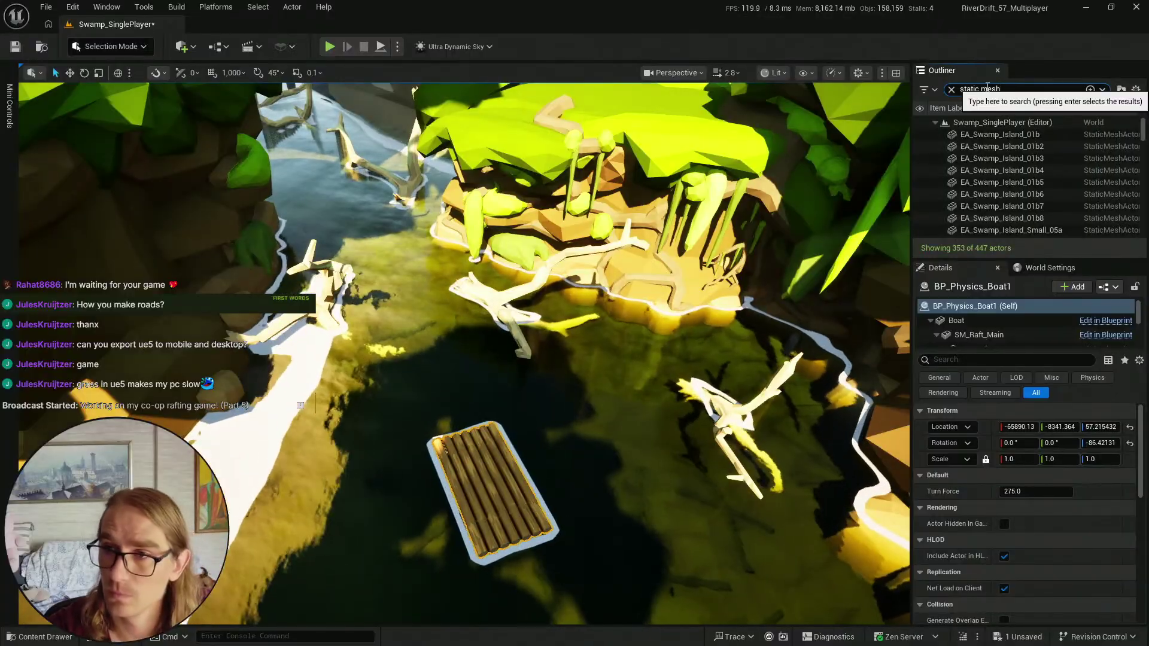
{"action": "key", "text": "Return"}
- Clear the Component Tags of all selected static mesh actors and add a single tag named Rock
{"action": "left_click", "coordinate": [980, 303]}
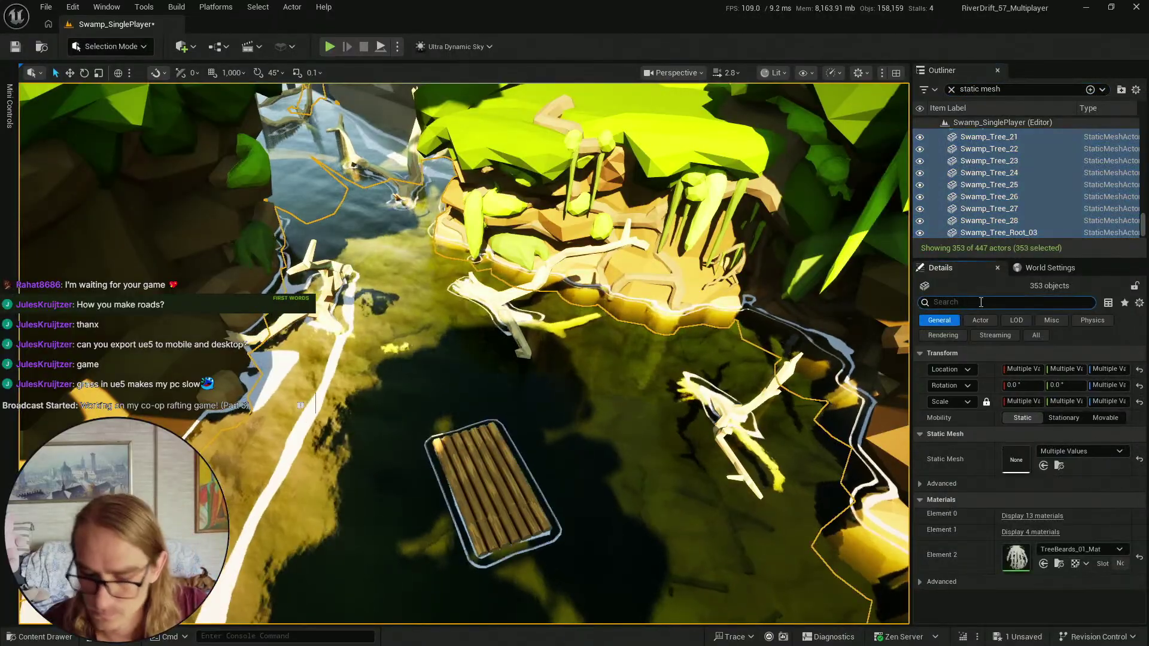
{"action": "type", "text": "compo"}
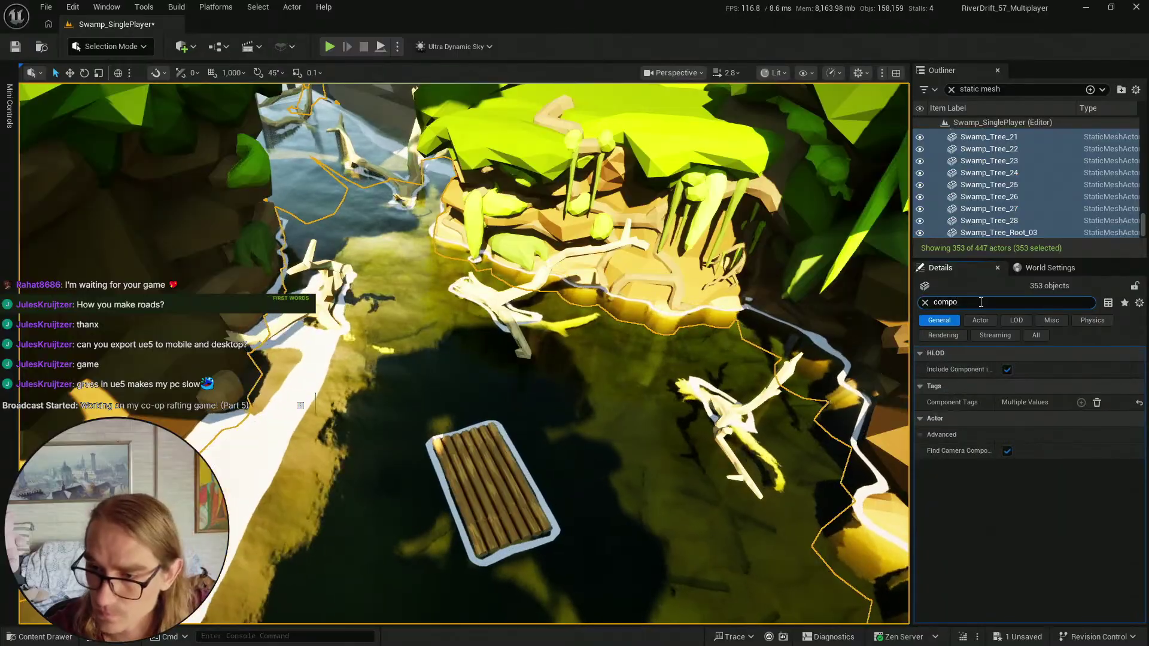
{"action": "left_click", "coordinate": [1099, 405]}
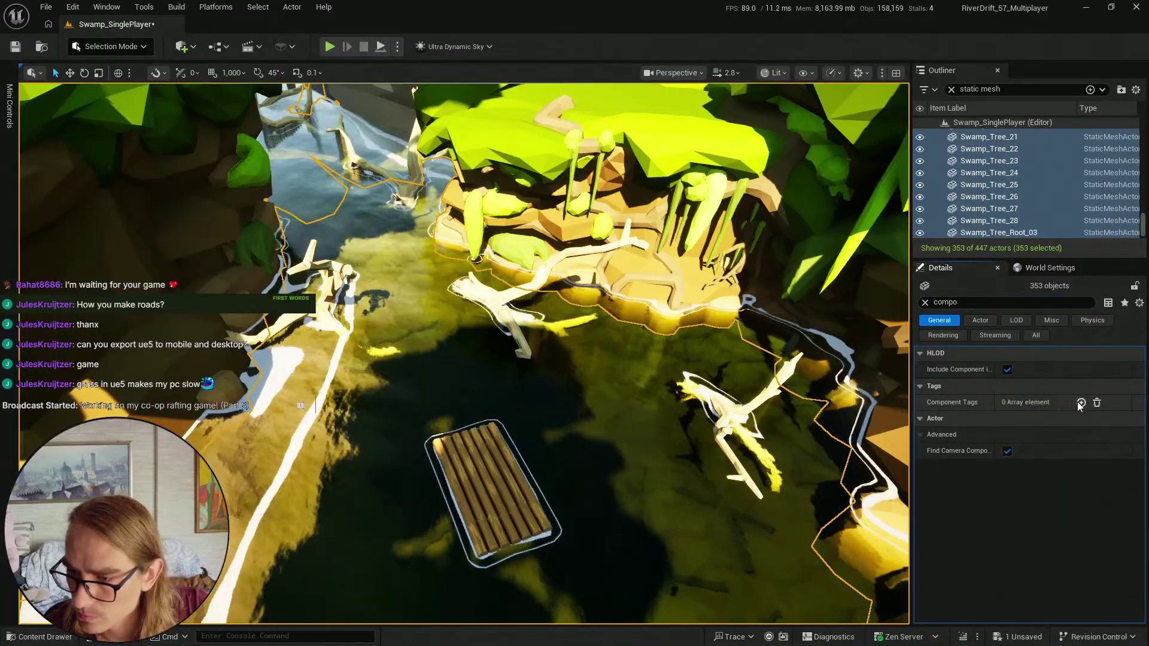
{"action": "left_click", "coordinate": [1081, 403]}
{"action": "left_click", "coordinate": [1038, 419]}
{"action": "type", "text": "Roc"}
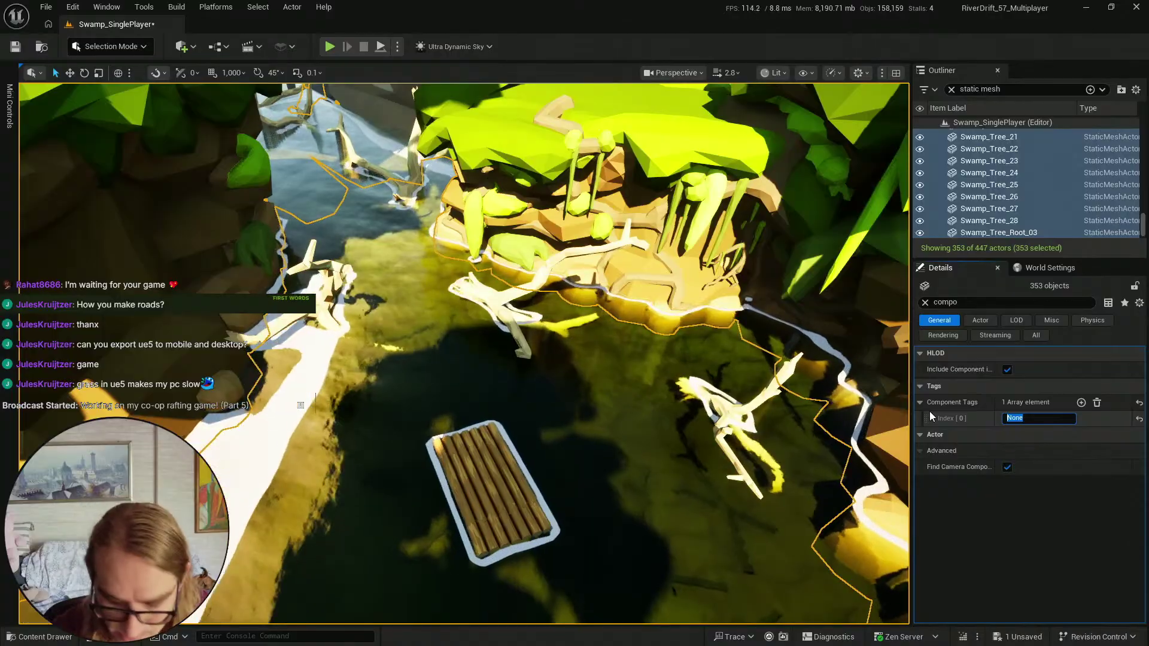
{"action": "type", "text": "k"}
{"action": "key", "text": "Return"}
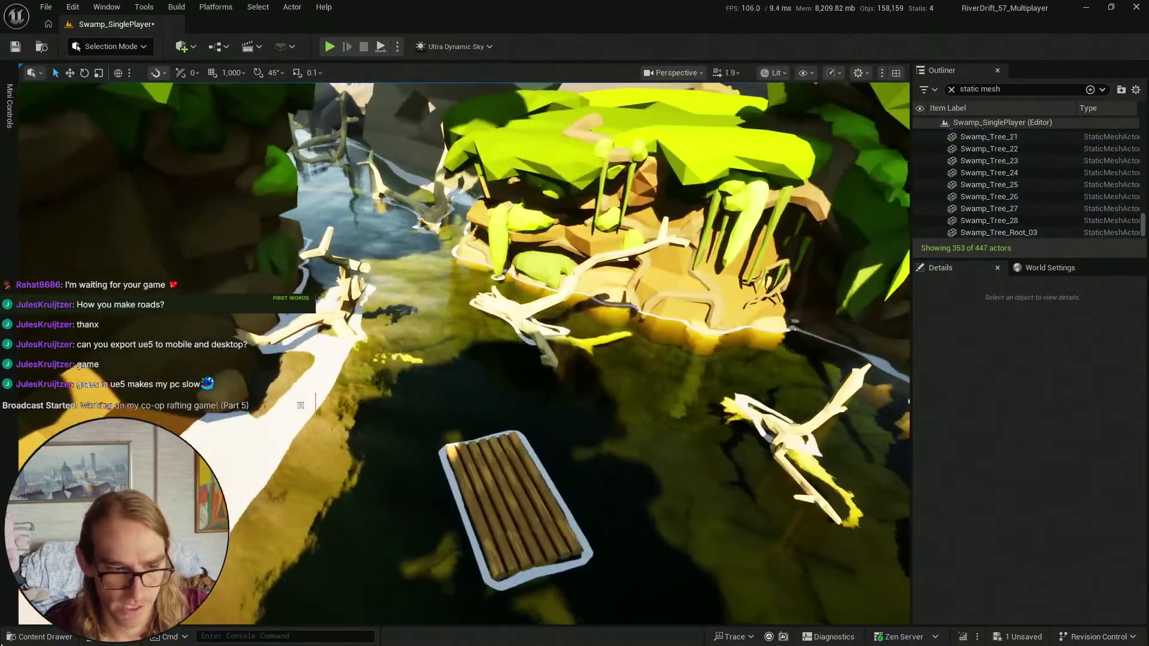
- Save the Swamp_SinglePlayer level with the new raft position and component tags
{"action": "key", "text": "ctrl+space"}
{"action": "left_click", "coordinate": [432, 267]}
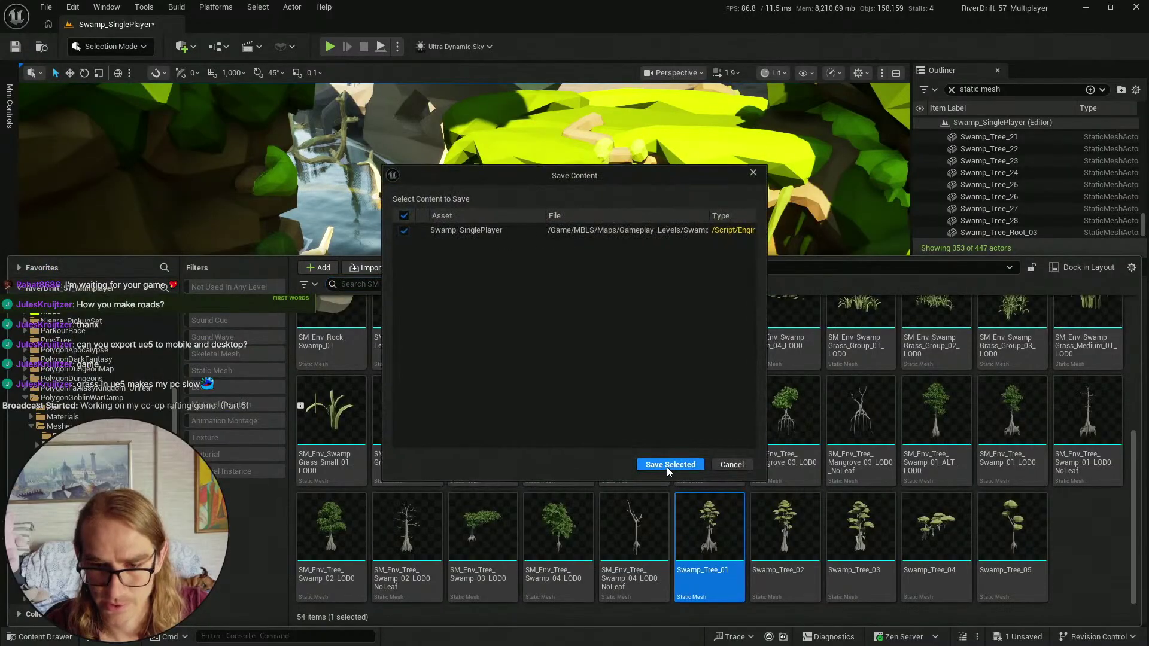
{"action": "left_click", "coordinate": [597, 464]}
- Switch to YouTube Studio in Chrome, open the vertical Part 5 broadcast from the stream list to check it, and return to Unreal Editor
{"action": "key", "text": "super"}
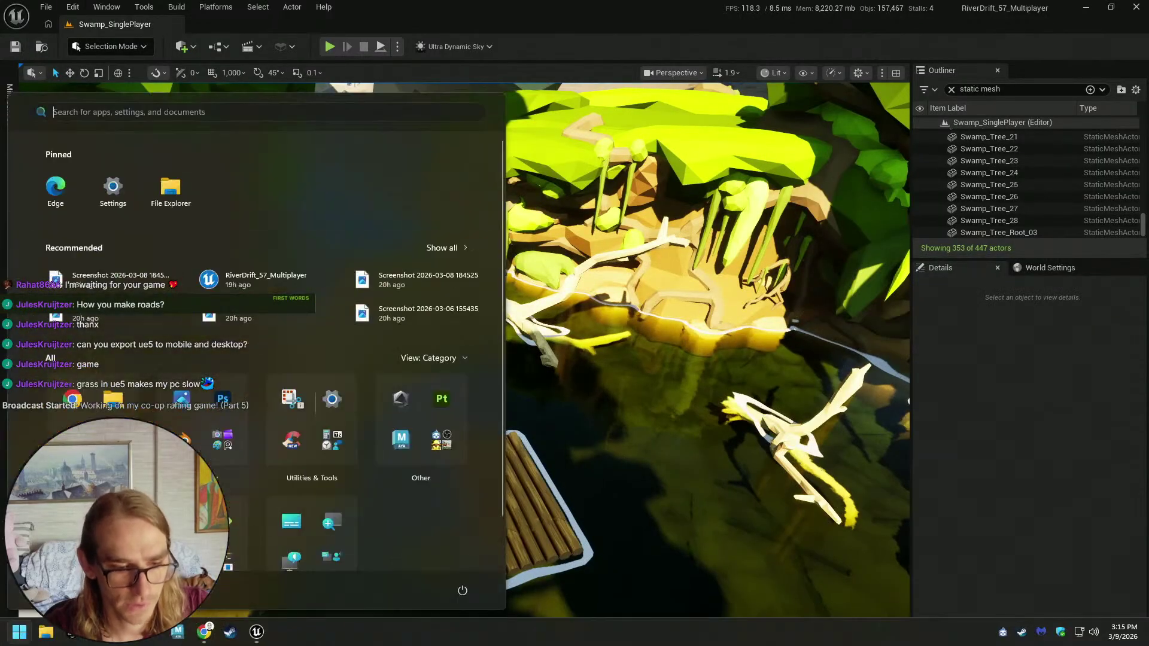
{"action": "left_click", "coordinate": [206, 633]}
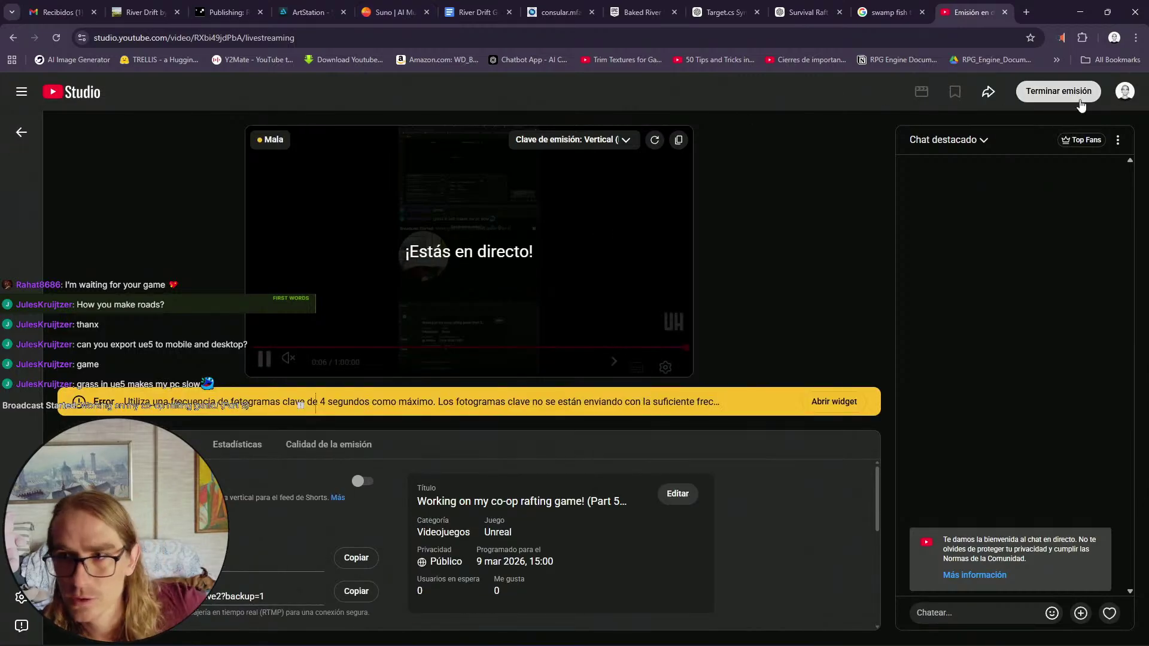
{"action": "left_click", "coordinate": [15, 139]}
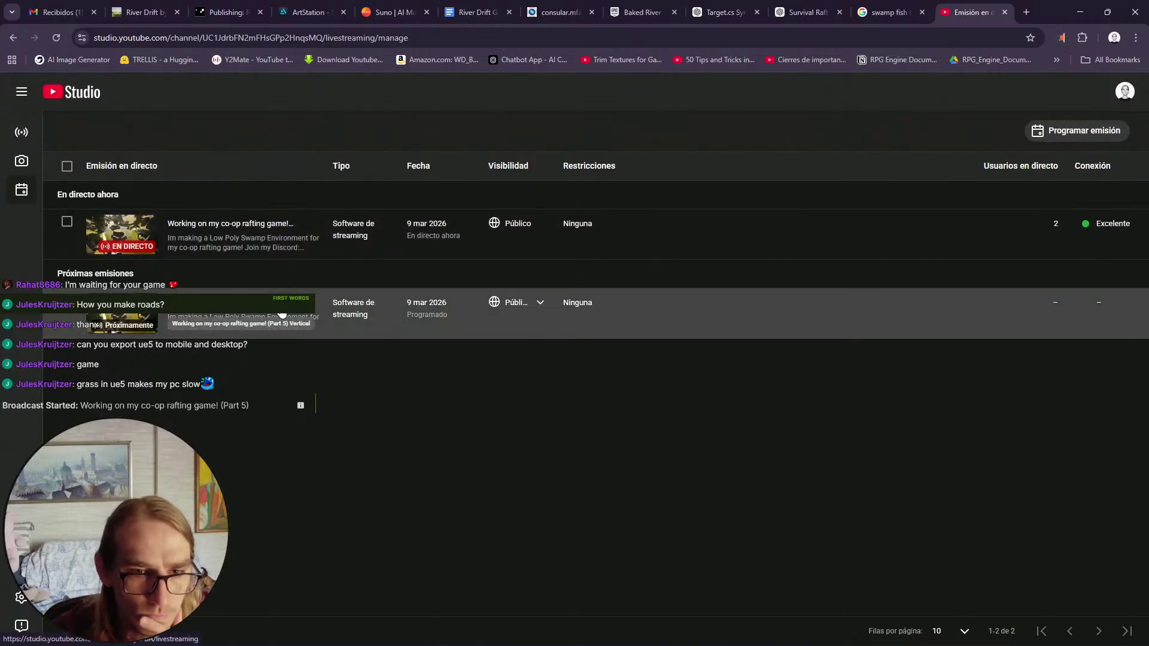
{"action": "left_click", "coordinate": [275, 314]}
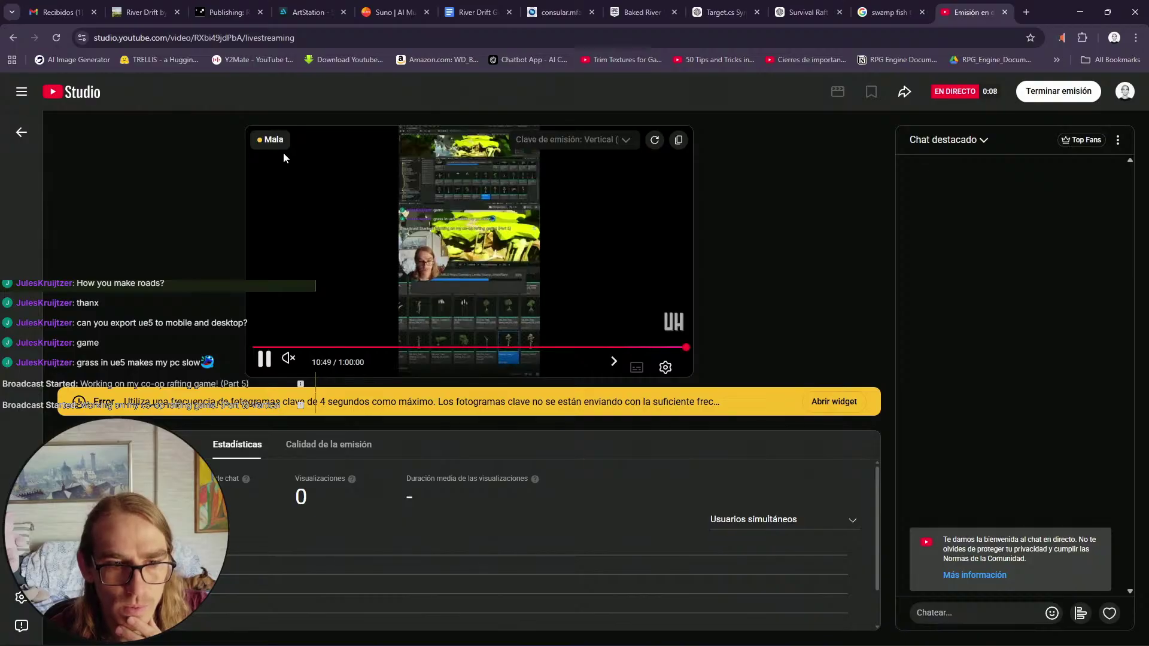
{"action": "left_click", "coordinate": [19, 134]}
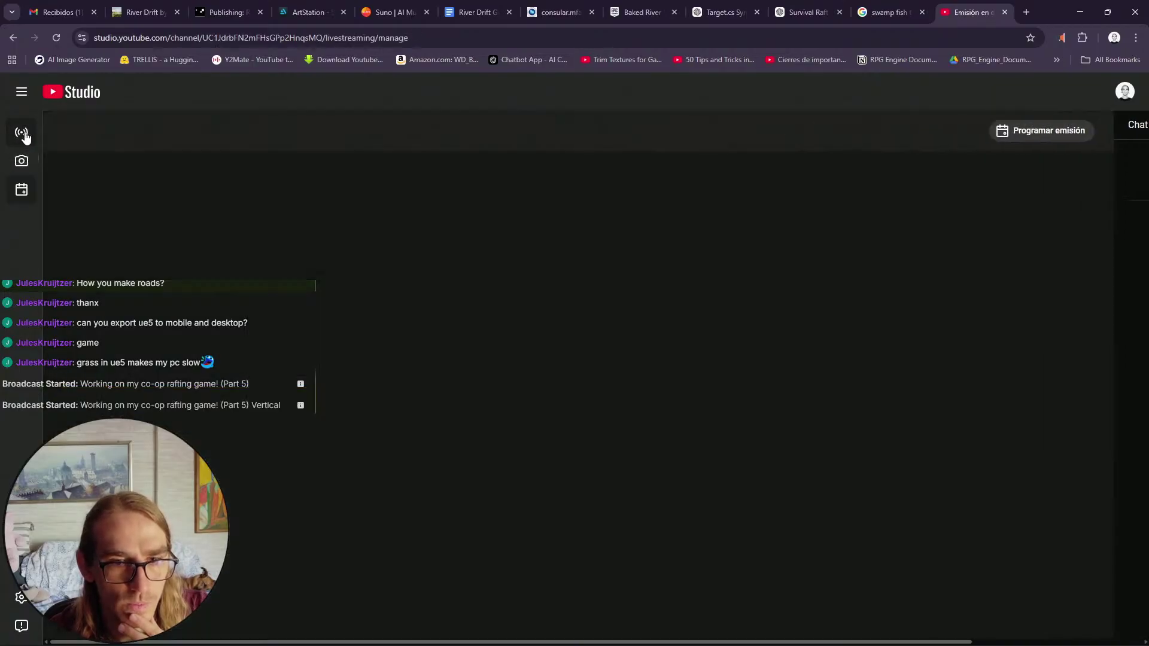
{"action": "left_click", "coordinate": [1075, 8]}
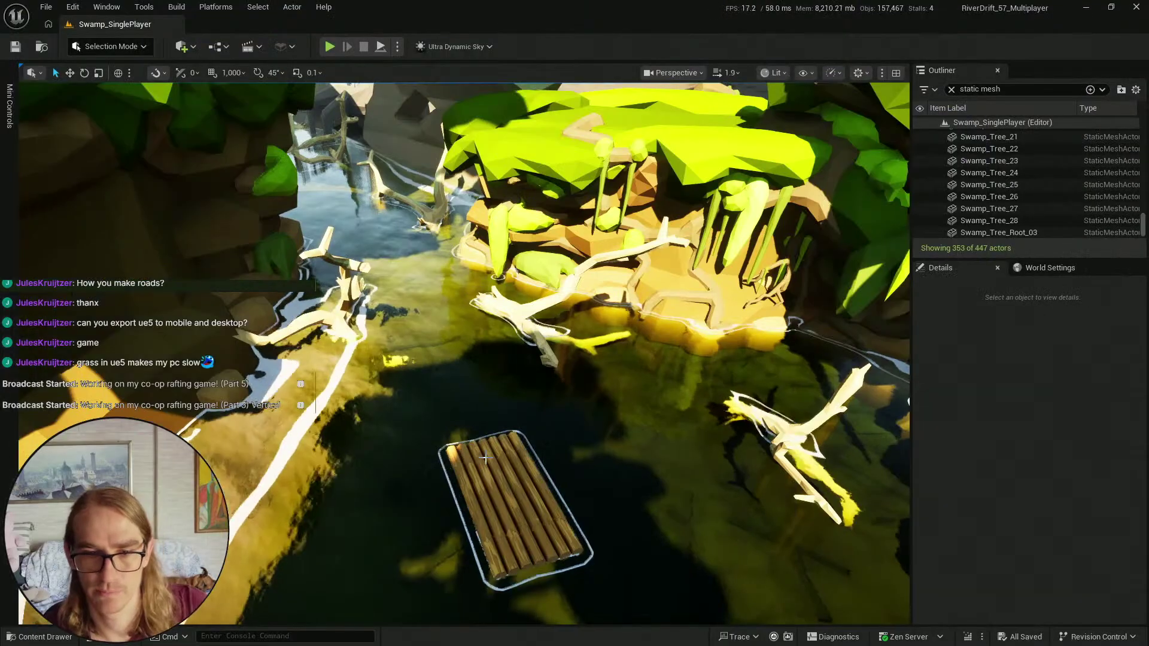
- Play-test the raft ride down to the tall mangrove roots and stop the session there
{"action": "key", "text": "alt+p"}
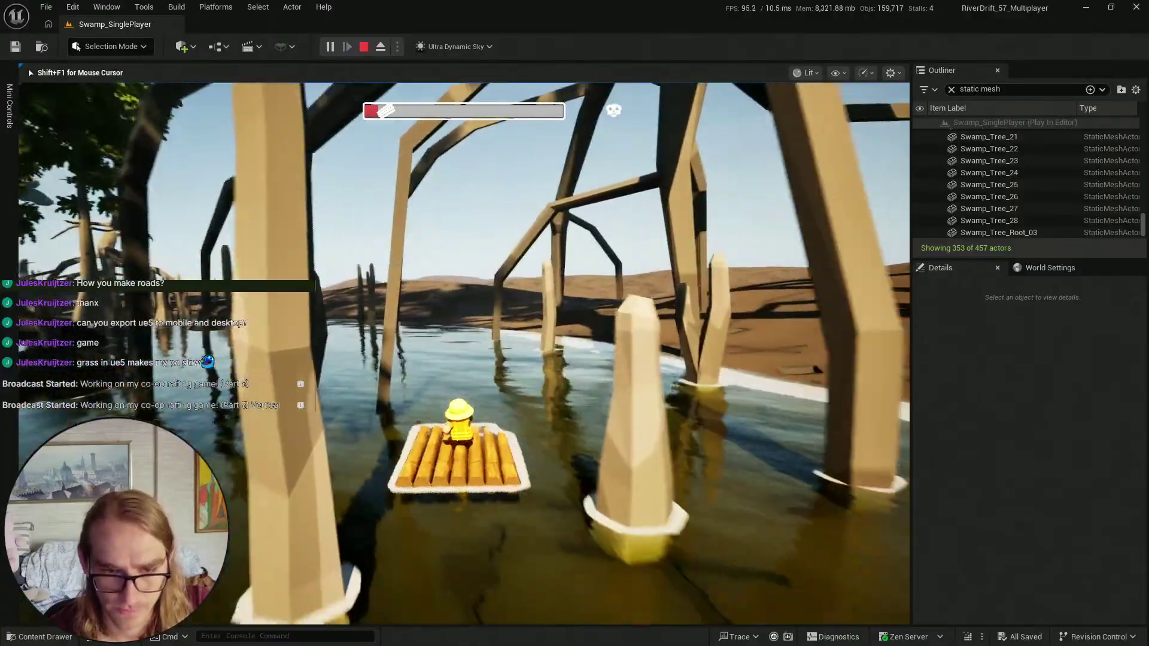
{"action": "key", "text": "Escape"}
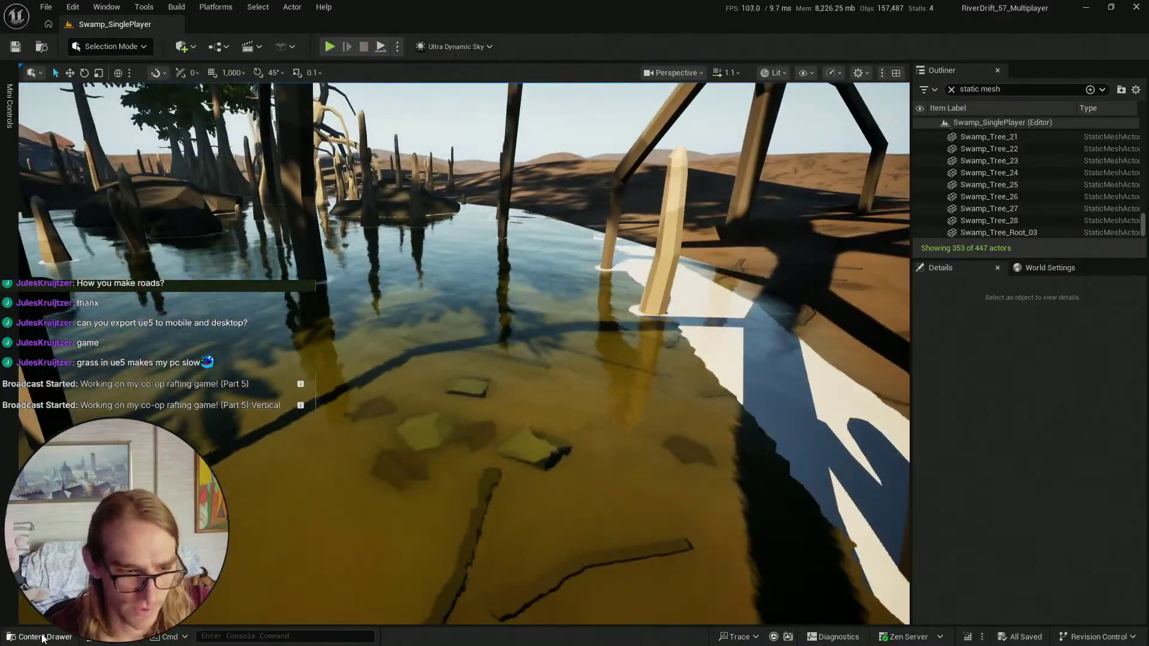
- Locate the source asset of the large river rock and place an SM_Env_Rock_08 in the shallow water beside the mangrove roots
{"action": "left_click", "coordinate": [43, 639]}
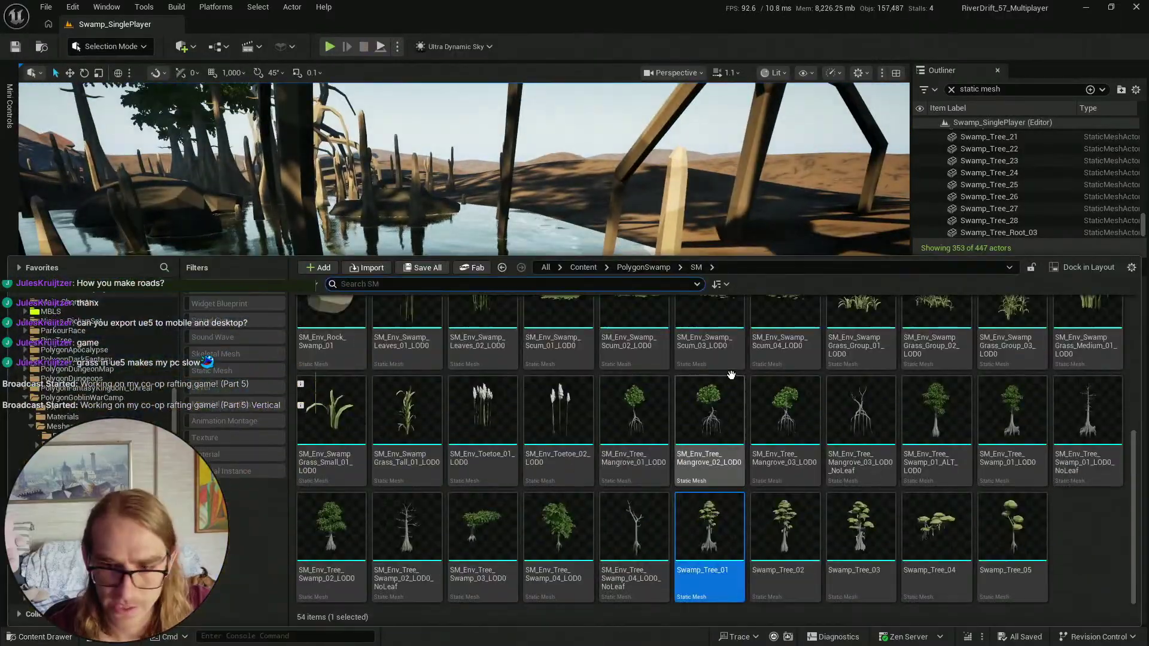
{"action": "scroll", "coordinate": [731, 377], "scroll_direction": "up", "scroll_amount": 2}
{"action": "right_click_drag", "start_coordinate": [329, 240], "coordinate": [257, 237]}
{"action": "left_click", "coordinate": [428, 183]}
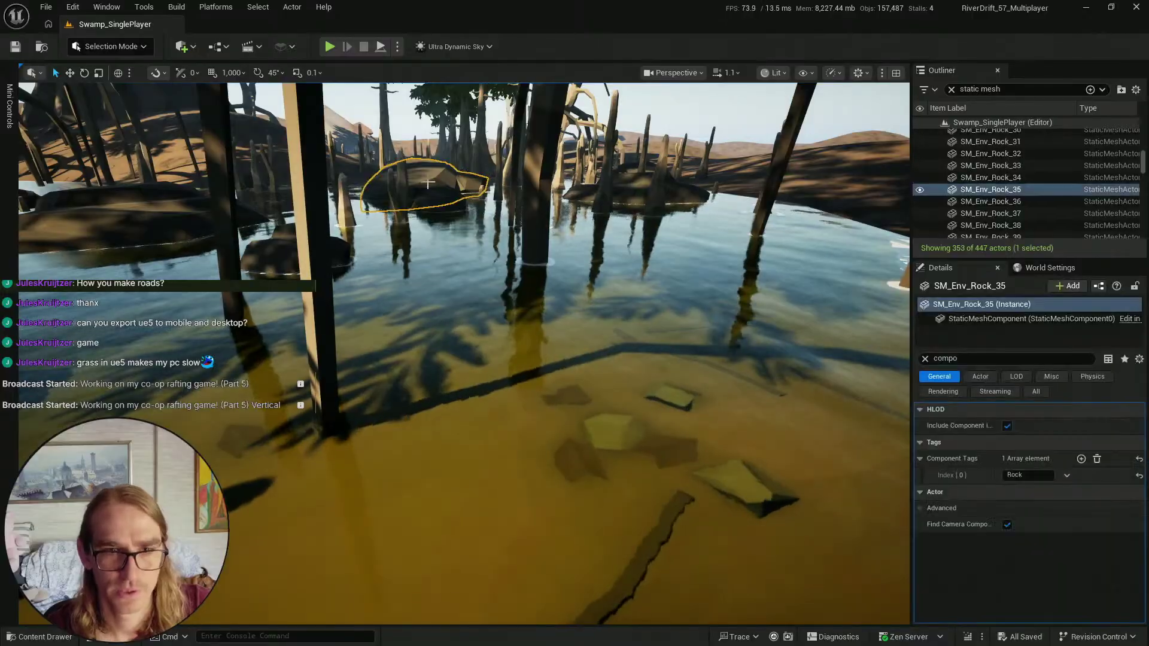
{"action": "key", "text": "ctrl+b"}
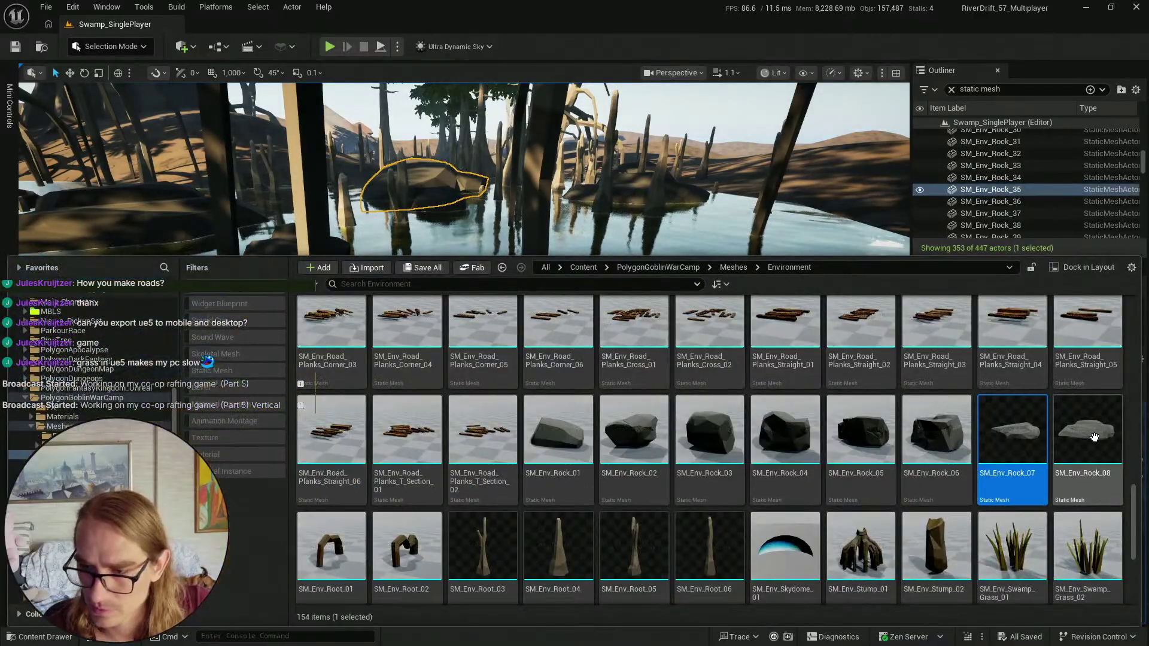
{"action": "left_click_drag", "start_coordinate": [1082, 442], "coordinate": [615, 226]}
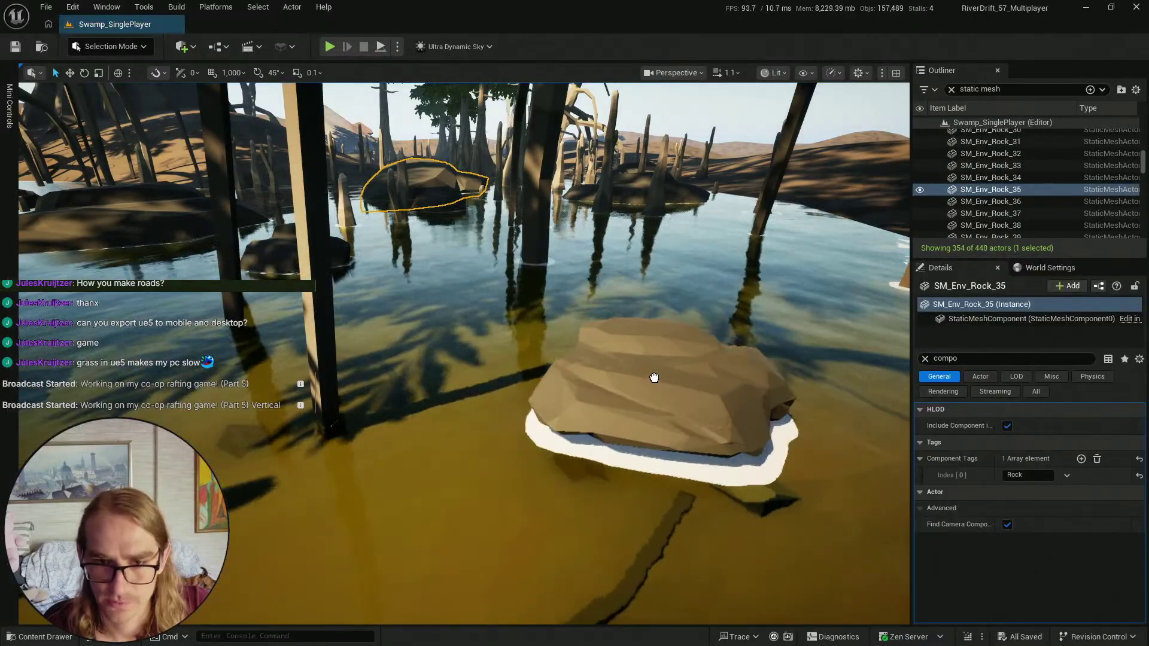
{"action": "left_click_drag", "start_coordinate": [654, 378], "coordinate": [654, 377]}
- Lower the new rock into the water and rotate it so it lies close to the bank under the mangrove roots
{"action": "right_click_drag", "start_coordinate": [654, 378], "coordinate": [772, 368]}
{"action": "key", "text": "r"}
{"action": "left_click_drag", "start_coordinate": [457, 397], "coordinate": [487, 361]}
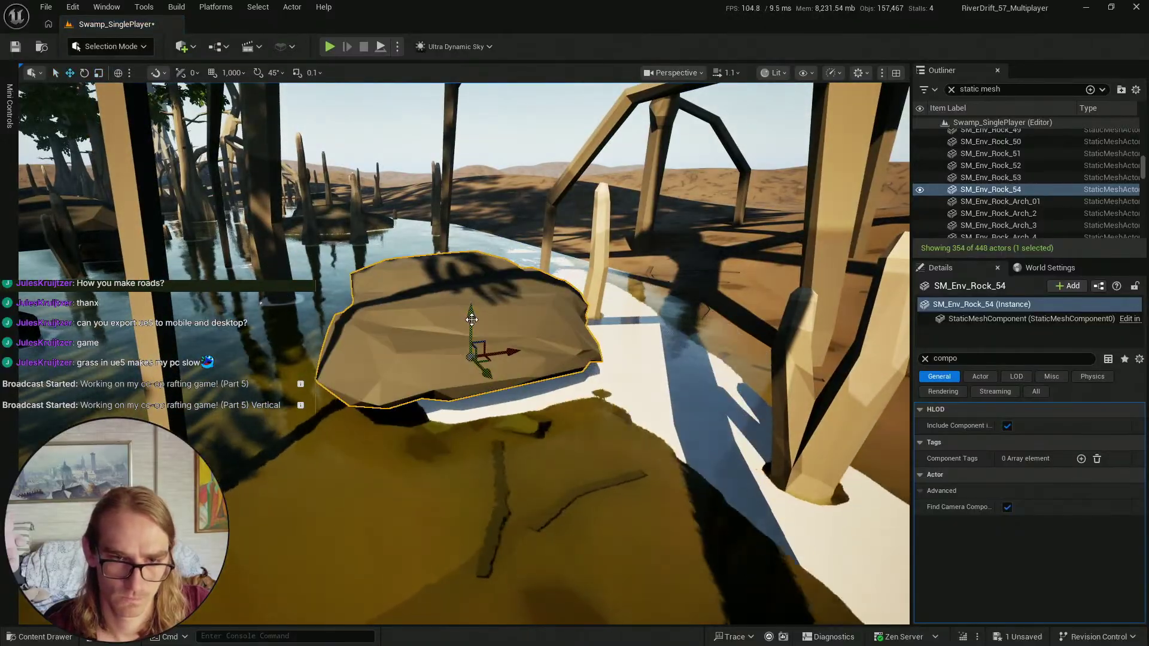
{"action": "left_click_drag", "start_coordinate": [472, 319], "coordinate": [471, 350]}
{"action": "right_click_drag", "start_coordinate": [470, 350], "coordinate": [520, 469]}
{"action": "key", "text": "e"}
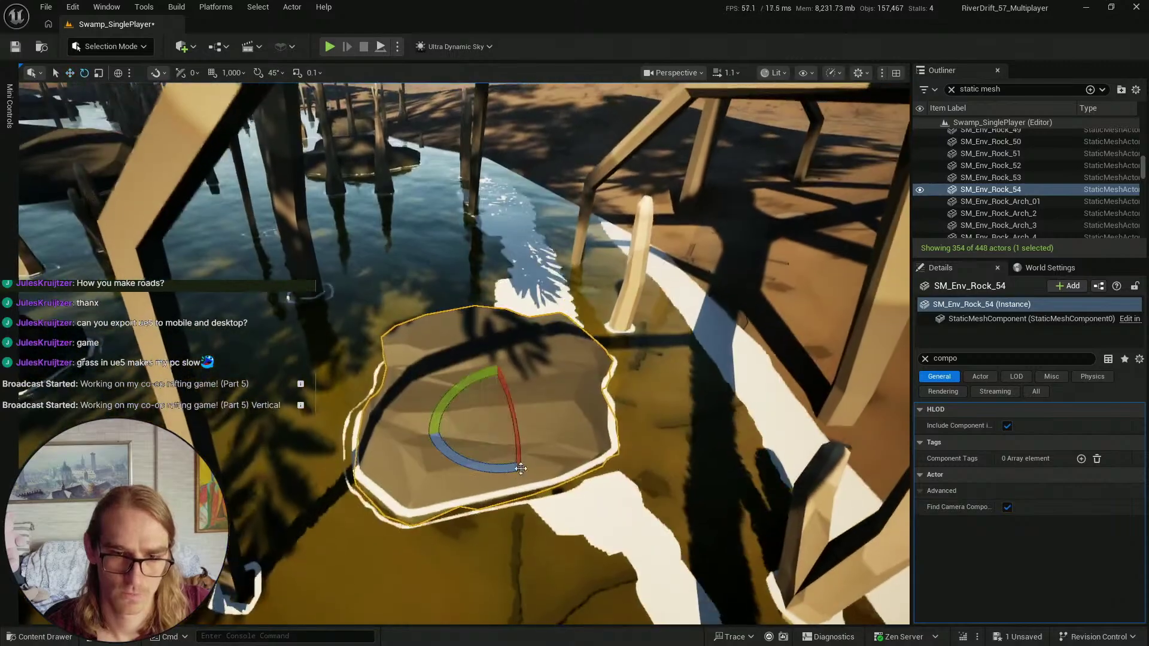
{"action": "left_click_drag", "start_coordinate": [521, 469], "coordinate": [560, 411]}
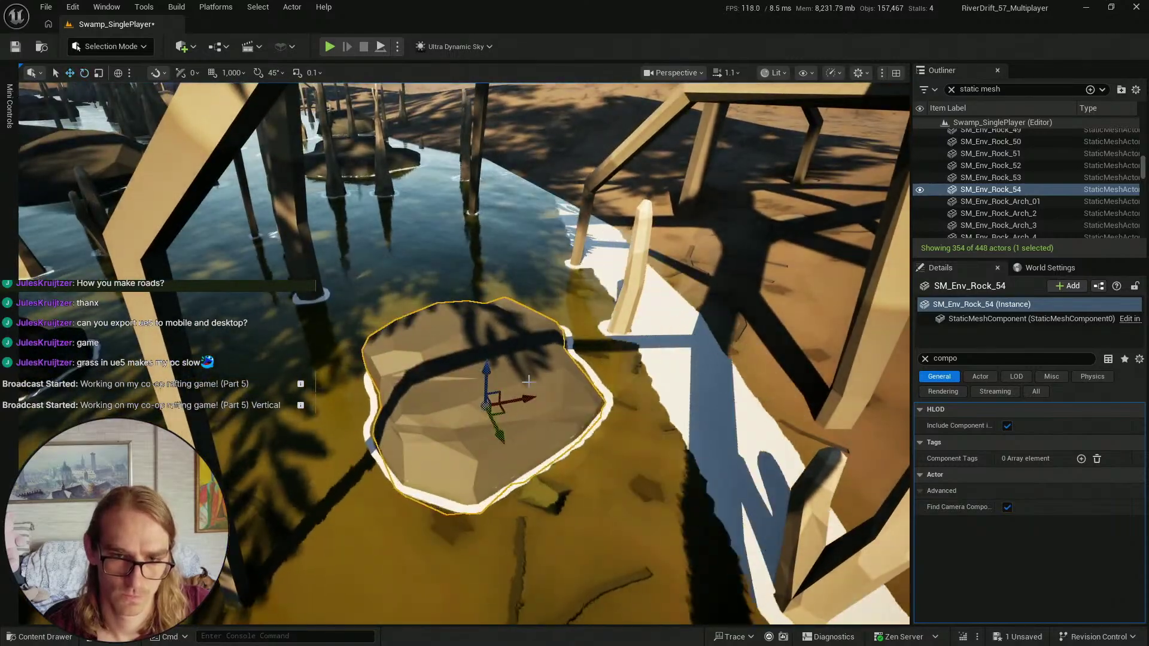
{"action": "mouse_move", "coordinate": [527, 381]}
{"action": "right_mouse_down"}
{"action": "mouse_move", "coordinate": [512, 314]}
{"action": "mouse_move", "coordinate": [467, 358]}
{"action": "mouse_move", "coordinate": [473, 377]}
{"action": "mouse_move", "coordinate": [540, 404]}
{"action": "mouse_move", "coordinate": [538, 383]}
{"action": "right_mouse_up"}
{"action": "key", "text": "r"}
{"action": "key", "text": "w"}
{"action": "scroll", "coordinate": [473, 377], "scroll_direction": "up", "scroll_amount": 2}
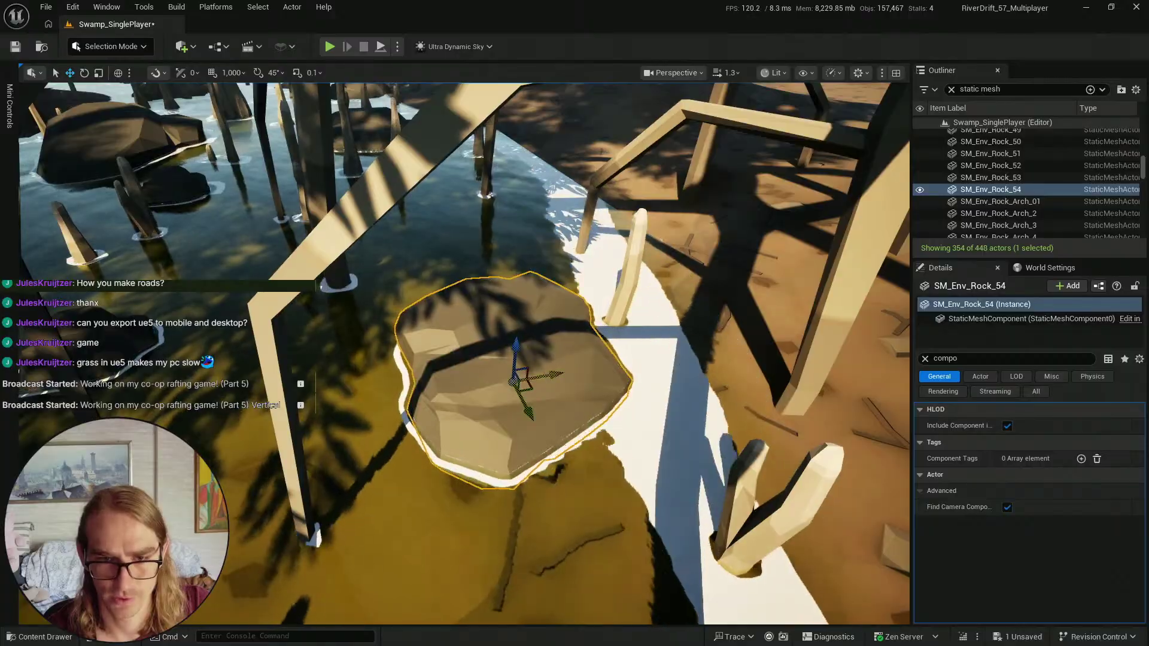
{"action": "right_click_drag", "start_coordinate": [525, 386], "coordinate": [512, 401]}
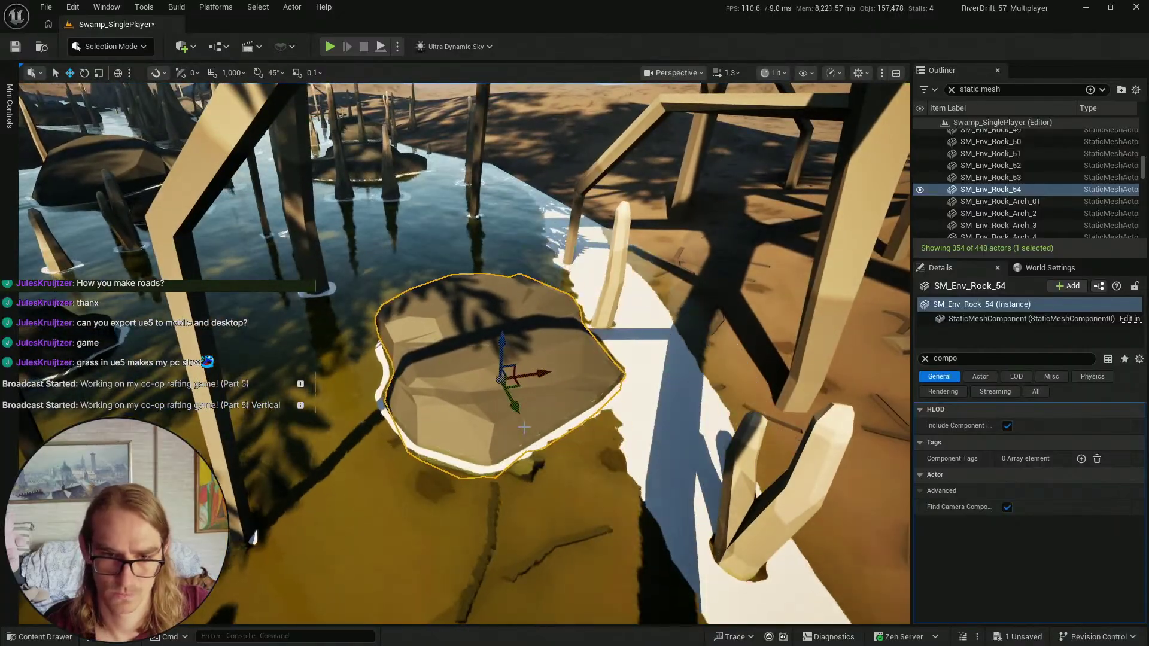
{"action": "right_click_drag", "start_coordinate": [614, 369], "coordinate": [532, 387]}
{"action": "key", "text": "Escape"}
{"action": "left_click", "coordinate": [532, 388]}
- Place another SM_Env_Rock_08 on the sandy shoreline of the river and lower it into the ground
{"action": "scroll", "coordinate": [443, 460], "scroll_direction": "up", "scroll_amount": 2}
{"action": "right_click_drag", "start_coordinate": [455, 464], "coordinate": [413, 454]}
{"action": "key", "text": "Escape"}
{"action": "scroll", "coordinate": [412, 454], "scroll_direction": "up", "scroll_amount": 3}
{"action": "key", "text": "ctrl+space"}
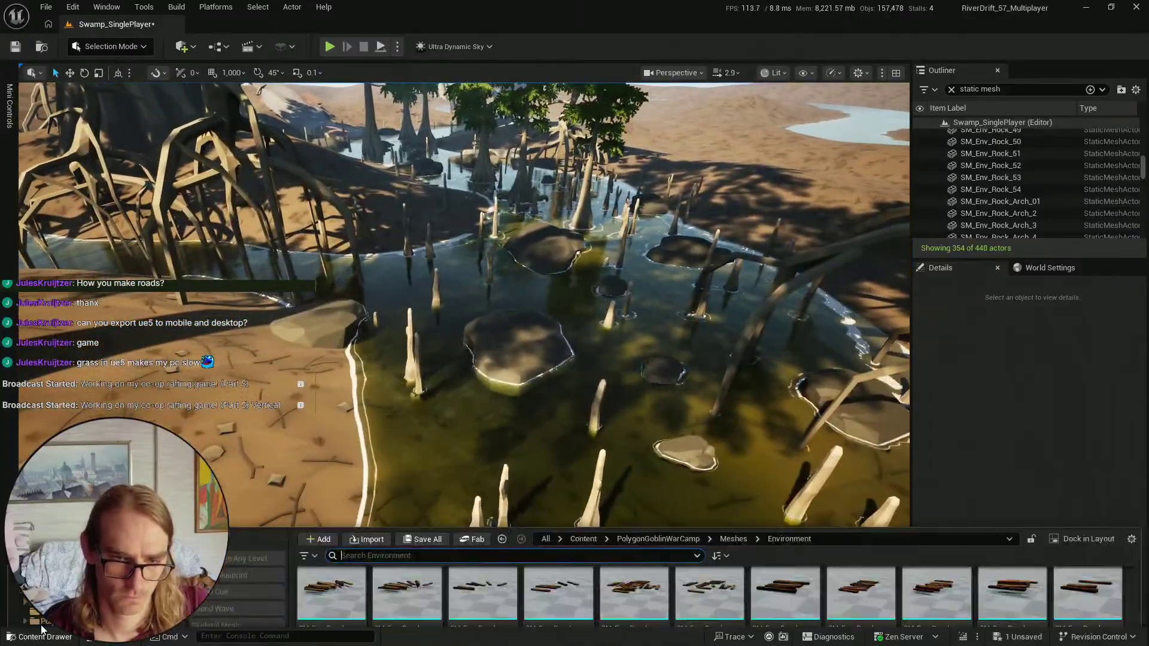
{"action": "left_click_drag", "start_coordinate": [1087, 431], "coordinate": [396, 470]}
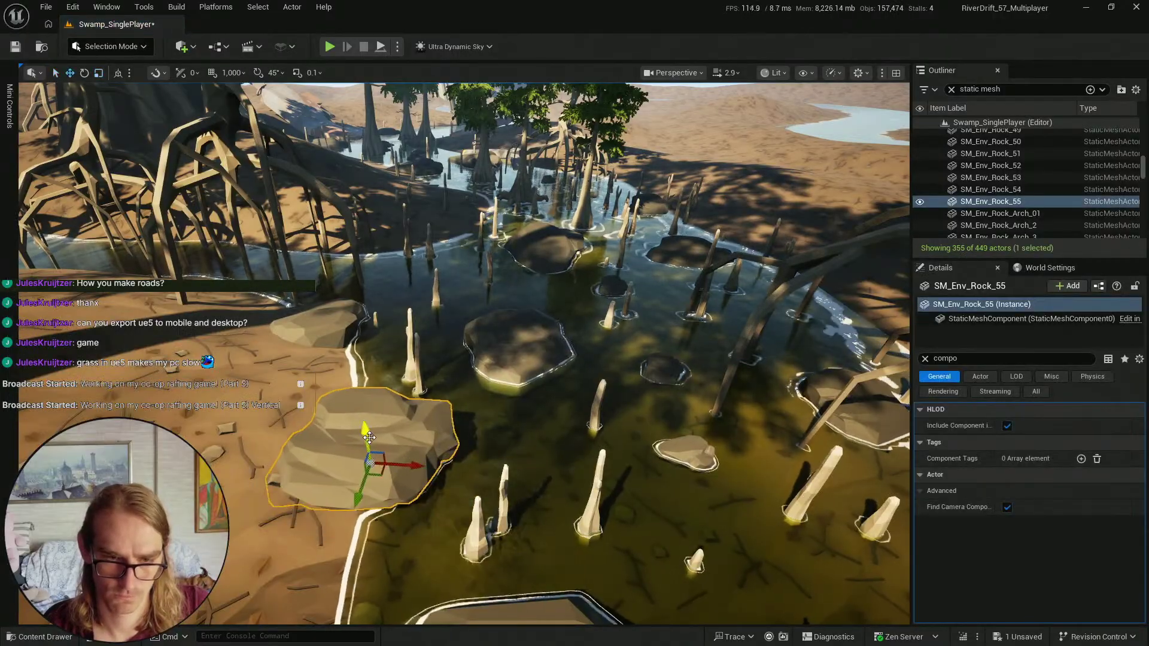
{"action": "key", "text": "Escape"}
{"action": "right_click_drag", "start_coordinate": [358, 448], "coordinate": [358, 448]}
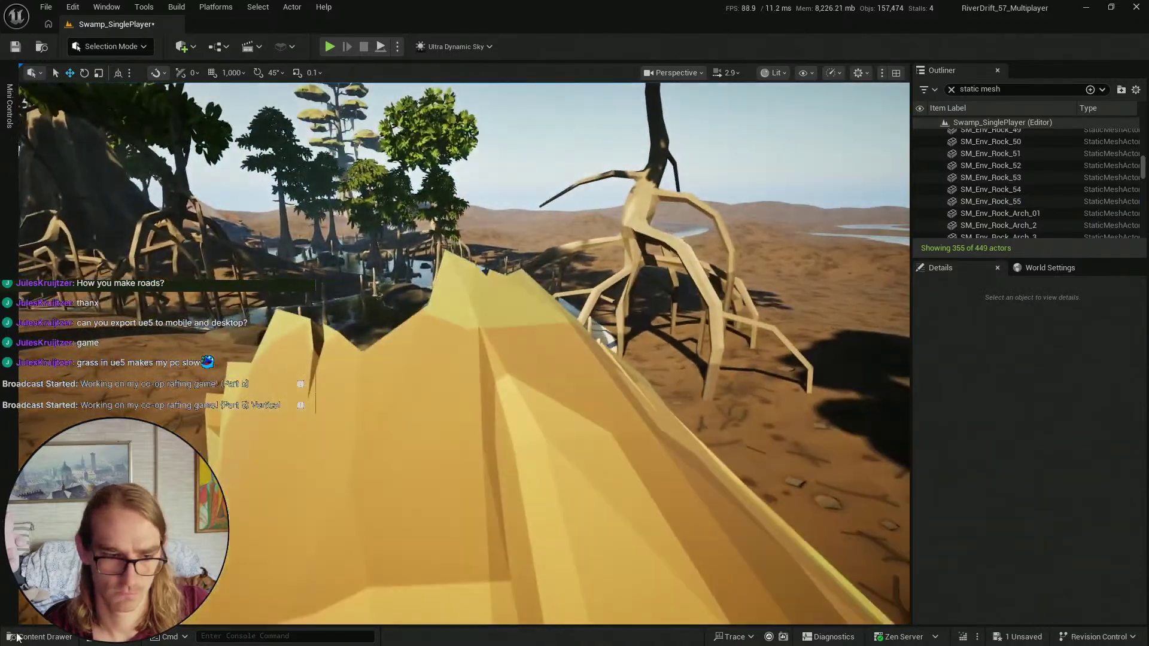
- Save the Swamp_SinglePlayer level with the two added rocks
{"action": "key", "text": "ctrl+space"}
{"action": "key", "text": "ctrl+shift+s"}
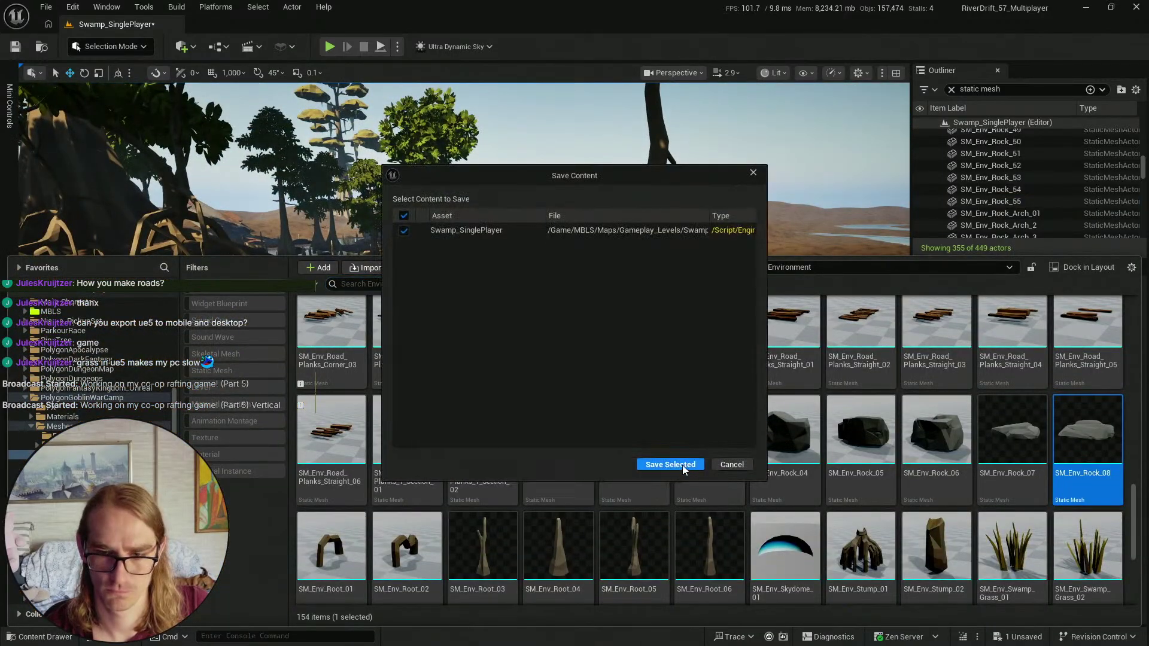
{"action": "left_click", "coordinate": [676, 465]}
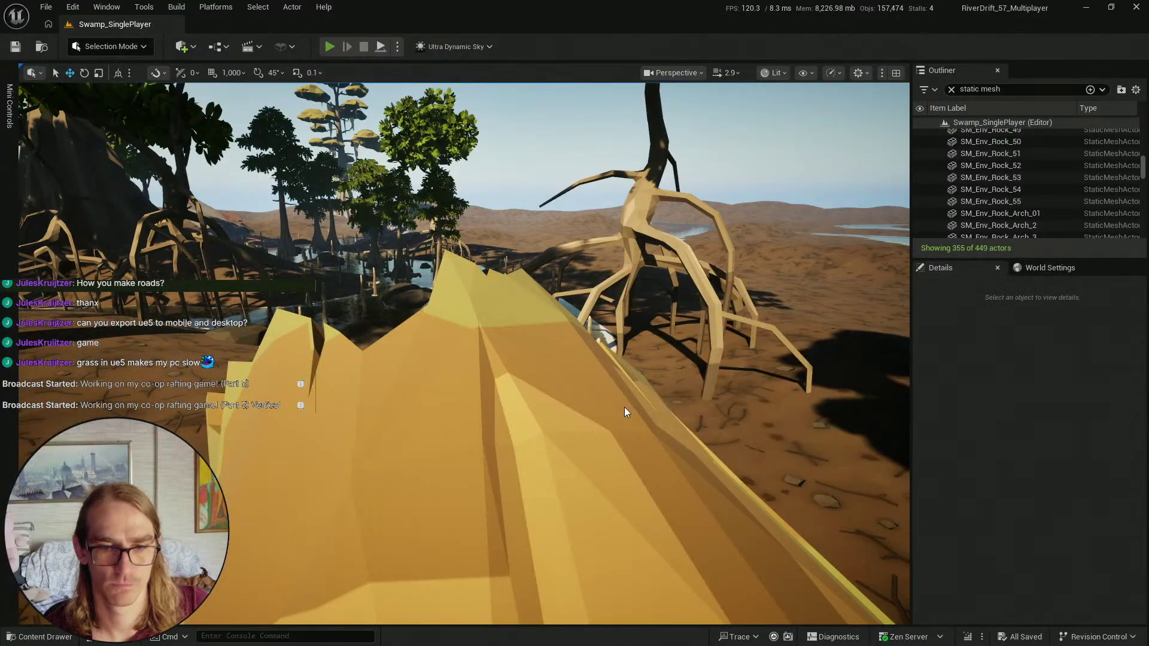
- Play-test the raft ride in fullscreen down to the open water by the large dead stump and stop the session
{"action": "key", "text": "alt+p"}
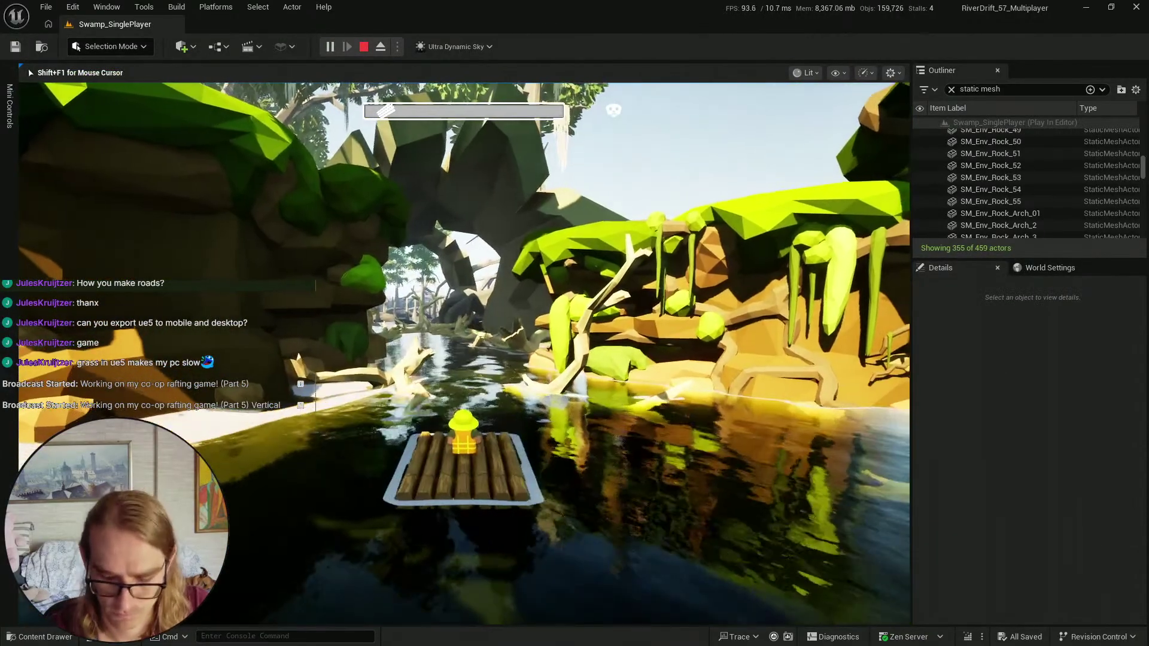
{"action": "key", "text": "F11"}
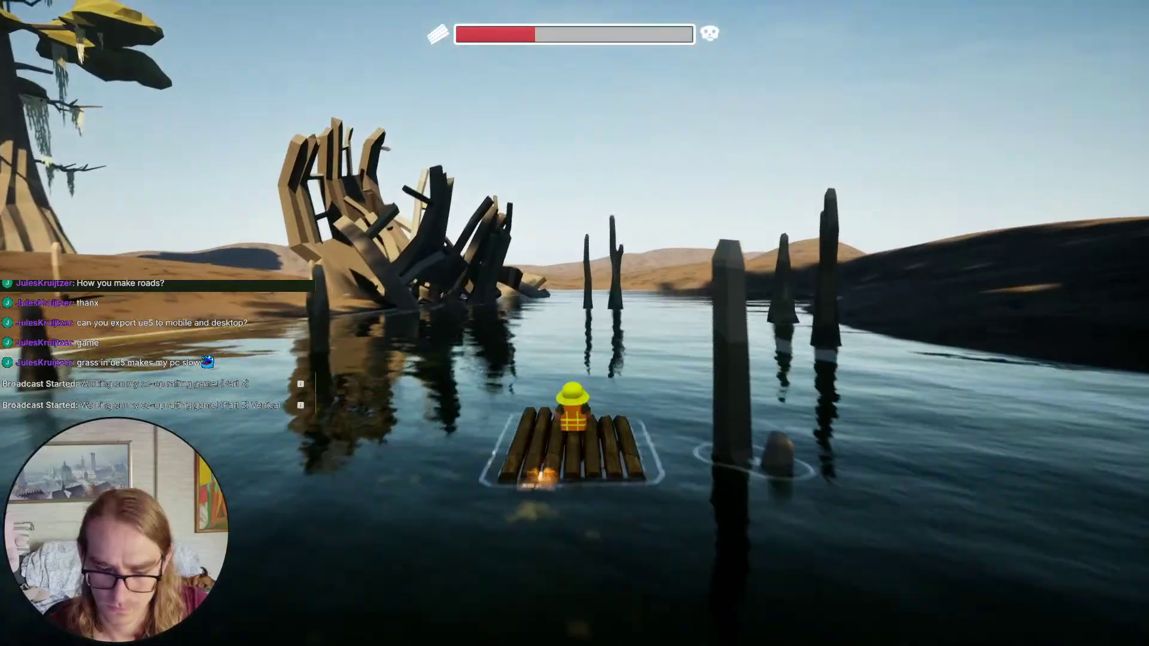
{"action": "key", "text": "F11"}
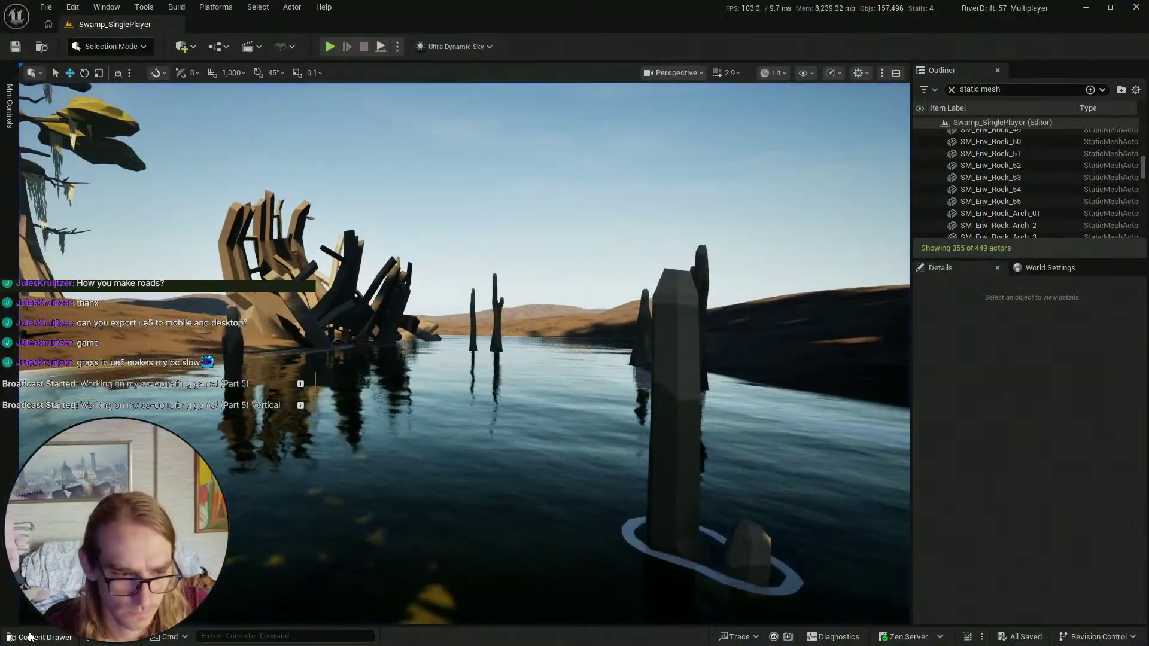
- Sculpt the landscape layer at 0.15 tool strength to raise the shaded bank's edge up to the thin root opposite the large rock
{"action": "left_click", "coordinate": [29, 637]}
{"action": "left_click", "coordinate": [622, 179]}
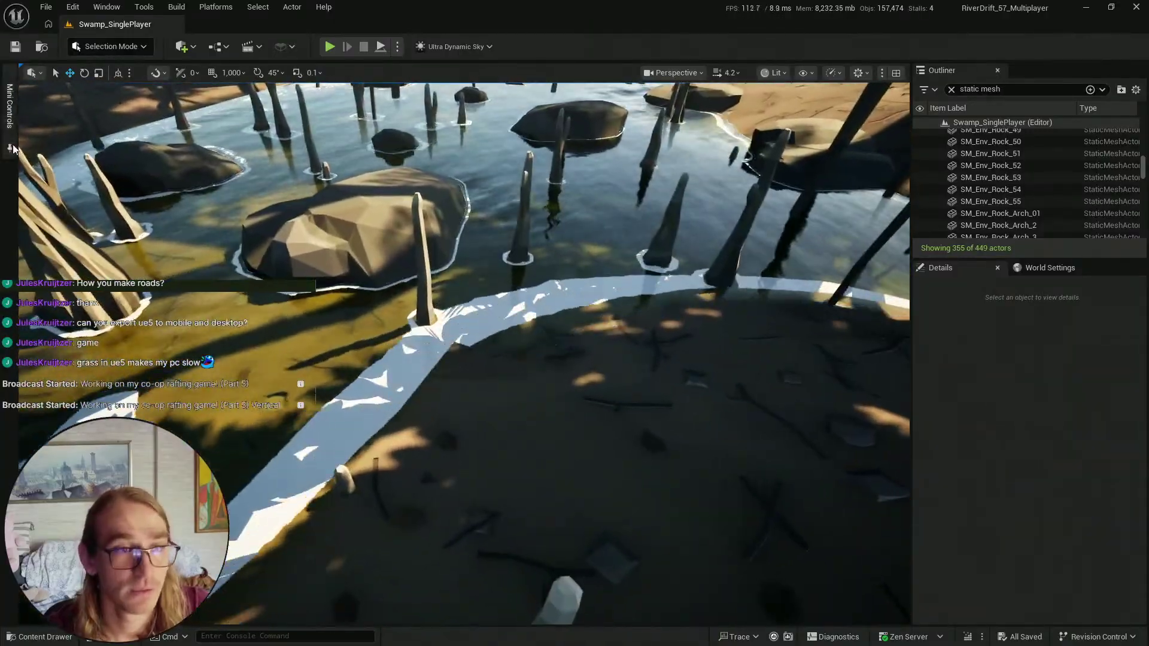
{"action": "left_click", "coordinate": [111, 46]}
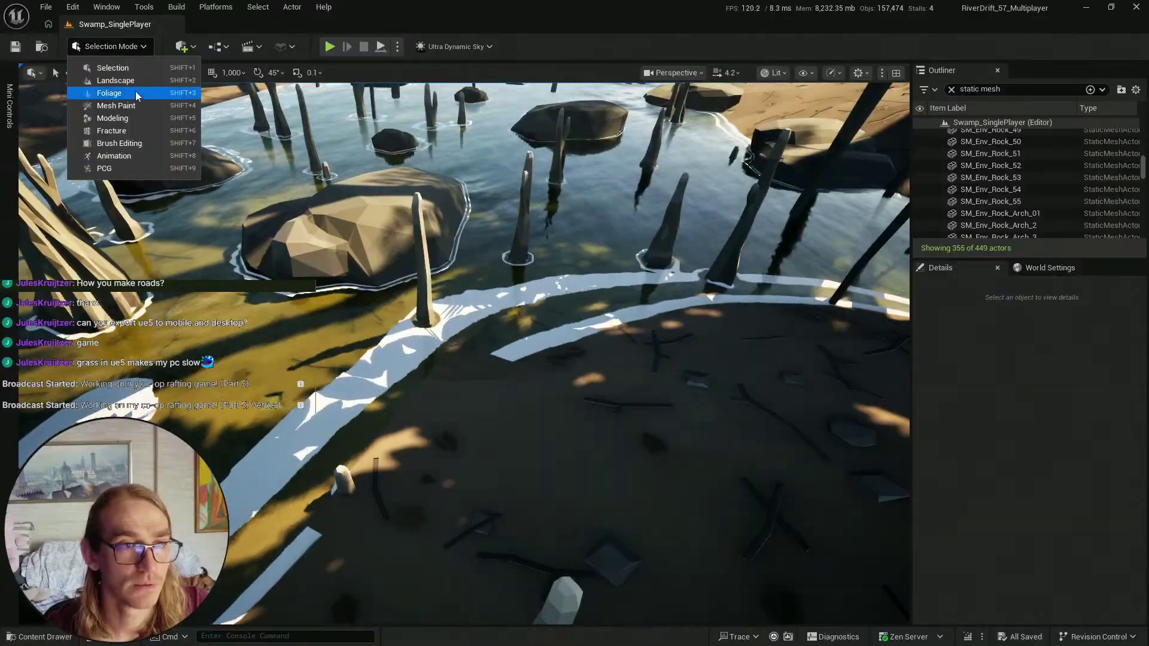
{"action": "left_click", "coordinate": [116, 80]}
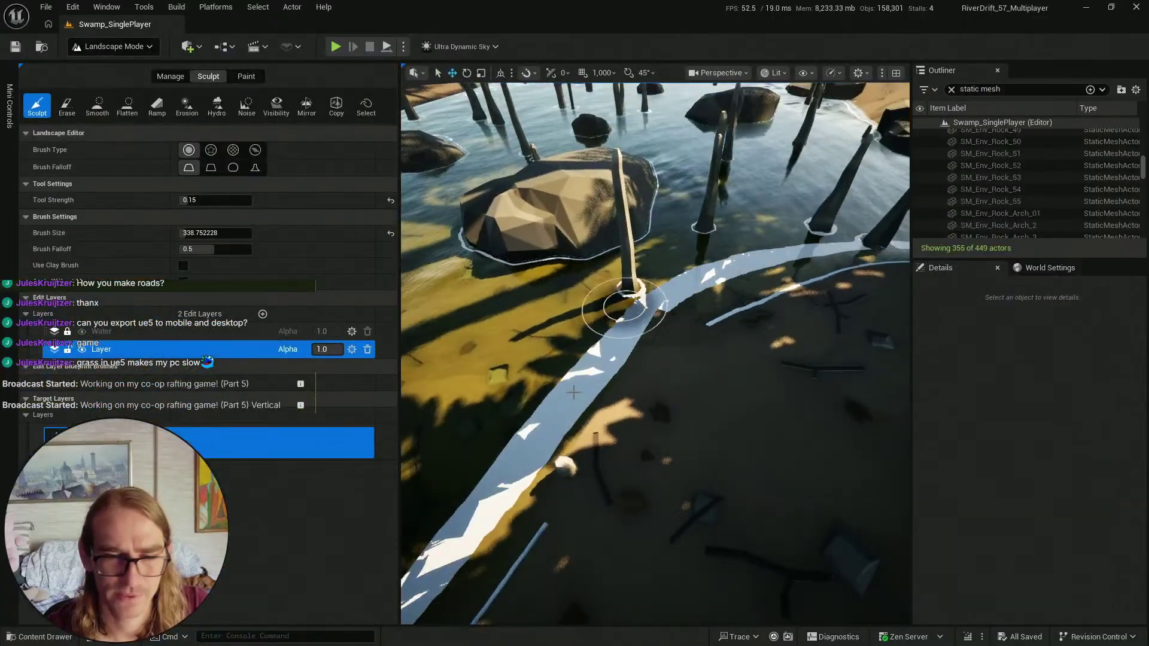
{"action": "mouse_move", "coordinate": [706, 297]}
{"action": "left_mouse_down"}
{"action": "mouse_move", "coordinate": [648, 341]}
{"action": "mouse_move", "coordinate": [641, 329]}
{"action": "mouse_move", "coordinate": [673, 323]}
{"action": "mouse_move", "coordinate": [648, 323]}
{"action": "mouse_move", "coordinate": [680, 320]}
{"action": "mouse_move", "coordinate": [623, 332]}
{"action": "mouse_move", "coordinate": [681, 420]}
{"action": "mouse_move", "coordinate": [585, 457]}
{"action": "mouse_move", "coordinate": [746, 354]}
{"action": "mouse_move", "coordinate": [636, 315]}
{"action": "left_mouse_up"}
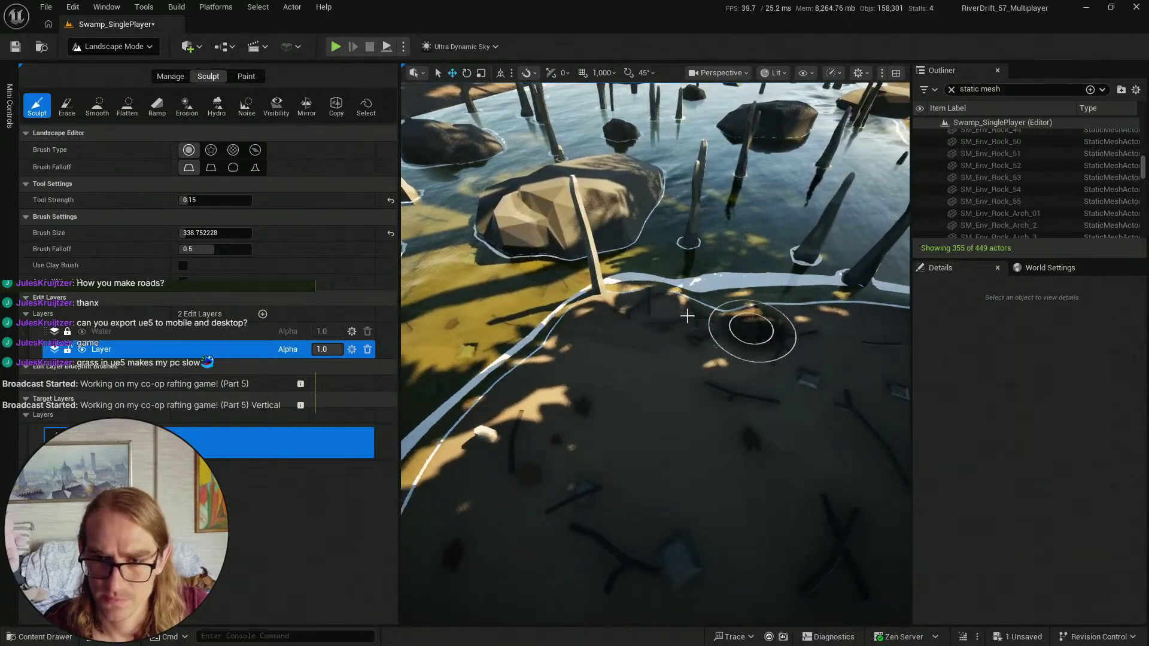
{"action": "right_click_drag", "start_coordinate": [694, 331], "coordinate": [682, 335]}
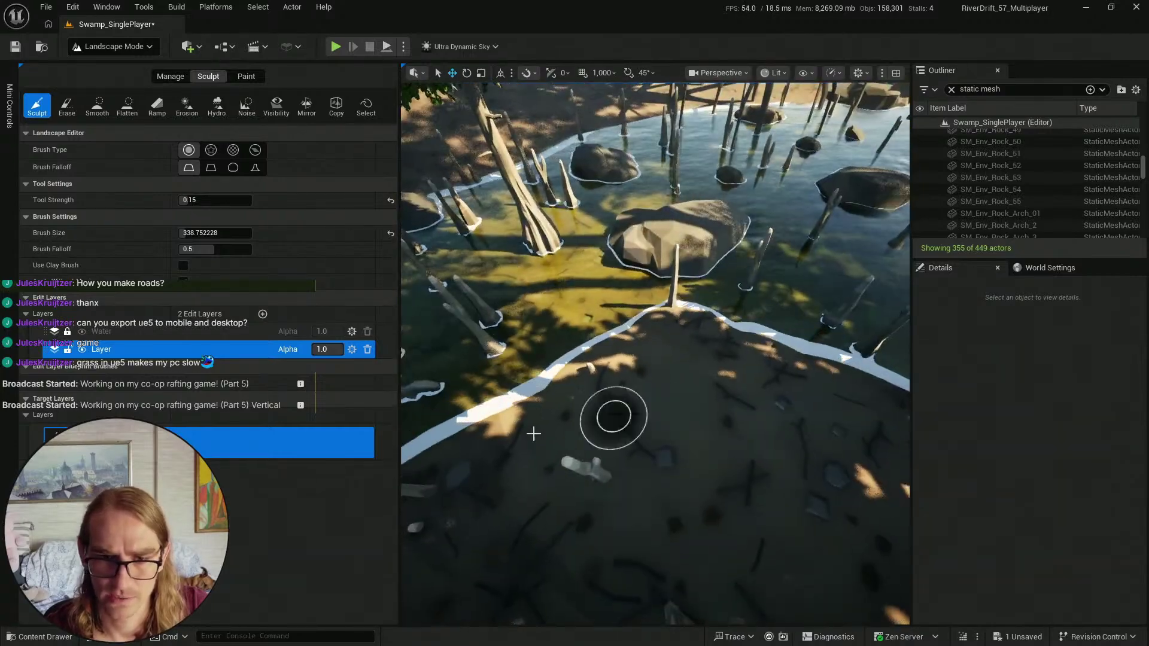
{"action": "right_click_drag", "start_coordinate": [628, 371], "coordinate": [626, 371]}
{"action": "right_click_drag", "start_coordinate": [547, 388], "coordinate": [584, 328]}
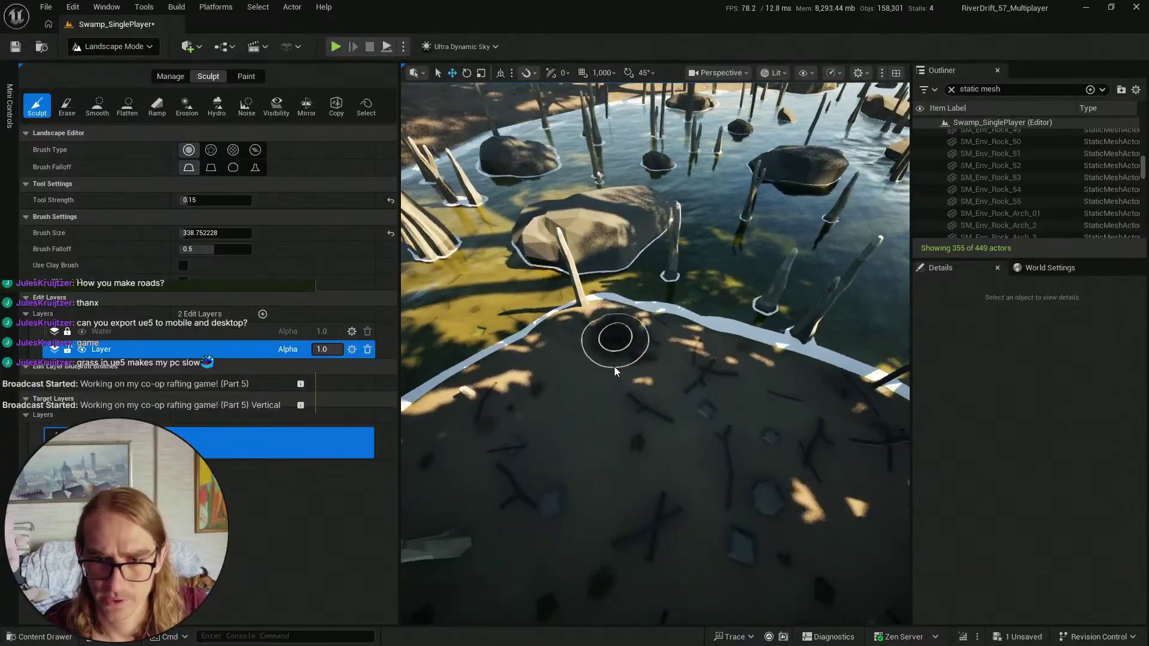
{"action": "mouse_move", "coordinate": [614, 367]}
{"action": "right_mouse_down"}
{"action": "mouse_move", "coordinate": [594, 470]}
{"action": "mouse_move", "coordinate": [538, 405]}
{"action": "mouse_move", "coordinate": [672, 405]}
{"action": "mouse_move", "coordinate": [698, 436]}
{"action": "mouse_move", "coordinate": [593, 383]}
{"action": "mouse_move", "coordinate": [555, 388]}
{"action": "mouse_move", "coordinate": [636, 428]}
{"action": "mouse_move", "coordinate": [727, 245]}
{"action": "mouse_move", "coordinate": [757, 379]}
{"action": "right_mouse_up"}
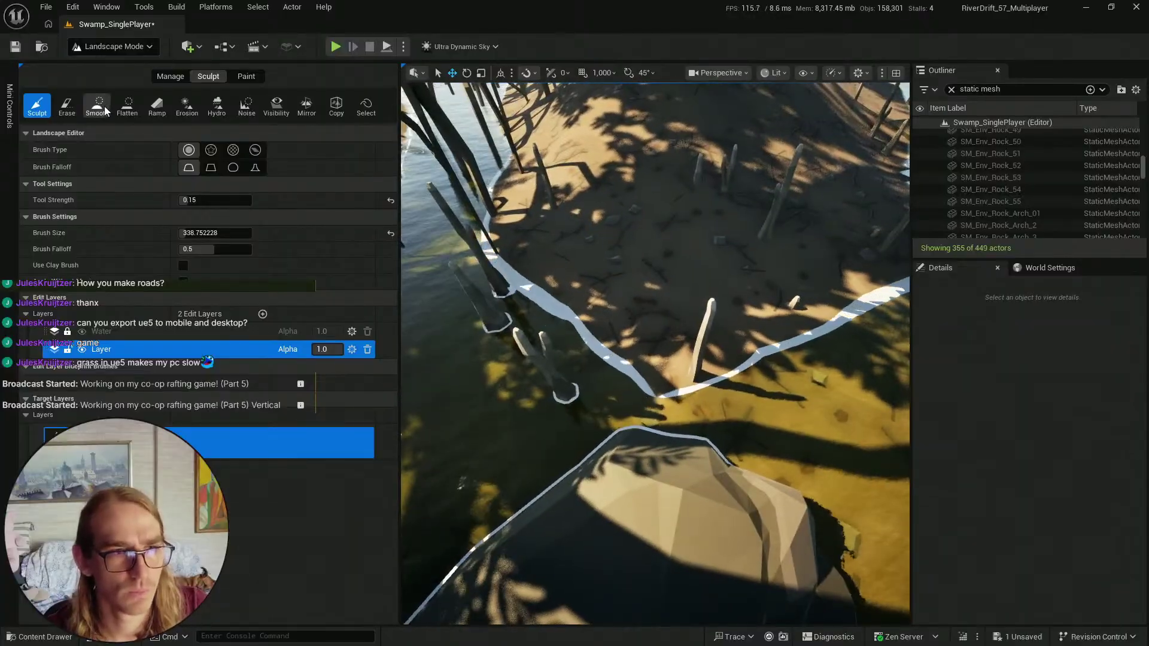
{"action": "left_click", "coordinate": [99, 108]}
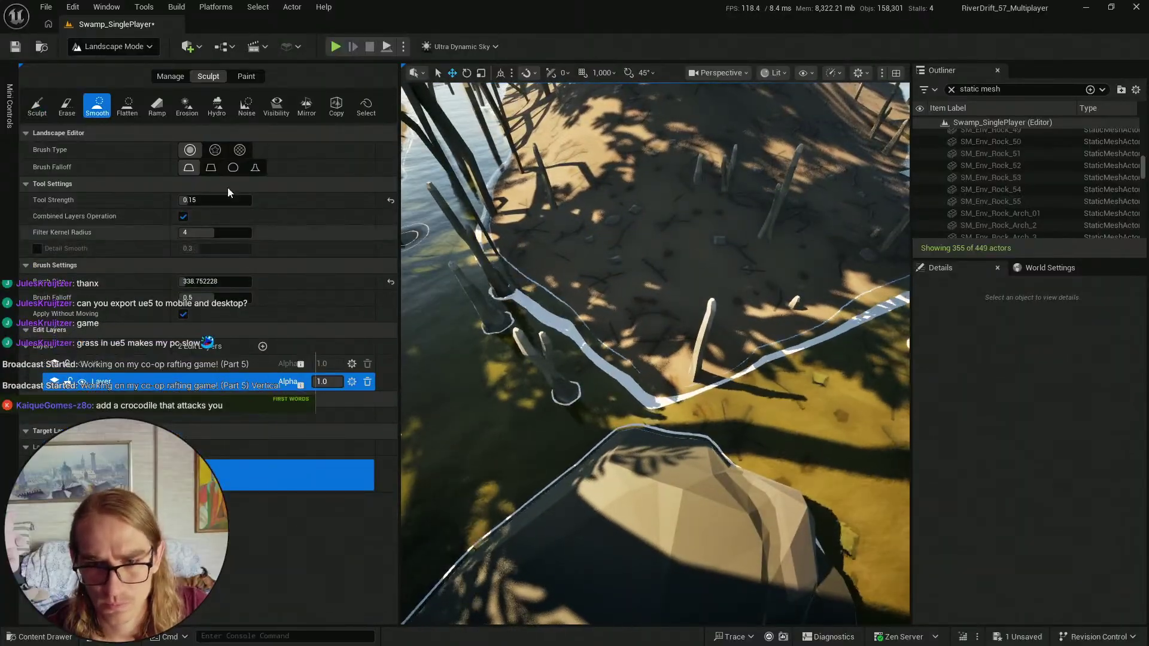
{"action": "left_click", "coordinate": [39, 106]}
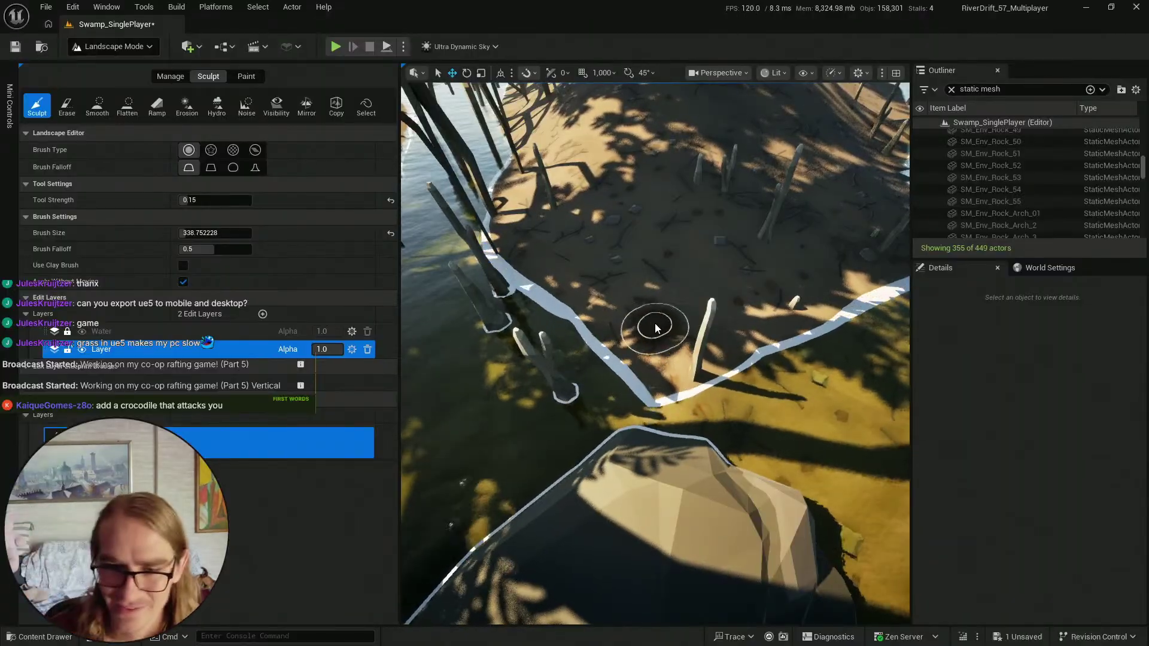
{"action": "right_click_drag", "start_coordinate": [654, 327], "coordinate": [663, 336]}
- Return to Selection mode and save the level with the sculpted bank
{"action": "left_click", "coordinate": [112, 46]}
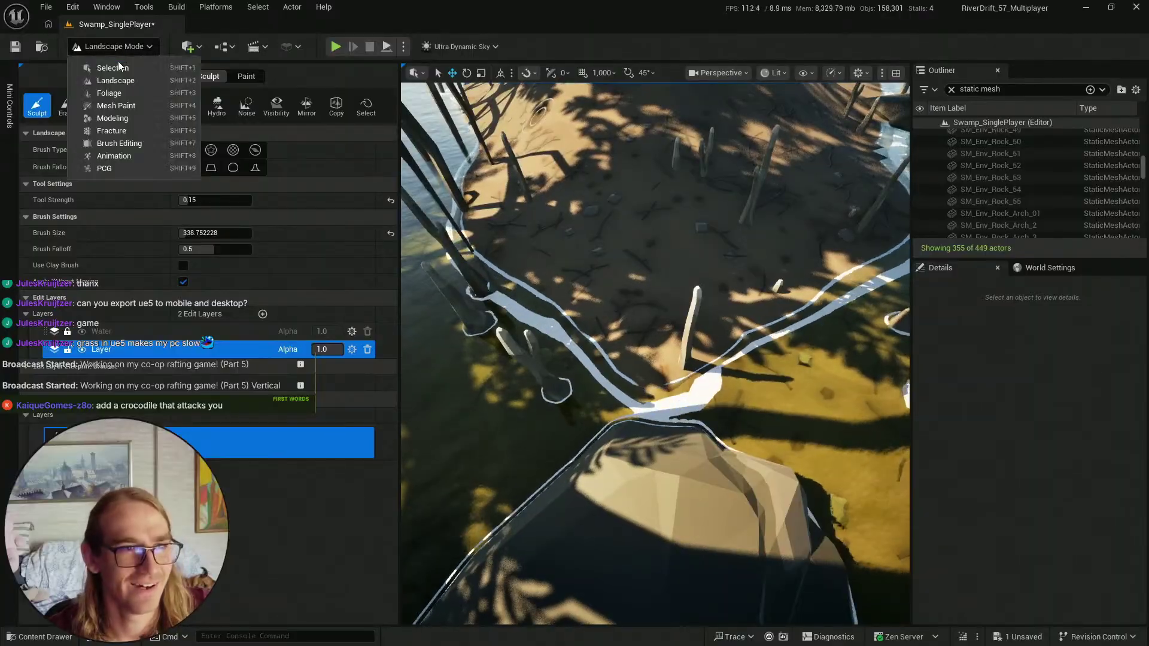
{"action": "left_click", "coordinate": [101, 67]}
{"action": "left_click", "coordinate": [16, 48]}
- Place a BP_Crock_Side_to_Side crocodile from the root Content folder in the river between the rocks and rotate it to suit the channel
{"action": "mouse_move", "coordinate": [512, 332]}
{"action": "right_mouse_down"}
{"action": "mouse_move", "coordinate": [518, 299]}
{"action": "mouse_move", "coordinate": [520, 371]}
{"action": "mouse_move", "coordinate": [521, 329]}
{"action": "right_mouse_up"}
{"action": "key", "text": "ctrl+space"}
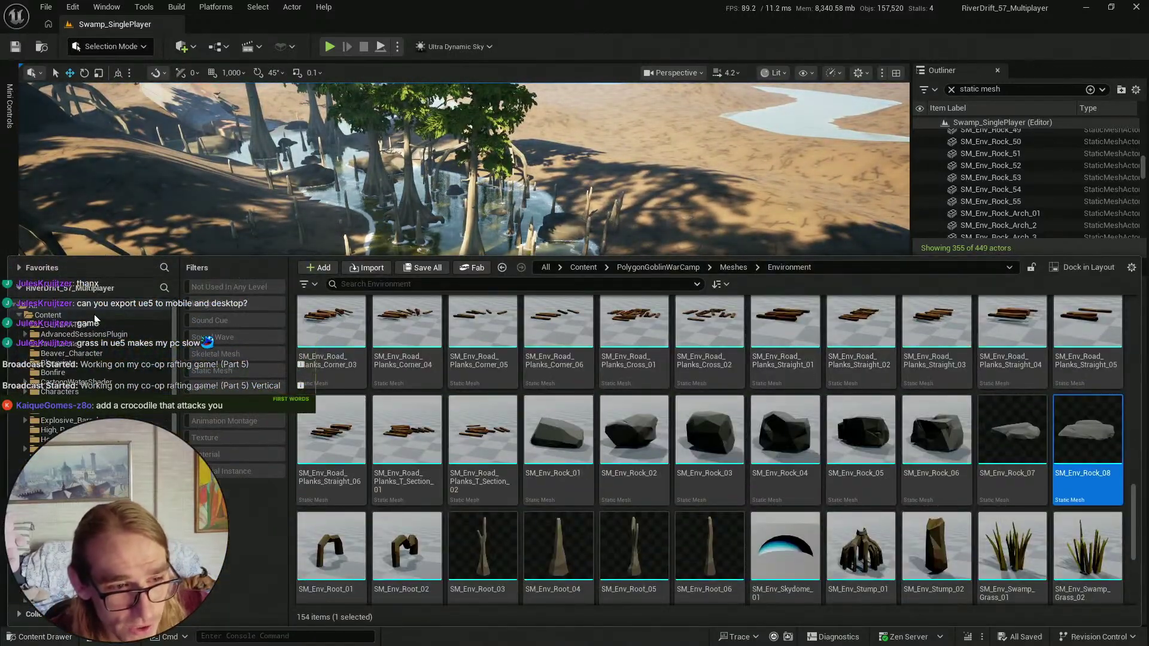
{"action": "left_click", "coordinate": [94, 316]}
{"action": "scroll", "coordinate": [829, 470], "scroll_direction": "up", "scroll_amount": 5}
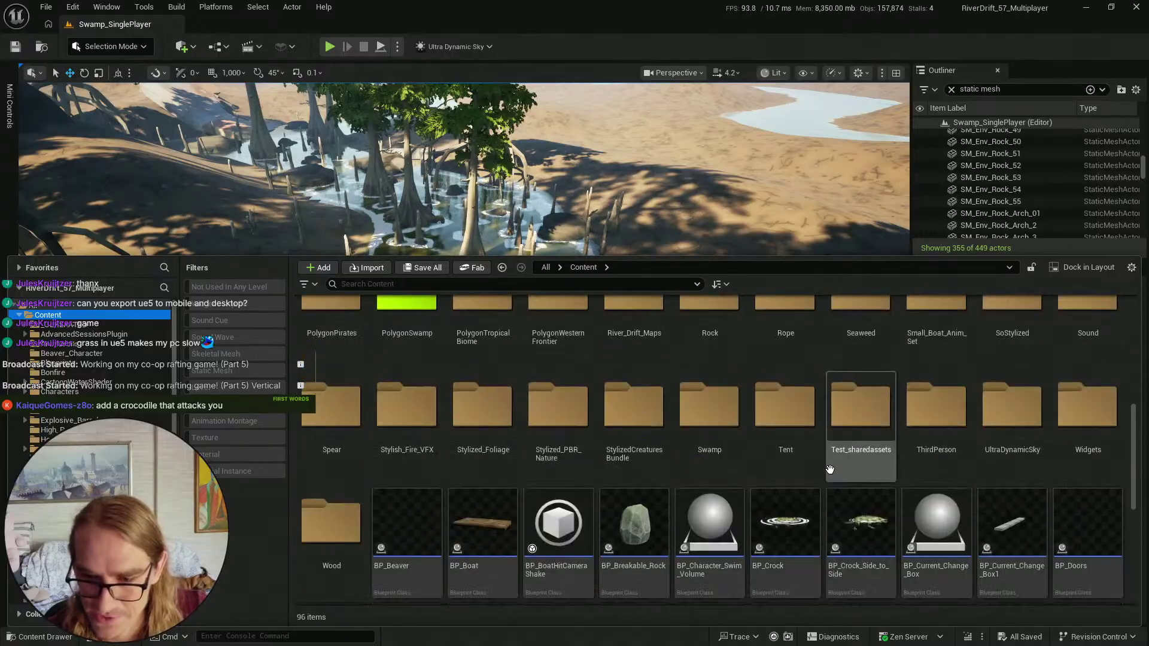
{"action": "key", "text": "ctrl+space"}
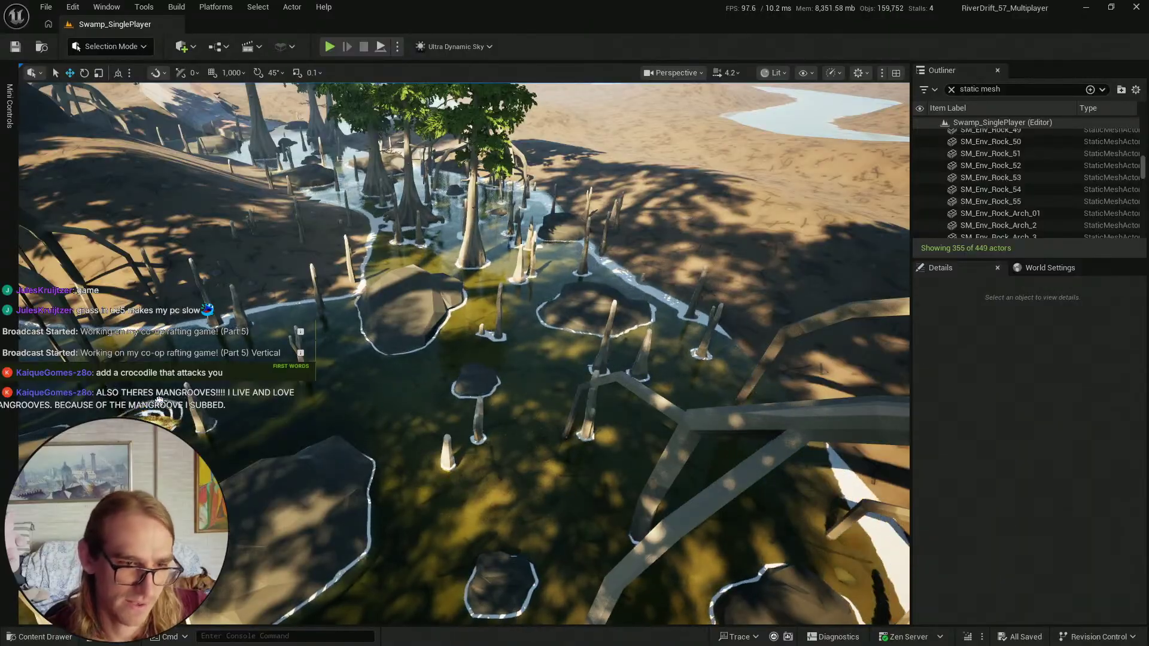
{"action": "left_click_drag", "start_coordinate": [159, 399], "coordinate": [159, 399]}
{"action": "key", "text": "w"}
{"action": "right_click_drag", "start_coordinate": [158, 399], "coordinate": [71, 404]}
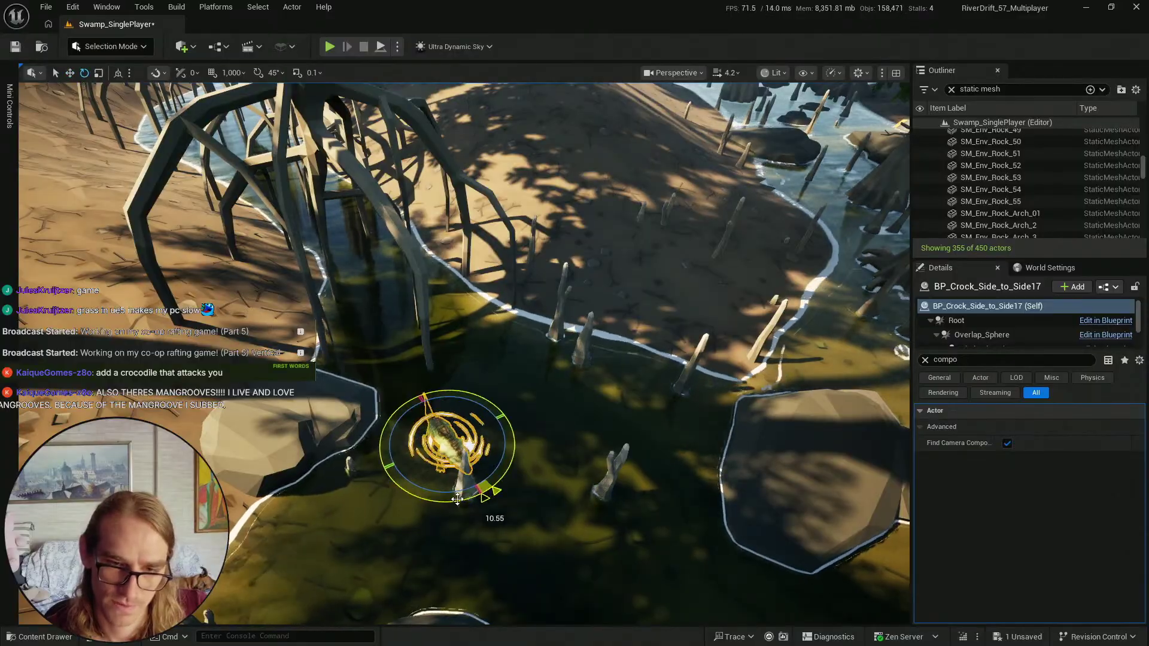
- Play-test the raft ride in fullscreen as far as the mangrove-root bank and end the session there
{"action": "left_click", "coordinate": [330, 47]}
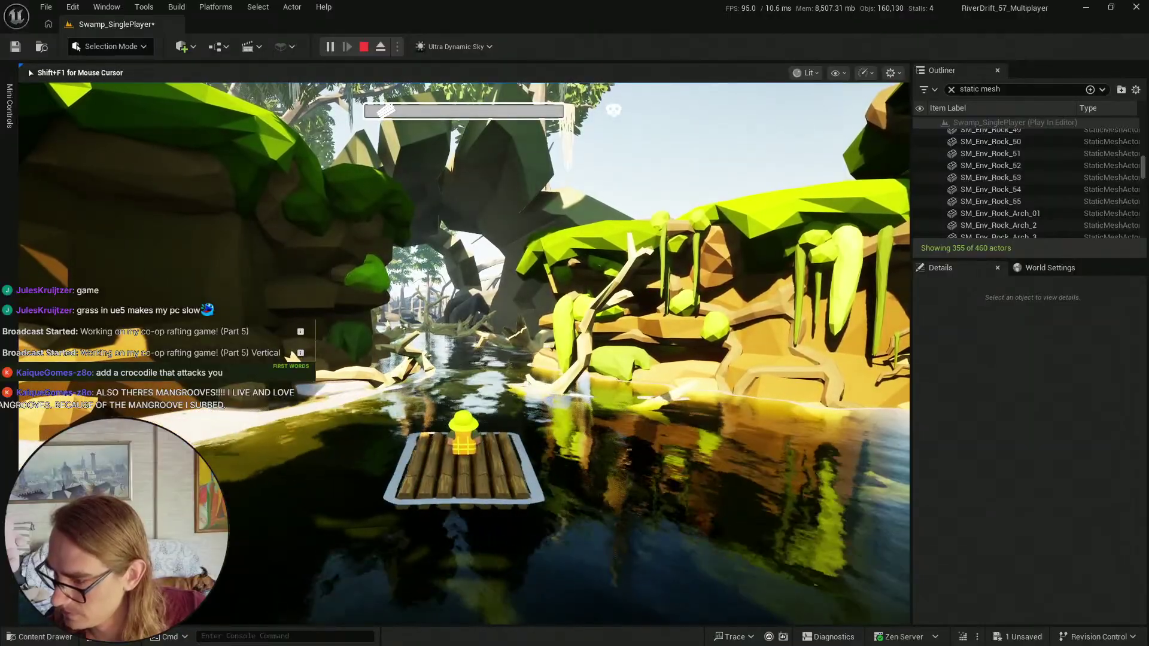
{"action": "key", "text": "F11"}
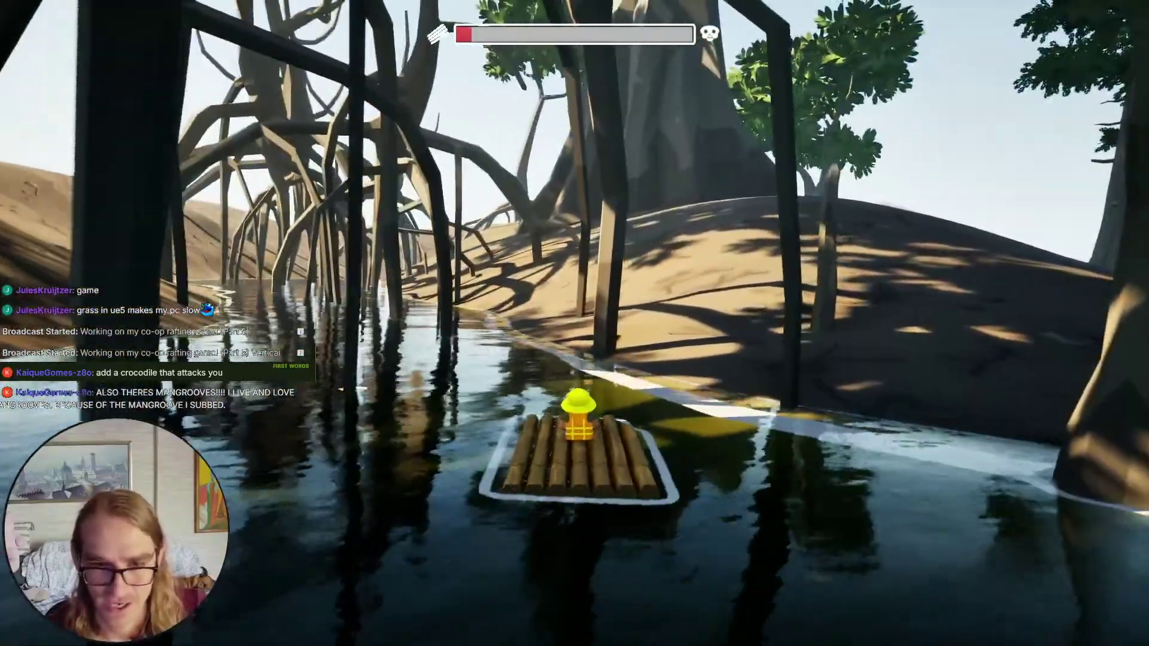
{"action": "key", "text": "Escape"}
- Place a BP_Crock crocodile from the root Content folder at the shaded bank's waterline, beside the small stump
{"action": "key", "text": "w"}
{"action": "right_click_drag", "start_coordinate": [670, 392], "coordinate": [670, 392]}
{"action": "scroll", "coordinate": [671, 392], "scroll_direction": "down", "scroll_amount": 1}
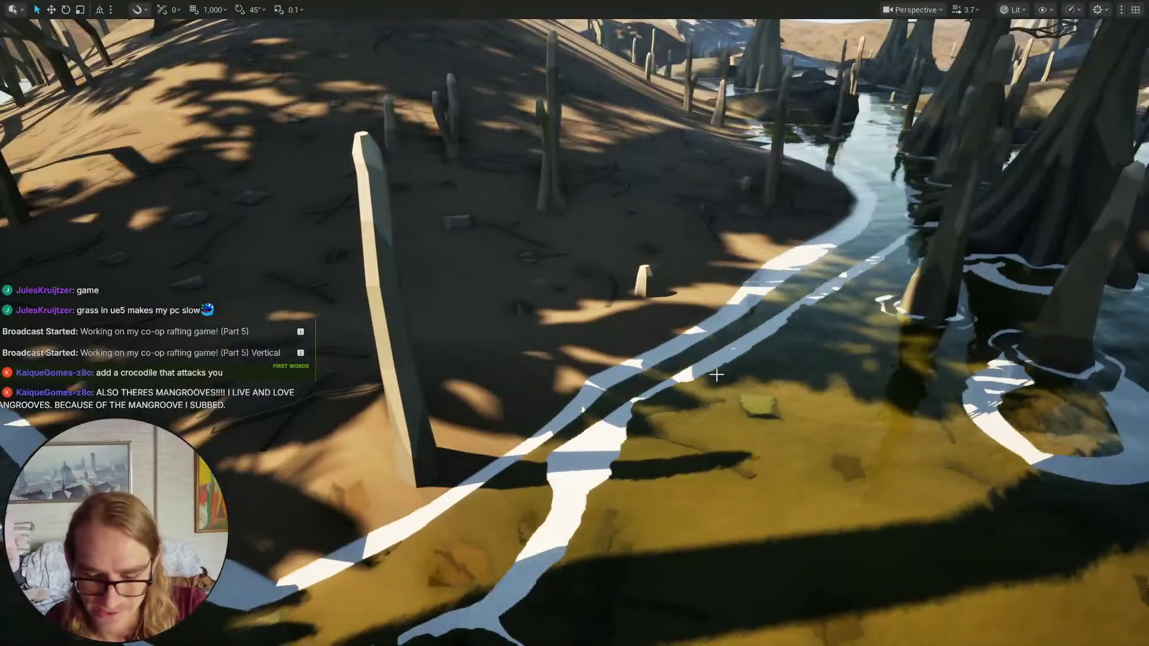
{"action": "key", "text": "F11"}
{"action": "left_click", "coordinate": [41, 638]}
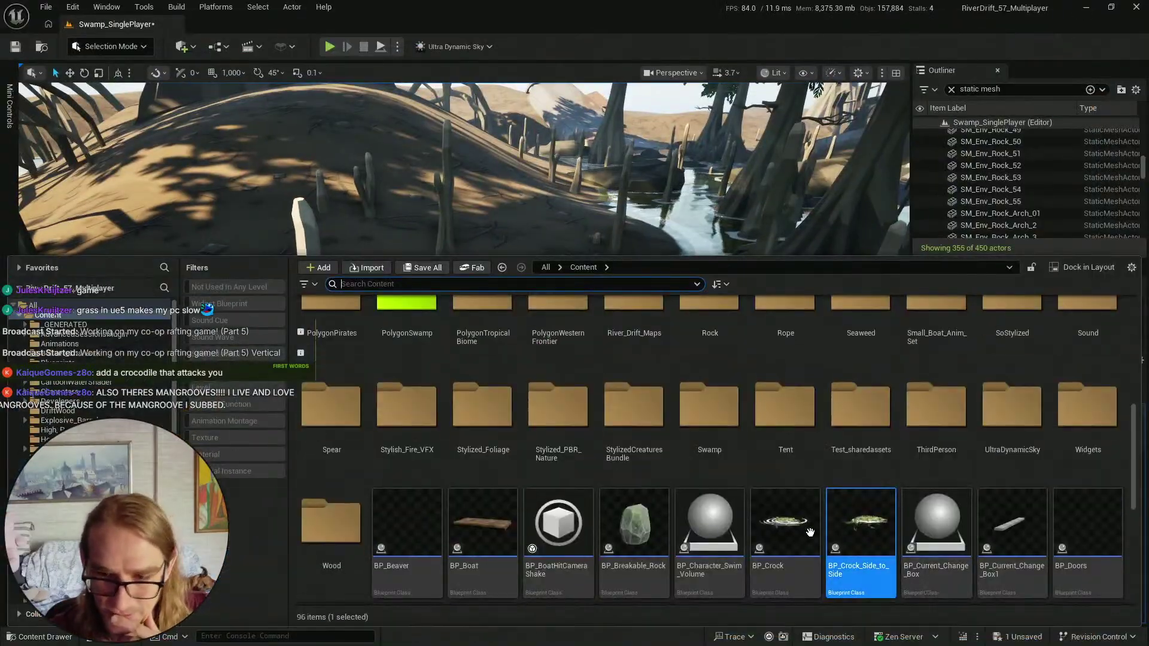
{"action": "left_click_drag", "start_coordinate": [792, 528], "coordinate": [643, 159]}
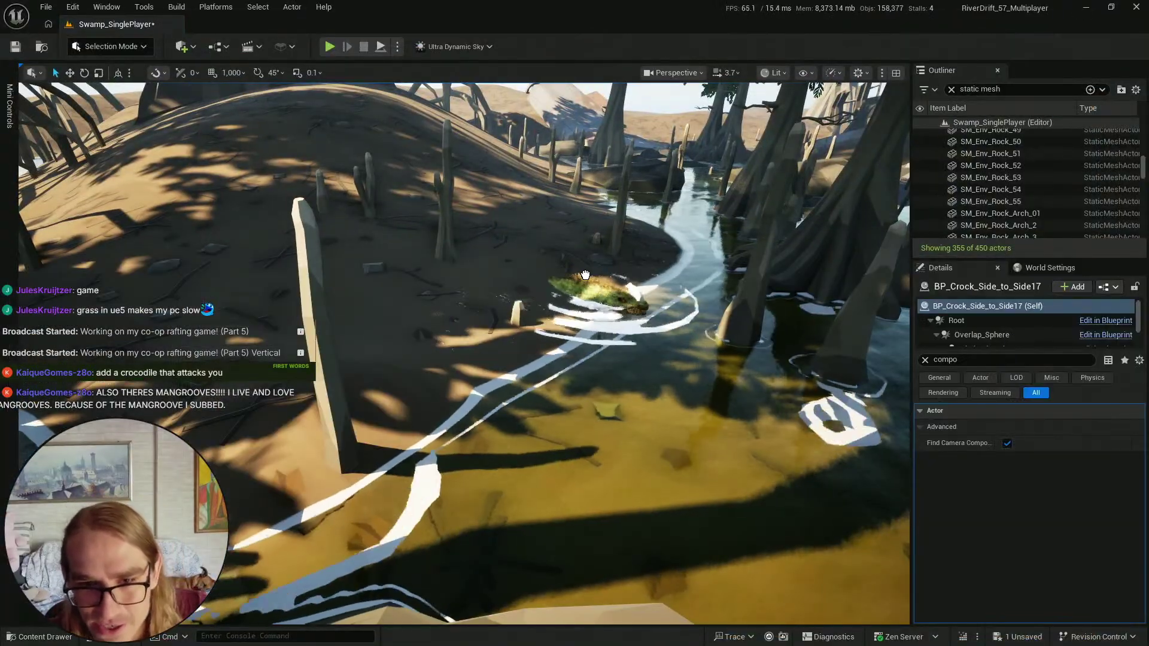
{"action": "key", "text": "w"}
{"action": "right_click_drag", "start_coordinate": [613, 275], "coordinate": [645, 268]}
{"action": "key", "text": "w"}
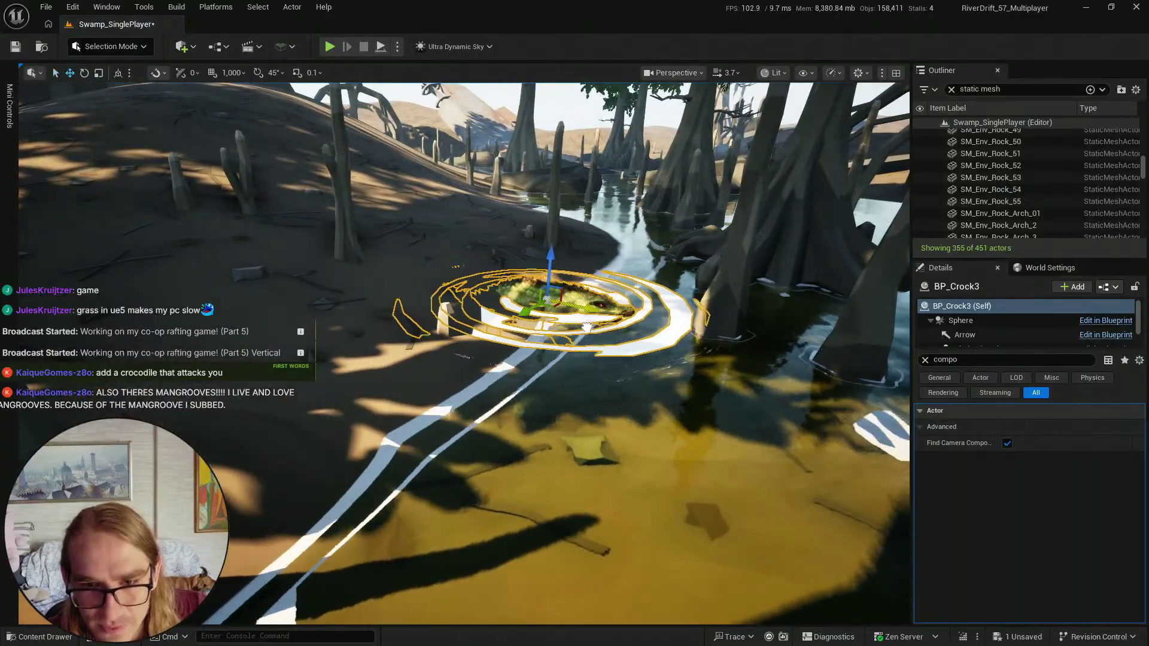
{"action": "right_click_drag", "start_coordinate": [587, 326], "coordinate": [588, 366]}
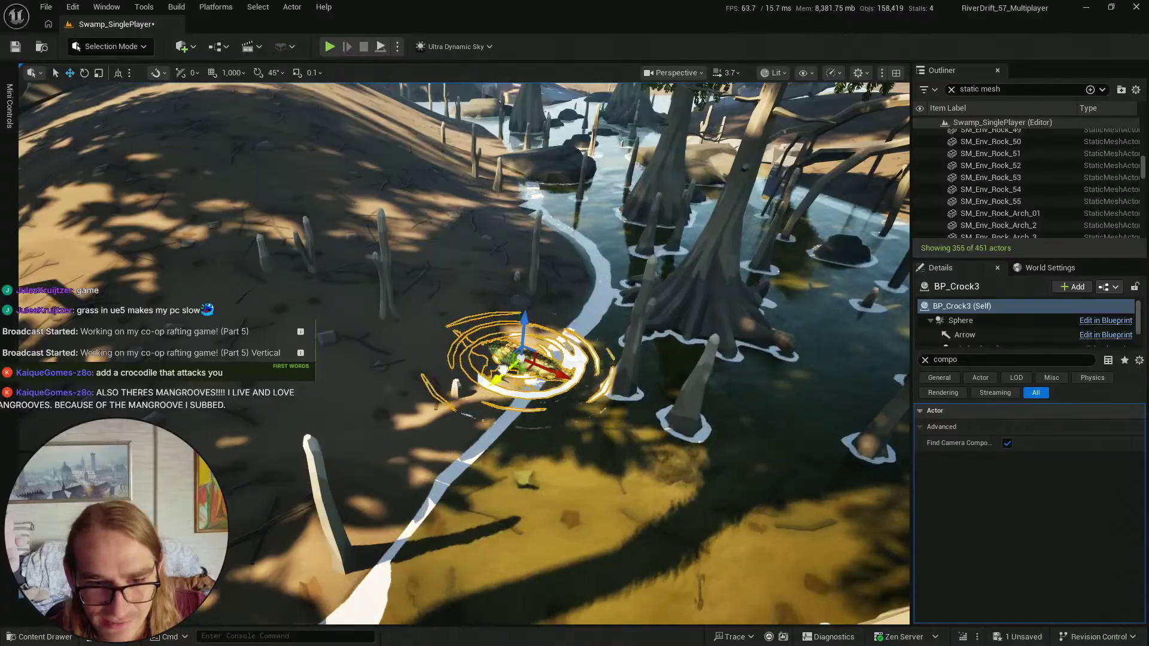
- Place another BP_Crock crocodile farther downstream on the bank's edge, just before the large dark rock
{"action": "right_click_drag", "start_coordinate": [498, 475], "coordinate": [506, 437]}
{"action": "key", "text": "w"}
{"action": "left_click", "coordinate": [71, 638]}
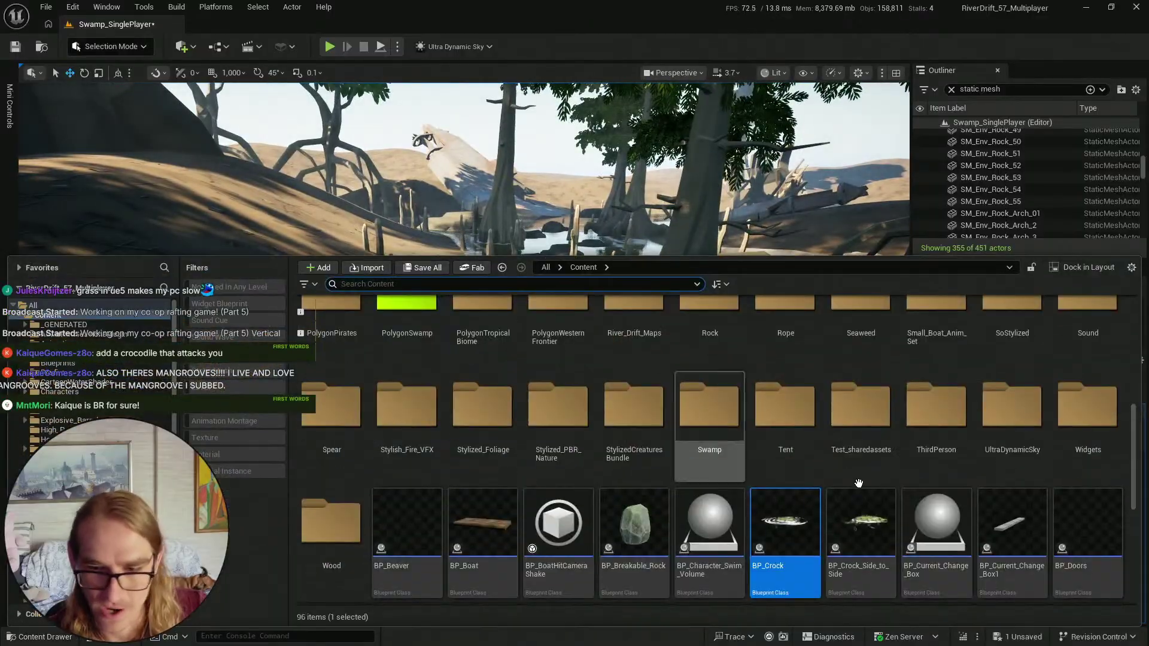
{"action": "left_click_drag", "start_coordinate": [801, 524], "coordinate": [449, 338]}
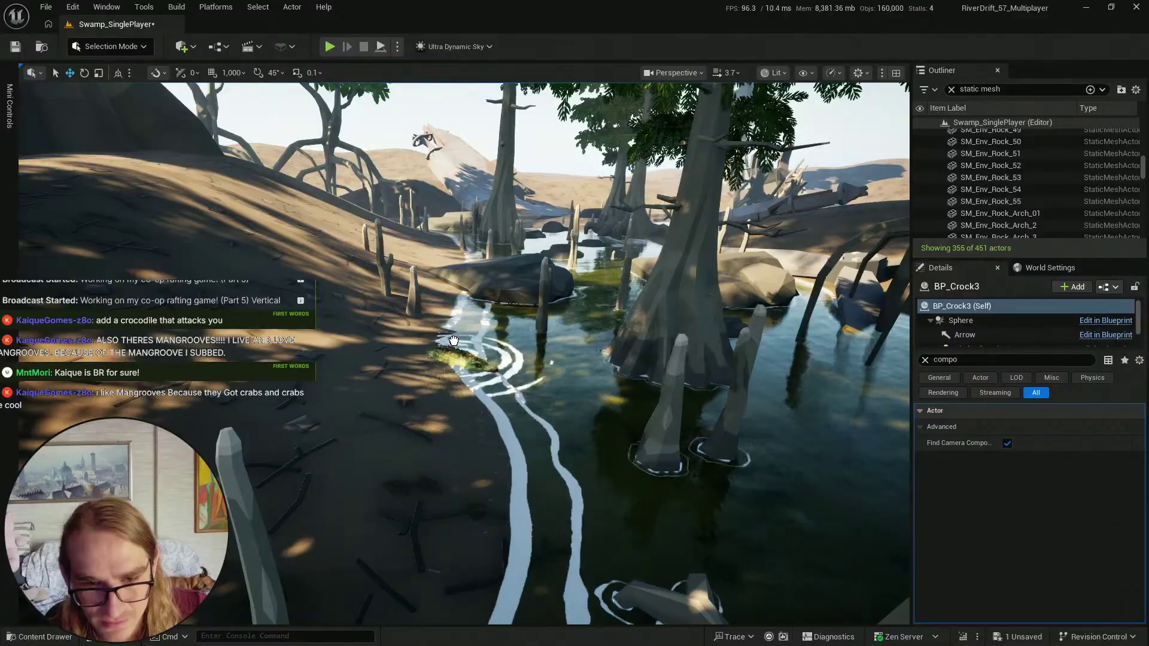
{"action": "left_click_drag", "start_coordinate": [457, 331], "coordinate": [457, 331]}
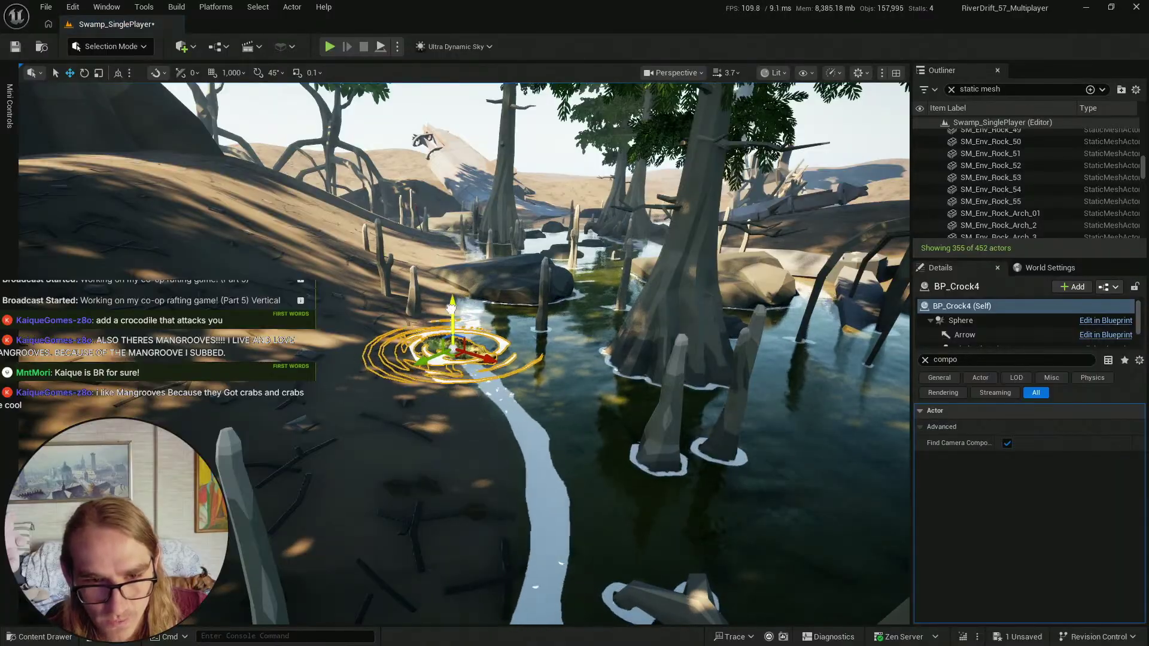
{"action": "key", "text": "q"}
{"action": "mouse_move", "coordinate": [457, 330]}
{"action": "right_mouse_down"}
{"action": "mouse_move", "coordinate": [449, 350]}
{"action": "mouse_move", "coordinate": [476, 332]}
{"action": "right_mouse_up"}
- Switch briefly to Landscape mode, return to Selection mode and save the level with the bank crocodiles
{"action": "key", "text": "shift+2"}
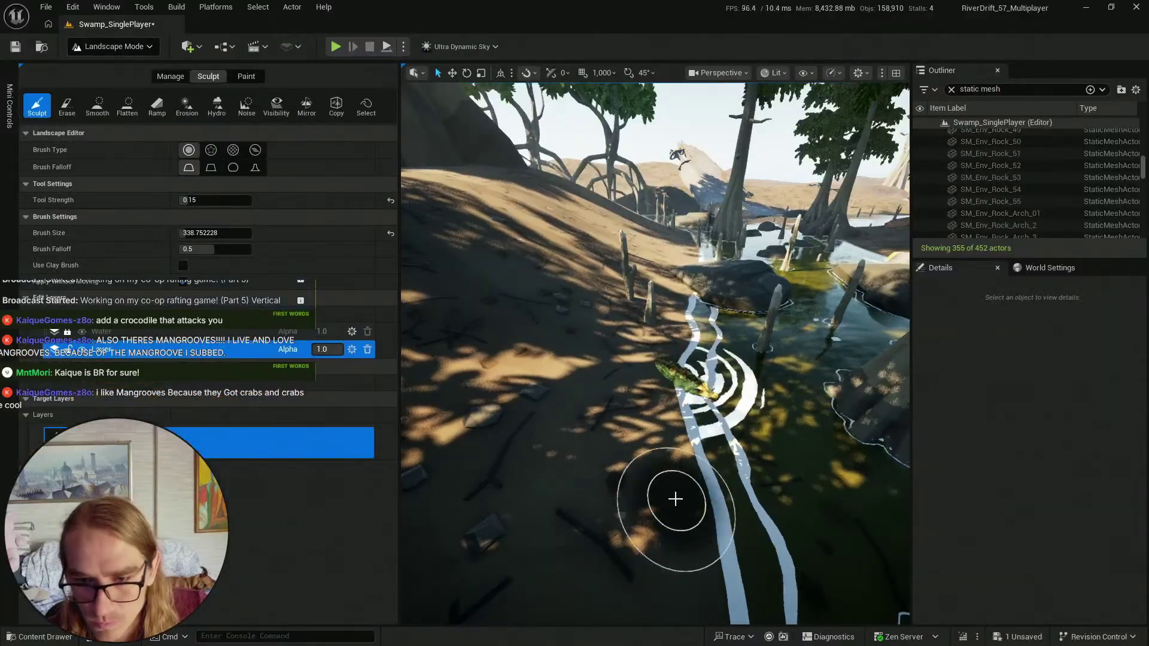
{"action": "left_click", "coordinate": [113, 46]}
{"action": "left_click", "coordinate": [123, 66]}
{"action": "left_click", "coordinate": [15, 47]}
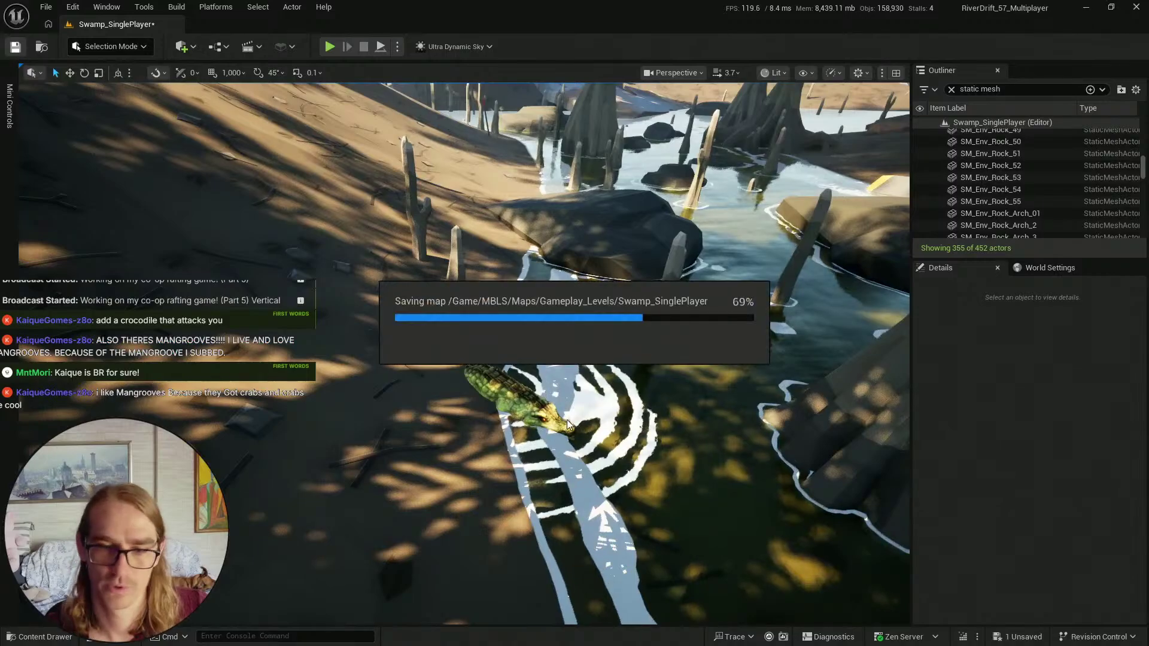
- Rotate the downstream BP_Crock crocodile at the bank's waterline and clear the selection
{"action": "mouse_move", "coordinate": [566, 419]}
{"action": "right_mouse_down"}
{"action": "mouse_move", "coordinate": [550, 410]}
{"action": "mouse_move", "coordinate": [575, 413]}
{"action": "right_mouse_up"}
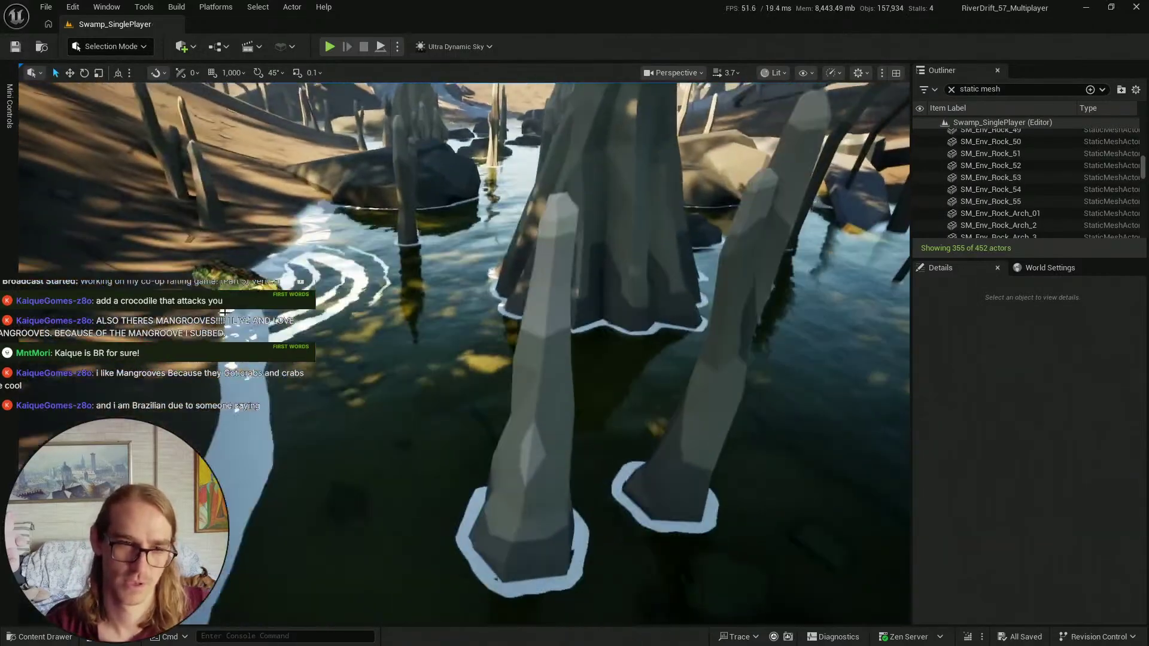
{"action": "left_click", "coordinate": [230, 285]}
{"action": "key", "text": "e"}
{"action": "left_click_drag", "start_coordinate": [235, 329], "coordinate": [233, 404]}
{"action": "key", "text": "Escape"}
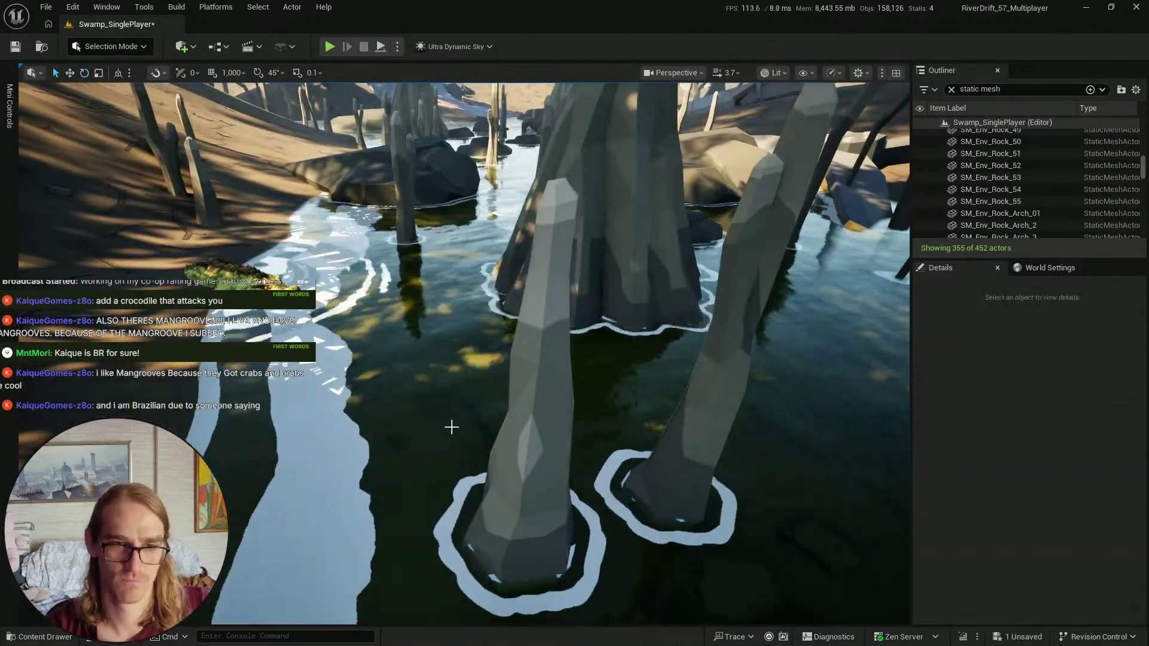
- Inspect the upstream bank crocodile up close and save the modified Swamp_SinglePlayer map with Save All
{"action": "right_click_drag", "start_coordinate": [451, 429], "coordinate": [530, 353]}
{"action": "scroll", "coordinate": [451, 429], "scroll_direction": "down", "scroll_amount": 5}
{"action": "scroll", "coordinate": [598, 407], "scroll_direction": "down", "scroll_amount": 2}
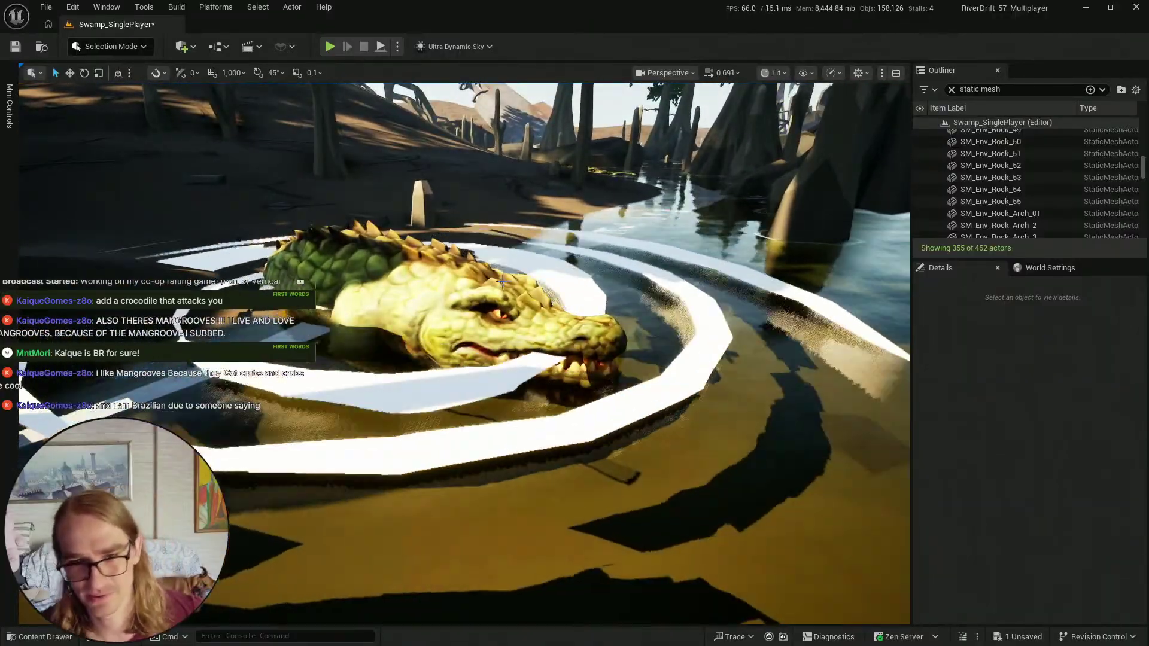
{"action": "left_click", "coordinate": [36, 637]}
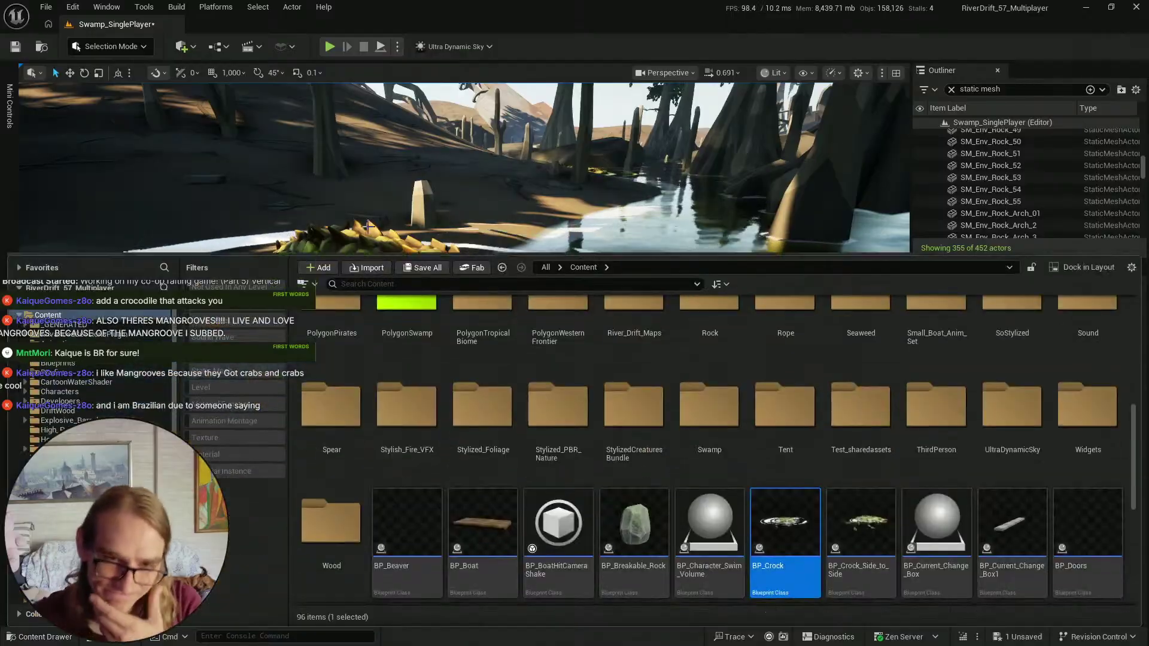
{"action": "left_click", "coordinate": [418, 268]}
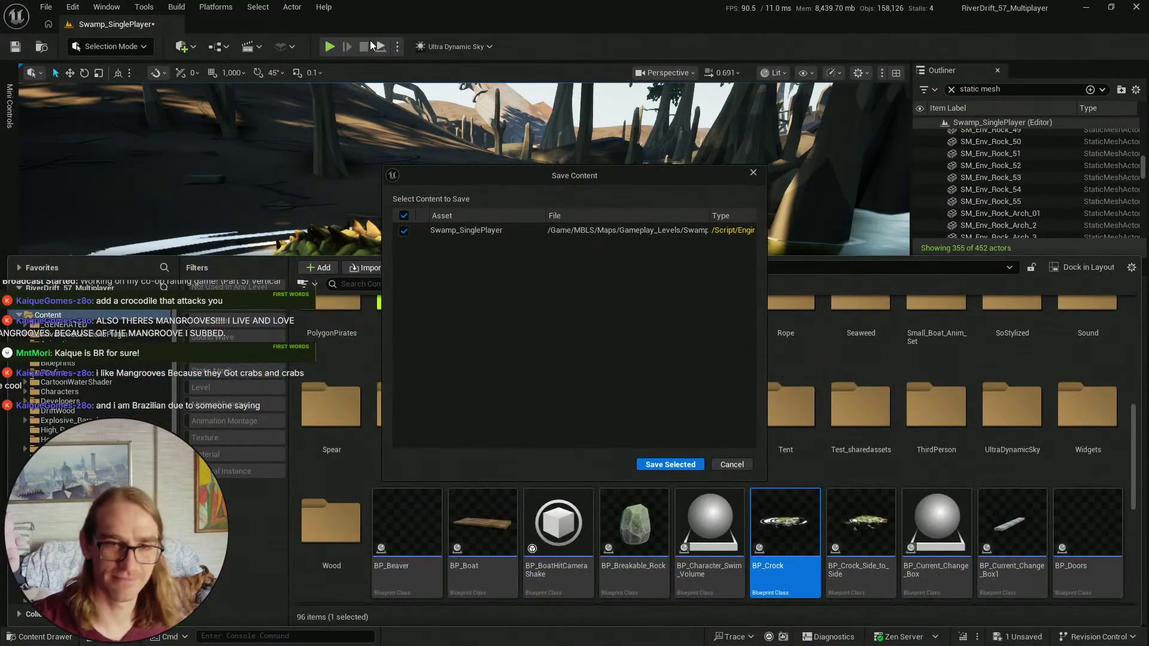
{"action": "left_click", "coordinate": [671, 464]}
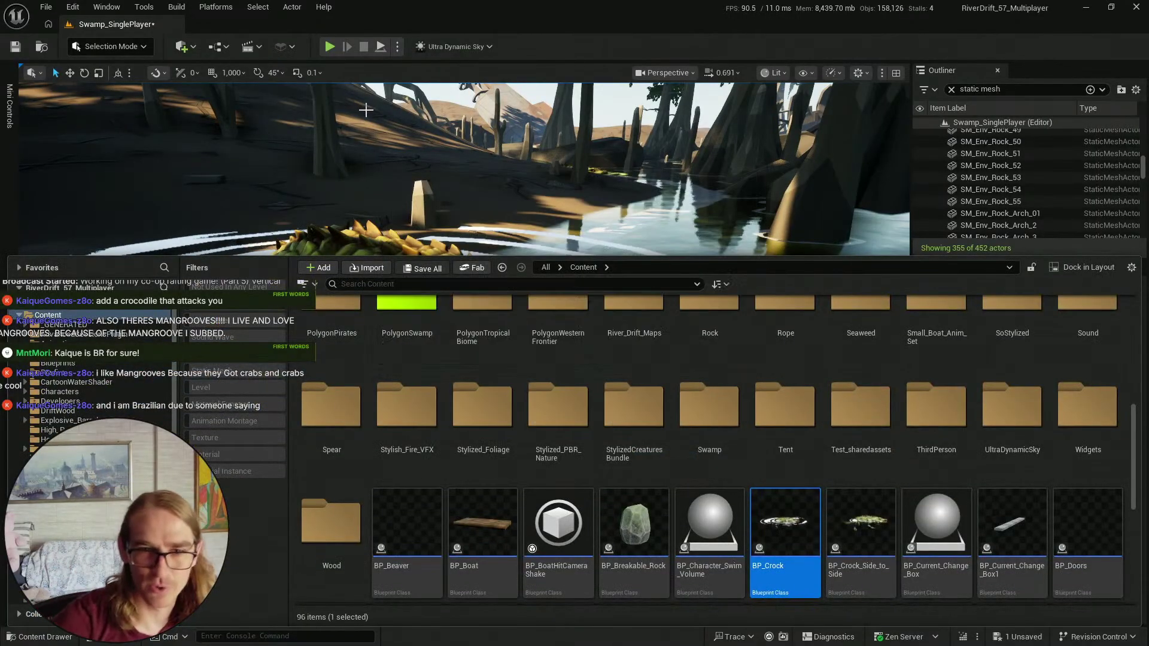
{"action": "left_click", "coordinate": [1, 58]}
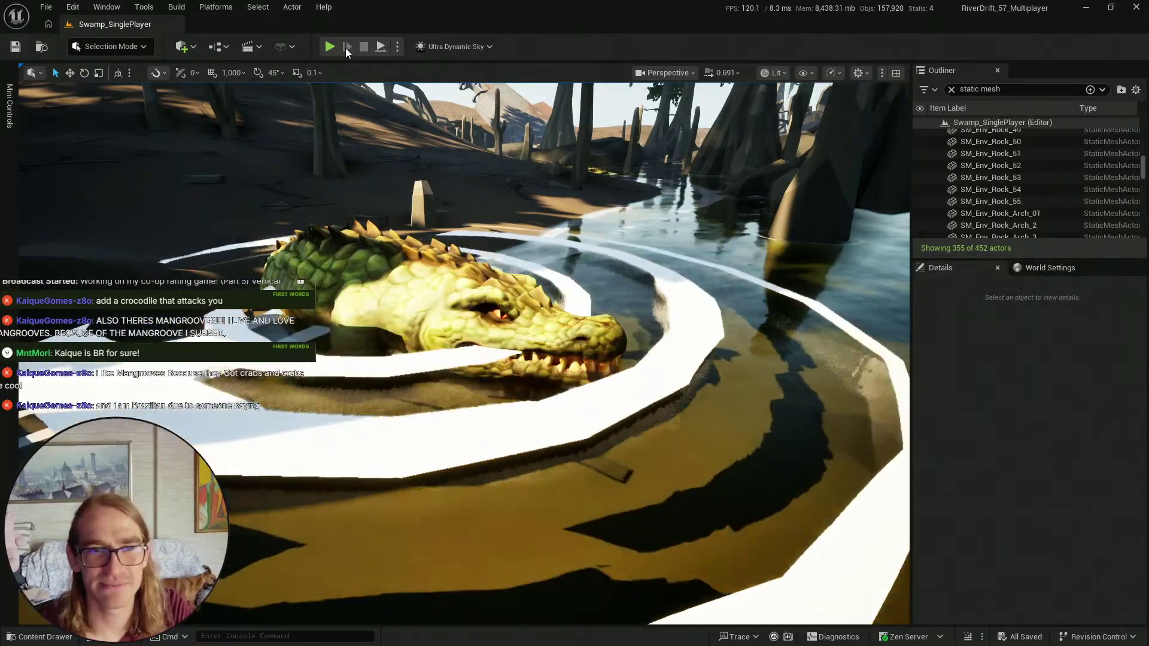
- Play-test the raft ride in fullscreen as far as the rock cave's exit and end the session there
{"action": "left_click", "coordinate": [330, 48]}
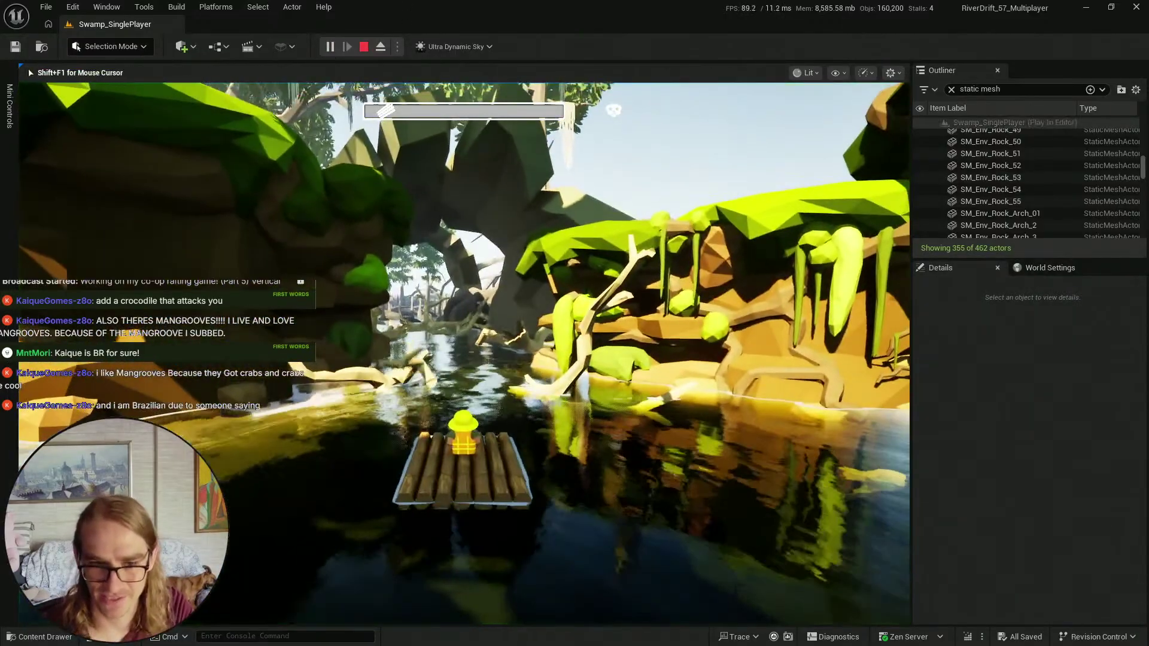
{"action": "key", "text": "F11"}
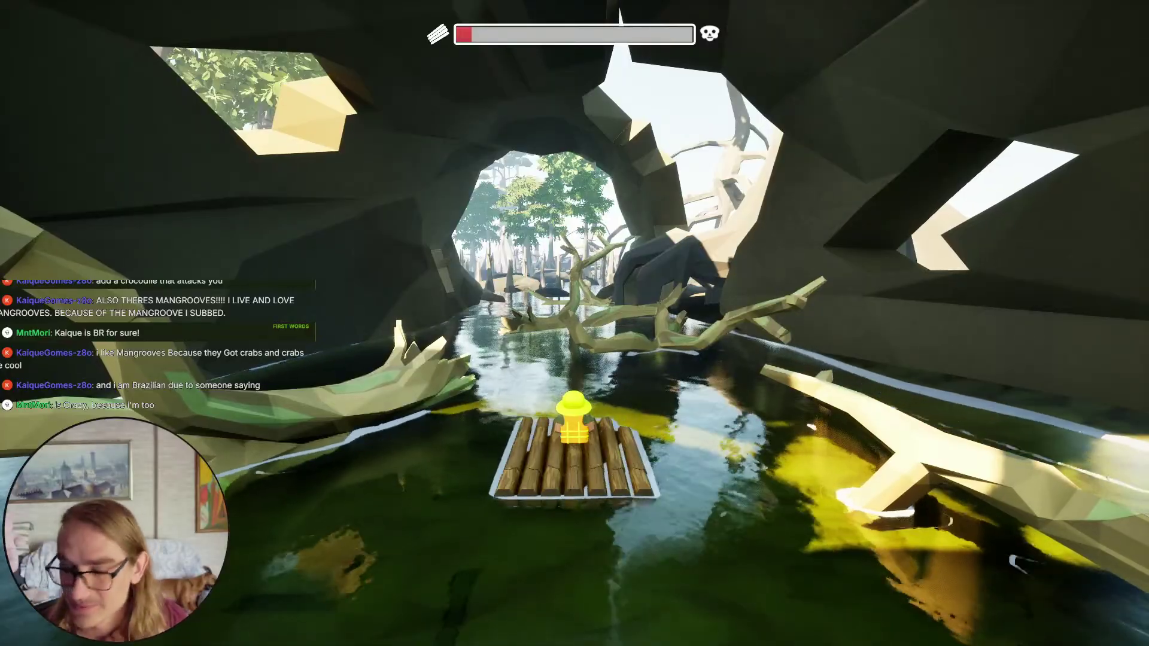
{"action": "key", "text": "w"}
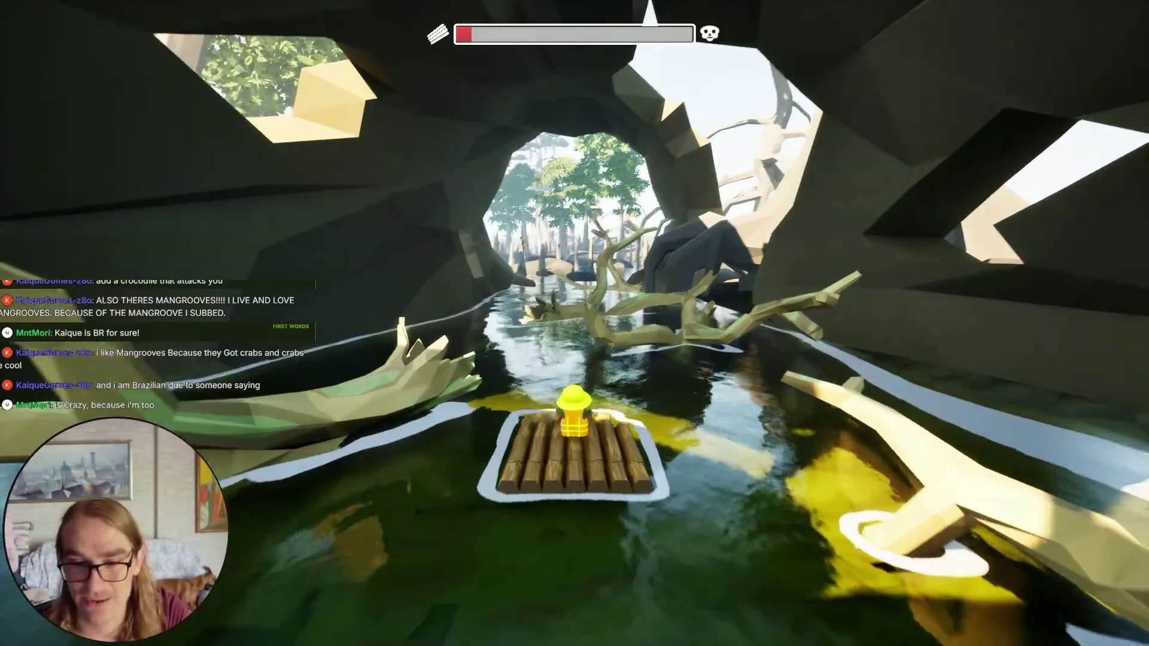
{"action": "key", "text": "a"}
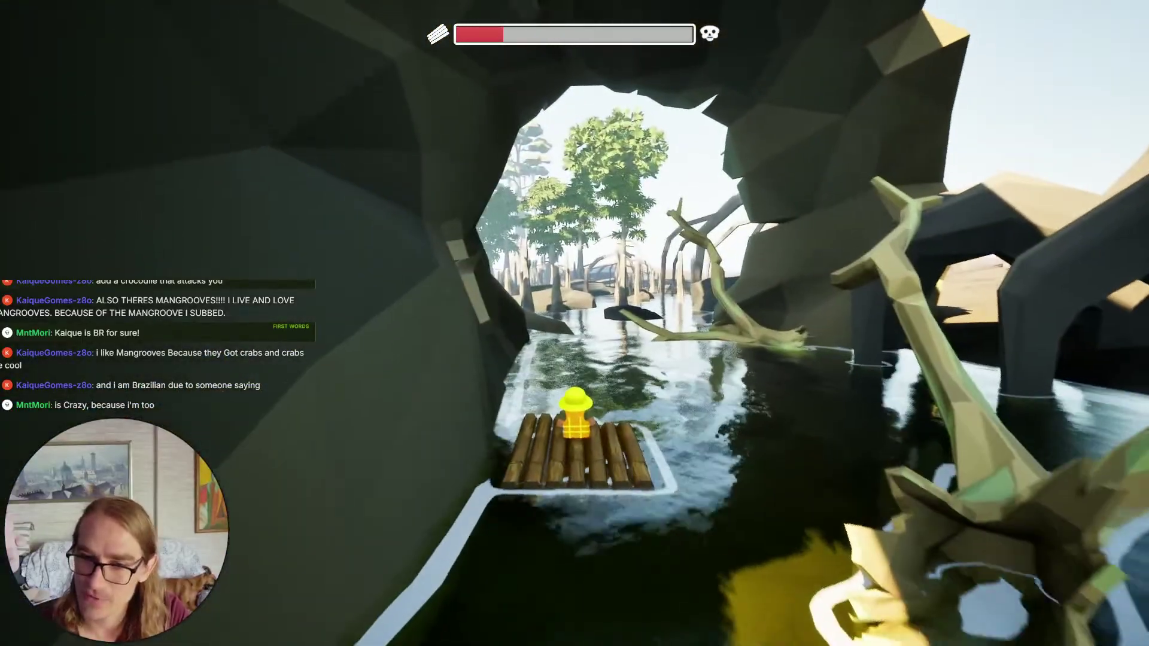
{"action": "key", "text": "Escape"}
{"action": "key", "text": "F11"}
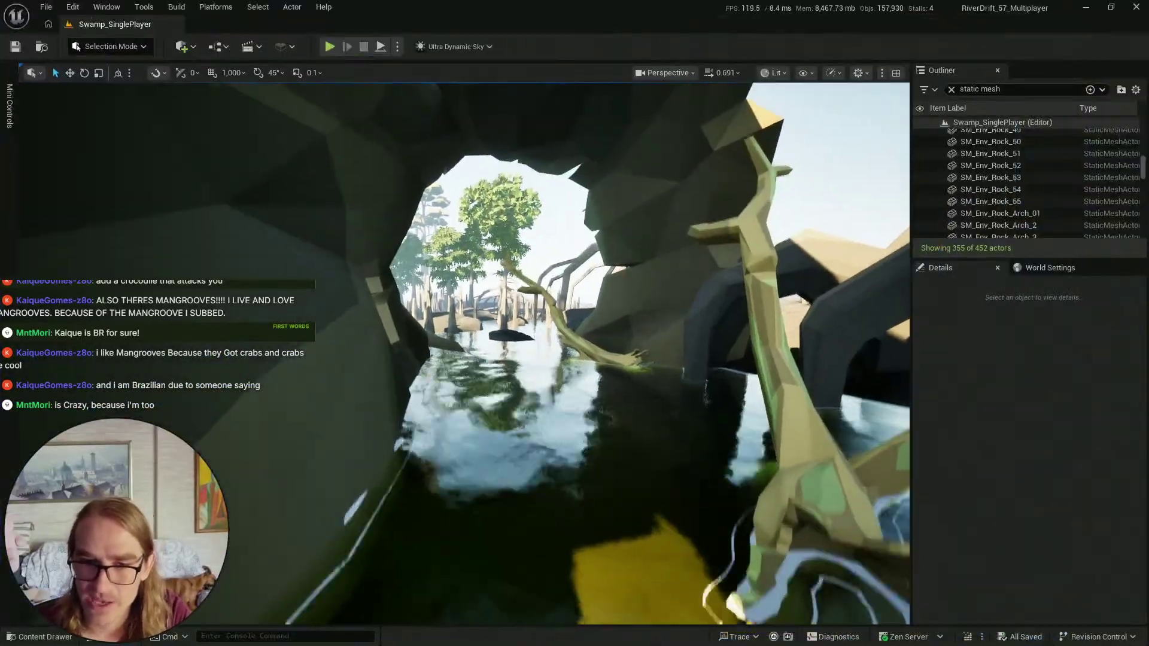
- Open the ESRPGV5 project from the Epic Games launcher and allow the incompatible PixelizationMaterials plugin to load anyway
{"action": "key", "text": "super"}
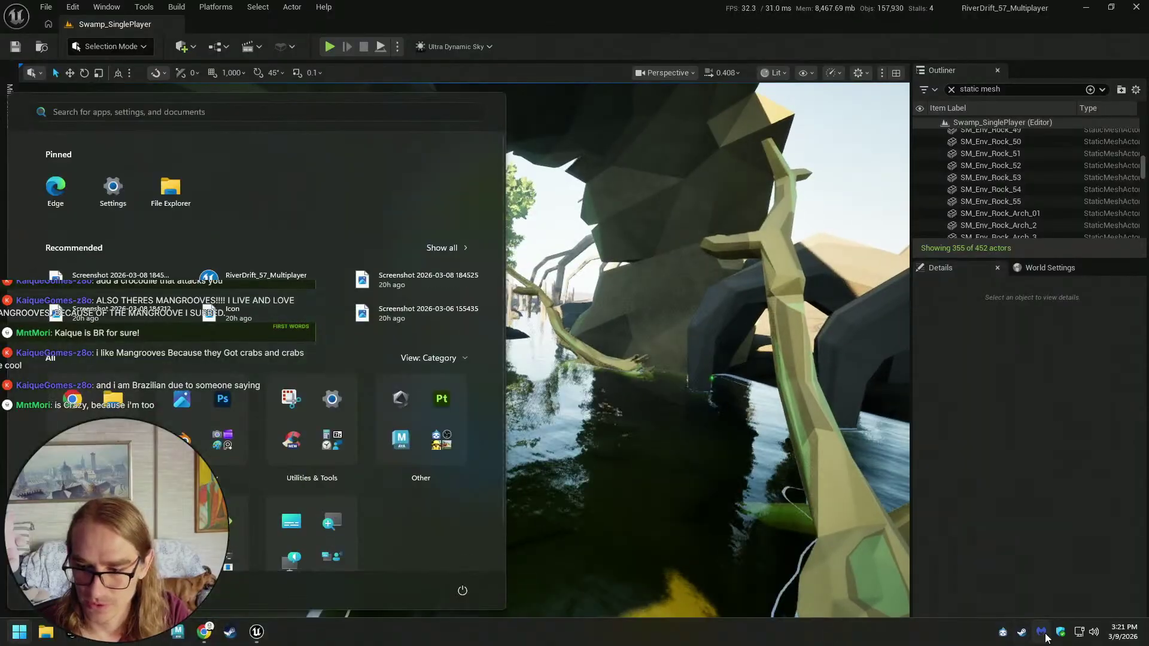
{"action": "left_click", "coordinate": [672, 206]}
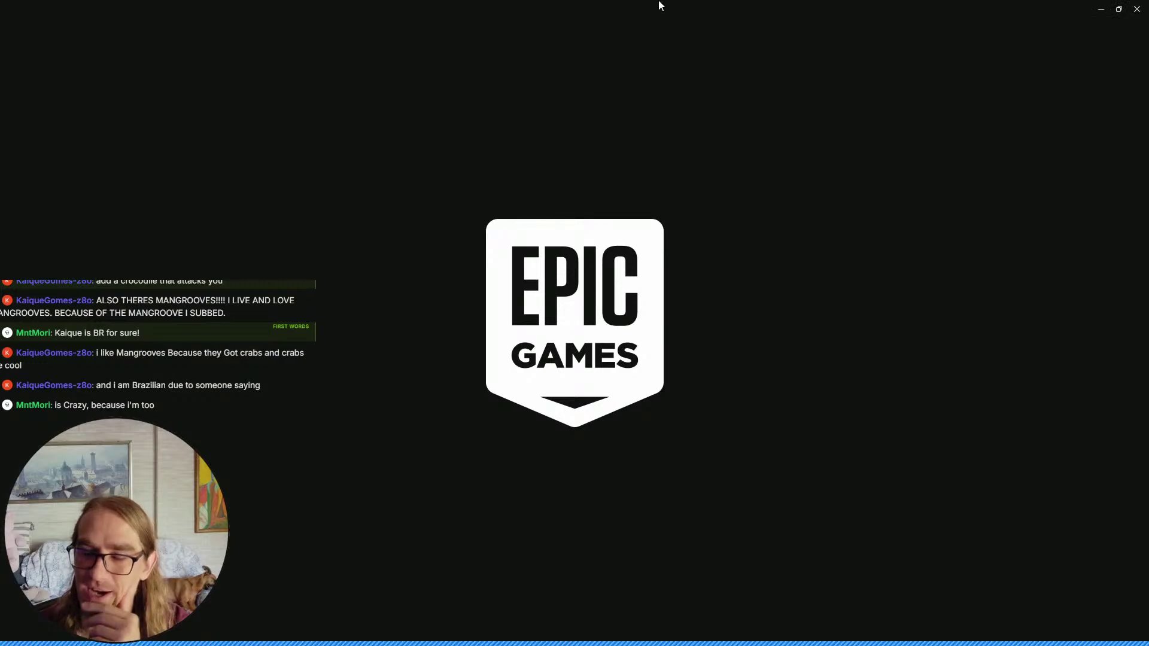
{"action": "left_click", "coordinate": [282, 37]}
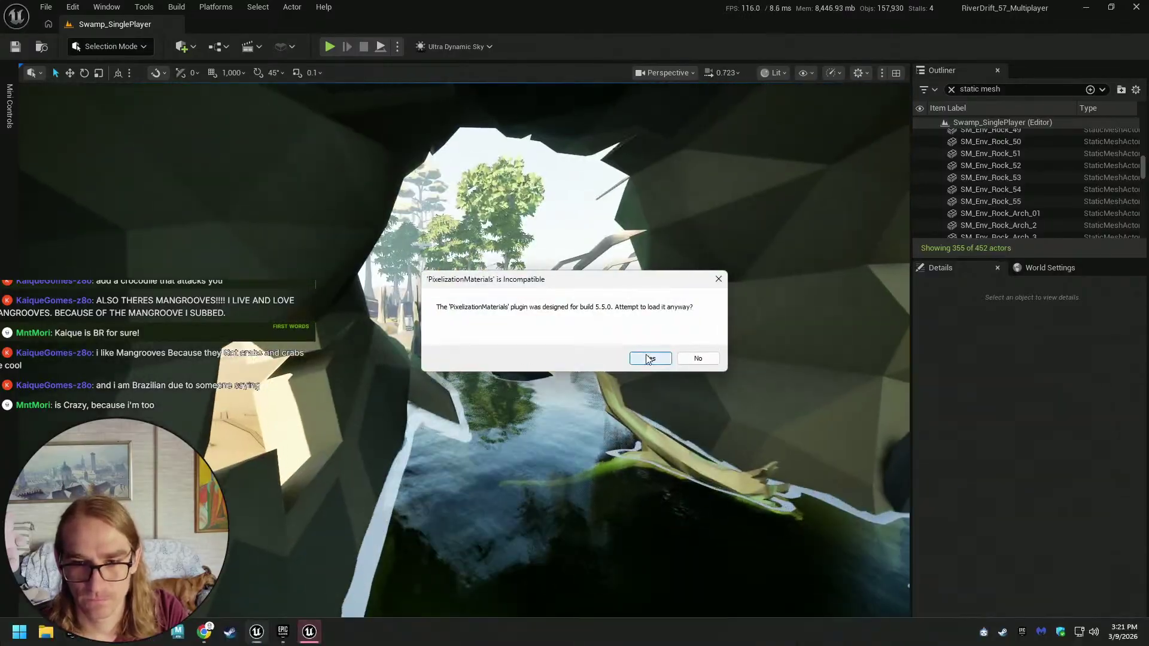
{"action": "left_click", "coordinate": [650, 358]}
- In the swamp level, place a BP_Crock_Side_to_Side crocodile mid-river between the wooden stumps before the ribbed driftwood wreck
{"action": "key", "text": "w"}
{"action": "scroll", "coordinate": [464, 354], "scroll_direction": "up", "scroll_amount": 7}
{"action": "right_click_drag", "start_coordinate": [464, 353], "coordinate": [377, 341]}
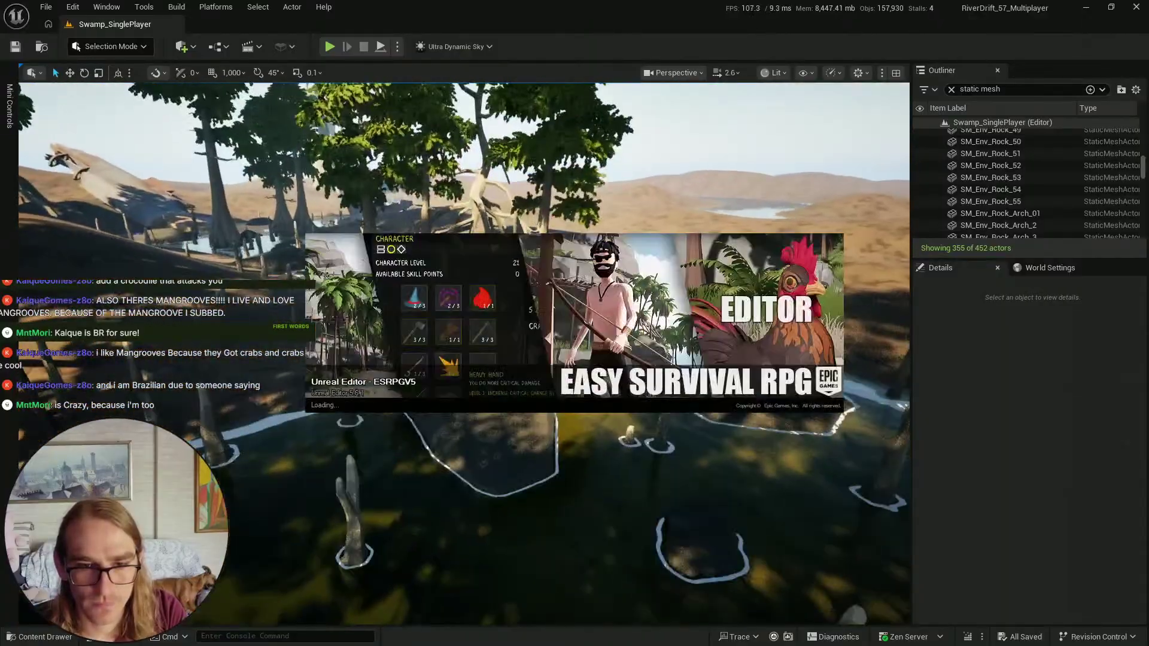
{"action": "right_click_drag", "start_coordinate": [681, 412], "coordinate": [339, 425]}
{"action": "scroll", "coordinate": [670, 413], "scroll_direction": "down", "scroll_amount": 1}
{"action": "scroll", "coordinate": [652, 413], "scroll_direction": "up", "scroll_amount": 2}
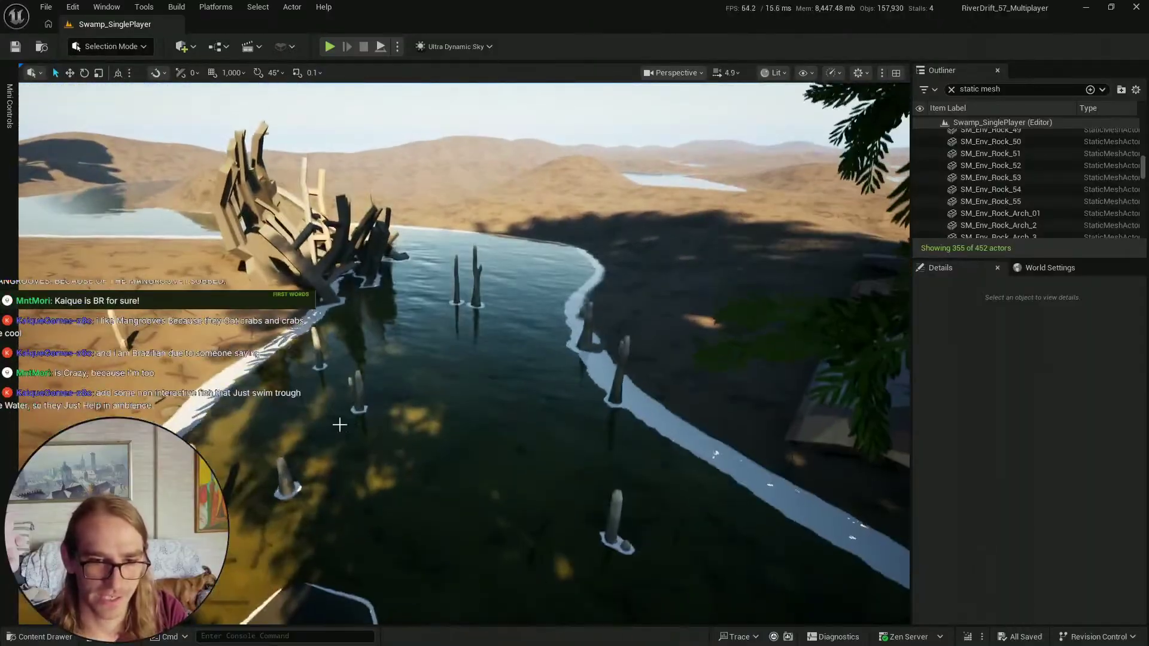
{"action": "left_click", "coordinate": [43, 638]}
{"action": "right_click_drag", "start_coordinate": [427, 239], "coordinate": [389, 251]}
{"action": "scroll", "coordinate": [413, 239], "scroll_direction": "down", "scroll_amount": 2}
{"action": "scroll", "coordinate": [431, 239], "scroll_direction": "up", "scroll_amount": 2}
{"action": "scroll", "coordinate": [342, 246], "scroll_direction": "up", "scroll_amount": 2}
{"action": "scroll", "coordinate": [401, 252], "scroll_direction": "down", "scroll_amount": 2}
{"action": "scroll", "coordinate": [395, 250], "scroll_direction": "down", "scroll_amount": 1}
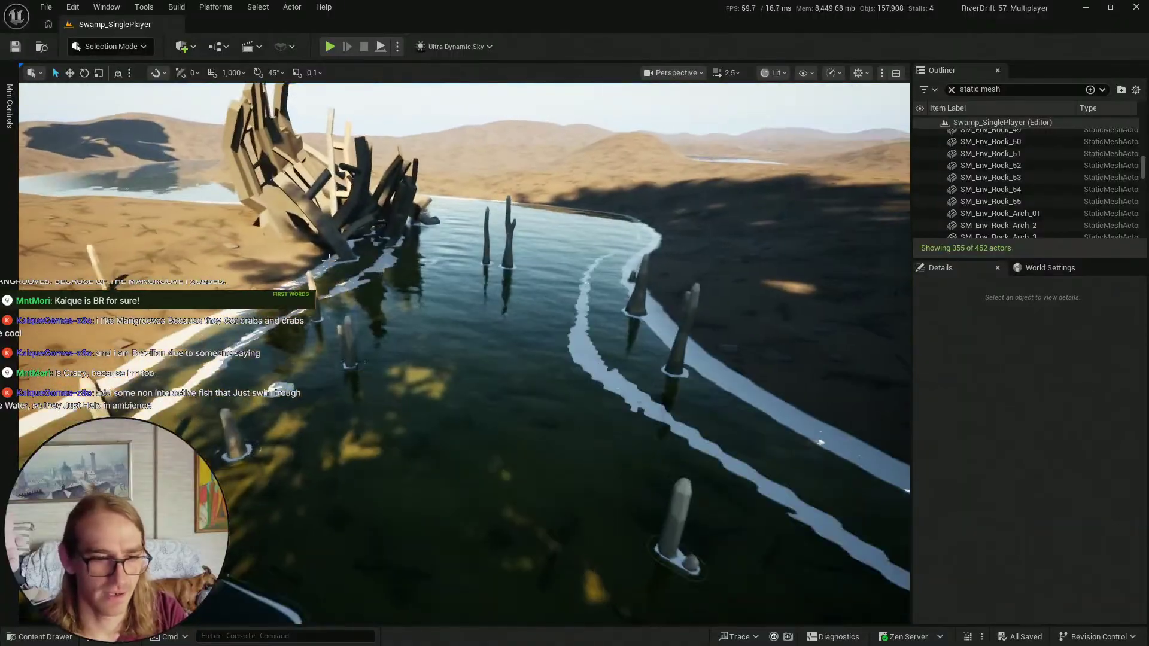
{"action": "left_click", "coordinate": [44, 640]}
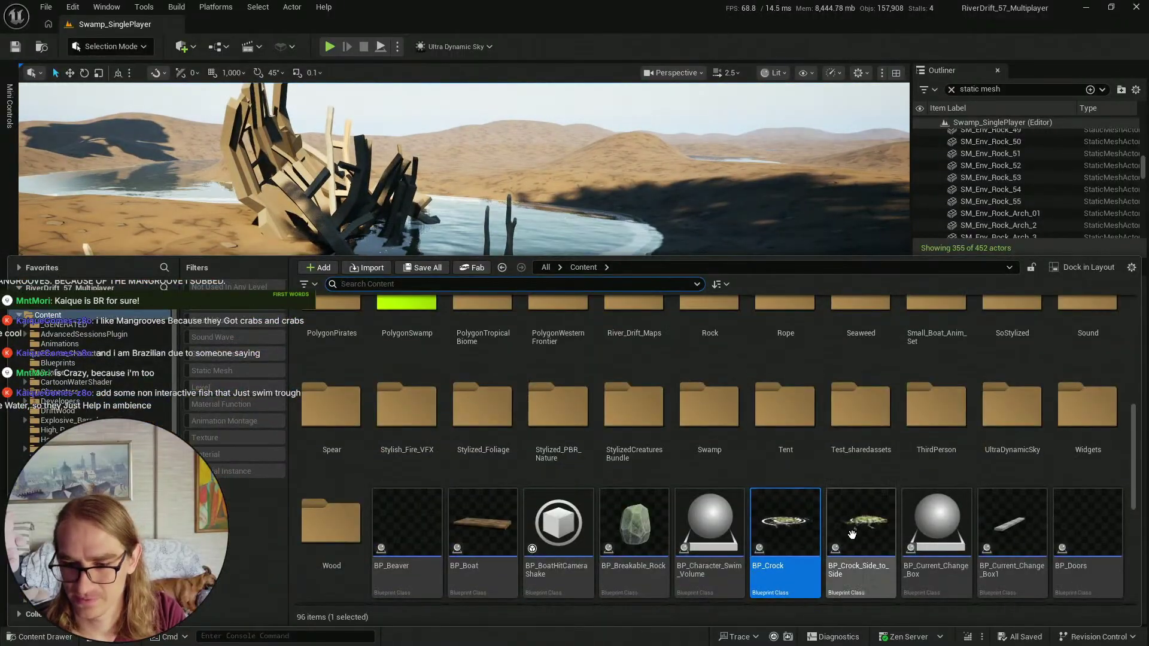
{"action": "left_click_drag", "start_coordinate": [860, 539], "coordinate": [489, 386]}
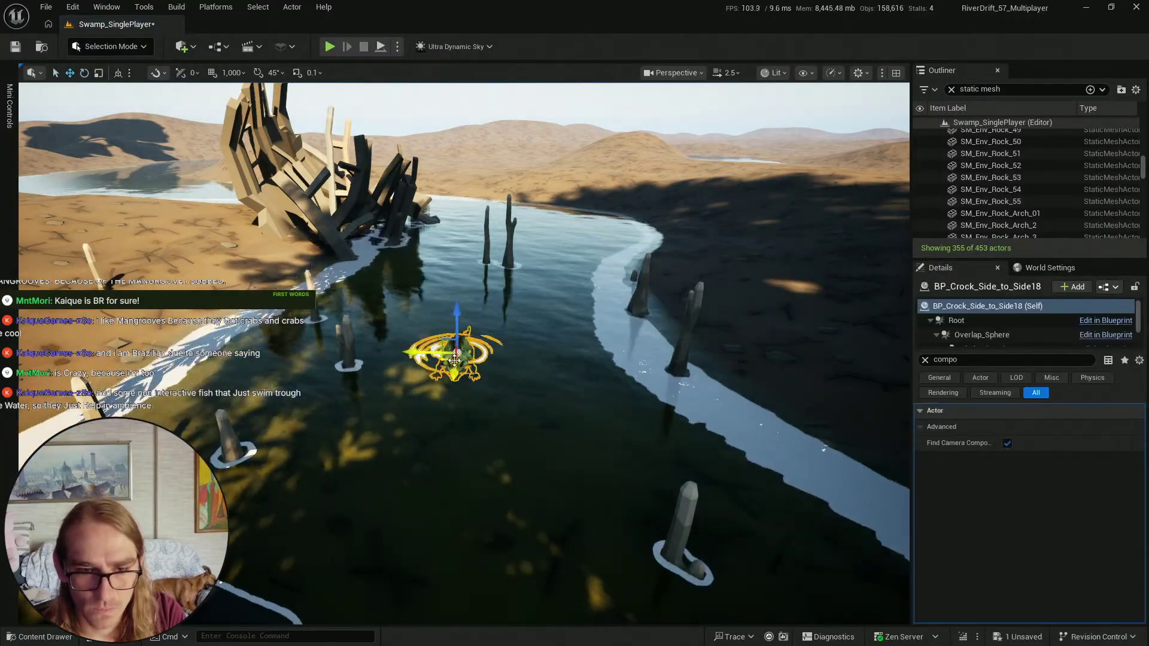
{"action": "right_click_drag", "start_coordinate": [434, 347], "coordinate": [435, 347]}
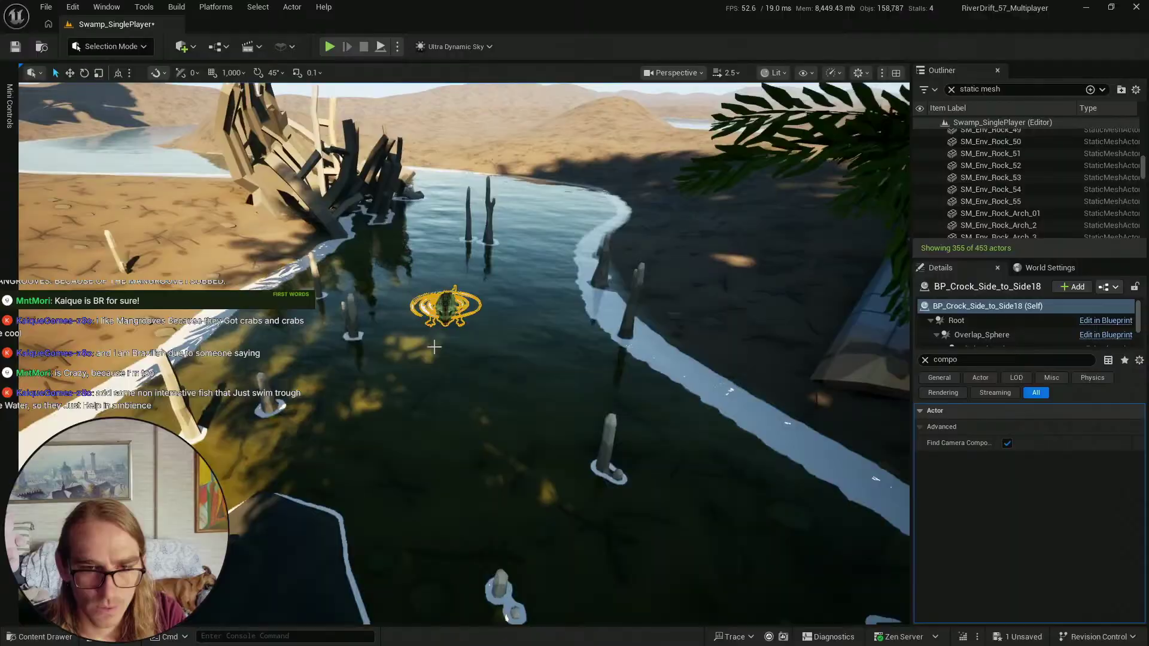
- Move the BP_Physics_Boat1 raft from the river's start to the open swamp water among the rocks past the cave
{"action": "left_click", "coordinate": [43, 638]}
{"action": "left_click", "coordinate": [556, 171]}
{"action": "key", "text": "w"}
{"action": "right_click_drag", "start_coordinate": [556, 172], "coordinate": [556, 172]}
{"action": "scroll", "coordinate": [557, 171], "scroll_direction": "down", "scroll_amount": 1}
{"action": "key", "text": "w"}
{"action": "scroll", "coordinate": [557, 172], "scroll_direction": "up", "scroll_amount": 3}
{"action": "key", "text": "w"}
{"action": "right_click_drag", "start_coordinate": [559, 368], "coordinate": [520, 316]}
{"action": "scroll", "coordinate": [559, 367], "scroll_direction": "up", "scroll_amount": 2}
{"action": "key", "text": "w"}
{"action": "scroll", "coordinate": [524, 313], "scroll_direction": "down", "scroll_amount": 1}
{"action": "left_click", "coordinate": [597, 413]}
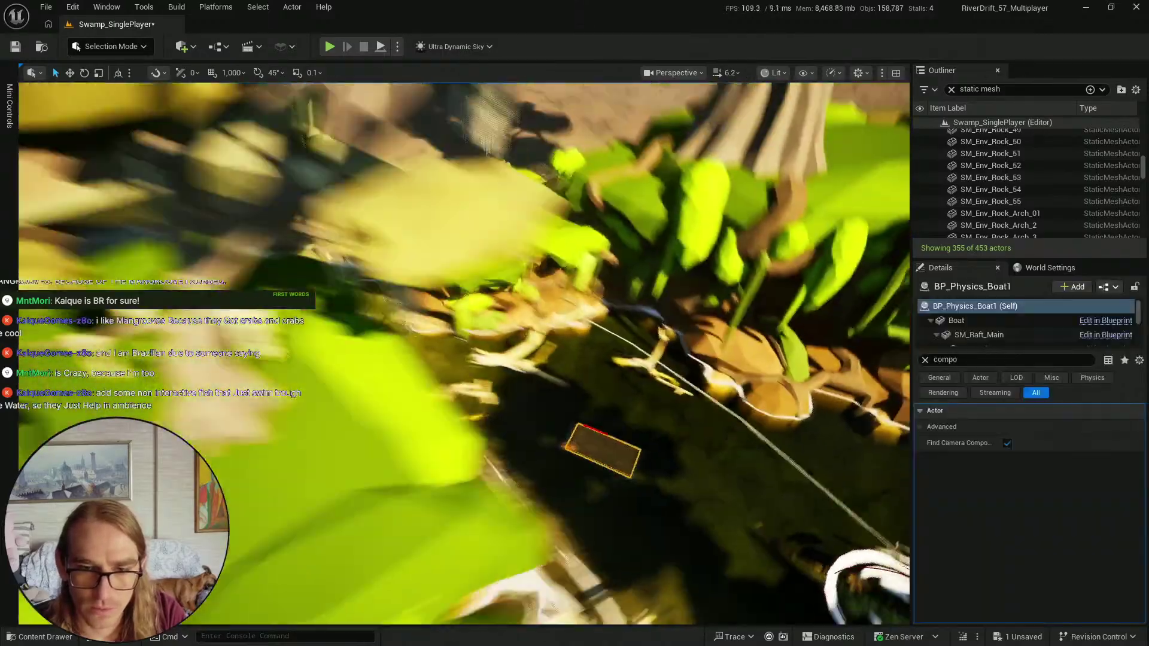
{"action": "scroll", "coordinate": [596, 413], "scroll_direction": "up", "scroll_amount": 2}
{"action": "right_click_drag", "start_coordinate": [597, 412], "coordinate": [820, 382]}
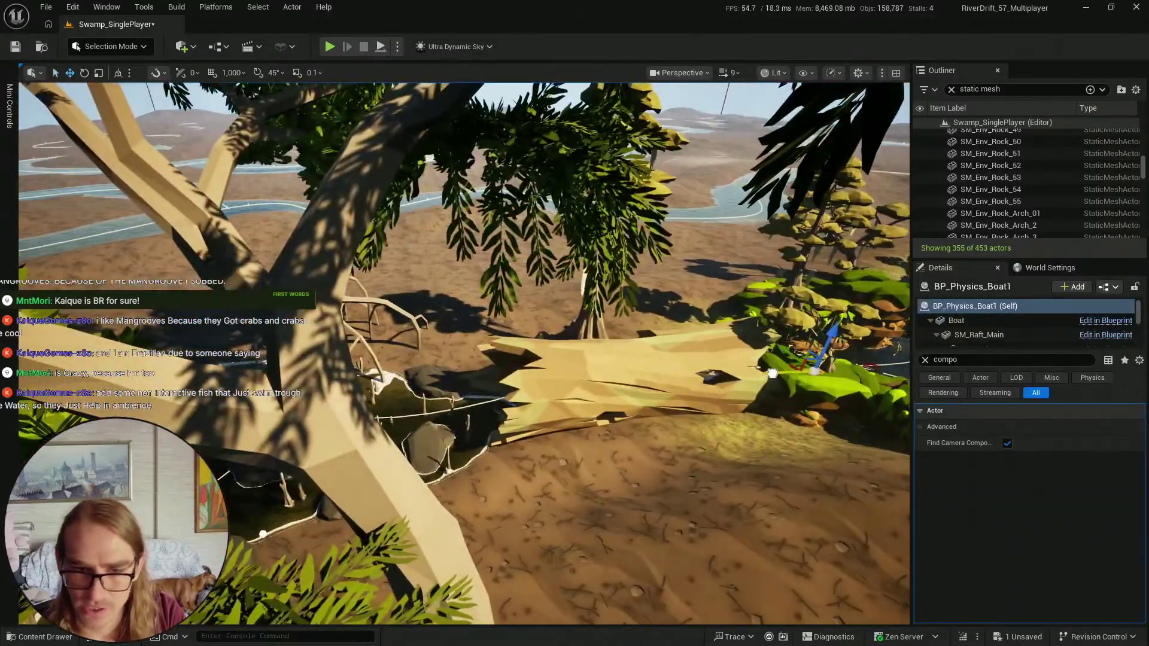
{"action": "right_click_drag", "start_coordinate": [677, 332], "coordinate": [677, 332]}
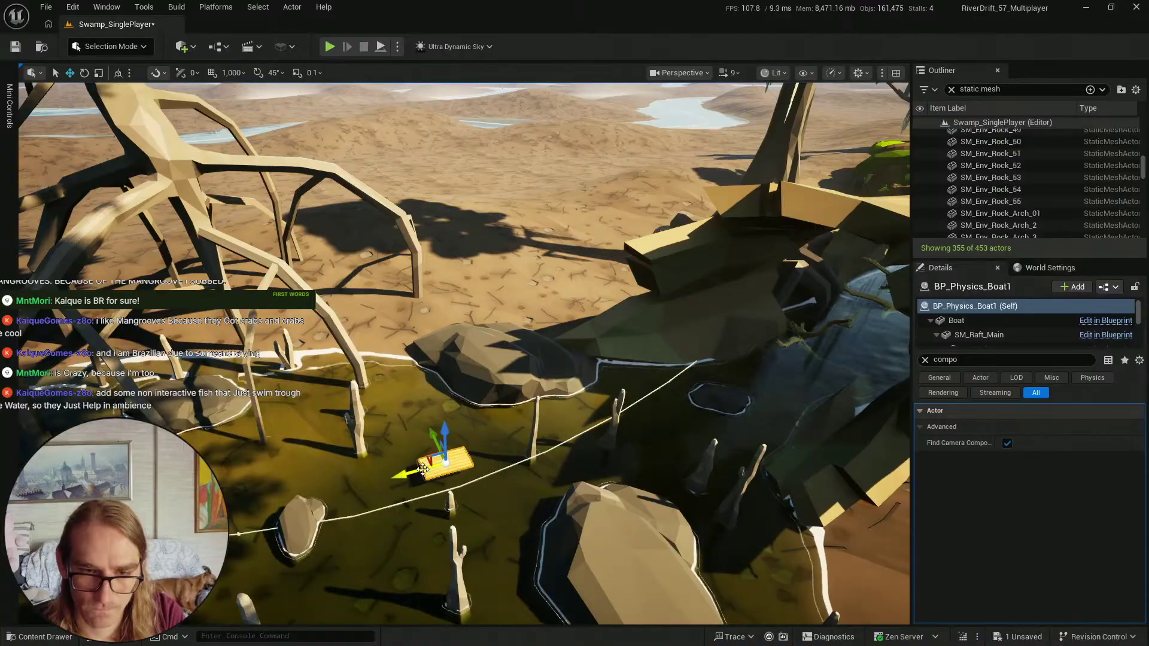
- Play-test the raft ride in fullscreen from the open swamp water to the crocodile beside the large rock, and end the session
{"action": "key", "text": "alt+p"}
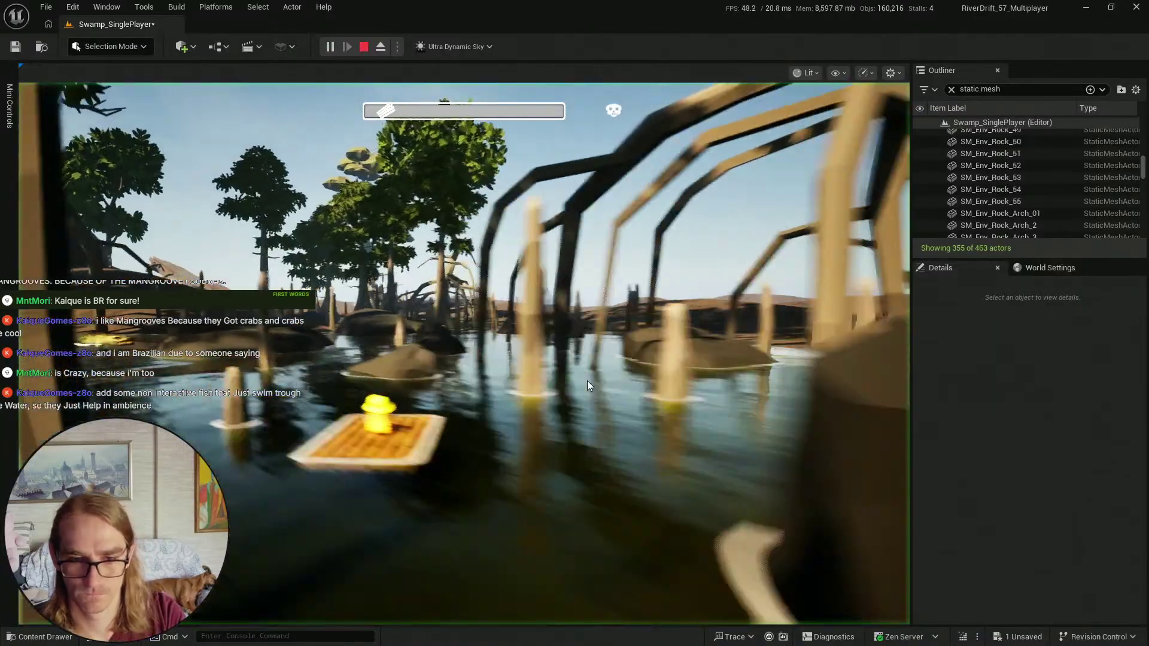
{"action": "key", "text": "F11"}
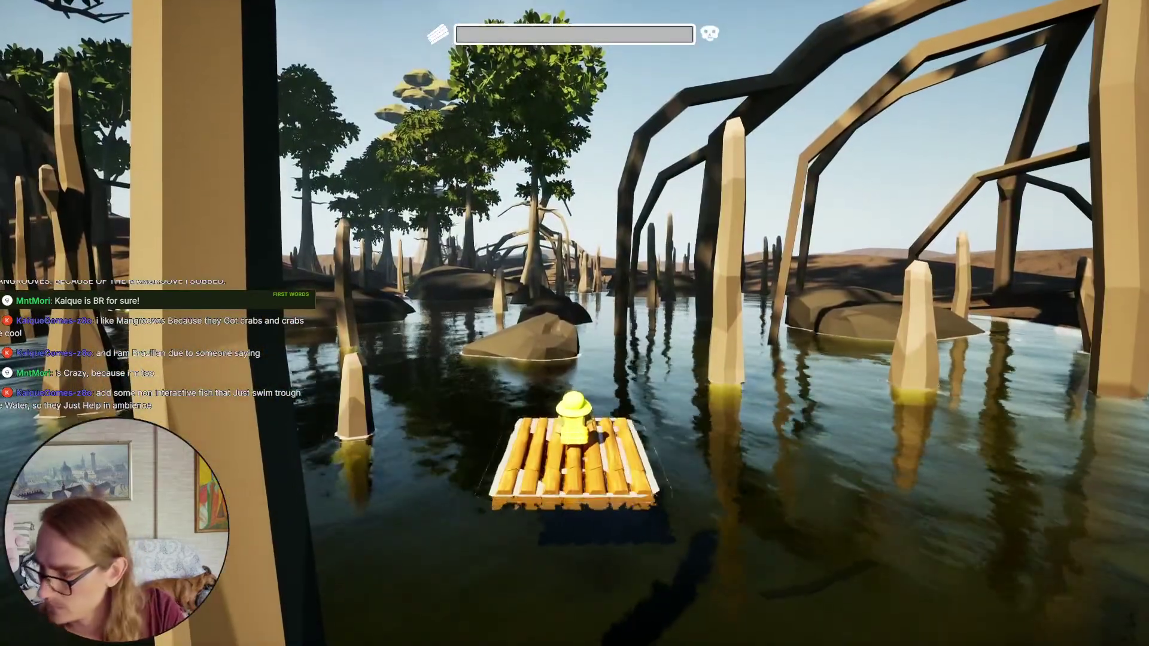
{"action": "key", "text": "d"}
{"action": "key", "text": "a"}
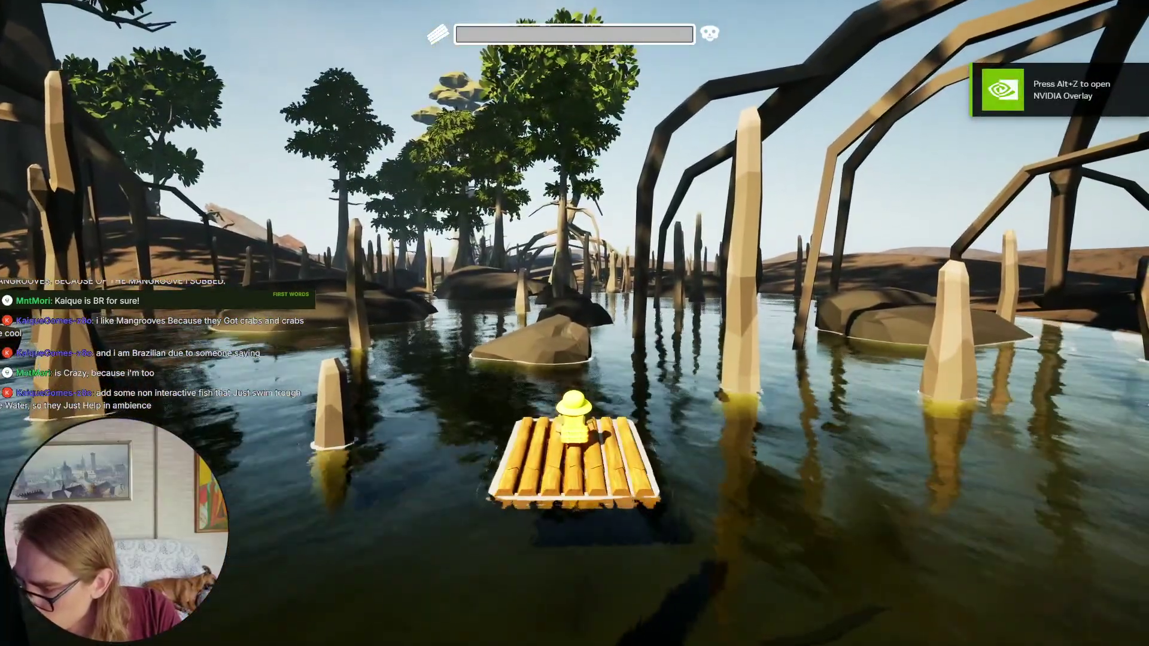
{"action": "key", "text": "a"}
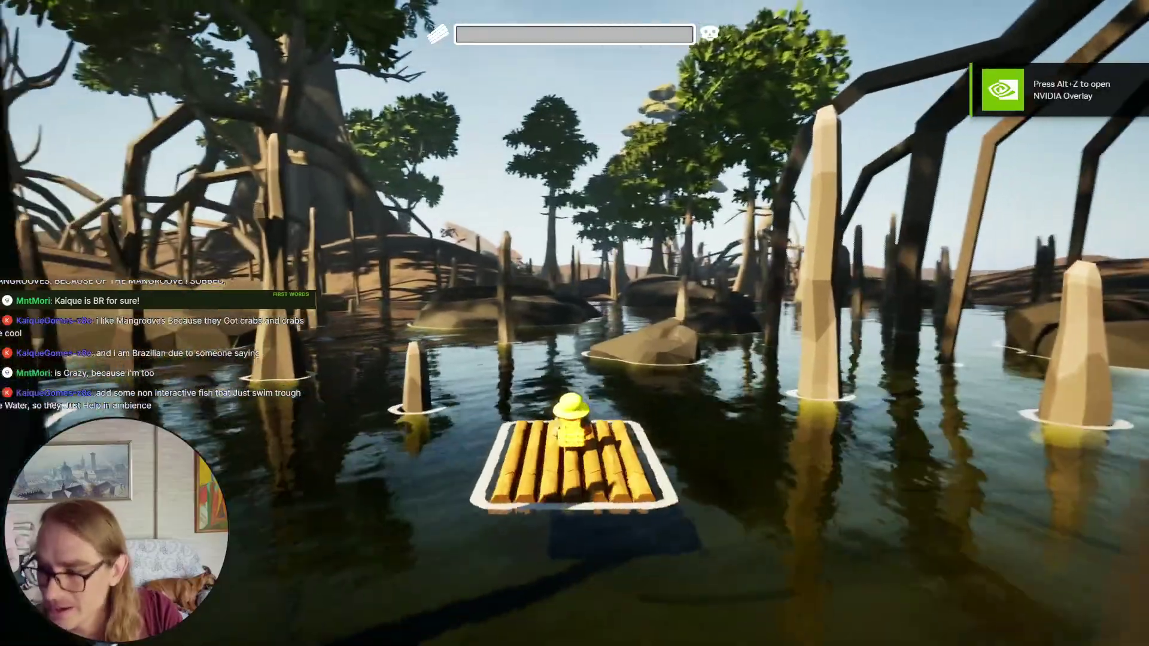
{"action": "key", "text": "w"}
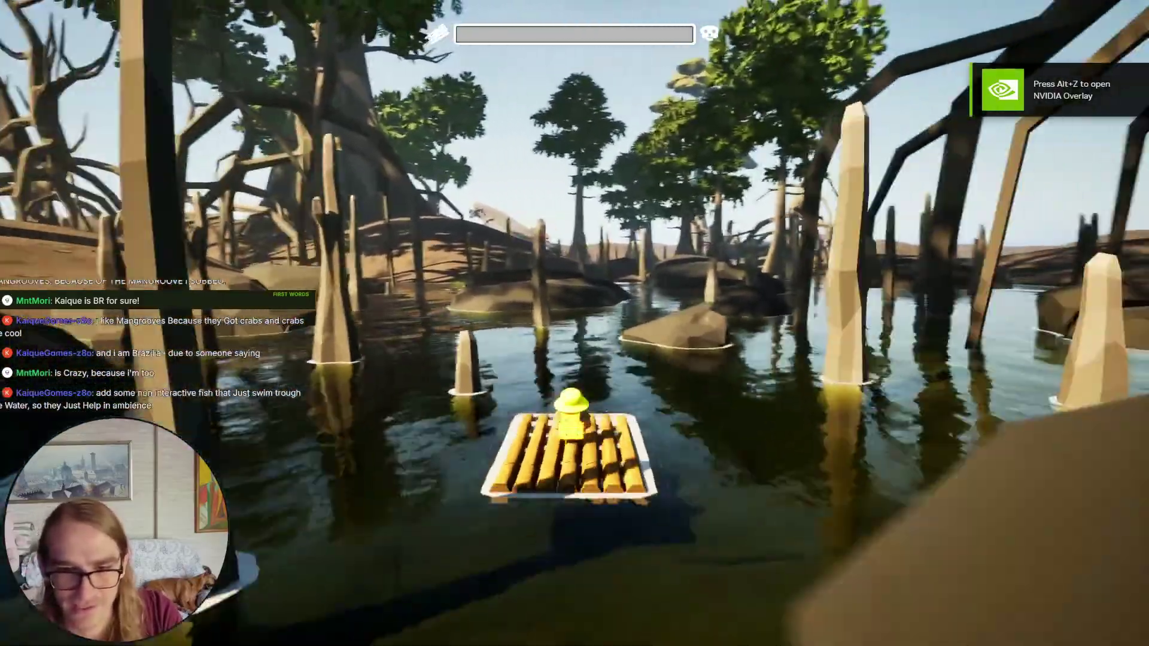
{"action": "key", "text": "a"}
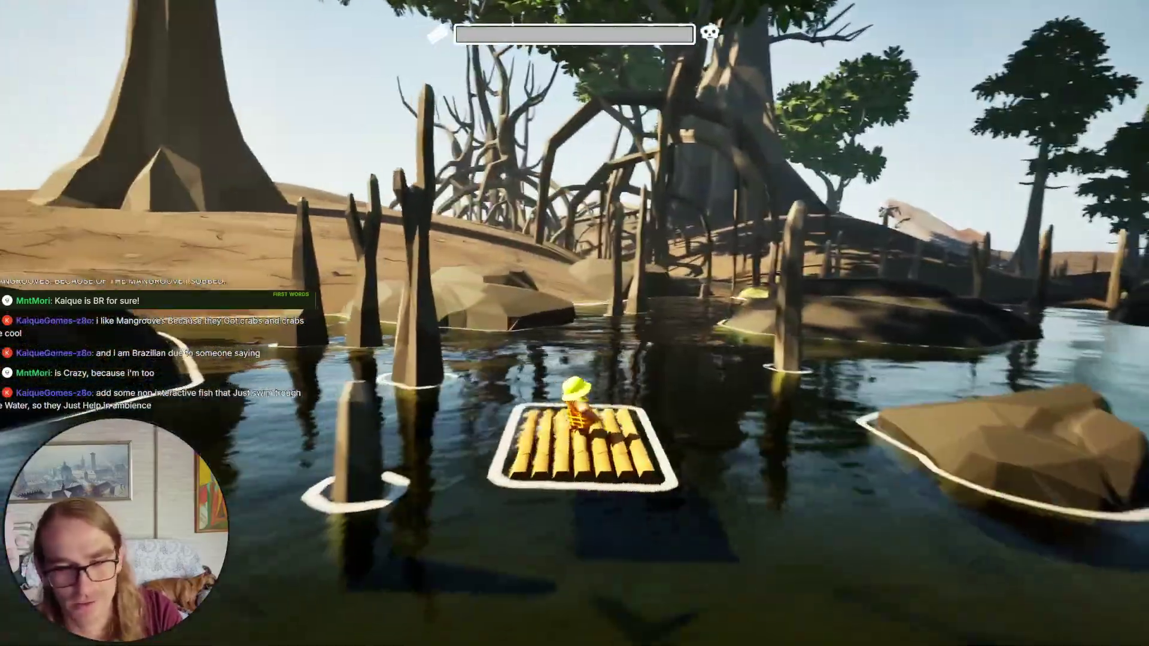
{"action": "key", "text": "w"}
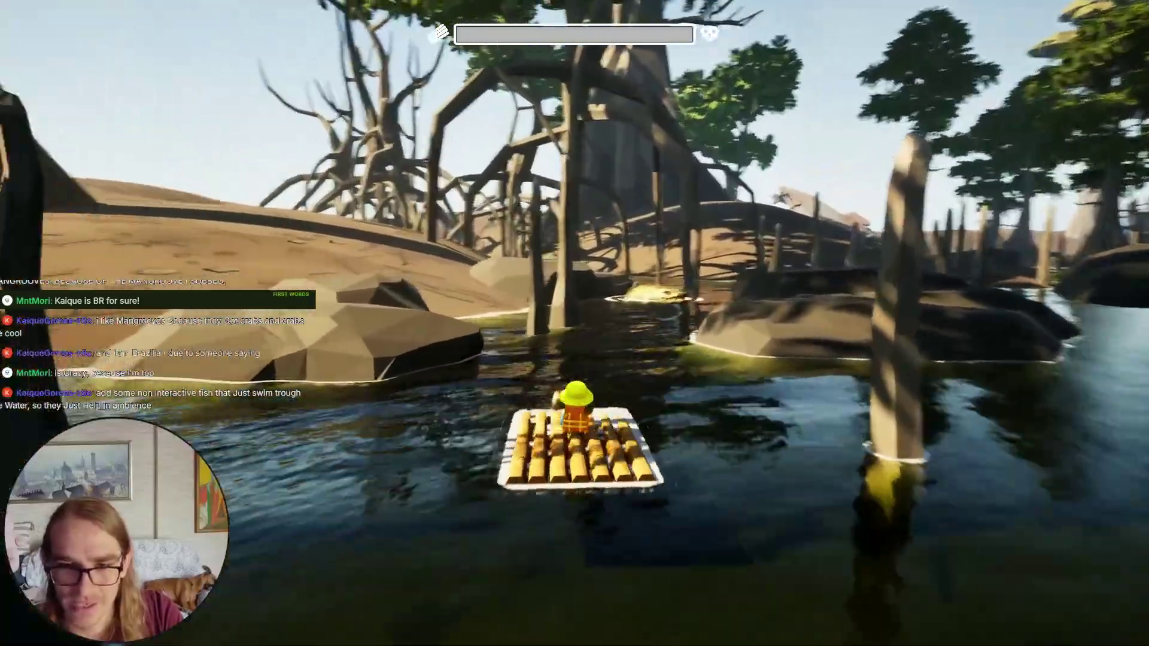
{"action": "key", "text": "w"}
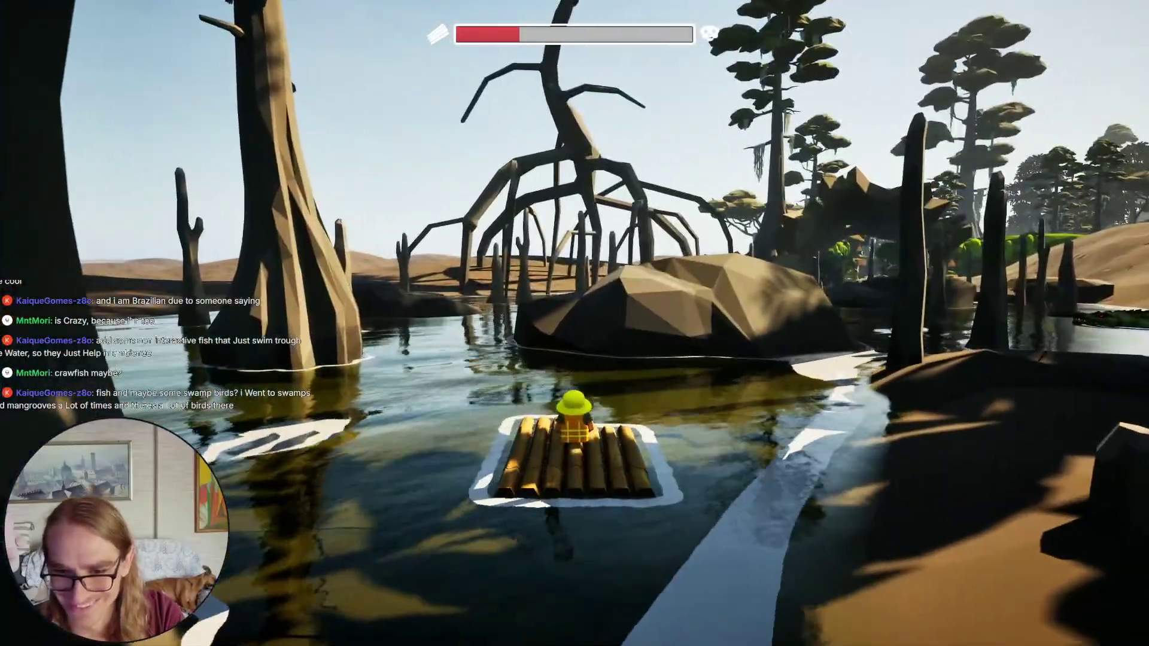
{"action": "key", "text": "Escape"}
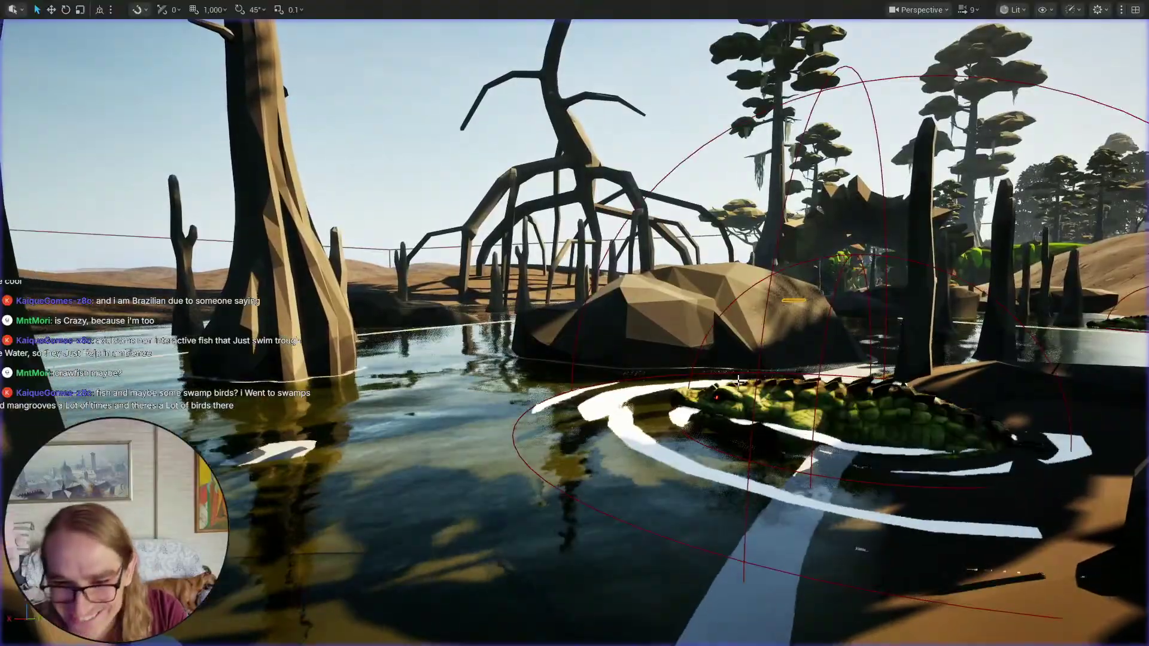
- Leave the fullscreen viewport and save the Swamp_SinglePlayer level
{"action": "right_click_drag", "start_coordinate": [706, 365], "coordinate": [552, 446]}
{"action": "scroll", "coordinate": [739, 409], "scroll_direction": "down", "scroll_amount": 3}
{"action": "scroll", "coordinate": [850, 413], "scroll_direction": "down", "scroll_amount": 2}
{"action": "scroll", "coordinate": [880, 398], "scroll_direction": "down", "scroll_amount": 4}
{"action": "key", "text": "F11"}
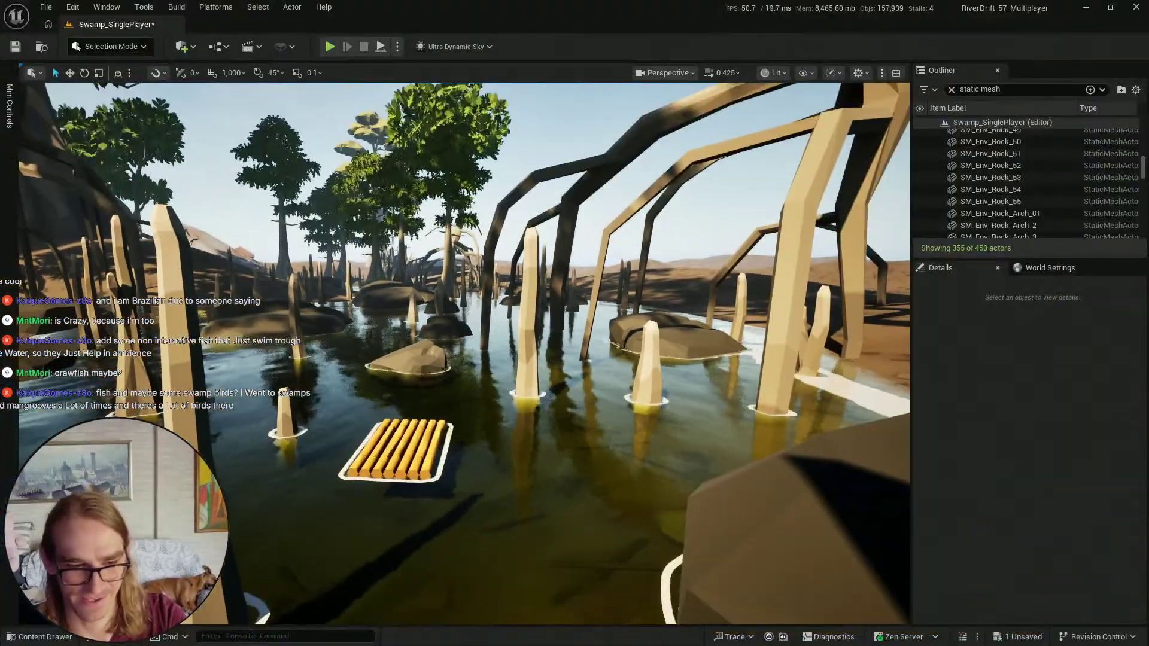
{"action": "left_click", "coordinate": [42, 636]}
{"action": "key", "text": "ctrl+shift+s"}
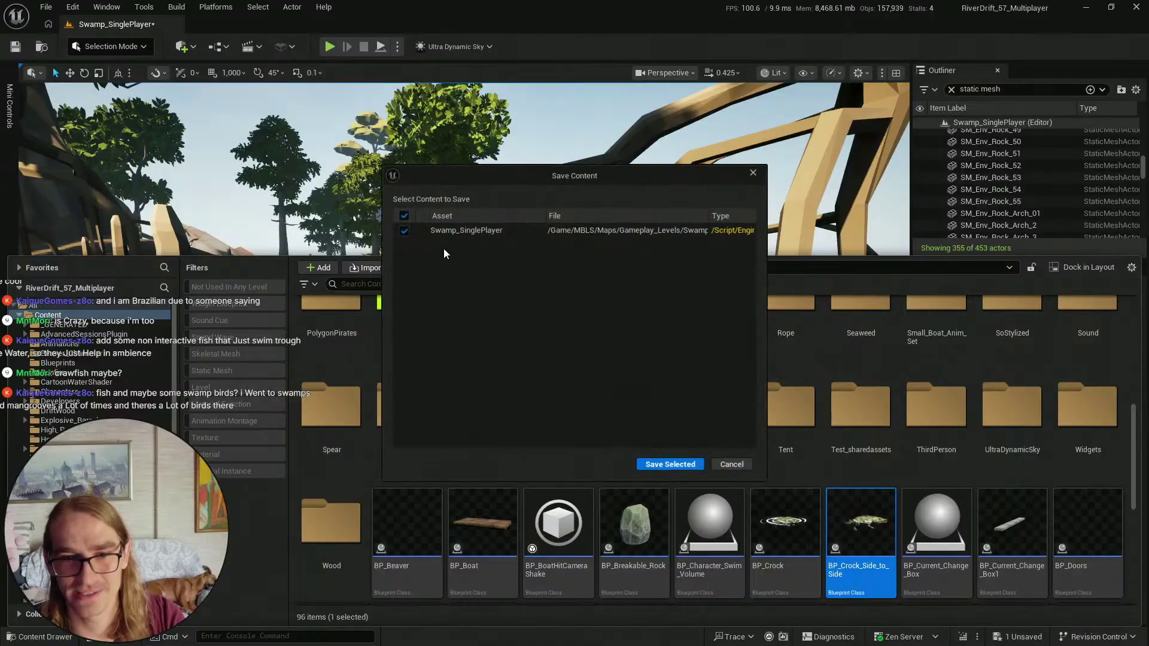
{"action": "left_click", "coordinate": [670, 464]}
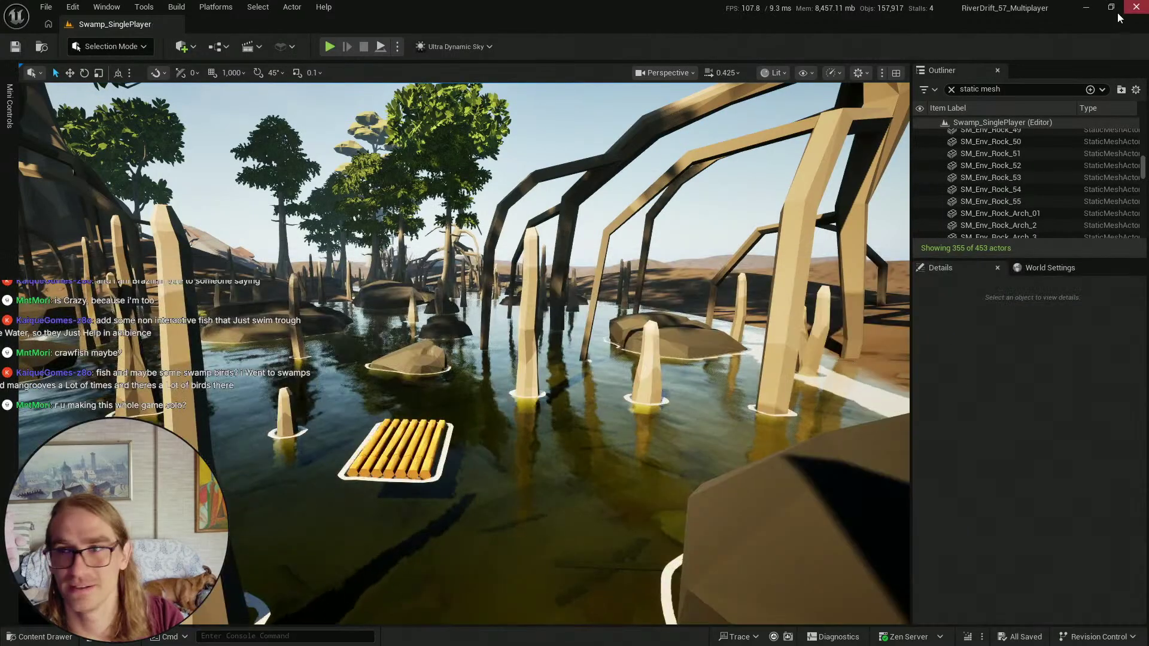
- Switch to the ESRPGV5 project, search all its content for "crab" and locate BP_Character_Crab in its source folder
{"action": "left_click", "coordinate": [1110, 6]}
{"action": "left_click", "coordinate": [51, 637]}
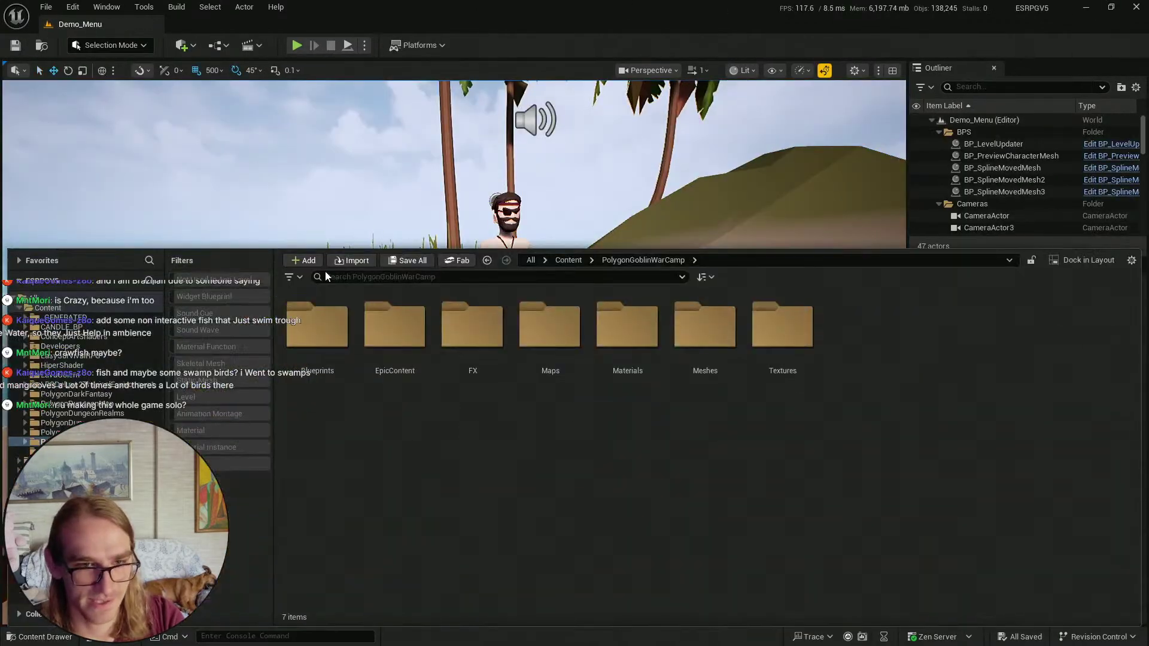
{"action": "type", "text": "crab"}
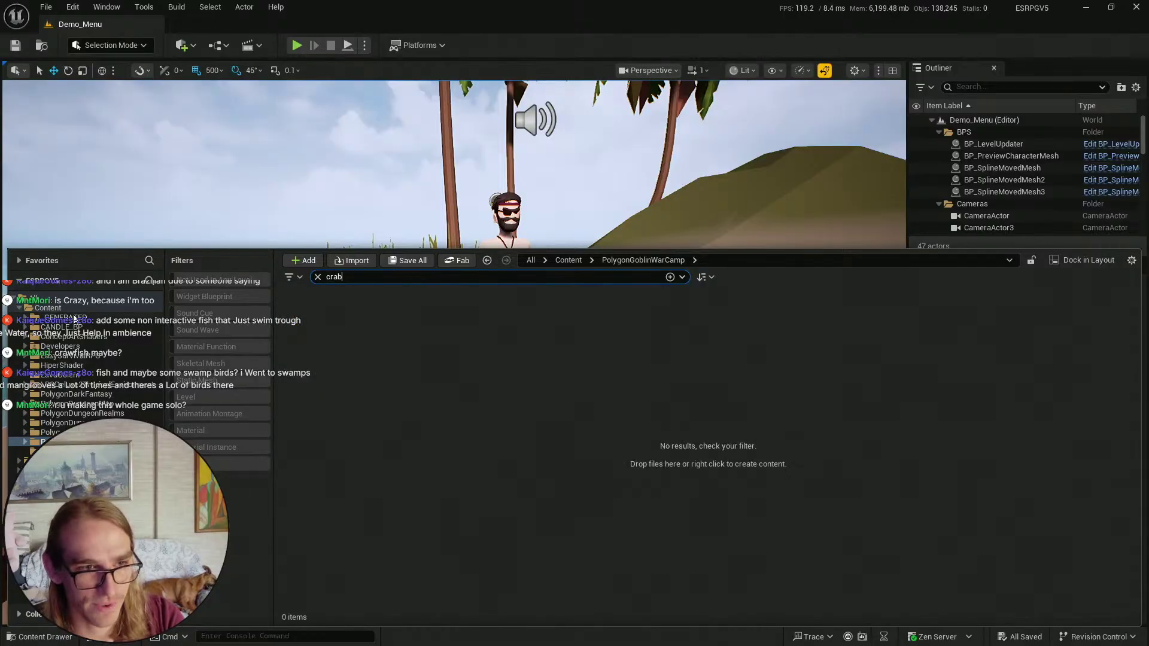
{"action": "left_click", "coordinate": [60, 307]}
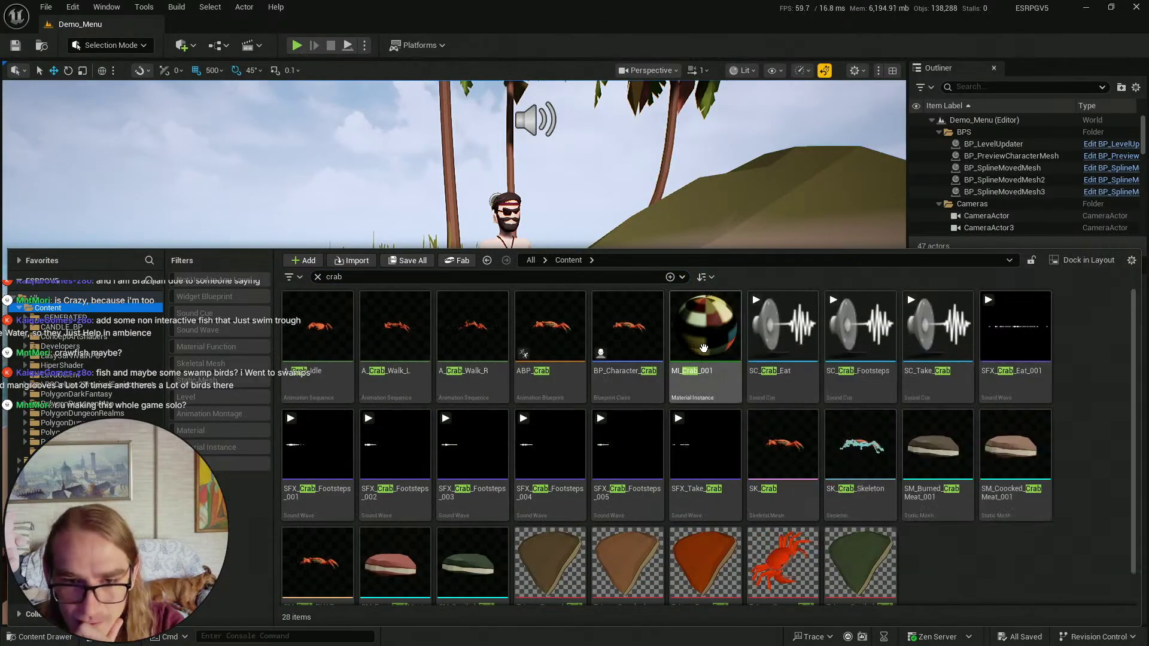
{"action": "key", "text": "ctrl+b"}
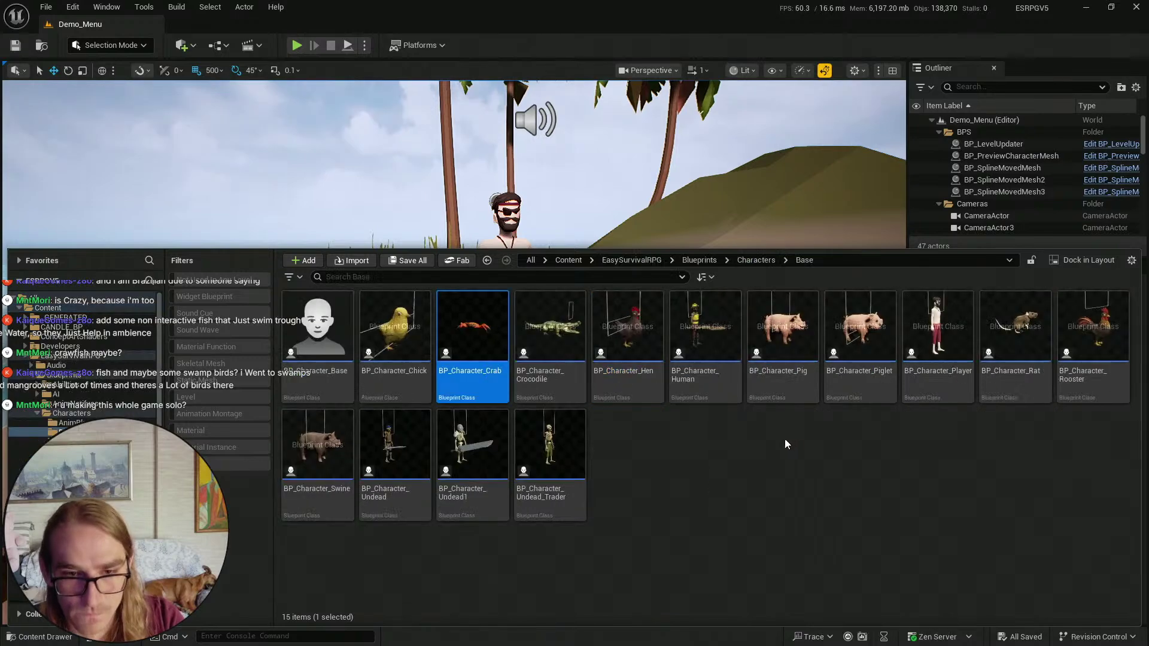
{"action": "left_click", "coordinate": [674, 469]}
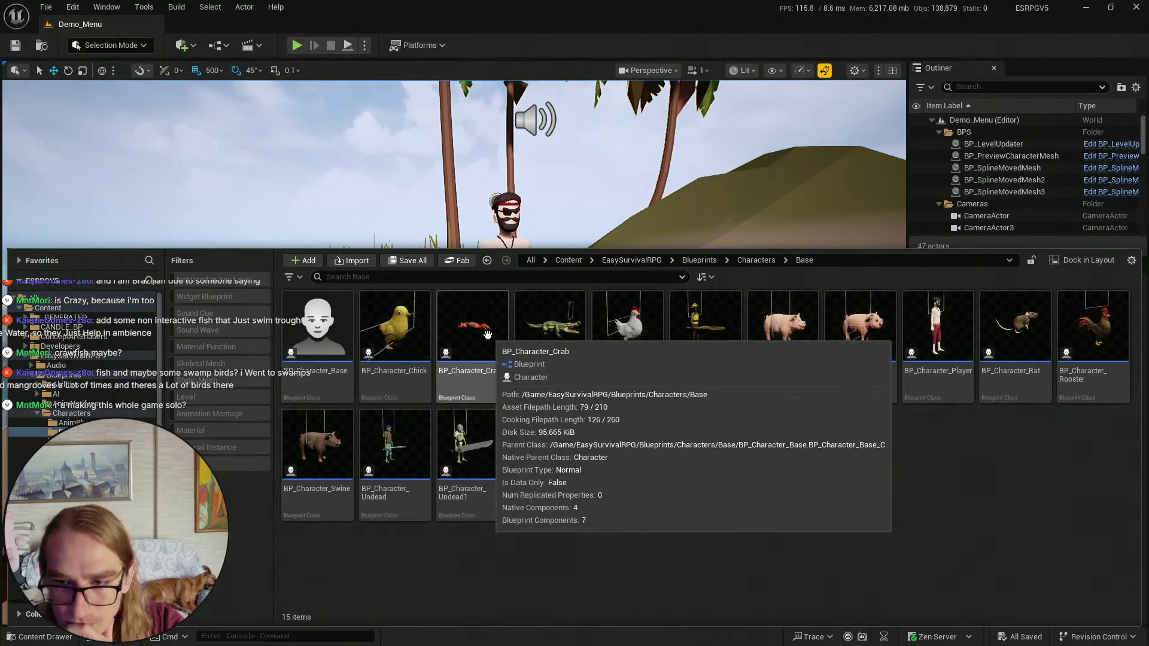
- Open the BP_Character_Crab blueprint in a maximized window and examine the crab model from several angles in its viewport
{"action": "double_click", "coordinate": [466, 334]}
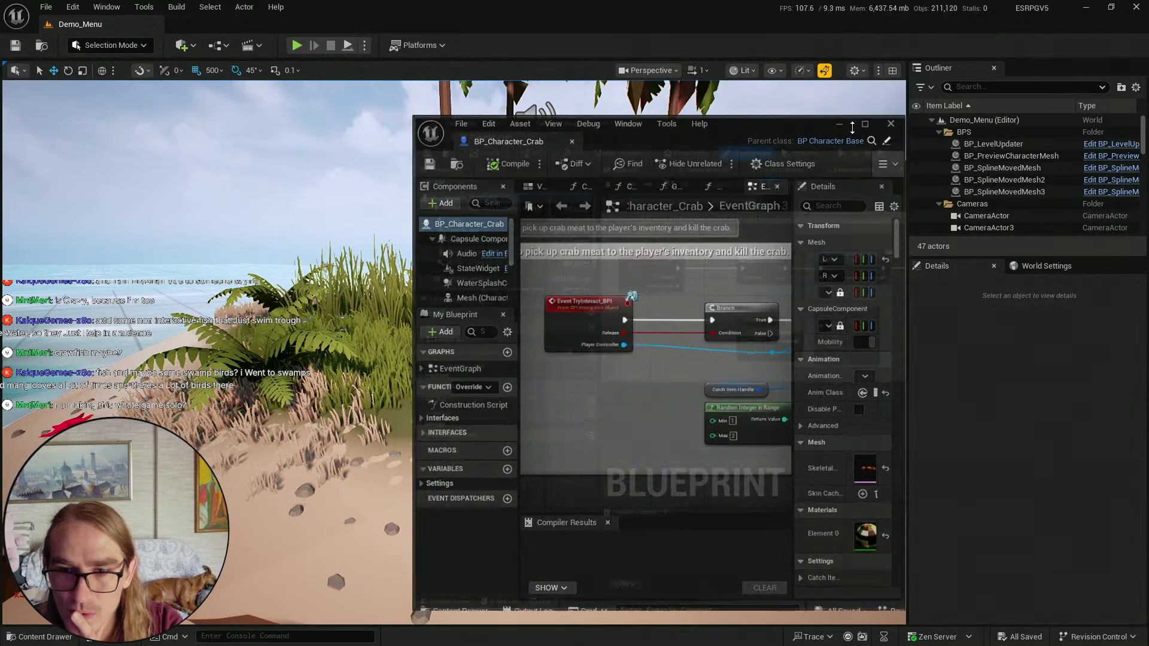
{"action": "double_click", "coordinate": [852, 126]}
{"action": "left_click", "coordinate": [279, 73]}
{"action": "scroll", "coordinate": [595, 377], "scroll_direction": "up", "scroll_amount": 2}
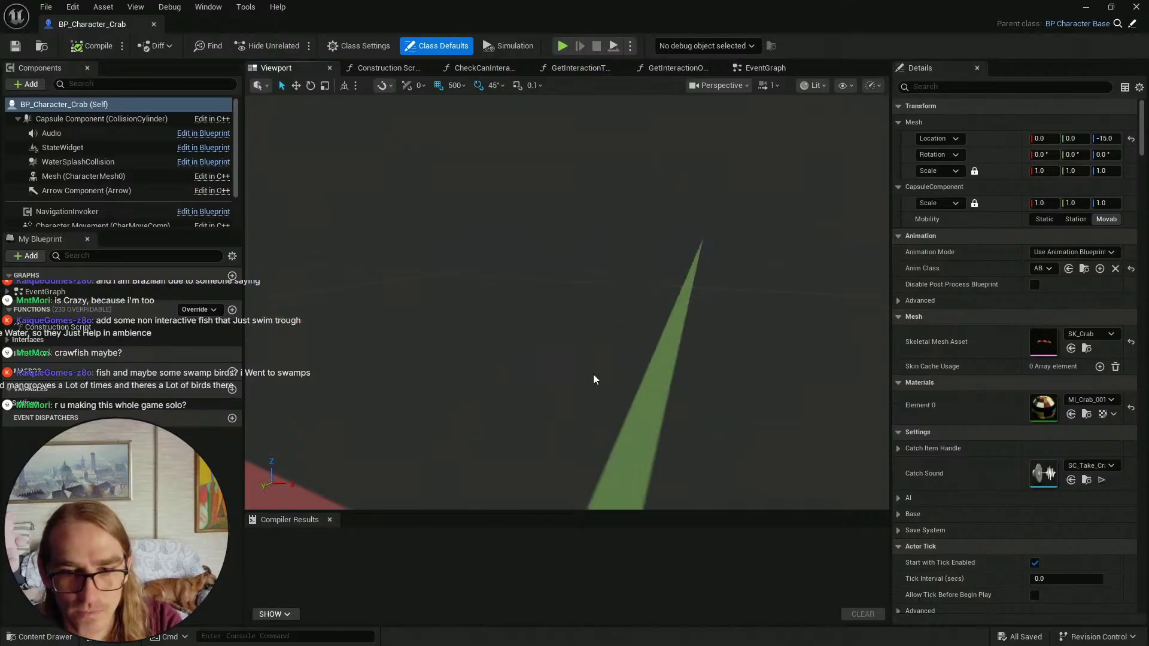
{"action": "scroll", "coordinate": [595, 377], "scroll_direction": "down", "scroll_amount": 2}
{"action": "right_click_drag", "start_coordinate": [595, 377], "coordinate": [649, 439]}
{"action": "right_click_drag", "start_coordinate": [658, 363], "coordinate": [614, 384]}
{"action": "scroll", "coordinate": [633, 357], "scroll_direction": "up", "scroll_amount": 3}
{"action": "key", "text": "w"}
{"action": "key", "text": "s"}
{"action": "scroll", "coordinate": [633, 357], "scroll_direction": "down", "scroll_amount": 5}
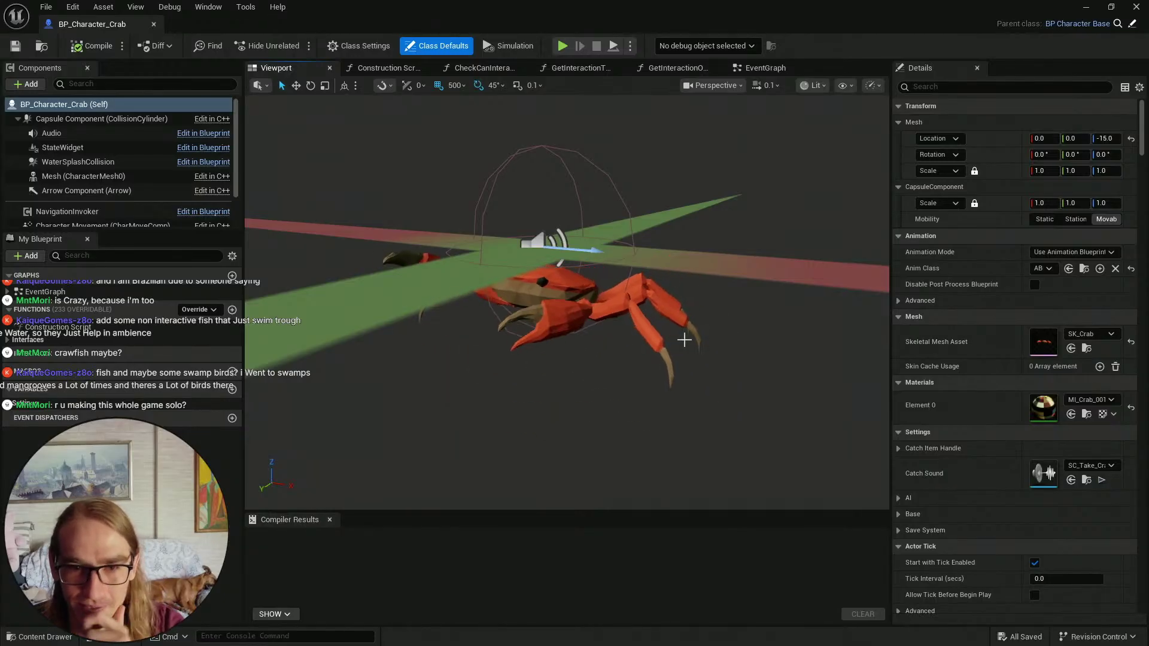
{"action": "left_click", "coordinate": [39, 636]}
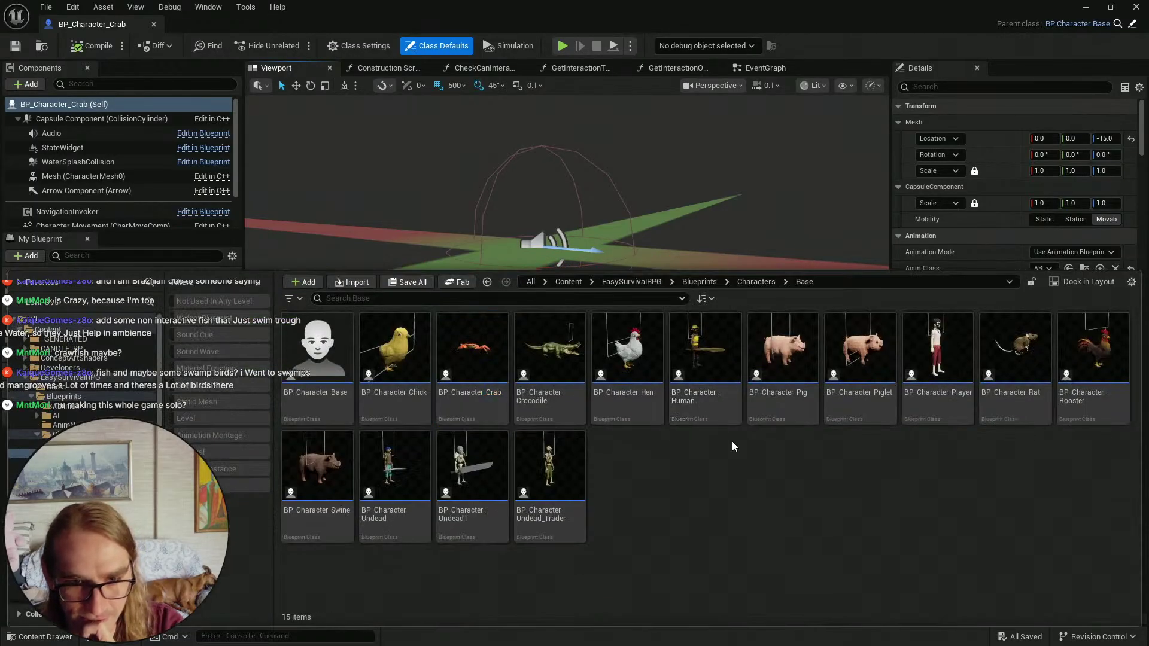
{"action": "right_click_drag", "start_coordinate": [551, 222], "coordinate": [550, 254]}
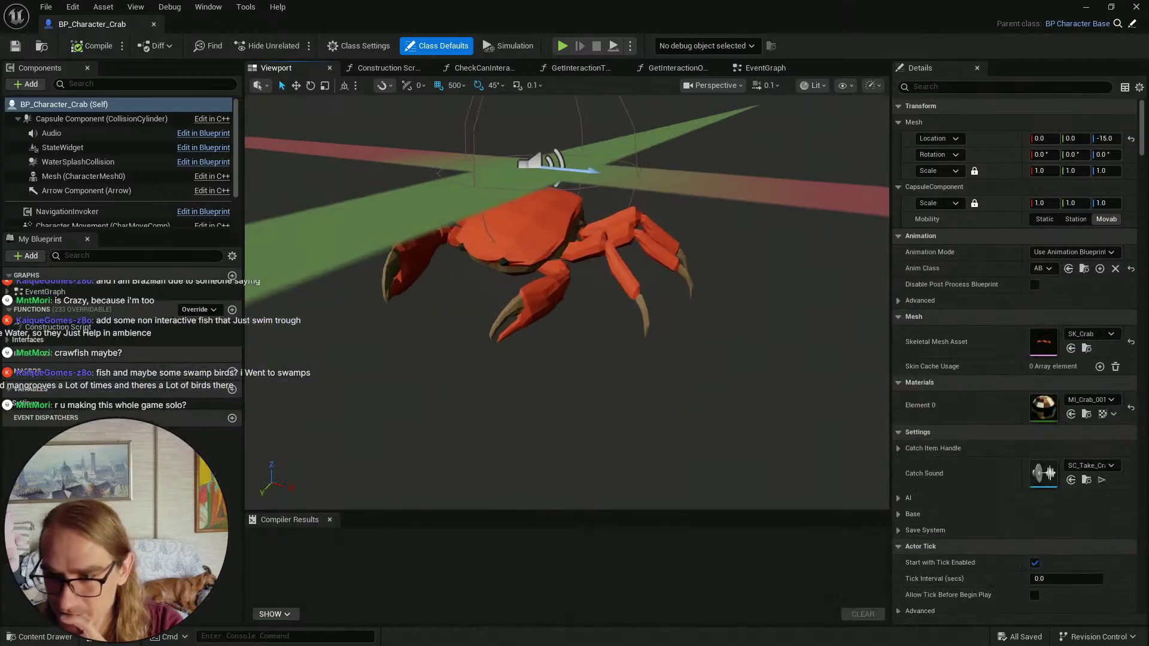
- Locate the SK_Crab mesh's parent Crab folder, migrate it with its dependencies to RiverDrift_57's Content folder, and close the crab blueprint
{"action": "left_click", "coordinate": [1086, 350]}
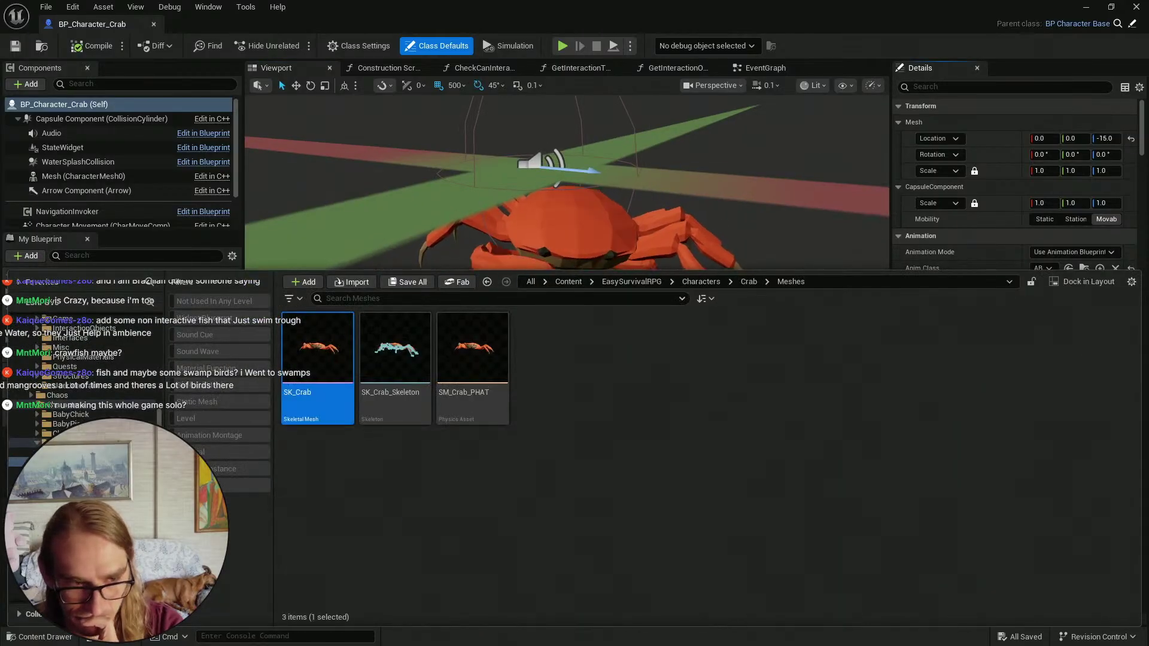
{"action": "left_click", "coordinate": [75, 443]}
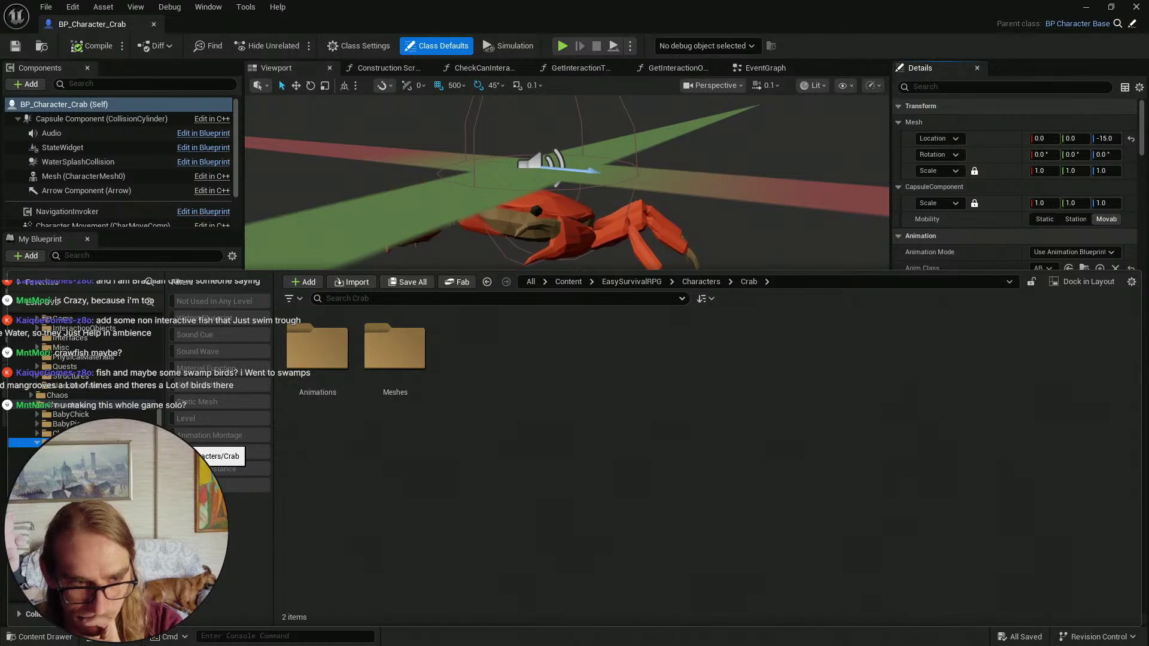
{"action": "left_click", "coordinate": [66, 462]}
{"action": "left_click", "coordinate": [76, 442]}
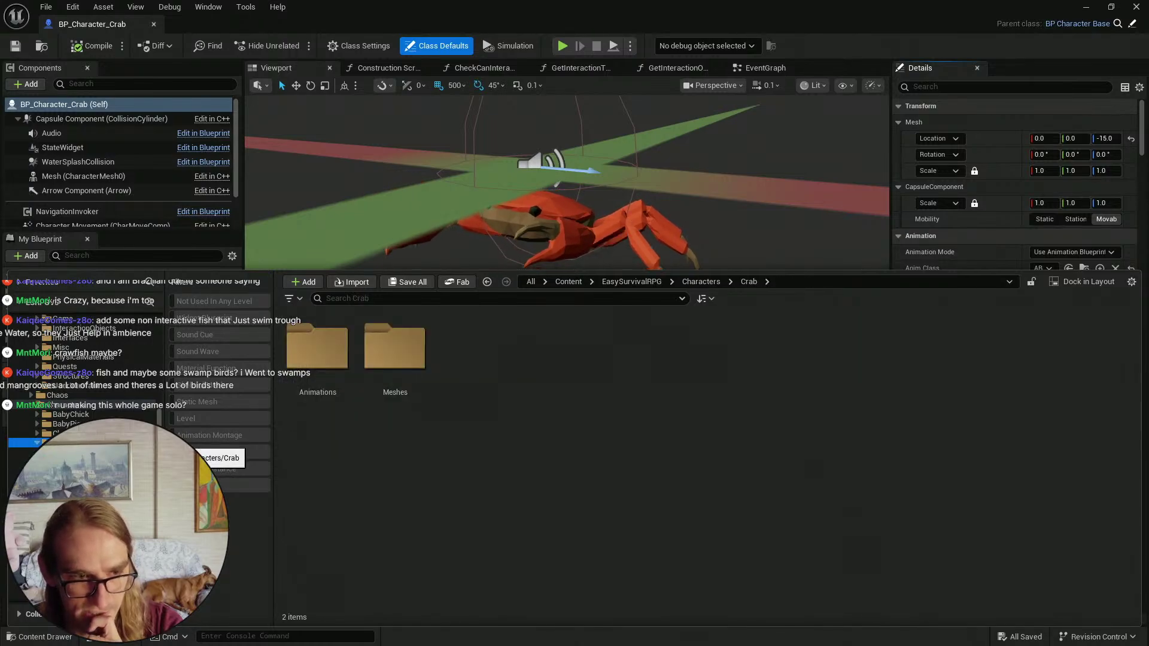
{"action": "right_click", "coordinate": [78, 442]}
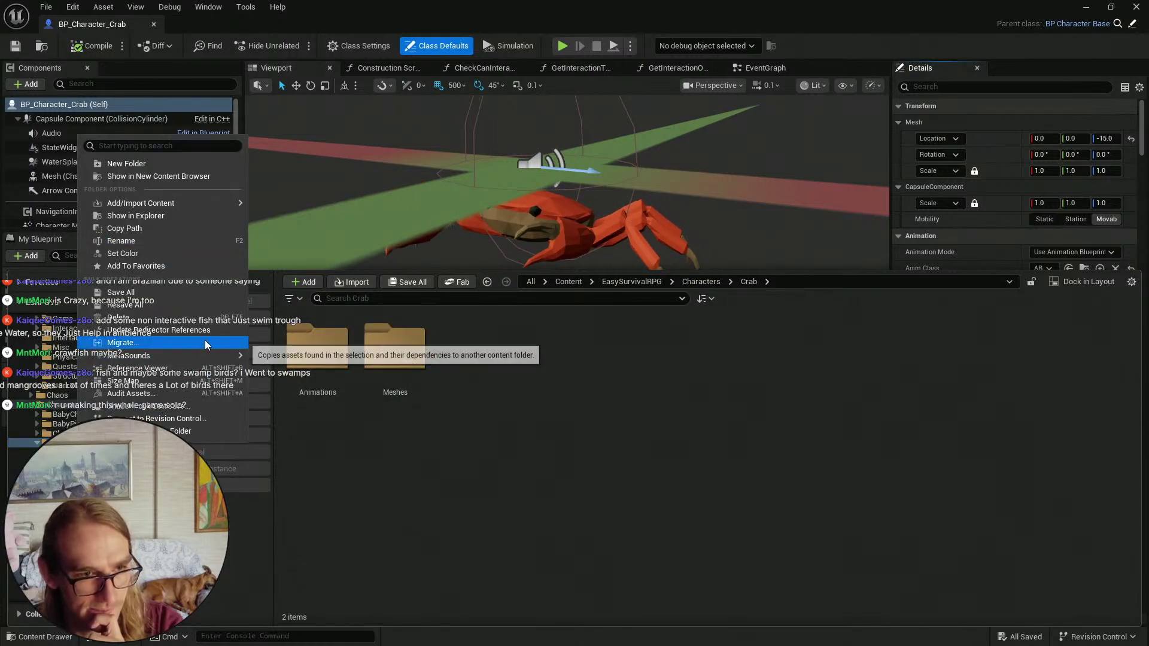
{"action": "left_click", "coordinate": [122, 342]}
{"action": "left_click", "coordinate": [661, 472]}
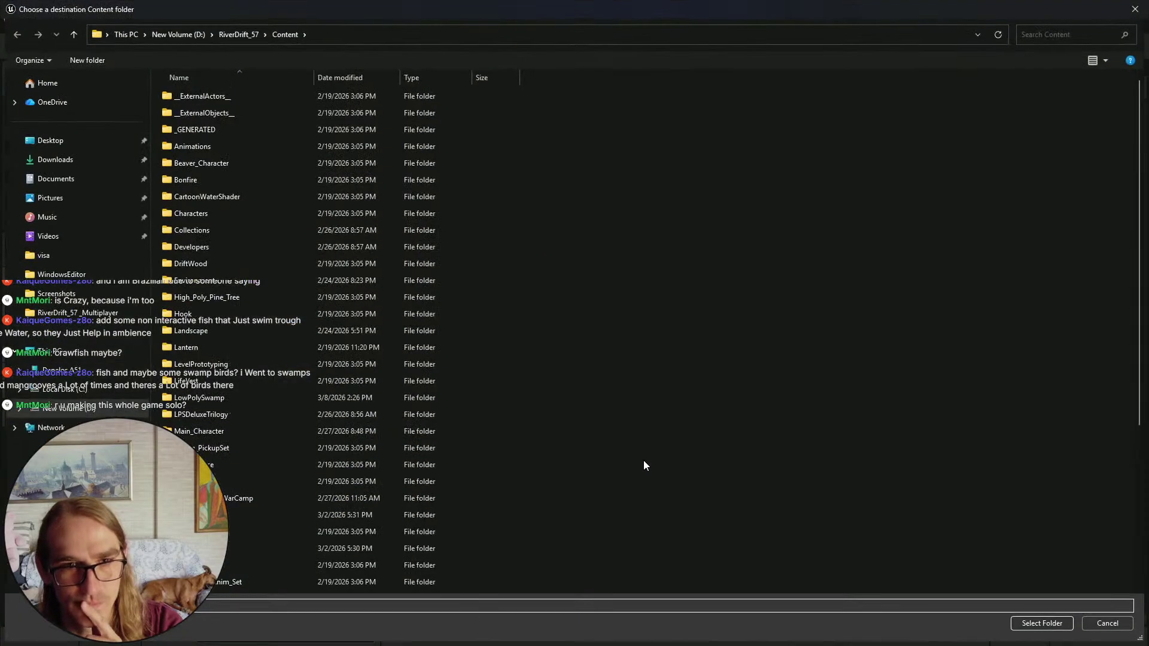
{"action": "left_click", "coordinate": [1042, 624]}
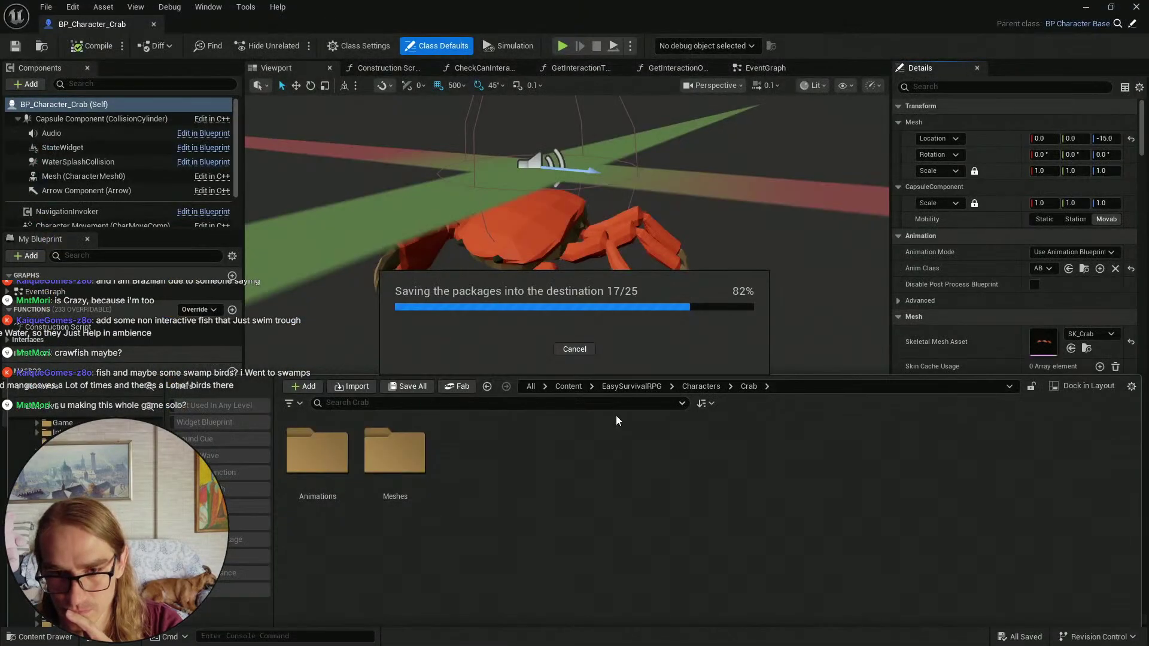
{"action": "left_click", "coordinate": [1137, 8]}
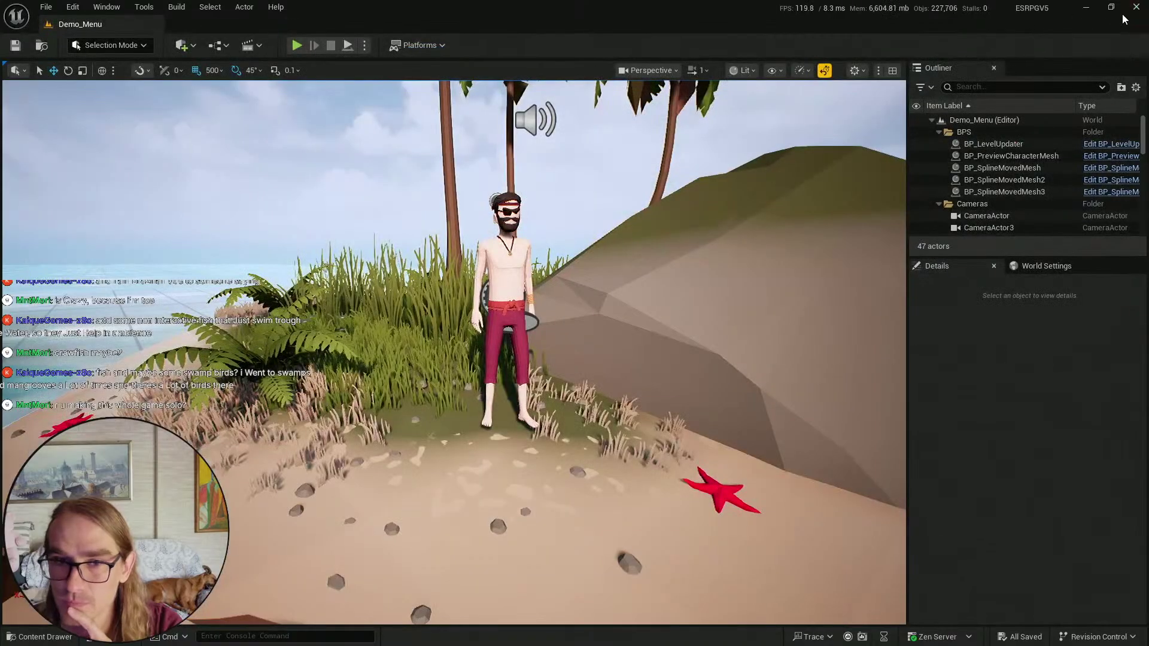
- Switch to the RiverDrift_57_Multiplayer project and browse its content folder tree, including Characters and CartoonWaterShader, for the migrated crab
{"action": "left_click", "coordinate": [256, 632]}
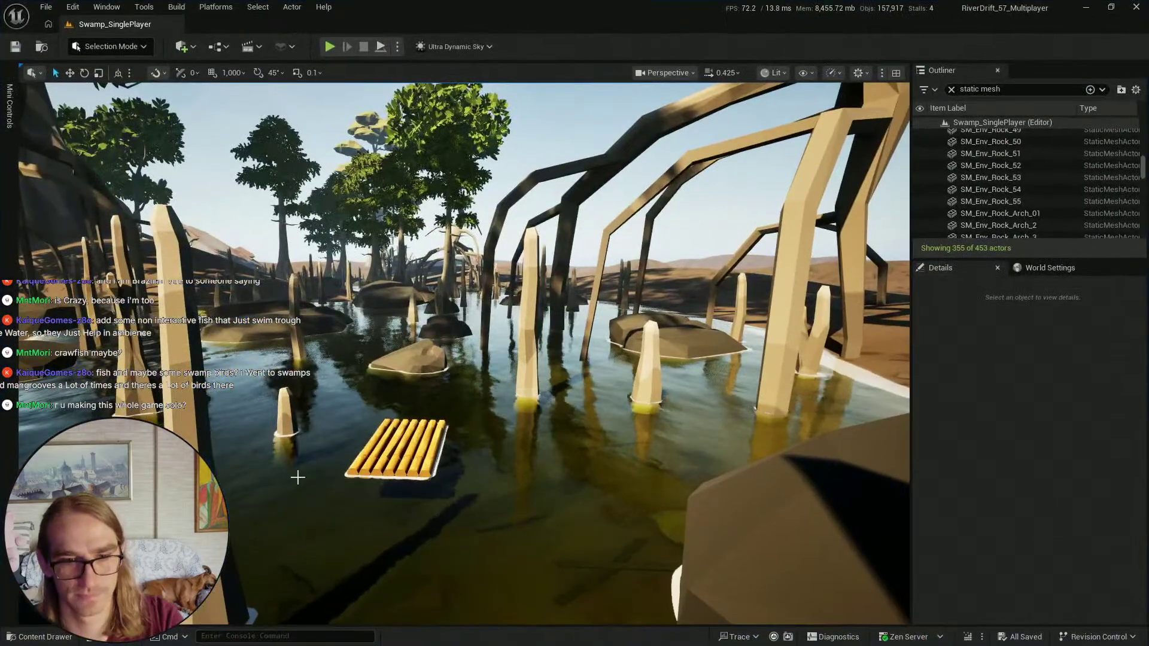
{"action": "key", "text": "ctrl+space"}
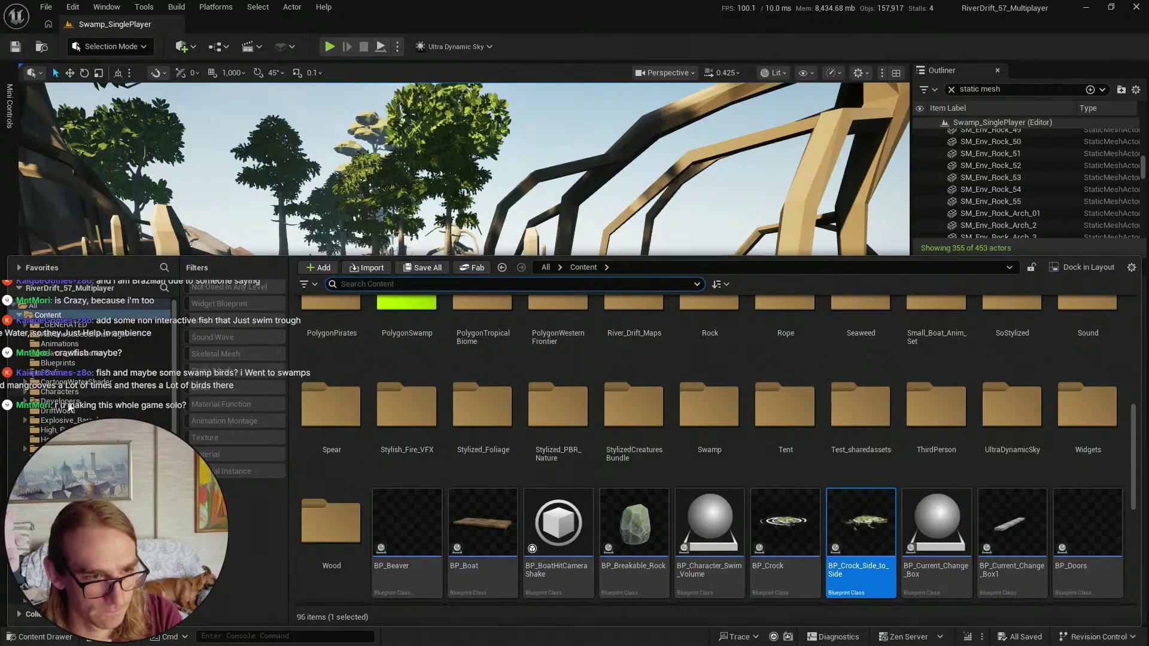
{"action": "left_click", "coordinate": [59, 392]}
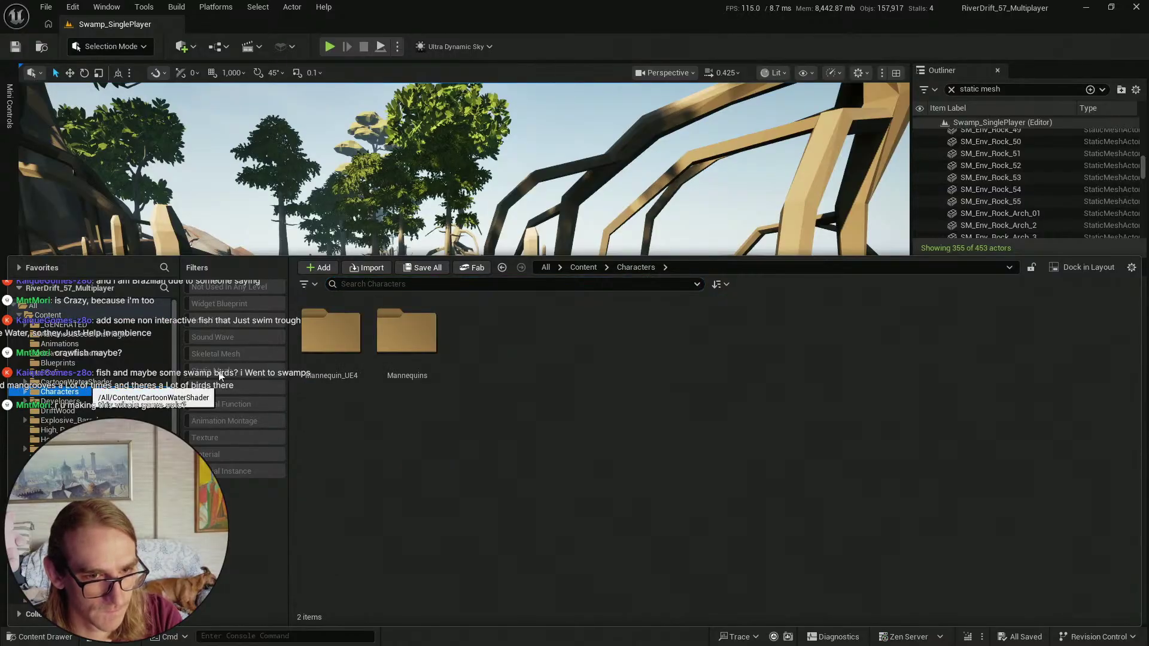
{"action": "left_click", "coordinate": [90, 381]}
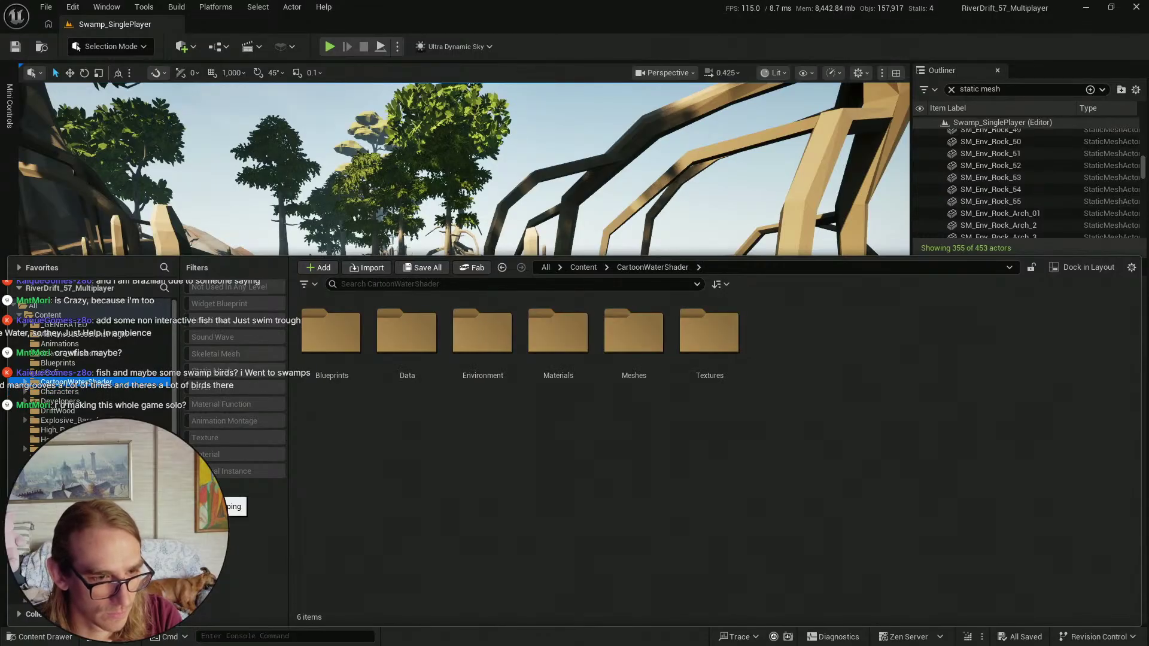
{"action": "scroll", "coordinate": [89, 371], "scroll_direction": "down", "scroll_amount": 5}
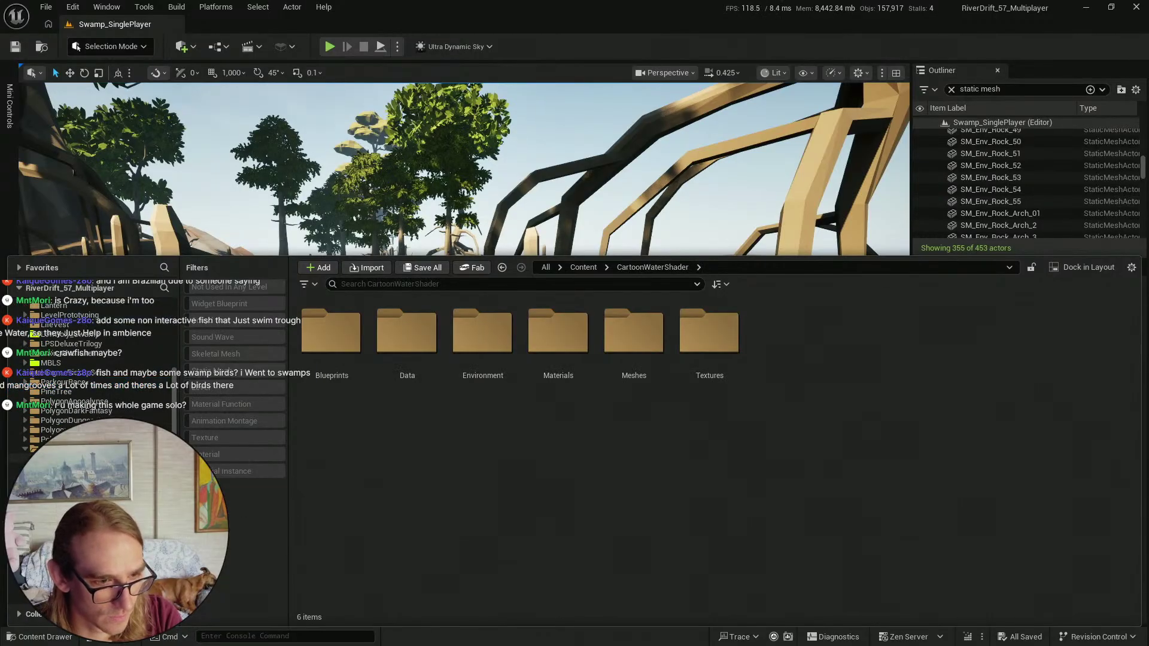
{"action": "scroll", "coordinate": [68, 303], "scroll_direction": "up", "scroll_amount": 8}
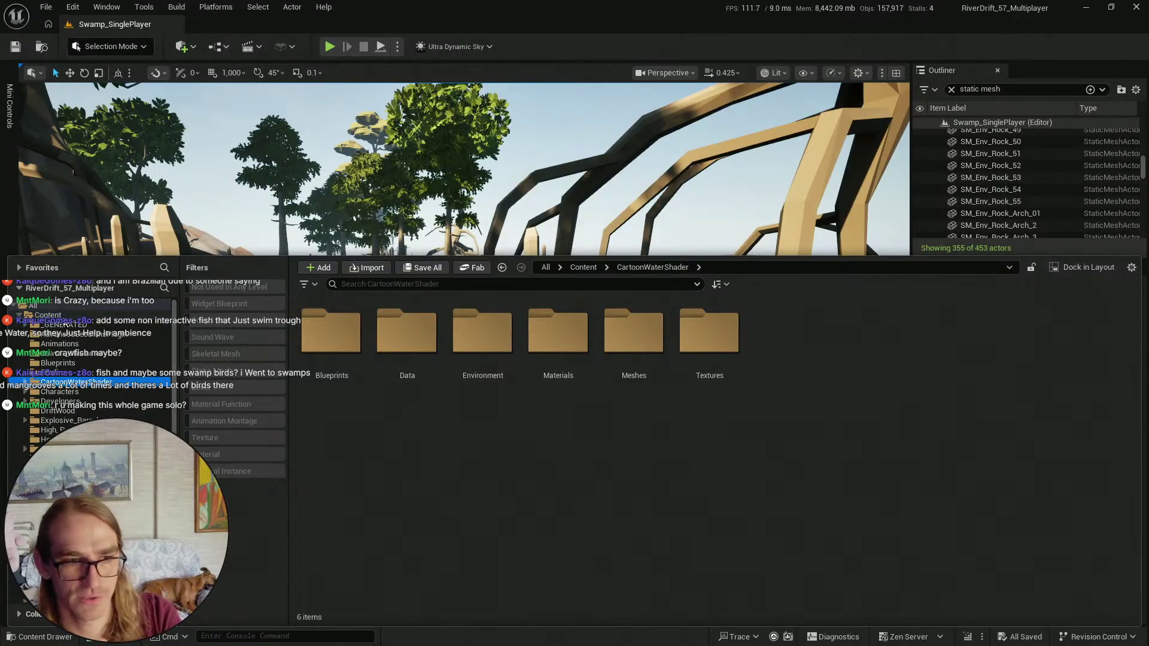
- Search the whole Content folder for "crab", look through the matching assets and clear the search
{"action": "left_click", "coordinate": [48, 314]}
{"action": "left_click", "coordinate": [469, 283]}
{"action": "type", "text": "cra"}
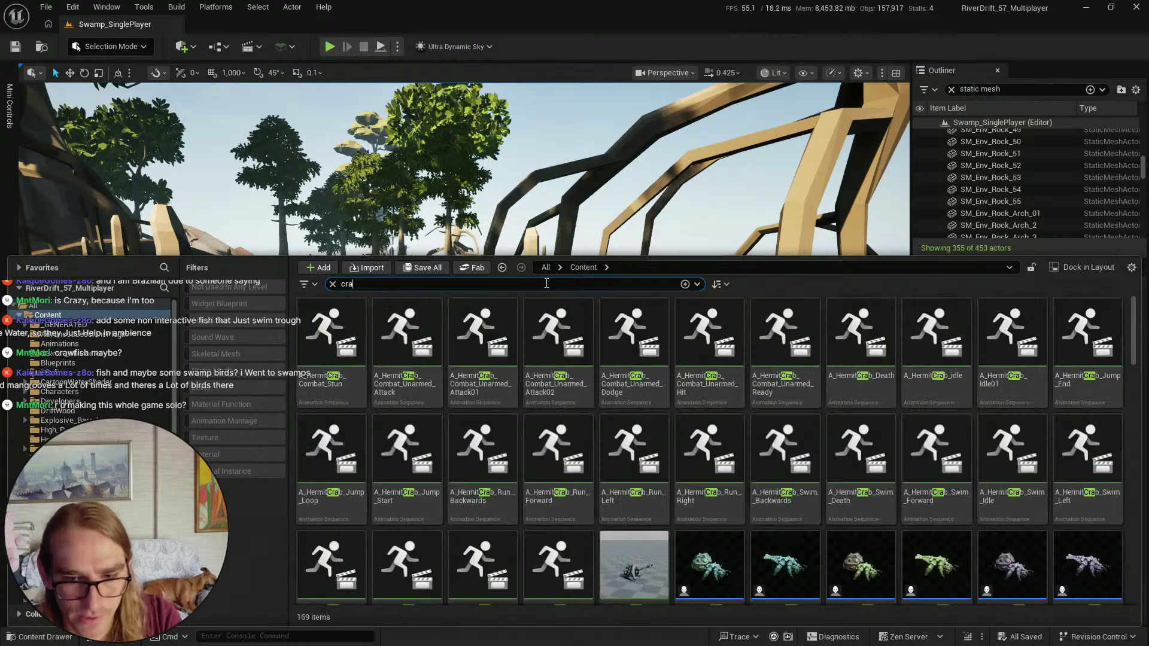
{"action": "type", "text": "b"}
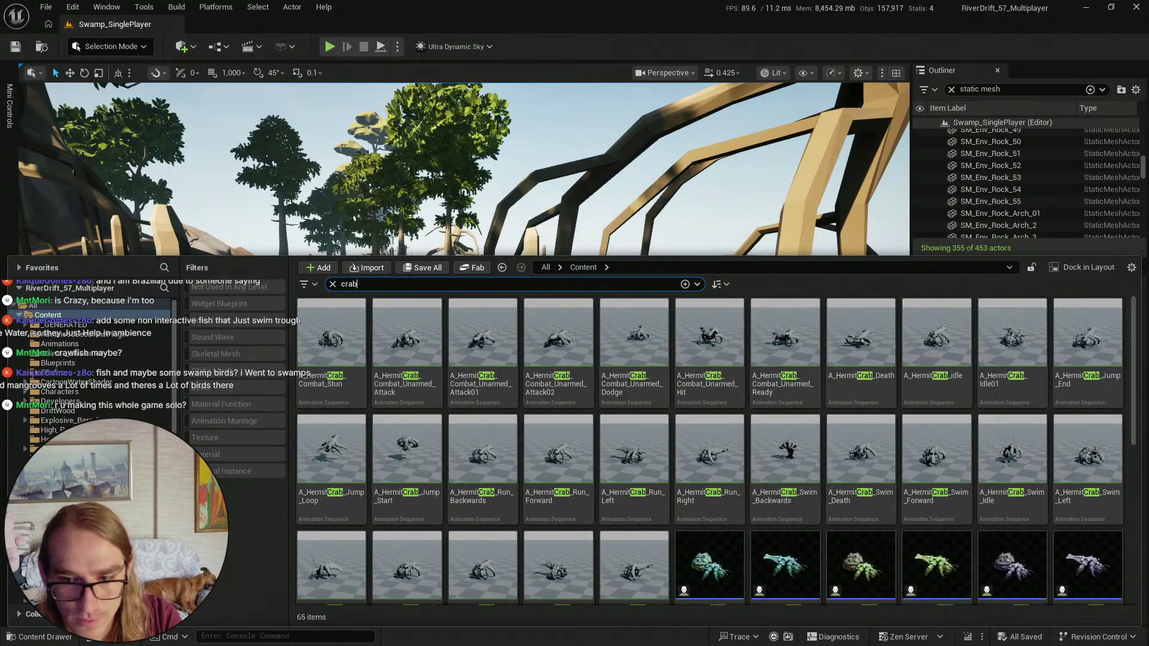
{"action": "scroll", "coordinate": [1018, 467], "scroll_direction": "down", "scroll_amount": 6}
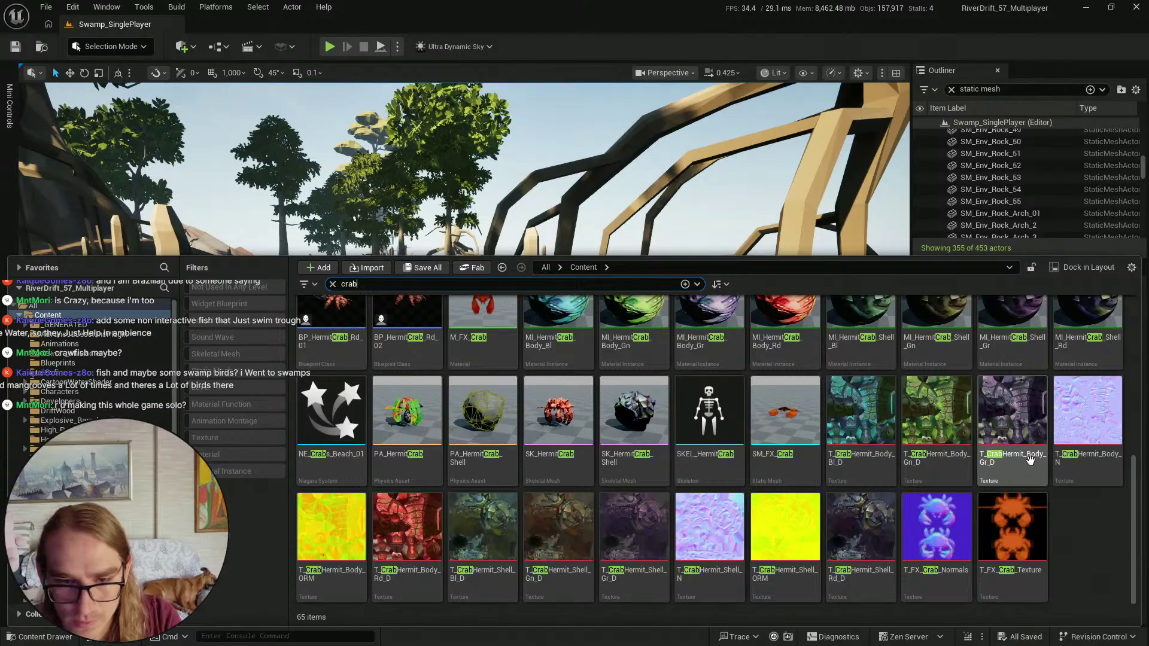
{"action": "scroll", "coordinate": [722, 383], "scroll_direction": "up", "scroll_amount": 3}
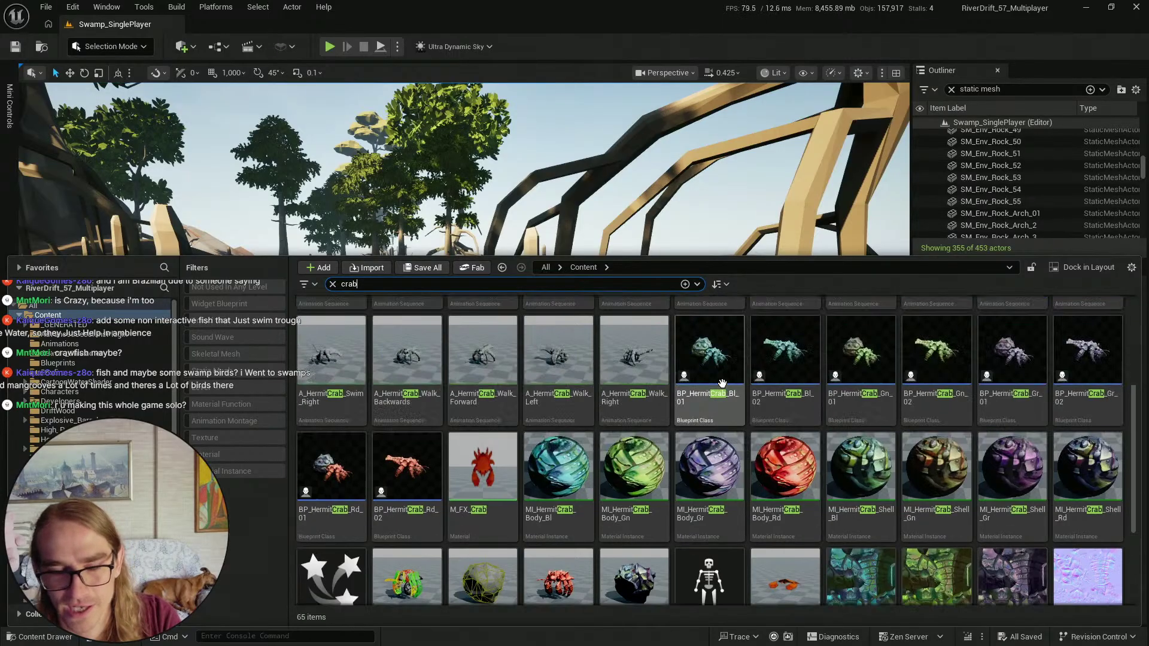
{"action": "scroll", "coordinate": [722, 383], "scroll_direction": "up", "scroll_amount": 2}
{"action": "left_click", "coordinate": [333, 284]}
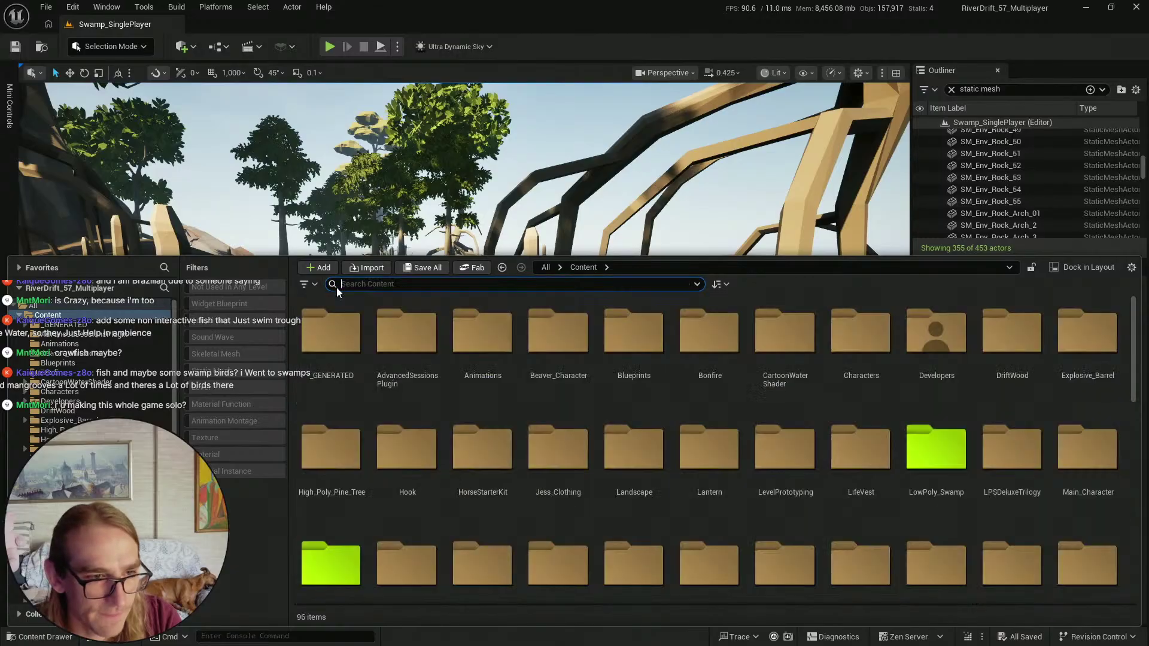
- Minimize the editor, look through the project folders on New Volume (D:) in File Explorer and minimize that window
{"action": "left_click", "coordinate": [1086, 7]}
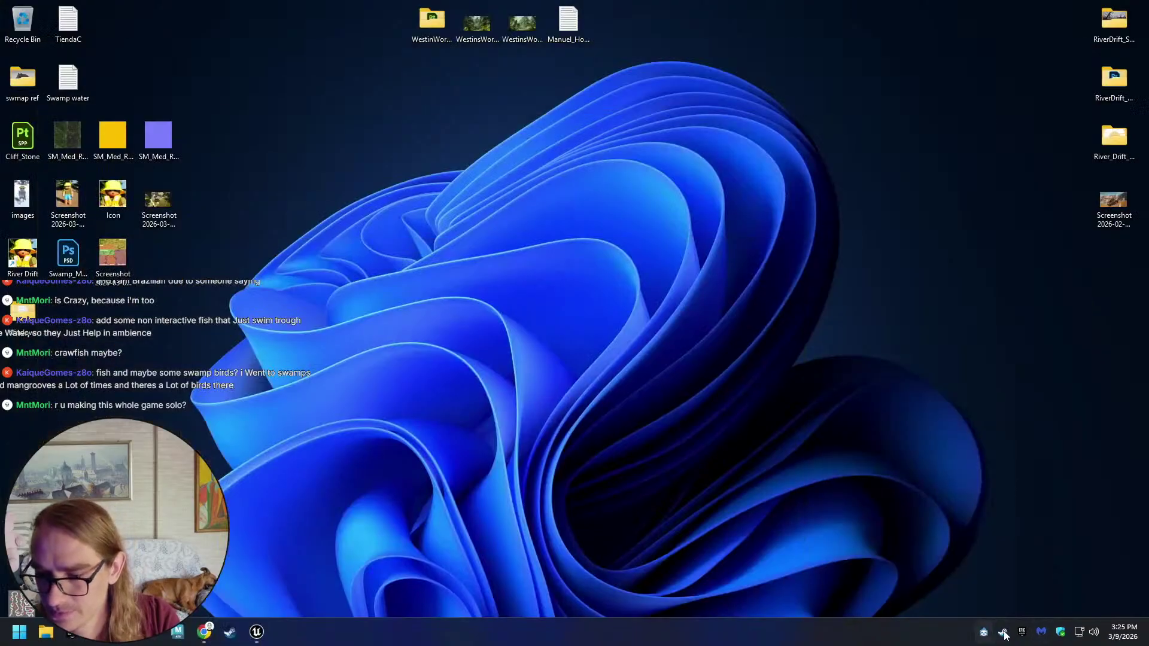
{"action": "left_click", "coordinate": [48, 632]}
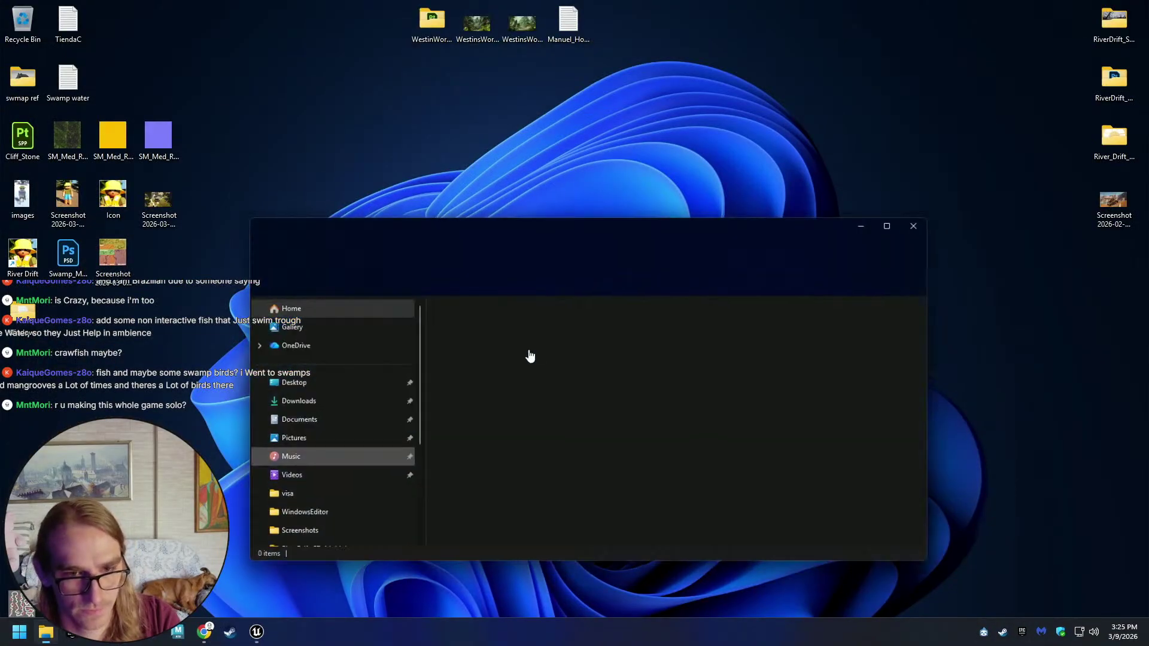
{"action": "left_click", "coordinate": [302, 494]}
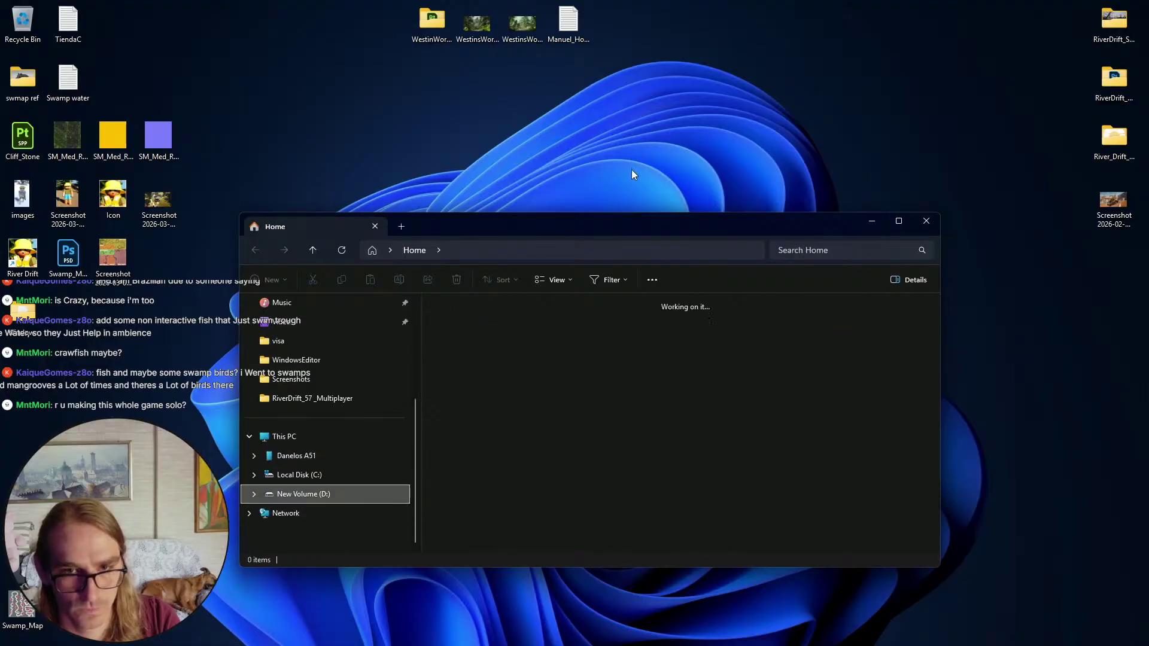
{"action": "double_click", "coordinate": [571, 221]}
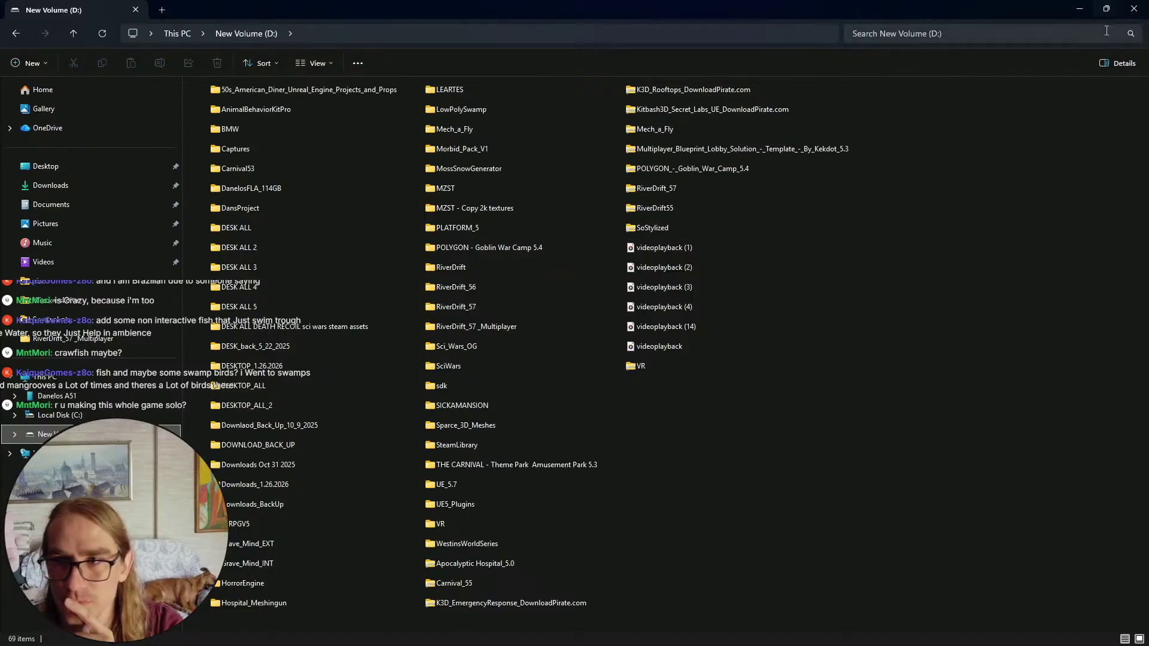
{"action": "left_click", "coordinate": [1081, 8]}
- Launch the ESRPGV5 project from the Epic Games library, allow the PixelizationMaterials plugin to load, and return to the RiverDrift_57_Multiplayer editor
{"action": "left_click", "coordinate": [1019, 637]}
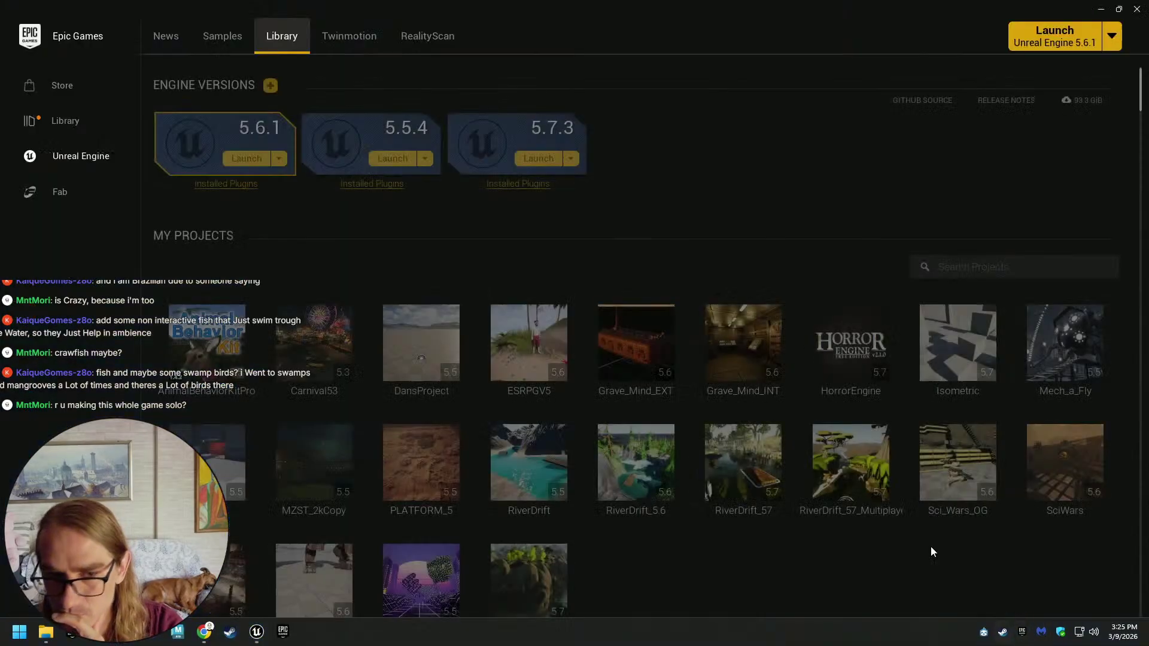
{"action": "double_click", "coordinate": [530, 342]}
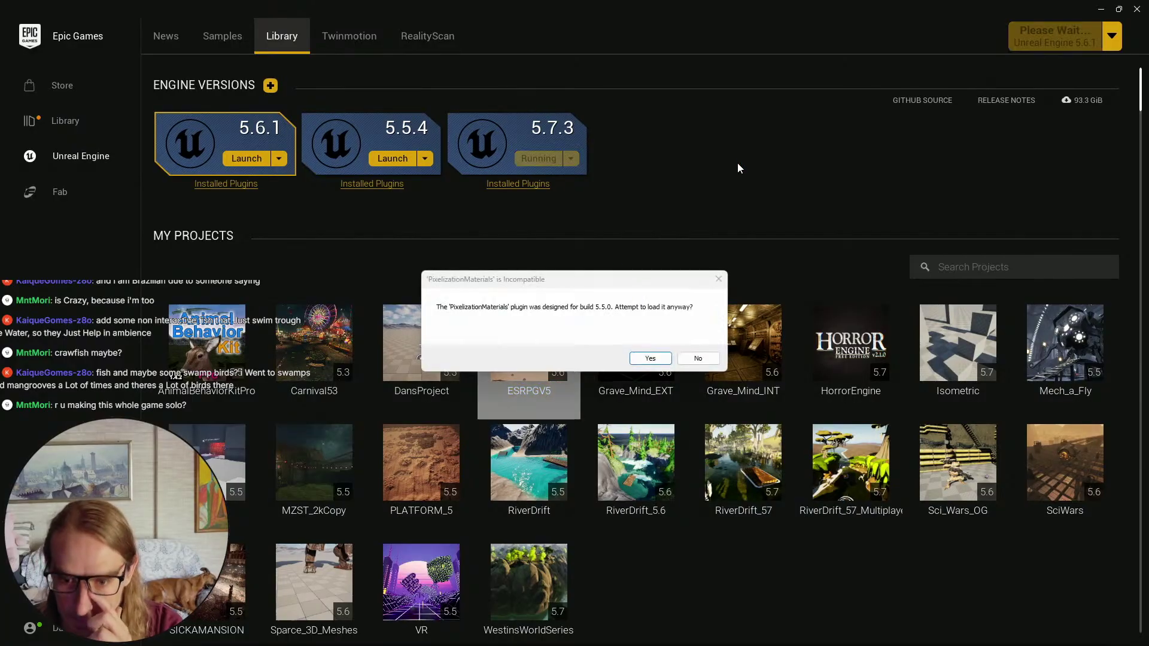
{"action": "left_click", "coordinate": [657, 359]}
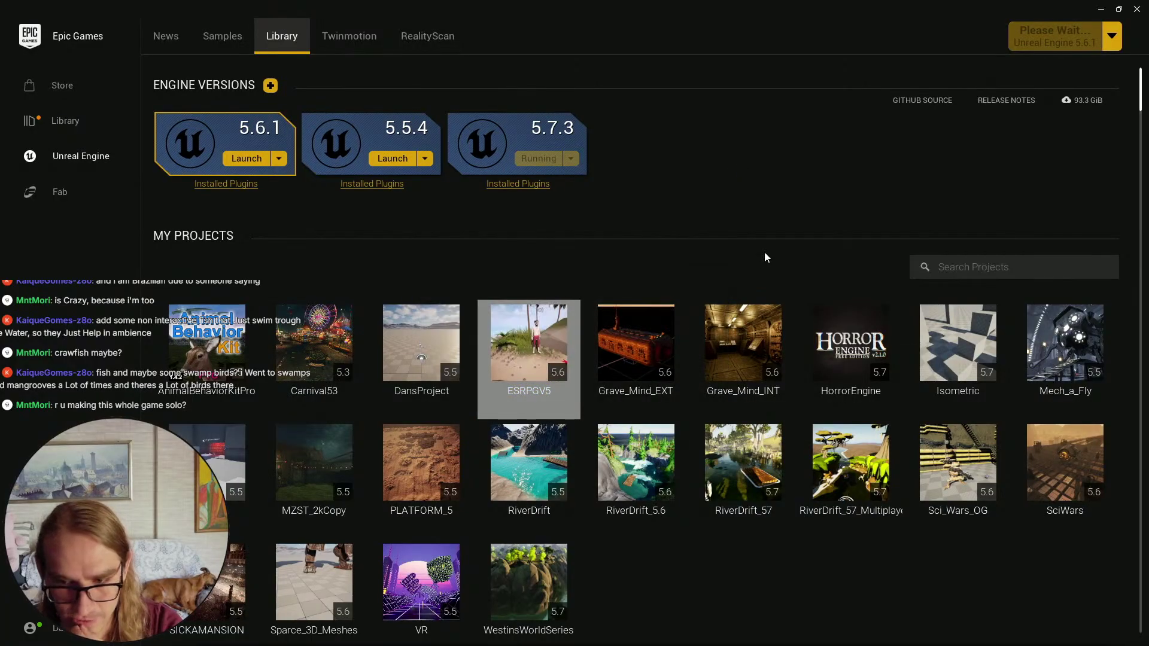
{"action": "left_click", "coordinate": [1097, 10]}
{"action": "left_click", "coordinate": [256, 631]}
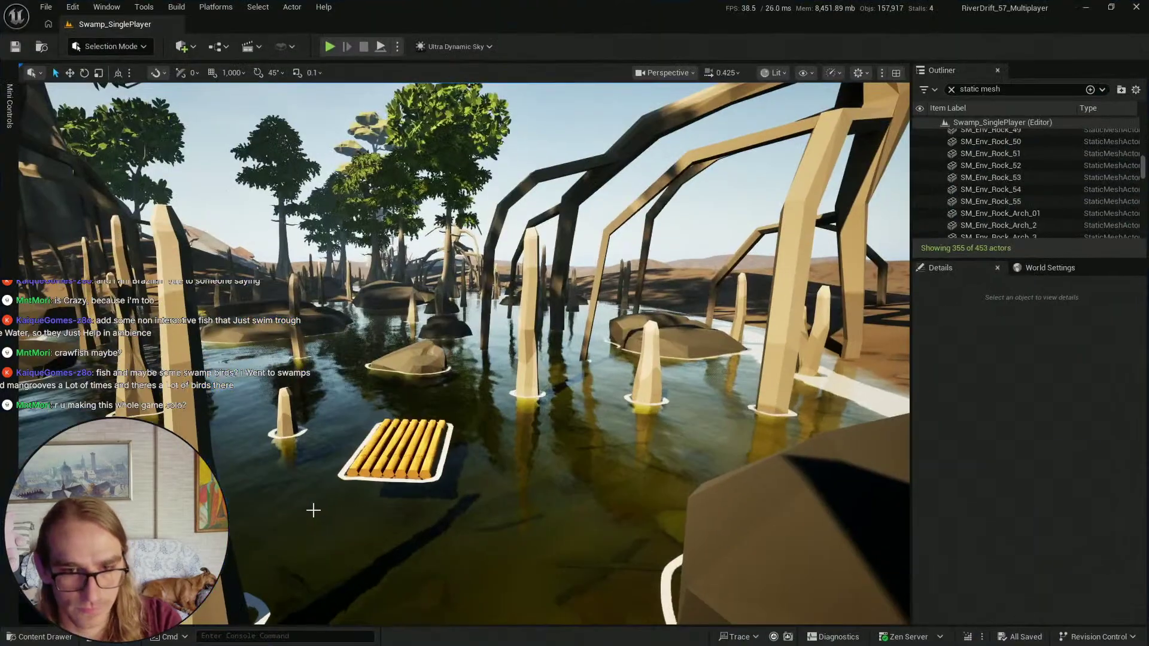
{"action": "right_click_drag", "start_coordinate": [313, 511], "coordinate": [574, 353]}
{"action": "scroll", "coordinate": [347, 506], "scroll_direction": "up", "scroll_amount": 5}
{"action": "scroll", "coordinate": [371, 512], "scroll_direction": "up", "scroll_amount": 2}
{"action": "scroll", "coordinate": [515, 431], "scroll_direction": "down", "scroll_amount": 4}
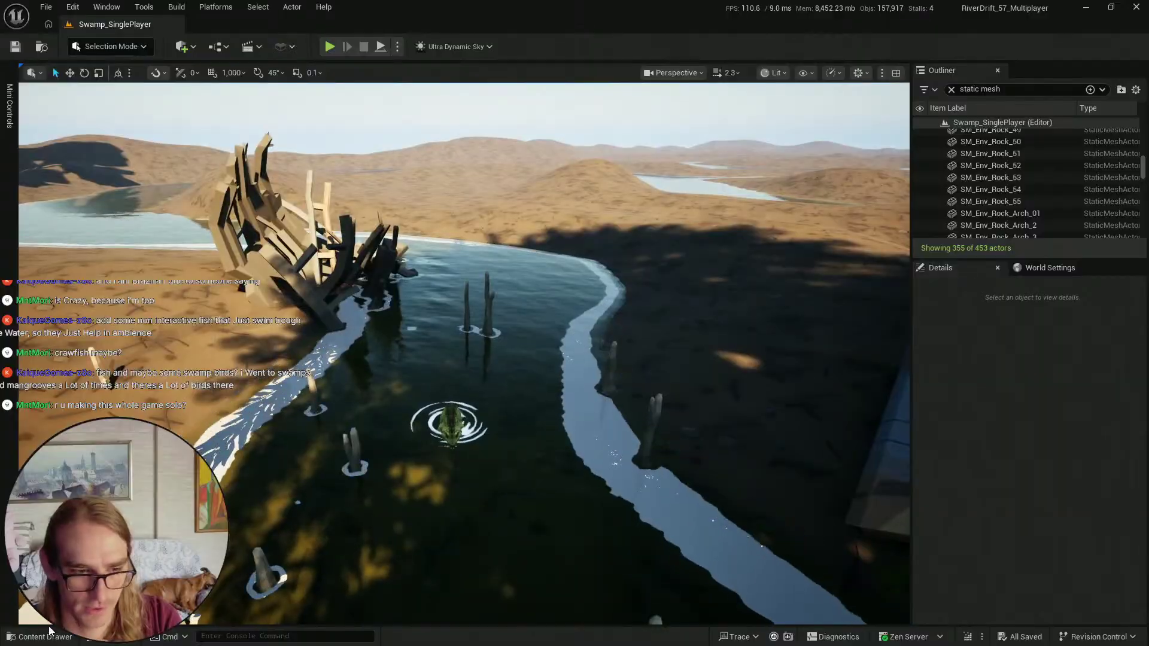
{"action": "key", "text": "ctrl+space"}
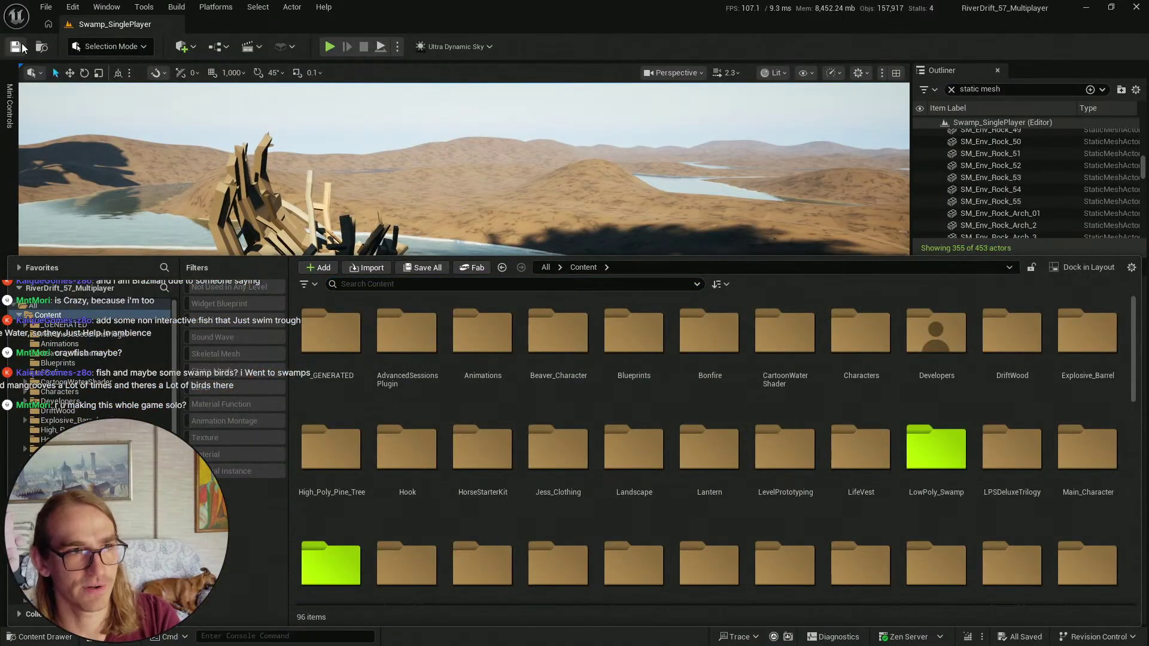
{"action": "key", "text": "ctrl+space"}
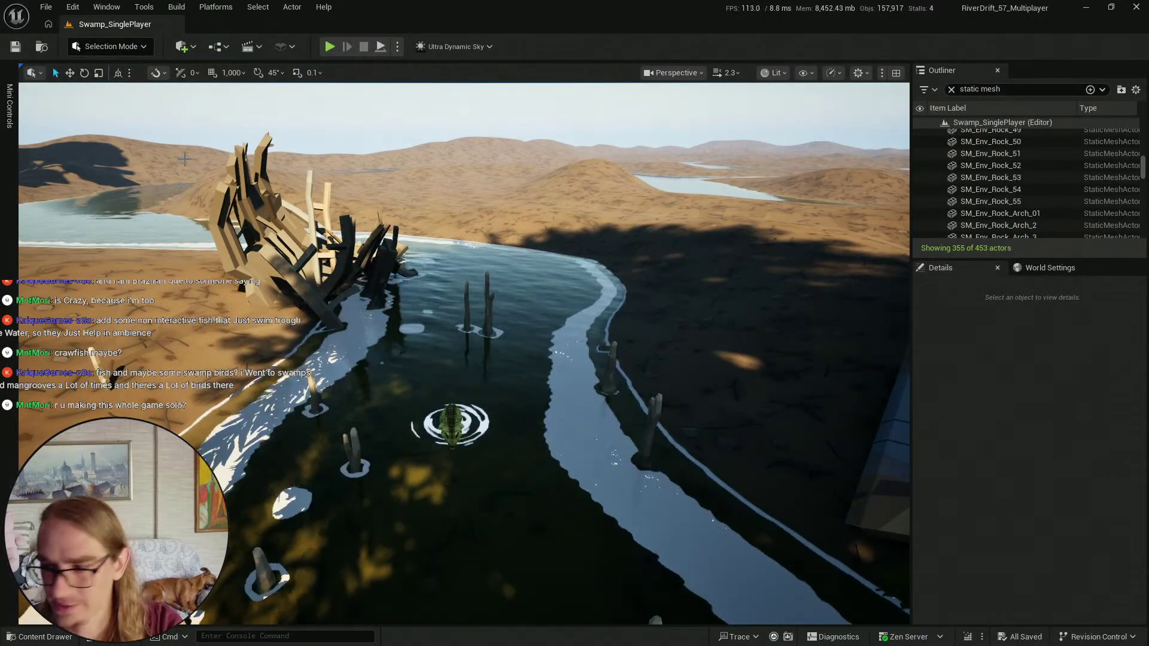
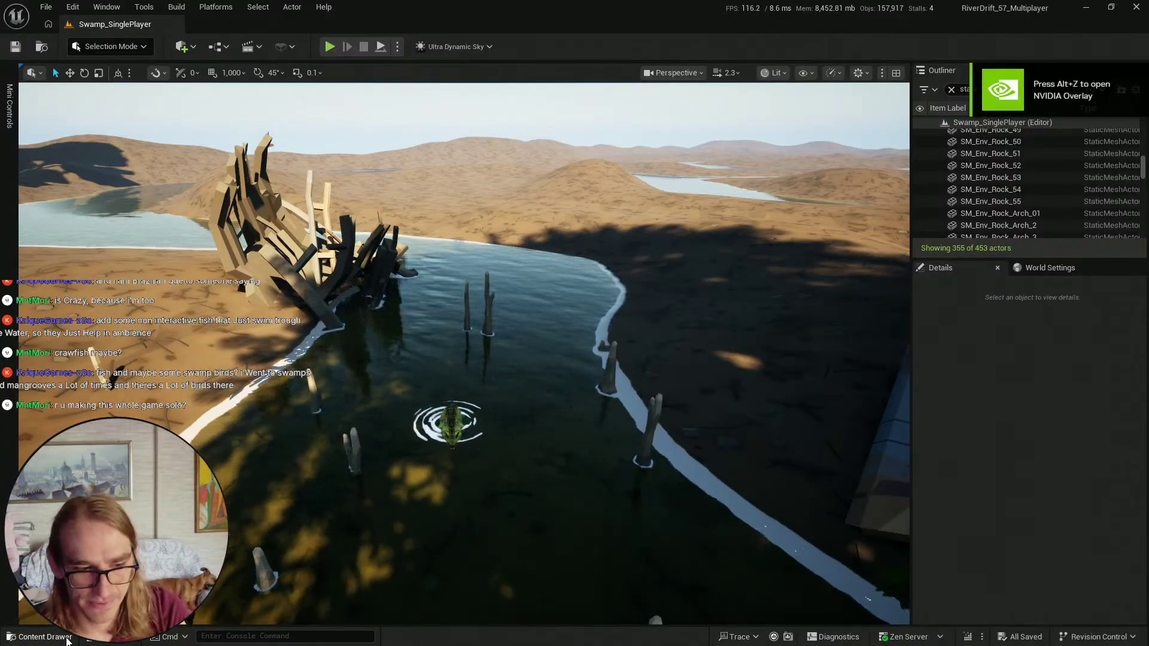
{"action": "left_click", "coordinate": [41, 637]}
{"action": "right_click_drag", "start_coordinate": [520, 395], "coordinate": [520, 395]}
{"action": "scroll", "coordinate": [521, 395], "scroll_direction": "up", "scroll_amount": 2}
{"action": "scroll", "coordinate": [520, 395], "scroll_direction": "down", "scroll_amount": 1}
{"action": "scroll", "coordinate": [521, 395], "scroll_direction": "down", "scroll_amount": 3}
{"action": "right_click_drag", "start_coordinate": [405, 226], "coordinate": [405, 226]}
{"action": "key", "text": "ctrl+space"}
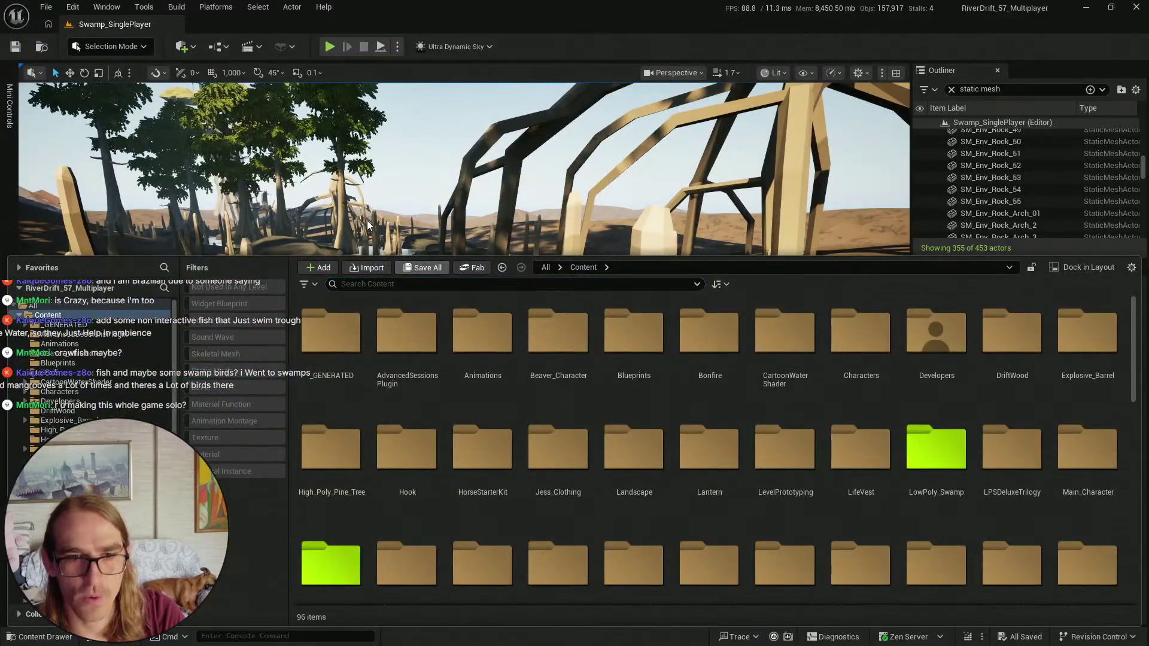
{"action": "key", "text": "ctrl+space"}
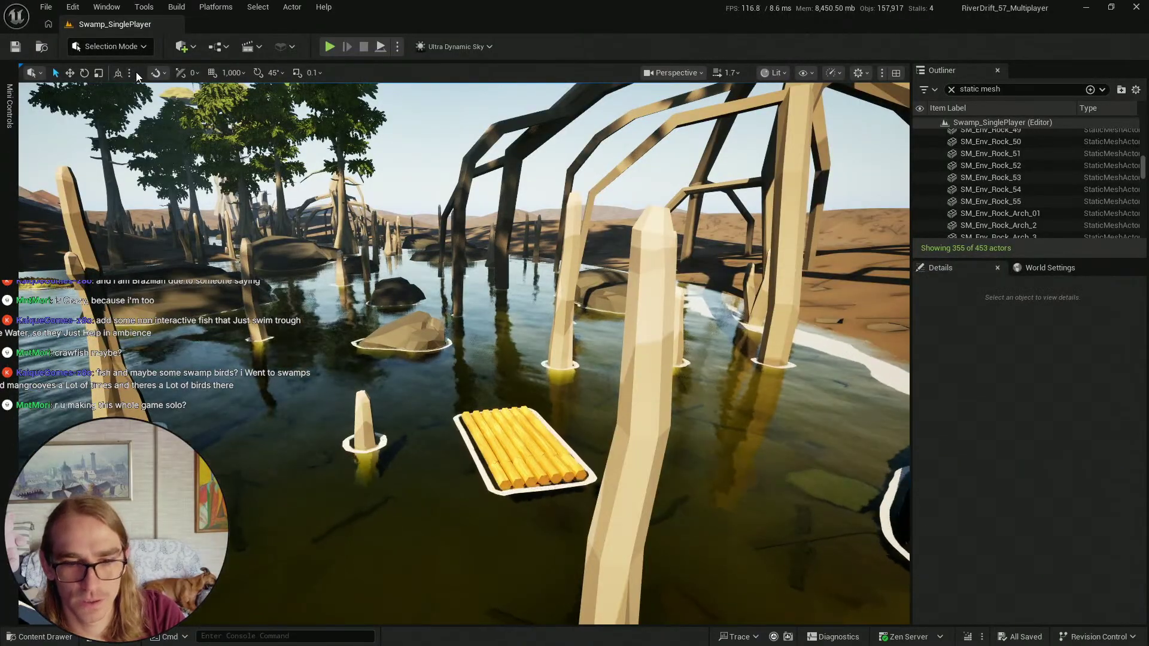
{"action": "key", "text": "ctrl+space"}
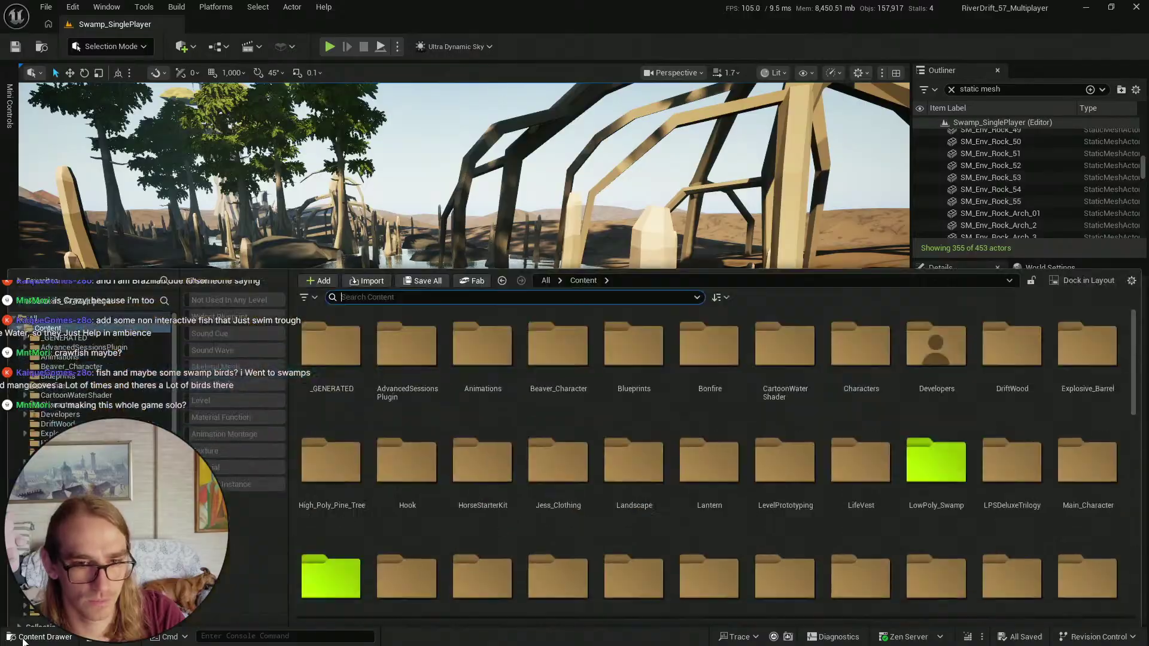
{"action": "key", "text": "ctrl+space"}
{"action": "right_click_drag", "start_coordinate": [429, 271], "coordinate": [429, 271]}
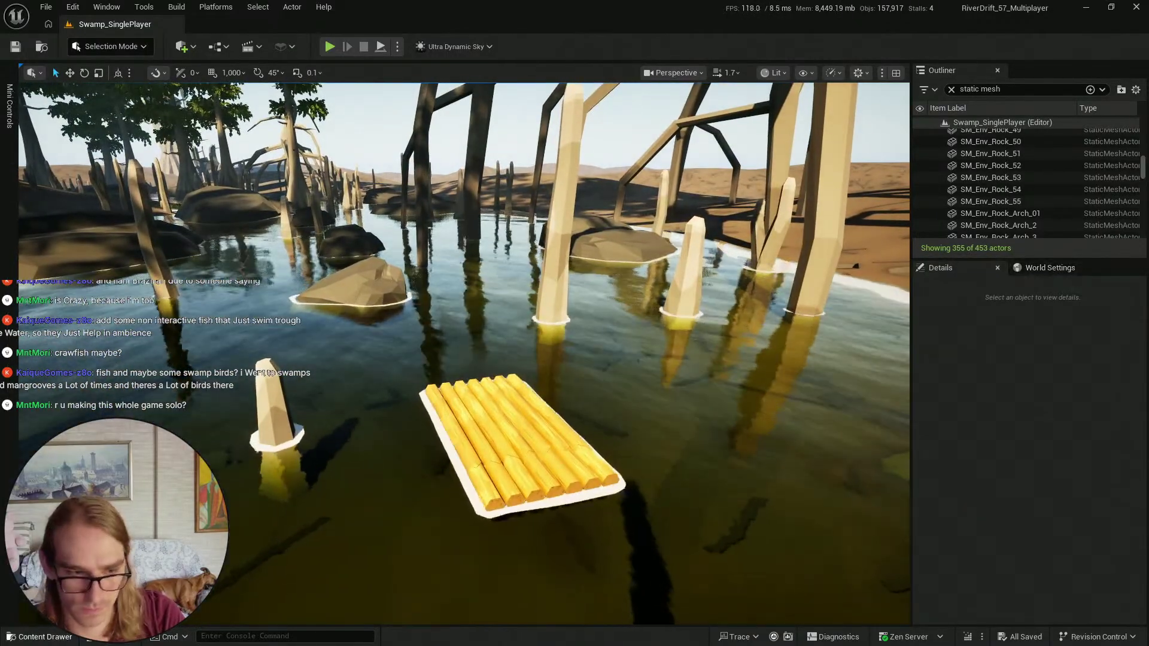
- Switch to the ESRPGV5 editor, start migrating its Characters/Crab folder and accept the full list of dependent assets
{"action": "key", "text": "super"}
{"action": "mouse_move", "coordinate": [250, 642]}
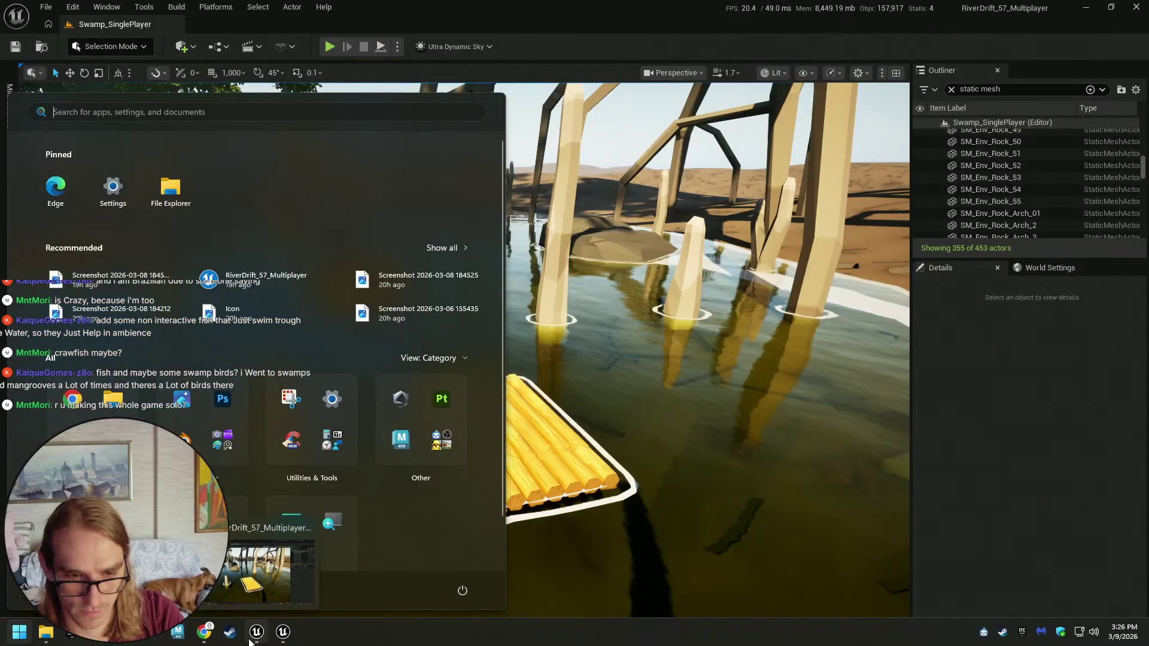
{"action": "left_click", "coordinate": [282, 633]}
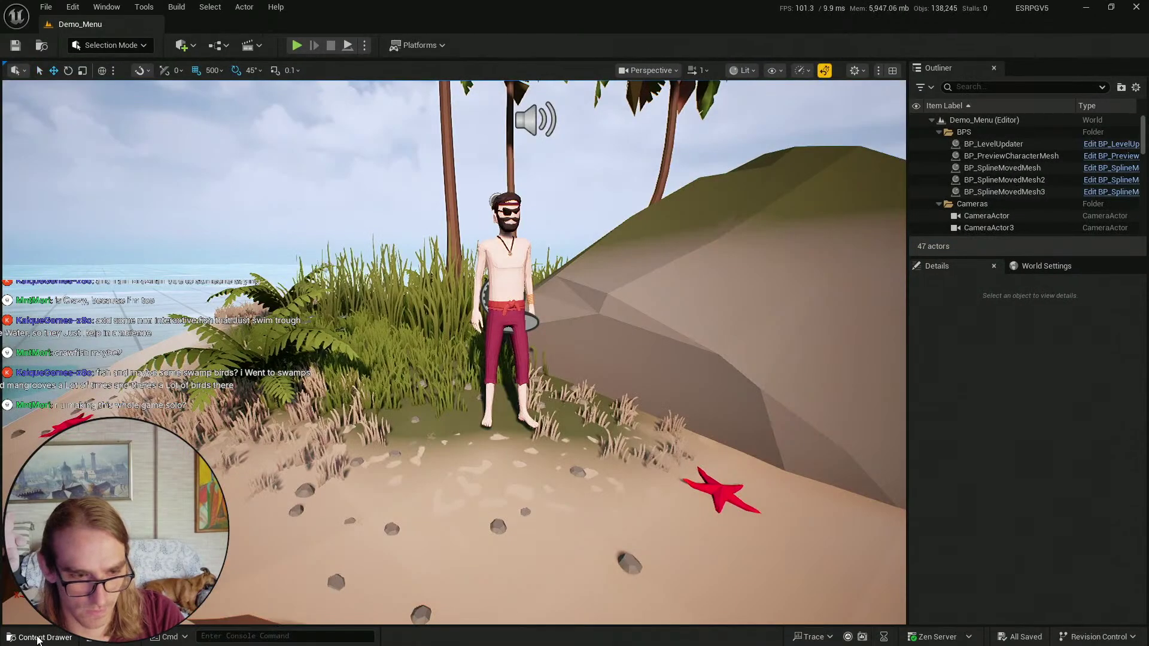
{"action": "key", "text": "ctrl+space"}
{"action": "right_click", "coordinate": [66, 432]}
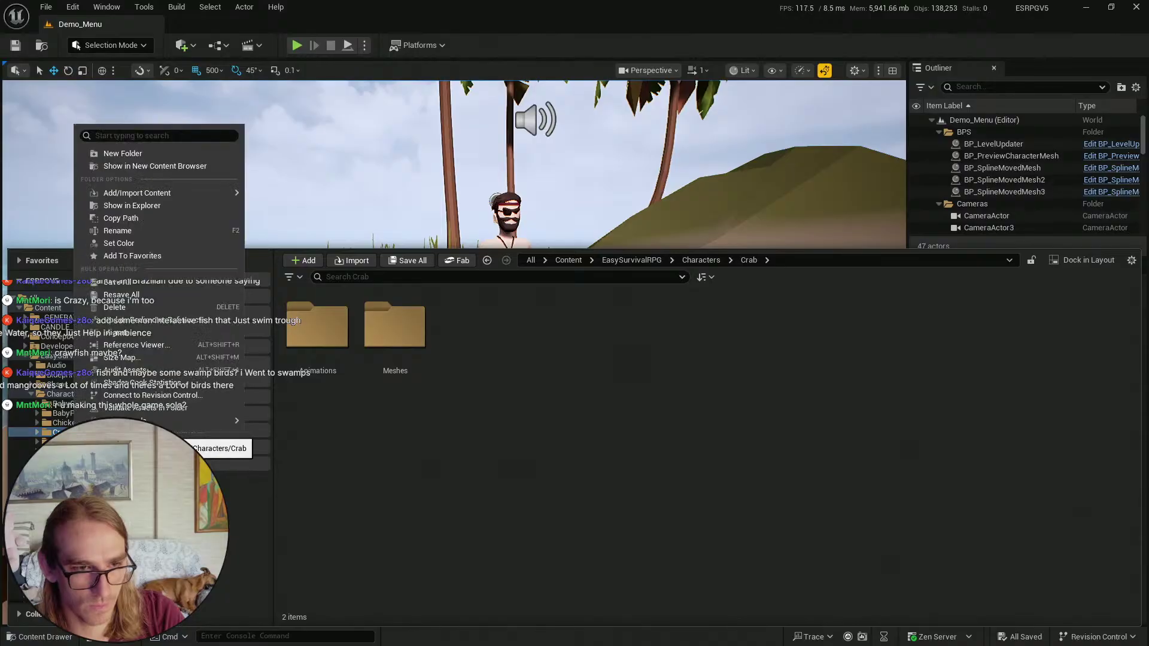
{"action": "left_click", "coordinate": [515, 347]}
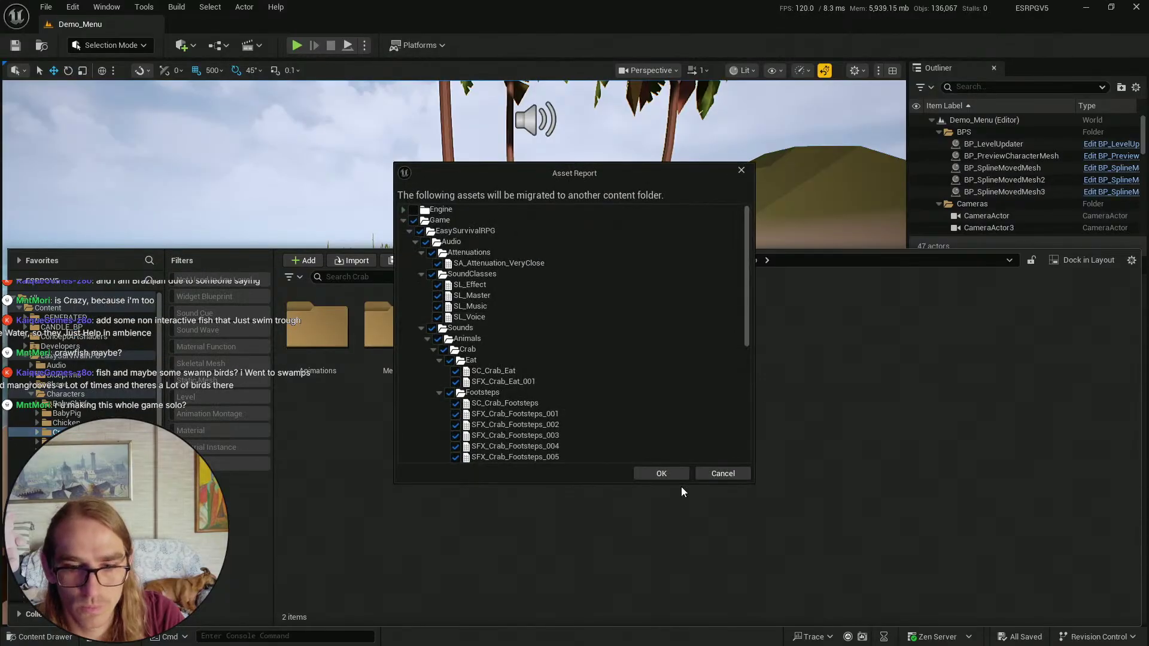
{"action": "left_click", "coordinate": [662, 474]}
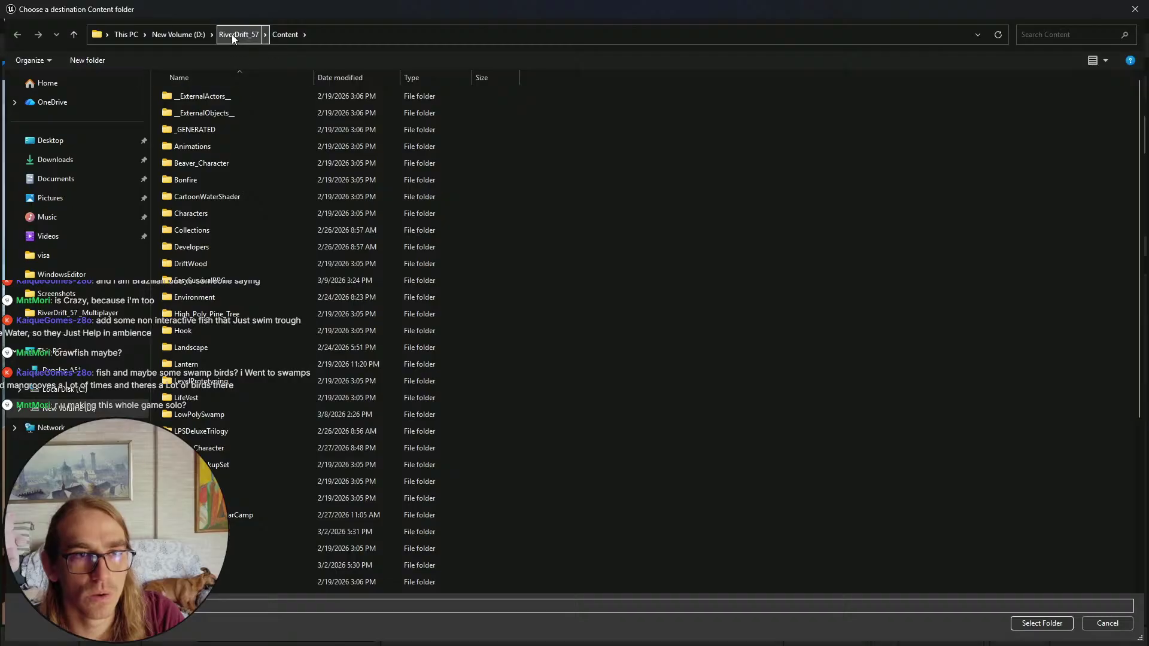
- Choose the Content folder of RiverDrift_57 _Multiplayer on New Volume (D:) as the migration destination
{"action": "left_click", "coordinate": [238, 35]}
{"action": "left_click", "coordinate": [173, 35]}
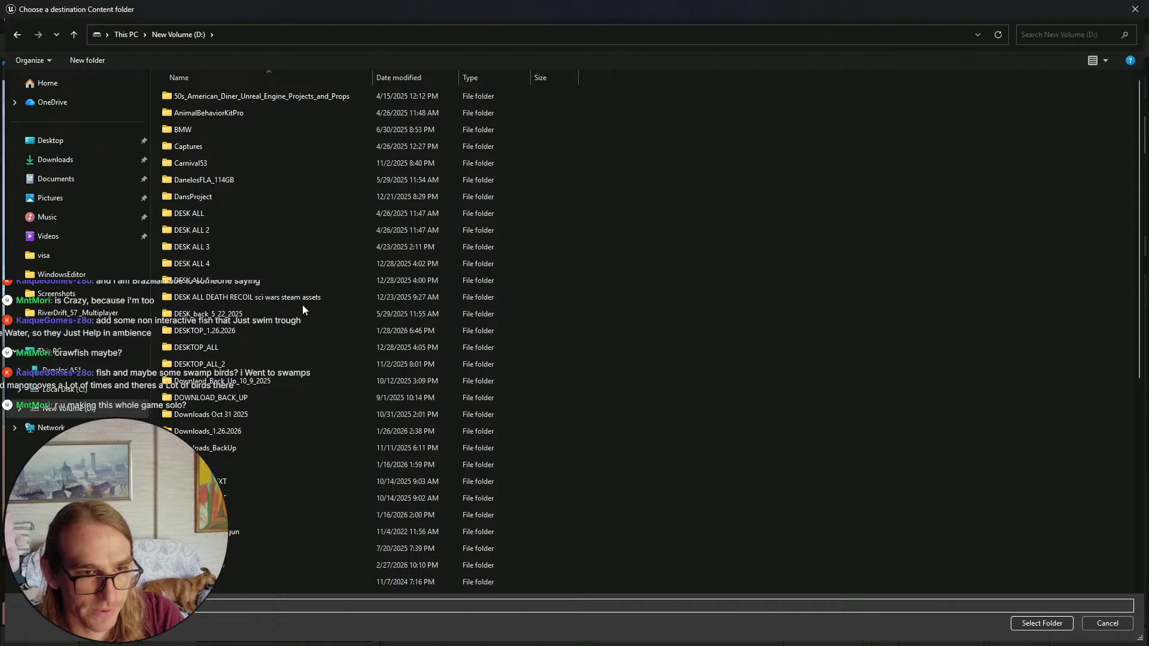
{"action": "scroll", "coordinate": [302, 310], "scroll_direction": "down", "scroll_amount": 6}
{"action": "double_click", "coordinate": [257, 452]}
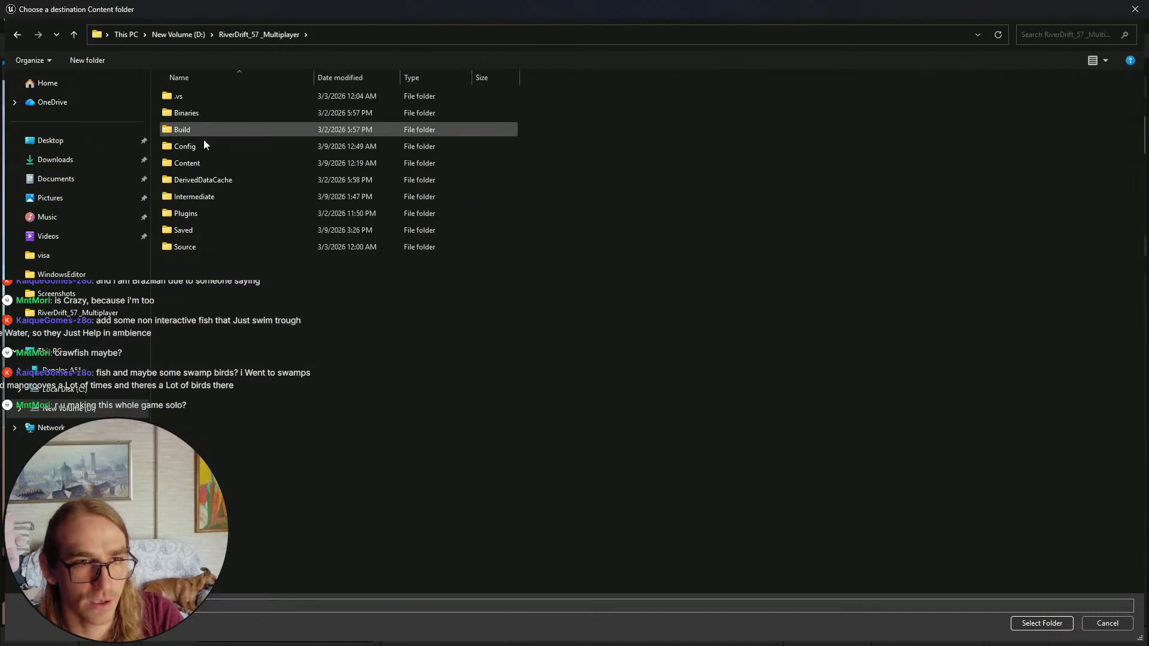
{"action": "left_click", "coordinate": [205, 163]}
{"action": "left_click", "coordinate": [1042, 623]}
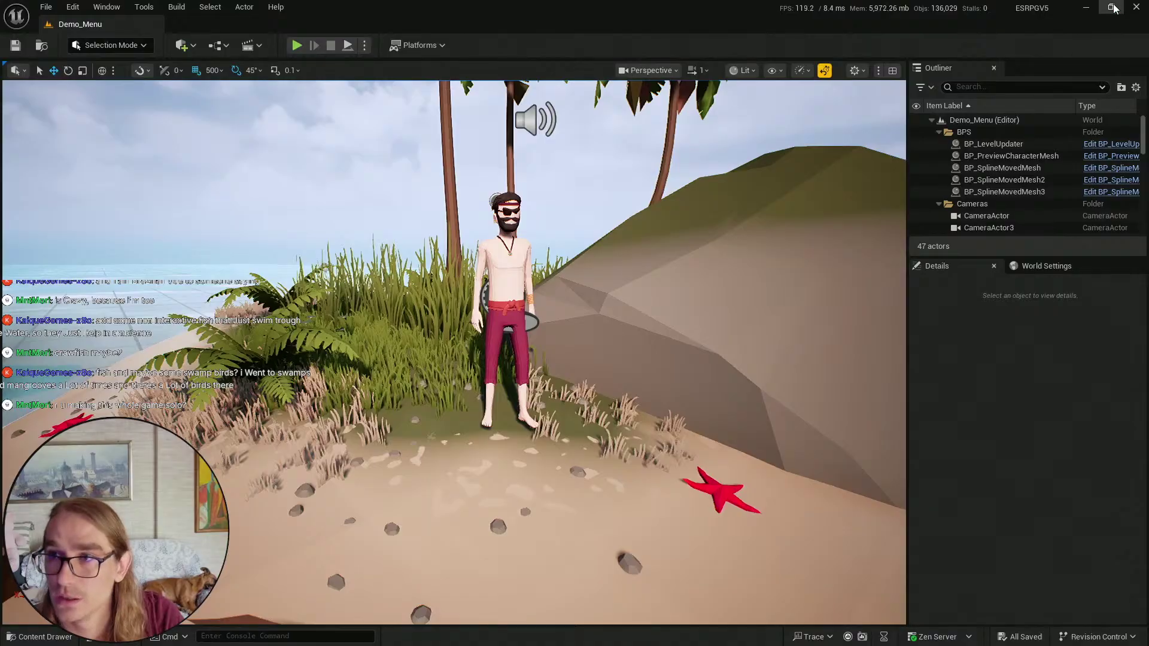
- Switch back to the RiverDrift_57_Multiplayer editor and search its whole Content folder for "crab"
{"action": "left_click", "coordinate": [1087, 8]}
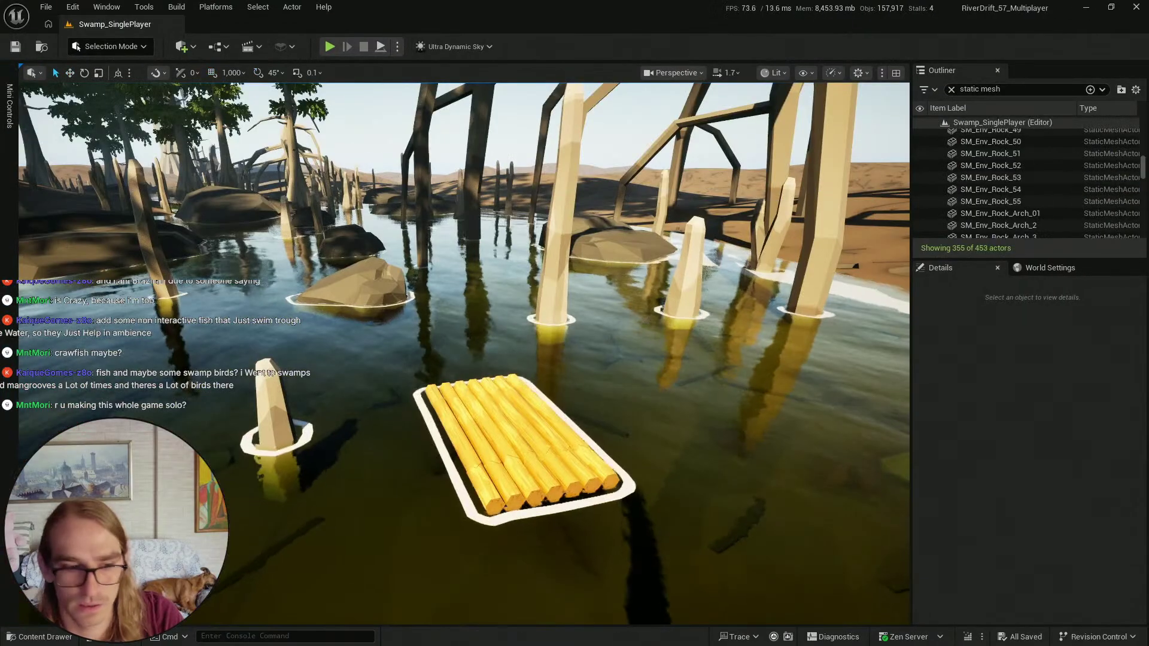
{"action": "left_click", "coordinate": [26, 637]}
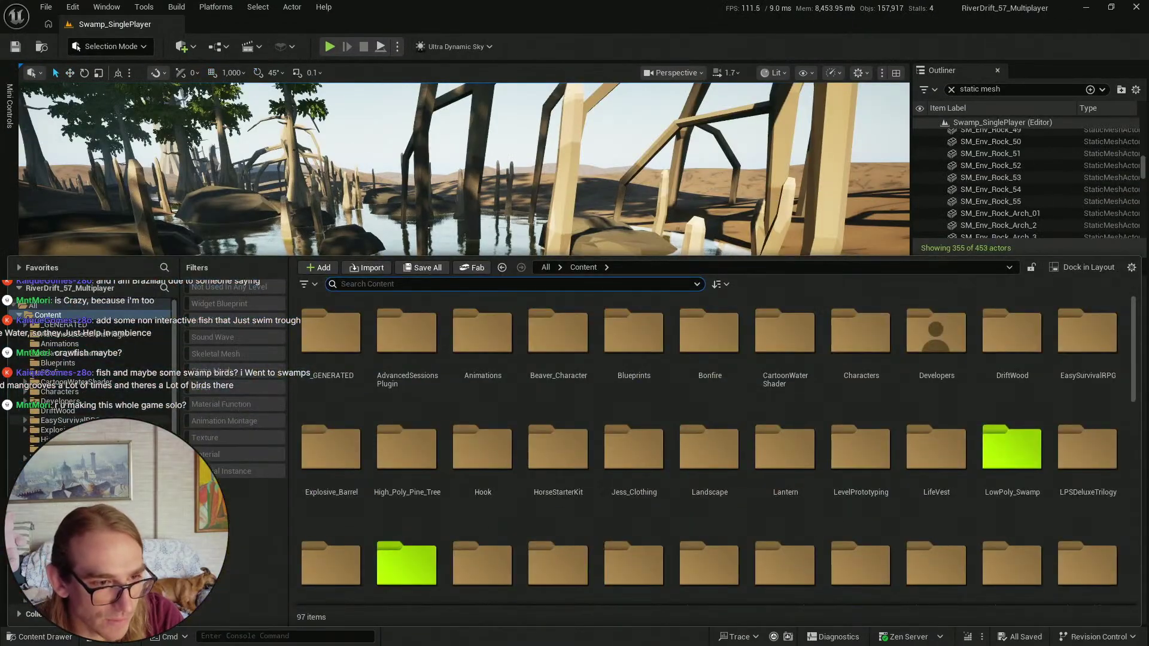
{"action": "left_click", "coordinate": [75, 392]}
{"action": "left_click", "coordinate": [63, 325]}
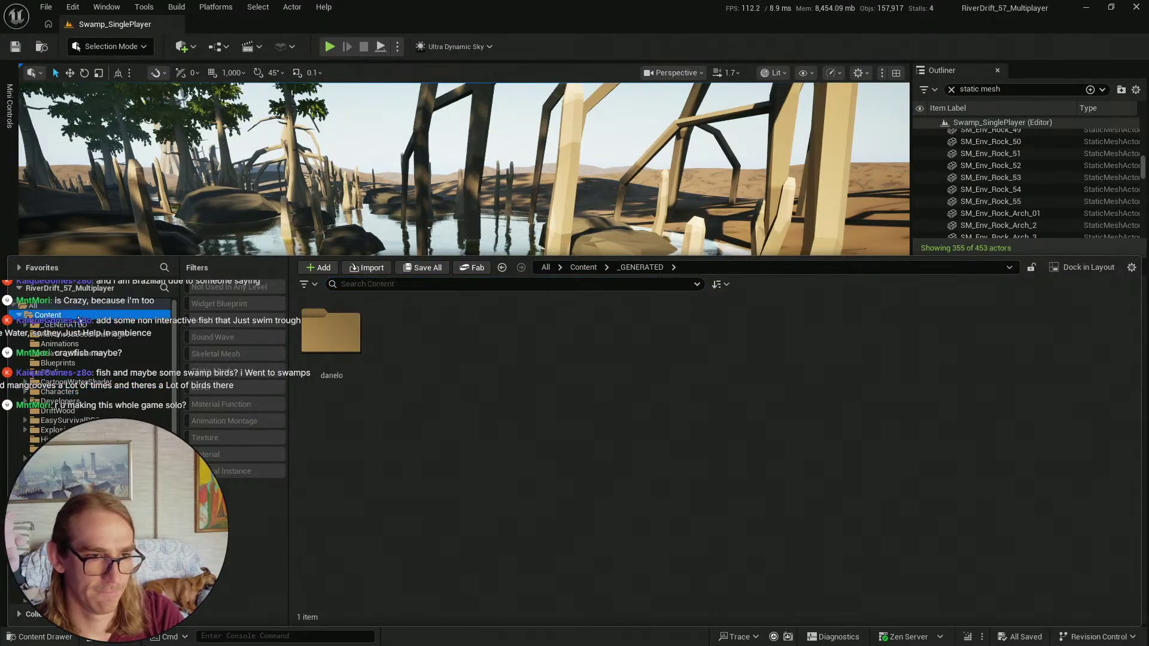
{"action": "left_click", "coordinate": [48, 315]}
{"action": "left_click", "coordinate": [366, 284]}
{"action": "type", "text": "crab"}
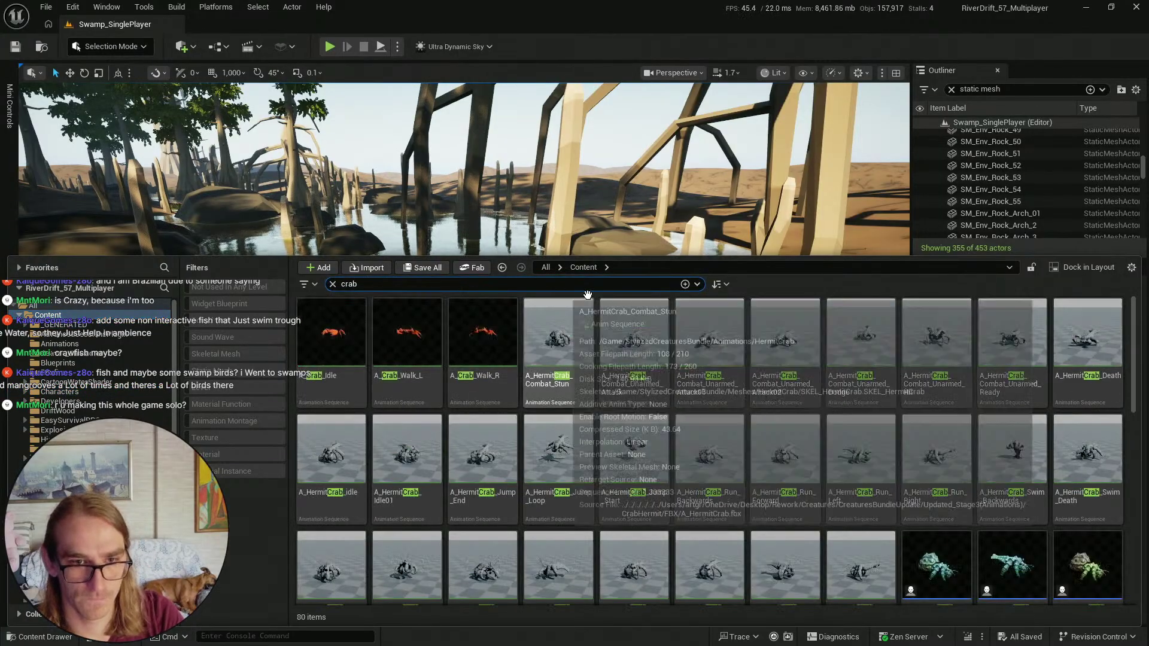
- Reveal the A_Crab_Idle animation in its folder and open the Meshes folder of EasySurvivalRPG/Characters/Crab
{"action": "left_click", "coordinate": [359, 338]}
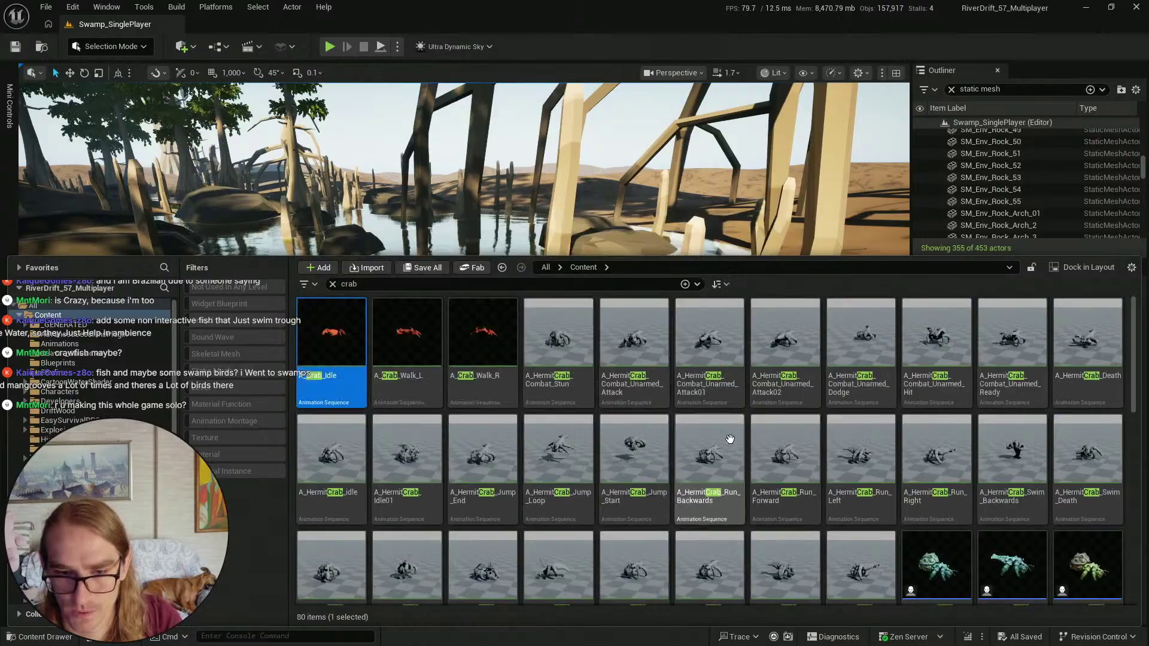
{"action": "key", "text": "ctrl+b"}
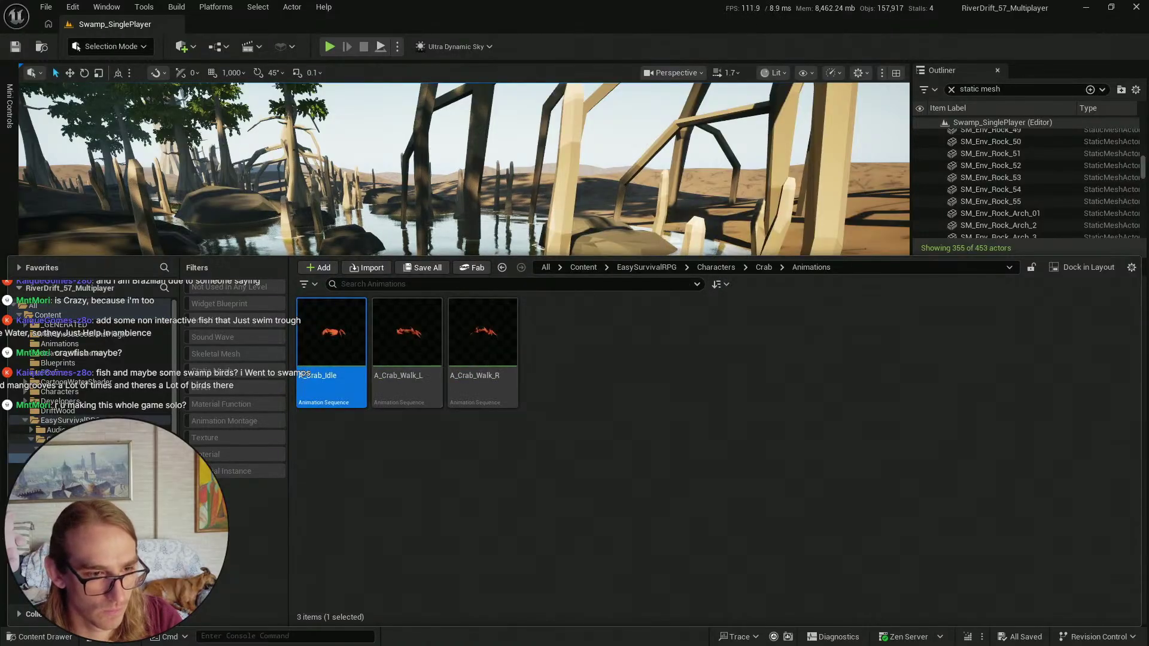
{"action": "left_click", "coordinate": [63, 448]}
{"action": "left_click", "coordinate": [424, 336]}
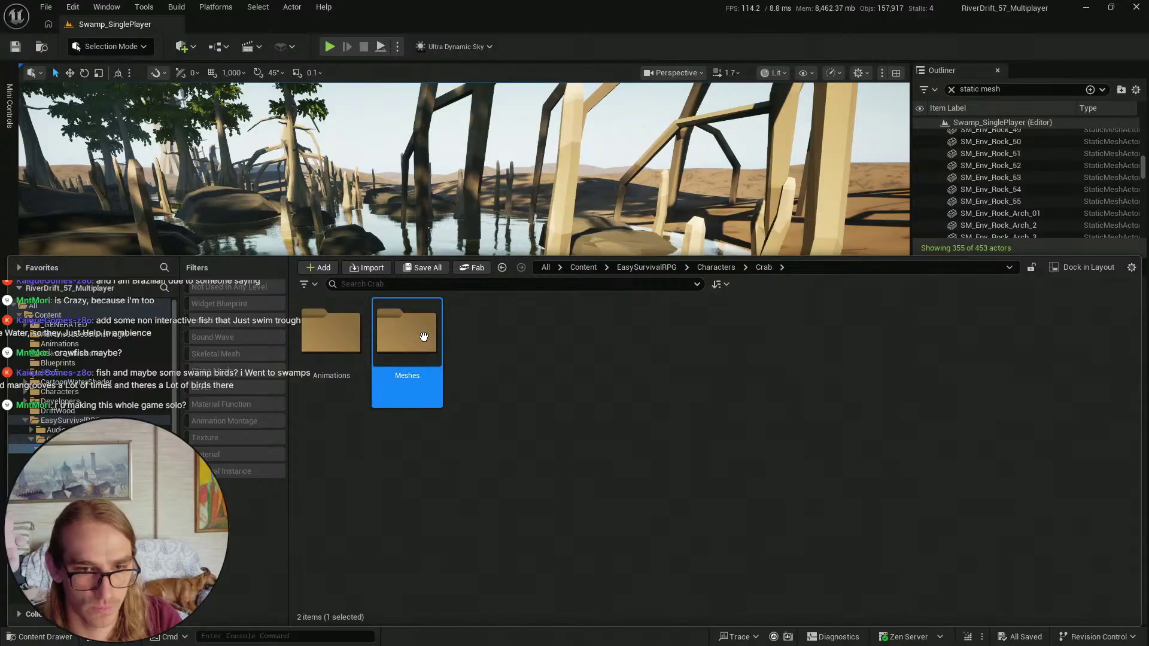
{"action": "double_click", "coordinate": [424, 337]}
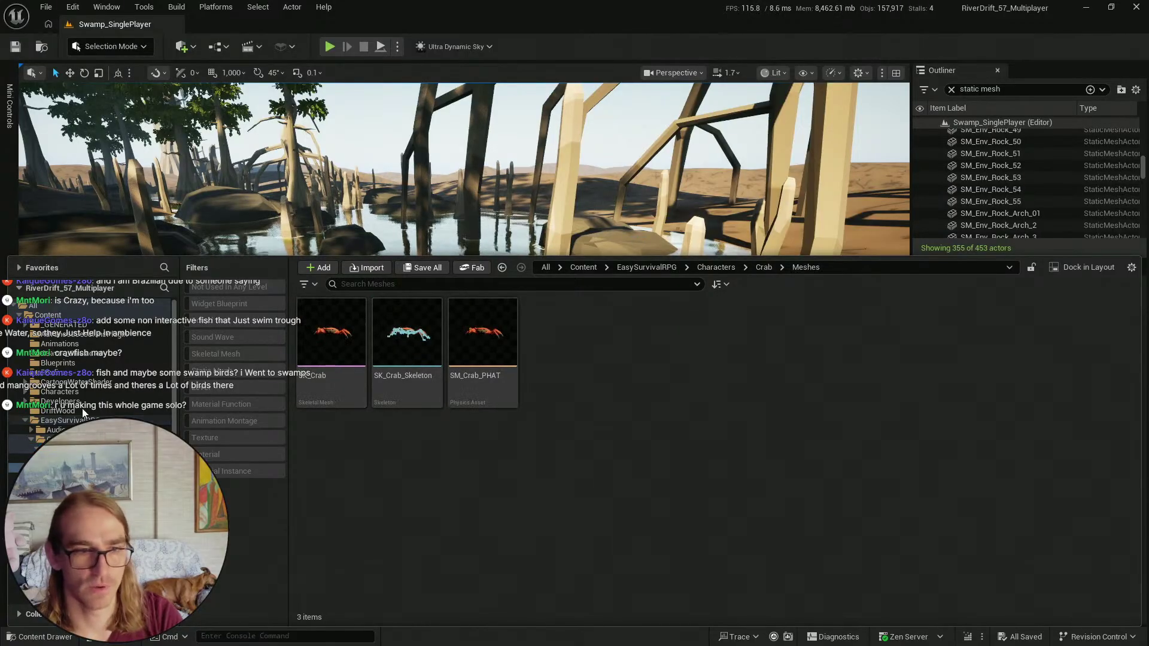
- Duplicate the BP_Crock_Side_to_Side blueprint in the Content folder and name the copy BP_Crab_Side_to_Side
{"action": "left_click", "coordinate": [82, 313]}
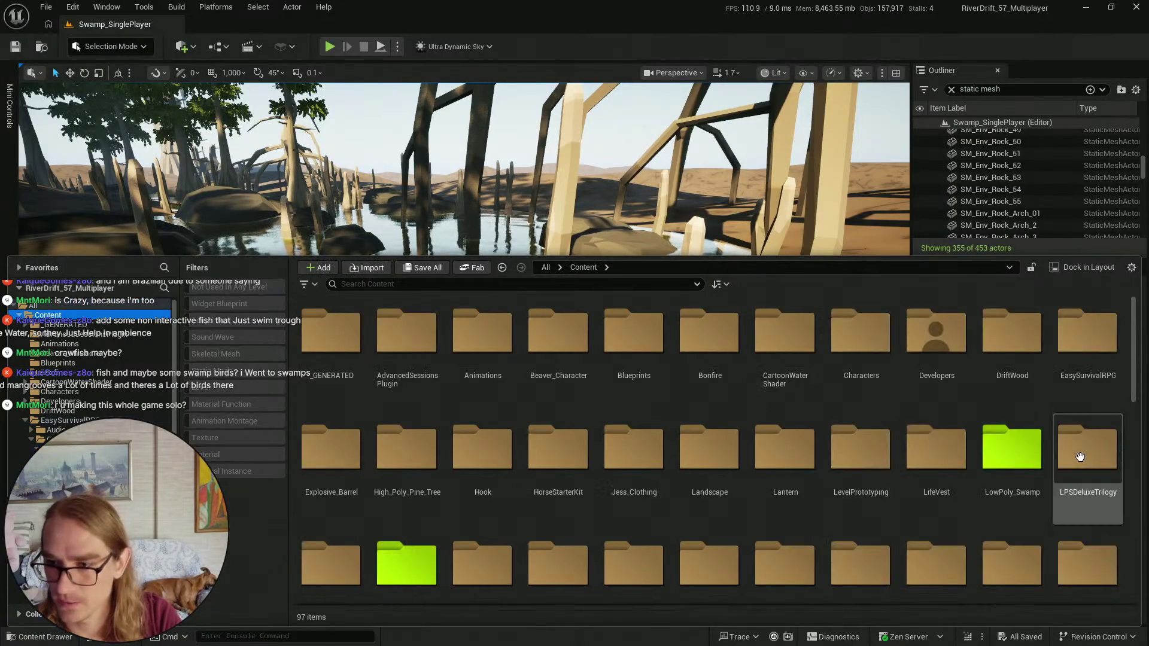
{"action": "scroll", "coordinate": [1036, 470], "scroll_direction": "down", "scroll_amount": 5}
{"action": "scroll", "coordinate": [1035, 470], "scroll_direction": "down", "scroll_amount": 3}
{"action": "left_click", "coordinate": [948, 413]}
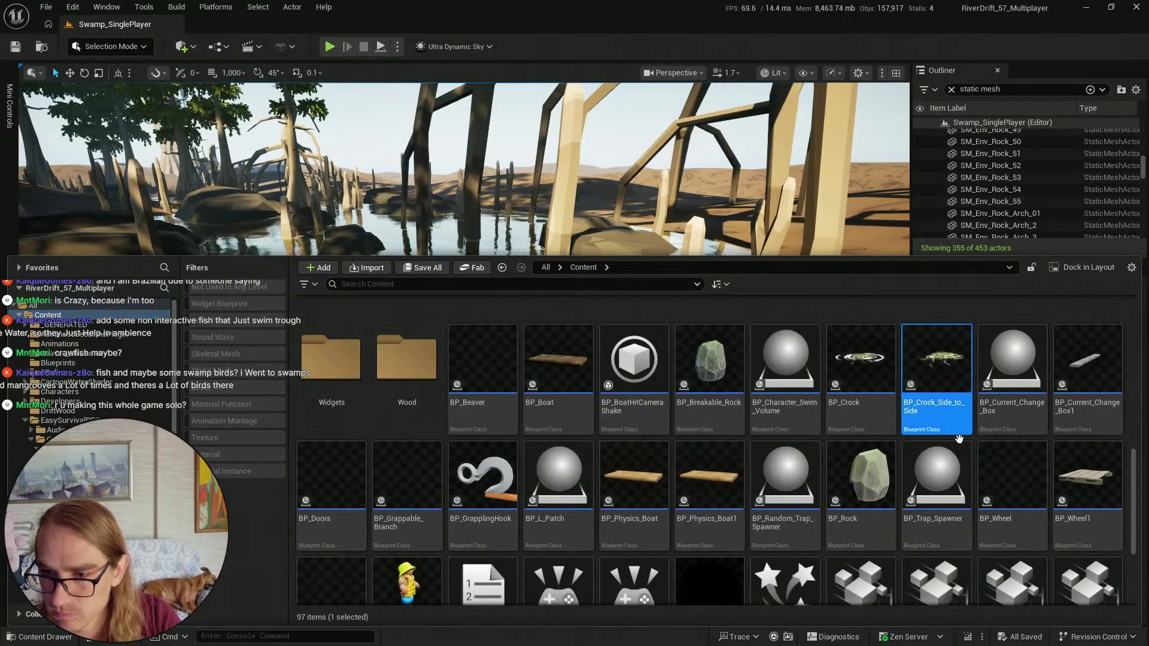
{"action": "key", "text": "ctrl+d"}
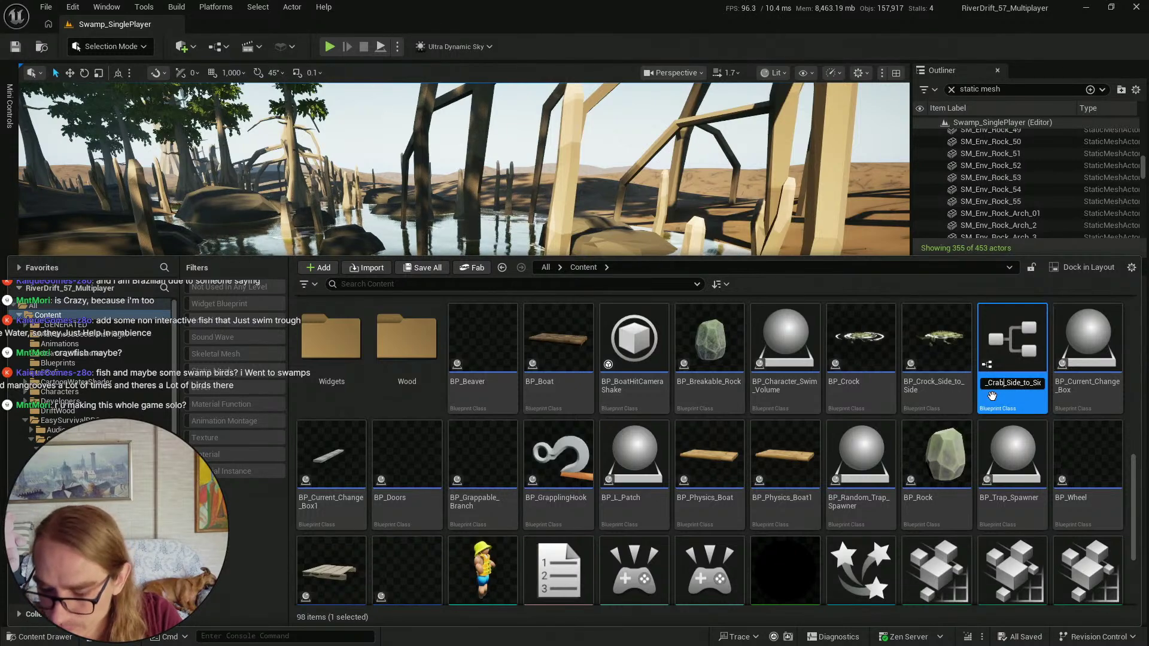
{"action": "key", "text": "BackSpace"}
{"action": "key", "text": "Return"}
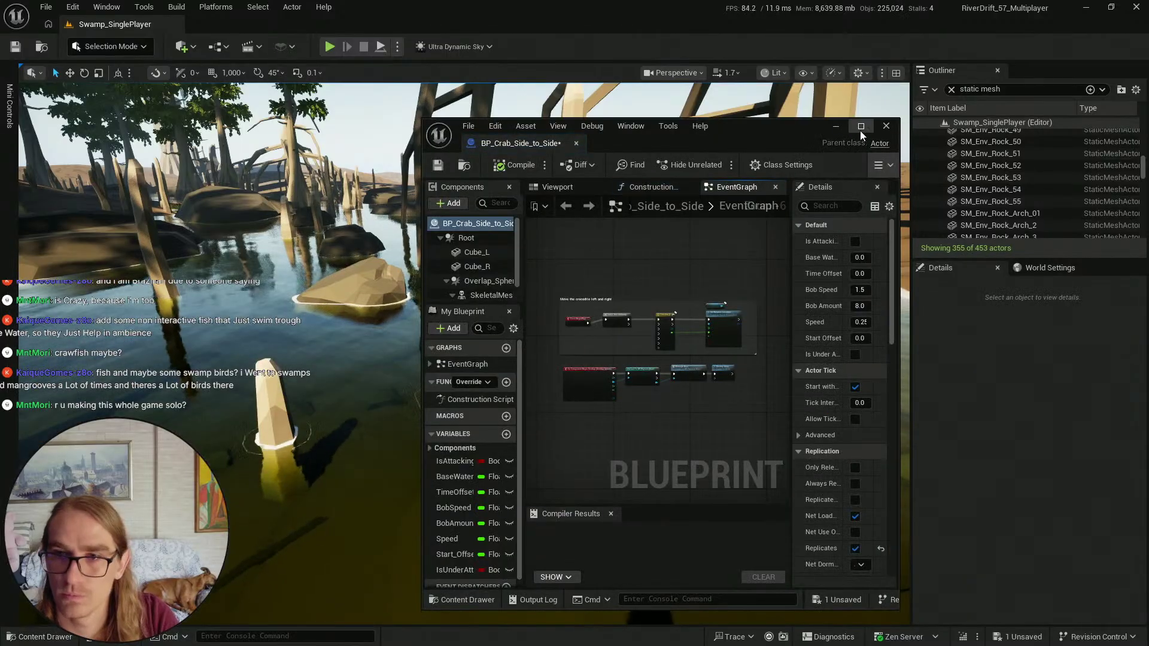
- Maximize the BP_Crab_Side_to_Side blueprint, show its 3D preview and select the SK_Crab skeletal mesh in the Crab/Meshes folder
{"action": "left_click", "coordinate": [860, 127]}
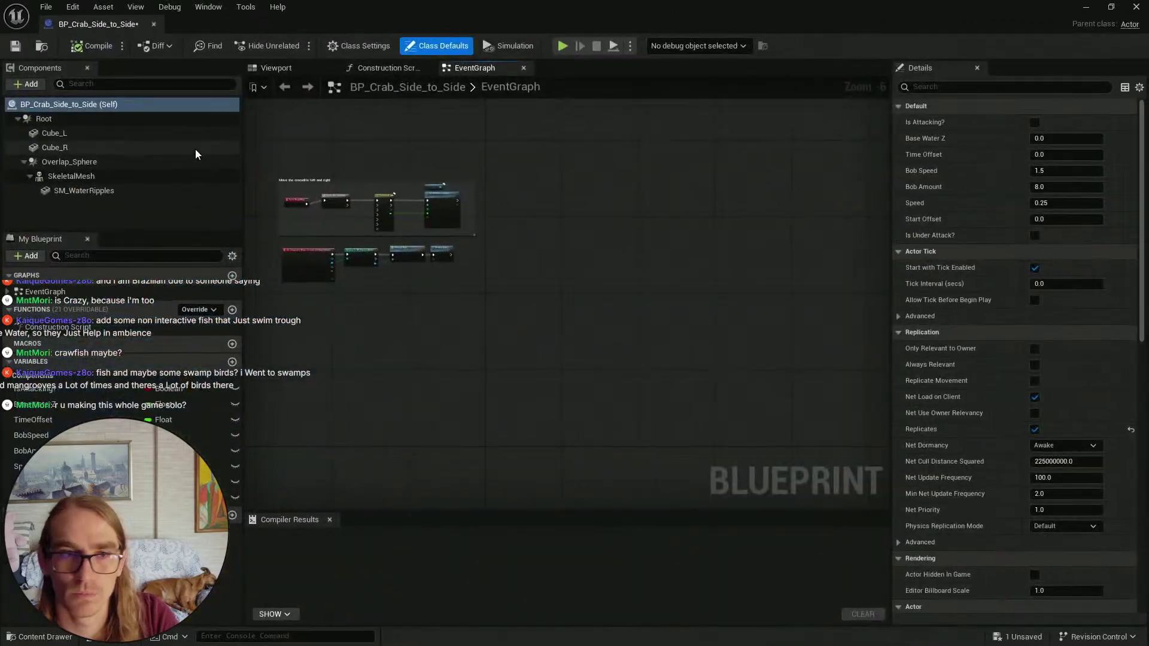
{"action": "left_click", "coordinate": [274, 68]}
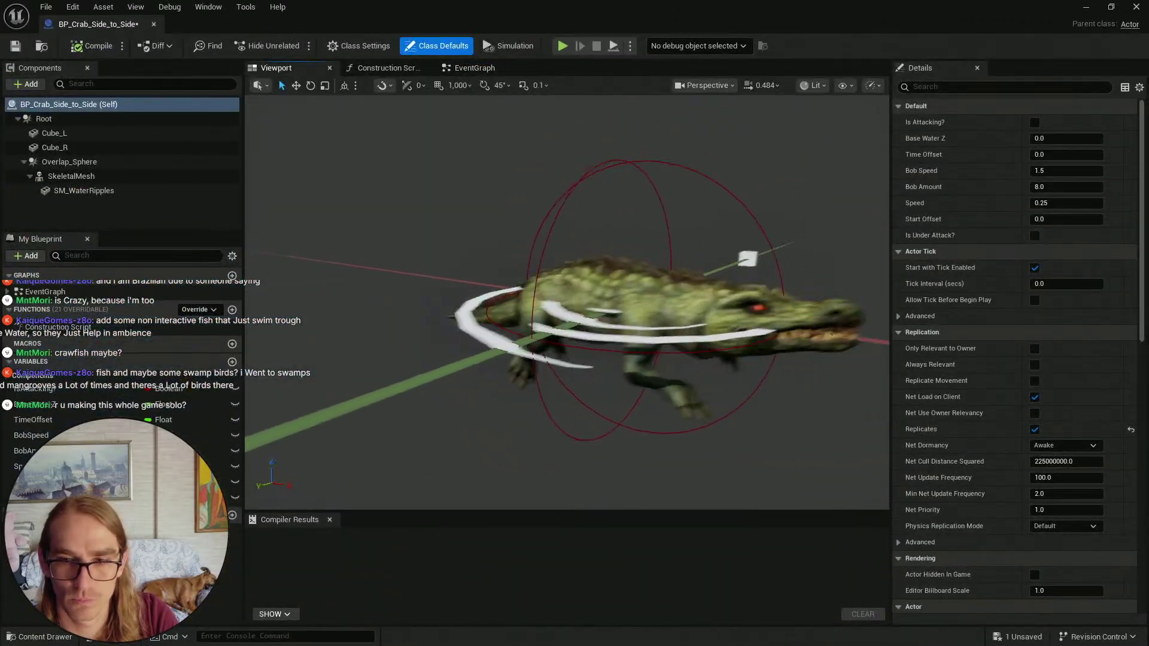
{"action": "key", "text": "ctrl+space"}
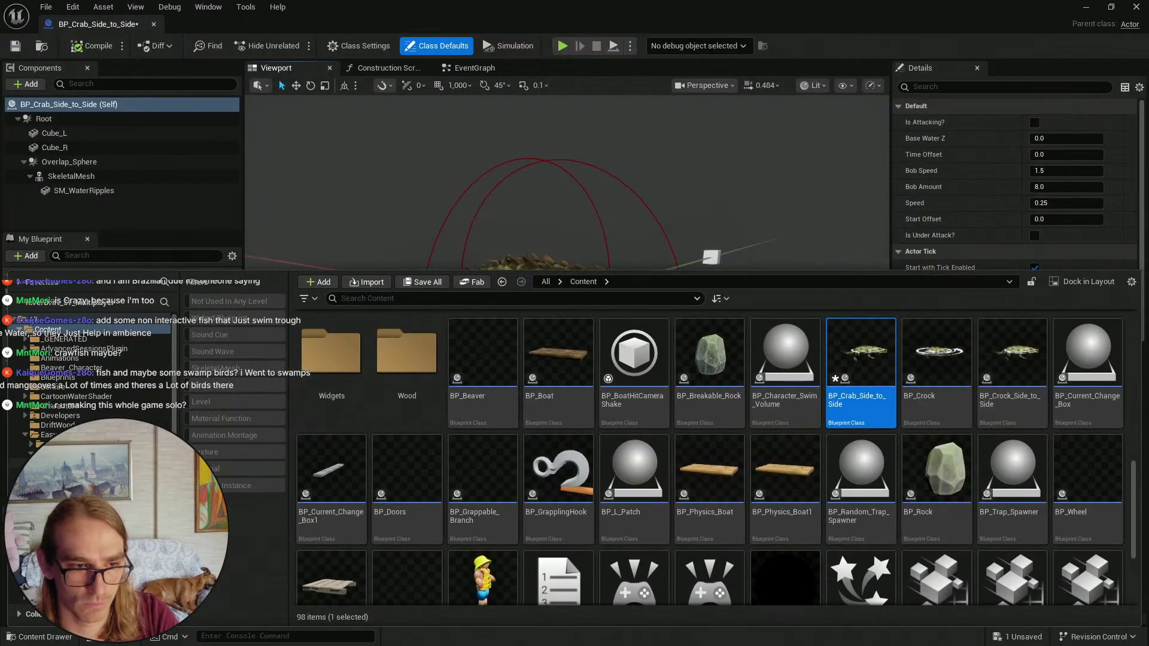
{"action": "left_click", "coordinate": [67, 463]}
{"action": "double_click", "coordinate": [392, 350]}
{"action": "left_click", "coordinate": [356, 354]}
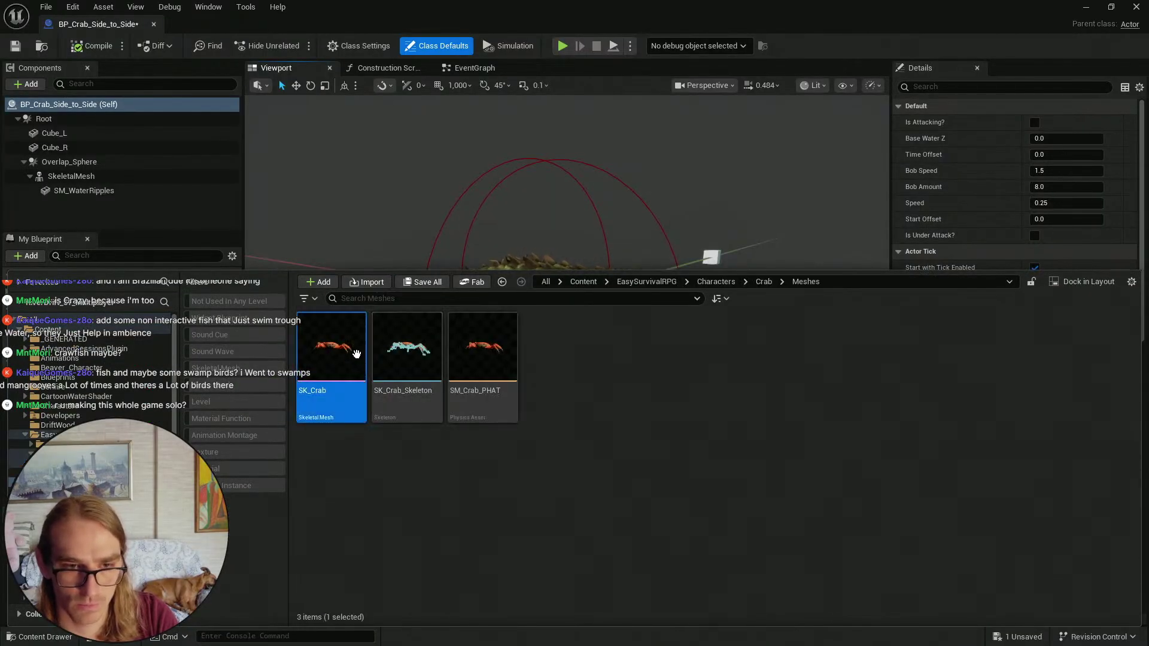
{"action": "key", "text": "ctrl+space"}
- Widen the crocodile component's property area, review its settings and add SK_Crab as a child component of SkeletalMesh
{"action": "left_click", "coordinate": [521, 281]}
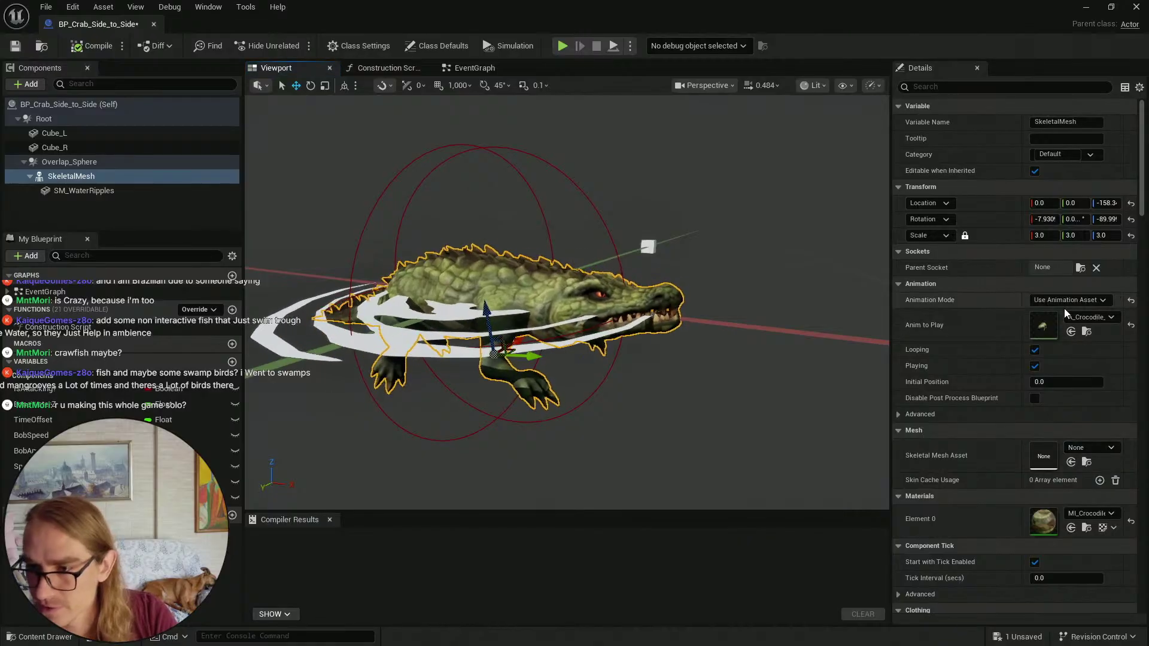
{"action": "left_click_drag", "start_coordinate": [891, 334], "coordinate": [773, 335]}
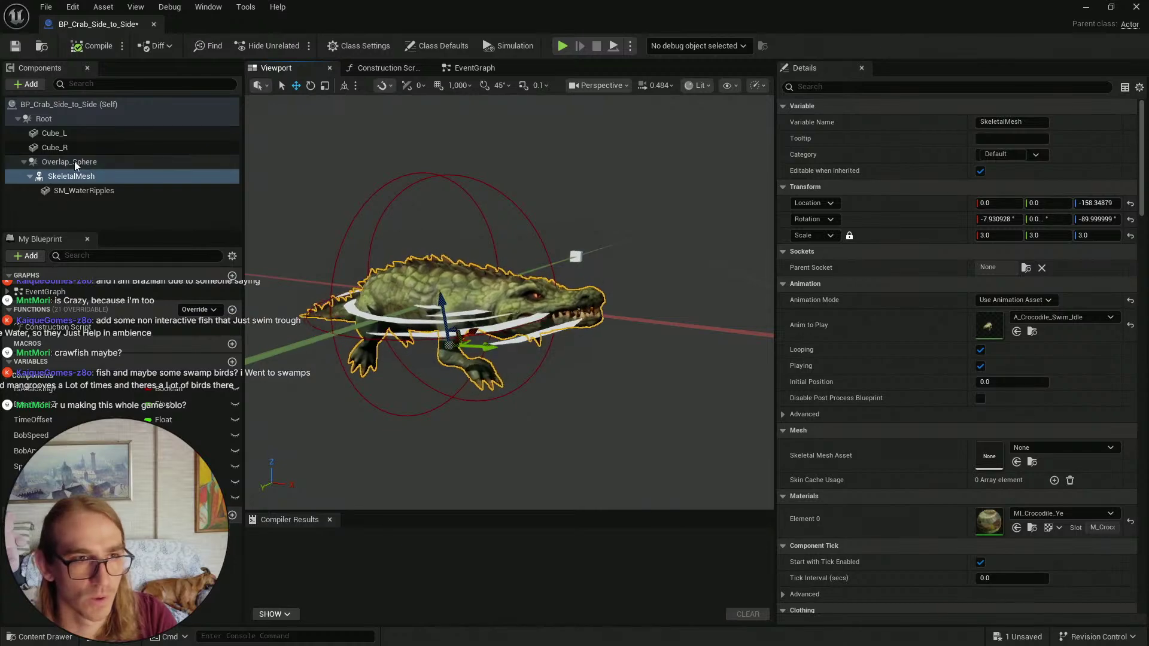
{"action": "left_click", "coordinate": [88, 175]}
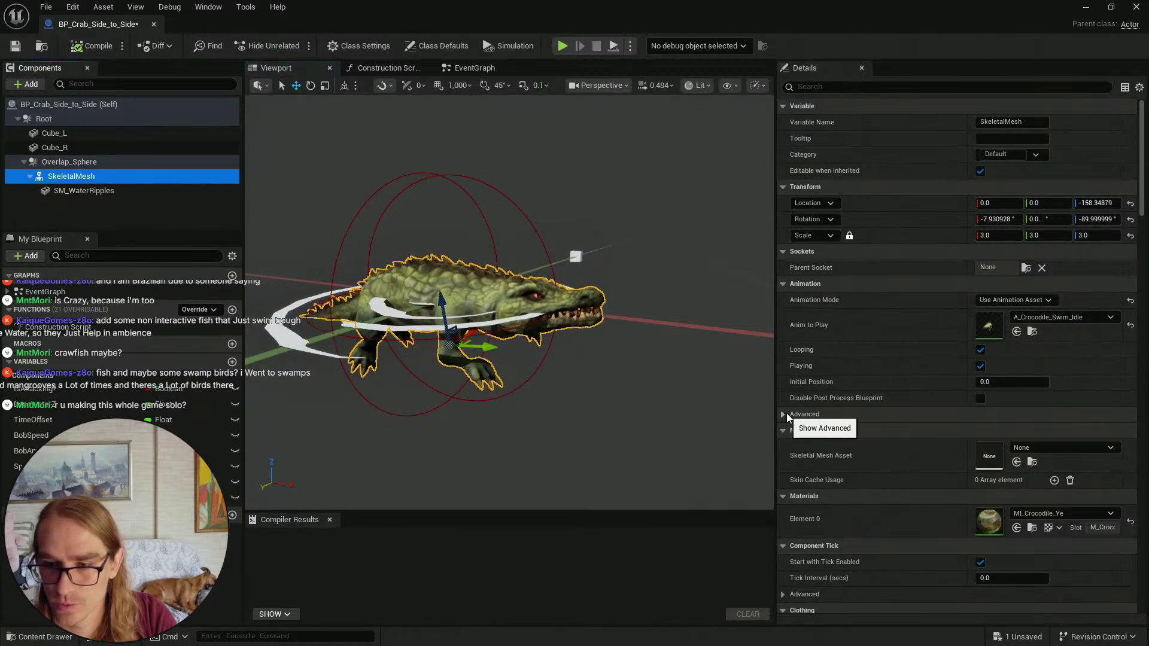
{"action": "scroll", "coordinate": [897, 436], "scroll_direction": "down", "scroll_amount": 5}
{"action": "scroll", "coordinate": [908, 435], "scroll_direction": "up", "scroll_amount": 5}
{"action": "left_click", "coordinate": [42, 637]}
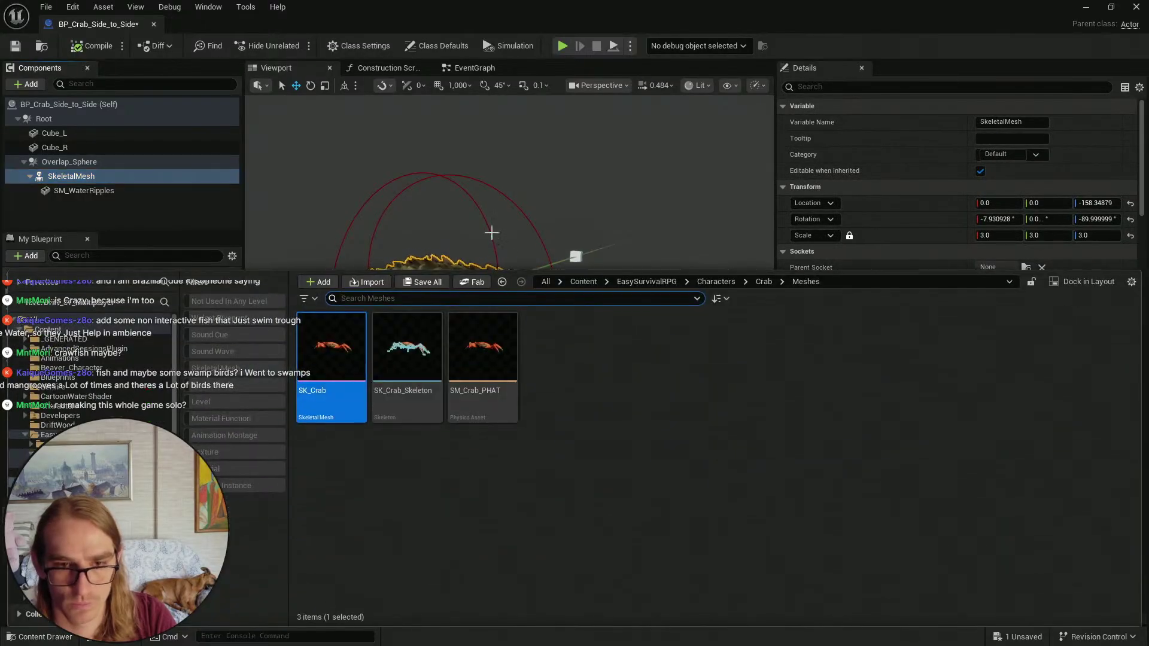
{"action": "left_click_drag", "start_coordinate": [339, 353], "coordinate": [72, 176]}
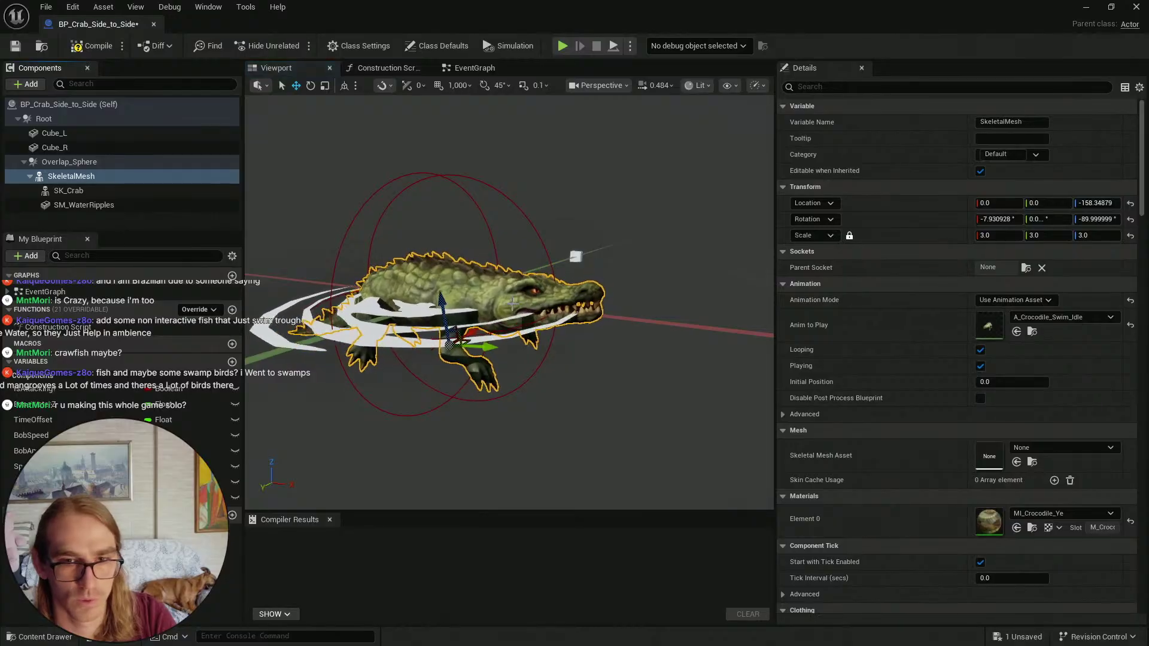
- Delete the SK_Crab component and undo the deletion
{"action": "left_click", "coordinate": [89, 191]}
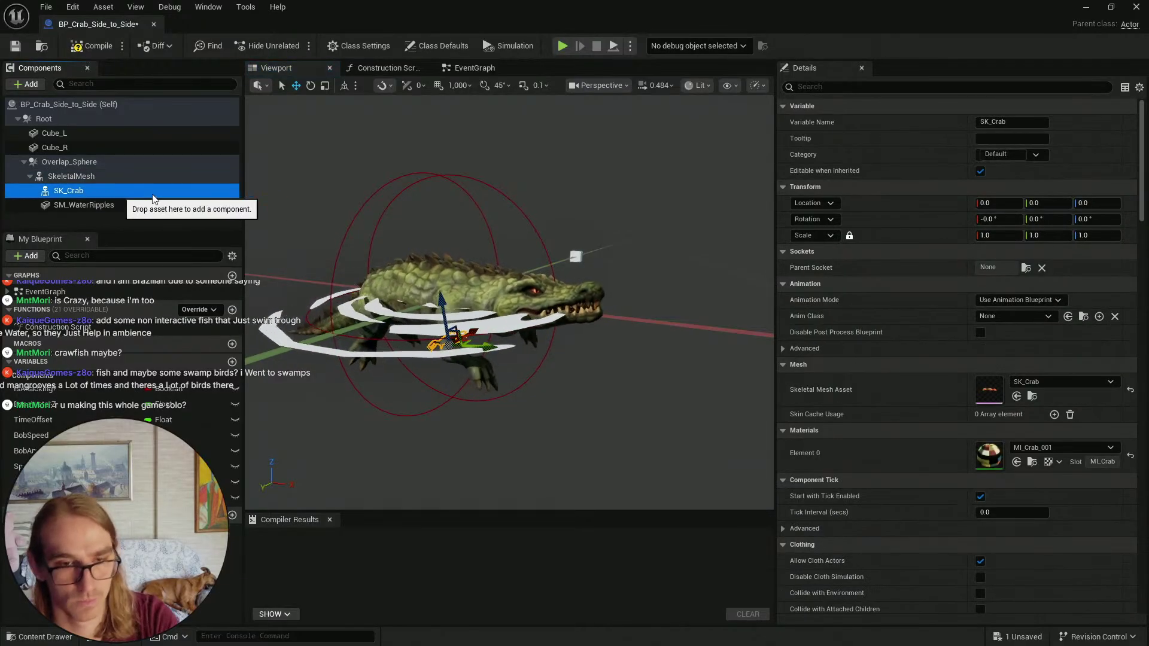
{"action": "key", "text": "Delete"}
{"action": "left_click", "coordinate": [78, 176]}
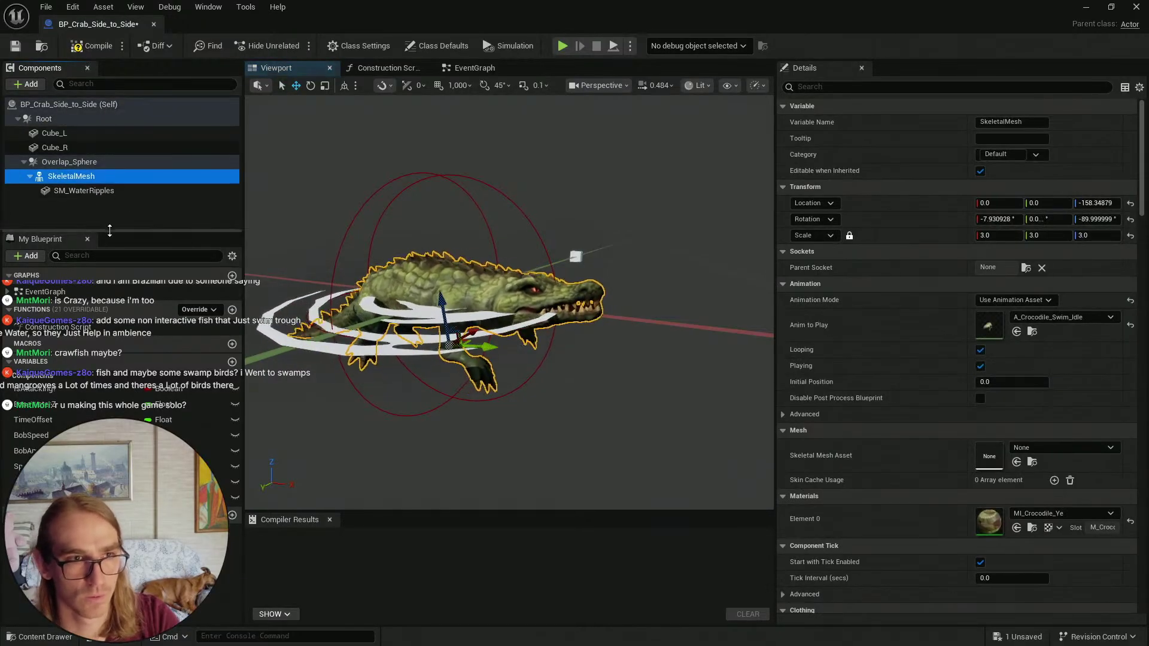
{"action": "key", "text": "ctrl+z"}
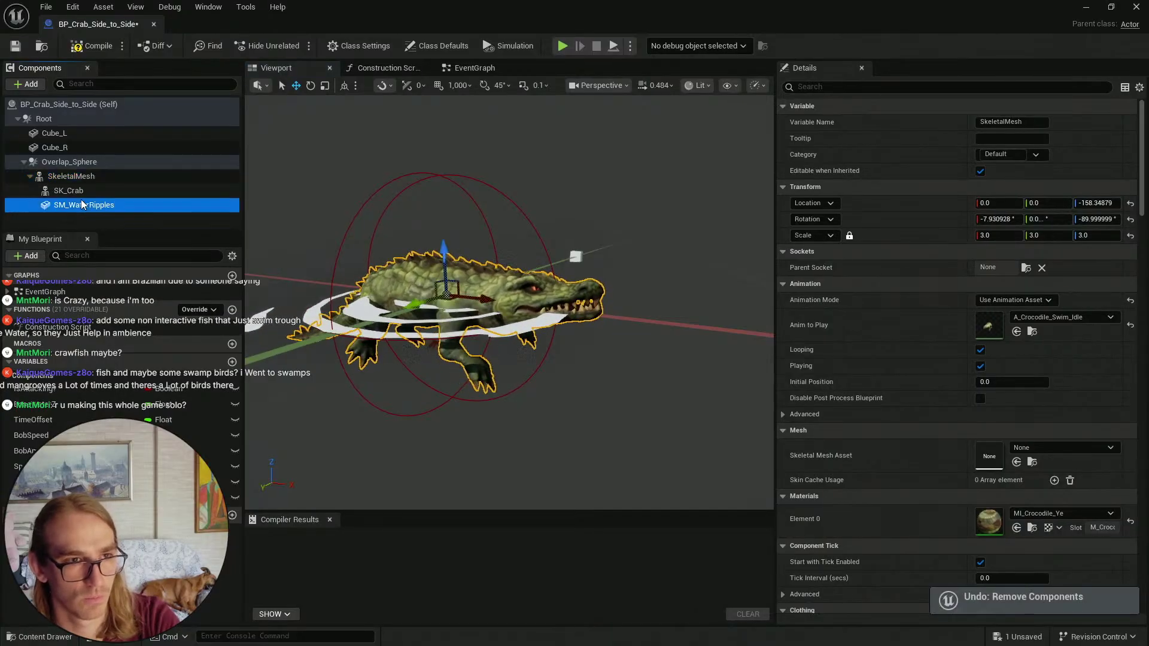
- Reparent SK_Crab to Overlap_Sphere and SM_WaterRipples to SK_Crab, and delete the crocodile's SkeletalMesh component
{"action": "left_click_drag", "start_coordinate": [34, 196], "coordinate": [69, 163]}
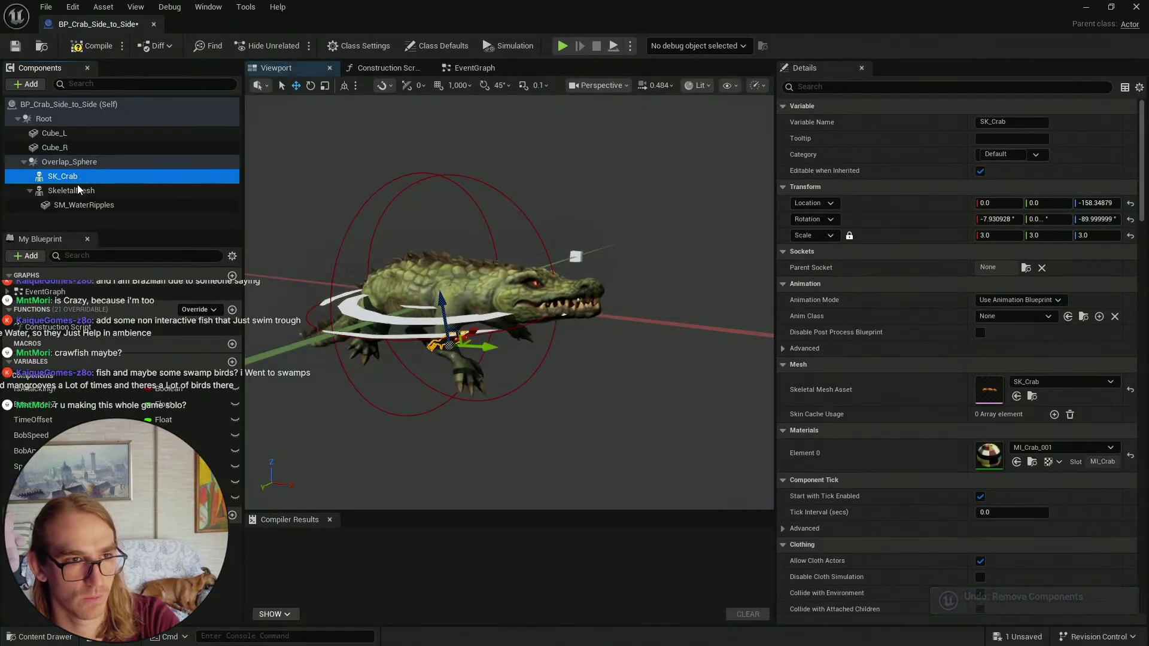
{"action": "left_click", "coordinate": [117, 194]}
{"action": "left_click_drag", "start_coordinate": [81, 210], "coordinate": [63, 178]}
{"action": "left_click", "coordinate": [61, 175]}
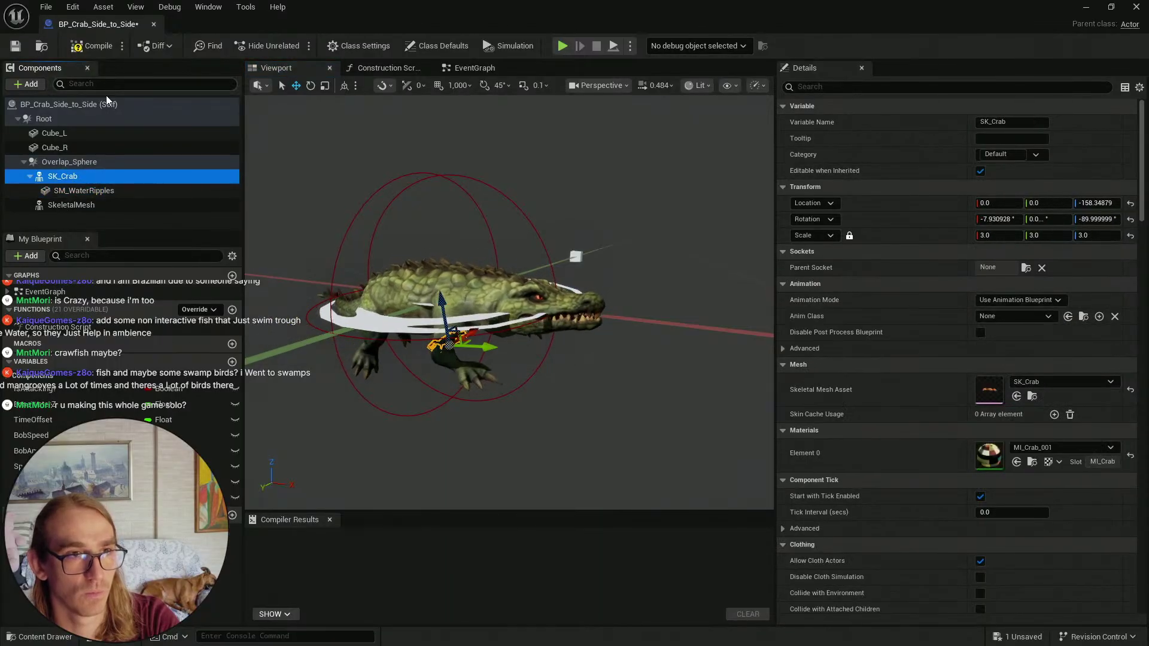
{"action": "left_click", "coordinate": [72, 204]}
{"action": "key", "text": "Delete"}
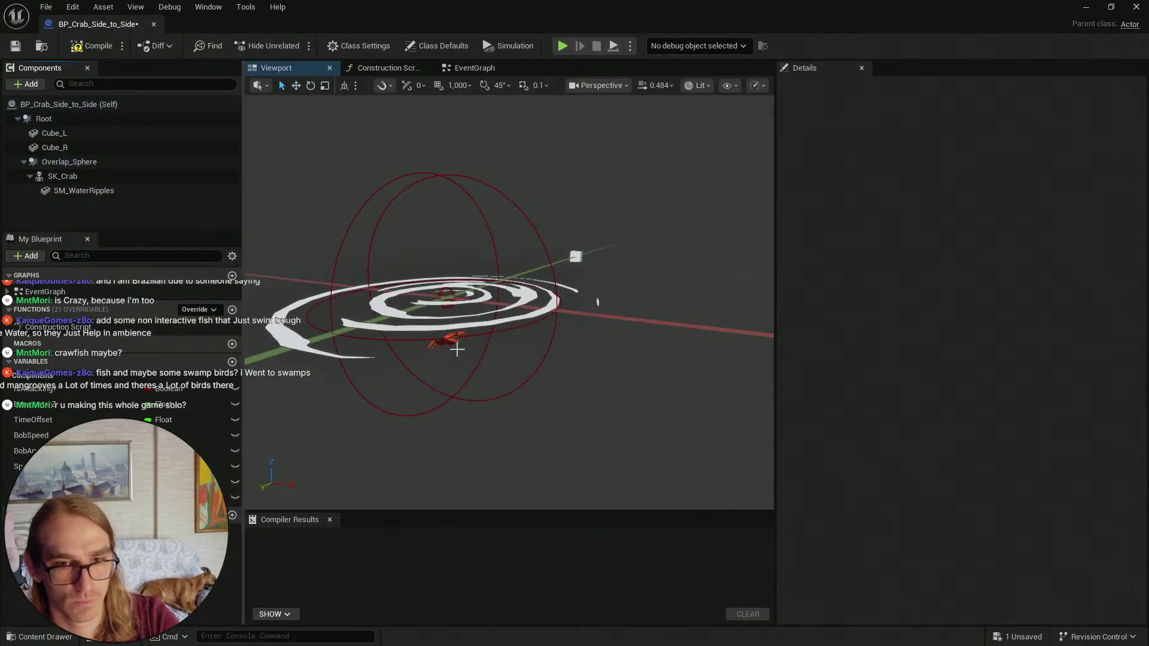
- Set SK_Crab's animation mode to Use Animation Asset and choose A_Crab_Idle as the animation to play
{"action": "left_click", "coordinate": [99, 177]}
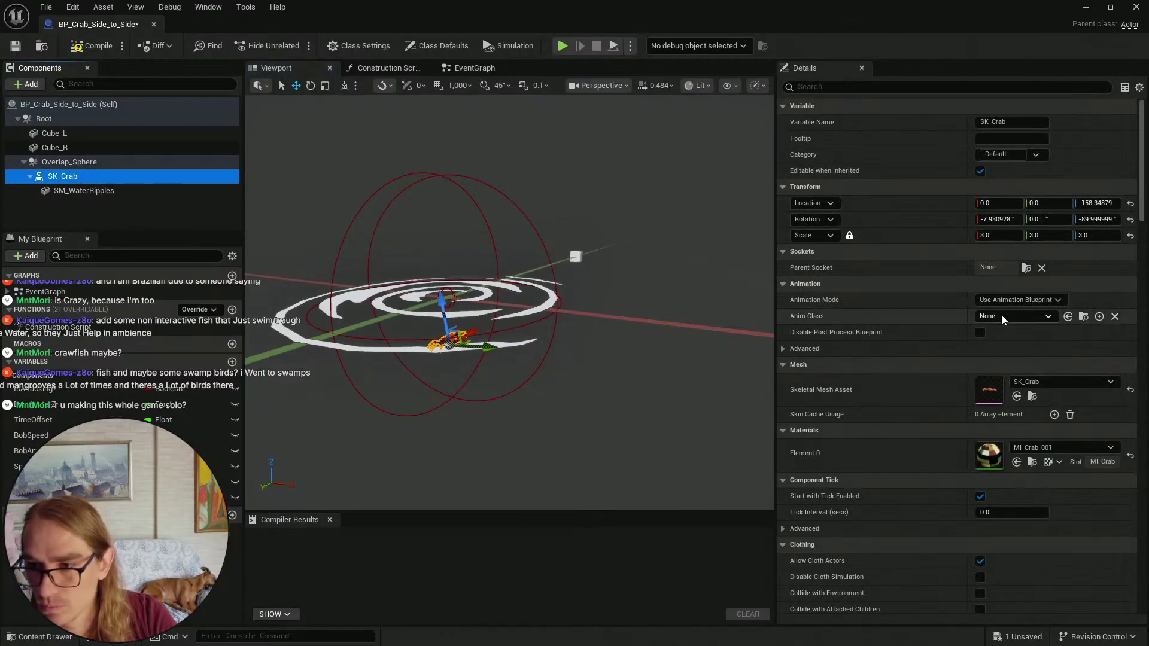
{"action": "left_click", "coordinate": [1012, 300]}
{"action": "left_click", "coordinate": [1016, 316]}
{"action": "left_click", "coordinate": [1029, 317]}
{"action": "left_click", "coordinate": [1029, 318]}
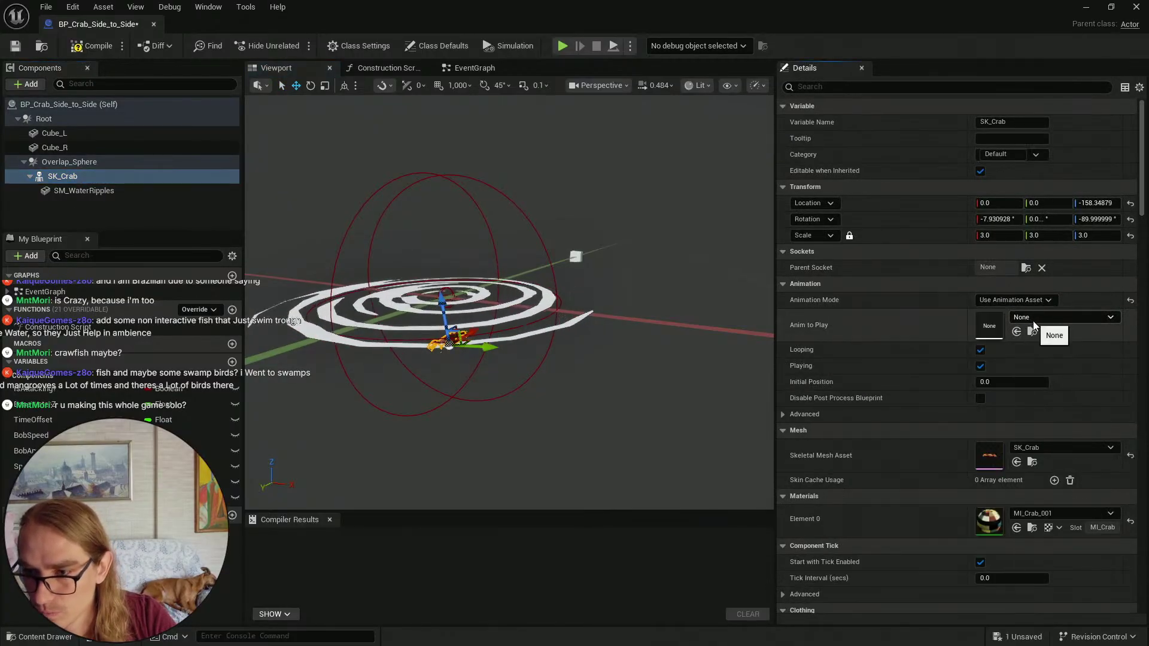
{"action": "left_click", "coordinate": [1033, 321]}
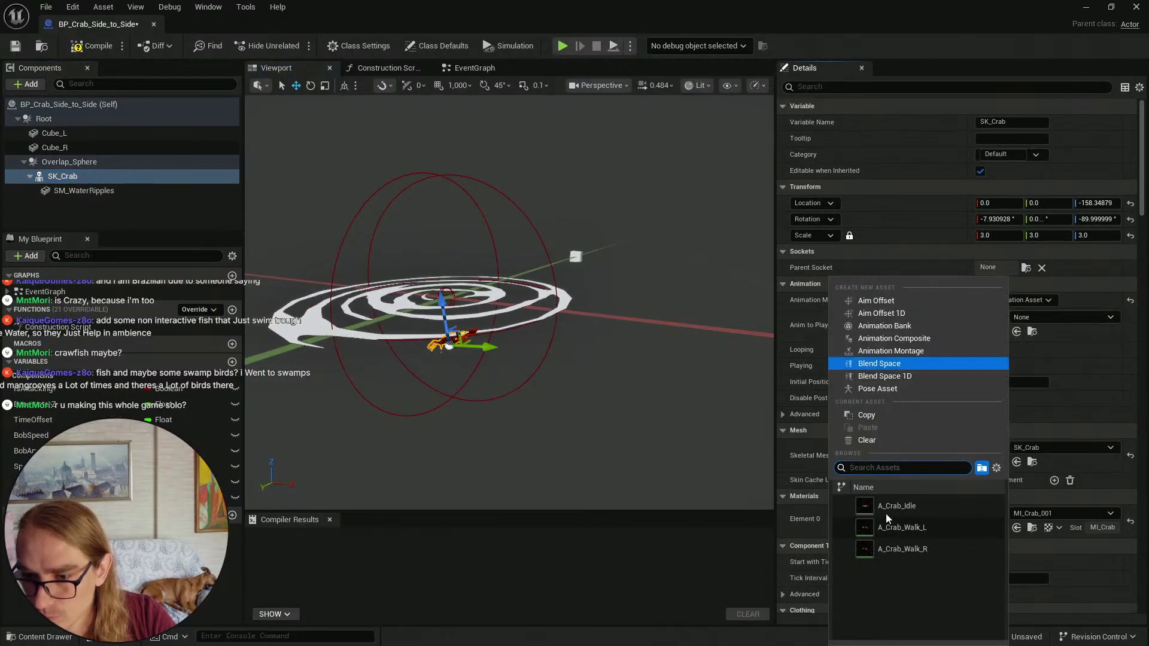
{"action": "left_click", "coordinate": [942, 508]}
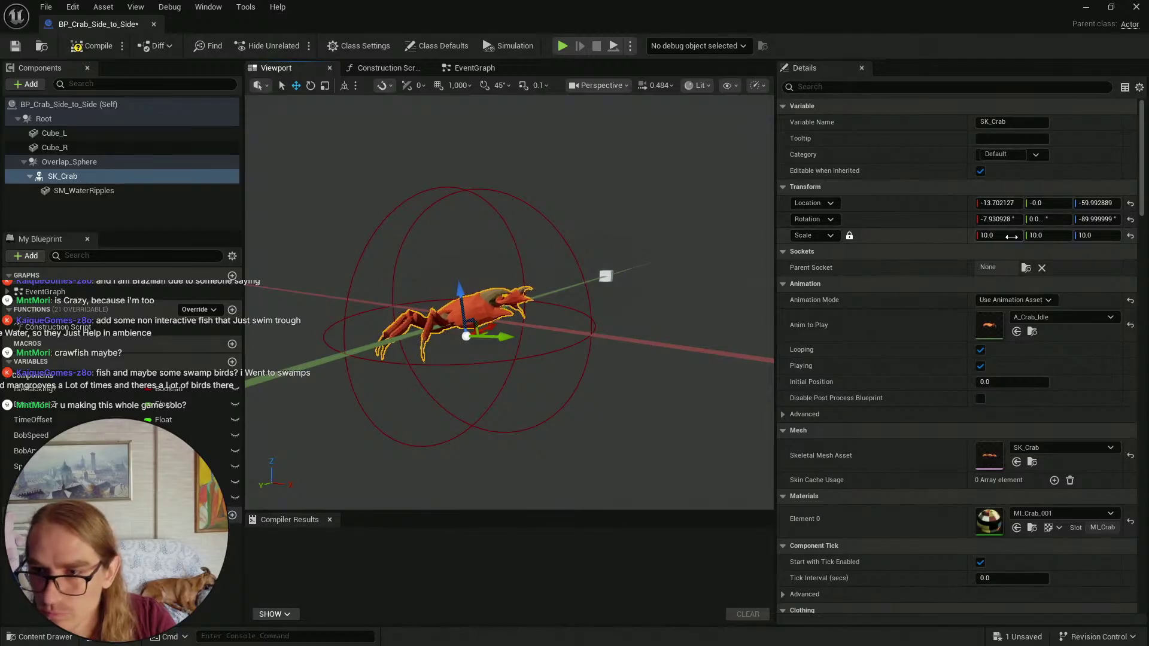
- Enlarge SK_Crab to a uniform scale of 15 and compile the blueprint
{"action": "left_click_drag", "start_coordinate": [651, 182], "coordinate": [558, 276]}
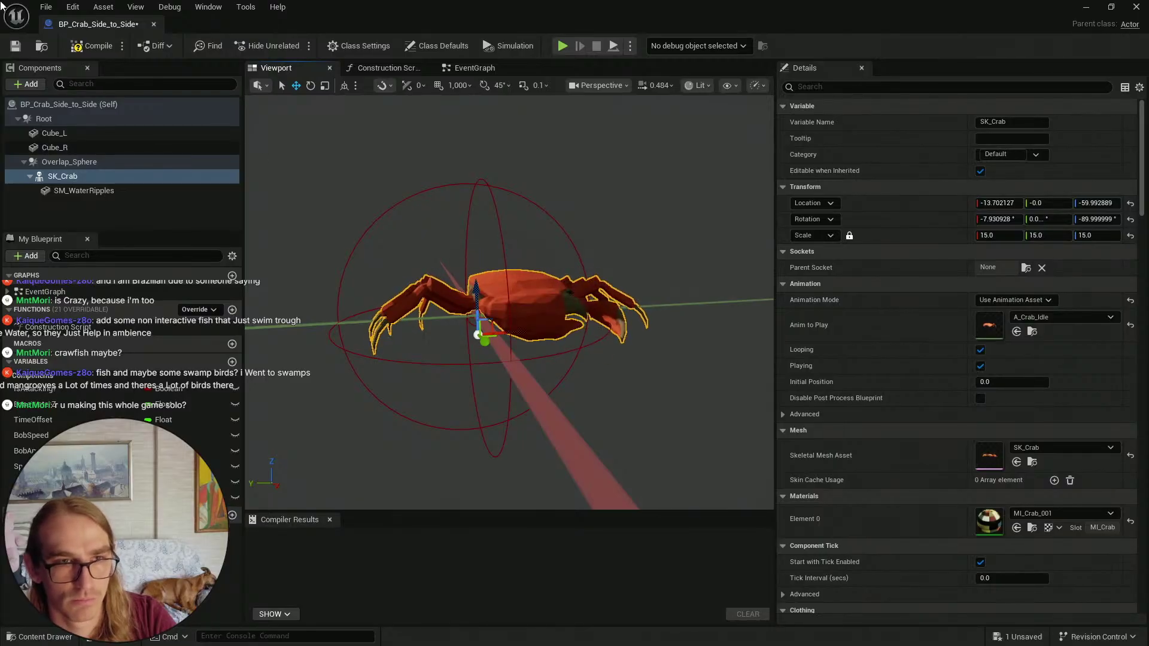
{"action": "left_click", "coordinate": [85, 47]}
- Reset the scale and location of the SM_WaterRipples component to their default values
{"action": "left_click", "coordinate": [93, 191]}
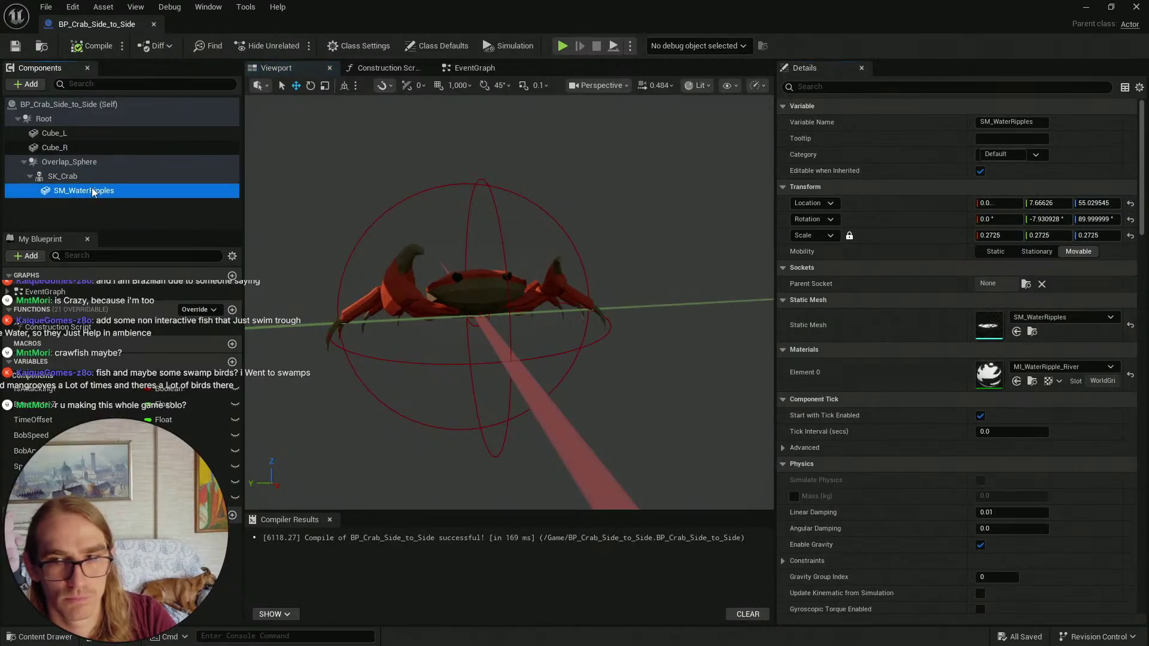
{"action": "left_click", "coordinate": [1133, 241]}
{"action": "right_click_drag", "start_coordinate": [535, 289], "coordinate": [535, 288]}
{"action": "right_click_drag", "start_coordinate": [484, 259], "coordinate": [485, 259]}
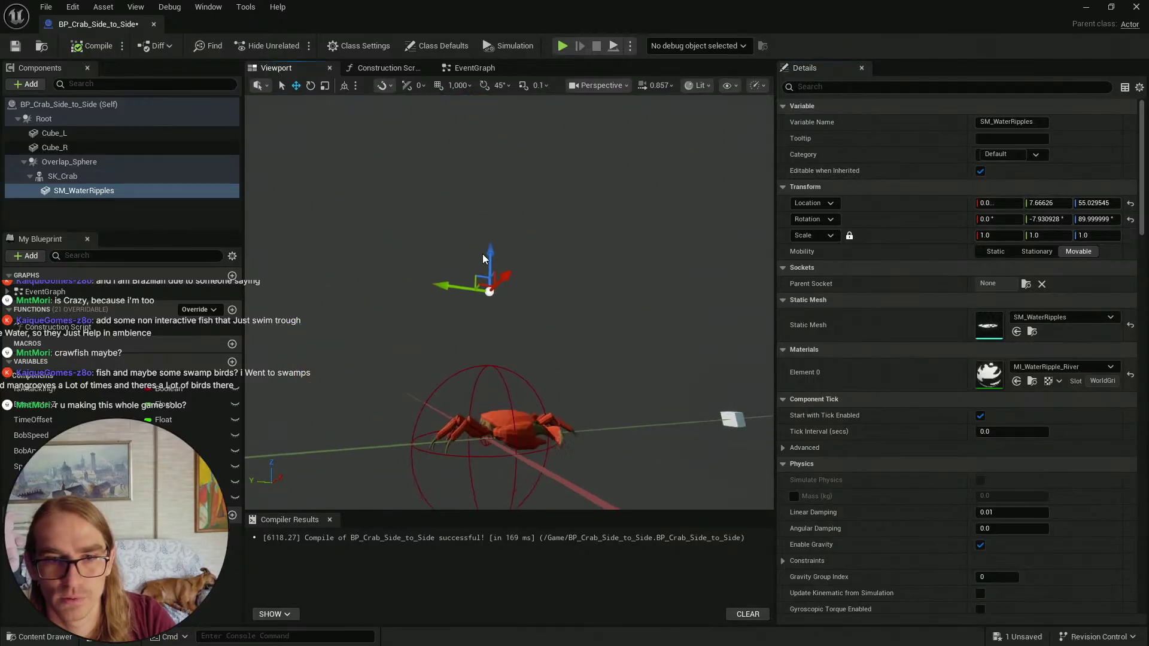
{"action": "left_click_drag", "start_coordinate": [490, 257], "coordinate": [486, 432]}
{"action": "right_click_drag", "start_coordinate": [486, 432], "coordinate": [486, 432]}
{"action": "left_click", "coordinate": [1130, 204]}
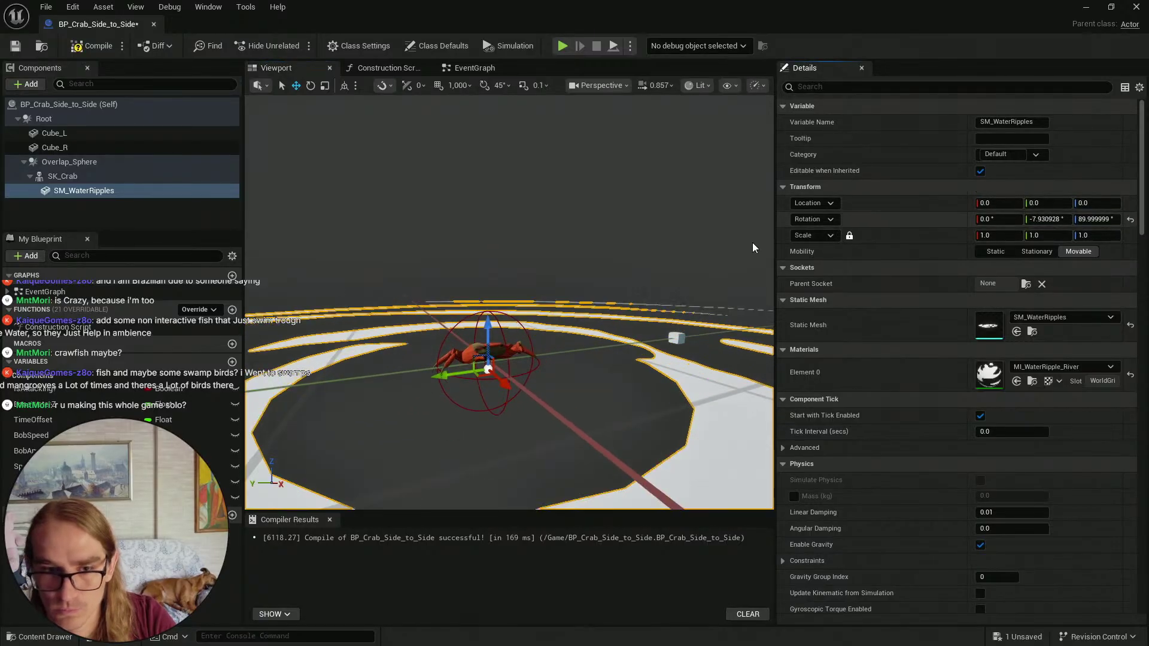
- Shrink the SM_WaterRipples component to a uniform scale of 0.0475, save the crab blueprint and return to the level
{"action": "right_click_drag", "start_coordinate": [626, 333], "coordinate": [626, 333]}
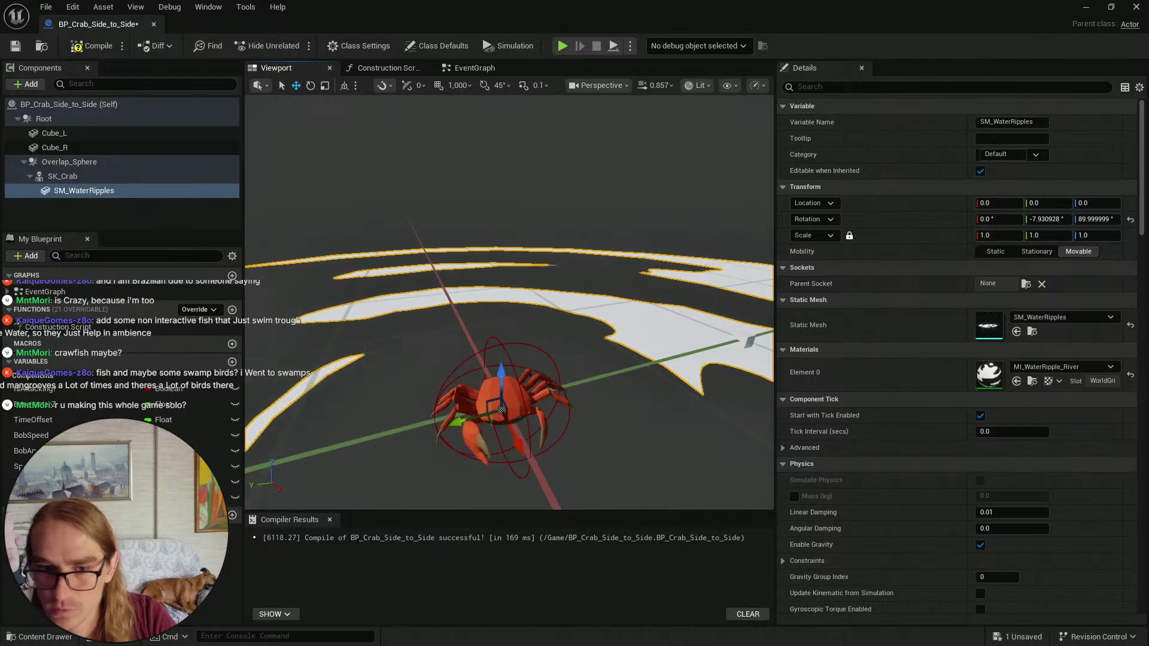
{"action": "scroll", "coordinate": [598, 257], "scroll_direction": "up", "scroll_amount": 4}
{"action": "right_click_drag", "start_coordinate": [598, 257], "coordinate": [599, 257]}
{"action": "scroll", "coordinate": [599, 257], "scroll_direction": "up", "scroll_amount": 4}
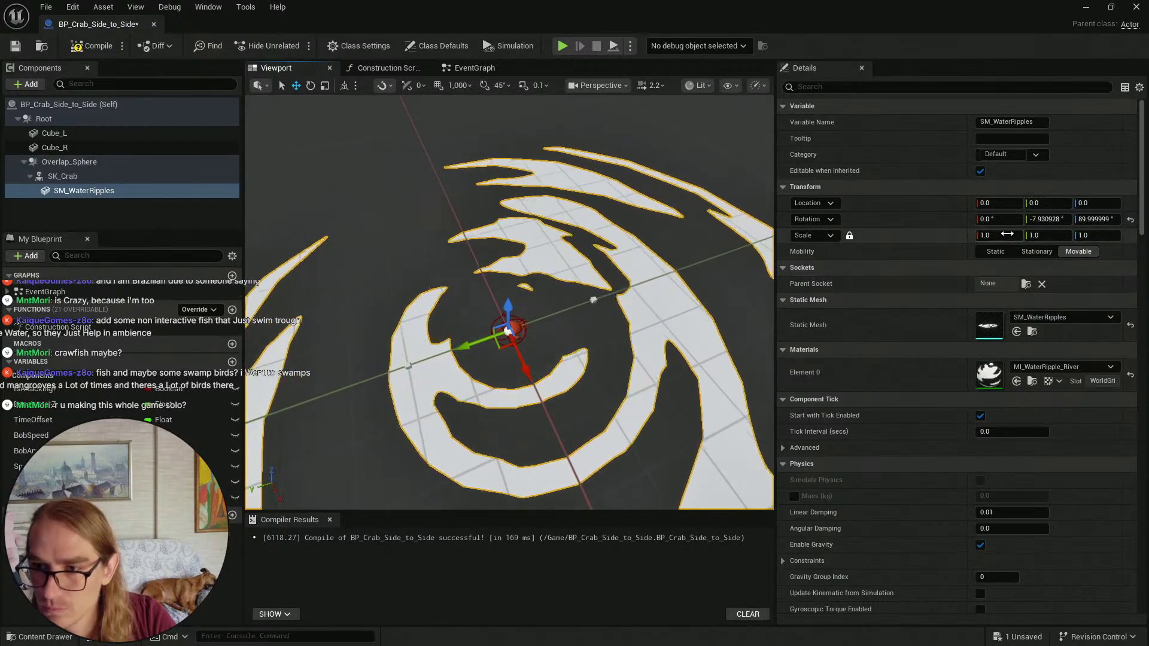
{"action": "left_click_drag", "start_coordinate": [1005, 236], "coordinate": [942, 235]}
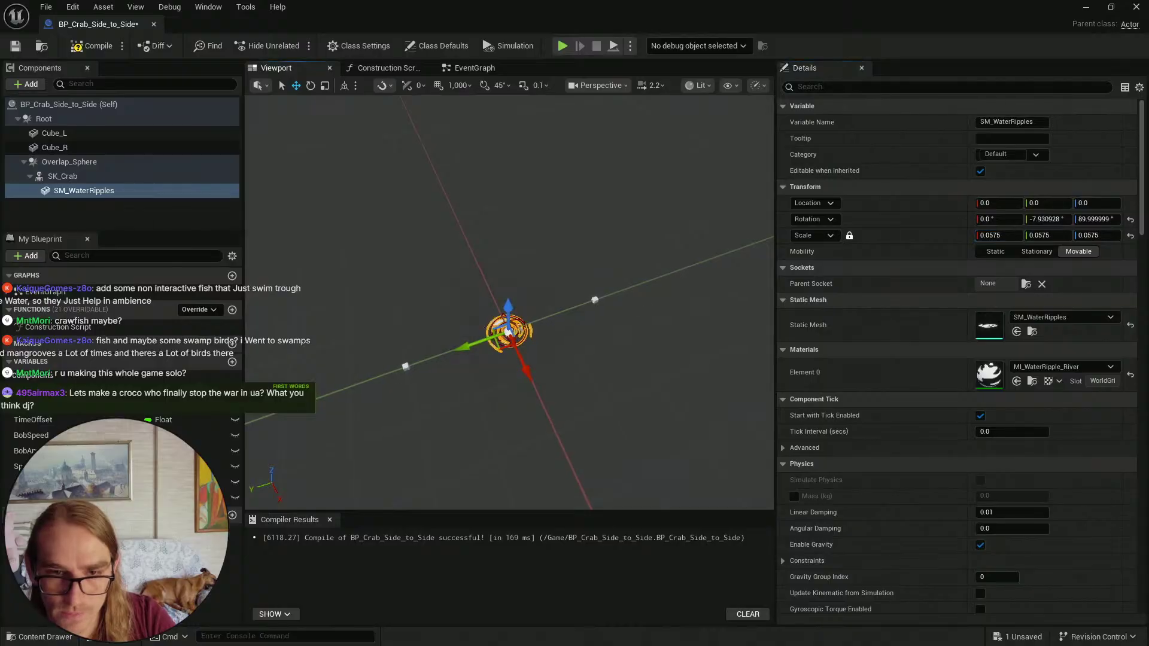
{"action": "scroll", "coordinate": [711, 293], "scroll_direction": "up", "scroll_amount": 3}
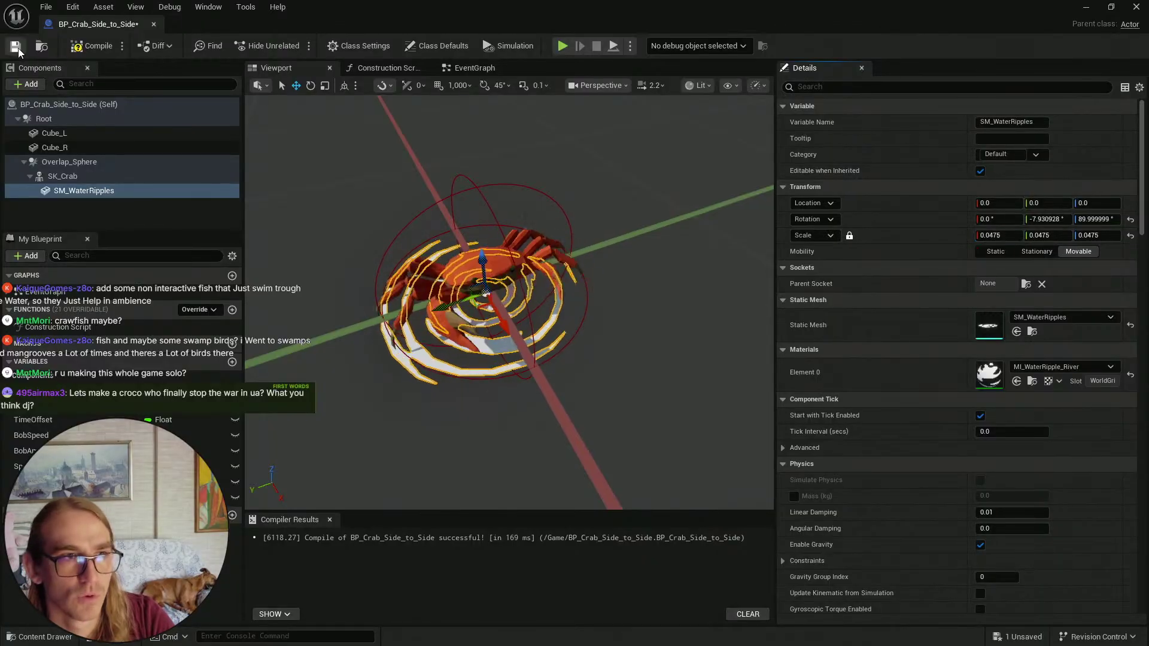
{"action": "left_click", "coordinate": [1086, 6]}
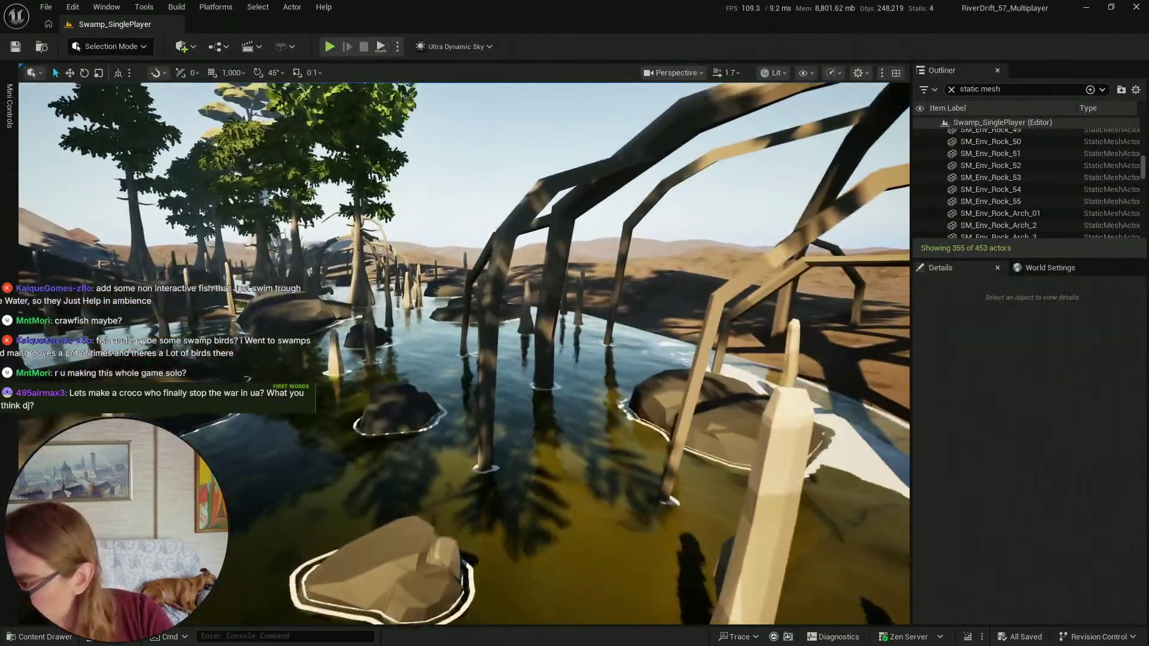
- Place the BP_Crab_Side_to_Side blueprint from the root Content folder in the river ahead of the crocodile by the driftwood pile
{"action": "key", "text": "w"}
{"action": "key", "text": "w"}
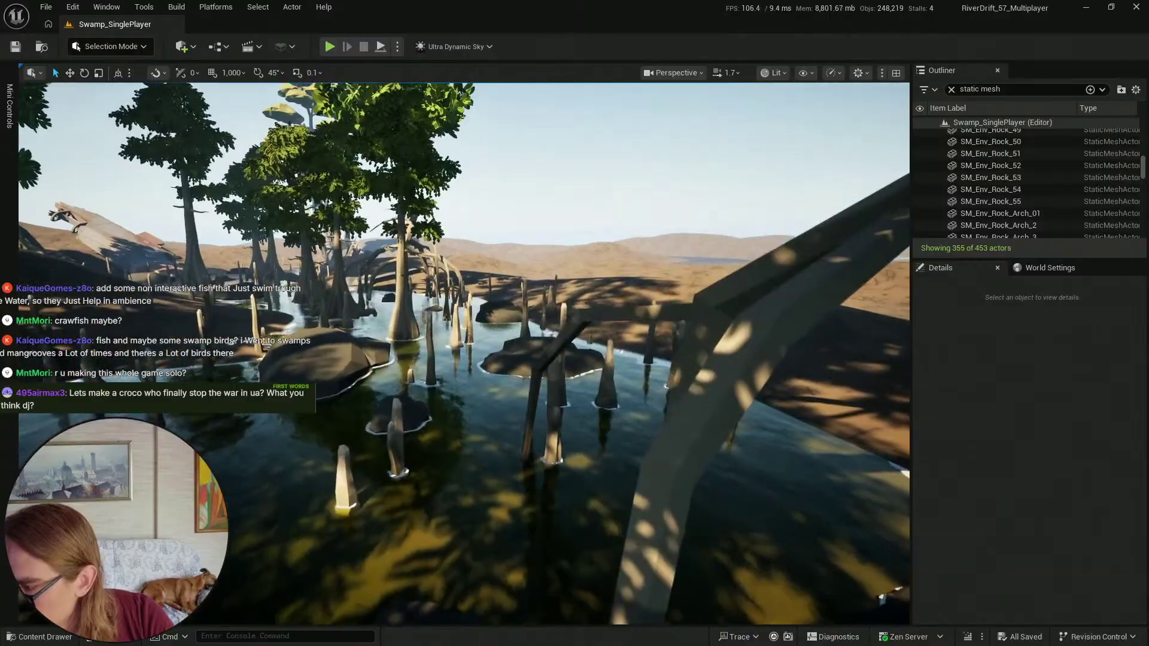
{"action": "key", "text": "w"}
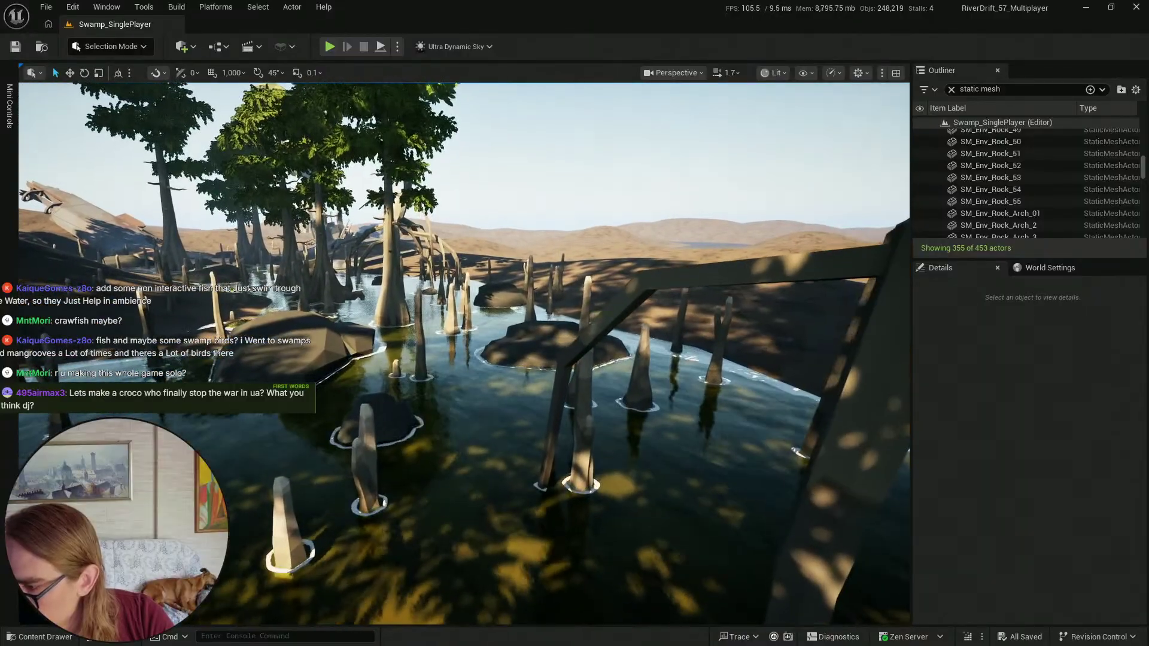
{"action": "key", "text": "w"}
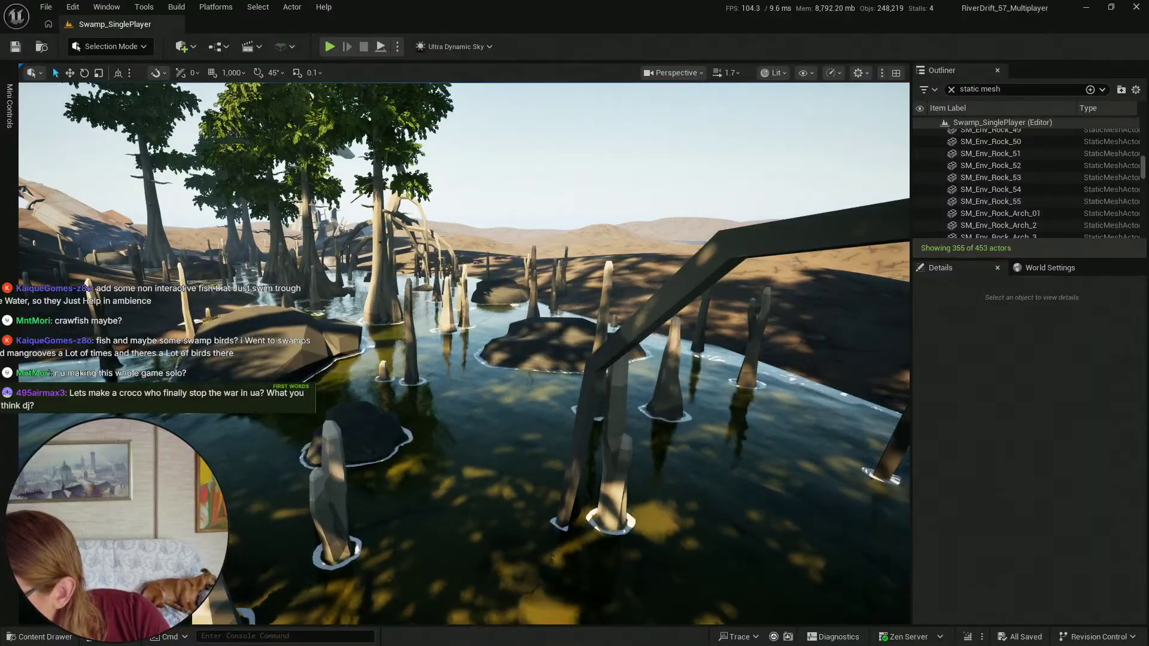
{"action": "scroll", "coordinate": [464, 353], "scroll_direction": "up", "scroll_amount": 2}
{"action": "key", "text": "w"}
{"action": "scroll", "coordinate": [464, 353], "scroll_direction": "up", "scroll_amount": 5}
{"action": "key", "text": "w"}
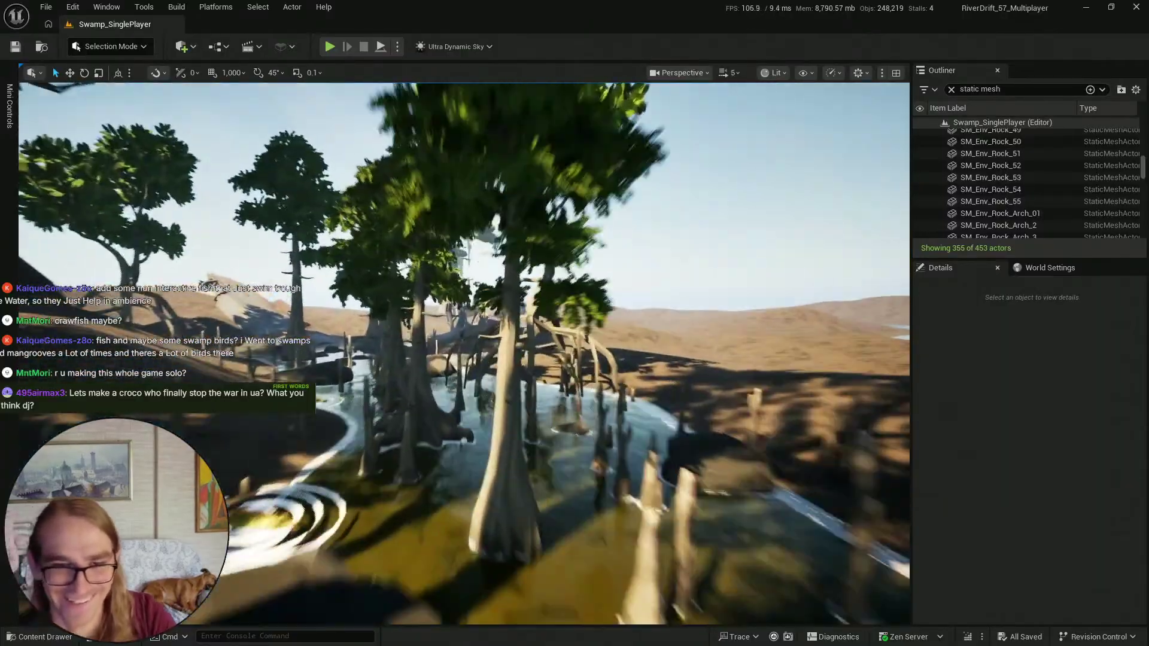
{"action": "scroll", "coordinate": [464, 353], "scroll_direction": "down", "scroll_amount": 4}
{"action": "key", "text": "w"}
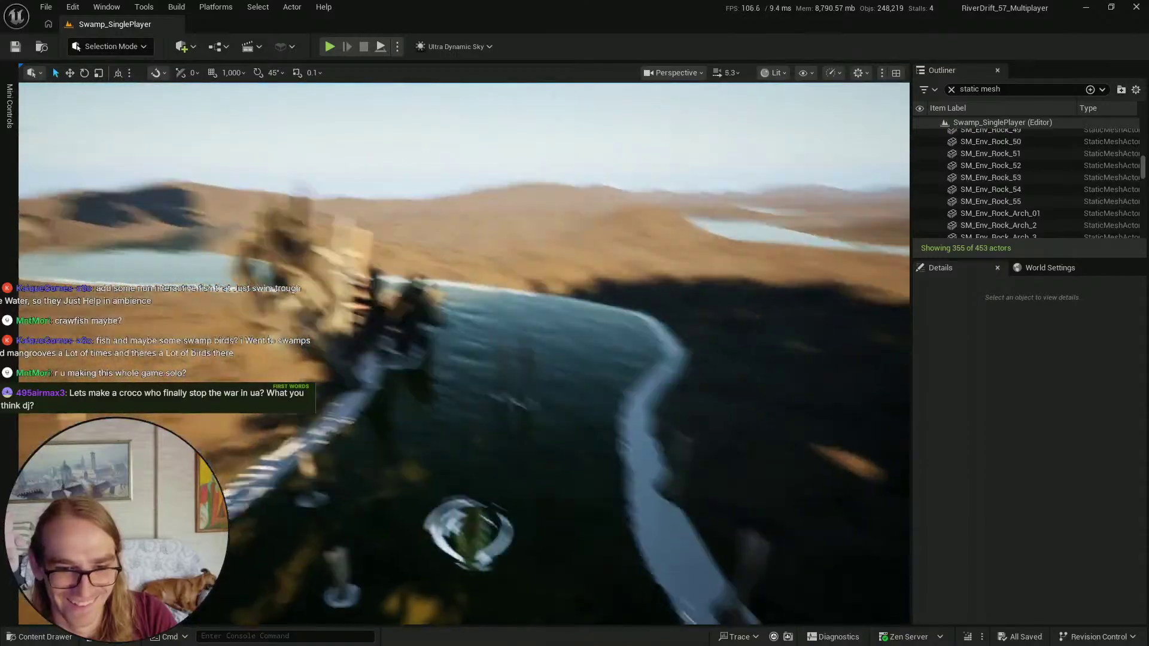
{"action": "key", "text": "ctrl+space"}
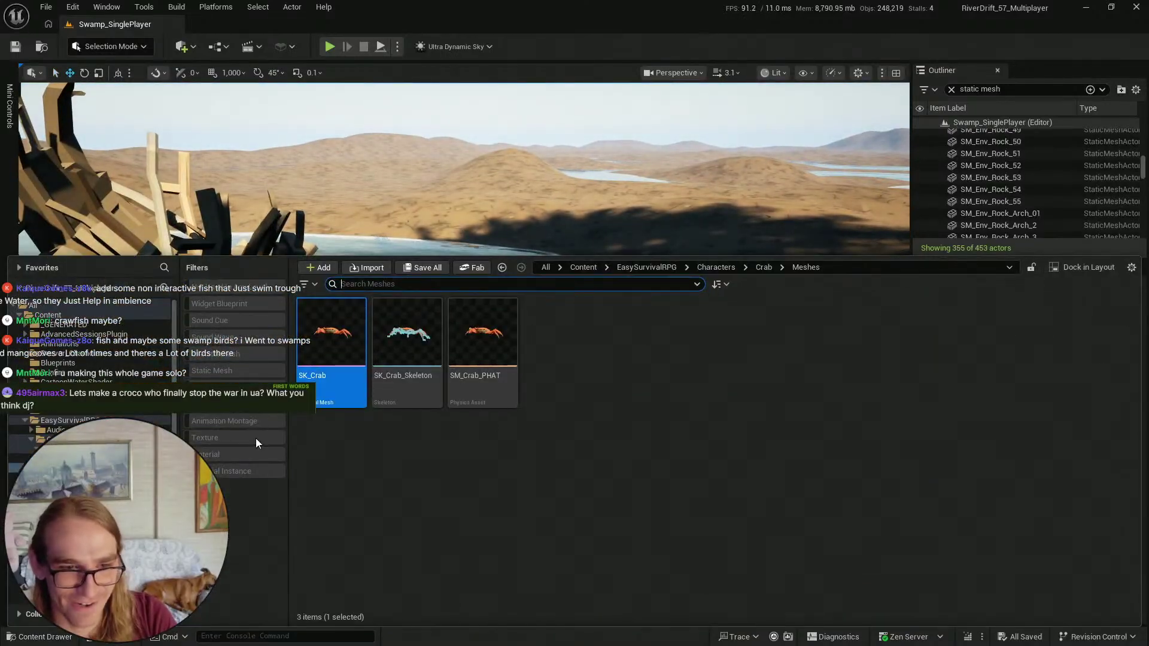
{"action": "left_click", "coordinate": [48, 315]}
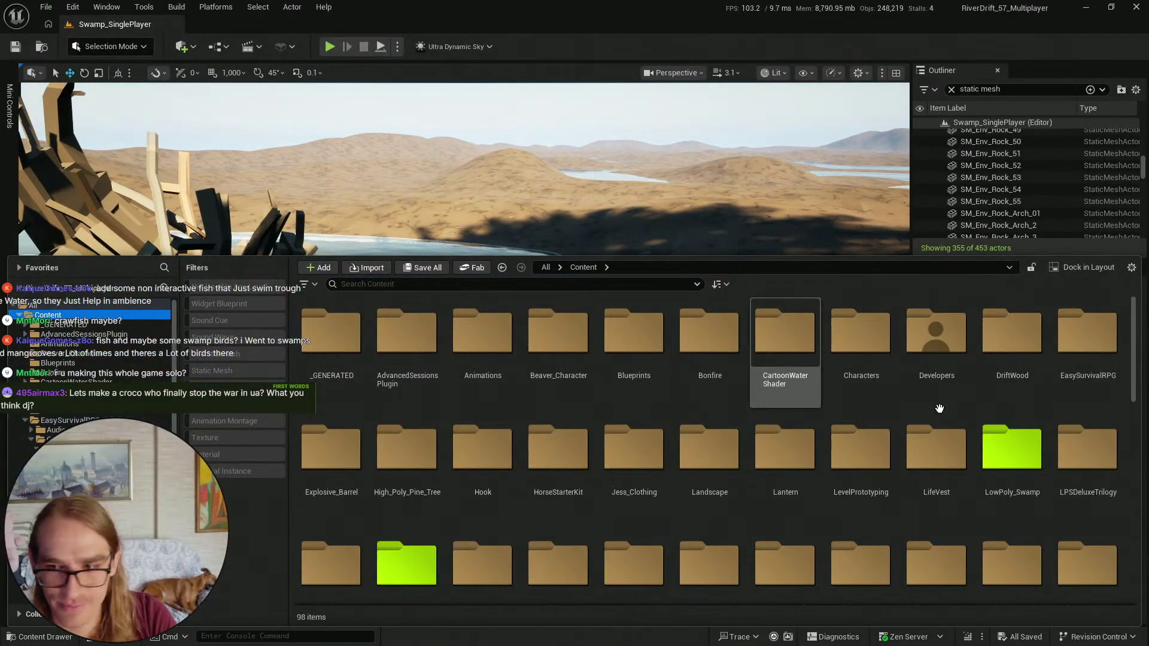
{"action": "scroll", "coordinate": [958, 449], "scroll_direction": "down", "scroll_amount": 6}
{"action": "left_click", "coordinate": [874, 429]}
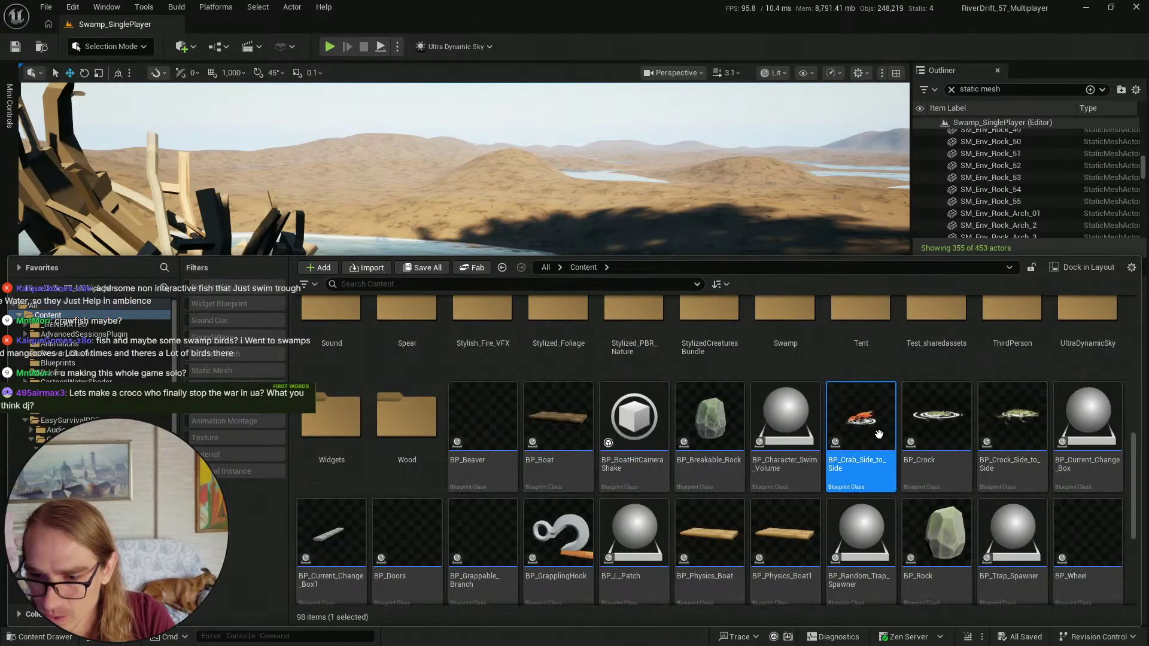
{"action": "mouse_move", "coordinate": [855, 453]}
{"action": "left_mouse_down"}
{"action": "mouse_move", "coordinate": [659, 131]}
{"action": "mouse_move", "coordinate": [423, 442]}
{"action": "mouse_move", "coordinate": [418, 486]}
{"action": "left_mouse_up"}
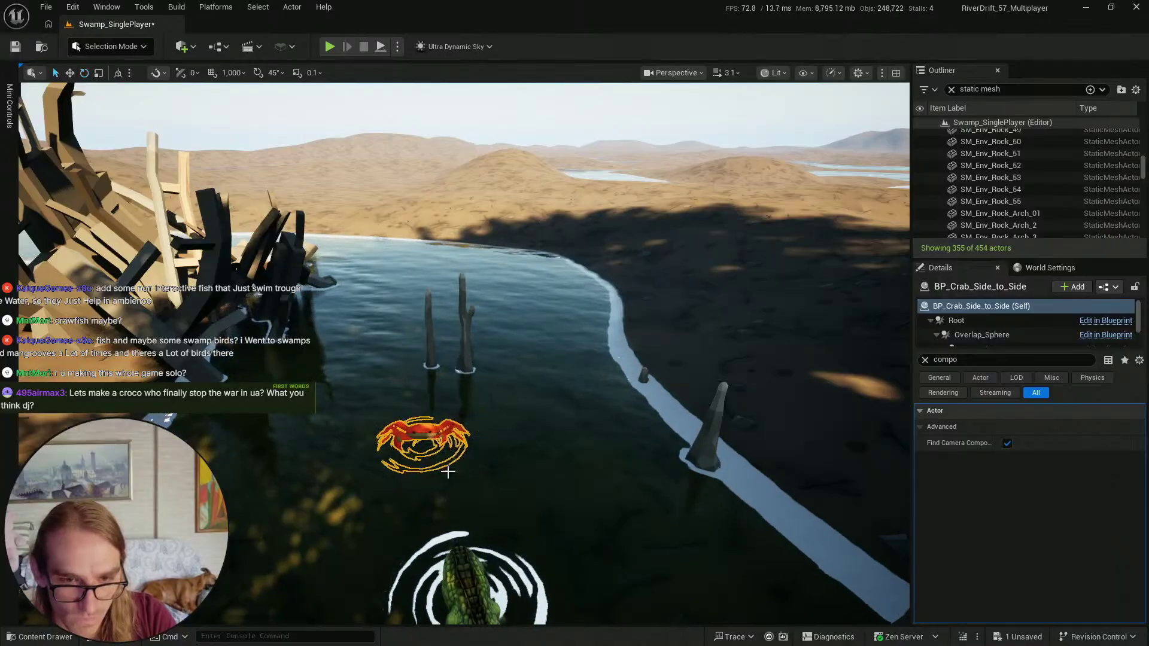
- Delete the crocodile in the water next to the newly placed crab
{"action": "right_click_drag", "start_coordinate": [518, 382], "coordinate": [518, 424]}
{"action": "left_click", "coordinate": [481, 459]}
{"action": "key", "text": "Delete"}
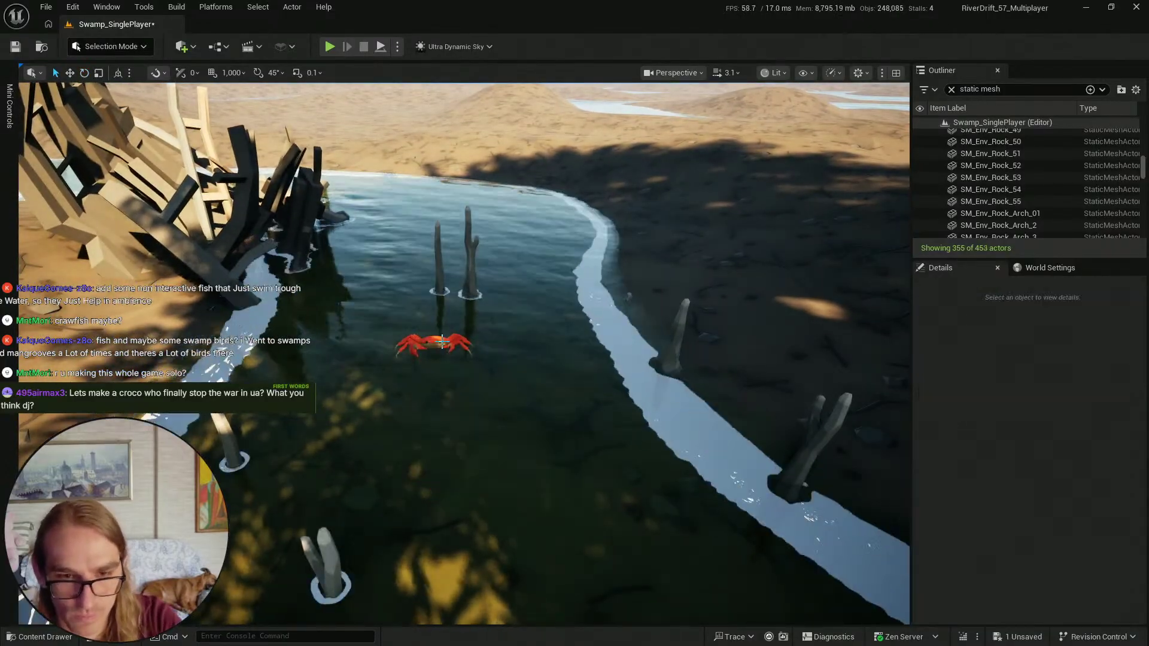
- Move the crab closer into the open channel between the banks and rotate it to line up with the river
{"action": "left_click", "coordinate": [442, 342]}
{"action": "right_click_drag", "start_coordinate": [442, 342], "coordinate": [446, 348]}
{"action": "key", "text": "w"}
{"action": "left_click_drag", "start_coordinate": [429, 405], "coordinate": [415, 508]}
{"action": "mouse_move", "coordinate": [415, 508]}
{"action": "right_mouse_down"}
{"action": "mouse_move", "coordinate": [419, 520]}
{"action": "mouse_move", "coordinate": [405, 516]}
{"action": "right_mouse_up"}
{"action": "key", "text": "e"}
{"action": "left_click_drag", "start_coordinate": [461, 519], "coordinate": [468, 519]}
{"action": "scroll", "coordinate": [486, 366], "scroll_direction": "down", "scroll_amount": 2}
{"action": "right_click_drag", "start_coordinate": [485, 366], "coordinate": [485, 366]}
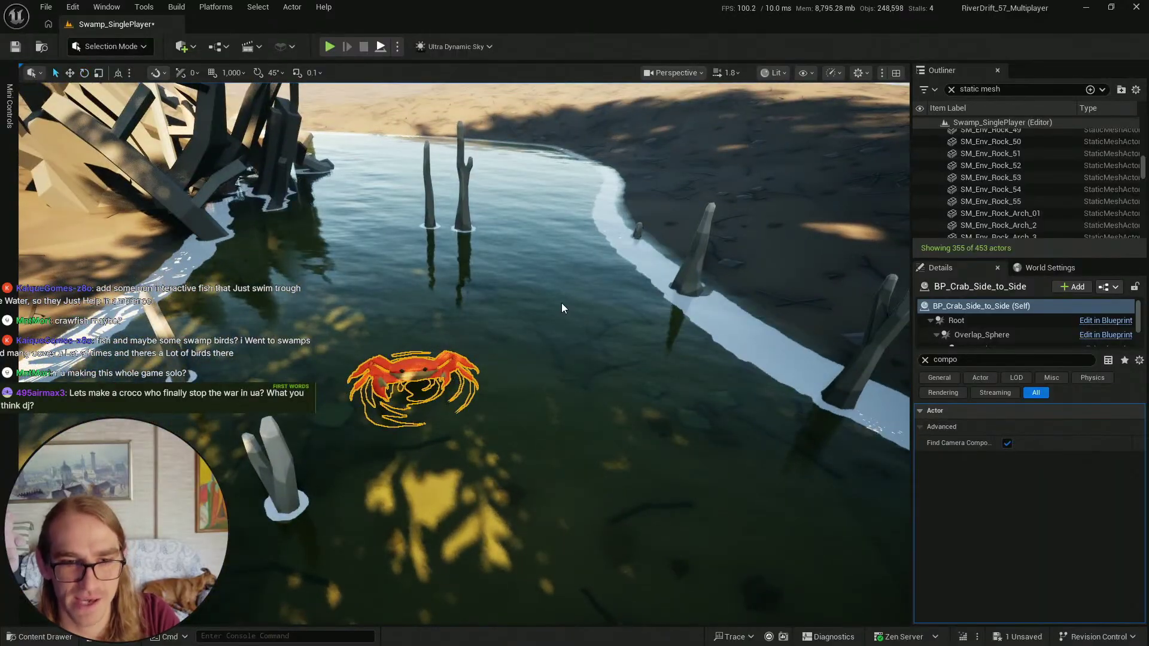
- Play-test the level beside the crab, then raise the crab slightly
{"action": "key", "text": "alt+p"}
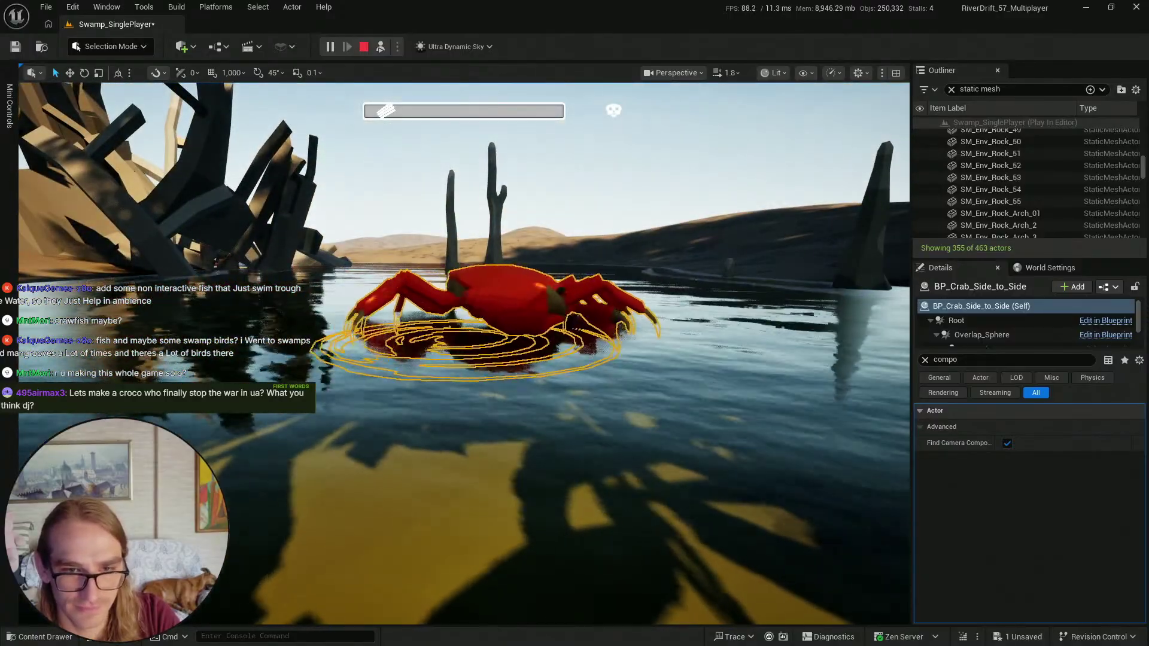
{"action": "key", "text": "Escape"}
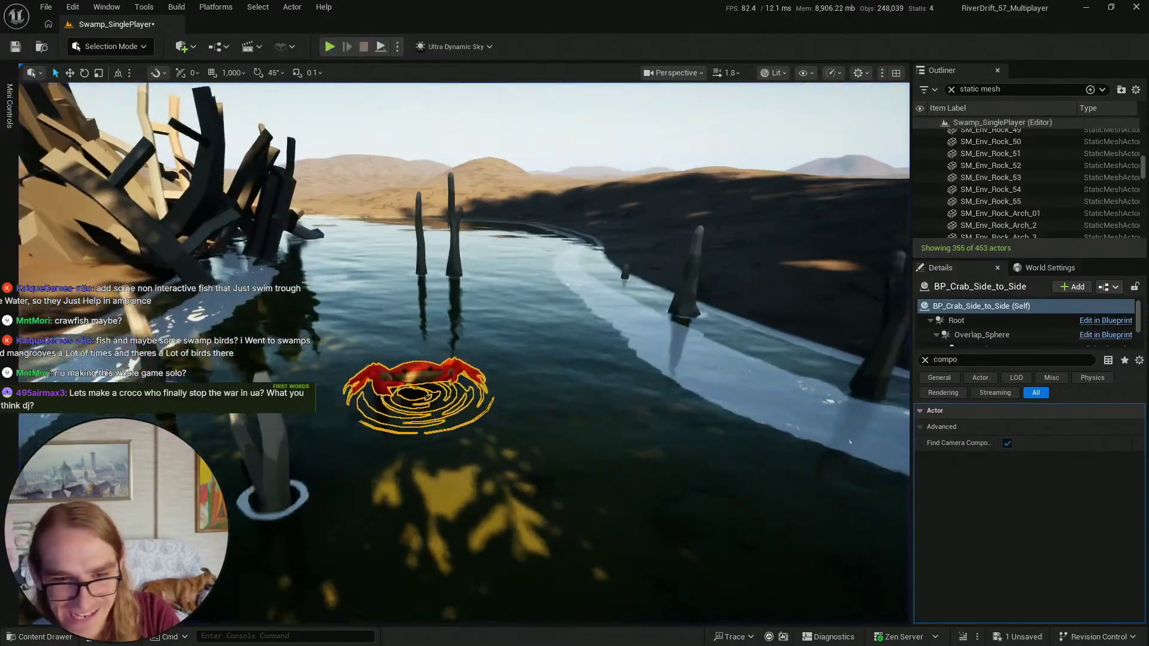
{"action": "right_click_drag", "start_coordinate": [473, 359], "coordinate": [472, 324]}
{"action": "key", "text": "w"}
{"action": "left_click_drag", "start_coordinate": [411, 357], "coordinate": [407, 308]}
{"action": "key", "text": "Escape"}
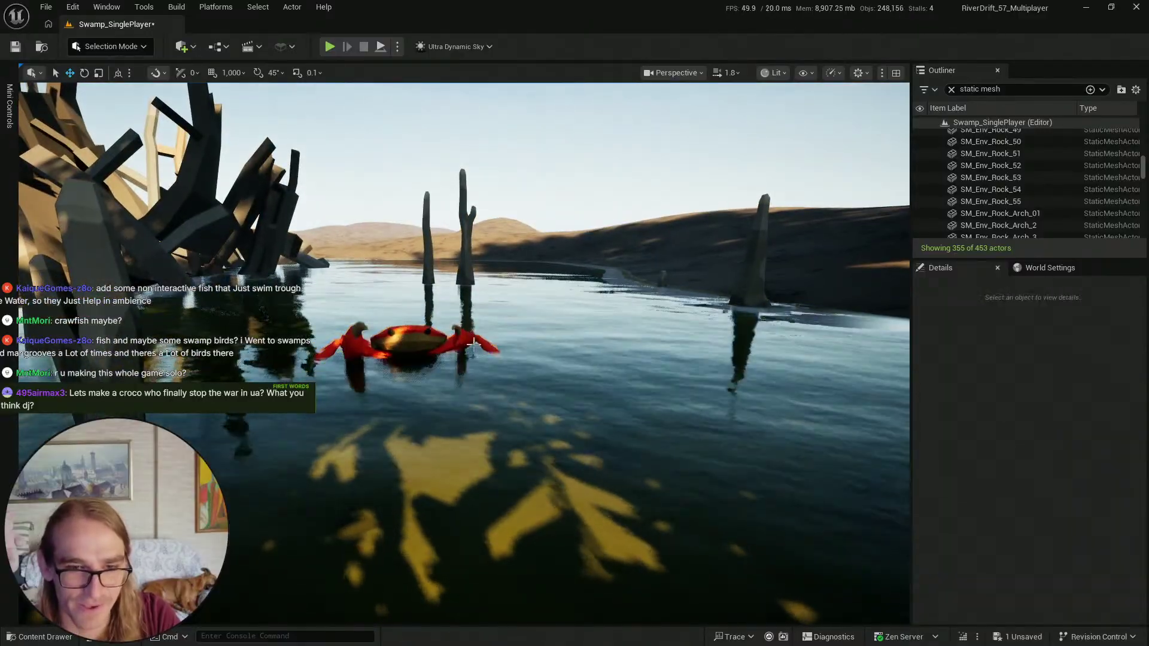
- Check the crab's placement from above and save the level
{"action": "right_click_drag", "start_coordinate": [473, 343], "coordinate": [477, 467]}
{"action": "key", "text": "s"}
{"action": "scroll", "coordinate": [477, 431], "scroll_direction": "up", "scroll_amount": 3}
{"action": "left_click", "coordinate": [497, 383]}
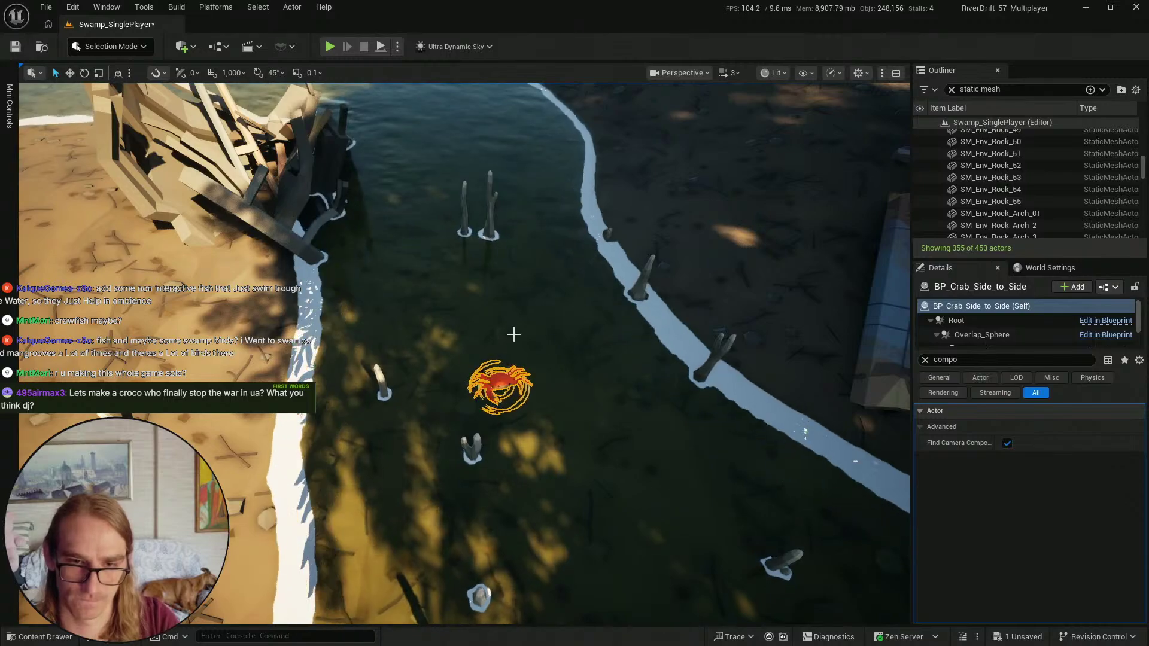
{"action": "left_click", "coordinate": [18, 639]}
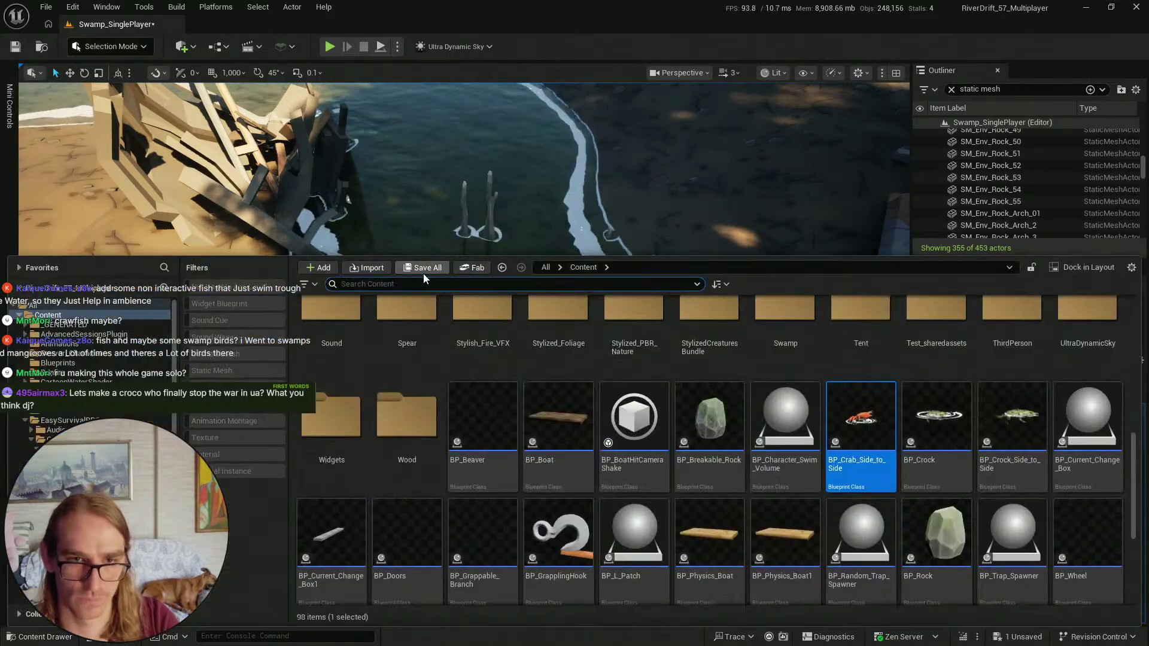
{"action": "key", "text": "ctrl+s"}
{"action": "left_click", "coordinate": [670, 466]}
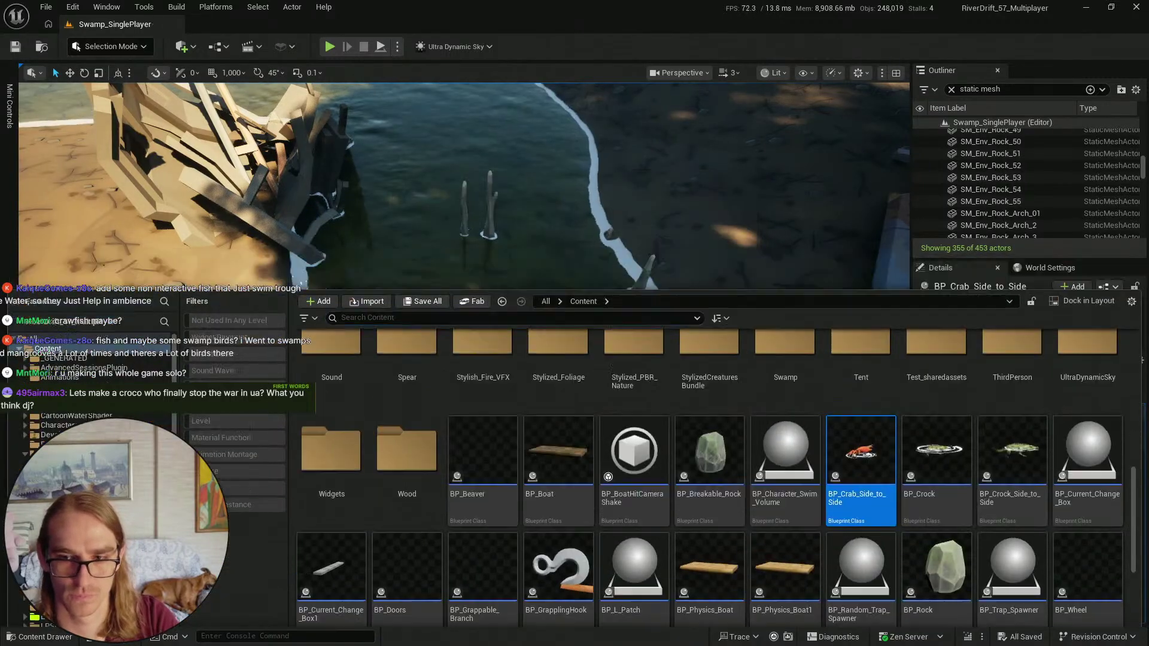
- Select the BP_Physics_Boat1 raft in its river pool and bring it over to the water near the crab
{"action": "right_click_drag", "start_coordinate": [455, 335], "coordinate": [320, 359]}
{"action": "key", "text": "w"}
{"action": "scroll", "coordinate": [479, 294], "scroll_direction": "up", "scroll_amount": 5}
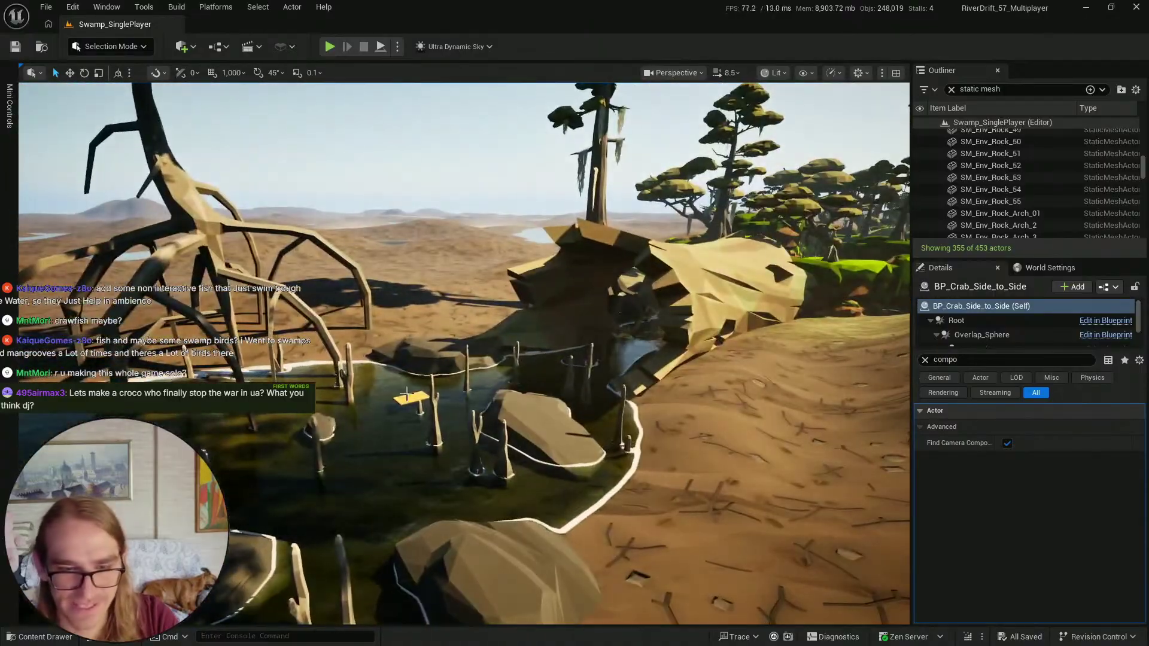
{"action": "left_click", "coordinate": [418, 390]}
{"action": "left_click", "coordinate": [414, 393]}
{"action": "key", "text": "s"}
{"action": "right_click_drag", "start_coordinate": [414, 393], "coordinate": [359, 467]}
{"action": "scroll", "coordinate": [359, 490], "scroll_direction": "up", "scroll_amount": 8}
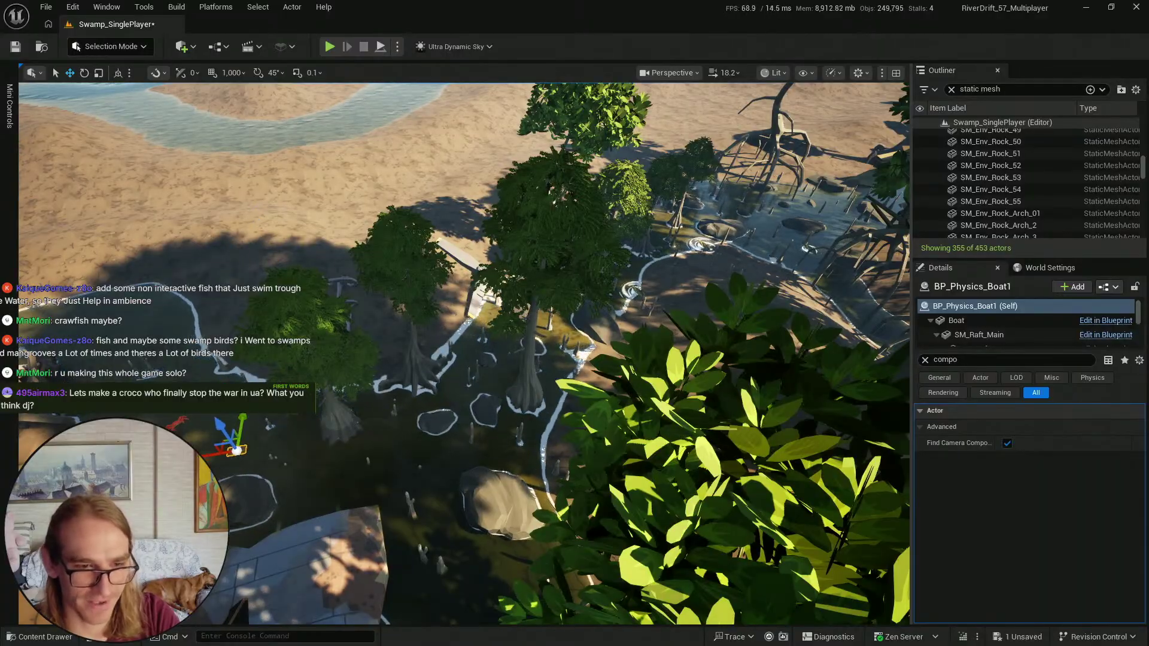
{"action": "key", "text": "s"}
{"action": "right_click_drag", "start_coordinate": [359, 467], "coordinate": [359, 431]}
{"action": "scroll", "coordinate": [353, 434], "scroll_direction": "up", "scroll_amount": 7}
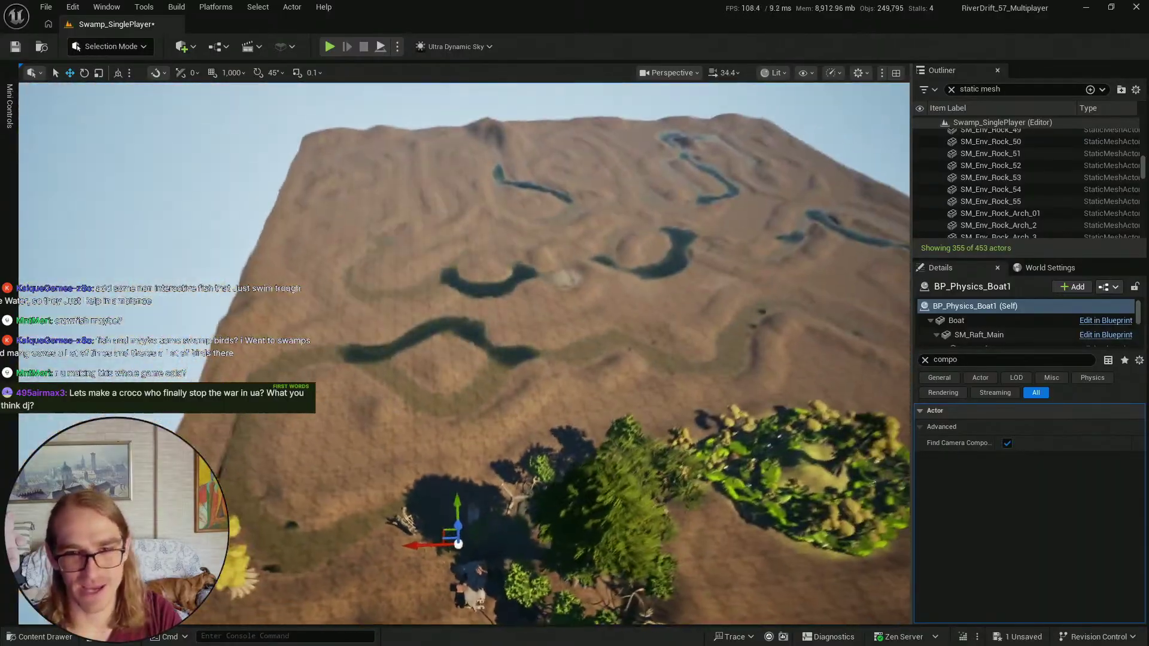
{"action": "right_click_drag", "start_coordinate": [582, 361], "coordinate": [584, 353]}
{"action": "key", "text": "w"}
{"action": "right_click_drag", "start_coordinate": [800, 327], "coordinate": [787, 347]}
{"action": "scroll", "coordinate": [793, 341], "scroll_direction": "down", "scroll_amount": 5}
{"action": "key", "text": "w"}
{"action": "right_click_drag", "start_coordinate": [508, 401], "coordinate": [508, 434]}
{"action": "scroll", "coordinate": [507, 402], "scroll_direction": "down", "scroll_amount": 6}
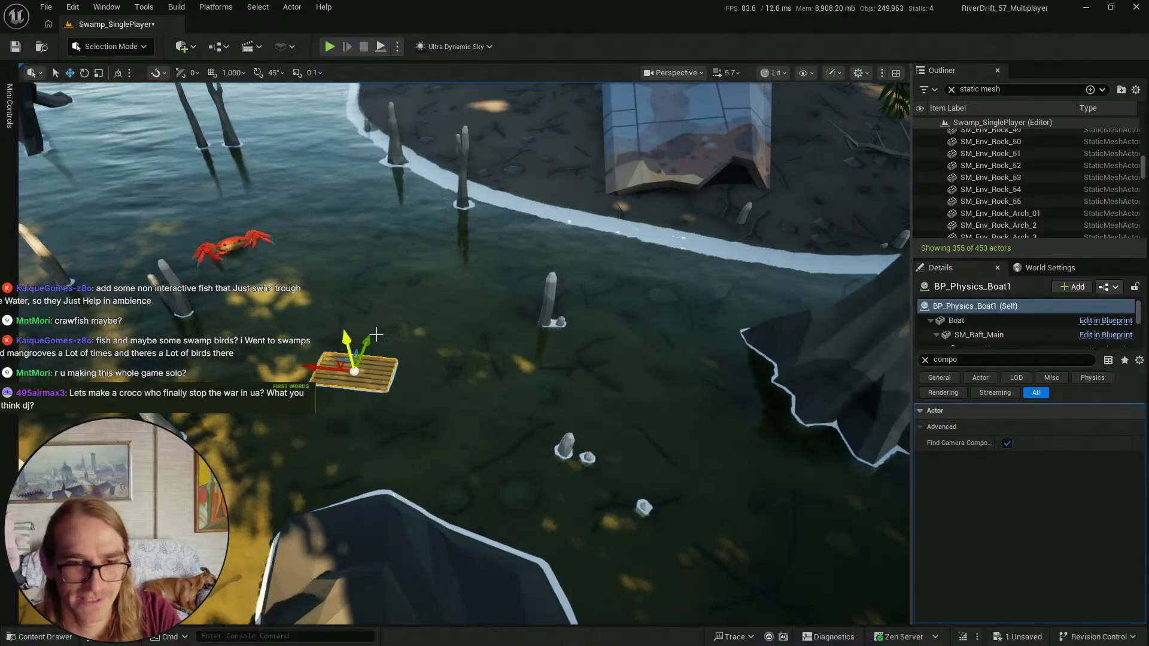
- Position the raft on the water in mid-channel, directly in front of the crab
{"action": "left_click_drag", "start_coordinate": [369, 393], "coordinate": [413, 380]}
{"action": "scroll", "coordinate": [484, 407], "scroll_direction": "down", "scroll_amount": 4}
{"action": "right_click_drag", "start_coordinate": [483, 406], "coordinate": [483, 407]}
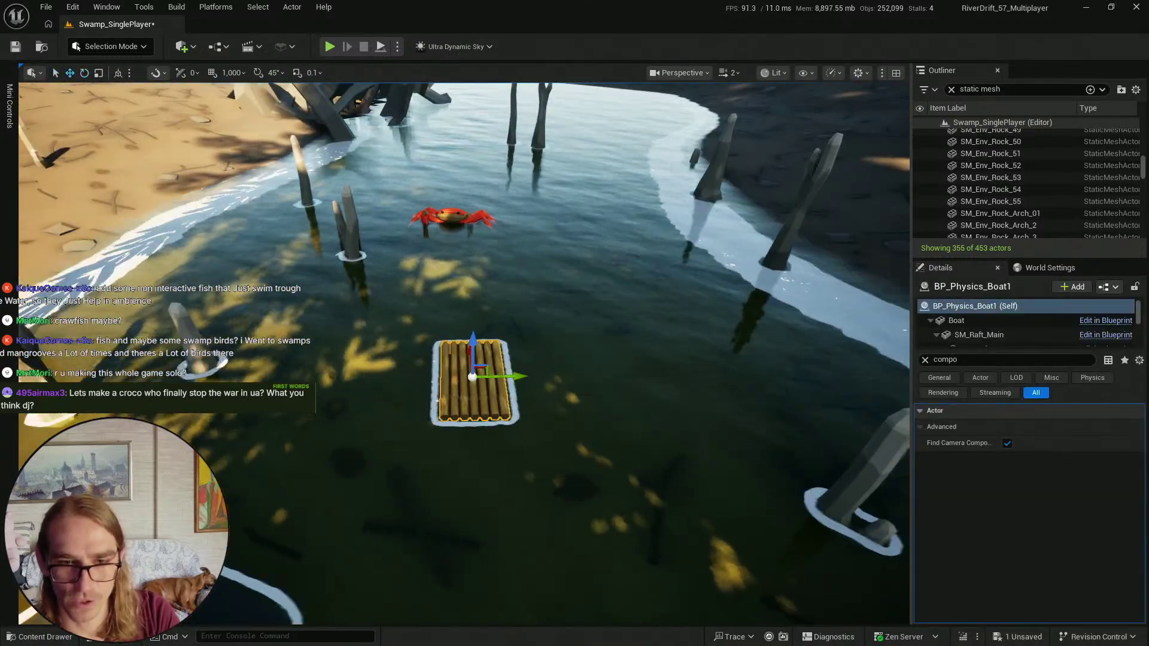
{"action": "right_click_drag", "start_coordinate": [534, 376], "coordinate": [535, 375]}
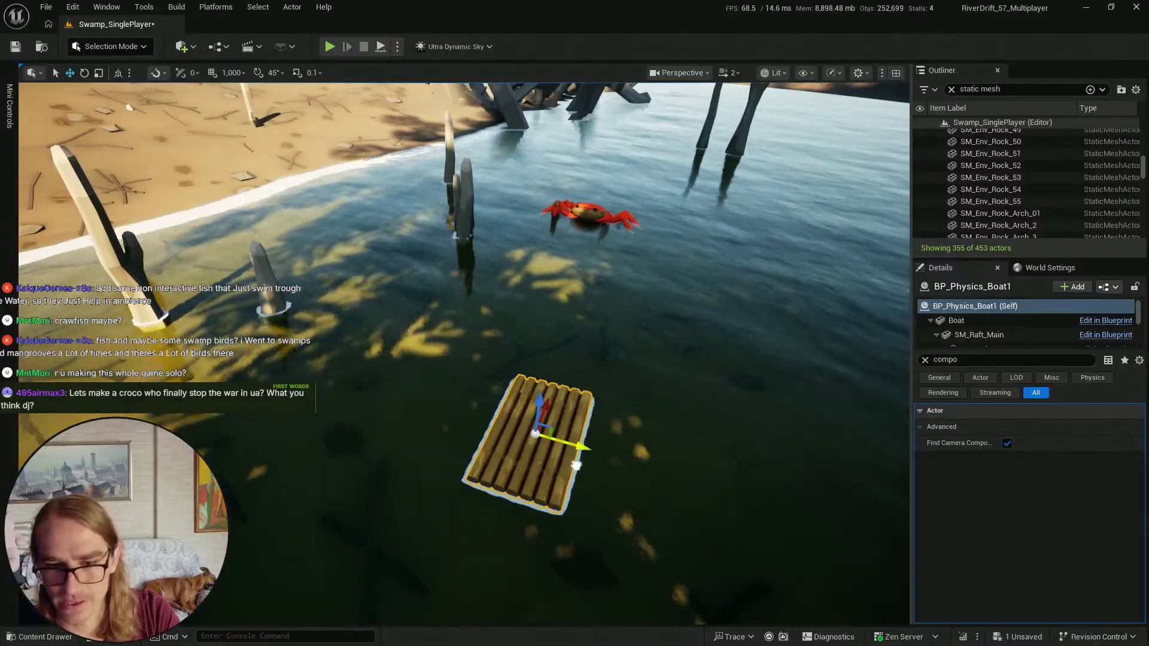
{"action": "left_click_drag", "start_coordinate": [556, 392], "coordinate": [559, 394]}
{"action": "right_click_drag", "start_coordinate": [618, 413], "coordinate": [618, 412]}
{"action": "right_click_drag", "start_coordinate": [592, 371], "coordinate": [592, 371]}
{"action": "key", "text": "w"}
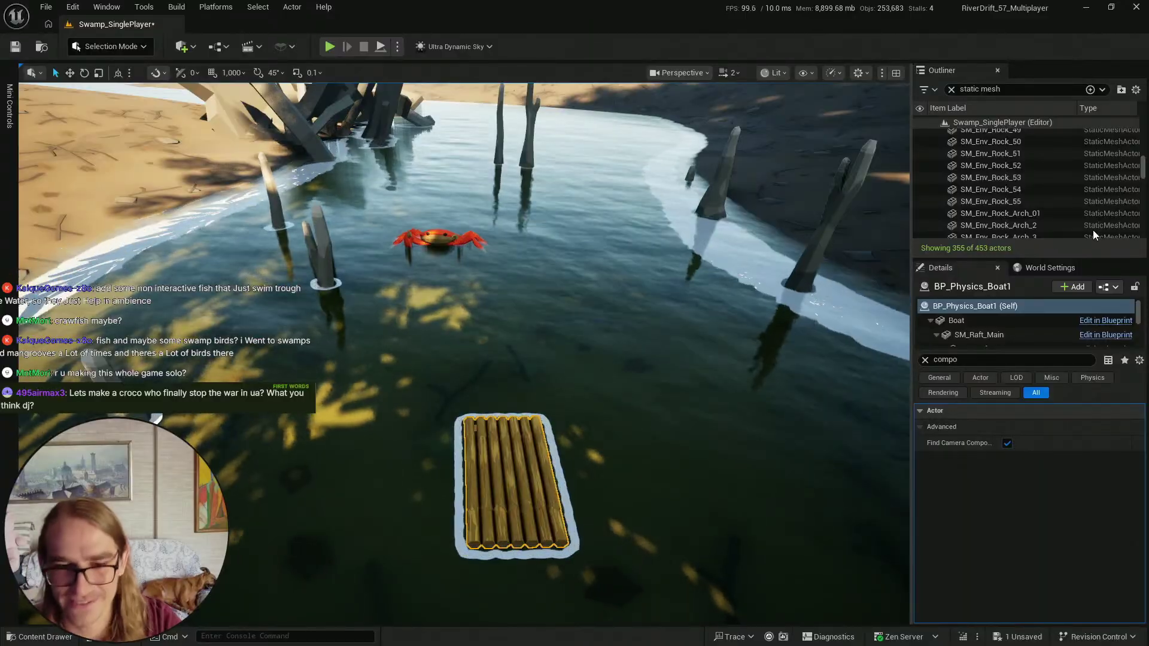
- Rotate the raft slightly to point at the crab and play-test riding it through the channel
{"action": "right_click_drag", "start_coordinate": [748, 405], "coordinate": [748, 418]}
{"action": "key", "text": "w"}
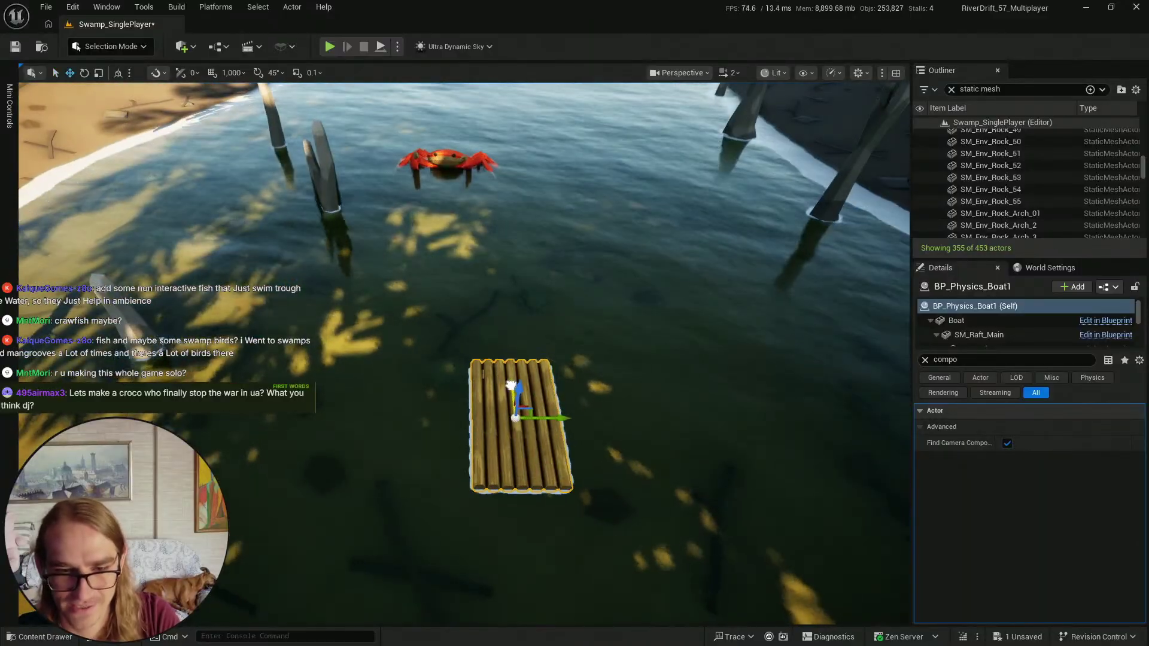
{"action": "key", "text": "e"}
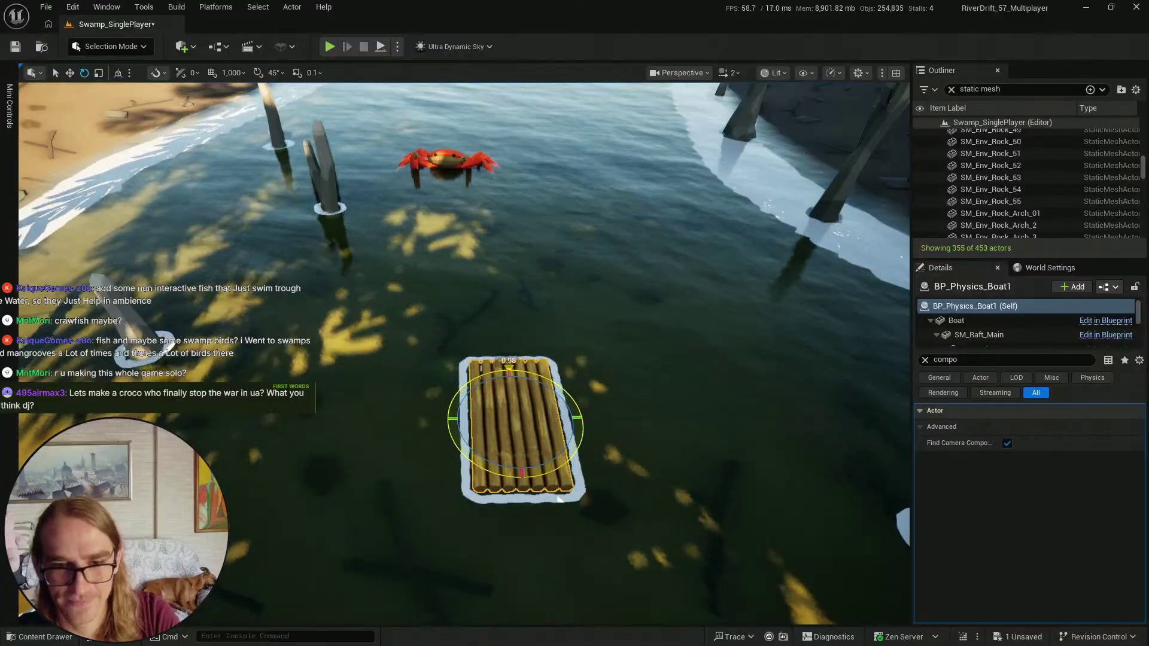
{"action": "key", "text": "q"}
{"action": "key", "text": "Escape"}
{"action": "key", "text": "alt+p"}
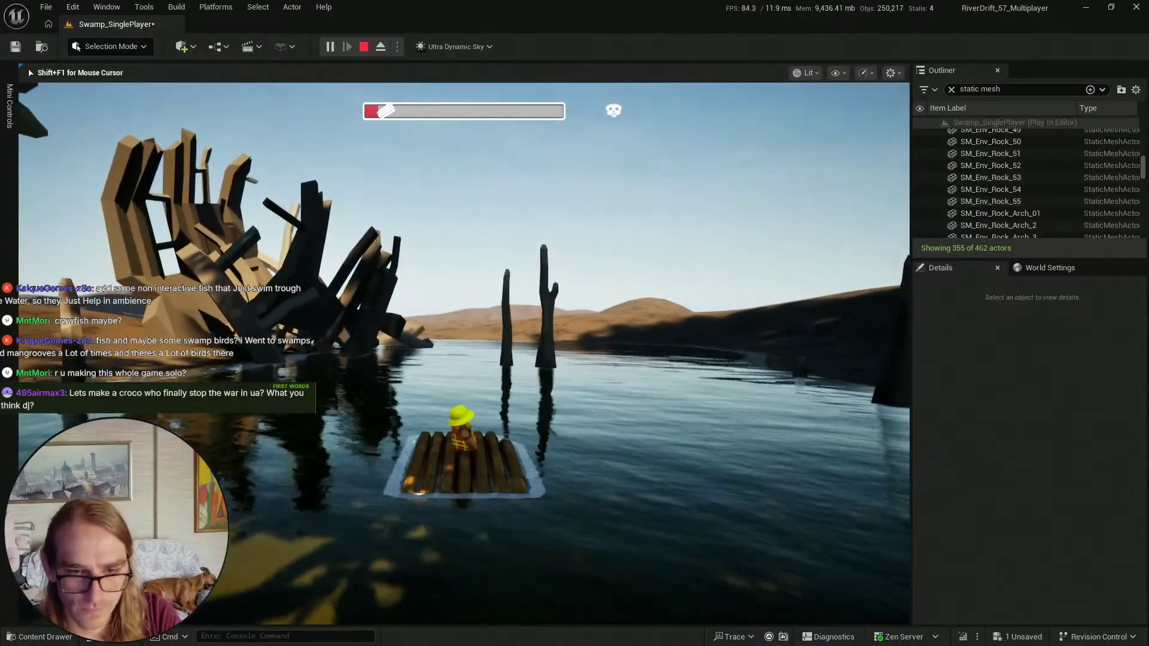
{"action": "key", "text": "Escape"}
- Clear the details filter, set the placed crab's uniform scale to 1.5 and save the level
{"action": "right_click_drag", "start_coordinate": [582, 381], "coordinate": [574, 404]}
{"action": "scroll", "coordinate": [582, 381], "scroll_direction": "down", "scroll_amount": 3}
{"action": "key", "text": "e"}
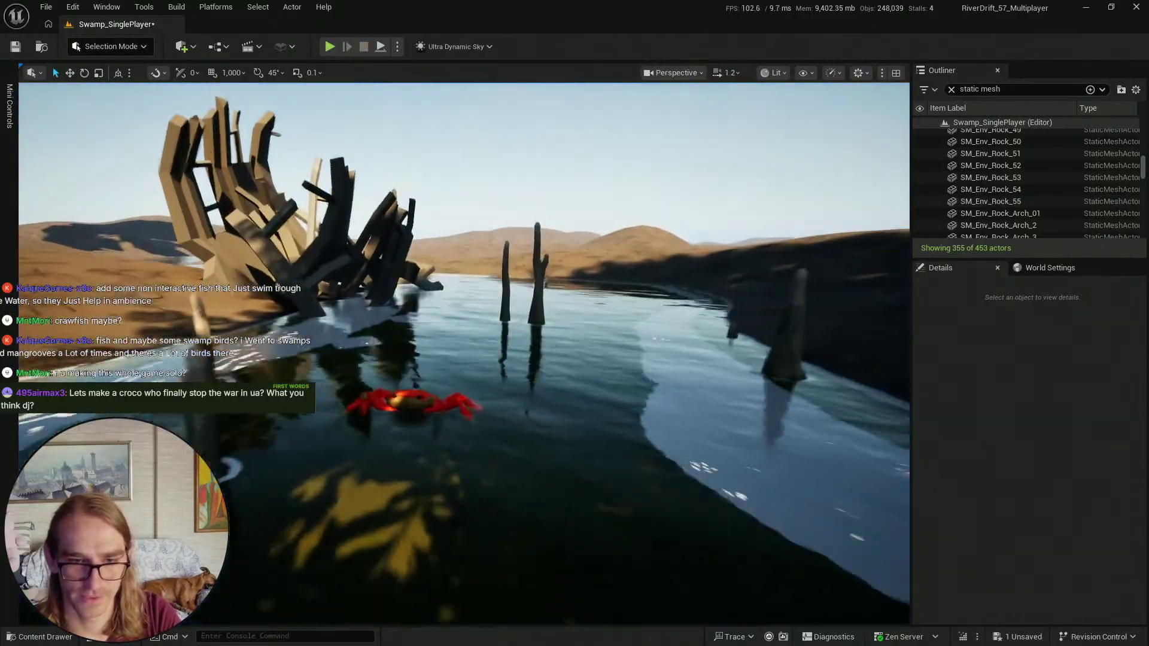
{"action": "left_click", "coordinate": [419, 398]}
{"action": "left_click", "coordinate": [925, 361]}
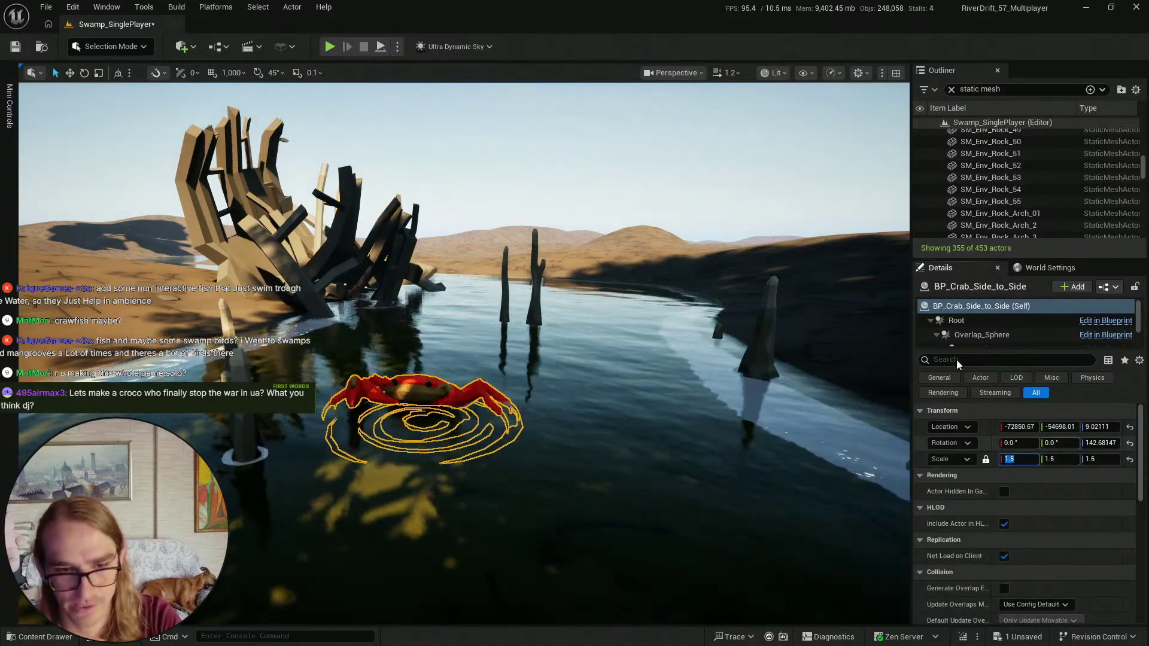
{"action": "mouse_move", "coordinate": [604, 359]}
{"action": "right_mouse_down"}
{"action": "mouse_move", "coordinate": [616, 422]}
{"action": "mouse_move", "coordinate": [605, 377]}
{"action": "right_mouse_up"}
{"action": "key", "text": "Escape"}
{"action": "key", "text": "e"}
{"action": "scroll", "coordinate": [602, 383], "scroll_direction": "up", "scroll_amount": 2}
{"action": "key", "text": "ctrl+space"}
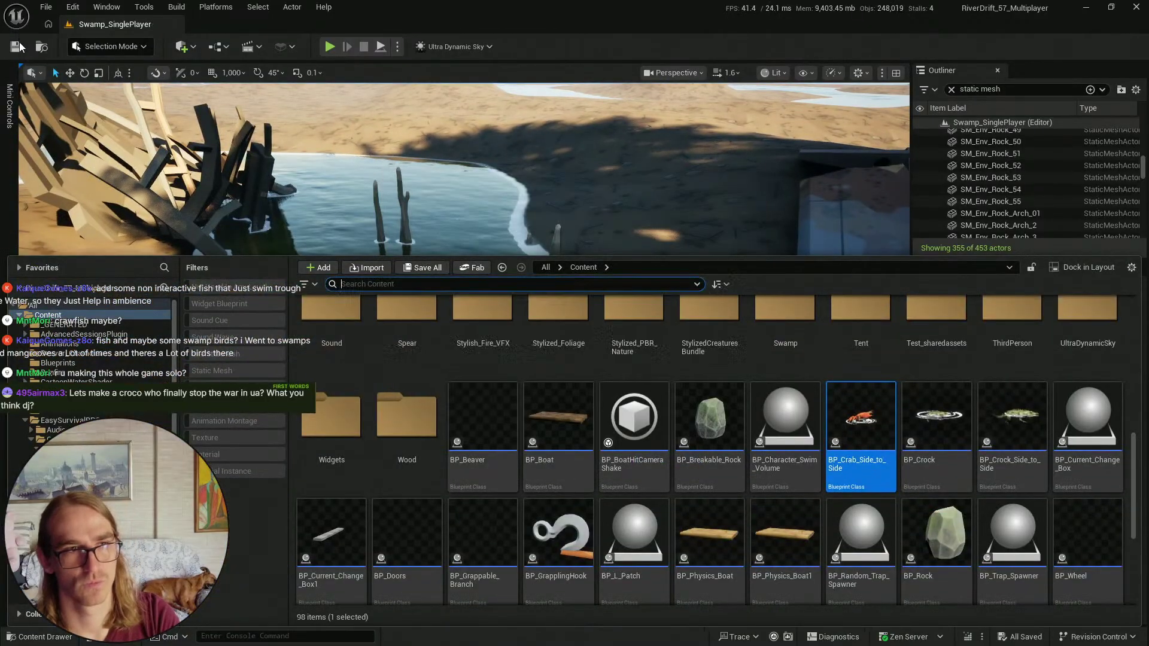
- Save the level and inspect the enlarged crab up close and the channel around the raft
{"action": "left_click", "coordinate": [20, 47]}
{"action": "right_click_drag", "start_coordinate": [461, 479], "coordinate": [395, 435]}
{"action": "key", "text": "w"}
{"action": "scroll", "coordinate": [437, 479], "scroll_direction": "up", "scroll_amount": 1}
{"action": "scroll", "coordinate": [433, 446], "scroll_direction": "down", "scroll_amount": 3}
{"action": "key", "text": "d"}
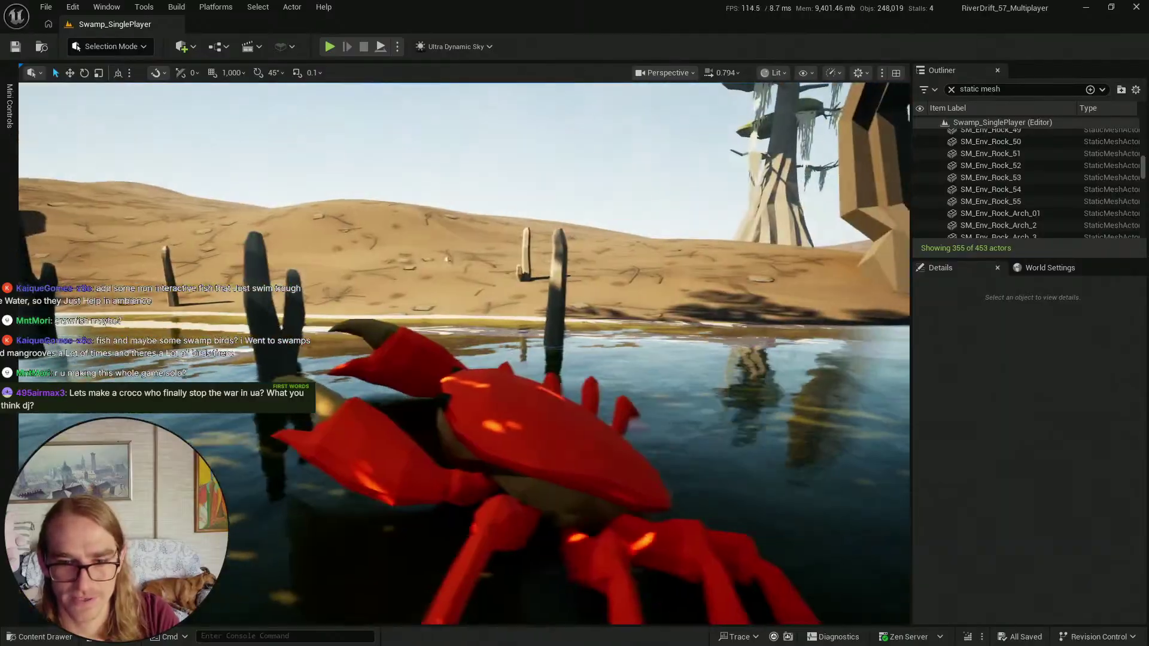
{"action": "right_click_drag", "start_coordinate": [412, 393], "coordinate": [503, 395]}
{"action": "key", "text": "w"}
{"action": "scroll", "coordinate": [413, 392], "scroll_direction": "up", "scroll_amount": 3}
{"action": "scroll", "coordinate": [359, 400], "scroll_direction": "down", "scroll_amount": 1}
{"action": "key", "text": "ctrl+space"}
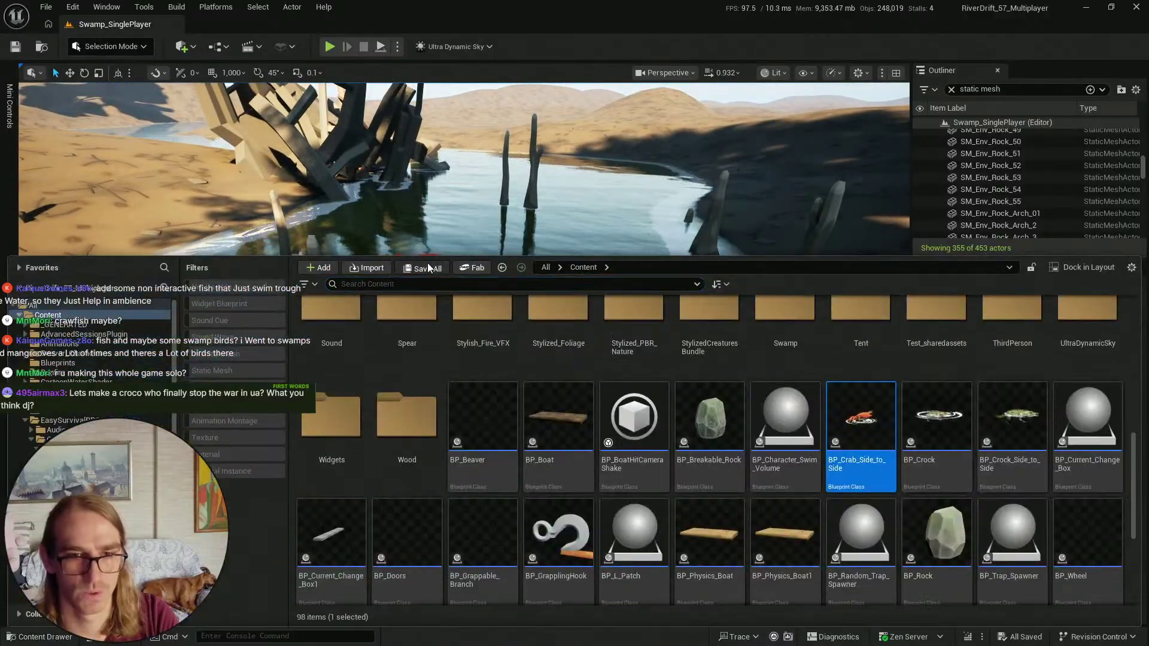
{"action": "key", "text": "ctrl+space"}
- Turn off realtime rendering for the viewport and switch to the Chrome browser
{"action": "left_click", "coordinate": [831, 72]}
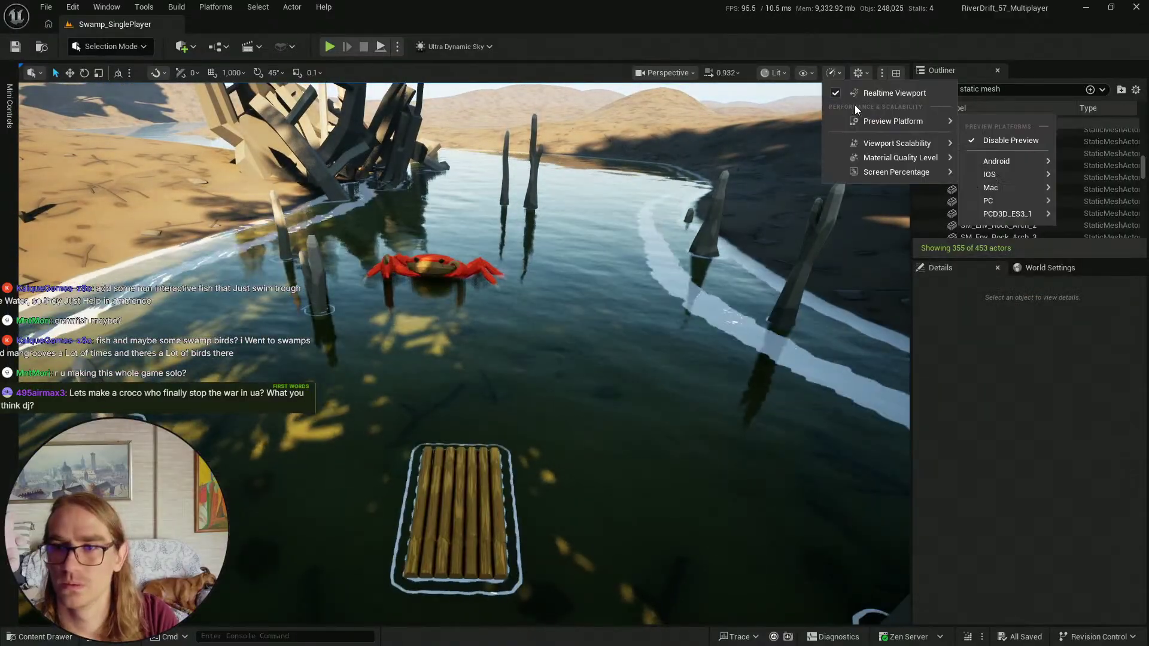
{"action": "left_click", "coordinate": [874, 93]}
{"action": "key", "text": "super"}
{"action": "key", "text": "alt+Tab"}
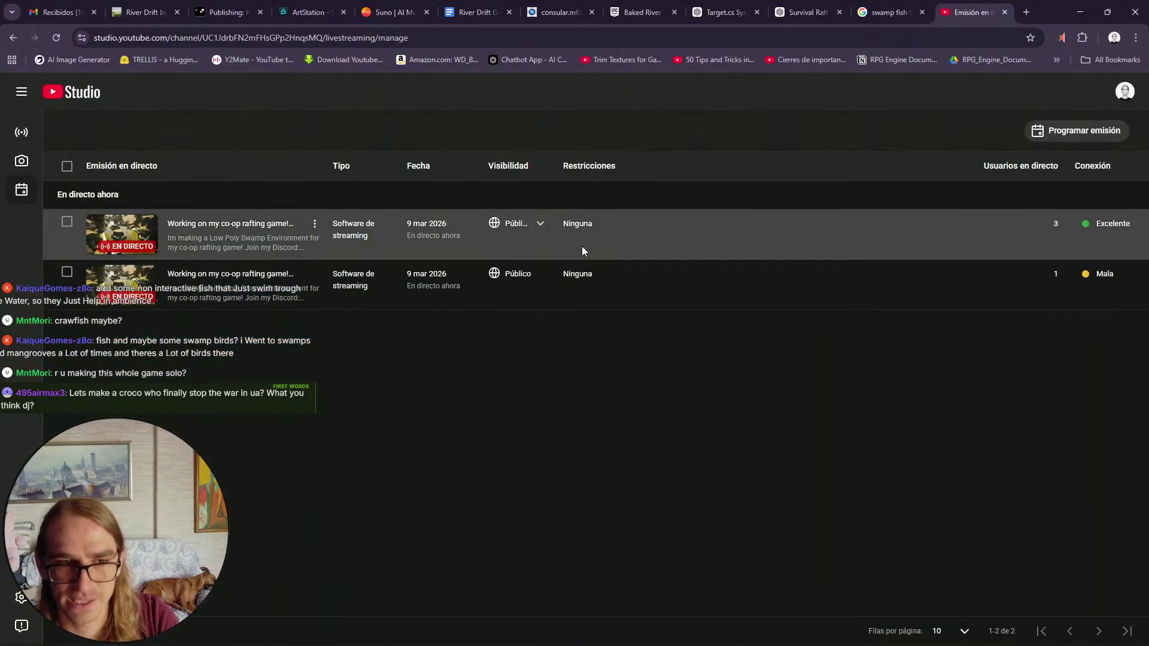
- Search Google in a new tab for a Sketchfab low poly hippo and open the first "Low poly hippo" model
{"action": "left_click", "coordinate": [1027, 13]}
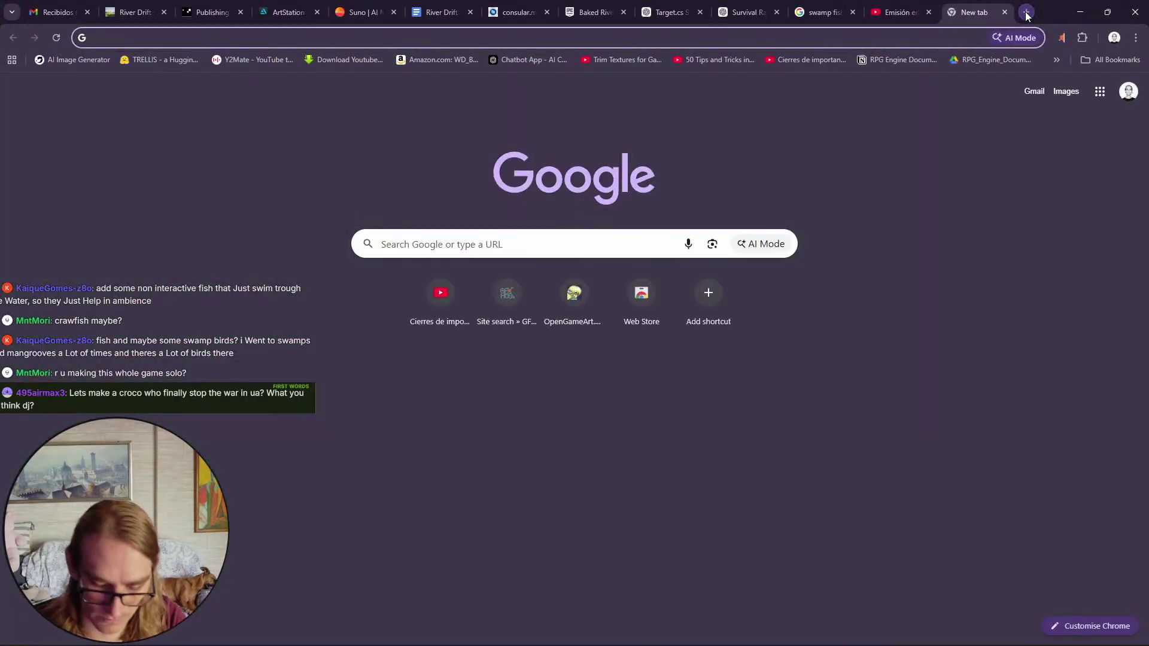
{"action": "type", "text": "sk"}
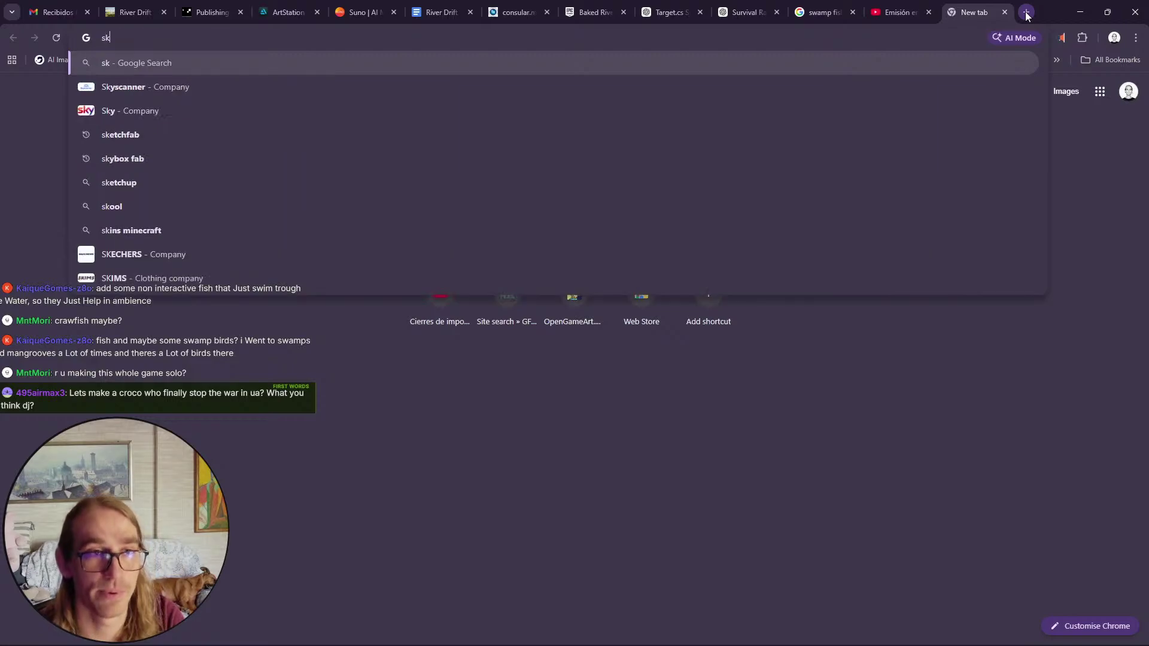
{"action": "type", "text": "etch gfab low pol"}
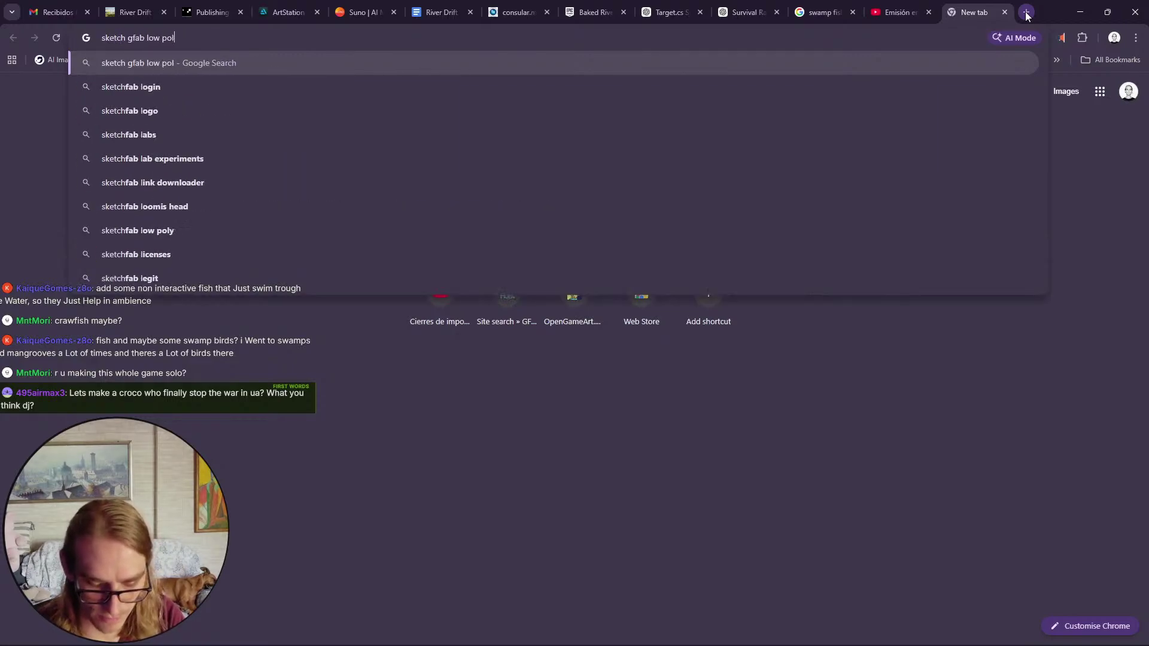
{"action": "type", "text": "y hippo"}
{"action": "key", "text": "Return"}
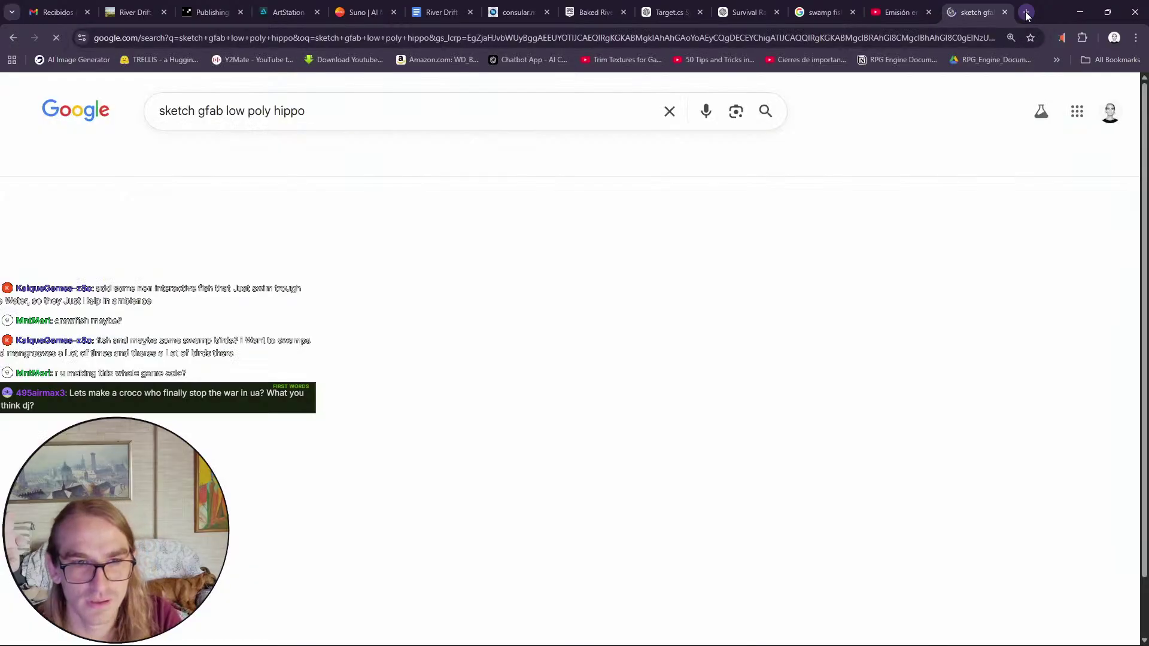
{"action": "left_click", "coordinate": [422, 208]}
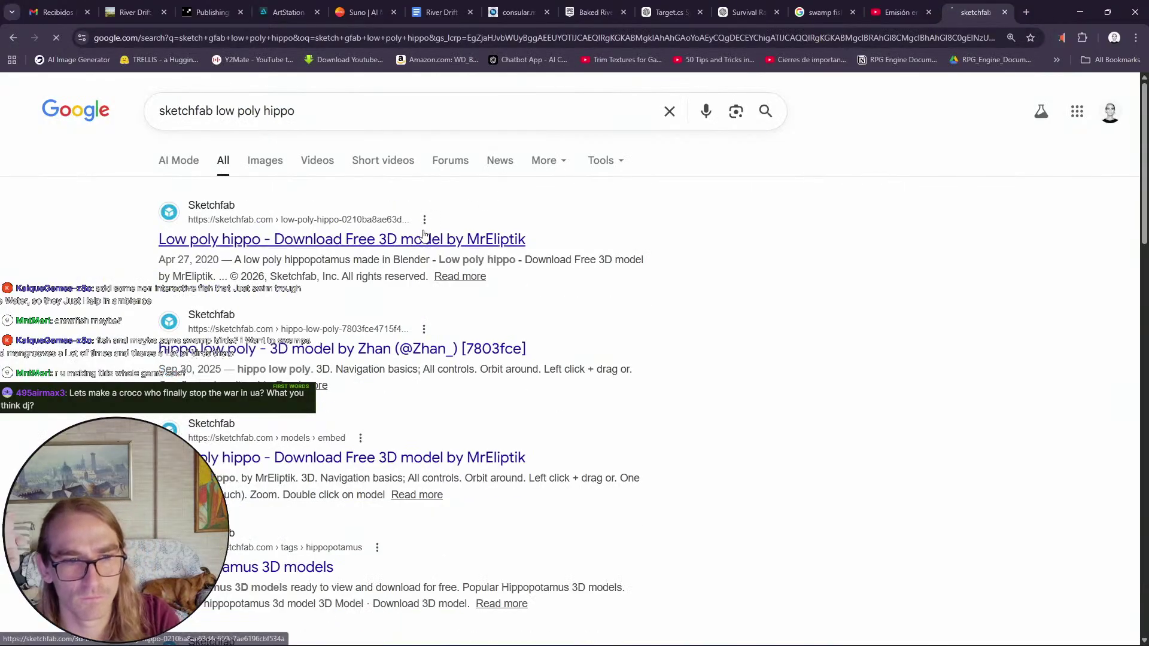
{"action": "left_click", "coordinate": [532, 239]}
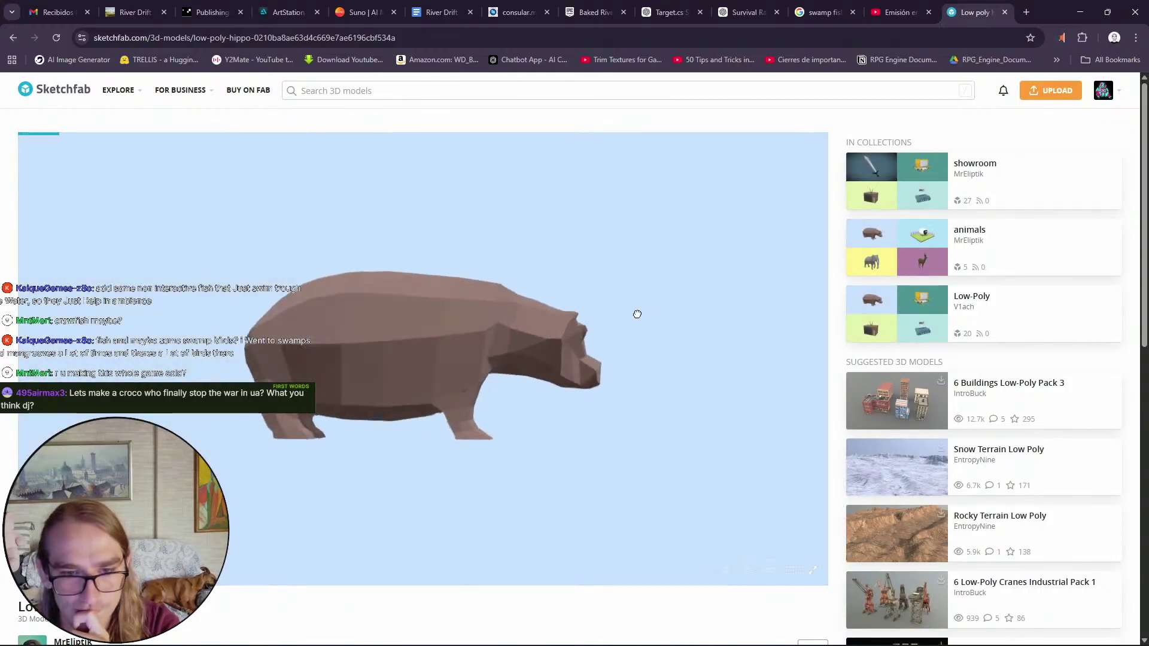
- Examine the brown low poly hippo model from several angles and check its page details
{"action": "mouse_move", "coordinate": [637, 314]}
{"action": "left_mouse_down"}
{"action": "mouse_move", "coordinate": [439, 313]}
{"action": "mouse_move", "coordinate": [629, 359]}
{"action": "left_mouse_up"}
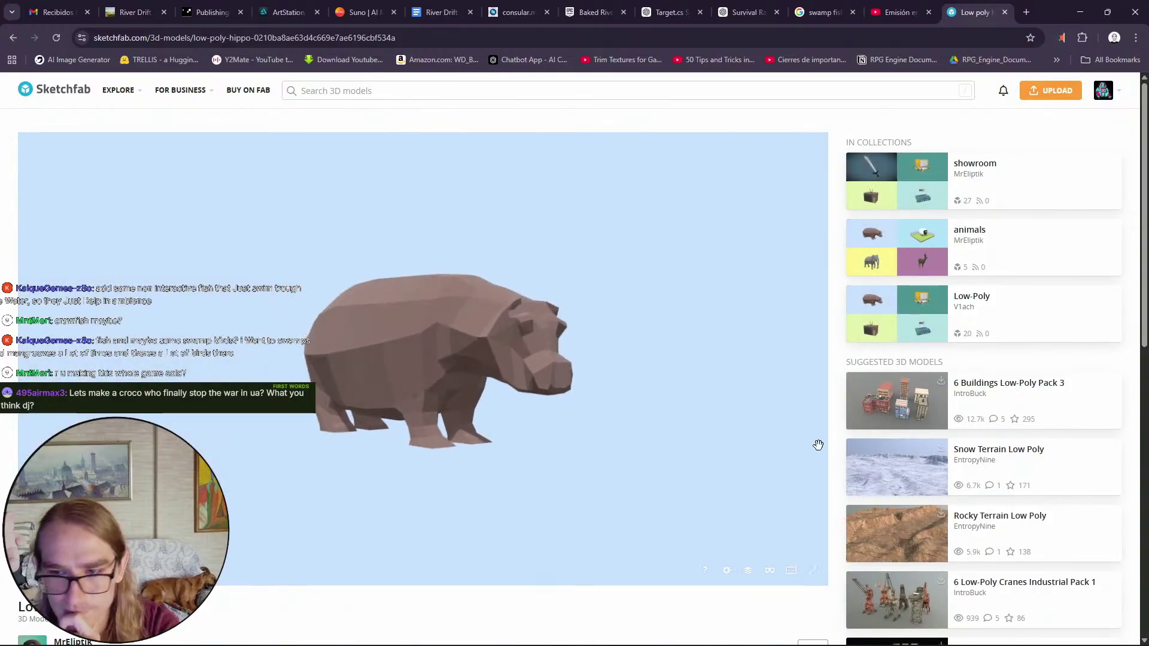
{"action": "scroll", "coordinate": [864, 389], "scroll_direction": "down", "scroll_amount": 5}
{"action": "scroll", "coordinate": [613, 462], "scroll_direction": "up", "scroll_amount": 5}
{"action": "scroll", "coordinate": [593, 405], "scroll_direction": "down", "scroll_amount": 2}
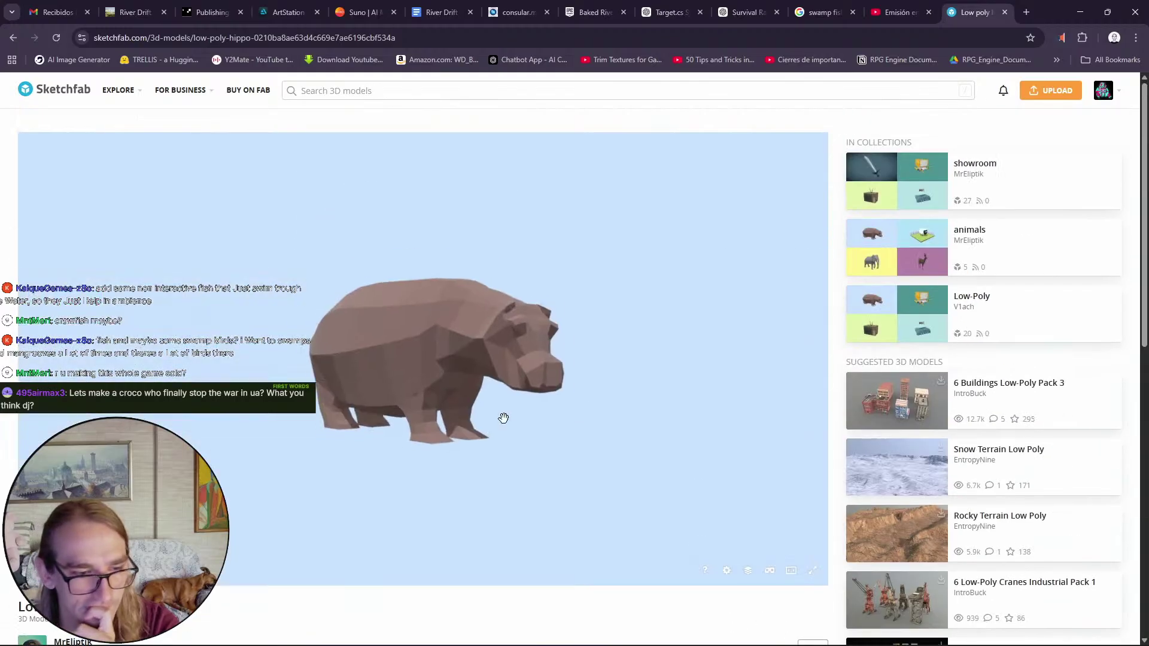
{"action": "scroll", "coordinate": [616, 547], "scroll_direction": "down", "scroll_amount": 3}
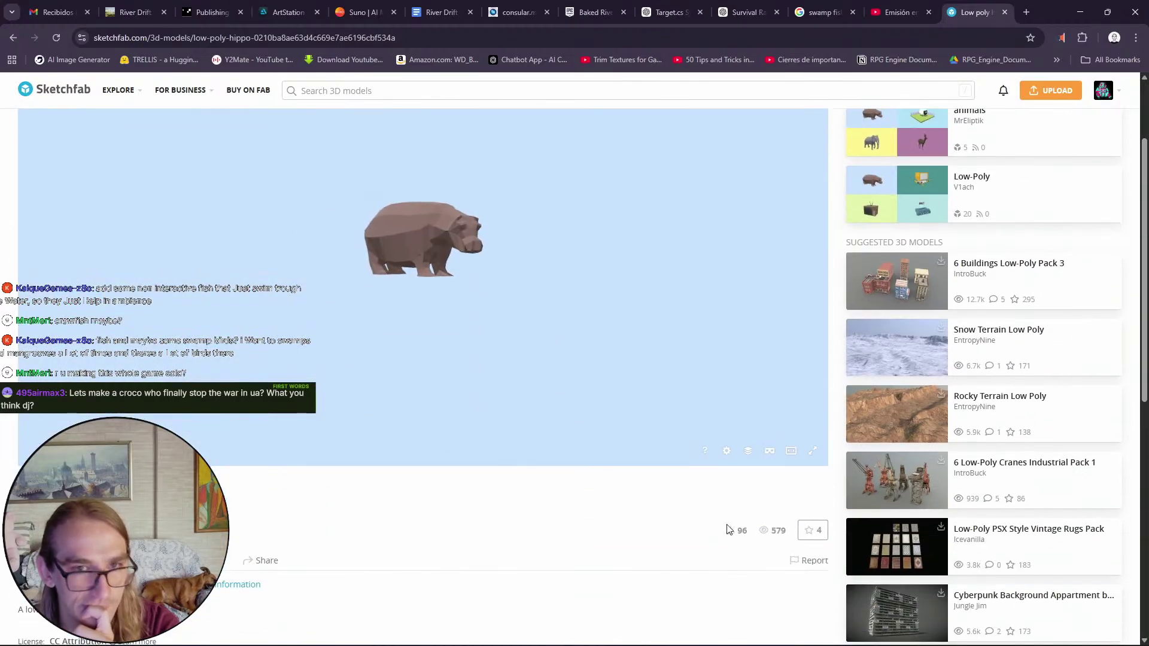
{"action": "scroll", "coordinate": [539, 287], "scroll_direction": "up", "scroll_amount": 2}
{"action": "left_click_drag", "start_coordinate": [538, 251], "coordinate": [476, 244]}
{"action": "scroll", "coordinate": [1058, 339], "scroll_direction": "up", "scroll_amount": 2}
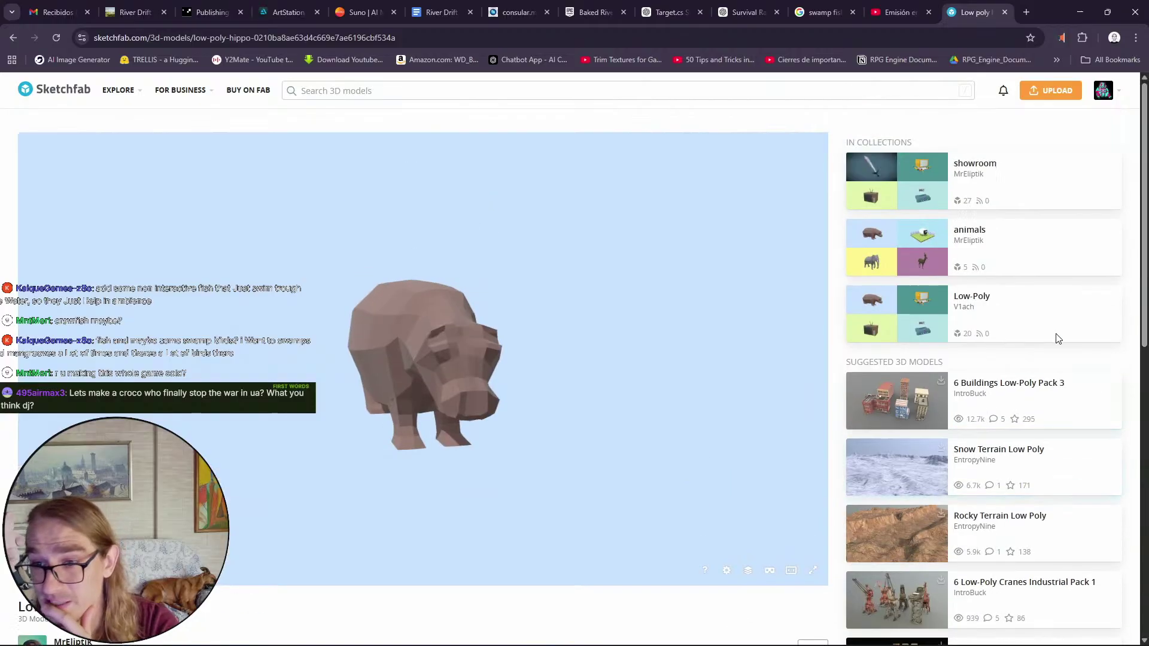
- Search Sketchfab for "low poly hippo" and browse the resulting models
{"action": "left_click", "coordinate": [374, 91]}
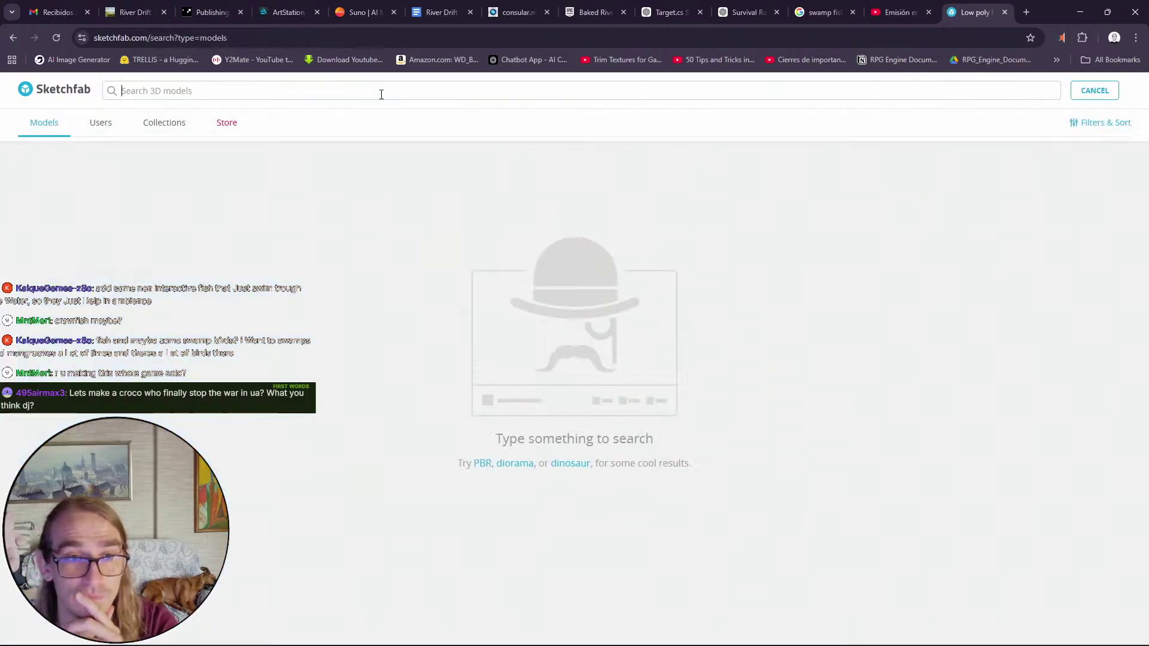
{"action": "type", "text": "low poly hippo"}
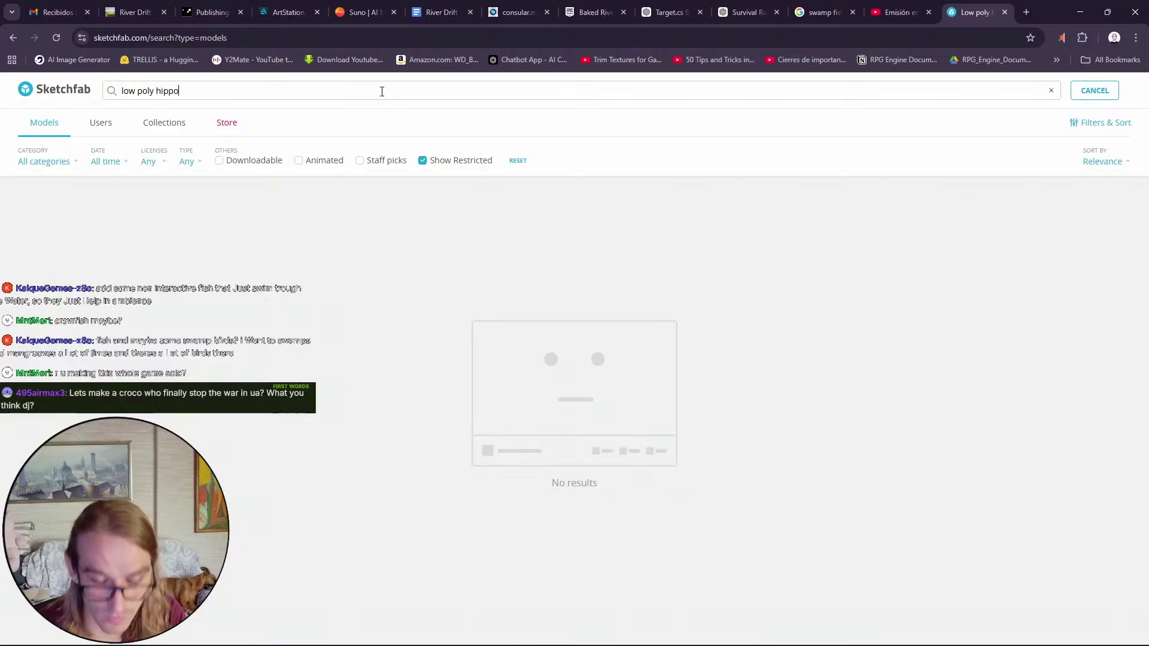
{"action": "key", "text": "Return"}
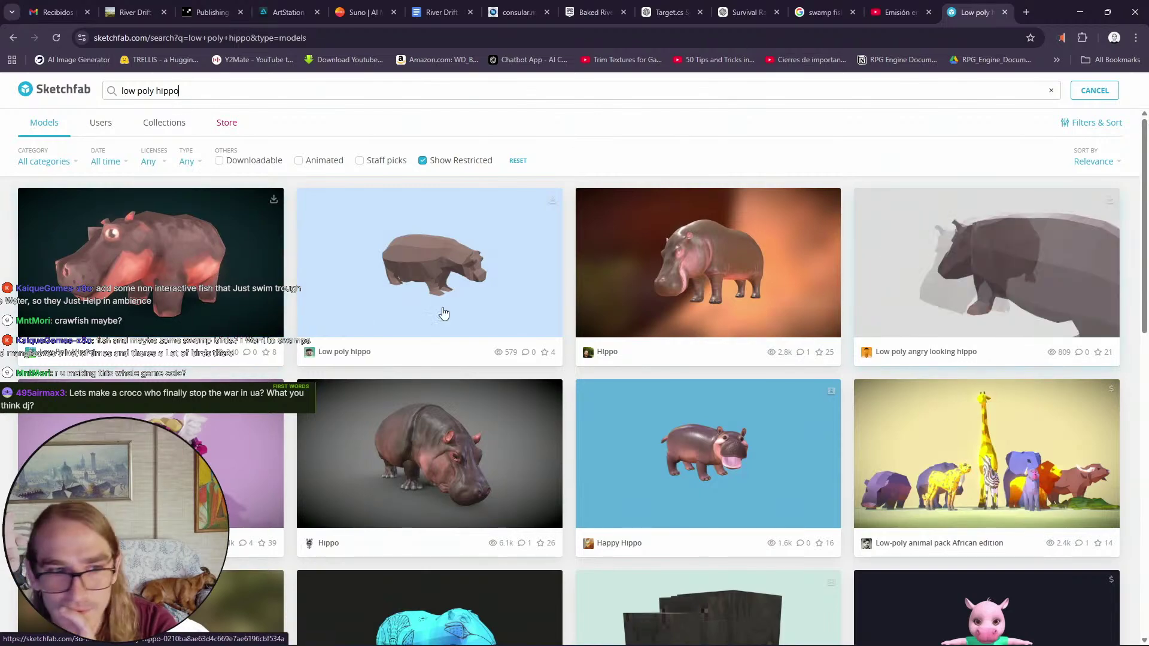
{"action": "scroll", "coordinate": [536, 430], "scroll_direction": "down", "scroll_amount": 1}
{"action": "scroll", "coordinate": [816, 324], "scroll_direction": "down", "scroll_amount": 2}
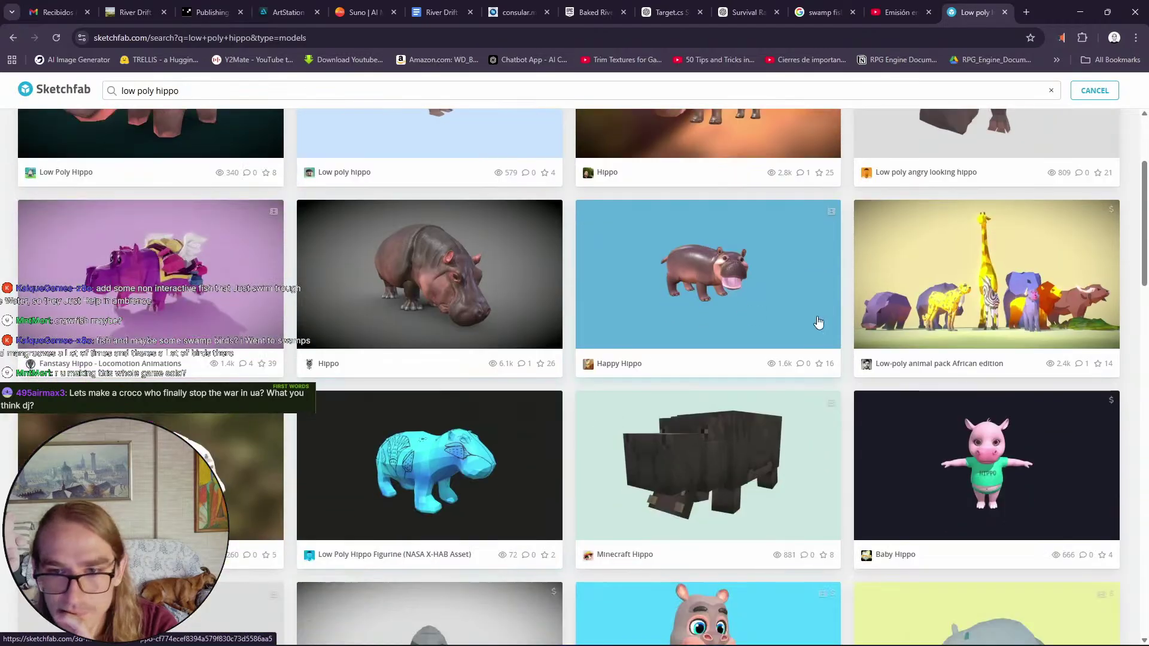
{"action": "scroll", "coordinate": [662, 462], "scroll_direction": "down", "scroll_amount": 5}
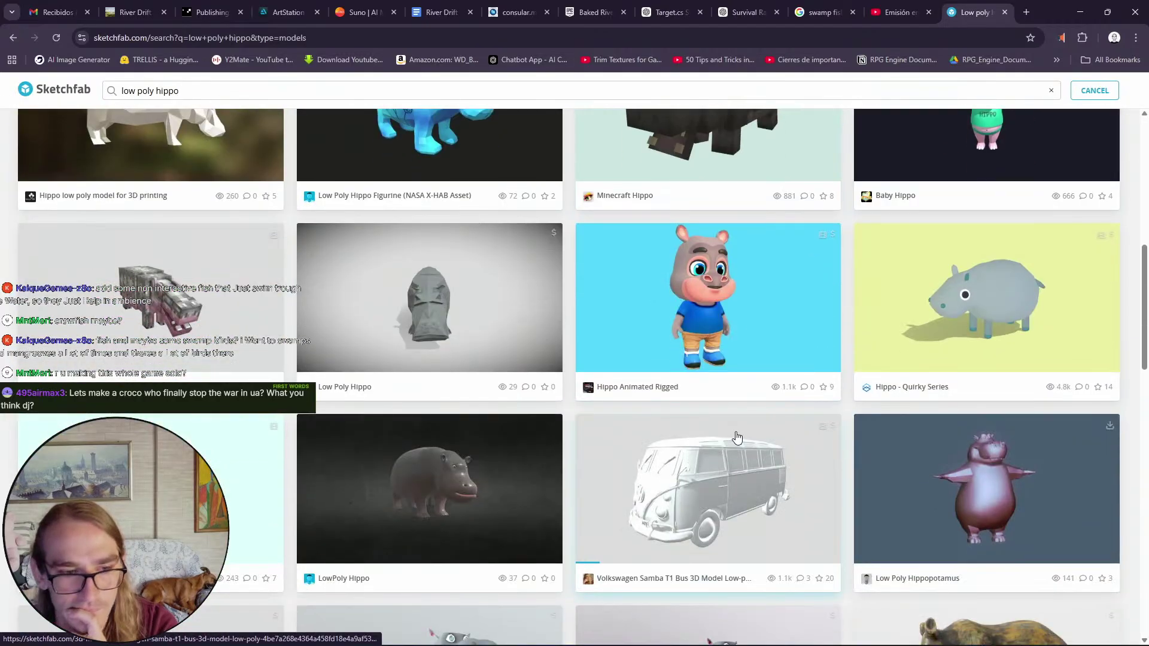
{"action": "scroll", "coordinate": [737, 437], "scroll_direction": "up", "scroll_amount": 8}
- Open the "Low poly angry looking hippo" model and orbit it to examine its shape
{"action": "left_click", "coordinate": [429, 269]}
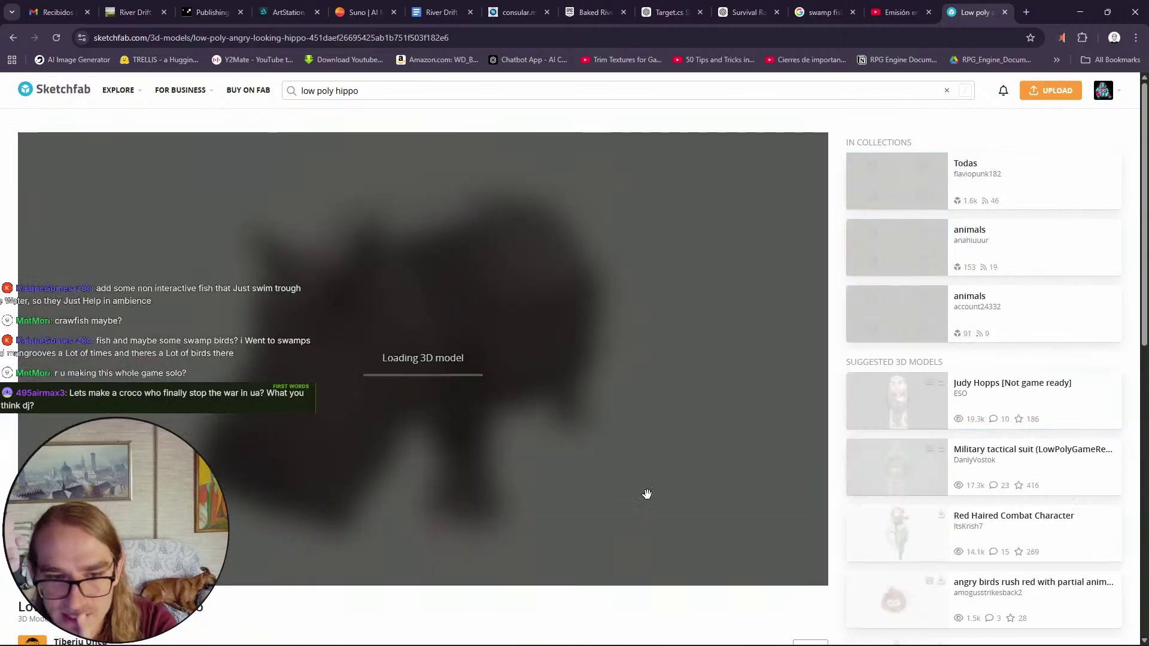
{"action": "scroll", "coordinate": [647, 494], "scroll_direction": "down", "scroll_amount": 4}
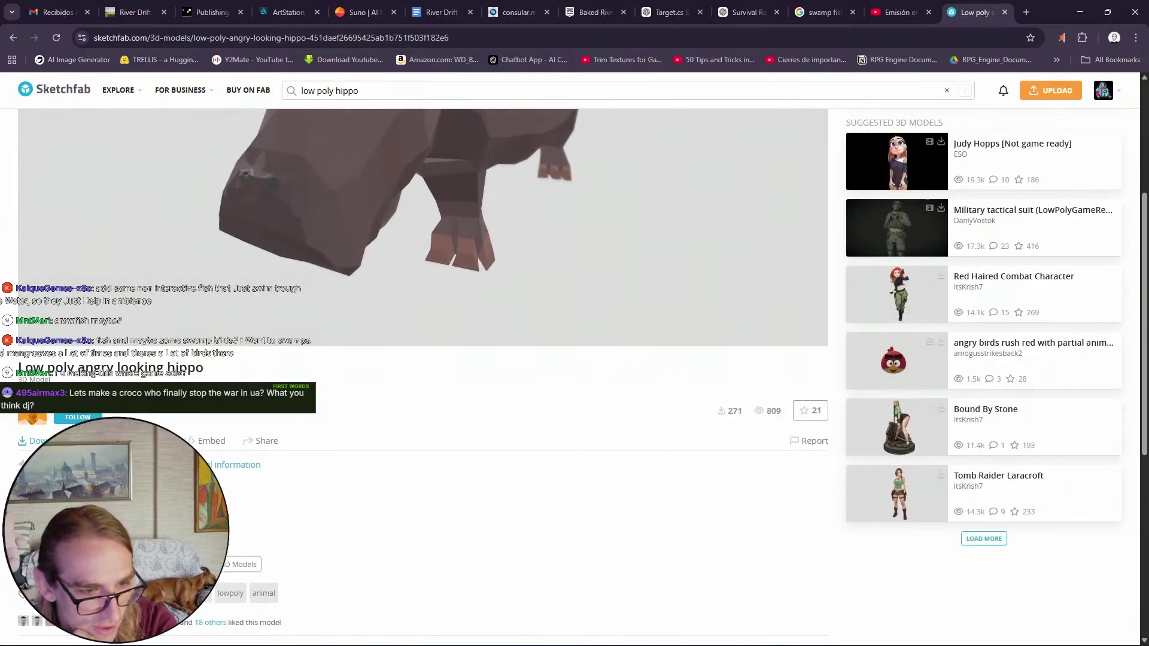
{"action": "scroll", "coordinate": [357, 488], "scroll_direction": "up", "scroll_amount": 4}
{"action": "left_click_drag", "start_coordinate": [423, 431], "coordinate": [613, 405]}
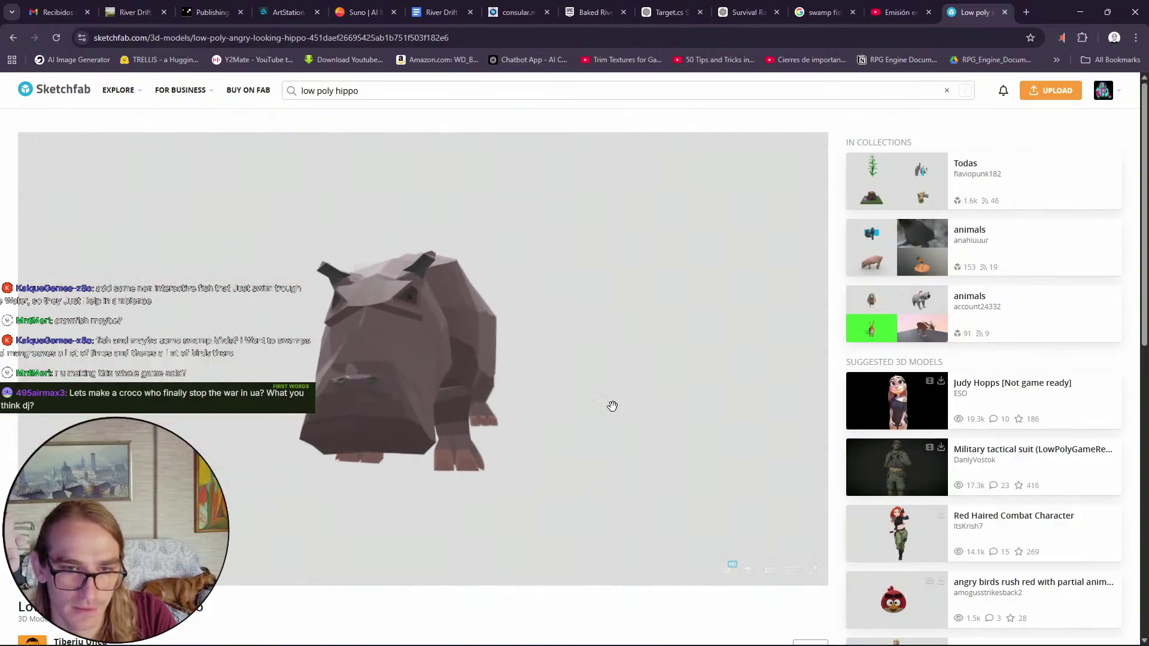
- Download the angry looking hippo in its original .blend format and close the download dialog
{"action": "scroll", "coordinate": [645, 461], "scroll_direction": "down", "scroll_amount": 2}
{"action": "left_click", "coordinate": [34, 620]}
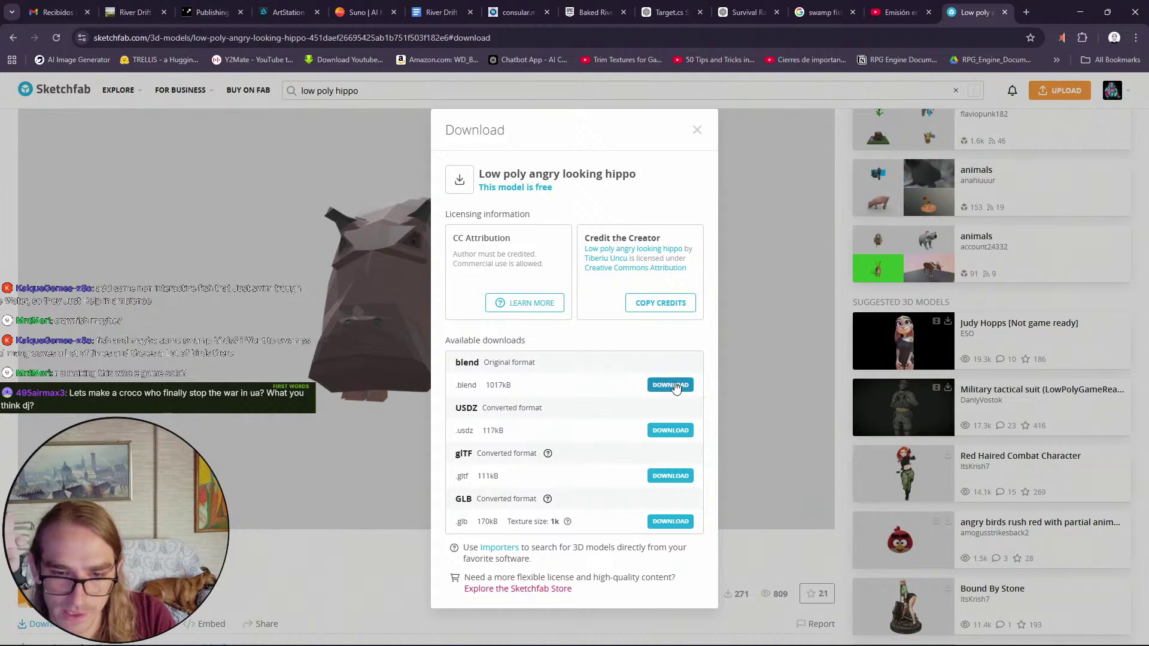
{"action": "left_click", "coordinate": [697, 130]}
- Open the downloaded hippo archive's source folder and load "low poly hippo simetrical" in Blender
{"action": "left_click", "coordinate": [1061, 38]}
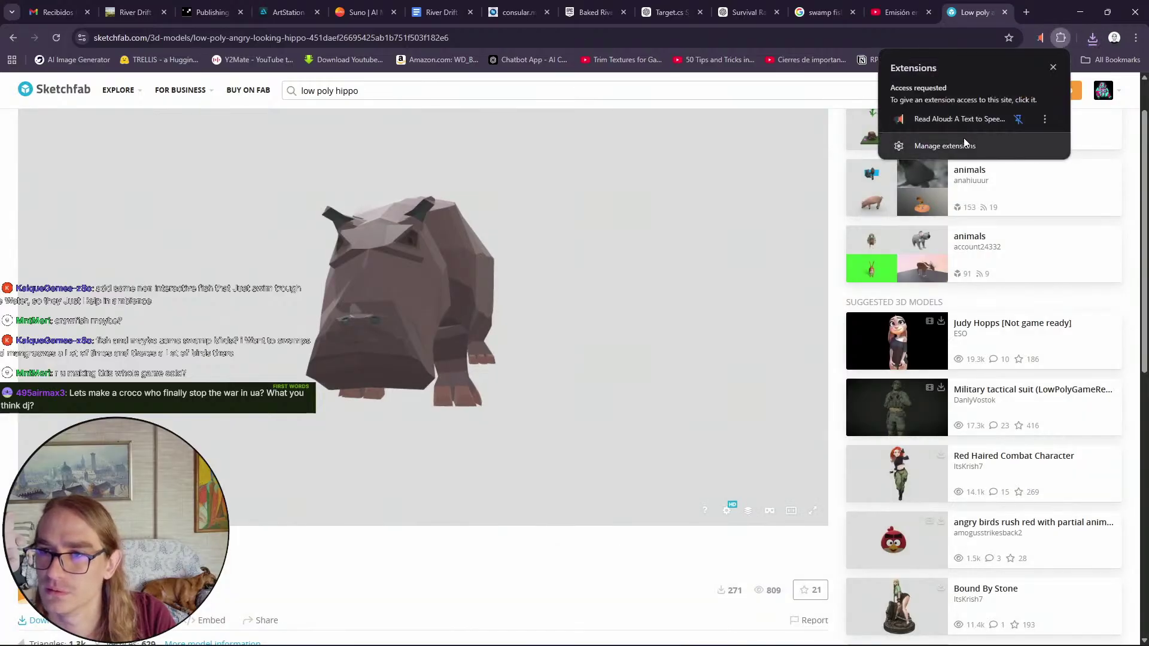
{"action": "left_click", "coordinate": [1092, 37]}
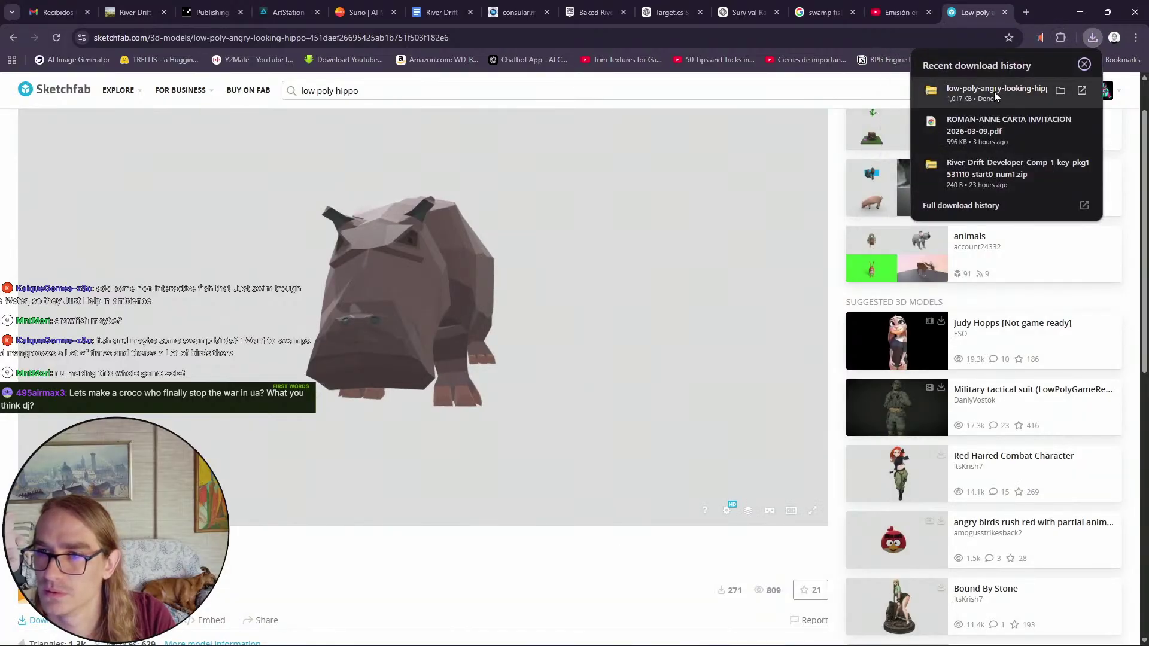
{"action": "left_click", "coordinate": [997, 93]}
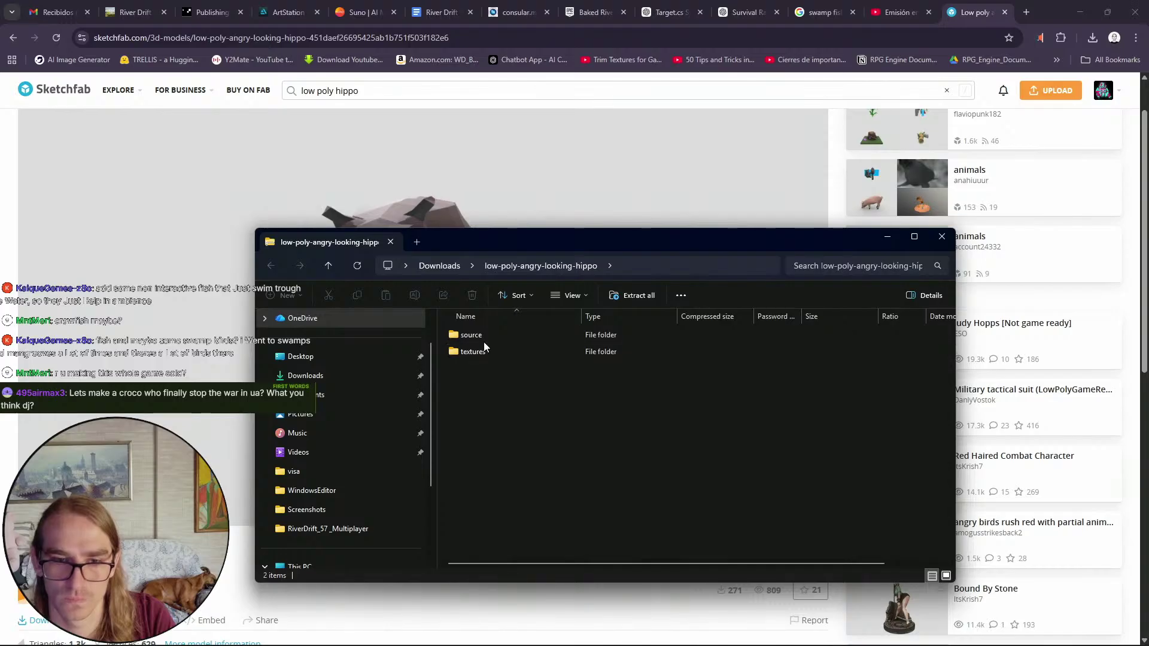
{"action": "double_click", "coordinate": [482, 338]}
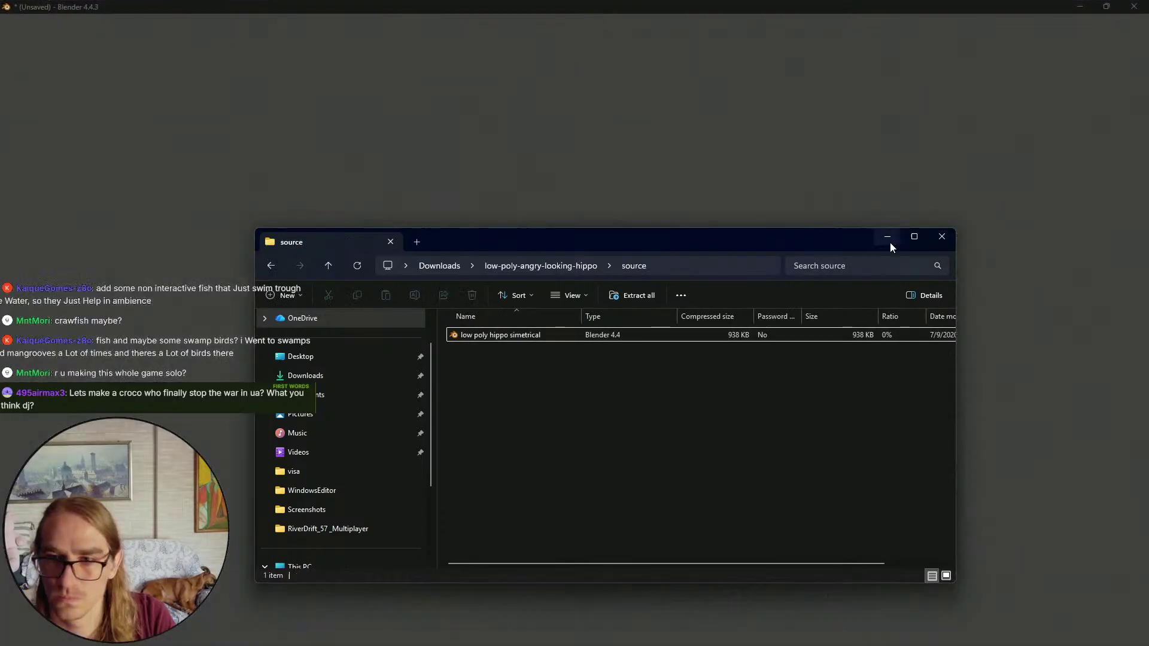
{"action": "left_click", "coordinate": [888, 237]}
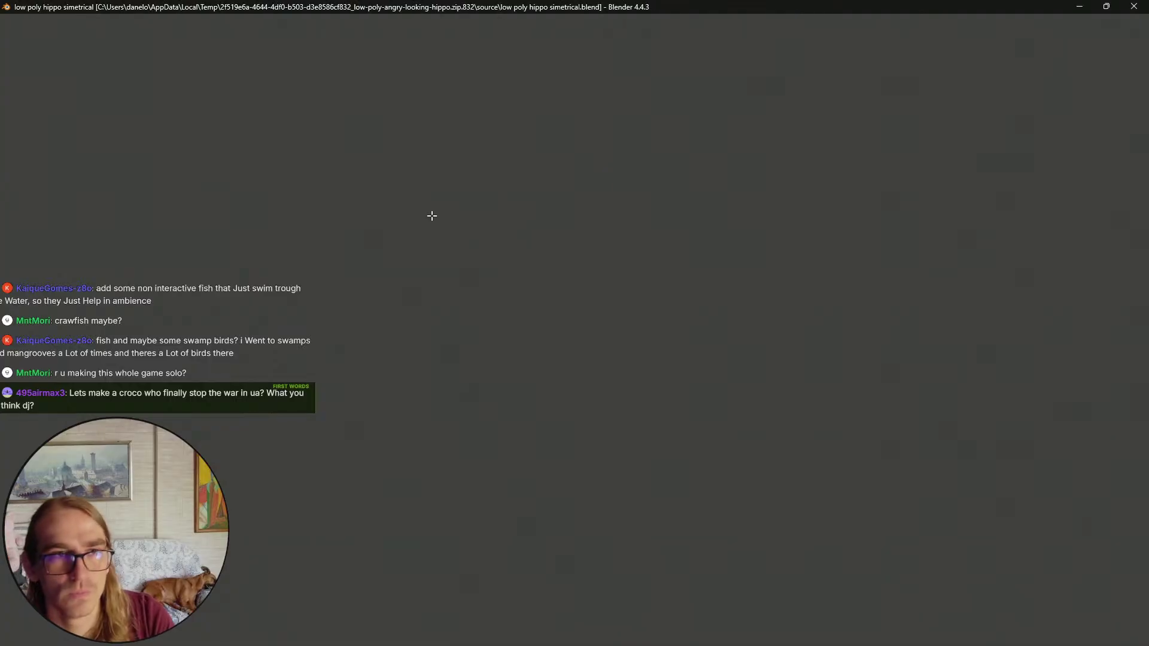
- Select the hippo object and all of its mesh geometry in Edit Mode
{"action": "scroll", "coordinate": [541, 368], "scroll_direction": "down", "scroll_amount": 7}
{"action": "scroll", "coordinate": [604, 360], "scroll_direction": "up", "scroll_amount": 2}
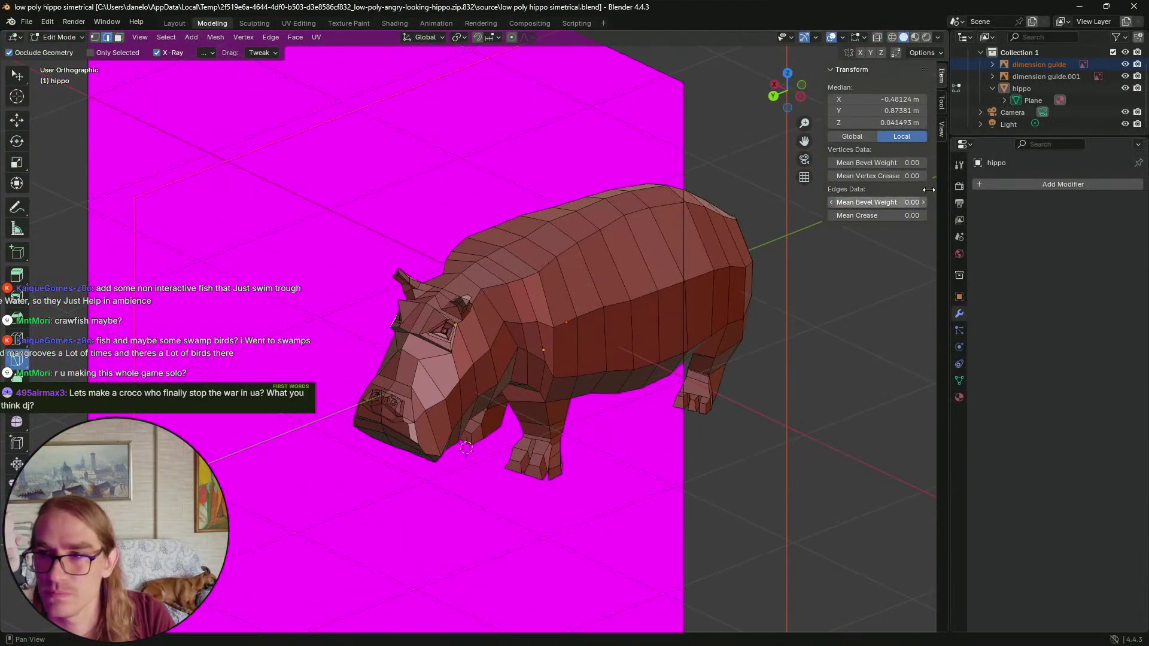
{"action": "left_click", "coordinate": [1028, 89]}
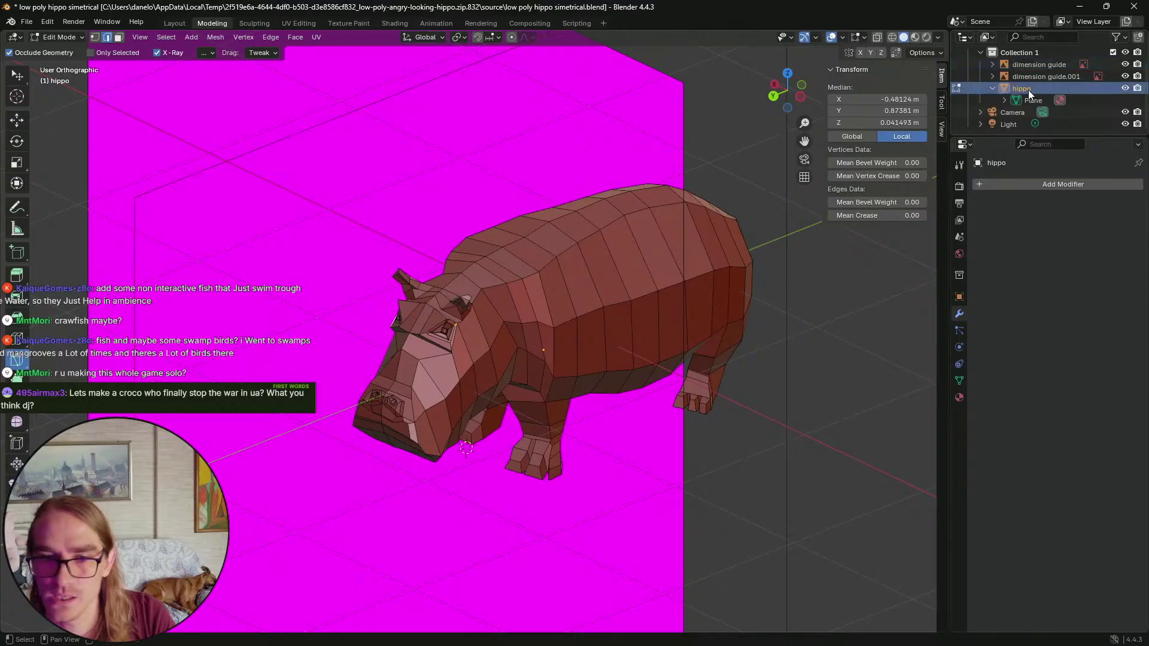
{"action": "key", "text": "k"}
{"action": "key", "text": "Escape"}
{"action": "key", "text": "a"}
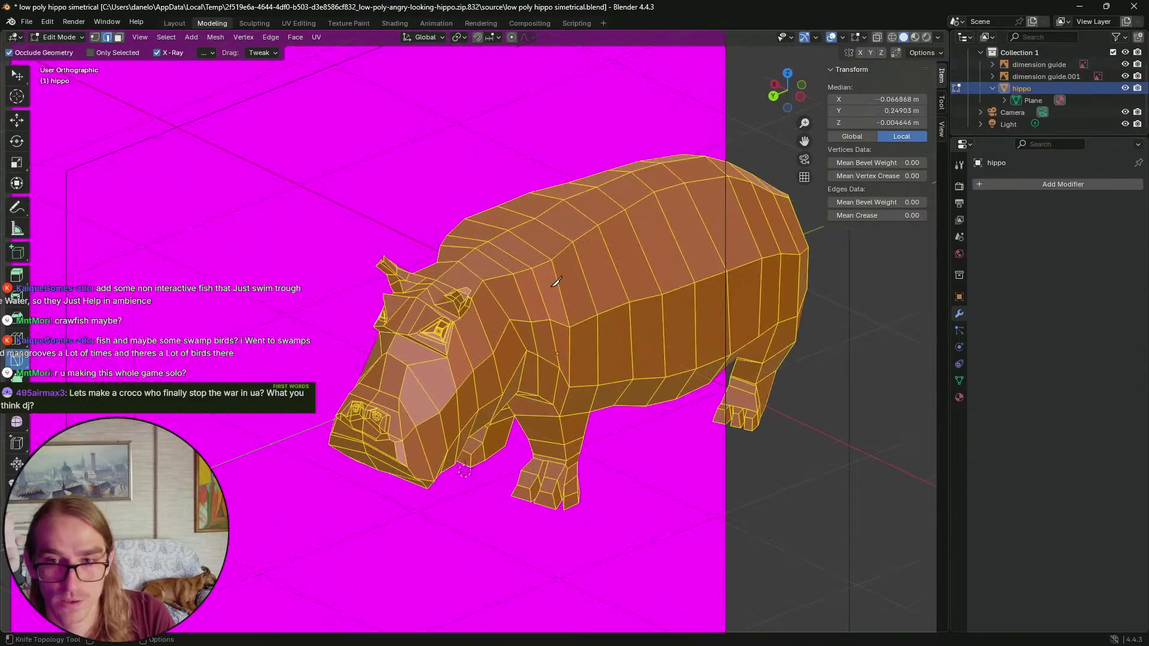
- Start exporting the hippo file in FBX format
{"action": "scroll", "coordinate": [588, 314], "scroll_direction": "down", "scroll_amount": 5}
{"action": "left_click", "coordinate": [33, 23]}
{"action": "mouse_move", "coordinate": [86, 204]}
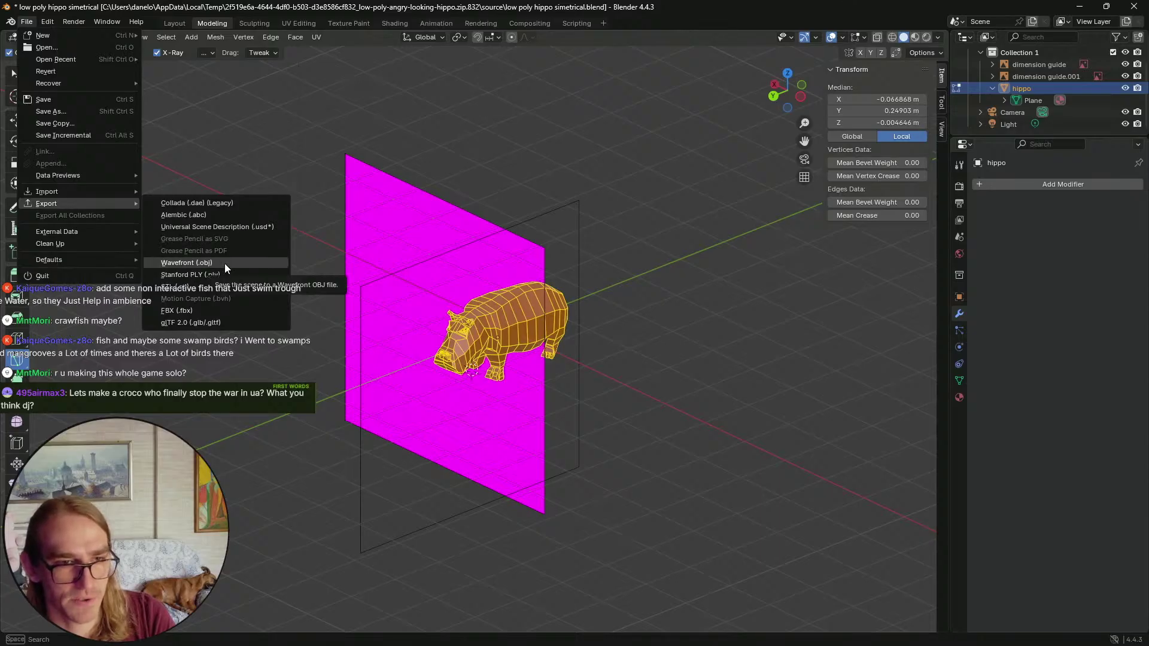
{"action": "left_click", "coordinate": [210, 309]}
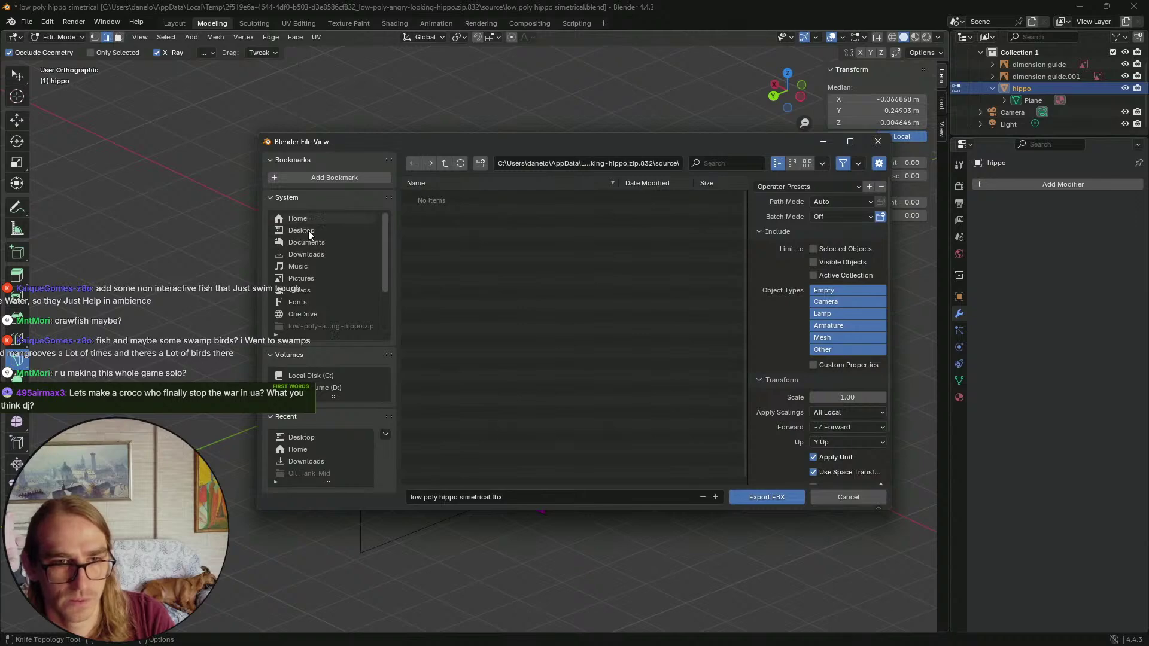
- Export the hippo scene to the Desktop as low poly hippo simetrical.fbx and switch to the Unreal Editor
{"action": "left_click", "coordinate": [308, 232]}
{"action": "left_click", "coordinate": [772, 498]}
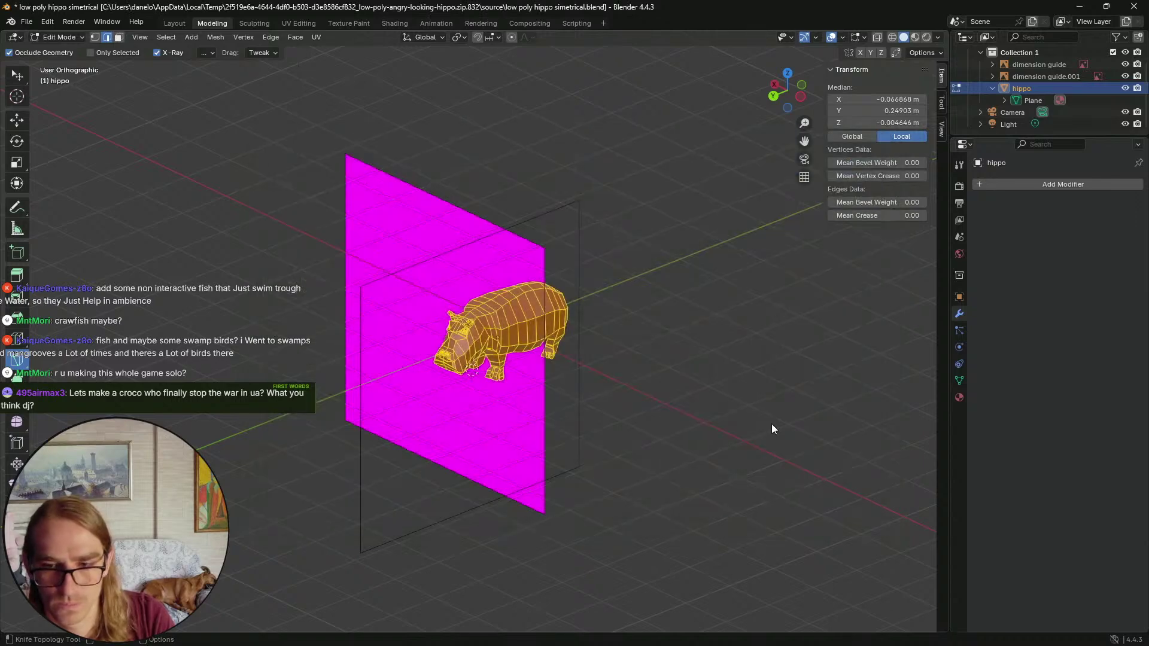
{"action": "left_click", "coordinate": [1080, 6]}
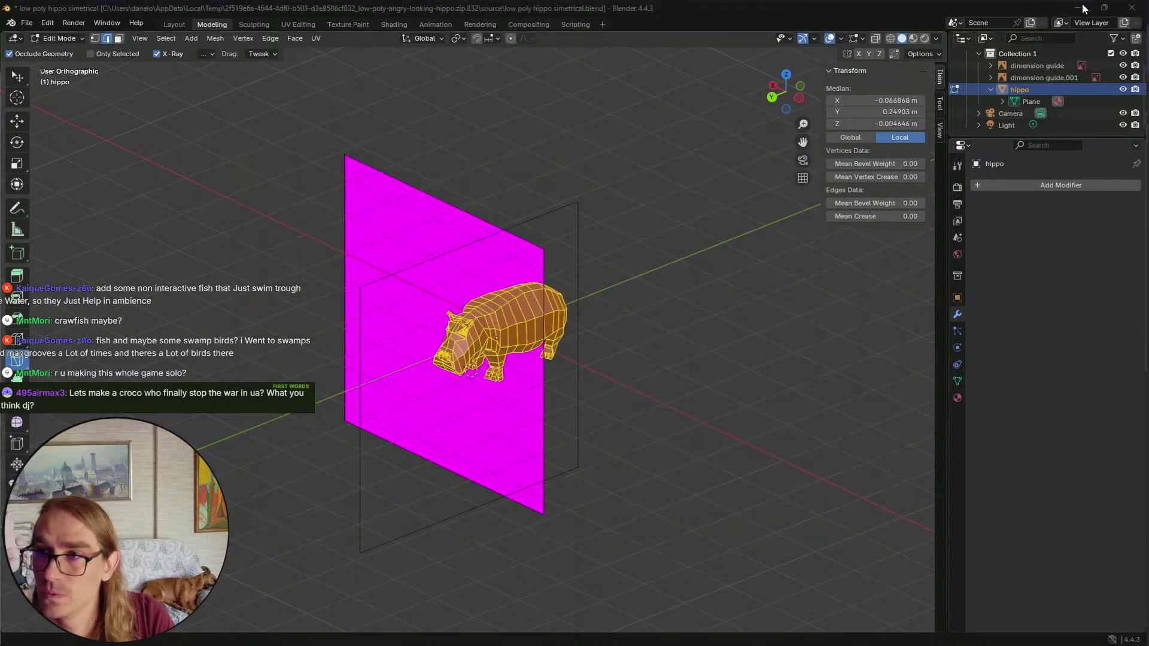
{"action": "key", "text": "alt+Tab"}
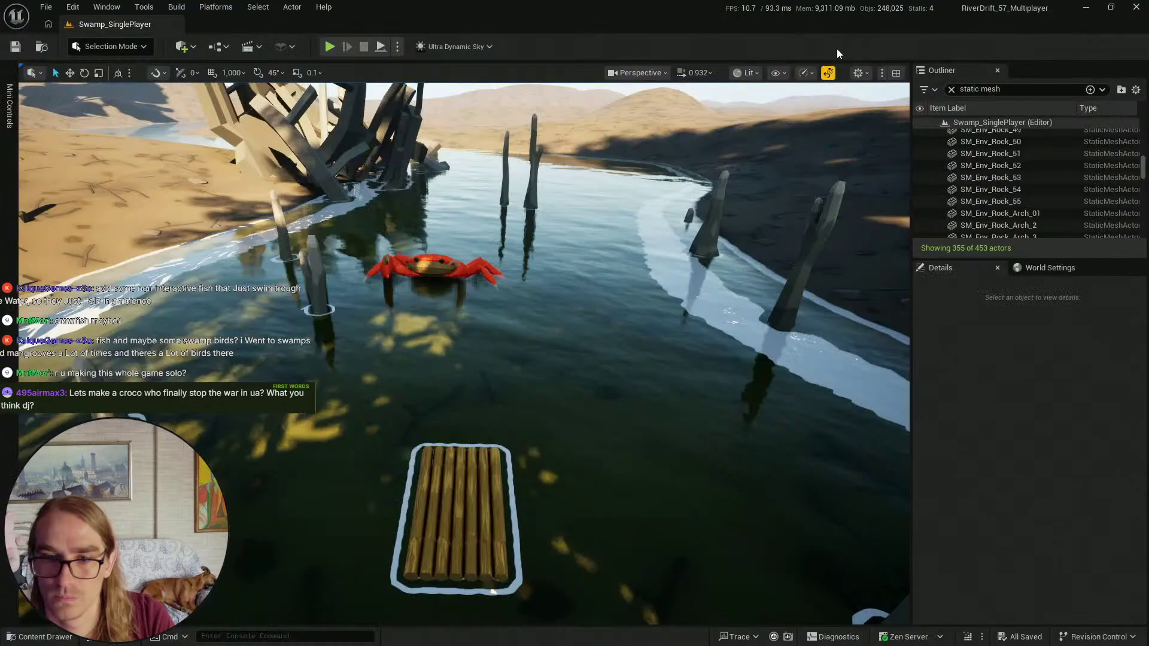
- Create a new folder named Hippo in the project's Content folder
{"action": "left_click", "coordinate": [12, 639]}
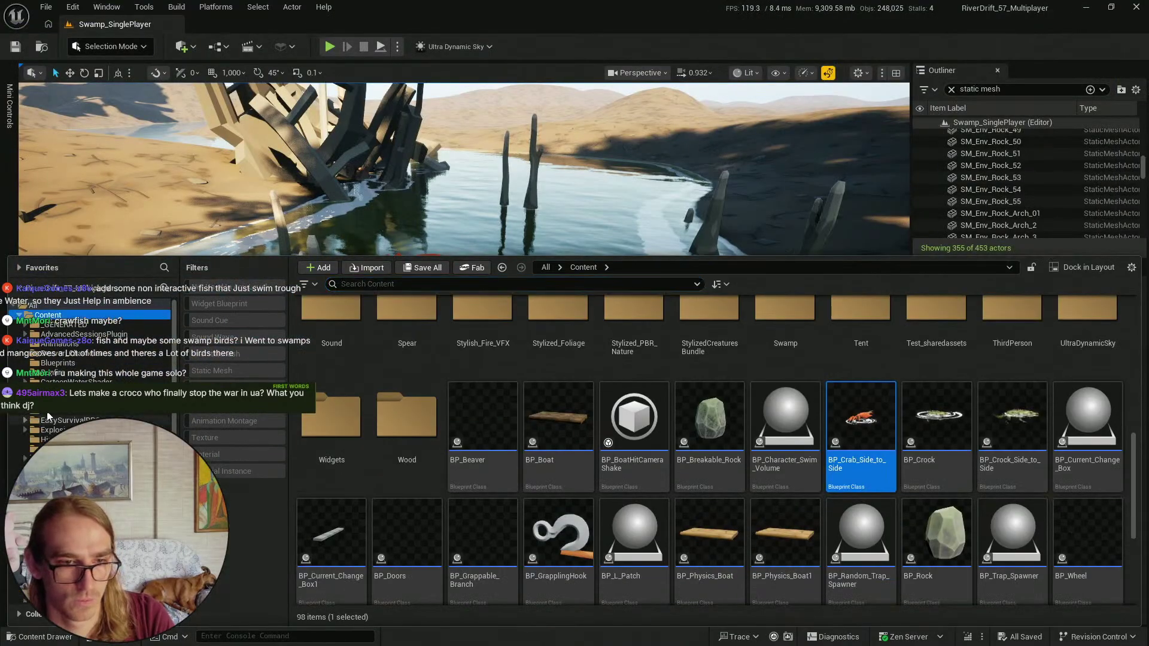
{"action": "scroll", "coordinate": [1114, 562], "scroll_direction": "down", "scroll_amount": 5}
{"action": "right_click", "coordinate": [1092, 544]}
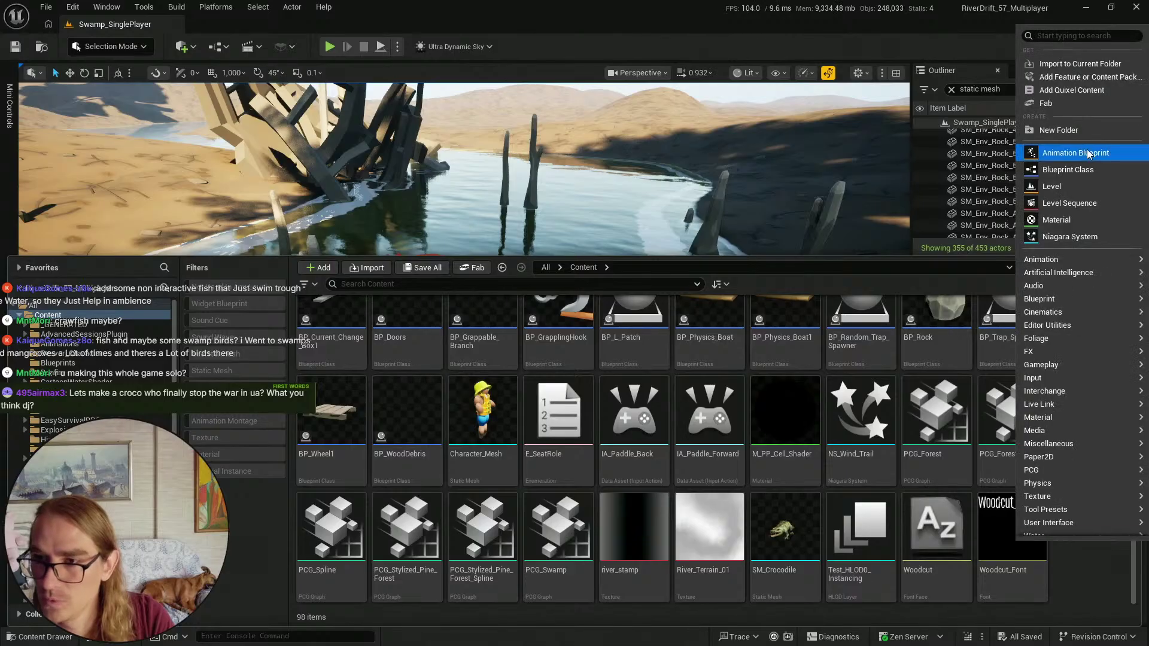
{"action": "left_click", "coordinate": [1058, 129]}
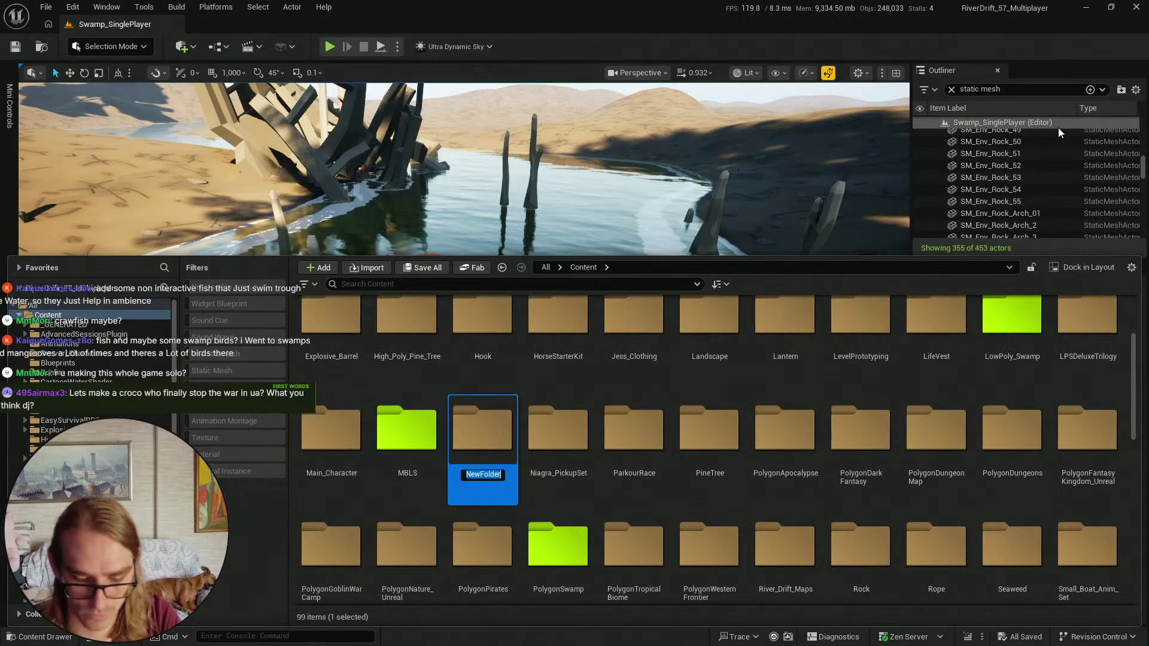
{"action": "type", "text": "Hippo"}
{"action": "key", "text": "Return"}
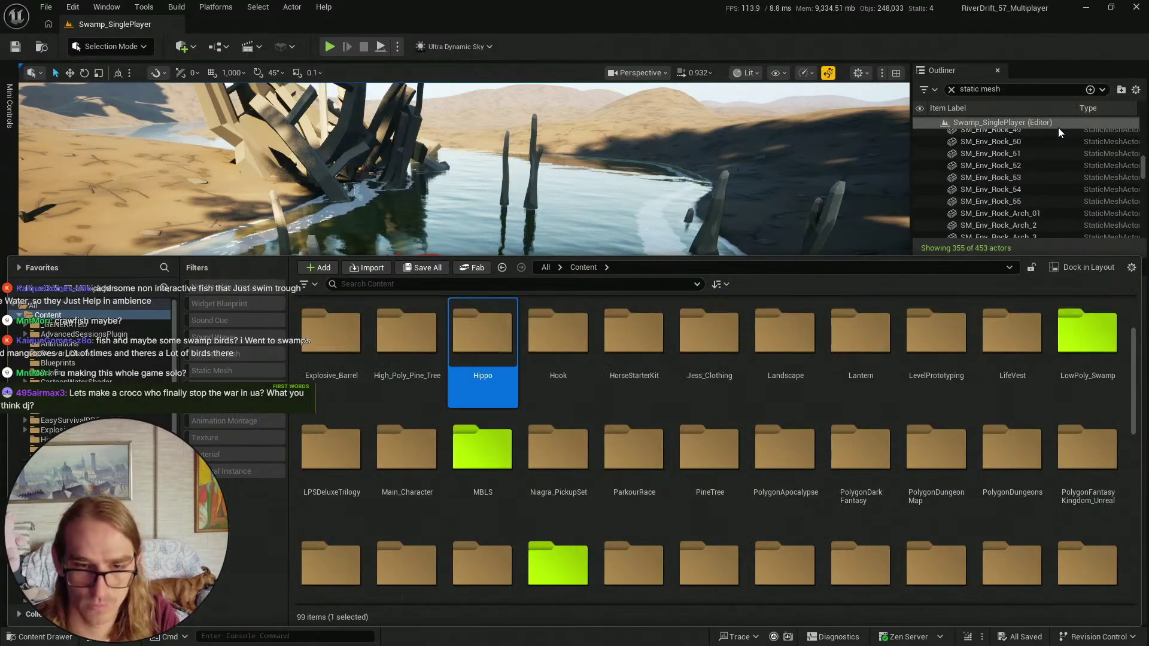
- Import low poly hippo simetrical.fbx from the desktop into the Hippo folder with the default import settings
{"action": "double_click", "coordinate": [468, 334]}
{"action": "left_click_drag", "start_coordinate": [533, 1], "coordinate": [664, 104]}
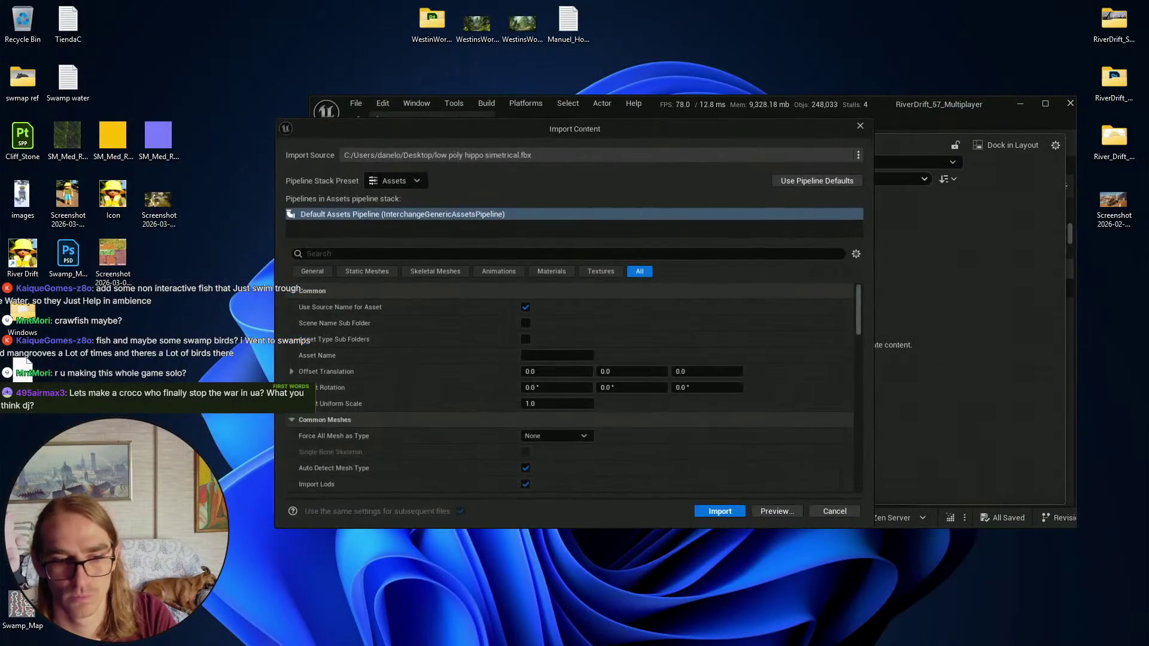
{"action": "left_click", "coordinate": [736, 512]}
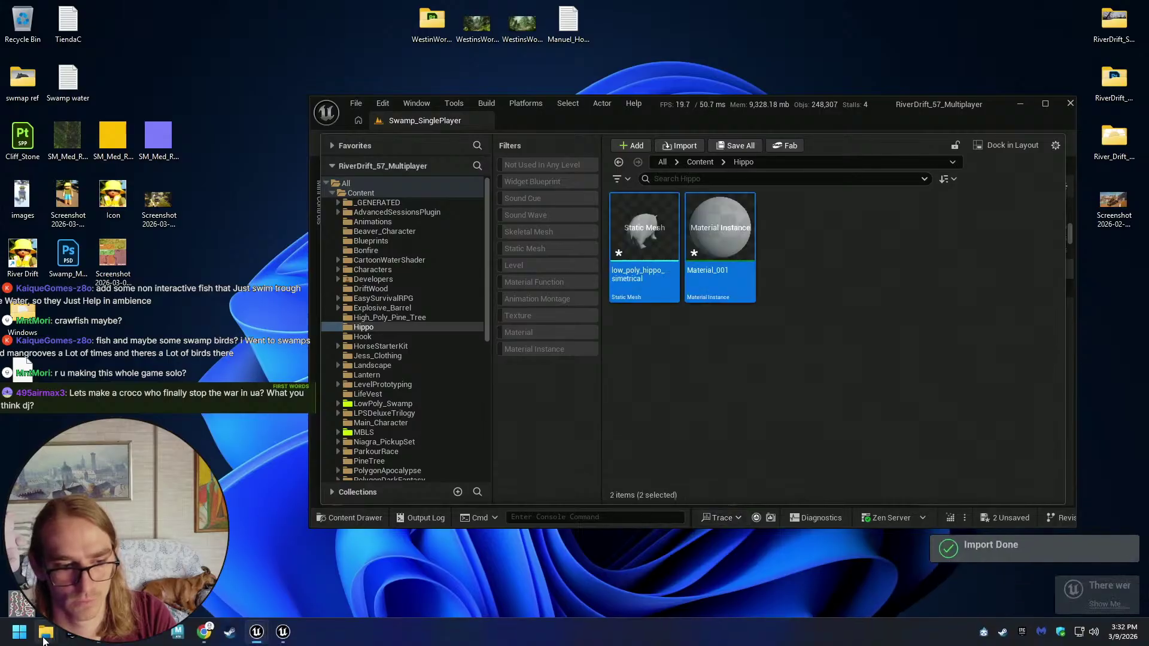
- Copy hippo_UV.png from the textures folder of the low-poly-angry-looking-hippo archive to the desktop and preview the image
{"action": "left_click", "coordinate": [45, 632]}
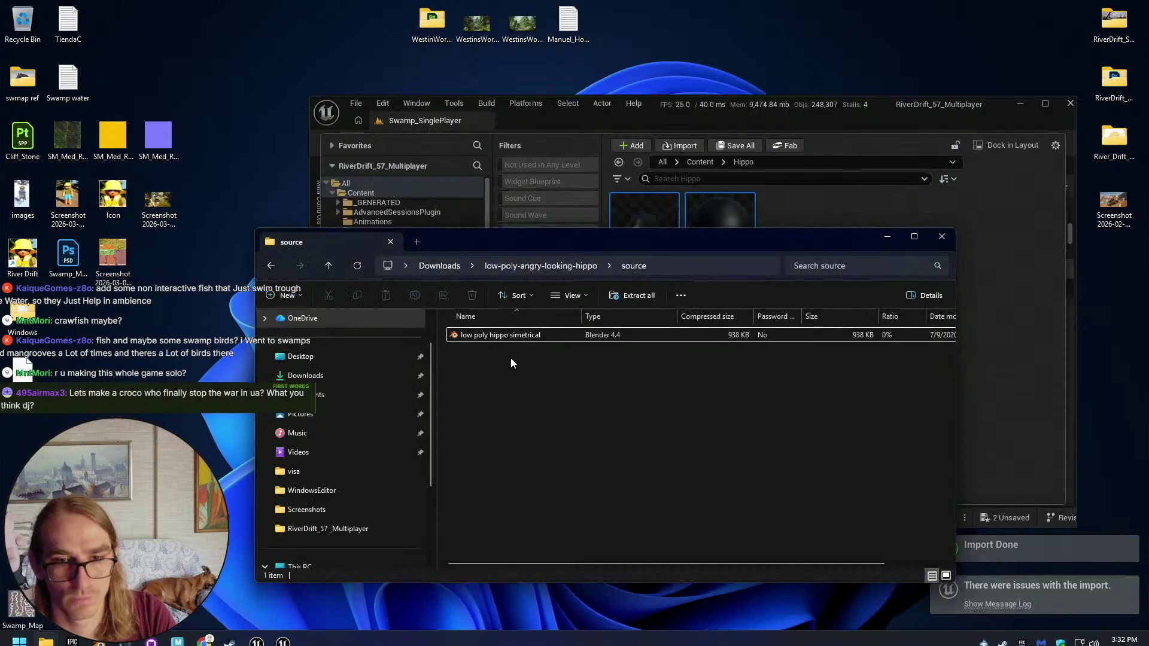
{"action": "double_click", "coordinate": [473, 352]}
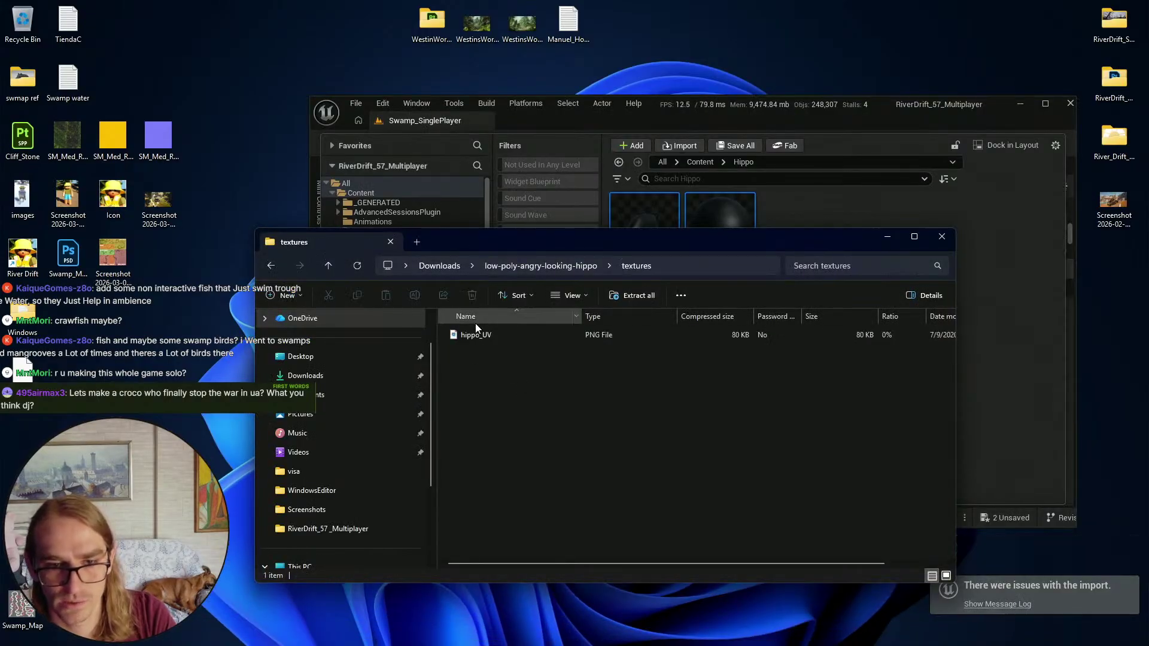
{"action": "left_click", "coordinate": [548, 334]}
{"action": "left_click_drag", "start_coordinate": [615, 241], "coordinate": [729, 362]}
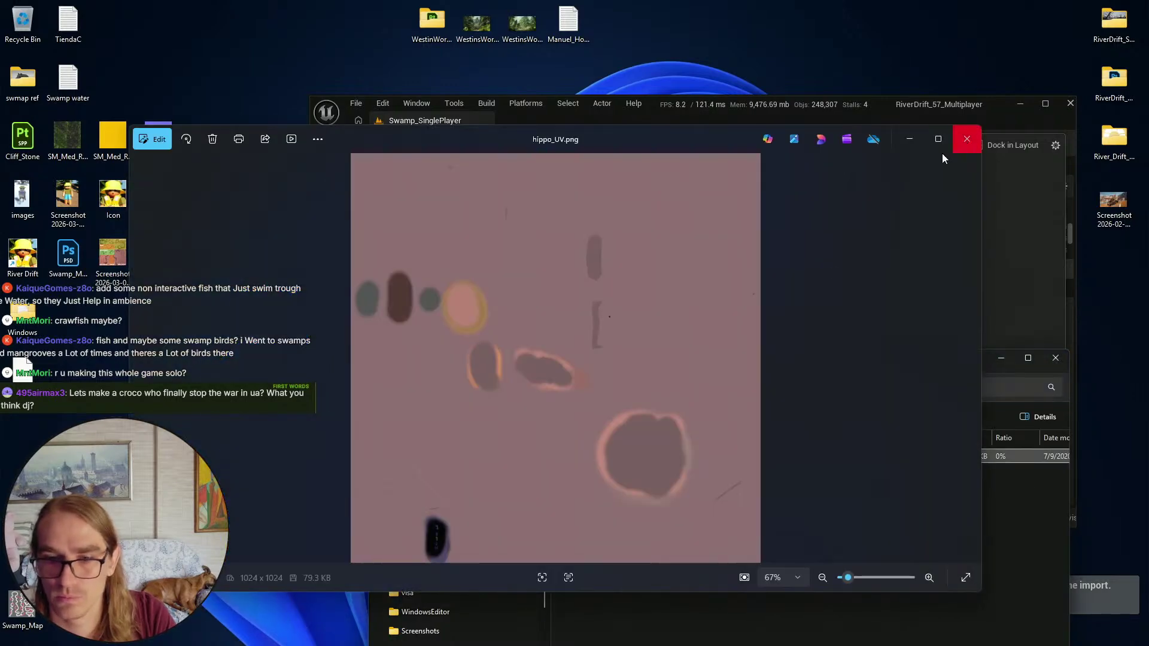
{"action": "left_click", "coordinate": [963, 143]}
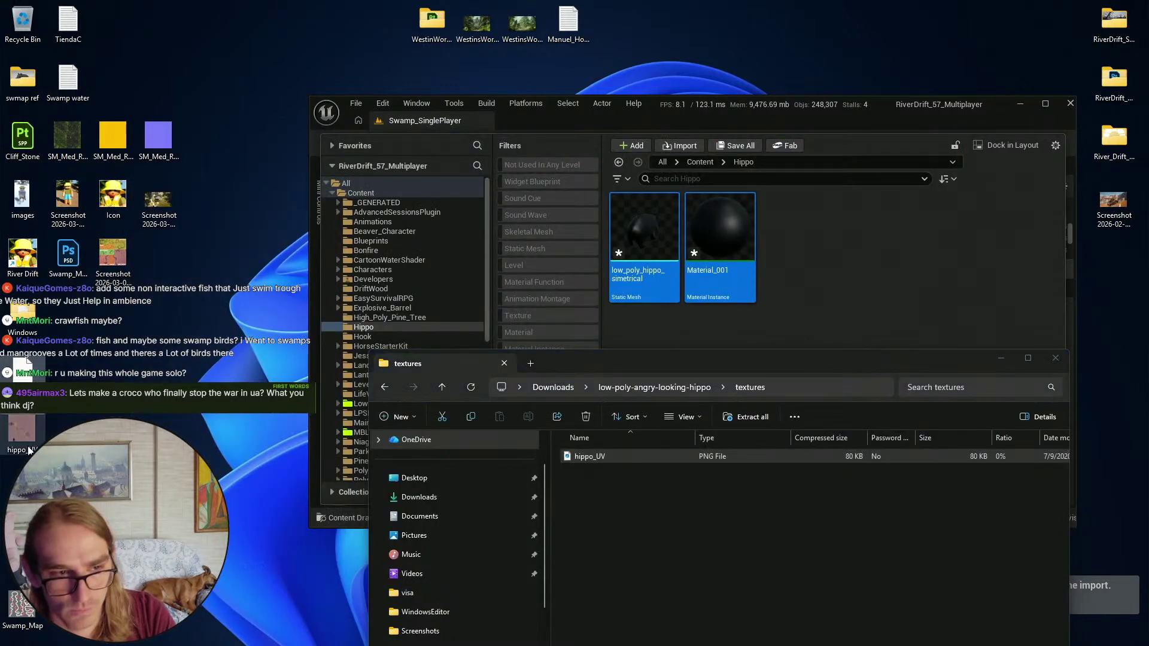
- Import the hippo_UV texture from the desktop into the Hippo folder and restore the editor to full screen
{"action": "left_click_drag", "start_coordinate": [29, 450], "coordinate": [838, 304]}
{"action": "left_click", "coordinate": [1055, 357]}
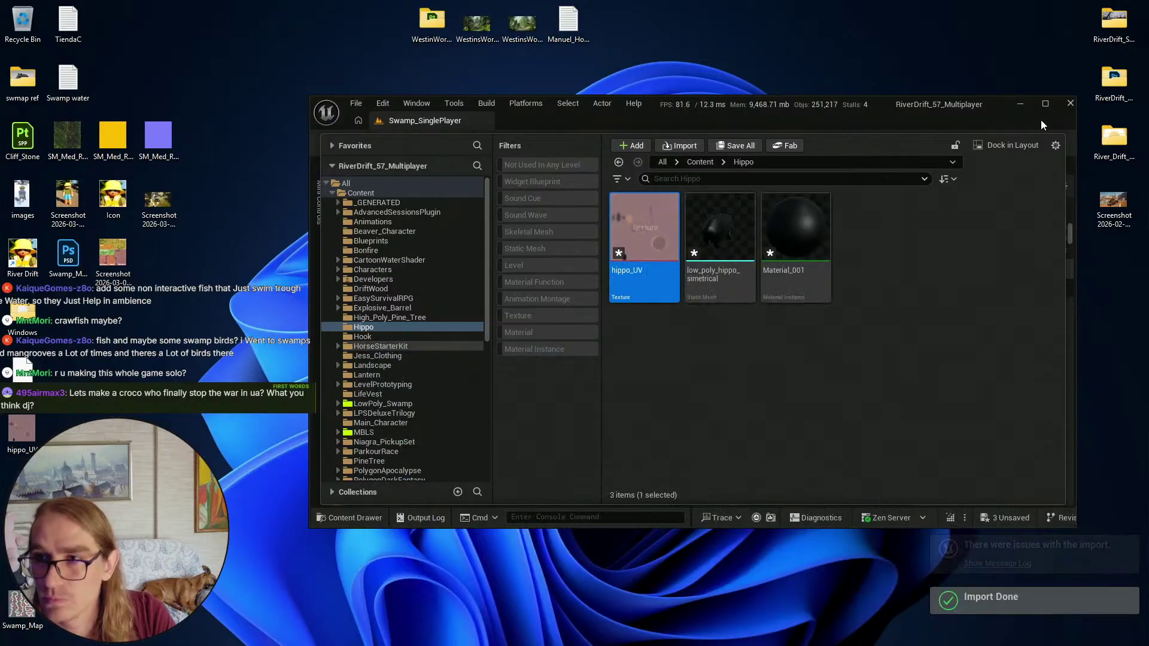
{"action": "left_click", "coordinate": [1045, 104]}
{"action": "key", "text": "ctrl+space"}
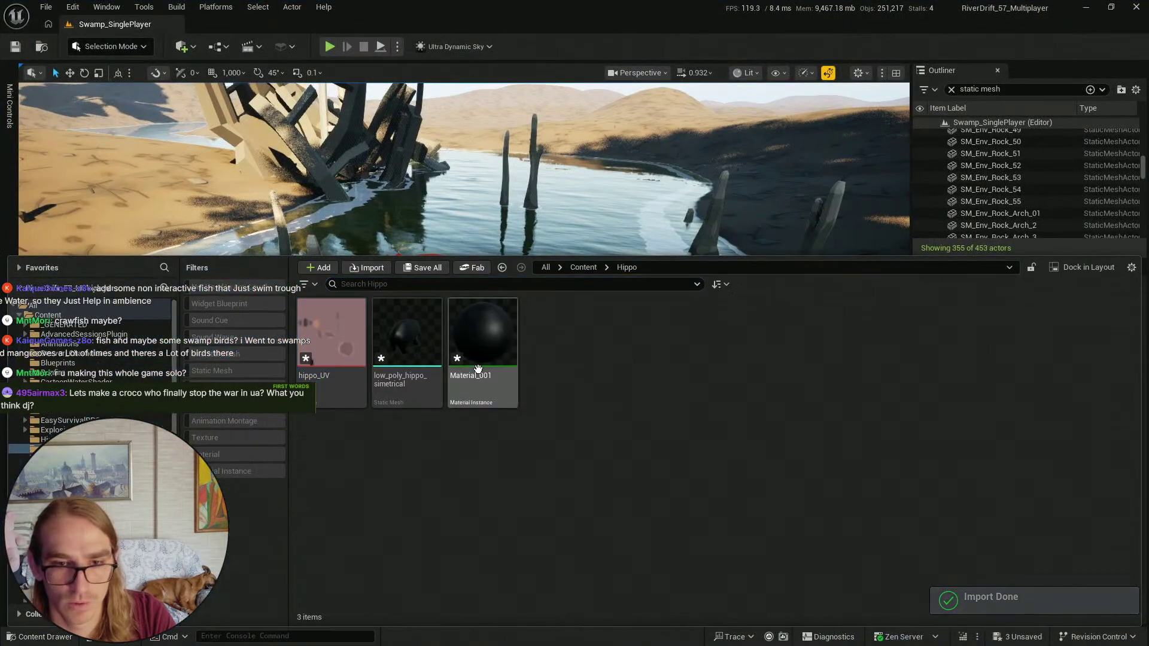
- Rename the Material_001 material instance as M_low_poly_hippo_simetrical, reusing the static mesh's name
{"action": "left_click", "coordinate": [407, 335]}
{"action": "key", "text": "F2"}
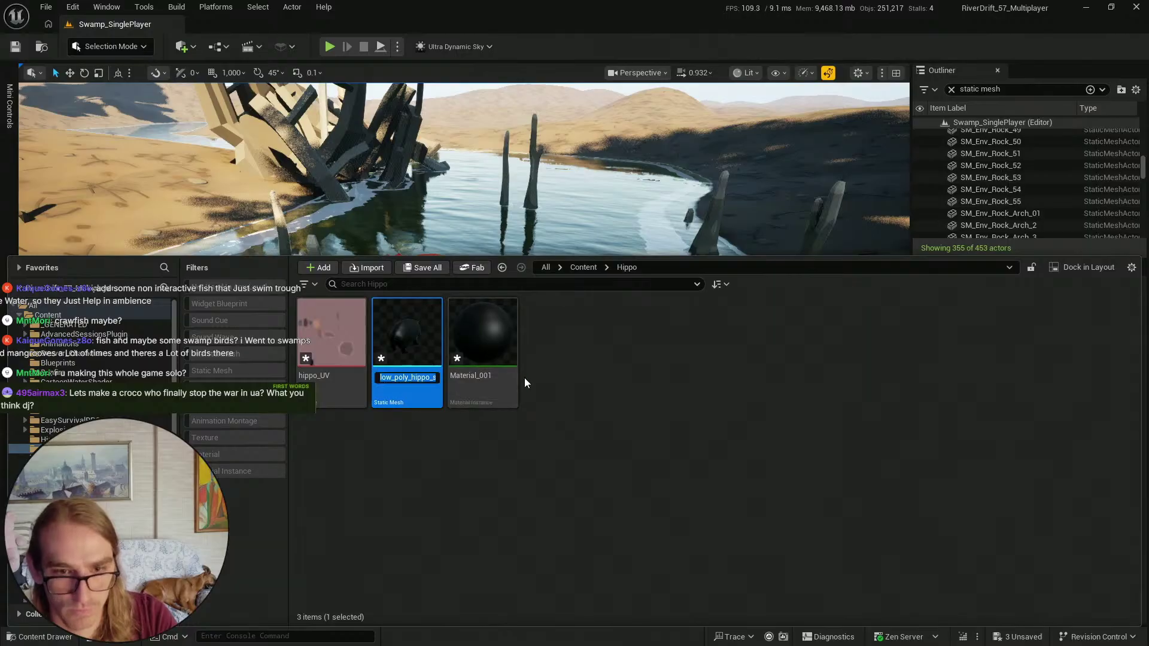
{"action": "left_click", "coordinate": [499, 350]}
{"action": "key", "text": "F2"}
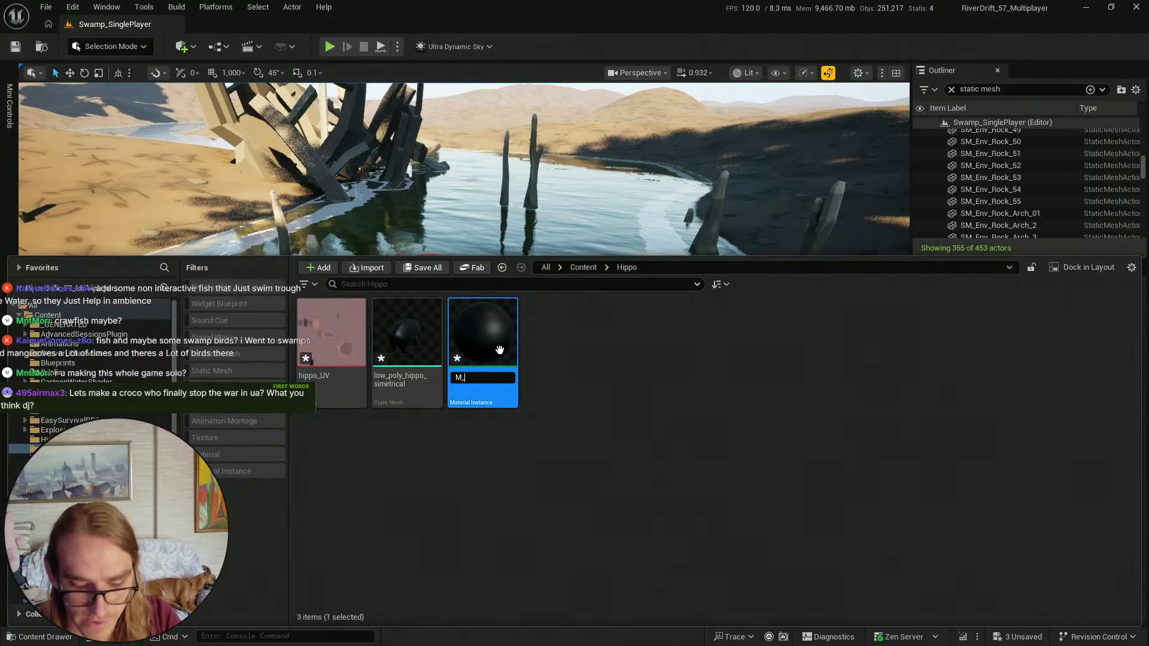
{"action": "key", "text": "Return"}
- Check the parameters of the M_low_poly_hippo_simetrical material instance and delete that asset from the Hippo folder
{"action": "double_click", "coordinate": [478, 356]}
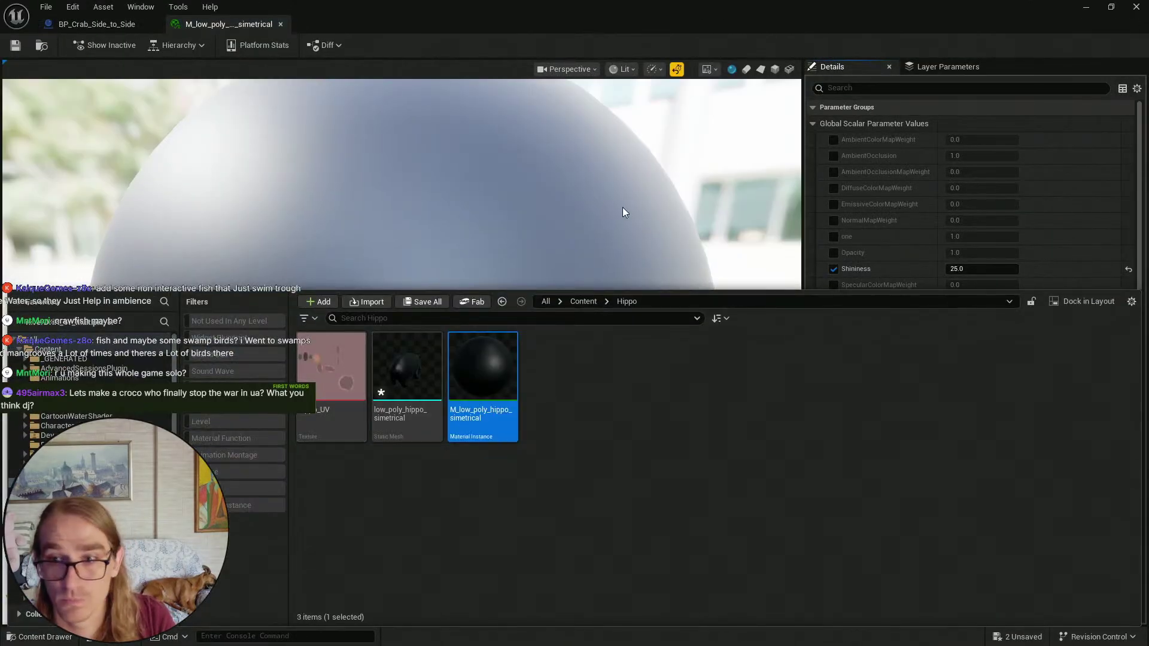
{"action": "left_click", "coordinate": [623, 210]}
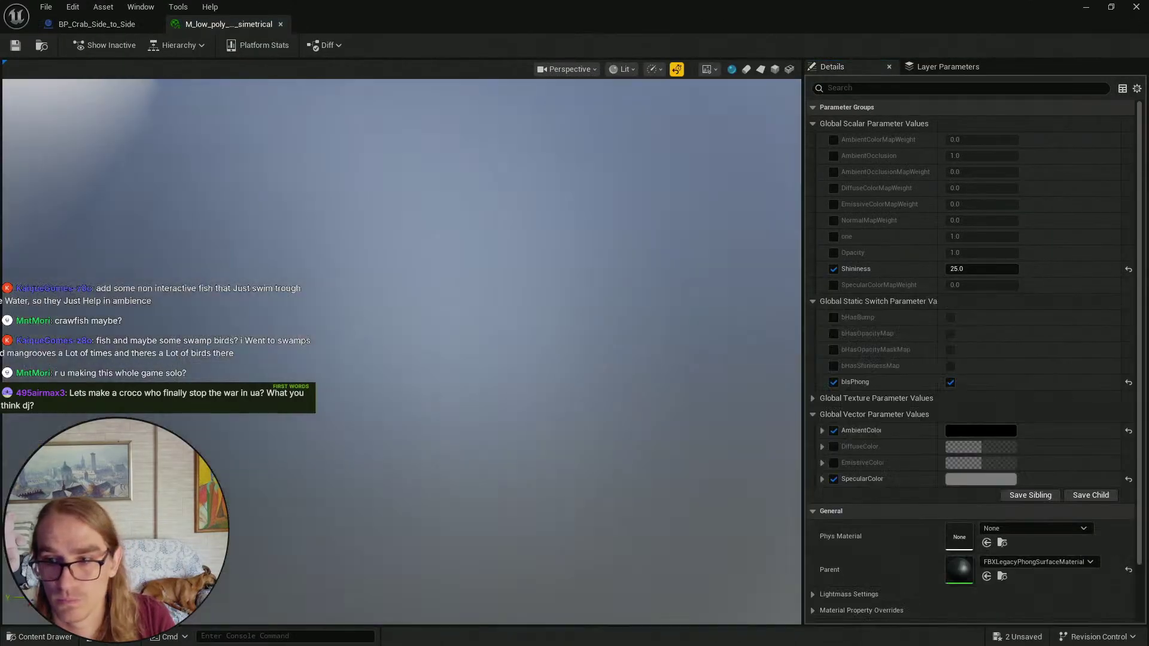
{"action": "left_click", "coordinate": [30, 637]}
{"action": "left_click", "coordinate": [500, 369]}
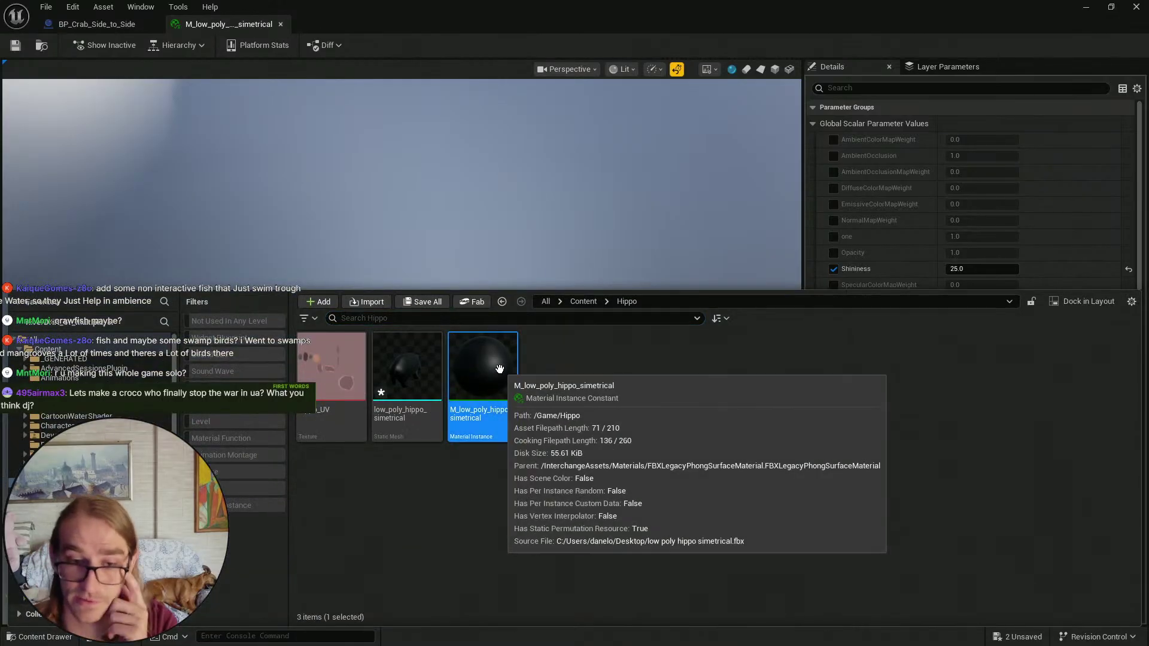
{"action": "key", "text": "Delete"}
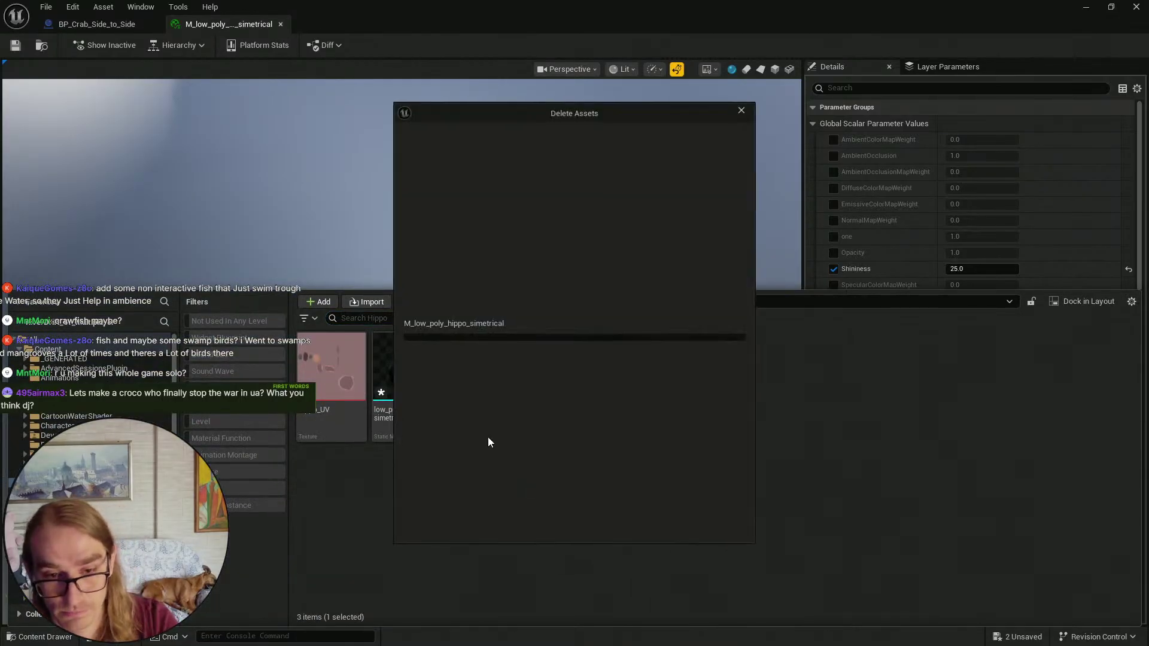
{"action": "left_click", "coordinate": [518, 526]}
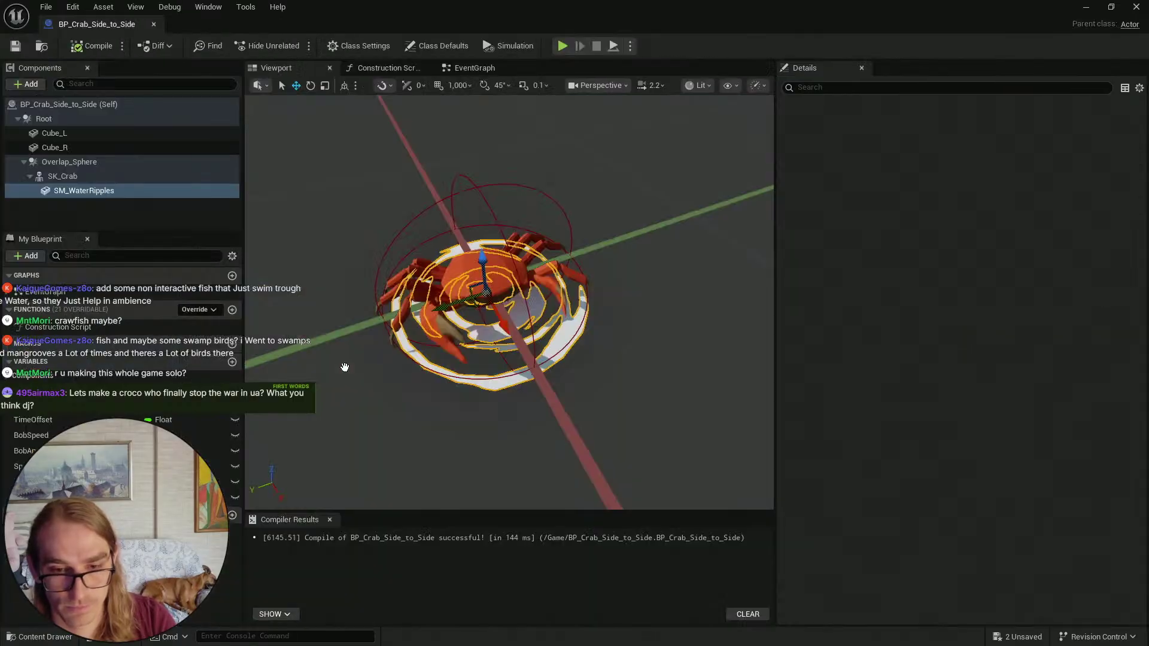
- Create a material from the hippo_UV texture, set its roughness to 1.0 and specular to 0.0, and save it
{"action": "right_click", "coordinate": [340, 341]}
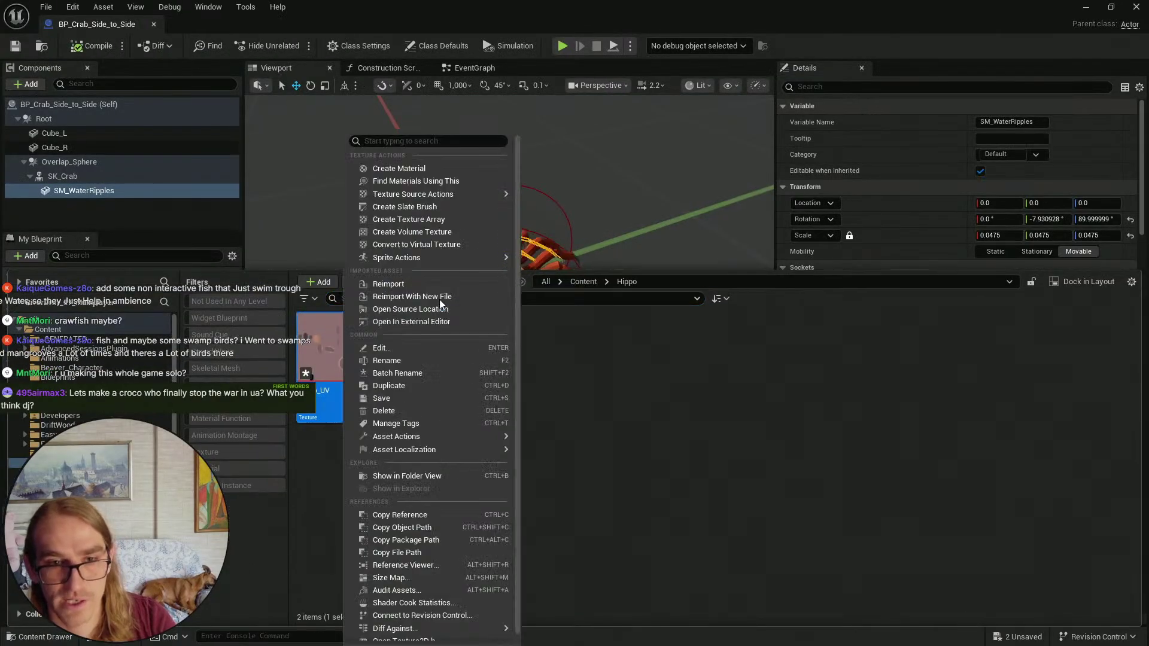
{"action": "left_click", "coordinate": [404, 170]}
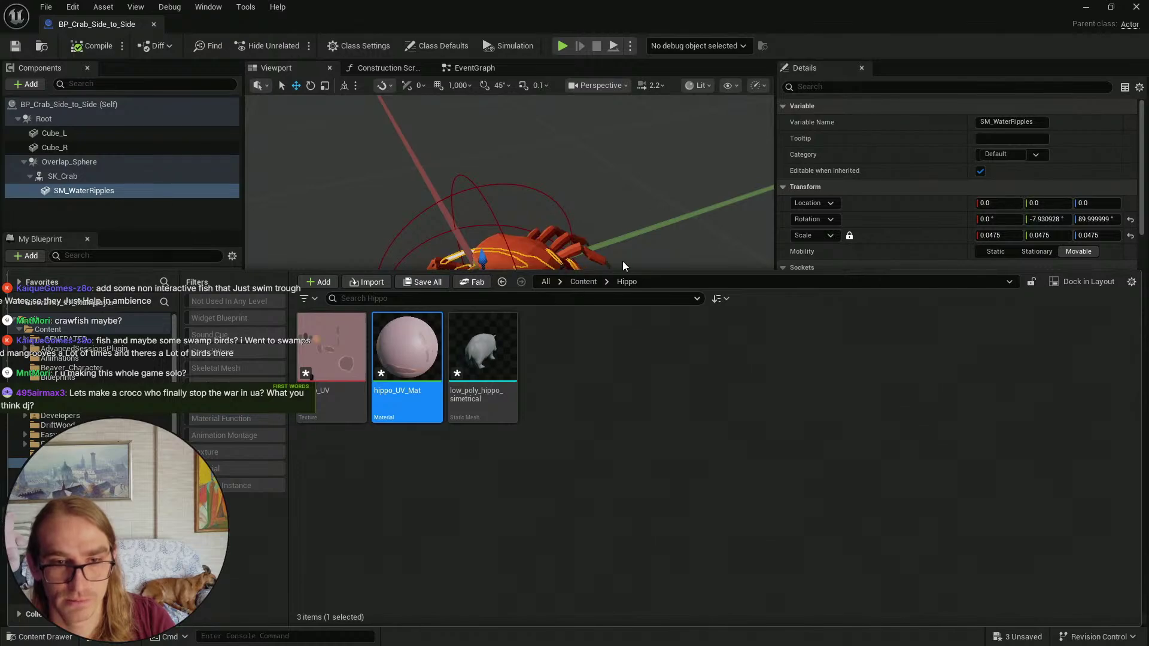
{"action": "type", "text": "1"}
{"action": "key", "text": "Return"}
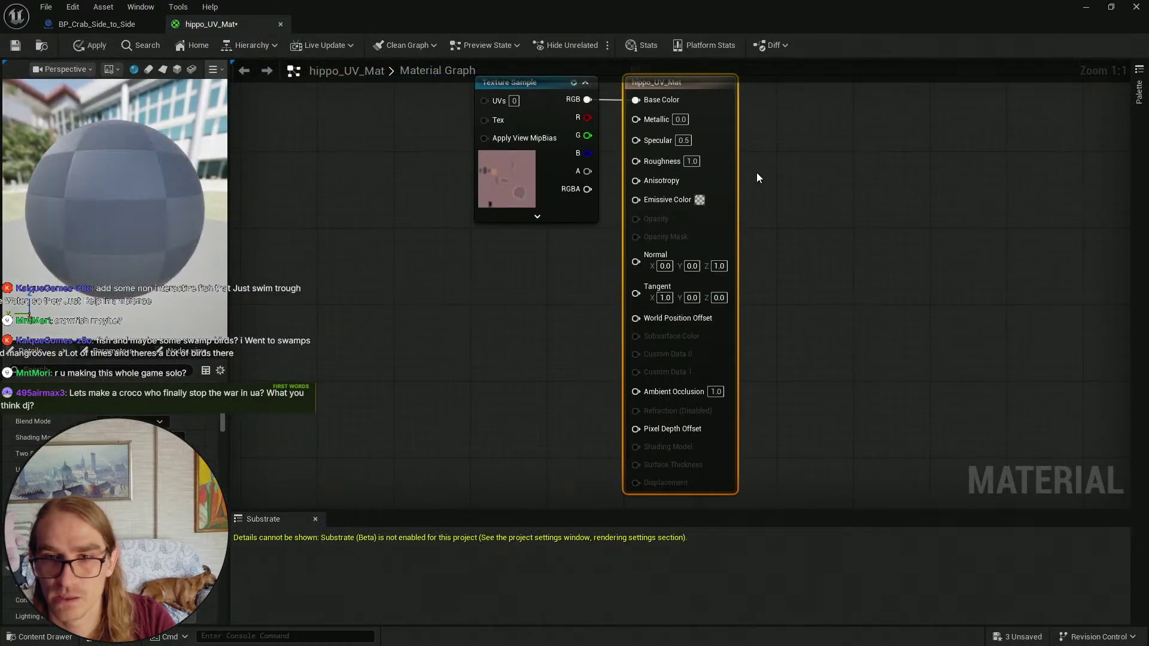
{"action": "left_click", "coordinate": [260, 89]}
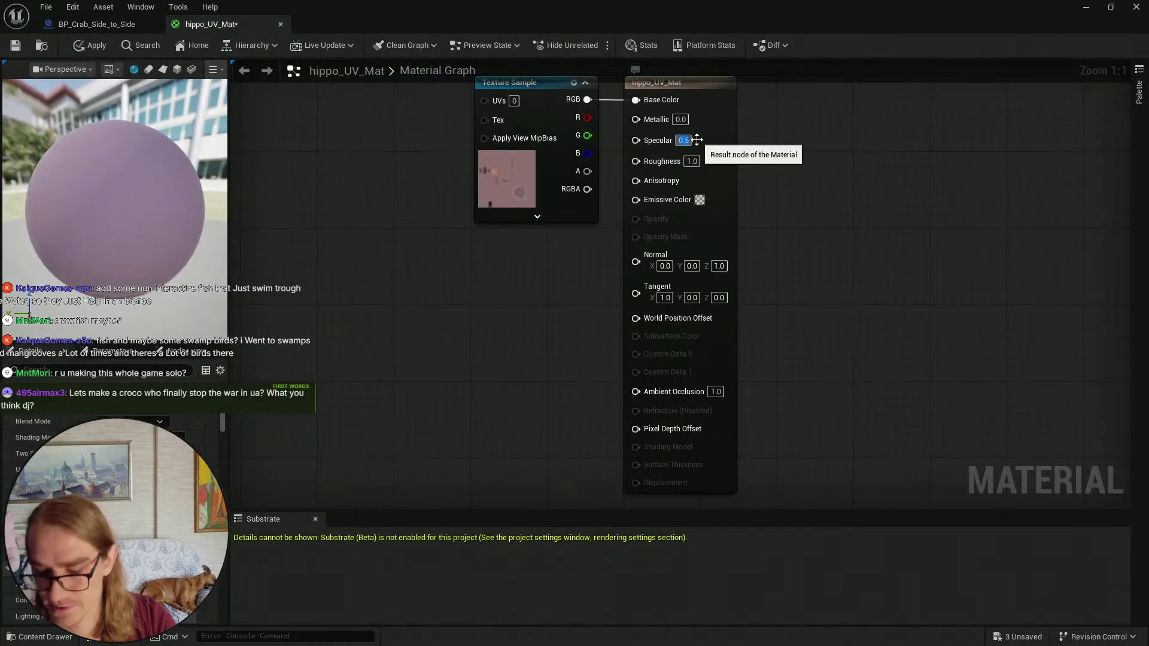
{"action": "key", "text": "Return"}
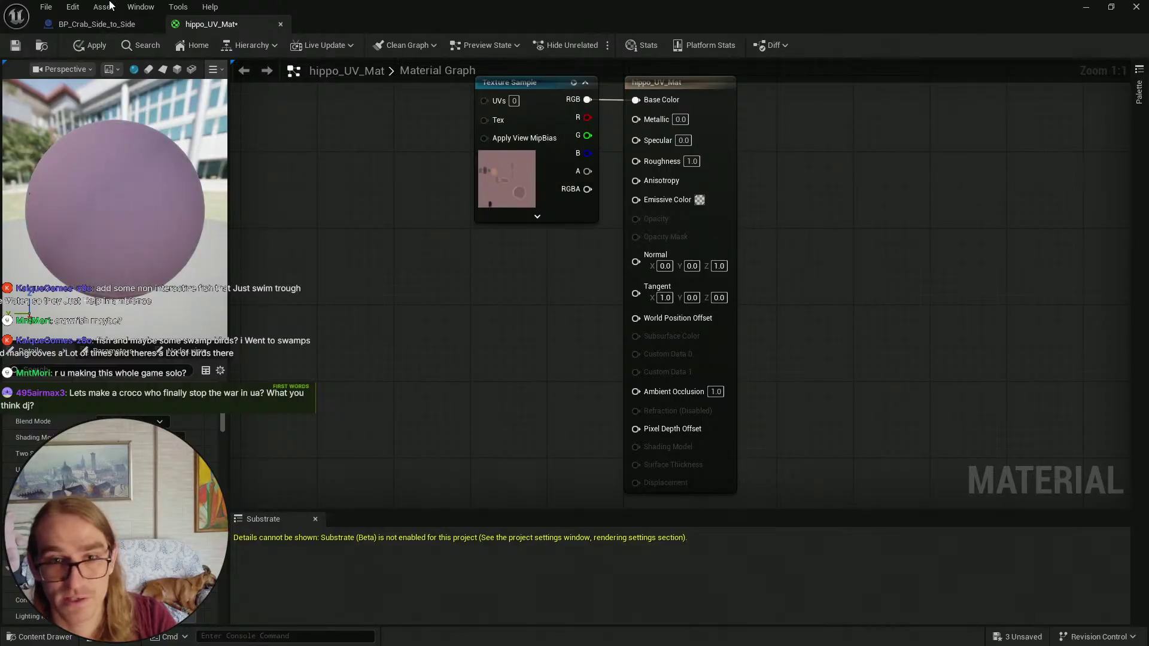
{"action": "left_click", "coordinate": [17, 46]}
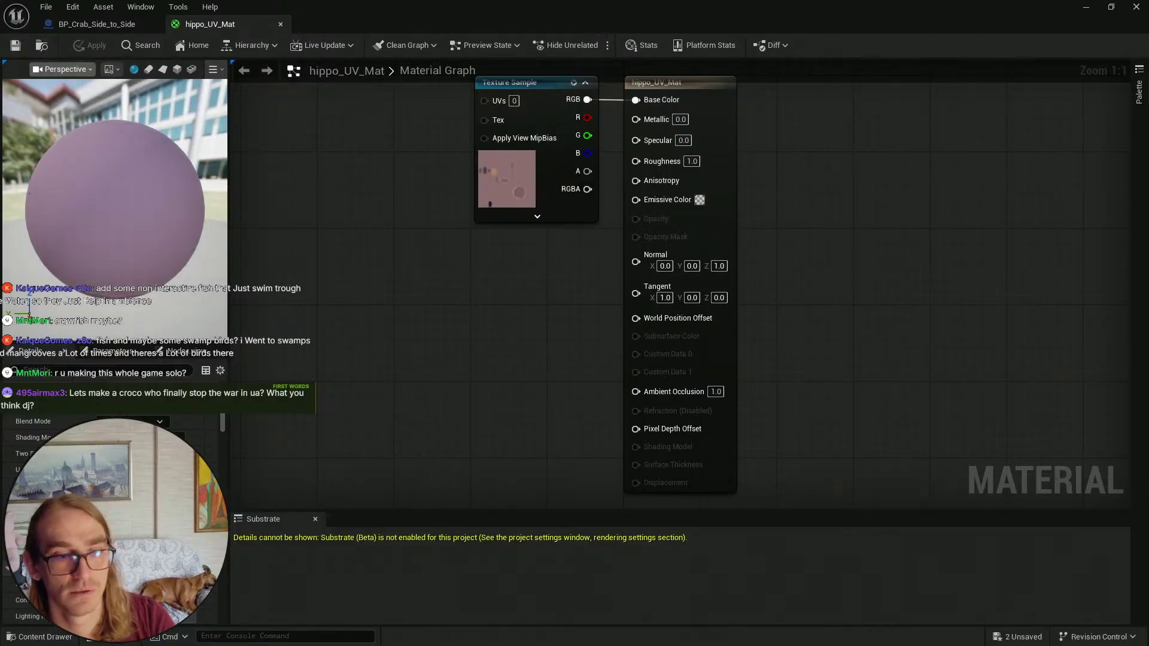
- Assign hippo_UV_Mat to the material slot of the low_poly_hippo_simetrical static mesh
{"action": "left_click", "coordinate": [47, 637]}
{"action": "double_click", "coordinate": [486, 367]}
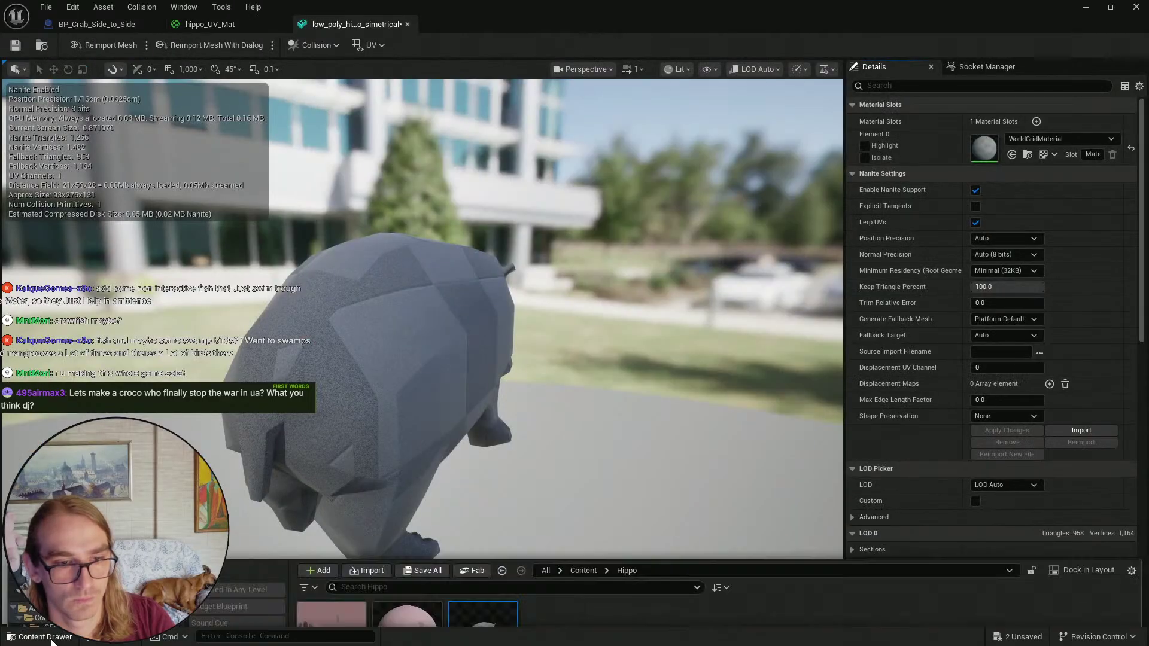
{"action": "left_click", "coordinate": [47, 637]}
{"action": "left_click", "coordinate": [407, 298]}
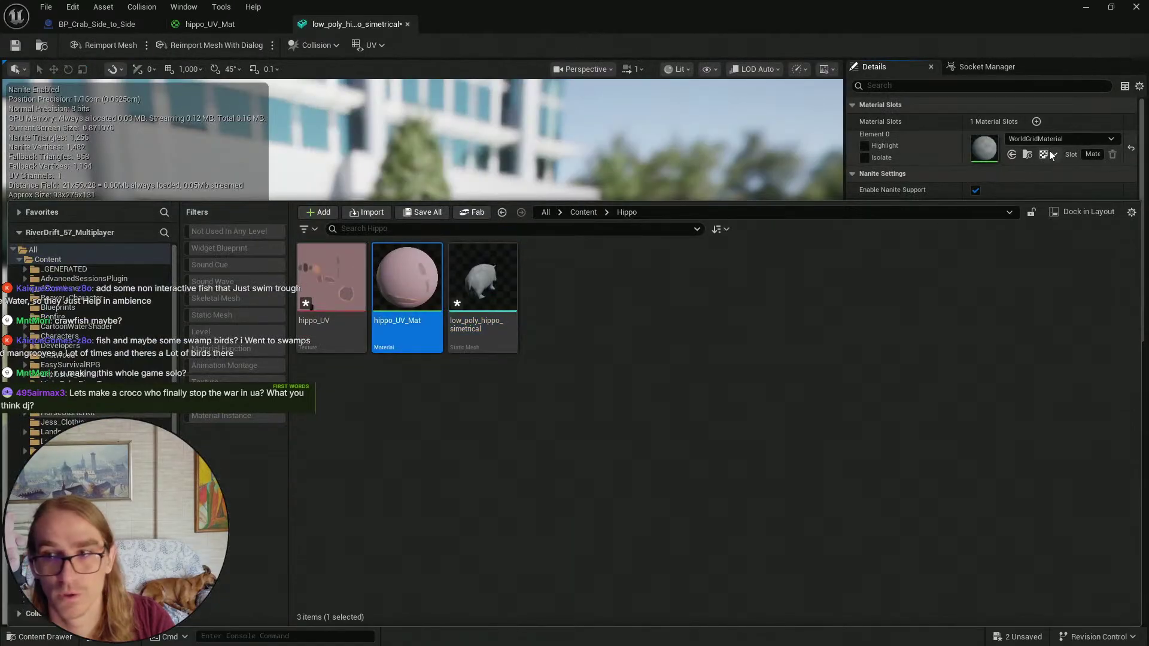
{"action": "left_click", "coordinate": [1012, 156]}
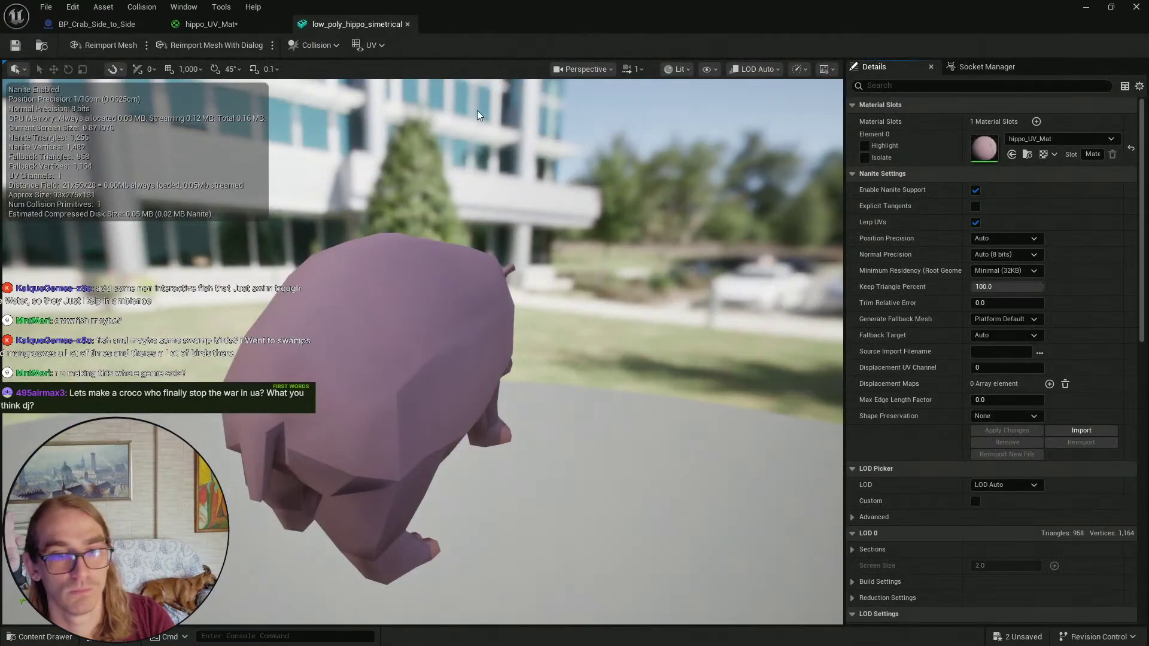
- Place the low_poly_hippo_simetrical mesh in the river of the Swamp_SinglePlayer level and focus on it
{"action": "left_click", "coordinate": [1086, 7]}
{"action": "left_click", "coordinate": [47, 637]}
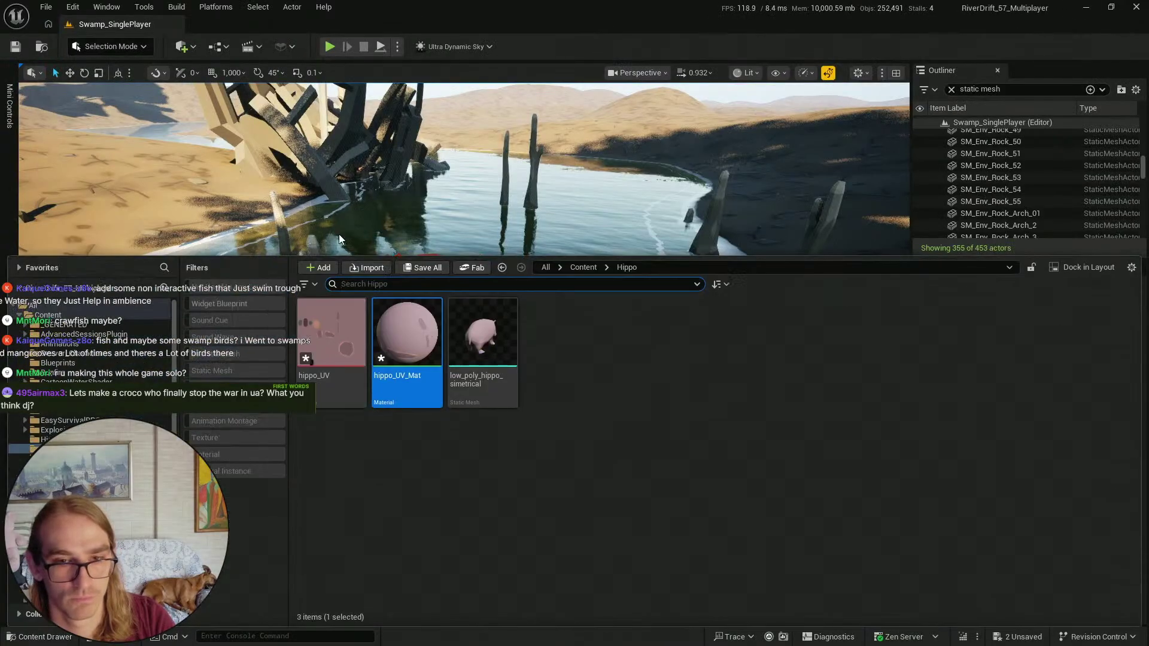
{"action": "left_click_drag", "start_coordinate": [479, 333], "coordinate": [604, 316]}
{"action": "key", "text": "f"}
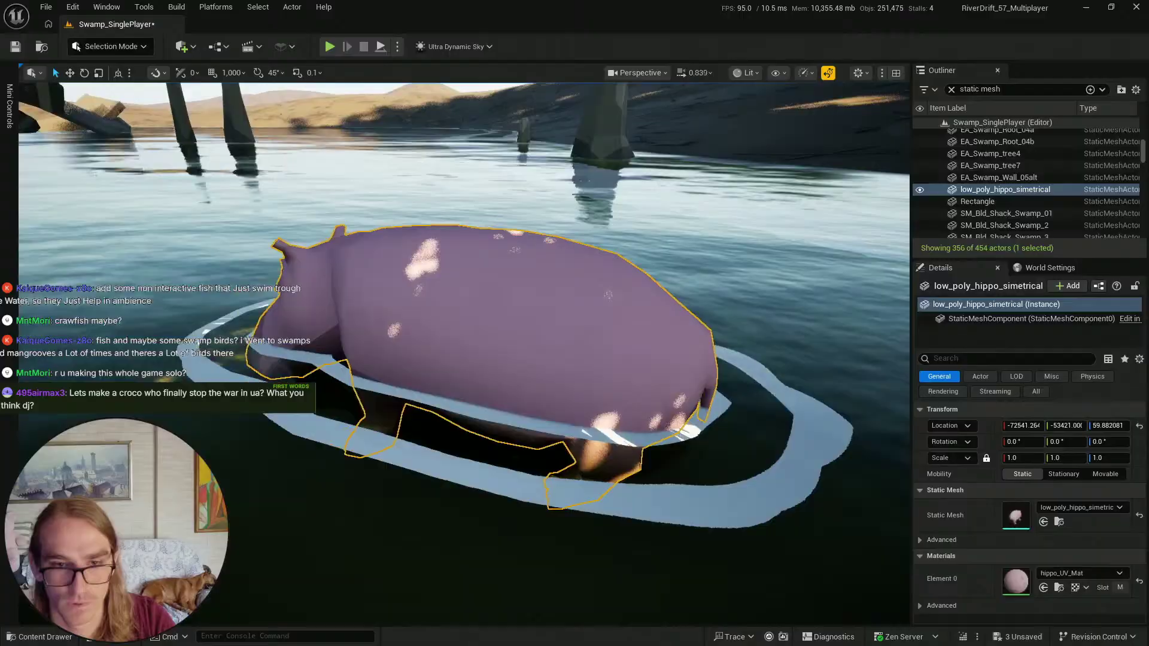
- Rotate the hippo about -108.8° around its vertical axis
{"action": "key", "text": "a"}
{"action": "scroll", "coordinate": [604, 316], "scroll_direction": "down", "scroll_amount": 2}
{"action": "right_click_drag", "start_coordinate": [604, 316], "coordinate": [649, 326]}
{"action": "key", "text": "e"}
{"action": "left_click_drag", "start_coordinate": [605, 380], "coordinate": [769, 407]}
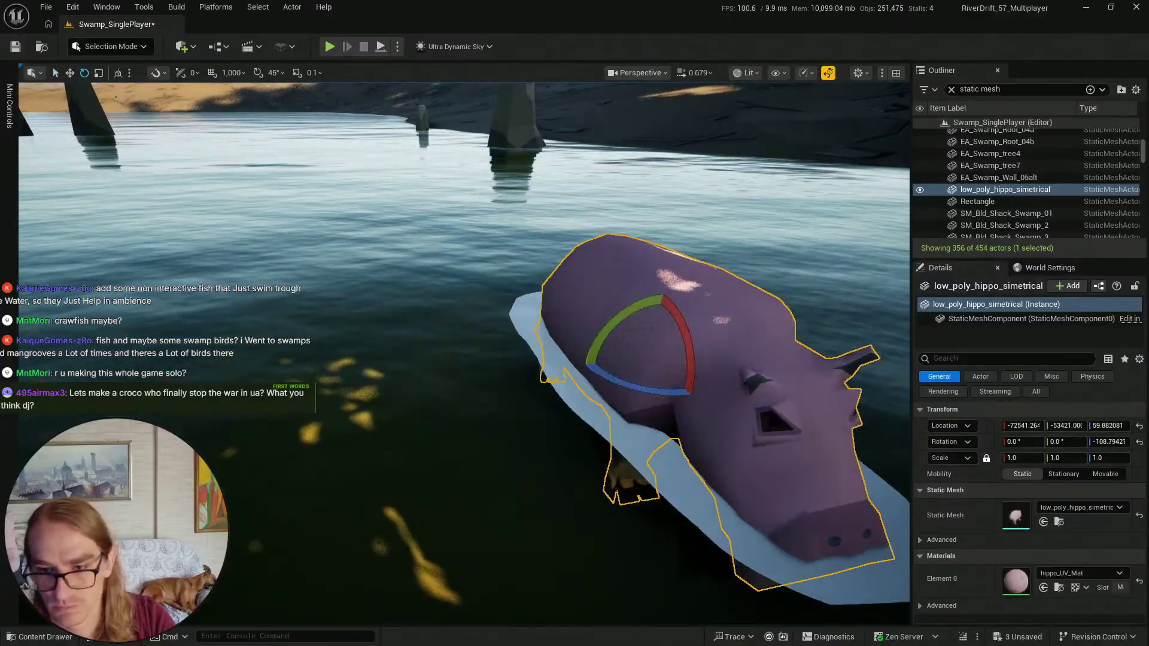
- Raise the hippo out of the water to a height of about Z 100.4
{"action": "key", "text": "s"}
{"action": "mouse_move", "coordinate": [468, 365]}
{"action": "right_mouse_down"}
{"action": "mouse_move", "coordinate": [527, 401]}
{"action": "mouse_move", "coordinate": [509, 341]}
{"action": "mouse_move", "coordinate": [468, 365]}
{"action": "right_mouse_up"}
{"action": "scroll", "coordinate": [468, 365], "scroll_direction": "down", "scroll_amount": 6}
{"action": "key", "text": "w"}
{"action": "key", "text": "w"}
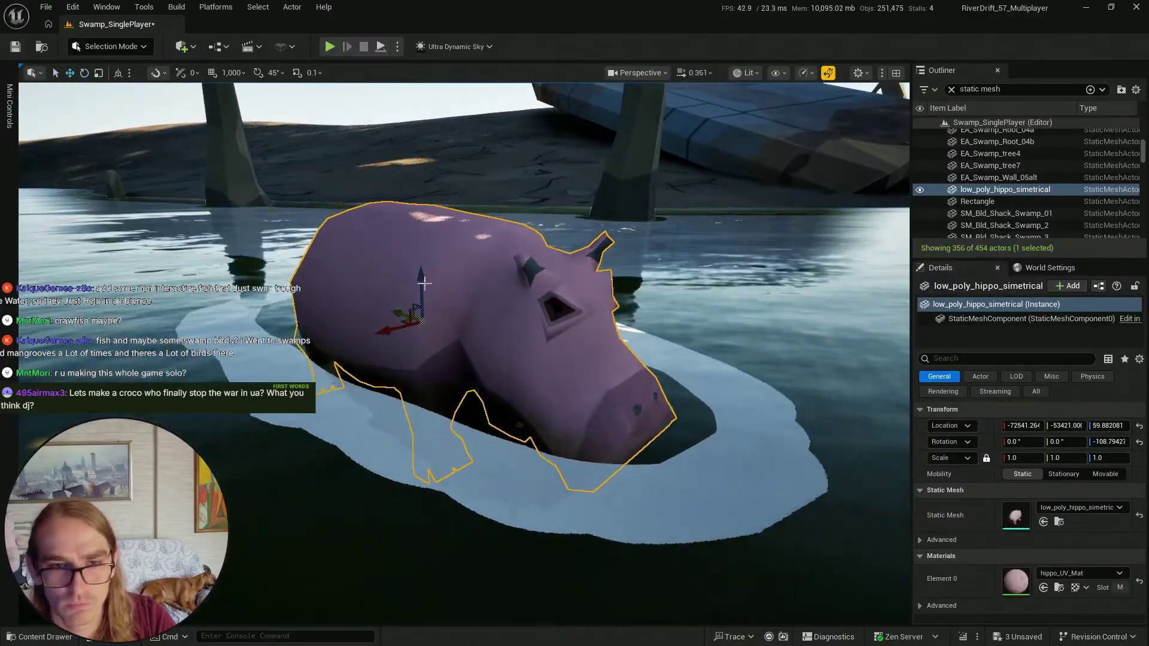
{"action": "left_click_drag", "start_coordinate": [420, 287], "coordinate": [429, 212]}
{"action": "key", "text": "Escape"}
- Raise the hippo further, clear of the river surface, to about Z 145.5
{"action": "scroll", "coordinate": [524, 250], "scroll_direction": "down", "scroll_amount": 4}
{"action": "key", "text": "w"}
{"action": "right_click_drag", "start_coordinate": [525, 250], "coordinate": [520, 318]}
{"action": "left_click", "coordinate": [379, 332]}
{"action": "right_click_drag", "start_coordinate": [423, 295], "coordinate": [458, 295]}
{"action": "key", "text": "s"}
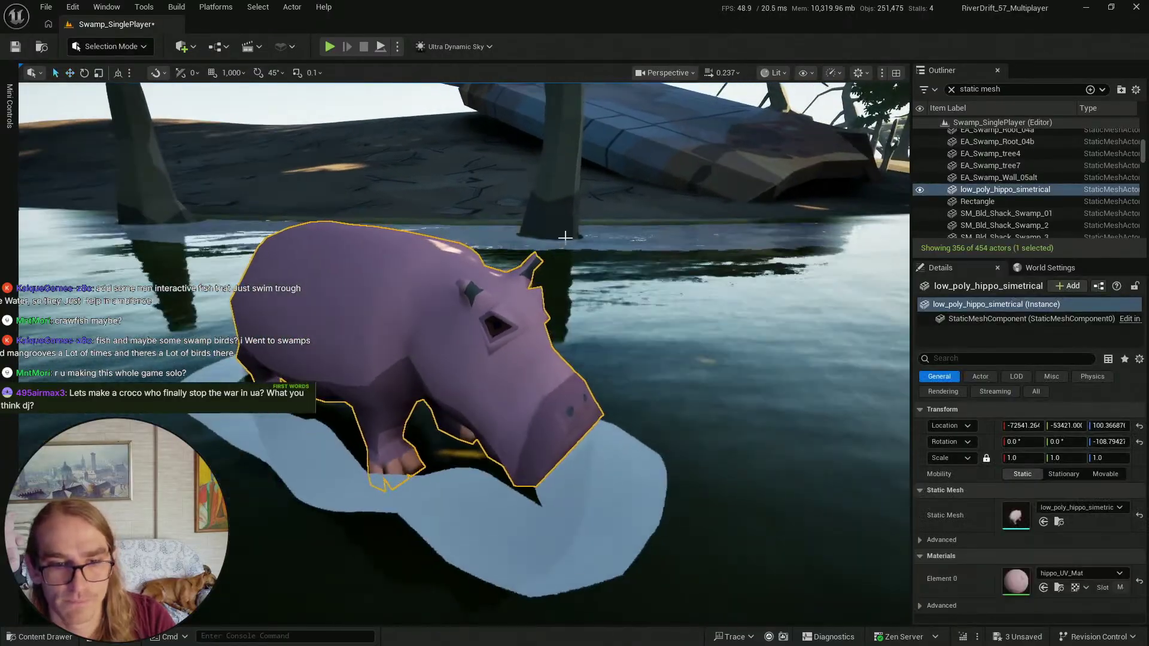
{"action": "left_click_drag", "start_coordinate": [365, 293], "coordinate": [363, 217]}
{"action": "key", "text": "s"}
{"action": "mouse_move", "coordinate": [435, 245]}
{"action": "right_mouse_down"}
{"action": "mouse_move", "coordinate": [402, 235]}
{"action": "mouse_move", "coordinate": [417, 233]}
{"action": "right_mouse_up"}
- Start editing the hippo mesh's normals in Modeling Mode with the split normal method Face Normal Threshold
{"action": "left_click", "coordinate": [115, 45]}
{"action": "left_click", "coordinate": [114, 118]}
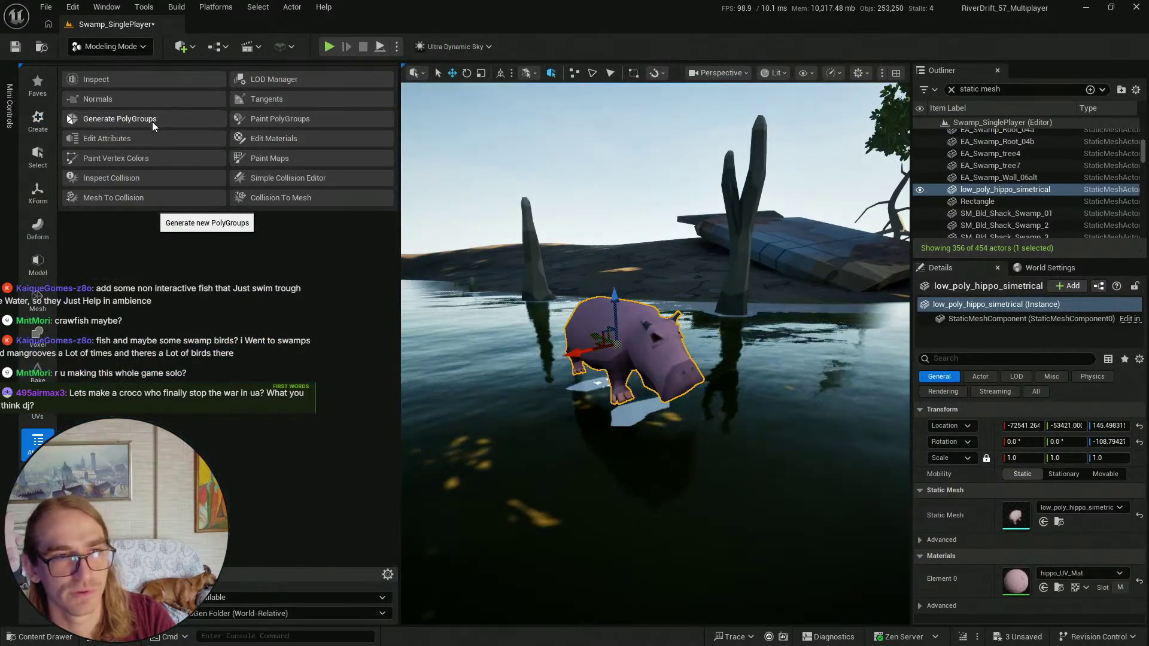
{"action": "left_click", "coordinate": [144, 99]}
{"action": "key", "text": "w"}
{"action": "right_click_drag", "start_coordinate": [515, 258], "coordinate": [551, 263]}
{"action": "left_click", "coordinate": [224, 190]}
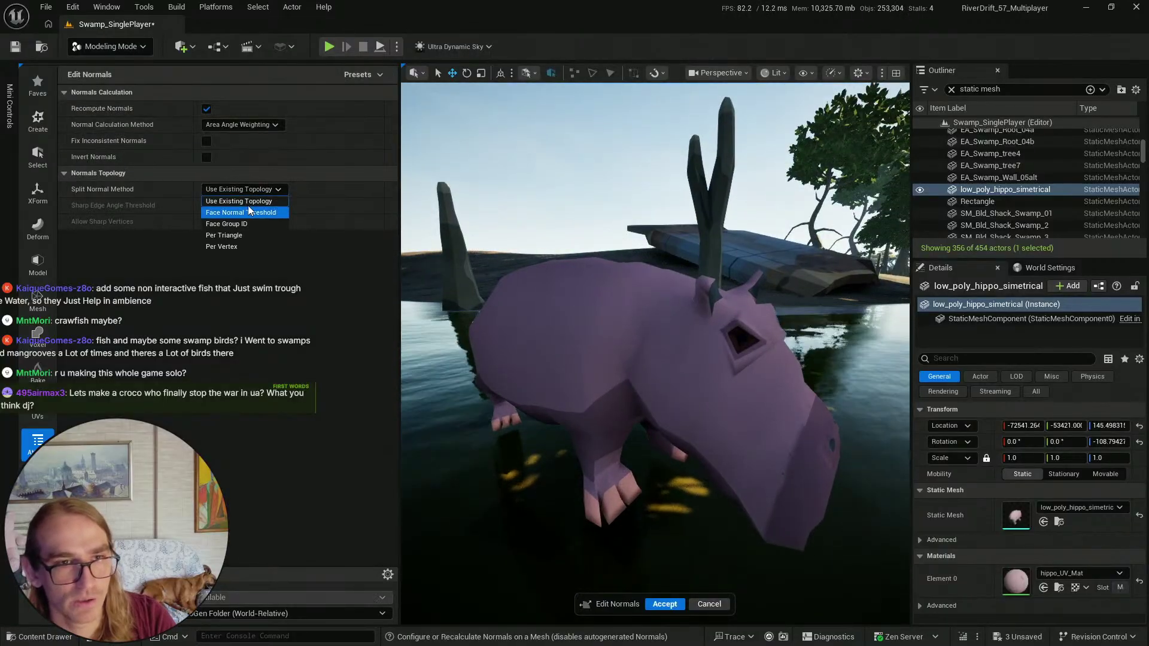
{"action": "left_click", "coordinate": [263, 214]}
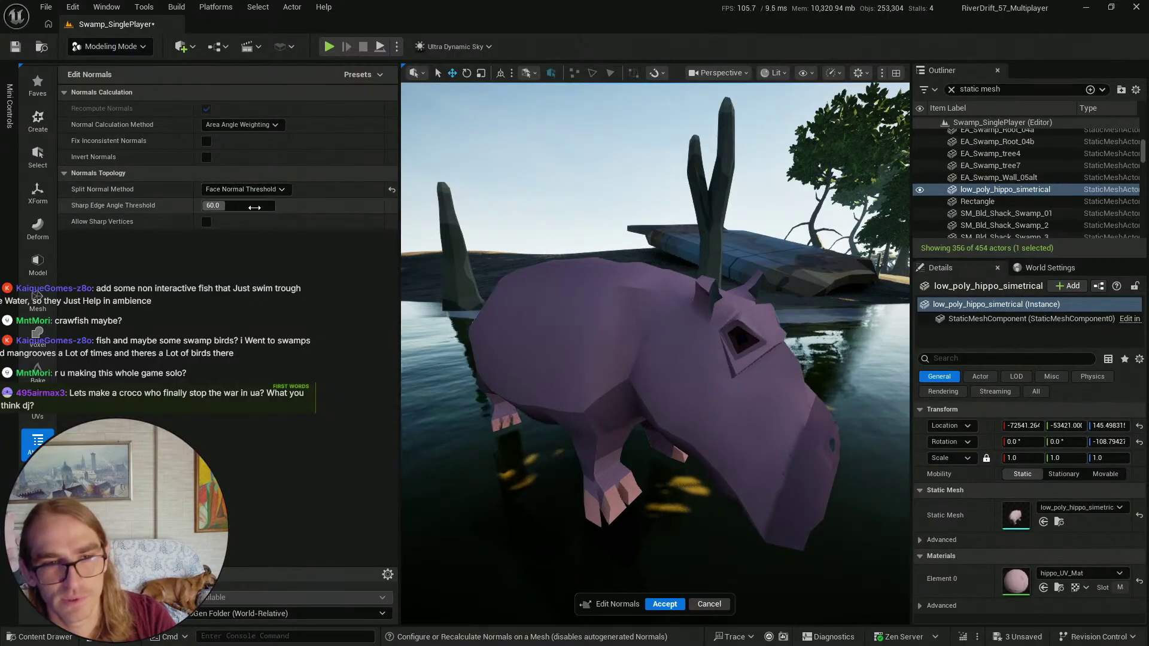
- Set the sharp edge angle threshold to 0.0 and apply the faceted normals to the hippo mesh
{"action": "left_click_drag", "start_coordinate": [258, 205], "coordinate": [228, 205]}
{"action": "left_click_drag", "start_coordinate": [716, 431], "coordinate": [817, 327], "text": "alt"}
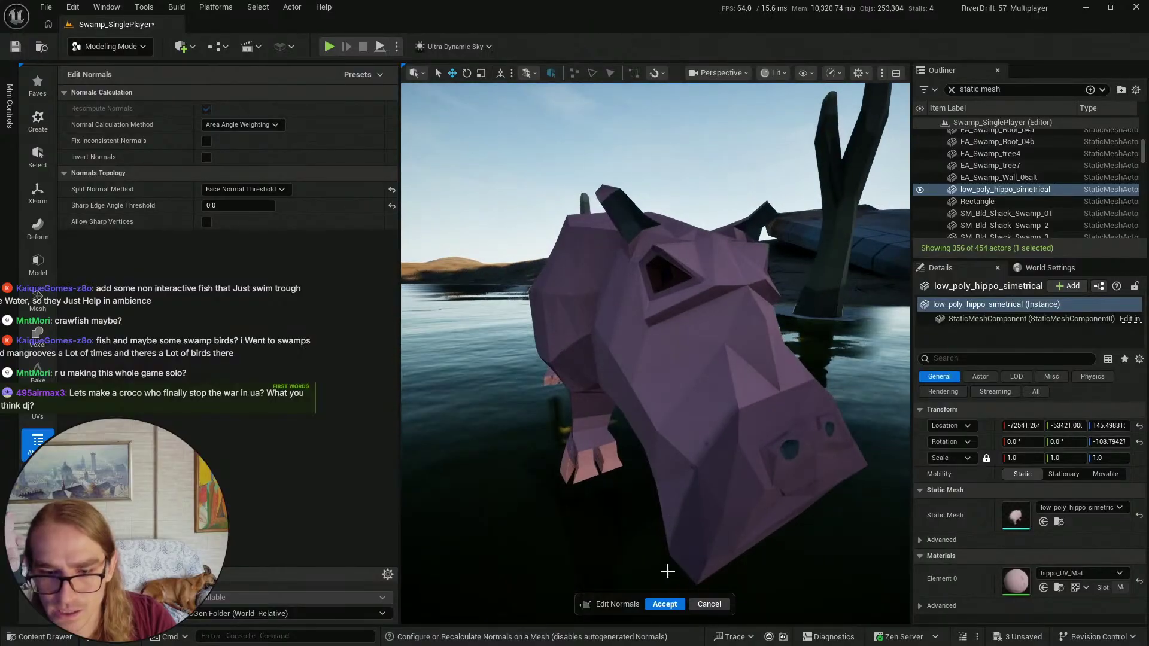
{"action": "left_click", "coordinate": [665, 605]}
{"action": "left_click_drag", "start_coordinate": [680, 554], "coordinate": [574, 521], "text": "alt"}
{"action": "key", "text": "q"}
{"action": "left_click_drag", "start_coordinate": [658, 383], "coordinate": [726, 373], "text": "alt"}
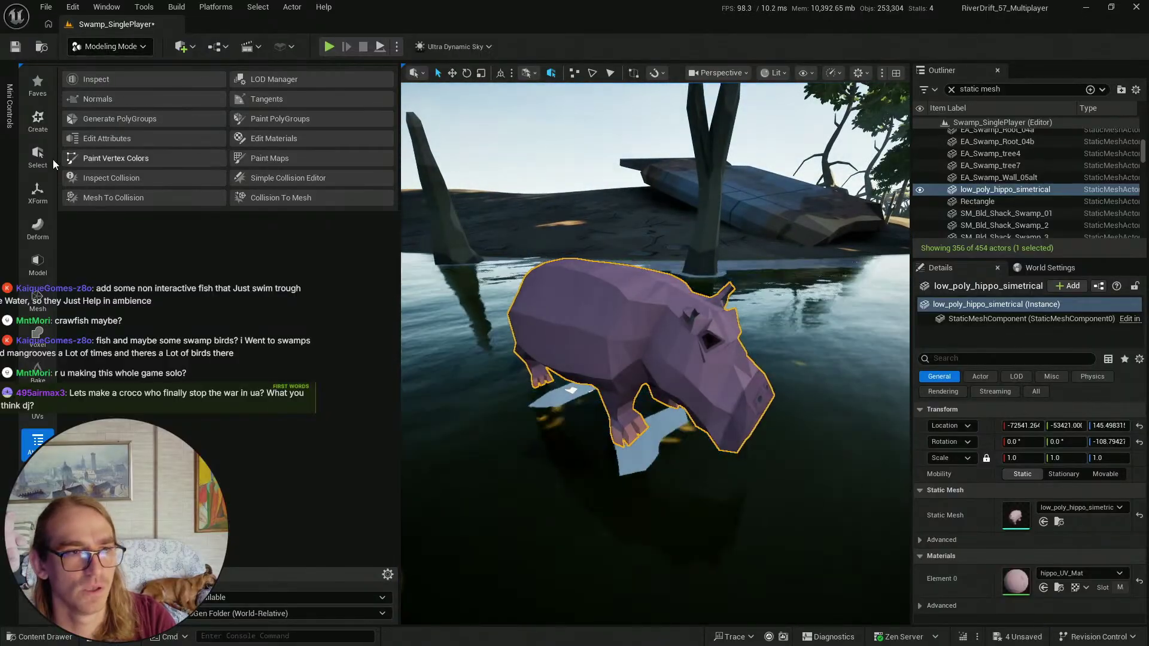
- Lower the hippo into the water to about Z 84.25 and scale it up uniformly to about 4.09
{"action": "left_click", "coordinate": [38, 193]}
{"action": "left_click_drag", "start_coordinate": [599, 335], "coordinate": [665, 287], "text": "alt"}
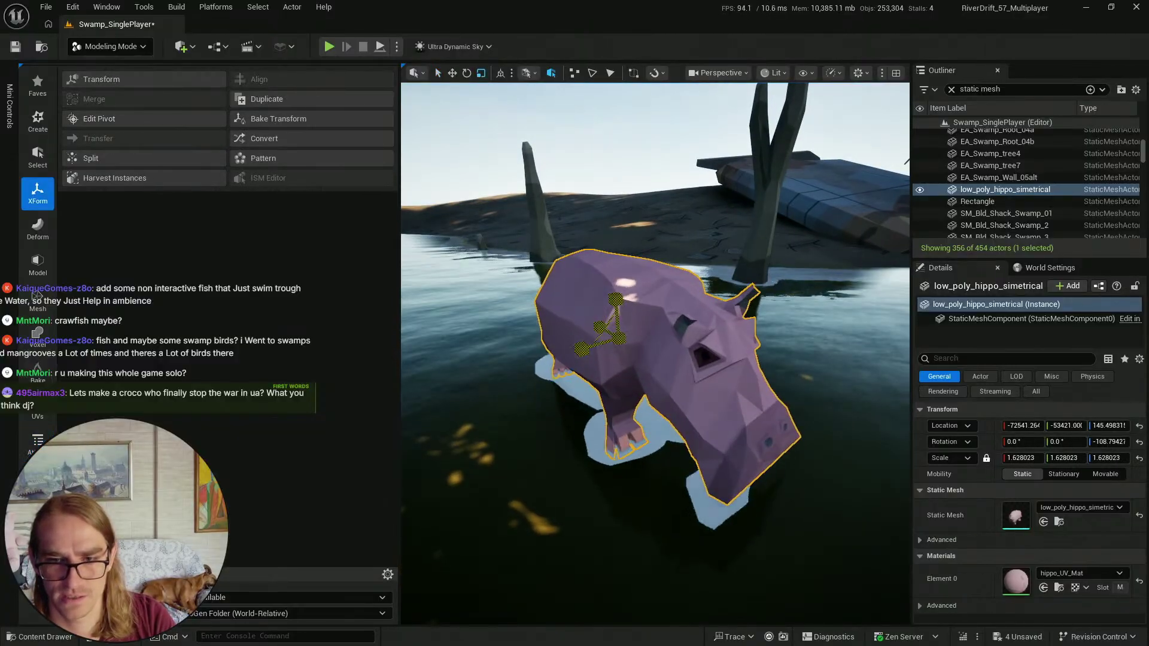
{"action": "scroll", "coordinate": [617, 269], "scroll_direction": "down", "scroll_amount": 2}
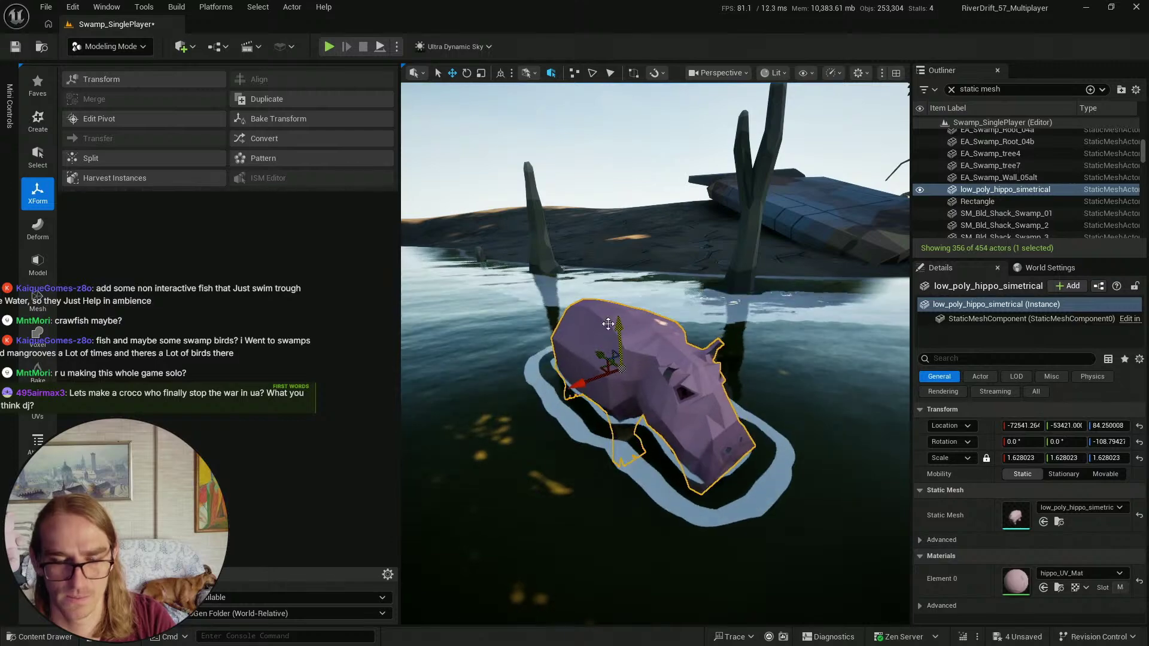
{"action": "right_click_drag", "start_coordinate": [608, 324], "coordinate": [680, 379]}
{"action": "left_click_drag", "start_coordinate": [508, 365], "coordinate": [527, 346]}
{"action": "right_click_drag", "start_coordinate": [598, 359], "coordinate": [565, 299]}
- Set the hippo's scale uniformly to 4.5
{"action": "left_click", "coordinate": [1031, 458]}
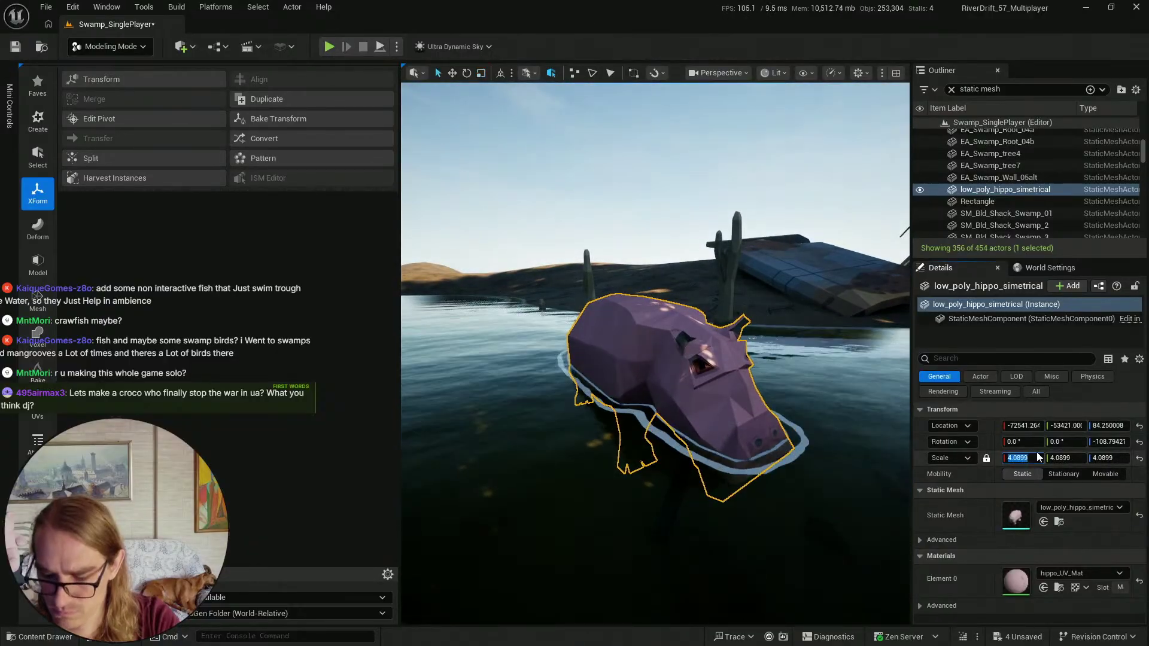
{"action": "type", "text": "5"}
{"action": "key", "text": "Return"}
{"action": "type", "text": ".5"}
{"action": "key", "text": "Return"}
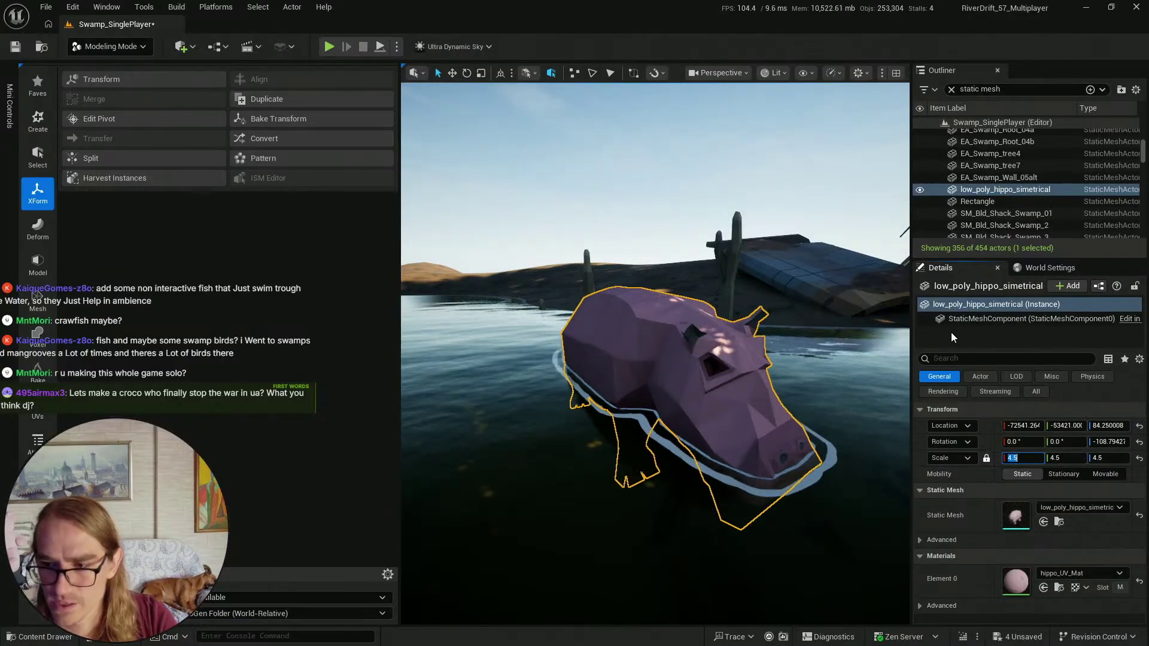
{"action": "middle_click_drag", "start_coordinate": [720, 350], "coordinate": [676, 331]}
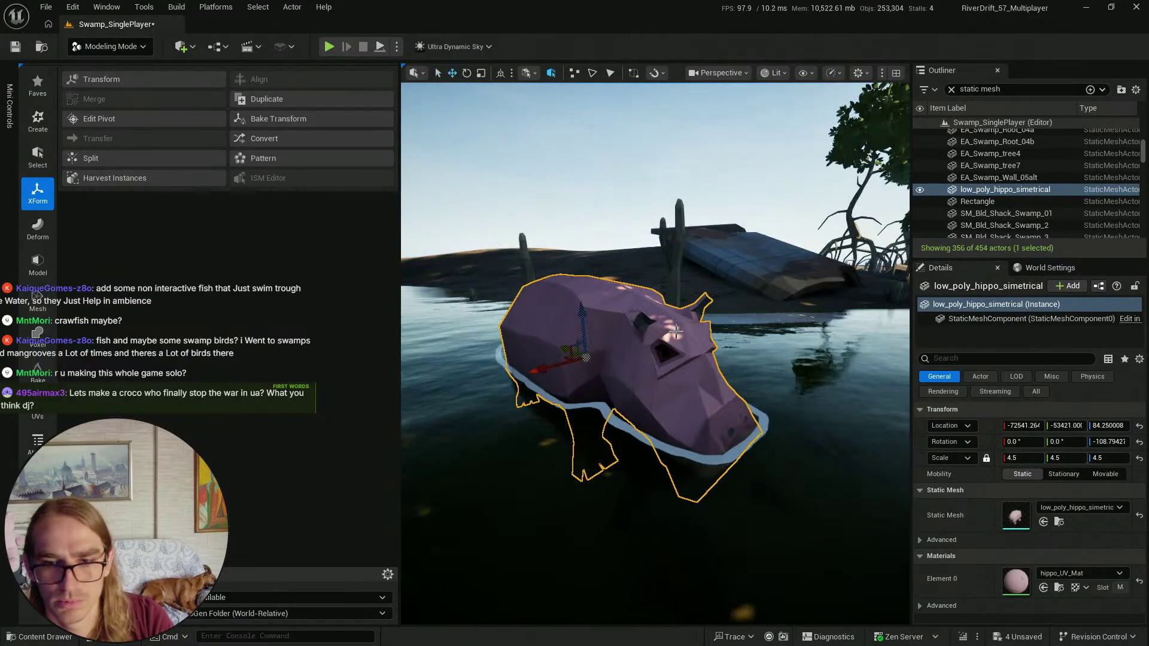
- Reset the hippo's rotation to 0° and bake its rotation and full scale into the mesh
{"action": "right_click_drag", "start_coordinate": [676, 330], "coordinate": [661, 359]}
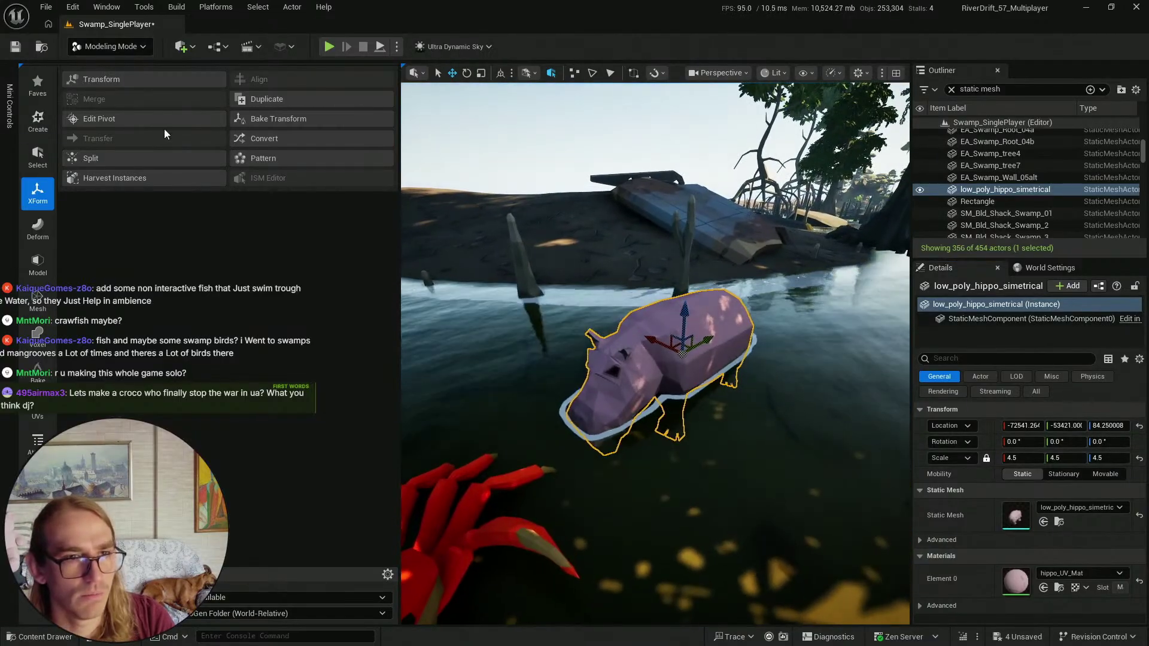
{"action": "left_click", "coordinate": [279, 119]}
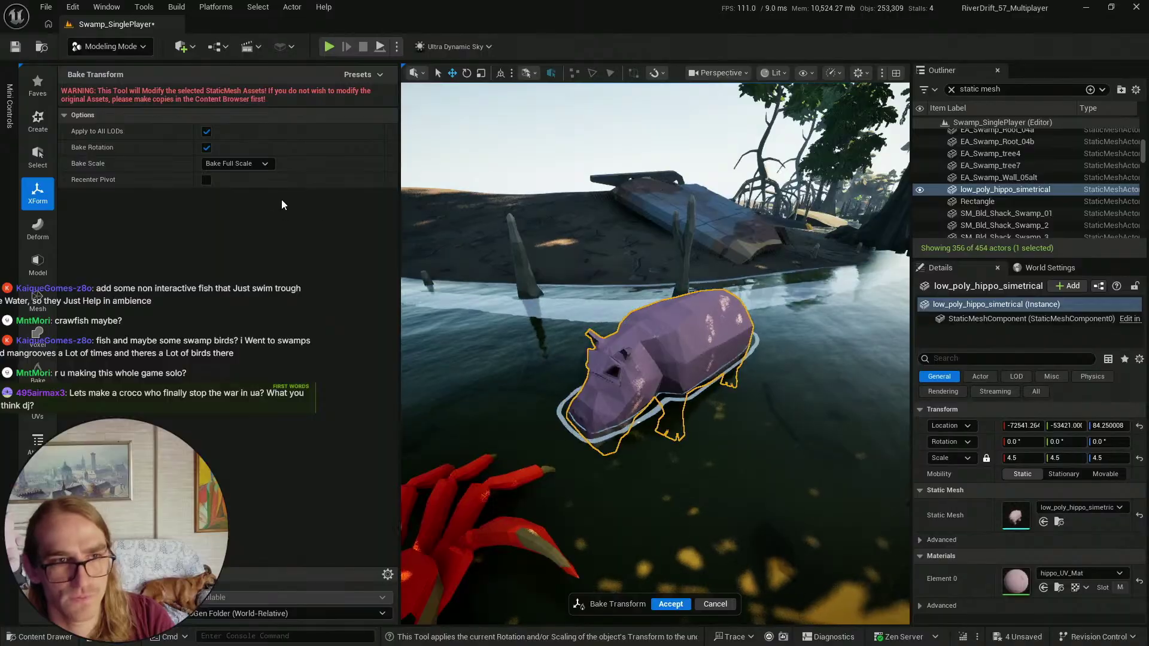
{"action": "left_click", "coordinate": [670, 604]}
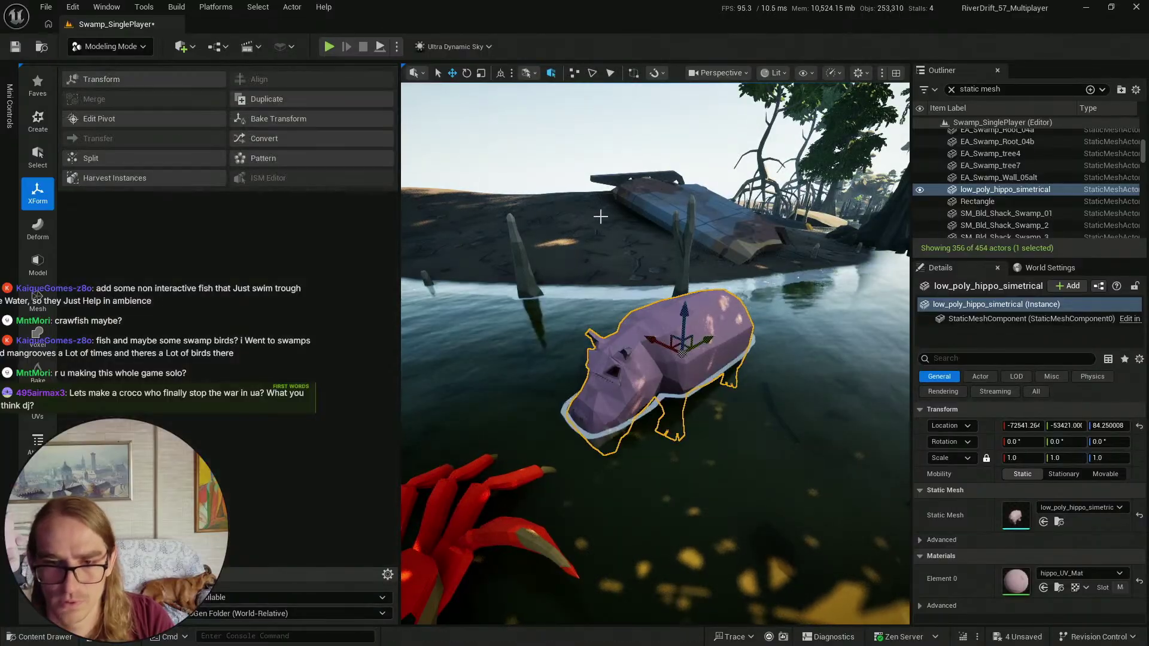
- Return to Selection Mode and save the level
{"action": "left_click", "coordinate": [117, 46]}
{"action": "left_click", "coordinate": [127, 80]}
{"action": "left_click", "coordinate": [108, 47]}
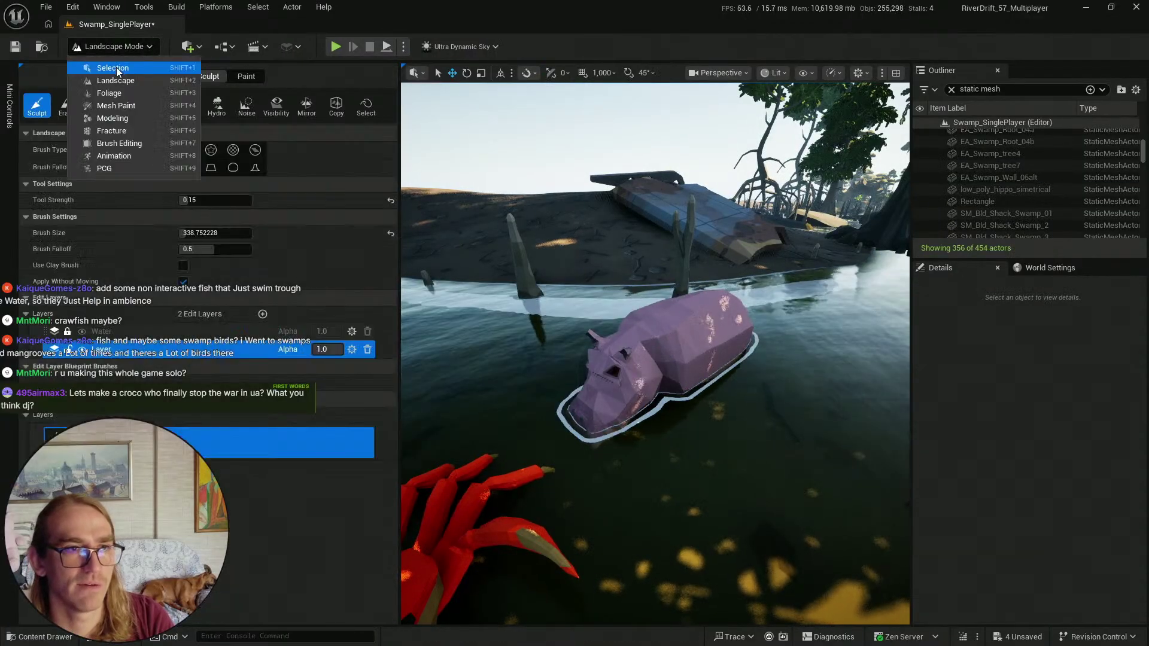
{"action": "left_click", "coordinate": [116, 67]}
{"action": "key", "text": "ctrl+s"}
- Rotate the hippo about -112.8° around its vertical axis
{"action": "key", "text": "s"}
{"action": "right_click_drag", "start_coordinate": [624, 347], "coordinate": [563, 395]}
{"action": "scroll", "coordinate": [586, 371], "scroll_direction": "up", "scroll_amount": 3}
{"action": "left_click", "coordinate": [563, 413]}
{"action": "key", "text": "e"}
{"action": "left_click_drag", "start_coordinate": [562, 424], "coordinate": [524, 436]}
{"action": "right_click_drag", "start_coordinate": [524, 435], "coordinate": [547, 443]}
{"action": "key", "text": "w"}
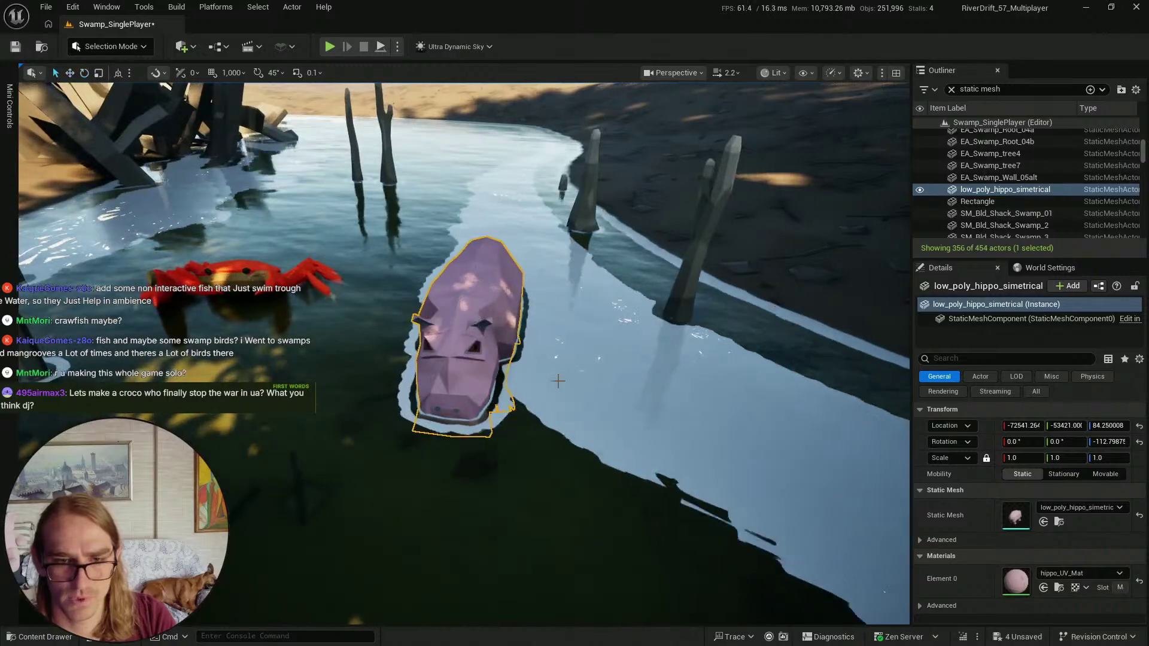
- Find the hippo_UV texture through hippo_UV_Mat, set its saturation to 0.75, save it and return to the level
{"action": "double_click", "coordinate": [1016, 581]}
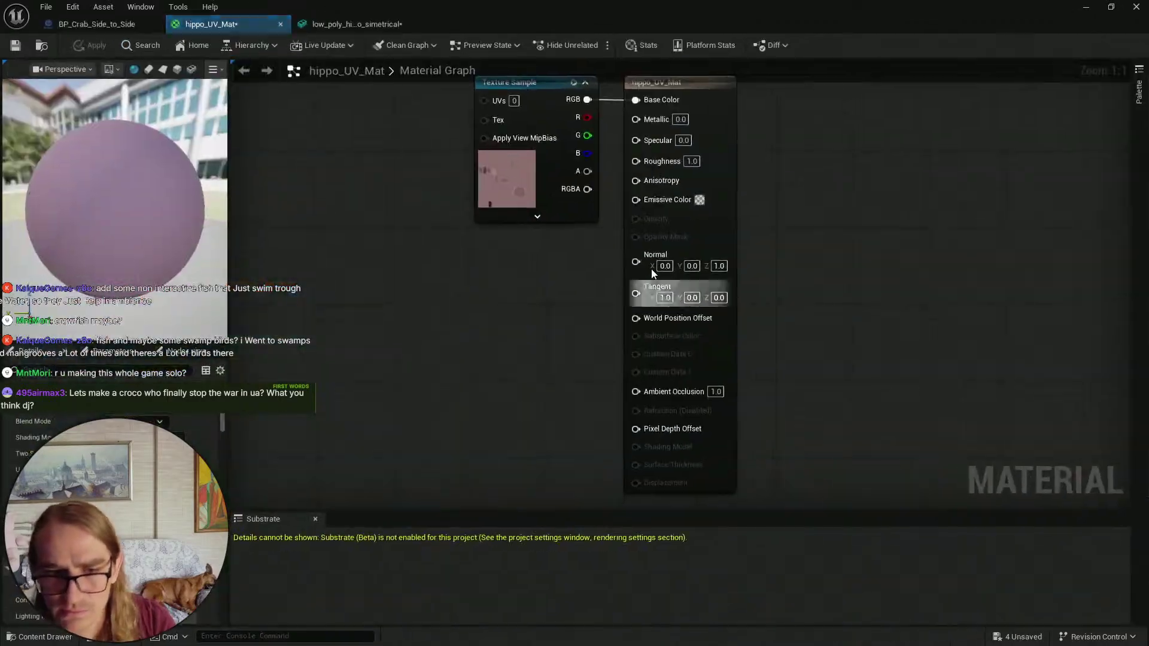
{"action": "left_click", "coordinate": [530, 202]}
{"action": "key", "text": "ctrl+b"}
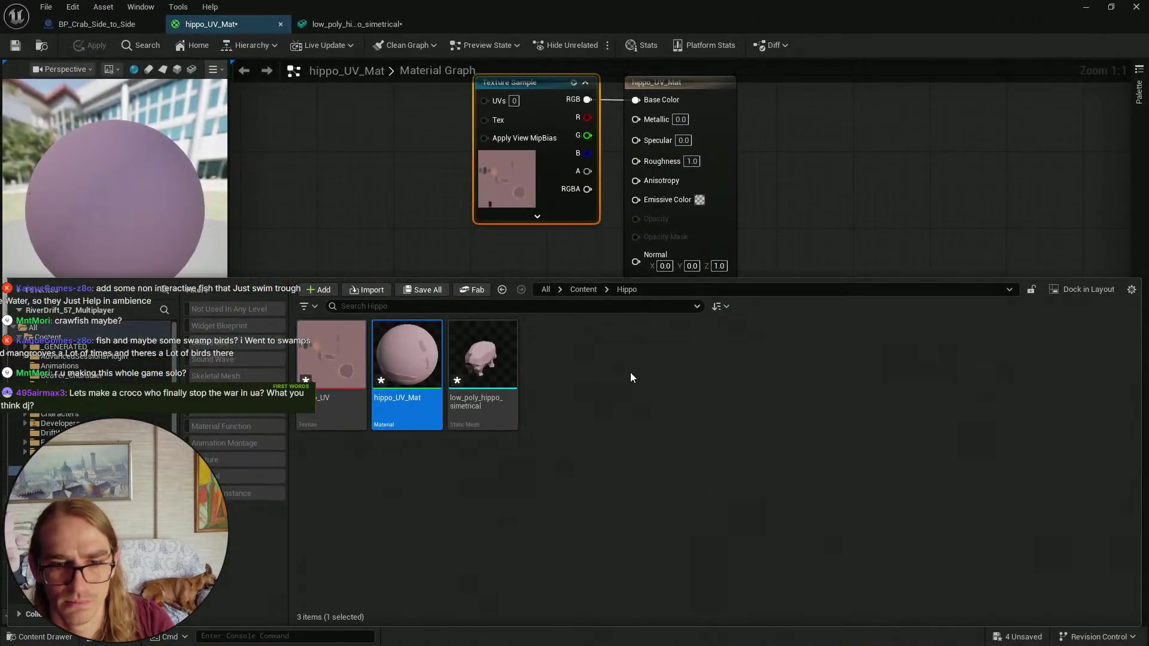
{"action": "key", "text": "Return"}
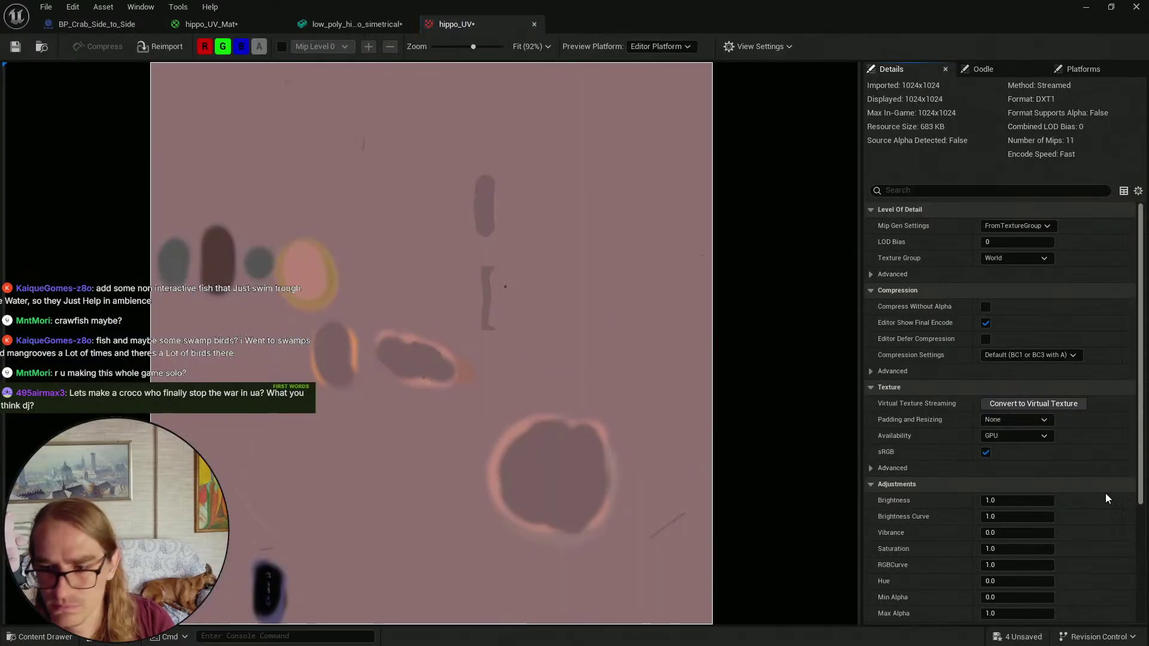
{"action": "left_click", "coordinate": [1022, 545]}
{"action": "type", "text": "0."}
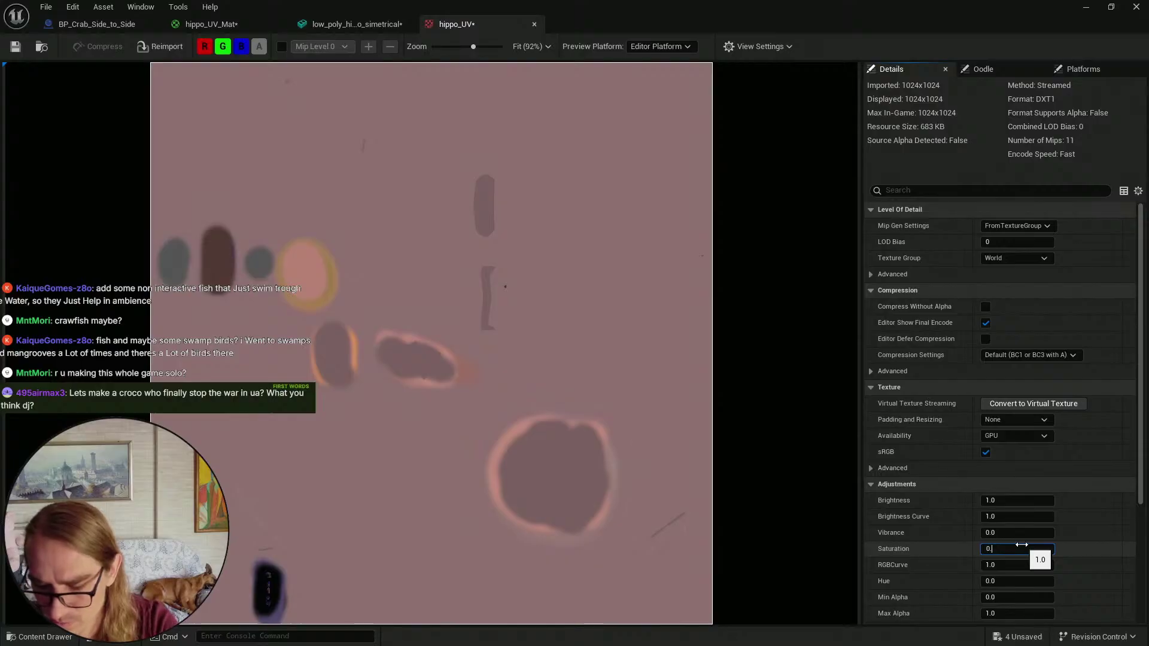
{"action": "type", "text": "5"}
{"action": "key", "text": "Return"}
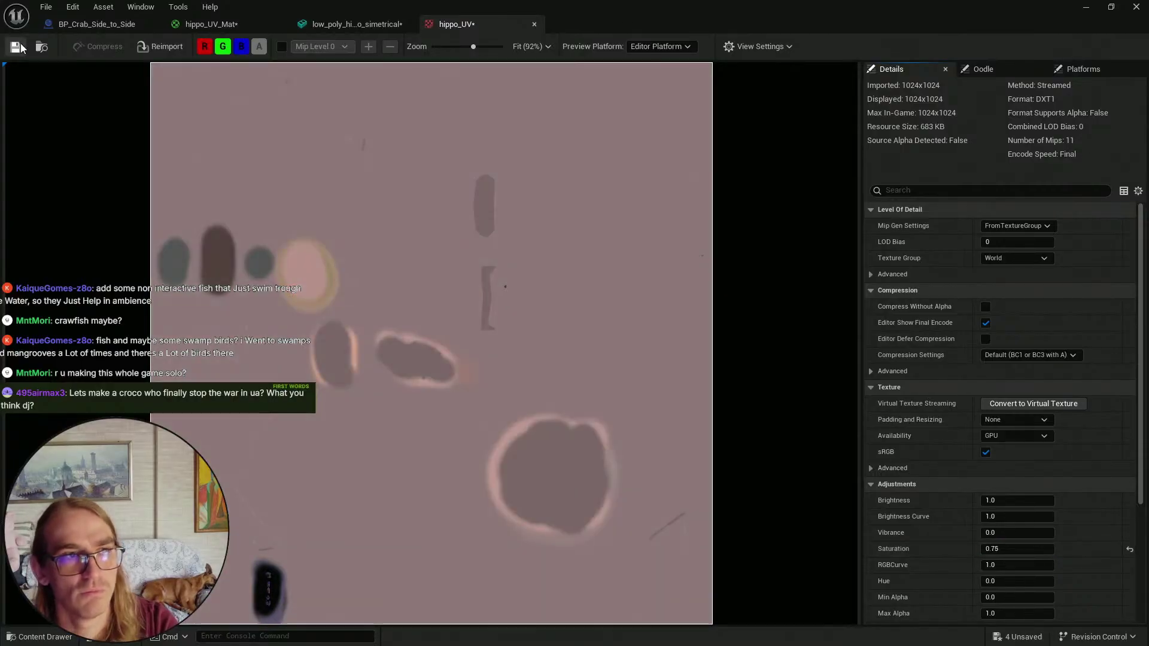
{"action": "left_click", "coordinate": [1086, 7]}
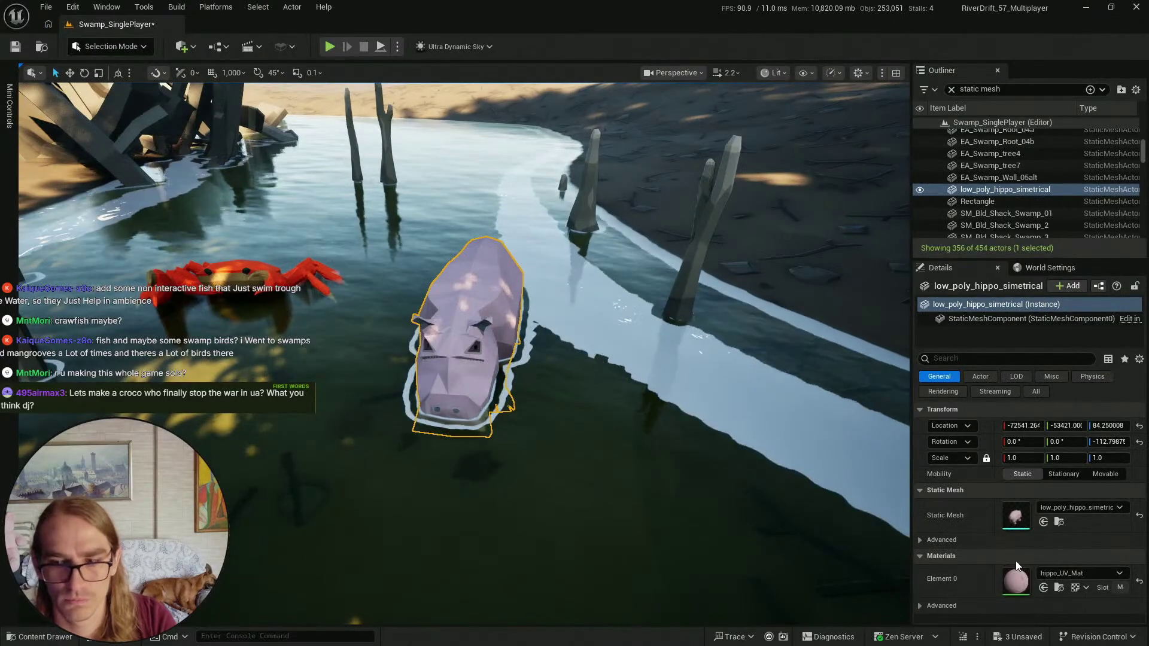
- Reopen the hippo_UV texture from the hippo's material, set its saturation to 0.5 and save it
{"action": "double_click", "coordinate": [1014, 583]}
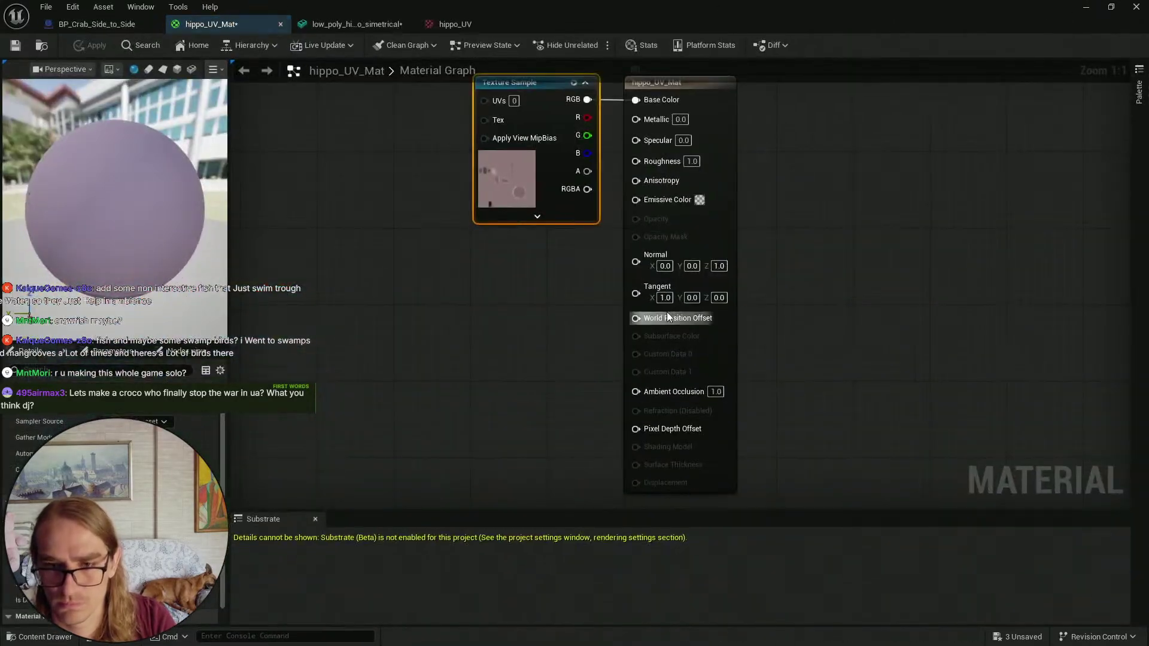
{"action": "key", "text": "ctrl+b"}
{"action": "double_click", "coordinate": [334, 383]}
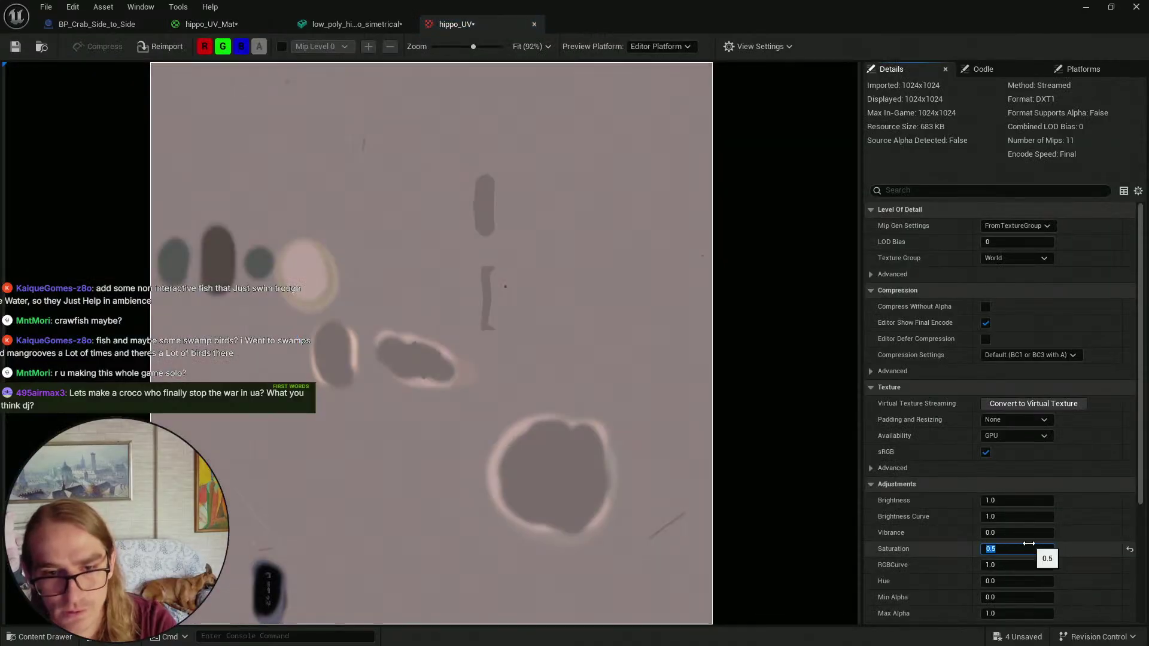
{"action": "left_click_drag", "start_coordinate": [668, 6], "coordinate": [998, 168]}
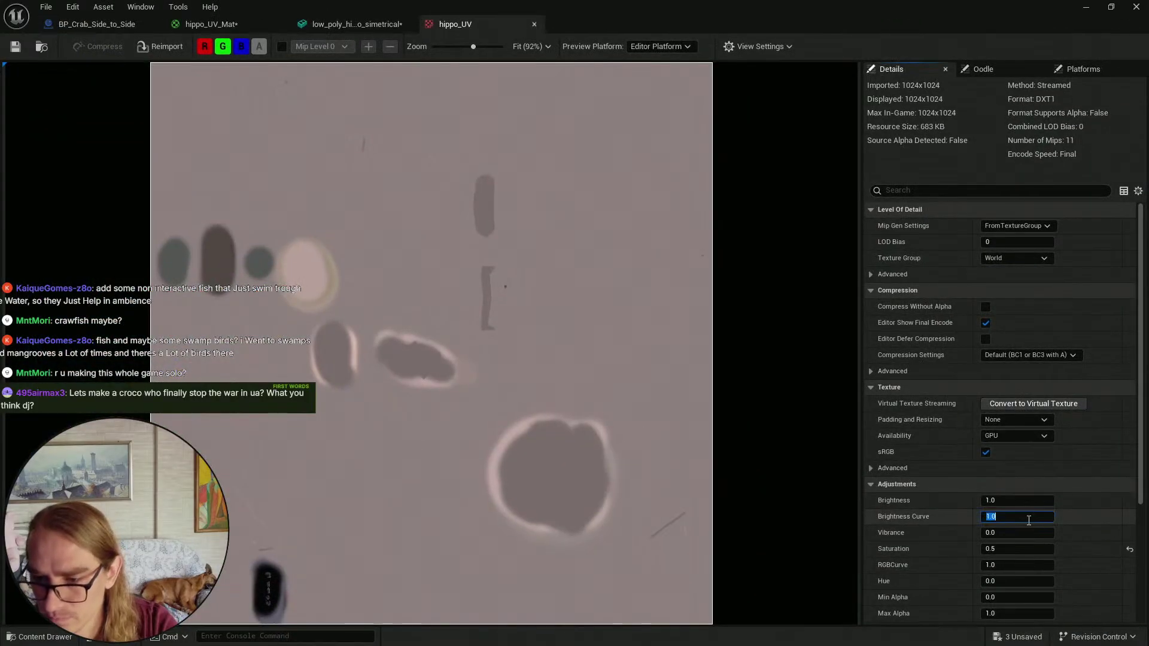
- Set the hippo_UV texture's brightness curve to 1.5, save it and return to the level
{"action": "key", "text": "Return"}
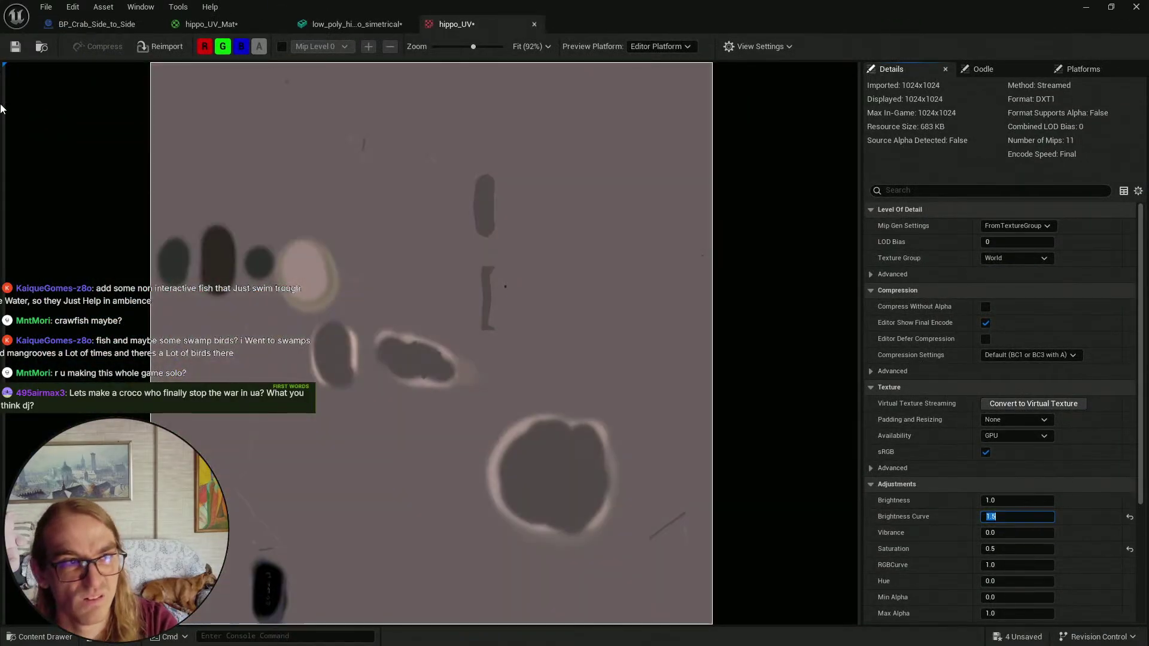
{"action": "left_click", "coordinate": [16, 44]}
{"action": "left_click", "coordinate": [1090, 7]}
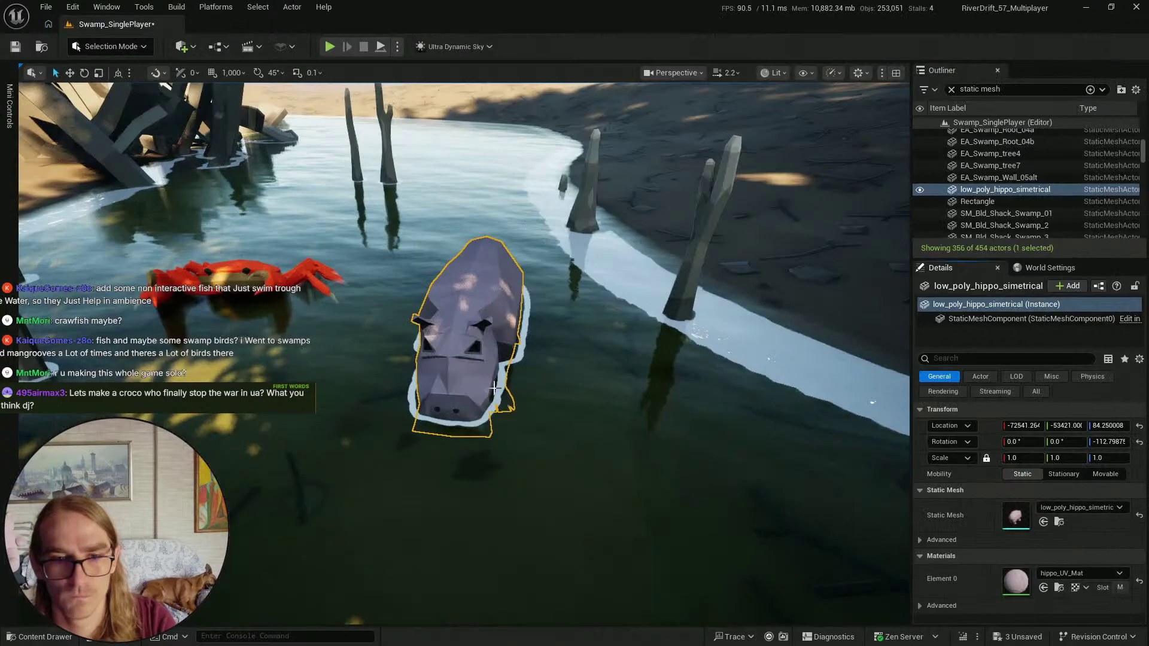
- Move the hippo out of the river onto the sandy ground beyond the shore
{"action": "right_click_drag", "start_coordinate": [546, 446], "coordinate": [506, 477]}
{"action": "scroll", "coordinate": [546, 447], "scroll_direction": "up", "scroll_amount": 1}
{"action": "left_click", "coordinate": [454, 488]}
{"action": "scroll", "coordinate": [506, 477], "scroll_direction": "up", "scroll_amount": 1}
{"action": "key", "text": "w"}
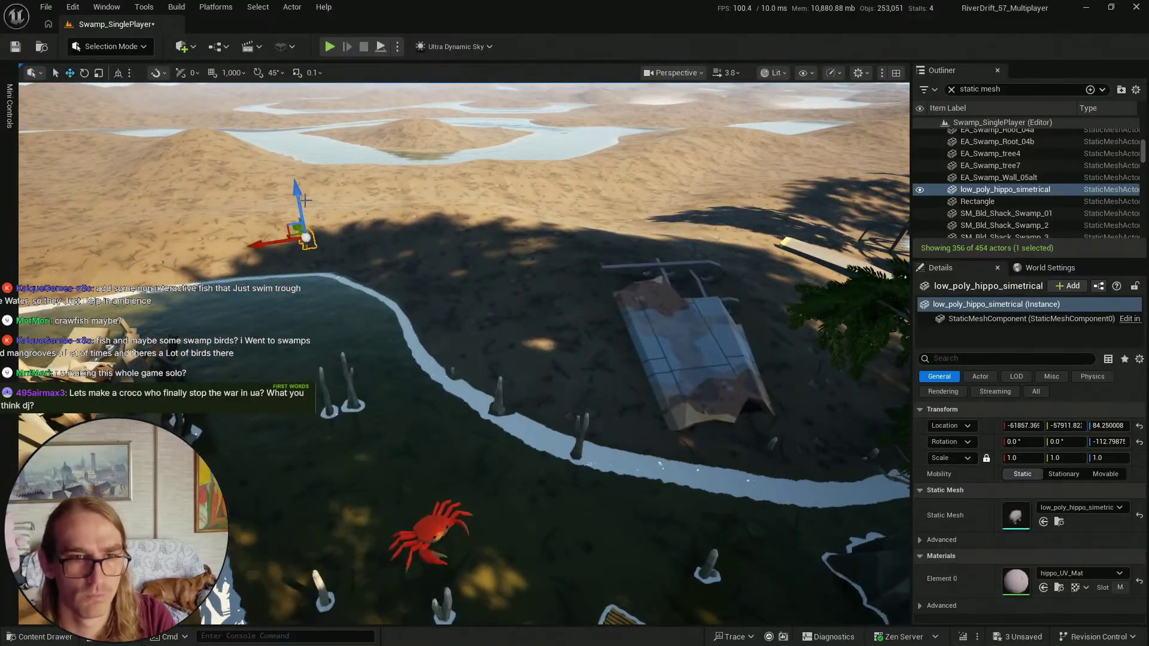
{"action": "left_click_drag", "start_coordinate": [295, 121], "coordinate": [303, 167]}
- Examine the hippo's color and faceted shading in sunlight on the sand from several angles
{"action": "key", "text": "f"}
{"action": "scroll", "coordinate": [373, 241], "scroll_direction": "down", "scroll_amount": 3}
{"action": "right_click_drag", "start_coordinate": [373, 241], "coordinate": [373, 240]}
{"action": "key", "text": "Escape"}
{"action": "right_click_drag", "start_coordinate": [482, 302], "coordinate": [433, 327]}
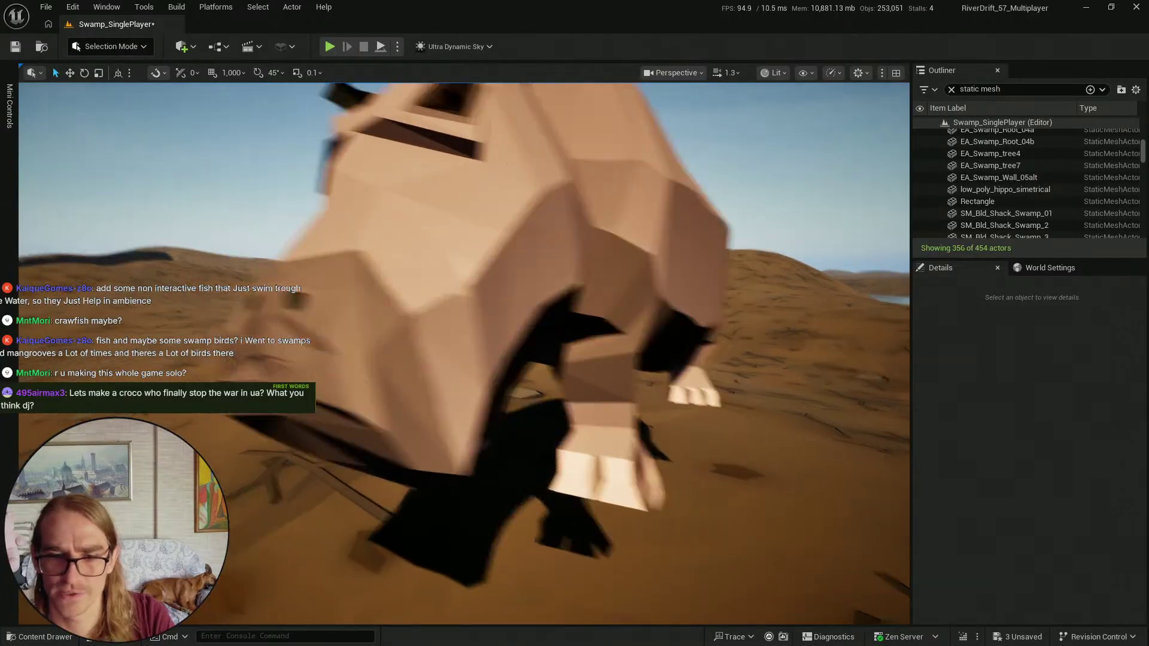
{"action": "right_click_drag", "start_coordinate": [515, 316], "coordinate": [539, 299]}
{"action": "left_click", "coordinate": [515, 316]}
{"action": "right_click_drag", "start_coordinate": [606, 324], "coordinate": [661, 347]}
{"action": "key", "text": "Escape"}
- Delete the hippo standing on the sand
{"action": "left_click", "coordinate": [634, 344]}
{"action": "key", "text": "Delete"}
{"action": "scroll", "coordinate": [656, 340], "scroll_direction": "up", "scroll_amount": 5}
{"action": "scroll", "coordinate": [661, 347], "scroll_direction": "down", "scroll_amount": 5}
- Save the level and place the low_poly_hippo_simetrical mesh in the river near the crab and wooden raft
{"action": "key", "text": "ctrl+space"}
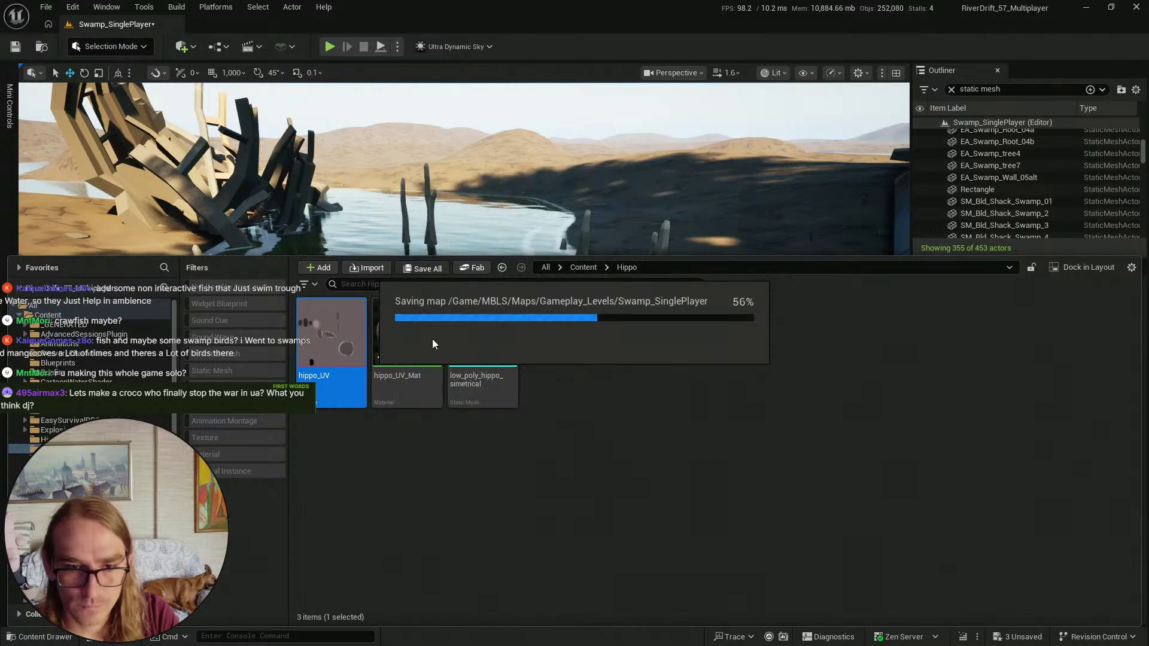
{"action": "left_click_drag", "start_coordinate": [477, 342], "coordinate": [511, 289]}
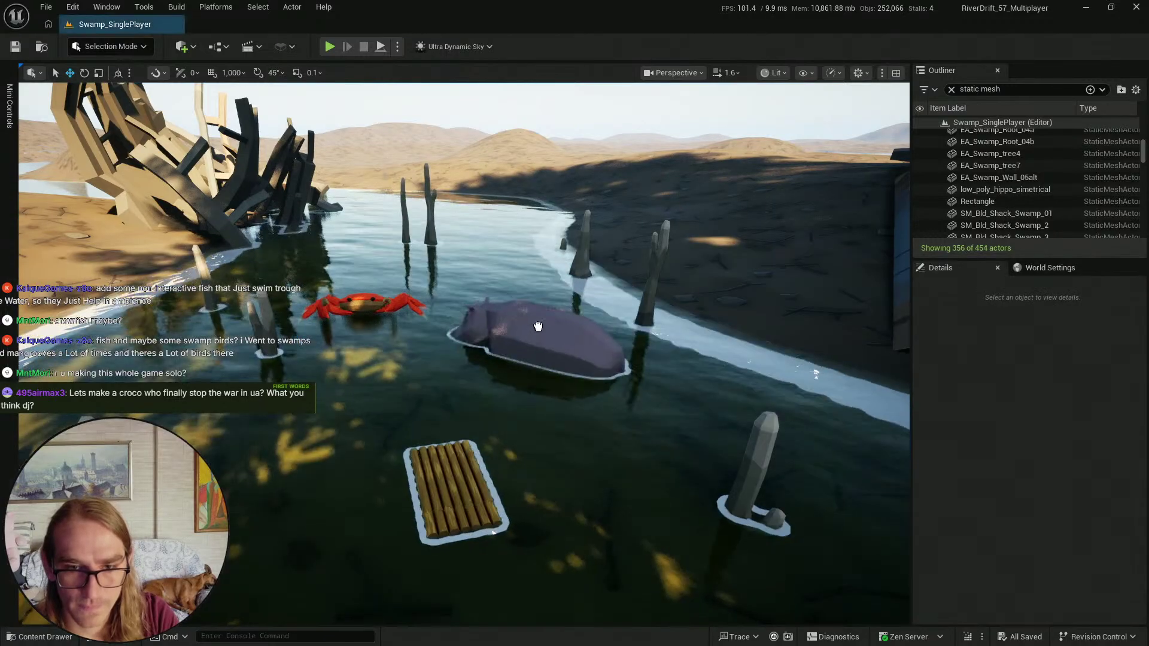
{"action": "left_click_drag", "start_coordinate": [537, 326], "coordinate": [538, 326]}
{"action": "right_click_drag", "start_coordinate": [538, 326], "coordinate": [538, 326]}
- Rotate the newly placed hippo about 180° around its vertical axis
{"action": "key", "text": "e"}
{"action": "left_click_drag", "start_coordinate": [533, 399], "coordinate": [471, 426]}
{"action": "key", "text": "ctrl+z"}
- Bake the hippo's current rotation and full scale into its mesh with Bake Transform in Modeling Mode
{"action": "left_click", "coordinate": [111, 46]}
{"action": "left_click", "coordinate": [114, 120]}
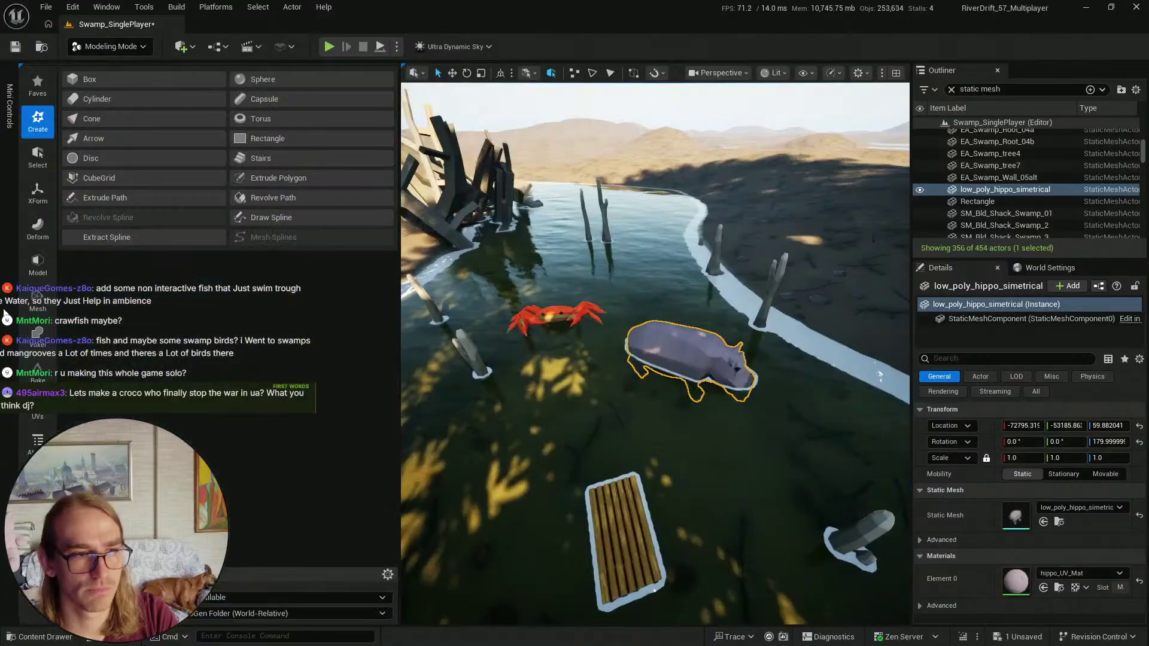
{"action": "left_click", "coordinate": [38, 193]}
{"action": "left_click", "coordinate": [279, 123]}
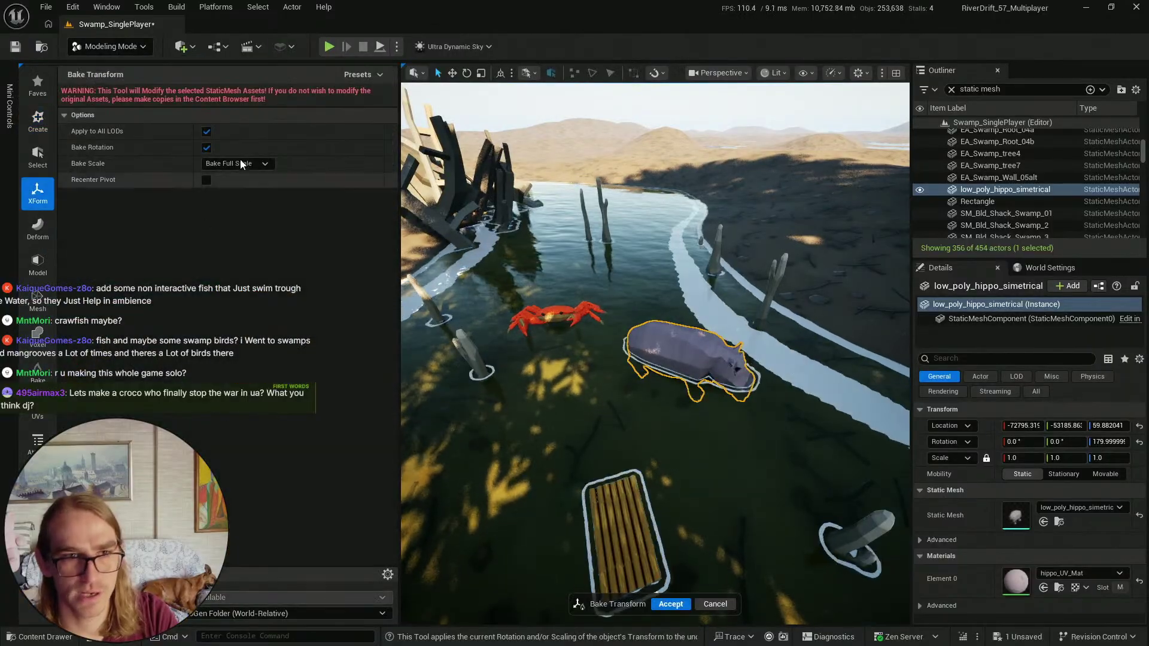
{"action": "left_click", "coordinate": [670, 604]}
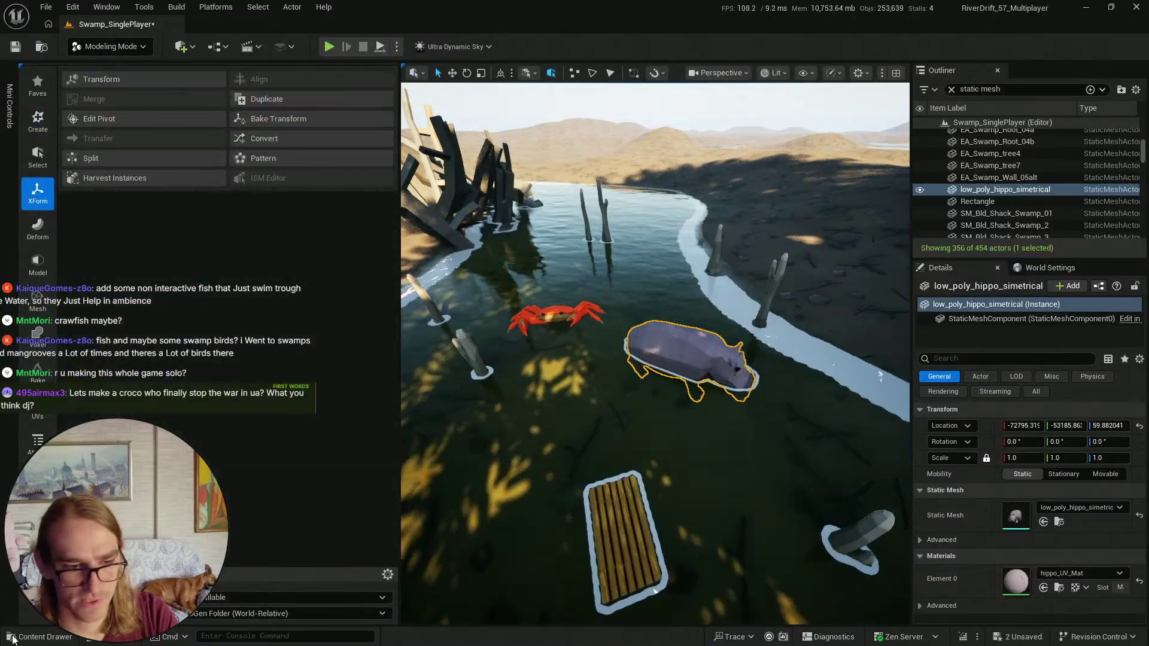
- Save all unsaved content, including the baked hippo mesh and the swamp level
{"action": "key", "text": "ctrl+space"}
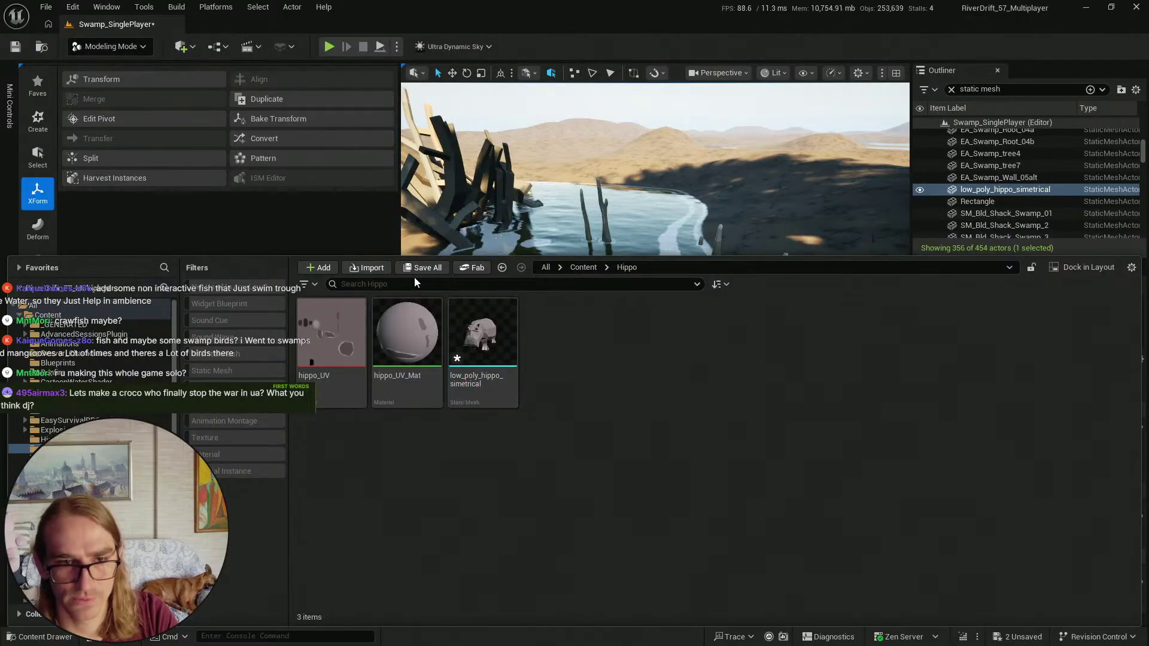
{"action": "left_click", "coordinate": [422, 268]}
{"action": "left_click", "coordinate": [668, 465]}
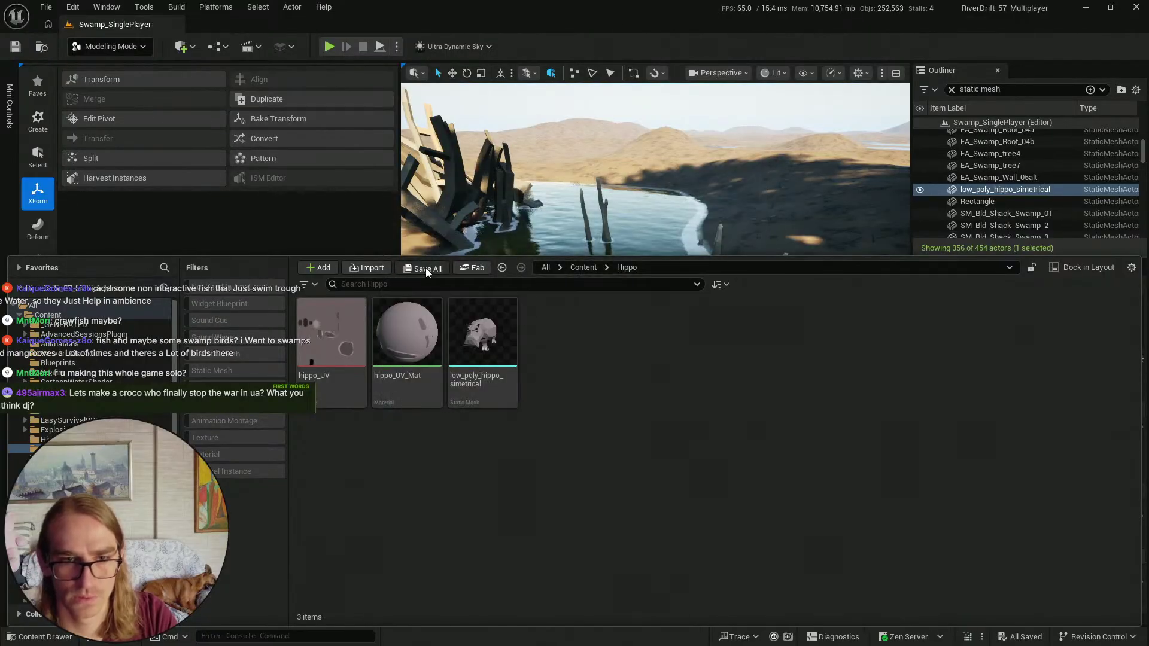
- Return to Selection Mode, delete the static hippo mesh from the river, and save the level
{"action": "left_click", "coordinate": [99, 47]}
{"action": "left_click", "coordinate": [104, 69]}
{"action": "right_click_drag", "start_coordinate": [593, 385], "coordinate": [584, 335]}
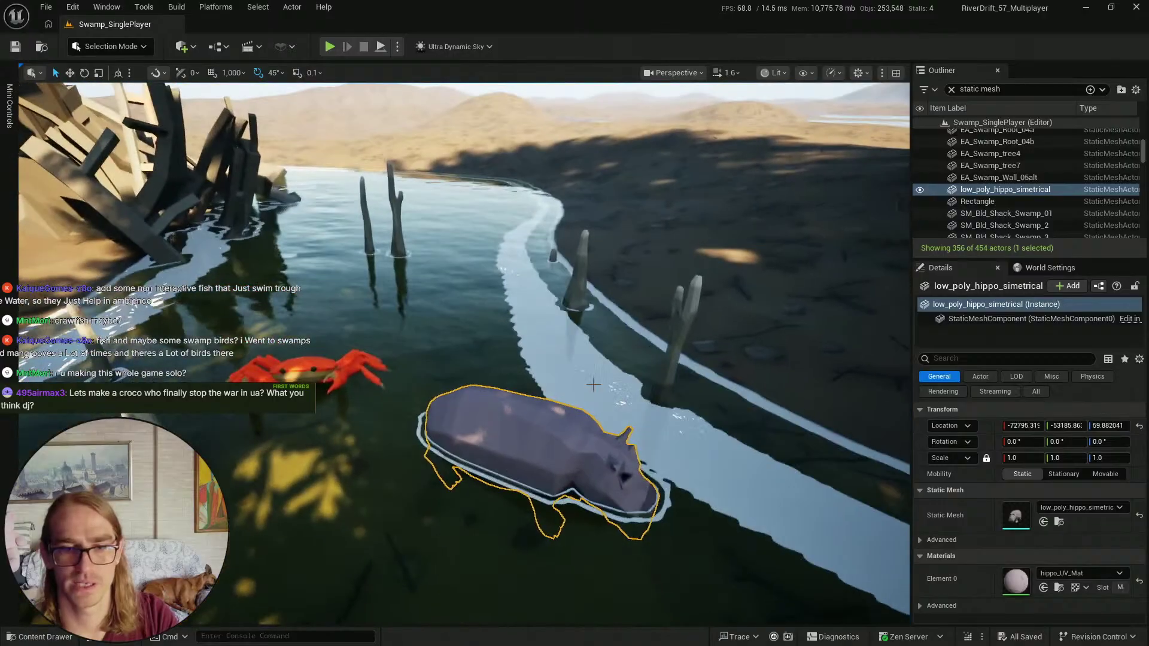
{"action": "key", "text": "Delete"}
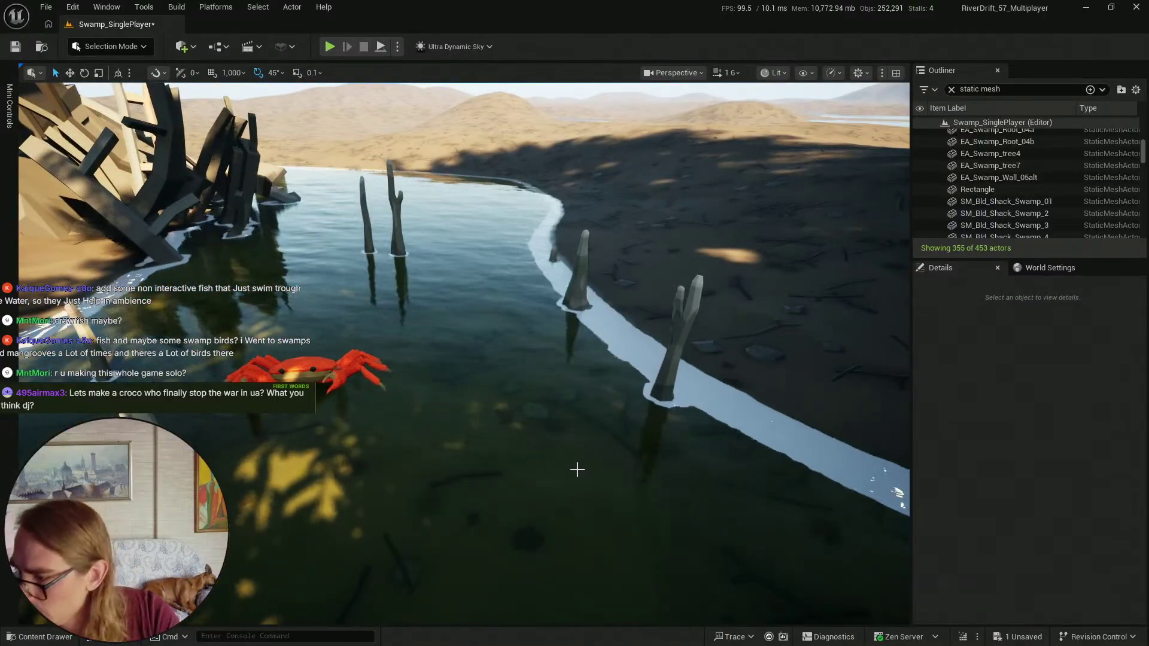
{"action": "right_click_drag", "start_coordinate": [558, 444], "coordinate": [554, 449]}
{"action": "key", "text": "ctrl+space"}
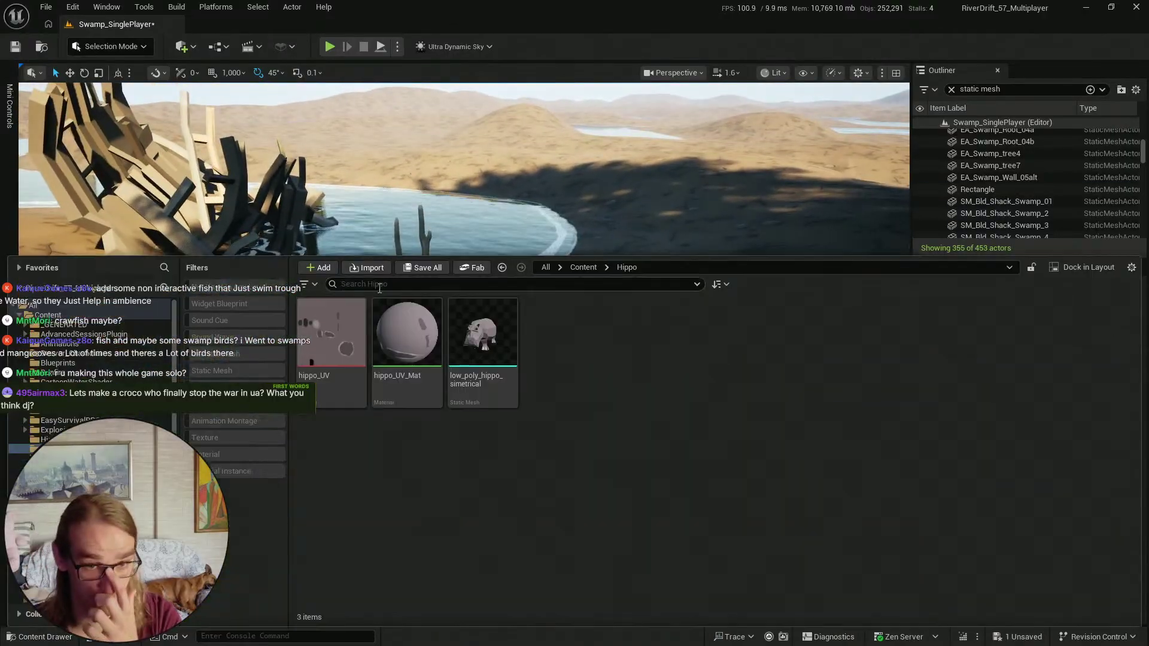
{"action": "left_click", "coordinate": [420, 269]}
{"action": "left_click", "coordinate": [654, 465]}
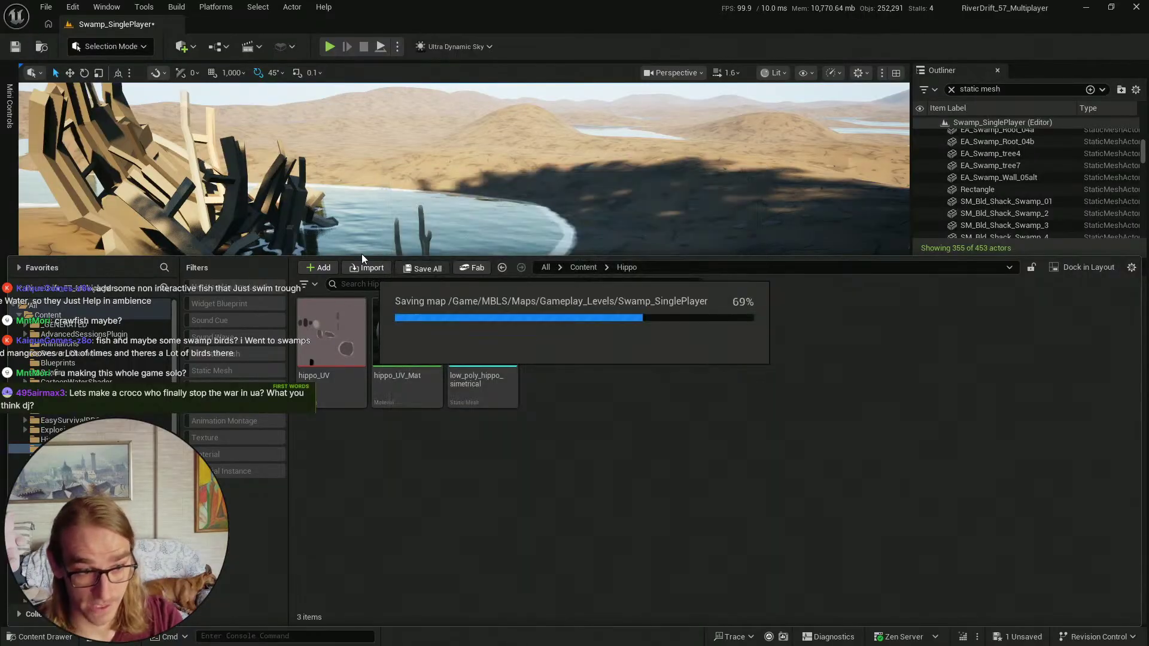
- Copy the BP_Crock blueprint from the Content folder into the Hippo folder and rename the copy BP_Hippo
{"action": "left_click", "coordinate": [66, 316]}
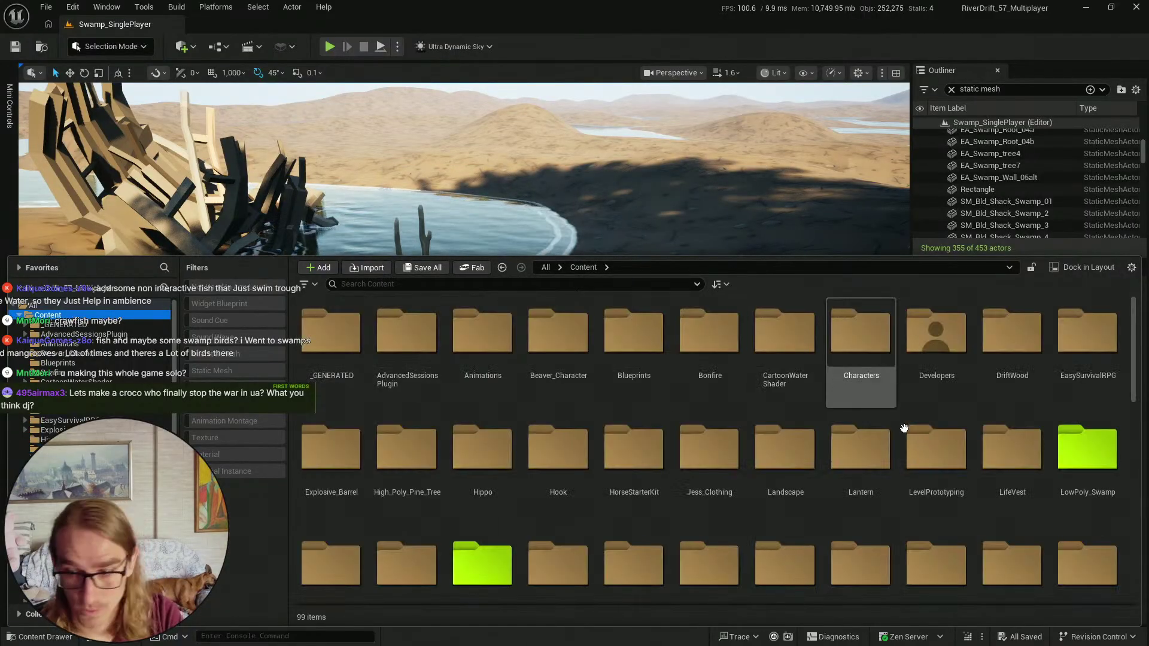
{"action": "scroll", "coordinate": [930, 447], "scroll_direction": "down", "scroll_amount": 5}
{"action": "scroll", "coordinate": [1035, 477], "scroll_direction": "down", "scroll_amount": 1}
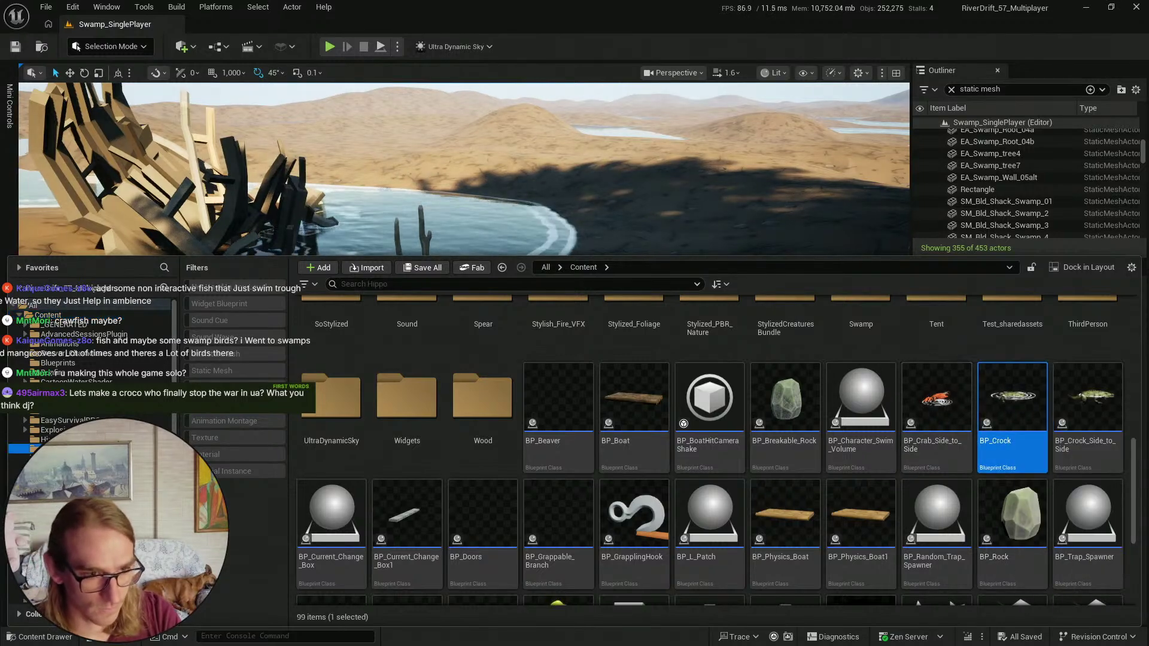
{"action": "key", "text": "ctrl+v"}
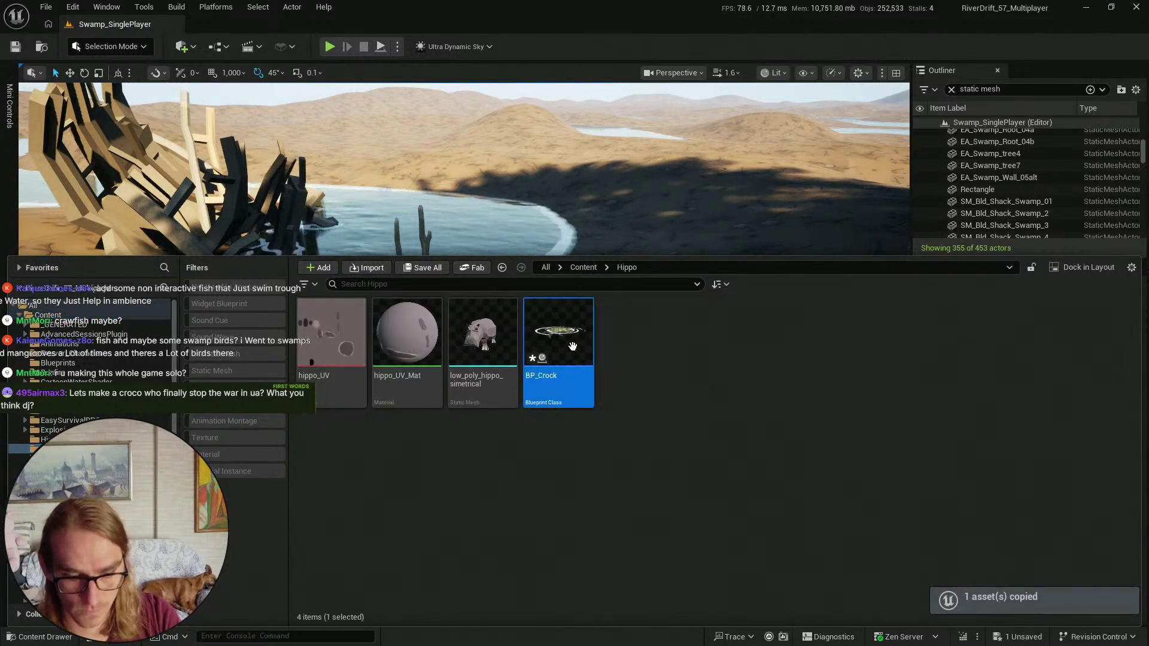
{"action": "key", "text": "F2"}
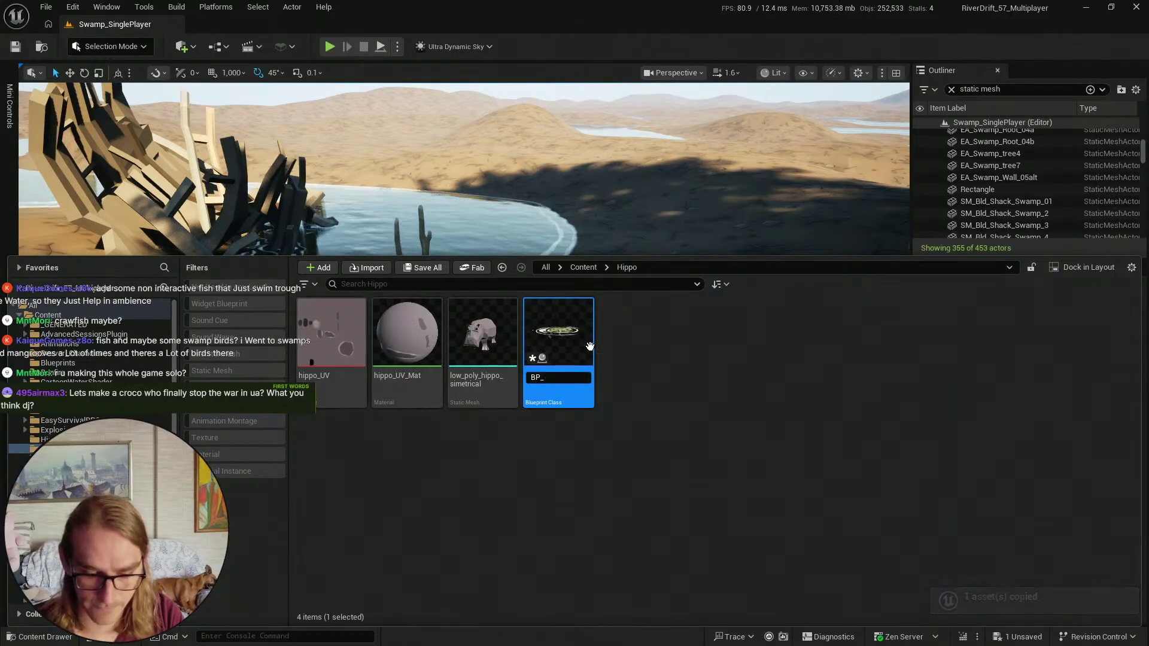
{"action": "type", "text": "BP_Hippo"}
{"action": "left_click", "coordinate": [605, 357]}
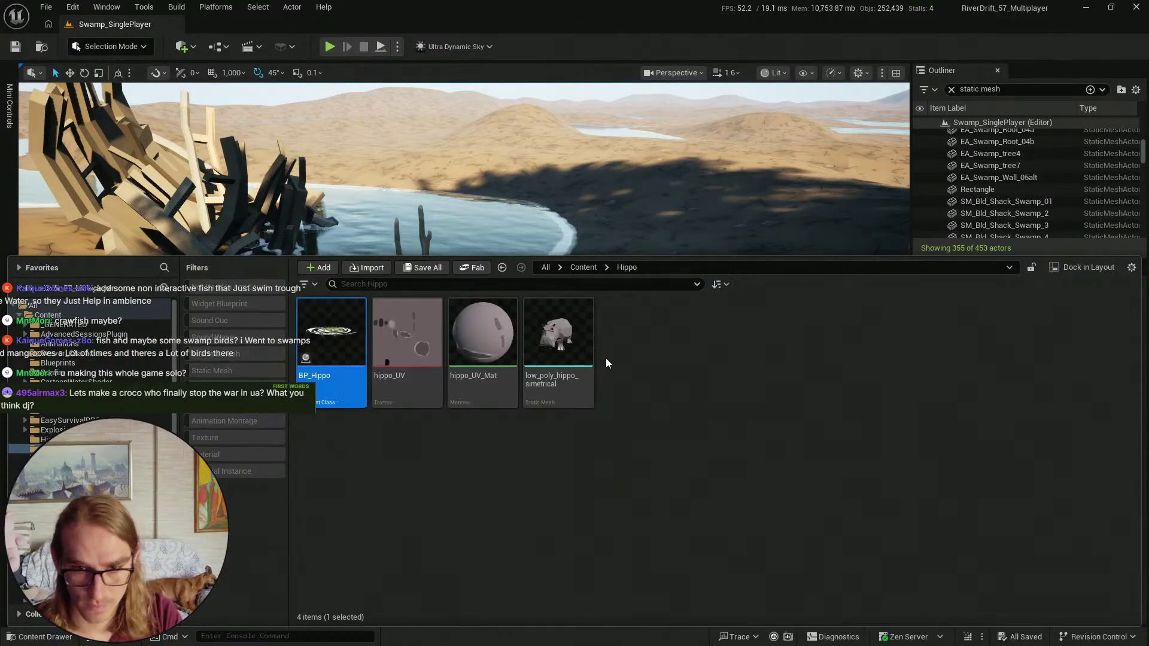
- In the BP_Hippo blueprint, add low_poly_hippo_simetrical as a component under Sphere and parent SM_WaterRipples to it
{"action": "double_click", "coordinate": [353, 329]}
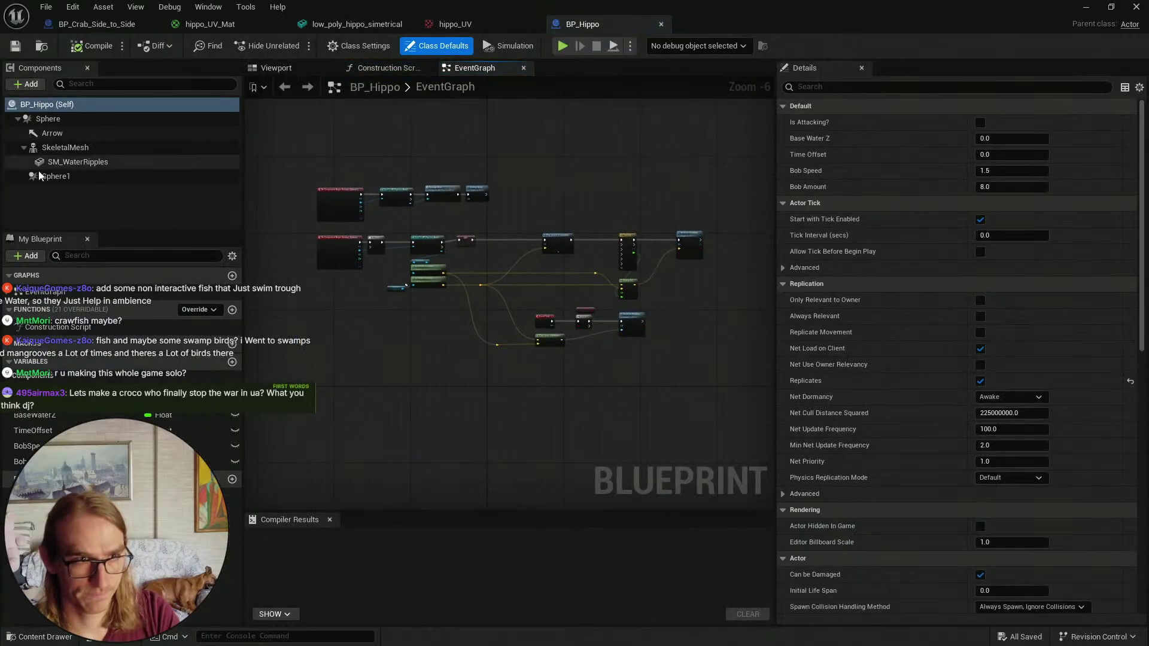
{"action": "left_click", "coordinate": [33, 637]}
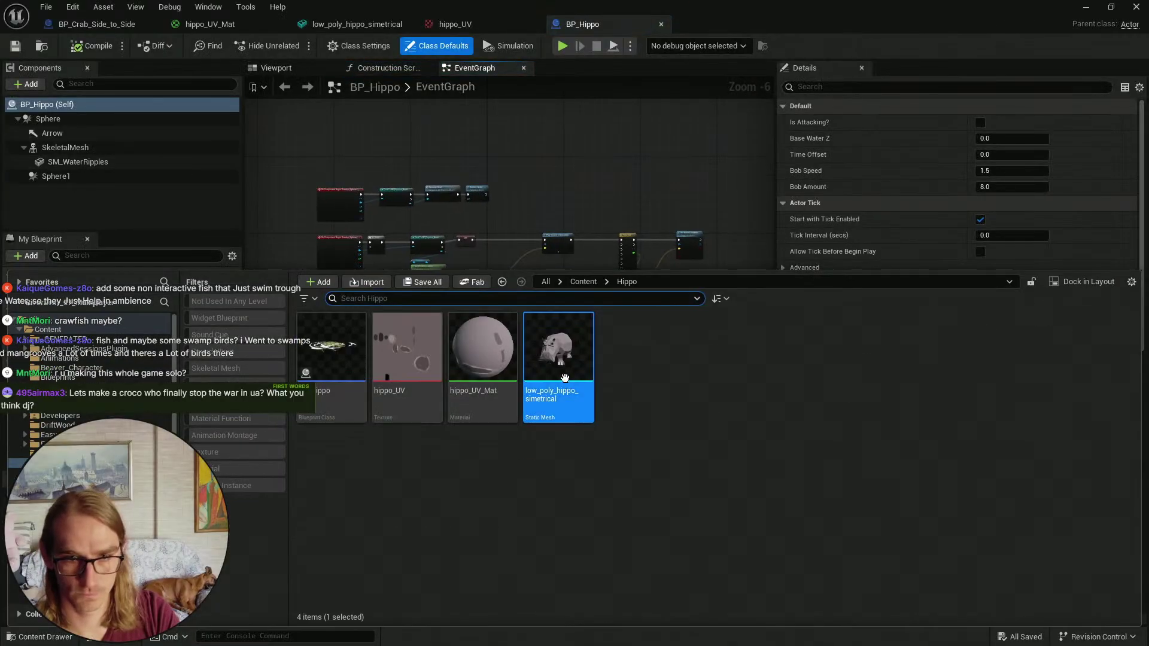
{"action": "left_click_drag", "start_coordinate": [559, 359], "coordinate": [67, 149]}
{"action": "left_click", "coordinate": [91, 174]}
- Examine BP_Hippo's event graph, from the overlap events through the attack sound, timeline movement and look-at rotation
{"action": "scroll", "coordinate": [560, 222], "scroll_direction": "up", "scroll_amount": 5}
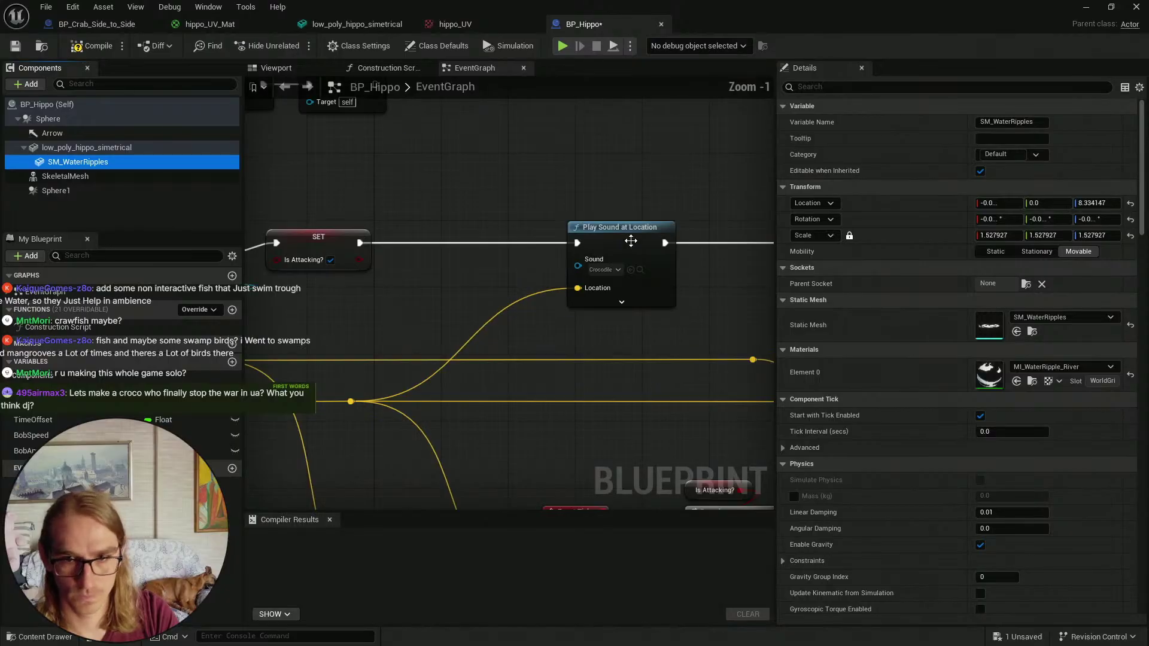
{"action": "scroll", "coordinate": [631, 241], "scroll_direction": "down", "scroll_amount": 5}
{"action": "right_click_drag", "start_coordinate": [632, 214], "coordinate": [468, 197]}
{"action": "scroll", "coordinate": [468, 196], "scroll_direction": "up", "scroll_amount": 4}
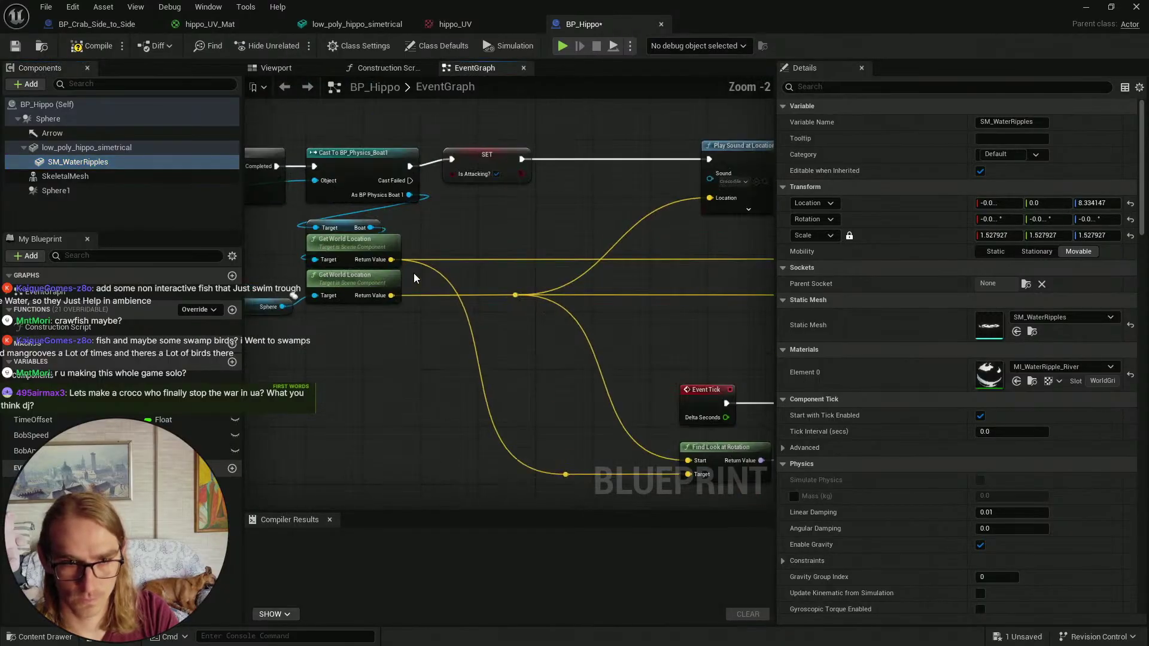
{"action": "right_click_drag", "start_coordinate": [344, 334], "coordinate": [460, 340]}
{"action": "scroll", "coordinate": [640, 328], "scroll_direction": "down", "scroll_amount": 3}
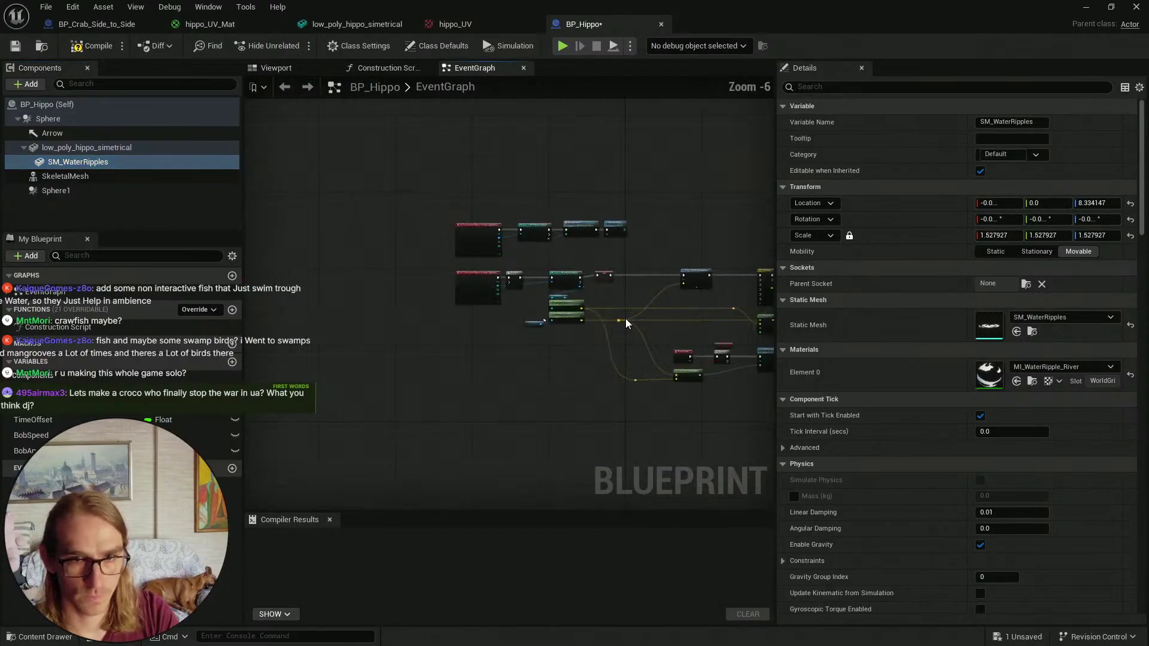
{"action": "right_click_drag", "start_coordinate": [626, 318], "coordinate": [383, 222]}
{"action": "scroll", "coordinate": [383, 222], "scroll_direction": "up", "scroll_amount": 1}
{"action": "right_click_drag", "start_coordinate": [612, 257], "coordinate": [419, 190]}
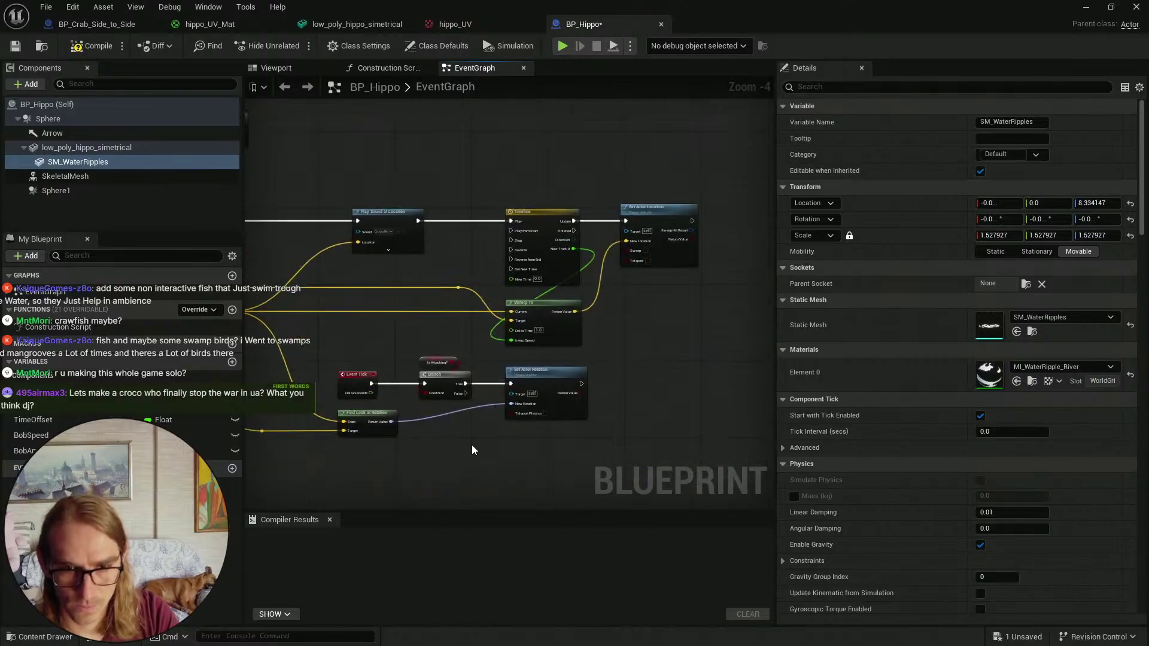
{"action": "right_click_drag", "start_coordinate": [248, 303], "coordinate": [502, 306]}
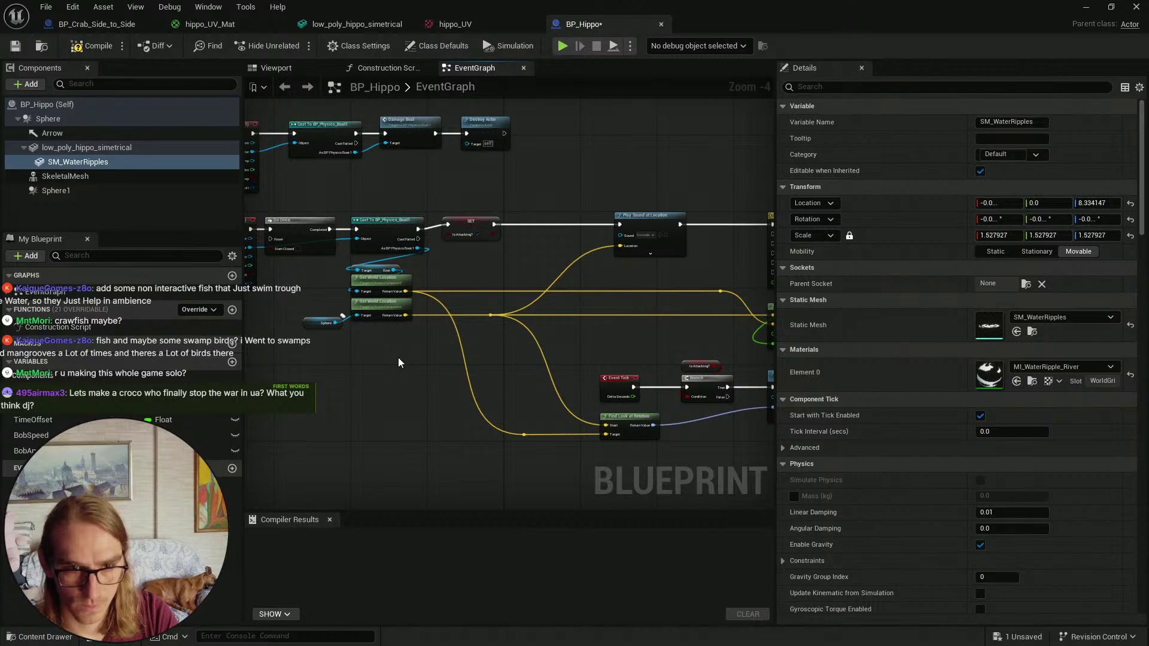
{"action": "right_click_drag", "start_coordinate": [399, 362], "coordinate": [490, 377]}
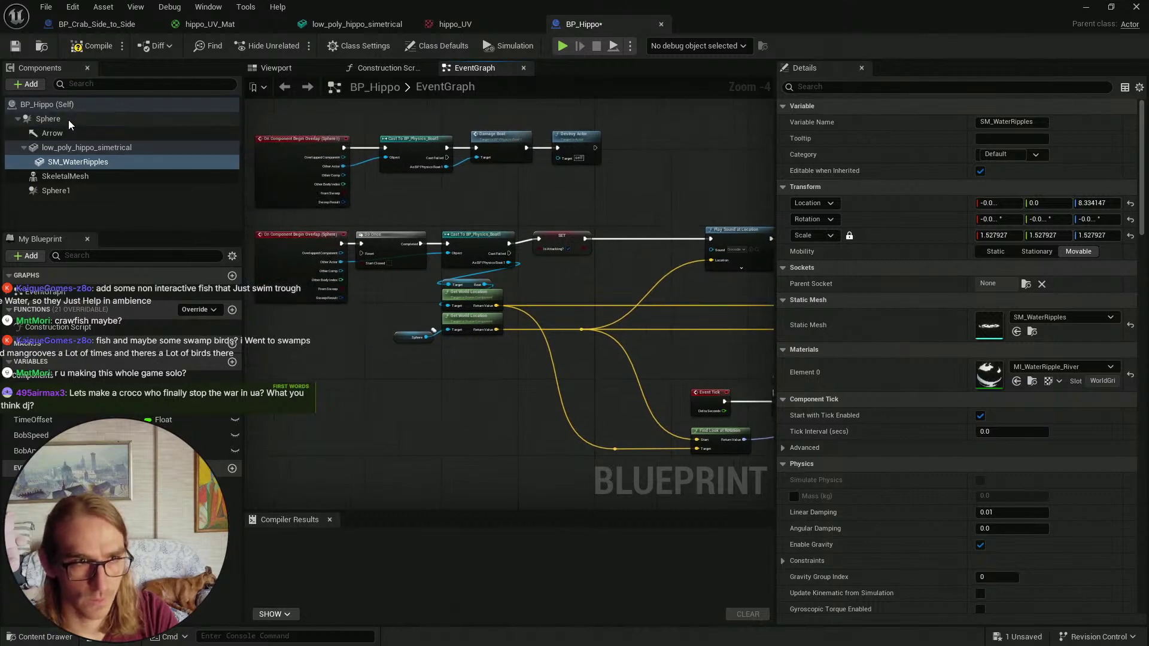
- Delete the SkeletalMesh component from BP_Hippo, check the hippo in the blueprint viewport, then compile and save
{"action": "left_click", "coordinate": [19, 117]}
{"action": "left_click", "coordinate": [19, 118]}
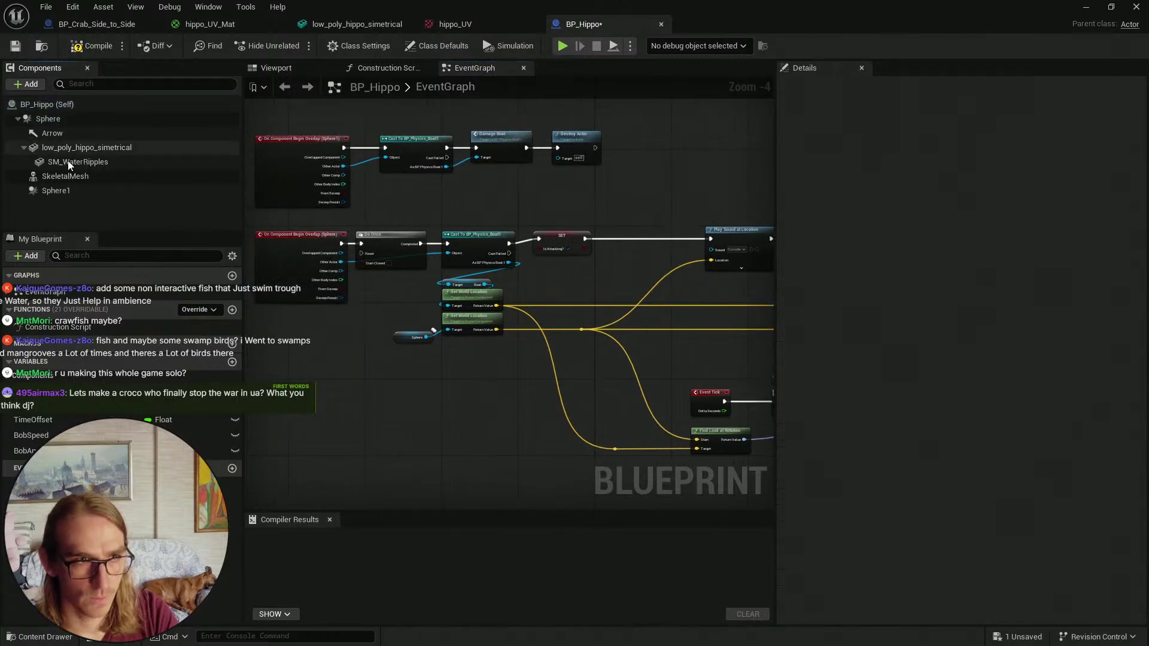
{"action": "left_click", "coordinate": [71, 177]}
{"action": "key", "text": "Delete"}
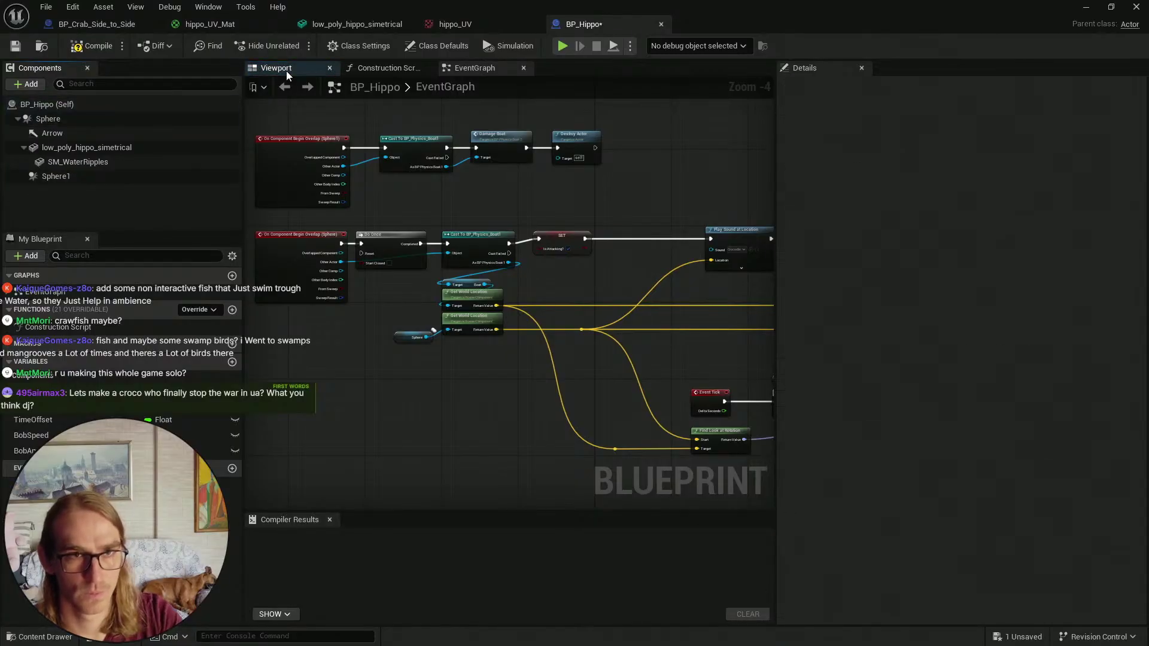
{"action": "left_click", "coordinate": [275, 68]}
{"action": "key", "text": "s"}
{"action": "right_click_drag", "start_coordinate": [508, 302], "coordinate": [538, 299]}
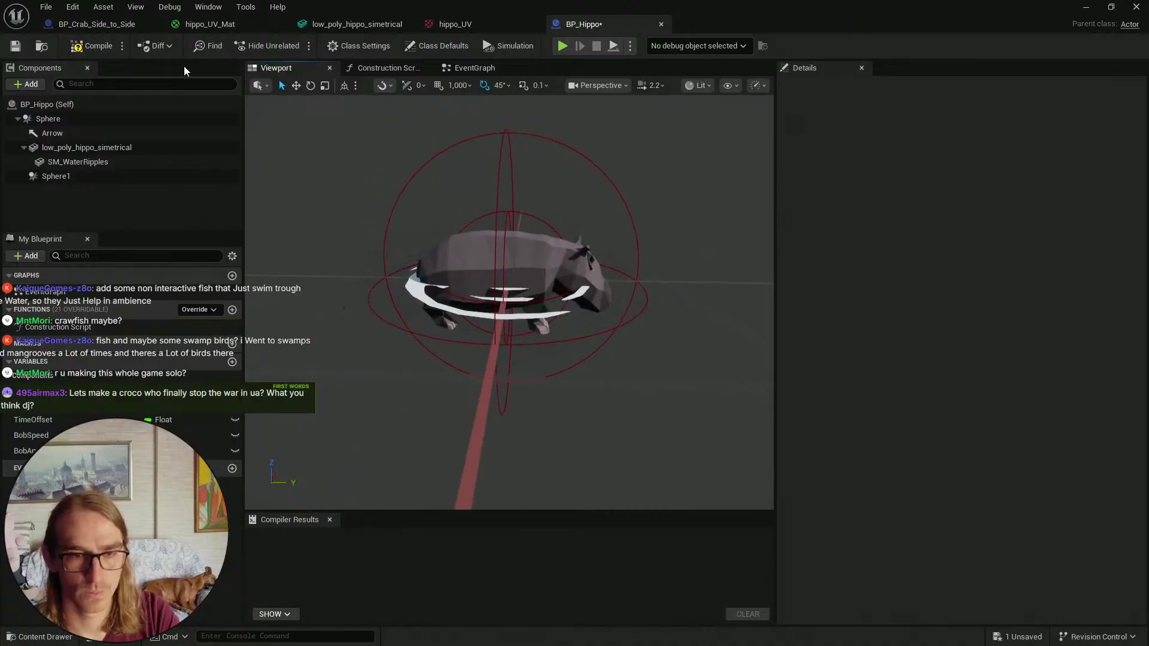
{"action": "left_click", "coordinate": [15, 46]}
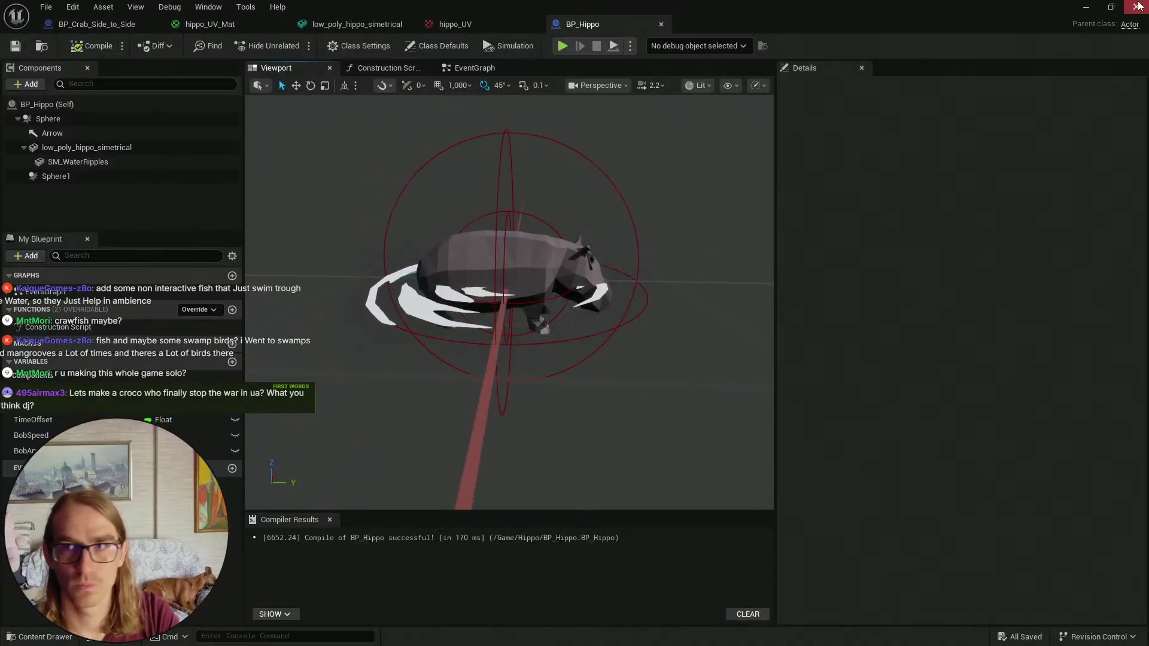
- Place BP_Hippo in the river beyond the crab in the swamp level and adjust its position
{"action": "left_click", "coordinate": [1086, 7]}
{"action": "left_click", "coordinate": [11, 638]}
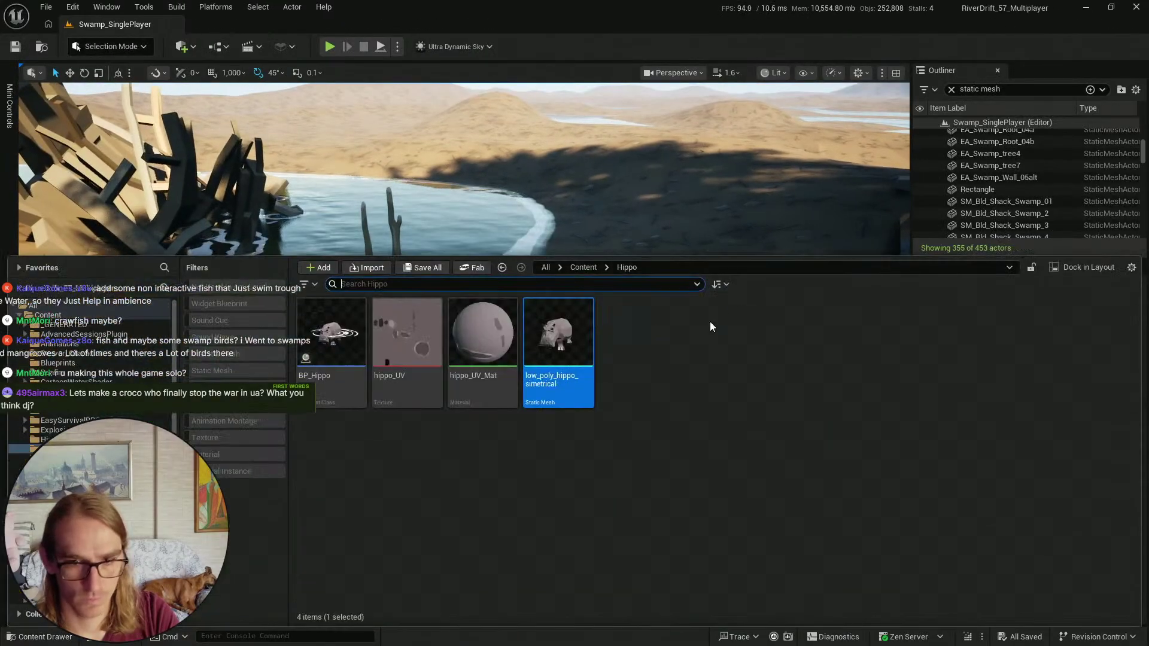
{"action": "left_click_drag", "start_coordinate": [350, 374], "coordinate": [515, 284]}
{"action": "key", "text": "w"}
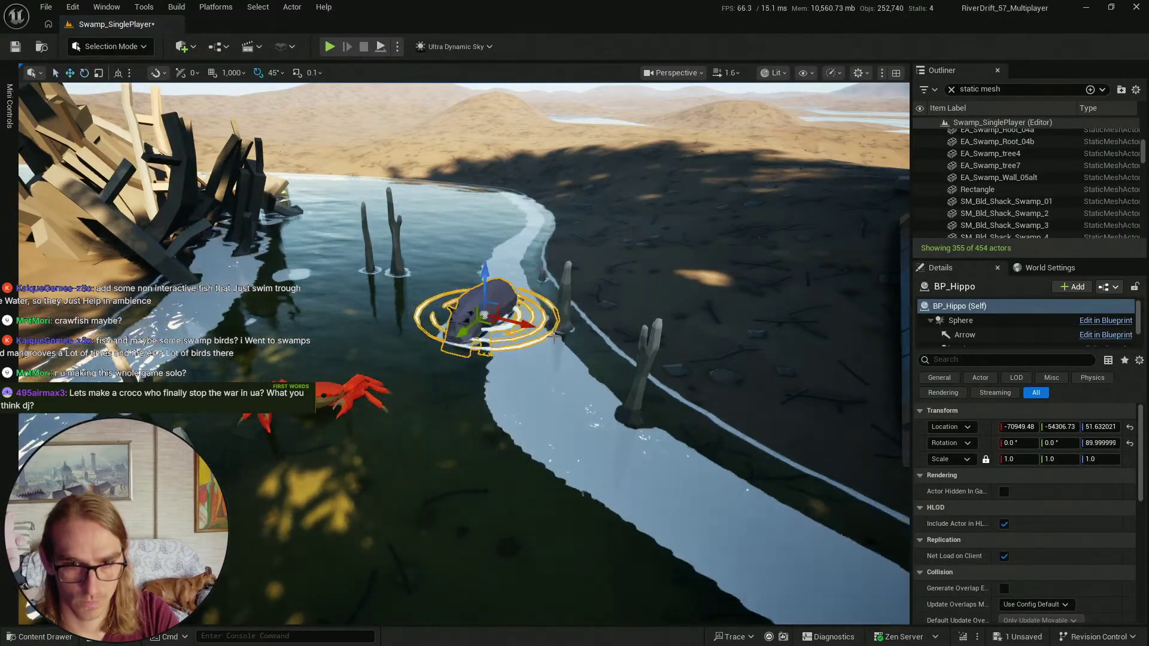
{"action": "mouse_move", "coordinate": [515, 284]}
{"action": "right_mouse_down"}
{"action": "mouse_move", "coordinate": [514, 270]}
{"action": "mouse_move", "coordinate": [515, 285]}
{"action": "right_mouse_up"}
{"action": "left_click_drag", "start_coordinate": [491, 303], "coordinate": [493, 280]}
{"action": "key", "text": "Escape"}
{"action": "key", "text": "s"}
{"action": "right_click_drag", "start_coordinate": [493, 279], "coordinate": [483, 215]}
{"action": "scroll", "coordinate": [476, 251], "scroll_direction": "up", "scroll_amount": 2}
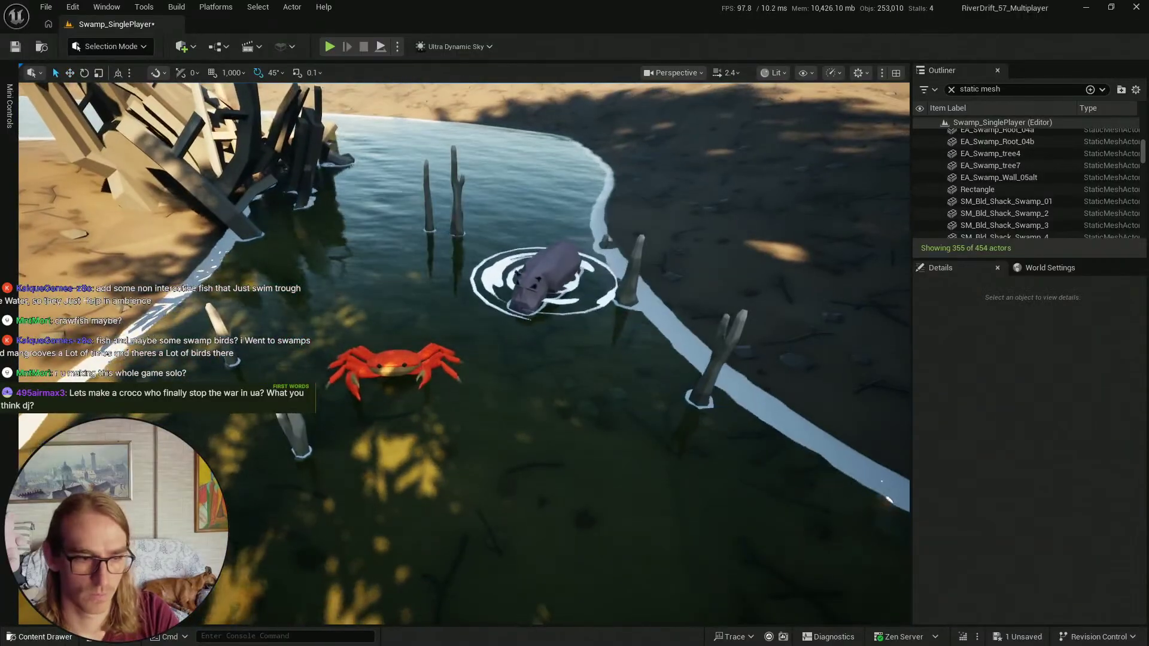
- Save the Swamp_SinglePlayer level with the placed hippo blueprint
{"action": "key", "text": "ctrl+space"}
{"action": "left_click", "coordinate": [444, 273]}
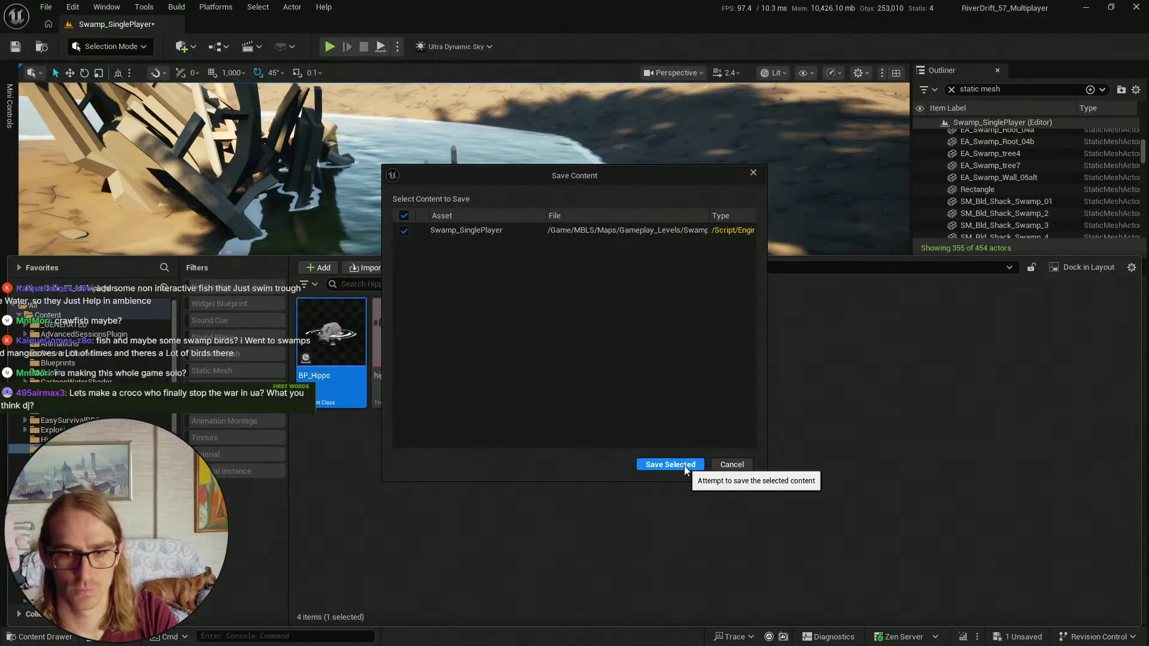
{"action": "left_click", "coordinate": [684, 465]}
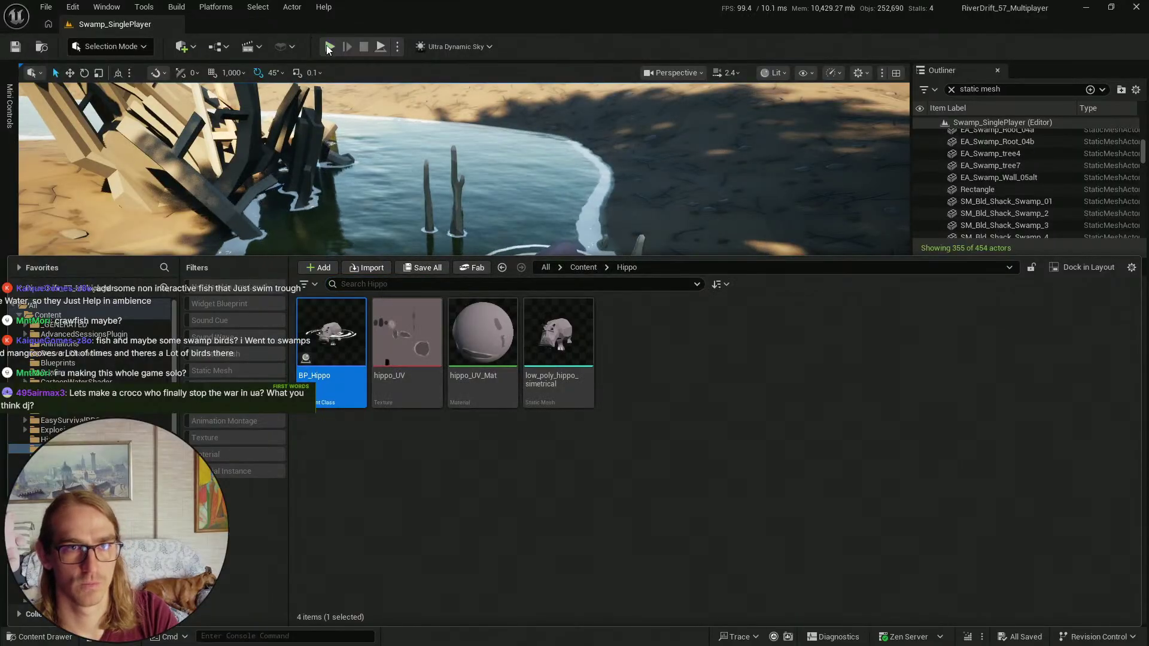
- Playtest the swamp level full screen, steering the raft past the crab and into the hippo to test its attack
{"action": "left_click", "coordinate": [329, 47]}
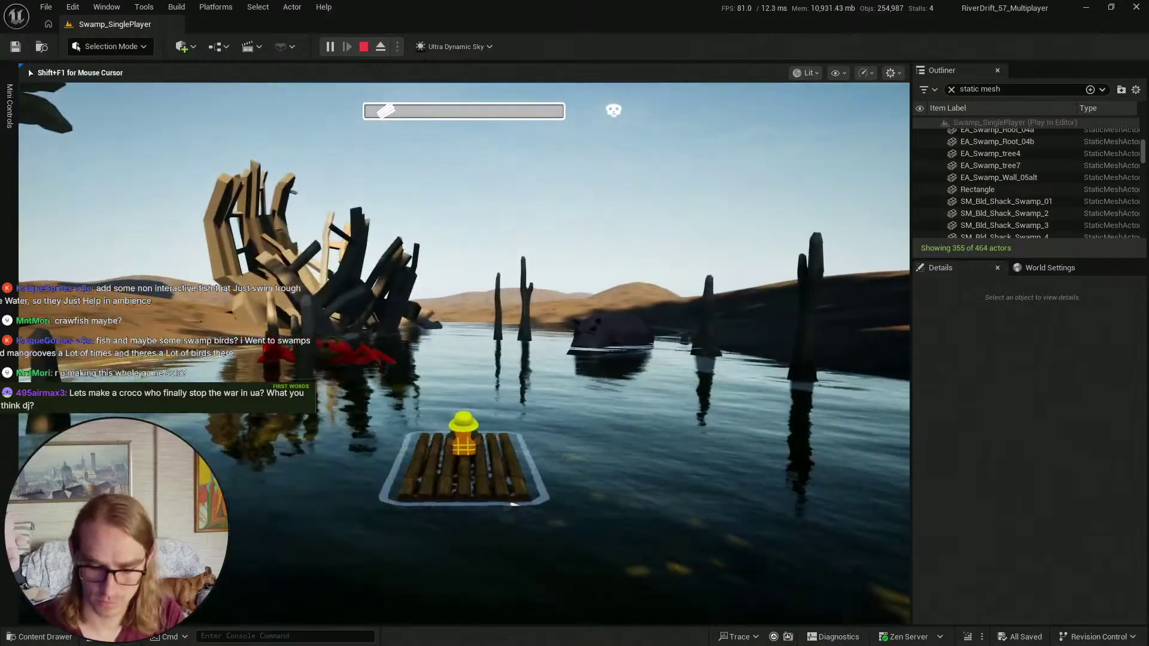
{"action": "key", "text": "F11"}
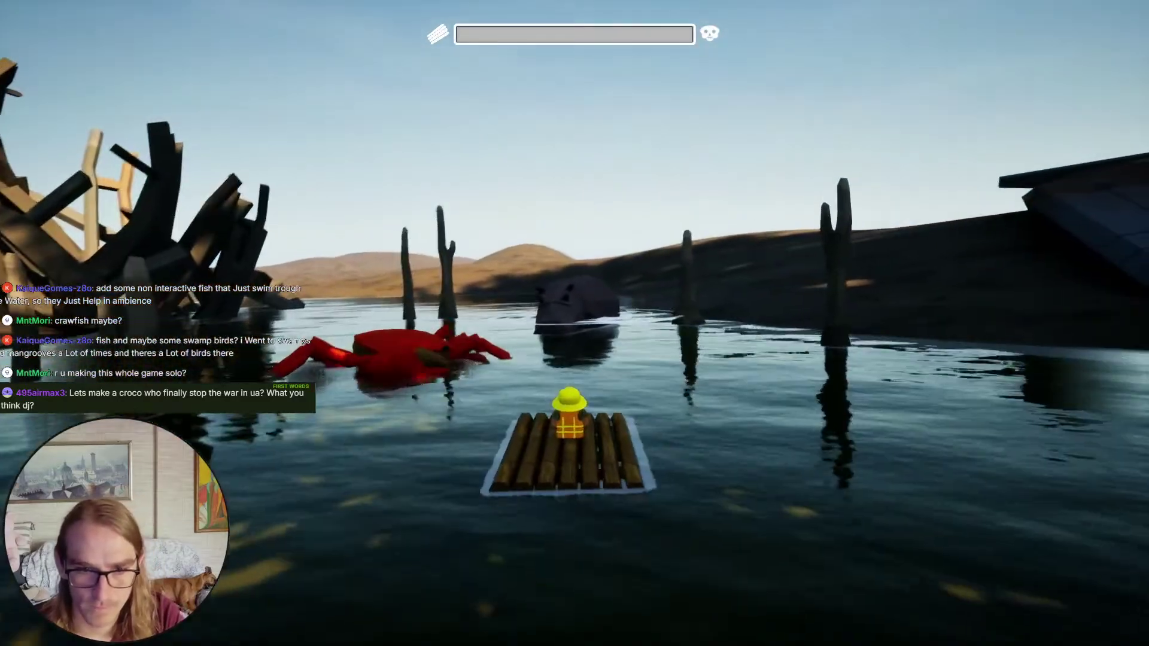
{"action": "key", "text": "w"}
{"action": "key", "text": "a"}
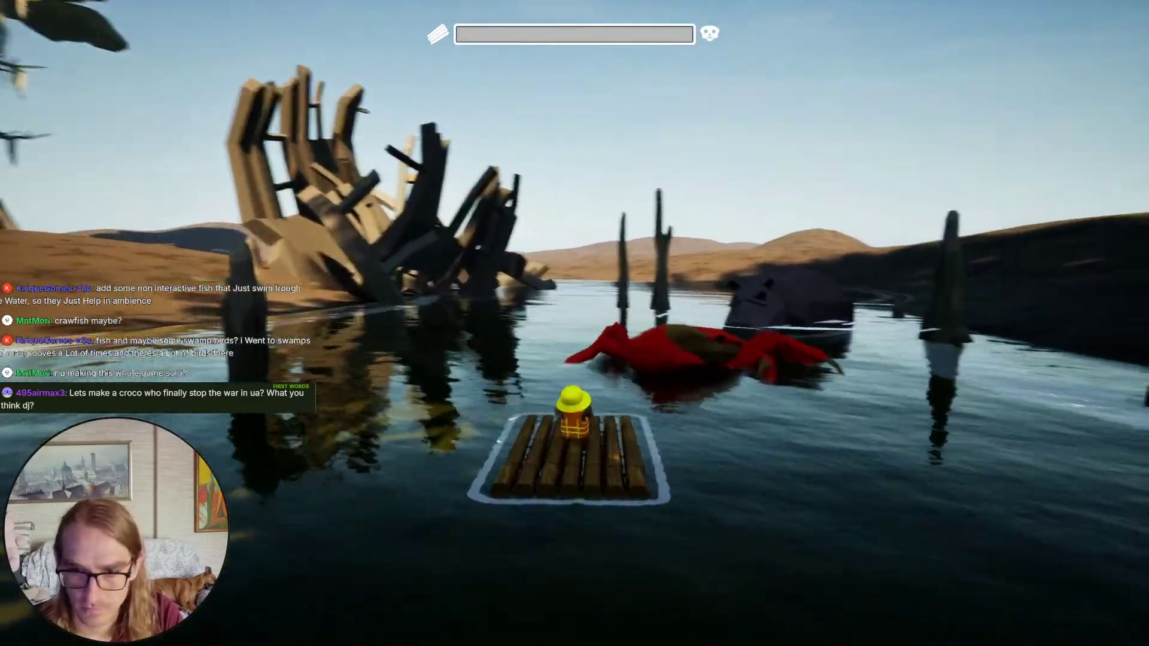
{"action": "key", "text": "w"}
{"action": "key", "text": "d"}
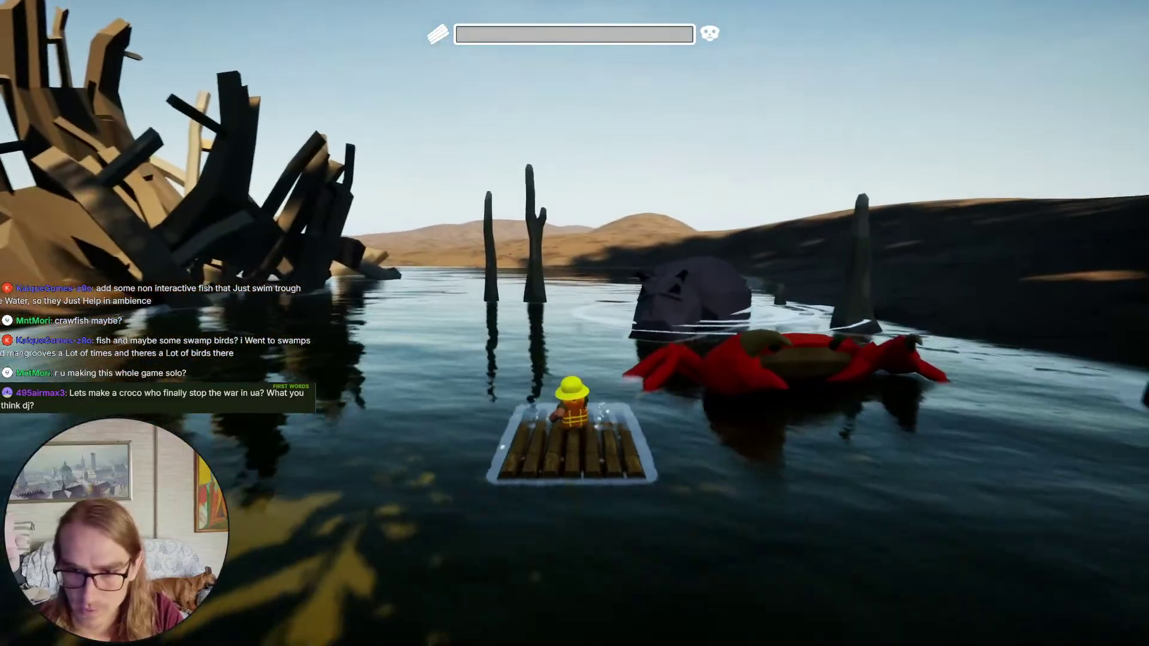
{"action": "key", "text": "w"}
{"action": "key", "text": "d"}
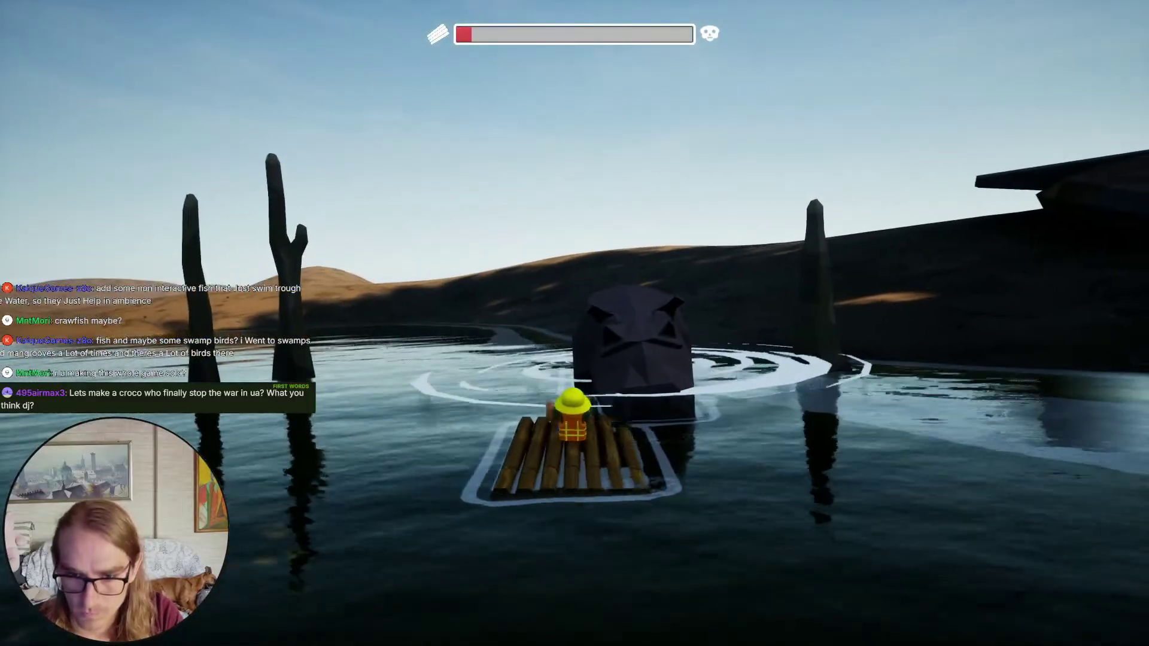
{"action": "key", "text": "w"}
{"action": "key", "text": "d"}
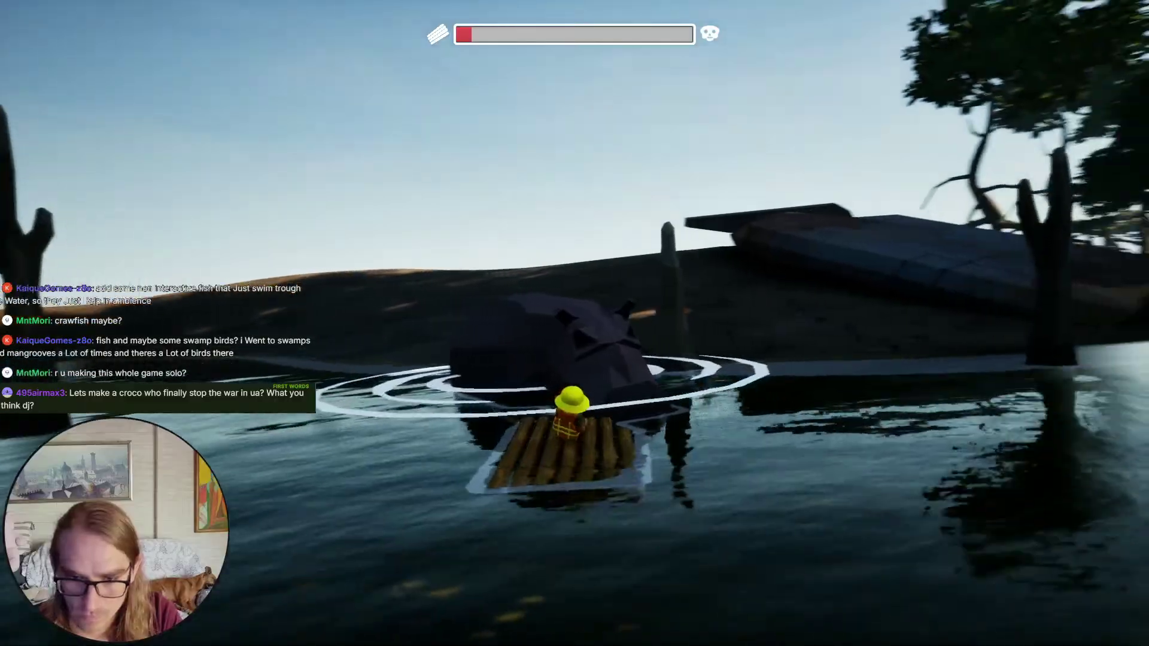
{"action": "key", "text": "s"}
{"action": "key", "text": "a"}
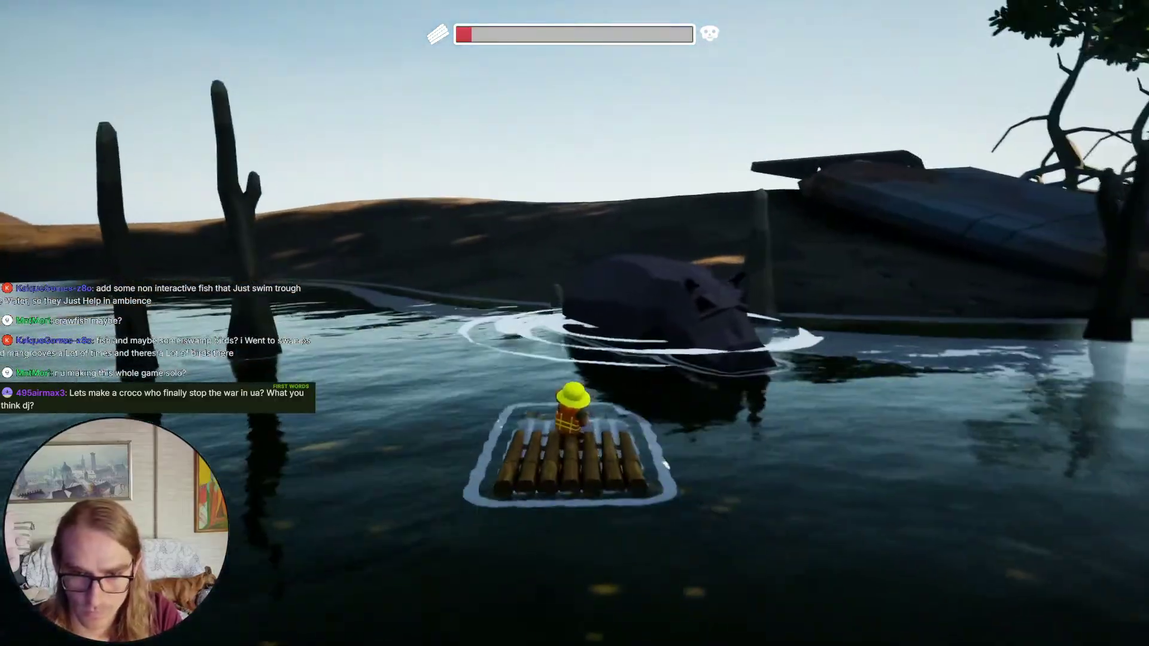
{"action": "key", "text": "d"}
{"action": "key", "text": "Escape"}
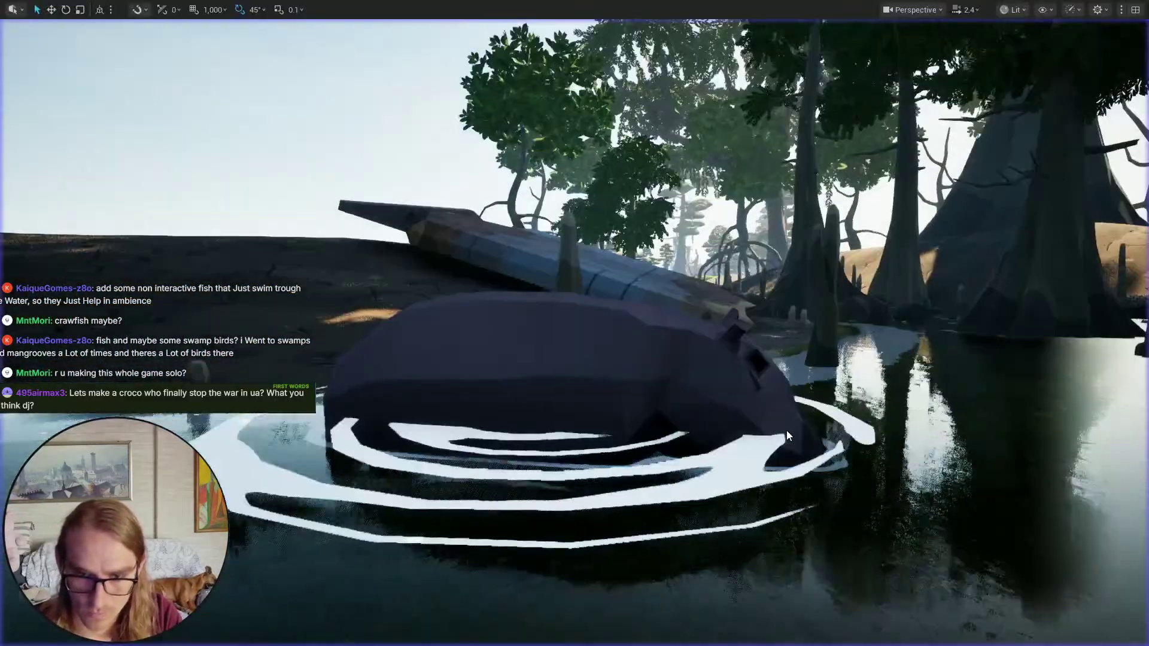
- Inspect BP_Hippo's root Sphere and the event graph's attack logic, from the boat cast to the timeline and look-at rotation
{"action": "key", "text": "alt+Tab"}
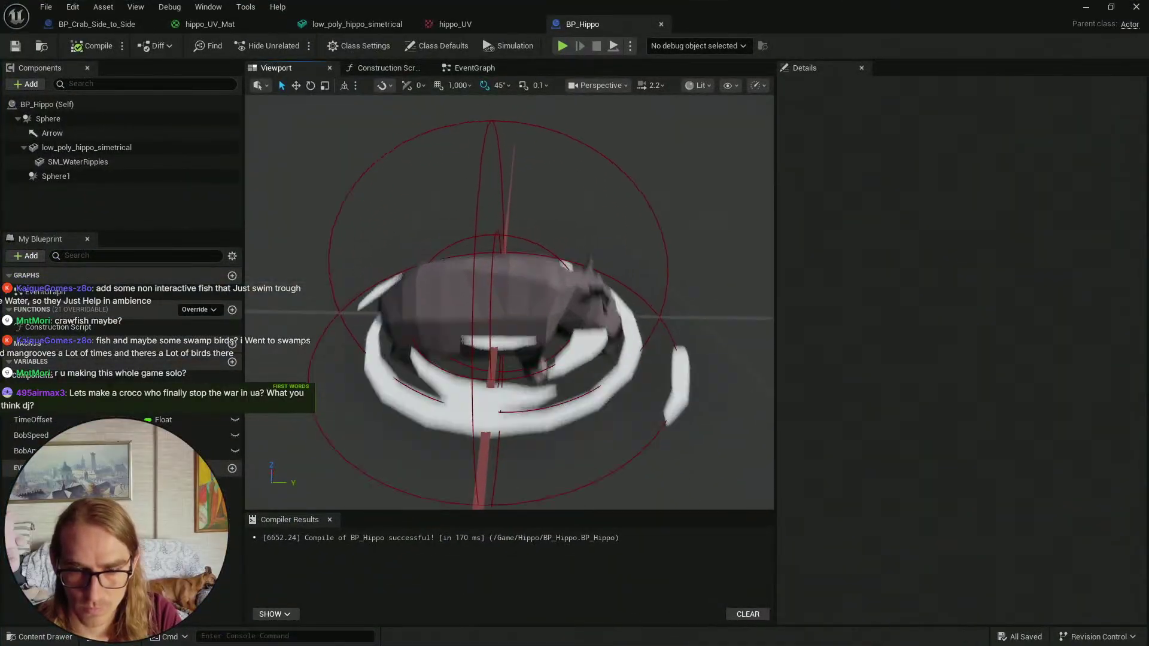
{"action": "right_click_drag", "start_coordinate": [514, 335], "coordinate": [513, 289]}
{"action": "left_click", "coordinate": [48, 119]}
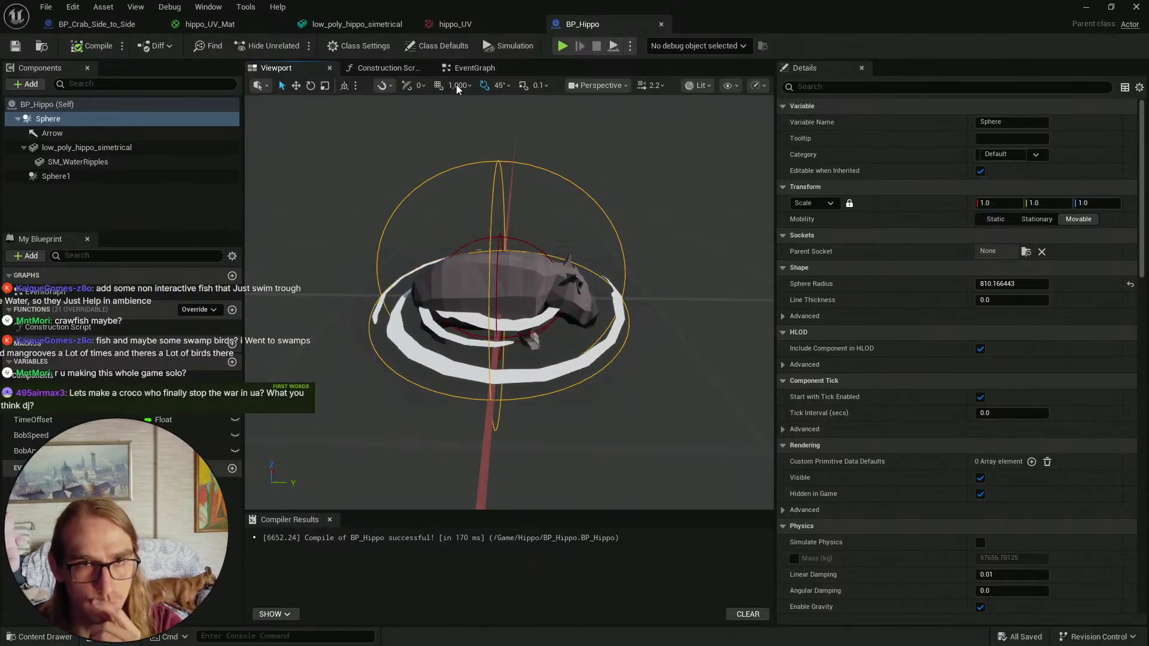
{"action": "left_click", "coordinate": [473, 68]}
{"action": "scroll", "coordinate": [473, 342], "scroll_direction": "up", "scroll_amount": 1}
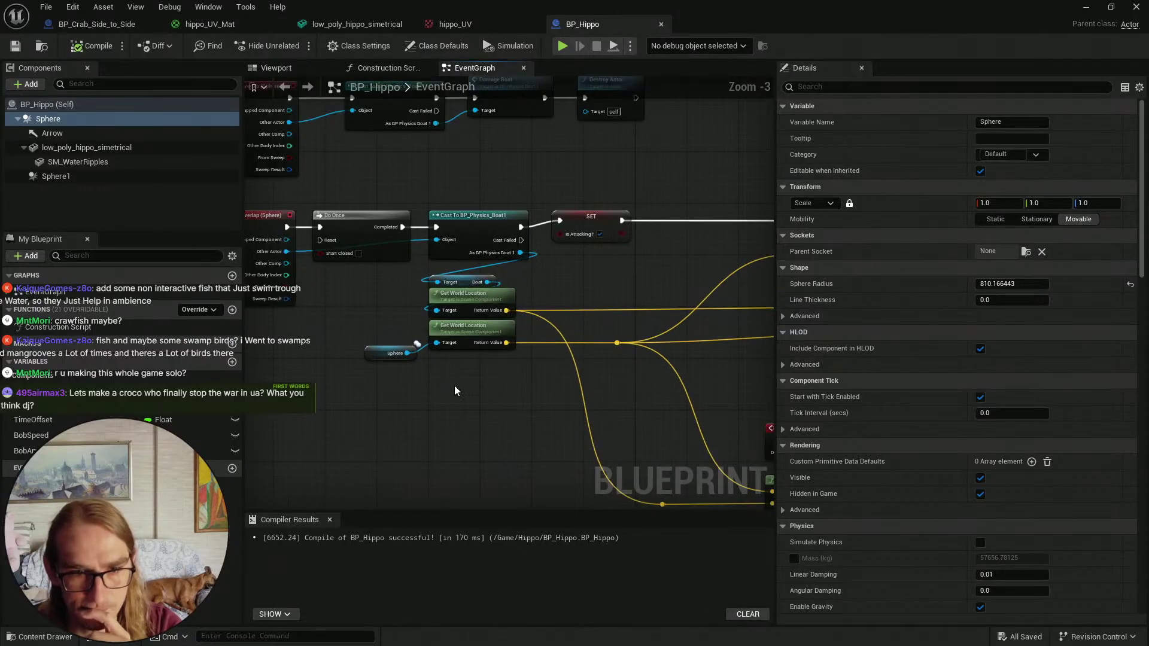
{"action": "scroll", "coordinate": [454, 386], "scroll_direction": "down", "scroll_amount": 3}
{"action": "scroll", "coordinate": [506, 304], "scroll_direction": "up", "scroll_amount": 2}
{"action": "right_click_drag", "start_coordinate": [609, 291], "coordinate": [400, 211]}
{"action": "right_click_drag", "start_coordinate": [507, 382], "coordinate": [459, 387]}
{"action": "right_click_drag", "start_coordinate": [622, 194], "coordinate": [627, 149]}
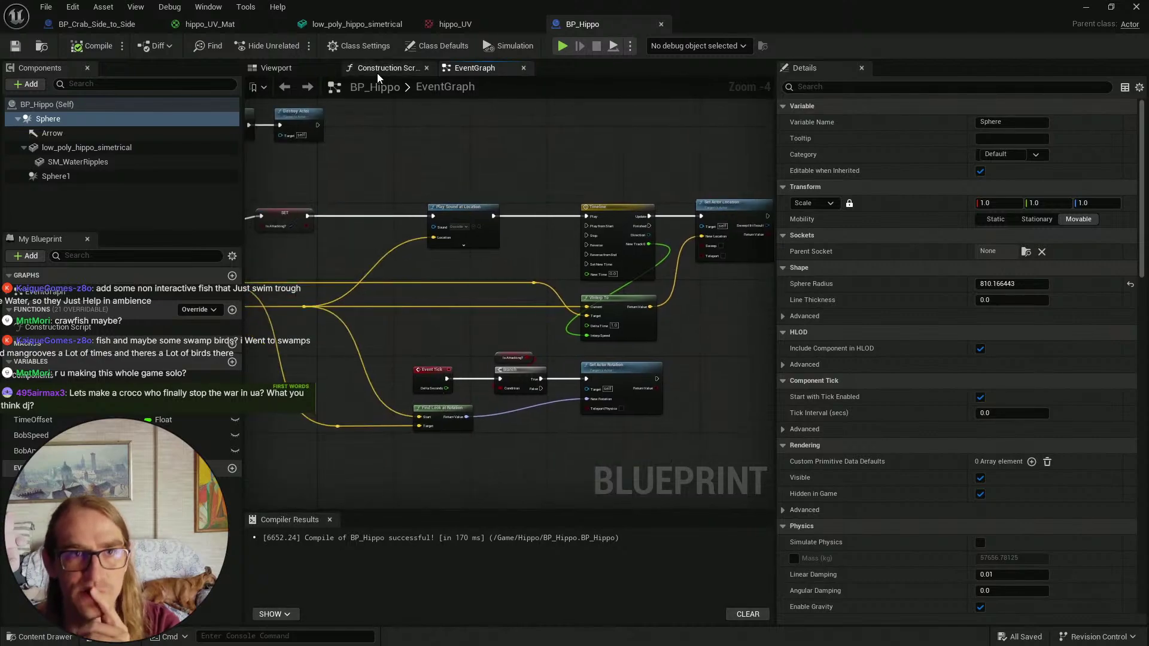
- Set the low_poly_hippo_simetrical mesh's collision preset to NoCollision, then compile and save BP_Hippo
{"action": "left_click", "coordinate": [277, 68]}
{"action": "left_click", "coordinate": [575, 282]}
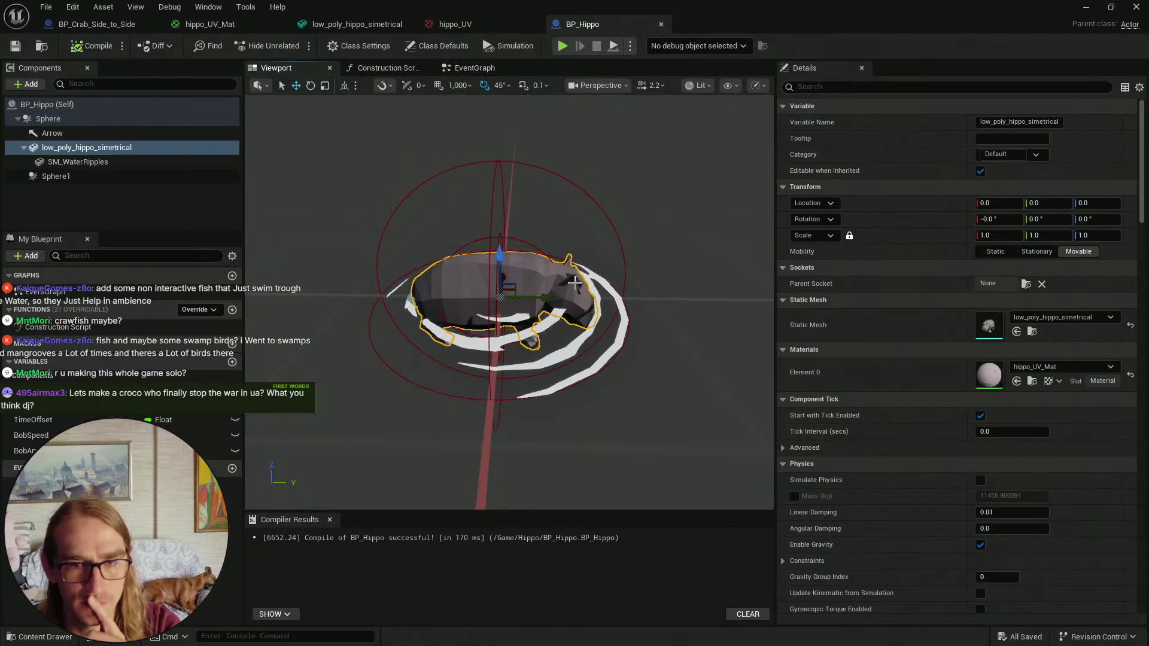
{"action": "left_click", "coordinate": [837, 87]}
{"action": "type", "text": "collision"}
{"action": "left_click", "coordinate": [1008, 203]}
{"action": "left_click", "coordinate": [1003, 225]}
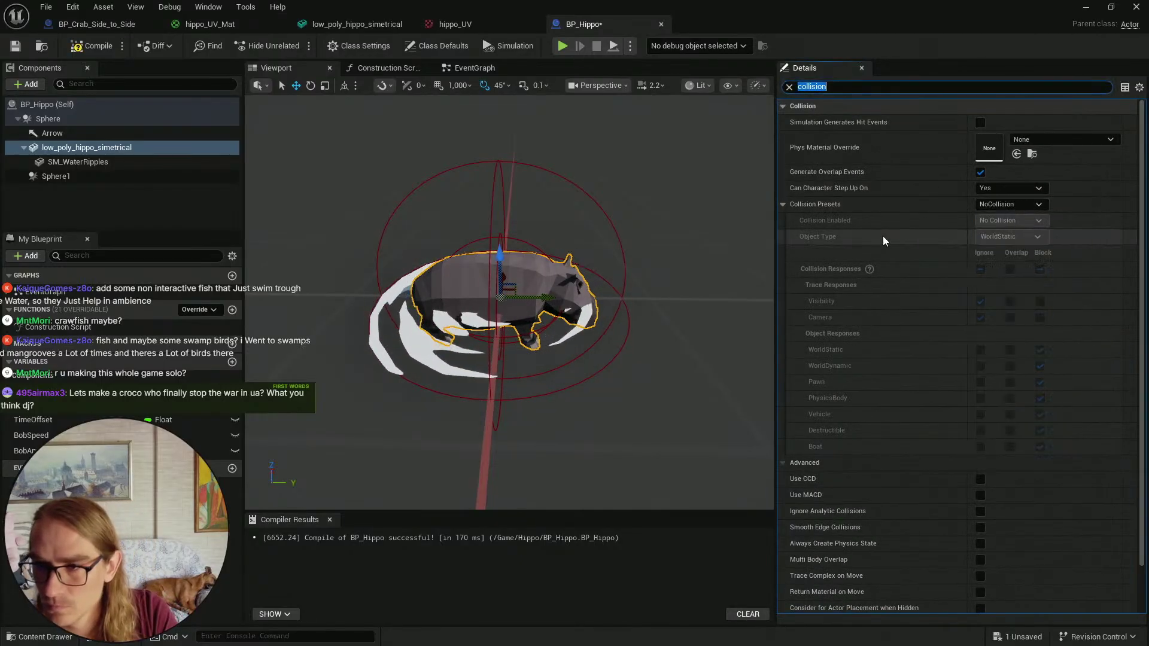
{"action": "left_click", "coordinate": [823, 204]}
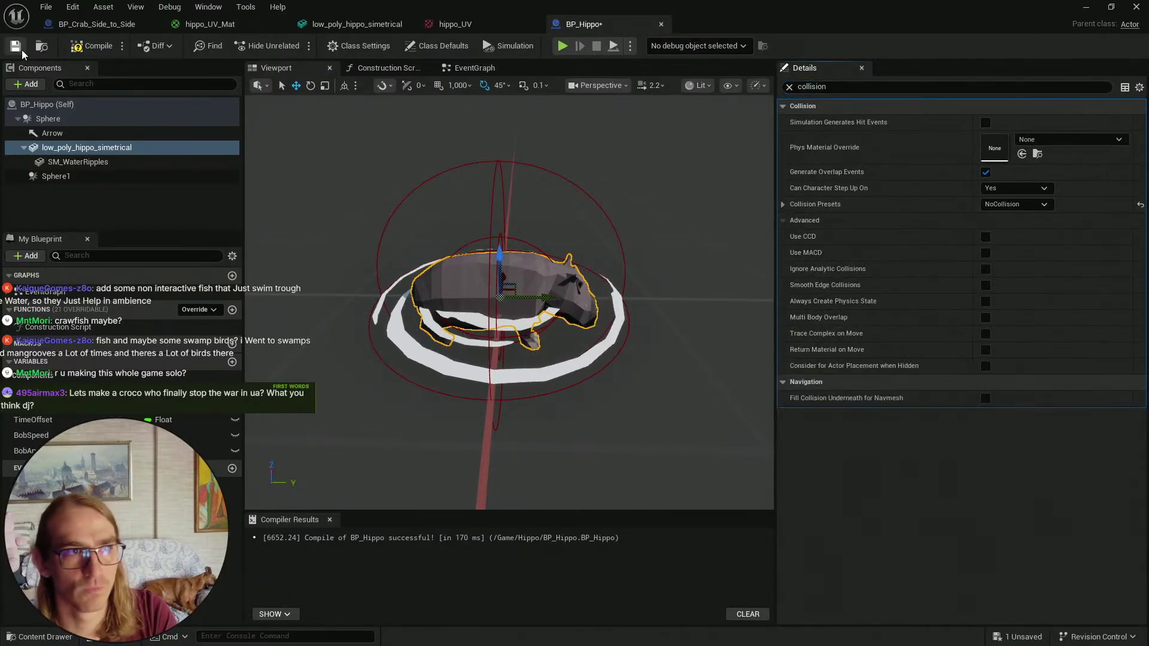
{"action": "left_click", "coordinate": [1086, 8]}
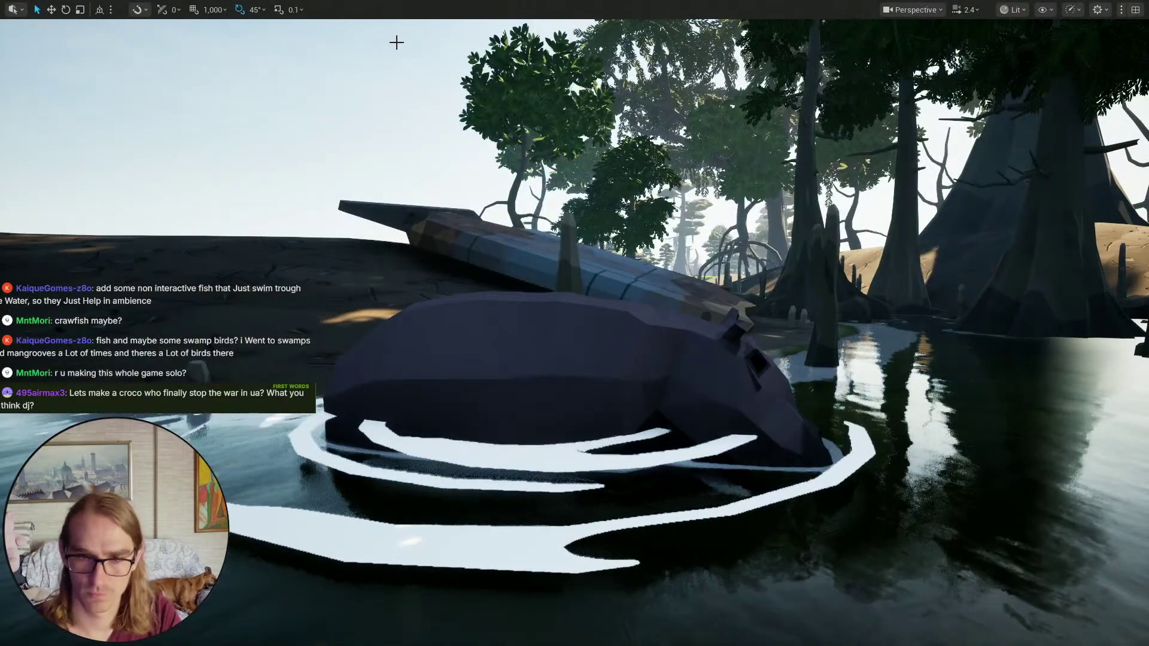
- Playtest the level with the hippo mesh's collision disabled, driving the raft into the hippo
{"action": "key", "text": "alt+p"}
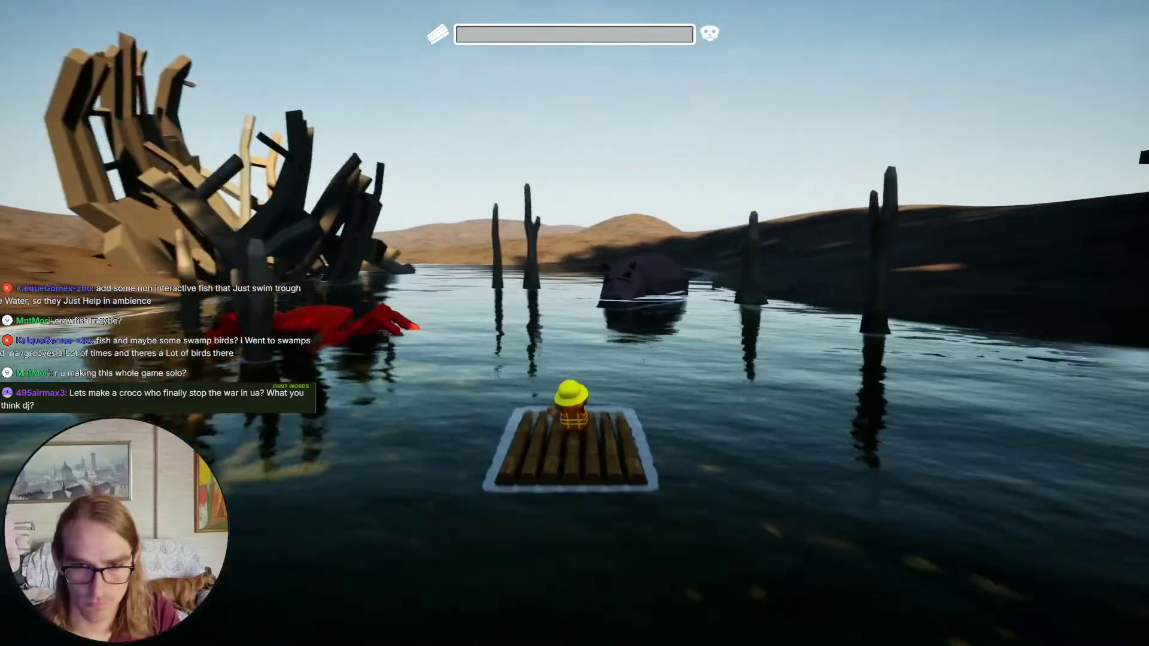
{"action": "key", "text": "w"}
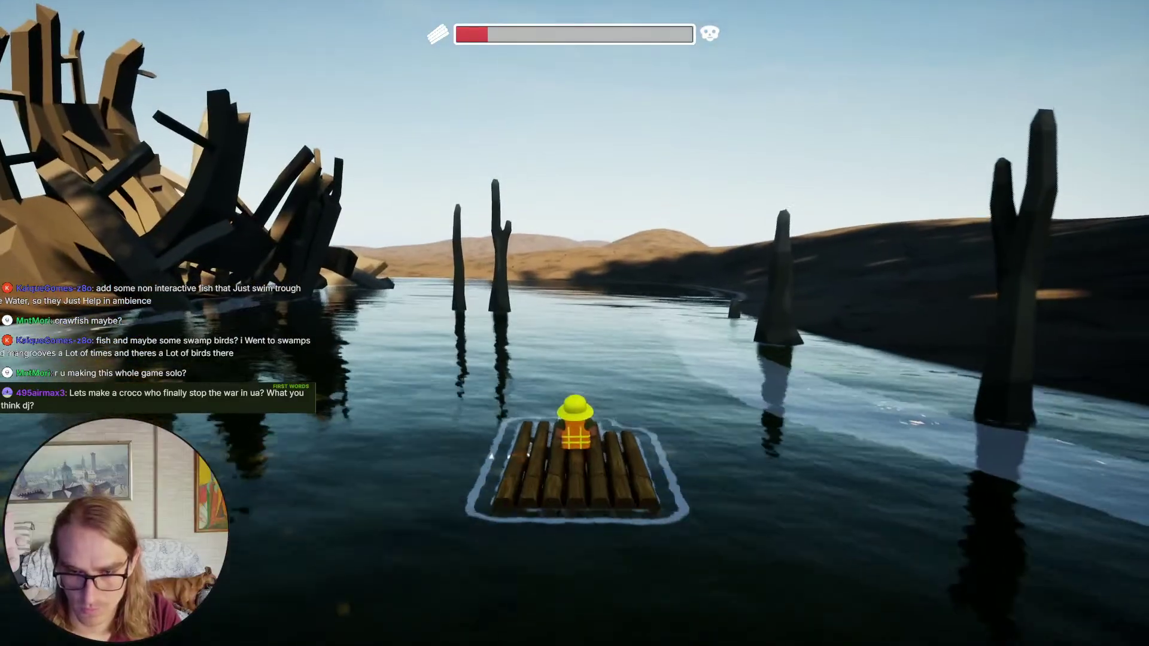
{"action": "key", "text": "Escape"}
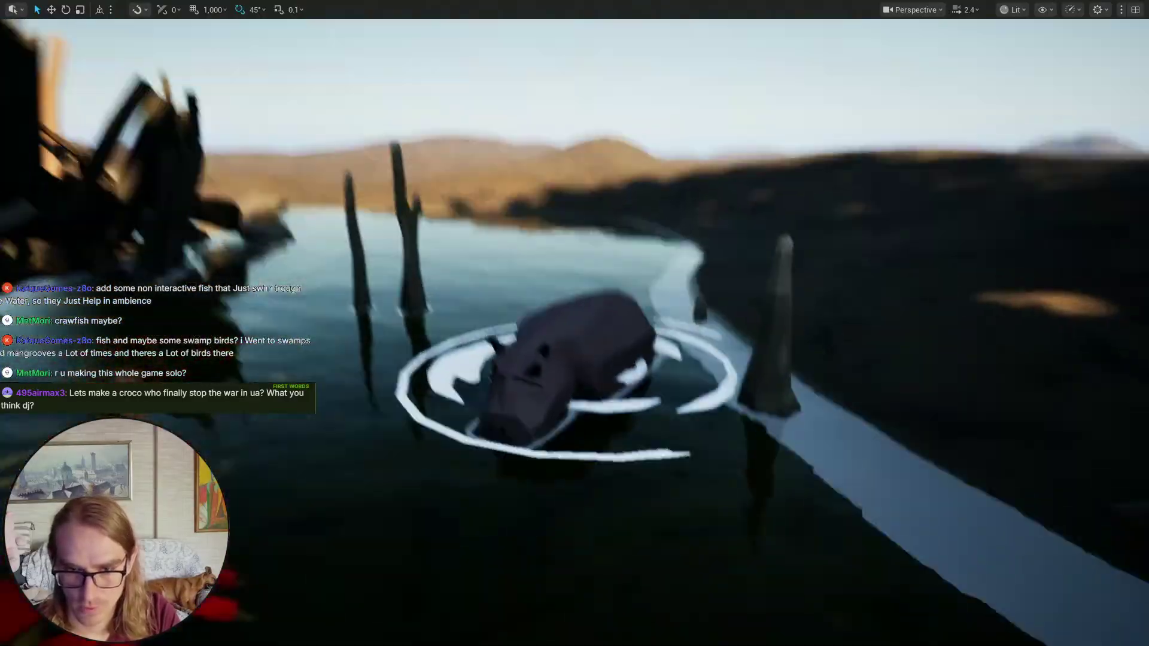
- Check the collision preset of BP_Hippo's SM_WaterRipples component, then clear the property filter on the hippo mesh
{"action": "key", "text": "alt+Tab"}
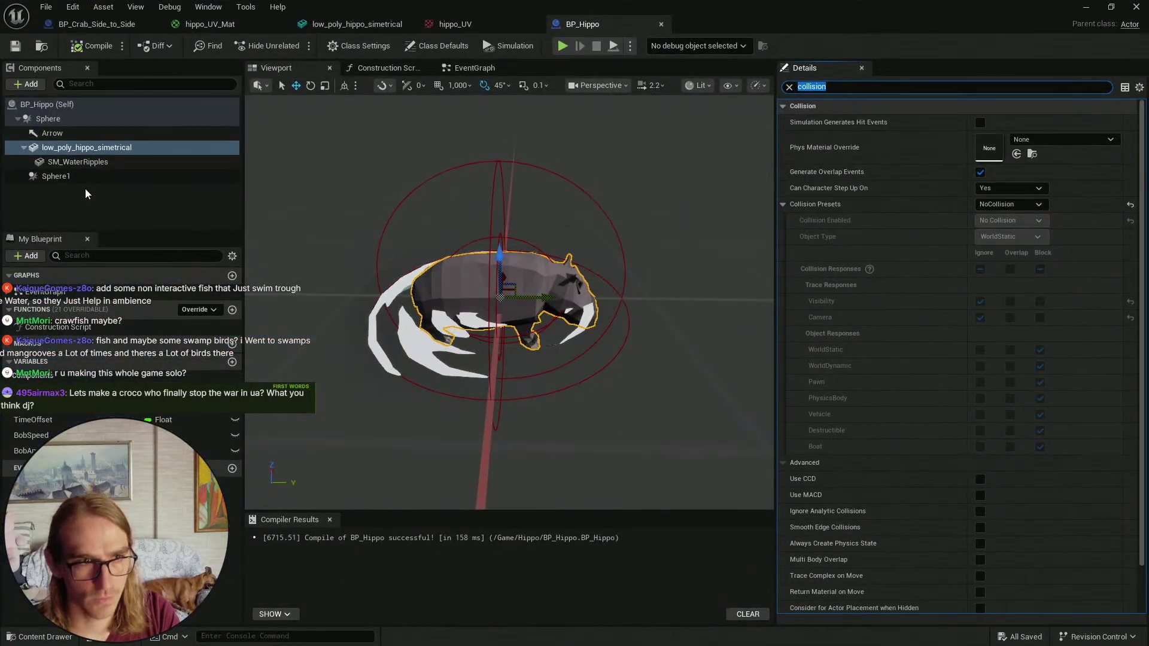
{"action": "left_click", "coordinate": [102, 162]}
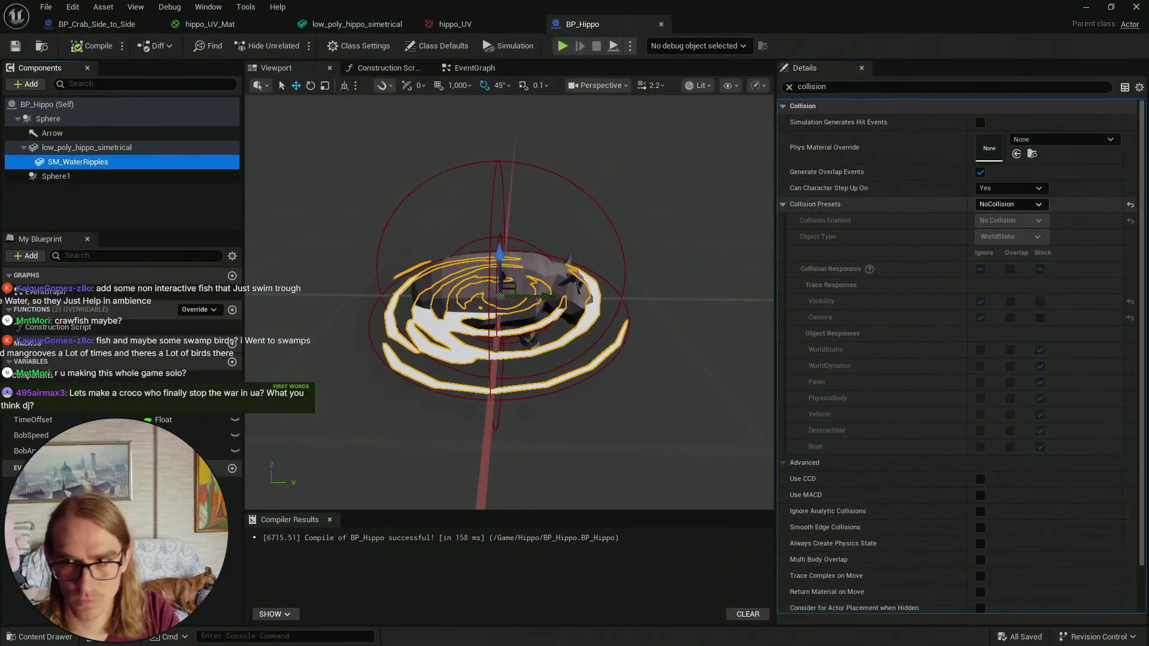
{"action": "left_click", "coordinate": [81, 149]}
{"action": "left_click", "coordinate": [789, 86]}
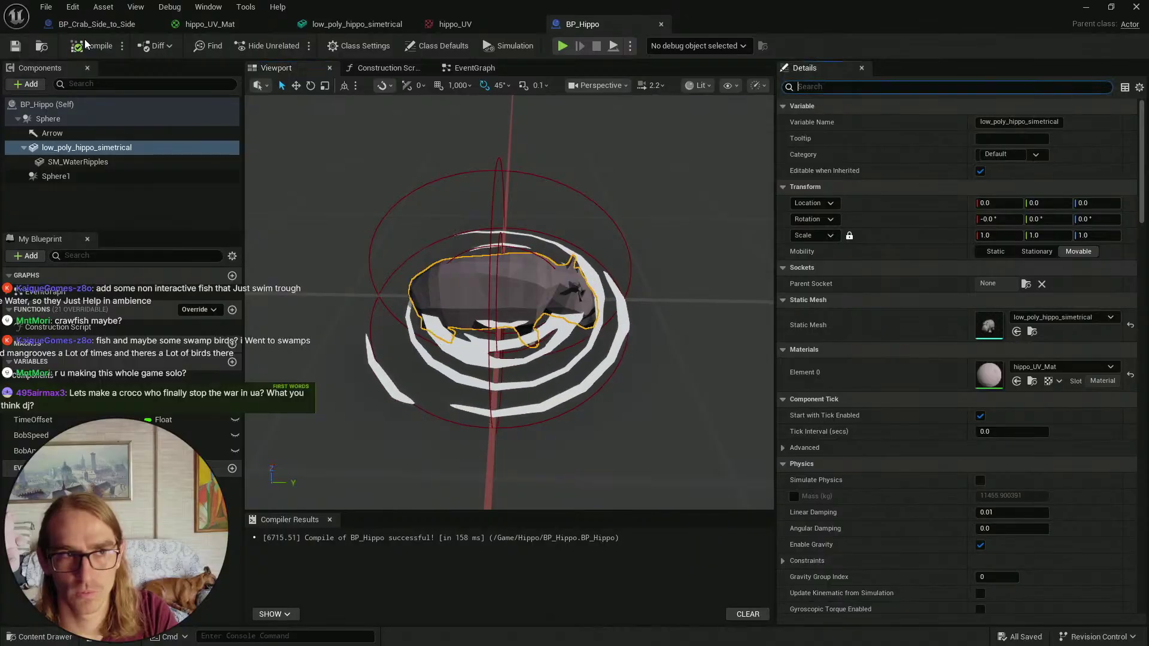
{"action": "left_click", "coordinate": [1086, 7]}
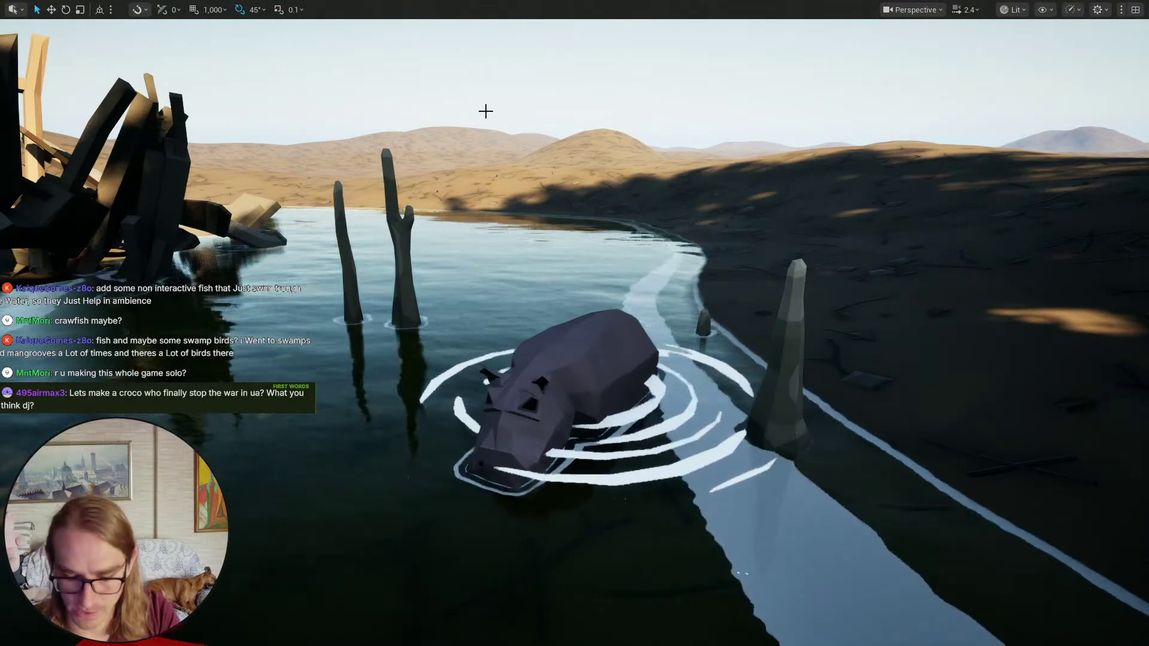
- Run the level again and steer the raft past the hippo to check which way it faces during the attack
{"action": "key", "text": "alt+p"}
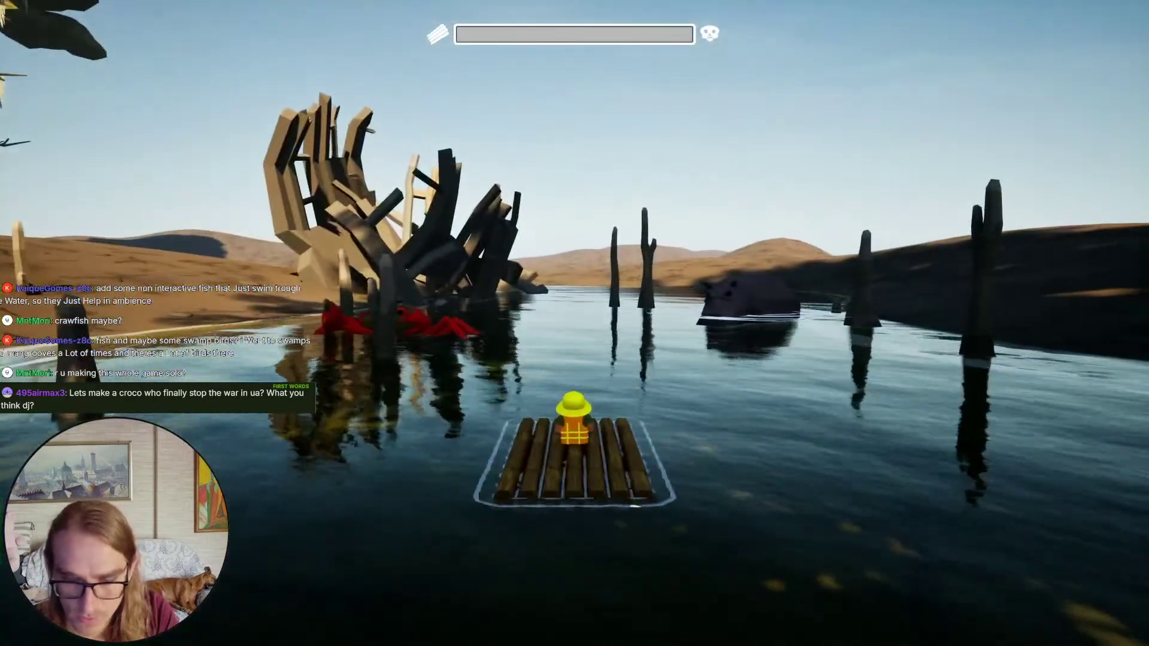
{"action": "key", "text": "w"}
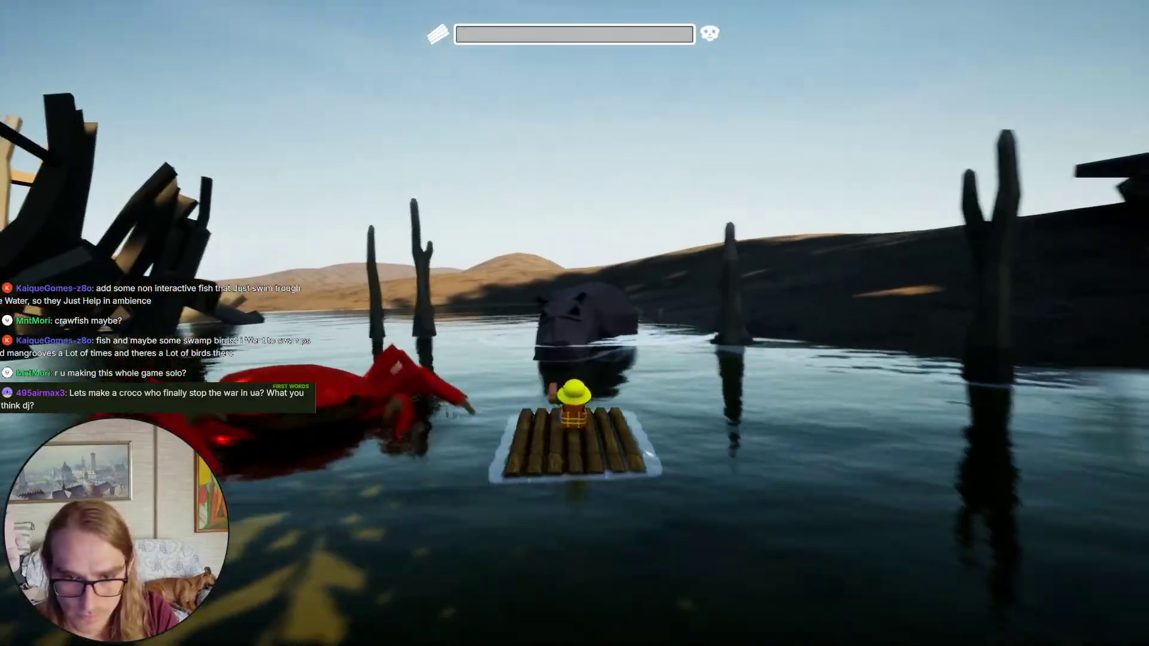
{"action": "key", "text": "w"}
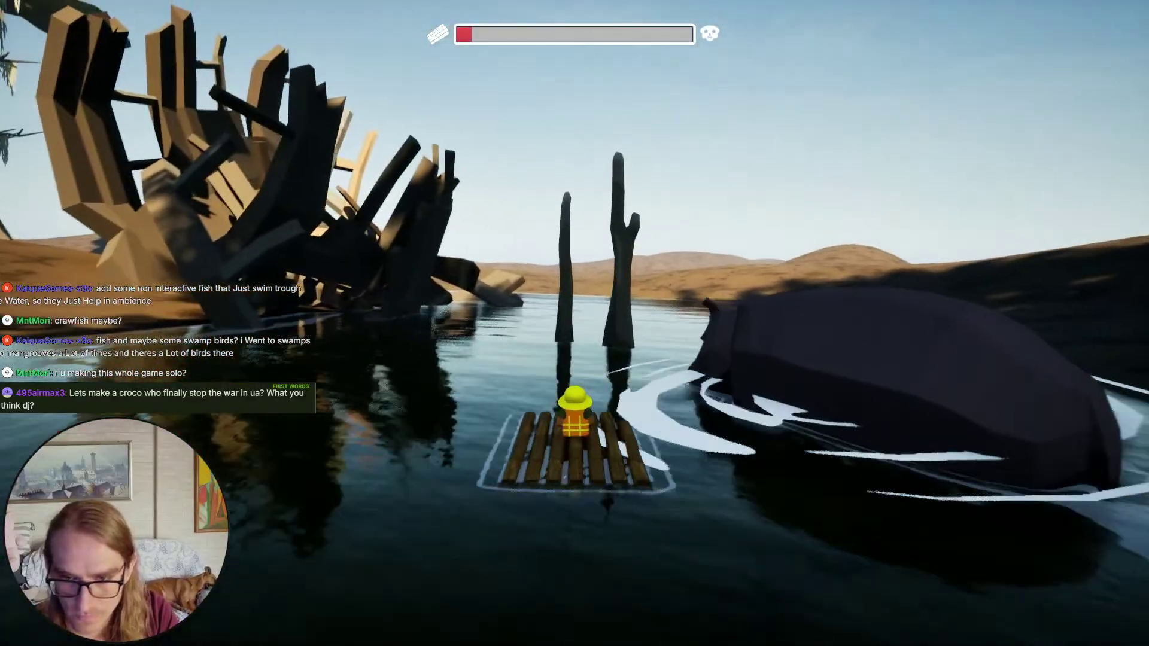
{"action": "key", "text": "w"}
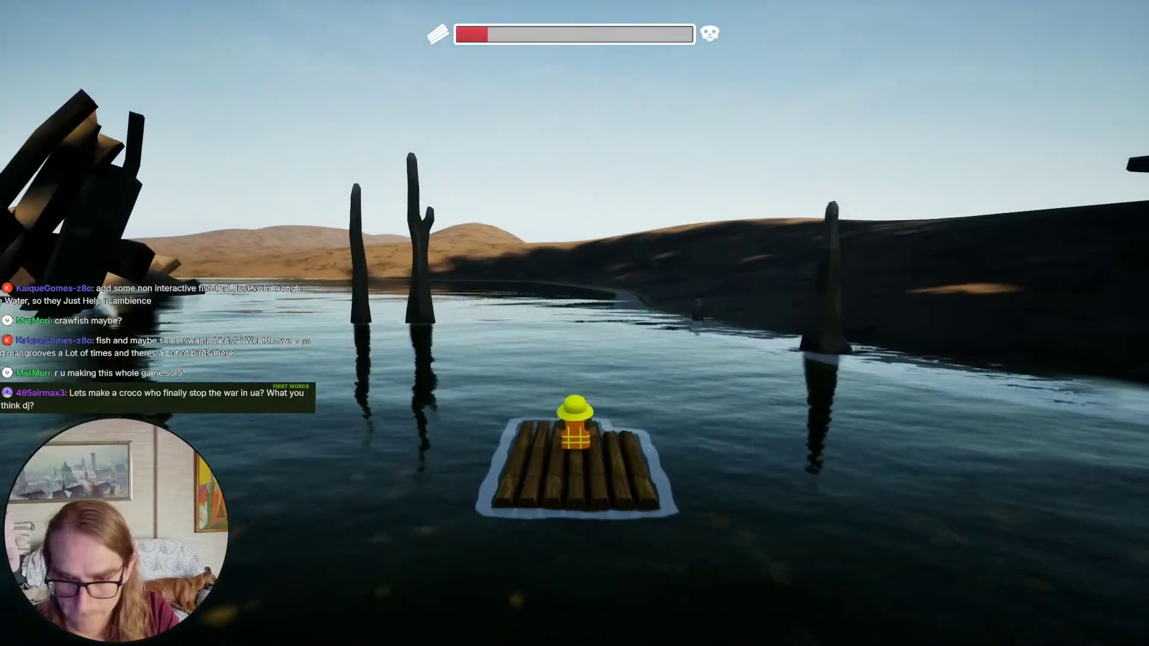
- Rotate the hippo mesh -90° about Z in BP_Hippo and turn the placed hippo in the river toward the raft's approach
{"action": "key", "text": "alt+Tab"}
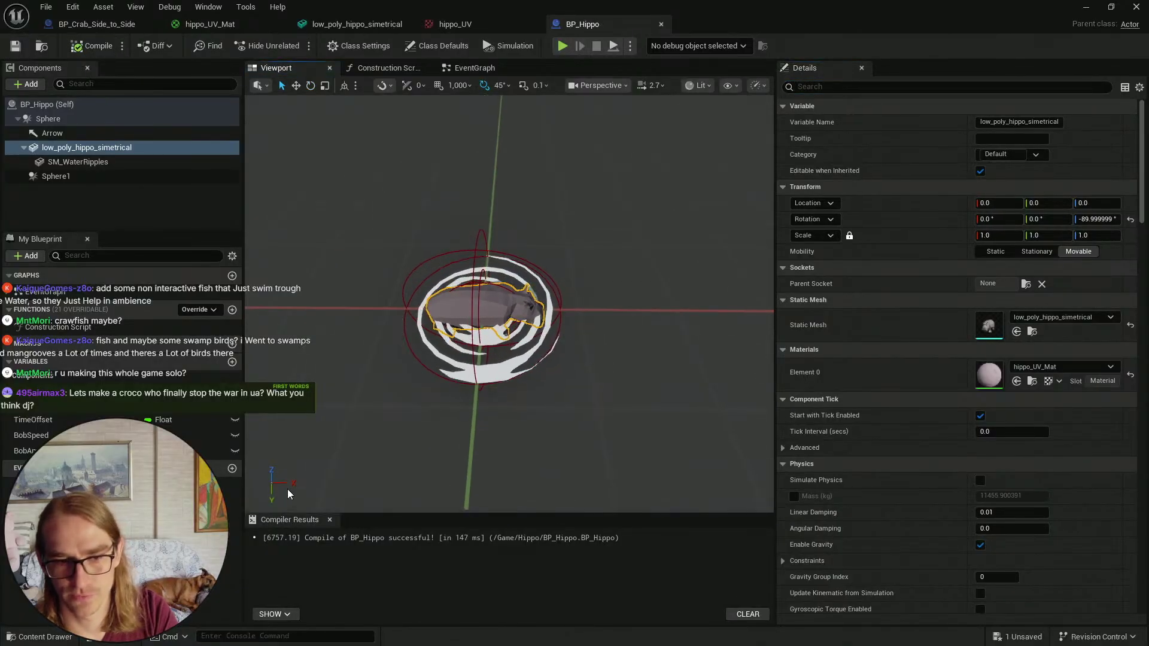
{"action": "left_click", "coordinate": [1088, 7]}
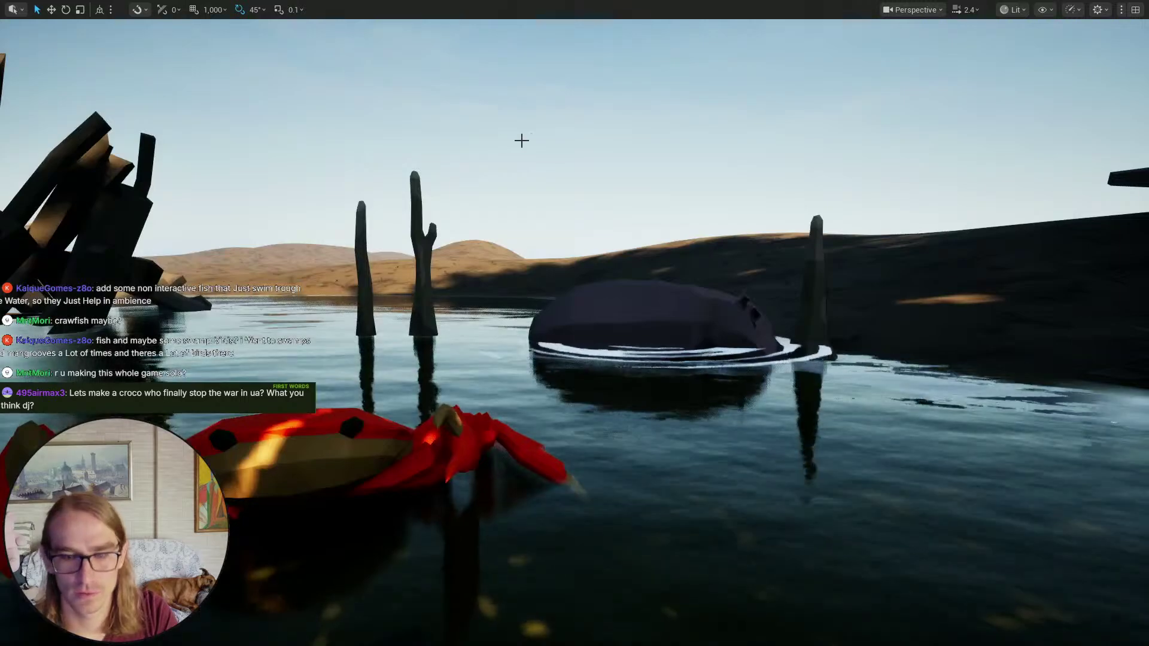
{"action": "right_click_drag", "start_coordinate": [697, 341], "coordinate": [698, 383]}
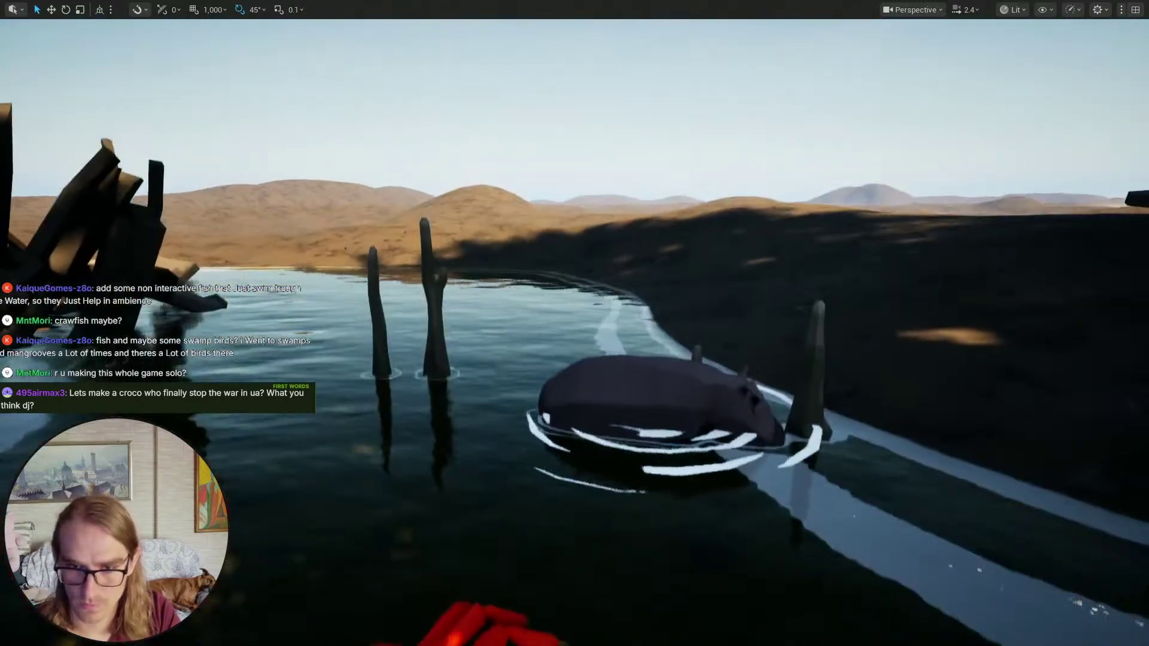
{"action": "left_click", "coordinate": [683, 443]}
{"action": "left_click_drag", "start_coordinate": [684, 443], "coordinate": [611, 467]}
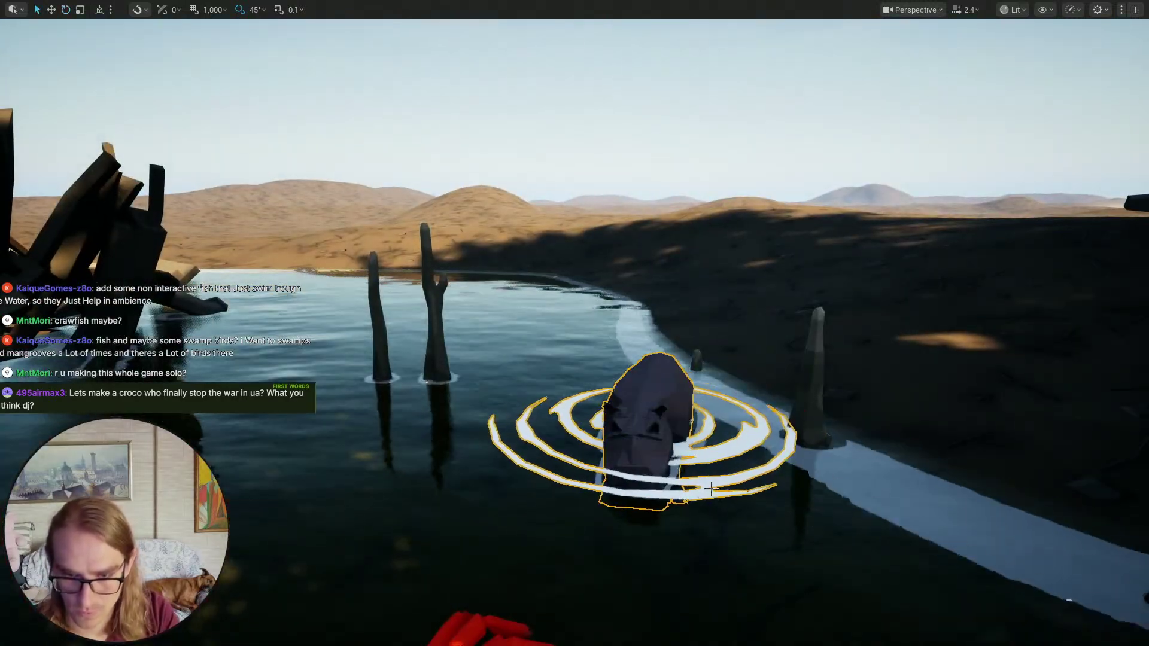
{"action": "key", "text": "Escape"}
{"action": "key", "text": "s"}
{"action": "right_click_drag", "start_coordinate": [610, 467], "coordinate": [598, 497]}
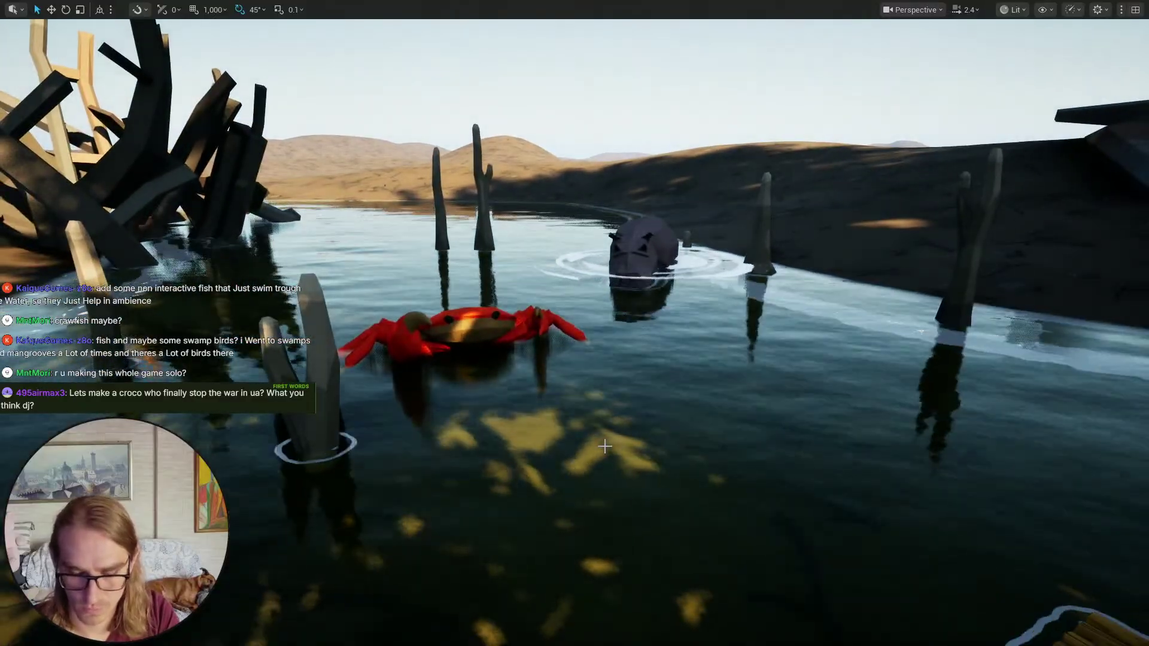
- Playtest the reoriented hippo's attack on the raft, then survey the surrounding swamp river in the level
{"action": "key", "text": "alt+p"}
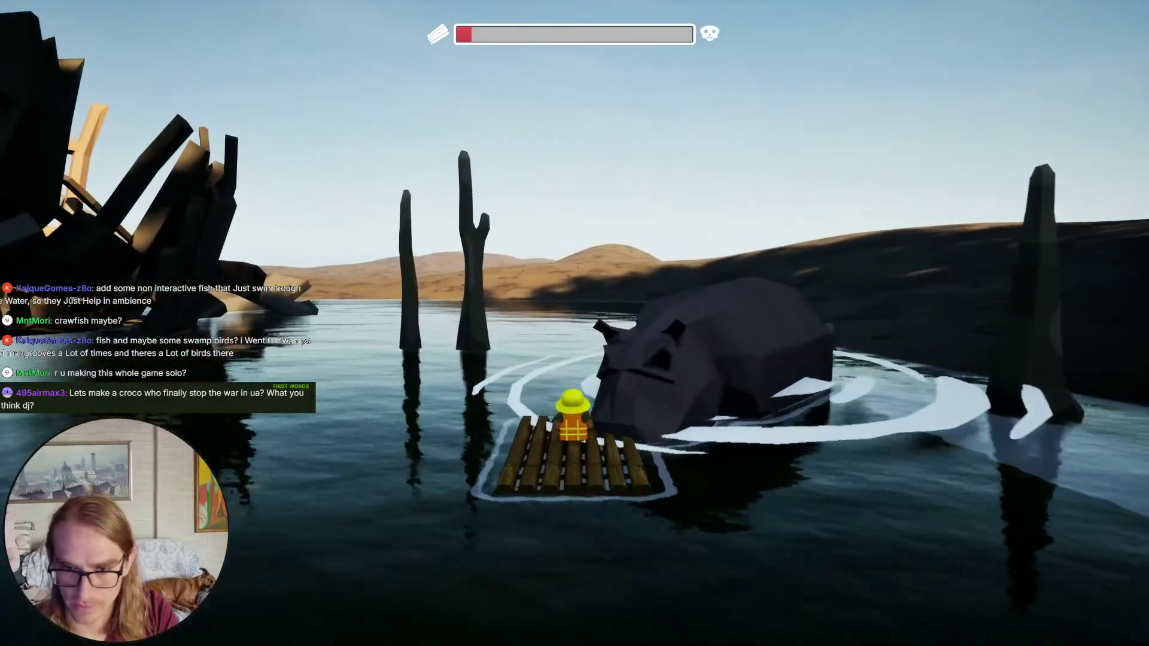
{"action": "key", "text": "Escape"}
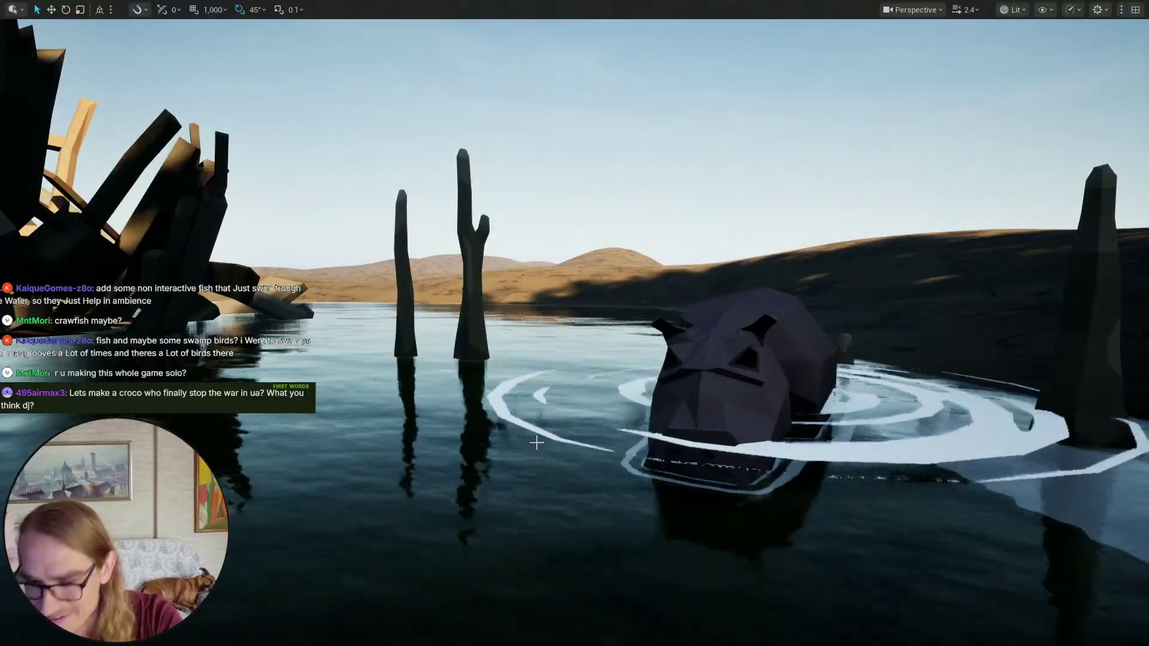
{"action": "key", "text": "s"}
{"action": "right_click_drag", "start_coordinate": [653, 468], "coordinate": [643, 502]}
{"action": "scroll", "coordinate": [652, 469], "scroll_direction": "up", "scroll_amount": 3}
{"action": "key", "text": "s"}
{"action": "scroll", "coordinate": [620, 436], "scroll_direction": "up", "scroll_amount": 4}
{"action": "right_click_drag", "start_coordinate": [620, 436], "coordinate": [838, 479]}
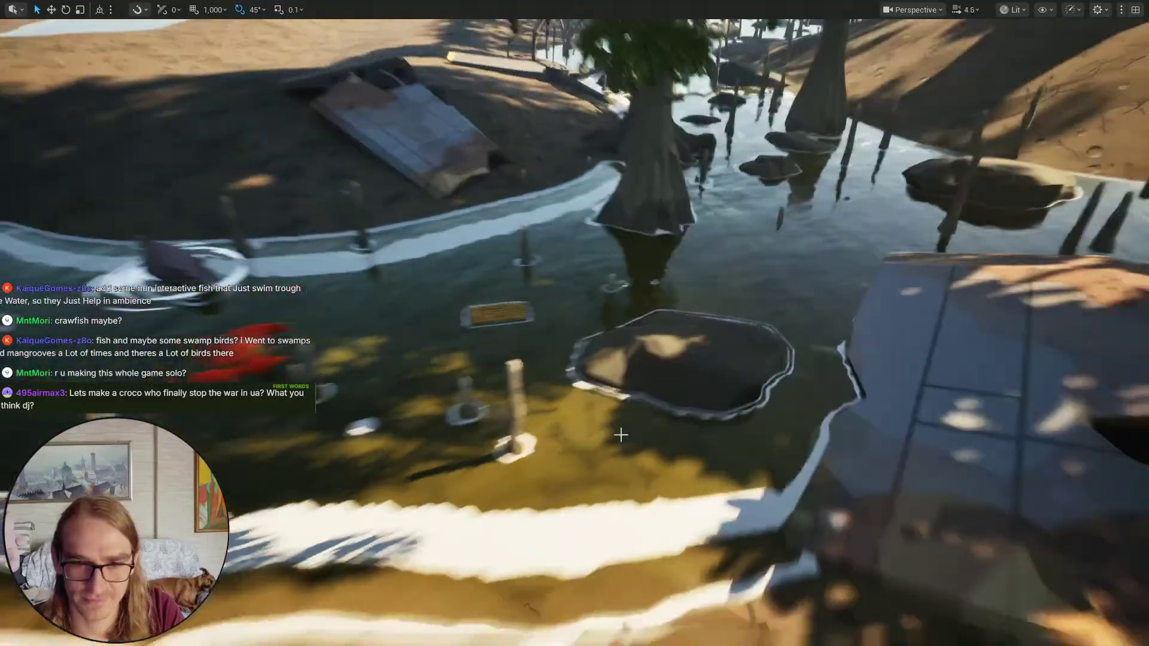
- Delete the placed hippo from the river and save the Swamp_SinglePlayer level
{"action": "left_click", "coordinate": [326, 334]}
{"action": "key", "text": "e"}
{"action": "right_click_drag", "start_coordinate": [326, 333], "coordinate": [306, 320]}
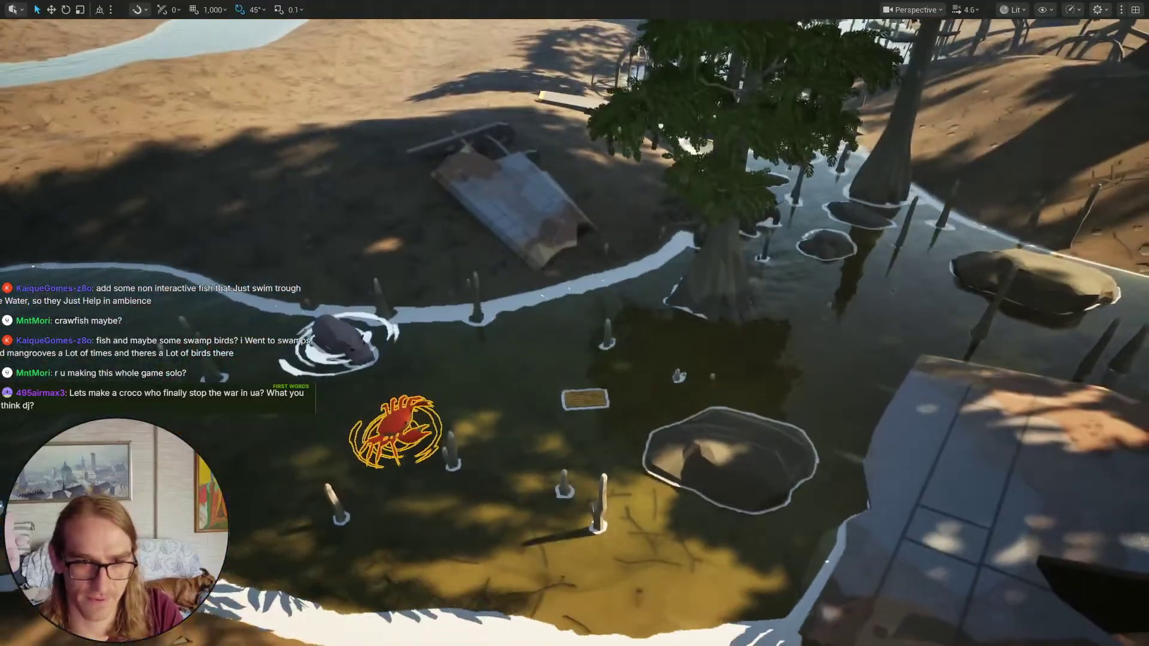
{"action": "left_click", "coordinate": [334, 342]}
{"action": "key", "text": "Delete"}
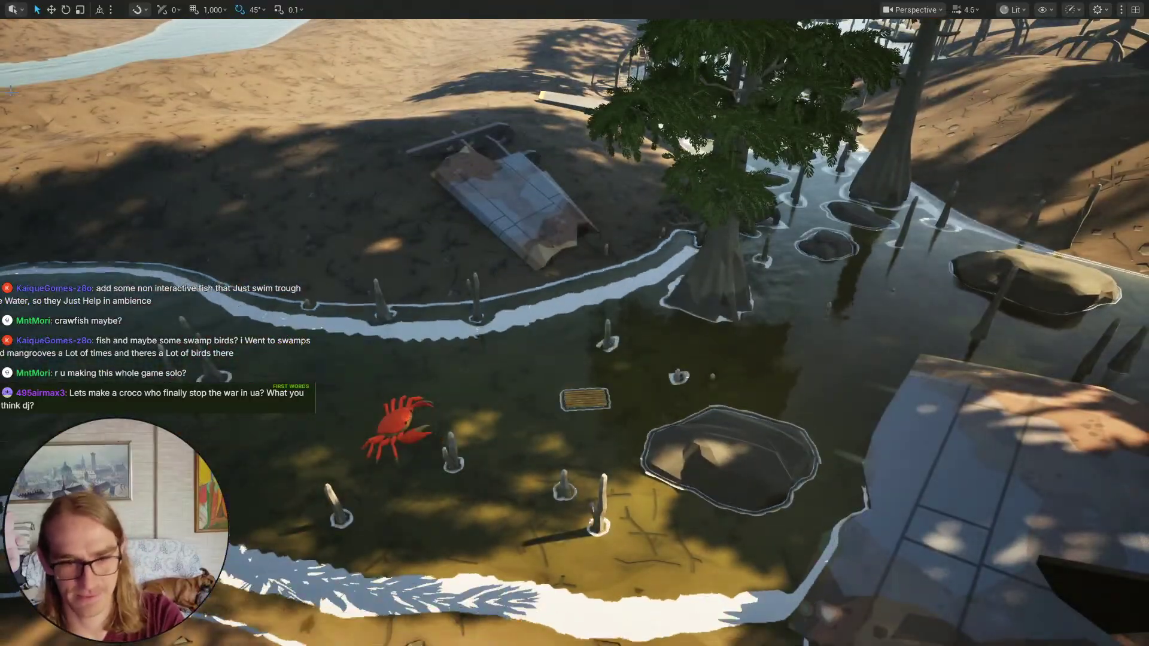
{"action": "key", "text": "F11"}
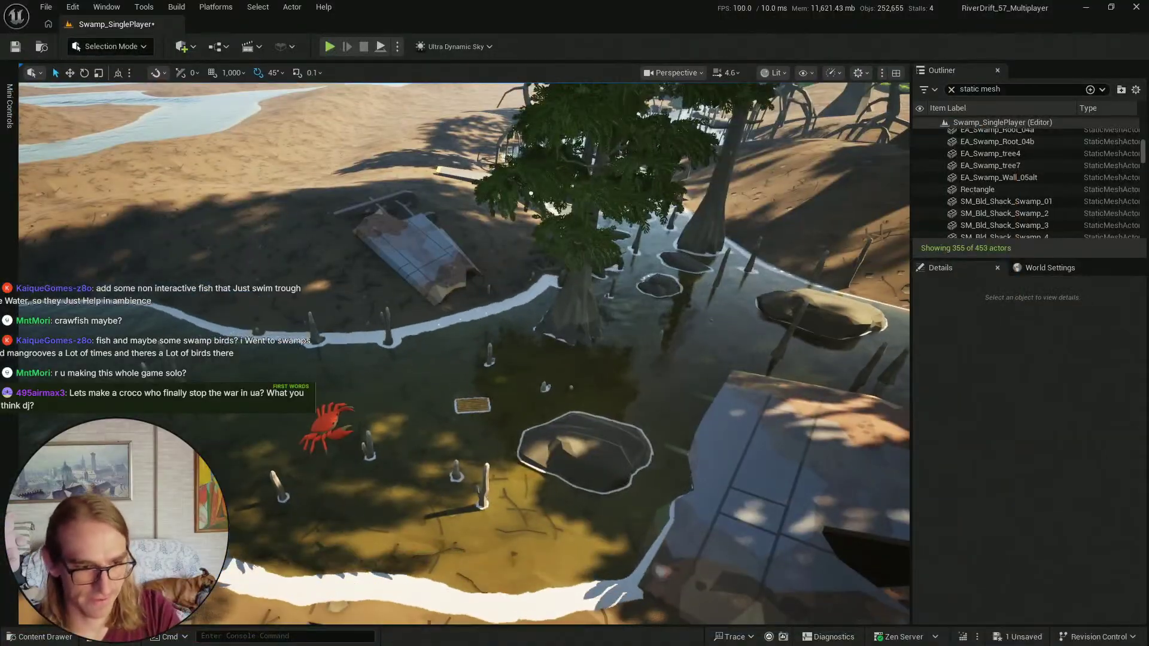
{"action": "left_click", "coordinate": [33, 638]}
{"action": "key", "text": "ctrl+shift+s"}
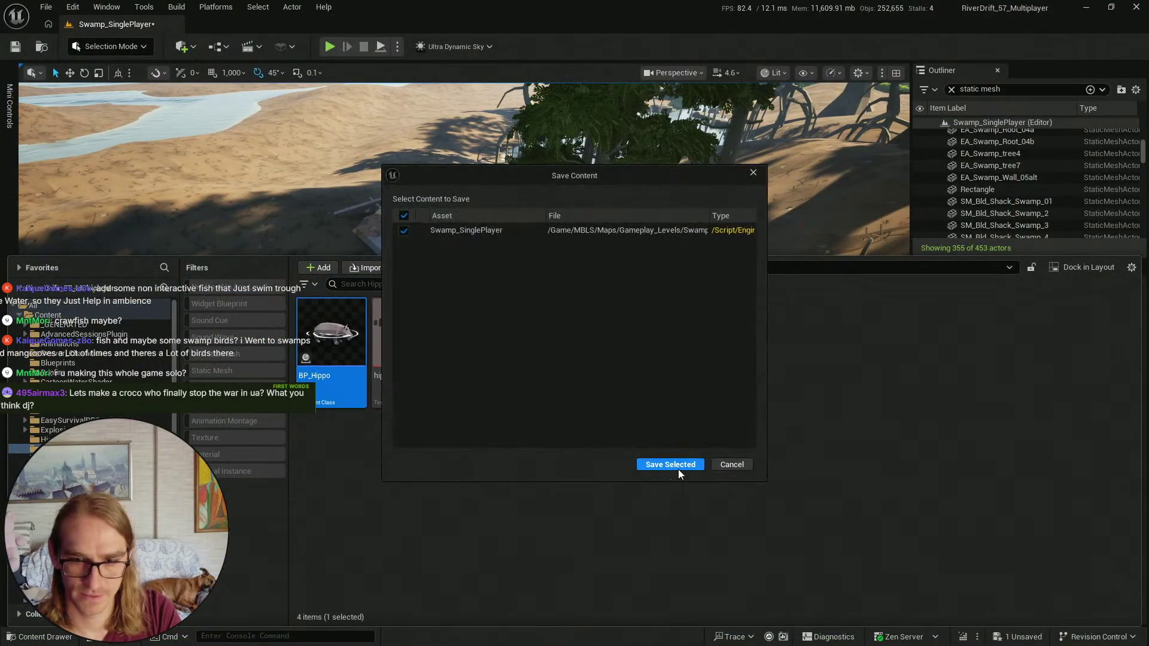
{"action": "left_click", "coordinate": [671, 467]}
{"action": "left_click", "coordinate": [33, 637]}
- Duplicate the red crab into the channel between the flat rock and the big tree, turned to about 98° in yaw, and save the level
{"action": "right_click_drag", "start_coordinate": [377, 453], "coordinate": [341, 452]}
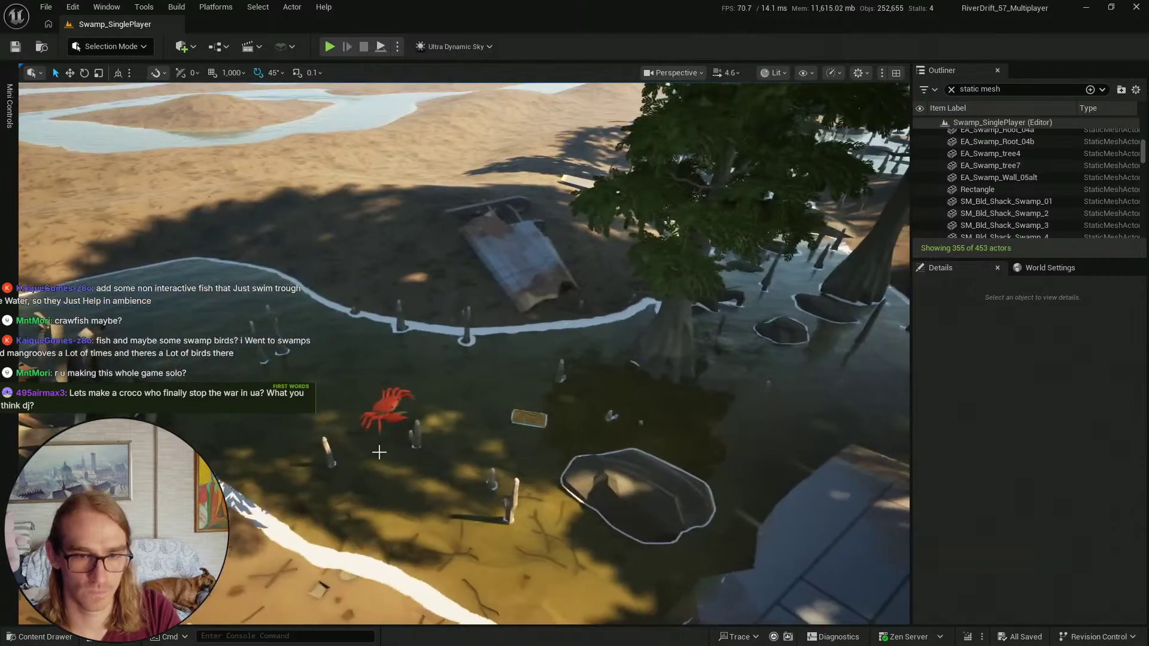
{"action": "left_click", "coordinate": [384, 414]}
{"action": "right_click_drag", "start_coordinate": [443, 377], "coordinate": [476, 384]}
{"action": "key", "text": "w"}
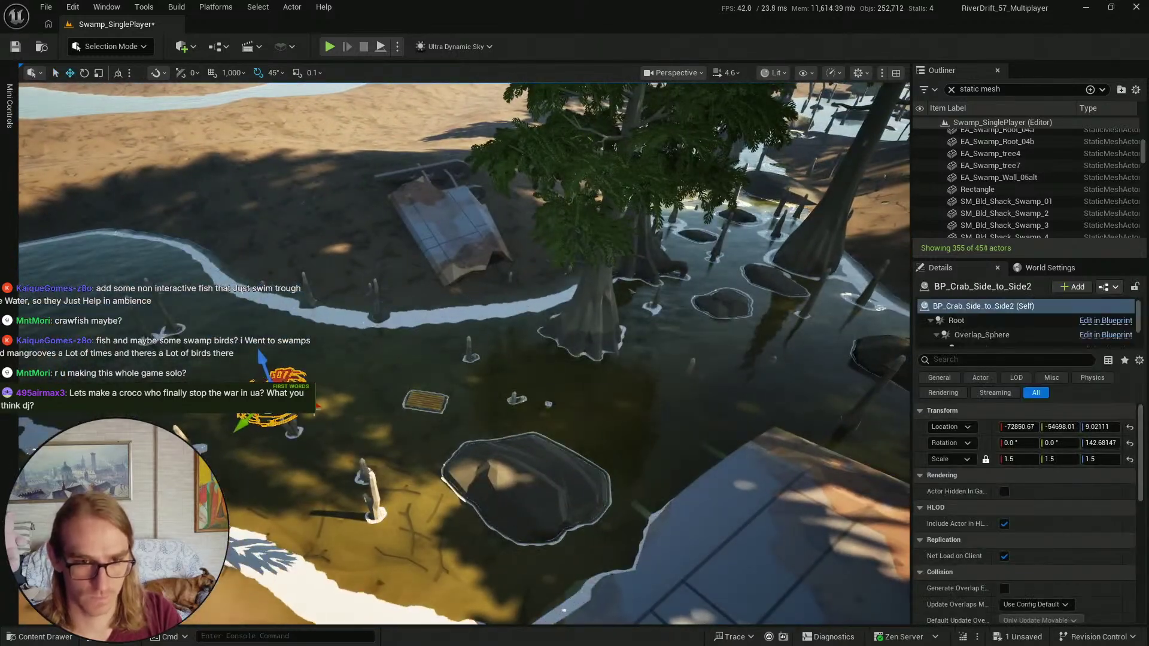
{"action": "right_click_drag", "start_coordinate": [711, 414], "coordinate": [682, 411]}
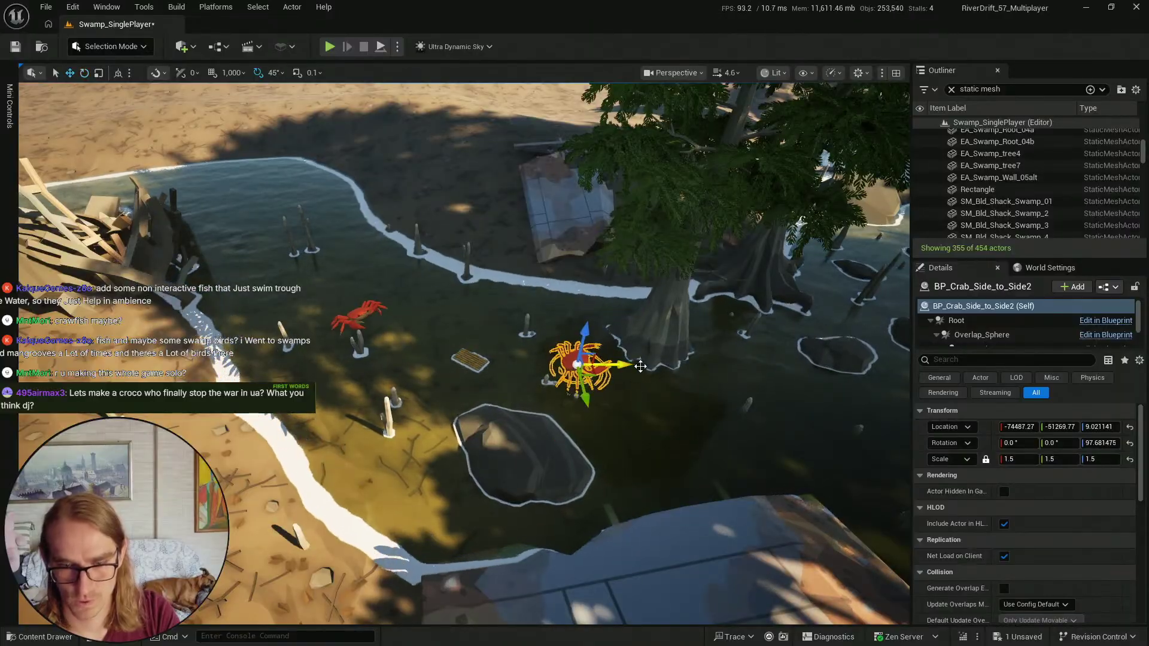
{"action": "mouse_move", "coordinate": [640, 366]}
{"action": "right_mouse_down"}
{"action": "mouse_move", "coordinate": [622, 372]}
{"action": "mouse_move", "coordinate": [644, 378]}
{"action": "right_mouse_up"}
{"action": "key", "text": "q"}
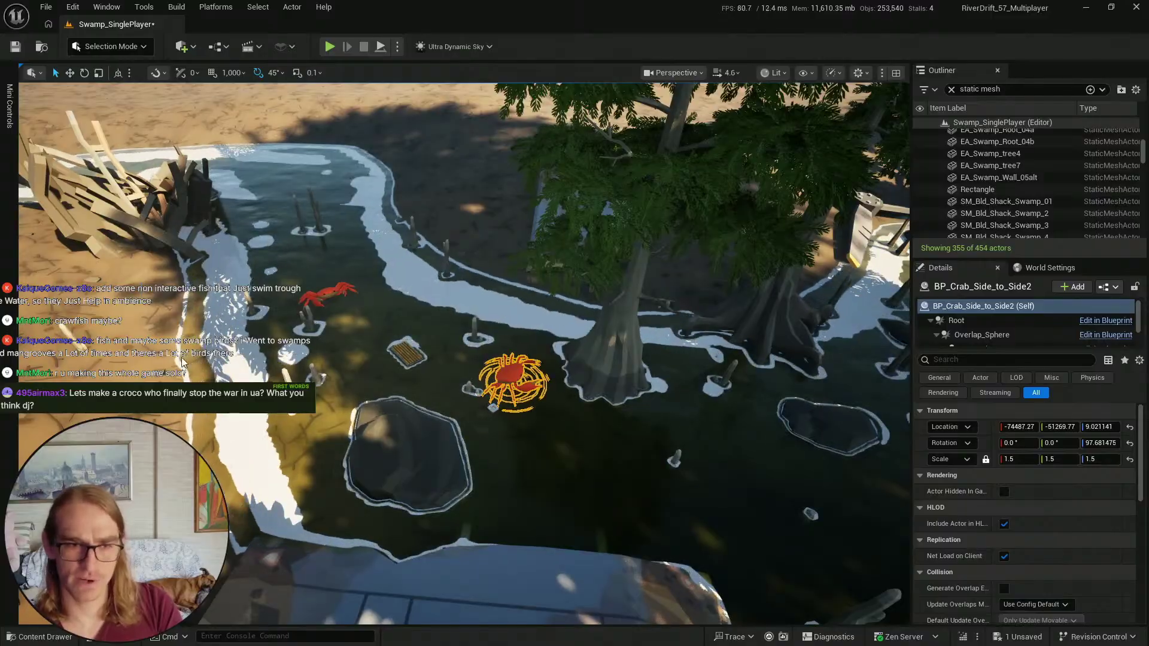
{"action": "key", "text": "ctrl+space"}
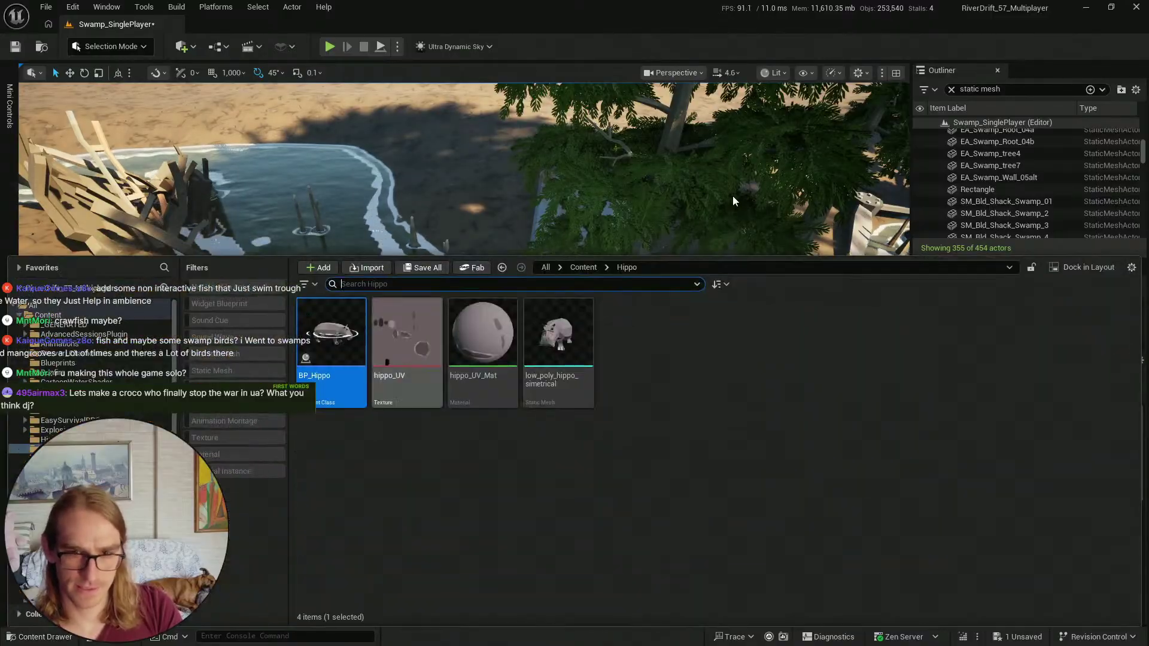
{"action": "left_click", "coordinate": [425, 267]}
{"action": "left_click", "coordinate": [676, 466]}
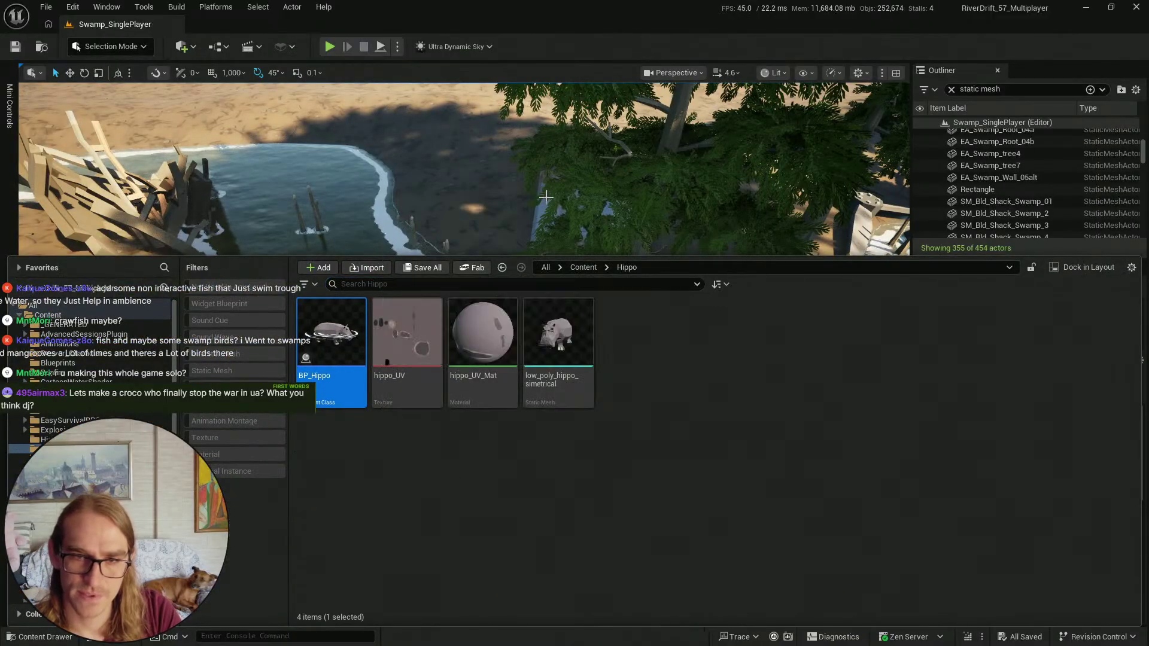
- Simulate the level to watch the duplicated crab move in the water, then end the simulation
{"action": "mouse_move", "coordinate": [546, 197]}
{"action": "right_mouse_down"}
{"action": "mouse_move", "coordinate": [564, 185]}
{"action": "mouse_move", "coordinate": [527, 193]}
{"action": "right_mouse_up"}
{"action": "key", "text": "w"}
{"action": "left_click", "coordinate": [386, 47]}
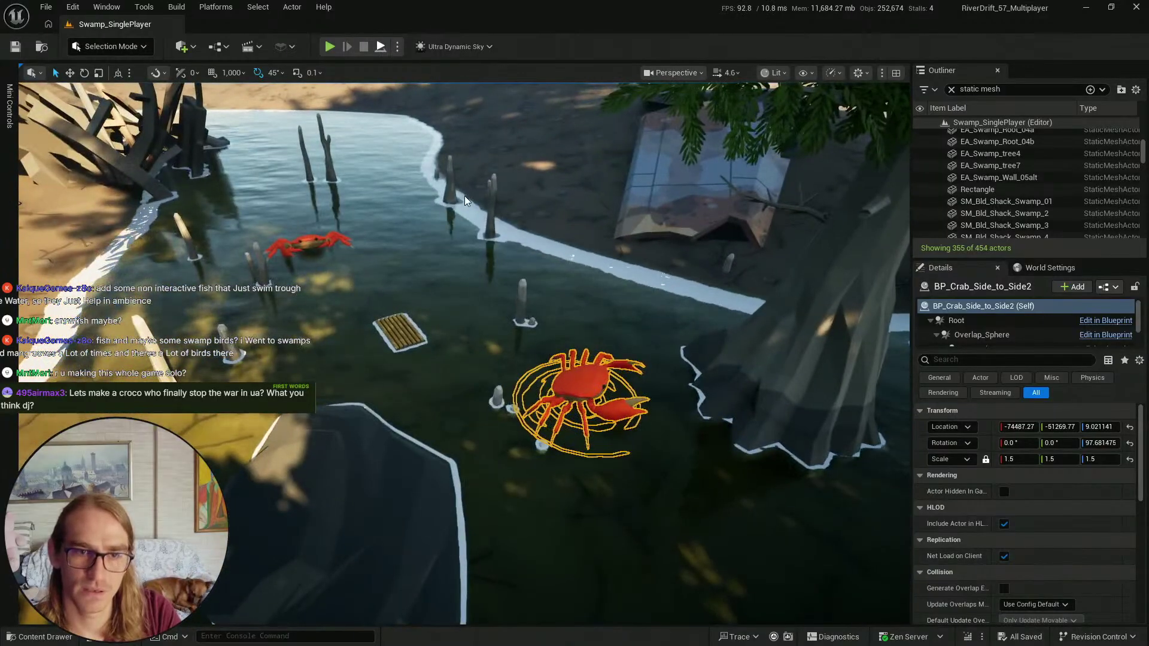
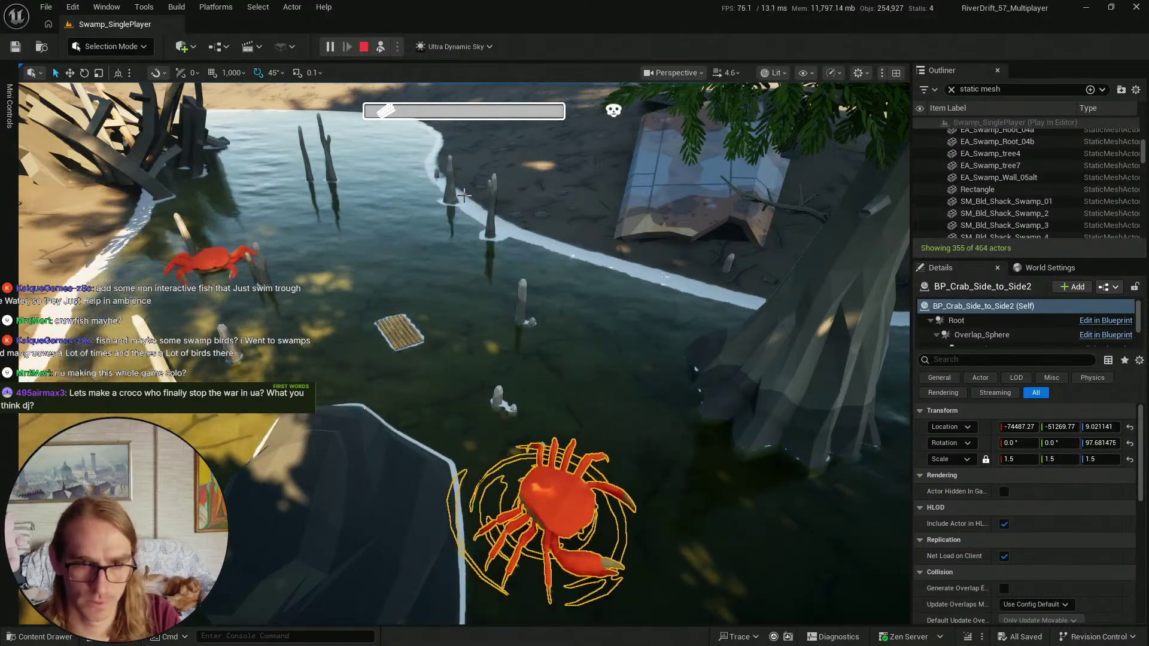
{"action": "key", "text": "Escape"}
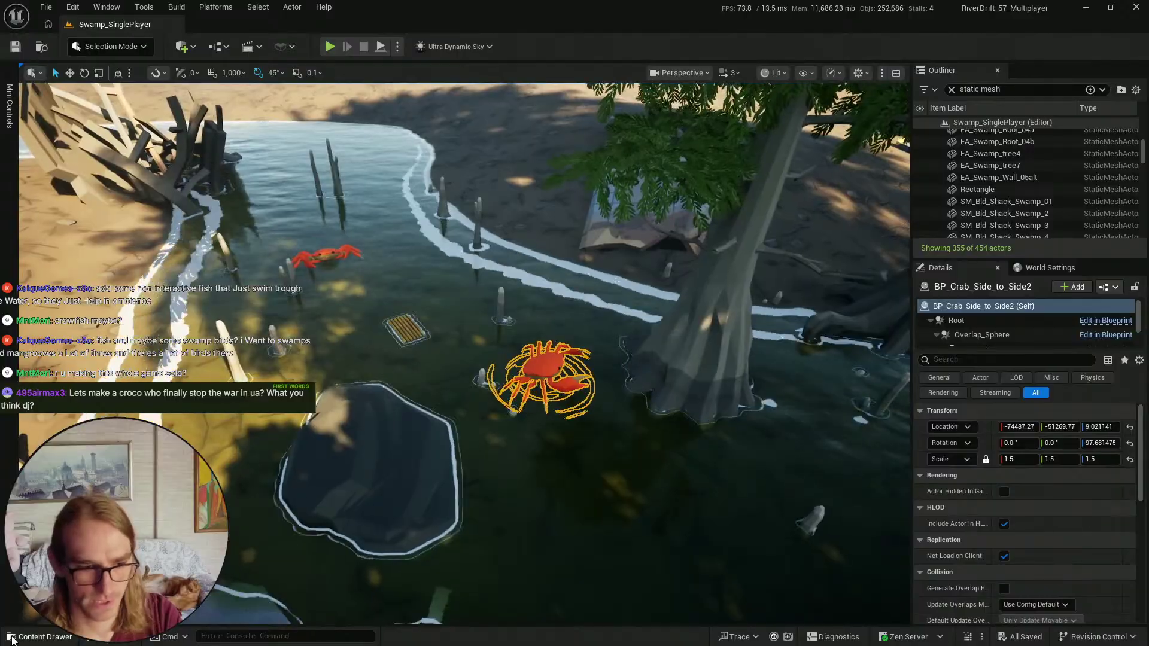
- Open the BP_Crab_Side_to_Side blueprint and view the crab and its water ripples from a low side angle
{"action": "left_click", "coordinate": [14, 637]}
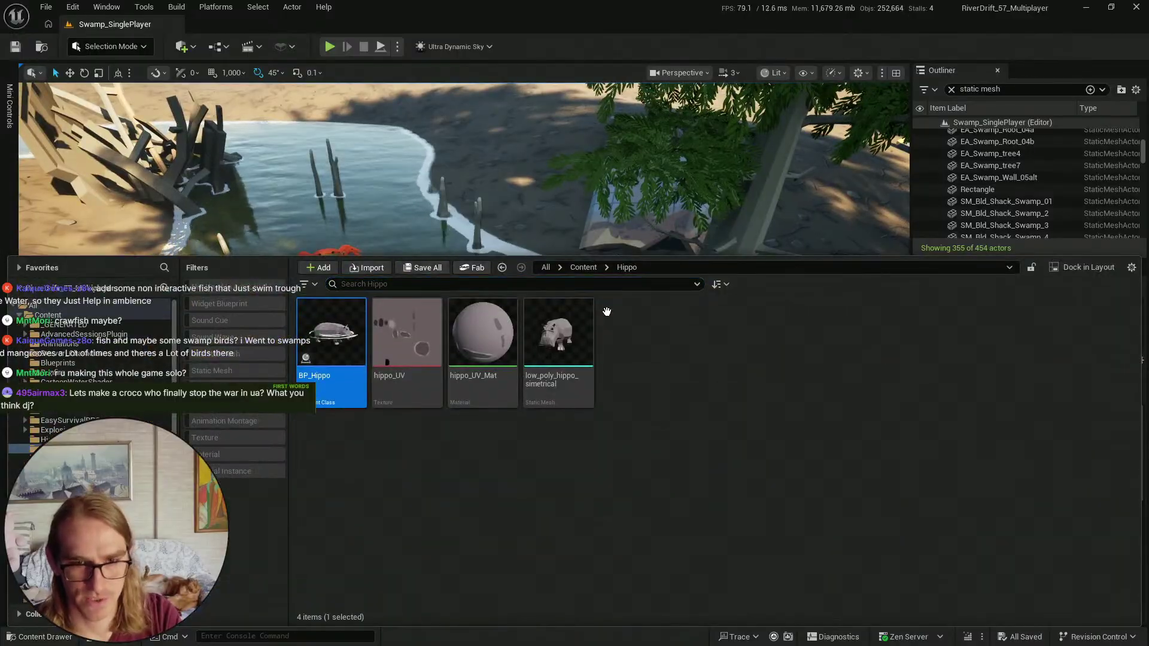
{"action": "left_click", "coordinate": [10, 27]}
{"action": "key", "text": "ctrl+b"}
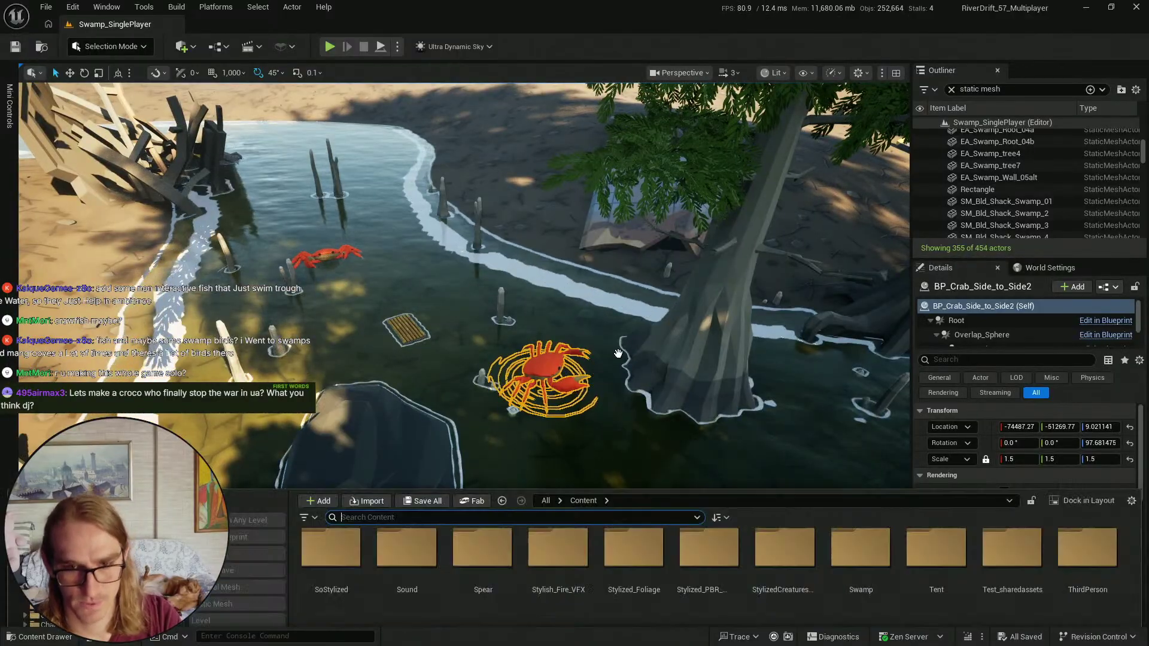
{"action": "double_click", "coordinate": [937, 431]}
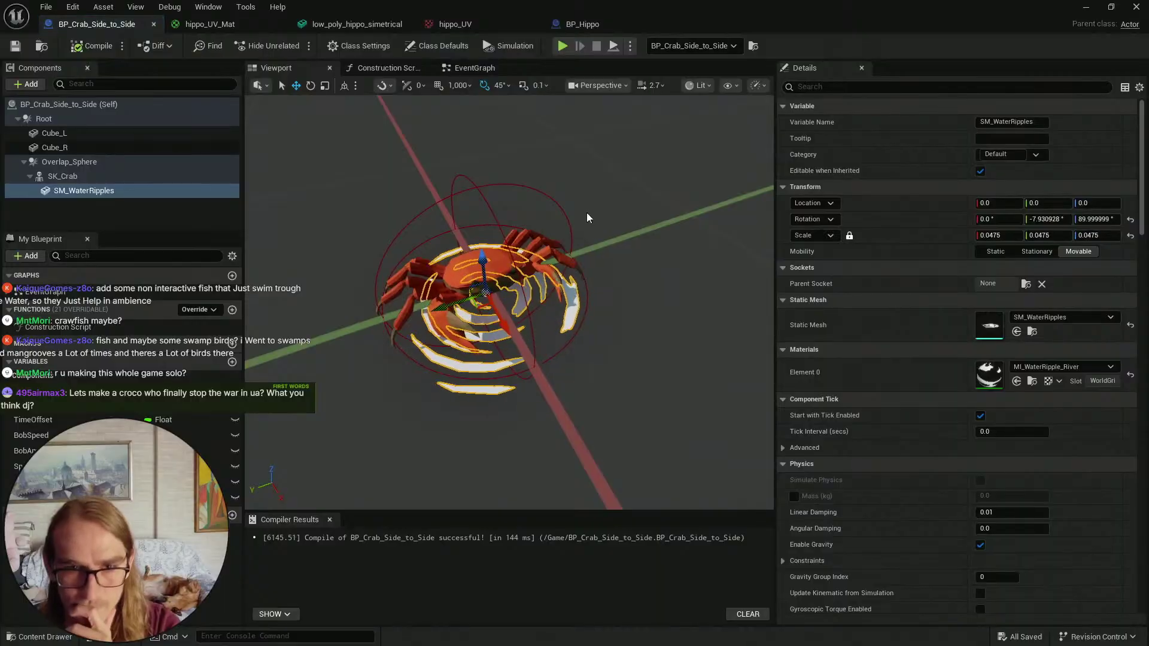
{"action": "left_click", "coordinate": [571, 214]}
{"action": "mouse_move", "coordinate": [570, 213]}
{"action": "right_mouse_down"}
{"action": "mouse_move", "coordinate": [570, 179]}
{"action": "mouse_move", "coordinate": [557, 222]}
{"action": "mouse_move", "coordinate": [569, 185]}
{"action": "mouse_move", "coordinate": [565, 201]}
{"action": "right_mouse_up"}
{"action": "scroll", "coordinate": [556, 221], "scroll_direction": "down", "scroll_amount": 3}
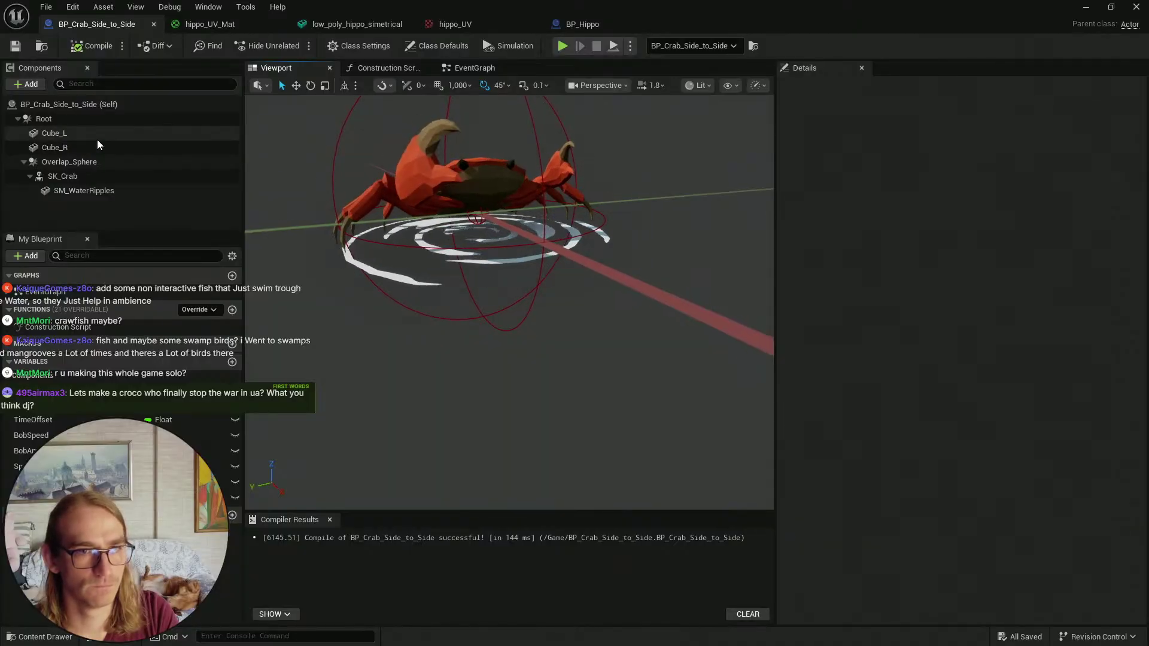
- Raise the SM_WaterRipples component to a Z location of about 7.59 around the crab's body and save the blueprint
{"action": "left_click", "coordinate": [84, 190]}
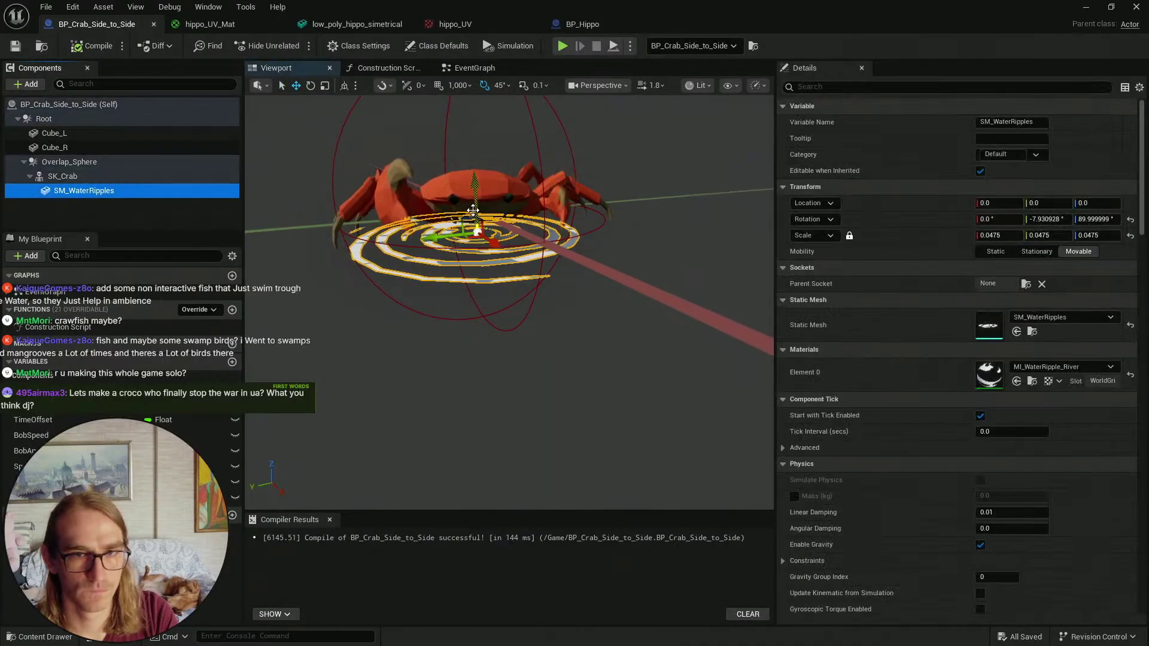
{"action": "left_click_drag", "start_coordinate": [473, 210], "coordinate": [471, 148]}
{"action": "right_click_drag", "start_coordinate": [592, 189], "coordinate": [605, 216]}
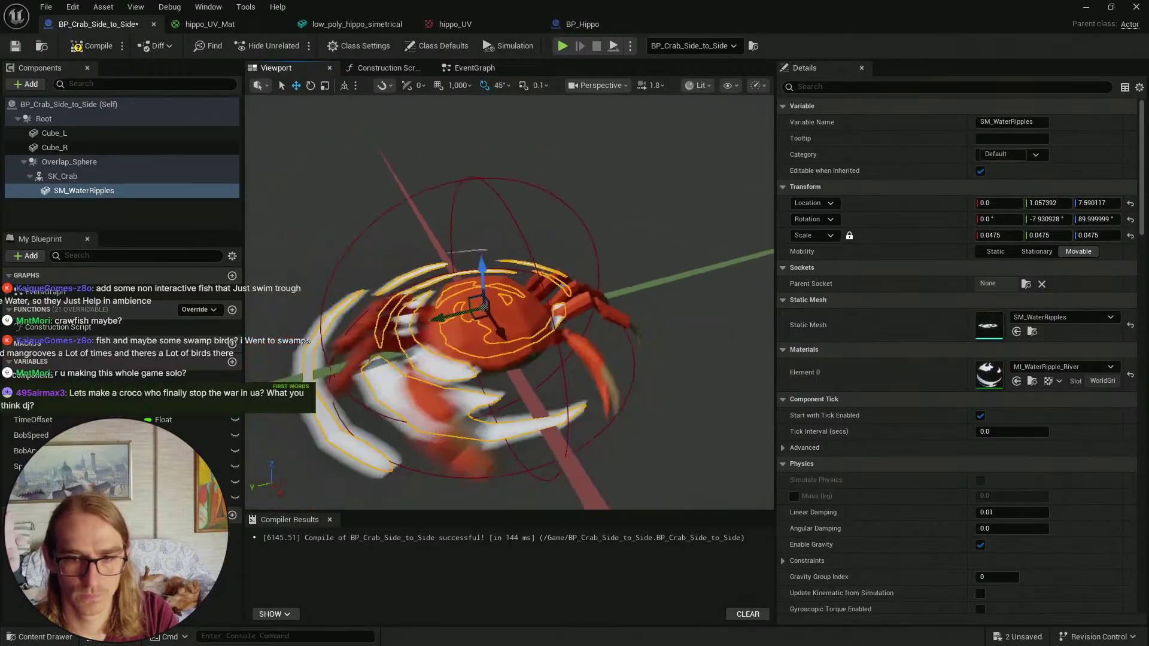
{"action": "scroll", "coordinate": [606, 217], "scroll_direction": "down", "scroll_amount": 6}
{"action": "left_click", "coordinate": [638, 307]}
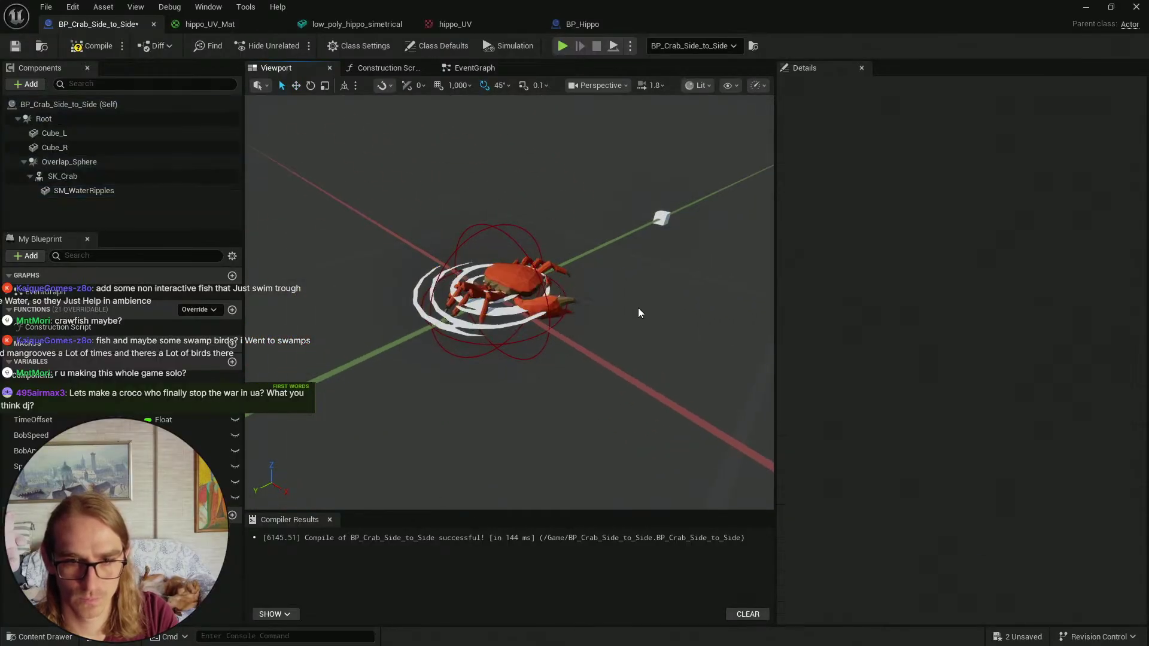
{"action": "right_click_drag", "start_coordinate": [638, 307], "coordinate": [511, 284]}
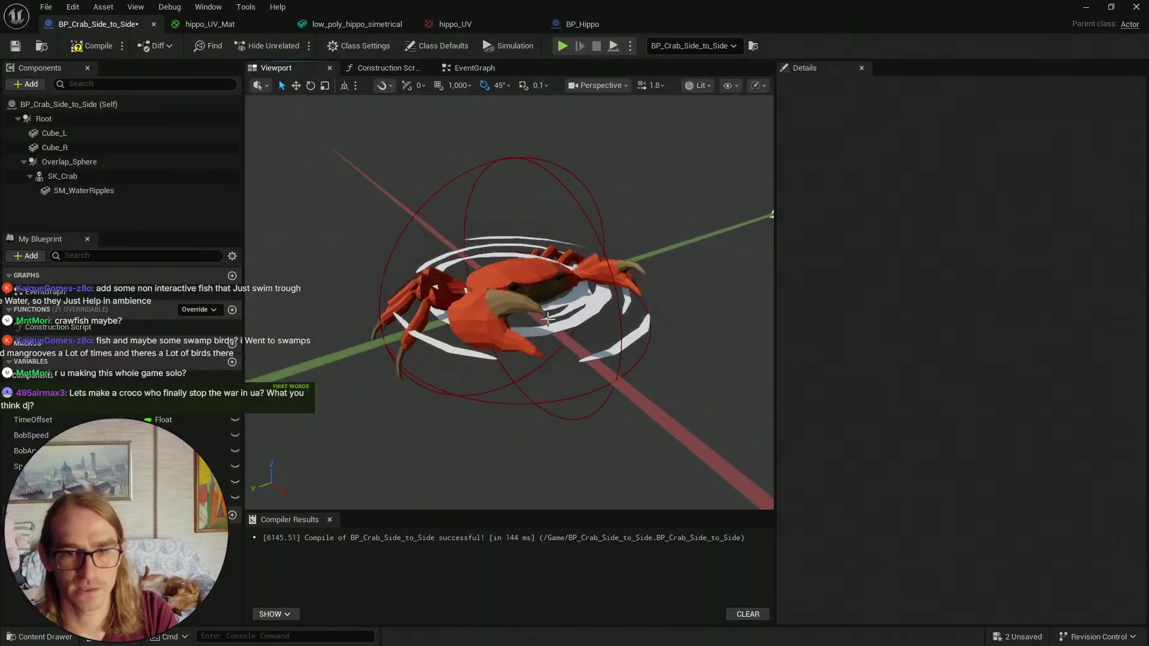
{"action": "left_click", "coordinate": [16, 46]}
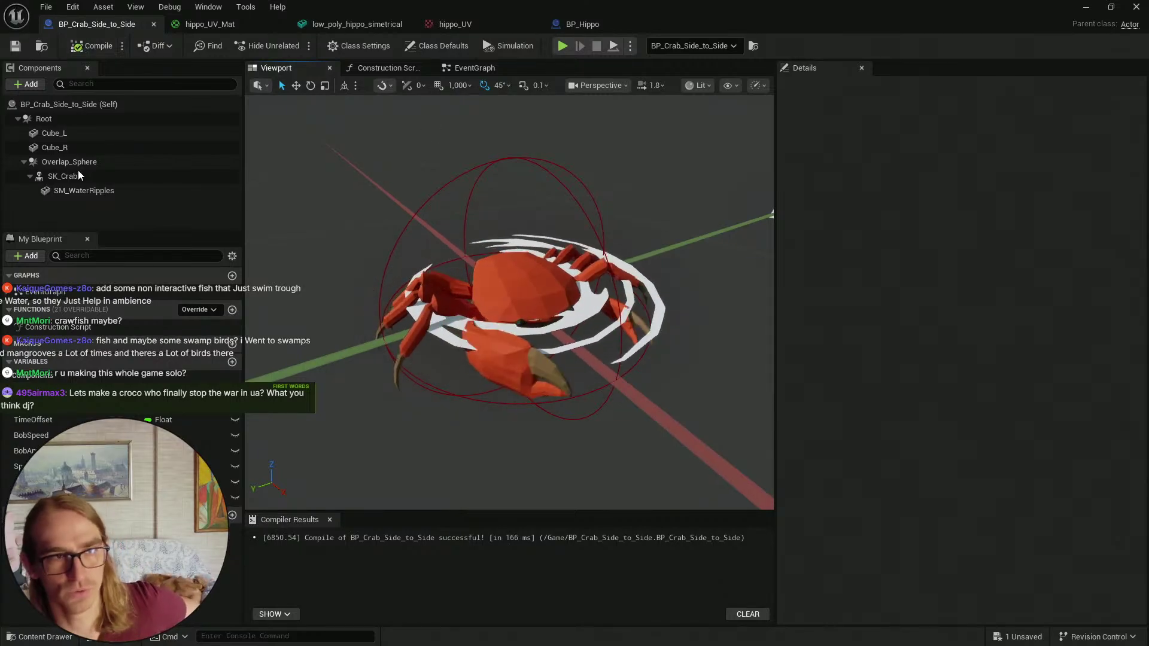
- Lower SM_WaterRipples slightly to a Z location of about 7.01
{"action": "left_click", "coordinate": [84, 189]}
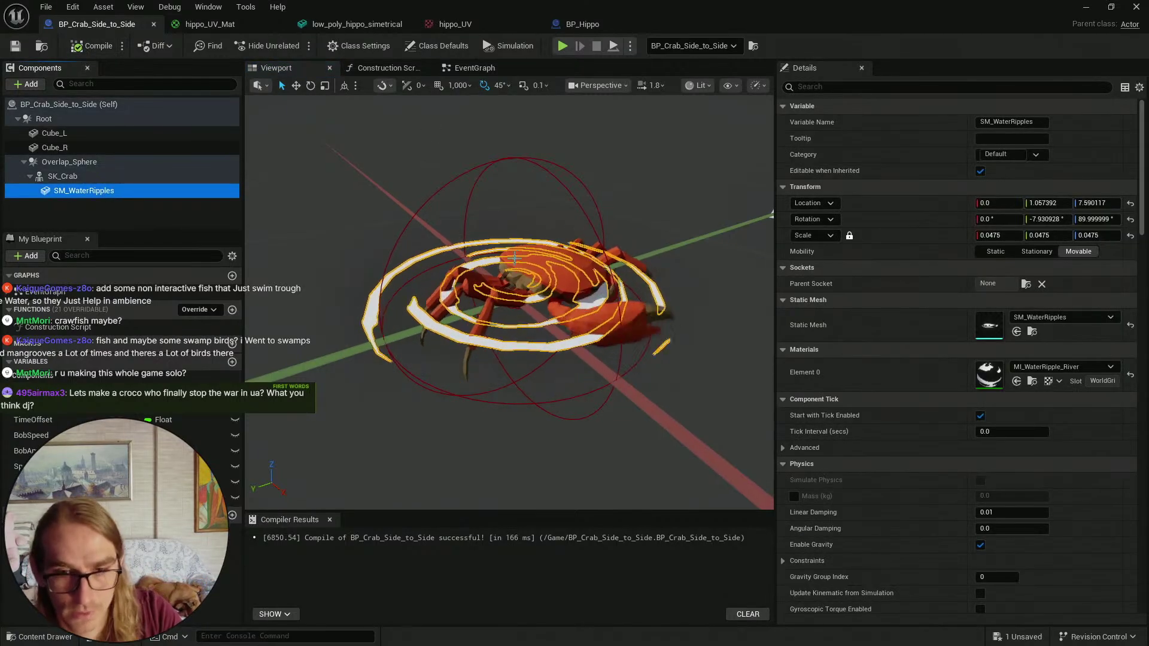
{"action": "left_click_drag", "start_coordinate": [522, 241], "coordinate": [522, 233]}
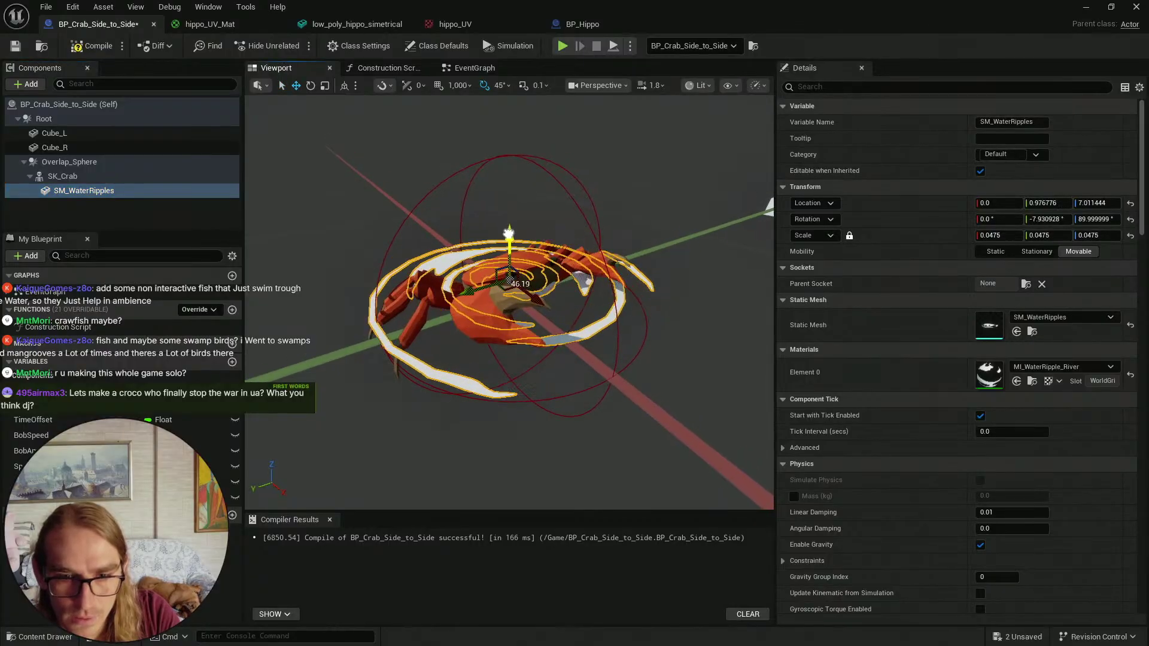
{"action": "left_click", "coordinate": [603, 180]}
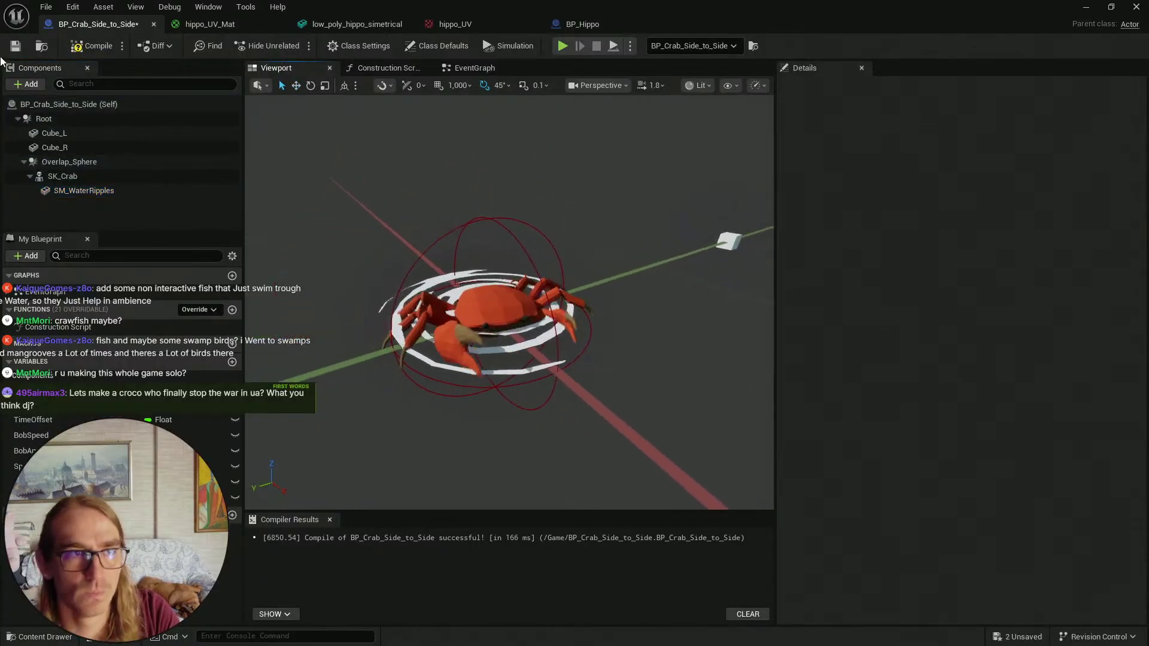
- Examine the crab's event graph and the Location curve of its Timeline_0 movement
{"action": "left_click", "coordinate": [470, 68]}
{"action": "scroll", "coordinate": [461, 186], "scroll_direction": "up", "scroll_amount": 3}
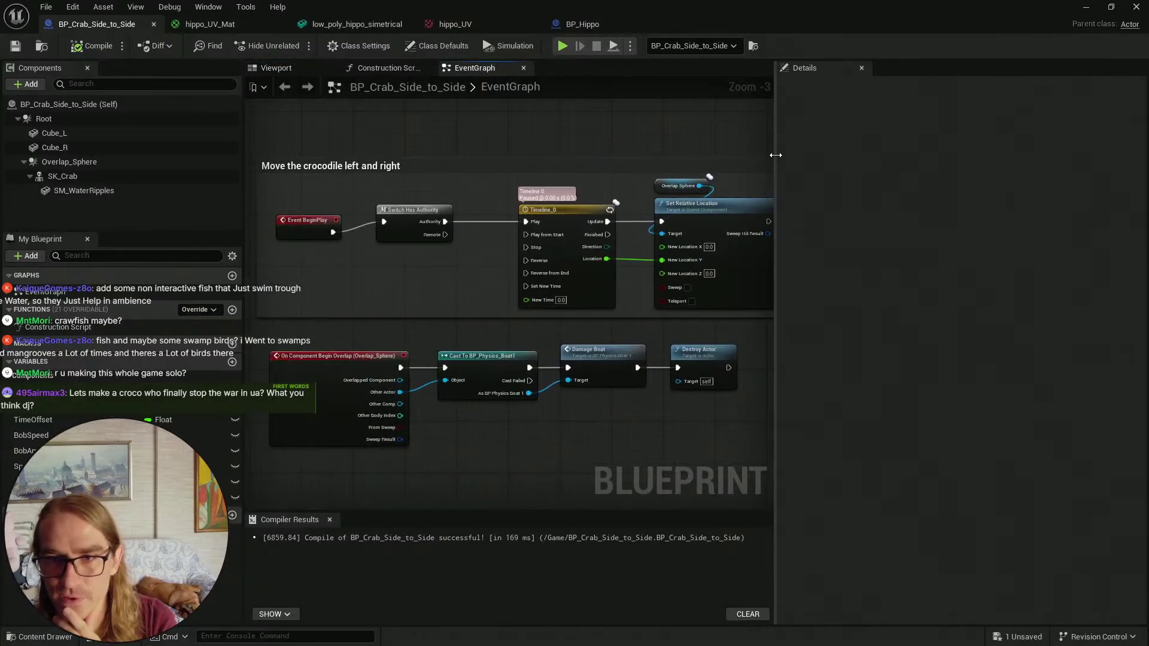
{"action": "left_click_drag", "start_coordinate": [777, 160], "coordinate": [902, 146]}
{"action": "scroll", "coordinate": [573, 122], "scroll_direction": "down", "scroll_amount": 3}
{"action": "scroll", "coordinate": [574, 127], "scroll_direction": "up", "scroll_amount": 5}
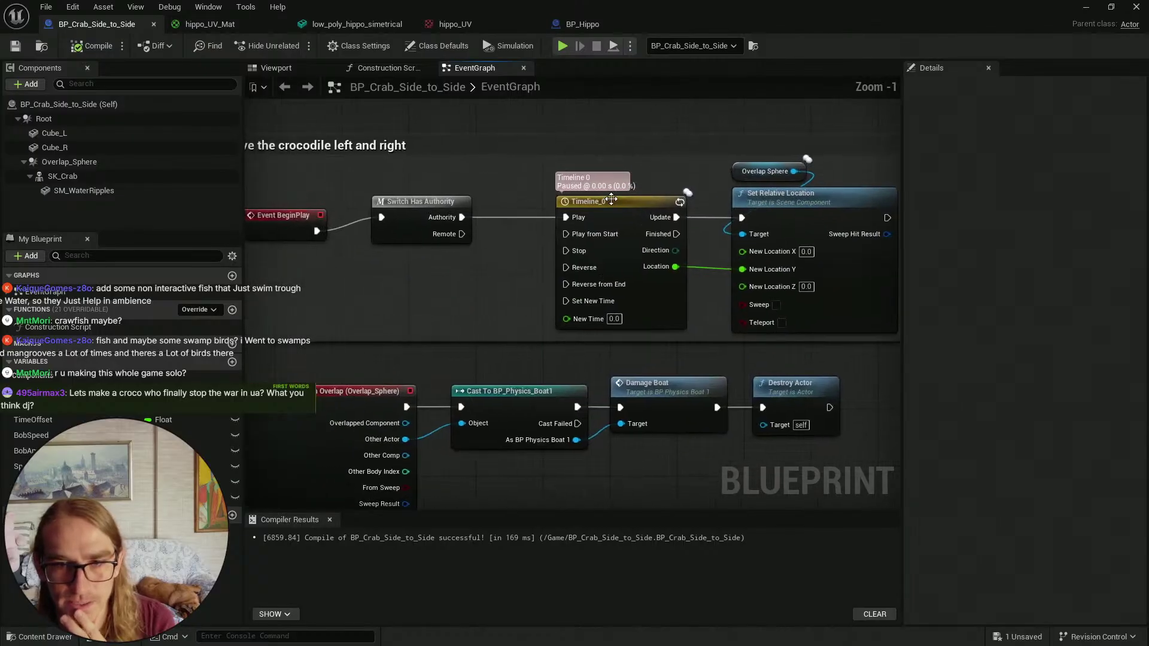
{"action": "double_click", "coordinate": [620, 205]}
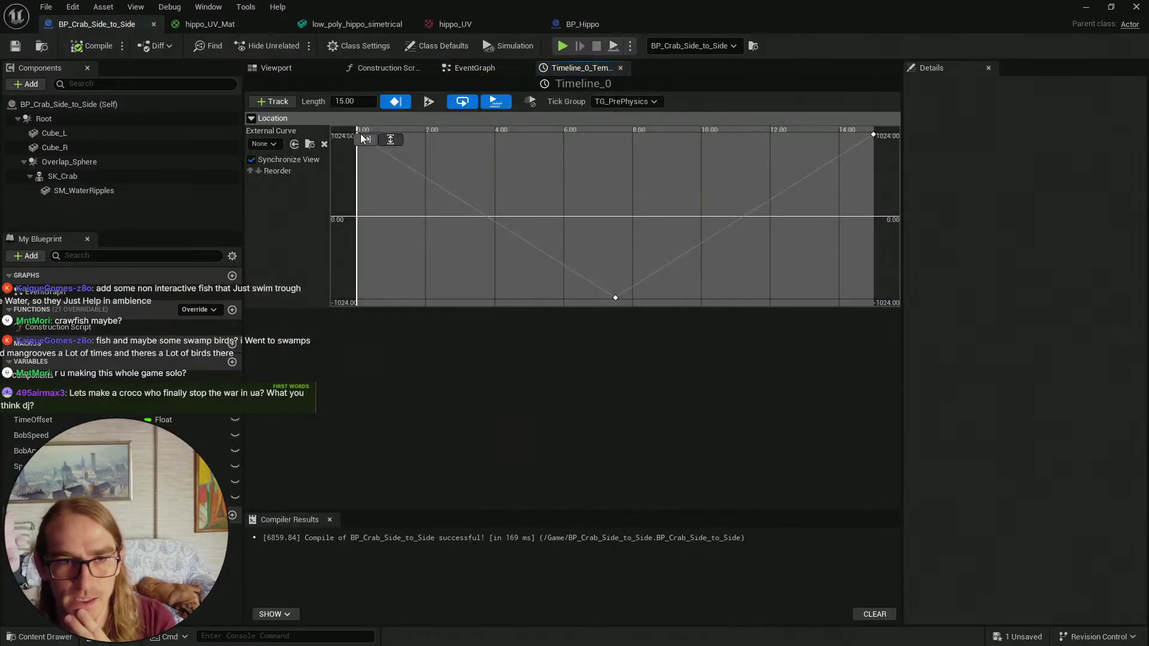
{"action": "left_click", "coordinate": [468, 69]}
{"action": "scroll", "coordinate": [581, 285], "scroll_direction": "down", "scroll_amount": 3}
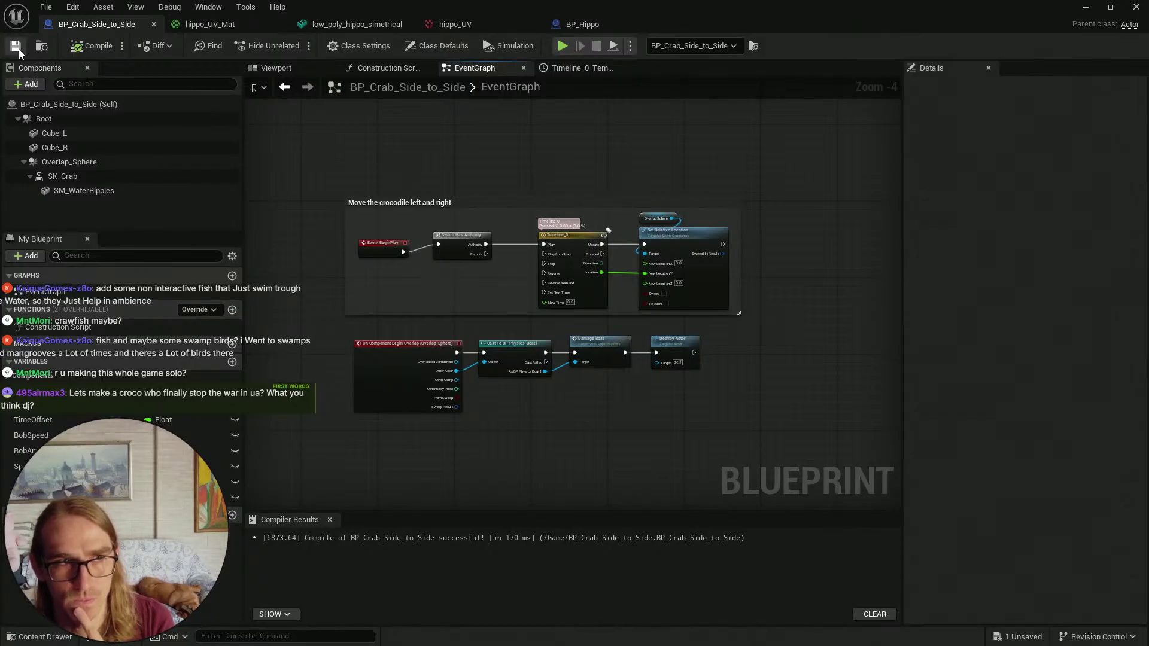
- Return to the swamp level and turn off realtime rendering in its viewport
{"action": "left_click", "coordinate": [1084, 7]}
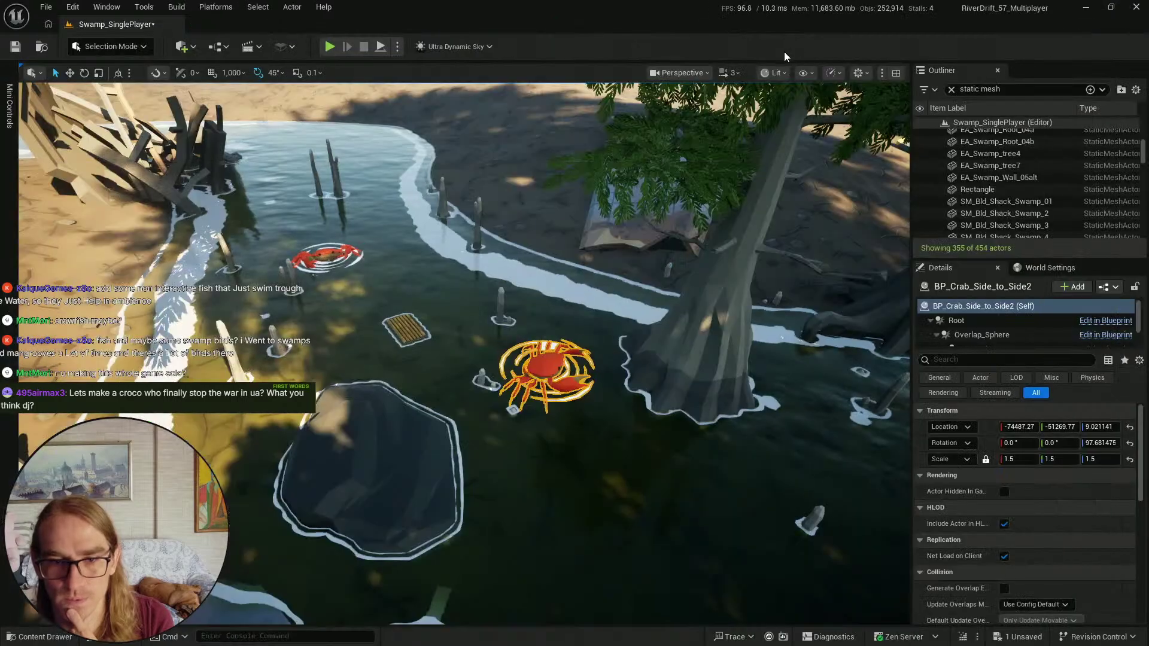
{"action": "left_click", "coordinate": [831, 72]}
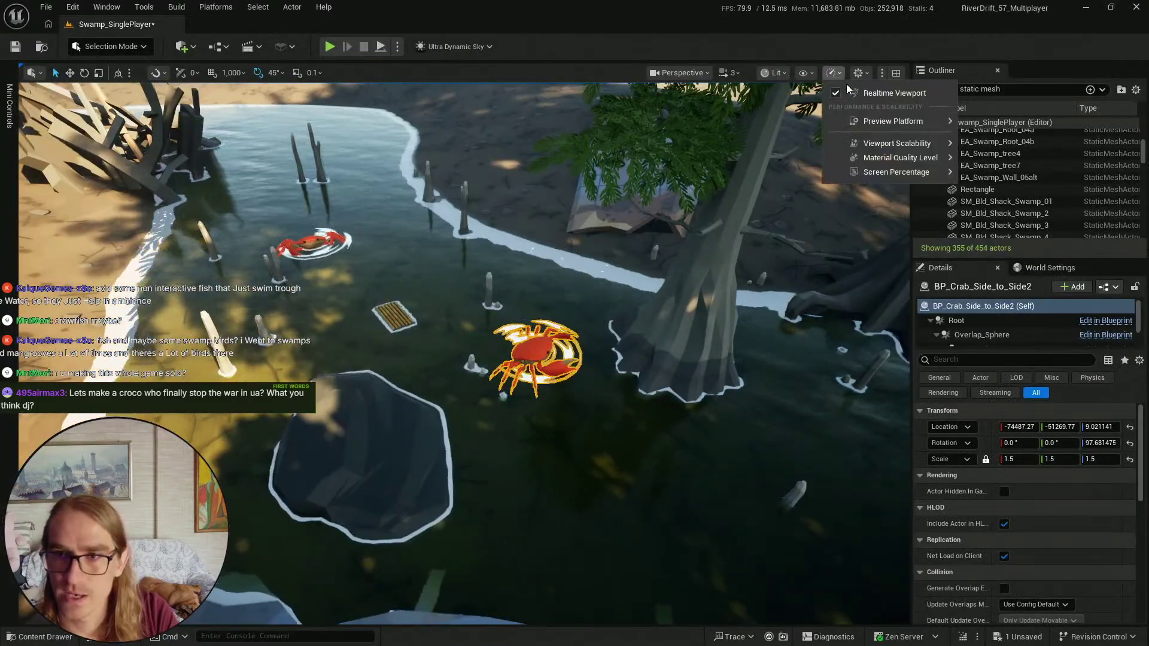
{"action": "left_click", "coordinate": [868, 88]}
- Switch to the ESRPGV5 Unreal project and filter its EasySurvivalRPG content to levels only
{"action": "key", "text": "super"}
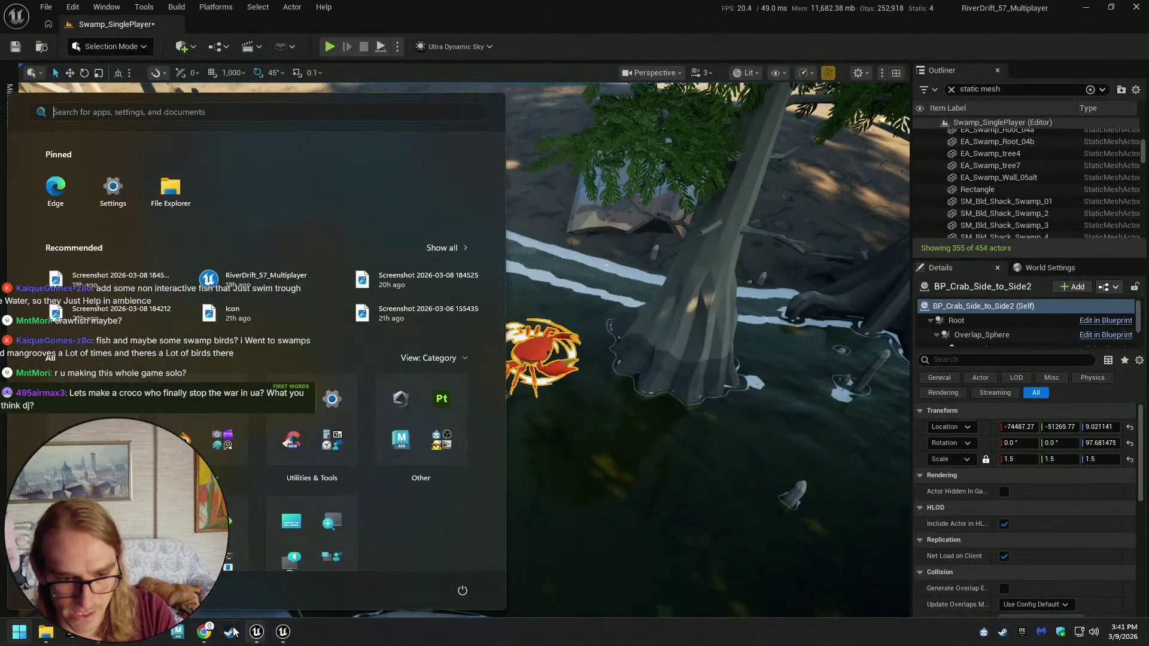
{"action": "left_click", "coordinate": [280, 632]}
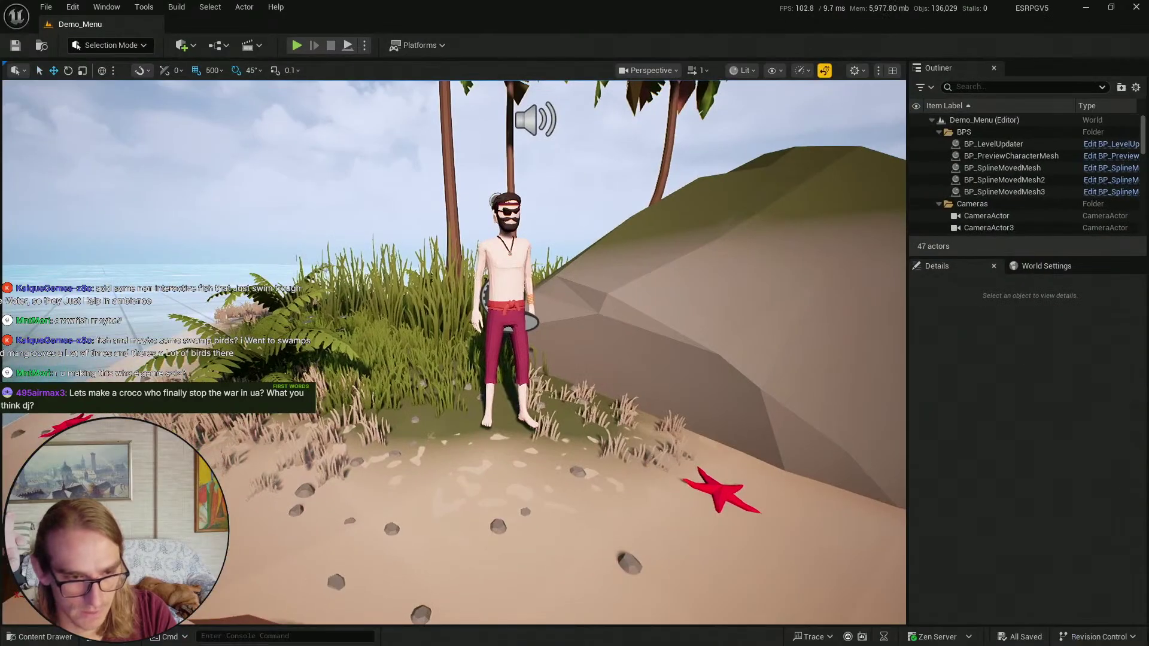
{"action": "key", "text": "ctrl+space"}
{"action": "left_click", "coordinate": [103, 356]}
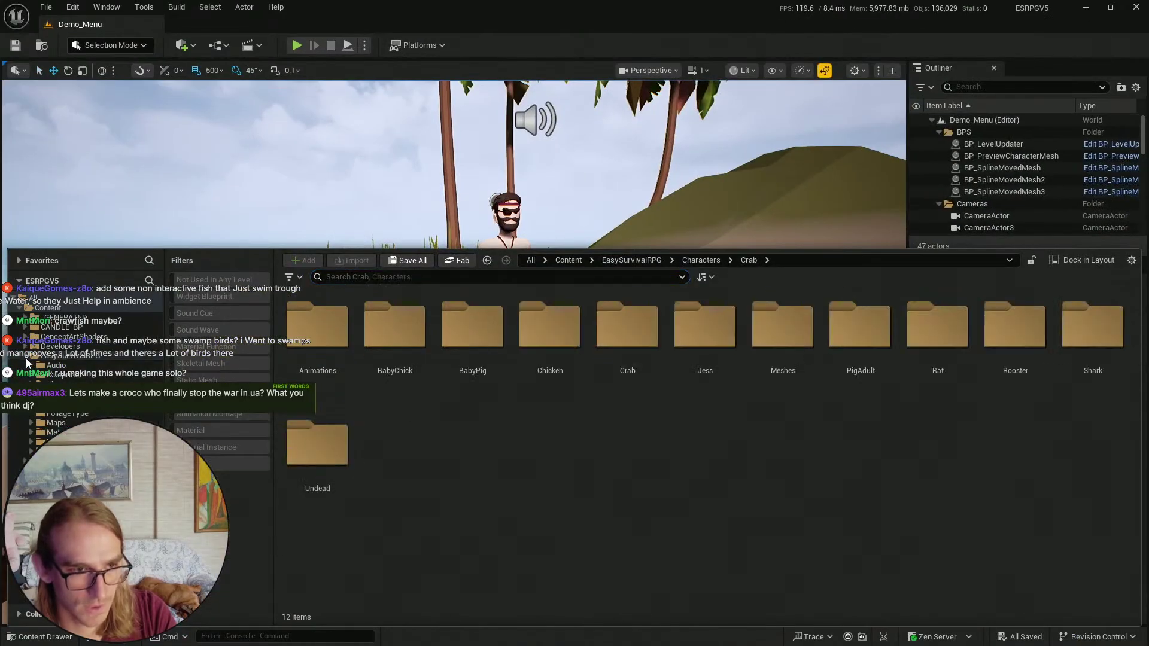
{"action": "left_click", "coordinate": [190, 464]}
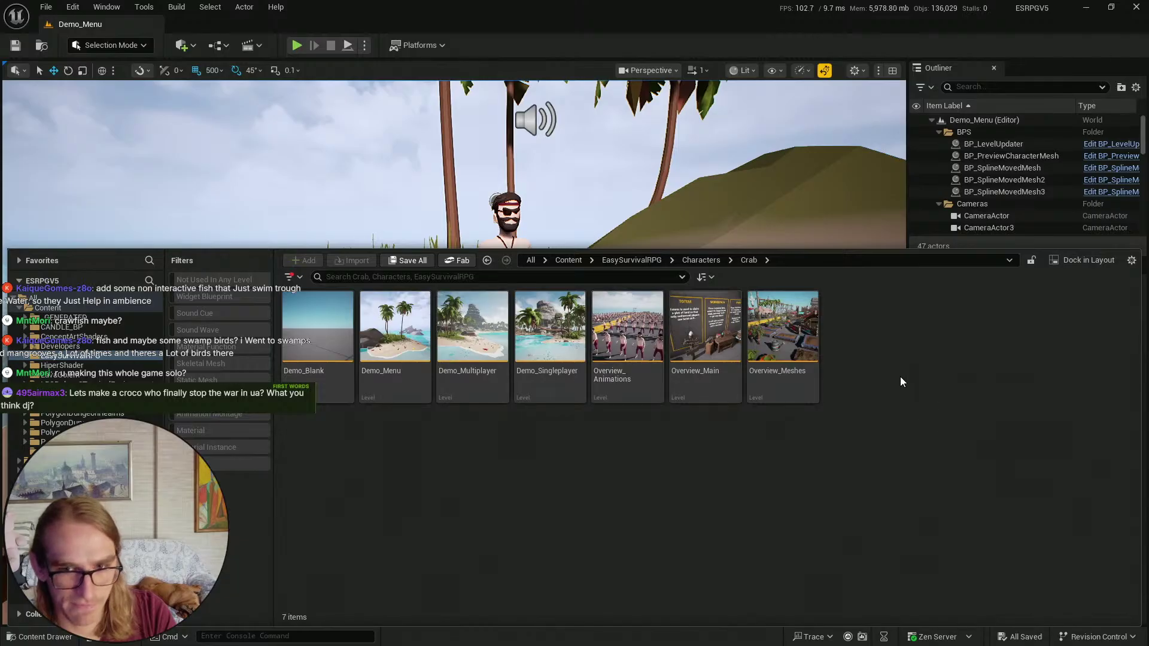
- Look through the levels in the PolygonDarkFantasy, PolygonDungeonMap and PolygonDungeonRealms folders
{"action": "left_click", "coordinate": [83, 413]}
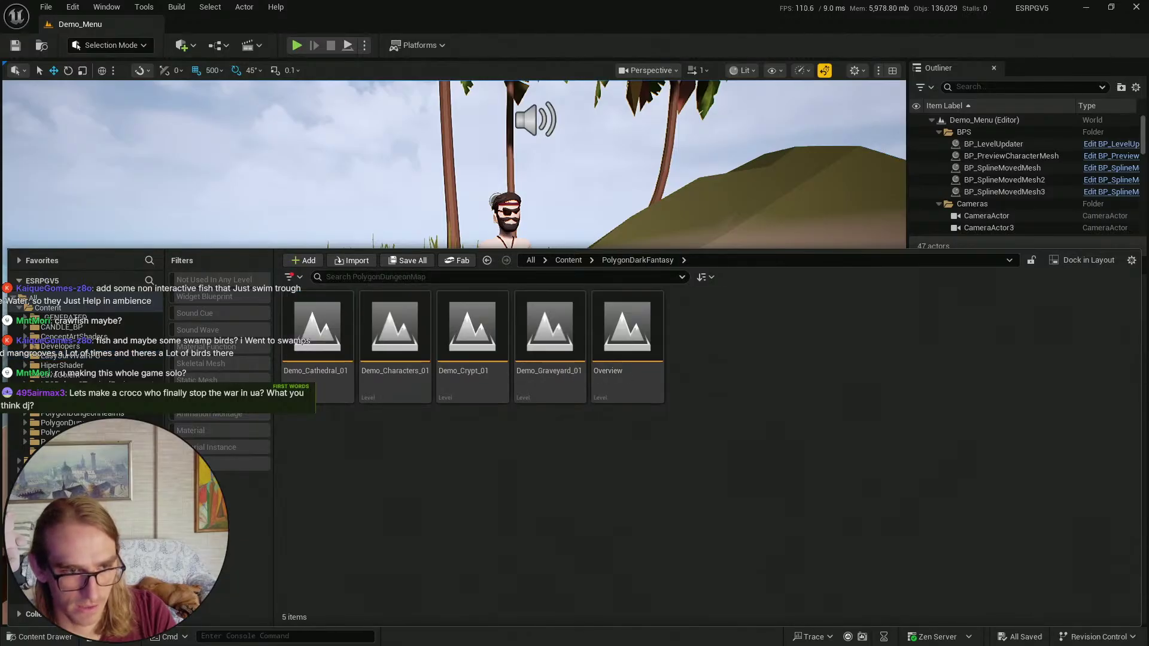
{"action": "left_click", "coordinate": [60, 423]}
{"action": "left_click", "coordinate": [84, 413]}
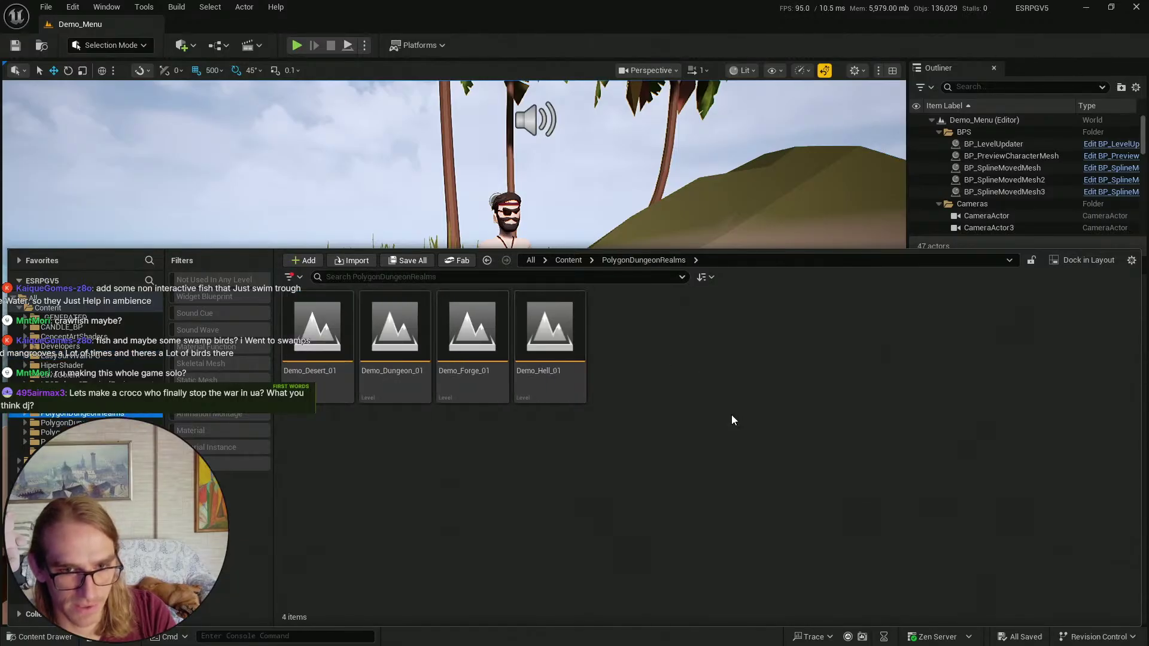
{"action": "left_click", "coordinate": [60, 422]}
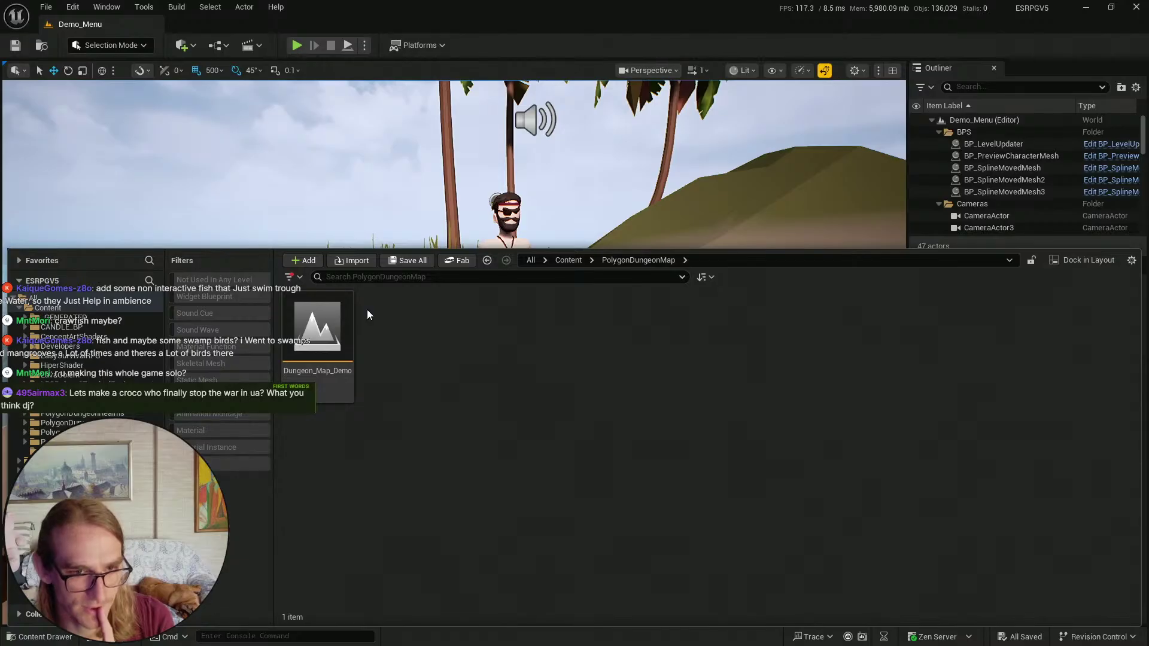
{"action": "left_click", "coordinate": [110, 414]}
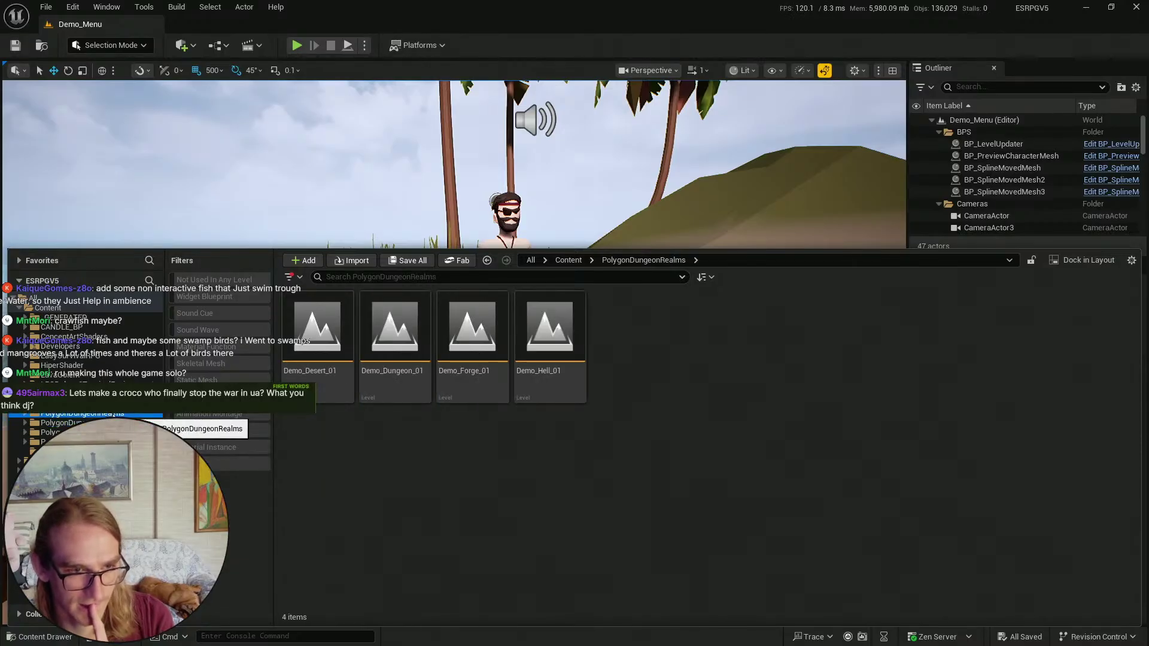
{"action": "left_click", "coordinate": [60, 423]}
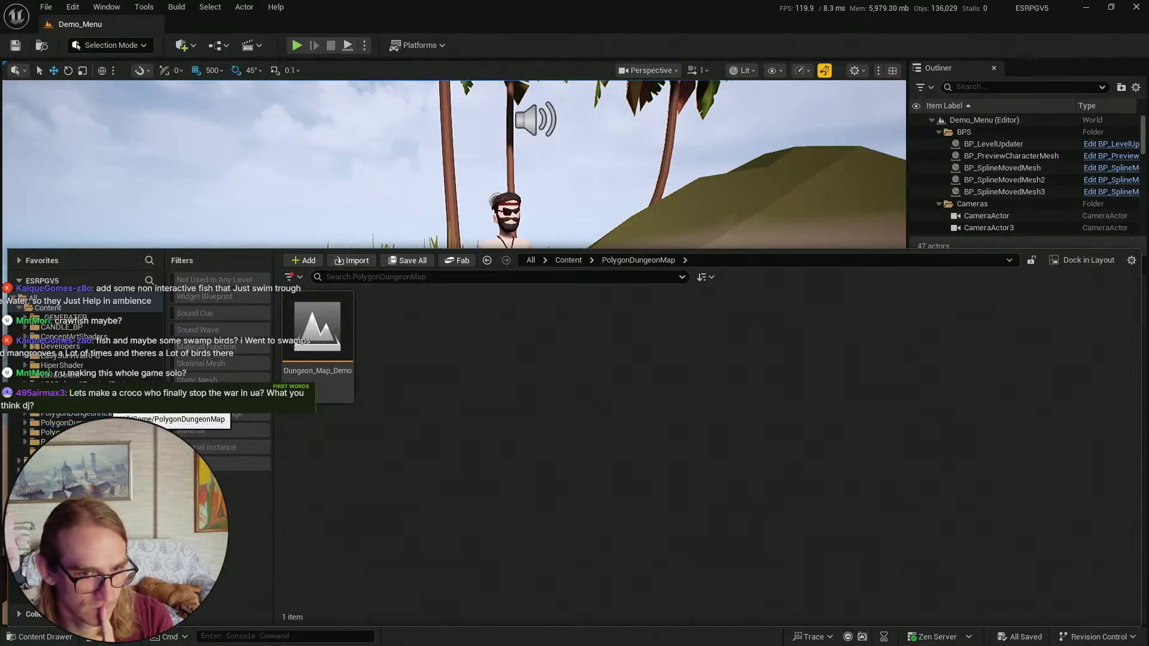
- Remove the level filter, search the whole Content folder for "trap" and examine the matching assets
{"action": "left_click", "coordinate": [72, 394]}
{"action": "left_click", "coordinate": [206, 397]}
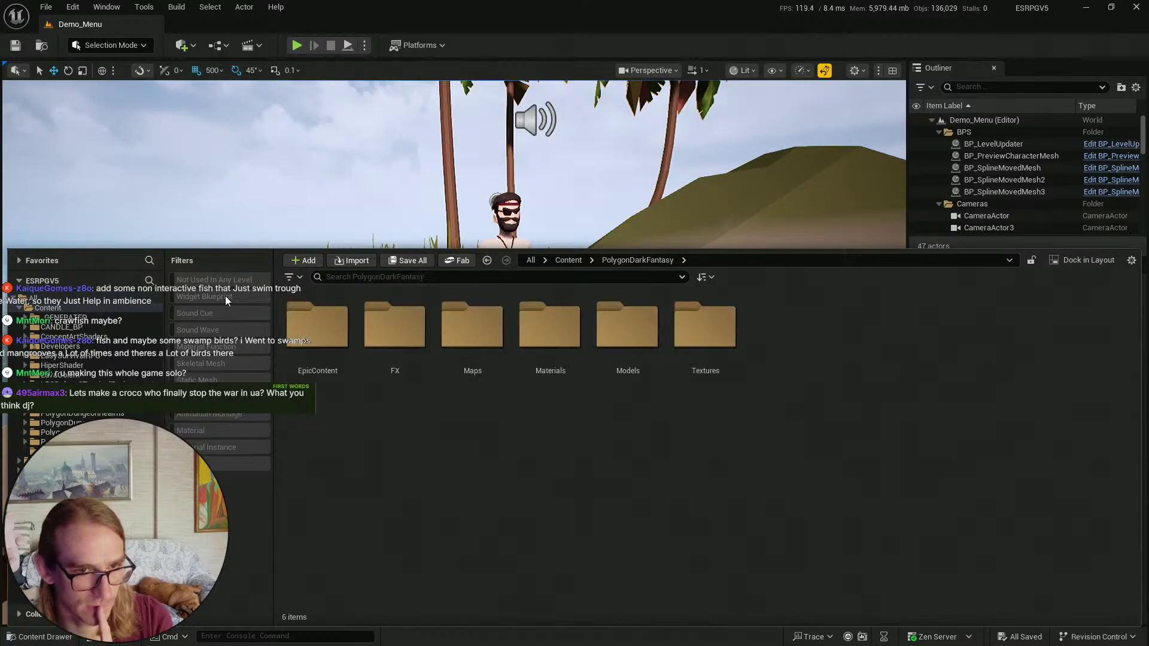
{"action": "left_click", "coordinate": [48, 308]}
{"action": "left_click", "coordinate": [381, 275]}
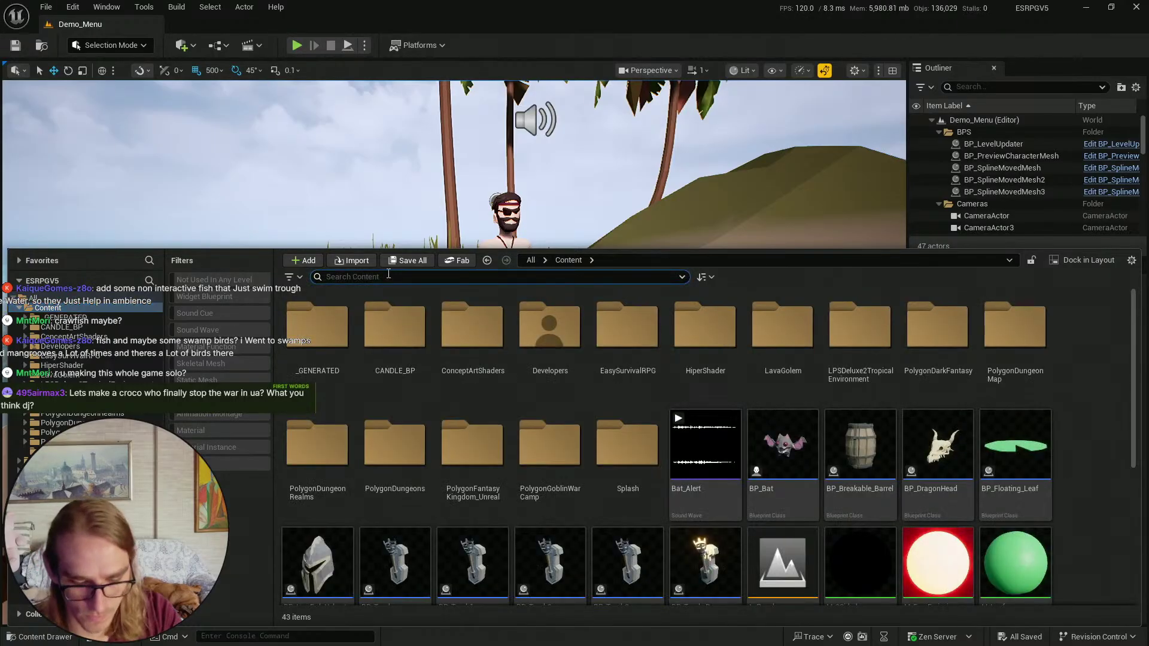
{"action": "type", "text": "trap"}
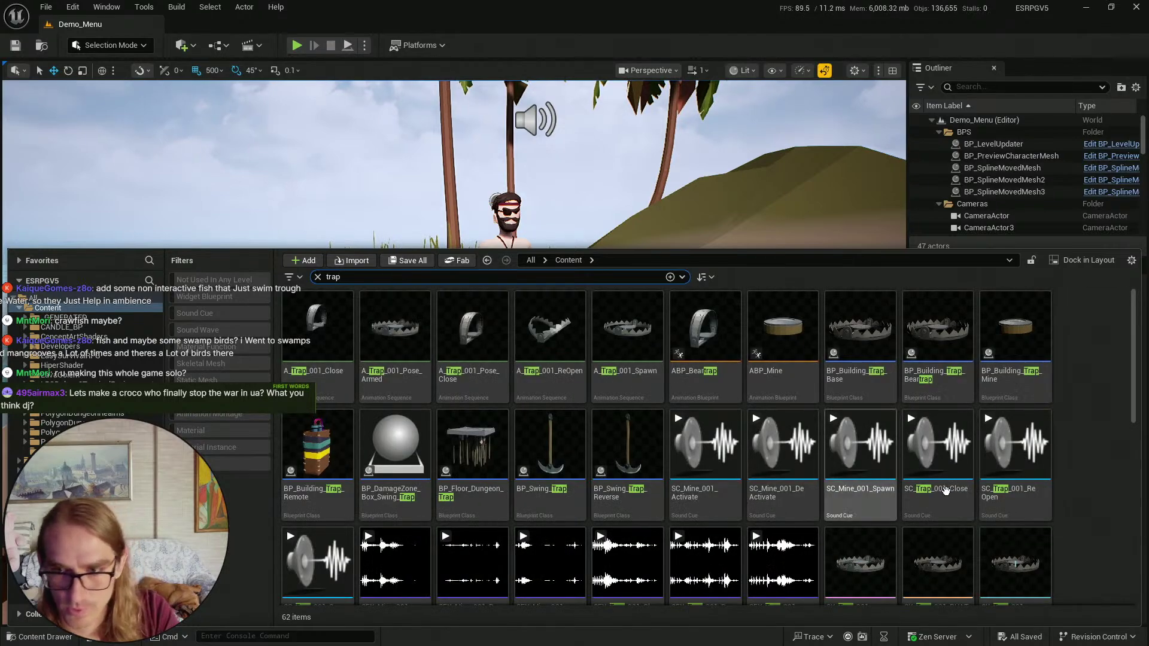
{"action": "scroll", "coordinate": [976, 505], "scroll_direction": "down", "scroll_amount": 8}
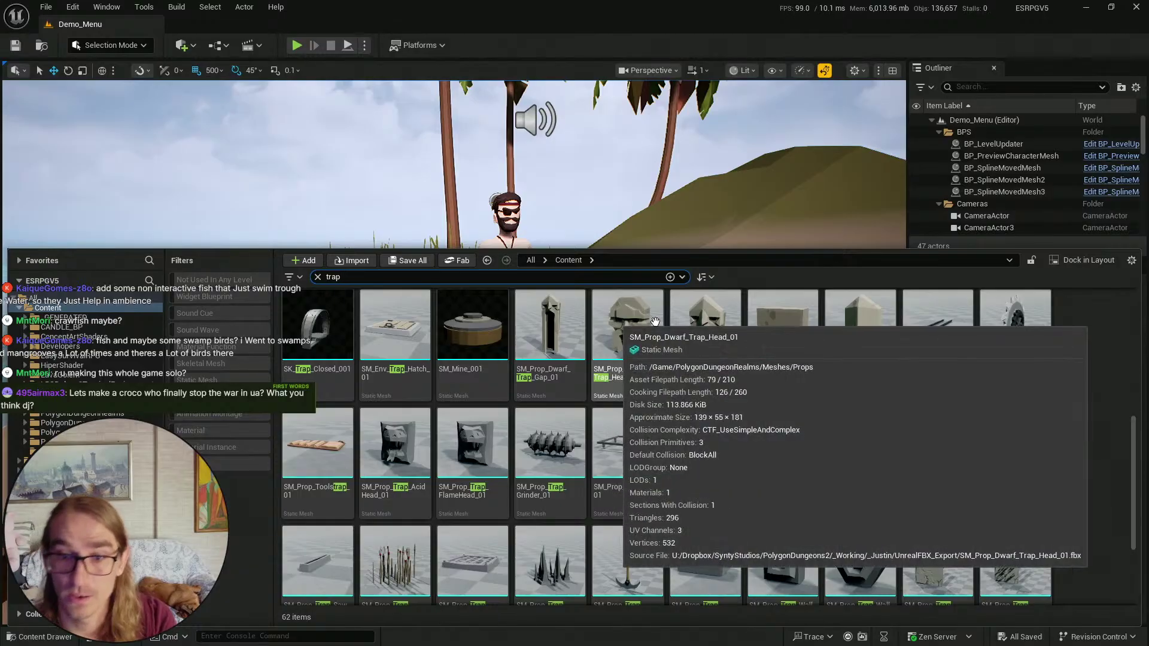
{"action": "mouse_move", "coordinate": [687, 401]}
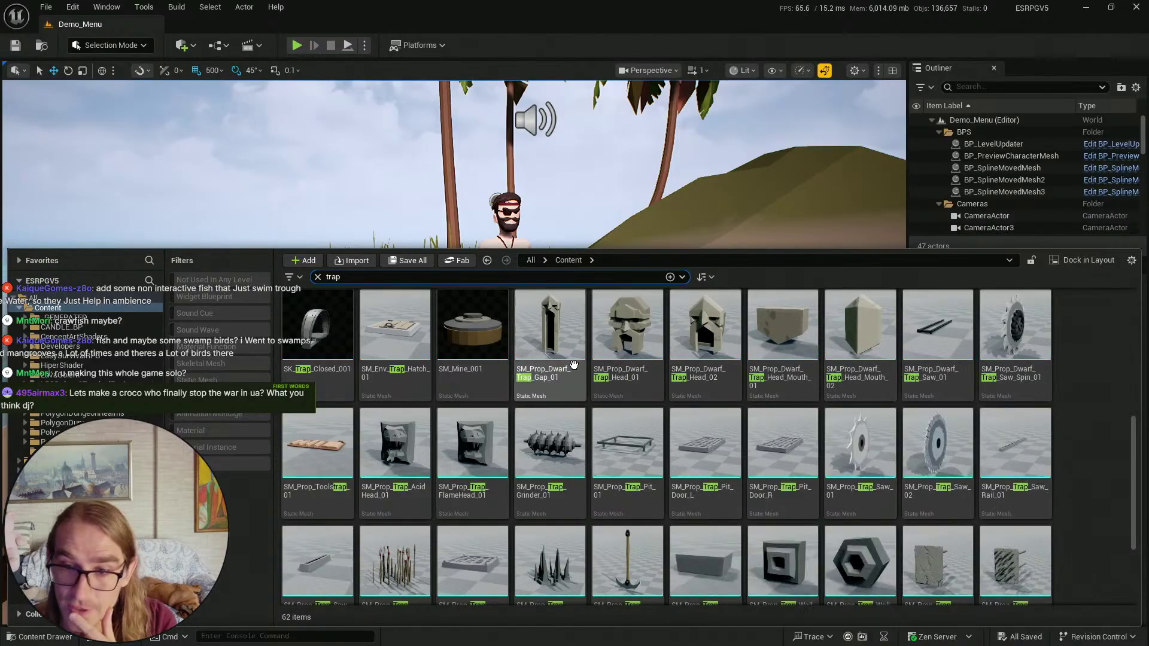
{"action": "scroll", "coordinate": [1025, 459], "scroll_direction": "down", "scroll_amount": 2}
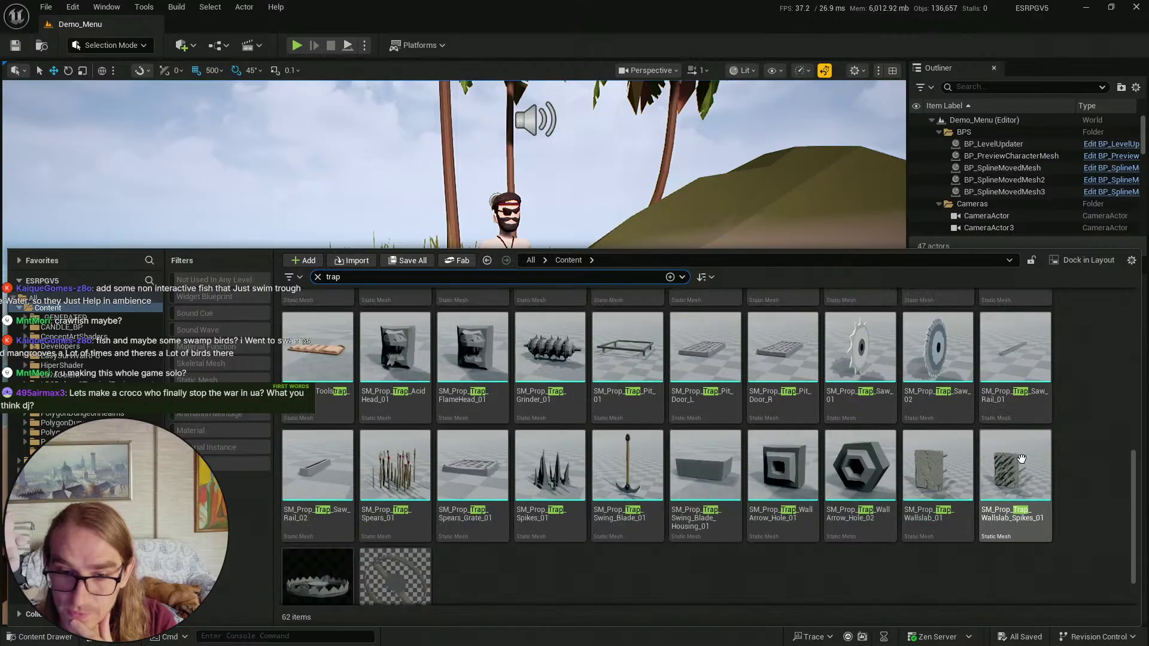
{"action": "scroll", "coordinate": [778, 431], "scroll_direction": "up", "scroll_amount": 4}
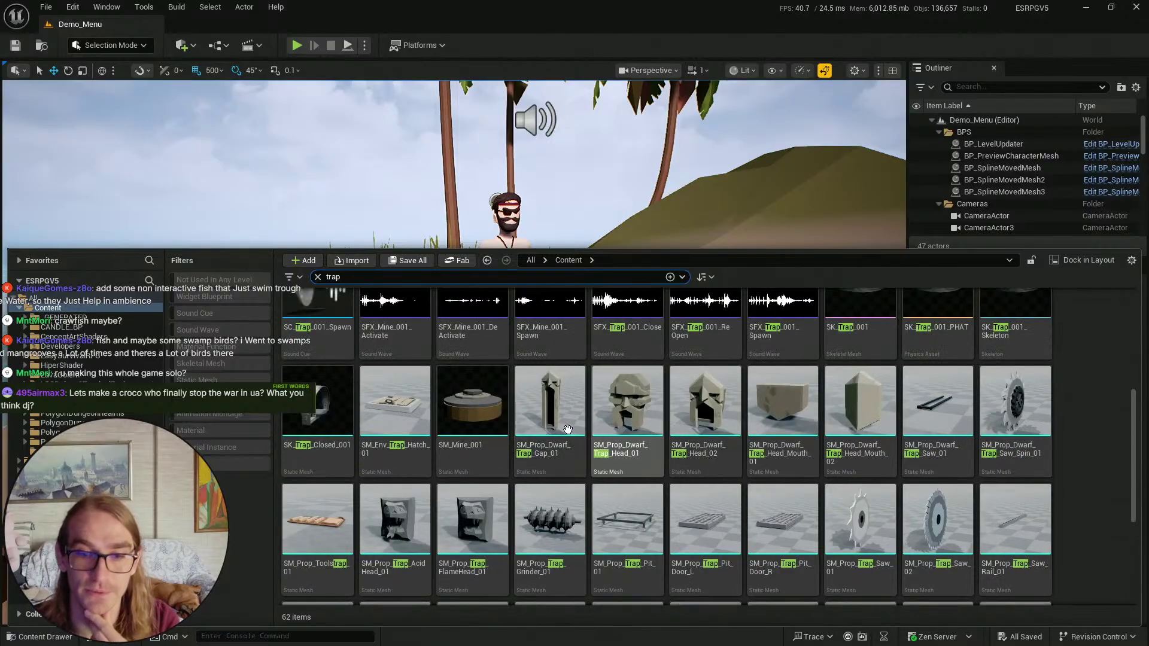
{"action": "scroll", "coordinate": [697, 411], "scroll_direction": "up", "scroll_amount": 3}
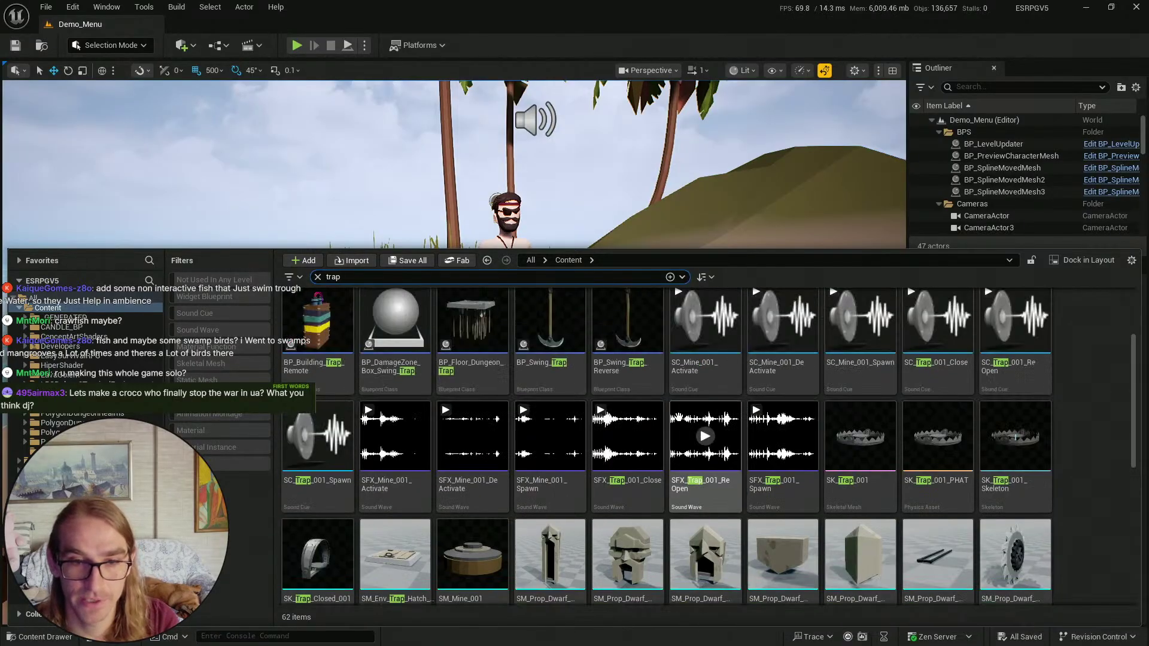
- Clear the search and look over the loose assets in the Content folder and the CANDLE_BP folder
{"action": "left_click", "coordinate": [318, 277]}
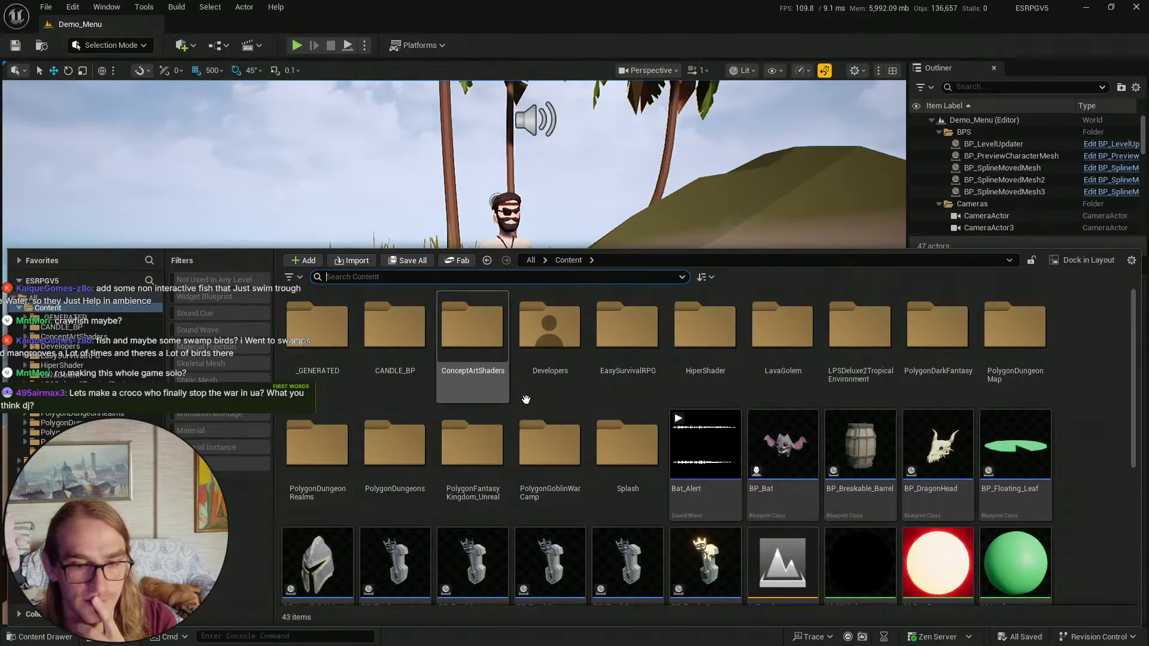
{"action": "scroll", "coordinate": [562, 413], "scroll_direction": "down", "scroll_amount": 5}
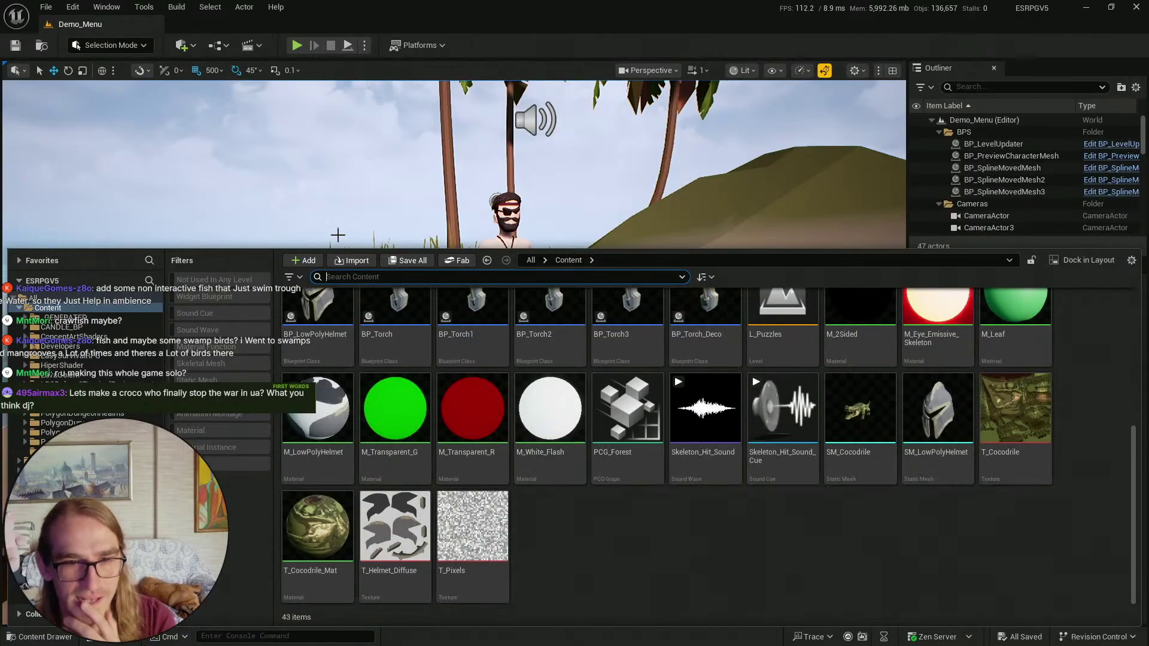
{"action": "left_click", "coordinate": [12, 53]}
{"action": "left_click", "coordinate": [39, 637]}
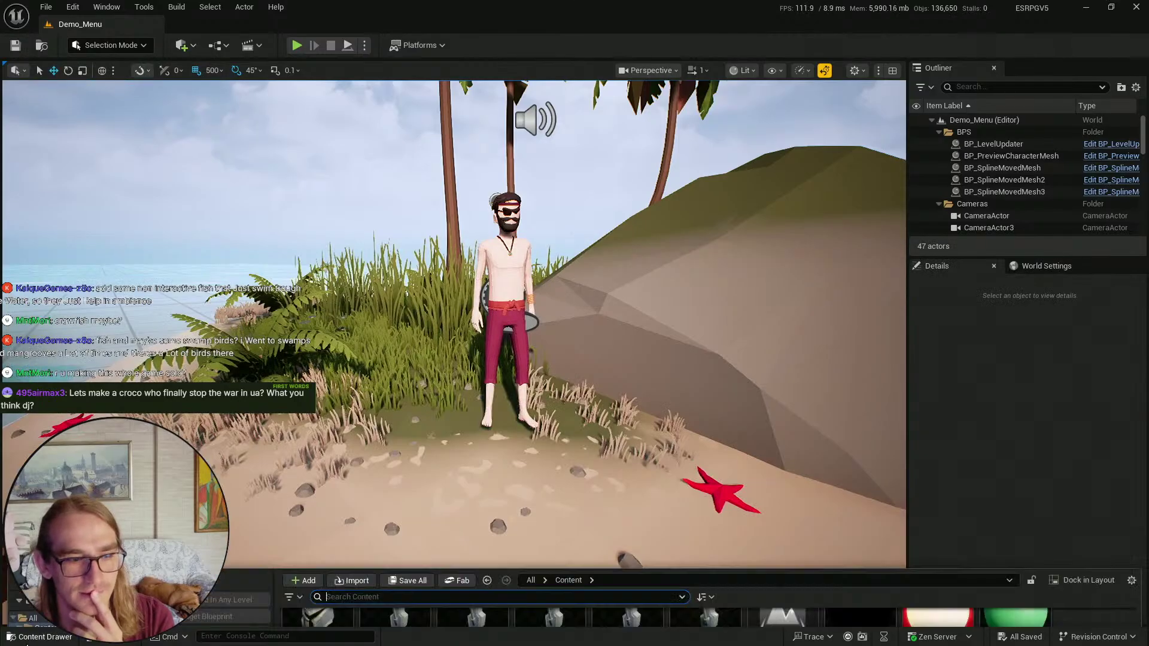
{"action": "left_click", "coordinate": [73, 308]}
{"action": "left_click", "coordinate": [94, 326]}
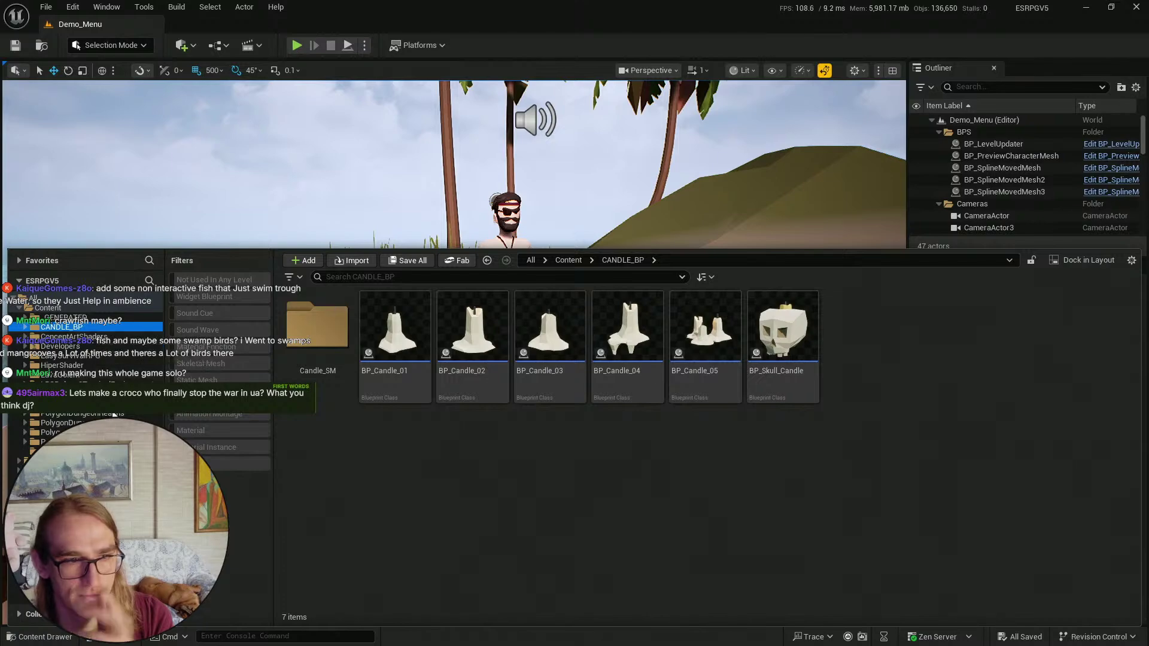
- Filter to levels only and check the PolygonDarkFantasy, LPSDeluxe2TropicalEnvironment and EasySurvivalRPG folders
{"action": "left_click", "coordinate": [210, 397]}
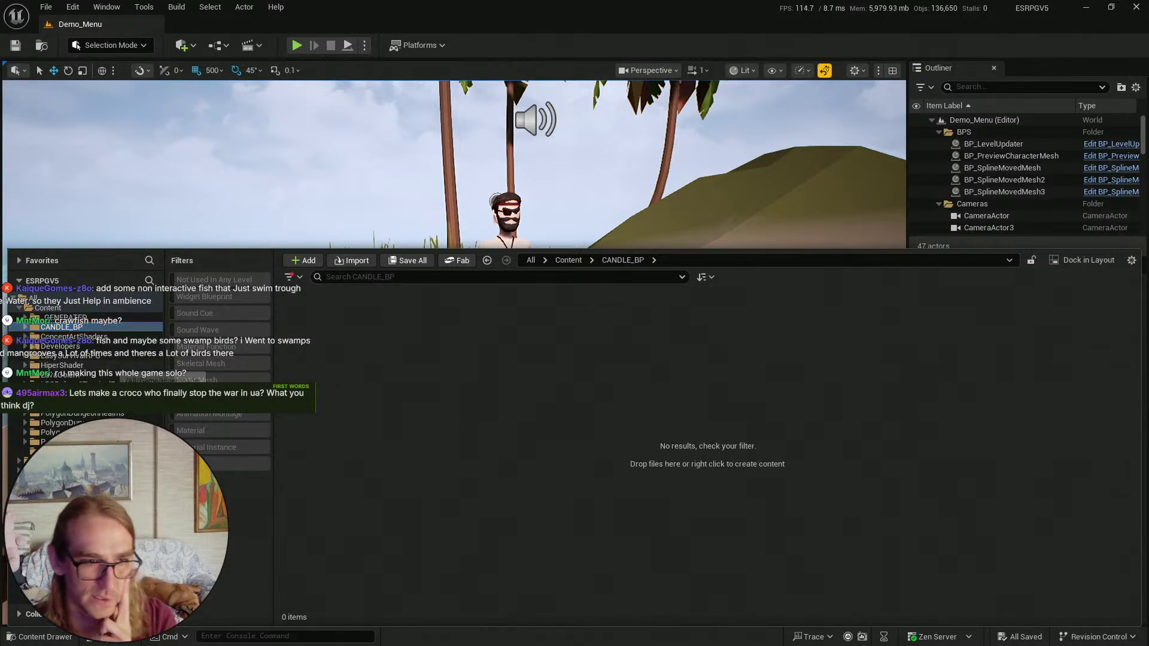
{"action": "left_click", "coordinate": [77, 403]}
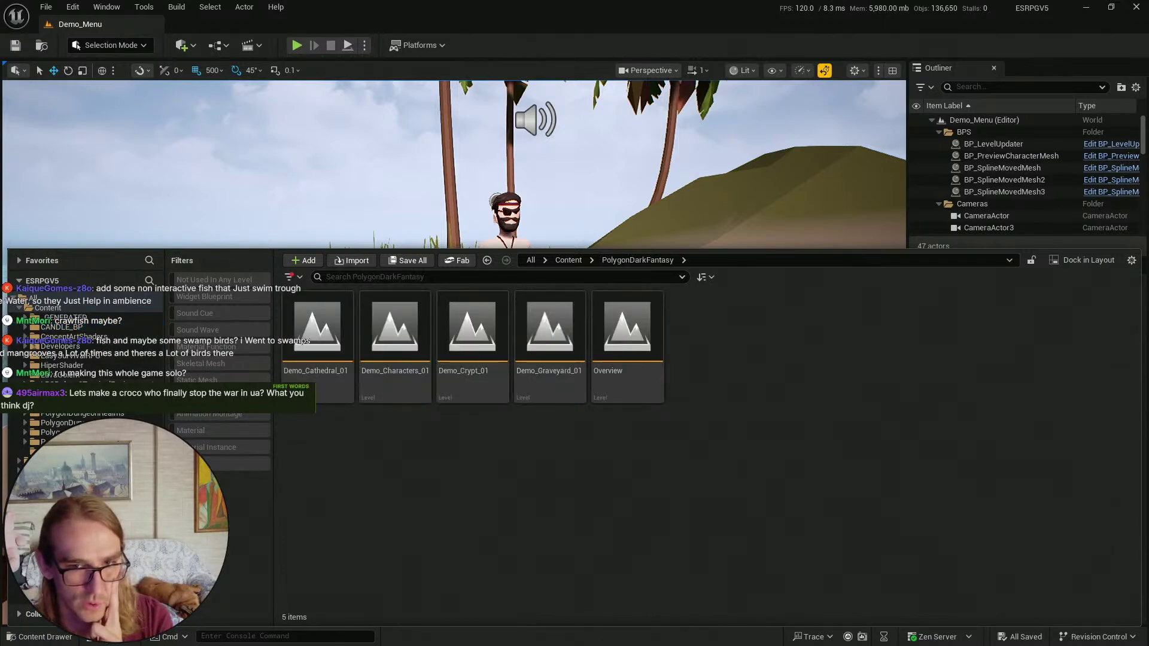
{"action": "left_click", "coordinate": [91, 385]}
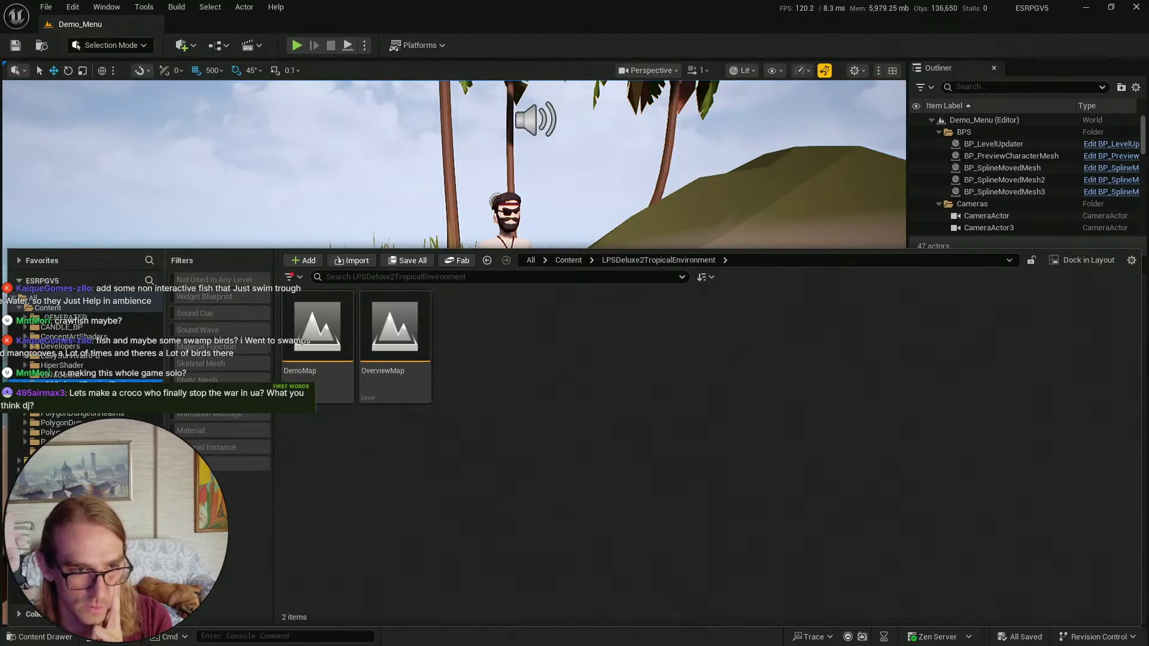
{"action": "key", "text": "Up"}
{"action": "key", "text": "Up"}
{"action": "key", "text": "Up"}
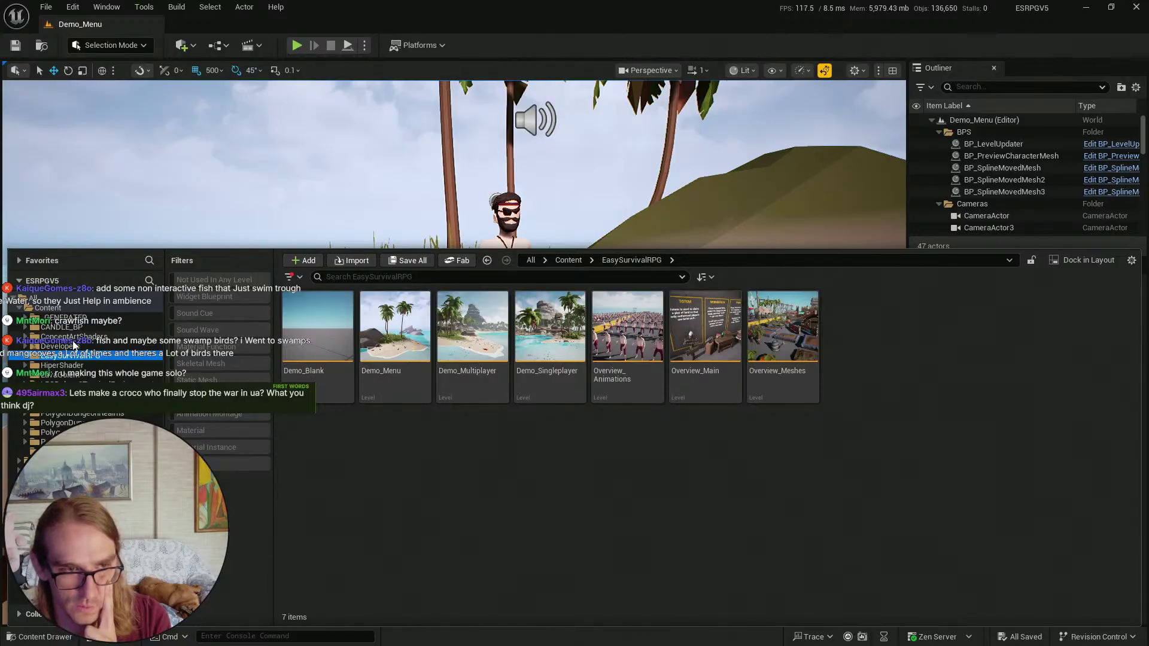
- Review the full list of levels across the whole Content folder
{"action": "left_click", "coordinate": [71, 308]}
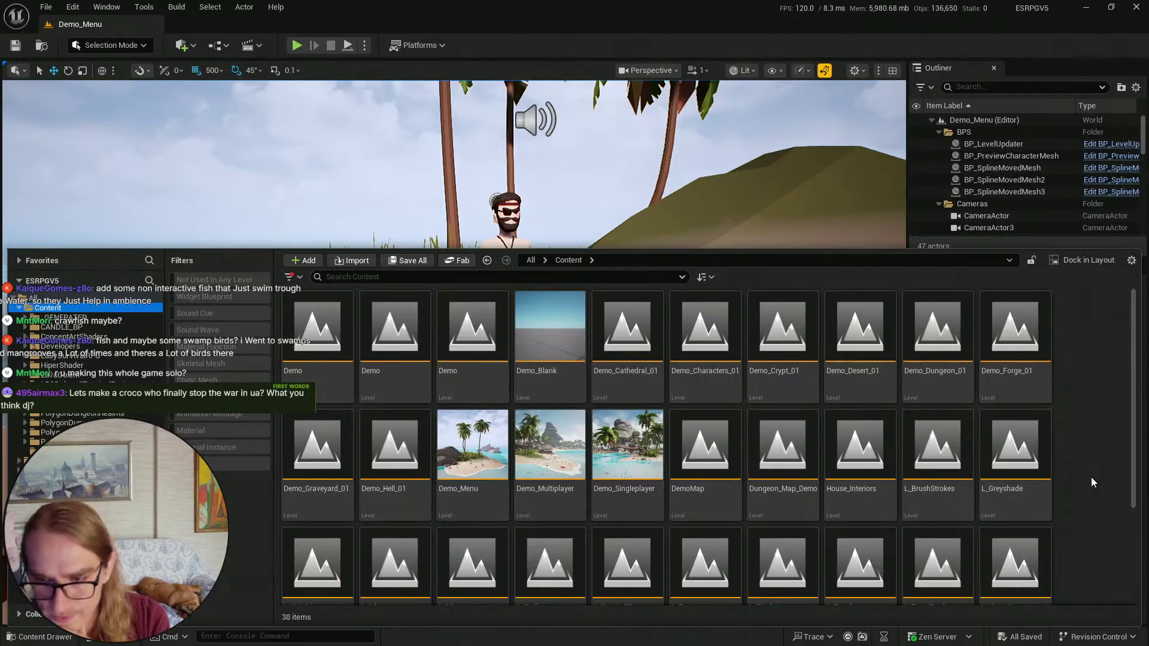
{"action": "scroll", "coordinate": [1095, 483], "scroll_direction": "down", "scroll_amount": 2}
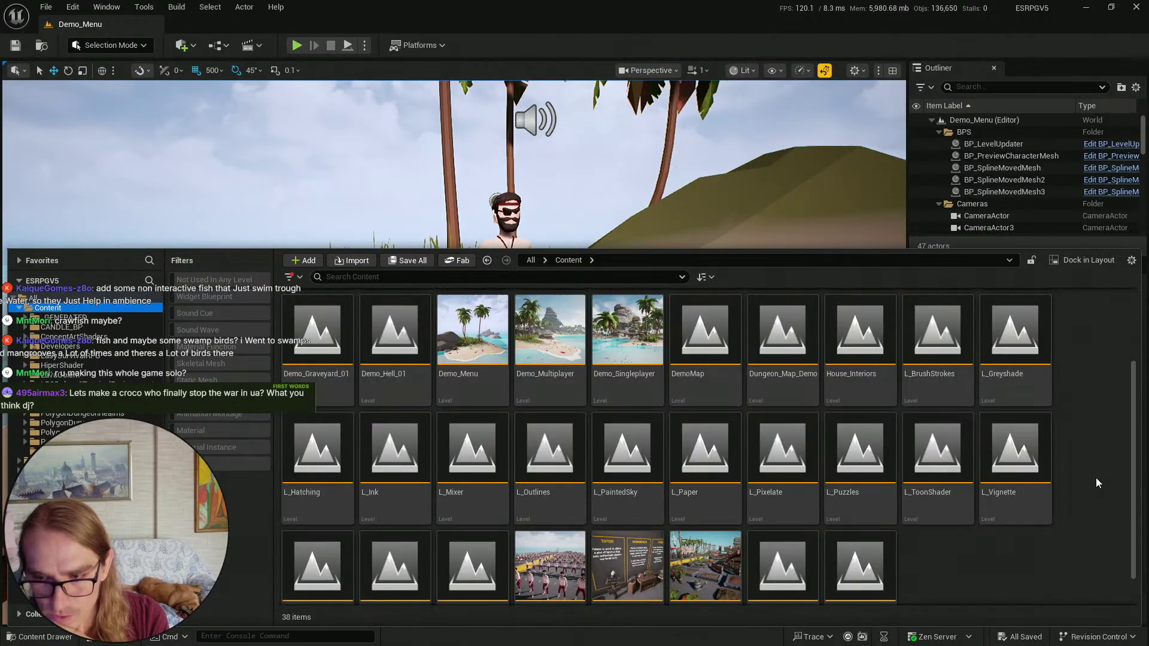
{"action": "scroll", "coordinate": [1097, 483], "scroll_direction": "down", "scroll_amount": 1}
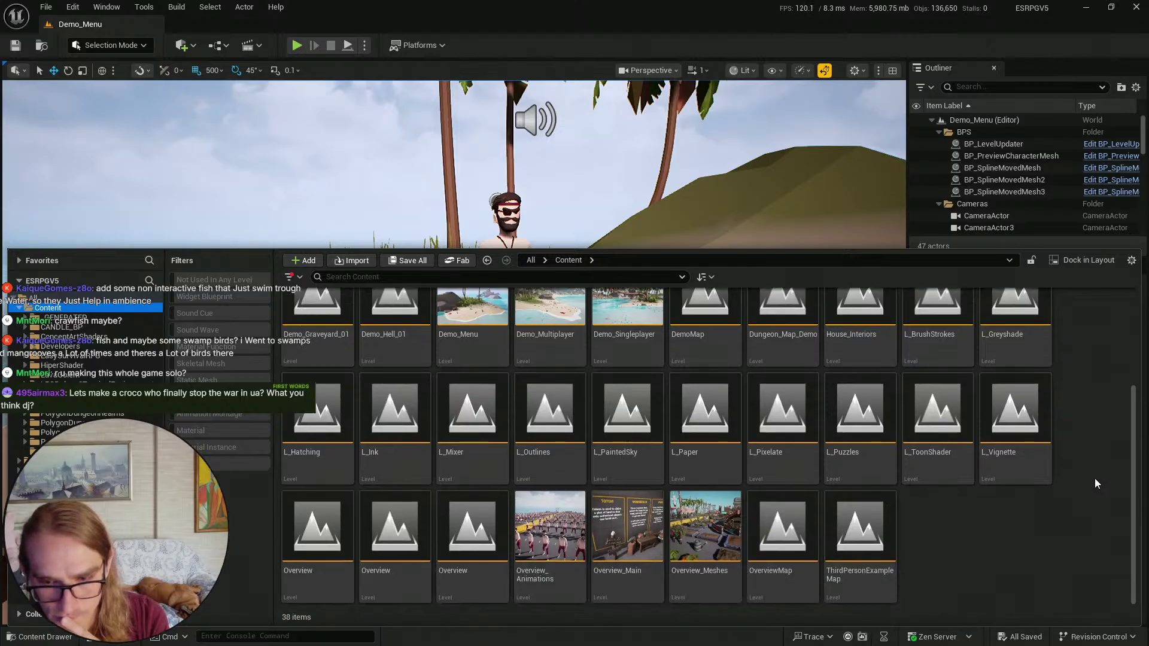
{"action": "scroll", "coordinate": [1096, 482], "scroll_direction": "up", "scroll_amount": 3}
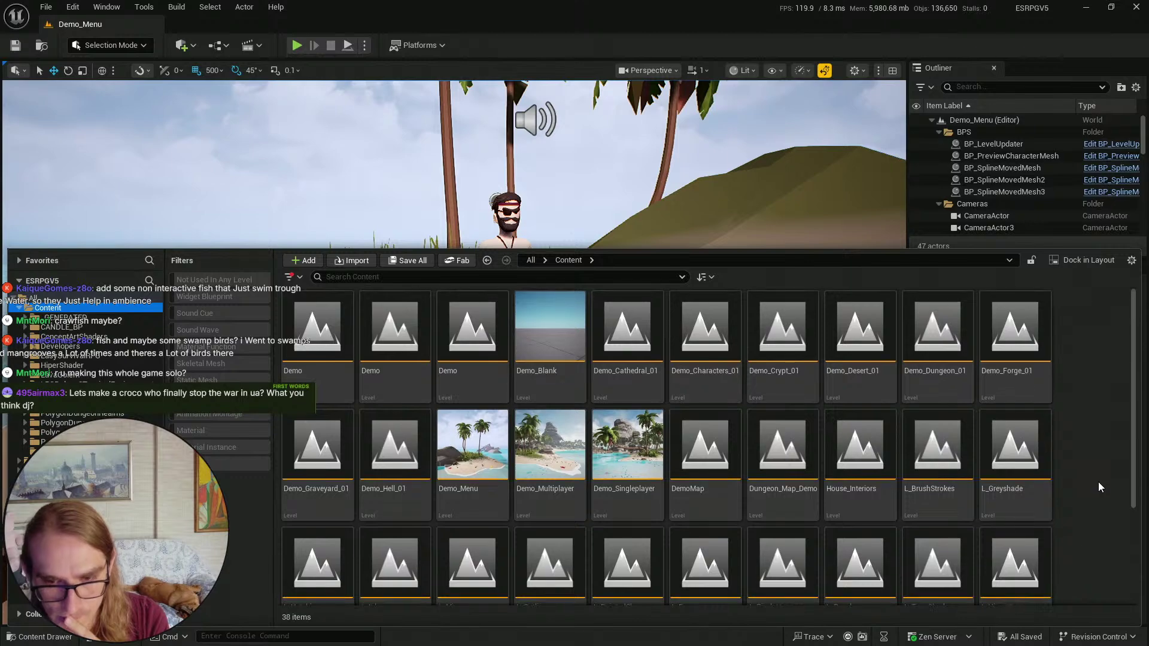
- Check the levels folder by folder, from ConceptArtShaders through the Polygon packs to the Plugins and Engine content
{"action": "key", "text": "Down"}
{"action": "key", "text": "Down"}
{"action": "key", "text": "Down"}
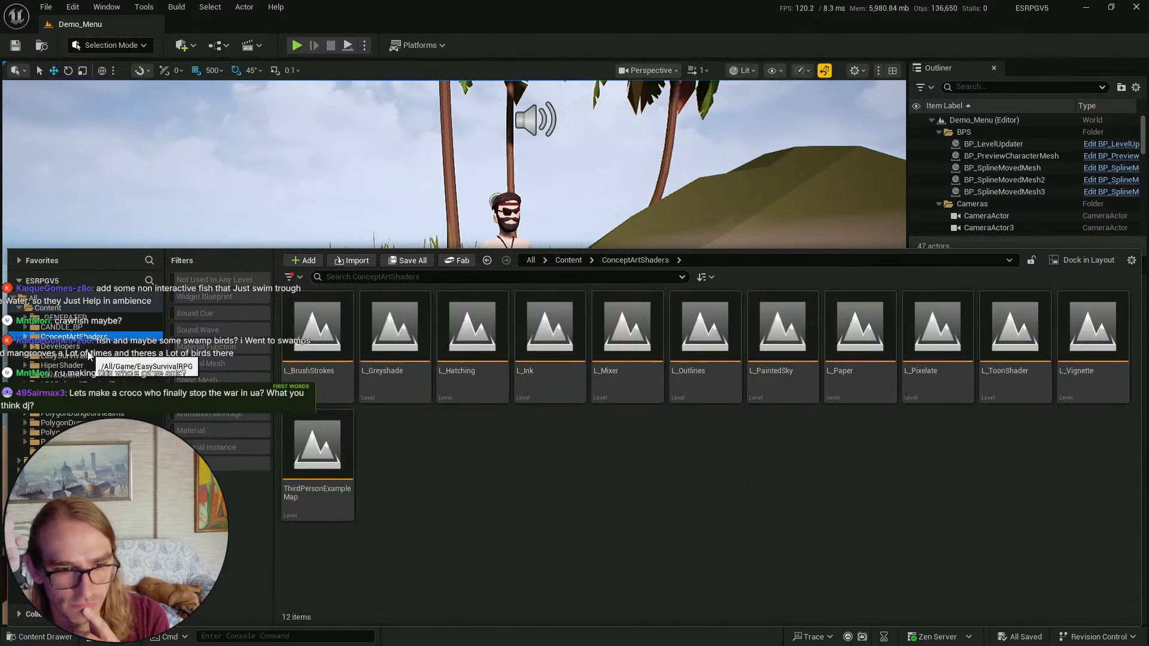
{"action": "key", "text": "Down"}
{"action": "key", "text": "Down"}
{"action": "key", "text": "Down"}
{"action": "key", "text": "Down"}
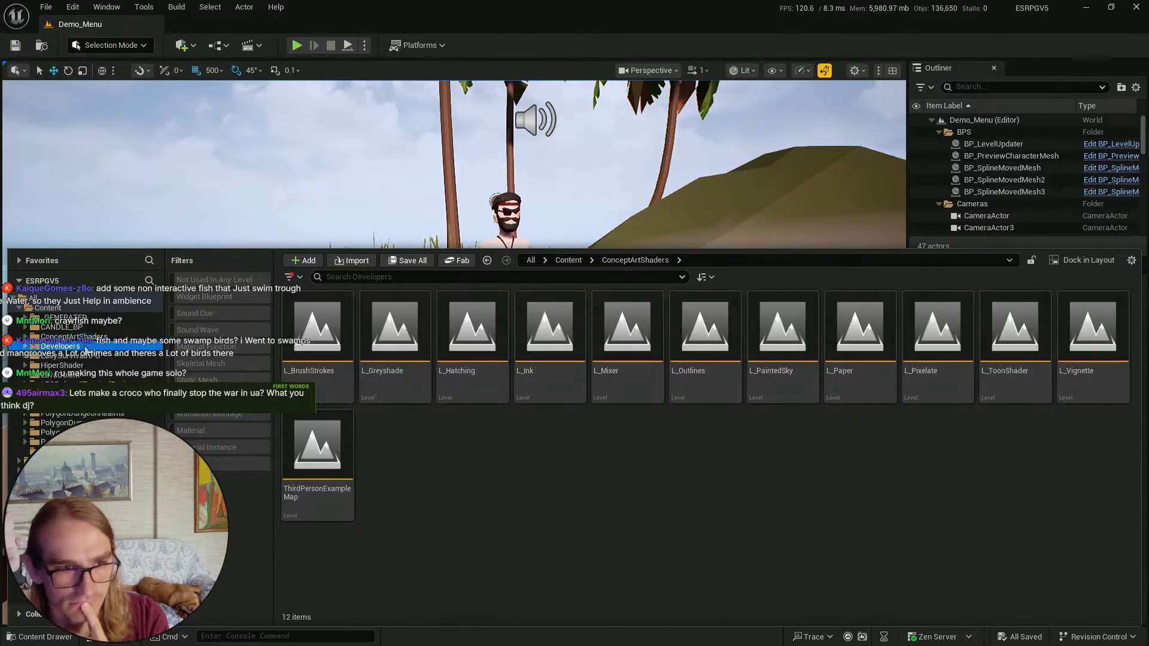
{"action": "key", "text": "Down"}
{"action": "key", "text": "Down"}
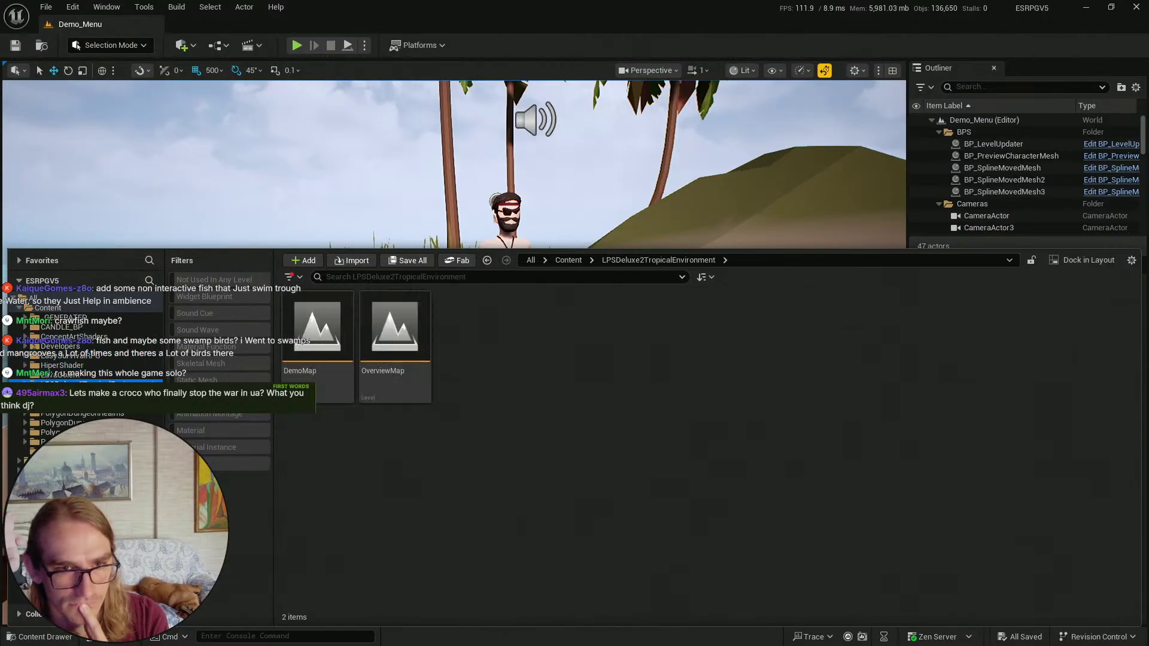
{"action": "key", "text": "Down"}
{"action": "key", "text": "Down"}
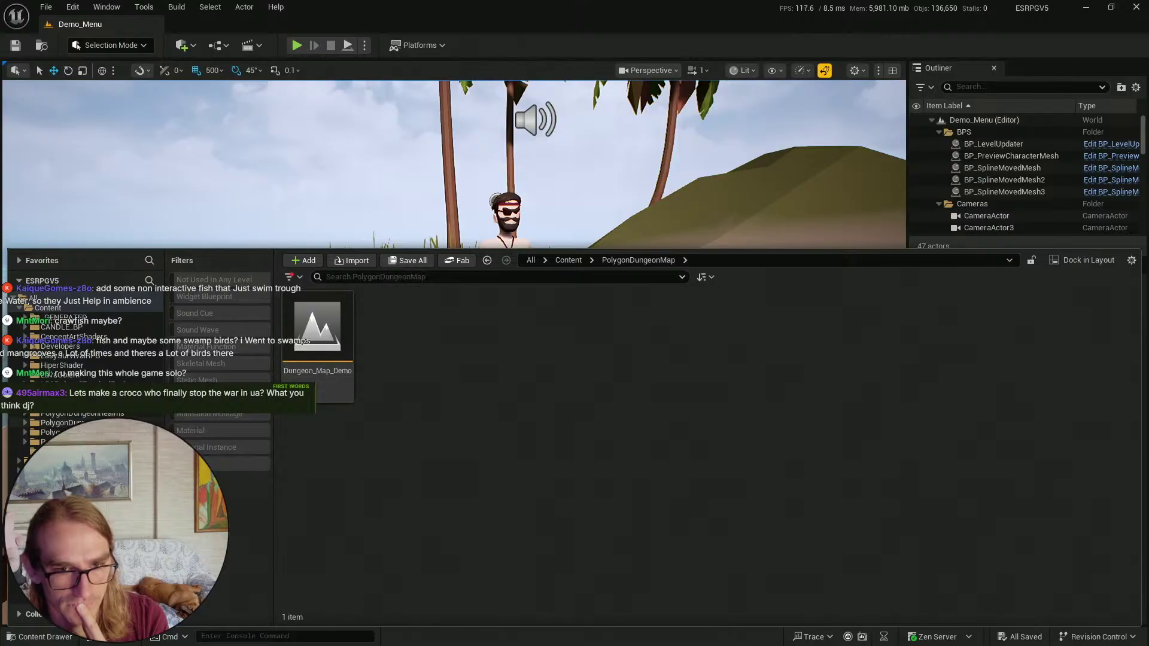
{"action": "key", "text": "Down"}
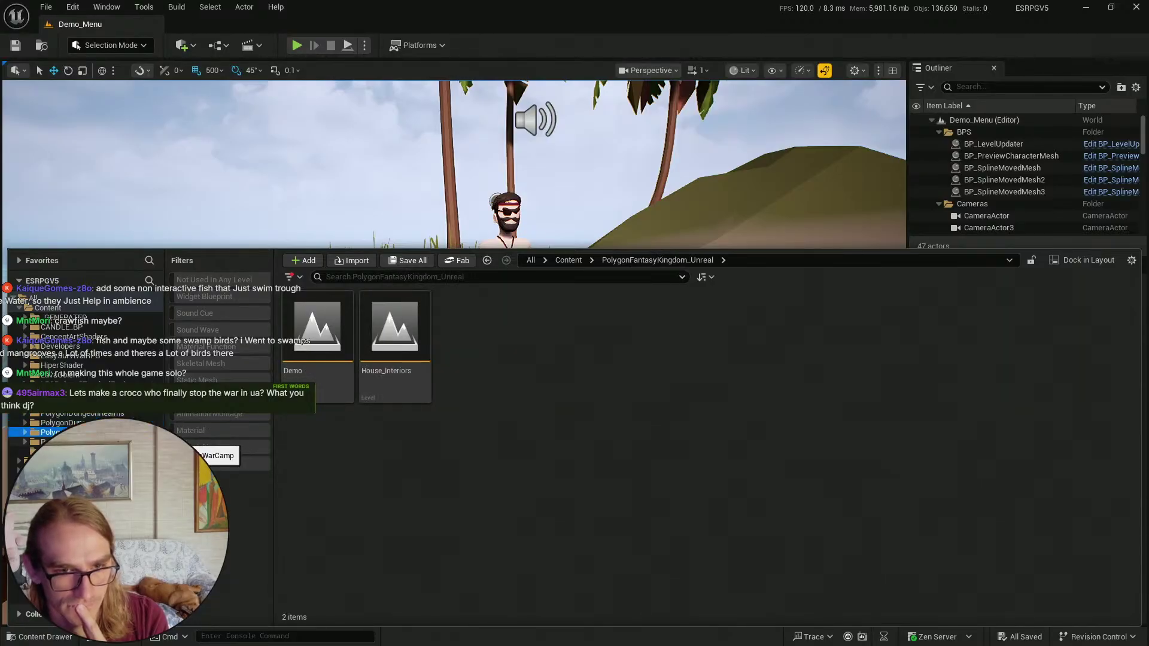
{"action": "key", "text": "Down"}
{"action": "key", "text": "Down"}
{"action": "key", "text": "Down"}
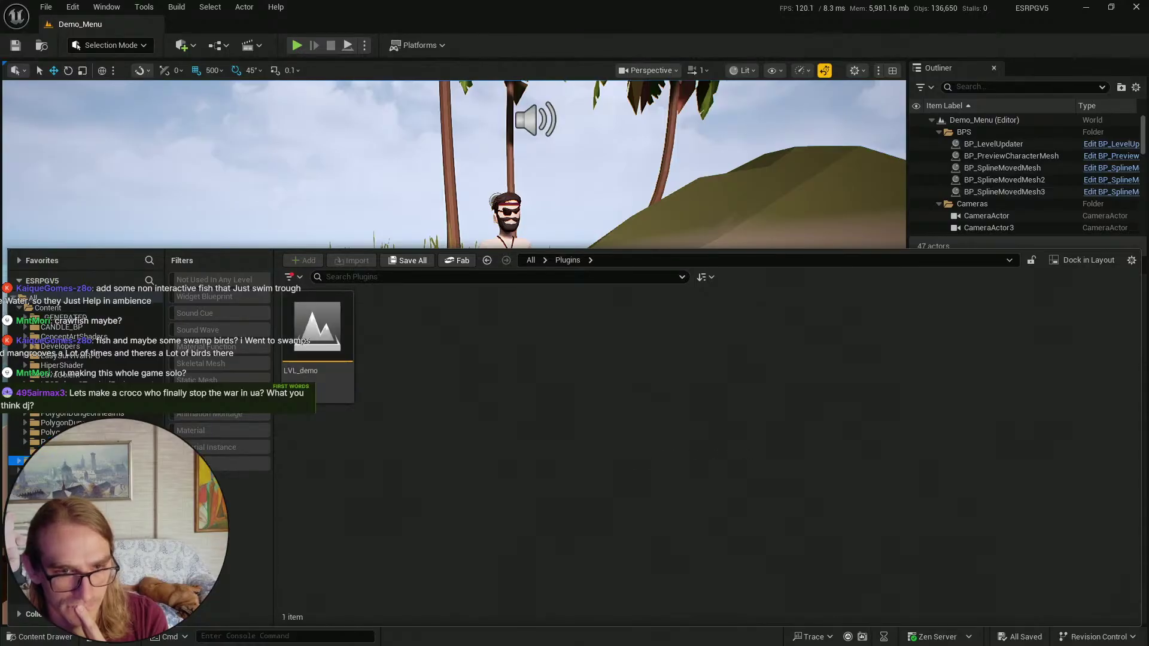
{"action": "key", "text": "Down"}
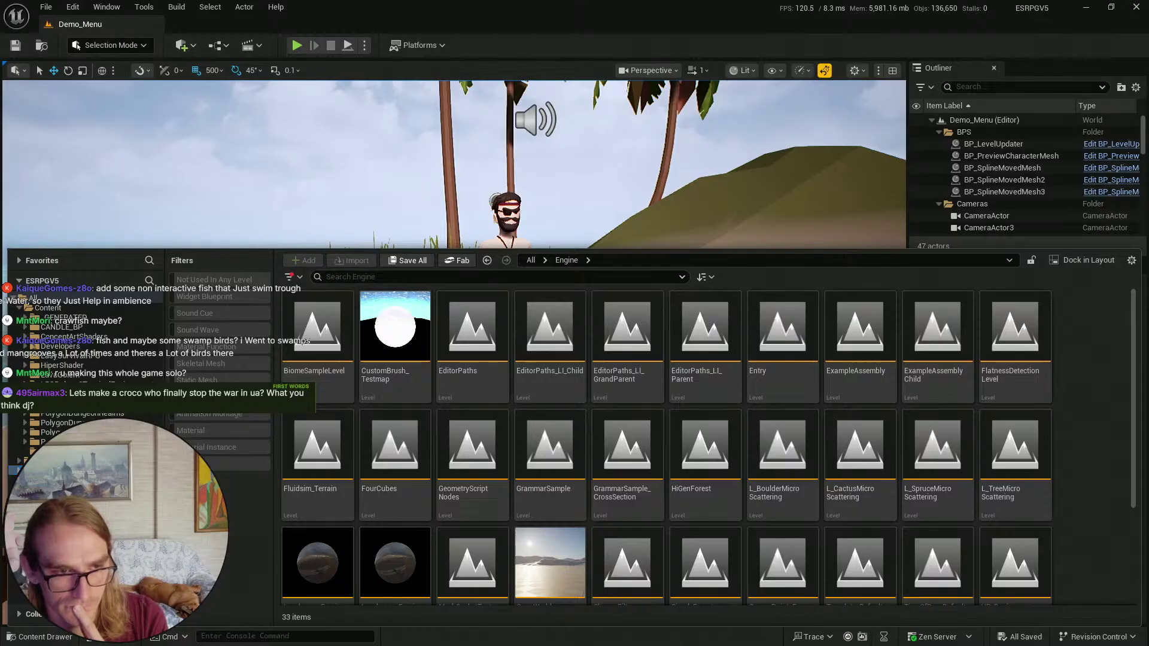
- Remove the level filter and open the L_Puzzles level from the Content folder
{"action": "left_click", "coordinate": [221, 464]}
{"action": "left_click", "coordinate": [66, 307]}
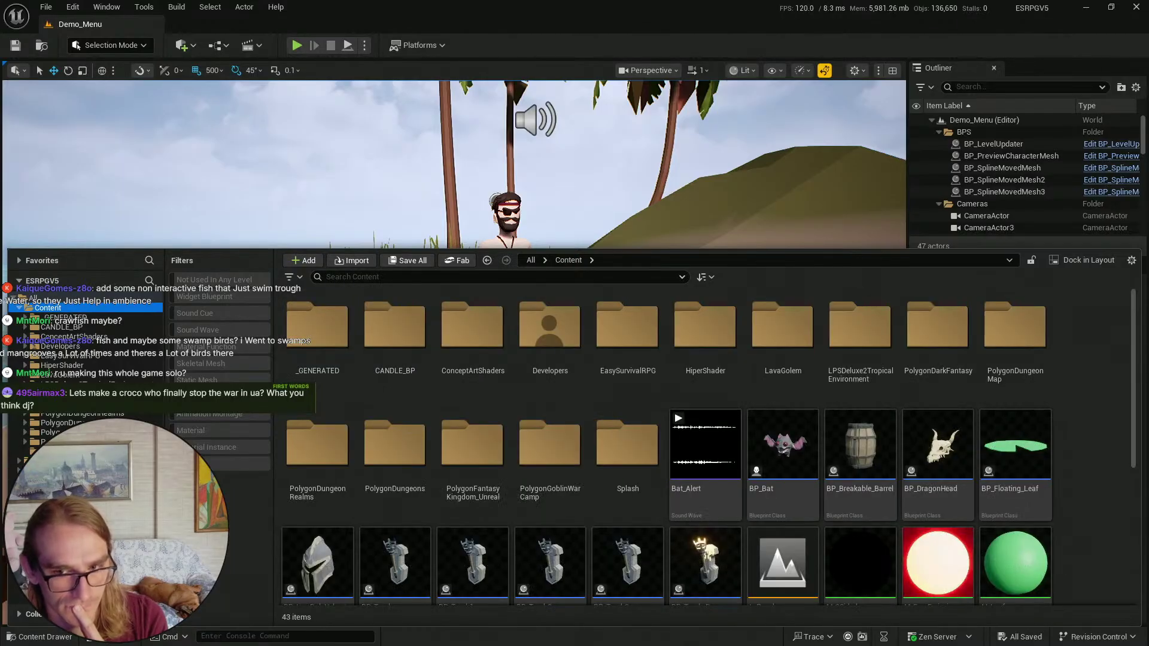
{"action": "scroll", "coordinate": [796, 449], "scroll_direction": "down", "scroll_amount": 1}
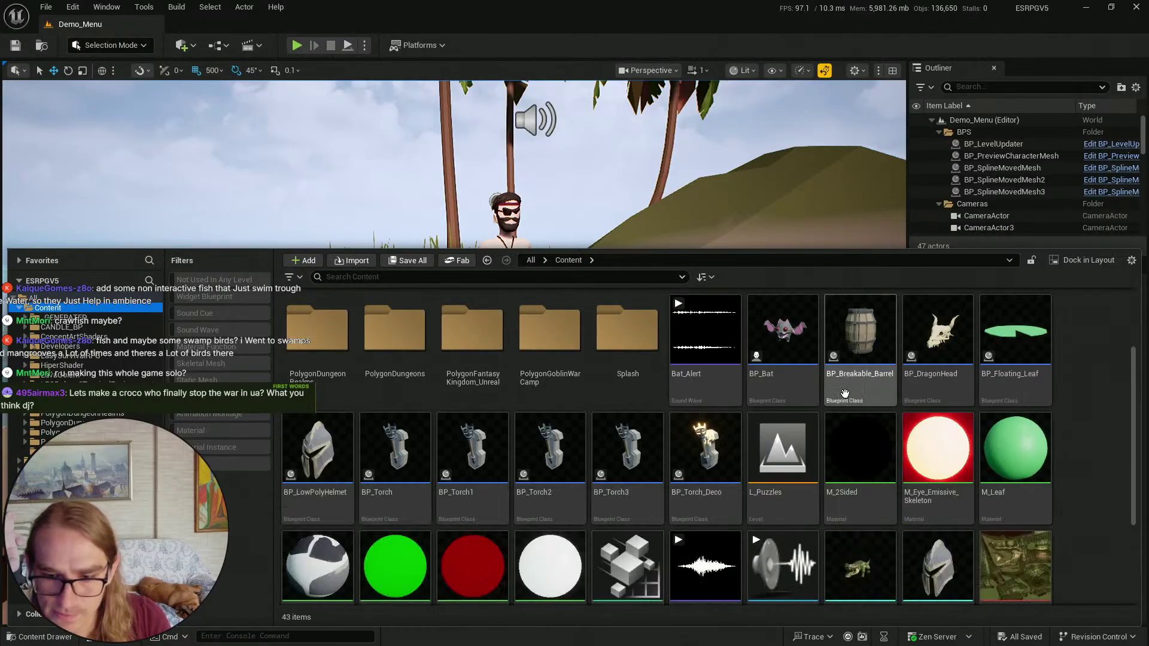
{"action": "double_click", "coordinate": [794, 449]}
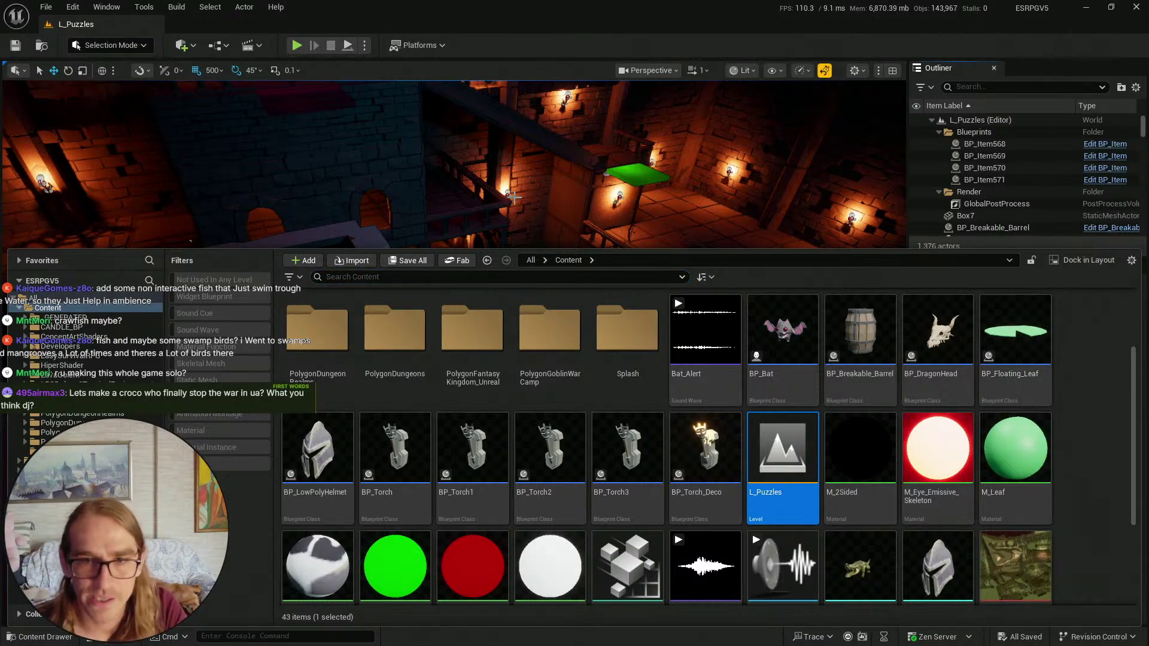
- Playtest the L_Puzzles level in full screen up to the corridor with the swinging axe traps
{"action": "right_click_drag", "start_coordinate": [479, 214], "coordinate": [519, 222]}
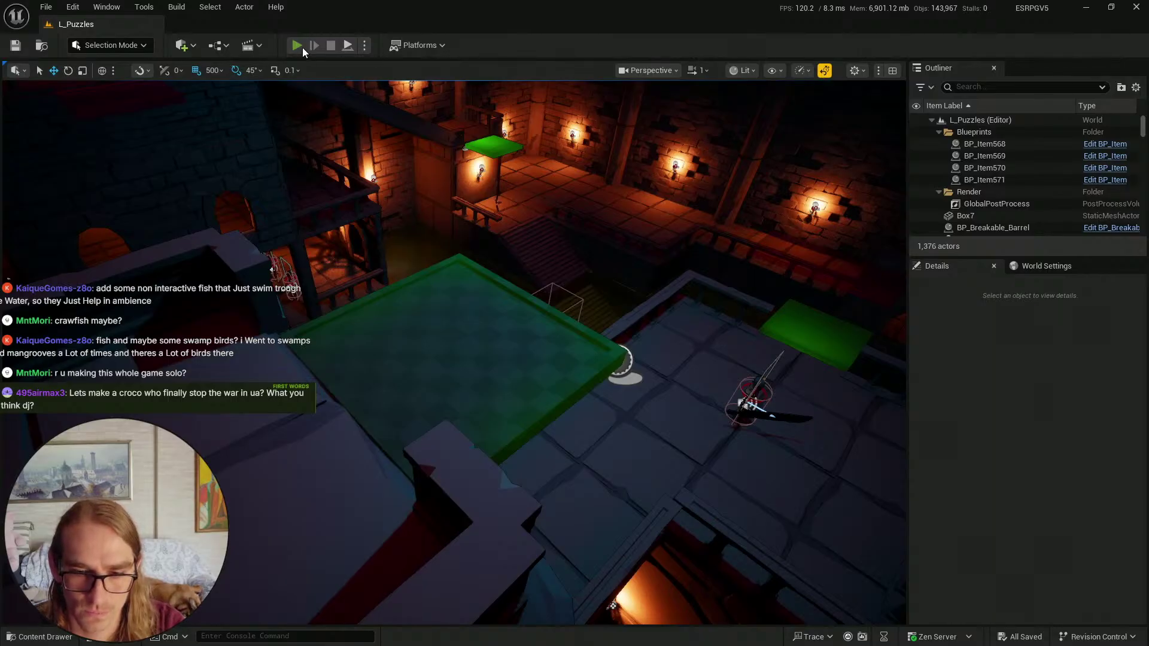
{"action": "key", "text": "alt+p"}
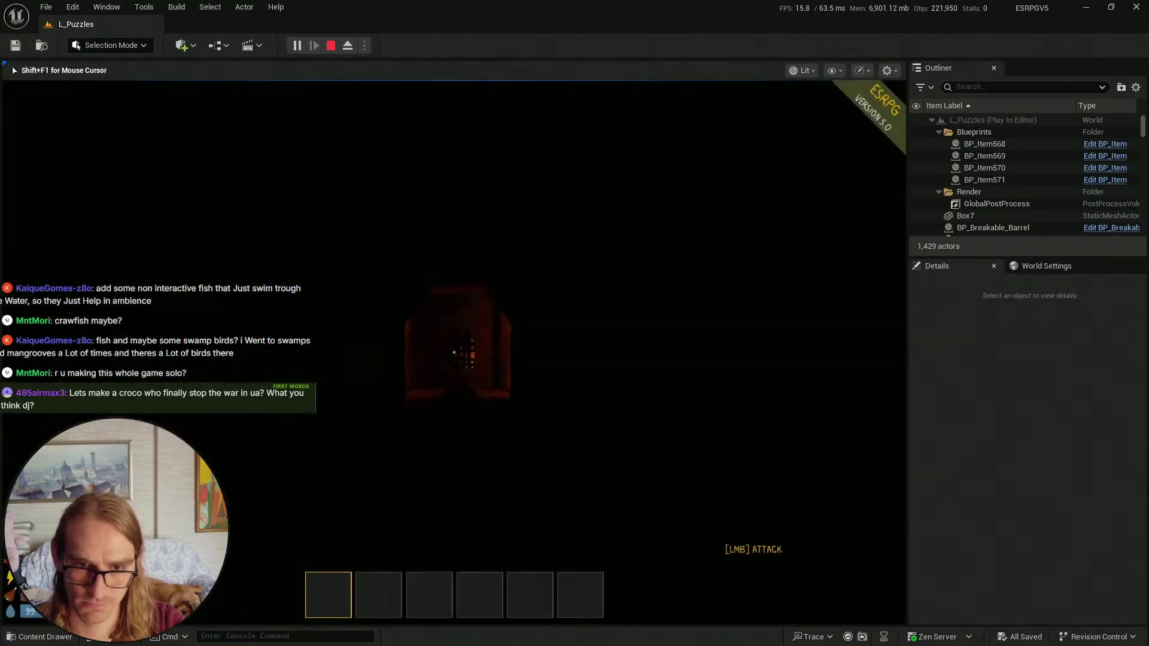
{"action": "key", "text": "F11"}
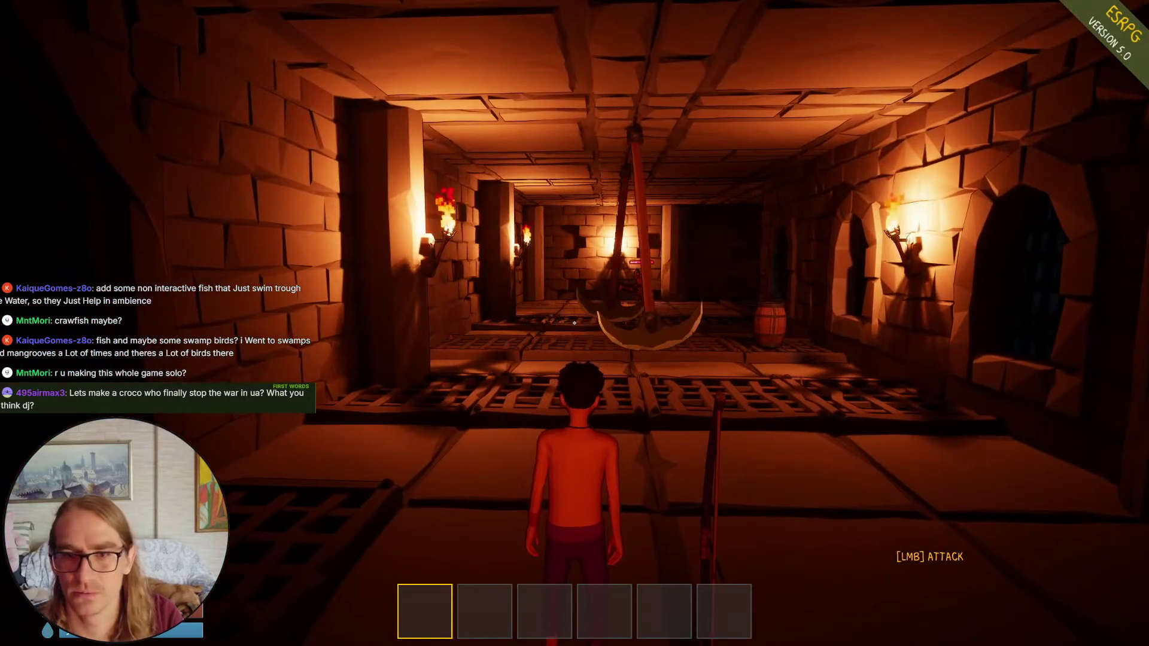
{"action": "key", "text": "Escape"}
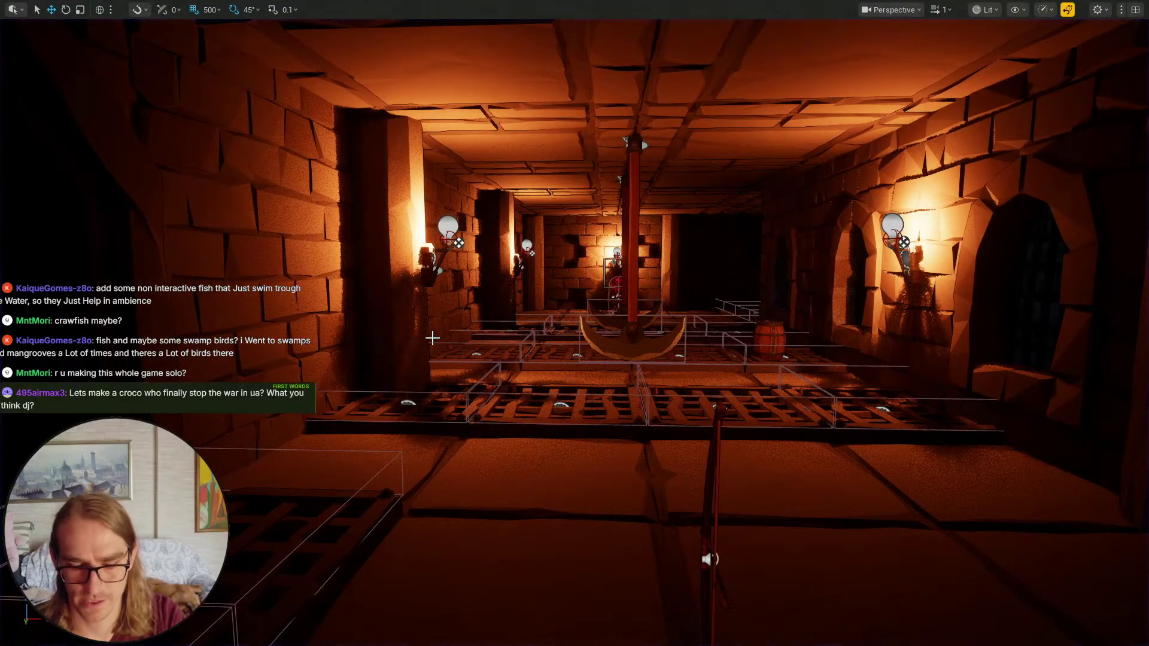
{"action": "key", "text": "F11"}
{"action": "key", "text": "ctrl+space"}
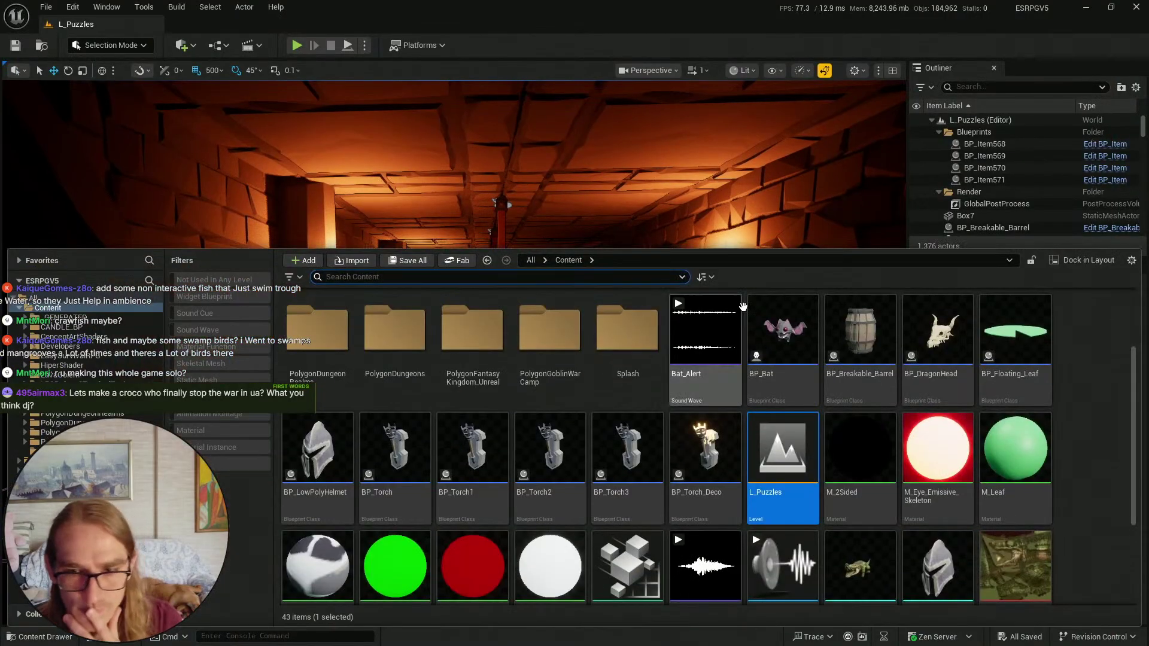
{"action": "left_click", "coordinate": [1103, 417]}
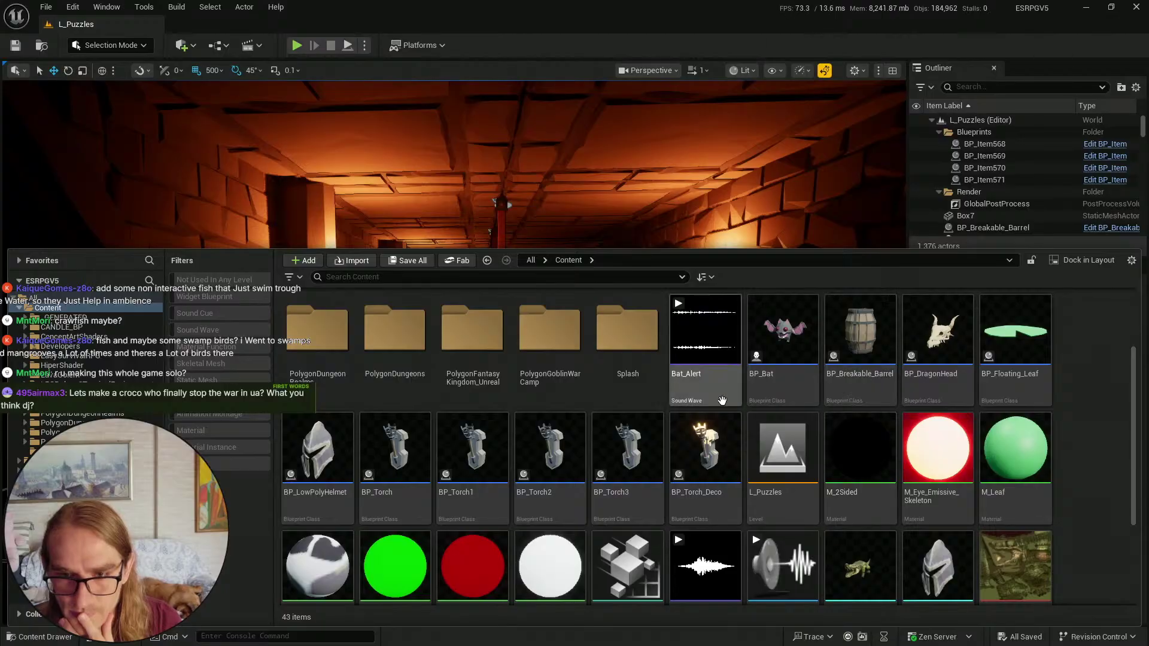
{"action": "scroll", "coordinate": [764, 351], "scroll_direction": "down", "scroll_amount": 3}
{"action": "key", "text": "ctrl+space"}
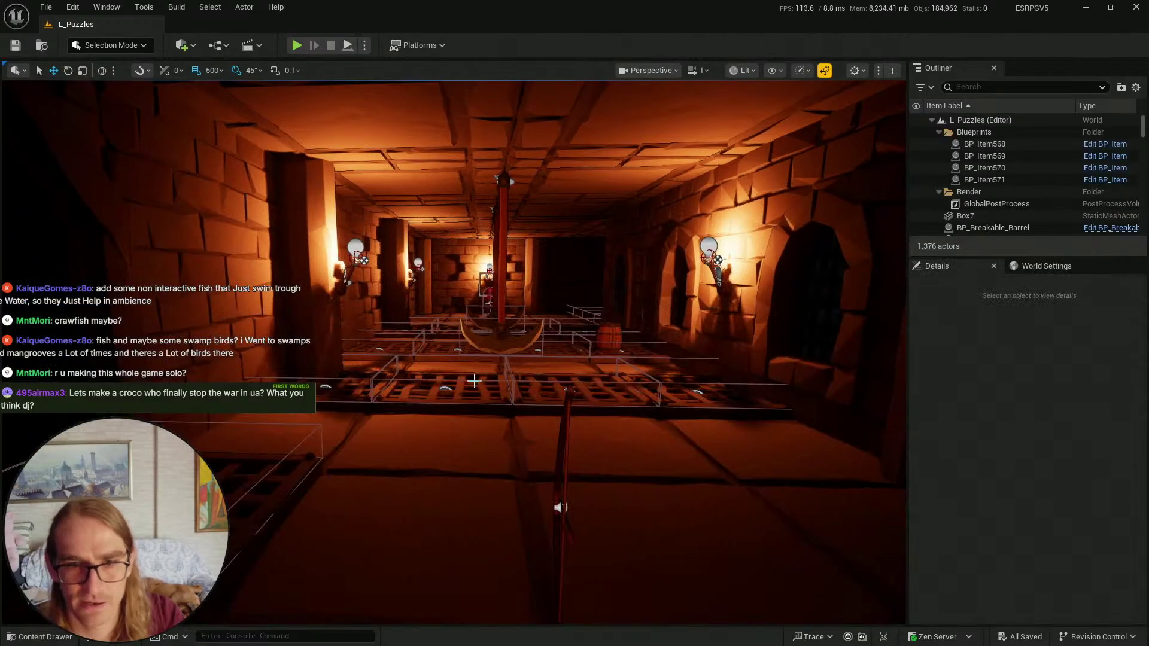
- Select the moving platform beside the raised stone walkway, locate its BP_Moving_Platform asset and open that Blueprint
{"action": "key", "text": "w"}
{"action": "right_click_drag", "start_coordinate": [469, 377], "coordinate": [604, 424]}
{"action": "scroll", "coordinate": [494, 363], "scroll_direction": "down", "scroll_amount": 1}
{"action": "scroll", "coordinate": [577, 371], "scroll_direction": "up", "scroll_amount": 2}
{"action": "left_click", "coordinate": [649, 271]}
{"action": "right_click_drag", "start_coordinate": [650, 271], "coordinate": [622, 257]}
{"action": "key", "text": "q"}
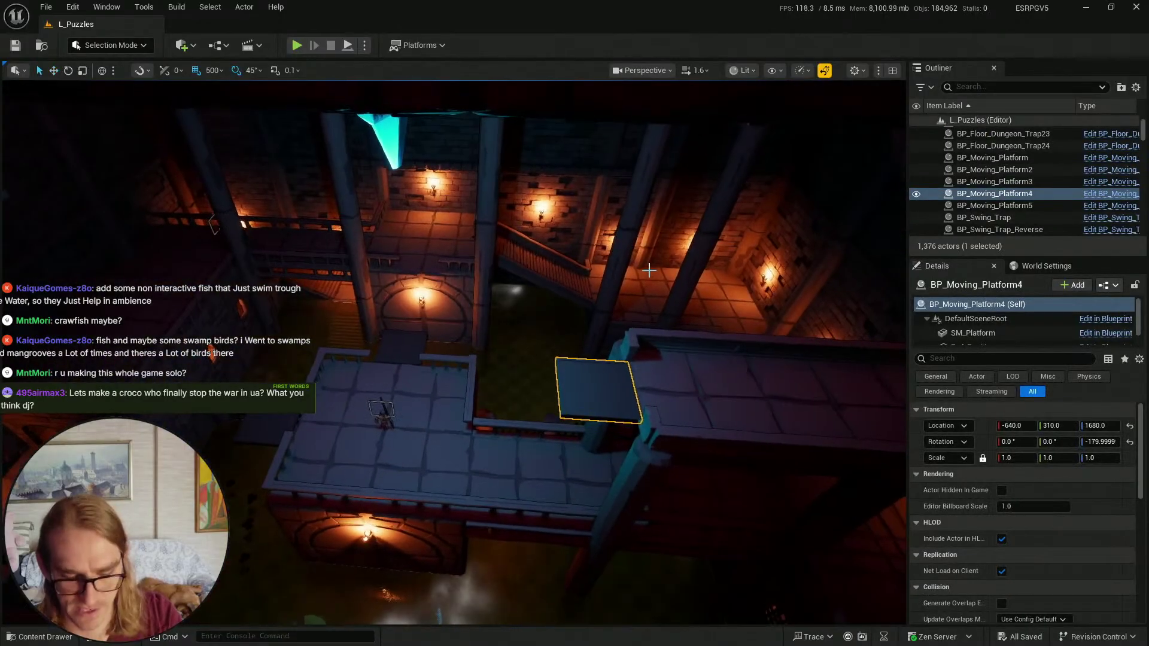
{"action": "key", "text": "ctrl+b"}
{"action": "double_click", "coordinate": [324, 424]}
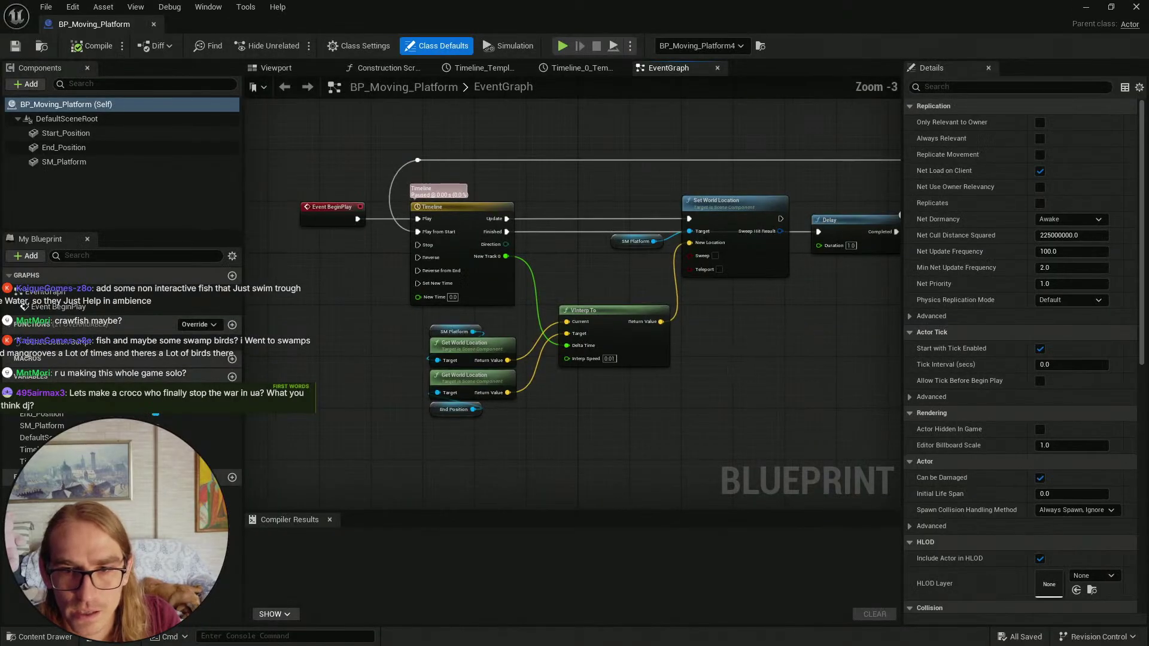
- Examine the BP_Moving_Platform event graph's timelines, VInterp To nodes and start and end position references, and close the Blueprint
{"action": "right_click_drag", "start_coordinate": [769, 351], "coordinate": [678, 358]}
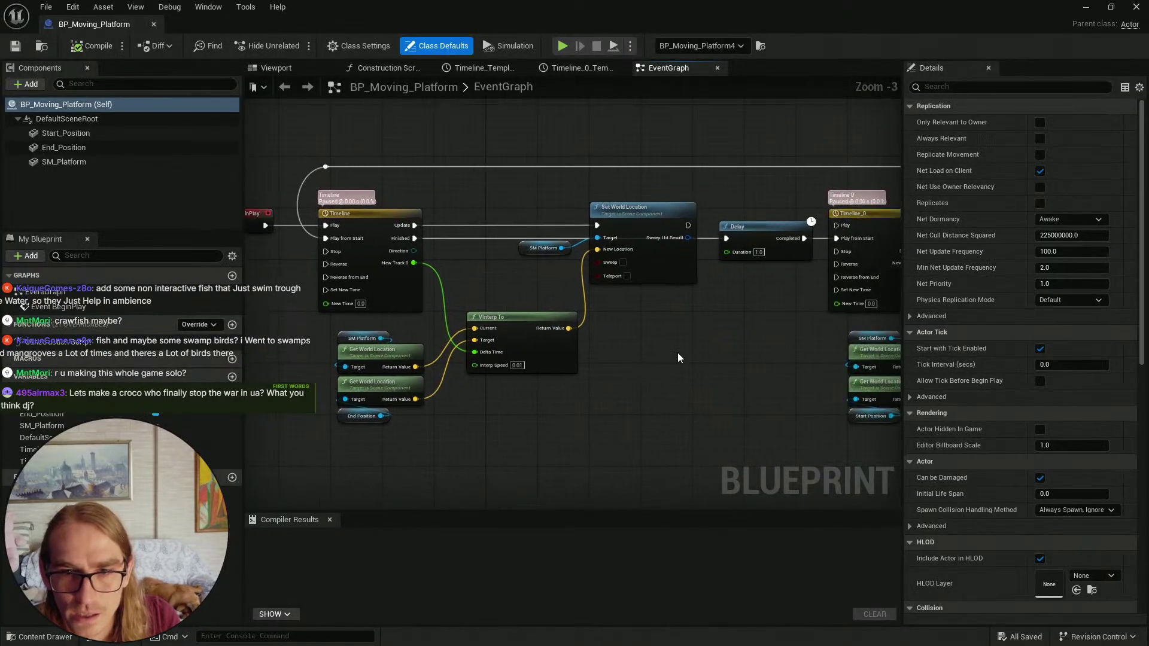
{"action": "scroll", "coordinate": [588, 383], "scroll_direction": "up", "scroll_amount": 2}
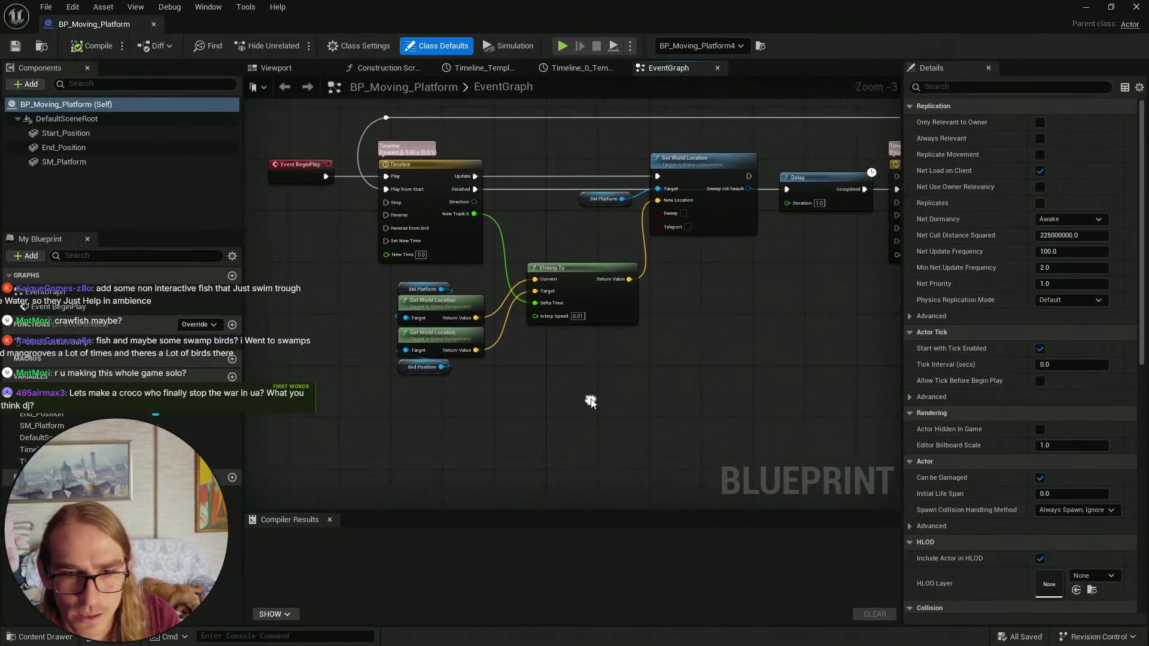
{"action": "scroll", "coordinate": [548, 387], "scroll_direction": "up", "scroll_amount": 1}
{"action": "right_click_drag", "start_coordinate": [548, 386], "coordinate": [702, 356]}
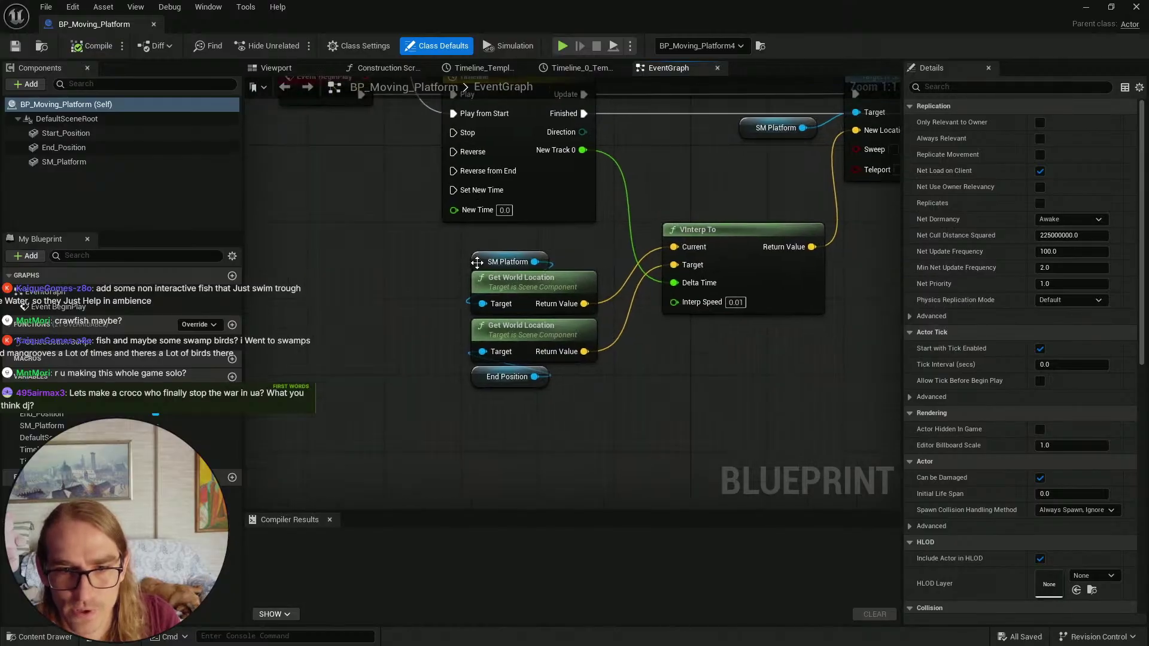
{"action": "left_click", "coordinate": [477, 262]}
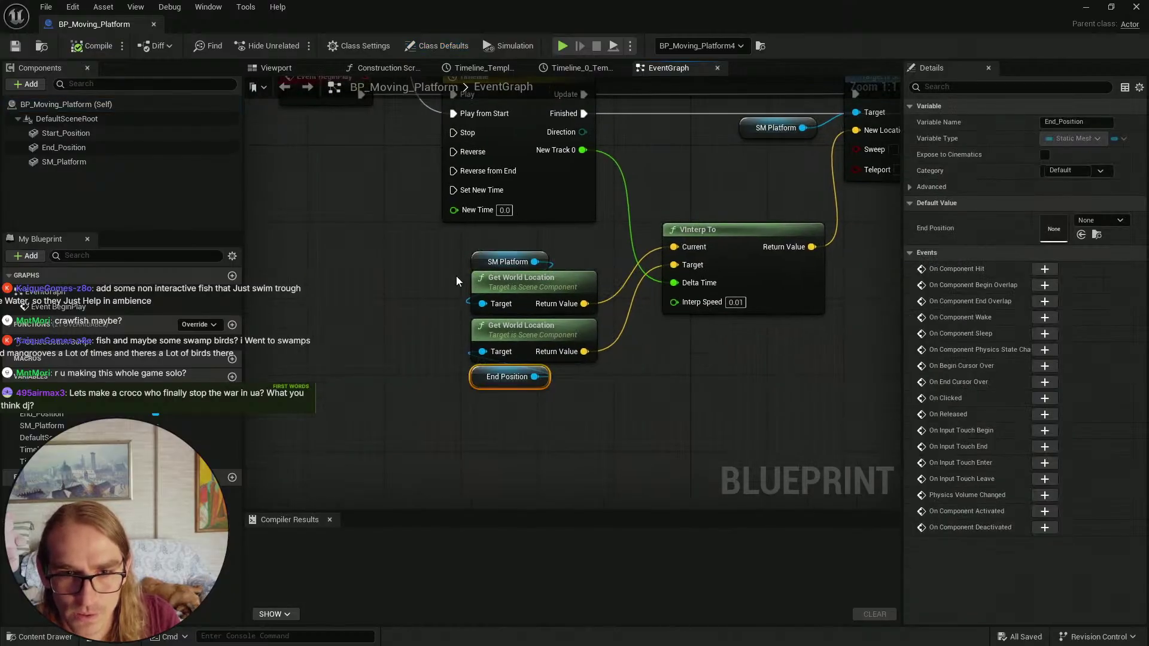
{"action": "left_click", "coordinate": [493, 382]}
{"action": "left_click", "coordinate": [763, 365]}
{"action": "scroll", "coordinate": [763, 365], "scroll_direction": "down", "scroll_amount": 3}
{"action": "scroll", "coordinate": [526, 361], "scroll_direction": "down", "scroll_amount": 1}
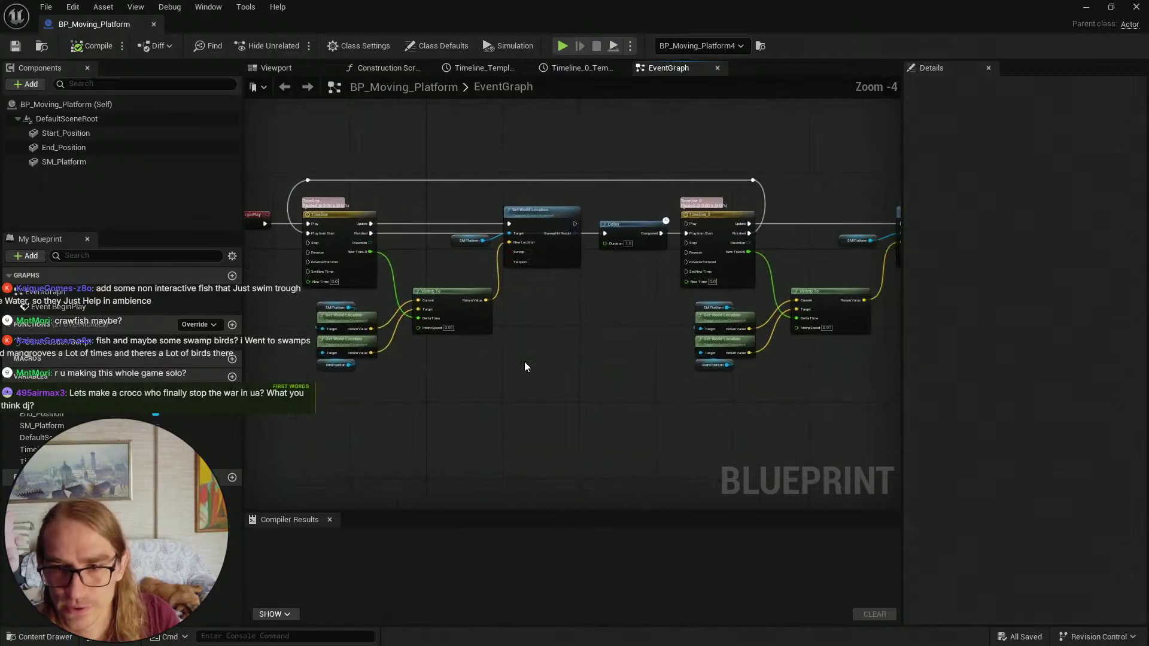
{"action": "right_click_drag", "start_coordinate": [659, 353], "coordinate": [799, 367]}
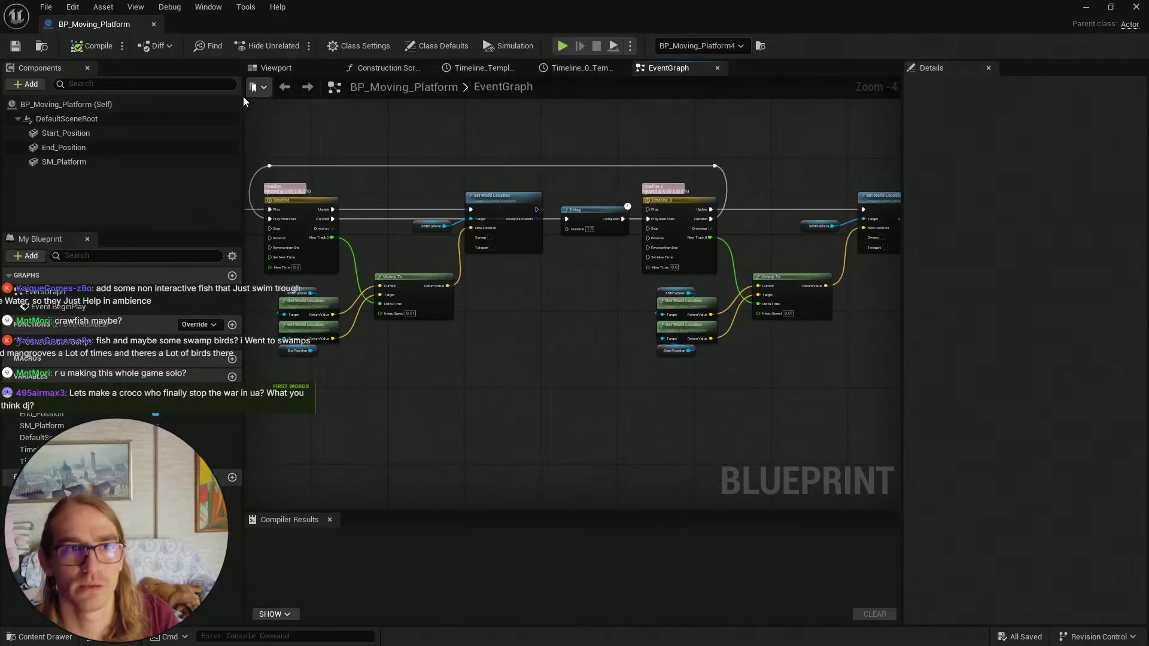
{"action": "left_click", "coordinate": [1136, 7]}
- Migrate BP_Moving_Platform with its dependencies to the Content folder of the RiverDrift_57_Multiplayer project
{"action": "left_click", "coordinate": [43, 637]}
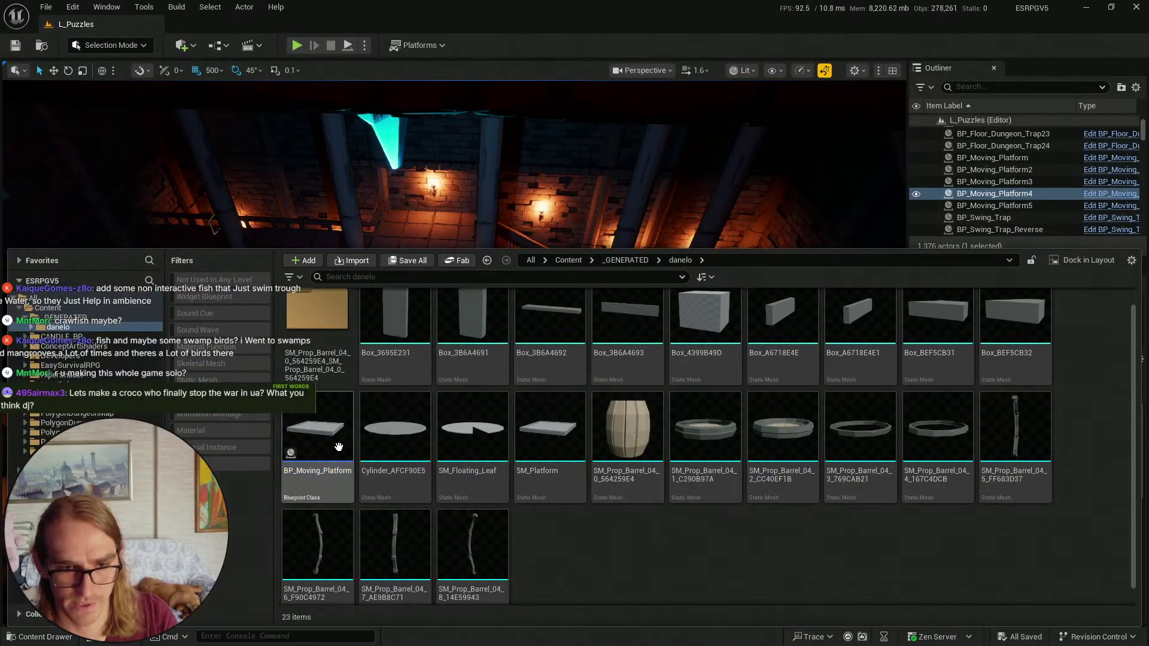
{"action": "right_click", "coordinate": [329, 425]}
{"action": "mouse_move", "coordinate": [473, 193]}
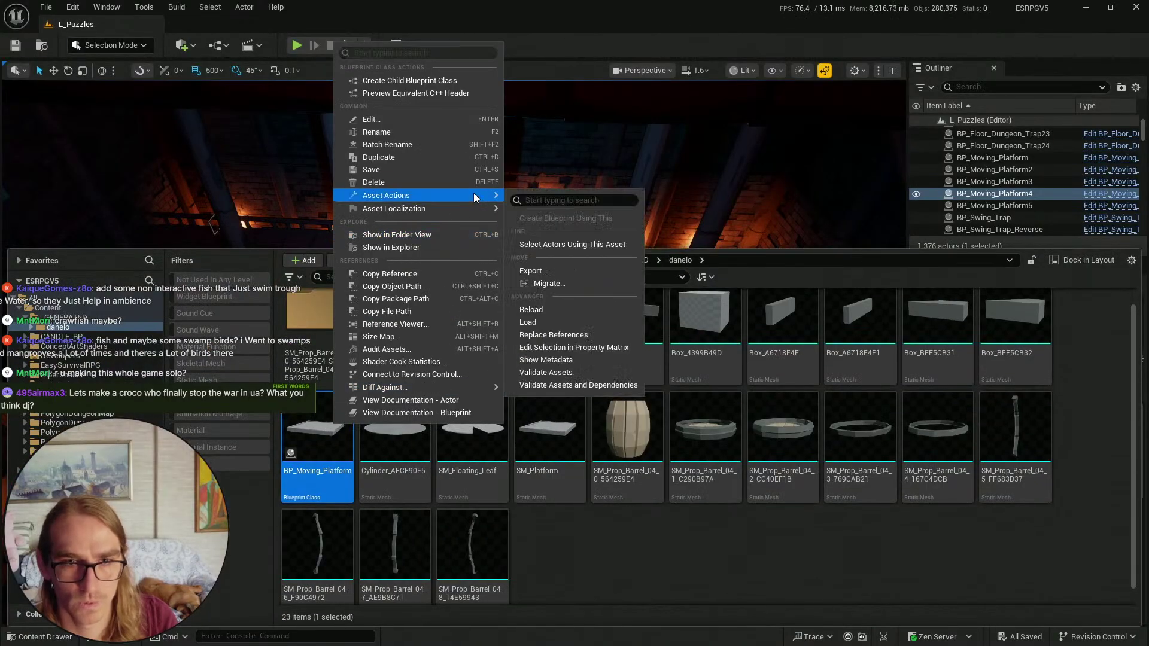
{"action": "left_click", "coordinate": [592, 286]}
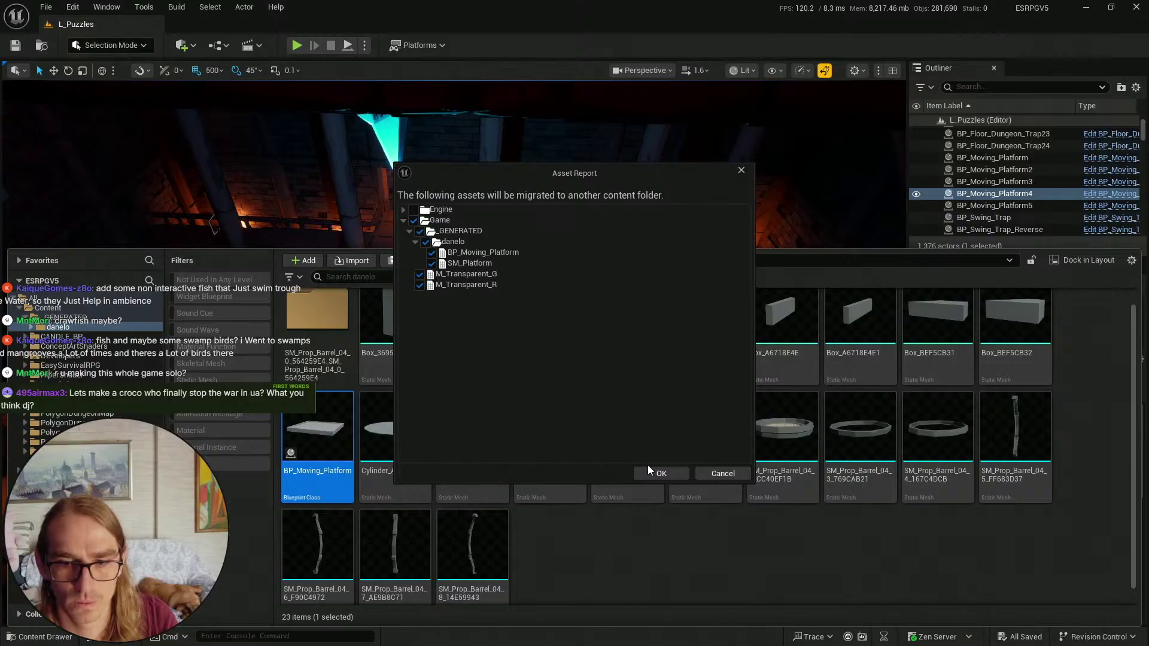
{"action": "left_click", "coordinate": [649, 472]}
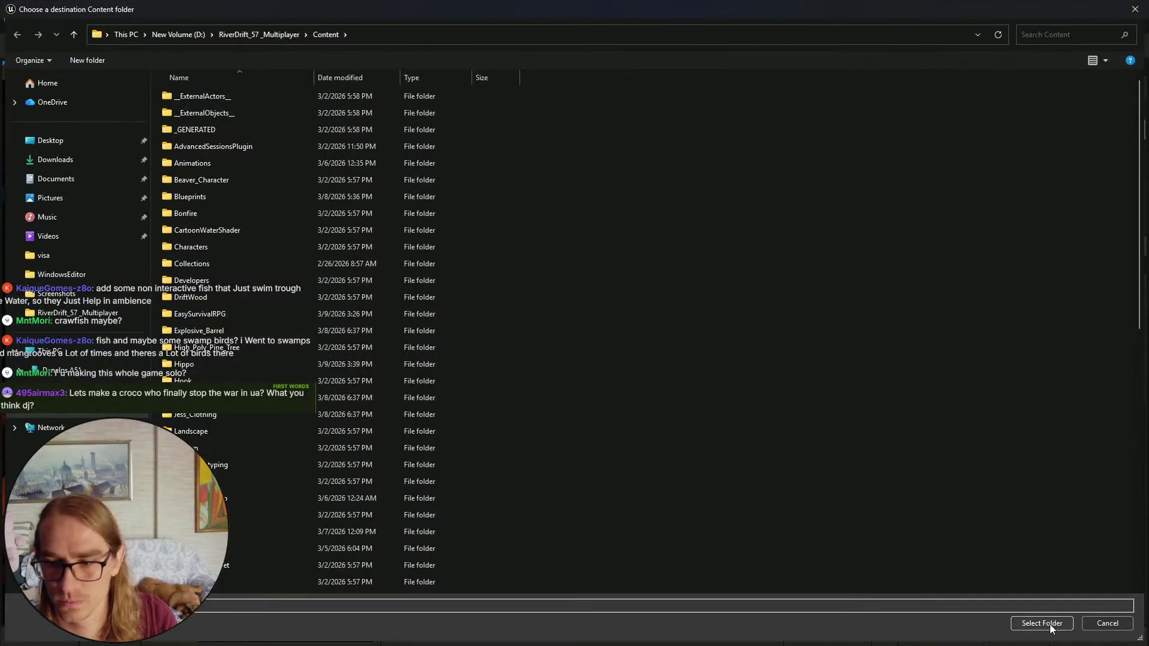
{"action": "left_click", "coordinate": [1042, 623]}
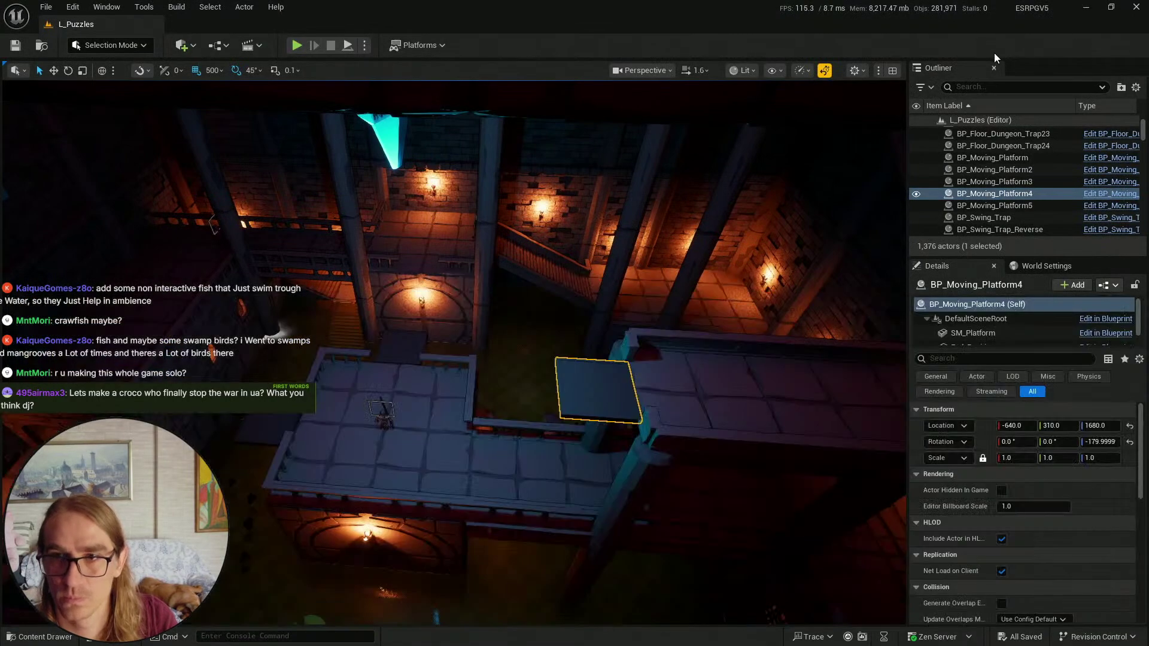
- Switch to the RiverDrift_57_Multiplayer editor, search the content for "moving" and place BP_Moving_Platform in the swamp river
{"action": "left_click", "coordinate": [1081, 9]}
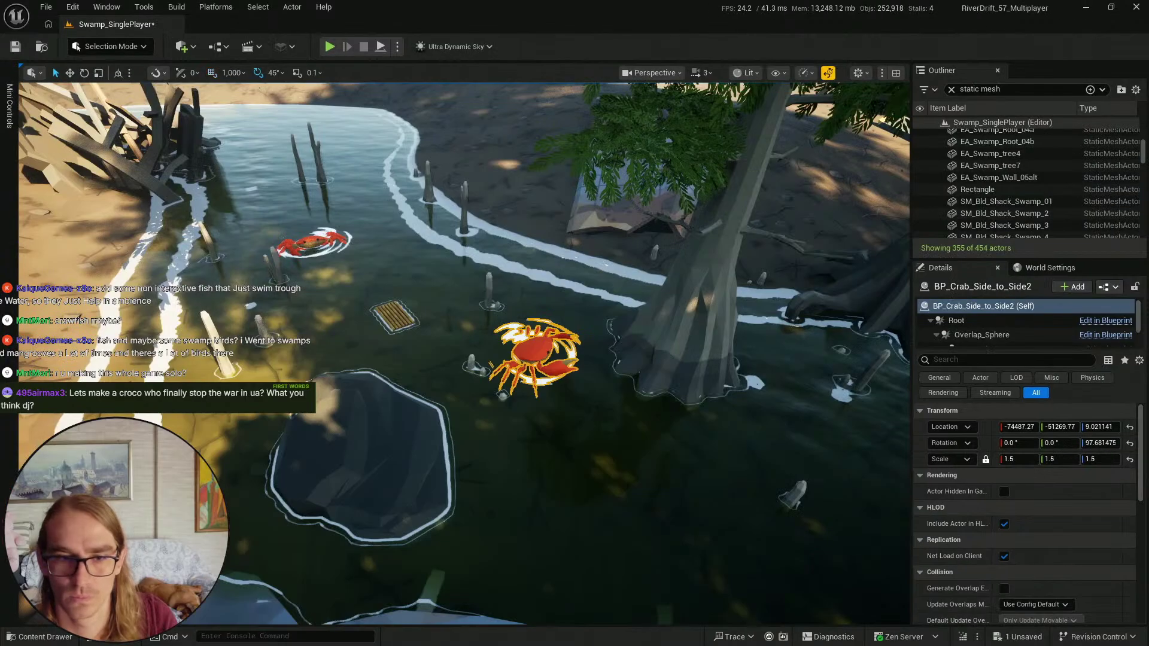
{"action": "left_click", "coordinate": [27, 640]}
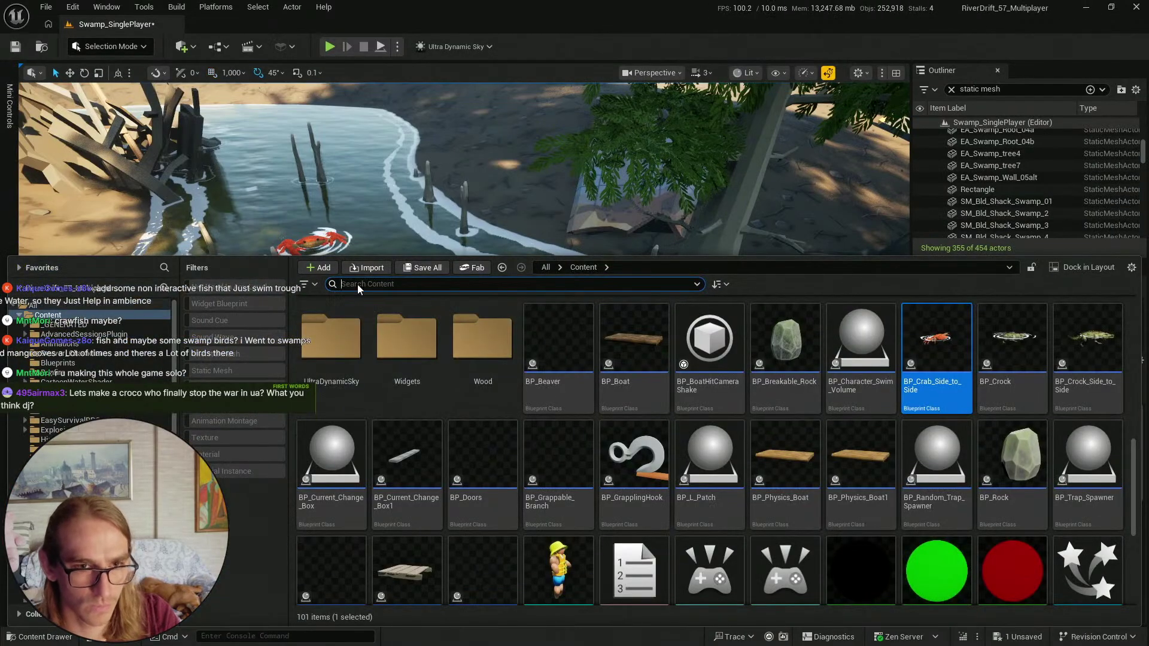
{"action": "left_click", "coordinate": [381, 286]}
{"action": "type", "text": "mo"}
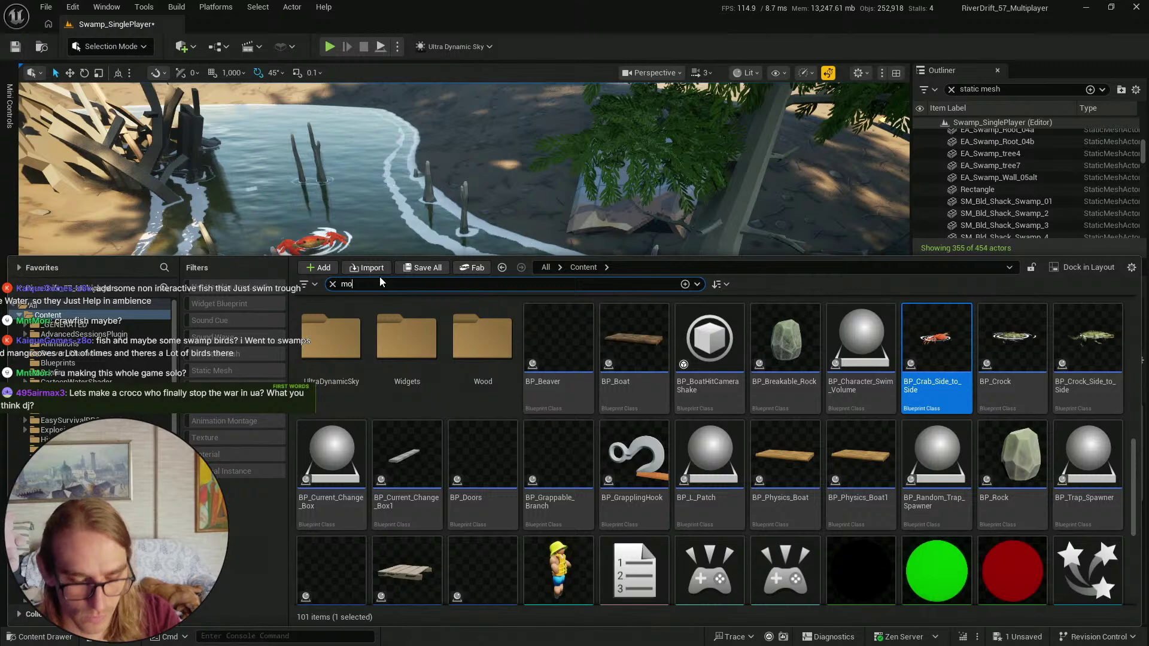
{"action": "type", "text": "ving"}
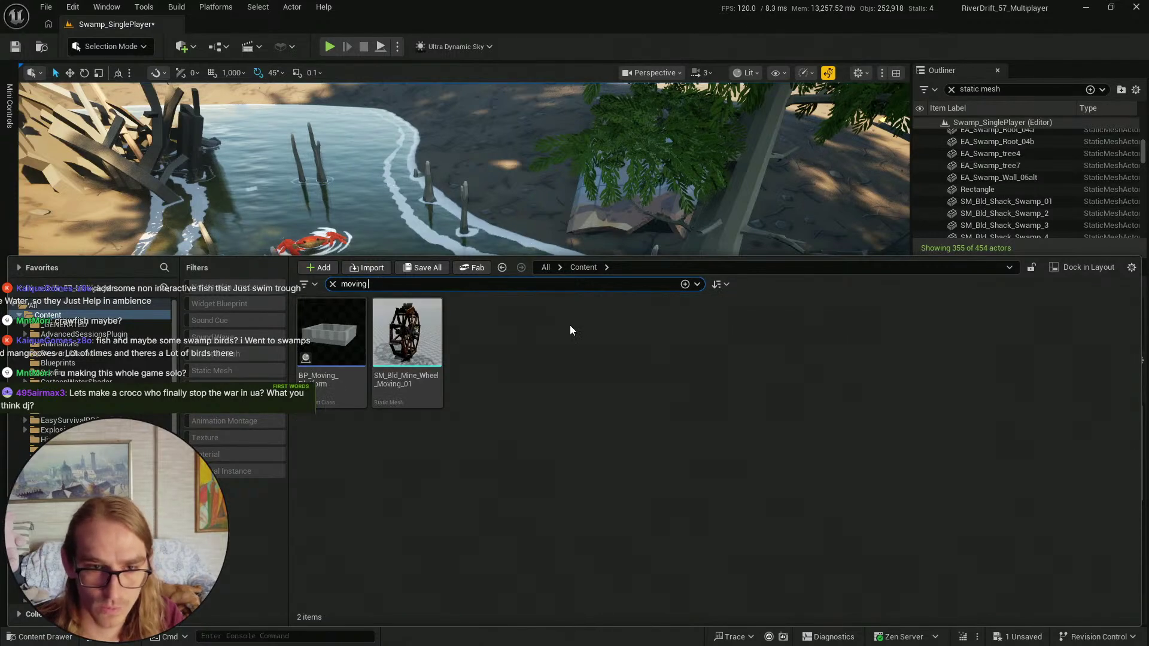
{"action": "left_click", "coordinate": [612, 432]}
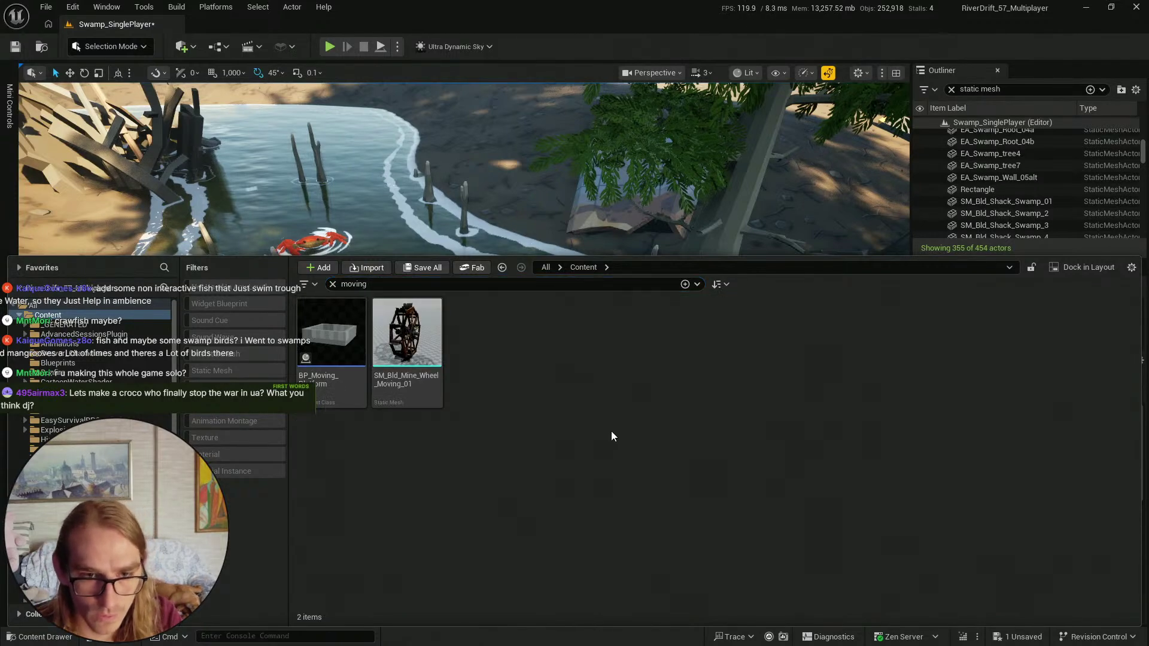
{"action": "left_click", "coordinate": [326, 344]}
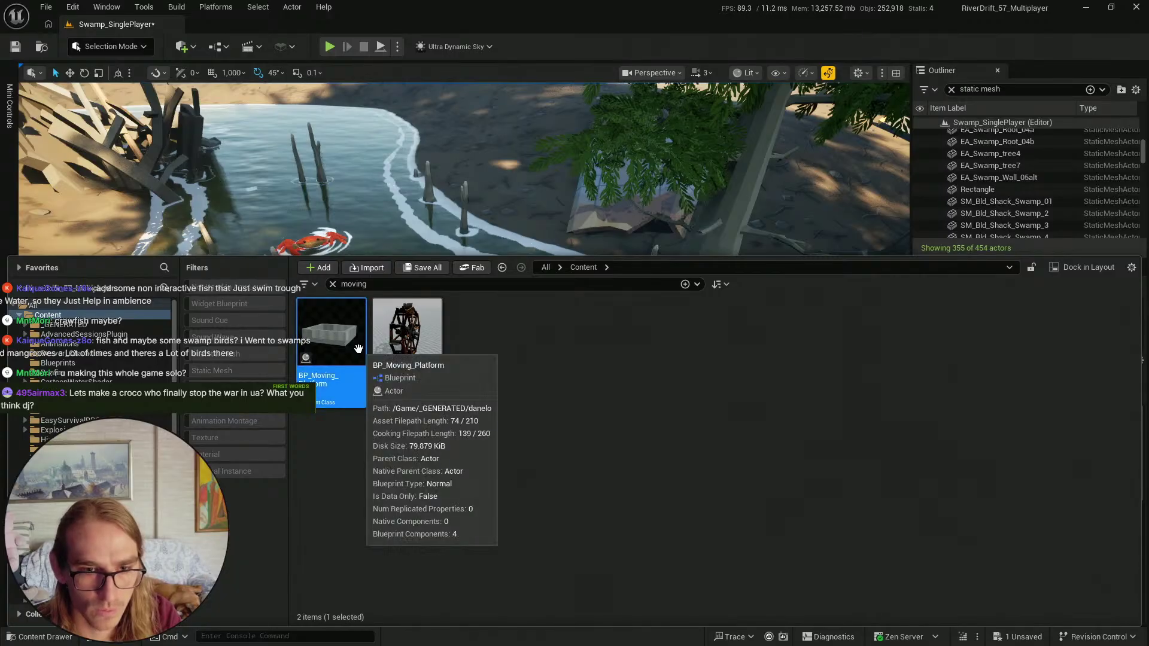
{"action": "left_click_drag", "start_coordinate": [348, 334], "coordinate": [324, 195]}
- Rotate the moving platform to about -35.6° around Z and move it to the sandy riverbank at about X -72977, Y -57079
{"action": "scroll", "coordinate": [536, 414], "scroll_direction": "up", "scroll_amount": 8}
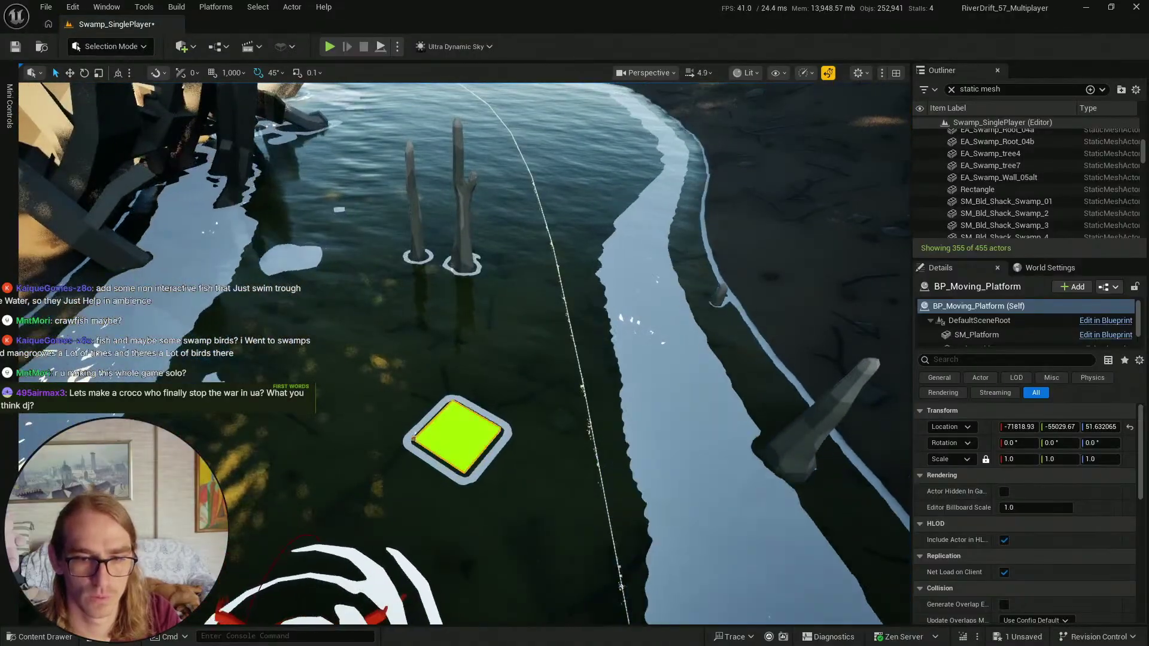
{"action": "right_click_drag", "start_coordinate": [573, 402], "coordinate": [573, 402]}
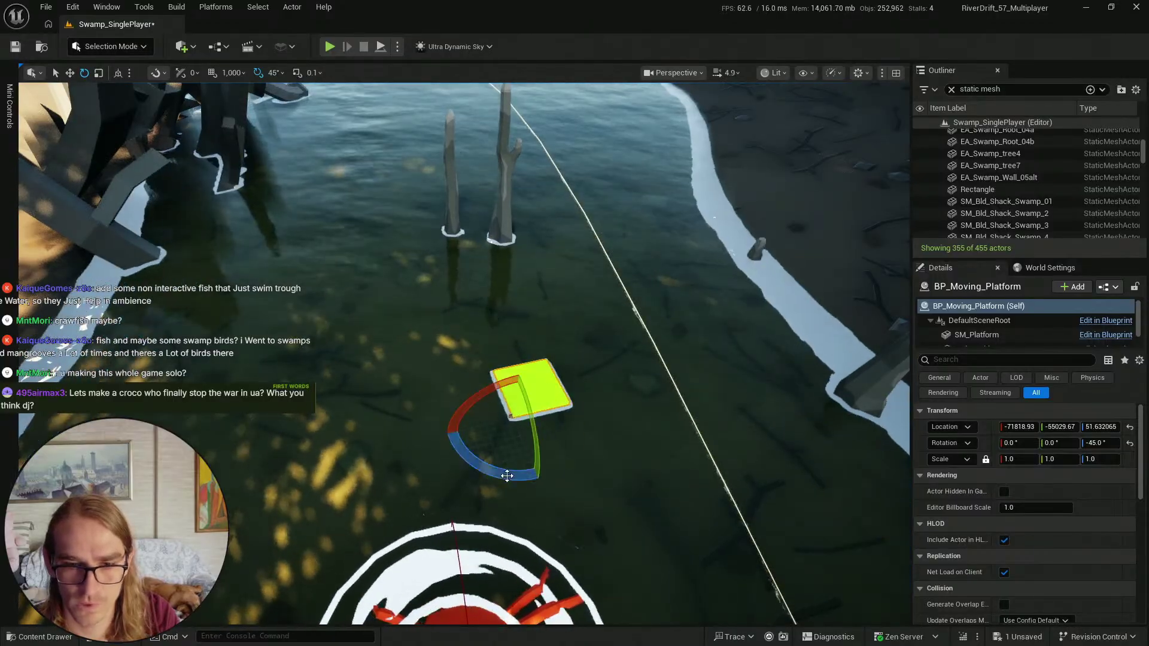
{"action": "left_click", "coordinate": [832, 73]}
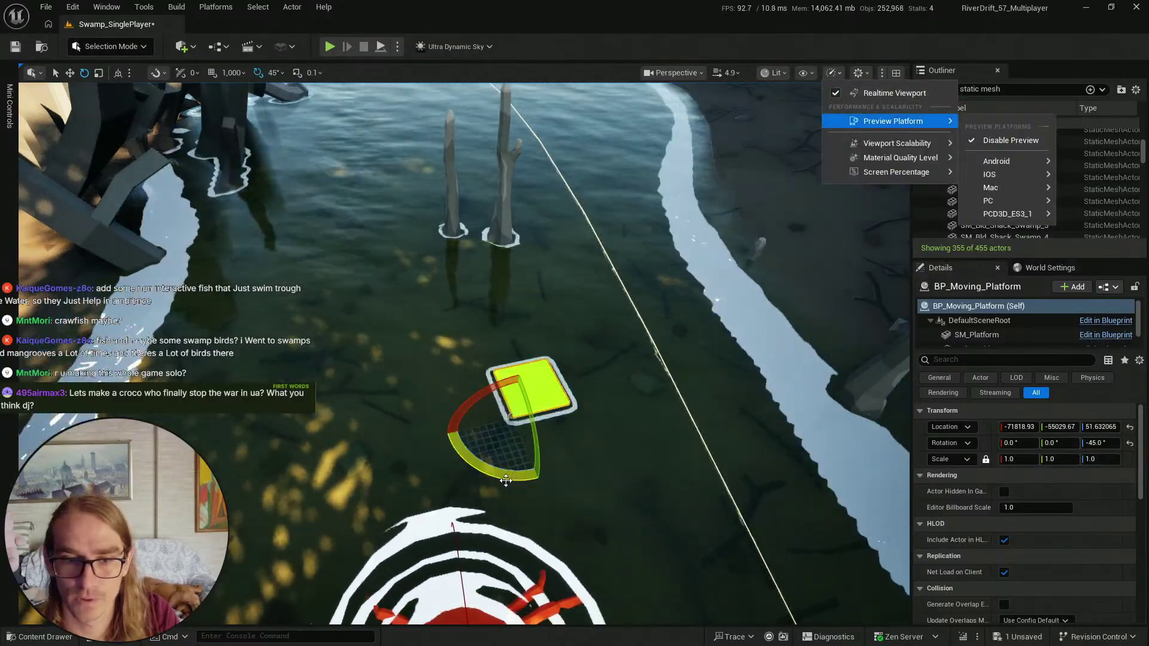
{"action": "left_click_drag", "start_coordinate": [506, 480], "coordinate": [506, 480]}
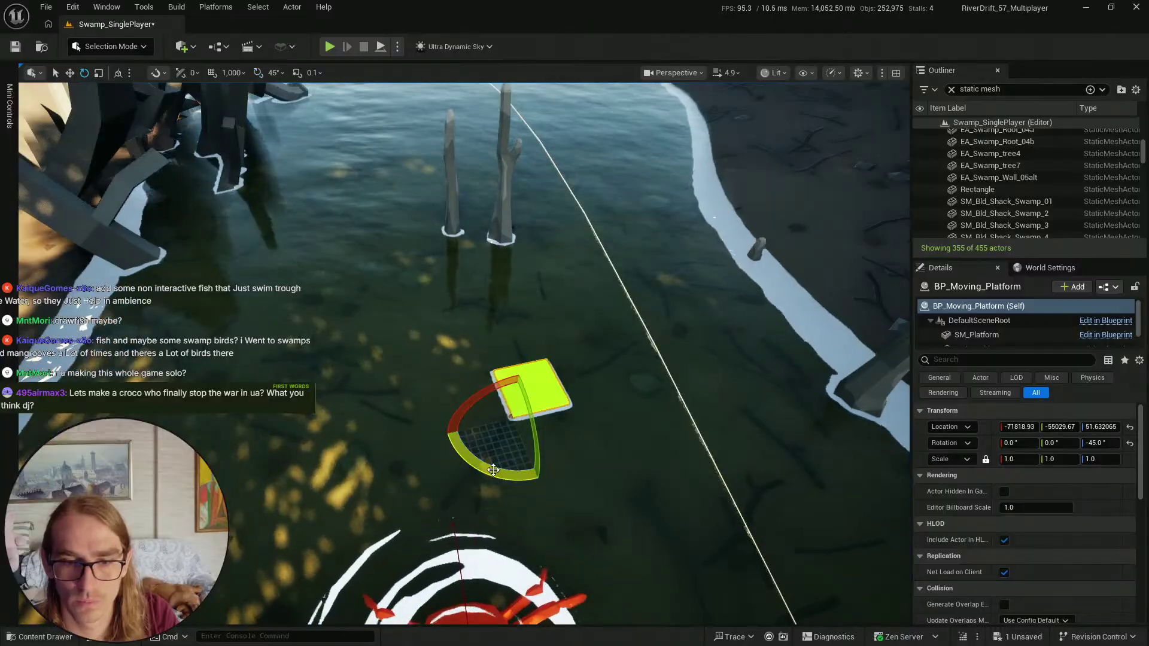
{"action": "key", "text": "s"}
{"action": "right_click_drag", "start_coordinate": [538, 374], "coordinate": [500, 380]}
{"action": "key", "text": "w"}
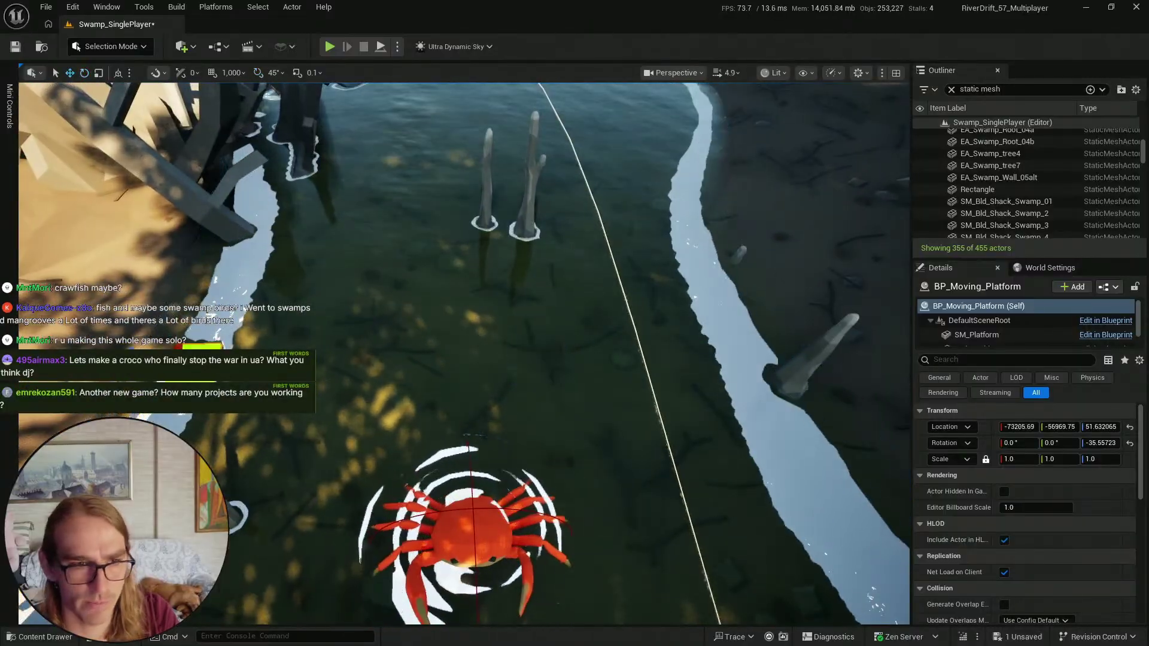
{"action": "key", "text": "f"}
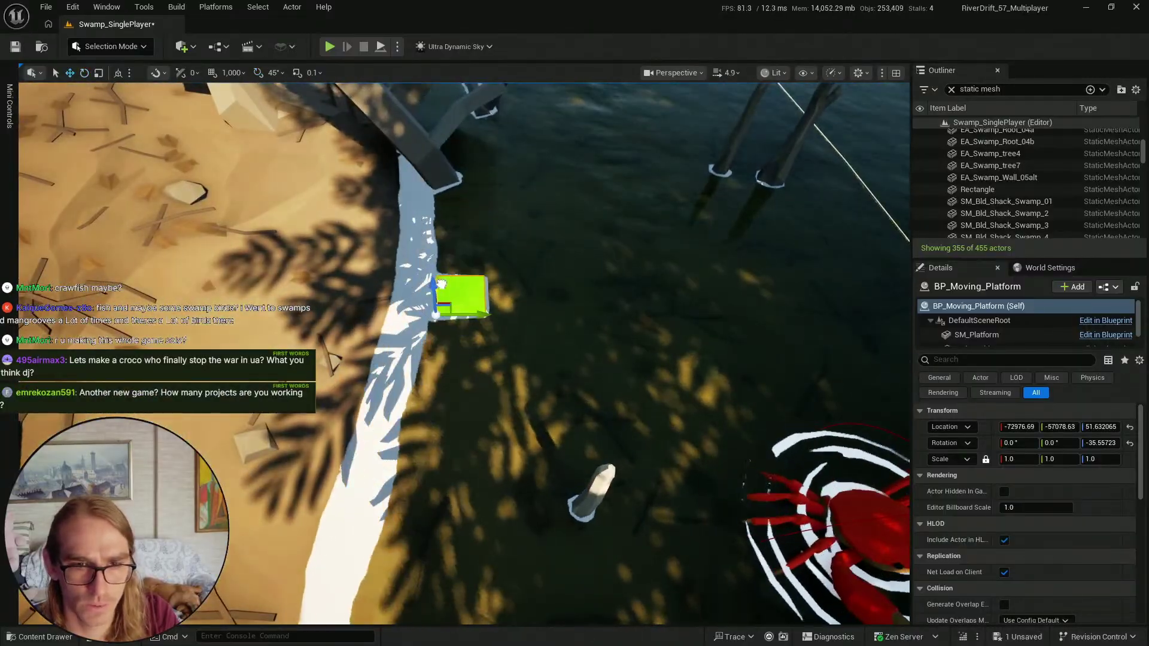
- Move the platform's End_Position component across the river to the opposite bank, at about 3696 along its local Y
{"action": "key", "text": "w"}
{"action": "right_click_drag", "start_coordinate": [441, 284], "coordinate": [481, 267]}
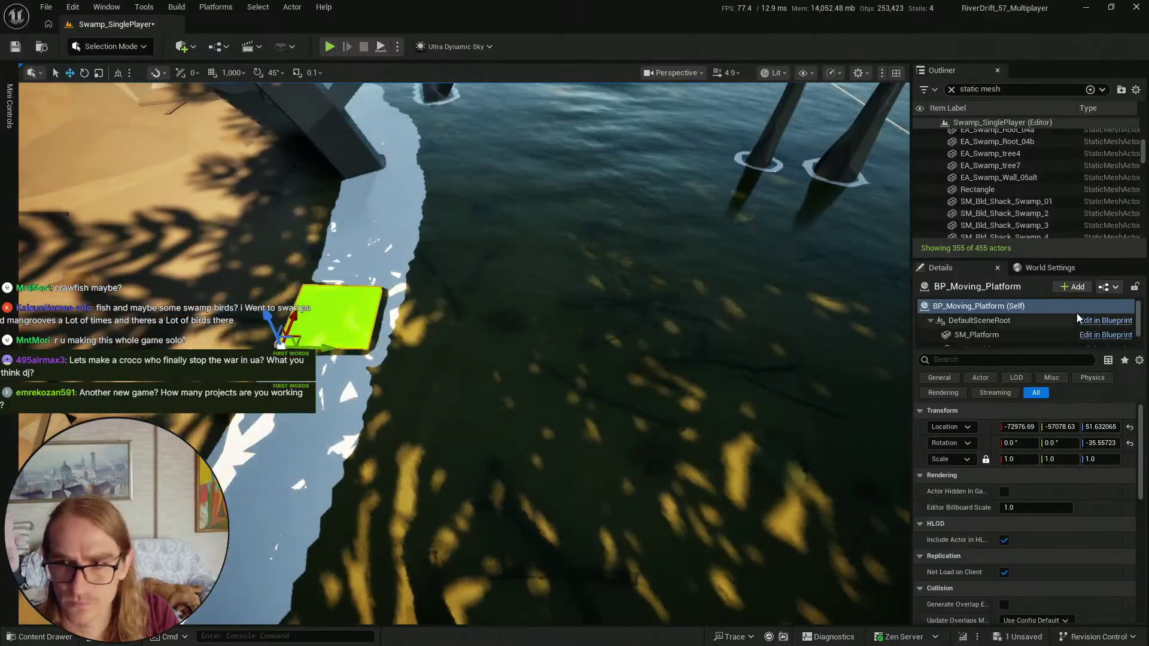
{"action": "scroll", "coordinate": [1077, 320], "scroll_direction": "down", "scroll_amount": 2}
{"action": "left_click", "coordinate": [993, 339]}
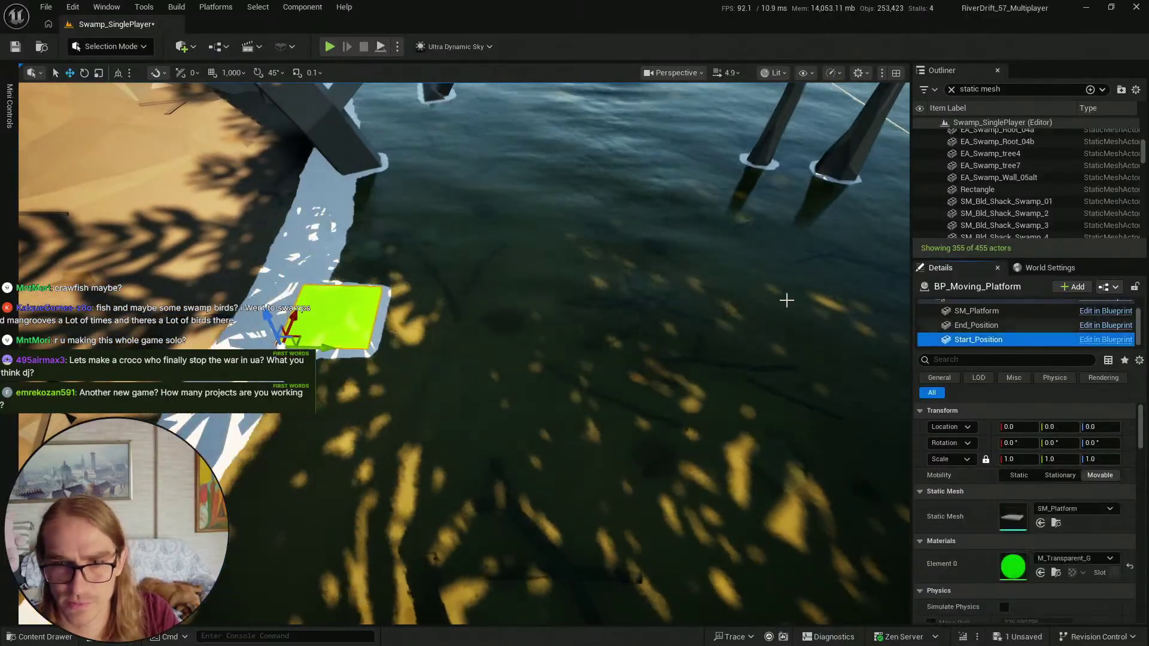
{"action": "right_click_drag", "start_coordinate": [787, 300], "coordinate": [772, 323]}
{"action": "left_click", "coordinate": [976, 325]}
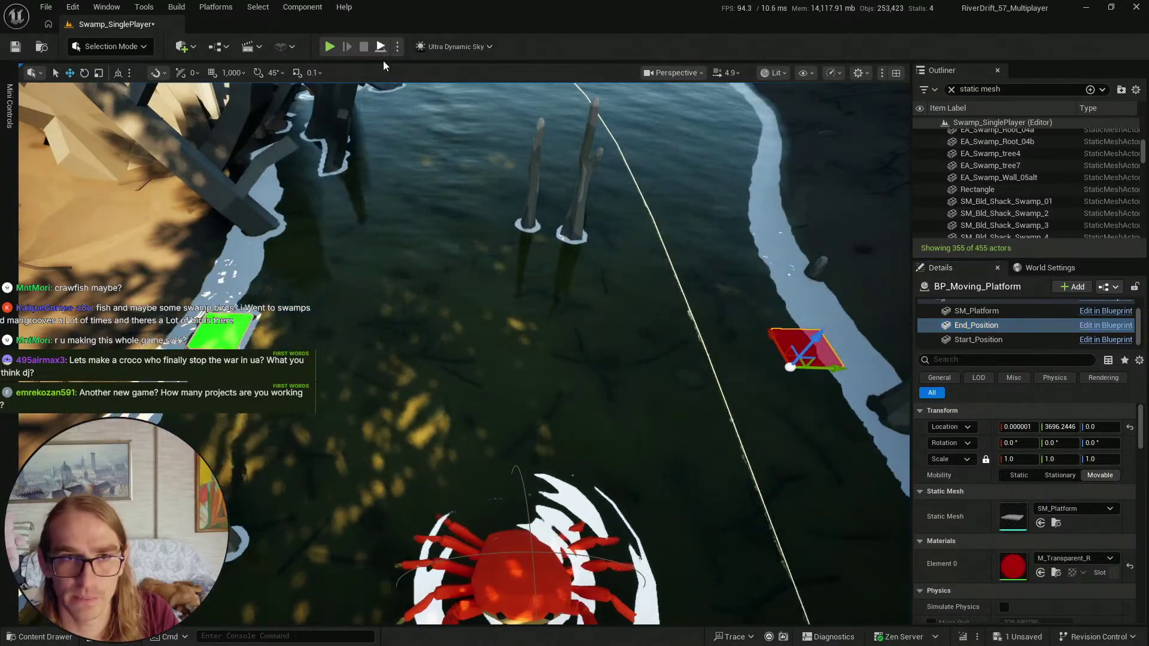
- Simulate the level to watch the moving platform cross the river, and stop the simulation
{"action": "left_click", "coordinate": [381, 47]}
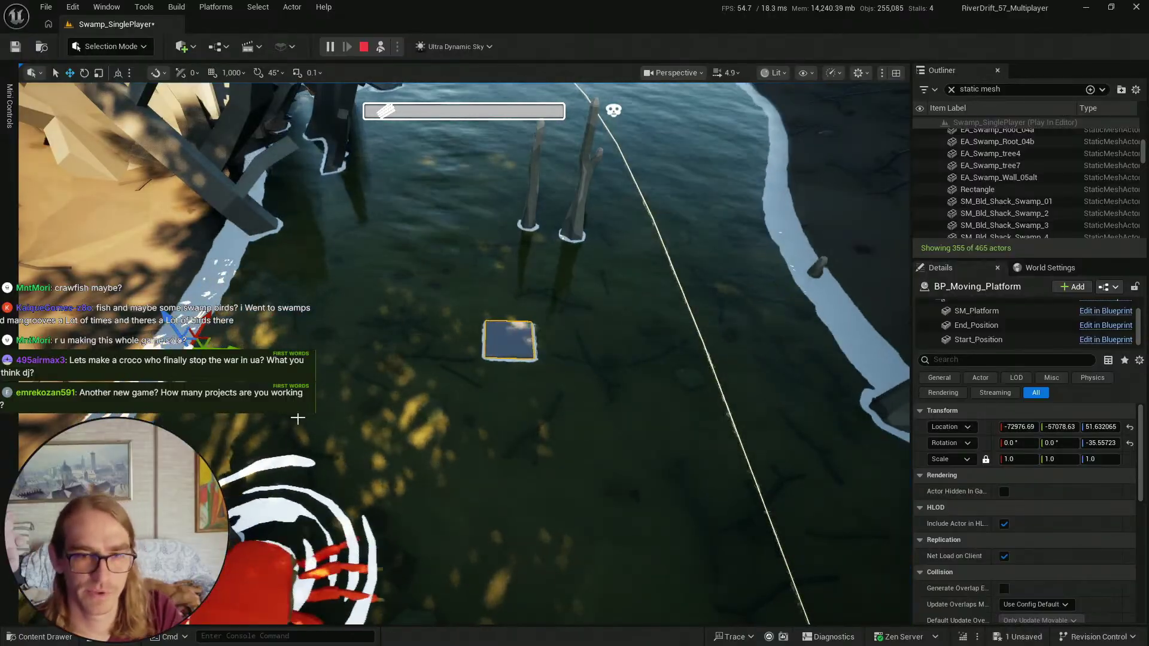
{"action": "key", "text": "Escape"}
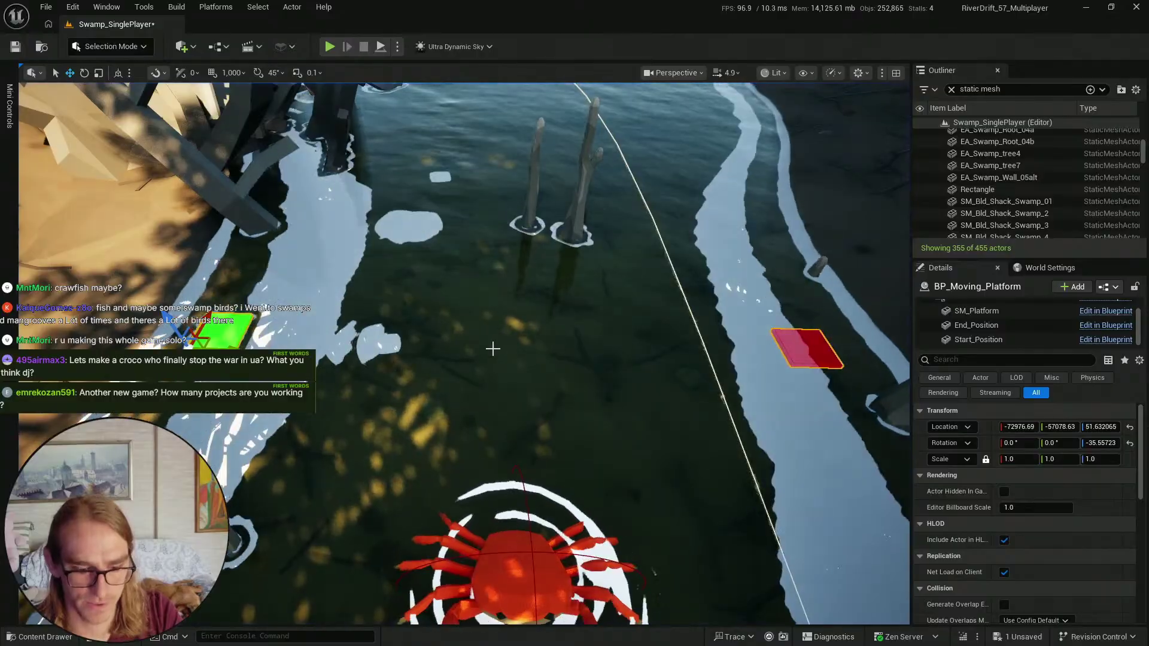
{"action": "right_click_drag", "start_coordinate": [432, 428], "coordinate": [433, 502]}
{"action": "key", "text": "Escape"}
- Delete the red crab actor from the river beside the moving platform
{"action": "right_click_drag", "start_coordinate": [451, 311], "coordinate": [444, 284]}
{"action": "left_click", "coordinate": [452, 311]}
{"action": "key", "text": "Delete"}
{"action": "key", "text": "w"}
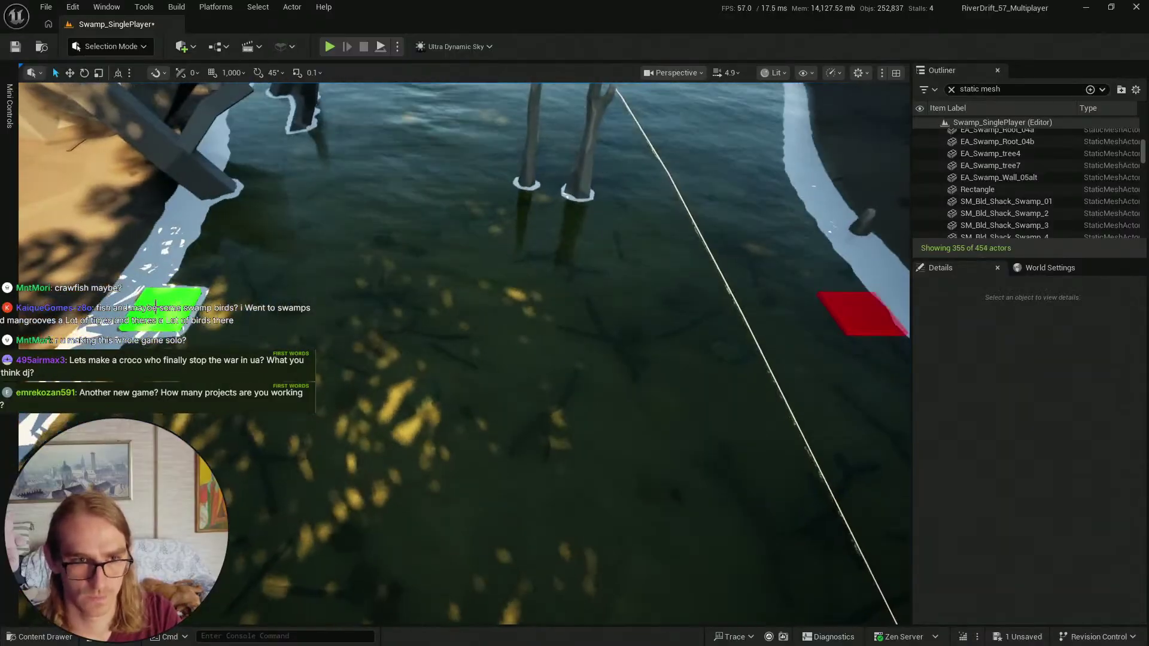
- Locate the riverbank platform's source asset, BP_Moving_Platform, in the project content
{"action": "left_click", "coordinate": [186, 305]}
{"action": "key", "text": "ctrl+b"}
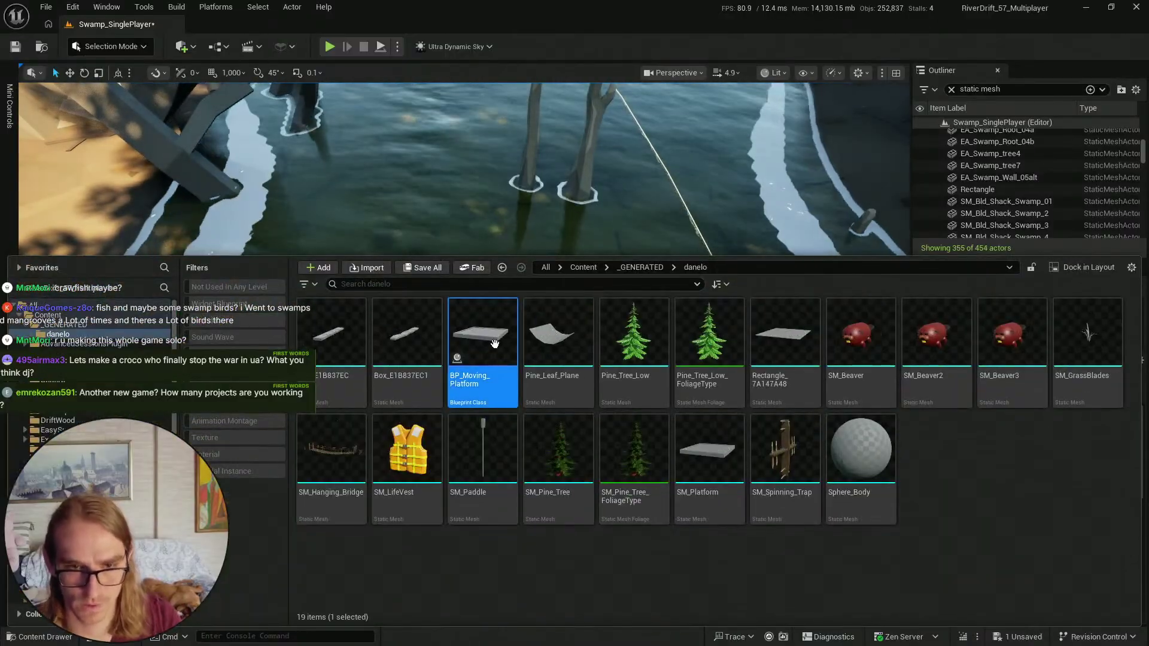
{"action": "mouse_move", "coordinate": [794, 344]}
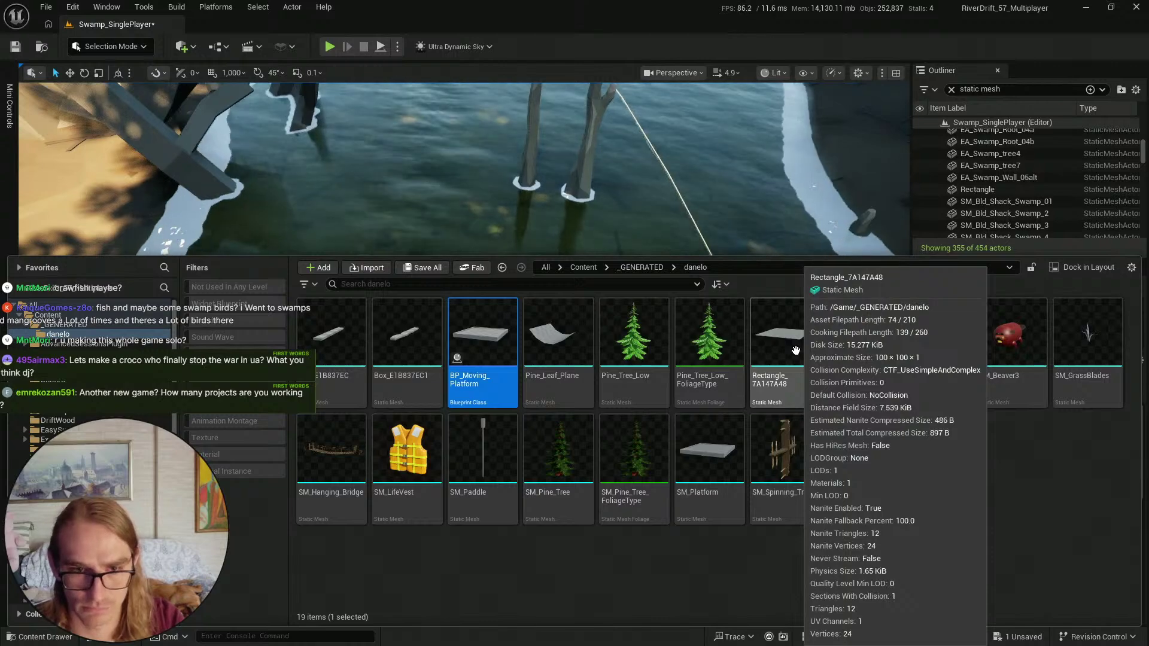
{"action": "key", "text": "F2"}
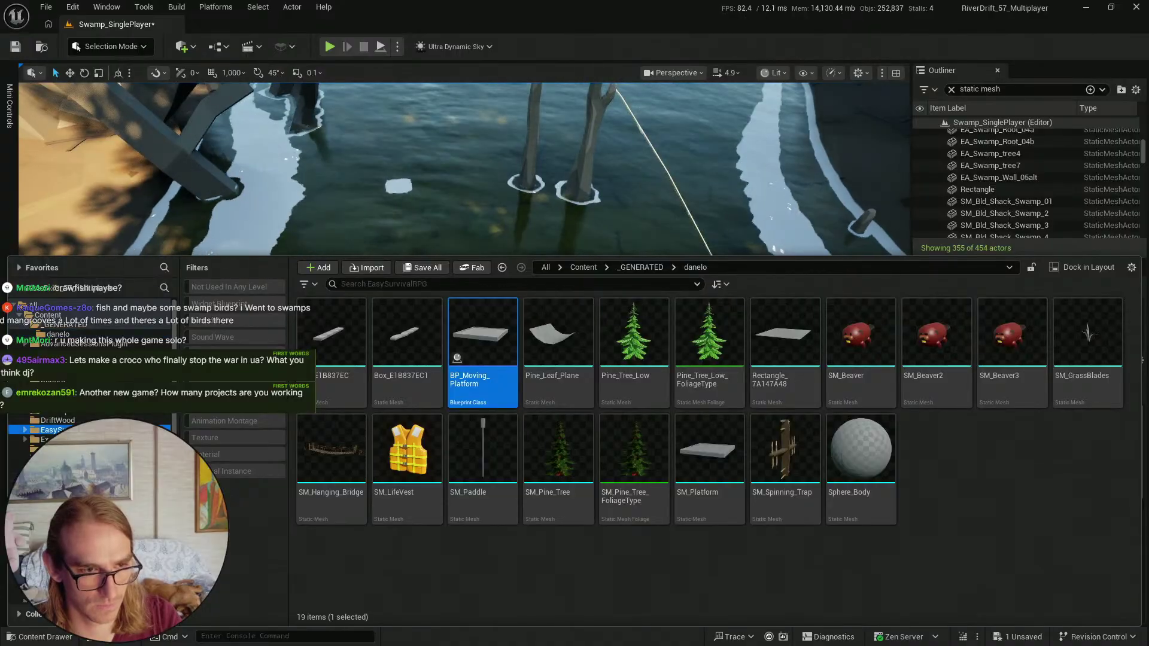
- Examine the EasySurvivalRPG Crab animation and mesh folders and the Blueprint assets in the Content folder
{"action": "scroll", "coordinate": [57, 430], "scroll_direction": "down", "scroll_amount": 2}
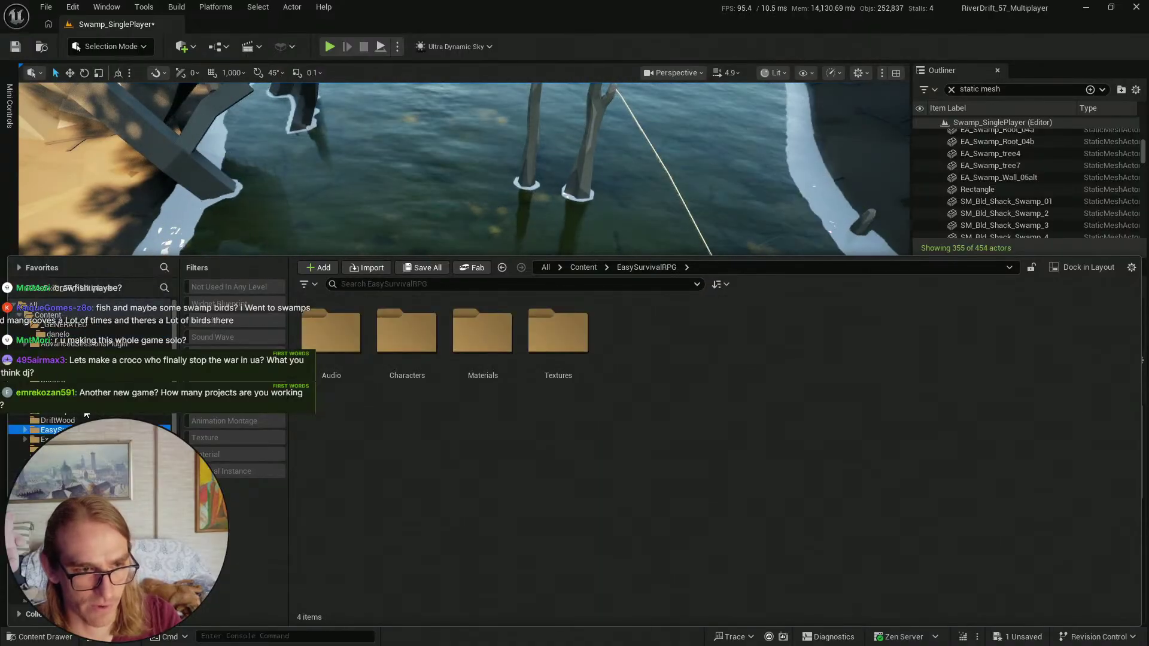
{"action": "left_click", "coordinate": [67, 316]}
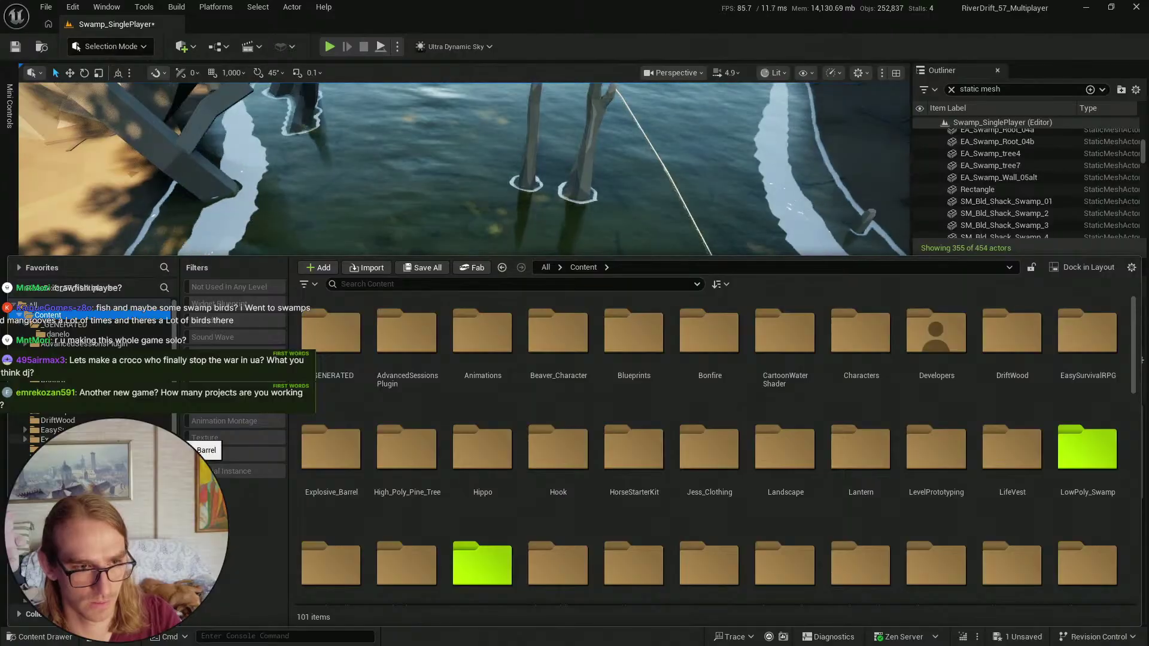
{"action": "left_click", "coordinate": [23, 430]}
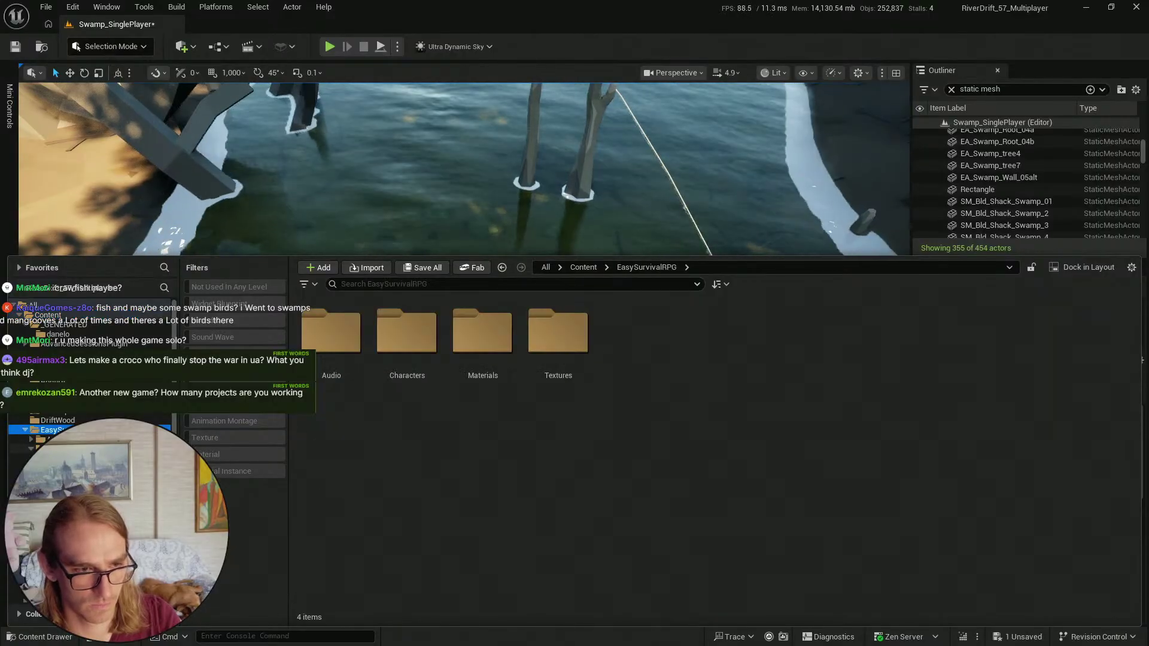
{"action": "left_click", "coordinate": [42, 449]}
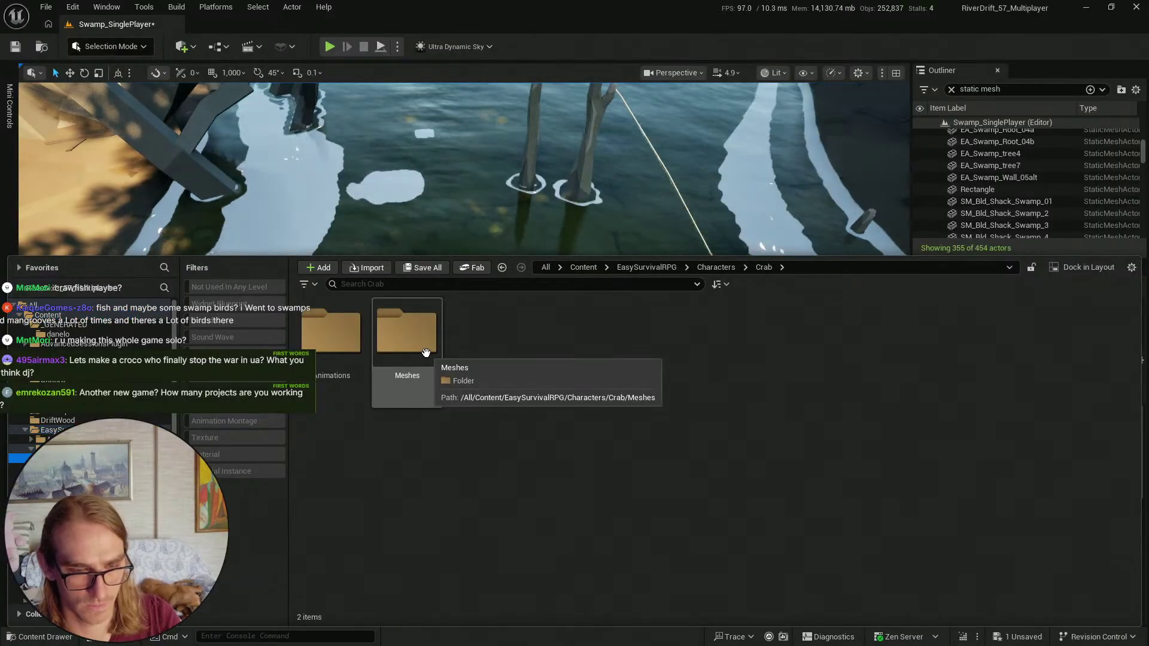
{"action": "double_click", "coordinate": [331, 332]}
{"action": "left_click", "coordinate": [66, 477]}
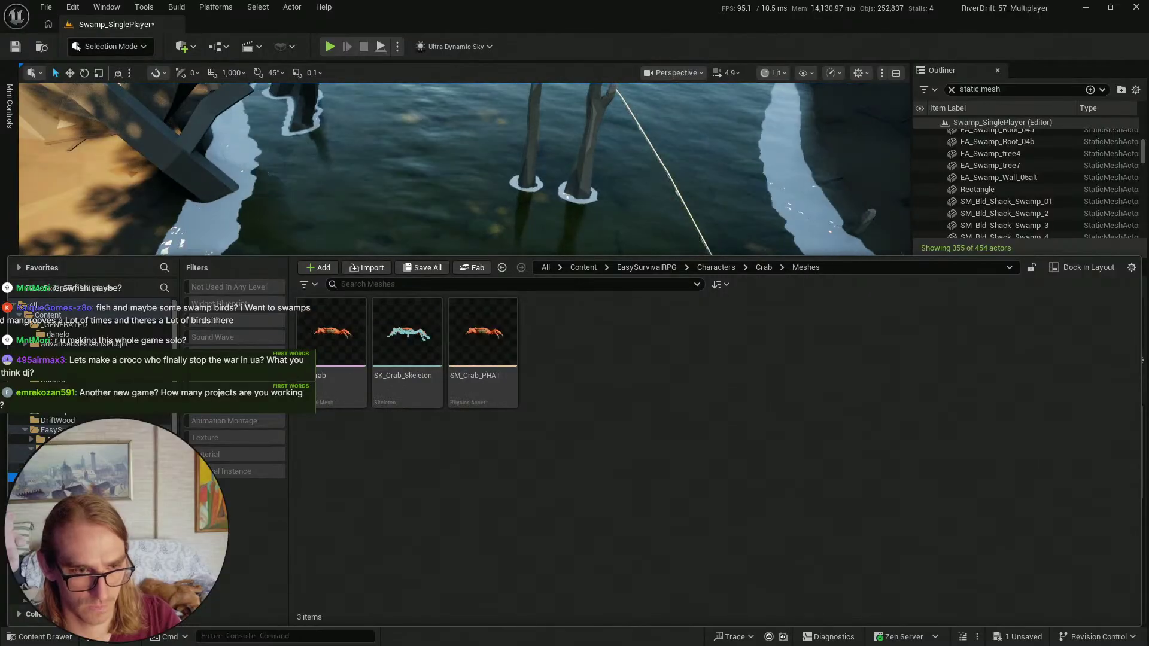
{"action": "left_click", "coordinate": [60, 449]}
{"action": "key", "text": "Up"}
{"action": "key", "text": "Up"}
{"action": "key", "text": "Down"}
{"action": "key", "text": "Down"}
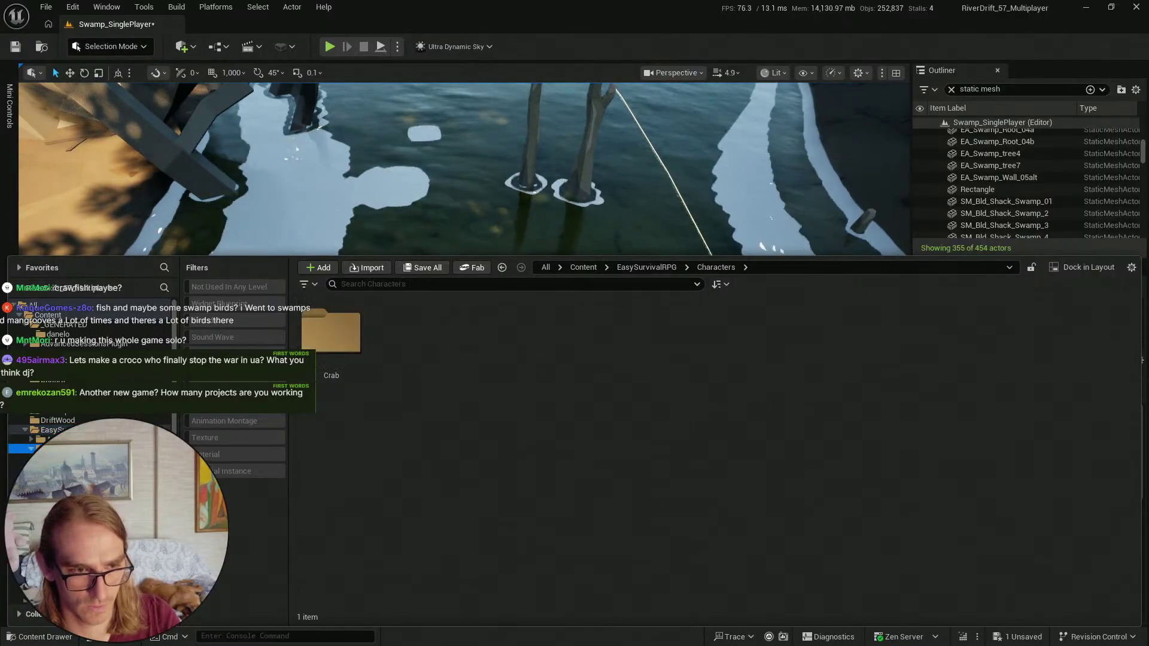
{"action": "left_click", "coordinate": [60, 459]}
{"action": "left_click", "coordinate": [63, 316]}
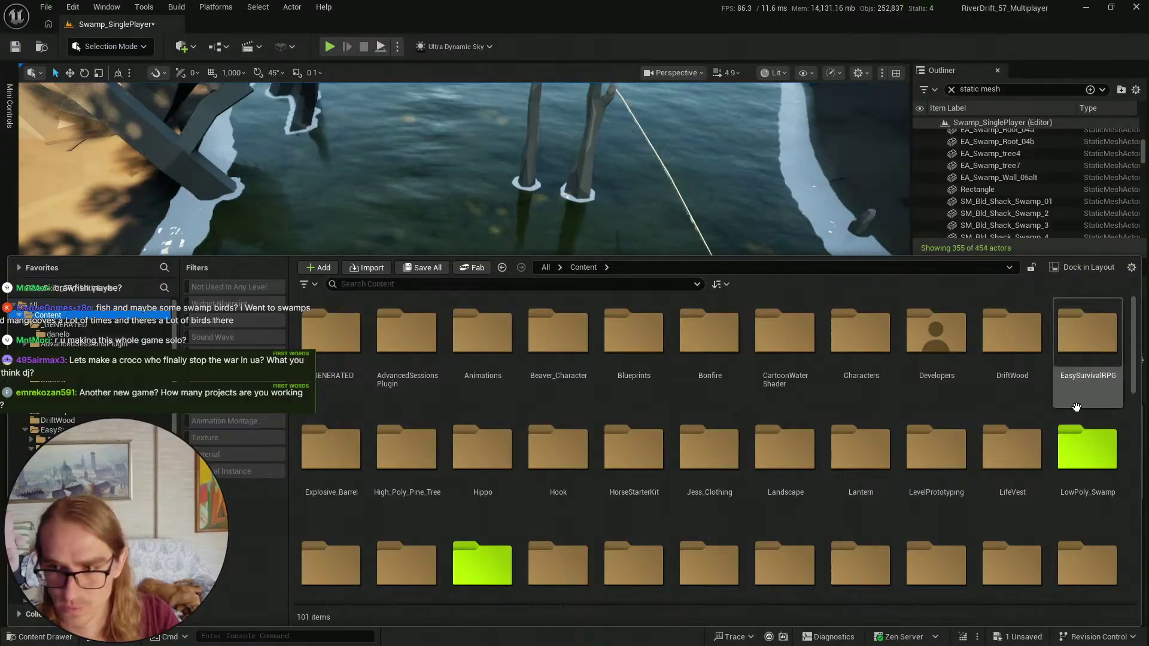
{"action": "scroll", "coordinate": [1068, 420], "scroll_direction": "down", "scroll_amount": 3}
{"action": "scroll", "coordinate": [1068, 420], "scroll_direction": "down", "scroll_amount": 5}
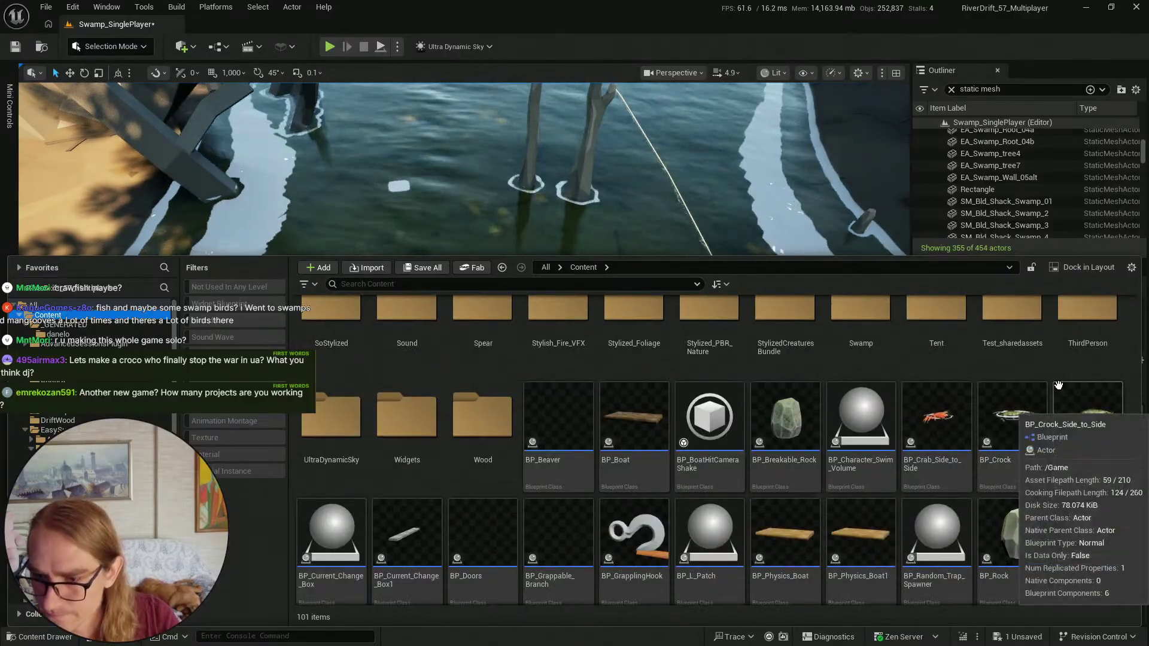
{"action": "scroll", "coordinate": [965, 442], "scroll_direction": "down", "scroll_amount": 8}
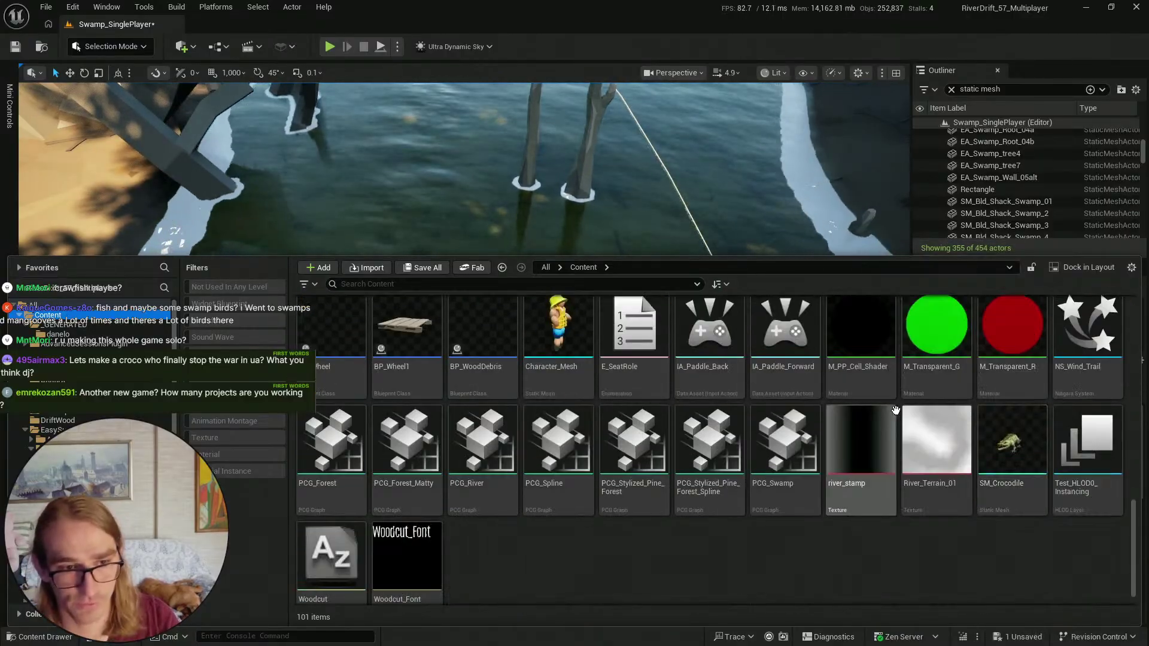
{"action": "scroll", "coordinate": [475, 568], "scroll_direction": "down", "scroll_amount": 1}
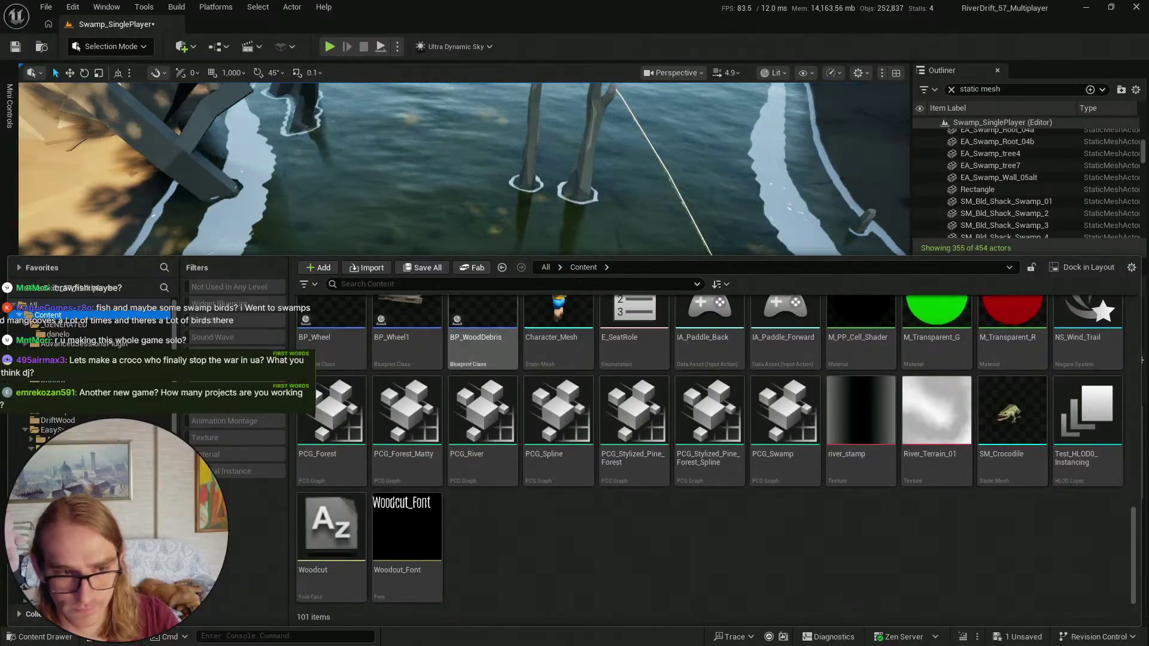
{"action": "right_click", "coordinate": [467, 530]}
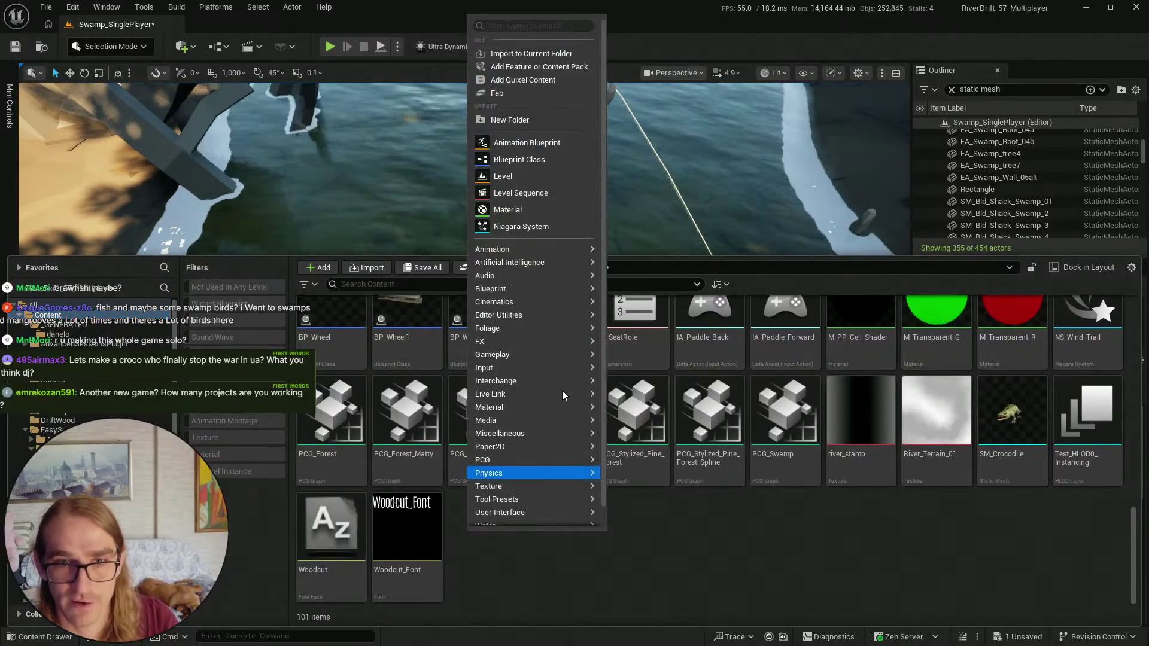
{"action": "mouse_move", "coordinate": [539, 486]}
{"action": "left_click", "coordinate": [727, 502]}
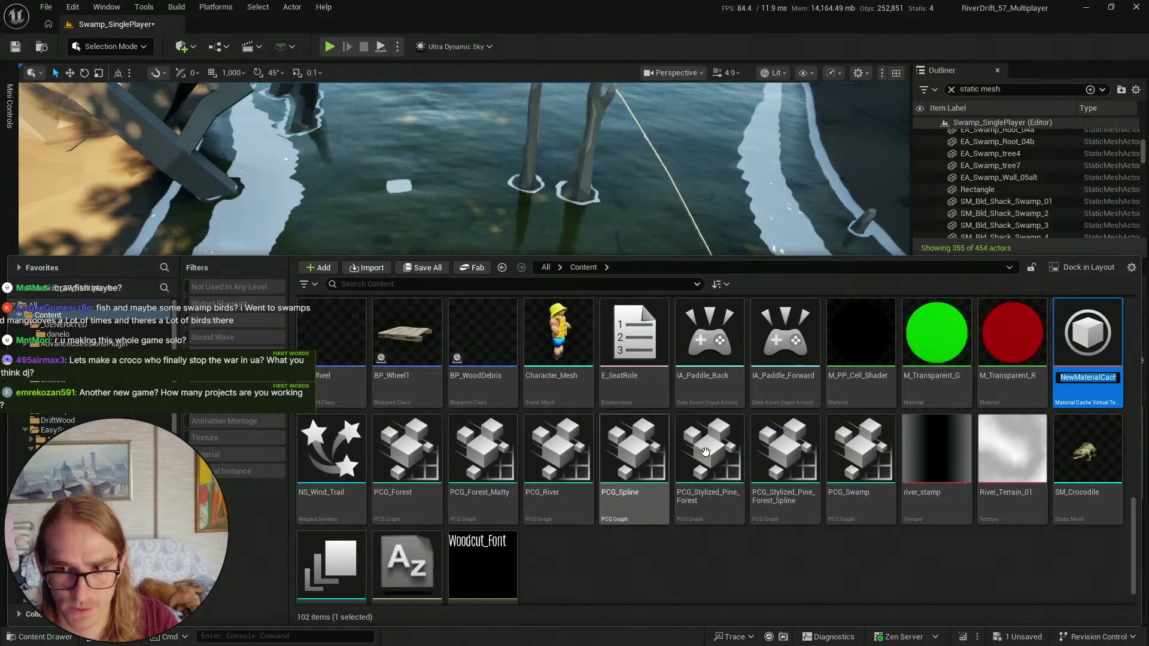
{"action": "key", "text": "Return"}
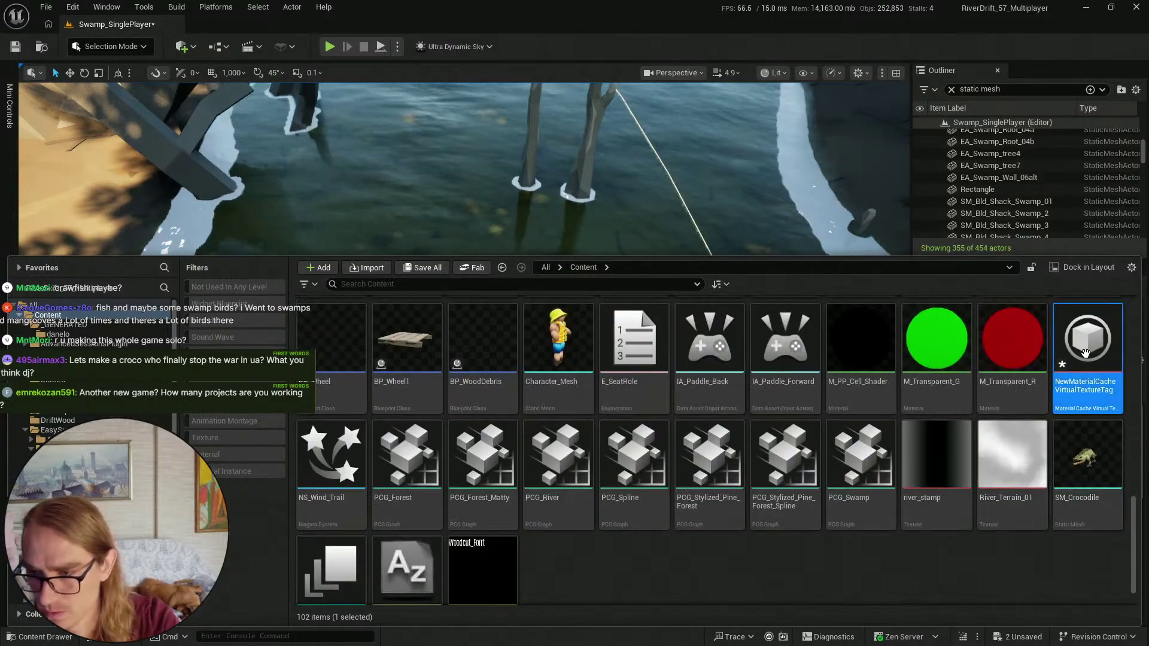
{"action": "key", "text": "Delete"}
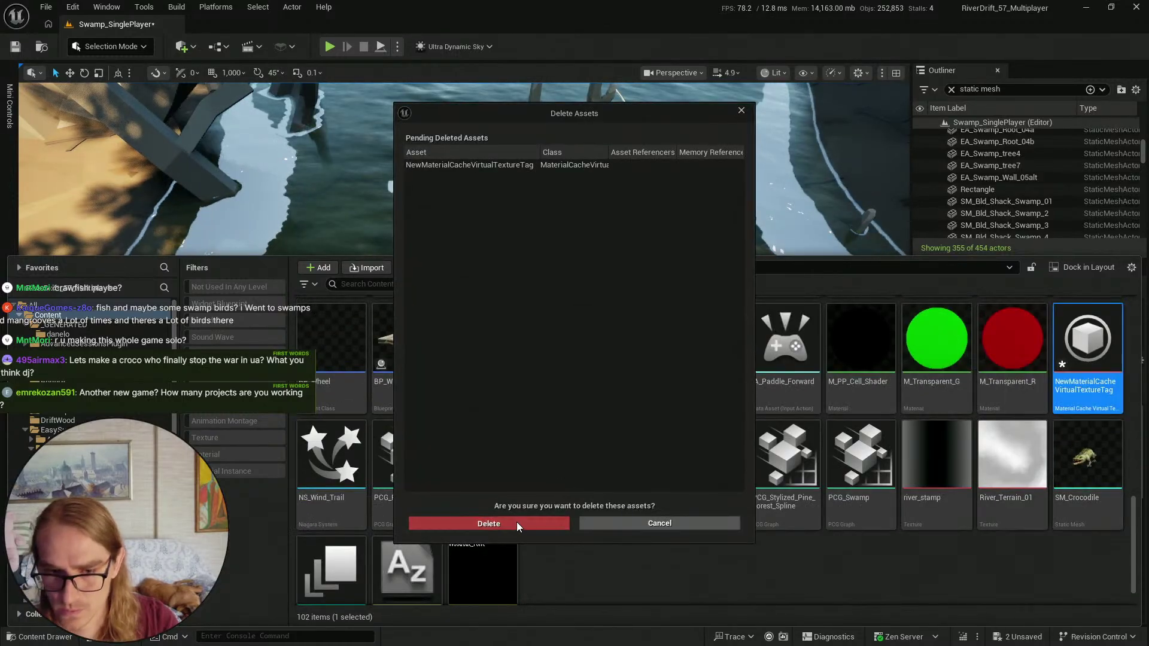
{"action": "left_click", "coordinate": [516, 523]}
{"action": "right_click", "coordinate": [522, 535]}
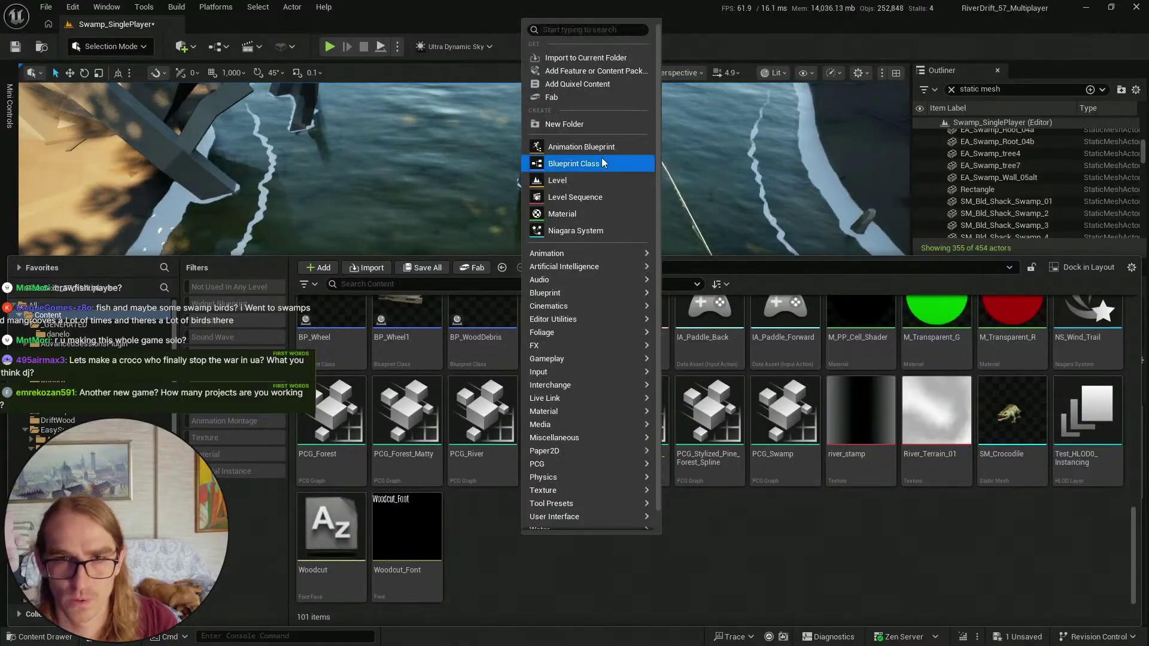
{"action": "left_click", "coordinate": [483, 535]}
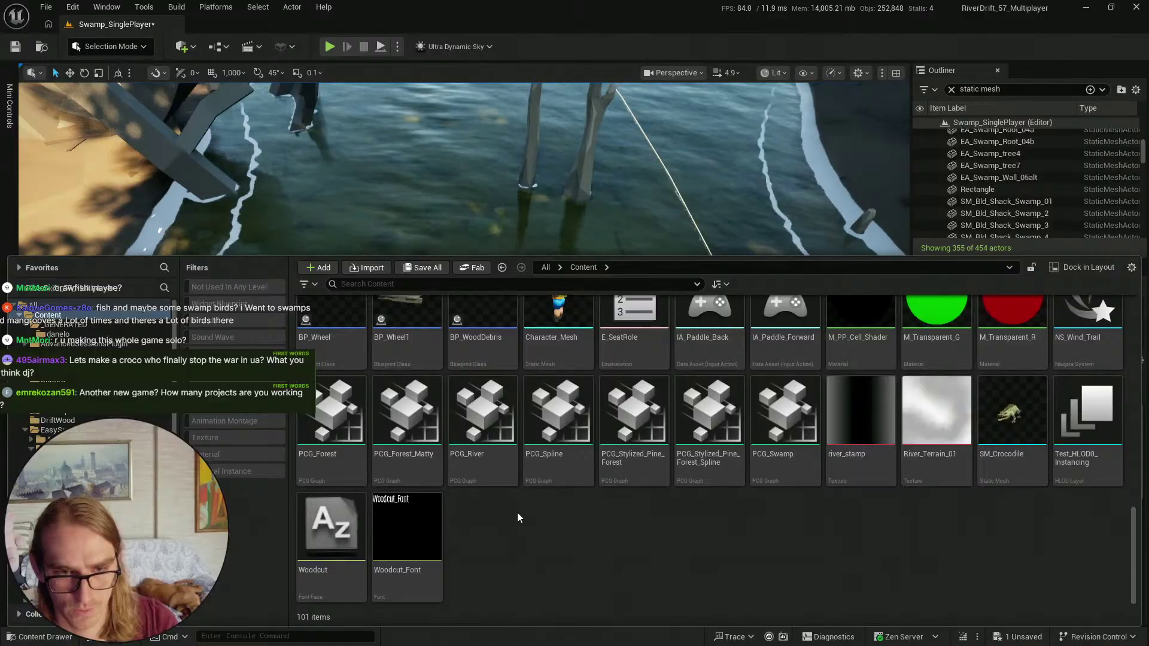
- Move BP_Moving_Platform from the _GENERATED/danelo folder into the main Content folder and open that folder
{"action": "scroll", "coordinate": [517, 513], "scroll_direction": "up", "scroll_amount": 8}
{"action": "scroll", "coordinate": [687, 471], "scroll_direction": "up", "scroll_amount": 4}
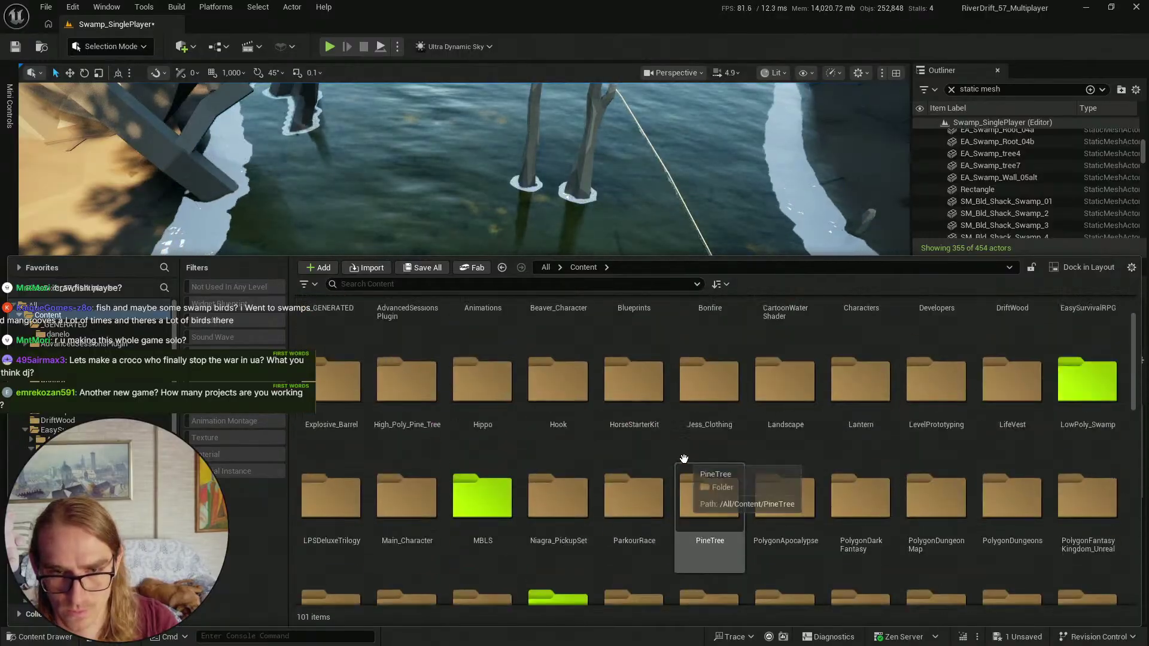
{"action": "right_click_drag", "start_coordinate": [426, 246], "coordinate": [377, 210]}
{"action": "right_click_drag", "start_coordinate": [256, 320], "coordinate": [335, 308]}
{"action": "key", "text": "ctrl+space"}
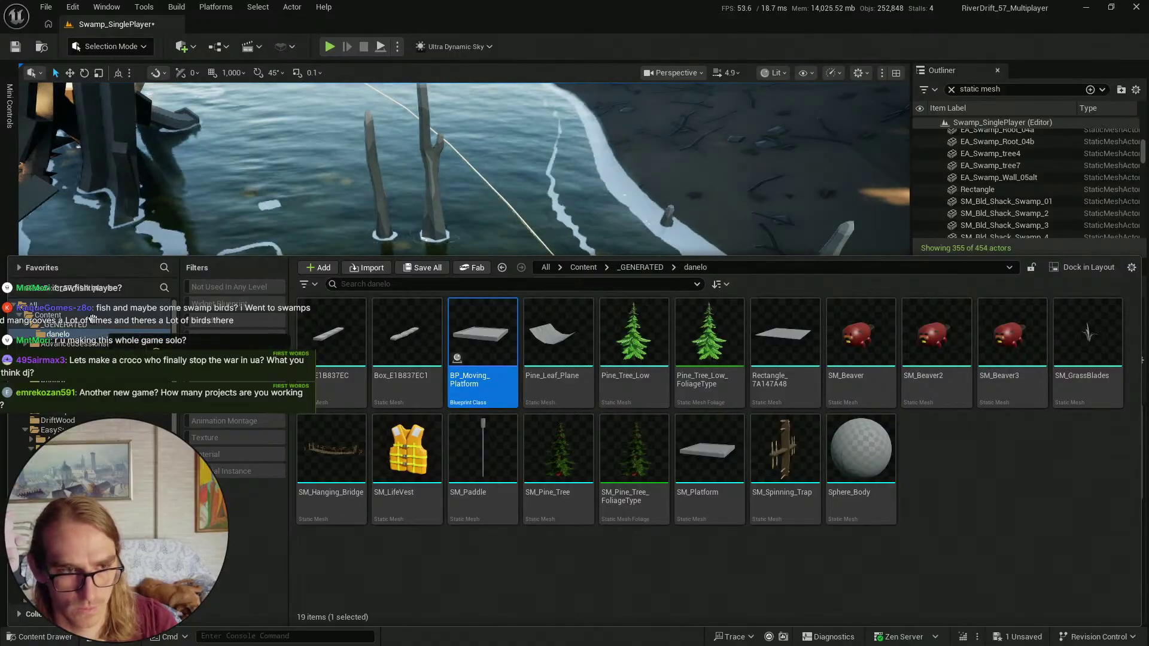
{"action": "left_click", "coordinate": [106, 346]}
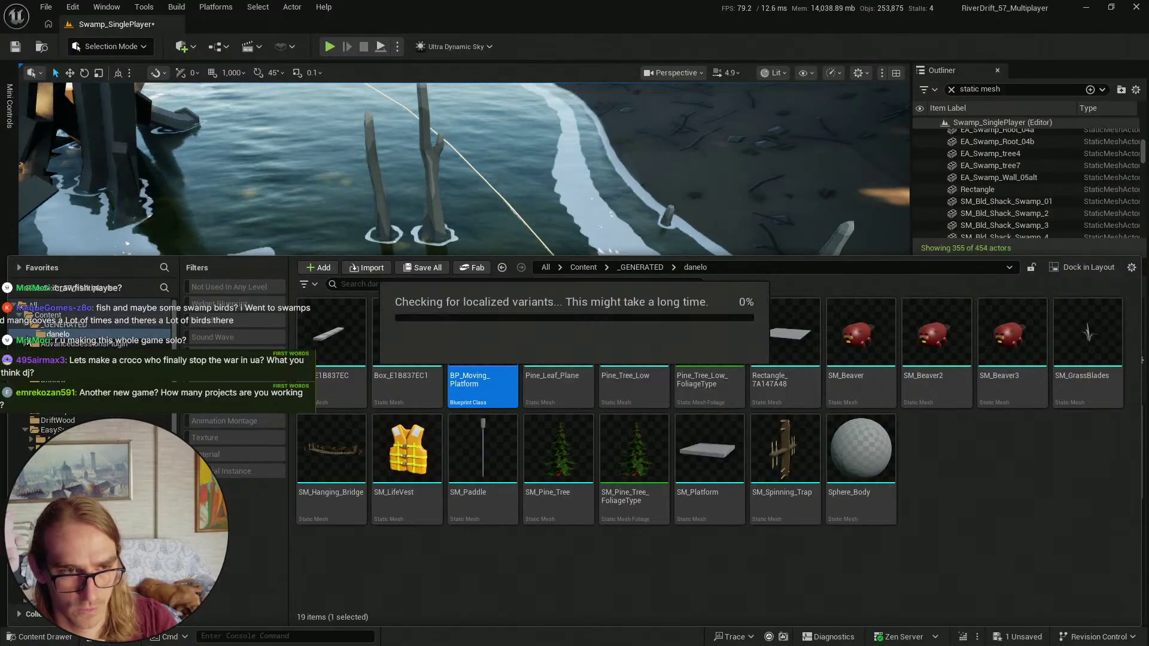
{"action": "left_click", "coordinate": [48, 316]}
- Duplicate BP_Moving_Platform in the Content folder and name the copy BP_Moving_Crab
{"action": "scroll", "coordinate": [964, 493], "scroll_direction": "down", "scroll_amount": 2}
{"action": "scroll", "coordinate": [964, 493], "scroll_direction": "down", "scroll_amount": 8}
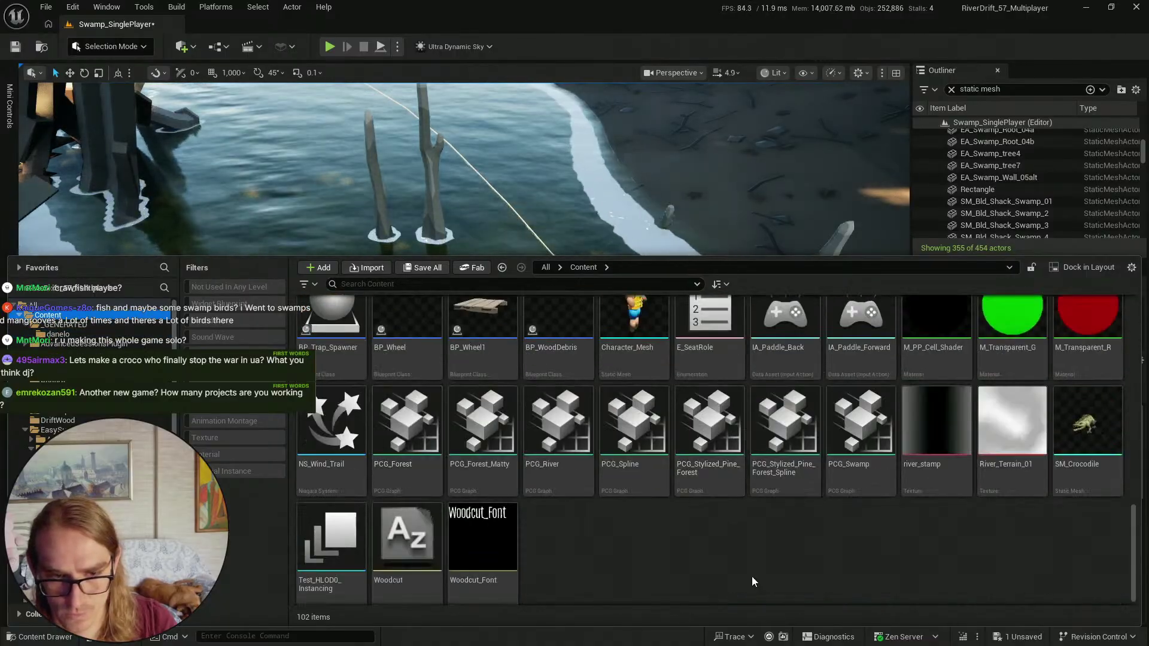
{"action": "scroll", "coordinate": [860, 519], "scroll_direction": "up", "scroll_amount": 1}
{"action": "scroll", "coordinate": [860, 520], "scroll_direction": "up", "scroll_amount": 2}
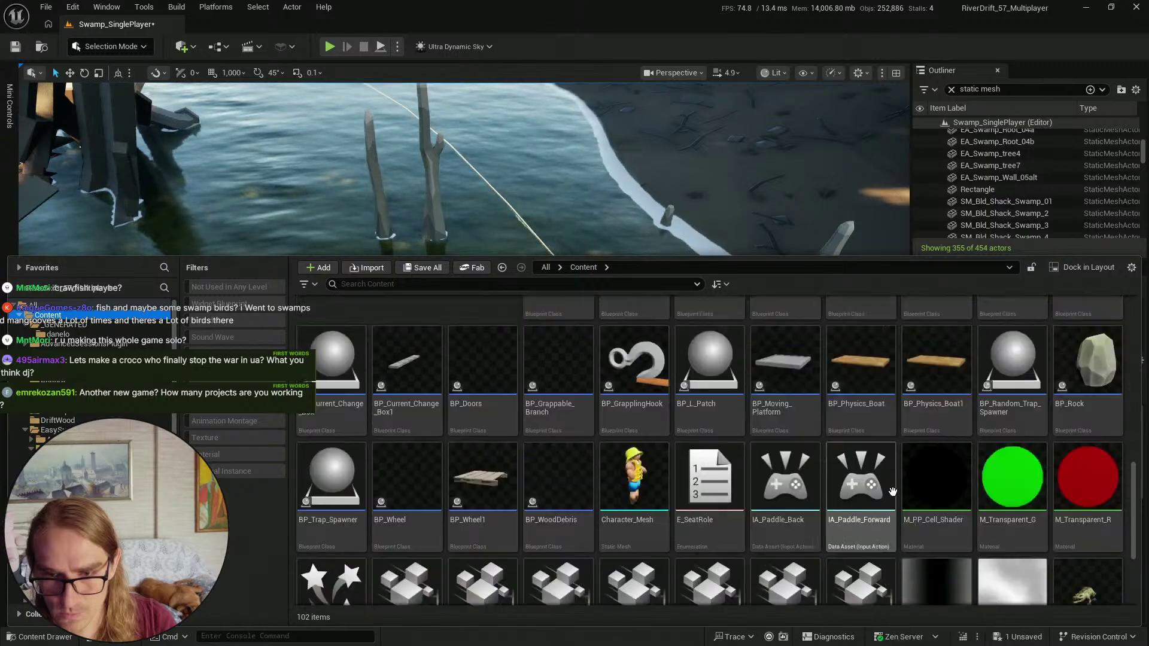
{"action": "left_click", "coordinate": [790, 419]}
{"action": "scroll", "coordinate": [839, 405], "scroll_direction": "down", "scroll_amount": 1}
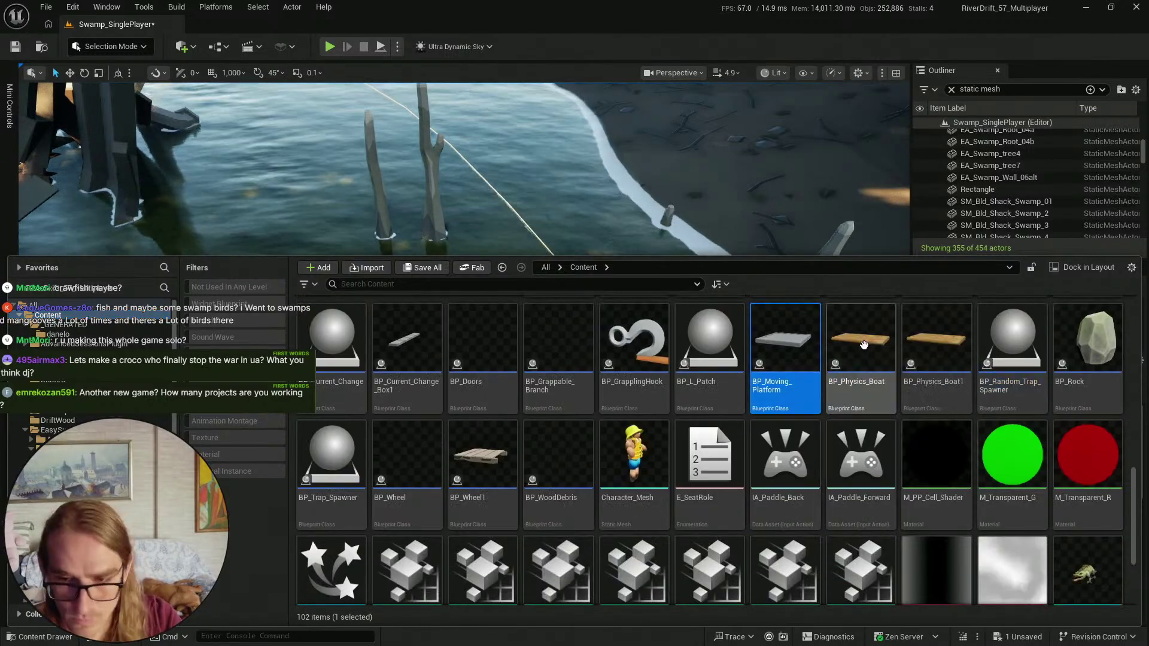
{"action": "key", "text": "ctrl+d"}
{"action": "key", "text": "BackSpace"}
{"action": "key", "text": "BackSpace"}
{"action": "key", "text": "BackSpace"}
{"action": "key", "text": "BackSpace"}
{"action": "key", "text": "BackSpace"}
{"action": "key", "text": "BackSpace"}
{"action": "key", "text": "BackSpace"}
{"action": "key", "text": "BackSpace"}
{"action": "key", "text": "BackSpace"}
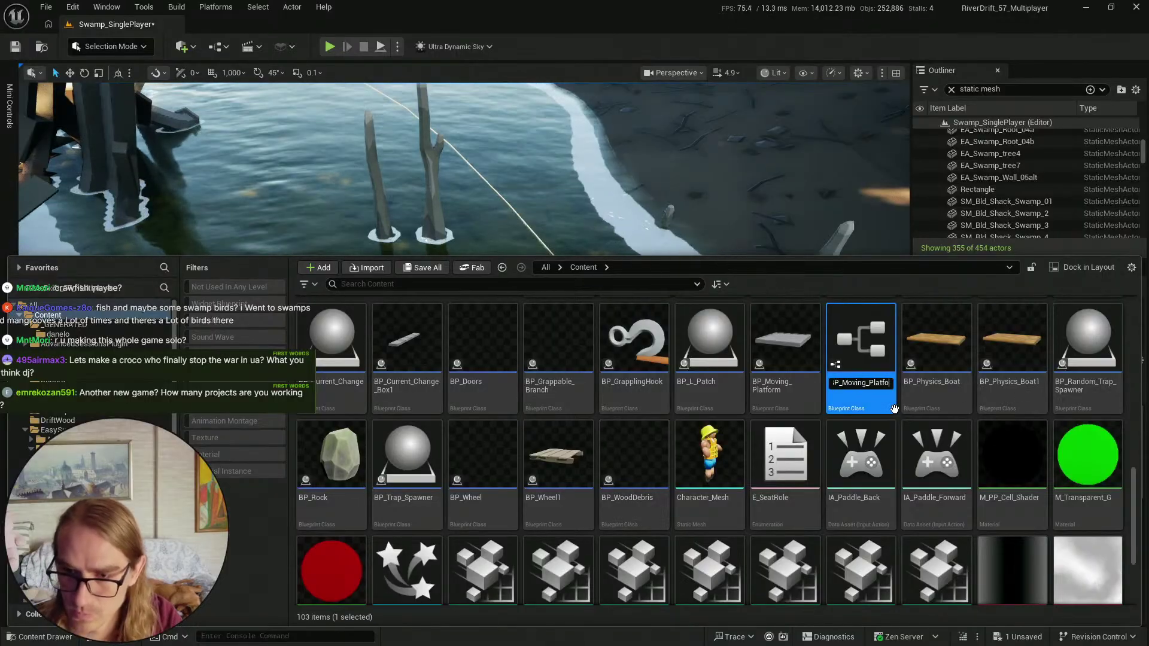
{"action": "type", "text": "Crab"}
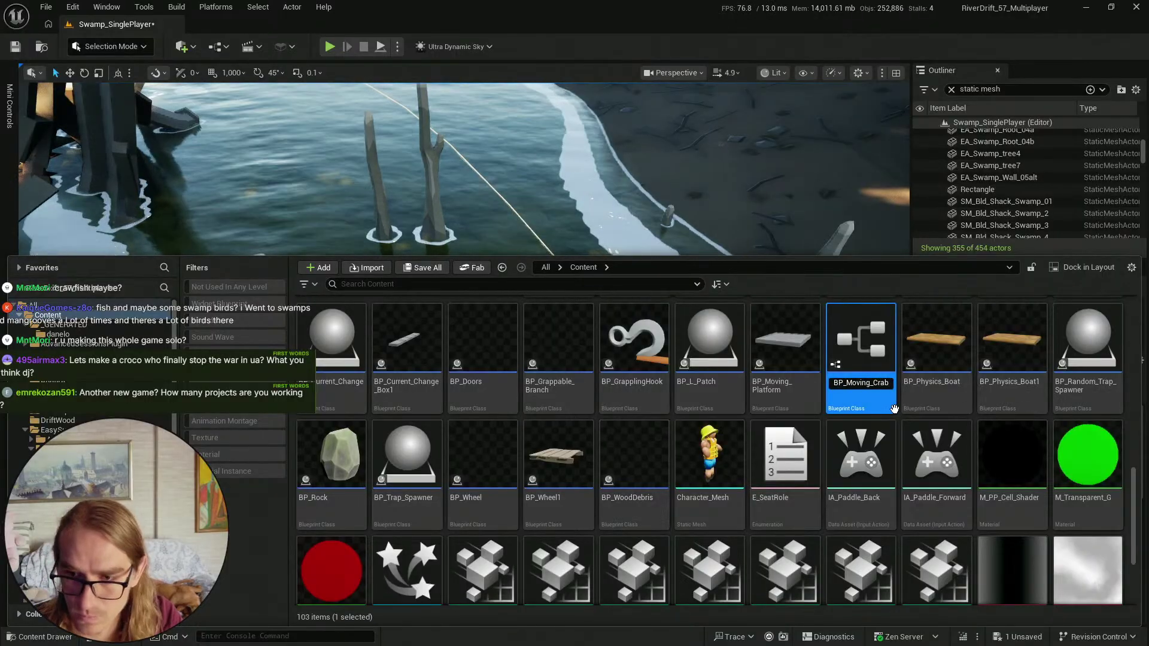
{"action": "key", "text": "Return"}
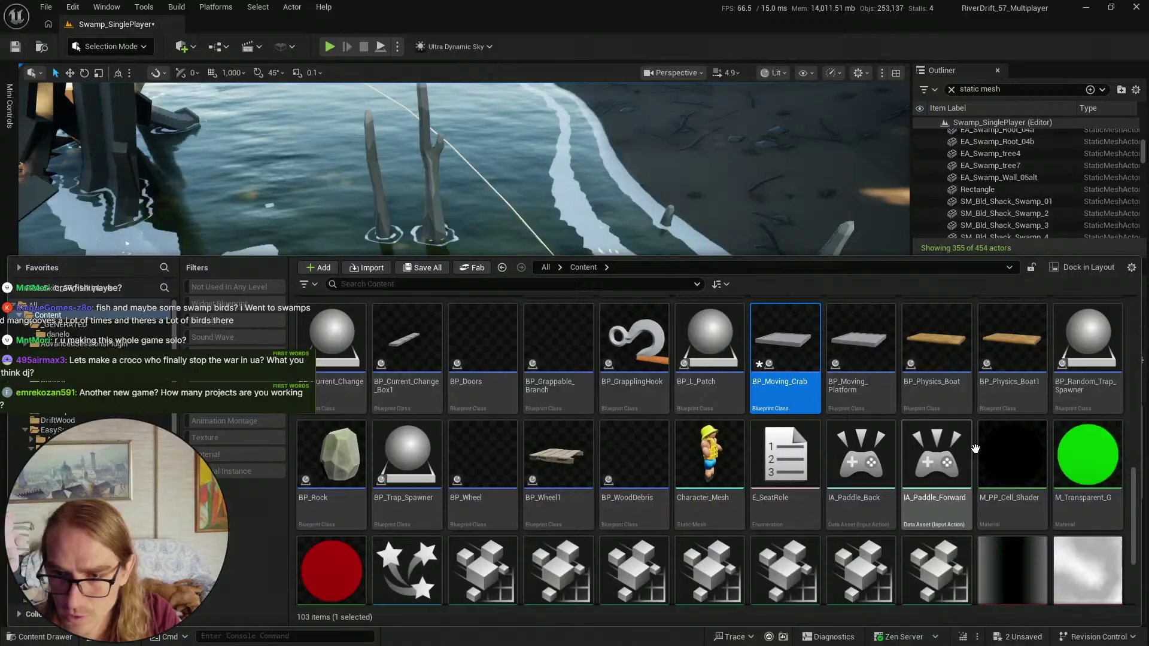
- Open BP_Moving_Crab, and copy the SK_Crab and SM_WaterRipples components from BP_Crab_Side_to_Side
{"action": "double_click", "coordinate": [785, 341]}
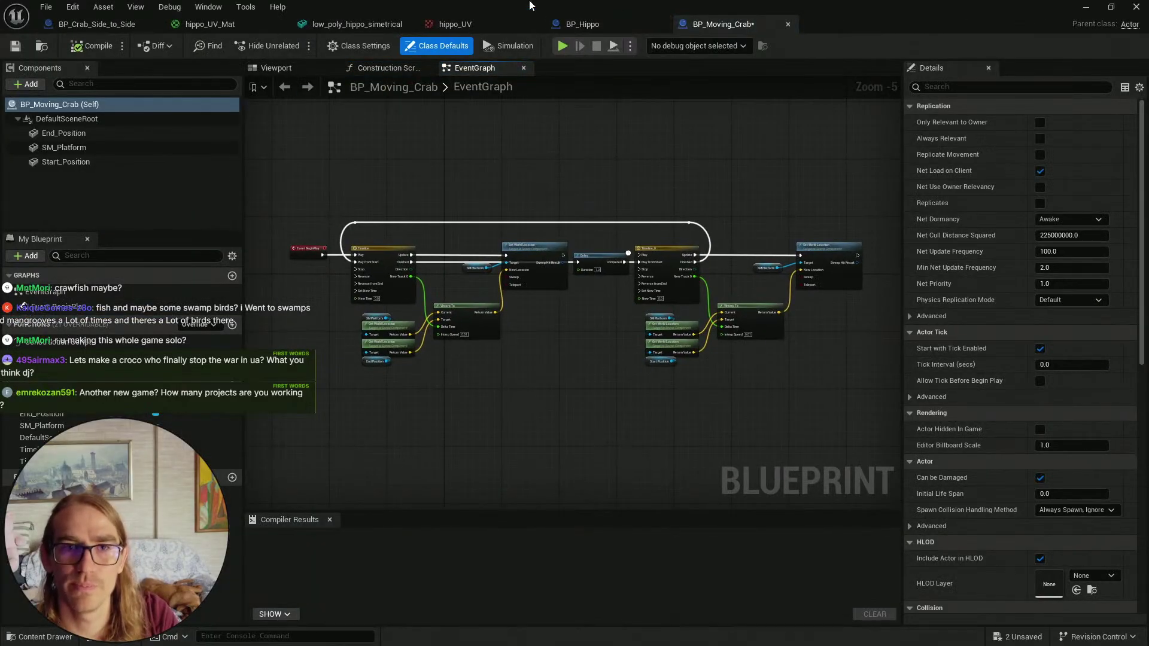
{"action": "left_click", "coordinate": [596, 24]}
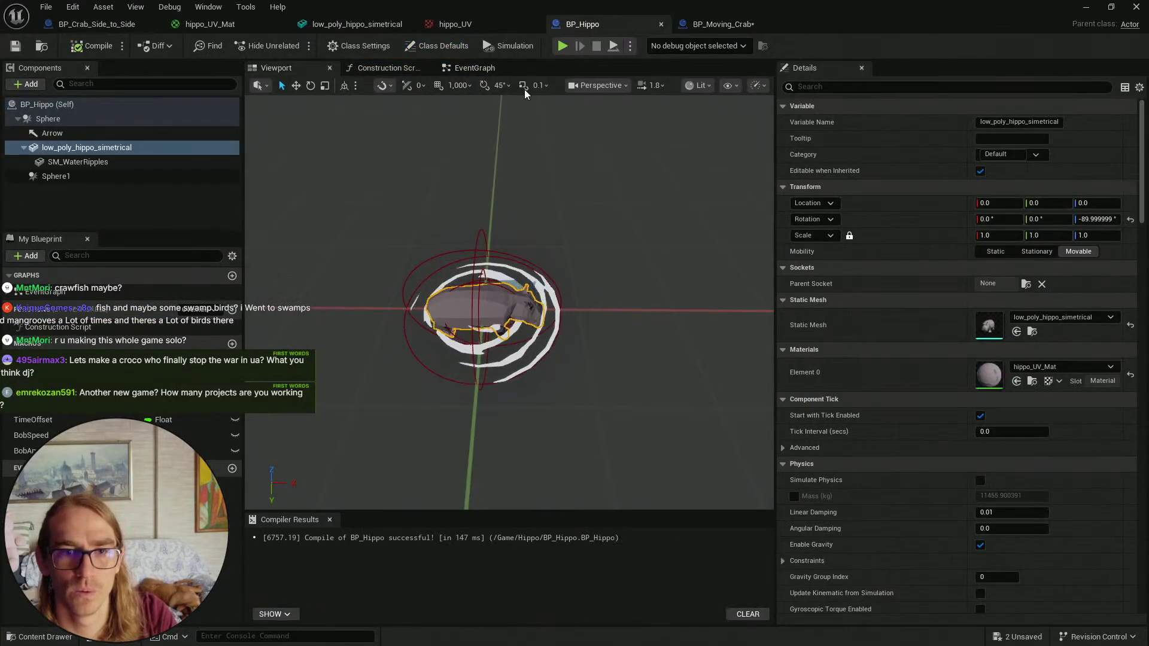
{"action": "left_click", "coordinate": [95, 29]}
{"action": "left_click", "coordinate": [300, 70]}
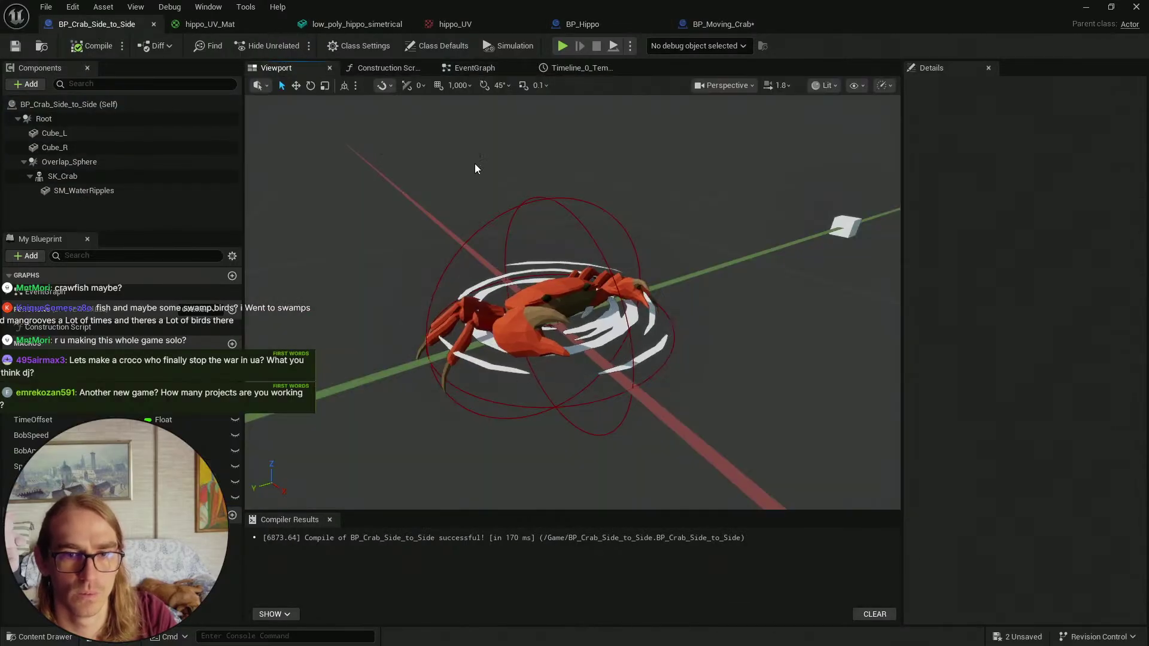
{"action": "left_click", "coordinate": [60, 177]}
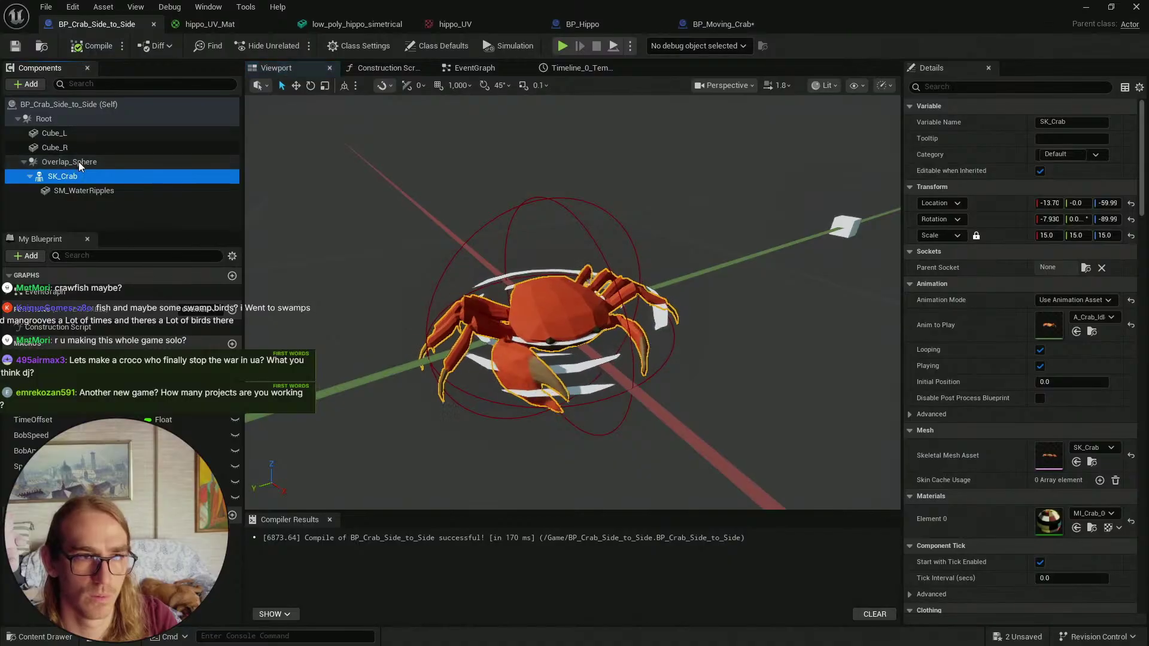
{"action": "left_click", "coordinate": [83, 192], "text": "ctrl"}
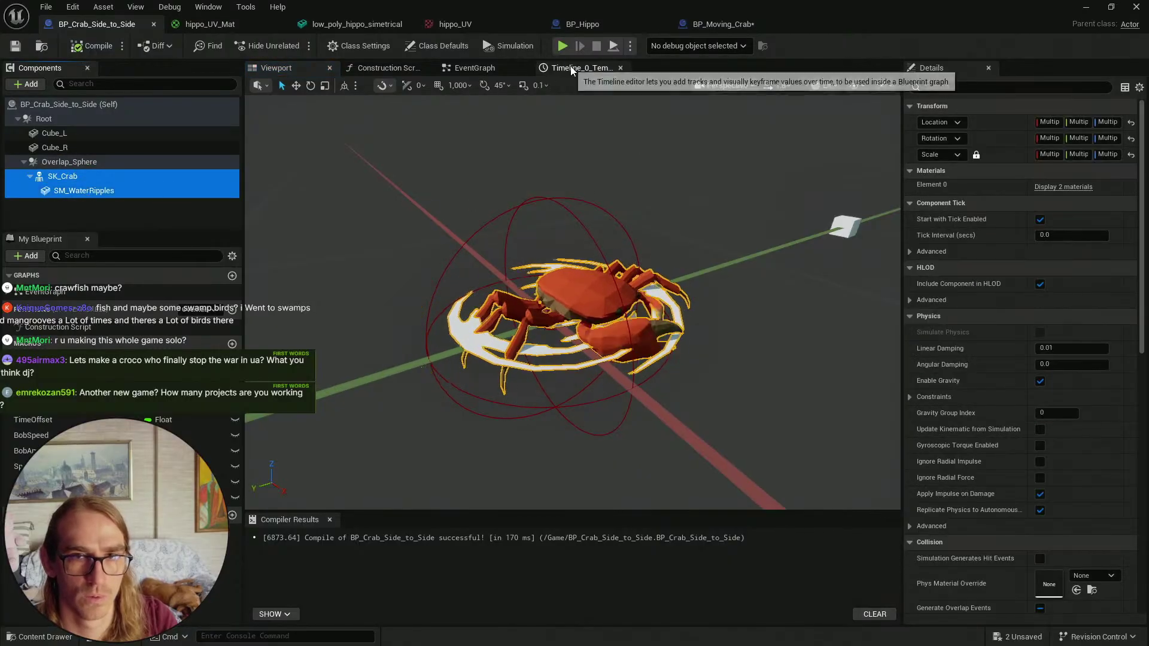
{"action": "left_click", "coordinate": [67, 179]}
{"action": "left_click", "coordinate": [80, 192], "text": "ctrl"}
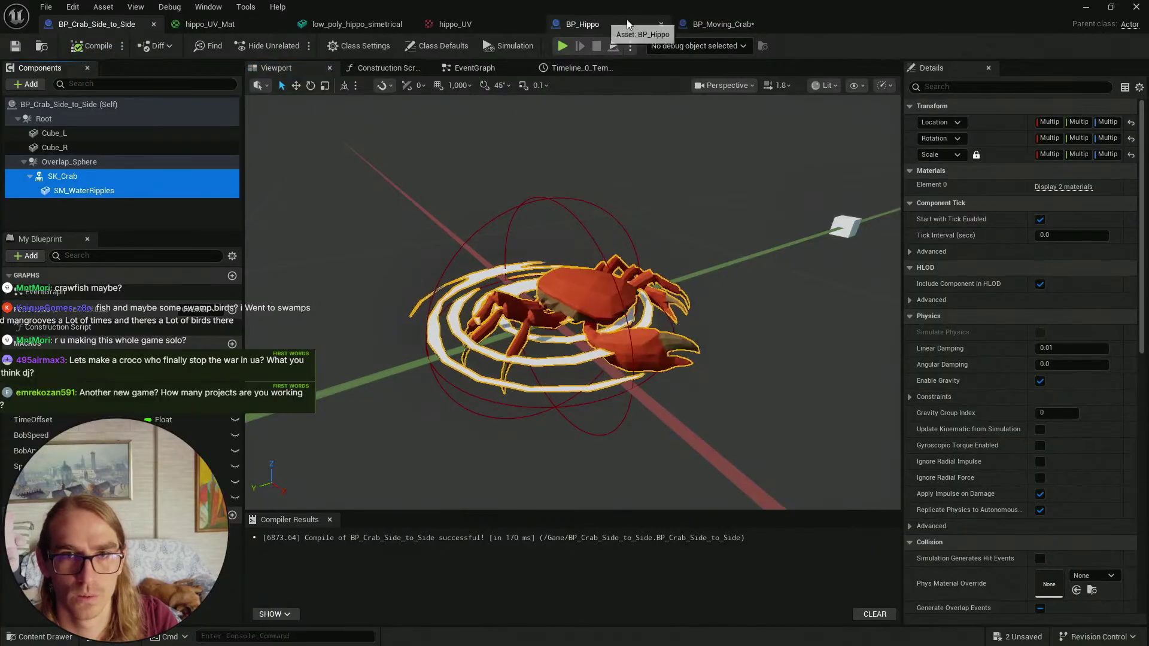
- Paste the crab and ripple meshes into BP_Moving_Crab, nesting SkeletalMesh under SM_Platform and StaticMesh under SkeletalMesh
{"action": "left_click", "coordinate": [744, 26]}
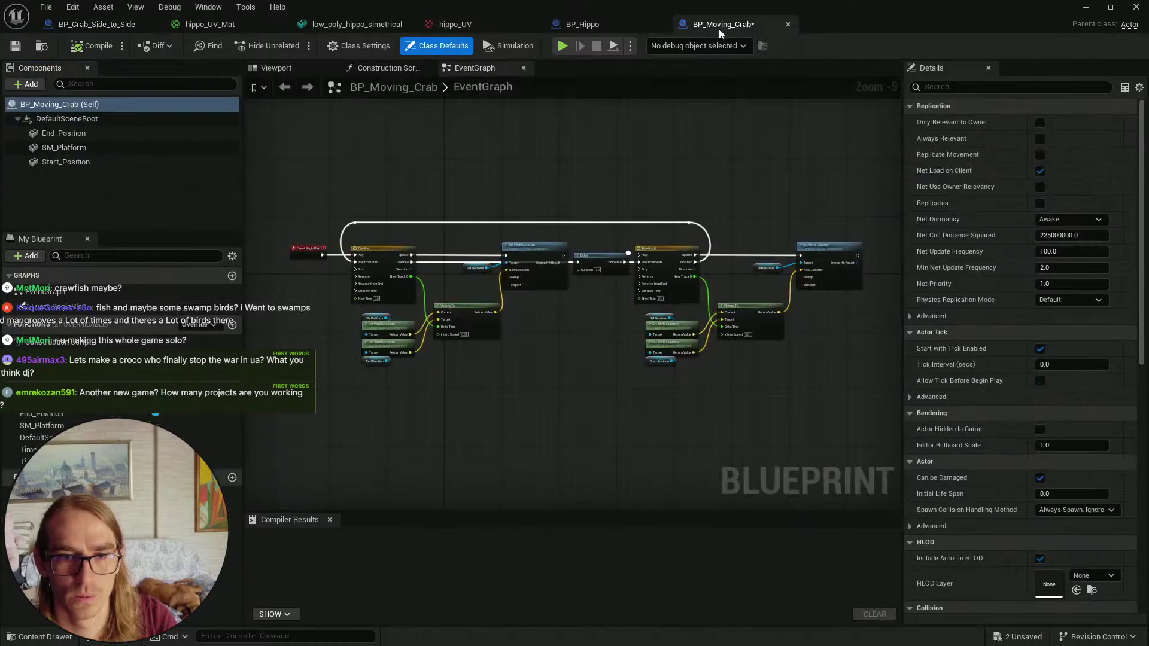
{"action": "left_click", "coordinate": [312, 71]}
{"action": "scroll", "coordinate": [603, 326], "scroll_direction": "down", "scroll_amount": 10}
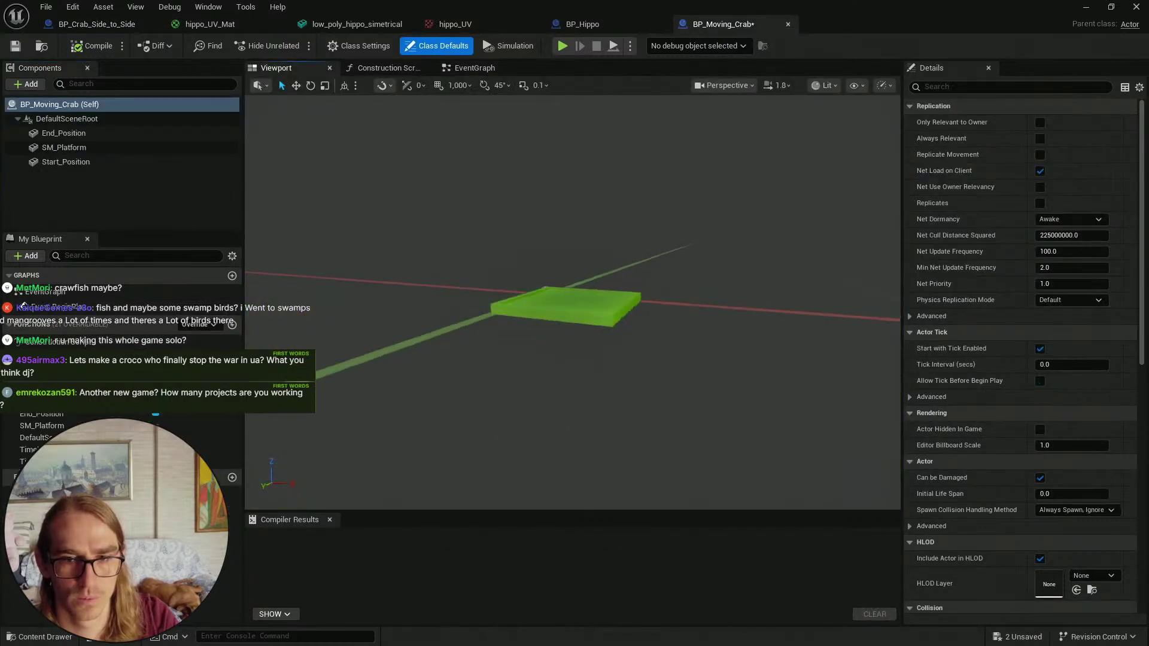
{"action": "right_click_drag", "start_coordinate": [602, 326], "coordinate": [514, 365]}
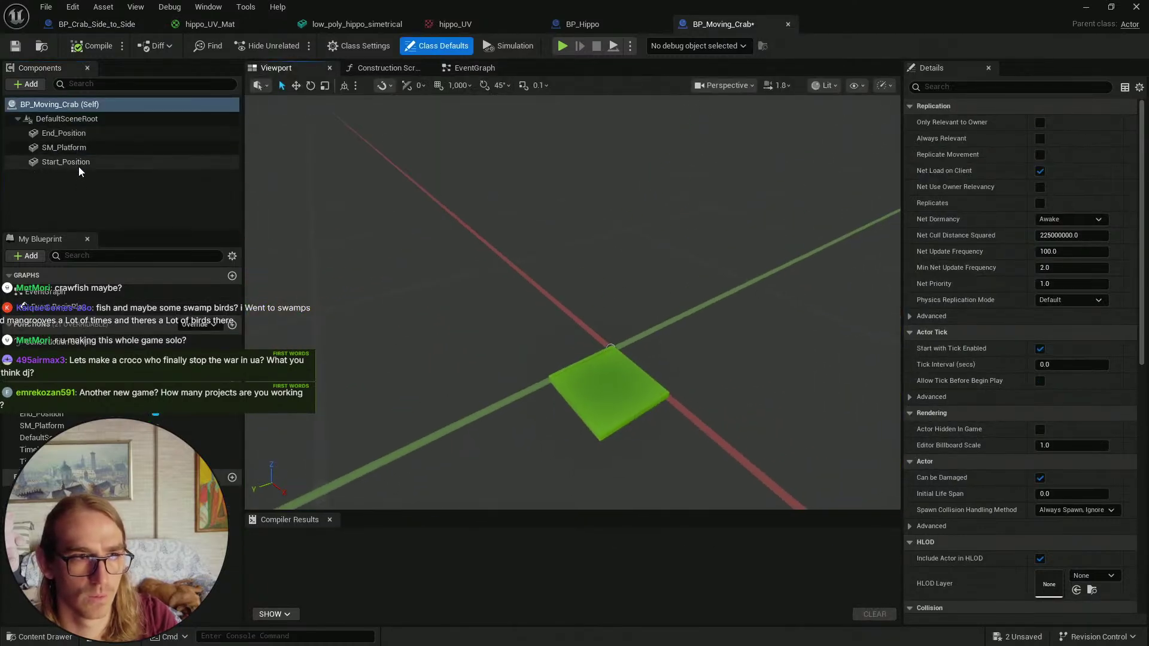
{"action": "left_click", "coordinate": [76, 182]}
{"action": "key", "text": "ctrl+v"}
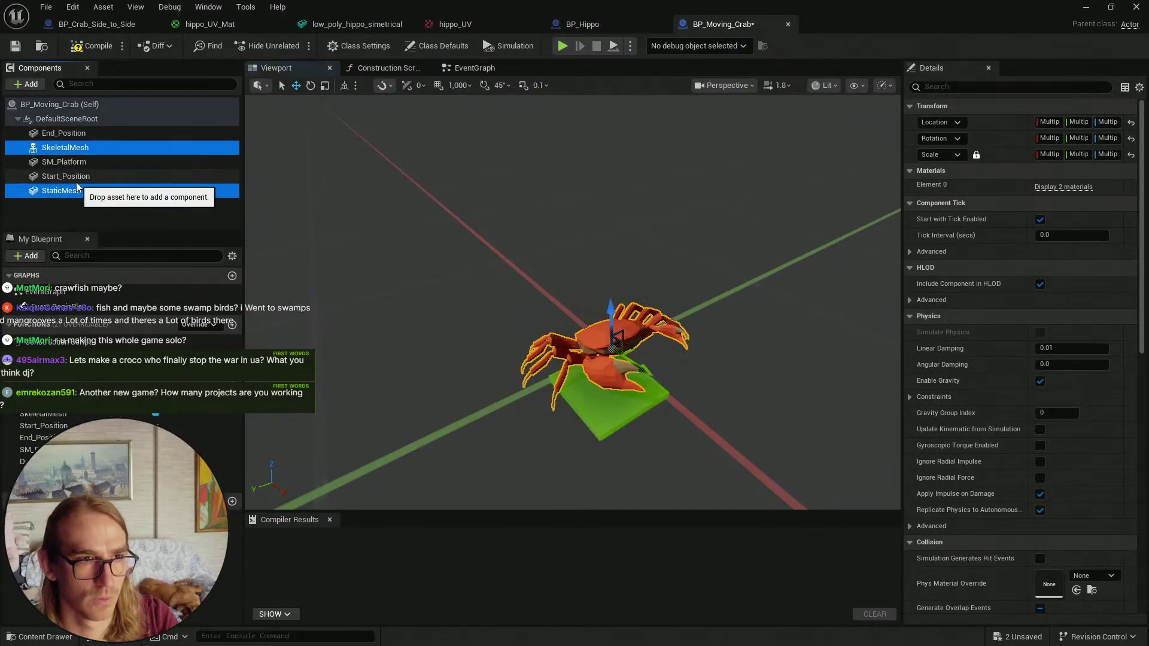
{"action": "left_click", "coordinate": [69, 147]}
{"action": "left_click_drag", "start_coordinate": [76, 158], "coordinate": [79, 163]}
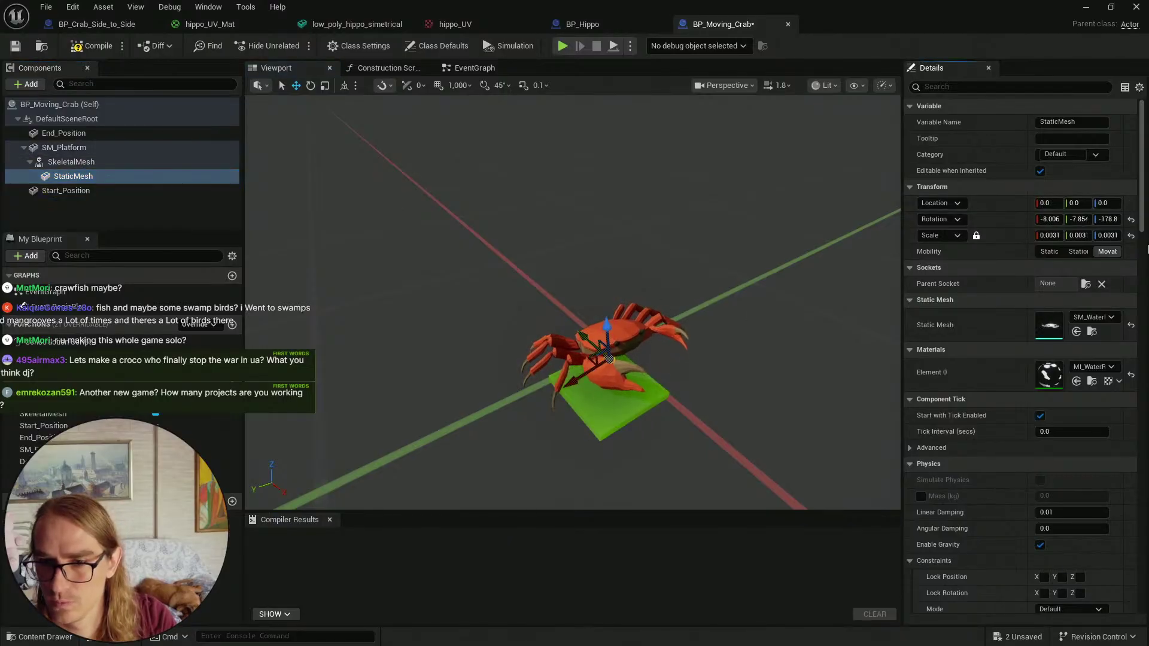
- Reset the water ripple StaticMesh's scale and set it uniformly to 0.06
{"action": "left_click", "coordinate": [1131, 236]}
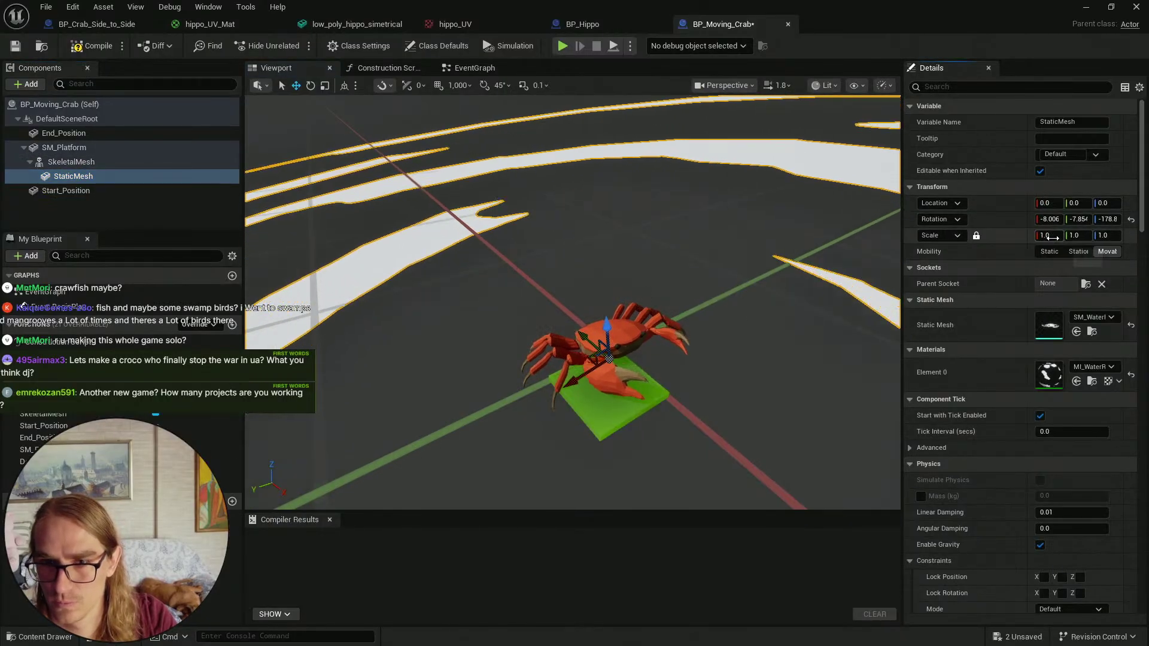
{"action": "left_click_drag", "start_coordinate": [1049, 235], "coordinate": [1021, 235]}
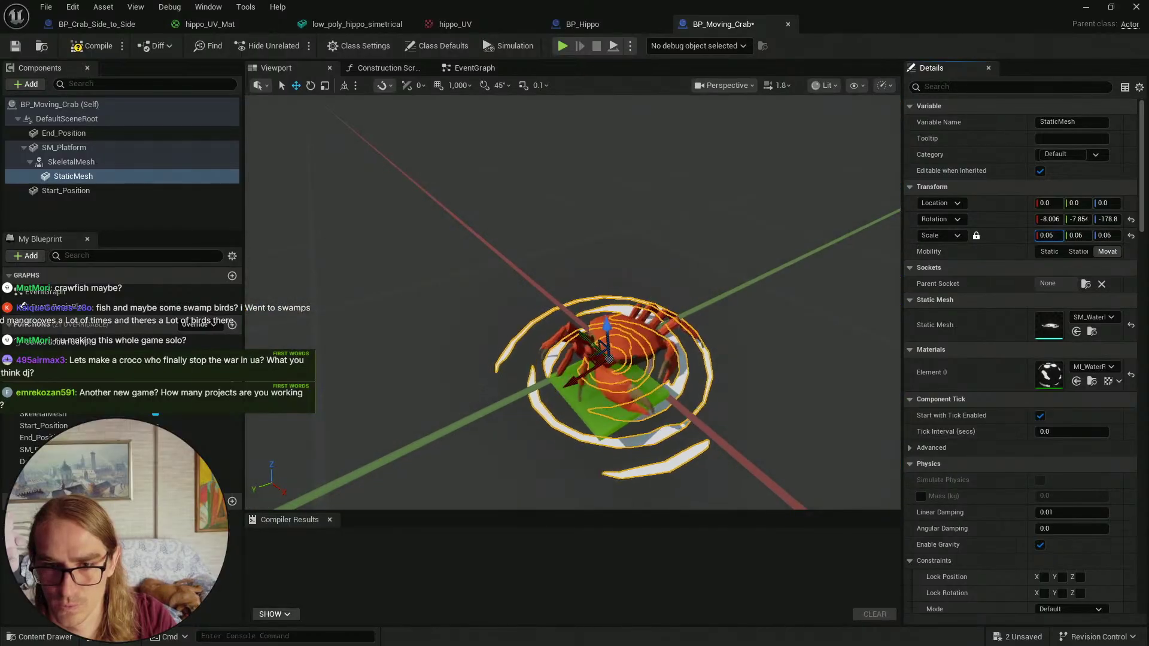
{"action": "left_click_drag", "start_coordinate": [730, 277], "coordinate": [706, 276], "text": "alt"}
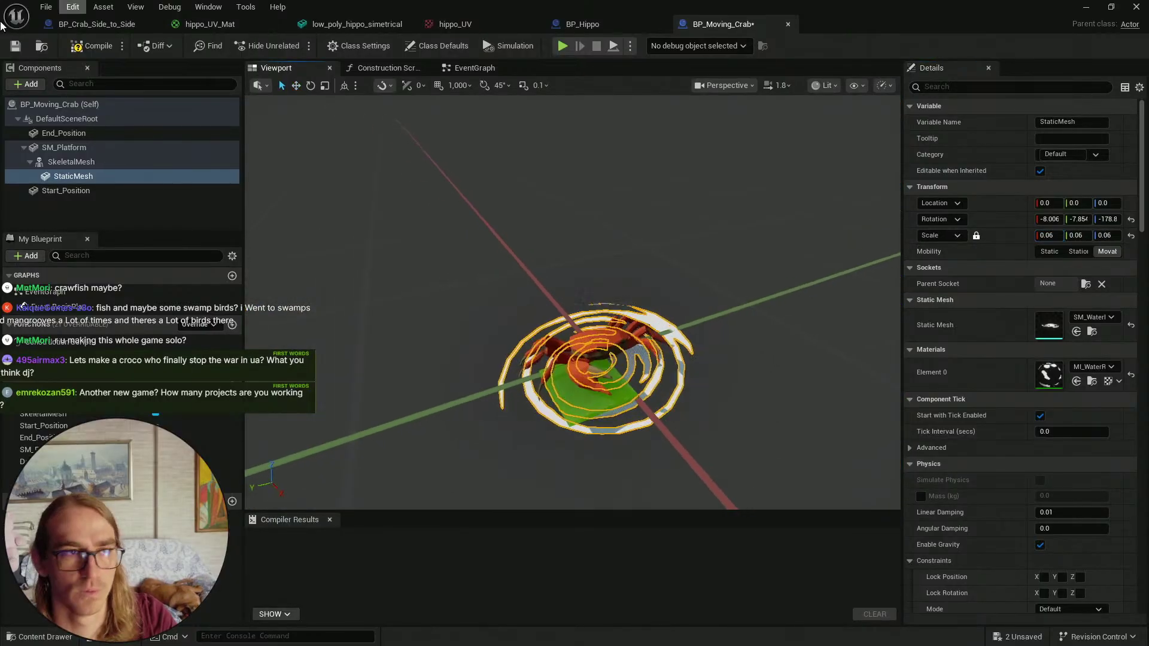
- Delete BP_Moving_Platform from the swamp level and place BP_Moving_Crab in the water beside the riverbank
{"action": "left_click", "coordinate": [1094, 6]}
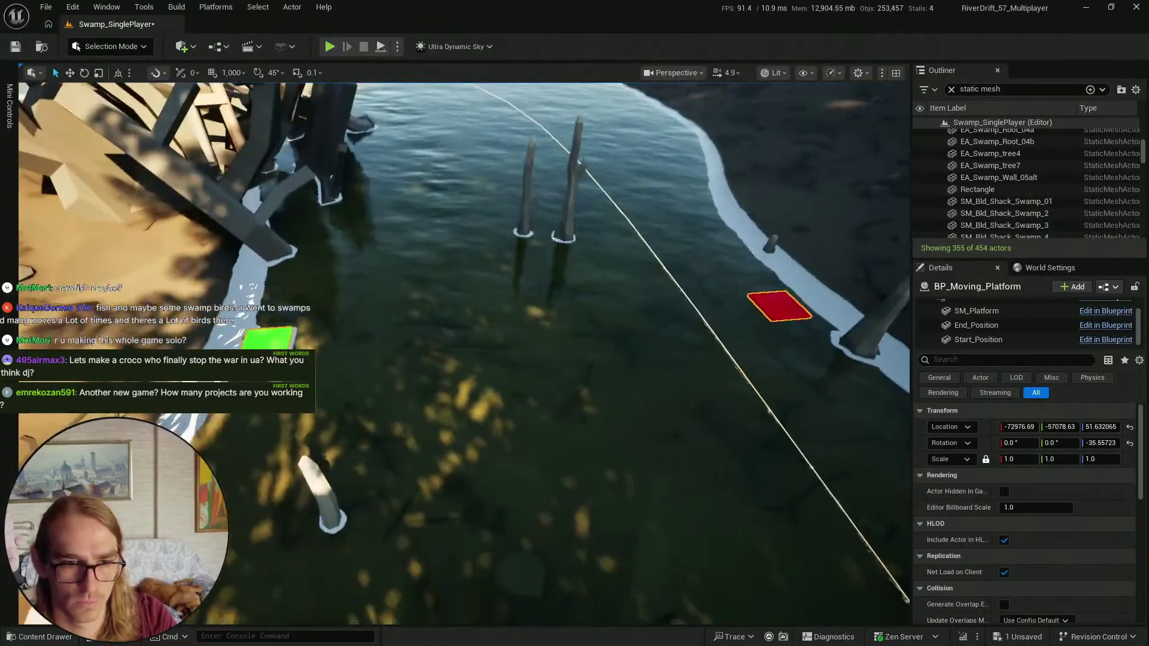
{"action": "key", "text": "Delete"}
{"action": "key", "text": "ctrl+space"}
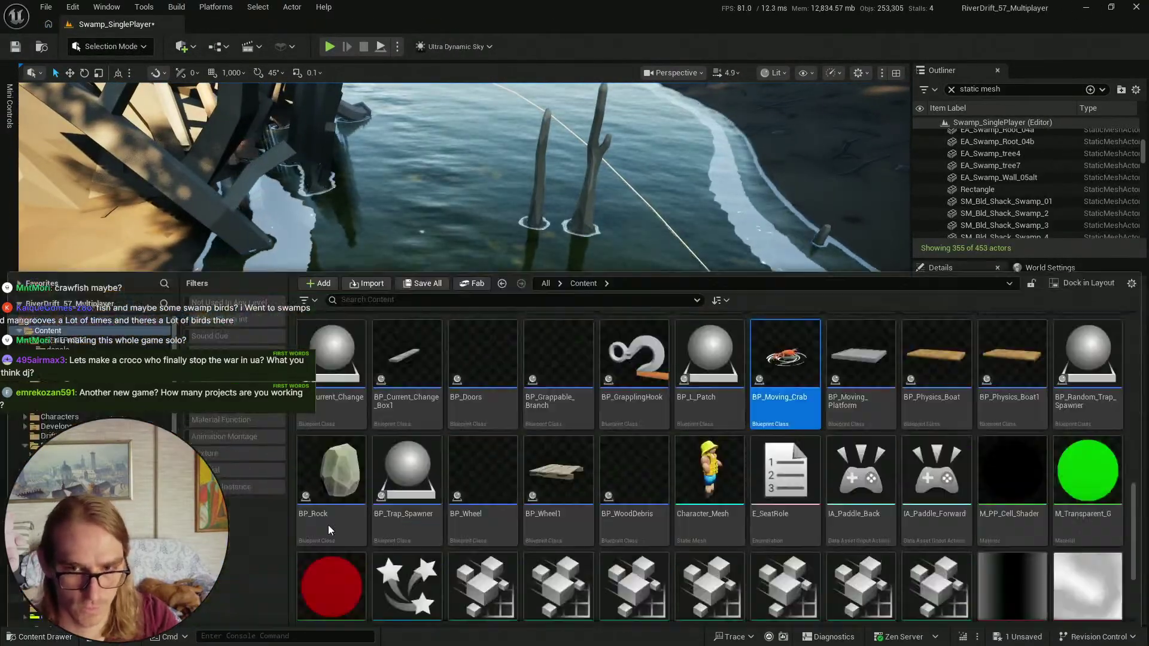
{"action": "scroll", "coordinate": [1033, 479], "scroll_direction": "down", "scroll_amount": 3}
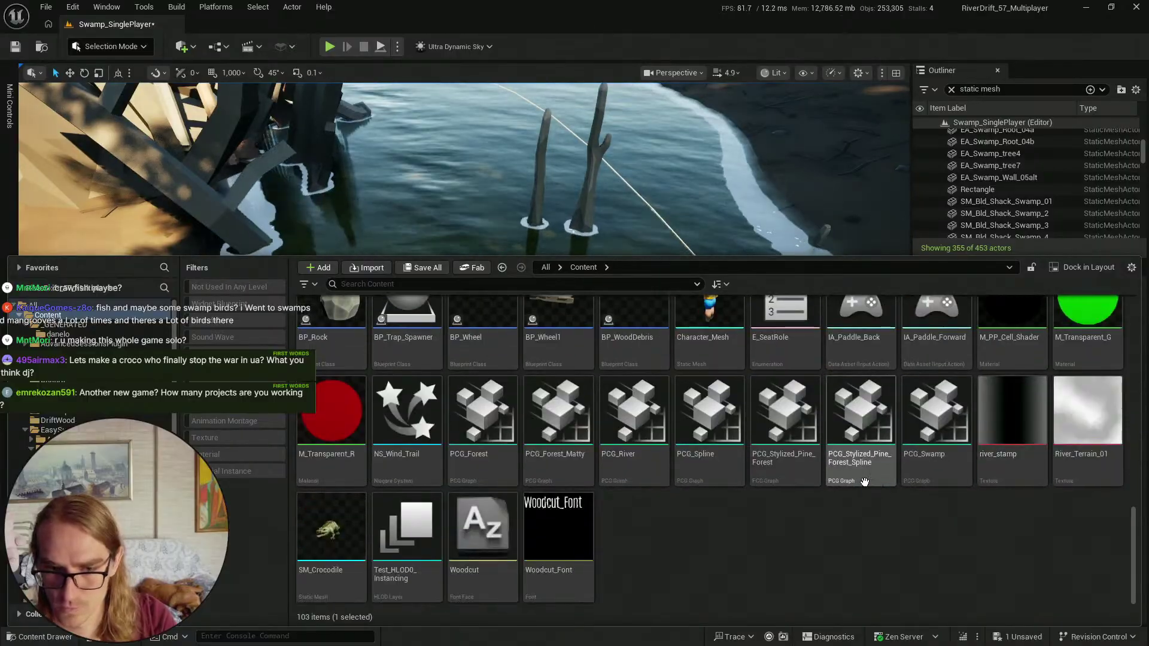
{"action": "scroll", "coordinate": [808, 497], "scroll_direction": "up", "scroll_amount": 10}
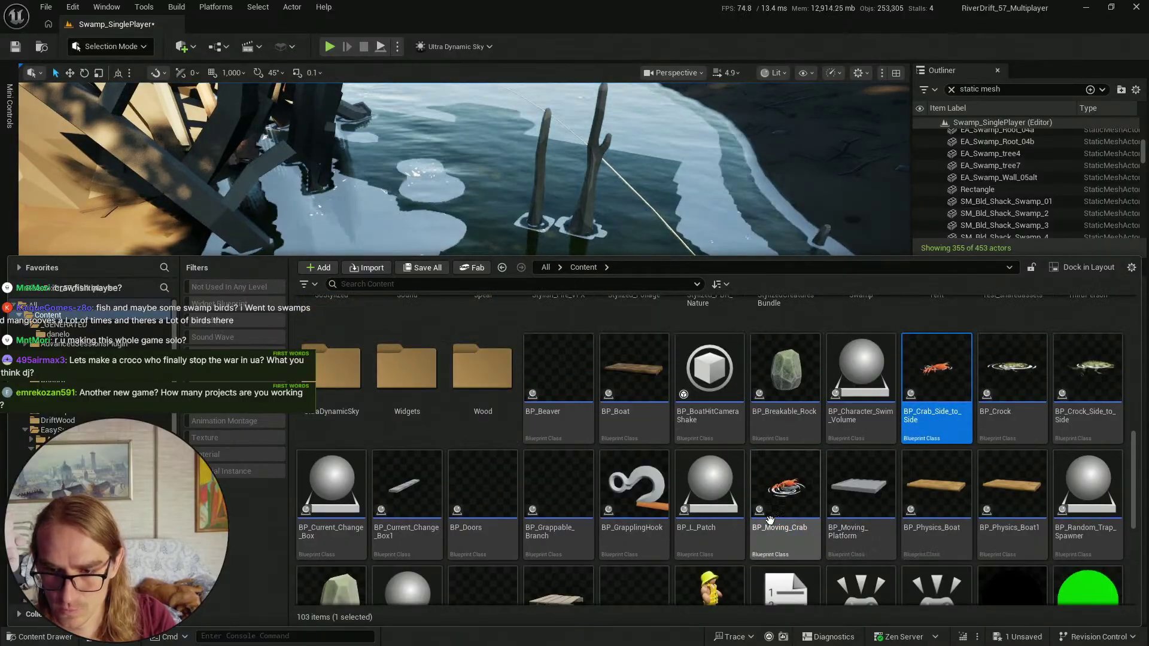
{"action": "left_click", "coordinate": [778, 496]}
{"action": "left_click_drag", "start_coordinate": [799, 506], "coordinate": [250, 345]}
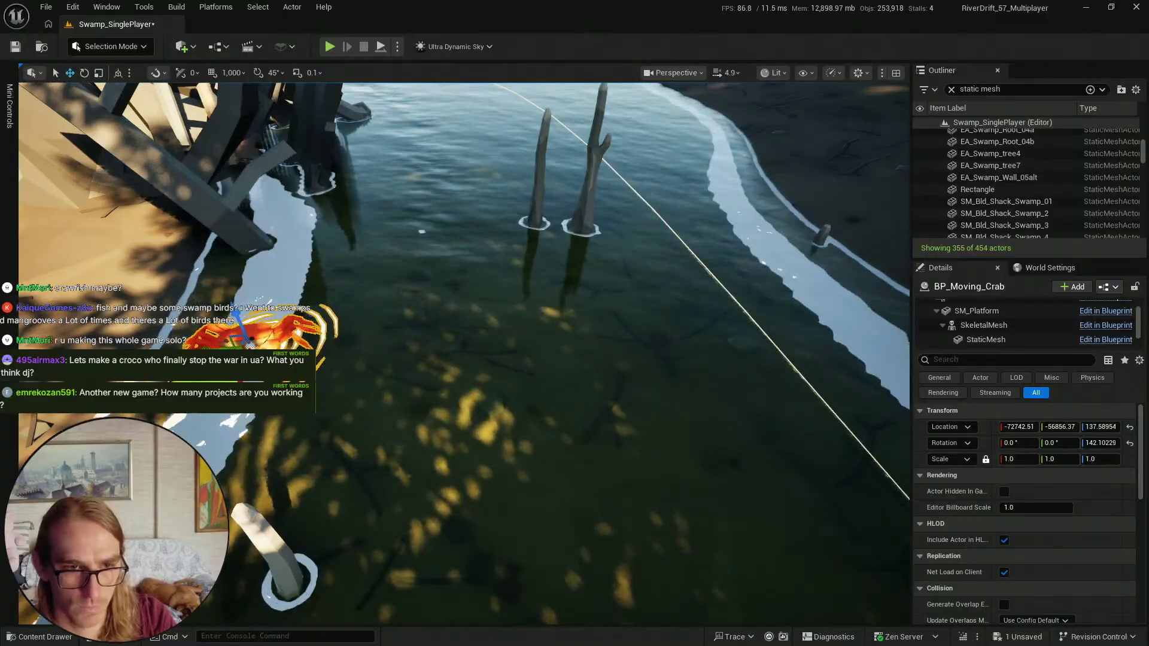
- Move the placed crab's End_Position out into the river, to a Y location of about -1170
{"action": "scroll", "coordinate": [1002, 312], "scroll_direction": "down", "scroll_amount": 2}
{"action": "left_click", "coordinate": [975, 326]}
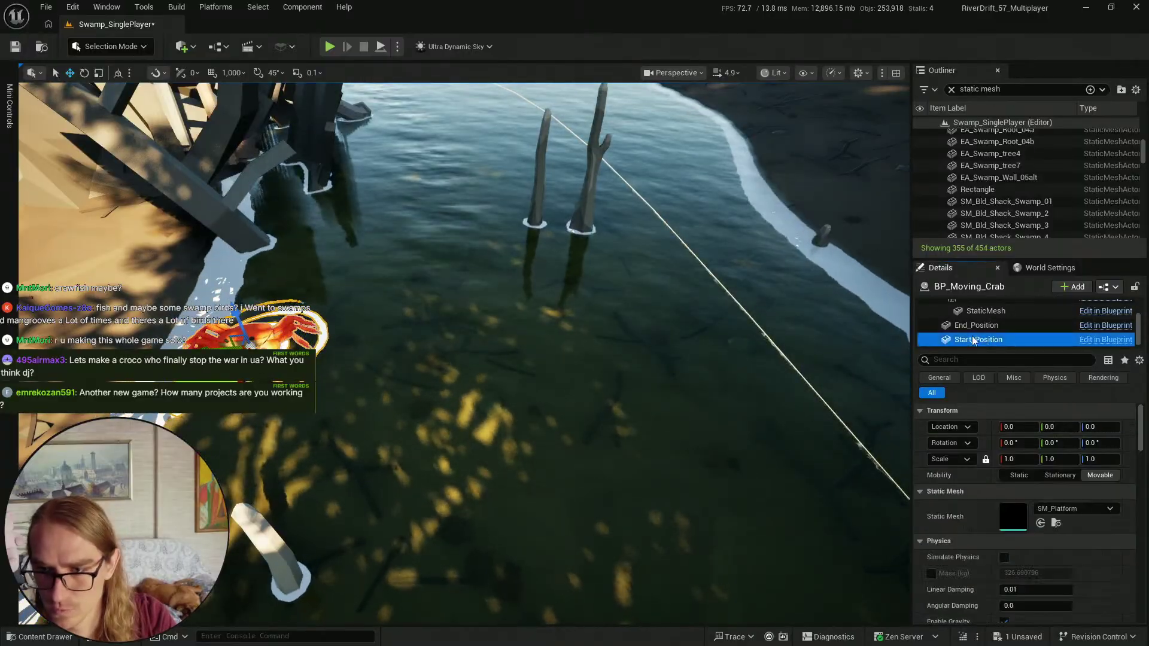
{"action": "left_click_drag", "start_coordinate": [388, 331], "coordinate": [420, 332]}
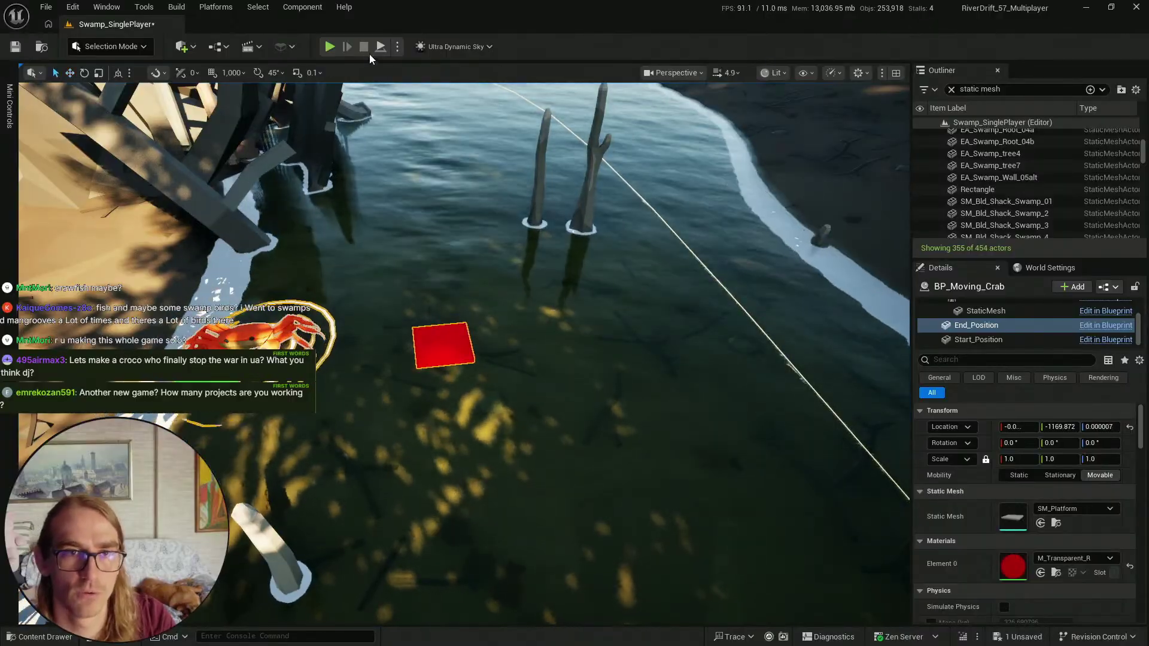
- Play the level to watch the crab's movement, and return to the BP_Moving_Crab Blueprint
{"action": "key", "text": "alt+p"}
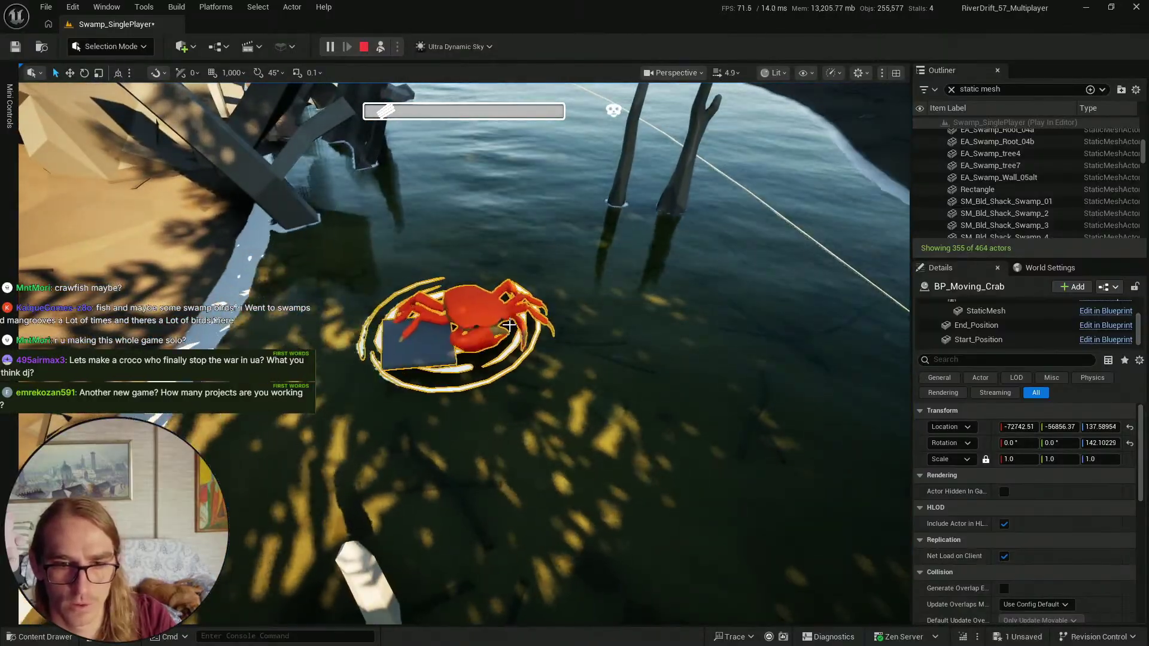
{"action": "key", "text": "Escape"}
{"action": "key", "text": "alt+Tab"}
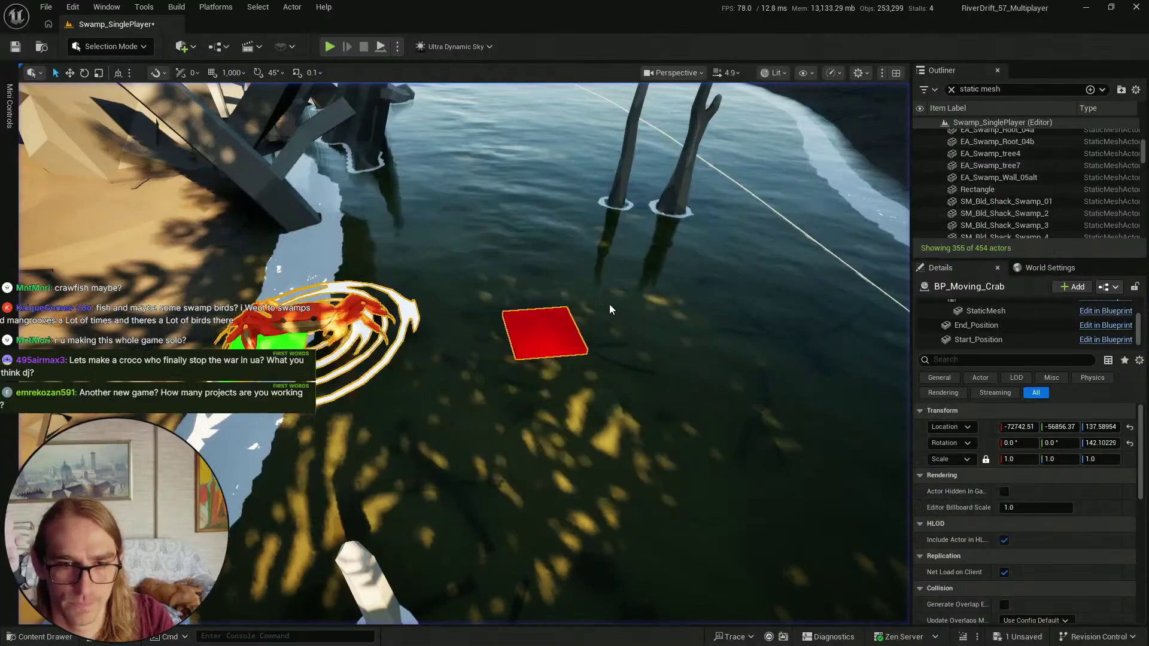
- Set the collision preset of BP_Moving_Crab's SM_Platform component to NoCollision
{"action": "key", "text": "w"}
{"action": "scroll", "coordinate": [574, 421], "scroll_direction": "down", "scroll_amount": 3}
{"action": "right_click_drag", "start_coordinate": [574, 421], "coordinate": [596, 434]}
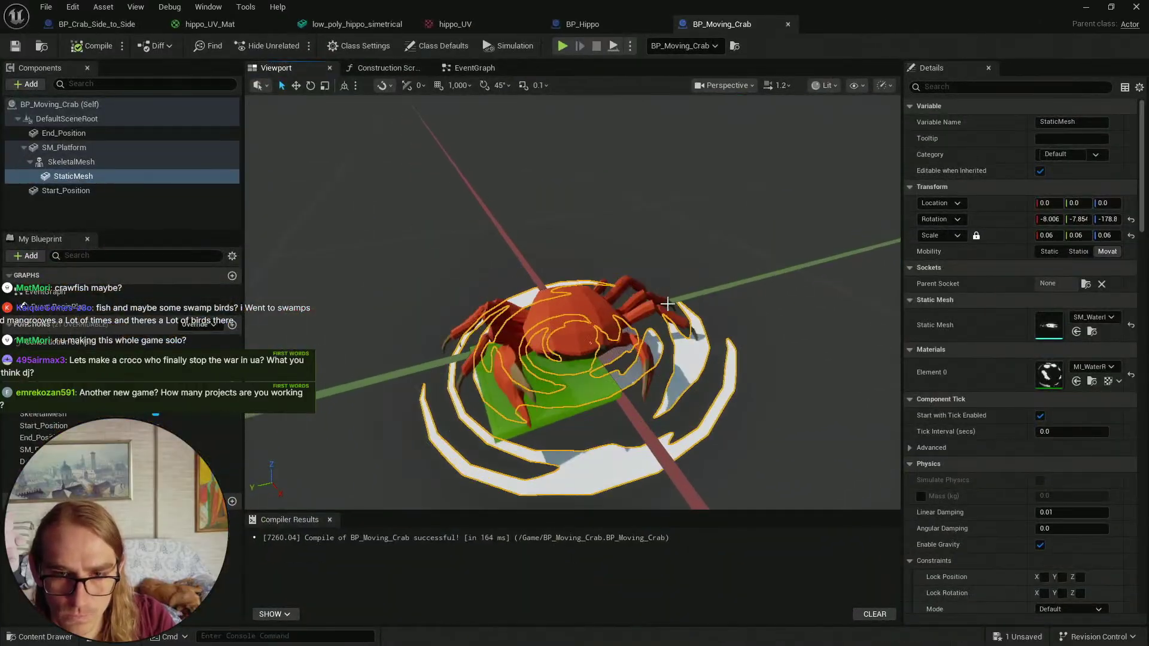
{"action": "left_click", "coordinate": [60, 150]}
{"action": "left_click", "coordinate": [81, 163]}
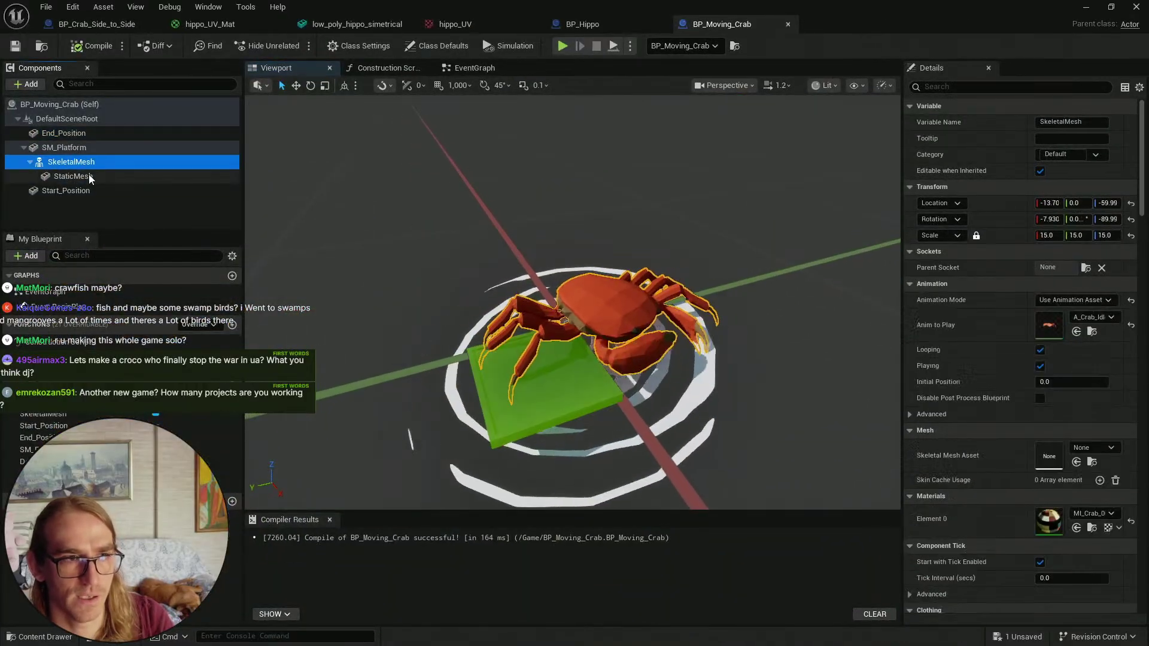
{"action": "left_click", "coordinate": [91, 177]}
{"action": "left_click", "coordinate": [96, 149]}
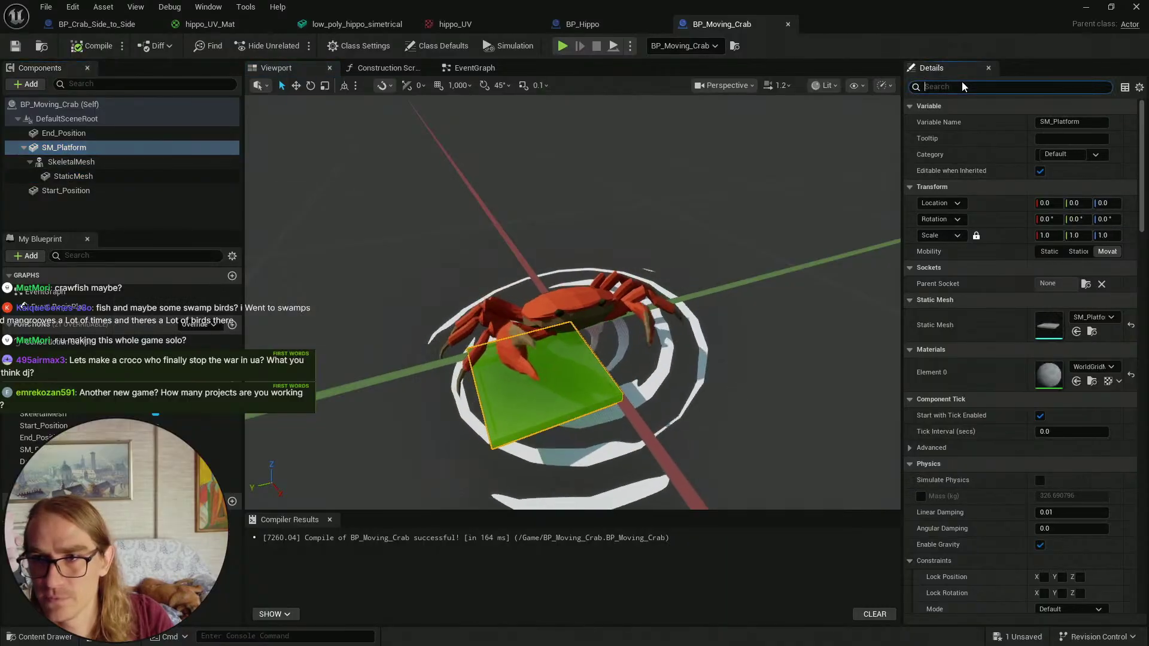
{"action": "type", "text": "collision"}
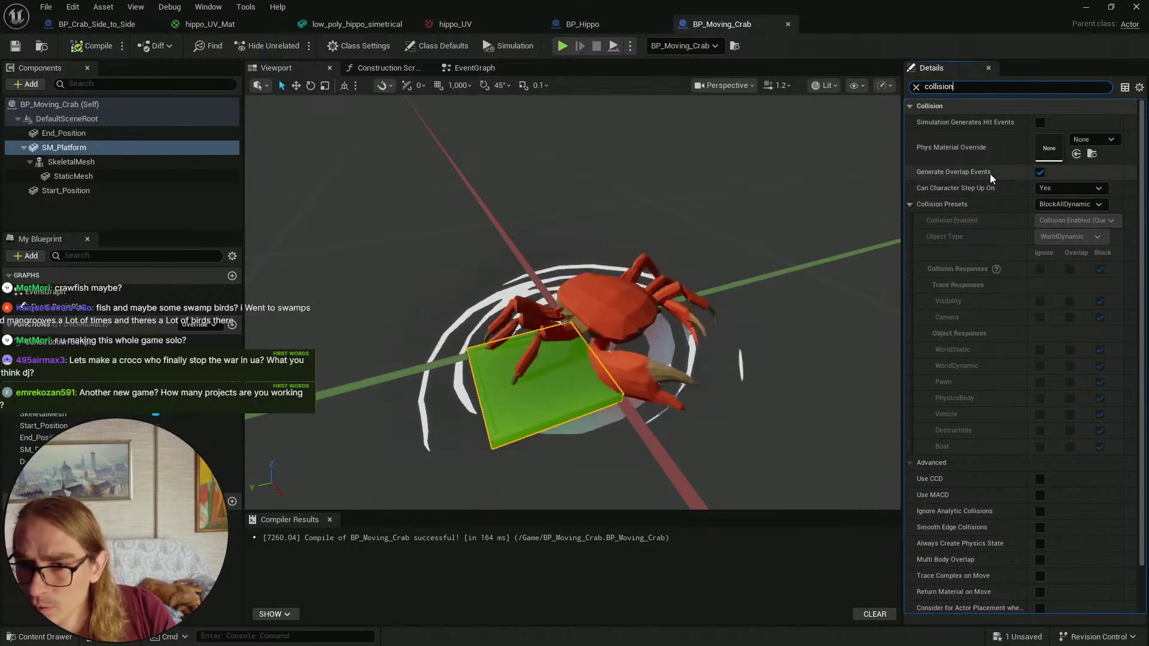
{"action": "left_click", "coordinate": [1086, 205]}
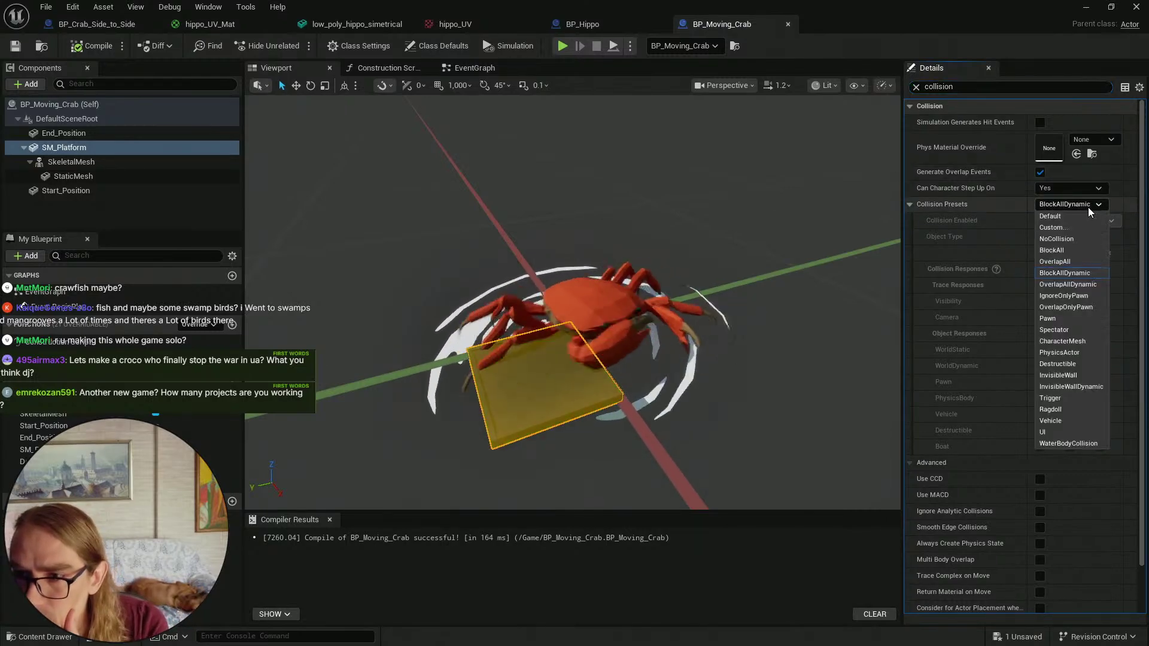
{"action": "left_click", "coordinate": [1071, 234]}
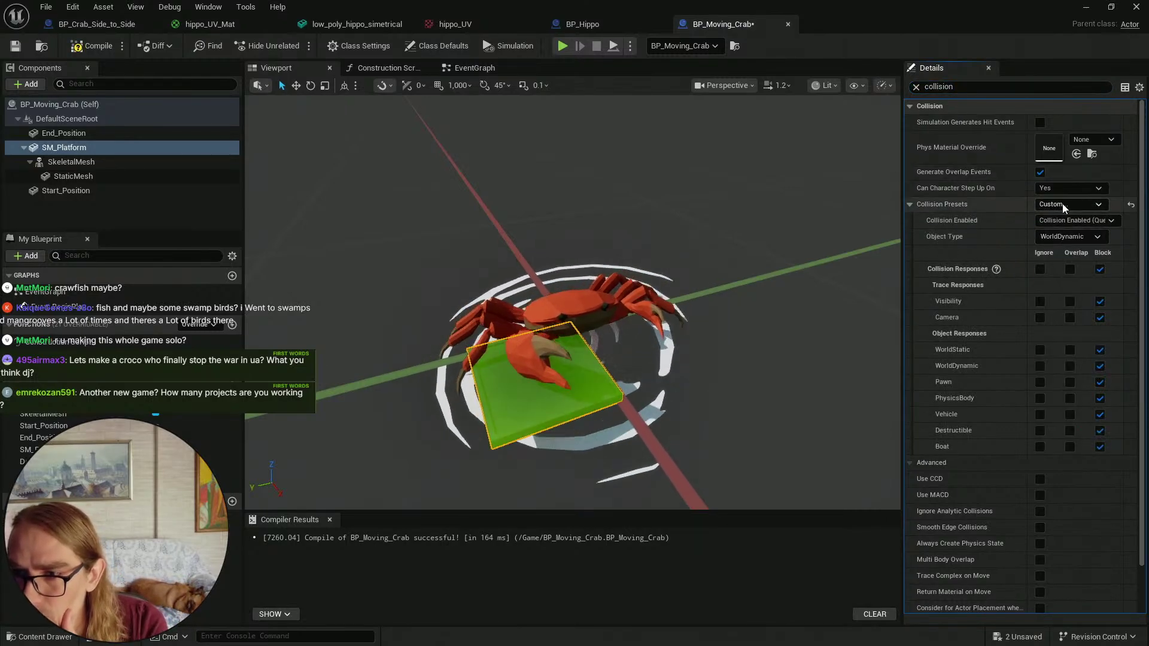
{"action": "left_click", "coordinate": [1062, 203]}
{"action": "left_click", "coordinate": [1058, 239]}
{"action": "left_click", "coordinate": [907, 204]}
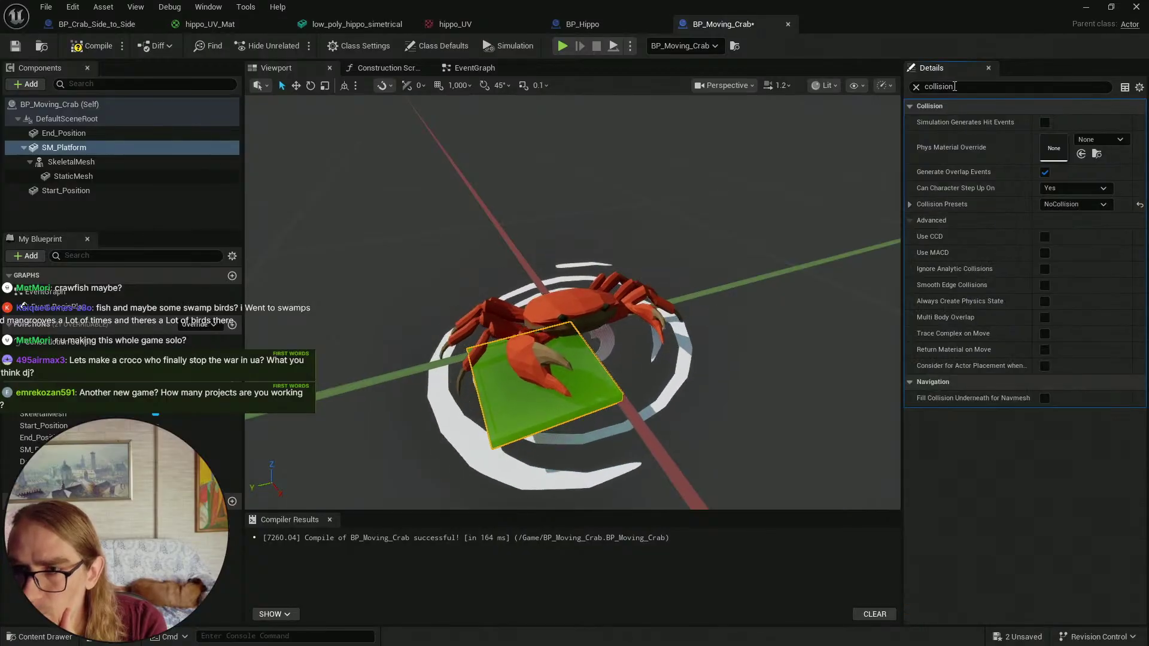
- Turn off Visible for the SM_Platform component, compile the Blueprint and clear the property filter
{"action": "type", "text": "visi"}
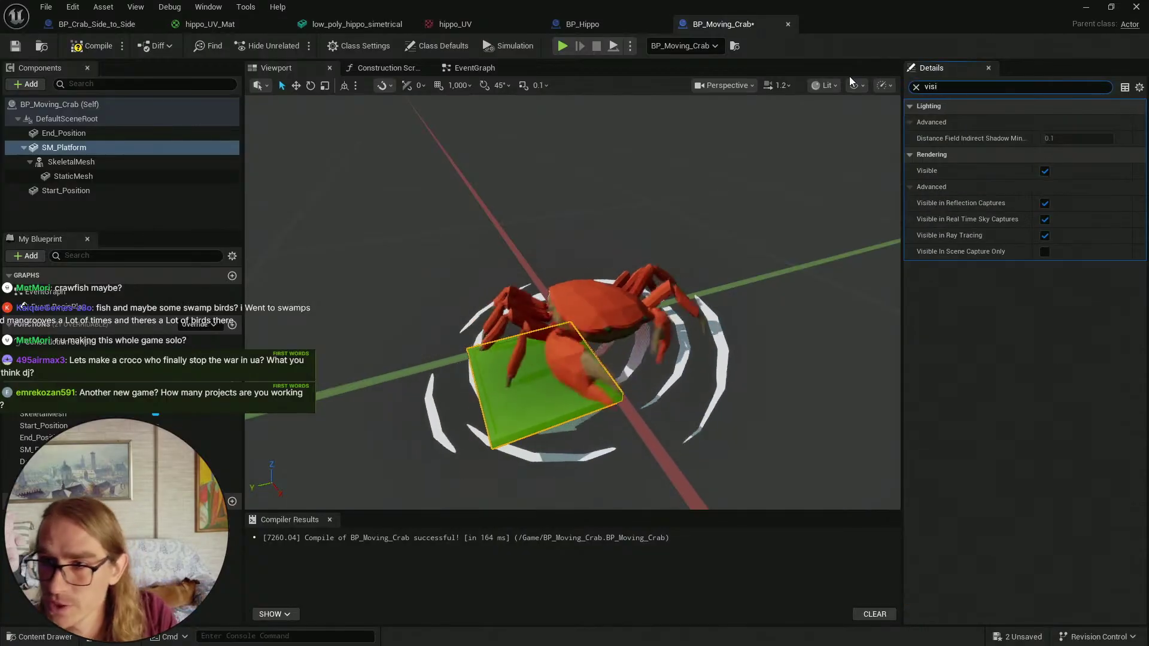
{"action": "left_click", "coordinate": [1045, 172]}
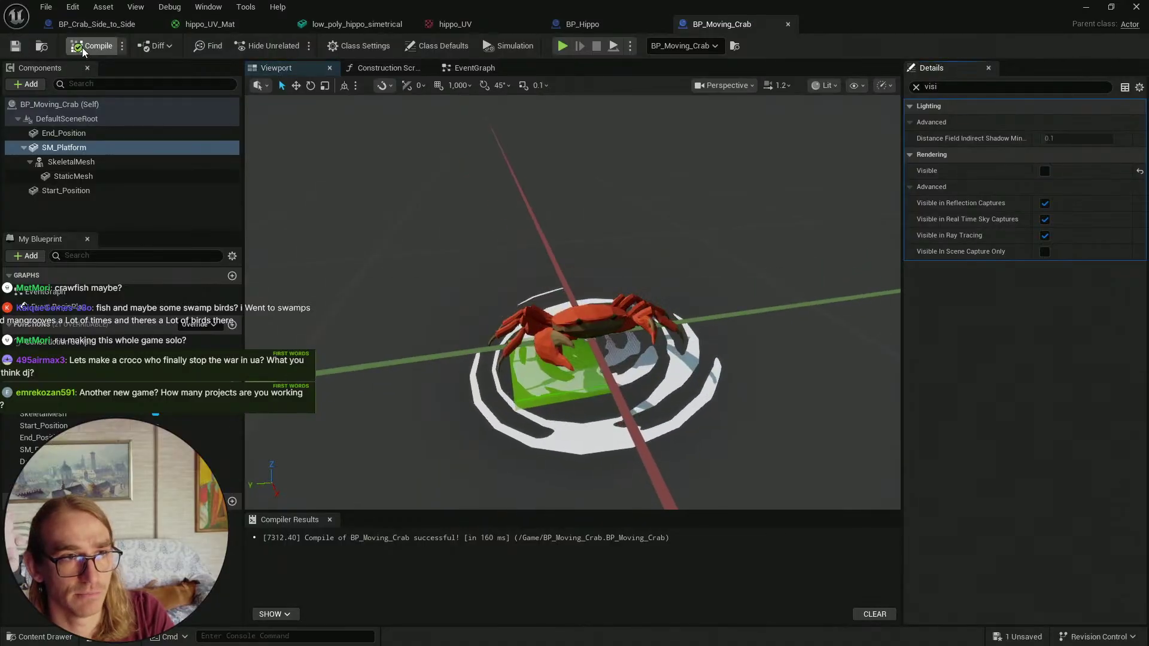
{"action": "left_click", "coordinate": [916, 87]}
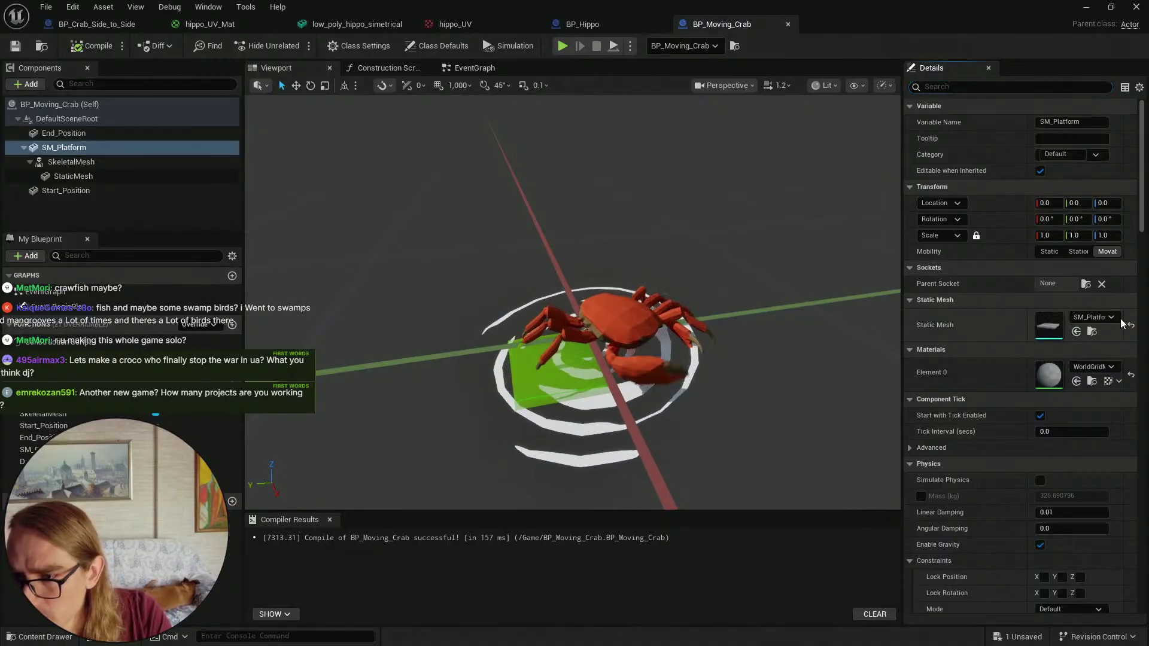
- Clear the static mesh assigned to SM_Platform and compile BP_Moving_Crab
{"action": "left_click", "coordinate": [1093, 317]}
{"action": "left_click", "coordinate": [1018, 386]}
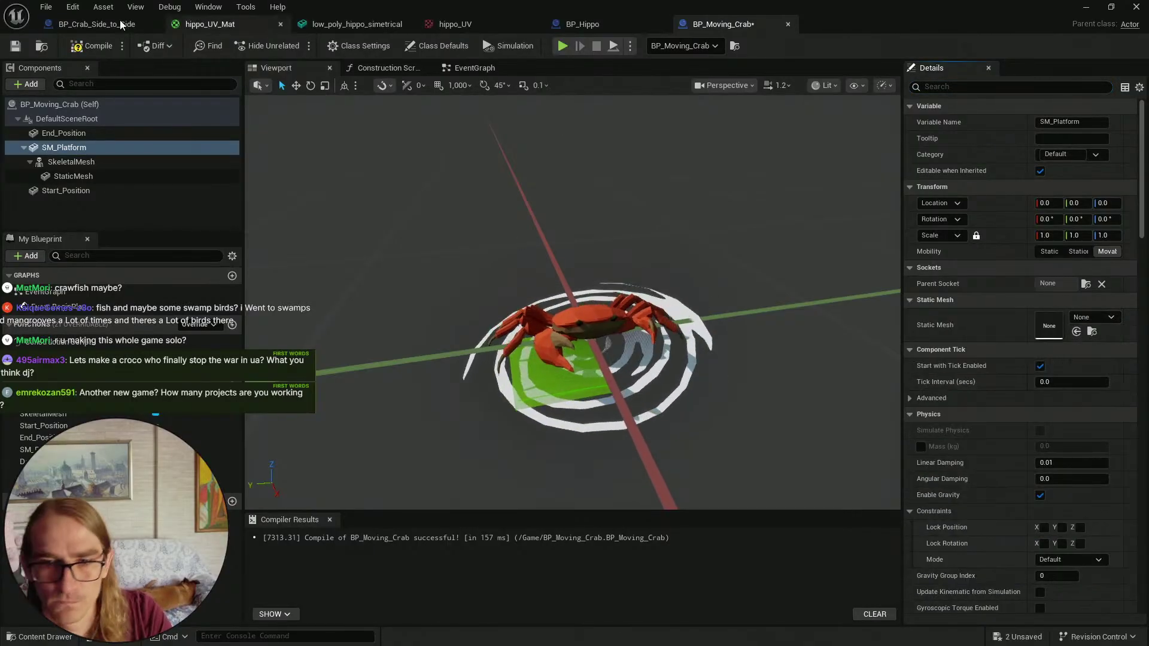
{"action": "left_click", "coordinate": [82, 47]}
- Reset the rotation of the StaticMesh water ripples to 0° on all axes, and compile and save BP_Moving_Crab
{"action": "left_click", "coordinate": [71, 161]}
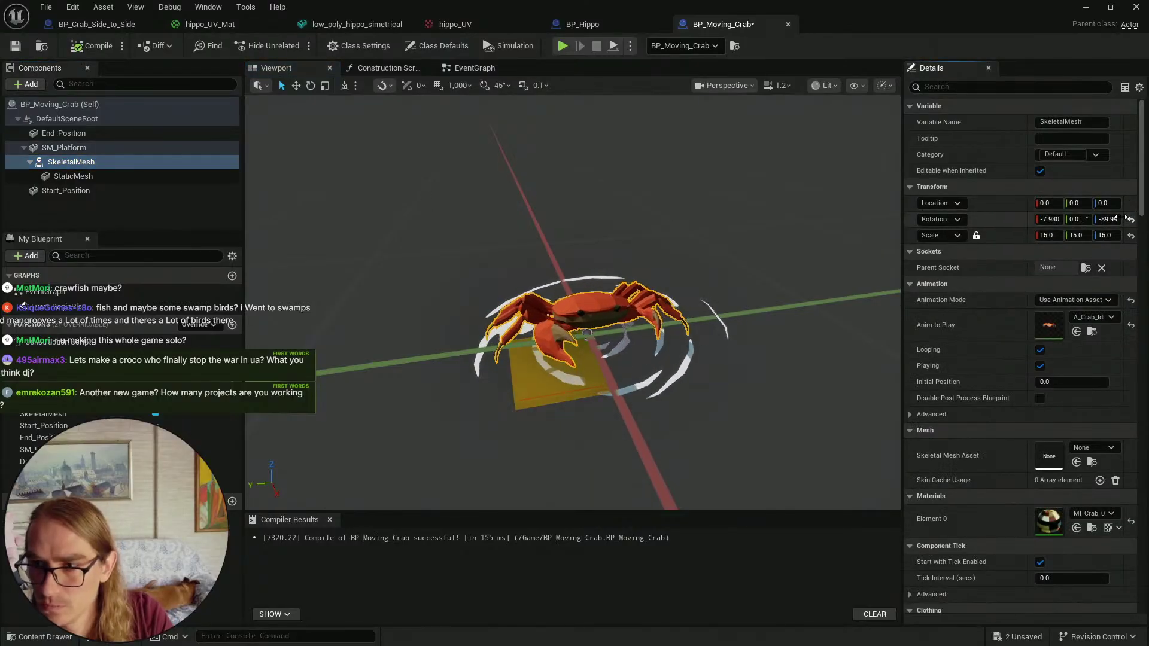
{"action": "left_click", "coordinate": [67, 175]}
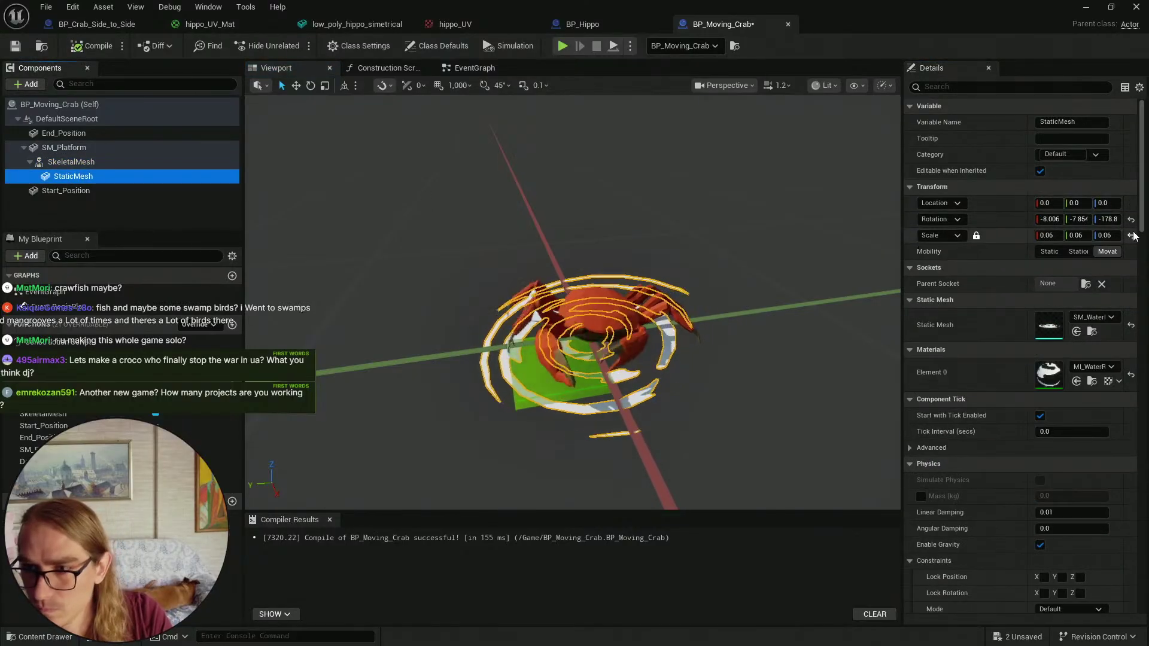
{"action": "right_click_drag", "start_coordinate": [769, 285], "coordinate": [751, 284]}
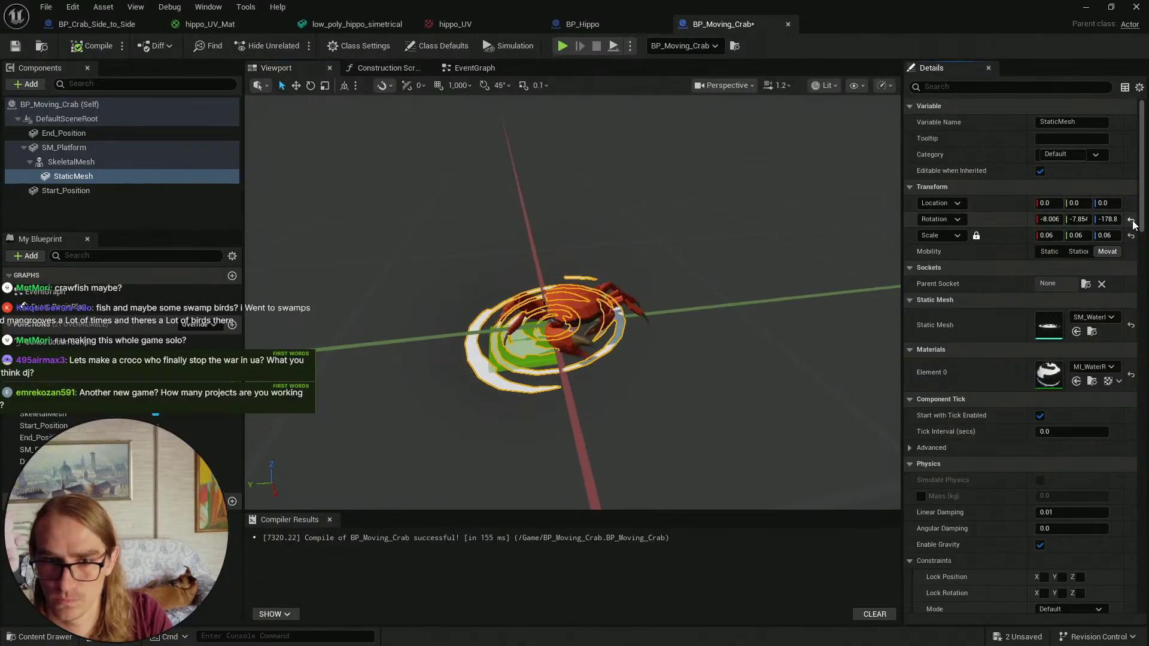
{"action": "right_click_drag", "start_coordinate": [547, 192], "coordinate": [625, 231]}
{"action": "scroll", "coordinate": [626, 224], "scroll_direction": "up", "scroll_amount": 4}
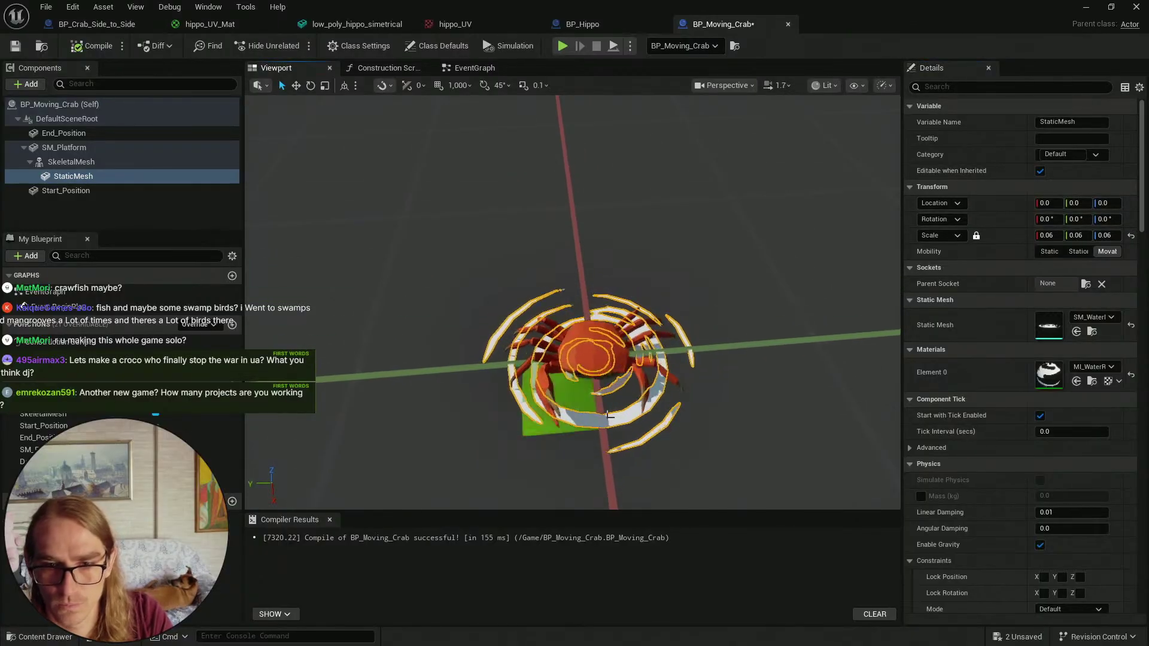
{"action": "key", "text": "e"}
{"action": "key", "text": "w"}
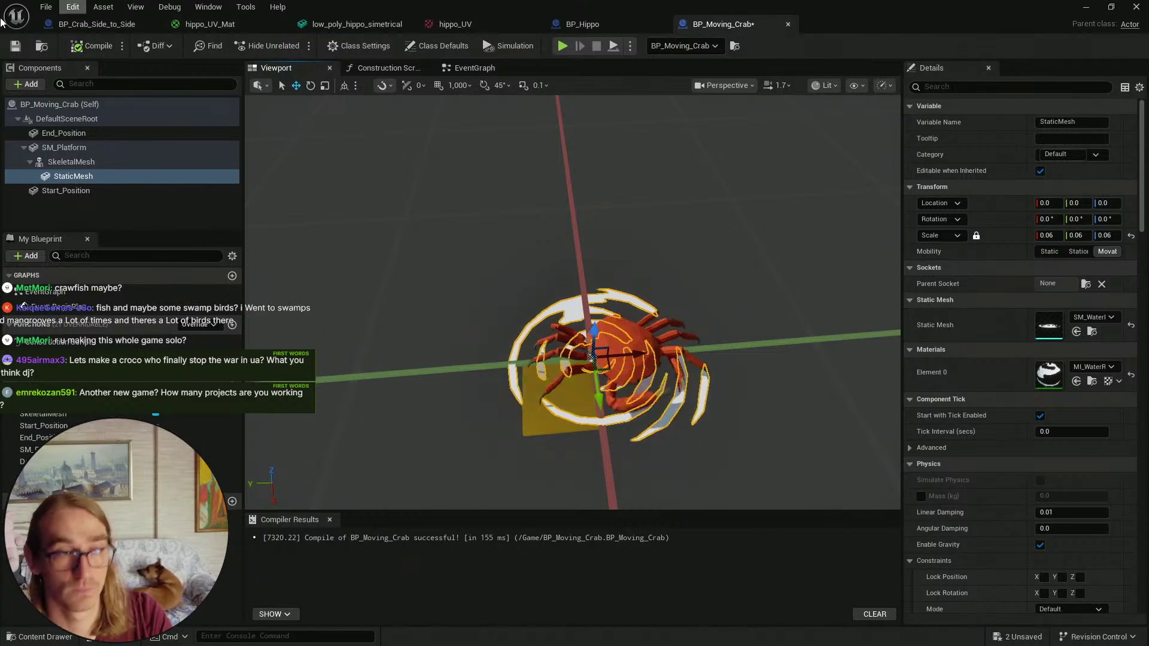
{"action": "left_click", "coordinate": [15, 47]}
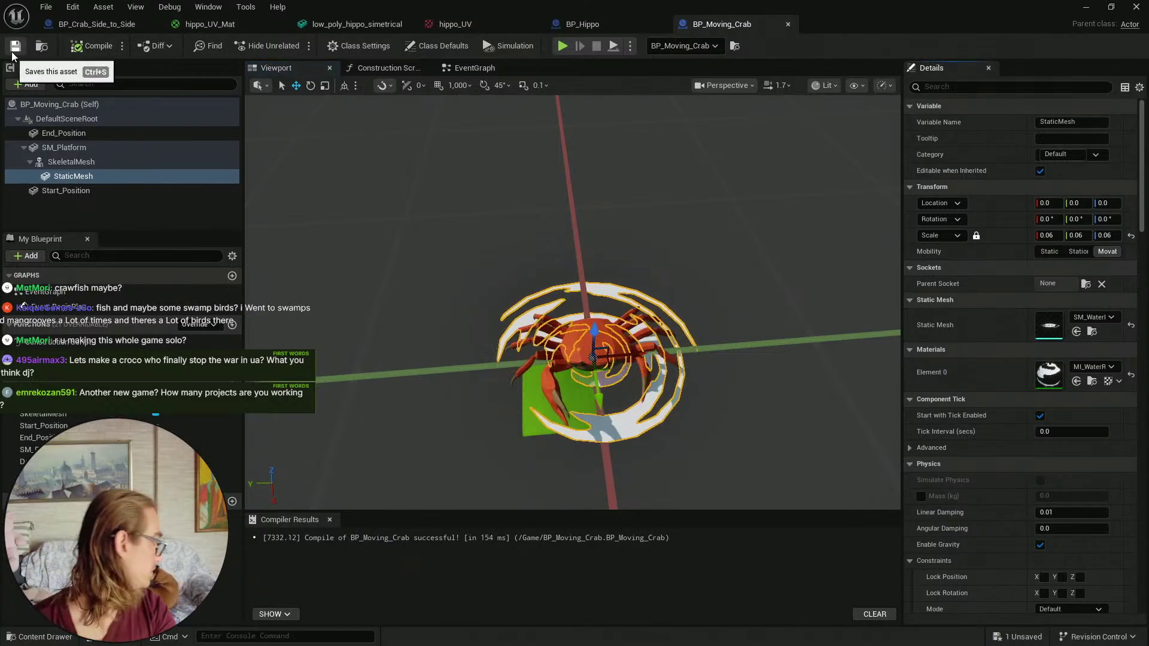
{"action": "right_click_drag", "start_coordinate": [616, 275], "coordinate": [617, 276]}
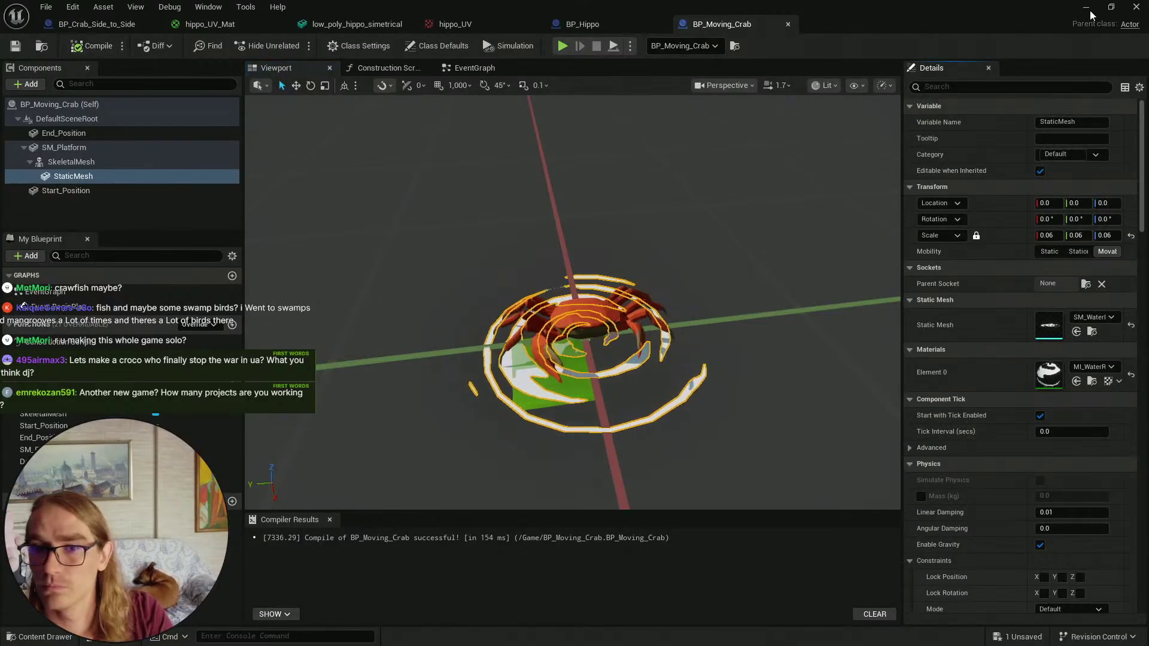
- Return to the Swamp_SinglePlayer level, play it to watch the moving crab with its ripples, and stop playing
{"action": "key", "text": "alt+Tab"}
{"action": "left_click", "coordinate": [330, 47]}
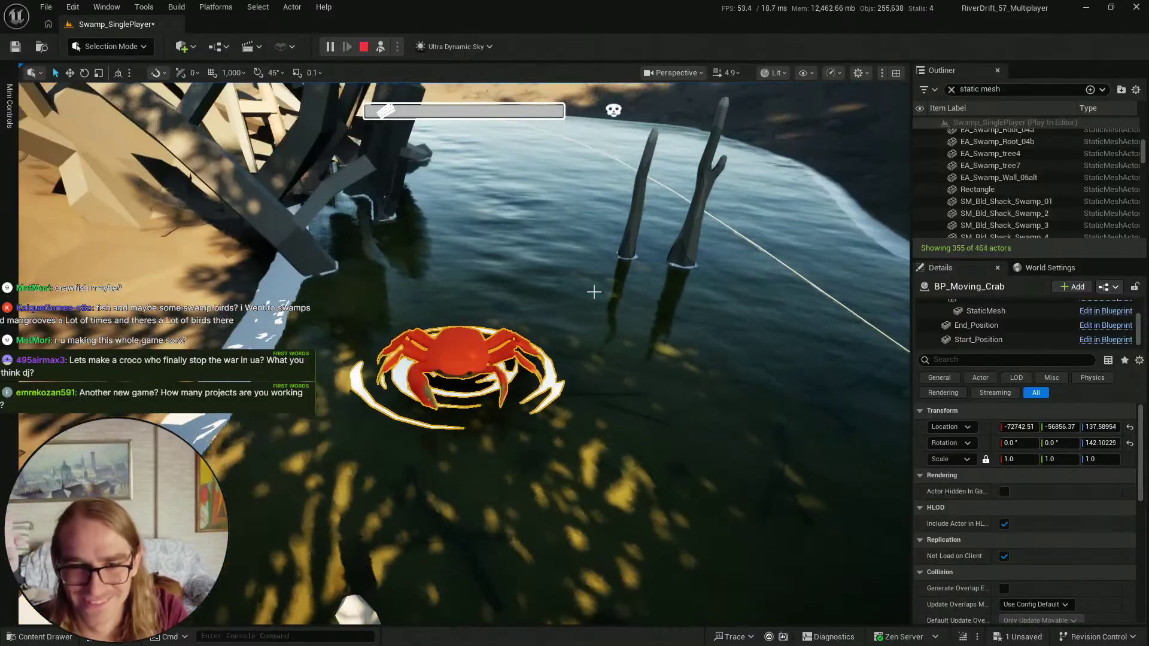
{"action": "key", "text": "Escape"}
- Save all unsaved content, including the Swamp_SinglePlayer map
{"action": "key", "text": "ctrl+b"}
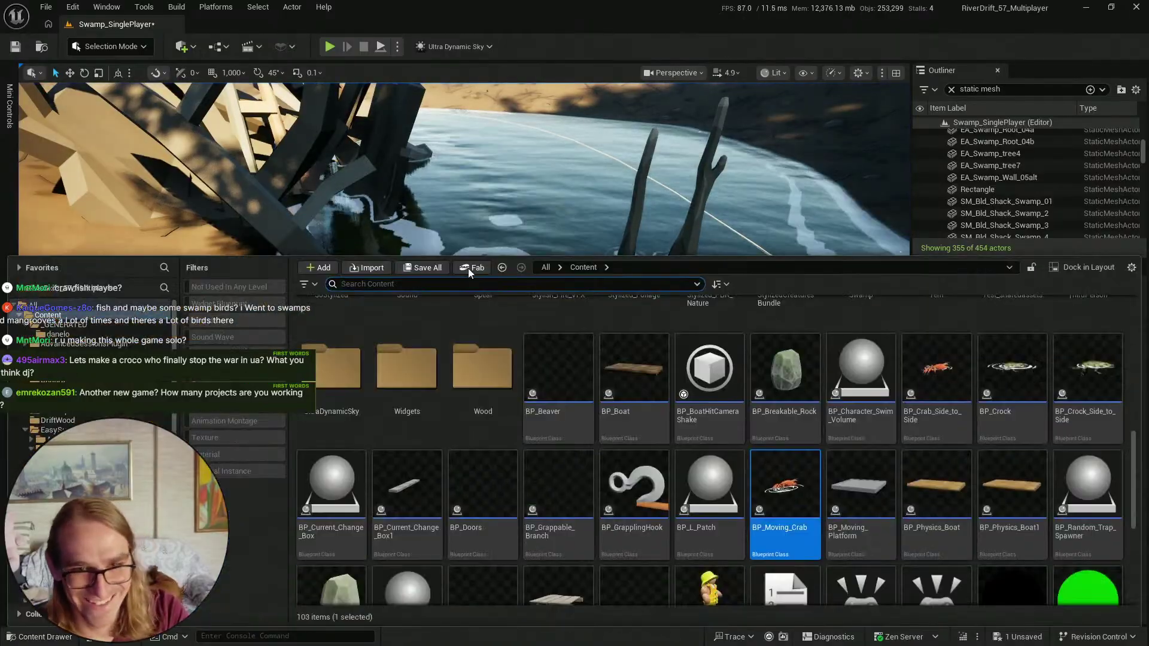
{"action": "left_click", "coordinate": [423, 269]}
{"action": "left_click", "coordinate": [663, 465]}
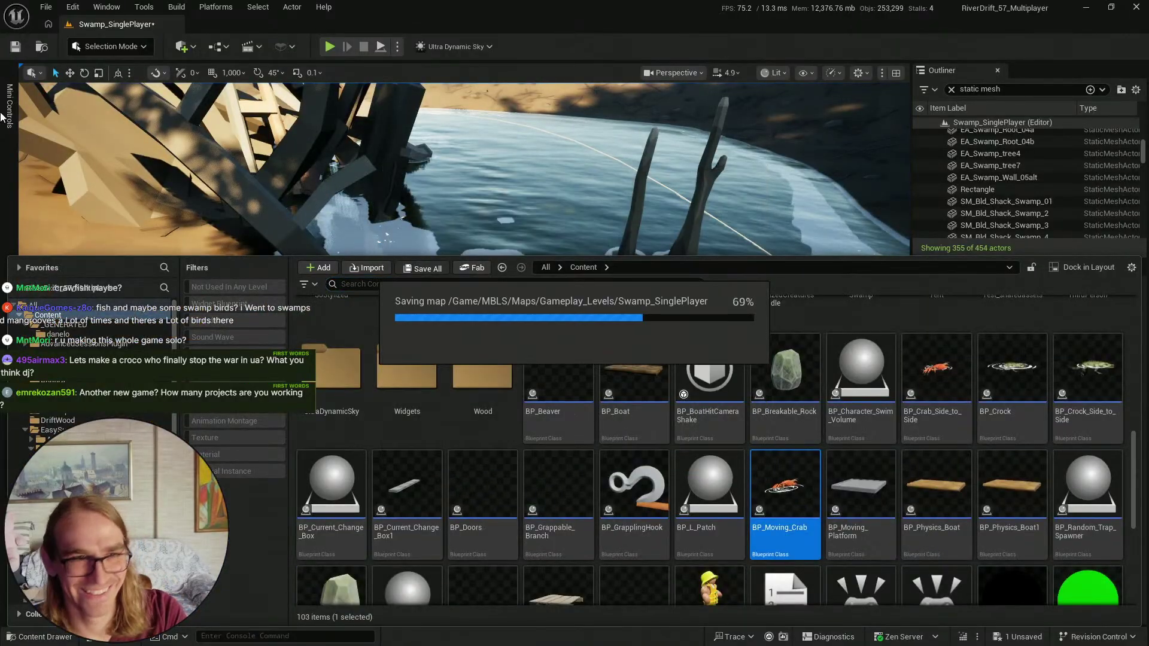
- Play the level, steer the raft into the moving crab to test the encounter, and return to BP_Moving_Crab
{"action": "key", "text": "alt+p"}
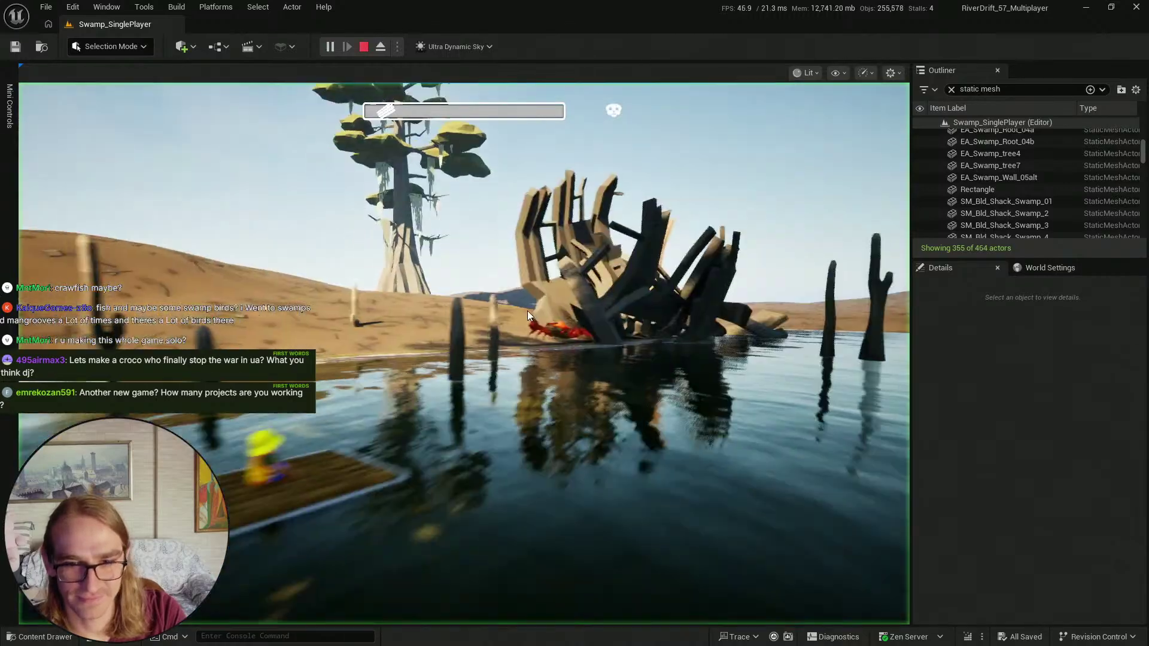
{"action": "key", "text": "w"}
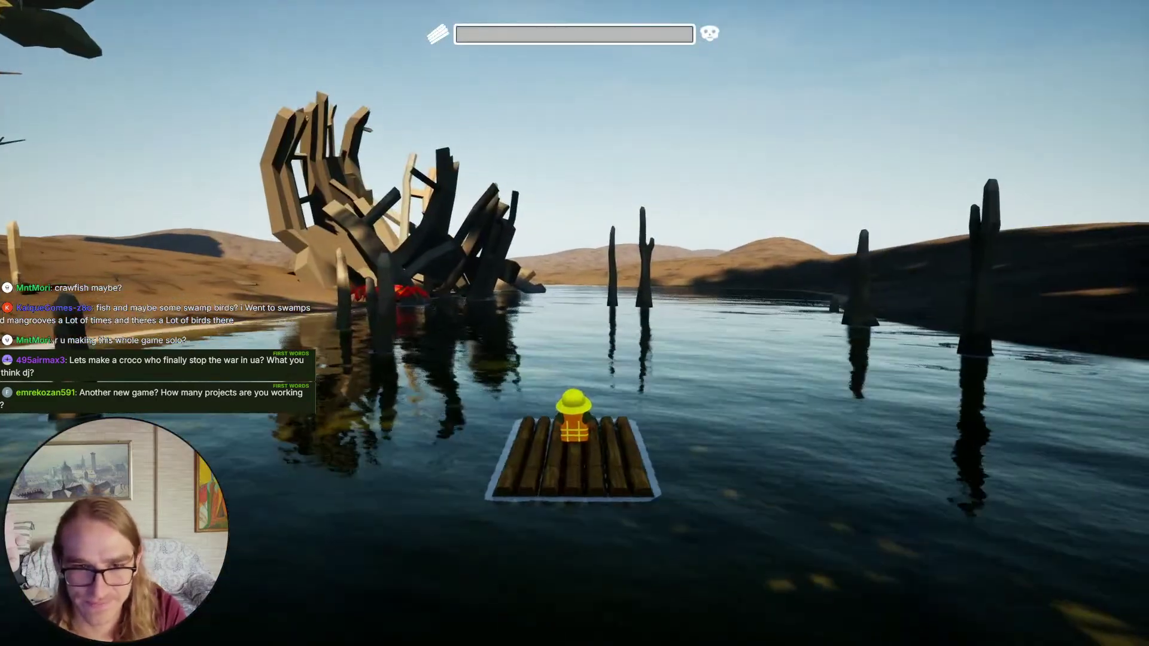
{"action": "key", "text": "w"}
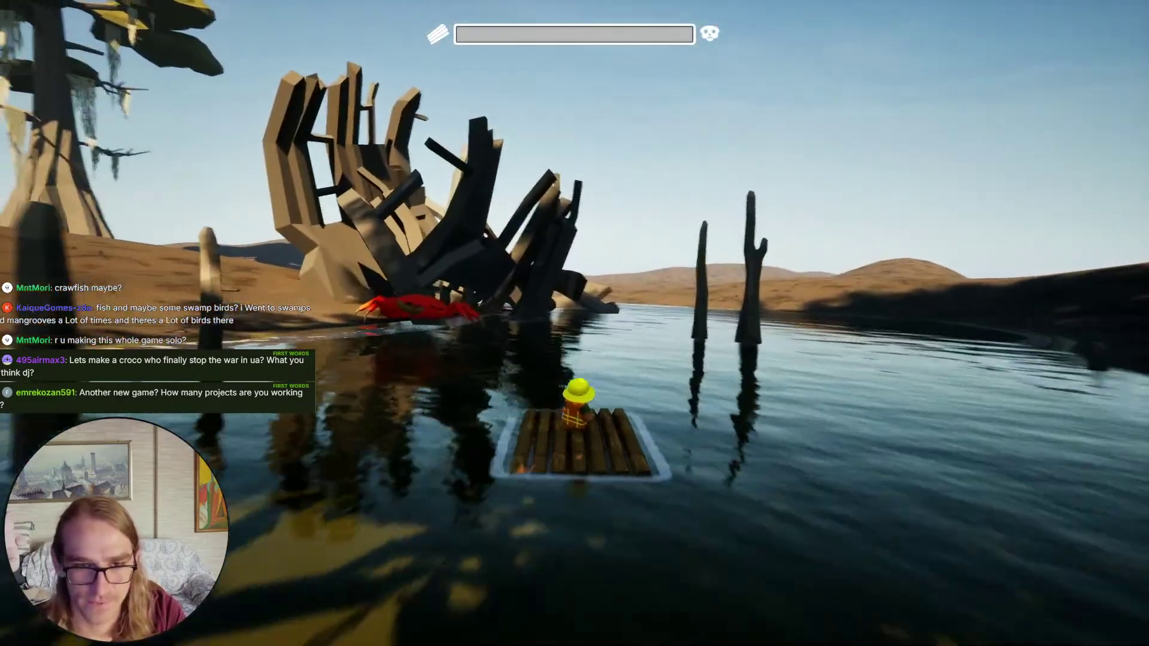
{"action": "key", "text": "w"}
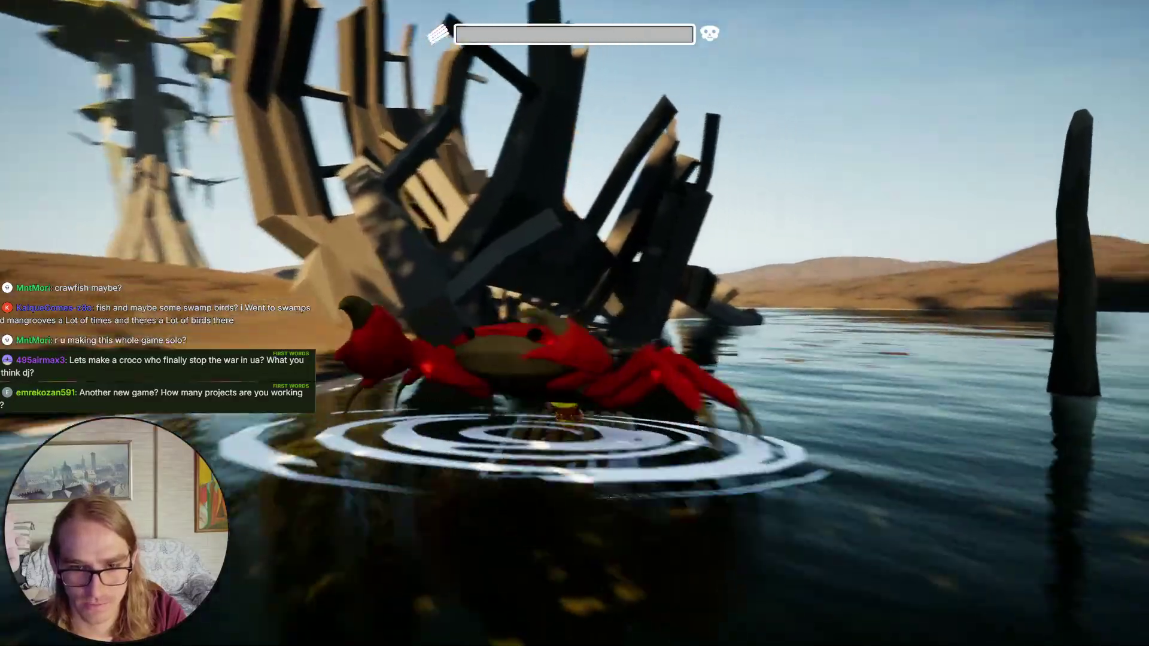
{"action": "key", "text": "Escape"}
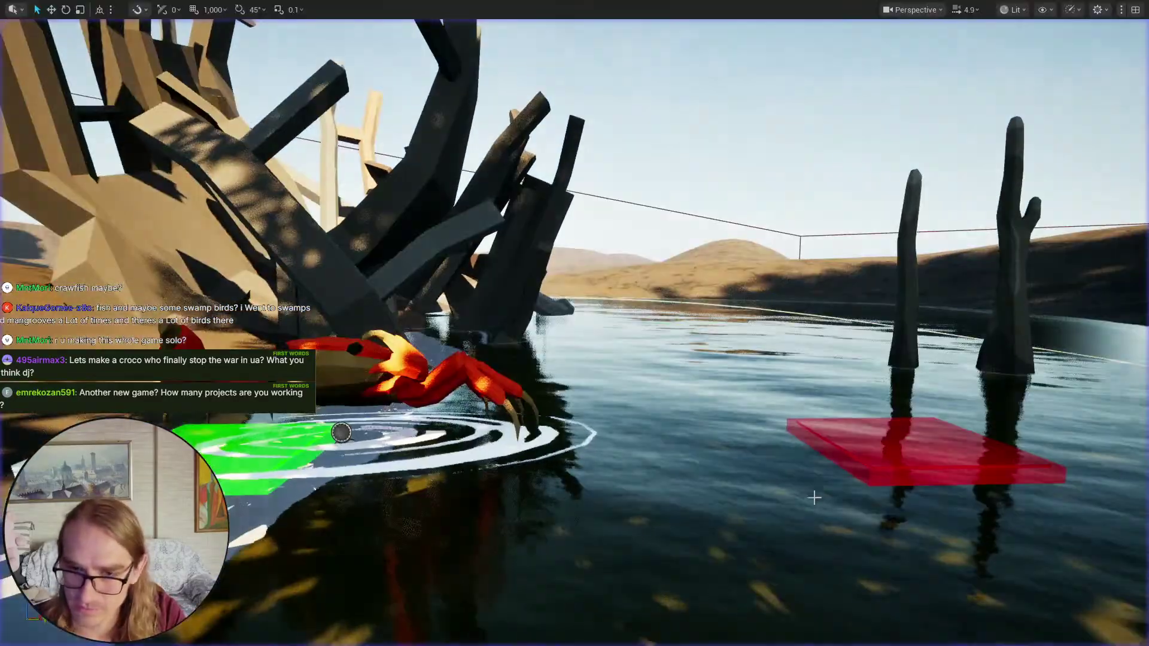
{"action": "key", "text": "alt+Tab"}
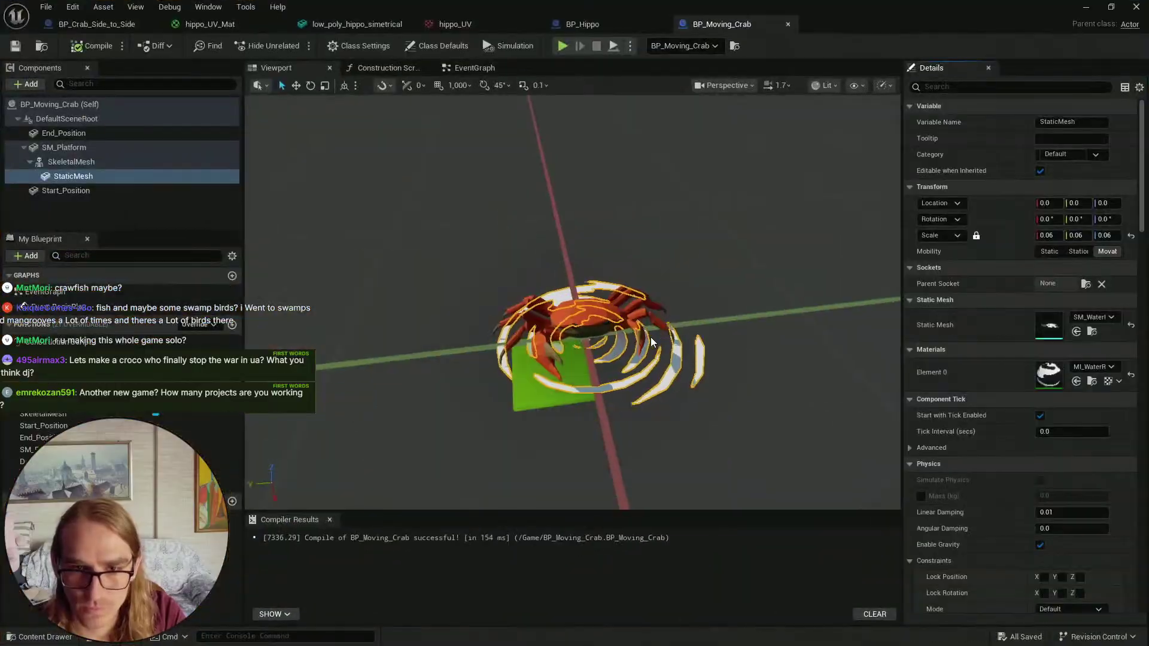
- Set the X rotation of the SkeletalMesh crab component to 0°, and compile and save the Blueprint
{"action": "left_click", "coordinate": [46, 163]}
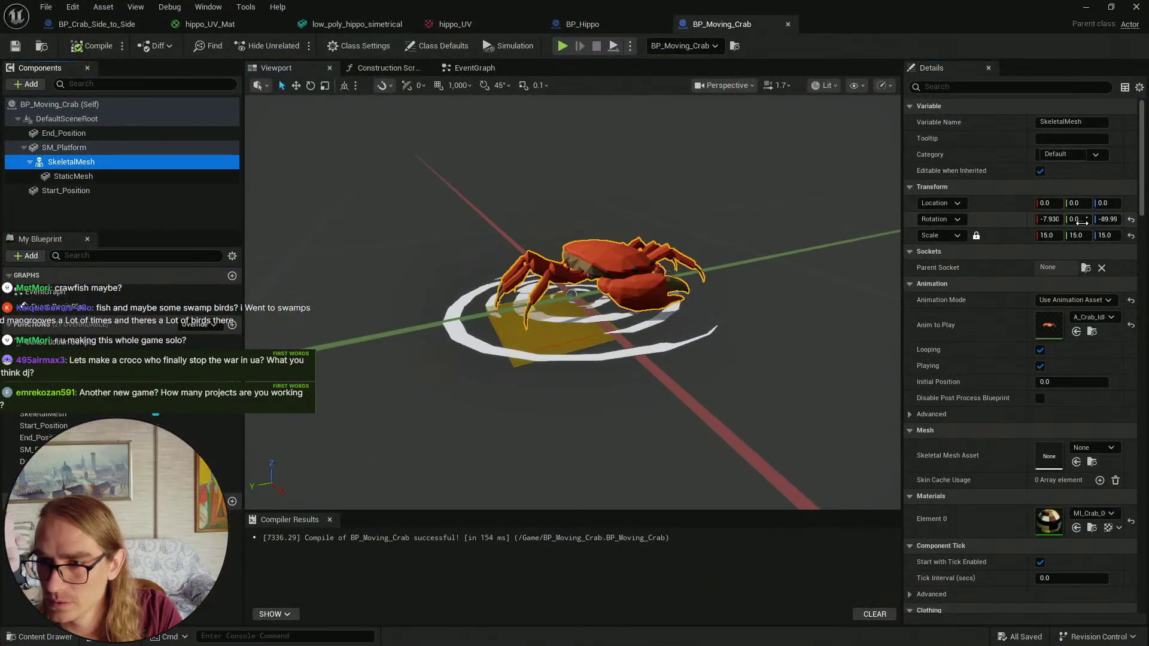
{"action": "left_click", "coordinate": [1047, 220]}
{"action": "type", "text": "0"}
{"action": "key", "text": "Return"}
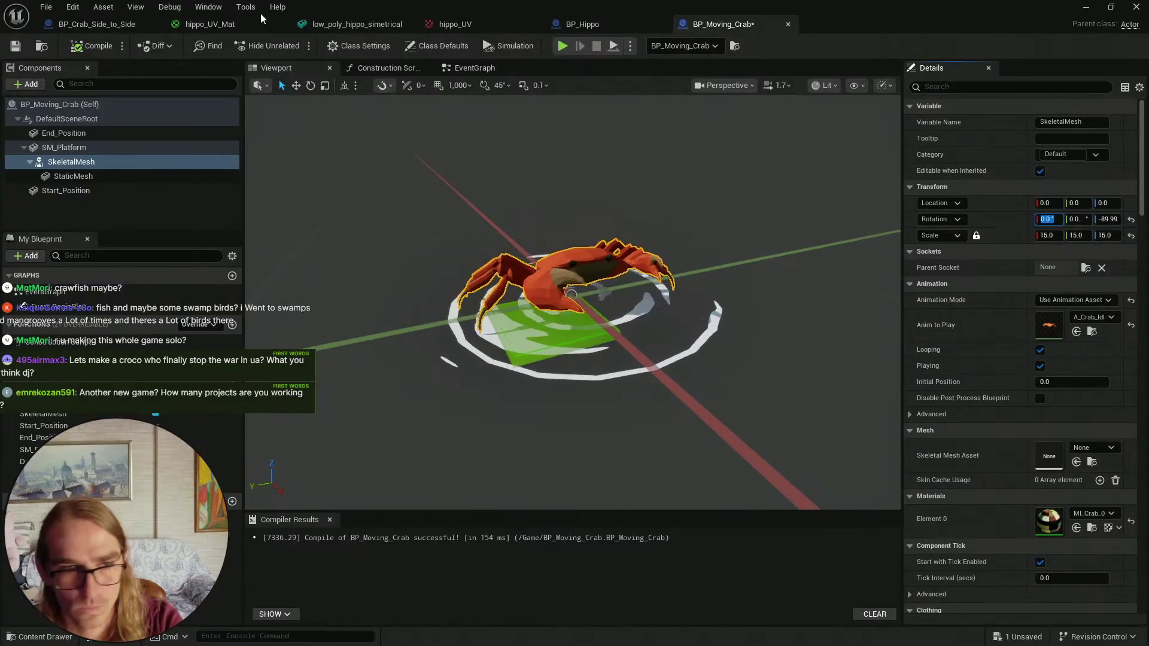
{"action": "left_click", "coordinate": [89, 177]}
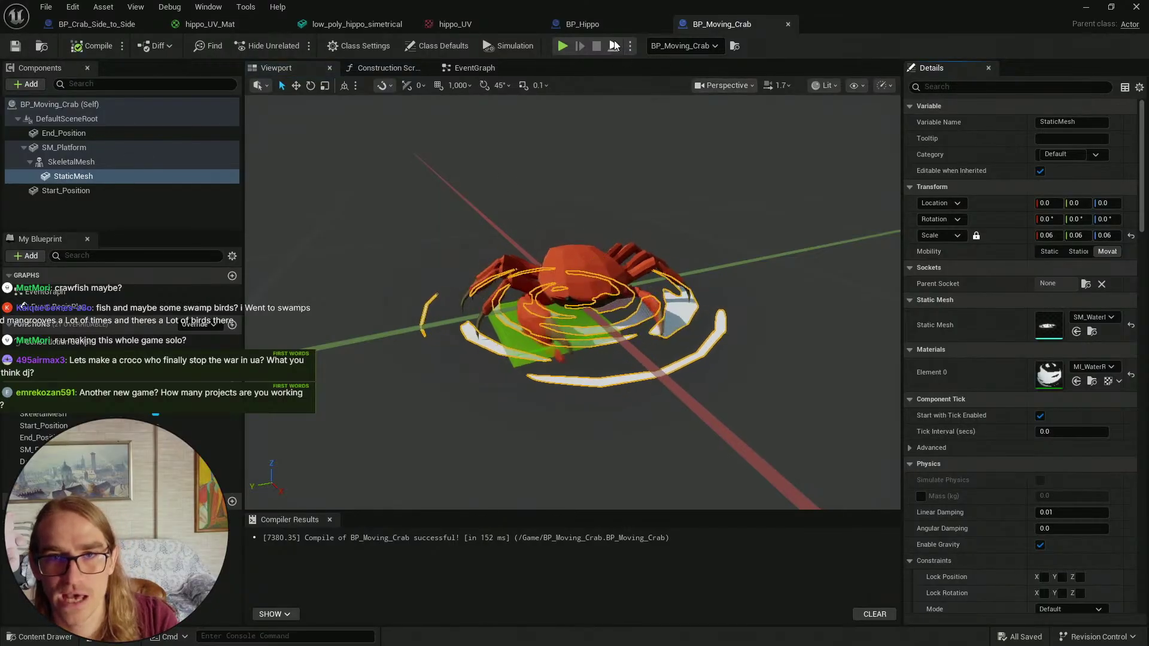
- Examine the Overlap_Sphere component and the overlap damage logic in the event graph of BP_Crab_Side_to_Side
{"action": "left_click", "coordinate": [604, 26]}
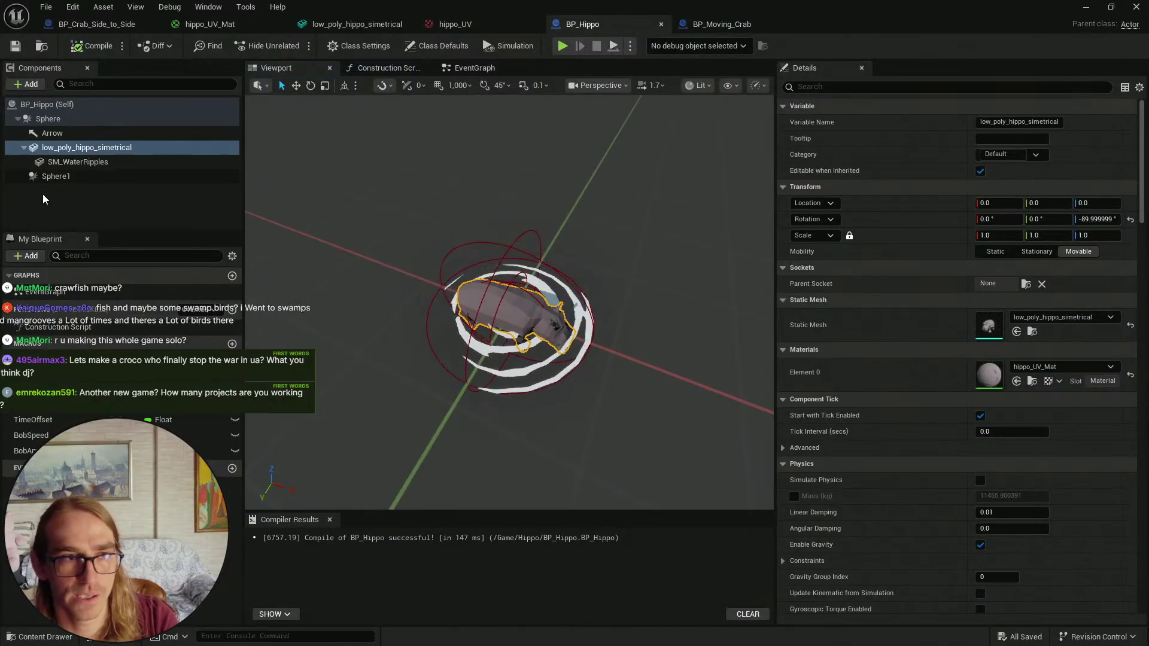
{"action": "left_click", "coordinate": [77, 24]}
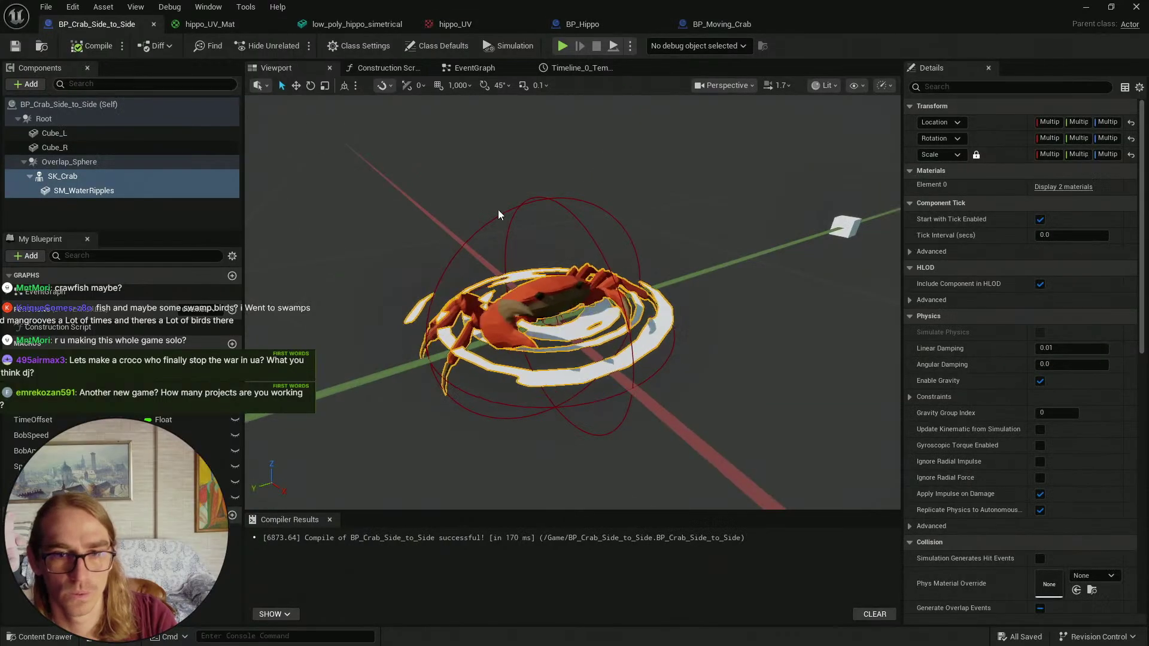
{"action": "left_click", "coordinate": [548, 197]}
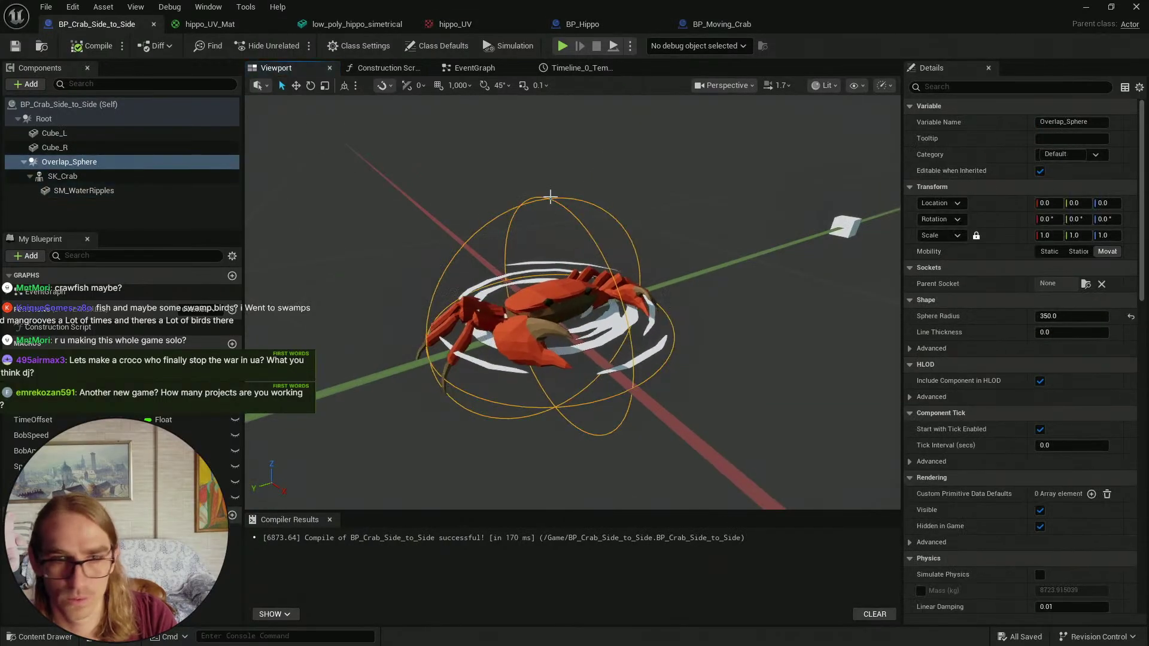
{"action": "left_click", "coordinate": [476, 68]}
{"action": "scroll", "coordinate": [610, 412], "scroll_direction": "up", "scroll_amount": 2}
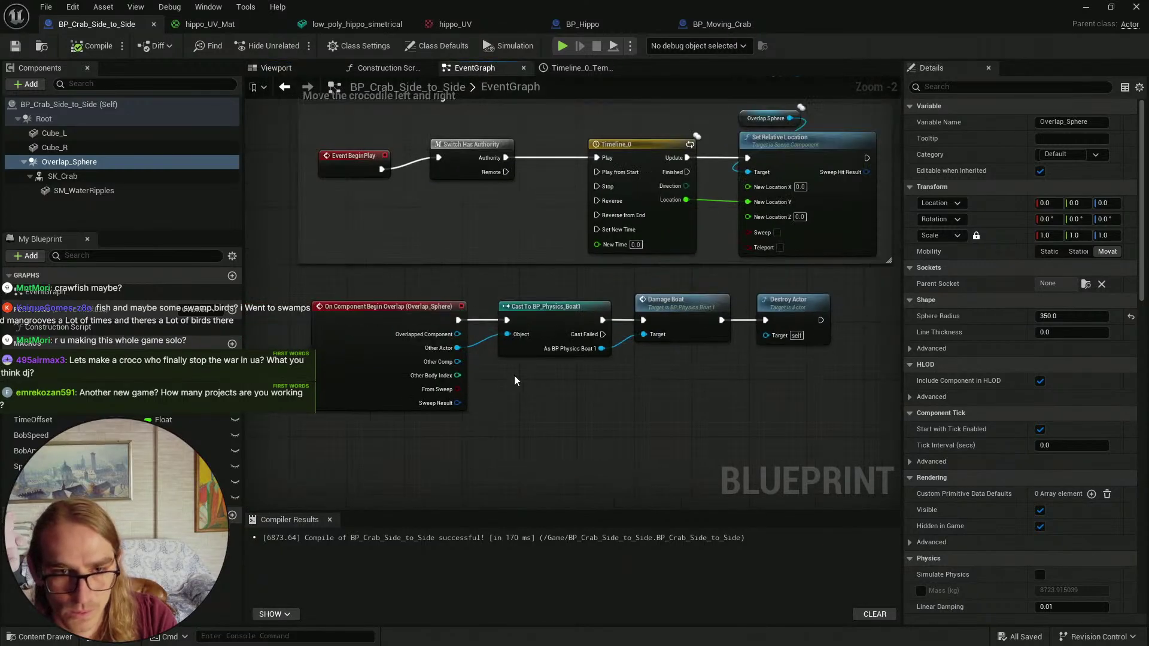
{"action": "scroll", "coordinate": [515, 323], "scroll_direction": "down", "scroll_amount": 2}
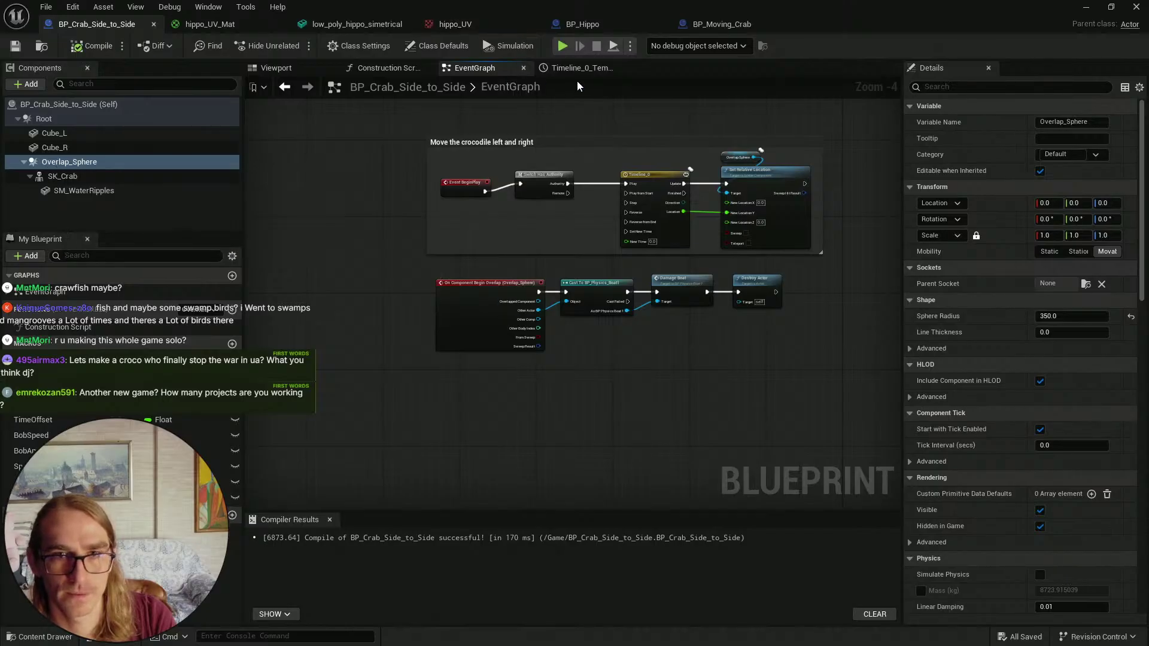
- Add a Sphere Collision component under SM_Platform in BP_Moving_Crab, keeping the name Sphere
{"action": "left_click", "coordinate": [720, 24]}
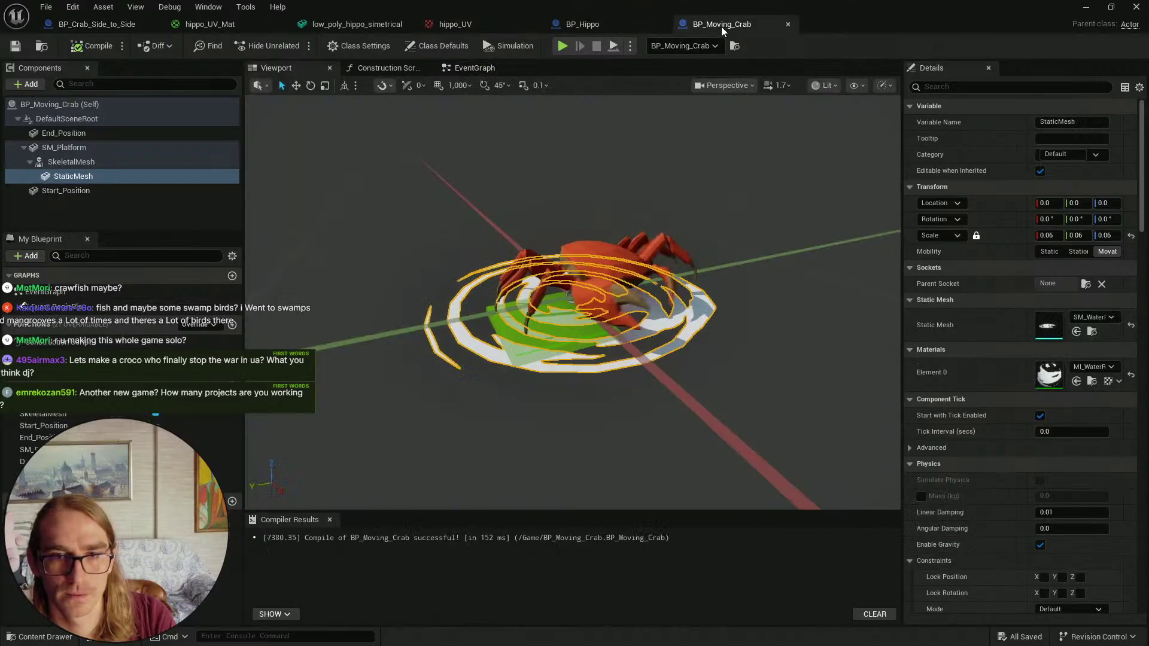
{"action": "left_click", "coordinate": [75, 177]}
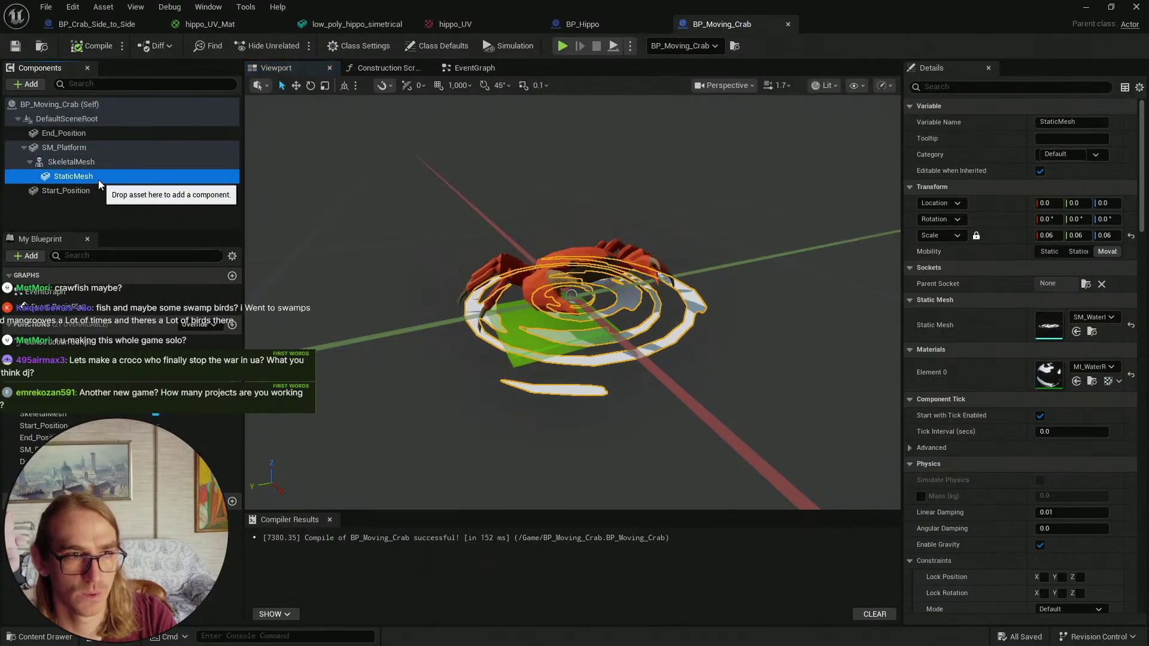
{"action": "left_click", "coordinate": [87, 152]}
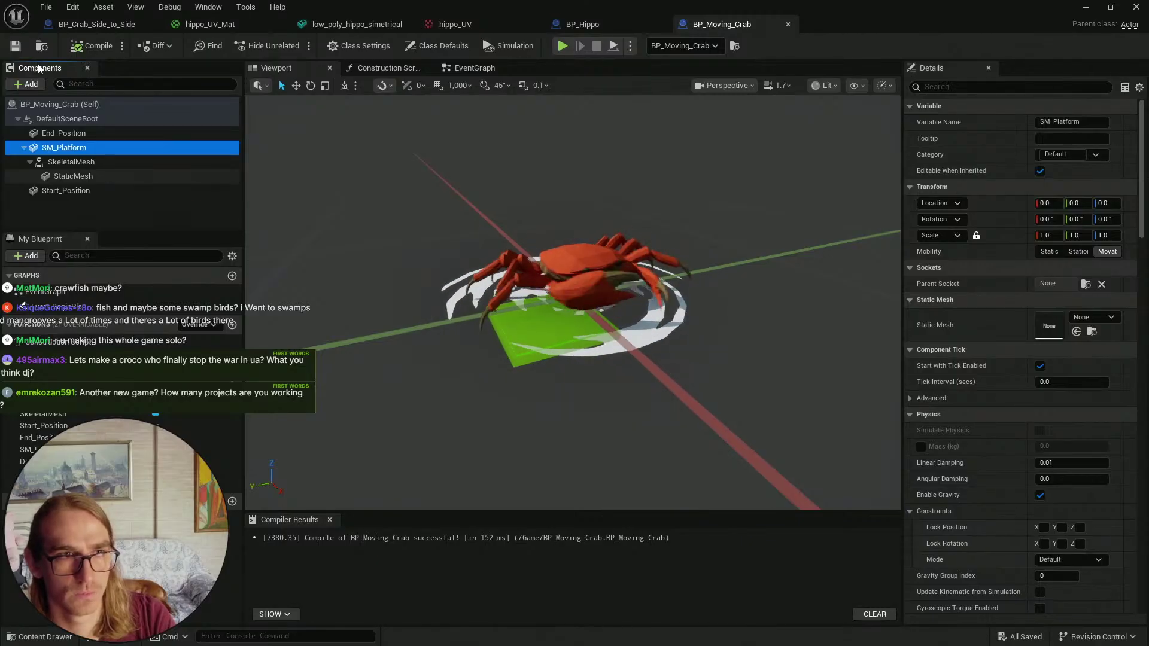
{"action": "left_click", "coordinate": [29, 83]}
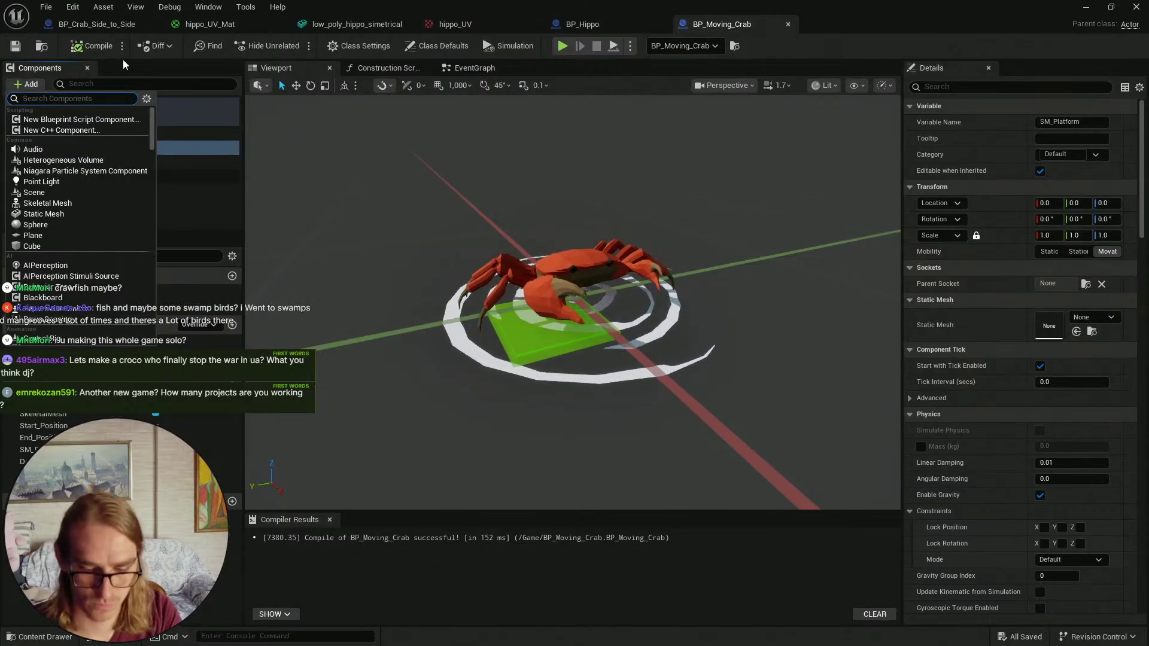
{"action": "type", "text": "ov"}
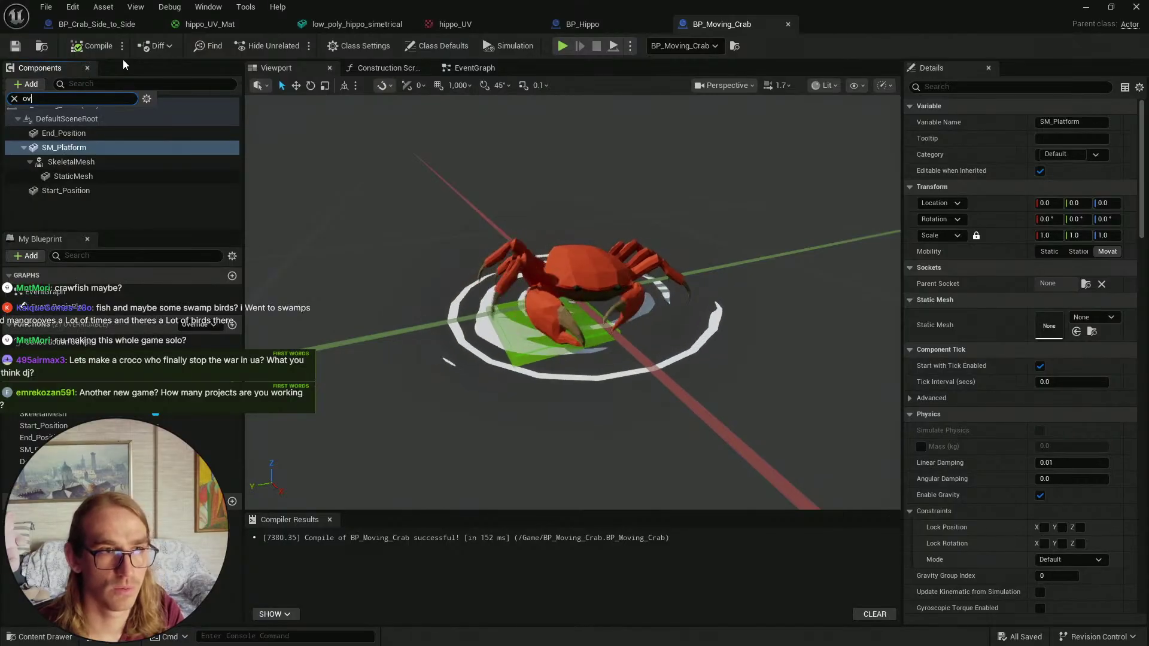
{"action": "key", "text": "BackSpace"}
{"action": "key", "text": "BackSpace"}
{"action": "type", "text": "sphe"}
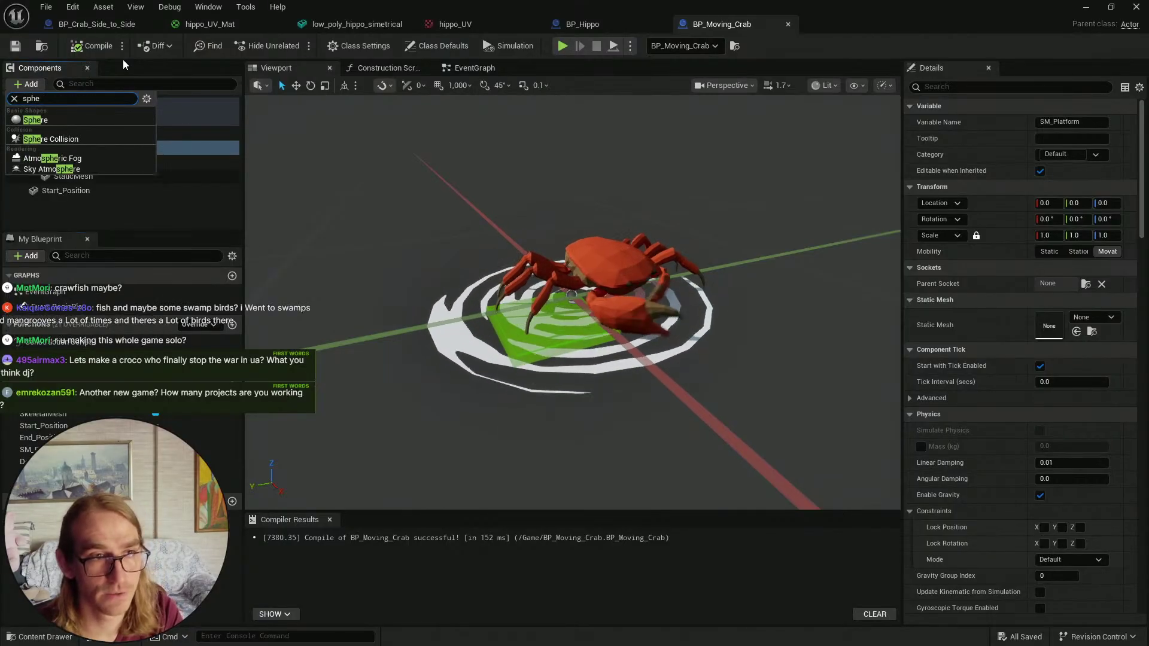
{"action": "left_click", "coordinate": [89, 140]}
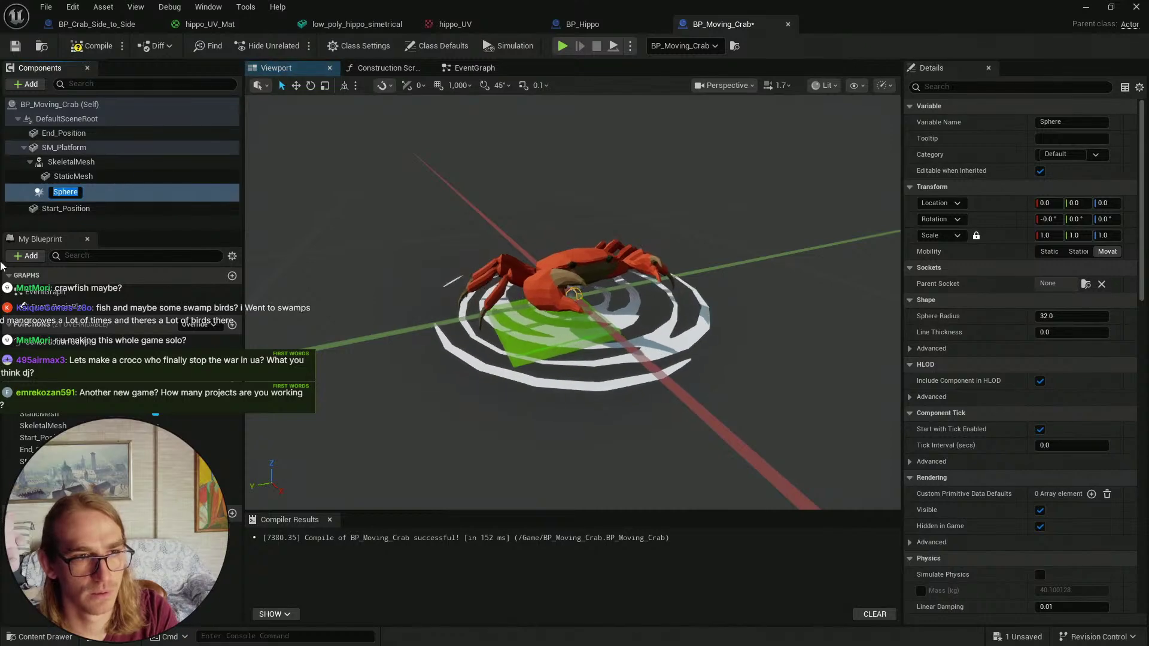
{"action": "left_click", "coordinate": [26, 191]}
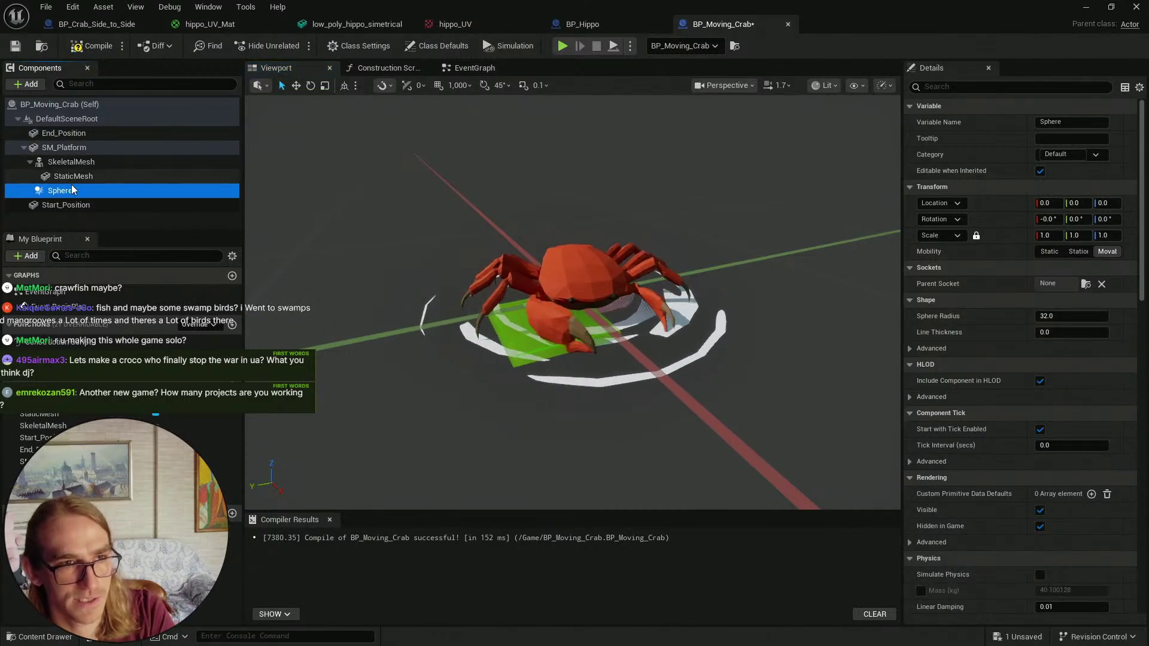
- Move Sphere directly under DefaultSceneRoot, attach SM_Platform with its child meshes to it, and save BP_Moving_Crab
{"action": "left_click_drag", "start_coordinate": [70, 156], "coordinate": [68, 147]}
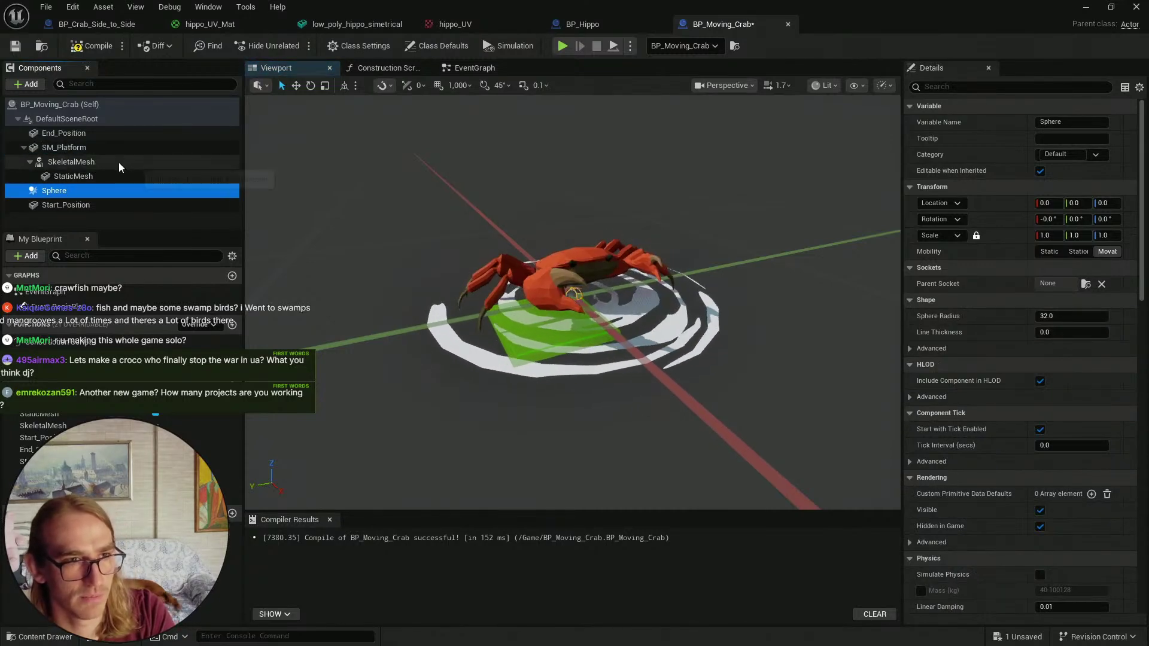
{"action": "left_click", "coordinate": [88, 167]}
{"action": "left_click", "coordinate": [54, 150]}
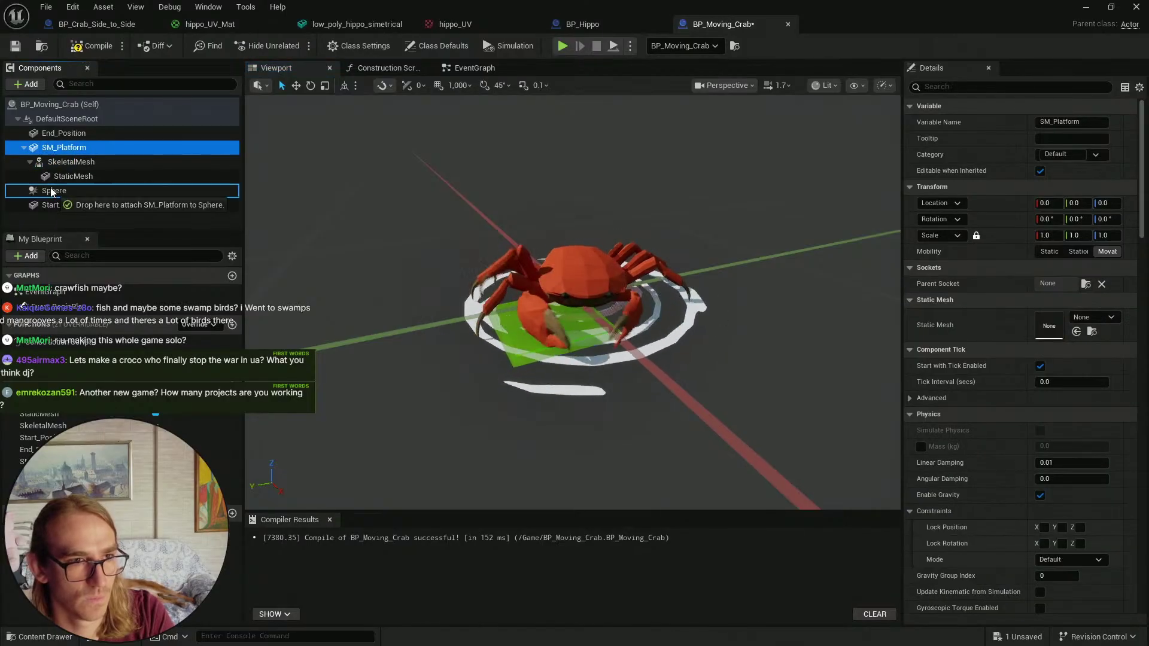
{"action": "left_click_drag", "start_coordinate": [50, 190], "coordinate": [50, 190]}
{"action": "left_click", "coordinate": [63, 148]}
{"action": "key", "text": "ctrl+s"}
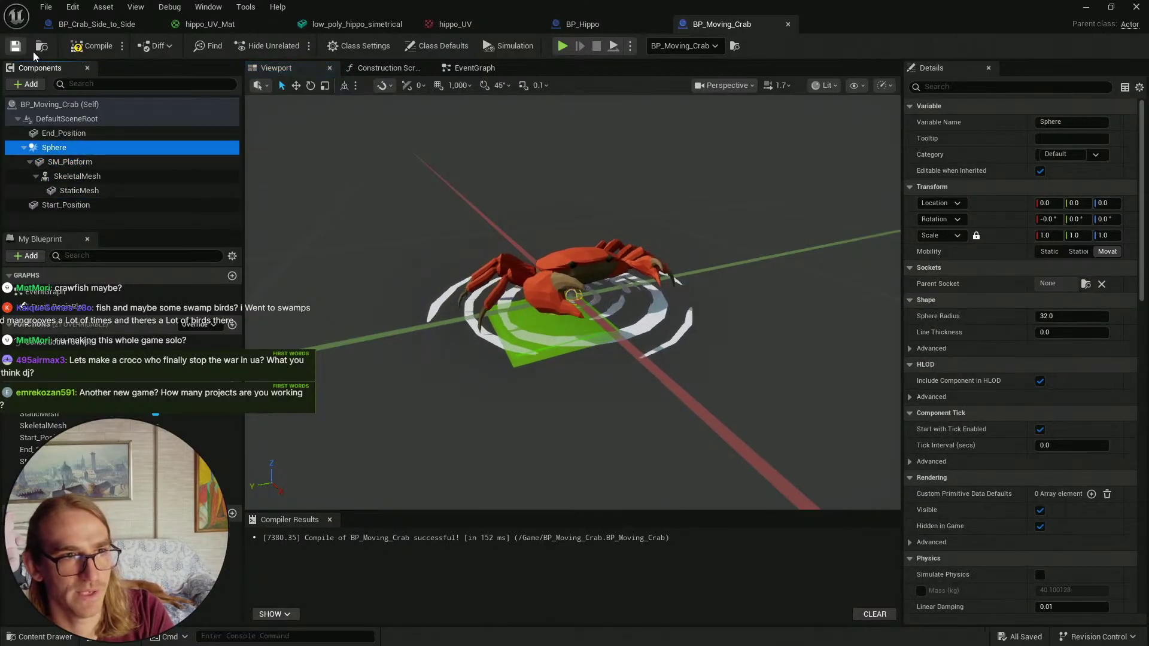
- Compile BP_Moving_Crab, try to scale the Sphere component in the viewport, and undo that scaling
{"action": "left_click", "coordinate": [76, 52]}
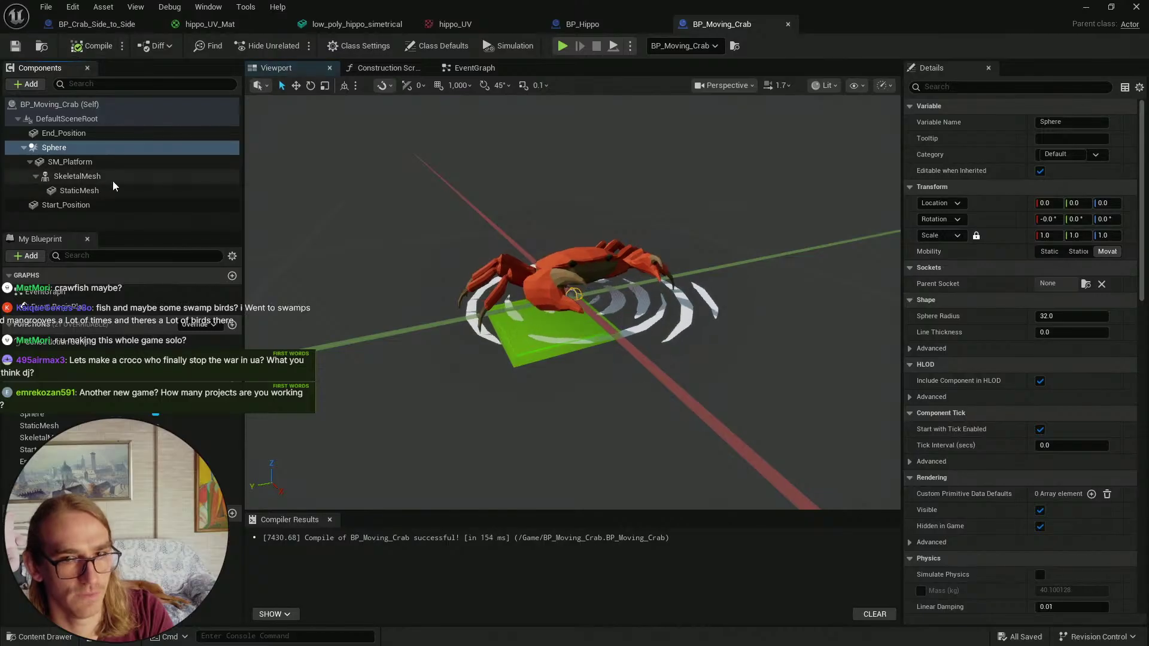
{"action": "key", "text": "r"}
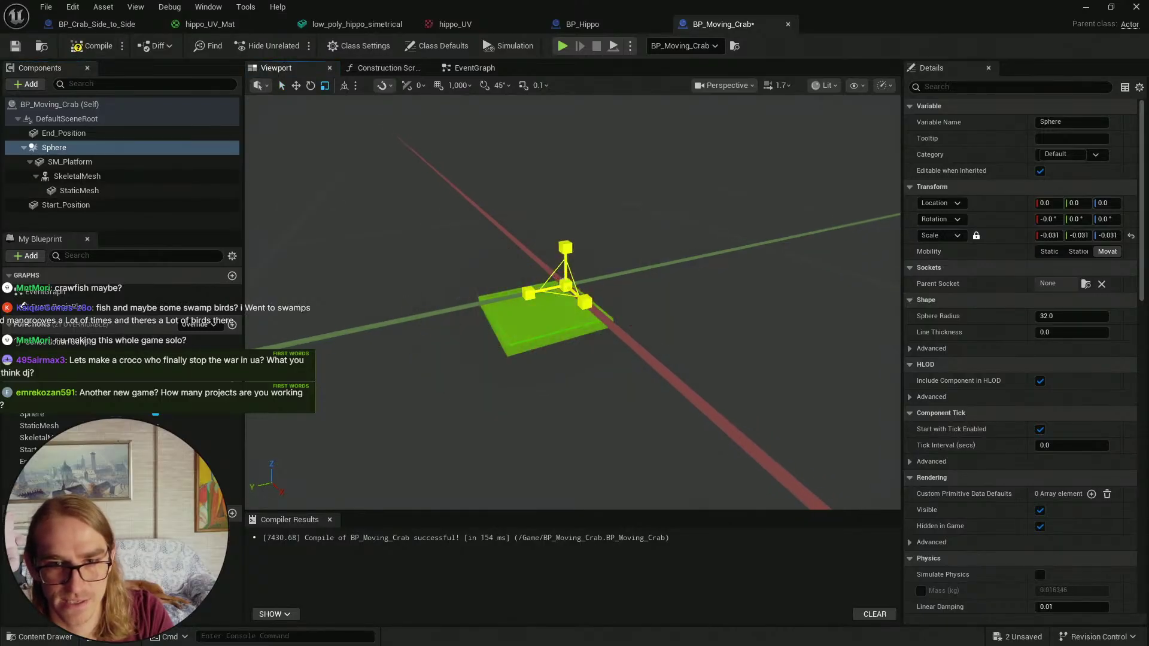
{"action": "key", "text": "ctrl+z"}
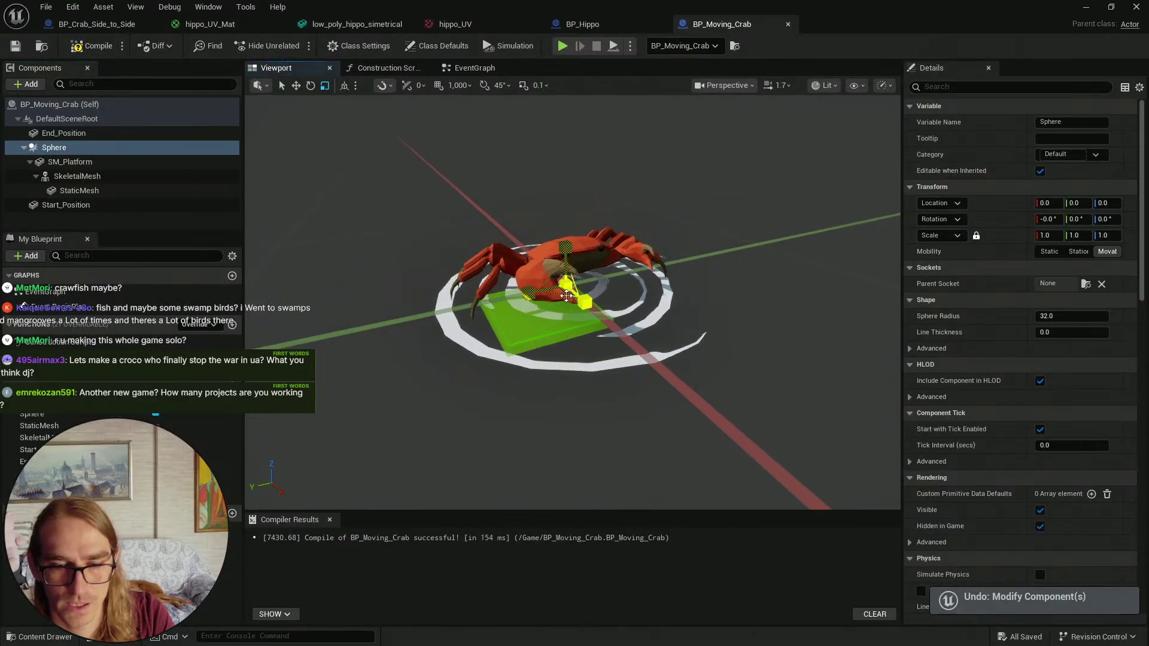
- Move SM_Platform with its child meshes out of Sphere to DefaultSceneRoot, and set the Sphere Radius to about 380
{"action": "left_click", "coordinate": [66, 162]}
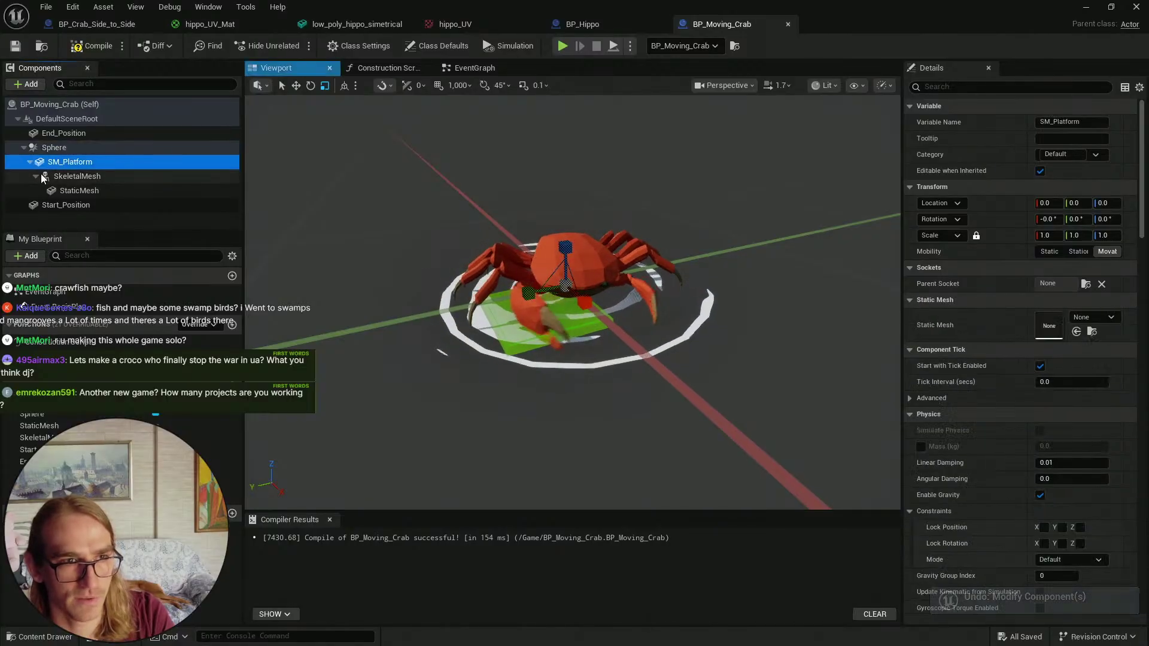
{"action": "left_click_drag", "start_coordinate": [48, 147], "coordinate": [62, 139]}
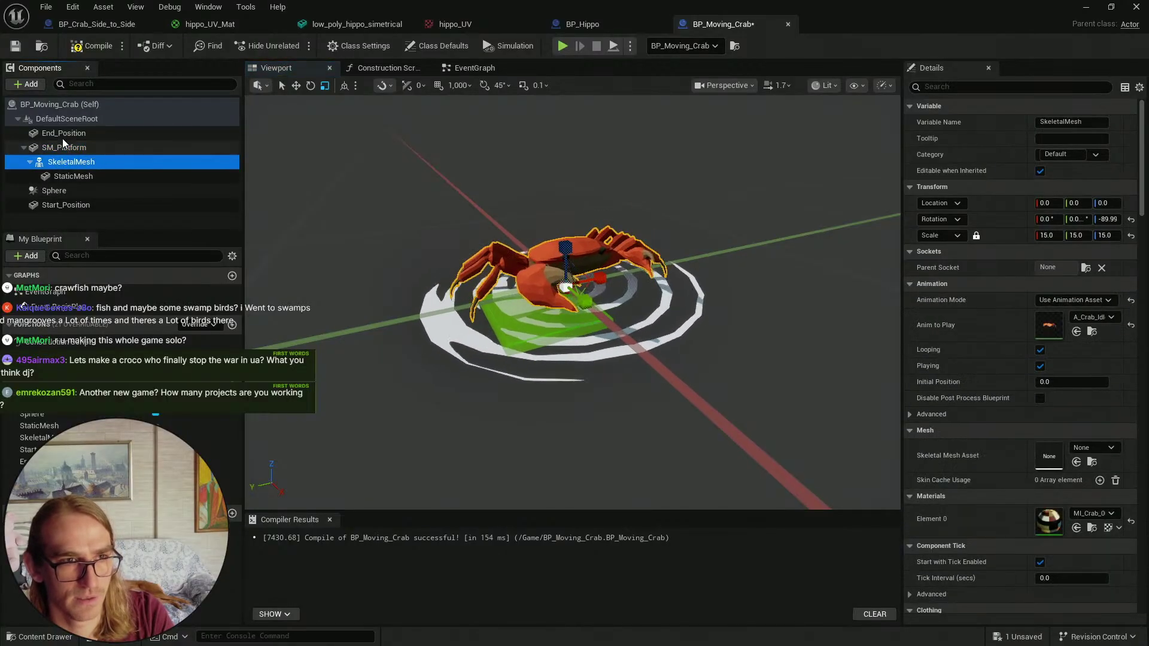
{"action": "left_click", "coordinate": [63, 191]}
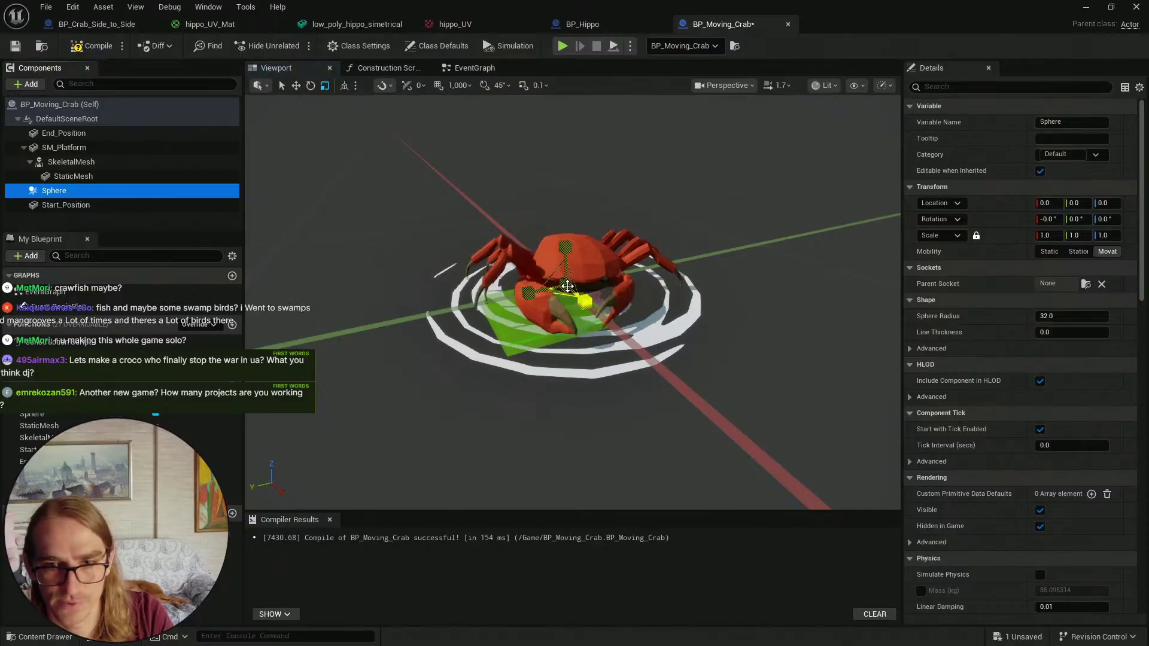
{"action": "left_click_drag", "start_coordinate": [1056, 318], "coordinate": [1107, 318]}
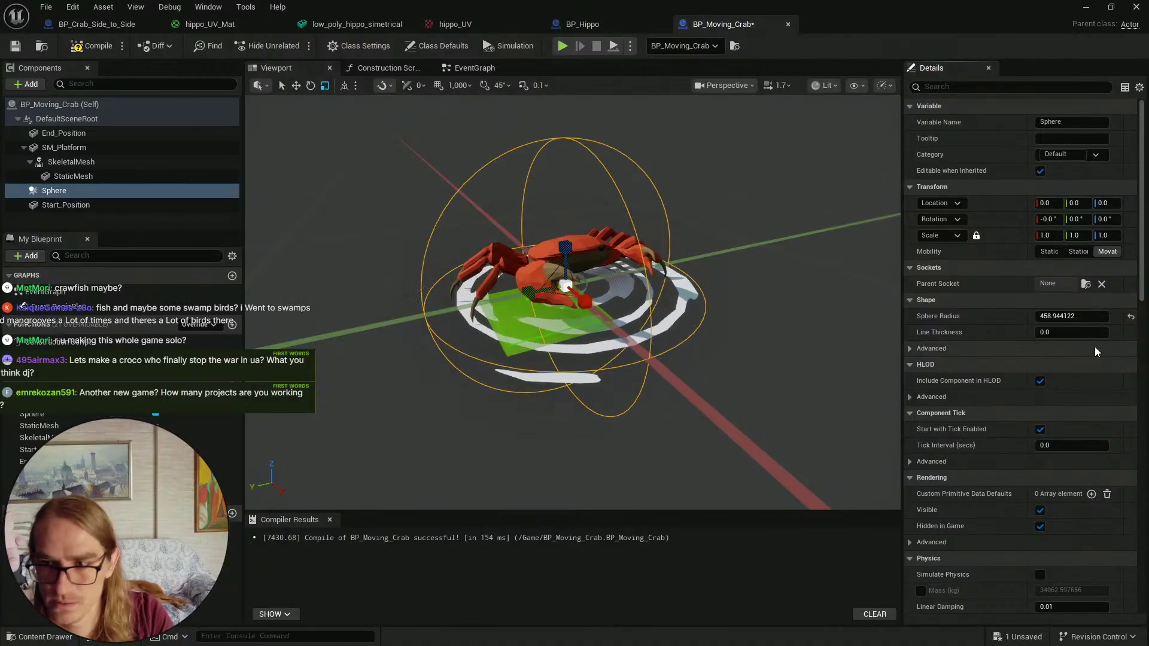
{"action": "left_click_drag", "start_coordinate": [1080, 317], "coordinate": [1053, 317]}
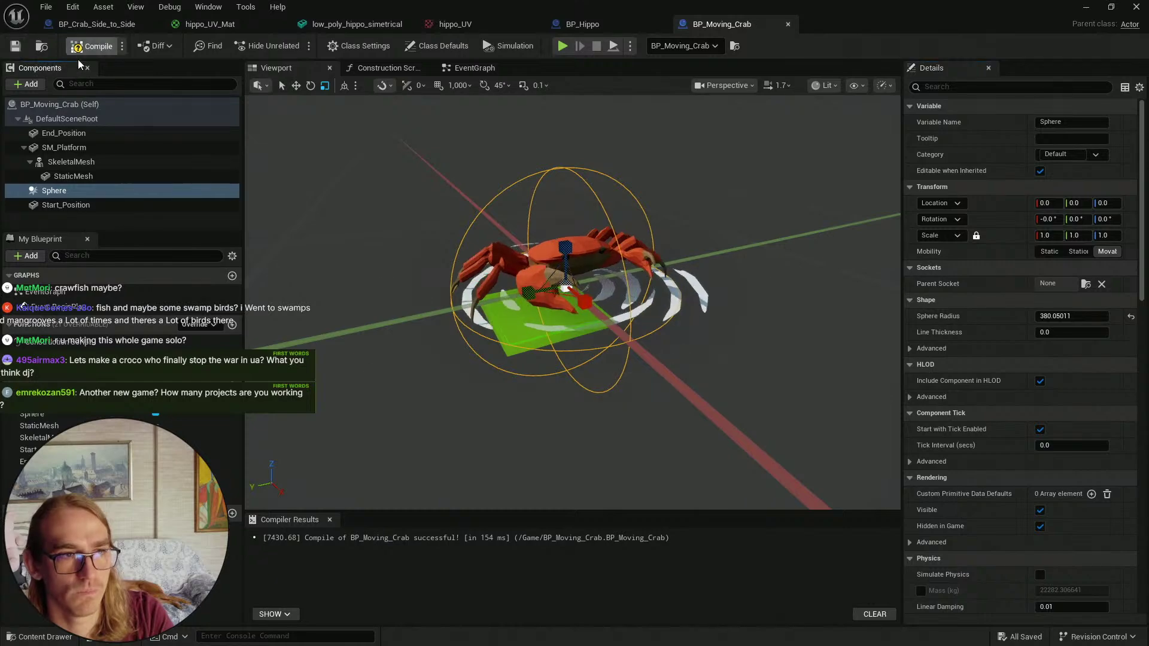
- Attach SM_Platform with its child meshes to Sphere again and compile BP_Moving_Crab
{"action": "left_click_drag", "start_coordinate": [55, 147], "coordinate": [56, 191]}
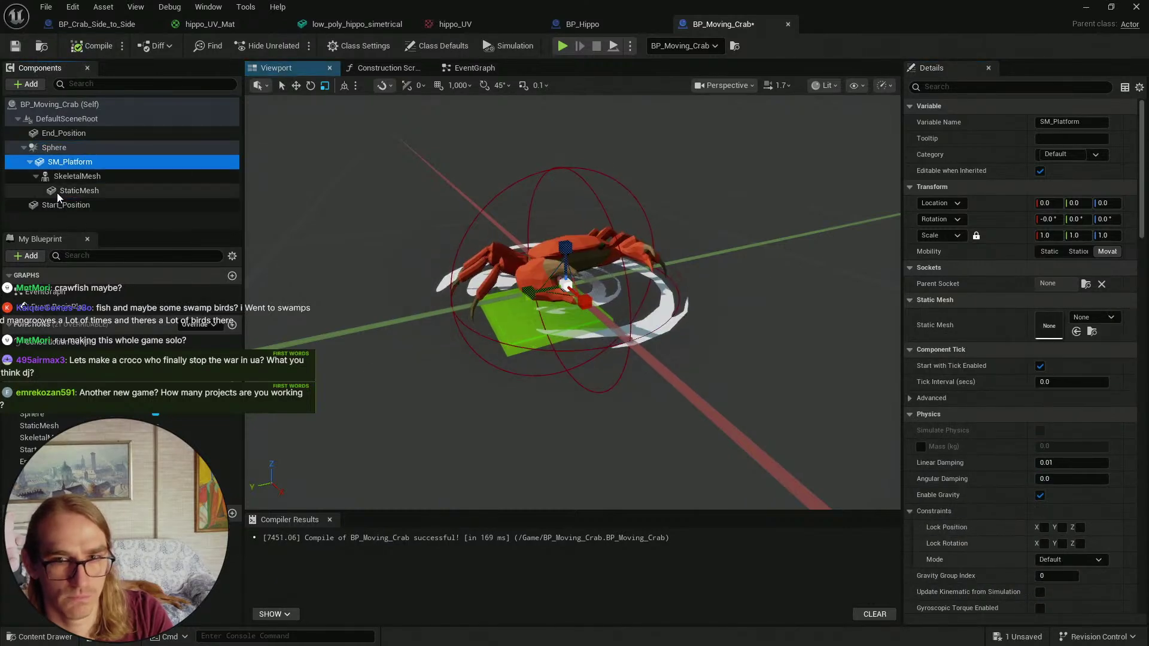
{"action": "left_click", "coordinate": [78, 46]}
- In the first Timeline chain of the event graph, replace SM Platform with Sphere as the target of Get World Location and Set World Location
{"action": "left_click", "coordinate": [466, 69]}
{"action": "scroll", "coordinate": [390, 305], "scroll_direction": "up", "scroll_amount": 3}
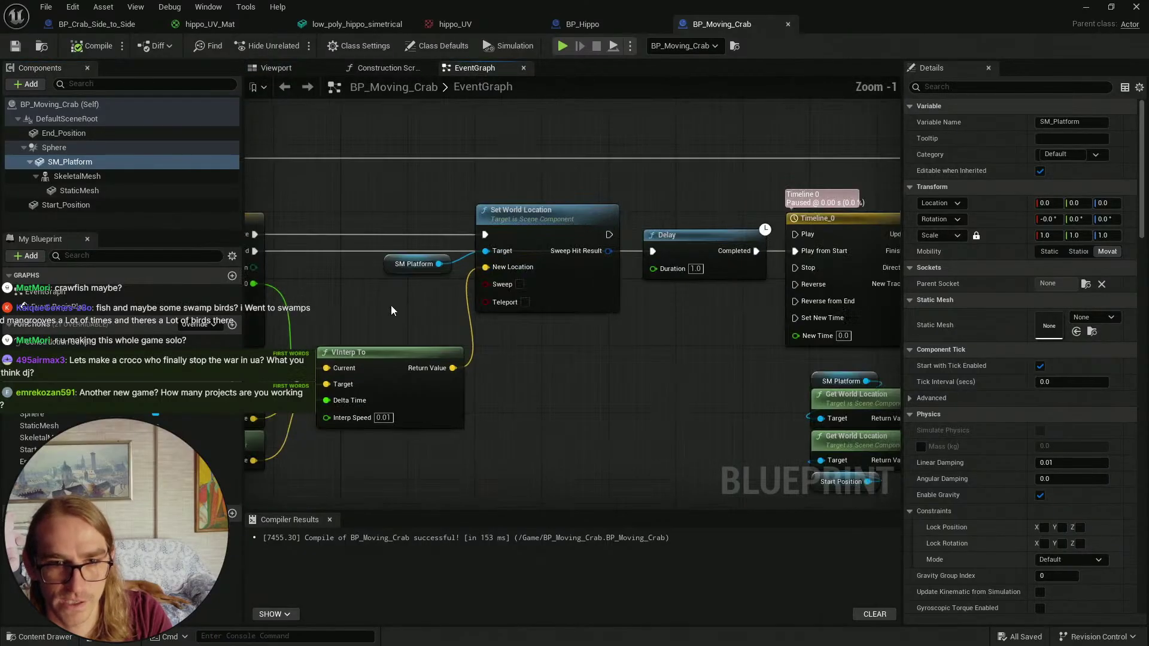
{"action": "right_click_drag", "start_coordinate": [567, 252], "coordinate": [653, 243]}
{"action": "left_click", "coordinate": [54, 147]}
{"action": "left_click_drag", "start_coordinate": [54, 147], "coordinate": [419, 454]}
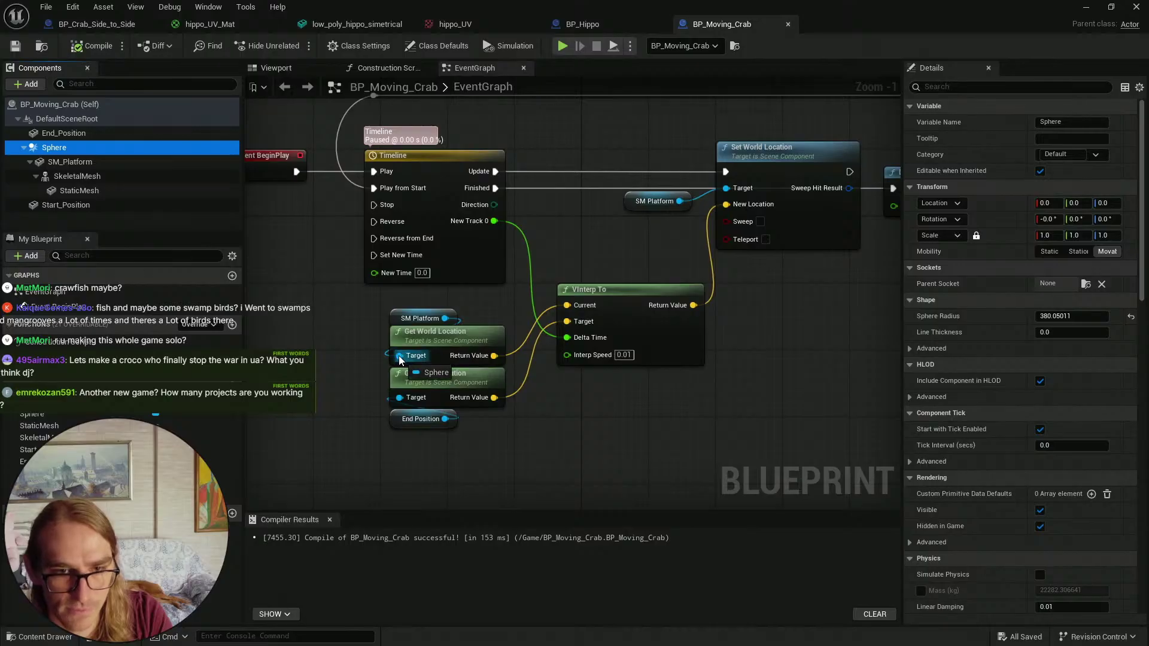
{"action": "left_click_drag", "start_coordinate": [400, 359], "coordinate": [415, 320]}
{"action": "key", "text": "Delete"}
{"action": "left_click_drag", "start_coordinate": [336, 337], "coordinate": [436, 312]}
{"action": "right_click_drag", "start_coordinate": [515, 285], "coordinate": [462, 302]}
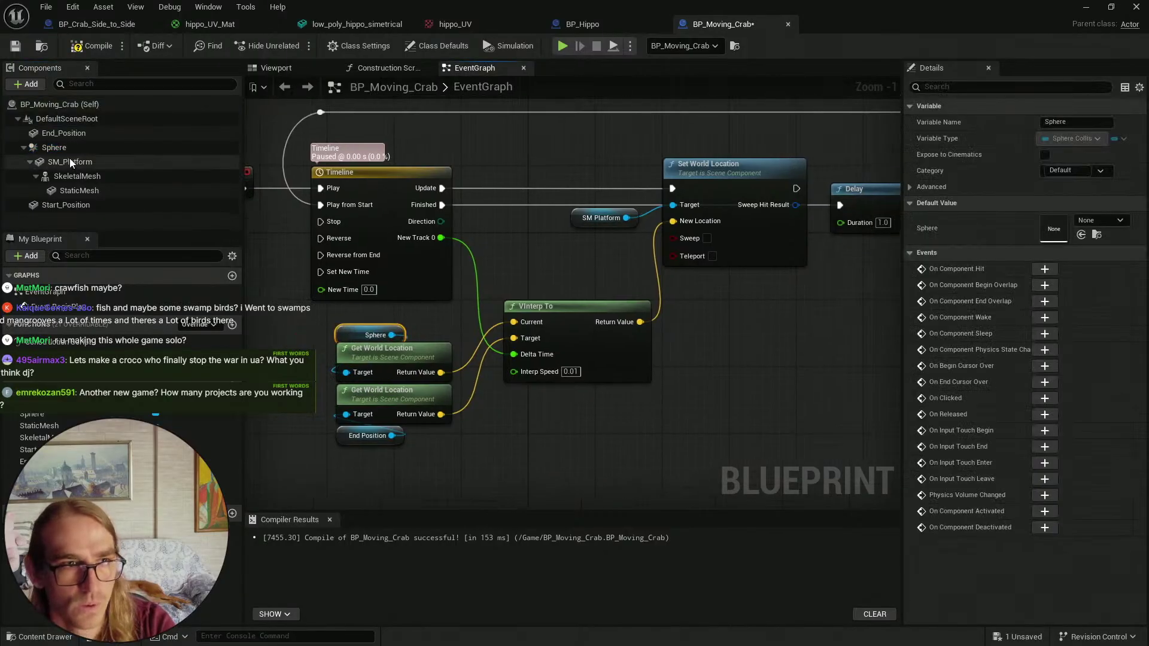
{"action": "key", "text": "ctrl+v"}
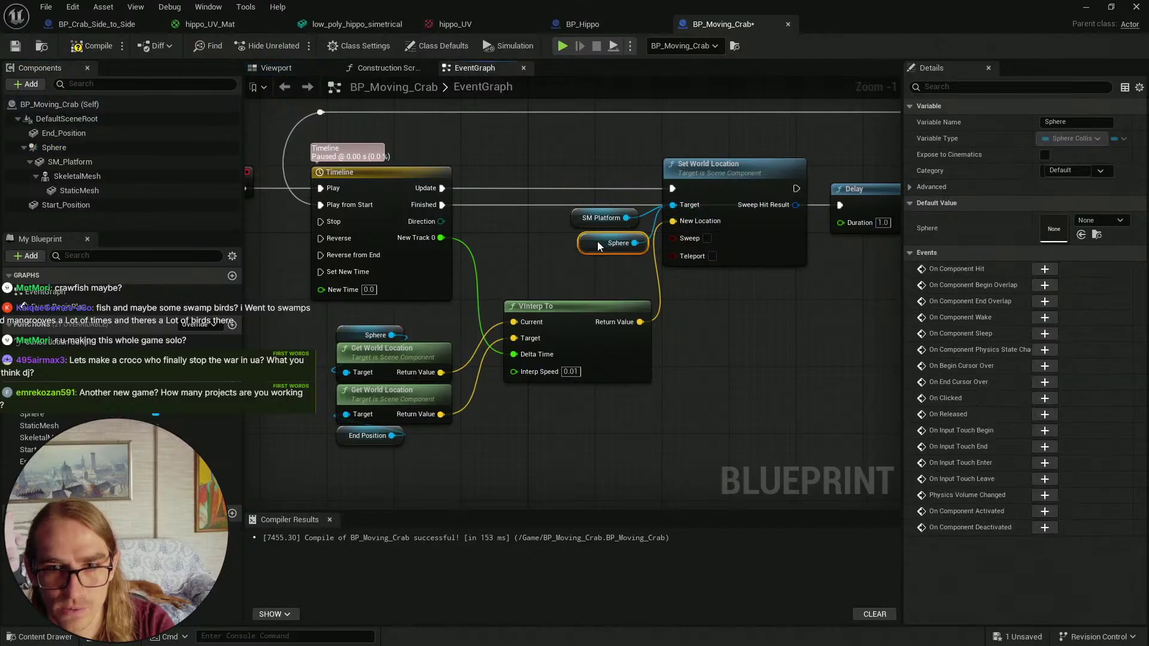
{"action": "left_click_drag", "start_coordinate": [598, 242], "coordinate": [588, 216]}
- Replace SM Platform with Sphere as the target of both location nodes in the Timeline_0 chain, then save and compile the Blueprint
{"action": "right_click_drag", "start_coordinate": [581, 233], "coordinate": [616, 285]}
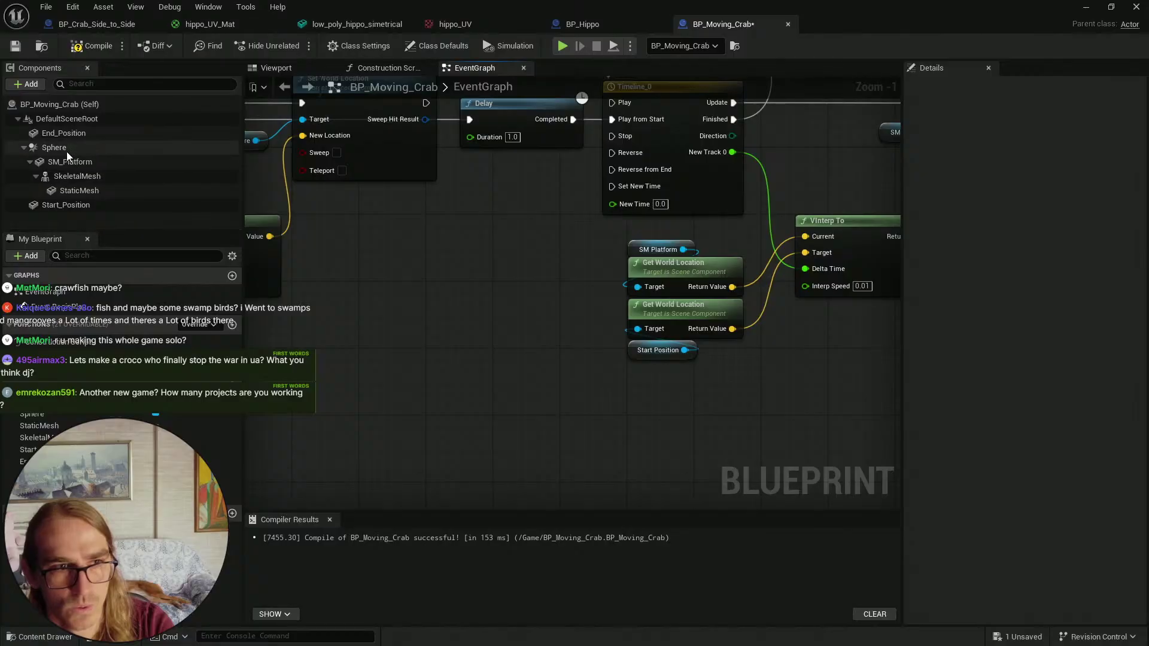
{"action": "left_click_drag", "start_coordinate": [67, 152], "coordinate": [640, 290]}
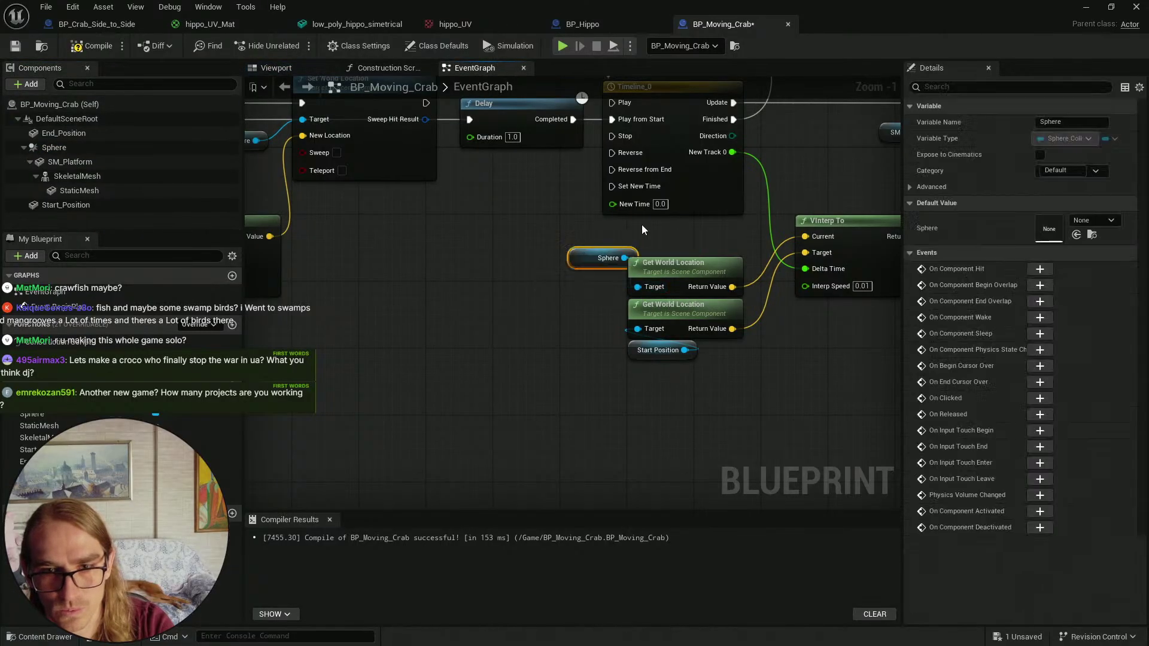
{"action": "right_click_drag", "start_coordinate": [637, 241], "coordinate": [557, 218]}
{"action": "left_click", "coordinate": [568, 222]}
{"action": "left_click_drag", "start_coordinate": [34, 149], "coordinate": [596, 229]}
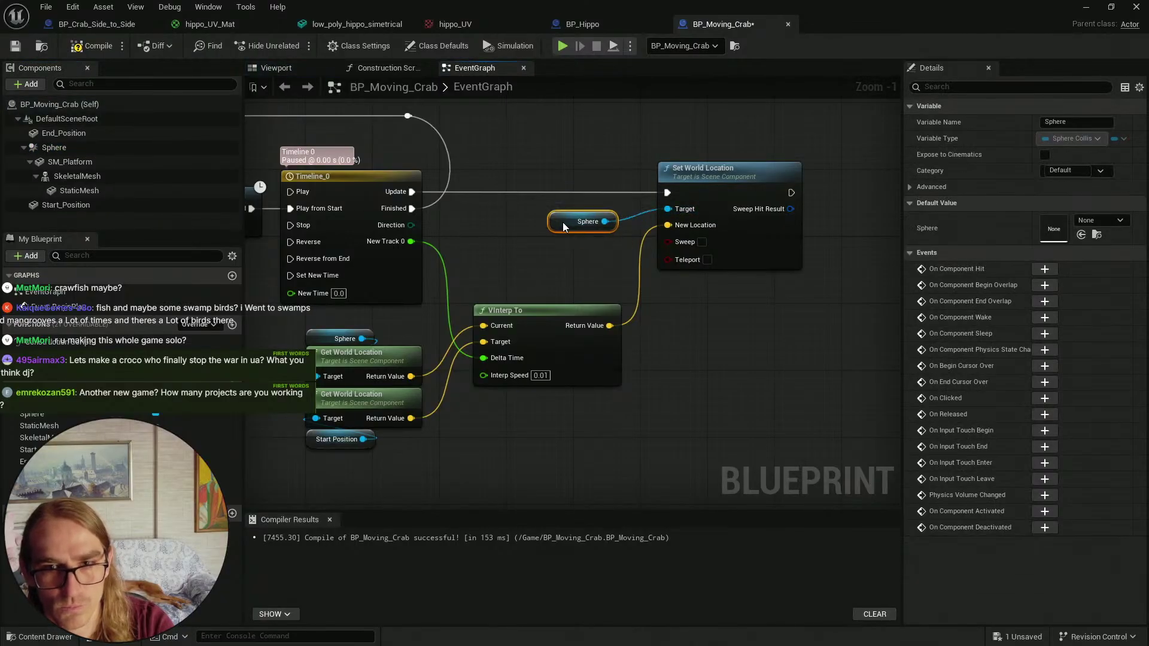
{"action": "left_click", "coordinate": [15, 45]}
{"action": "left_click", "coordinate": [92, 46]}
- Delete the SM_Platform component, attach SkeletalMesh with its StaticMesh child directly to Sphere, and compile and save BP_Moving_Crab
{"action": "left_click", "coordinate": [276, 67]}
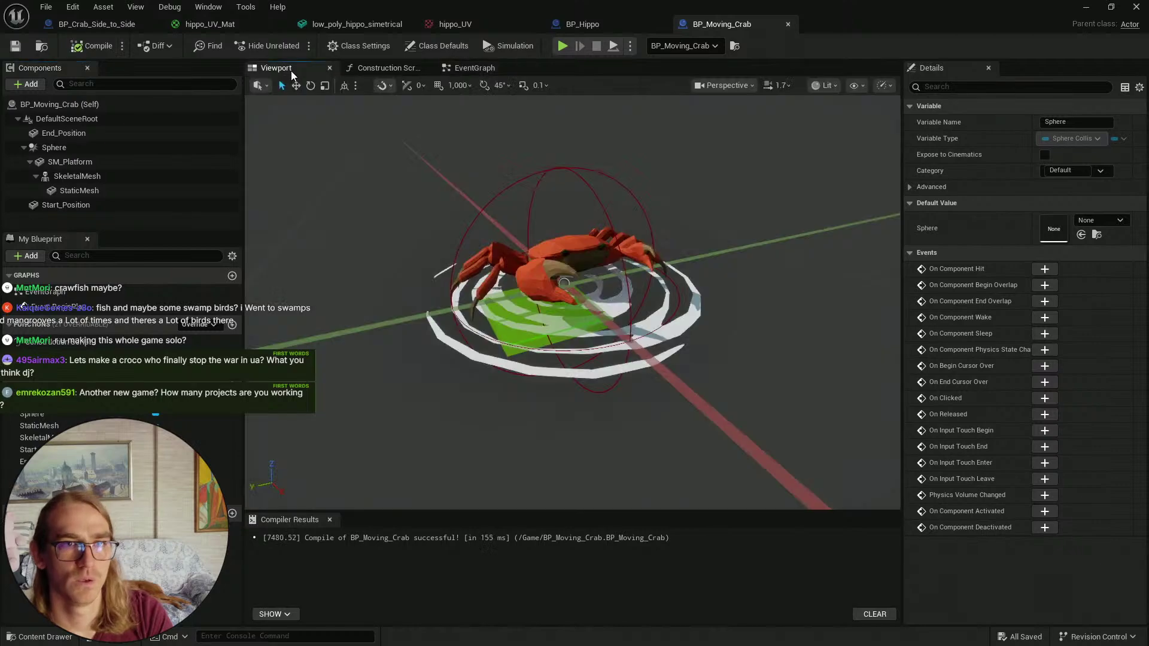
{"action": "left_click", "coordinate": [92, 163]}
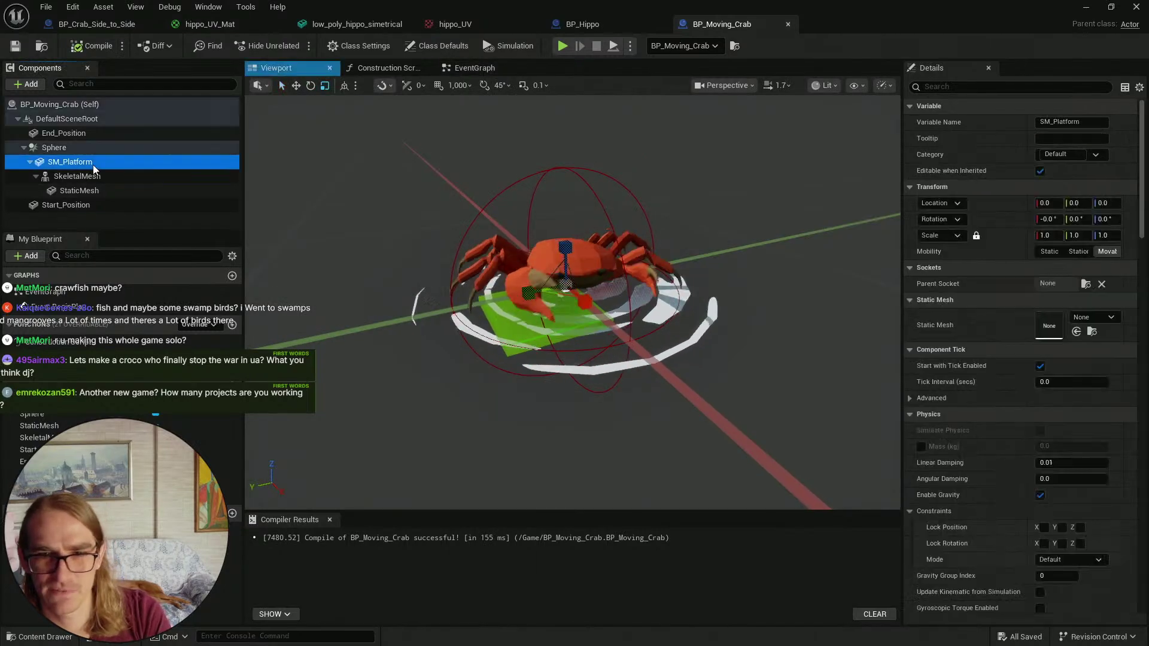
{"action": "left_click_drag", "start_coordinate": [118, 172], "coordinate": [59, 153]}
{"action": "left_click", "coordinate": [63, 150]}
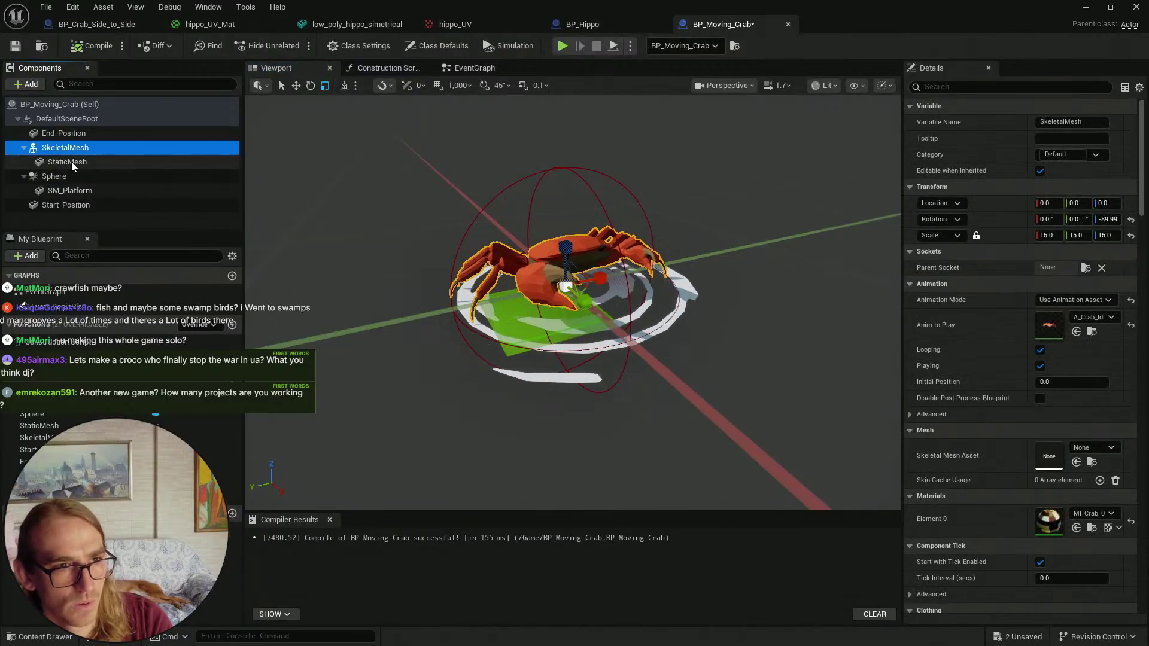
{"action": "left_click", "coordinate": [77, 192]}
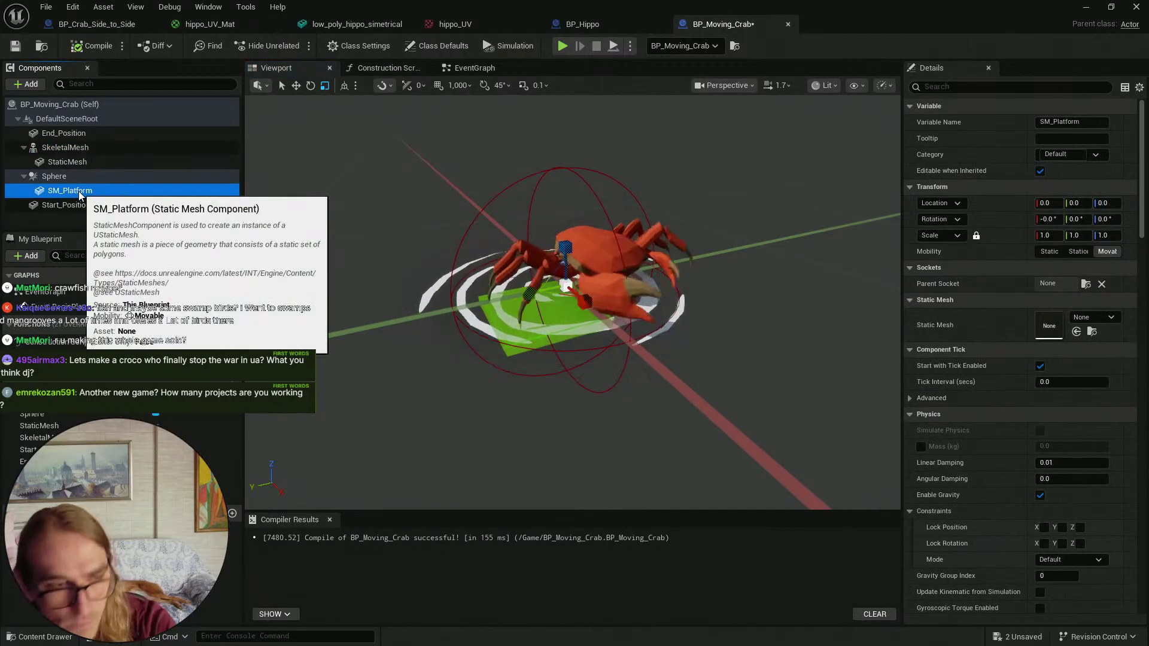
{"action": "key", "text": "Delete"}
{"action": "left_click", "coordinate": [46, 148]}
{"action": "left_click_drag", "start_coordinate": [51, 179], "coordinate": [52, 176]}
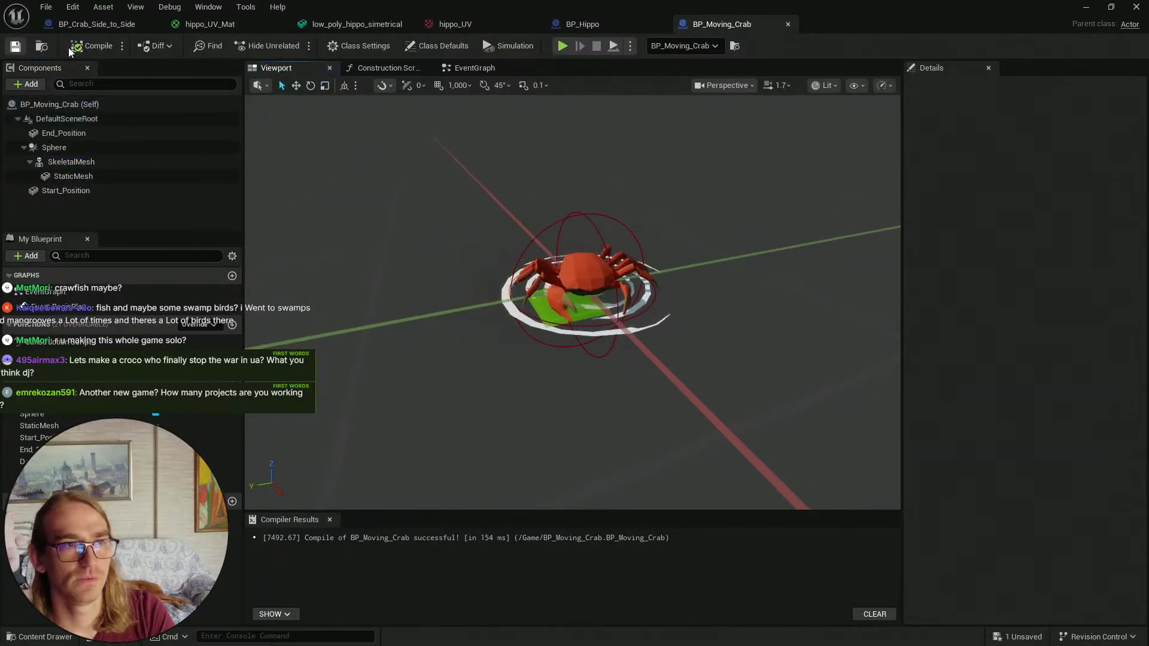
- Play the Swamp_SinglePlayer level in the editor to check the crab's movement across the river, and stop the session
{"action": "left_click", "coordinate": [1087, 9]}
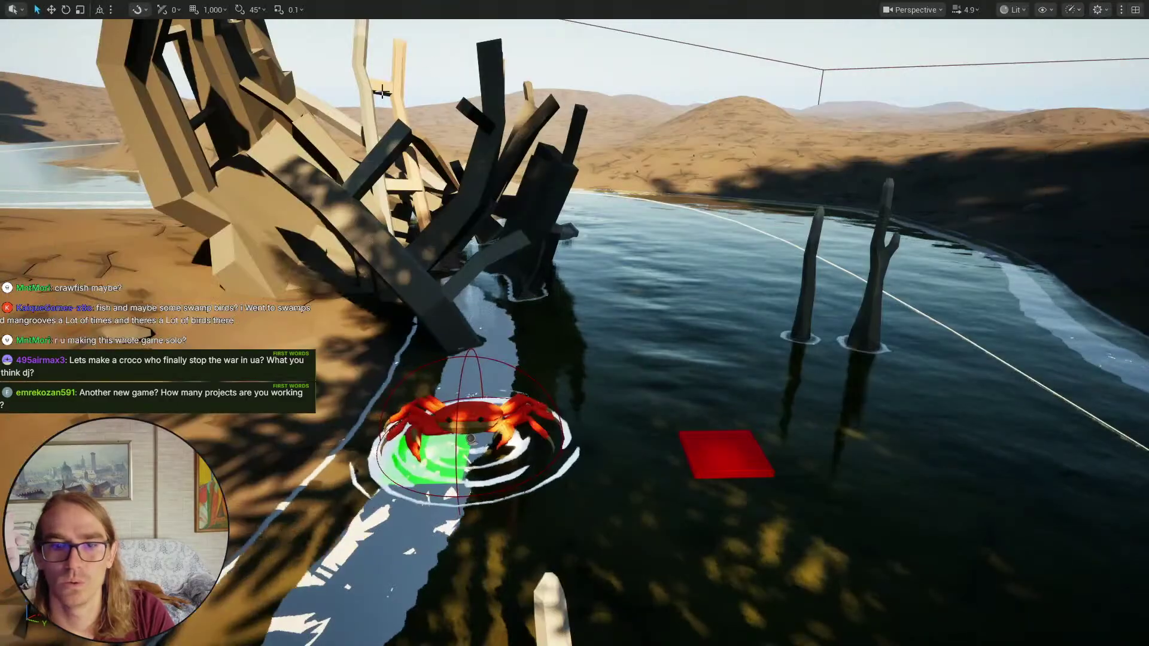
{"action": "right_click_drag", "start_coordinate": [545, 236], "coordinate": [545, 235]}
{"action": "key", "text": "s"}
{"action": "key", "text": "w"}
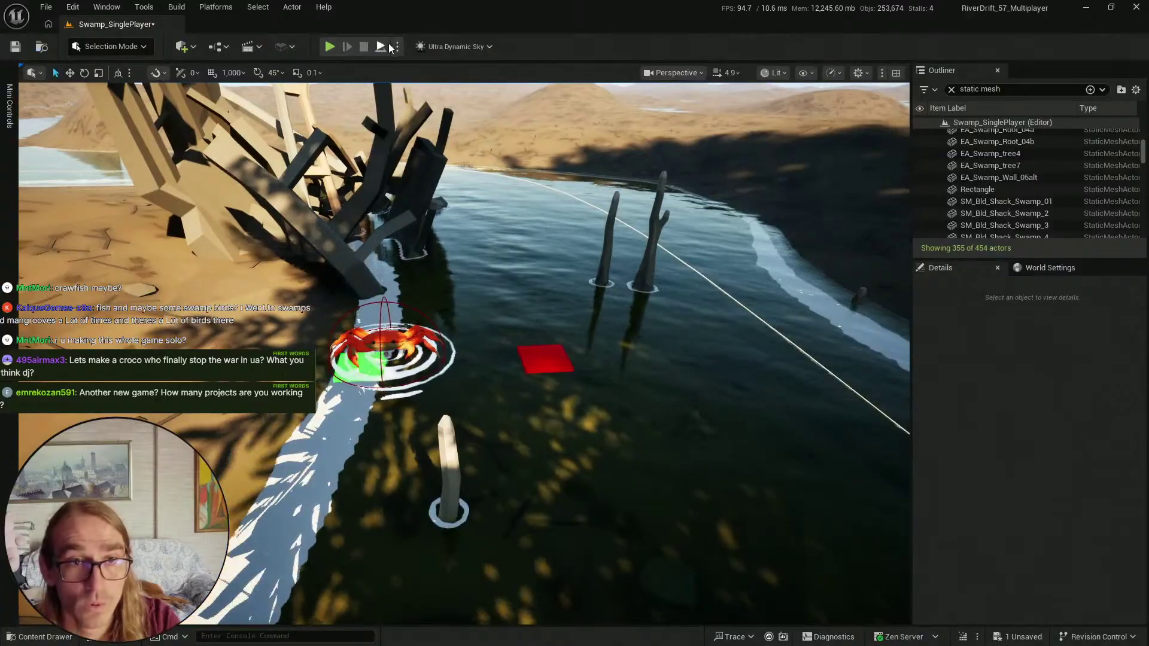
{"action": "key", "text": "alt+p"}
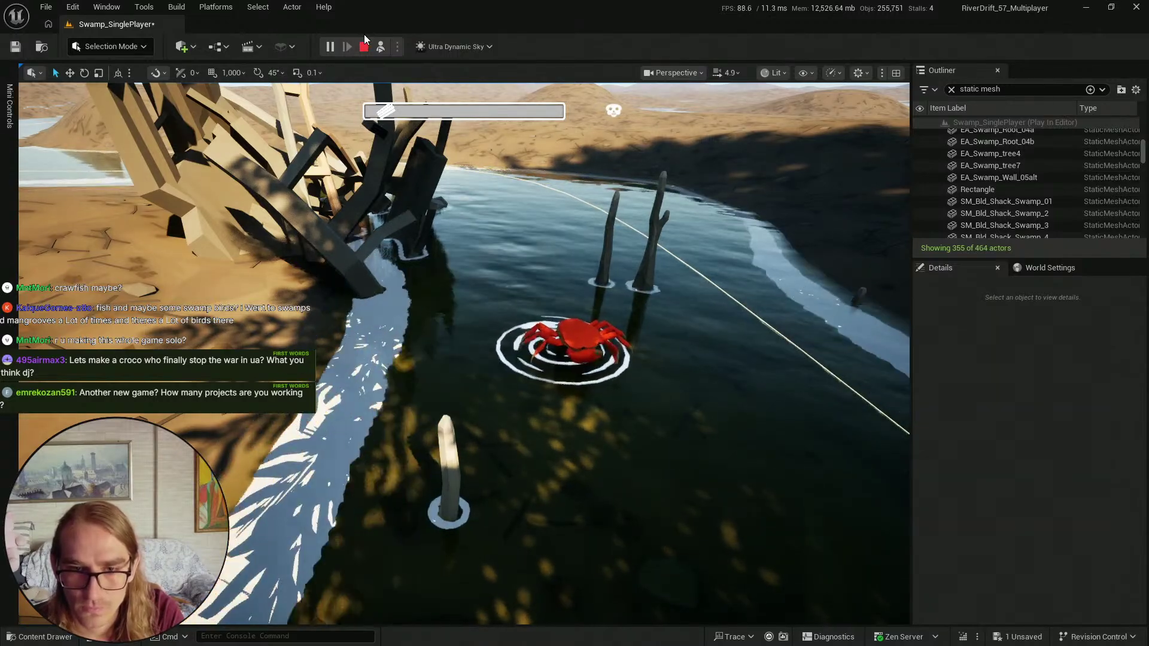
{"action": "left_click", "coordinate": [363, 46]}
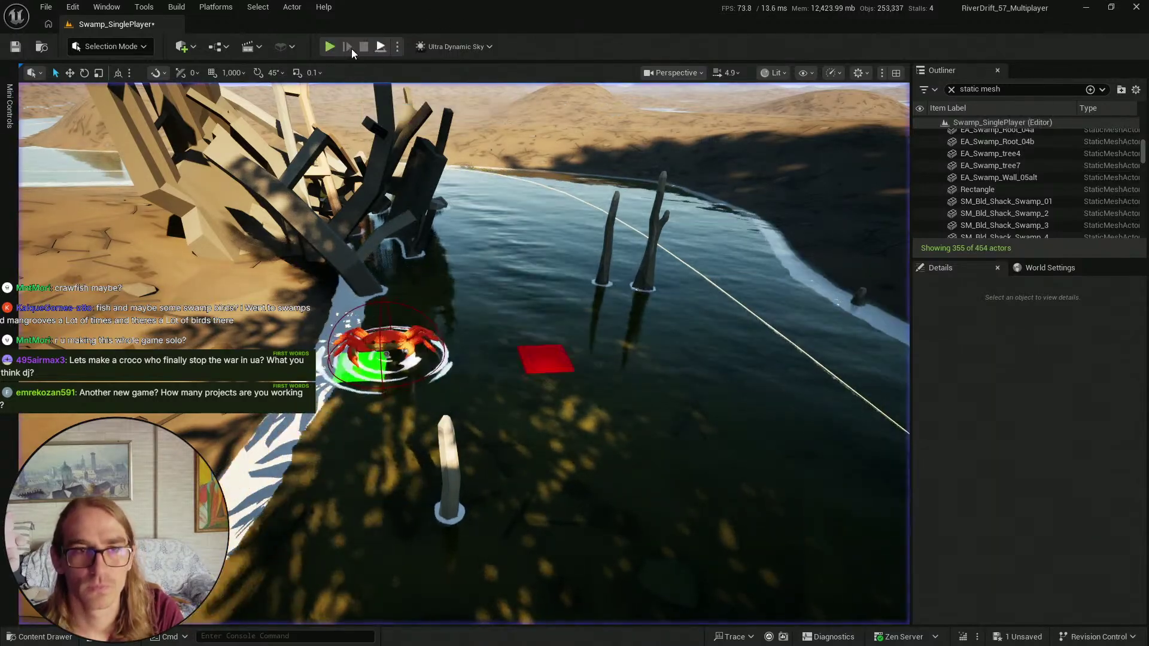
- Play-test the crab encounter and examine the collision settings of the Sphere component in BP_Moving_Crab
{"action": "key", "text": "alt+p"}
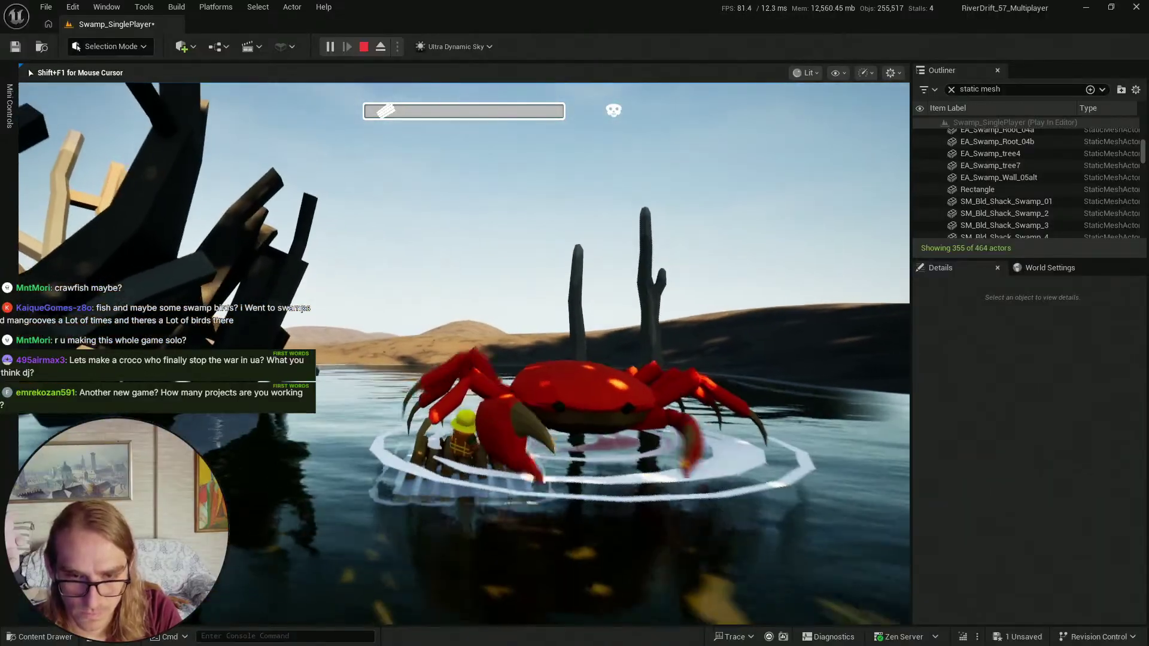
{"action": "key", "text": "alt+Tab"}
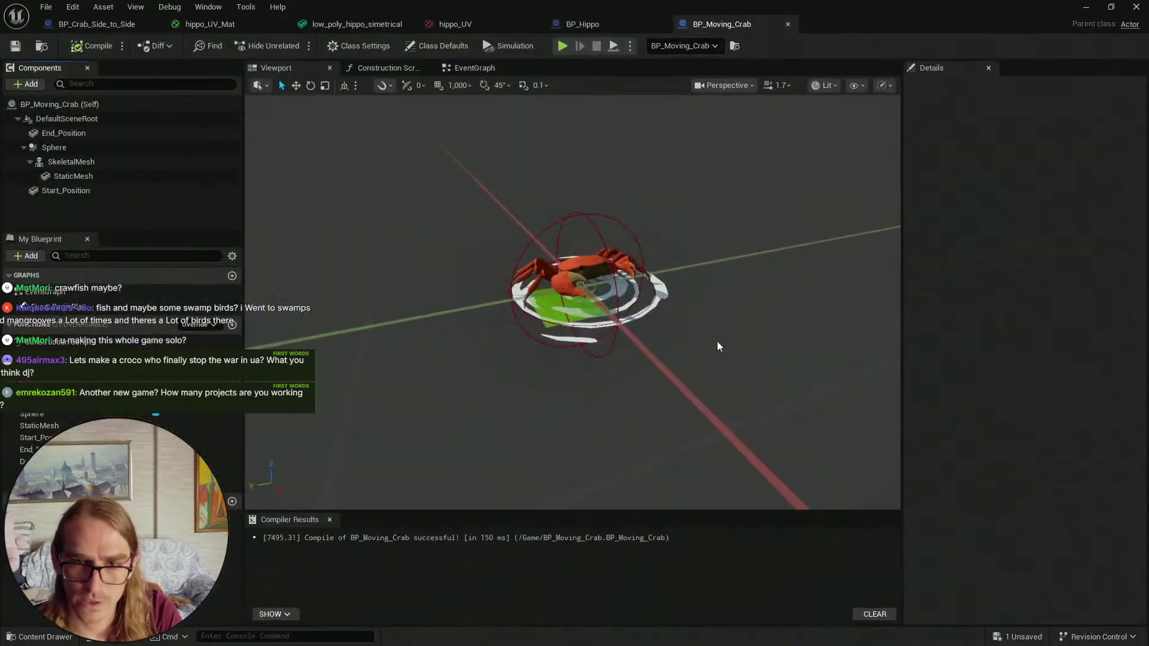
{"action": "left_click", "coordinate": [54, 147]}
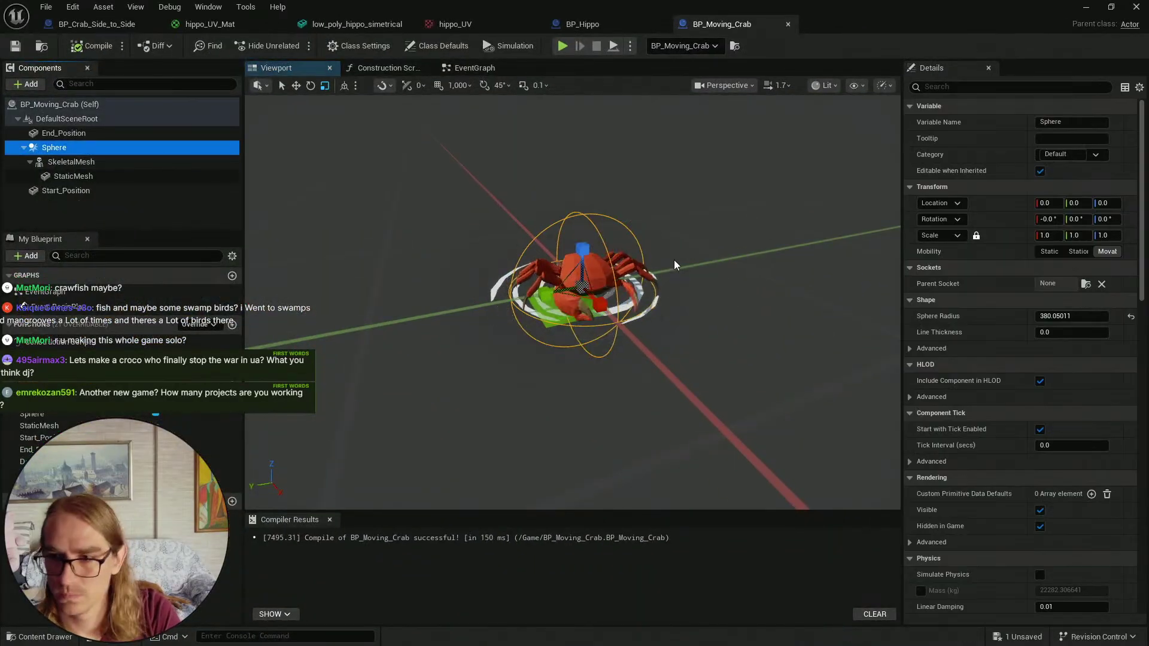
{"action": "left_click_drag", "start_coordinate": [914, 240], "coordinate": [808, 239]}
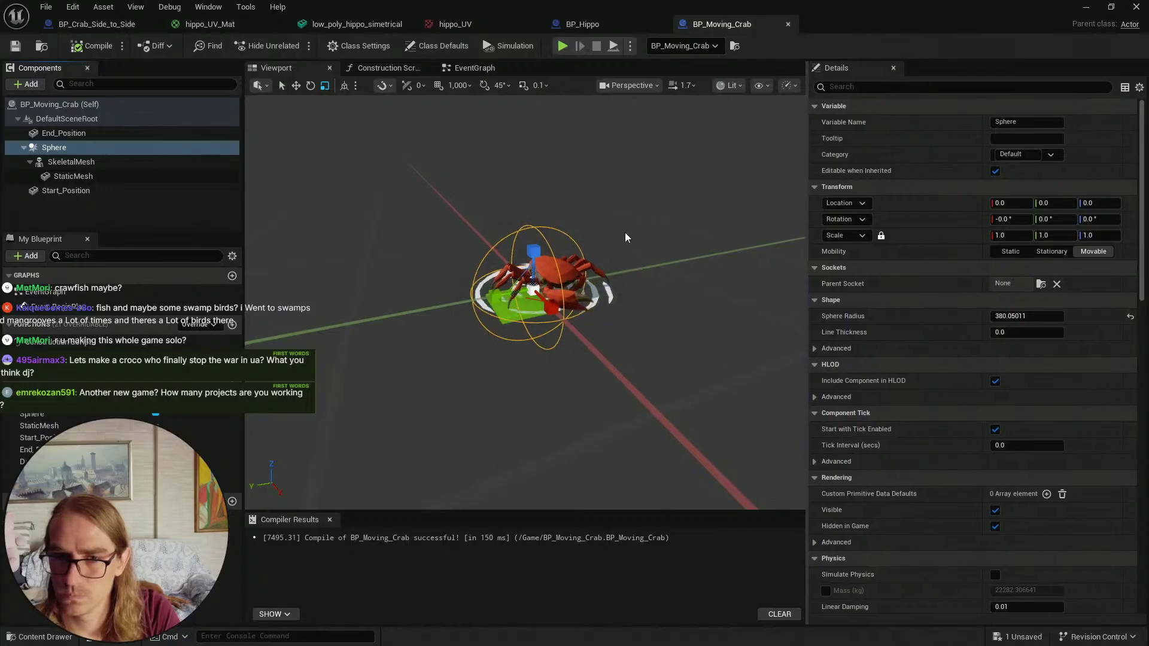
{"action": "left_click", "coordinate": [935, 88]}
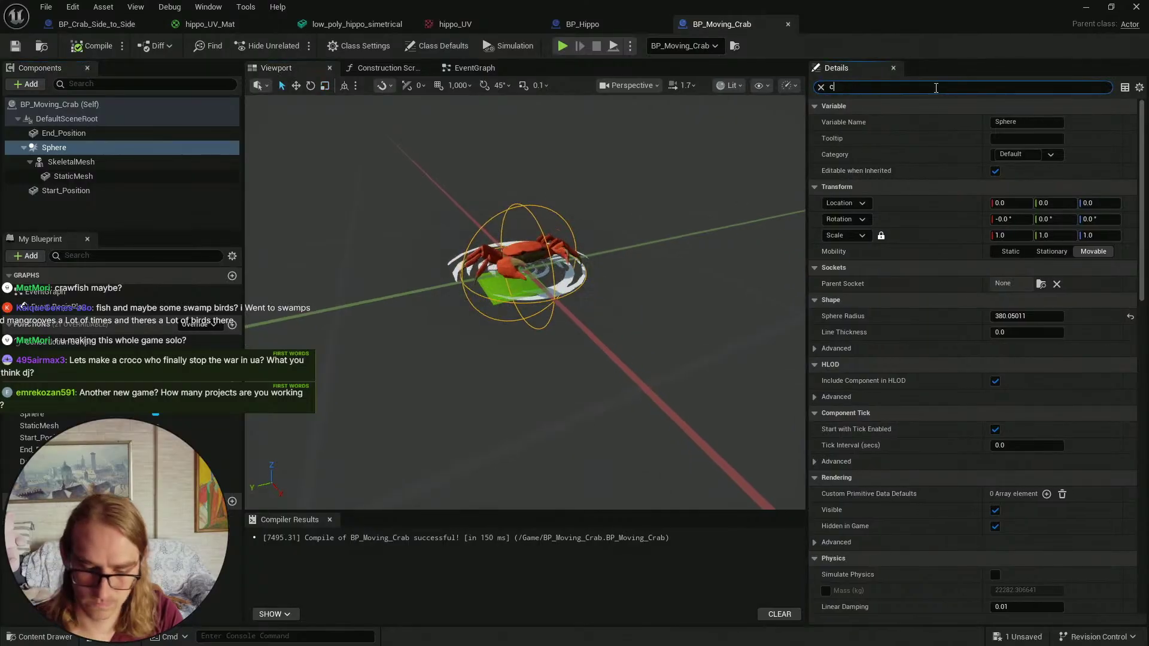
{"action": "type", "text": "collision"}
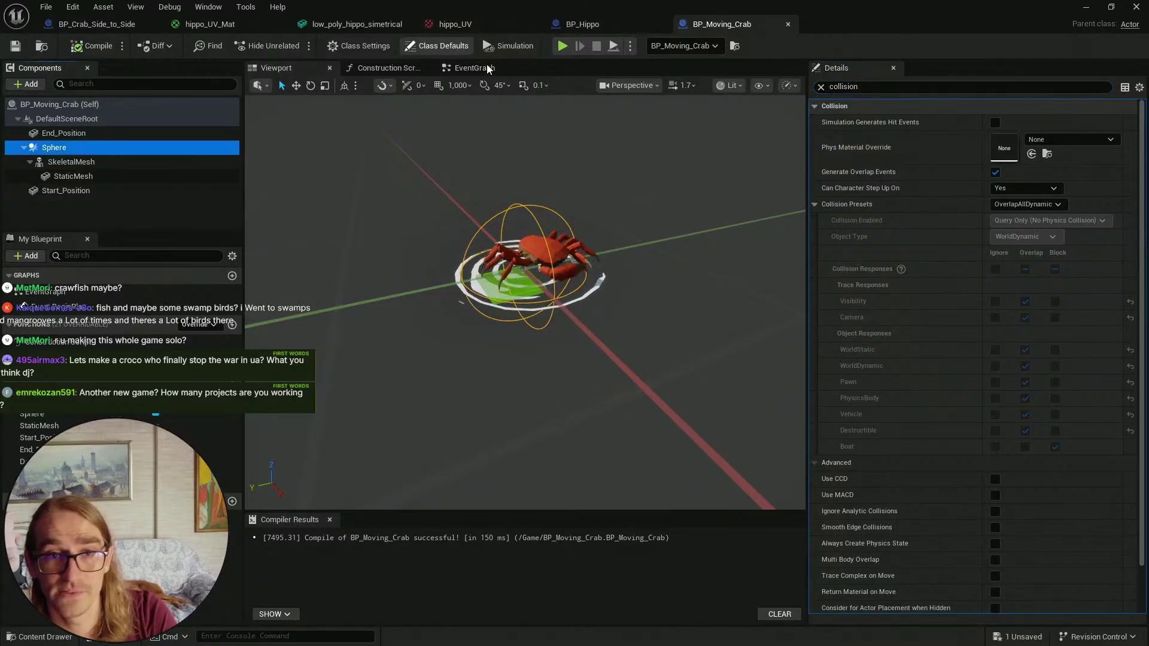
- Copy the Cast To BP_Physics_Boat1, Damage Boat and Destroy Actor nodes from the event graph of BP_Crab_Side_to_Side
{"action": "left_click", "coordinate": [473, 67]}
{"action": "scroll", "coordinate": [578, 377], "scroll_direction": "down", "scroll_amount": 6}
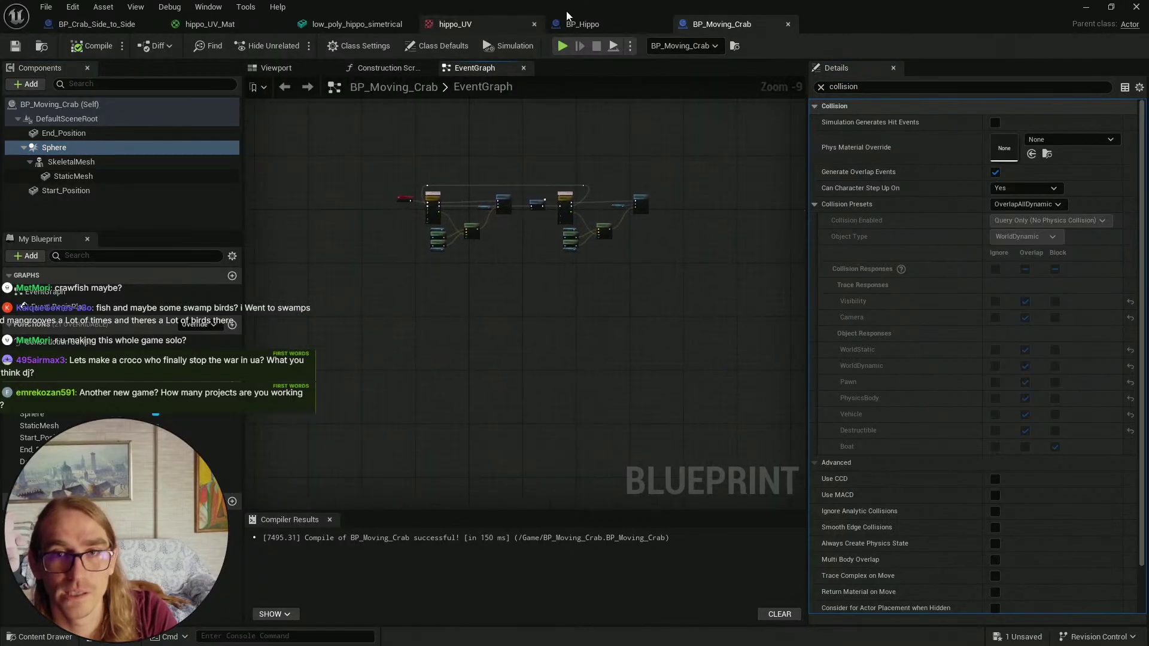
{"action": "left_click", "coordinate": [97, 23]}
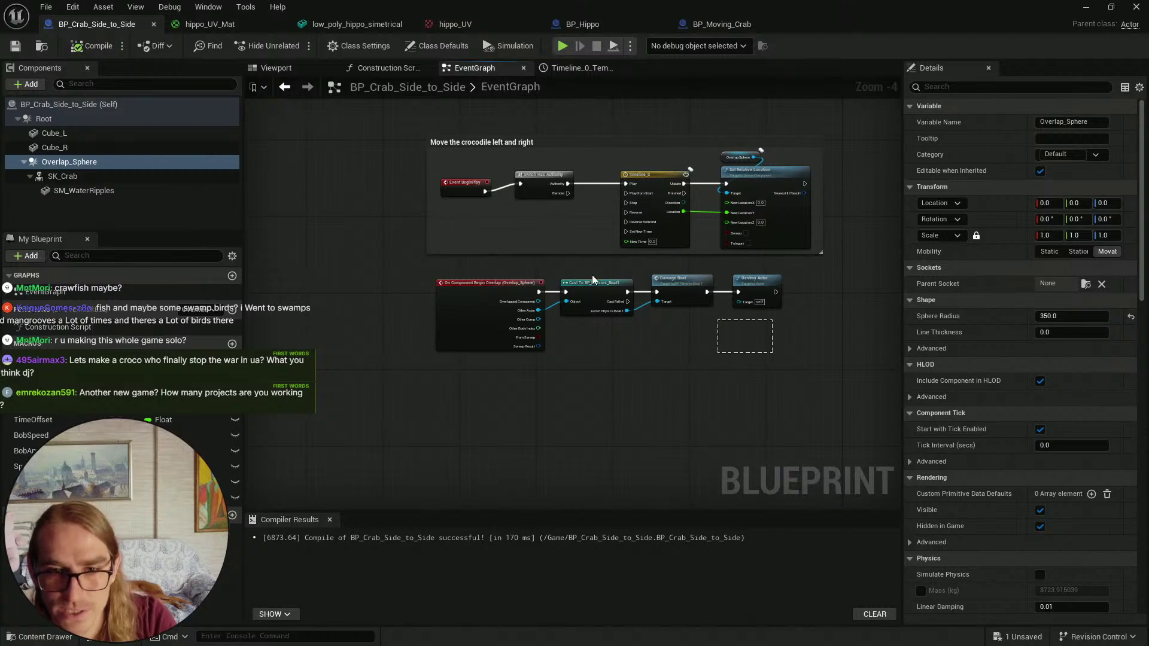
{"action": "left_click_drag", "start_coordinate": [591, 279], "coordinate": [608, 277]}
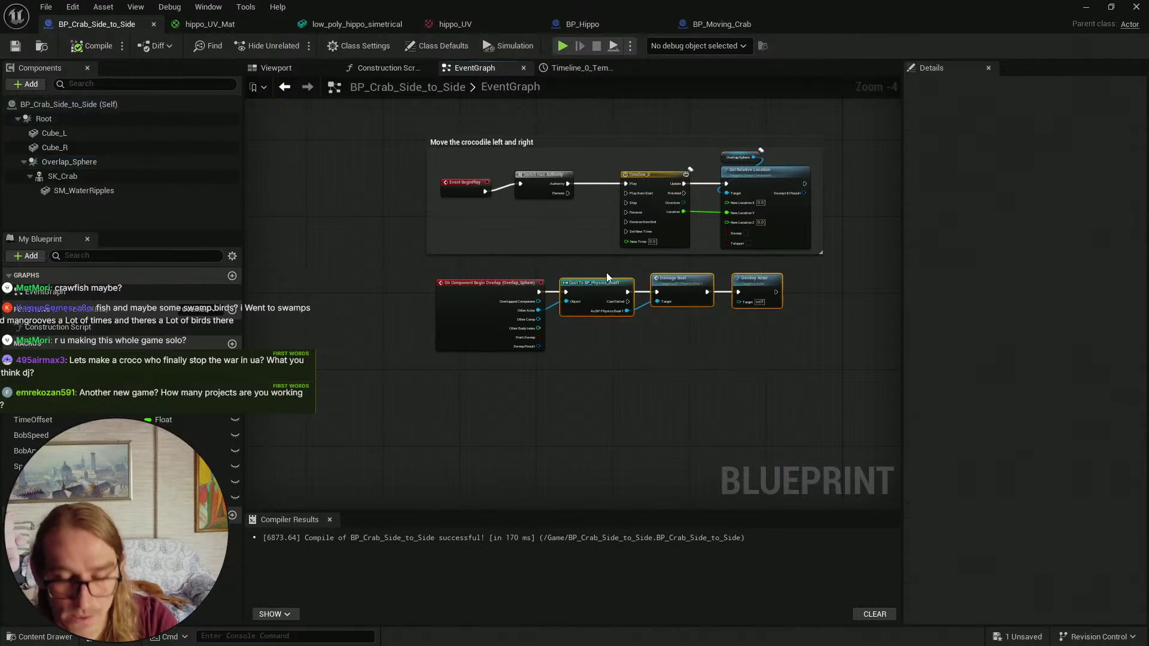
- Add an On Component Begin Overlap event for the Sphere component in BP_Moving_Crab
{"action": "left_click", "coordinate": [706, 26]}
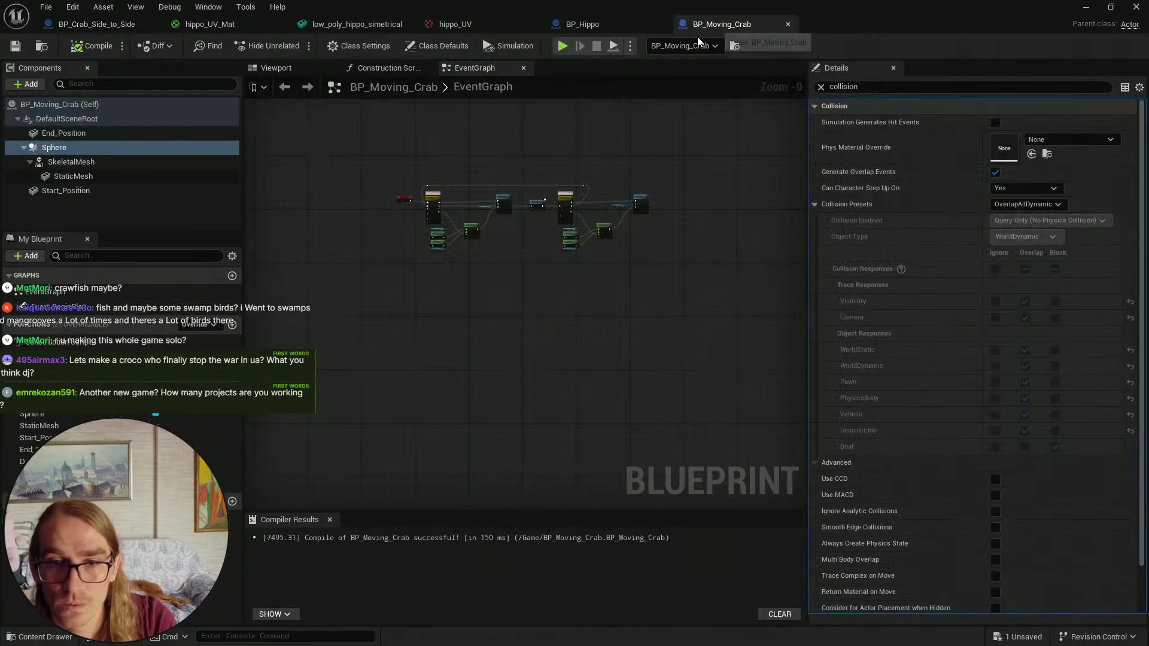
{"action": "right_click", "coordinate": [69, 151]}
{"action": "mouse_move", "coordinate": [207, 193]}
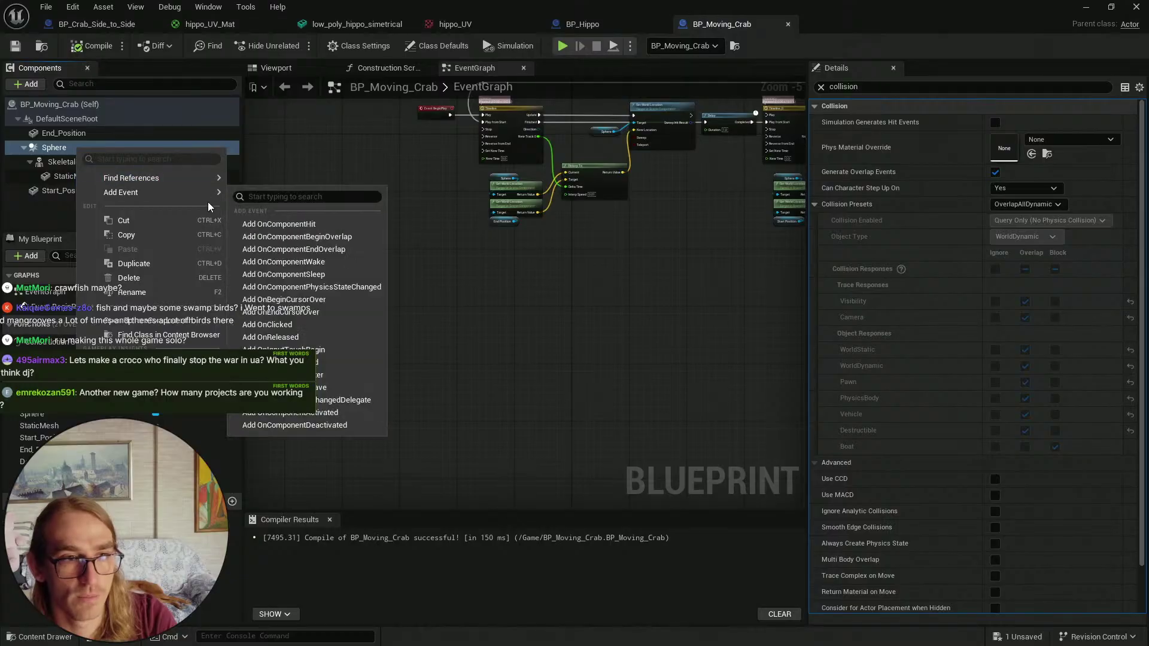
{"action": "left_click", "coordinate": [347, 236]}
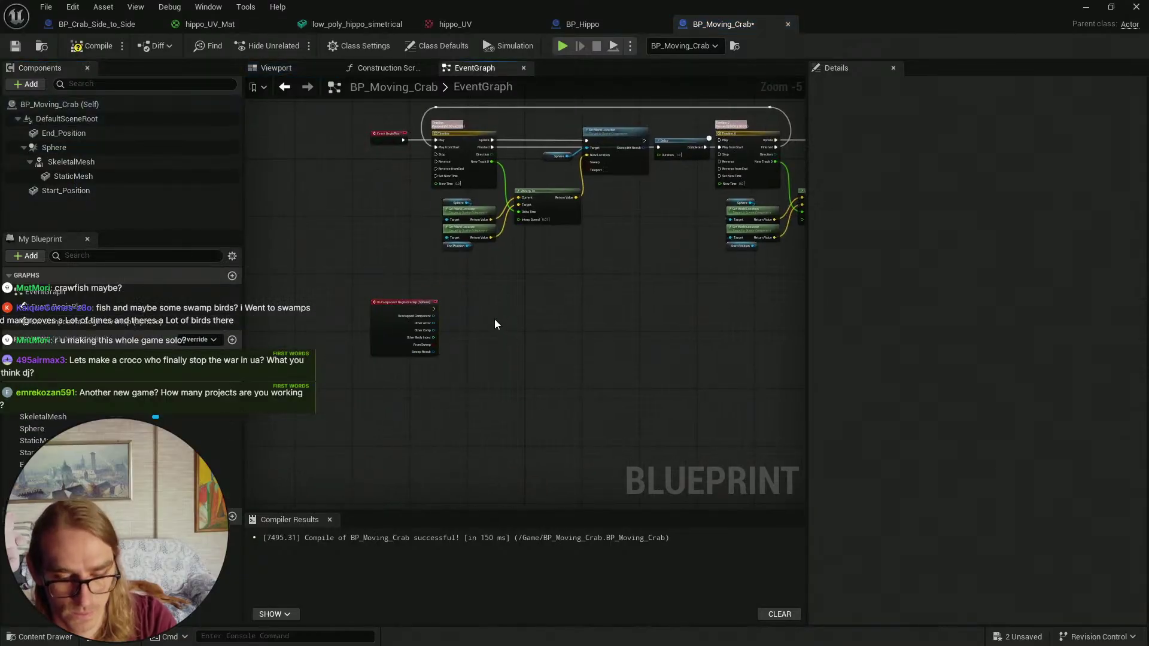
- Paste the copied damage nodes and connect the overlap event's execution and Other Actor outputs to the Cast To BP_Physics_Boat1 node
{"action": "key", "text": "ctrl+v"}
{"action": "scroll", "coordinate": [454, 302], "scroll_direction": "up", "scroll_amount": 5}
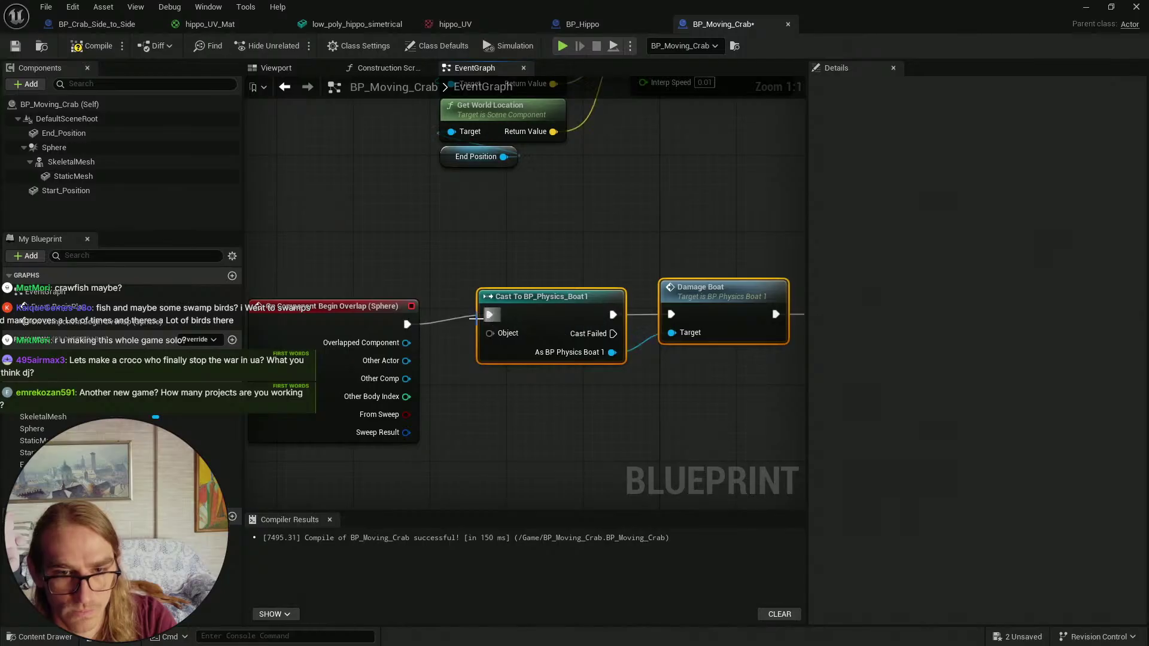
{"action": "left_click_drag", "start_coordinate": [499, 335], "coordinate": [499, 336]}
{"action": "scroll", "coordinate": [450, 309], "scroll_direction": "down", "scroll_amount": 4}
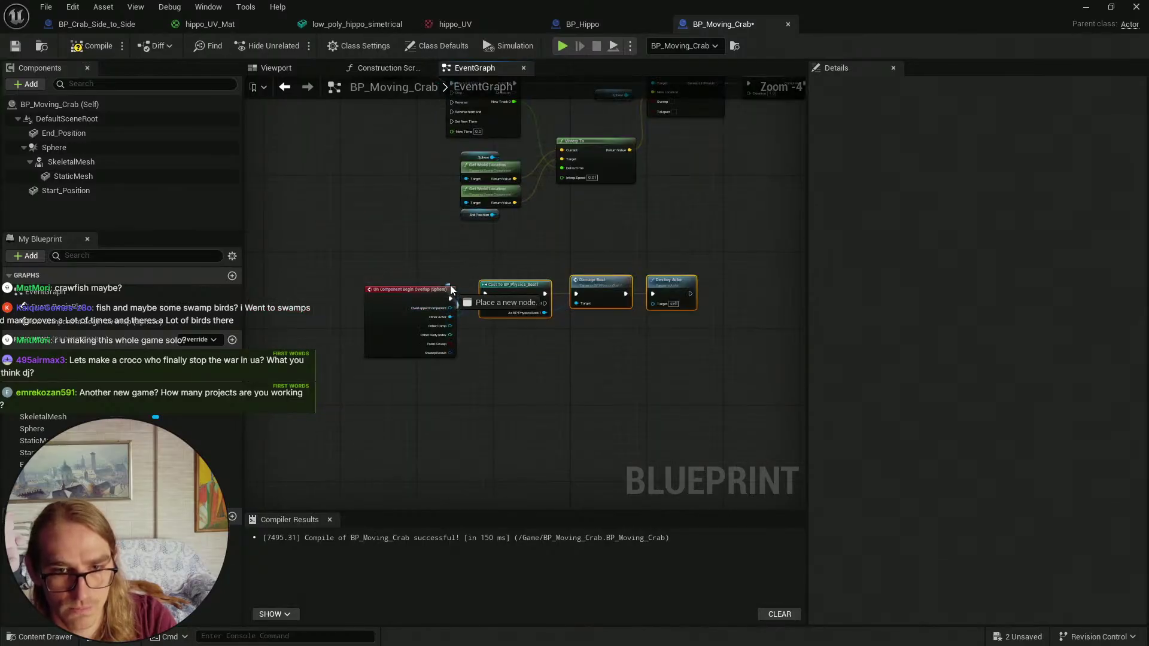
{"action": "left_click_drag", "start_coordinate": [450, 290], "coordinate": [450, 298]}
- Reposition the whole overlap damage node chain below the movement logic, and compile and save BP_Moving_Crab
{"action": "left_click_drag", "start_coordinate": [429, 247], "coordinate": [625, 320]}
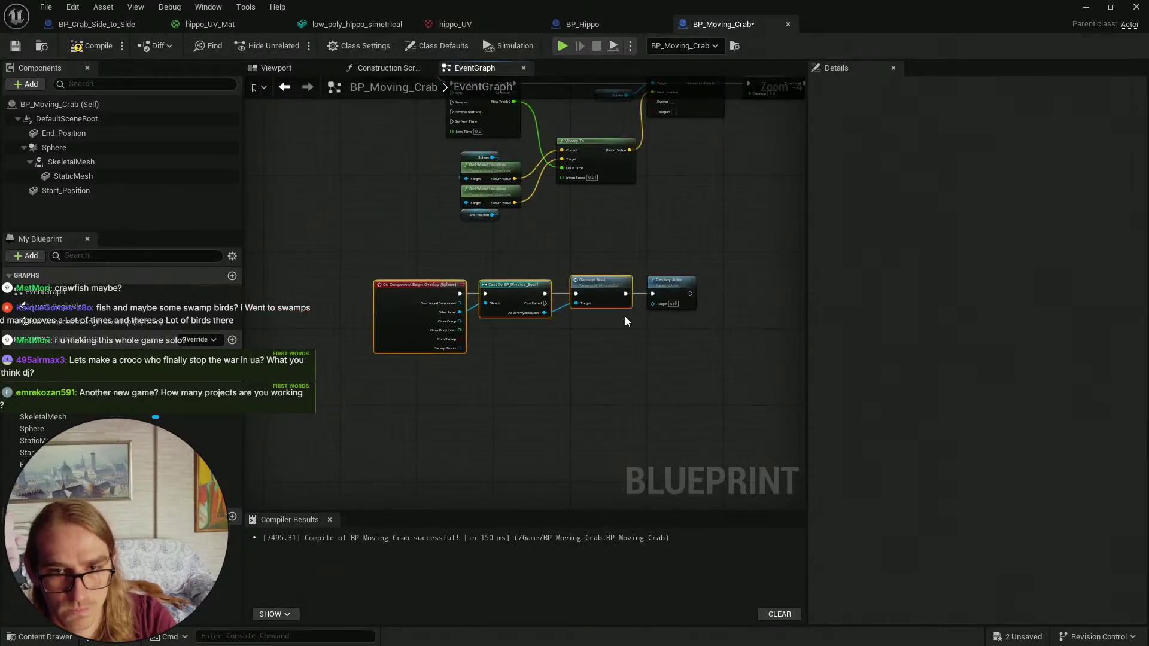
{"action": "left_click", "coordinate": [538, 251]}
{"action": "right_click_drag", "start_coordinate": [538, 250], "coordinate": [488, 243]}
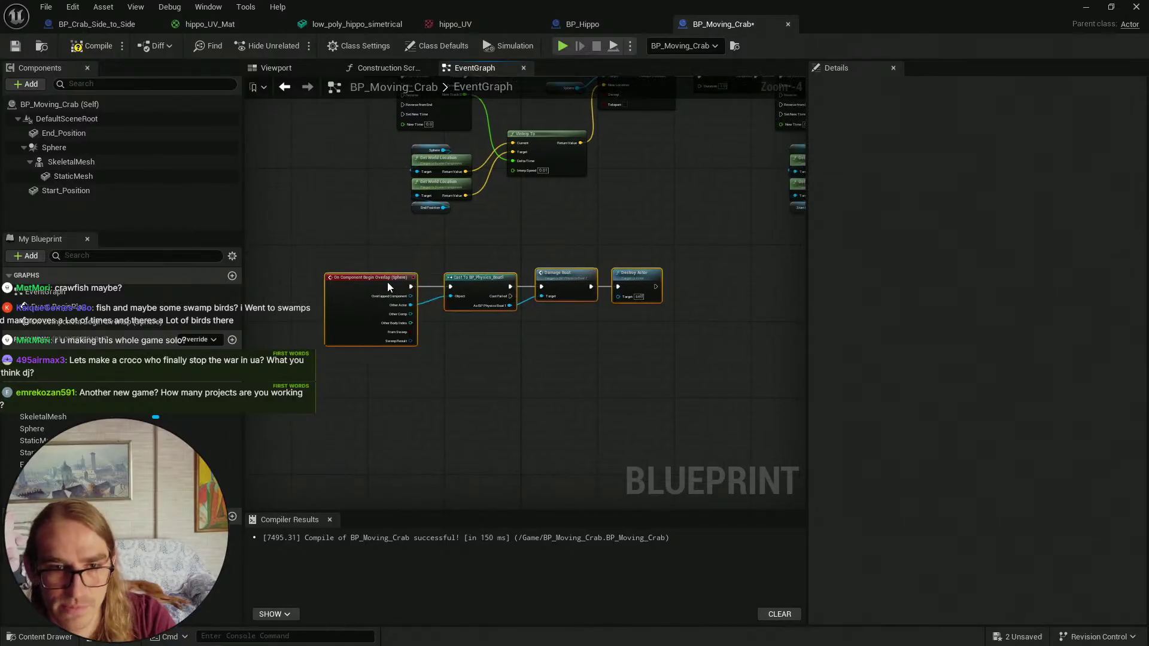
{"action": "left_click_drag", "start_coordinate": [387, 282], "coordinate": [430, 253]}
{"action": "left_click", "coordinate": [543, 294]}
{"action": "right_click_drag", "start_coordinate": [543, 295], "coordinate": [485, 314]}
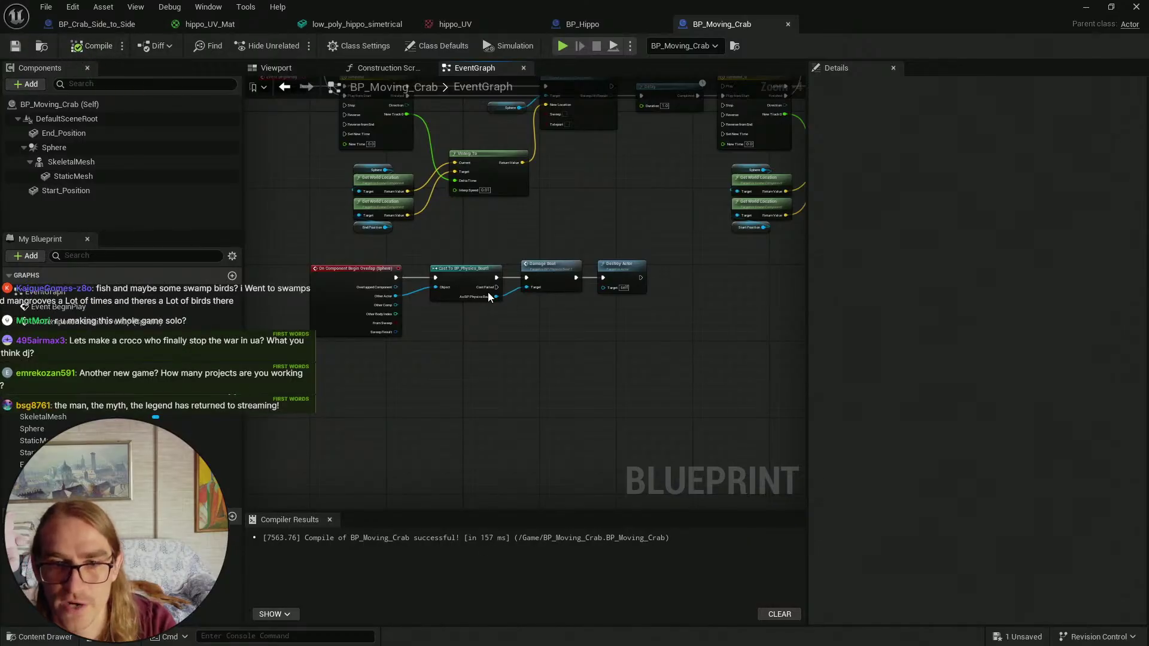
- Return to the level editor and save the Swamp_SinglePlayer level
{"action": "left_click", "coordinate": [1089, 10]}
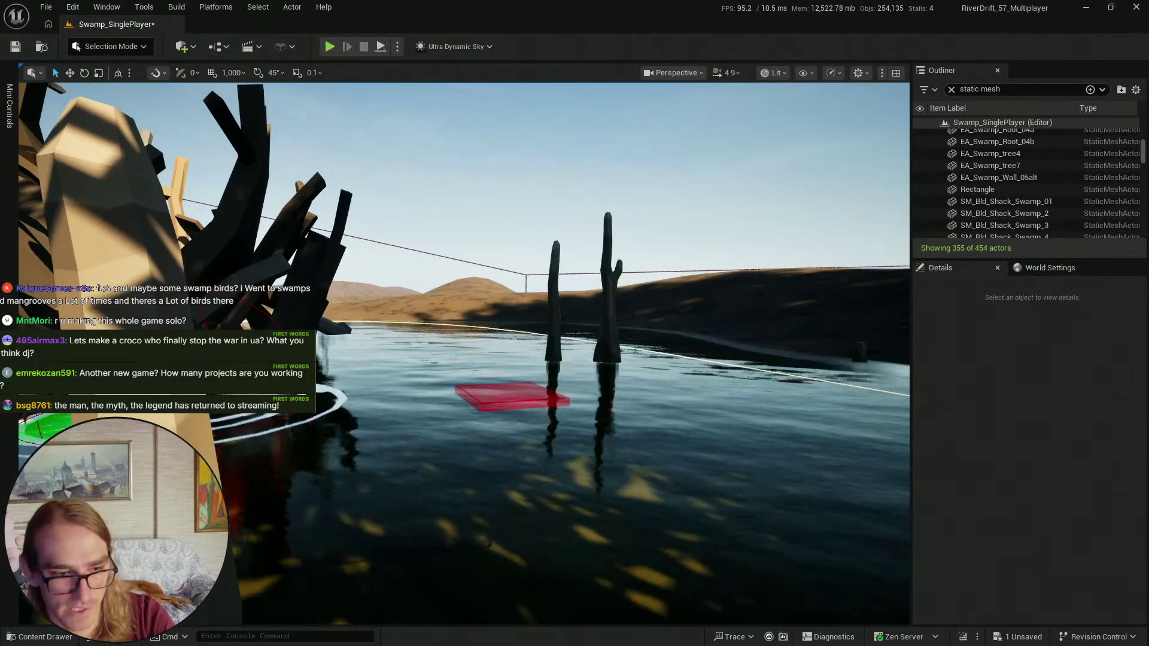
{"action": "key", "text": "ctrl+space"}
{"action": "key", "text": "ctrl+shift+s"}
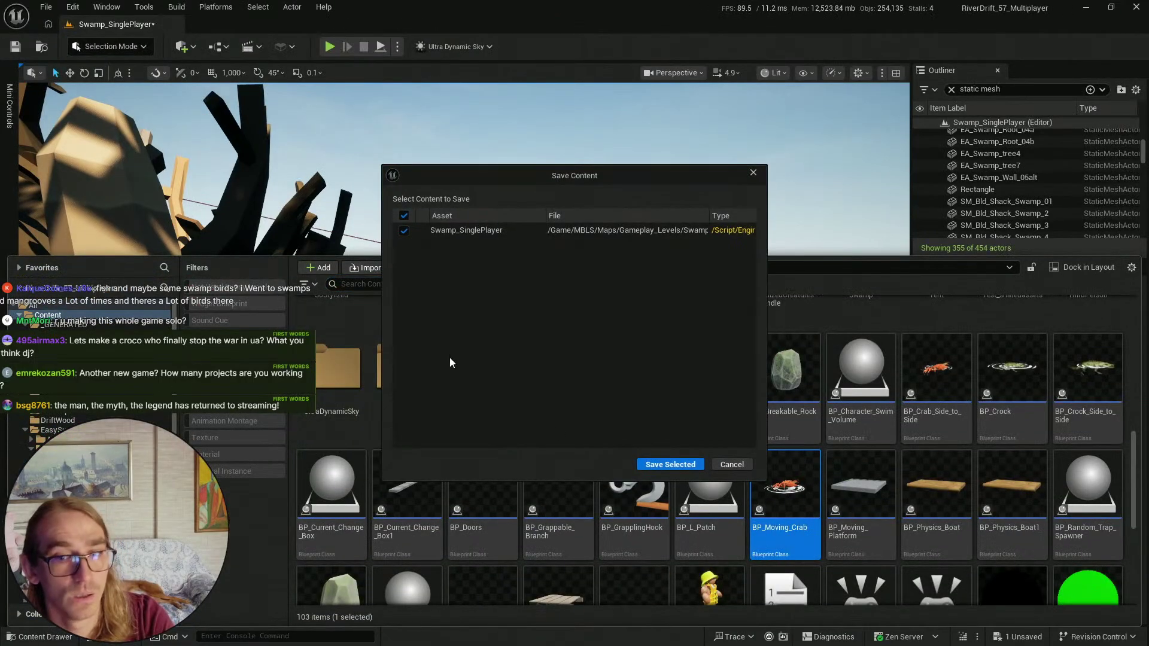
{"action": "left_click", "coordinate": [669, 465]}
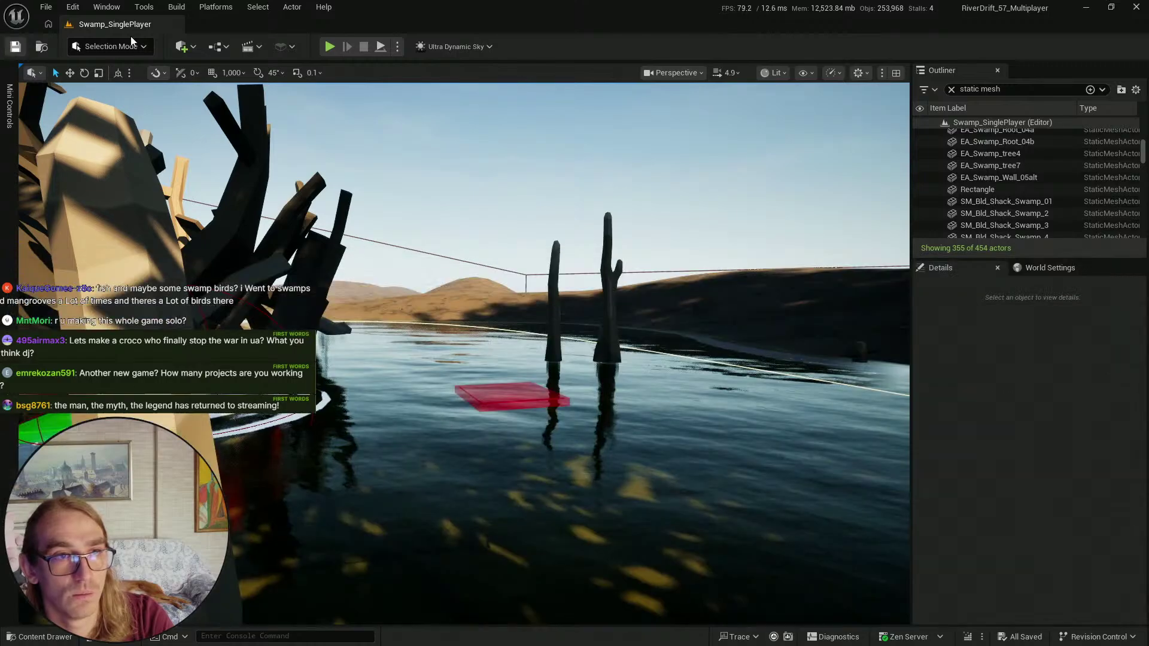
- Play-test the level in fullscreen by steering the raft into the crab, and end the session
{"action": "left_click", "coordinate": [329, 47]}
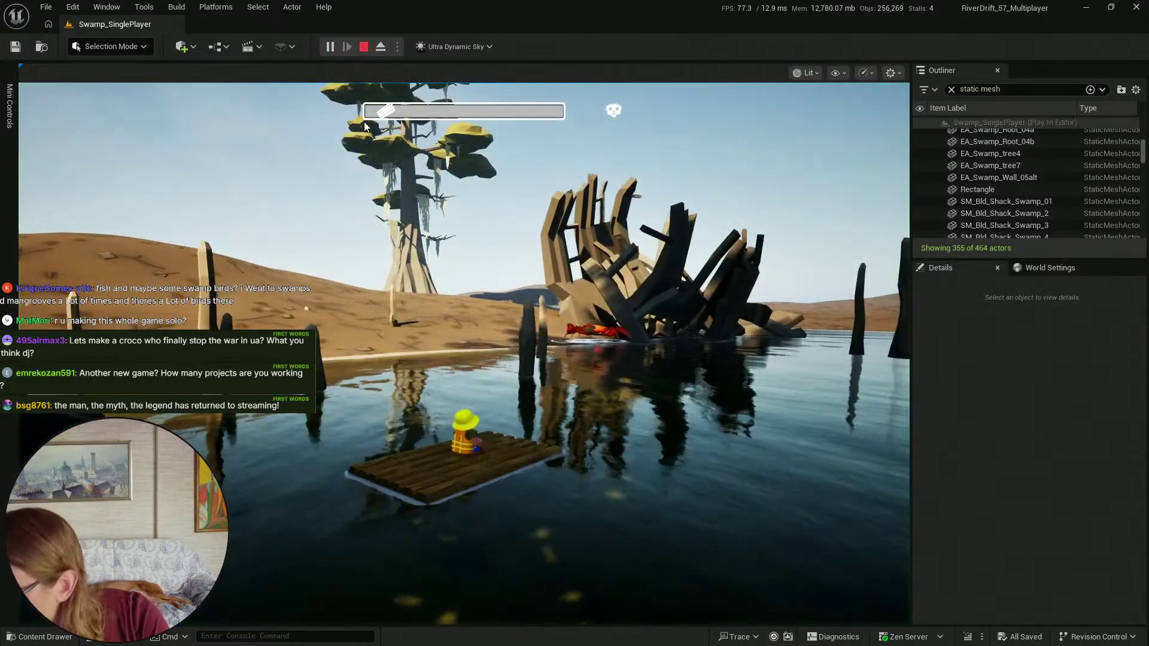
{"action": "left_click", "coordinate": [371, 146]}
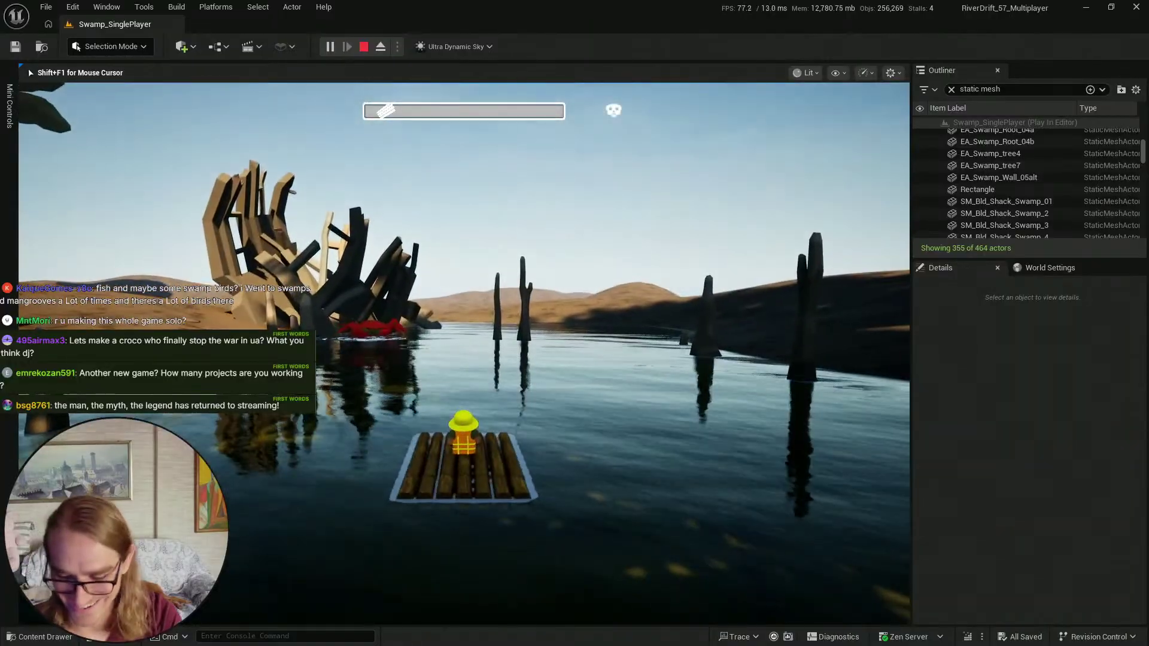
{"action": "key", "text": "F11"}
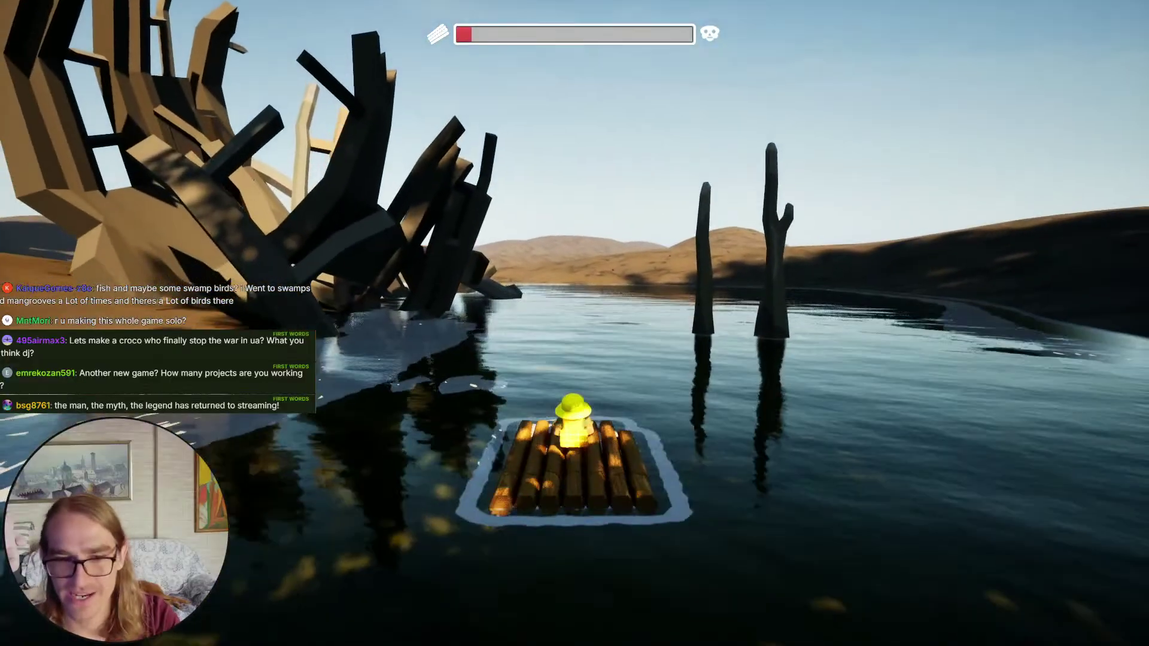
{"action": "key", "text": "Escape"}
- Select the placed BP_Moving_Crab in the river and adjust its height slightly
{"action": "right_click_drag", "start_coordinate": [483, 226], "coordinate": [619, 334]}
{"action": "key", "text": "F11"}
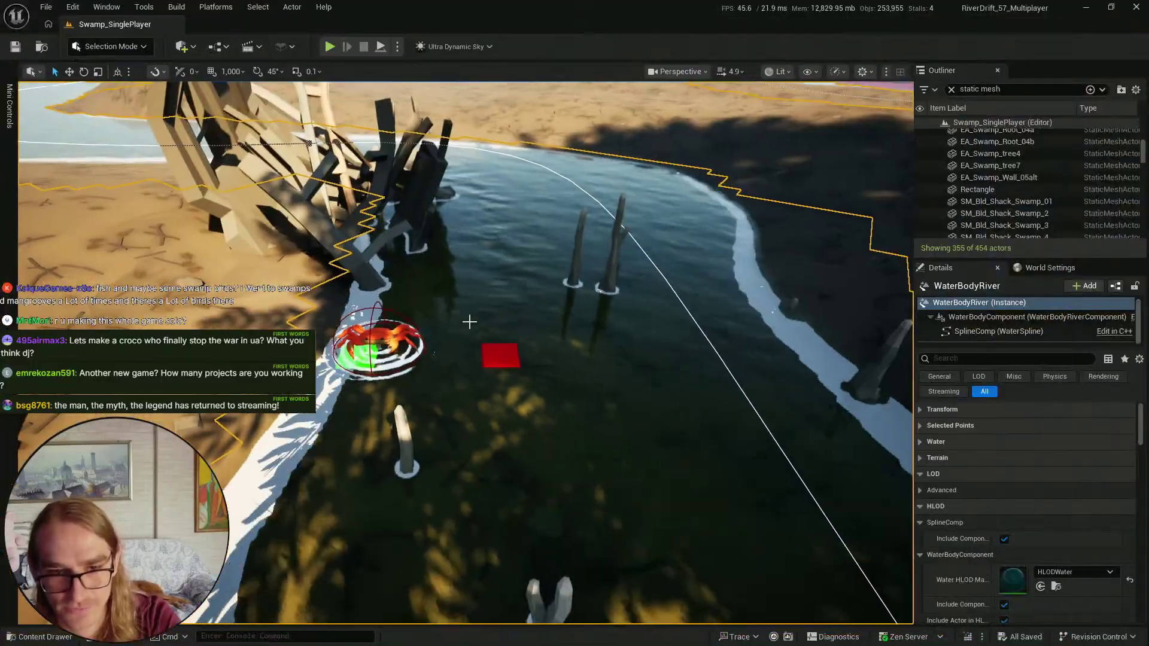
{"action": "left_click", "coordinate": [380, 333]}
{"action": "right_click_drag", "start_coordinate": [782, 403], "coordinate": [366, 295]}
{"action": "left_click_drag", "start_coordinate": [366, 295], "coordinate": [366, 281]}
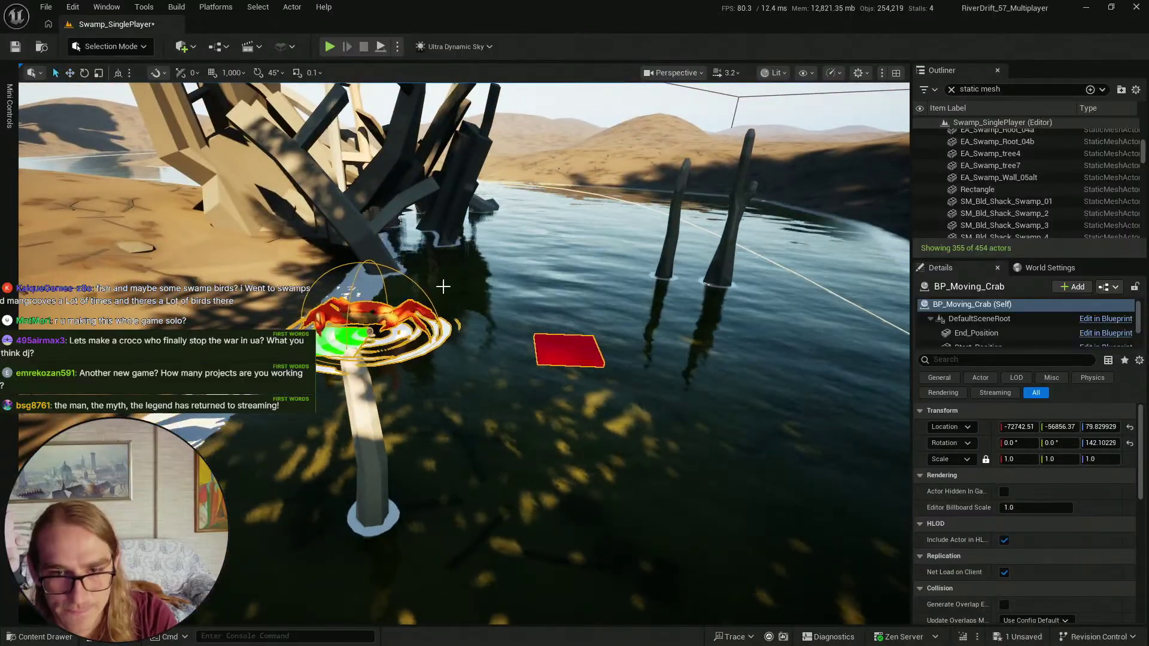
- Open BP_Moving_Crab and locate the static mesh asset used by its End_Position component among the project's content
{"action": "left_click", "coordinate": [556, 479]}
{"action": "right_click_drag", "start_coordinate": [556, 479], "coordinate": [556, 479]}
{"action": "left_click", "coordinate": [585, 421]}
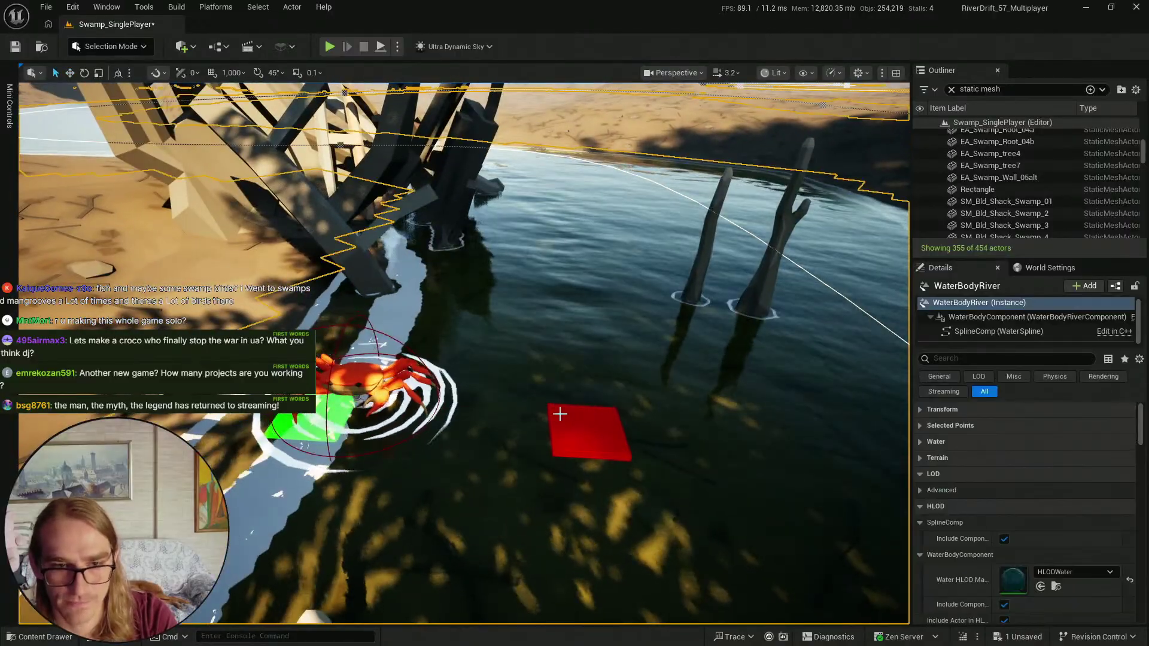
{"action": "key", "text": "ctrl+b"}
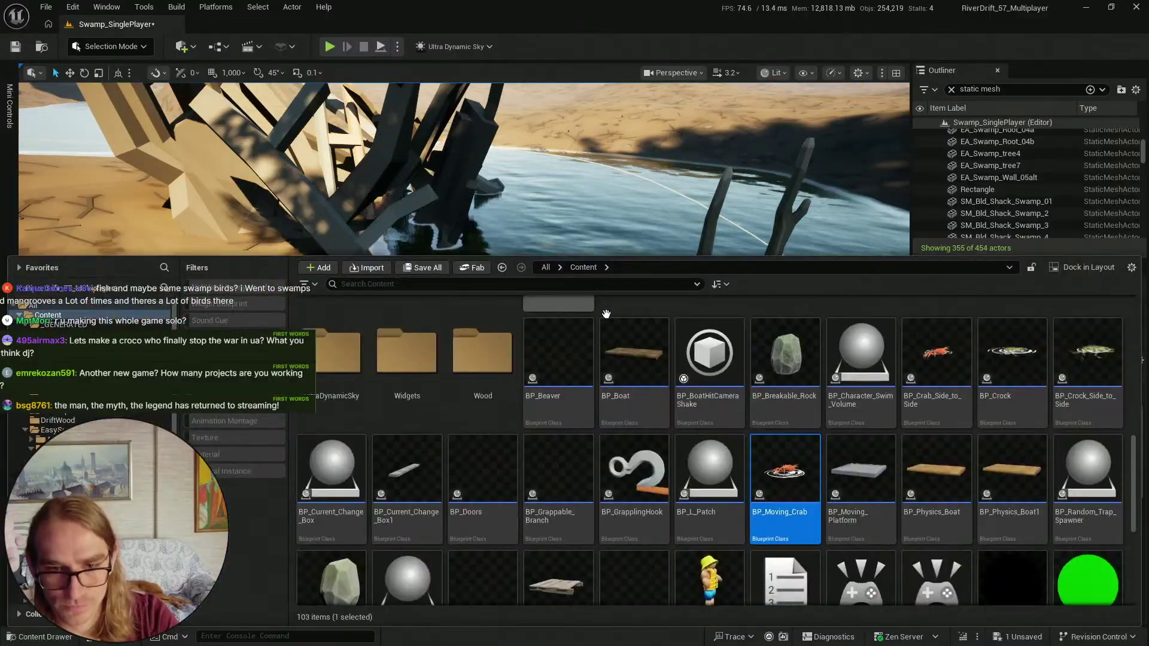
{"action": "double_click", "coordinate": [790, 463]}
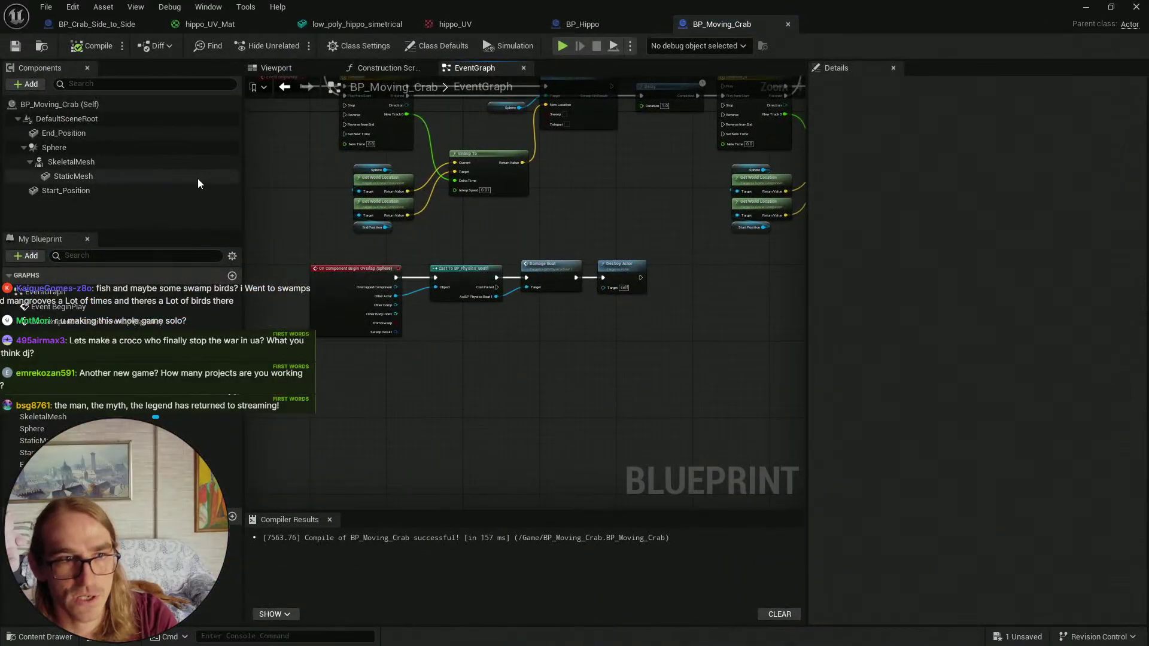
{"action": "left_click", "coordinate": [92, 131]}
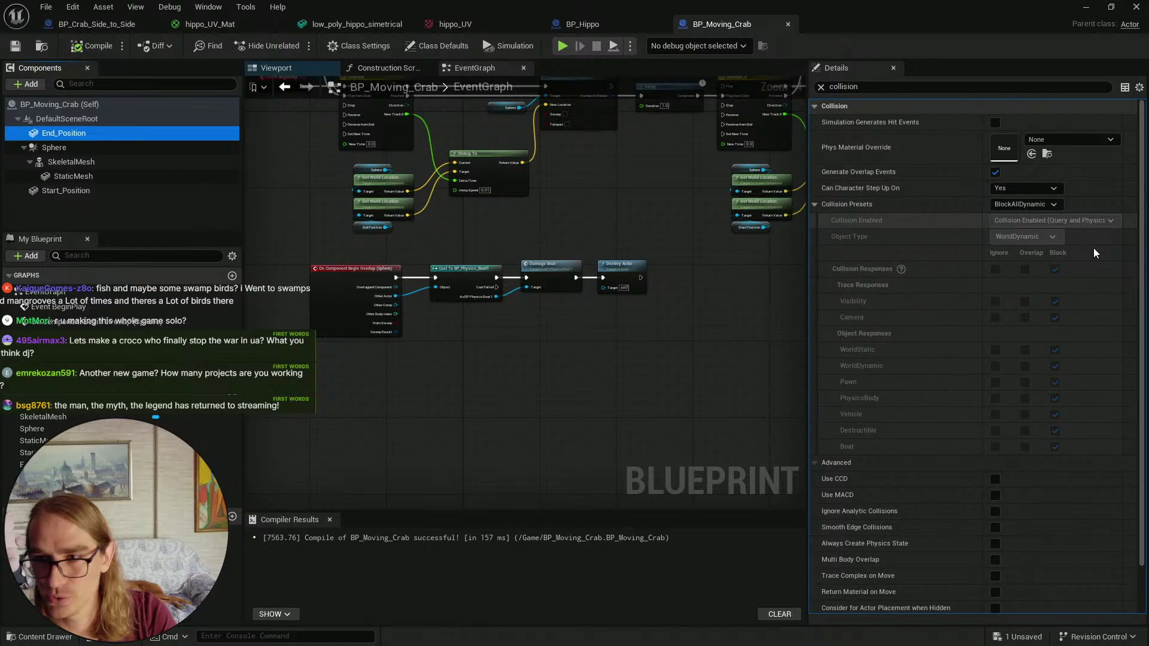
{"action": "left_click", "coordinate": [821, 86]}
{"action": "left_click", "coordinate": [1040, 352]}
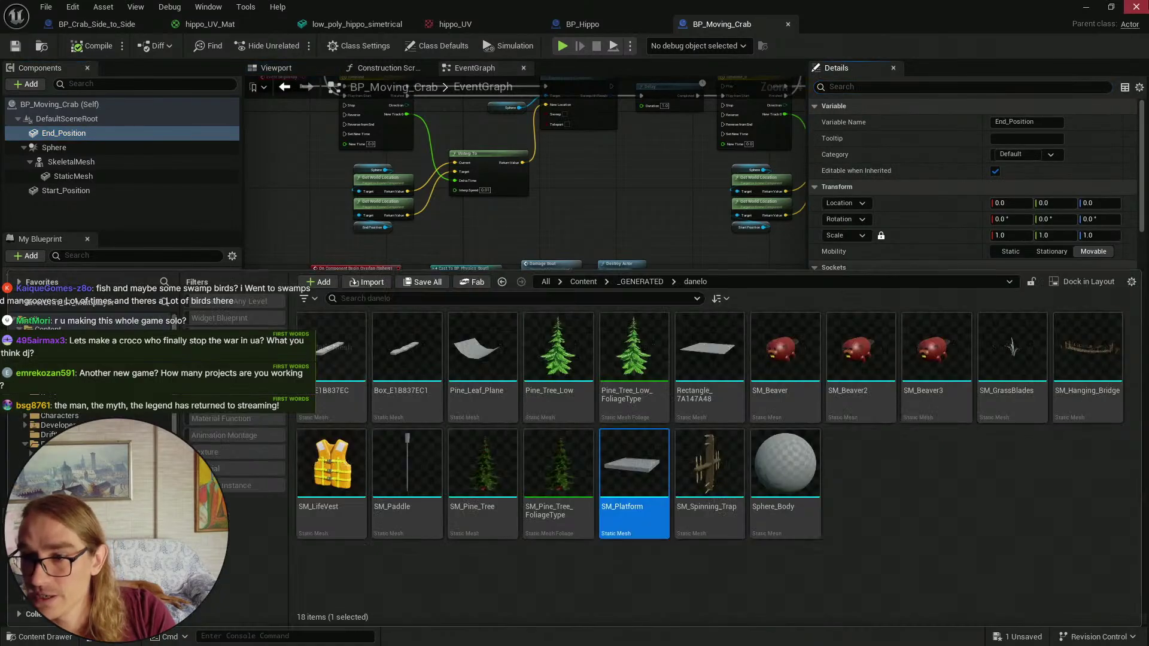
- Place the SM_Platform mesh in the level on the sandy shore beside the crab
{"action": "left_click", "coordinate": [1085, 6]}
{"action": "key", "text": "ctrl+space"}
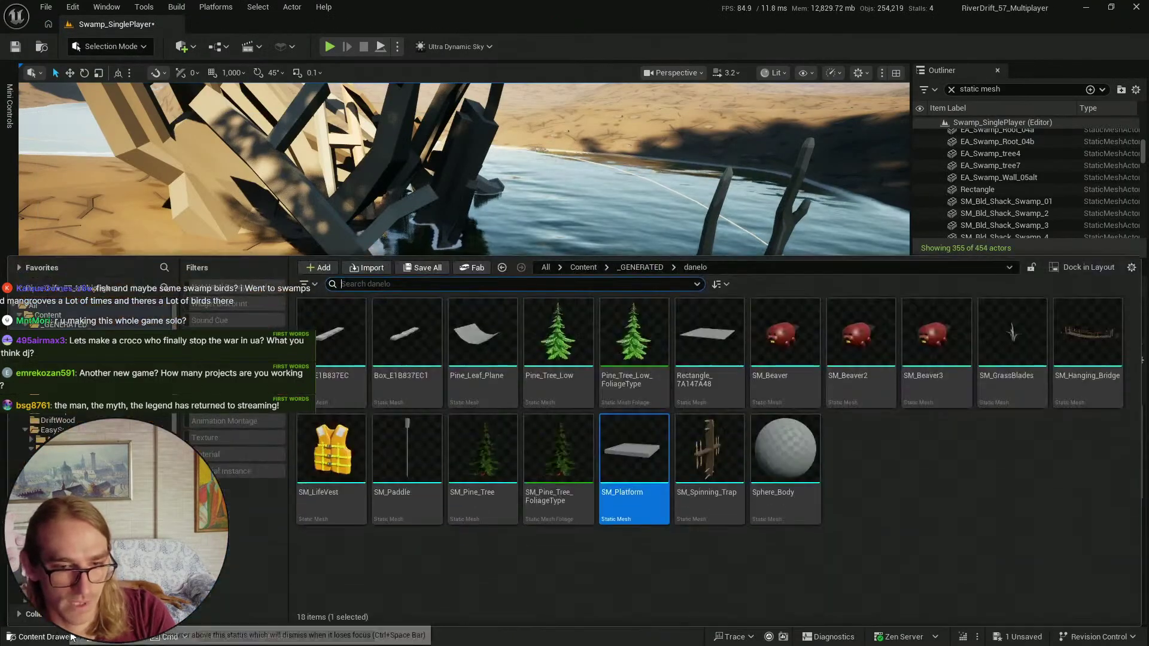
{"action": "left_click_drag", "start_coordinate": [634, 479], "coordinate": [284, 447]}
{"action": "right_click_drag", "start_coordinate": [285, 447], "coordinate": [251, 455]}
{"action": "scroll", "coordinate": [285, 447], "scroll_direction": "down", "scroll_amount": 2}
{"action": "scroll", "coordinate": [285, 447], "scroll_direction": "down", "scroll_amount": 4}
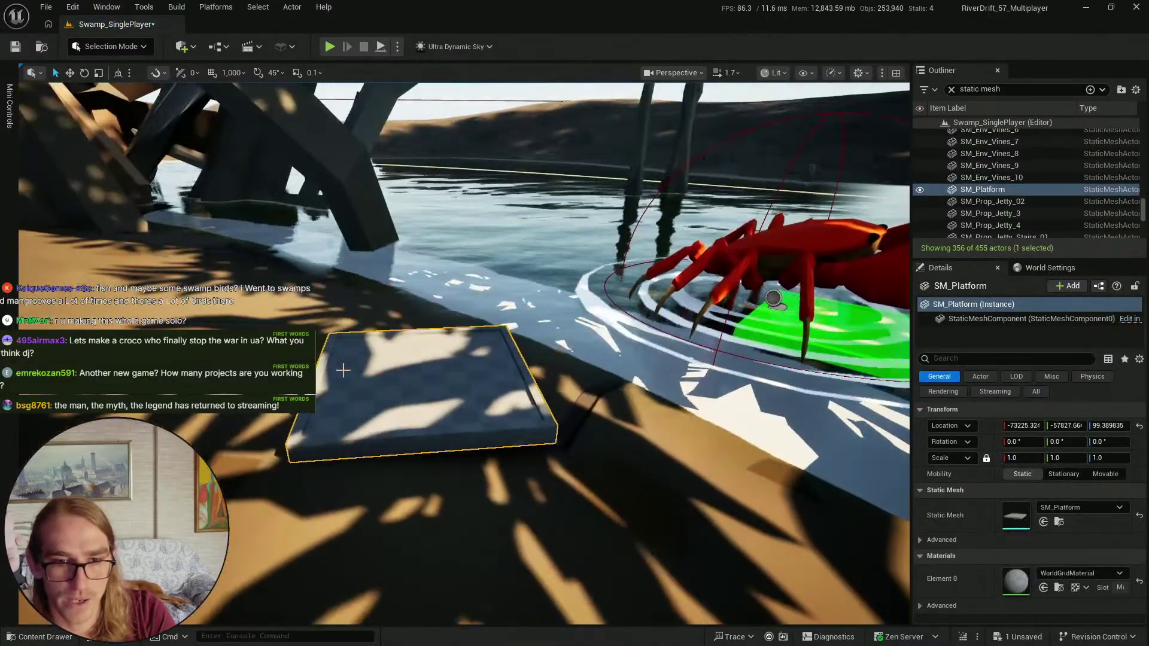
- Centre the pivot of SM_Platform with Edit Pivot in Modeling Mode and accept the change
{"action": "left_click", "coordinate": [70, 73]}
{"action": "left_click", "coordinate": [111, 46]}
{"action": "left_click", "coordinate": [113, 116]}
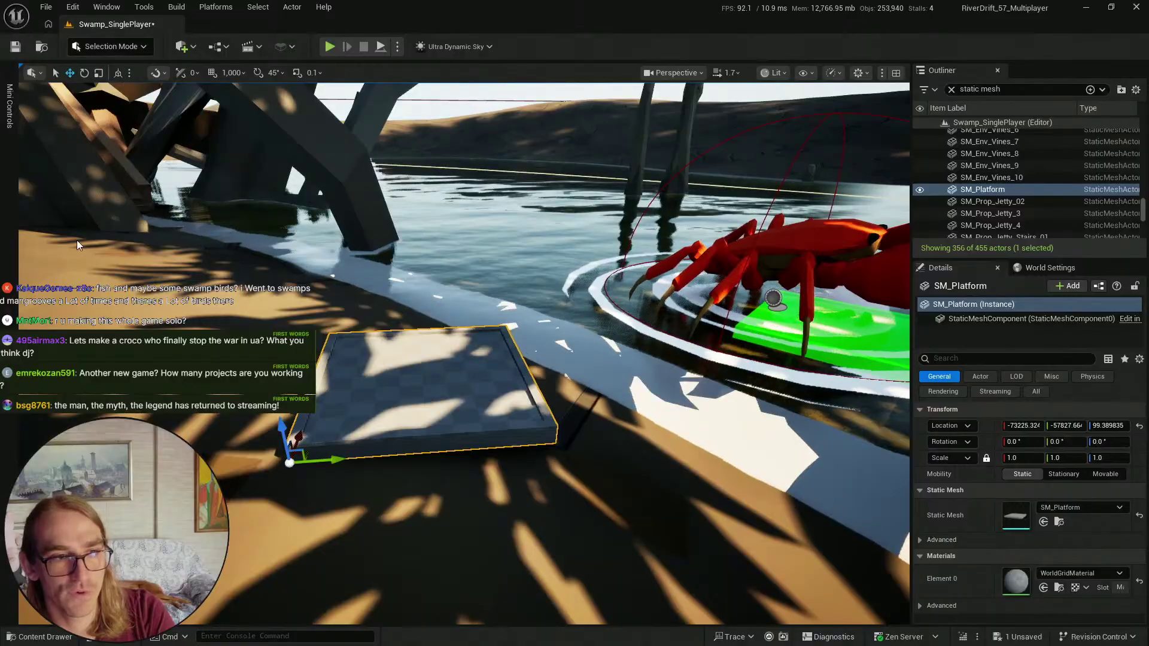
{"action": "left_click", "coordinate": [37, 191]}
{"action": "left_click", "coordinate": [99, 118]}
{"action": "left_click", "coordinate": [179, 227]}
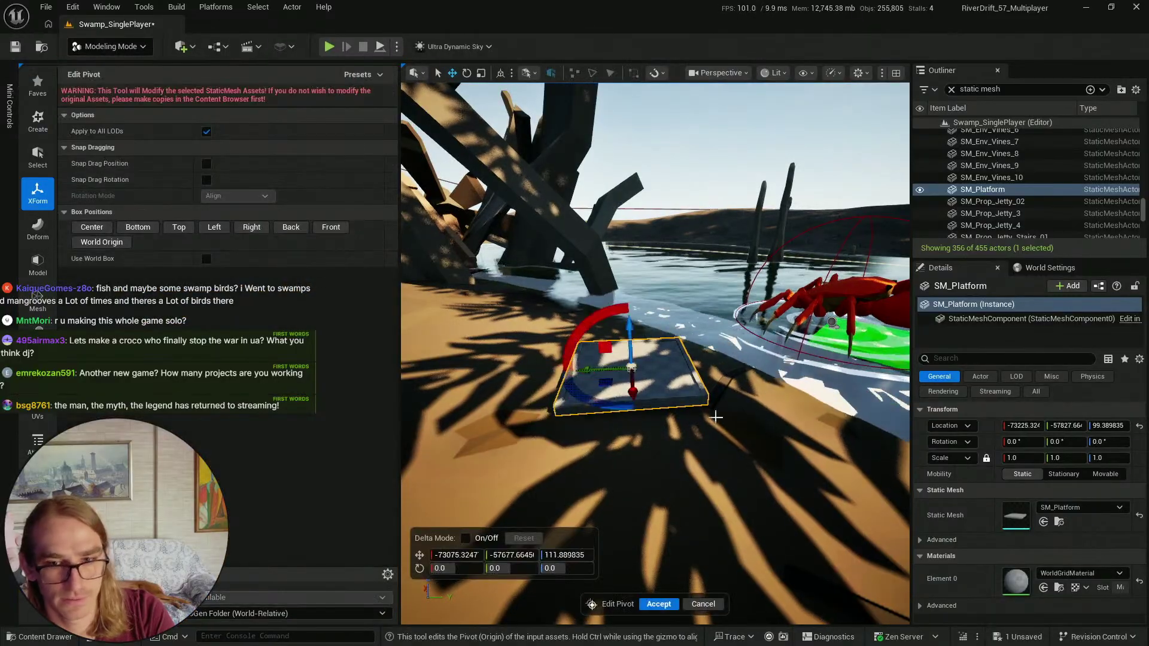
{"action": "left_click", "coordinate": [658, 604]}
{"action": "key", "text": "f"}
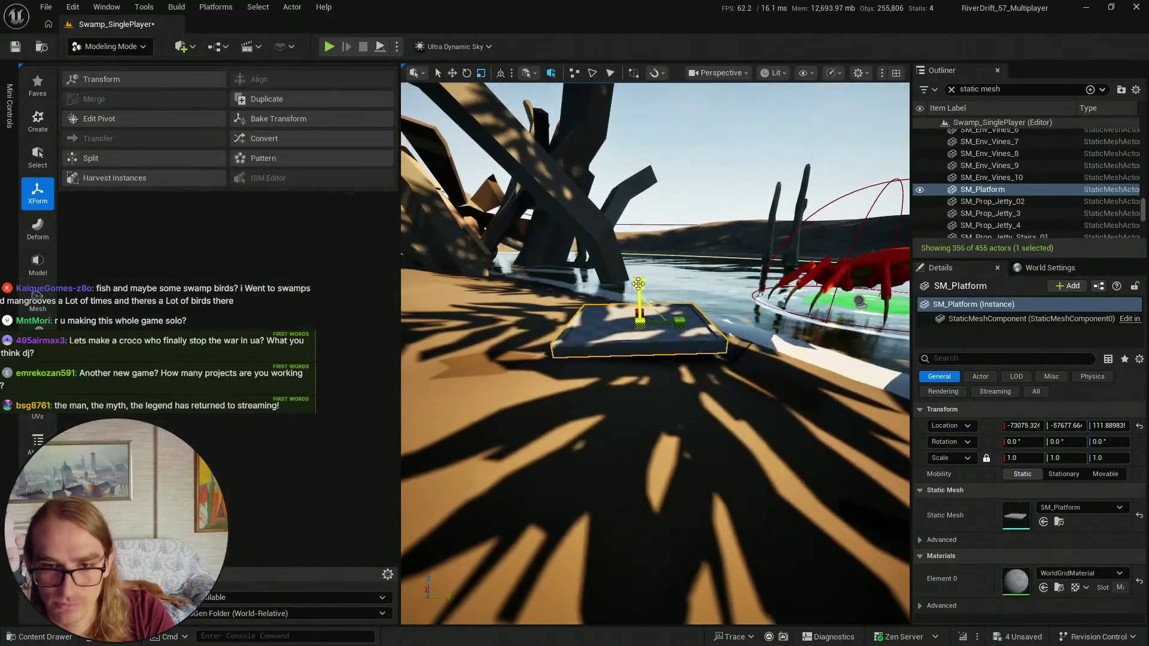
- Stretch SM_Platform vertically to a Z scale of about 9.52 and raise it to a Z location of about 257
{"action": "right_click_drag", "start_coordinate": [659, 288], "coordinate": [659, 311]}
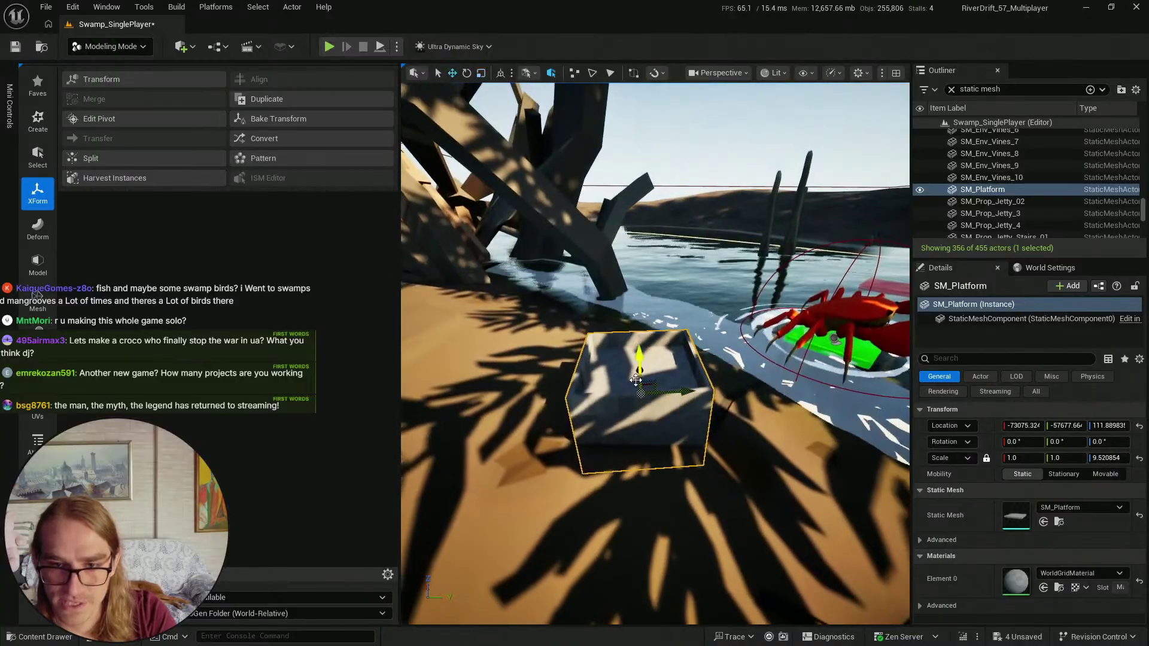
{"action": "left_click_drag", "start_coordinate": [639, 353], "coordinate": [645, 299]}
{"action": "mouse_move", "coordinate": [728, 379]}
{"action": "right_mouse_down"}
{"action": "mouse_move", "coordinate": [728, 413]}
{"action": "mouse_move", "coordinate": [728, 380]}
{"action": "right_mouse_up"}
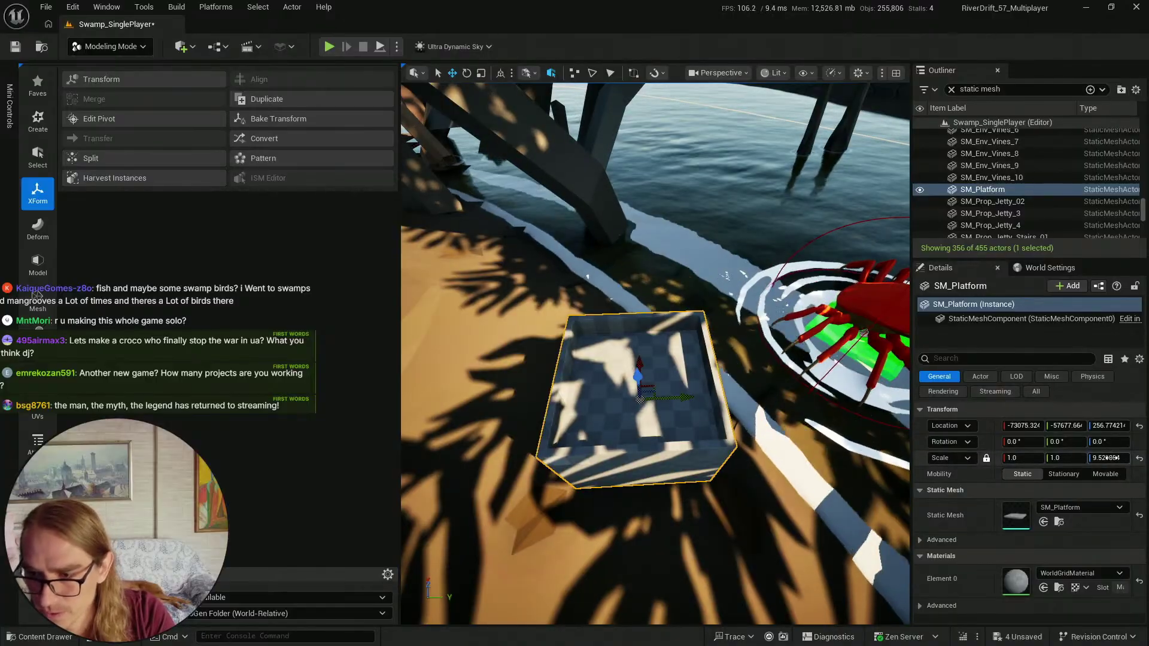
{"action": "left_click", "coordinate": [1140, 458]}
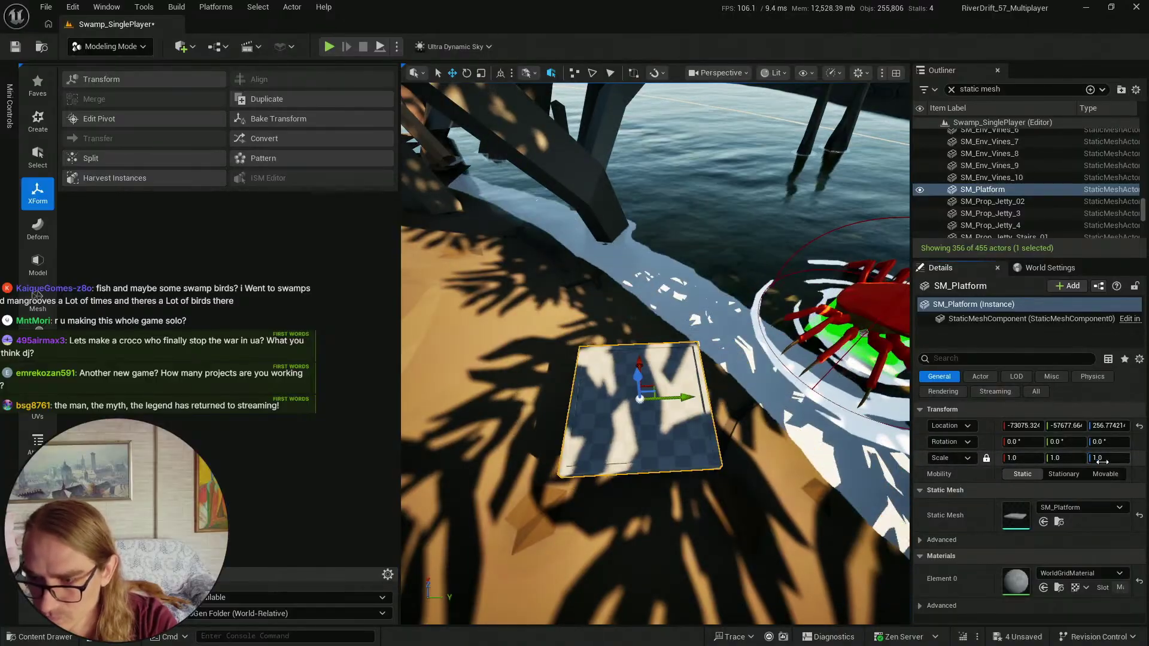
{"action": "type", "text": "10"}
{"action": "key", "text": "Return"}
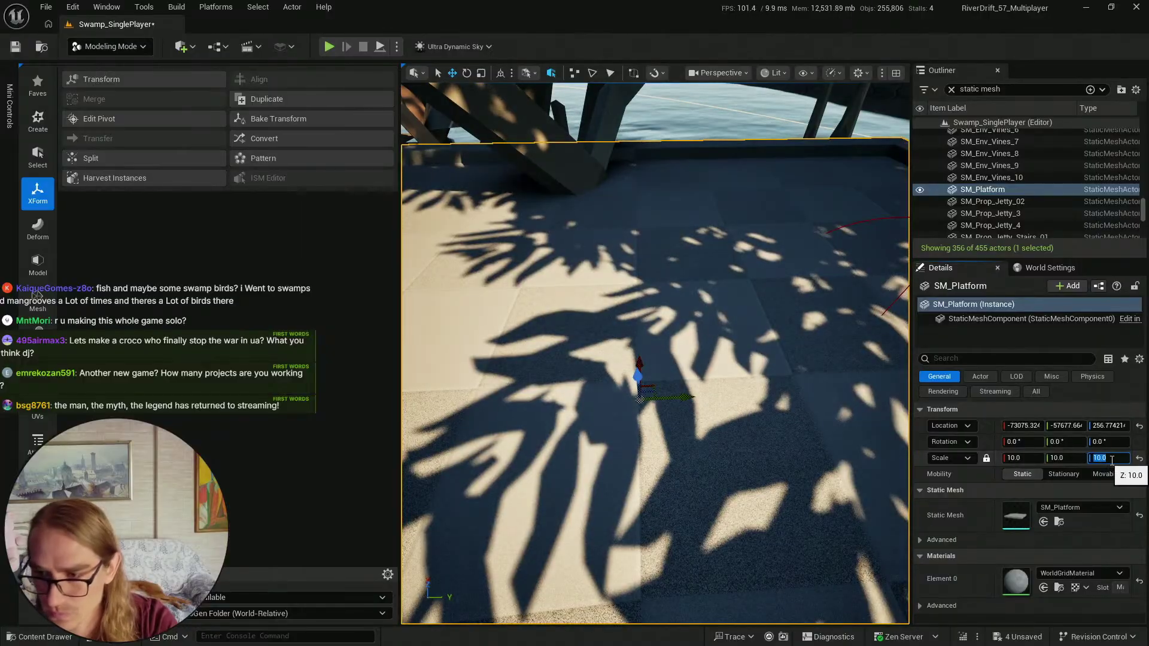
{"action": "left_click", "coordinate": [1140, 458]}
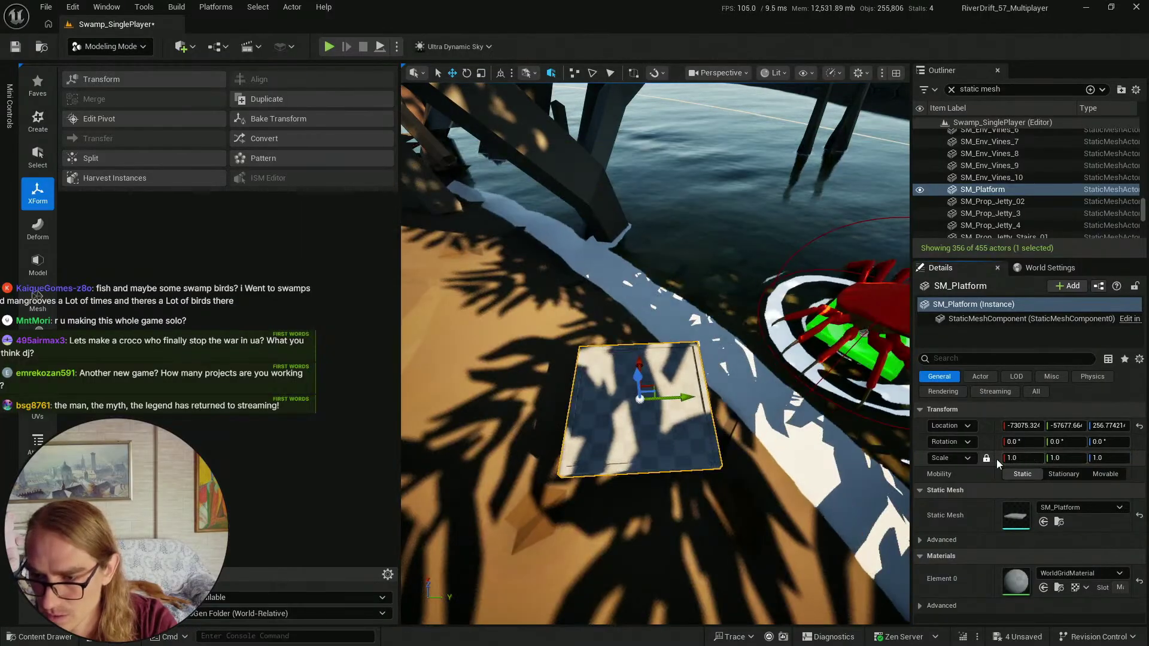
- Scale SM_Platform non-proportionally into a tall, thin post, about 0.19 in X and Y and 9.8 in Z
{"action": "left_click", "coordinate": [1090, 458]}
{"action": "type", "text": "10"}
{"action": "key", "text": "Return"}
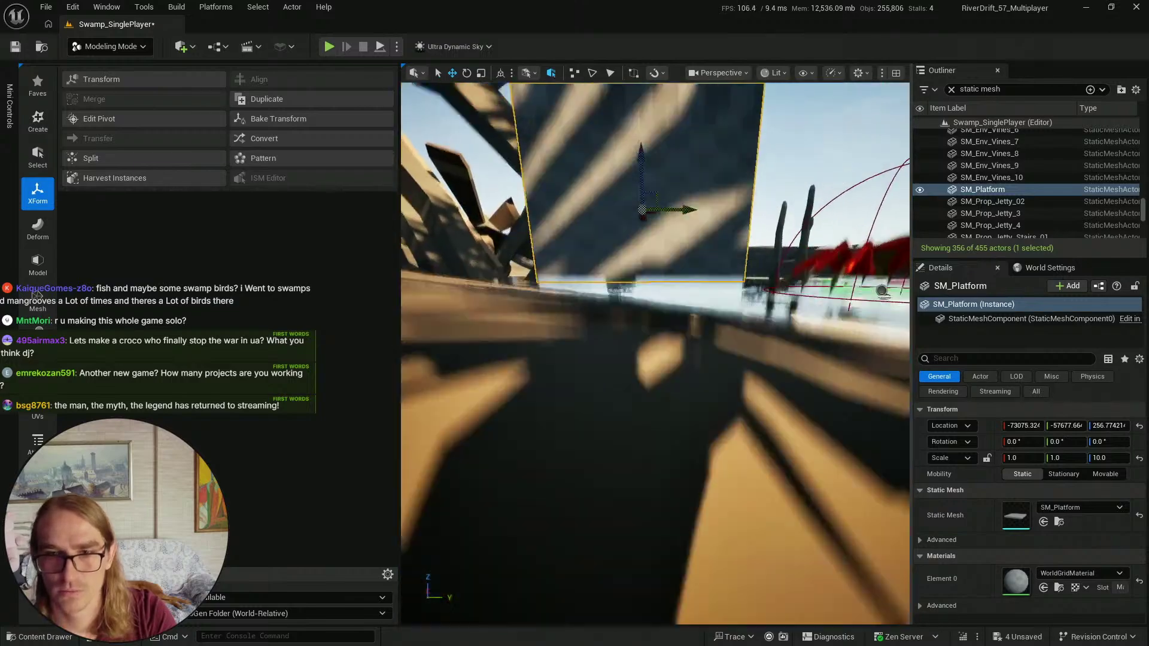
{"action": "scroll", "coordinate": [739, 465], "scroll_direction": "down", "scroll_amount": 5}
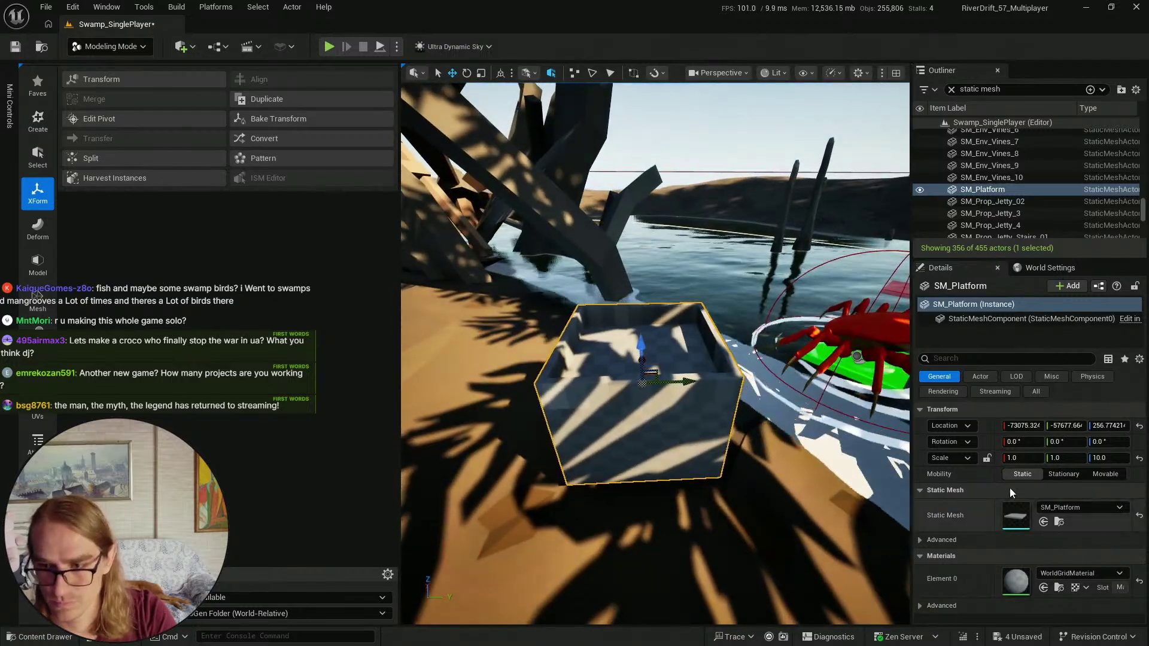
{"action": "left_click_drag", "start_coordinate": [1107, 458], "coordinate": [1044, 459]}
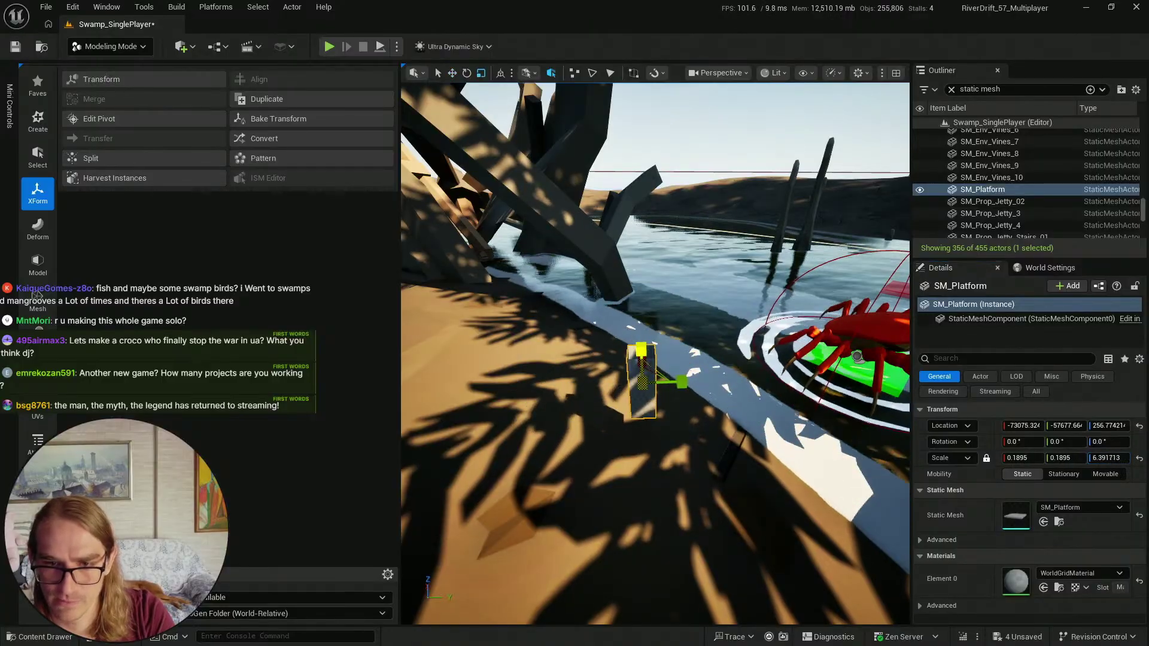
{"action": "key", "text": "q"}
{"action": "right_click_drag", "start_coordinate": [685, 342], "coordinate": [686, 395]}
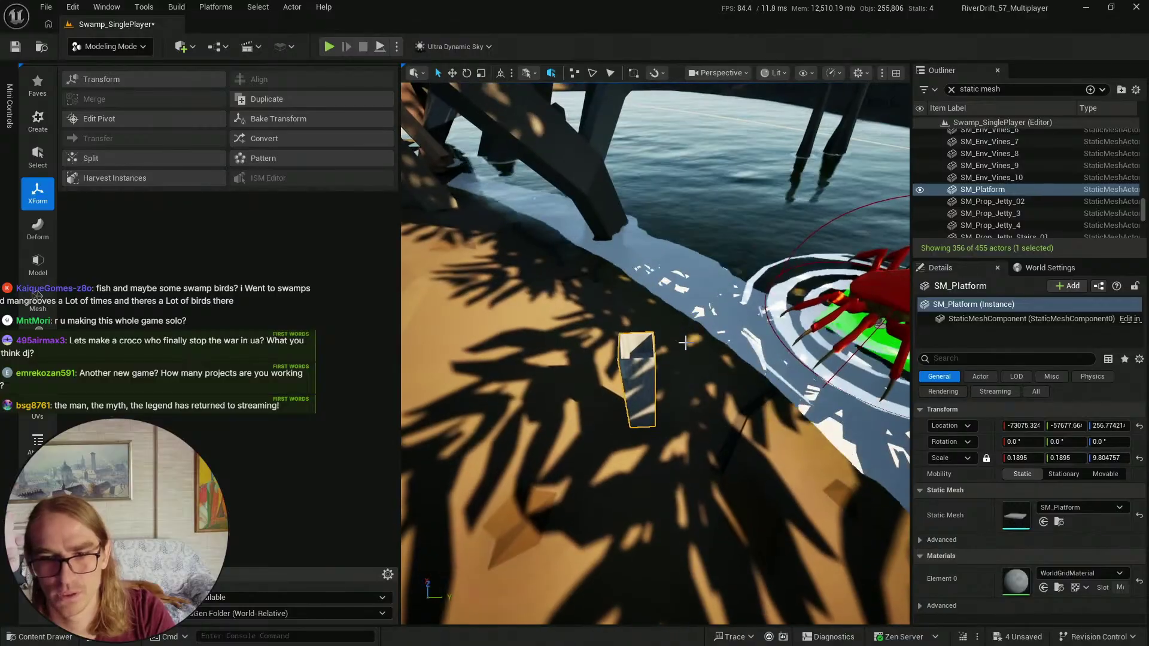
- Bake the rotation and full scale into the SM_Platform mesh and delete its placed copy from the level
{"action": "left_click", "coordinate": [297, 124]}
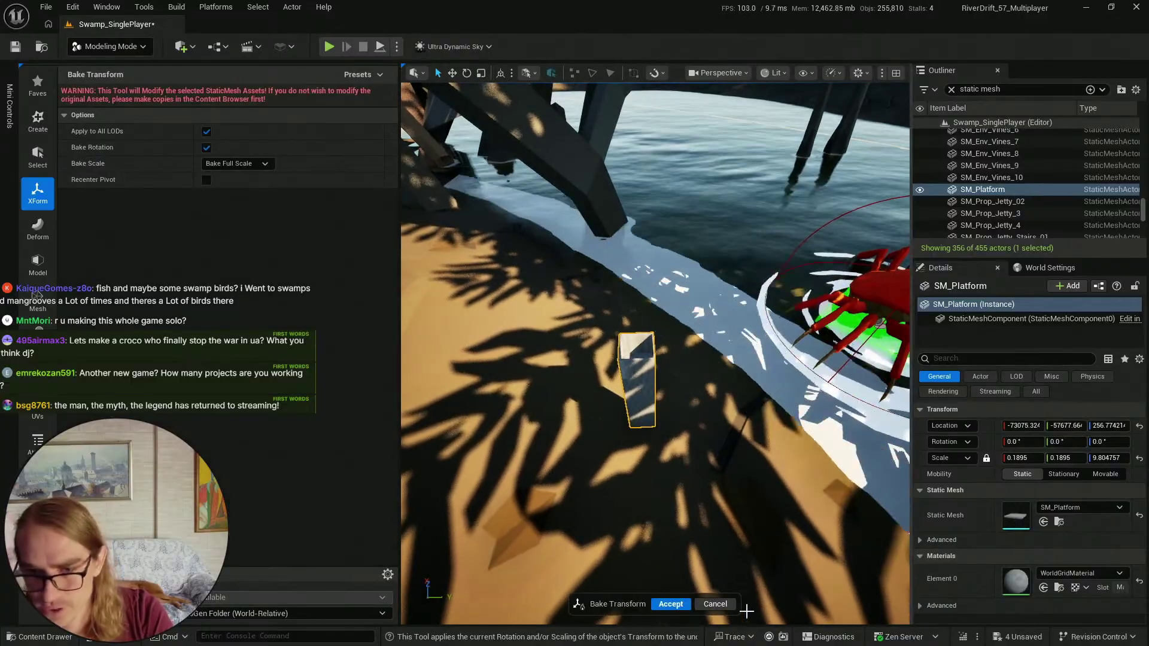
{"action": "left_click", "coordinate": [670, 604]}
{"action": "mouse_move", "coordinate": [623, 275]}
{"action": "right_mouse_down"}
{"action": "mouse_move", "coordinate": [623, 288]}
{"action": "mouse_move", "coordinate": [623, 275]}
{"action": "right_mouse_up"}
{"action": "key", "text": "Delete"}
{"action": "left_click", "coordinate": [111, 46]}
{"action": "left_click", "coordinate": [114, 68]}
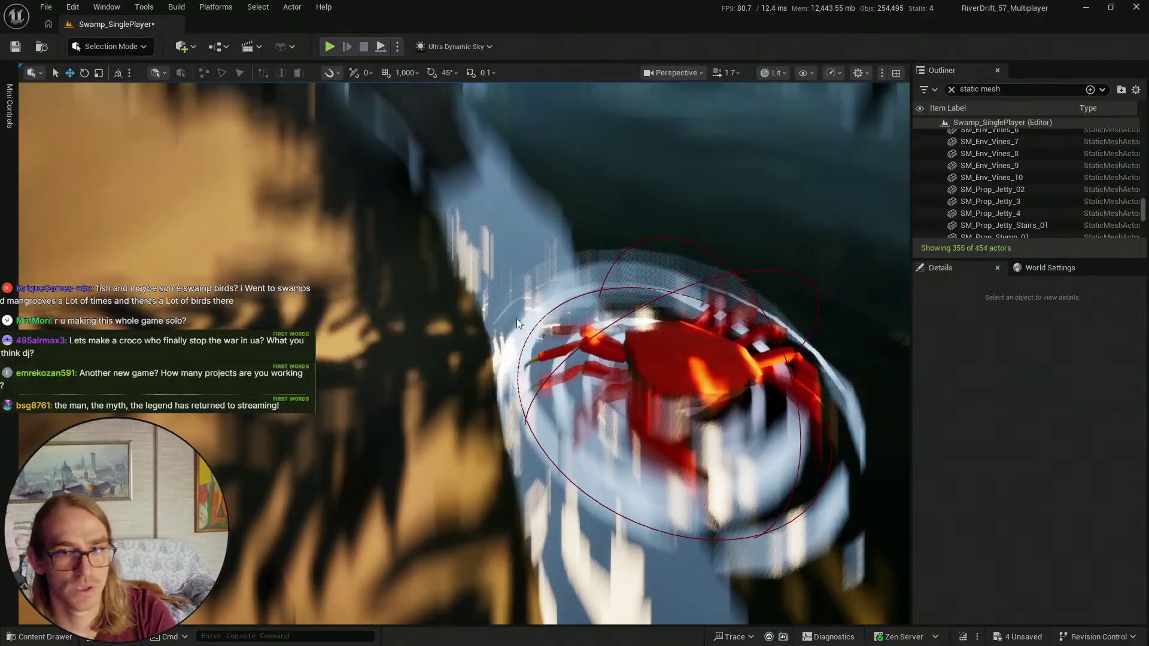
- Move the End_Position component of the placed BP_Moving_Crab across the river to the far bank, at a relative Y of about -3785
{"action": "right_click_drag", "start_coordinate": [516, 318], "coordinate": [563, 353]}
{"action": "left_click", "coordinate": [577, 341]}
{"action": "left_click", "coordinate": [563, 353]}
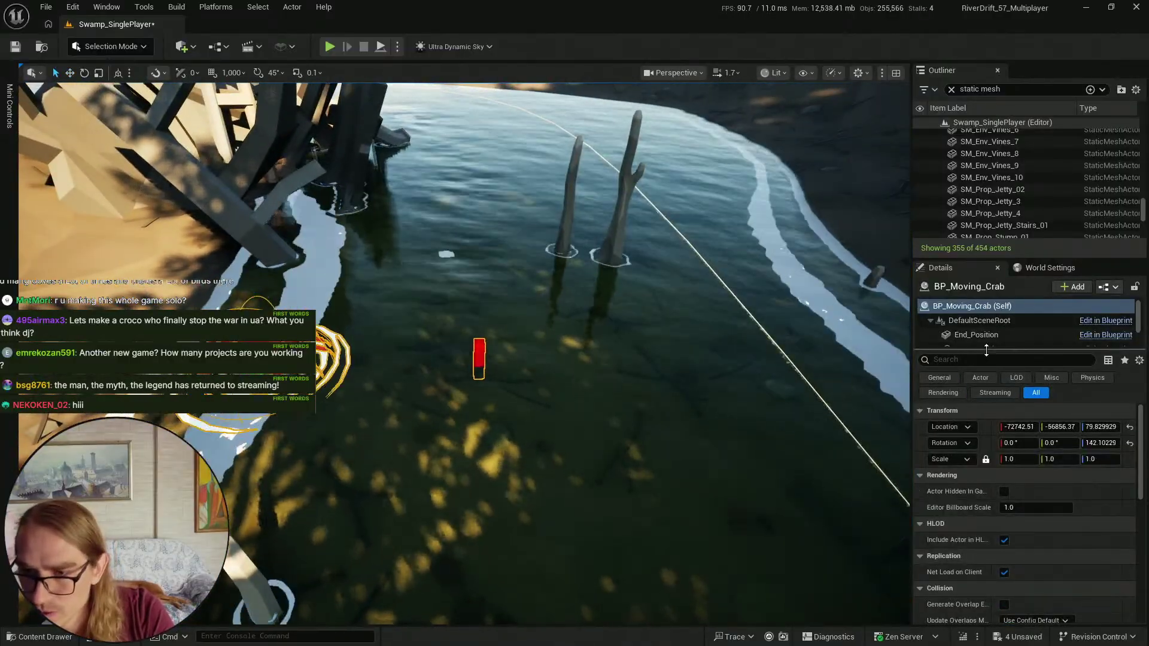
{"action": "left_click_drag", "start_coordinate": [986, 352], "coordinate": [987, 403]}
{"action": "left_click", "coordinate": [976, 335]}
{"action": "right_click_drag", "start_coordinate": [514, 315], "coordinate": [515, 315]}
{"action": "key", "text": "w"}
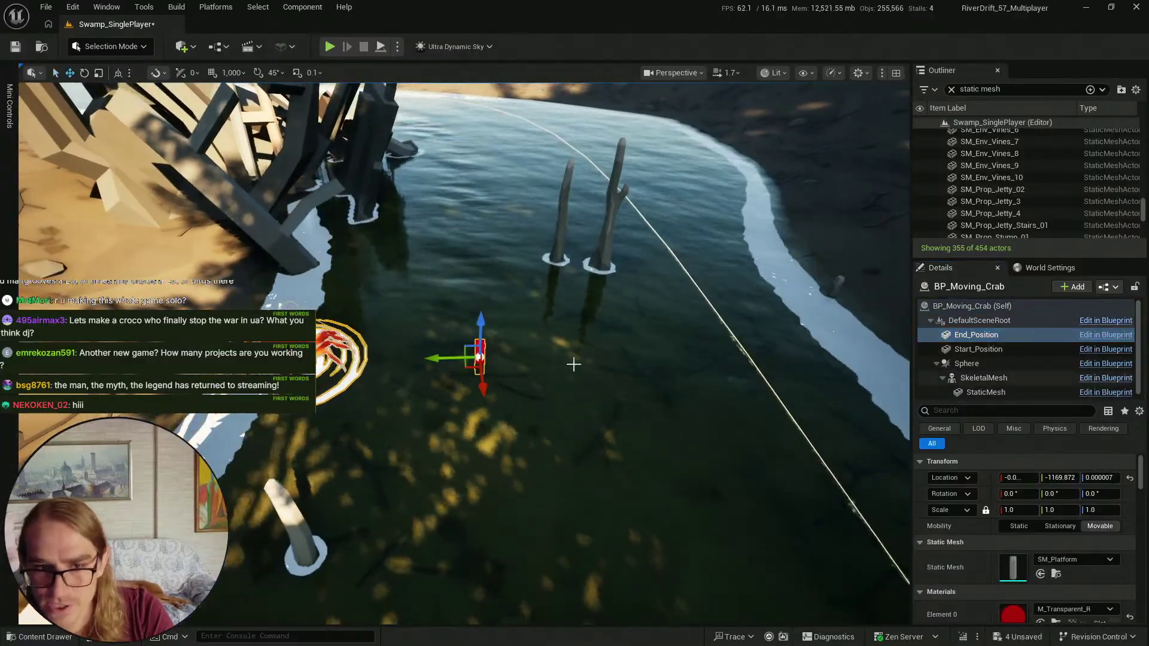
{"action": "left_click_drag", "start_coordinate": [488, 351], "coordinate": [859, 359]}
{"action": "right_click_drag", "start_coordinate": [859, 359], "coordinate": [859, 359]}
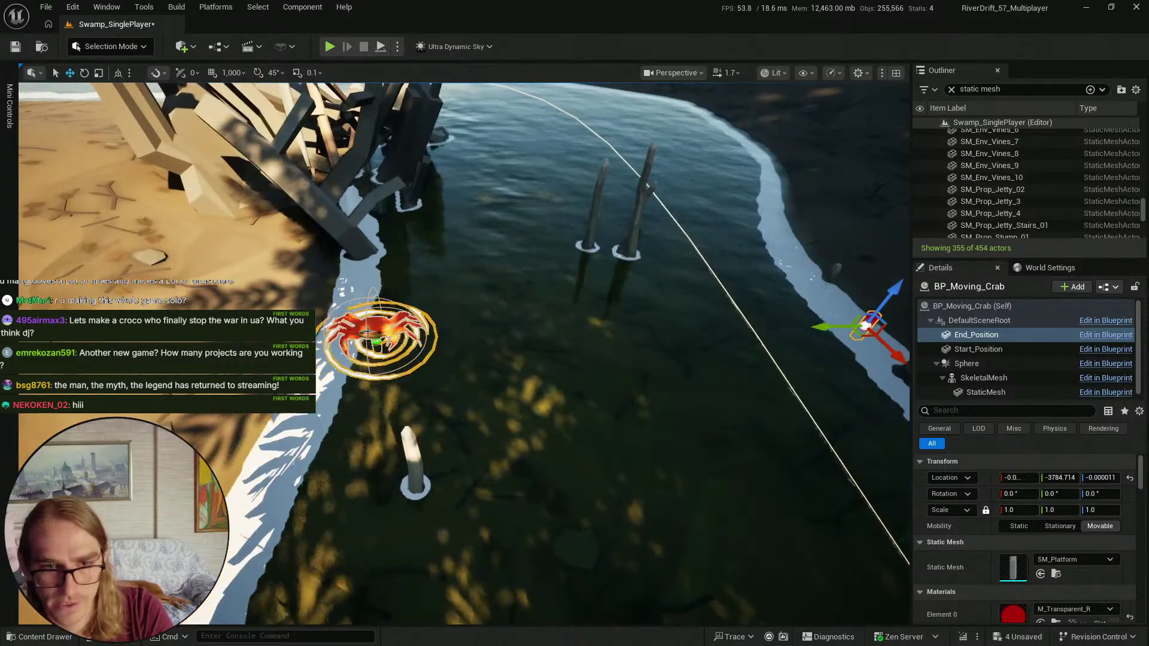
{"action": "right_click_drag", "start_coordinate": [776, 363], "coordinate": [776, 363]}
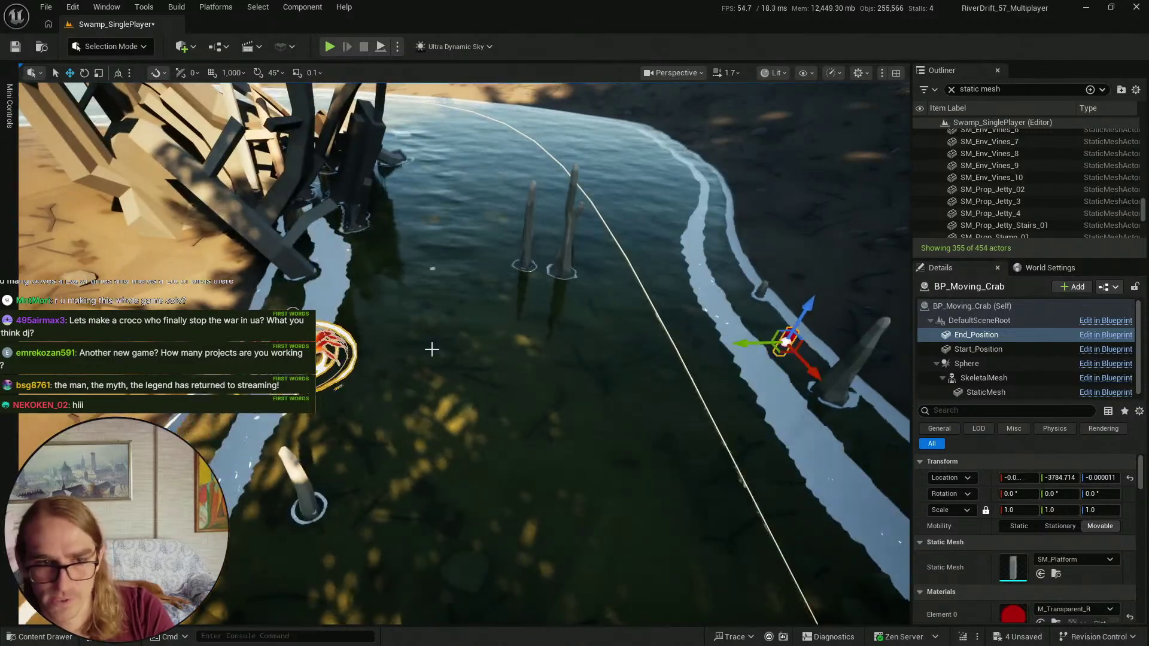
- Save all modified assets together with the Swamp_SinglePlayer map
{"action": "left_click", "coordinate": [5, 635]}
{"action": "left_click", "coordinate": [417, 269]}
{"action": "left_click", "coordinate": [671, 463]}
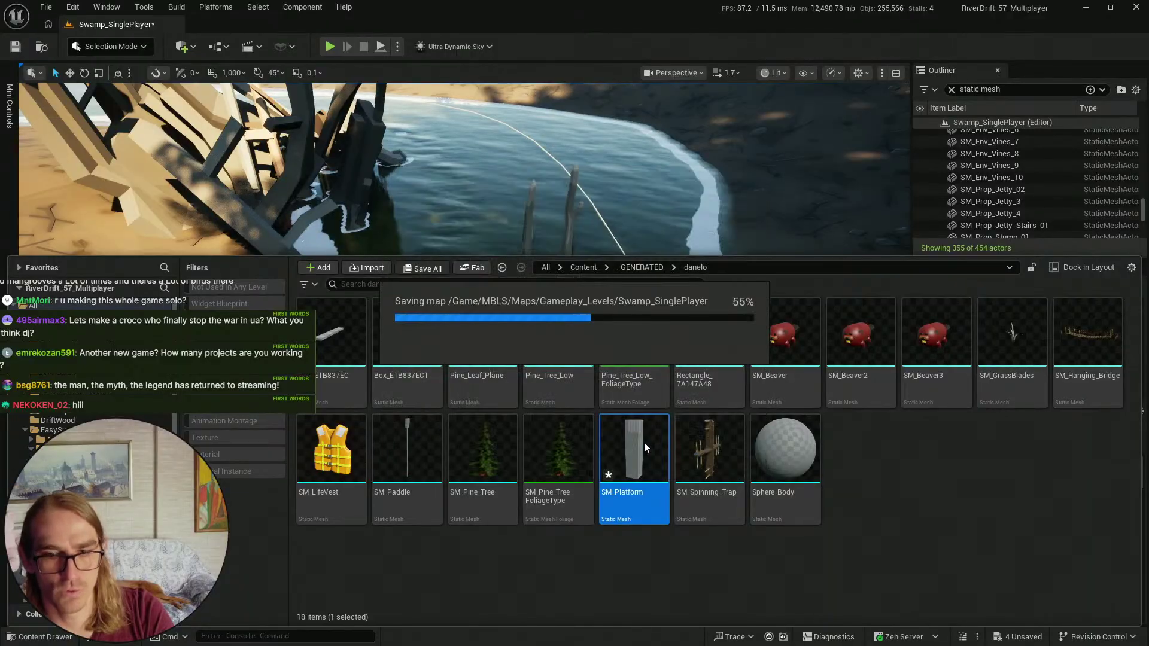
- Simulate the level with editor markers hidden to watch the crab cross the river, and stop the simulation
{"action": "right_click_drag", "start_coordinate": [431, 216], "coordinate": [382, 162]}
{"action": "key", "text": "w"}
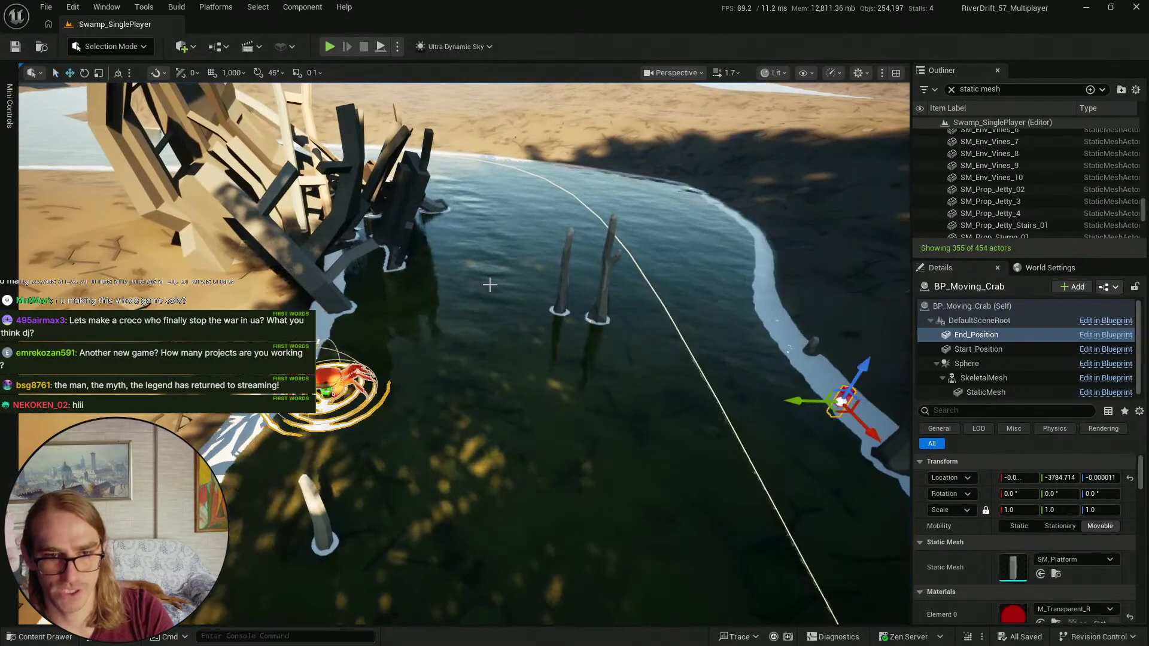
{"action": "key", "text": "g"}
{"action": "right_click_drag", "start_coordinate": [570, 333], "coordinate": [607, 223]}
{"action": "left_click", "coordinate": [329, 46]}
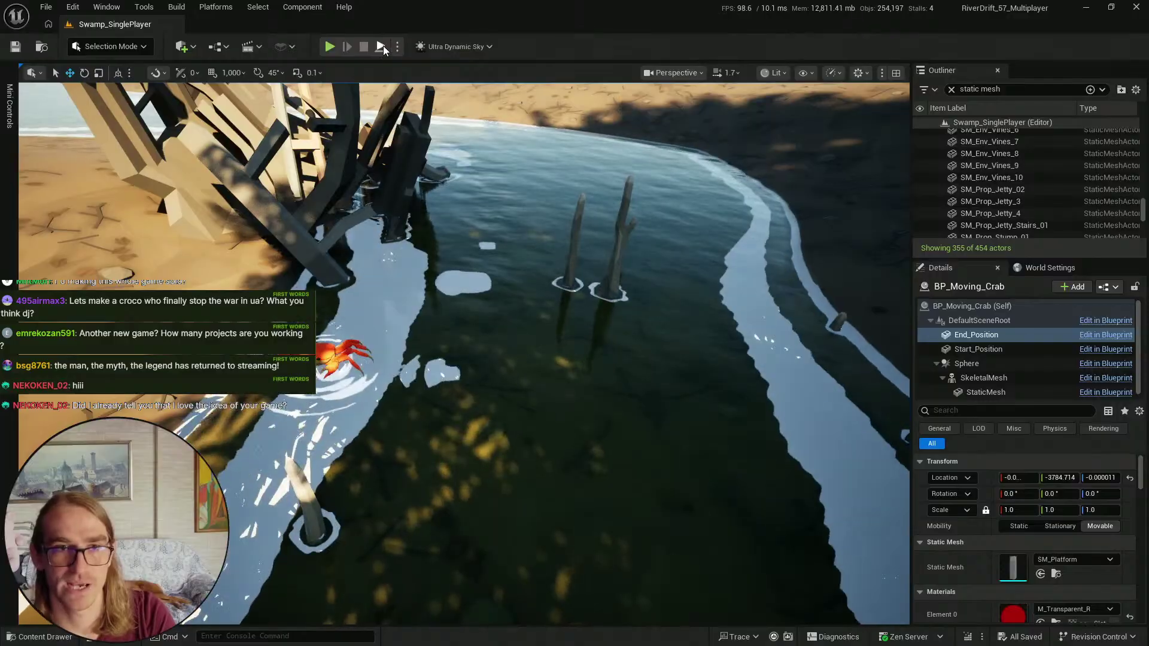
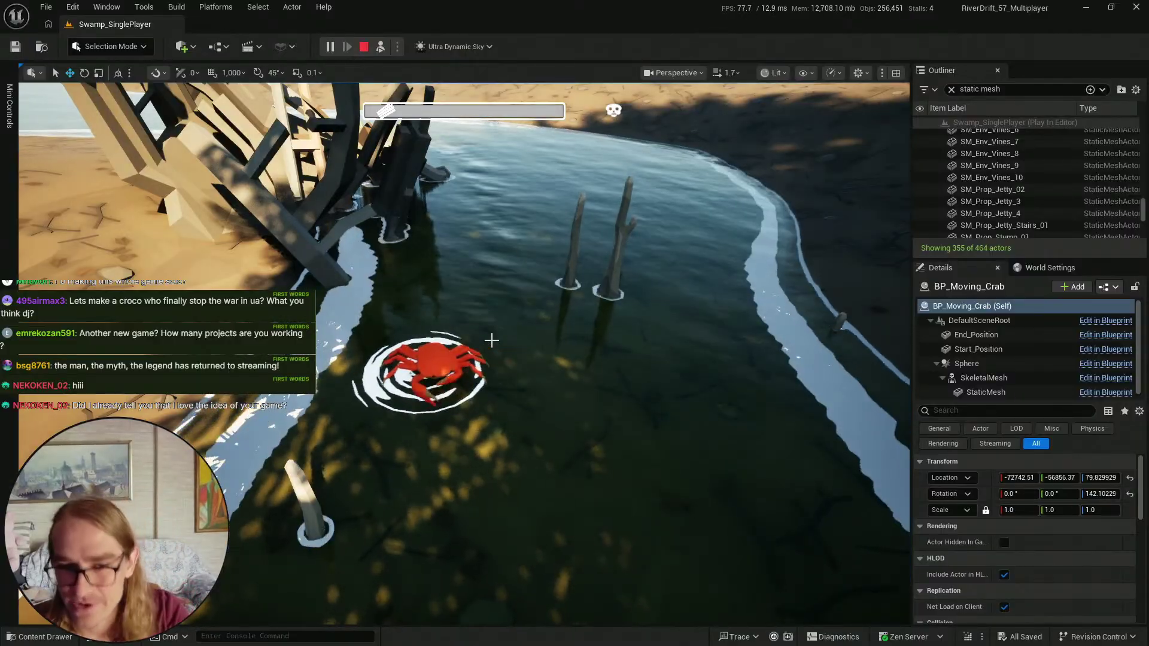
{"action": "key", "text": "Escape"}
{"action": "mouse_move", "coordinate": [582, 396]}
{"action": "right_mouse_down"}
{"action": "mouse_move", "coordinate": [597, 416]}
{"action": "mouse_move", "coordinate": [590, 407]}
{"action": "right_mouse_up"}
{"action": "scroll", "coordinate": [582, 395], "scroll_direction": "down", "scroll_amount": 5}
{"action": "key", "text": "q"}
{"action": "left_click", "coordinate": [36, 636]}
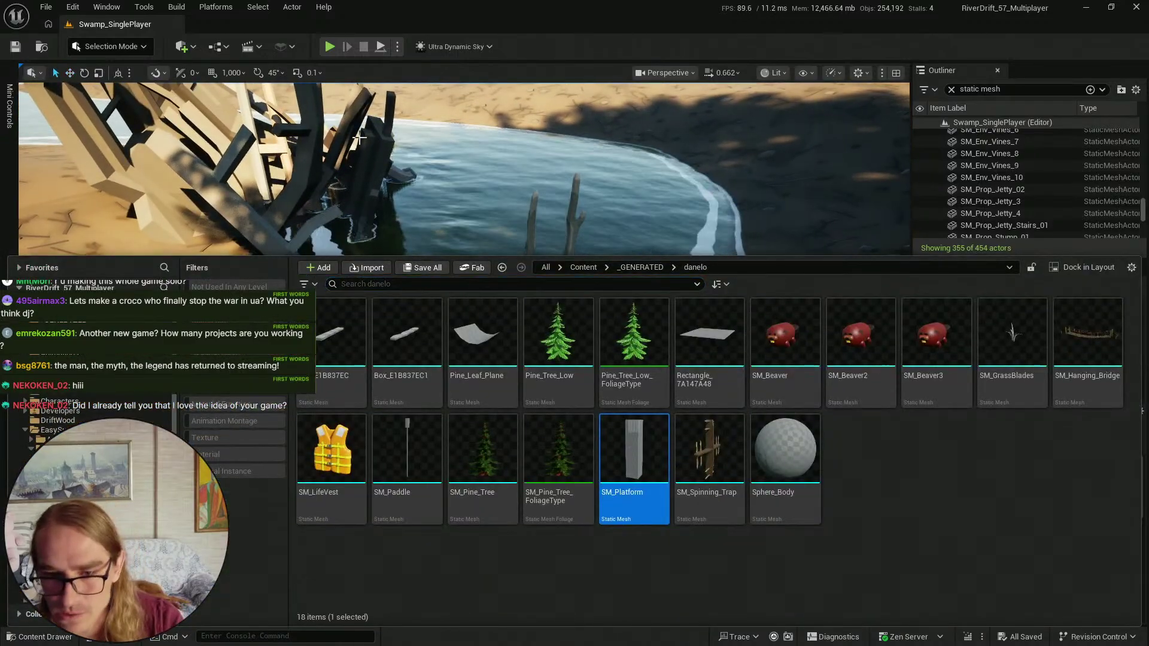
{"action": "left_click", "coordinate": [10, 74]}
{"action": "right_click_drag", "start_coordinate": [551, 321], "coordinate": [571, 322]}
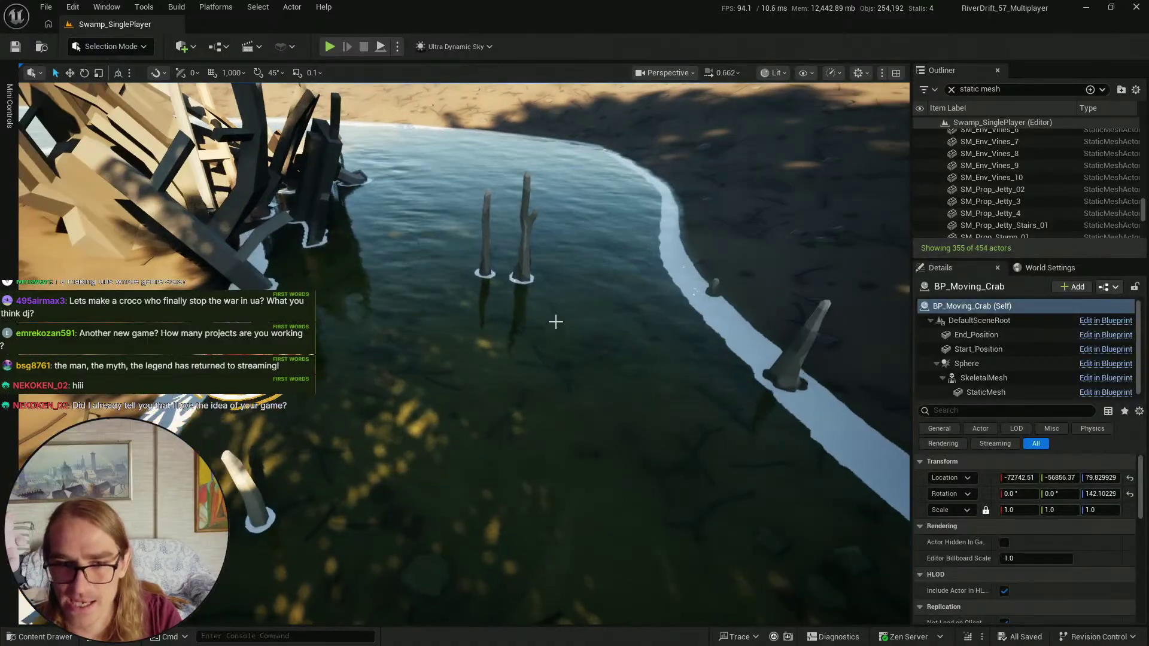
{"action": "key", "text": "Escape"}
{"action": "key", "text": "ctrl+space"}
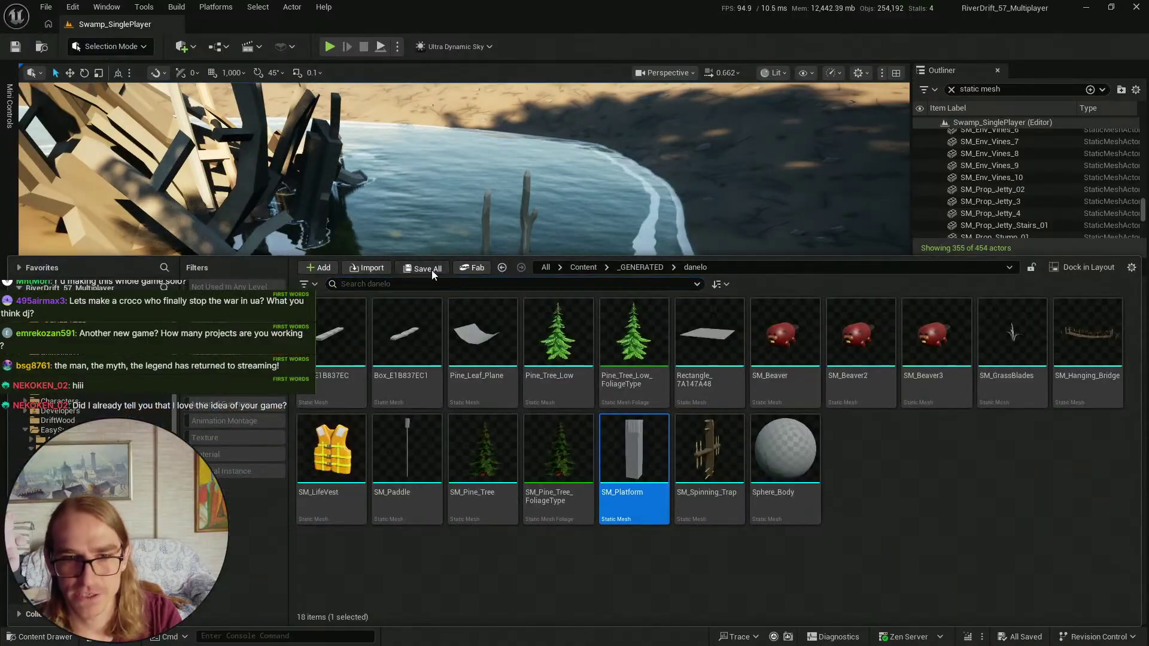
{"action": "key", "text": "ctrl+space"}
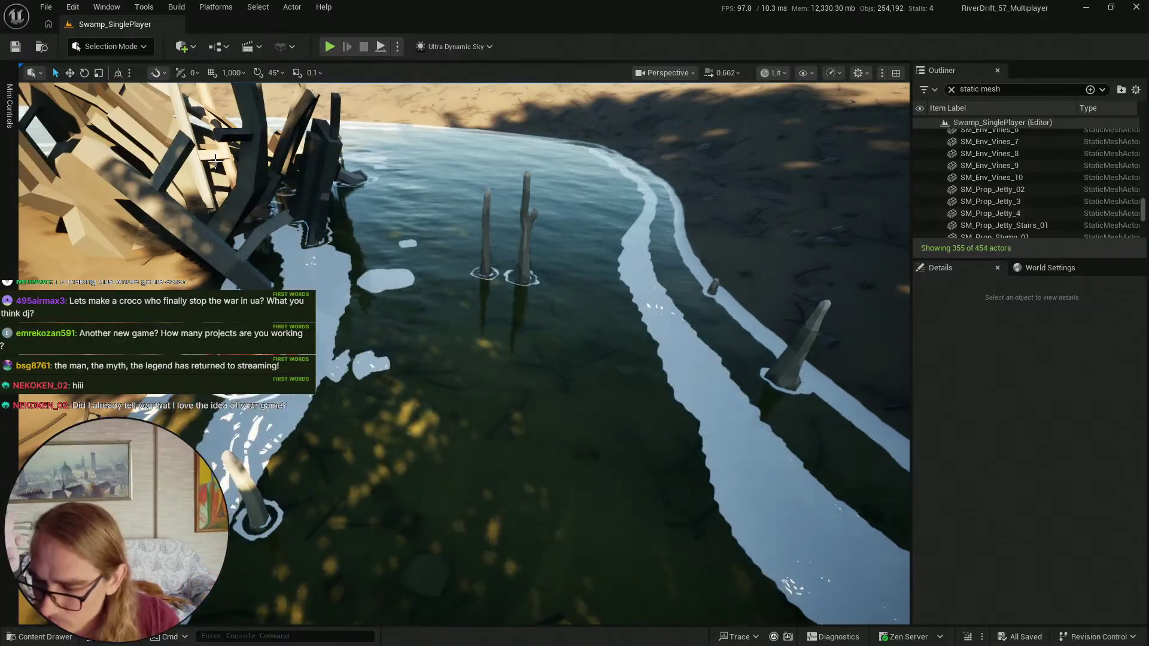
{"action": "key", "text": "ctrl+space"}
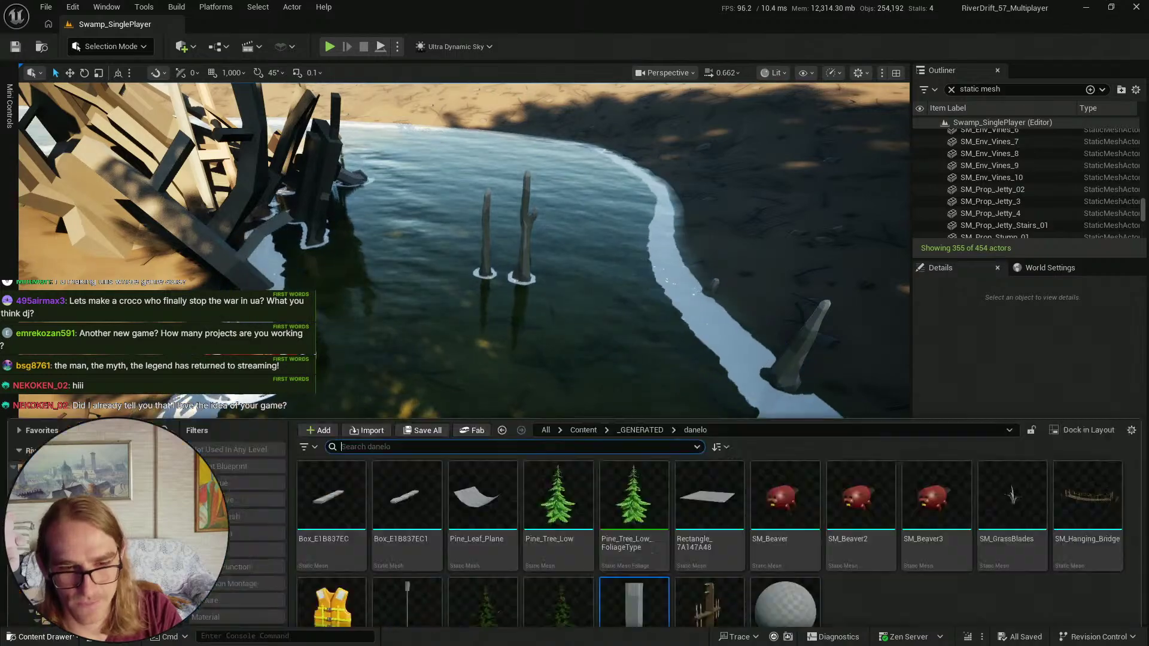
{"action": "key", "text": "ctrl+space"}
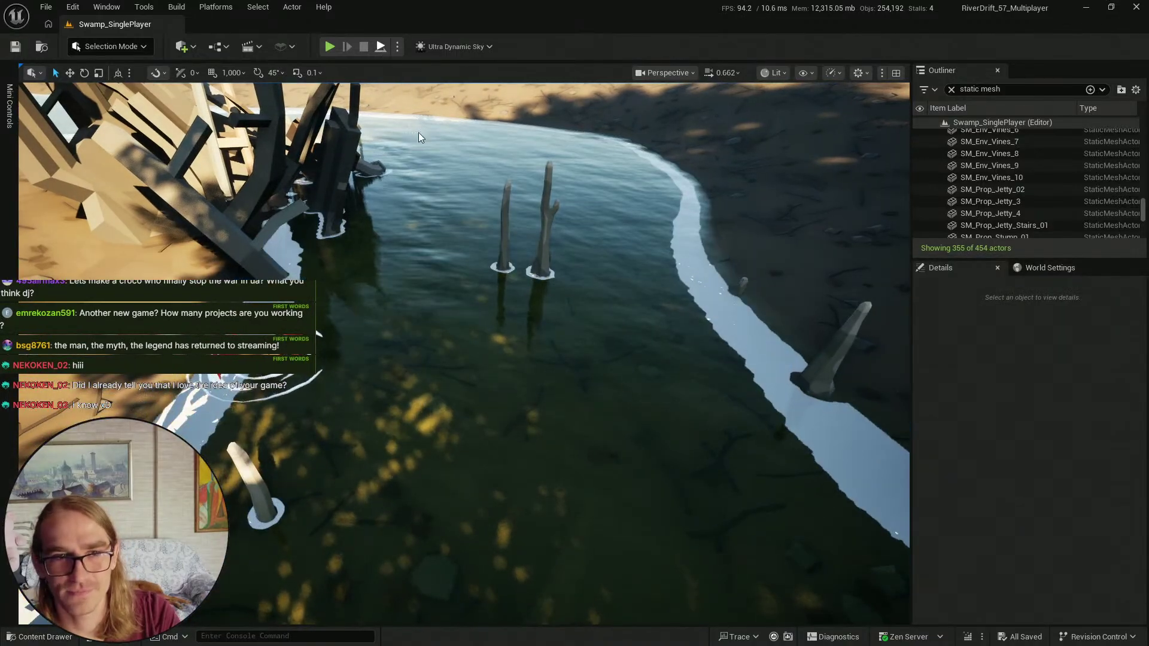
- Run the simulation once more to check the crab's movement, stop it and show the editor markers again
{"action": "left_click", "coordinate": [382, 47]}
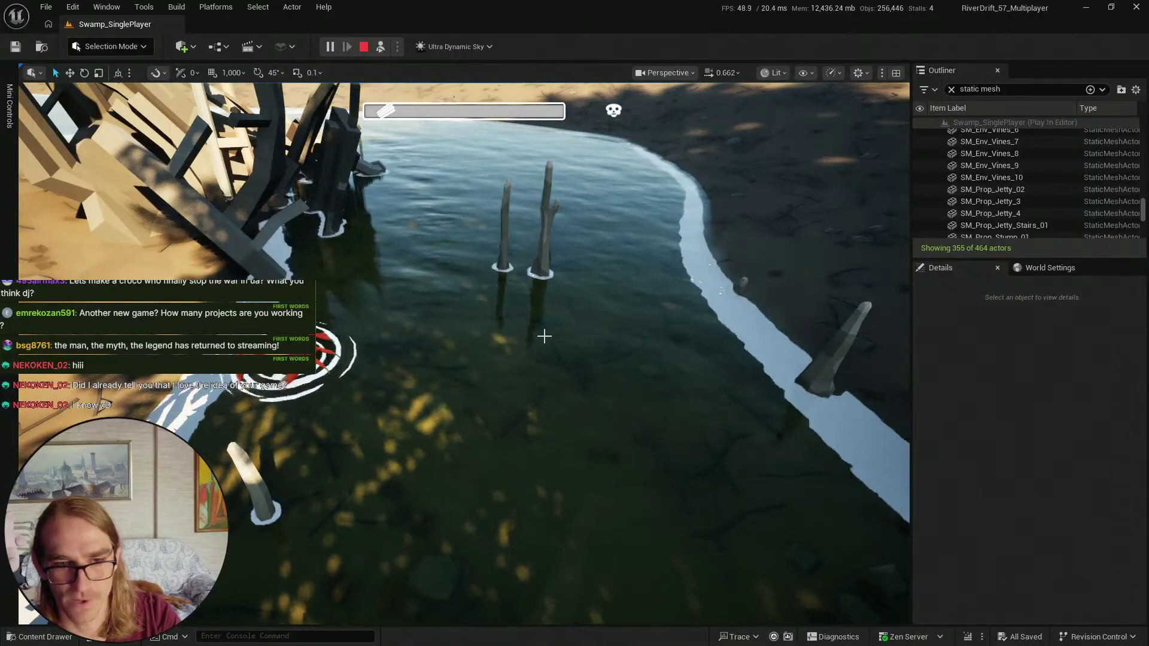
{"action": "key", "text": "Escape"}
{"action": "right_click_drag", "start_coordinate": [612, 335], "coordinate": [580, 359]}
{"action": "scroll", "coordinate": [613, 336], "scroll_direction": "down", "scroll_amount": 5}
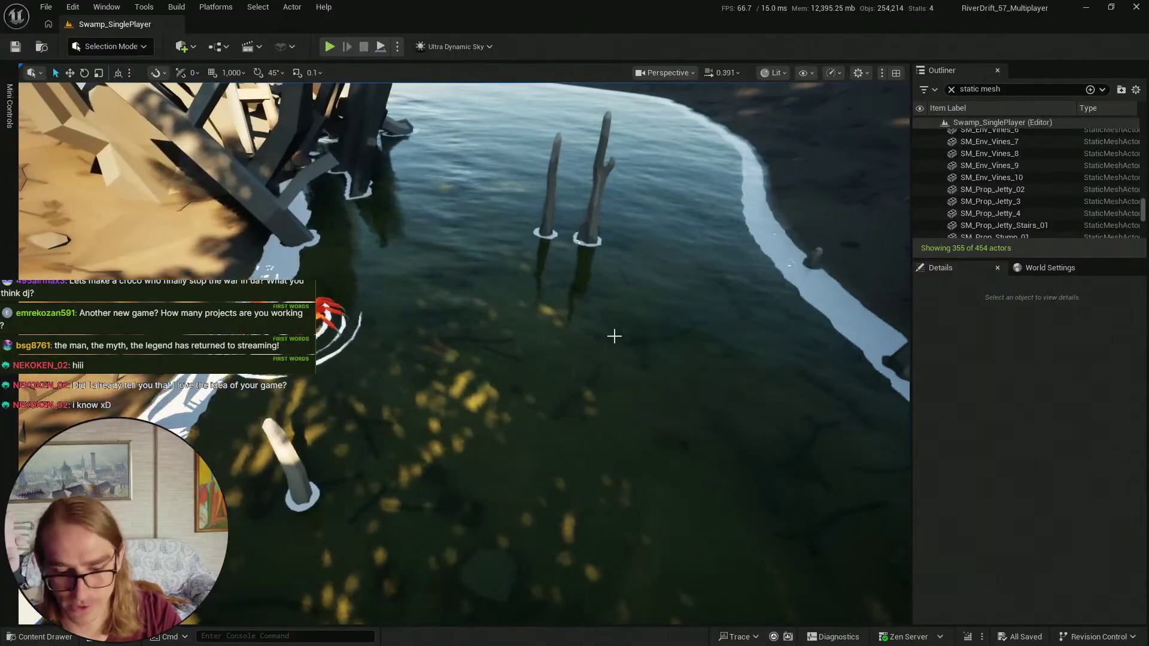
{"action": "scroll", "coordinate": [555, 293], "scroll_direction": "down", "scroll_amount": 10}
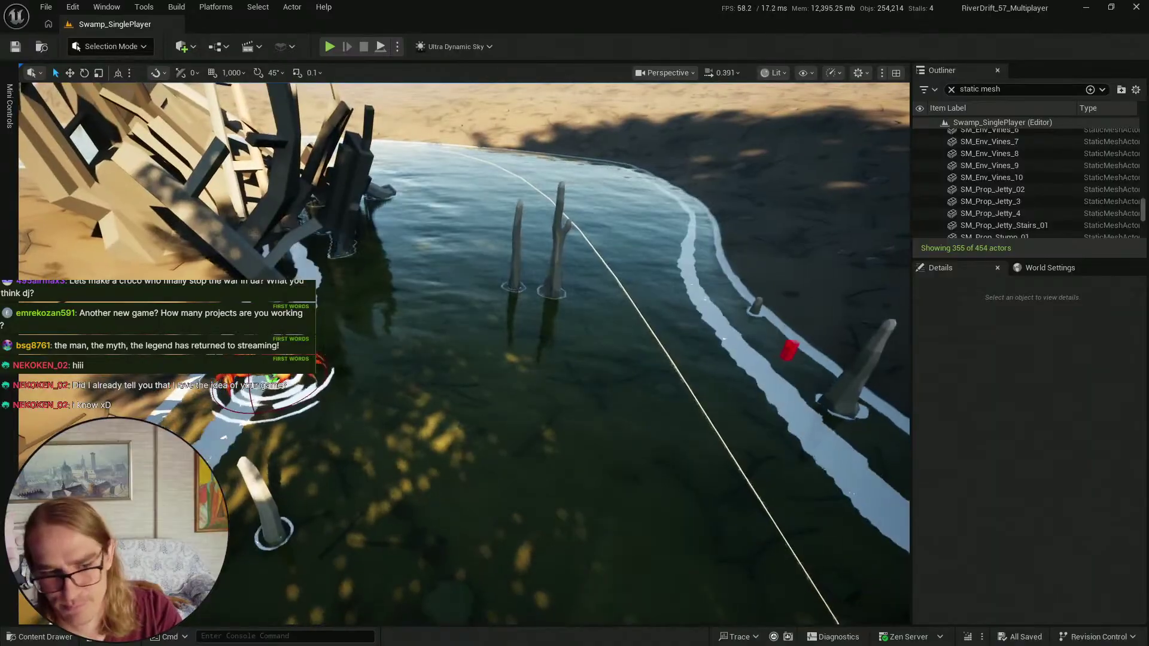
{"action": "left_click", "coordinate": [38, 638]}
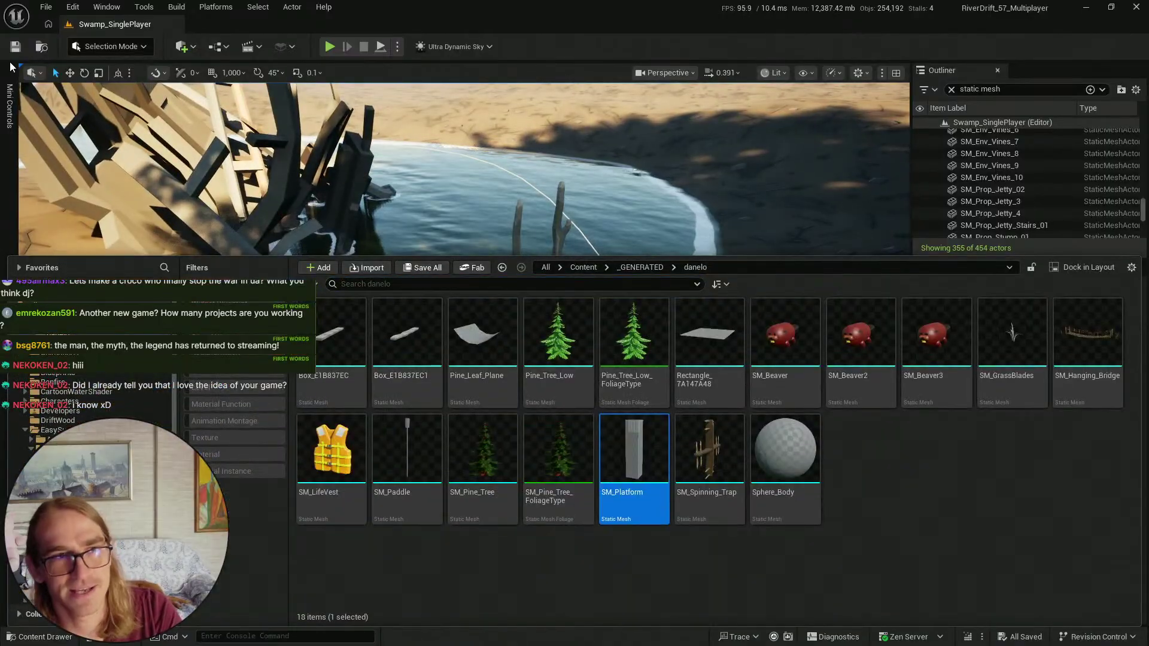
{"action": "key", "text": "ctrl+space"}
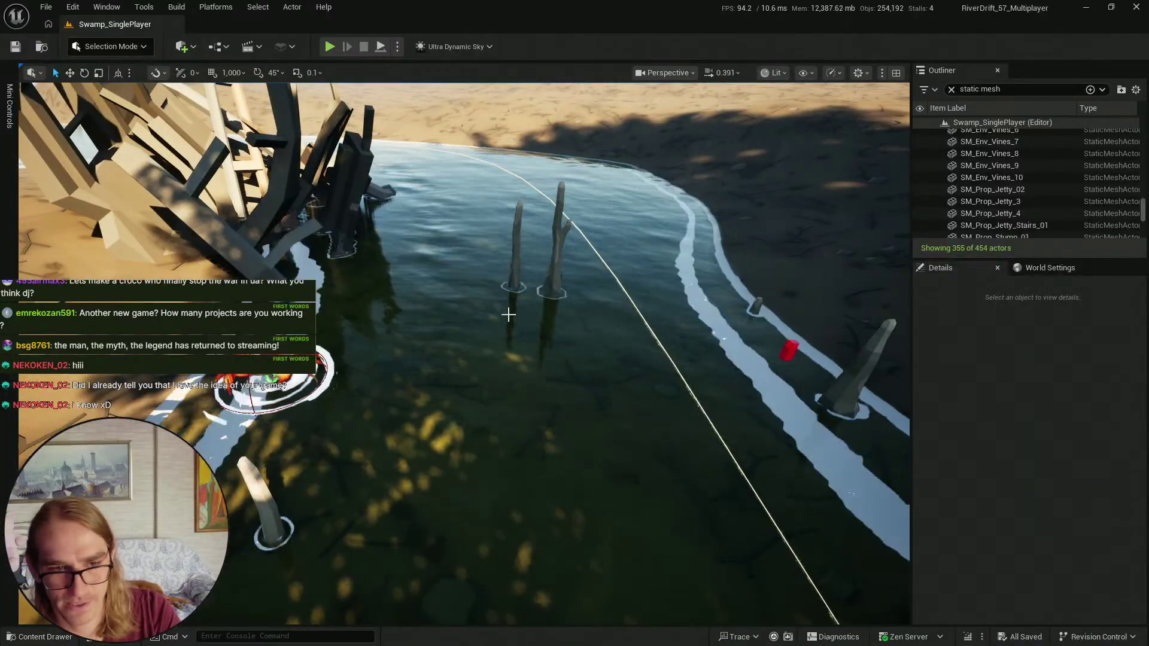
- Find the asset of the placed BP_Moving_Crab in the project's content and open its blueprint
{"action": "left_click", "coordinate": [778, 338]}
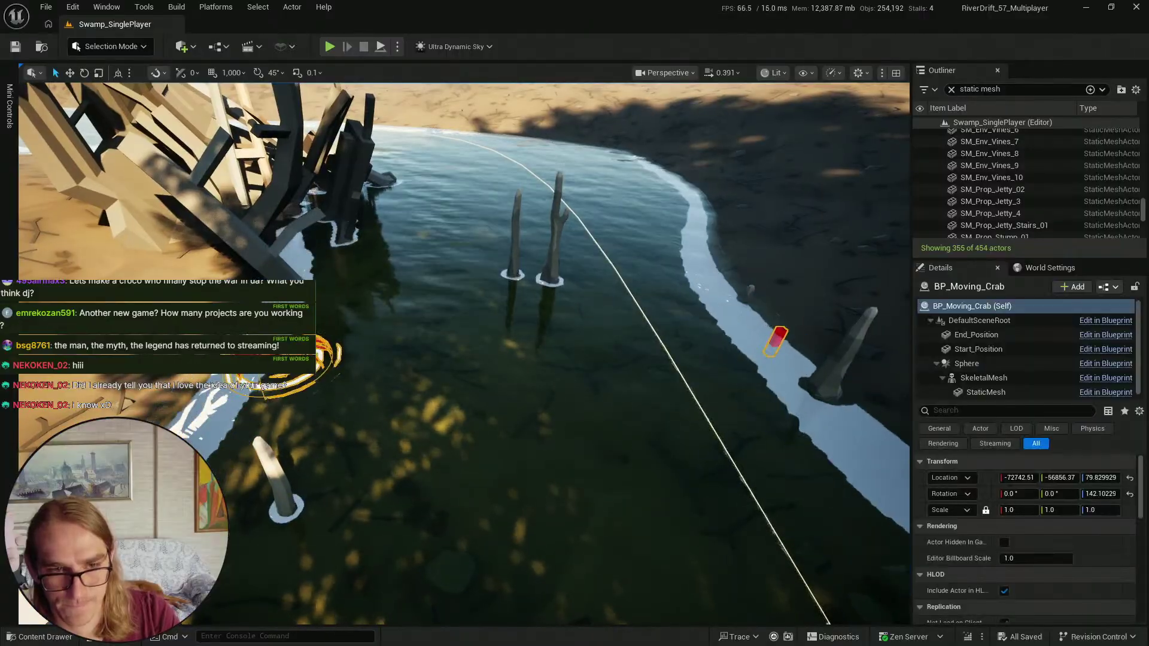
{"action": "key", "text": "ctrl+b"}
{"action": "double_click", "coordinate": [786, 436]}
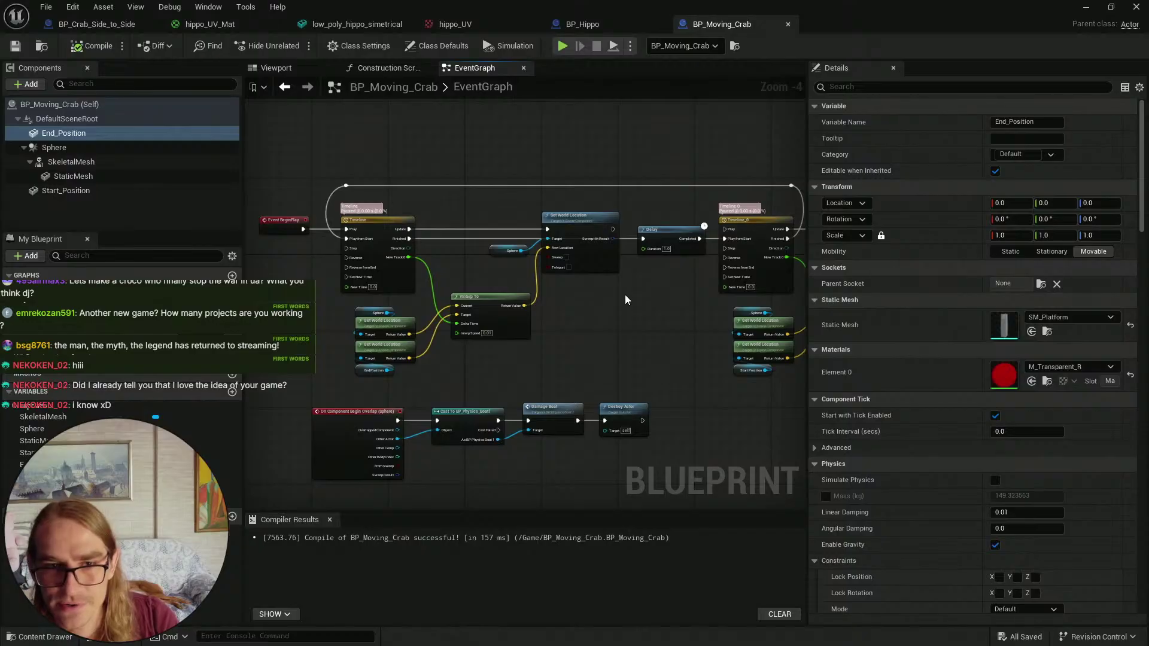
- Open the first Timeline of BP_Moving_Crab and set both keys of its curve to Linear interpolation
{"action": "double_click", "coordinate": [382, 224]}
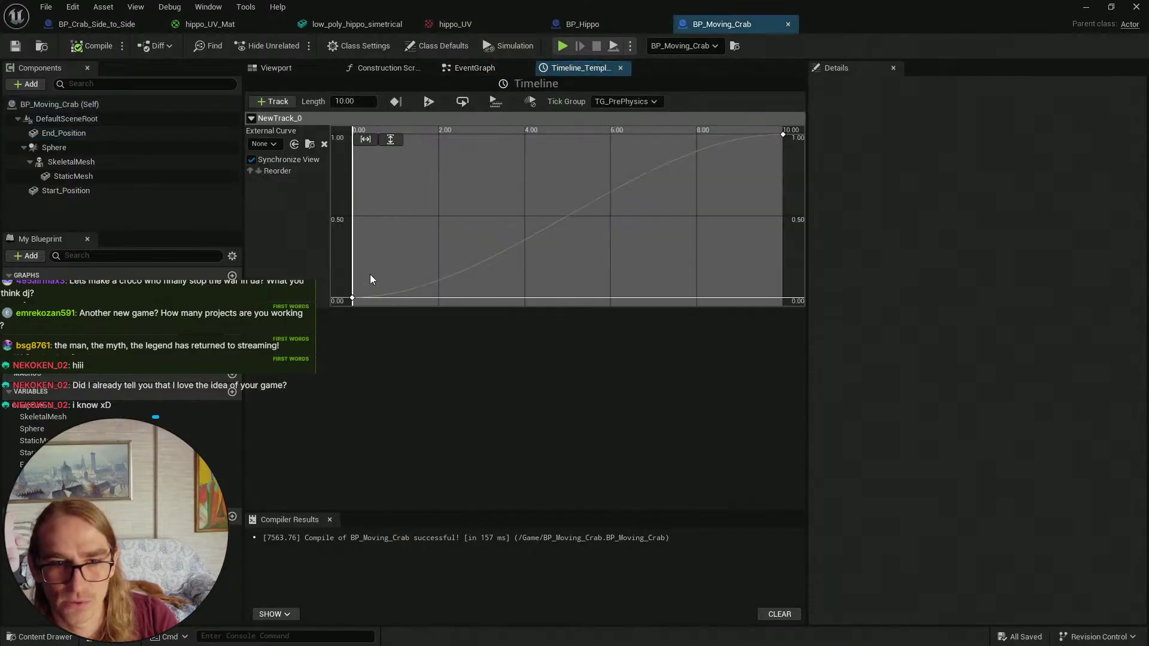
{"action": "left_click", "coordinate": [354, 297]}
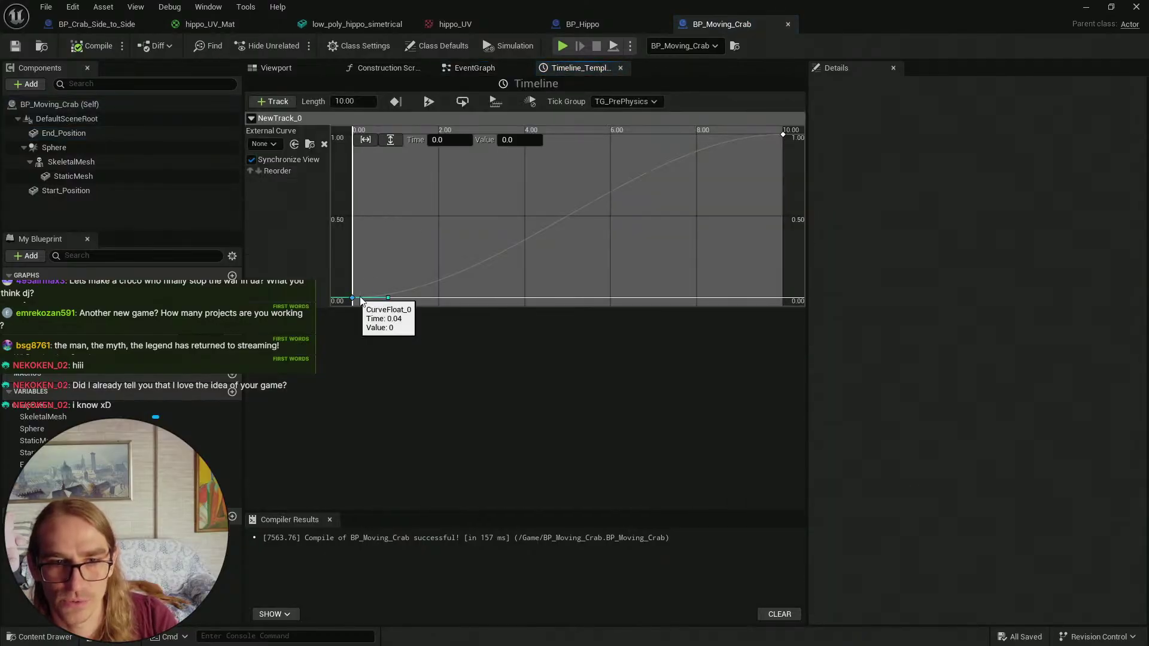
{"action": "left_click", "coordinate": [784, 134], "text": "shift"}
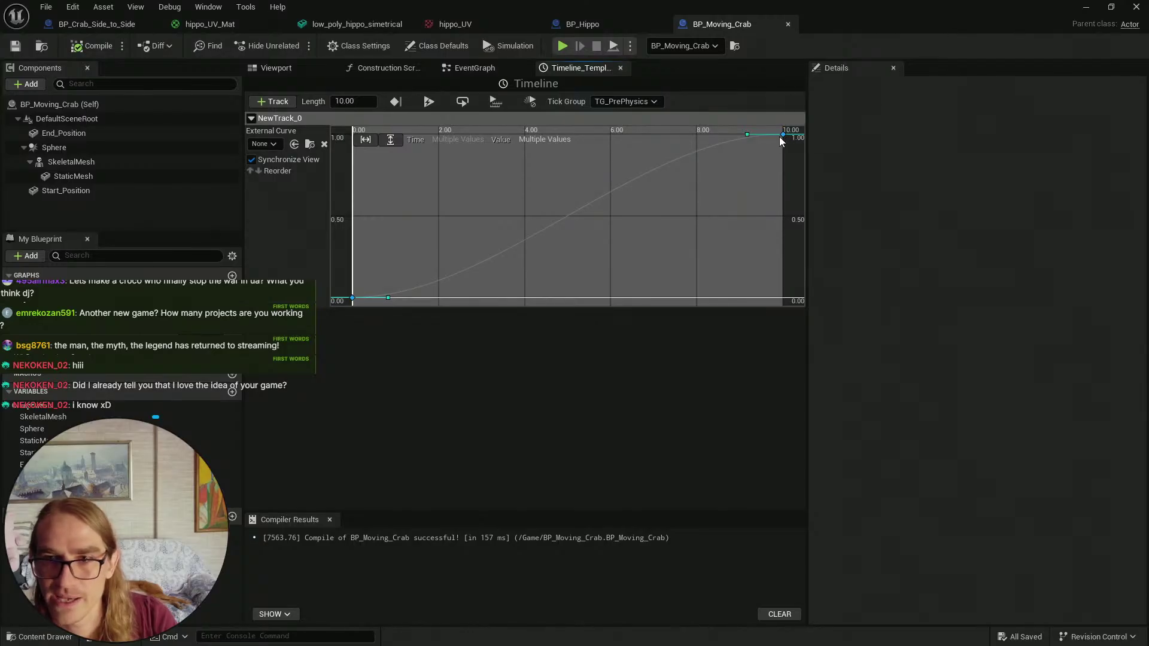
{"action": "right_click", "coordinate": [781, 134]}
{"action": "left_click", "coordinate": [838, 200]}
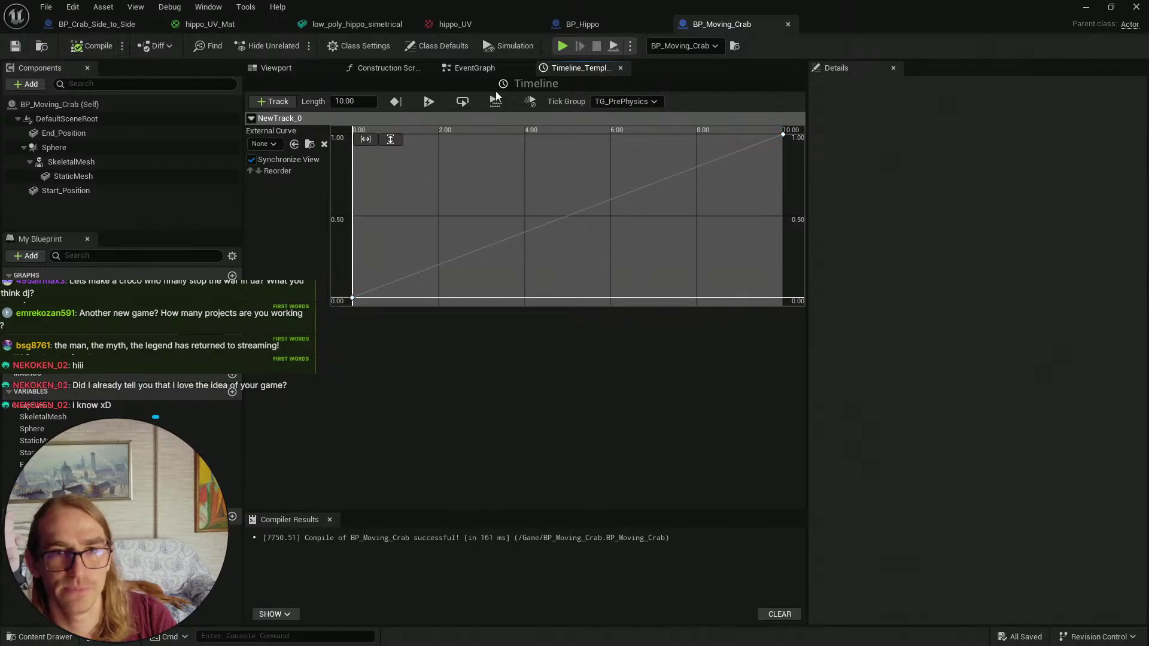
- Open Timeline_0 from the event graph and set its start and end curve keys to Linear interpolation
{"action": "left_click", "coordinate": [445, 72]}
{"action": "double_click", "coordinate": [354, 300]}
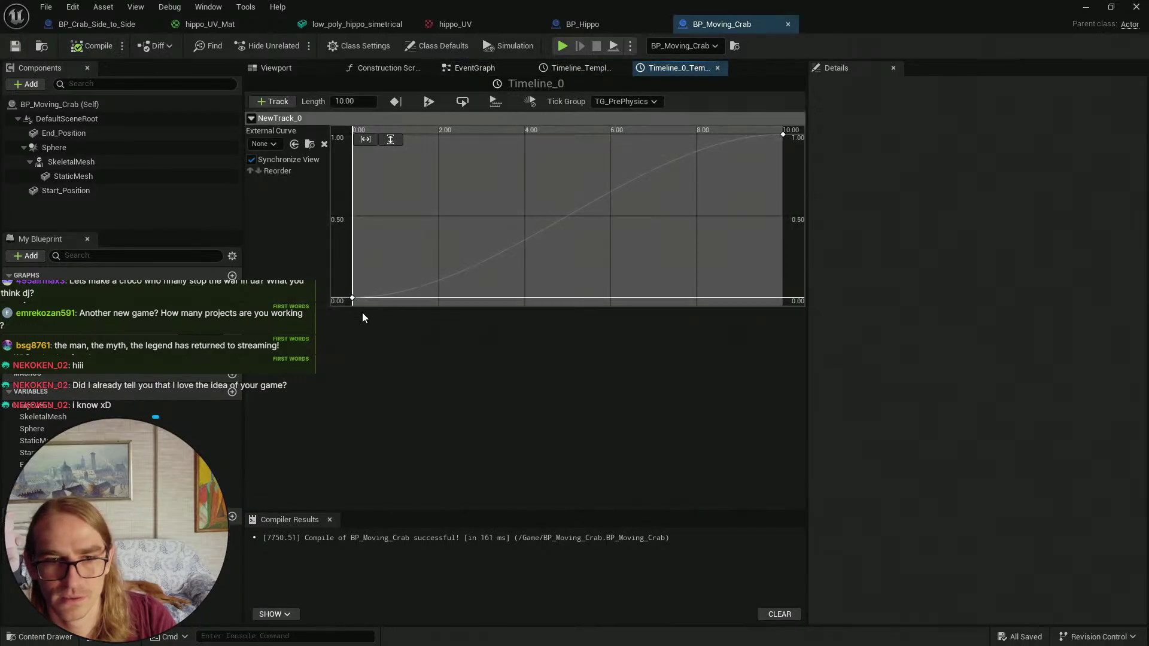
{"action": "right_click", "coordinate": [783, 137]}
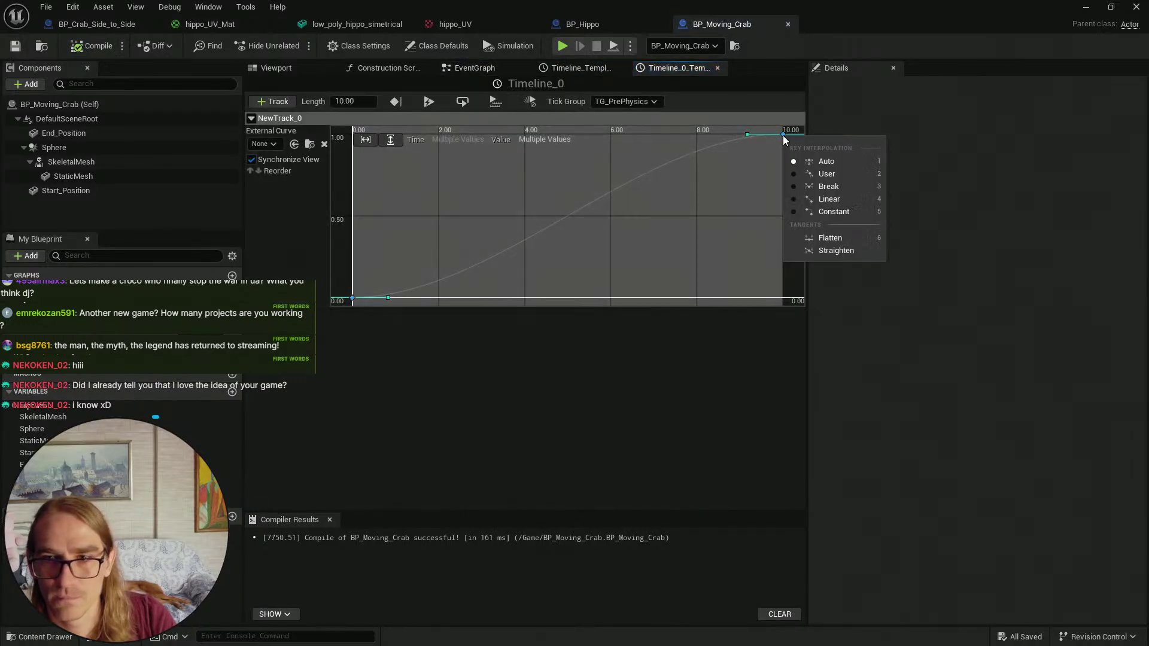
{"action": "left_click", "coordinate": [850, 199]}
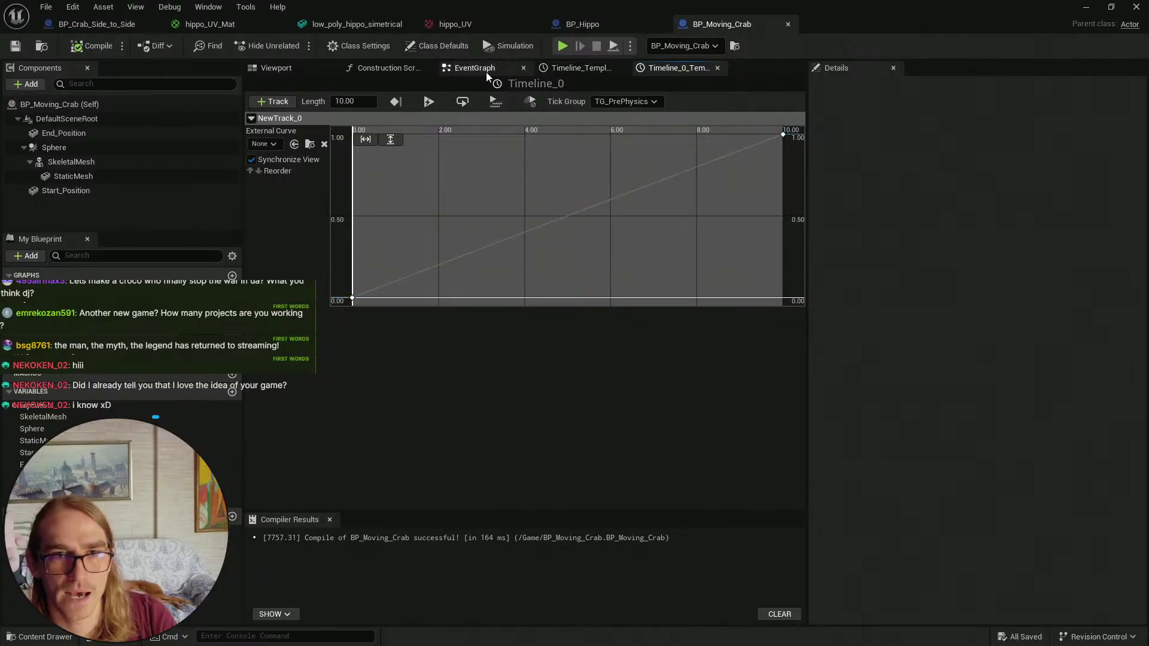
- Review the timeline and VInterp To nodes in the crab's event graph, and save the BP_Moving_Crab blueprint
{"action": "left_click", "coordinate": [472, 69]}
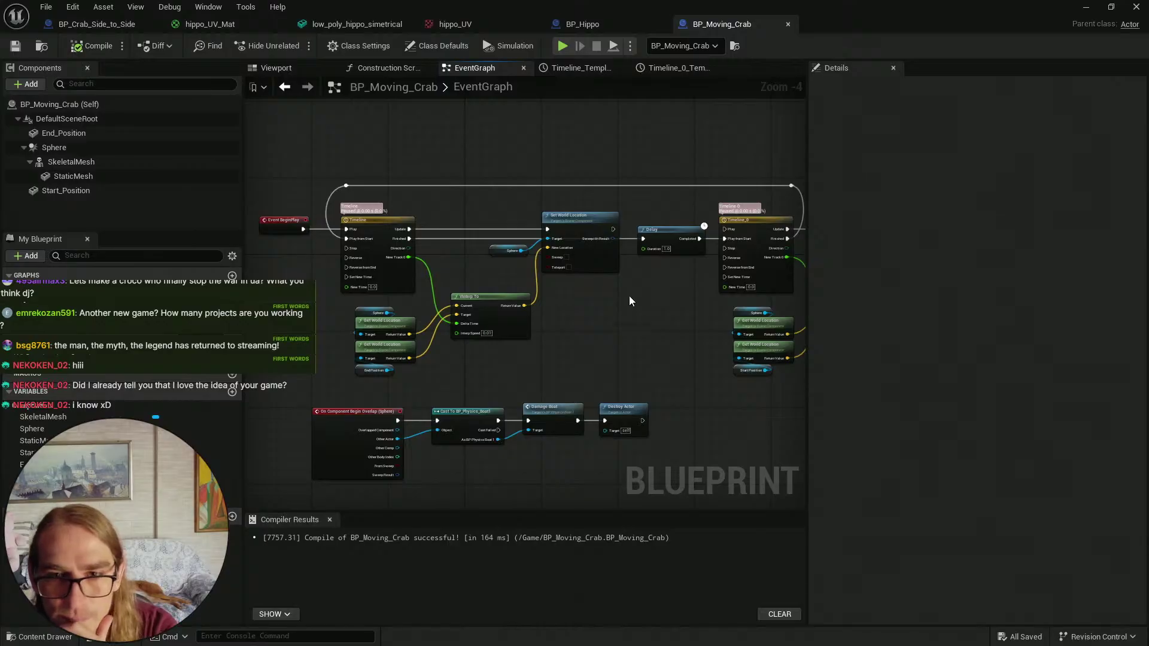
{"action": "scroll", "coordinate": [629, 296], "scroll_direction": "up", "scroll_amount": 3}
{"action": "scroll", "coordinate": [537, 328], "scroll_direction": "down", "scroll_amount": 2}
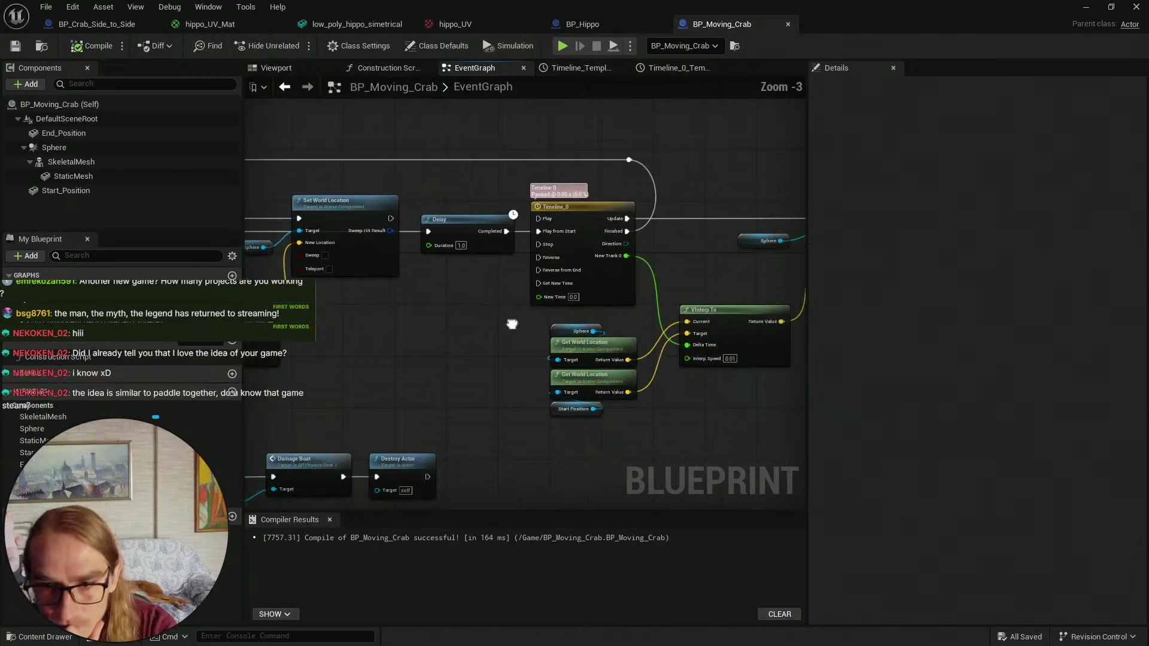
{"action": "right_click_drag", "start_coordinate": [699, 393], "coordinate": [486, 377]}
{"action": "scroll", "coordinate": [572, 332], "scroll_direction": "up", "scroll_amount": 3}
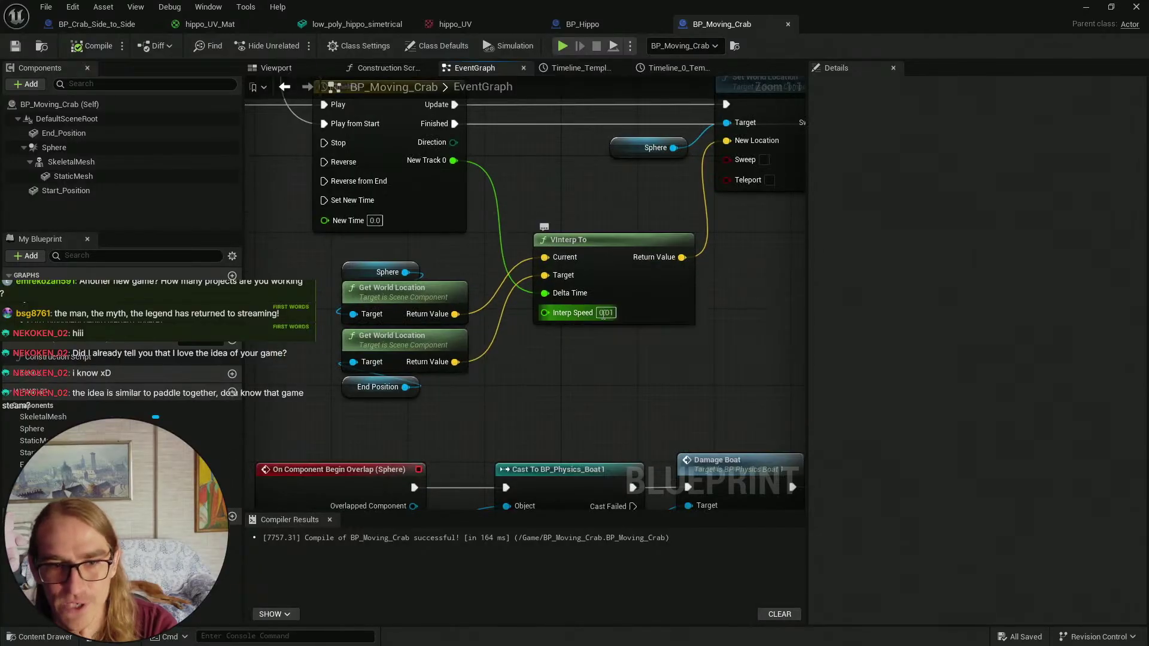
{"action": "scroll", "coordinate": [609, 346], "scroll_direction": "down", "scroll_amount": 2}
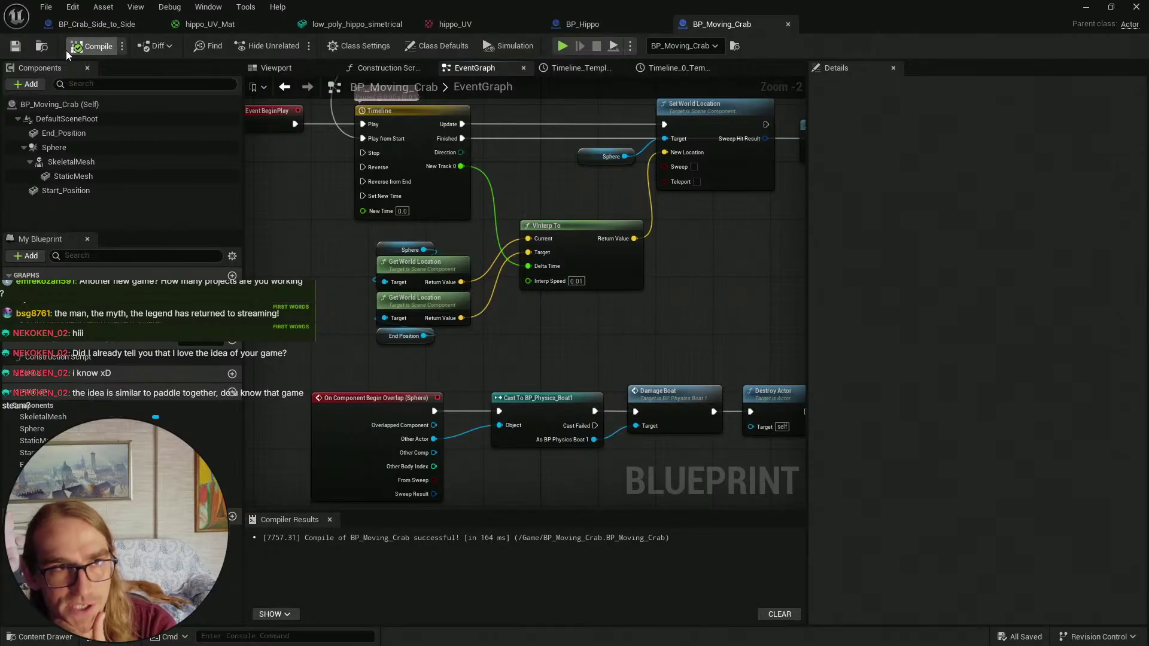
{"action": "left_click", "coordinate": [15, 47]}
- Return to the Swamp_SinglePlayer level, simulate it to watch the crab cross the river, and stop the simulation
{"action": "left_click", "coordinate": [1084, 9]}
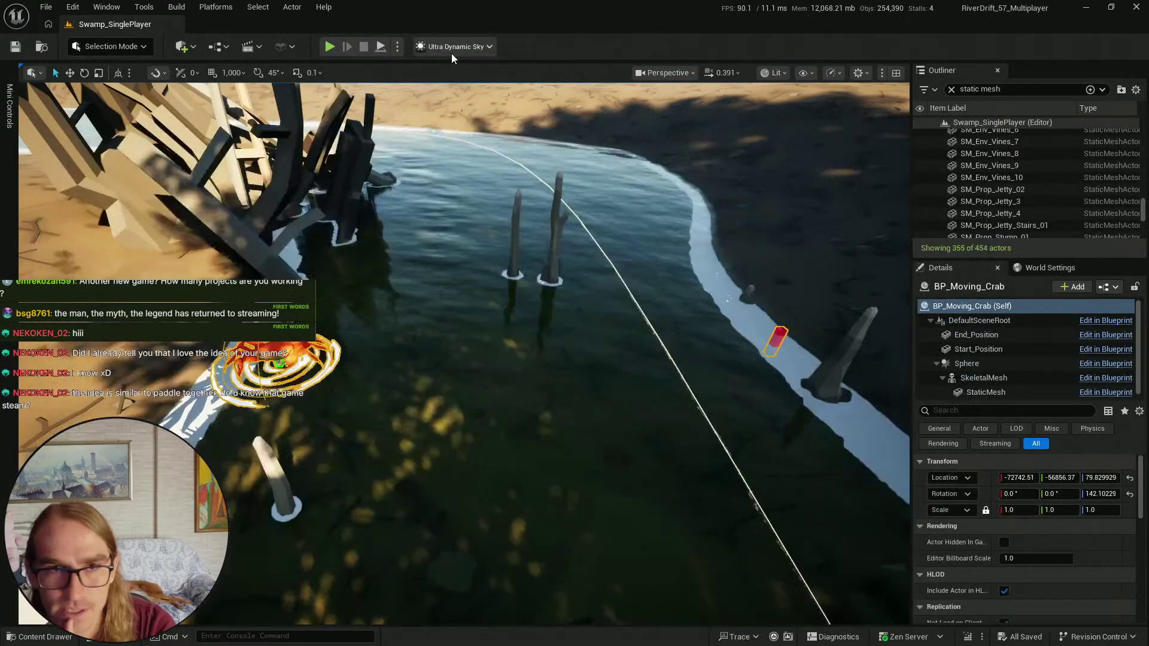
{"action": "left_click", "coordinate": [379, 47]}
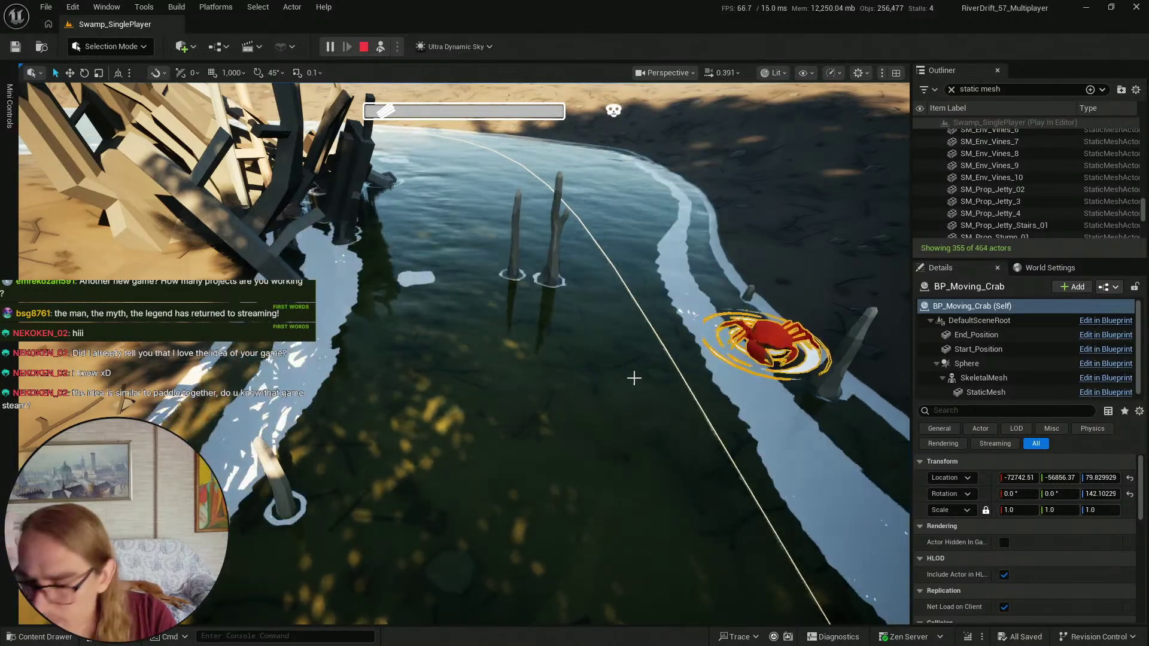
{"action": "key", "text": "Escape"}
- Switch to Chrome, search the web for "paddle togather" in a new tab and open the Steam result
{"action": "key", "text": "super"}
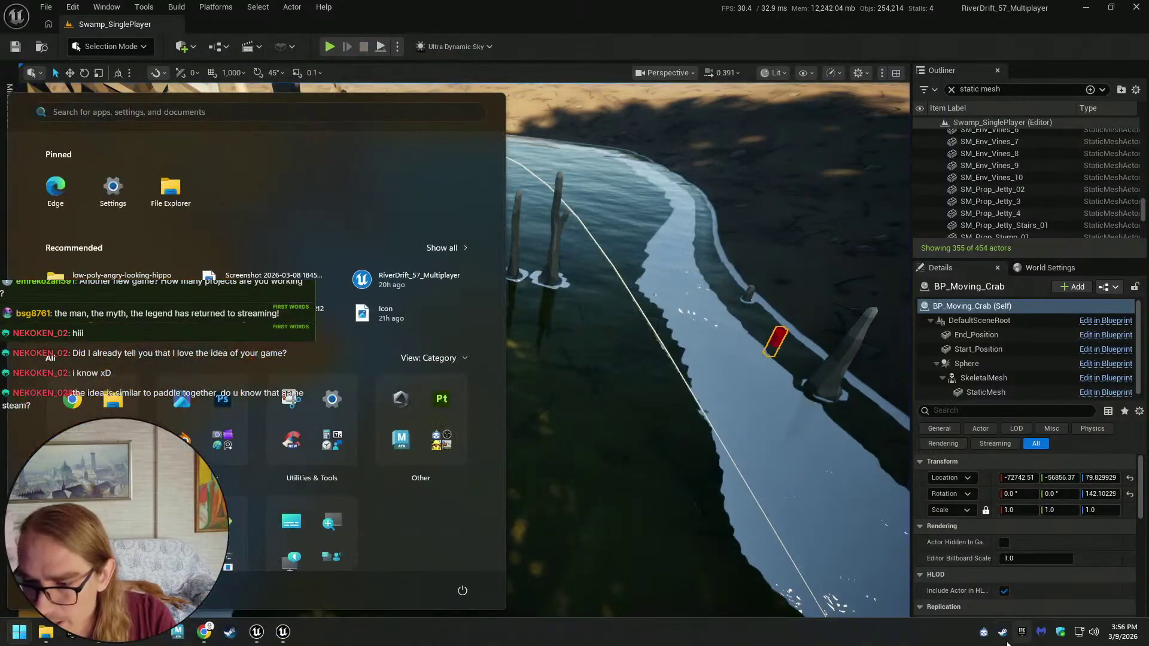
{"action": "left_click", "coordinate": [205, 632]}
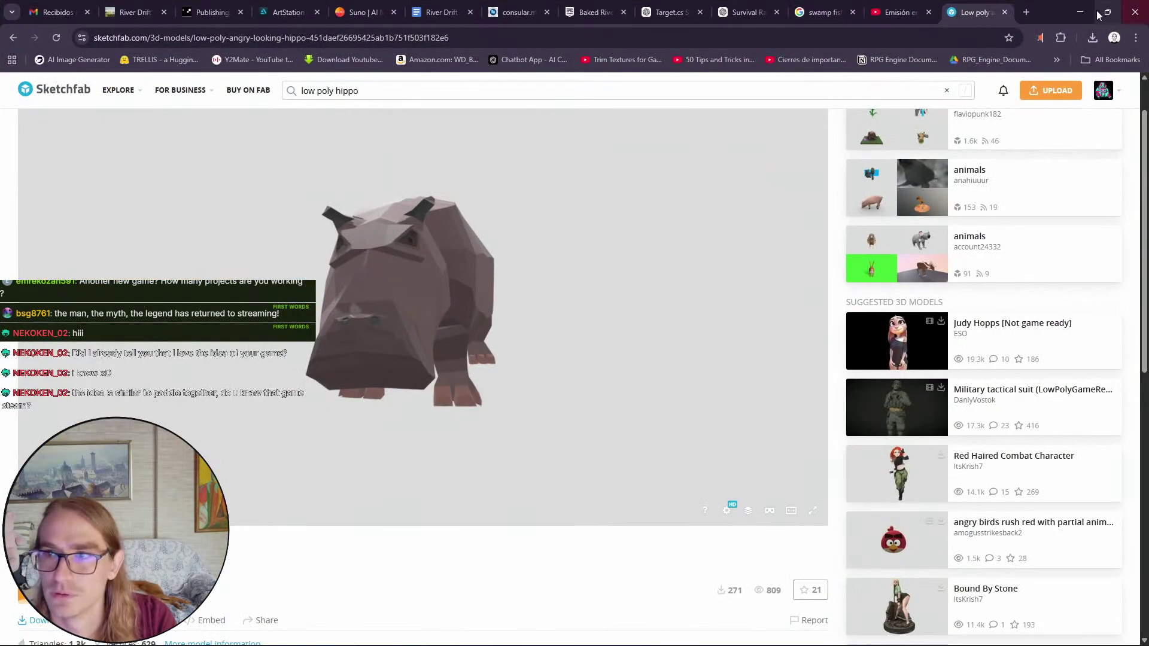
{"action": "left_click", "coordinate": [1024, 13]}
{"action": "type", "text": "paddle "}
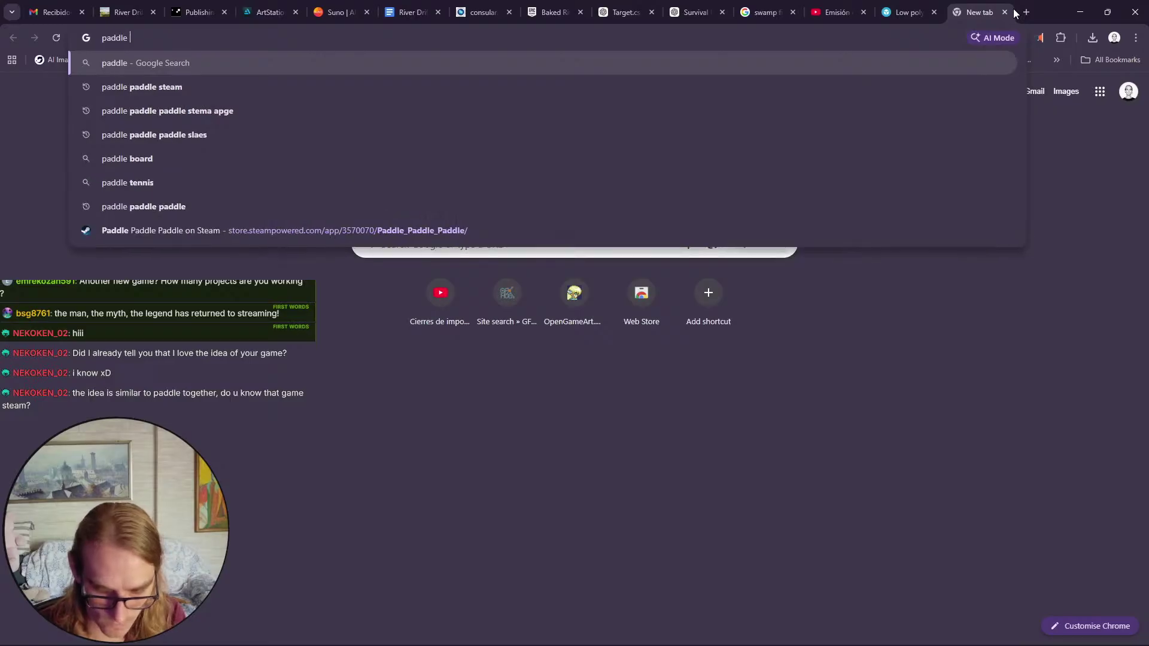
{"action": "type", "text": "toga"}
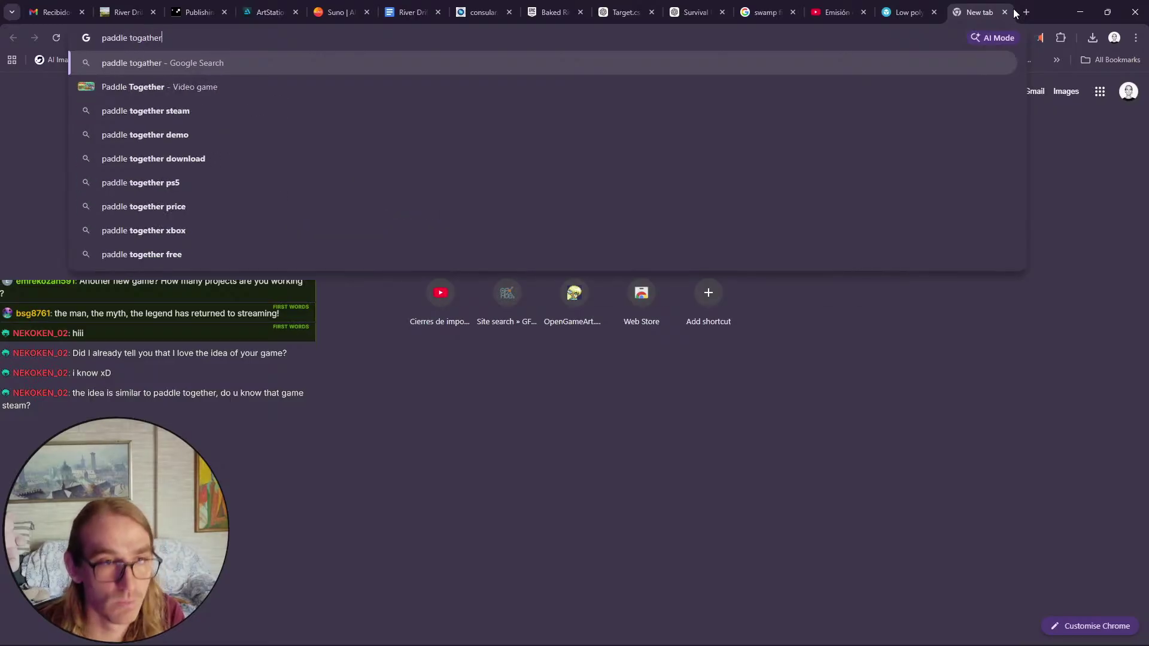
{"action": "type", "text": "ther"}
{"action": "key", "text": "Return"}
{"action": "left_click", "coordinate": [374, 208]}
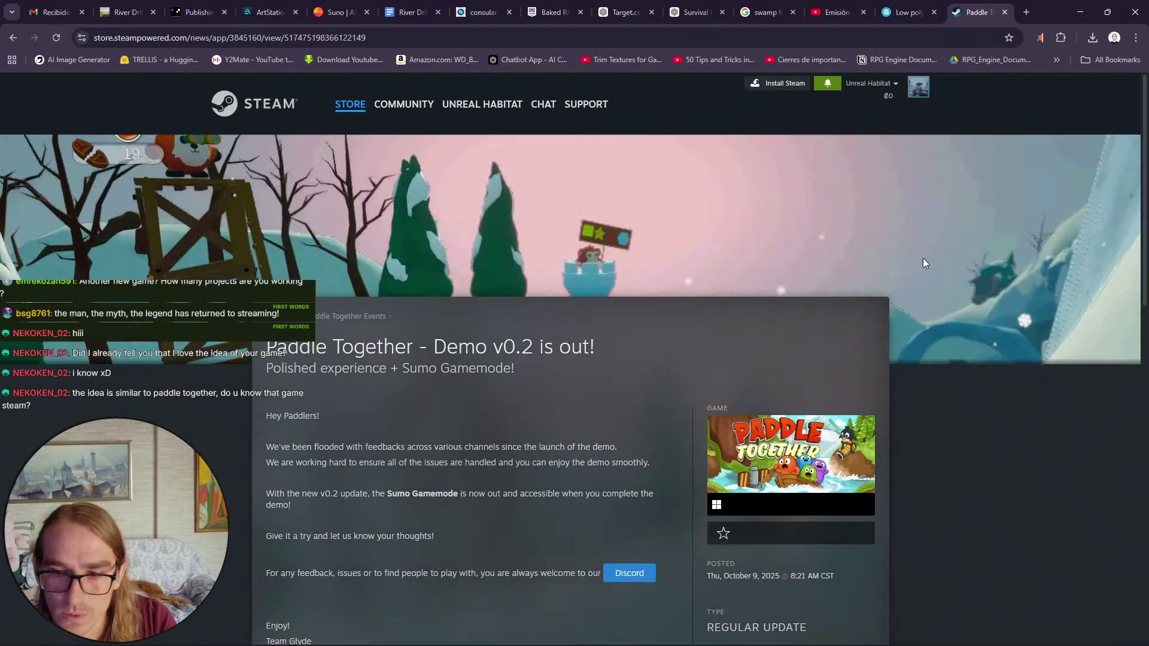
- Open the Paddle Together store page from its Steam news post and view several of the gameplay screenshots
{"action": "scroll", "coordinate": [918, 270], "scroll_direction": "down", "scroll_amount": 12}
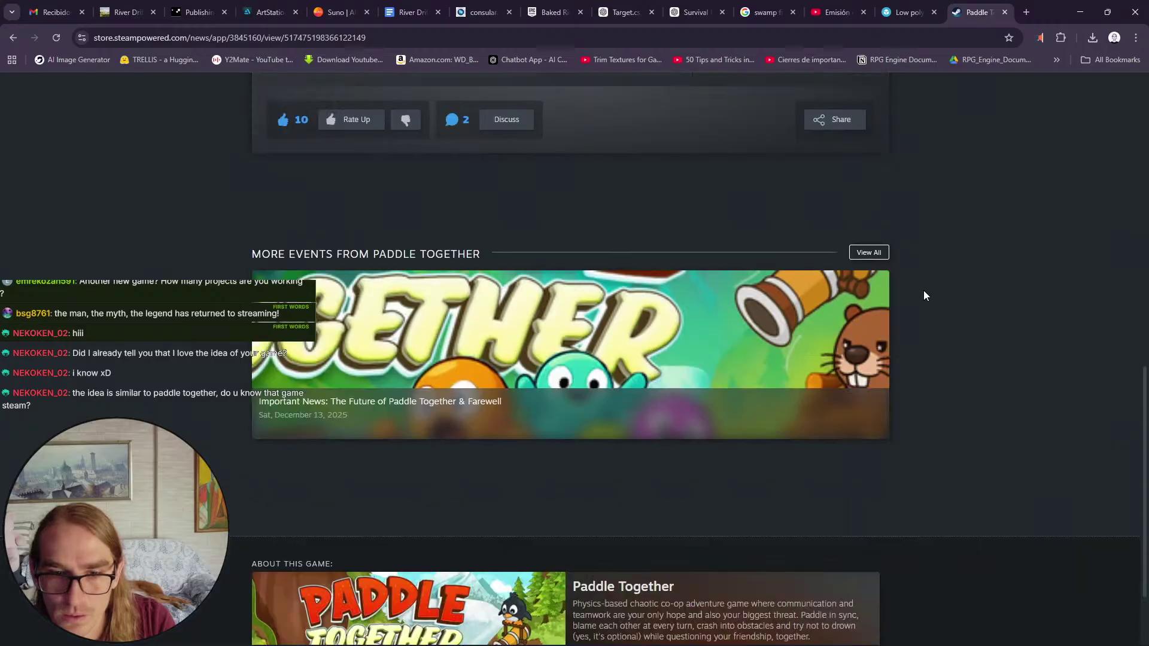
{"action": "scroll", "coordinate": [800, 332], "scroll_direction": "down", "scroll_amount": 1}
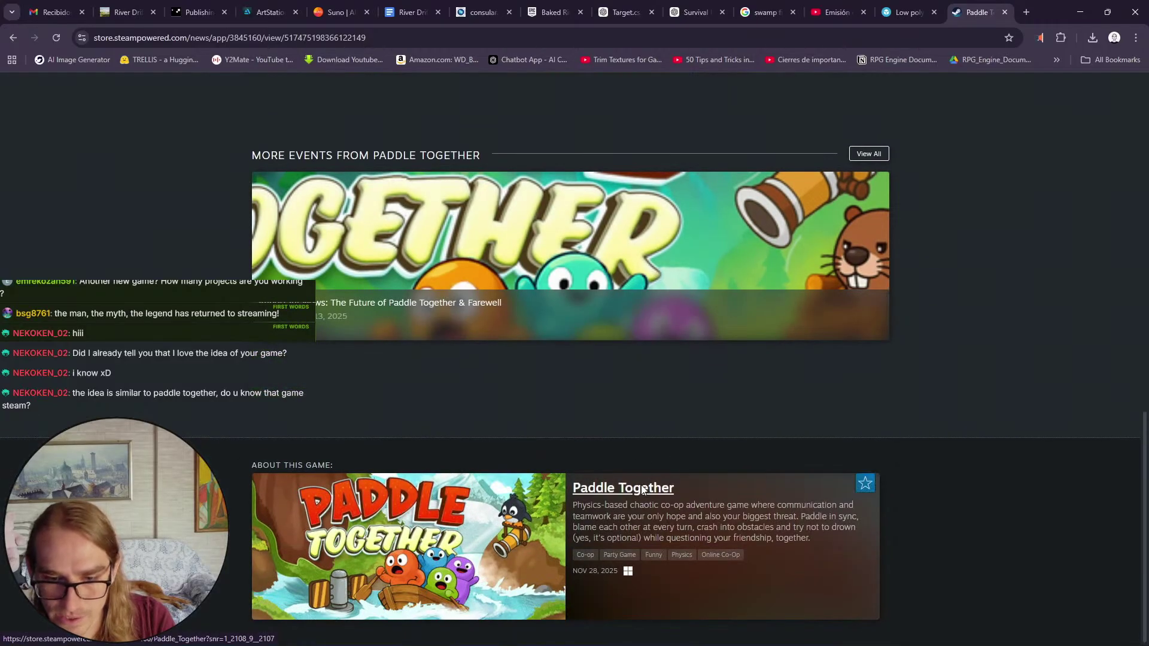
{"action": "left_click", "coordinate": [643, 490]}
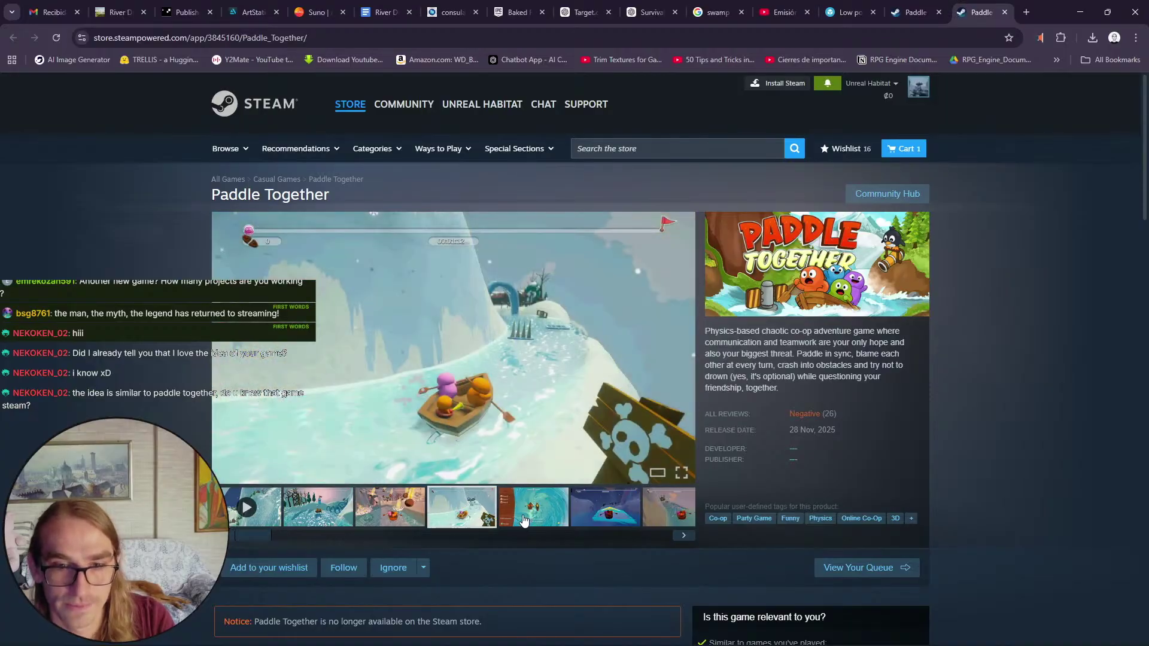
{"action": "left_click", "coordinate": [608, 520]}
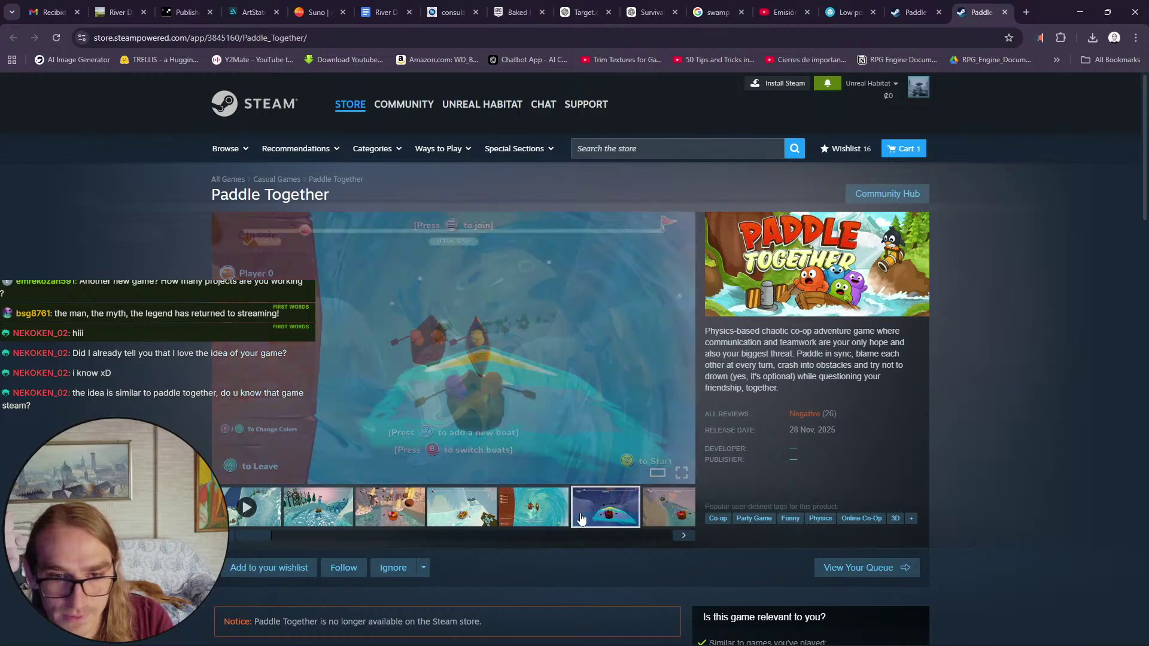
{"action": "left_click", "coordinate": [659, 522]}
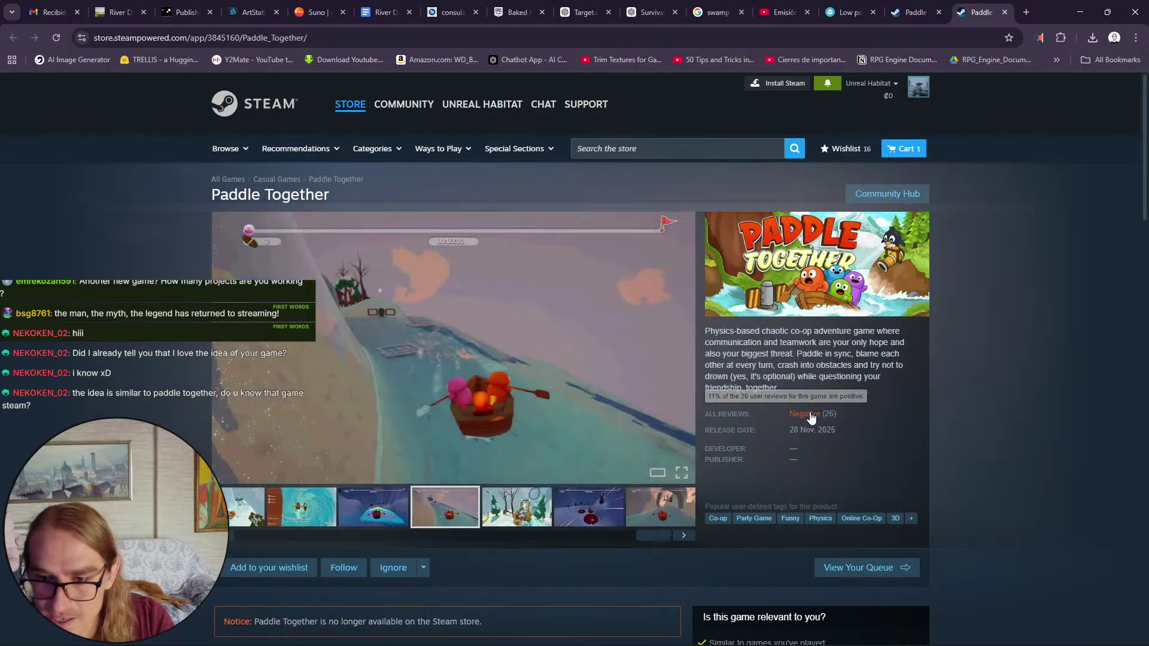
{"action": "left_click", "coordinate": [591, 504]}
{"action": "left_click", "coordinate": [638, 514]}
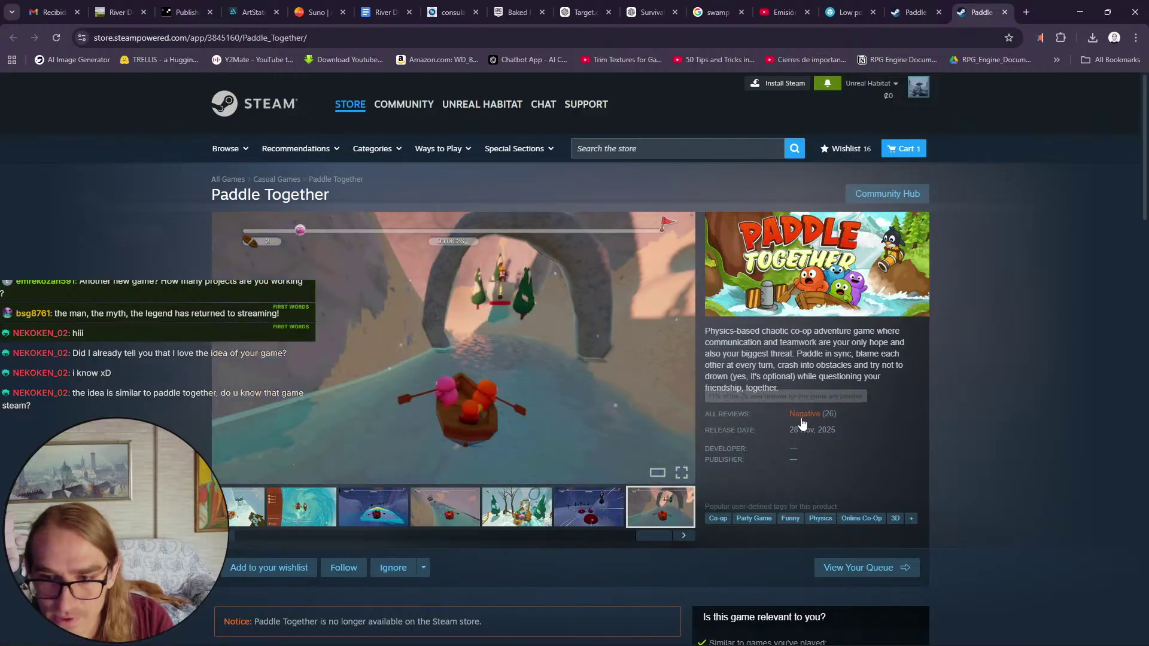
- Read the customer reviews of Paddle Together on Steam and return to Unreal Editor
{"action": "left_click", "coordinate": [804, 414]}
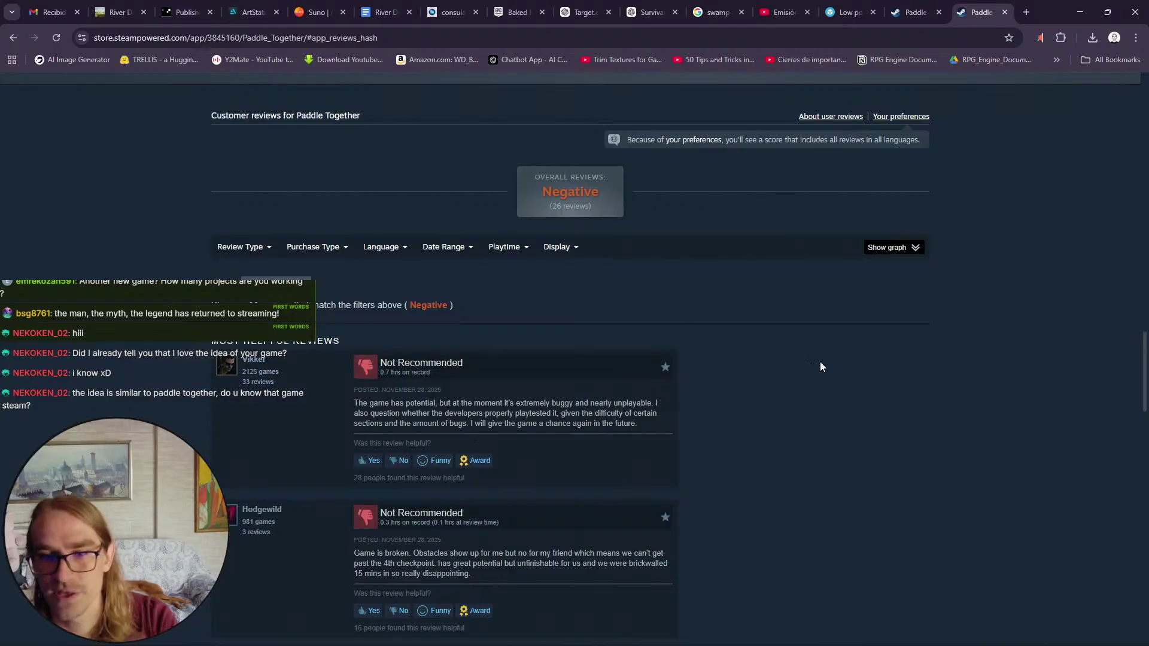
{"action": "scroll", "coordinate": [835, 359], "scroll_direction": "up", "scroll_amount": 1}
{"action": "scroll", "coordinate": [814, 386], "scroll_direction": "down", "scroll_amount": 4}
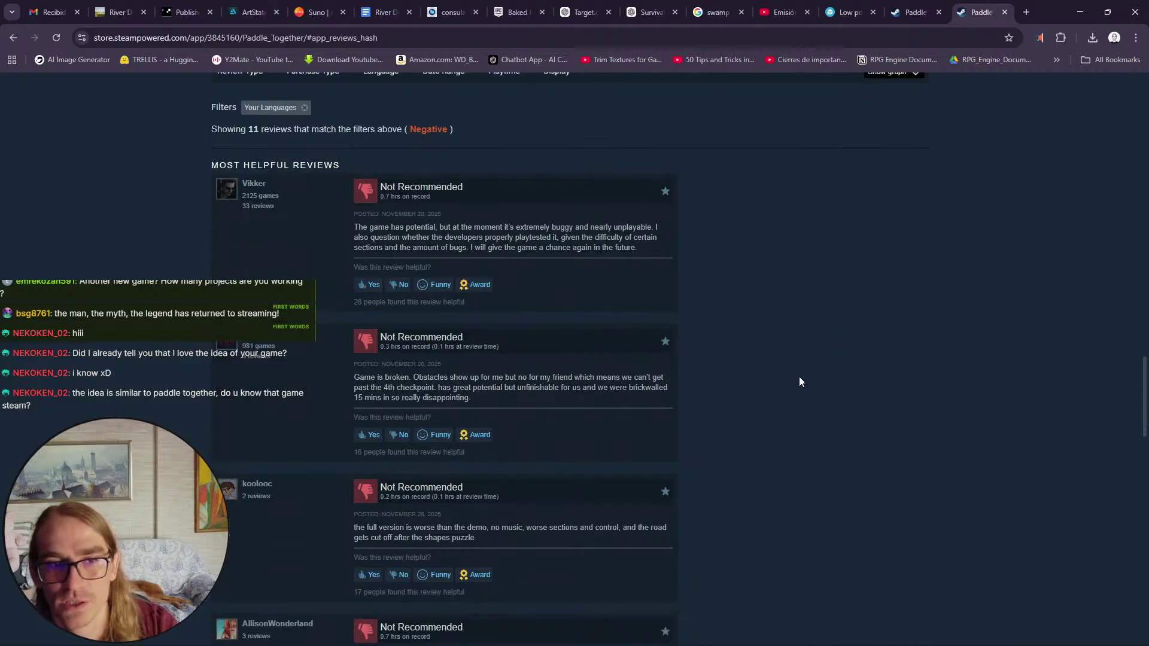
{"action": "scroll", "coordinate": [802, 381], "scroll_direction": "up", "scroll_amount": 2}
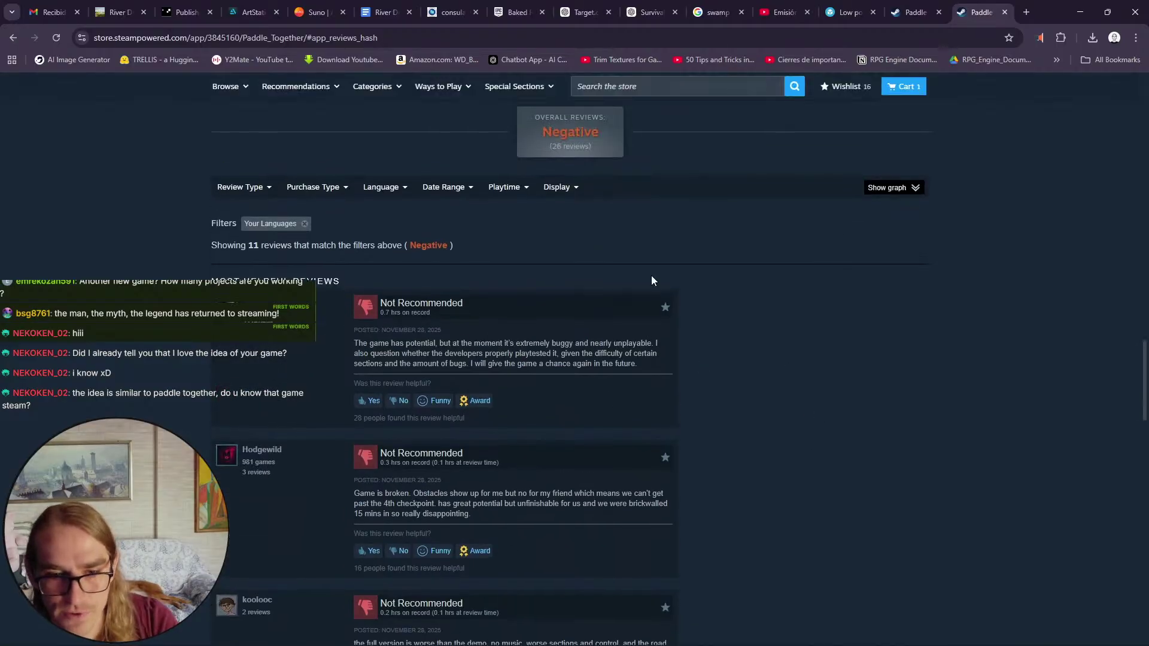
{"action": "scroll", "coordinate": [892, 307], "scroll_direction": "up", "scroll_amount": 6}
{"action": "scroll", "coordinate": [981, 359], "scroll_direction": "down", "scroll_amount": 6}
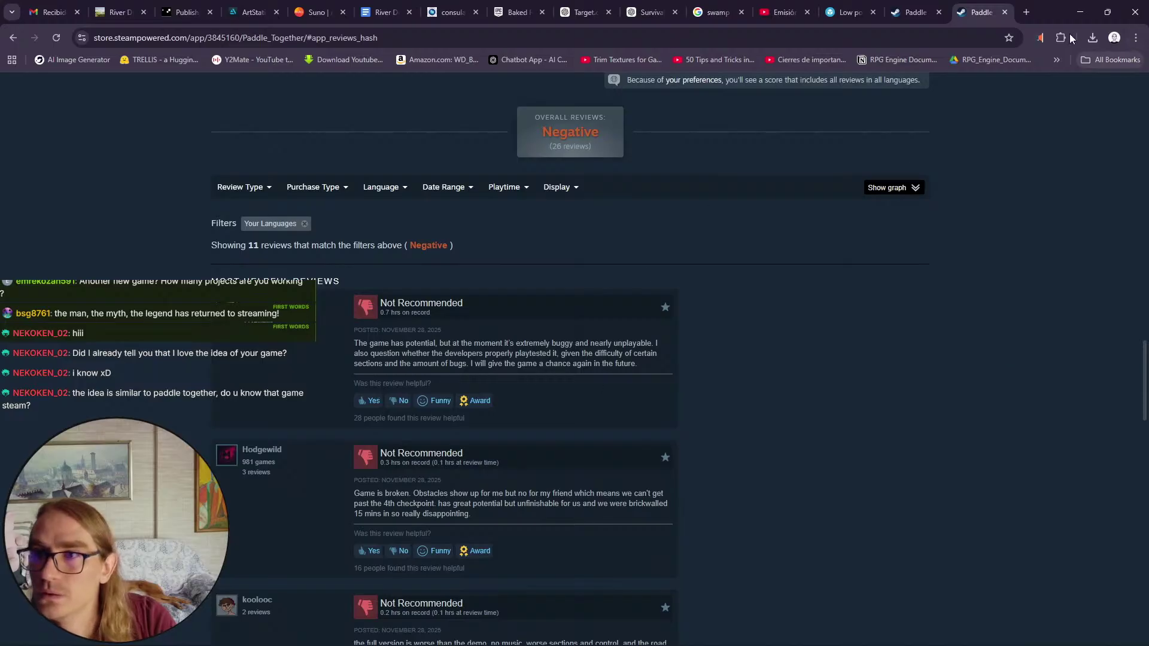
{"action": "left_click", "coordinate": [1082, 13]}
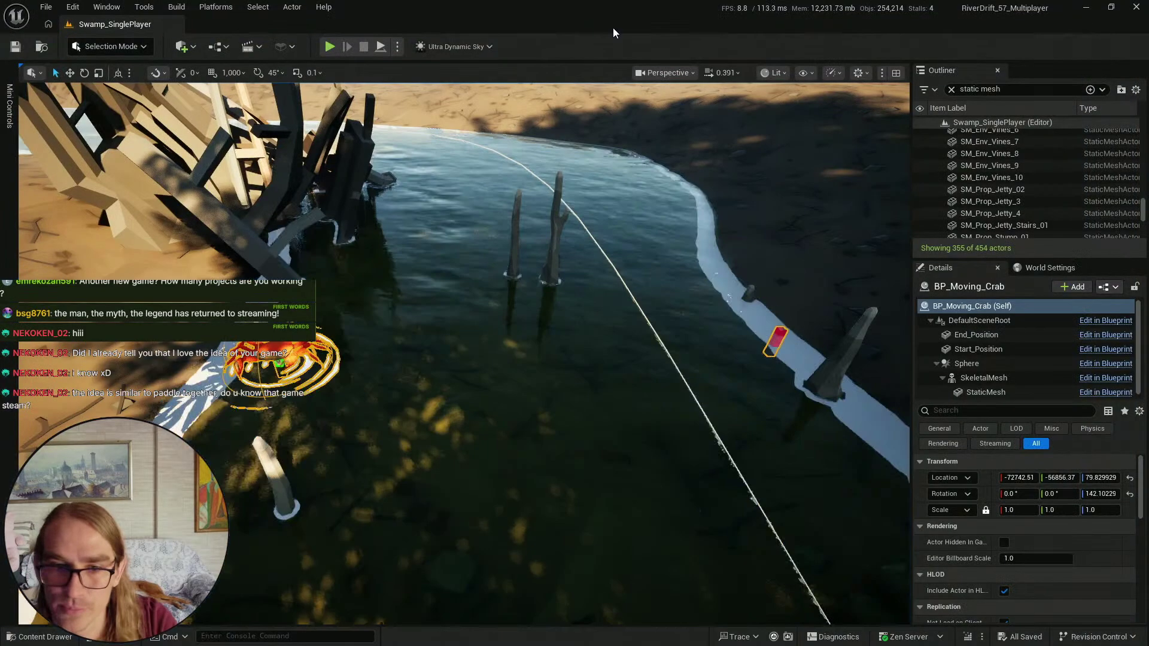
{"action": "key", "text": "ctrl+b"}
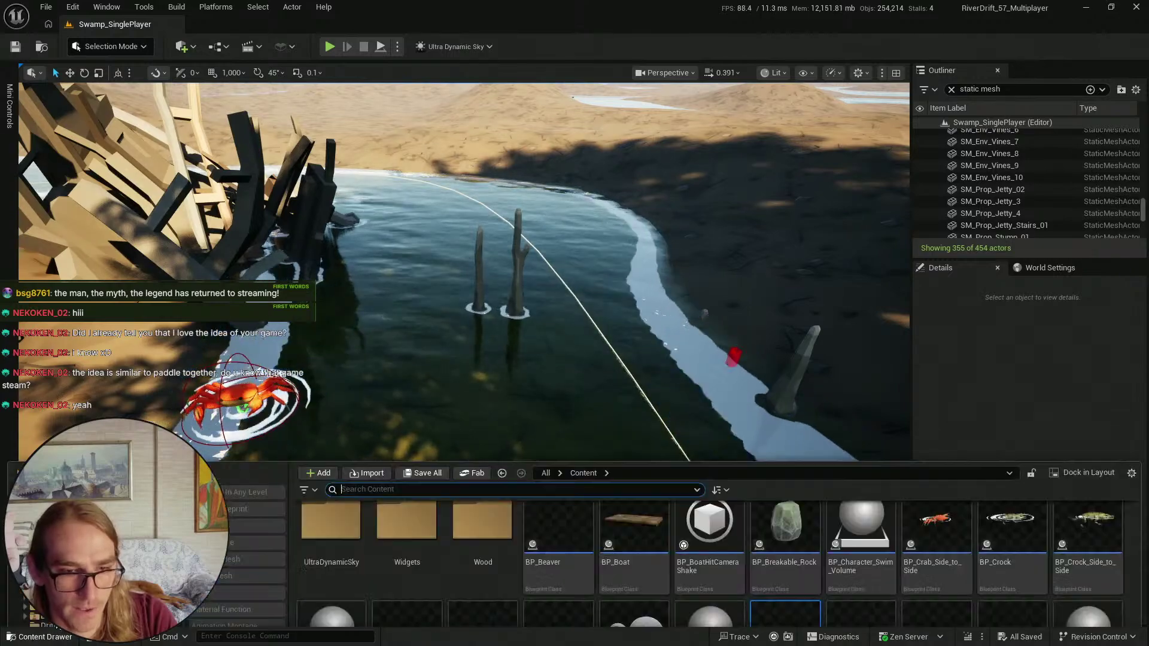
{"action": "key", "text": "ctrl+space"}
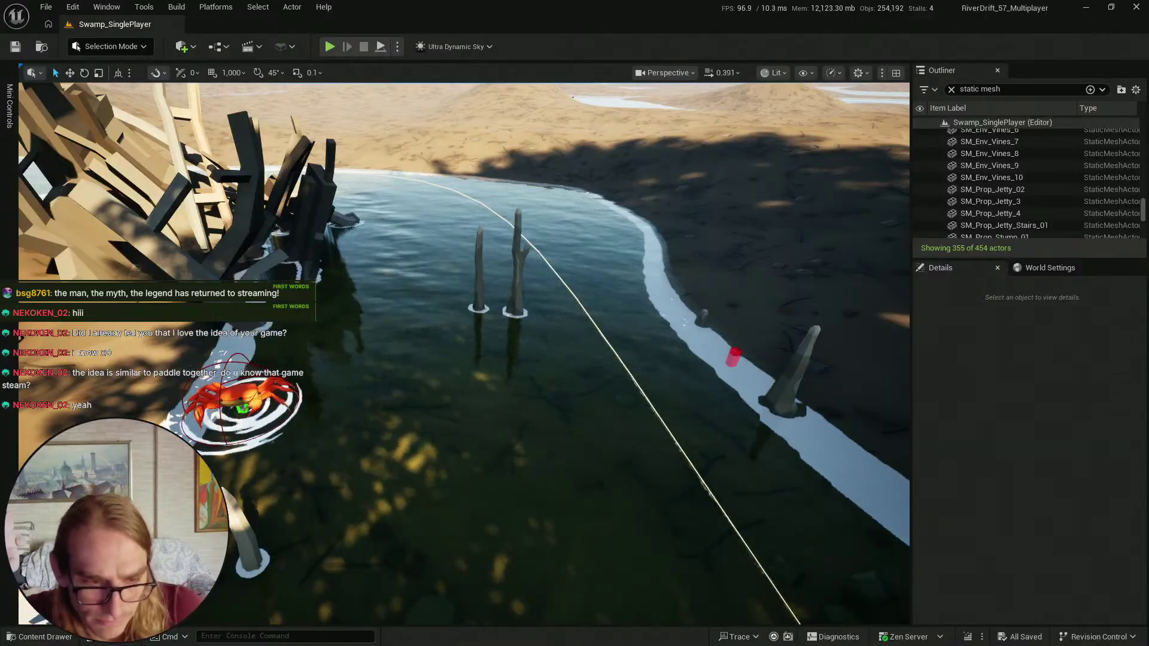
{"action": "key", "text": "ctrl+space"}
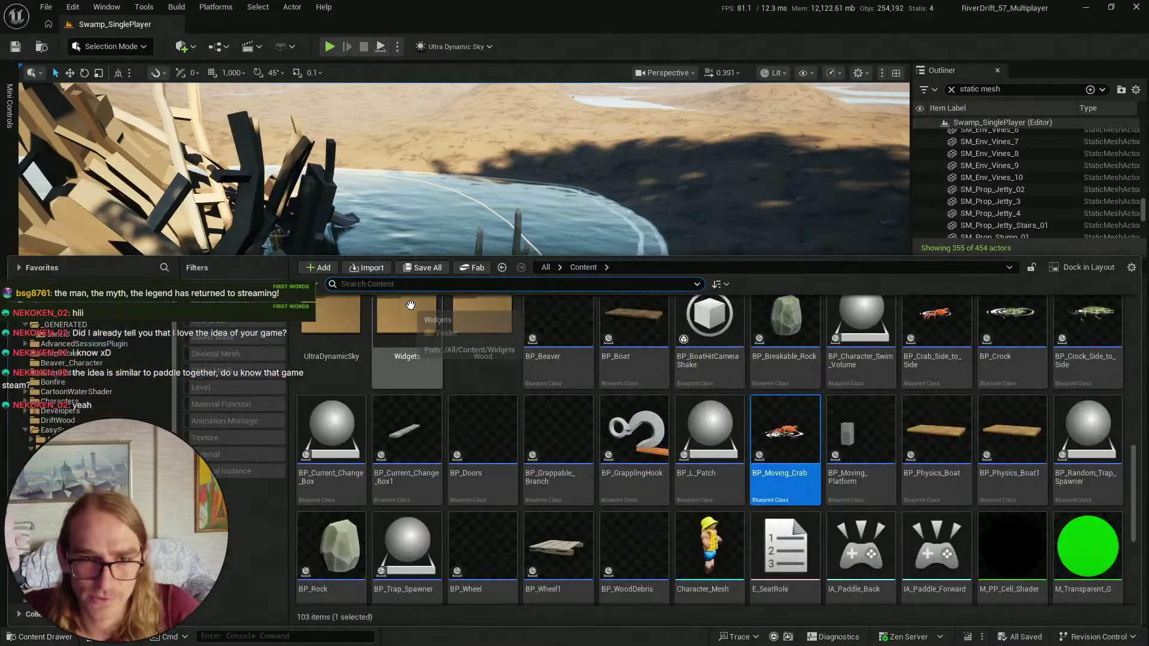
{"action": "key", "text": "ctrl+space"}
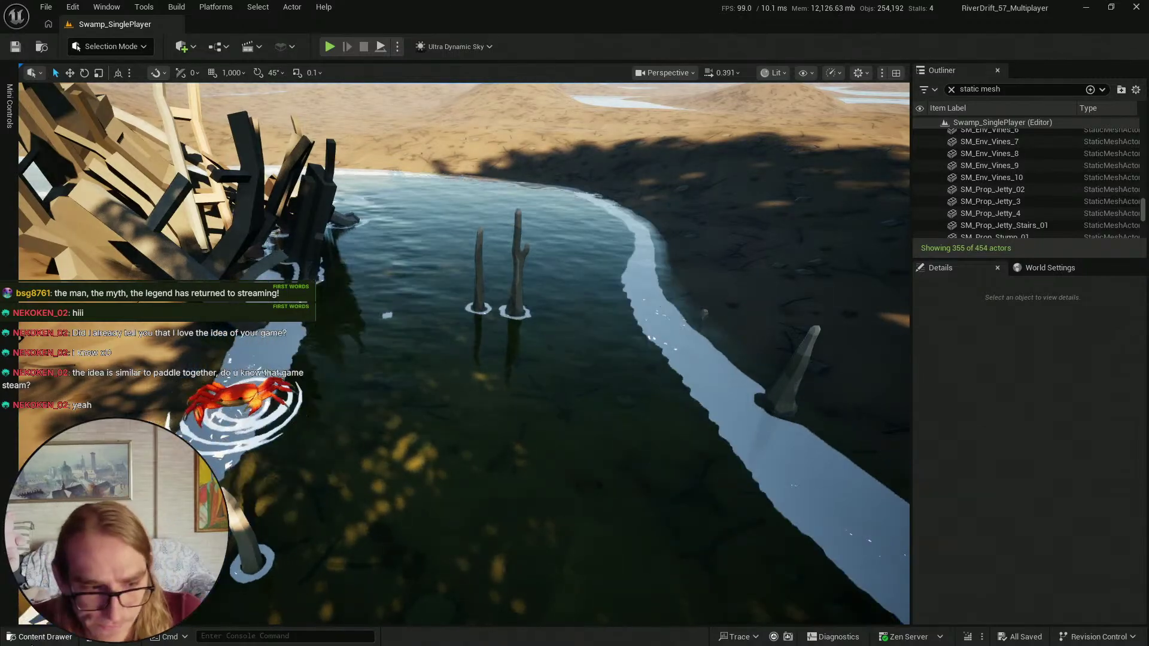
{"action": "key", "text": "ctrl+space"}
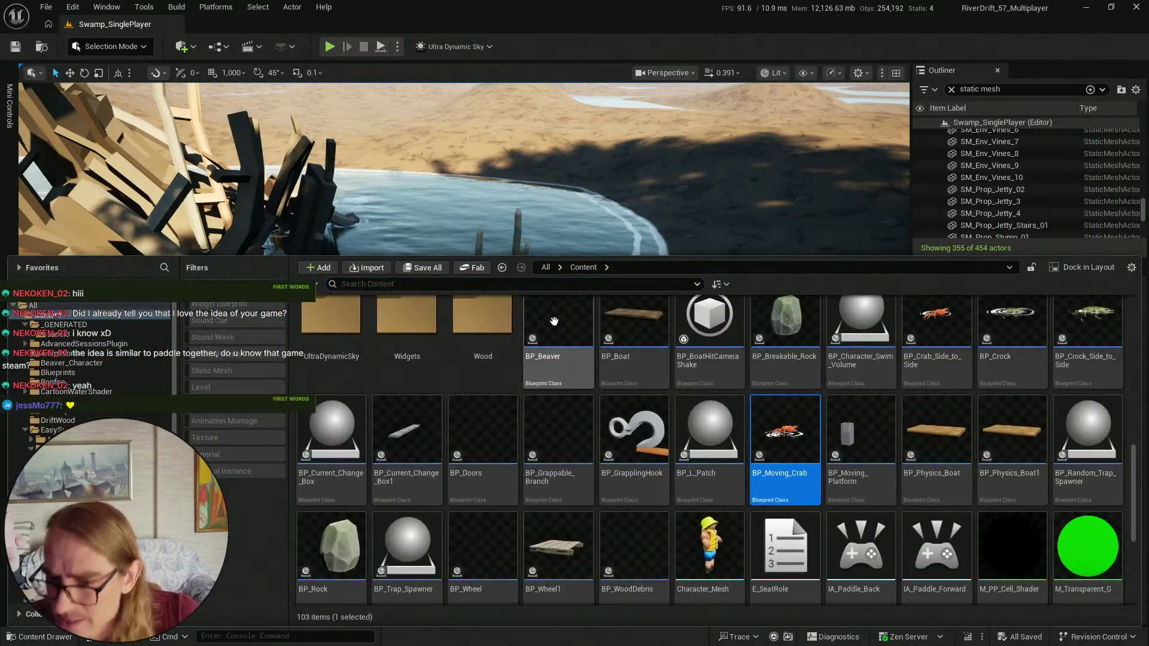
- Save the Swamp_SinglePlayer level
{"action": "left_click", "coordinate": [16, 48]}
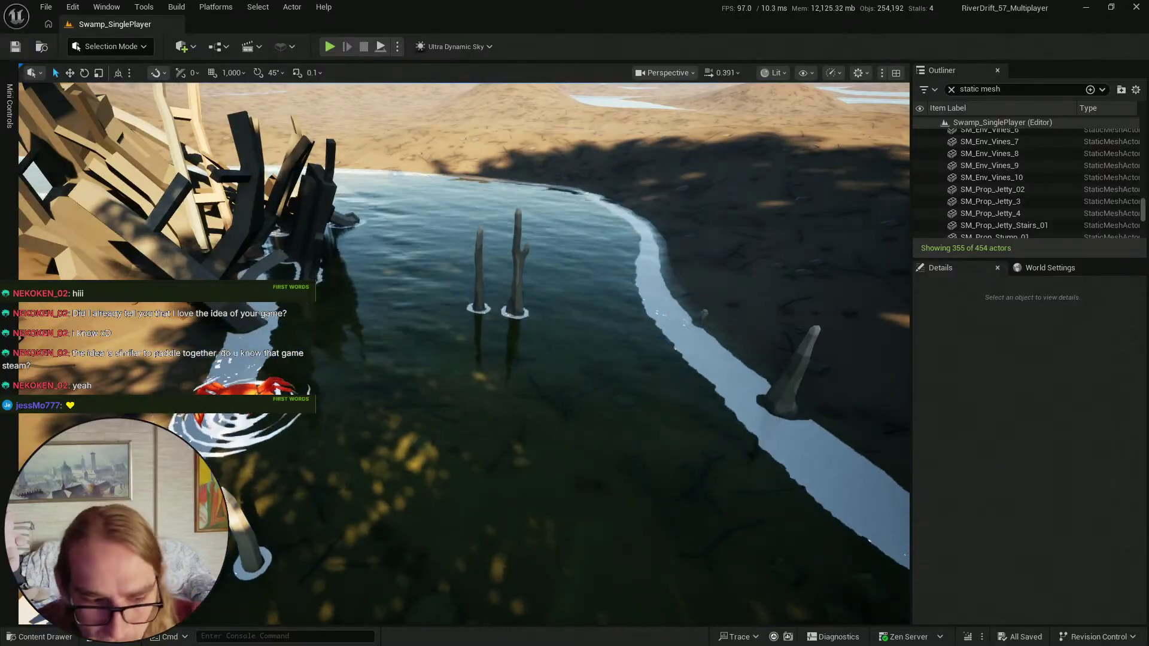
- Save the current level before play-testing it
{"action": "left_click", "coordinate": [70, 636]}
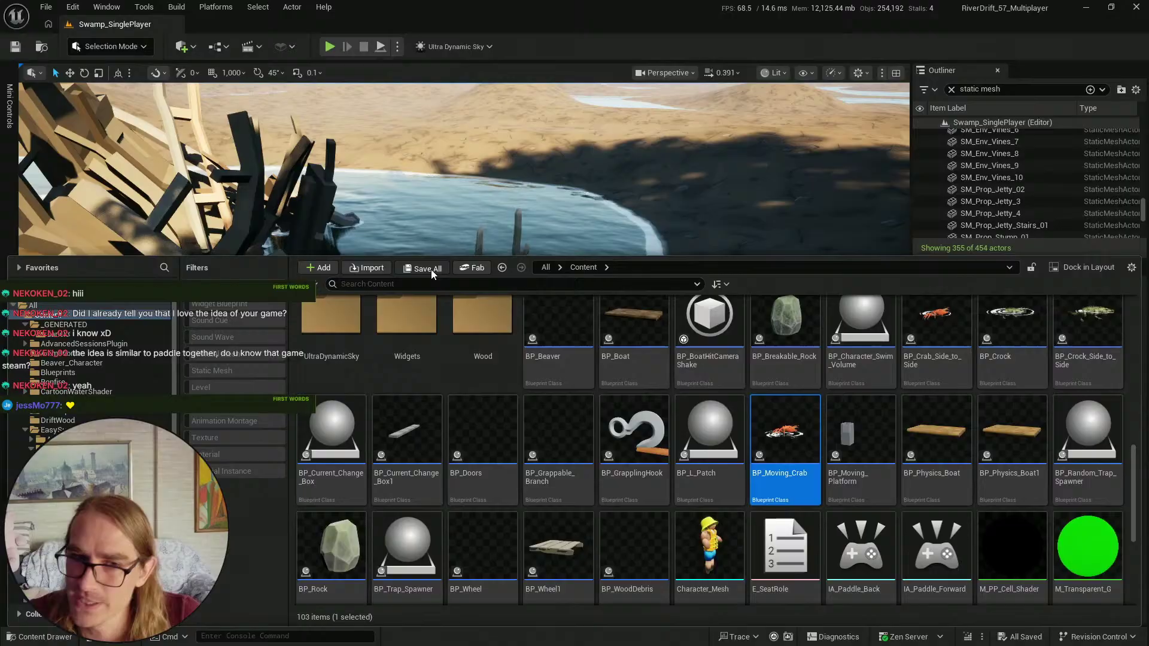
{"action": "left_click", "coordinate": [17, 48]}
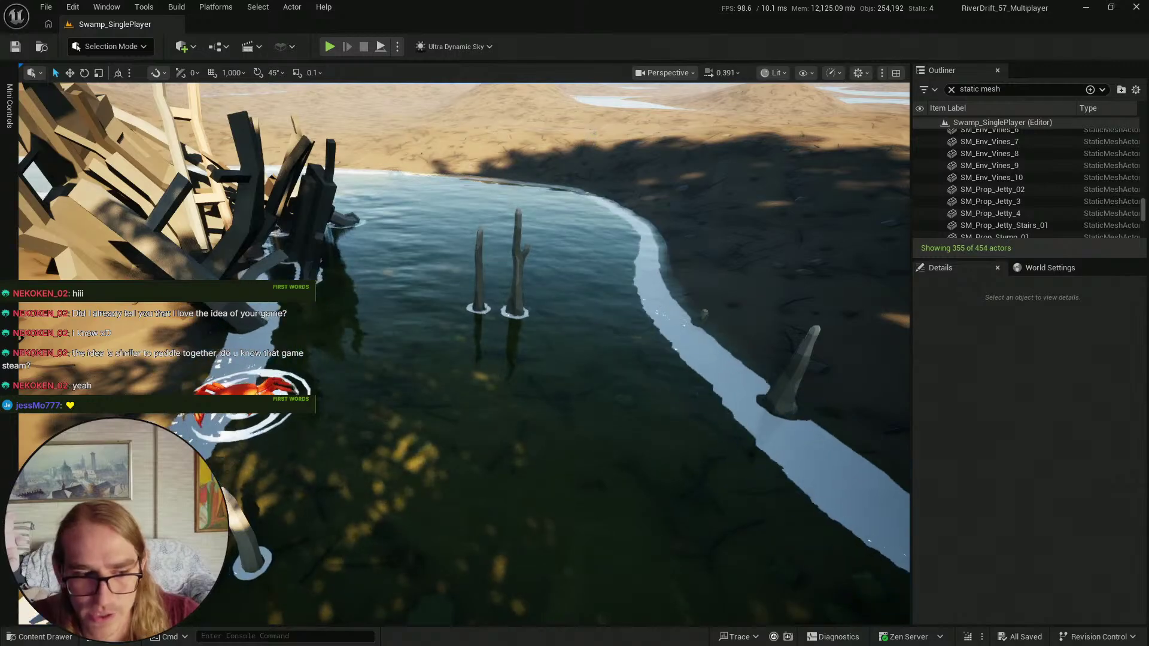
{"action": "key", "text": "ctrl+space"}
{"action": "key", "text": "ctrl+space"}
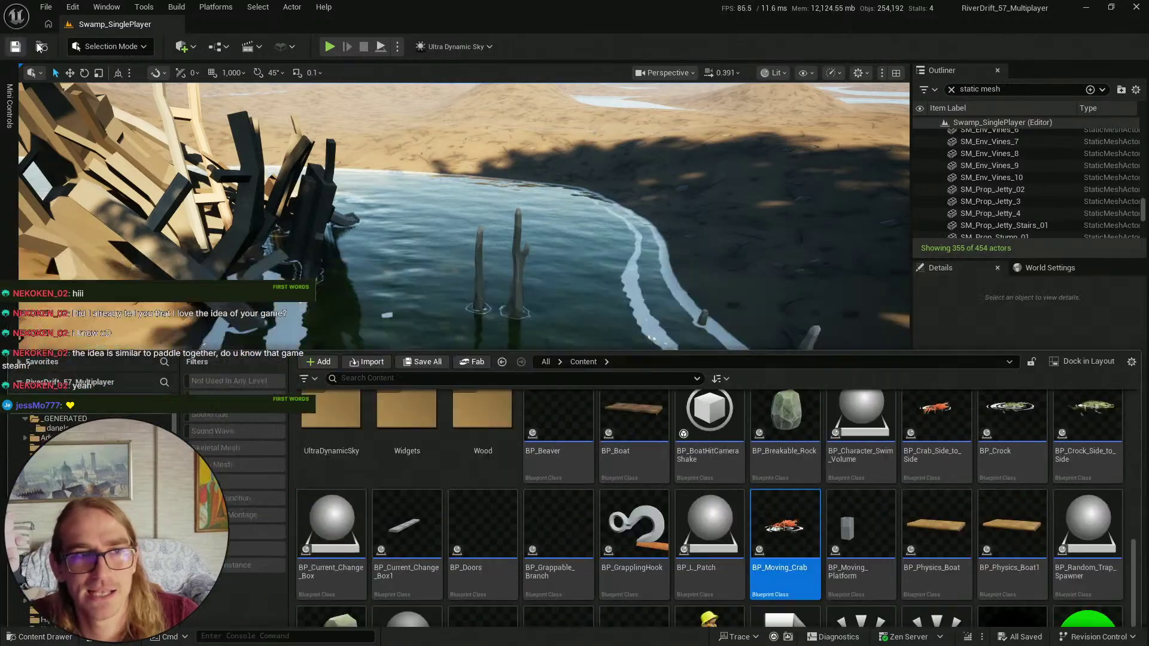
- Play-test the level full screen, paddling the raft between the stumps to check how the crab crosses the river
{"action": "key", "text": "alt+p"}
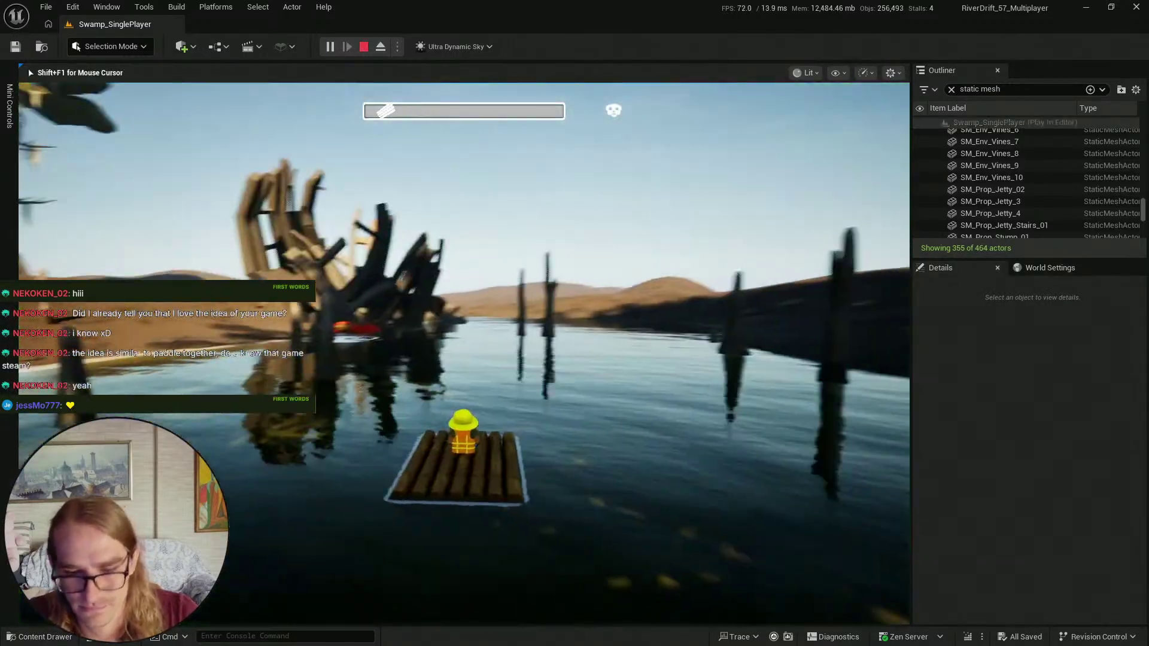
{"action": "key", "text": "F11"}
{"action": "key", "text": "d"}
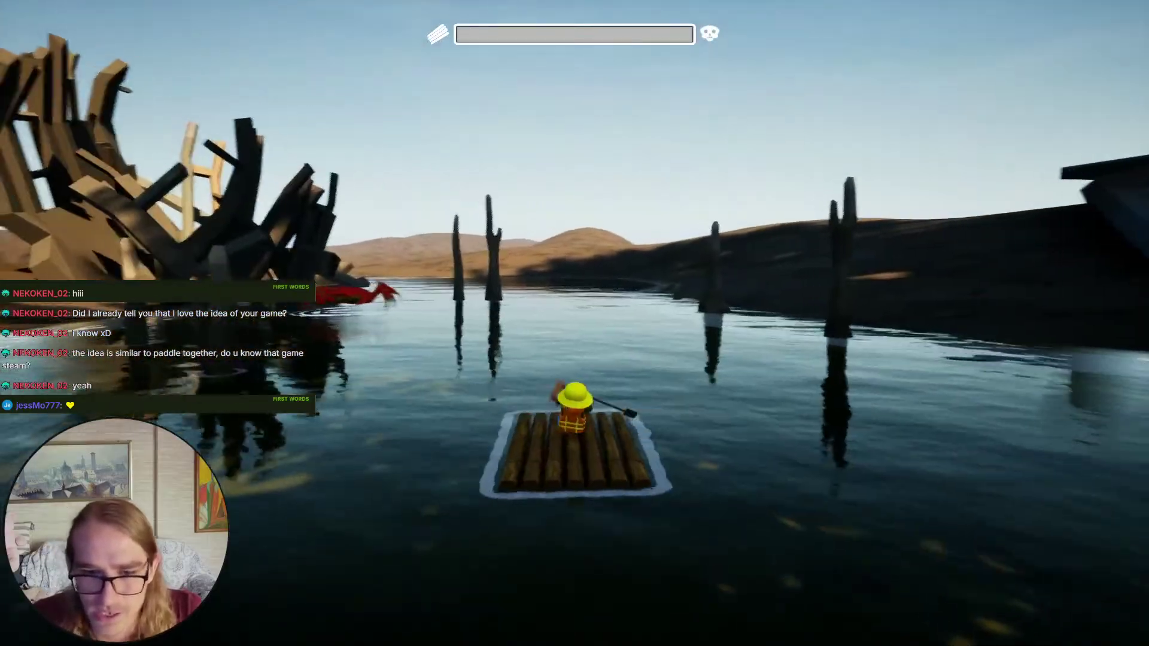
{"action": "key", "text": "a"}
{"action": "key", "text": "a"}
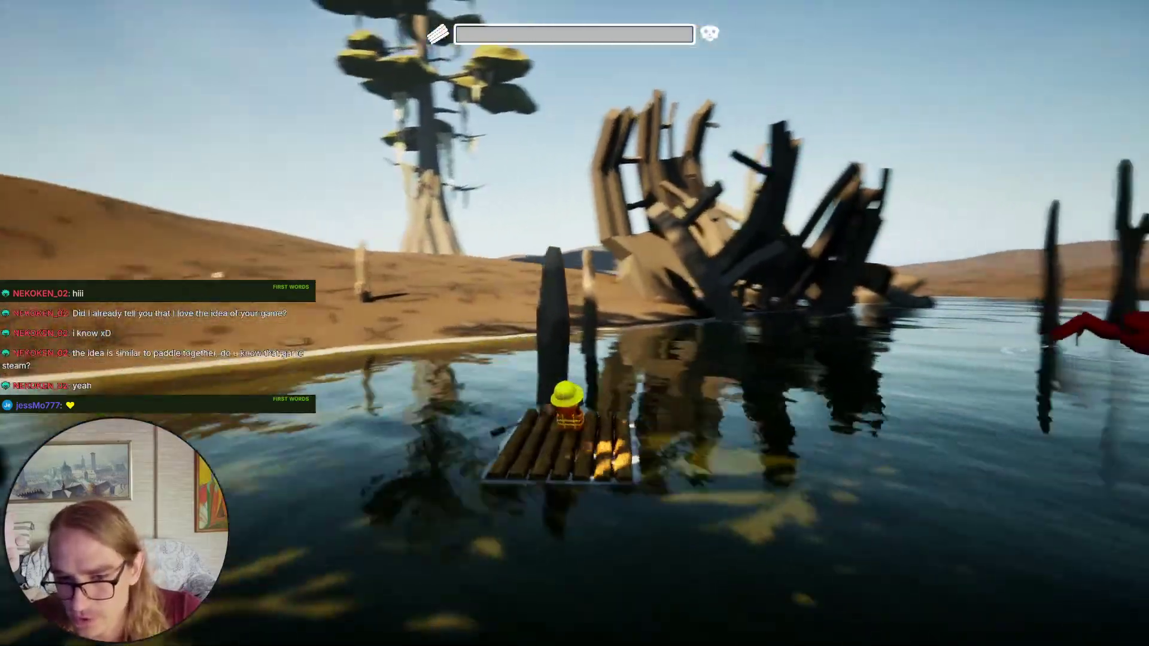
{"action": "key", "text": "d"}
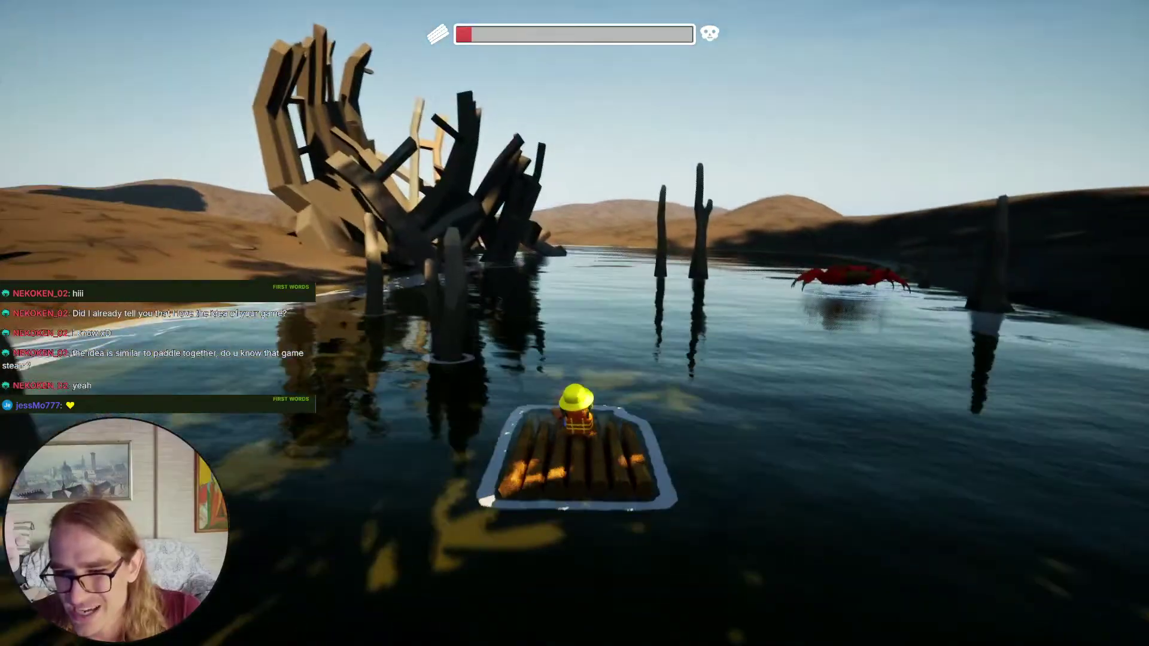
{"action": "key", "text": "a"}
{"action": "key", "text": "a"}
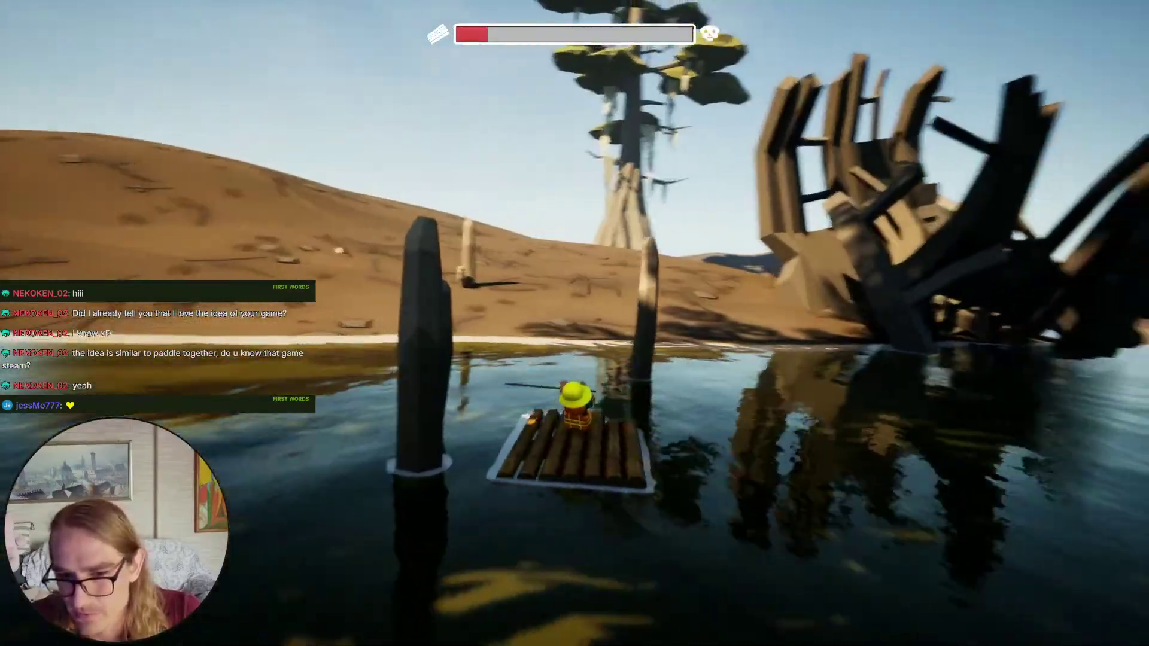
{"action": "key", "text": "d"}
{"action": "key", "text": "d"}
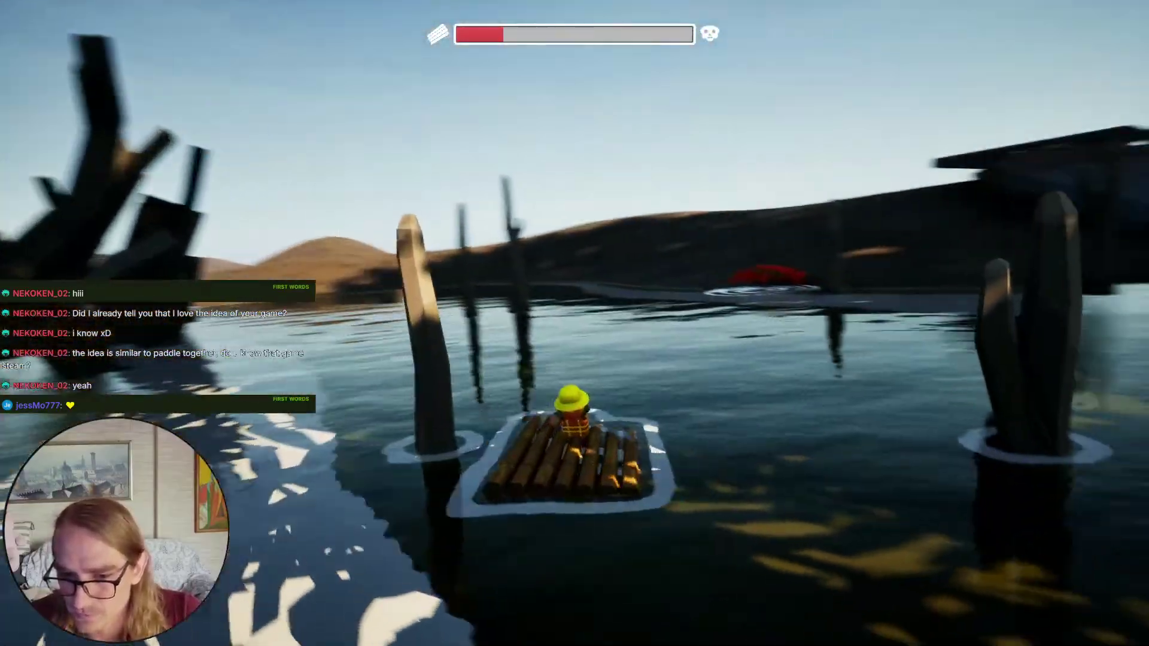
{"action": "key", "text": "d"}
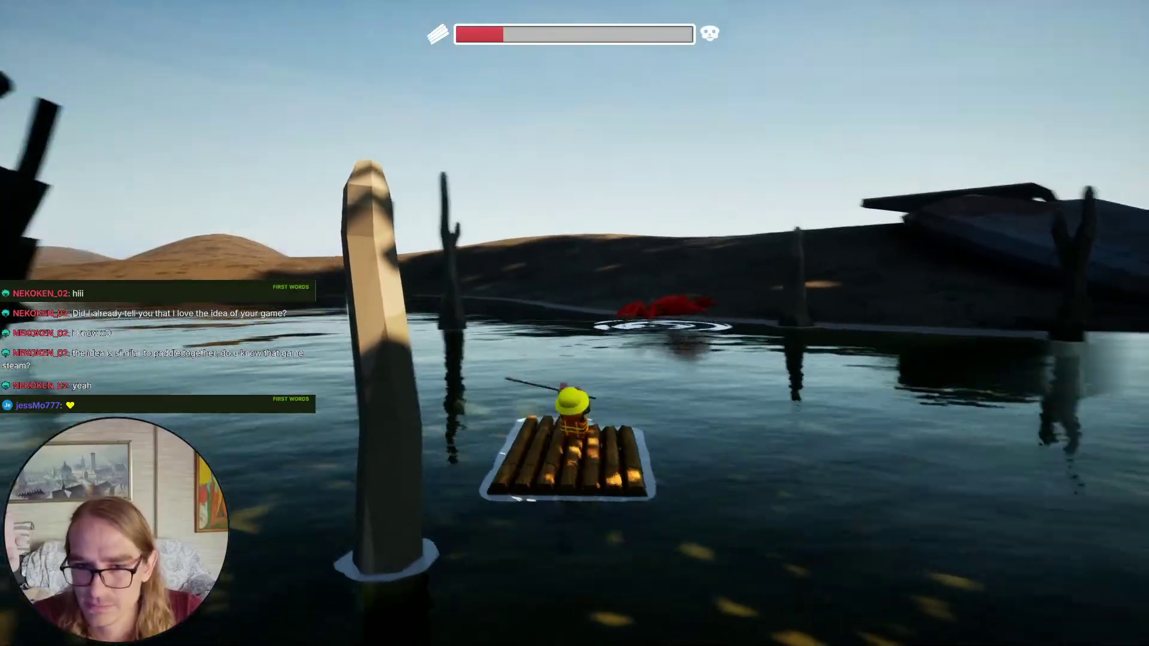
{"action": "key", "text": "a"}
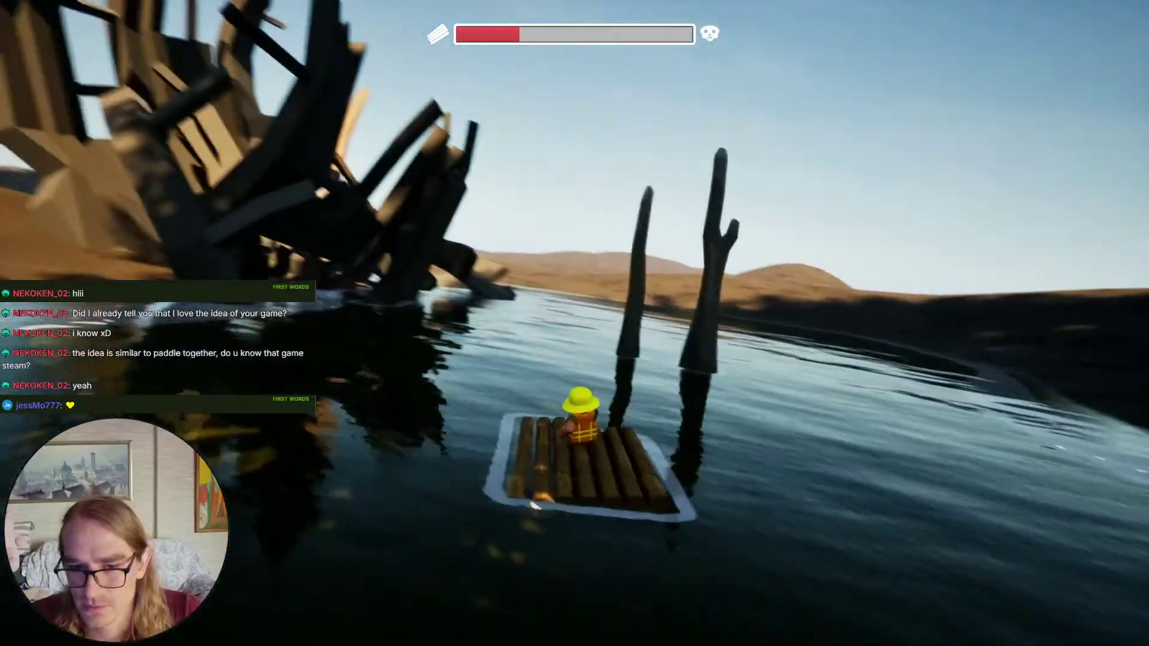
{"action": "key", "text": "a"}
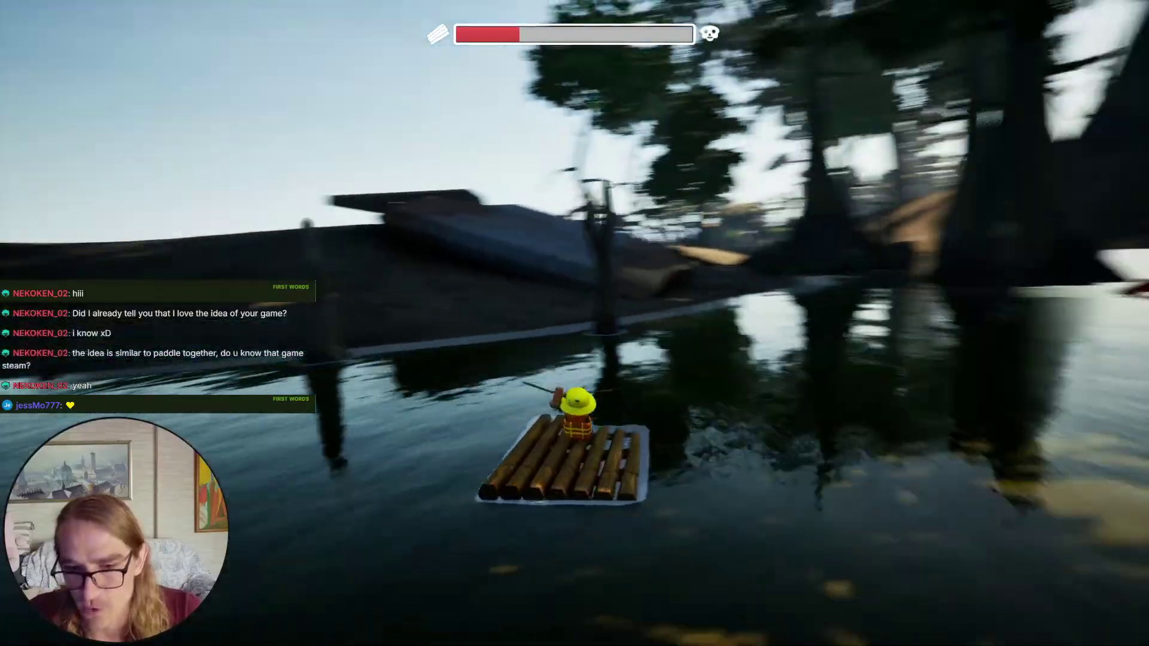
{"action": "key", "text": "a"}
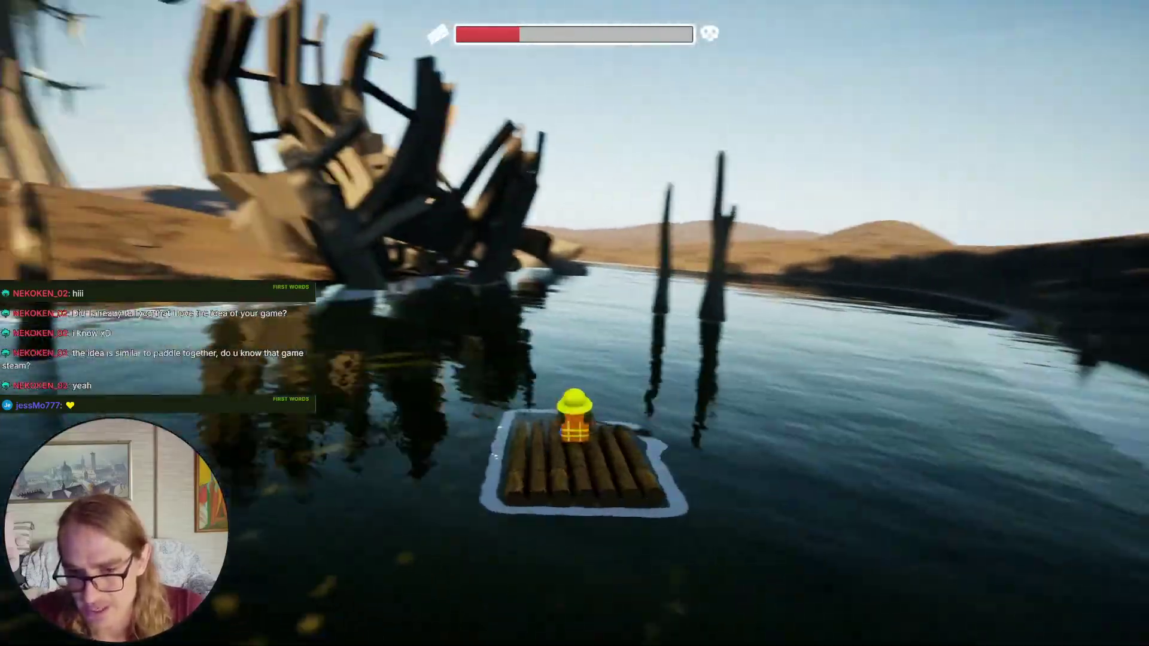
{"action": "key", "text": "d"}
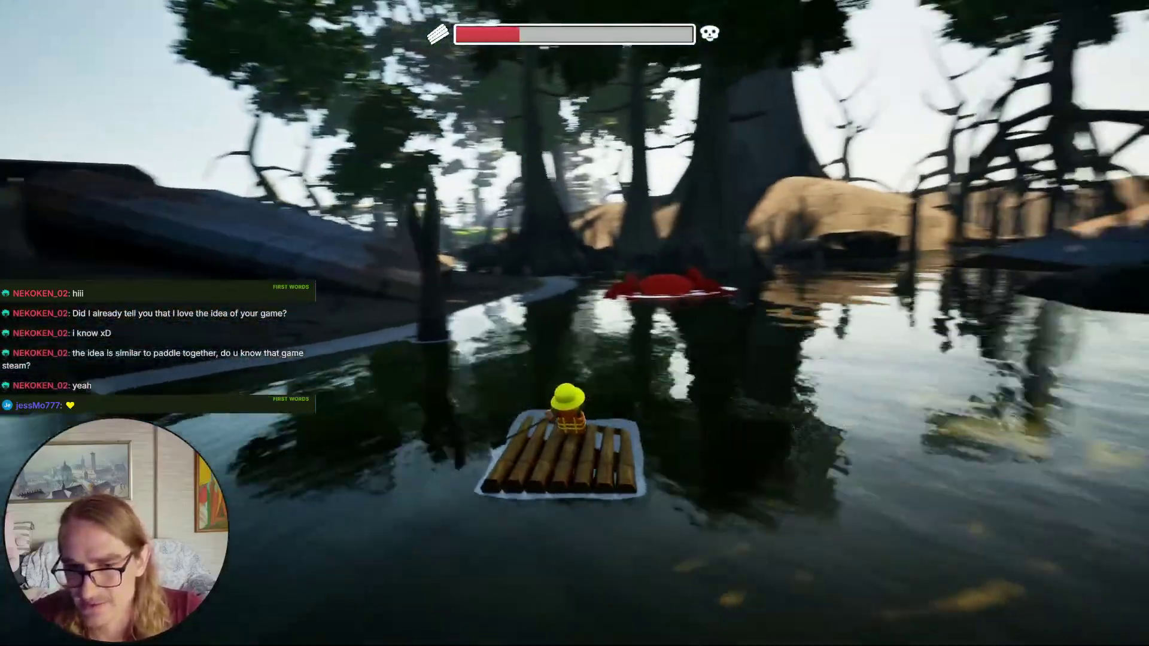
{"action": "key", "text": "d"}
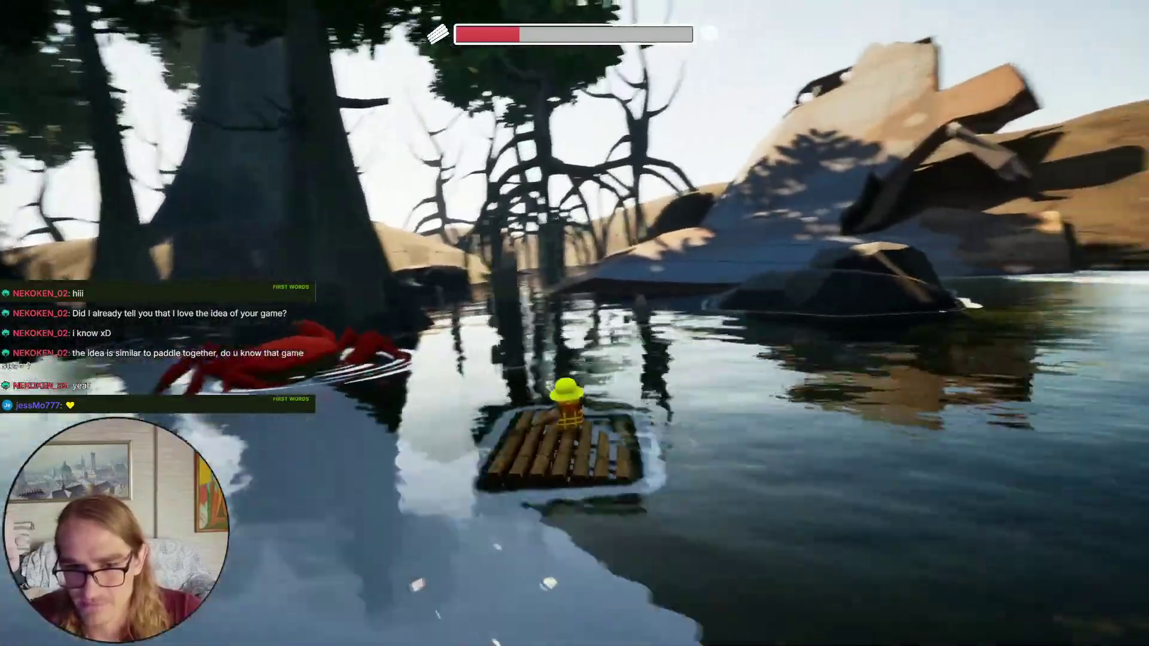
- Paddle the raft past the mangroves and rocks, turn it back toward the driftwood pile, and end the play session
{"action": "key", "text": "a"}
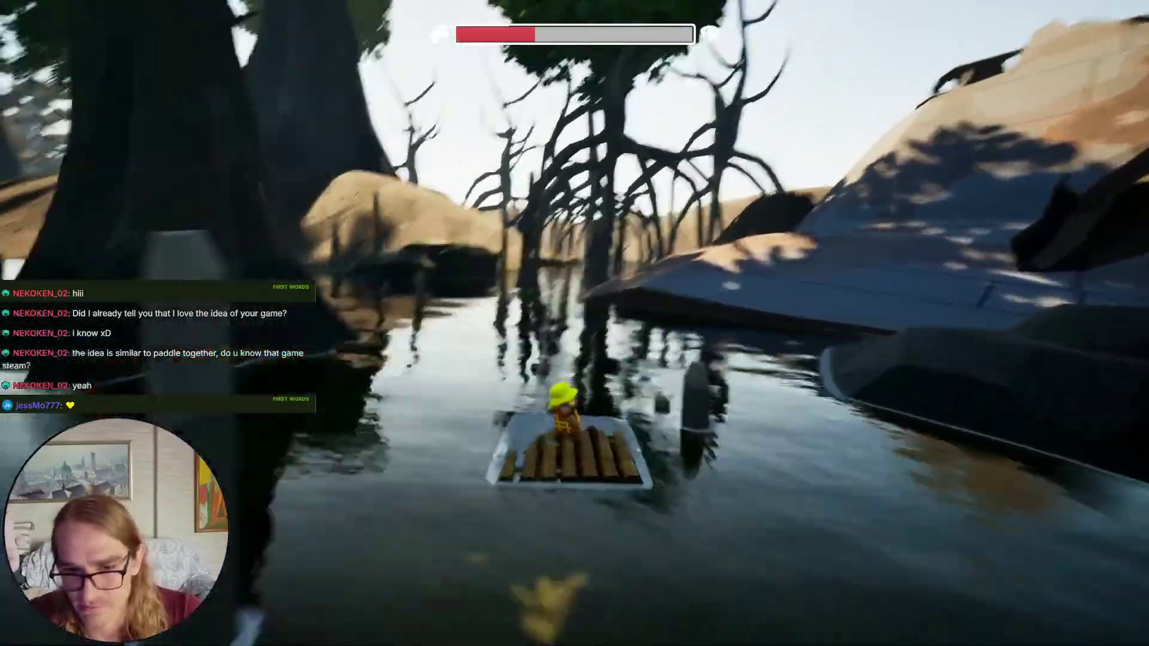
{"action": "key", "text": "d"}
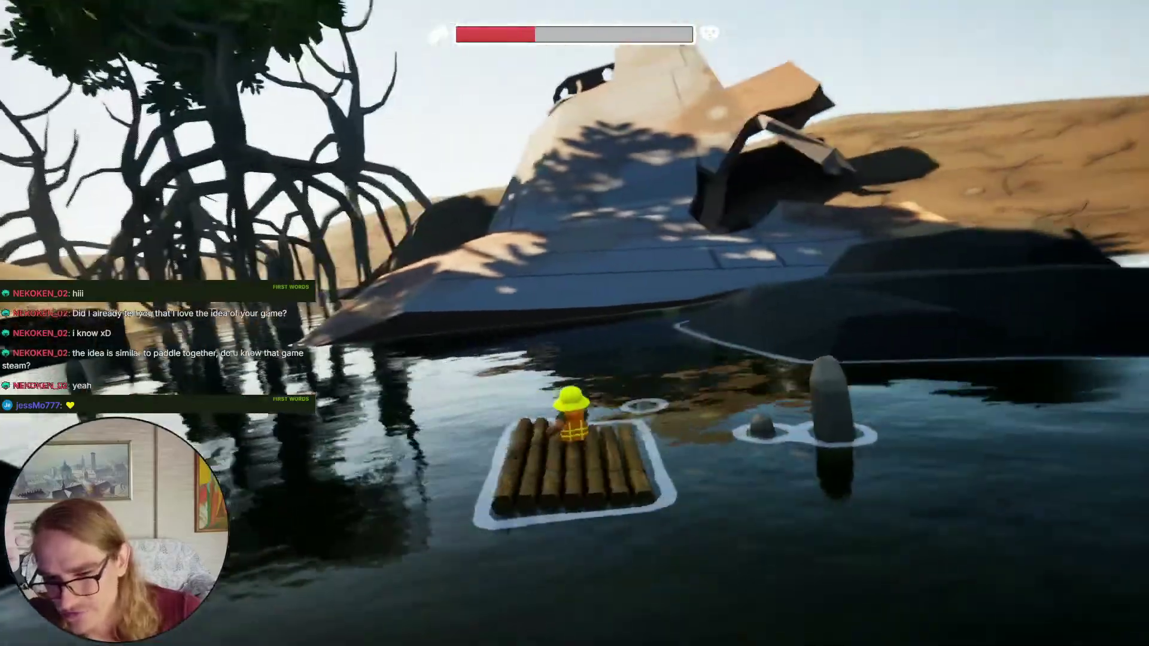
{"action": "key", "text": "a"}
{"action": "key", "text": "d"}
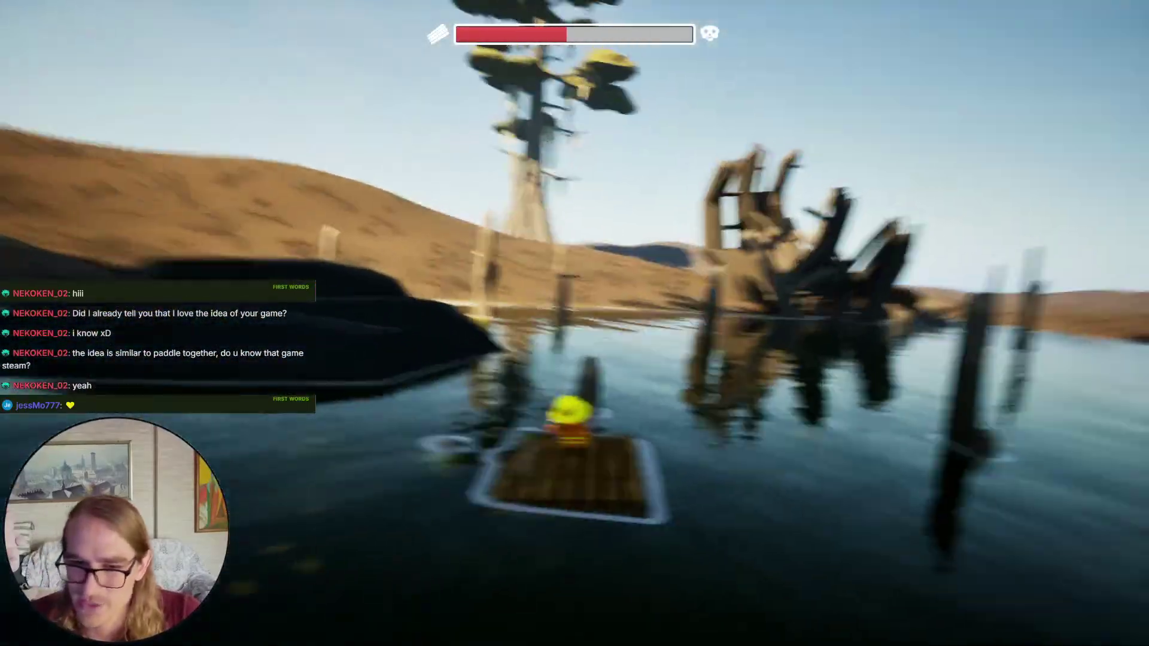
{"action": "key", "text": "d"}
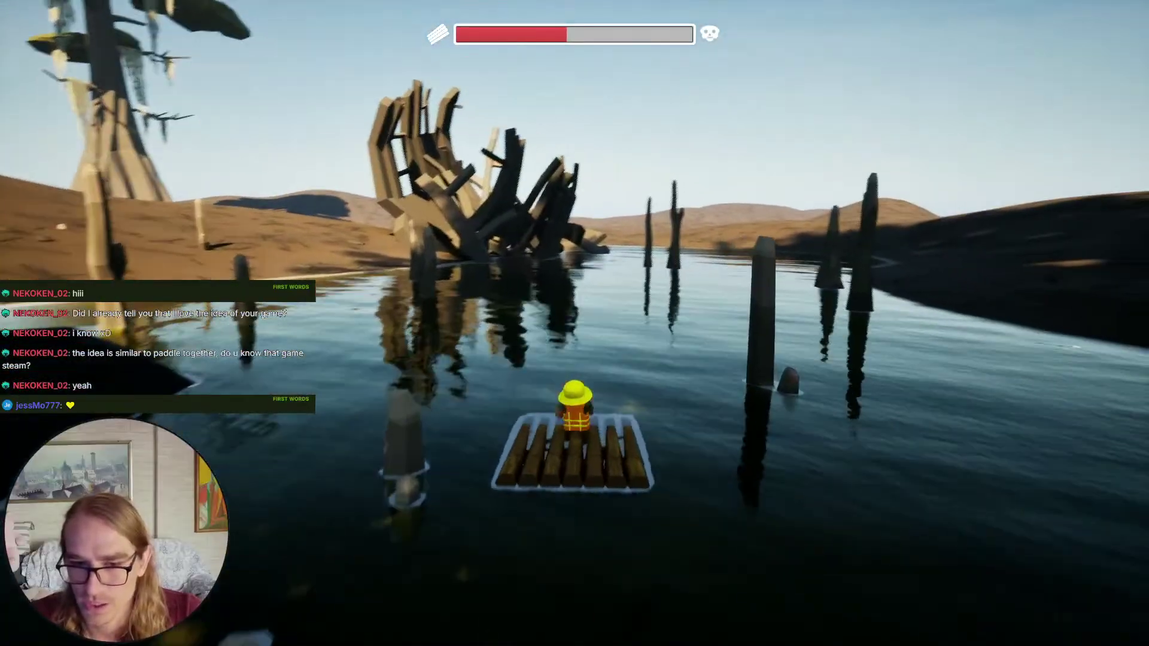
{"action": "key", "text": "d"}
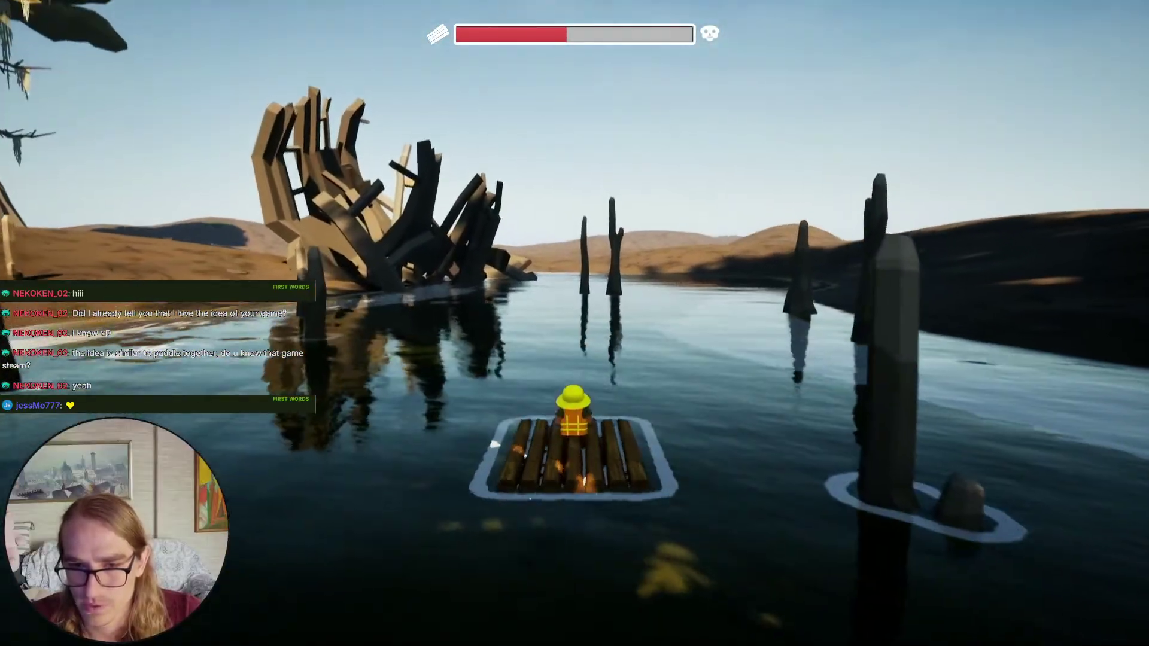
{"action": "key", "text": "F11"}
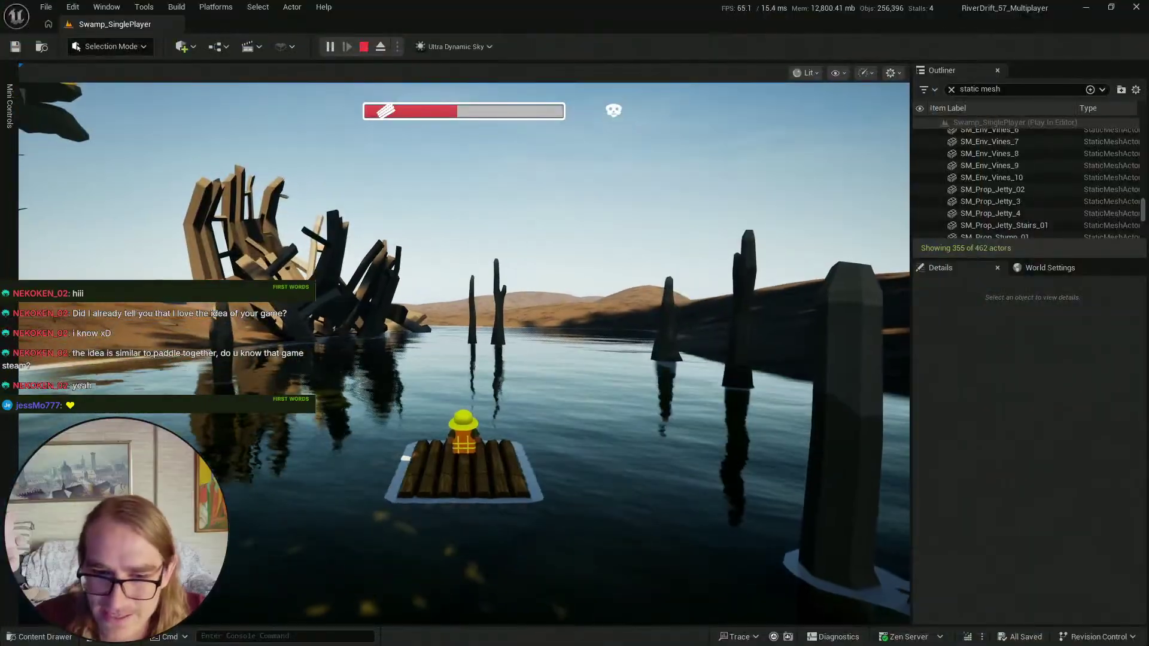
{"action": "key", "text": "Escape"}
- Examine the swamp river full screen, following the channel past the large trees and between the rocks under the fallen log
{"action": "key", "text": "w"}
{"action": "scroll", "coordinate": [766, 366], "scroll_direction": "up", "scroll_amount": 8}
{"action": "mouse_move", "coordinate": [766, 366]}
{"action": "right_mouse_down"}
{"action": "mouse_move", "coordinate": [933, 371]}
{"action": "mouse_move", "coordinate": [915, 359]}
{"action": "mouse_move", "coordinate": [934, 359]}
{"action": "mouse_move", "coordinate": [924, 353]}
{"action": "mouse_move", "coordinate": [951, 362]}
{"action": "mouse_move", "coordinate": [760, 392]}
{"action": "mouse_move", "coordinate": [781, 383]}
{"action": "right_mouse_up"}
{"action": "key", "text": "w"}
{"action": "scroll", "coordinate": [766, 366], "scroll_direction": "up", "scroll_amount": 10}
{"action": "key", "text": "w"}
{"action": "scroll", "coordinate": [766, 366], "scroll_direction": "down", "scroll_amount": 4}
{"action": "scroll", "coordinate": [778, 386], "scroll_direction": "up", "scroll_amount": 3}
{"action": "key", "text": "w"}
{"action": "scroll", "coordinate": [781, 383], "scroll_direction": "down", "scroll_amount": 1}
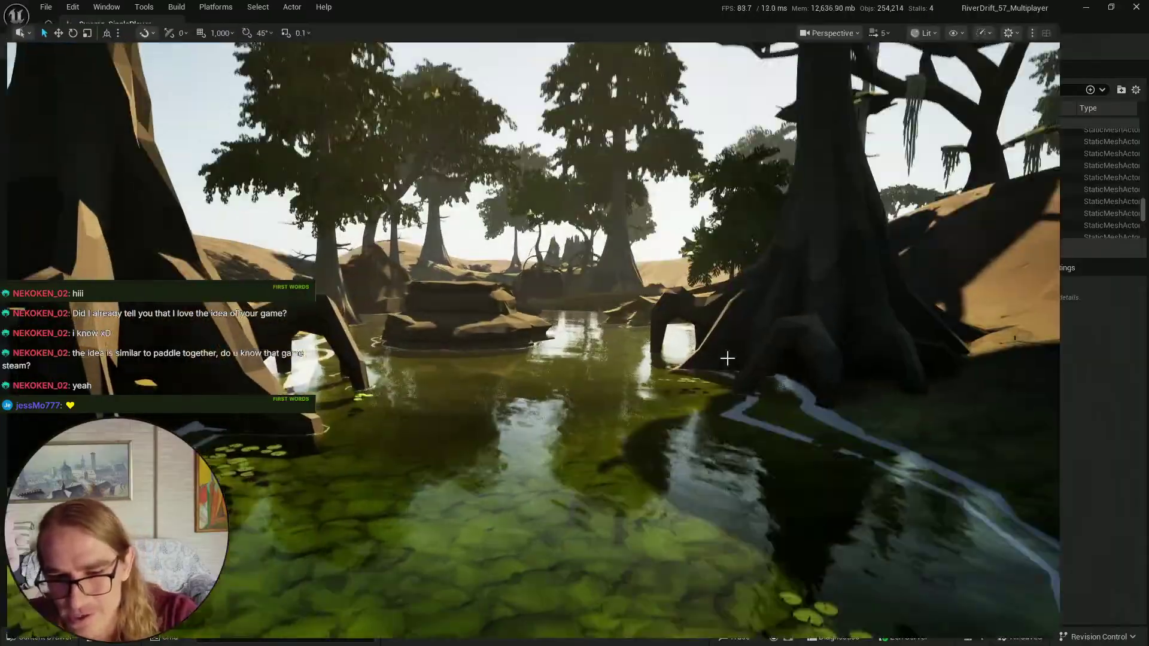
{"action": "key", "text": "F11"}
{"action": "key", "text": "w"}
{"action": "right_click_drag", "start_coordinate": [728, 357], "coordinate": [687, 373]}
{"action": "scroll", "coordinate": [739, 353], "scroll_direction": "down", "scroll_amount": 2}
{"action": "scroll", "coordinate": [748, 351], "scroll_direction": "down", "scroll_amount": 2}
{"action": "key", "text": "w"}
{"action": "scroll", "coordinate": [749, 347], "scroll_direction": "down", "scroll_amount": 3}
{"action": "key", "text": "w"}
{"action": "scroll", "coordinate": [741, 339], "scroll_direction": "up", "scroll_amount": 6}
{"action": "scroll", "coordinate": [721, 333], "scroll_direction": "up", "scroll_amount": 1}
{"action": "scroll", "coordinate": [720, 328], "scroll_direction": "down", "scroll_amount": 2}
{"action": "scroll", "coordinate": [721, 330], "scroll_direction": "up", "scroll_amount": 2}
{"action": "scroll", "coordinate": [695, 328], "scroll_direction": "up", "scroll_amount": 2}
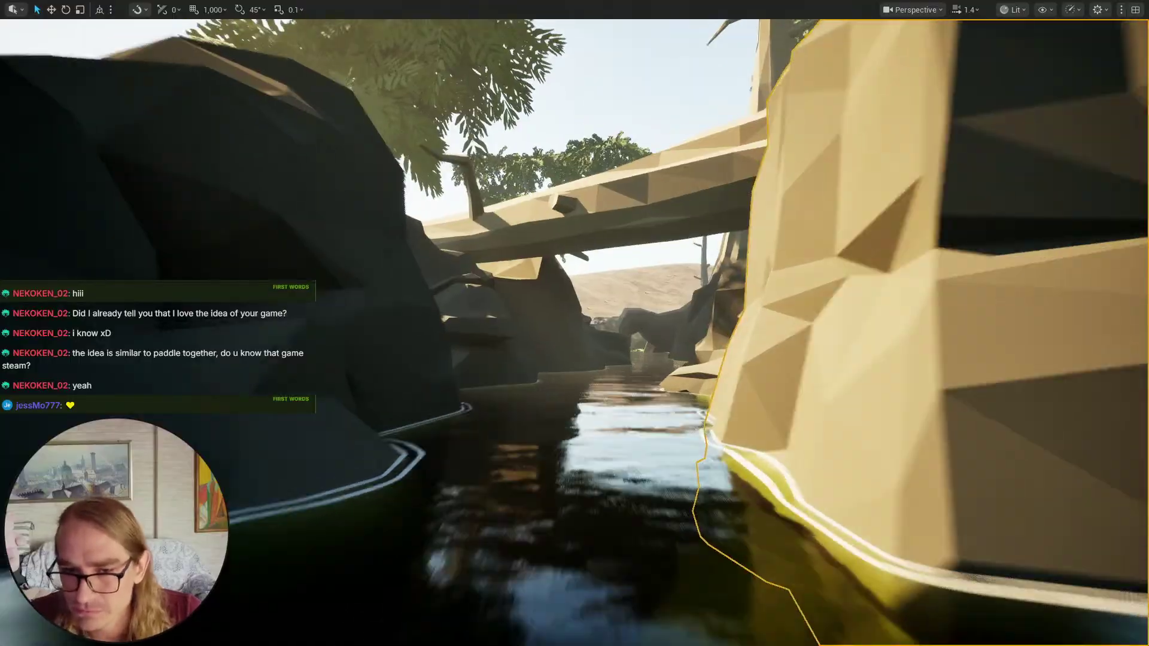
- Examine the log crossing and mangrove banks, and view the empty river channels beyond the swamp from above
{"action": "mouse_move", "coordinate": [687, 374]}
{"action": "right_mouse_down"}
{"action": "mouse_move", "coordinate": [697, 373]}
{"action": "mouse_move", "coordinate": [683, 360]}
{"action": "right_mouse_up"}
{"action": "scroll", "coordinate": [697, 373], "scroll_direction": "down", "scroll_amount": 2}
{"action": "scroll", "coordinate": [697, 373], "scroll_direction": "up", "scroll_amount": 4}
{"action": "scroll", "coordinate": [697, 374], "scroll_direction": "up", "scroll_amount": 4}
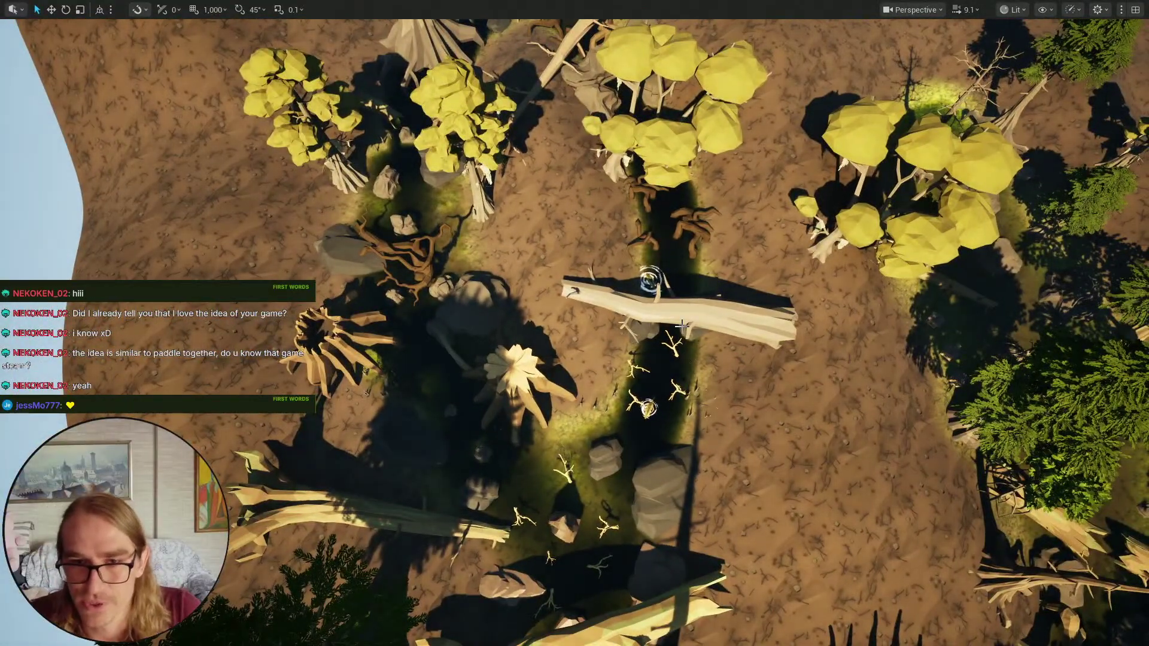
{"action": "right_click_drag", "start_coordinate": [530, 353], "coordinate": [530, 354]}
{"action": "scroll", "coordinate": [530, 354], "scroll_direction": "down", "scroll_amount": 2}
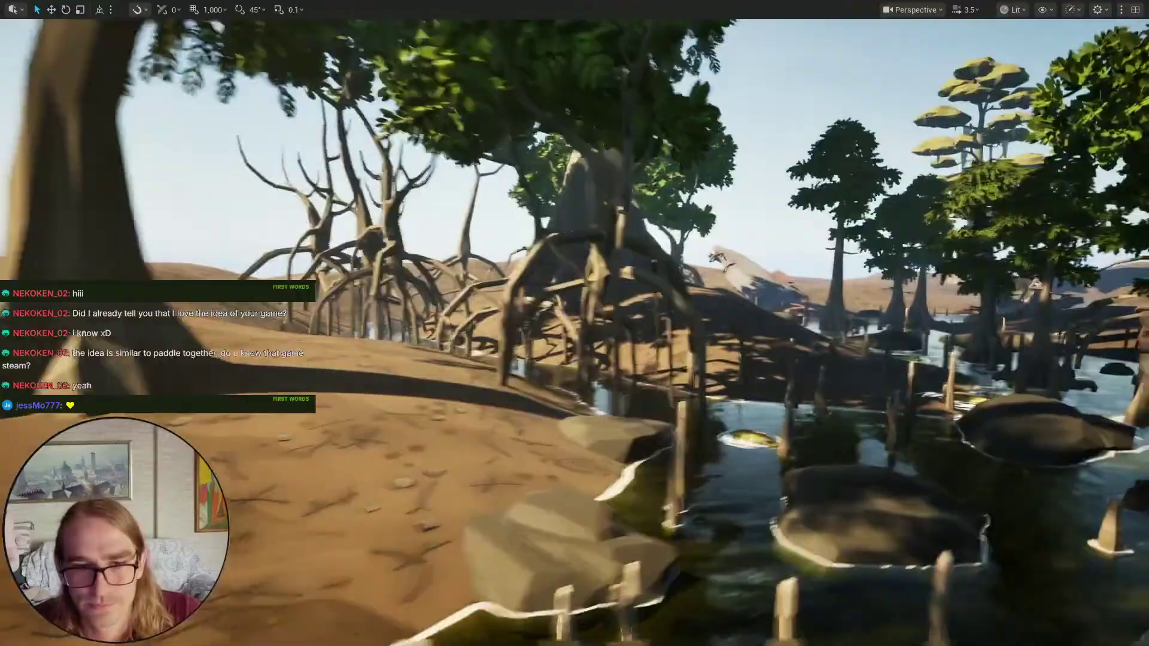
{"action": "key", "text": "w"}
{"action": "right_click_drag", "start_coordinate": [574, 323], "coordinate": [609, 247]}
{"action": "scroll", "coordinate": [574, 323], "scroll_direction": "up", "scroll_amount": 5}
{"action": "scroll", "coordinate": [574, 323], "scroll_direction": "up", "scroll_amount": 2}
{"action": "scroll", "coordinate": [670, 479], "scroll_direction": "up", "scroll_amount": 2}
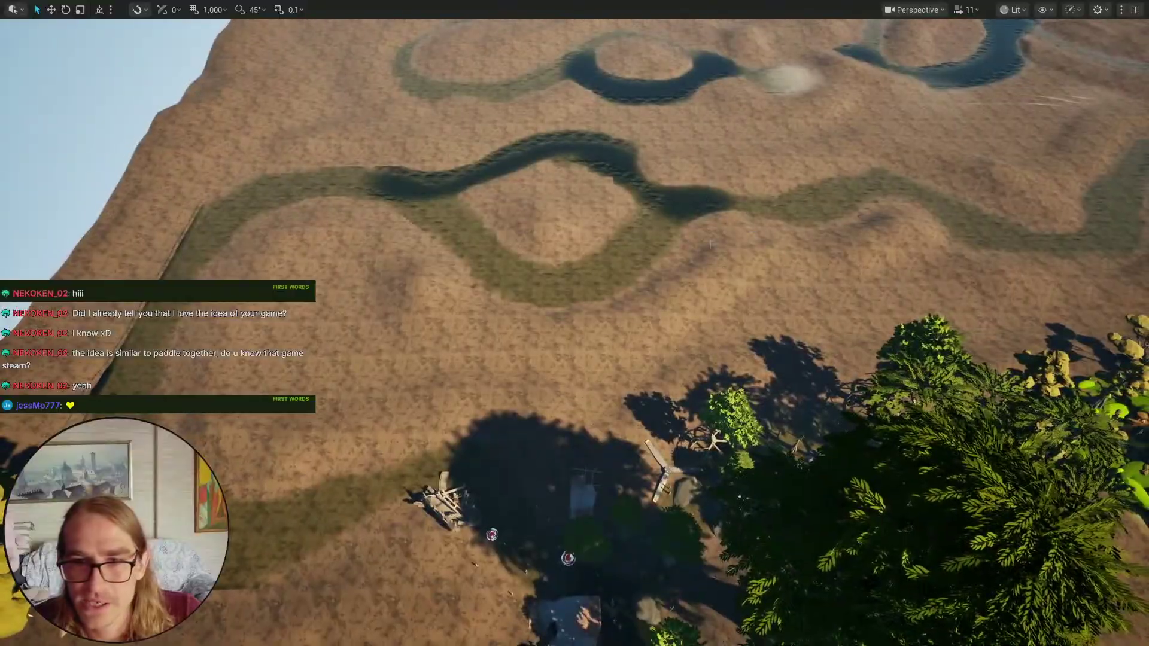
- Return to the raft's starting area, leave the full-screen view and save the level
{"action": "right_click_drag", "start_coordinate": [809, 222], "coordinate": [698, 339]}
{"action": "scroll", "coordinate": [796, 228], "scroll_direction": "down", "scroll_amount": 2}
{"action": "scroll", "coordinate": [802, 258], "scroll_direction": "down", "scroll_amount": 3}
{"action": "scroll", "coordinate": [813, 162], "scroll_direction": "down", "scroll_amount": 3}
{"action": "key", "text": "F11"}
{"action": "left_click", "coordinate": [21, 638]}
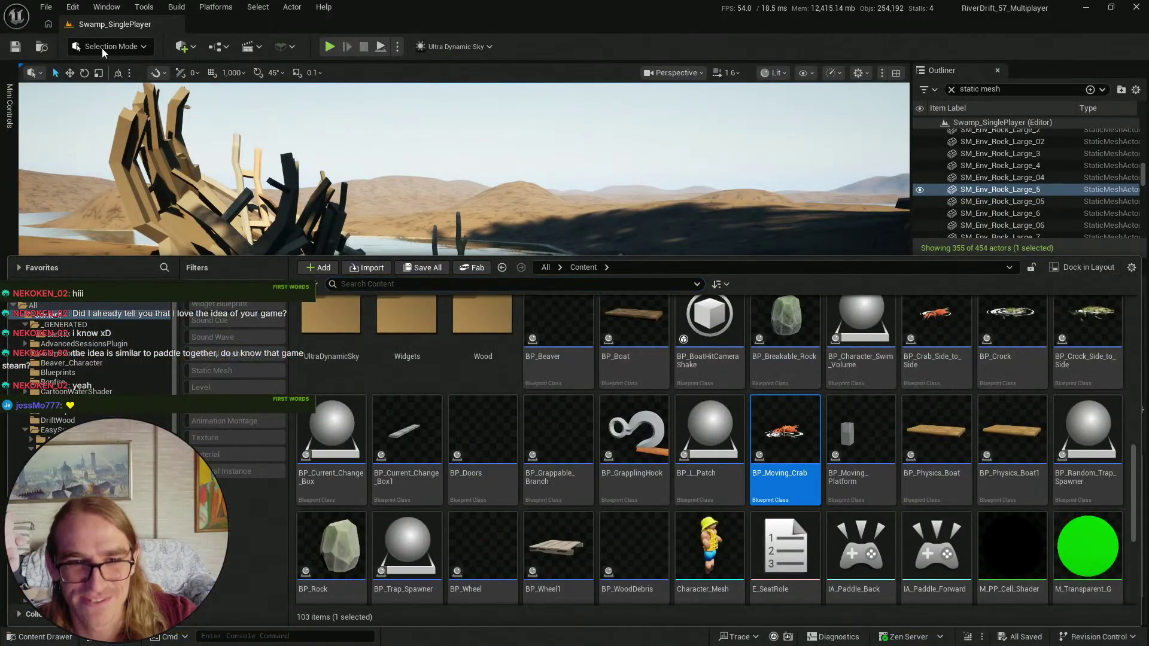
{"action": "left_click", "coordinate": [15, 48]}
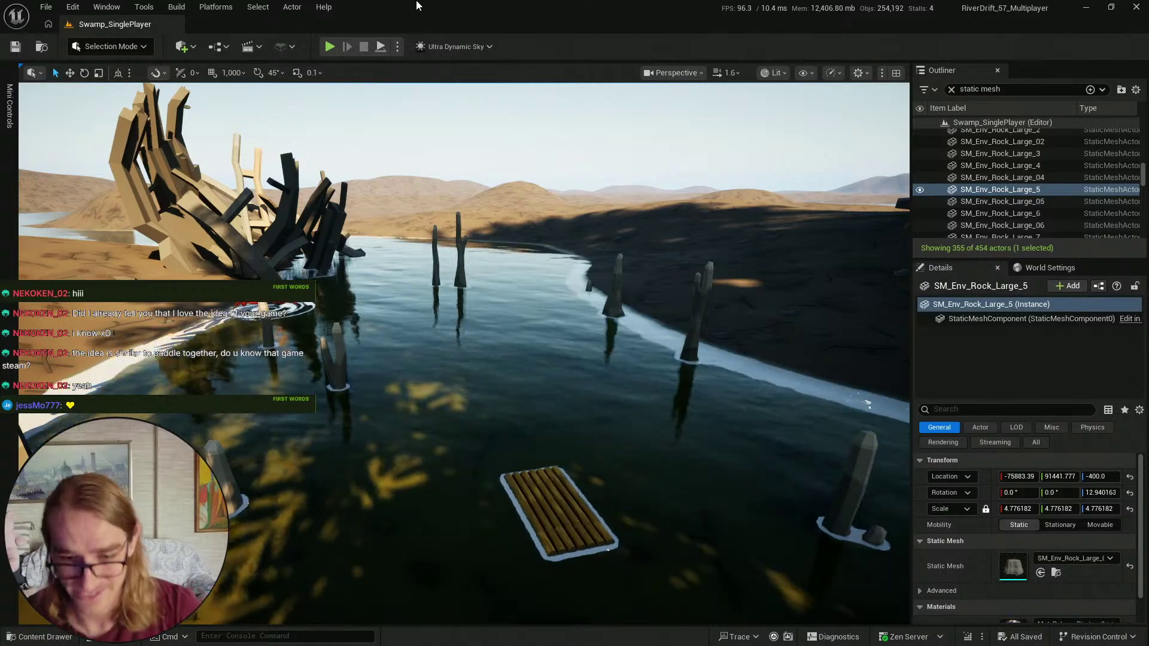
{"action": "key", "text": "ctrl+space"}
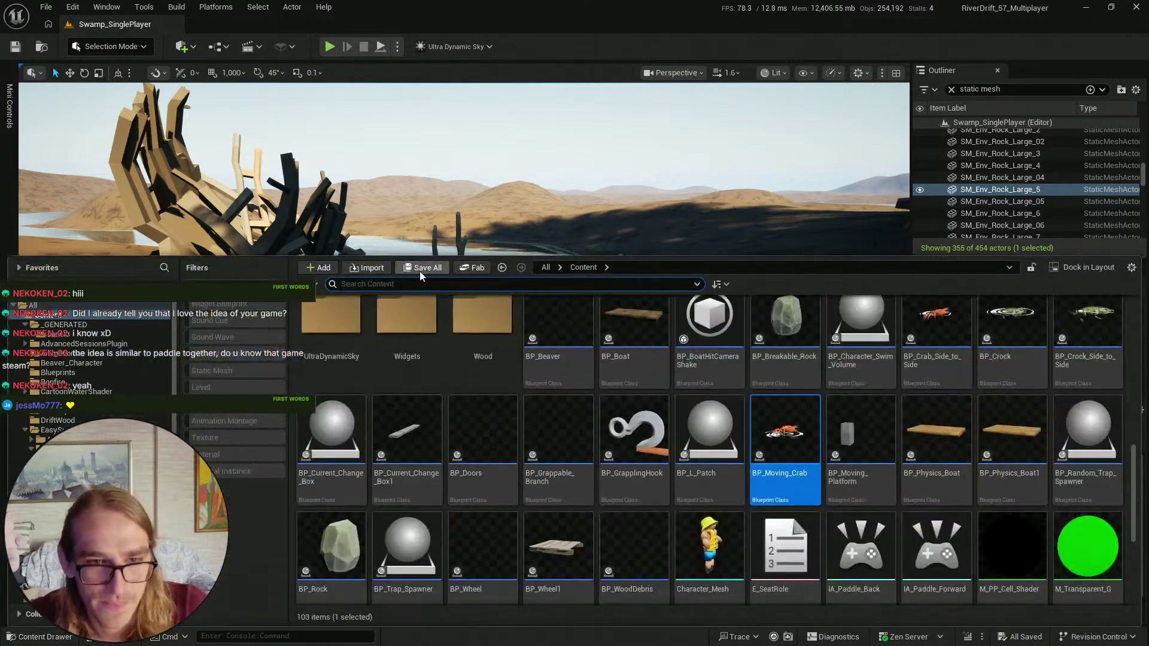
{"action": "key", "text": "ctrl+space"}
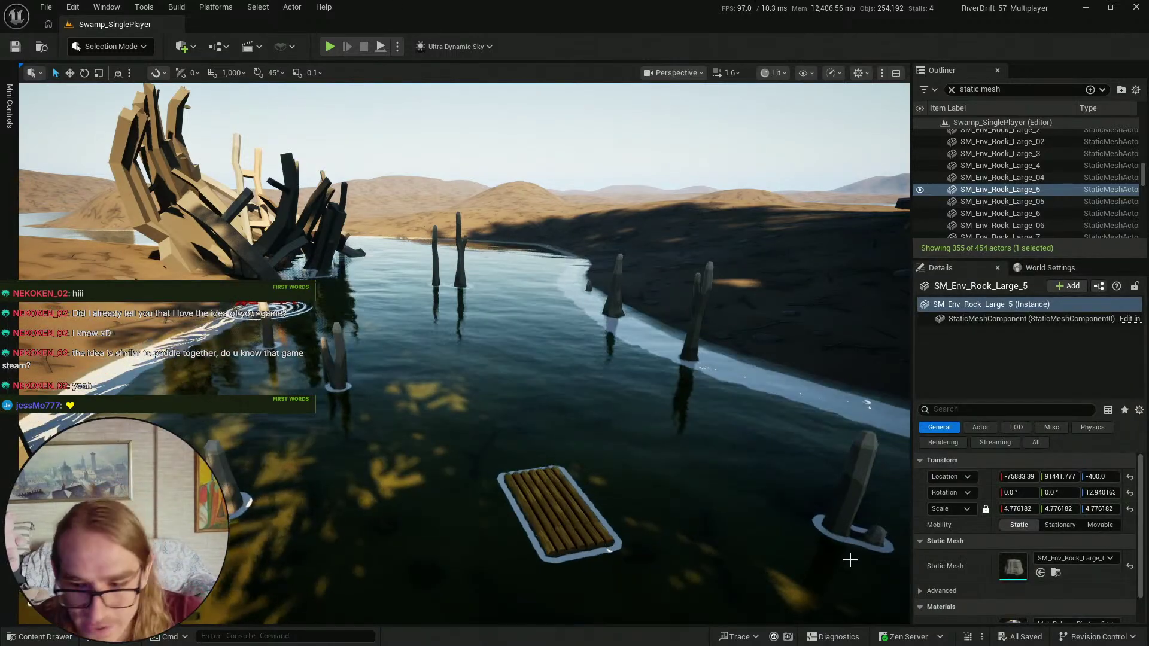
- Switch to Steam, check the recent games in the library, and return to Unreal Editor
{"action": "key", "text": "super"}
{"action": "left_click", "coordinate": [1003, 632]}
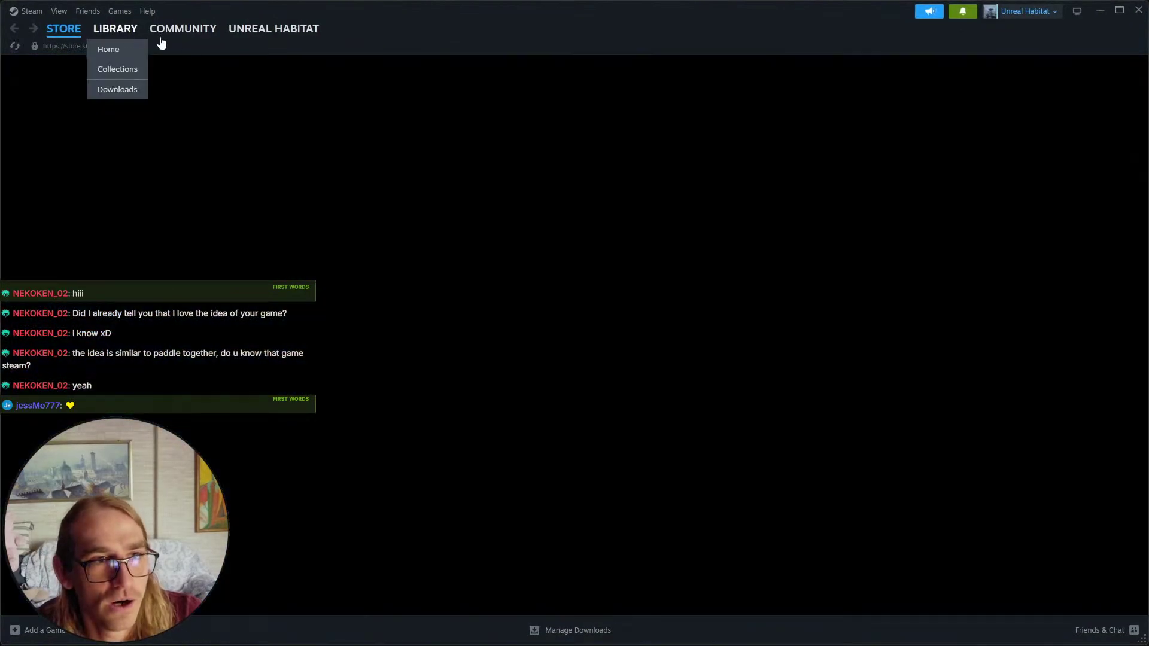
{"action": "left_click", "coordinate": [117, 29]}
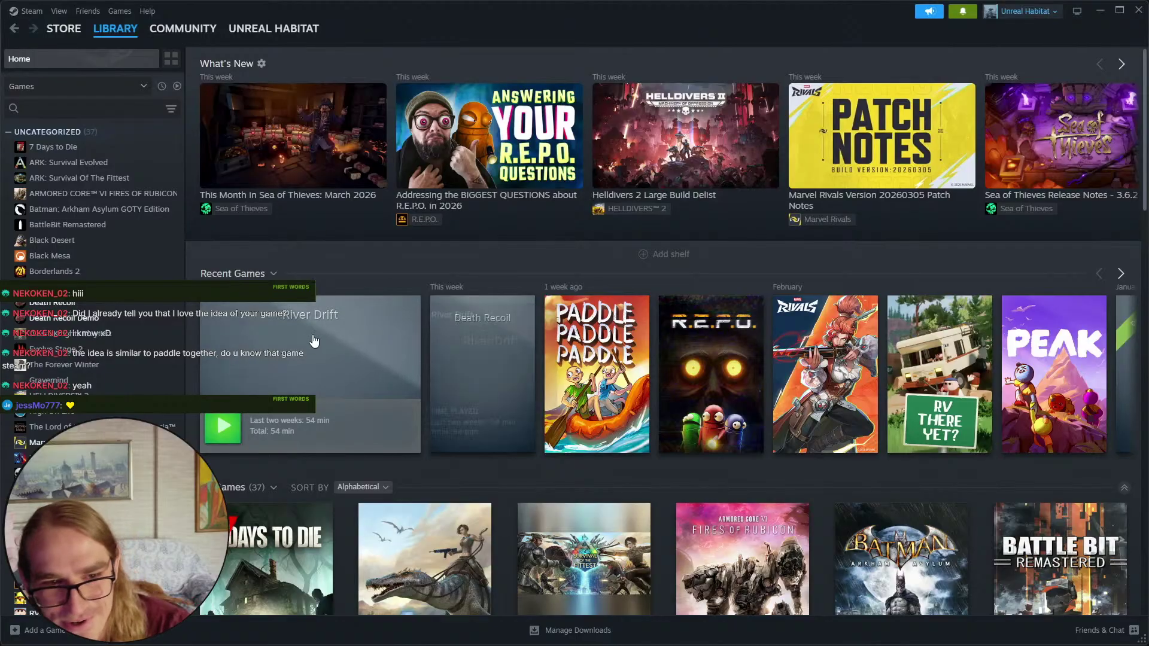
{"action": "mouse_move", "coordinate": [324, 350]}
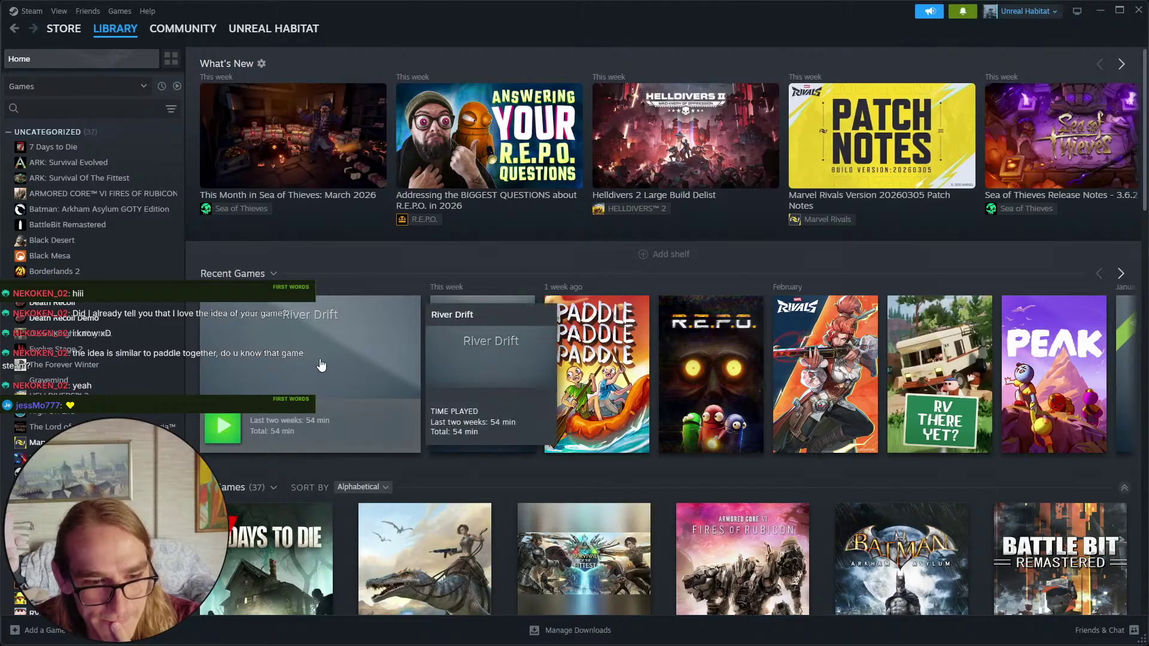
{"action": "left_click", "coordinate": [1100, 11]}
- Save the level and select the moving crab in the water near the driftwood pile
{"action": "key", "text": "ctrl+space"}
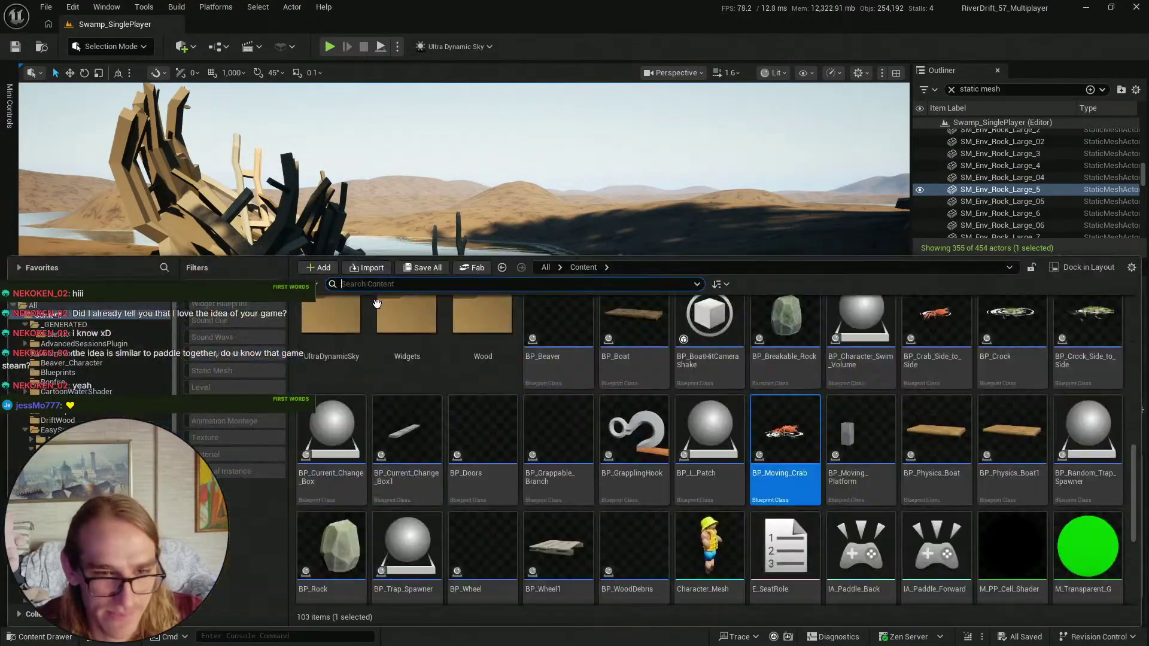
{"action": "left_click", "coordinate": [15, 47]}
{"action": "key", "text": "w"}
{"action": "right_click_drag", "start_coordinate": [383, 288], "coordinate": [374, 326]}
{"action": "scroll", "coordinate": [467, 335], "scroll_direction": "up", "scroll_amount": 1}
{"action": "left_click", "coordinate": [419, 365]}
{"action": "key", "text": "w"}
{"action": "right_click_drag", "start_coordinate": [419, 365], "coordinate": [413, 332]}
{"action": "scroll", "coordinate": [407, 362], "scroll_direction": "down", "scroll_amount": 4}
{"action": "key", "text": "w"}
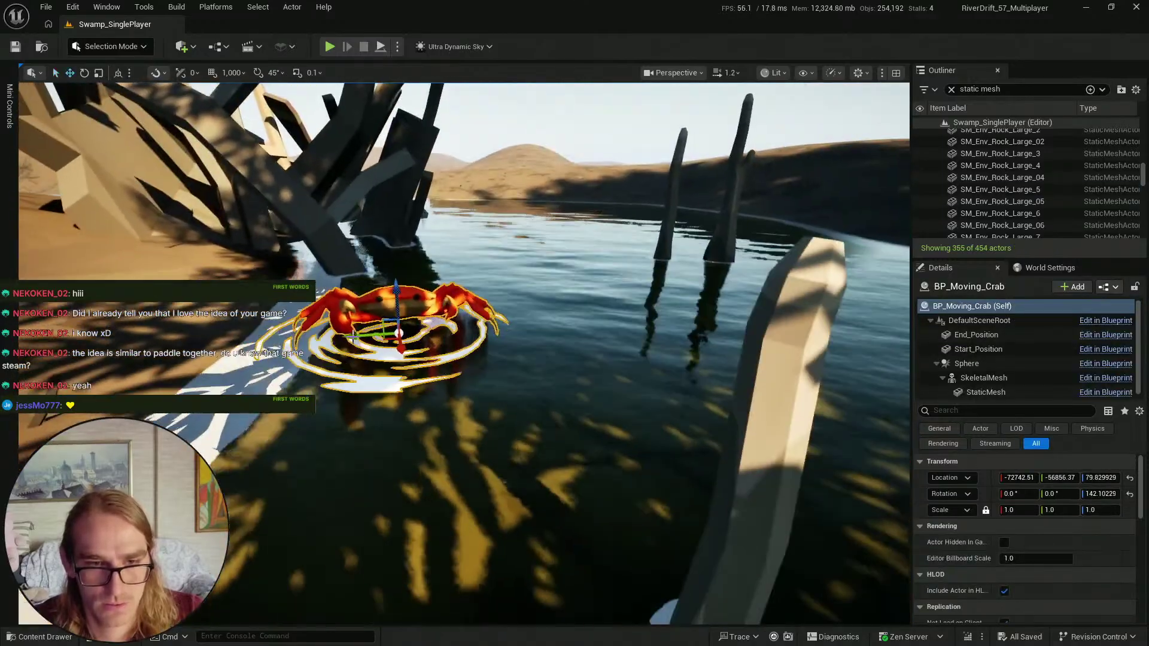
- Lower the moving crab beside the driftwood pile to a Z location of about 9.9, close to the water surface
{"action": "left_click_drag", "start_coordinate": [397, 287], "coordinate": [398, 305]}
{"action": "right_click_drag", "start_coordinate": [461, 321], "coordinate": [461, 359]}
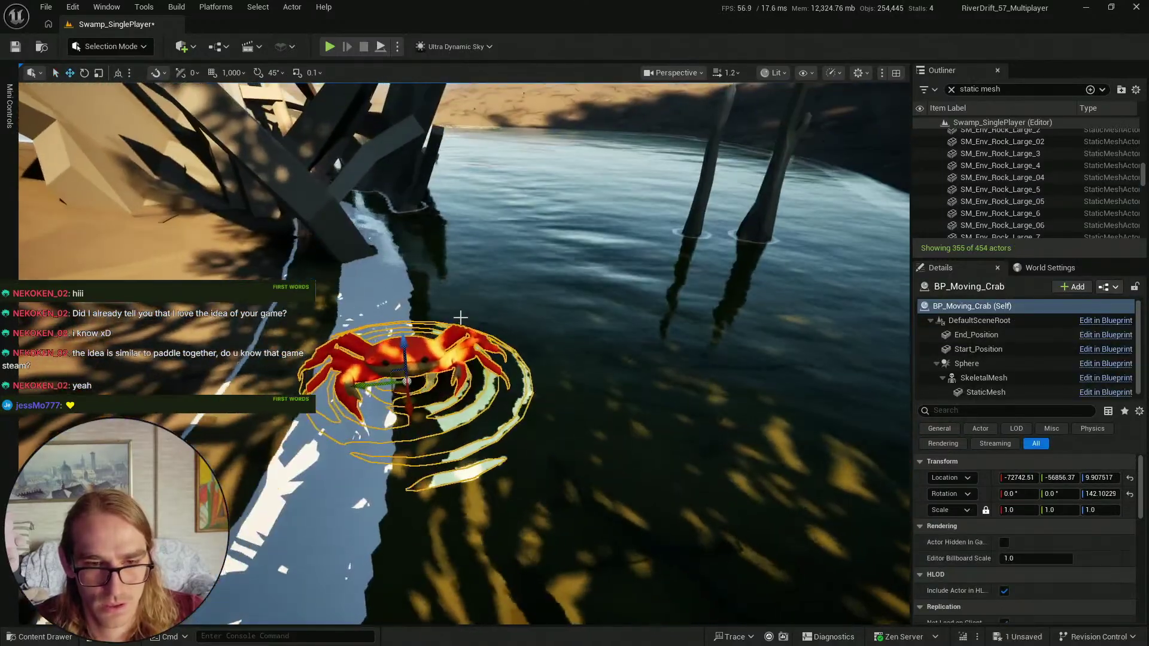
{"action": "right_click_drag", "start_coordinate": [503, 324], "coordinate": [503, 305]}
{"action": "key", "text": "q"}
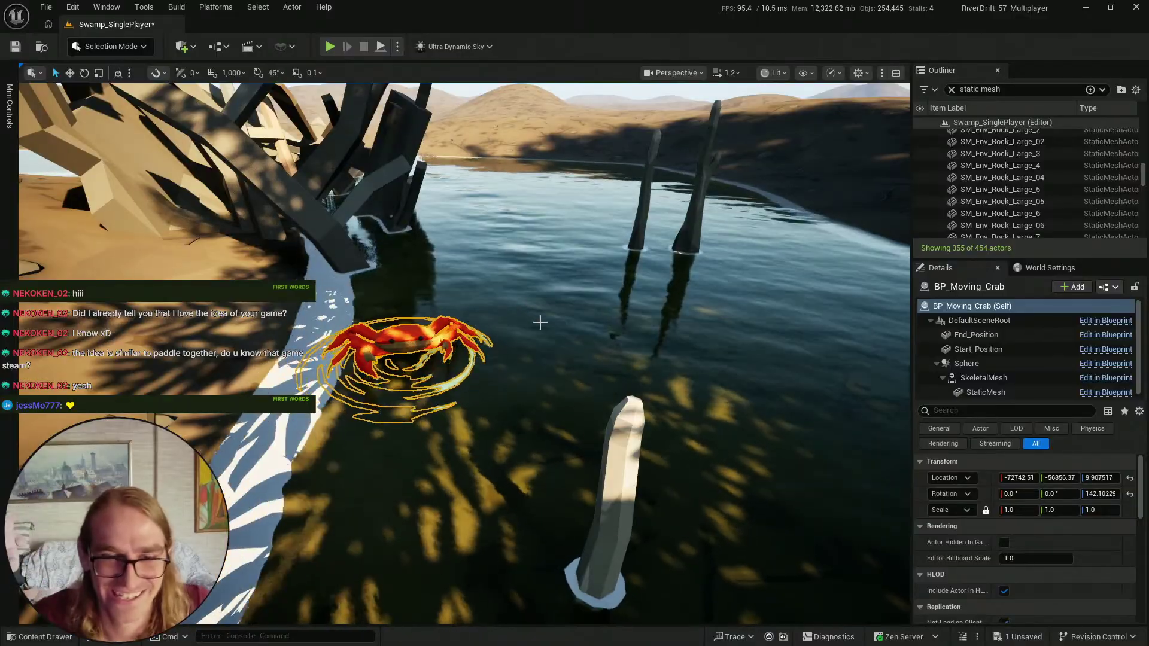
- Scale the moving crab up uniformly to about 1.62
{"action": "key", "text": "f"}
{"action": "left_click_drag", "start_coordinate": [437, 382], "coordinate": [441, 385]}
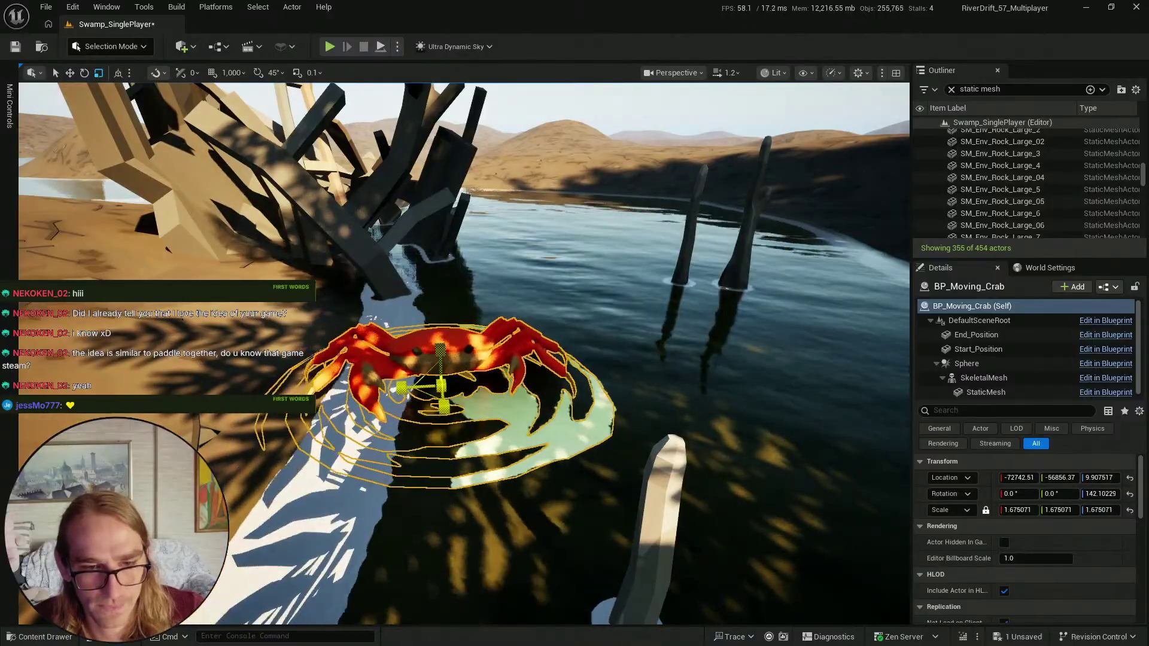
{"action": "key", "text": "Escape"}
{"action": "key", "text": "s"}
{"action": "scroll", "coordinate": [443, 386], "scroll_direction": "up", "scroll_amount": 3}
{"action": "mouse_move", "coordinate": [441, 384]}
{"action": "right_mouse_down"}
{"action": "mouse_move", "coordinate": [446, 396]}
{"action": "mouse_move", "coordinate": [445, 371]}
{"action": "right_mouse_up"}
- Save the Swamp_SinglePlayer level with the enlarged crab
{"action": "key", "text": "ctrl+space"}
{"action": "key", "text": "ctrl+shift+s"}
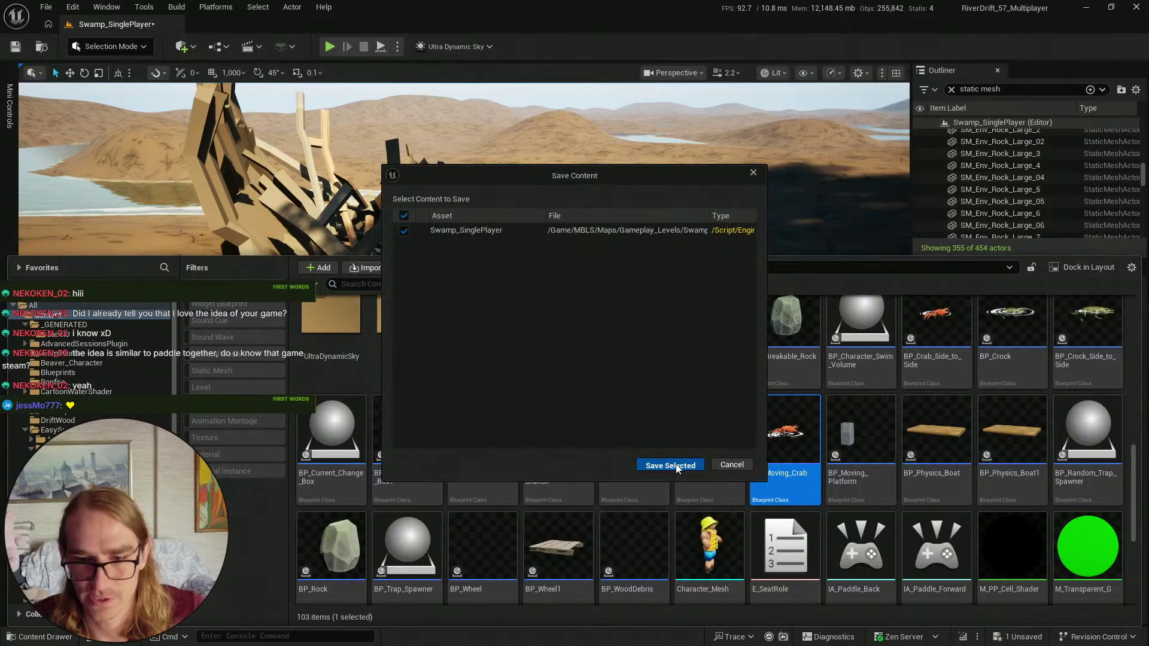
{"action": "left_click", "coordinate": [665, 461]}
{"action": "key", "text": "ctrl+space"}
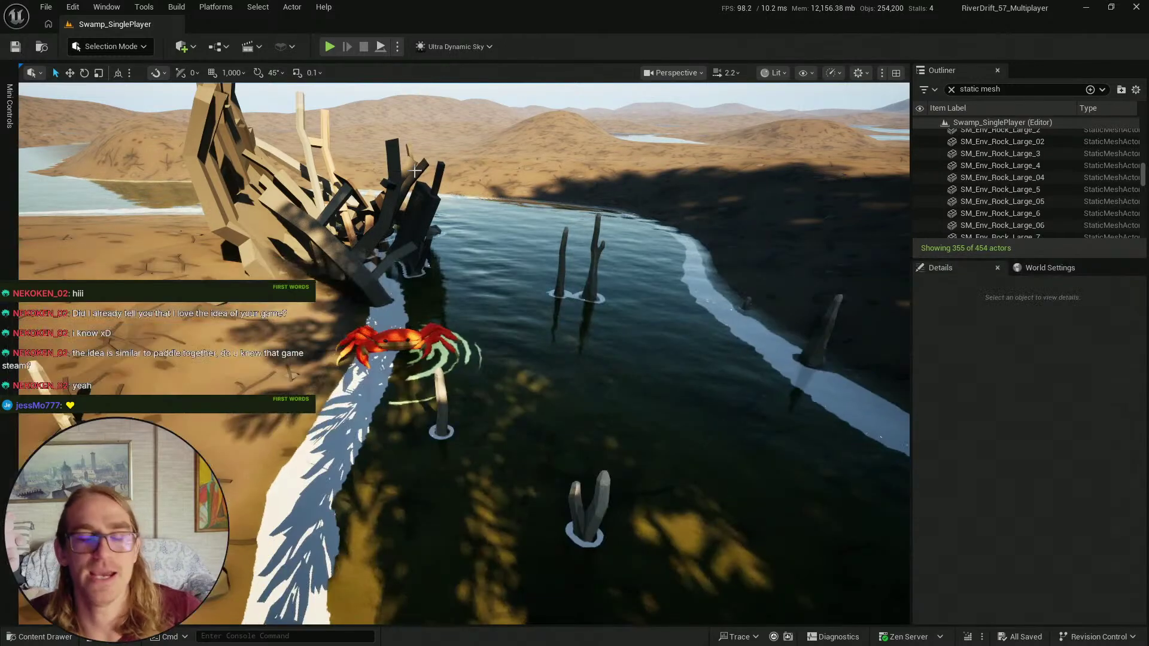
- Rotate the moving crab around the Z axis to about 142.8° and deselect it
{"action": "key", "text": "w"}
{"action": "right_click_drag", "start_coordinate": [445, 354], "coordinate": [448, 370]}
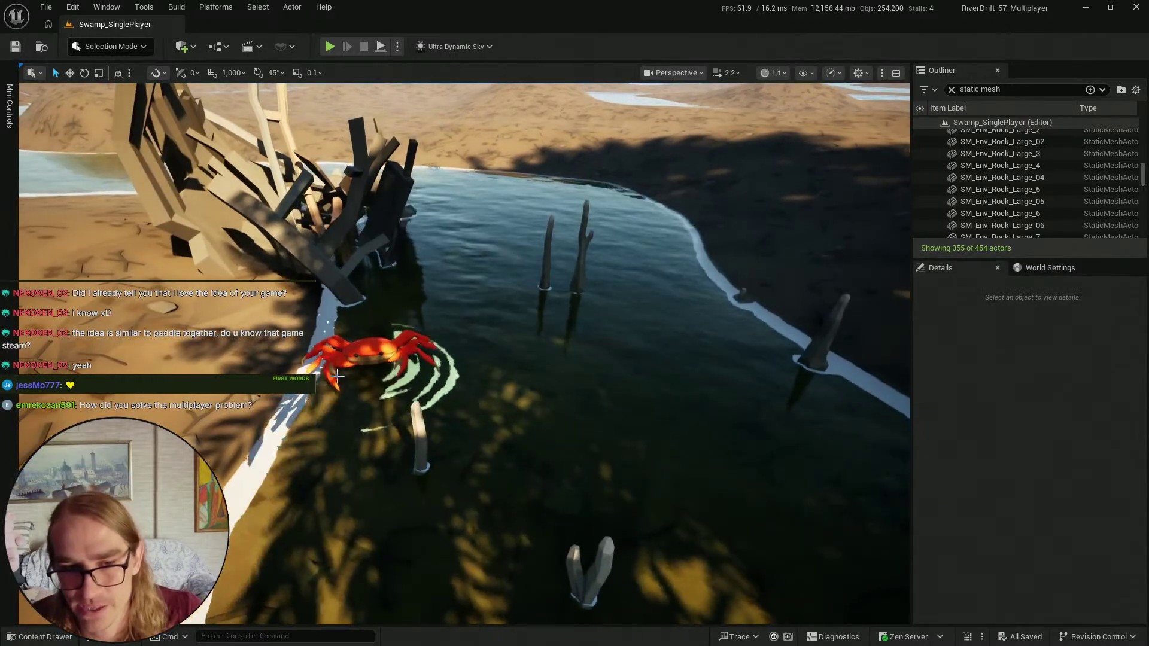
{"action": "left_click", "coordinate": [372, 352]}
{"action": "key", "text": "e"}
{"action": "left_click_drag", "start_coordinate": [362, 413], "coordinate": [407, 407]}
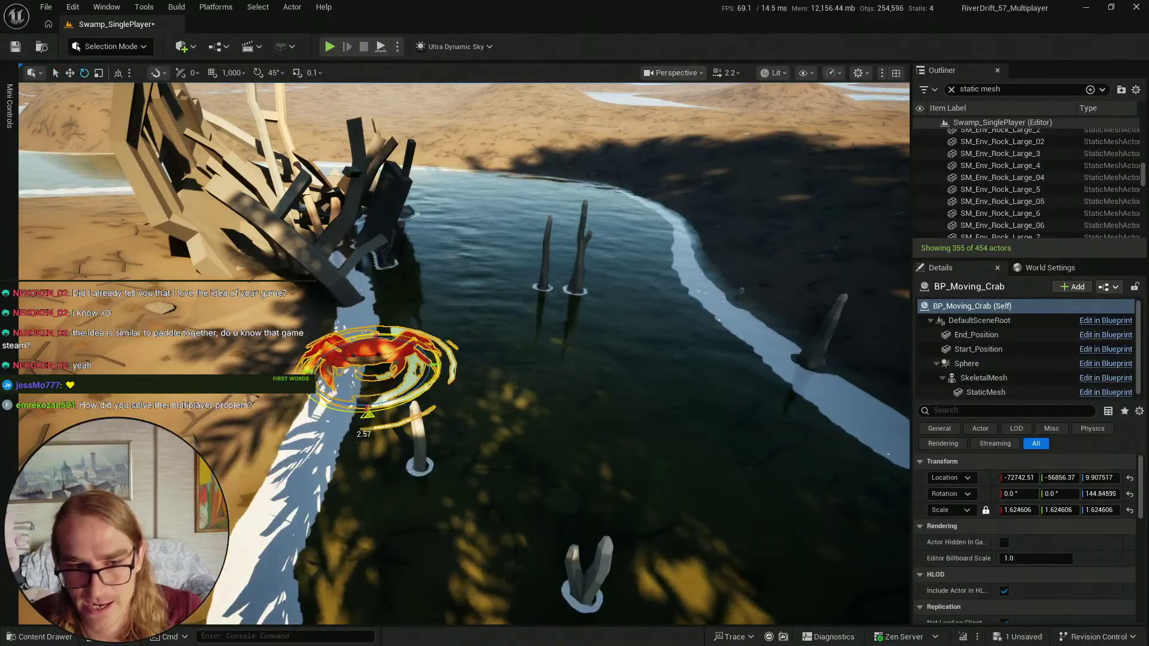
{"action": "left_click", "coordinate": [667, 380]}
- Check the system calendar from March to June 2026 and return to the level
{"action": "key", "text": "super"}
{"action": "left_click", "coordinate": [1123, 633]}
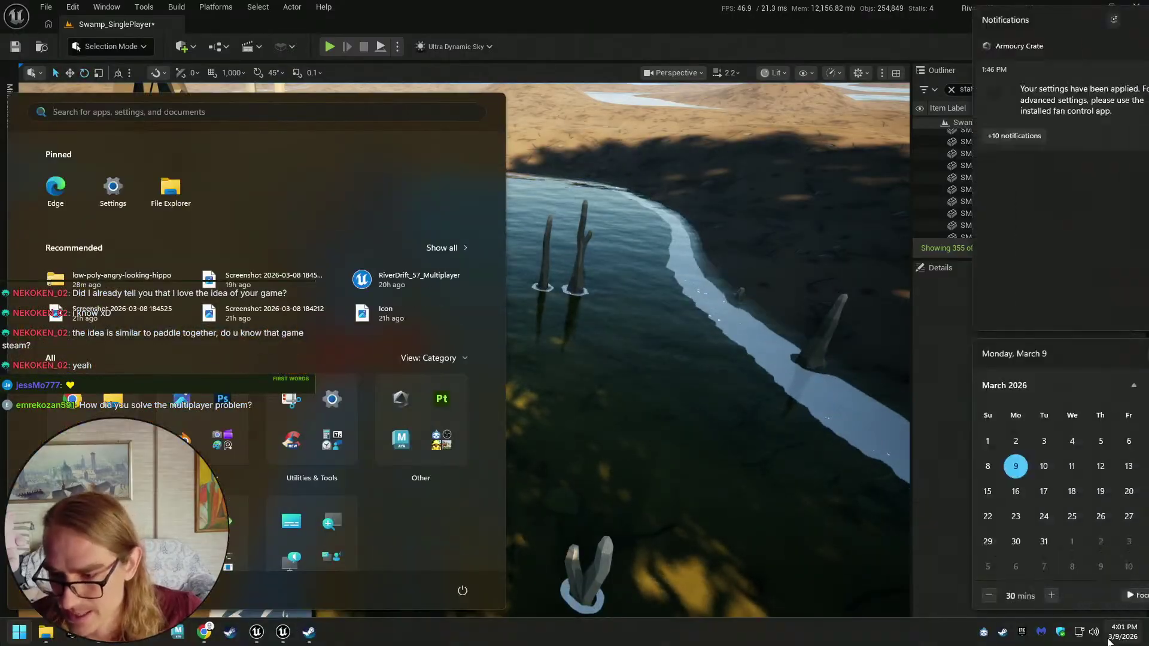
{"action": "scroll", "coordinate": [1071, 466], "scroll_direction": "down", "scroll_amount": 4}
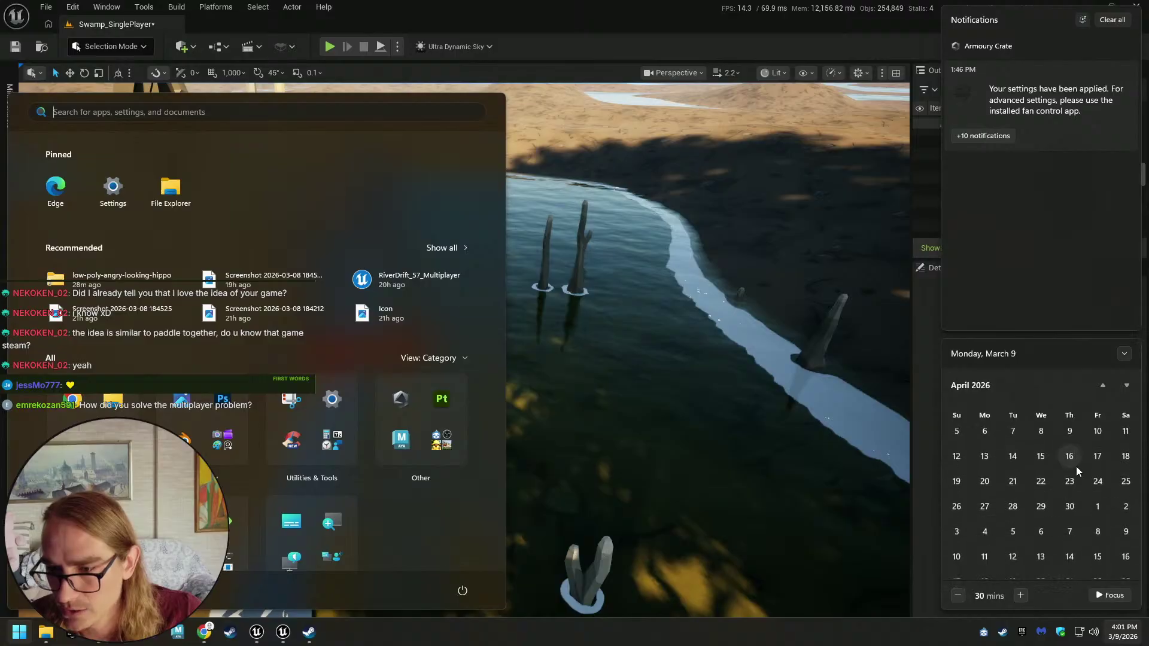
{"action": "scroll", "coordinate": [1083, 472], "scroll_direction": "down", "scroll_amount": 1}
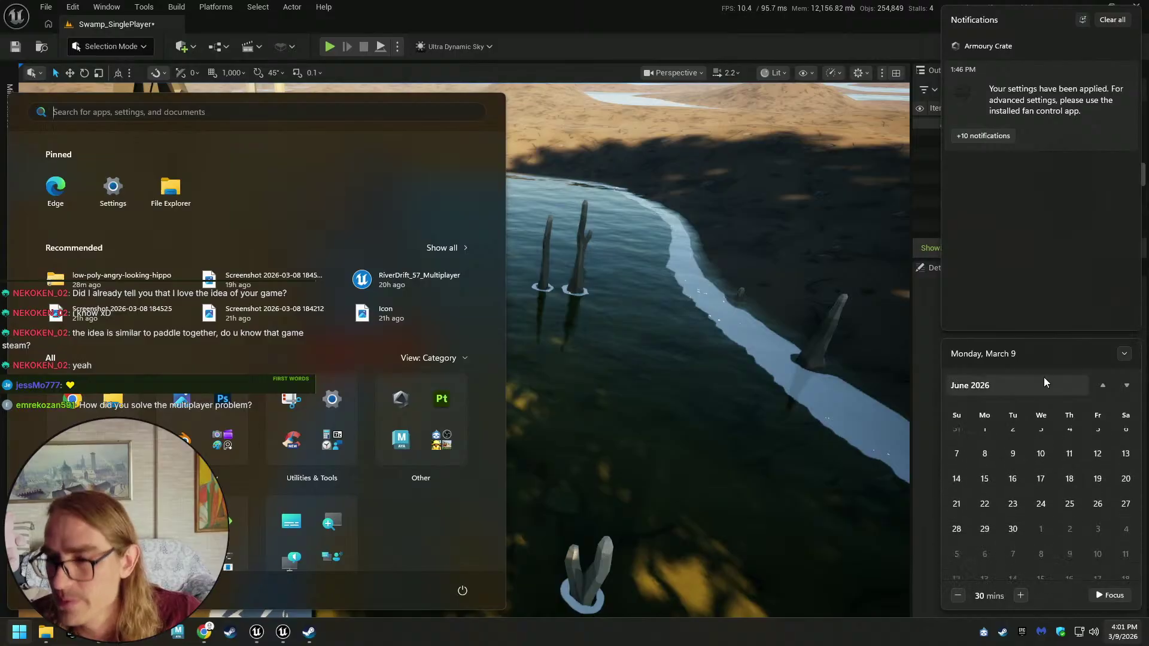
{"action": "left_click", "coordinate": [928, 331]}
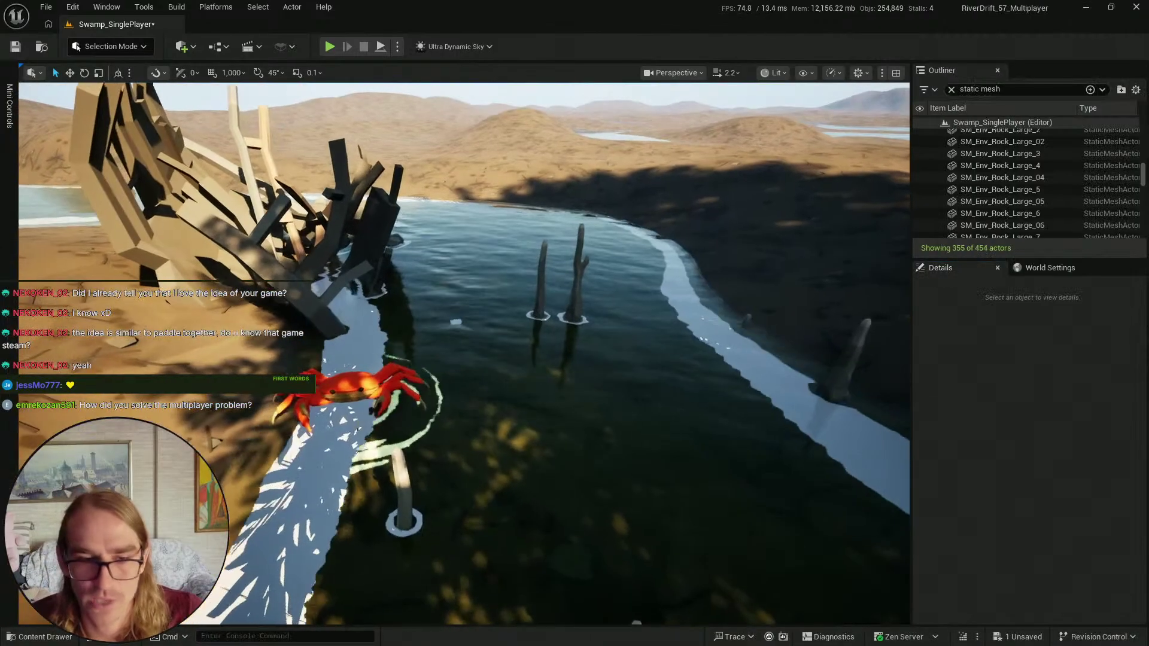
- Save the Swamp_SinglePlayer level with the rotated crab
{"action": "left_click", "coordinate": [25, 637]}
{"action": "left_click", "coordinate": [413, 267]}
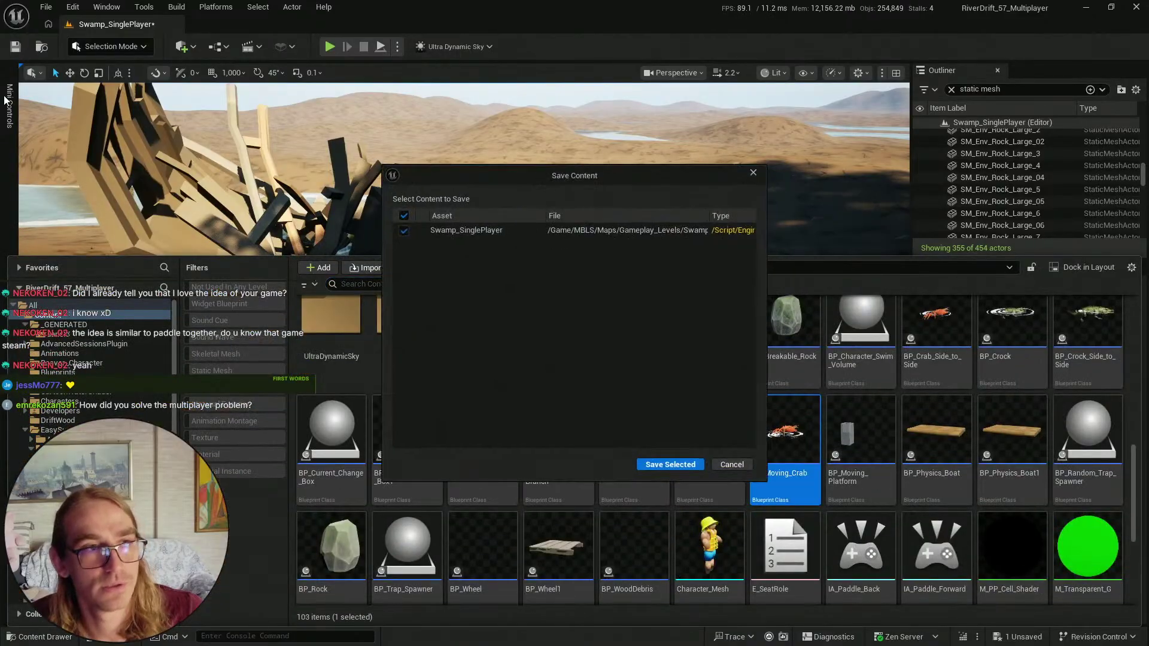
{"action": "left_click", "coordinate": [669, 464]}
{"action": "left_click", "coordinate": [288, 156]}
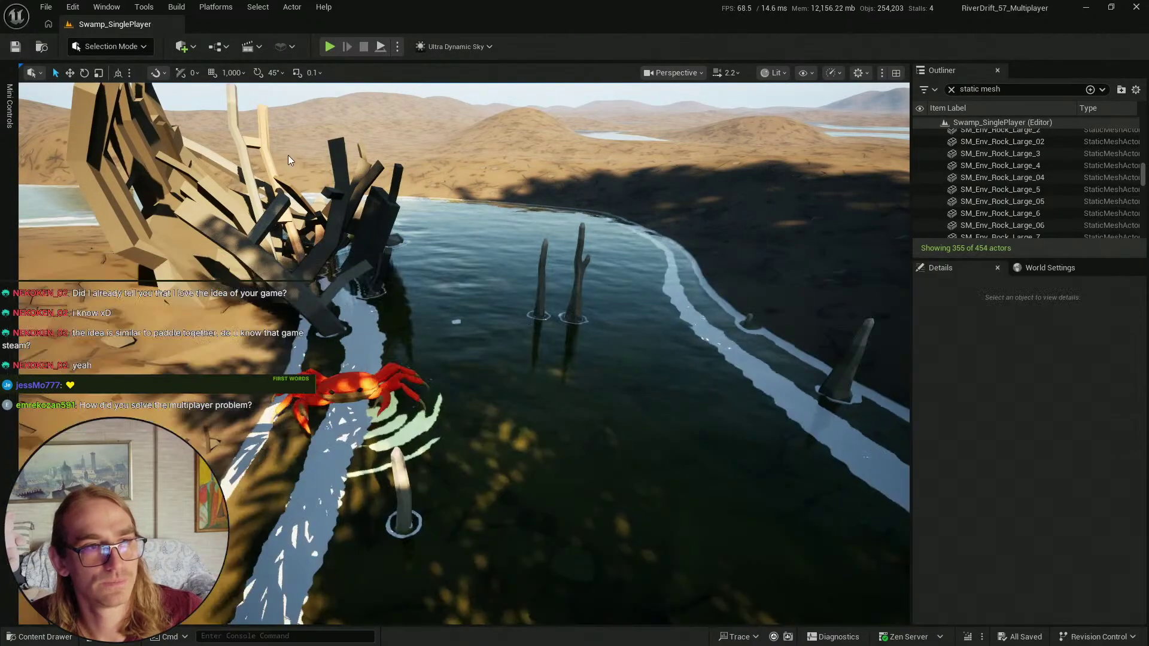
{"action": "right_click_drag", "start_coordinate": [542, 268], "coordinate": [542, 268]}
{"action": "scroll", "coordinate": [542, 268], "scroll_direction": "down", "scroll_amount": 2}
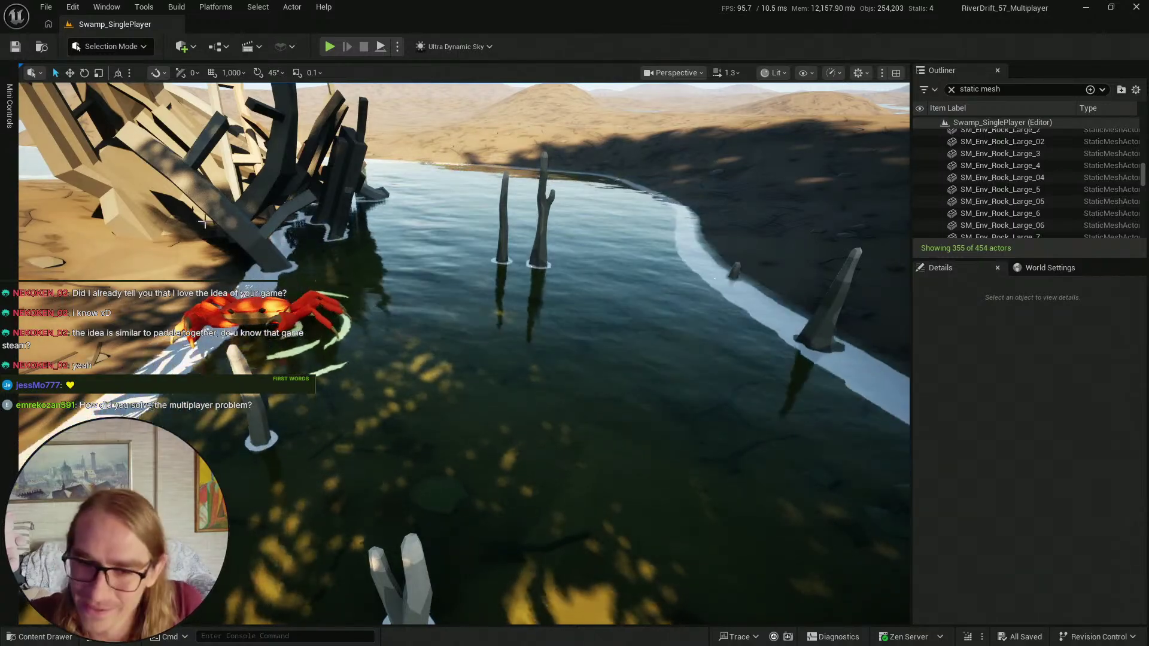
{"action": "left_click", "coordinate": [39, 637]}
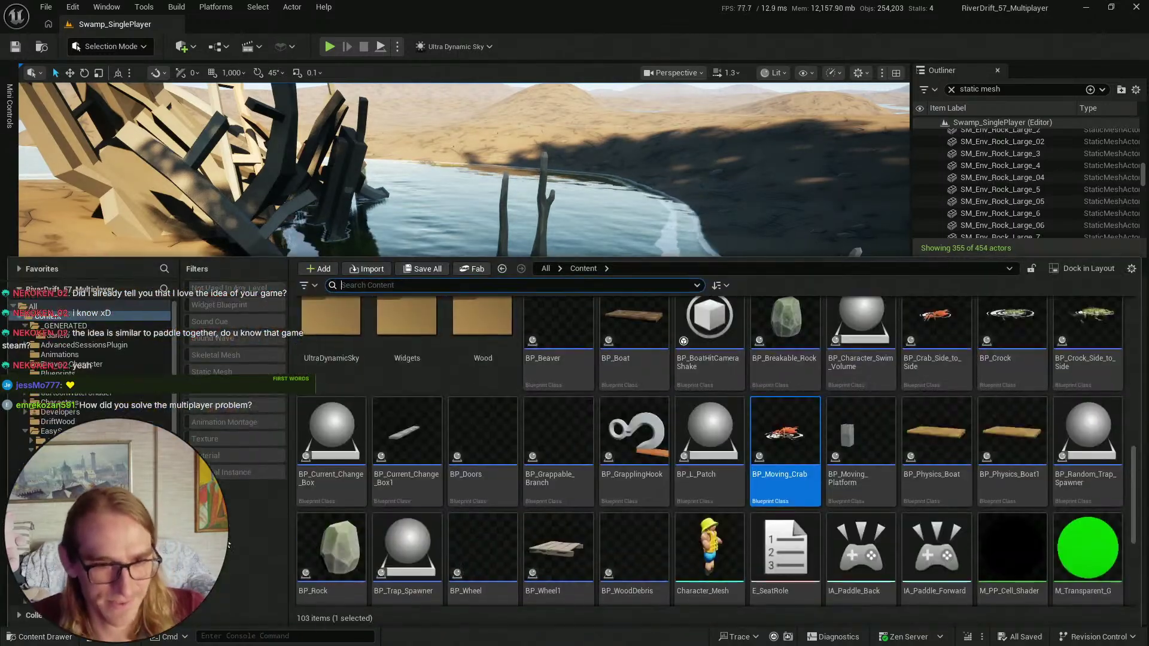
{"action": "left_click", "coordinate": [15, 47]}
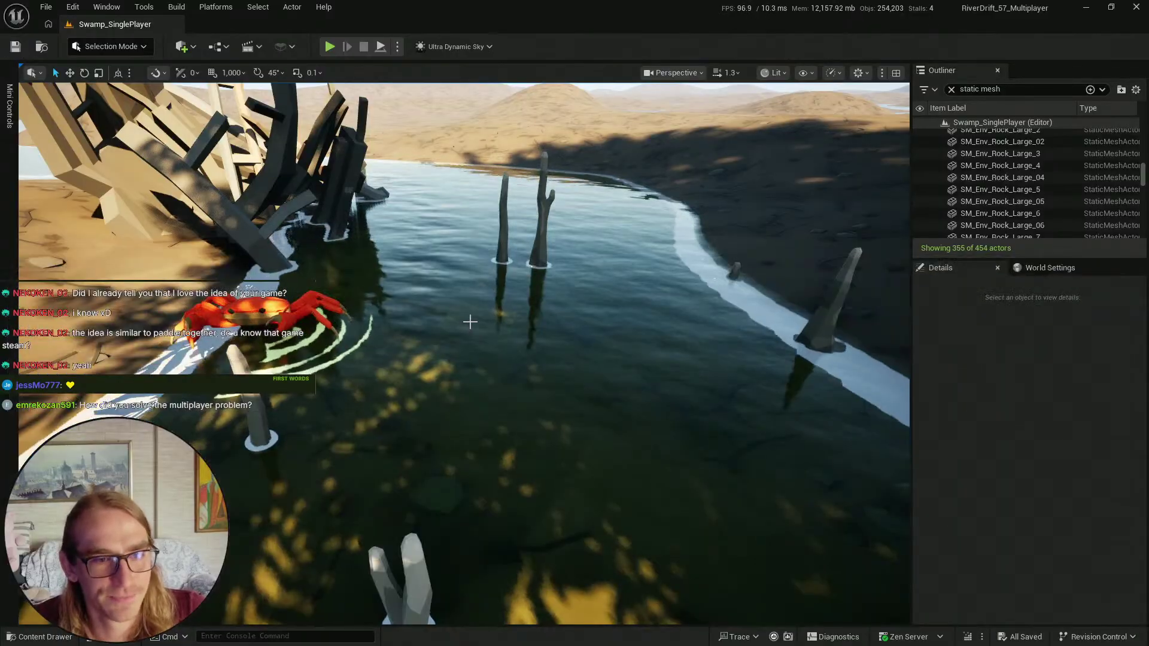
- Select the moving crab near the driftwood and briefly play-test its movement across the river
{"action": "right_click_drag", "start_coordinate": [469, 321], "coordinate": [448, 366]}
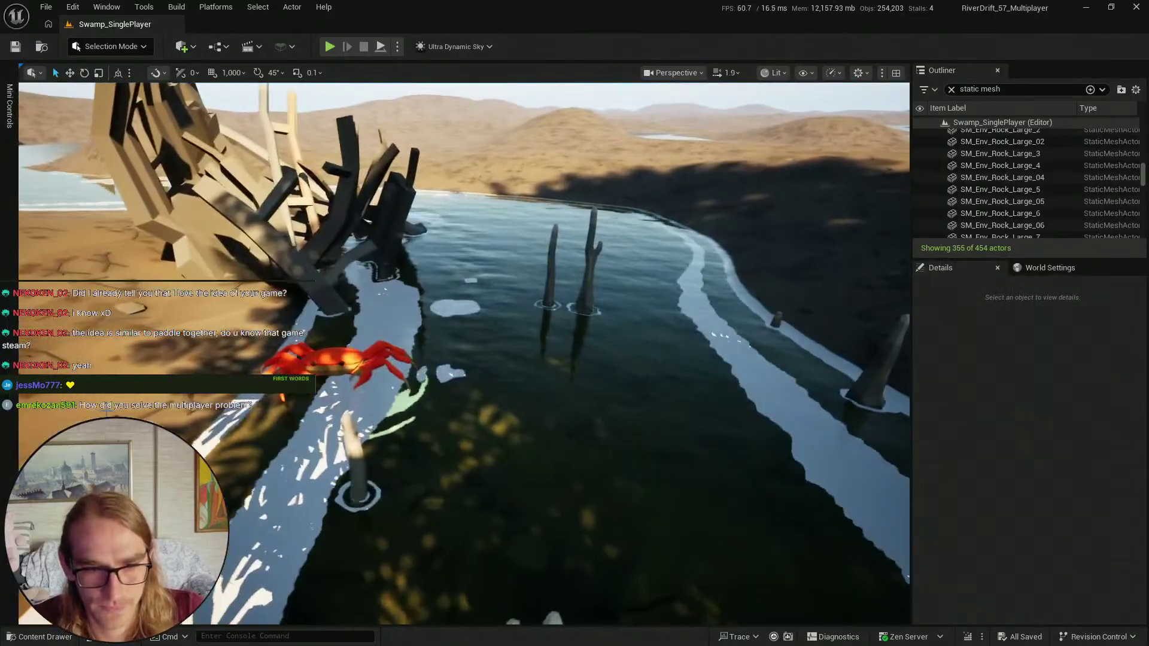
{"action": "left_click", "coordinate": [449, 367]}
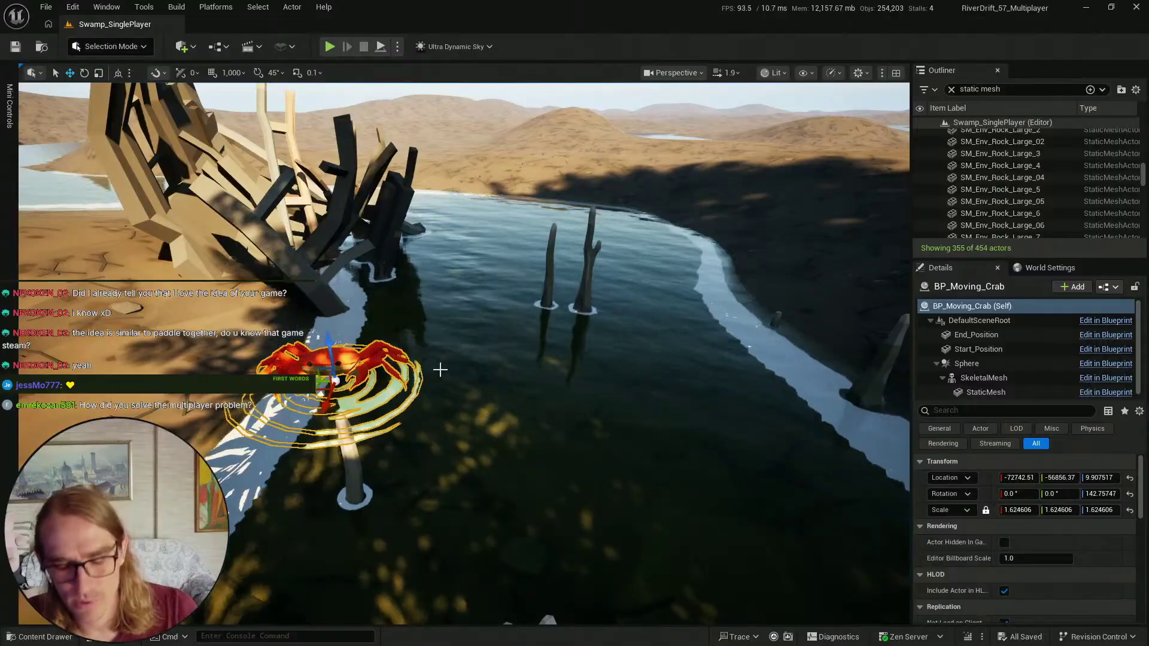
{"action": "key", "text": "ctrl+space"}
{"action": "key", "text": "f"}
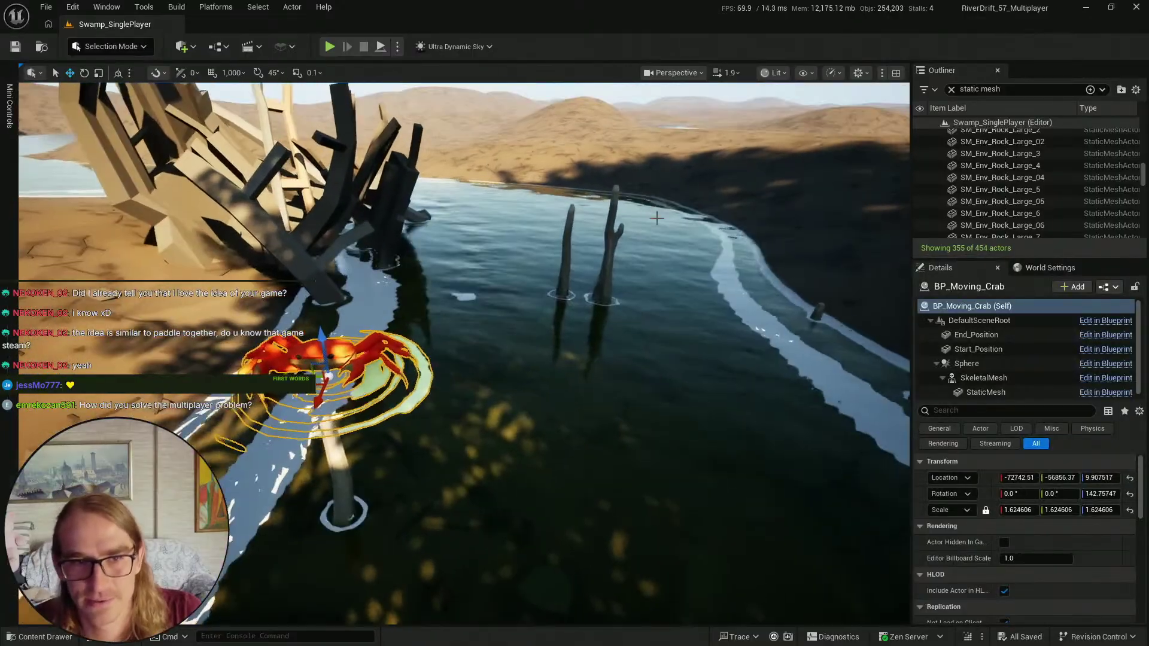
{"action": "key", "text": "alt+p"}
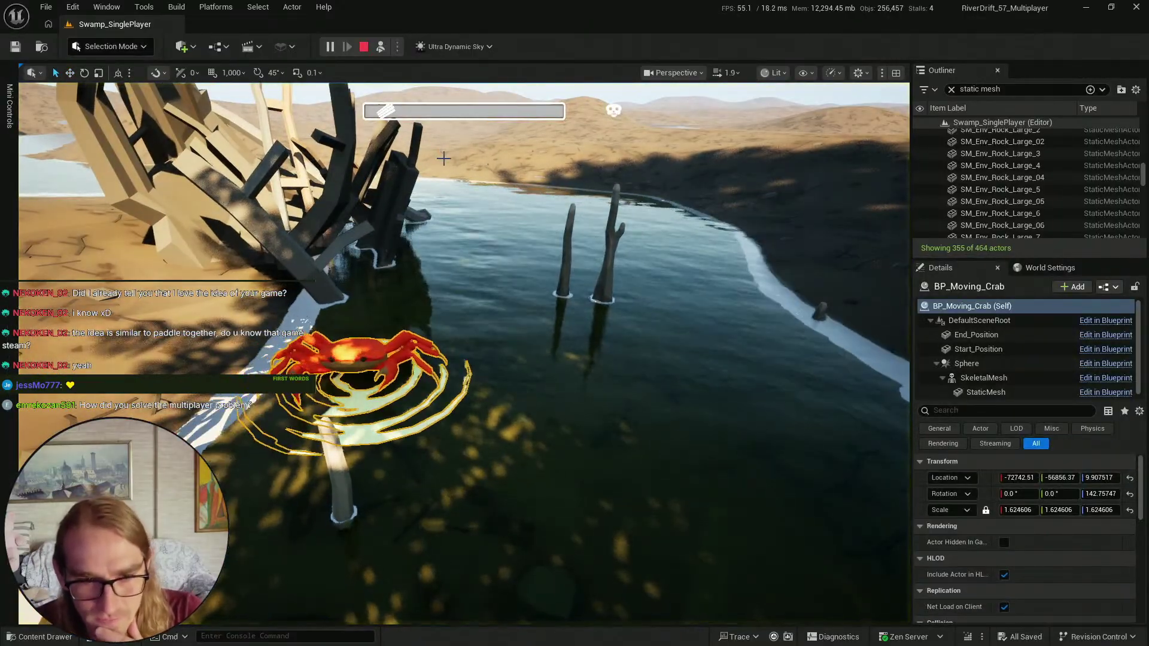
{"action": "key", "text": "Escape"}
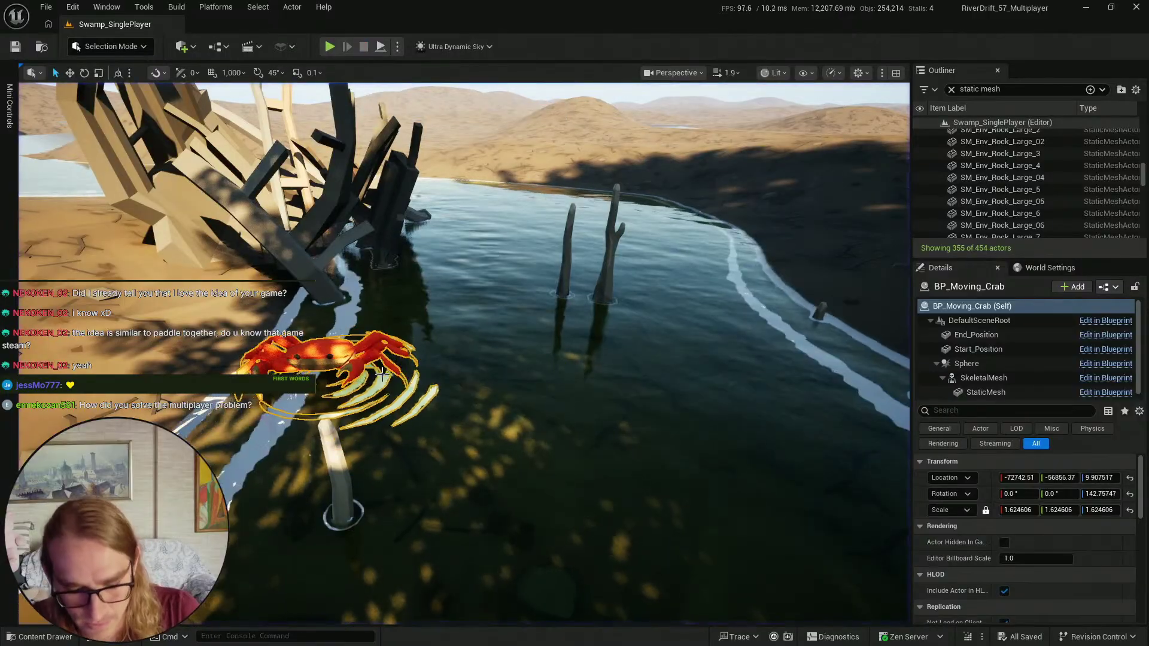
- Open the BP_Moving_Crab blueprint and add an instance-editable float variable named InterpSpeed
{"action": "right_click_drag", "start_coordinate": [477, 323], "coordinate": [502, 324]}
{"action": "key", "text": "ctrl+space"}
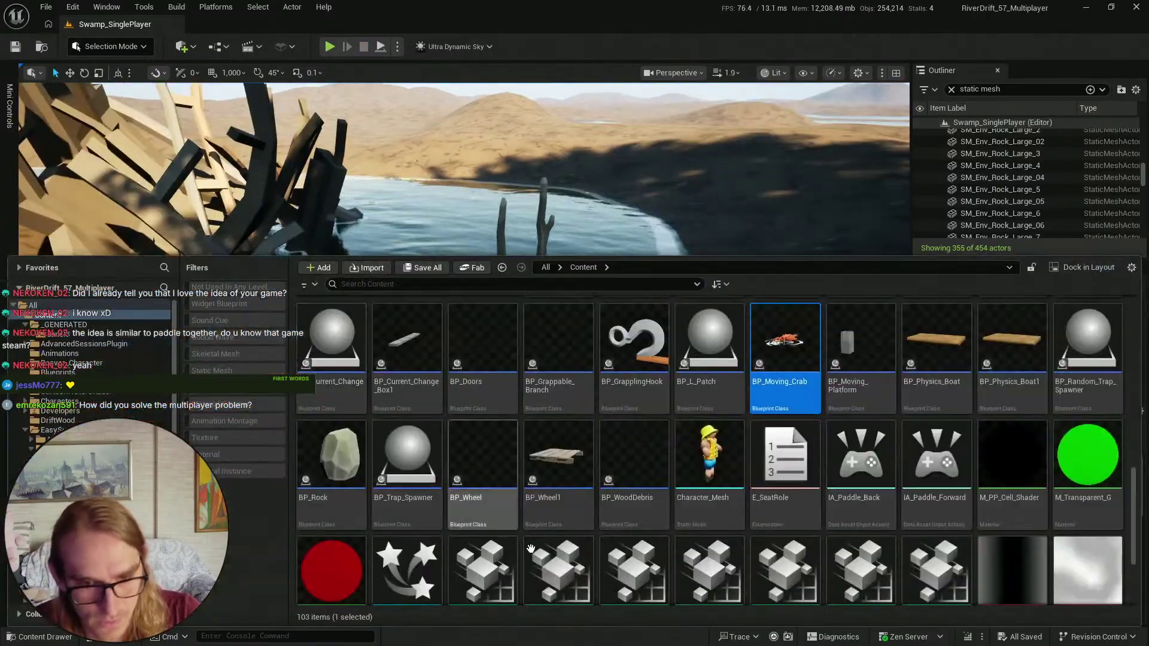
{"action": "double_click", "coordinate": [784, 341]}
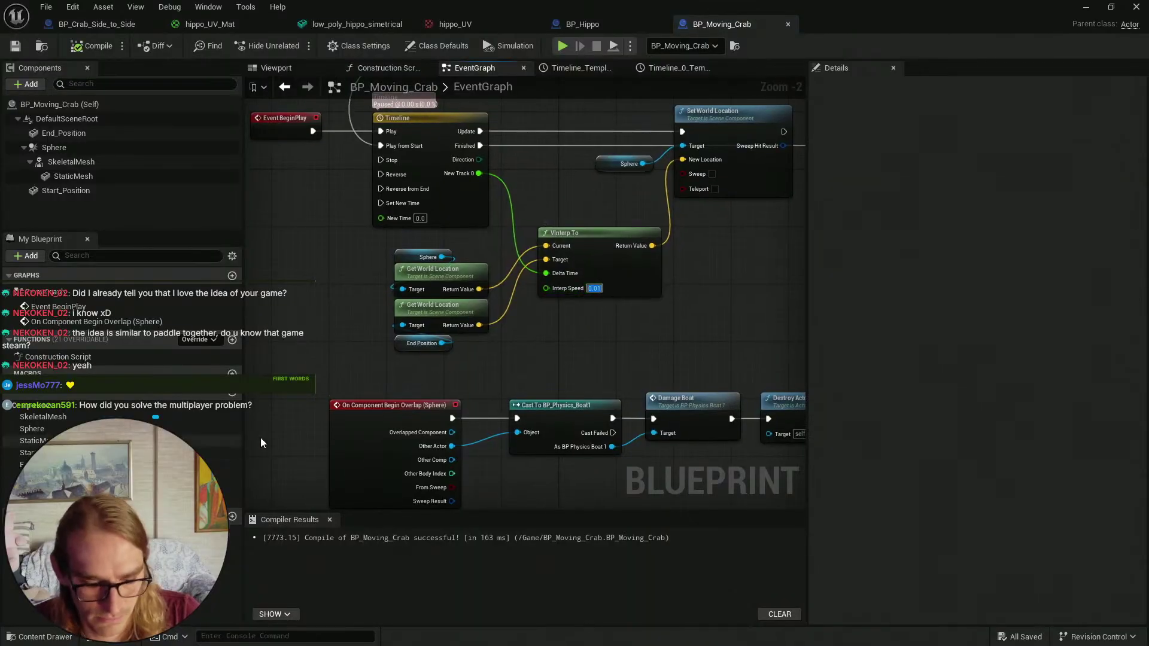
{"action": "left_click", "coordinate": [234, 397]}
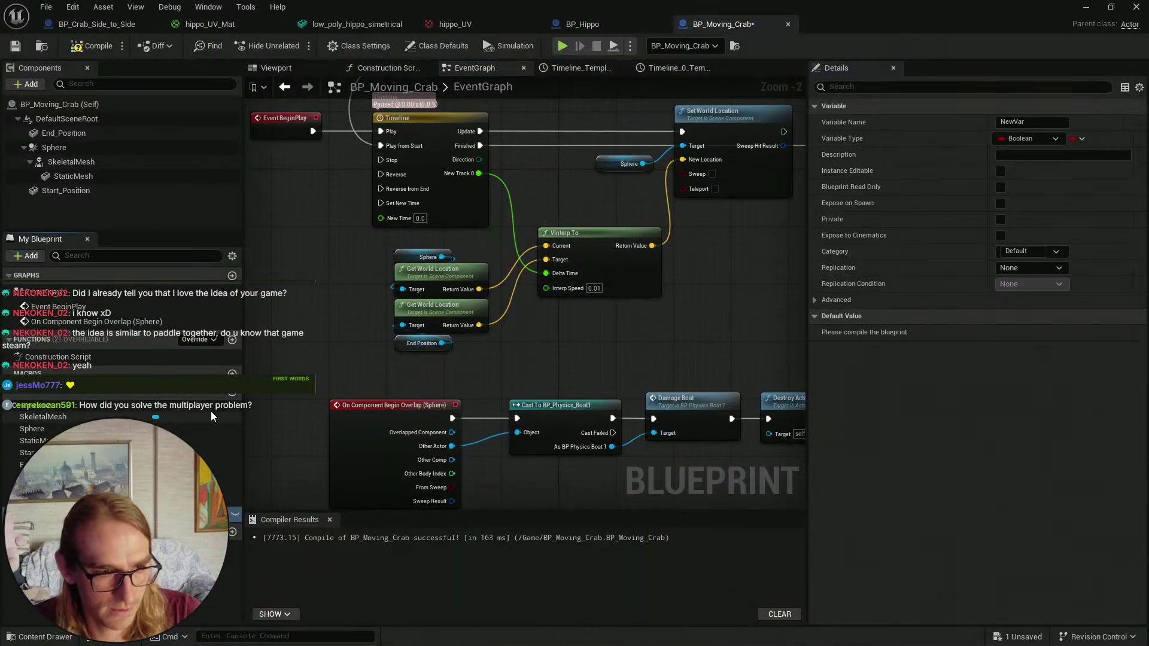
{"action": "left_click", "coordinate": [230, 513]}
{"action": "left_click", "coordinate": [192, 337]}
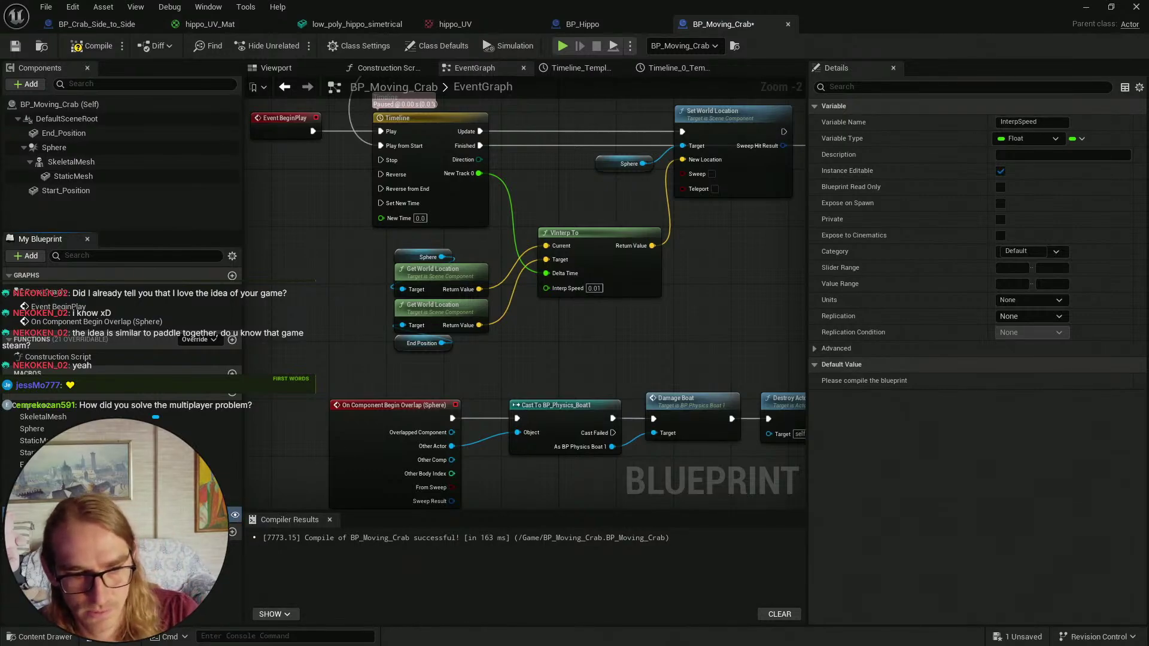
- Connect InterpSpeed to the first VInterp To node's interp speed, set its default value to 0.01, and compile the blueprint
{"action": "left_click_drag", "start_coordinate": [706, 265], "coordinate": [602, 308]}
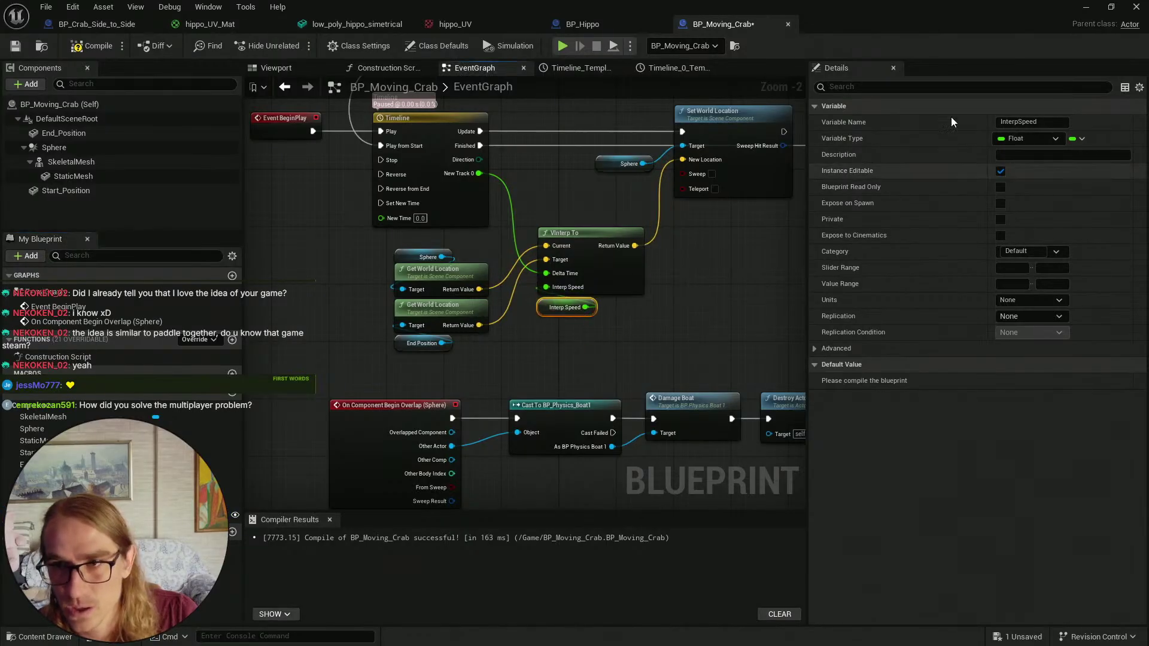
{"action": "left_click", "coordinate": [15, 46]}
{"action": "left_click", "coordinate": [89, 48]}
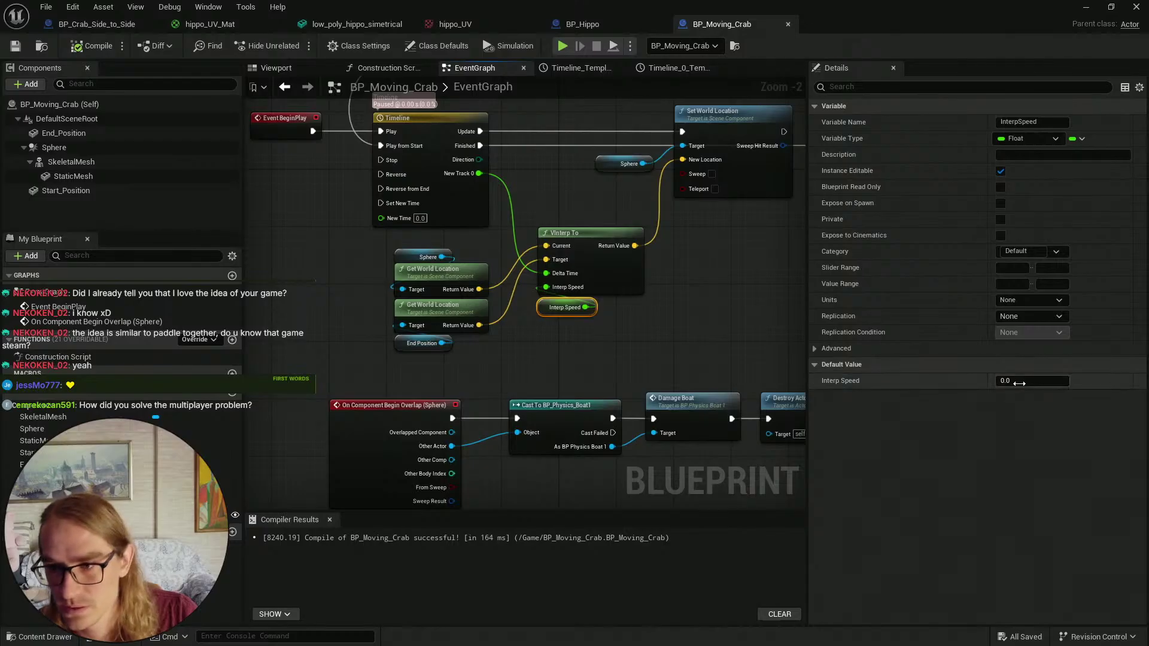
{"action": "left_click", "coordinate": [15, 46]}
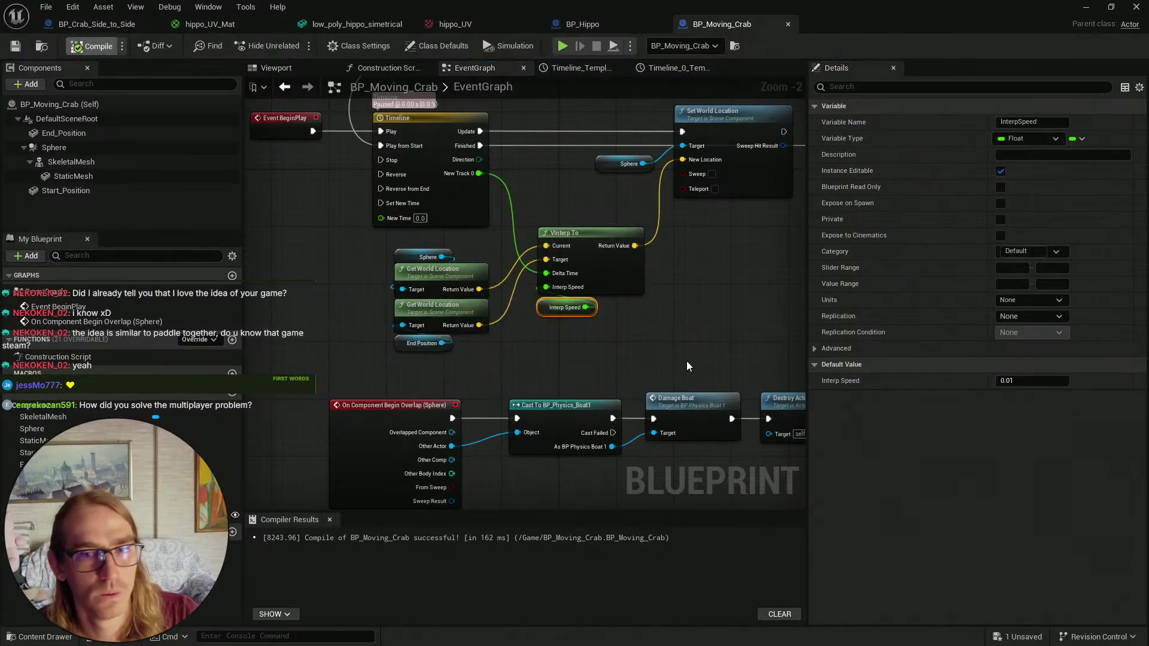
{"action": "key", "text": "F7"}
- Copy the Interp Speed variable node to the second VInterp To node, connect it to the interp speed input, and save the blueprint
{"action": "scroll", "coordinate": [383, 332], "scroll_direction": "down", "scroll_amount": 3}
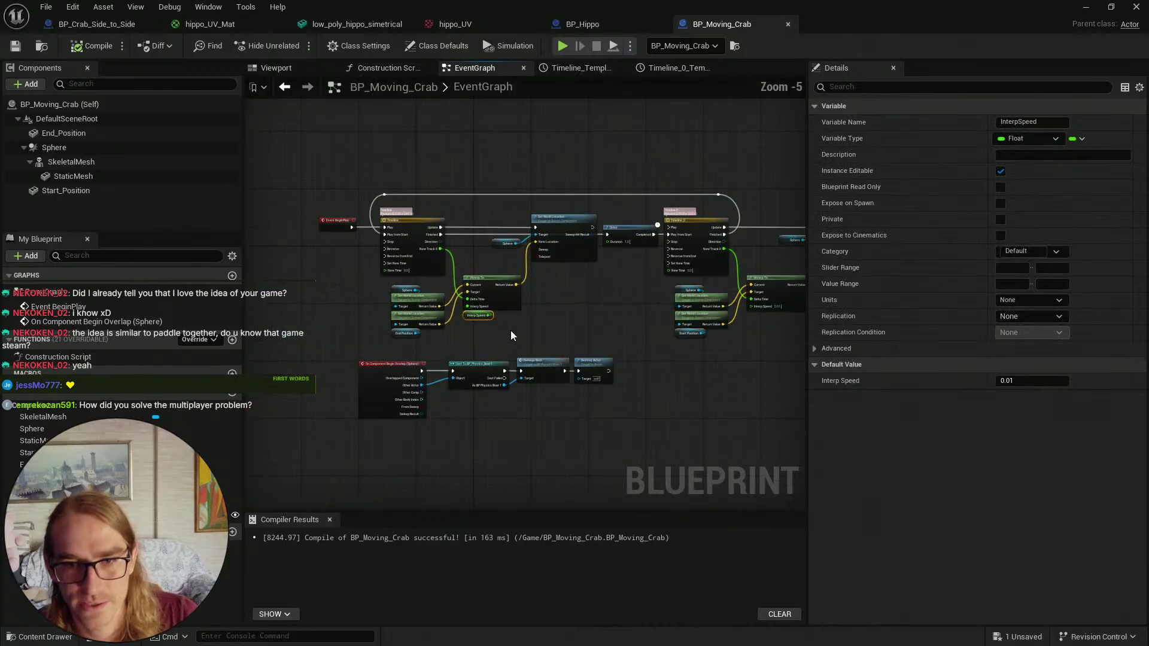
{"action": "left_click", "coordinate": [468, 315]}
{"action": "scroll", "coordinate": [555, 329], "scroll_direction": "up", "scroll_amount": 3}
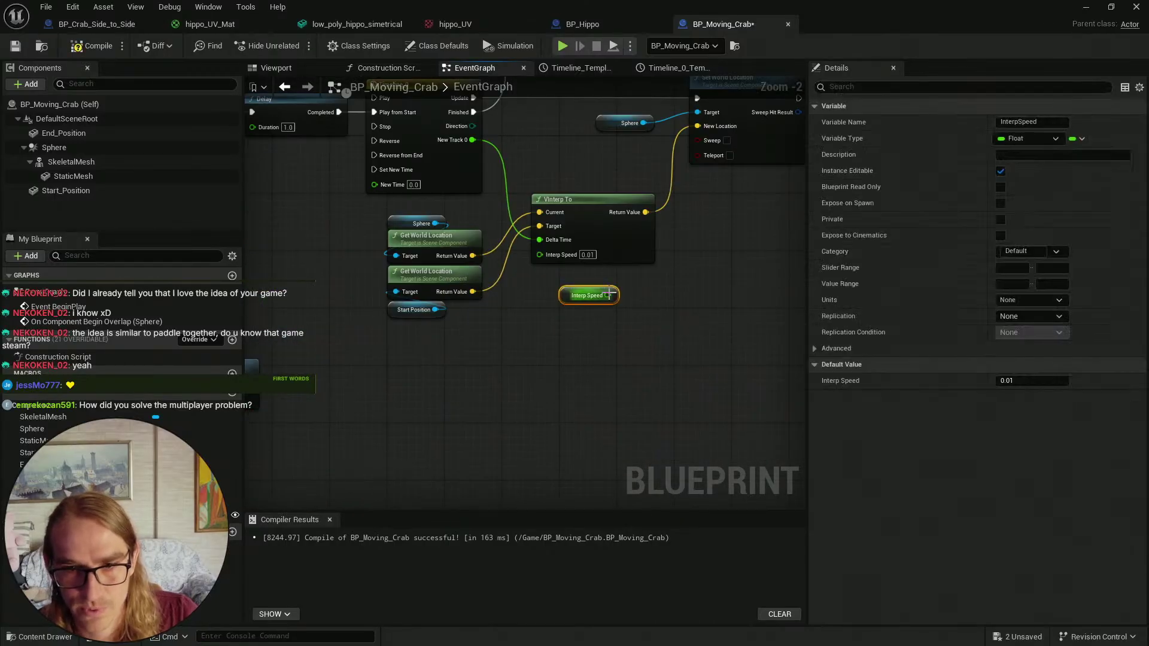
{"action": "left_click_drag", "start_coordinate": [610, 296], "coordinate": [539, 254]}
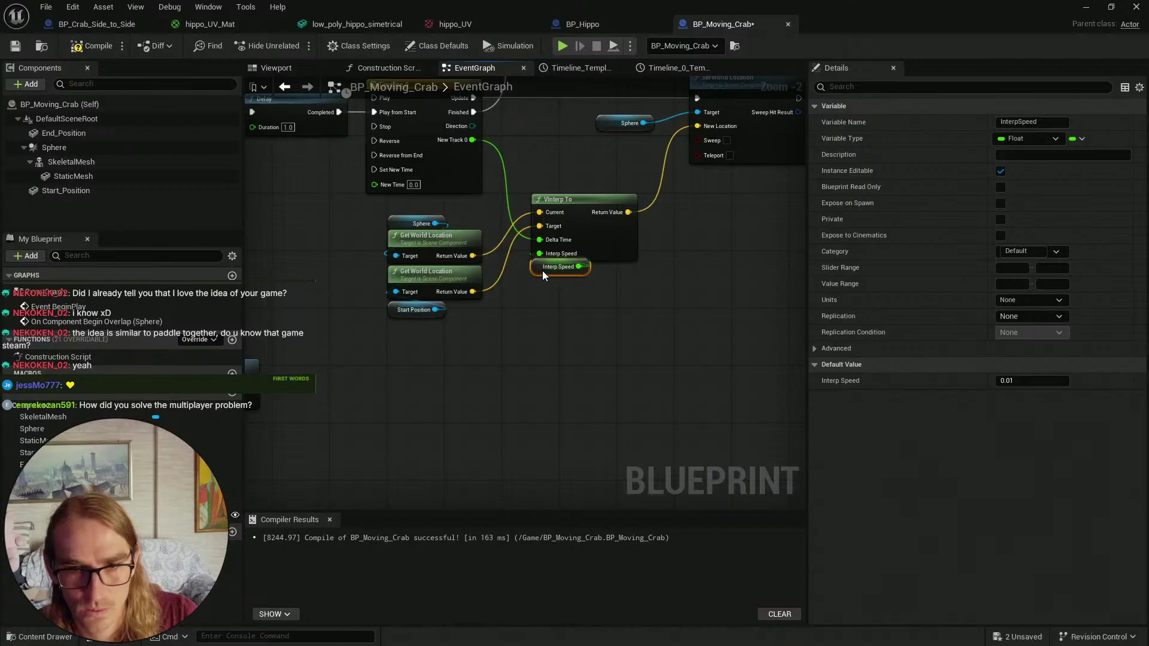
{"action": "left_click", "coordinate": [527, 293]}
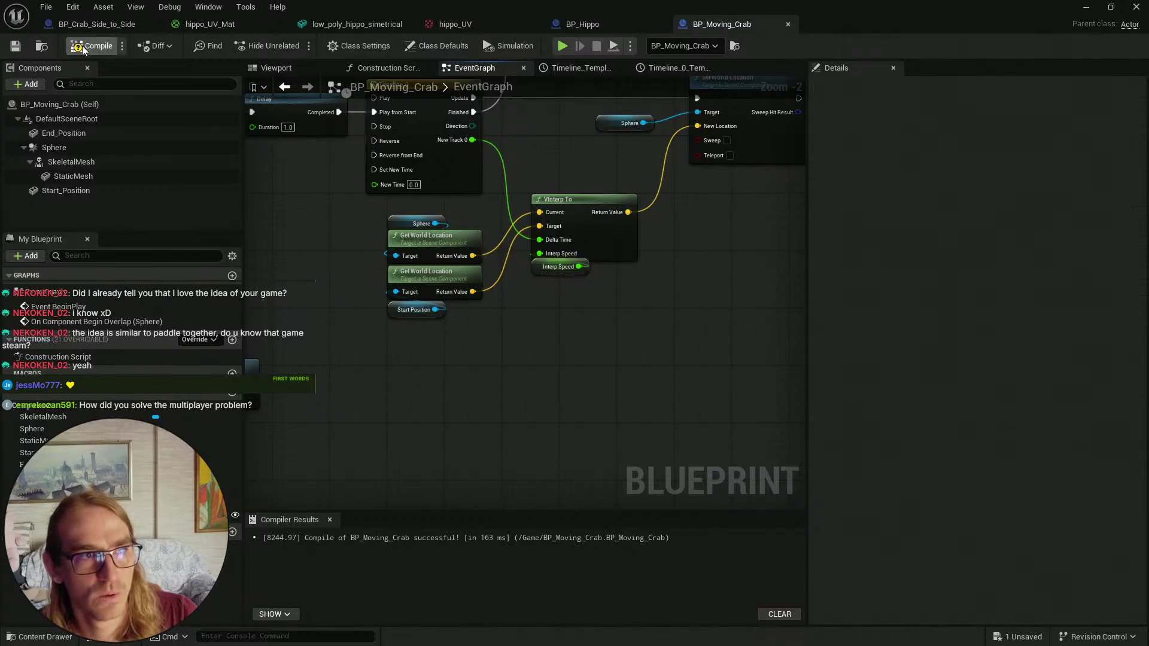
- Return to the swamp level and briefly play-test the crab with its current interp speed
{"action": "left_click", "coordinate": [1086, 6]}
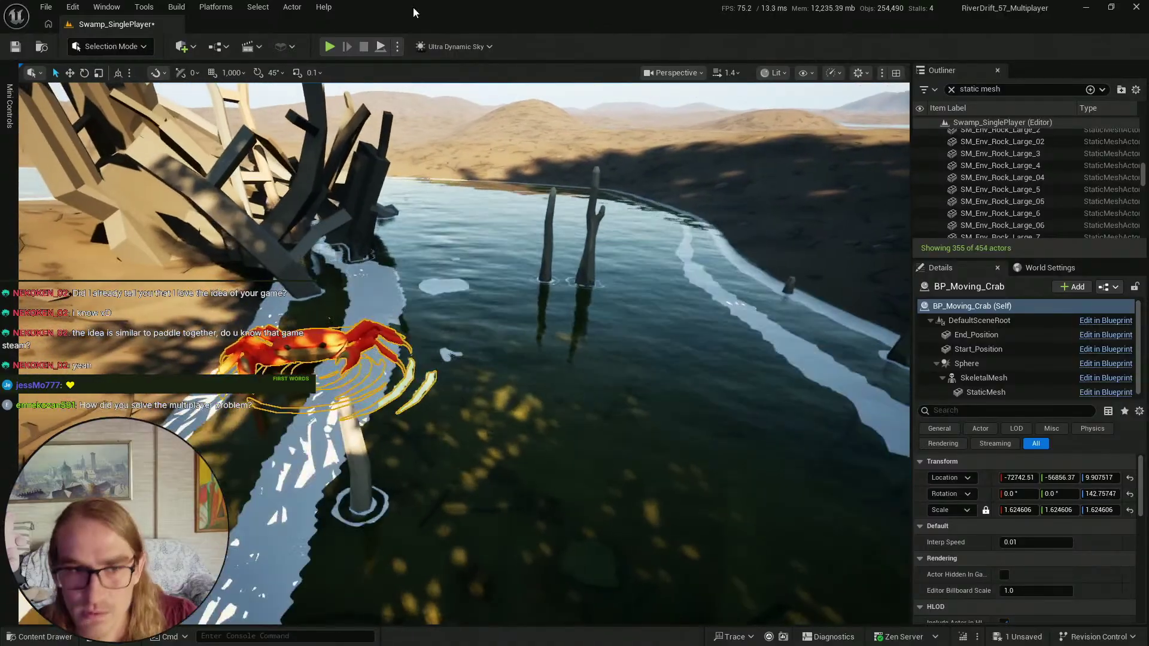
{"action": "left_click", "coordinate": [329, 46]}
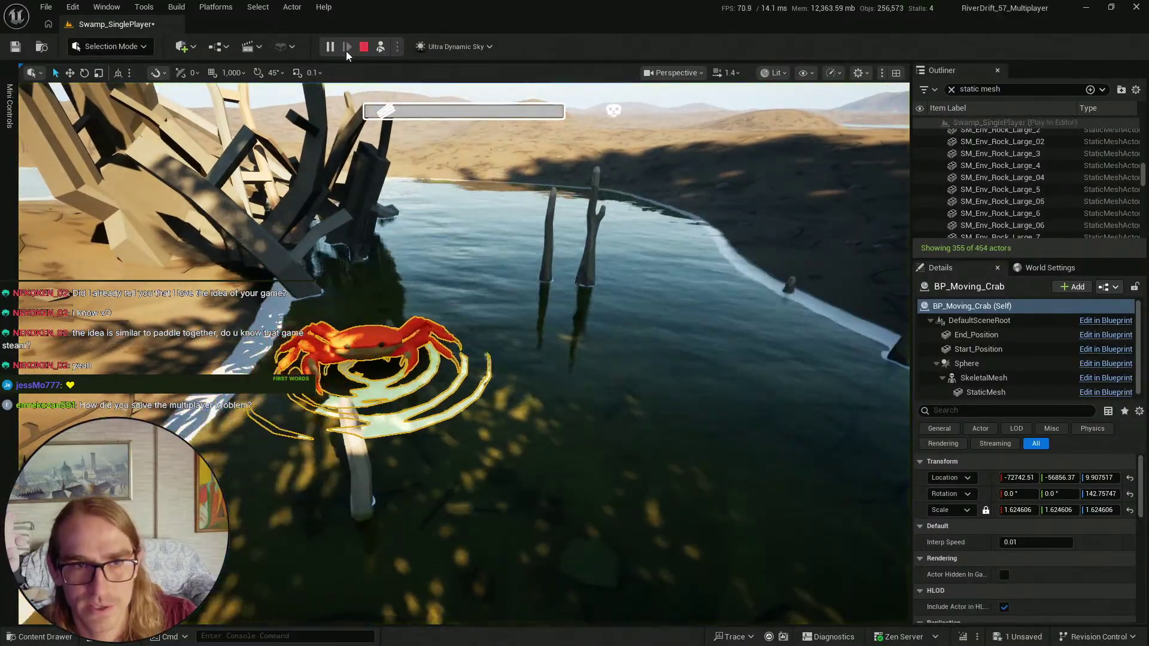
{"action": "left_click", "coordinate": [364, 47]}
- Set the selected crab's Interp Speed to 0.1 and save the level
{"action": "left_click", "coordinate": [1035, 542]}
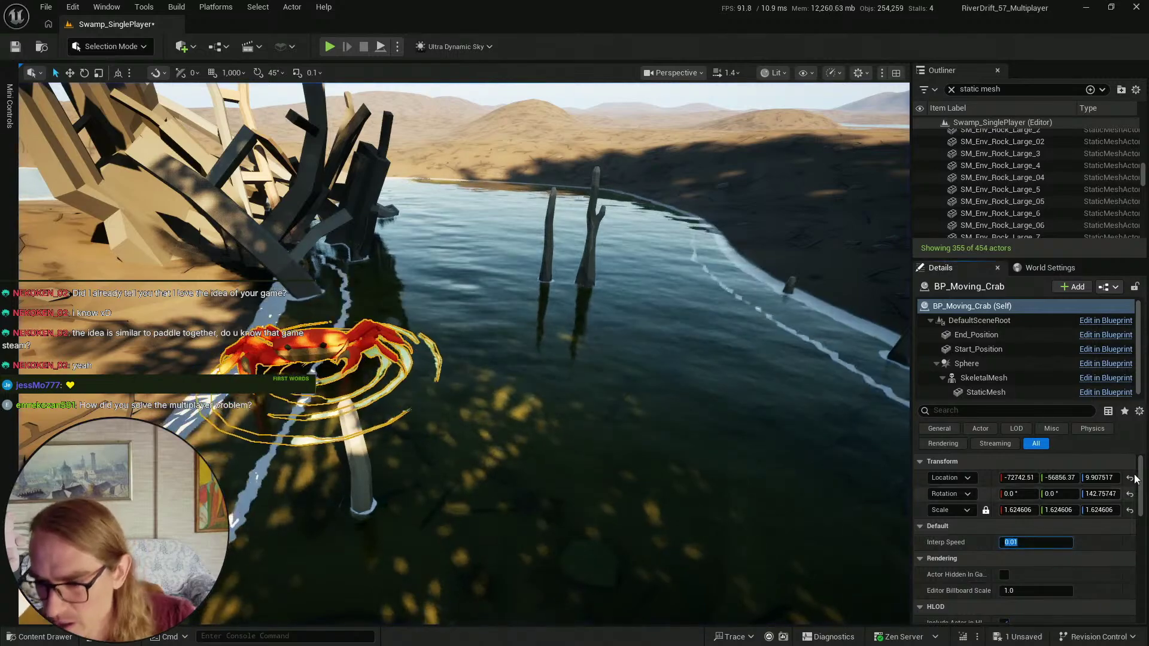
{"action": "type", "text": "0.1"}
{"action": "key", "text": "Return"}
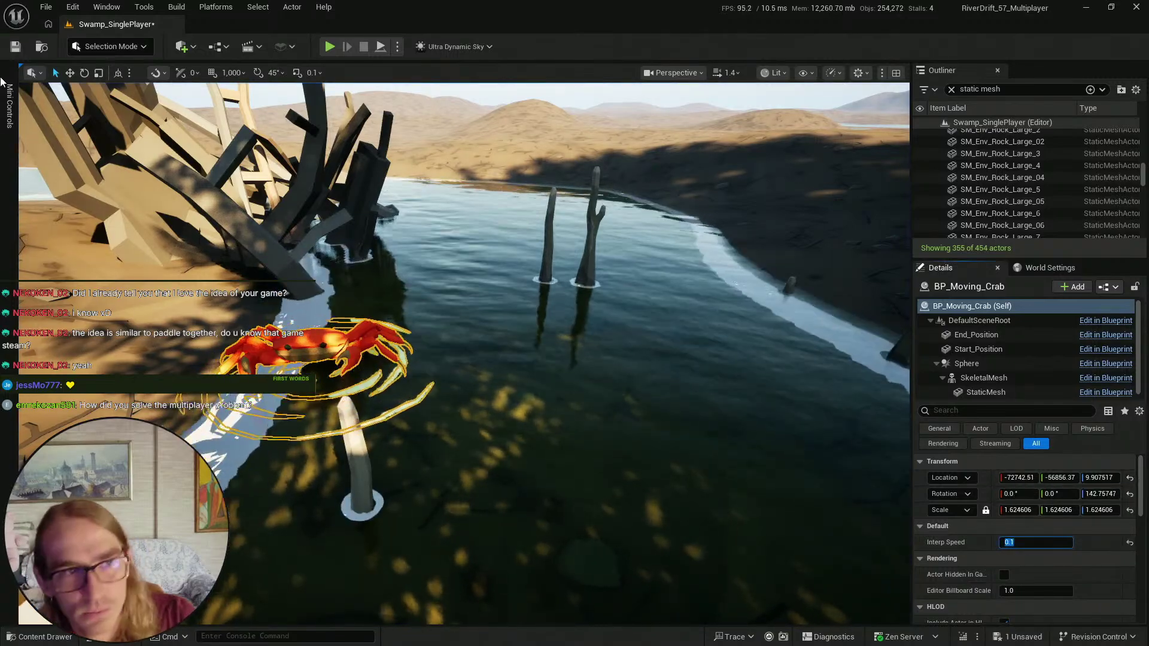
{"action": "key", "text": "ctrl+s"}
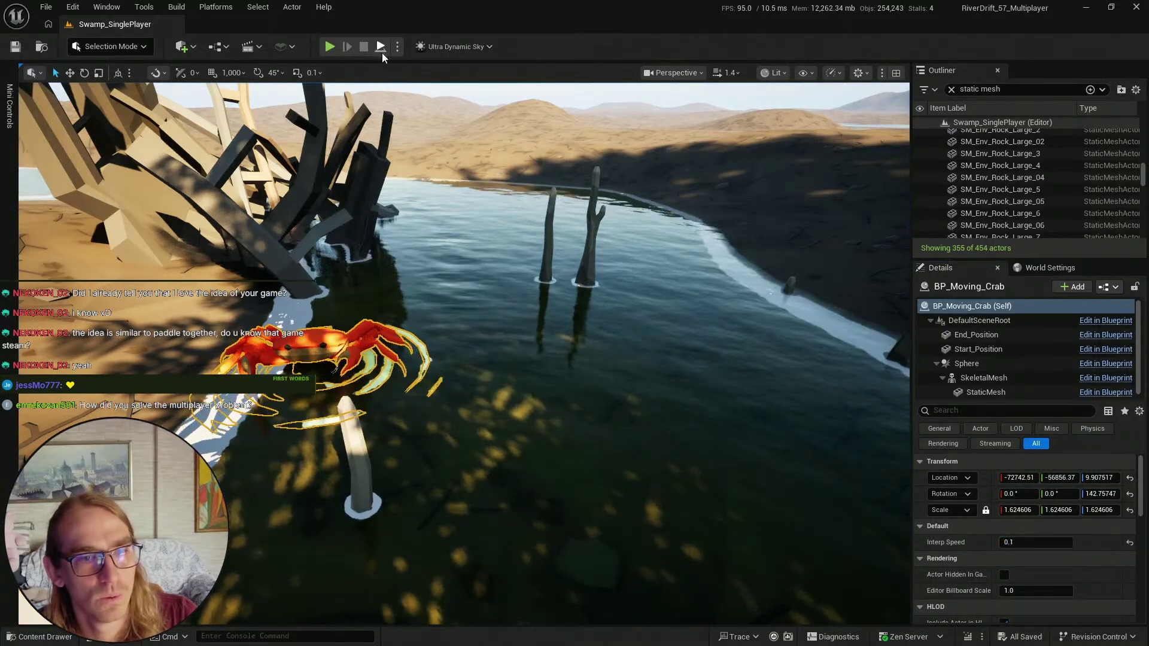
- Play-test the level and watch how fast the crab crosses the river to the far bank
{"action": "left_click", "coordinate": [381, 49]}
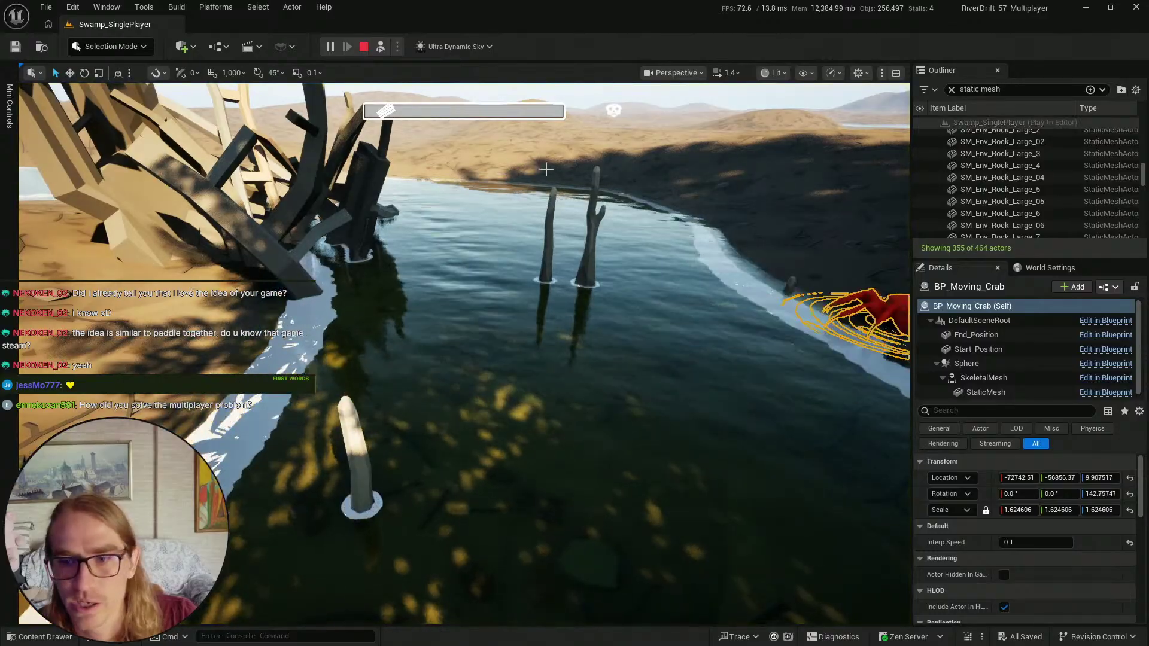
{"action": "left_click", "coordinate": [572, 180]}
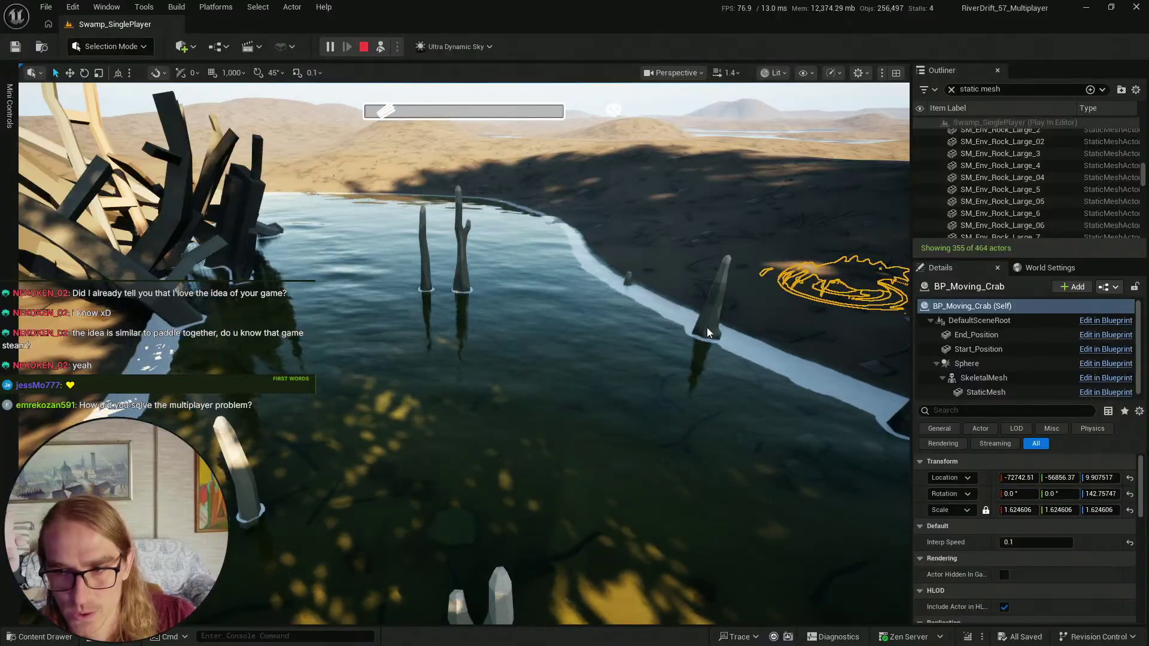
{"action": "key", "text": "Escape"}
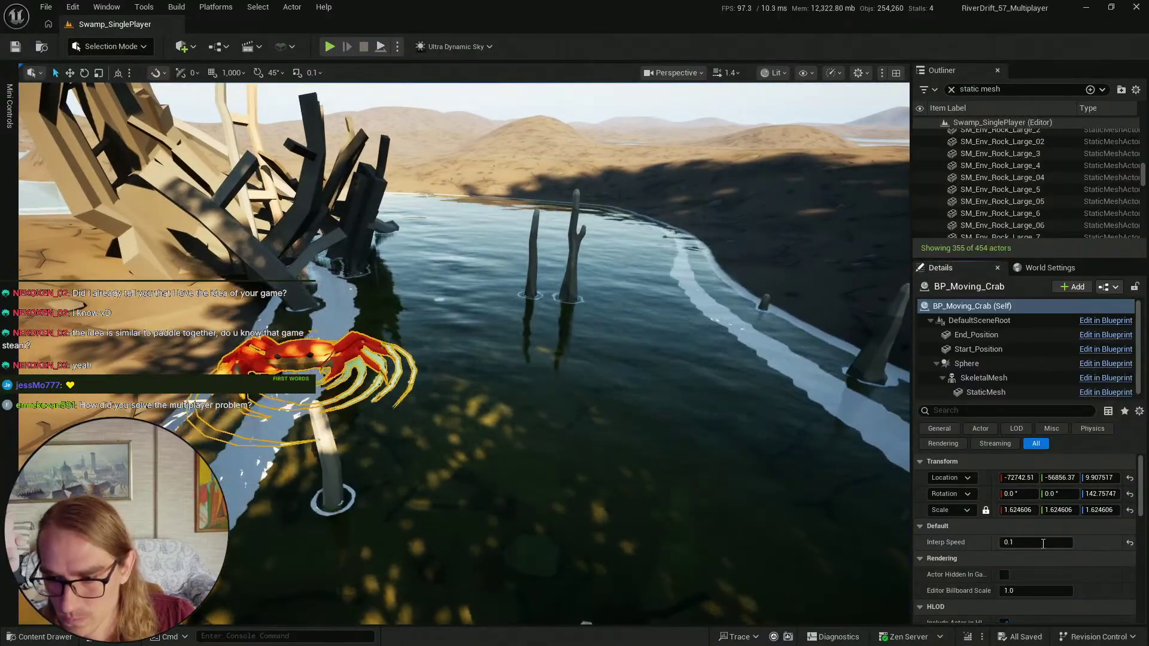
- Set the crab's Interp Speed to 0.05 and save the Swamp_SinglePlayer level
{"action": "left_click", "coordinate": [1043, 542]}
{"action": "type", "text": "0.05"}
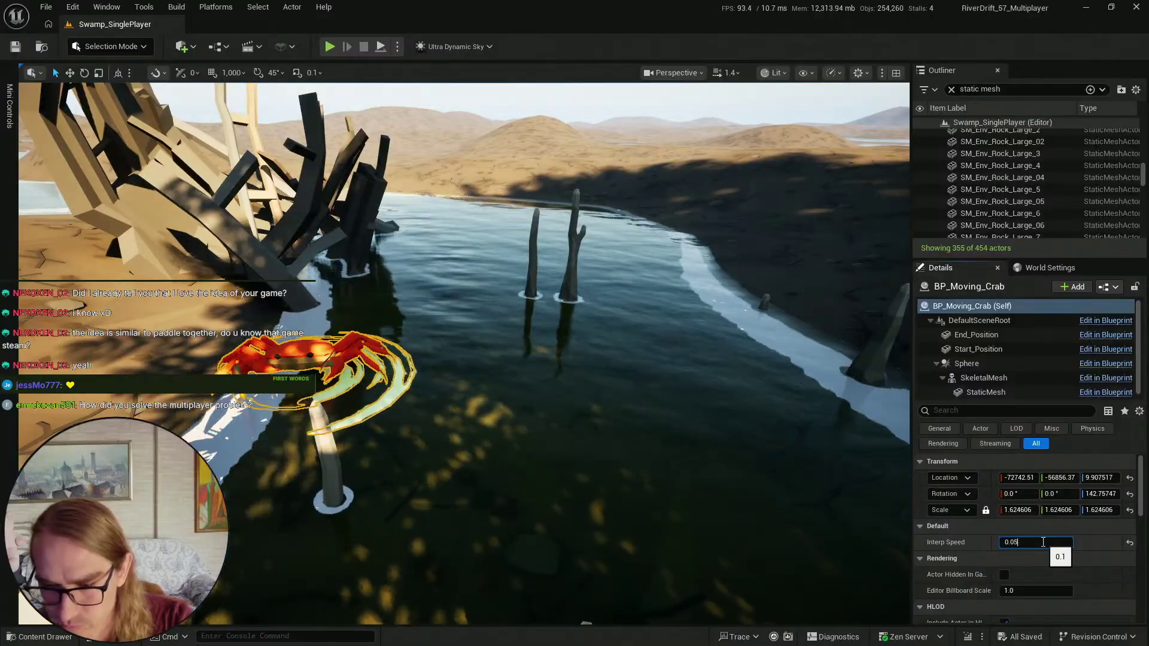
{"action": "key", "text": "Return"}
{"action": "key", "text": "ctrl+s"}
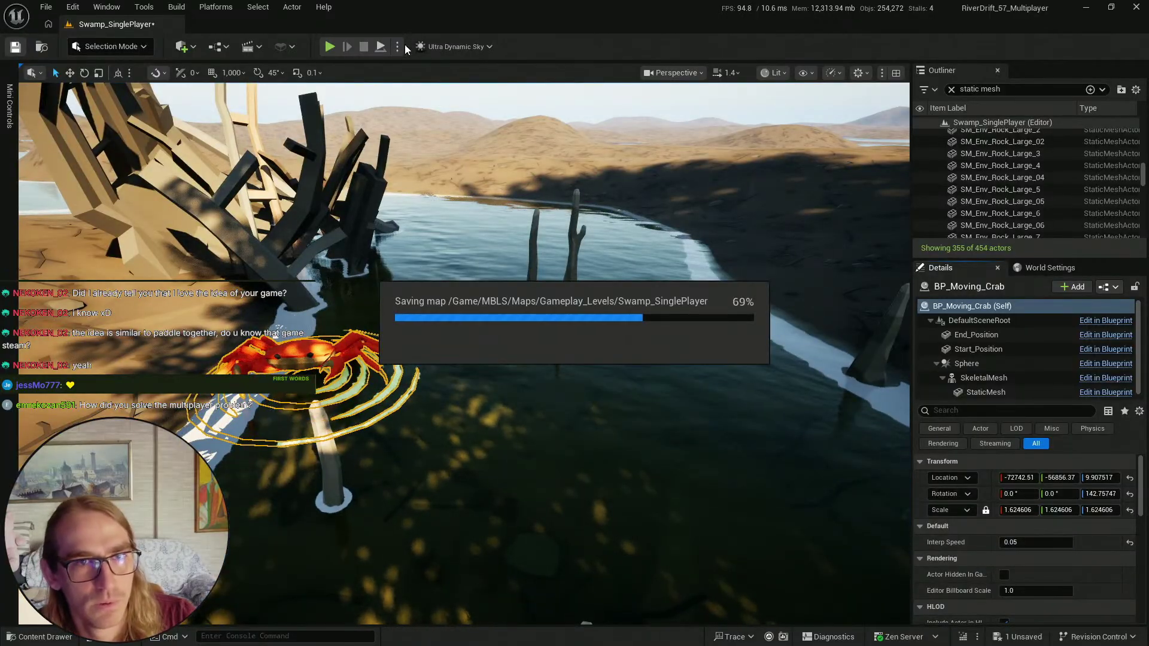
- Play-test the crab's crossing at the new speed, following it to the far bank
{"action": "left_click", "coordinate": [330, 46]}
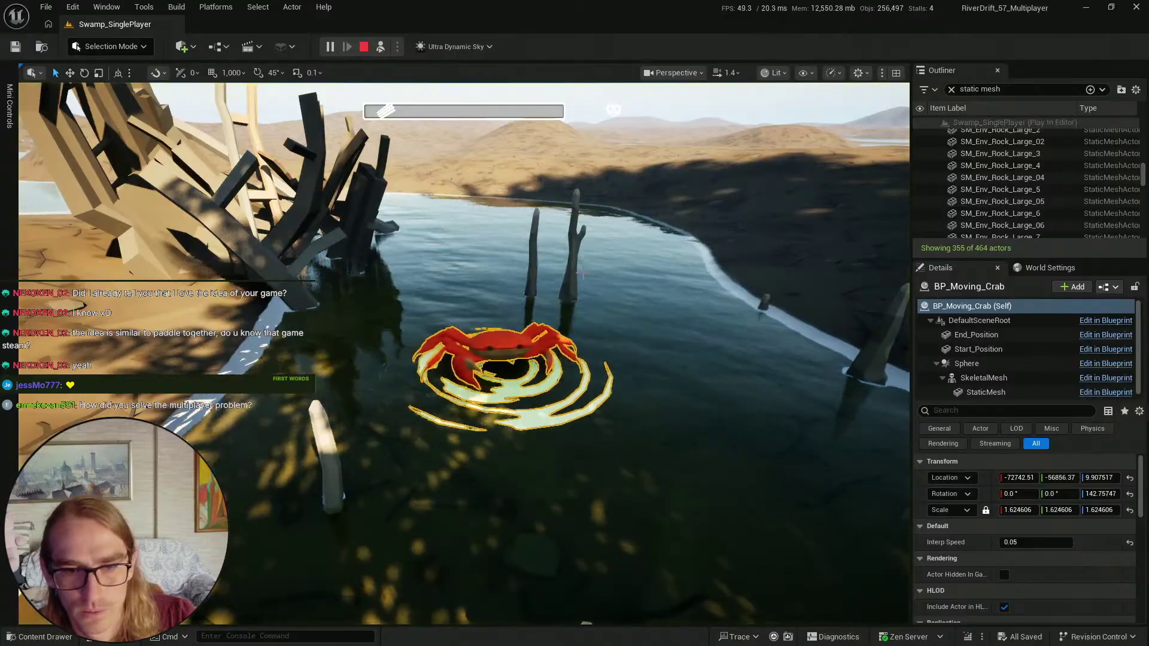
{"action": "right_click_drag", "start_coordinate": [583, 273], "coordinate": [637, 283]}
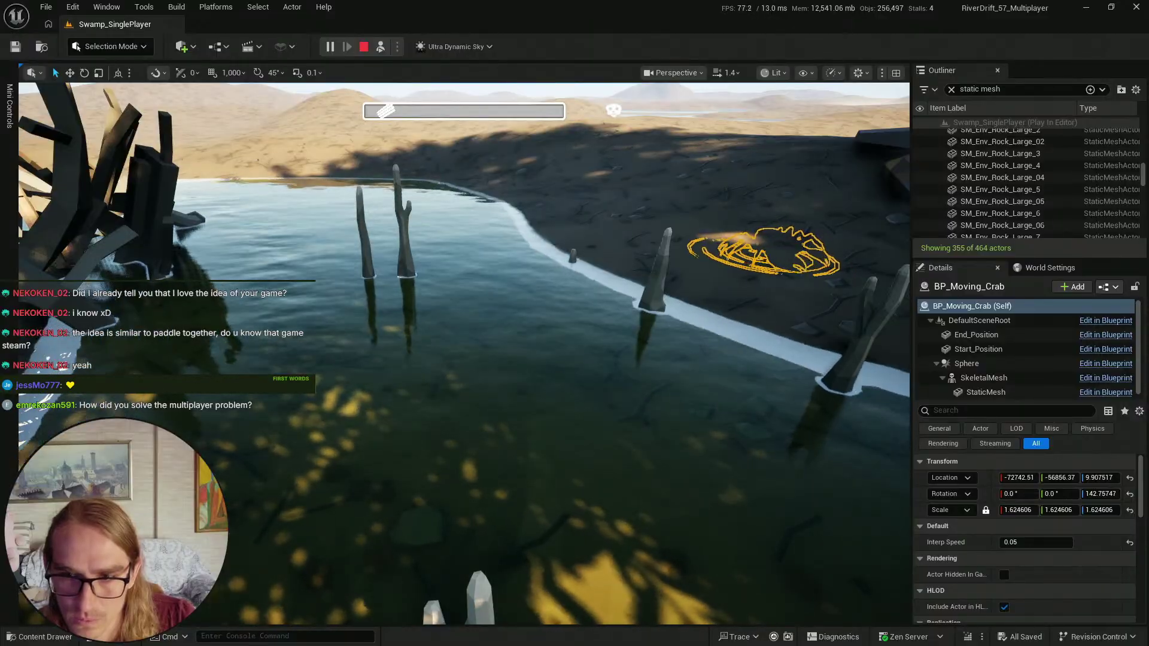
{"action": "key", "text": "Escape"}
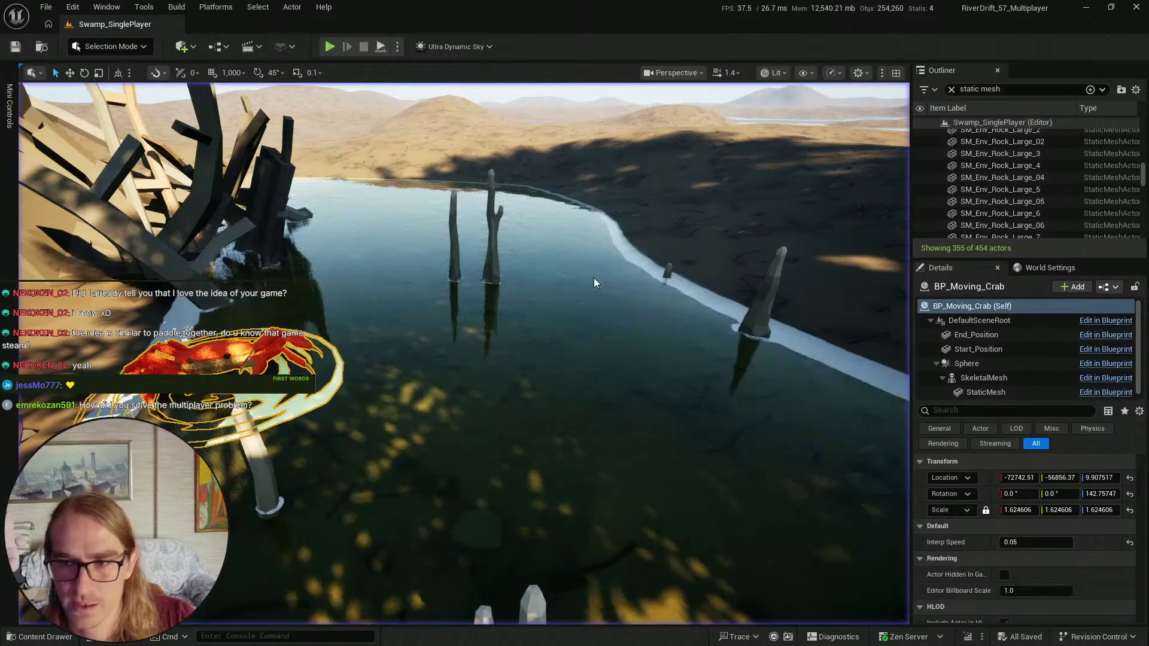
- In the BP_Moving_Crab event graph, duplicate InterpSpeed as a float variable named StayinPlaceDelay and connect it to the Delay node's duration
{"action": "key", "text": "ctrl+e"}
{"action": "right_click_drag", "start_coordinate": [688, 285], "coordinate": [537, 486]}
{"action": "scroll", "coordinate": [639, 397], "scroll_direction": "down", "scroll_amount": 2}
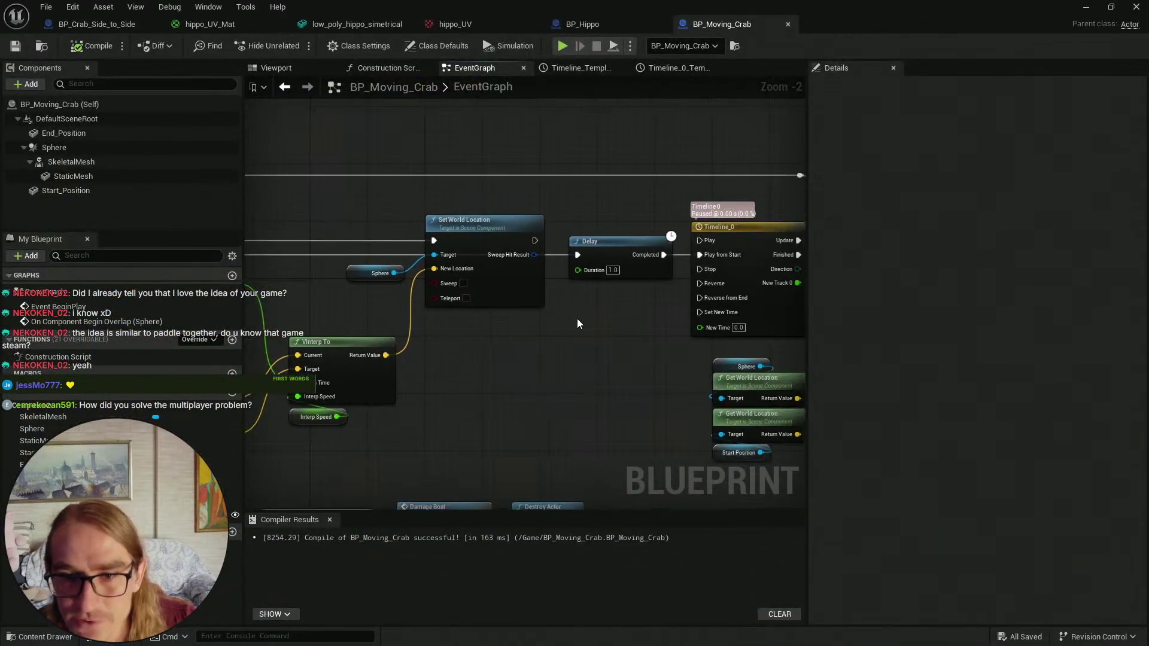
{"action": "right_click_drag", "start_coordinate": [577, 318], "coordinate": [534, 292]}
{"action": "scroll", "coordinate": [554, 249], "scroll_direction": "up", "scroll_amount": 3}
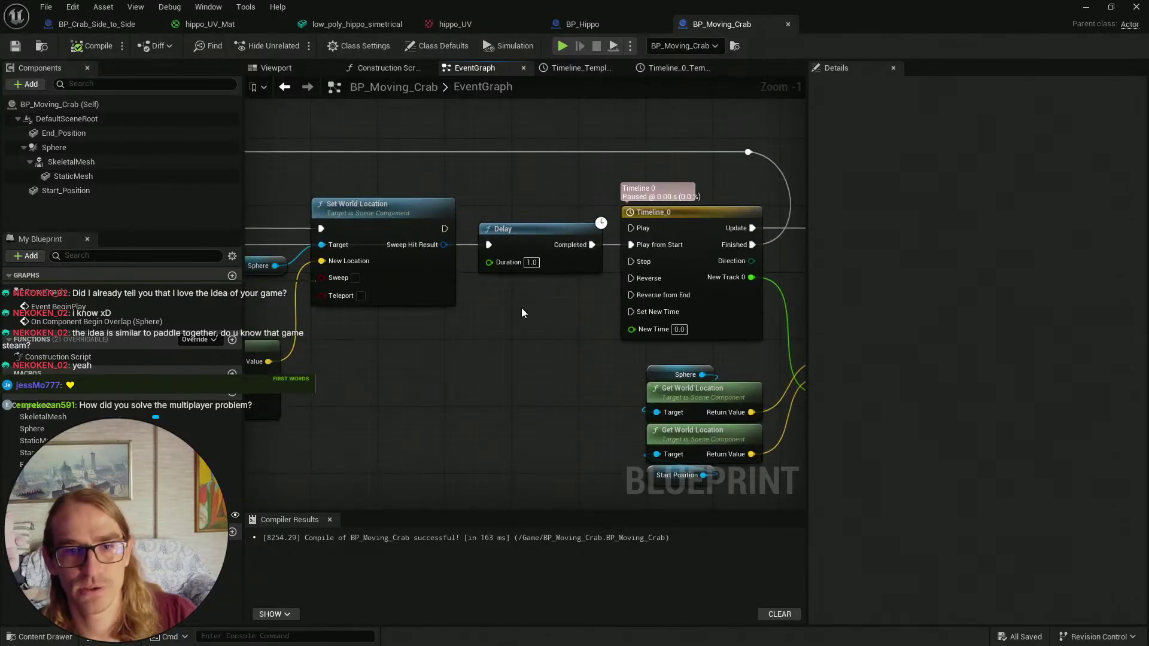
{"action": "right_click_drag", "start_coordinate": [522, 307], "coordinate": [572, 283]}
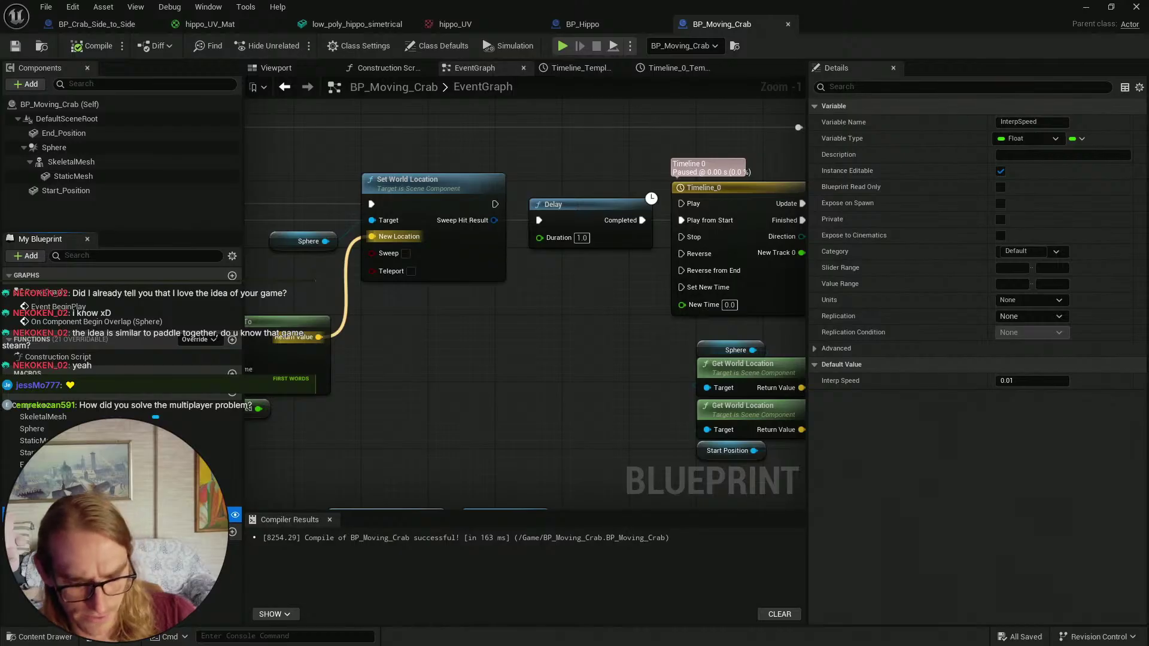
{"action": "key", "text": "ctrl+w"}
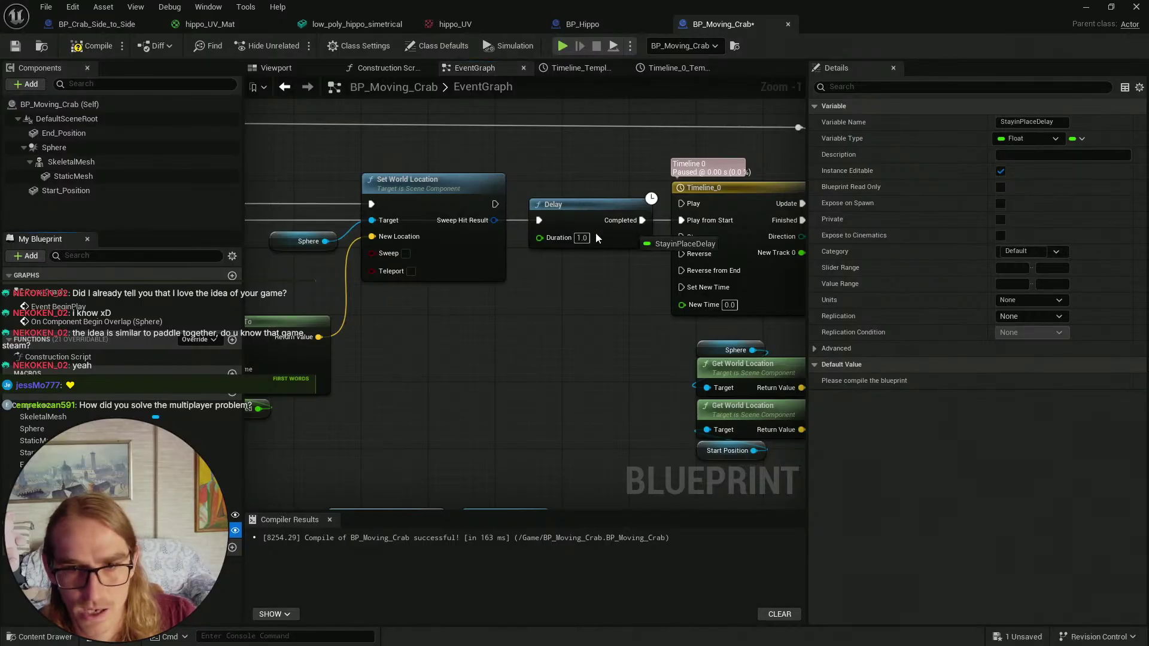
{"action": "left_click_drag", "start_coordinate": [596, 238], "coordinate": [604, 262]}
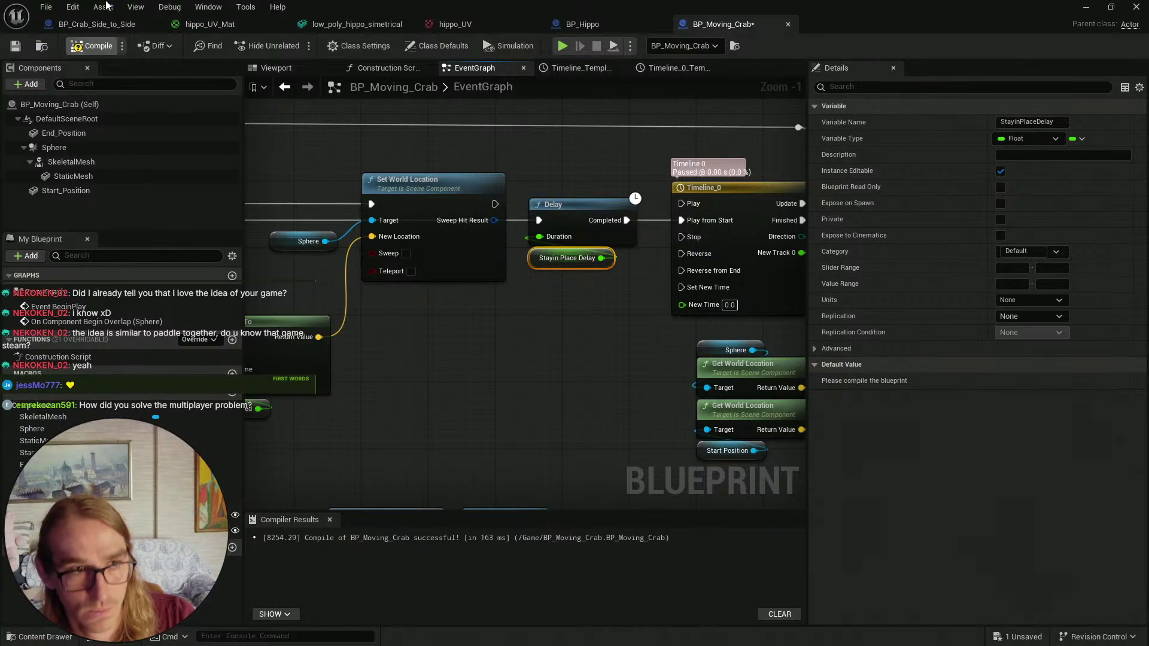
- Set the StayinPlaceDelay default value to 1.0 and save the compiled blueprint
{"action": "left_click", "coordinate": [79, 48]}
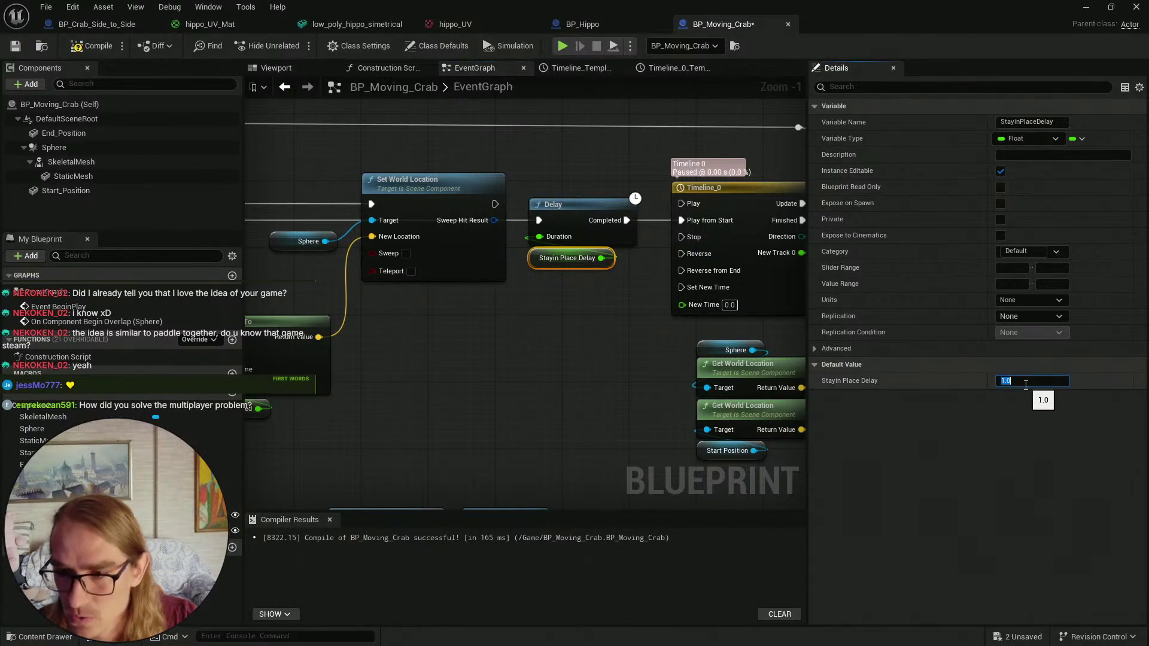
{"action": "left_click", "coordinate": [686, 377]}
{"action": "left_click", "coordinate": [15, 45]}
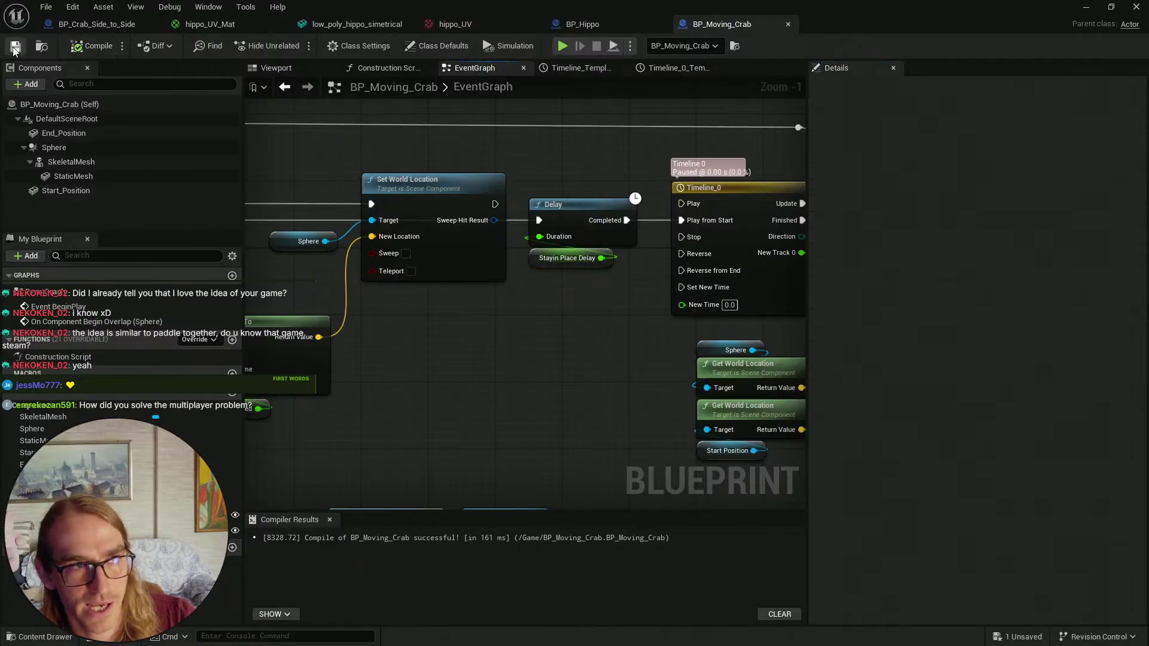
- Rename the delay variable to StayInPlaceDelay and save the BP_Moving_Crab blueprint
{"action": "scroll", "coordinate": [491, 366], "scroll_direction": "down", "scroll_amount": 3}
{"action": "scroll", "coordinate": [491, 367], "scroll_direction": "up", "scroll_amount": 2}
{"action": "right_click_drag", "start_coordinate": [444, 367], "coordinate": [335, 275]}
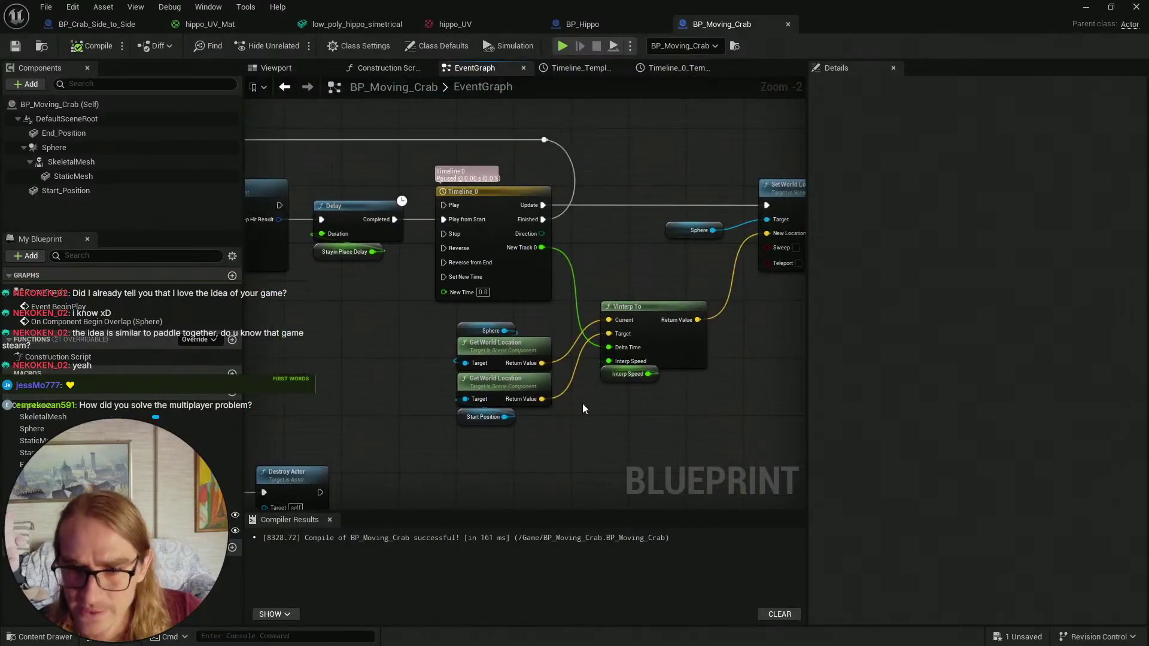
{"action": "right_click_drag", "start_coordinate": [660, 417], "coordinate": [555, 426]}
{"action": "right_click_drag", "start_coordinate": [450, 373], "coordinate": [726, 393]}
{"action": "scroll", "coordinate": [548, 286], "scroll_direction": "up", "scroll_amount": 1}
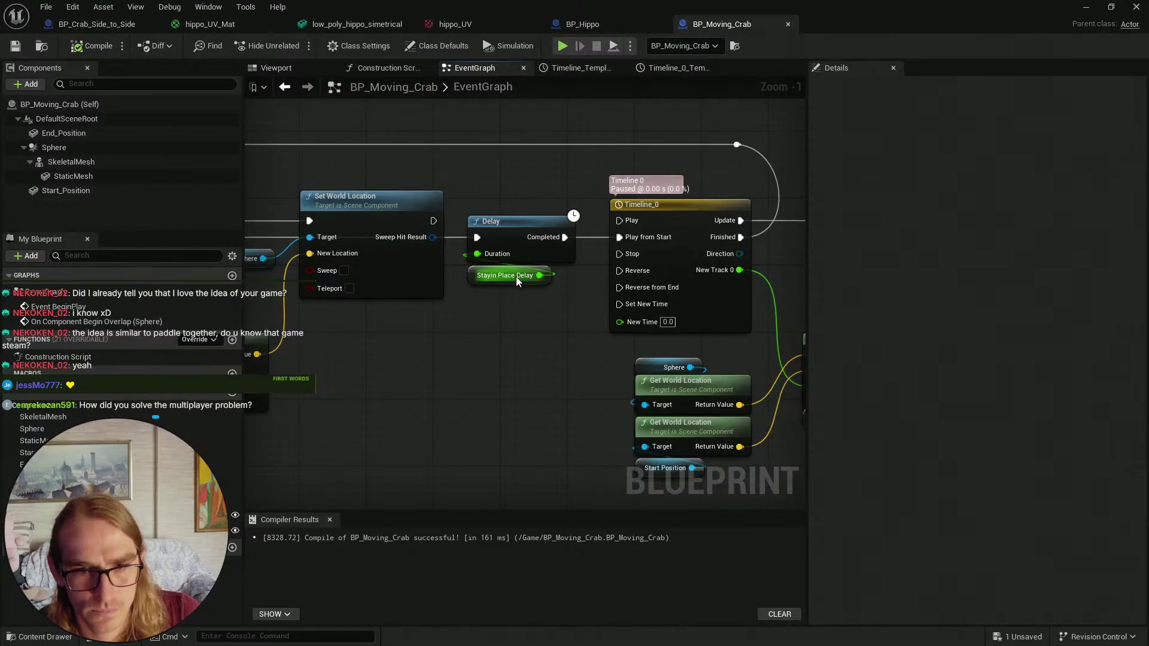
{"action": "left_click", "coordinate": [119, 530]}
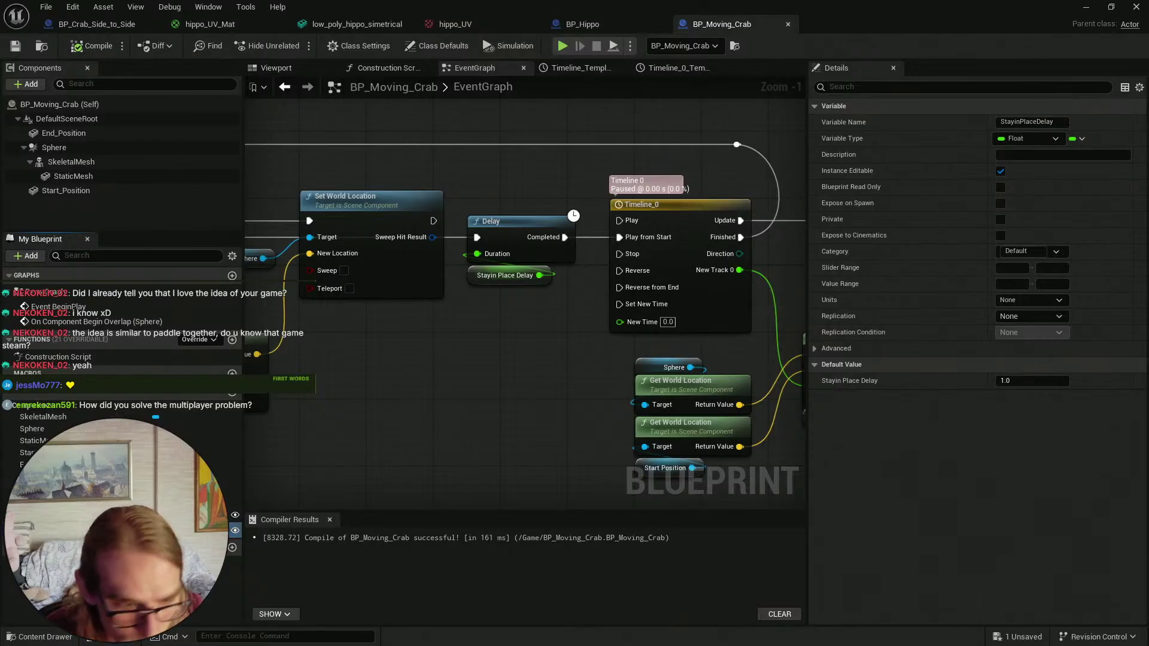
{"action": "key", "text": "Return"}
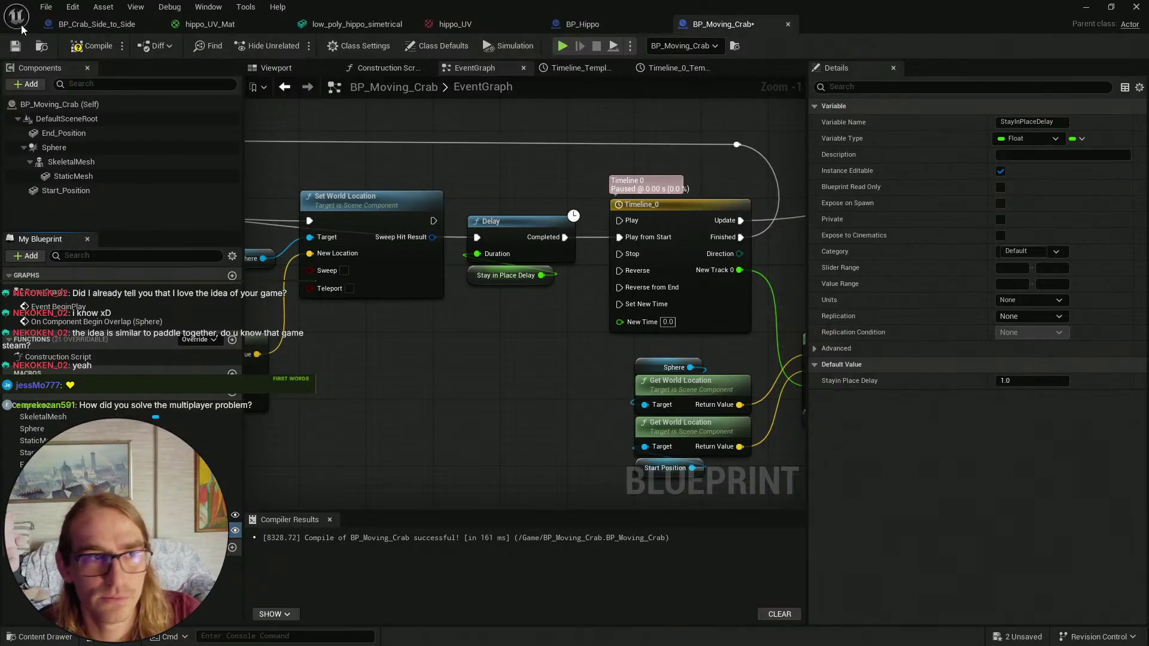
{"action": "left_click", "coordinate": [15, 46]}
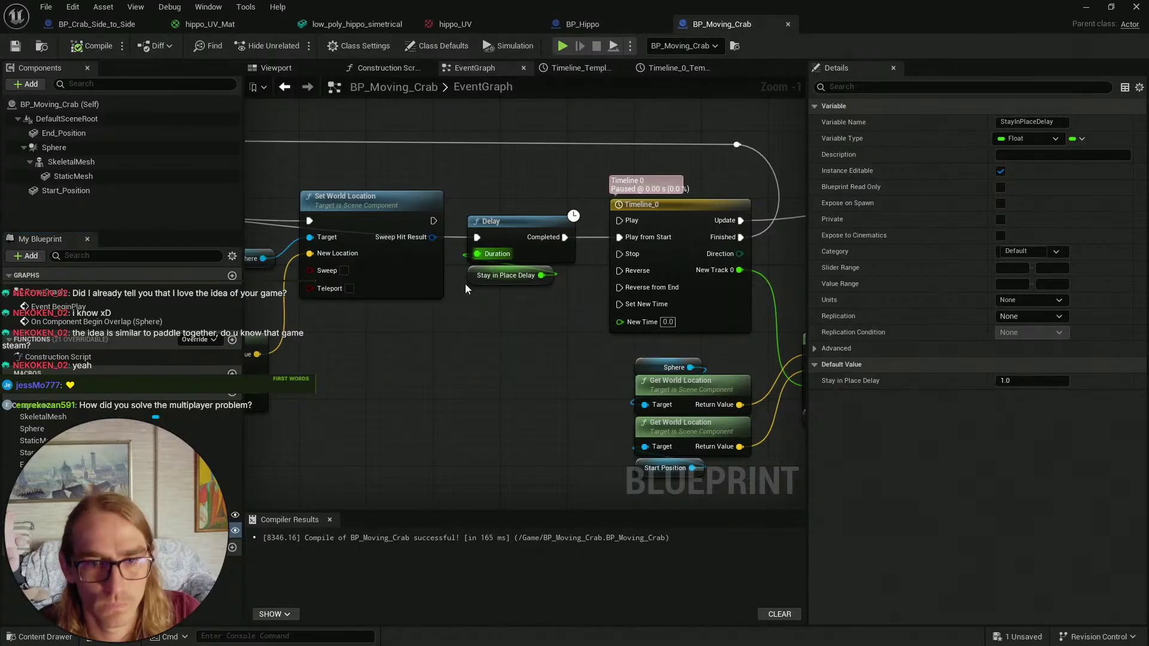
- Back in the level, leave game view and reposition the crab's End_Position marker near the far riverbank
{"action": "left_click", "coordinate": [1088, 8]}
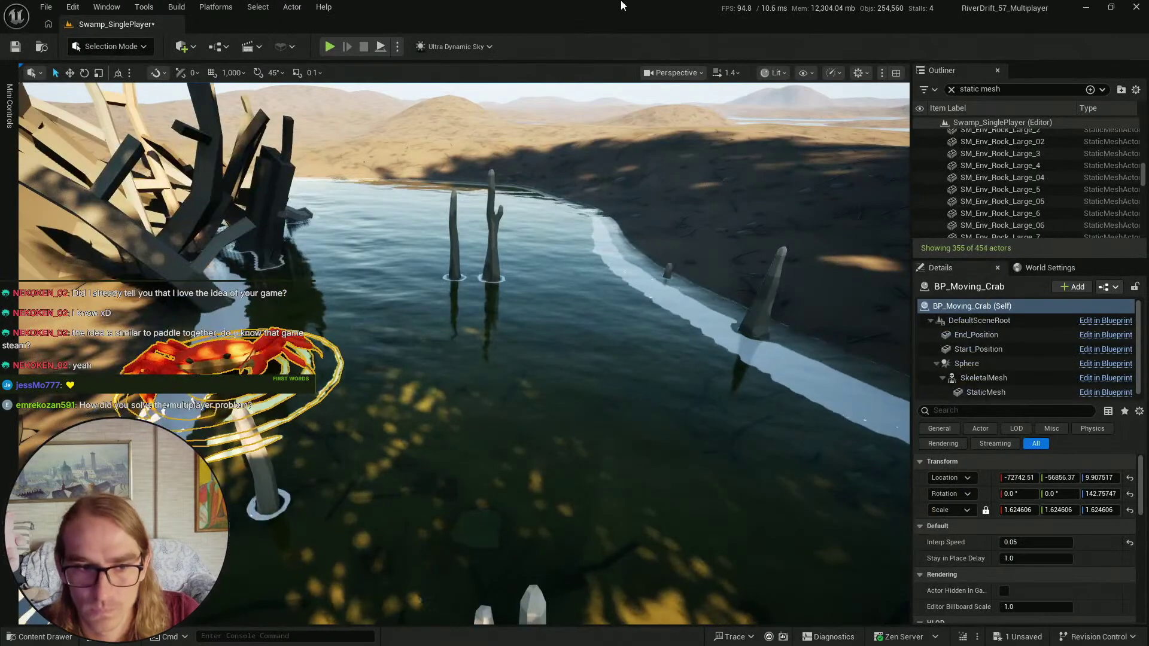
{"action": "key", "text": "g"}
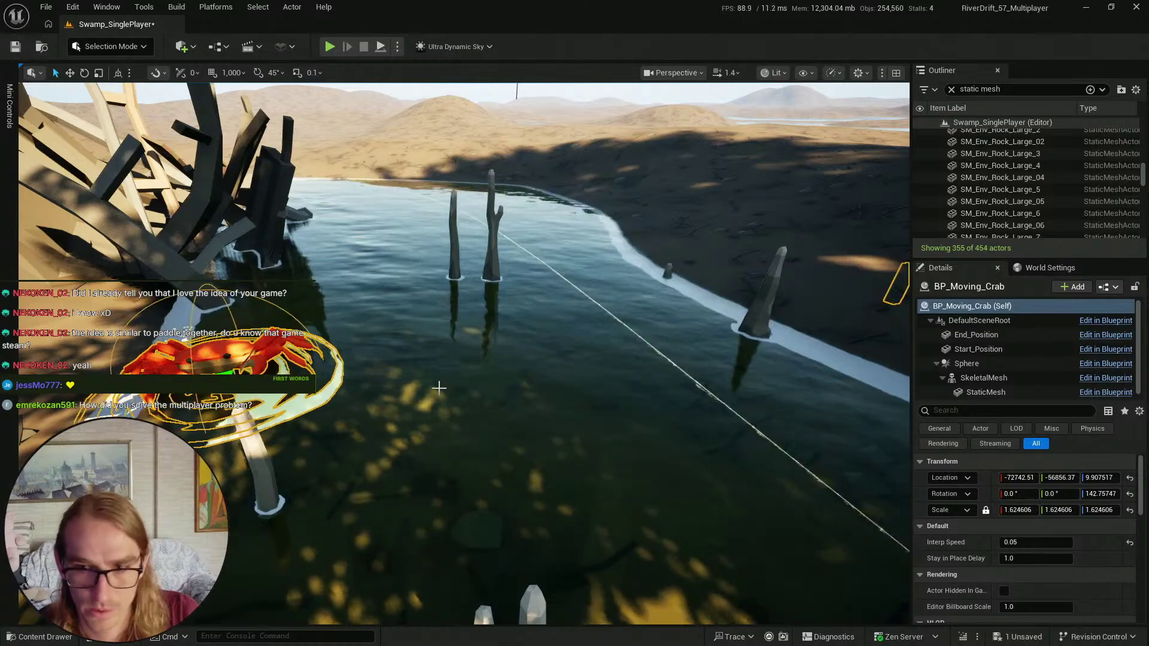
{"action": "right_click_drag", "start_coordinate": [438, 389], "coordinate": [569, 356]}
{"action": "scroll", "coordinate": [563, 353], "scroll_direction": "up", "scroll_amount": 3}
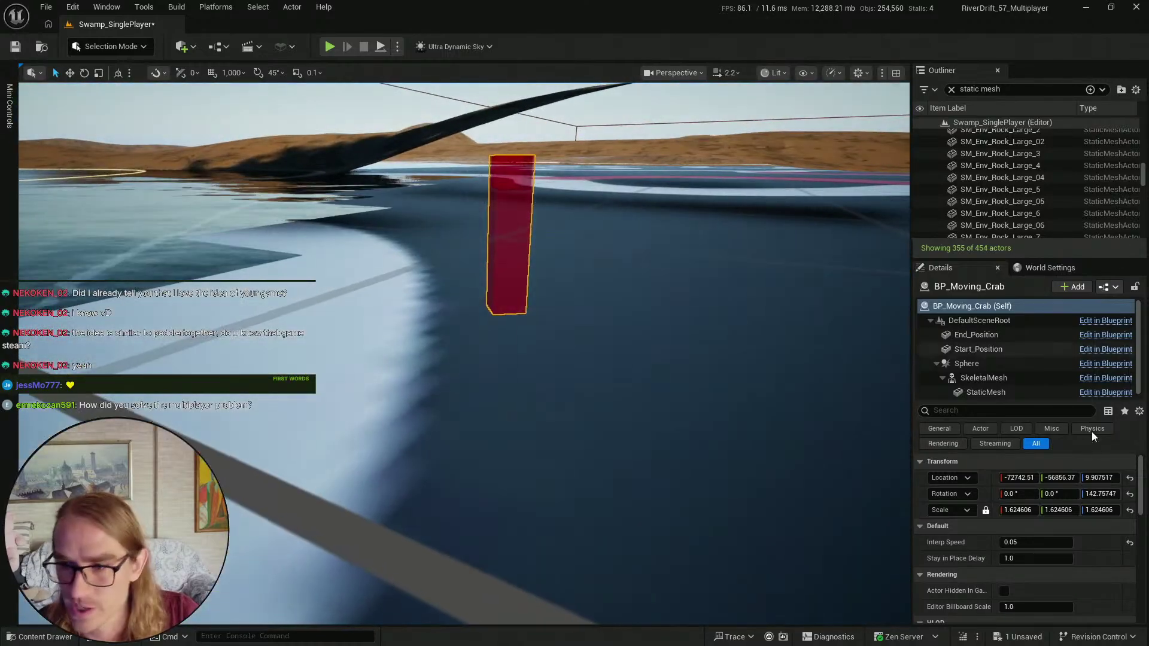
{"action": "left_click", "coordinate": [997, 336]}
{"action": "mouse_move", "coordinate": [706, 335]}
{"action": "right_mouse_down"}
{"action": "mouse_move", "coordinate": [701, 383]}
{"action": "mouse_move", "coordinate": [658, 395]}
{"action": "mouse_move", "coordinate": [640, 383]}
{"action": "mouse_move", "coordinate": [698, 342]}
{"action": "right_mouse_up"}
{"action": "scroll", "coordinate": [659, 395], "scroll_direction": "up", "scroll_amount": 3}
{"action": "key", "text": "w"}
{"action": "left_click_drag", "start_coordinate": [698, 342], "coordinate": [553, 359]}
{"action": "scroll", "coordinate": [526, 341], "scroll_direction": "up", "scroll_amount": 2}
{"action": "mouse_move", "coordinate": [553, 359]}
{"action": "right_mouse_down"}
{"action": "mouse_move", "coordinate": [501, 320]}
{"action": "mouse_move", "coordinate": [541, 342]}
{"action": "right_mouse_up"}
{"action": "scroll", "coordinate": [541, 341], "scroll_direction": "down", "scroll_amount": 2}
- Save all modified content and play-test the crab's movement with the adjusted end position
{"action": "key", "text": "ctrl+space"}
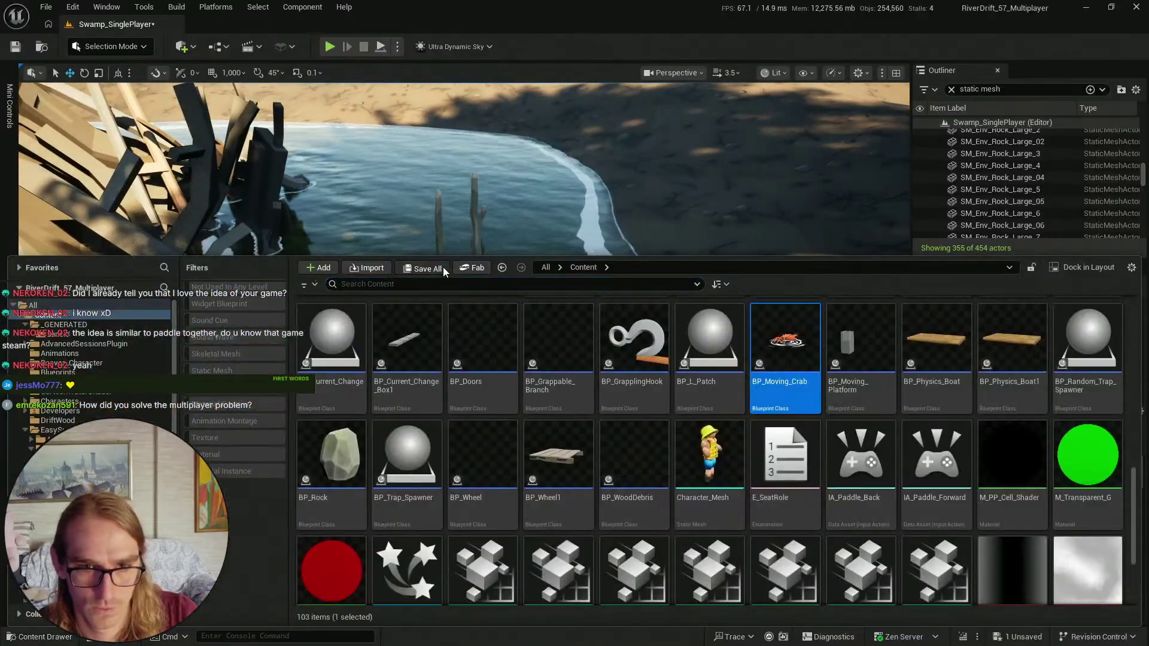
{"action": "left_click", "coordinate": [443, 269]}
{"action": "left_click", "coordinate": [671, 463]}
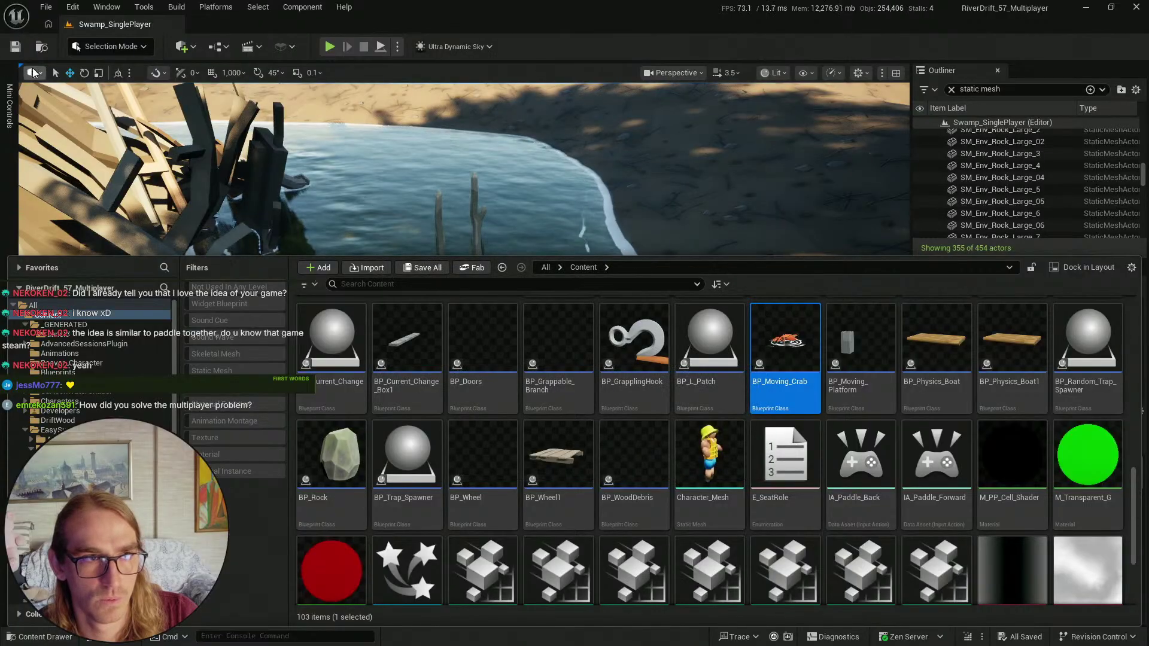
{"action": "key", "text": "alt+p"}
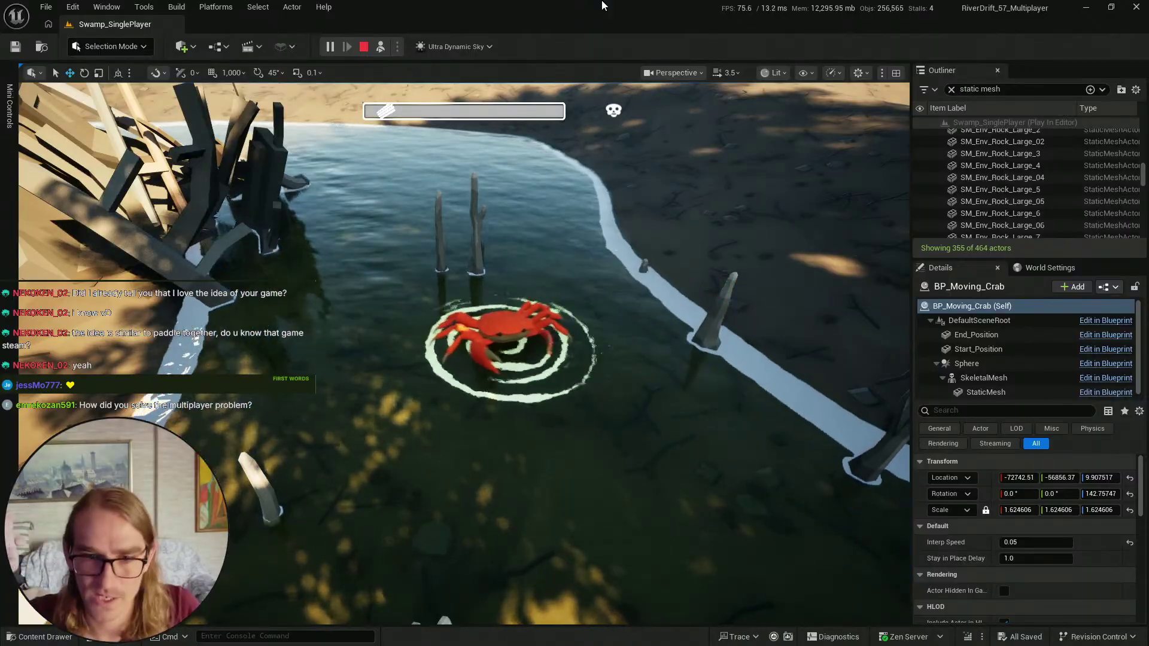
{"action": "key", "text": "Escape"}
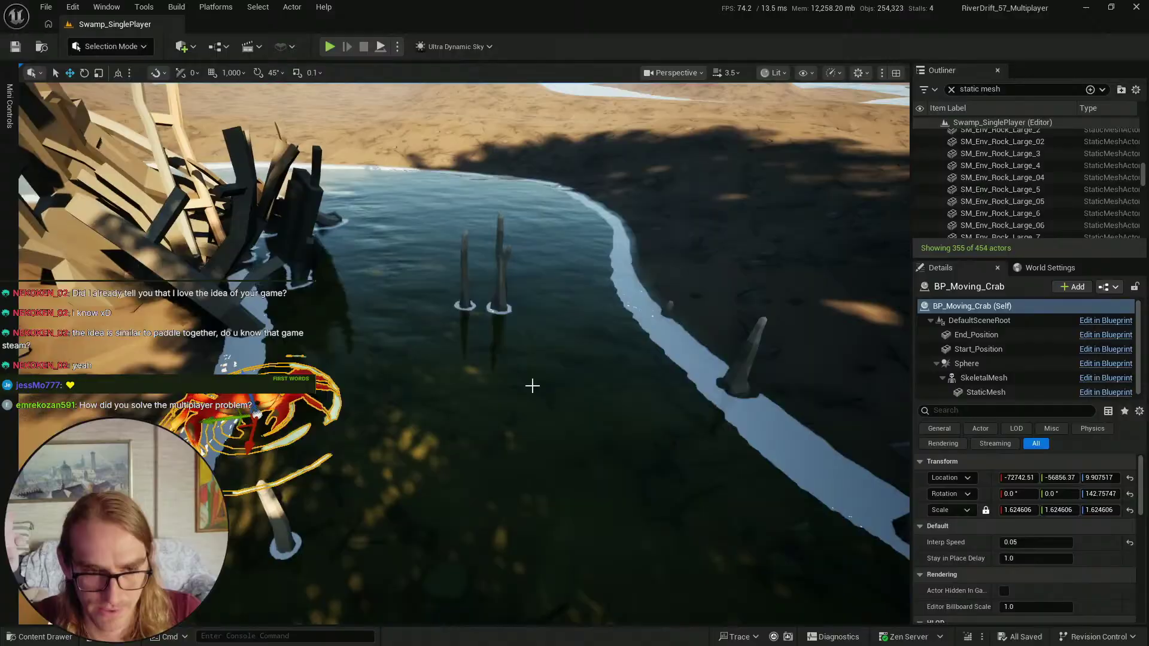
- Set the crab's Stay in Place Delay to 0 and save all modified content
{"action": "mouse_move", "coordinate": [531, 388]}
{"action": "right_mouse_down"}
{"action": "mouse_move", "coordinate": [531, 446]}
{"action": "mouse_move", "coordinate": [545, 432]}
{"action": "mouse_move", "coordinate": [547, 388]}
{"action": "right_mouse_up"}
{"action": "left_click", "coordinate": [1041, 559]}
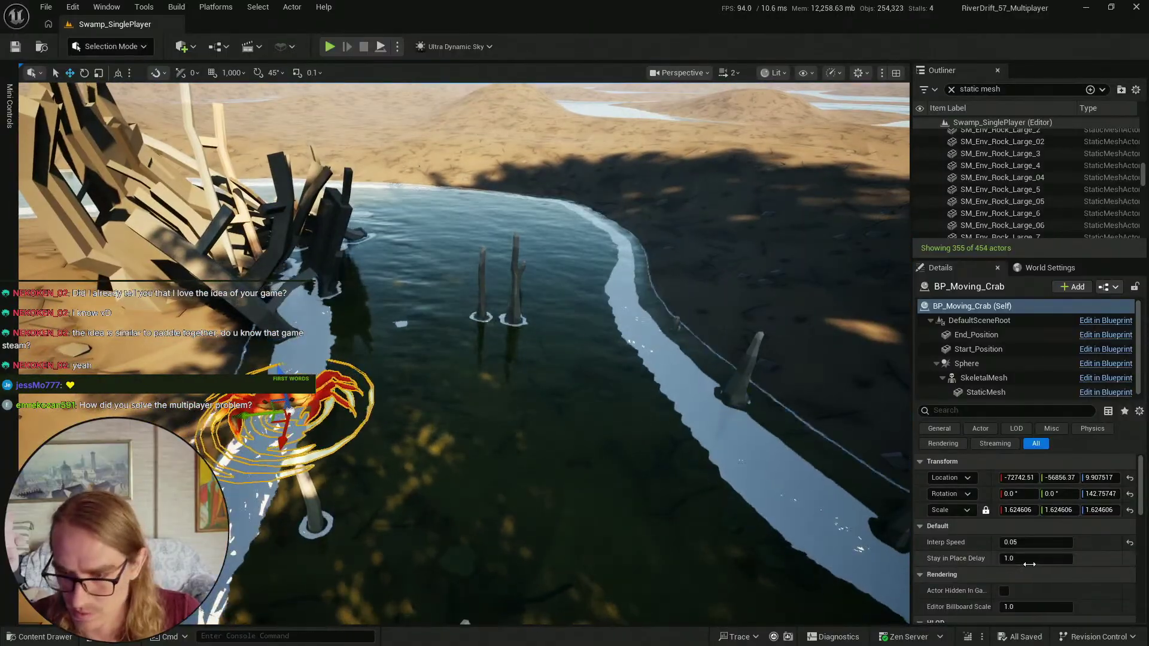
{"action": "type", "text": "0"}
{"action": "key", "text": "Return"}
{"action": "right_click_drag", "start_coordinate": [455, 419], "coordinate": [455, 383]}
{"action": "key", "text": "ctrl+space"}
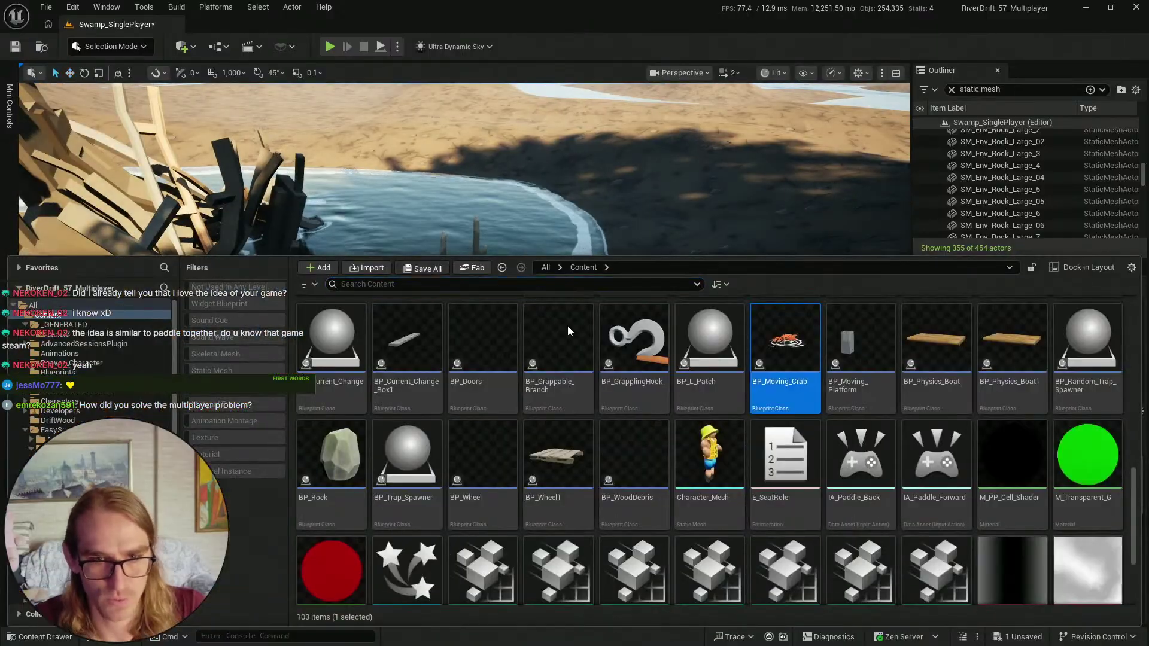
{"action": "key", "text": "ctrl+shift+s"}
{"action": "left_click", "coordinate": [667, 465]}
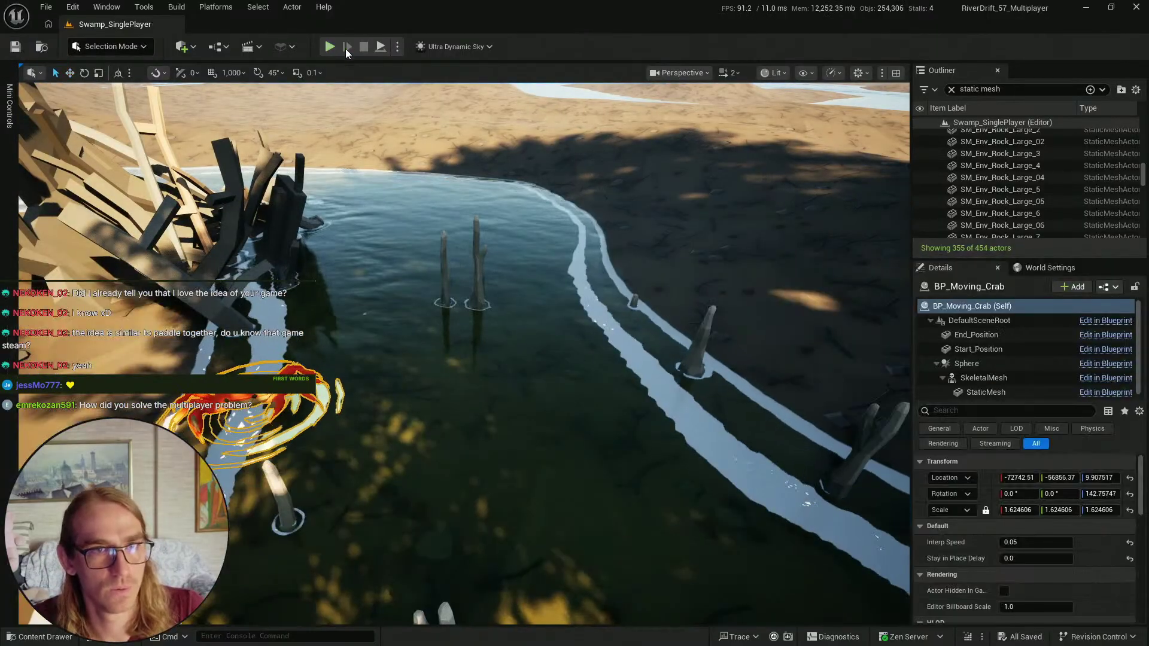
- Play-test the crab's movement with the zero stay-in-place delay
{"action": "left_click", "coordinate": [330, 47]}
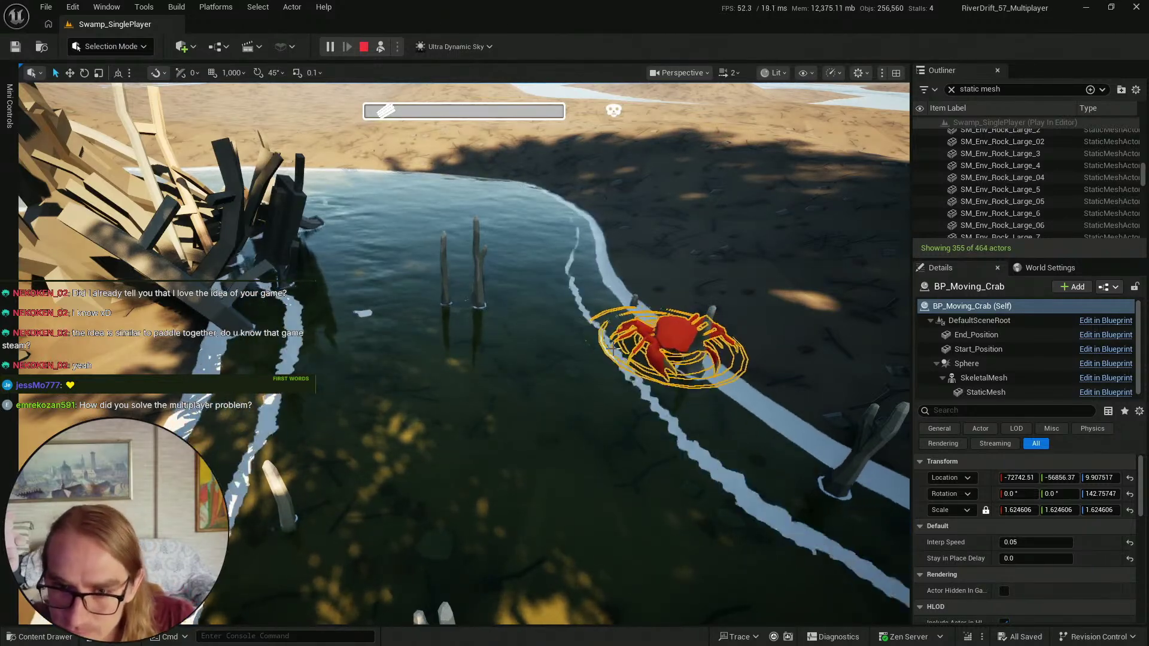
{"action": "key", "text": "Escape"}
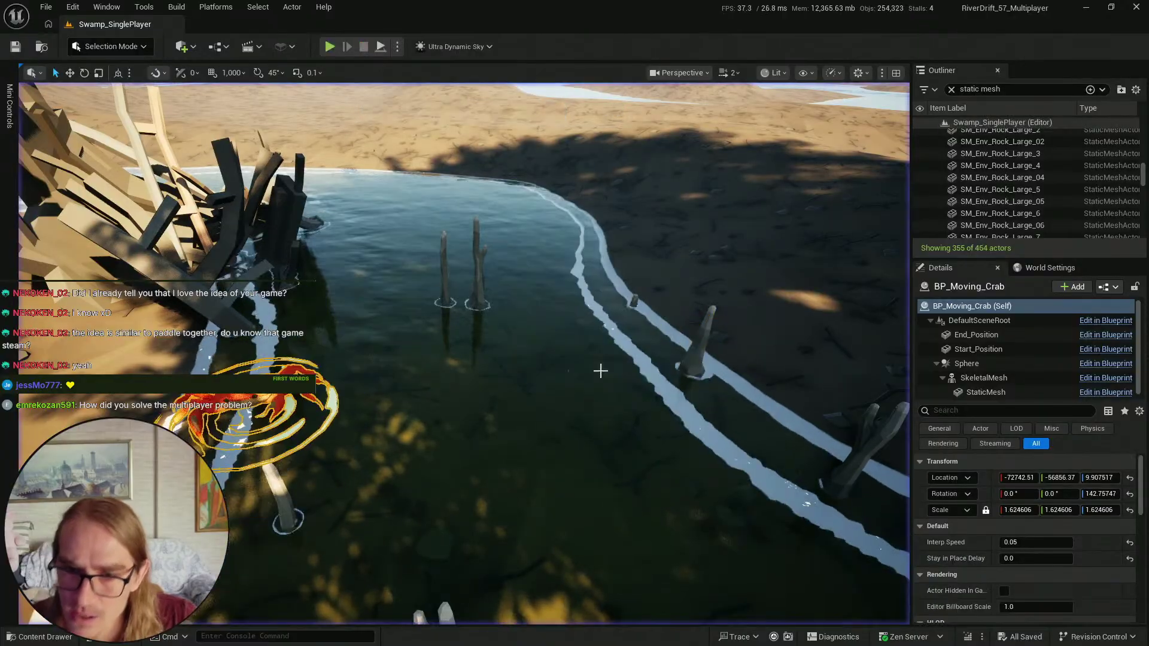
- Open the BP_Moving_Crab blueprint and inspect the length and curve of both movement timelines
{"action": "key", "text": "ctrl+e"}
{"action": "scroll", "coordinate": [550, 347], "scroll_direction": "down", "scroll_amount": 4}
{"action": "right_click_drag", "start_coordinate": [551, 347], "coordinate": [613, 346]}
{"action": "double_click", "coordinate": [408, 337]}
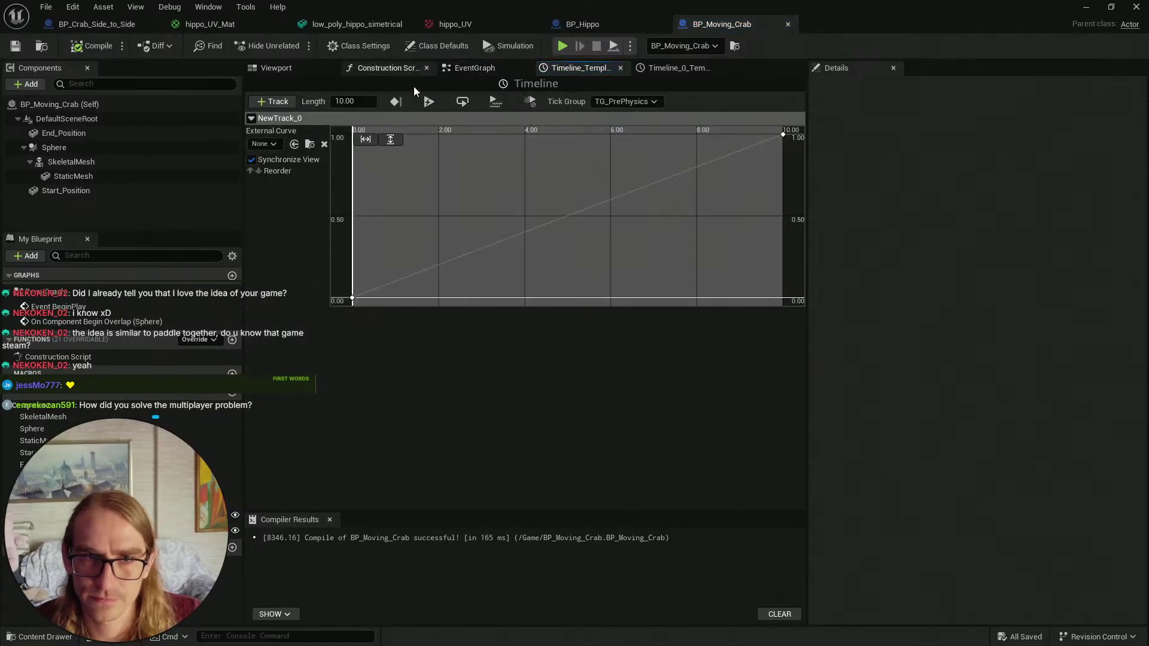
{"action": "left_click", "coordinate": [485, 70]}
{"action": "scroll", "coordinate": [664, 275], "scroll_direction": "up", "scroll_amount": 3}
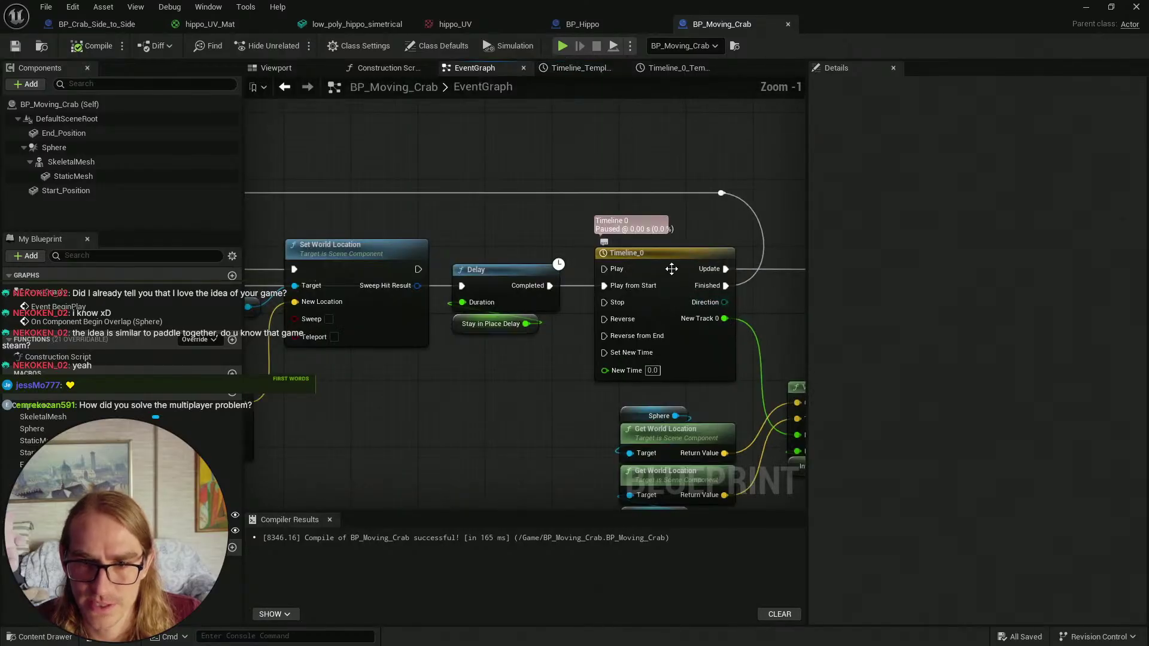
{"action": "double_click", "coordinate": [673, 267]}
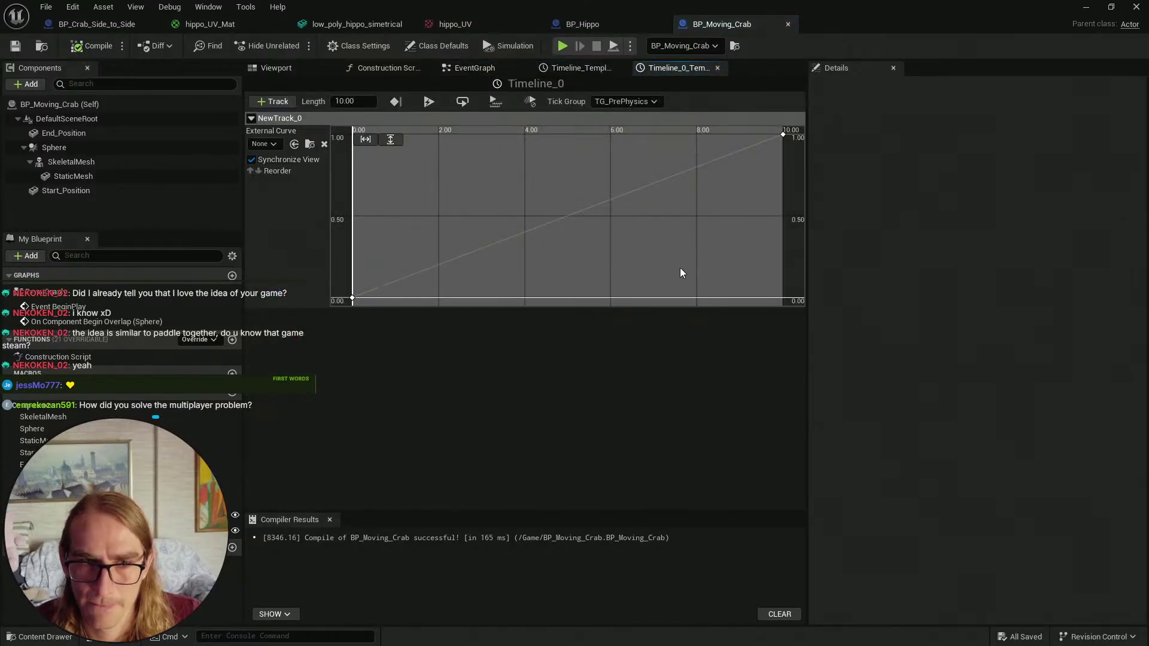
- Examine the crab's event graph, following the movement chain through the delay and both timelines
{"action": "left_click", "coordinate": [470, 72]}
{"action": "scroll", "coordinate": [501, 402], "scroll_direction": "down", "scroll_amount": 3}
{"action": "right_click_drag", "start_coordinate": [677, 420], "coordinate": [748, 407]}
{"action": "right_click_drag", "start_coordinate": [502, 317], "coordinate": [595, 342]}
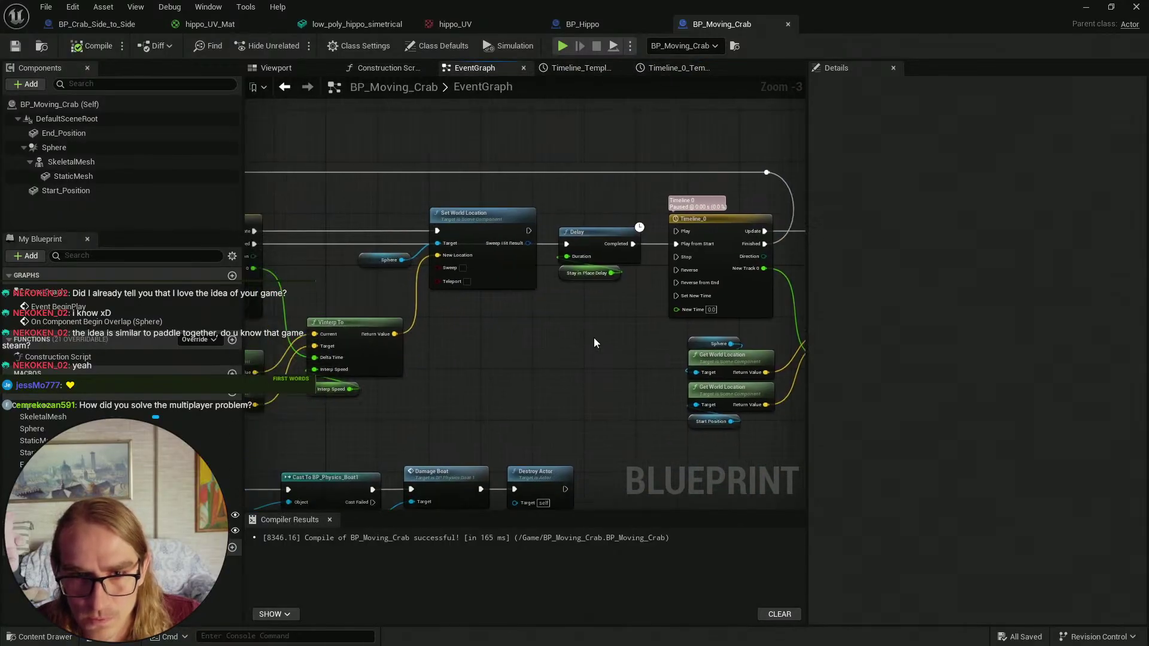
{"action": "scroll", "coordinate": [649, 326], "scroll_direction": "down", "scroll_amount": 3}
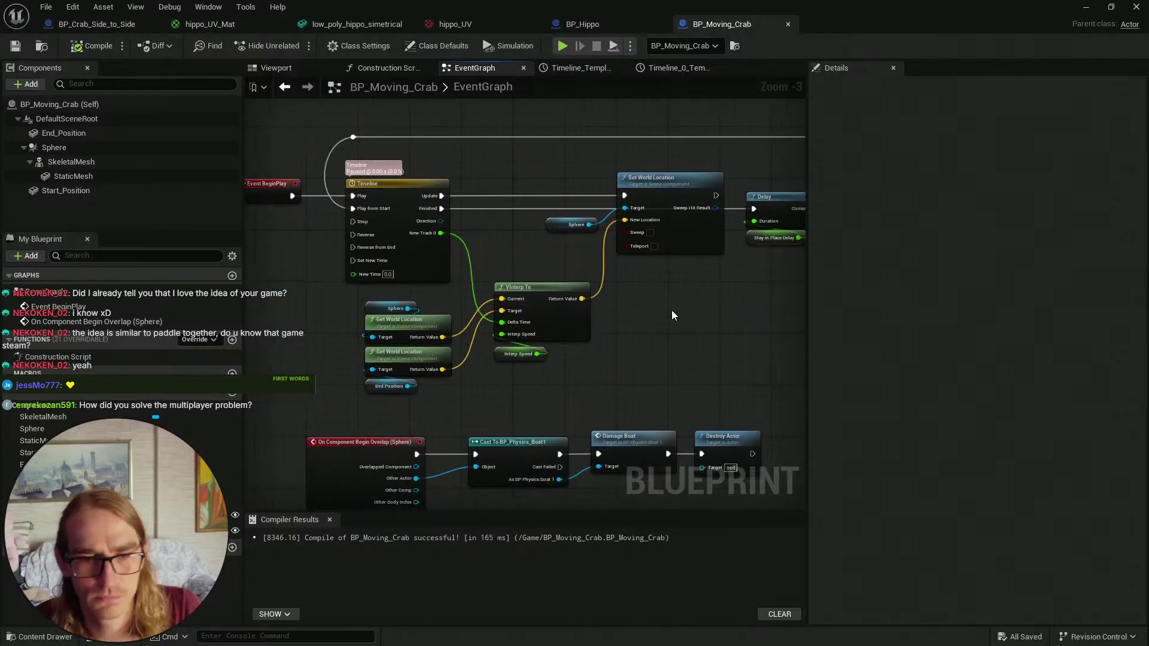
{"action": "right_click_drag", "start_coordinate": [671, 310], "coordinate": [659, 316]}
{"action": "scroll", "coordinate": [659, 316], "scroll_direction": "up", "scroll_amount": 2}
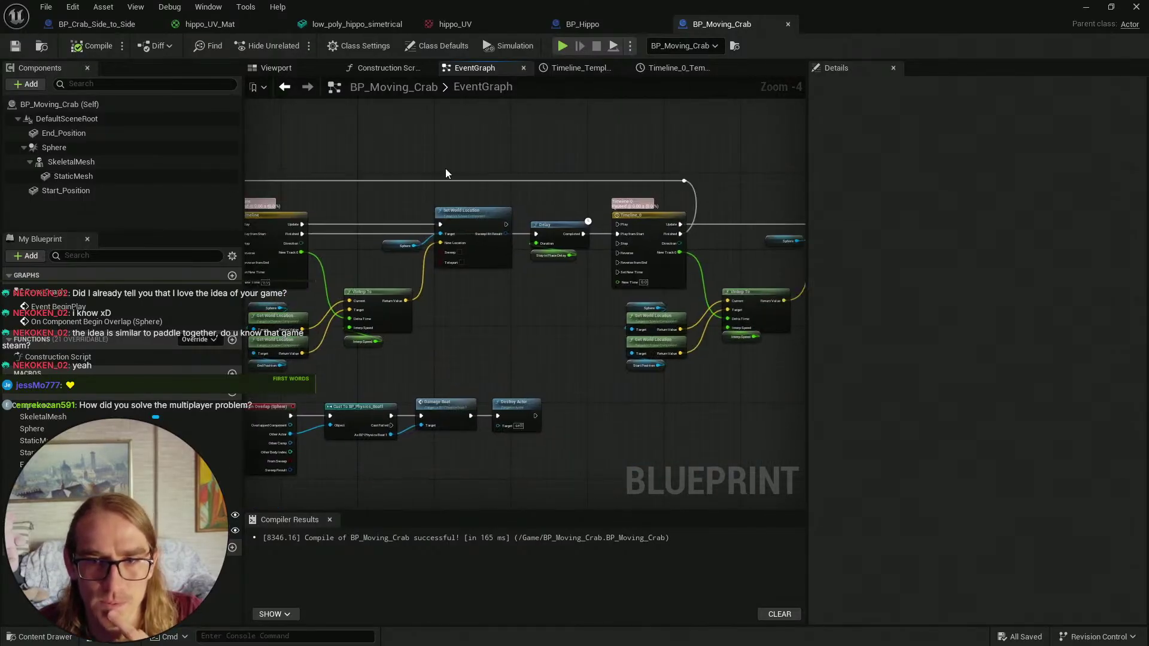
- Return to the swamp level and play-test the crab's back-and-forth movement again
{"action": "left_click", "coordinate": [1092, 6]}
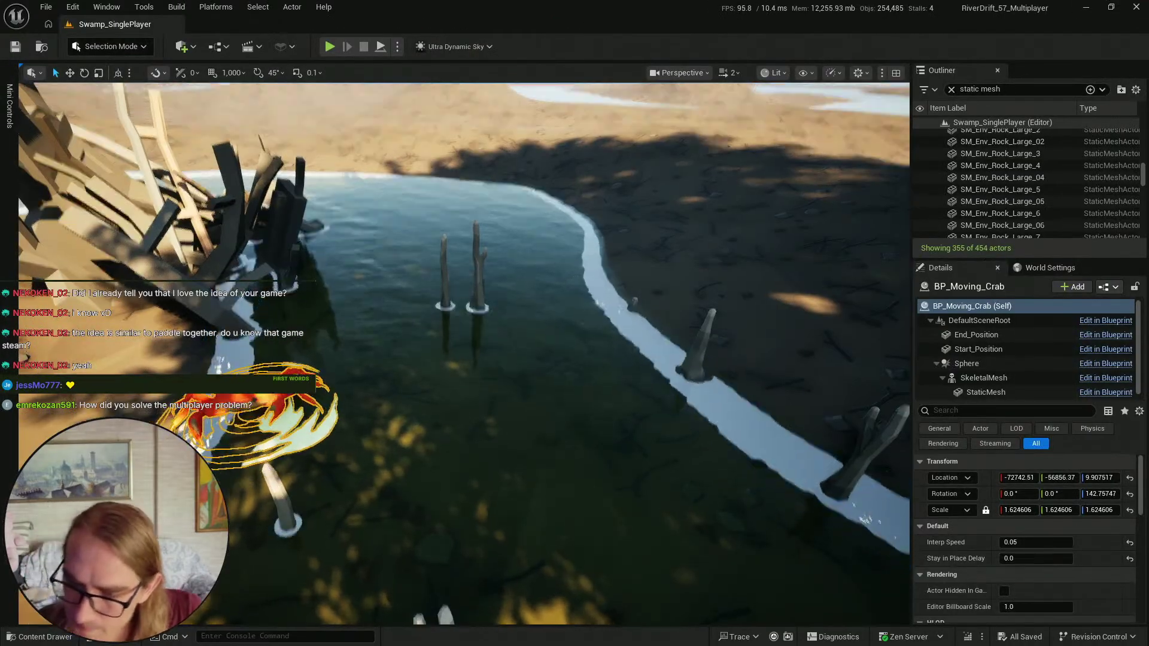
{"action": "scroll", "coordinate": [534, 401], "scroll_direction": "down", "scroll_amount": 1}
{"action": "right_click_drag", "start_coordinate": [534, 400], "coordinate": [534, 401]}
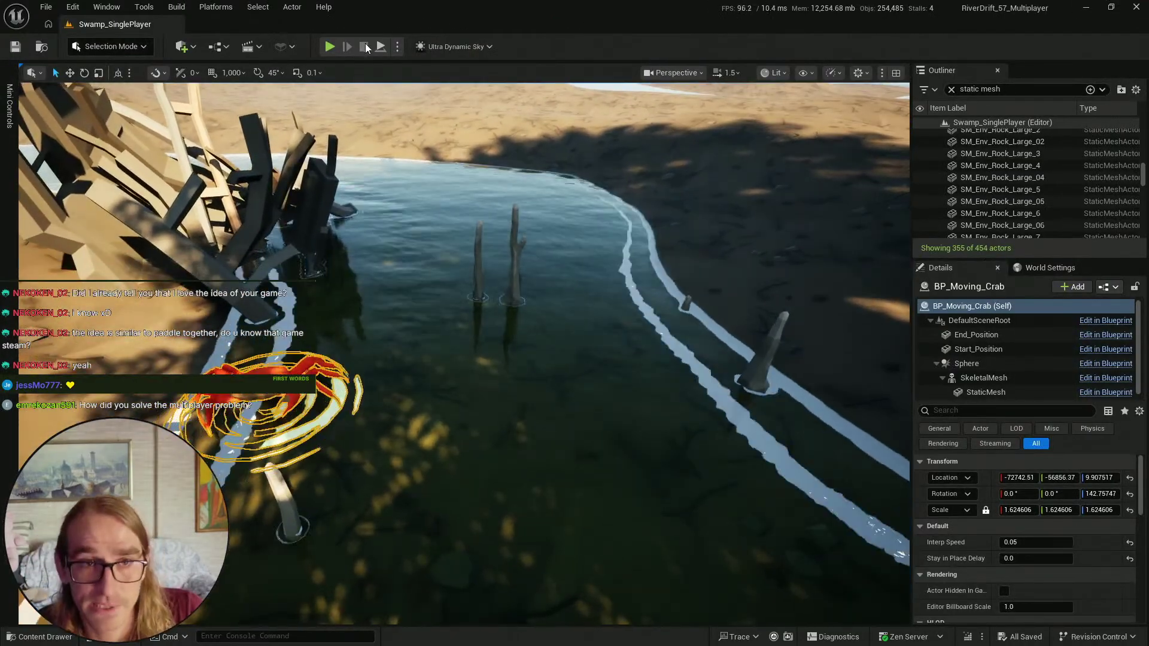
{"action": "left_click", "coordinate": [330, 46]}
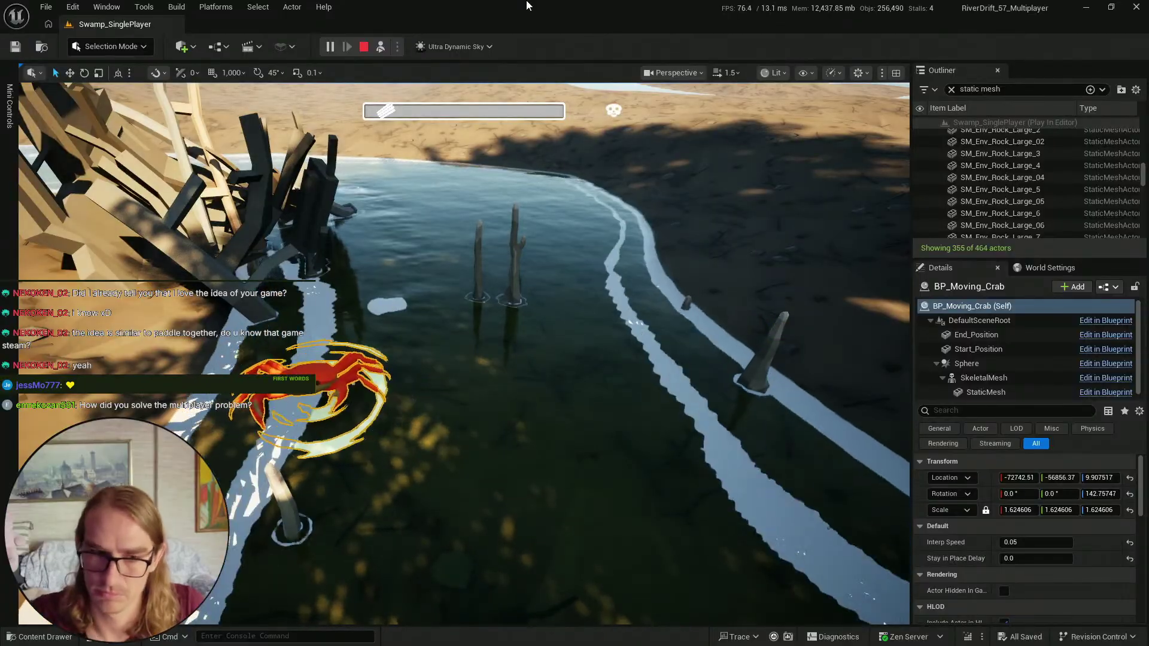
{"action": "key", "text": "Escape"}
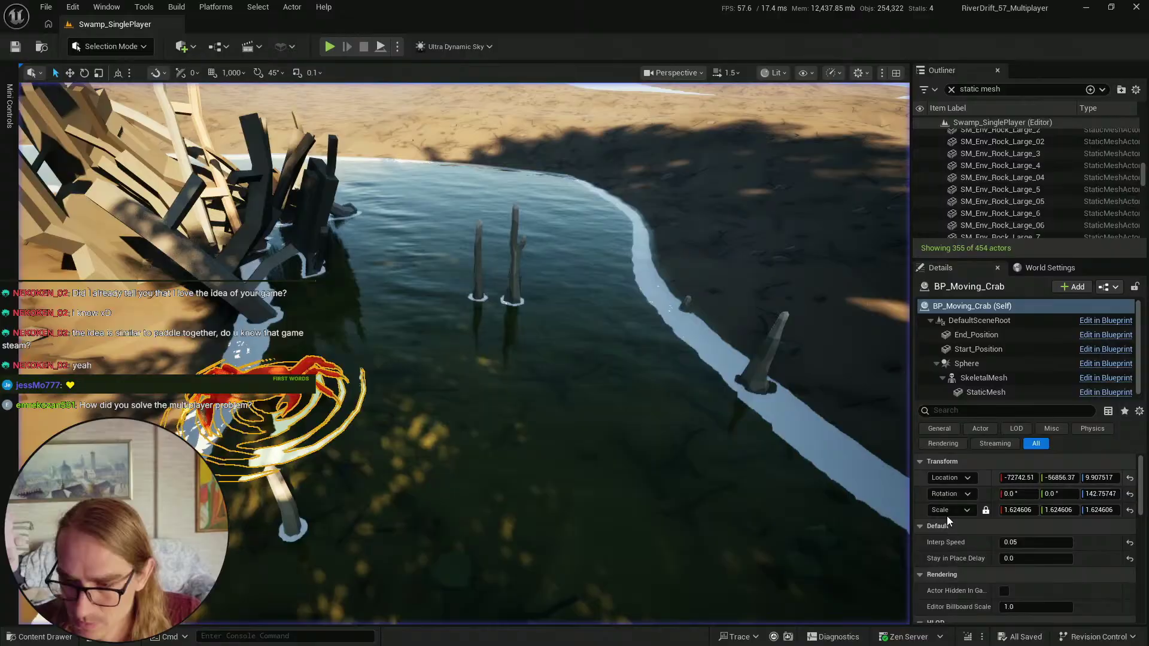
- Reset the crab's Interp Speed to 0.01 and Stay in Place Delay to 1.0, then save the level and play-test it
{"action": "left_click", "coordinate": [1129, 559]}
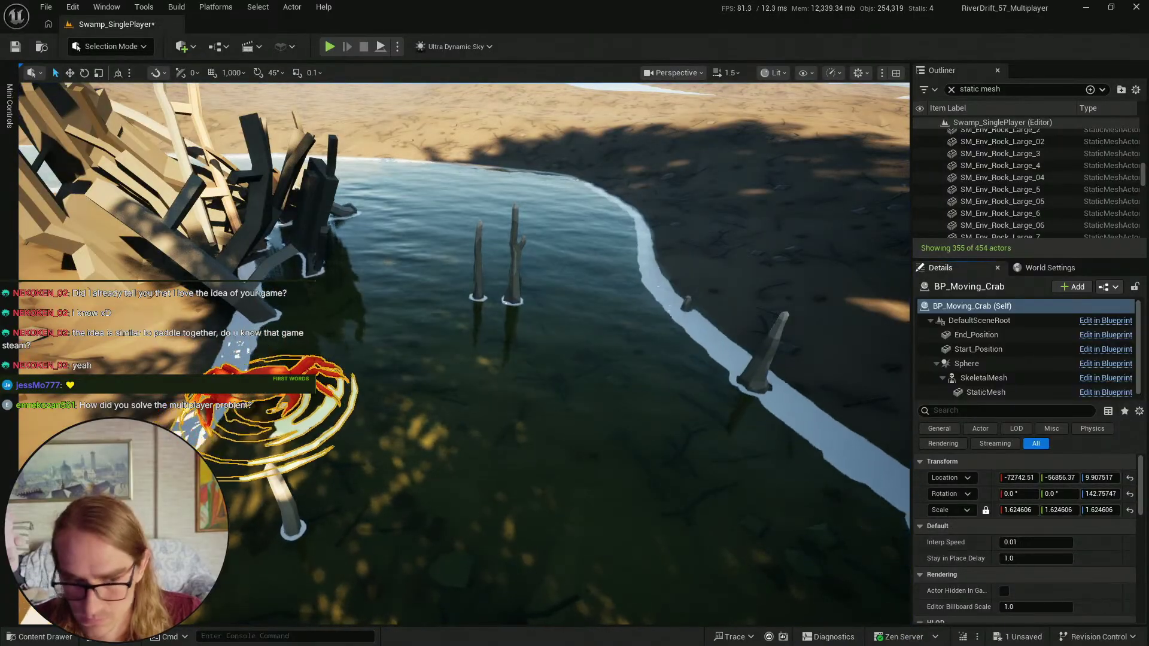
{"action": "left_click", "coordinate": [53, 638]}
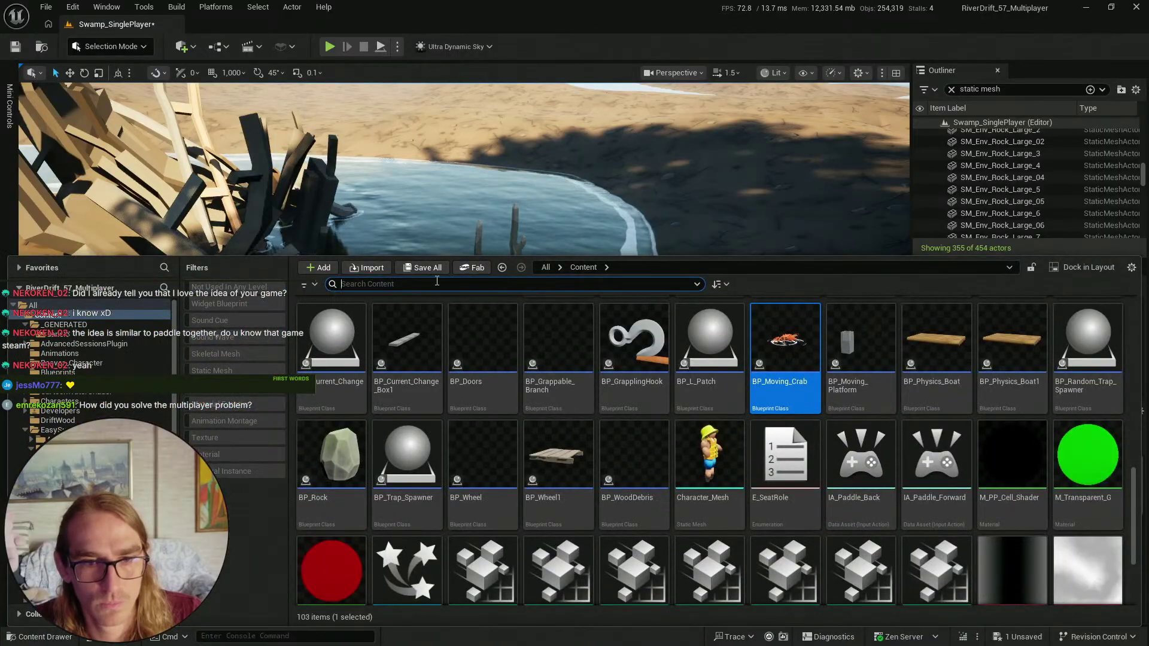
{"action": "left_click", "coordinate": [422, 268]}
{"action": "key", "text": "Return"}
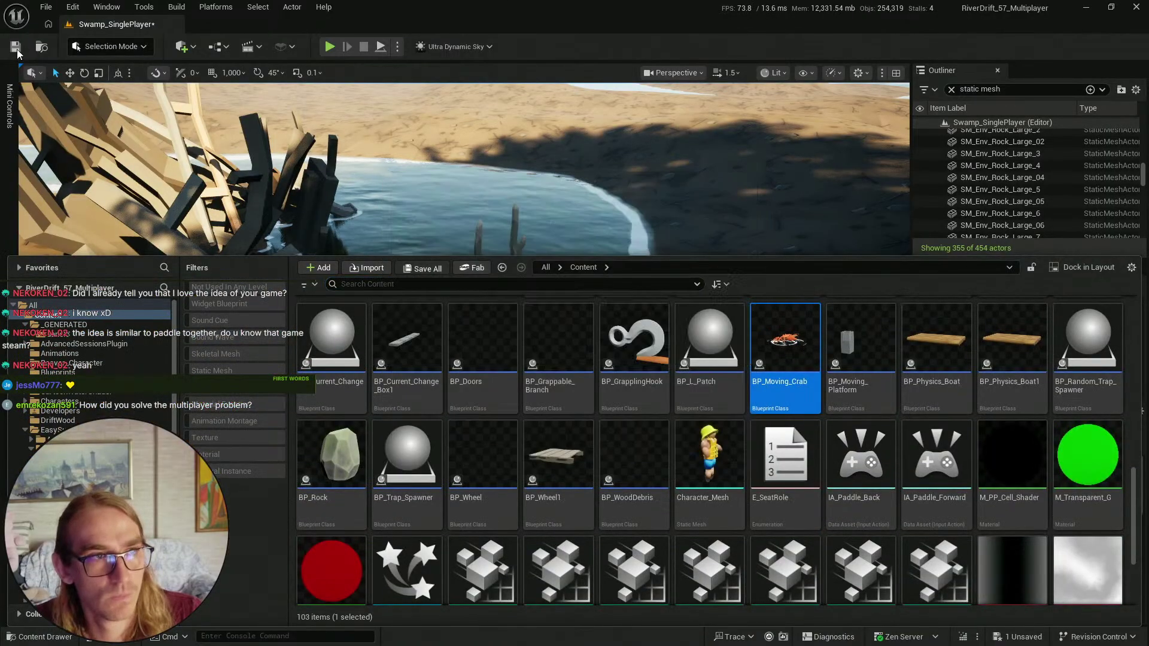
{"action": "left_click", "coordinate": [16, 51]}
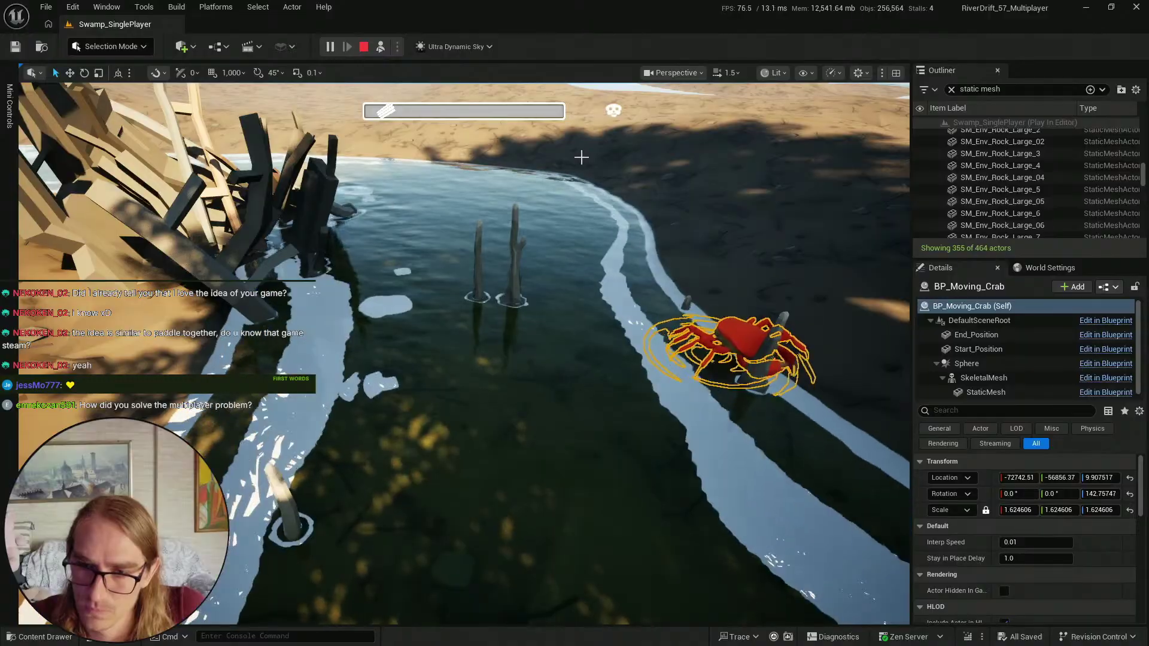
{"action": "key", "text": "Escape"}
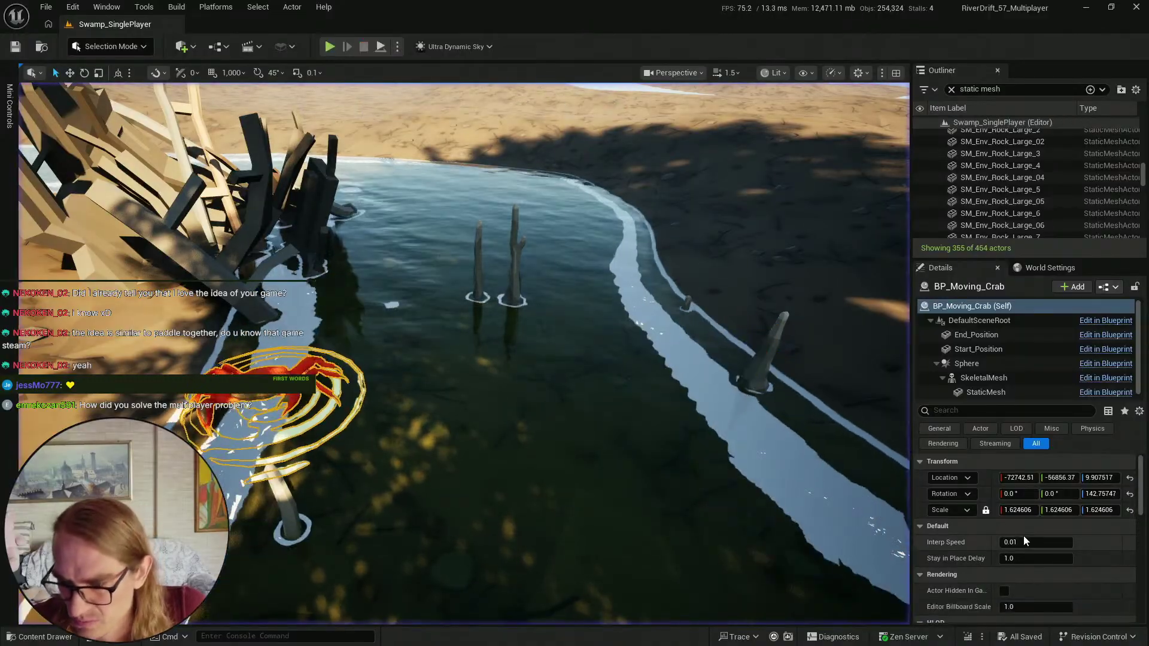
- Set the crab's Interp Speed to 0.05 and save the level
{"action": "left_click", "coordinate": [1023, 542]}
{"action": "key", "text": "BackSpace"}
{"action": "type", "text": "5"}
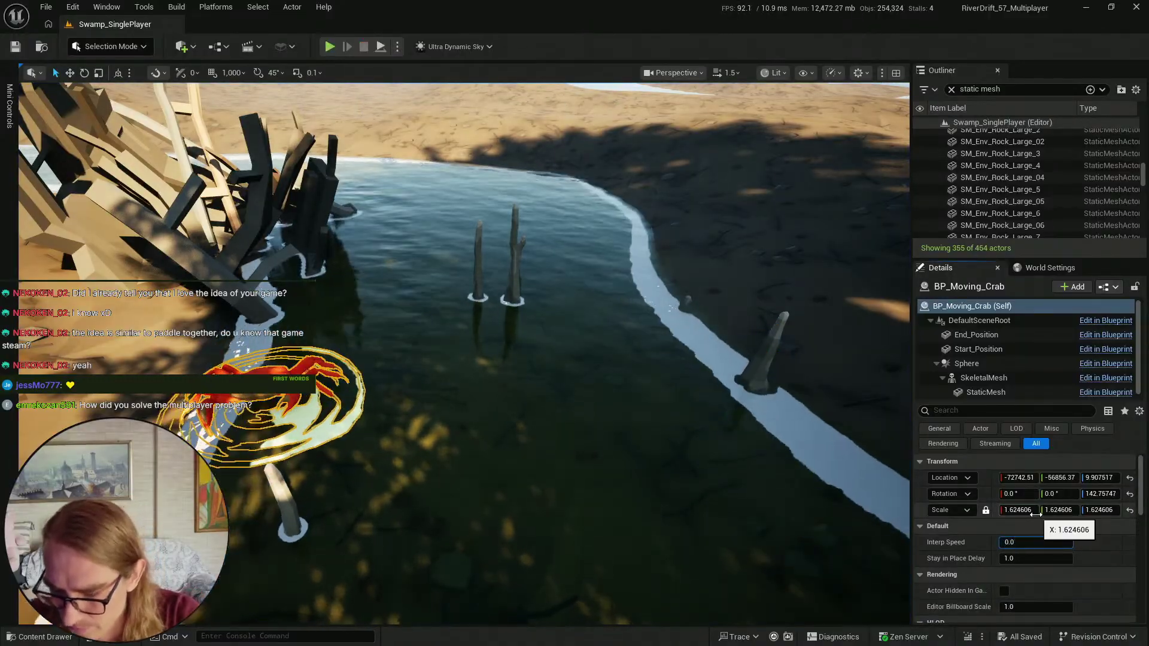
{"action": "key", "text": "Return"}
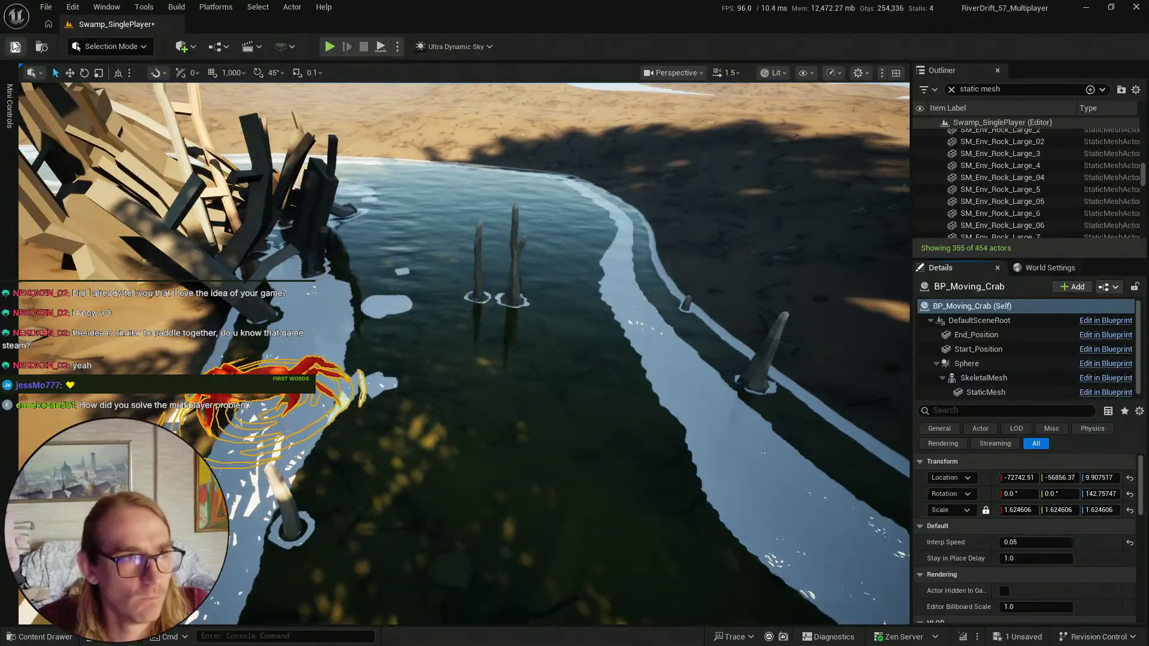
{"action": "key", "text": "ctrl+s"}
{"action": "left_click", "coordinate": [50, 632]}
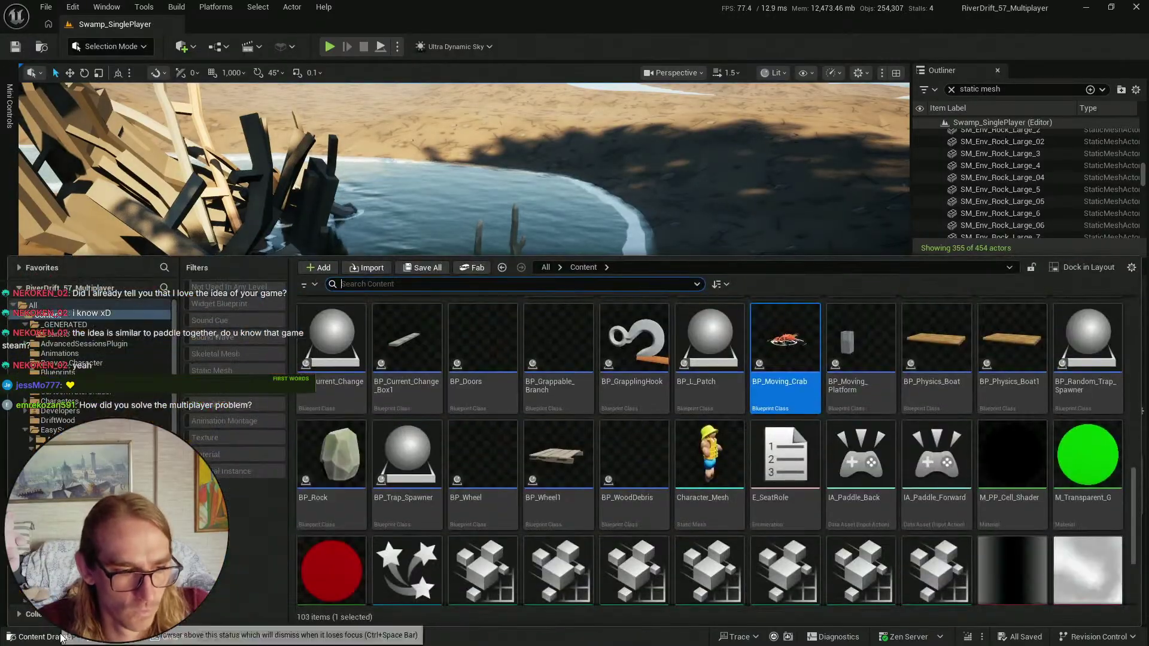
{"action": "left_click", "coordinate": [425, 268]}
- Duplicate the moving crab and place the copy farther along the same riverbank, closer to the raft
{"action": "right_click_drag", "start_coordinate": [402, 234], "coordinate": [386, 340]}
{"action": "key", "text": "w"}
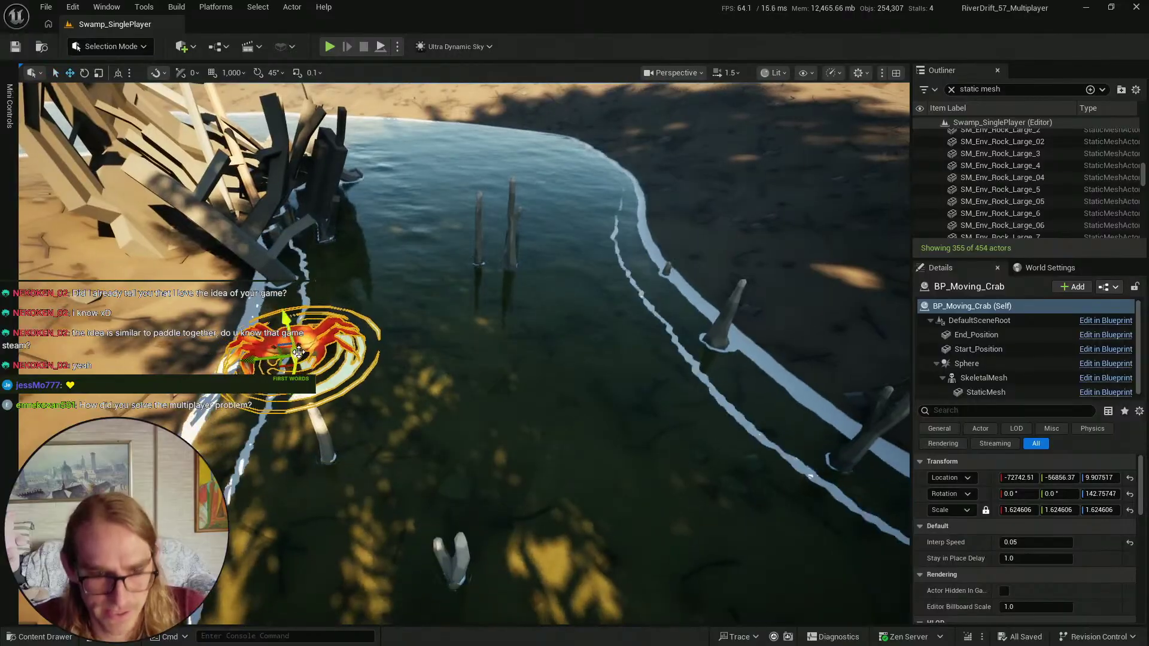
{"action": "left_click_drag", "start_coordinate": [316, 410], "coordinate": [274, 476], "text": "alt"}
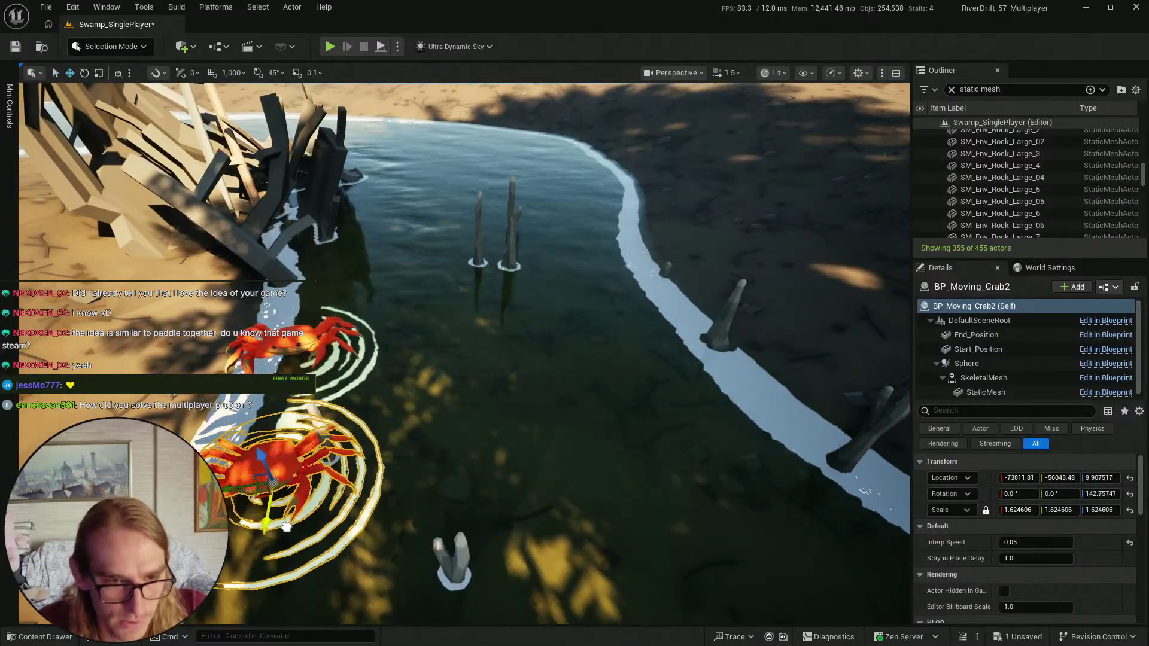
{"action": "right_click_drag", "start_coordinate": [548, 399], "coordinate": [548, 419]}
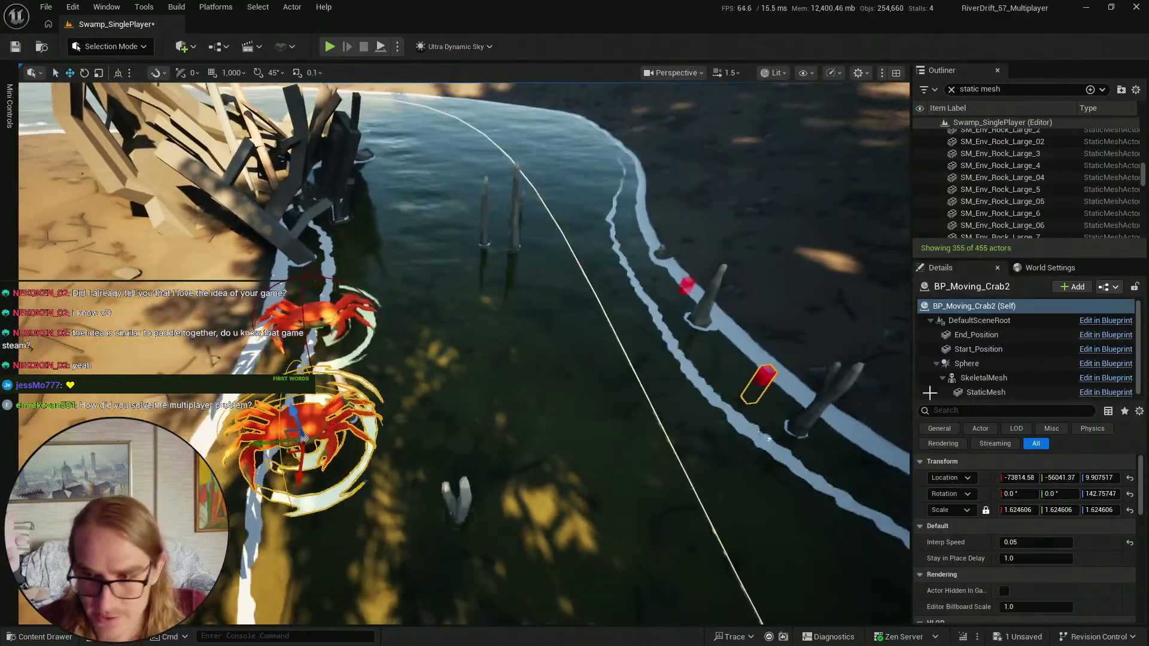
- Swap the duplicate crab's markers, moving End_Position to the crab's bank and Start_Position to the opposite bank
{"action": "left_click", "coordinate": [756, 379]}
{"action": "key", "text": "w"}
{"action": "right_click_drag", "start_coordinate": [724, 371], "coordinate": [722, 397]}
{"action": "left_click_drag", "start_coordinate": [708, 335], "coordinate": [222, 363]}
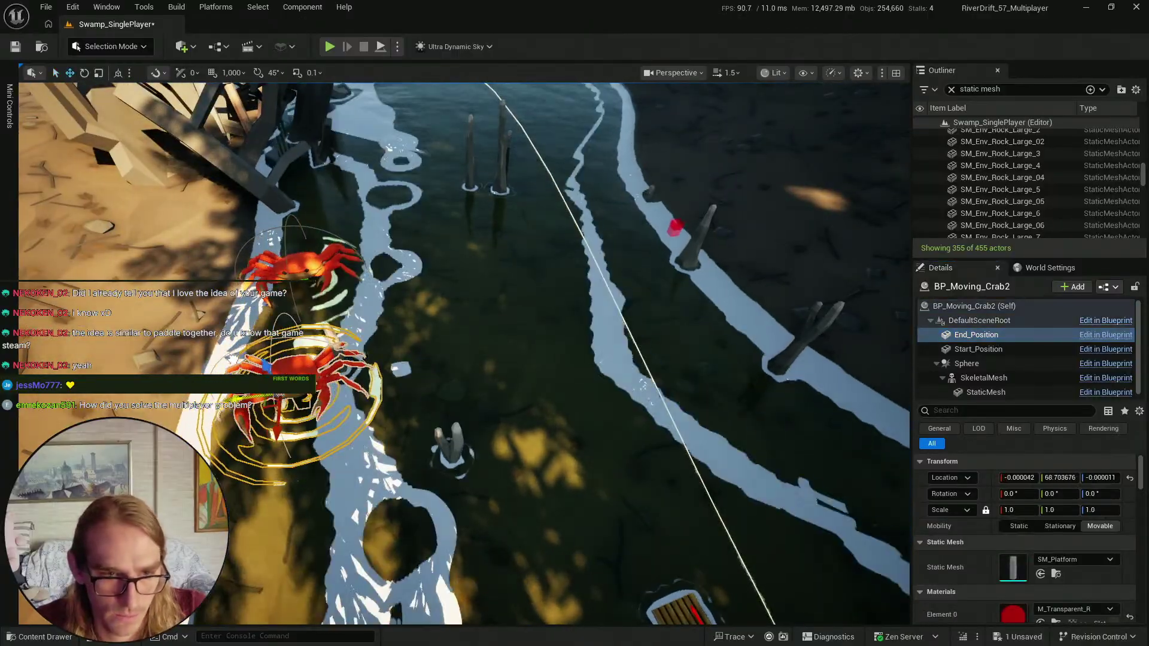
{"action": "left_click", "coordinate": [994, 352]}
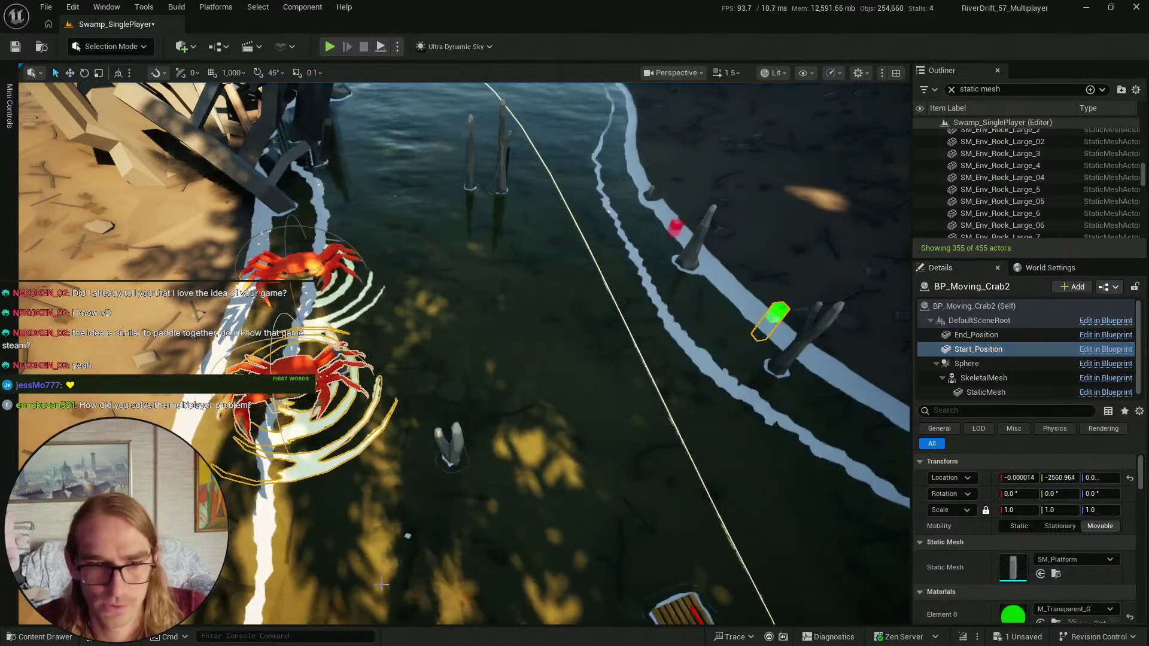
- Save the Swamp_SinglePlayer level and play-test the two crabs crossing in opposite directions
{"action": "key", "text": "ctrl+space"}
{"action": "left_click", "coordinate": [448, 268]}
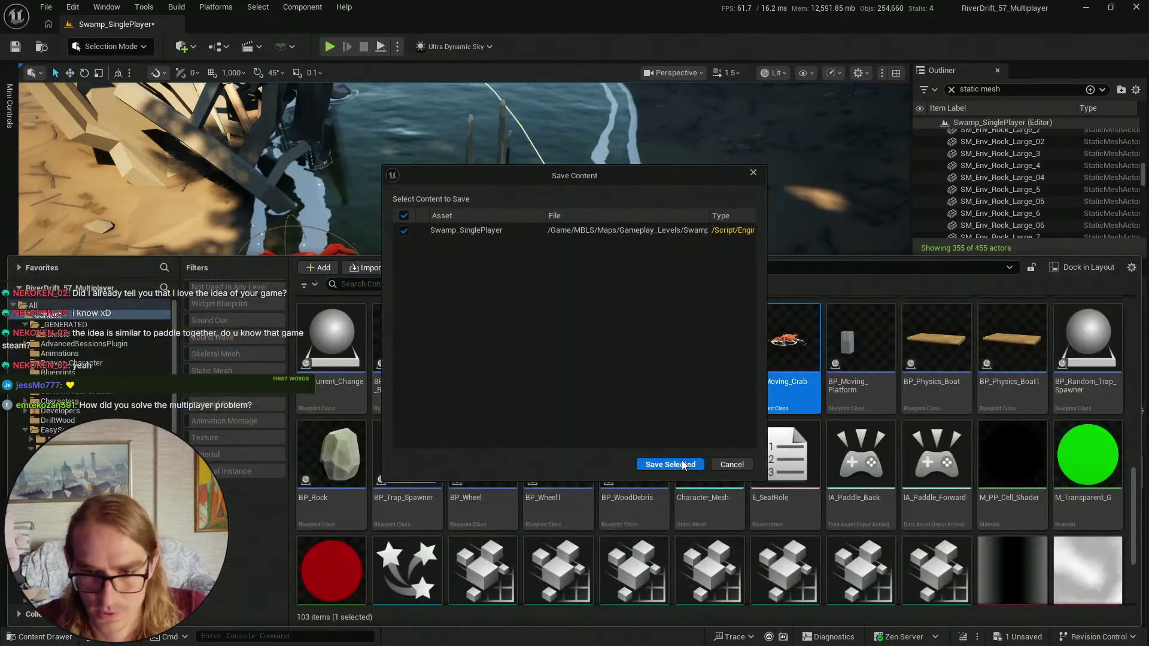
{"action": "left_click", "coordinate": [669, 464]}
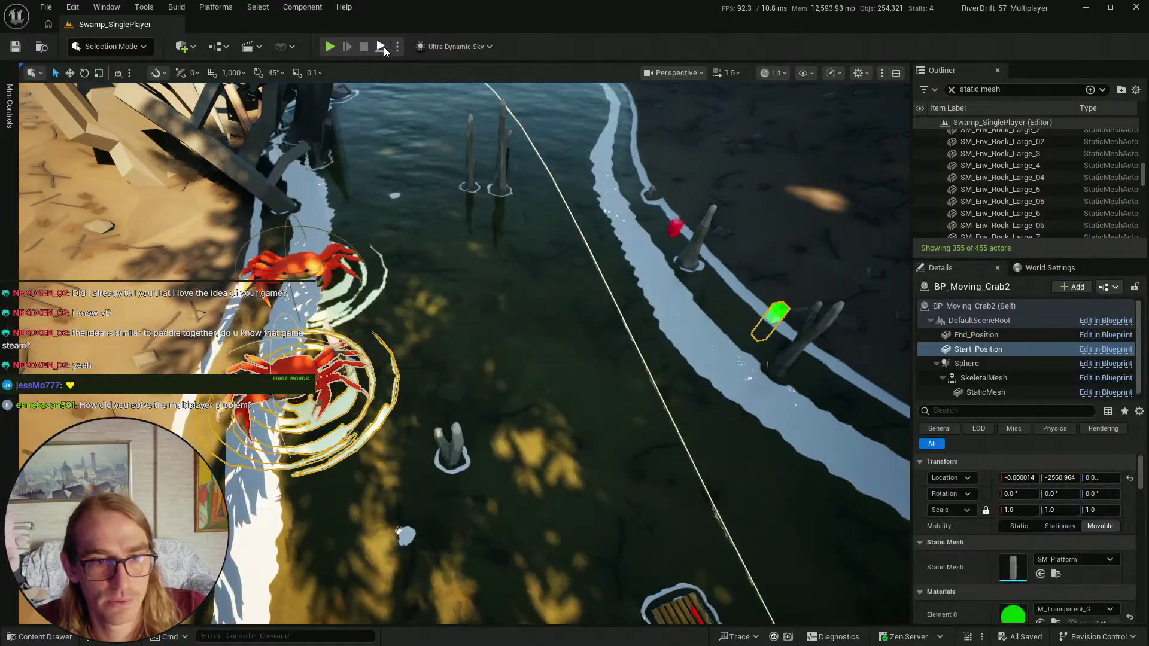
{"action": "key", "text": "alt+p"}
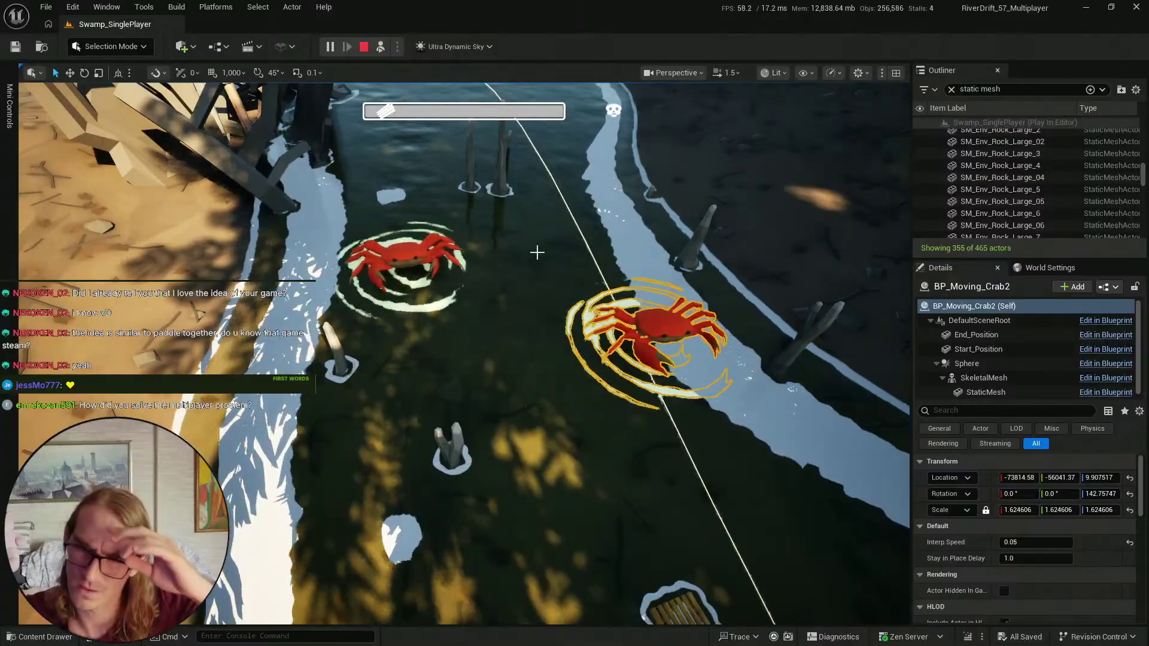
{"action": "scroll", "coordinate": [508, 290], "scroll_direction": "down", "scroll_amount": 2}
{"action": "right_click_drag", "start_coordinate": [508, 292], "coordinate": [606, 286]}
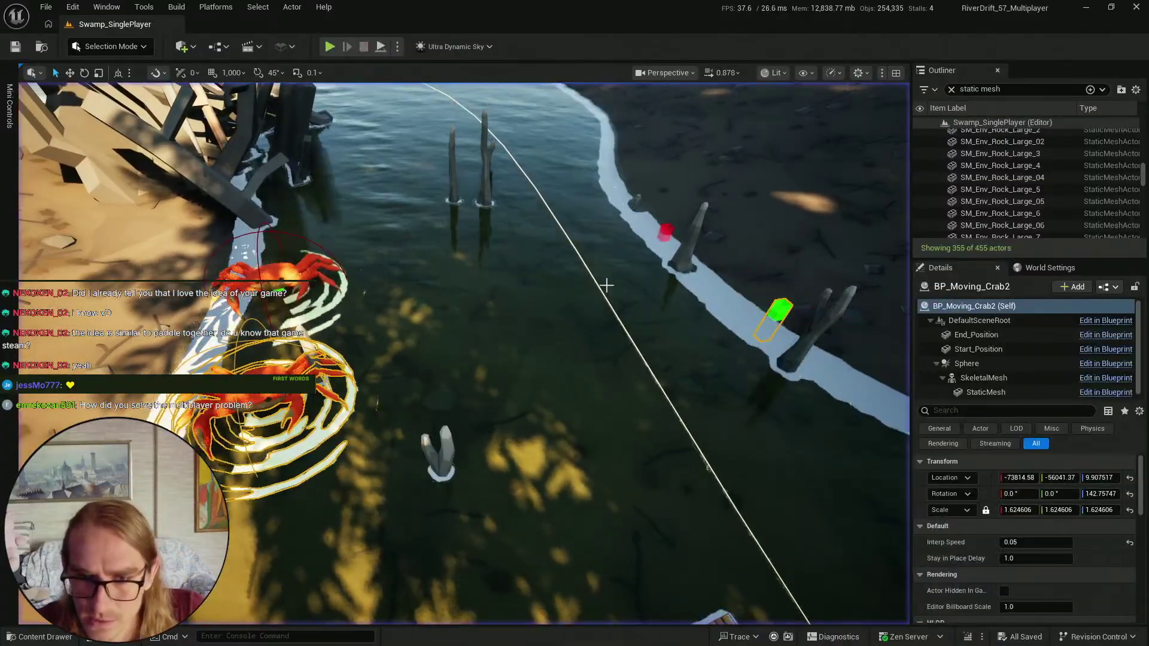
- Review the BP_Moving_Crab event graph and briefly check the Paddle Together Steam reviews in the browser
{"action": "key", "text": "alt+Tab"}
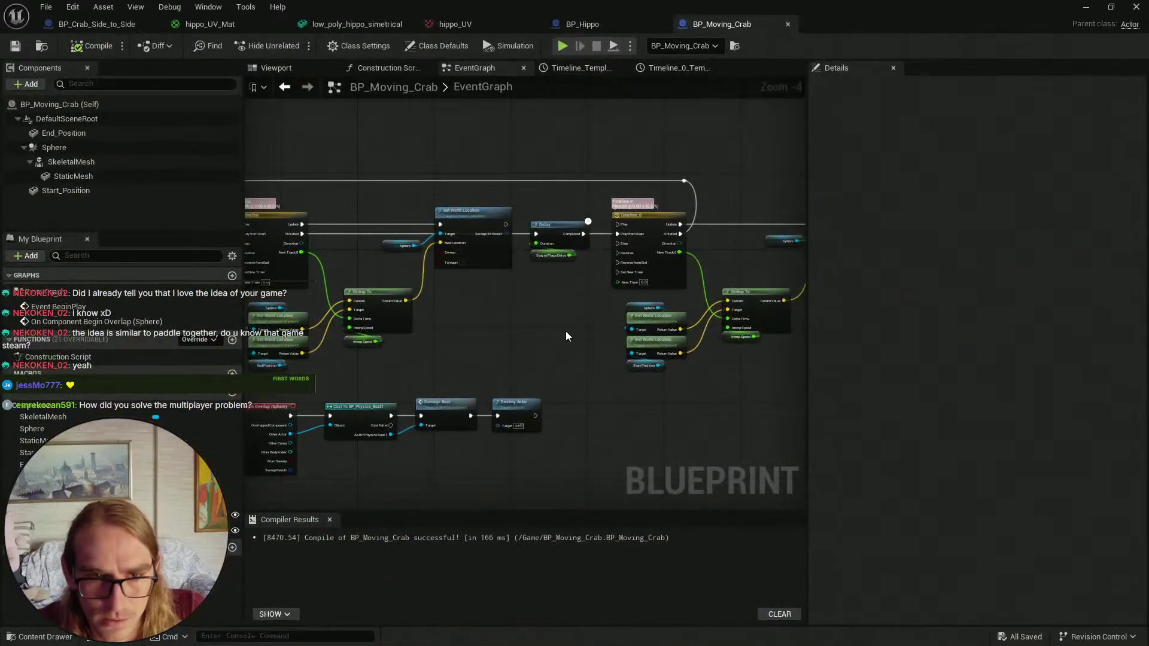
{"action": "right_click_drag", "start_coordinate": [538, 307], "coordinate": [613, 311]}
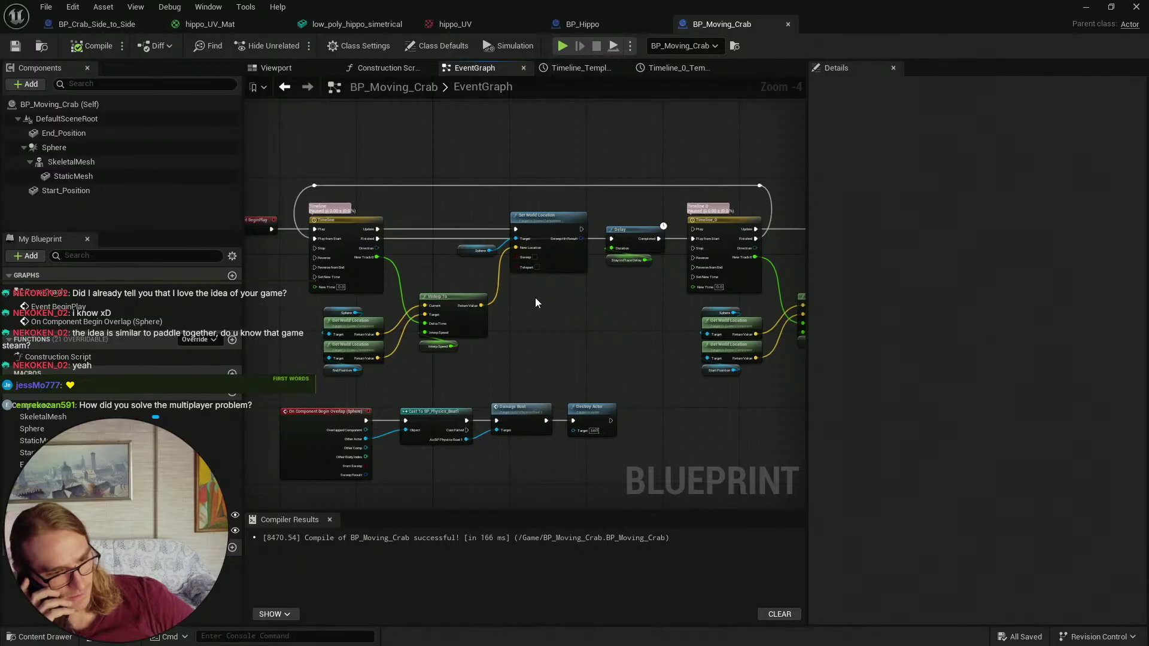
{"action": "key", "text": "super"}
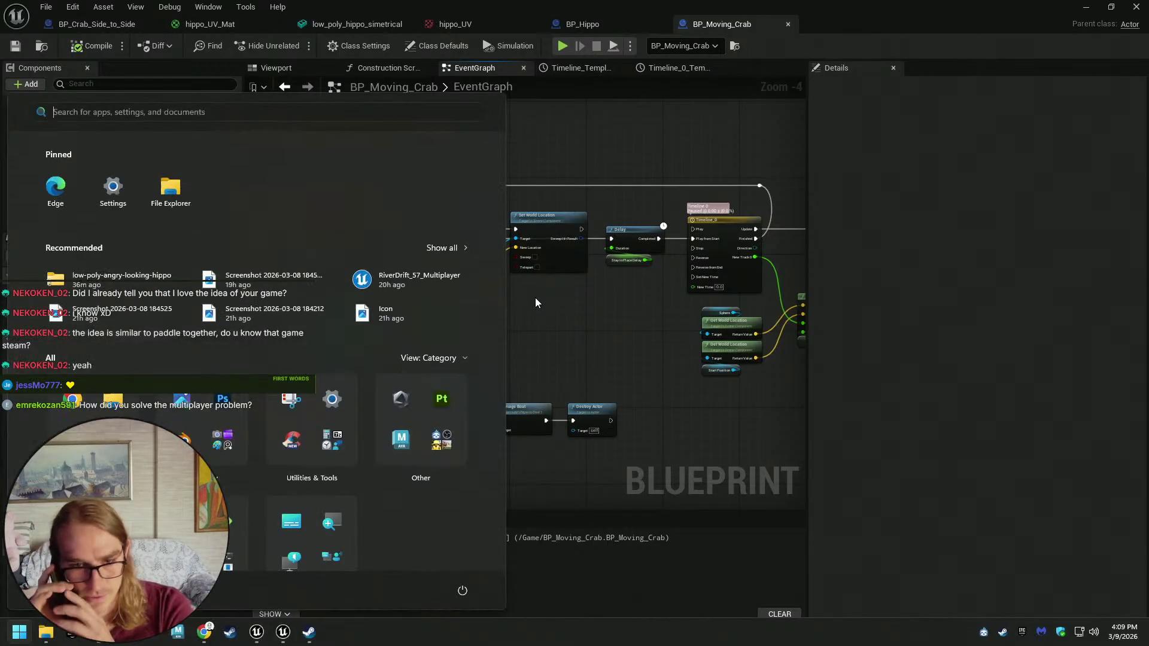
{"action": "left_click", "coordinate": [204, 632]}
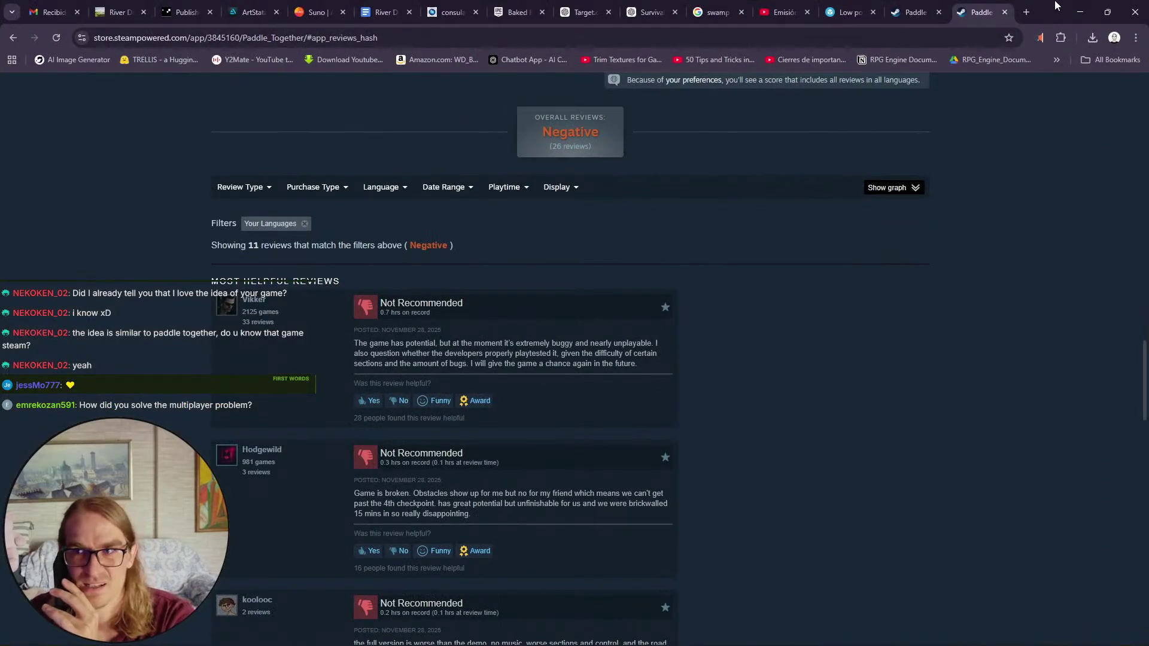
{"action": "left_click", "coordinate": [1079, 11]}
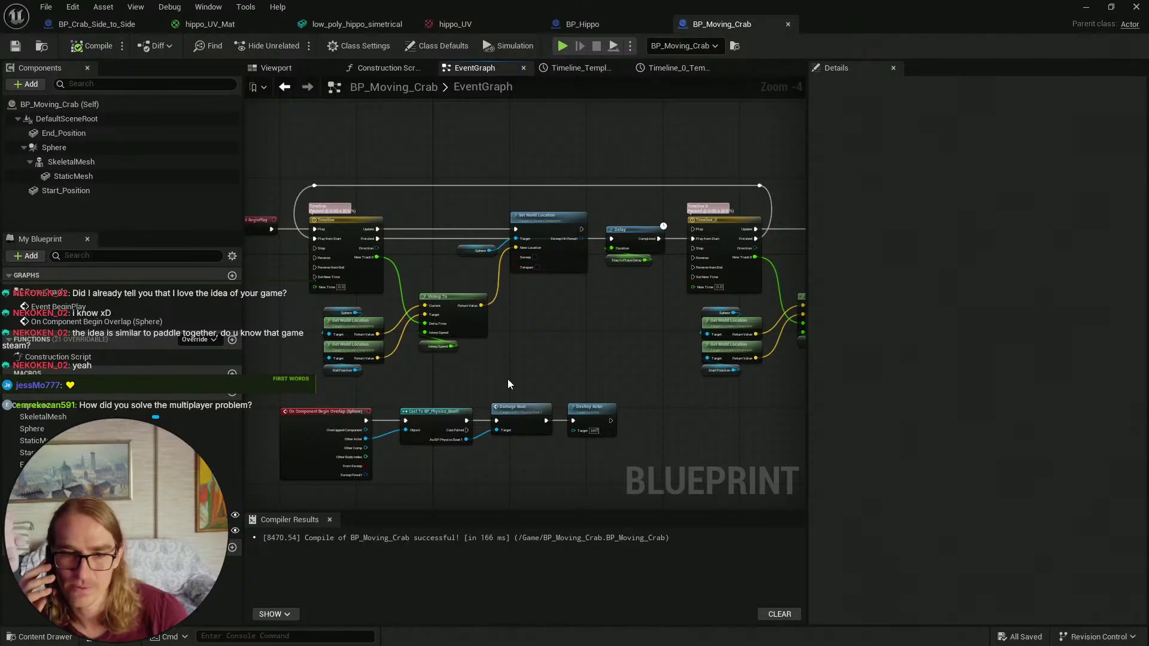
{"action": "key", "text": "super"}
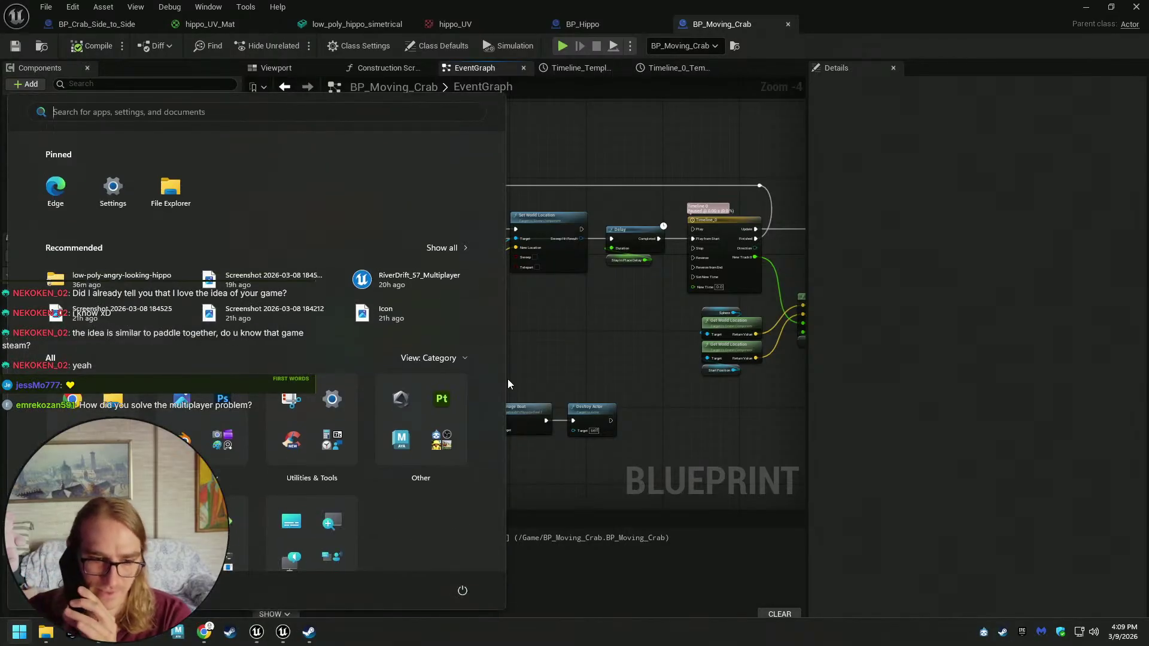
- Check the visa application list in Chrome, and return to the BP_Moving_Crab blueprint in Unreal Editor
{"action": "left_click", "coordinate": [204, 633]}
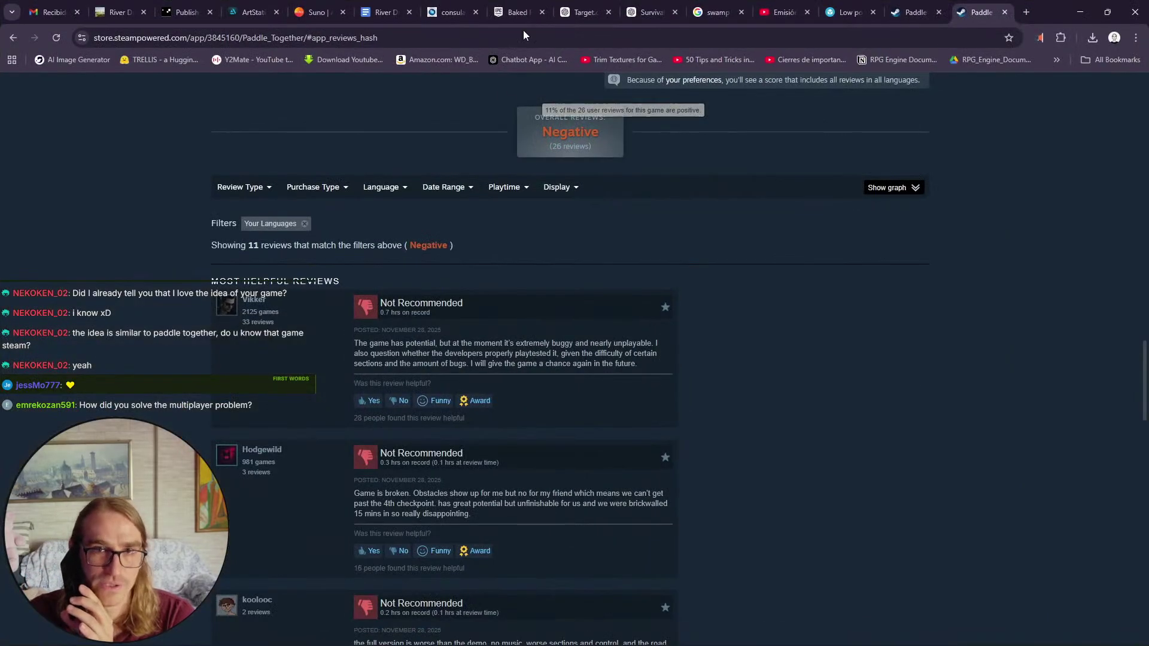
{"action": "left_click", "coordinate": [452, 12]}
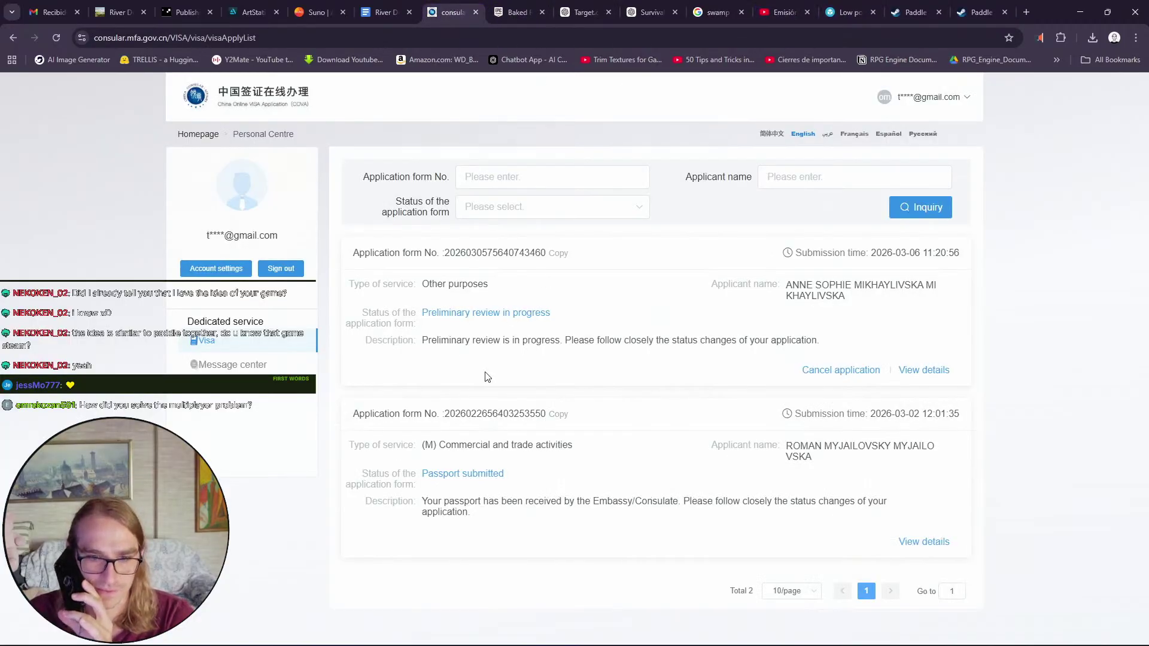
{"action": "left_click", "coordinate": [1080, 12]}
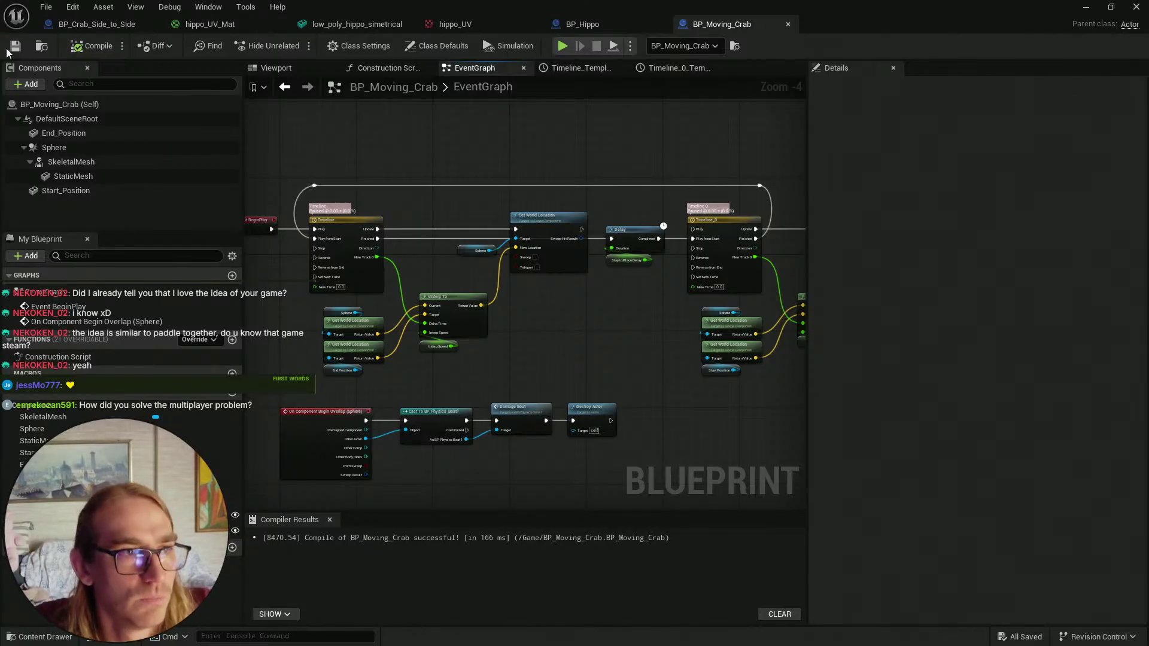
- Compile BP_Moving_Crab and review how its event graph uses End Position, Start Position, the timelines and the Delay
{"action": "left_click", "coordinate": [88, 49]}
{"action": "scroll", "coordinate": [567, 332], "scroll_direction": "up", "scroll_amount": 3}
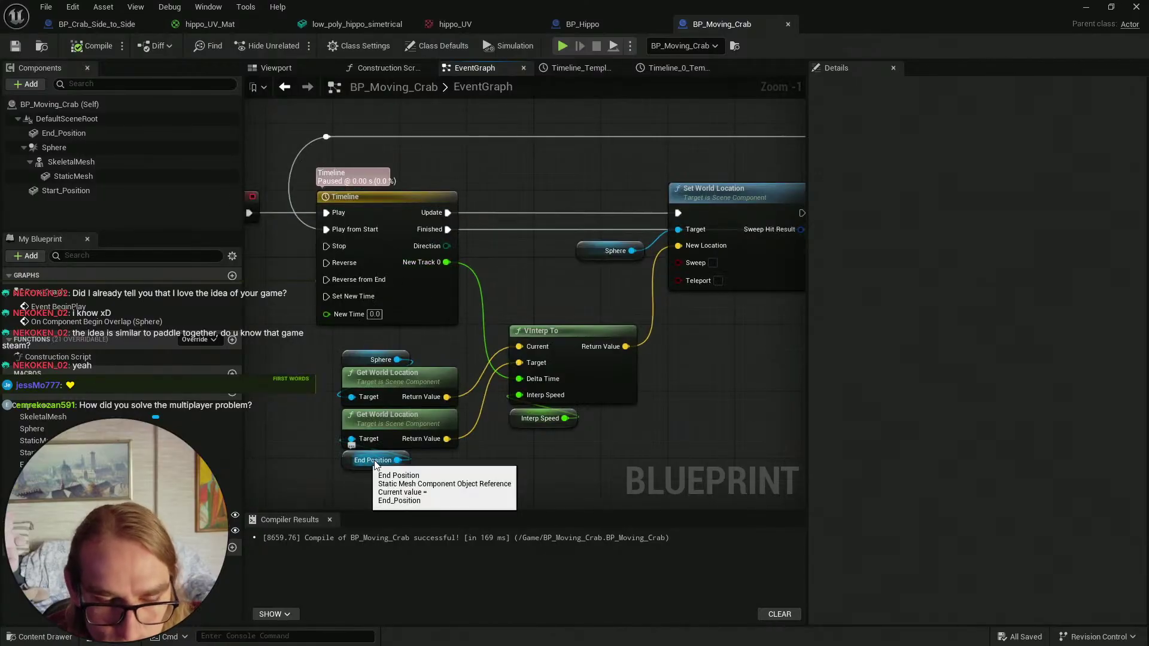
{"action": "scroll", "coordinate": [635, 353], "scroll_direction": "down", "scroll_amount": 1}
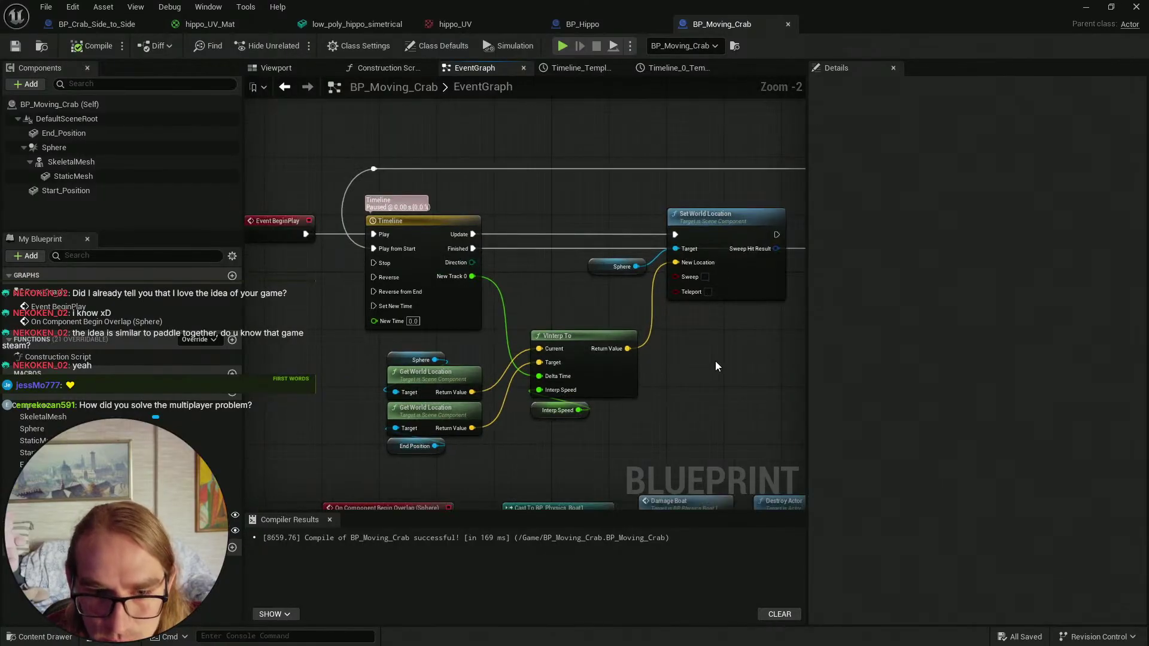
{"action": "right_click_drag", "start_coordinate": [711, 358], "coordinate": [688, 303]}
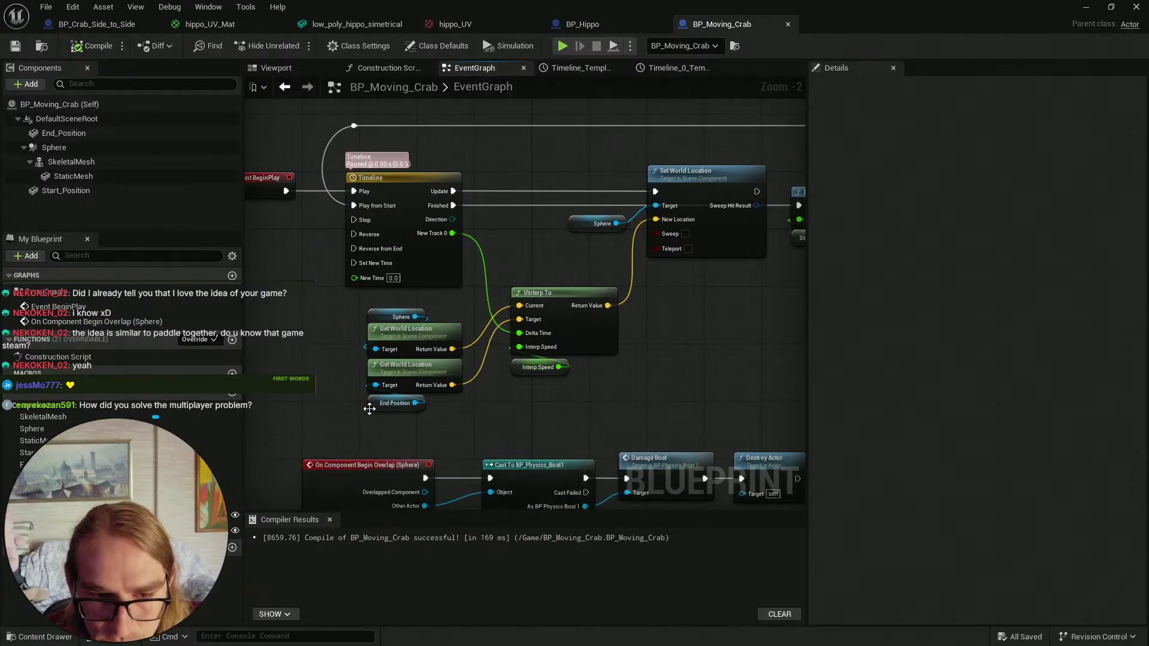
{"action": "right_click_drag", "start_coordinate": [687, 346], "coordinate": [308, 360]}
{"action": "right_click_drag", "start_coordinate": [547, 399], "coordinate": [464, 391]}
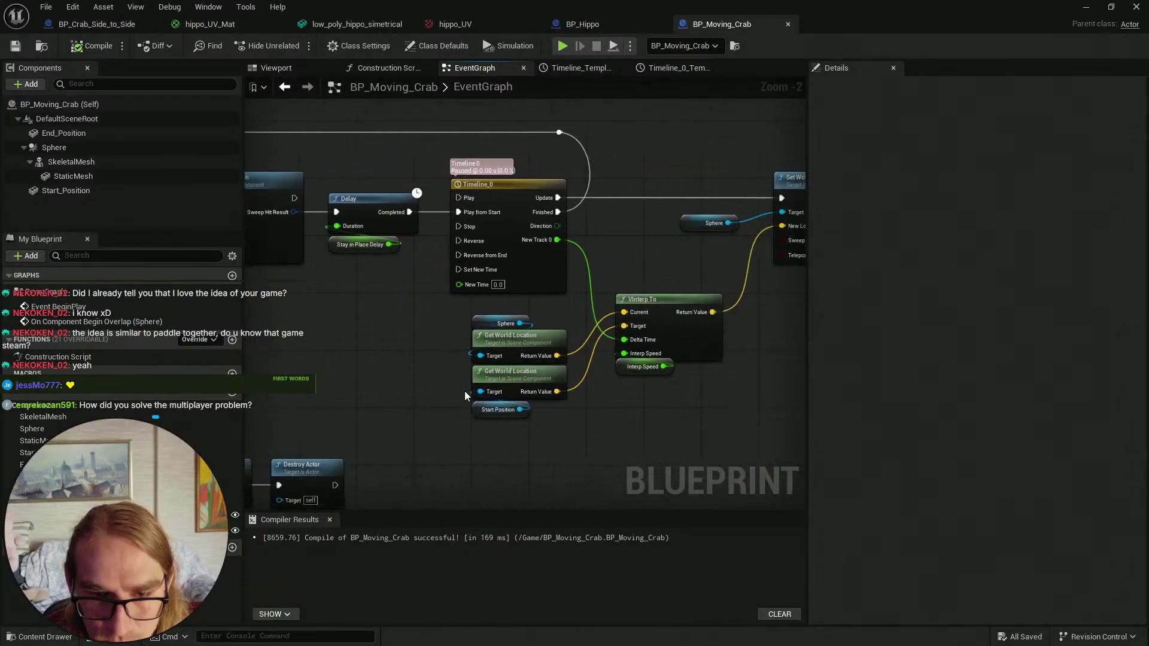
{"action": "scroll", "coordinate": [638, 418], "scroll_direction": "down", "scroll_amount": 2}
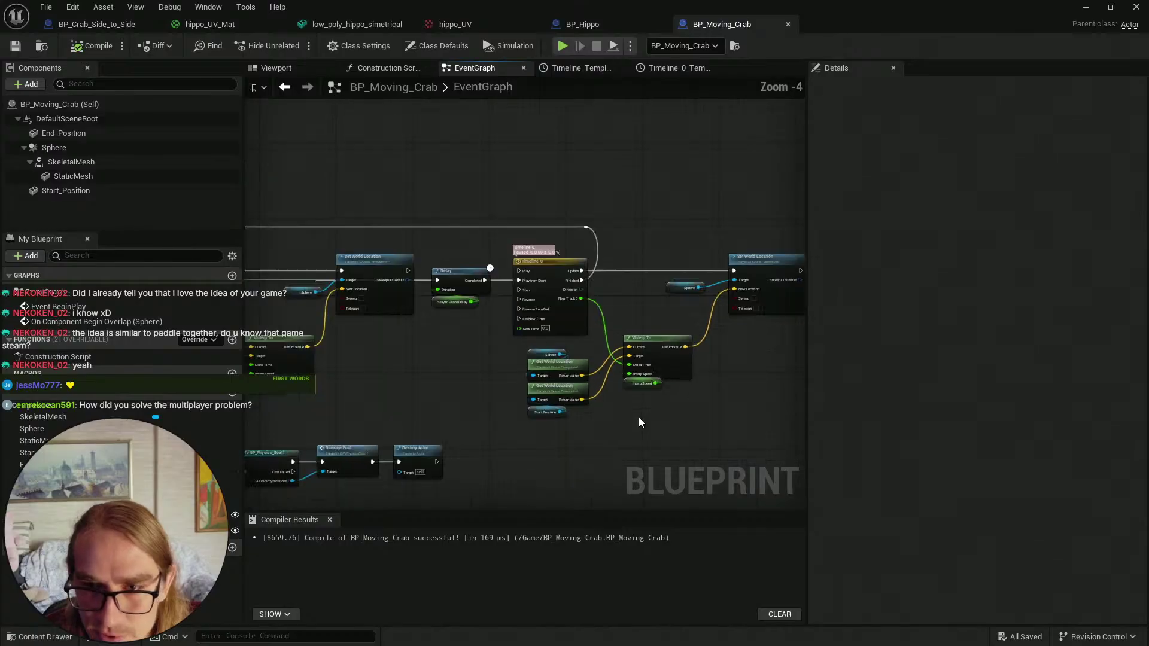
{"action": "right_click_drag", "start_coordinate": [332, 357], "coordinate": [427, 356]}
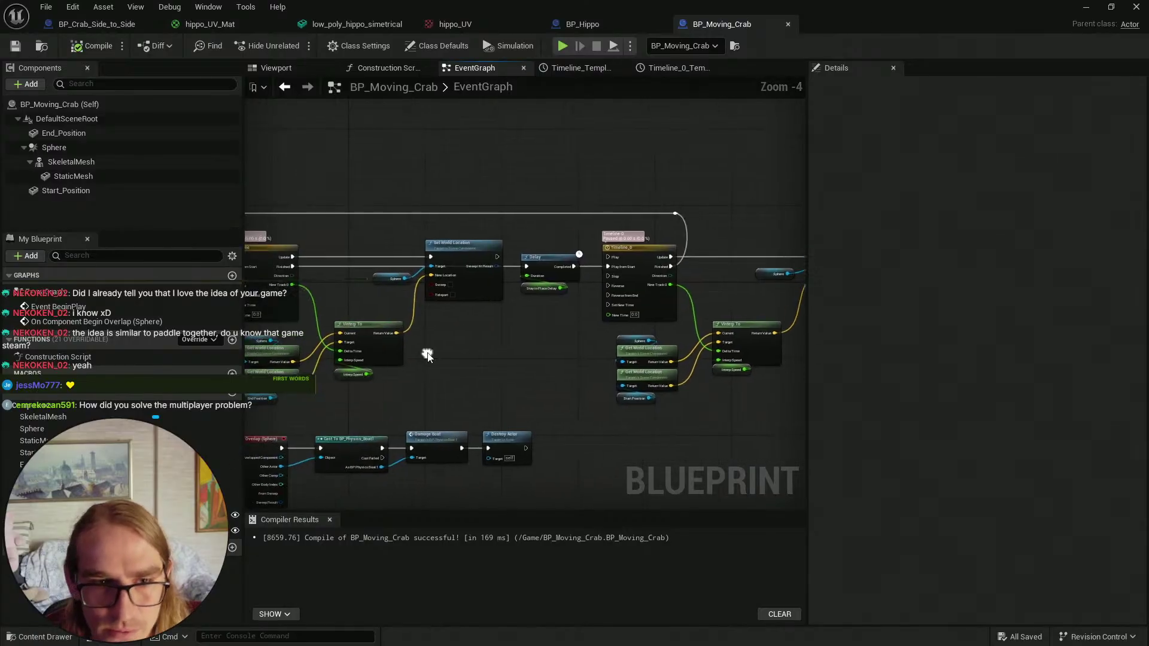
- Return to the swamp level and reset the location of BP_Moving_Crab2's End_Position marker to 0, 0, 0
{"action": "left_click", "coordinate": [1086, 7]}
{"action": "right_click_drag", "start_coordinate": [394, 304], "coordinate": [449, 321]}
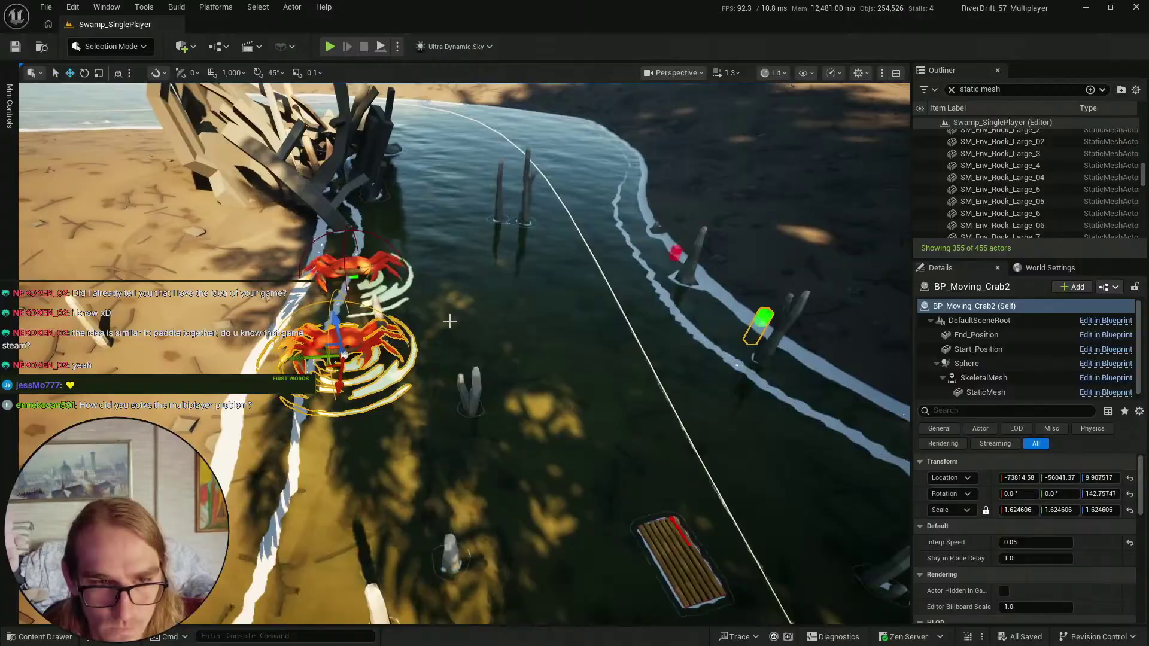
{"action": "left_click", "coordinate": [1002, 336]}
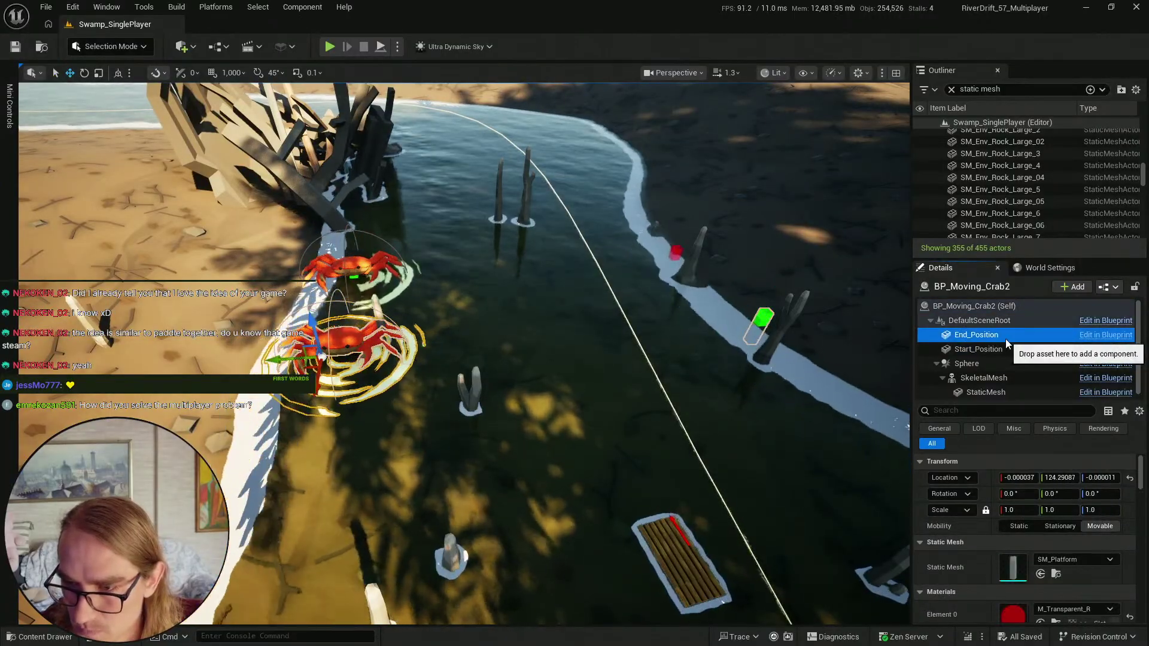
{"action": "left_click", "coordinate": [1130, 479]}
{"action": "key", "text": "f"}
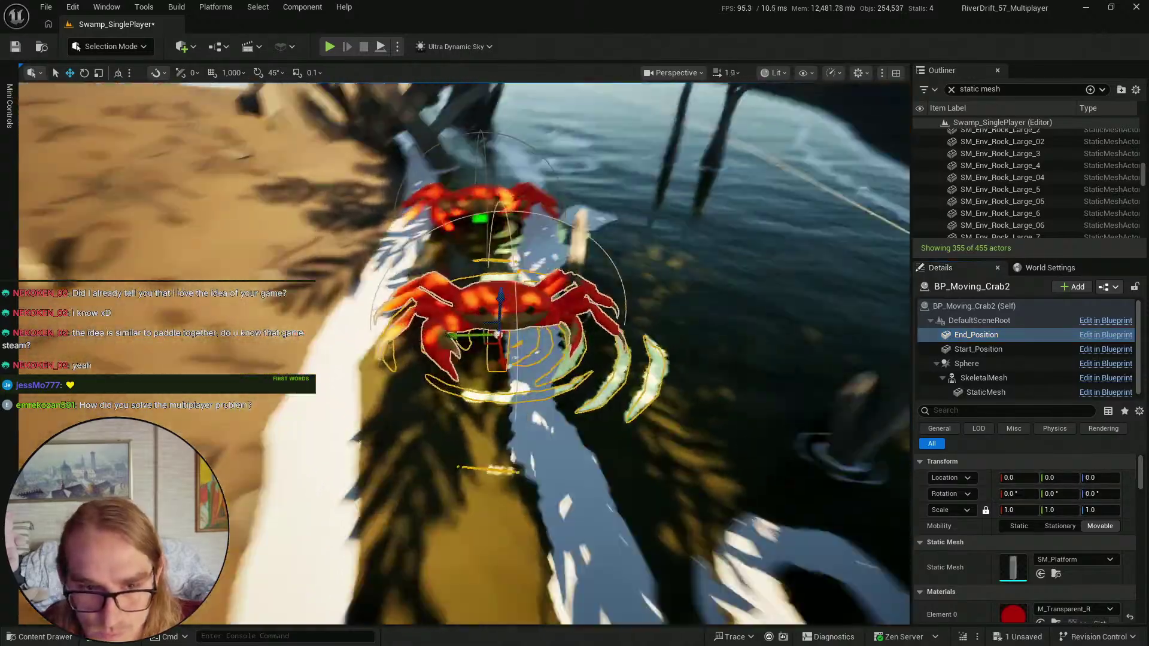
- Try moving BP_Moving_Crab2's End_Position across the river to the opposite bank, and undo the move
{"action": "key", "text": "w"}
{"action": "right_click_drag", "start_coordinate": [464, 353], "coordinate": [518, 344]}
{"action": "key", "text": "s"}
{"action": "scroll", "coordinate": [464, 353], "scroll_direction": "up", "scroll_amount": 4}
{"action": "right_click_drag", "start_coordinate": [689, 367], "coordinate": [736, 359]}
{"action": "key", "text": "q"}
{"action": "key", "text": "s"}
{"action": "right_click_drag", "start_coordinate": [356, 352], "coordinate": [326, 345]}
{"action": "key", "text": "w"}
{"action": "right_click_drag", "start_coordinate": [469, 377], "coordinate": [470, 372]}
{"action": "left_click_drag", "start_coordinate": [737, 382], "coordinate": [700, 383]}
{"action": "left_click", "coordinate": [674, 378]}
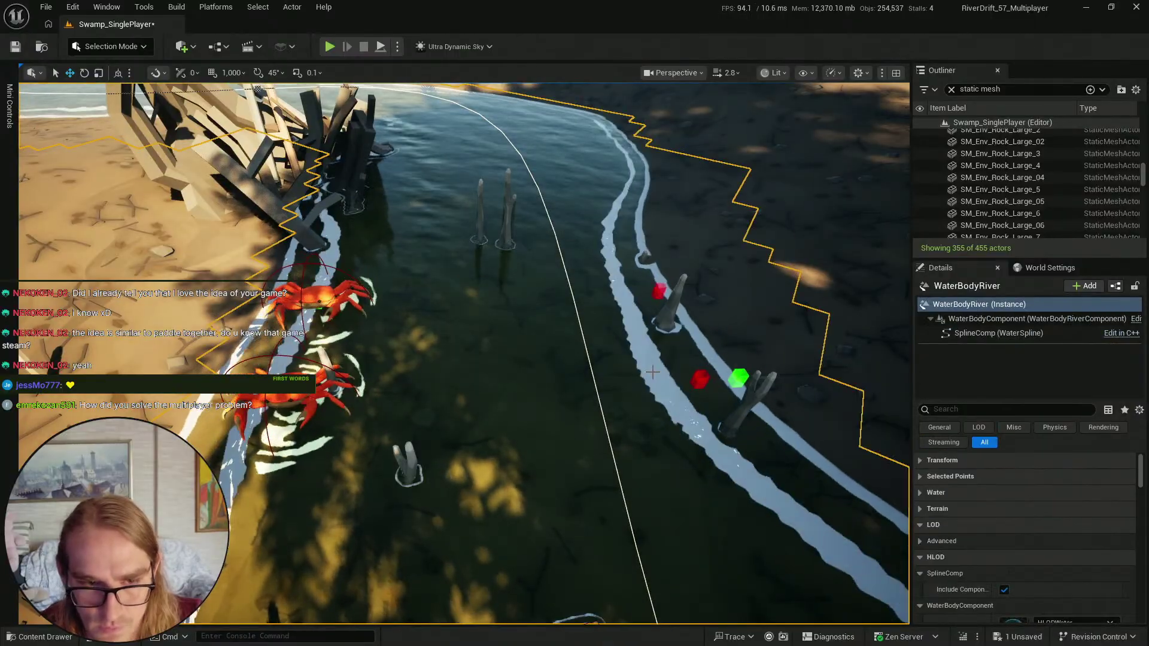
{"action": "key", "text": "ctrl+z"}
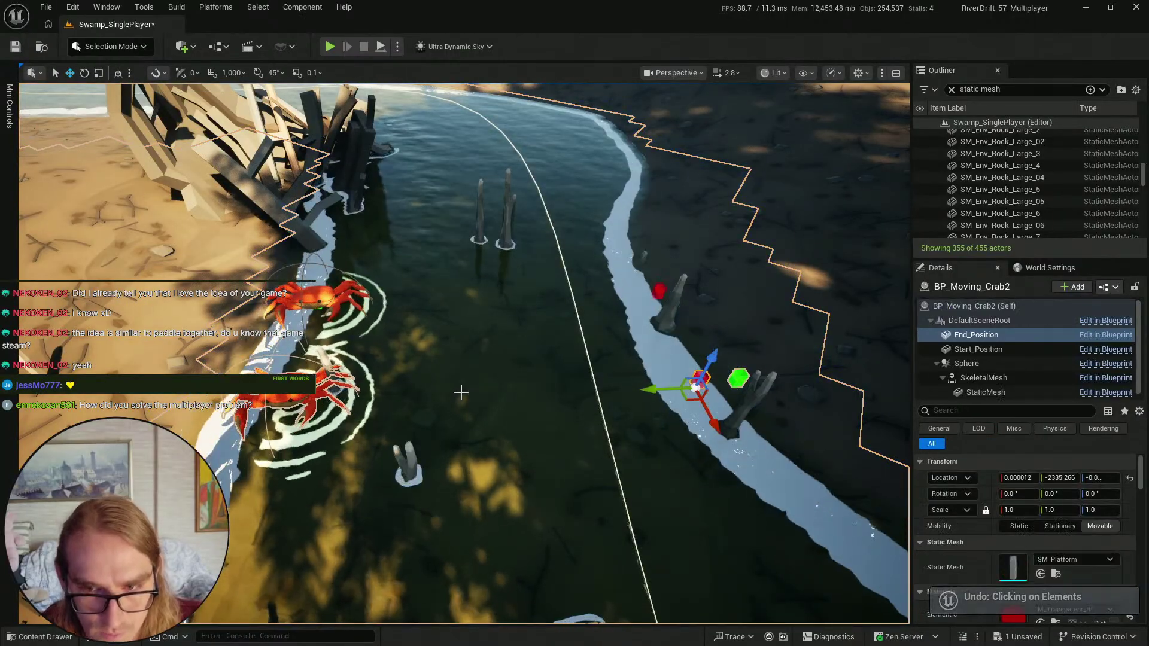
{"action": "key", "text": "ctrl+z"}
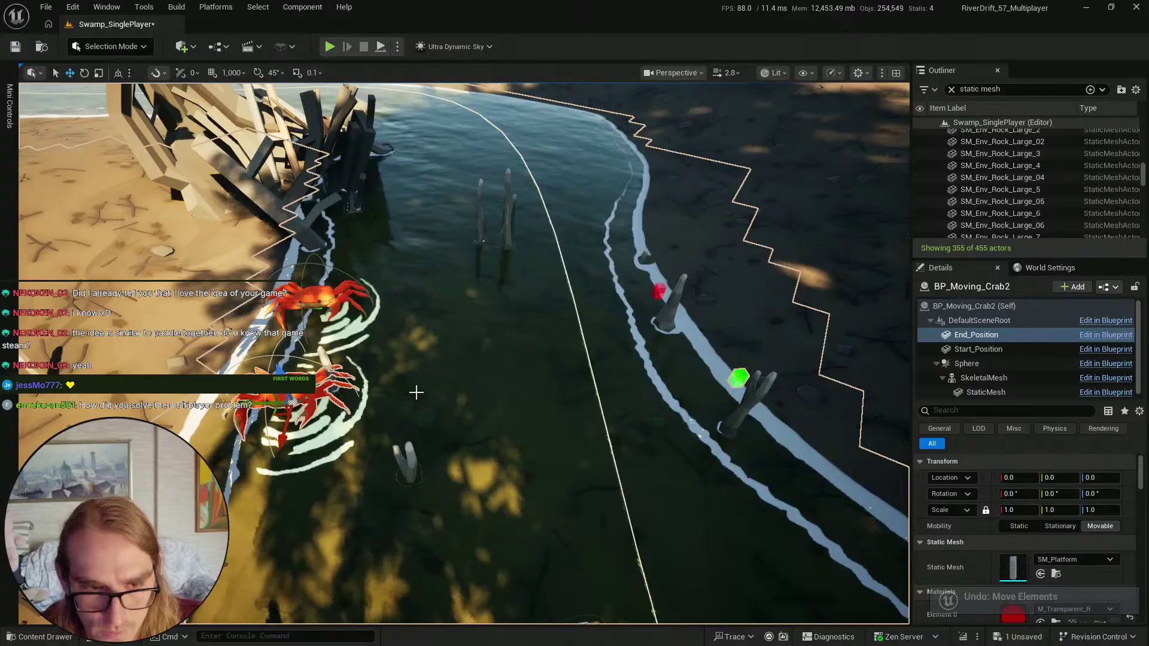
- Move BP_Moving_Crab2's Sphere, with the crab attached, across the river to the Start_Position marker, about -2468 along Y
{"action": "left_click", "coordinate": [982, 363]}
{"action": "left_click_drag", "start_coordinate": [242, 412], "coordinate": [692, 402]}
{"action": "right_click_drag", "start_coordinate": [681, 402], "coordinate": [496, 221]}
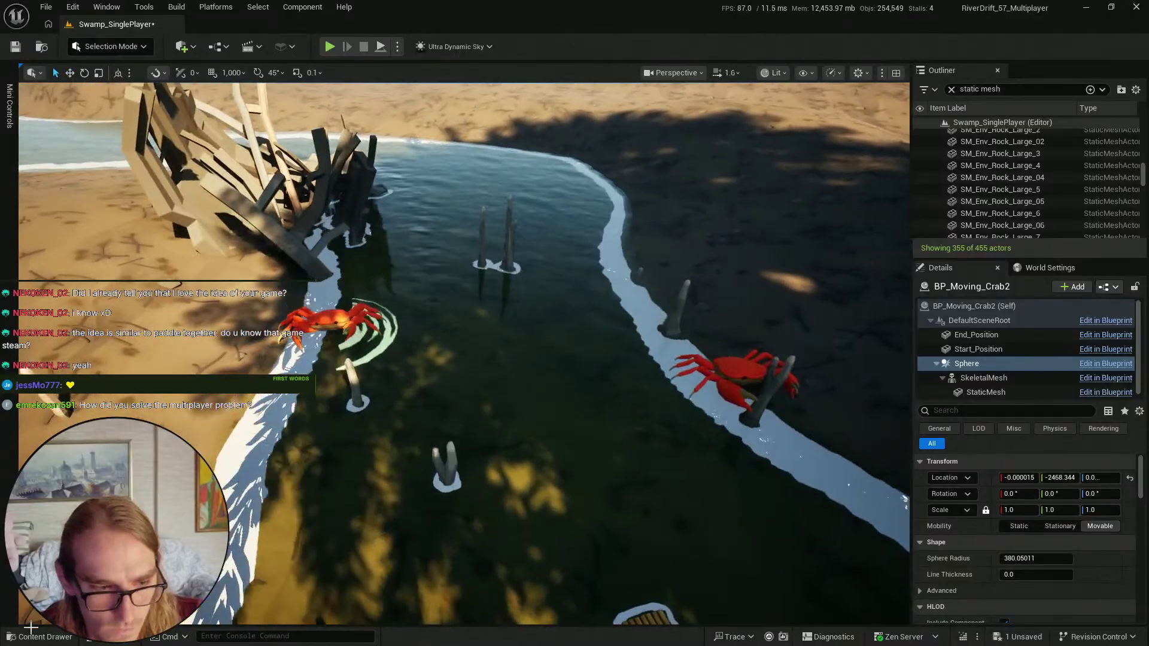
- Save the level and simulate it to check the two crabs starting from opposite banks
{"action": "key", "text": "ctrl+space"}
{"action": "left_click", "coordinate": [434, 273]}
{"action": "left_click", "coordinate": [672, 465]}
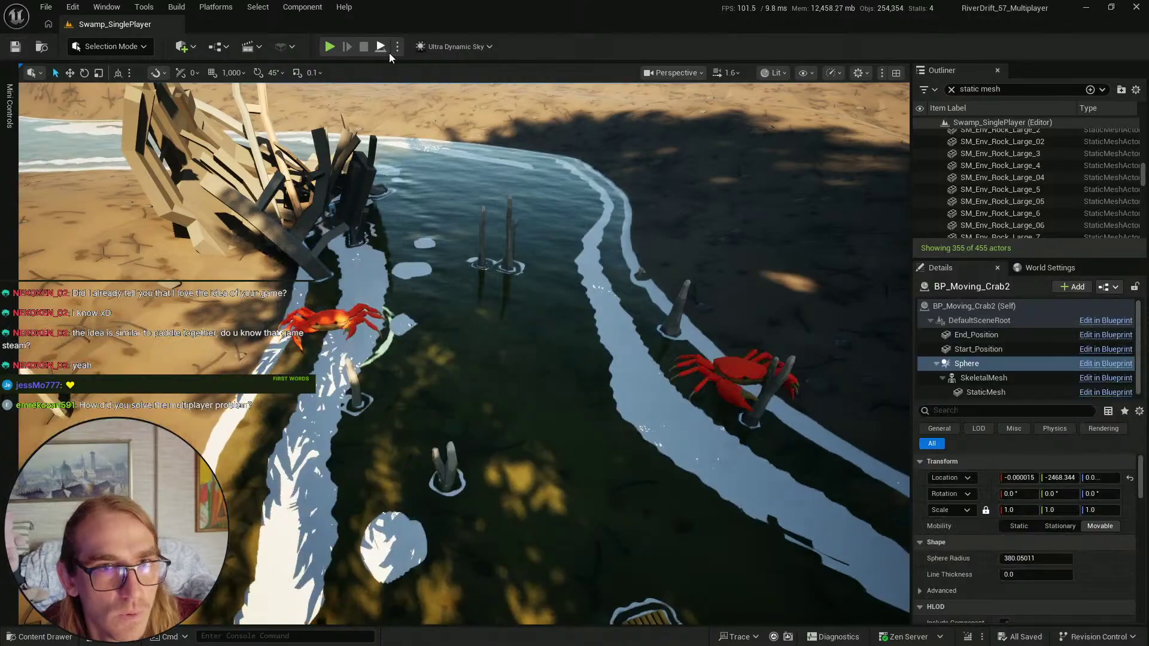
{"action": "left_click", "coordinate": [385, 50]}
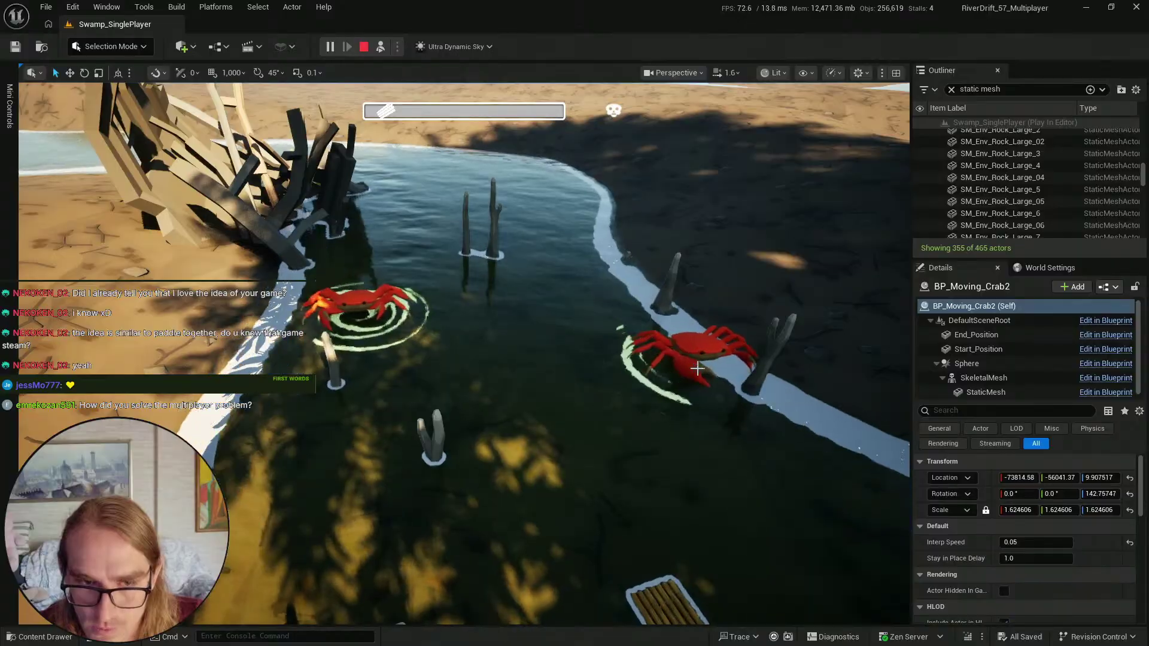
{"action": "key", "text": "Escape"}
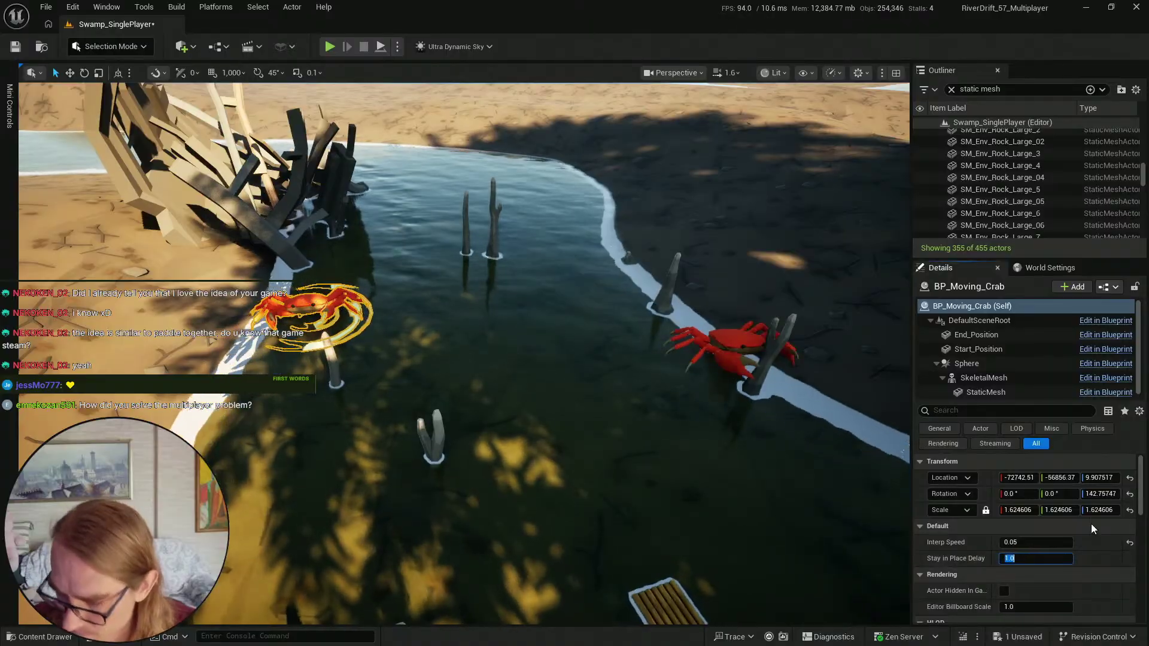
- Set the Stay in Place Delay of both moving crabs to 0.1
{"action": "type", "text": "0.1"}
{"action": "key", "text": "Return"}
{"action": "right_click_drag", "start_coordinate": [845, 424], "coordinate": [865, 423]}
{"action": "key", "text": "Escape"}
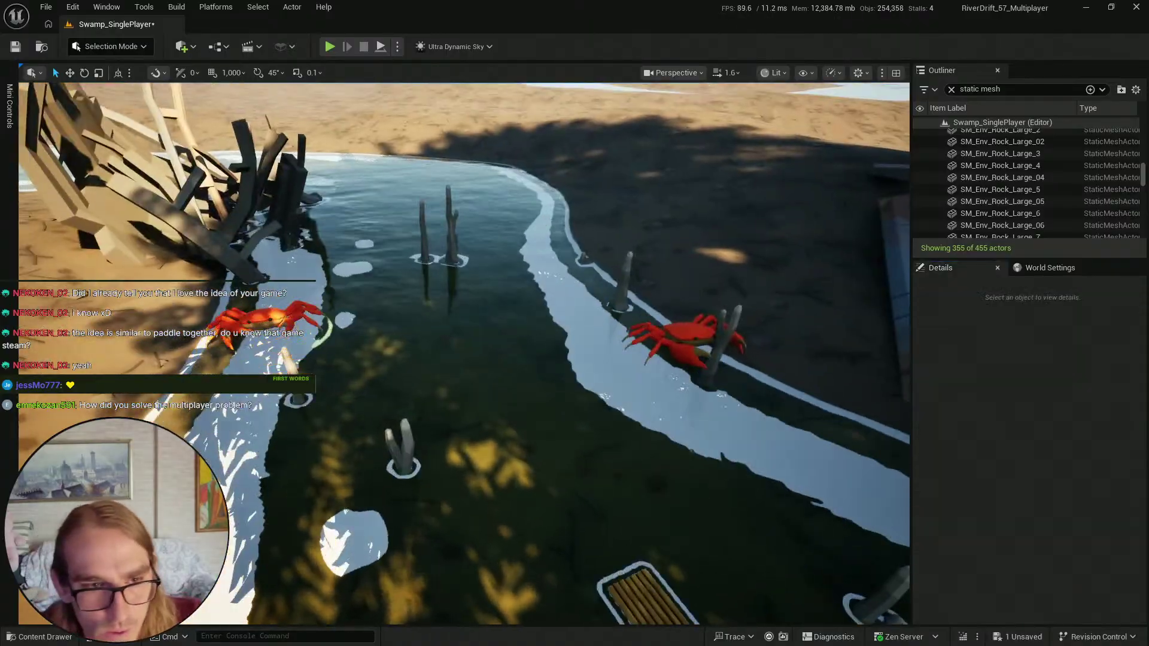
- Save all changes and simulate the level again to watch the crabs cross with the shorter delay
{"action": "scroll", "coordinate": [575, 359], "scroll_direction": "down", "scroll_amount": 2}
{"action": "right_click_drag", "start_coordinate": [574, 359], "coordinate": [574, 359]}
{"action": "key", "text": "ctrl+space"}
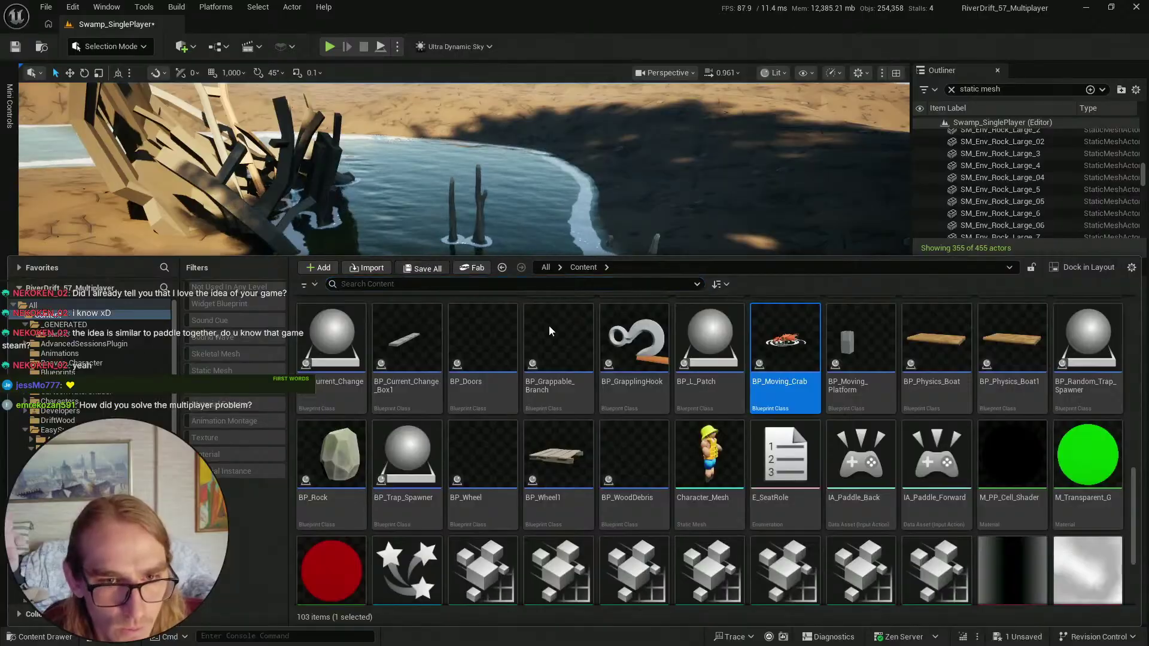
{"action": "key", "text": "ctrl+shift+s"}
{"action": "key", "text": "Return"}
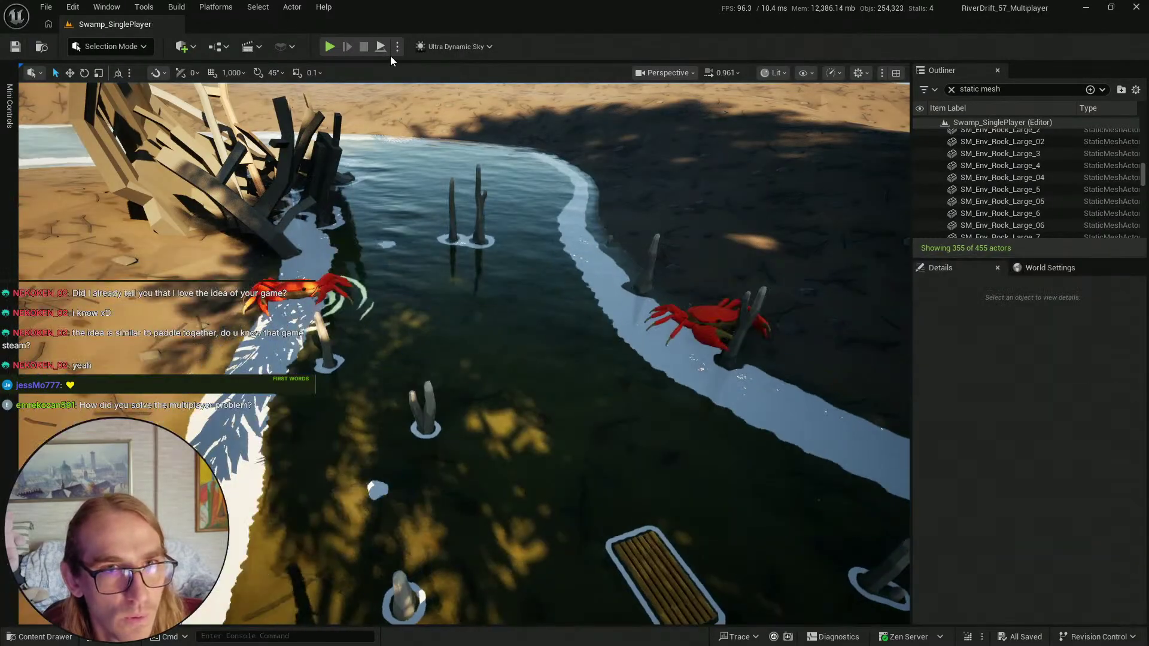
{"action": "key", "text": "alt+p"}
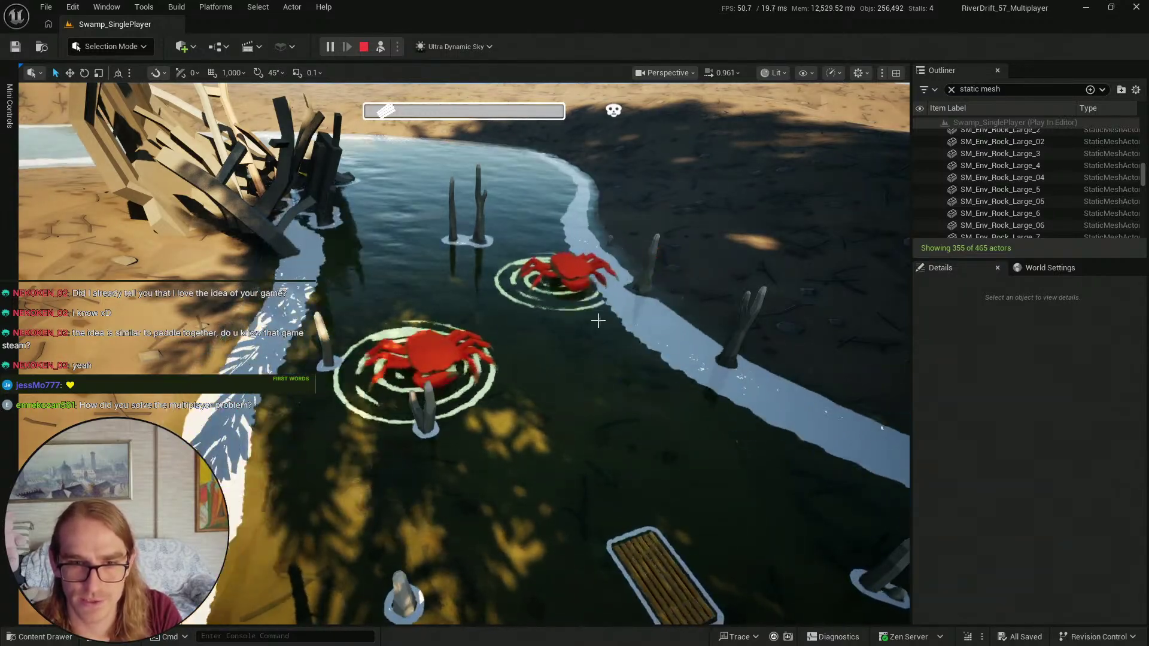
{"action": "key", "text": "Escape"}
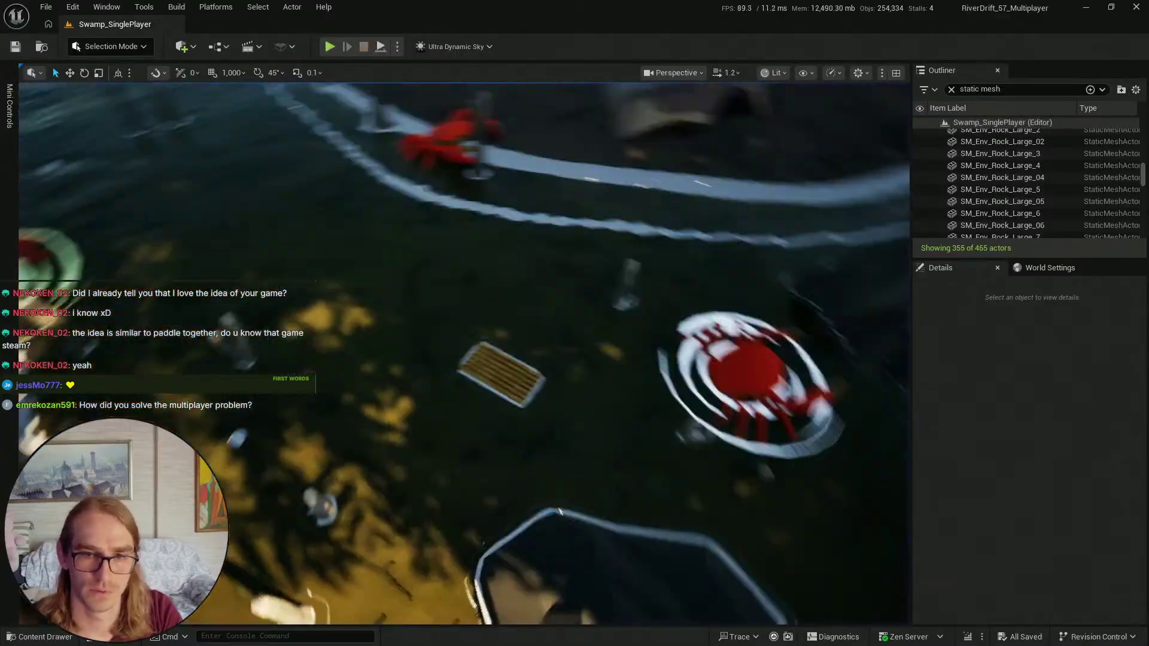
- Shift BP_Moving_Crab2 slightly along the river and rotate it to about 137° around Z
{"action": "scroll", "coordinate": [463, 335], "scroll_direction": "up", "scroll_amount": 3}
{"action": "right_click_drag", "start_coordinate": [464, 335], "coordinate": [517, 338]}
{"action": "left_click", "coordinate": [446, 262]}
{"action": "right_click_drag", "start_coordinate": [445, 262], "coordinate": [448, 322]}
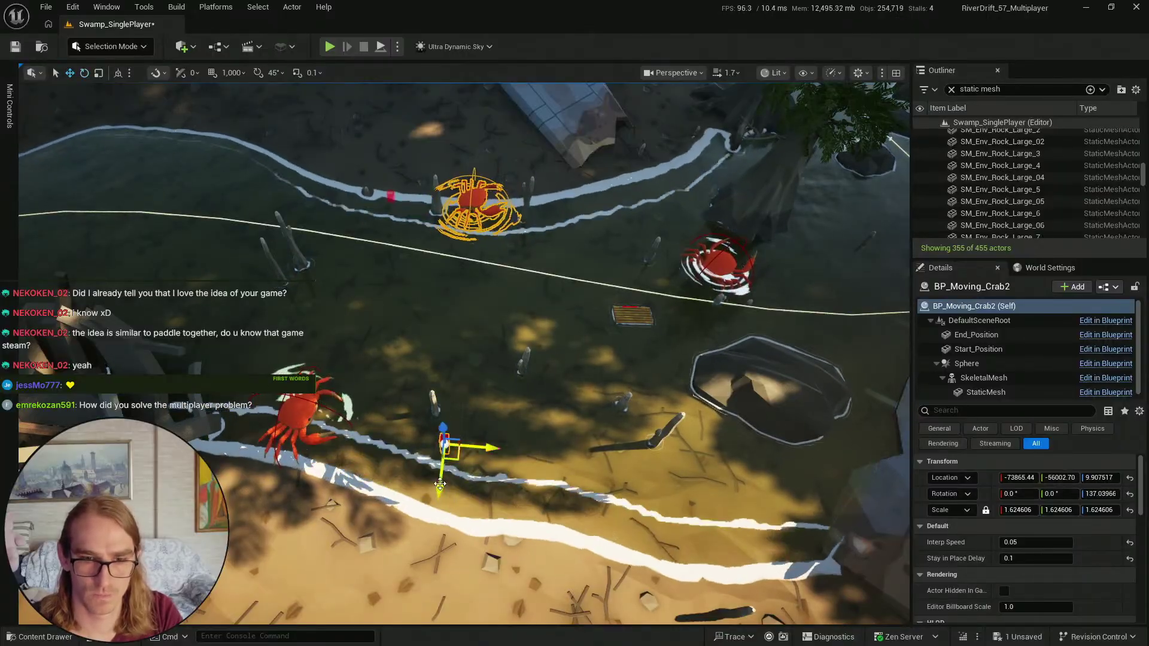
{"action": "right_click_drag", "start_coordinate": [488, 468], "coordinate": [467, 455]}
- Duplicate BP_Moving_Crab2 and shift the copy along the river
{"action": "left_click", "coordinate": [354, 432]}
{"action": "right_click_drag", "start_coordinate": [355, 432], "coordinate": [335, 430]}
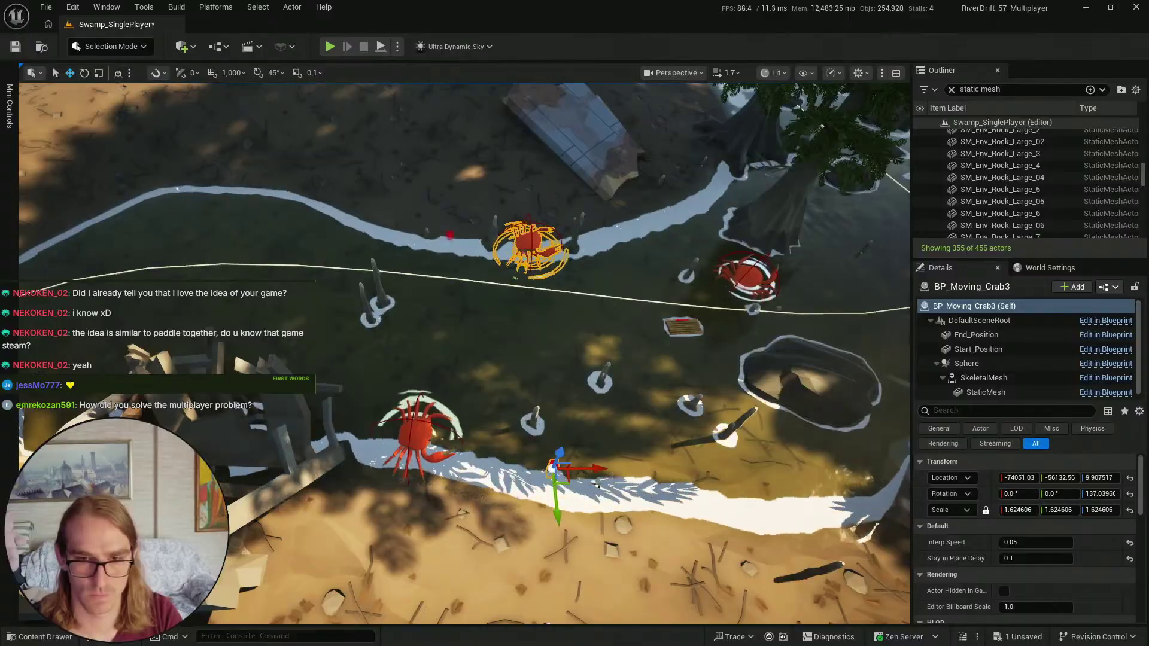
{"action": "left_click_drag", "start_coordinate": [307, 358], "coordinate": [312, 358]}
{"action": "right_click_drag", "start_coordinate": [312, 358], "coordinate": [310, 358]}
{"action": "scroll", "coordinate": [310, 358], "scroll_direction": "up", "scroll_amount": 2}
{"action": "left_click_drag", "start_coordinate": [310, 357], "coordinate": [382, 361]}
- Play-test the level by paddling the raft along the river past the moving crabs
{"action": "key", "text": "e"}
{"action": "key", "text": "w"}
{"action": "key", "text": "q"}
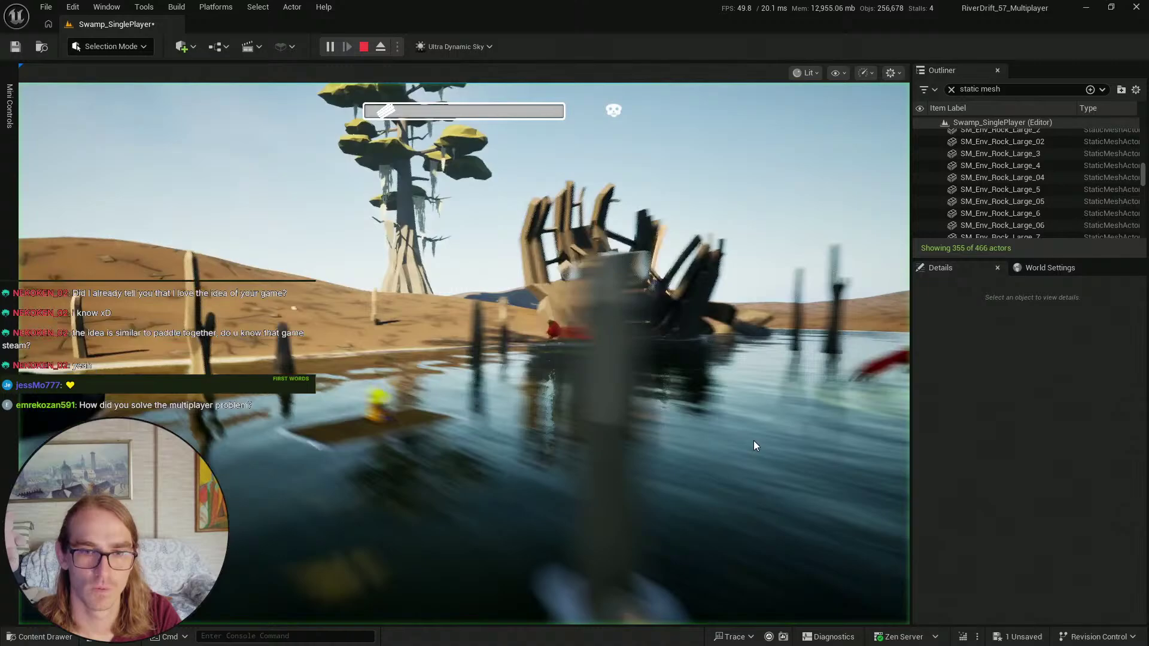
{"action": "left_click", "coordinate": [754, 445]}
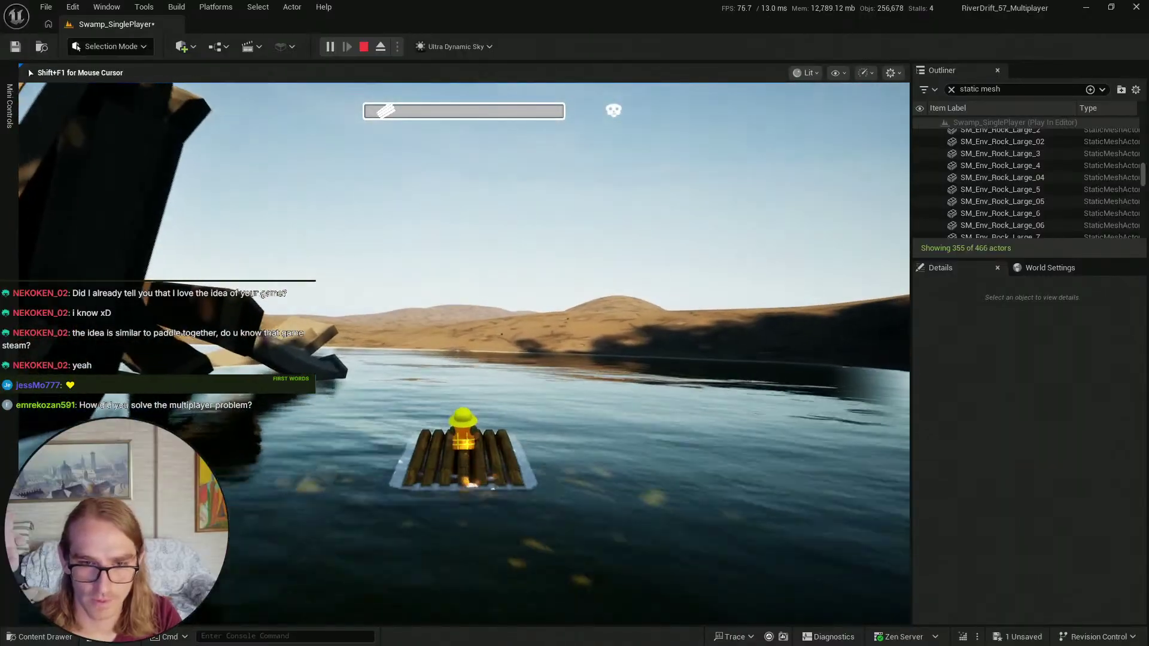
{"action": "key", "text": "Escape"}
- Inspect the side-to-side crab near the raft and survey the surrounding swamp river
{"action": "scroll", "coordinate": [900, 520], "scroll_direction": "up", "scroll_amount": 2}
{"action": "right_click_drag", "start_coordinate": [899, 520], "coordinate": [900, 520]}
{"action": "right_click_drag", "start_coordinate": [523, 314], "coordinate": [523, 314]}
{"action": "left_click", "coordinate": [289, 310]}
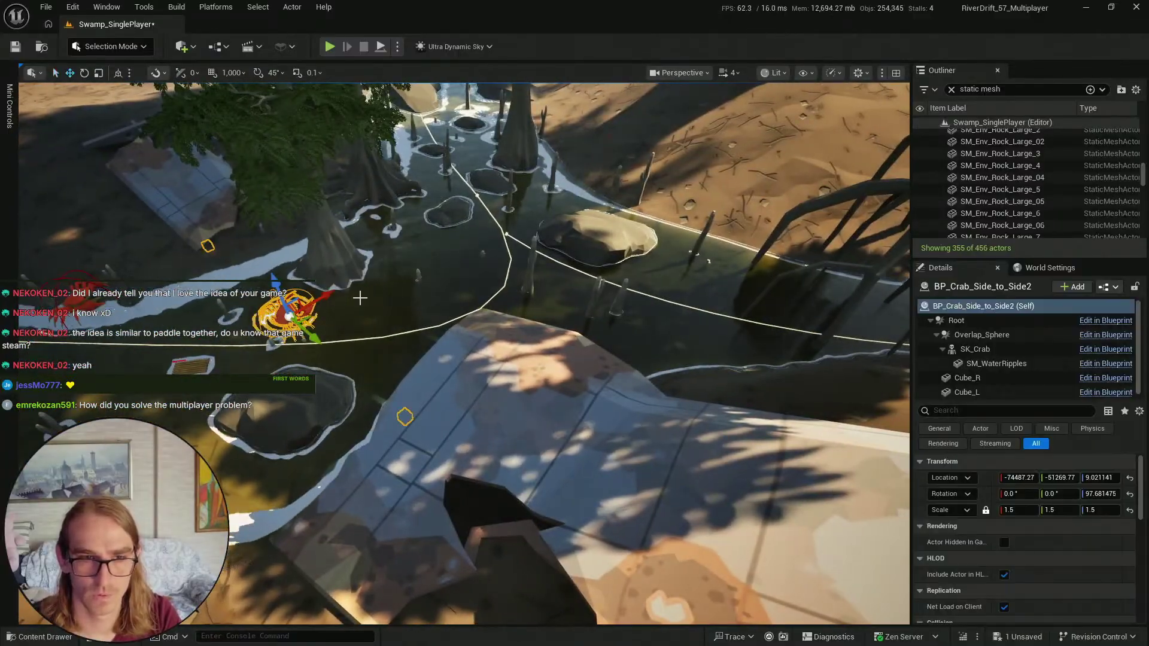
{"action": "key", "text": "Escape"}
{"action": "scroll", "coordinate": [392, 327], "scroll_direction": "up", "scroll_amount": 2}
{"action": "right_click_drag", "start_coordinate": [392, 327], "coordinate": [392, 327]}
- Look through the project's root content for blueprints that could serve as further river obstacles
{"action": "key", "text": "ctrl+space"}
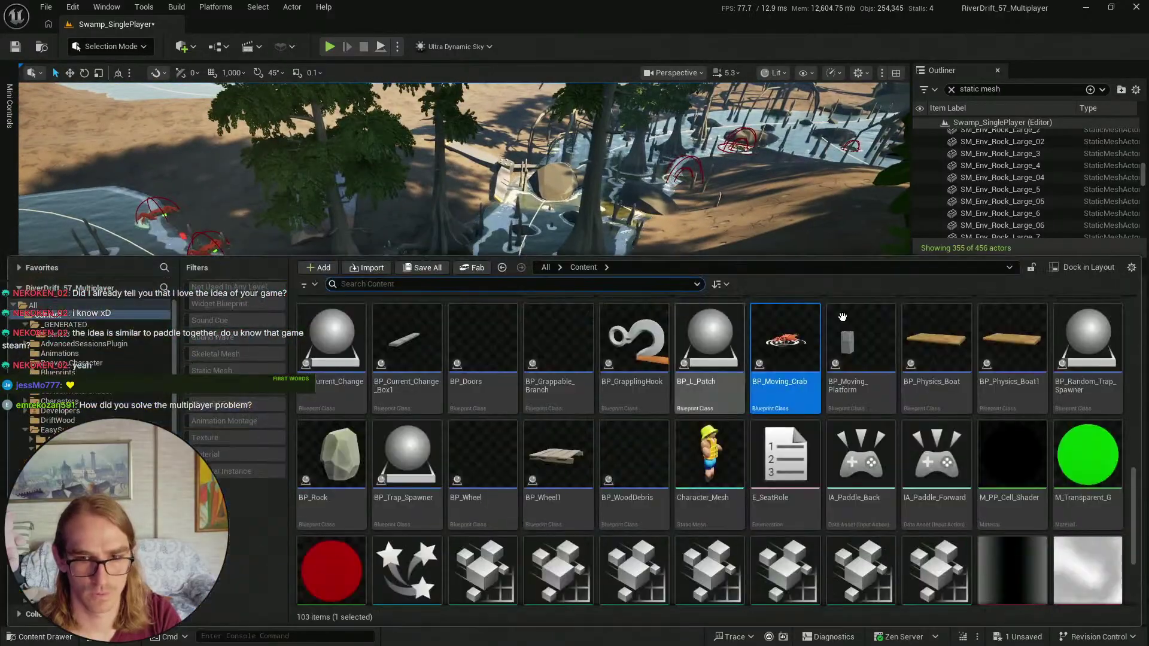
{"action": "scroll", "coordinate": [794, 425], "scroll_direction": "up", "scroll_amount": 2}
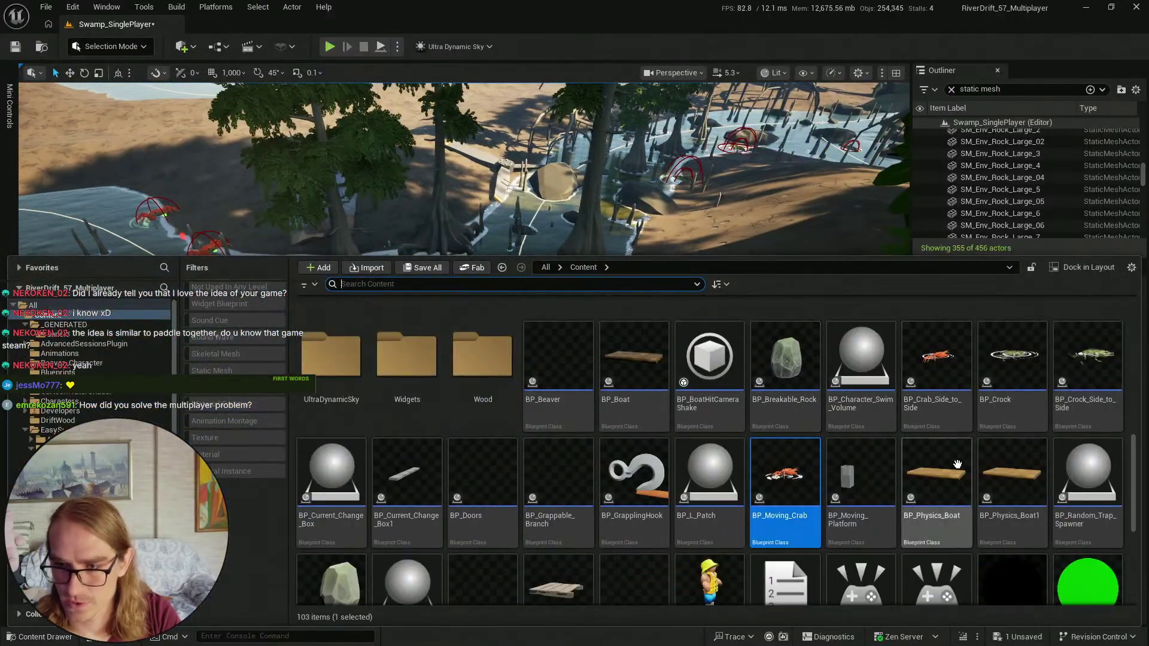
{"action": "scroll", "coordinate": [877, 351], "scroll_direction": "up", "scroll_amount": 2}
{"action": "scroll", "coordinate": [877, 351], "scroll_direction": "down", "scroll_amount": 2}
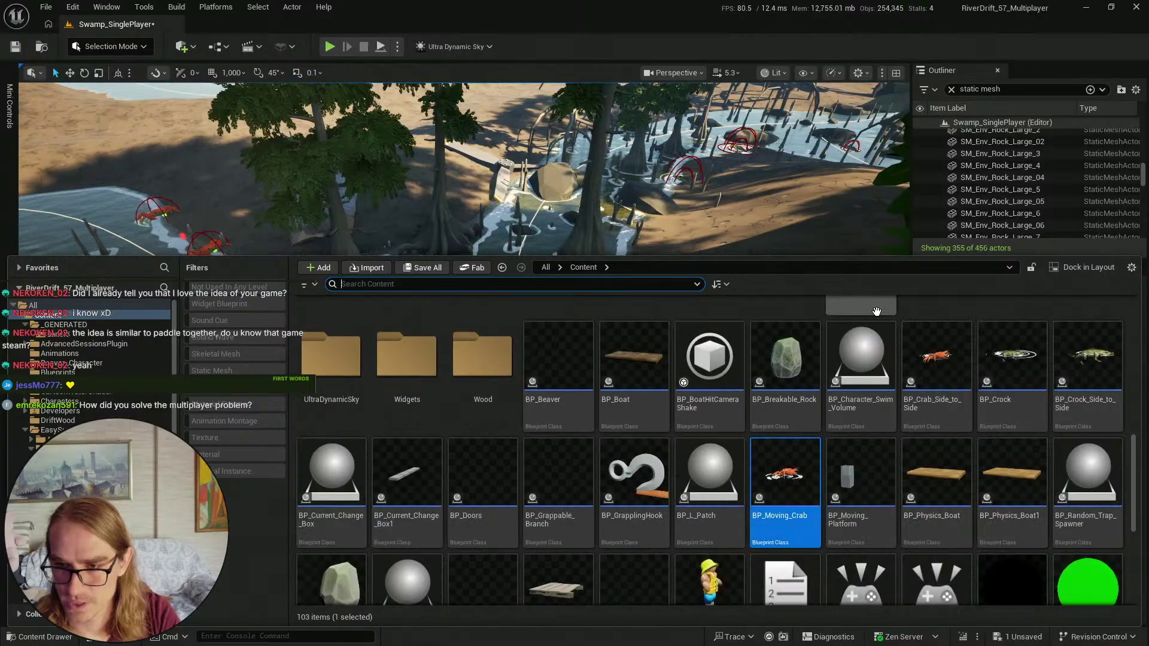
{"action": "scroll", "coordinate": [968, 443], "scroll_direction": "up", "scroll_amount": 2}
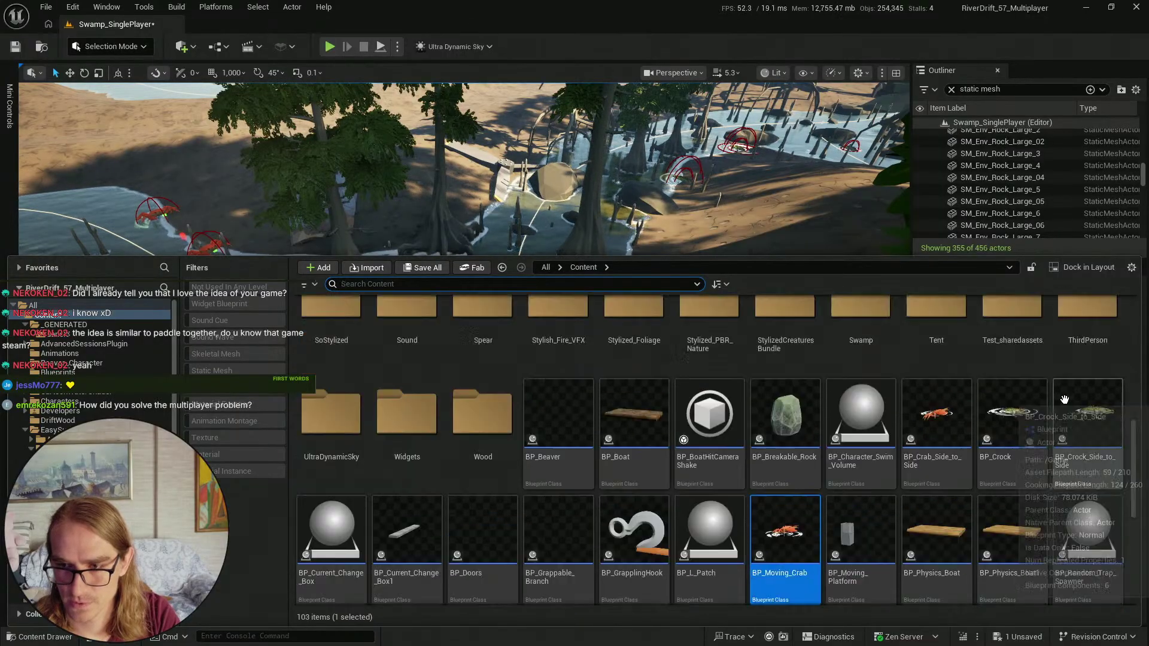
{"action": "scroll", "coordinate": [964, 467], "scroll_direction": "down", "scroll_amount": 4}
{"action": "scroll", "coordinate": [961, 473], "scroll_direction": "down", "scroll_amount": 2}
{"action": "scroll", "coordinate": [868, 467], "scroll_direction": "up", "scroll_amount": 2}
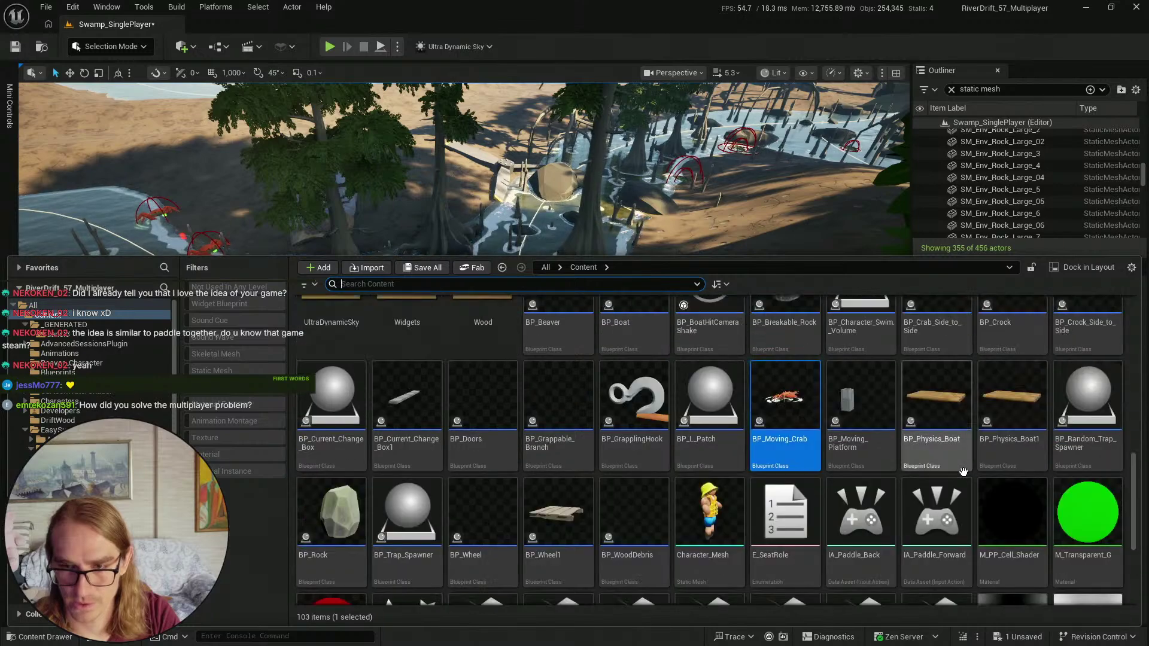
{"action": "scroll", "coordinate": [778, 461], "scroll_direction": "down", "scroll_amount": 4}
{"action": "scroll", "coordinate": [776, 457], "scroll_direction": "up", "scroll_amount": 5}
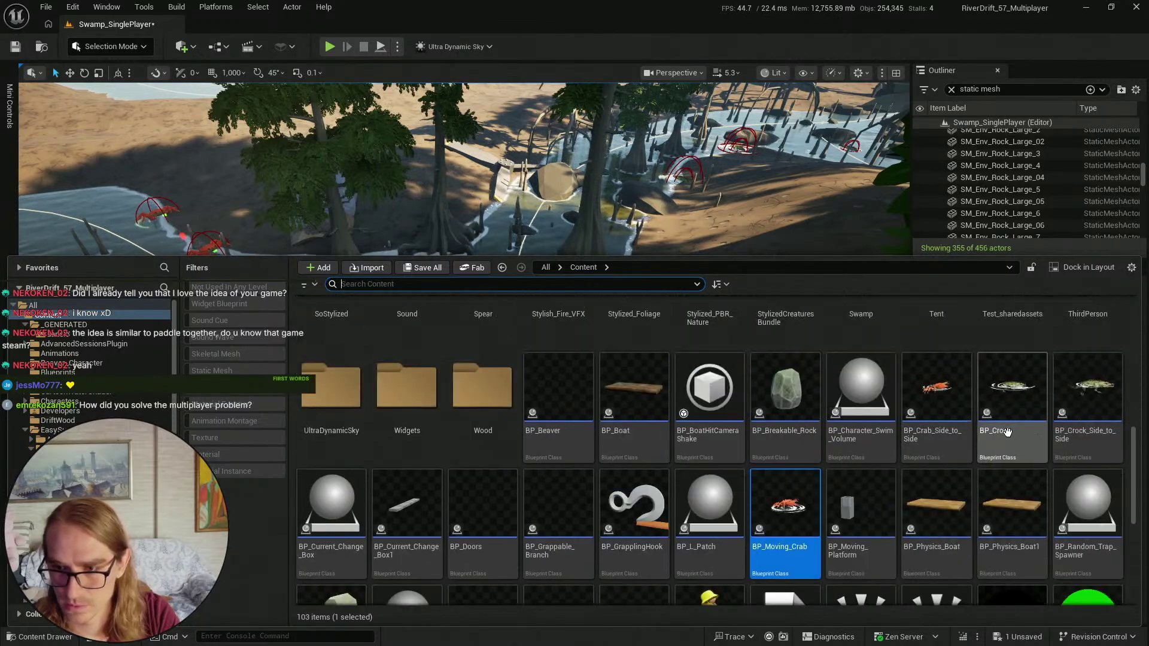
- Duplicate the BP_Crock blueprint and name the copy BP_Crab
{"action": "left_click", "coordinate": [1037, 425]}
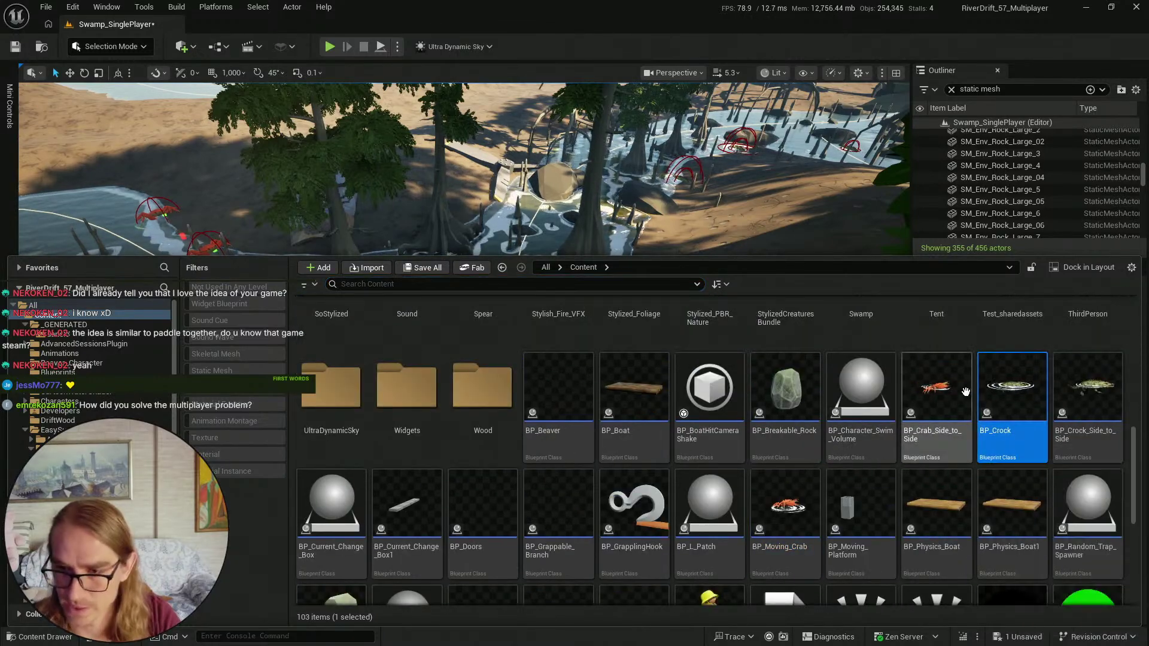
{"action": "key", "text": "ctrl+d"}
{"action": "key", "text": "End"}
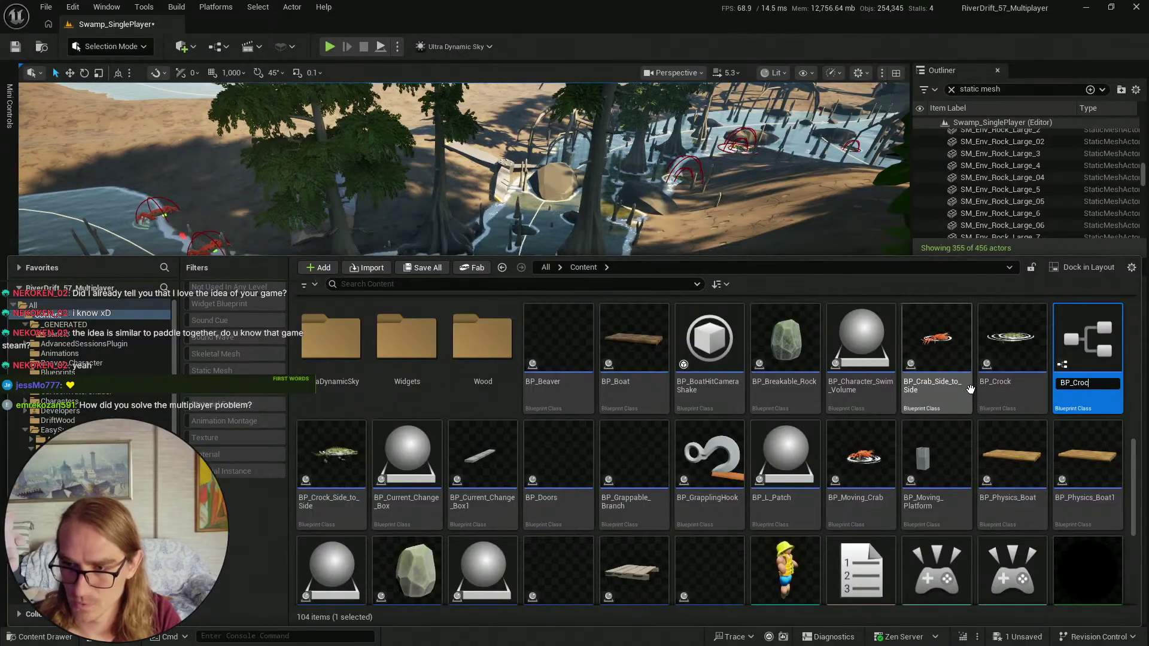
{"action": "key", "text": "BackSpace"}
{"action": "key", "text": "BackSpace"}
{"action": "type", "text": "ab"}
{"action": "key", "text": "Return"}
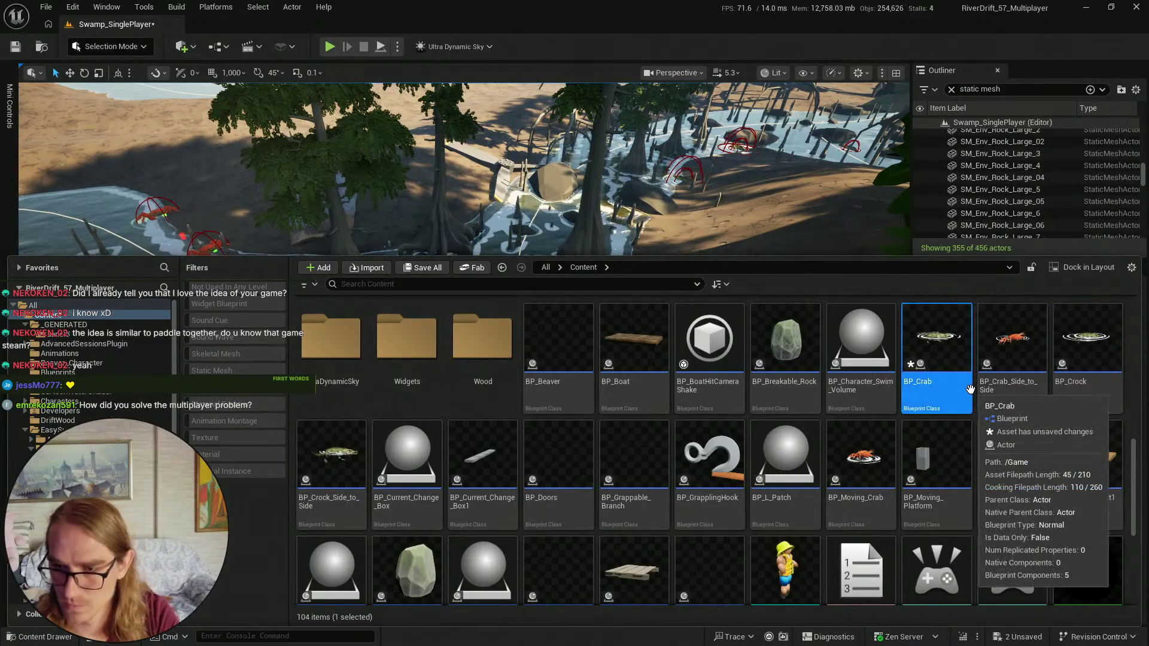
- Open the BP_Crab blueprint and inspect its event graph and the SkeletalMesh component's settings
{"action": "double_click", "coordinate": [970, 389]}
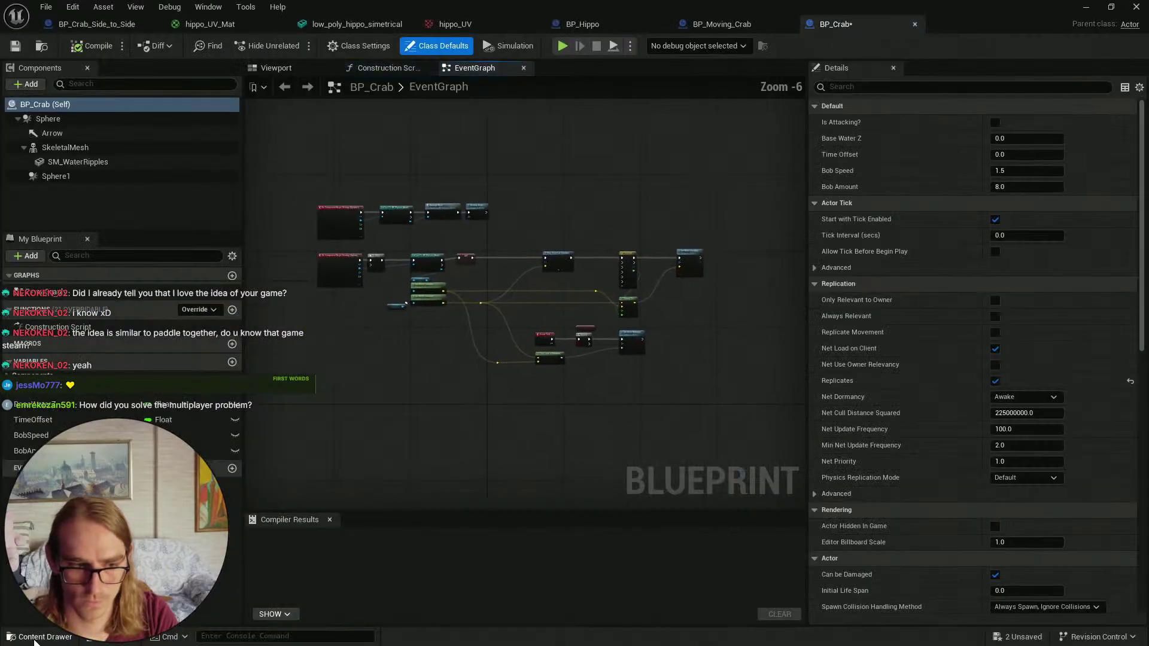
{"action": "right_click_drag", "start_coordinate": [594, 310], "coordinate": [600, 317]}
{"action": "key", "text": "ctrl+space"}
{"action": "left_click", "coordinate": [524, 154]}
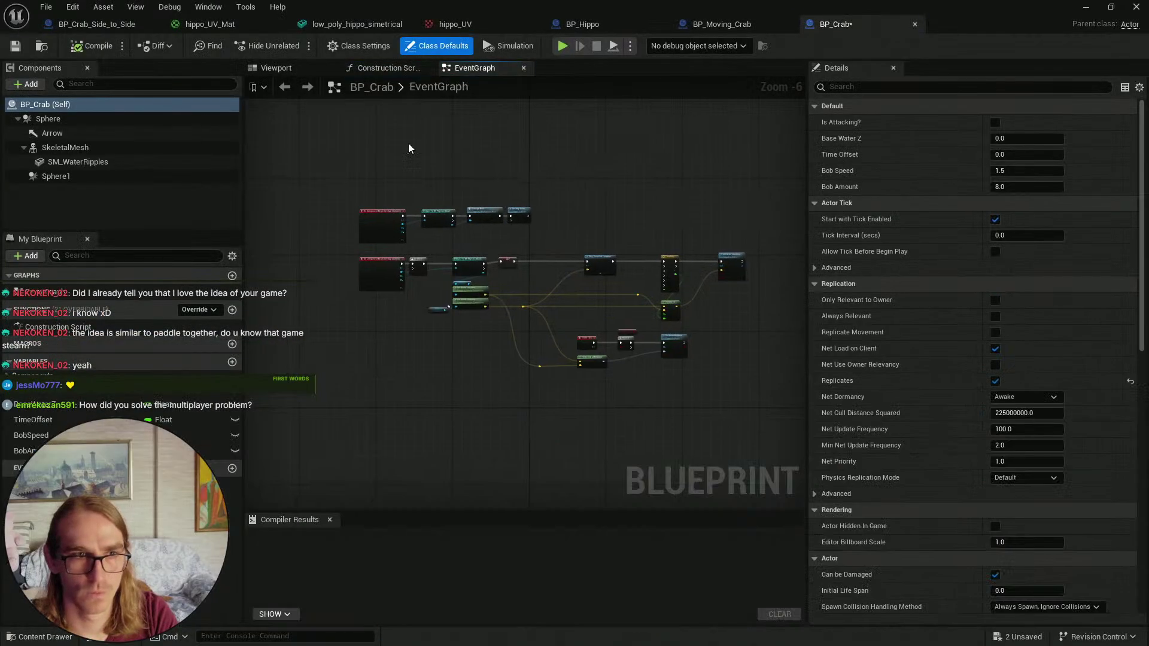
{"action": "left_click", "coordinate": [88, 147]}
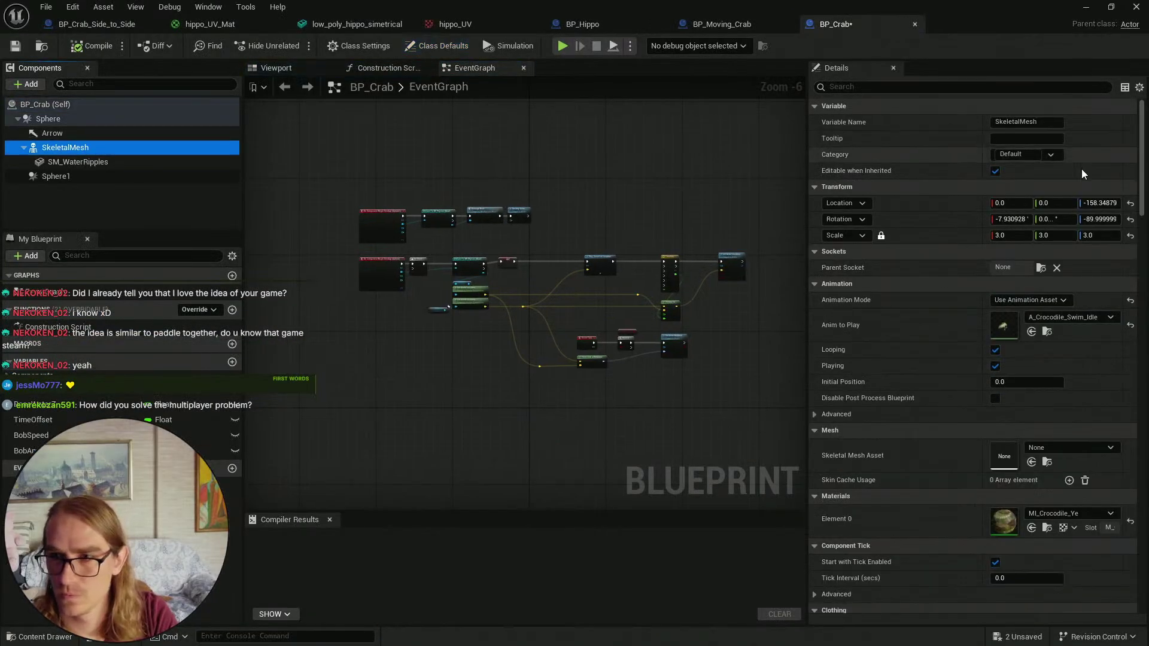
{"action": "scroll", "coordinate": [918, 526], "scroll_direction": "down", "scroll_amount": 9}
{"action": "scroll", "coordinate": [921, 534], "scroll_direction": "up", "scroll_amount": 8}
{"action": "left_click", "coordinate": [20, 639]}
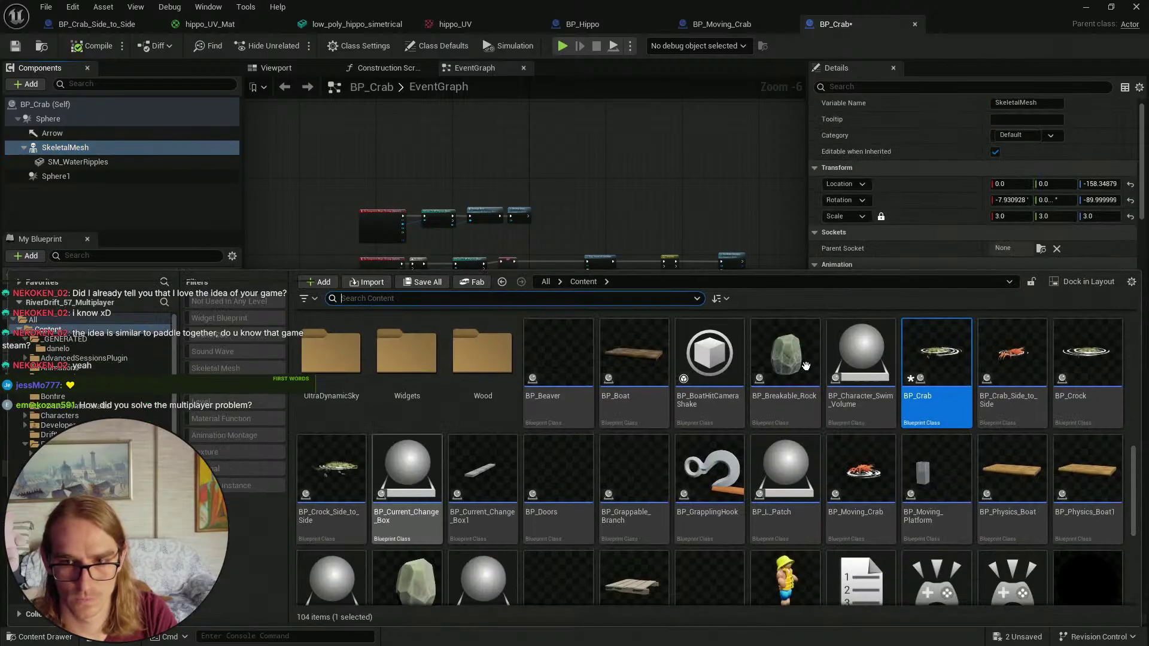
- Check the SkeletalMesh animation settings in BP_Moving_Crab and locate the crab's skeletal mesh in EasySurvivalRPG > Characters > Crab > Meshes
{"action": "left_click", "coordinate": [734, 27]}
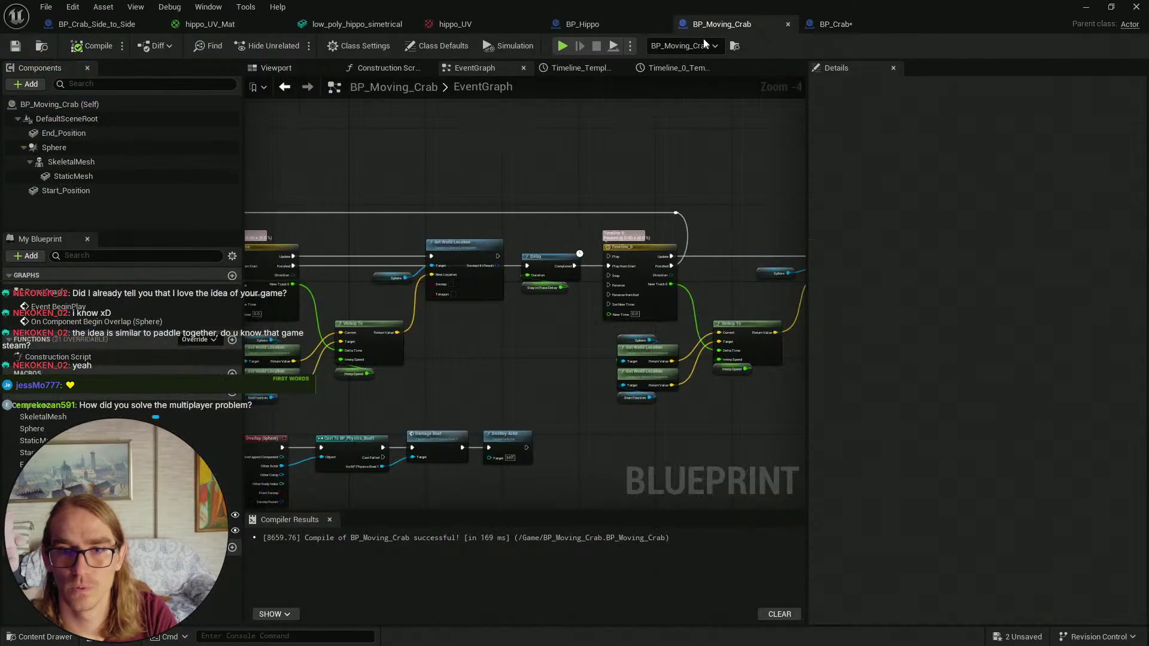
{"action": "left_click", "coordinate": [126, 162]}
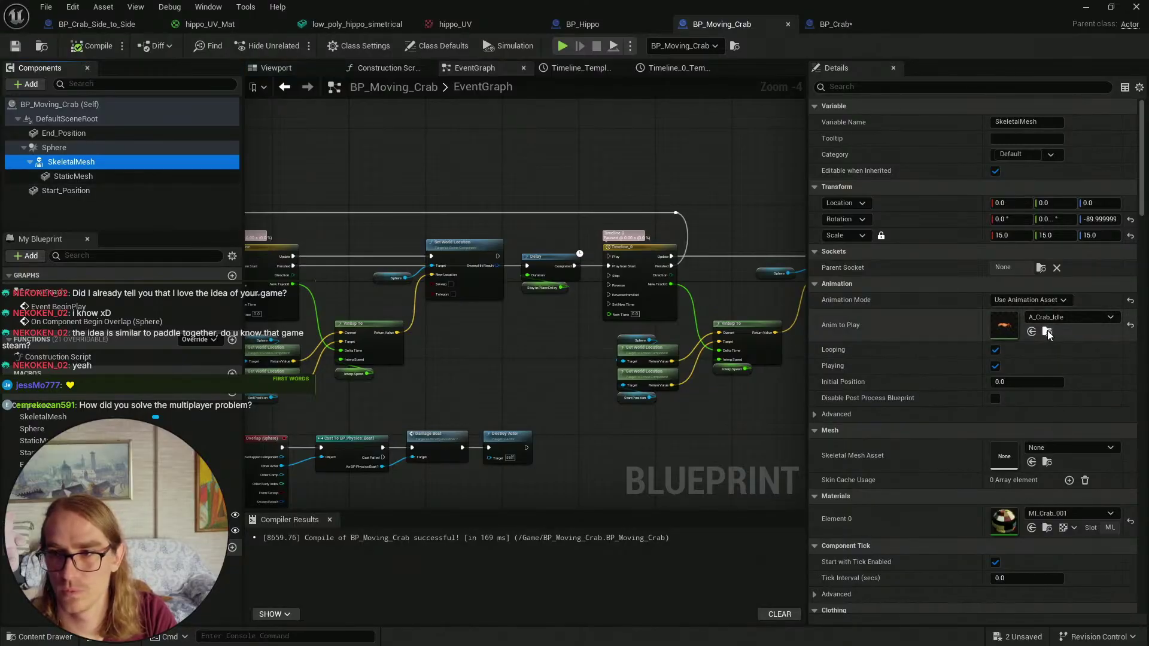
{"action": "scroll", "coordinate": [1081, 234], "scroll_direction": "down", "scroll_amount": 1}
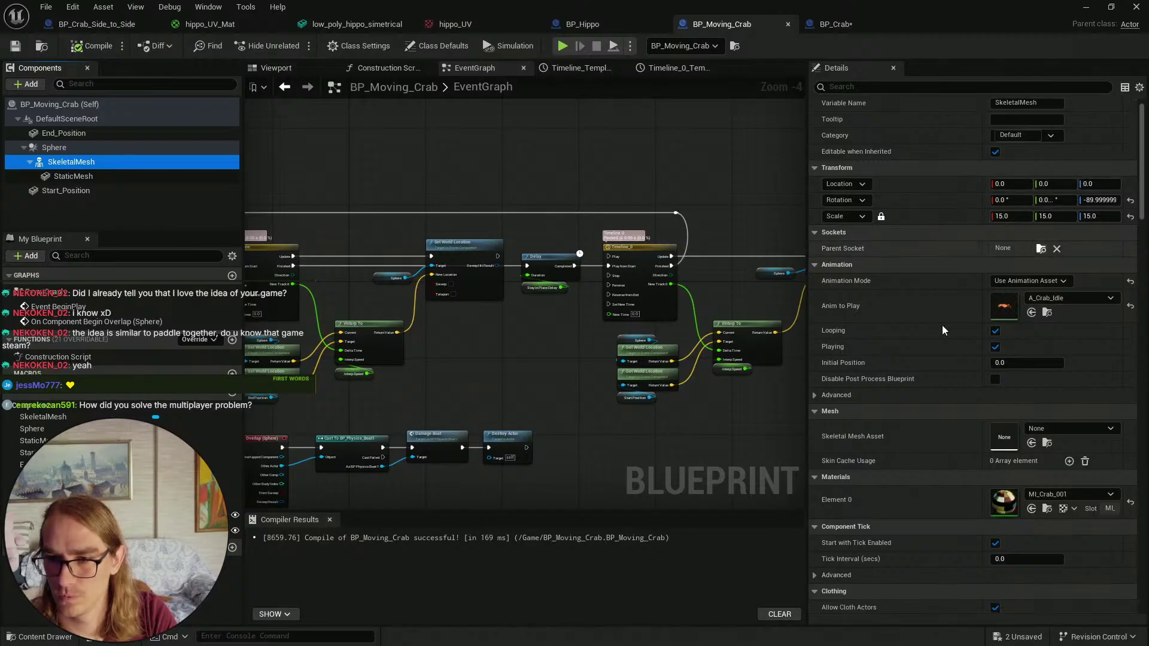
{"action": "left_click", "coordinate": [814, 395]}
{"action": "left_click", "coordinate": [815, 396]}
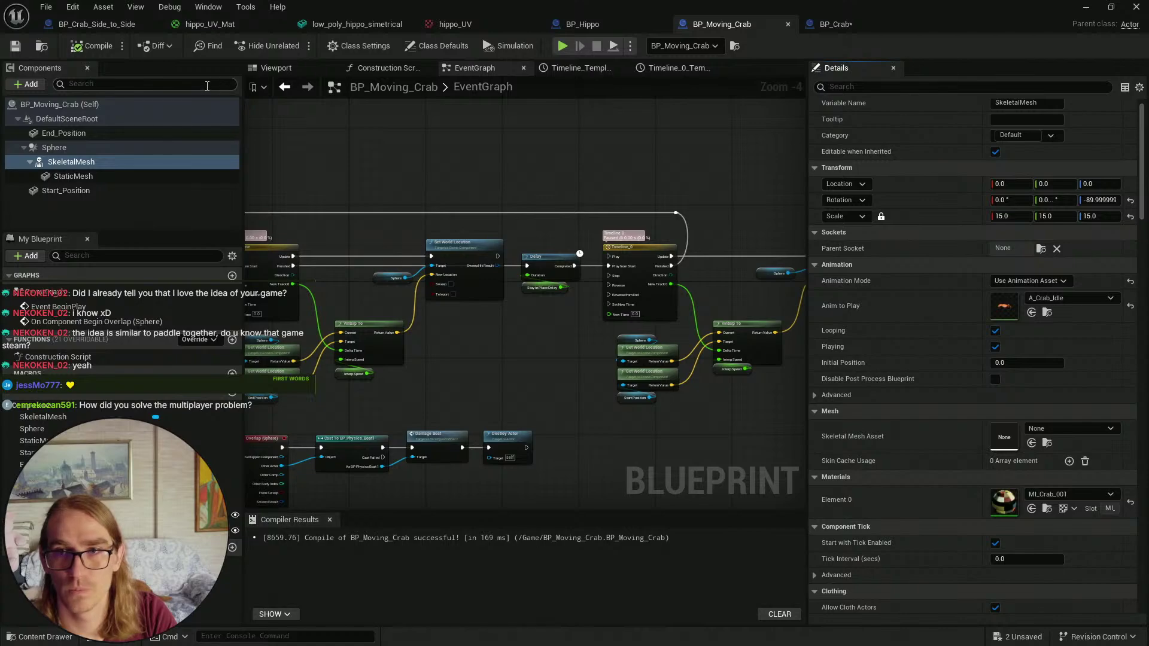
{"action": "key", "text": "ctrl+b"}
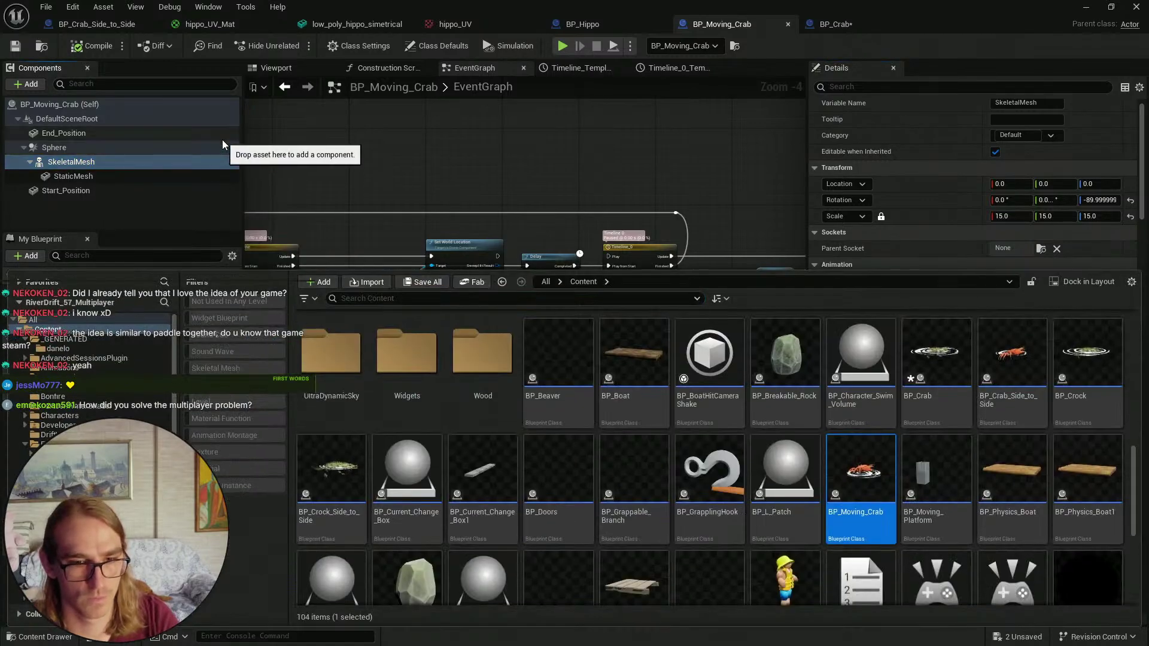
{"action": "left_click", "coordinate": [717, 219]}
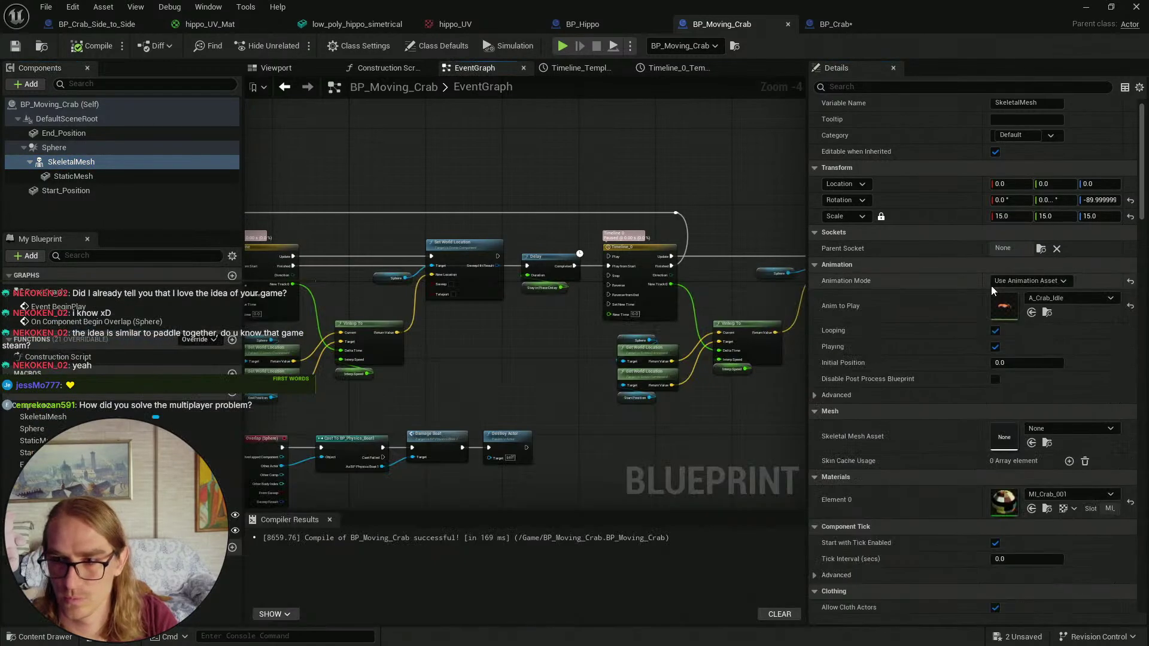
{"action": "left_click", "coordinate": [1047, 314]}
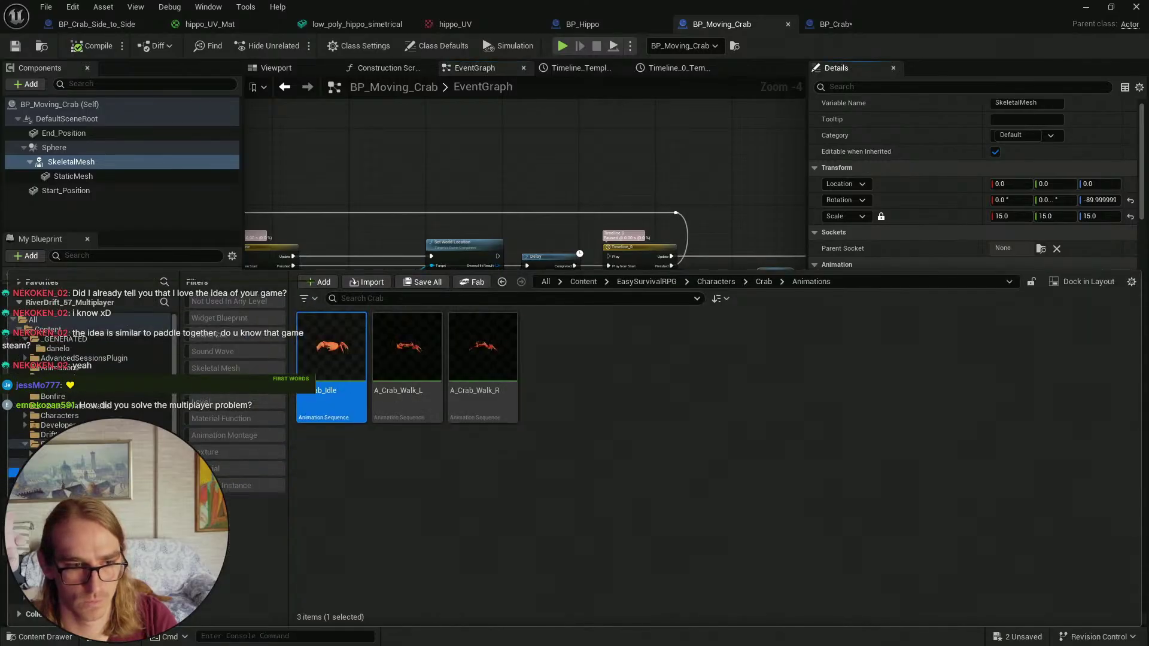
{"action": "left_click", "coordinate": [763, 281]}
{"action": "double_click", "coordinate": [404, 346]}
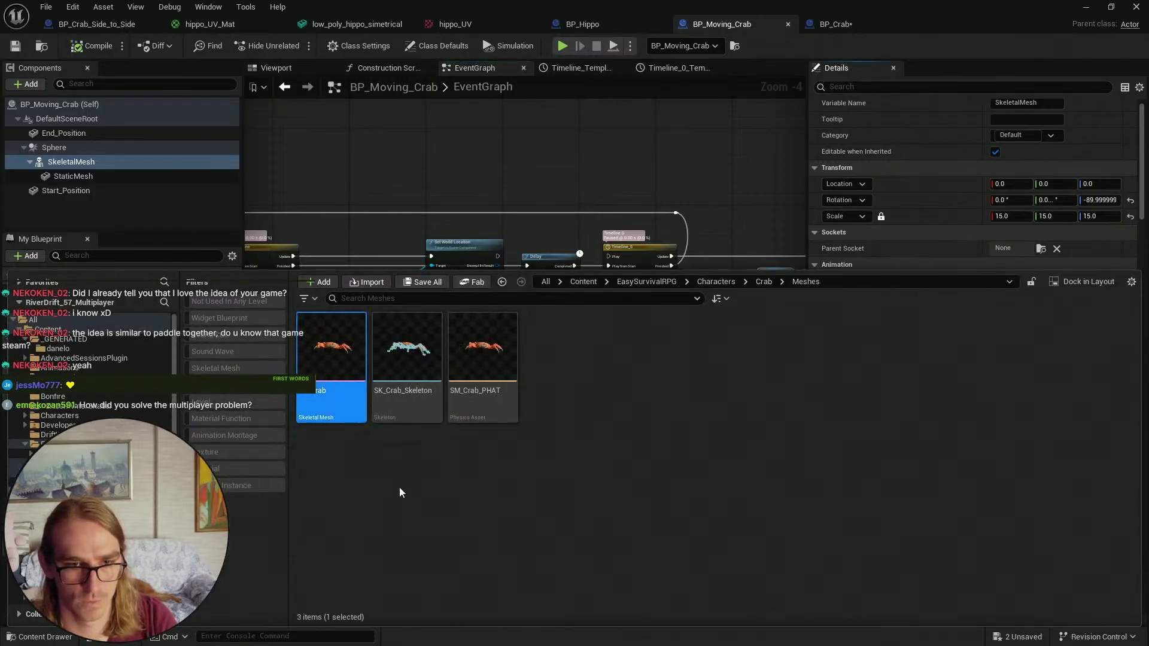
- Replace BP_Crab's crocodile SkeletalMesh component with the SK_Crab mesh, deleting the old component, and compile and save the blueprint
{"action": "left_click", "coordinate": [839, 27]}
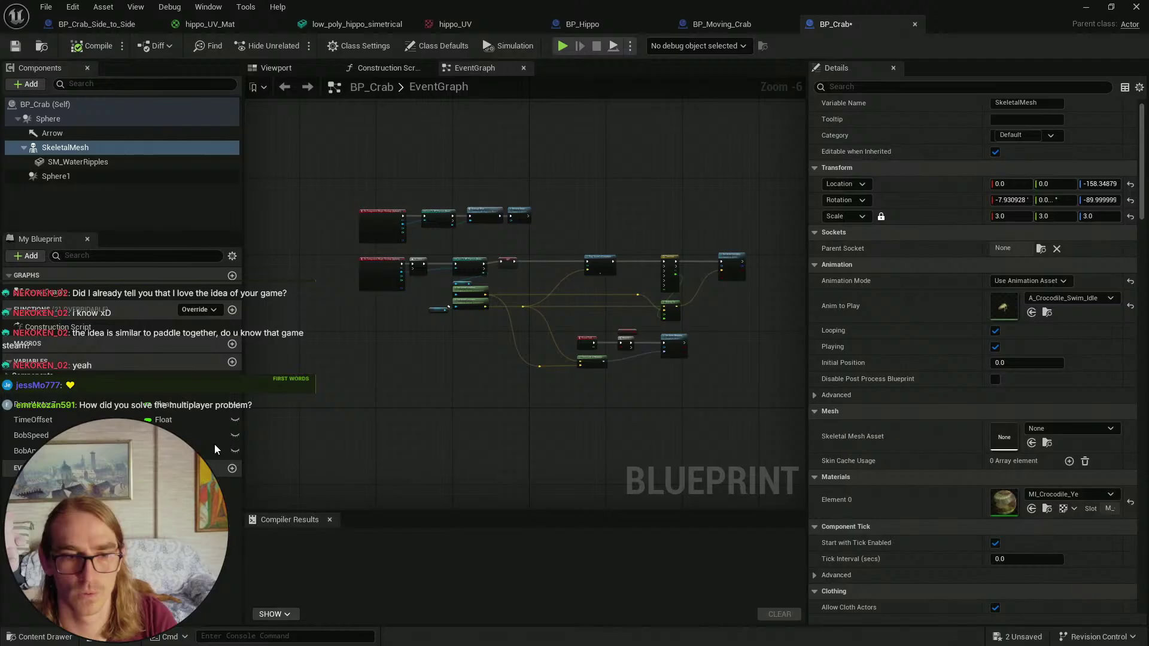
{"action": "left_click", "coordinate": [37, 637]}
{"action": "left_click_drag", "start_coordinate": [323, 368], "coordinate": [51, 146]}
{"action": "left_click", "coordinate": [59, 177]}
{"action": "left_click", "coordinate": [78, 178]}
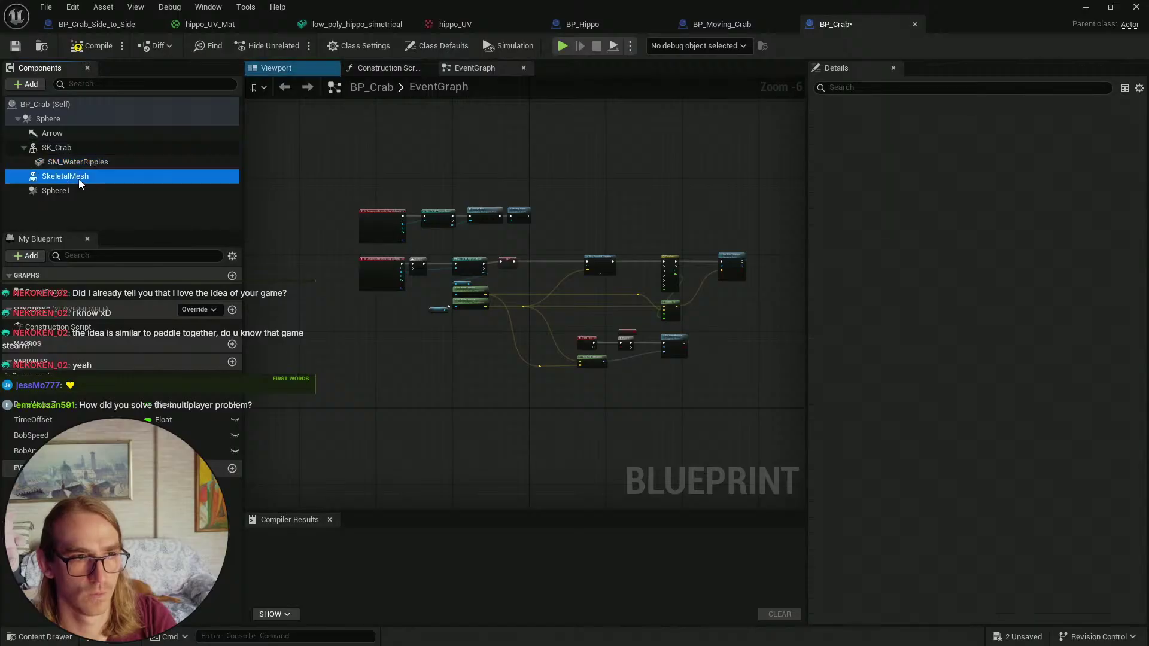
{"action": "key", "text": "Delete"}
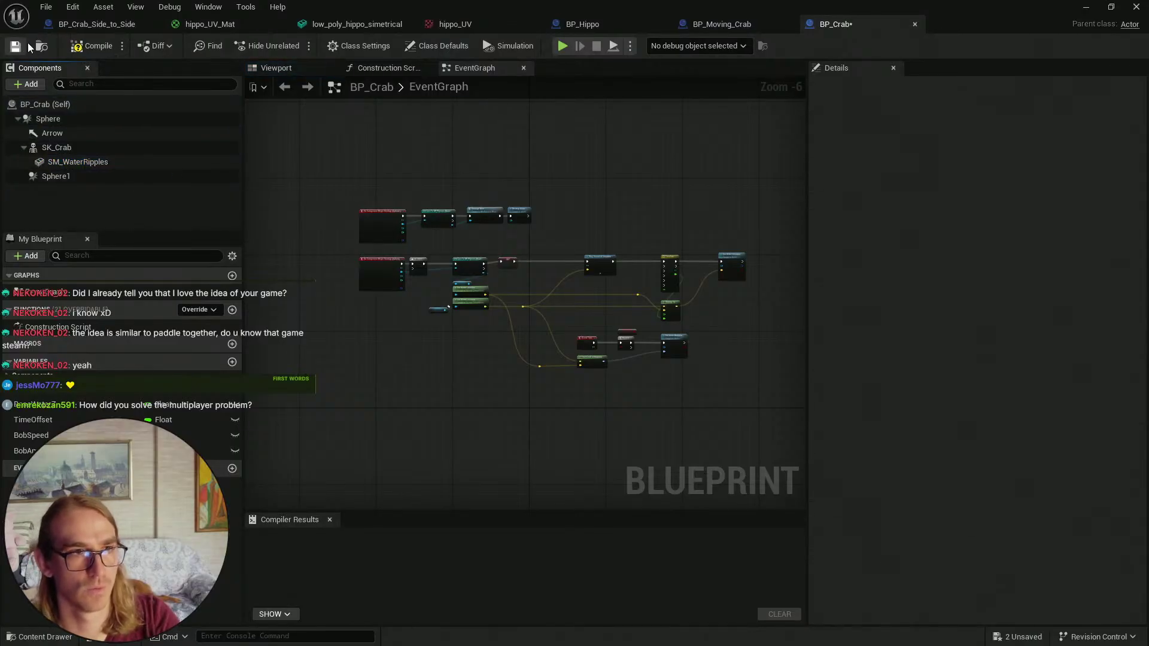
- Scale BP_Crab's SK_Crab component up uniformly to about 25
{"action": "left_click", "coordinate": [272, 68]}
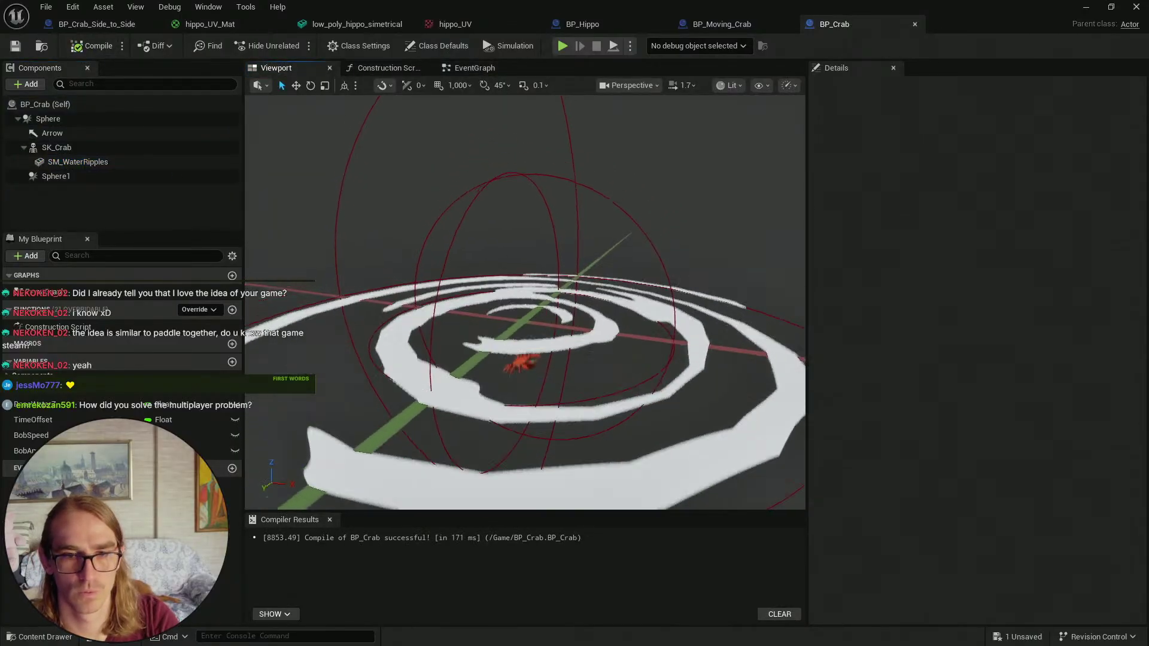
{"action": "left_click", "coordinate": [56, 147]}
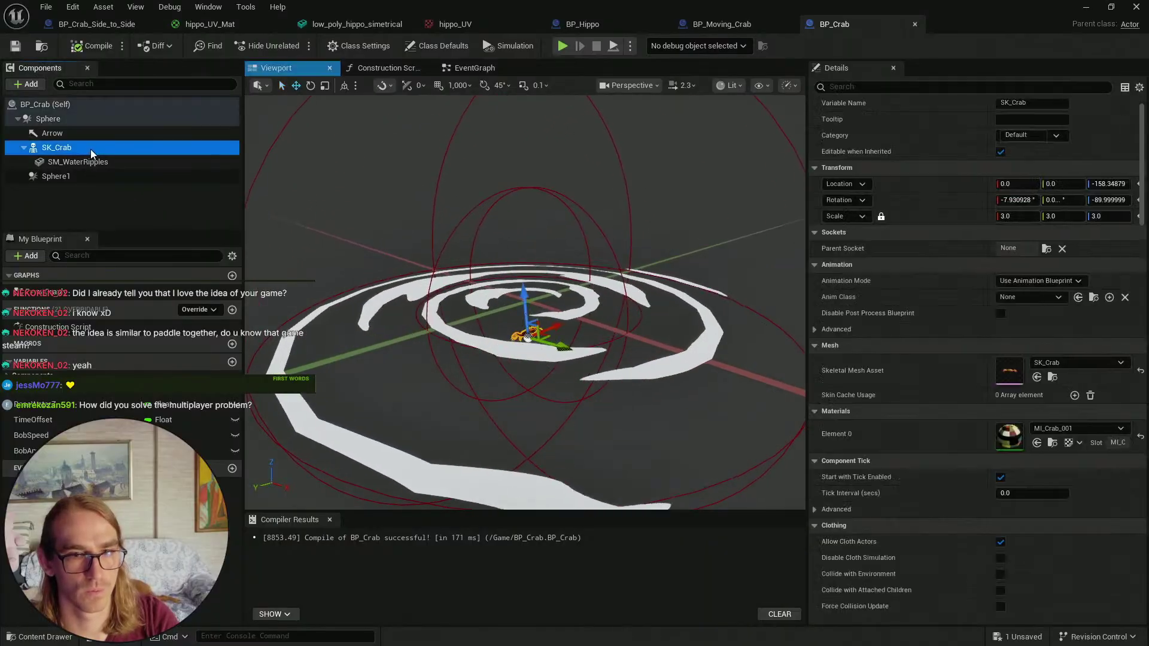
{"action": "left_click_drag", "start_coordinate": [1011, 216], "coordinate": [1101, 216]}
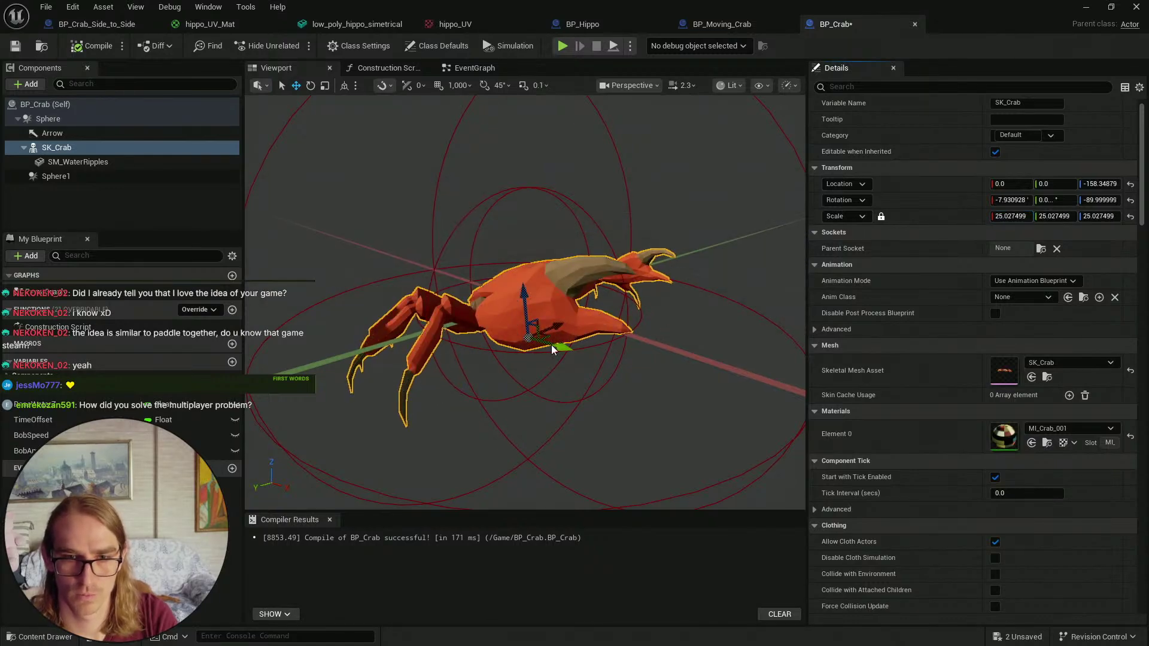
{"action": "mouse_move", "coordinate": [551, 349]}
{"action": "left_mouse_down"}
{"action": "mouse_move", "coordinate": [598, 352]}
{"action": "mouse_move", "coordinate": [574, 350]}
{"action": "left_mouse_up"}
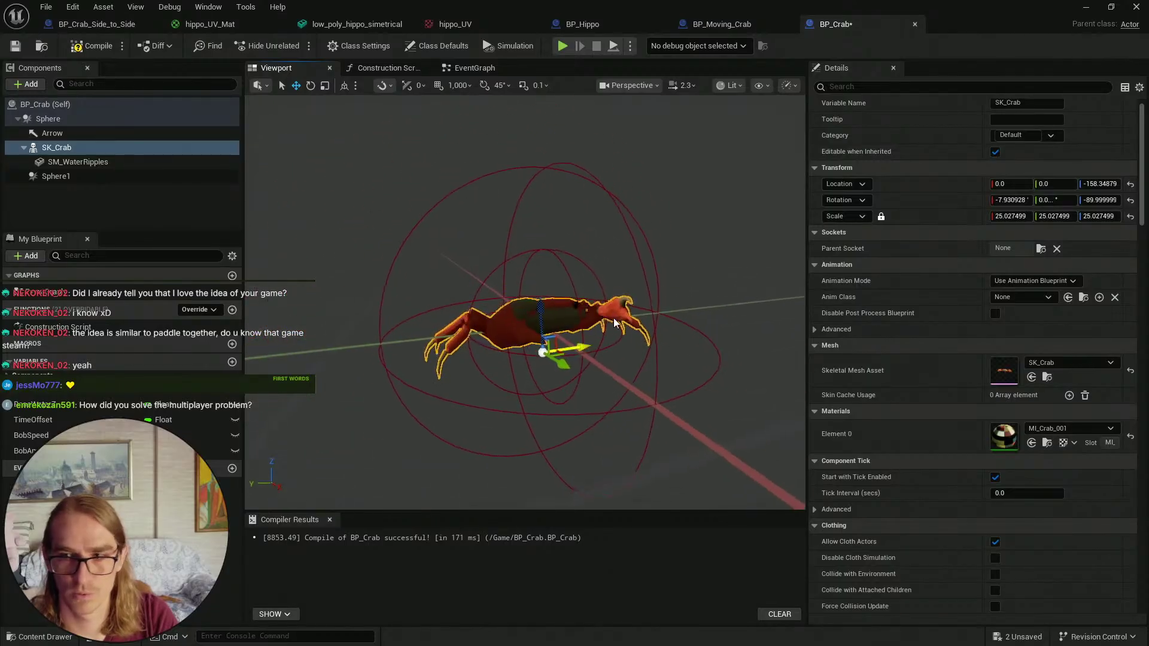
- Set SK_Crab's animation mode to Use Animation Asset with A_Crab_Idle, and compile and save BP_Crab
{"action": "left_click", "coordinate": [1030, 281]}
{"action": "left_click", "coordinate": [1038, 302]}
{"action": "left_click", "coordinate": [1046, 298]}
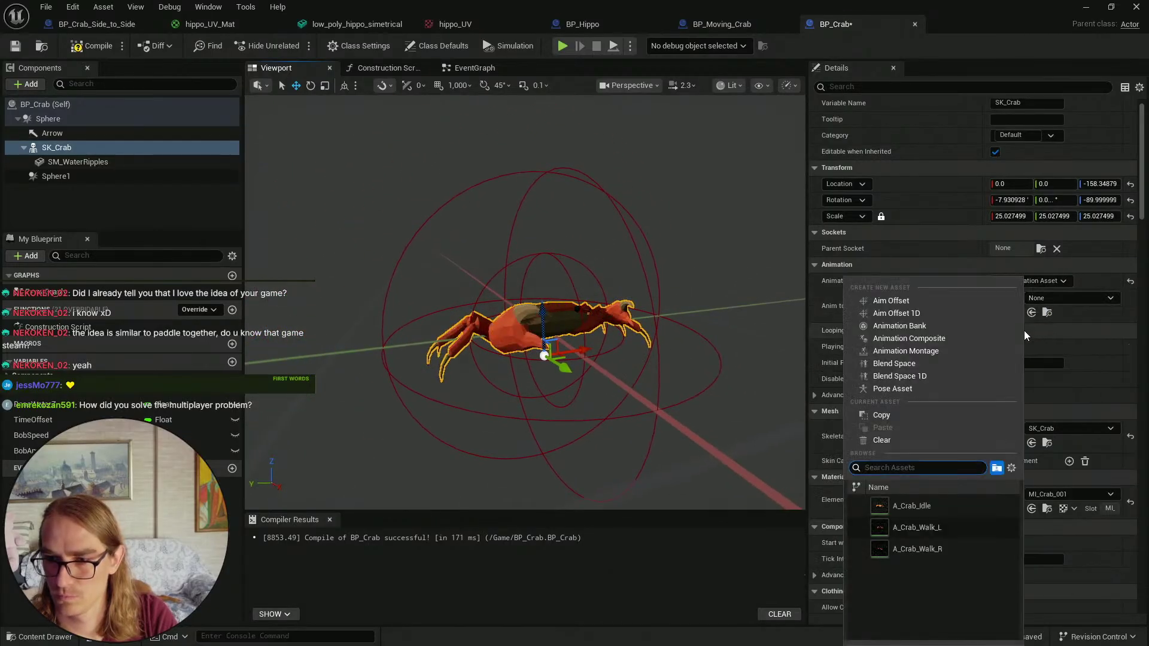
{"action": "left_click", "coordinate": [964, 506]}
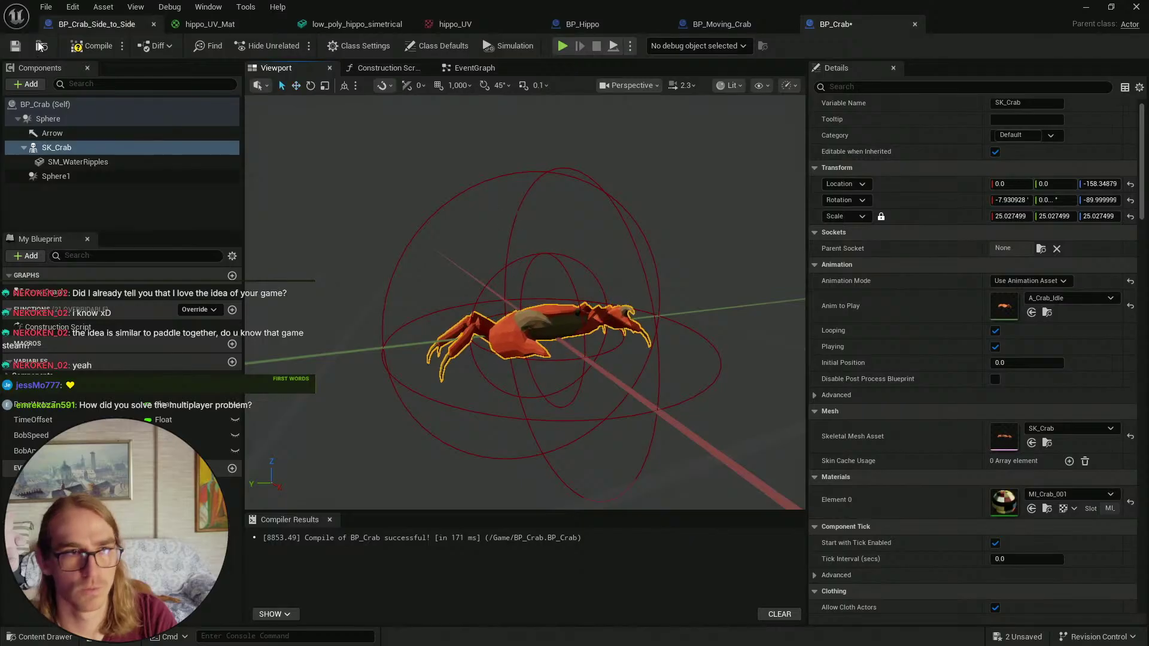
- Reset the SM_WaterRipples component's location to zero and scale it uniformly to about 0.06 so it surrounds the crab
{"action": "left_click", "coordinate": [78, 162]}
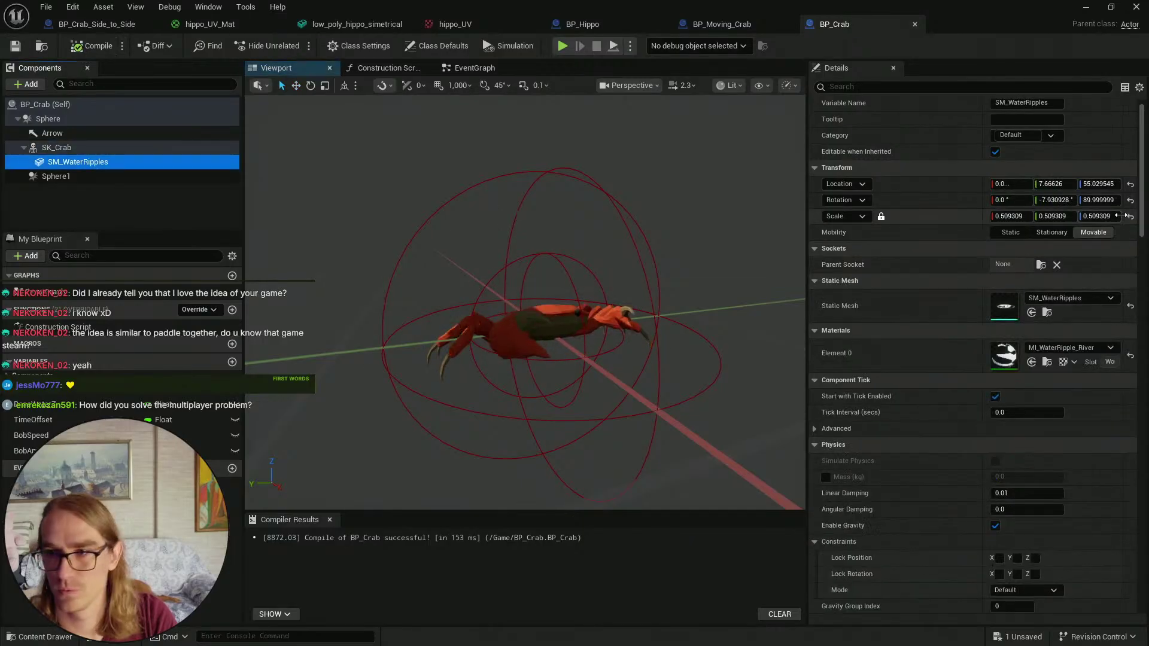
{"action": "right_click_drag", "start_coordinate": [620, 335], "coordinate": [619, 398]}
{"action": "left_click_drag", "start_coordinate": [1000, 216], "coordinate": [1134, 184]}
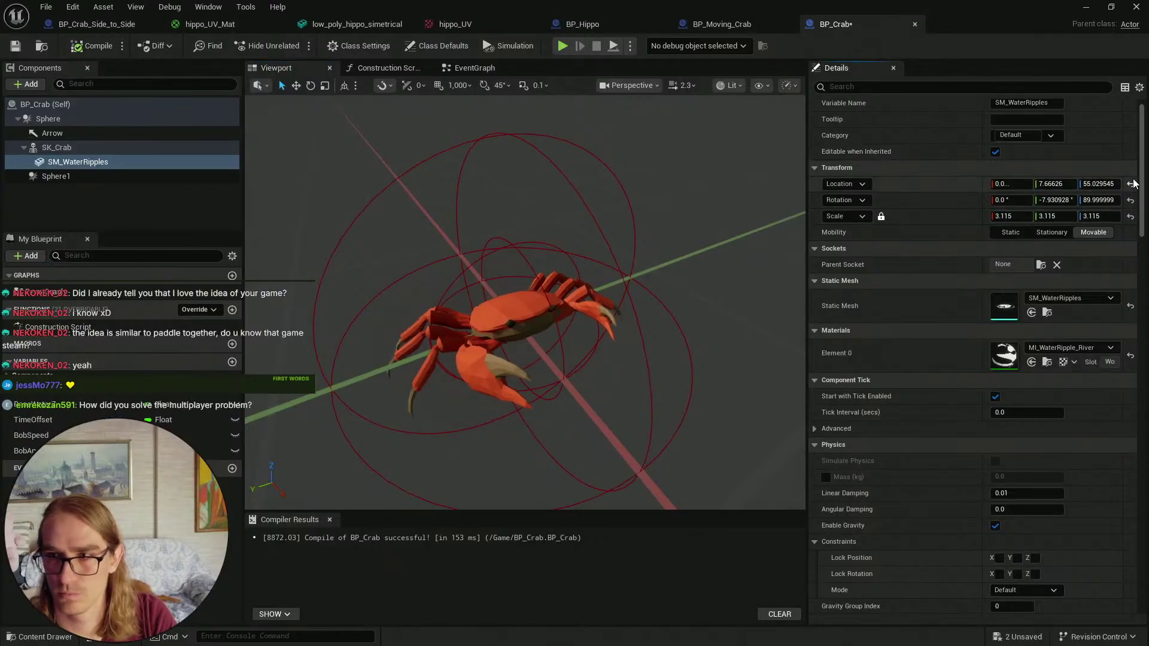
{"action": "left_click", "coordinate": [1131, 185]}
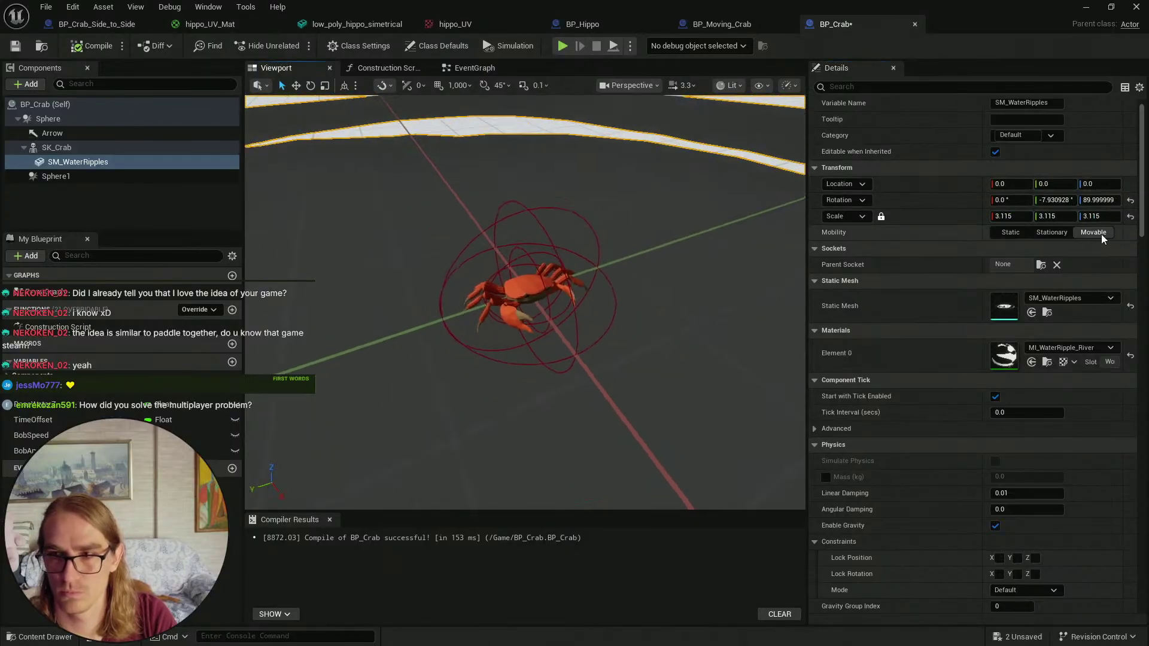
{"action": "left_click_drag", "start_coordinate": [1027, 216], "coordinate": [961, 216]}
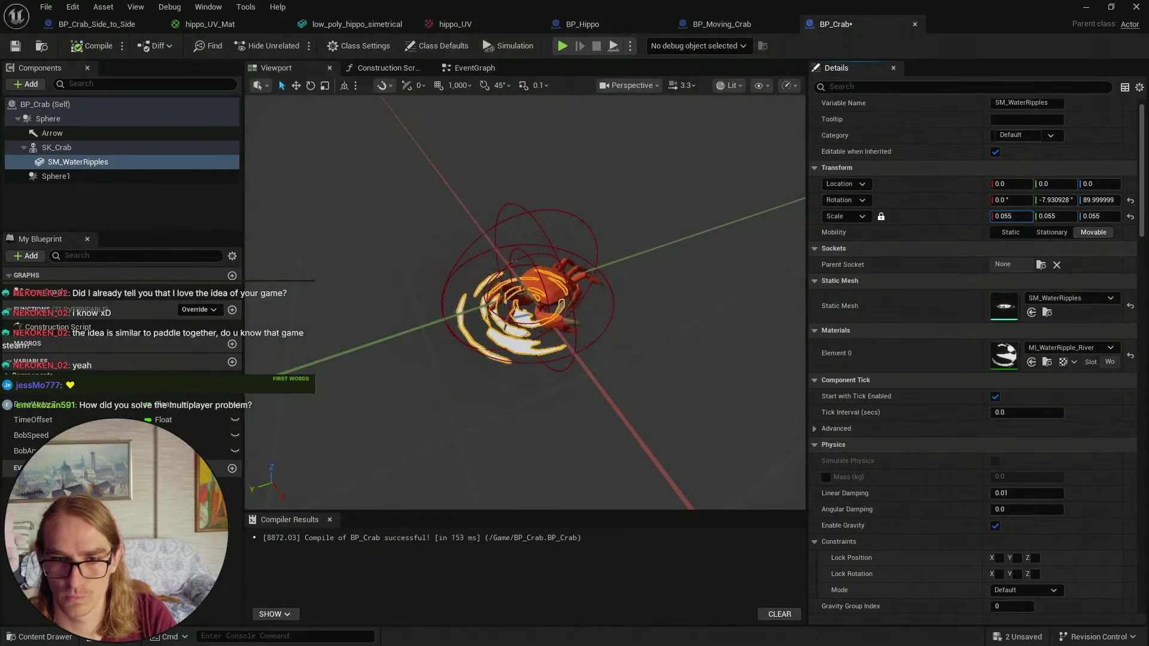
- Raise SM_WaterRipples to about 6.57 in Z, scale it uniformly to 0.0575, and compile and save BP_Crab
{"action": "key", "text": "w"}
{"action": "right_click_drag", "start_coordinate": [537, 288], "coordinate": [538, 233]}
{"action": "scroll", "coordinate": [537, 288], "scroll_direction": "down", "scroll_amount": 2}
{"action": "key", "text": "w"}
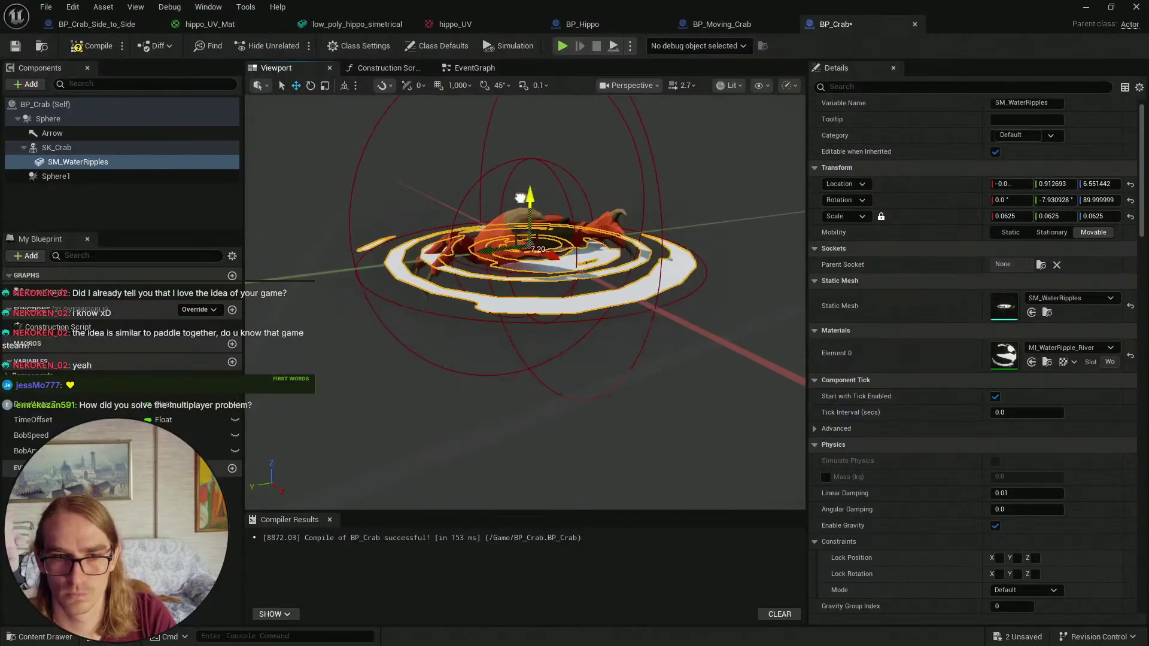
{"action": "right_click_drag", "start_coordinate": [519, 197], "coordinate": [523, 272]}
{"action": "key", "text": "r"}
{"action": "left_click_drag", "start_coordinate": [527, 279], "coordinate": [505, 296]}
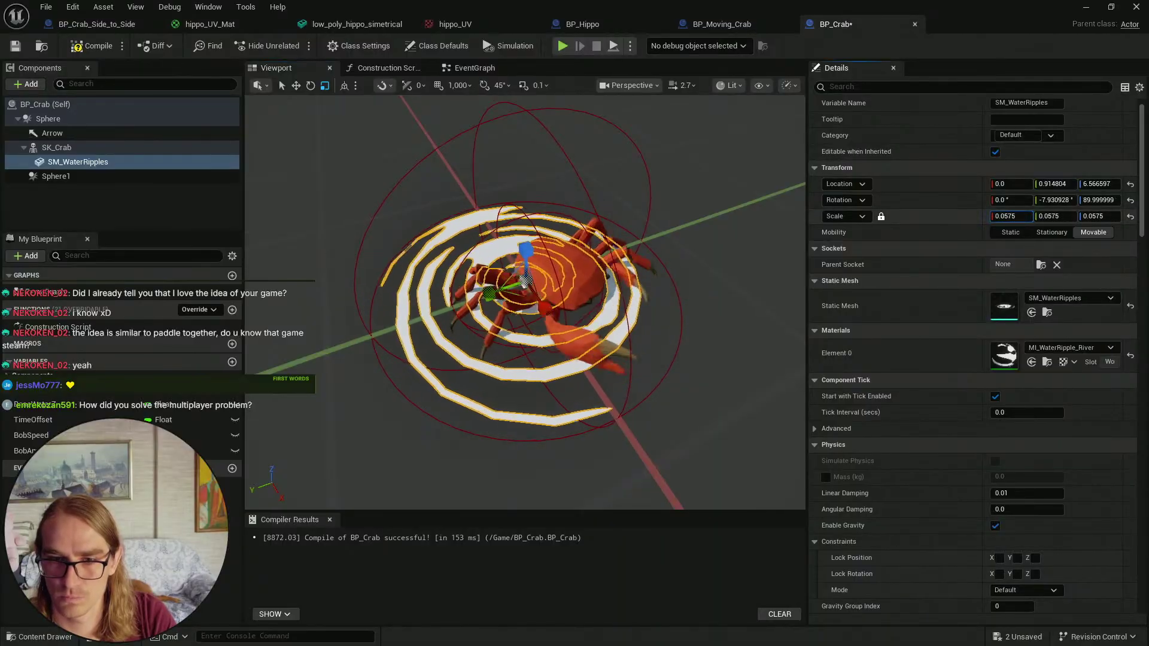
{"action": "left_click", "coordinate": [72, 45]}
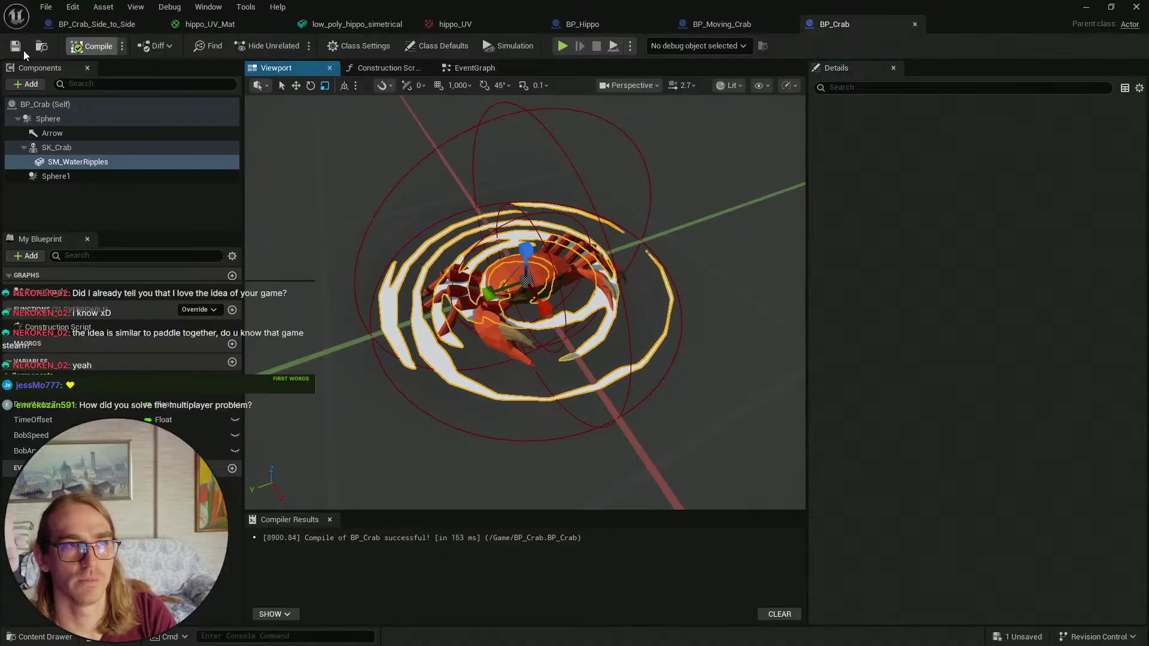
- Return to the swamp level and place a BP_Crab from the Content folder in the water near the large rock
{"action": "left_click", "coordinate": [1088, 7]}
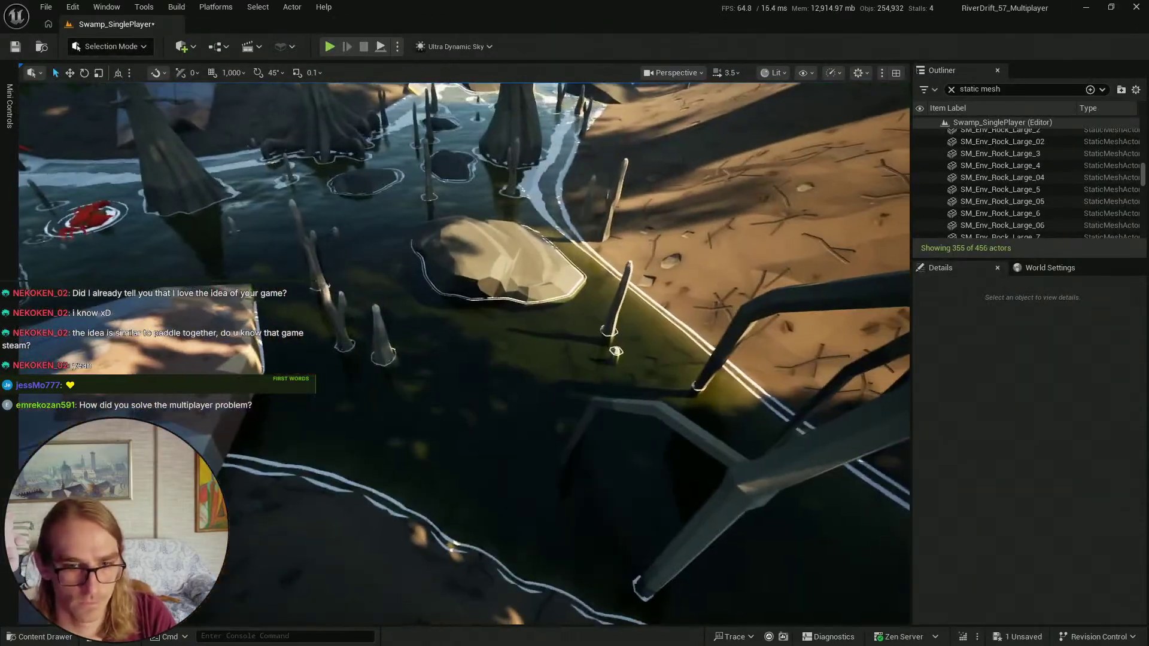
{"action": "left_click", "coordinate": [48, 637]}
{"action": "right_click_drag", "start_coordinate": [371, 198], "coordinate": [329, 210]}
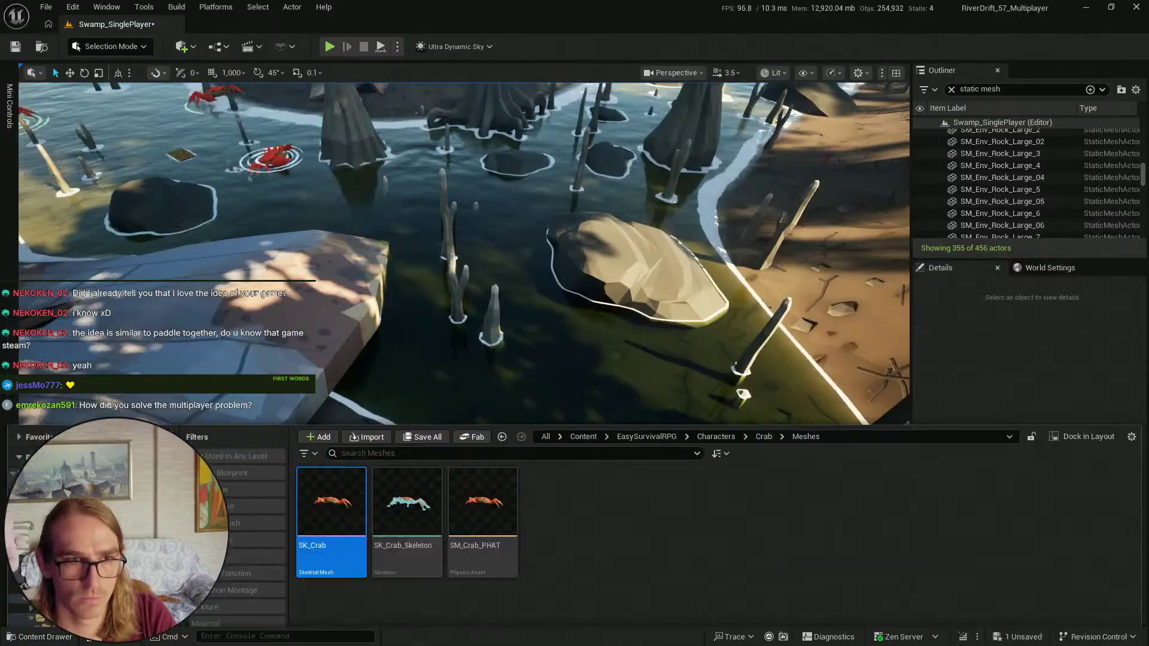
{"action": "key", "text": "ctrl+space"}
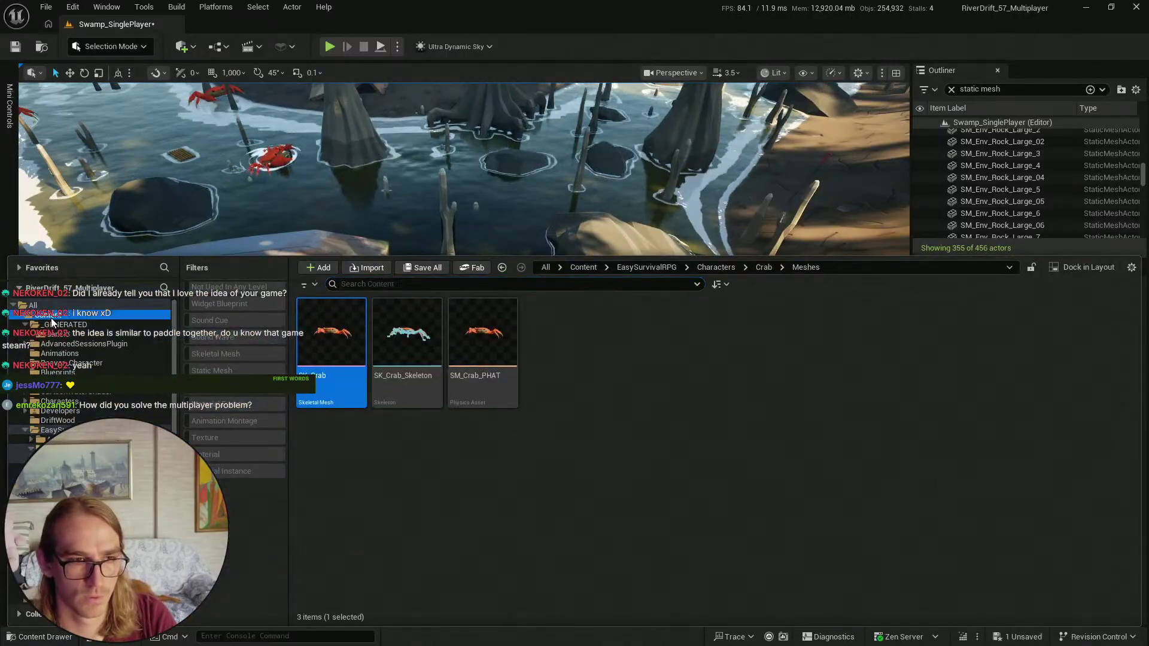
{"action": "left_click", "coordinate": [52, 320]}
{"action": "scroll", "coordinate": [897, 461], "scroll_direction": "down", "scroll_amount": 10}
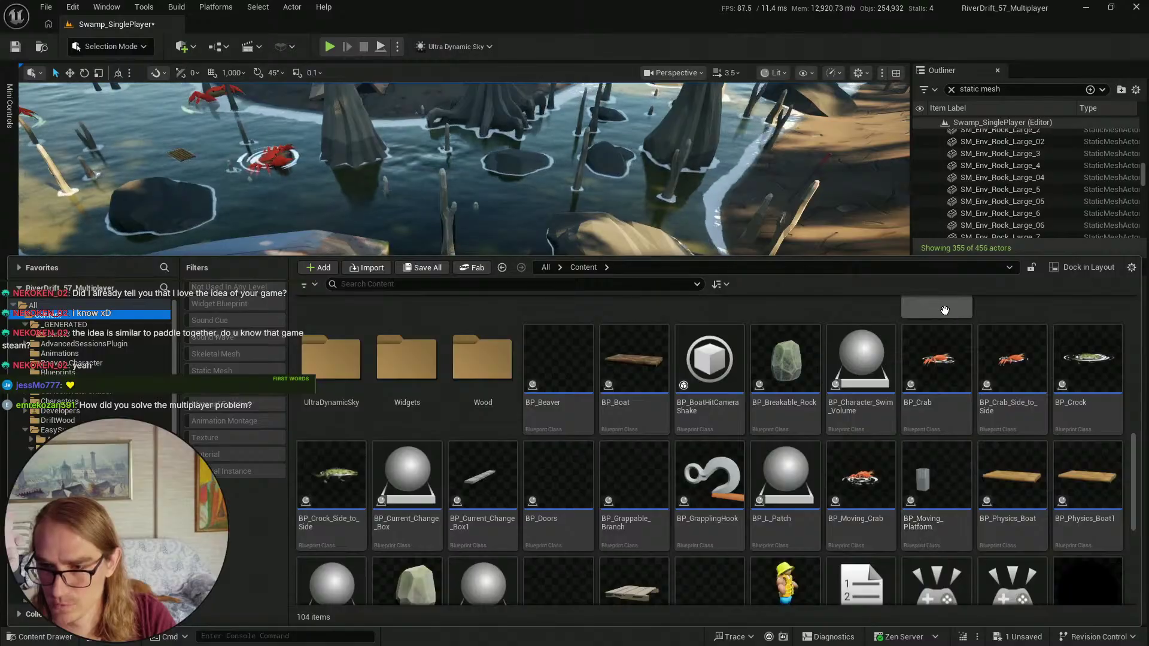
{"action": "left_click_drag", "start_coordinate": [958, 361], "coordinate": [561, 331]}
{"action": "left_click_drag", "start_coordinate": [548, 410], "coordinate": [541, 424]}
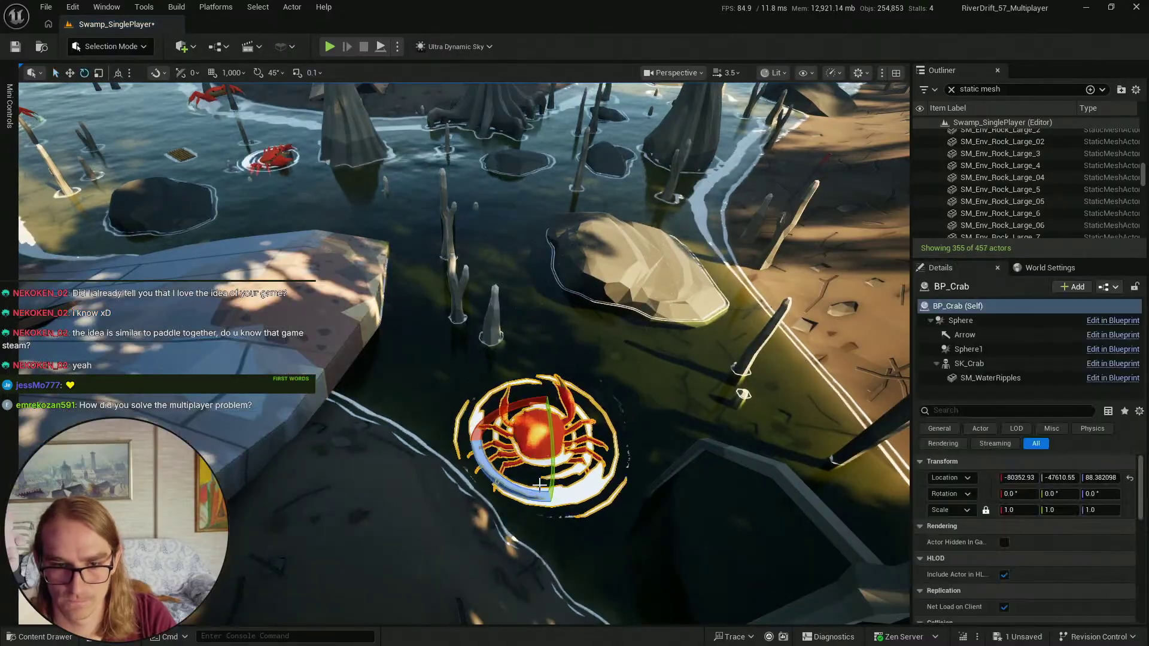
{"action": "key", "text": "Escape"}
- Place a second BP_Crab in the narrow water between the mangrove roots and rotate it to about 95° around Z
{"action": "scroll", "coordinate": [605, 418], "scroll_direction": "up", "scroll_amount": 3}
{"action": "right_click_drag", "start_coordinate": [604, 418], "coordinate": [715, 434]}
{"action": "key", "text": "ctrl+space"}
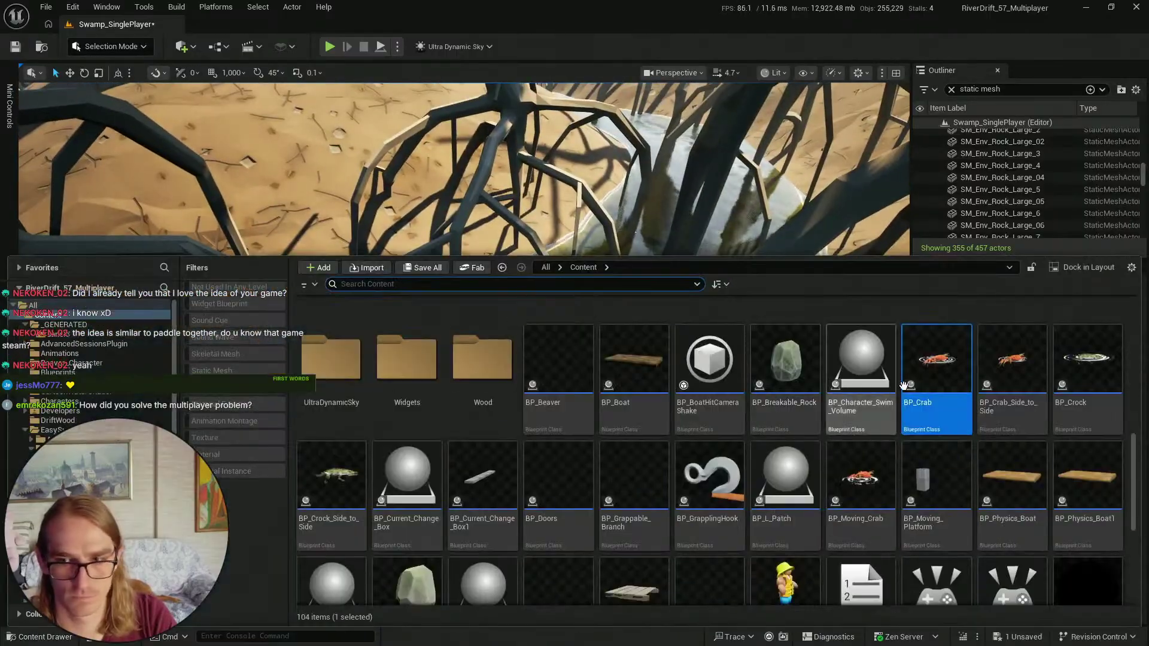
{"action": "left_click_drag", "start_coordinate": [522, 225], "coordinate": [466, 464]}
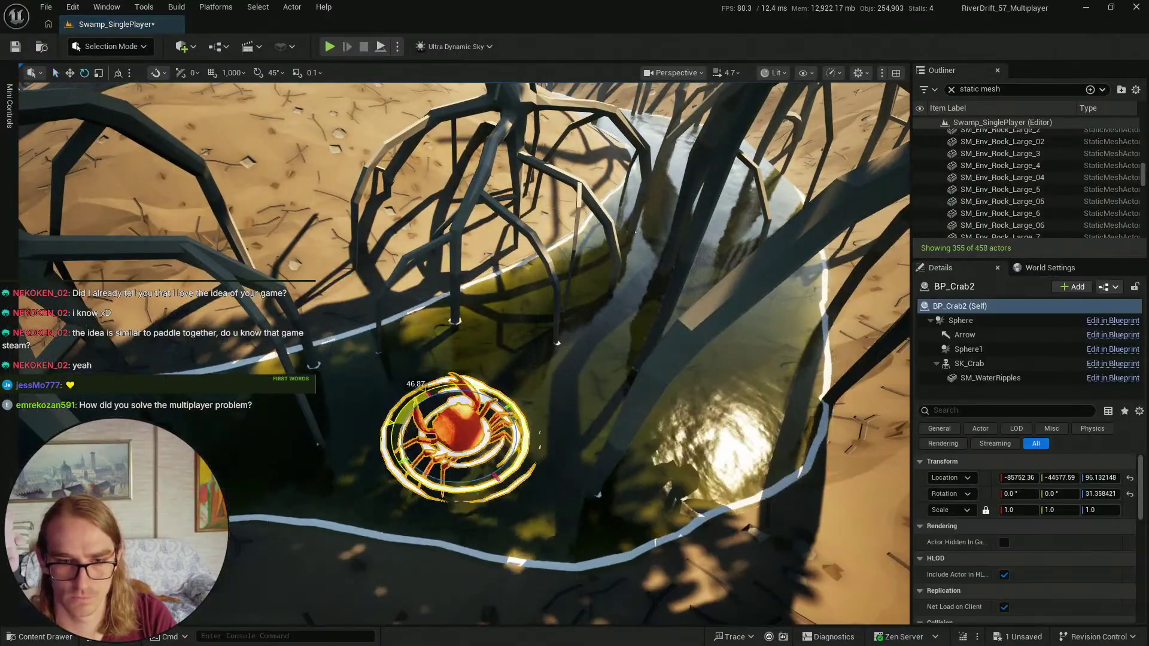
- Place a third BP_Crab farther along the root-covered channel, rotate it to about 80° around Z, and shift it toward the open water
{"action": "right_click_drag", "start_coordinate": [593, 428], "coordinate": [622, 419]}
{"action": "left_click", "coordinate": [18, 639]}
{"action": "right_click_drag", "start_coordinate": [583, 218], "coordinate": [571, 209]}
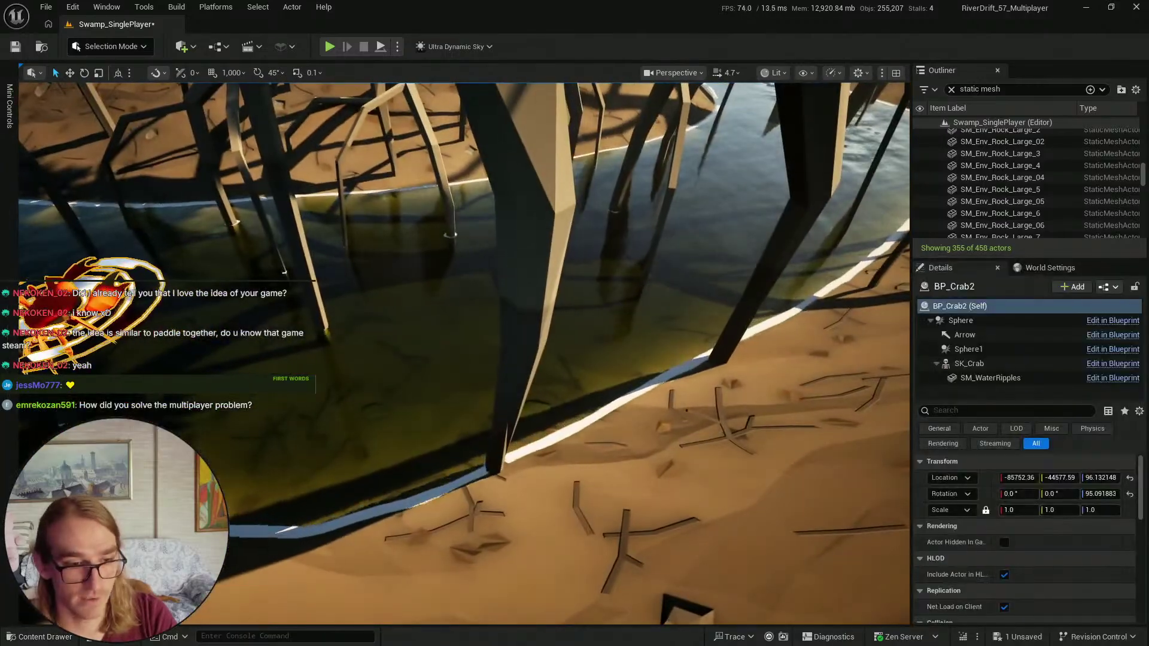
{"action": "left_click", "coordinate": [24, 638]}
{"action": "right_click_drag", "start_coordinate": [685, 109], "coordinate": [561, 293]}
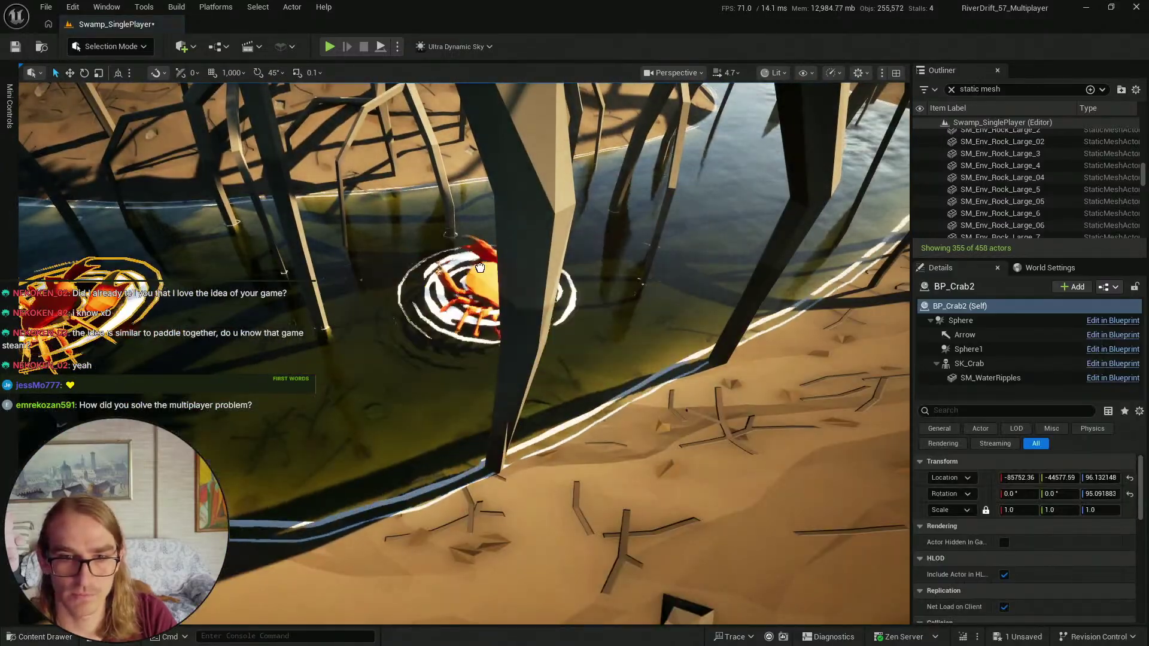
{"action": "left_click_drag", "start_coordinate": [480, 268], "coordinate": [480, 268]}
{"action": "right_click_drag", "start_coordinate": [479, 269], "coordinate": [502, 278]}
{"action": "key", "text": "e"}
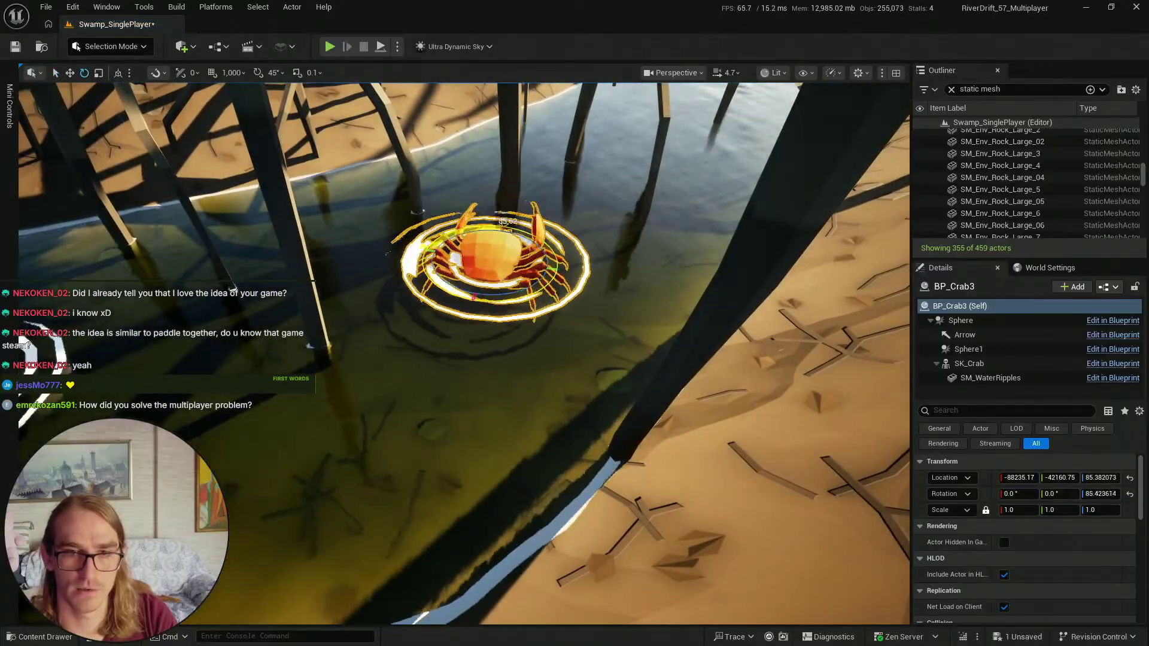
{"action": "left_click_drag", "start_coordinate": [503, 256], "coordinate": [569, 271]}
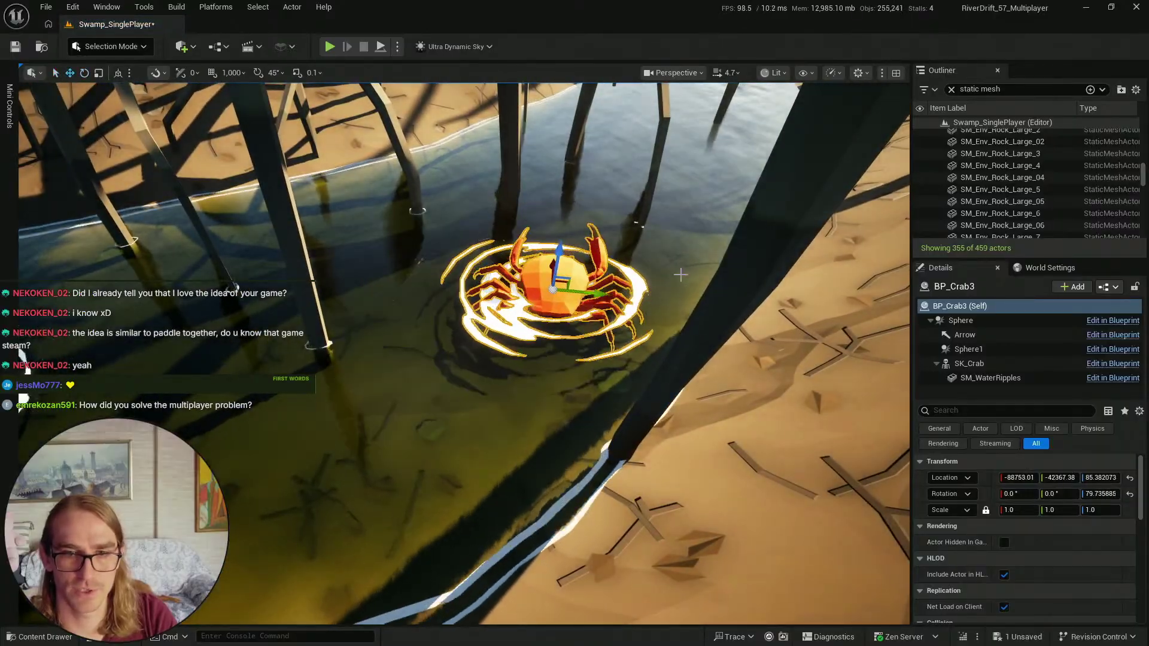
- Place a fourth BP_Crab in the shallow water beneath the arching mangrove roots at the channel's bank
{"action": "key", "text": "q"}
{"action": "right_click_drag", "start_coordinate": [568, 271], "coordinate": [718, 293]}
{"action": "scroll", "coordinate": [593, 246], "scroll_direction": "up", "scroll_amount": 2}
{"action": "key", "text": "w"}
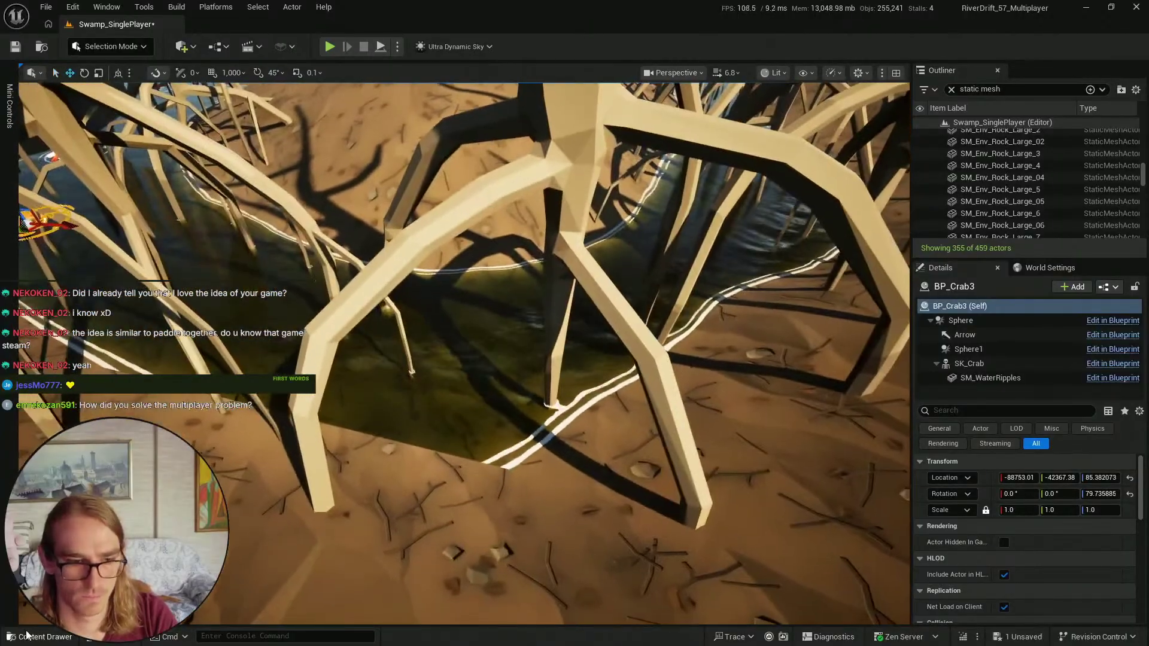
{"action": "key", "text": "ctrl+space"}
{"action": "left_click_drag", "start_coordinate": [931, 373], "coordinate": [460, 337]}
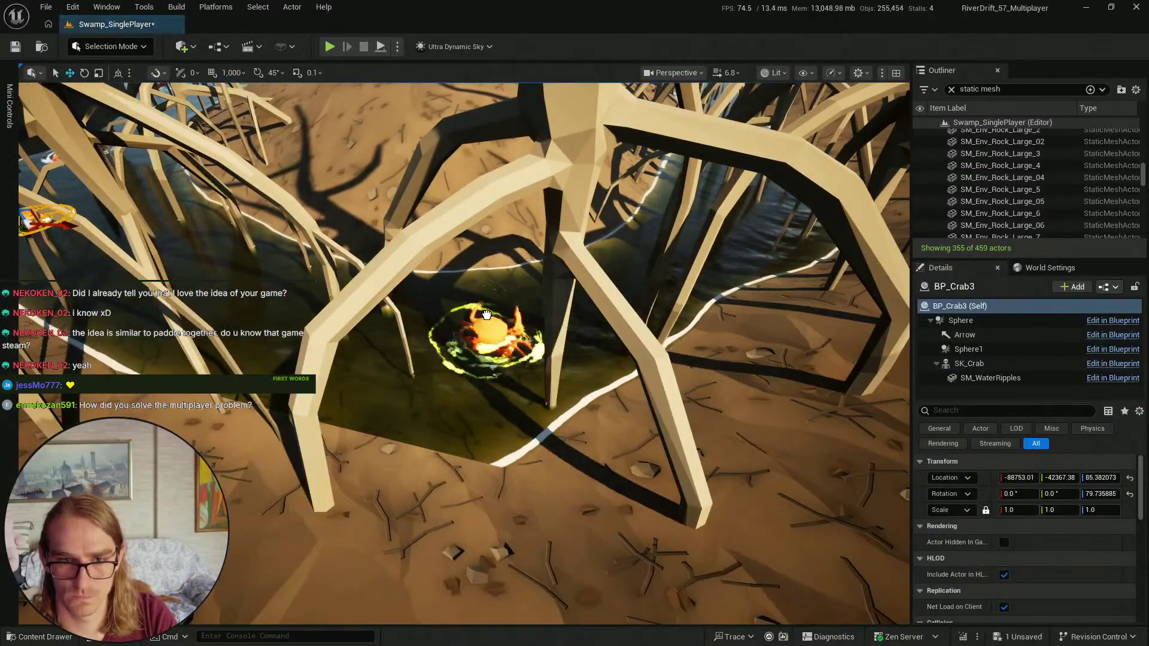
- Sculpt the landscape along the water's cut-off edge beside the fourth crab, and return to Selection mode
{"action": "right_click_drag", "start_coordinate": [514, 297], "coordinate": [348, 78]}
{"action": "key", "text": "q"}
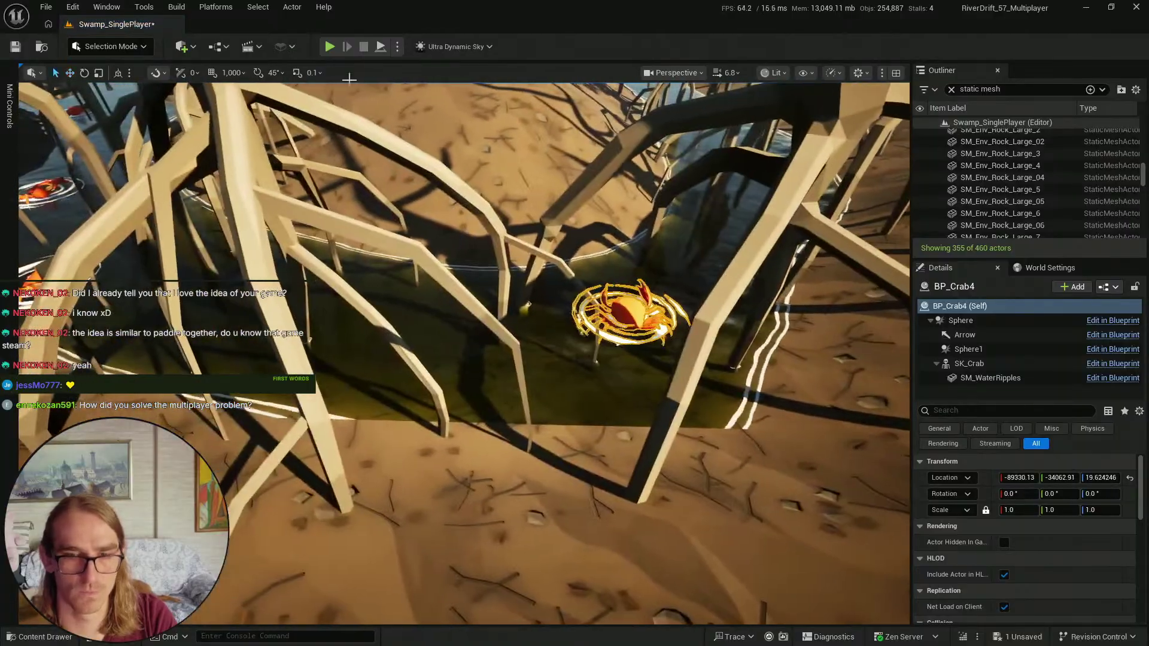
{"action": "left_click", "coordinate": [111, 46]}
{"action": "left_click", "coordinate": [99, 80]}
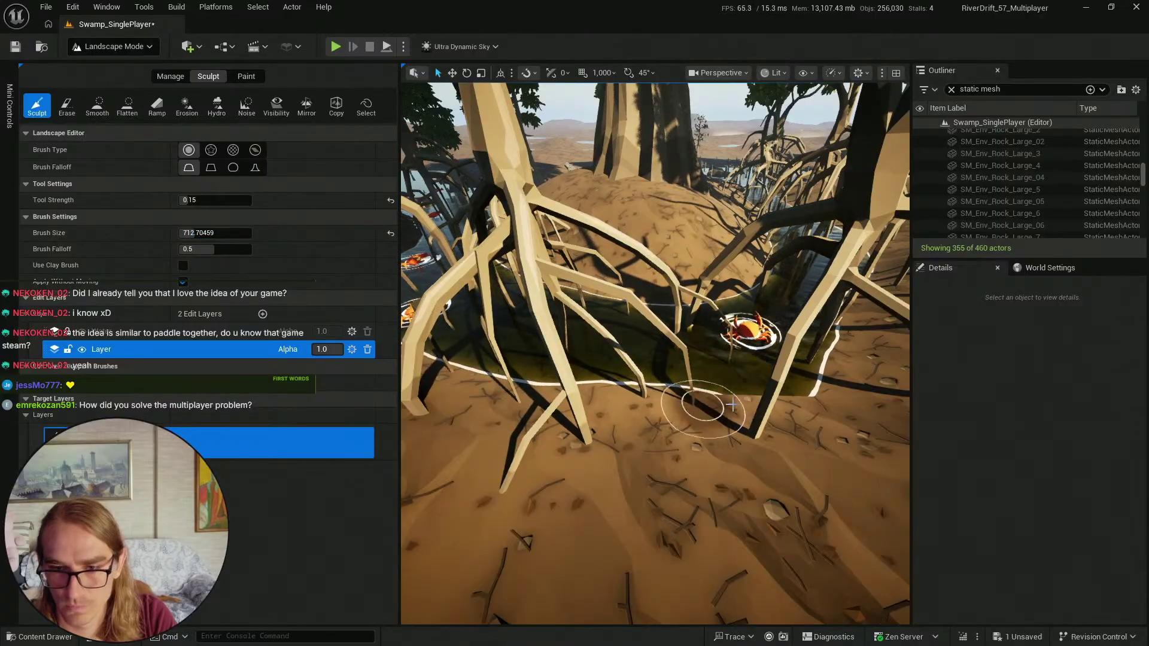
{"action": "left_click", "coordinate": [115, 48]}
{"action": "left_click", "coordinate": [99, 65]}
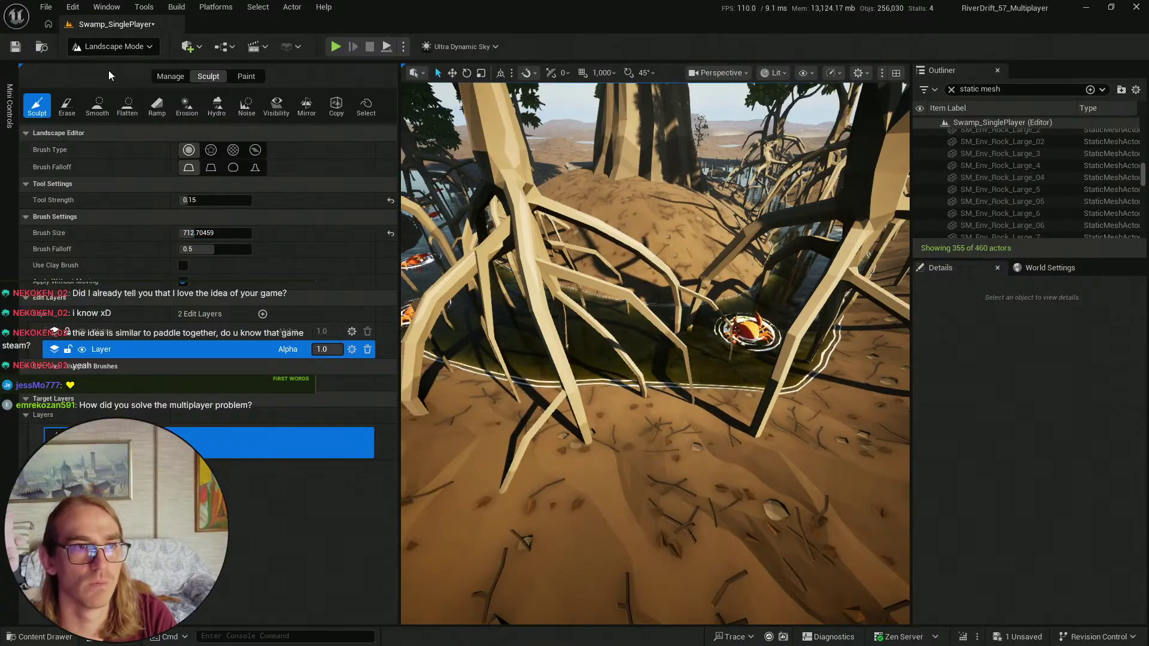
- Place a fifth and a sixth BP_Crab along the mangrove shoreline, turning the sixth to about -76° around Z
{"action": "right_click_drag", "start_coordinate": [567, 348], "coordinate": [568, 348]}
{"action": "key", "text": "ctrl+space"}
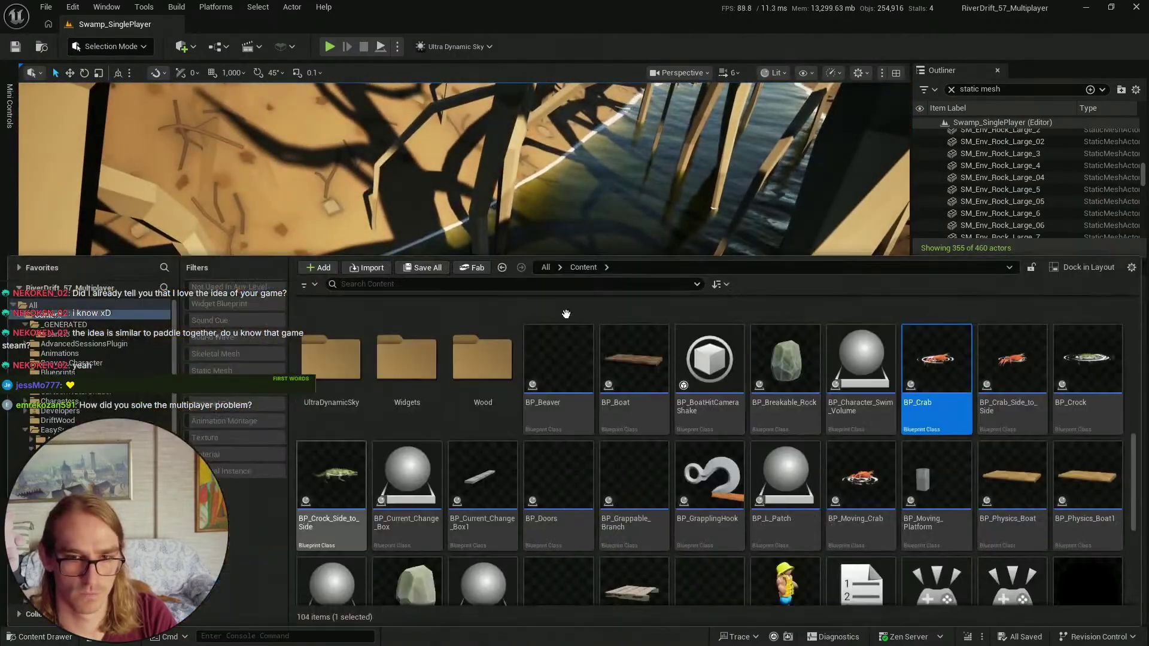
{"action": "left_click_drag", "start_coordinate": [952, 388], "coordinate": [567, 347]}
{"action": "left_click_drag", "start_coordinate": [478, 402], "coordinate": [484, 385]}
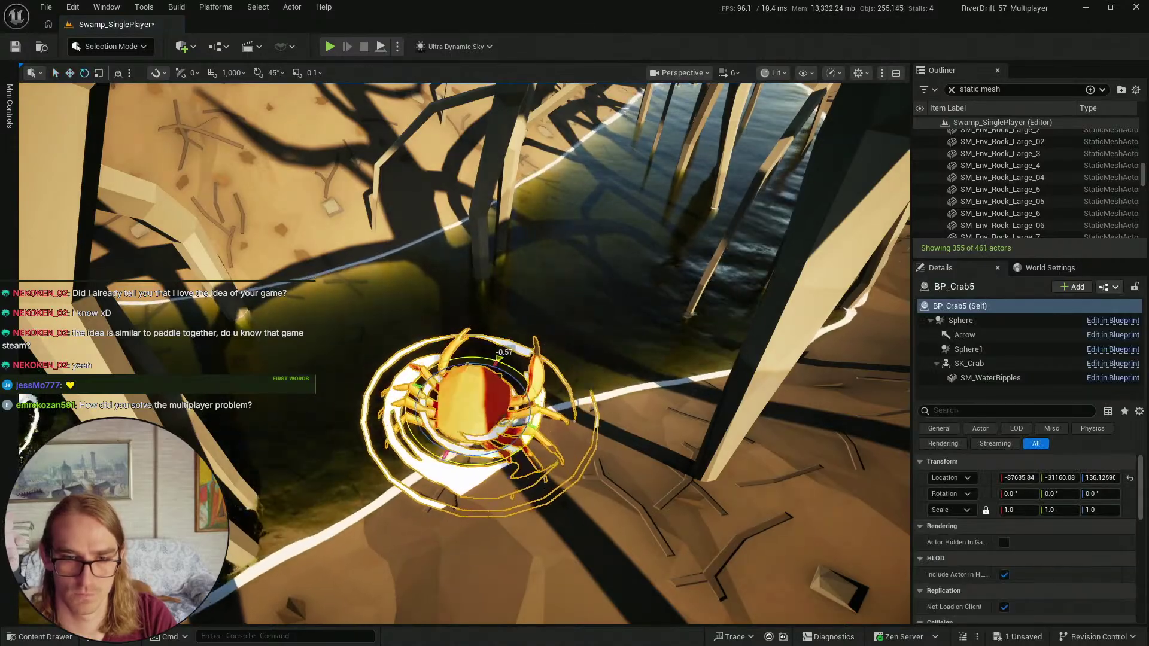
{"action": "right_click_drag", "start_coordinate": [469, 368], "coordinate": [485, 347]}
{"action": "left_click", "coordinate": [18, 638]}
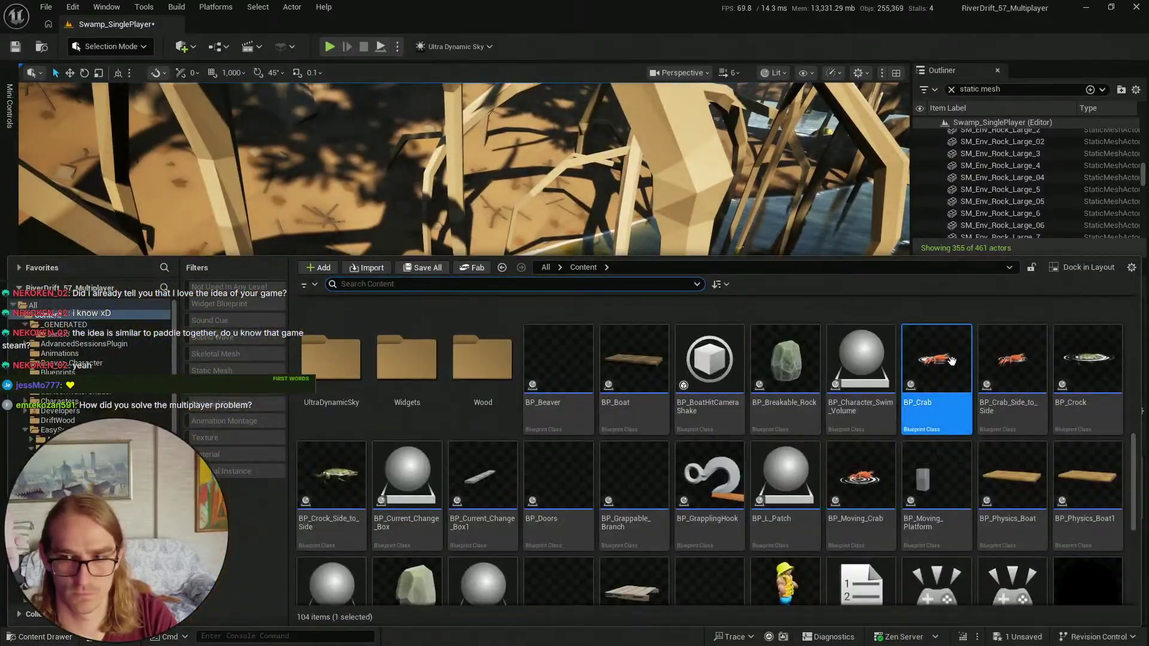
{"action": "left_click_drag", "start_coordinate": [933, 419], "coordinate": [521, 324]}
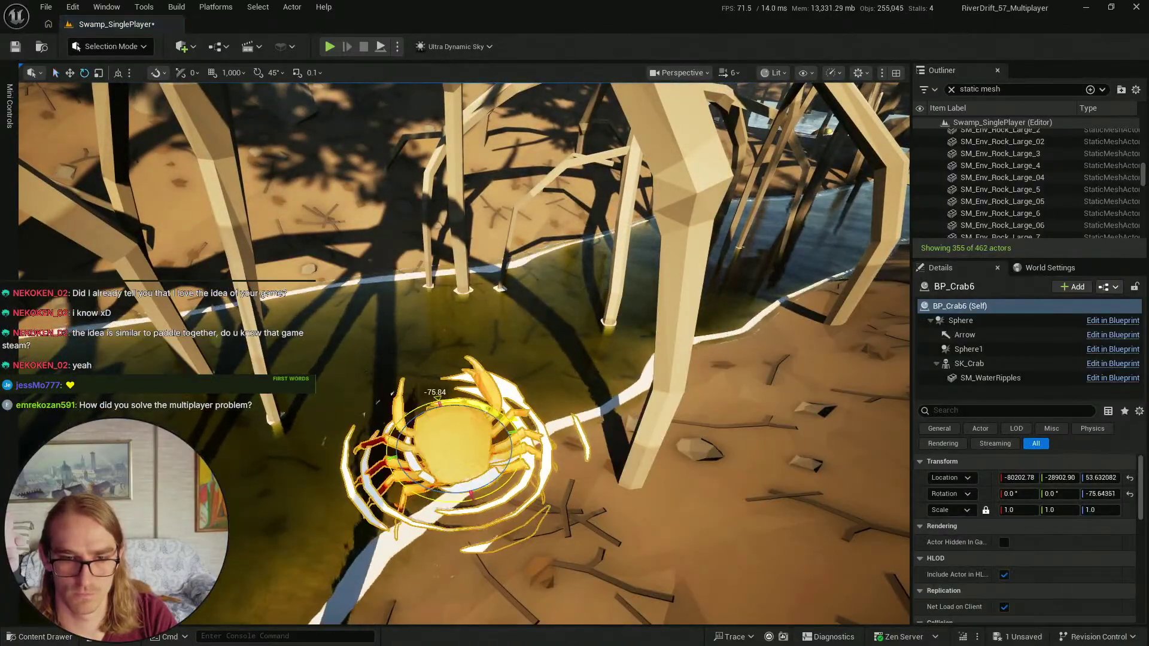
- Place a seventh and an eighth BP_Crab among the mangrove roots downstream, turning the eighth to about -17° around Z
{"action": "right_click_drag", "start_coordinate": [563, 426], "coordinate": [526, 403]}
{"action": "key", "text": "ctrl+space"}
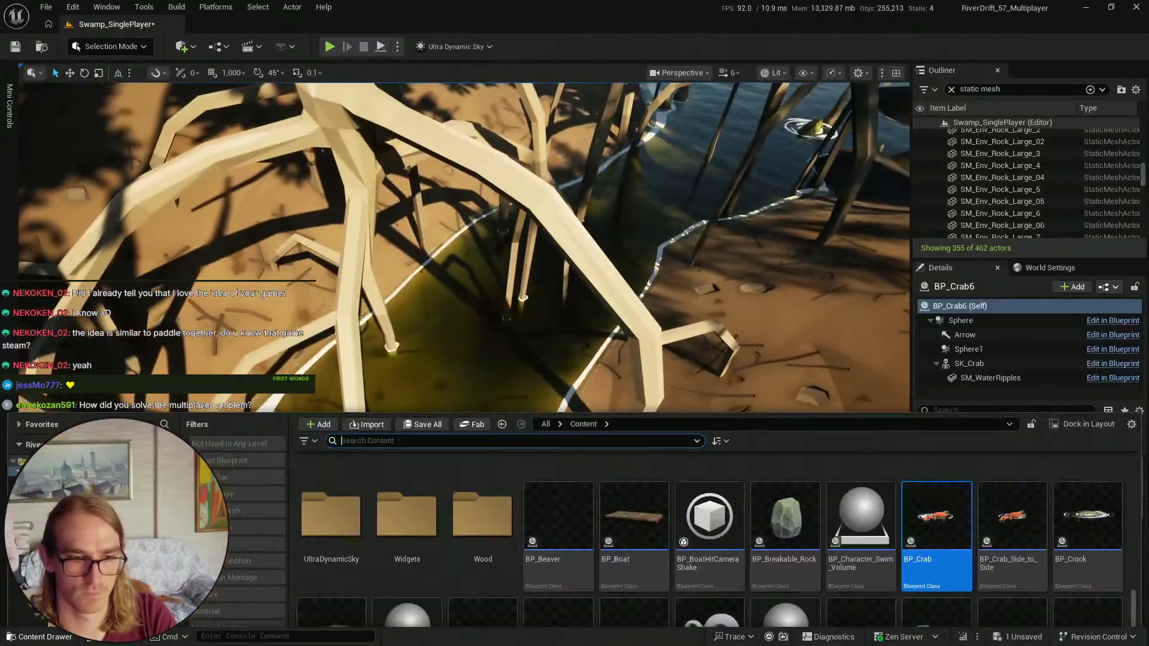
{"action": "left_click_drag", "start_coordinate": [936, 362], "coordinate": [499, 387]}
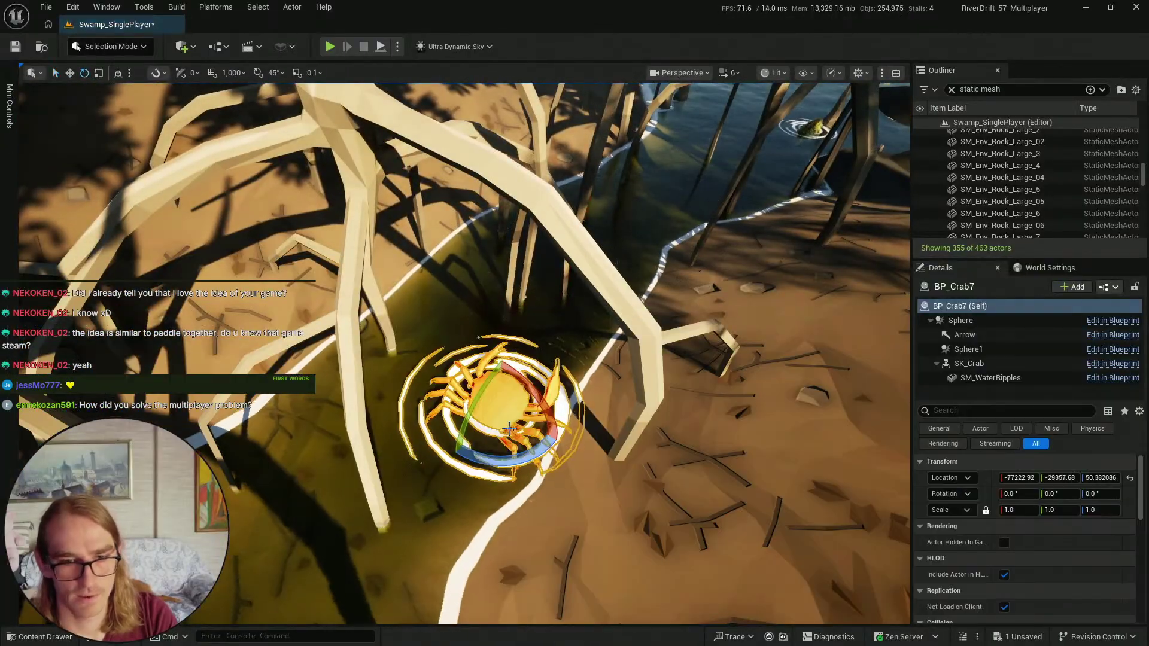
{"action": "right_click_drag", "start_coordinate": [521, 472], "coordinate": [308, 595]}
{"action": "left_click", "coordinate": [26, 636]}
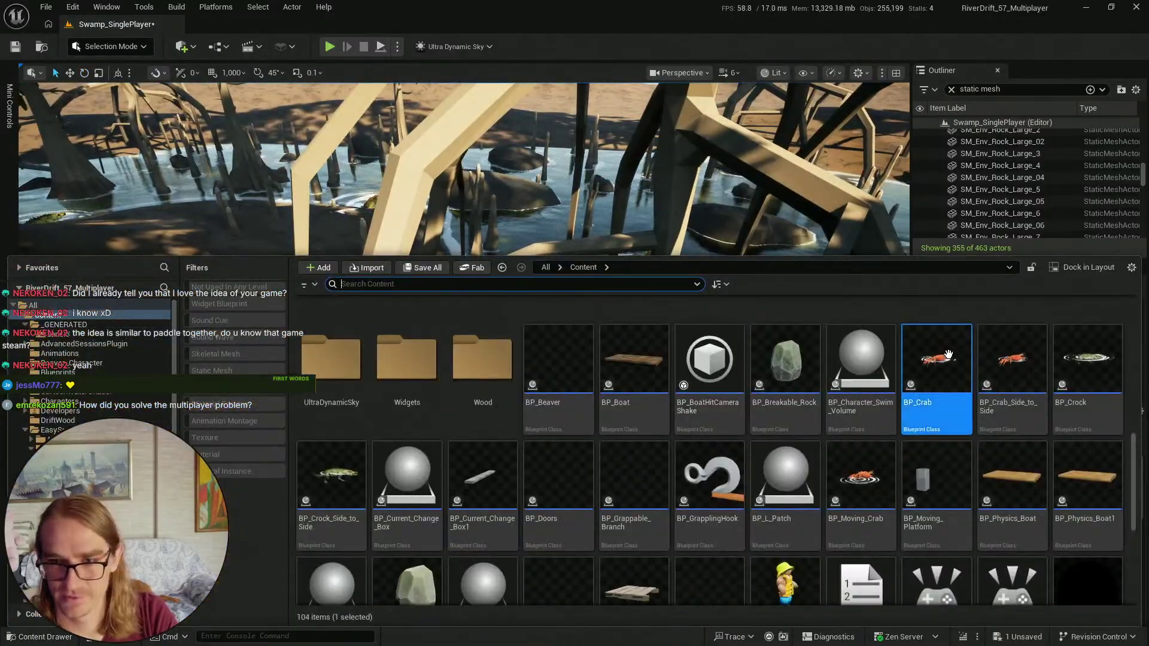
{"action": "left_click_drag", "start_coordinate": [949, 354], "coordinate": [573, 476]}
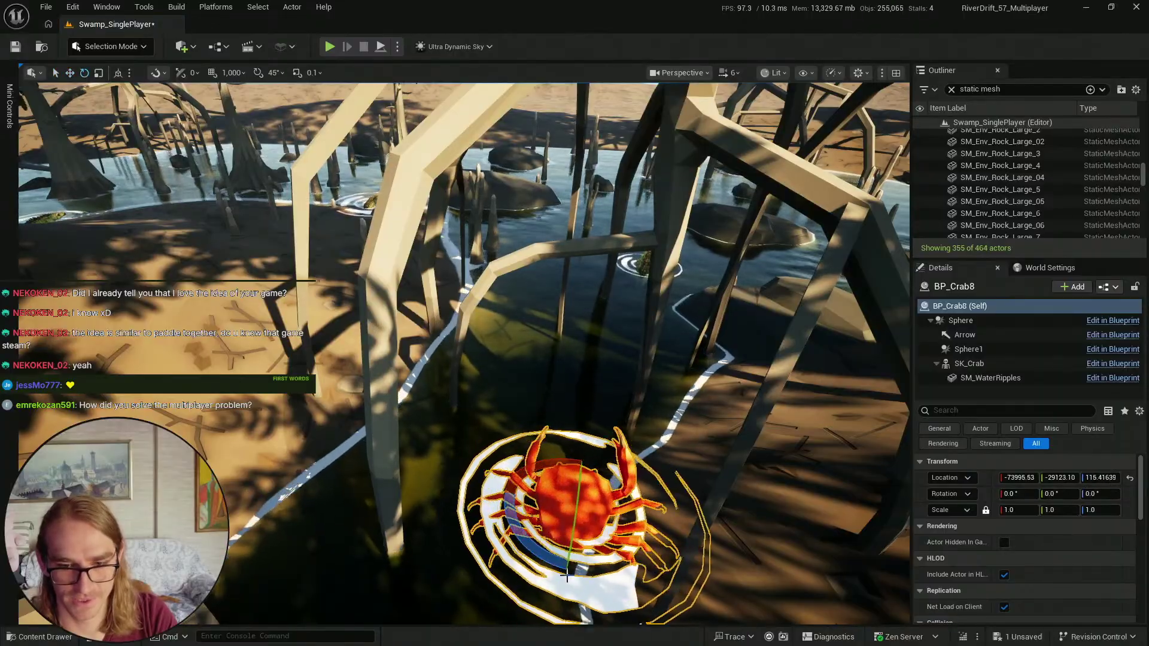
- Save the Swamp_SinglePlayer level and play-test it briefly from the boat's starting position
{"action": "right_click_drag", "start_coordinate": [564, 461], "coordinate": [564, 461]}
{"action": "scroll", "coordinate": [564, 461], "scroll_direction": "up", "scroll_amount": 4}
{"action": "key", "text": "ctrl+space"}
{"action": "left_click", "coordinate": [421, 269]}
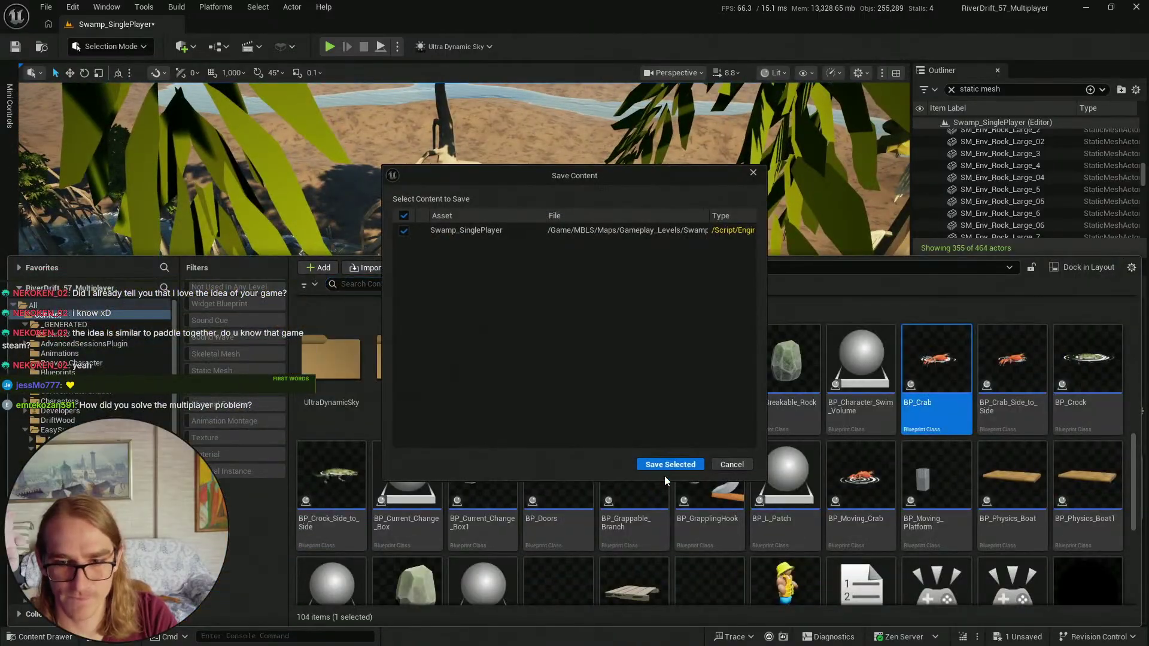
{"action": "left_click", "coordinate": [672, 465]}
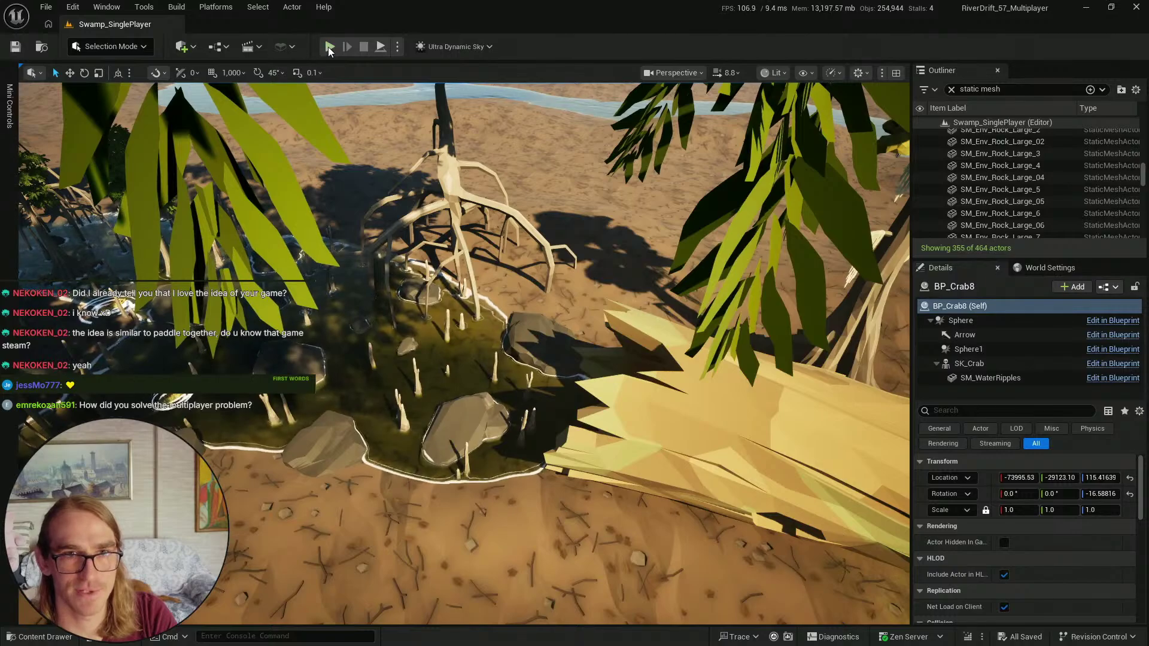
{"action": "left_click", "coordinate": [329, 47]}
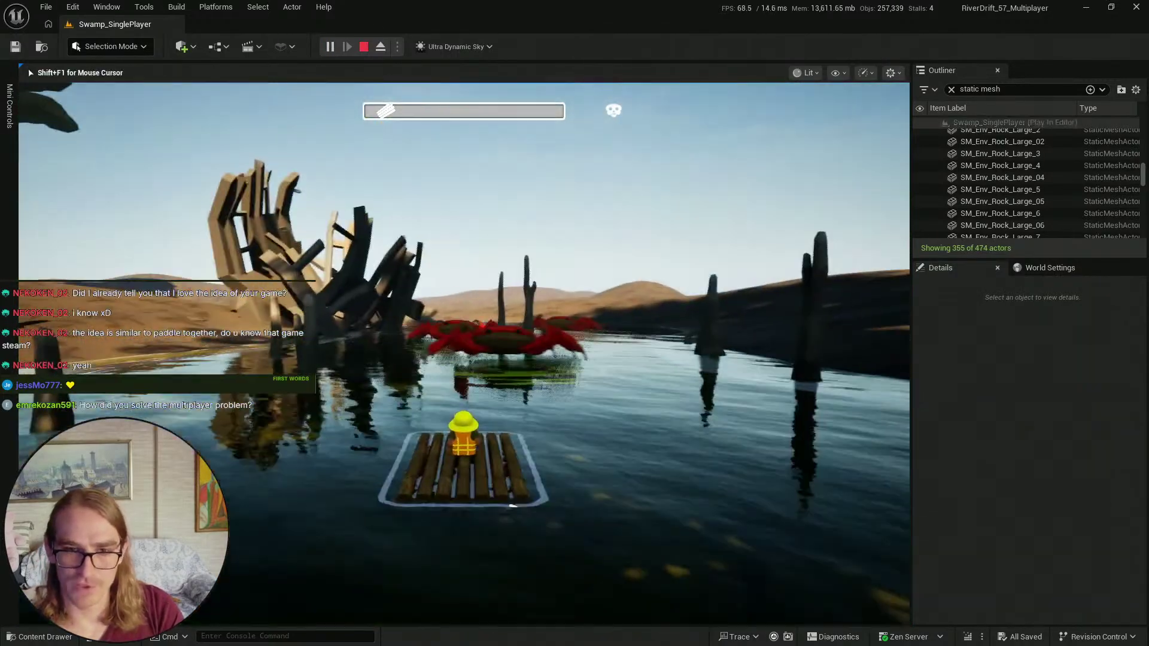
{"action": "key", "text": "Escape"}
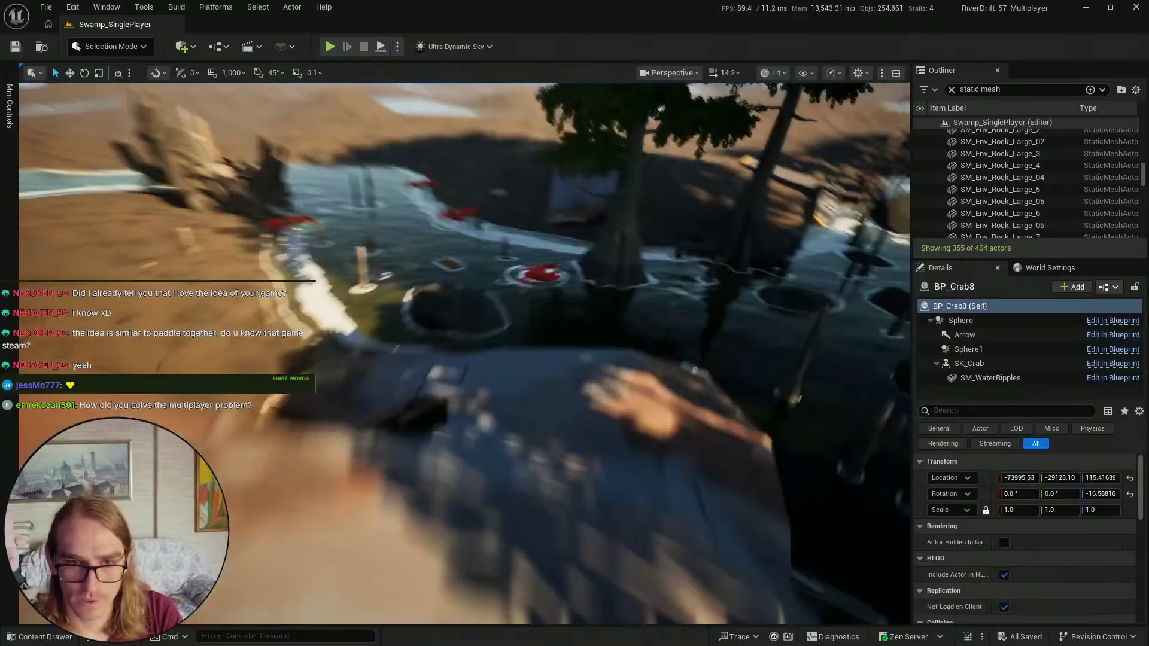
- Move BP_Physics_Boat1 from the river start to the rocky pool near the newly placed crabs
{"action": "right_click_drag", "start_coordinate": [449, 383], "coordinate": [504, 409]}
{"action": "left_click", "coordinate": [447, 378]}
{"action": "key", "text": "w"}
{"action": "scroll", "coordinate": [486, 367], "scroll_direction": "up", "scroll_amount": 6}
{"action": "key", "text": "s"}
{"action": "key", "text": "w"}
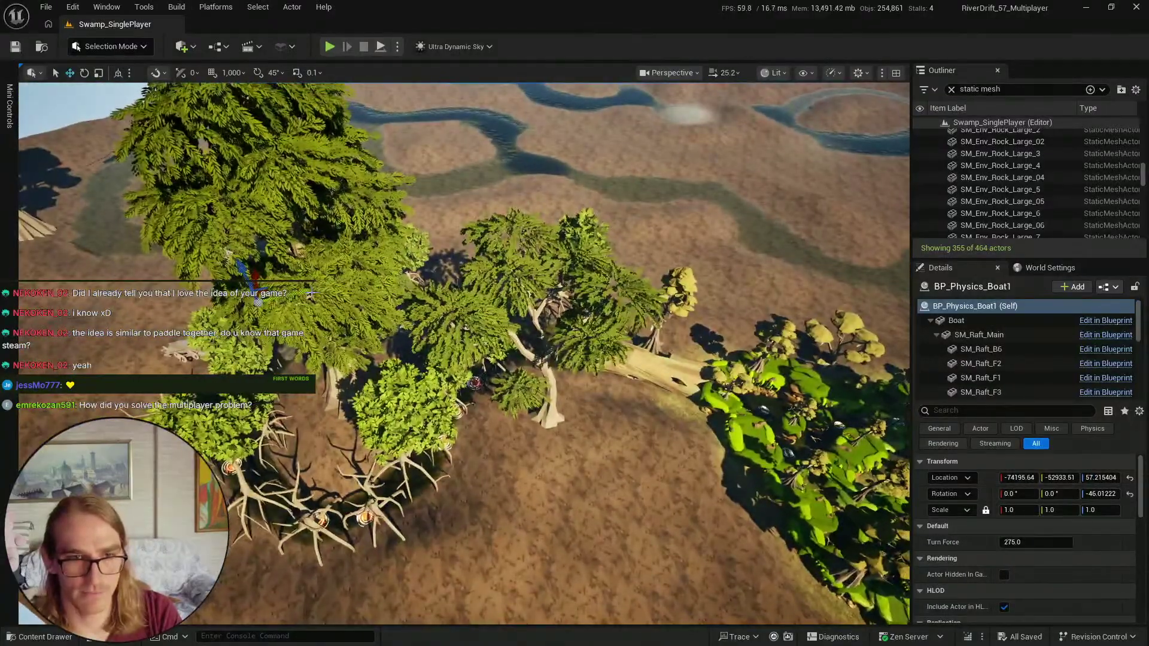
{"action": "key", "text": "w"}
{"action": "scroll", "coordinate": [426, 186], "scroll_direction": "up", "scroll_amount": 3}
{"action": "right_click_drag", "start_coordinate": [426, 186], "coordinate": [427, 186]}
{"action": "key", "text": "s"}
{"action": "right_click_drag", "start_coordinate": [526, 441], "coordinate": [526, 441]}
{"action": "scroll", "coordinate": [526, 441], "scroll_direction": "down", "scroll_amount": 3}
{"action": "left_click_drag", "start_coordinate": [459, 400], "coordinate": [636, 469]}
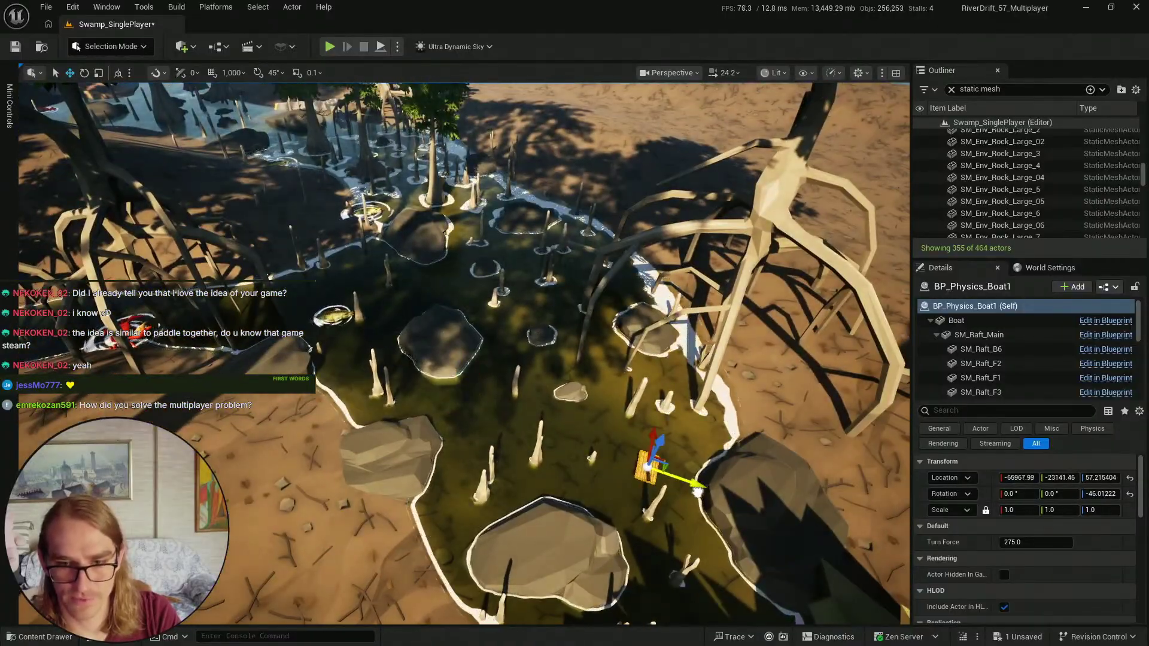
- Shift BP_Physics_Boat1 within the rocky pool, turn it to about -89° around Z, and save the Swamp_SinglePlayer level
{"action": "right_click_drag", "start_coordinate": [636, 469], "coordinate": [636, 469]}
{"action": "scroll", "coordinate": [637, 469], "scroll_direction": "down", "scroll_amount": 2}
{"action": "scroll", "coordinate": [636, 469], "scroll_direction": "down", "scroll_amount": 12}
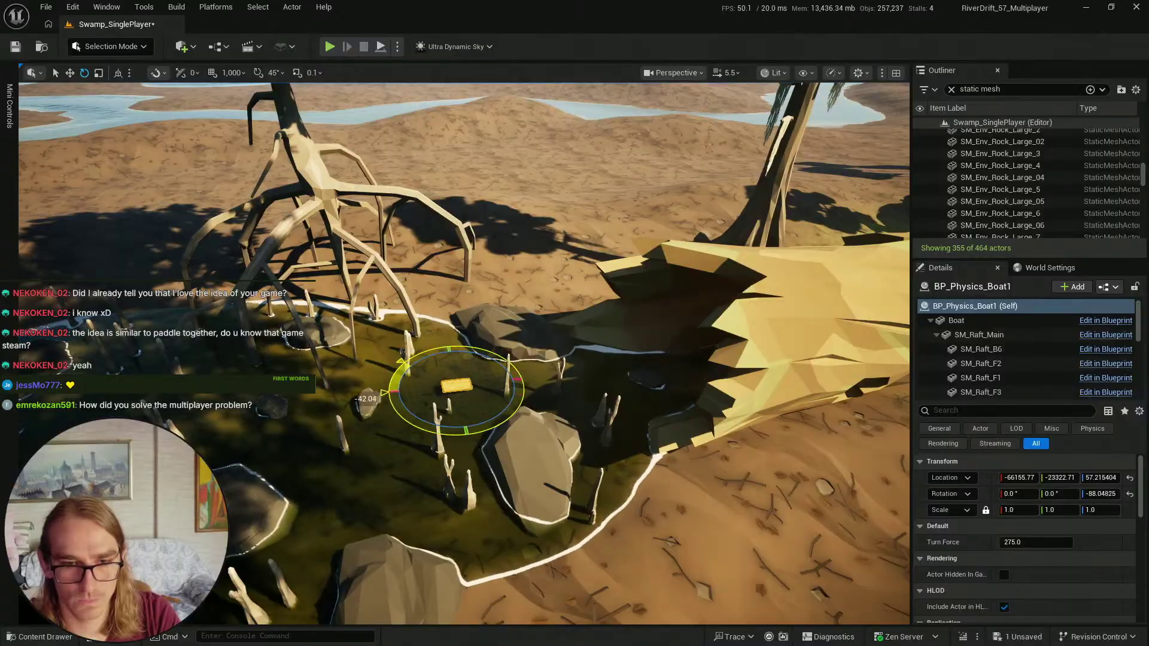
{"action": "left_click", "coordinate": [32, 637]}
{"action": "left_click", "coordinate": [422, 269]}
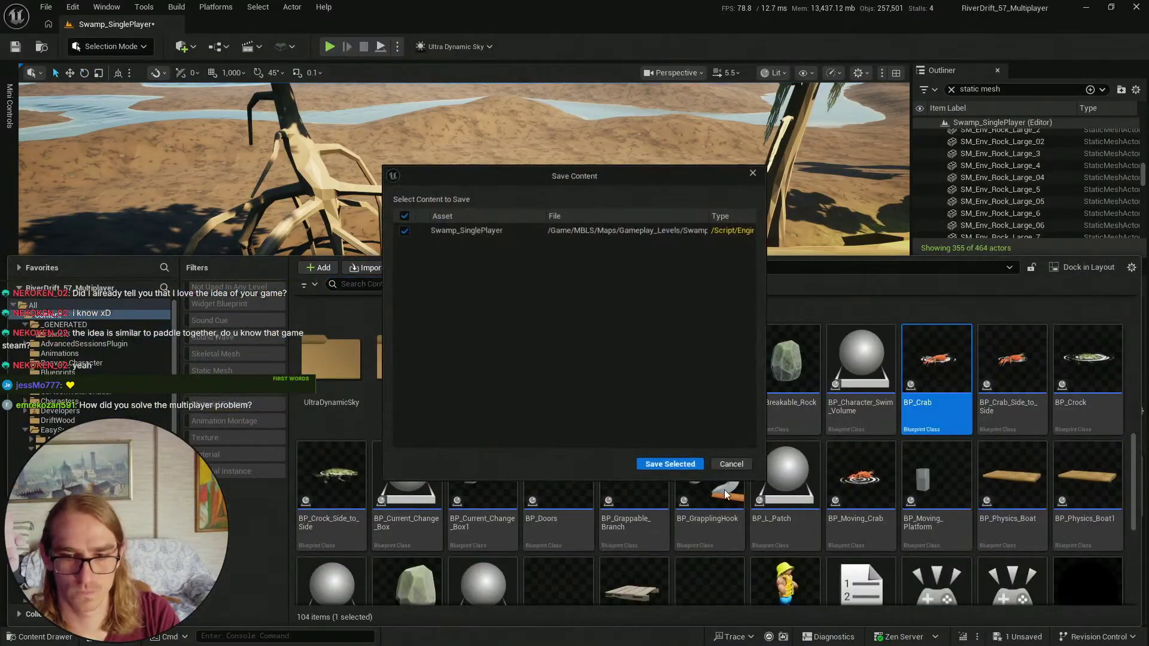
{"action": "left_click", "coordinate": [669, 462]}
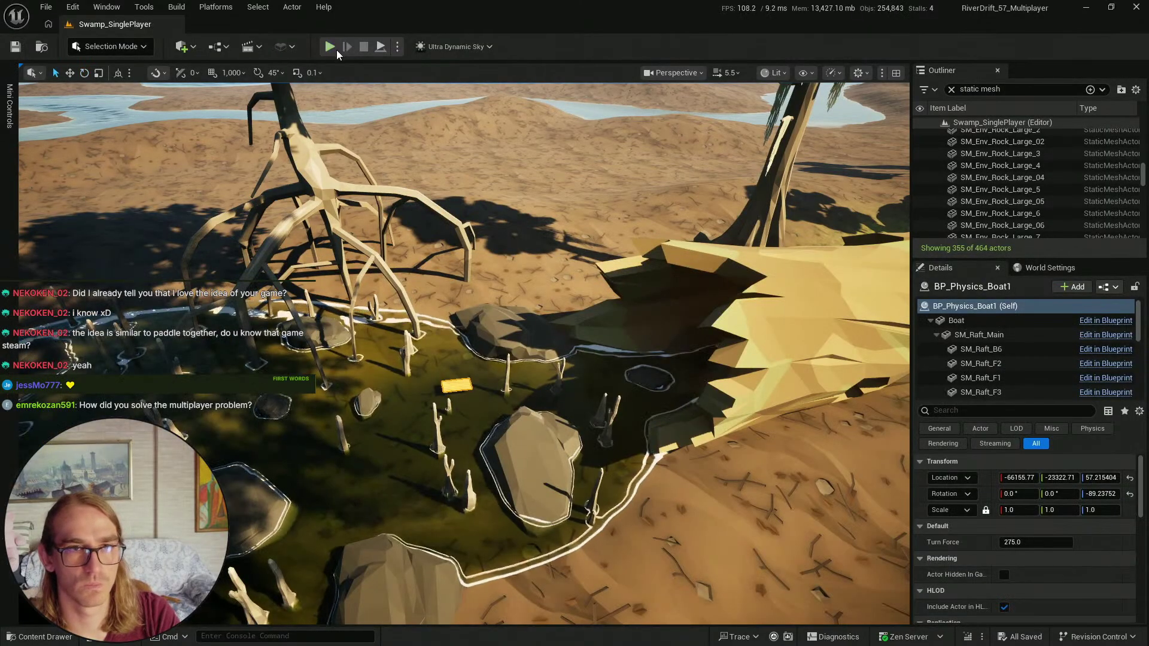
- Play-test the level full screen, paddling the raft through the mangrove roots past the attacking crabs
{"action": "left_click", "coordinate": [330, 47]}
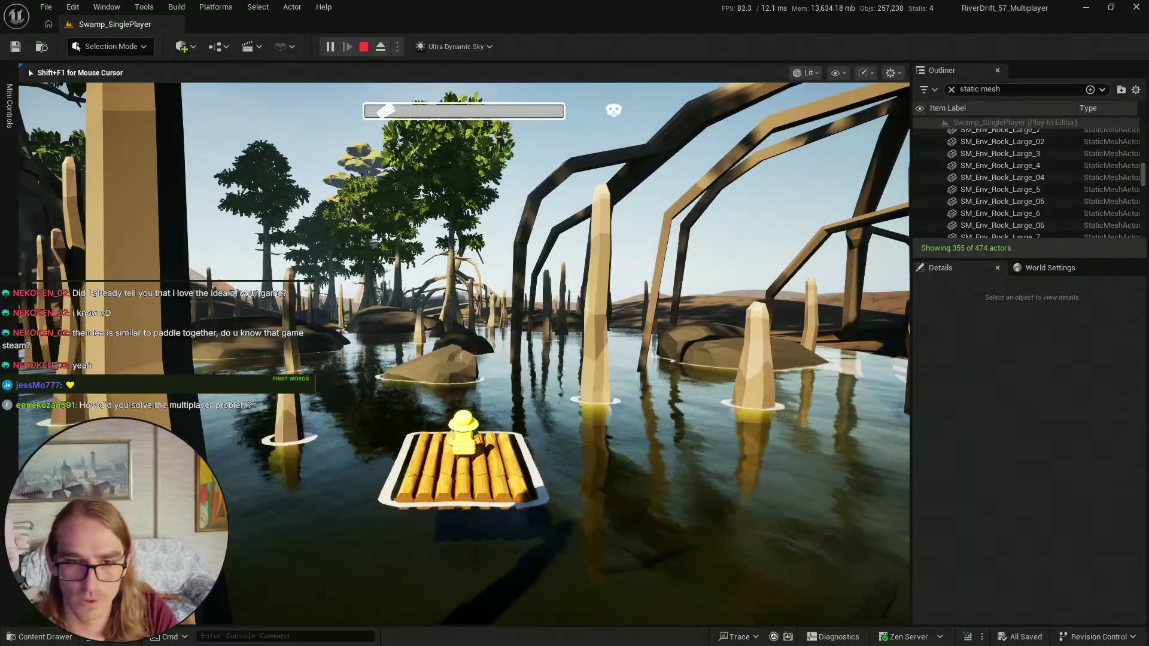
{"action": "key", "text": "F11"}
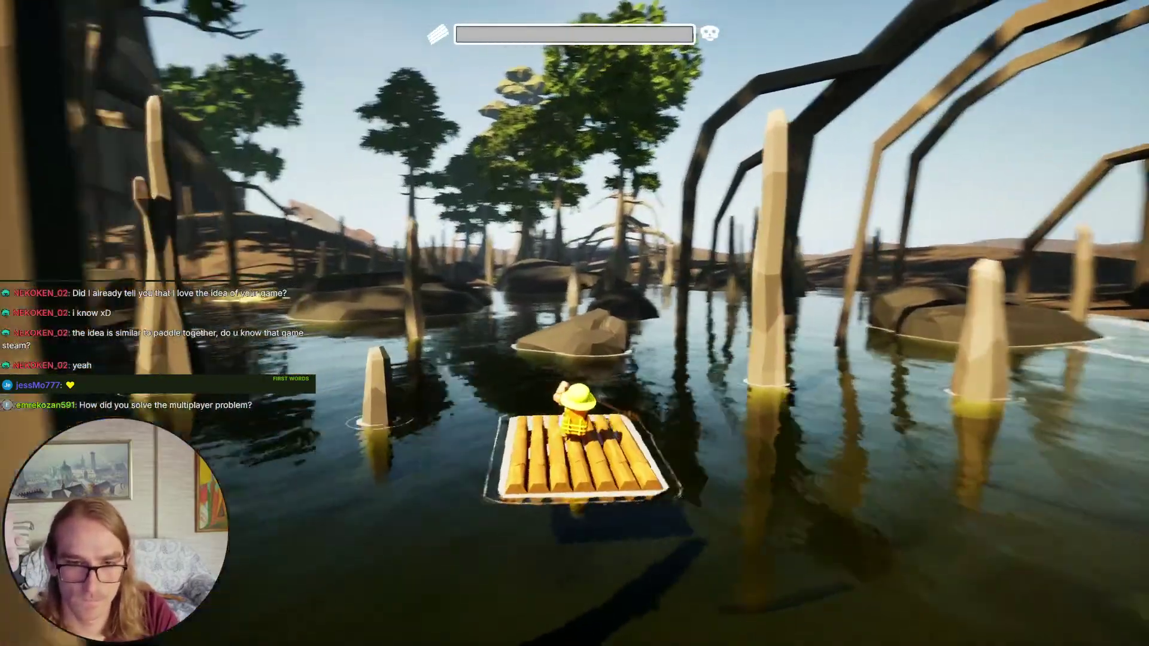
{"action": "key", "text": "w"}
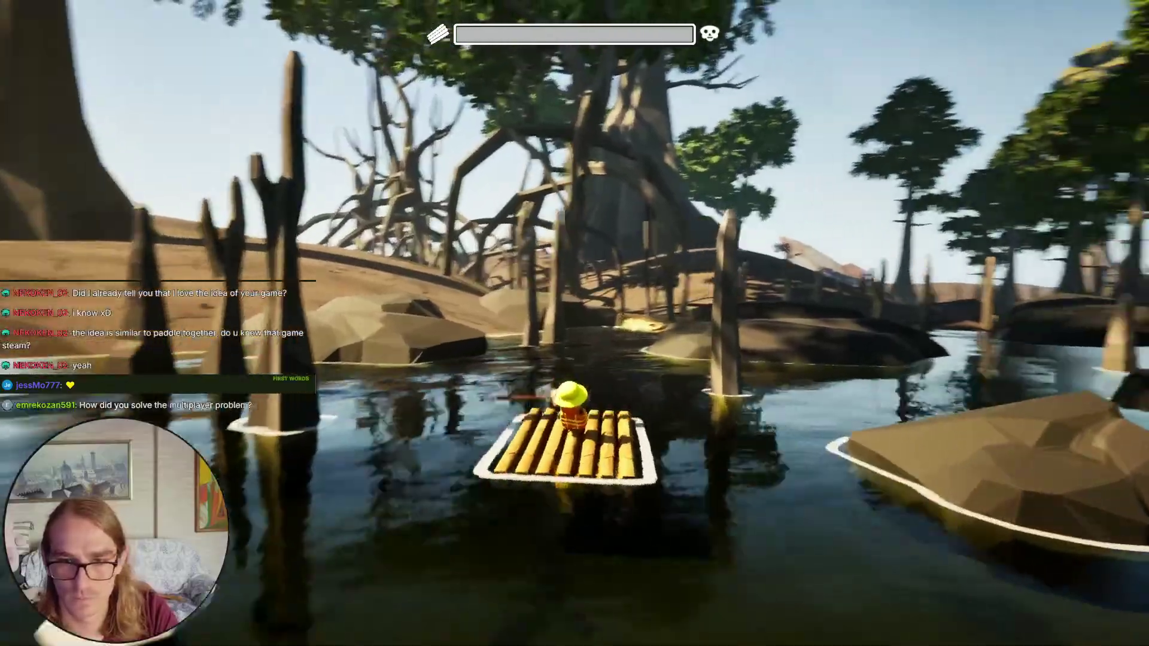
{"action": "key", "text": "w"}
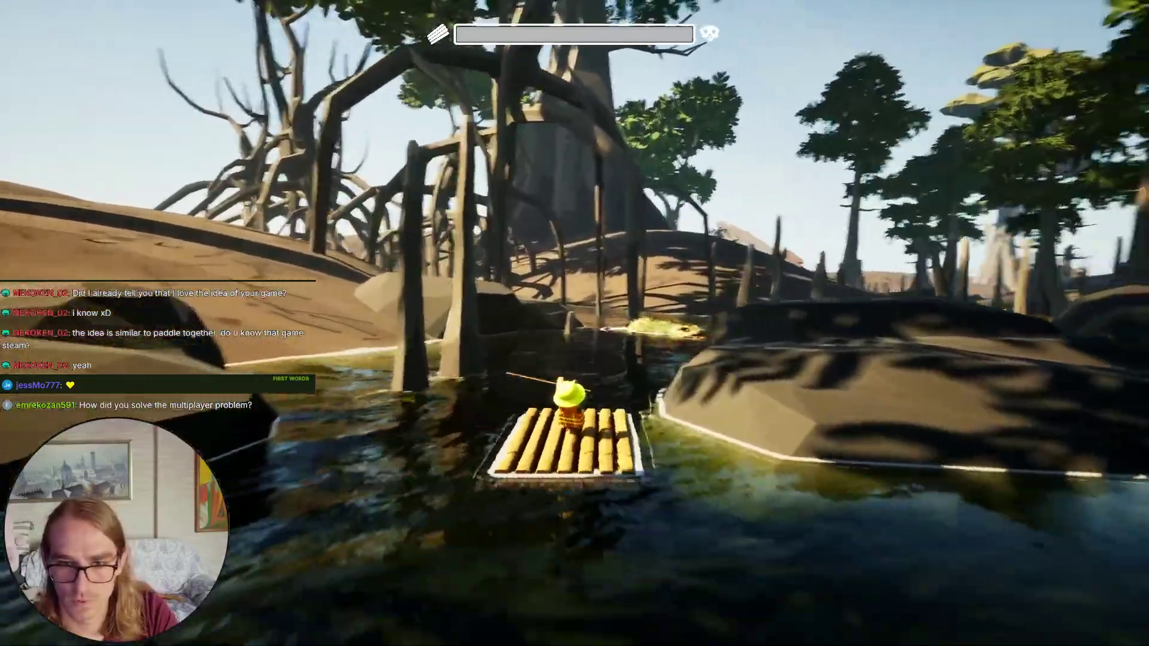
{"action": "key", "text": "w"}
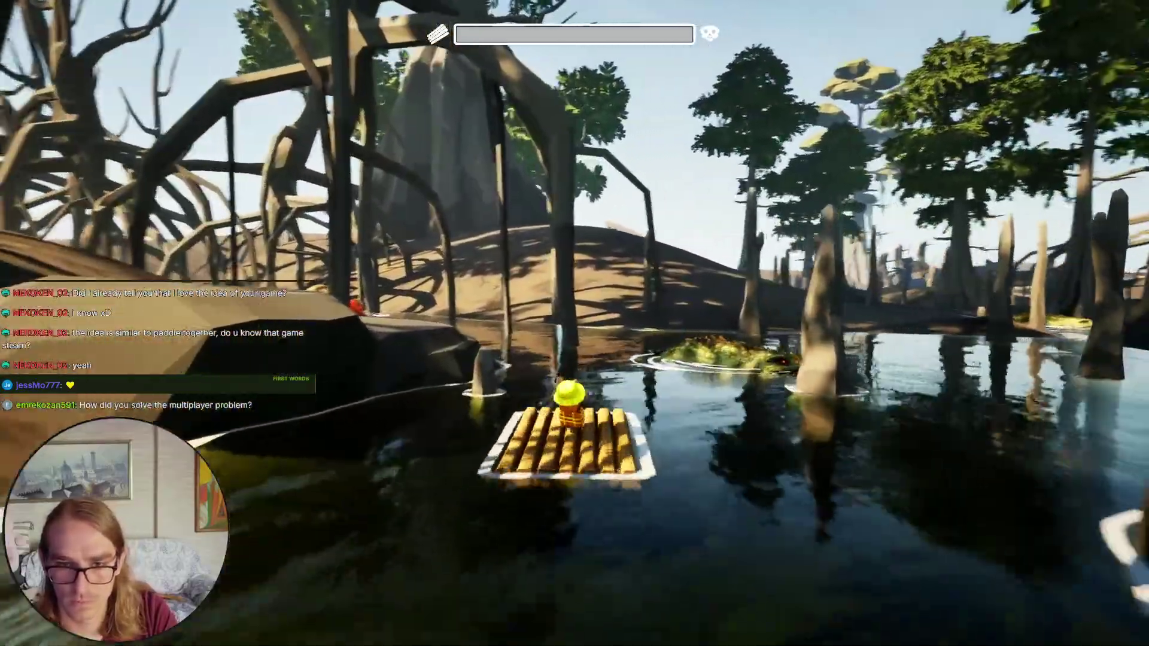
{"action": "key", "text": "w"}
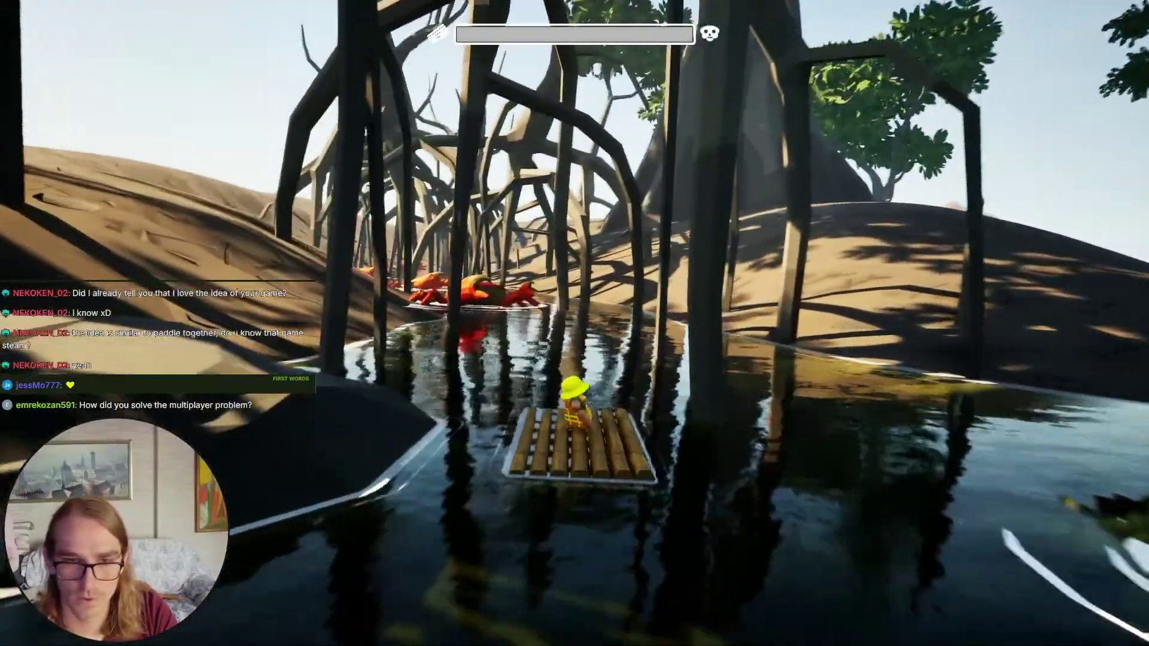
{"action": "key", "text": "w"}
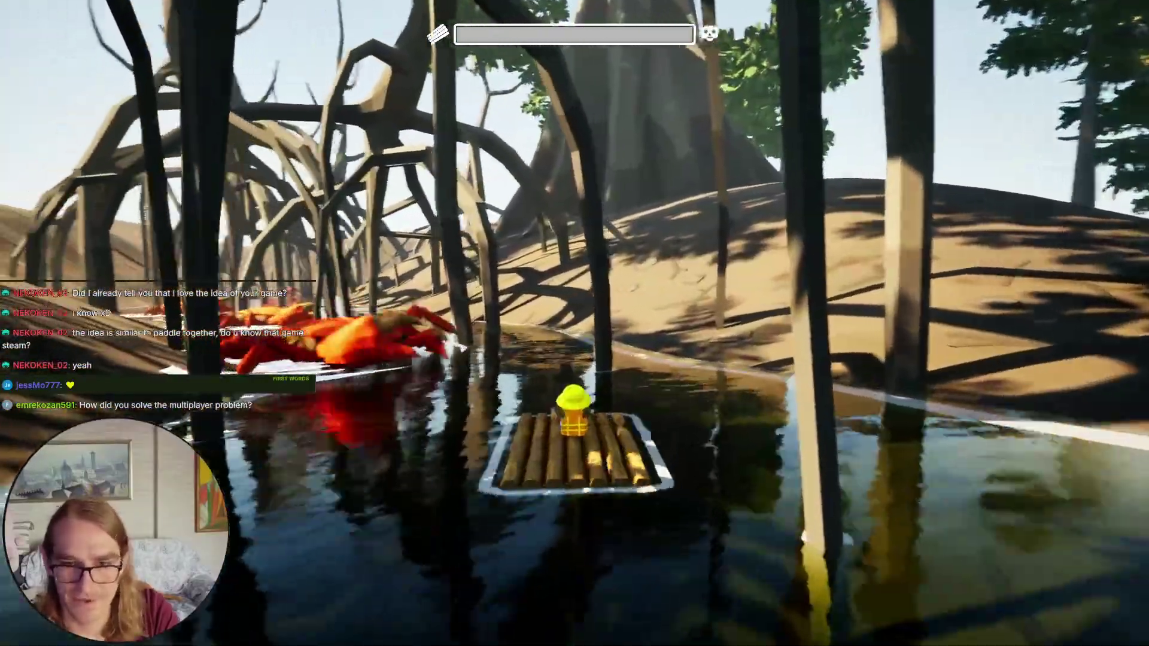
{"action": "key", "text": "w"}
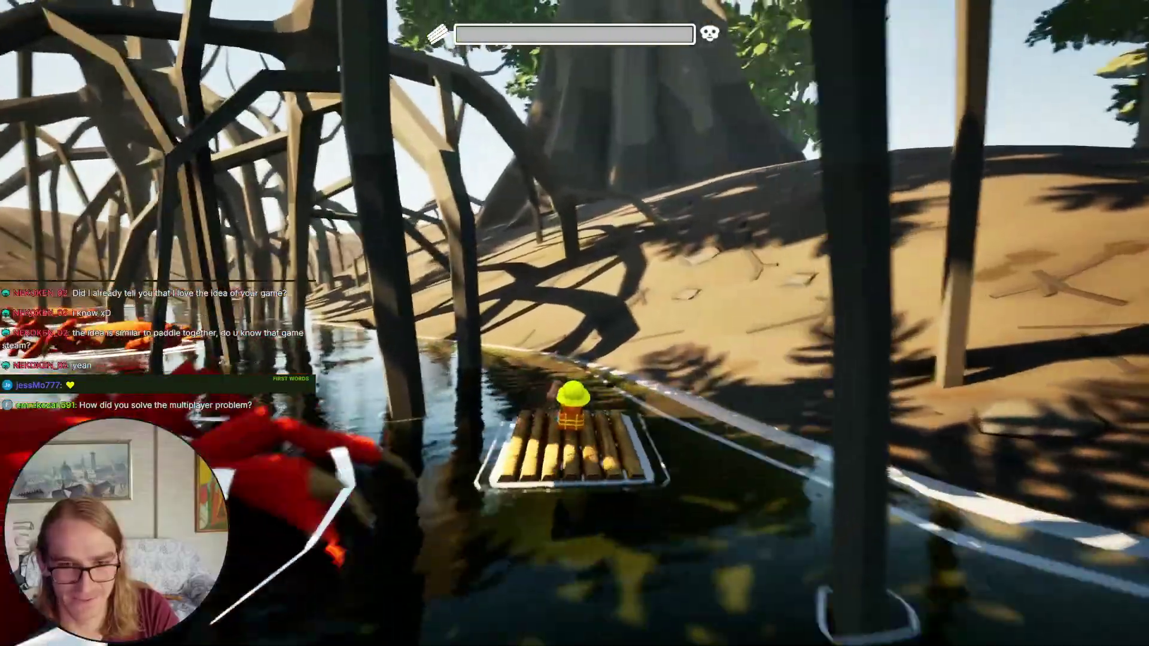
{"action": "key", "text": "w"}
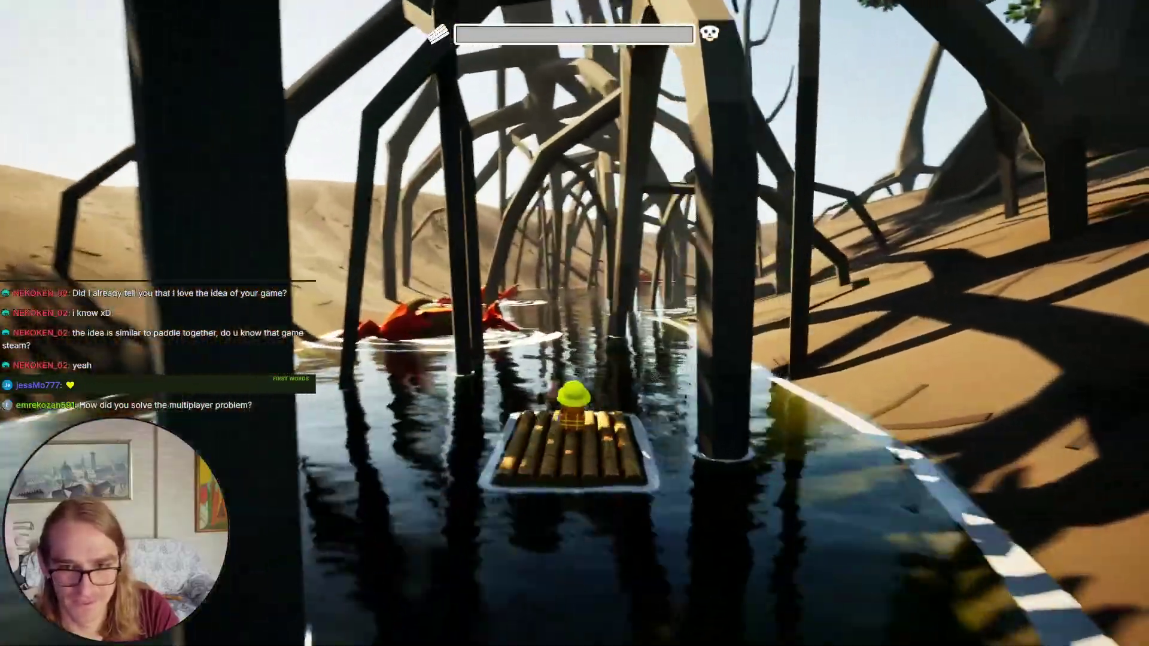
{"action": "key", "text": "w"}
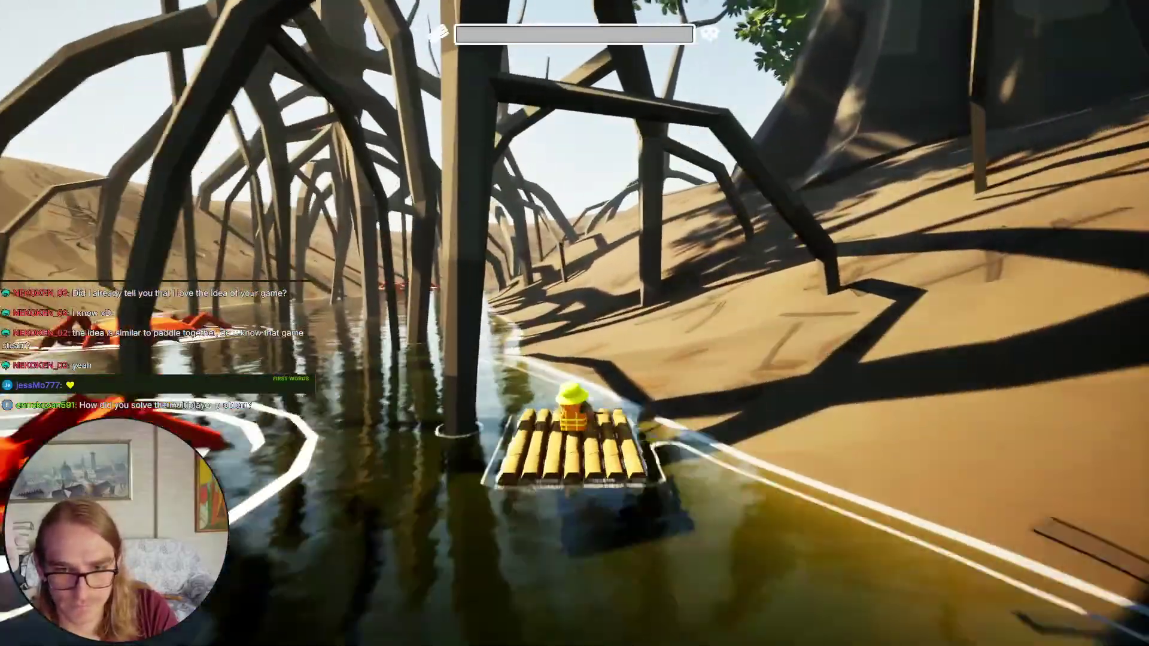
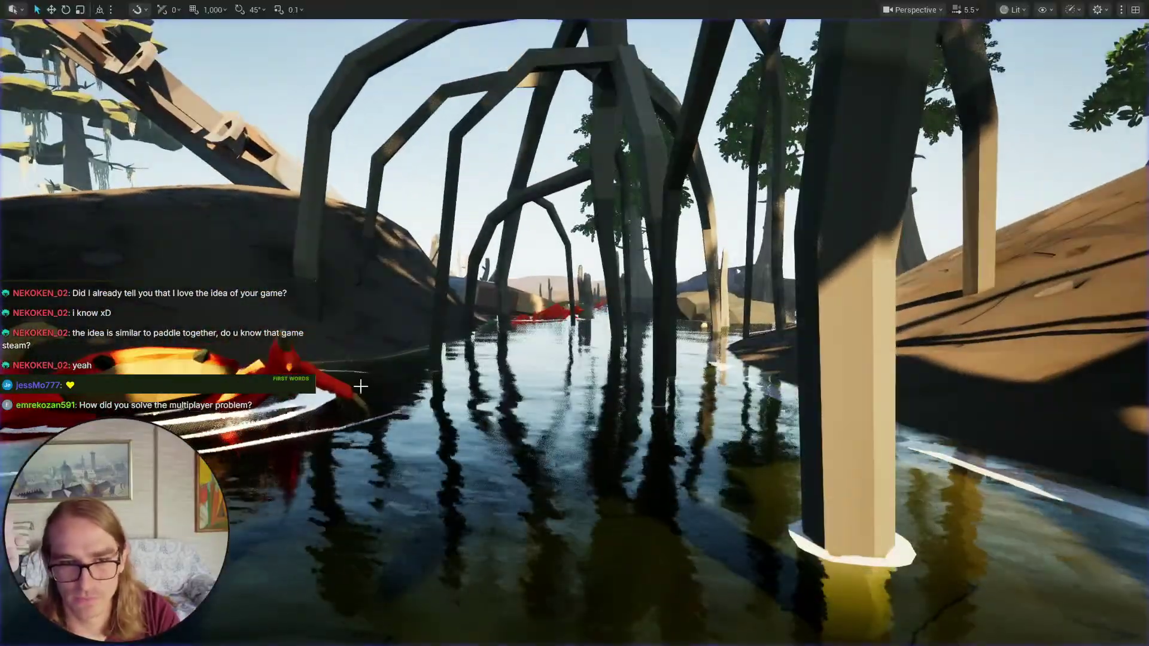
- Adjust the placement of the BP_Crab at the sandy bank among the mangrove roots
{"action": "key", "text": "w"}
{"action": "right_click_drag", "start_coordinate": [360, 387], "coordinate": [490, 367]}
{"action": "scroll", "coordinate": [360, 387], "scroll_direction": "up", "scroll_amount": 2}
{"action": "scroll", "coordinate": [418, 377], "scroll_direction": "down", "scroll_amount": 3}
{"action": "left_click", "coordinate": [491, 367]}
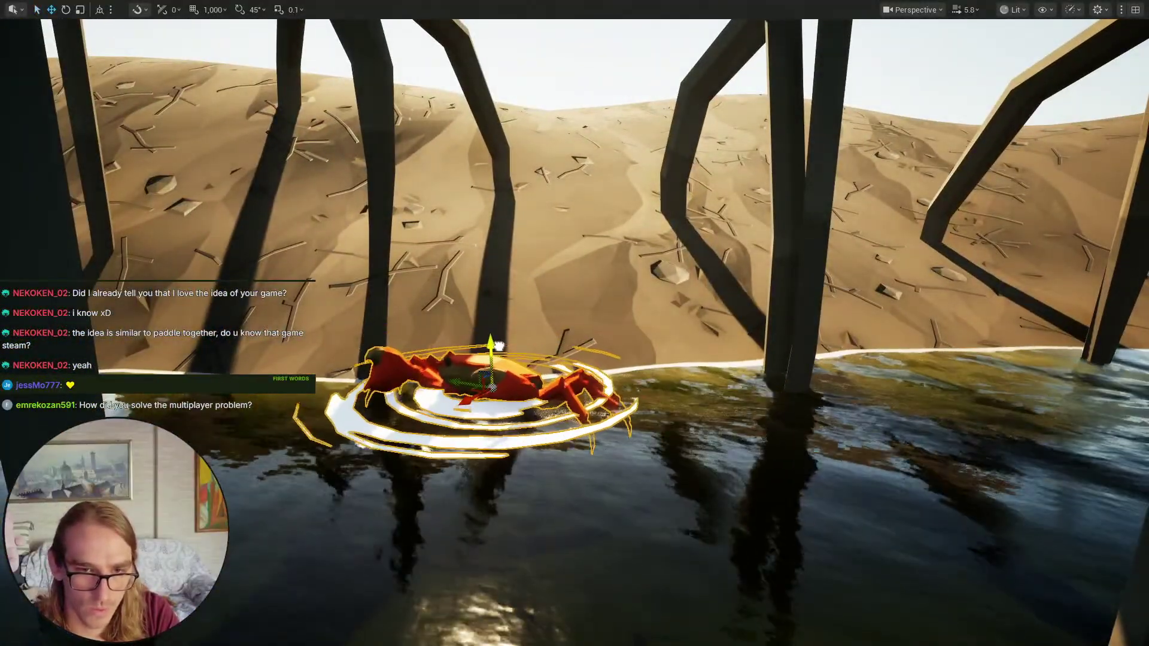
{"action": "right_click_drag", "start_coordinate": [498, 346], "coordinate": [551, 469]}
{"action": "scroll", "coordinate": [491, 353], "scroll_direction": "up", "scroll_amount": 3}
{"action": "scroll", "coordinate": [431, 335], "scroll_direction": "down", "scroll_amount": 2}
{"action": "scroll", "coordinate": [449, 383], "scroll_direction": "down", "scroll_amount": 2}
{"action": "key", "text": "F11"}
- Save the Swamp_SinglePlayer level and briefly play-test it full screen from the boat's new starting position
{"action": "key", "text": "ctrl+space"}
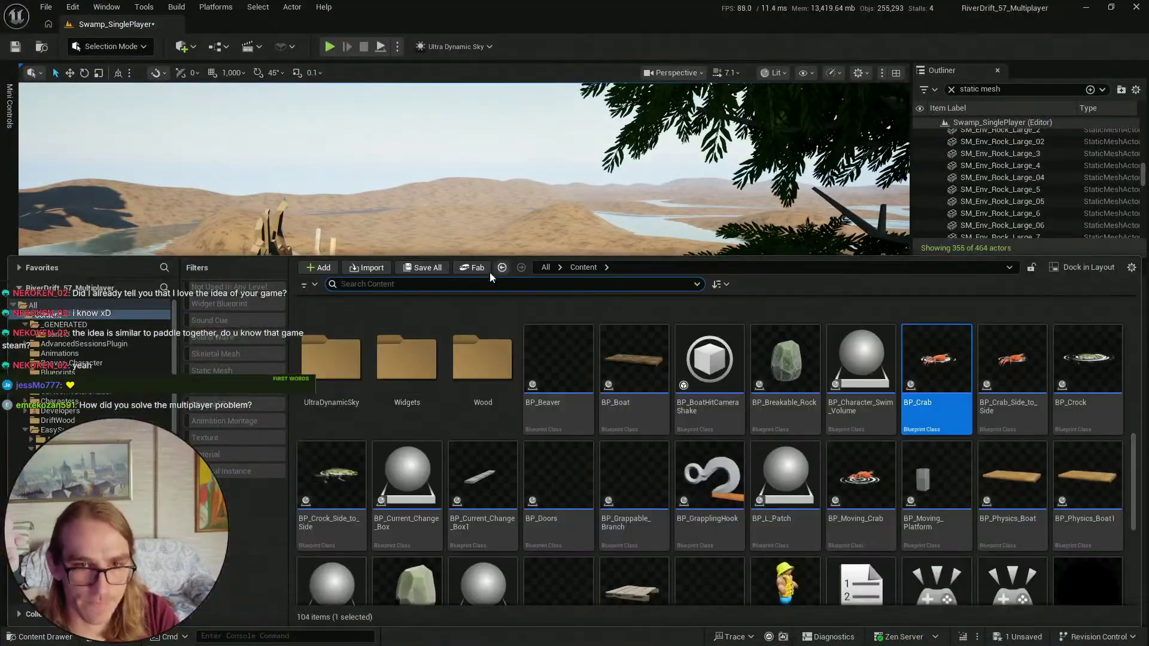
{"action": "left_click", "coordinate": [426, 269]}
{"action": "left_click", "coordinate": [688, 465]}
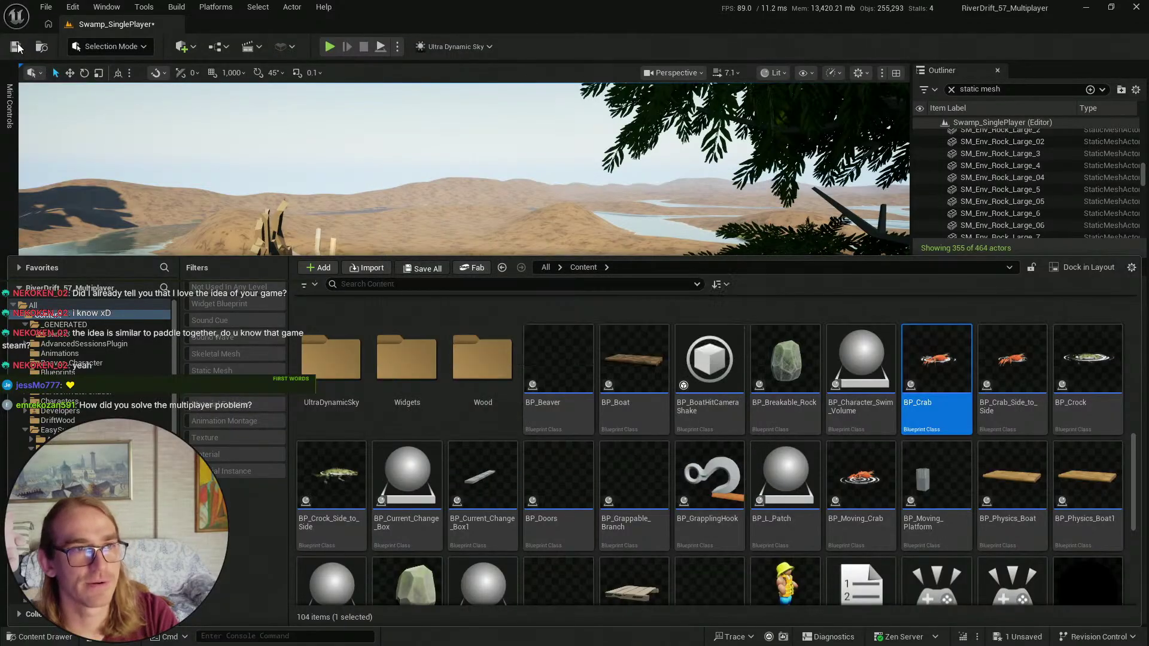
{"action": "left_click", "coordinate": [427, 177]}
{"action": "right_click_drag", "start_coordinate": [428, 178], "coordinate": [456, 179]}
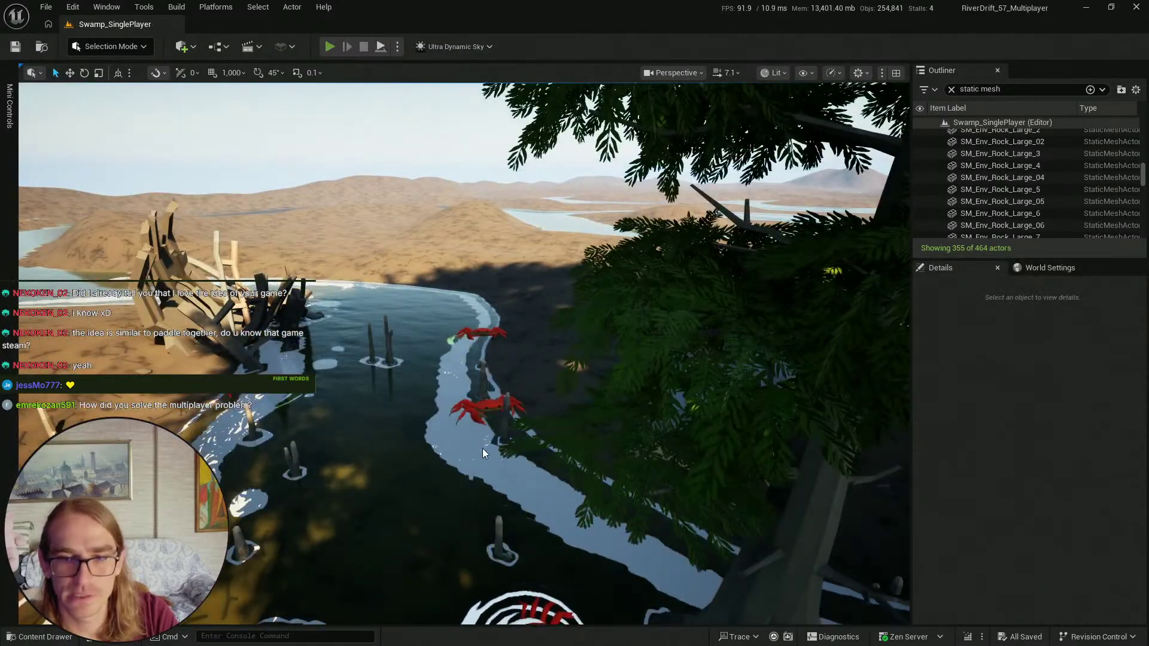
{"action": "key", "text": "alt+p"}
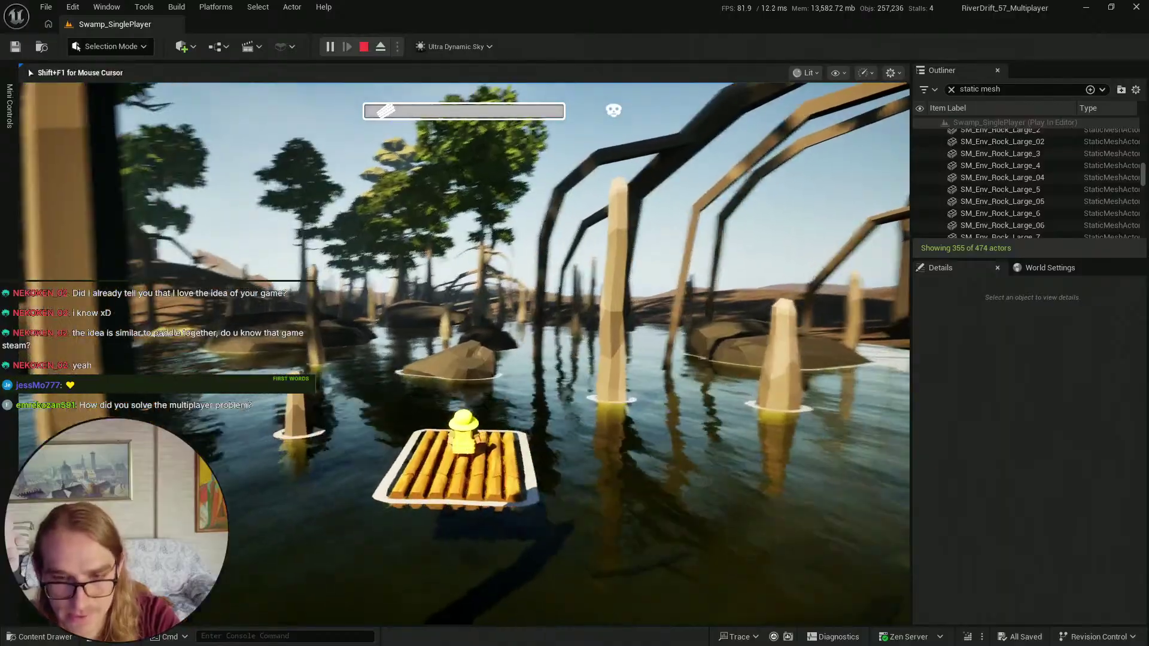
{"action": "key", "text": "F11"}
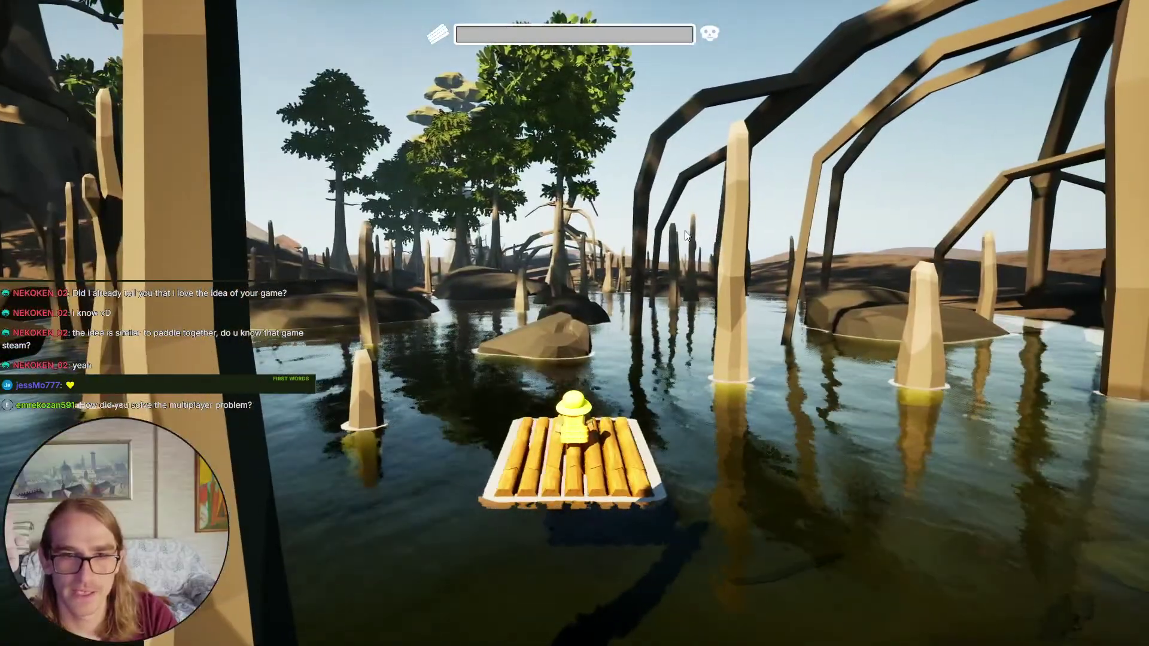
{"action": "key", "text": "Escape"}
- Scale down the tall swamp trees standing along the river channel ahead of the boat
{"action": "left_click", "coordinate": [461, 269]}
{"action": "key", "text": "f"}
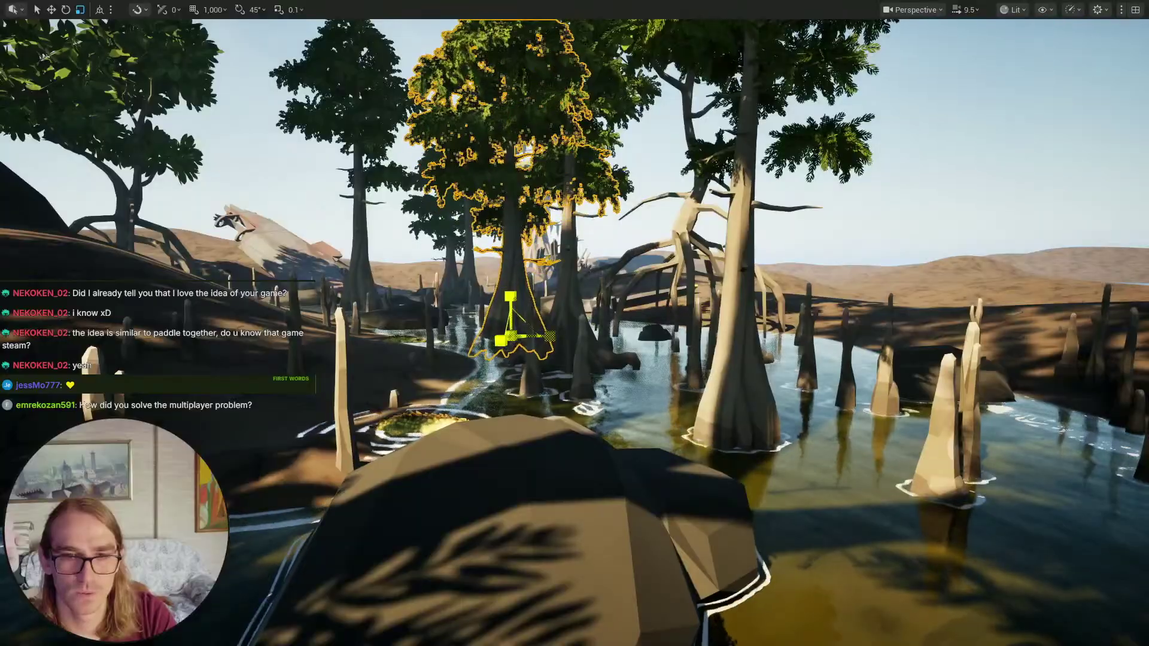
{"action": "left_click_drag", "start_coordinate": [500, 340], "coordinate": [476, 351]}
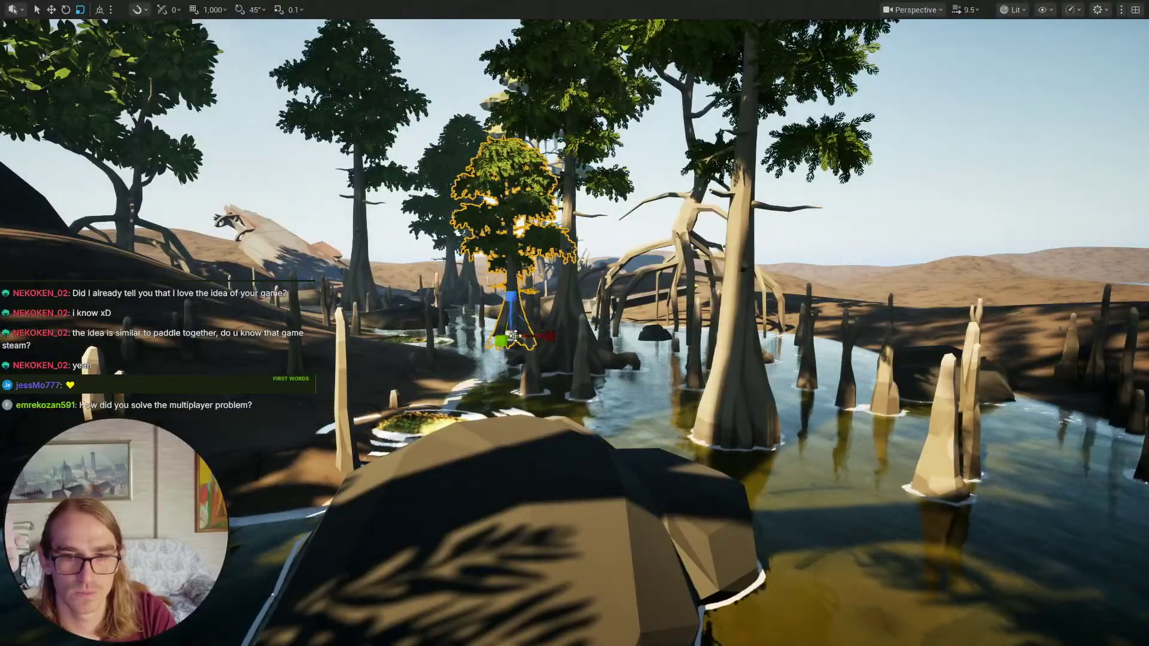
{"action": "left_click", "coordinate": [568, 303]}
{"action": "key", "text": "f"}
{"action": "key", "text": "r"}
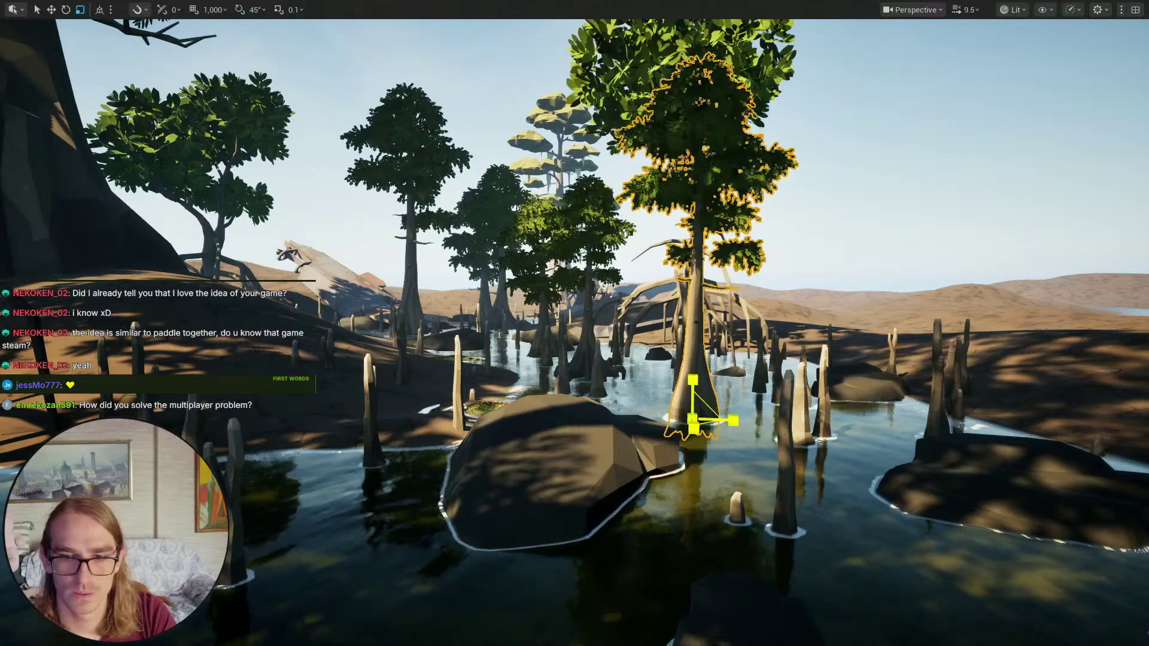
{"action": "key", "text": "a"}
{"action": "right_click_drag", "start_coordinate": [579, 165], "coordinate": [622, 251]}
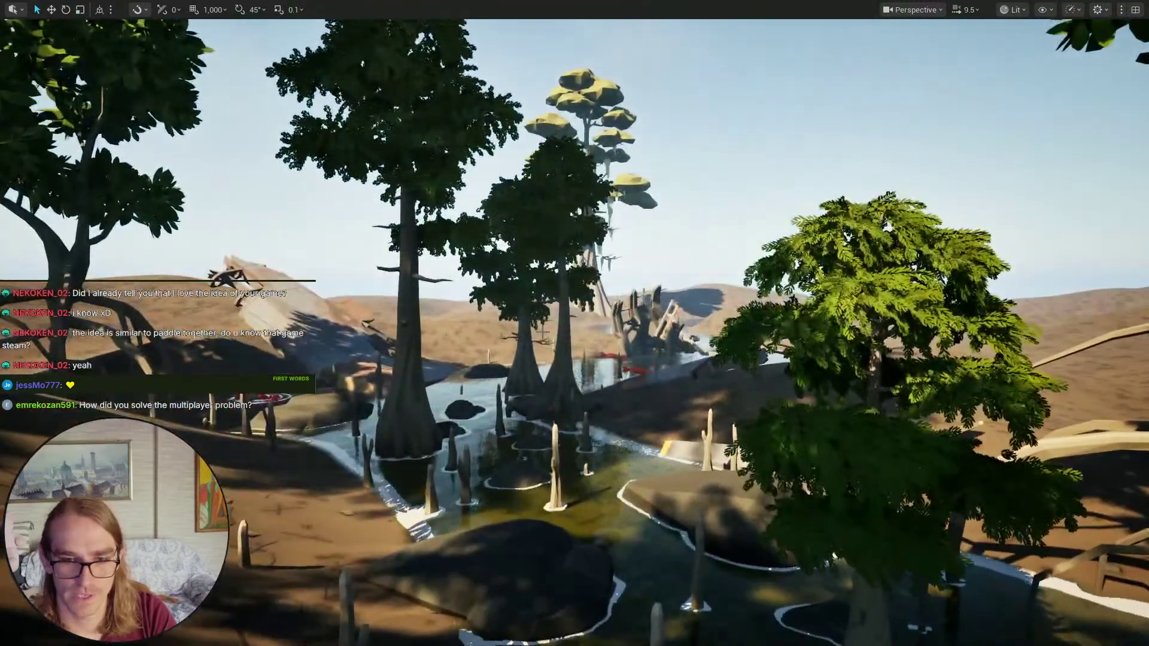
- Save the resized trees in the Swamp_SinglePlayer level and play-test it again from the boat
{"action": "key", "text": "F11"}
{"action": "key", "text": "ctrl+space"}
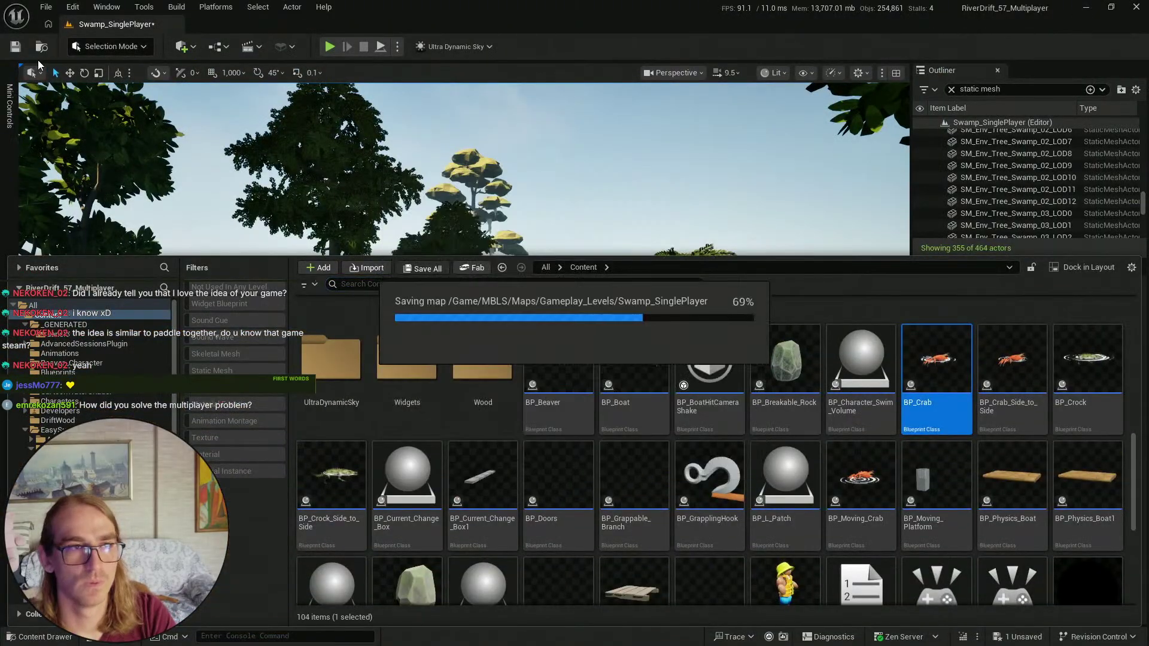
{"action": "right_click_drag", "start_coordinate": [542, 274], "coordinate": [541, 274]}
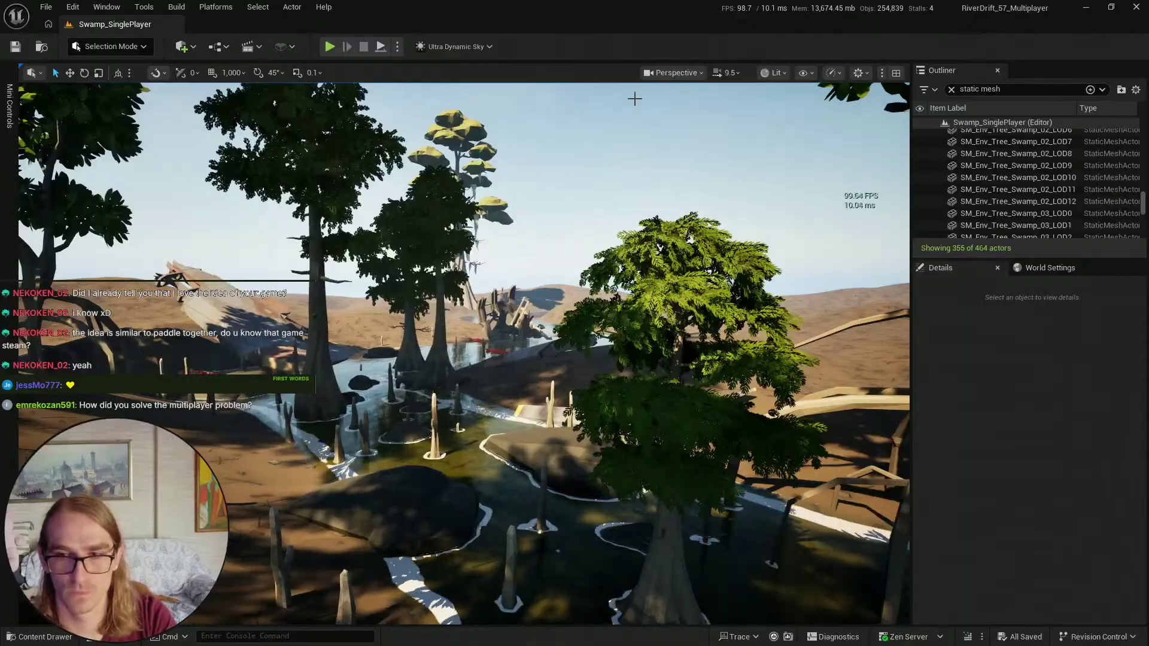
{"action": "key", "text": "alt+p"}
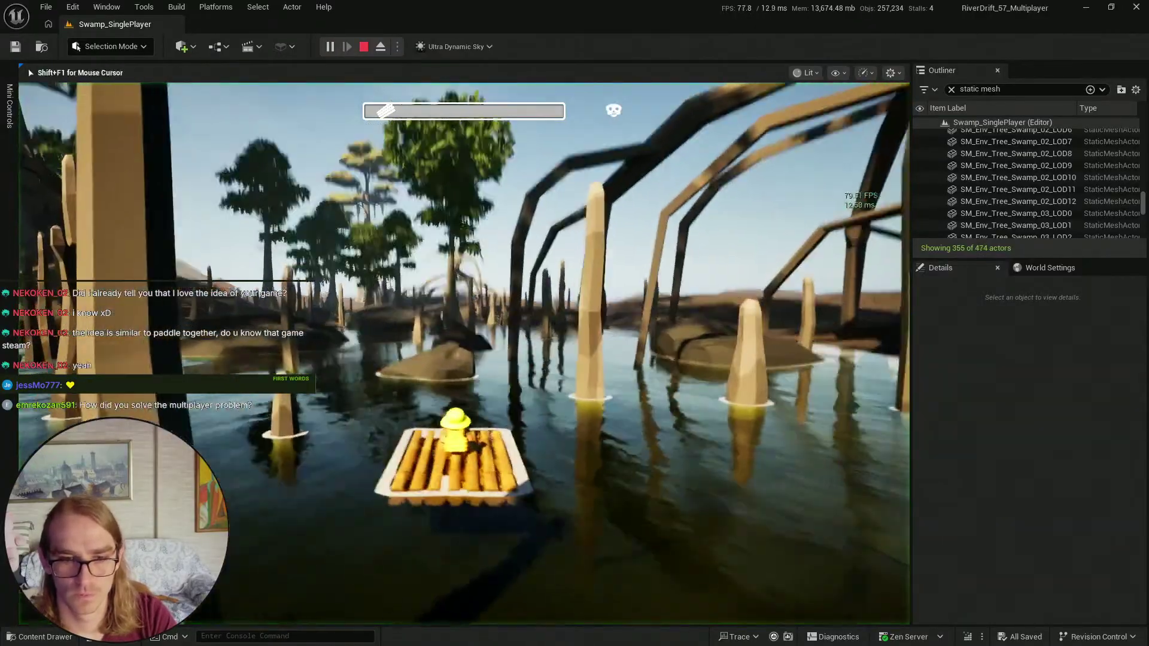
- Play-test the swamp level in full screen up to the crabs past the driftwood pile and stop the session
{"action": "key", "text": "F11"}
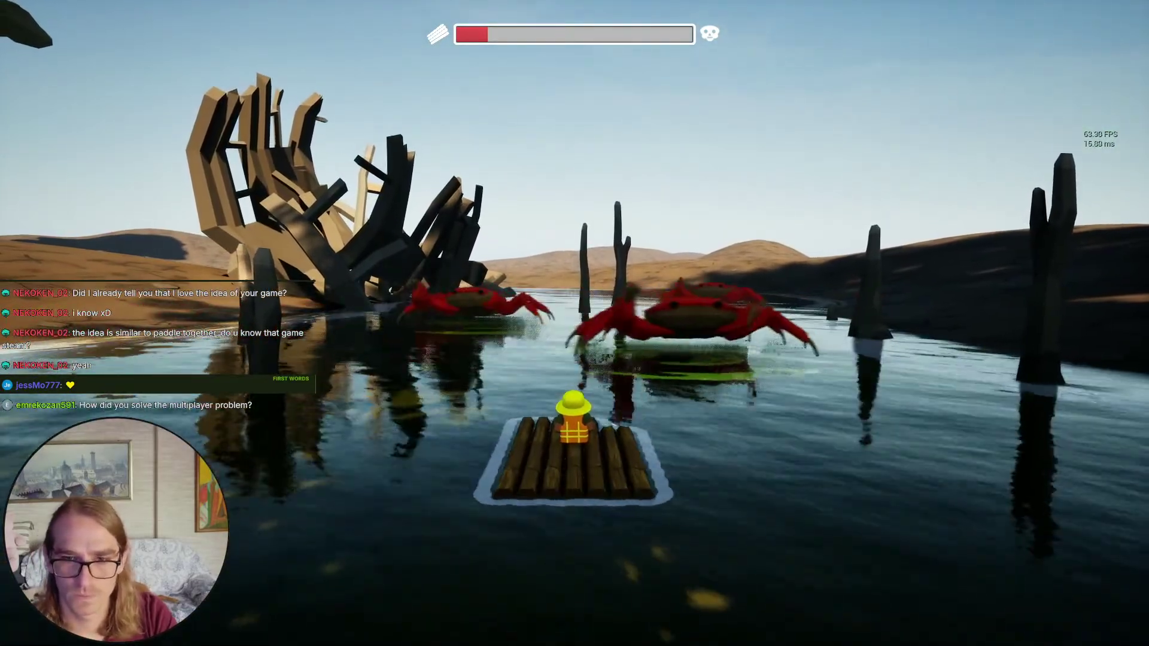
{"action": "key", "text": "Escape"}
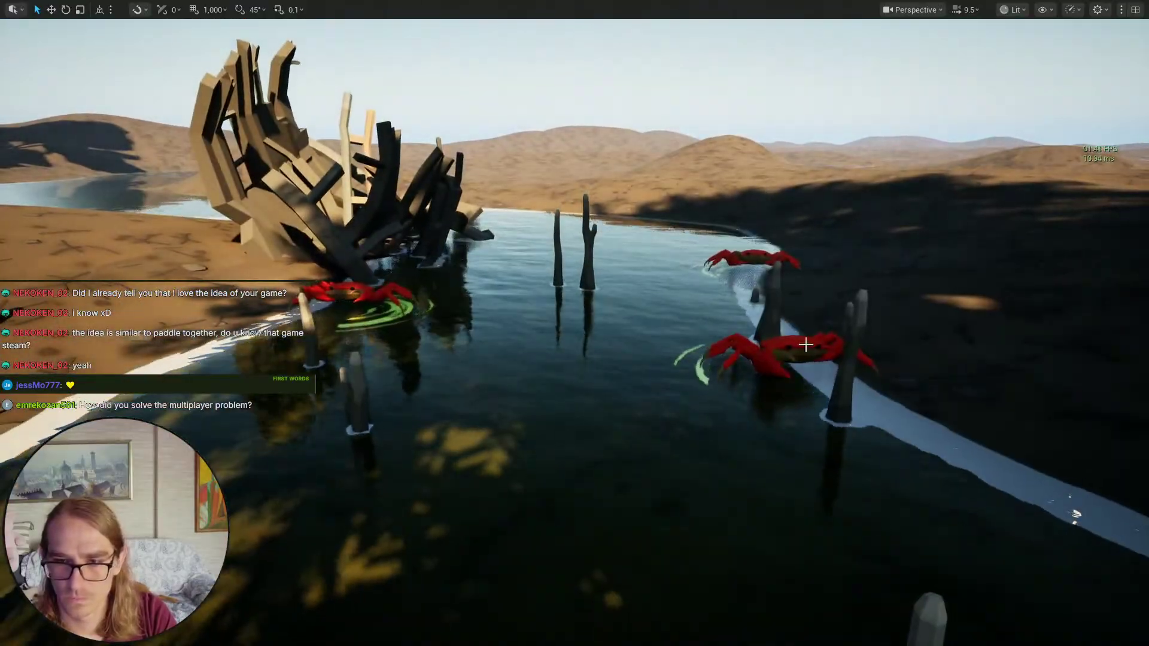
- Reposition the crabs in the river channel beside the large driftwood pile
{"action": "left_click", "coordinate": [806, 344]}
{"action": "key", "text": "w"}
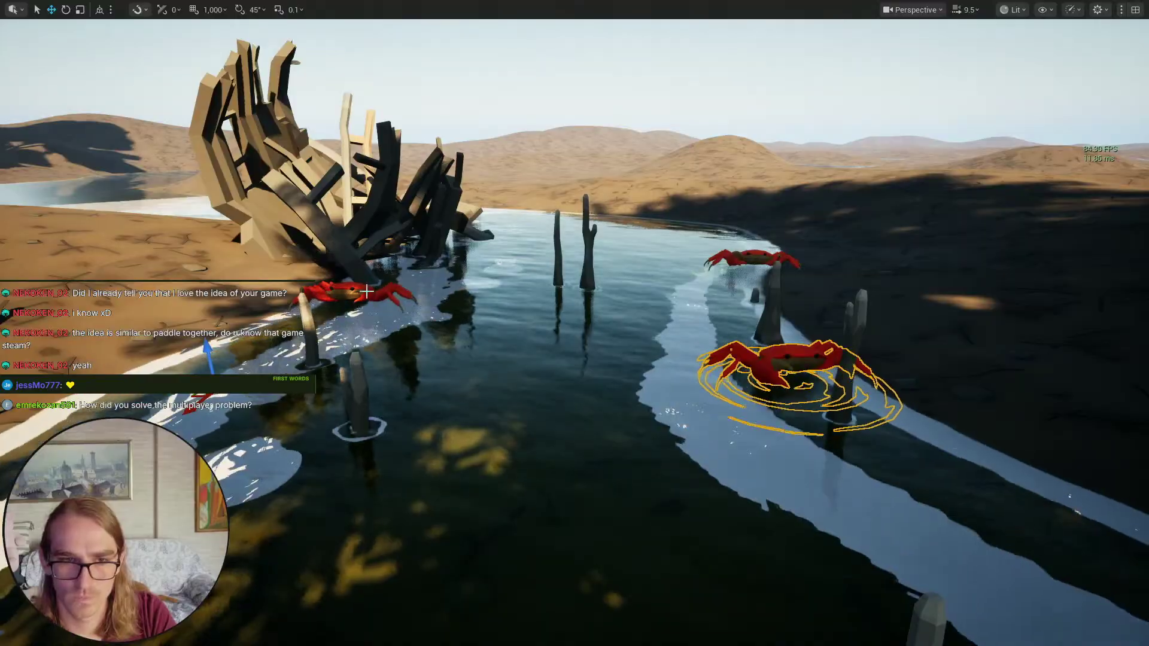
{"action": "left_click", "coordinate": [348, 289]}
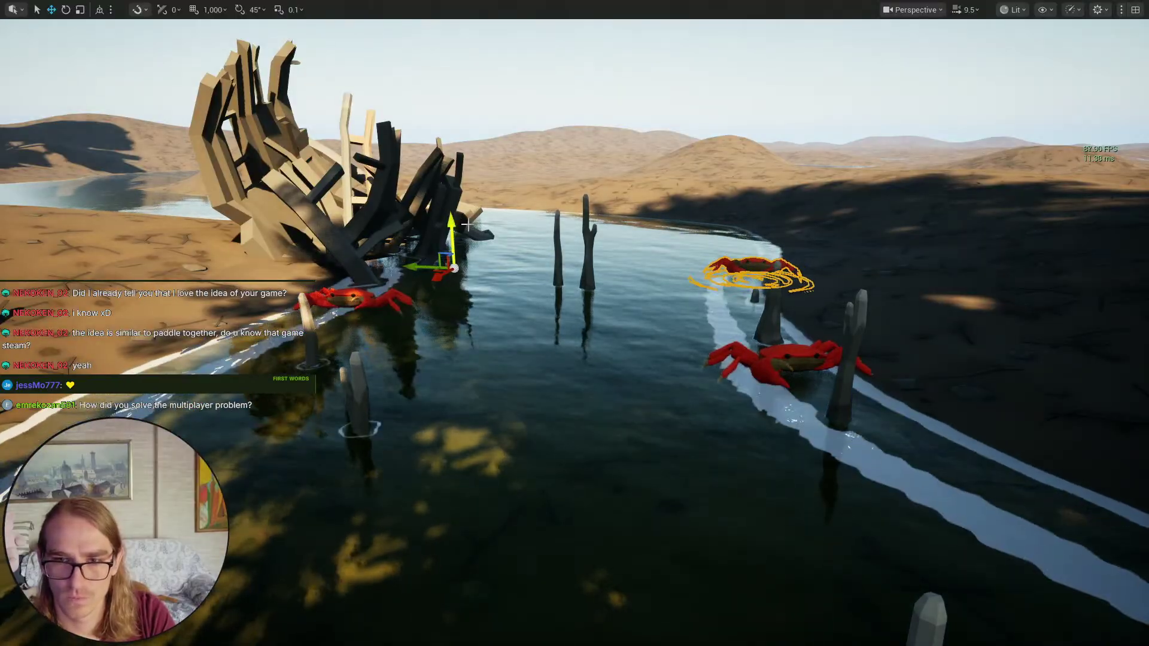
{"action": "scroll", "coordinate": [679, 257], "scroll_direction": "up", "scroll_amount": 2}
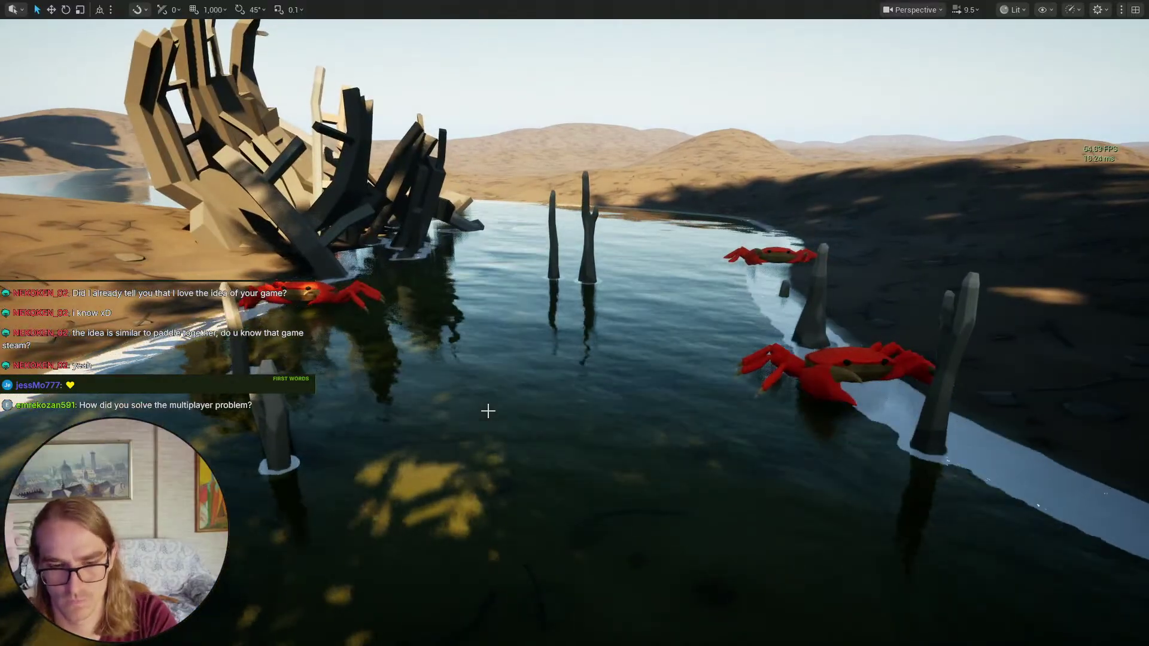
- Leave the full-screen viewport and save all changes to the Swamp_SinglePlayer level
{"action": "key", "text": "F11"}
{"action": "left_click", "coordinate": [20, 639]}
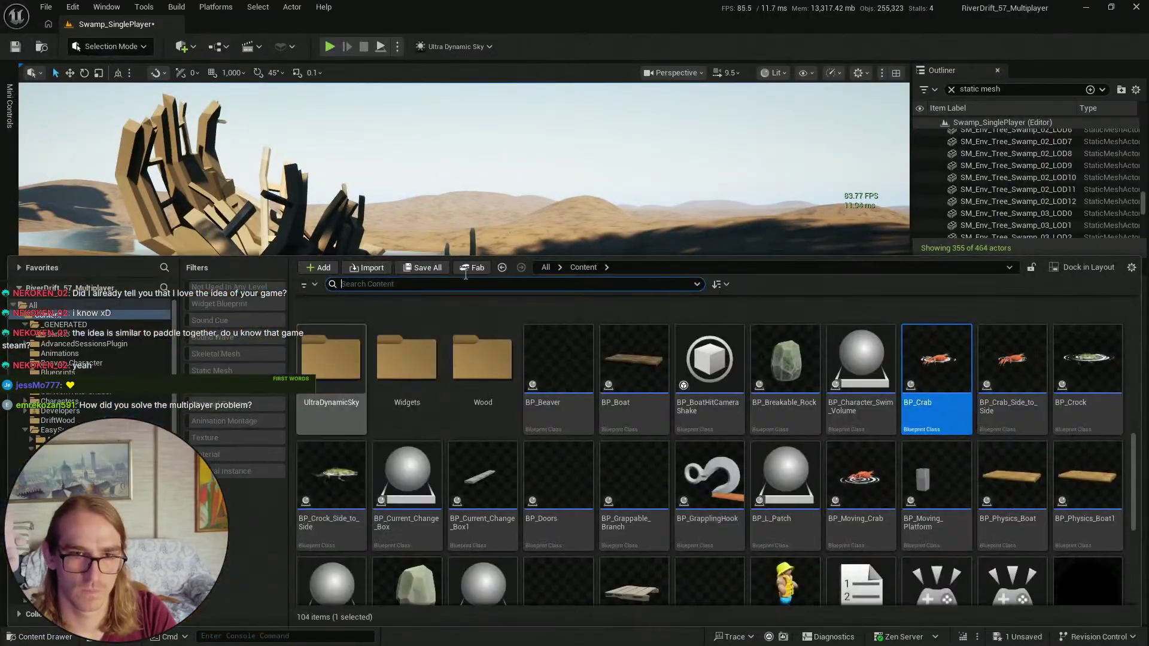
{"action": "left_click", "coordinate": [433, 271]}
{"action": "left_click", "coordinate": [670, 465]}
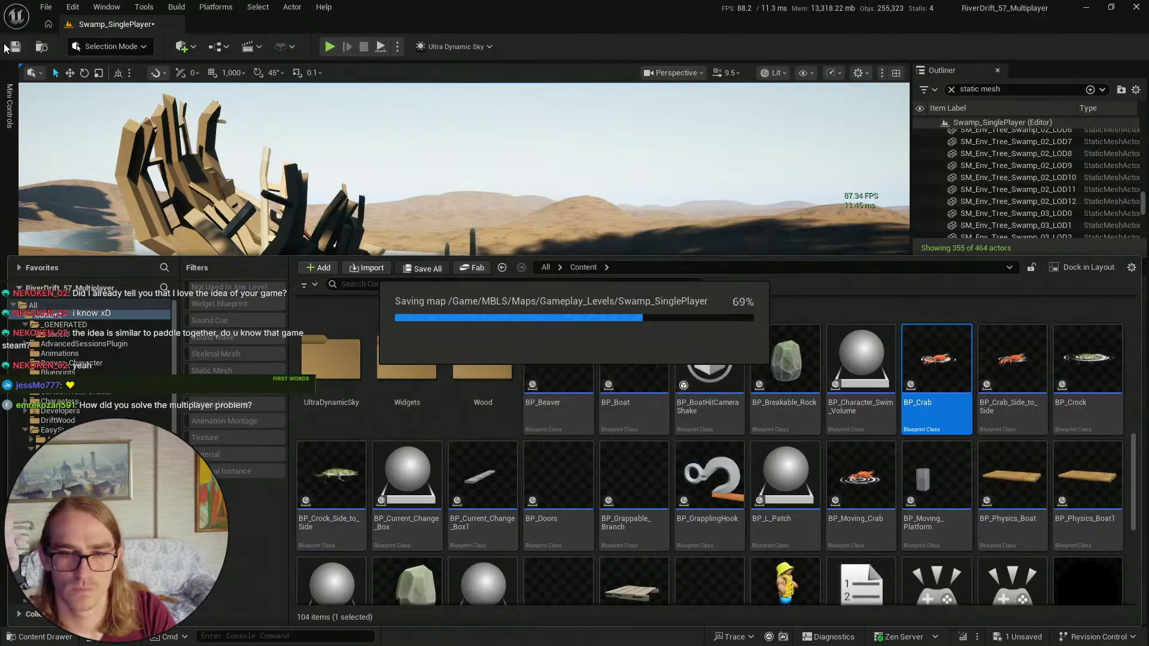
- Play-test the level in full screen, paddling the raft through the swamp to the gap between the large trees, and stop there
{"action": "left_click", "coordinate": [329, 47]}
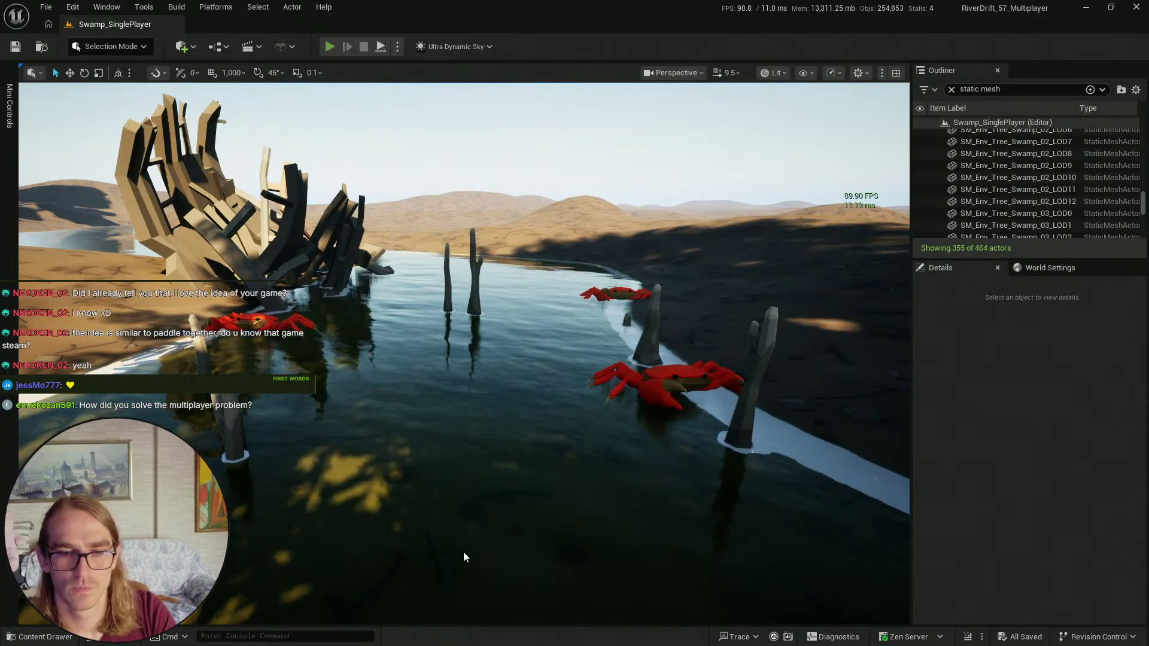
{"action": "left_click", "coordinate": [529, 400]}
{"action": "key", "text": "F11"}
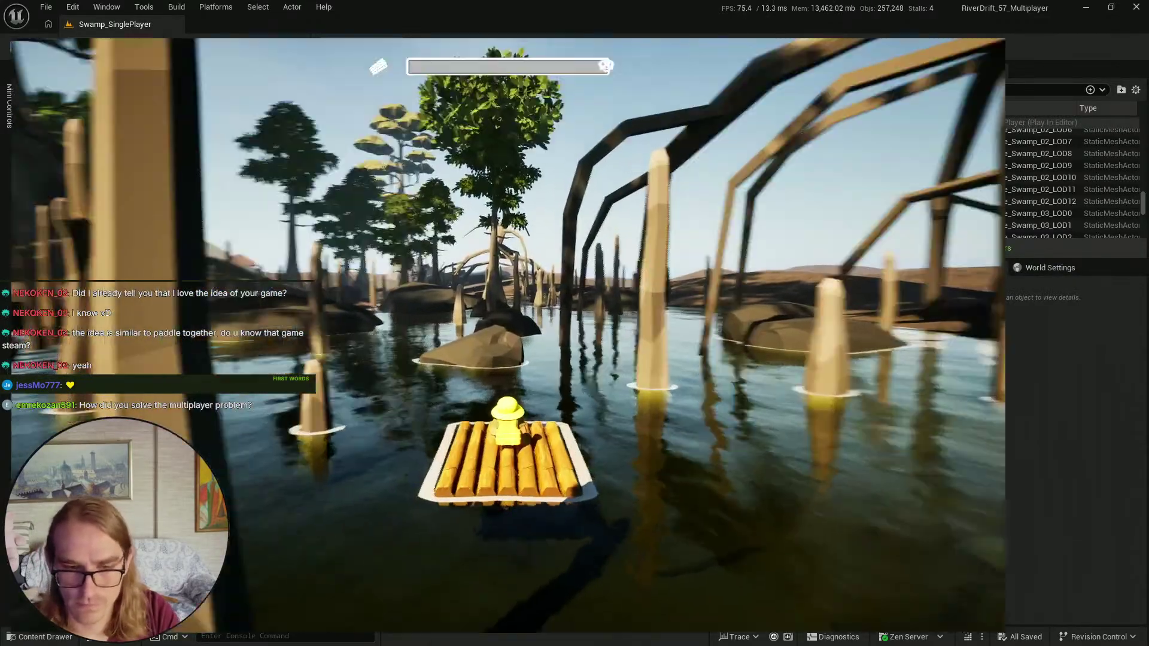
{"action": "key", "text": "w"}
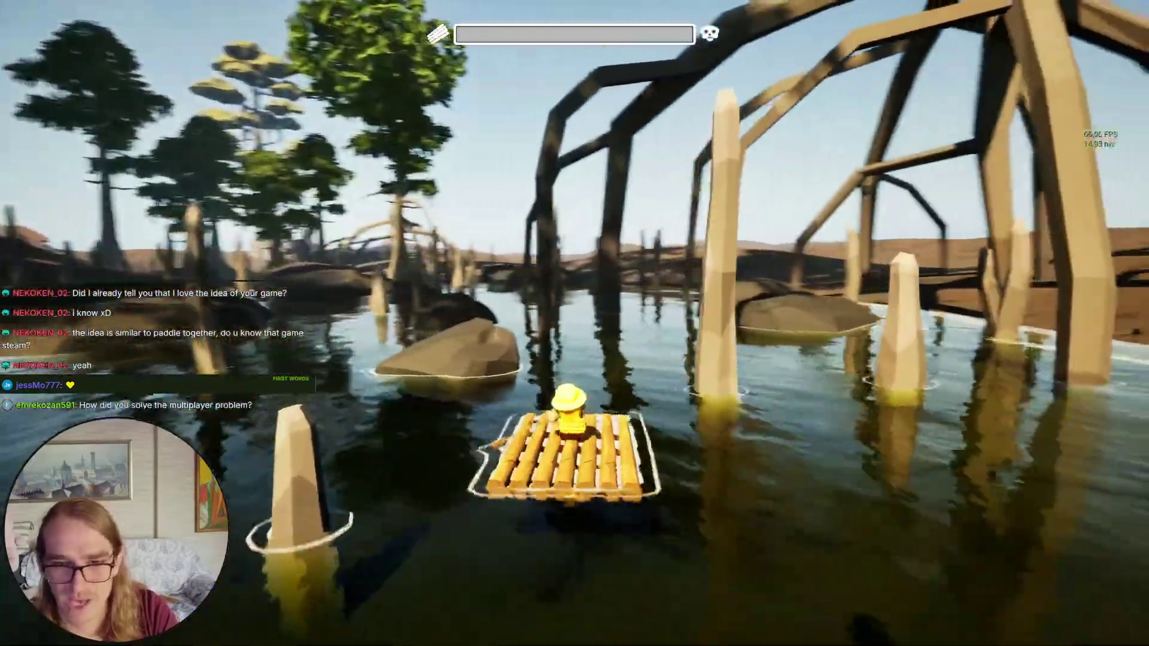
{"action": "key", "text": "w"}
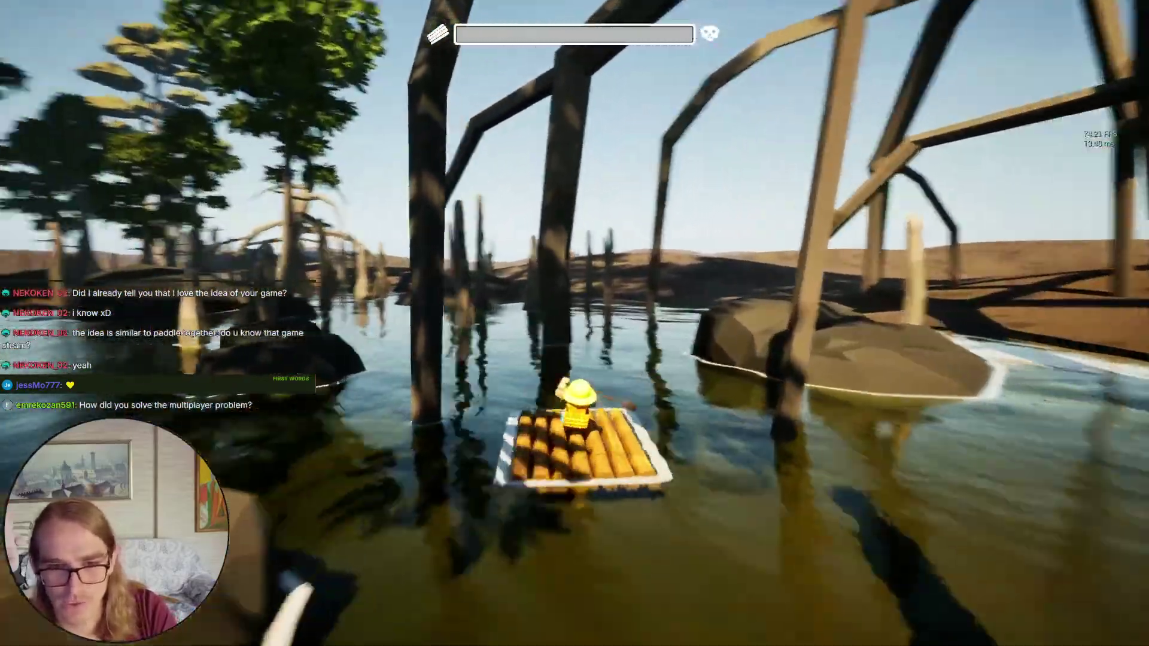
{"action": "key", "text": "w"}
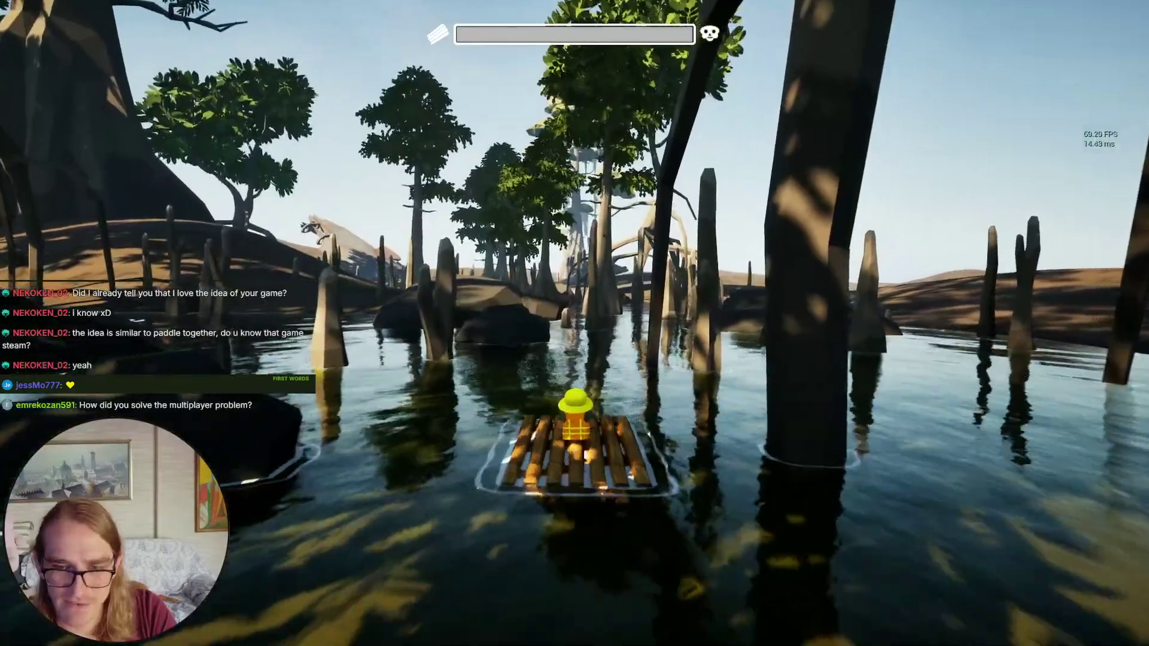
{"action": "key", "text": "w"}
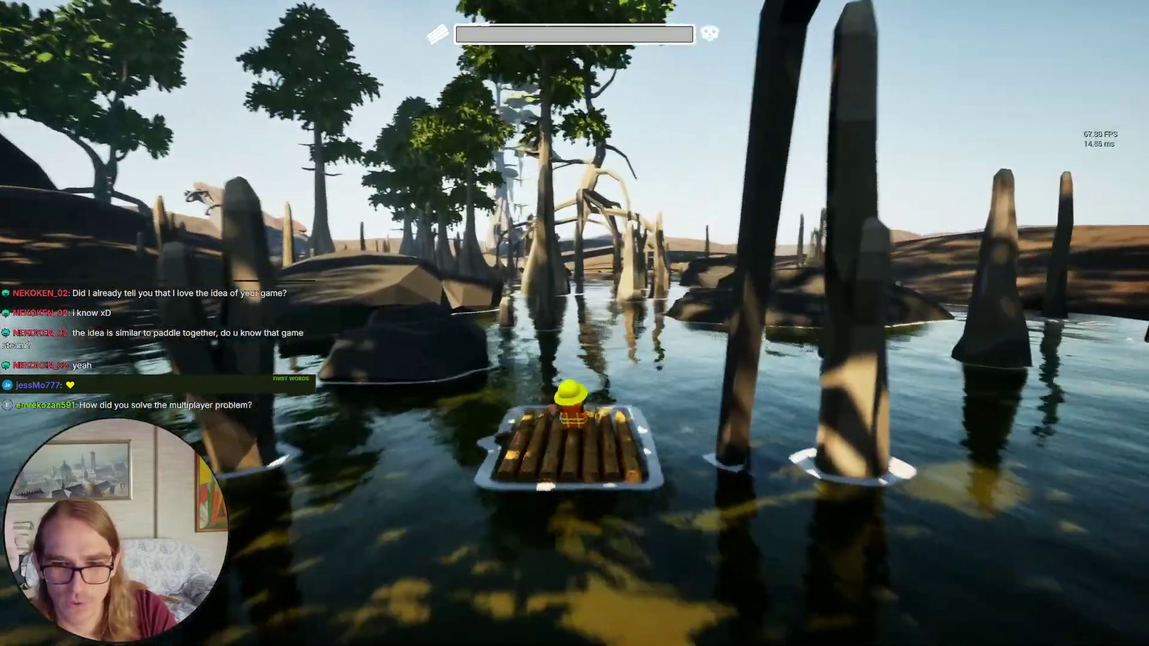
{"action": "key", "text": "w"}
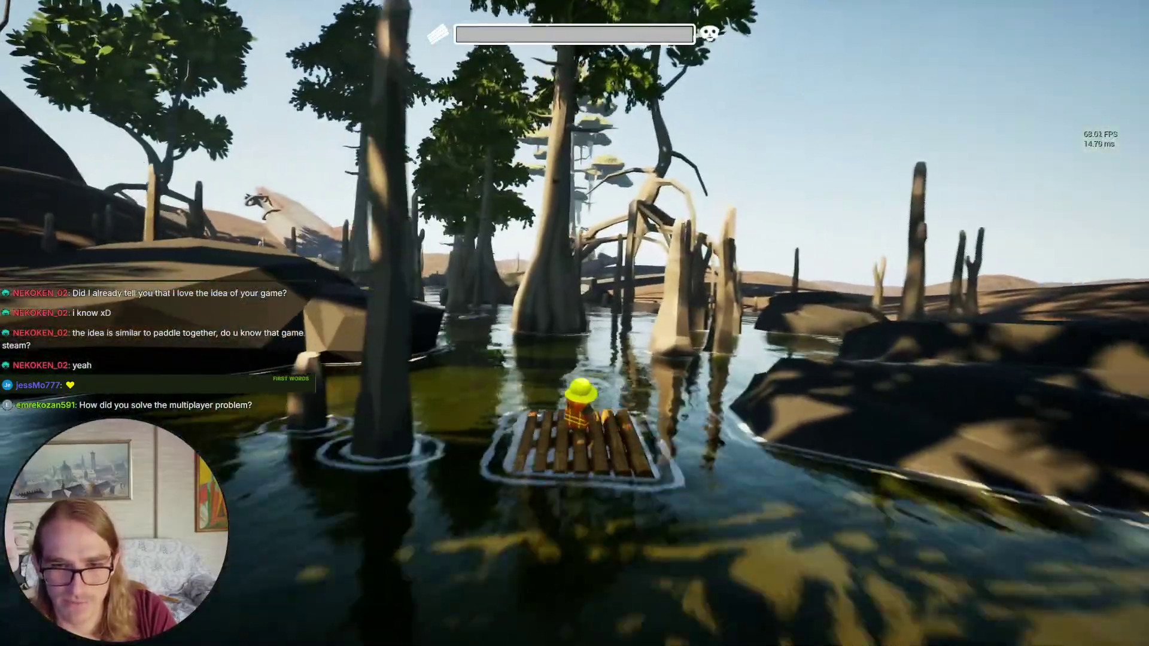
{"action": "key", "text": "w"}
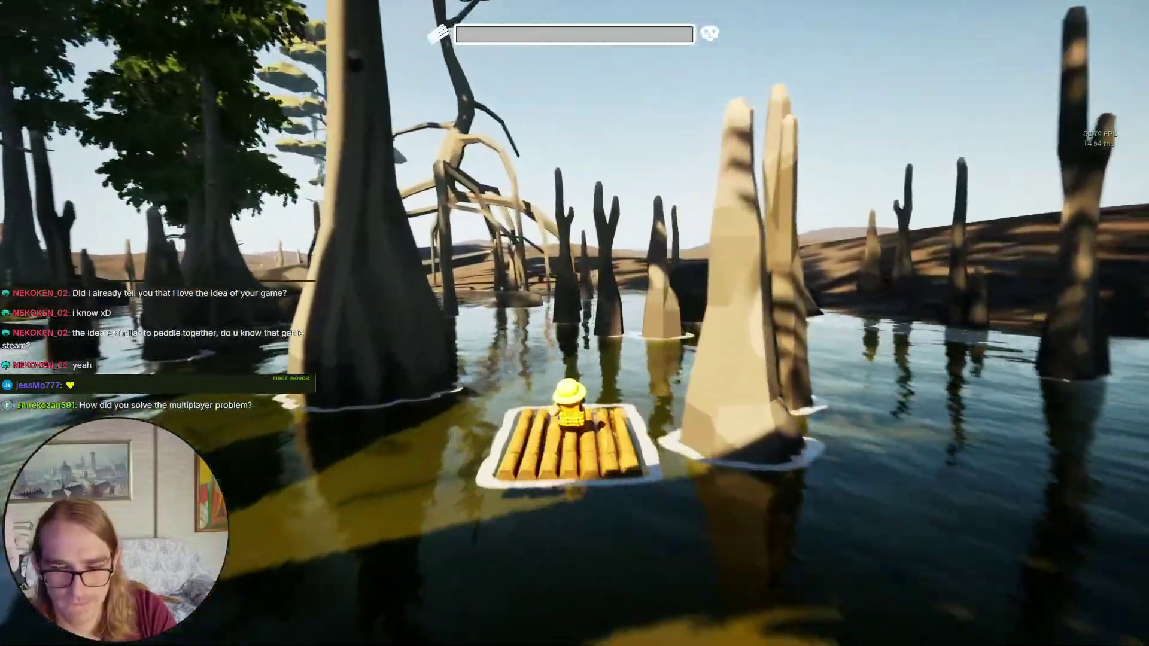
{"action": "key", "text": "w"}
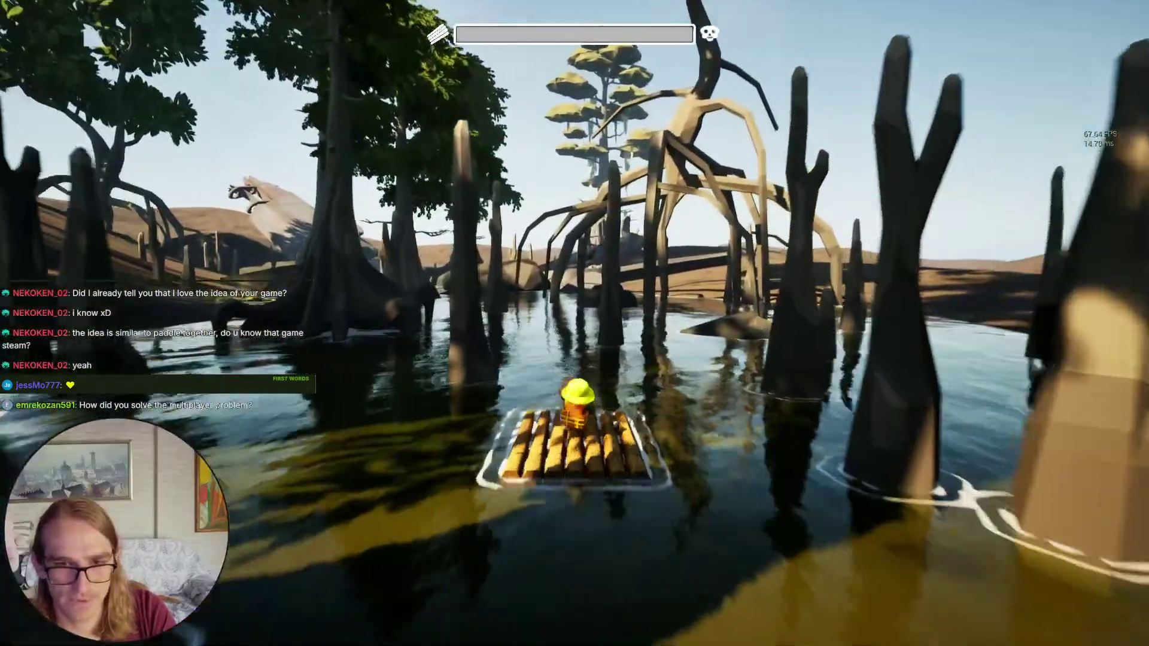
{"action": "key", "text": "w"}
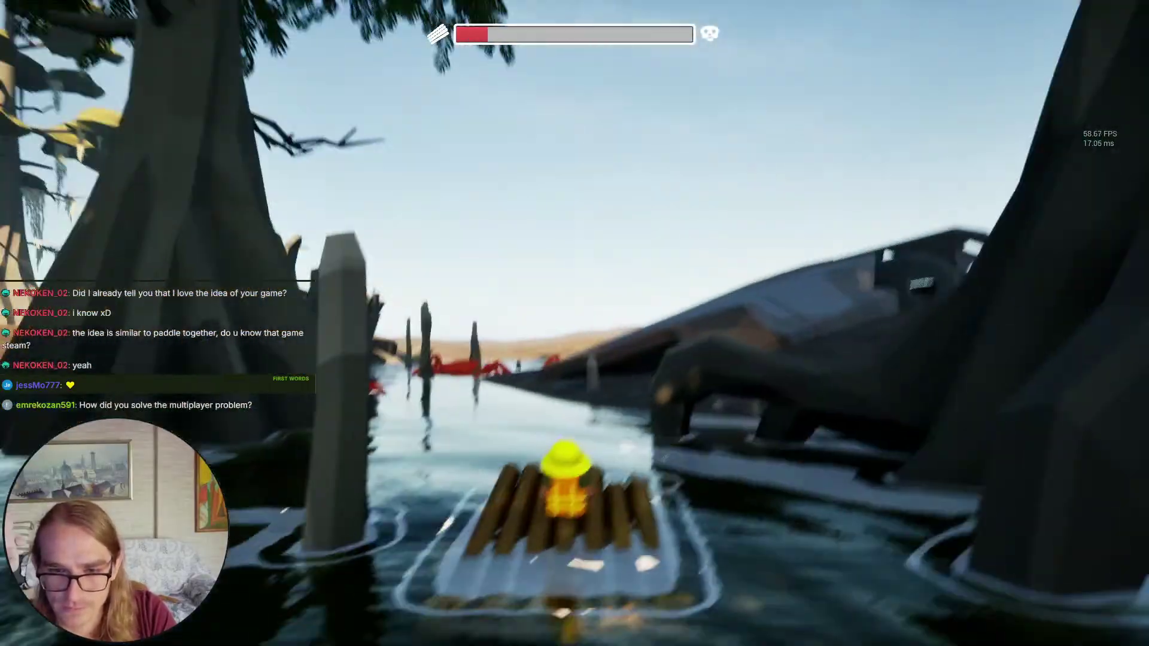
{"action": "key", "text": "Escape"}
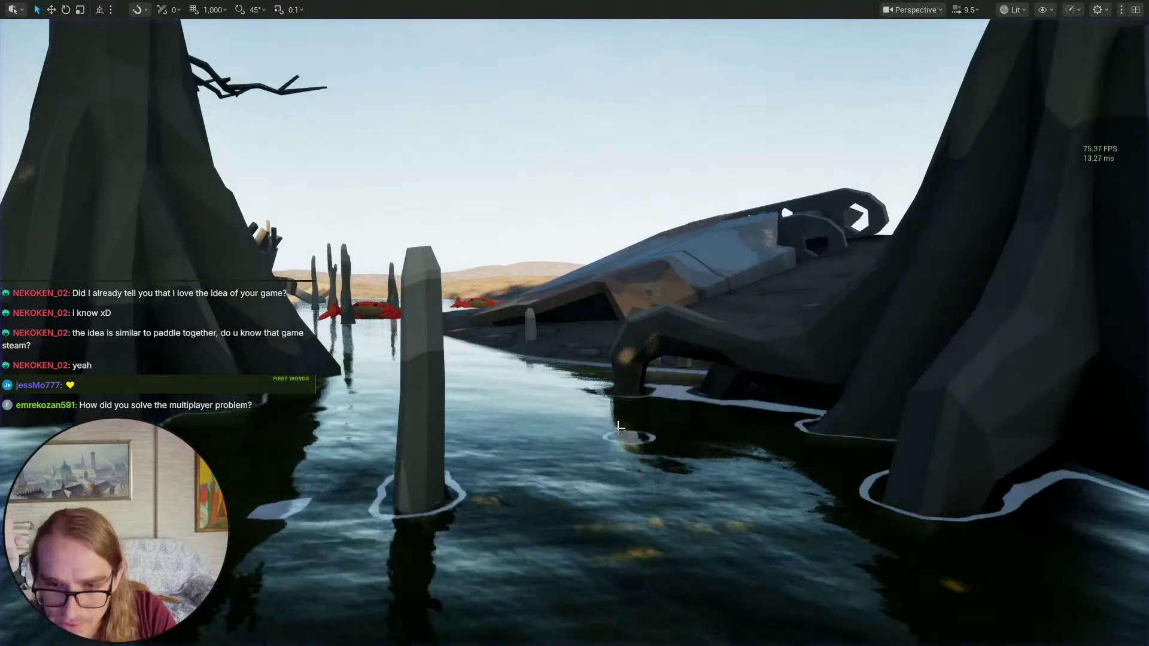
- Raise the group of root stumps in the channel between the two large trees so they stand taller above the water
{"action": "left_click", "coordinate": [628, 436]}
{"action": "left_click_drag", "start_coordinate": [628, 436], "coordinate": [627, 299], "text": "ctrl"}
{"action": "key", "text": "Escape"}
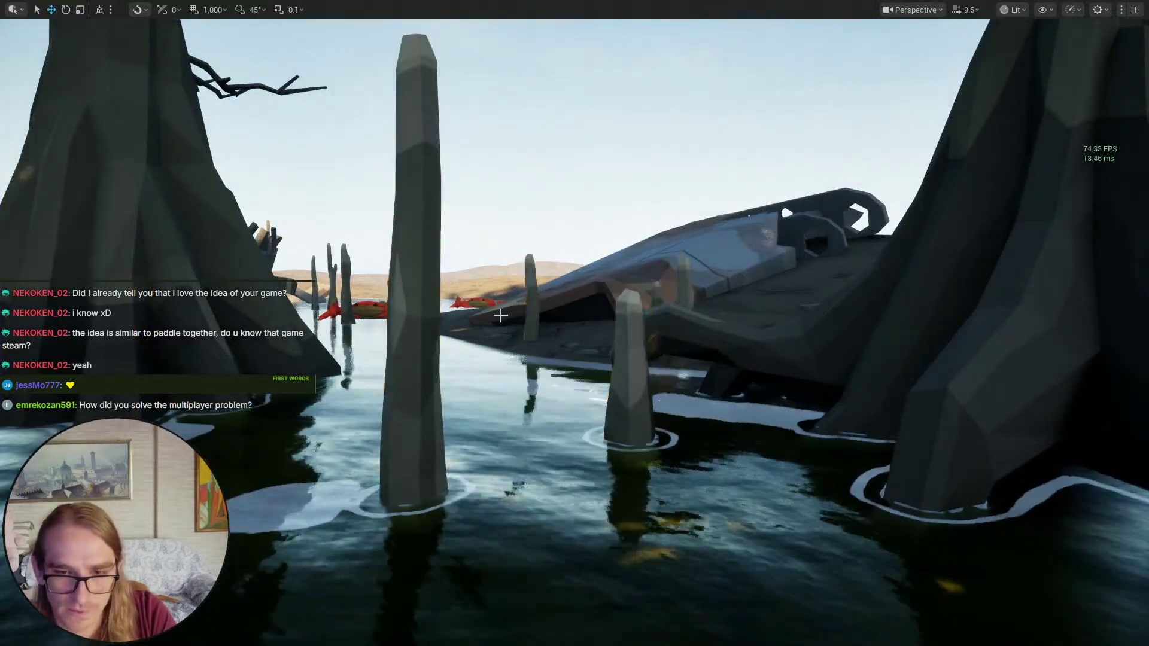
- Rotate the root stump group between the large trees by about 29 degrees around its vertical axis
{"action": "key", "text": "s"}
{"action": "right_click_drag", "start_coordinate": [627, 299], "coordinate": [629, 389]}
{"action": "scroll", "coordinate": [634, 407], "scroll_direction": "down", "scroll_amount": 3}
{"action": "key", "text": "w"}
{"action": "right_click_drag", "start_coordinate": [551, 357], "coordinate": [551, 366]}
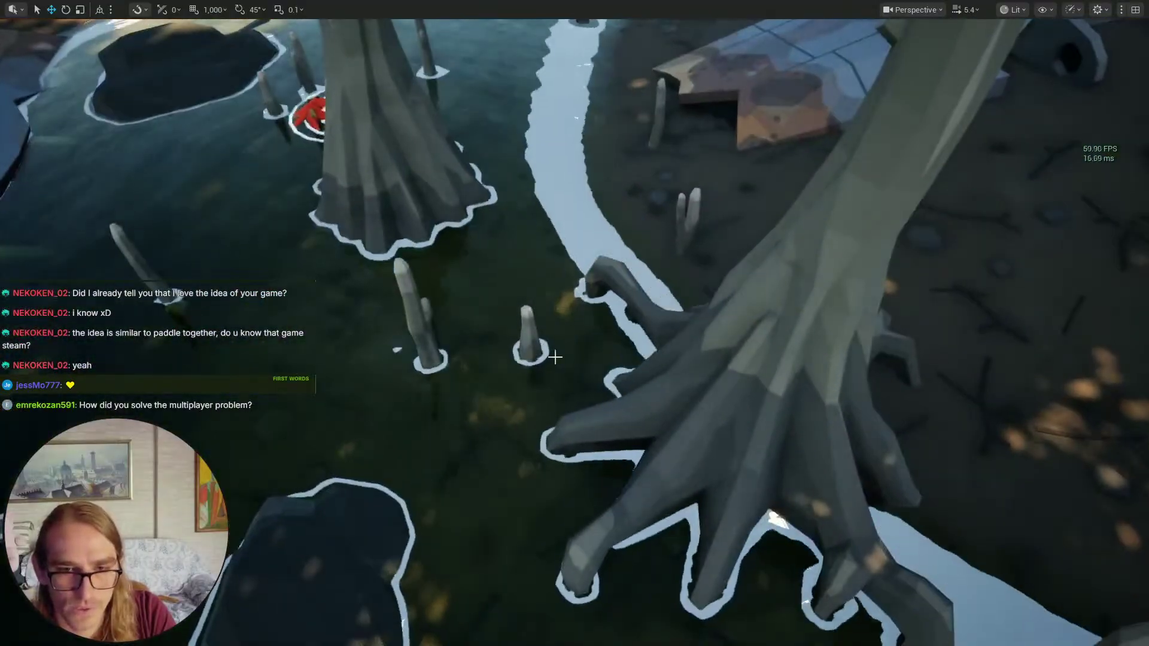
{"action": "left_click", "coordinate": [532, 349]}
{"action": "key", "text": "e"}
{"action": "left_click_drag", "start_coordinate": [477, 247], "coordinate": [483, 264]}
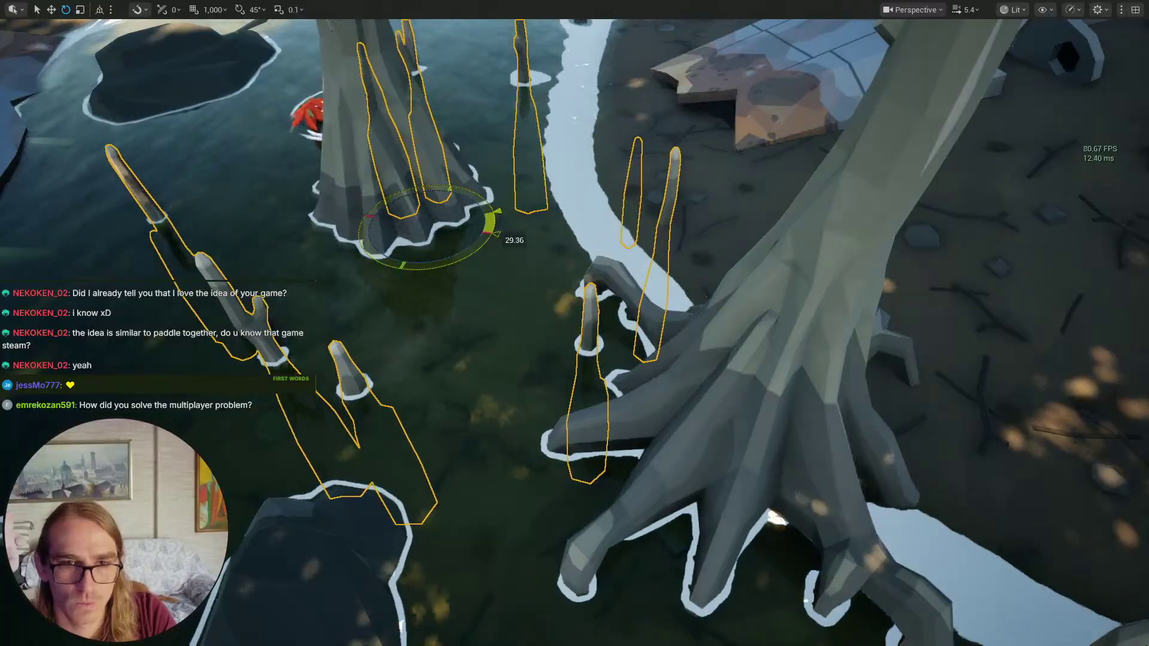
{"action": "key", "text": "Escape"}
{"action": "right_click_drag", "start_coordinate": [484, 264], "coordinate": [449, 209]}
{"action": "scroll", "coordinate": [448, 210], "scroll_direction": "down", "scroll_amount": 2}
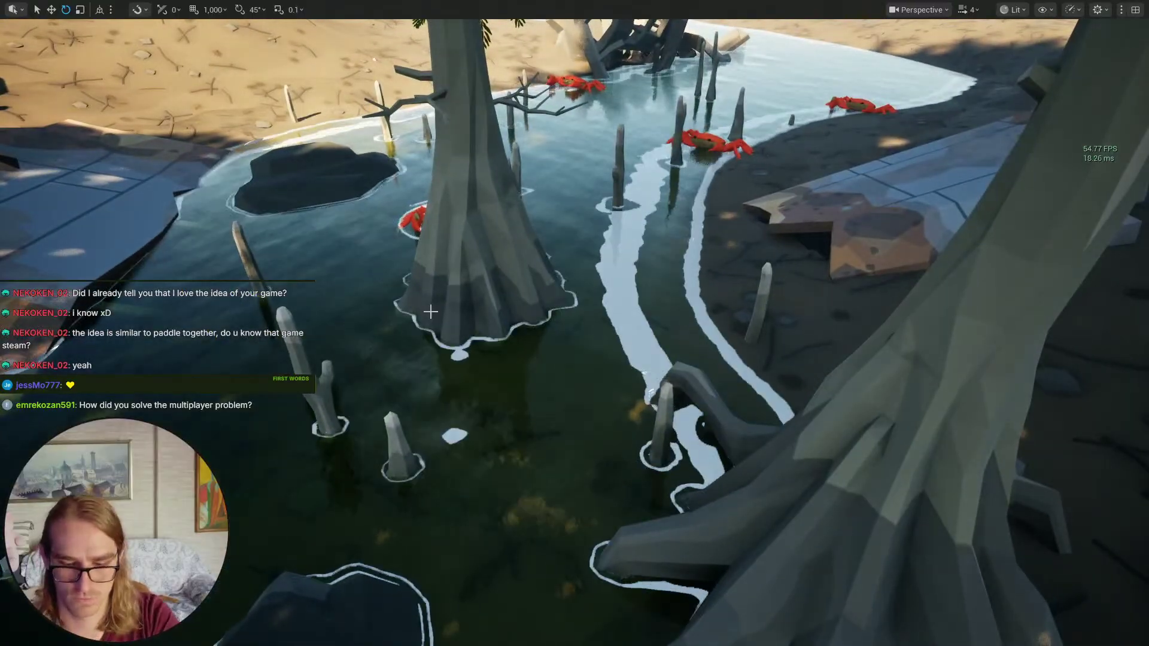
- Leave the full-screen viewport and save the level with the adjusted root stumps
{"action": "key", "text": "F11"}
{"action": "key", "text": "ctrl+space"}
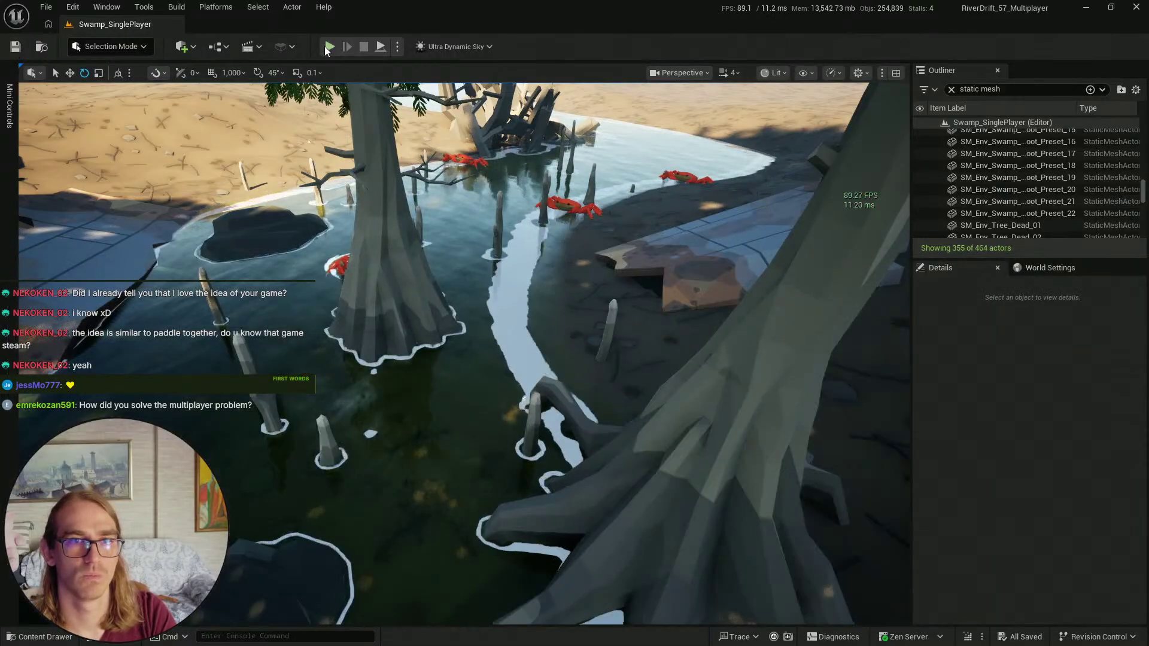
- Play-test the level in full screen, paddling the raft through the root arches and past the stumps and rocks toward the large trees
{"action": "key", "text": "alt+p"}
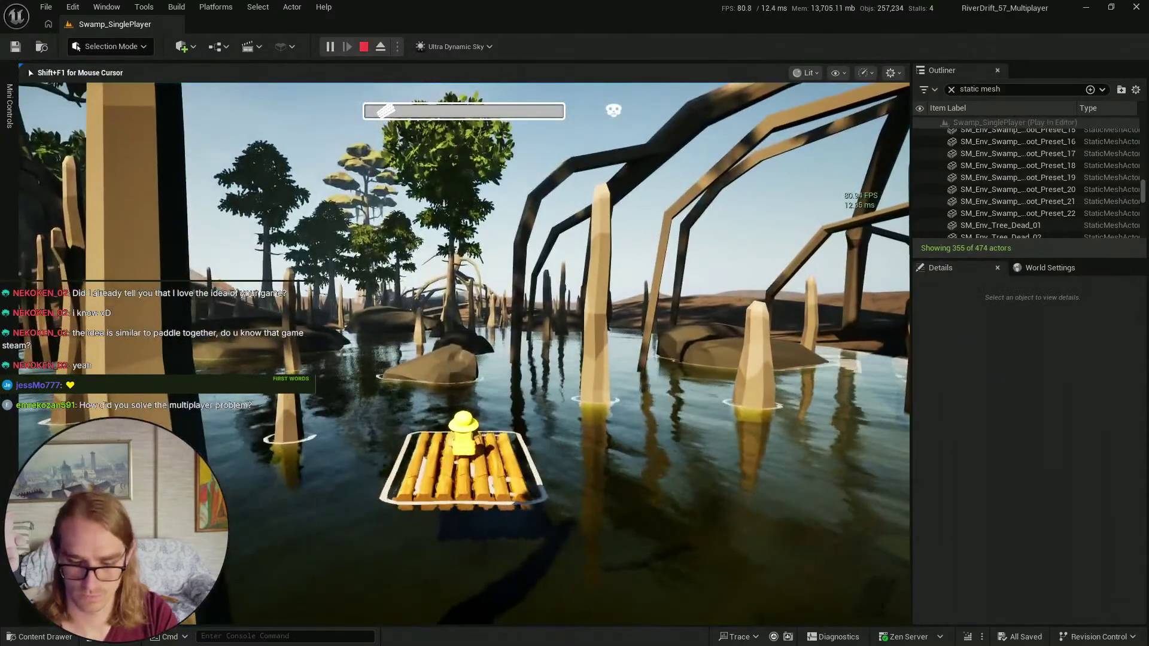
{"action": "key", "text": "F11"}
{"action": "key", "text": "w"}
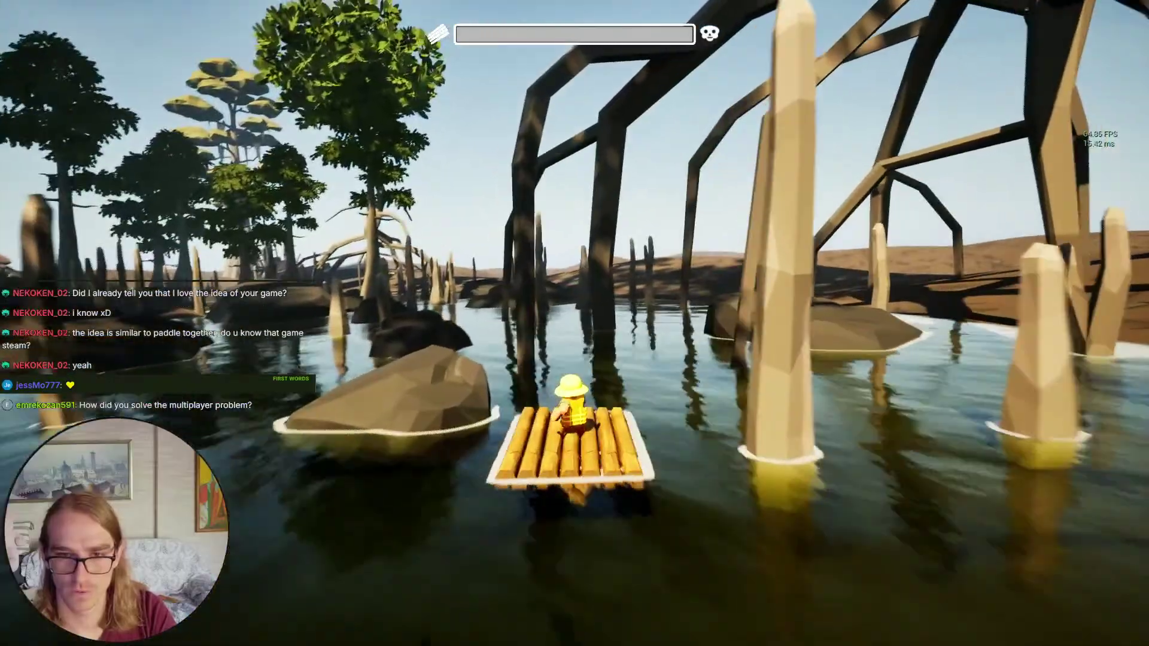
{"action": "key", "text": "w"}
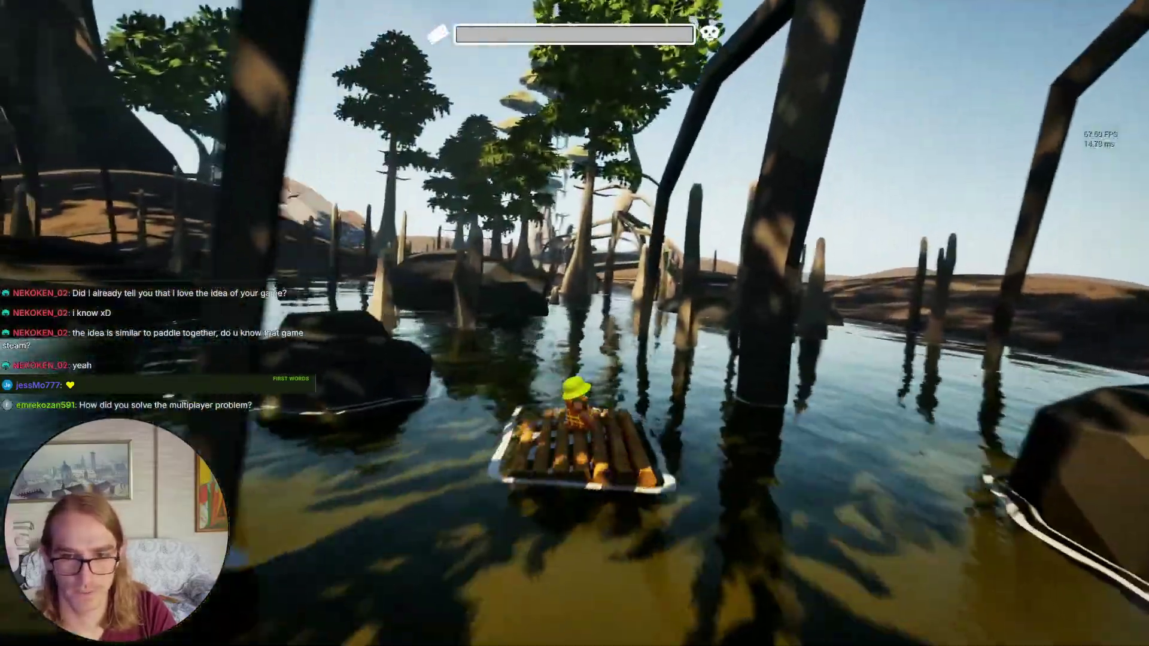
{"action": "key", "text": "w"}
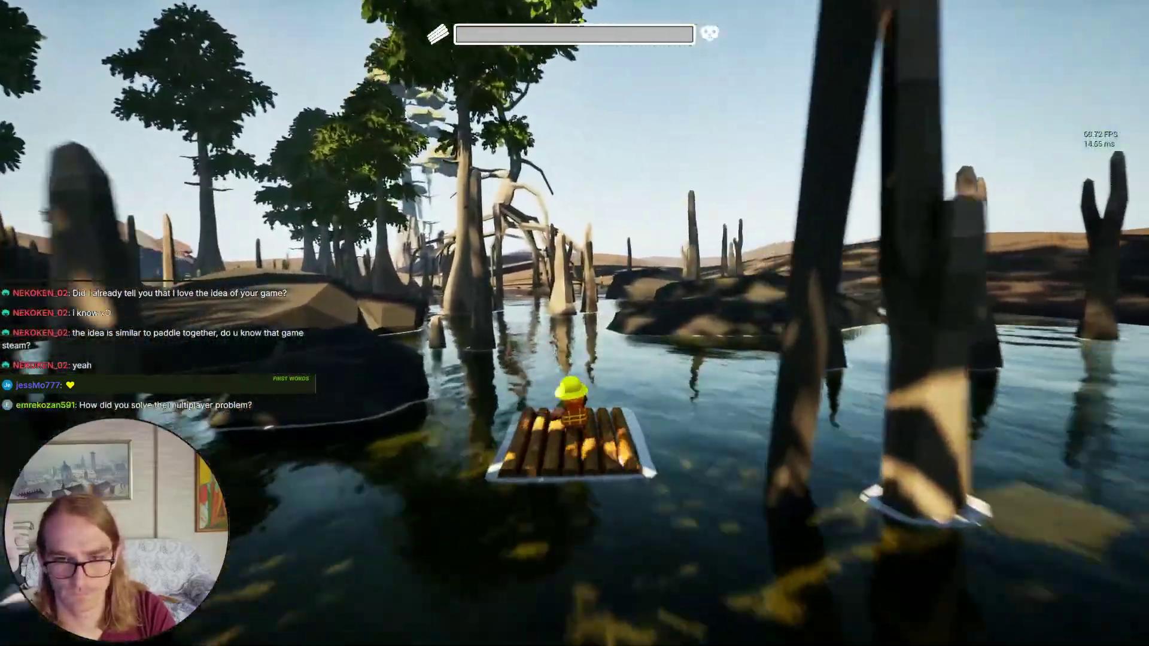
{"action": "key", "text": "w"}
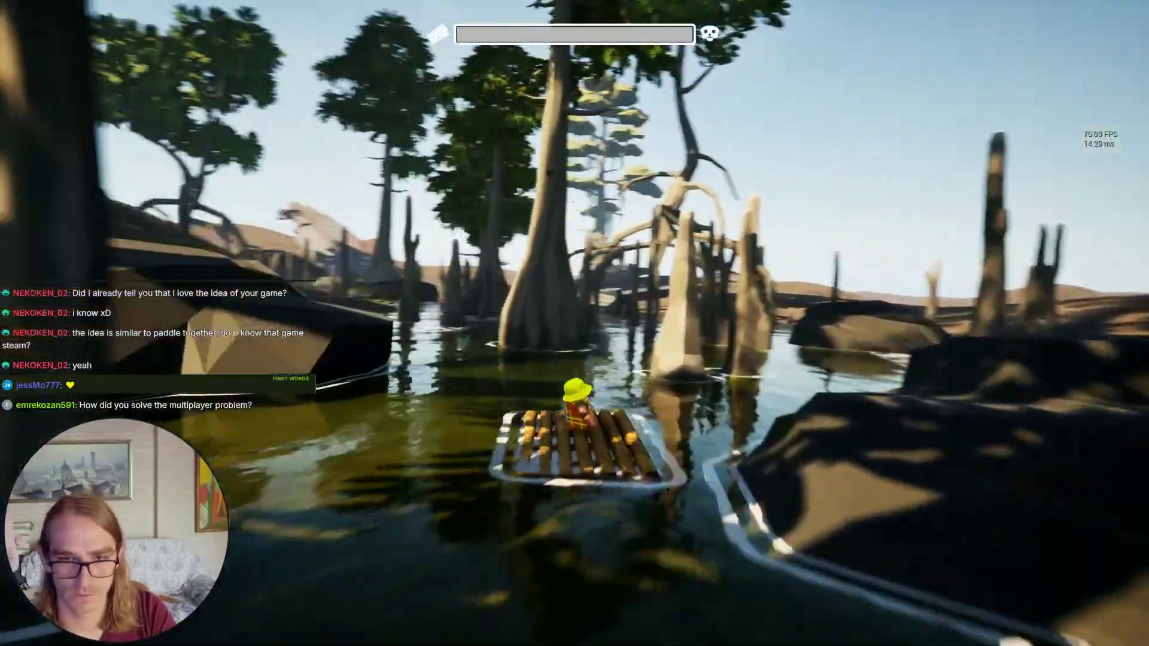
{"action": "key", "text": "w"}
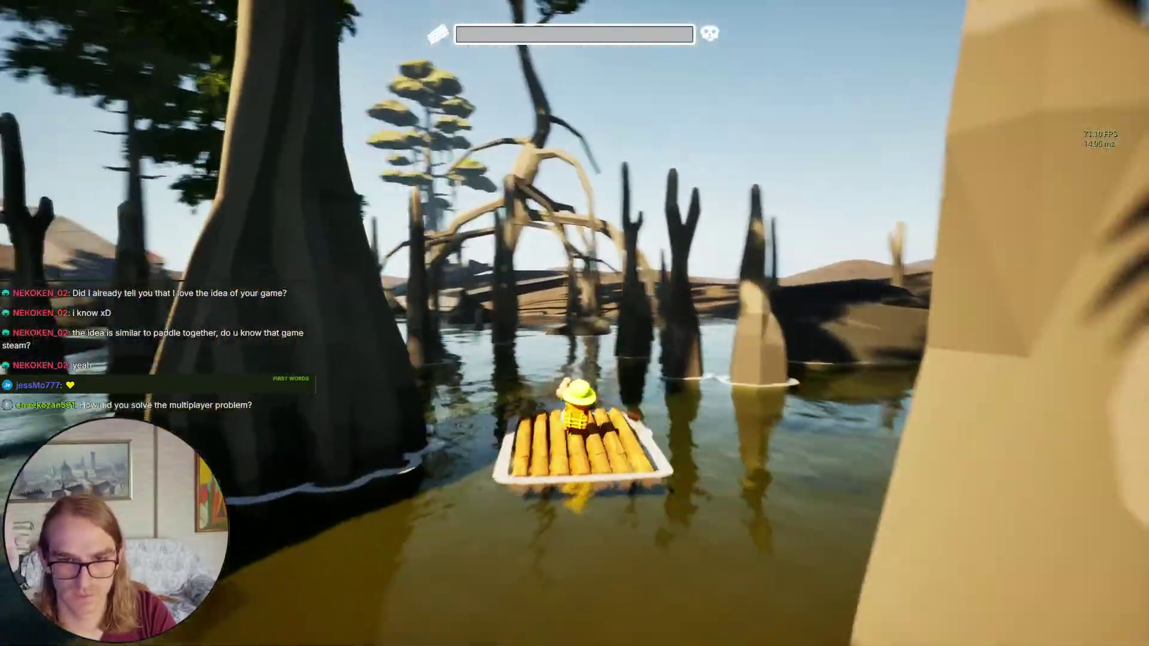
{"action": "key", "text": "w"}
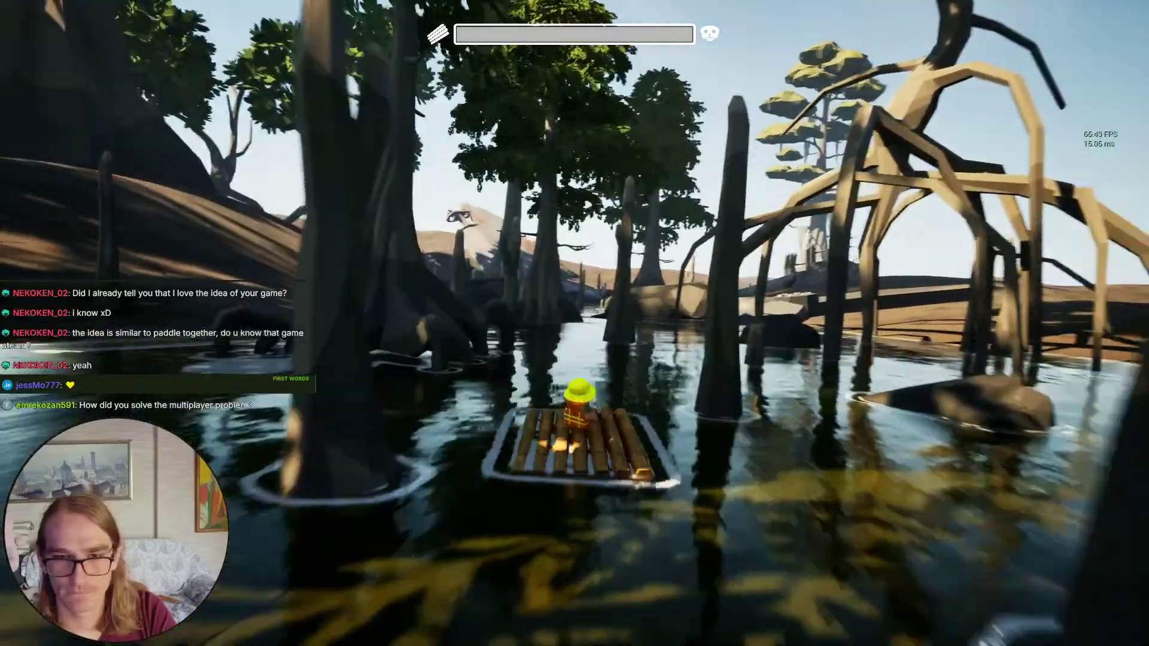
{"action": "key", "text": "w"}
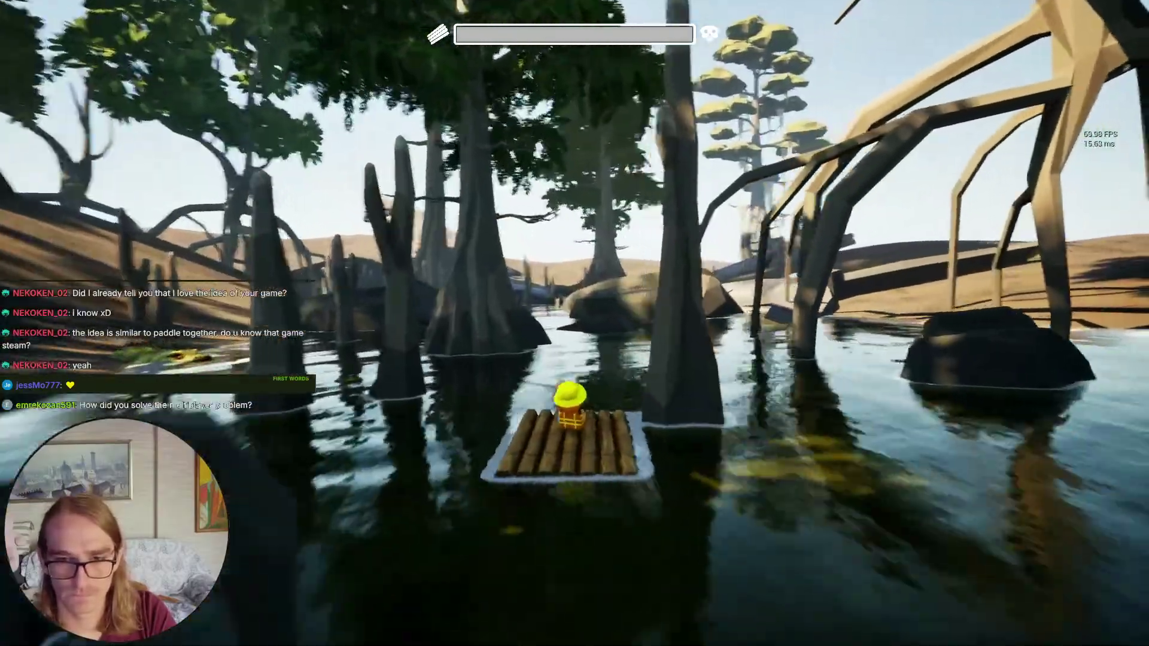
{"action": "key", "text": "w"}
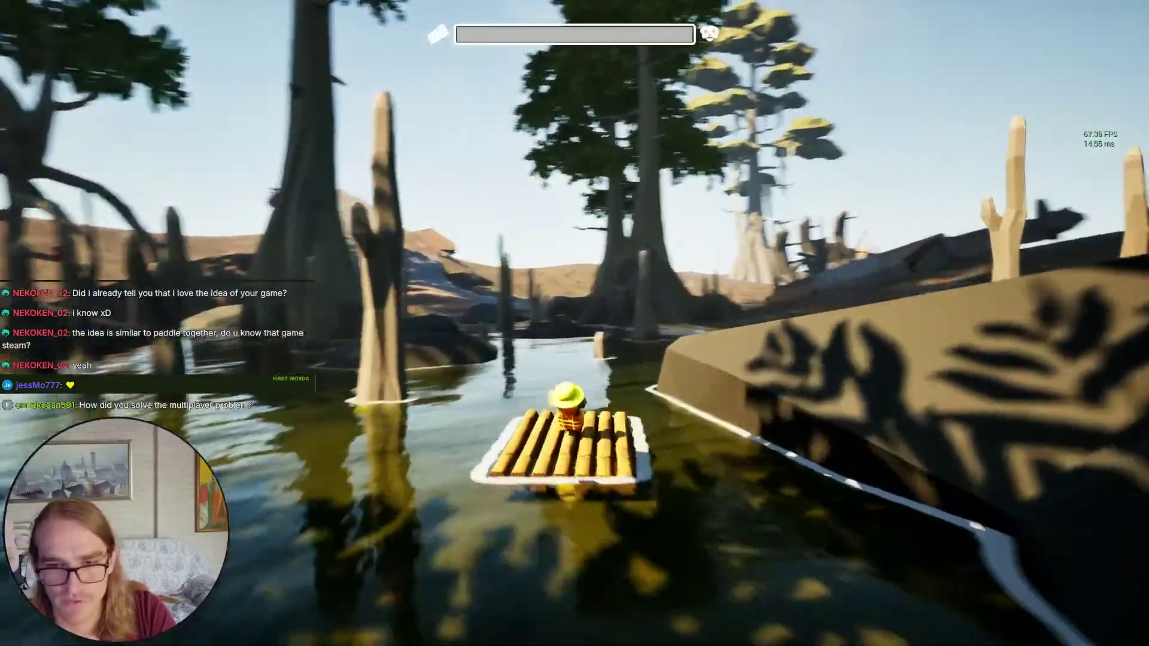
{"action": "key", "text": "w"}
{"action": "key", "text": "w"}
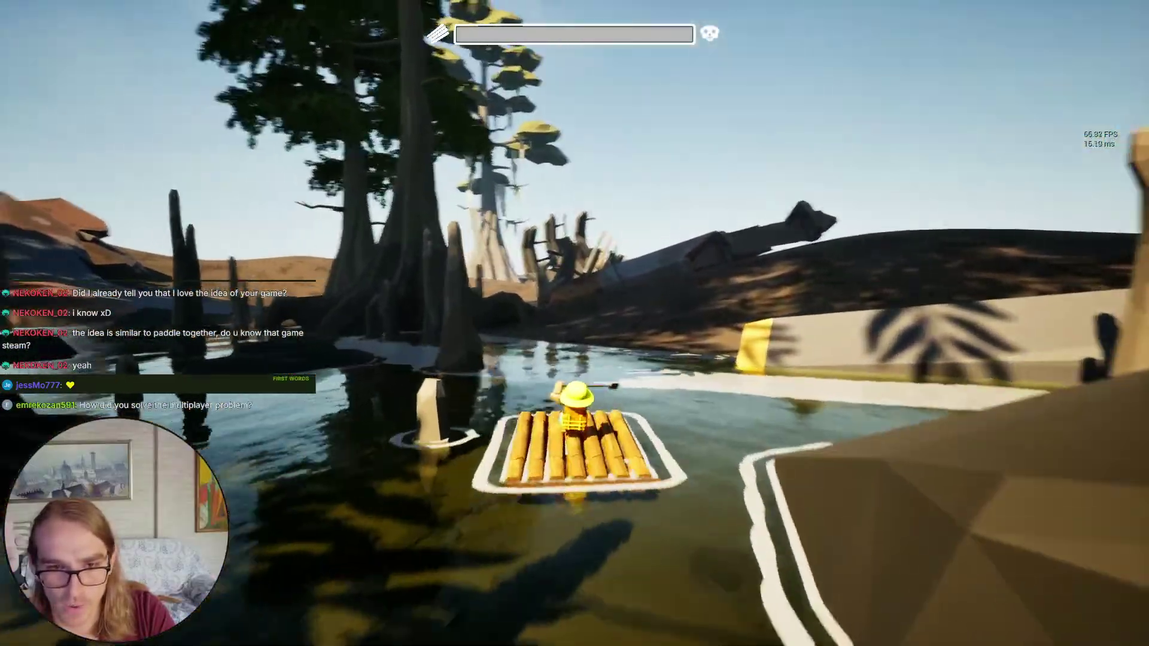
- Steer the raft between the two large trees and past the crabs and wooden wreck to open water, and end the play-test
{"action": "key", "text": "a"}
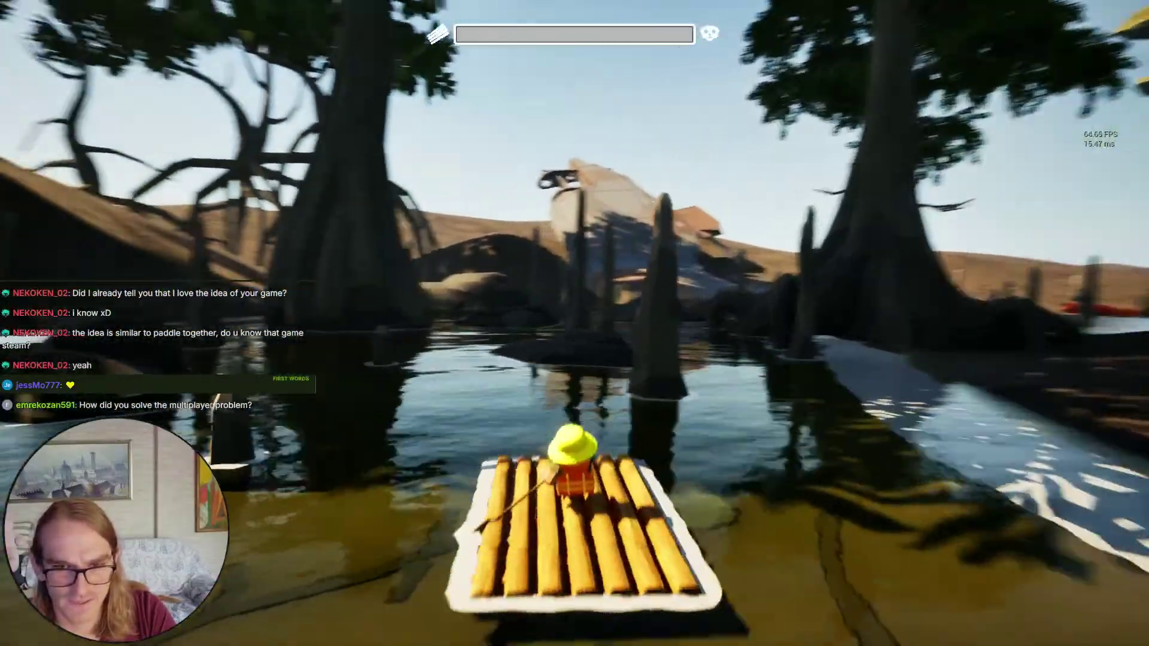
{"action": "key", "text": "w"}
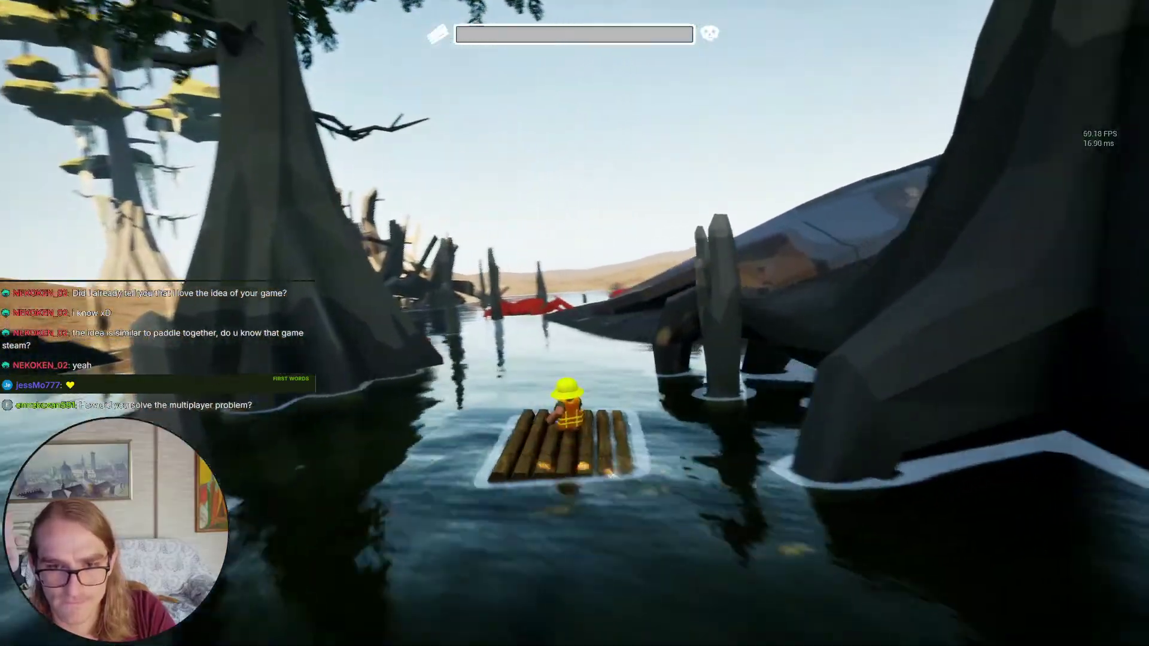
{"action": "key", "text": "a"}
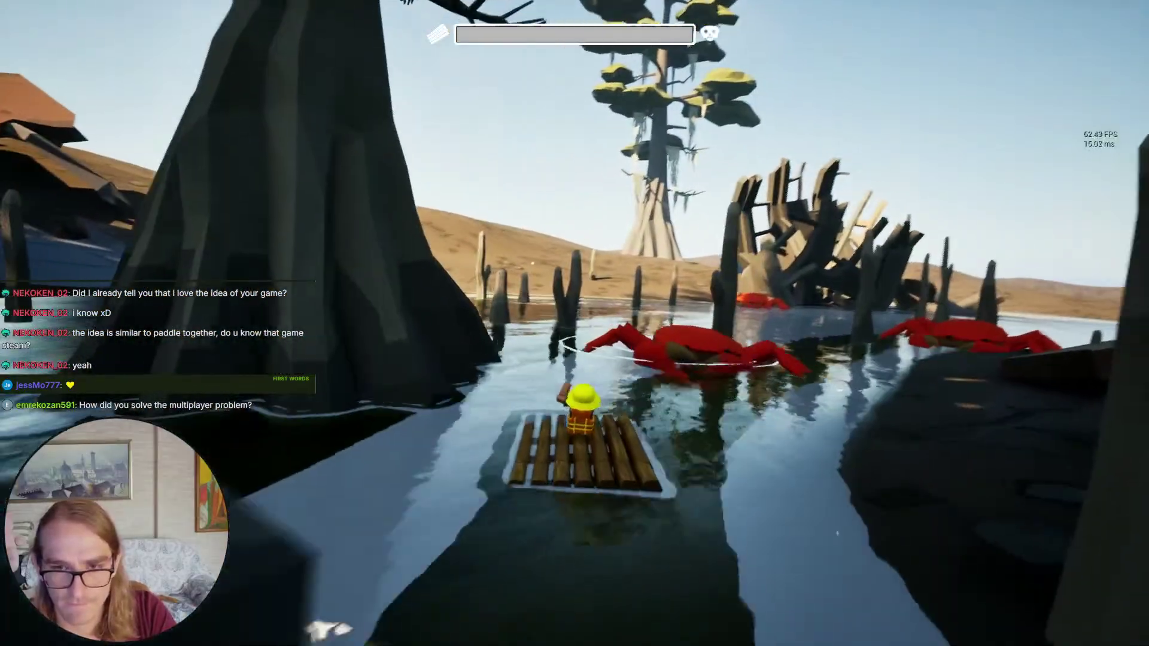
{"action": "key", "text": "d"}
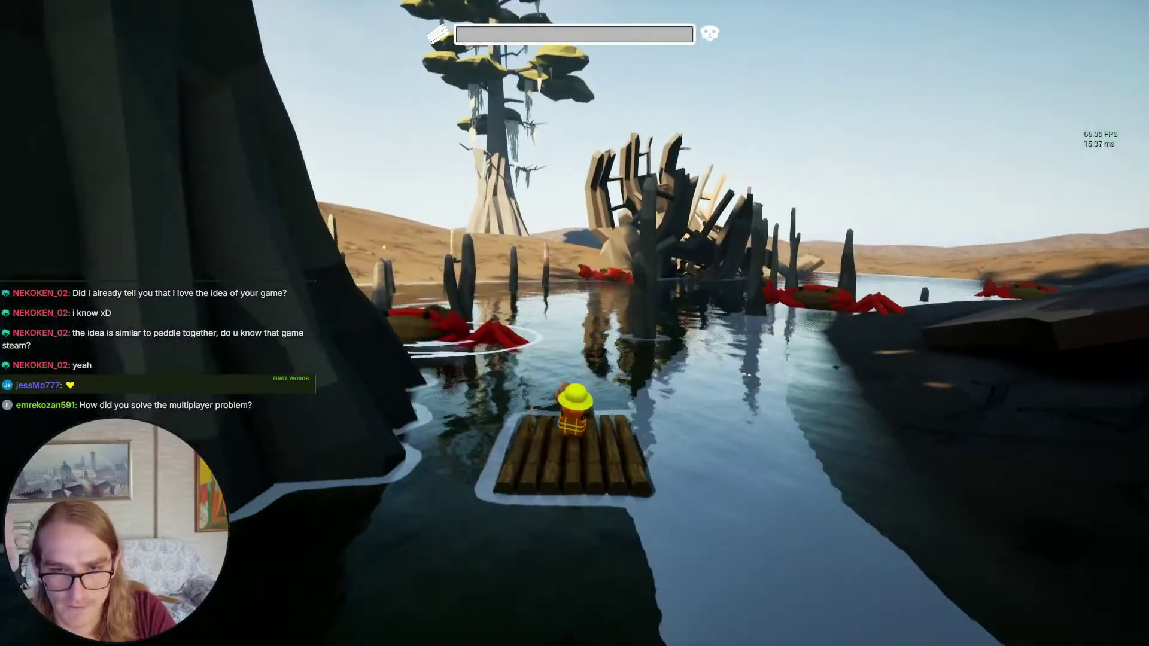
{"action": "key", "text": "d"}
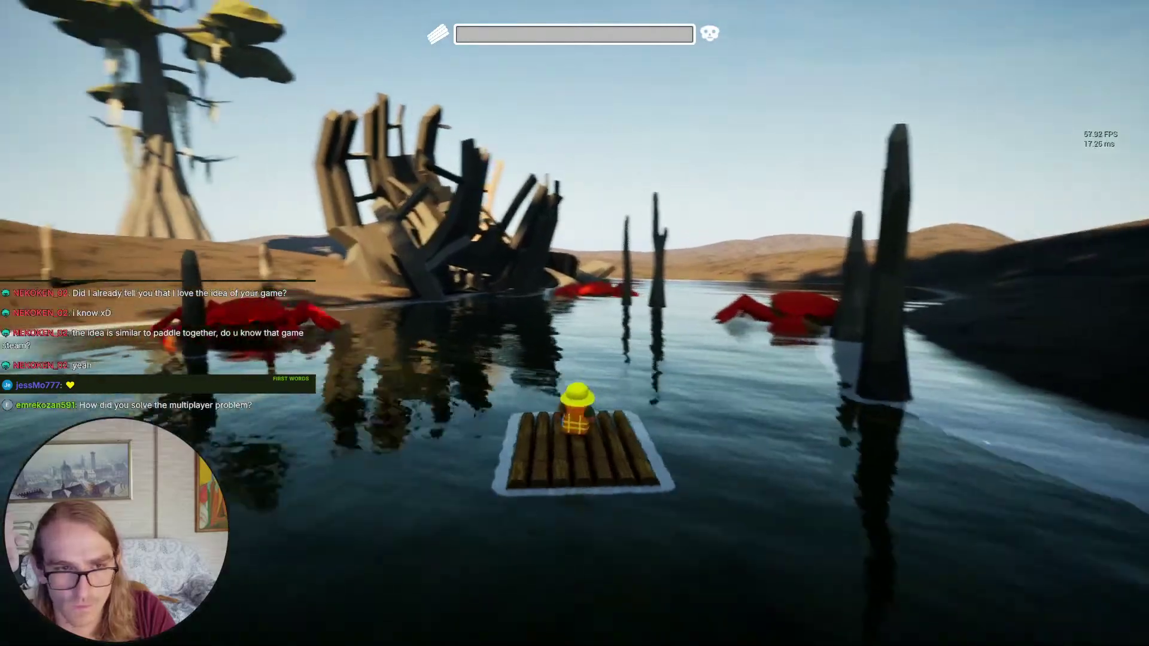
{"action": "key", "text": "a"}
{"action": "key", "text": "d"}
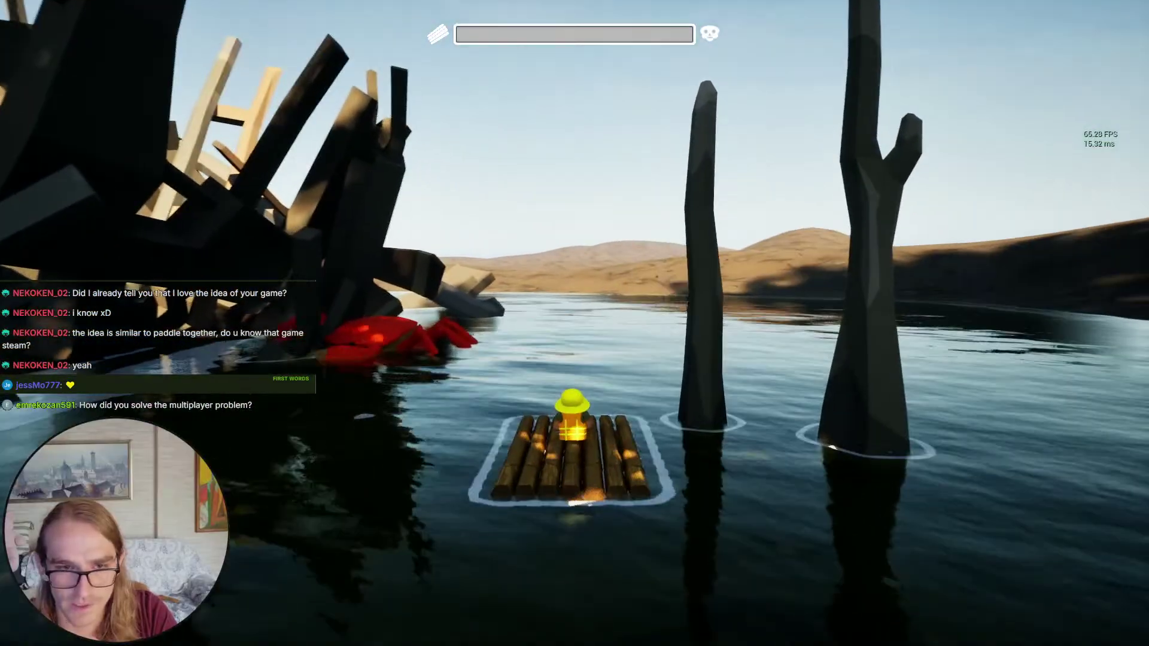
{"action": "key", "text": "d"}
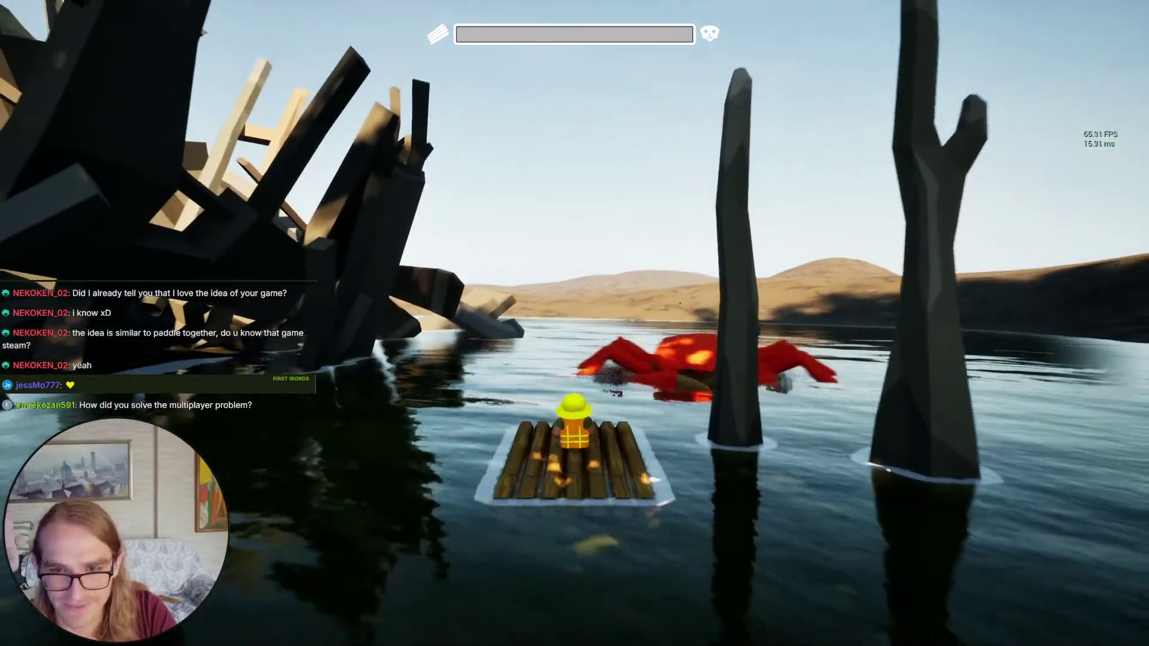
{"action": "key", "text": "w"}
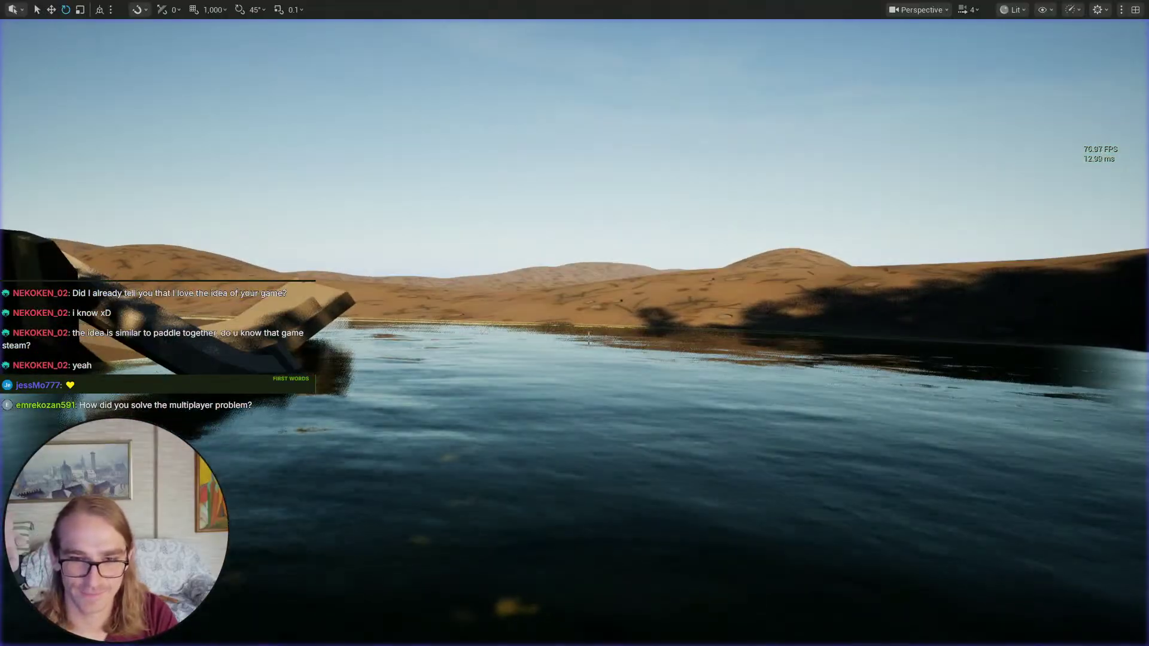
- Examine the crabs and root stumps along the channel beside the wreck, leave the full-screen viewport and save
{"action": "right_click_drag", "start_coordinate": [589, 338], "coordinate": [473, 365]}
{"action": "key", "text": "s"}
{"action": "right_click_drag", "start_coordinate": [575, 333], "coordinate": [655, 380]}
{"action": "scroll", "coordinate": [574, 333], "scroll_direction": "down", "scroll_amount": 3}
{"action": "key", "text": "w"}
{"action": "scroll", "coordinate": [656, 380], "scroll_direction": "down", "scroll_amount": 3}
{"action": "key", "text": "F11"}
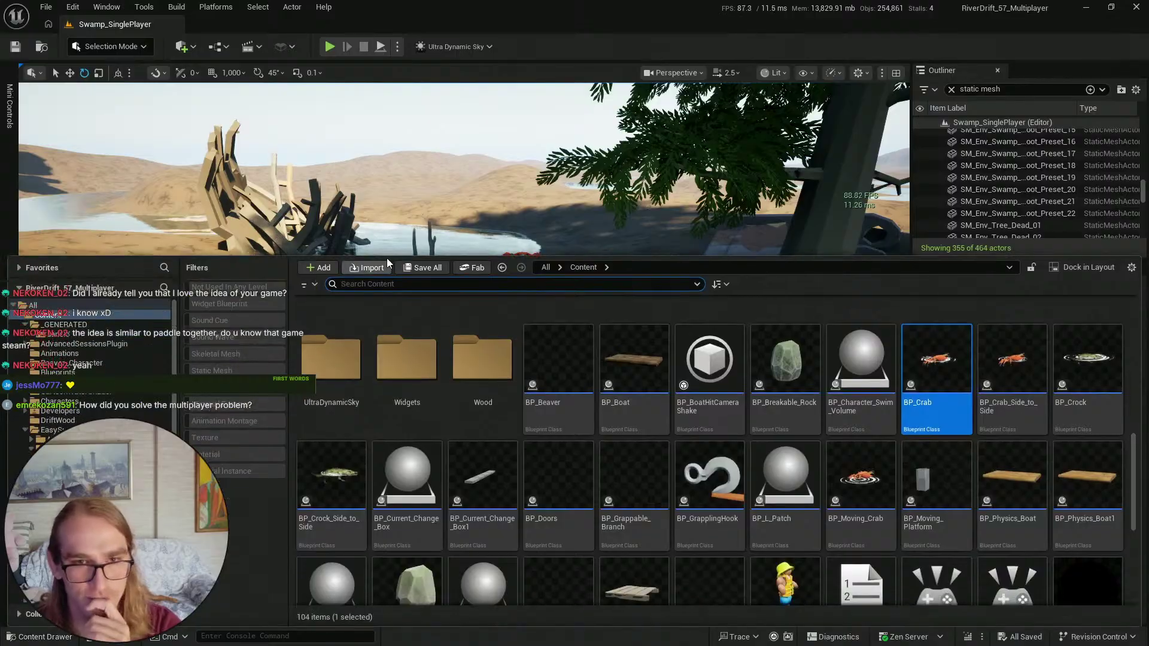
{"action": "left_click", "coordinate": [15, 48]}
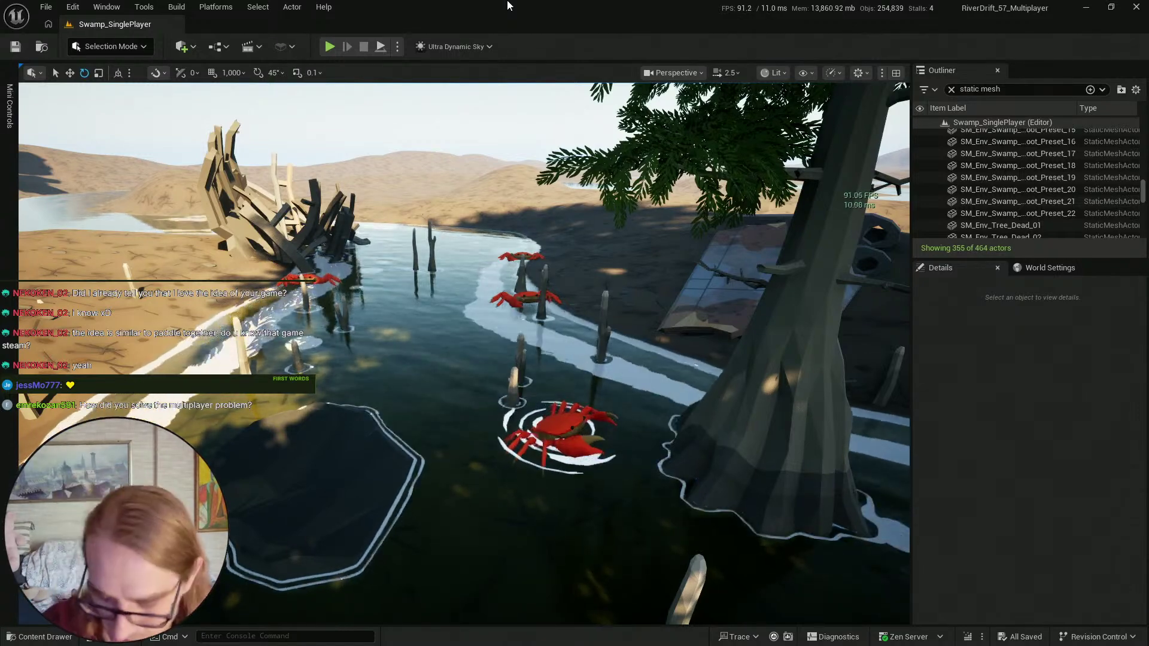
{"action": "left_click", "coordinate": [40, 636]}
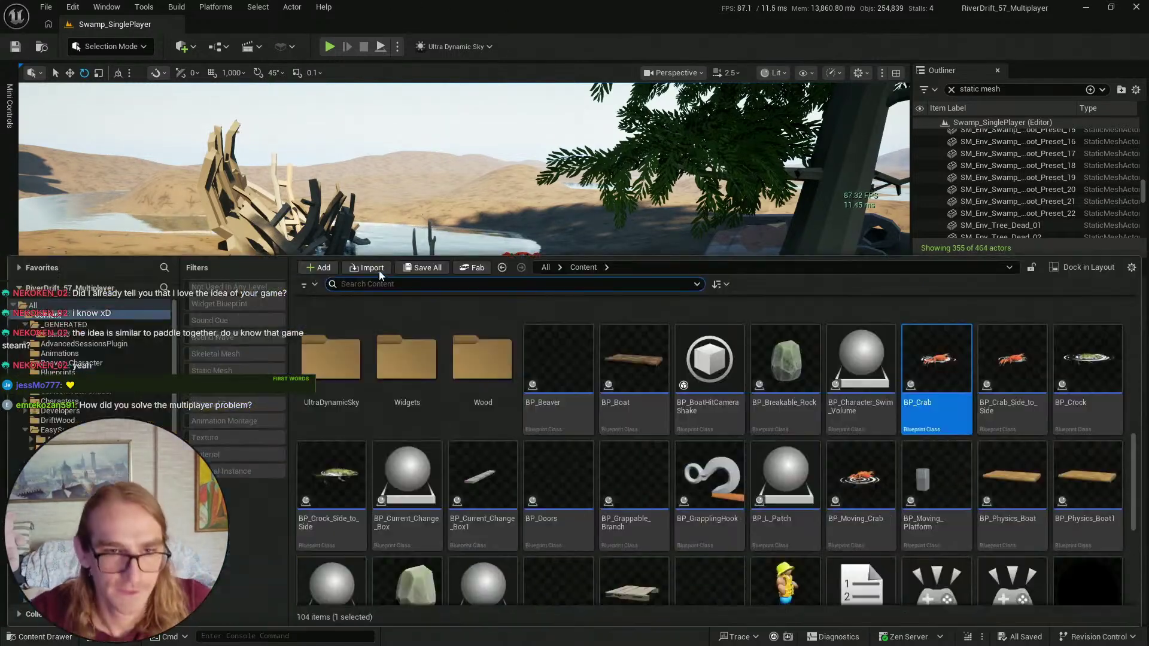
{"action": "left_click", "coordinate": [17, 45]}
- Reposition the crab in the narrow channel beneath the root arches and deselect it
{"action": "right_click_drag", "start_coordinate": [247, 329], "coordinate": [658, 347]}
{"action": "scroll", "coordinate": [383, 335], "scroll_direction": "up", "scroll_amount": 4}
{"action": "scroll", "coordinate": [419, 350], "scroll_direction": "up", "scroll_amount": 3}
{"action": "right_click_drag", "start_coordinate": [455, 353], "coordinate": [448, 278]}
{"action": "scroll", "coordinate": [436, 371], "scroll_direction": "up", "scroll_amount": 1}
{"action": "scroll", "coordinate": [445, 311], "scroll_direction": "down", "scroll_amount": 2}
{"action": "left_click", "coordinate": [449, 277]}
{"action": "key", "text": "w"}
{"action": "left_click_drag", "start_coordinate": [454, 306], "coordinate": [516, 441]}
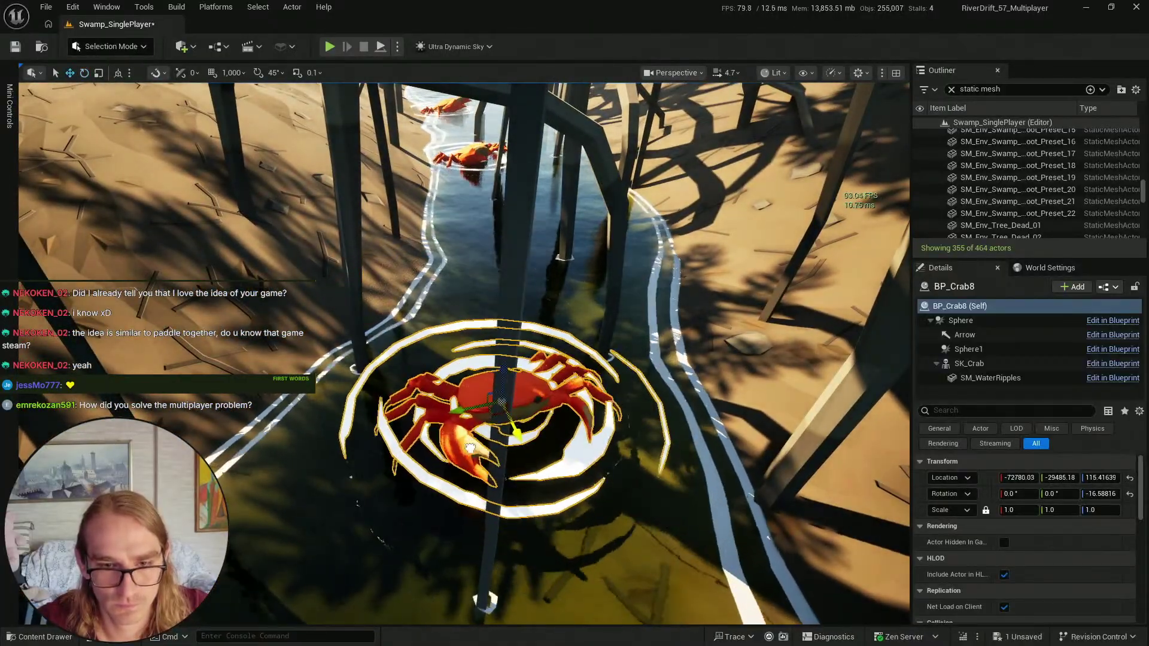
{"action": "left_click_drag", "start_coordinate": [458, 417], "coordinate": [431, 423]}
{"action": "key", "text": "Escape"}
- Check the placement of the next crab among the root arches and the crab beside the large rock
{"action": "right_click_drag", "start_coordinate": [440, 362], "coordinate": [419, 395]}
{"action": "scroll", "coordinate": [443, 353], "scroll_direction": "up", "scroll_amount": 3}
{"action": "left_click", "coordinate": [439, 362]}
{"action": "key", "text": "e"}
{"action": "left_click", "coordinate": [419, 394]}
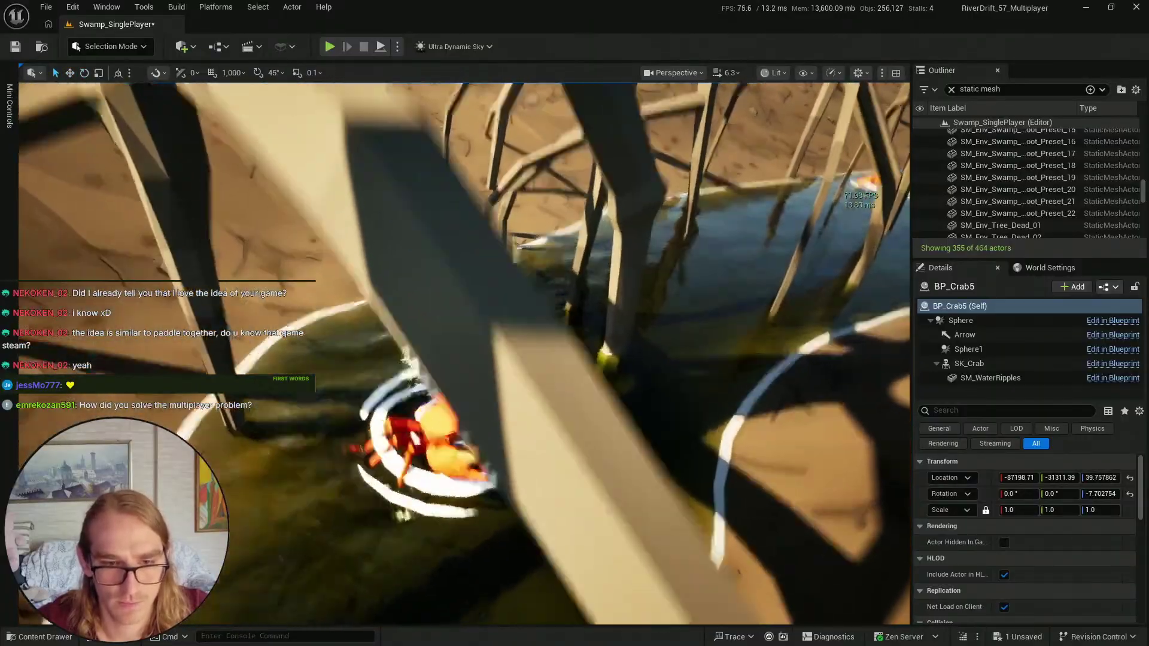
{"action": "right_click_drag", "start_coordinate": [437, 393], "coordinate": [661, 379]}
{"action": "key", "text": "Escape"}
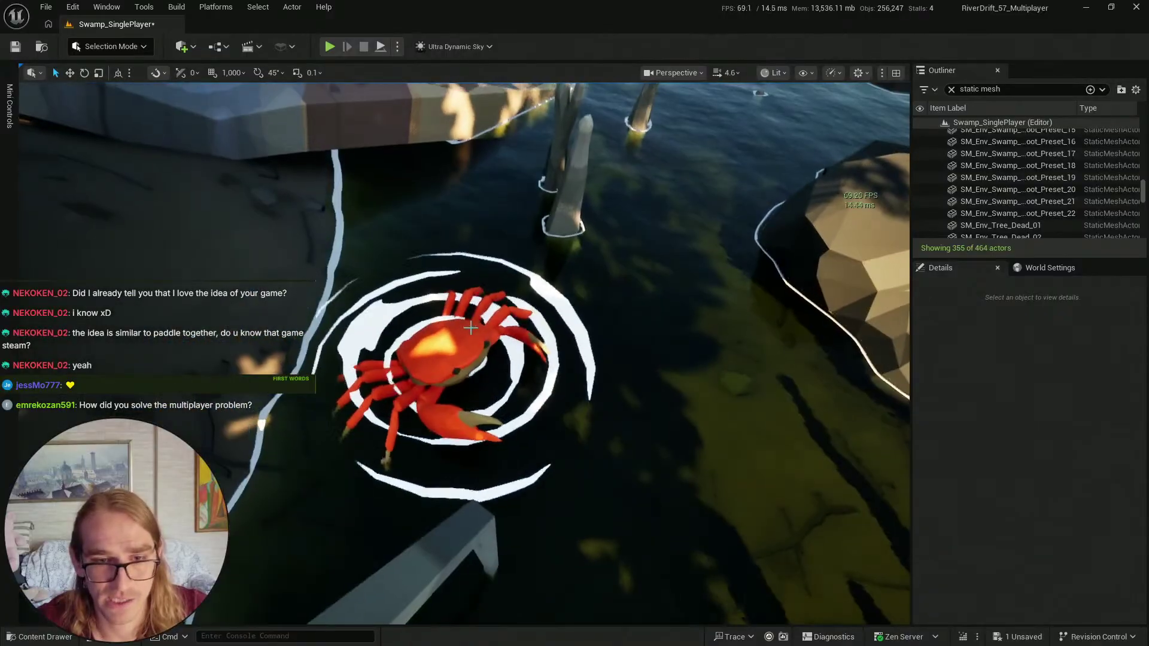
{"action": "left_click", "coordinate": [470, 327]}
{"action": "right_click_drag", "start_coordinate": [470, 328], "coordinate": [470, 327]}
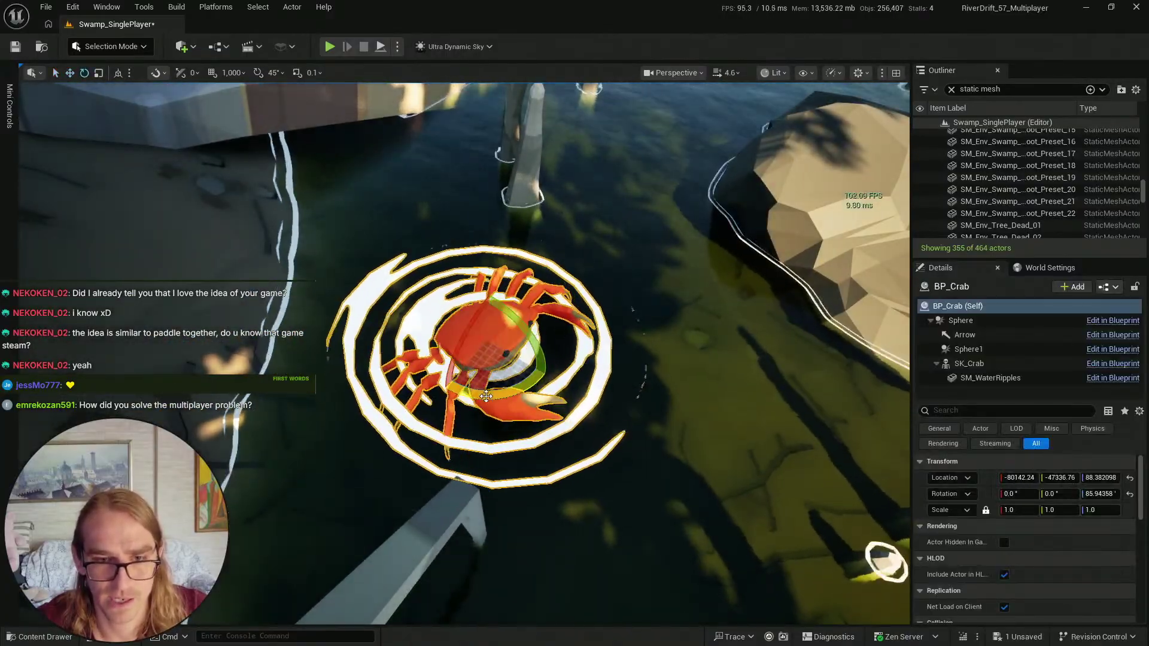
{"action": "key", "text": "Escape"}
{"action": "key", "text": "w"}
- Return to the water beside the wreck and save the Swamp_SinglePlayer level with the adjusted crab placement
{"action": "right_click_drag", "start_coordinate": [471, 328], "coordinate": [579, 238]}
{"action": "scroll", "coordinate": [478, 204], "scroll_direction": "up", "scroll_amount": 2}
{"action": "scroll", "coordinate": [527, 191], "scroll_direction": "up", "scroll_amount": 2}
{"action": "scroll", "coordinate": [540, 195], "scroll_direction": "up", "scroll_amount": 1}
{"action": "scroll", "coordinate": [576, 231], "scroll_direction": "down", "scroll_amount": 4}
{"action": "right_click_drag", "start_coordinate": [558, 383], "coordinate": [555, 357]}
{"action": "scroll", "coordinate": [557, 362], "scroll_direction": "down", "scroll_amount": 6}
{"action": "scroll", "coordinate": [553, 359], "scroll_direction": "down", "scroll_amount": 2}
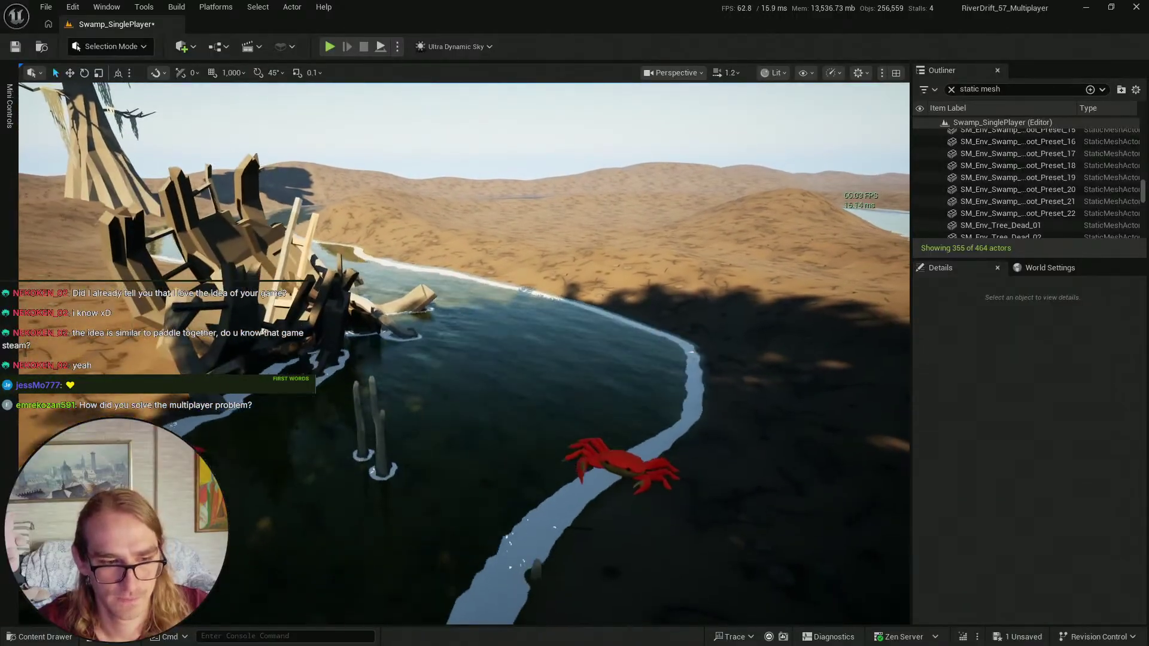
{"action": "key", "text": "ctrl+space"}
{"action": "left_click", "coordinate": [434, 267]}
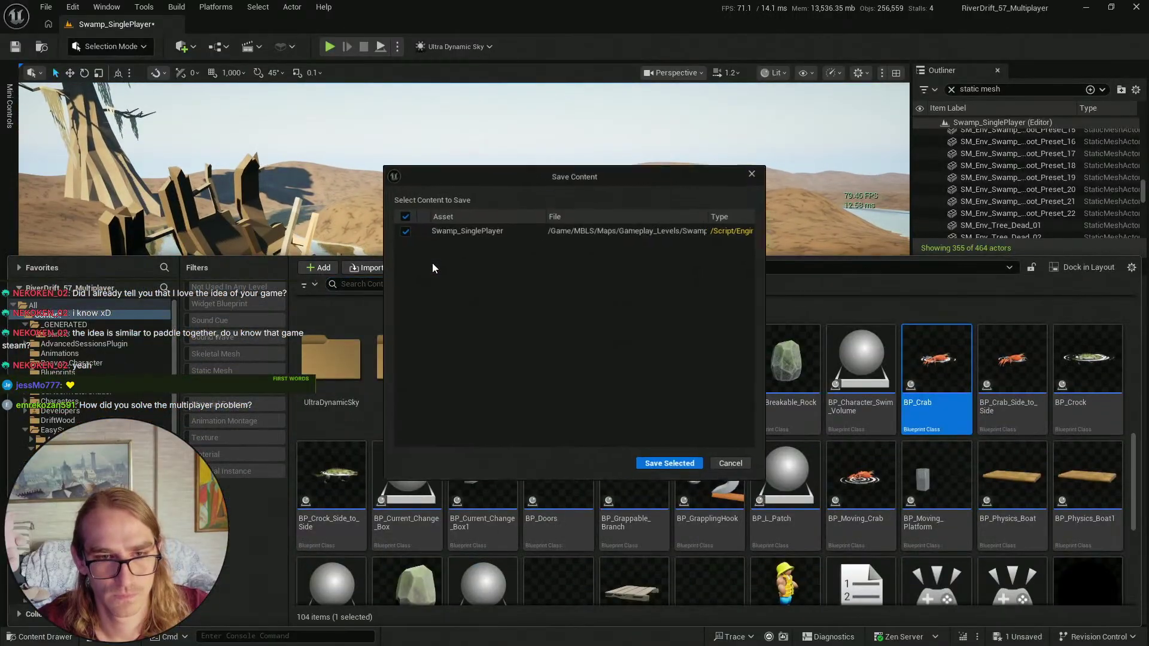
{"action": "left_click", "coordinate": [669, 465]}
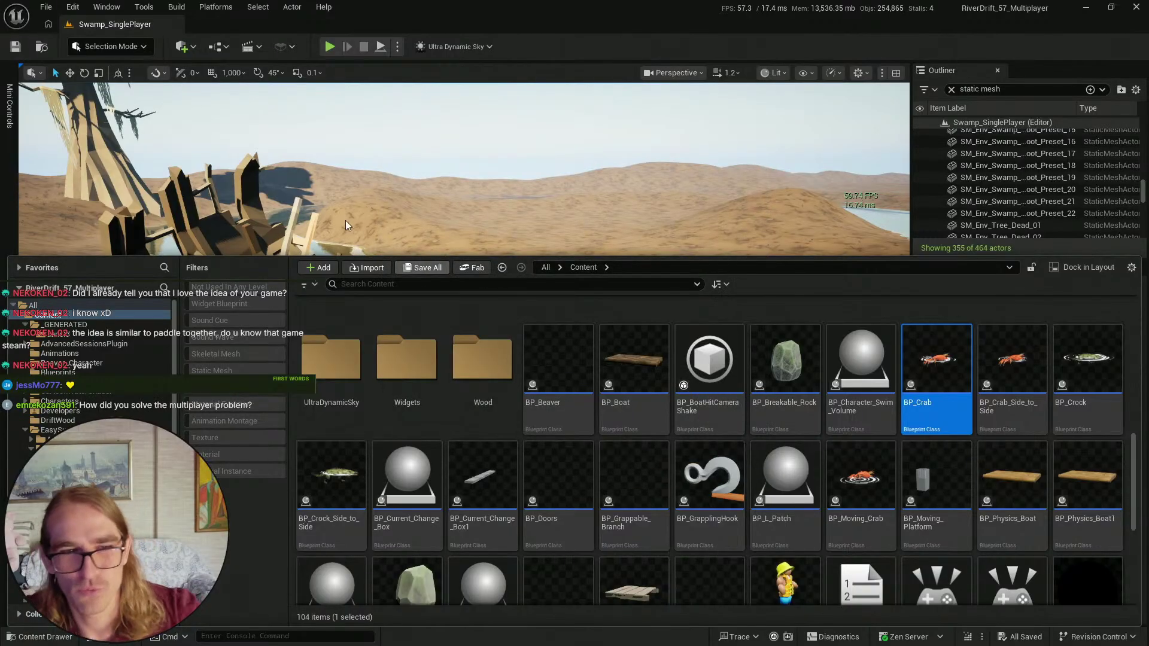
{"action": "key", "text": "ctrl+space"}
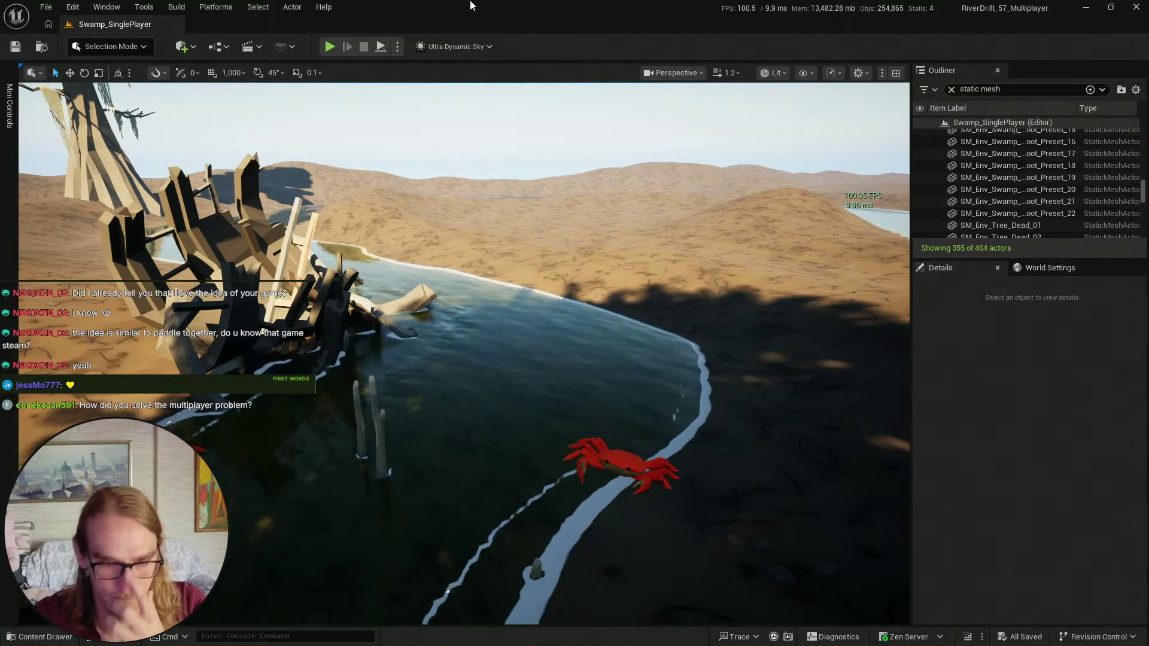
- Browse the project's content folders, opening EasySurvivalRPG and Jess_Clothing to examine their assets
{"action": "left_click", "coordinate": [42, 637]}
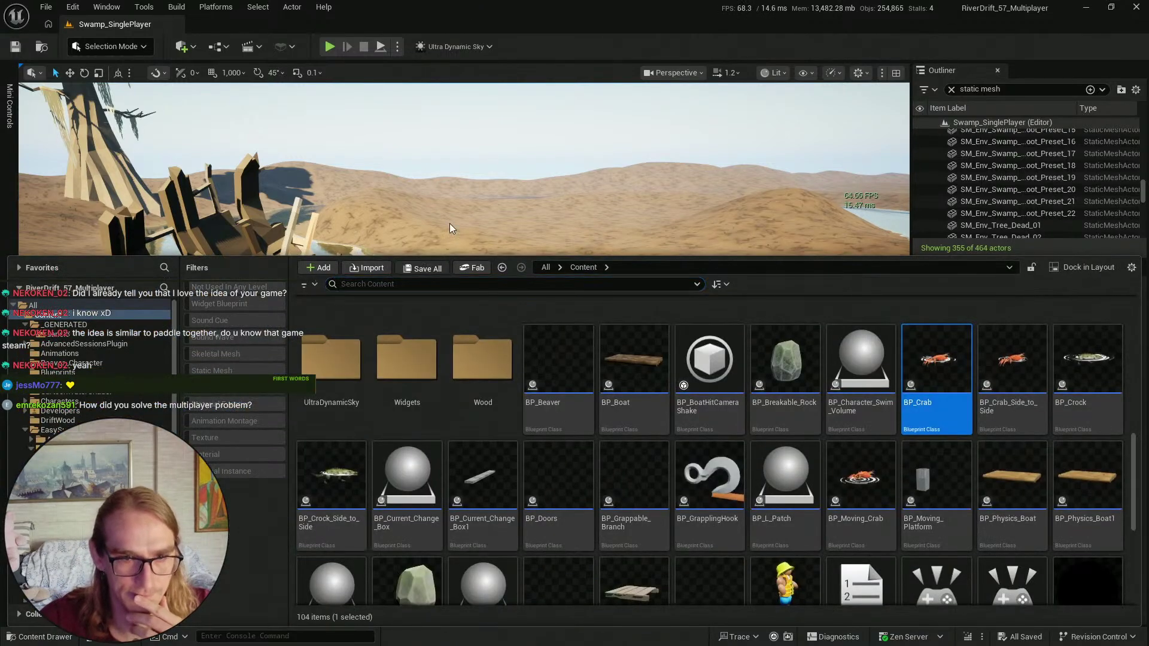
{"action": "left_click", "coordinate": [88, 25]}
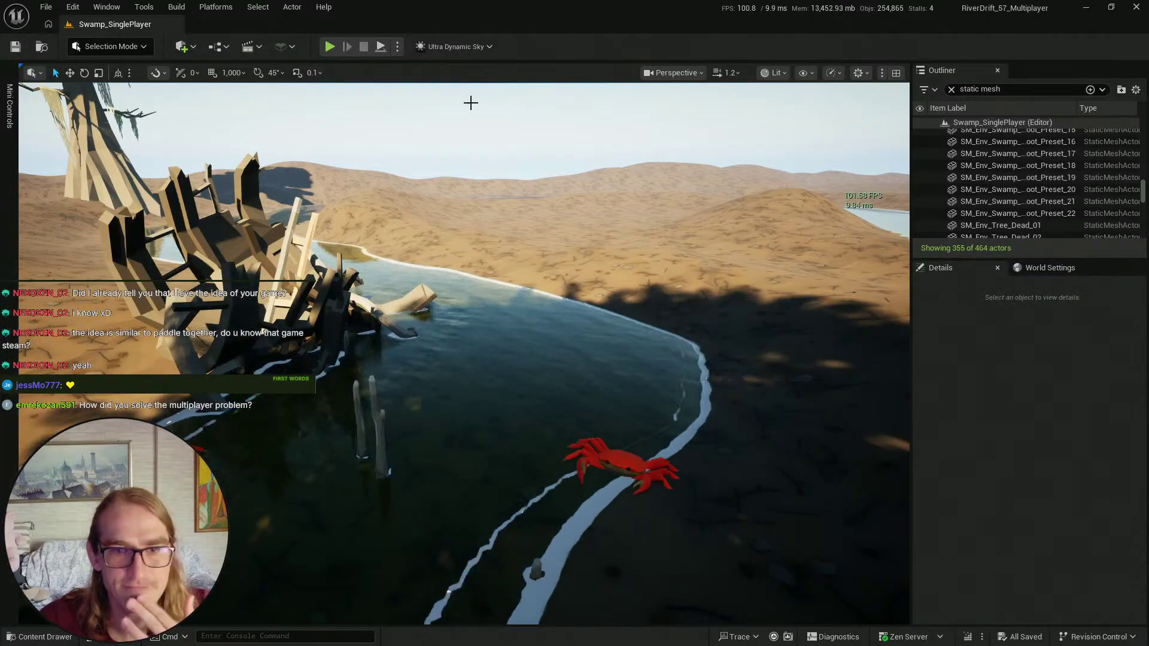
{"action": "left_click", "coordinate": [43, 637]}
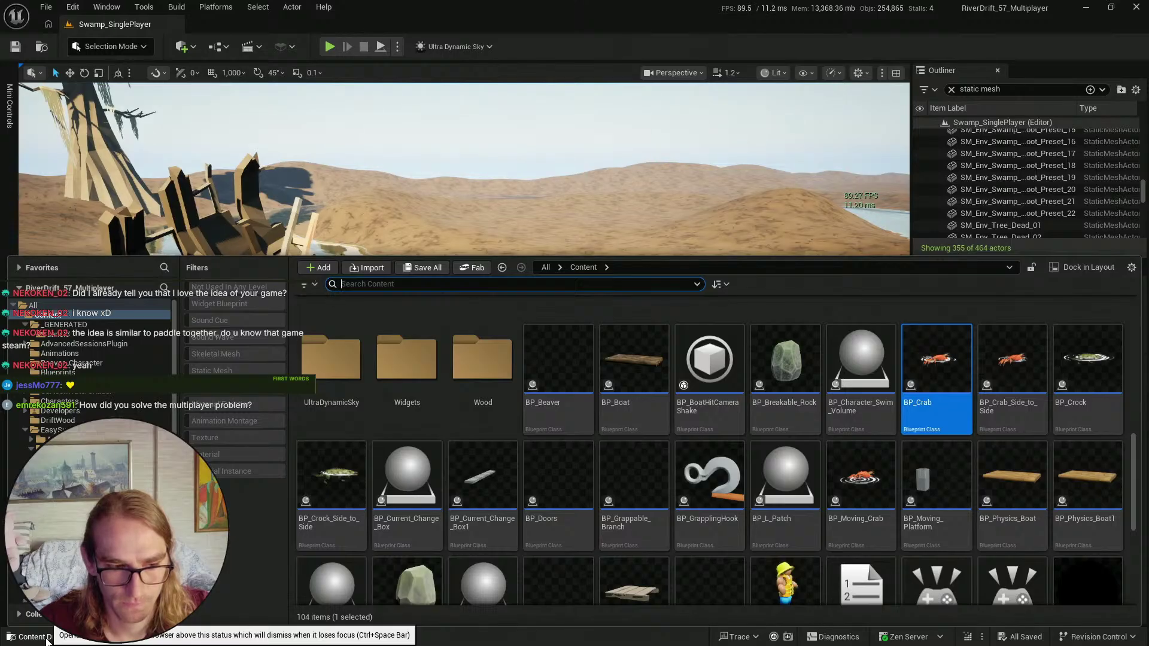
{"action": "scroll", "coordinate": [90, 371], "scroll_direction": "down", "scroll_amount": 4}
{"action": "scroll", "coordinate": [54, 407], "scroll_direction": "up", "scroll_amount": 4}
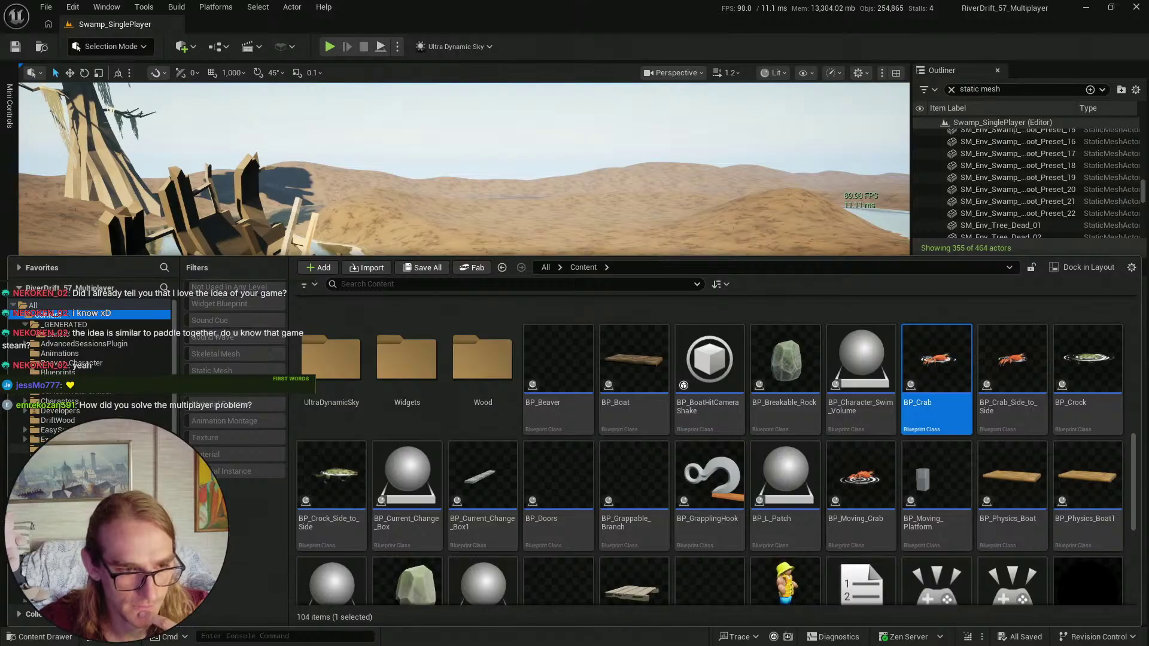
{"action": "left_click", "coordinate": [77, 430]}
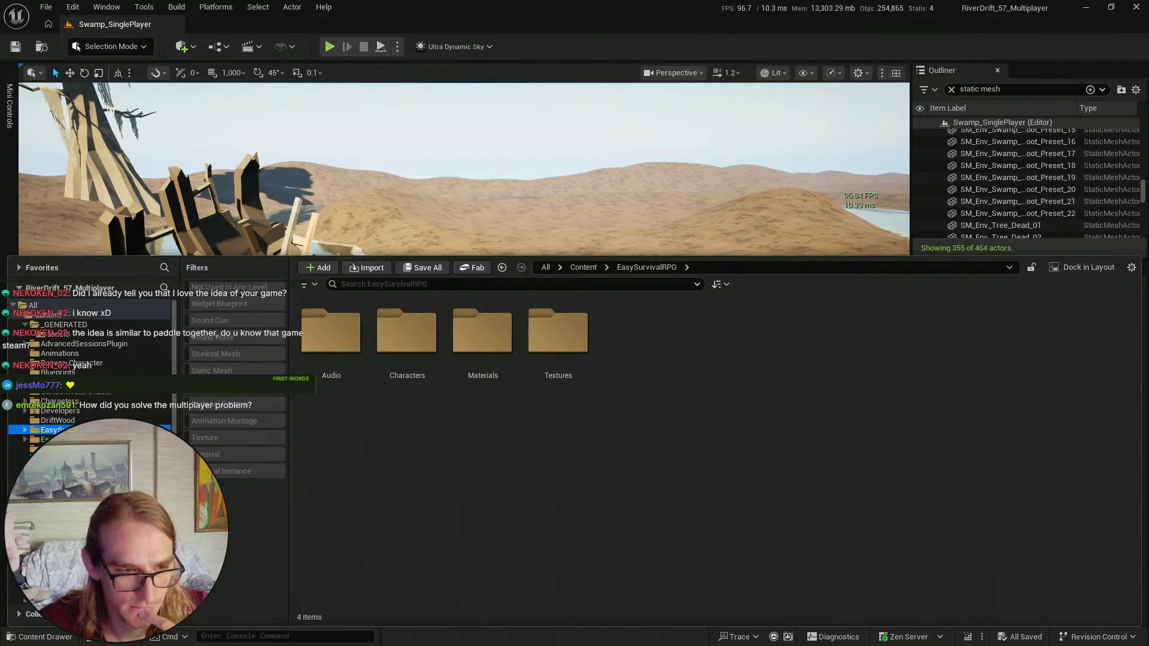
{"action": "left_click", "coordinate": [65, 487]}
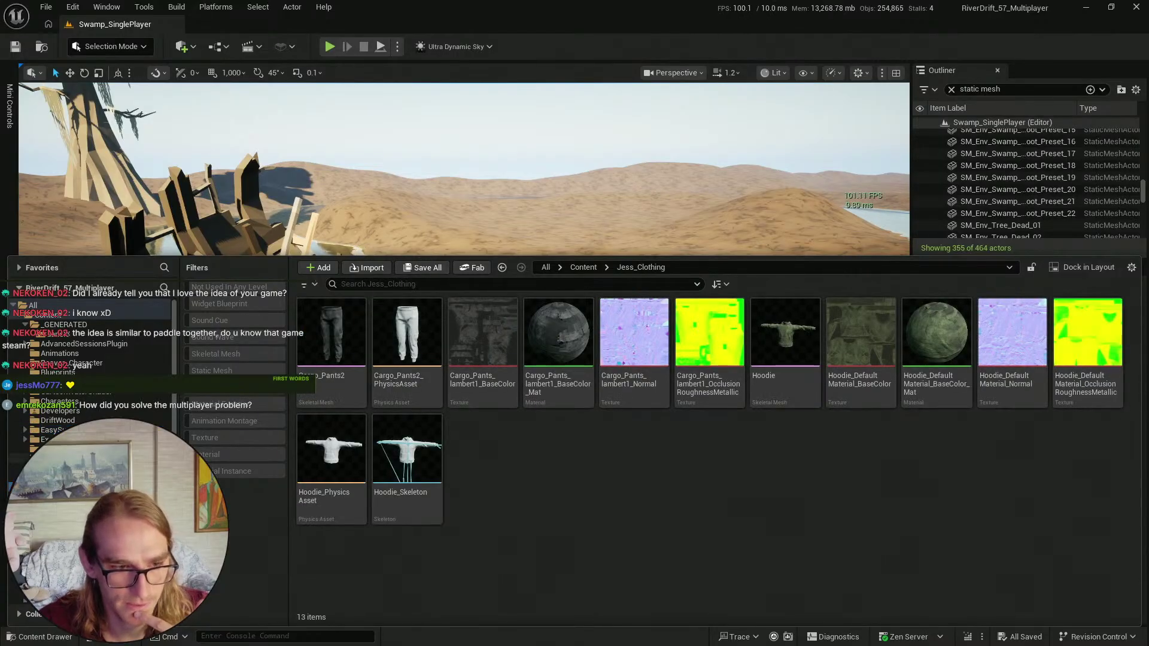
- Try to delete the HorseStarterKit and Jess_Clothing folders from the project content, accepting the loading of their 159 assets
{"action": "left_click", "coordinate": [65, 478]}
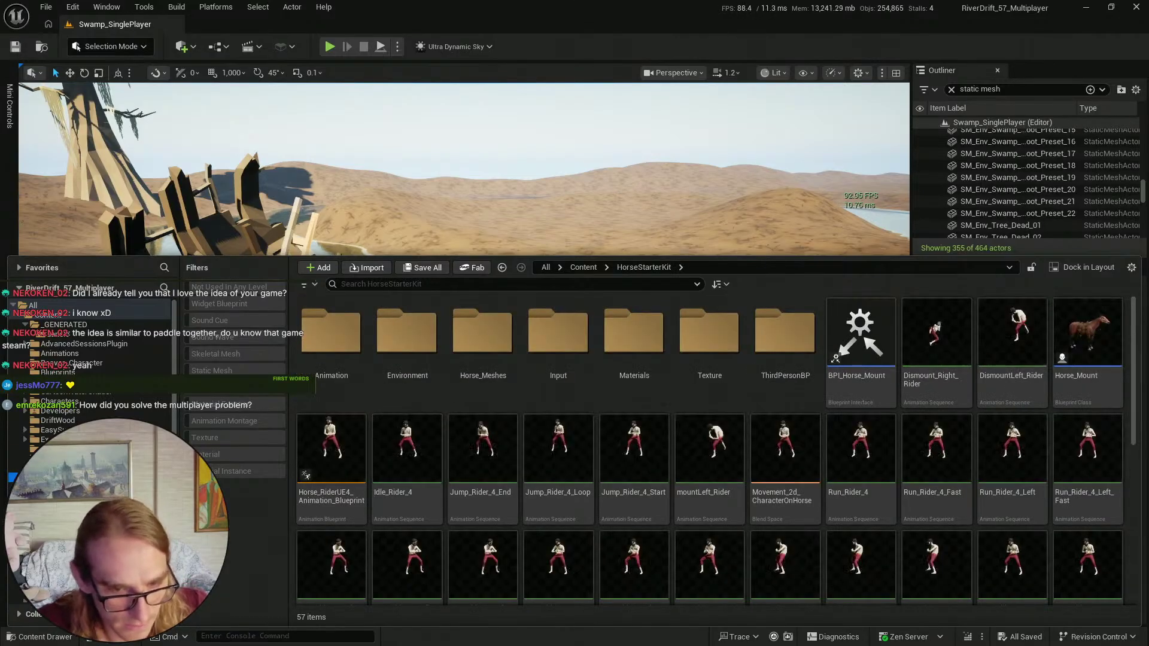
{"action": "left_click", "coordinate": [65, 488]}
{"action": "left_click", "coordinate": [65, 478]}
{"action": "left_click", "coordinate": [64, 487], "text": "ctrl"}
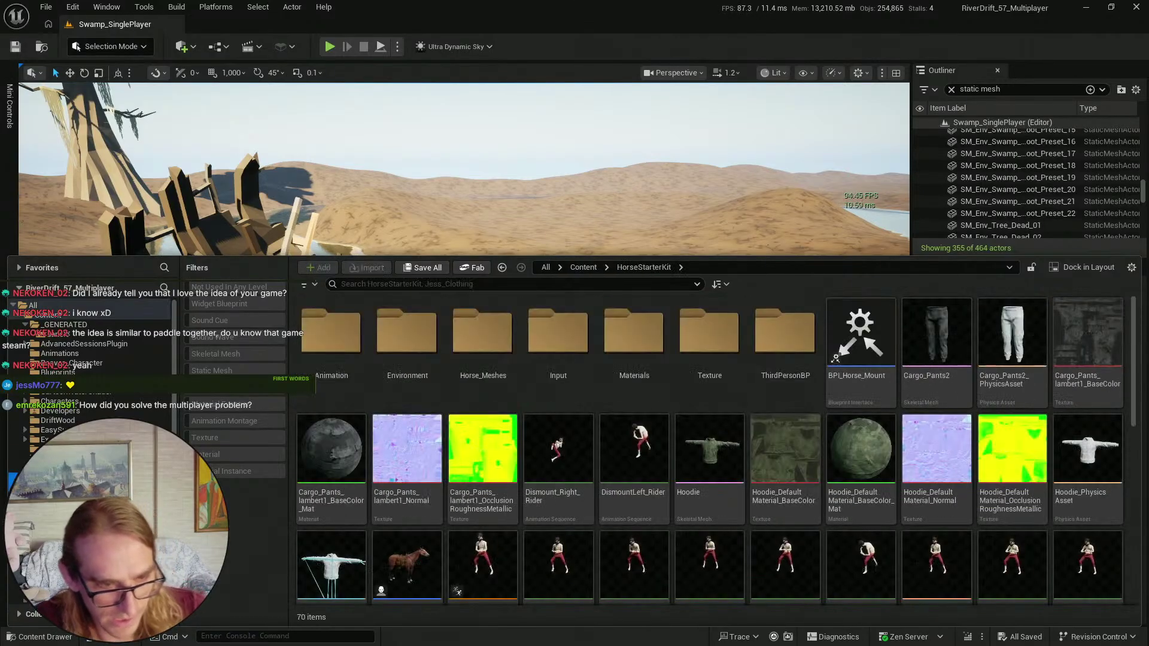
{"action": "key", "text": "Delete"}
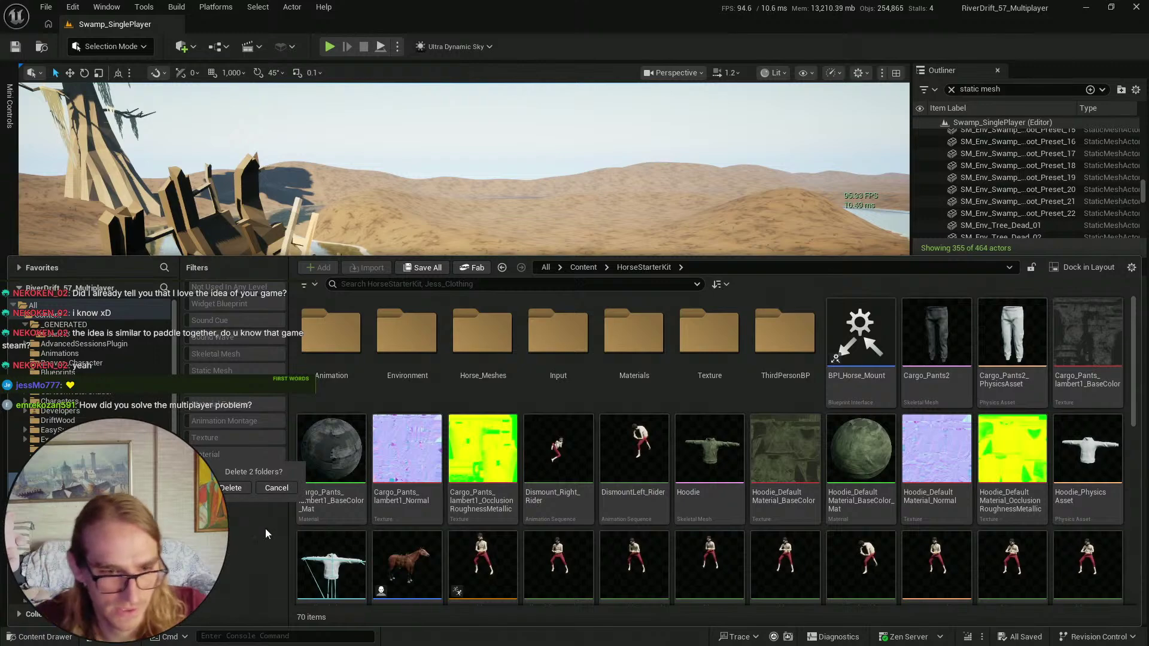
{"action": "left_click", "coordinate": [235, 490]}
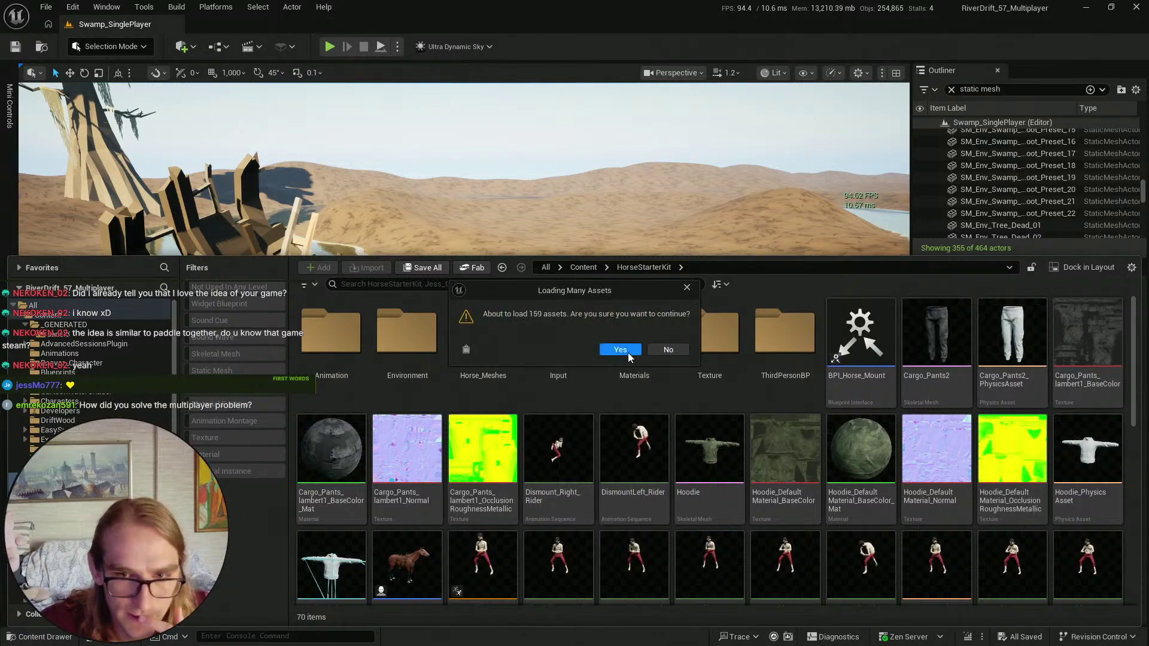
{"action": "left_click", "coordinate": [626, 353]}
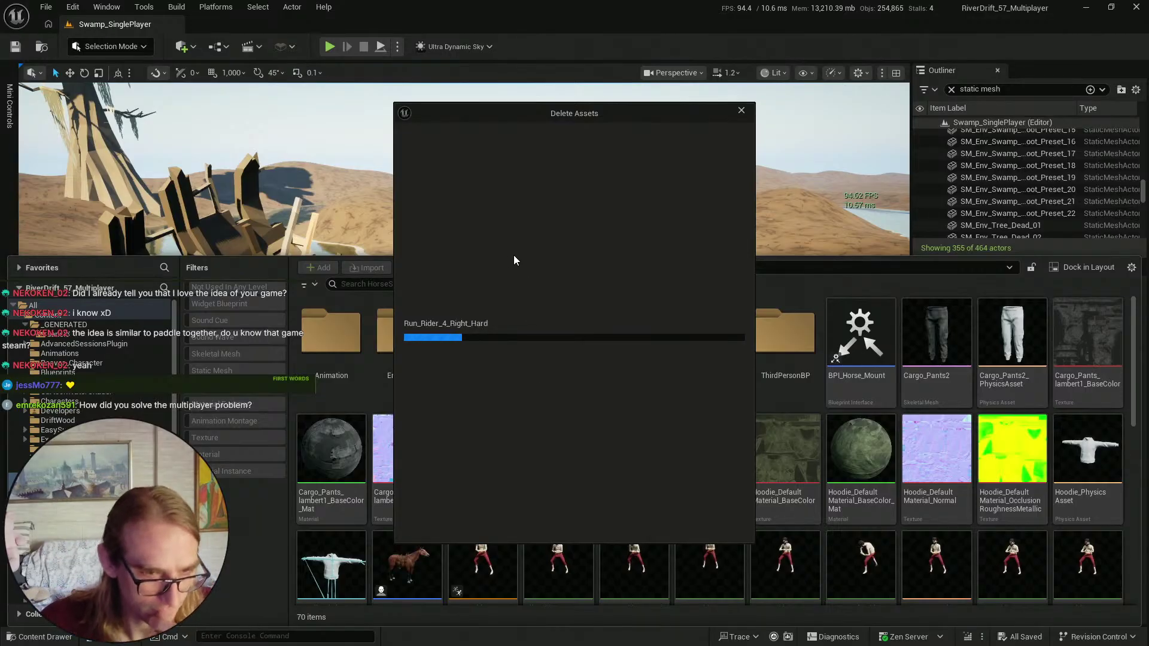
- Switch to File Explorer and view HighresScreenshot00000 copy from the Desktop's RiverDrift_ScreenShoots folder in a maximized window
{"action": "key", "text": "super"}
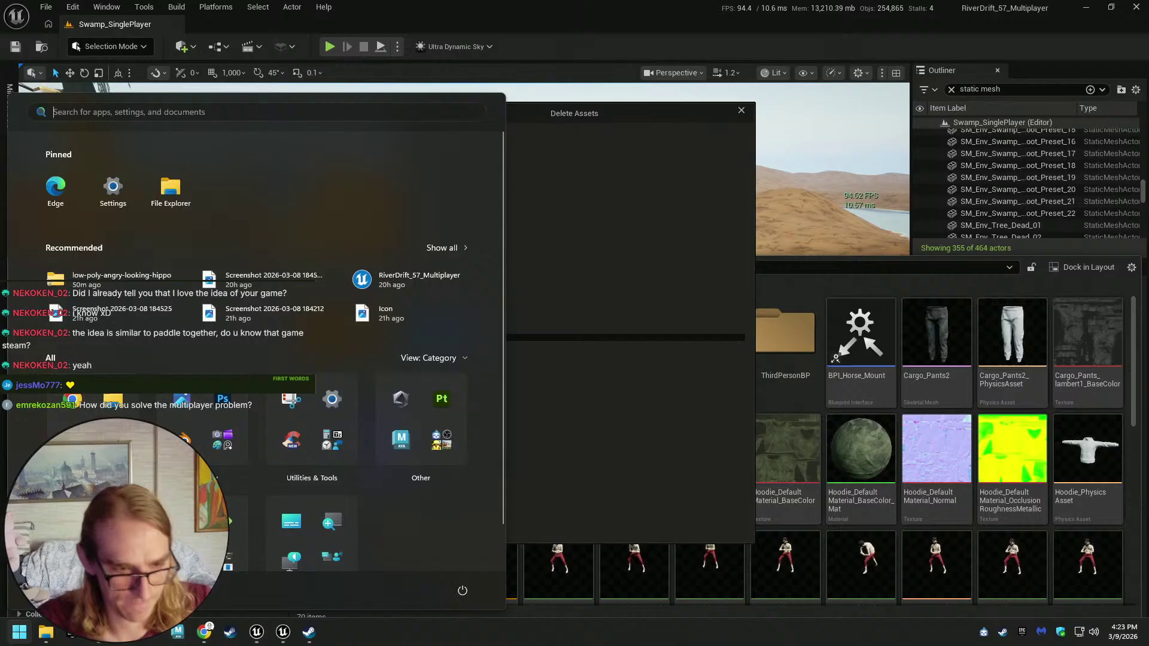
{"action": "left_click", "coordinate": [46, 633]}
{"action": "left_click", "coordinate": [38, 165]}
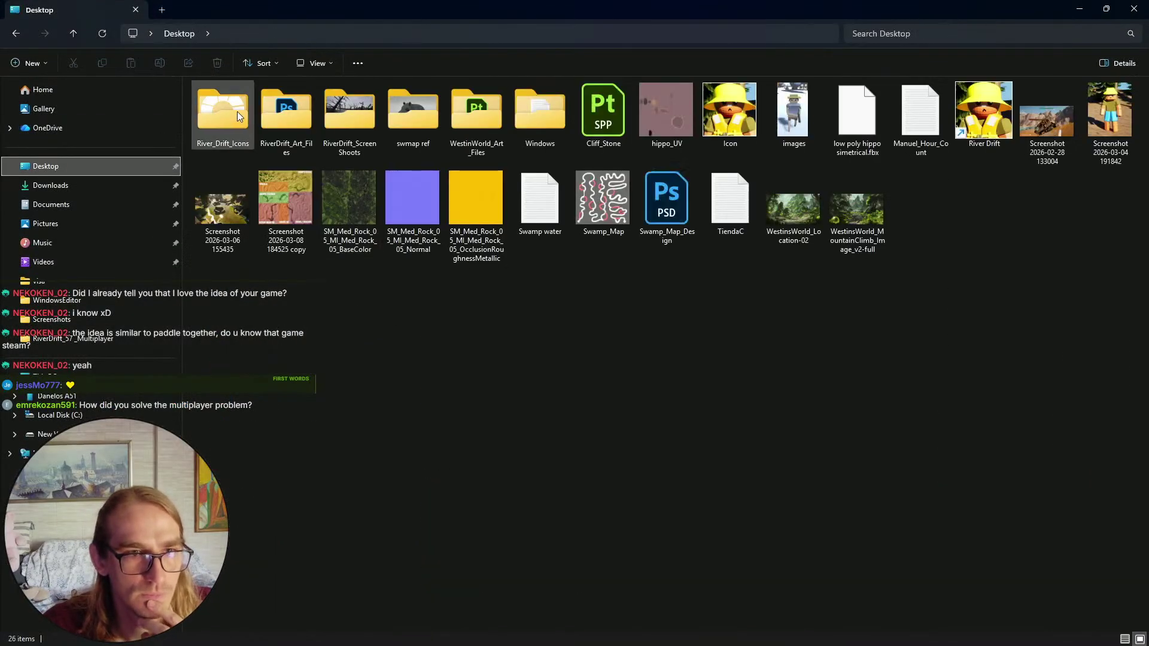
{"action": "double_click", "coordinate": [352, 114]}
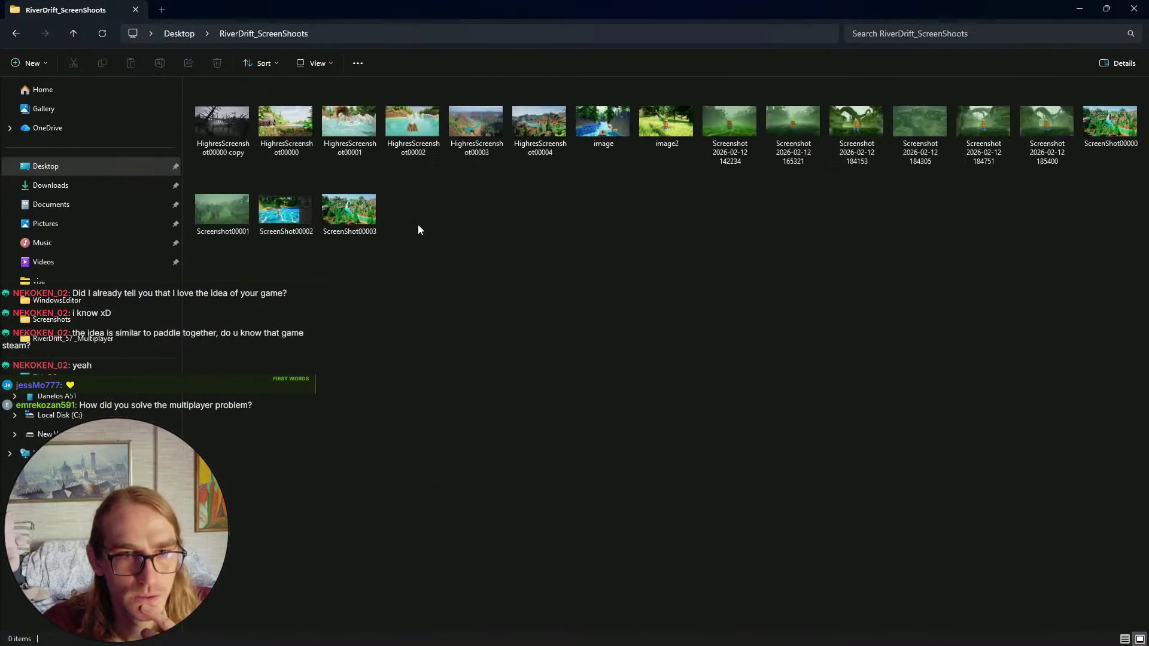
{"action": "double_click", "coordinate": [240, 126]}
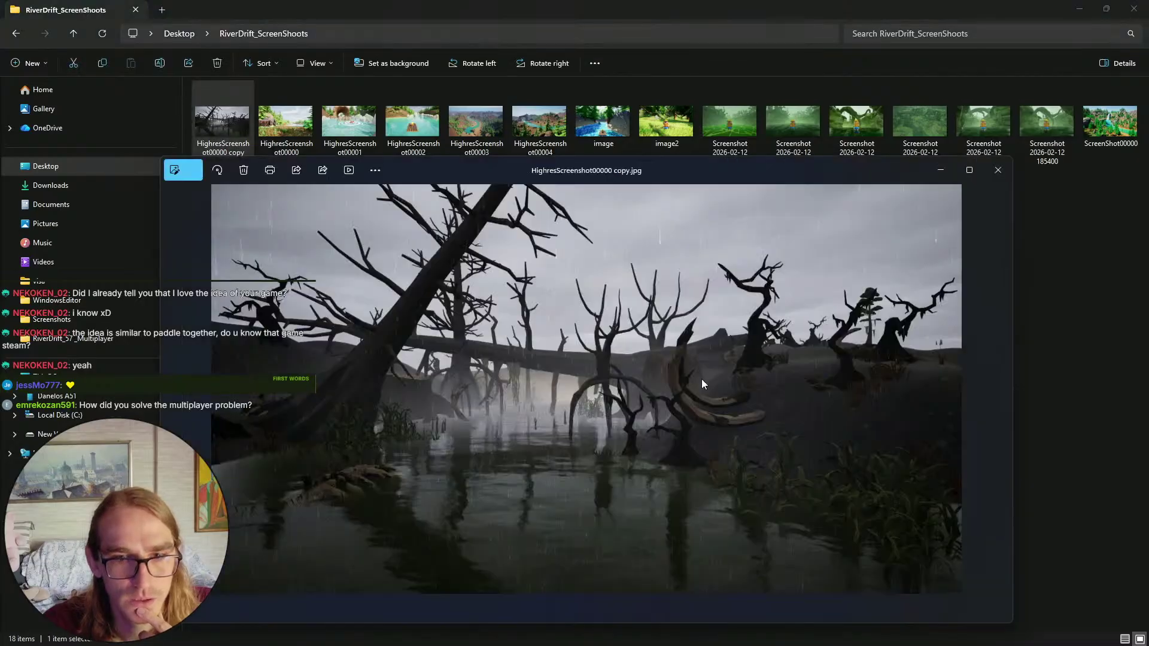
{"action": "left_click", "coordinate": [970, 170]}
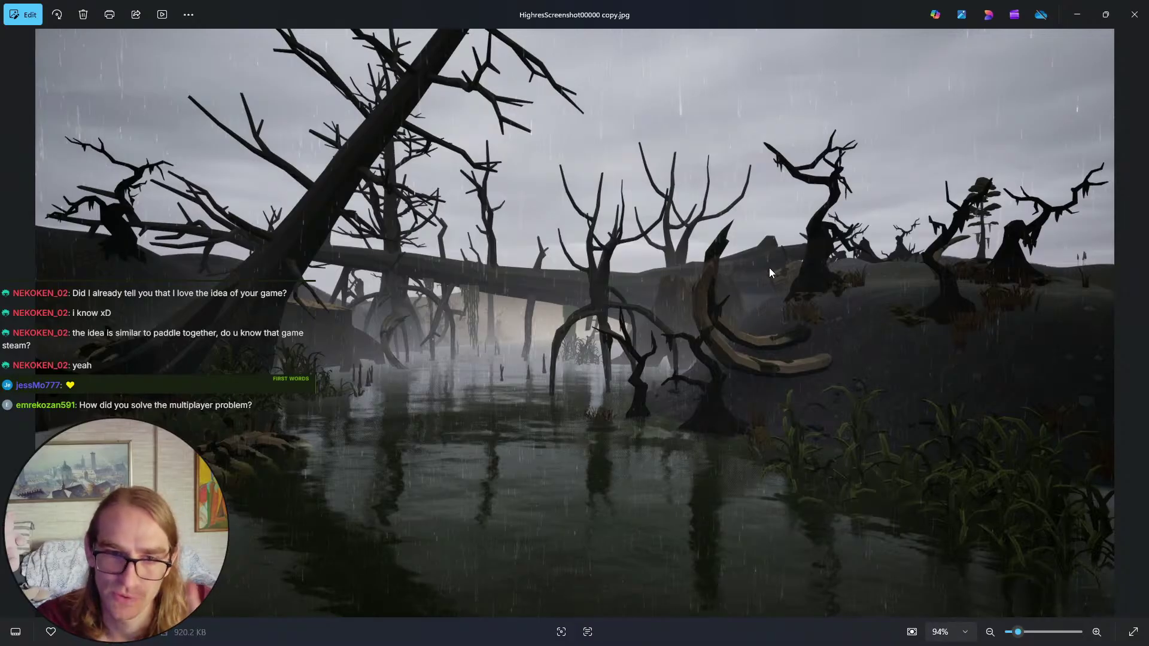
{"action": "left_click", "coordinate": [1079, 13]}
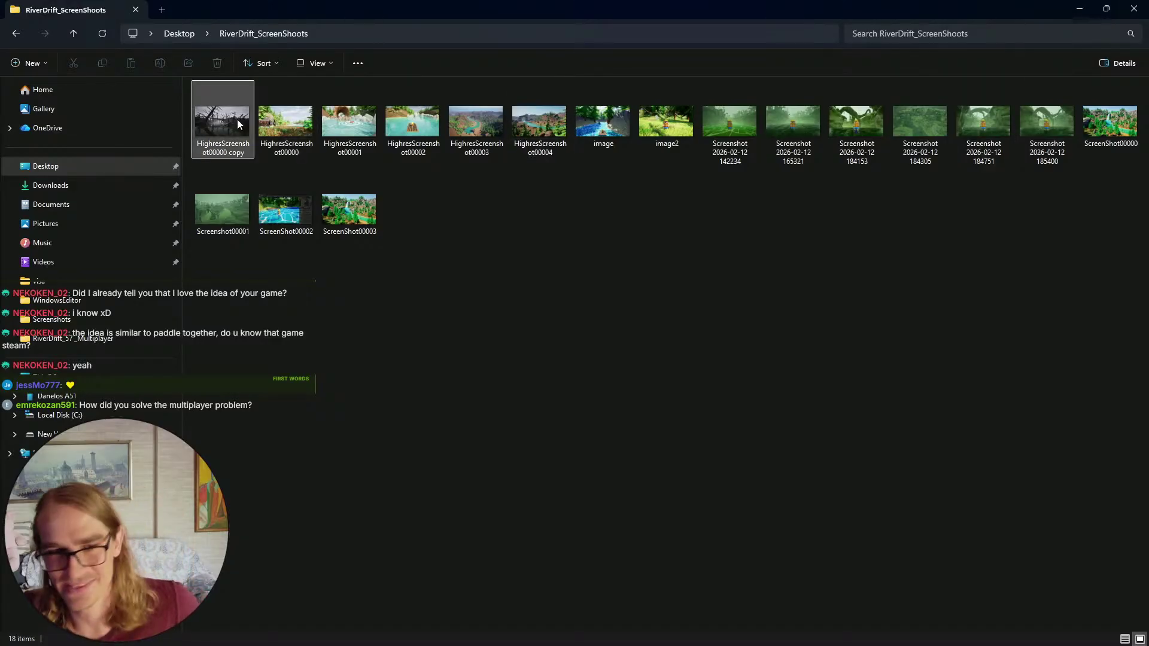
{"action": "left_click", "coordinate": [16, 35]}
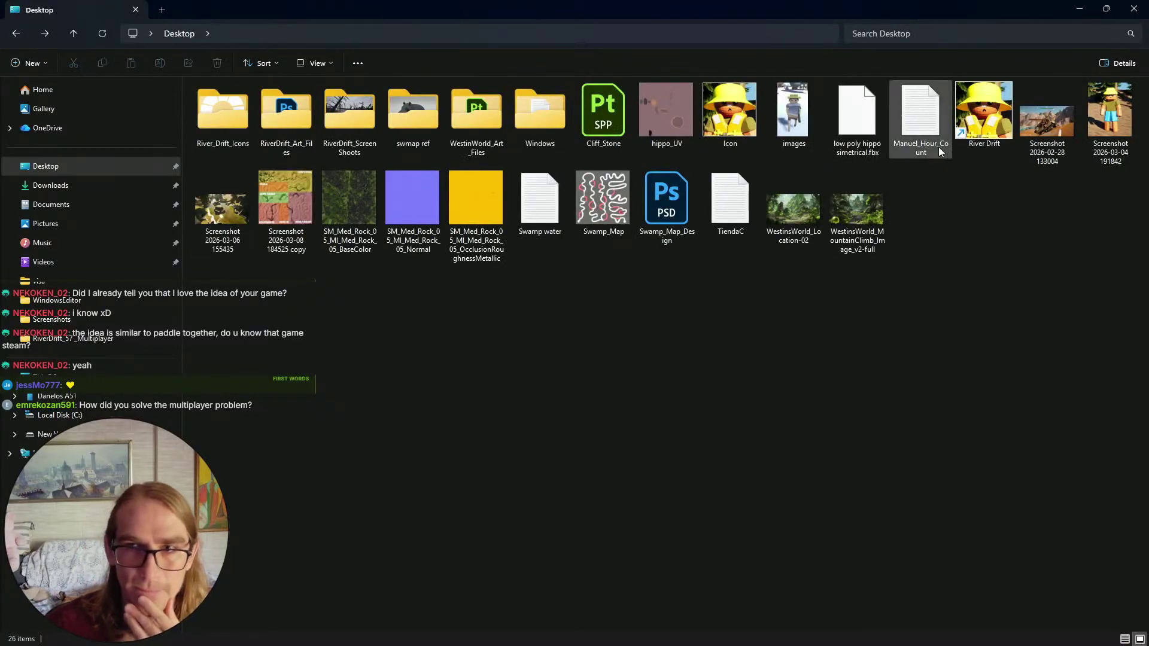
{"action": "double_click", "coordinate": [784, 111]}
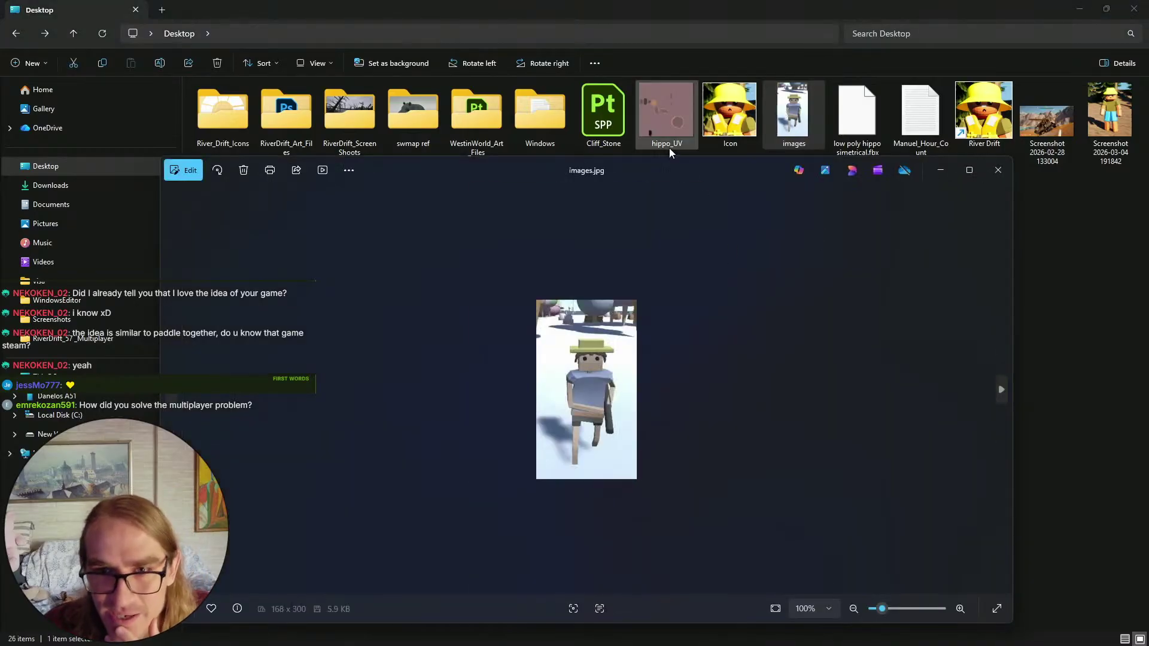
{"action": "double_click", "coordinate": [673, 159]}
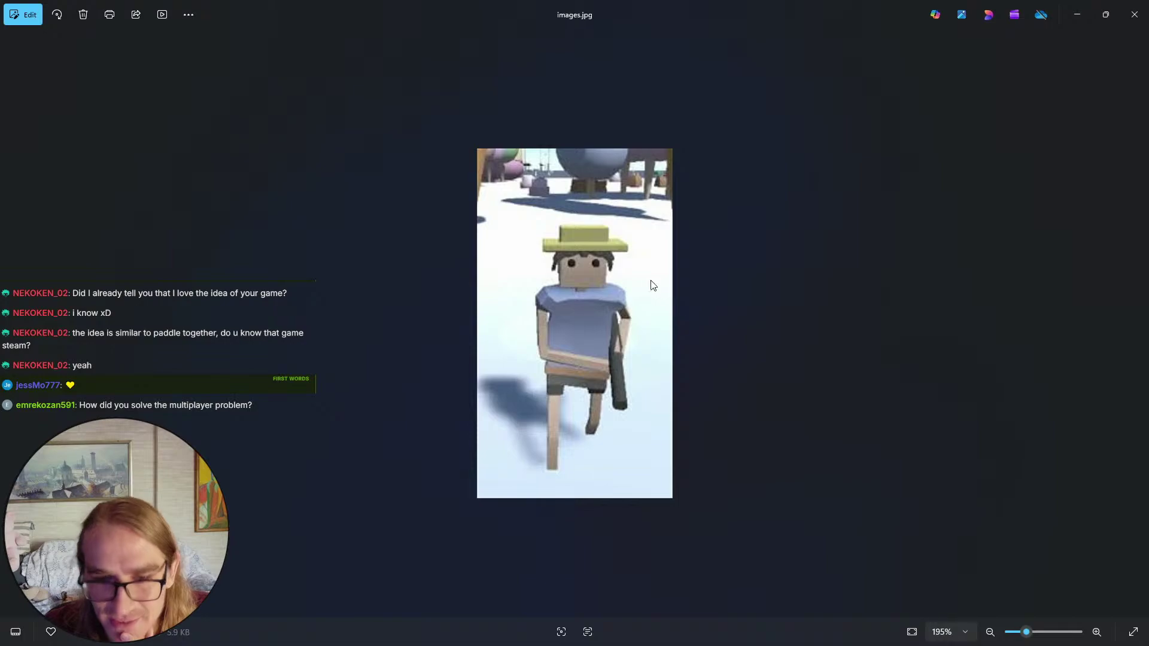
{"action": "left_click", "coordinate": [1134, 15]}
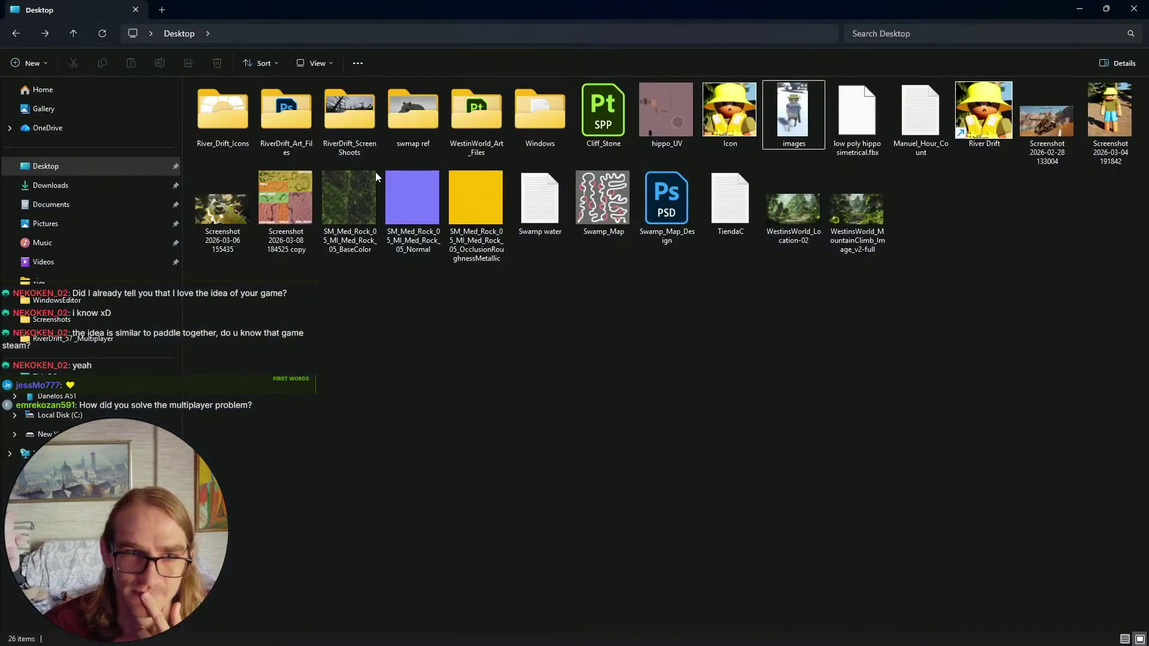
{"action": "double_click", "coordinate": [1123, 121]}
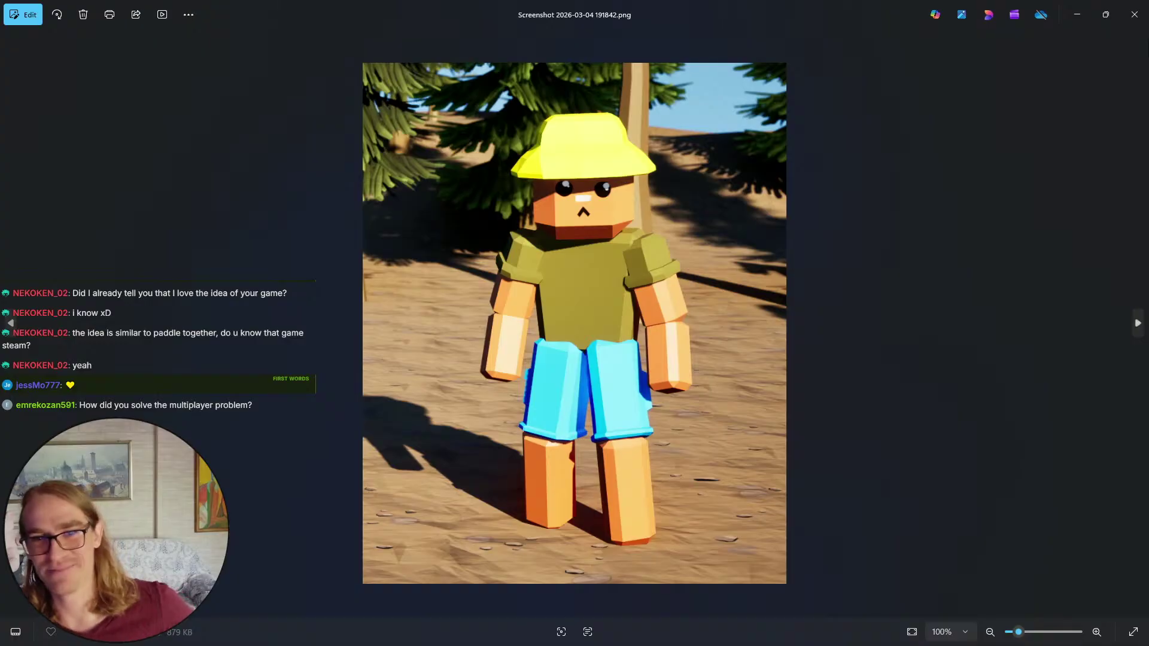
{"action": "left_click", "coordinate": [1135, 15]}
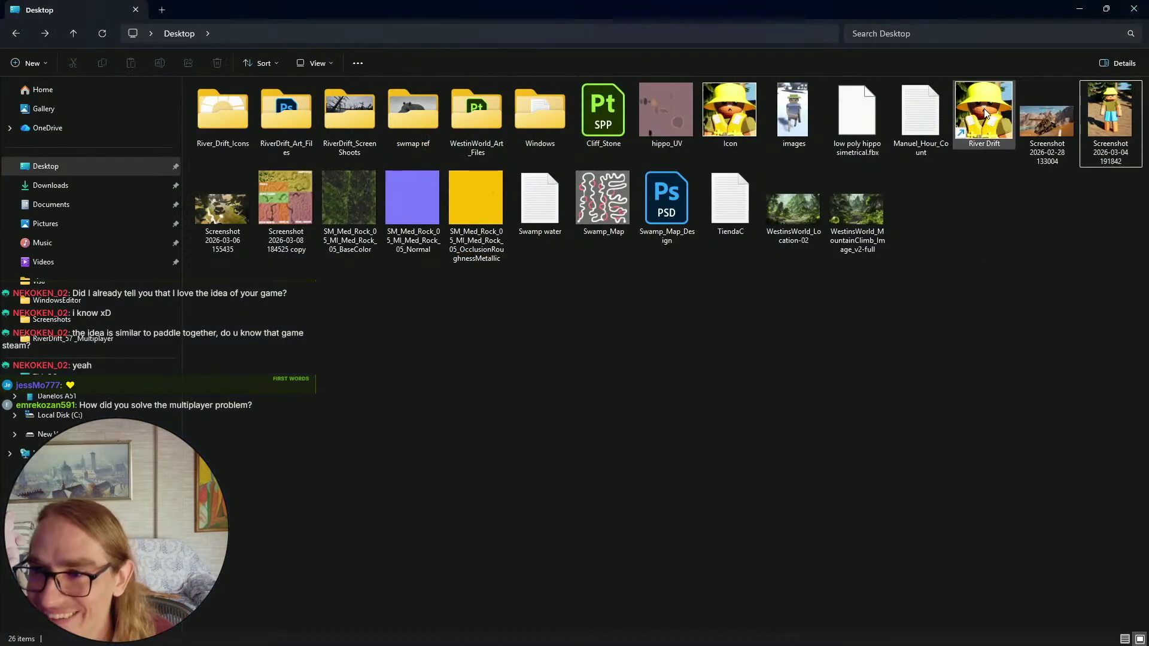
{"action": "double_click", "coordinate": [730, 110]}
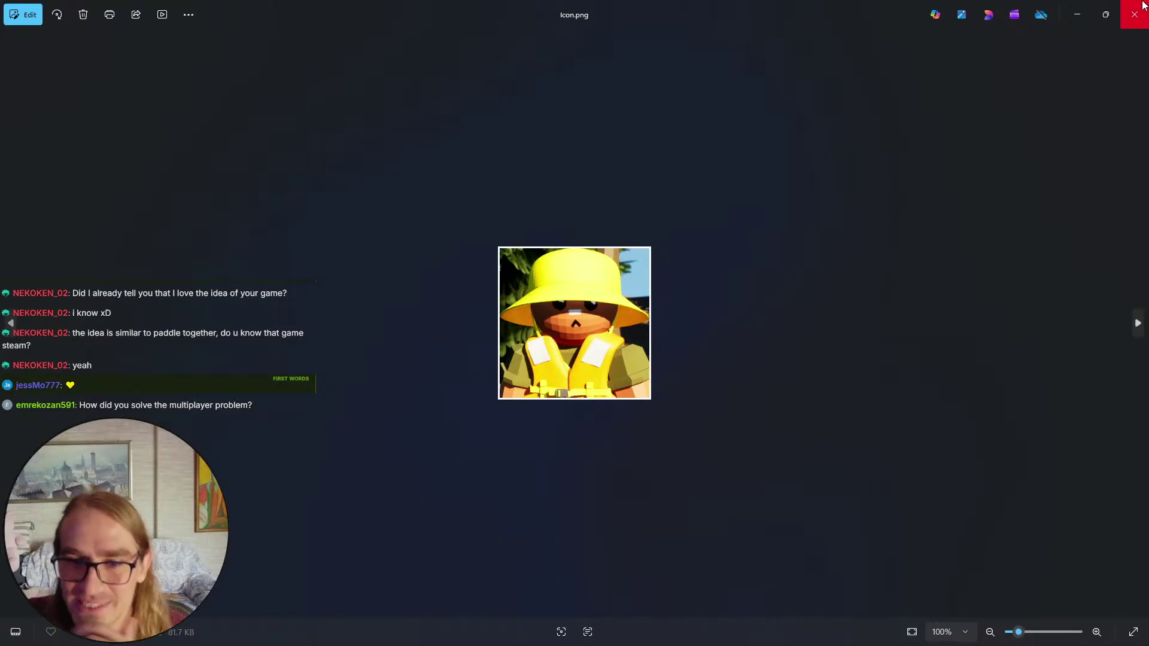
{"action": "left_click", "coordinate": [1144, 15]}
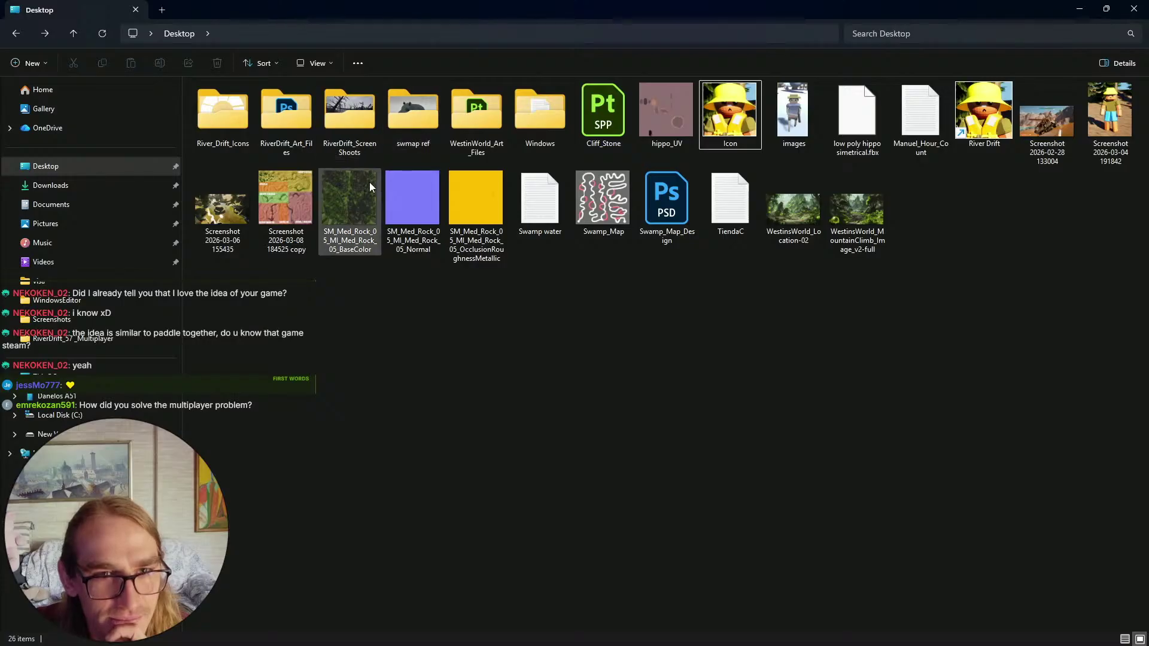
- Browse the swmap ref folder with enlarged thumbnails and examine its images picture up close
{"action": "double_click", "coordinate": [409, 116]}
{"action": "scroll", "coordinate": [294, 231], "scroll_direction": "up", "scroll_amount": 2, "text": "ctrl"}
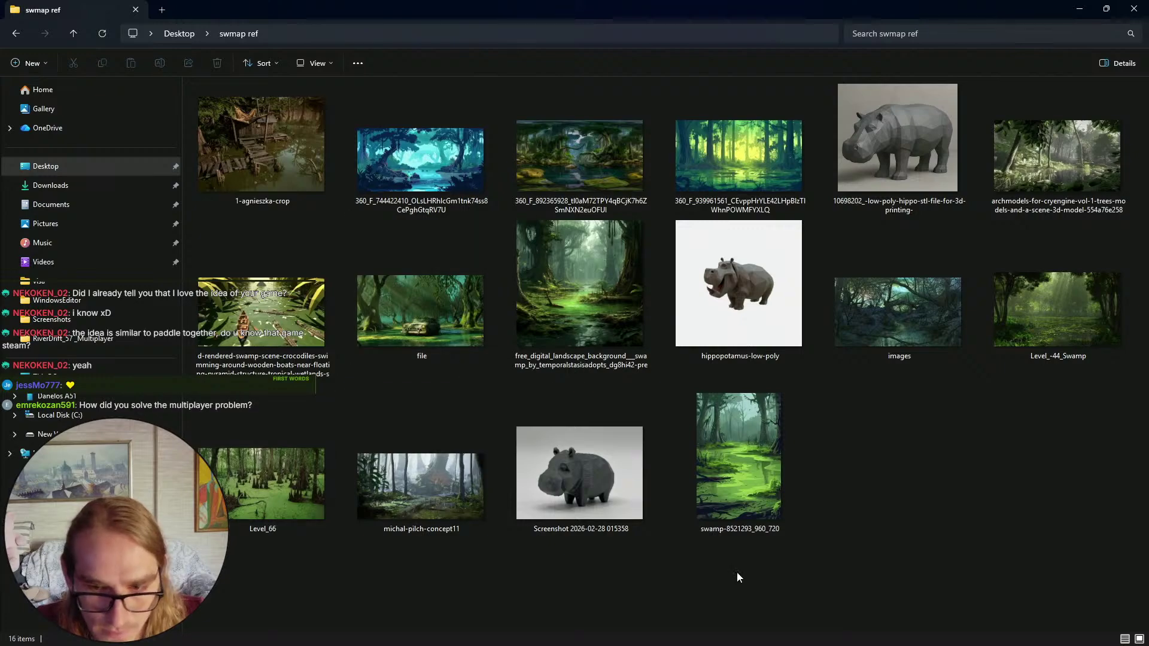
{"action": "double_click", "coordinate": [925, 303]}
{"action": "scroll", "coordinate": [611, 336], "scroll_direction": "up", "scroll_amount": 6}
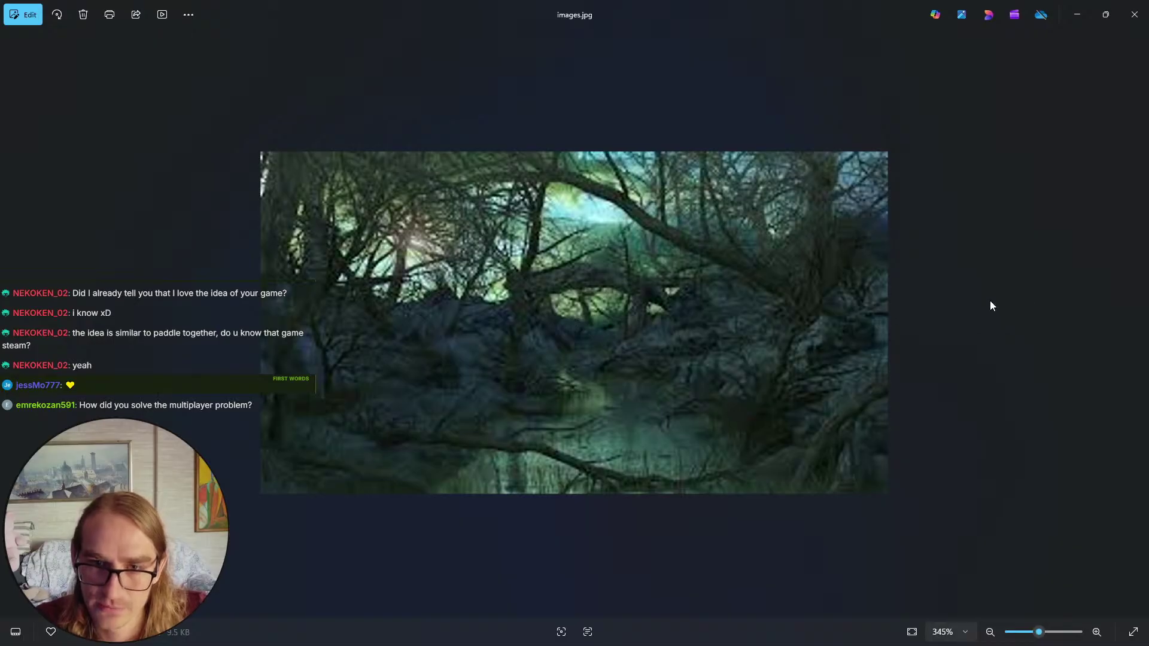
{"action": "scroll", "coordinate": [598, 274], "scroll_direction": "down", "scroll_amount": 8}
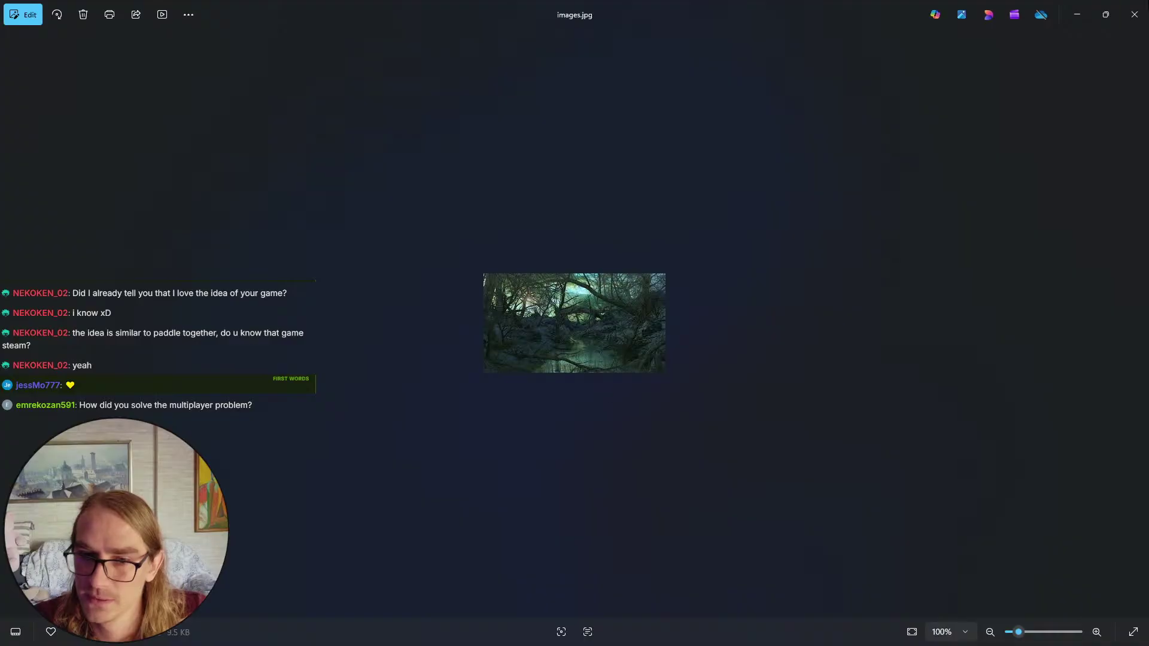
{"action": "left_click", "coordinate": [1135, 14]}
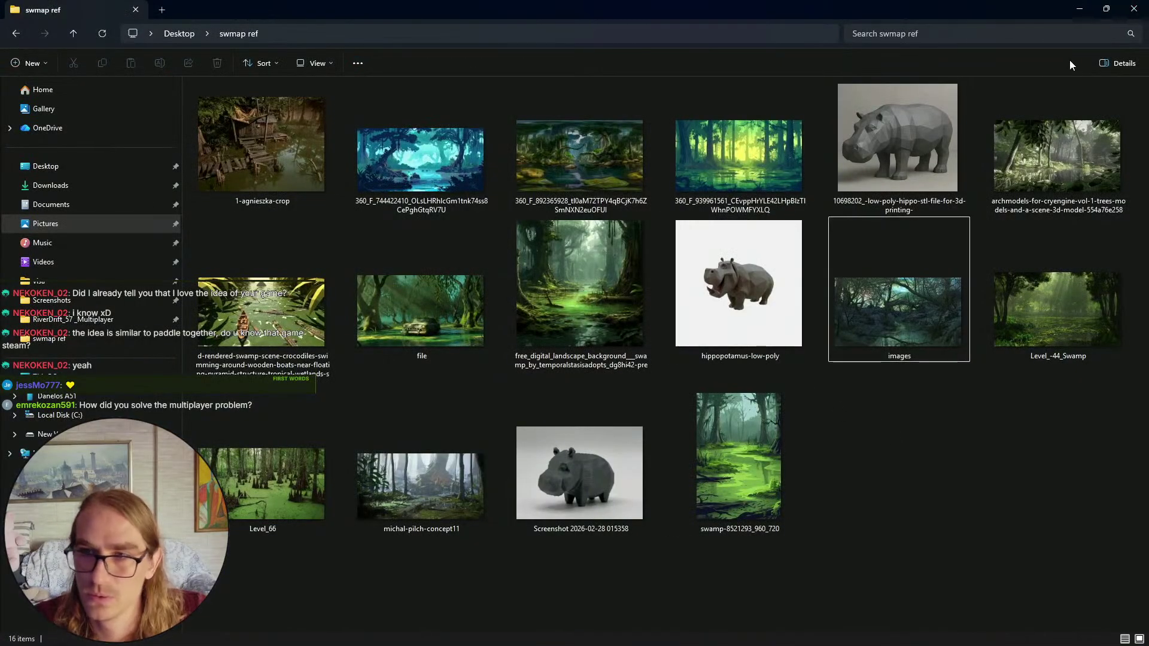
- Switch back to Unreal Editor, try to force delete the pending folder assets, and restart the crashed project through the crash reporter
{"action": "left_click", "coordinate": [1085, 9]}
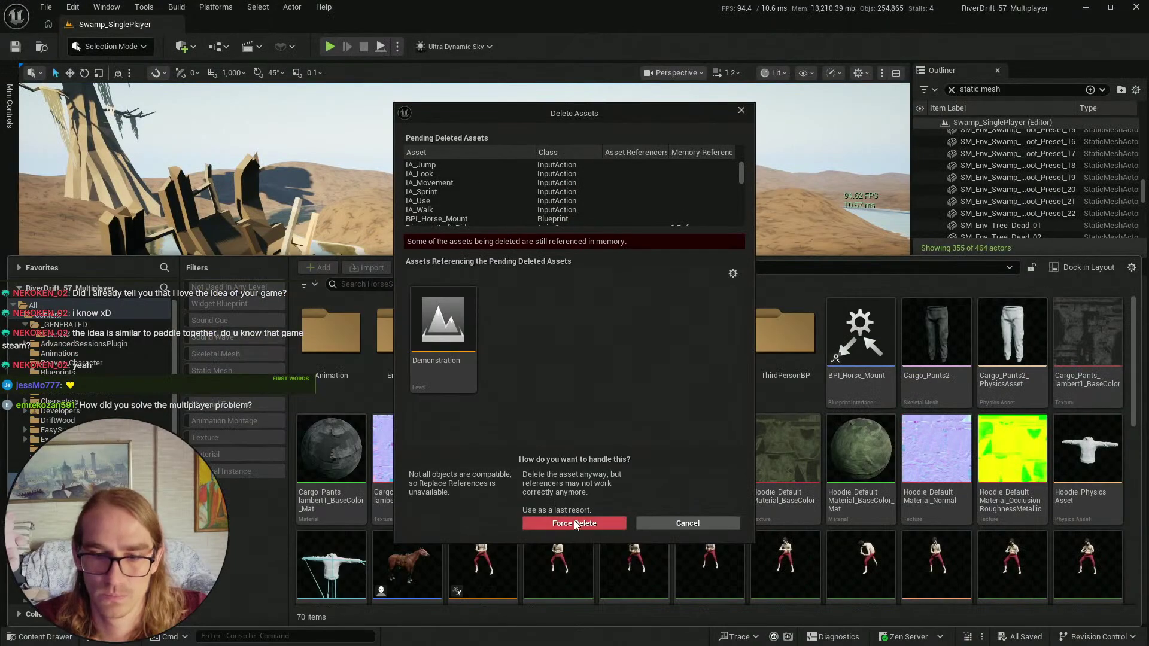
{"action": "left_click", "coordinate": [575, 524]}
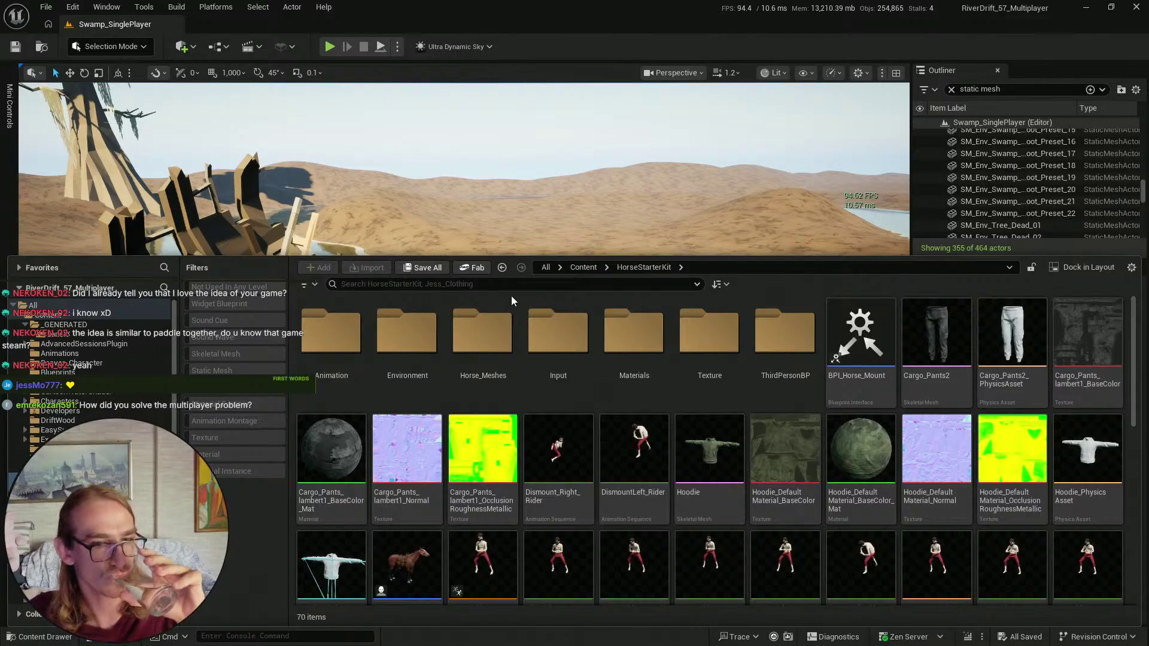
{"action": "key", "text": "super+d"}
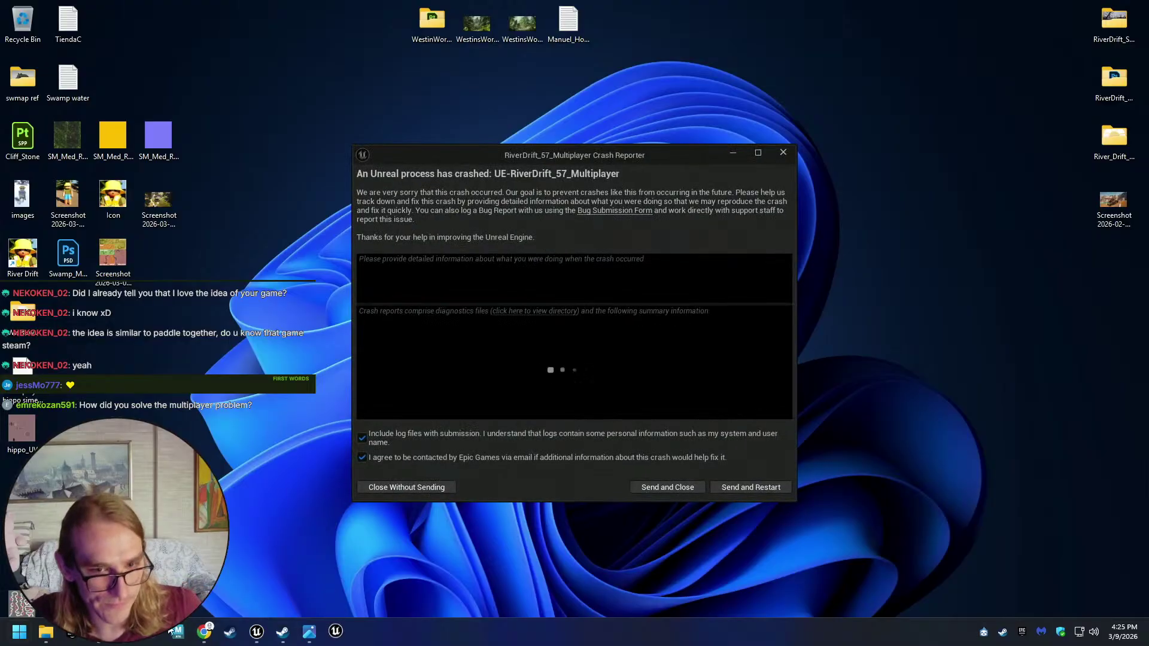
{"action": "left_click", "coordinate": [748, 555]}
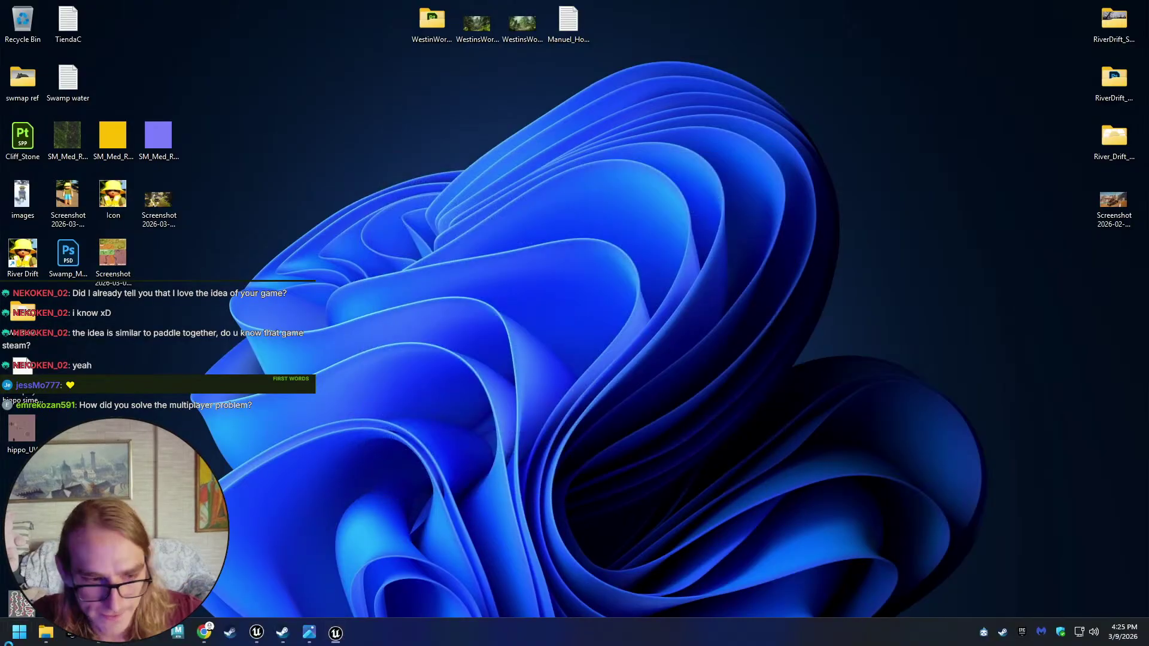
- In File Explorer, delete the HorseStarterKit and Jess_Clothing folders from the Content folder of RiverDrift_57 _Multiplayer on drive D, and close the window
{"action": "left_click", "coordinate": [47, 633]}
{"action": "left_click", "coordinate": [51, 434]}
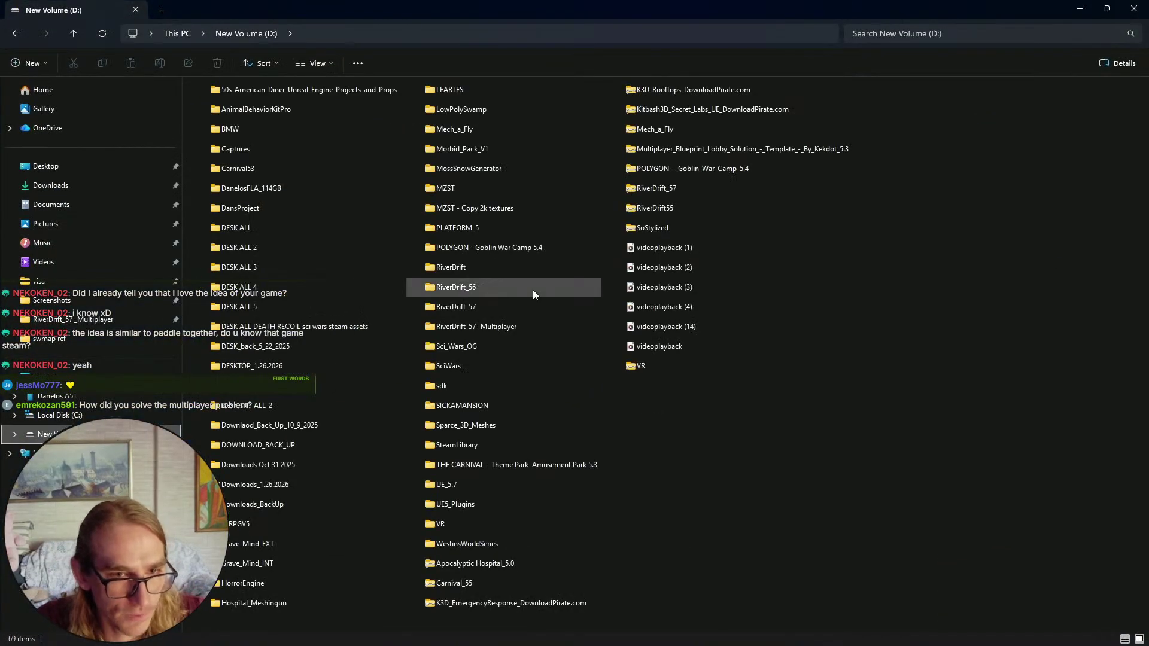
{"action": "double_click", "coordinate": [508, 325]}
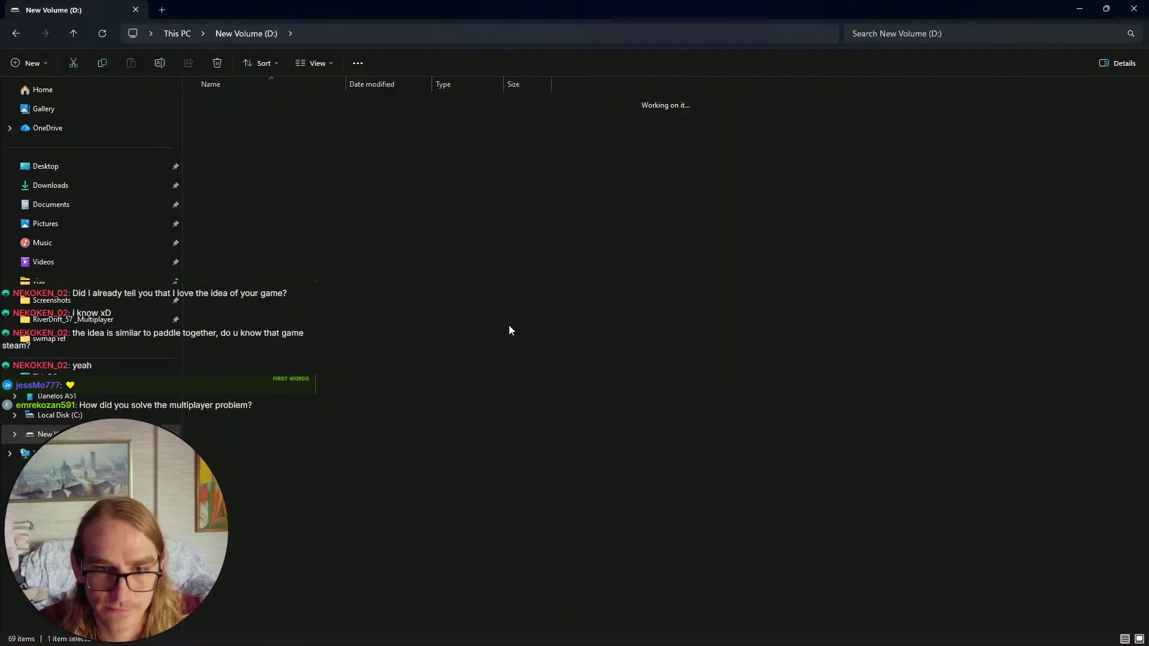
{"action": "double_click", "coordinate": [253, 173]}
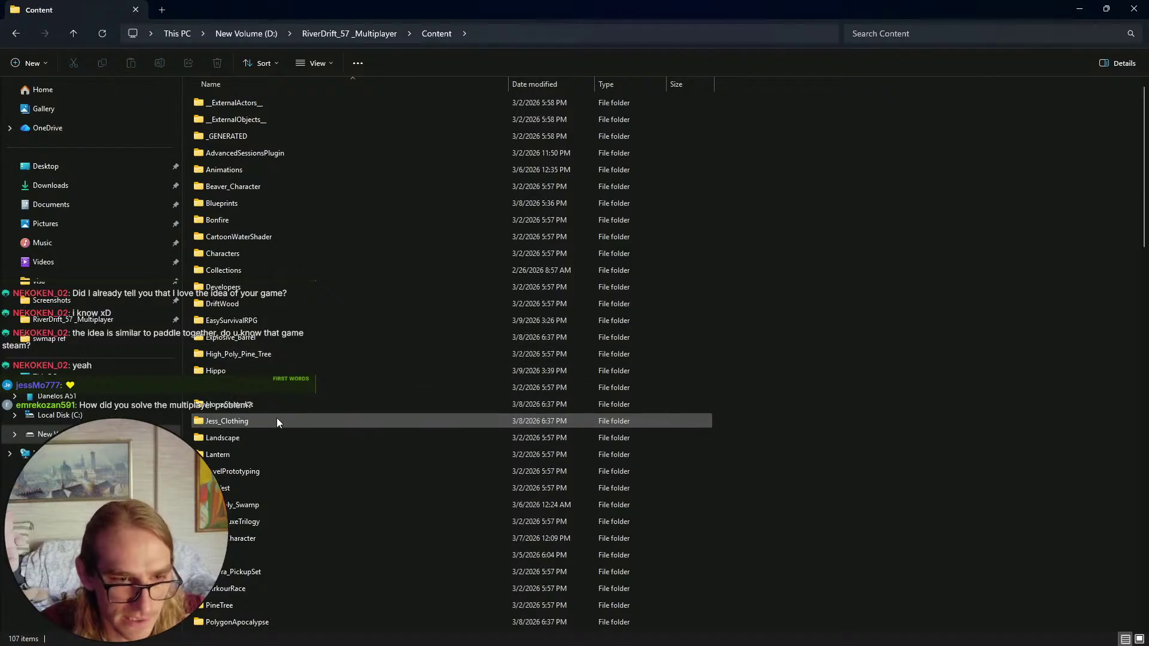
{"action": "left_click", "coordinate": [270, 404]}
{"action": "left_click", "coordinate": [256, 421], "text": "ctrl"}
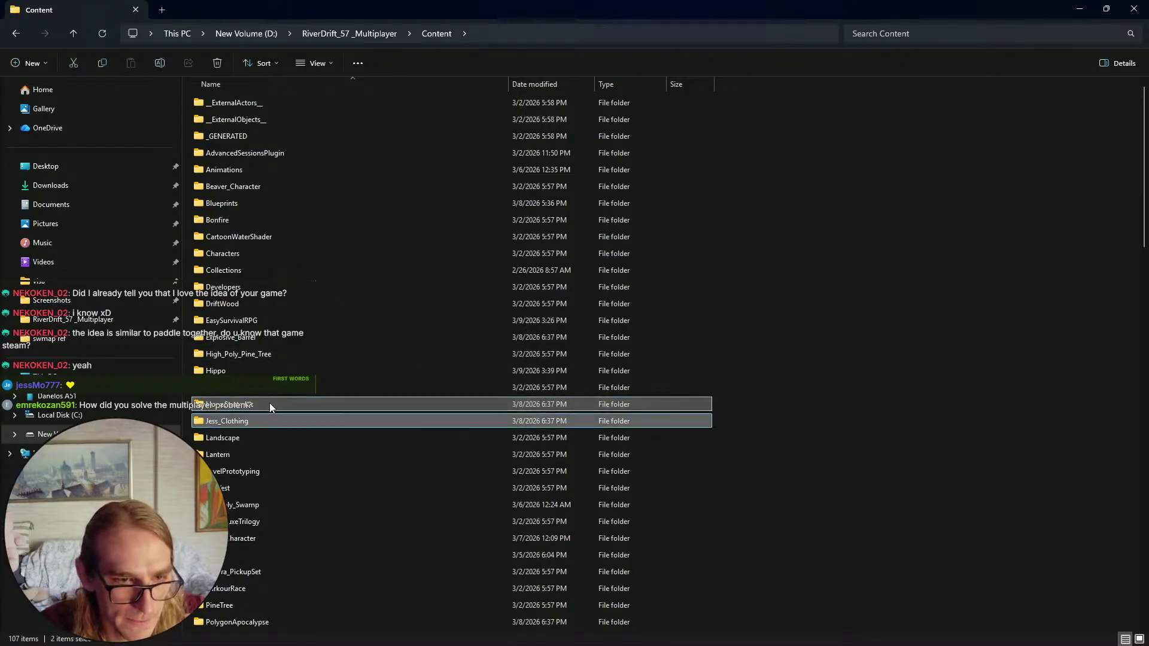
{"action": "right_click", "coordinate": [359, 418]}
{"action": "left_click", "coordinate": [409, 426]}
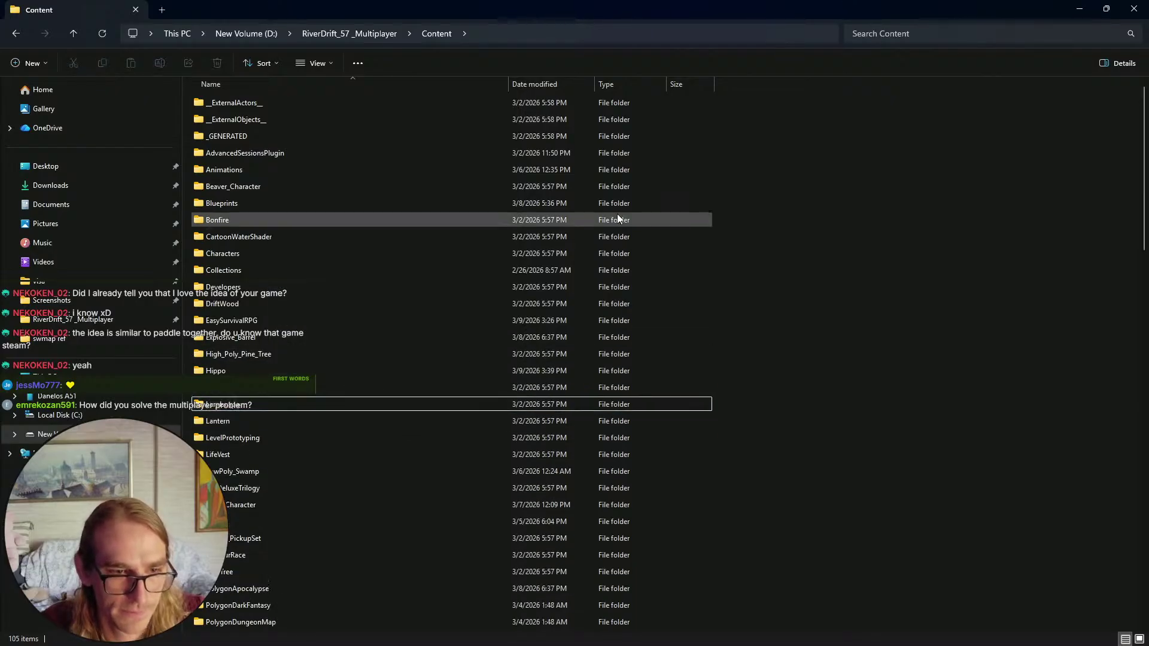
{"action": "left_click", "coordinate": [1135, 8]}
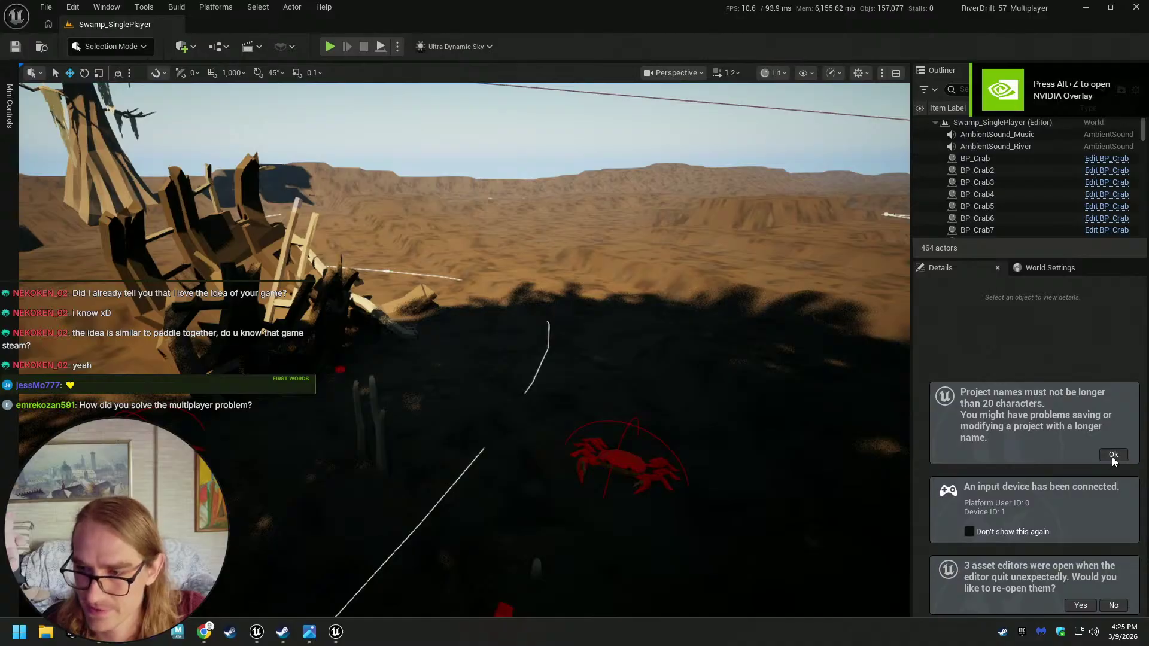
- In the restarted Unreal Editor, dismiss the project name length notice and decline reopening the three asset editors
{"action": "left_click", "coordinate": [1111, 455]}
{"action": "left_click", "coordinate": [1111, 605]}
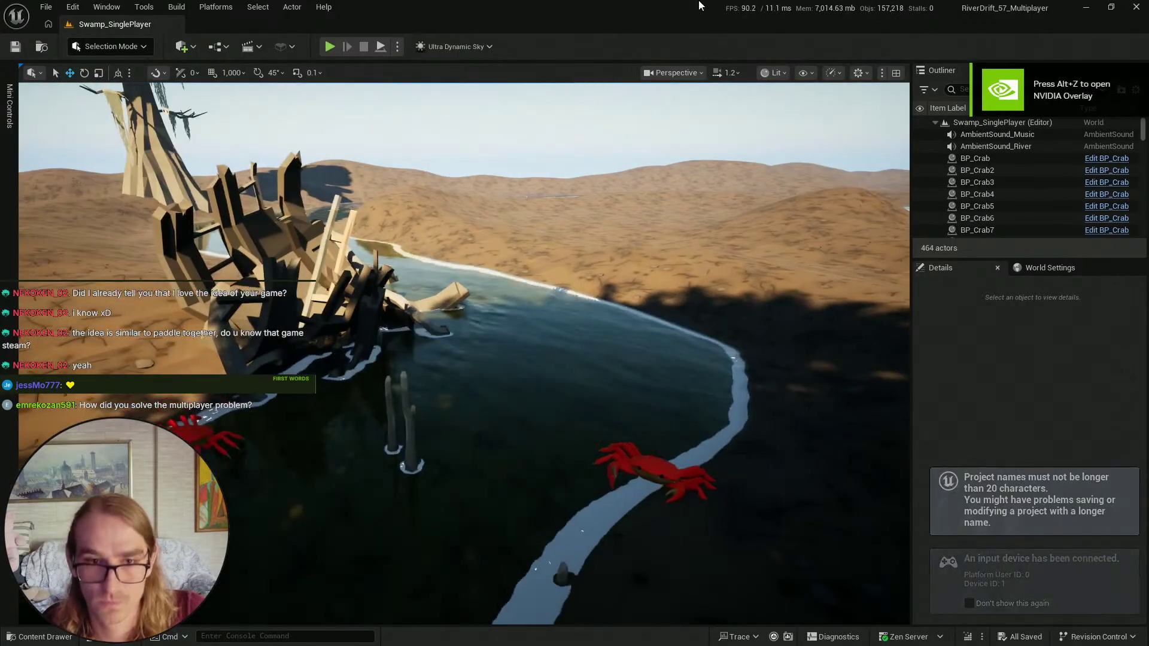
{"action": "left_click", "coordinate": [833, 73]}
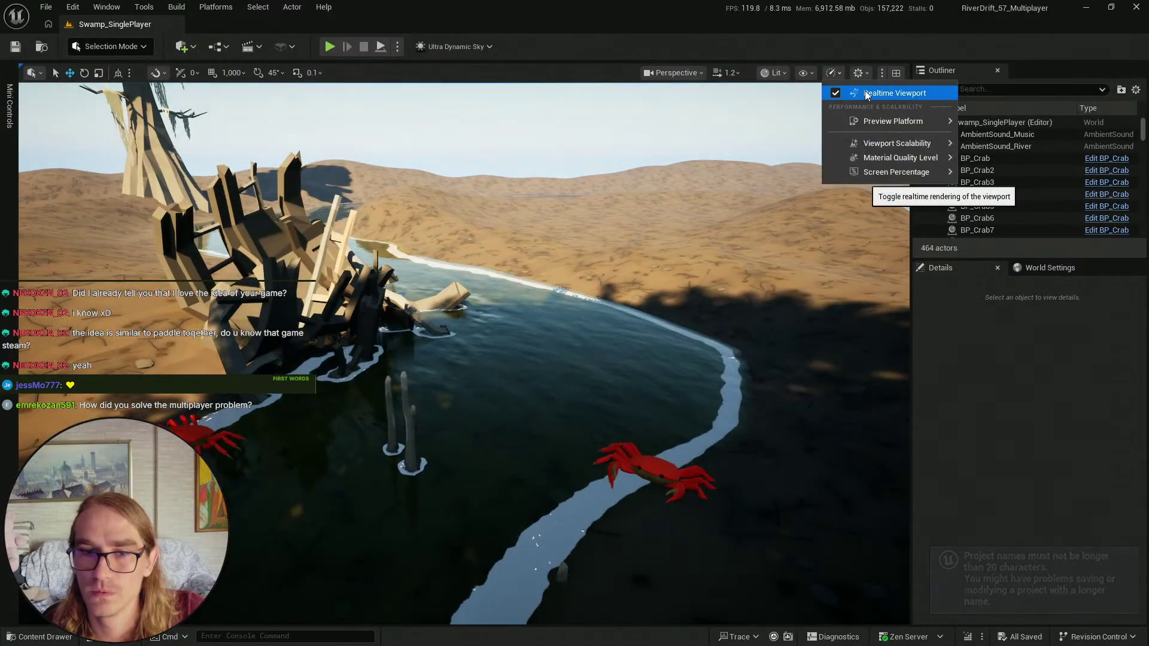
{"action": "right_click_drag", "start_coordinate": [554, 322], "coordinate": [555, 322]}
{"action": "key", "text": "w"}
{"action": "scroll", "coordinate": [554, 322], "scroll_direction": "up", "scroll_amount": 4}
- Check the project content browser for the HorseStarterKit and Jess_Clothing folders and examine the assets listed in each
{"action": "key", "text": "ctrl+space"}
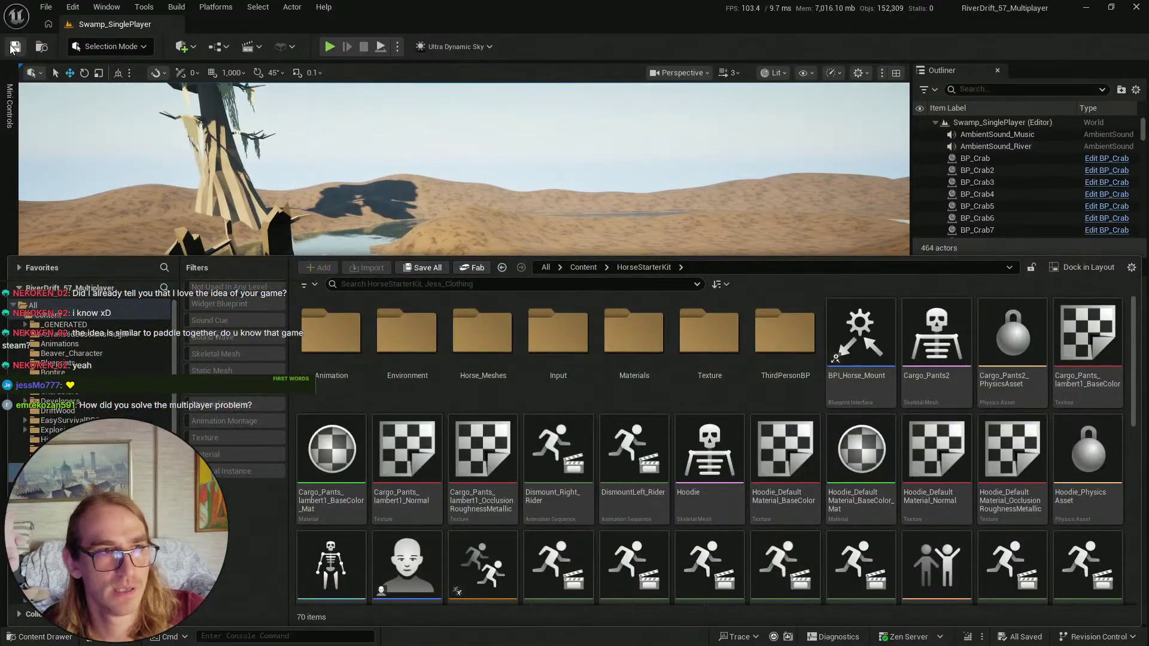
{"action": "key", "text": "ctrl+space"}
{"action": "key", "text": "ctrl+space"}
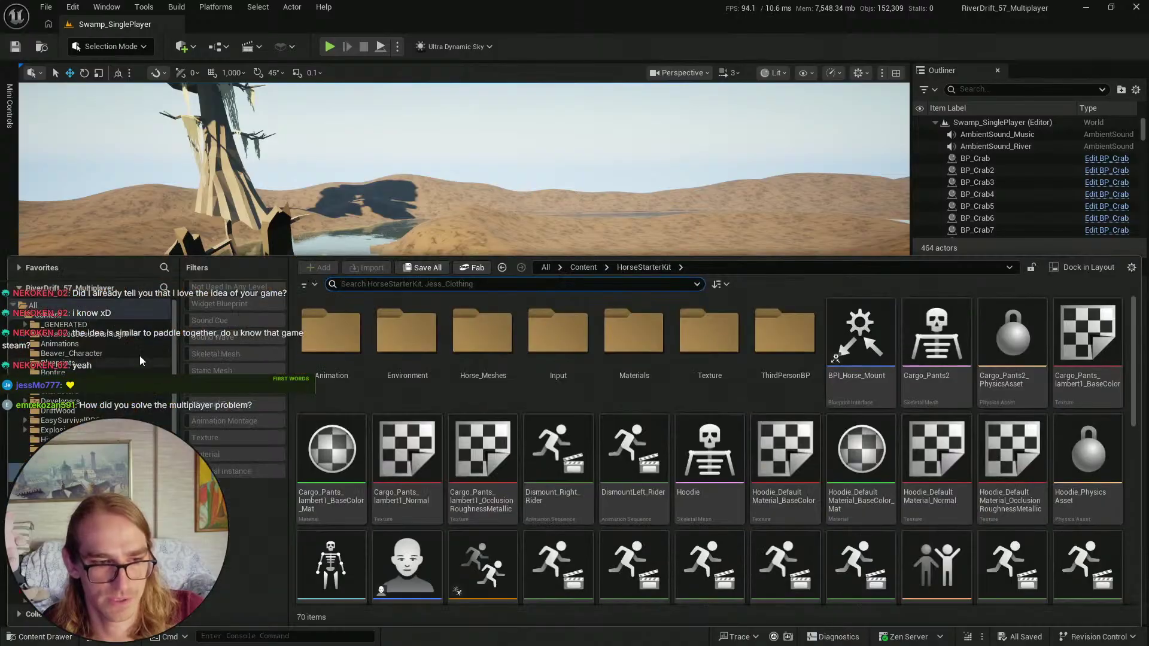
{"action": "left_click", "coordinate": [66, 458]}
{"action": "left_click", "coordinate": [66, 468]}
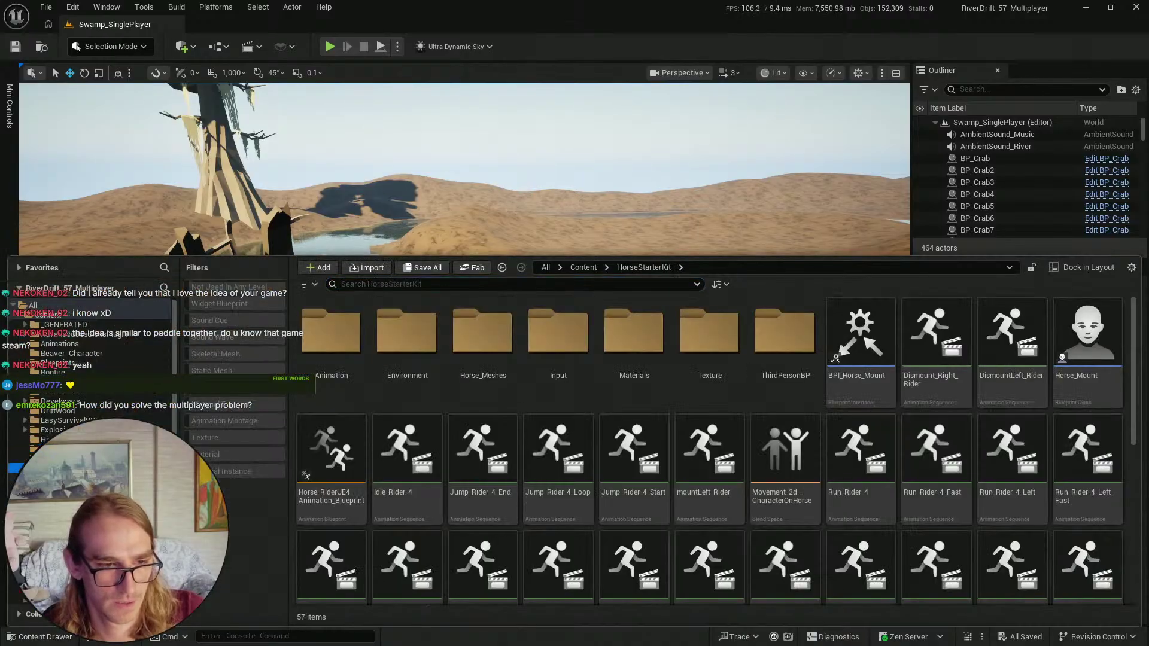
{"action": "left_click", "coordinate": [66, 477], "text": "ctrl"}
{"action": "left_click", "coordinate": [66, 458]}
{"action": "left_click", "coordinate": [66, 468]}
{"action": "left_click", "coordinate": [66, 477]}
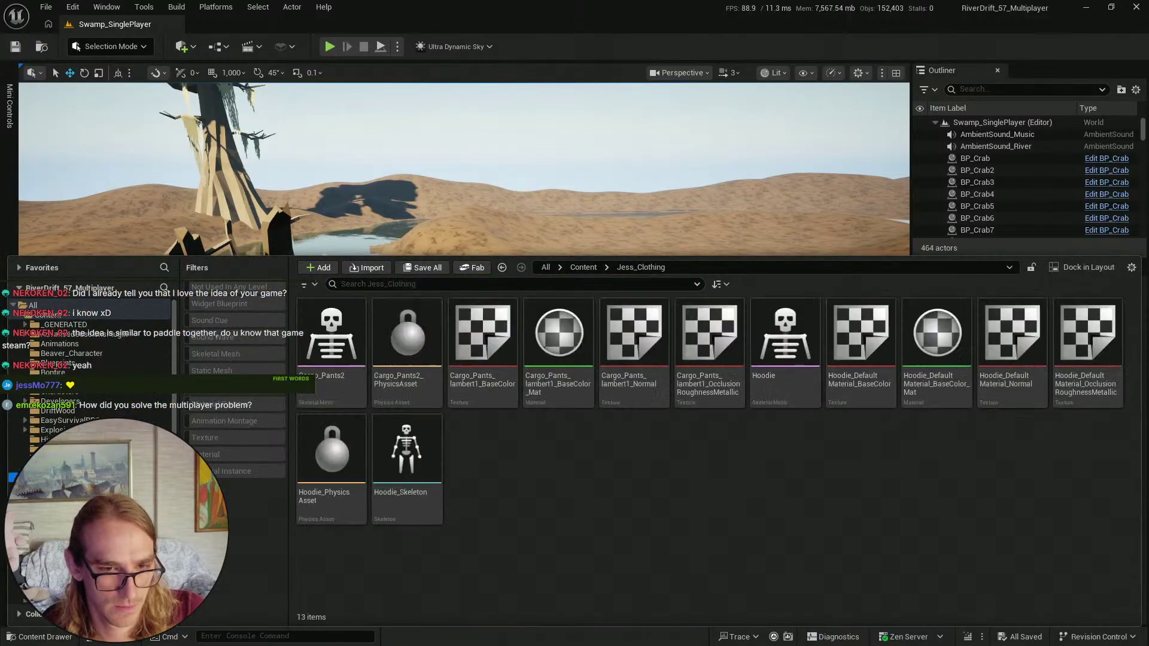
{"action": "key", "text": "Down"}
{"action": "key", "text": "Down"}
{"action": "key", "text": "Down"}
{"action": "key", "text": "Down"}
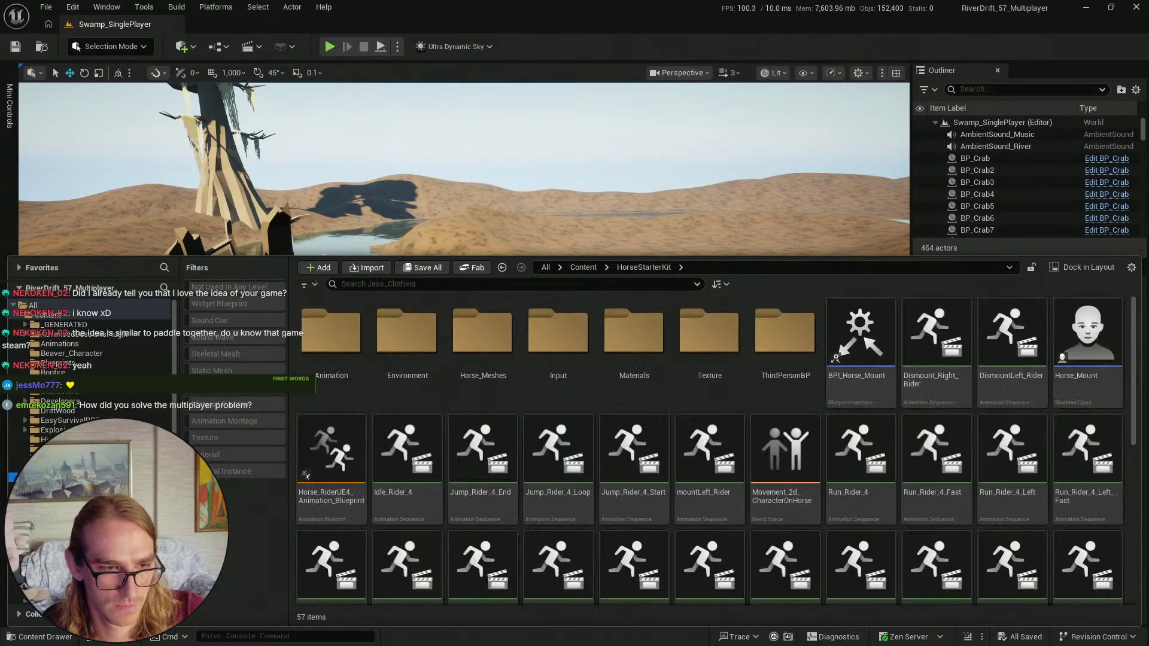
{"action": "left_click", "coordinate": [66, 467]}
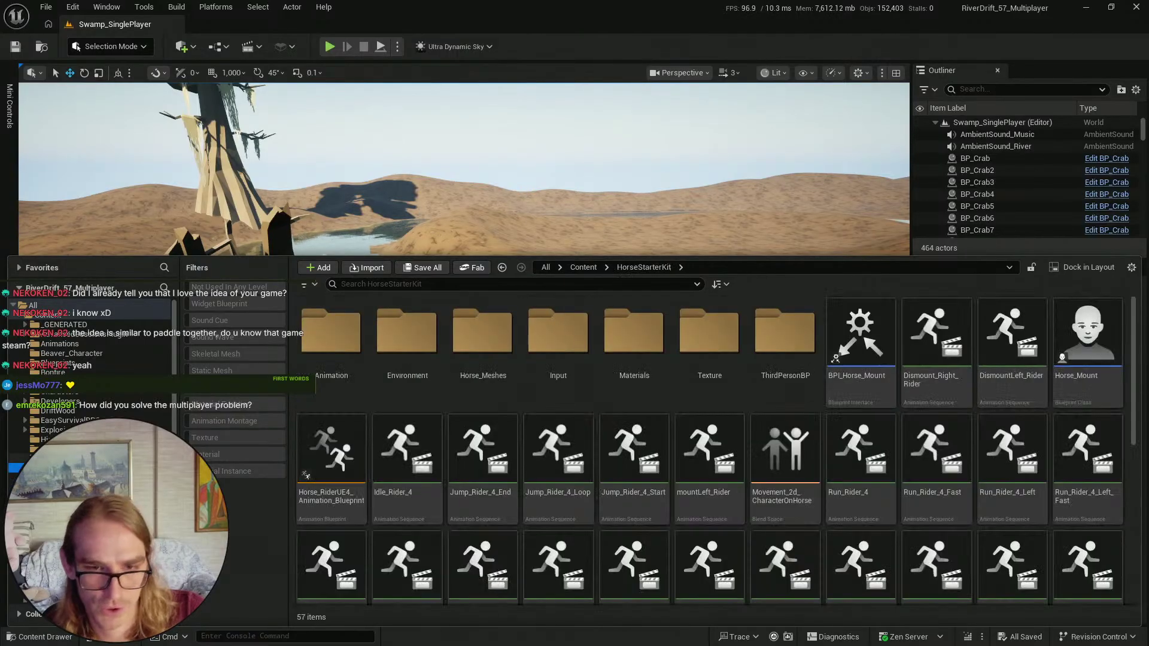
- In File Explorer, inspect the Content folder of RiverDrift_57 _Multiplayer on drive D and close the window
{"action": "left_click", "coordinate": [14, 636]}
{"action": "left_click", "coordinate": [171, 187]}
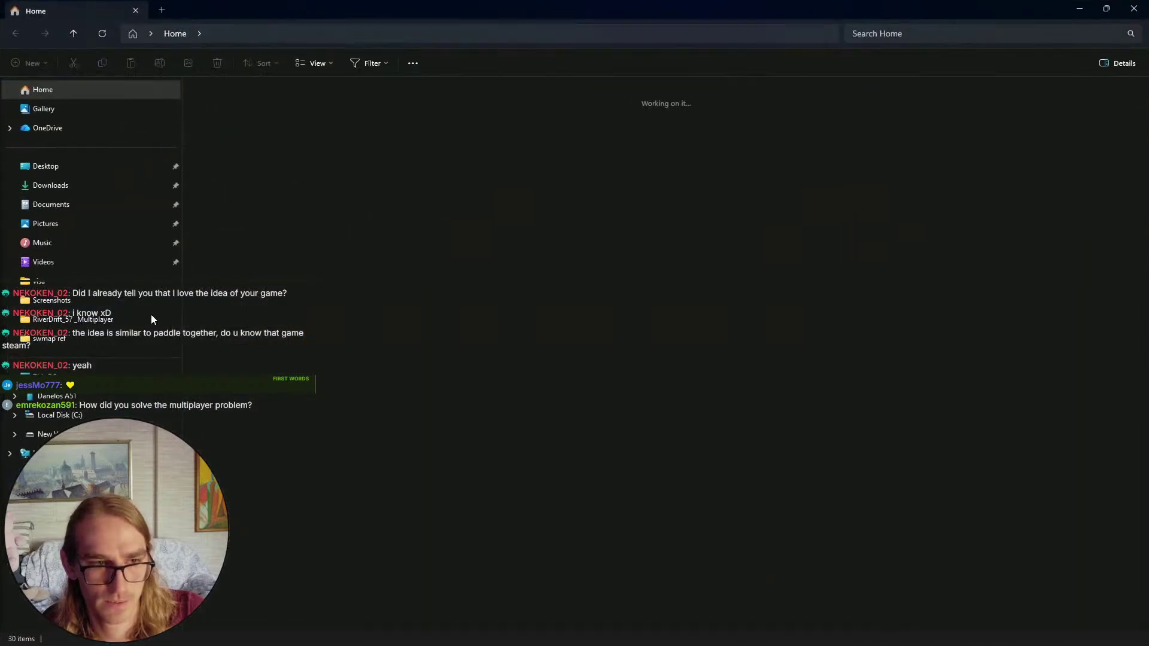
{"action": "left_click", "coordinate": [90, 434]}
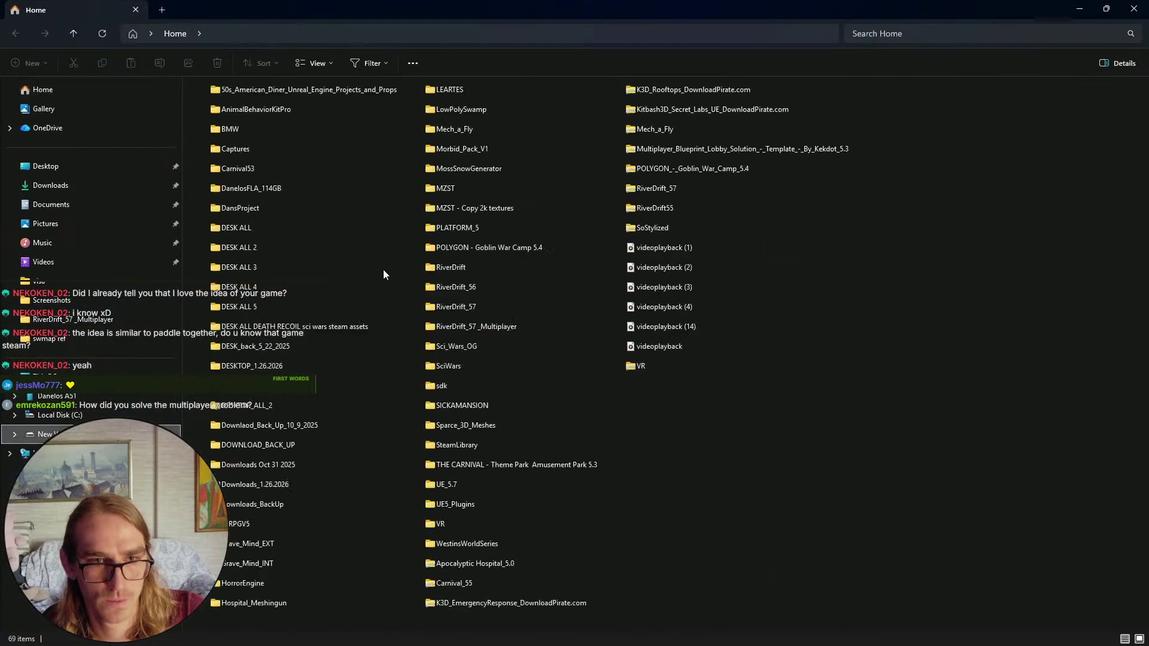
{"action": "double_click", "coordinate": [494, 329]}
{"action": "double_click", "coordinate": [237, 170]}
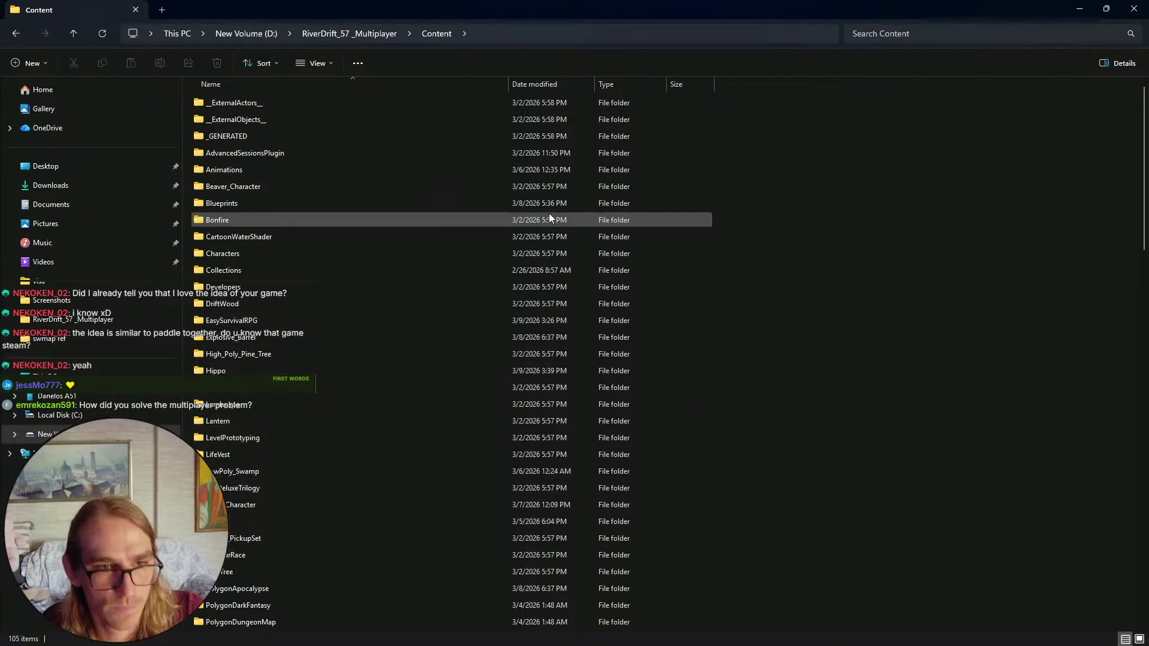
{"action": "left_click", "coordinate": [1122, 9]}
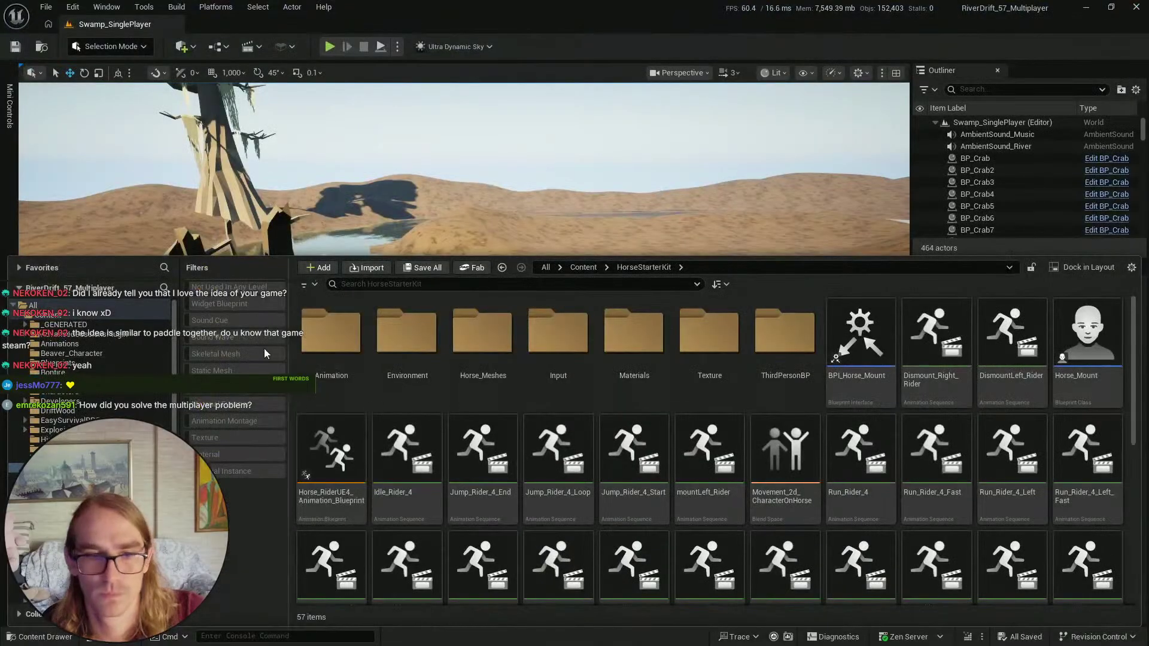
- Back in Unreal Editor, open the UltraDynamicSky content folder and search it for "weather ov"
{"action": "left_click", "coordinate": [64, 317]}
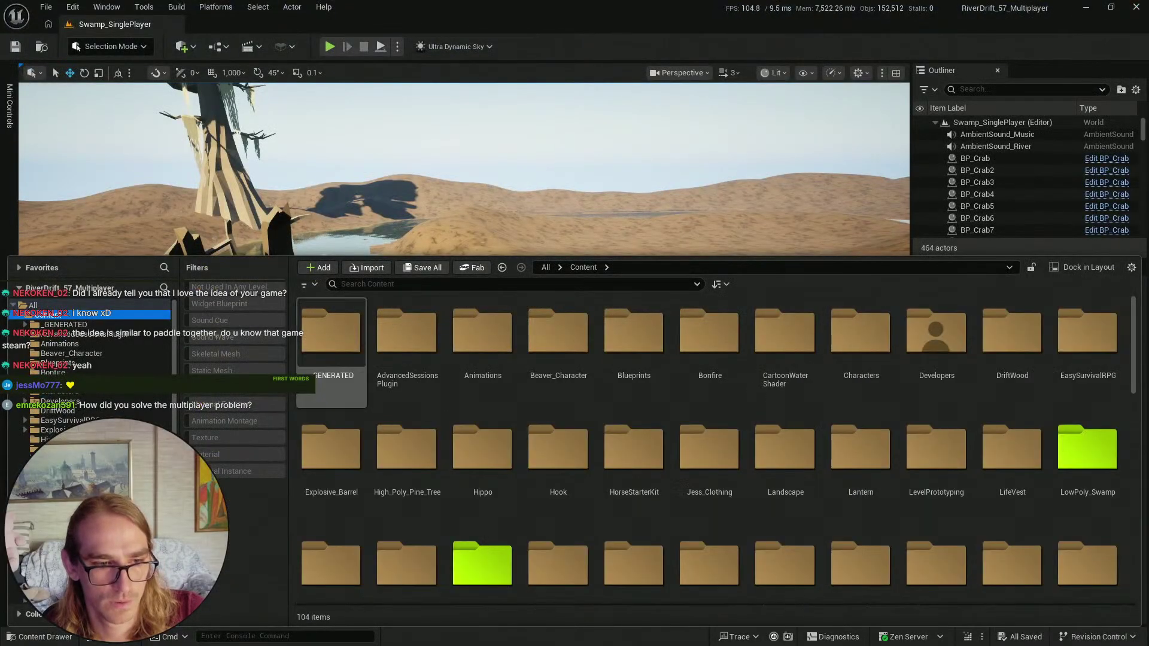
{"action": "scroll", "coordinate": [90, 359], "scroll_direction": "down", "scroll_amount": 5}
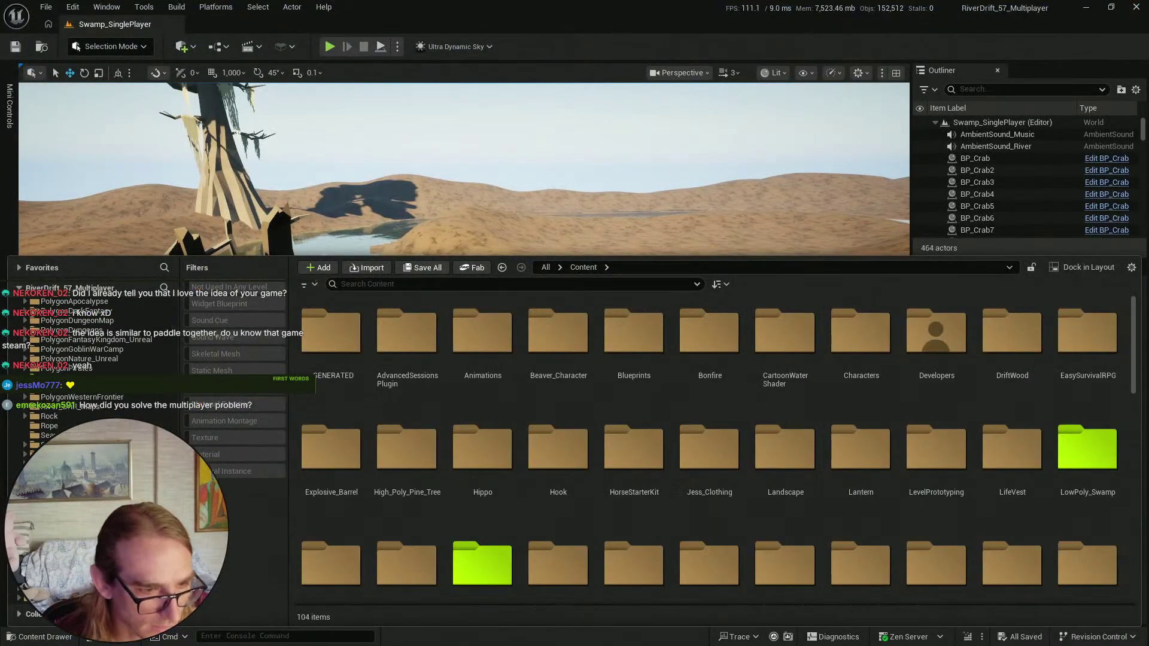
{"action": "left_click", "coordinate": [69, 535]}
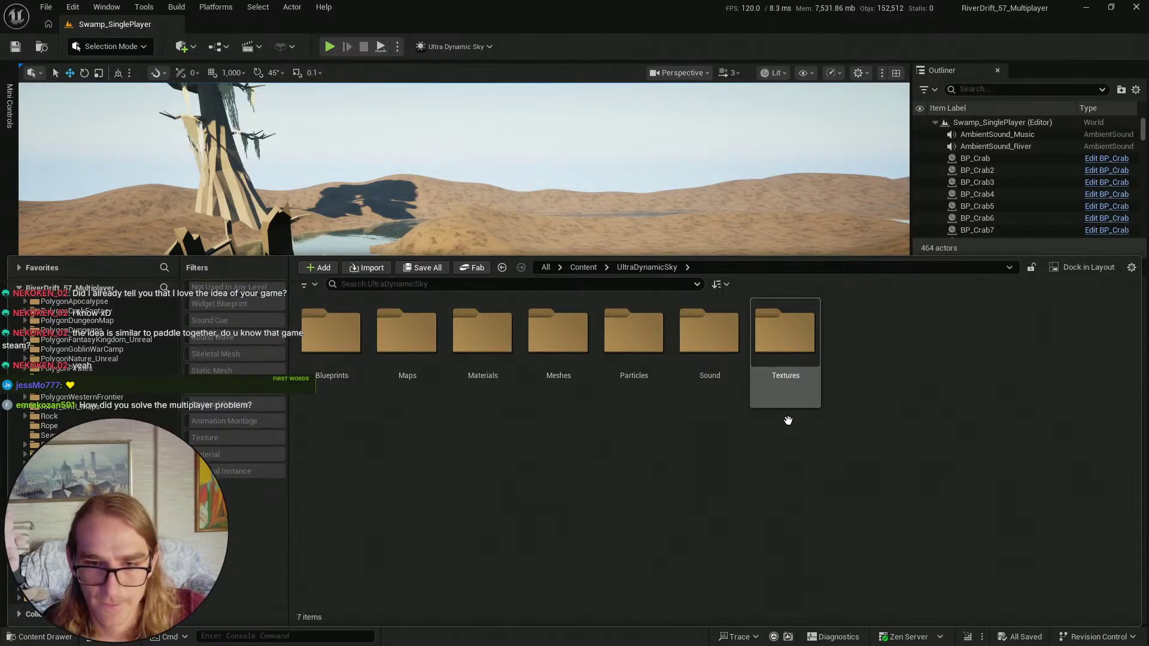
{"action": "left_click", "coordinate": [426, 283]}
{"action": "type", "text": "wea"}
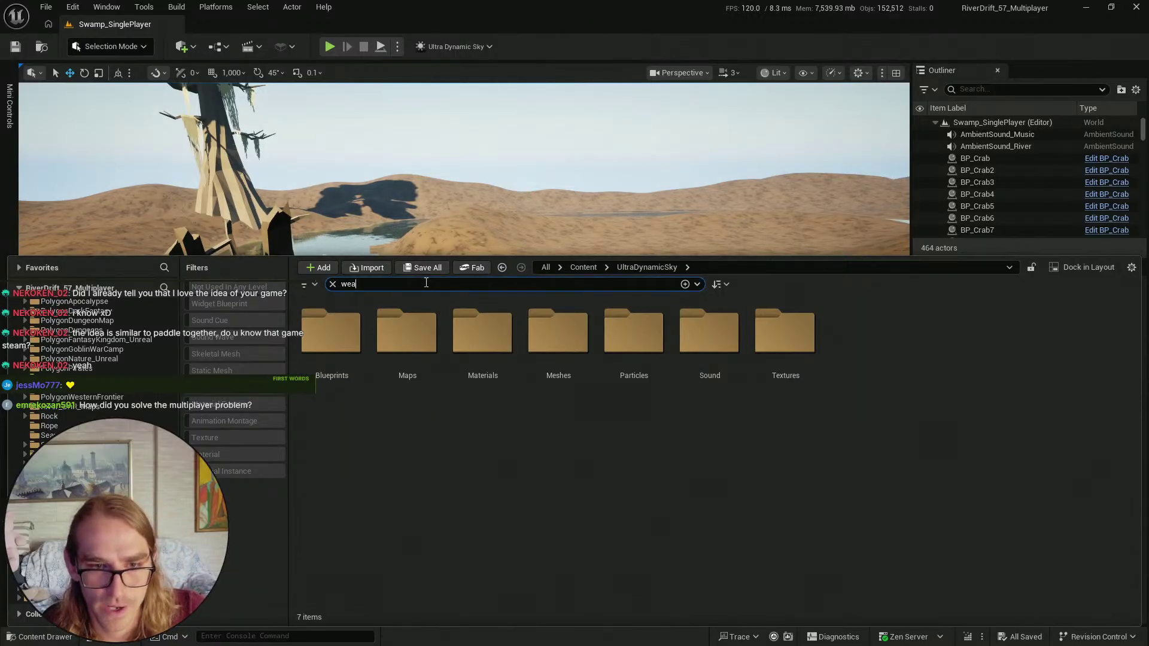
{"action": "type", "text": "thert"}
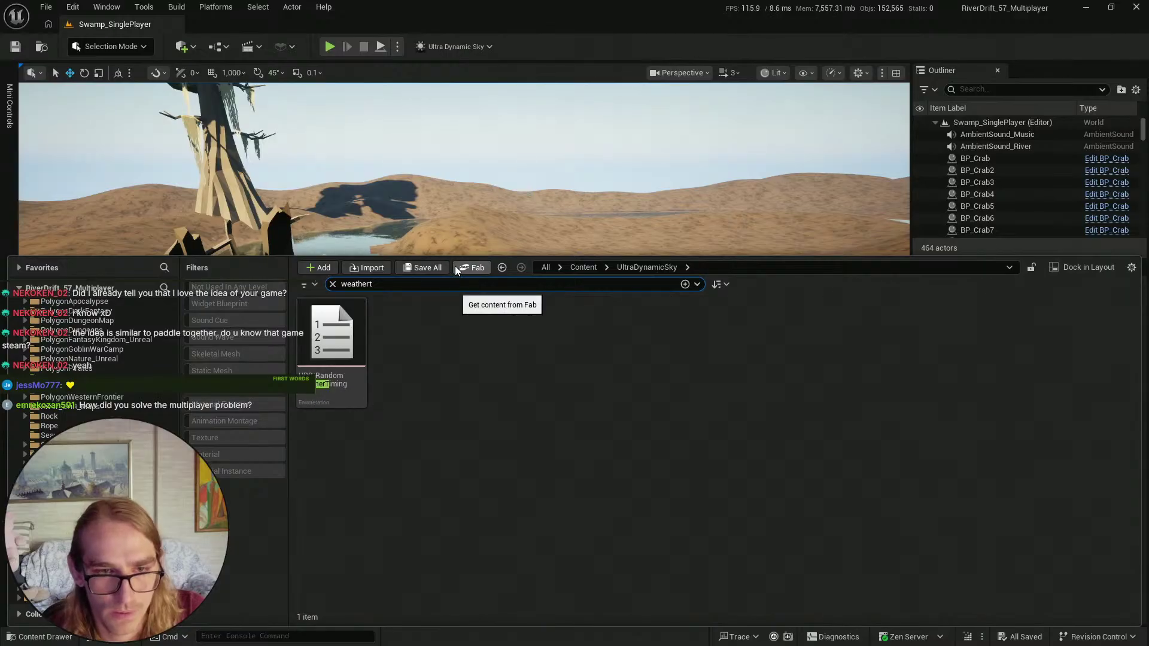
{"action": "key", "text": "BackSpace"}
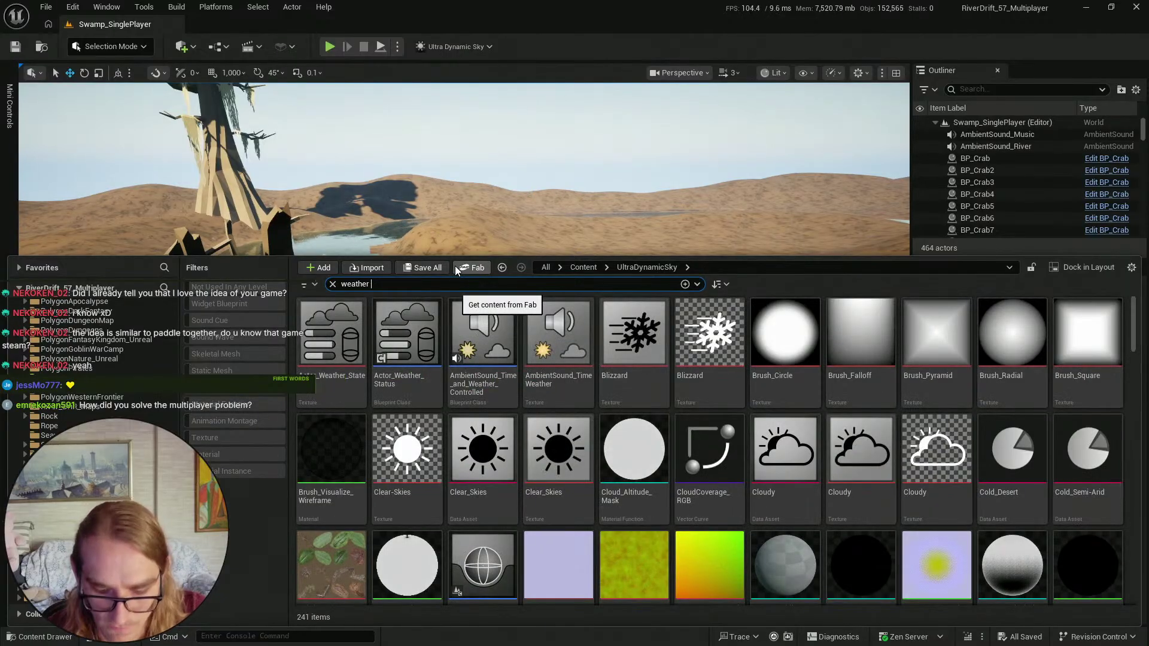
{"action": "type", "text": "ov"}
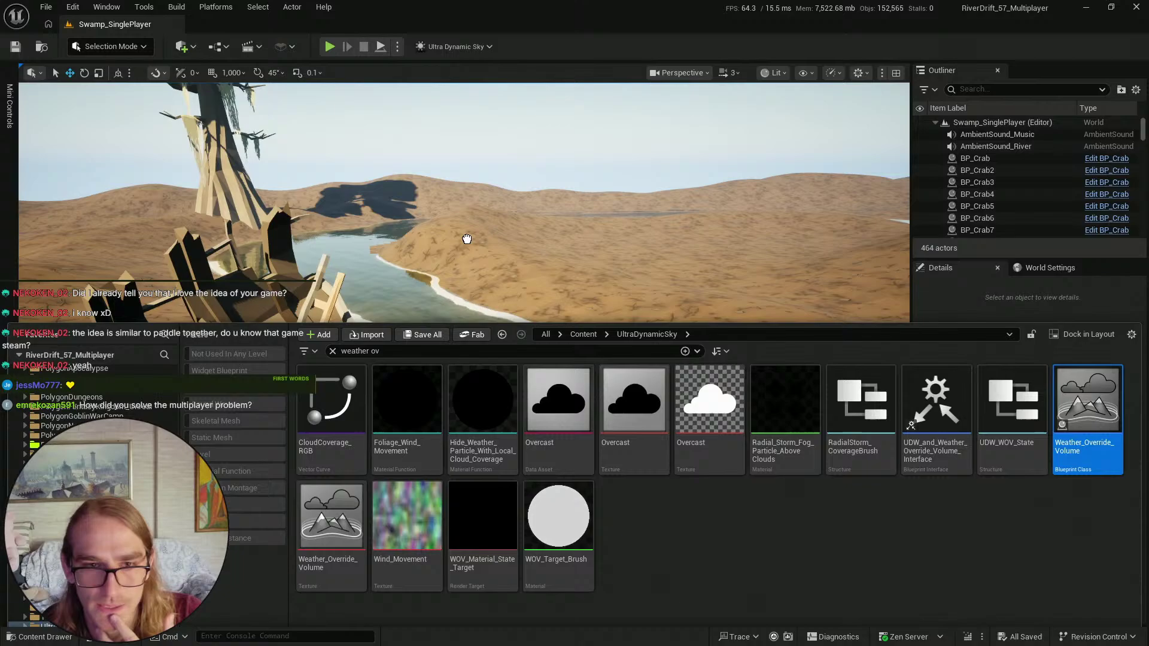
- Place a Weather_Override_Volume in the swamp level at about X -67792, Y -63968 and view its full outline from above
{"action": "left_click", "coordinate": [464, 240]}
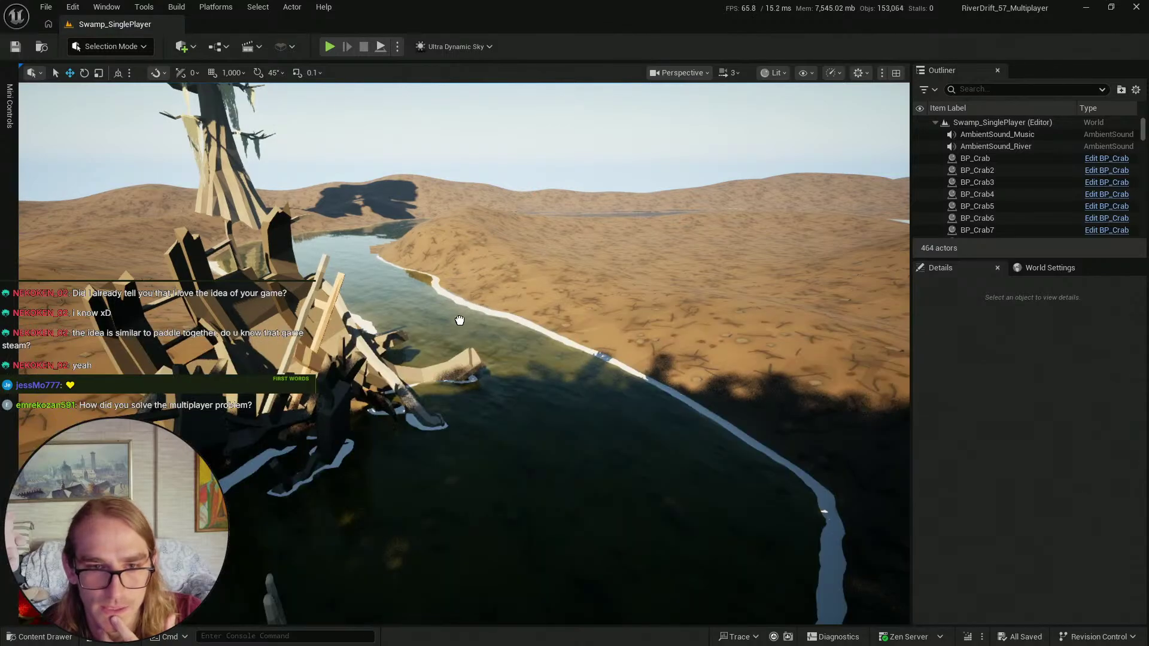
{"action": "left_click_drag", "start_coordinate": [454, 299], "coordinate": [454, 300]}
{"action": "right_click_drag", "start_coordinate": [454, 300], "coordinate": [717, 356]}
{"action": "key", "text": "r"}
{"action": "scroll", "coordinate": [523, 289], "scroll_direction": "up", "scroll_amount": 8}
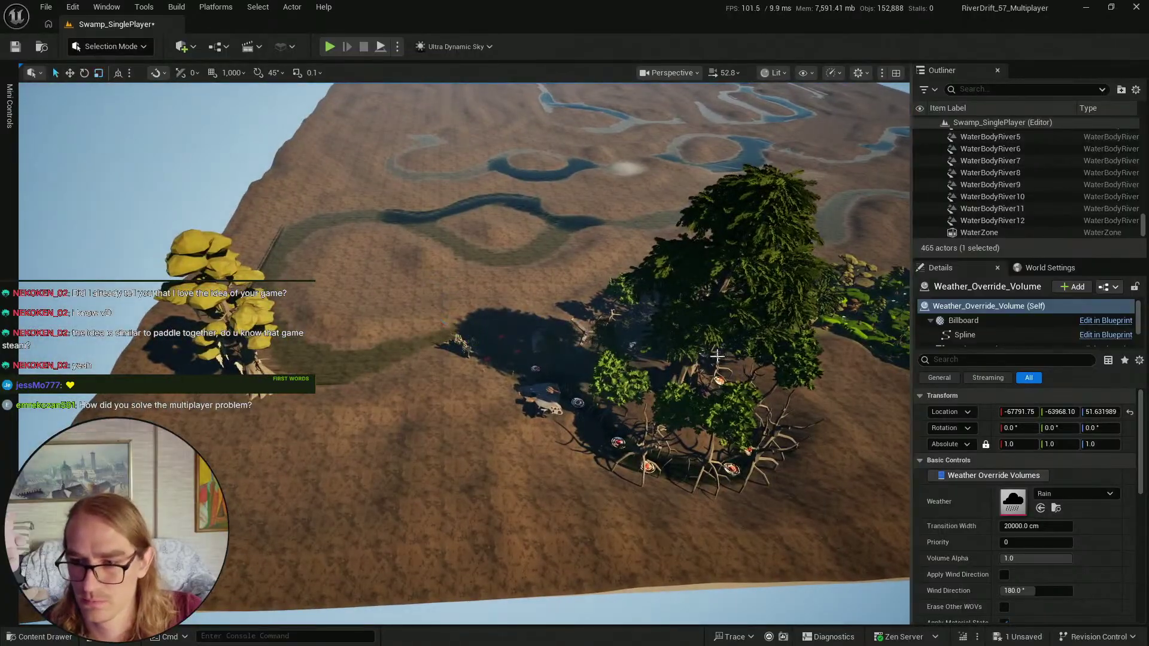
{"action": "key", "text": "g"}
{"action": "key", "text": "f"}
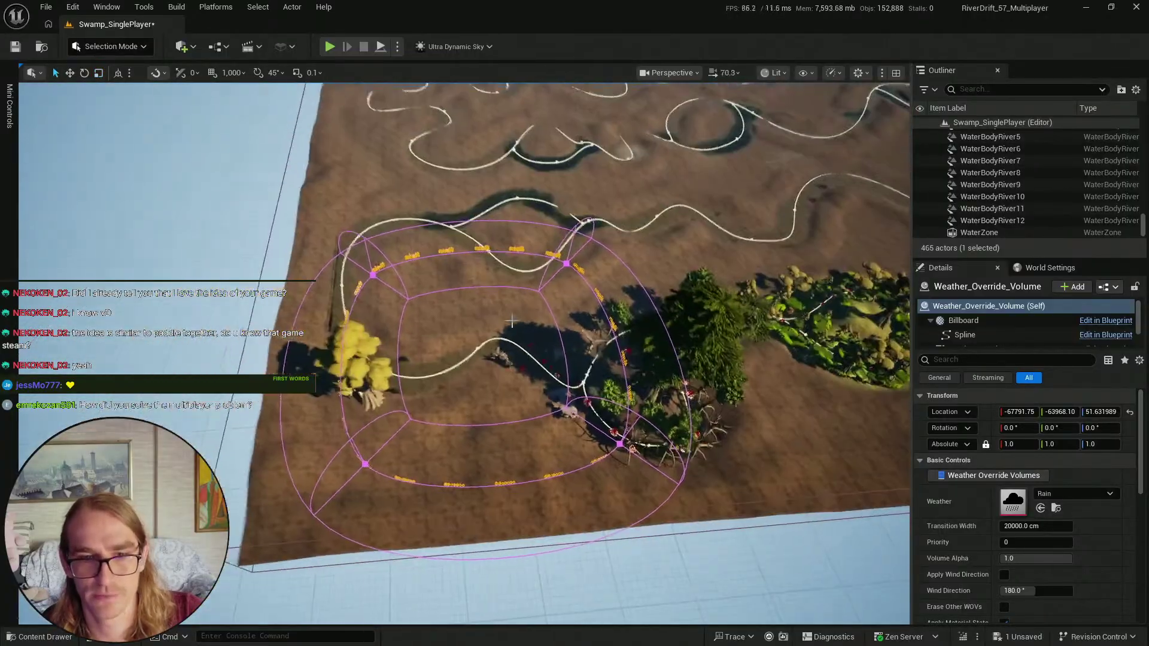
- Scale the weather override volume uniformly to about 0.91 and move it to about X -49221, Y -69896 over the river loop
{"action": "left_click_drag", "start_coordinate": [489, 326], "coordinate": [443, 295]}
{"action": "key", "text": "r"}
{"action": "scroll", "coordinate": [442, 318], "scroll_direction": "up", "scroll_amount": 1}
{"action": "right_click_drag", "start_coordinate": [443, 295], "coordinate": [443, 329]}
{"action": "key", "text": "w"}
{"action": "left_click_drag", "start_coordinate": [480, 393], "coordinate": [471, 395]}
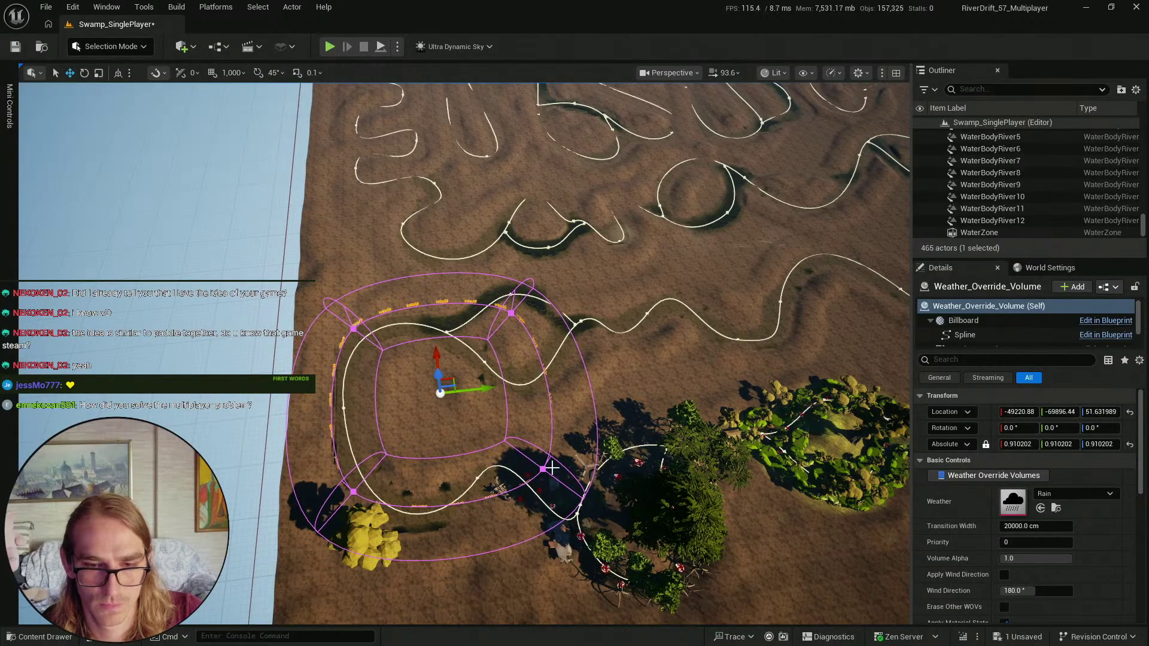
{"action": "key", "text": "q"}
{"action": "right_click_drag", "start_coordinate": [552, 468], "coordinate": [574, 375]}
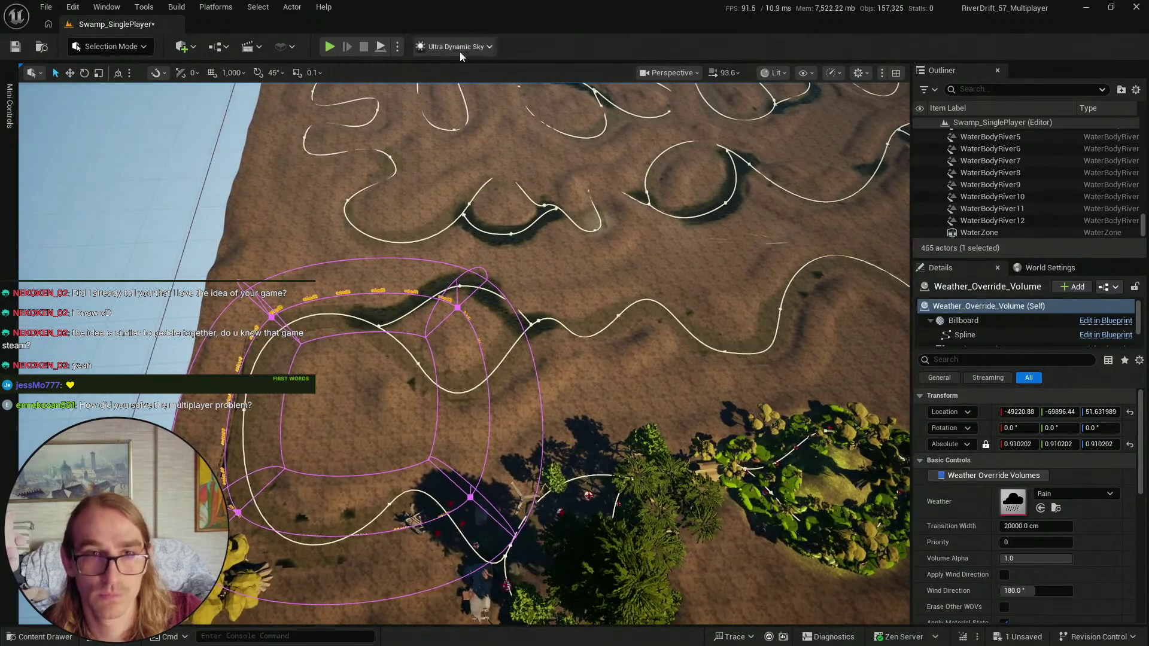
- Select the raft BP_Physics_Boat1 and move it to about X -74537, Y -52113 in the river near the crabs
{"action": "right_click_drag", "start_coordinate": [474, 291], "coordinate": [529, 392]}
{"action": "key", "text": "g"}
{"action": "key", "text": "w"}
{"action": "scroll", "coordinate": [483, 359], "scroll_direction": "down", "scroll_amount": 4}
{"action": "key", "text": "w"}
{"action": "scroll", "coordinate": [479, 371], "scroll_direction": "down", "scroll_amount": 6}
{"action": "key", "text": "w"}
{"action": "scroll", "coordinate": [522, 398], "scroll_direction": "down", "scroll_amount": 2}
{"action": "left_click", "coordinate": [543, 334]}
{"action": "key", "text": "s"}
{"action": "scroll", "coordinate": [557, 383], "scroll_direction": "up", "scroll_amount": 4}
{"action": "right_click_drag", "start_coordinate": [543, 335], "coordinate": [569, 389]}
{"action": "left_click_drag", "start_coordinate": [453, 401], "coordinate": [444, 406]}
{"action": "key", "text": "w"}
{"action": "right_click_drag", "start_coordinate": [444, 407], "coordinate": [461, 377]}
{"action": "scroll", "coordinate": [452, 419], "scroll_direction": "up", "scroll_amount": 3}
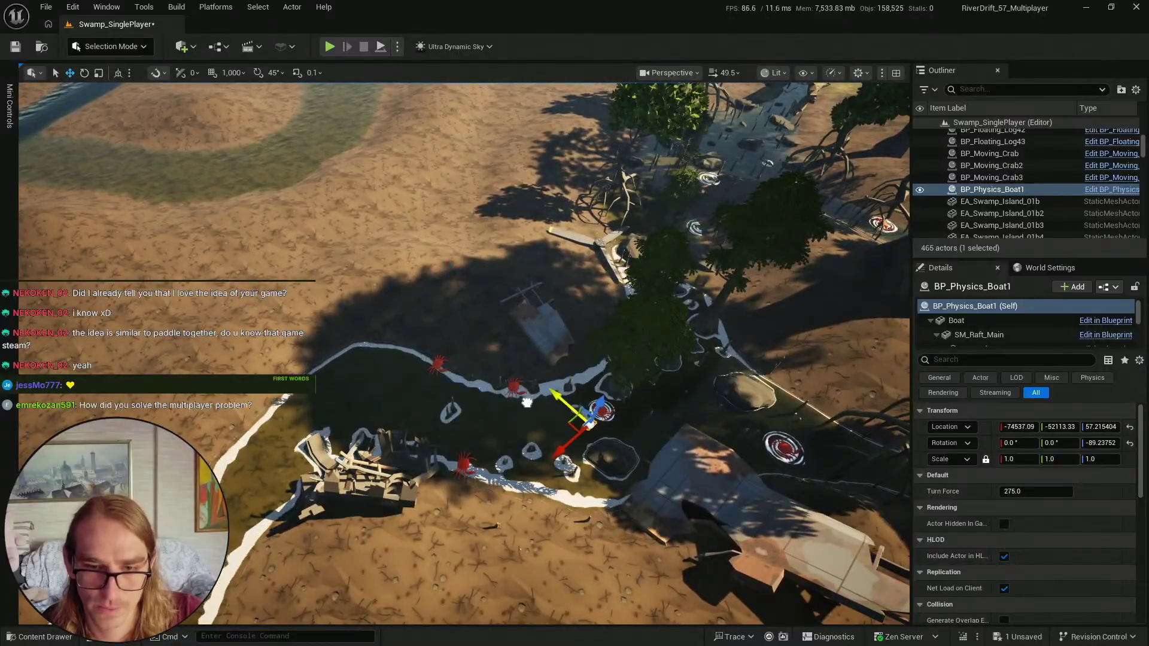
- Move the raft to about X -76320, Y -48895 beside the broken roadway and rotate it to about -73.4° around Z
{"action": "key", "text": "w"}
{"action": "right_click_drag", "start_coordinate": [524, 444], "coordinate": [383, 395]}
{"action": "scroll", "coordinate": [491, 424], "scroll_direction": "down", "scroll_amount": 3}
{"action": "left_click_drag", "start_coordinate": [383, 395], "coordinate": [649, 443]}
{"action": "key", "text": "e"}
{"action": "left_click_drag", "start_coordinate": [670, 481], "coordinate": [660, 460]}
{"action": "key", "text": "w"}
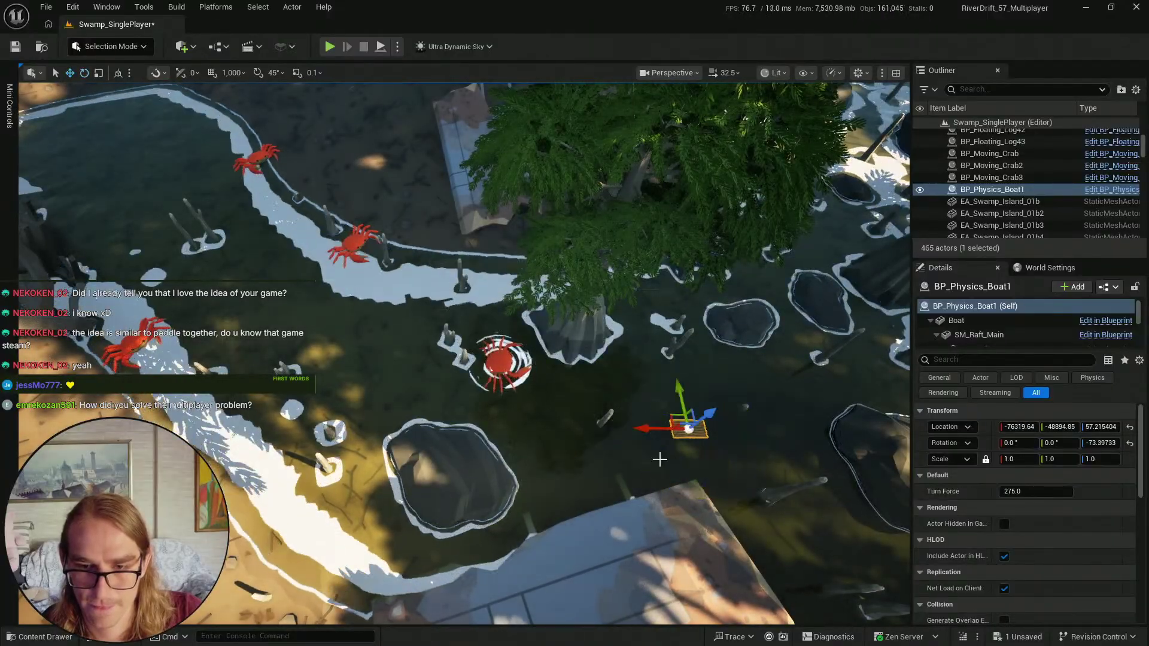
- Nudge the raft to about X -76175, Y -48721 in the open water and save all changes
{"action": "right_click_drag", "start_coordinate": [659, 460], "coordinate": [527, 446]}
{"action": "key", "text": "s"}
{"action": "key", "text": "w"}
{"action": "scroll", "coordinate": [660, 459], "scroll_direction": "down", "scroll_amount": 5}
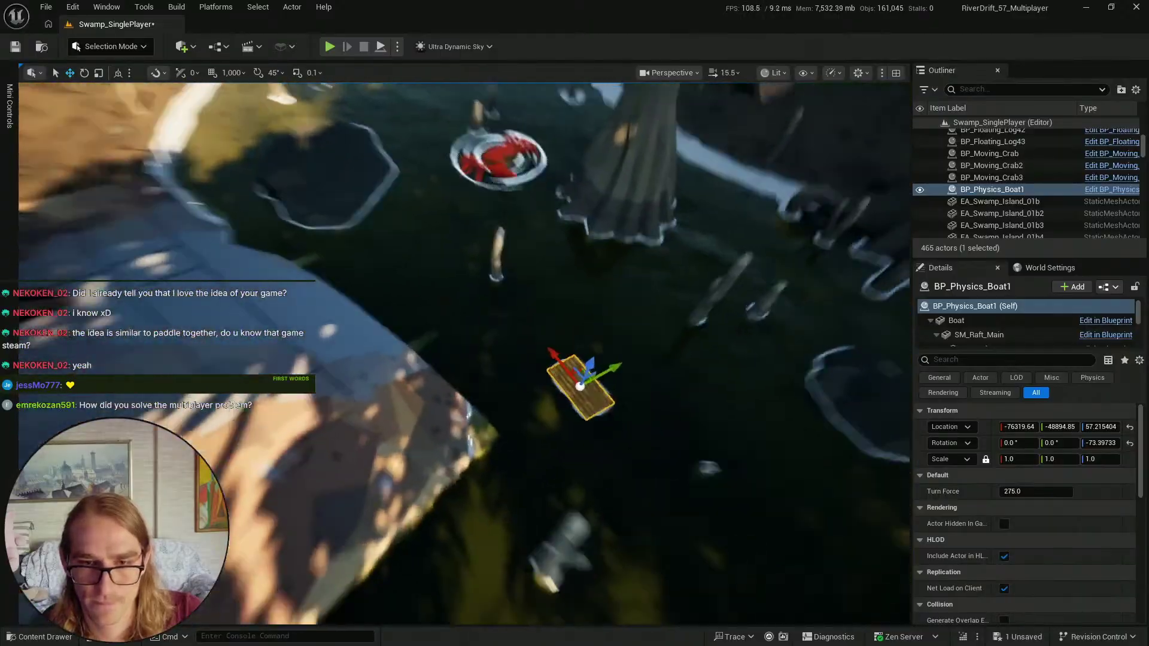
{"action": "right_click_drag", "start_coordinate": [589, 368], "coordinate": [588, 365]}
{"action": "key", "text": "s"}
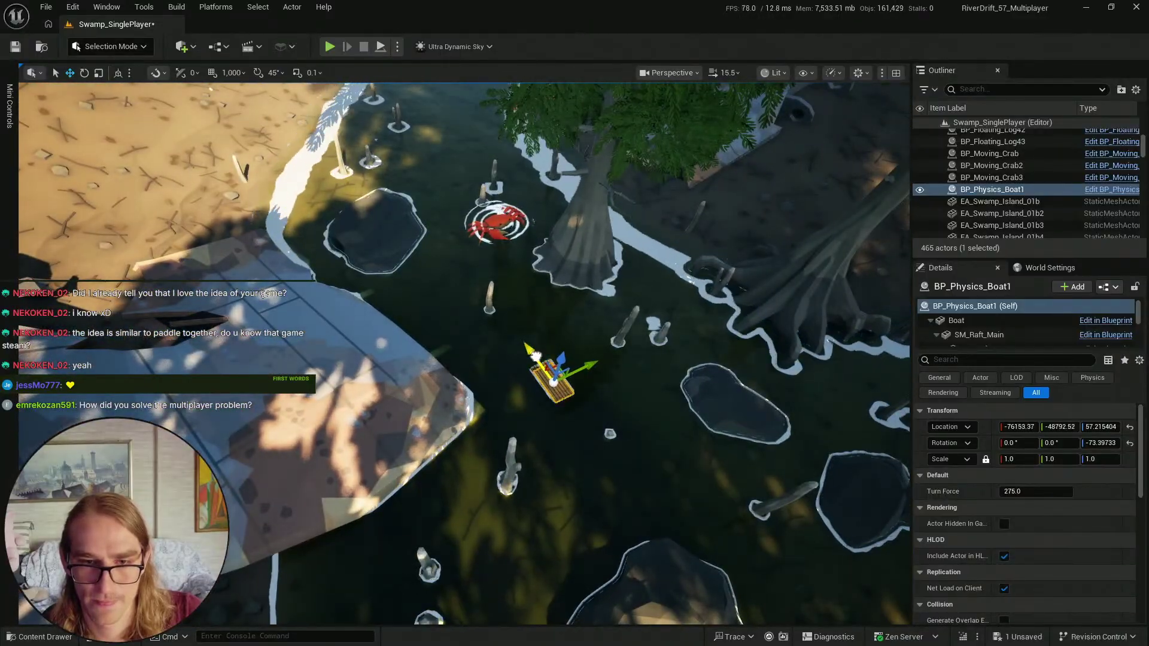
{"action": "left_click", "coordinate": [42, 638]}
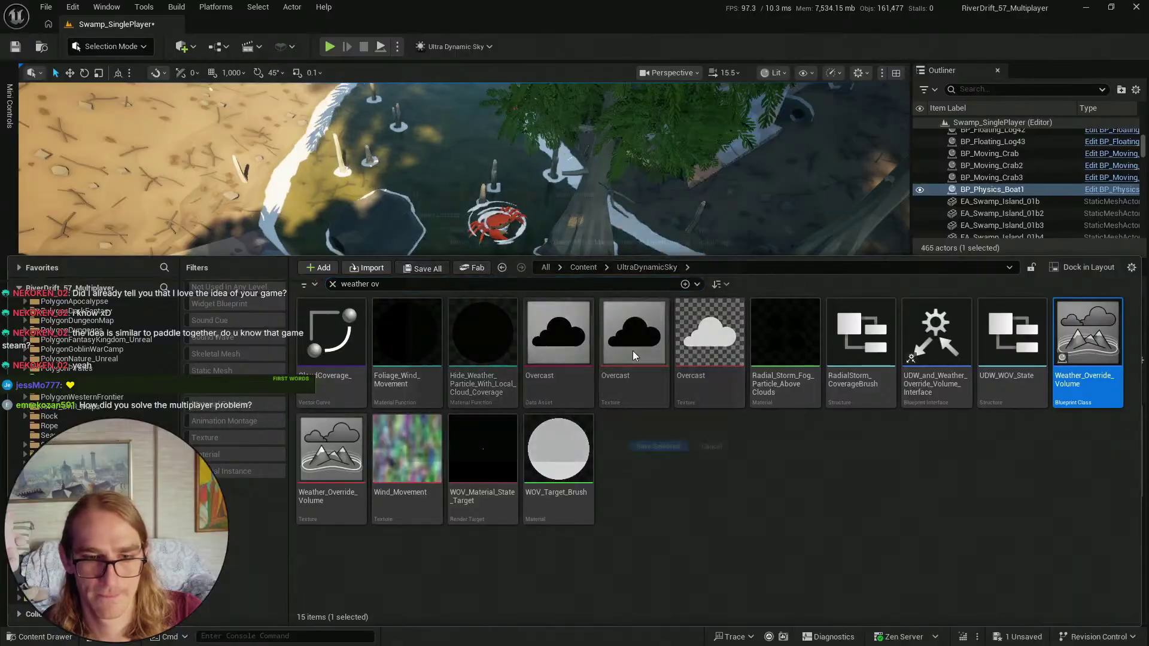
{"action": "key", "text": "ctrl+shift+s"}
{"action": "key", "text": "Return"}
- Play-test the level full screen from the raft's new starting position and stop the session
{"action": "right_click_drag", "start_coordinate": [554, 87], "coordinate": [554, 87]}
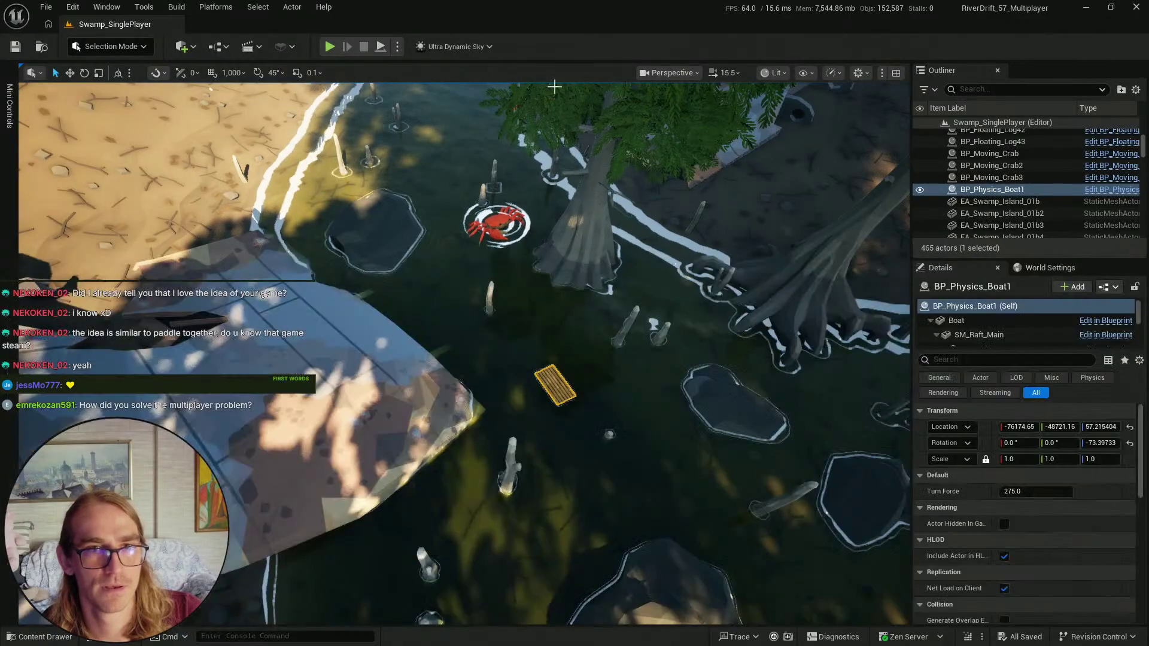
{"action": "key", "text": "alt+p"}
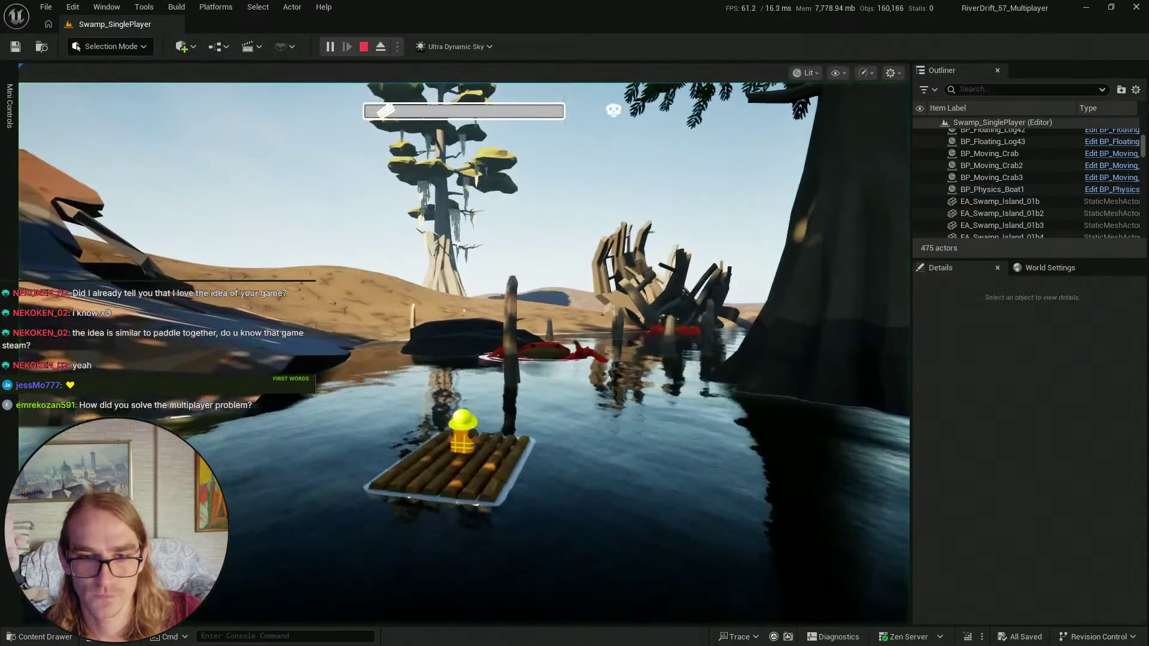
{"action": "key", "text": "F11"}
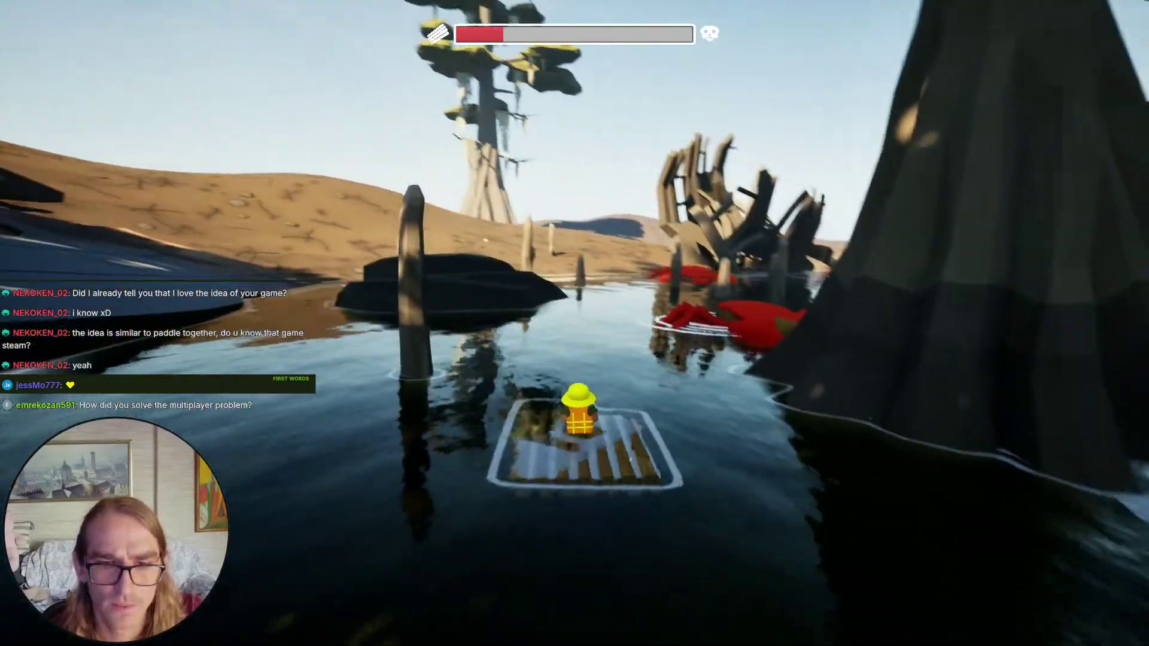
{"action": "key", "text": "Escape"}
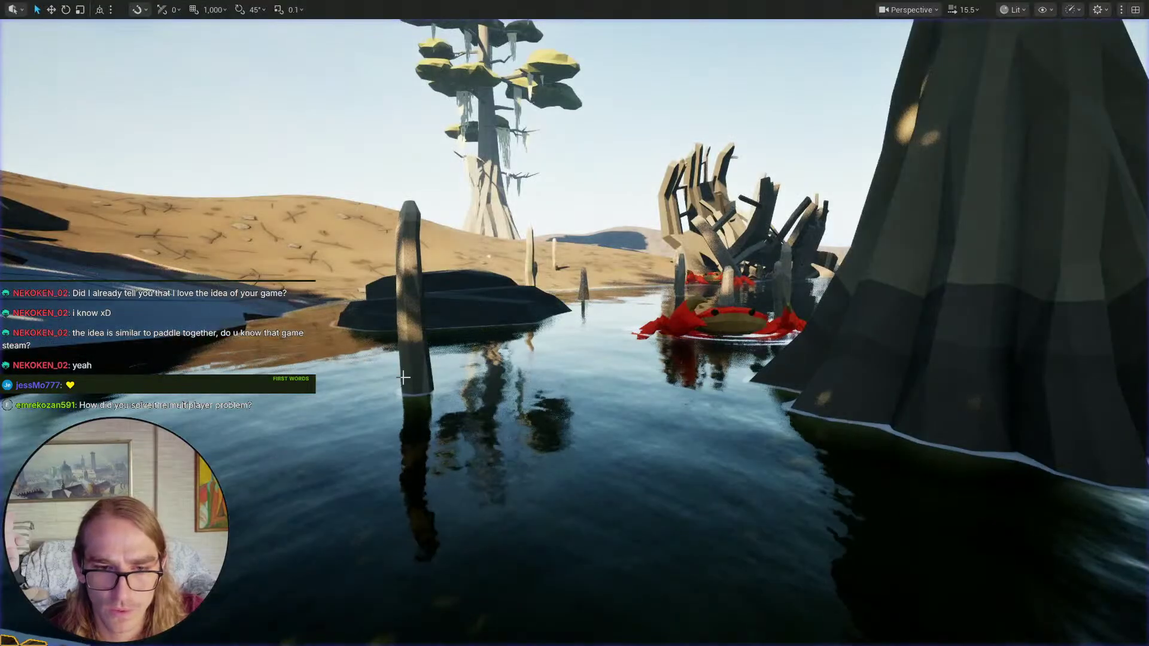
- Inspect the cluster of wooden stumps around the raft from above, clear the selection, and start another play test
{"action": "key", "text": "f"}
{"action": "key", "text": "s"}
{"action": "right_click_drag", "start_coordinate": [631, 374], "coordinate": [631, 374]}
{"action": "scroll", "coordinate": [631, 374], "scroll_direction": "down", "scroll_amount": 3}
{"action": "key", "text": "e"}
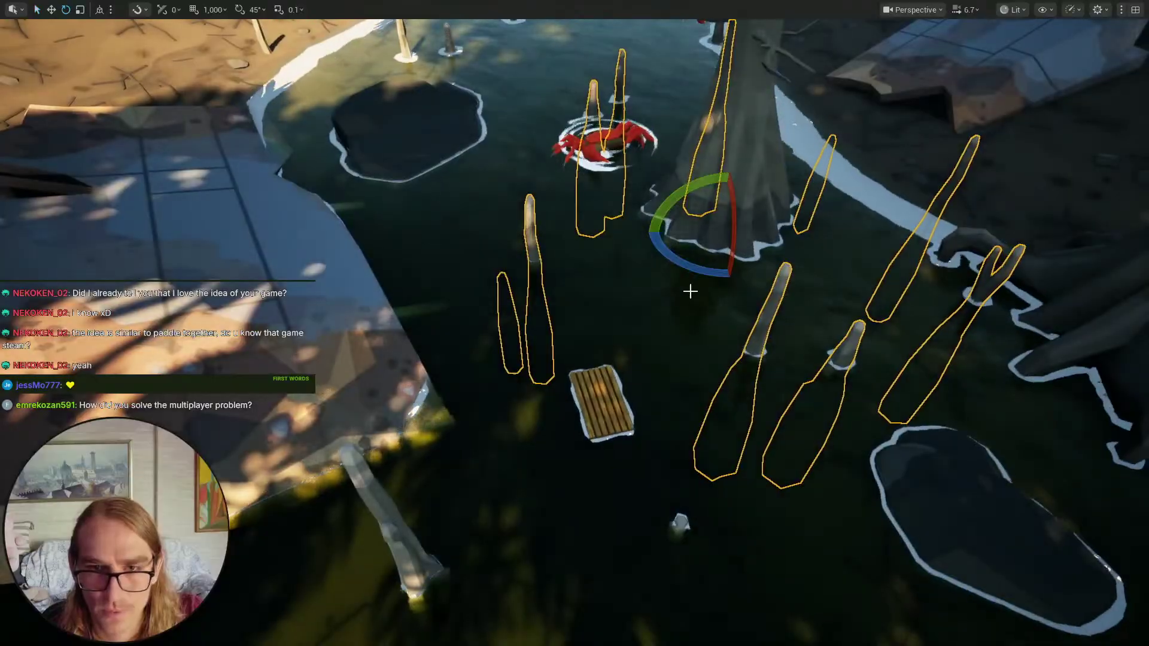
{"action": "key", "text": "Escape"}
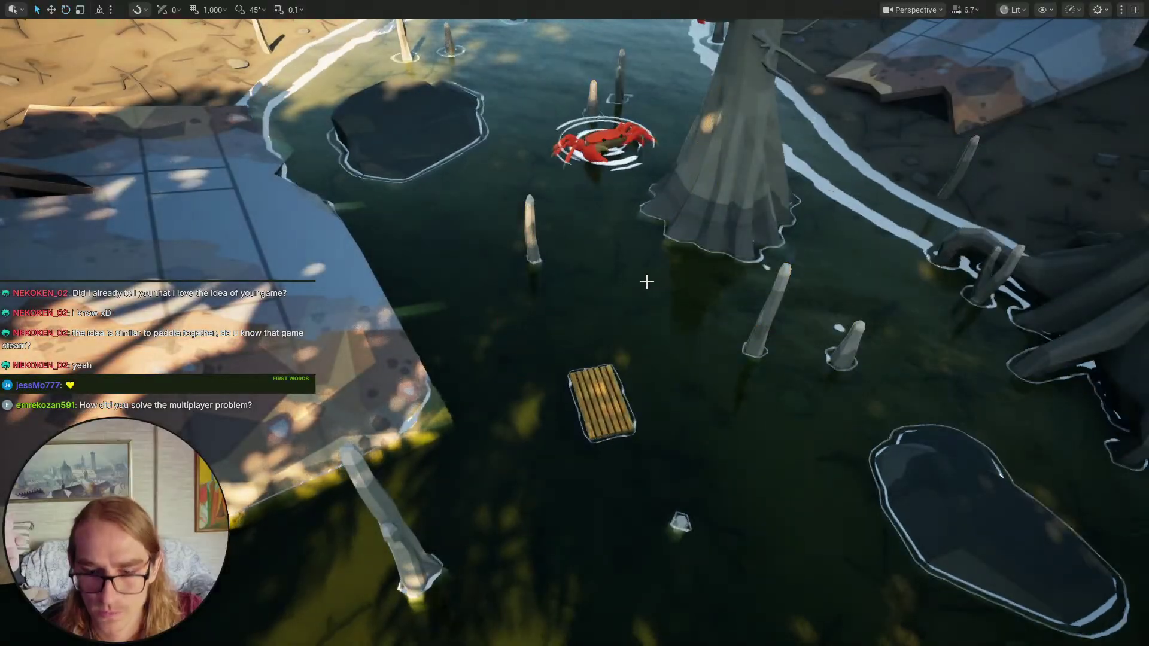
{"action": "key", "text": "alt+p"}
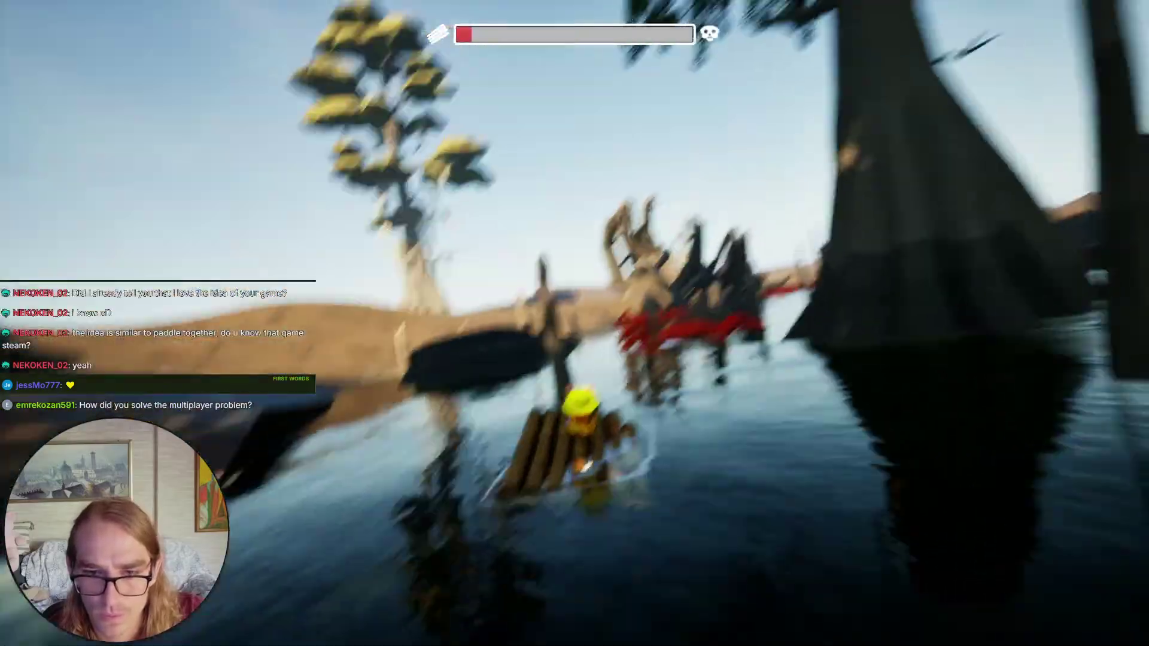
- Stop the play test and inspect the collision display around the raft, the broken roadway and the nearby stumps
{"action": "key", "text": "Escape"}
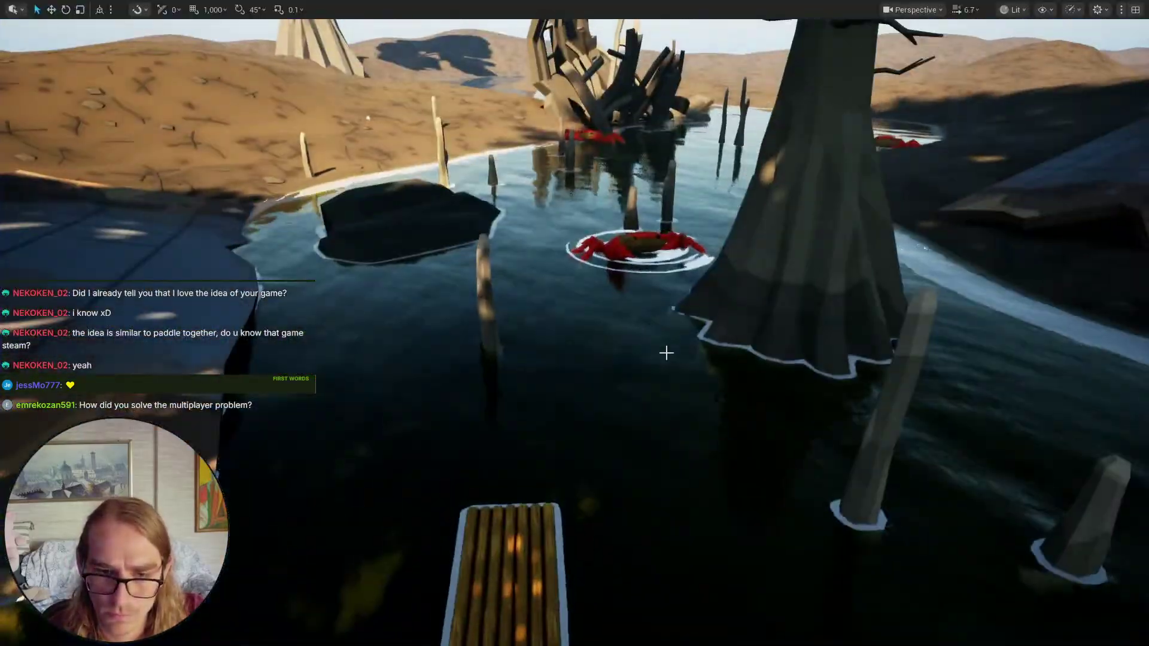
{"action": "key", "text": "alt+c"}
{"action": "key", "text": "s"}
{"action": "scroll", "coordinate": [667, 353], "scroll_direction": "down", "scroll_amount": 4}
{"action": "right_click_drag", "start_coordinate": [666, 353], "coordinate": [769, 314]}
{"action": "key", "text": "a"}
{"action": "scroll", "coordinate": [754, 341], "scroll_direction": "down", "scroll_amount": 2}
{"action": "key", "text": "alt+c"}
{"action": "scroll", "coordinate": [769, 314], "scroll_direction": "down", "scroll_amount": 5}
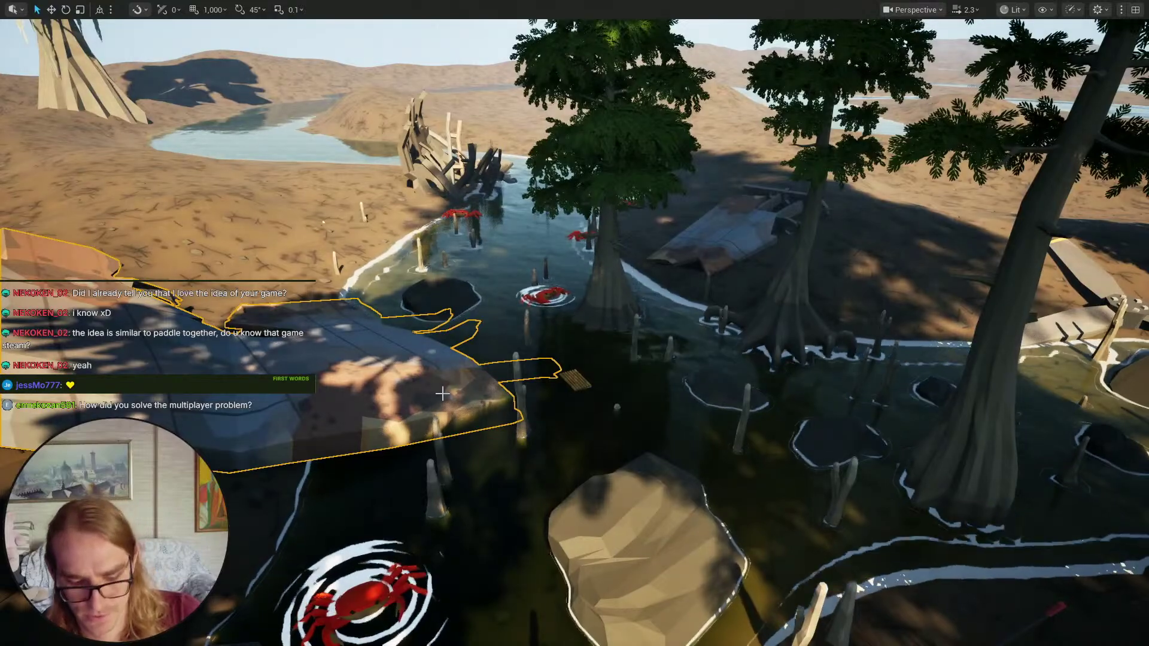
- Select all static meshes in PolygonSwamp/SM/ManMade and open them for bulk editing in the Property Matrix, accepting the loading of the assets
{"action": "key", "text": "ctrl+space"}
{"action": "left_click", "coordinate": [947, 524]}
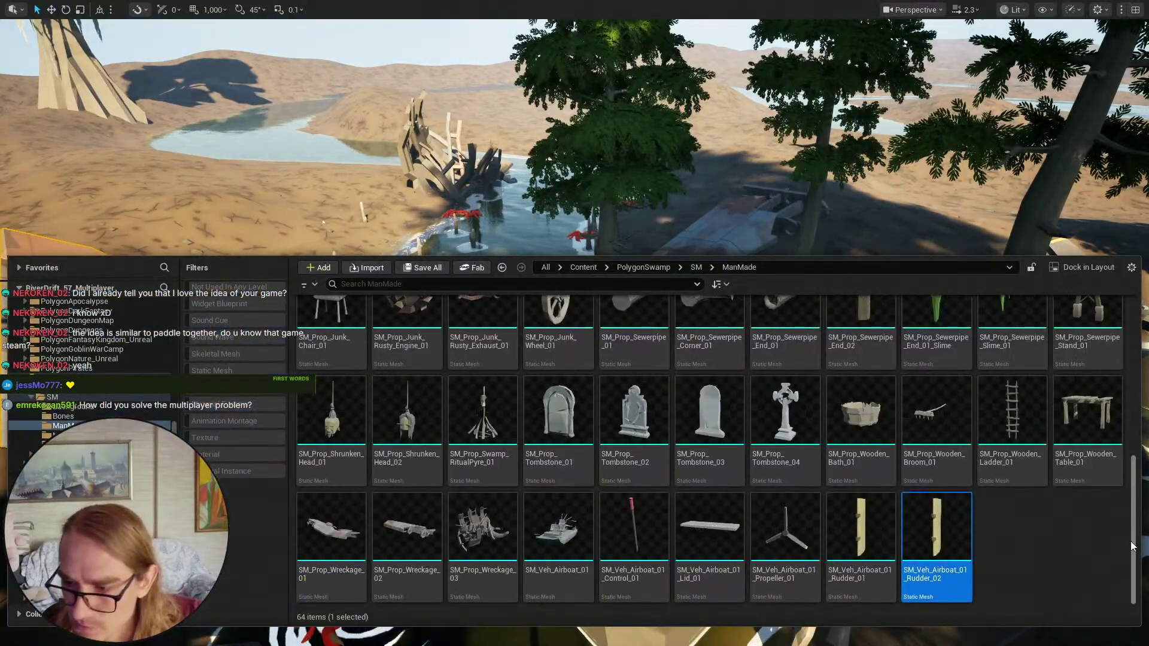
{"action": "scroll", "coordinate": [599, 448], "scroll_direction": "up", "scroll_amount": 5}
{"action": "left_click", "coordinate": [332, 335], "text": "shift"}
{"action": "right_click", "coordinate": [331, 335]}
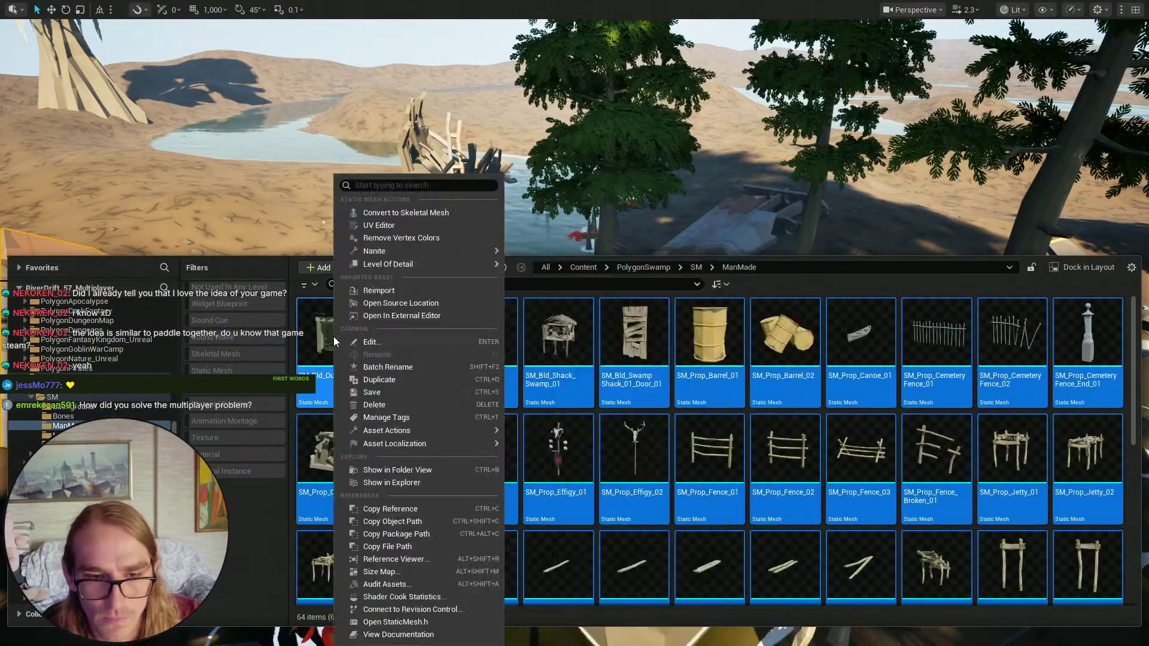
{"action": "mouse_move", "coordinate": [467, 439]}
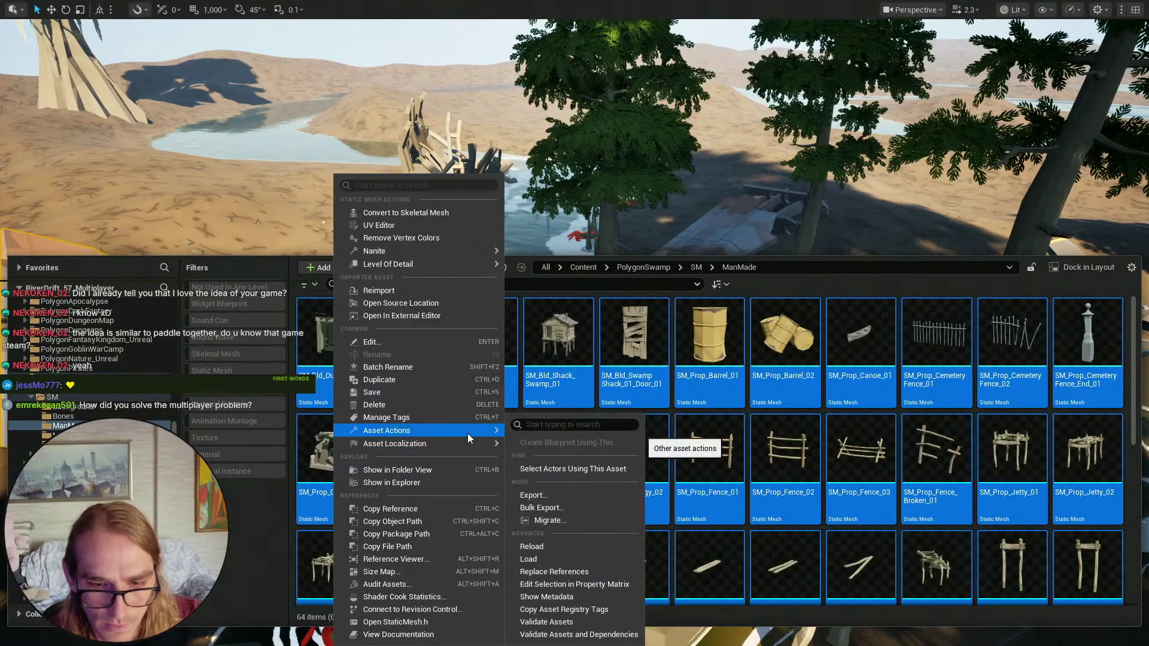
{"action": "left_click", "coordinate": [576, 584]}
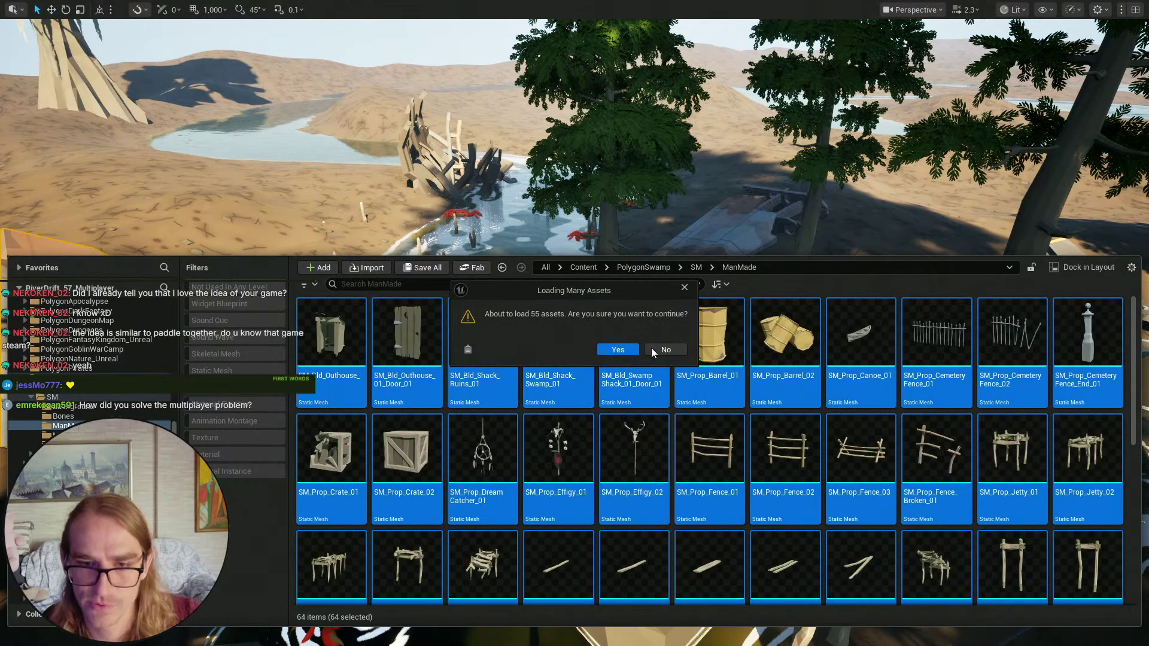
{"action": "left_click", "coordinate": [618, 349]}
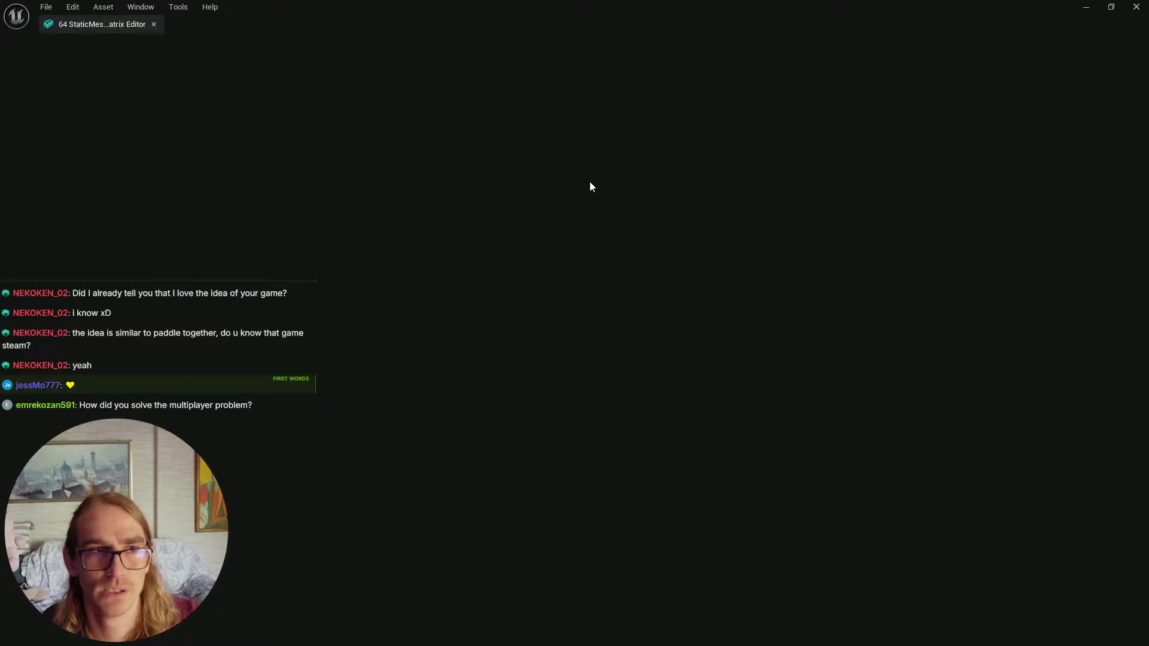
- Set Collision Complexity of all the ManMade meshes to Use Complex Collision As Simple, save them and close the bulk editor
{"action": "left_click", "coordinate": [892, 89]}
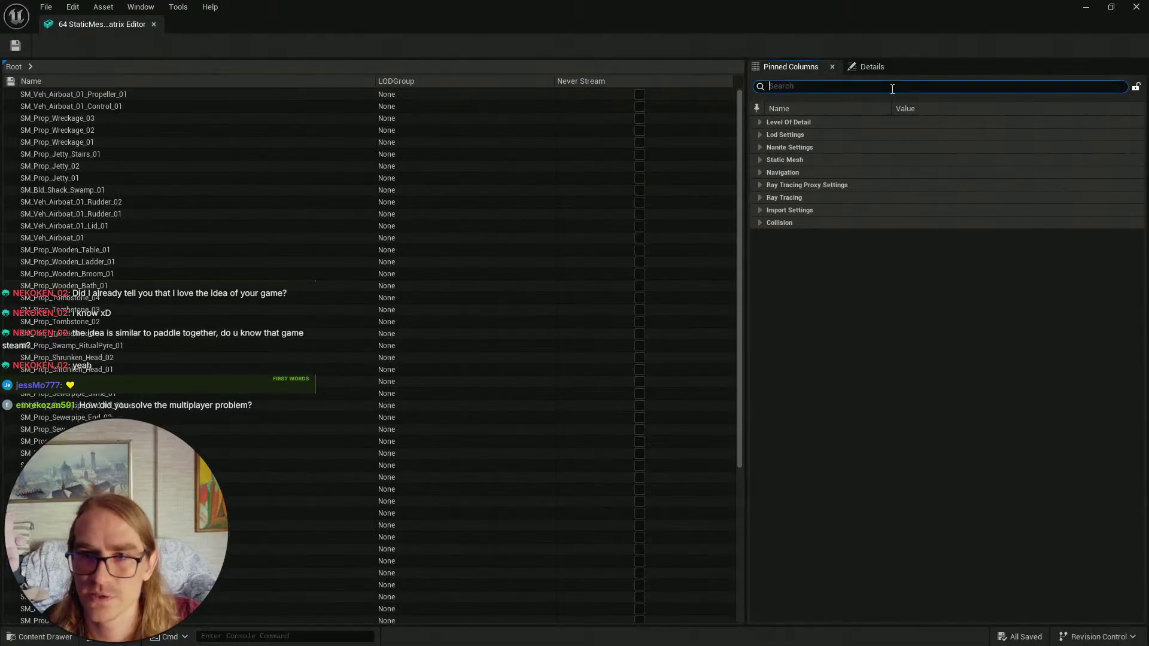
{"action": "type", "text": "collision"}
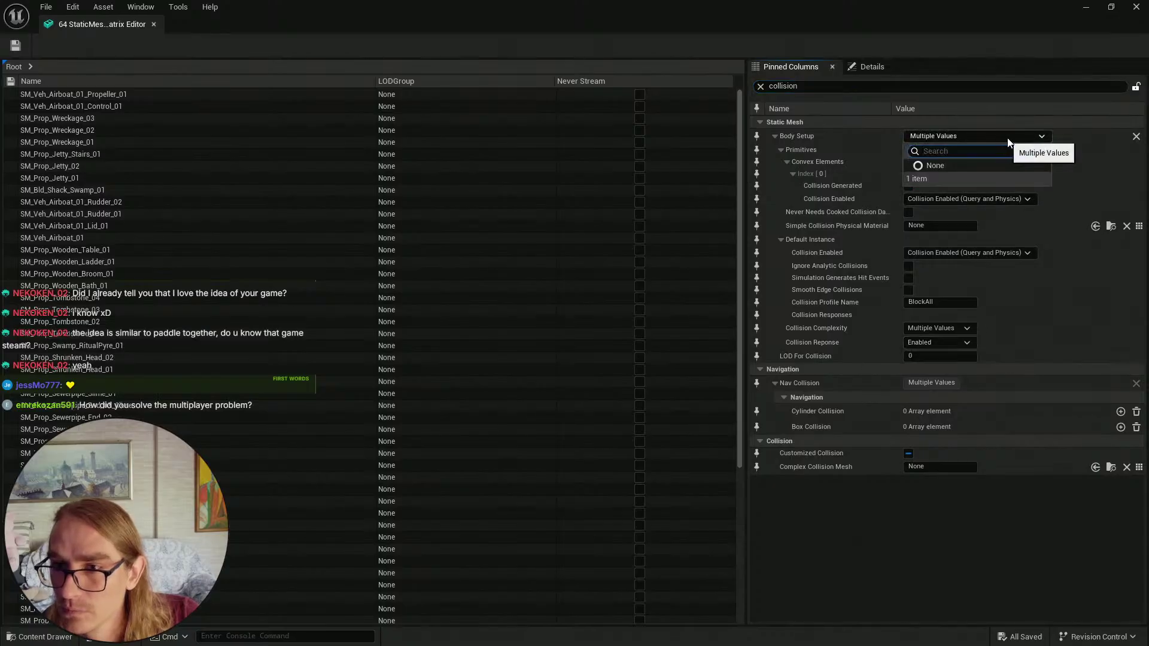
{"action": "left_click", "coordinate": [1011, 199]}
{"action": "left_click", "coordinate": [1013, 201]}
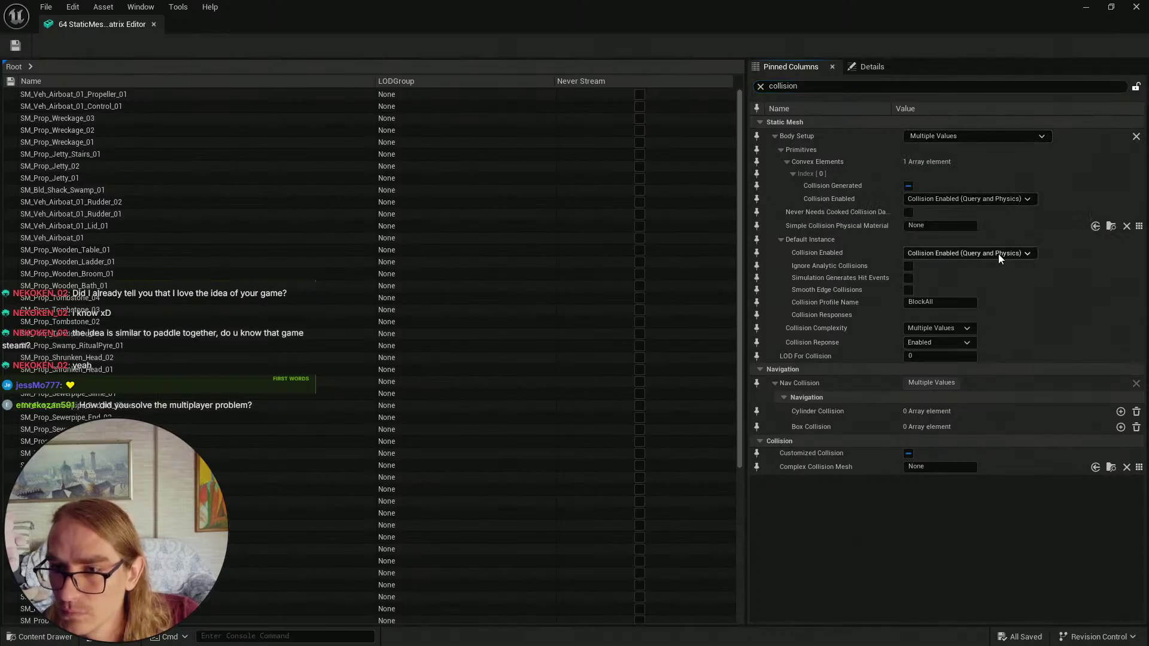
{"action": "left_click", "coordinate": [1002, 253]}
{"action": "left_click", "coordinate": [1004, 254]}
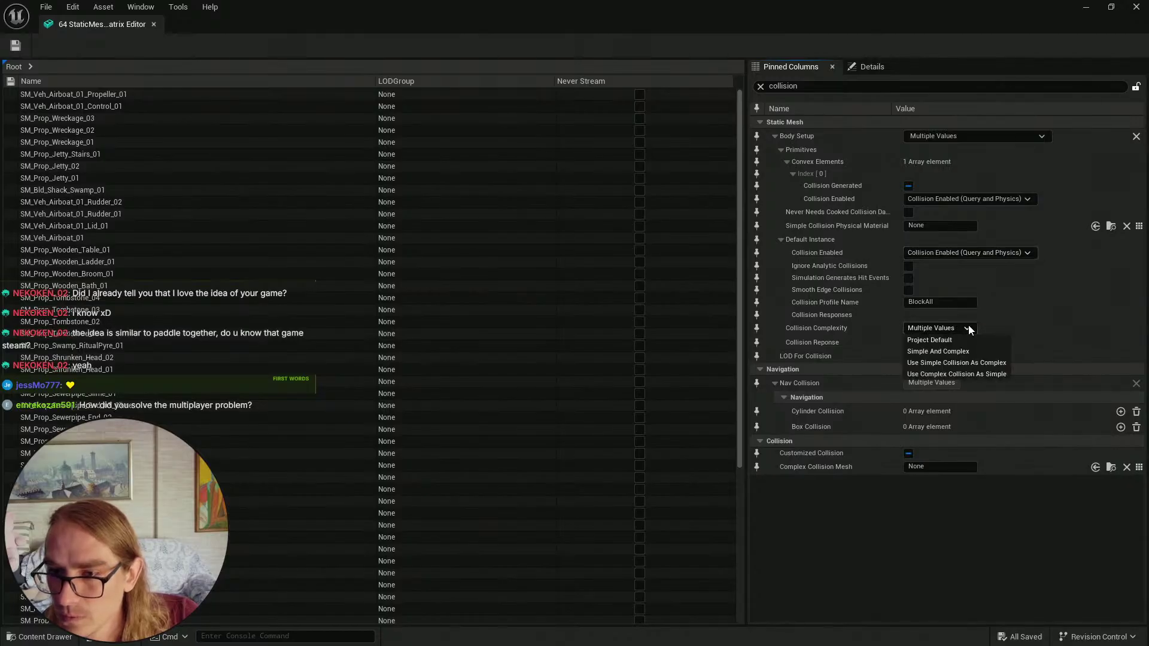
{"action": "left_click", "coordinate": [990, 374]}
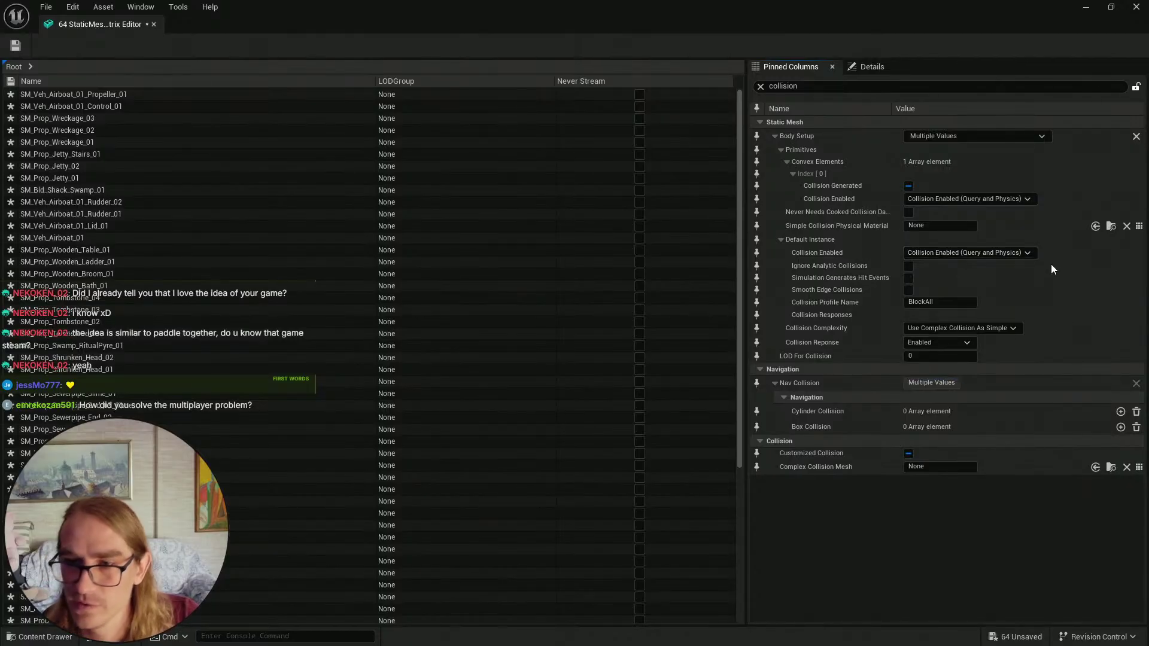
{"action": "left_click", "coordinate": [15, 46]}
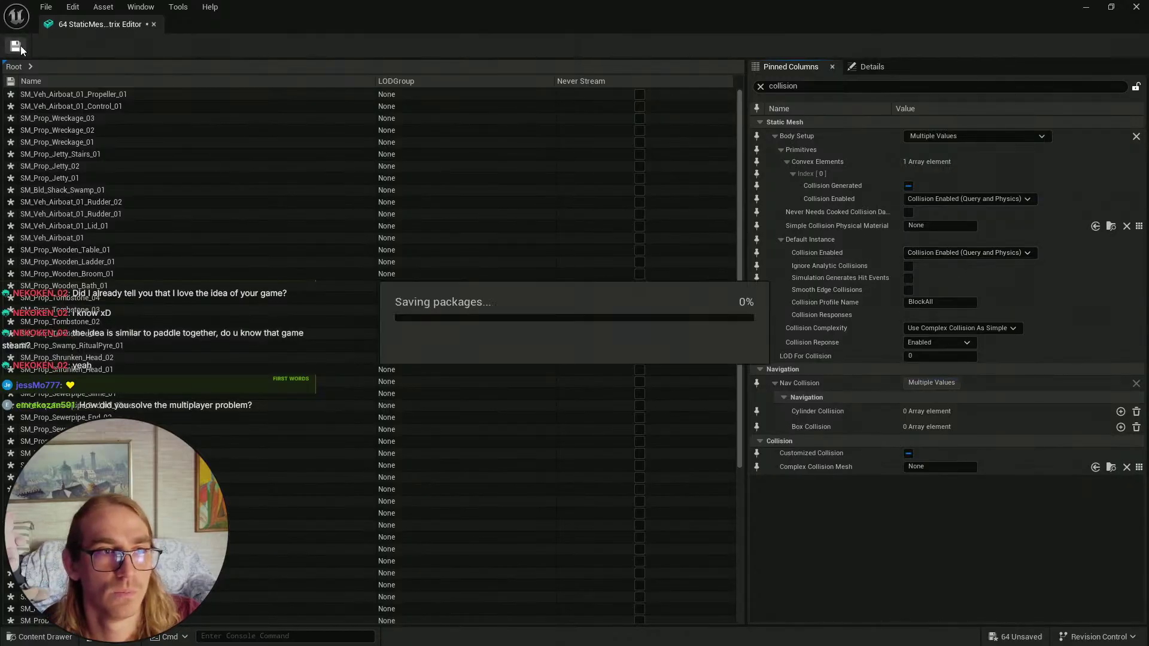
{"action": "left_click", "coordinate": [1136, 7]}
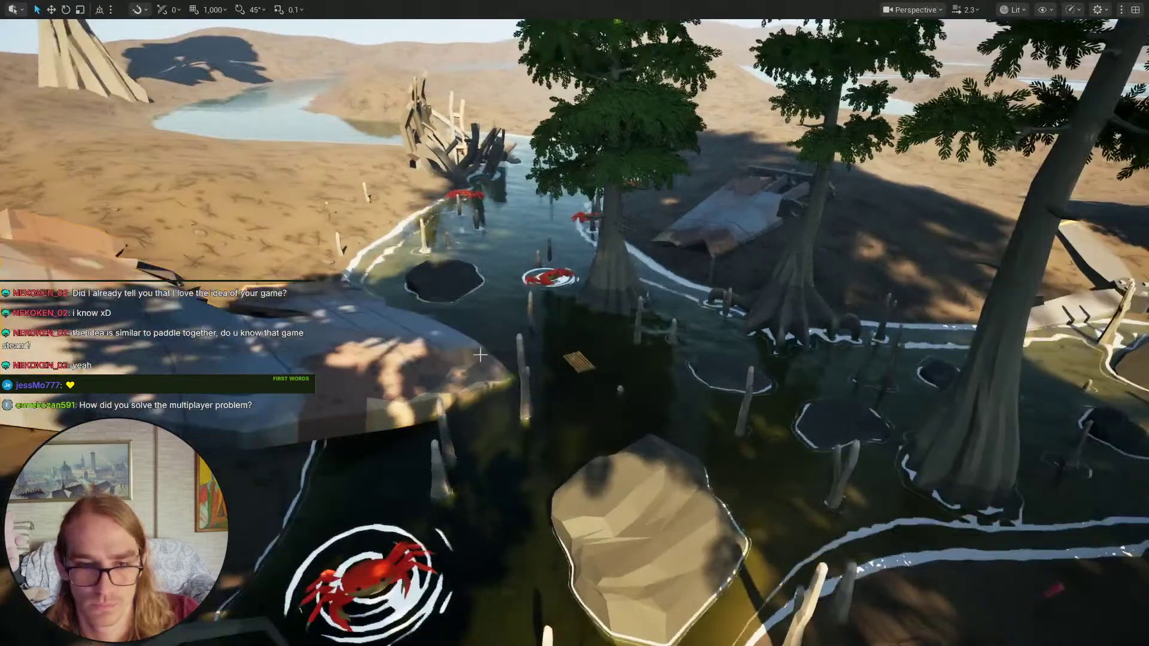
- Check the updated collision display over the river section and start a full-screen play test of the level
{"action": "key", "text": "alt+c"}
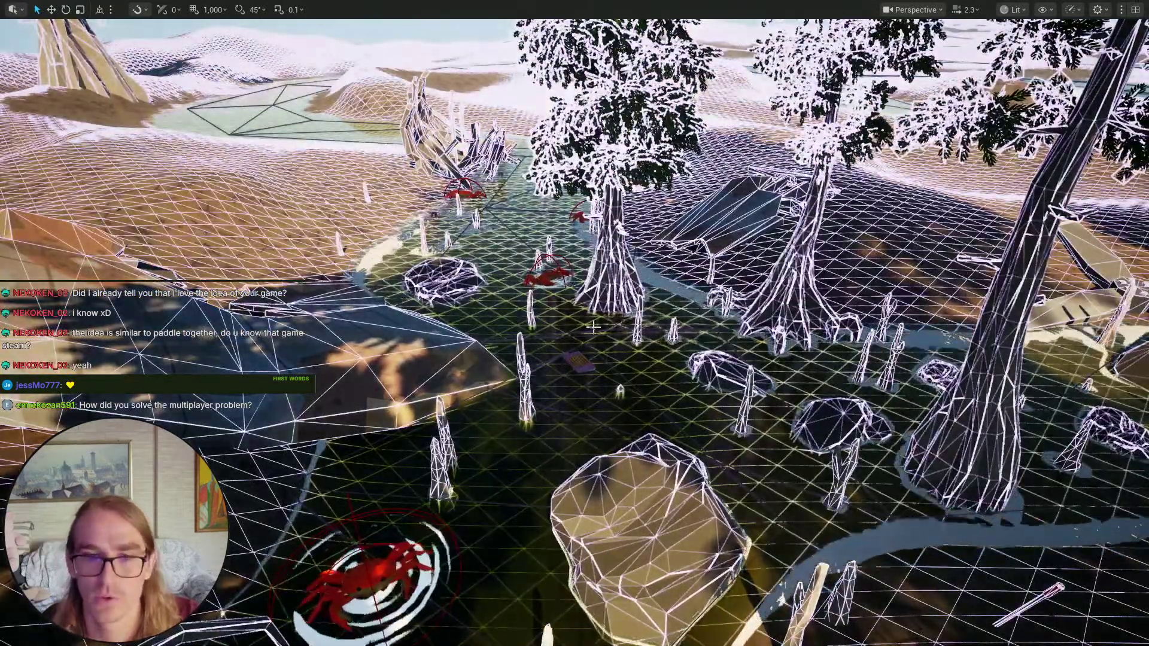
{"action": "key", "text": "alt+c"}
{"action": "key", "text": "F11"}
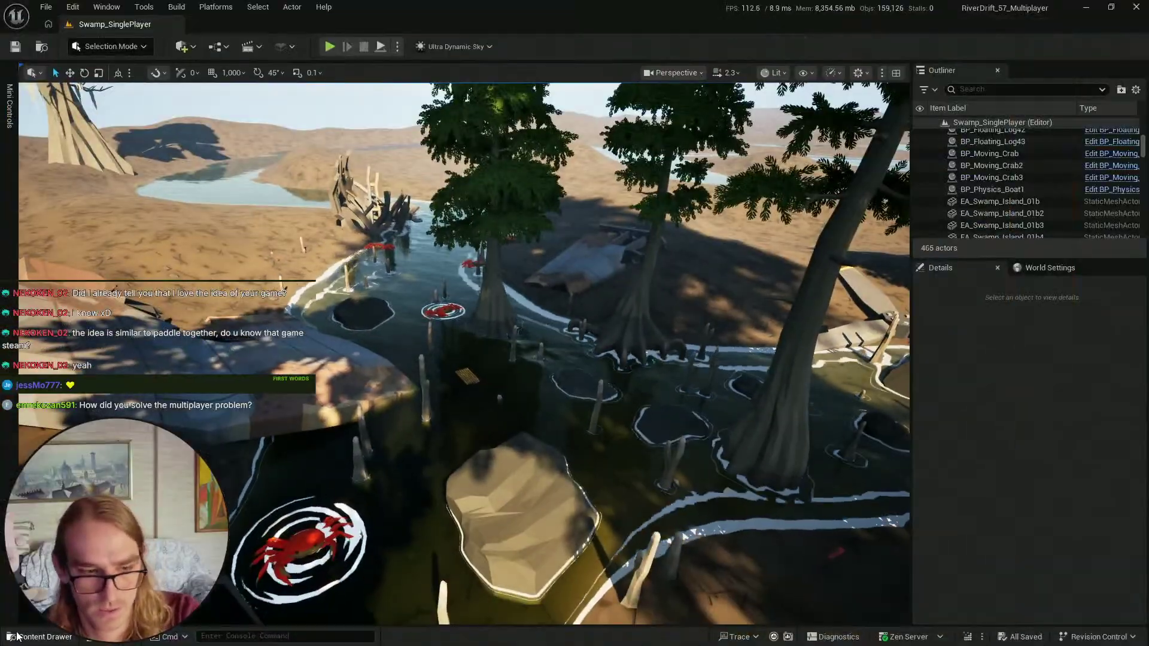
{"action": "key", "text": "ctrl+space"}
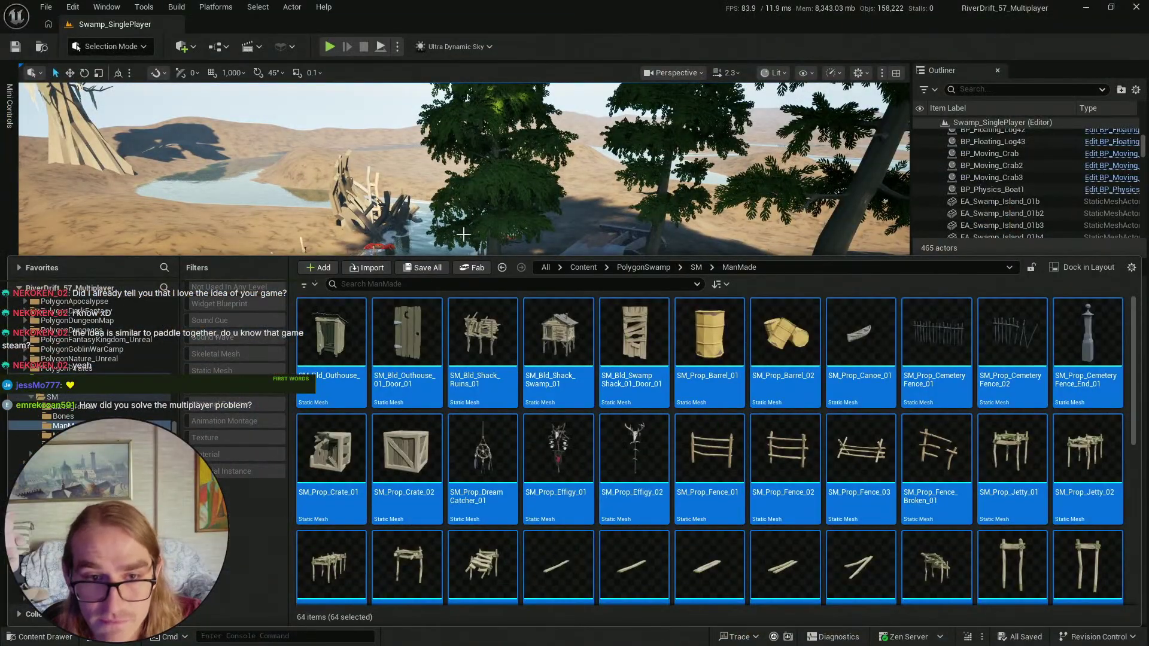
{"action": "left_click", "coordinate": [329, 47]}
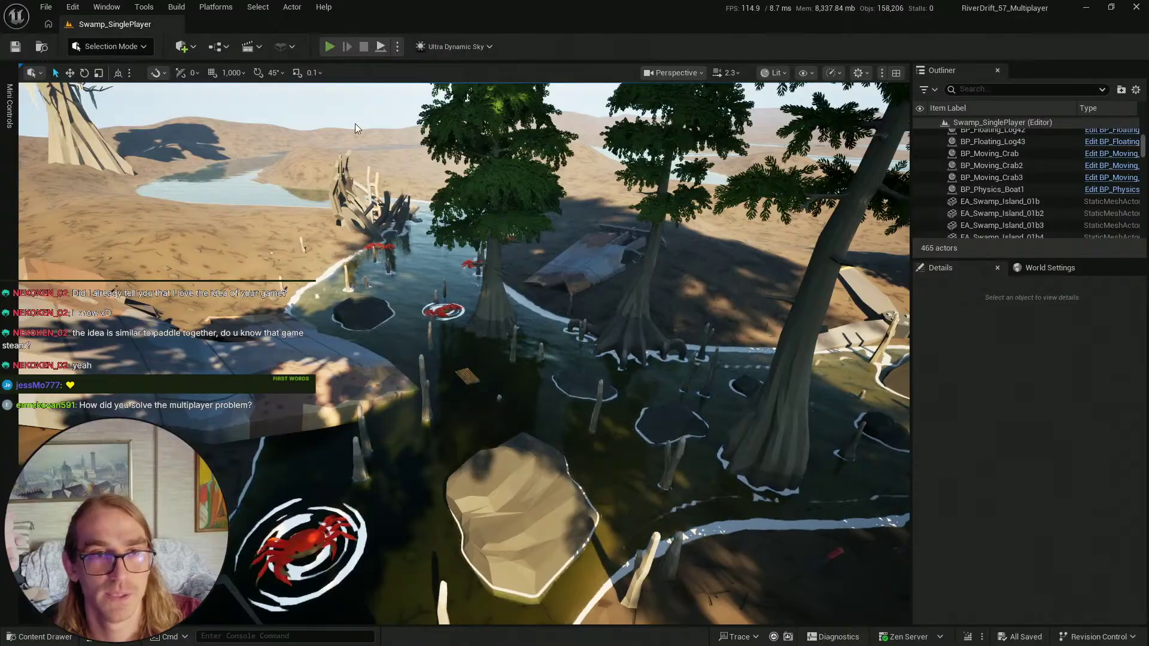
{"action": "key", "text": "F11"}
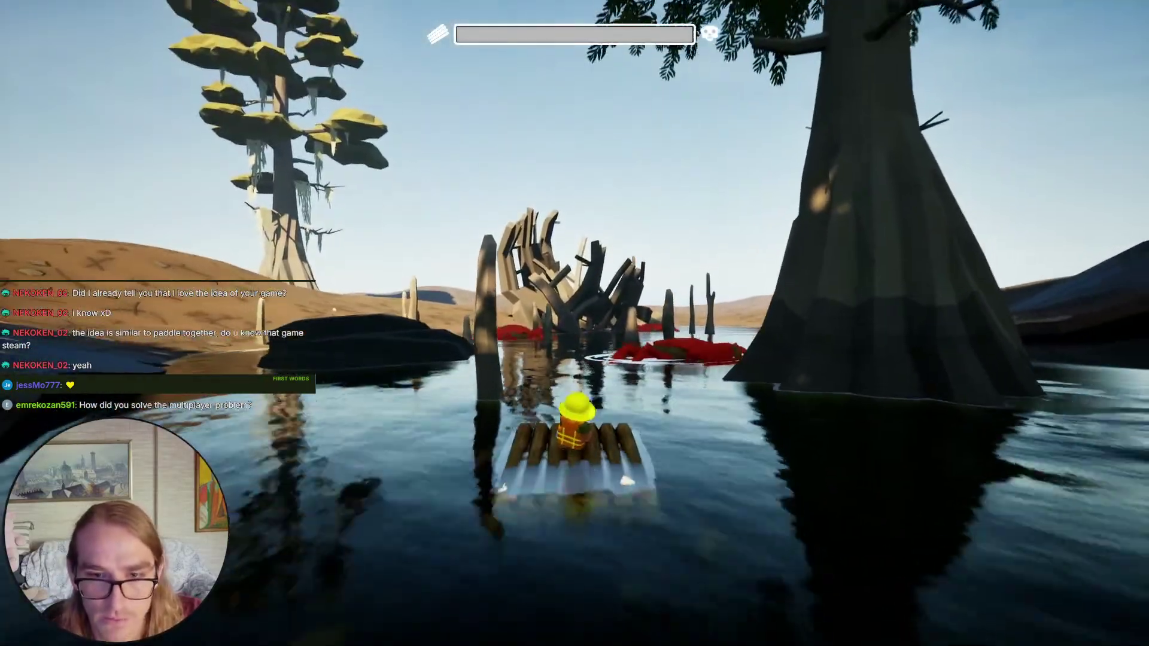
- Paddle the raft past the stumps, crabs and large driftwood wreck toward the big tree, and end the play session
{"action": "key", "text": "w"}
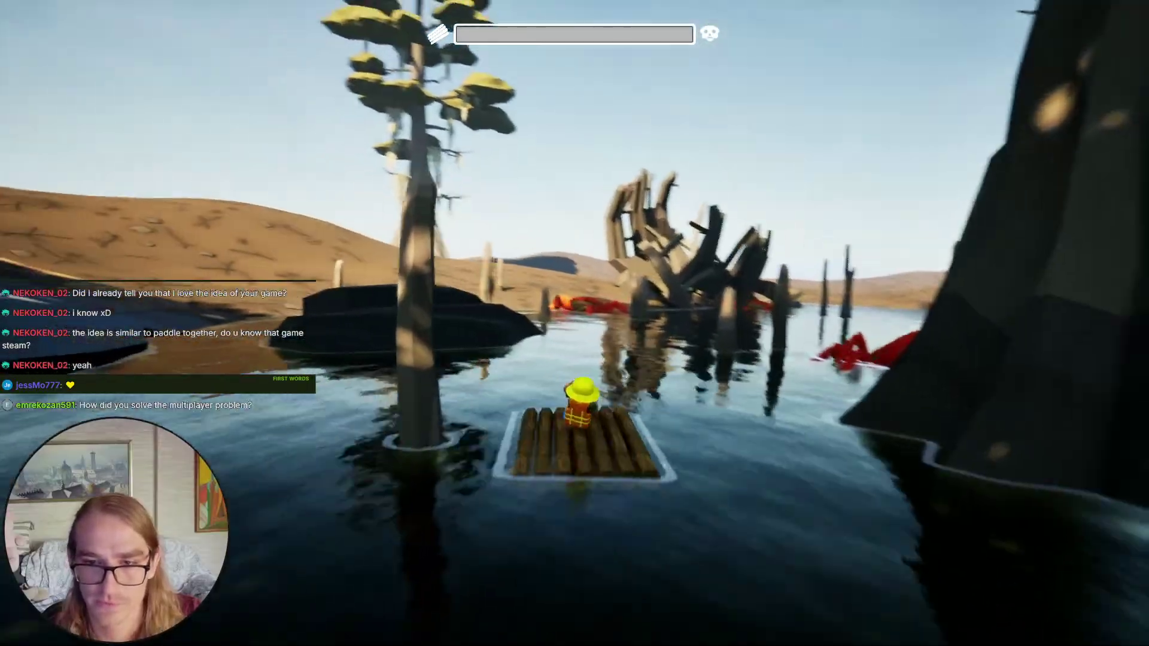
{"action": "key", "text": "d"}
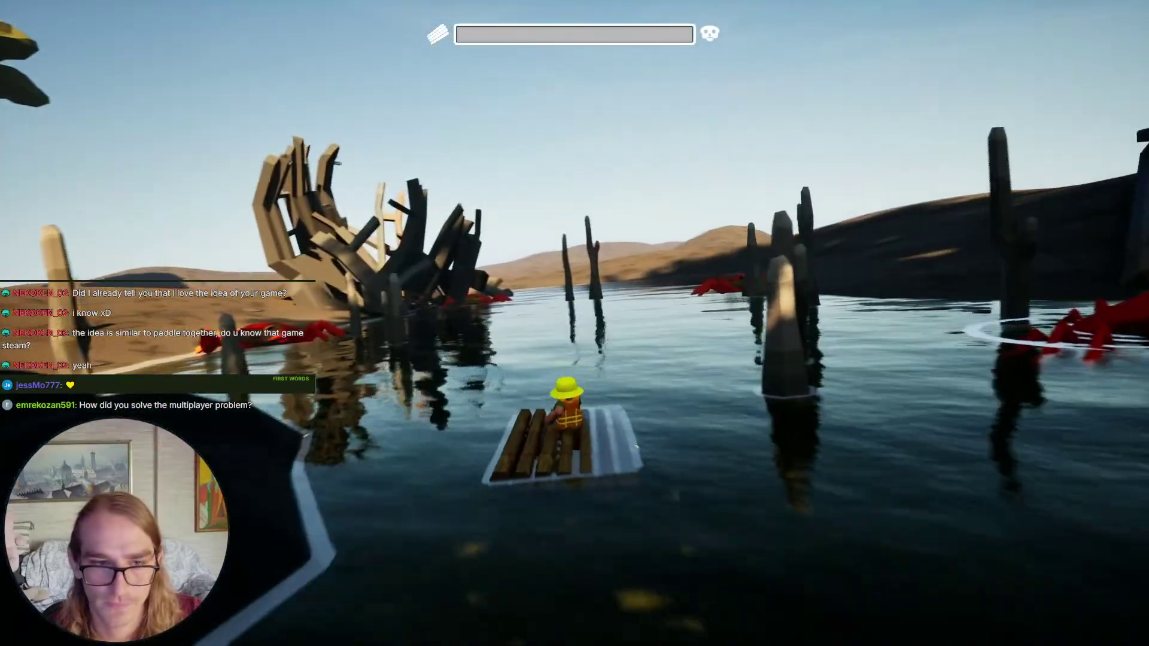
{"action": "key", "text": "w"}
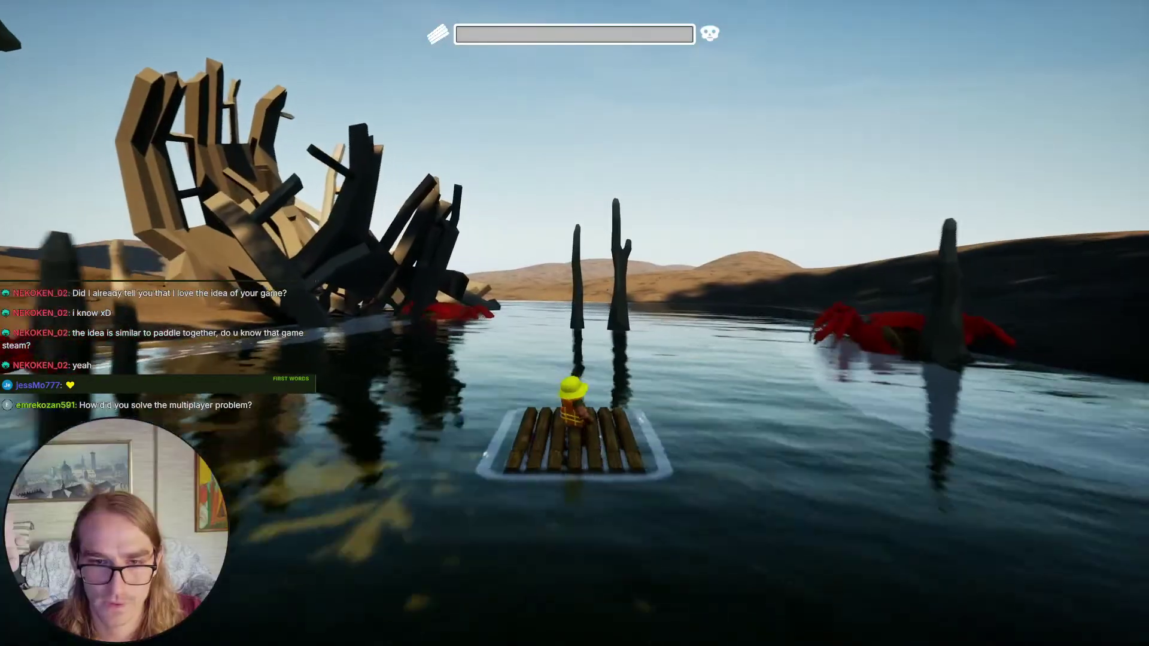
{"action": "key", "text": "w"}
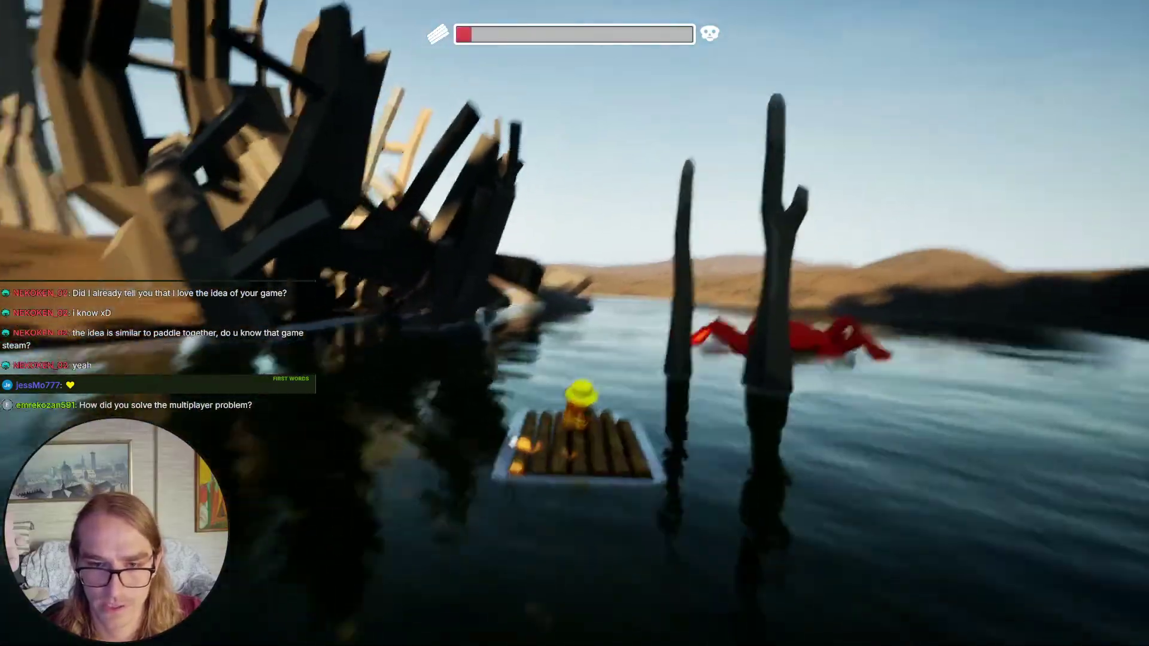
{"action": "key", "text": "w"}
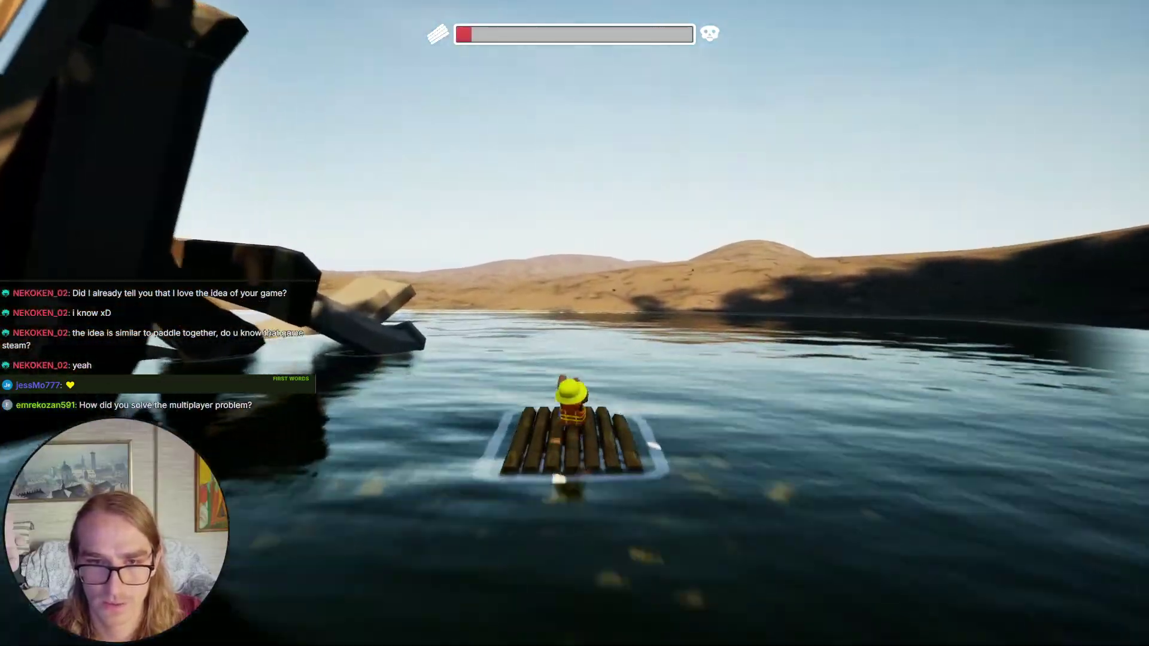
{"action": "key", "text": "w"}
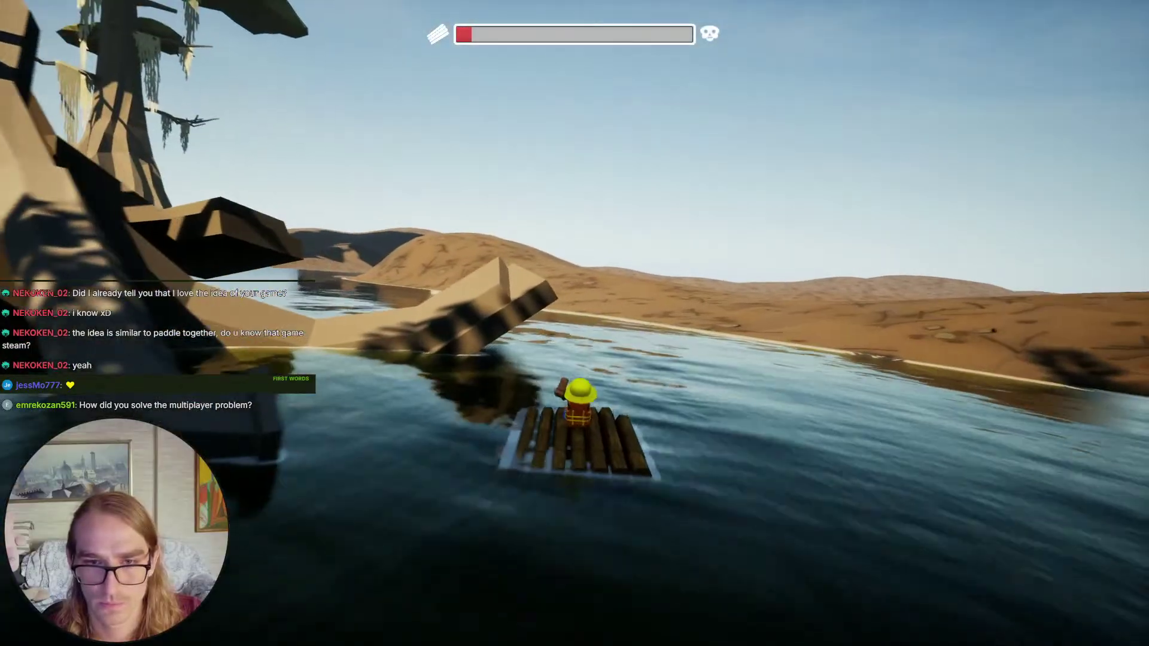
{"action": "key", "text": "w"}
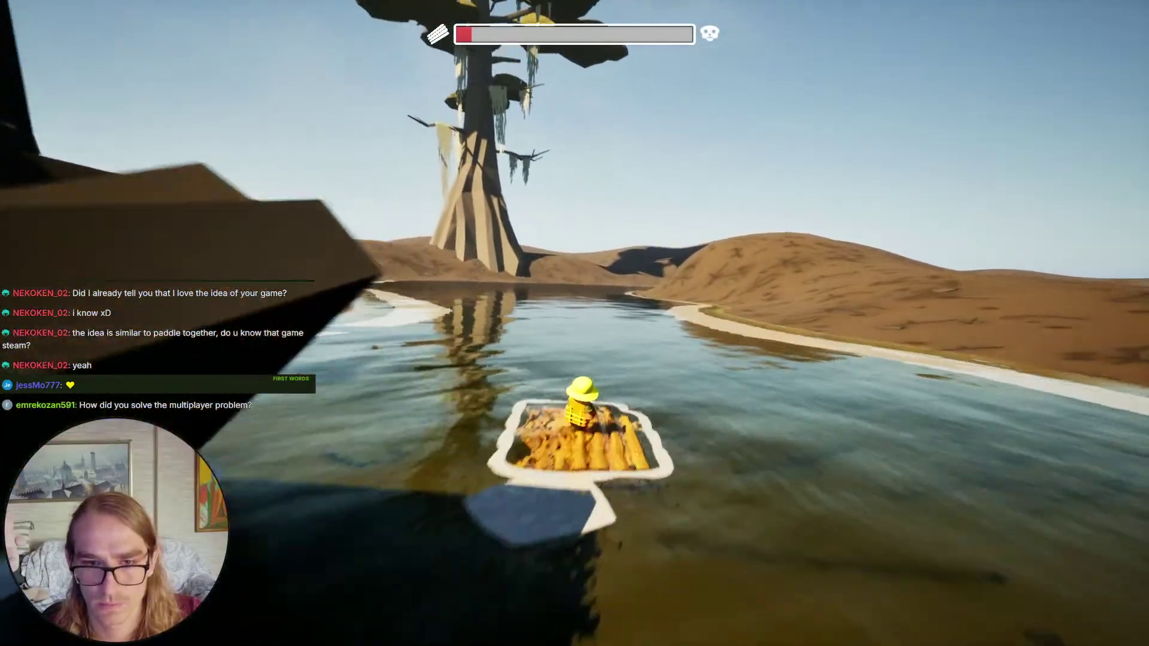
{"action": "key", "text": "w"}
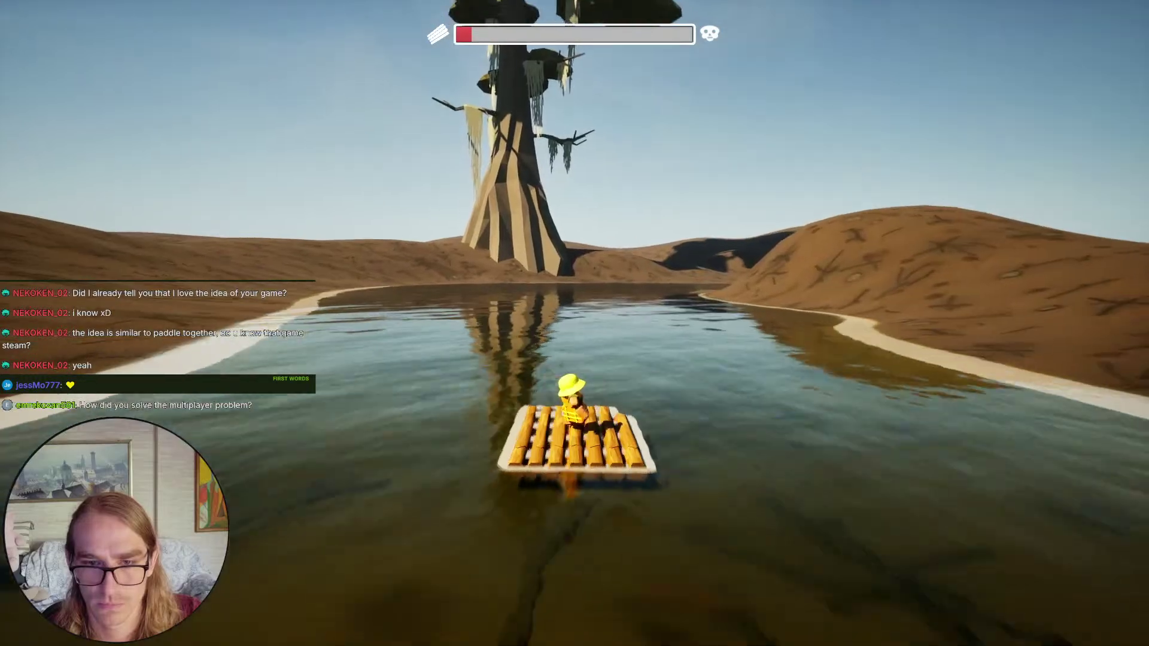
{"action": "key", "text": "w"}
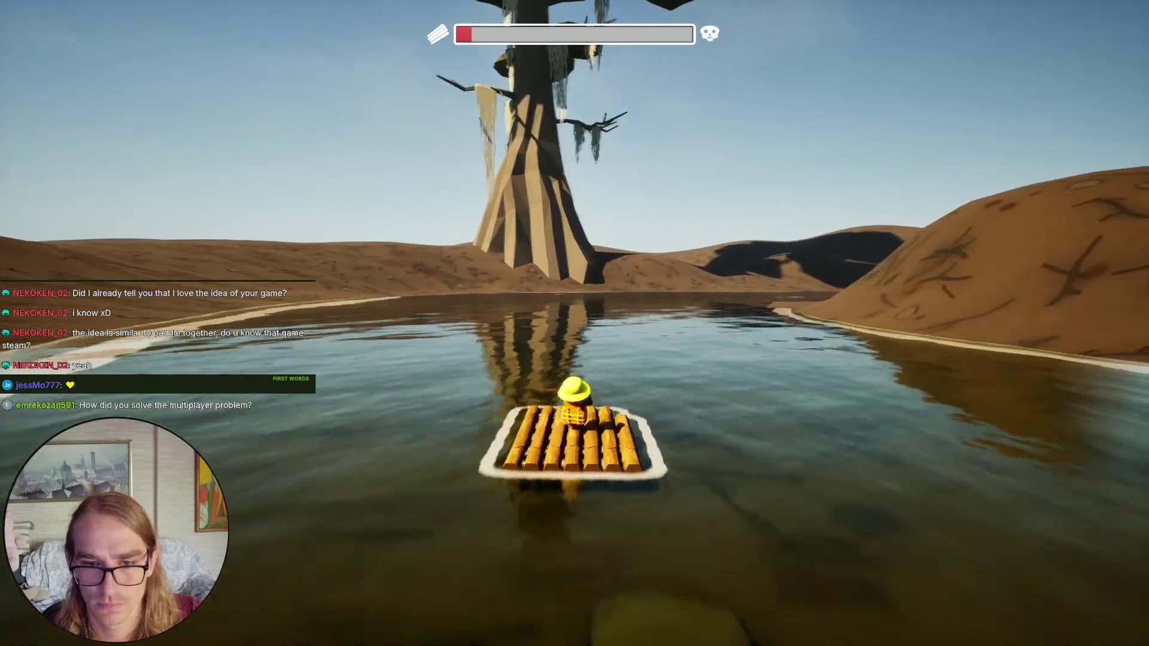
{"action": "key", "text": "w"}
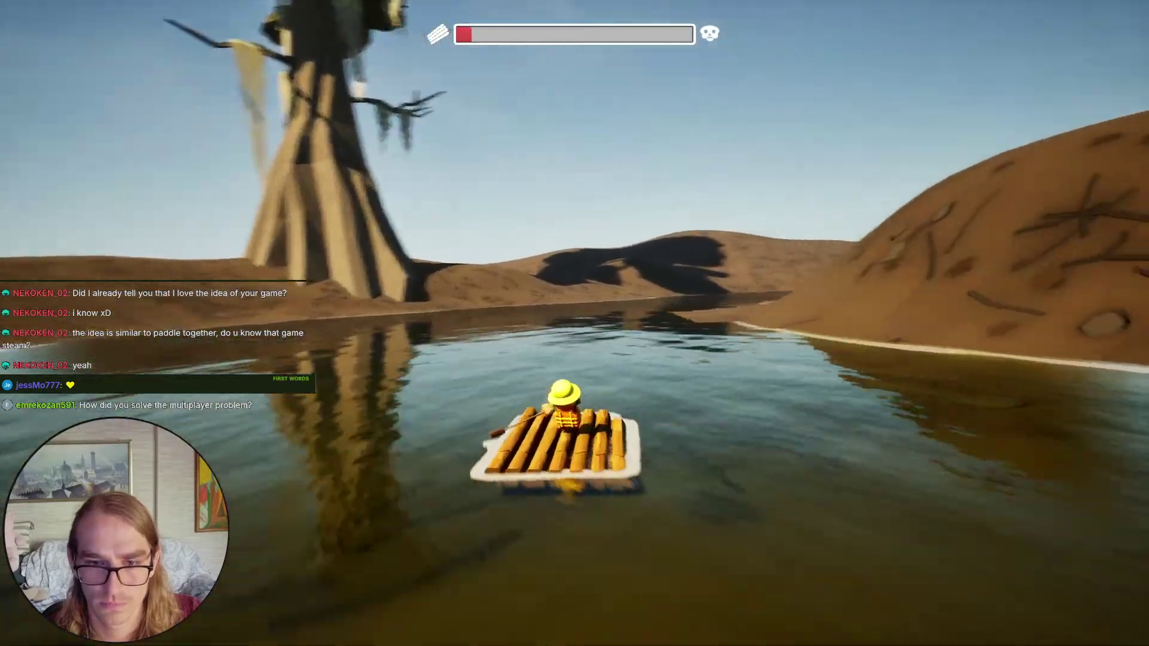
{"action": "key", "text": "Escape"}
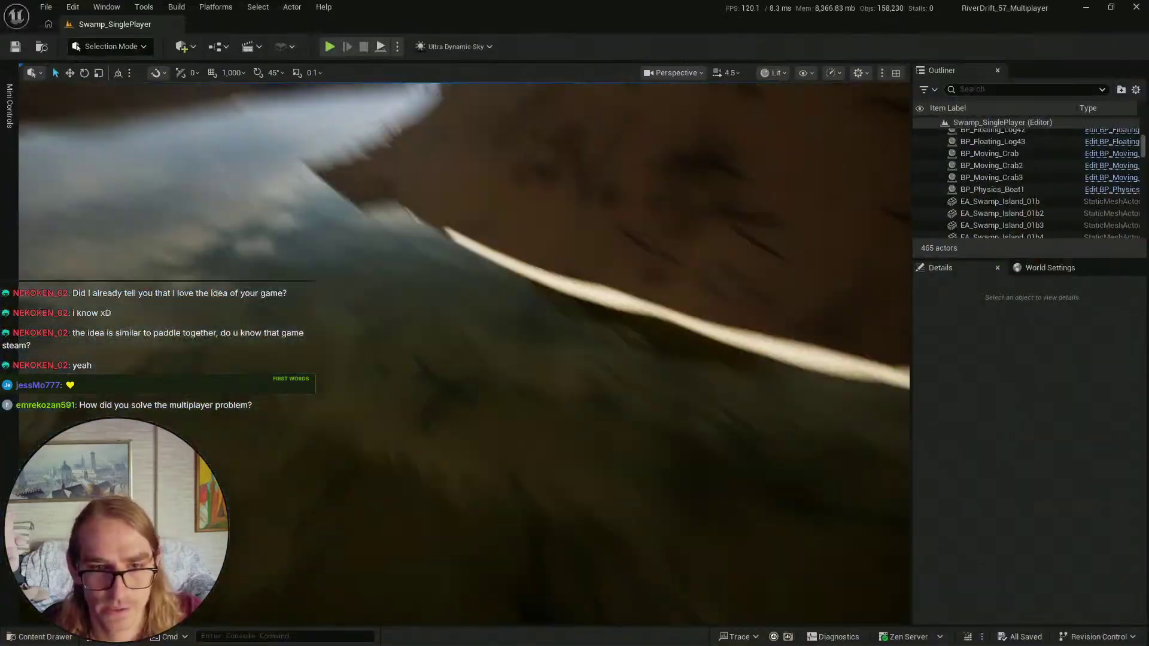
- Select the Weather_Override_Volume with the Rain weather and move it to about X -68034 over the river loop
{"action": "key", "text": "s"}
{"action": "scroll", "coordinate": [464, 353], "scroll_direction": "up", "scroll_amount": 10}
{"action": "right_click_drag", "start_coordinate": [464, 353], "coordinate": [487, 376]}
{"action": "scroll", "coordinate": [491, 368], "scroll_direction": "up", "scroll_amount": 3}
{"action": "right_click_drag", "start_coordinate": [872, 225], "coordinate": [862, 242]}
{"action": "key", "text": "w"}
{"action": "left_click", "coordinate": [611, 191]}
{"action": "scroll", "coordinate": [539, 228], "scroll_direction": "down", "scroll_amount": 4}
{"action": "right_click_drag", "start_coordinate": [612, 192], "coordinate": [252, 300]}
{"action": "scroll", "coordinate": [251, 312], "scroll_direction": "down", "scroll_amount": 3}
{"action": "scroll", "coordinate": [278, 302], "scroll_direction": "down", "scroll_amount": 2}
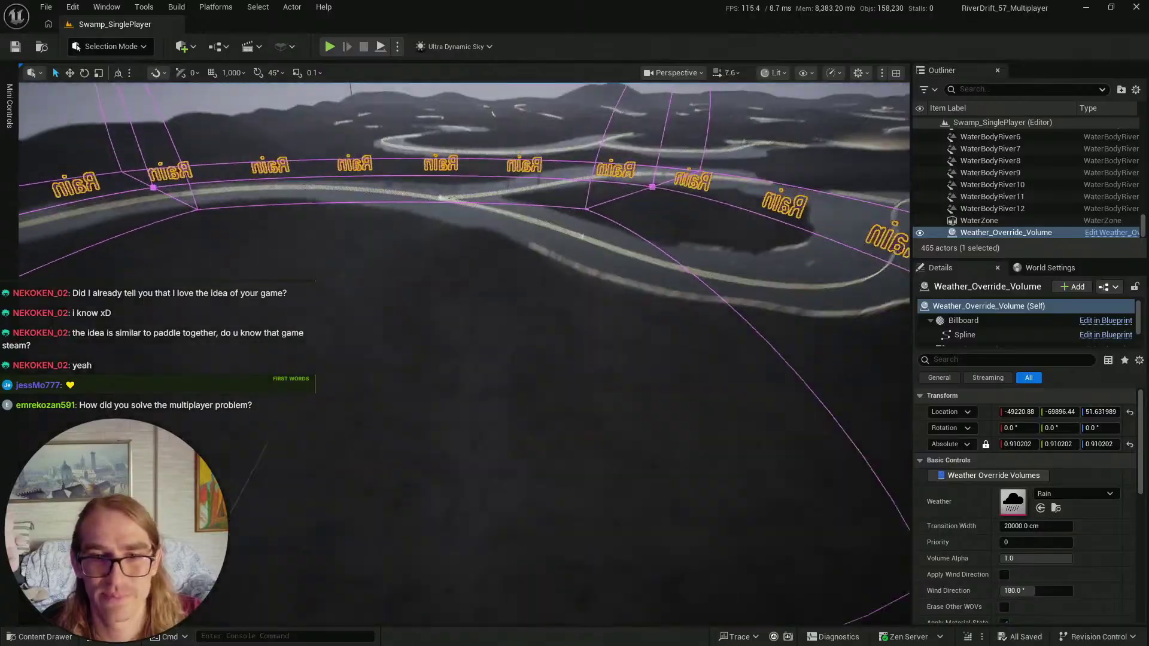
{"action": "scroll", "coordinate": [557, 240], "scroll_direction": "up", "scroll_amount": 4}
{"action": "right_click_drag", "start_coordinate": [557, 241], "coordinate": [492, 213]}
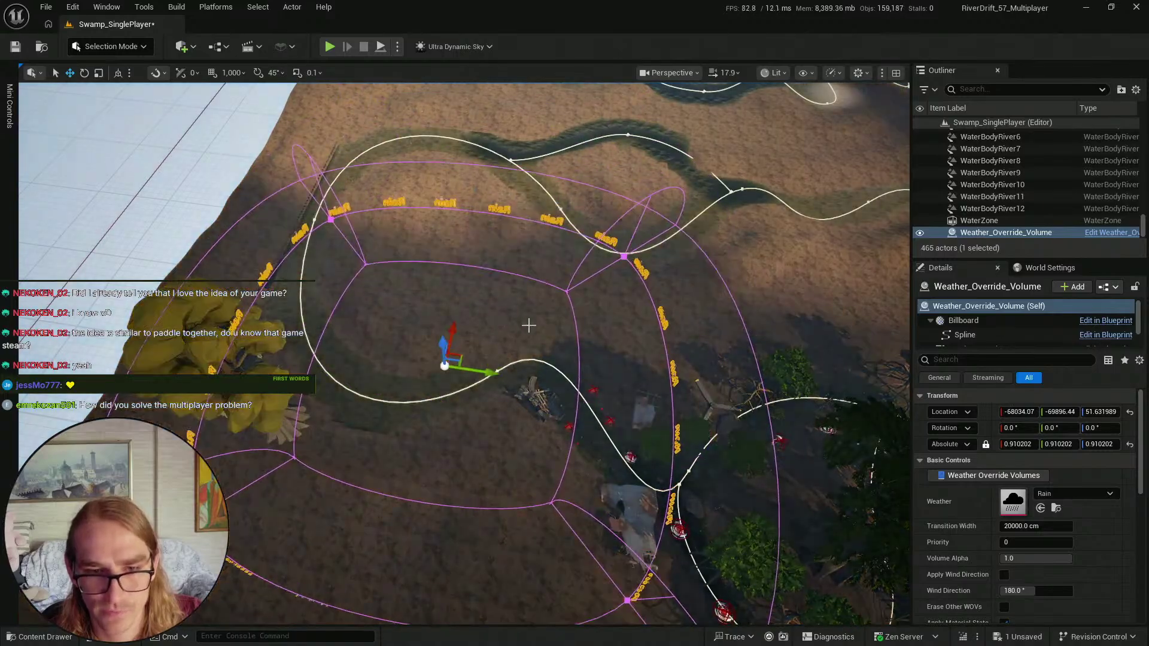
{"action": "right_click_drag", "start_coordinate": [529, 325], "coordinate": [526, 326]}
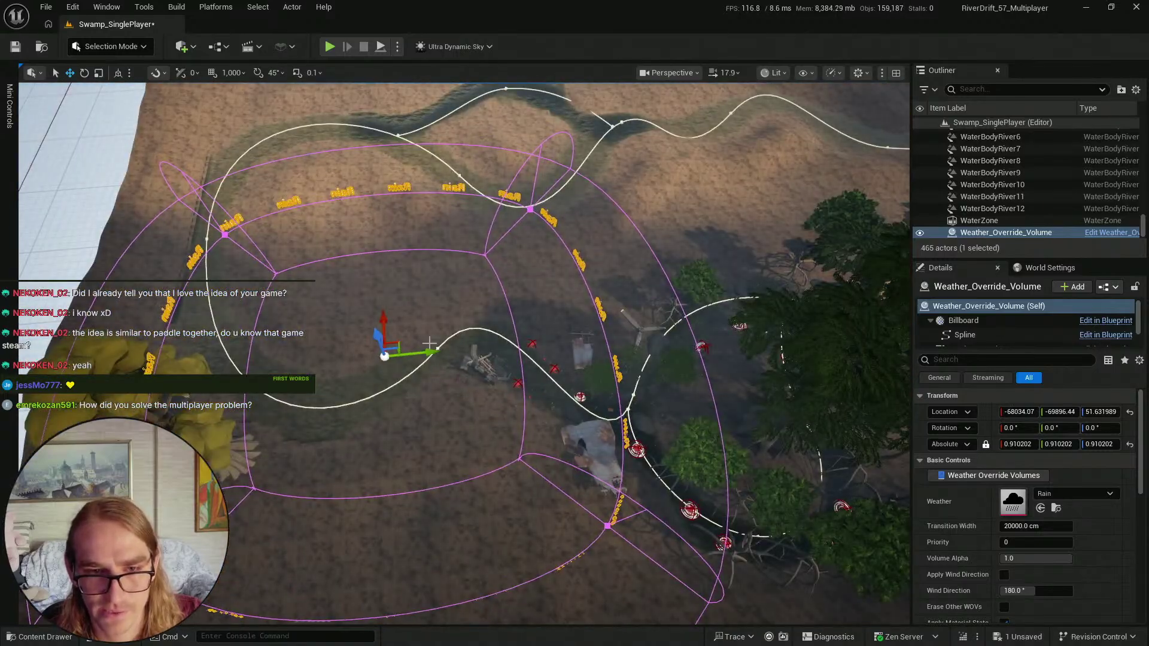
{"action": "mouse_move", "coordinate": [429, 342]}
{"action": "left_mouse_down"}
{"action": "mouse_move", "coordinate": [395, 353]}
{"action": "mouse_move", "coordinate": [416, 352]}
{"action": "left_mouse_up"}
- Move the rain volume's spline point with input key 2 to about X 4785, Y 20000, toward the driftwood wreck
{"action": "right_click_drag", "start_coordinate": [474, 246], "coordinate": [475, 248]}
{"action": "left_click", "coordinate": [543, 208]}
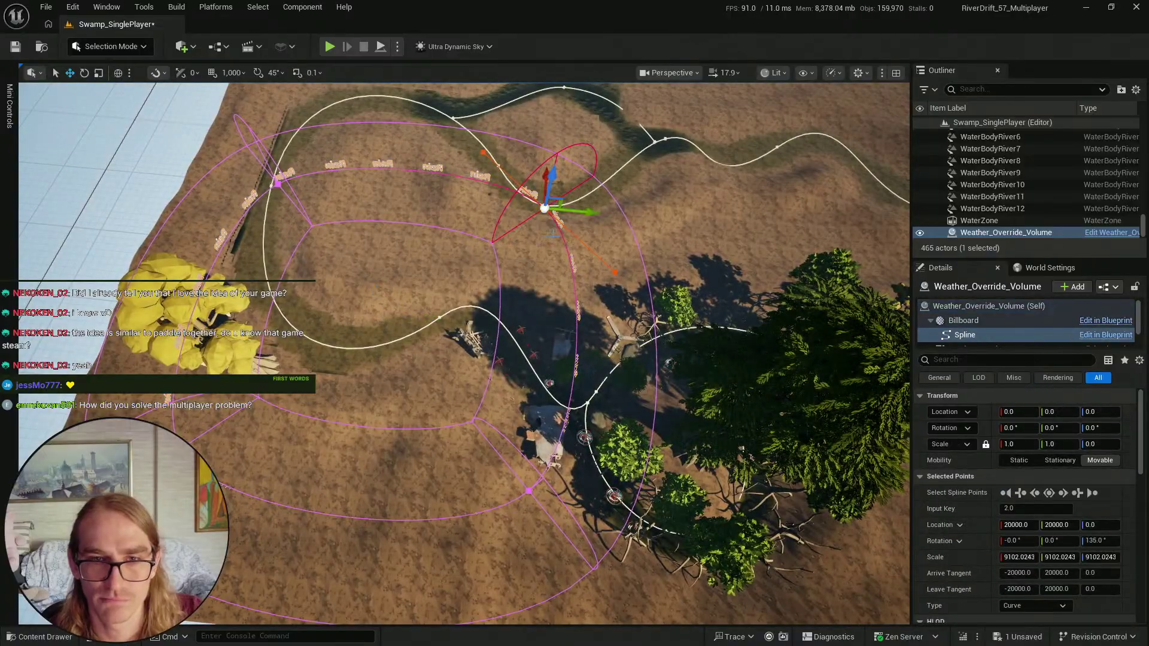
{"action": "left_click_drag", "start_coordinate": [540, 178], "coordinate": [548, 256]}
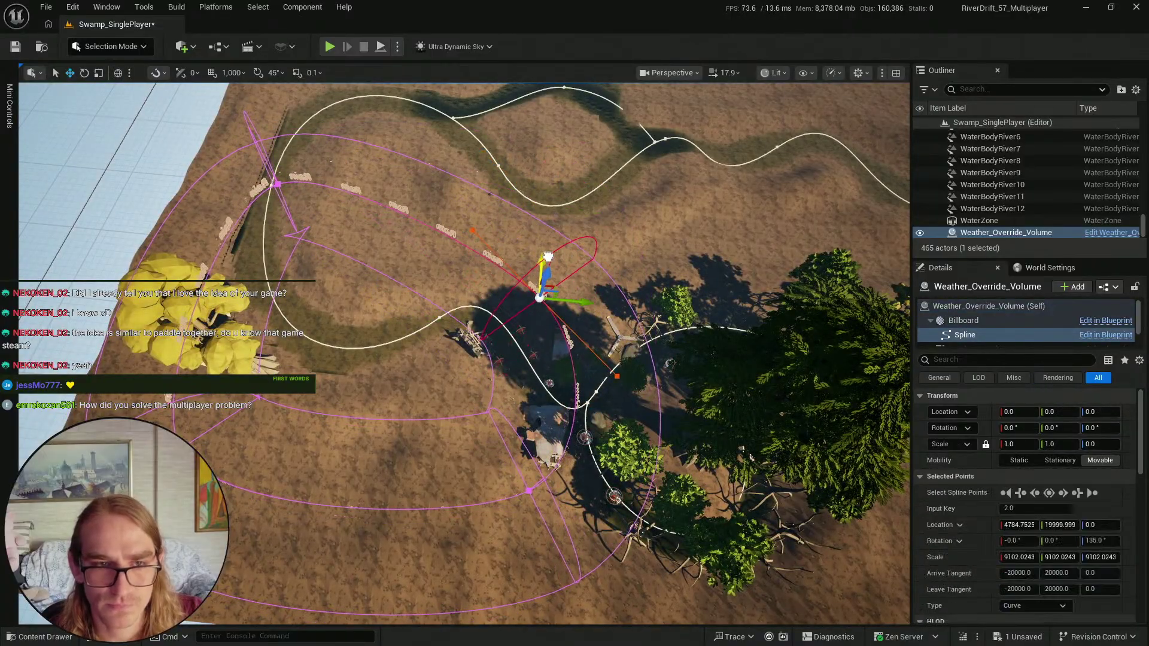
- Move the rain volume's spline point with input key 1 to about X 5748, Y -20000
{"action": "left_click_drag", "start_coordinate": [291, 161], "coordinate": [303, 225]}
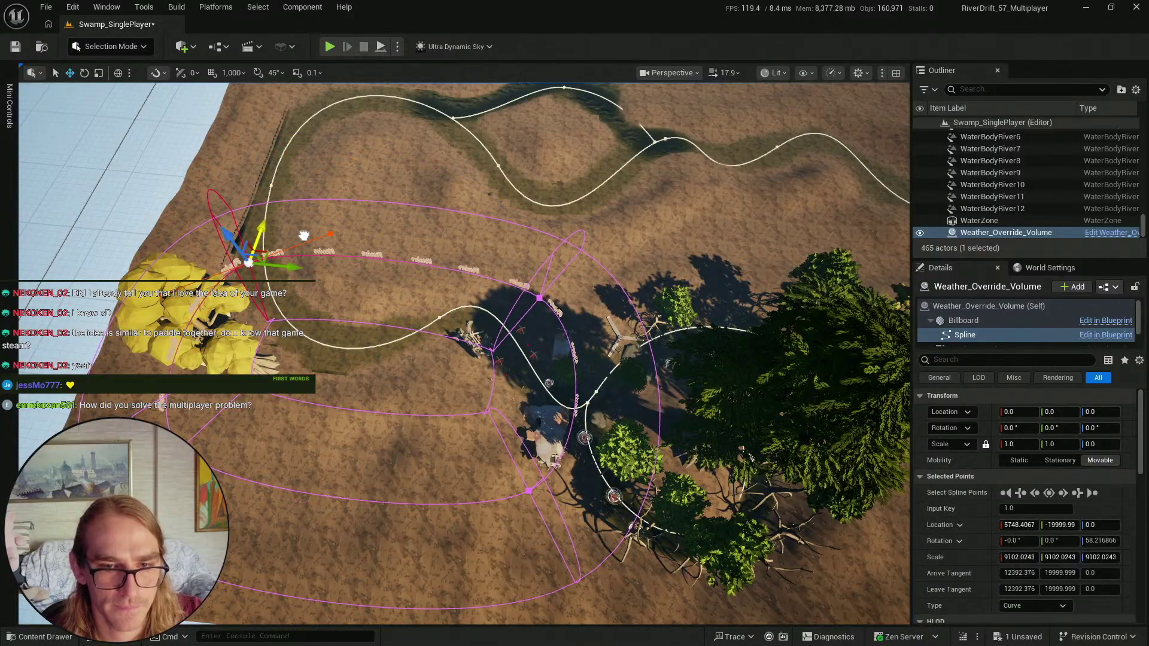
{"action": "right_click_drag", "start_coordinate": [495, 338], "coordinate": [495, 338]}
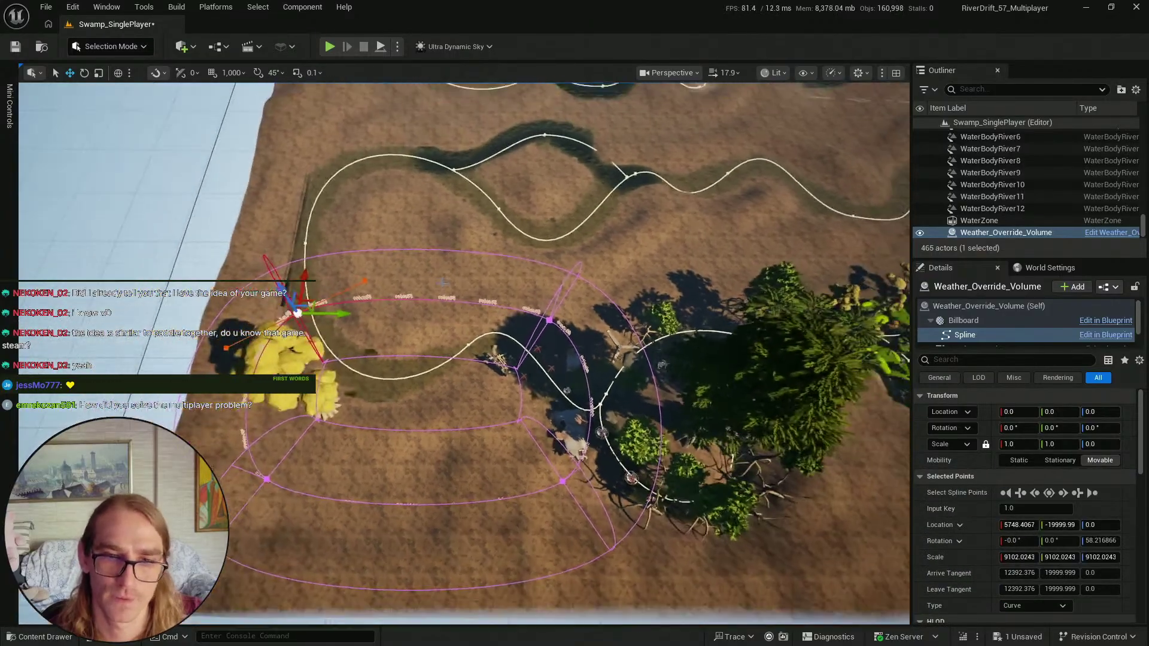
{"action": "key", "text": "q"}
{"action": "right_click_drag", "start_coordinate": [518, 284], "coordinate": [522, 280]}
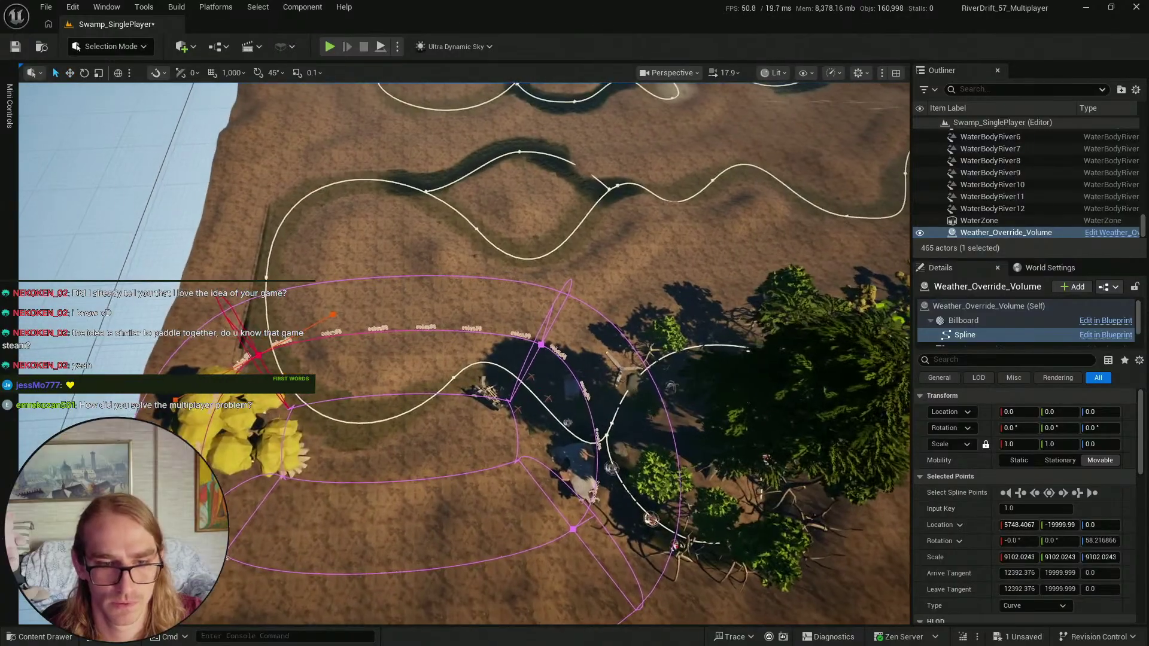
- Select the whole Weather_Override_Volume actor and move it to about X -62448, Y -71090
{"action": "left_click", "coordinate": [992, 208]}
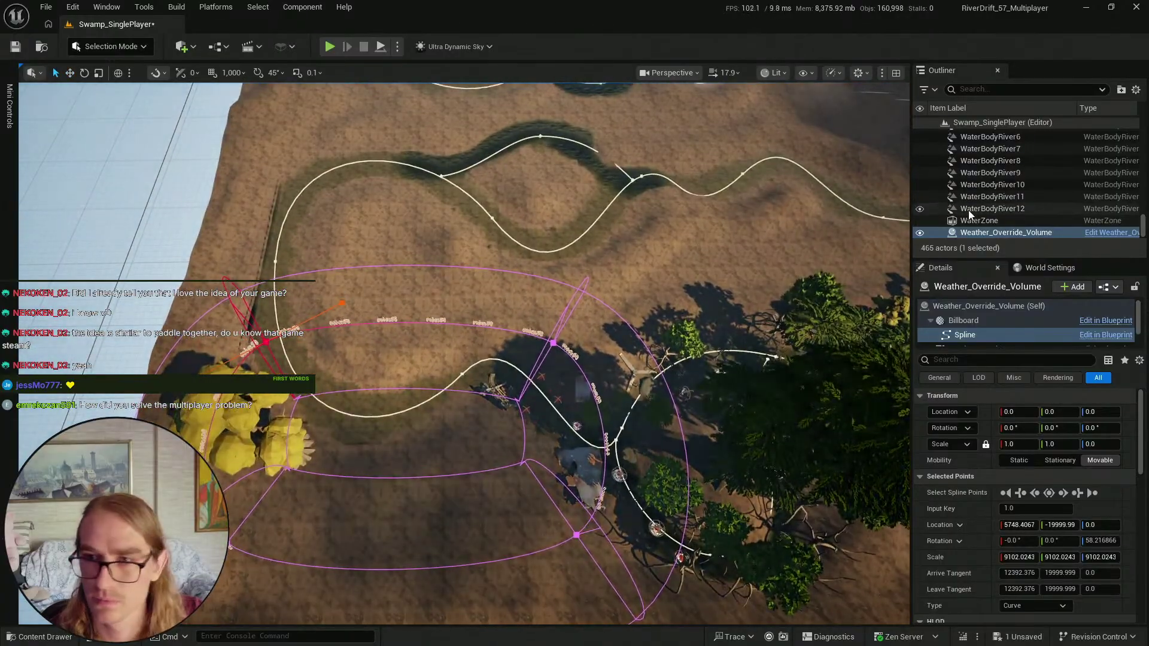
{"action": "left_click", "coordinate": [996, 233]}
{"action": "left_click_drag", "start_coordinate": [409, 340], "coordinate": [403, 299]}
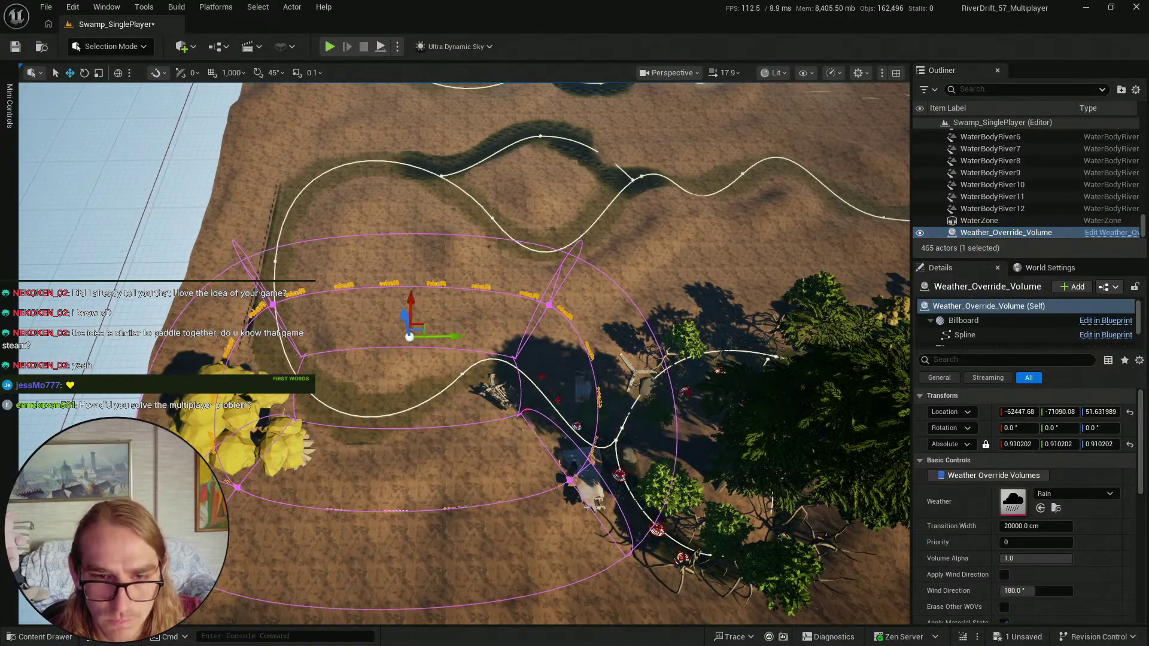
{"action": "right_click_drag", "start_coordinate": [418, 306], "coordinate": [431, 326]}
- Shift the rain spline's points along X: key 2 to about 9424, key 3 to -23872, key 1 to 7185, and adjust key 0
{"action": "left_click", "coordinate": [553, 273]}
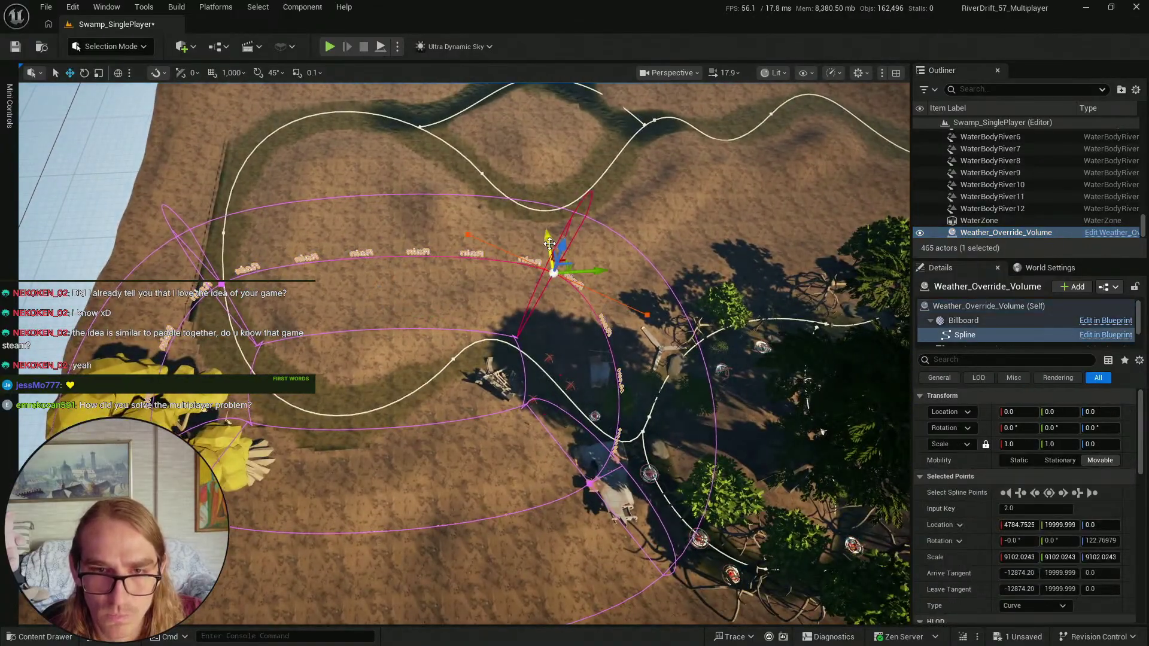
{"action": "mouse_move", "coordinate": [549, 243]}
{"action": "left_mouse_down"}
{"action": "mouse_move", "coordinate": [549, 222]}
{"action": "mouse_move", "coordinate": [549, 263]}
{"action": "left_mouse_up"}
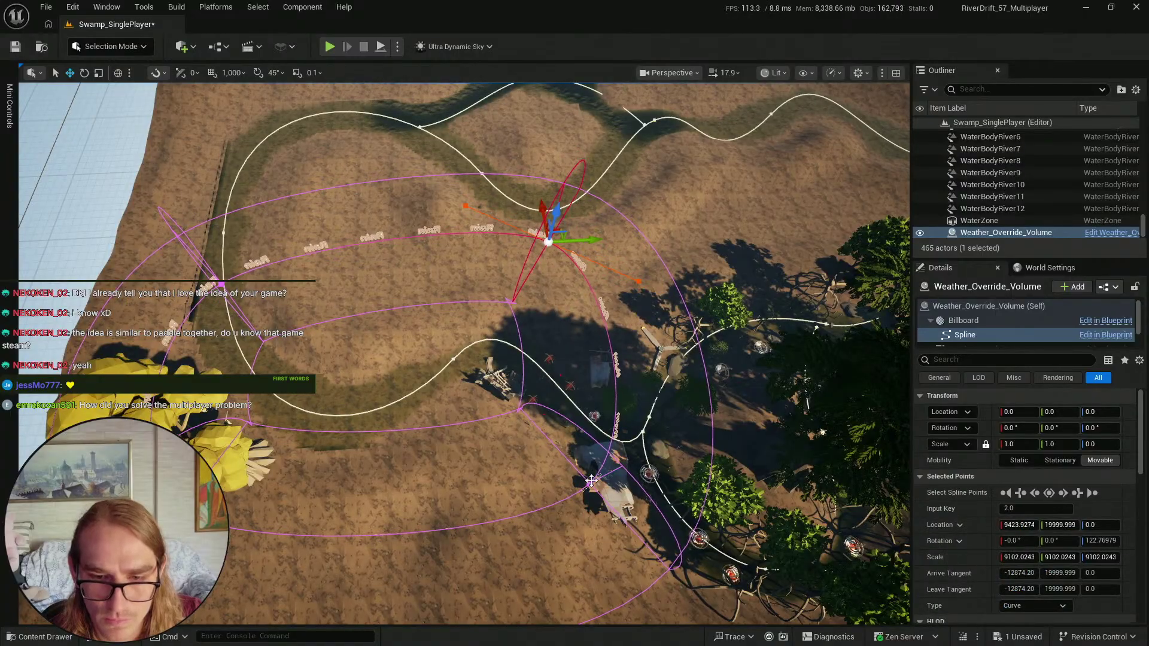
{"action": "left_click_drag", "start_coordinate": [583, 455], "coordinate": [593, 498]}
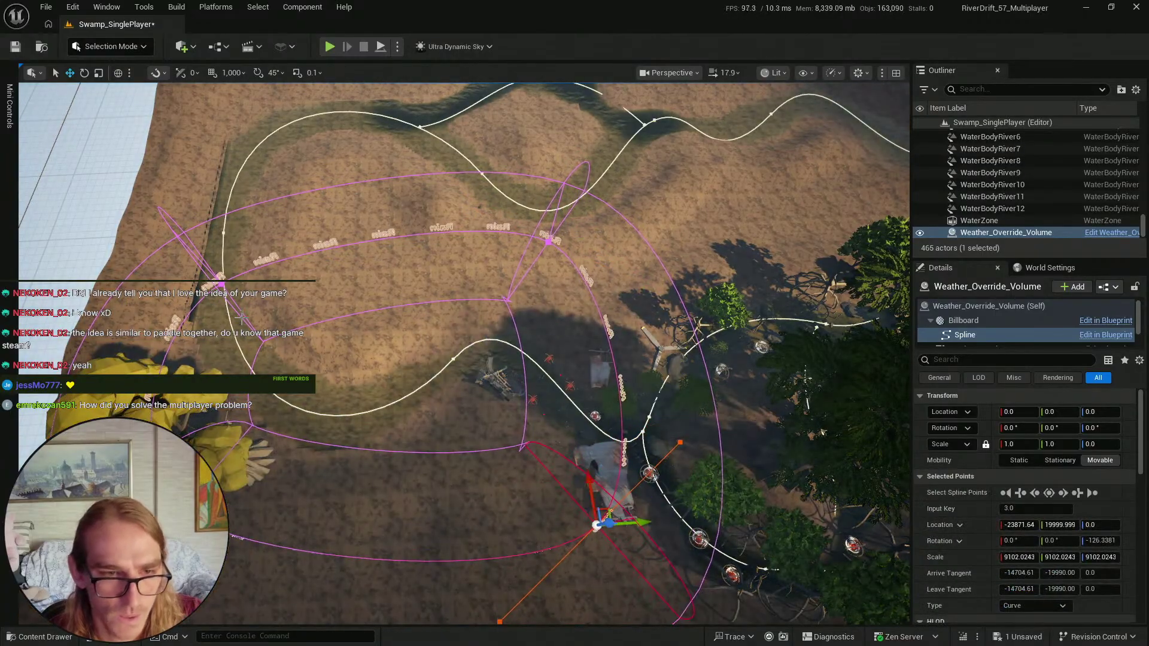
{"action": "left_click_drag", "start_coordinate": [230, 252], "coordinate": [229, 242]}
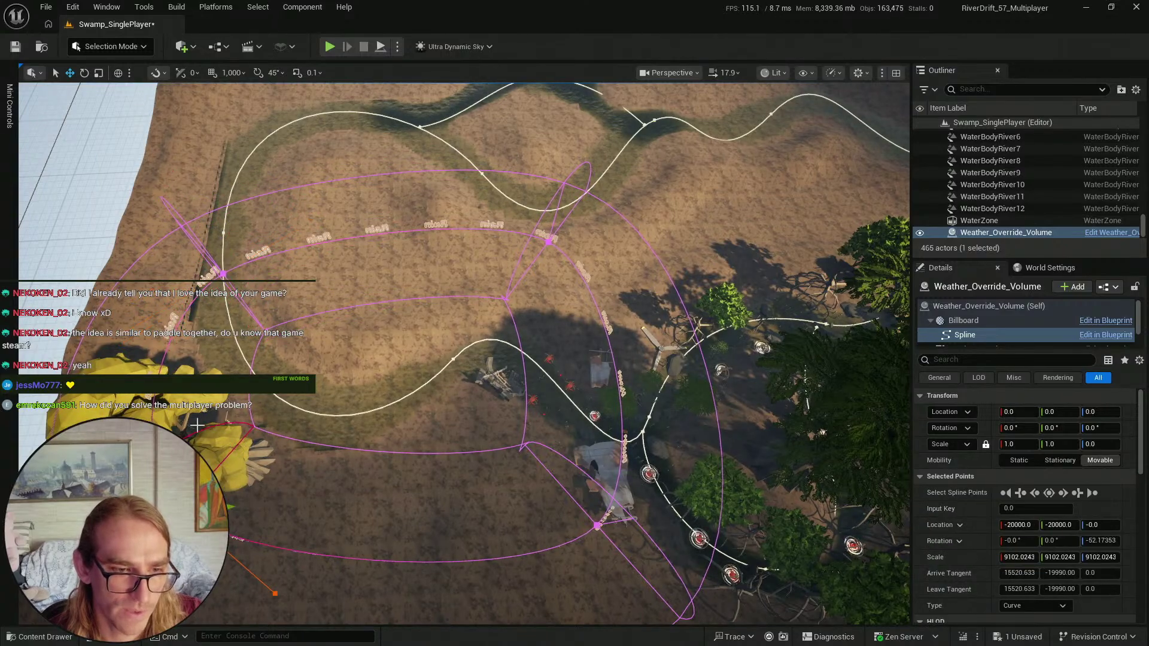
{"action": "left_click_drag", "start_coordinate": [182, 482], "coordinate": [181, 509]}
- Duplicate the rain spline point with input key 1 outward past the river bend to about X 39083, Y -29672, and adjust the original point
{"action": "right_click_drag", "start_coordinate": [506, 317], "coordinate": [353, 293]}
{"action": "left_click", "coordinate": [509, 294]}
{"action": "scroll", "coordinate": [547, 300], "scroll_direction": "down", "scroll_amount": 5}
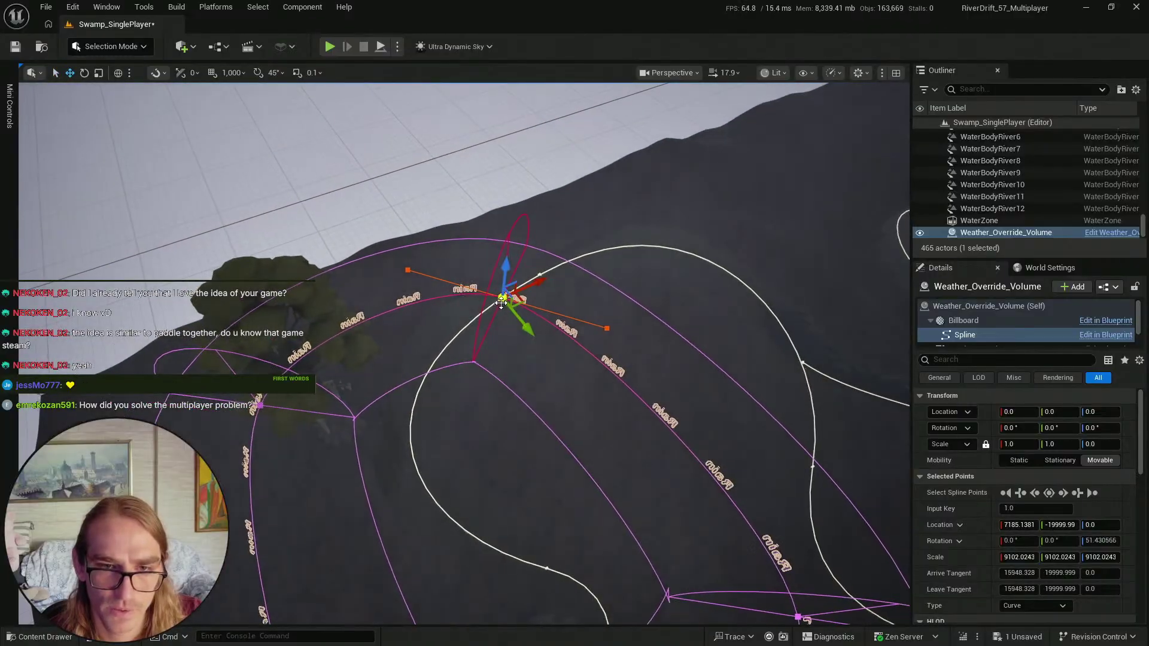
{"action": "left_click_drag", "start_coordinate": [503, 298], "coordinate": [645, 178], "text": "alt"}
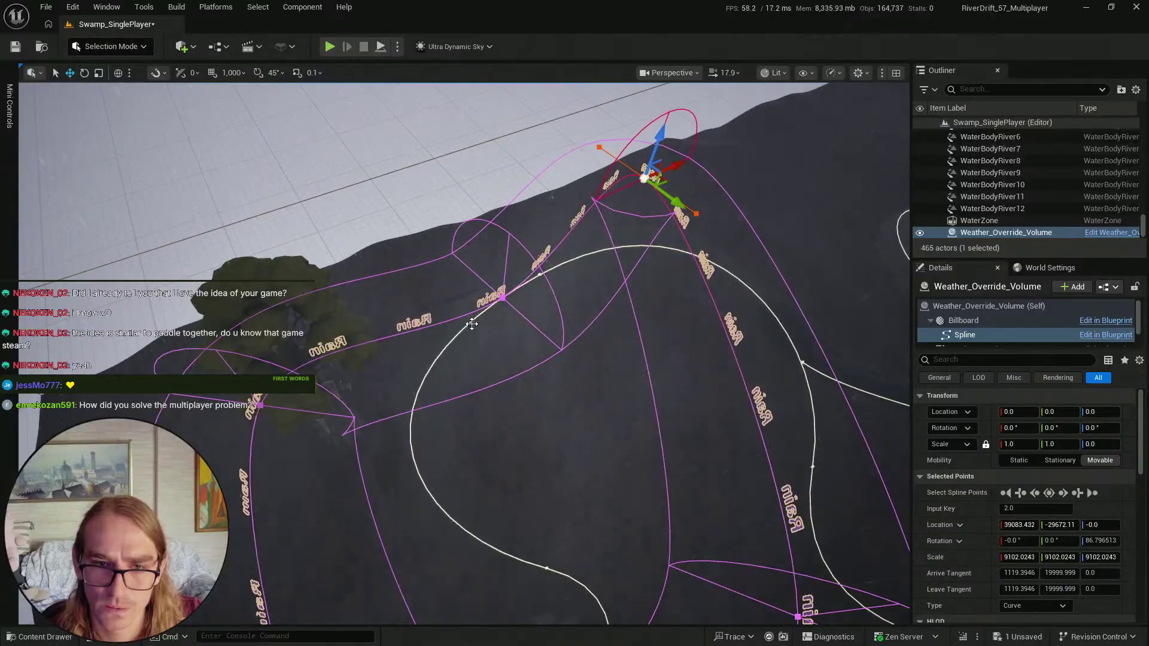
{"action": "left_click_drag", "start_coordinate": [530, 321], "coordinate": [404, 259]}
{"action": "left_click", "coordinate": [644, 178]}
- Add a duplicated rain spline point inside the river loop at about X 3514, Y -2943
{"action": "right_click_drag", "start_coordinate": [620, 272], "coordinate": [778, 275]}
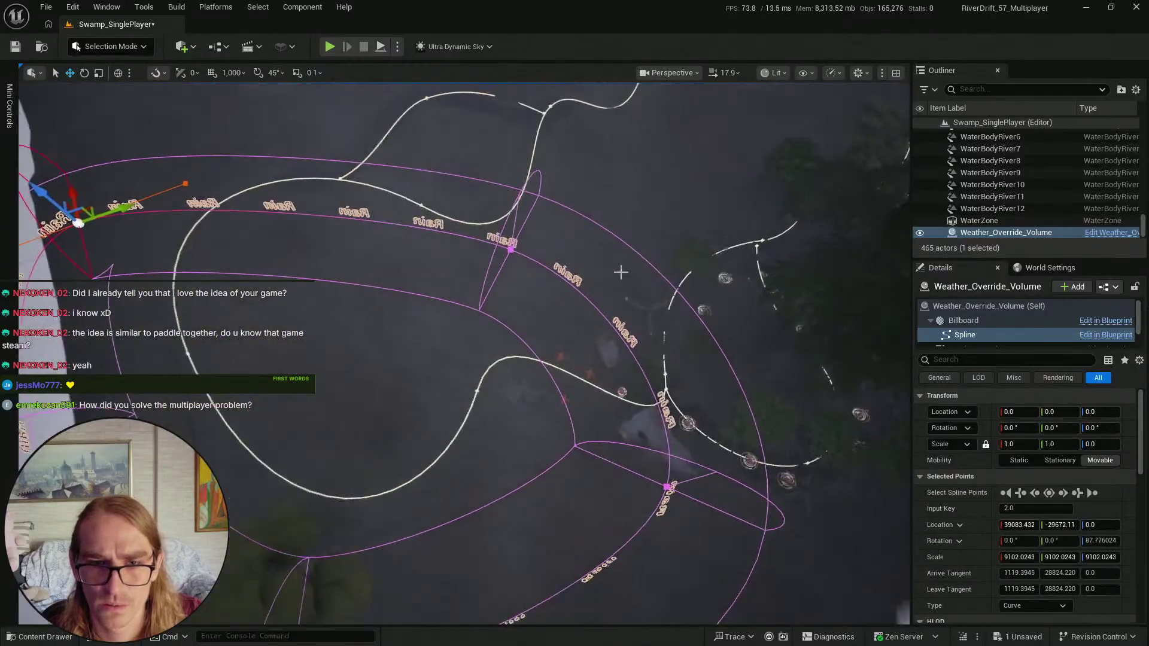
{"action": "left_click_drag", "start_coordinate": [513, 249], "coordinate": [367, 353], "text": "alt"}
{"action": "key", "text": "f"}
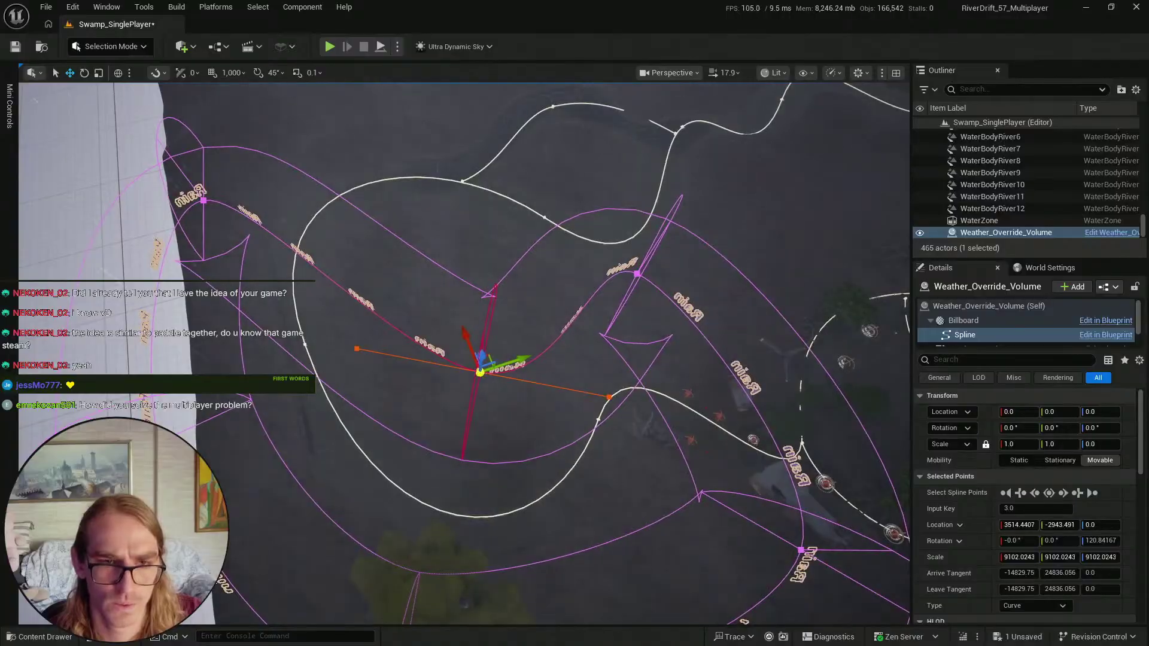
- Duplicate more rain spline points around the river loop and place the key 3 point at about X 44788, Y -6786
{"action": "left_click_drag", "start_coordinate": [479, 372], "coordinate": [396, 236], "text": "alt"}
{"action": "right_click_drag", "start_coordinate": [396, 236], "coordinate": [393, 165]}
{"action": "scroll", "coordinate": [396, 227], "scroll_direction": "up", "scroll_amount": 4}
{"action": "left_click_drag", "start_coordinate": [424, 404], "coordinate": [550, 371], "text": "alt"}
{"action": "left_click_drag", "start_coordinate": [467, 391], "coordinate": [416, 228]}
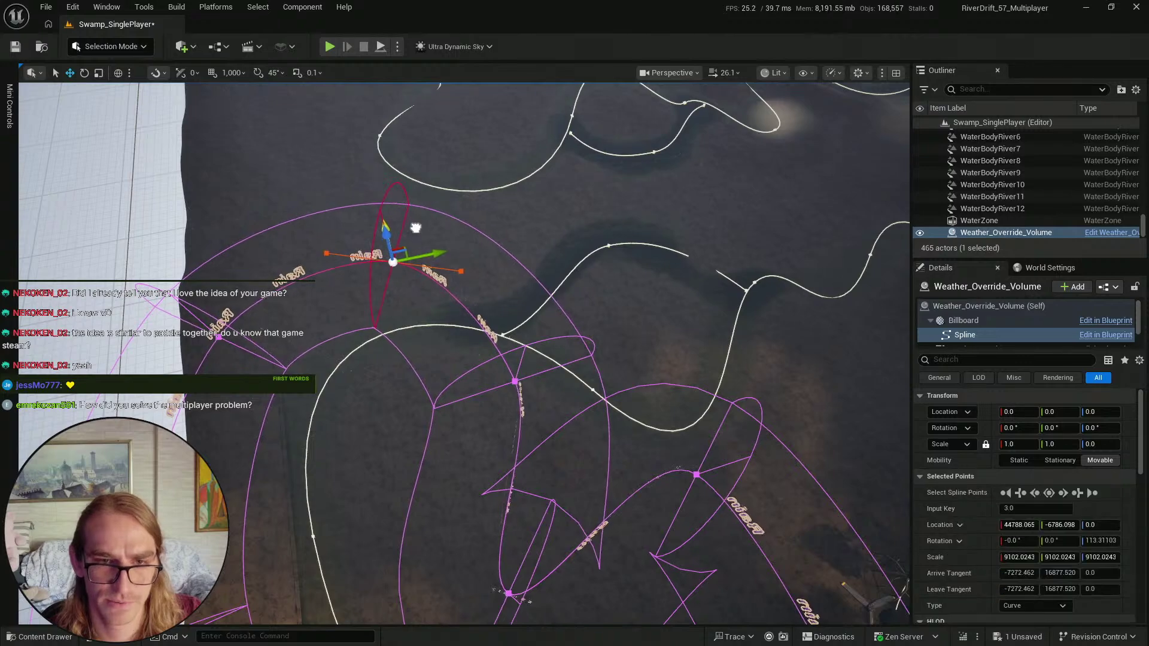
- Extend the rain spline with another duplicated point along the far side of the river loop and pull the outline down toward the trees
{"action": "left_click_drag", "start_coordinate": [393, 264], "coordinate": [545, 329]}
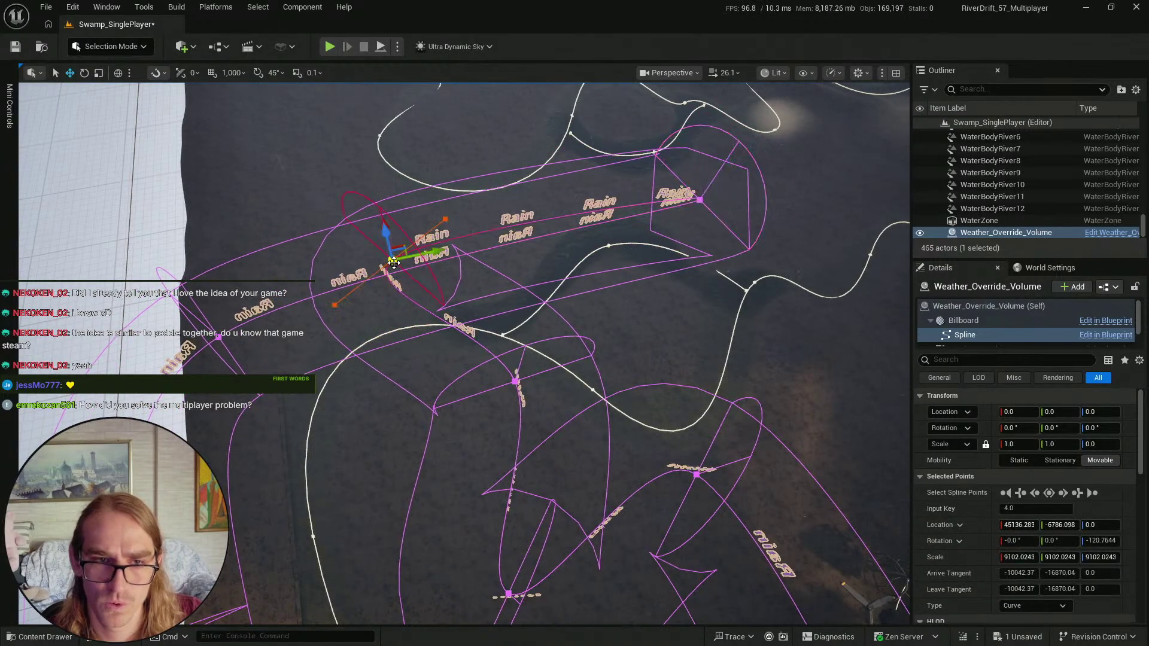
{"action": "left_click_drag", "start_coordinate": [433, 256], "coordinate": [768, 389], "text": "alt"}
{"action": "right_click_drag", "start_coordinate": [768, 389], "coordinate": [856, 402]}
{"action": "left_click_drag", "start_coordinate": [644, 379], "coordinate": [667, 364]}
{"action": "right_click_drag", "start_coordinate": [668, 364], "coordinate": [580, 366]}
{"action": "left_click_drag", "start_coordinate": [575, 346], "coordinate": [537, 426]}
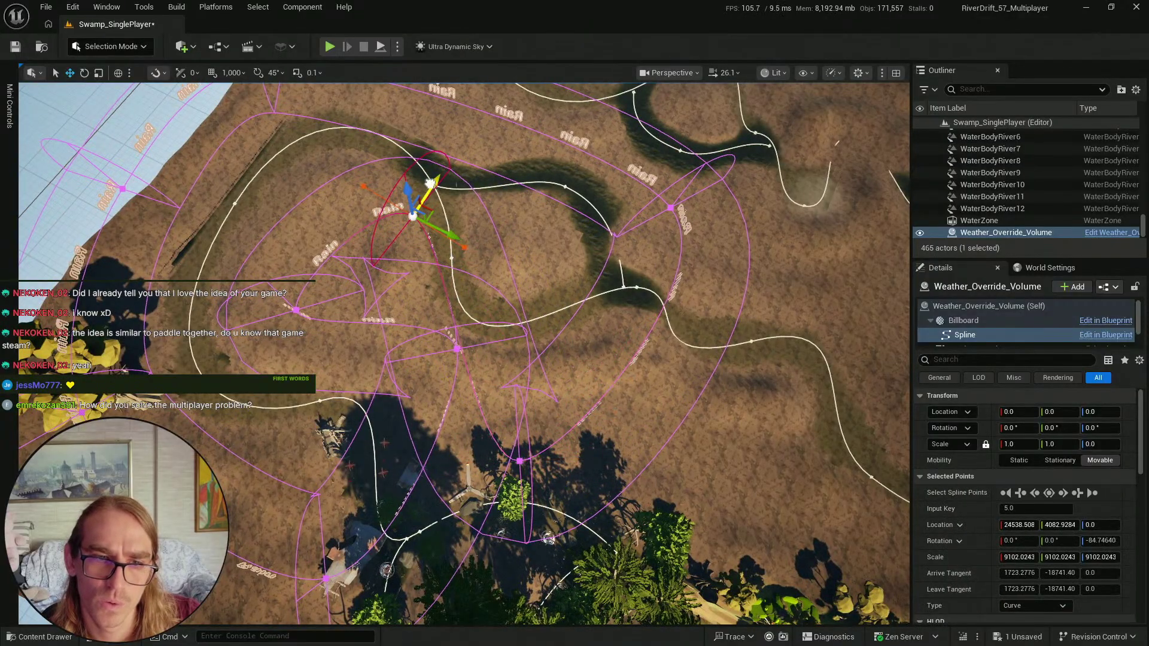
- Shift the rain spline's key 5 point further inside the loop and move the key 4 point to about X 3703, Y 34539
{"action": "left_click_drag", "start_coordinate": [430, 182], "coordinate": [323, 218]}
{"action": "right_click_drag", "start_coordinate": [333, 301], "coordinate": [383, 300]}
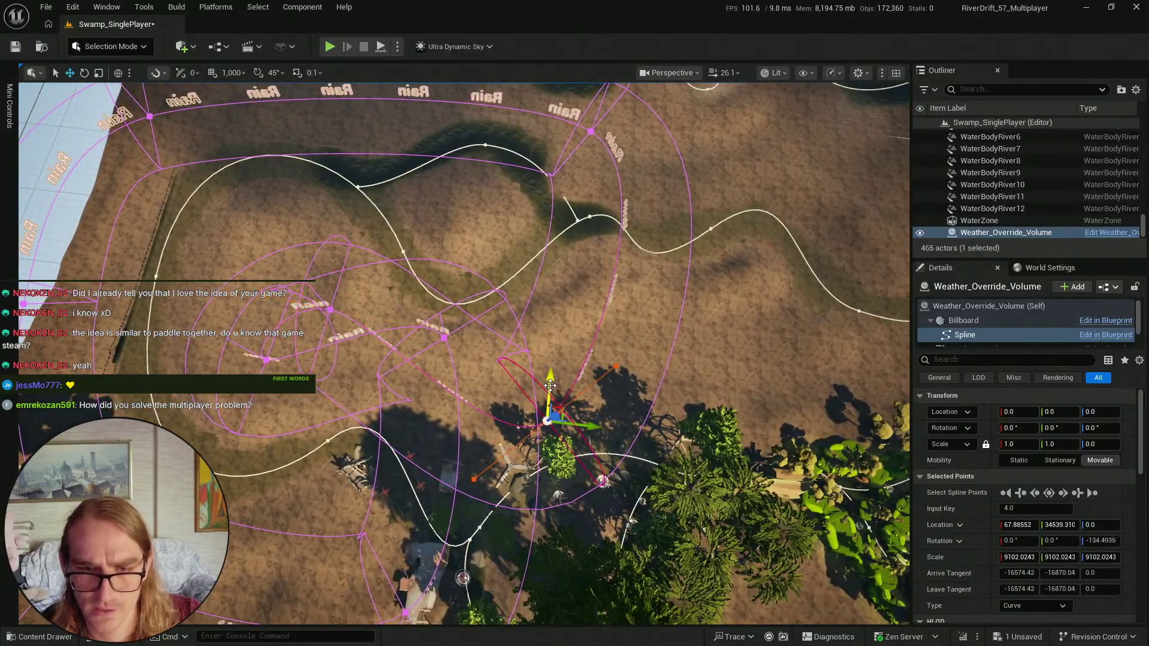
{"action": "left_click_drag", "start_coordinate": [550, 386], "coordinate": [551, 354]}
{"action": "key", "text": "q"}
{"action": "right_click_drag", "start_coordinate": [718, 426], "coordinate": [730, 363]}
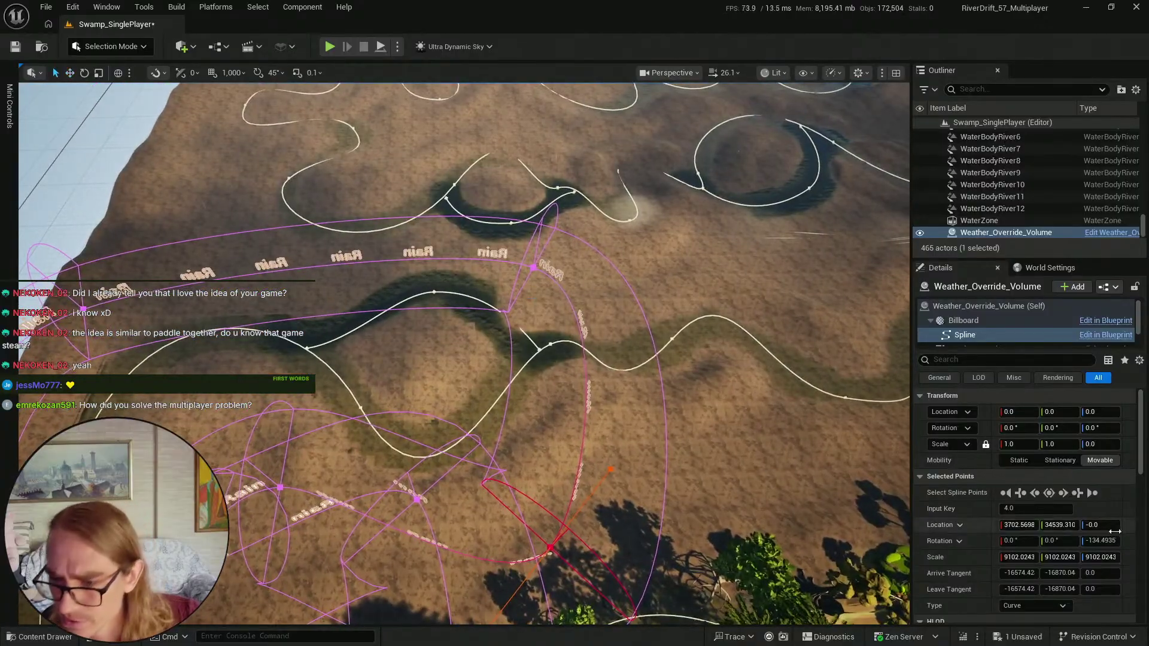
- Try Transition Width values of 1000 and 5000 cm on the rain volume and settle on 10000 cm
{"action": "scroll", "coordinate": [1114, 538], "scroll_direction": "down", "scroll_amount": 3}
{"action": "scroll", "coordinate": [1069, 505], "scroll_direction": "down", "scroll_amount": 8}
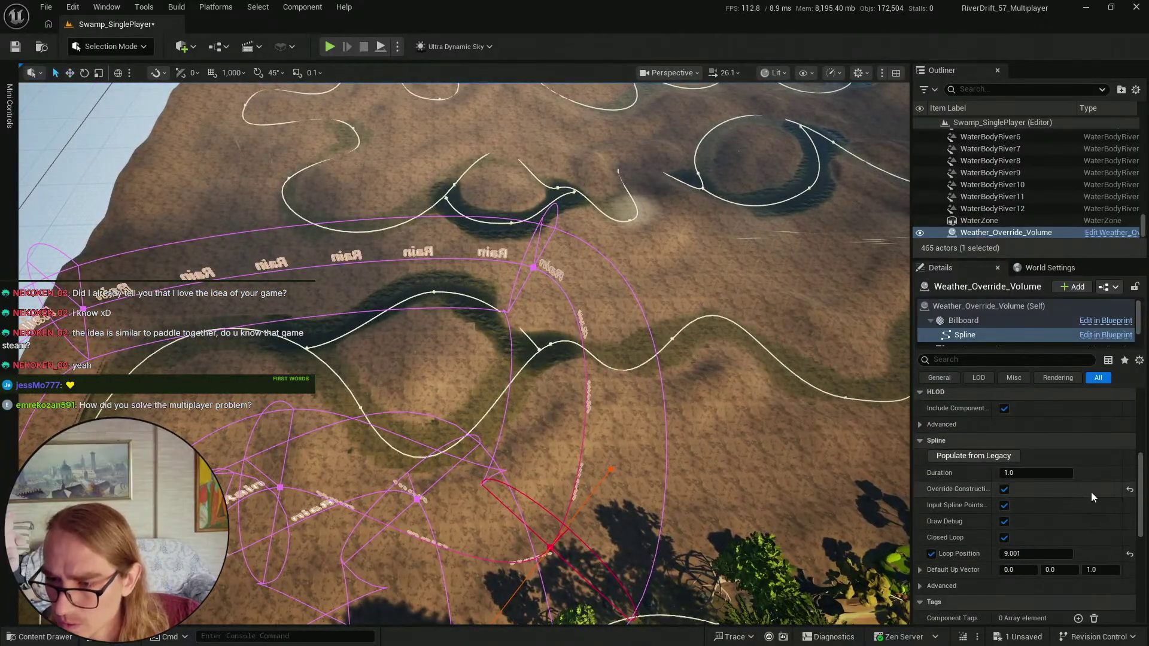
{"action": "left_click", "coordinate": [955, 310]}
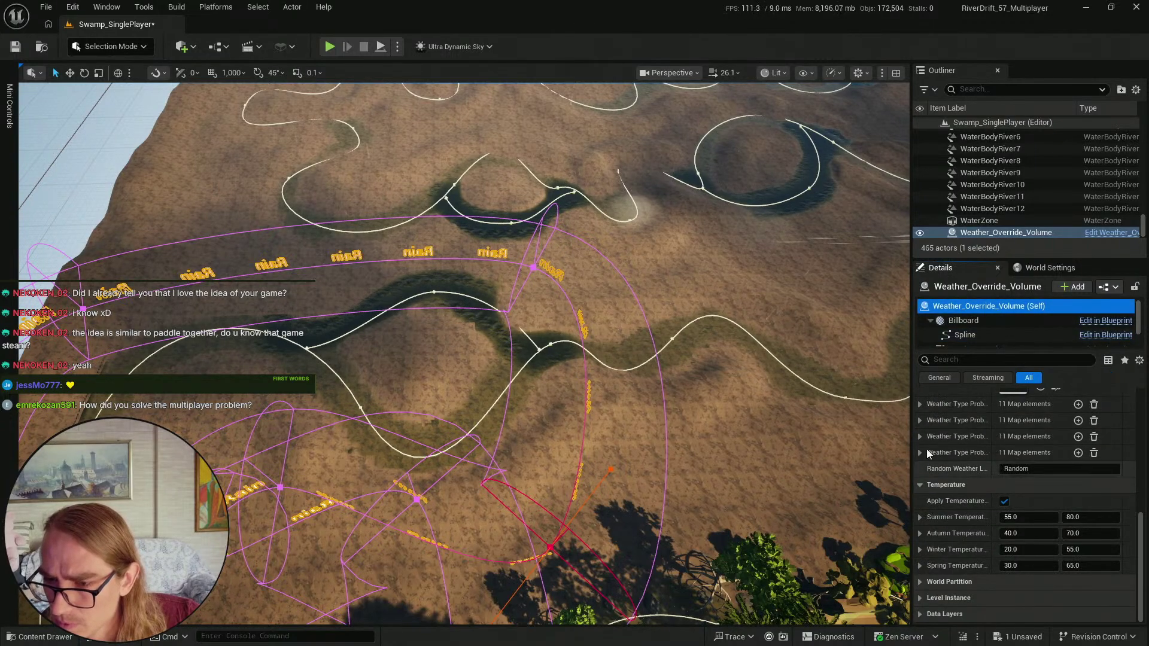
{"action": "scroll", "coordinate": [964, 451], "scroll_direction": "up", "scroll_amount": 6}
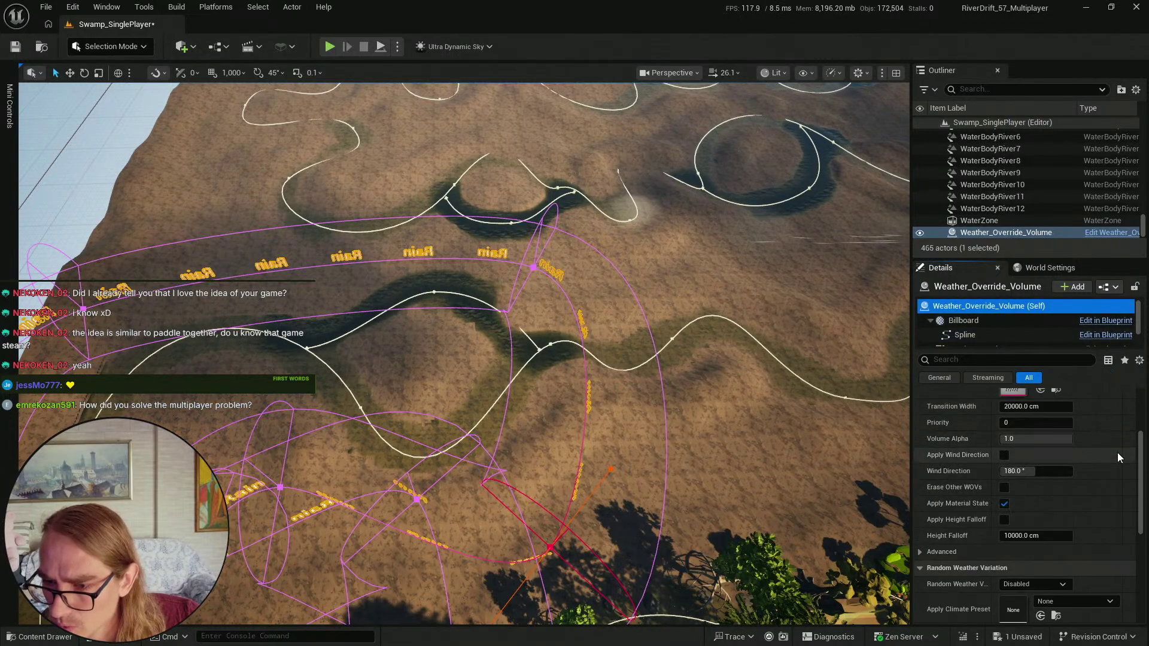
{"action": "scroll", "coordinate": [1118, 454], "scroll_direction": "up", "scroll_amount": 4}
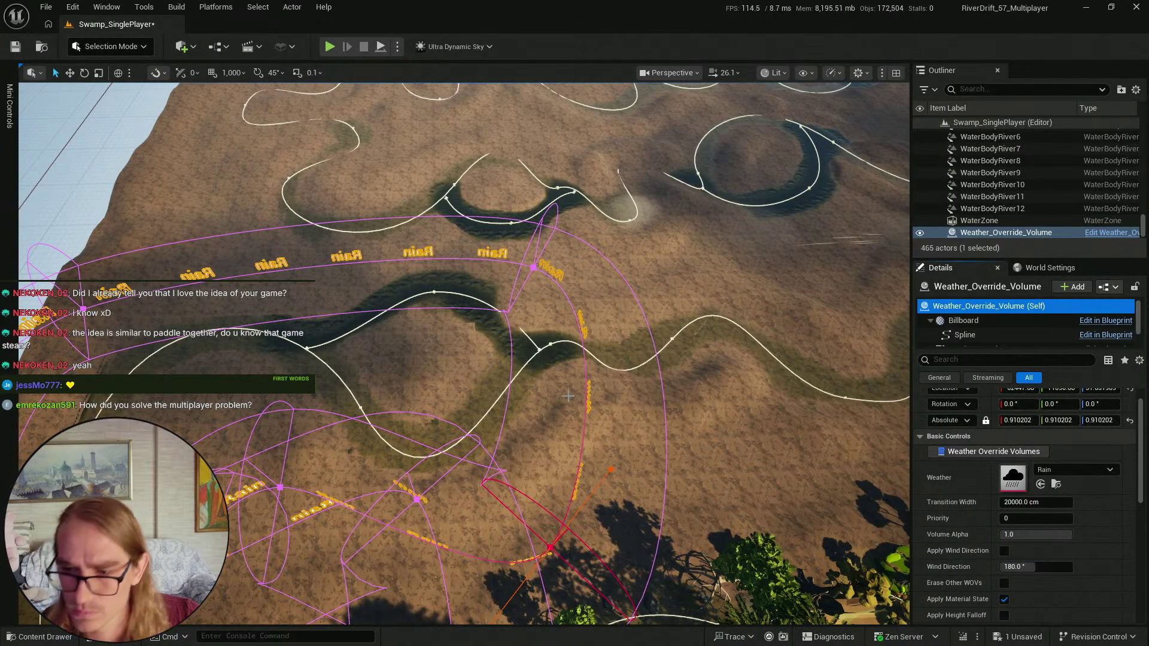
{"action": "left_click", "coordinate": [1051, 502]}
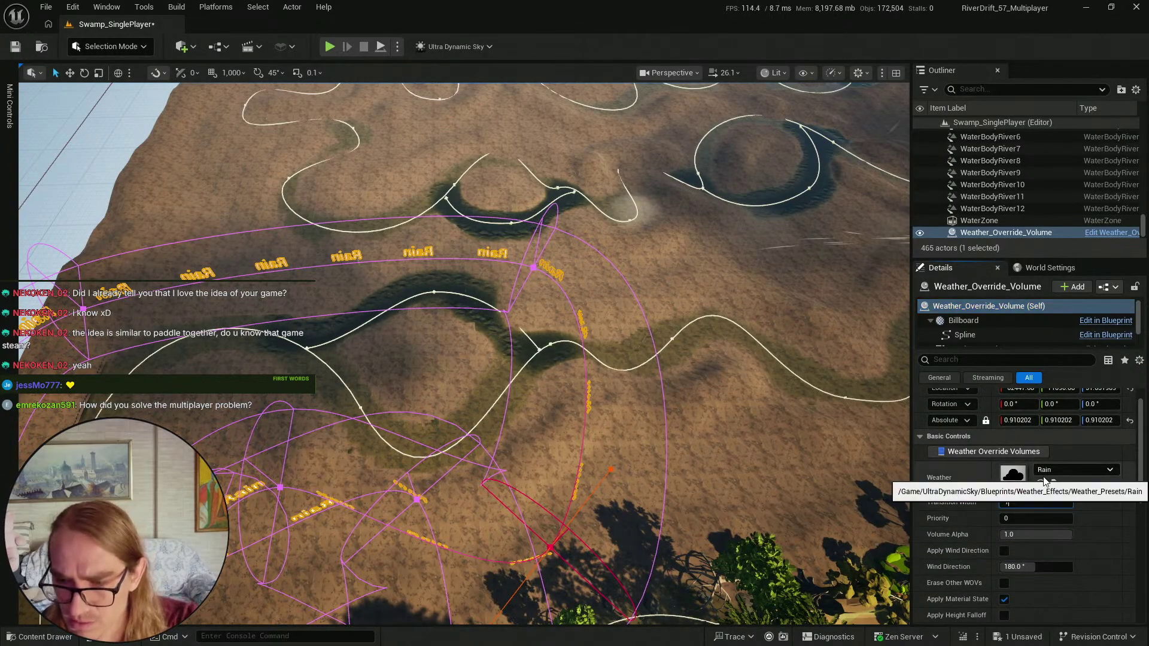
{"action": "key", "text": "Return"}
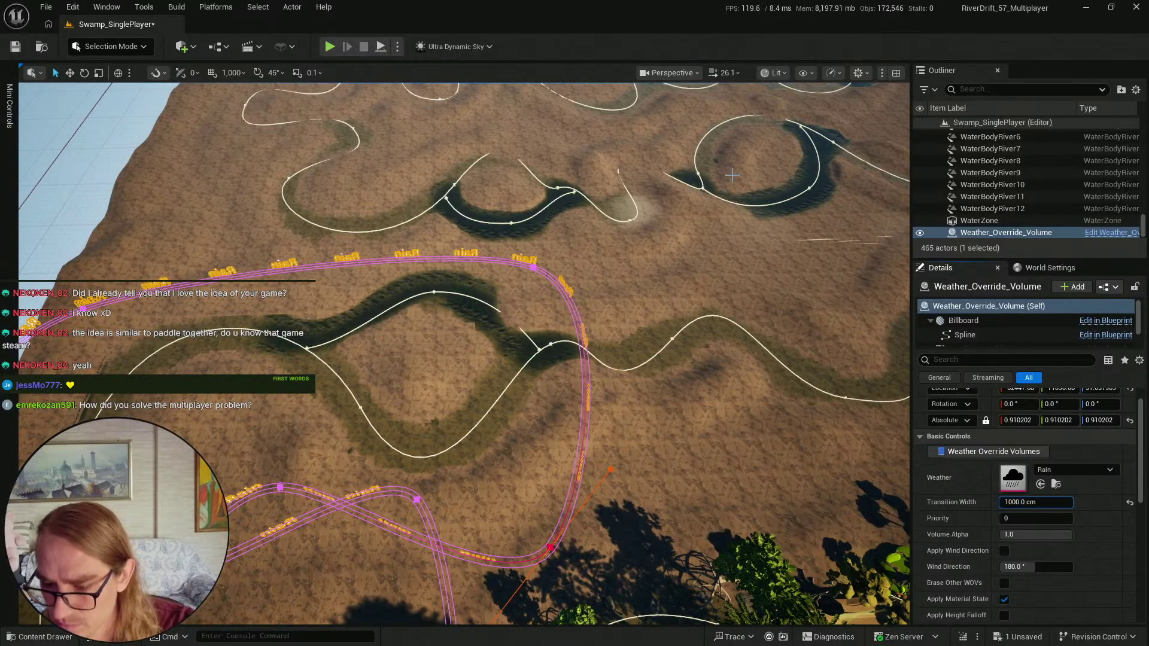
{"action": "type", "text": "5"}
{"action": "key", "text": "Return"}
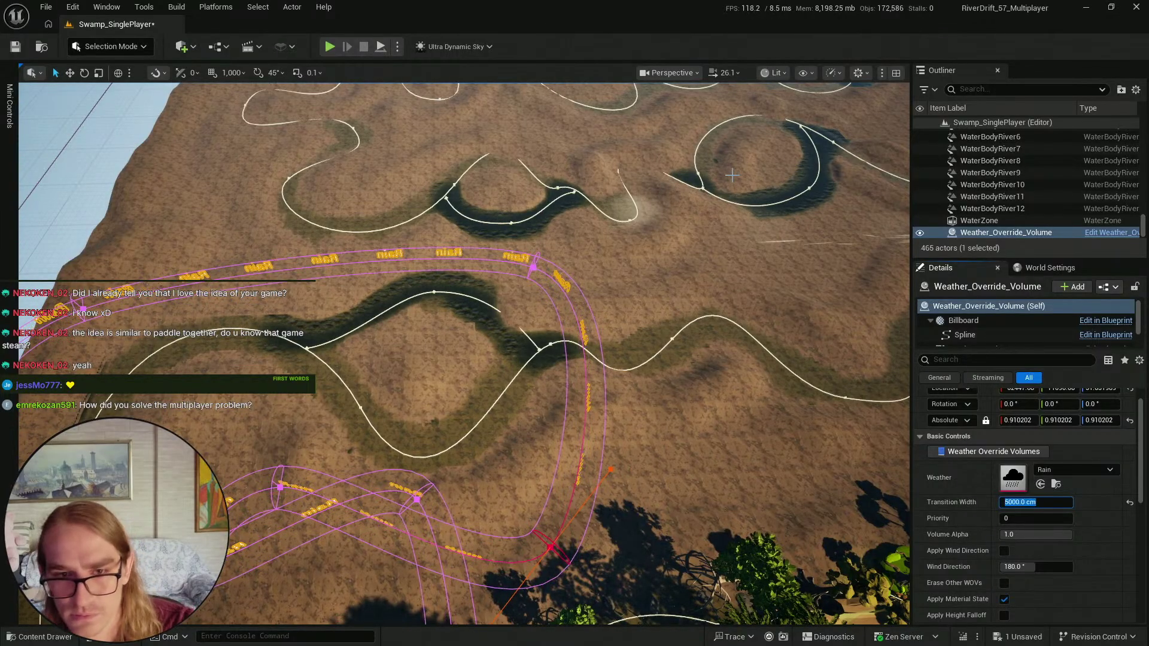
{"action": "type", "text": "1"}
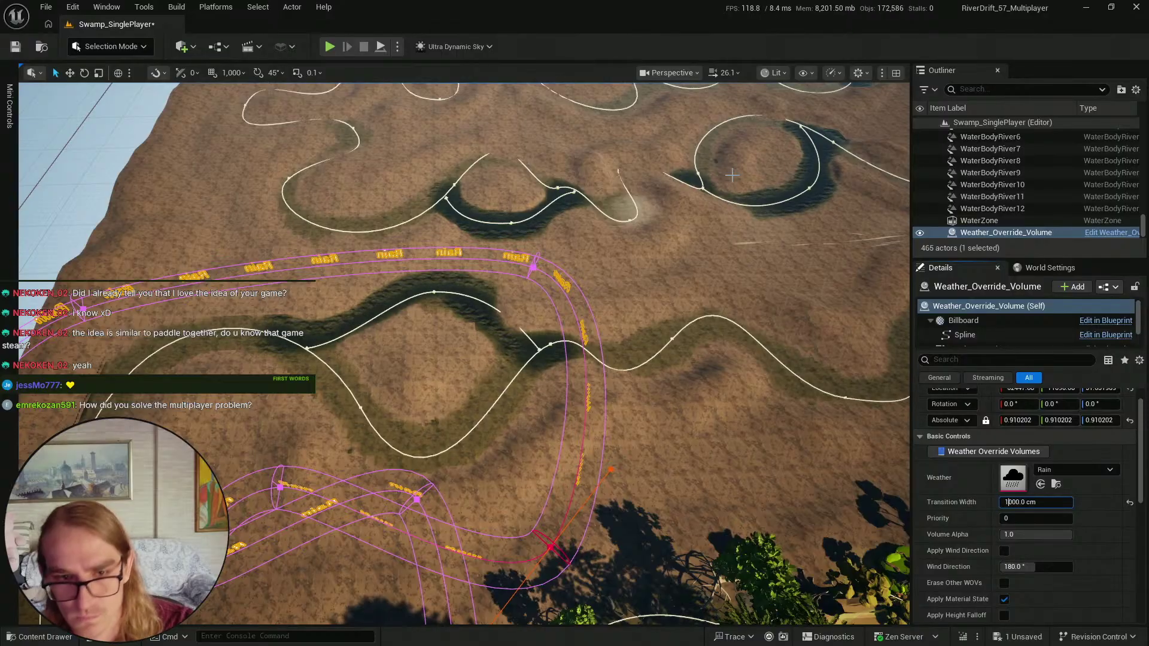
{"action": "type", "text": "0"}
{"action": "key", "text": "Return"}
- Move the rain spline's key 7 point inside the river loop to about X 4051, Y 20000
{"action": "right_click_drag", "start_coordinate": [222, 327], "coordinate": [203, 354]}
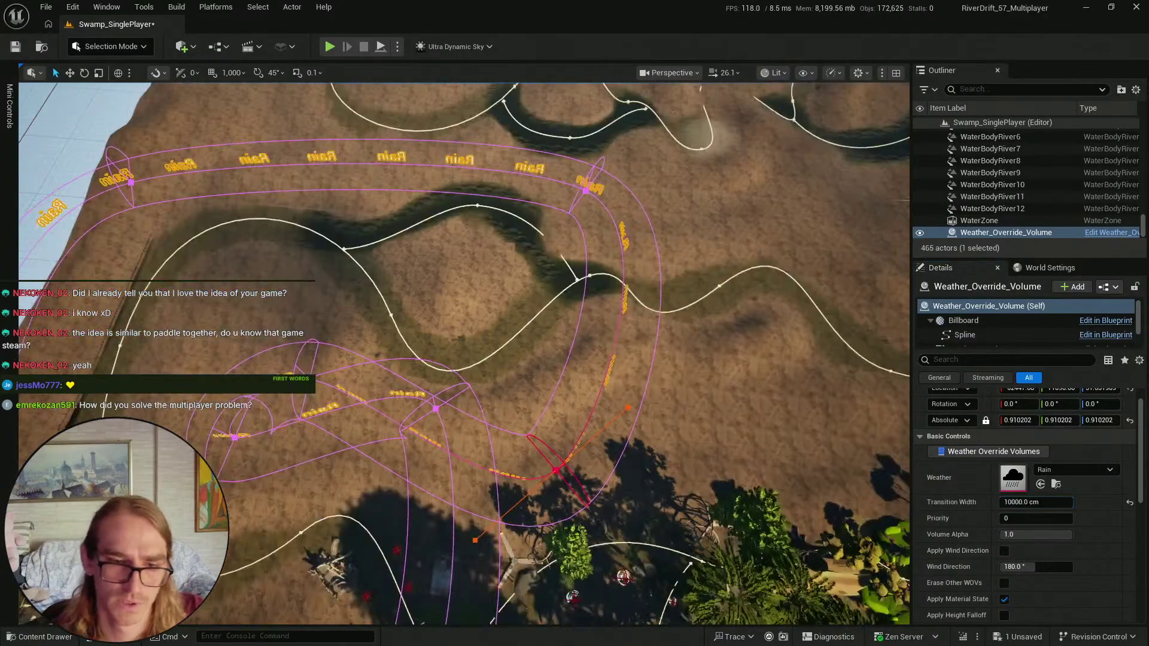
{"action": "right_click_drag", "start_coordinate": [477, 365], "coordinate": [477, 366]}
{"action": "left_click", "coordinate": [524, 348]}
{"action": "left_click", "coordinate": [551, 333]}
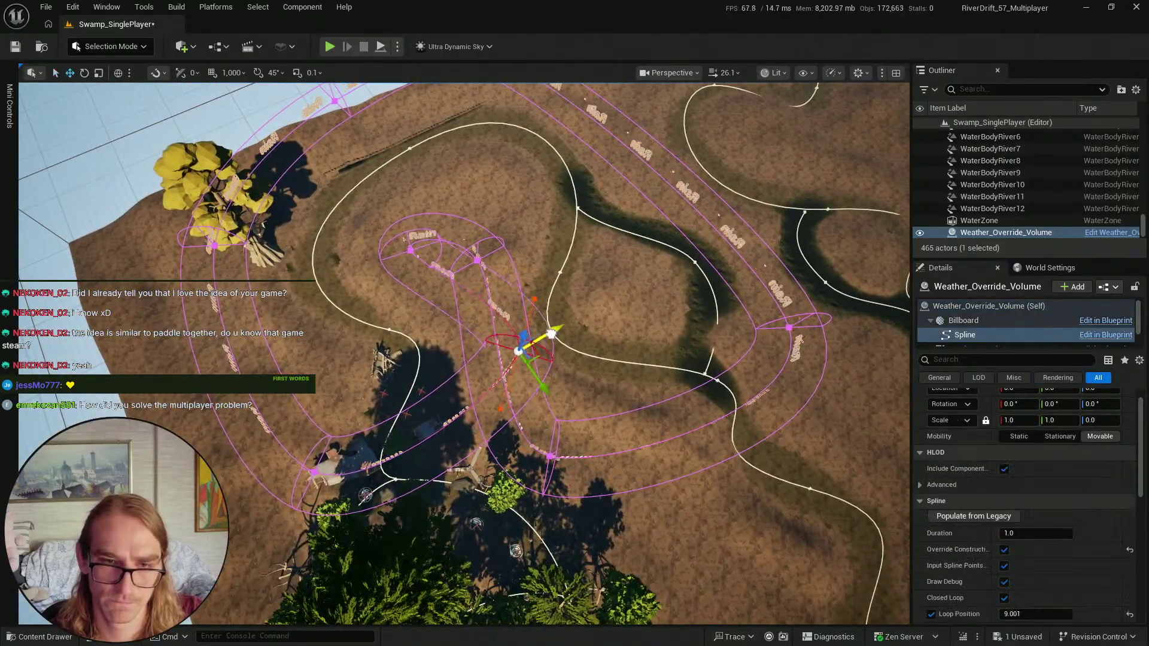
{"action": "left_click_drag", "start_coordinate": [517, 353], "coordinate": [526, 351]}
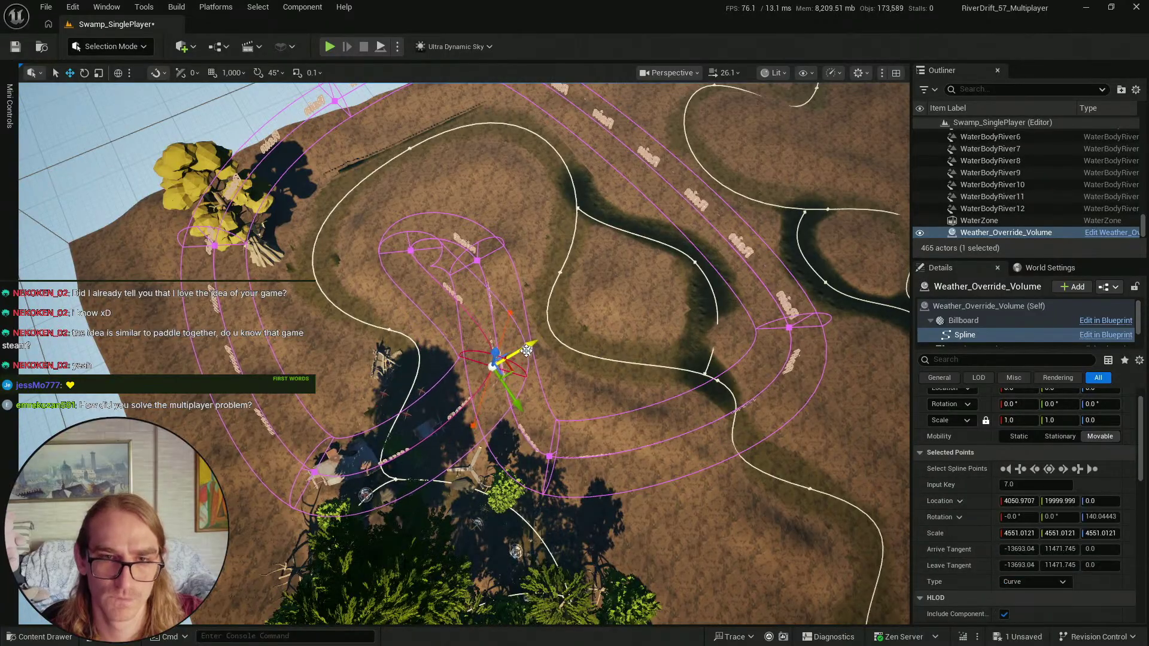
- Move the rain spline's key 4 point to about X 5448, Y 34539 and the key 5 point to about X 12796, Y 4083
{"action": "left_click_drag", "start_coordinate": [505, 243], "coordinate": [536, 229]}
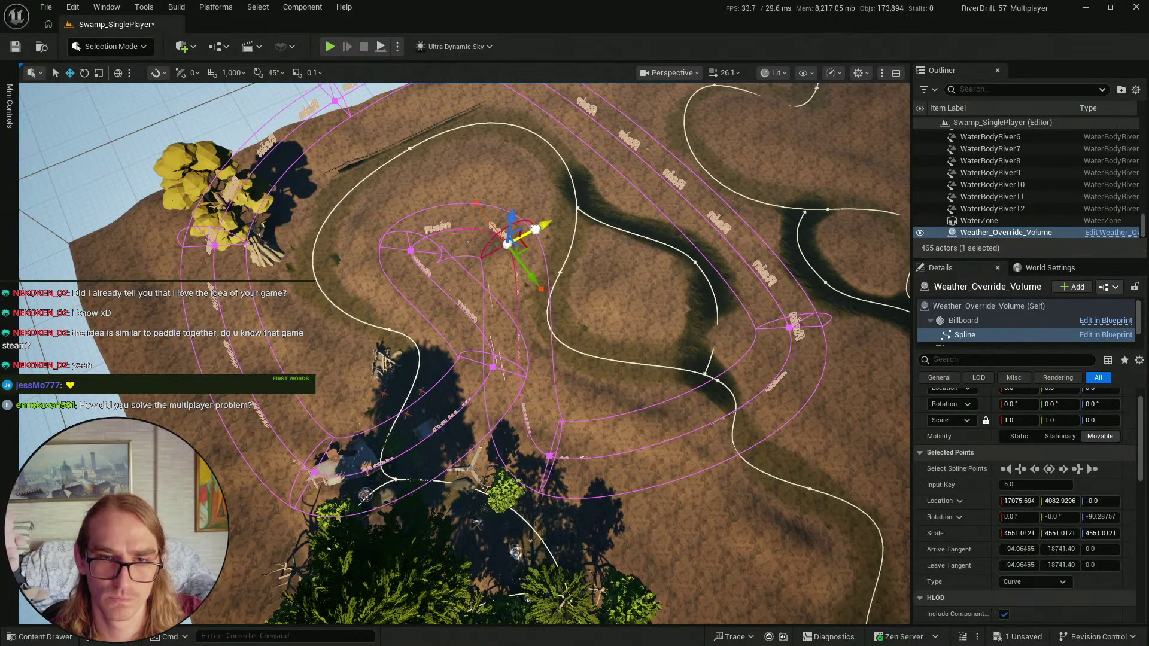
{"action": "left_click", "coordinate": [548, 456]}
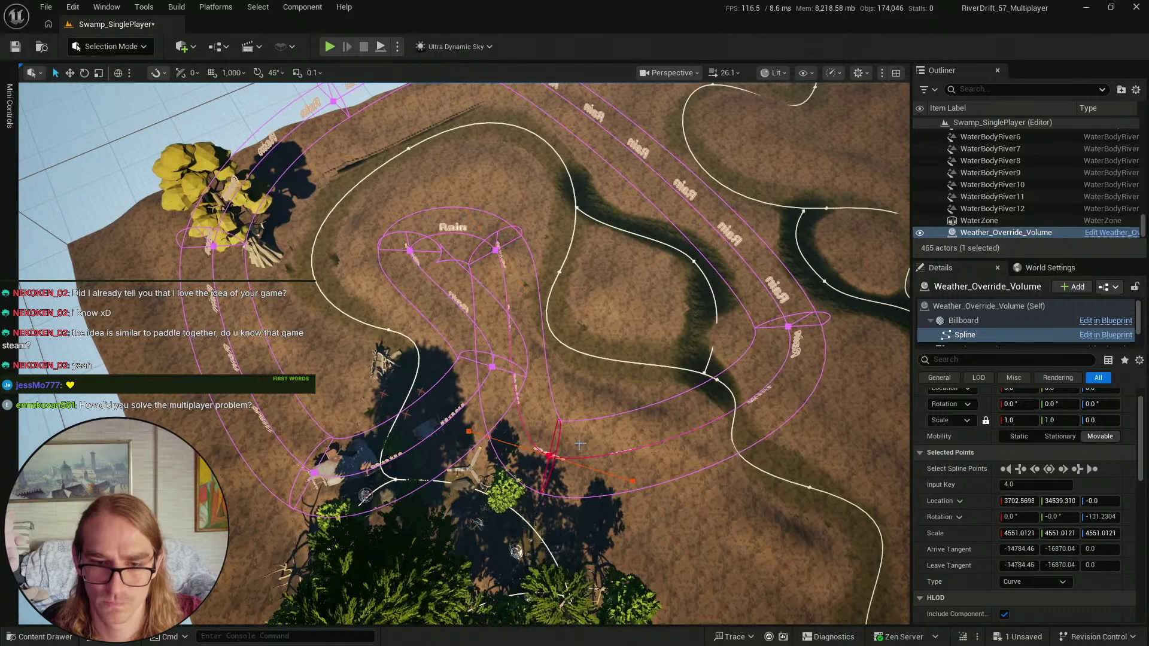
{"action": "left_click_drag", "start_coordinate": [587, 439], "coordinate": [595, 425]}
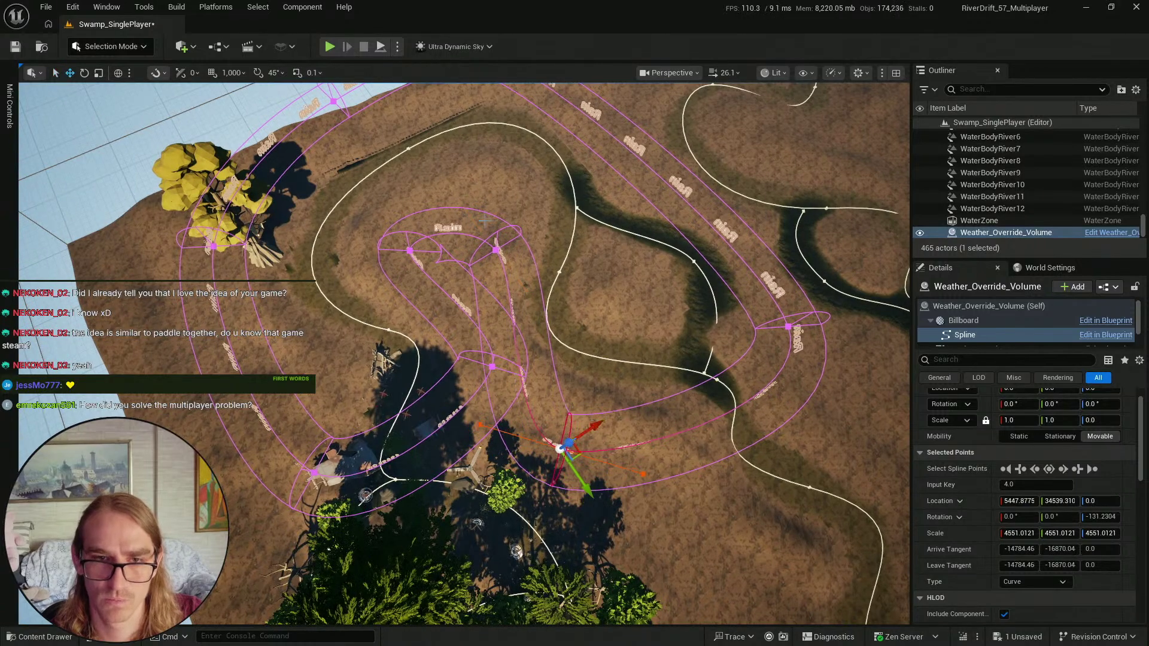
{"action": "left_click_drag", "start_coordinate": [526, 230], "coordinate": [517, 260]}
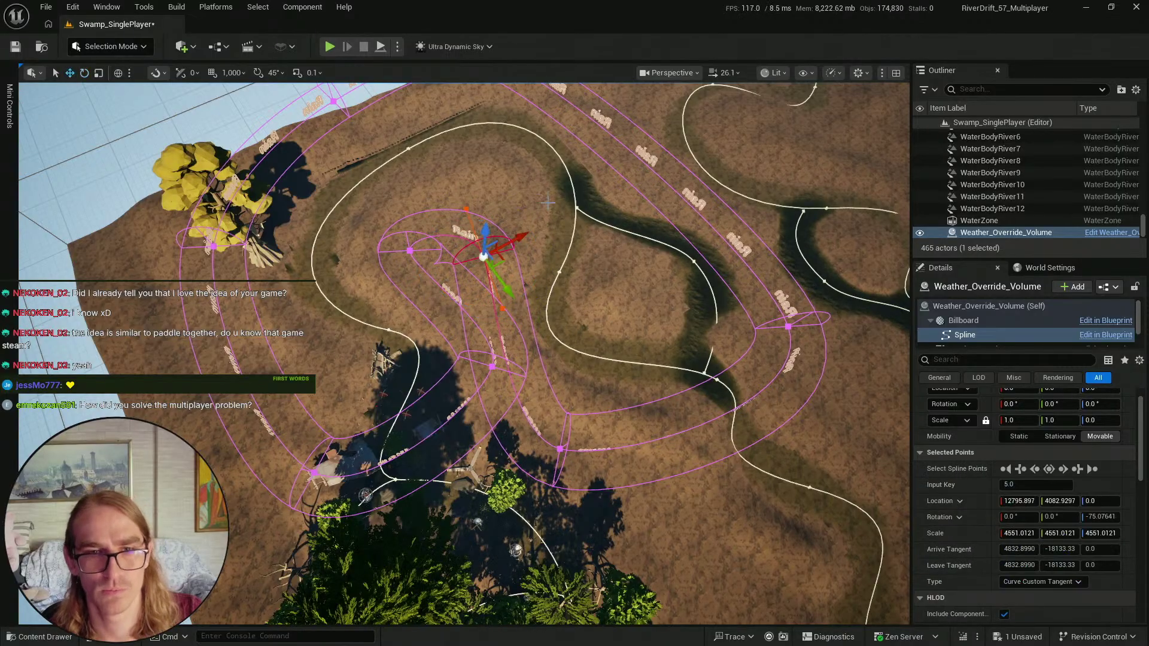
- Open the Content Drawer and save all unsaved changes to the project, including the Swamp_SinglePlayer level
{"action": "left_click", "coordinate": [41, 636]}
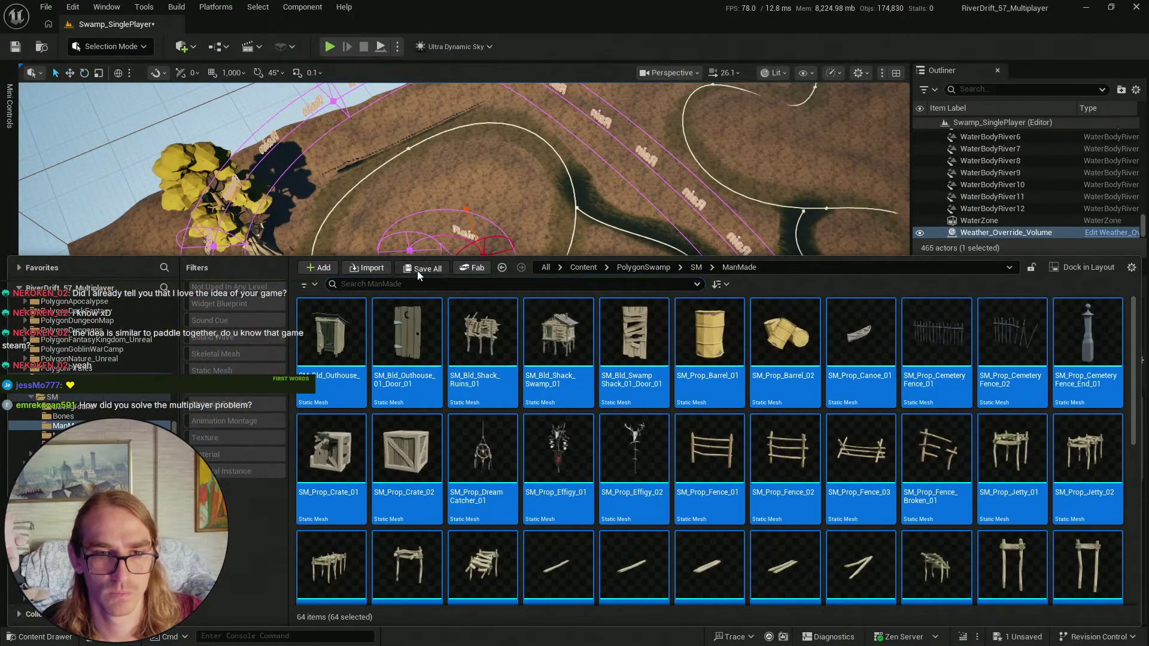
{"action": "left_click", "coordinate": [419, 270]}
{"action": "key", "text": "Return"}
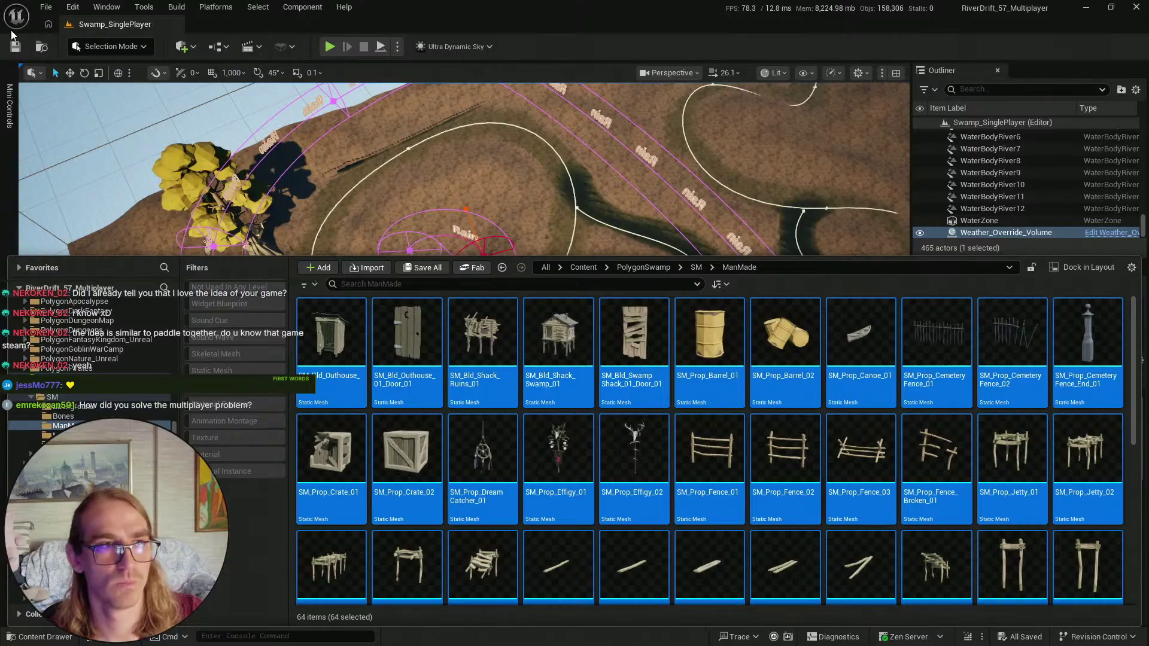
- Save the level and play-test it full screen, steering the raft past the red crabs and the large driftwood pile
{"action": "left_click", "coordinate": [15, 45]}
{"action": "left_click", "coordinate": [329, 46]}
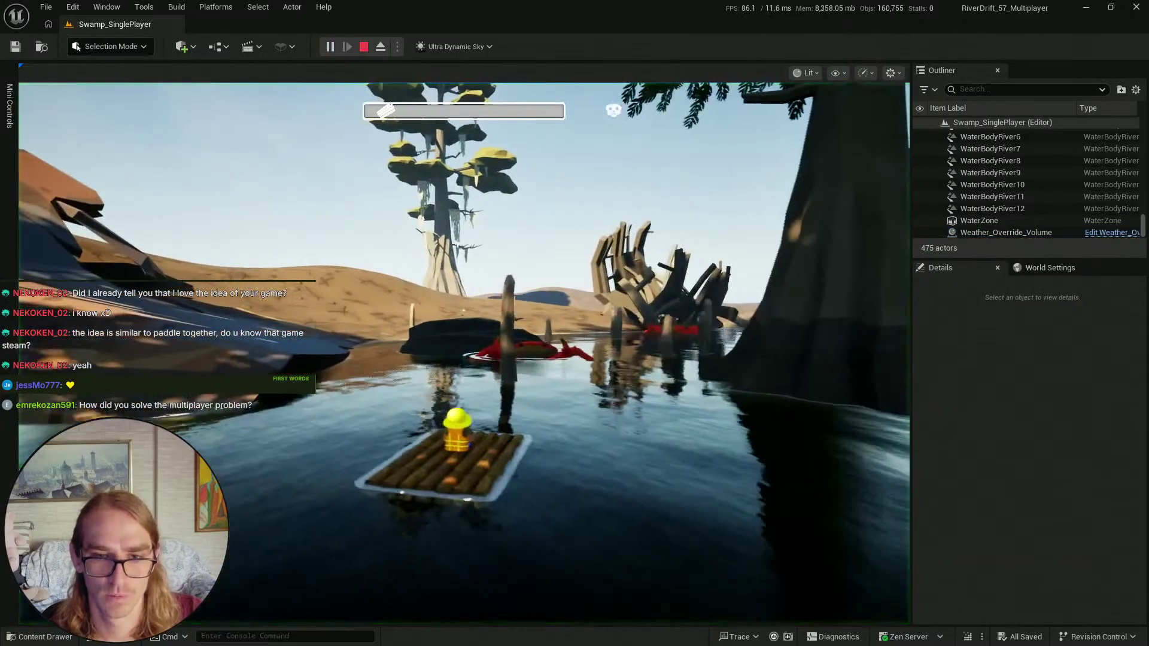
{"action": "key", "text": "F11"}
{"action": "key", "text": "w"}
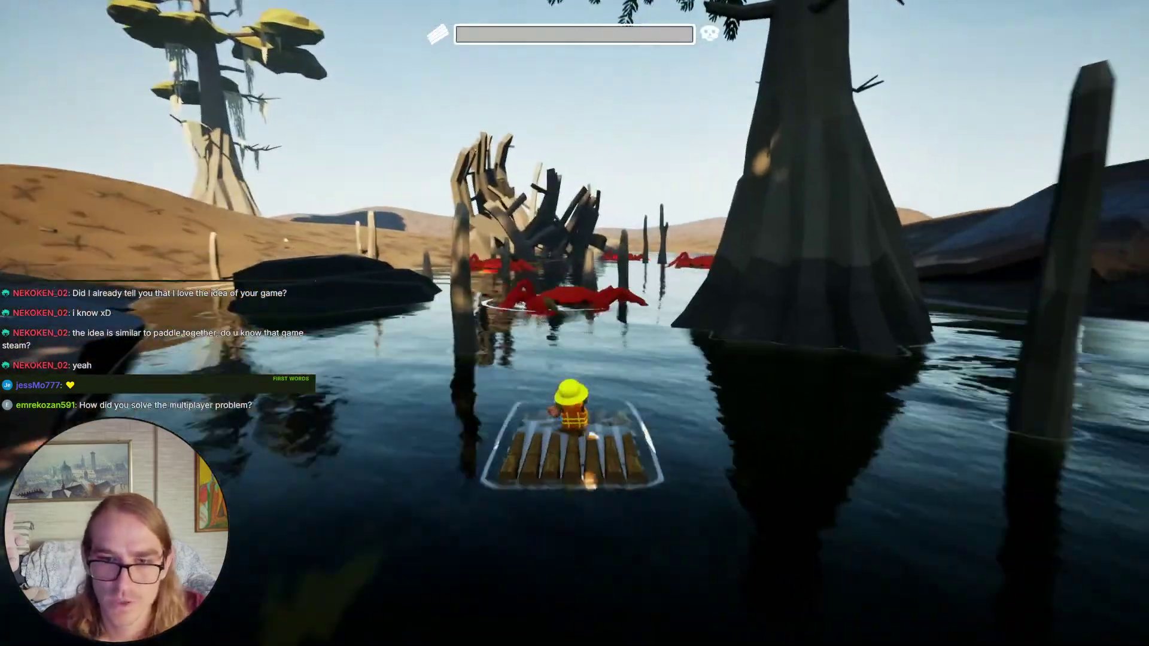
{"action": "key", "text": "d"}
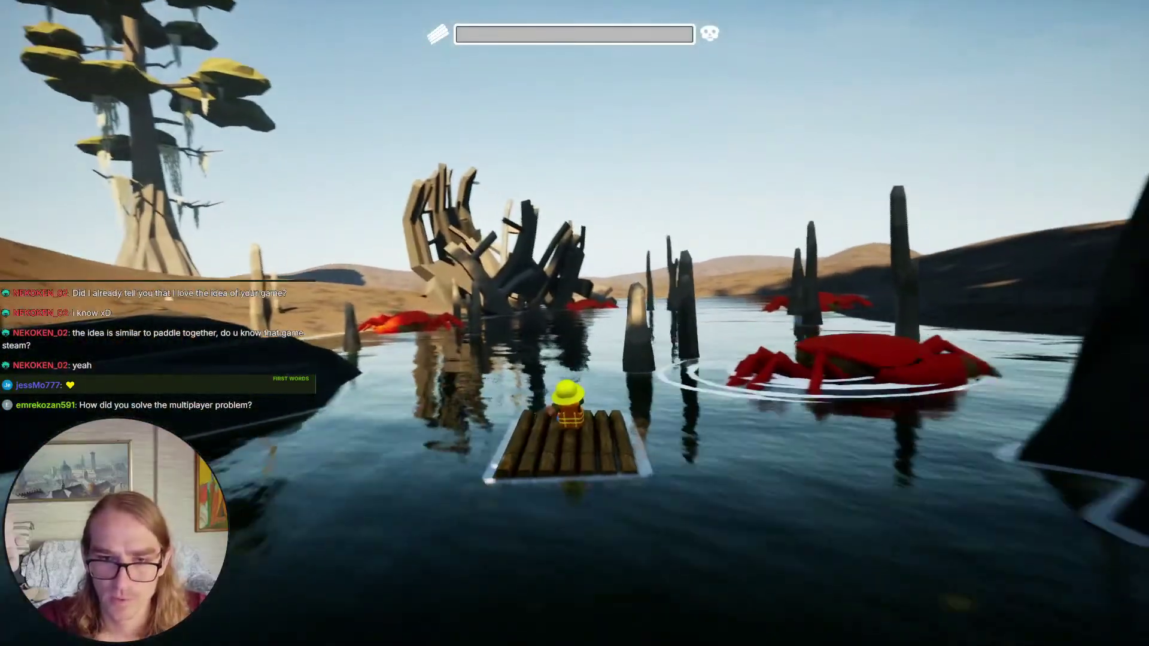
{"action": "key", "text": "d"}
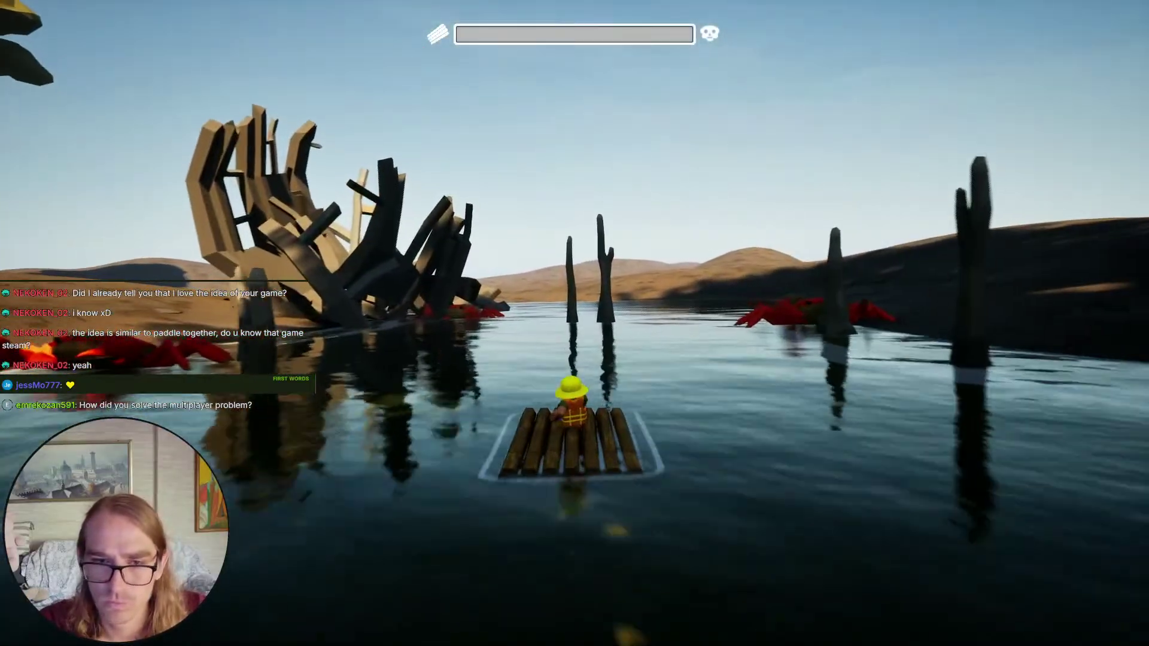
{"action": "key", "text": "w"}
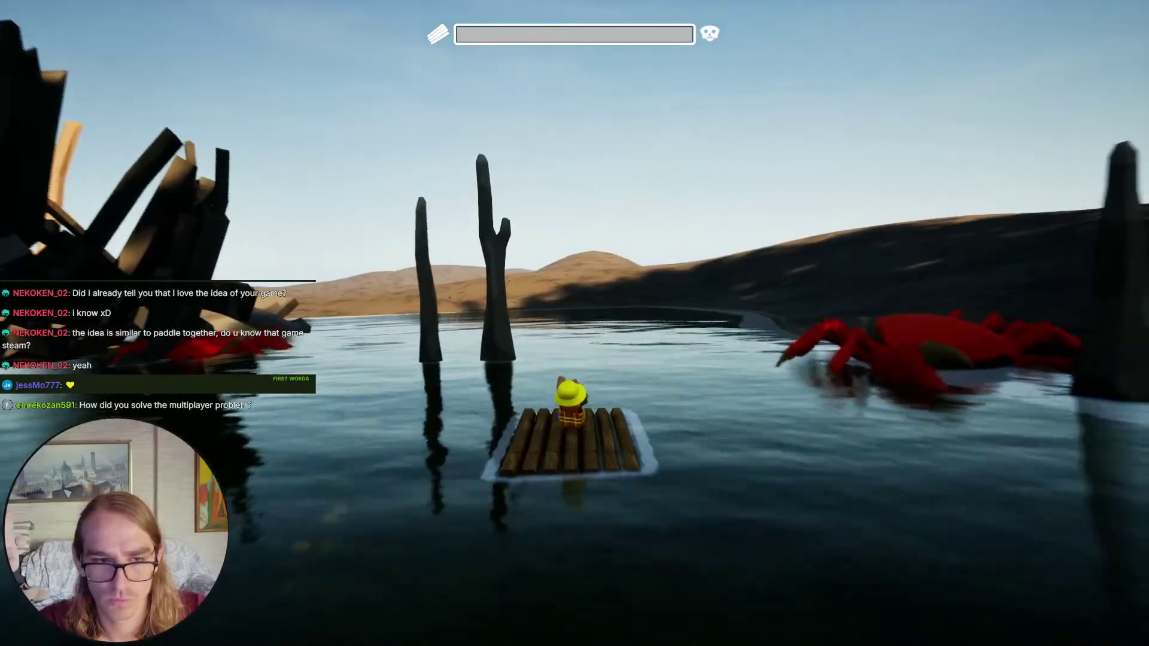
{"action": "key", "text": "a"}
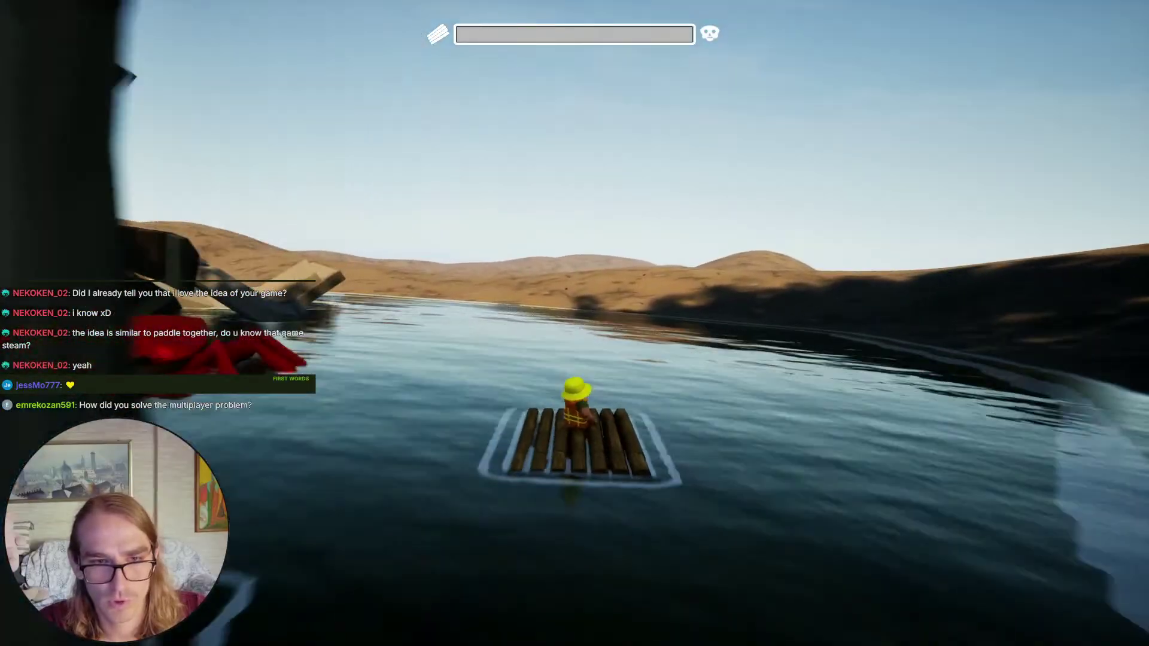
{"action": "key", "text": "a"}
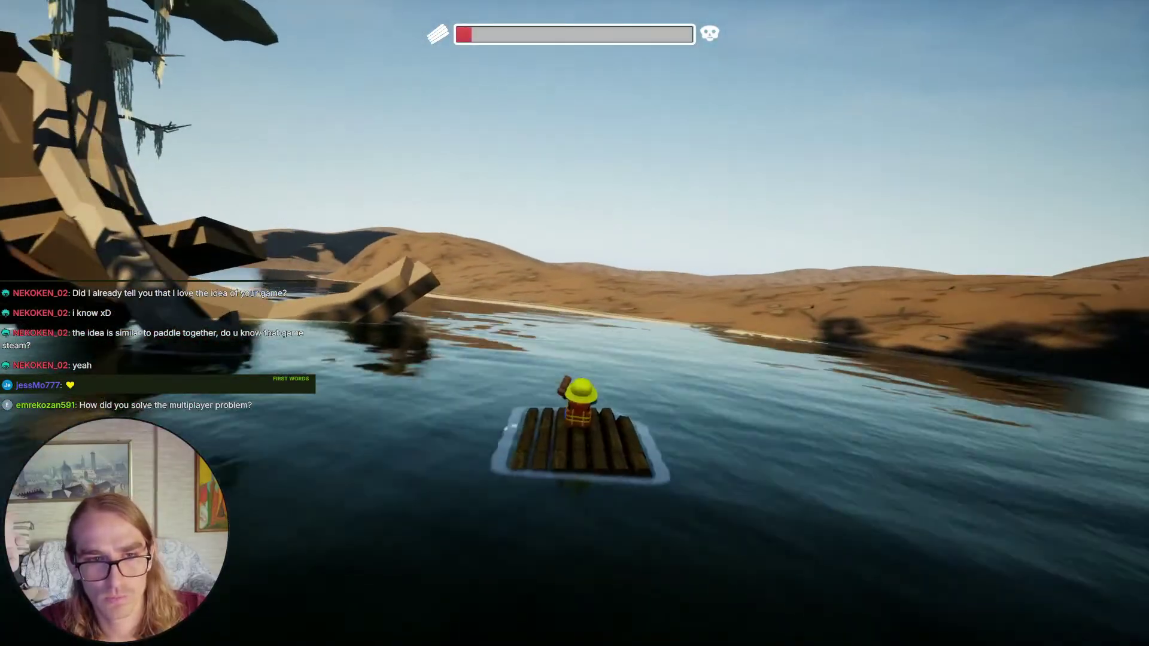
{"action": "key", "text": "a"}
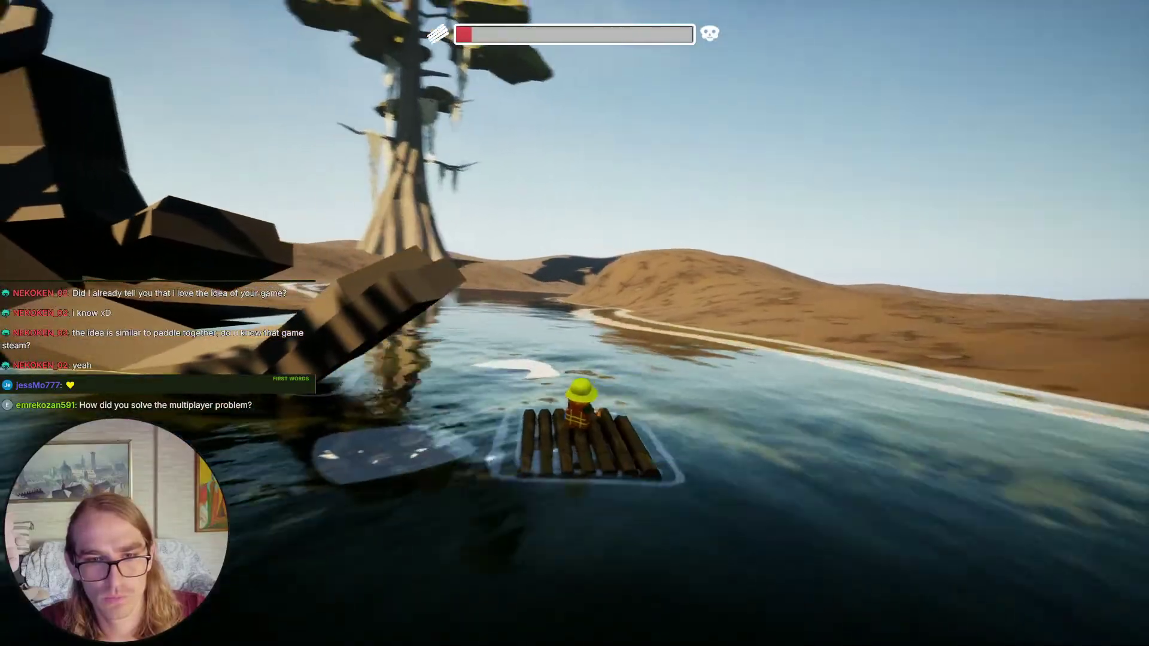
- Continue steering the raft past the tall swamp tree toward the river bend to check the rain transition, and end the play session
{"action": "key", "text": "a"}
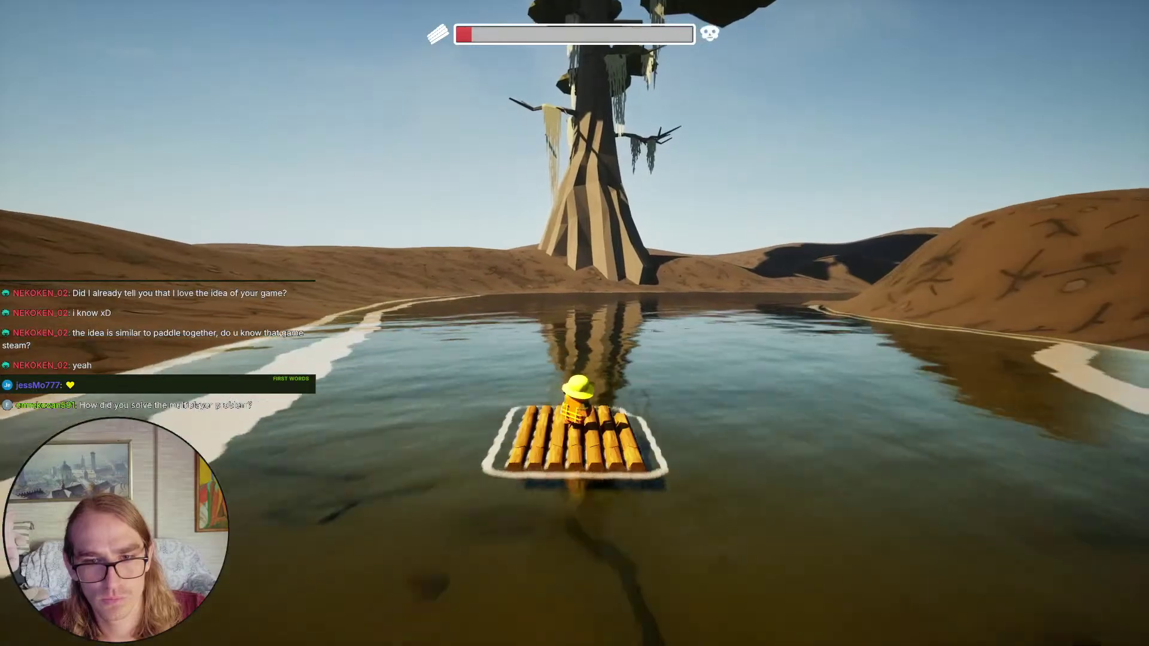
{"action": "key", "text": "d"}
{"action": "key", "text": "w"}
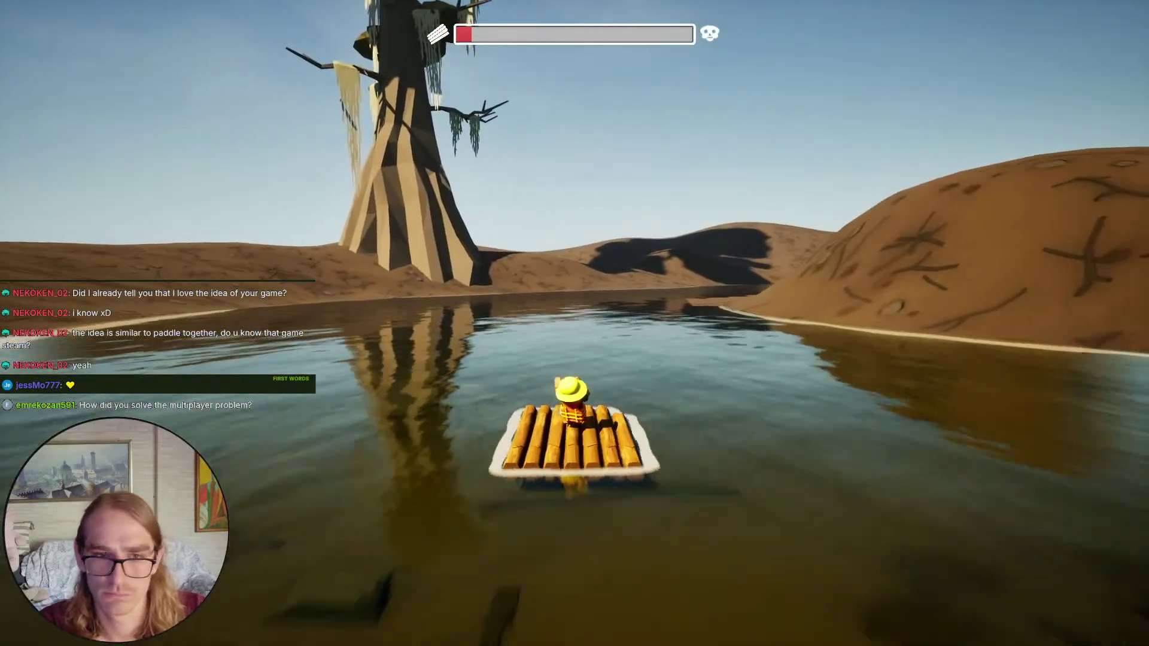
{"action": "key", "text": "d"}
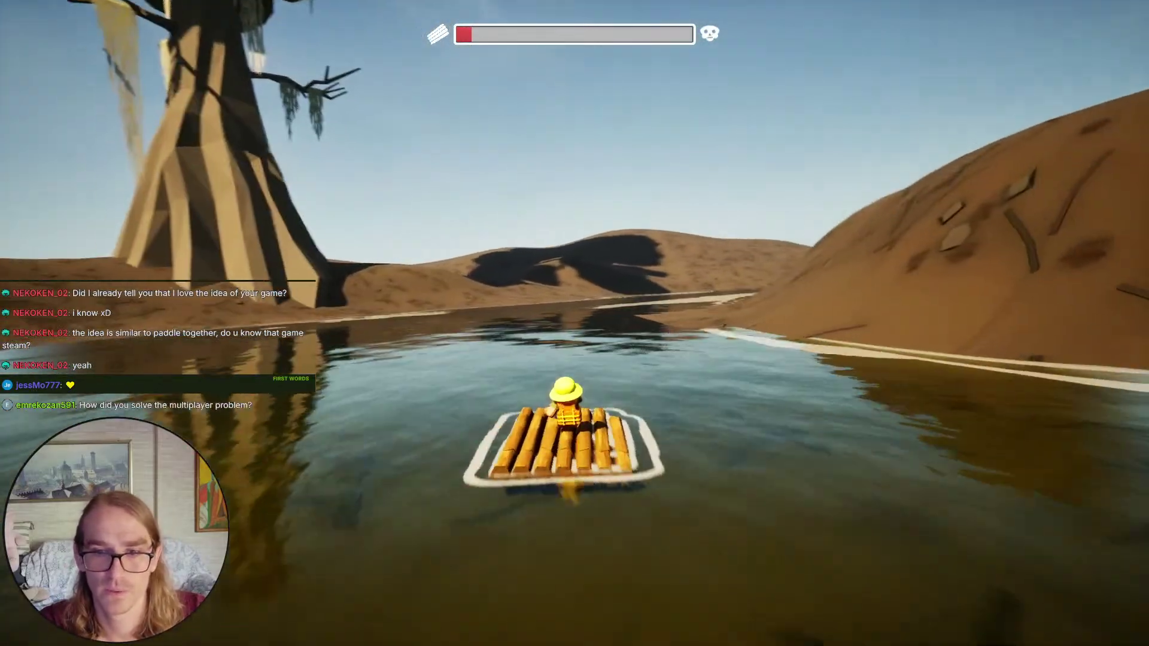
{"action": "key", "text": "d"}
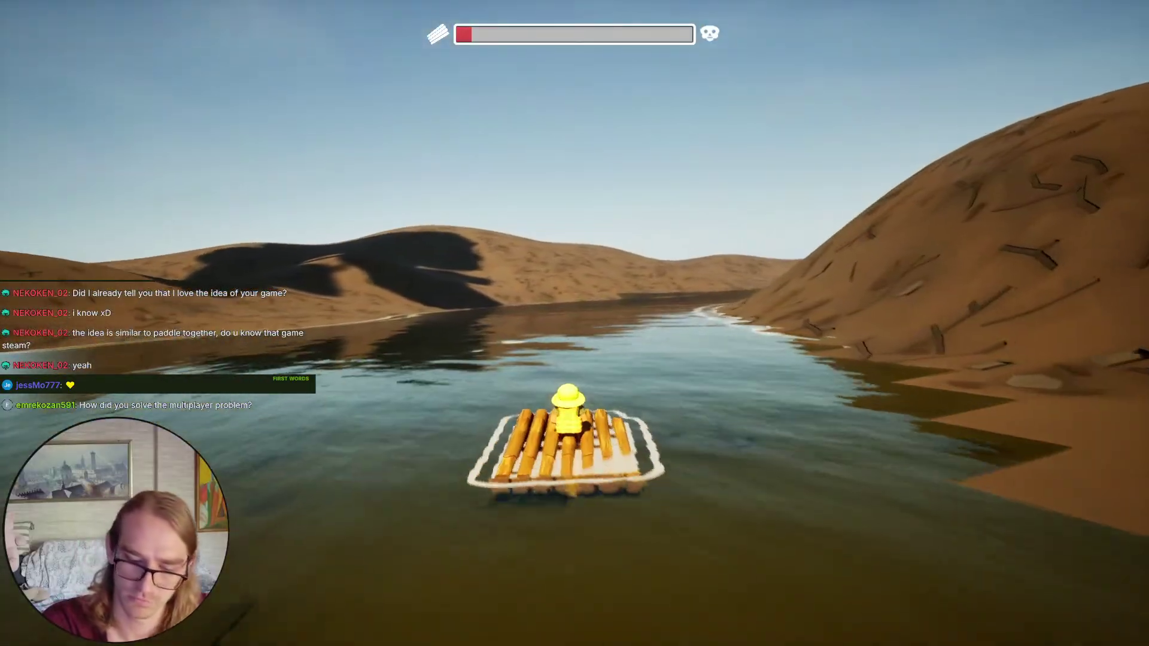
{"action": "key", "text": "F11"}
{"action": "key", "text": "Escape"}
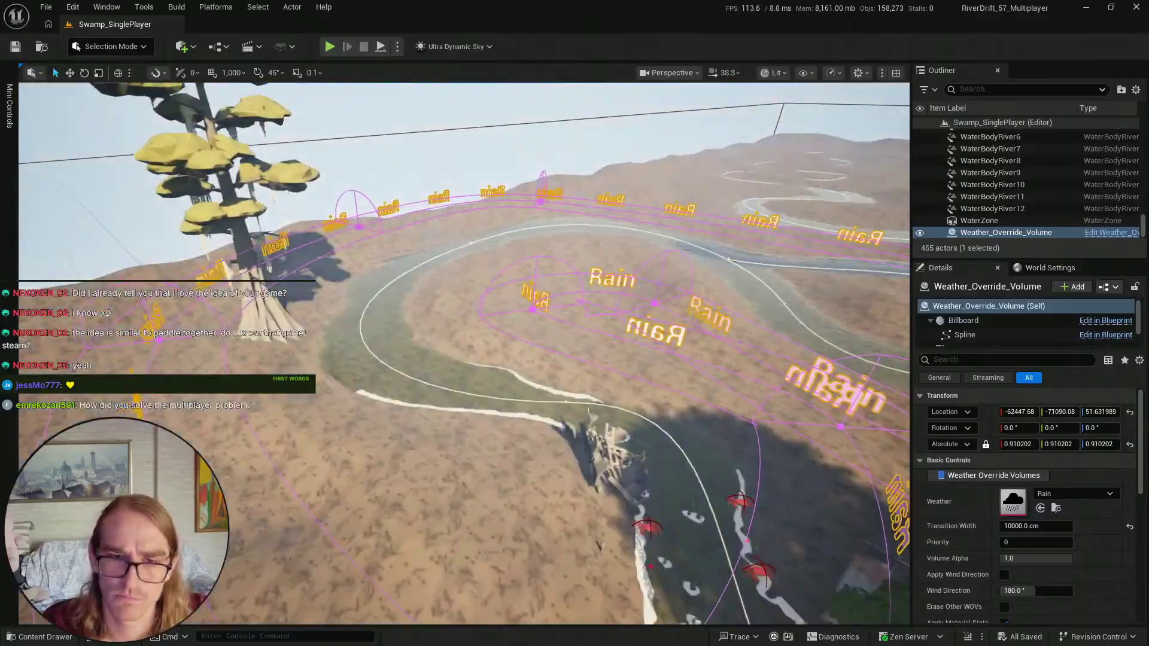
- Set the priority of the rain Weather_Override_Volume to 1 and save all unsaved changes
{"action": "key", "text": "s"}
{"action": "right_click_drag", "start_coordinate": [464, 354], "coordinate": [491, 352]}
{"action": "scroll", "coordinate": [464, 353], "scroll_direction": "down", "scroll_amount": 6}
{"action": "key", "text": "w"}
{"action": "key", "text": "s"}
{"action": "scroll", "coordinate": [464, 354], "scroll_direction": "down", "scroll_amount": 4}
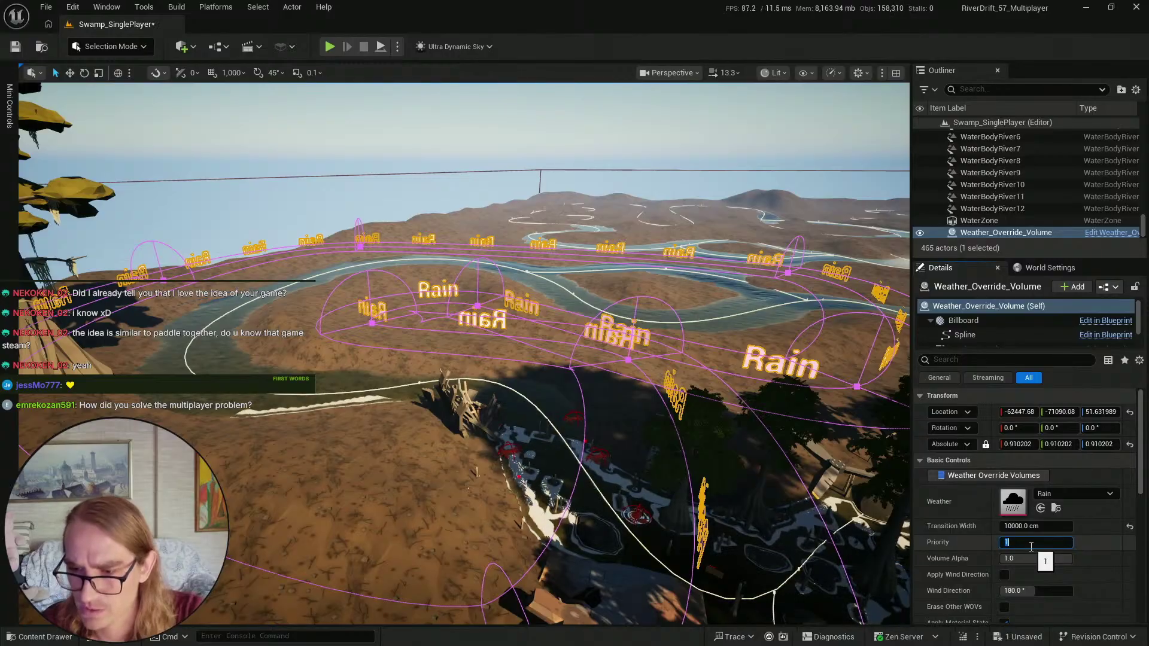
{"action": "left_click", "coordinate": [37, 638]}
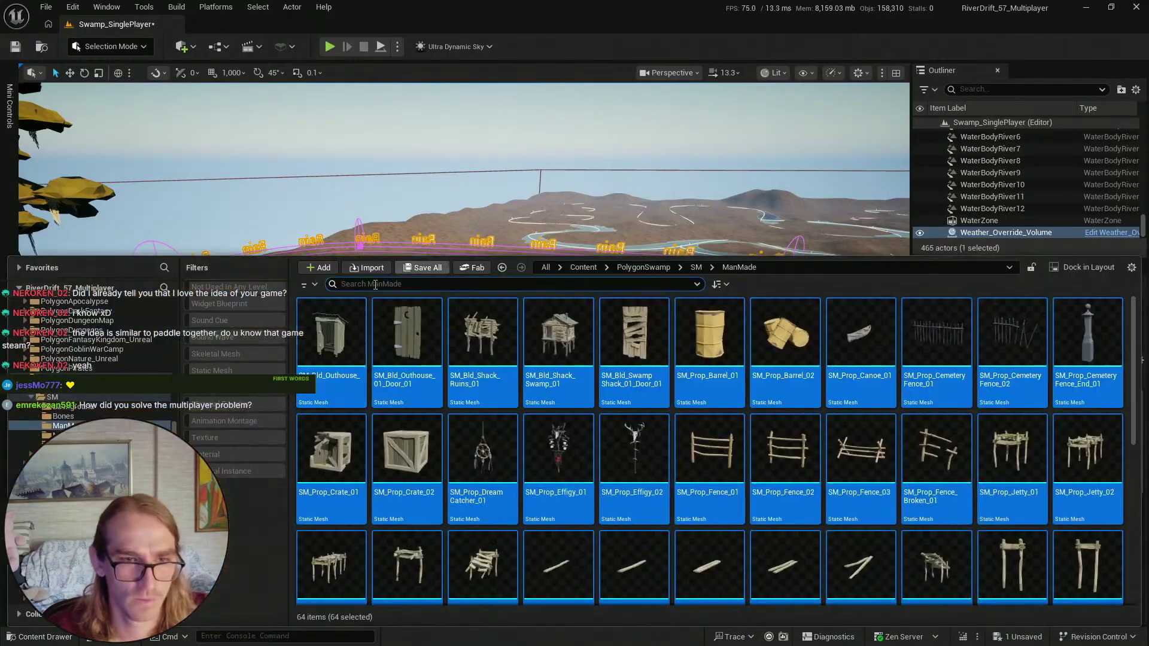
{"action": "left_click", "coordinate": [427, 274]}
{"action": "left_click", "coordinate": [663, 466]}
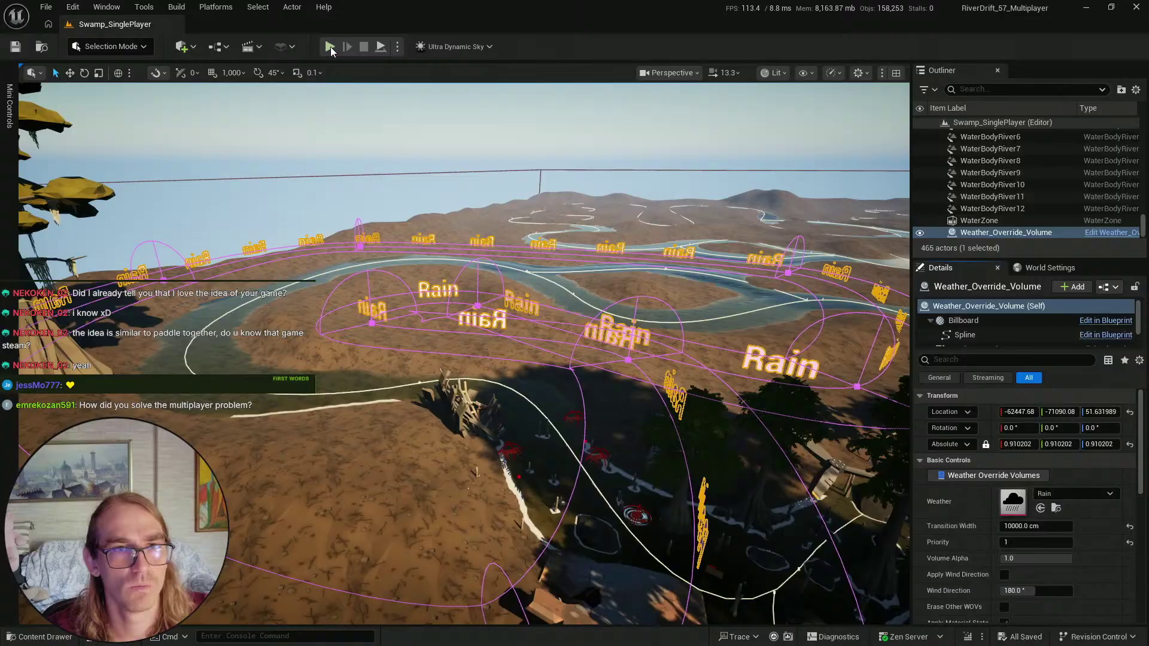
- Play-test the raft ride up to the tall swamp tree again, end the session and review the rain volume's settings
{"action": "left_click", "coordinate": [329, 47]}
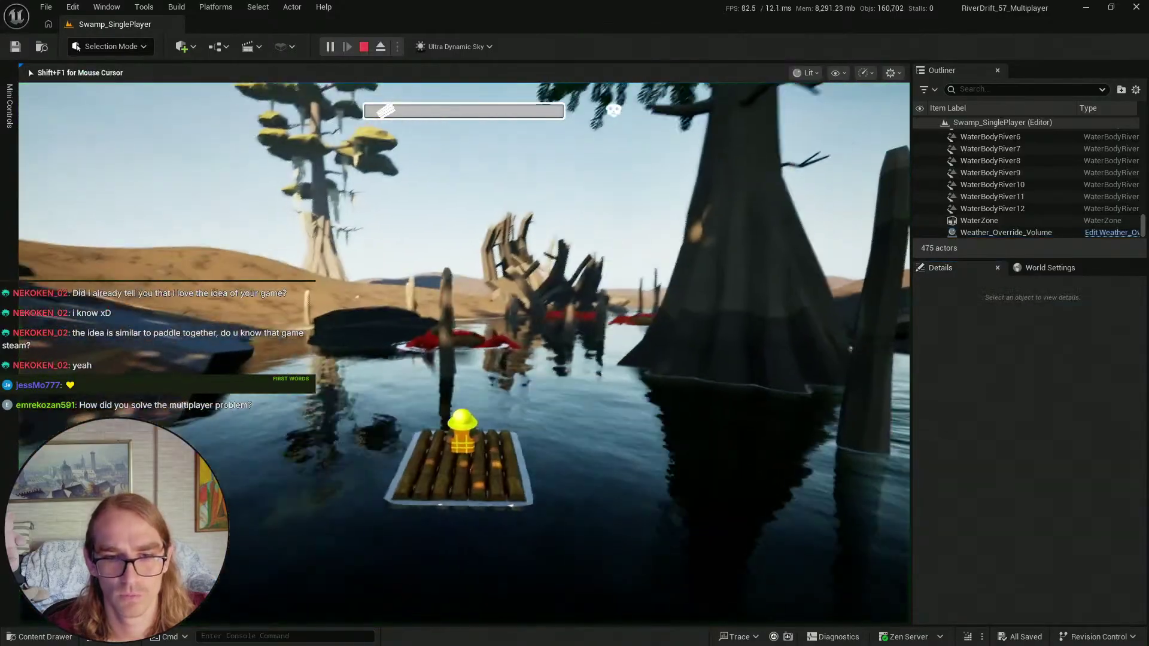
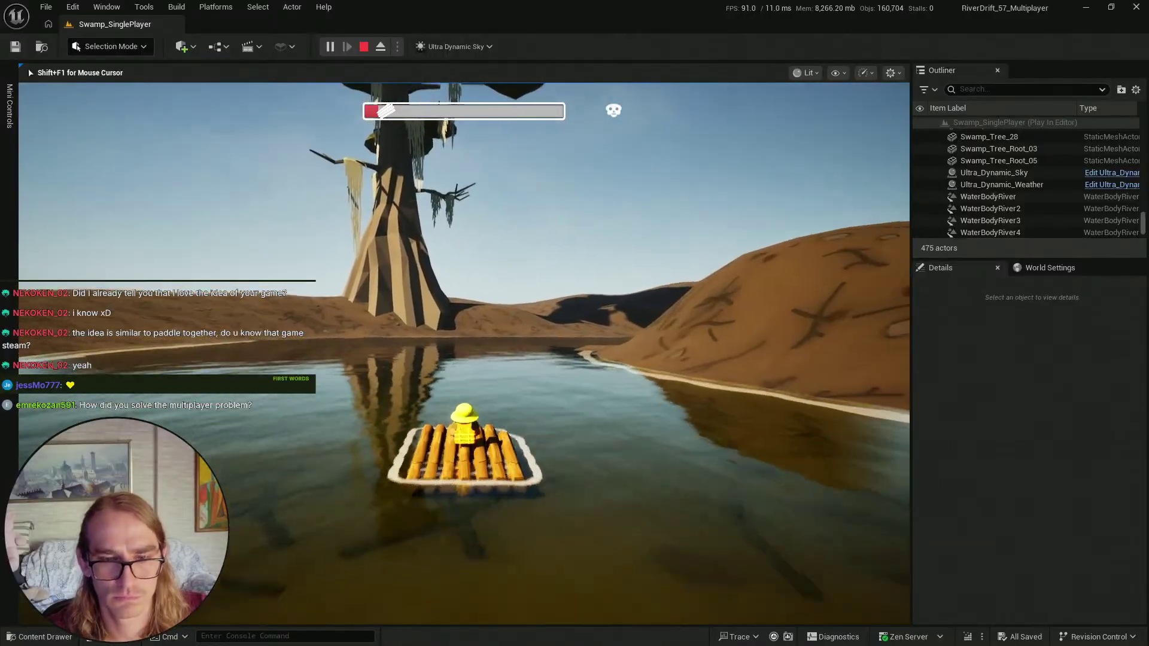
{"action": "key", "text": "Escape"}
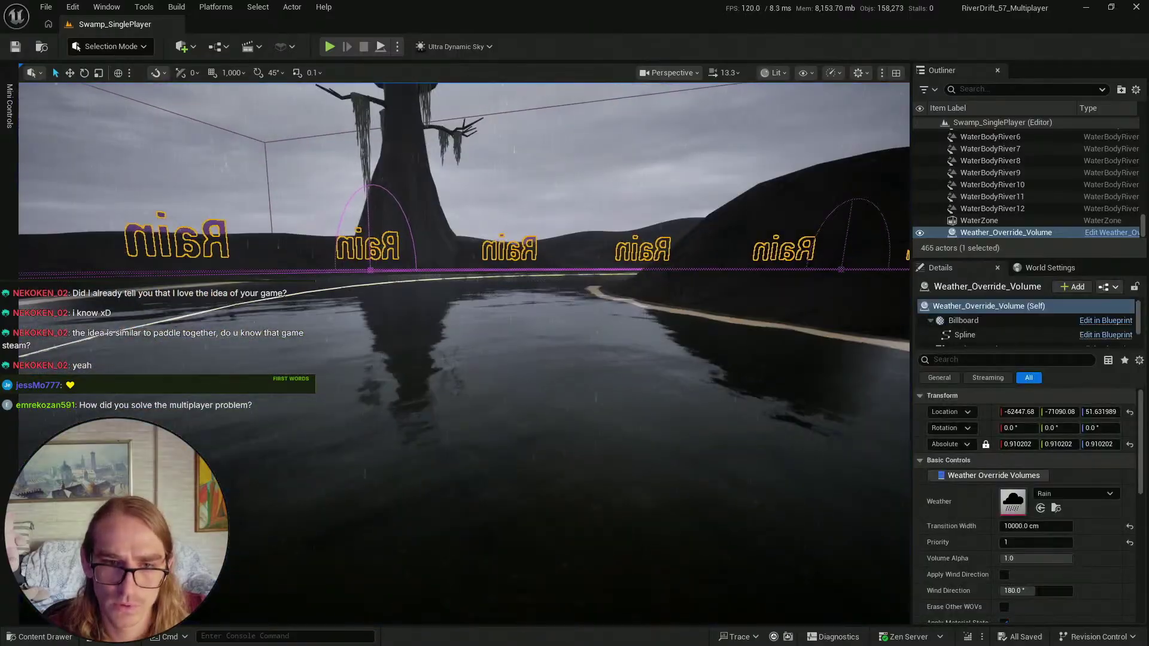
{"action": "key", "text": "s"}
{"action": "mouse_move", "coordinate": [464, 353]}
{"action": "right_mouse_down"}
{"action": "mouse_move", "coordinate": [465, 368]}
{"action": "mouse_move", "coordinate": [479, 368]}
{"action": "right_mouse_up"}
{"action": "scroll", "coordinate": [464, 353], "scroll_direction": "down", "scroll_amount": 5}
{"action": "key", "text": "w"}
{"action": "right_click_drag", "start_coordinate": [585, 347], "coordinate": [607, 335]}
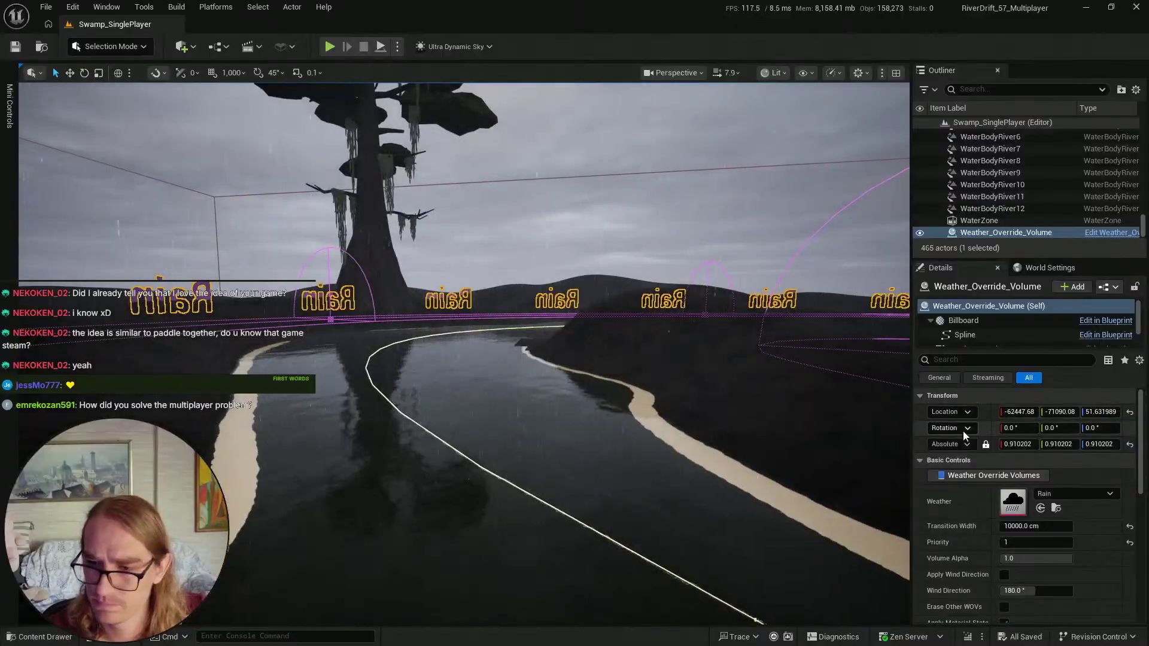
{"action": "key", "text": "ctrl+space"}
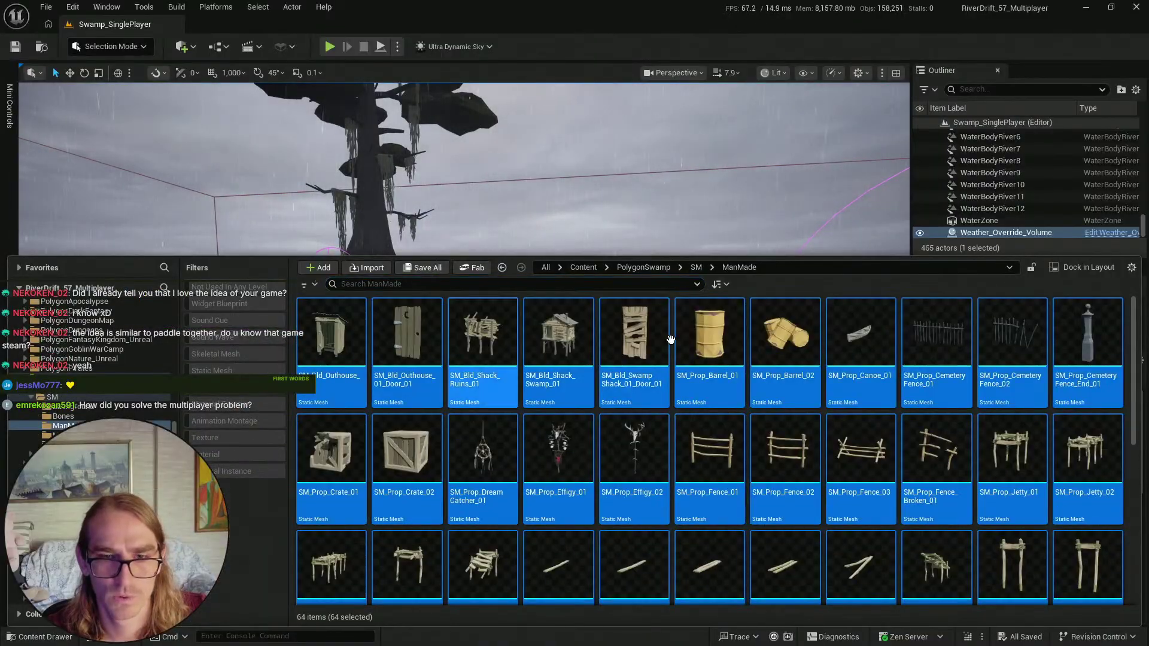
{"action": "key", "text": "ctrl+space"}
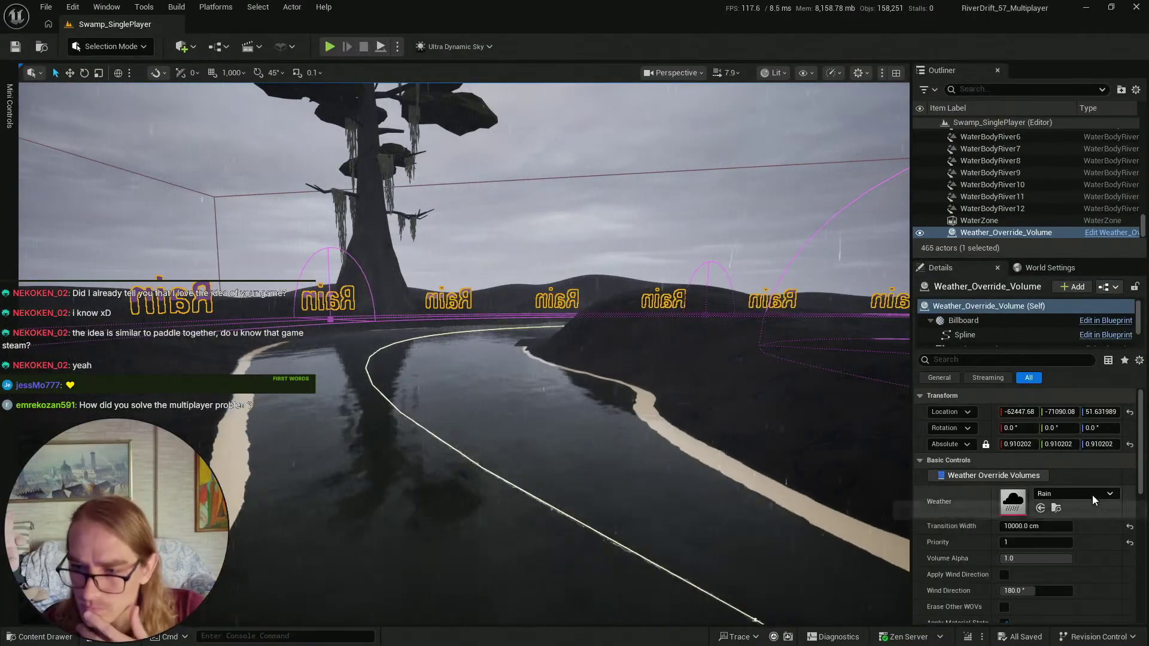
{"action": "left_click_drag", "start_coordinate": [1143, 471], "coordinate": [1146, 351]}
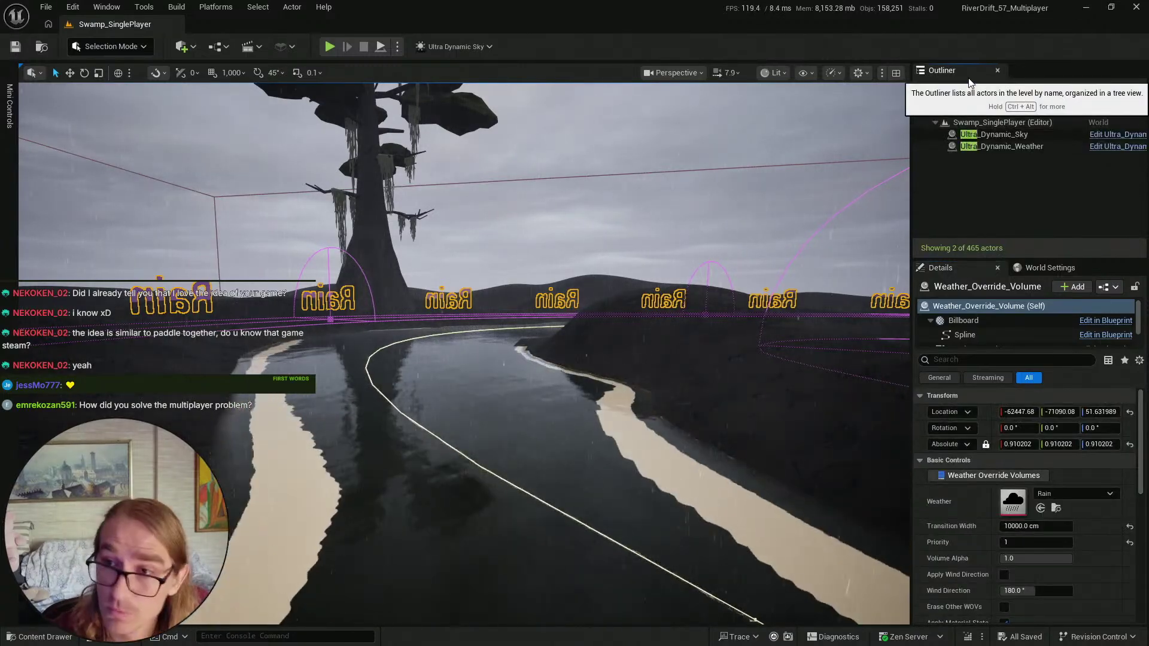
- Filter the level's actors for "ultra", inspect Ultra_Dynamic_Sky and search the Ultra_Dynamic_Weather properties for "weather over"
{"action": "left_click", "coordinate": [1036, 137]}
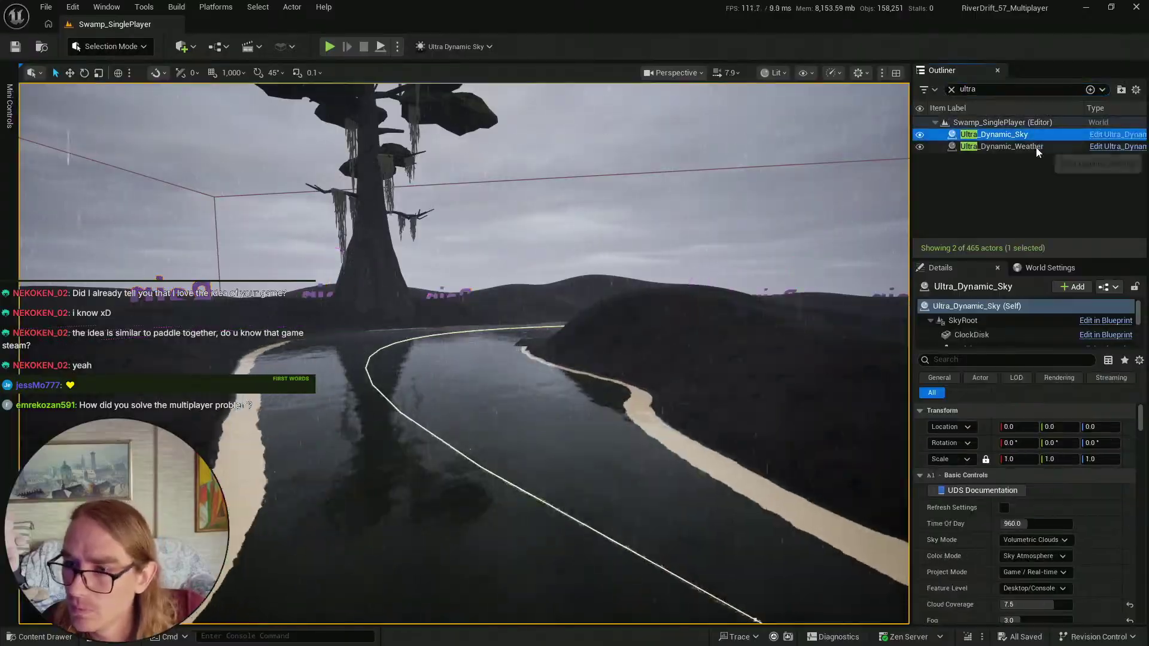
{"action": "left_click", "coordinate": [1020, 147]}
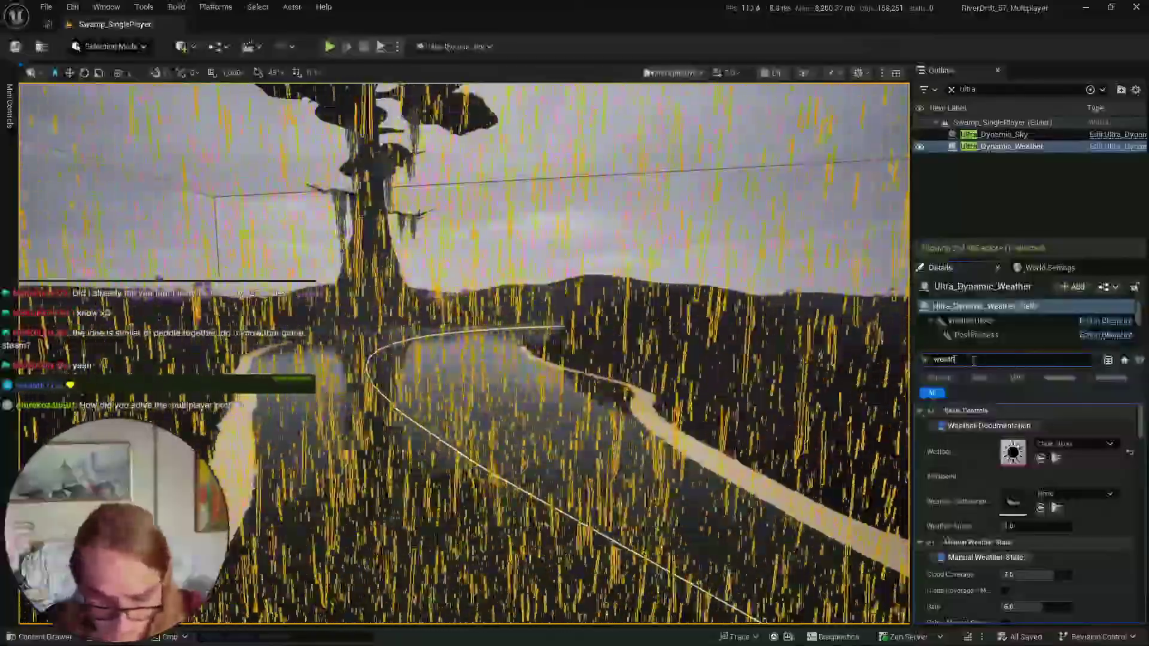
{"action": "type", "text": "x"}
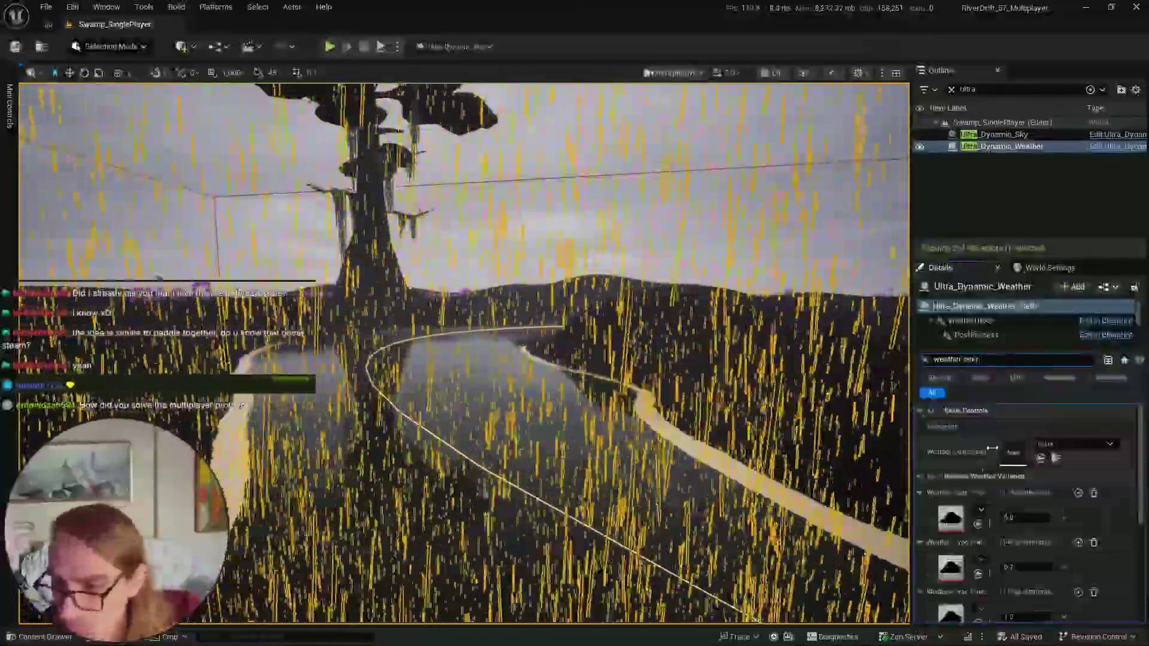
{"action": "left_click_drag", "start_coordinate": [993, 447], "coordinate": [1043, 436]}
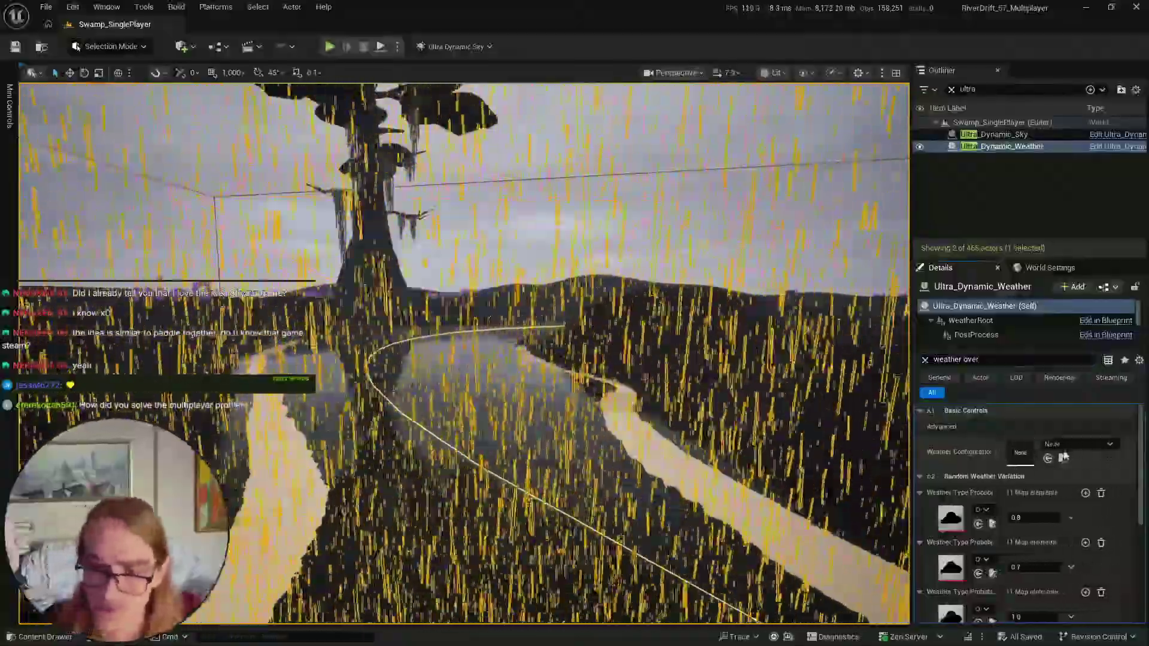
{"action": "left_click", "coordinate": [1074, 445]}
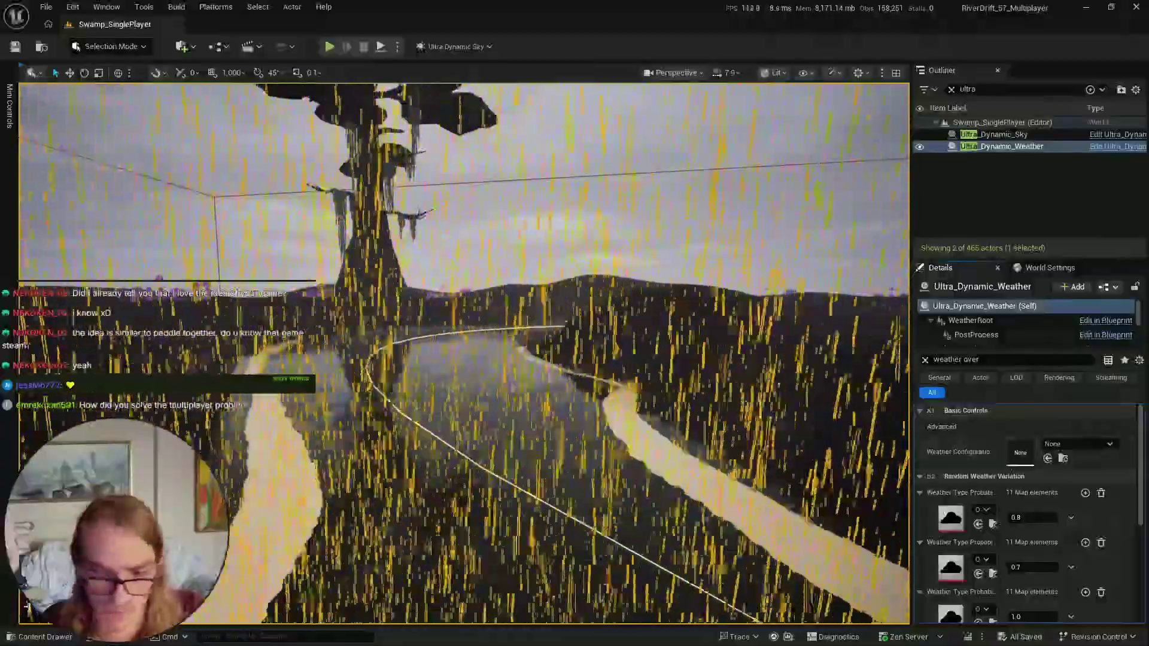
{"action": "right_click_drag", "start_coordinate": [478, 323], "coordinate": [492, 331]}
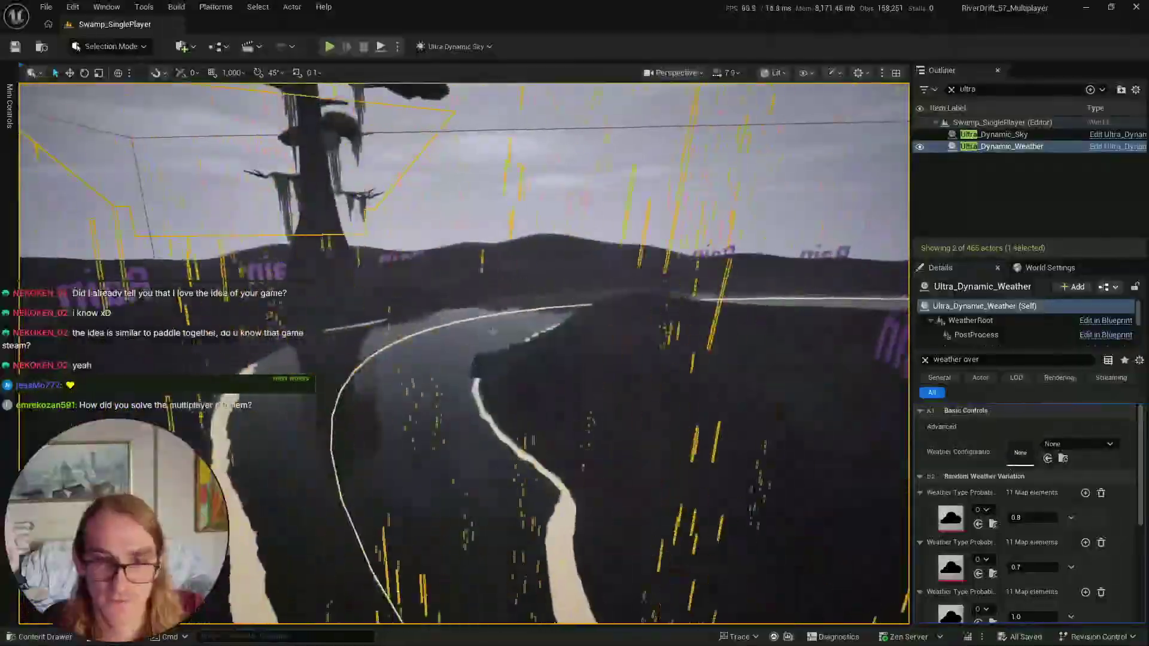
- Reselect the rain Weather_Override_Volume with both search filters cleared, and locate its Blueprint class among the project assets
{"action": "left_click", "coordinate": [265, 274]}
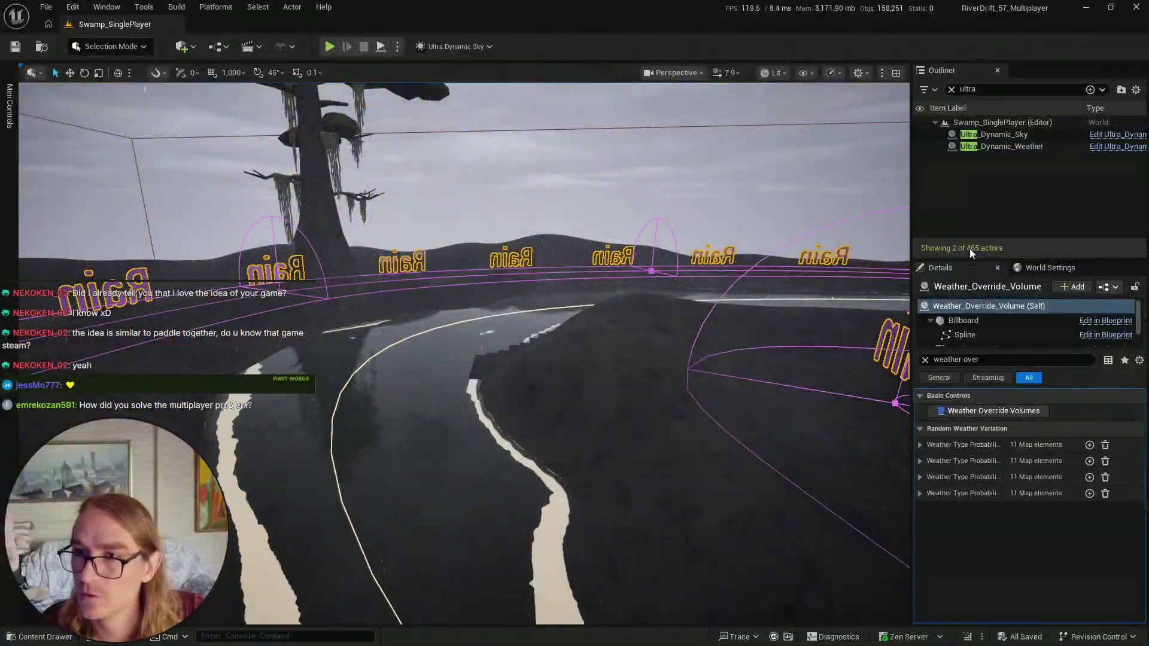
{"action": "left_click", "coordinate": [923, 360]}
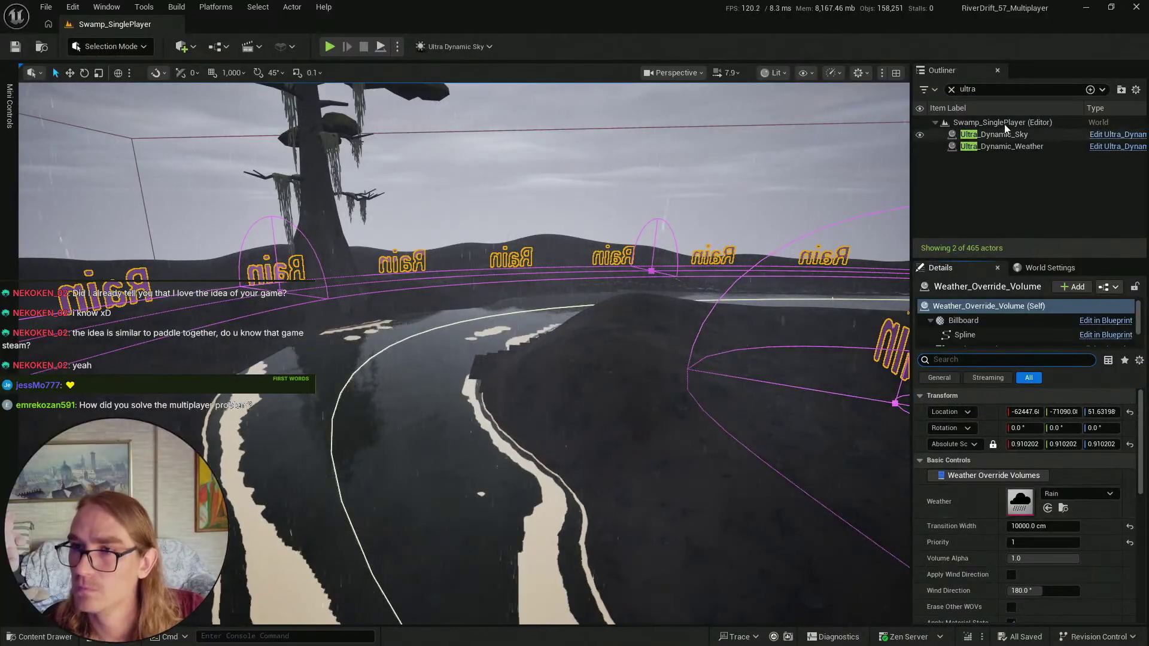
{"action": "left_click", "coordinate": [951, 90]}
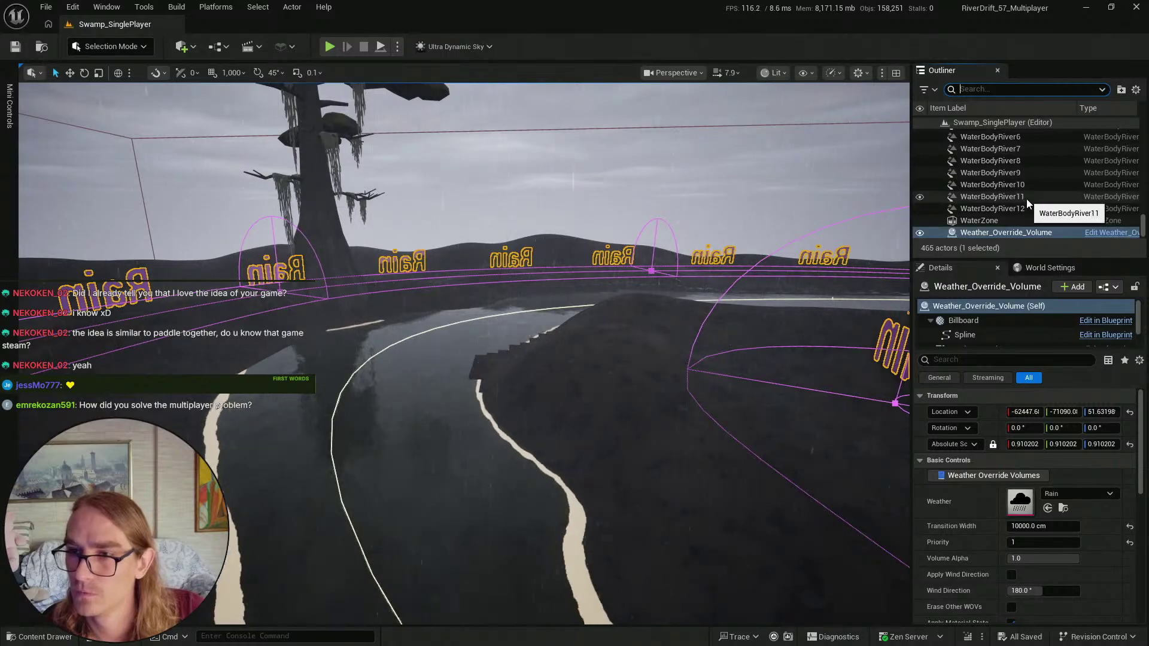
{"action": "key", "text": "ctrl+b"}
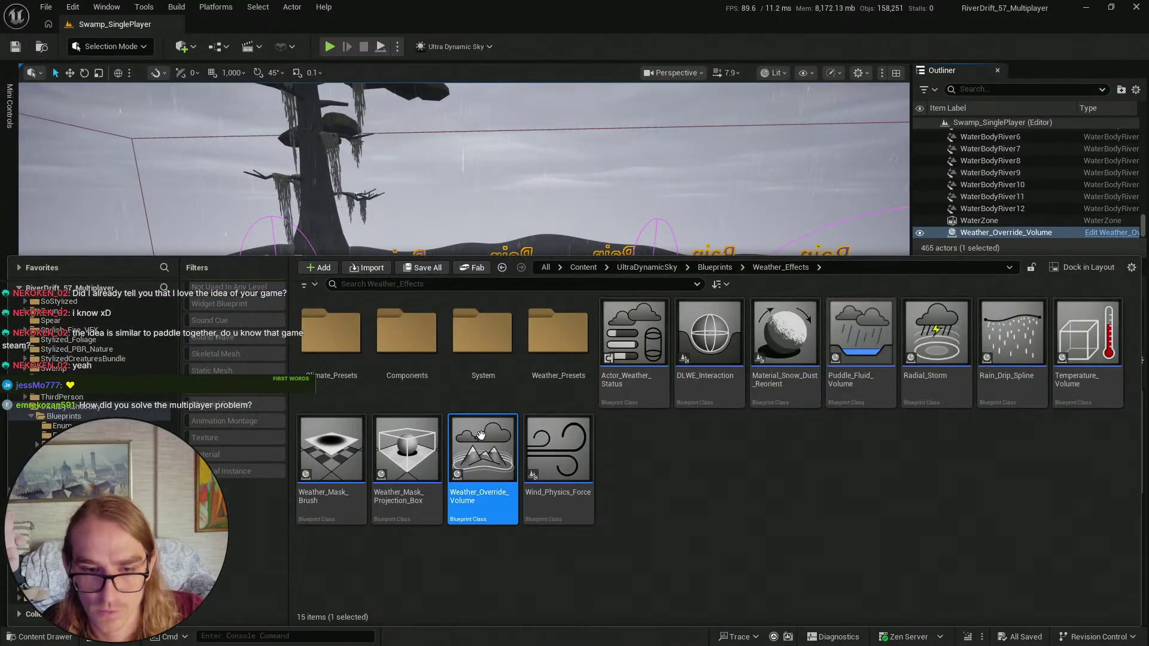
{"action": "key", "text": "w"}
{"action": "right_click_drag", "start_coordinate": [621, 171], "coordinate": [608, 206]}
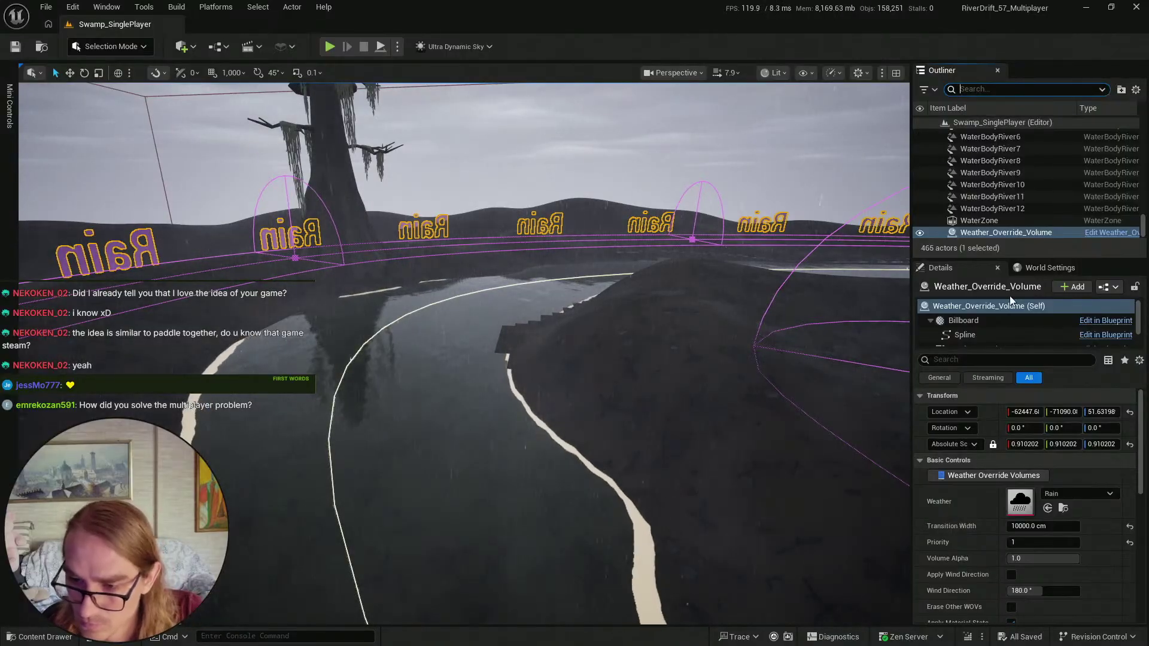
- Filter the level's actors for "ultra" and search Ultra_Dynamic_Weather's properties for "over" to review its override settings
{"action": "type", "text": "ultra"}
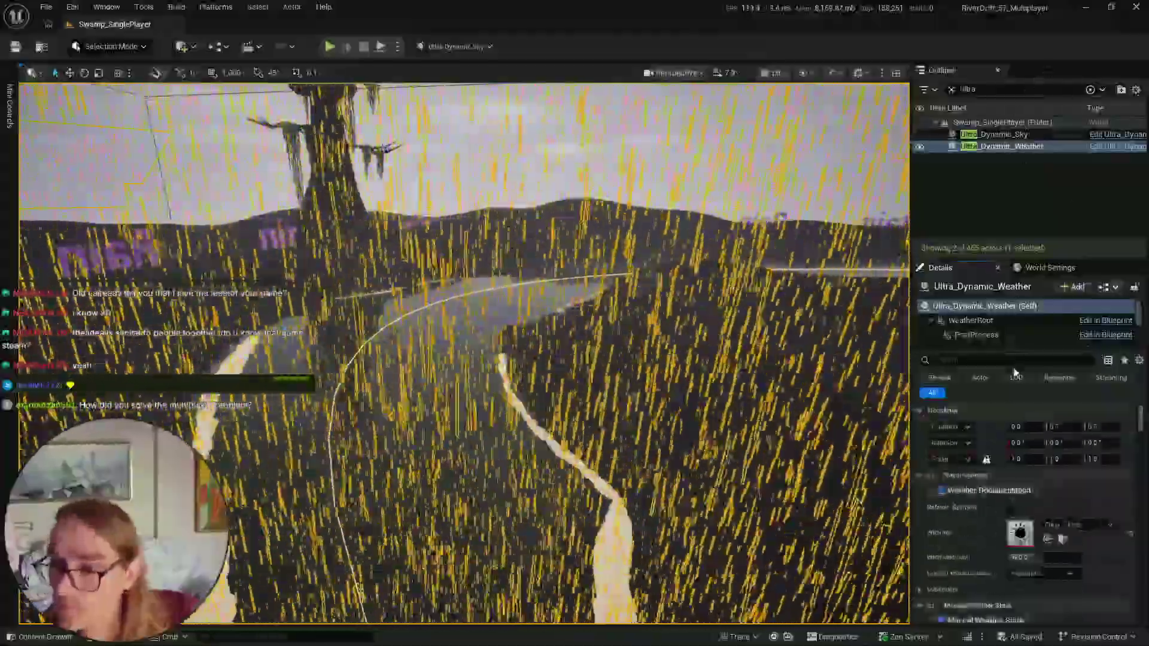
{"action": "left_click", "coordinate": [975, 360]}
{"action": "type", "text": "over"}
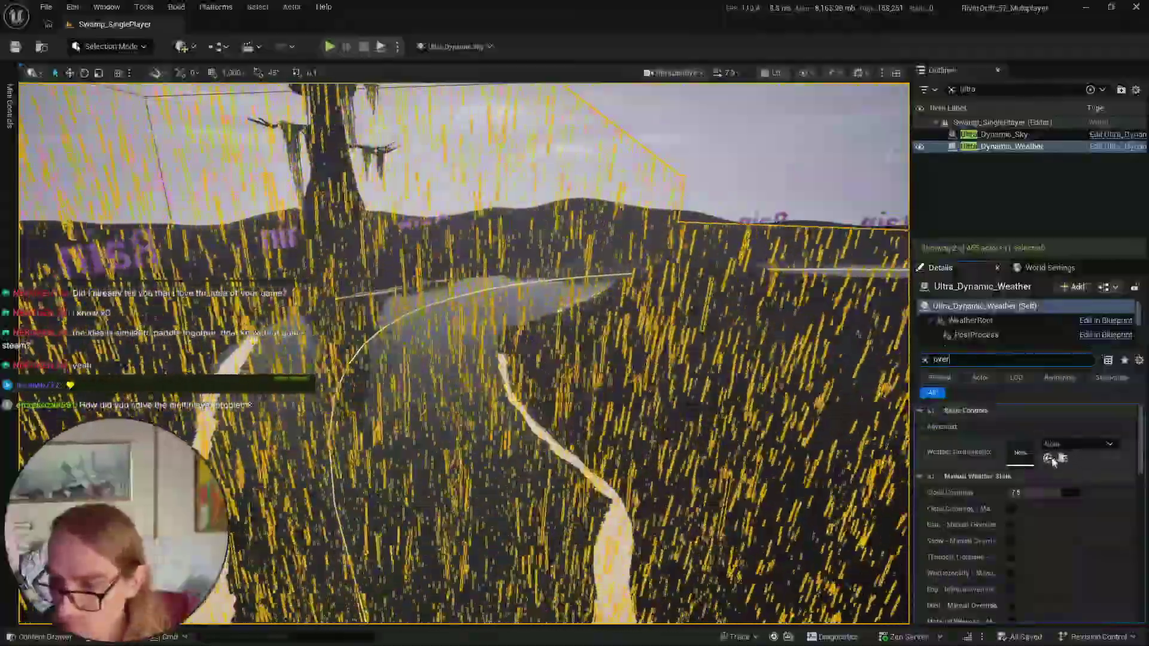
{"action": "left_click", "coordinate": [1048, 459]}
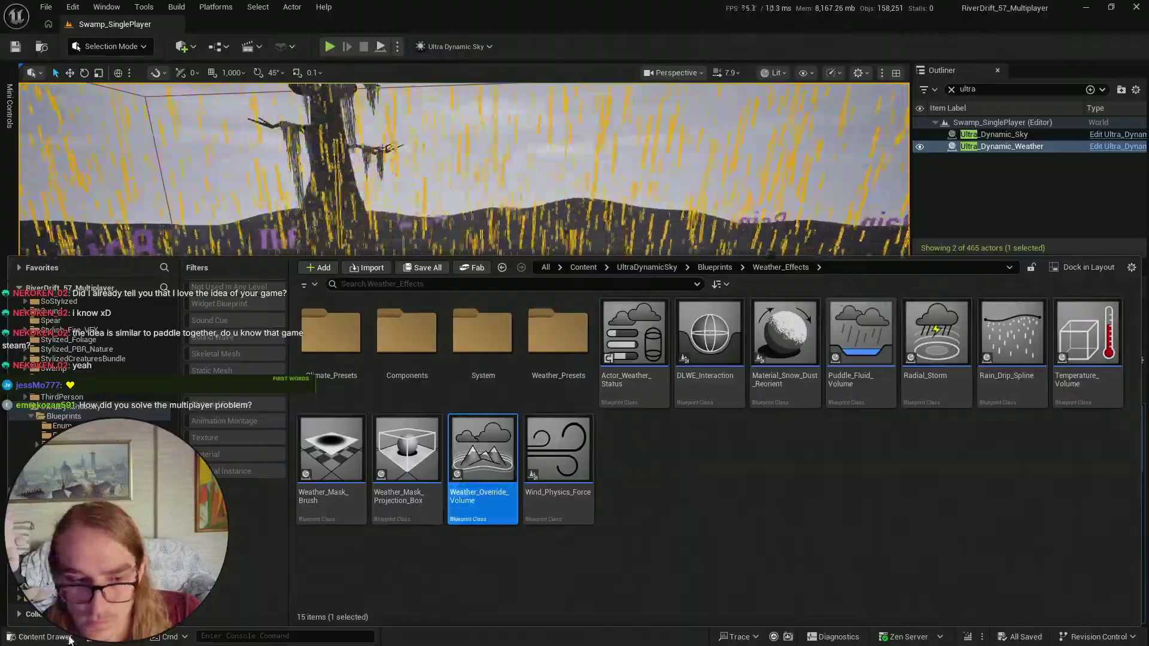
{"action": "left_click", "coordinate": [68, 638]}
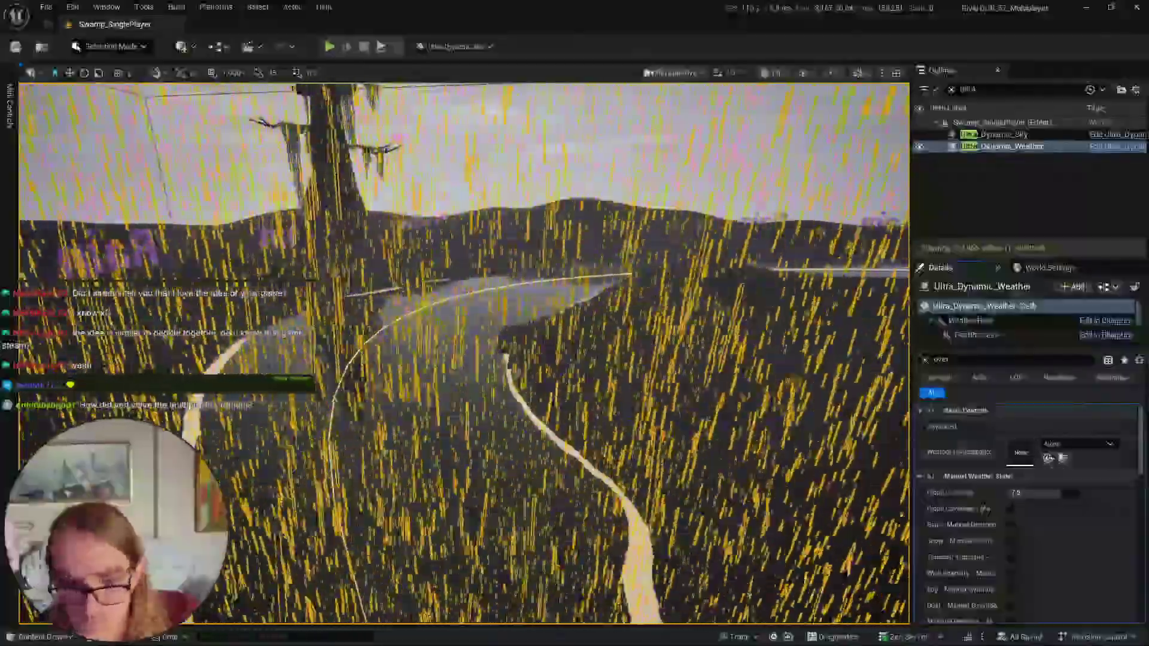
{"action": "key", "text": "ctrl+space"}
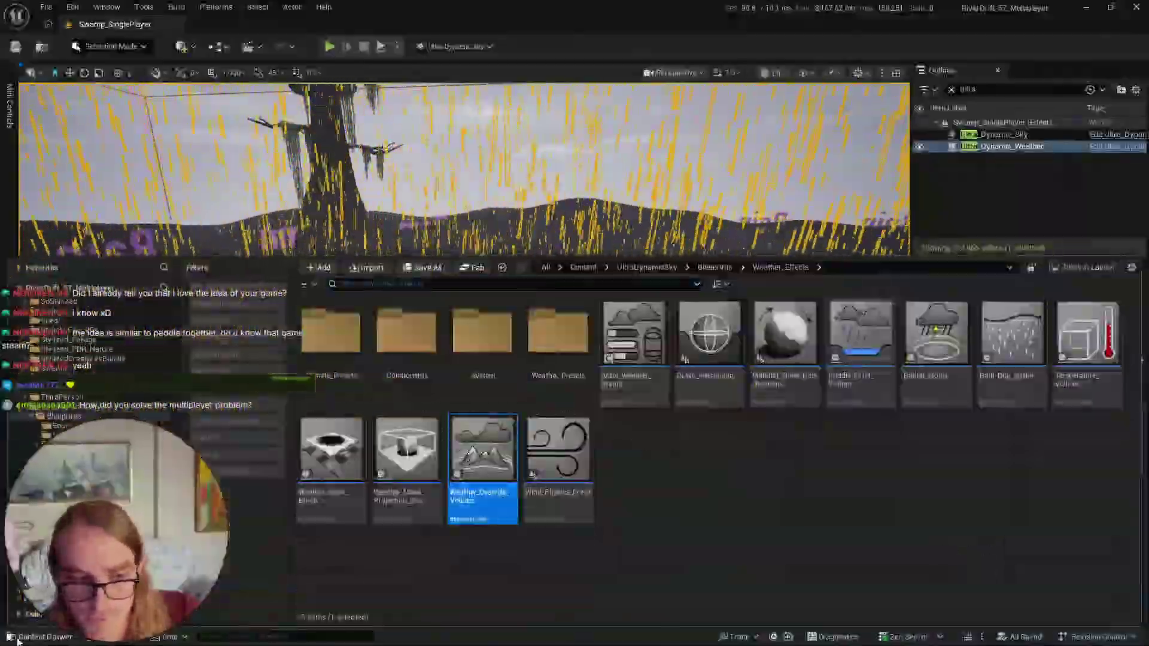
{"action": "left_click", "coordinate": [18, 638]}
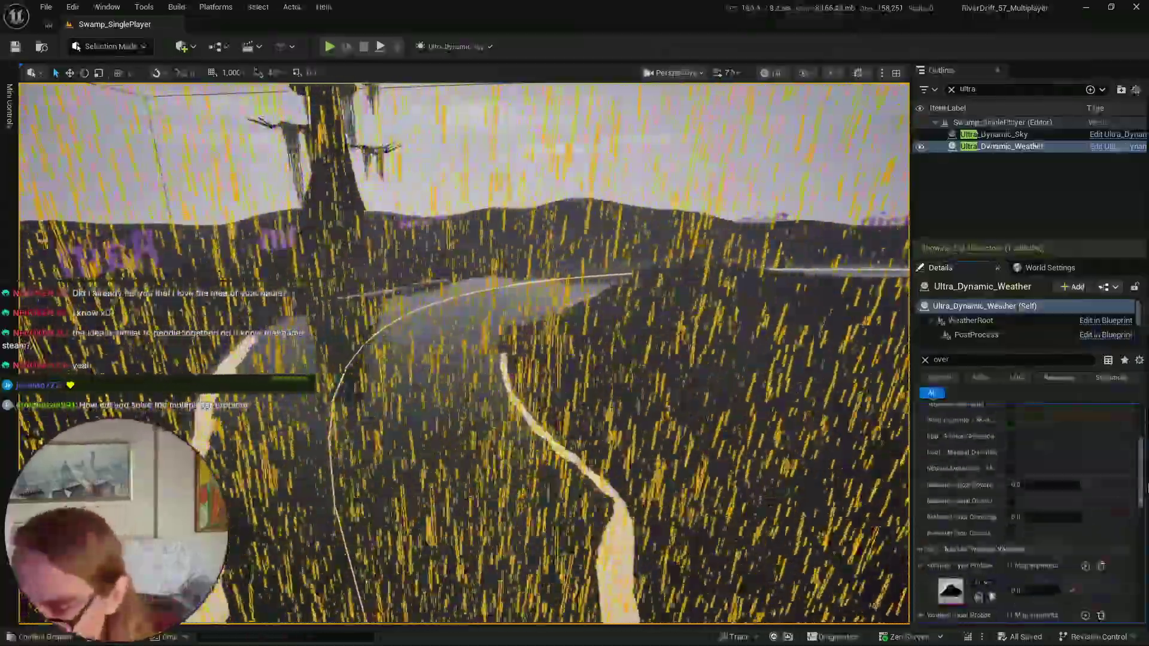
{"action": "left_click_drag", "start_coordinate": [1146, 487], "coordinate": [1146, 616]}
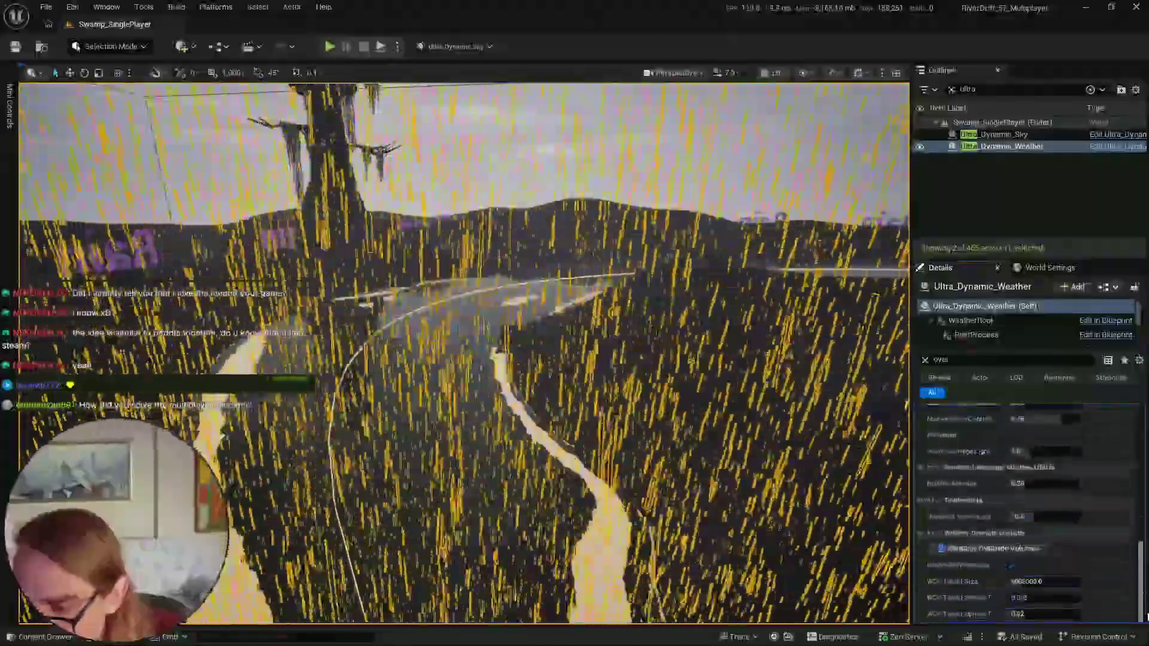
{"action": "left_click_drag", "start_coordinate": [1146, 616], "coordinate": [1146, 473]}
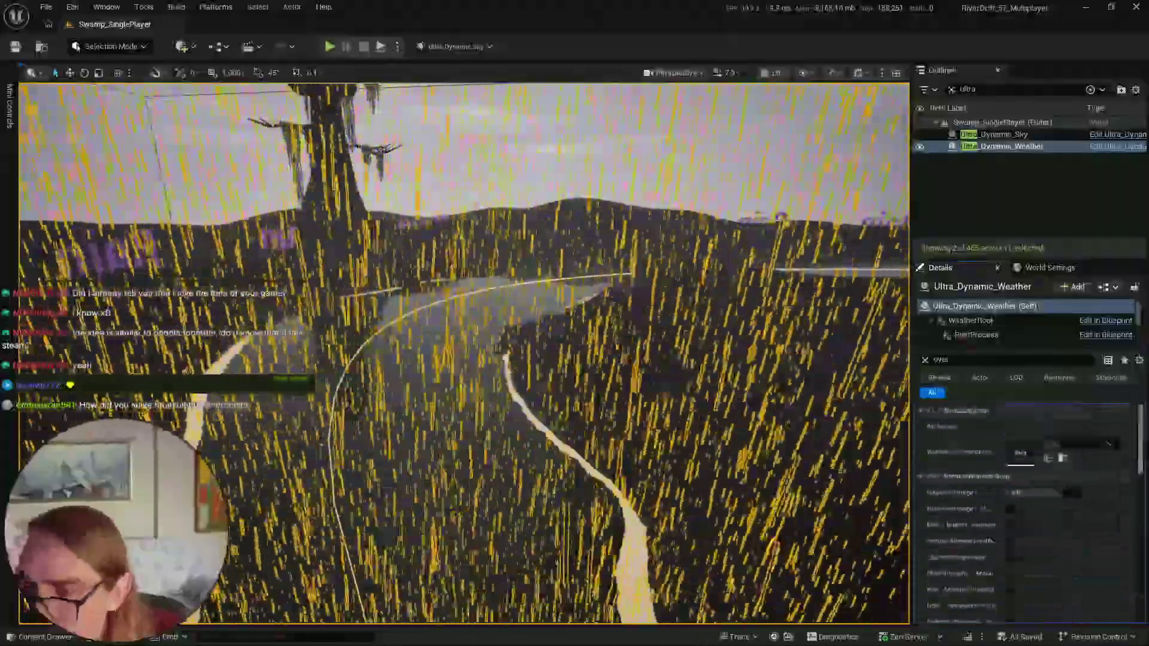
- Save the level, play-test the raft ride along the river to check the weather, and end the session
{"action": "right_click_drag", "start_coordinate": [720, 244], "coordinate": [744, 237]}
{"action": "key", "text": "Escape"}
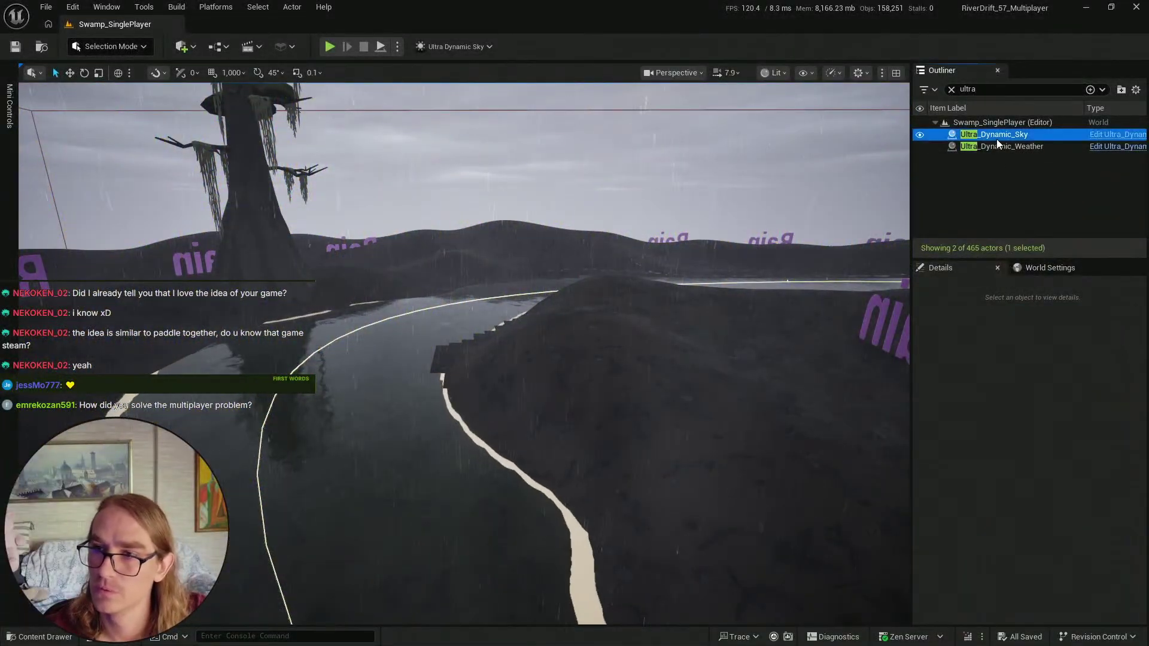
{"action": "mouse_move", "coordinate": [556, 393]}
{"action": "right_mouse_down"}
{"action": "mouse_move", "coordinate": [508, 406]}
{"action": "mouse_move", "coordinate": [556, 397]}
{"action": "right_mouse_up"}
{"action": "left_click", "coordinate": [28, 635]}
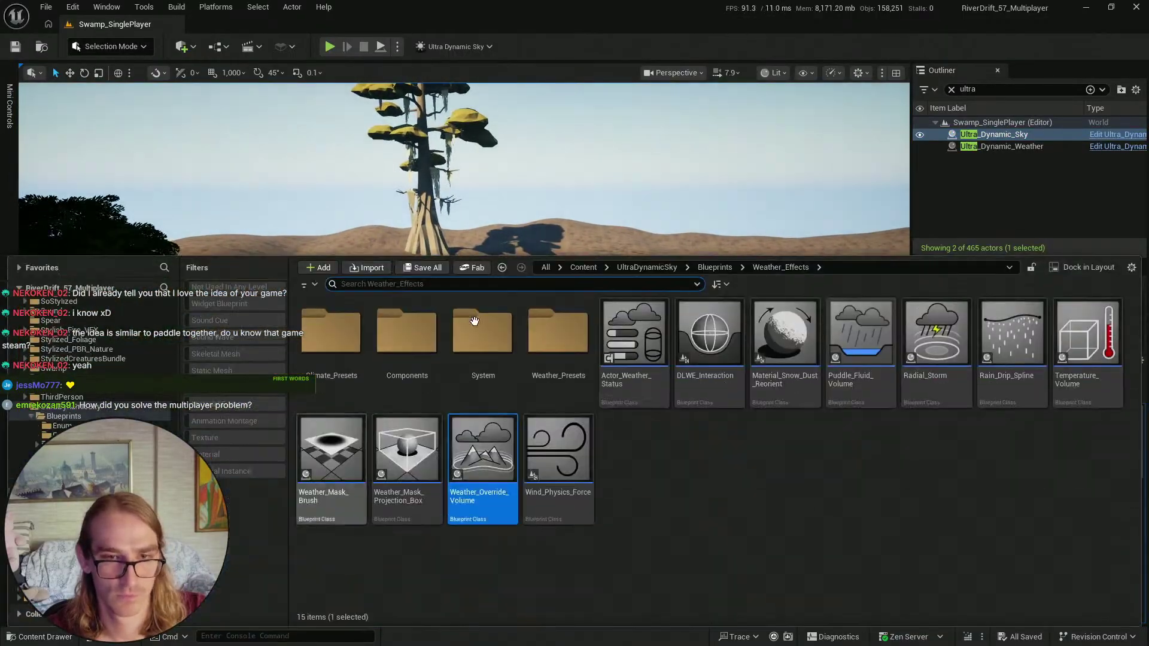
{"action": "left_click", "coordinate": [15, 43]}
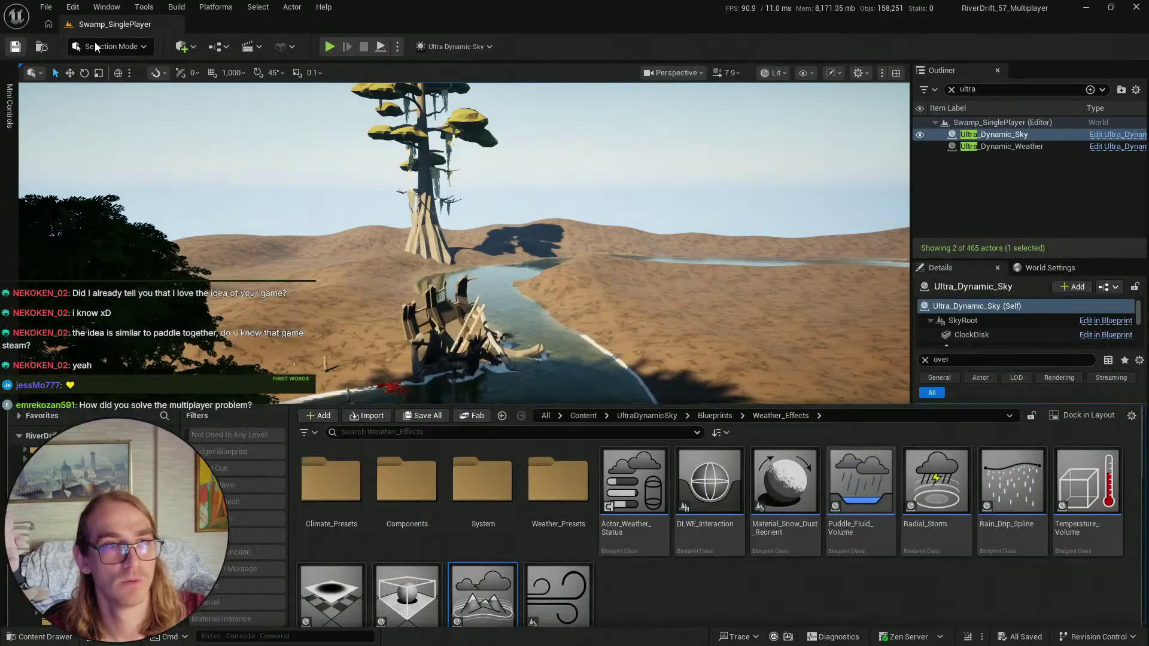
{"action": "mouse_move", "coordinate": [465, 274]}
{"action": "right_mouse_down"}
{"action": "mouse_move", "coordinate": [486, 273]}
{"action": "mouse_move", "coordinate": [473, 278]}
{"action": "right_mouse_up"}
{"action": "left_click", "coordinate": [43, 636]}
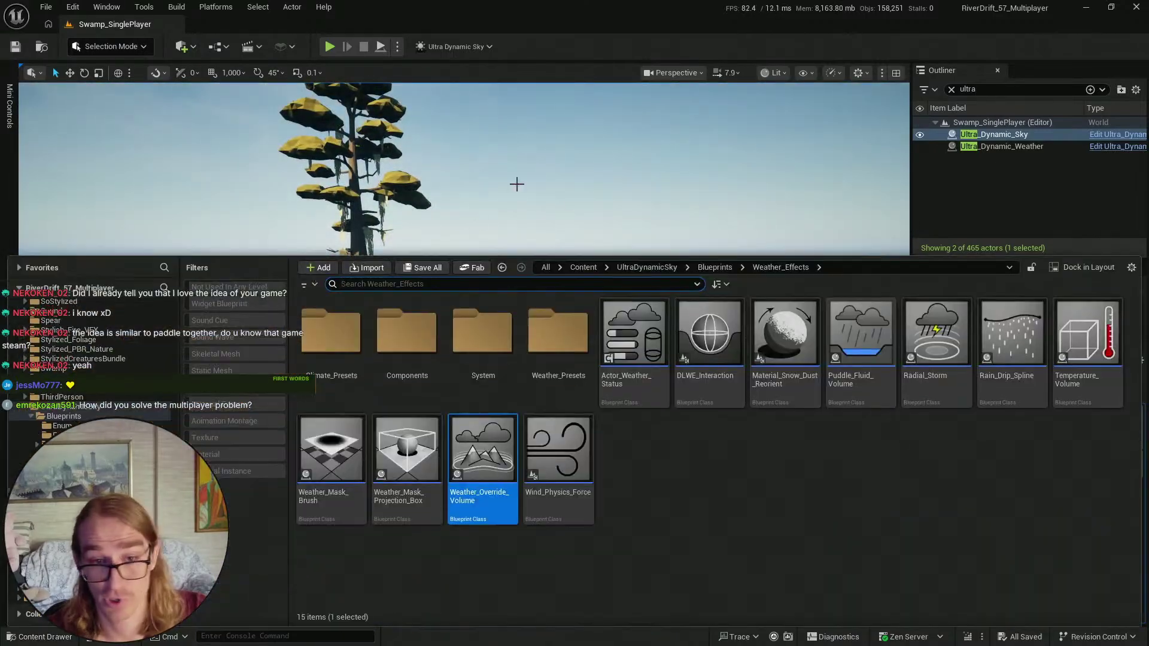
{"action": "key", "text": "ctrl+space"}
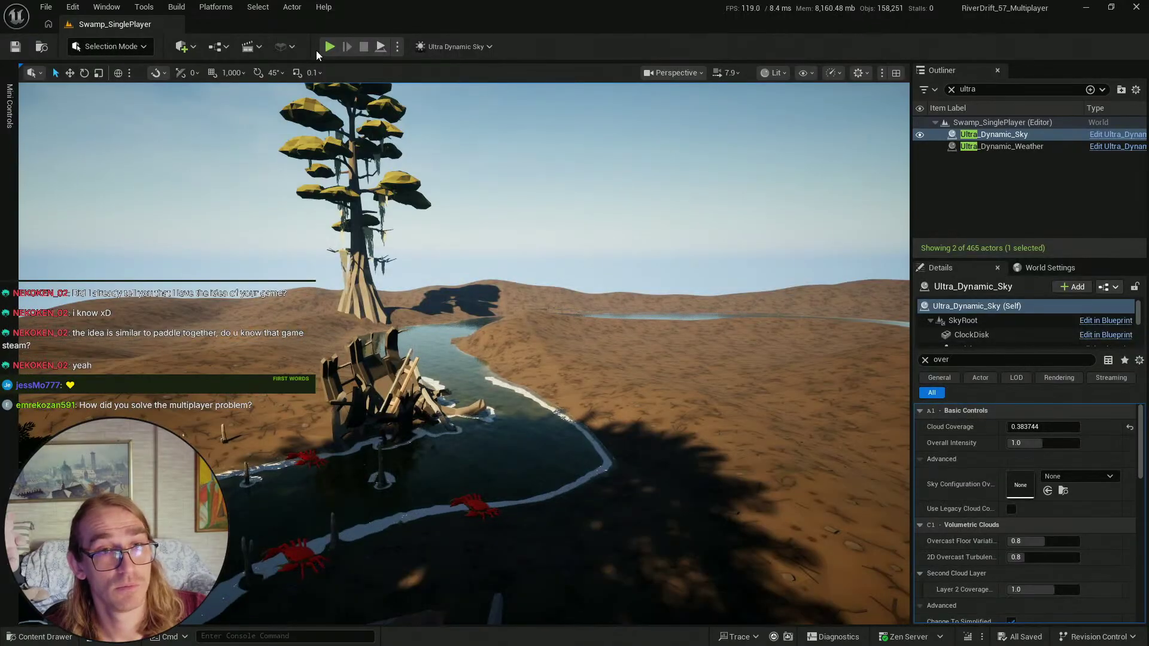
{"action": "key", "text": "alt+p"}
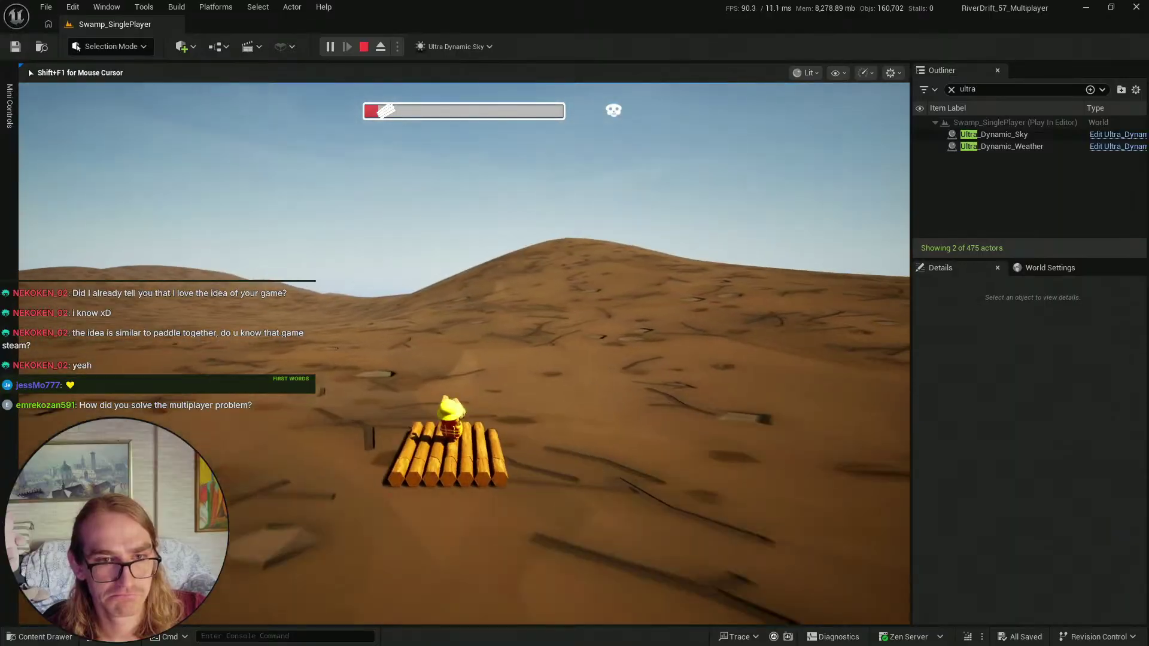
{"action": "key", "text": "Escape"}
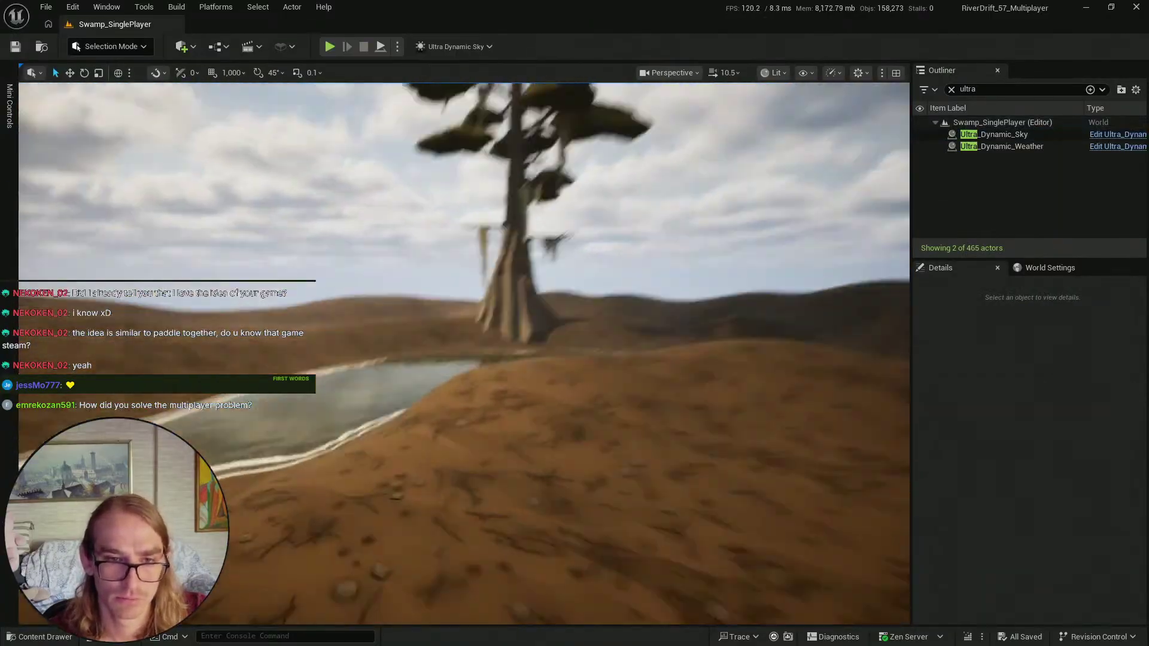
- Reselect Ultra_Dynamic_Weather and examine its properties matching "over", widening the properties area so the labels are readable
{"action": "key", "text": "w"}
{"action": "right_click_drag", "start_coordinate": [464, 353], "coordinate": [419, 359]}
{"action": "scroll", "coordinate": [463, 353], "scroll_direction": "down", "scroll_amount": 5}
{"action": "scroll", "coordinate": [419, 360], "scroll_direction": "down", "scroll_amount": 1}
{"action": "scroll", "coordinate": [425, 359], "scroll_direction": "down", "scroll_amount": 2}
{"action": "scroll", "coordinate": [419, 359], "scroll_direction": "down", "scroll_amount": 2}
{"action": "left_click", "coordinate": [19, 638]}
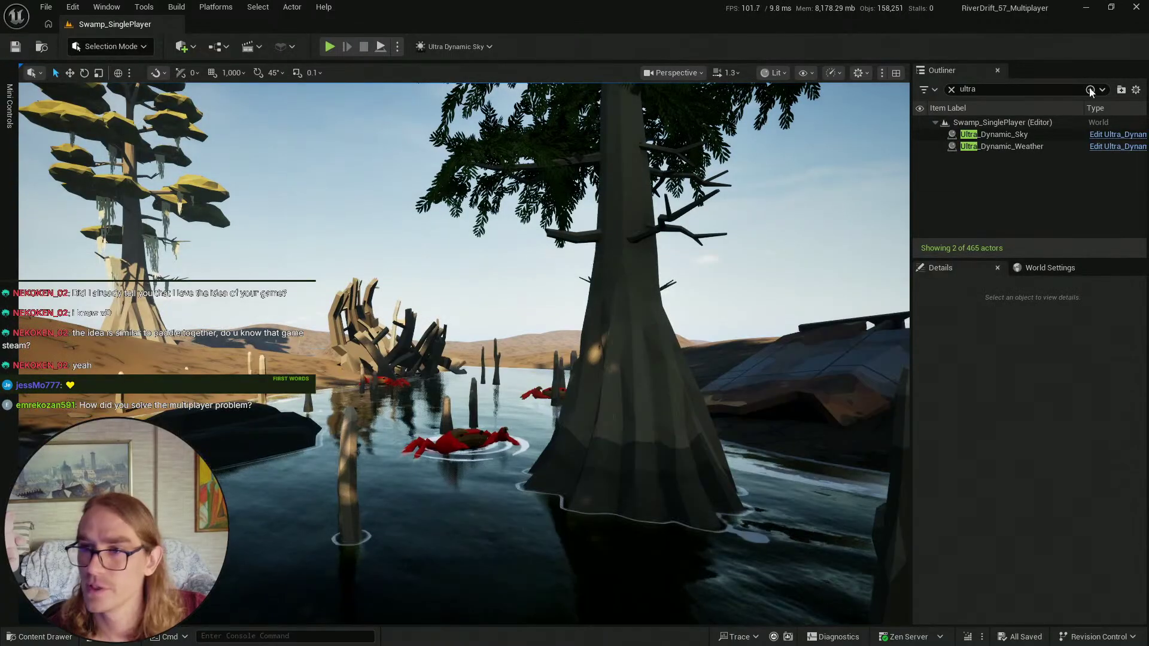
{"action": "left_click", "coordinate": [1036, 147]}
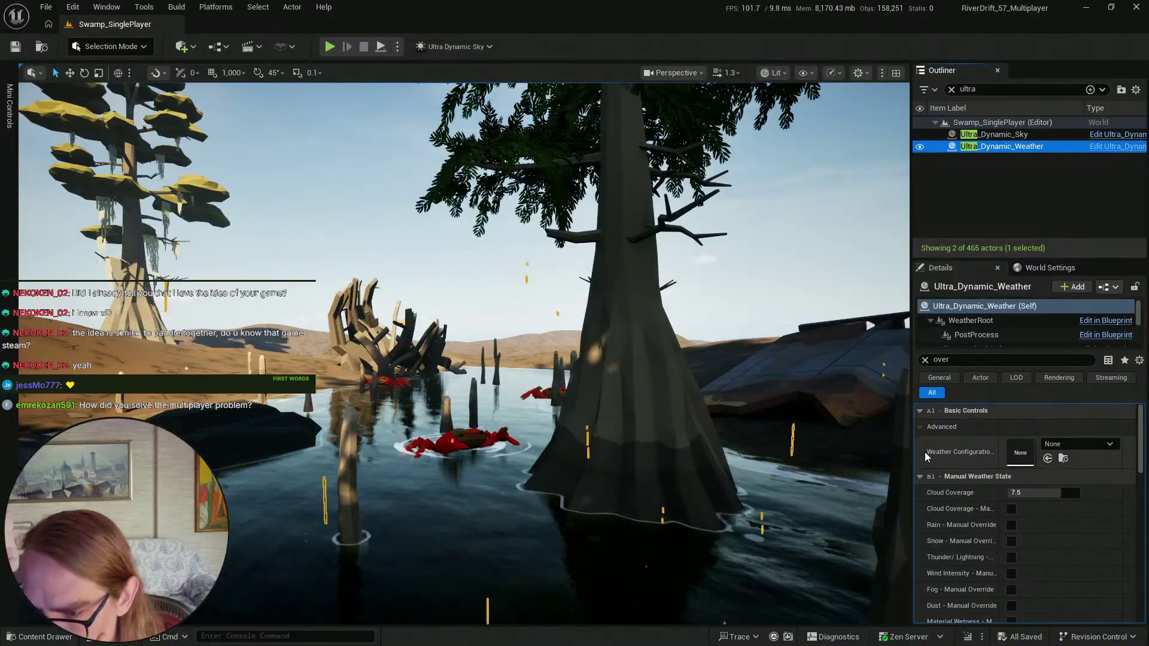
{"action": "left_click_drag", "start_coordinate": [911, 450], "coordinate": [867, 450]}
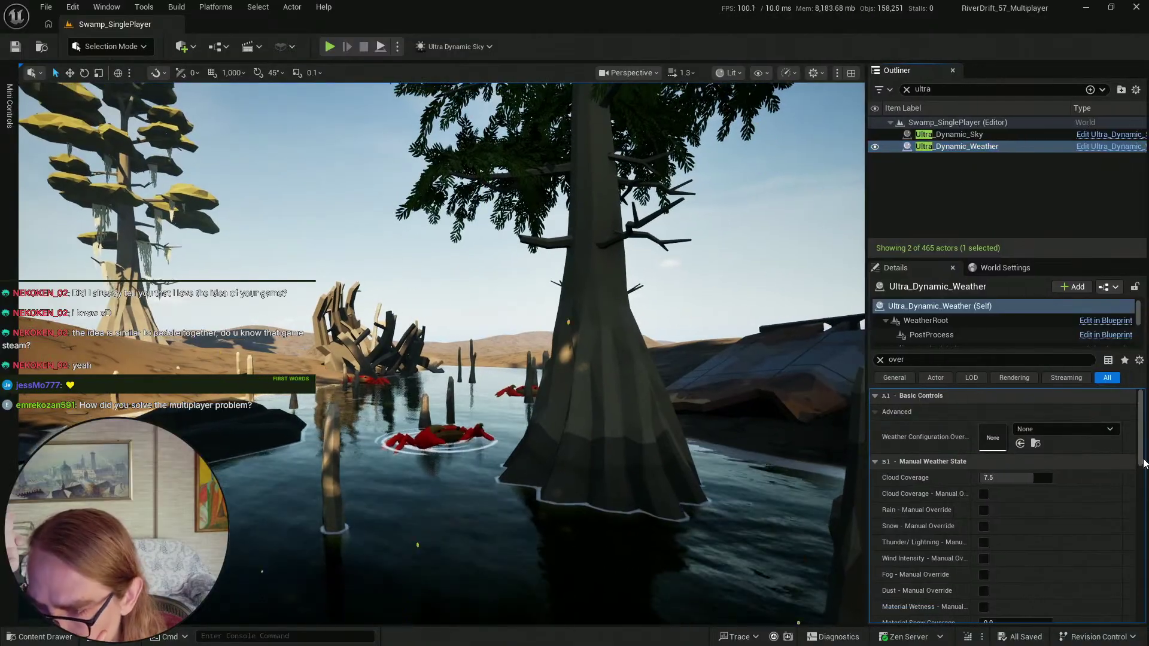
{"action": "left_click_drag", "start_coordinate": [1141, 431], "coordinate": [1128, 607]}
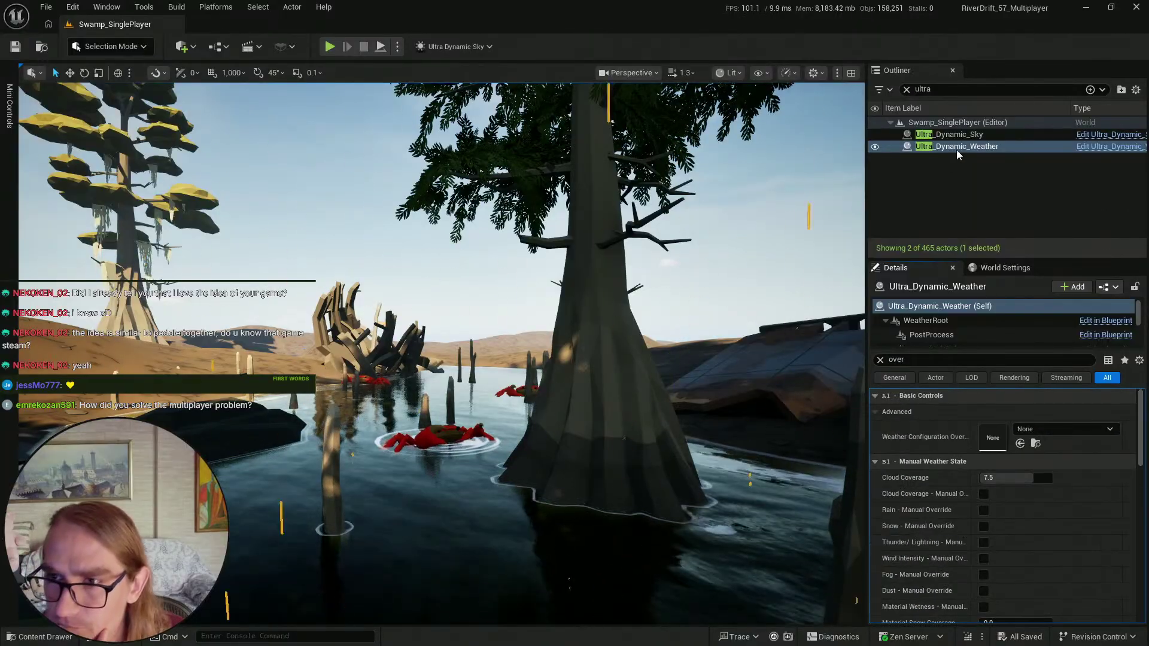
- Filter the actors for "weather", review Weather_Override_Volume's full settings with the property search cleared, and save the level
{"action": "left_click", "coordinate": [938, 90]}
{"action": "type", "text": "weather"}
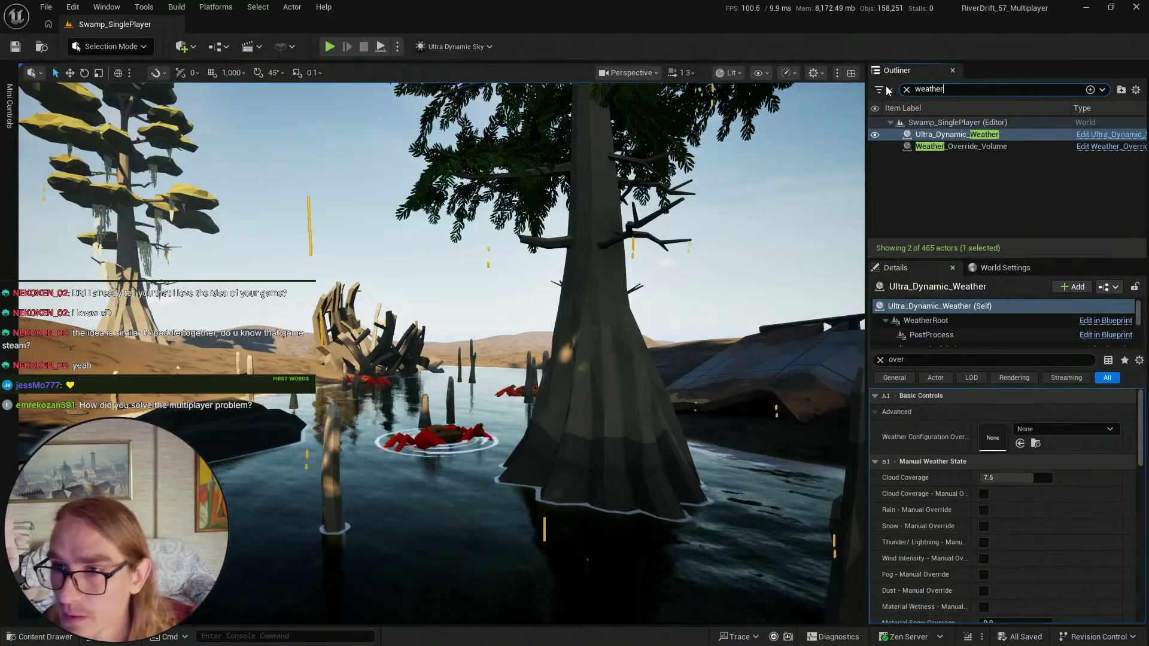
{"action": "left_click", "coordinate": [957, 146]}
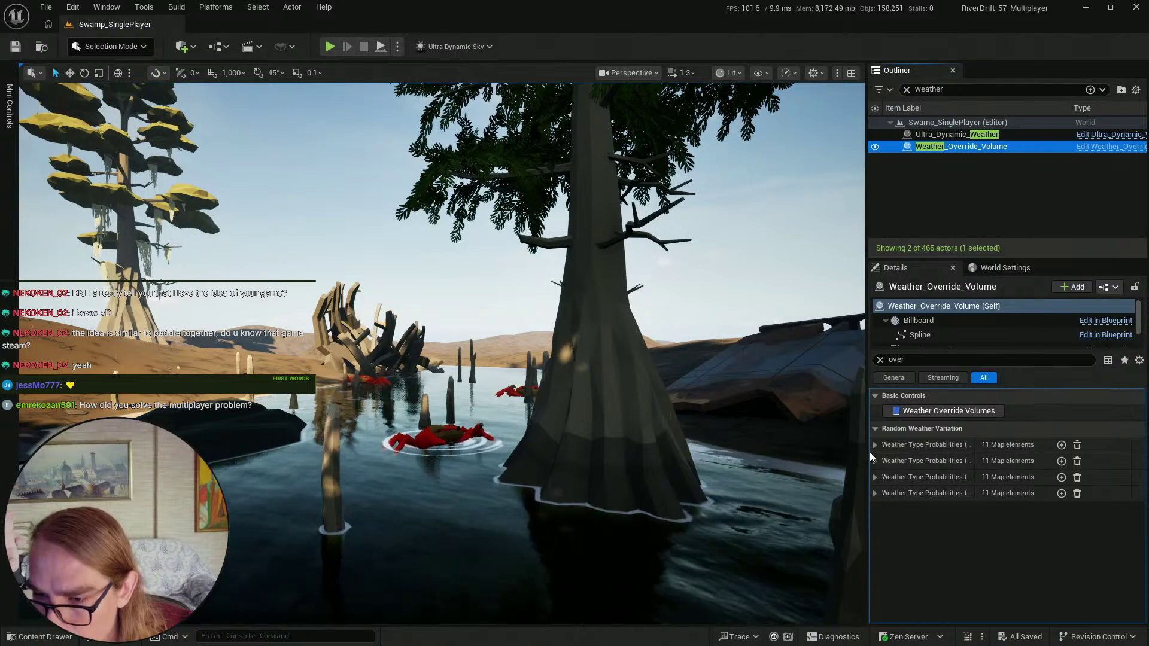
{"action": "left_click_drag", "start_coordinate": [866, 455], "coordinate": [777, 431]}
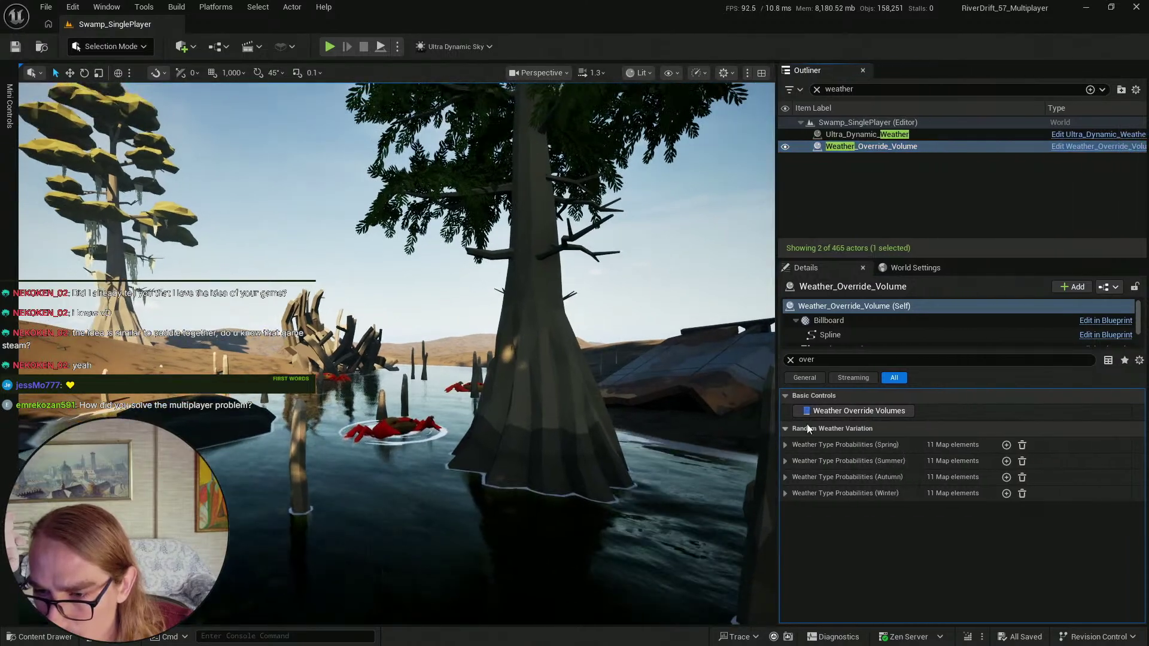
{"action": "left_click", "coordinate": [790, 360]}
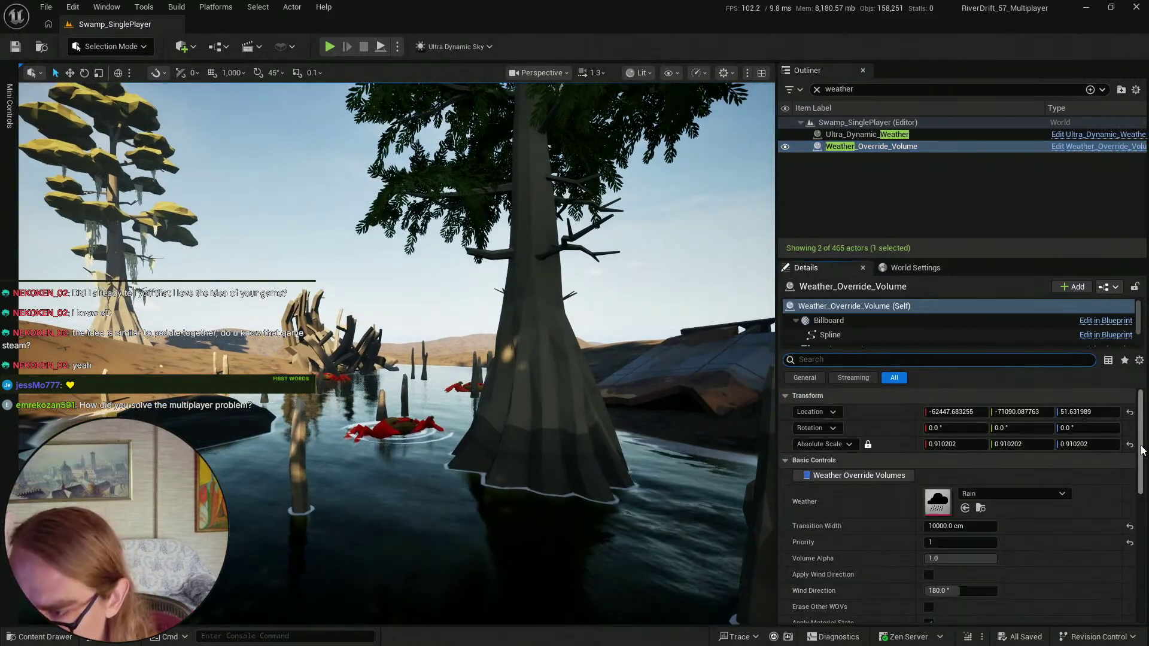
{"action": "left_click_drag", "start_coordinate": [1141, 451], "coordinate": [1121, 572]}
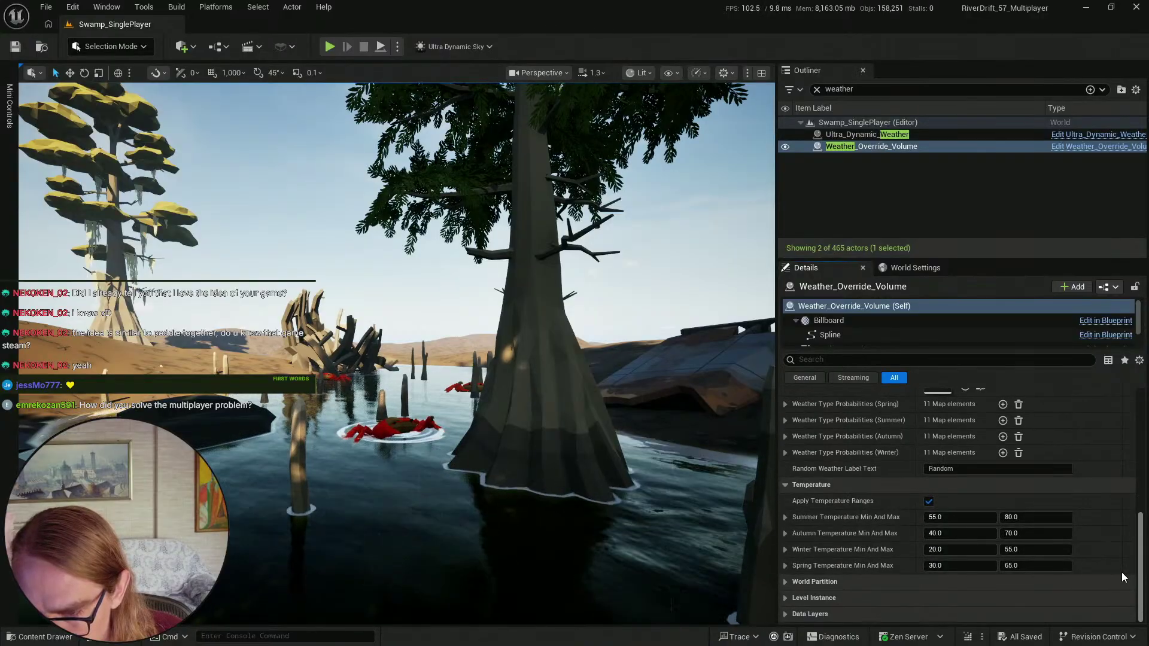
{"action": "scroll", "coordinate": [1122, 583], "scroll_direction": "up", "scroll_amount": 10}
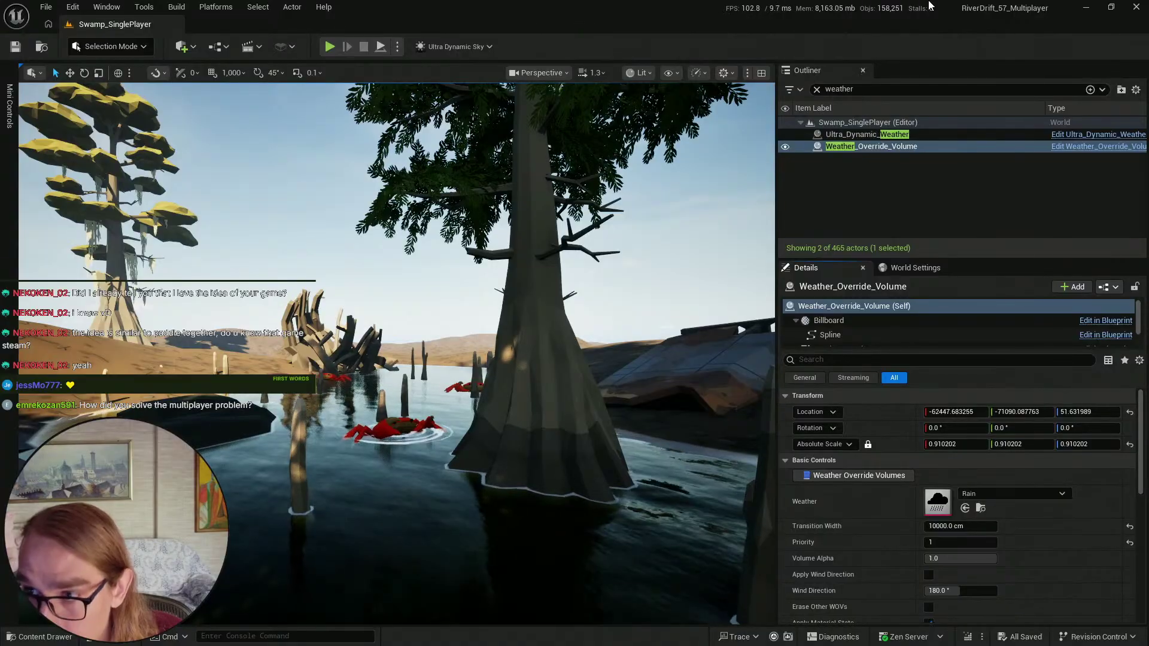
{"action": "scroll", "coordinate": [863, 324], "scroll_direction": "down", "scroll_amount": 3}
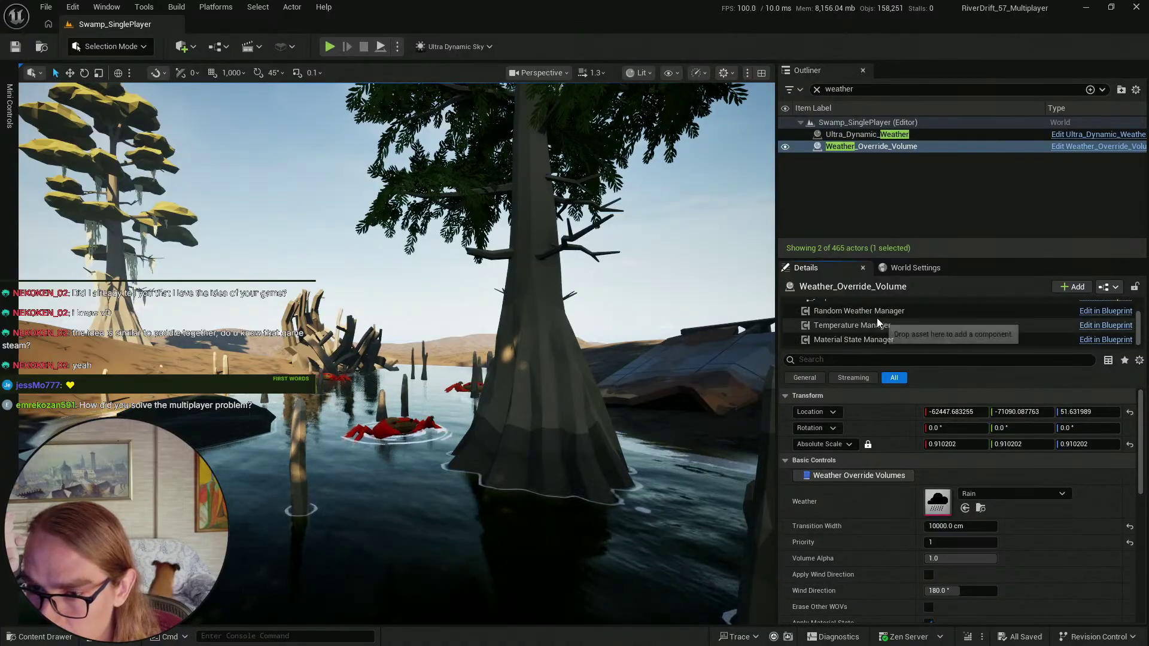
{"action": "scroll", "coordinate": [952, 329], "scroll_direction": "up", "scroll_amount": 3}
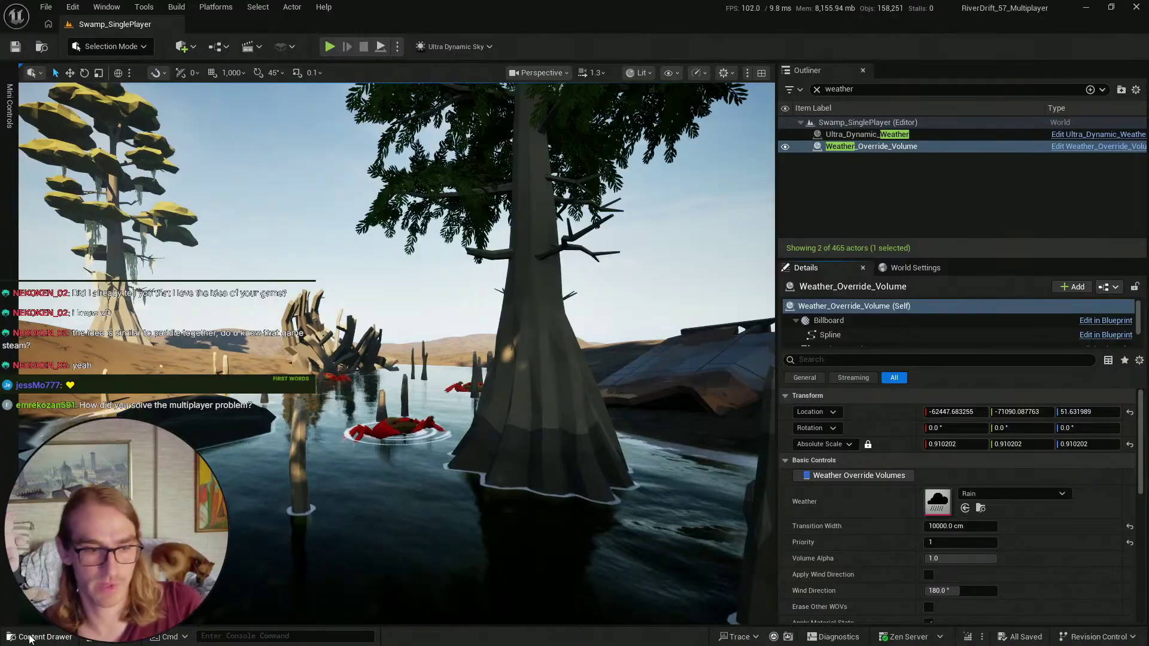
{"action": "left_click", "coordinate": [31, 637]}
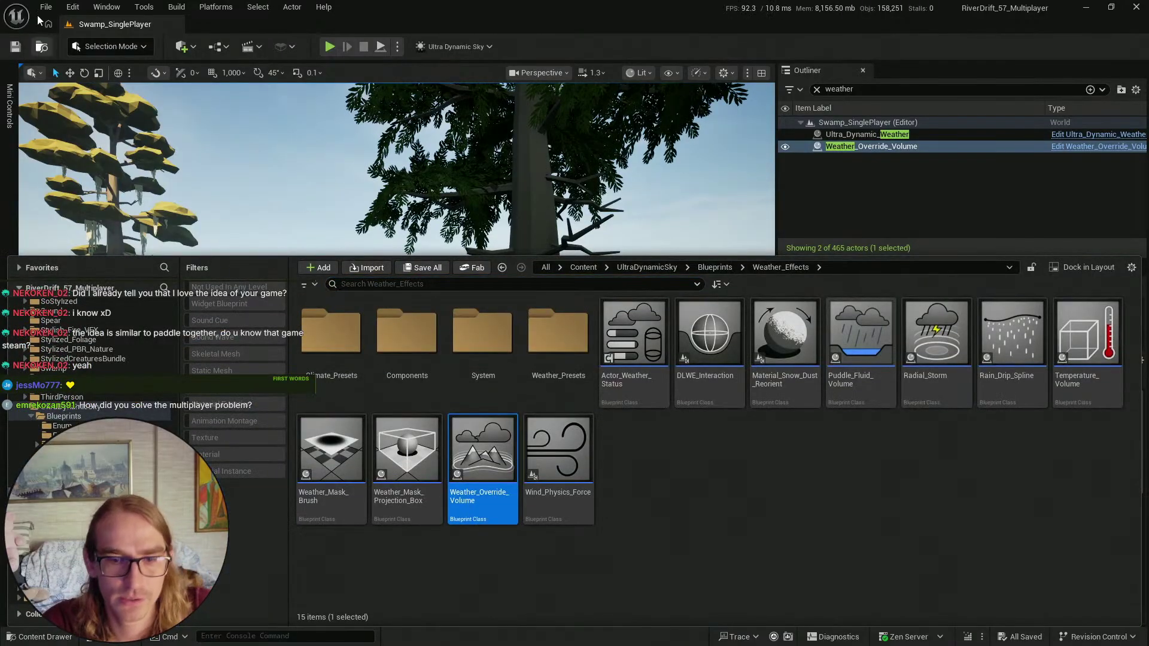
{"action": "left_click", "coordinate": [17, 48]}
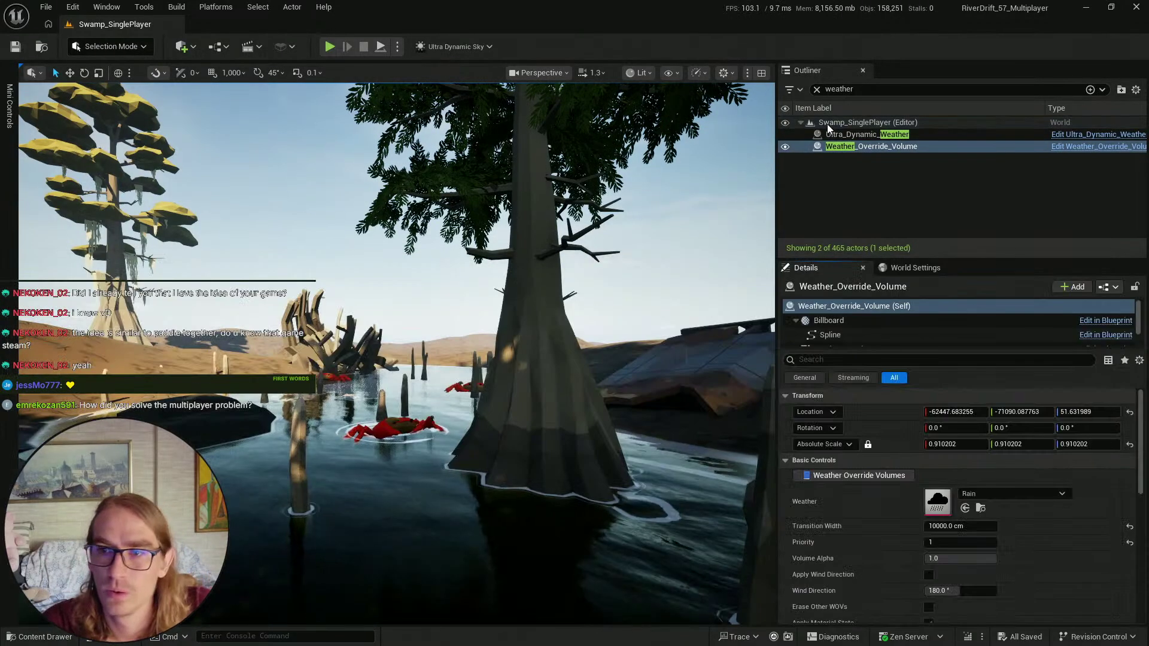
- Search Ultra_Dynamic_Weather's properties for "over", examine them down to the Weather Override Volumes section, and clear the search
{"action": "left_click", "coordinate": [875, 138]}
{"action": "left_click", "coordinate": [848, 360]}
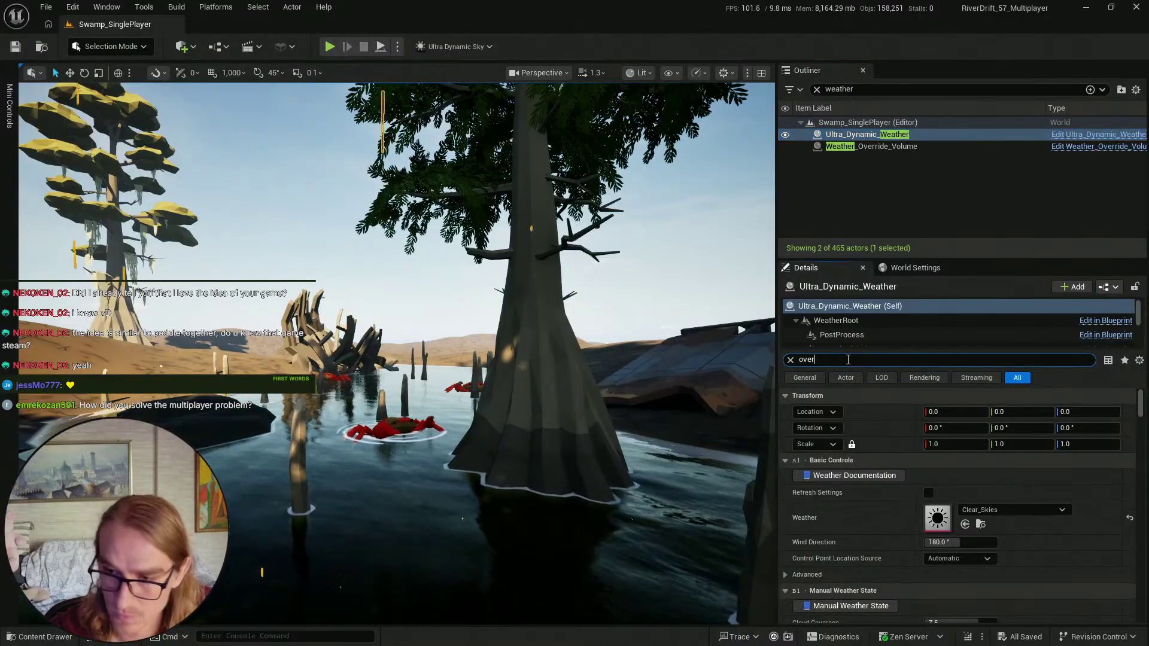
{"action": "type", "text": "over"}
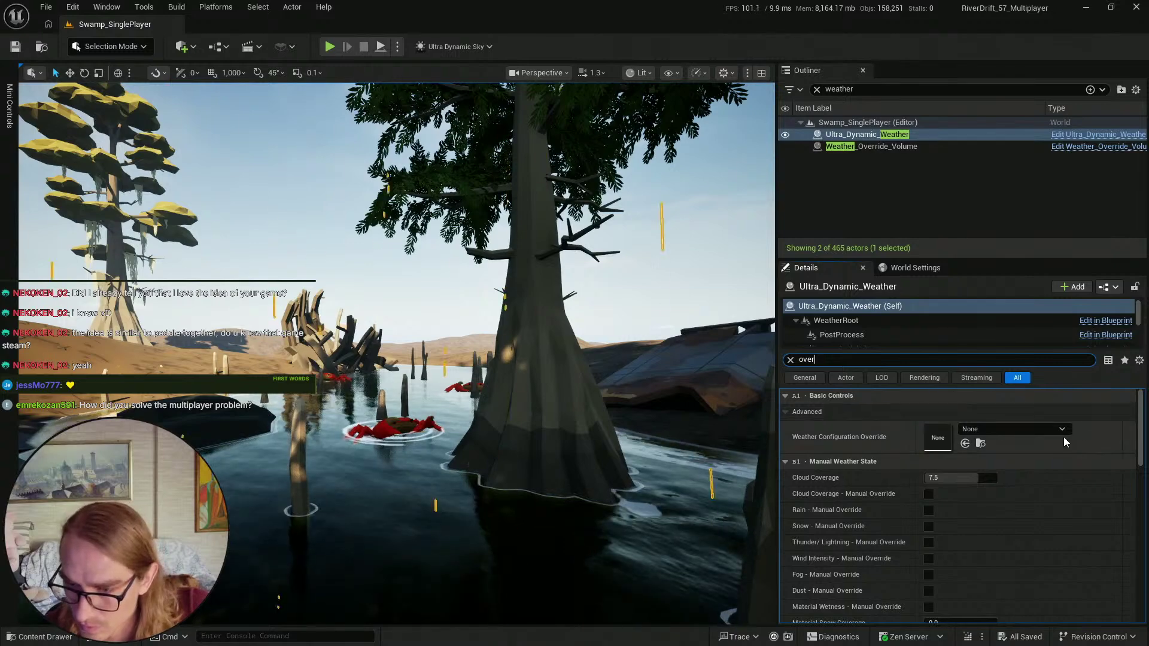
{"action": "scroll", "coordinate": [1143, 467], "scroll_direction": "down", "scroll_amount": 1}
{"action": "scroll", "coordinate": [1145, 468], "scroll_direction": "down", "scroll_amount": 8}
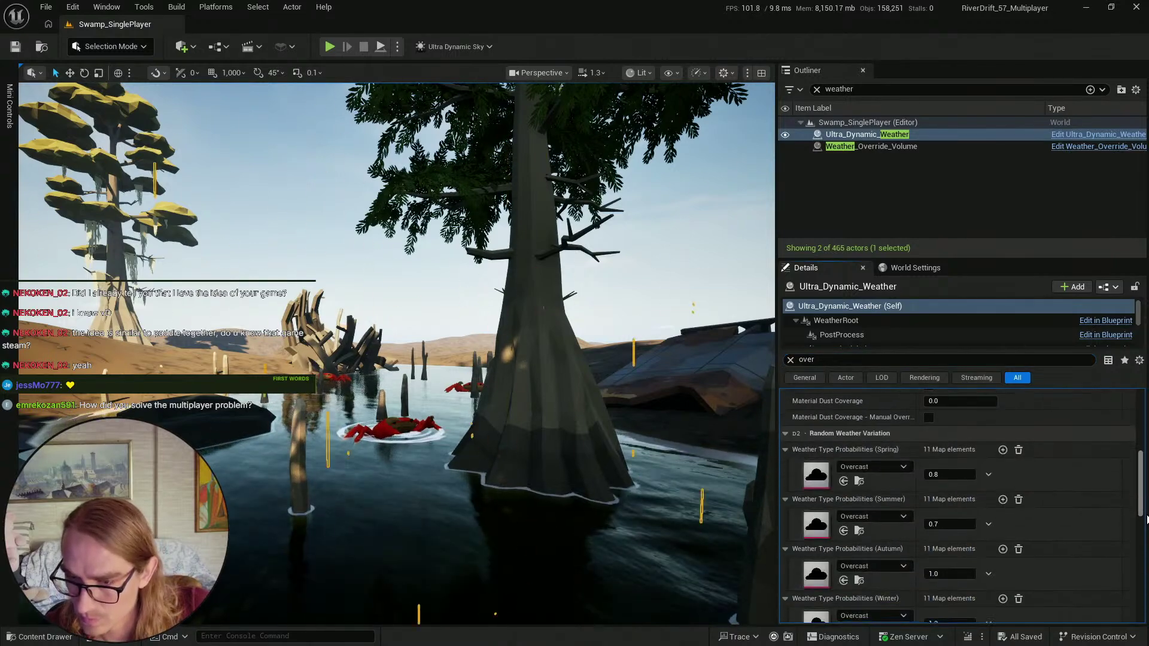
{"action": "scroll", "coordinate": [1143, 468], "scroll_direction": "down", "scroll_amount": 7}
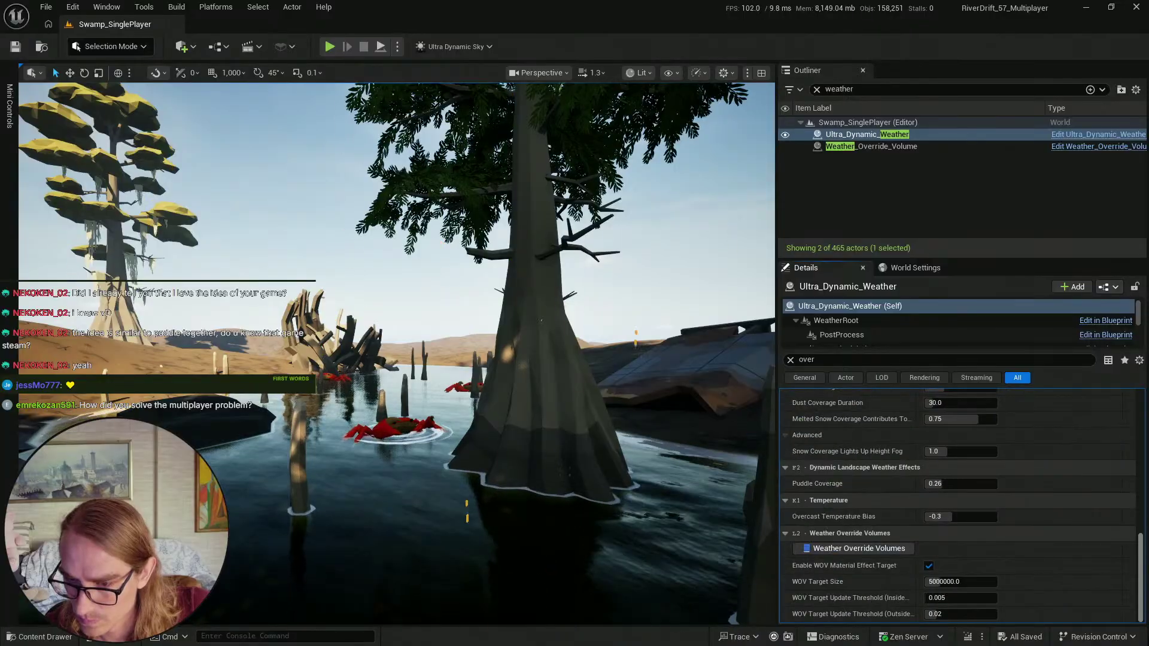
{"action": "scroll", "coordinate": [957, 506], "scroll_direction": "up", "scroll_amount": 15}
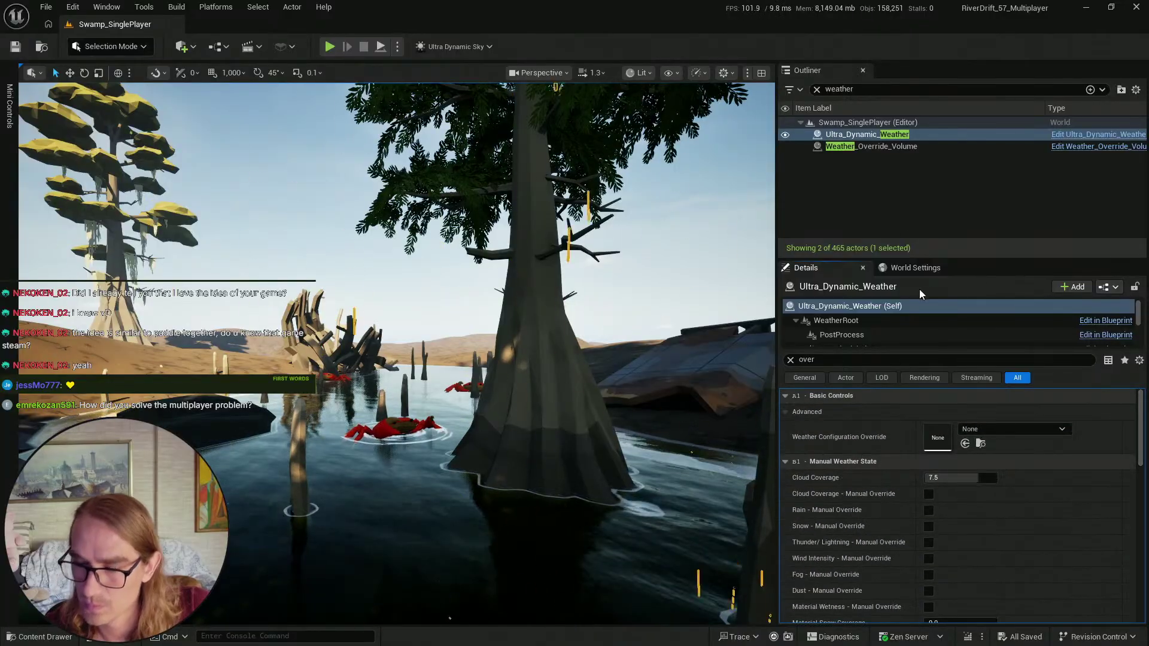
{"action": "left_click", "coordinate": [791, 362]}
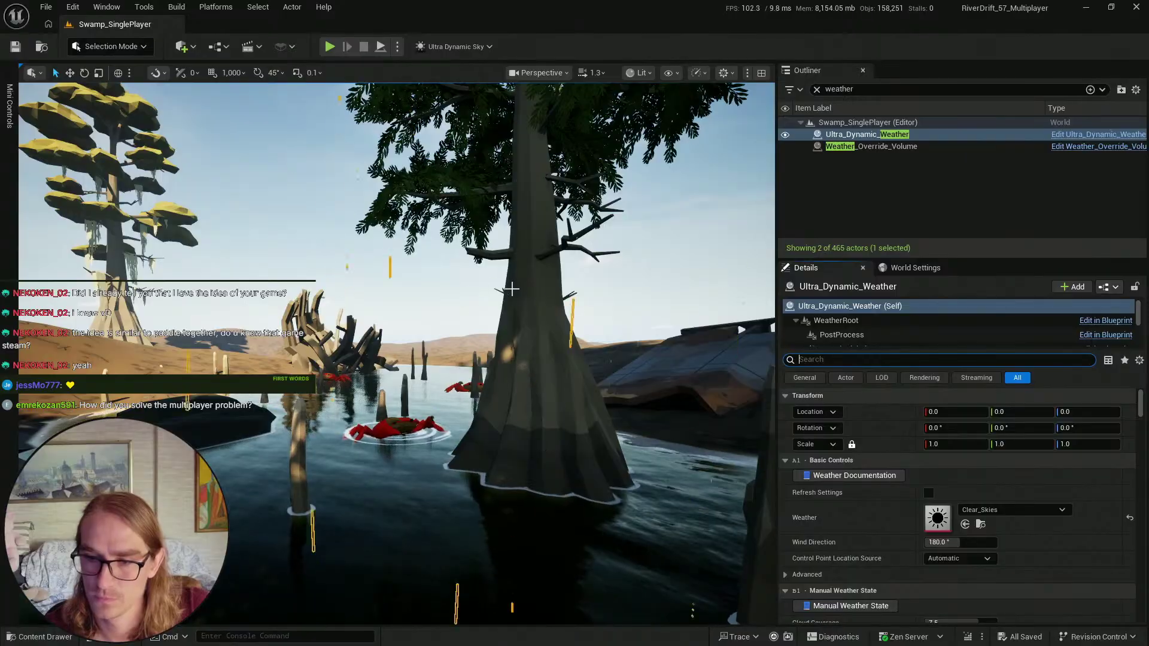
- Save the level and turn off realtime updating for the viewport
{"action": "right_click_drag", "start_coordinate": [515, 281], "coordinate": [526, 254]}
{"action": "key", "text": "g"}
{"action": "key", "text": "g"}
{"action": "scroll", "coordinate": [522, 268], "scroll_direction": "down", "scroll_amount": 2}
{"action": "left_click", "coordinate": [37, 636]}
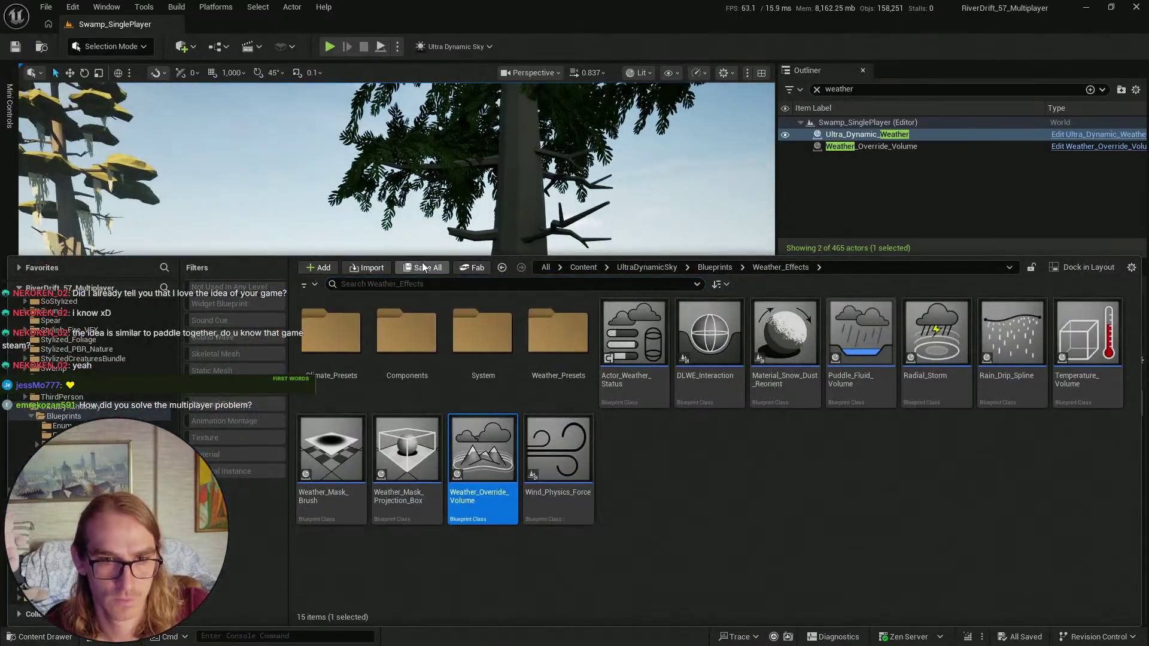
{"action": "left_click", "coordinate": [15, 47]}
{"action": "left_click", "coordinate": [698, 75]}
{"action": "left_click", "coordinate": [723, 87]}
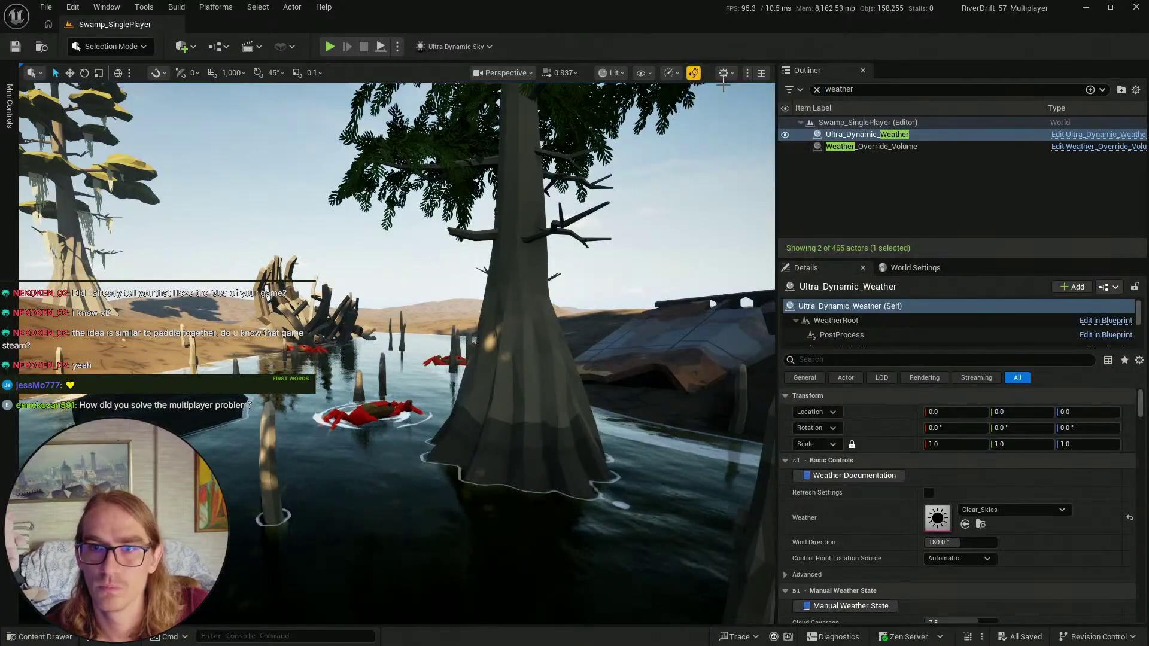
- Switch to Chrome, close the low poly tab and one Paddle Together tab, and bring up the survival raft game ChatGPT conversation
{"action": "key", "text": "super"}
{"action": "left_click", "coordinate": [204, 633]}
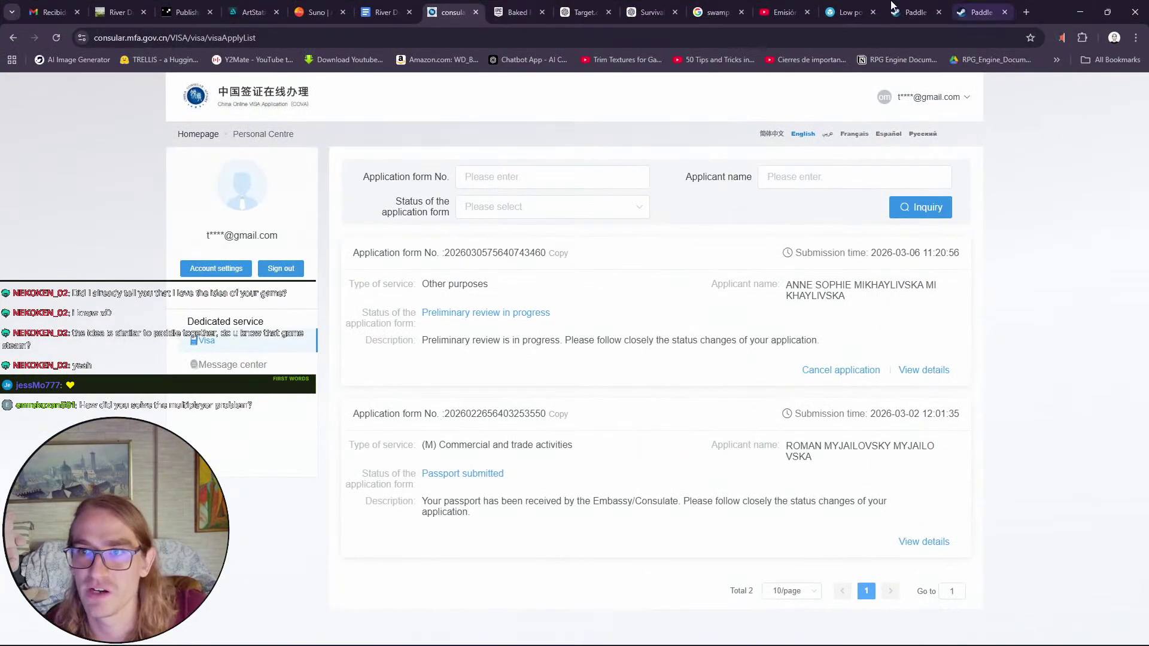
{"action": "left_click", "coordinate": [849, 12]}
{"action": "left_click", "coordinate": [916, 12]}
{"action": "left_click", "coordinate": [873, 12]}
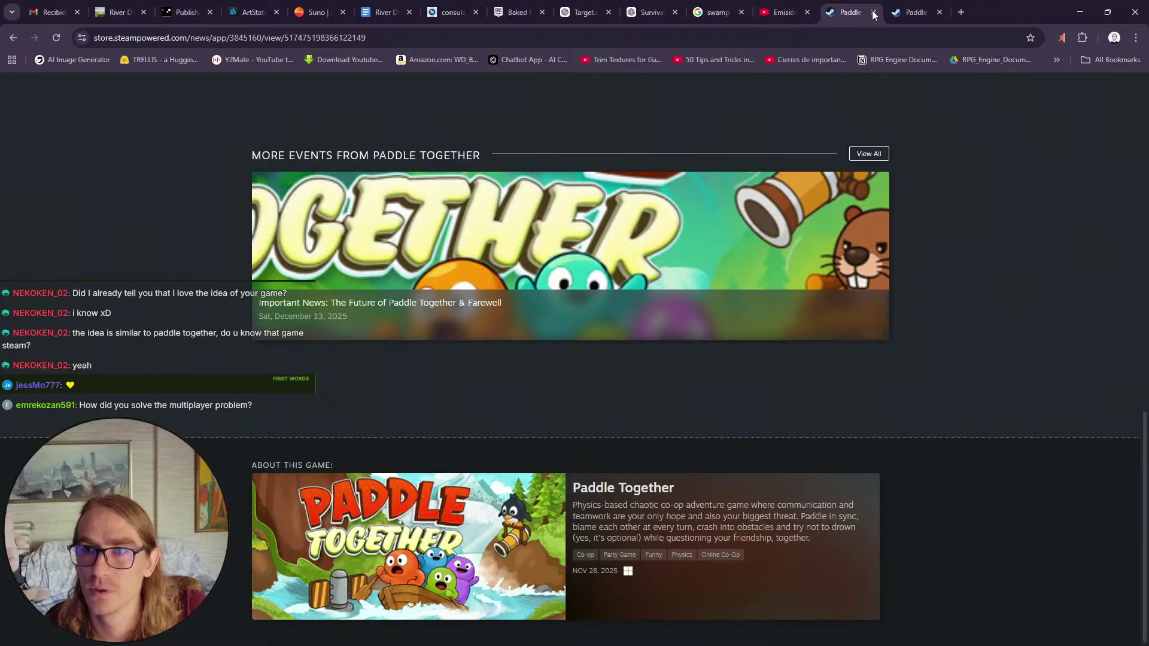
{"action": "left_click", "coordinate": [874, 12]}
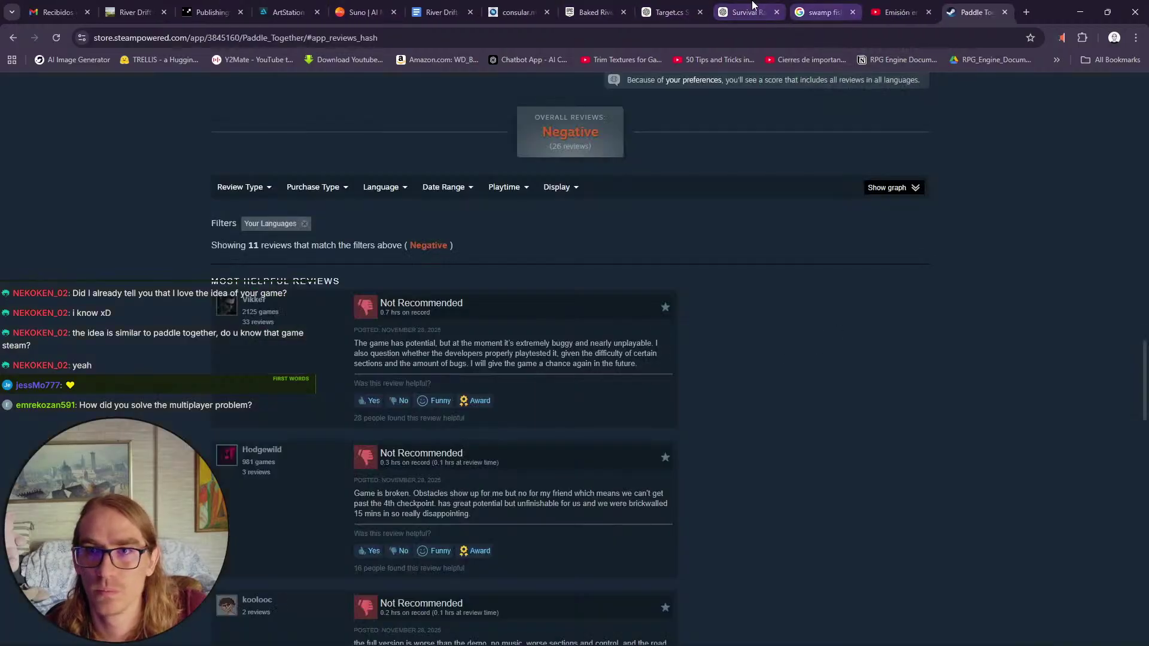
{"action": "left_click", "coordinate": [751, 9]}
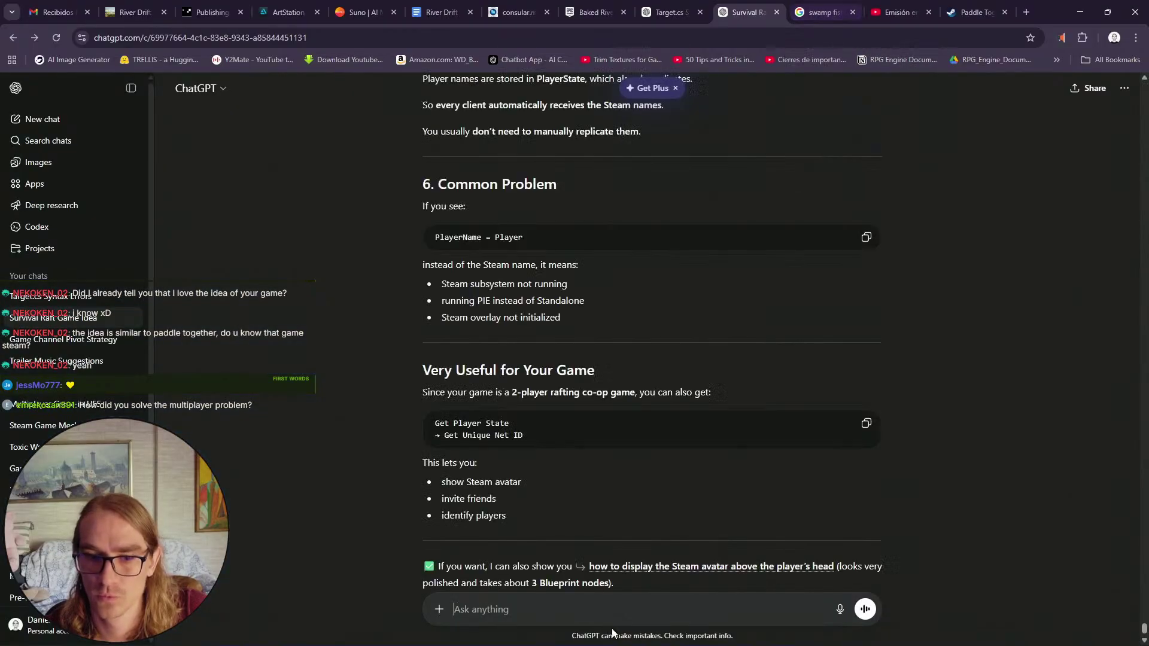
- Ask ChatGPT "how to use UDS weather override volums UE5"
{"action": "type", "text": "how to "}
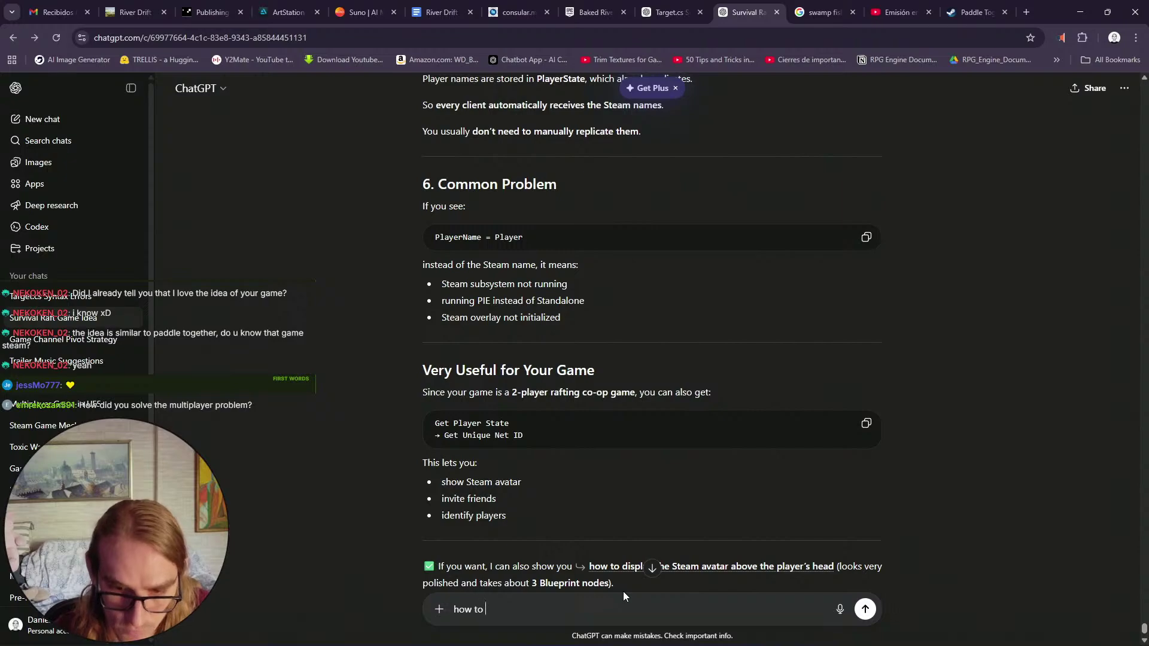
{"action": "type", "text": "use"}
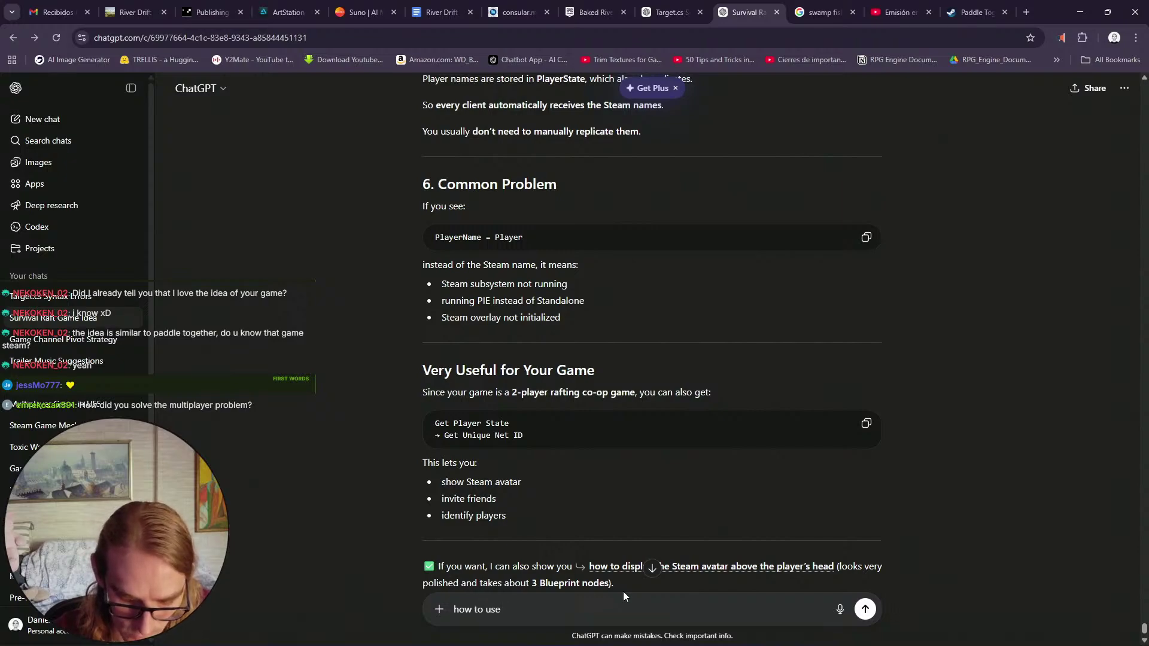
{"action": "type", "text": " UDS weather "}
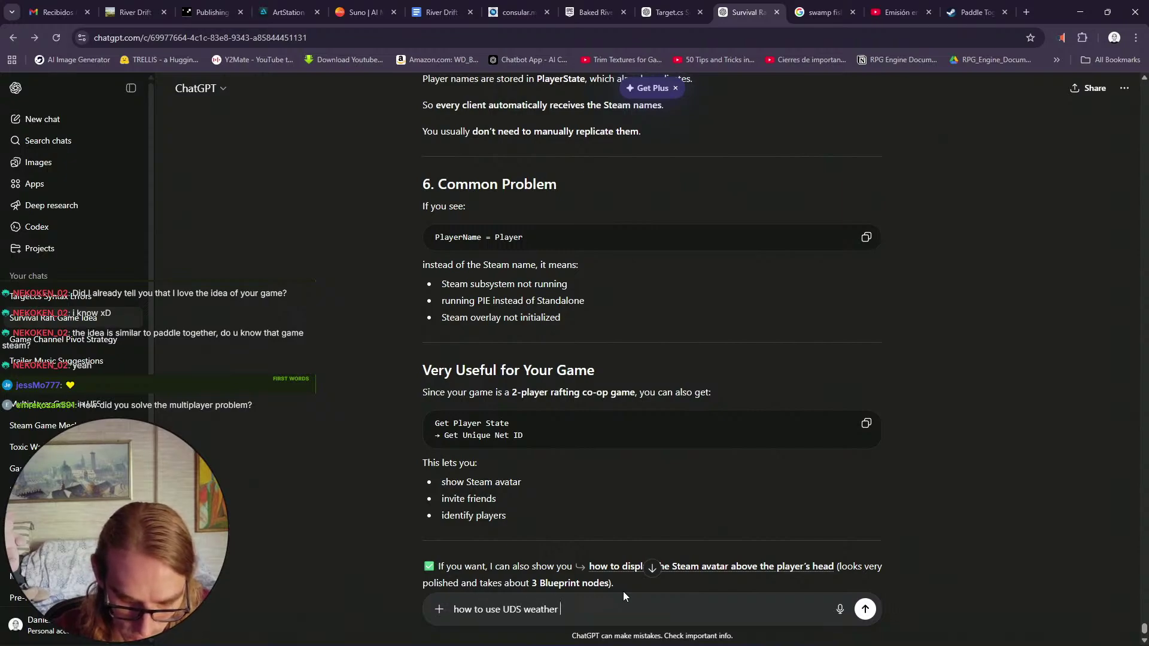
{"action": "type", "text": "override volums UE5"}
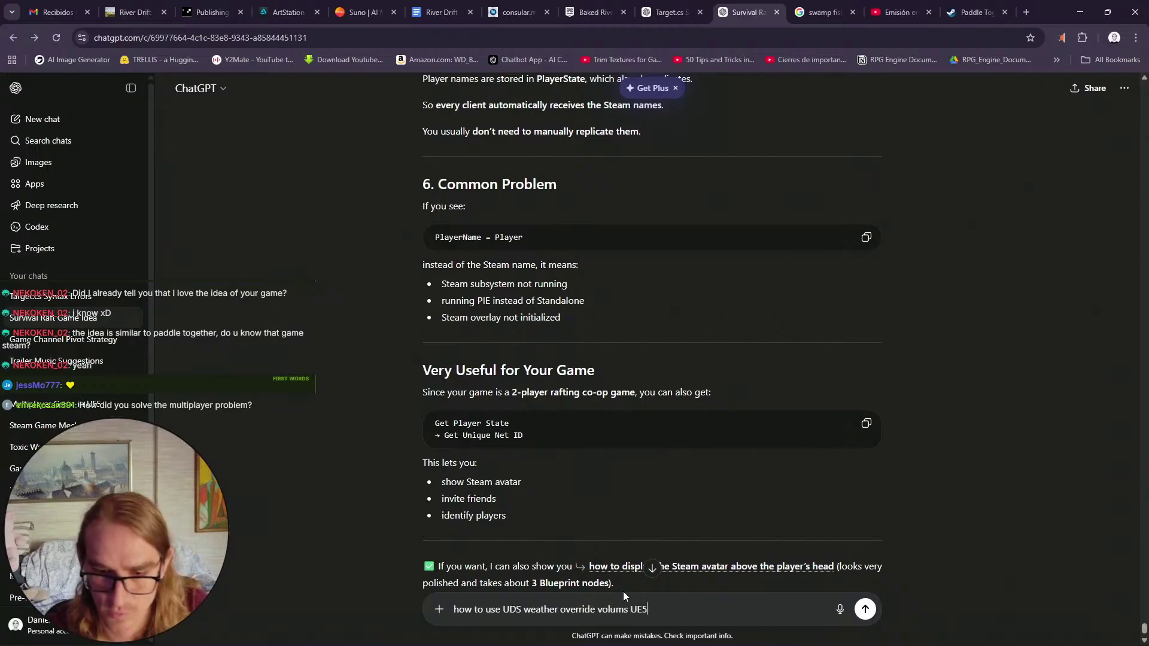
{"action": "key", "text": "Return"}
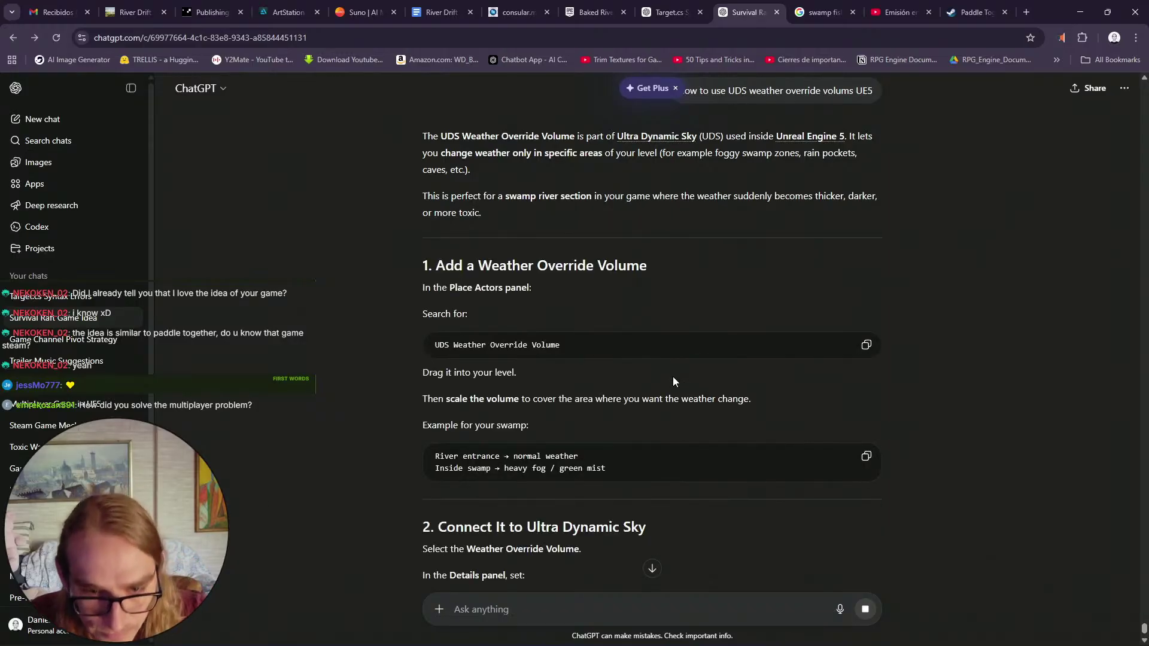
- Read ChatGPT's instructions on adding a Weather Override Volume, connecting it to Ultra Dynamic Sky and enabling the override
{"action": "scroll", "coordinate": [627, 376], "scroll_direction": "down", "scroll_amount": 1}
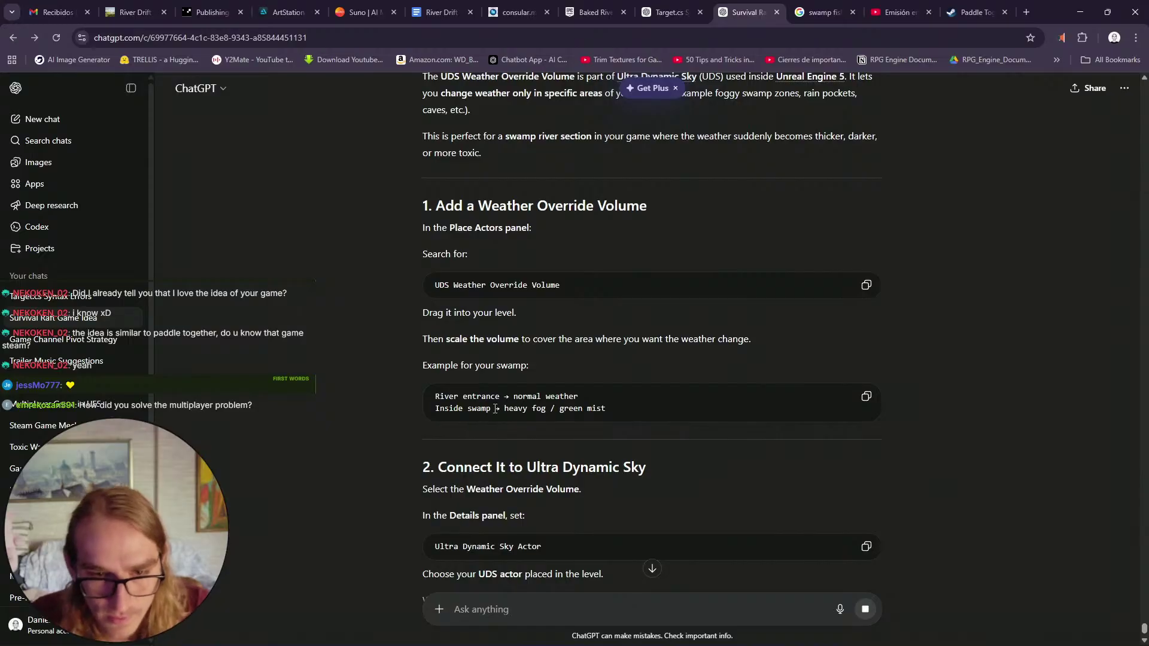
{"action": "scroll", "coordinate": [584, 419], "scroll_direction": "down", "scroll_amount": 2}
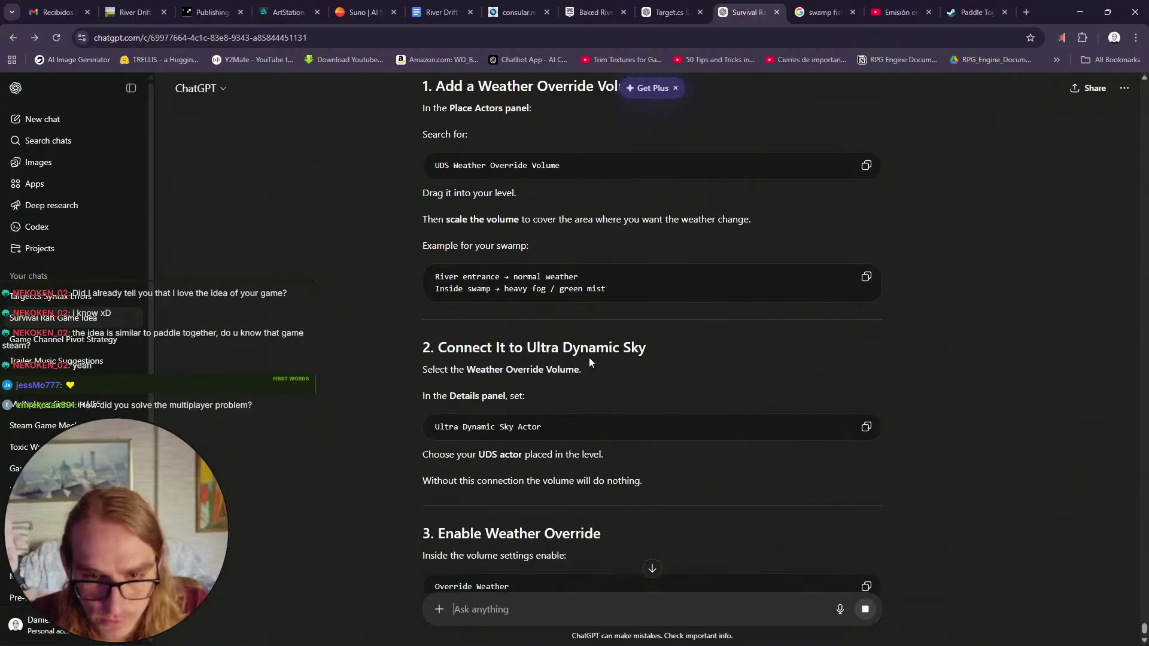
{"action": "scroll", "coordinate": [502, 359], "scroll_direction": "down", "scroll_amount": 1}
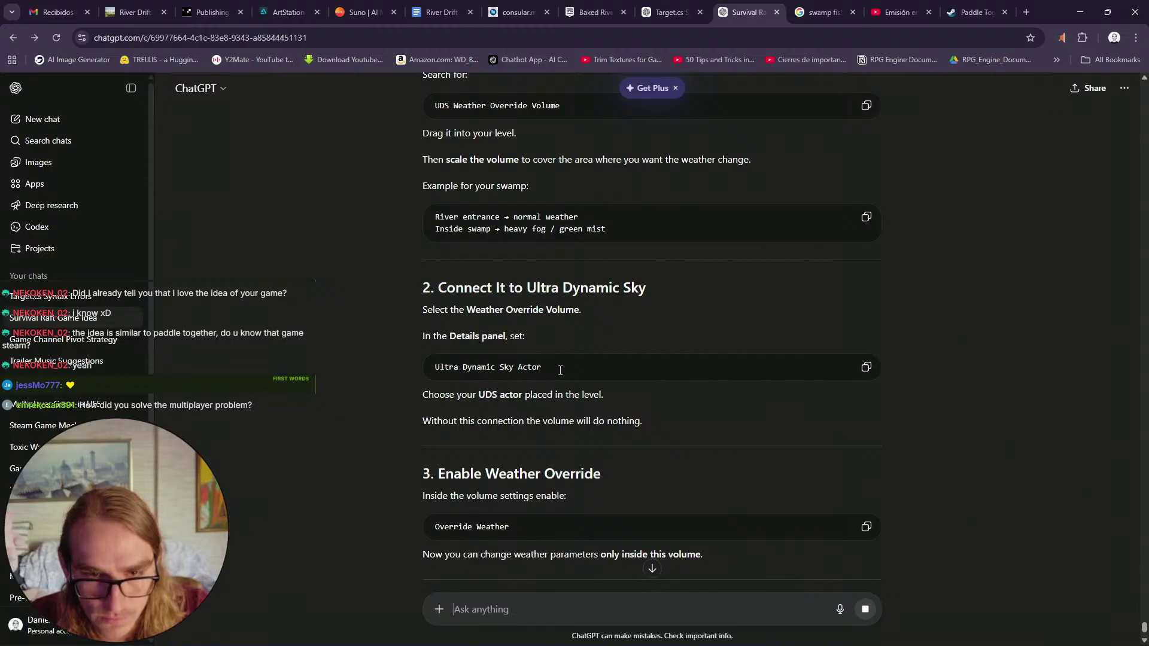
{"action": "scroll", "coordinate": [539, 419], "scroll_direction": "down", "scroll_amount": 1}
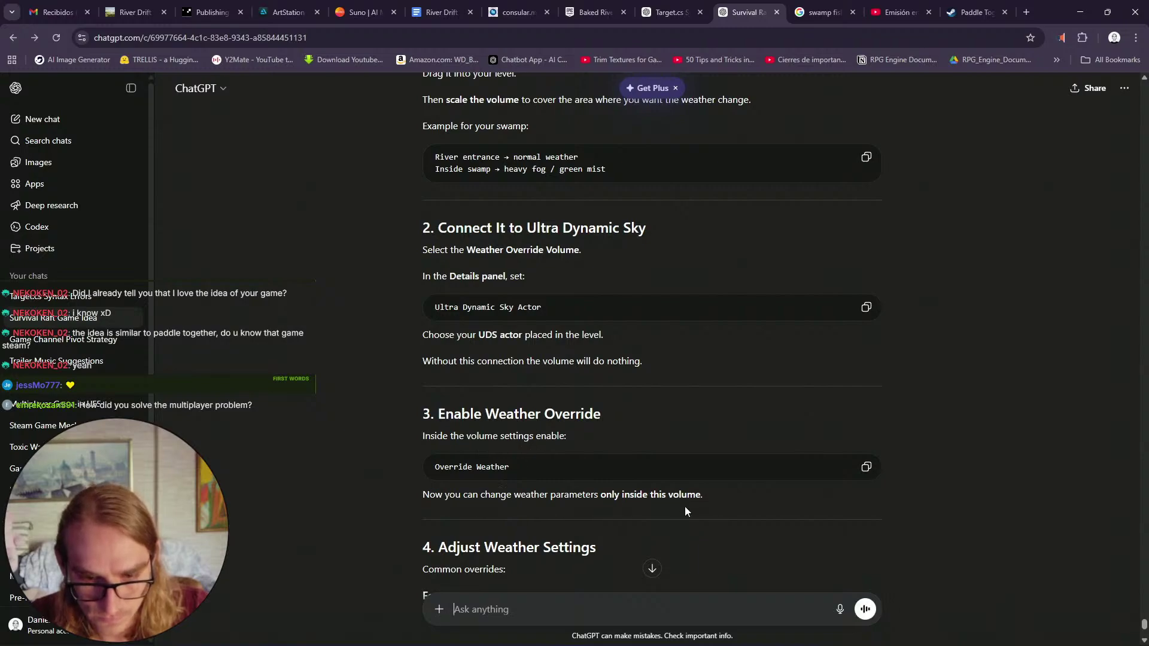
{"action": "scroll", "coordinate": [685, 508], "scroll_direction": "down", "scroll_amount": 2}
{"action": "scroll", "coordinate": [628, 461], "scroll_direction": "up", "scroll_amount": 3}
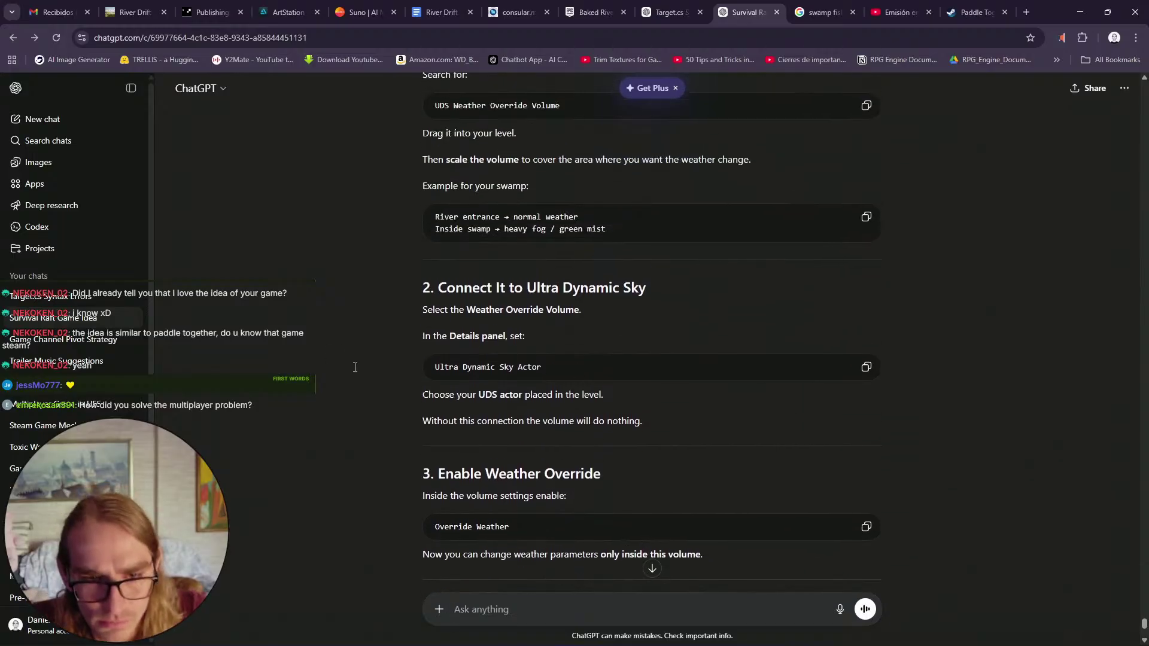
{"action": "left_click_drag", "start_coordinate": [443, 368], "coordinate": [541, 367]}
{"action": "left_click", "coordinate": [479, 315]}
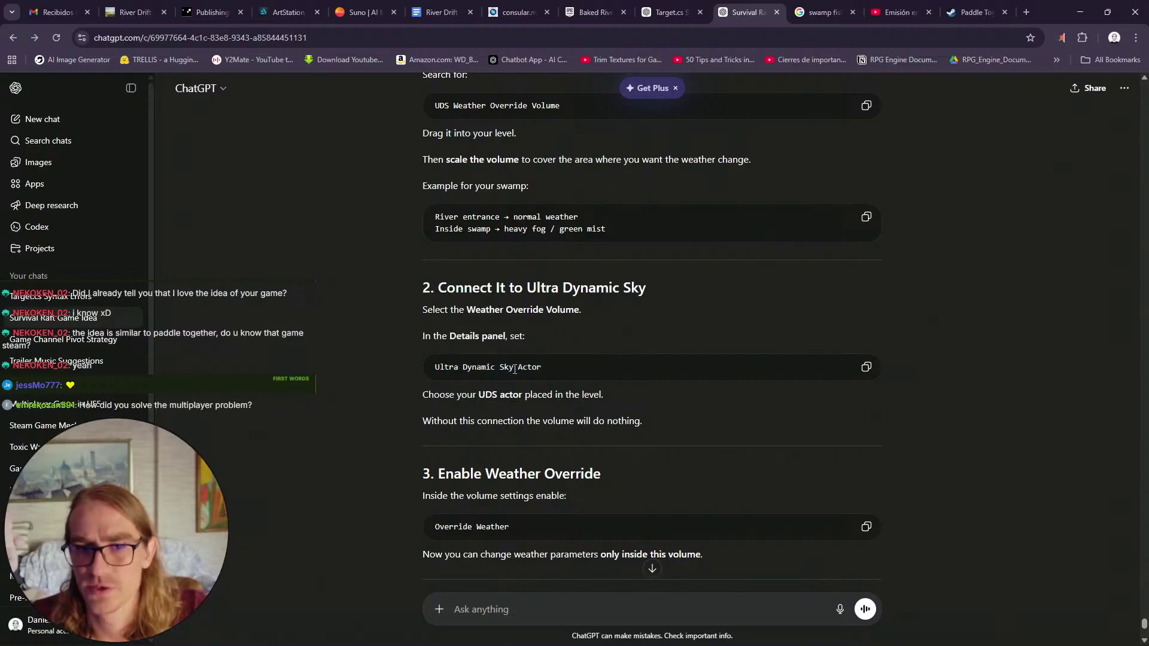
- Return to Unreal Editor, filter the level's actors for "ultra", and select Ultra_Dynamic_Sky
{"action": "left_click", "coordinate": [1080, 12]}
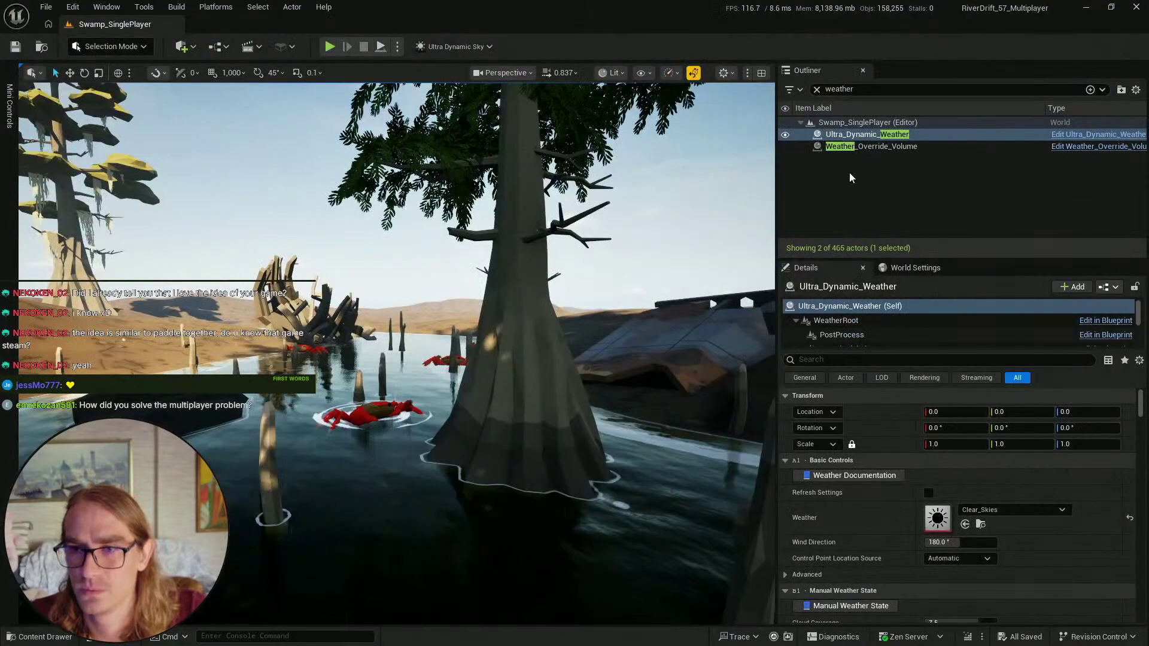
{"action": "left_click_drag", "start_coordinate": [856, 91], "coordinate": [674, 76]}
{"action": "type", "text": "ul"}
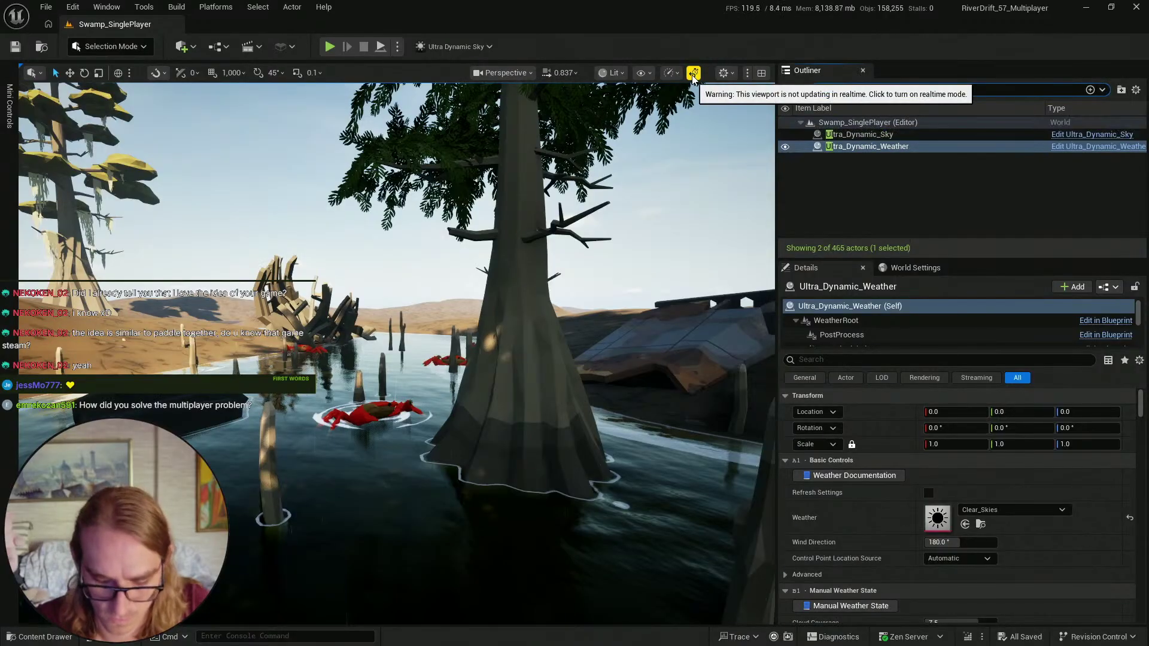
{"action": "left_click", "coordinate": [864, 135]}
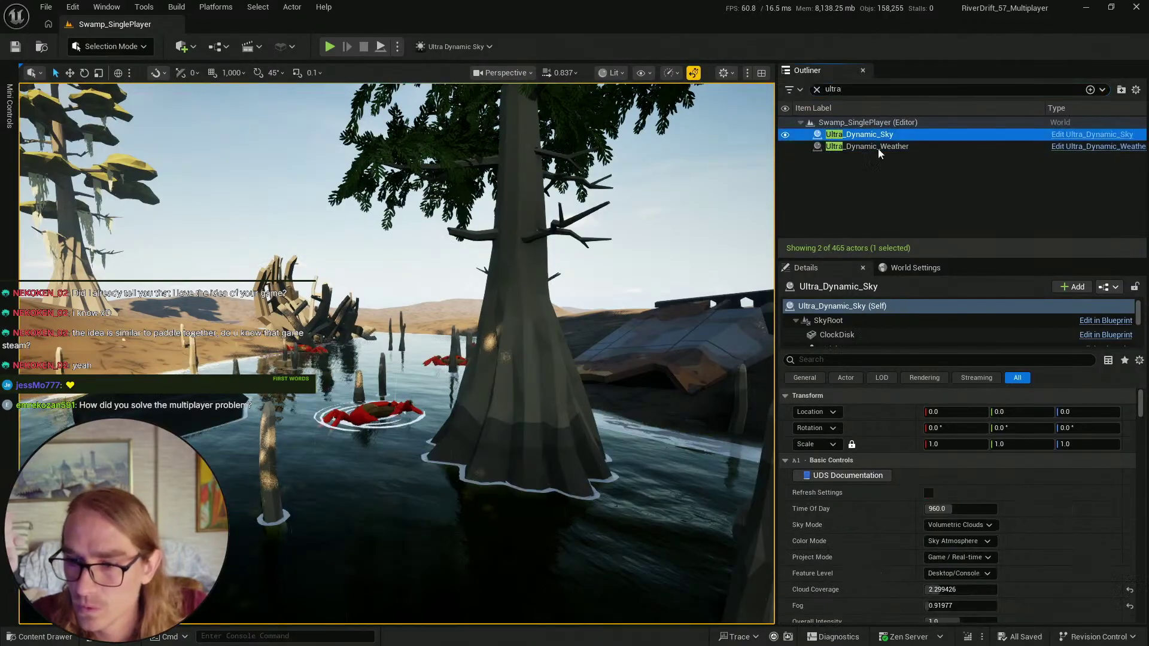
- Search Ultra_Dynamic_Sky's properties for "over" and "wea", examine the matching settings, and clear the search
{"action": "left_click", "coordinate": [859, 360]}
{"action": "type", "text": "ov"}
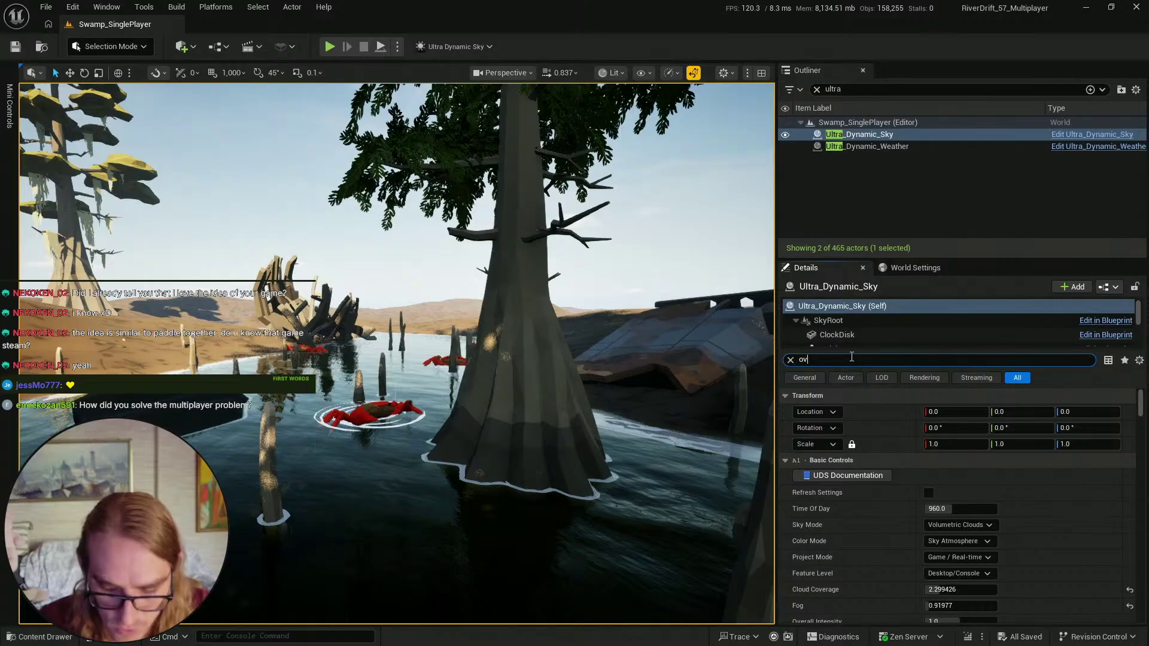
{"action": "type", "text": "er"}
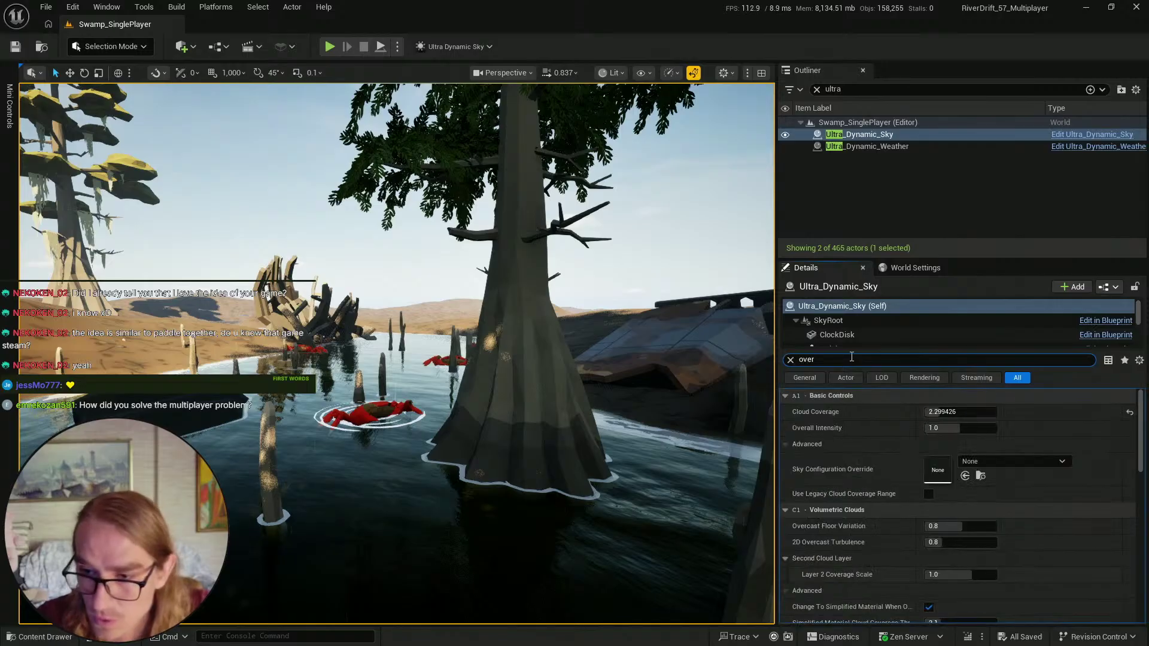
{"action": "left_click", "coordinate": [1001, 461]}
{"action": "left_click", "coordinate": [1002, 461]}
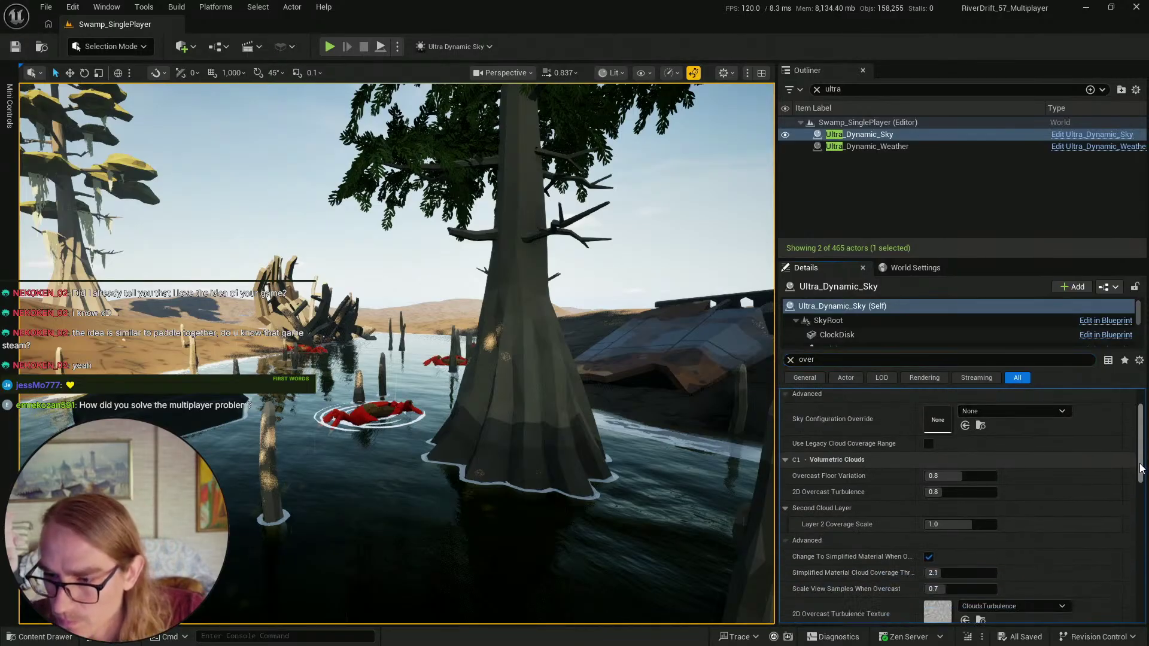
{"action": "scroll", "coordinate": [1138, 446], "scroll_direction": "down", "scroll_amount": 6}
{"action": "scroll", "coordinate": [957, 506], "scroll_direction": "down", "scroll_amount": 4}
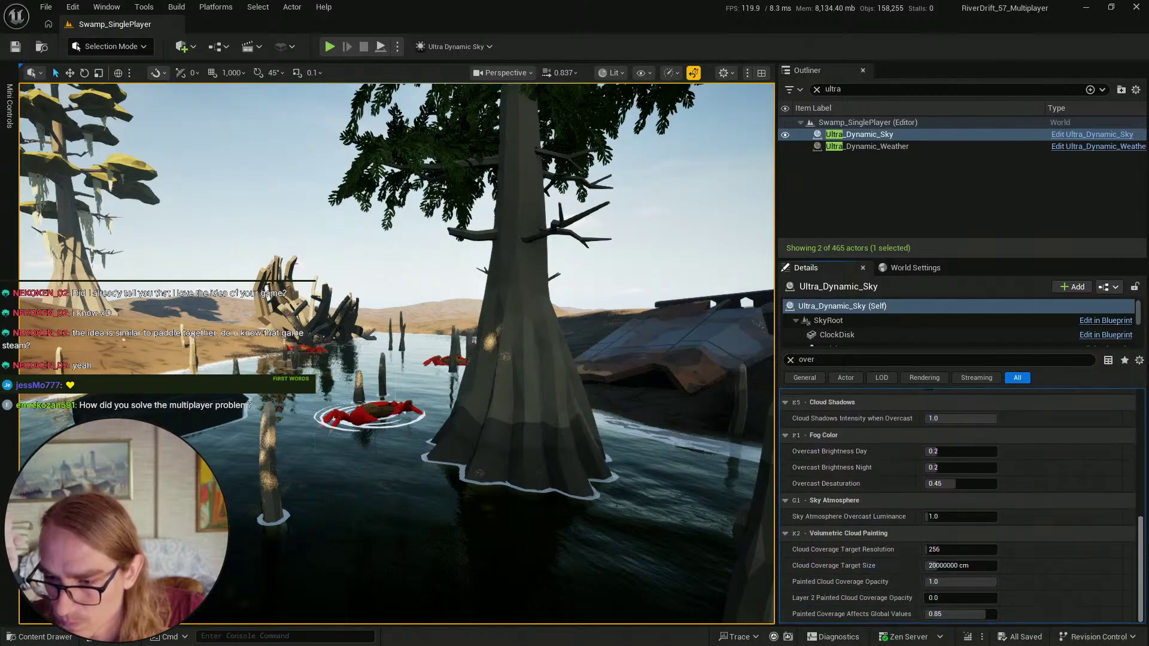
{"action": "scroll", "coordinate": [1146, 441], "scroll_direction": "up", "scroll_amount": 10}
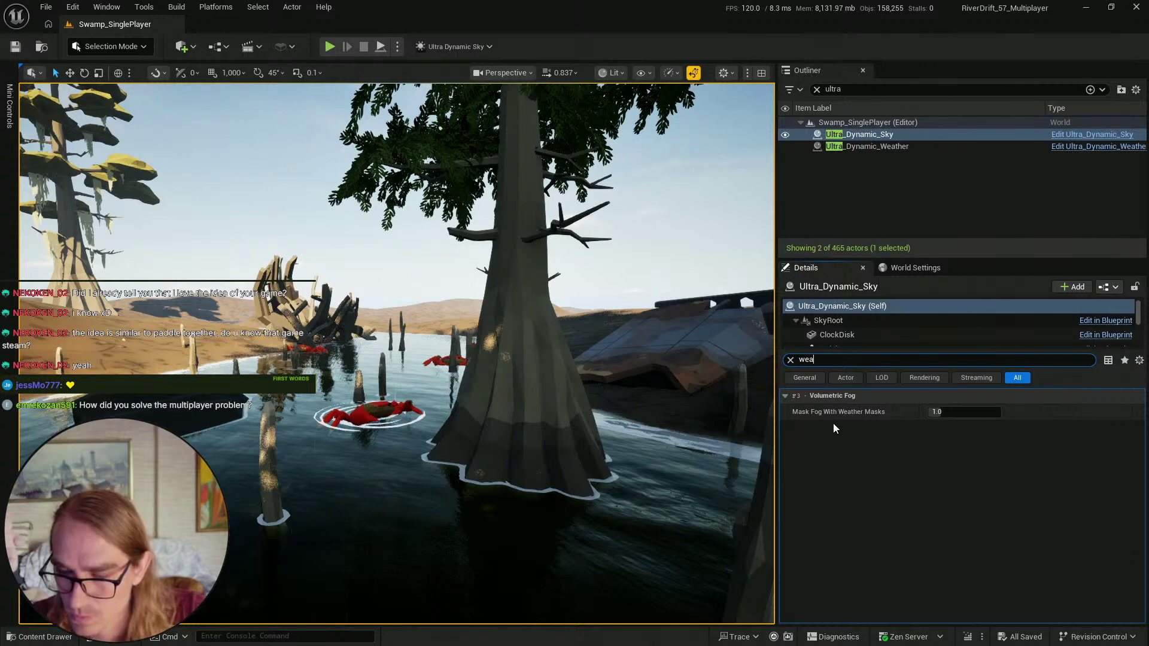
{"action": "left_click", "coordinate": [790, 360]}
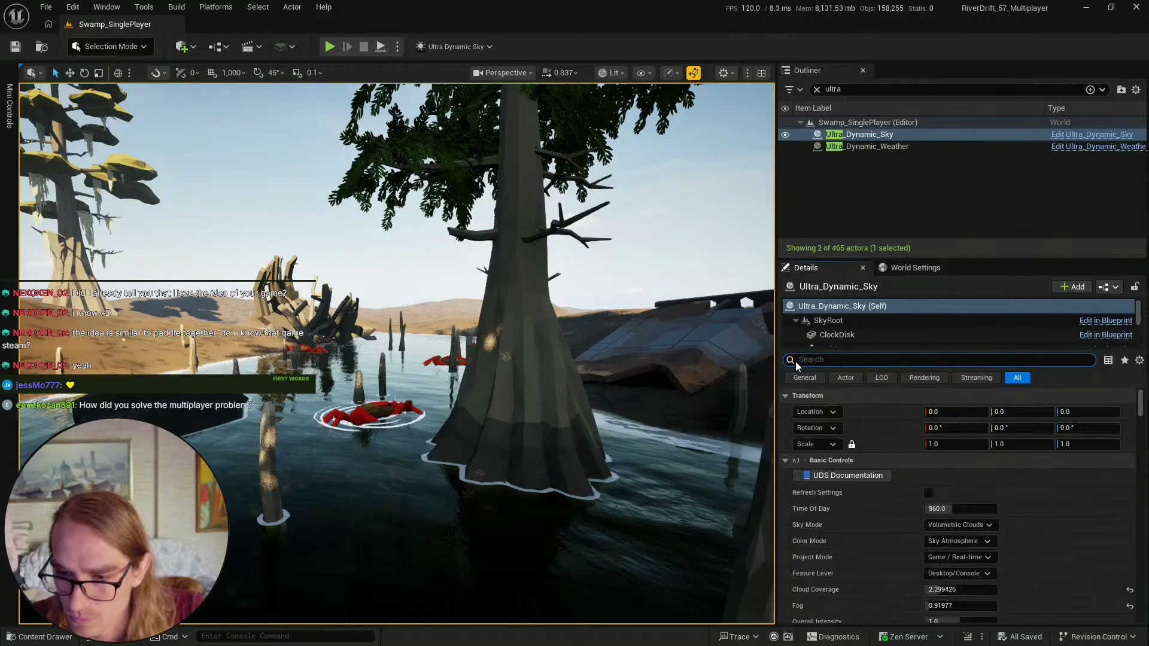
- Select Ultra_Dynamic_Weather, examine its properties matching "wea", enlarge the properties area, and clear the search
{"action": "left_click", "coordinate": [867, 147]}
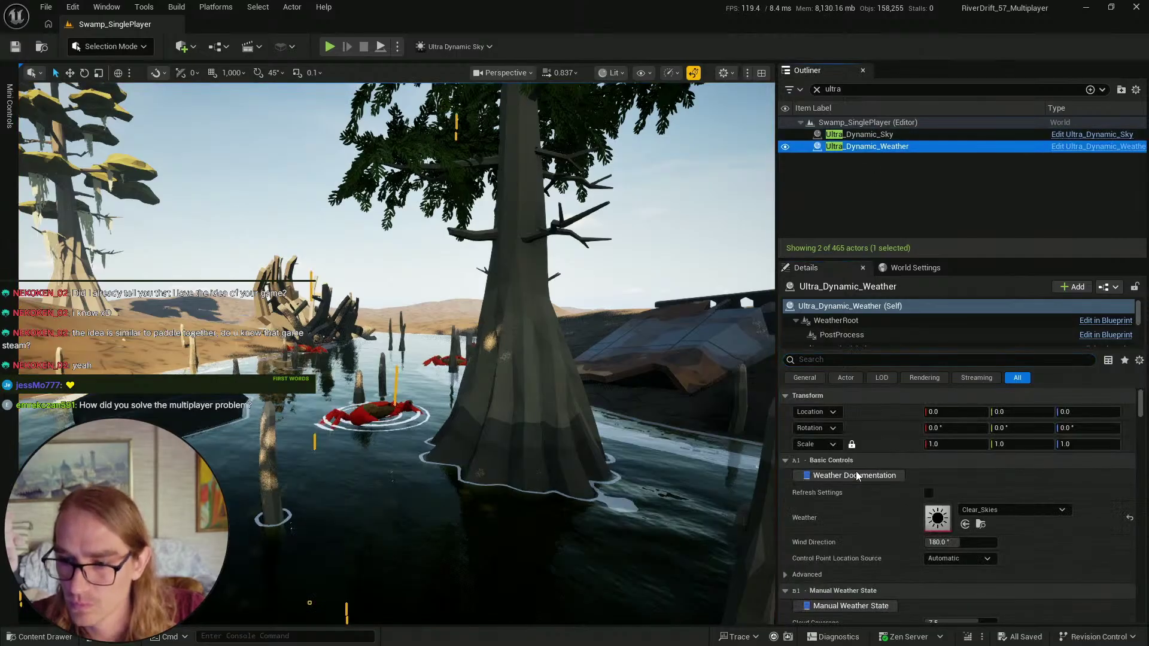
{"action": "left_click", "coordinate": [825, 359]}
{"action": "type", "text": "wea"}
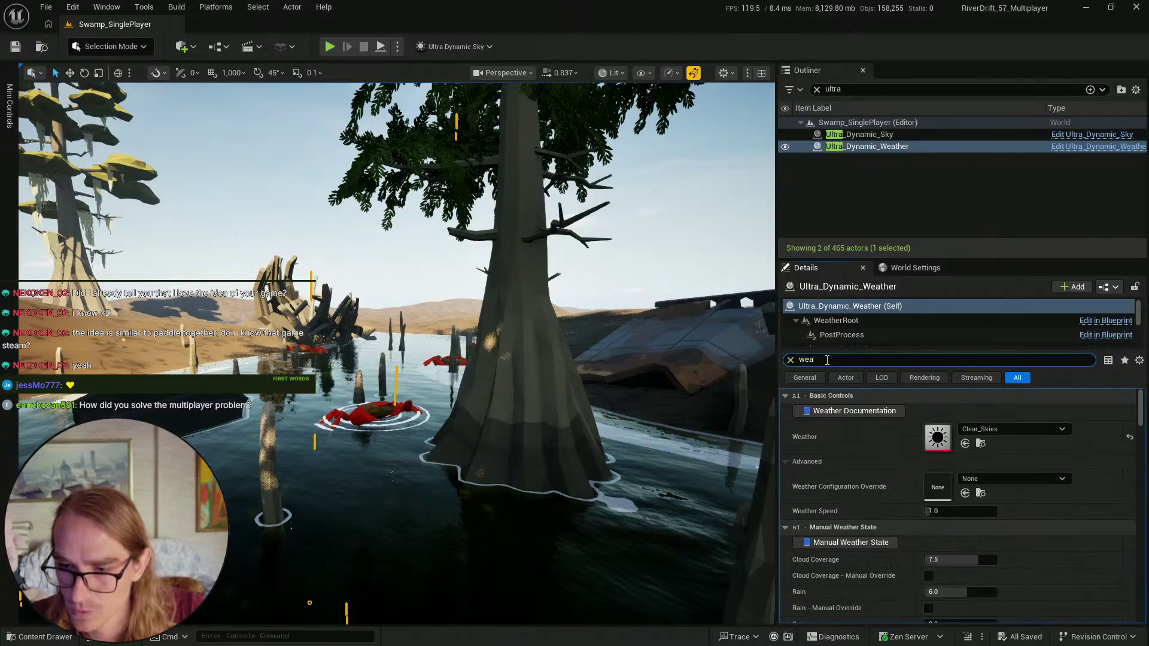
{"action": "left_click", "coordinate": [1039, 473]}
{"action": "left_click", "coordinate": [1039, 476]}
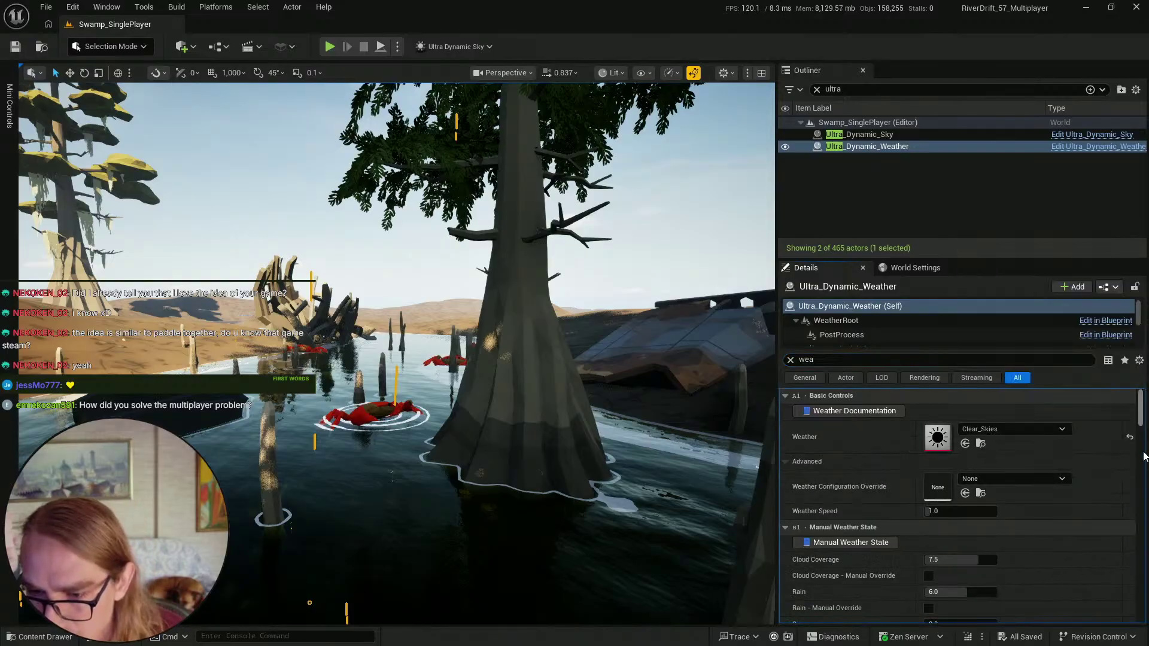
{"action": "left_click_drag", "start_coordinate": [1140, 425], "coordinate": [1123, 624]}
{"action": "left_click_drag", "start_coordinate": [1140, 603], "coordinate": [1141, 407]}
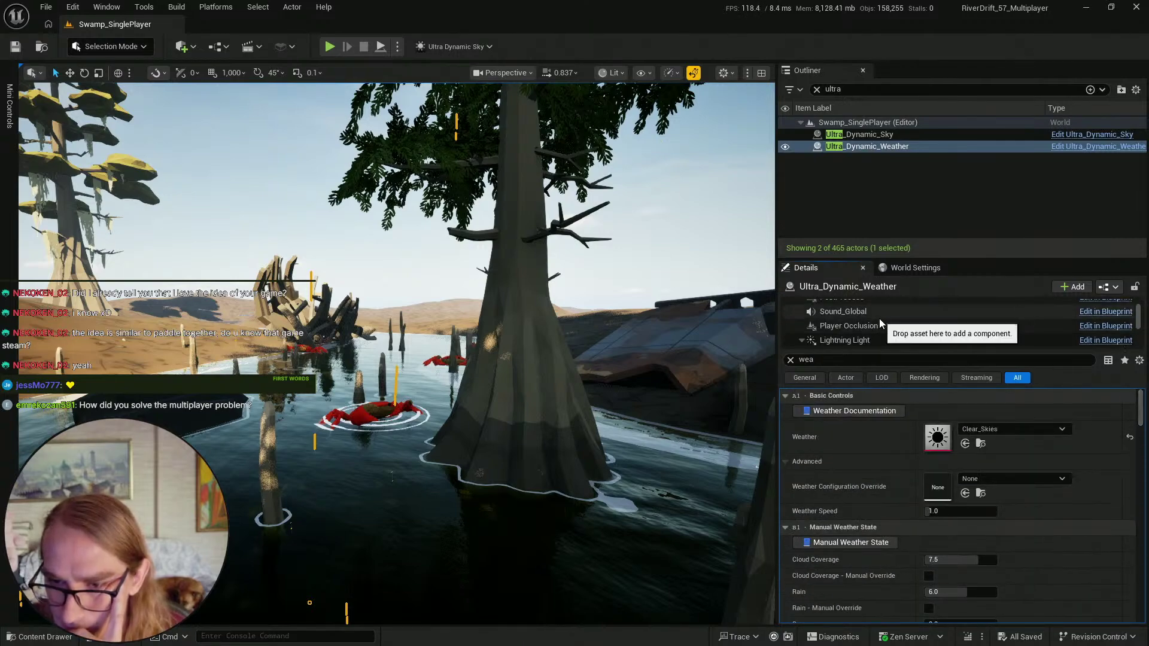
{"action": "left_click_drag", "start_coordinate": [839, 259], "coordinate": [843, 200]}
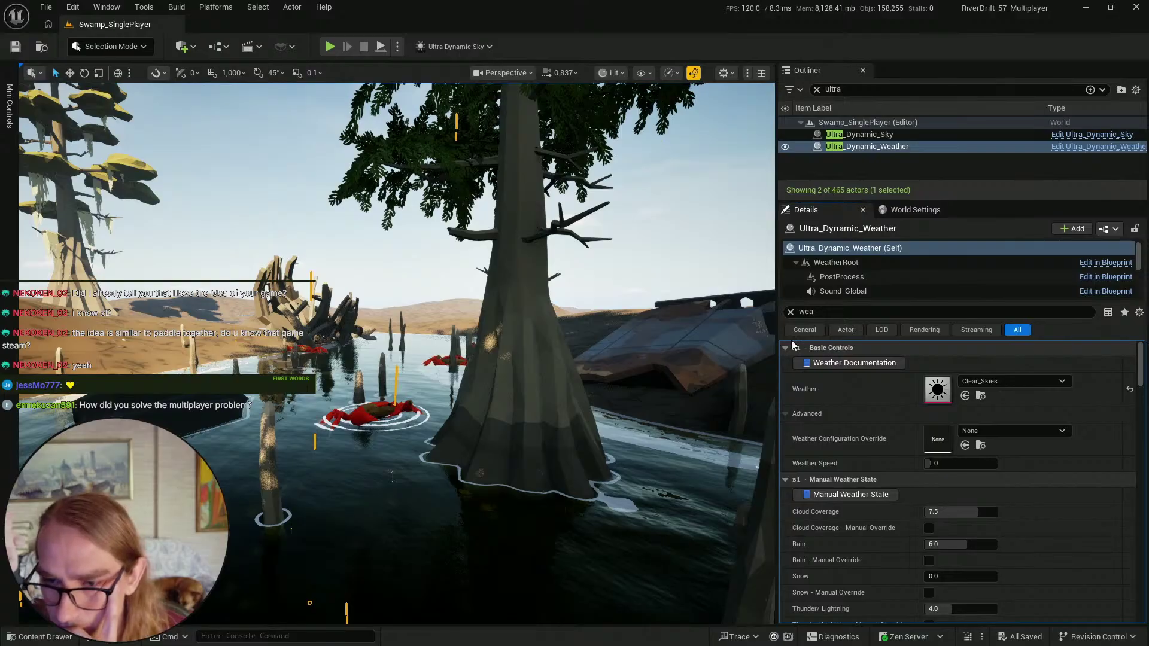
{"action": "left_click", "coordinate": [790, 312]}
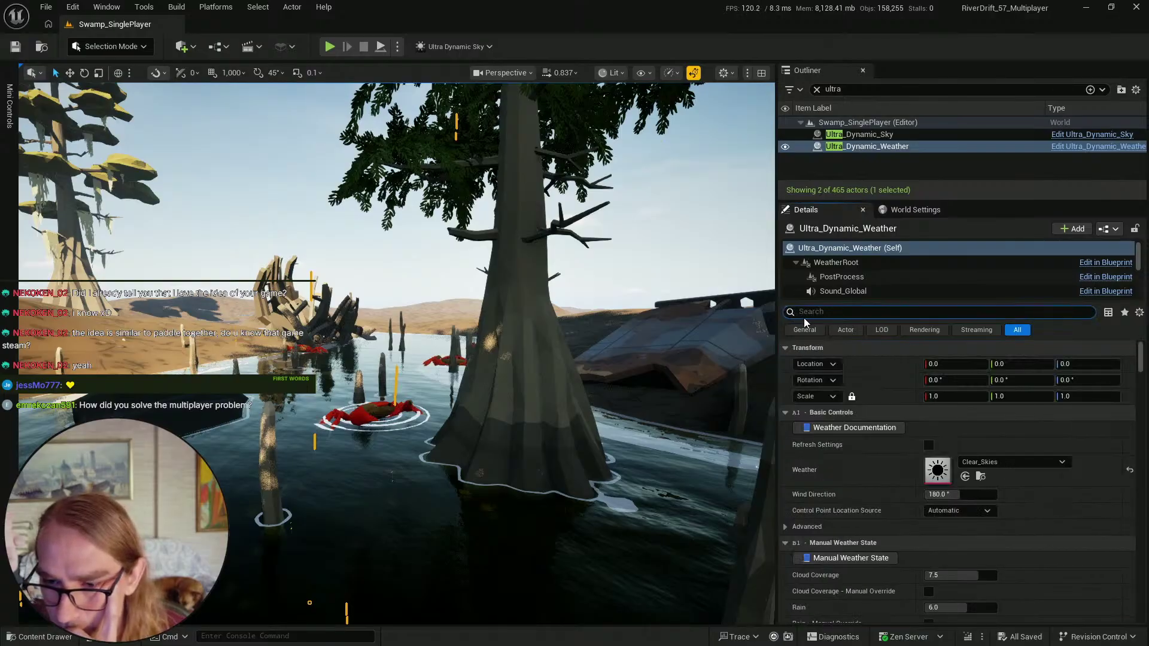
- Reselect Ultra_Dynamic_Sky, check its properties for "wea" once more, and clear the search
{"action": "left_click", "coordinate": [859, 136]}
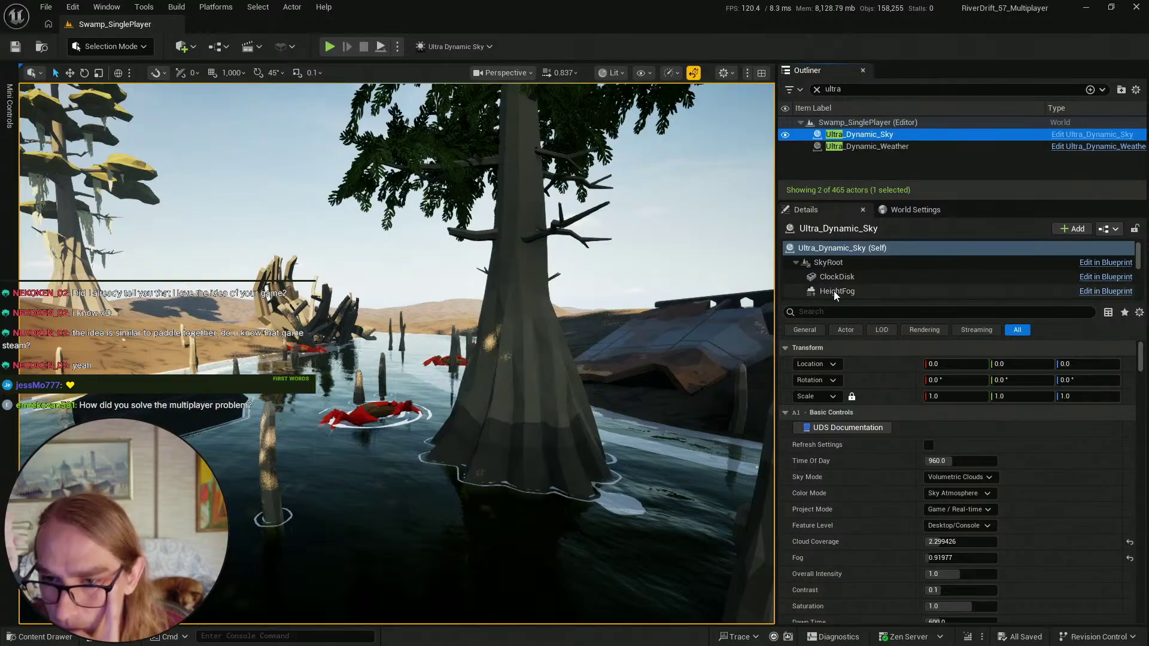
{"action": "left_click", "coordinate": [846, 311]}
{"action": "type", "text": "wea"}
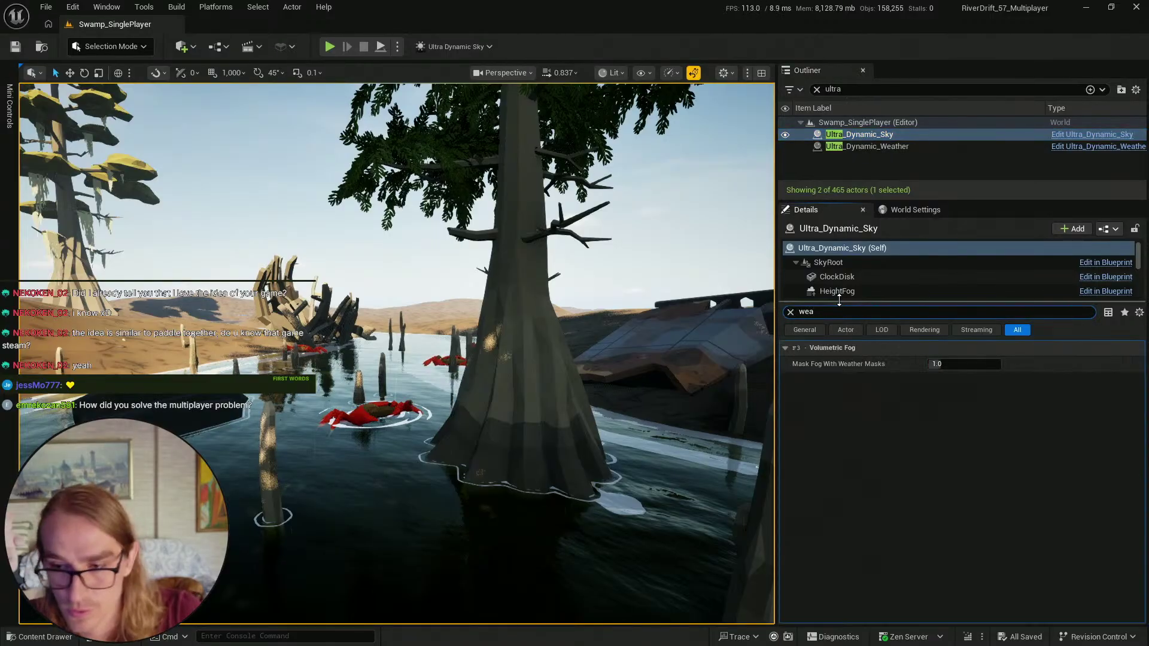
{"action": "left_click", "coordinate": [790, 312]}
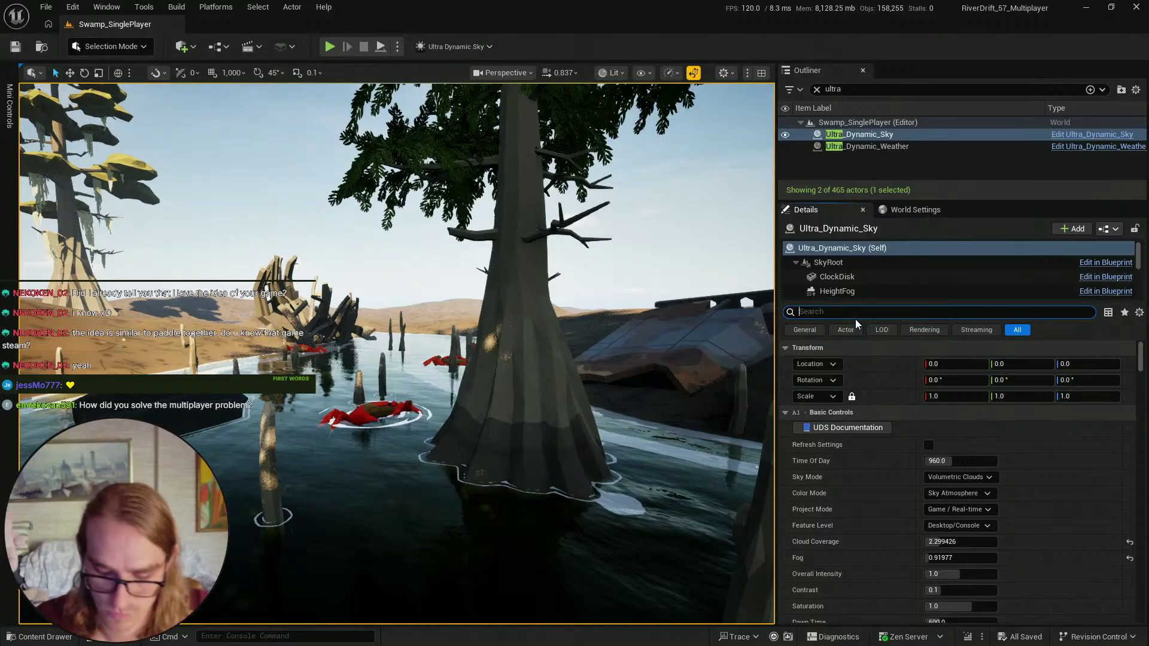
- Search Ultra_Dynamic_Sky's properties for "over", examine the matching settings, and clear the search
{"action": "type", "text": "over"}
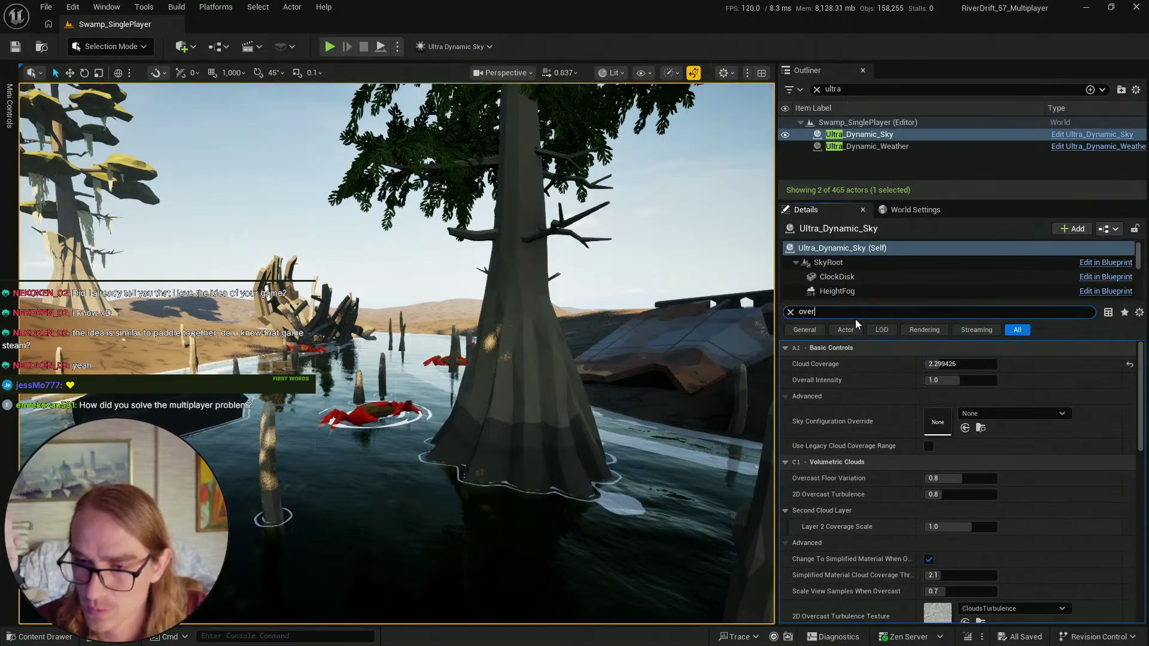
{"action": "key", "text": "BackSpace"}
{"action": "key", "text": "BackSpace"}
{"action": "key", "text": "BackSpace"}
{"action": "key", "text": "BackSpace"}
- Switch to ChatGPT in the browser, copy the setting name "Override Weather" from section 3, and reread that instruction
{"action": "key", "text": "super"}
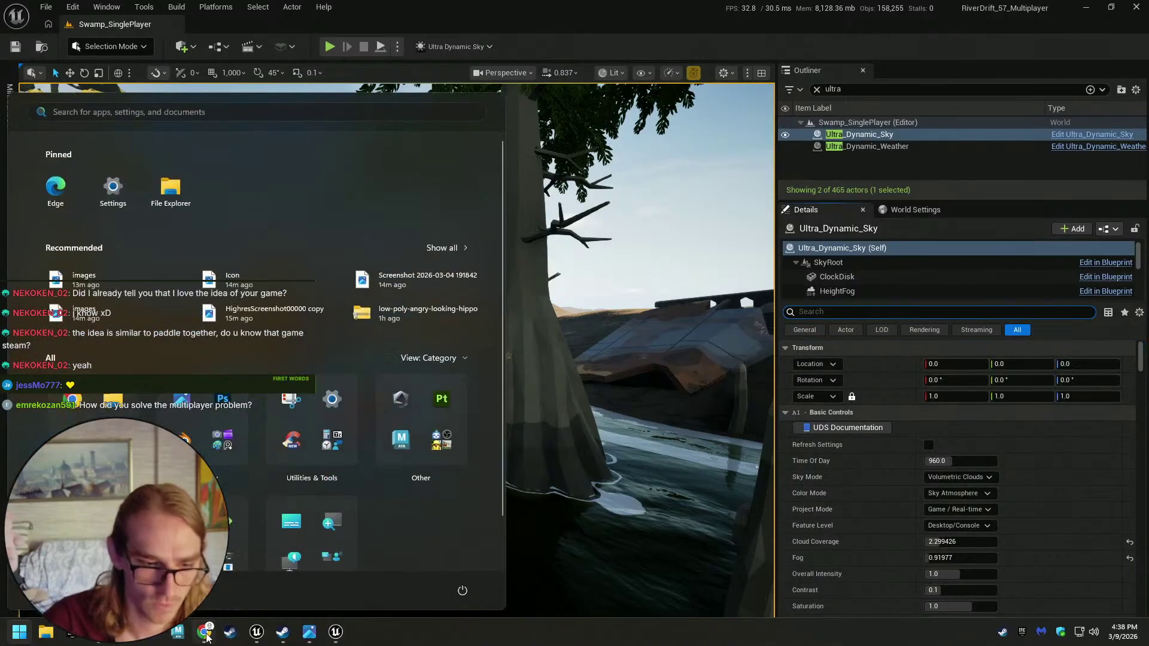
{"action": "key", "text": "alt+Tab"}
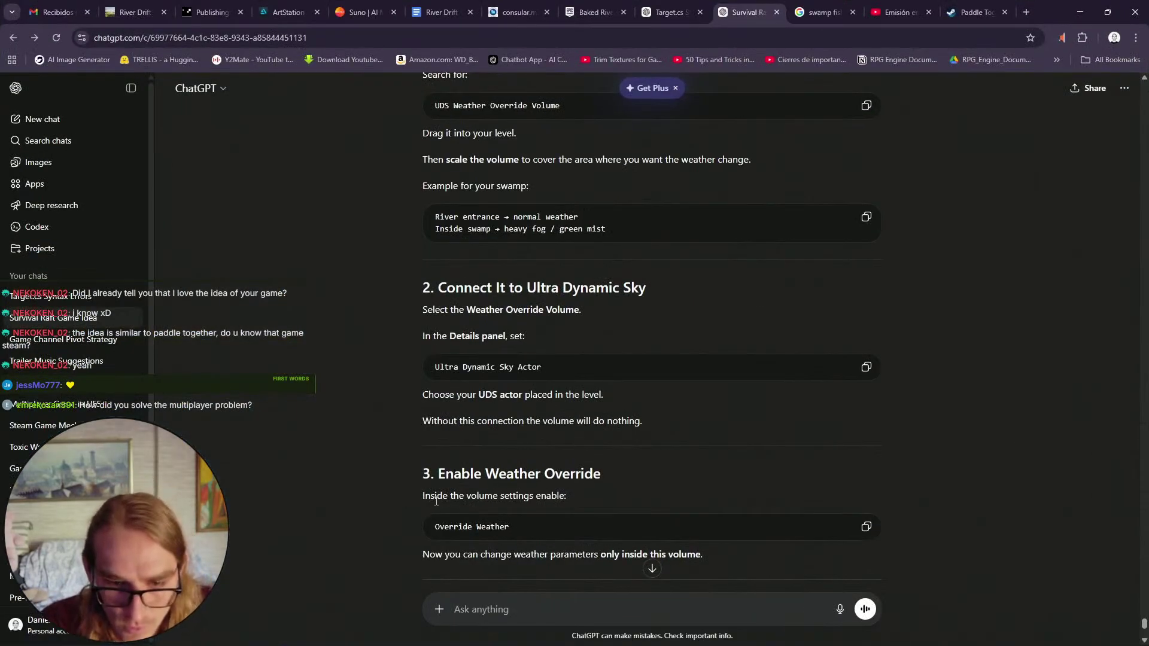
{"action": "left_click_drag", "start_coordinate": [532, 525], "coordinate": [423, 536]}
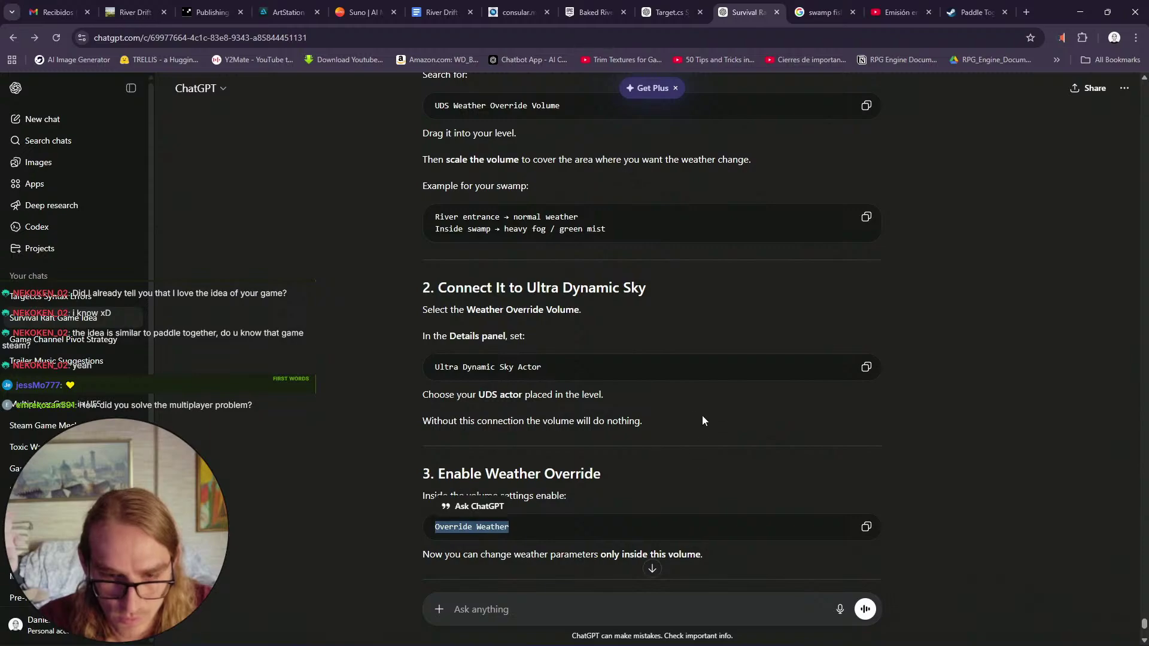
{"action": "key", "text": "ctrl+c"}
{"action": "scroll", "coordinate": [628, 484], "scroll_direction": "down", "scroll_amount": 1}
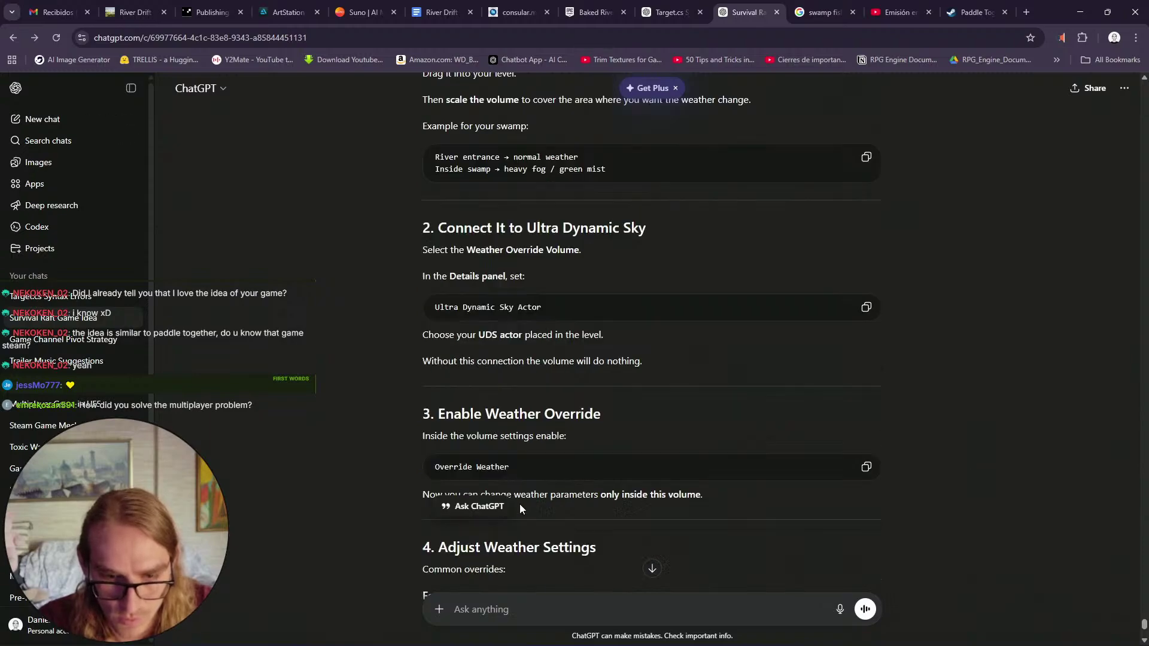
{"action": "left_click", "coordinate": [518, 465]}
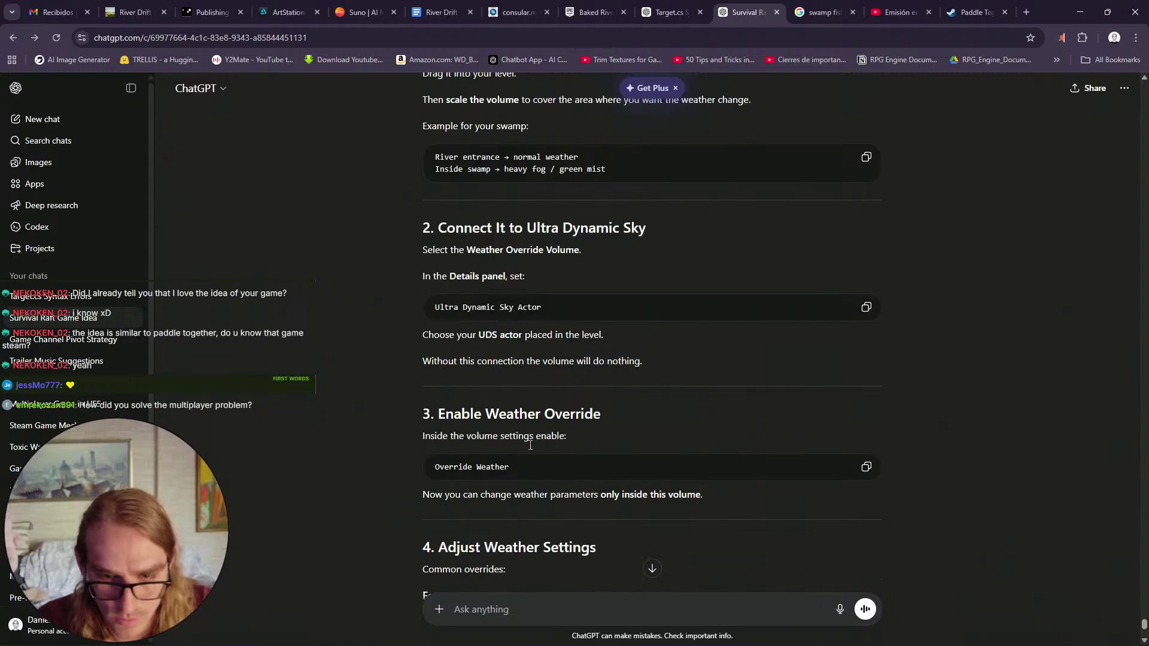
{"action": "triple_click", "coordinate": [517, 469]}
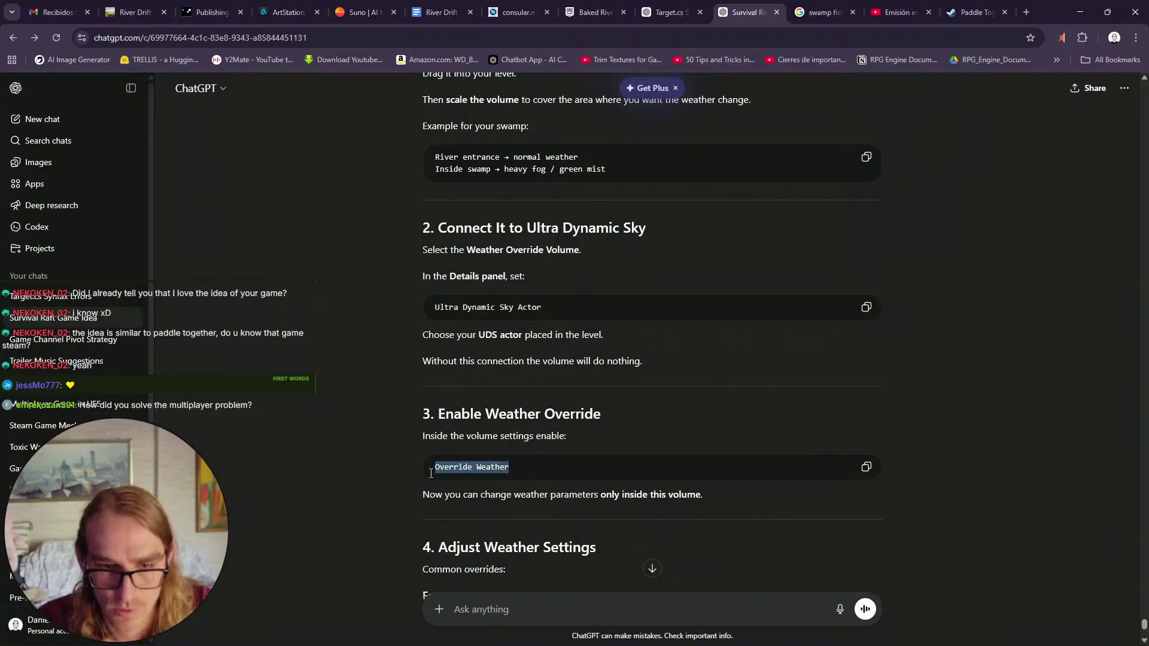
{"action": "left_click", "coordinate": [601, 426]}
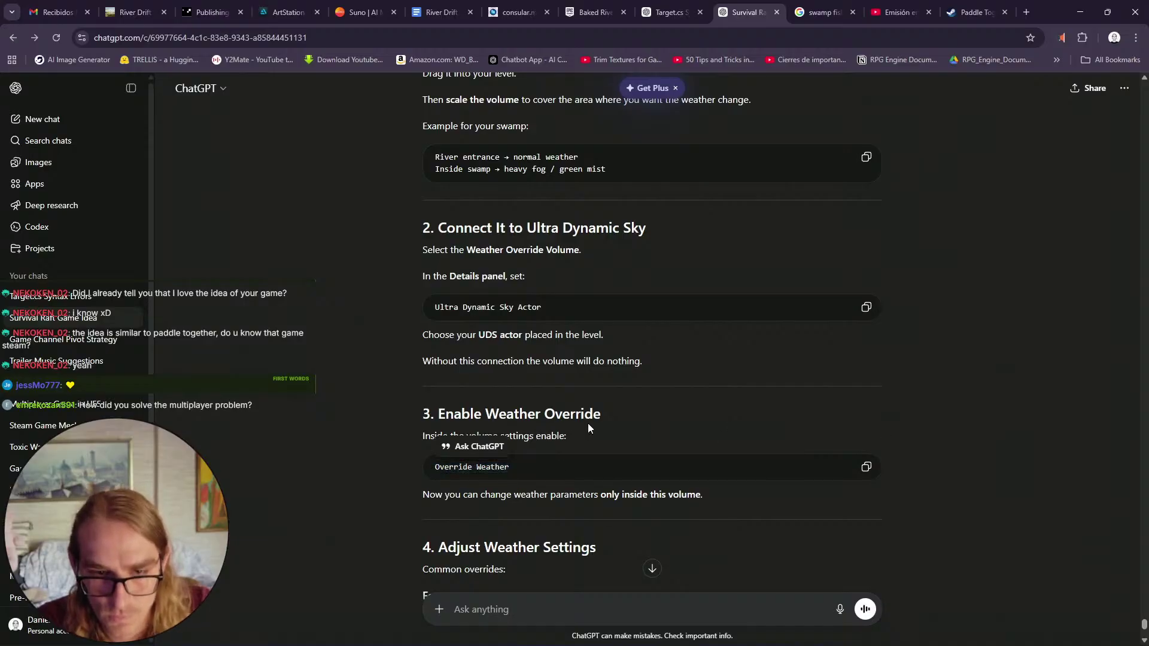
- Return to Unreal Editor, filter the level's actors for "weather", and select Weather_Override_Volume
{"action": "left_click", "coordinate": [1080, 12]}
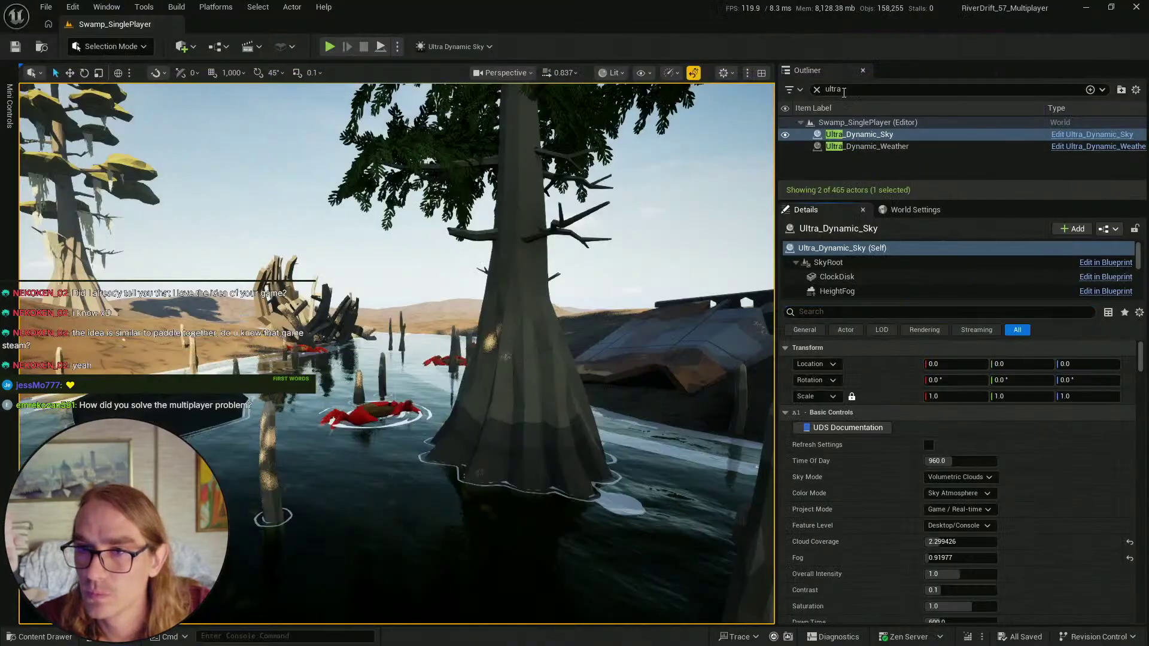
{"action": "left_click_drag", "start_coordinate": [844, 90], "coordinate": [781, 90]}
{"action": "type", "text": "weather"}
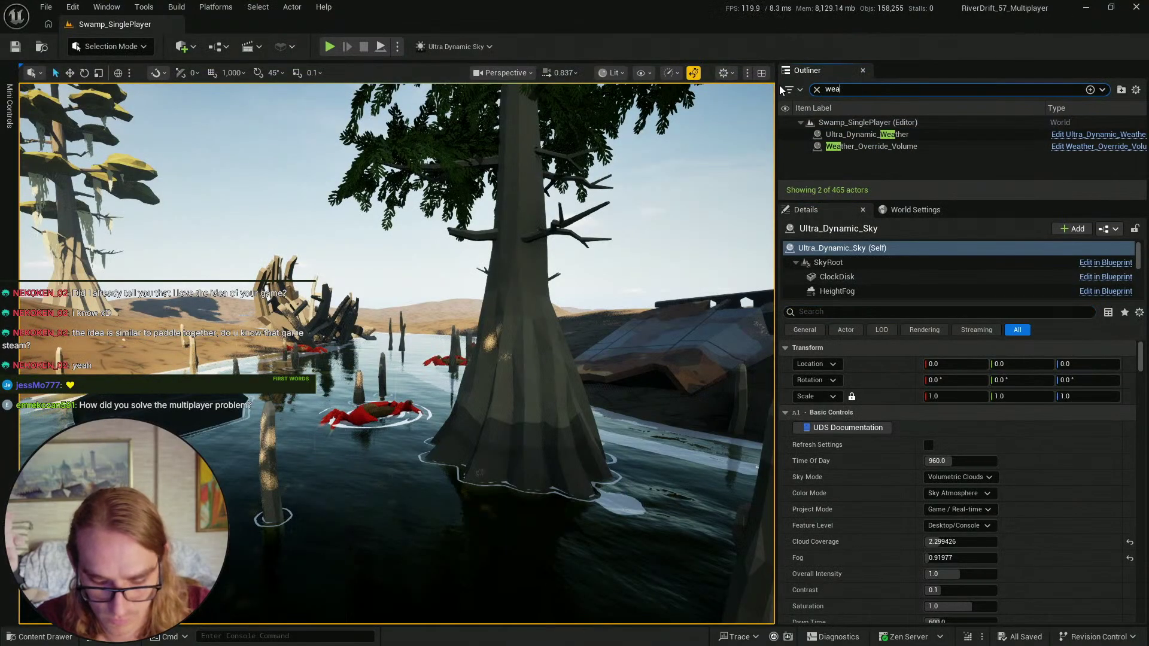
{"action": "left_click", "coordinate": [885, 147]}
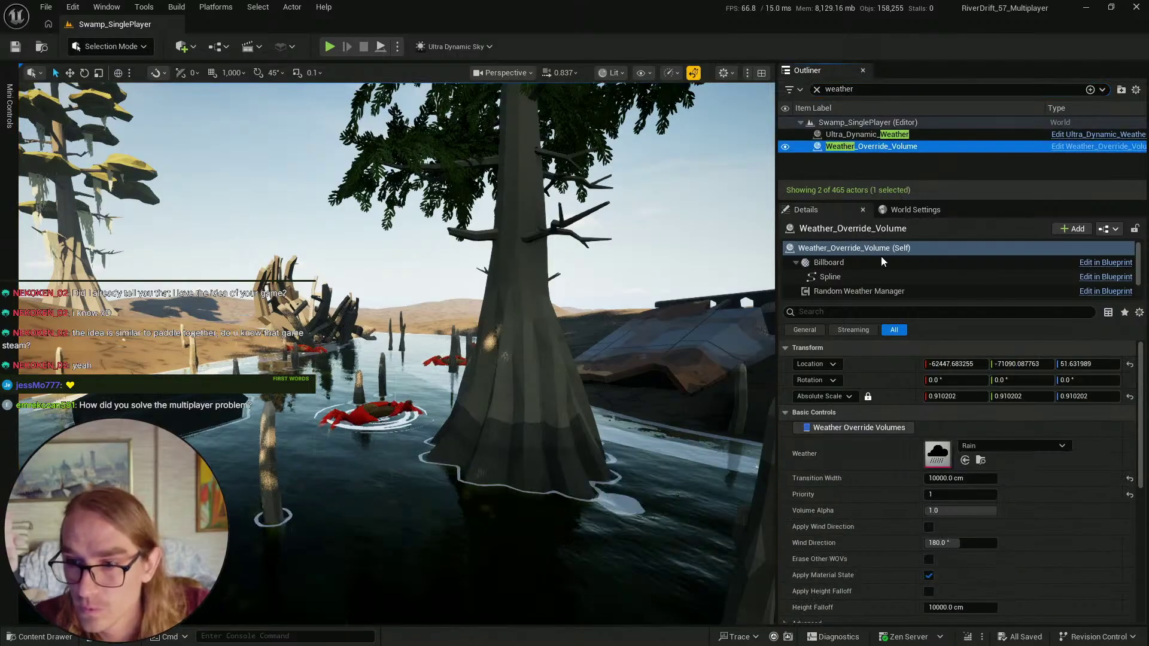
- Search Weather_Override_Volume's properties for "Override Weather" and "Override", clear the search, and look through its full property list
{"action": "left_click", "coordinate": [843, 311]}
{"action": "type", "text": "Override Weather"}
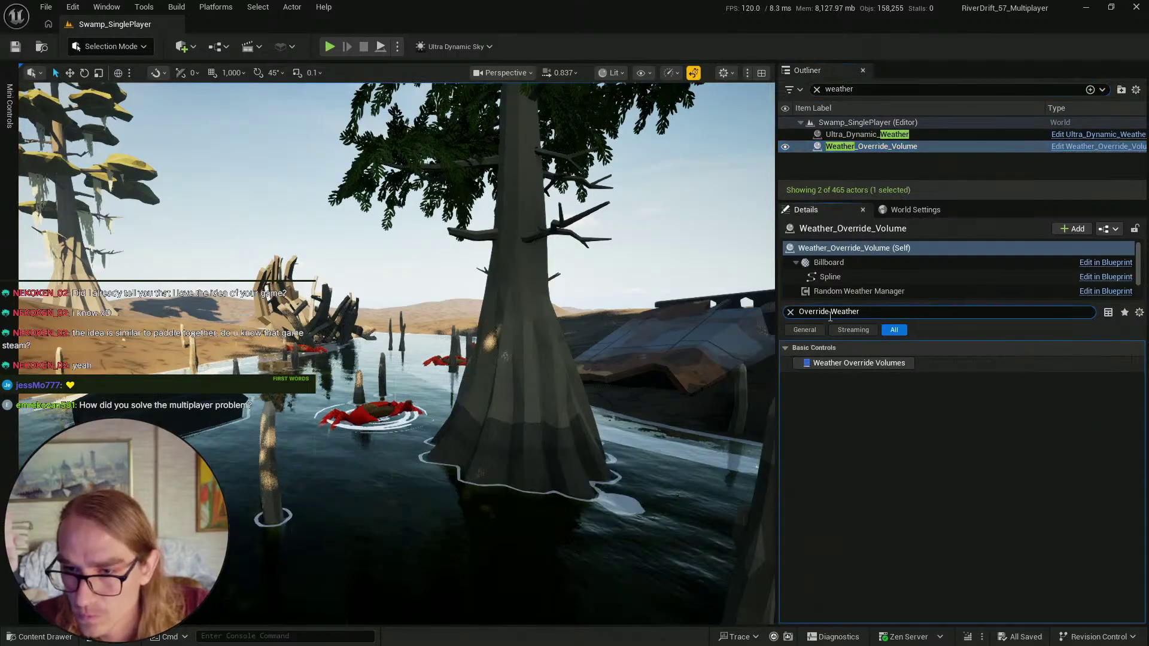
{"action": "double_click", "coordinate": [837, 312]}
{"action": "key", "text": "BackSpace"}
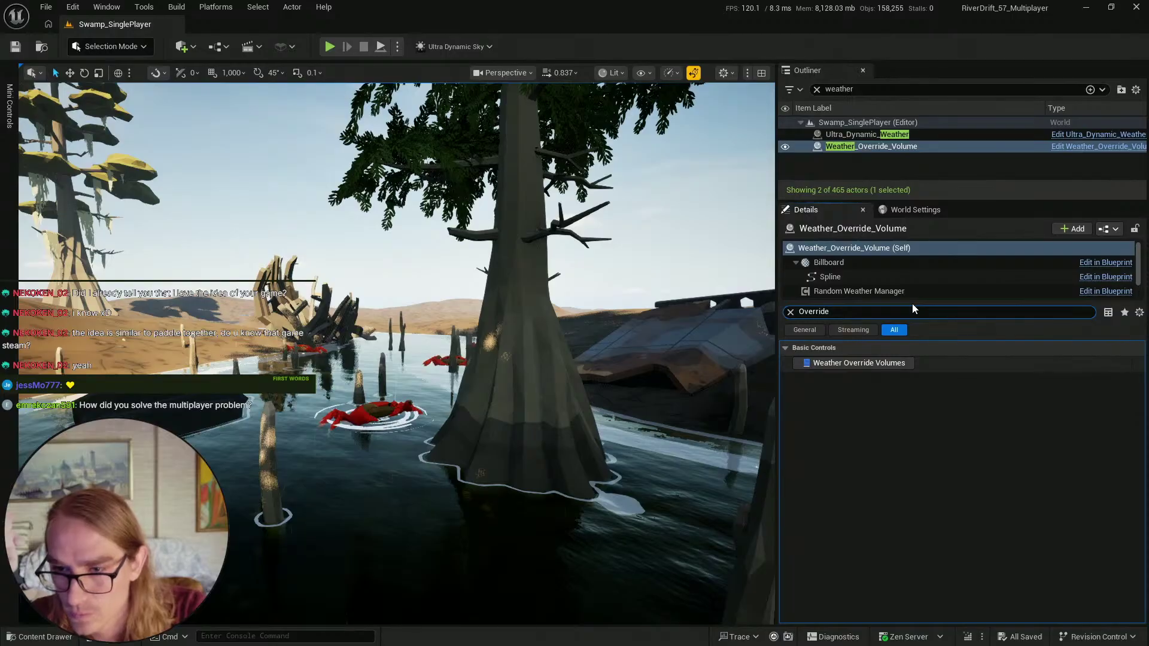
{"action": "left_click", "coordinate": [790, 312]}
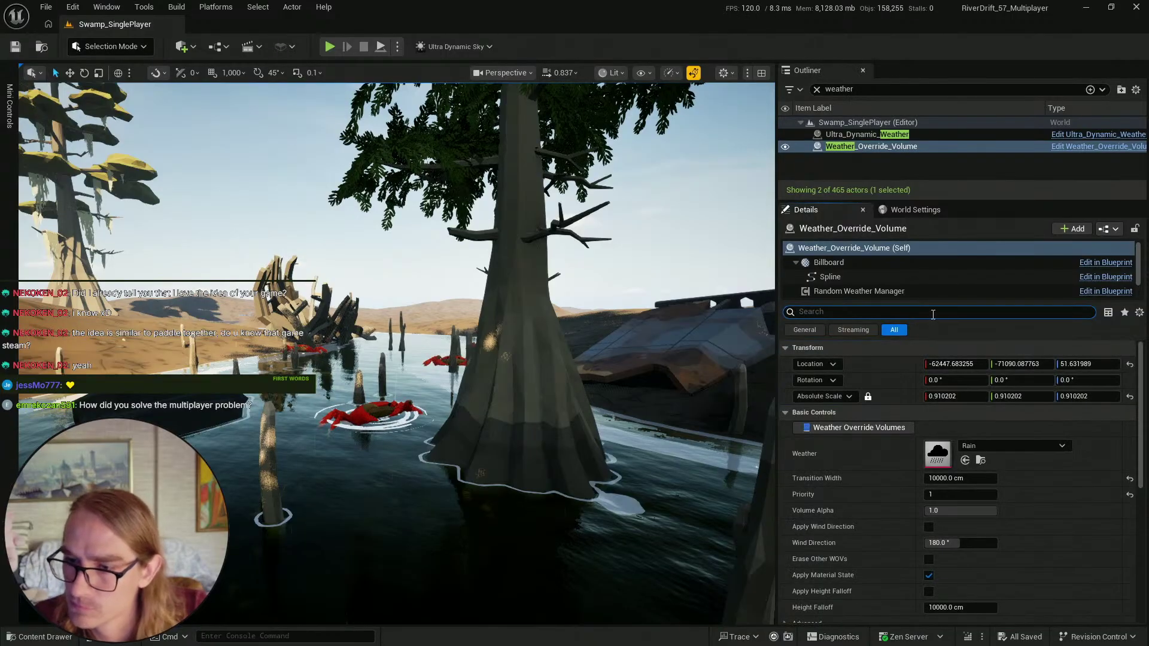
{"action": "scroll", "coordinate": [1143, 461], "scroll_direction": "down", "scroll_amount": 2}
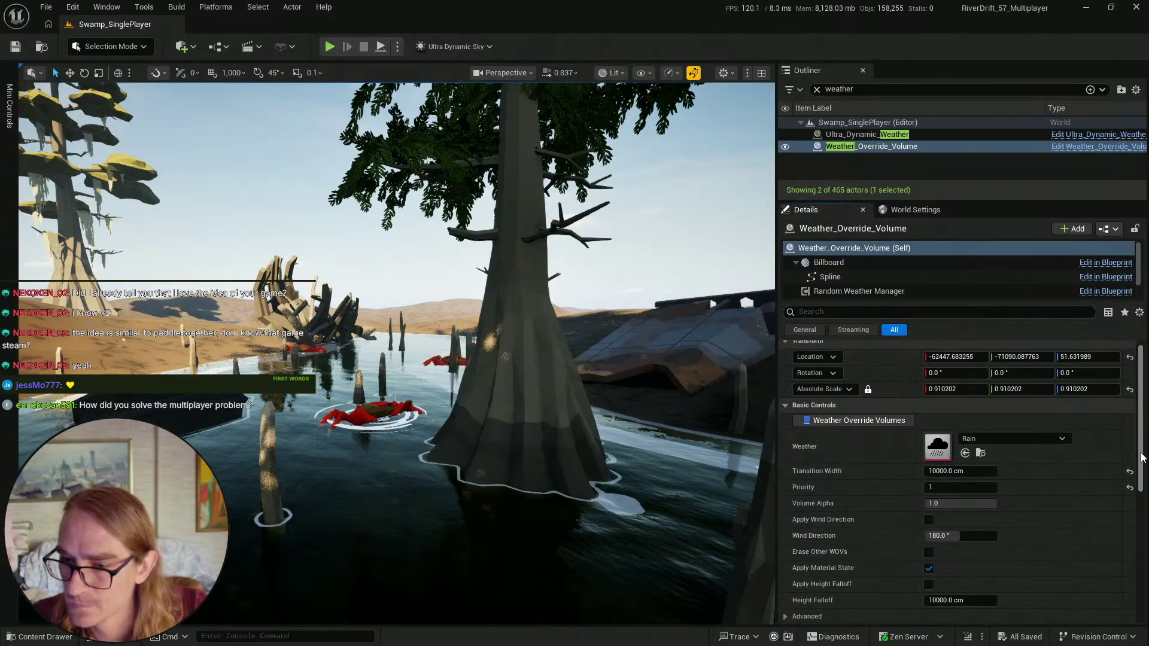
{"action": "left_click_drag", "start_coordinate": [1143, 460], "coordinate": [1145, 577]}
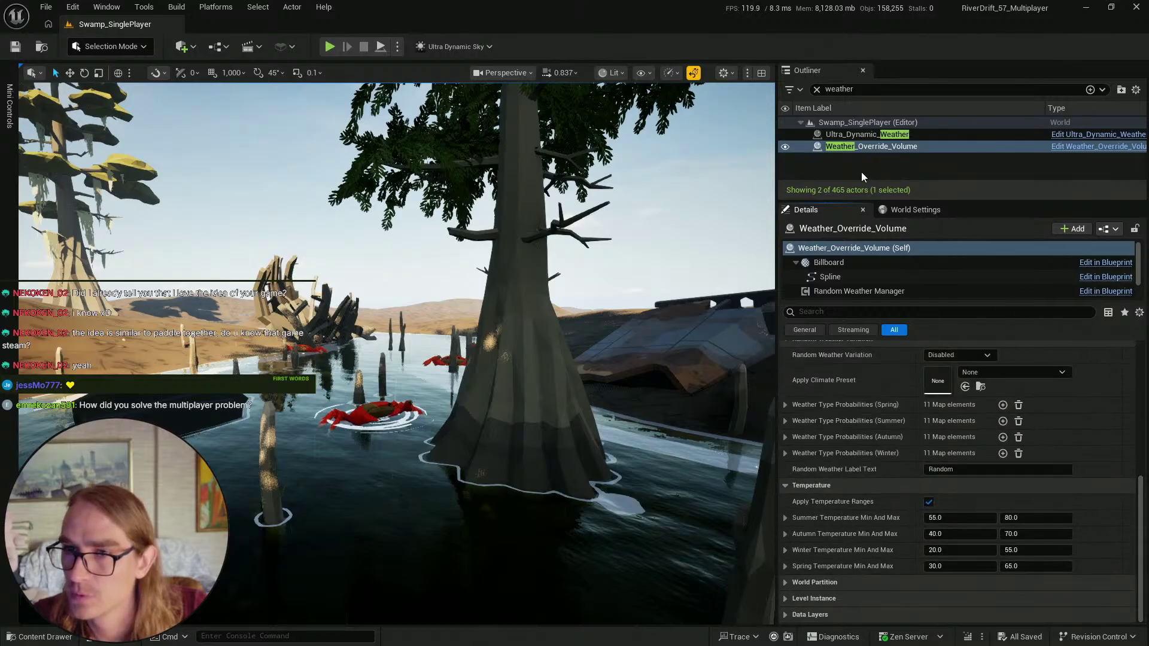
- Select Ultra_Dynamic_Weather, search its properties for "Override Weather" and "Override", and examine the matching settings
{"action": "left_click", "coordinate": [874, 135]}
{"action": "left_click", "coordinate": [845, 311]}
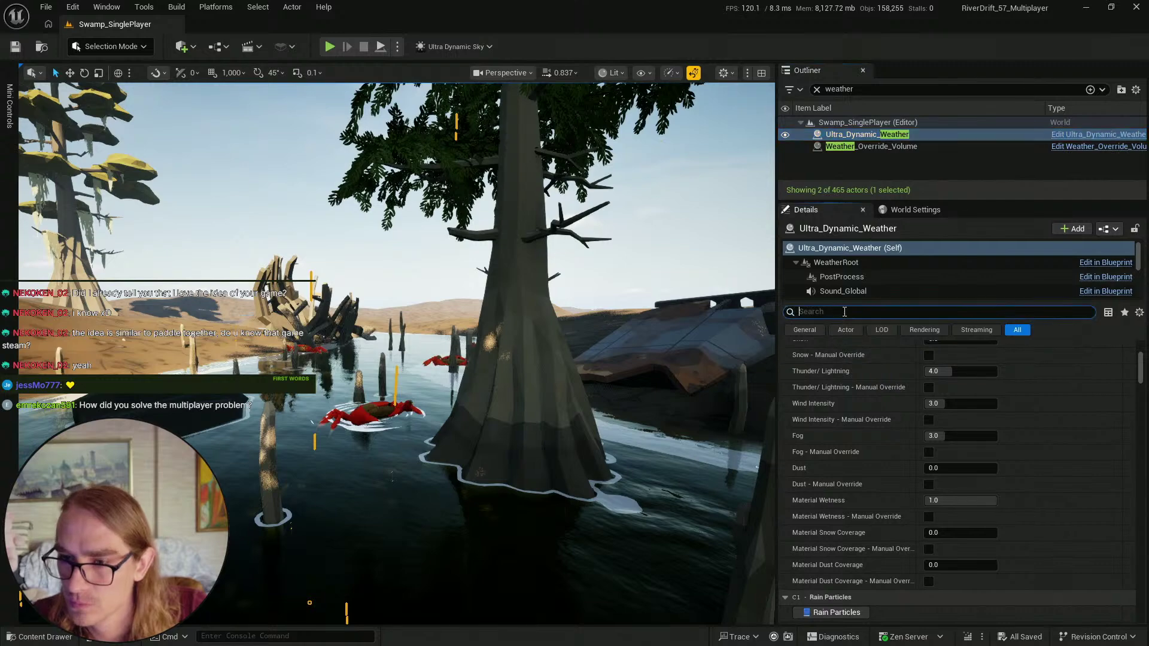
{"action": "type", "text": "Override Weather"}
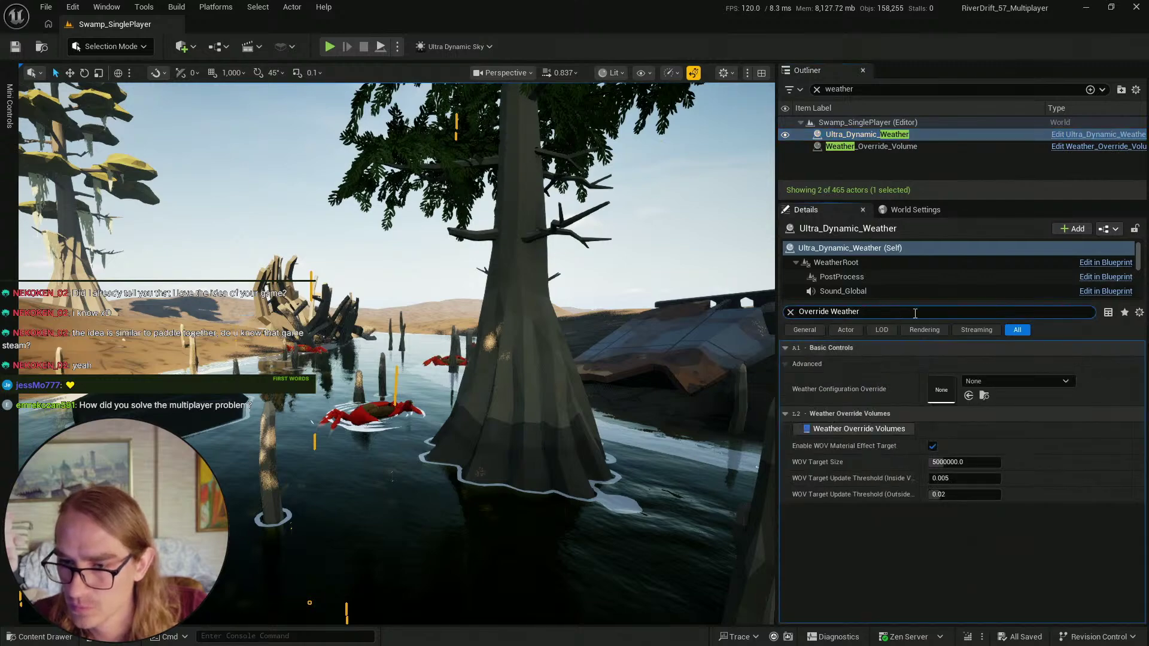
{"action": "double_click", "coordinate": [844, 312]}
{"action": "key", "text": "BackSpace"}
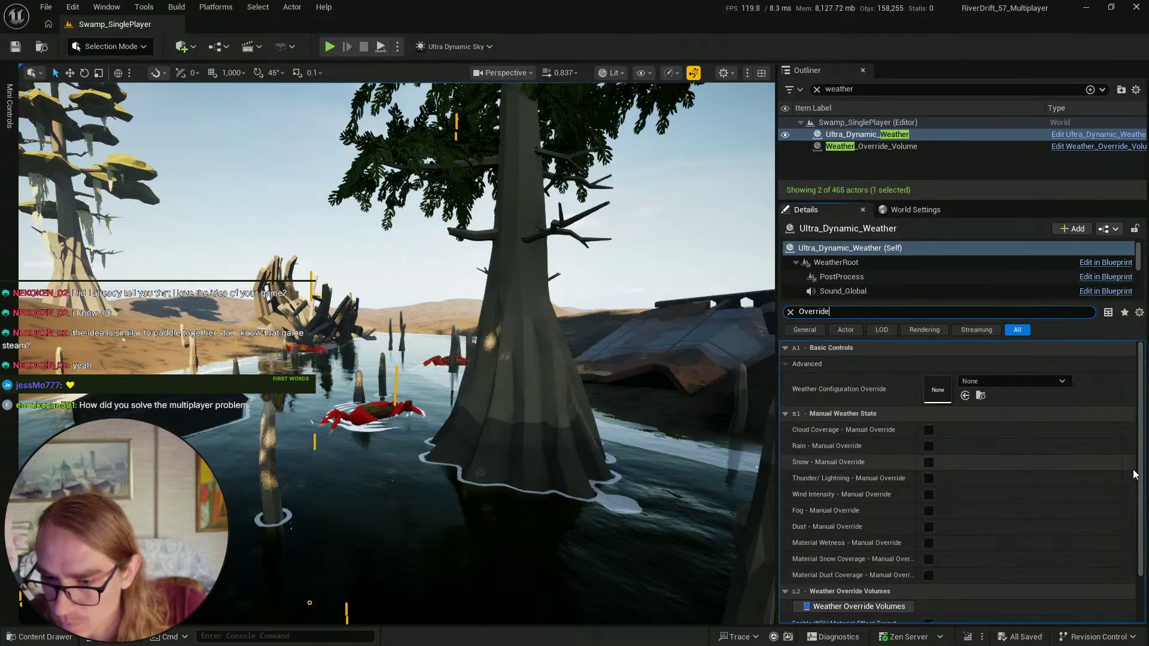
{"action": "scroll", "coordinate": [1137, 589], "scroll_direction": "down", "scroll_amount": 2}
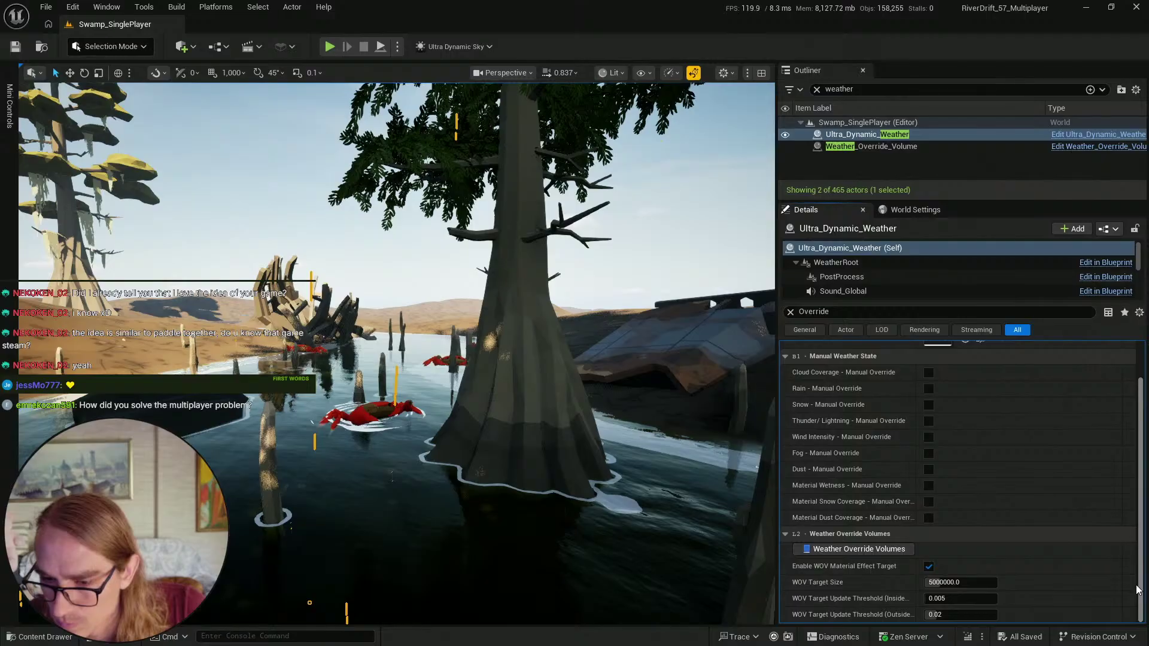
{"action": "scroll", "coordinate": [1137, 590], "scroll_direction": "up", "scroll_amount": 2}
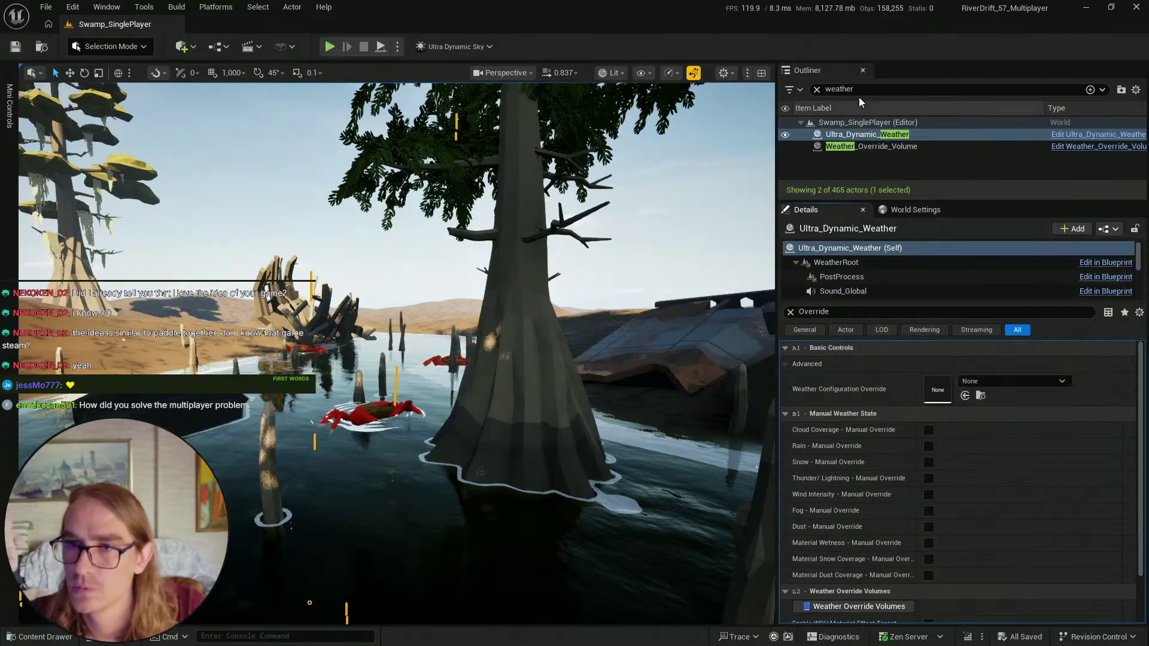
- Filter the level's actors for "ultra", select Ultra_Dynamic_Sky, check its properties for "weather", and clear the search
{"action": "left_click", "coordinate": [837, 90]}
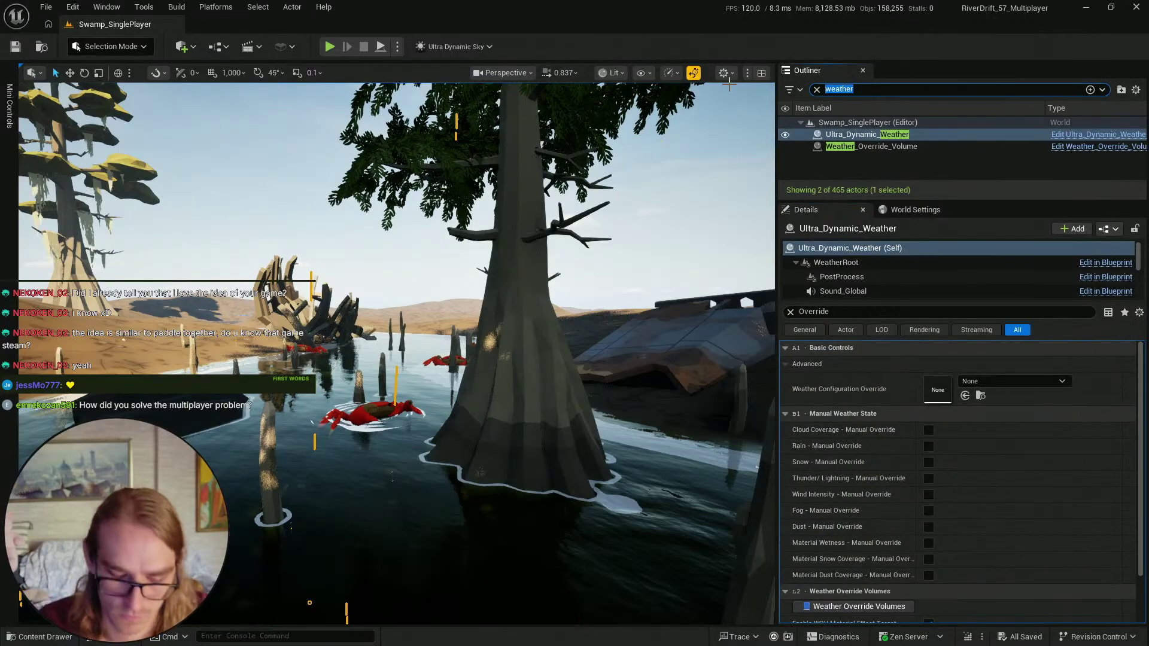
{"action": "type", "text": "ultra"}
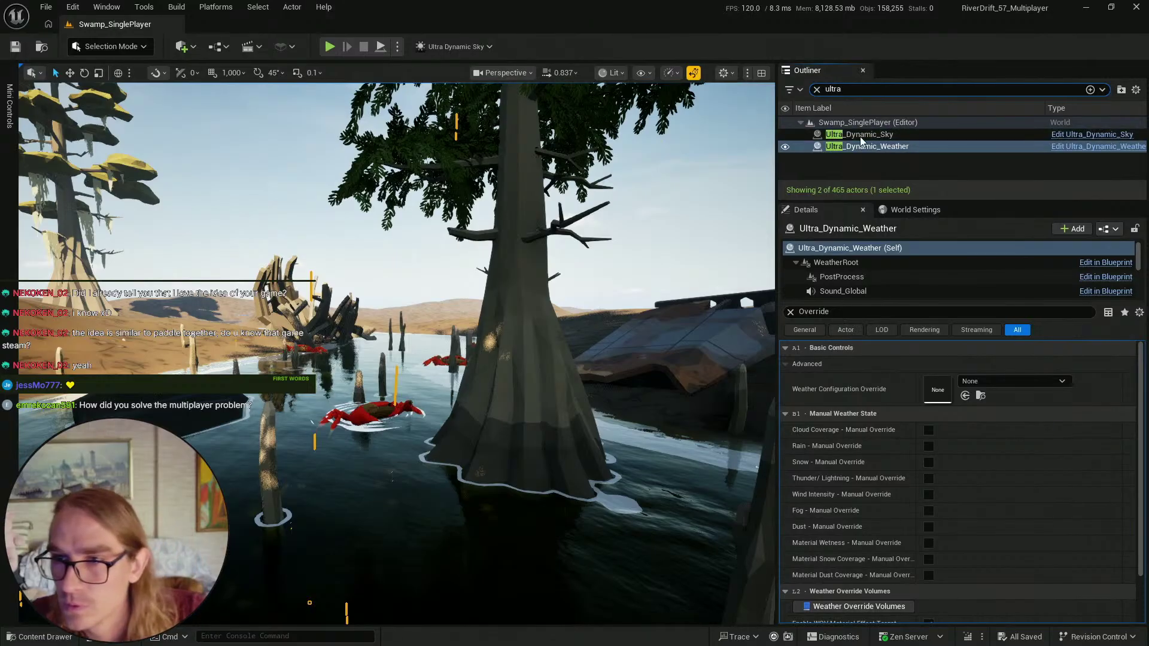
{"action": "left_click", "coordinate": [905, 135]}
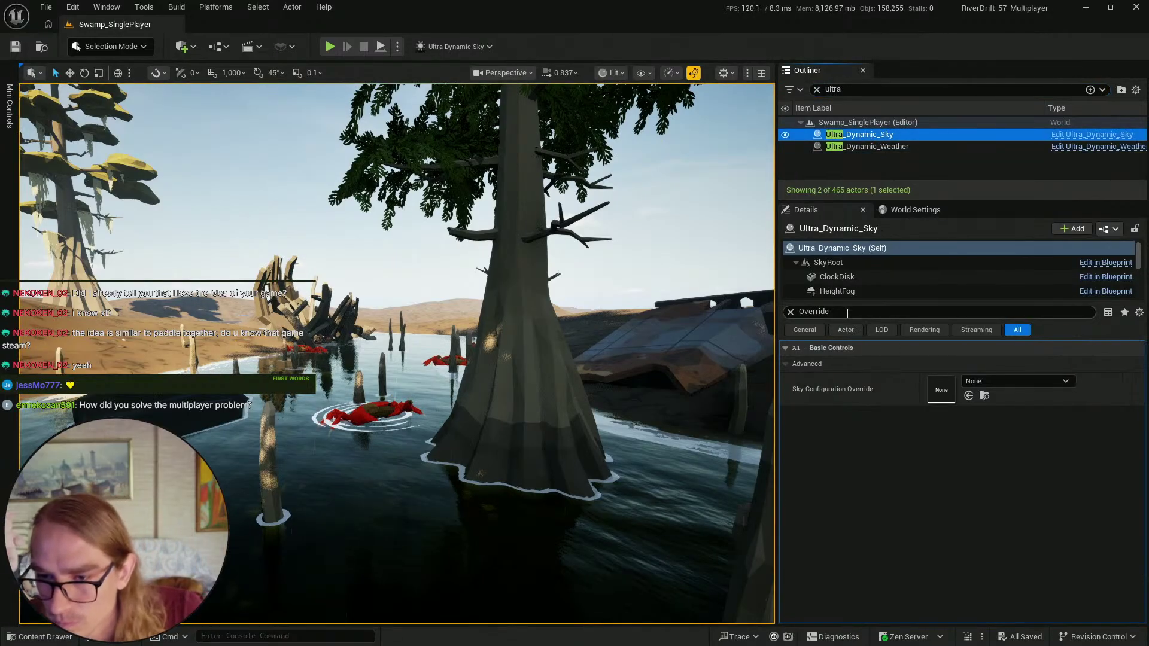
{"action": "left_click", "coordinate": [844, 313]}
{"action": "key", "text": "ctrl+a"}
{"action": "type", "text": "weather"}
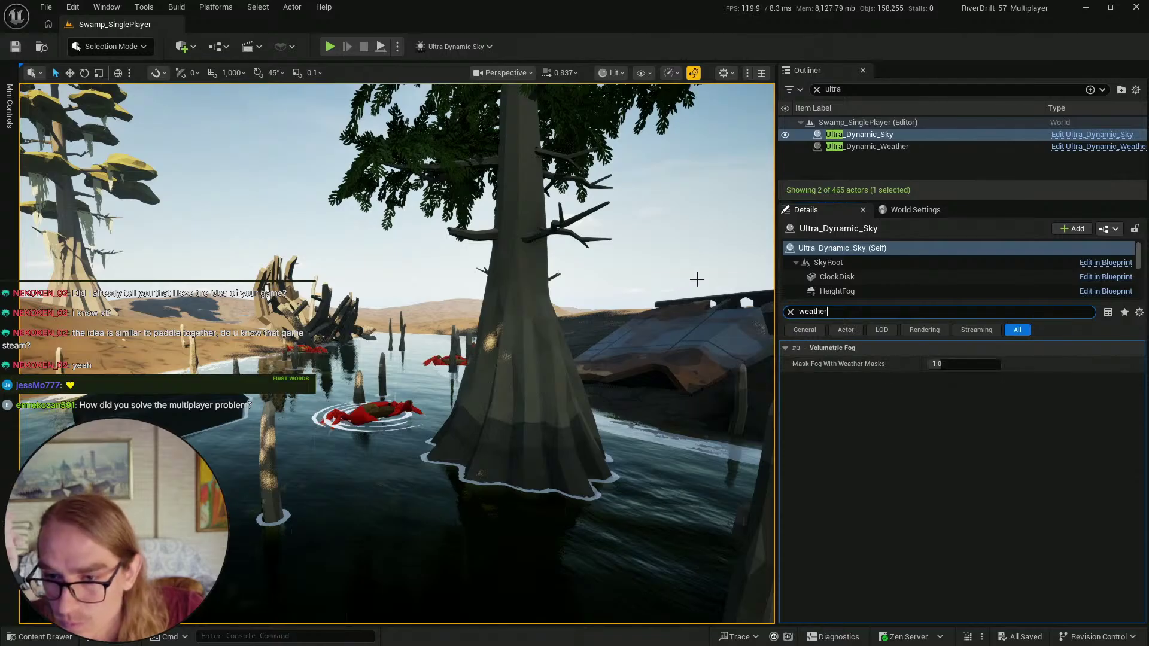
{"action": "left_click", "coordinate": [790, 312]}
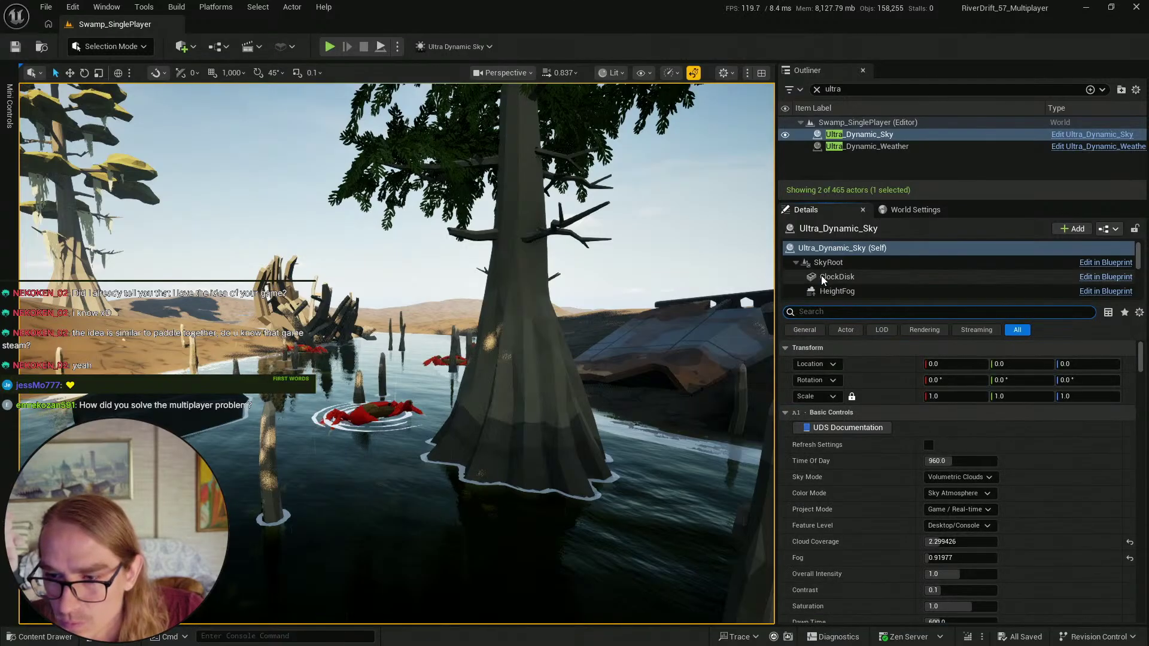
- Switch to ChatGPT in the browser and reread the instructions for adding the weather override volume and connecting it to Ultra Dynamic Sky
{"action": "key", "text": "super"}
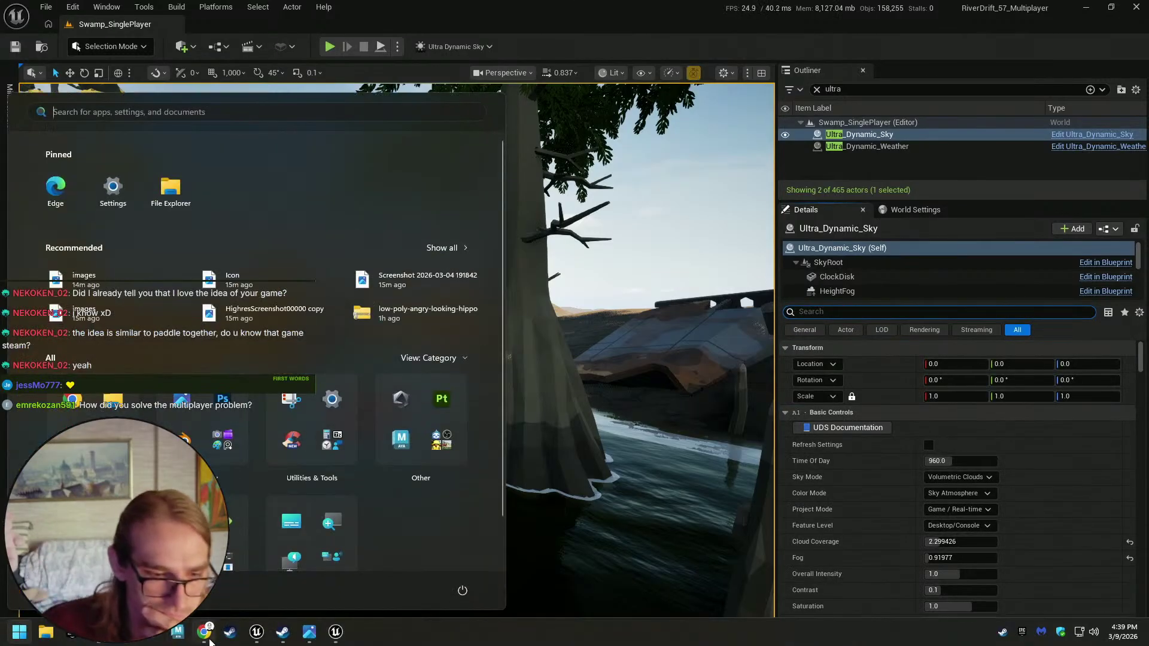
{"action": "key", "text": "alt+Tab"}
{"action": "scroll", "coordinate": [492, 262], "scroll_direction": "up", "scroll_amount": 3}
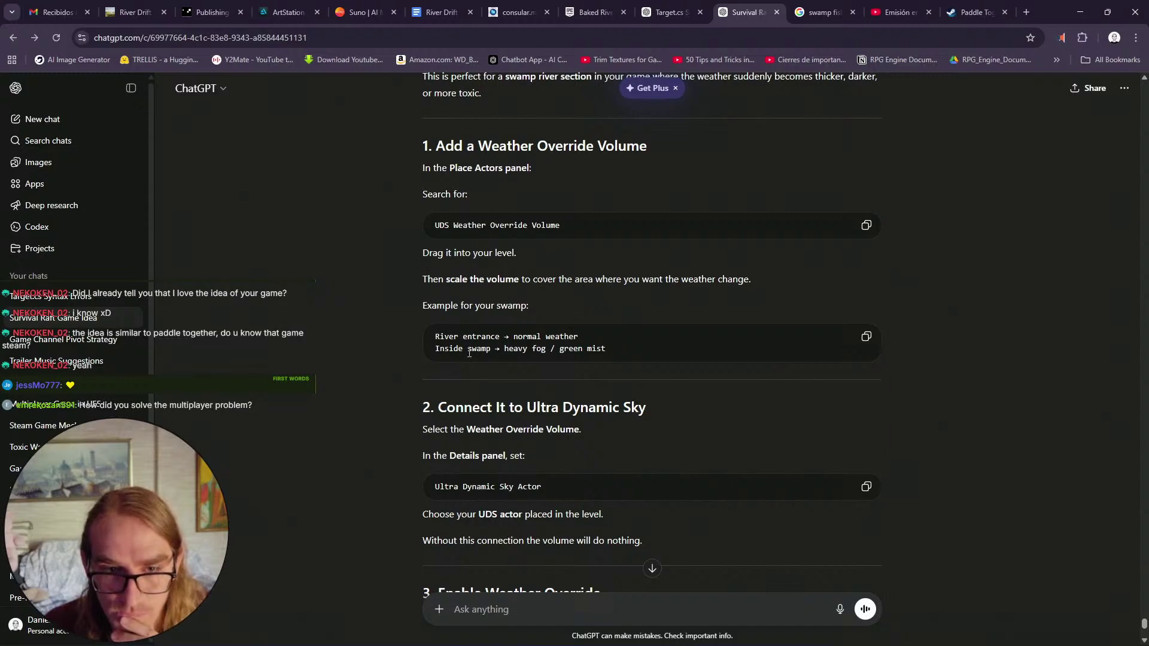
{"action": "scroll", "coordinate": [513, 388], "scroll_direction": "up", "scroll_amount": 3}
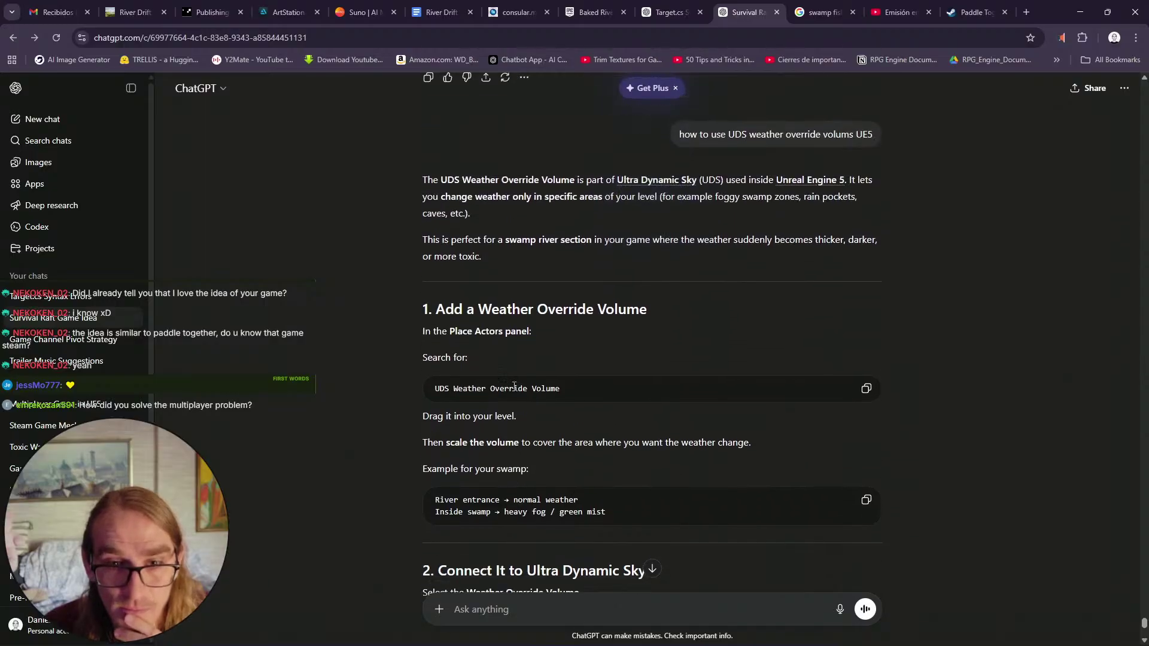
{"action": "scroll", "coordinate": [517, 383], "scroll_direction": "down", "scroll_amount": 4}
{"action": "scroll", "coordinate": [617, 314], "scroll_direction": "down", "scroll_amount": 1}
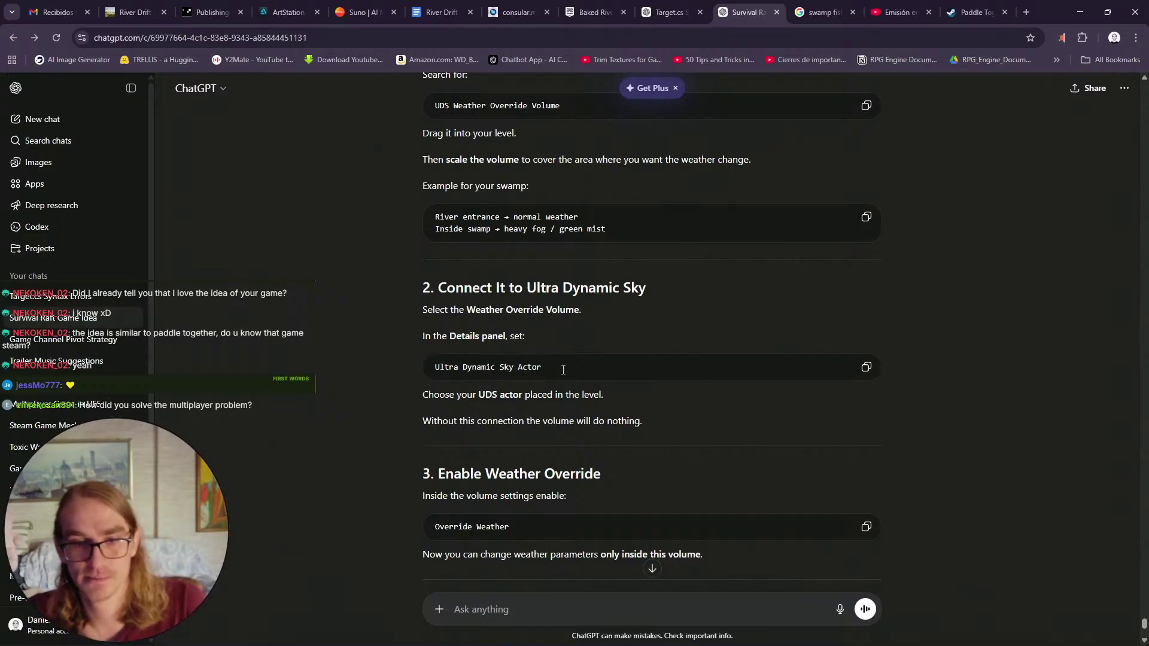
{"action": "scroll", "coordinate": [563, 370], "scroll_direction": "down", "scroll_amount": 1}
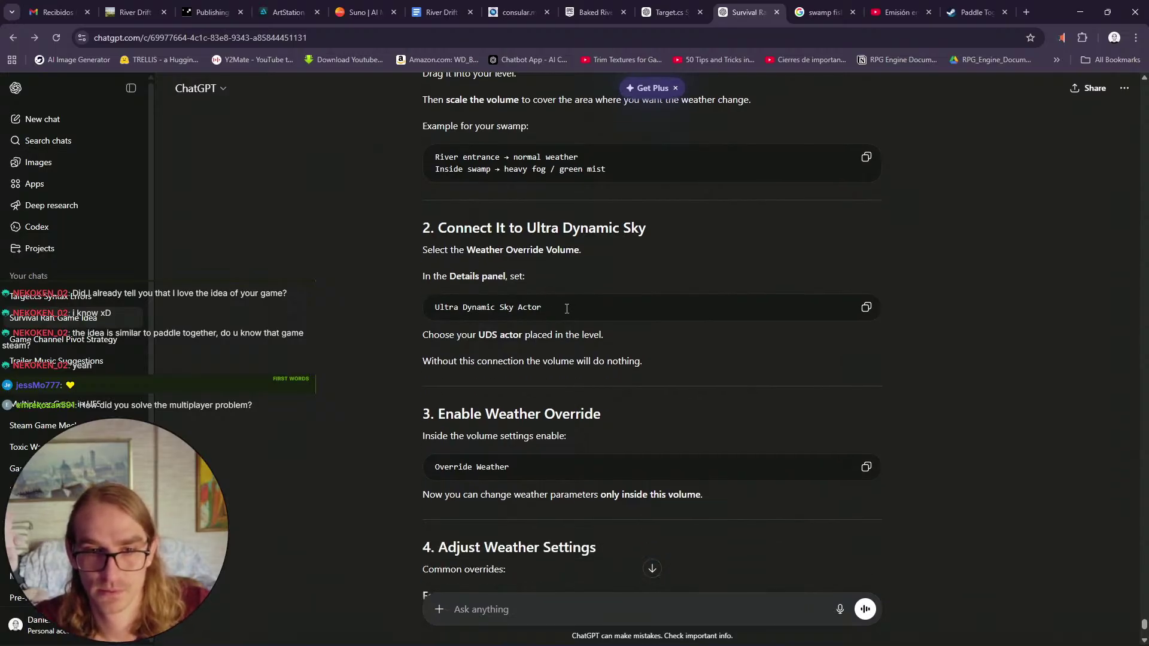
- Return to Unreal Editor, filter the level's actors for "wea", and select Weather_Override_Volume
{"action": "left_click", "coordinate": [1080, 12]}
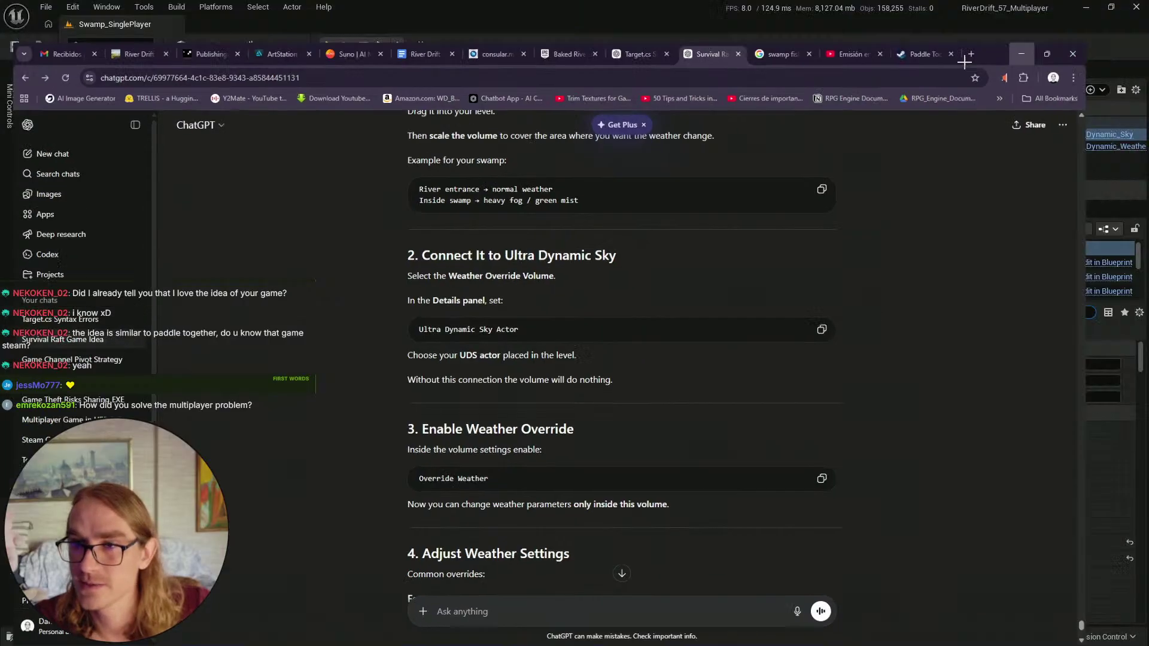
{"action": "left_click", "coordinate": [849, 91]}
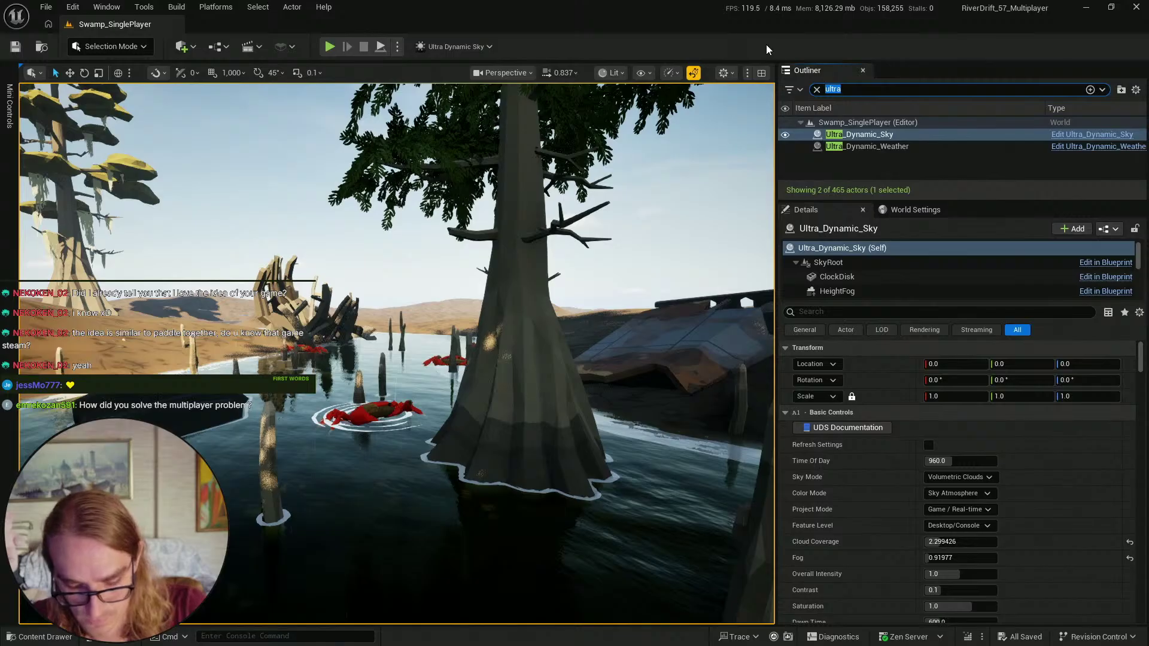
{"action": "type", "text": "wea"}
{"action": "left_click", "coordinate": [892, 148]}
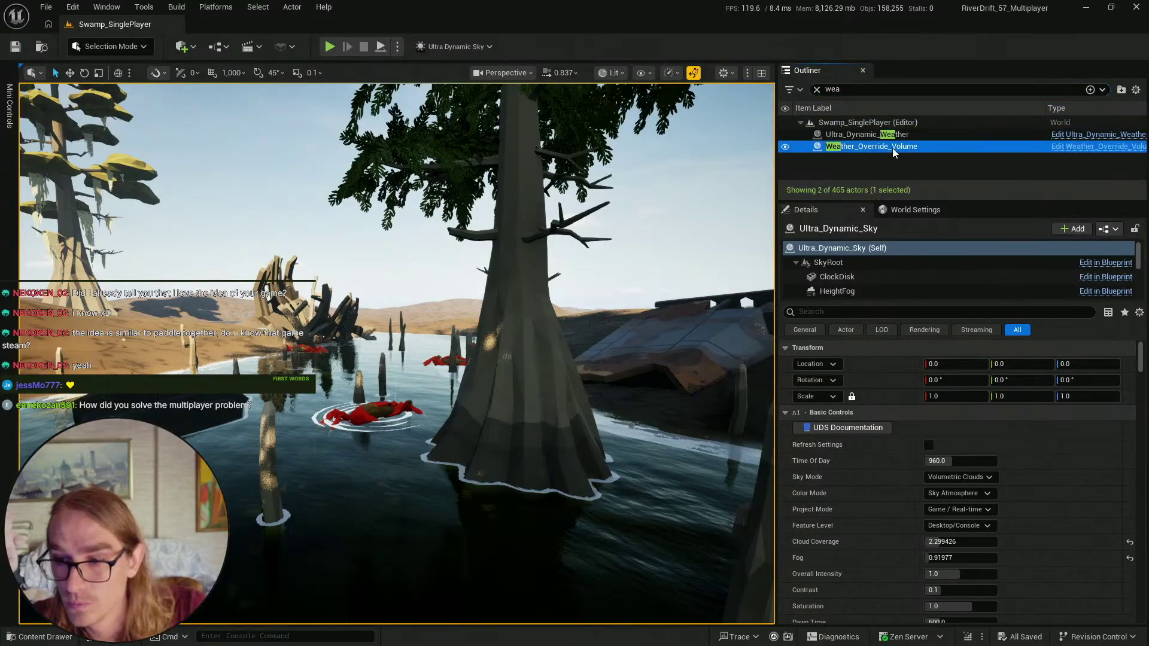
- Look through Weather_Override_Volume's properties for an Ultra Dynamic Sky link, including the Apply Climate Preset choices and the temperature settings
{"action": "left_click", "coordinate": [1141, 428]}
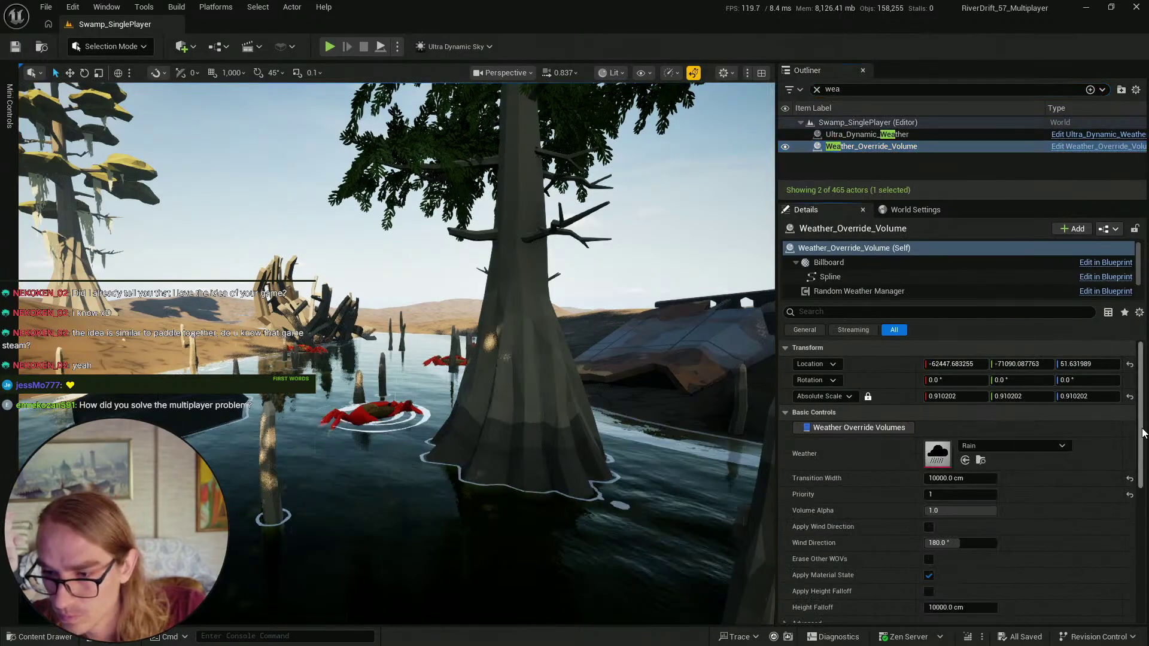
{"action": "left_click_drag", "start_coordinate": [1141, 432], "coordinate": [1135, 550]}
{"action": "left_click", "coordinate": [999, 411]}
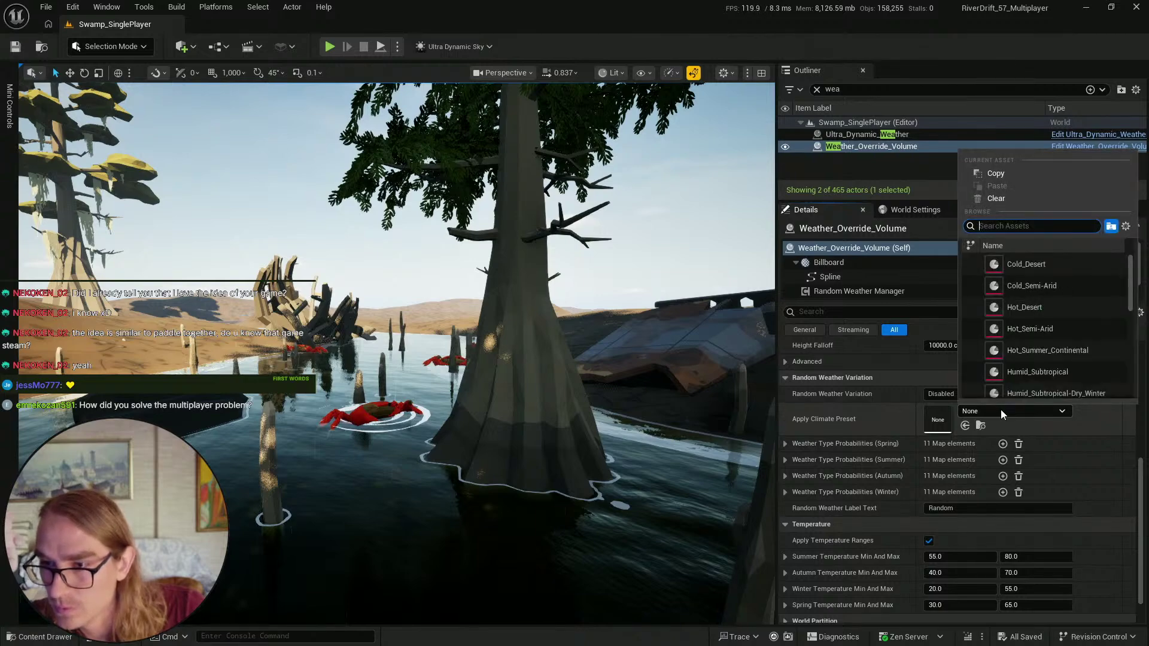
{"action": "left_click", "coordinate": [1001, 411]}
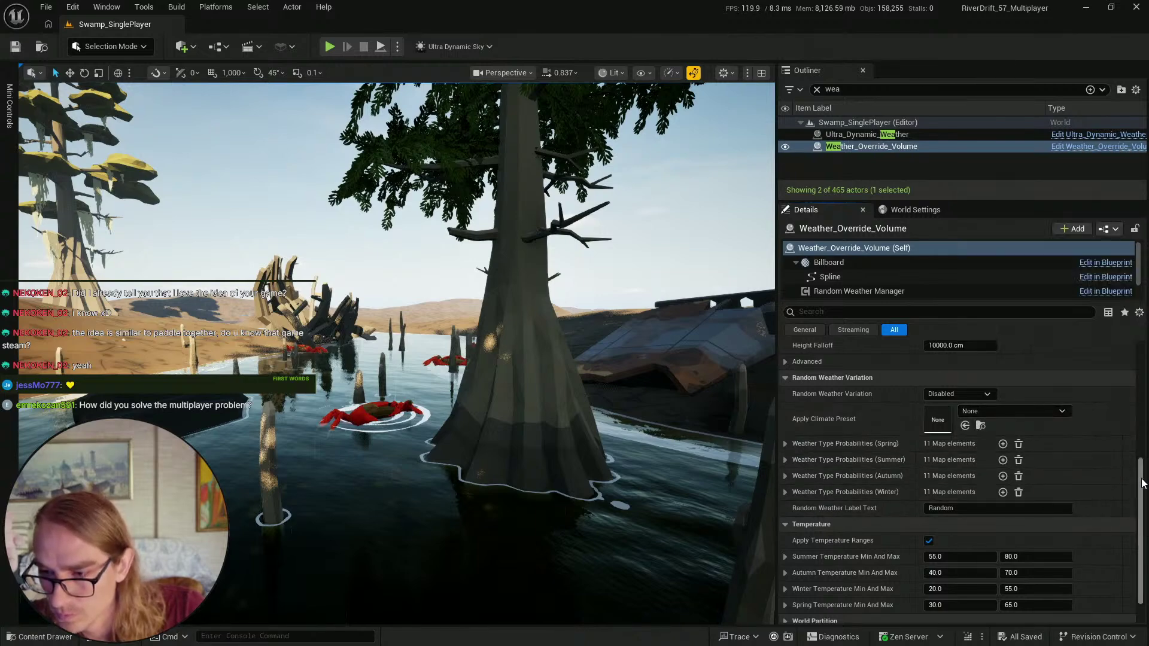
{"action": "left_click_drag", "start_coordinate": [1141, 489], "coordinate": [1139, 556]}
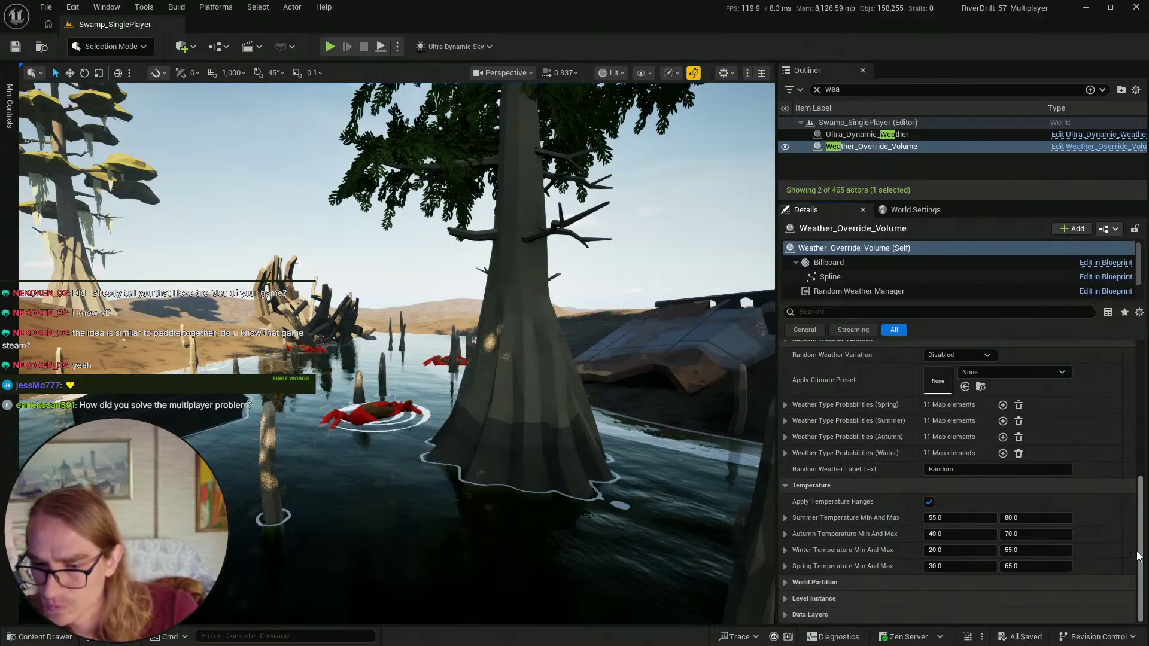
{"action": "scroll", "coordinate": [1124, 452], "scroll_direction": "up", "scroll_amount": 4}
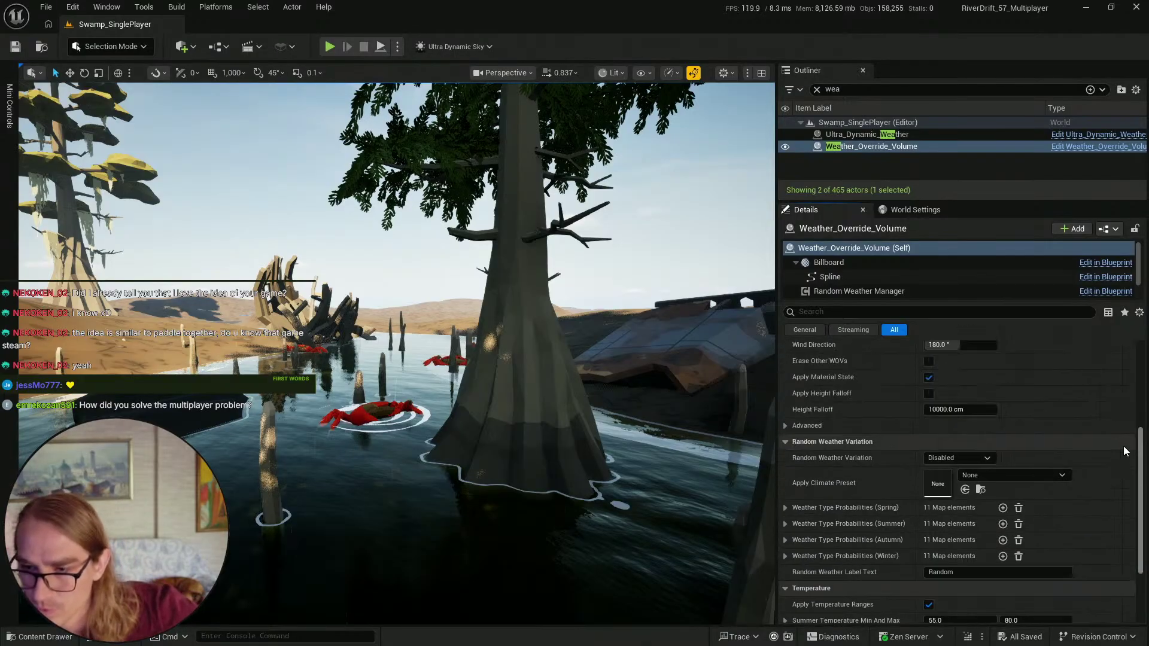
{"action": "scroll", "coordinate": [1125, 419], "scroll_direction": "up", "scroll_amount": 8}
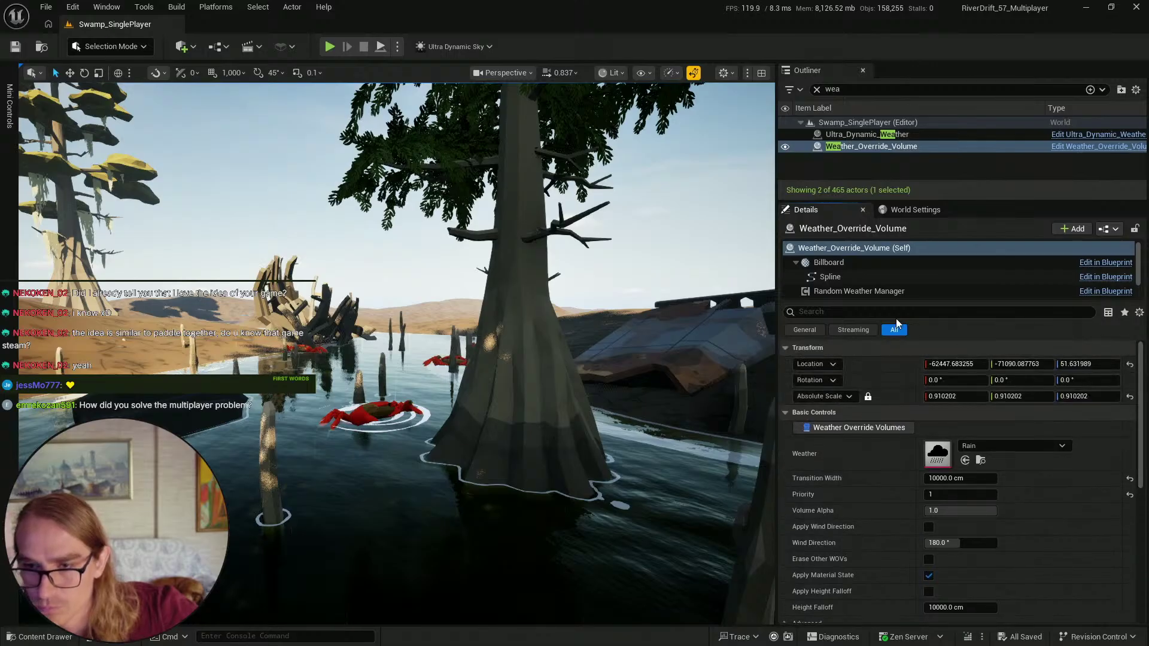
{"action": "scroll", "coordinate": [888, 258], "scroll_direction": "down", "scroll_amount": 2}
{"action": "scroll", "coordinate": [913, 270], "scroll_direction": "up", "scroll_amount": 2}
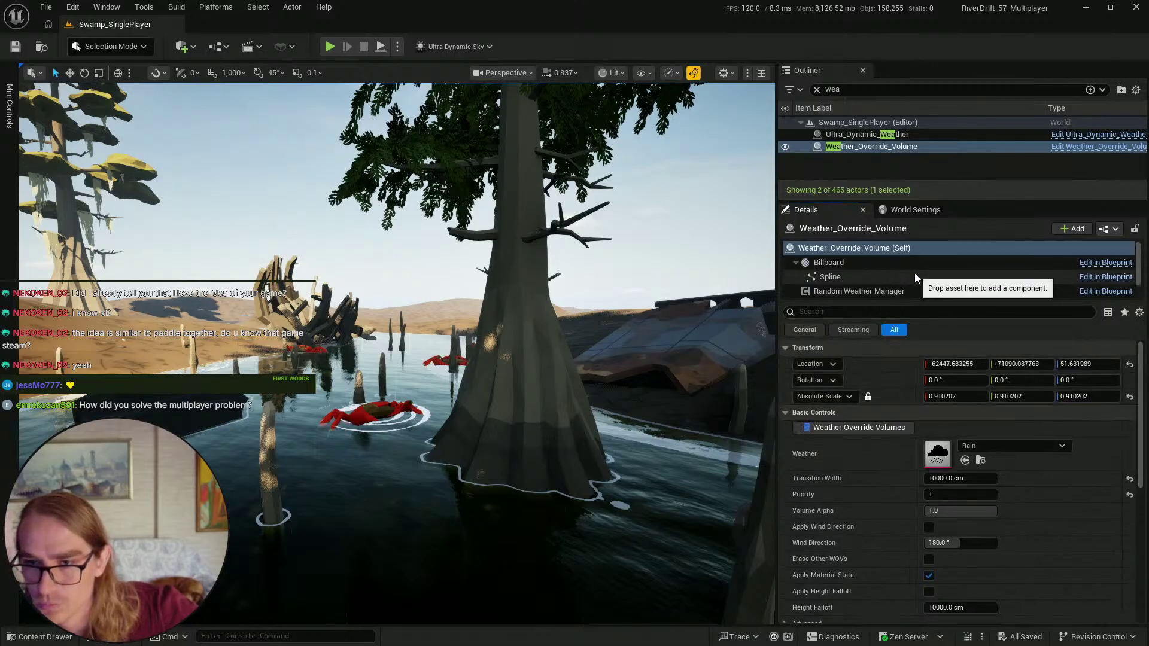
- Search Weather_Override_Volume's properties for "sky", check the matching settings, and clear the search
{"action": "left_click", "coordinate": [836, 310]}
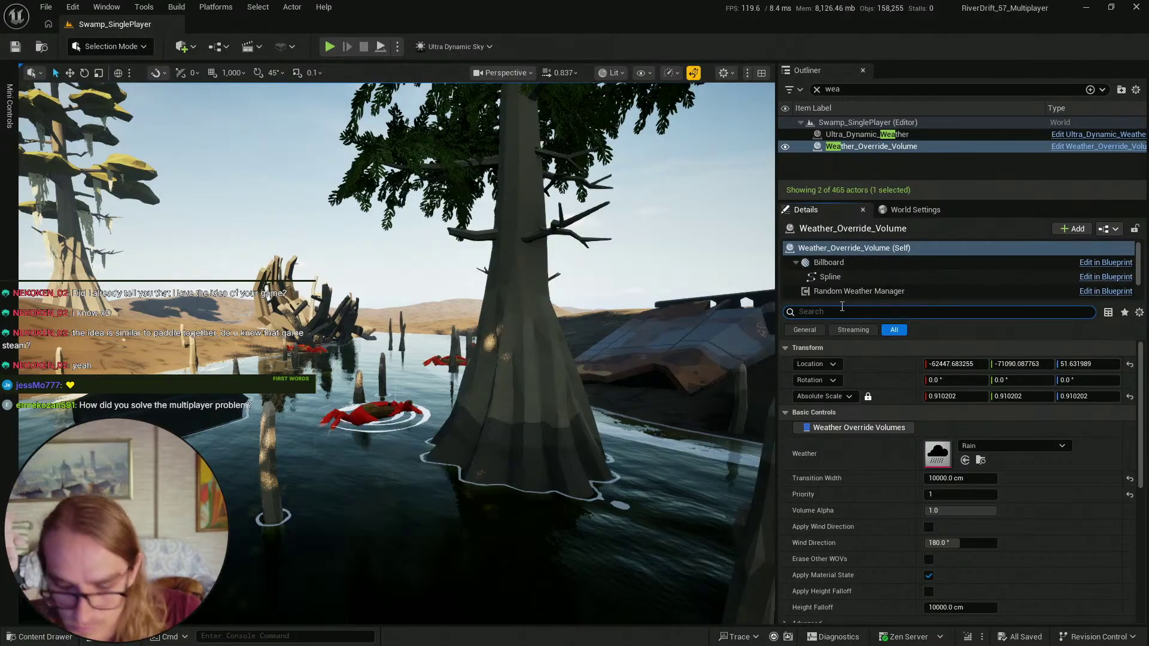
{"action": "type", "text": "sky"}
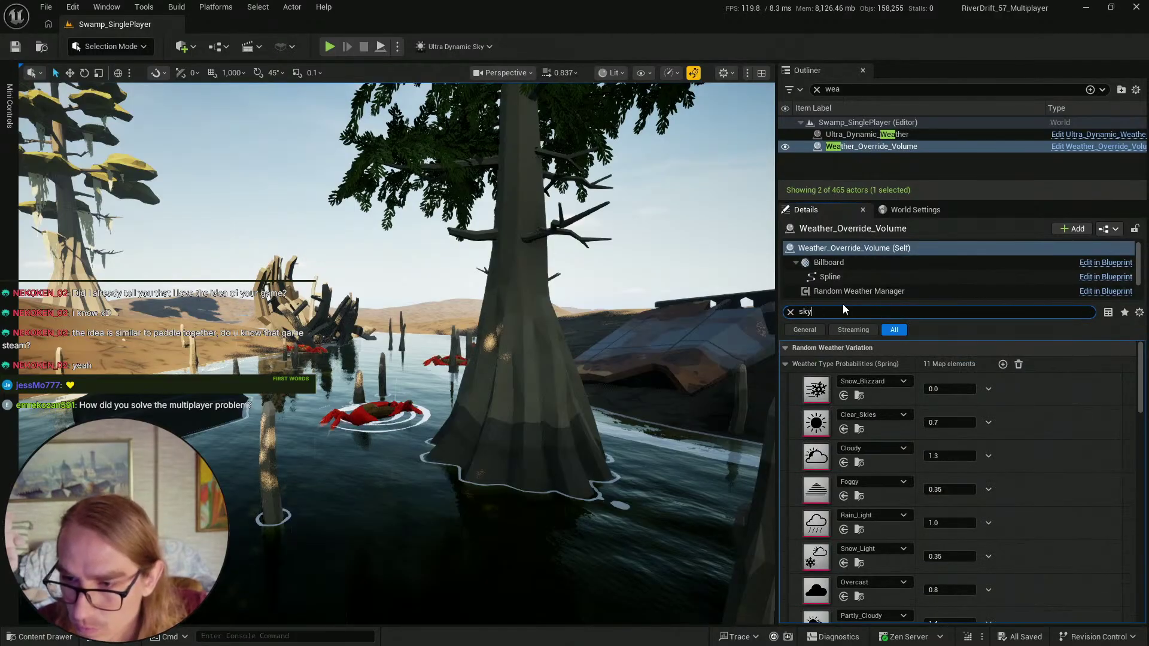
{"action": "left_click_drag", "start_coordinate": [1141, 405], "coordinate": [1141, 359]}
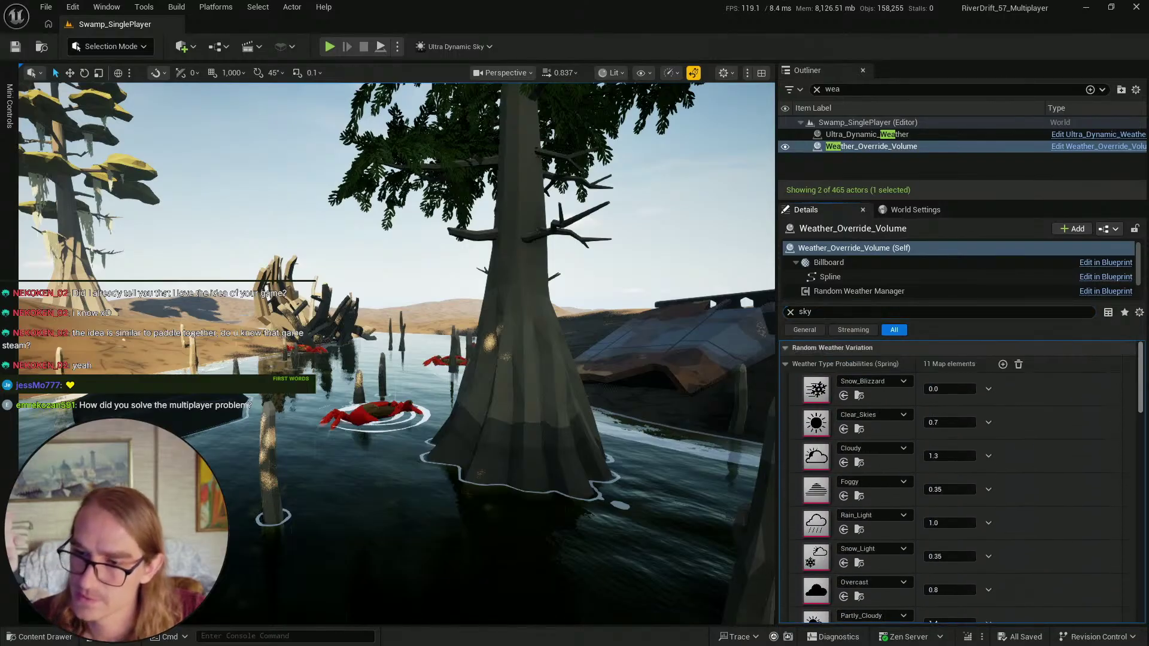
{"action": "left_click", "coordinate": [789, 312]}
- Switch to ChatGPT in the browser and read the weather override instructions from enabling the override through blending and the example swamp zones
{"action": "key", "text": "super"}
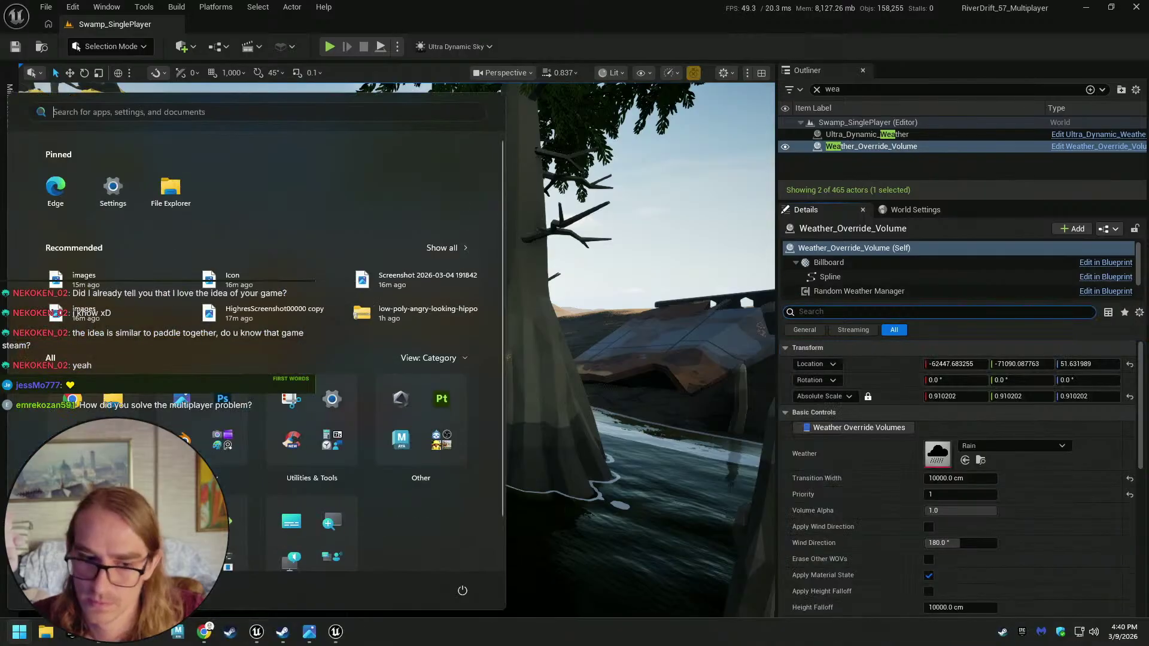
{"action": "left_click", "coordinate": [204, 640]}
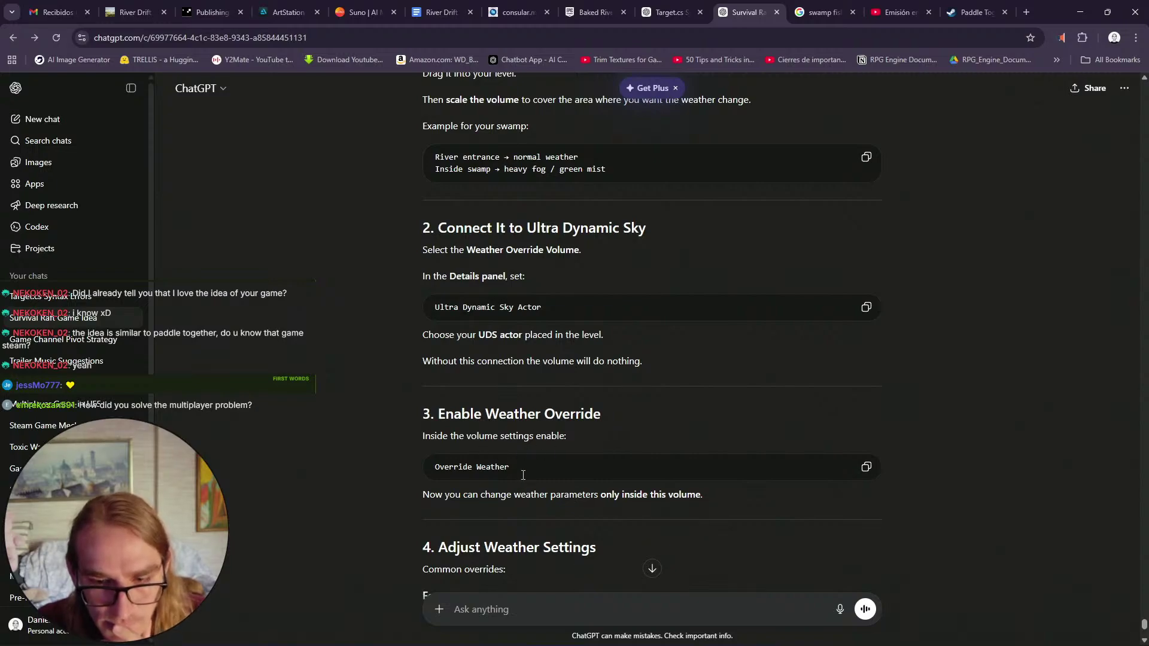
{"action": "scroll", "coordinate": [523, 475], "scroll_direction": "down", "scroll_amount": 1}
{"action": "scroll", "coordinate": [524, 474], "scroll_direction": "down", "scroll_amount": 4}
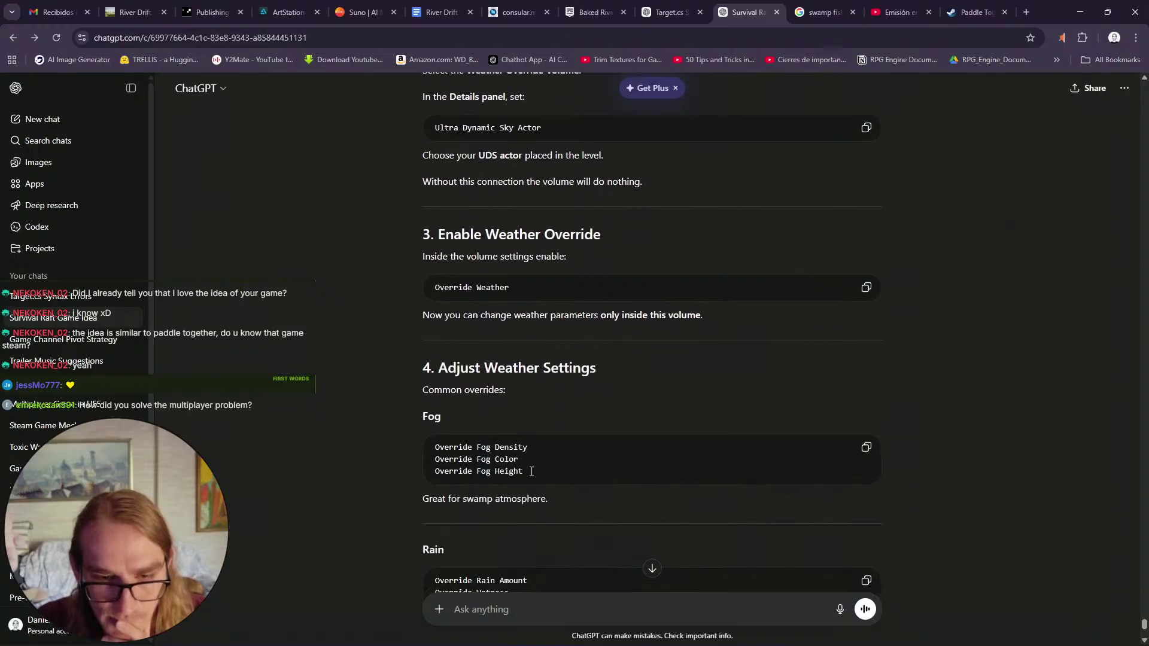
{"action": "scroll", "coordinate": [531, 473], "scroll_direction": "down", "scroll_amount": 4}
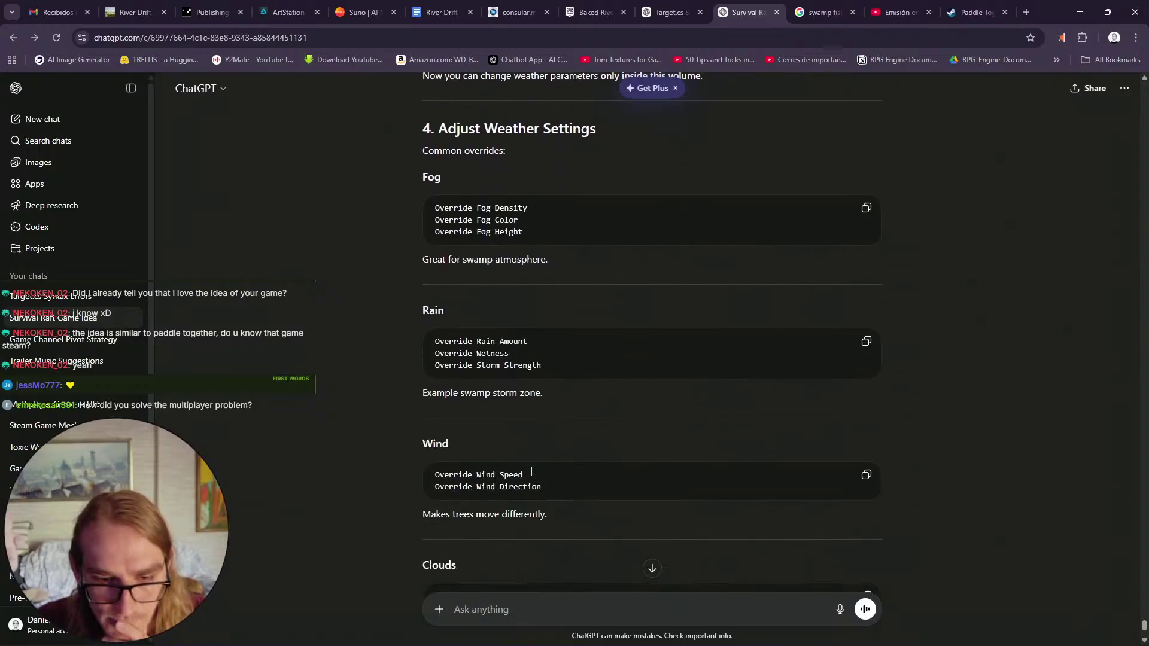
{"action": "scroll", "coordinate": [531, 475], "scroll_direction": "down", "scroll_amount": 3}
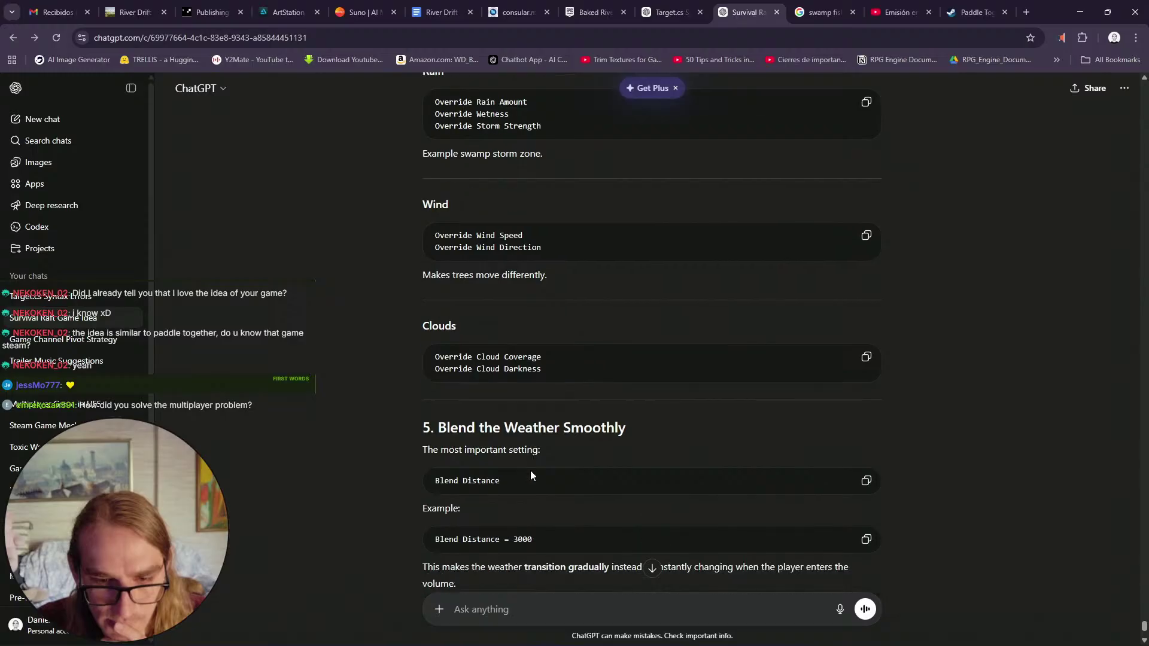
{"action": "scroll", "coordinate": [530, 470], "scroll_direction": "down", "scroll_amount": 6}
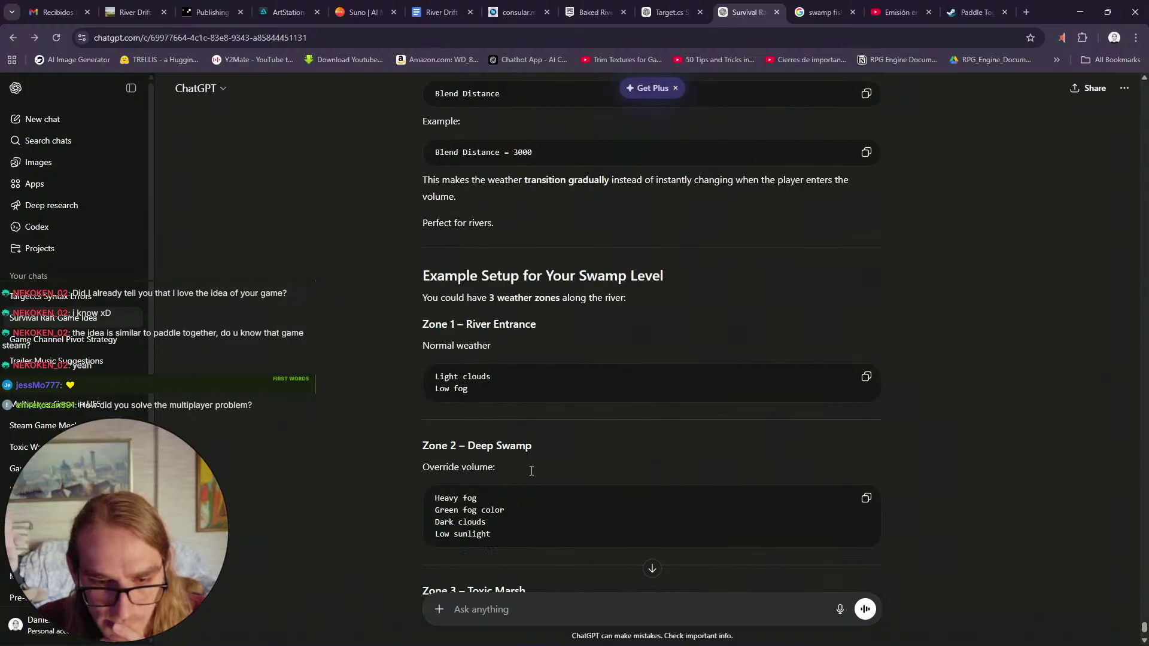
{"action": "scroll", "coordinate": [541, 450], "scroll_direction": "up", "scroll_amount": 7}
{"action": "scroll", "coordinate": [541, 450], "scroll_direction": "up", "scroll_amount": 10}
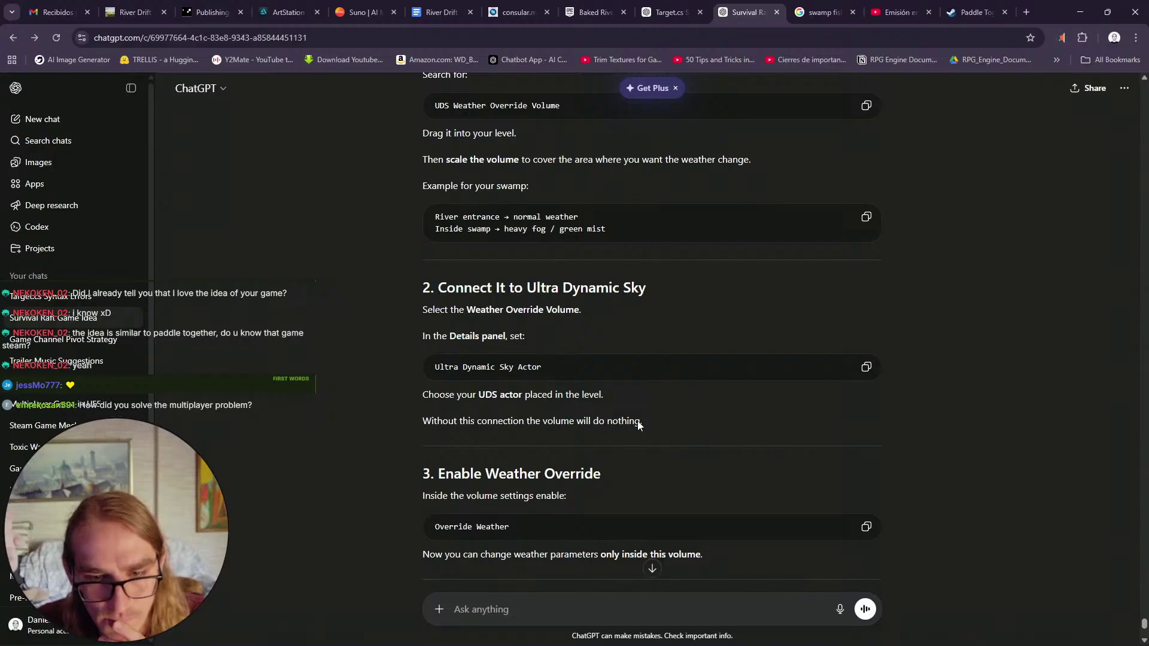
- Highlight the sentence "Without this connection the volume will do nothing." in the section on connecting to Ultra Dynamic Sky
{"action": "left_click_drag", "start_coordinate": [639, 425], "coordinate": [420, 428]}
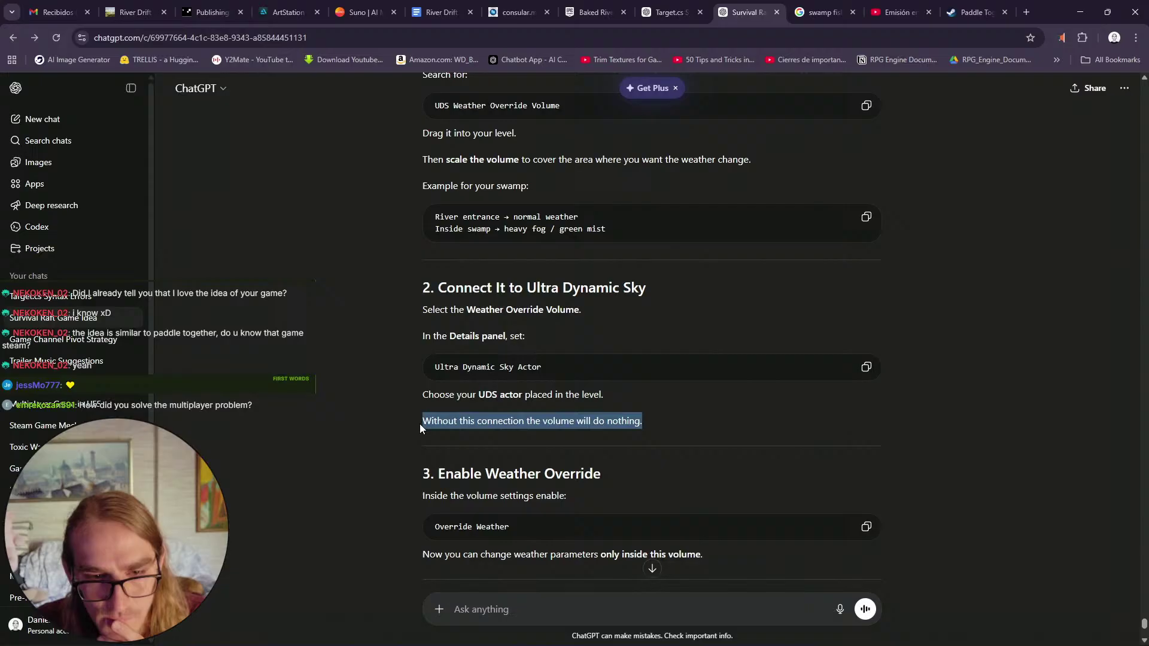
{"action": "left_click", "coordinate": [696, 421]}
{"action": "mouse_move", "coordinate": [669, 421]}
{"action": "left_mouse_down"}
{"action": "mouse_move", "coordinate": [385, 430]}
{"action": "mouse_move", "coordinate": [665, 420]}
{"action": "left_mouse_up"}
{"action": "left_click", "coordinate": [452, 430]}
{"action": "left_click", "coordinate": [706, 417]}
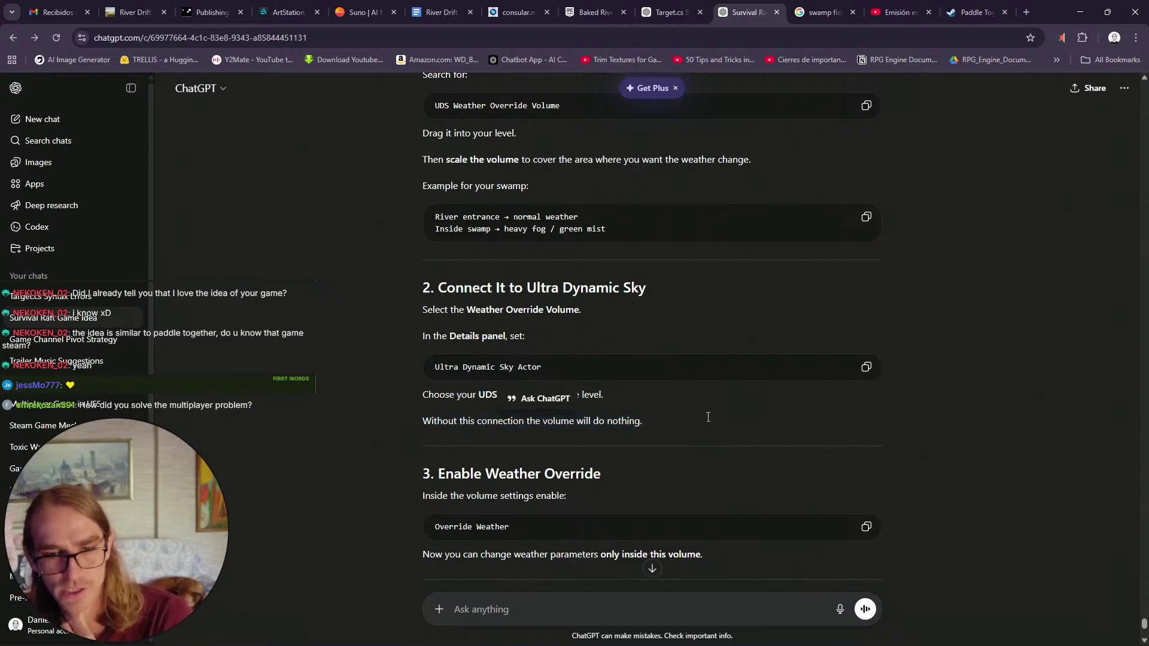
{"action": "left_click_drag", "start_coordinate": [423, 421], "coordinate": [699, 423]}
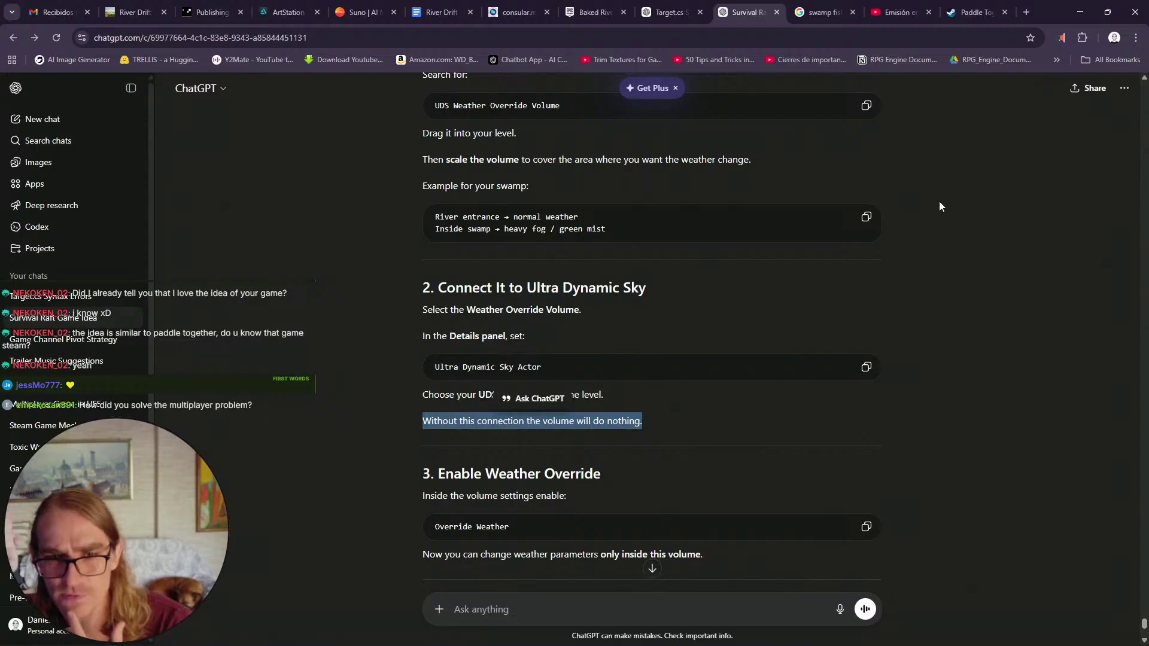
- Return to Unreal Editor and examine Weather_Override_Volume's full property list, down to the Data Layers section
{"action": "left_click", "coordinate": [1080, 12]}
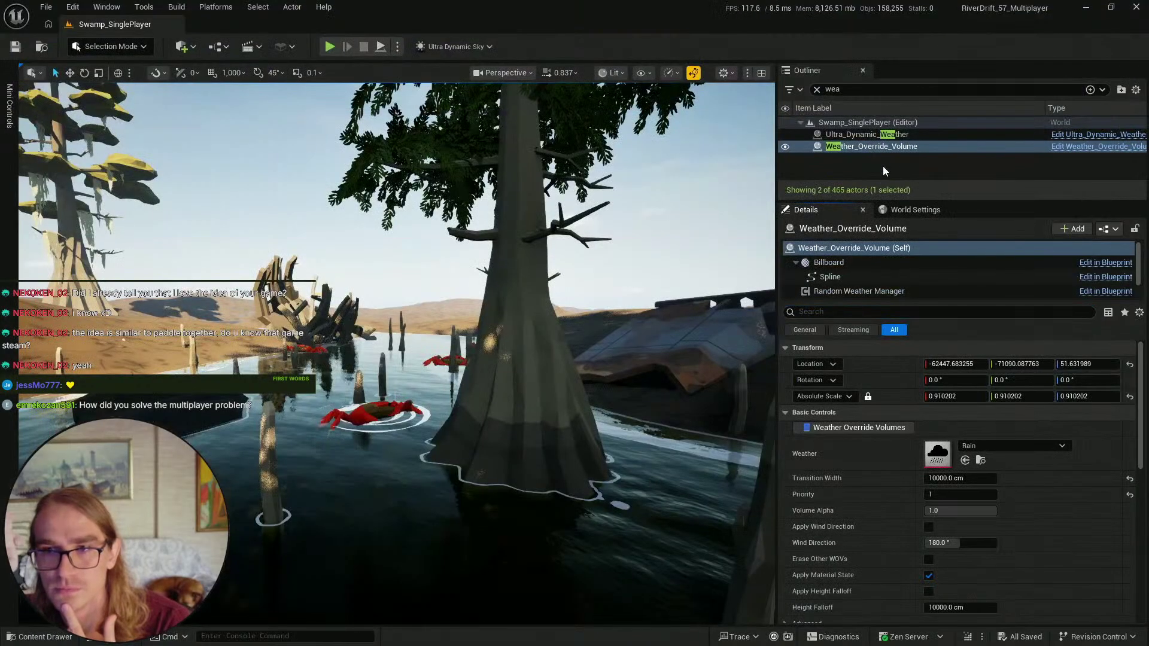
{"action": "left_click", "coordinate": [898, 148]}
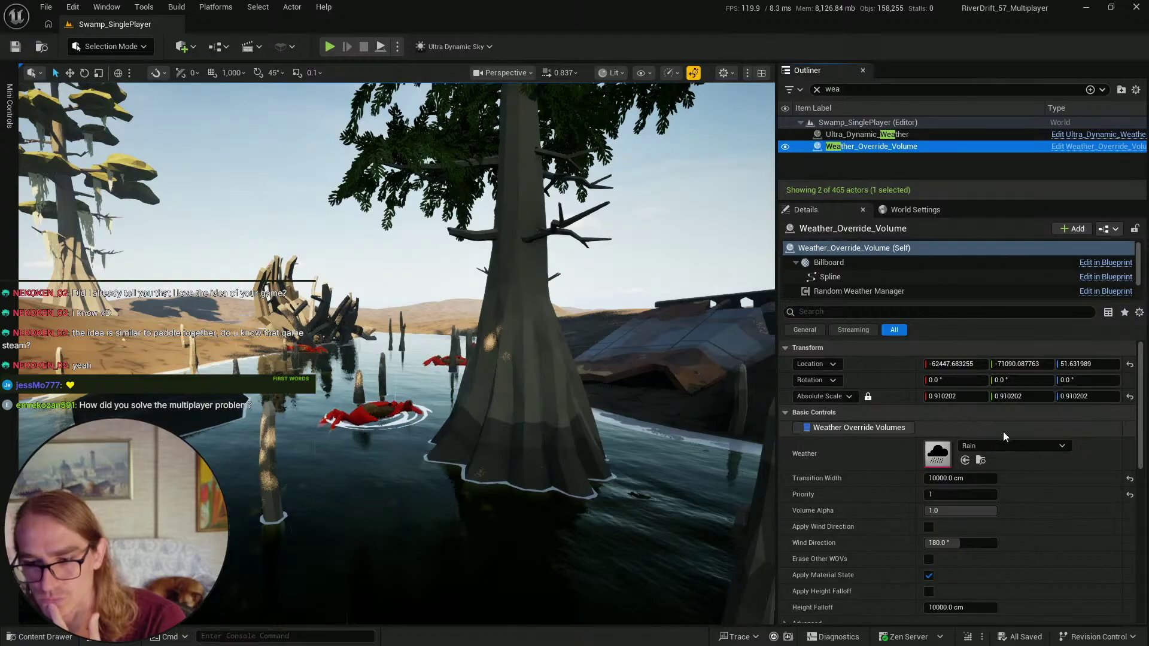
{"action": "left_click_drag", "start_coordinate": [1145, 444], "coordinate": [1145, 499]}
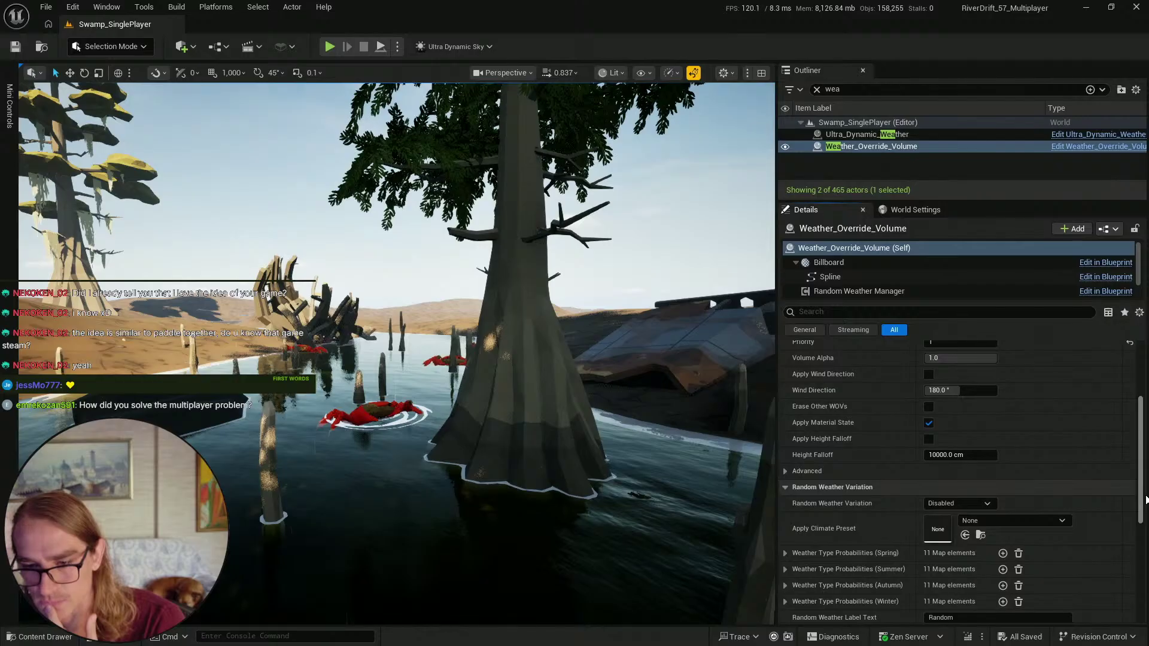
{"action": "left_click_drag", "start_coordinate": [1145, 499], "coordinate": [1143, 610]}
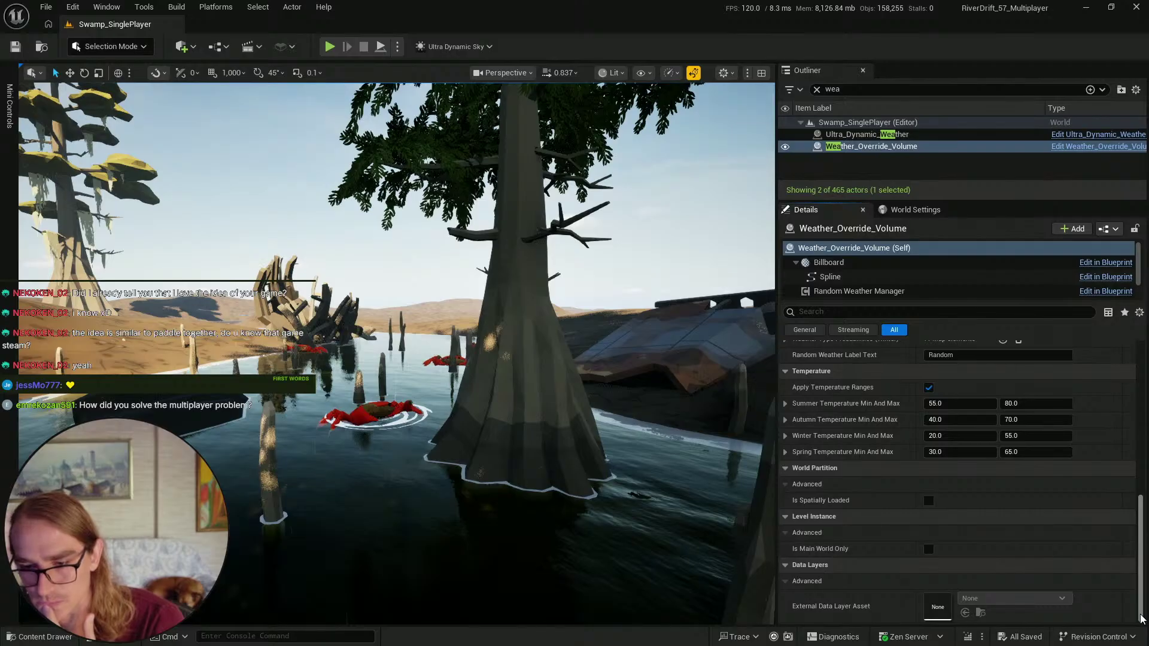
- Inspect the volume's Random Weather Manager, Spline and Billboard components, and return to the properties of Weather_Override_Volume itself
{"action": "left_click", "coordinate": [859, 291]}
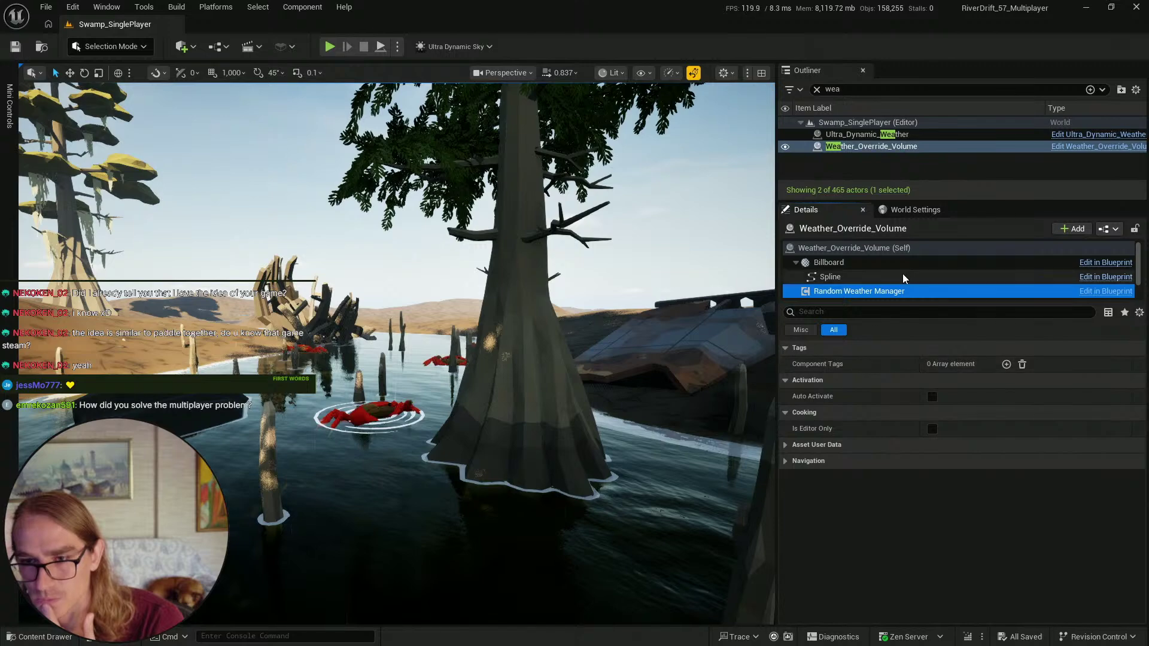
{"action": "scroll", "coordinate": [880, 274], "scroll_direction": "down", "scroll_amount": 2}
{"action": "scroll", "coordinate": [892, 283], "scroll_direction": "up", "scroll_amount": 2}
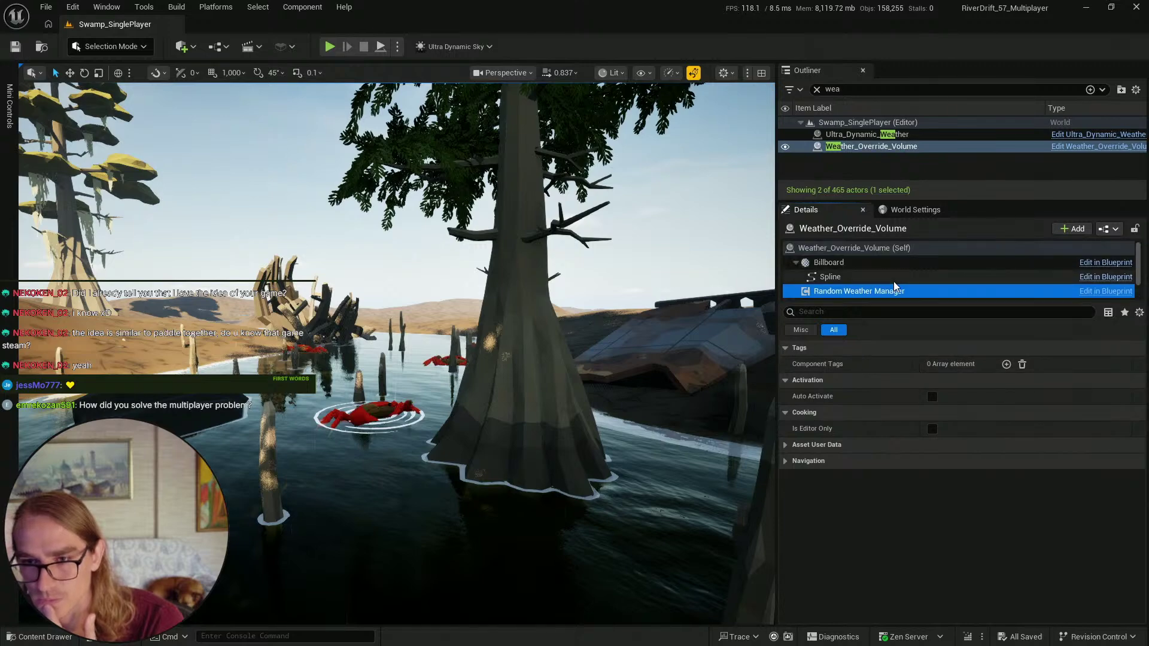
{"action": "left_click", "coordinate": [846, 275]}
{"action": "left_click", "coordinate": [849, 264]}
{"action": "left_click", "coordinate": [870, 249]}
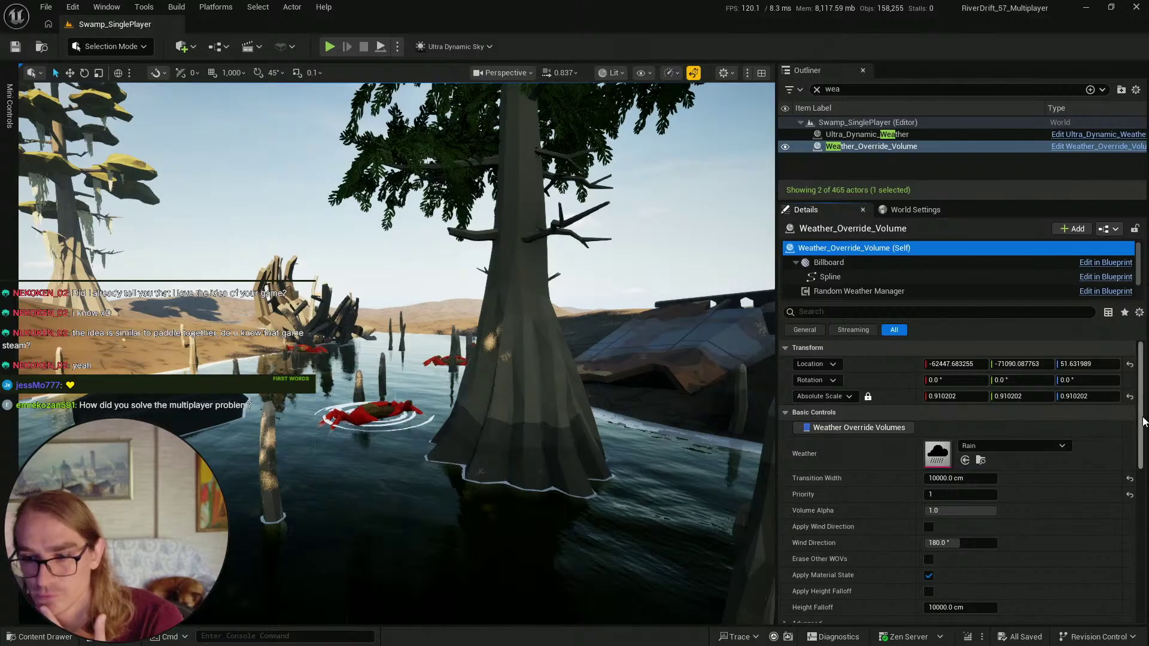
- Open the Weather Override Volumes documentation, read through it to the related entries, and minimize it
{"action": "mouse_move", "coordinate": [1143, 421]}
{"action": "left_mouse_down"}
{"action": "mouse_move", "coordinate": [1143, 599]}
{"action": "mouse_move", "coordinate": [1139, 409]}
{"action": "left_mouse_up"}
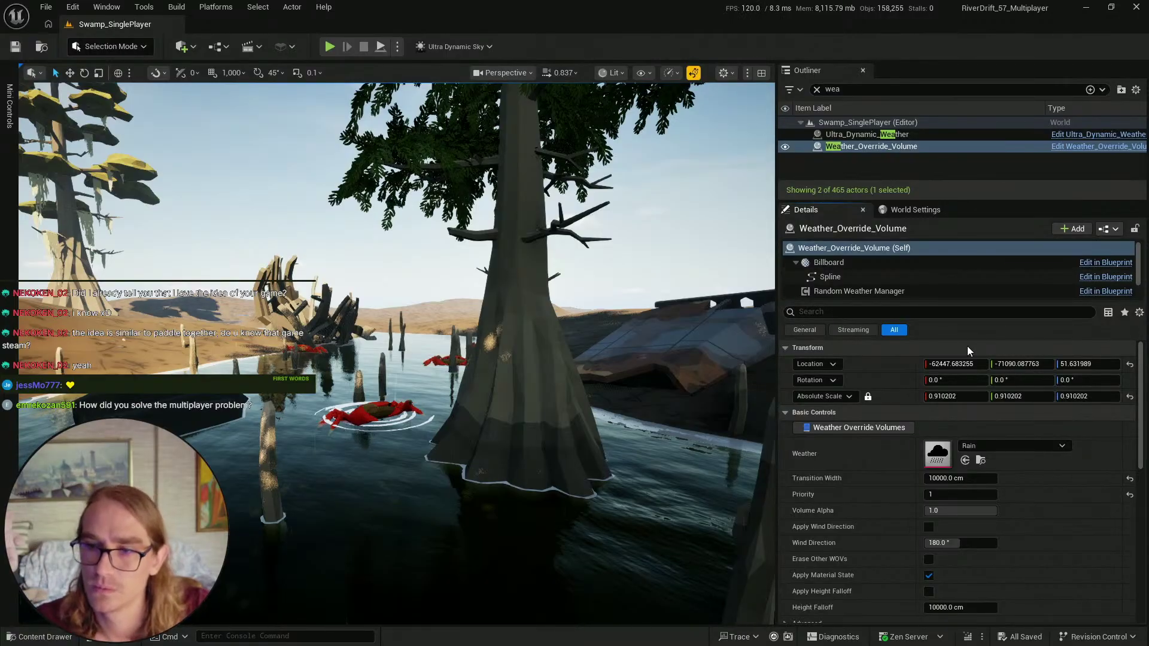
{"action": "left_click", "coordinate": [877, 428]}
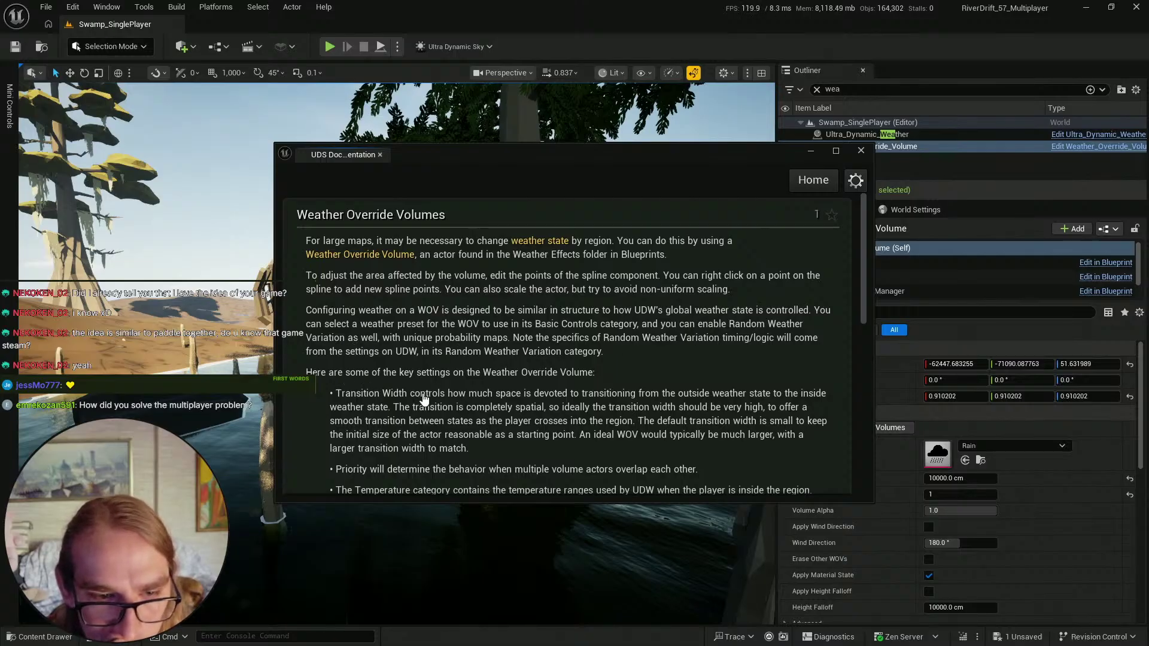
{"action": "scroll", "coordinate": [424, 400], "scroll_direction": "down", "scroll_amount": 2}
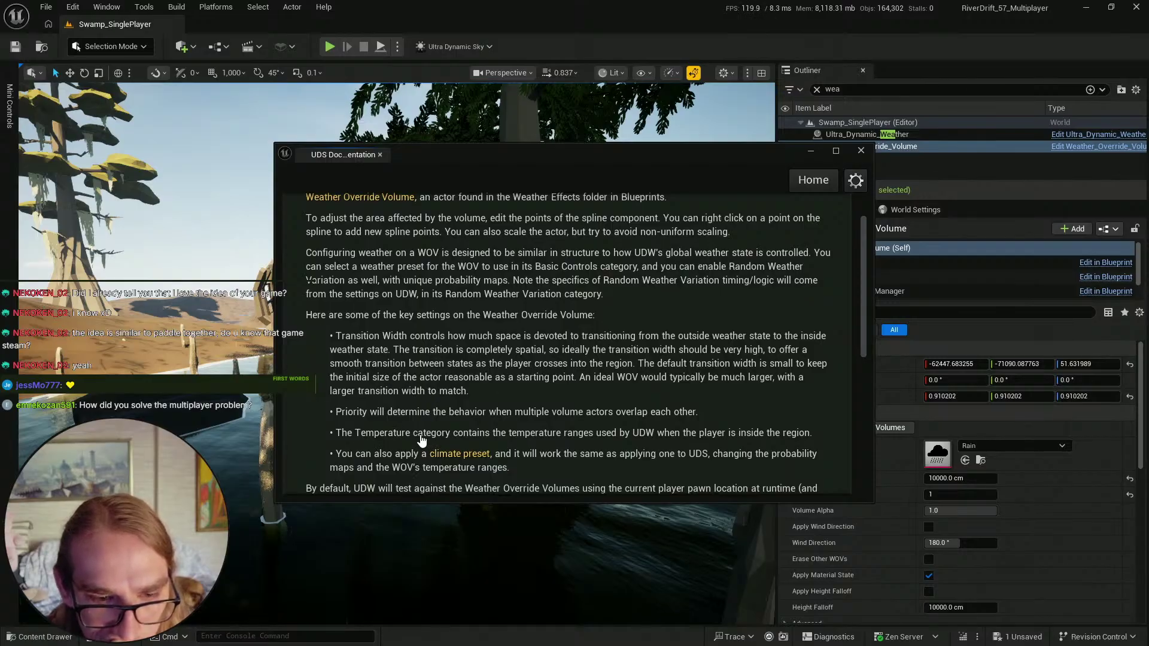
{"action": "scroll", "coordinate": [422, 440], "scroll_direction": "down", "scroll_amount": 2}
{"action": "scroll", "coordinate": [389, 432], "scroll_direction": "down", "scroll_amount": 1}
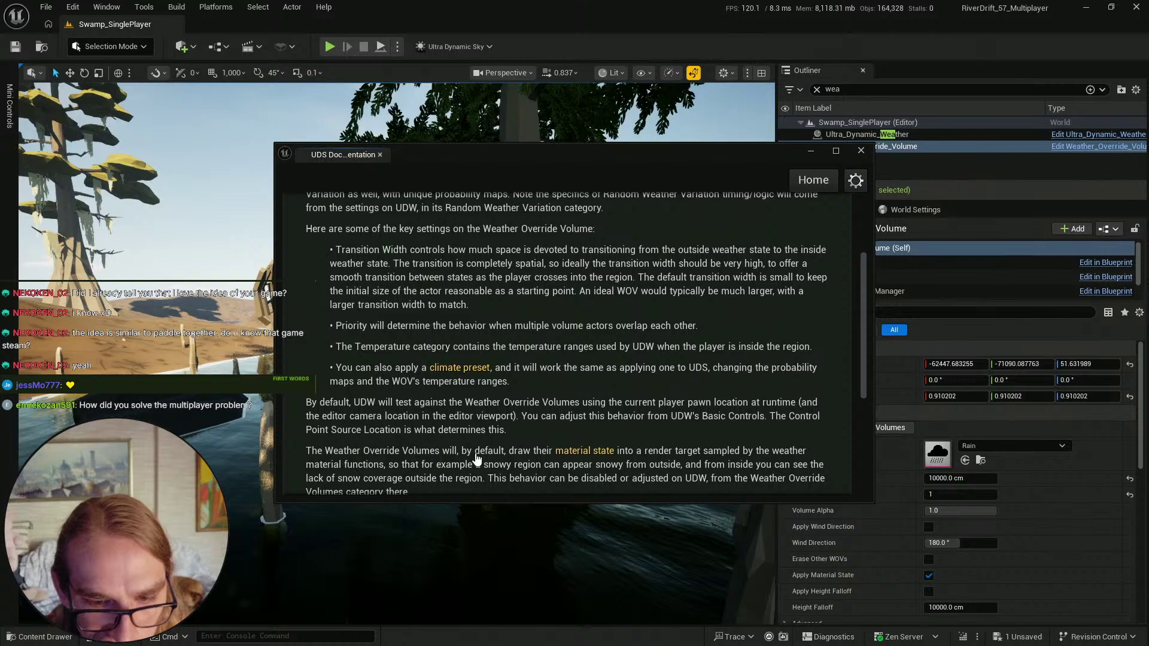
{"action": "scroll", "coordinate": [584, 449], "scroll_direction": "down", "scroll_amount": 2}
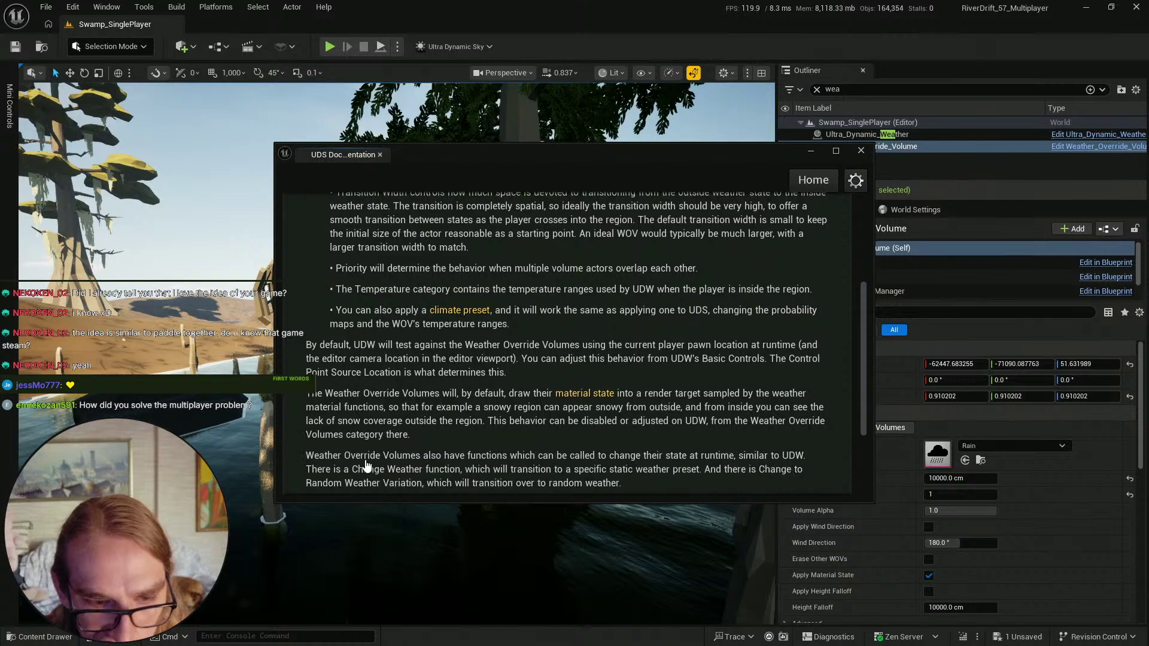
{"action": "scroll", "coordinate": [371, 467], "scroll_direction": "down", "scroll_amount": 2}
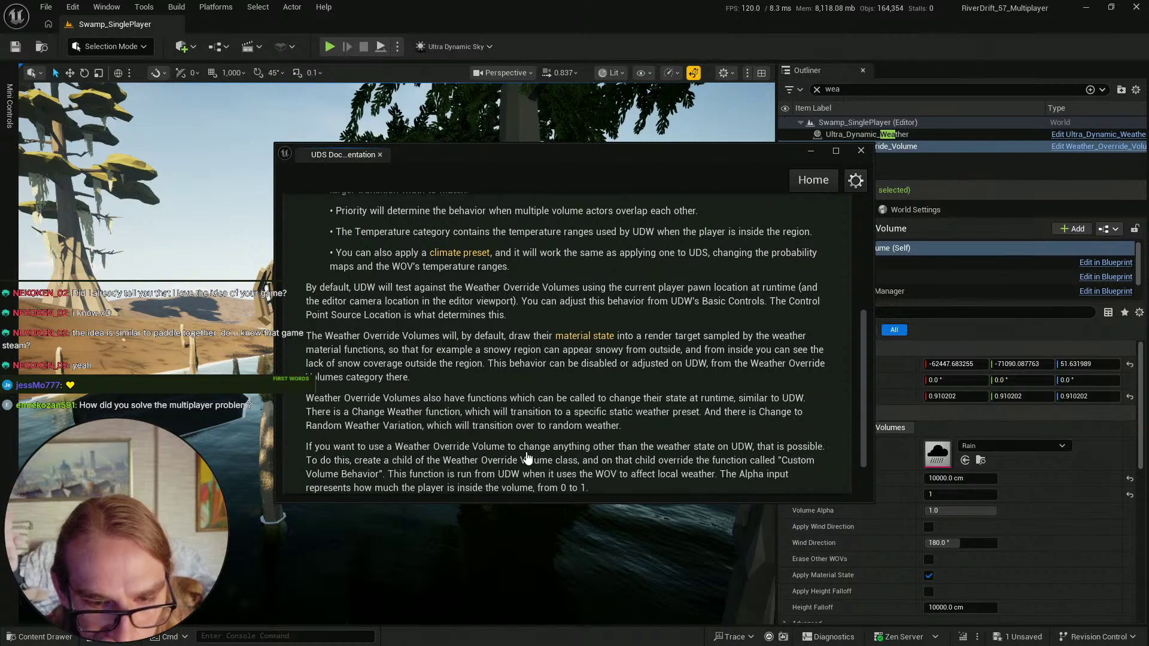
{"action": "scroll", "coordinate": [584, 457], "scroll_direction": "down", "scroll_amount": 1}
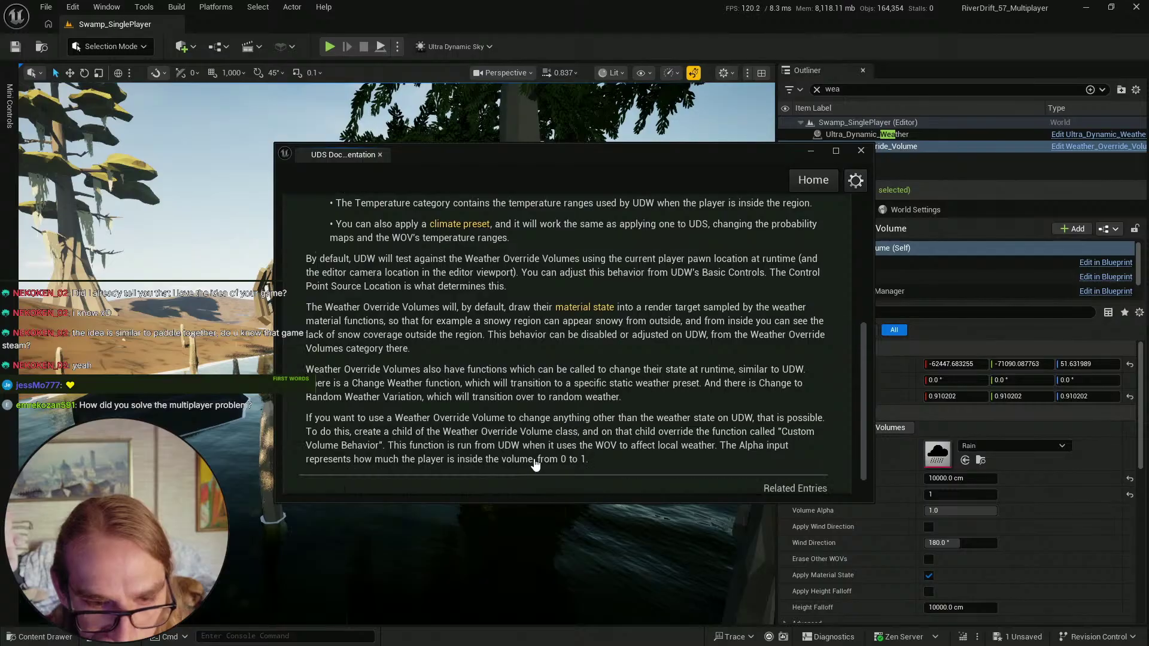
{"action": "scroll", "coordinate": [507, 465], "scroll_direction": "down", "scroll_amount": 1}
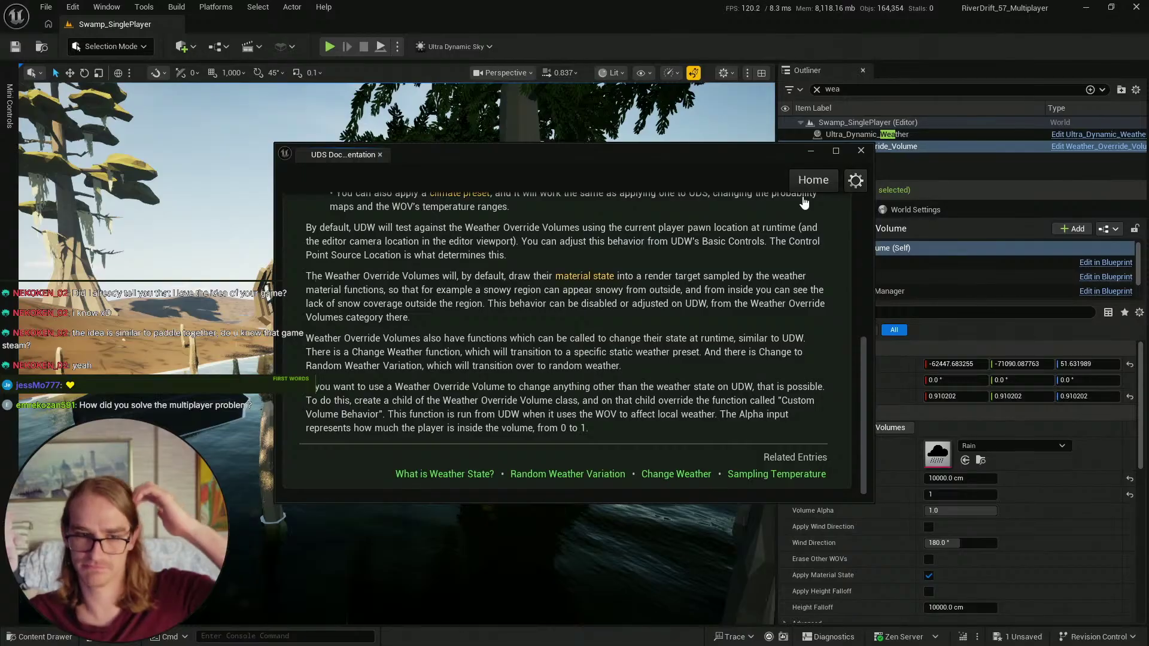
{"action": "left_click", "coordinate": [811, 150]}
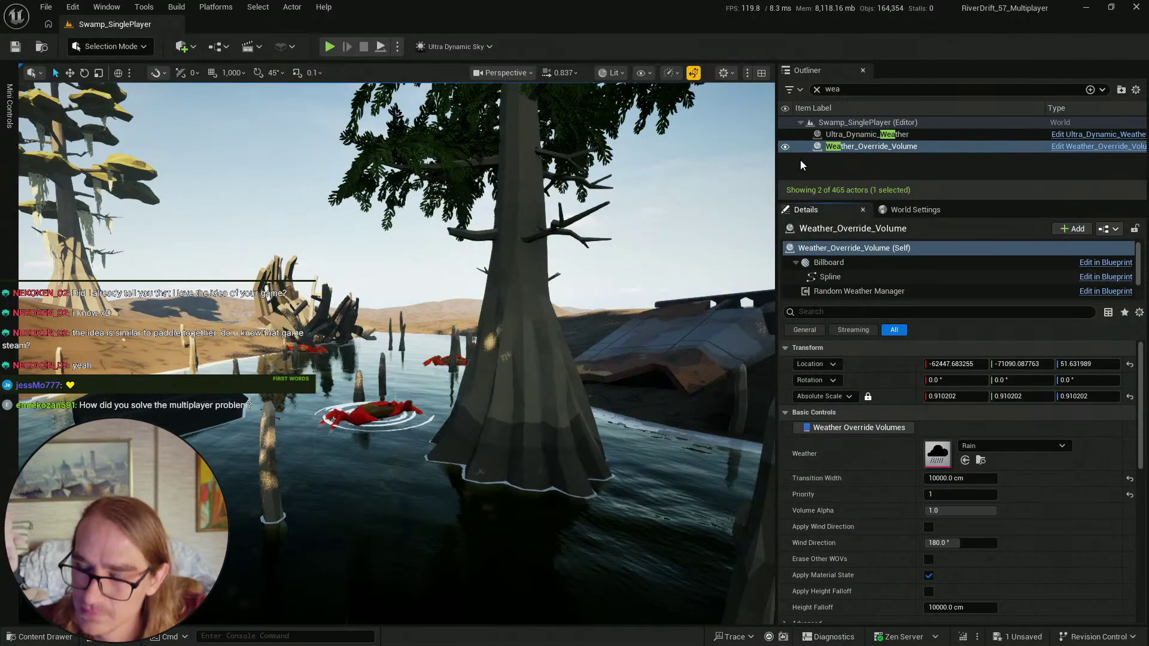
- Locate the weather override volume's blueprint in the project content and save the modified UDSReadme_Settings asset
{"action": "key", "text": "e"}
{"action": "scroll", "coordinate": [507, 270], "scroll_direction": "up", "scroll_amount": 3}
{"action": "right_click_drag", "start_coordinate": [507, 270], "coordinate": [499, 289]}
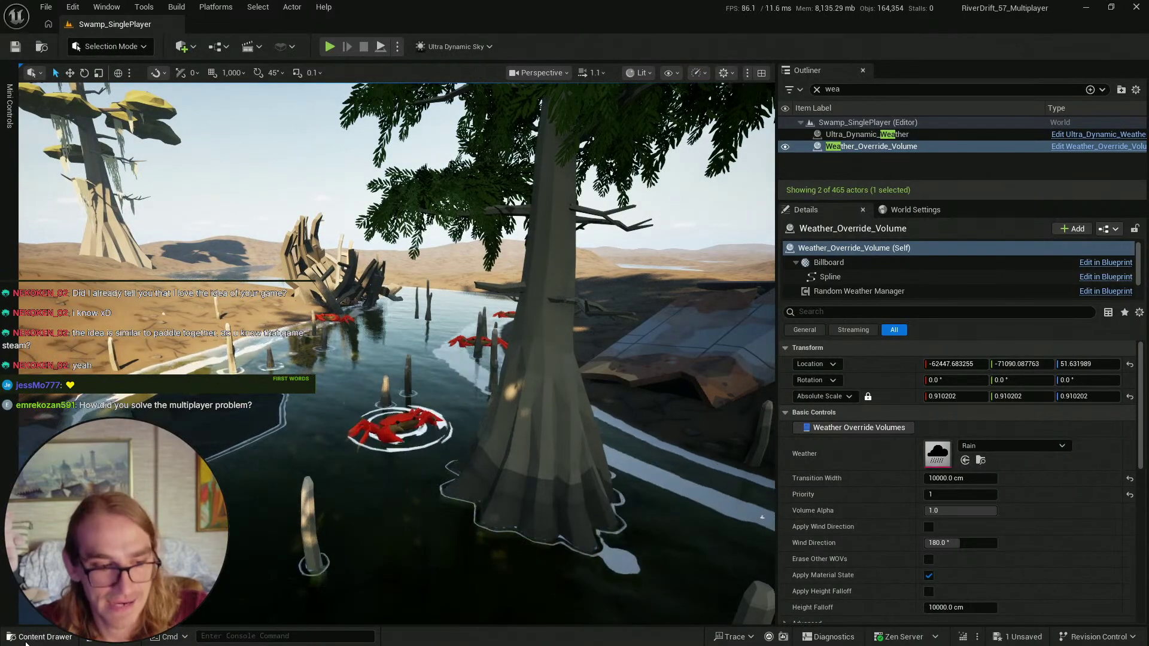
{"action": "key", "text": "ctrl+b"}
{"action": "left_click", "coordinate": [413, 267]}
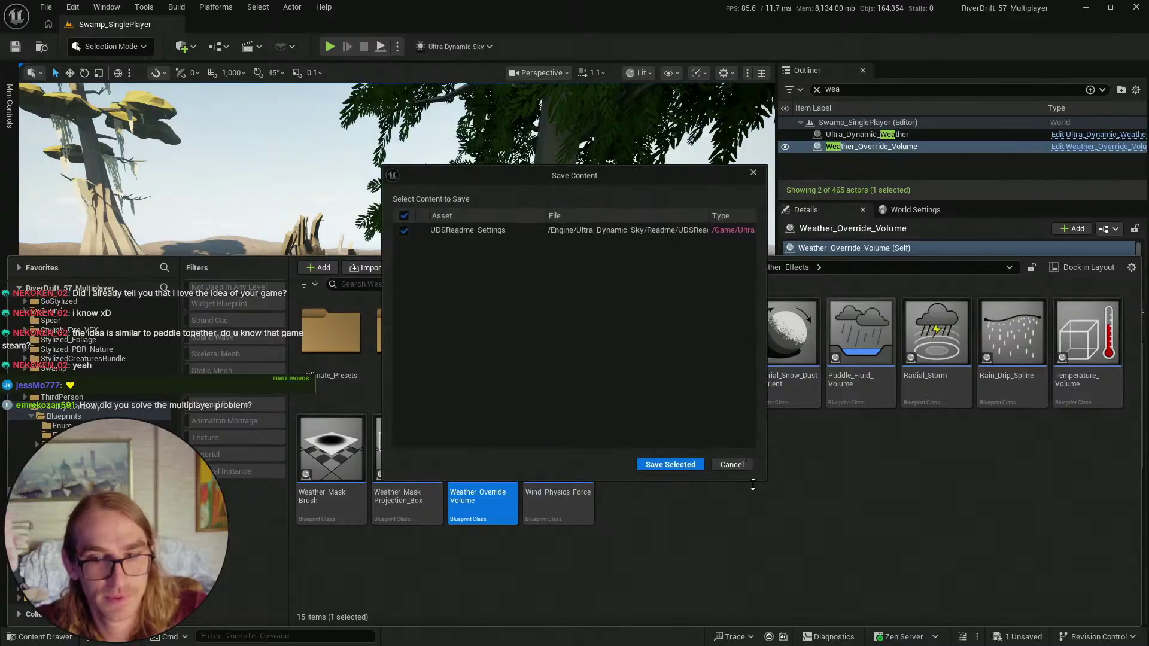
{"action": "left_click", "coordinate": [671, 465]}
{"action": "left_click", "coordinate": [928, 519]}
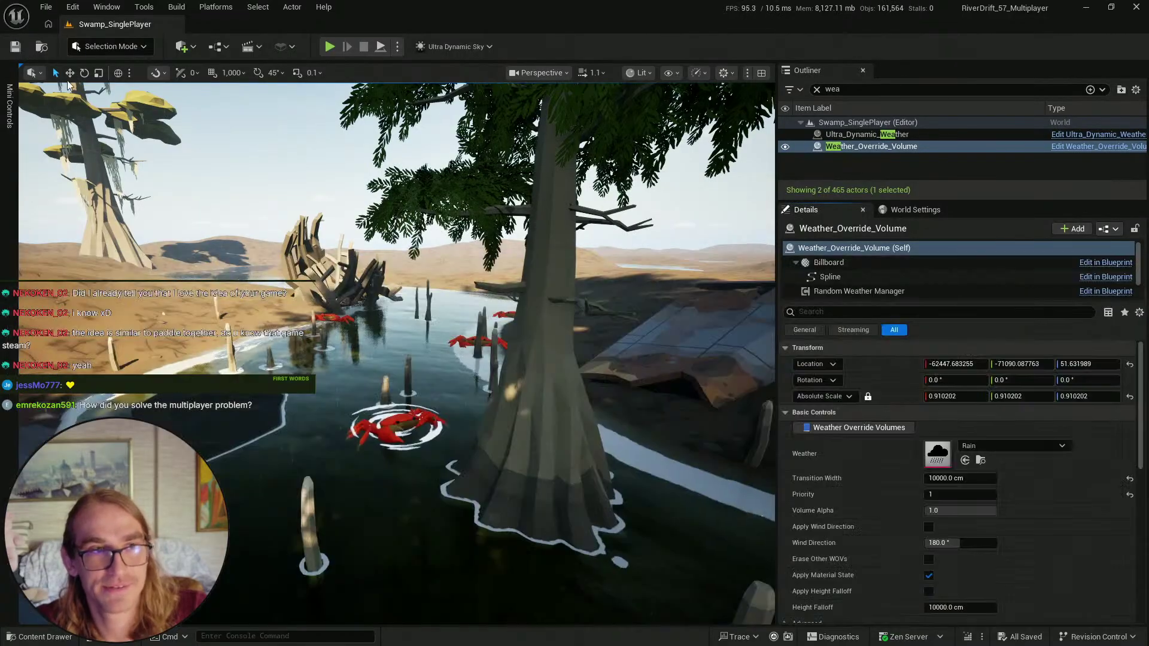
- Run the level in the viewport to check the weather around the raft and stop the session
{"action": "key", "text": "w"}
{"action": "right_click_drag", "start_coordinate": [397, 383], "coordinate": [360, 346]}
{"action": "scroll", "coordinate": [400, 354], "scroll_direction": "up", "scroll_amount": 5}
{"action": "key", "text": "w"}
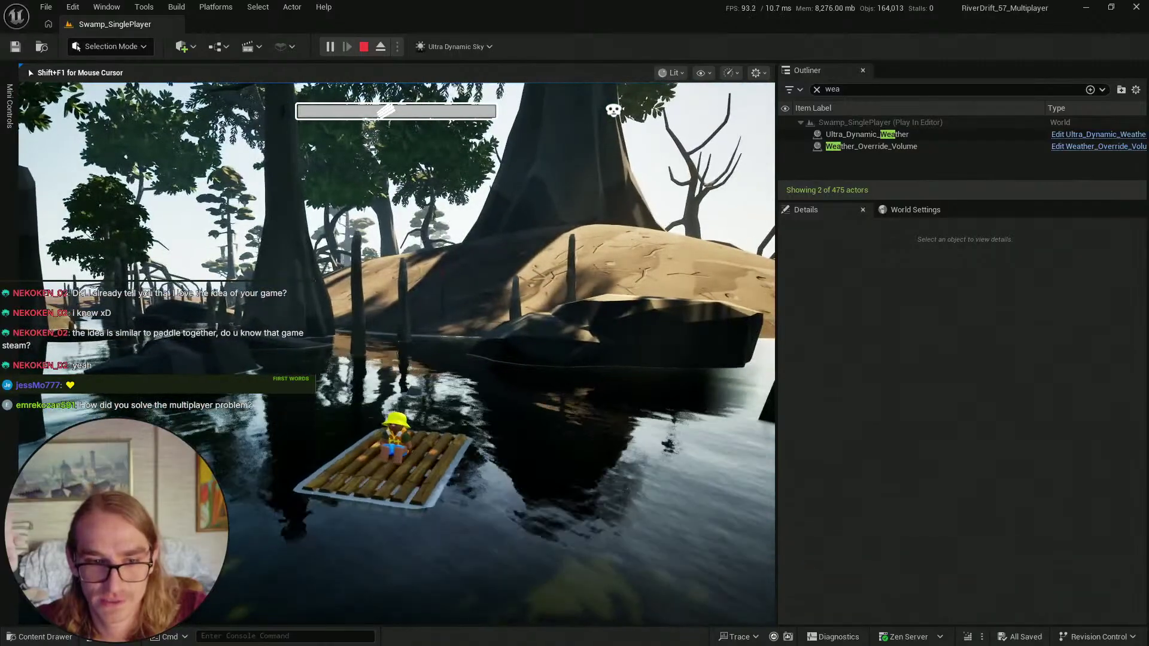
{"action": "key", "text": "Escape"}
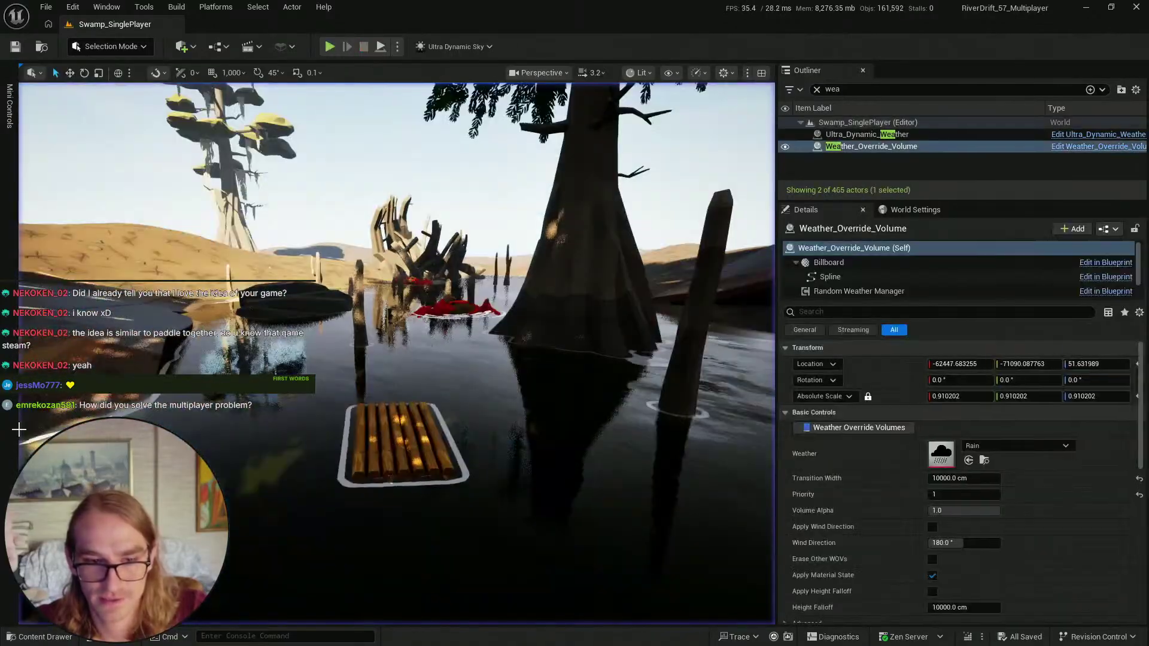
- Reread the Weather Override Volumes documentation on material state, runtime weather functions and Custom Volume Behavior, and close it
{"action": "scroll", "coordinate": [314, 343], "scroll_direction": "up", "scroll_amount": 3}
{"action": "right_click_drag", "start_coordinate": [315, 342], "coordinate": [373, 338]}
{"action": "key", "text": "w"}
{"action": "scroll", "coordinate": [315, 342], "scroll_direction": "down", "scroll_amount": 5}
{"action": "scroll", "coordinate": [374, 338], "scroll_direction": "down", "scroll_amount": 3}
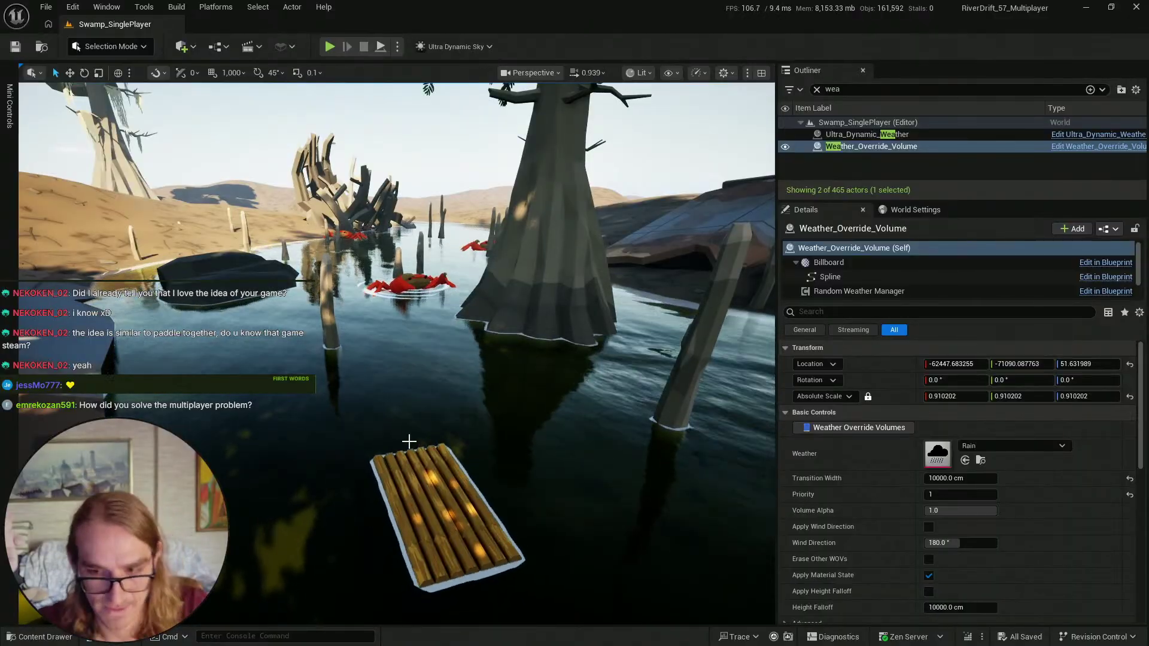
{"action": "left_click", "coordinate": [874, 428]}
{"action": "scroll", "coordinate": [469, 443], "scroll_direction": "down", "scroll_amount": 10}
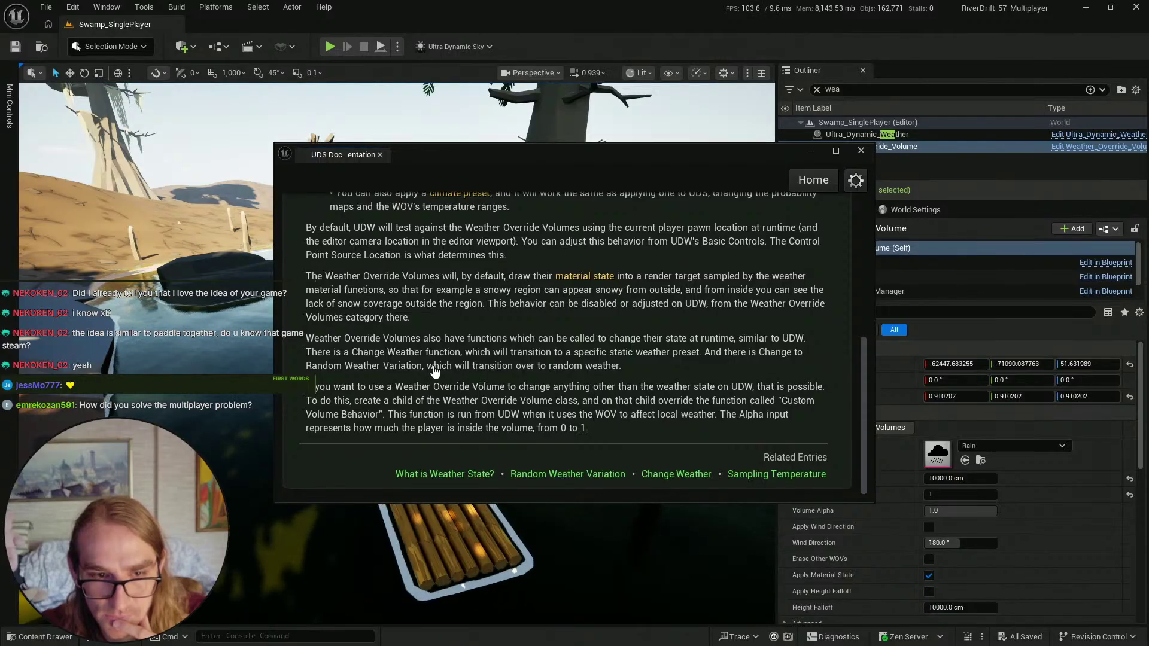
{"action": "scroll", "coordinate": [461, 314], "scroll_direction": "up", "scroll_amount": 1}
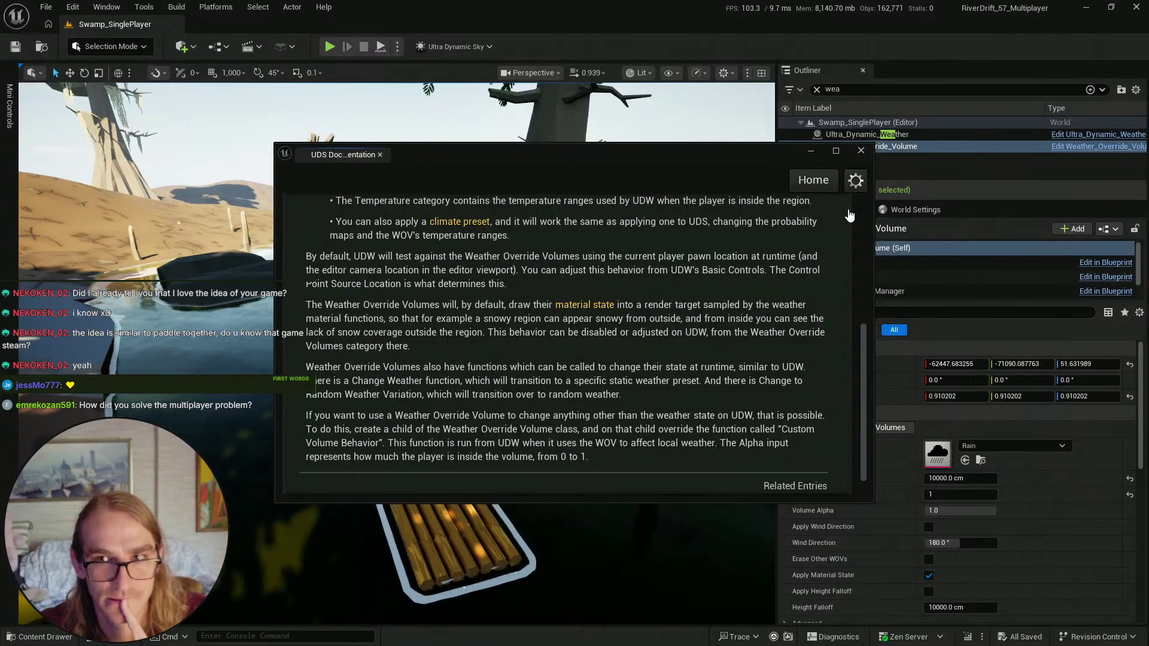
{"action": "left_click", "coordinate": [862, 150]}
- Add a second Player Start on the river inside the rain area
{"action": "key", "text": "w"}
{"action": "scroll", "coordinate": [397, 353], "scroll_direction": "up", "scroll_amount": 10}
{"action": "right_click_drag", "start_coordinate": [397, 353], "coordinate": [338, 354]}
{"action": "left_click", "coordinate": [183, 46]}
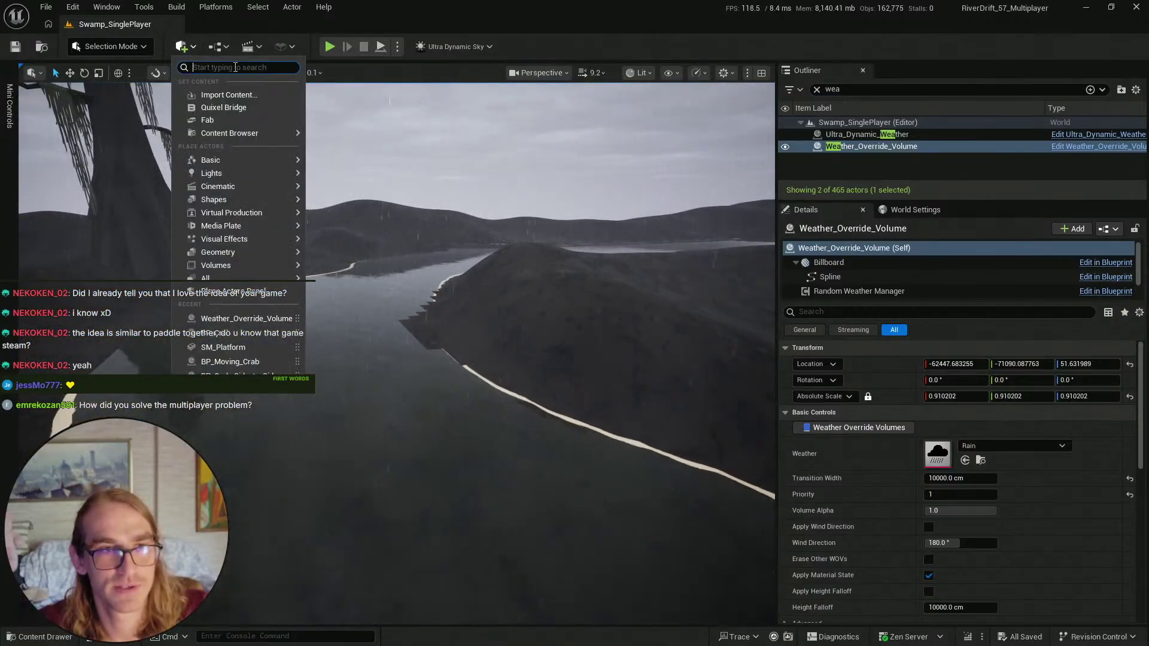
{"action": "type", "text": "play"}
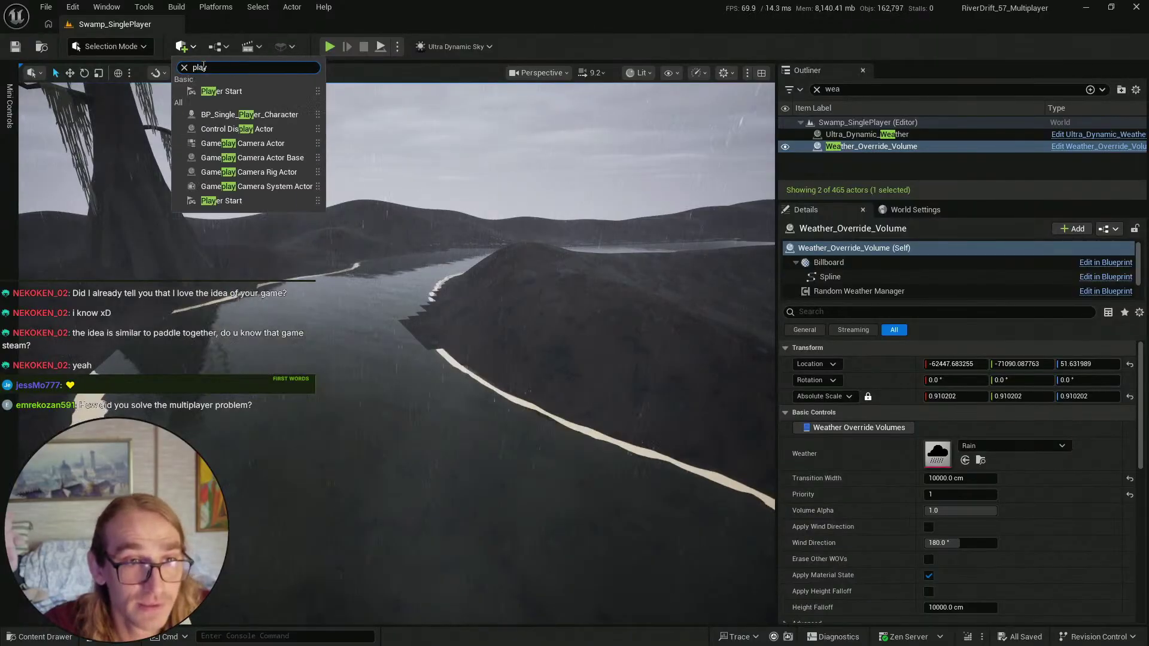
{"action": "left_click", "coordinate": [228, 94]}
{"action": "right_click_drag", "start_coordinate": [333, 442], "coordinate": [333, 441]}
{"action": "right_click_drag", "start_coordinate": [417, 379], "coordinate": [418, 379]}
{"action": "left_click_drag", "start_coordinate": [413, 188], "coordinate": [479, 326]}
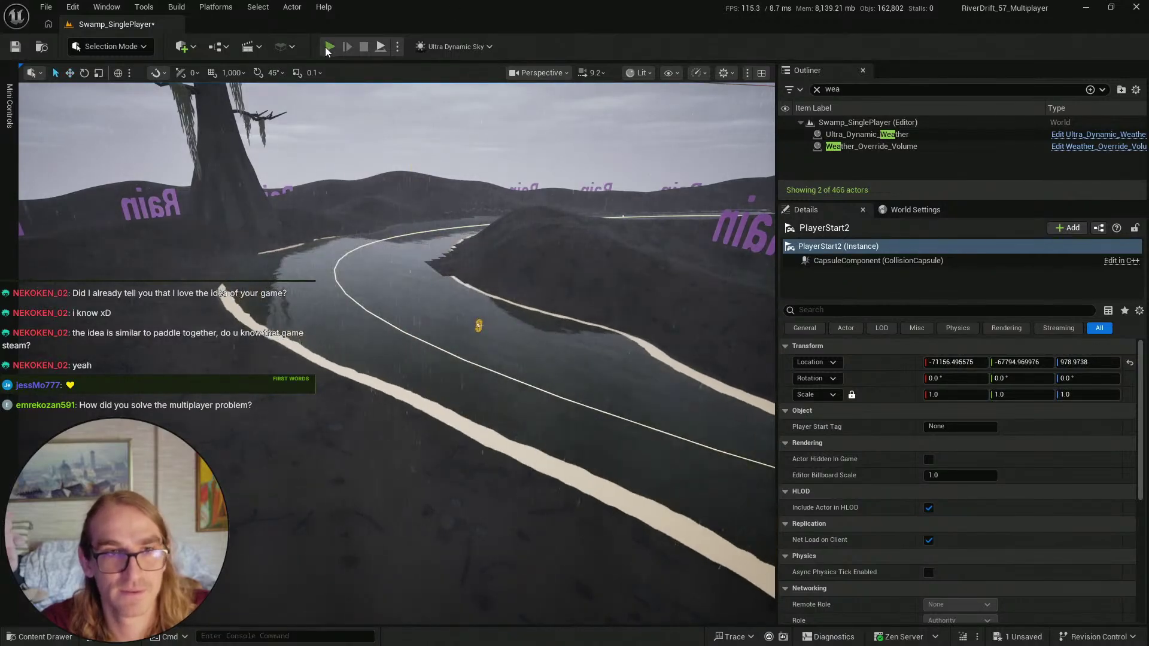
- Playtest the level with both player starts to check where the raft spawns, and end the session
{"action": "left_click", "coordinate": [330, 46]}
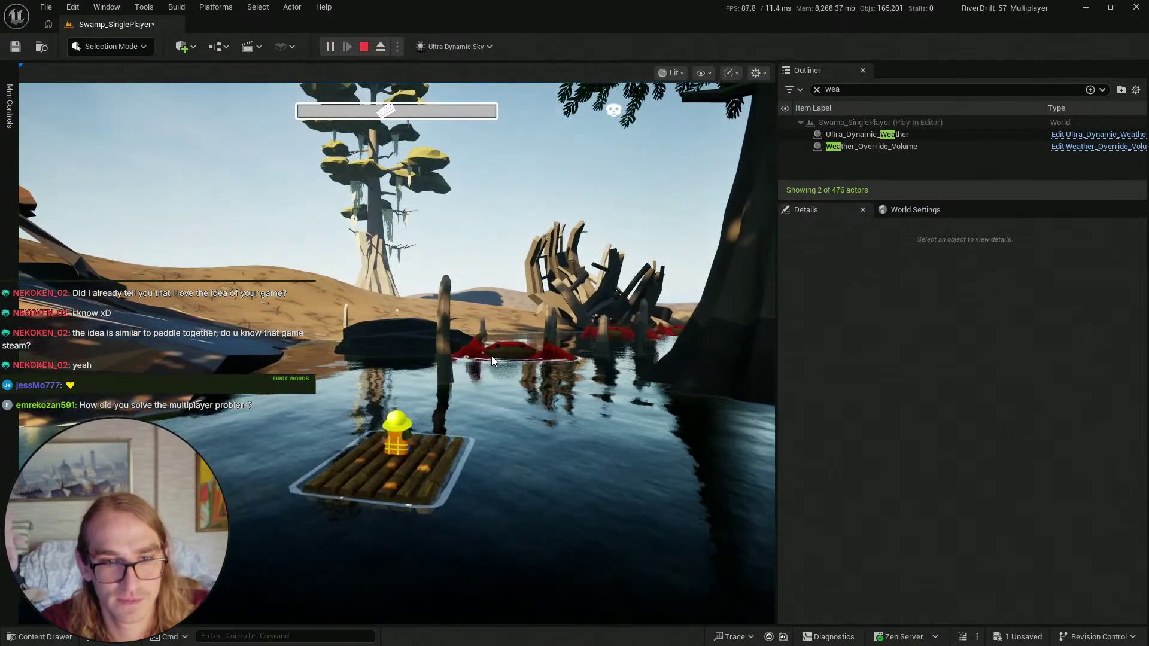
{"action": "left_click", "coordinate": [491, 357]}
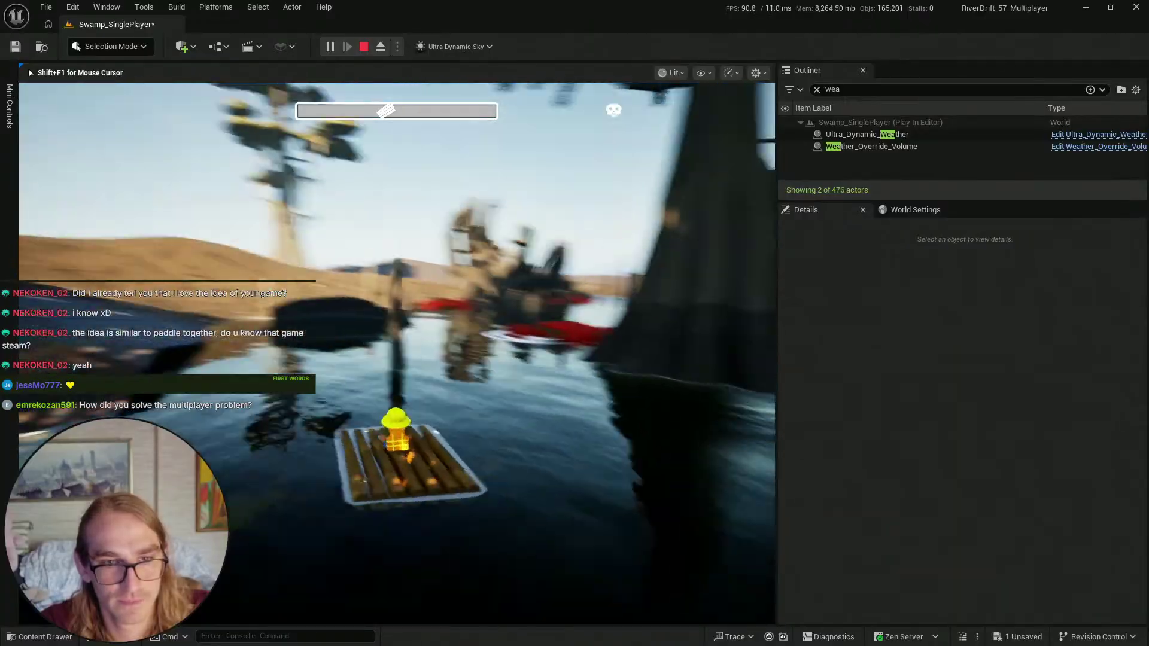
{"action": "key", "text": "Escape"}
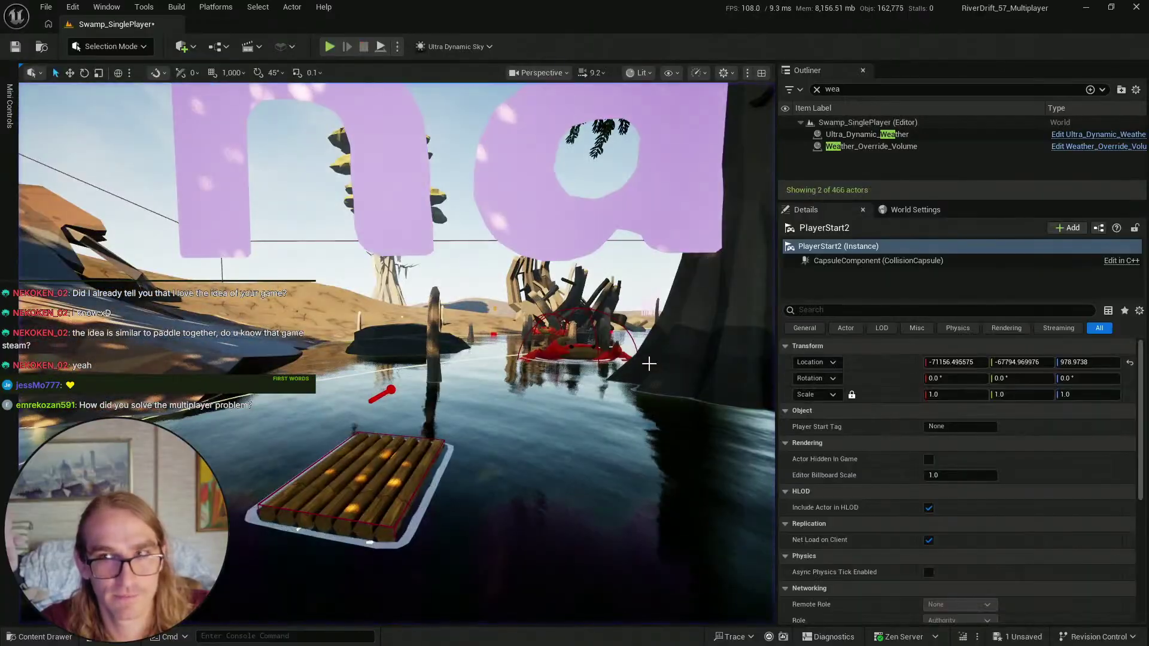
- Search the level's actors for "playe", focus on the original PlayerStart, and survey the river layout around it
{"action": "key", "text": "w"}
{"action": "mouse_move", "coordinate": [649, 362]}
{"action": "right_mouse_down"}
{"action": "mouse_move", "coordinate": [648, 350]}
{"action": "mouse_move", "coordinate": [649, 371]}
{"action": "right_mouse_up"}
{"action": "left_click", "coordinate": [818, 90]}
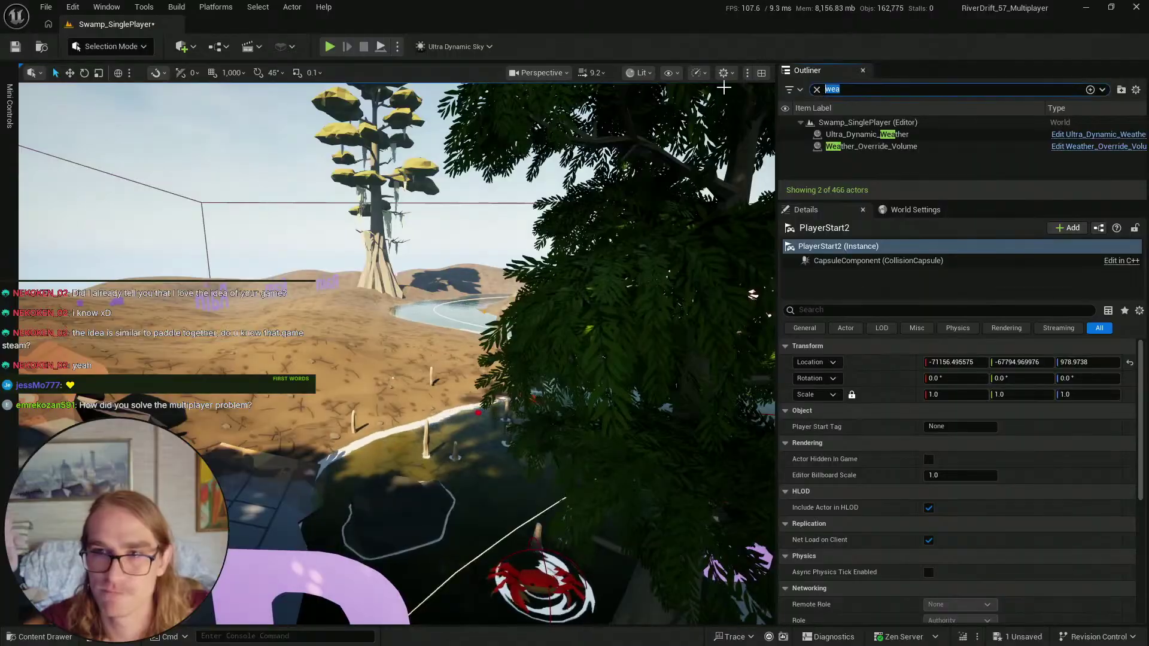
{"action": "type", "text": "playe"}
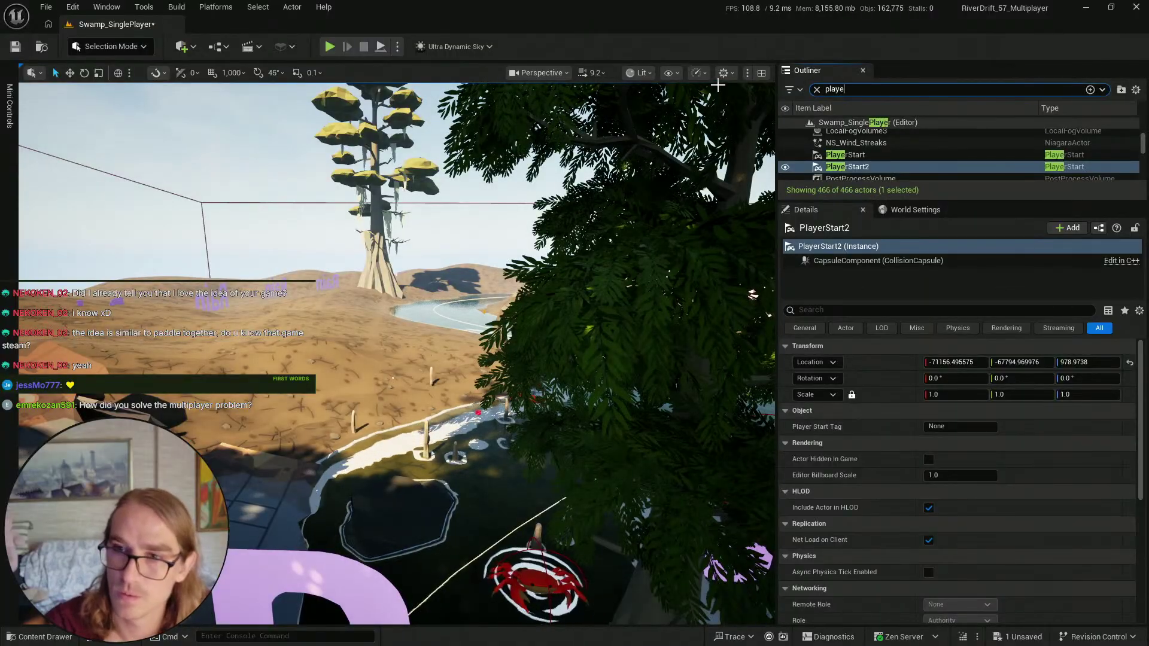
{"action": "left_click", "coordinate": [845, 154]}
{"action": "key", "text": "f"}
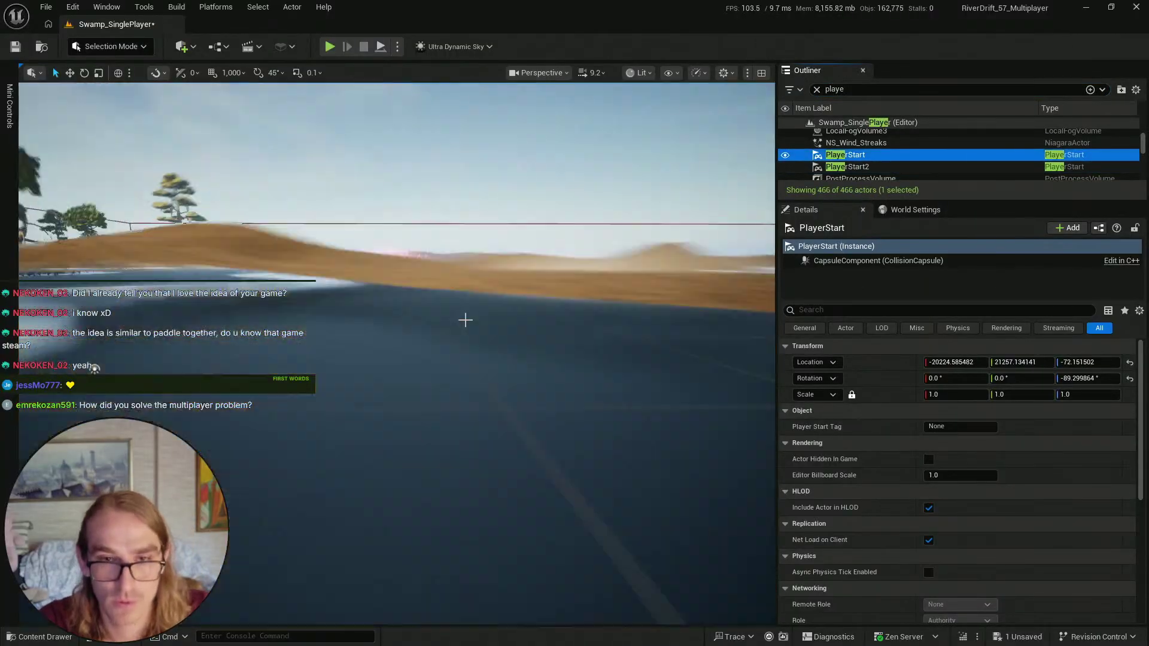
{"action": "key", "text": "w"}
{"action": "right_click_drag", "start_coordinate": [466, 321], "coordinate": [550, 288]}
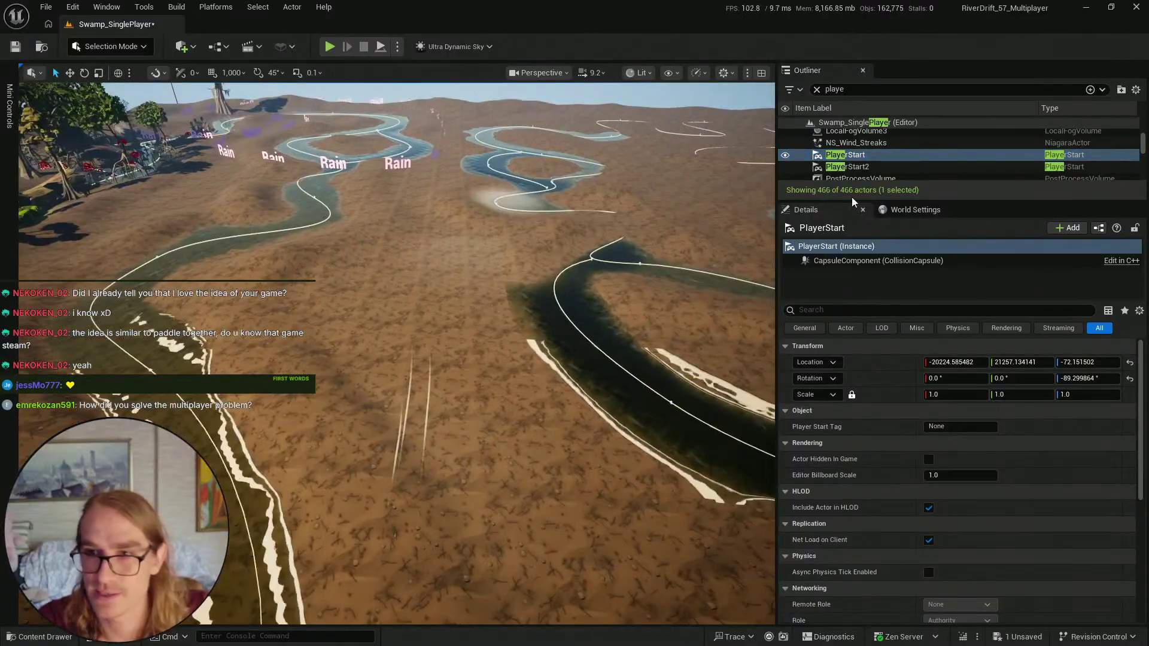
- Copy PlayerStart2's location (-71156.495575, -67794.969976, 978.9738) onto the original PlayerStart
{"action": "left_click", "coordinate": [863, 167]}
{"action": "left_click", "coordinate": [846, 155]}
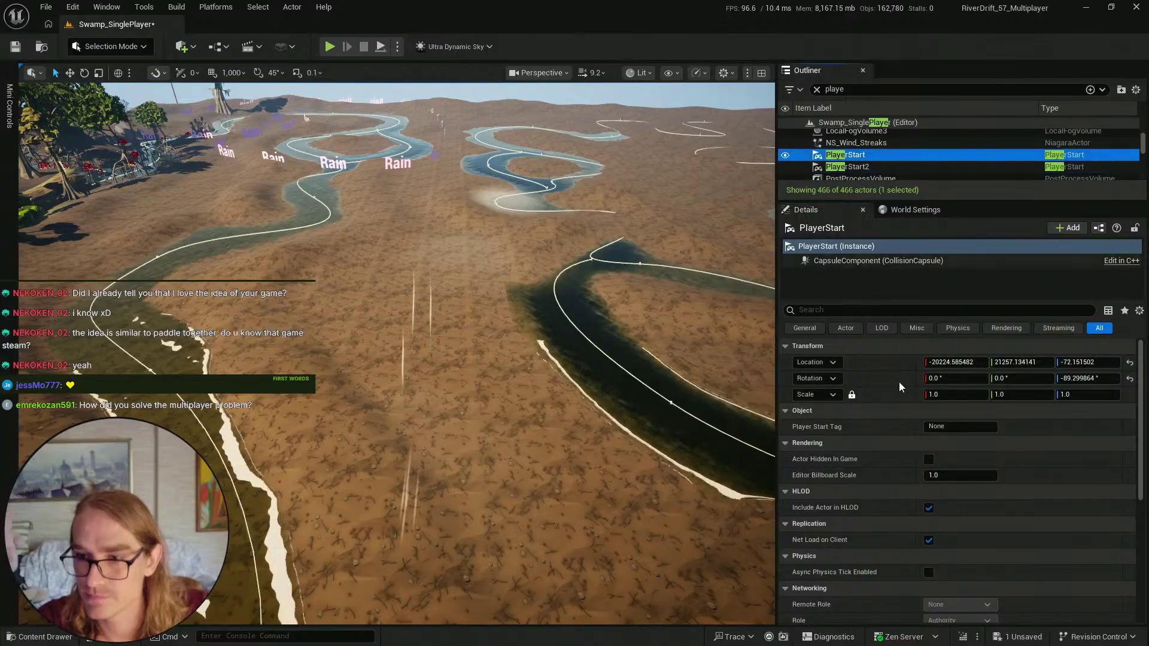
{"action": "right_click", "coordinate": [898, 364]}
{"action": "left_click", "coordinate": [937, 399]}
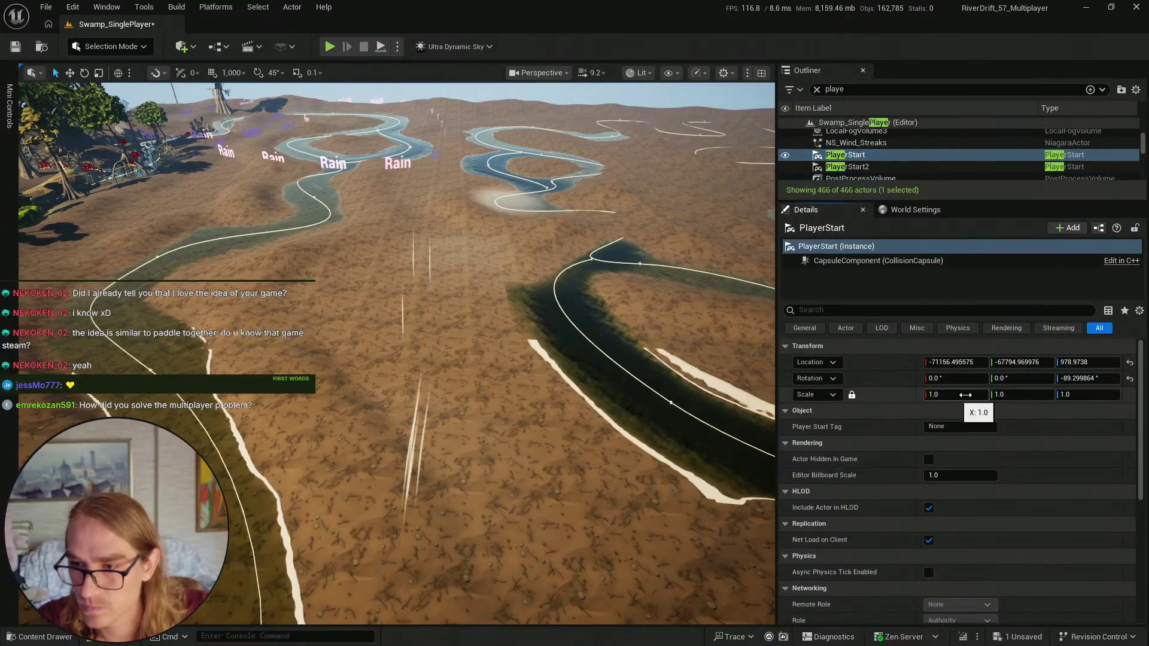
- Delete PlayerStart2, focus the view on the remaining PlayerStart, and clear the selection
{"action": "left_click", "coordinate": [874, 167]}
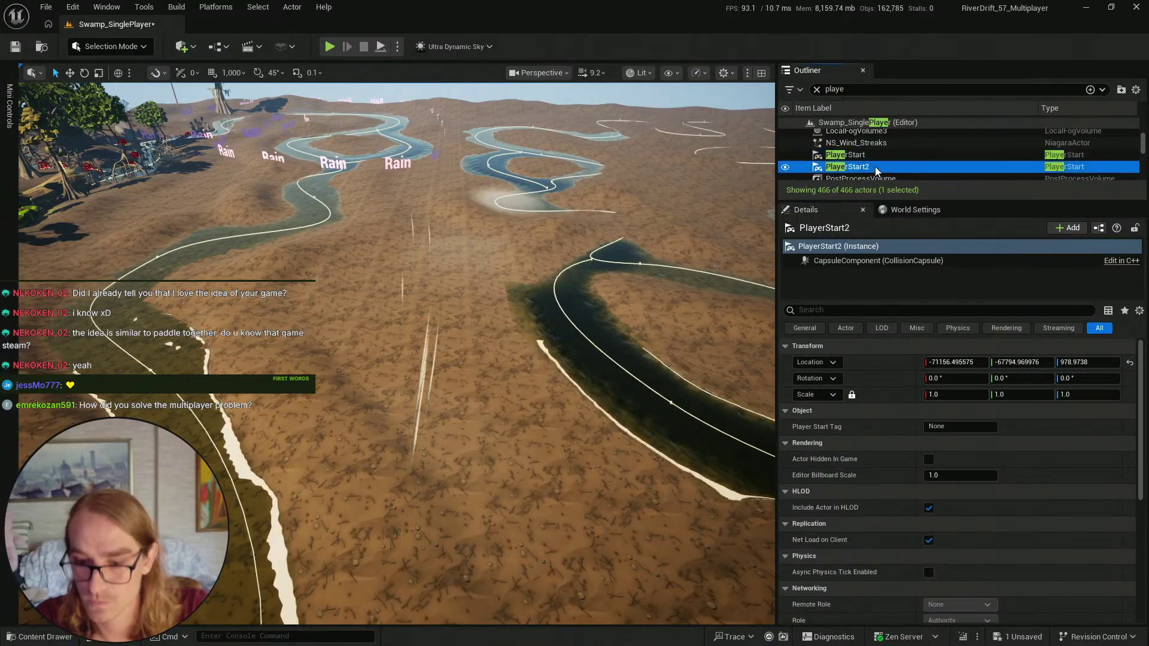
{"action": "key", "text": "Delete"}
{"action": "left_click", "coordinate": [874, 155]}
{"action": "key", "text": "f"}
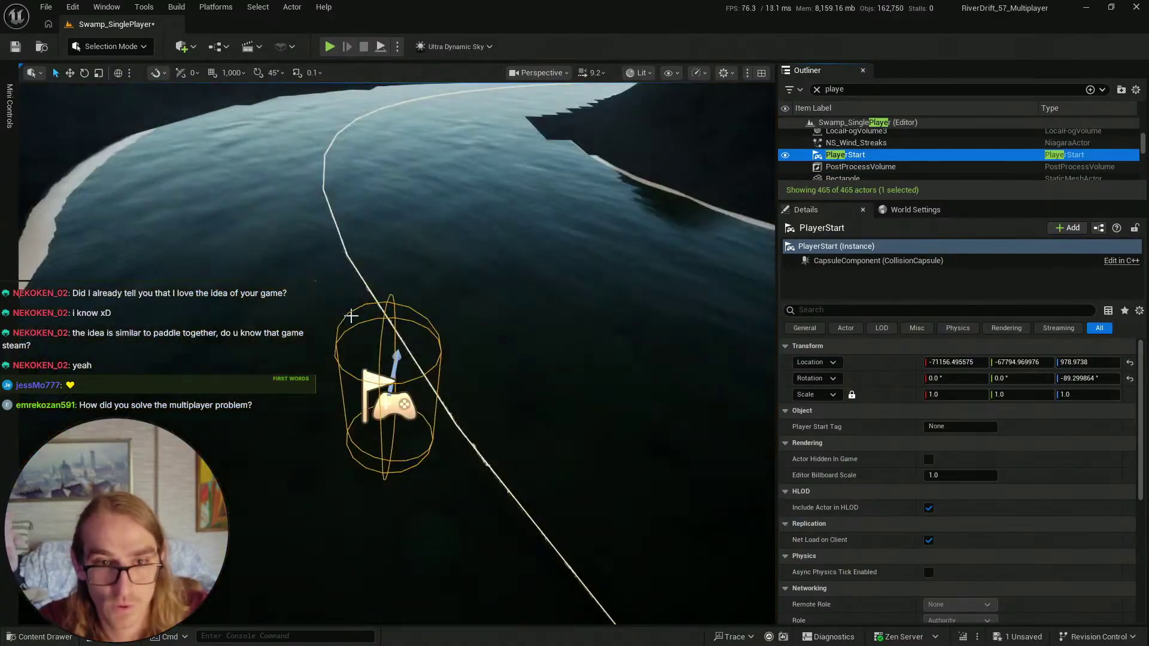
{"action": "key", "text": "Escape"}
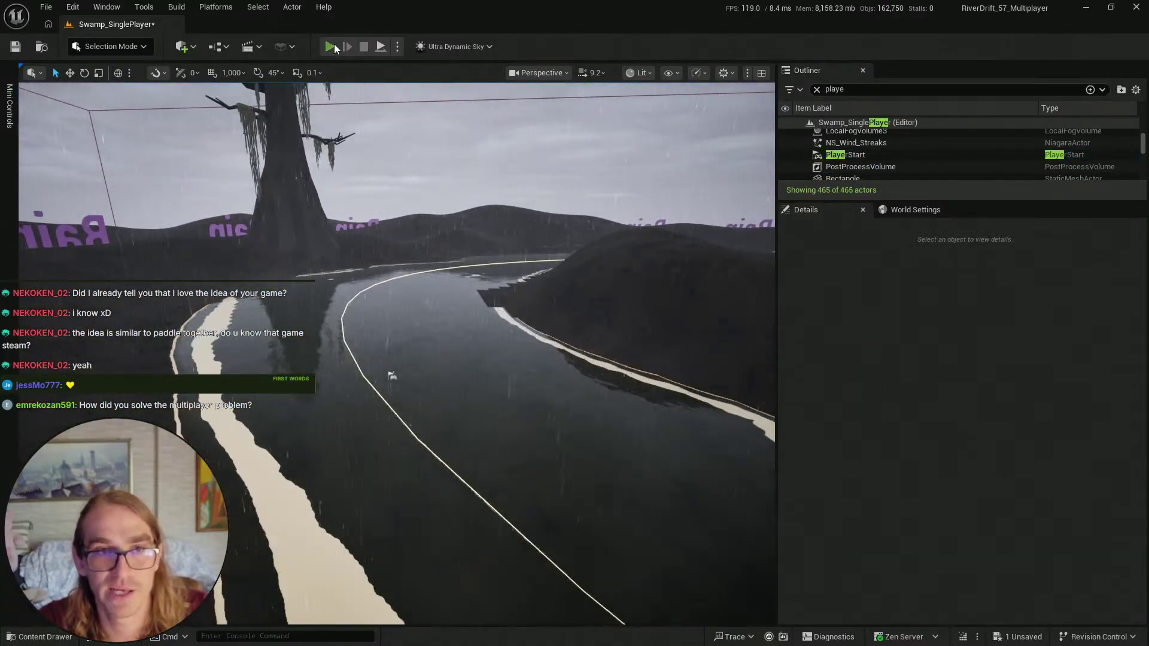
- Playtest the level from the relocated start in full screen to check the rain, and end the session
{"action": "key", "text": "alt+p"}
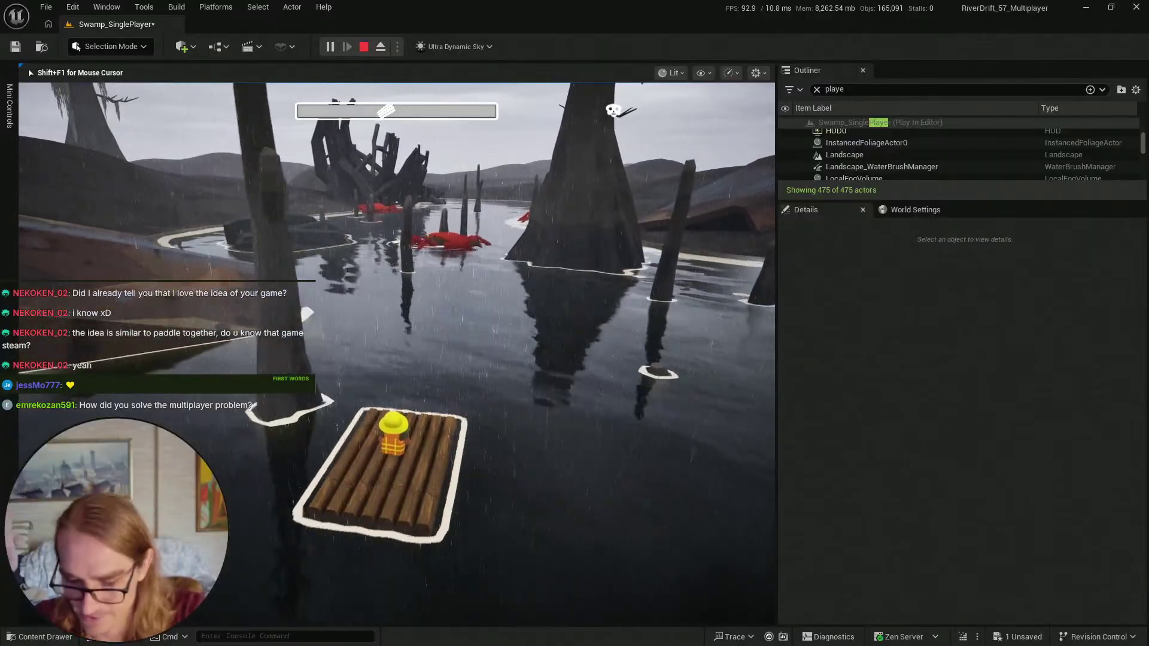
{"action": "key", "text": "F11"}
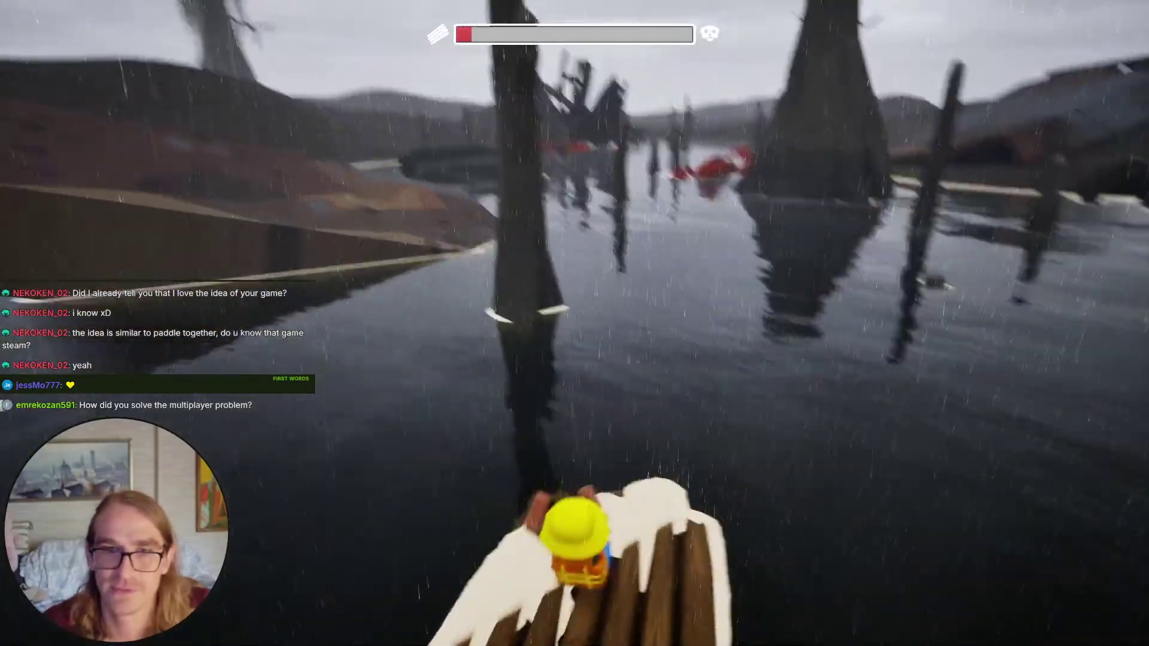
{"action": "key", "text": "Escape"}
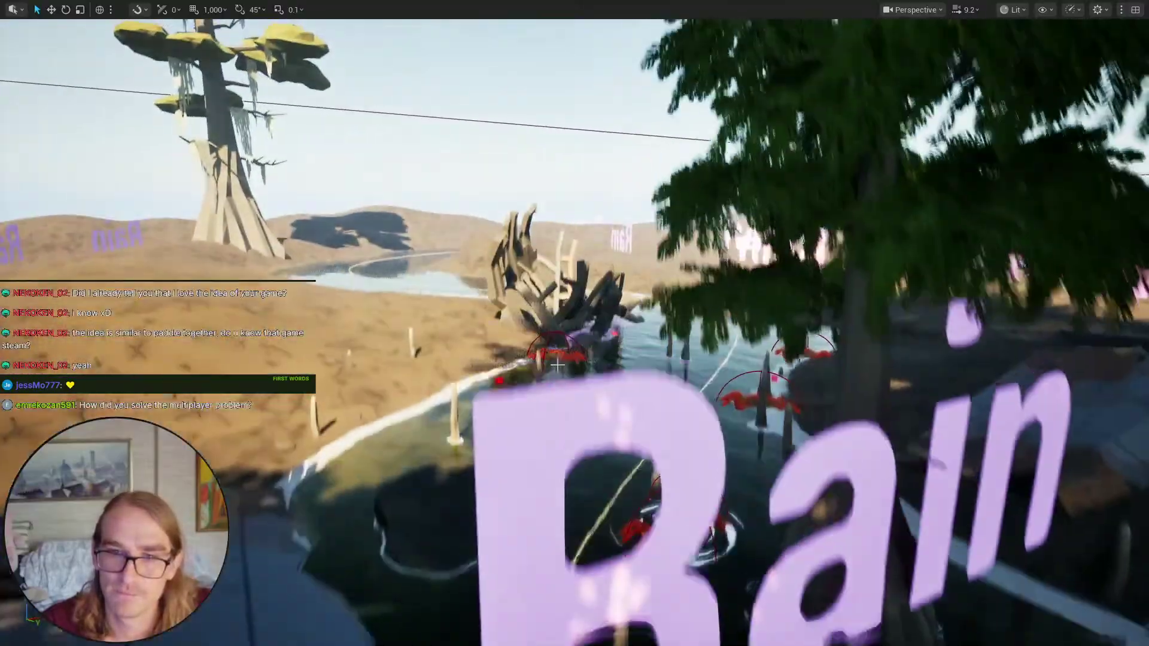
- Leave the full-screen view and save the modified Swamp_SinglePlayer level
{"action": "key", "text": "w"}
{"action": "right_click_drag", "start_coordinate": [557, 365], "coordinate": [569, 410]}
{"action": "scroll", "coordinate": [558, 365], "scroll_direction": "down", "scroll_amount": 3}
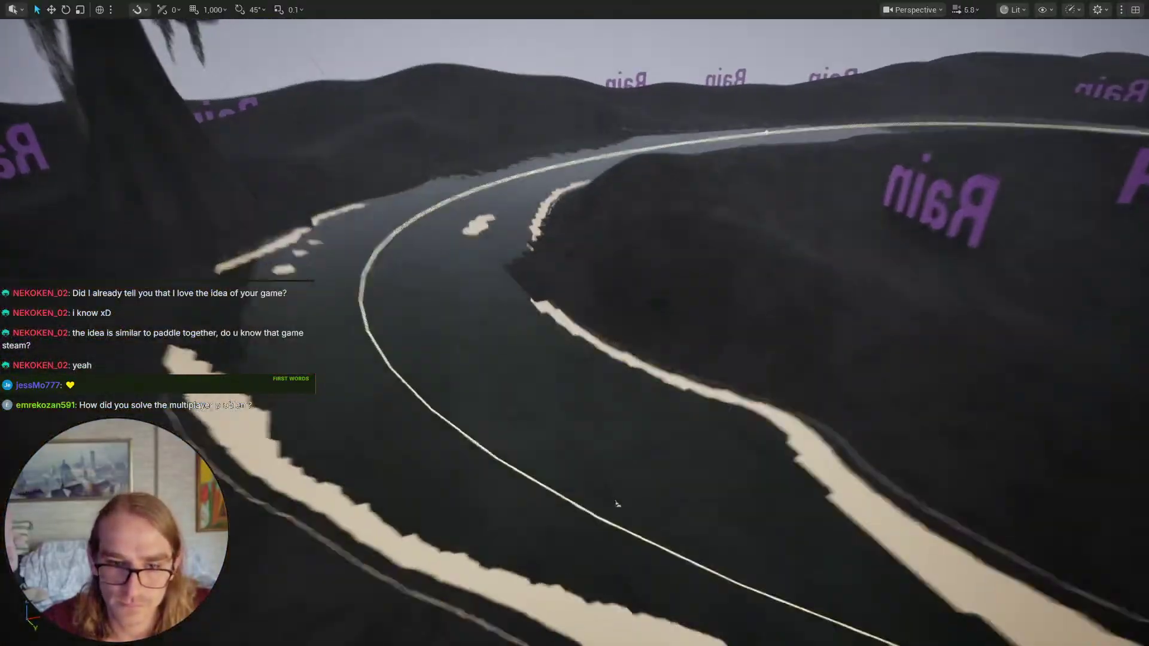
{"action": "right_click_drag", "start_coordinate": [616, 505], "coordinate": [651, 359]}
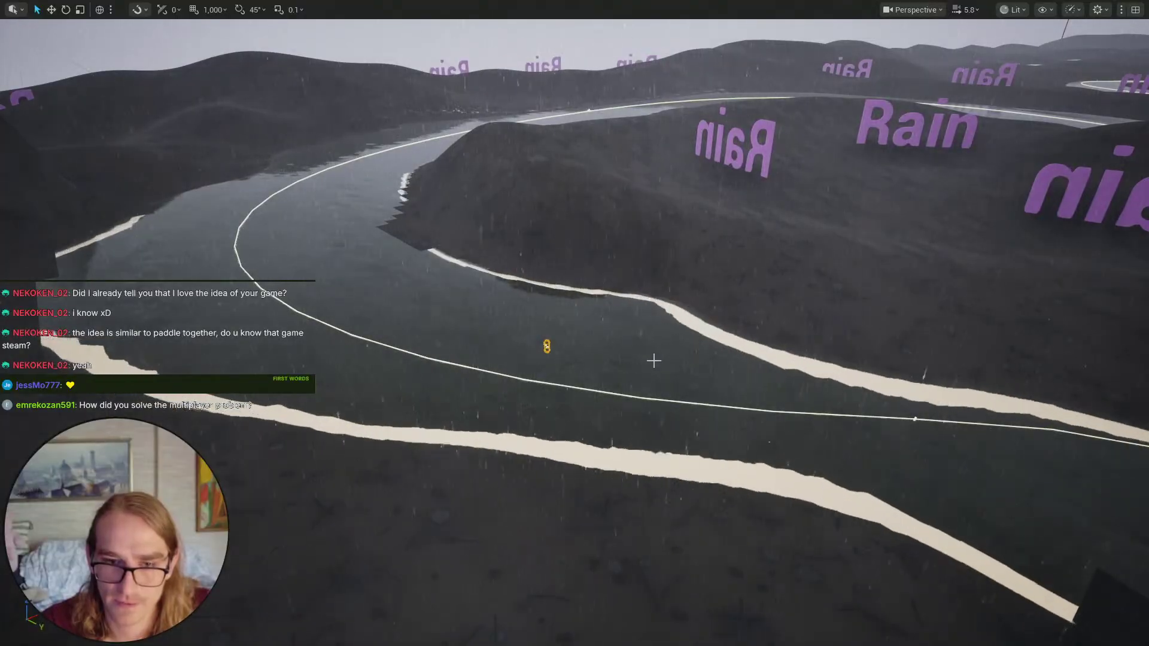
{"action": "key", "text": "F11"}
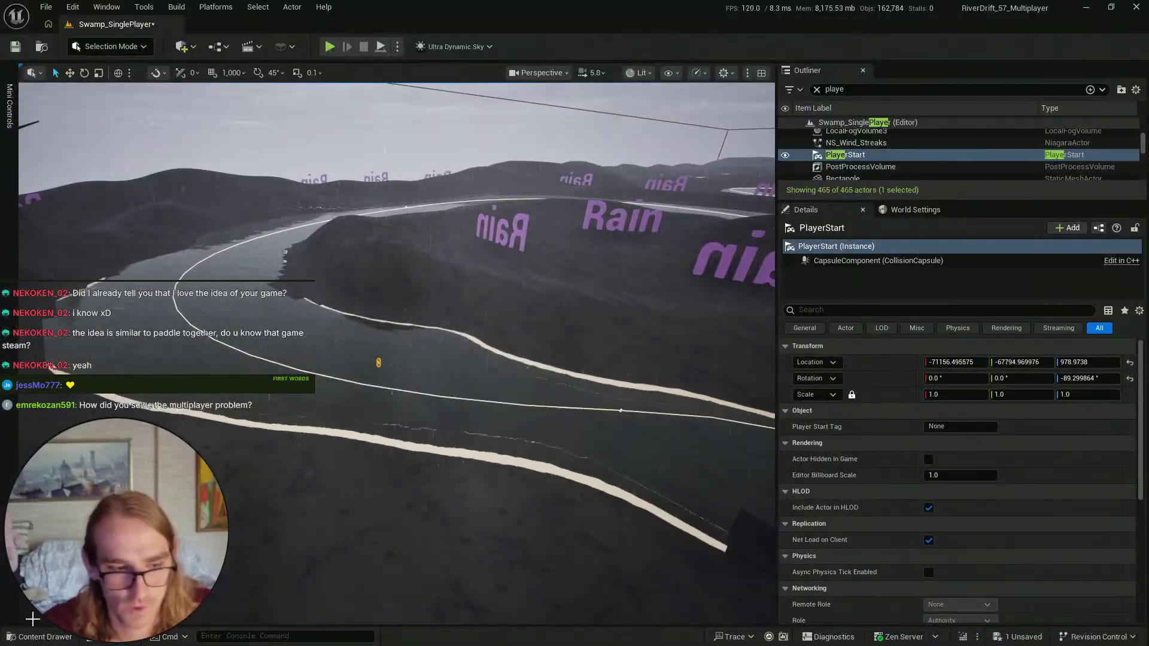
{"action": "left_click", "coordinate": [37, 637]}
{"action": "left_click", "coordinate": [432, 272]}
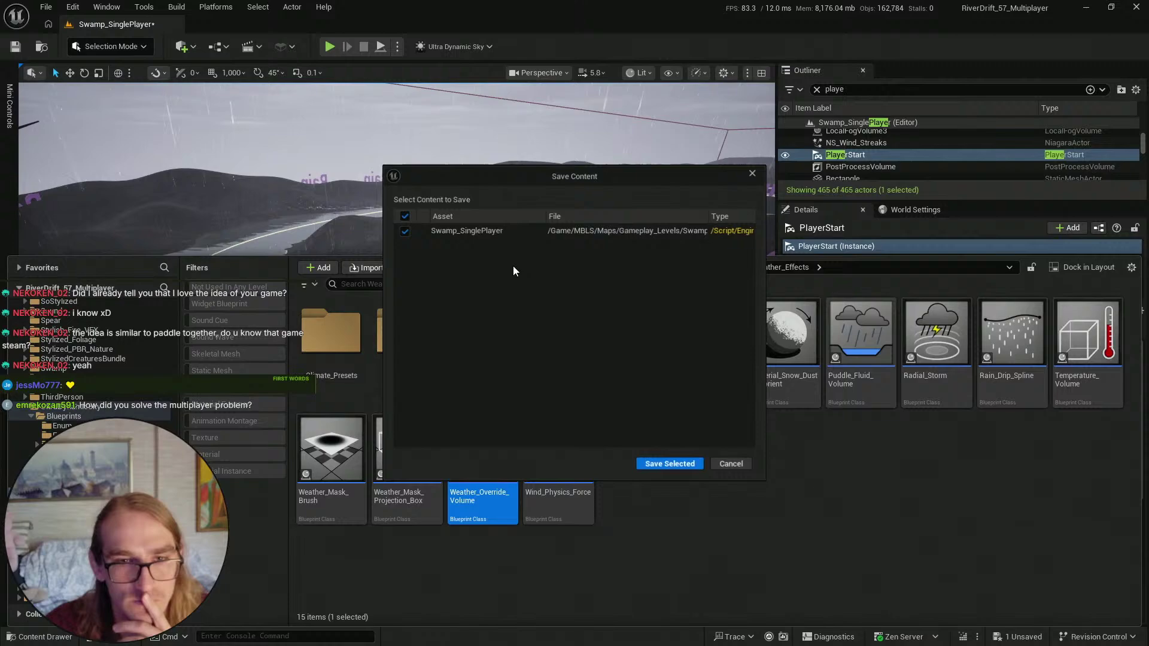
{"action": "left_click", "coordinate": [662, 463]}
{"action": "left_click", "coordinate": [15, 51]}
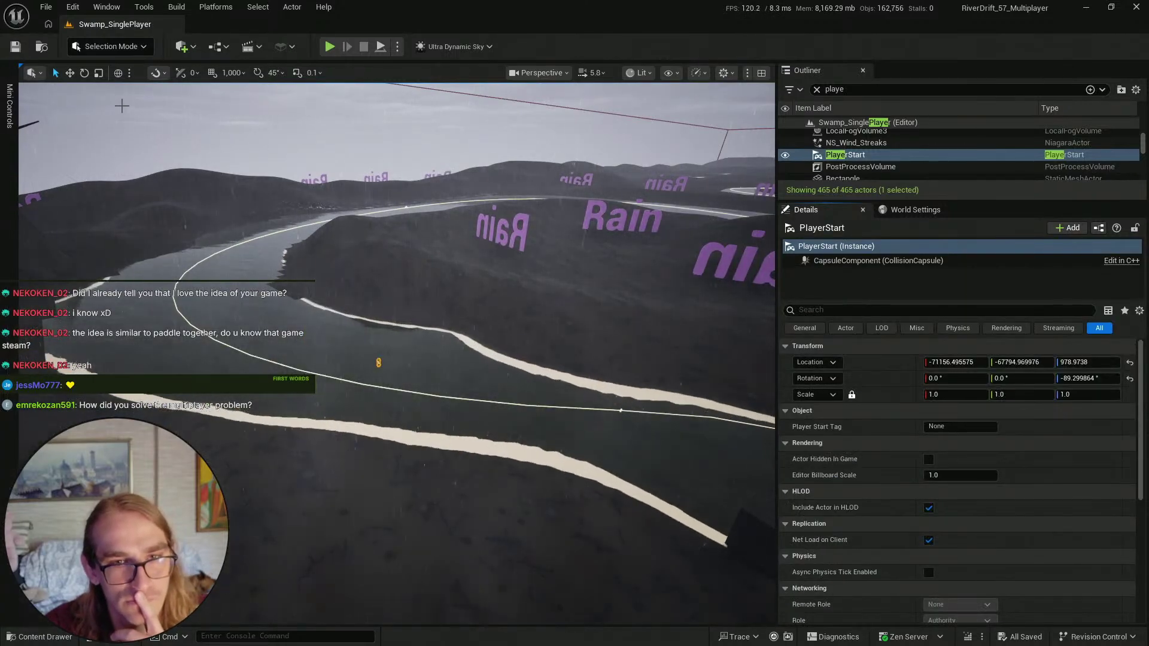
- Open the default pawn class BP_Single_Player_Character from the world settings and examine its event graph, component list, and capsule component properties
{"action": "left_click", "coordinate": [919, 210]}
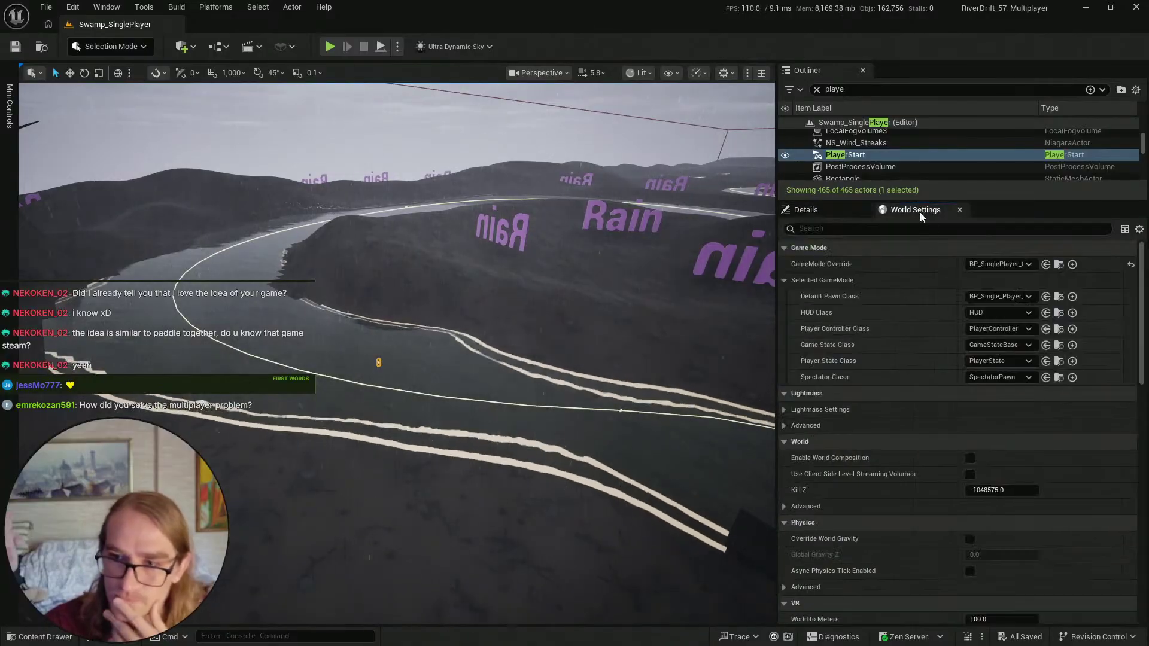
{"action": "left_click", "coordinate": [1061, 296]}
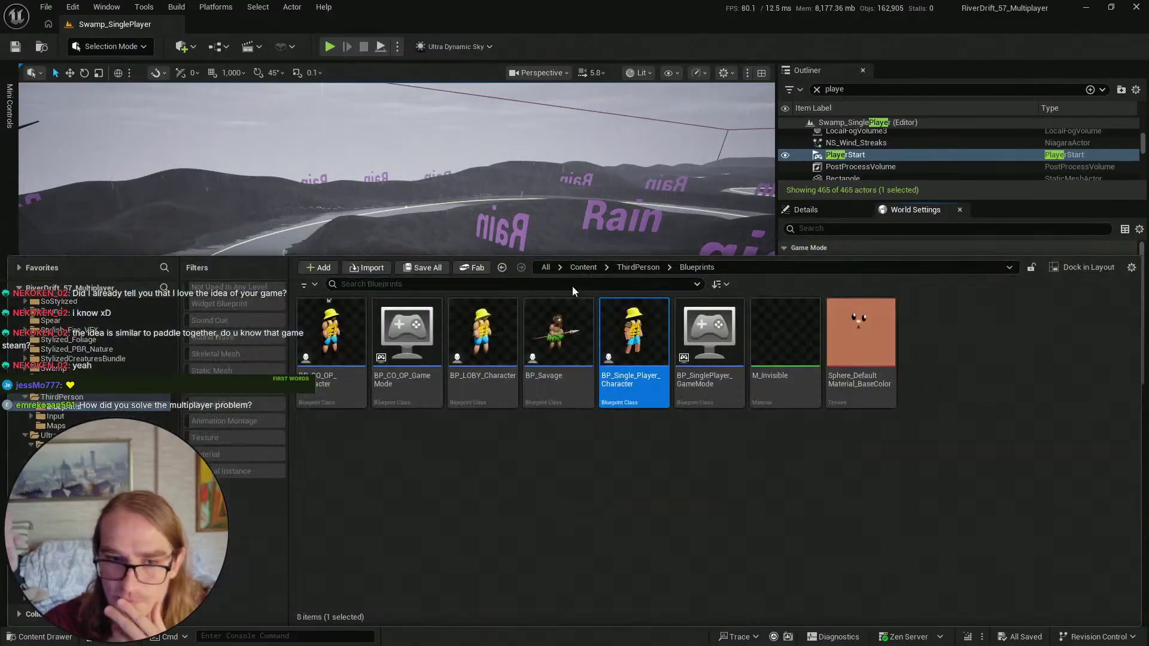
{"action": "double_click", "coordinate": [648, 341]}
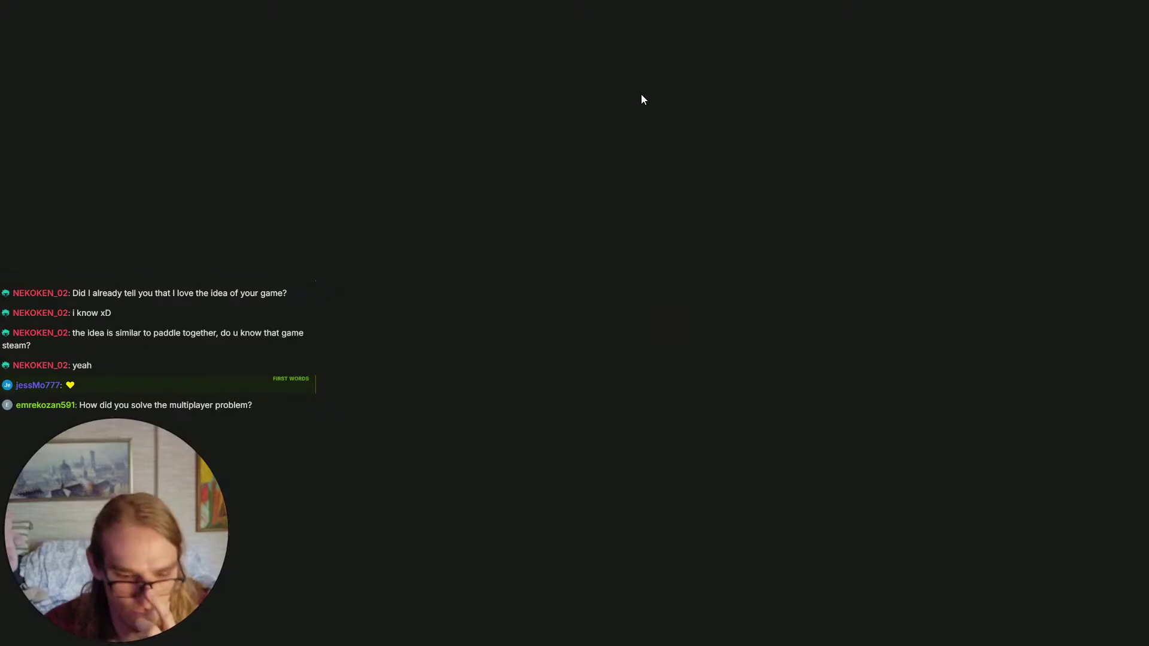
{"action": "scroll", "coordinate": [557, 264], "scroll_direction": "up", "scroll_amount": 1}
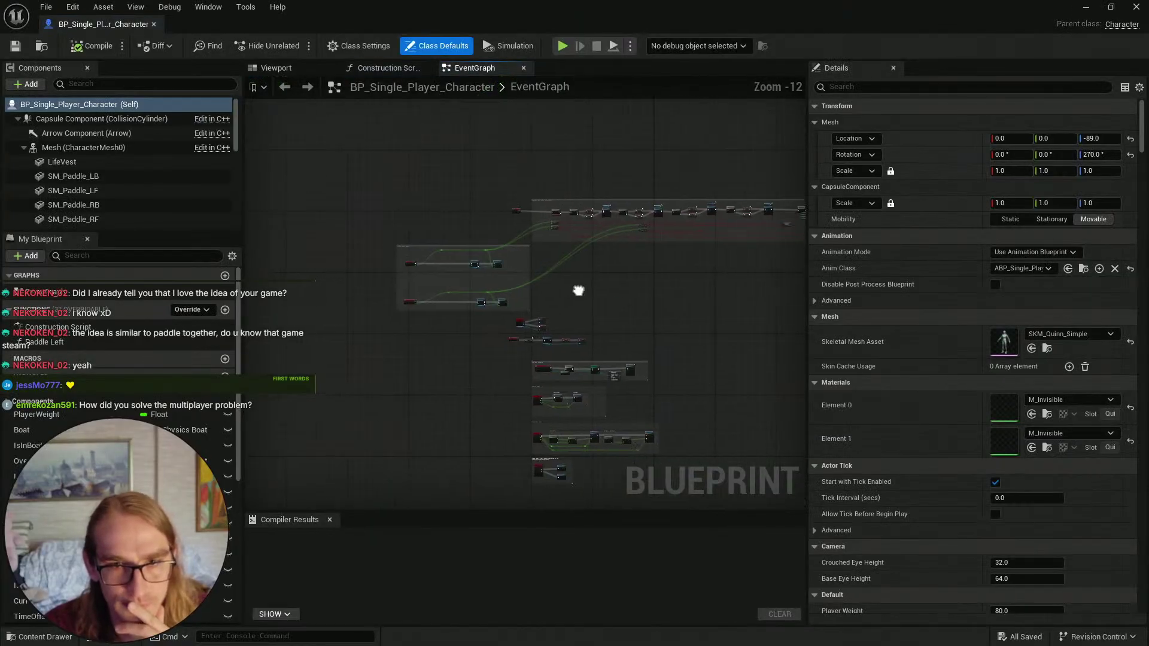
{"action": "scroll", "coordinate": [375, 178], "scroll_direction": "up", "scroll_amount": 2}
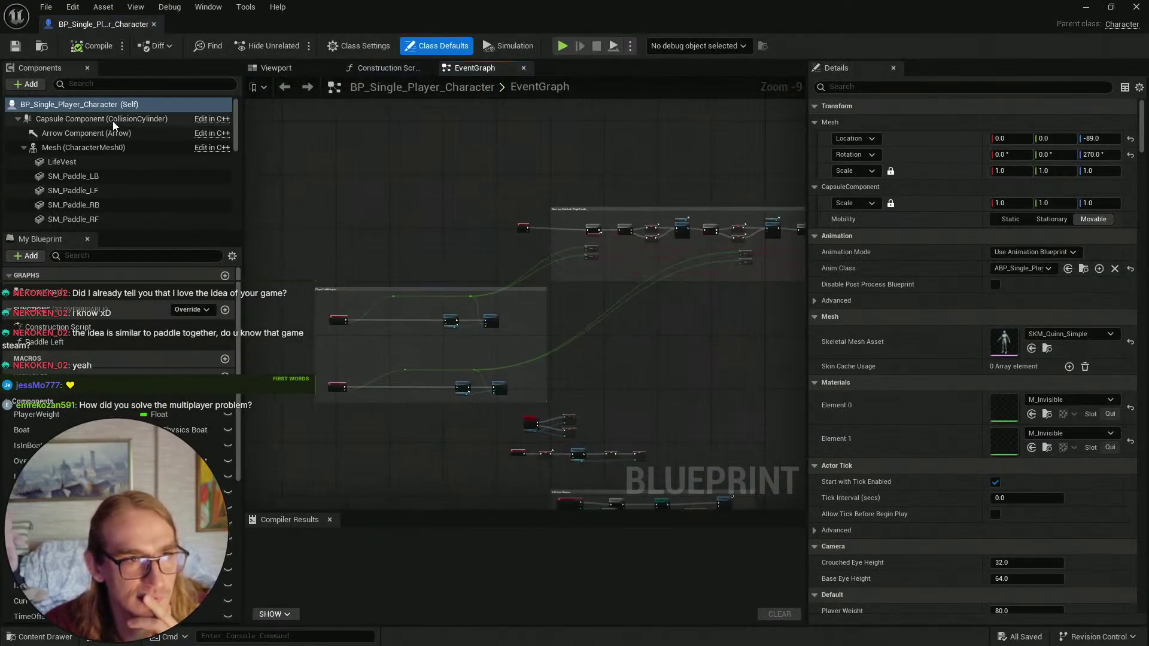
{"action": "scroll", "coordinate": [139, 180], "scroll_direction": "down", "scroll_amount": 5}
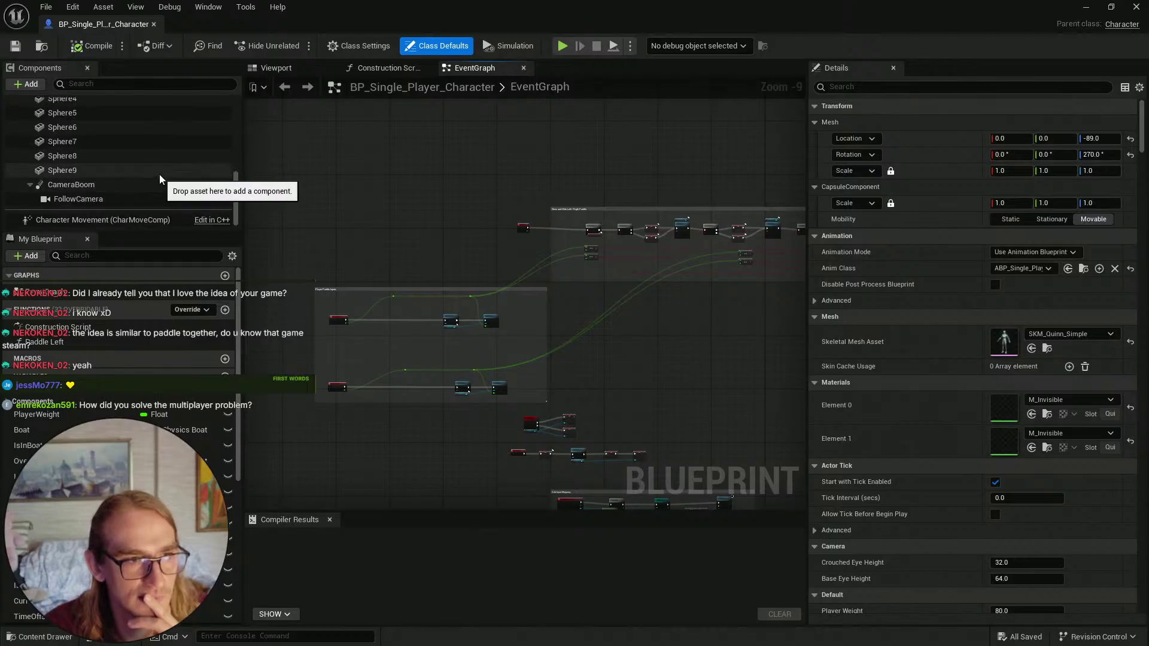
{"action": "scroll", "coordinate": [159, 175], "scroll_direction": "up", "scroll_amount": 5}
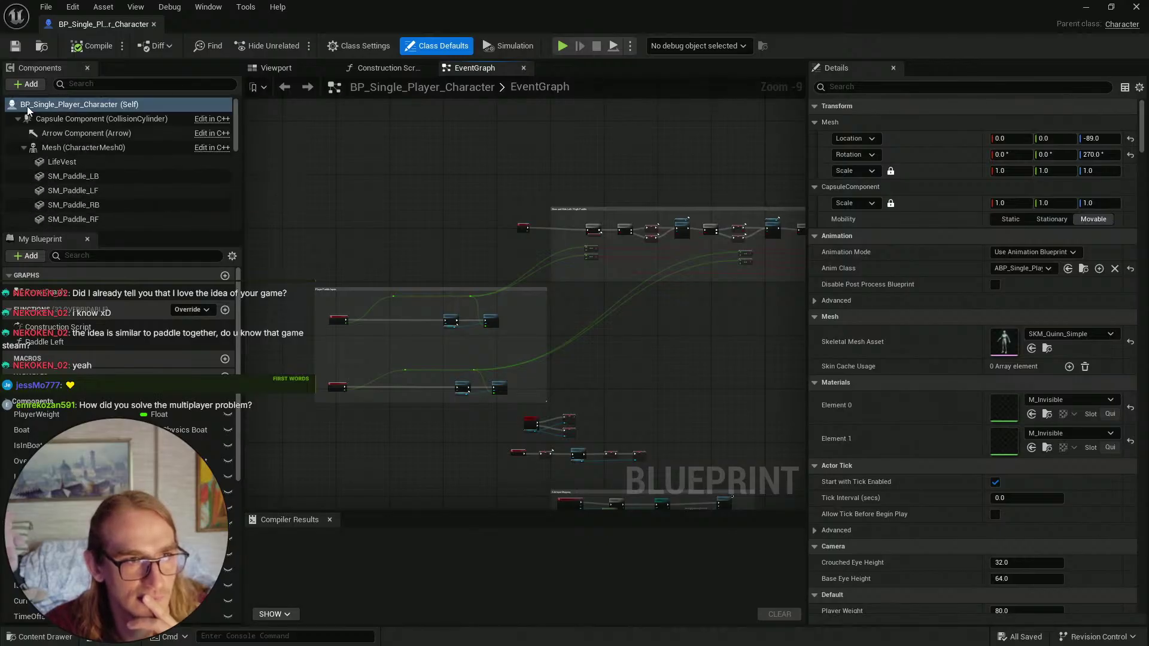
{"action": "left_click", "coordinate": [78, 121]}
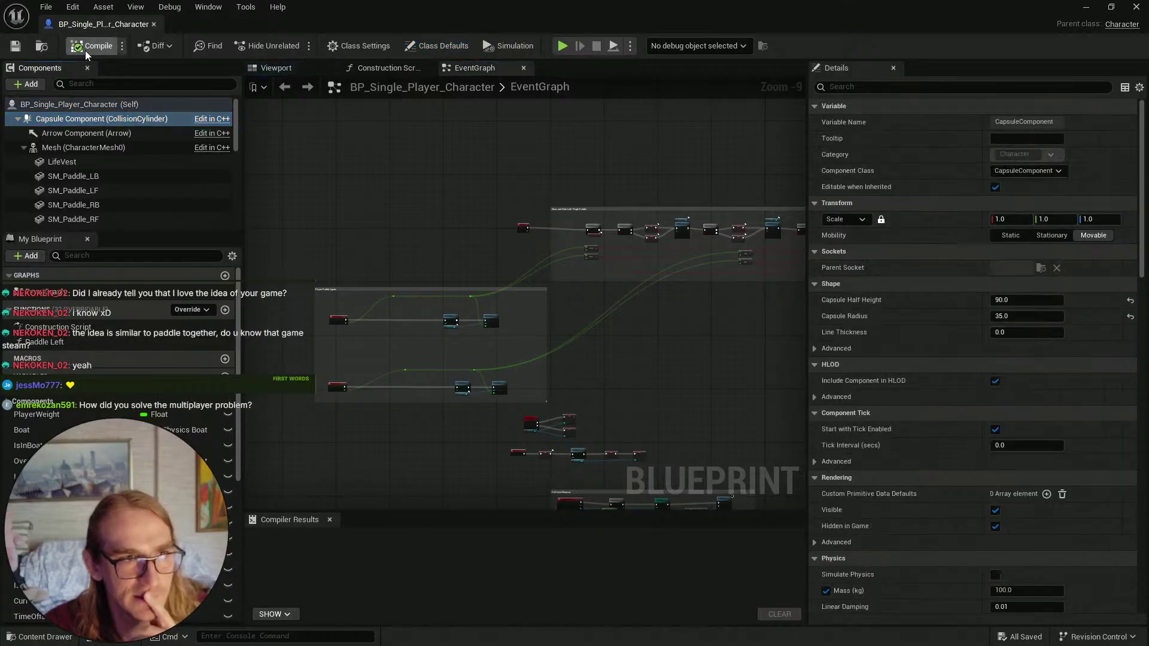
{"action": "left_click", "coordinate": [1084, 9]}
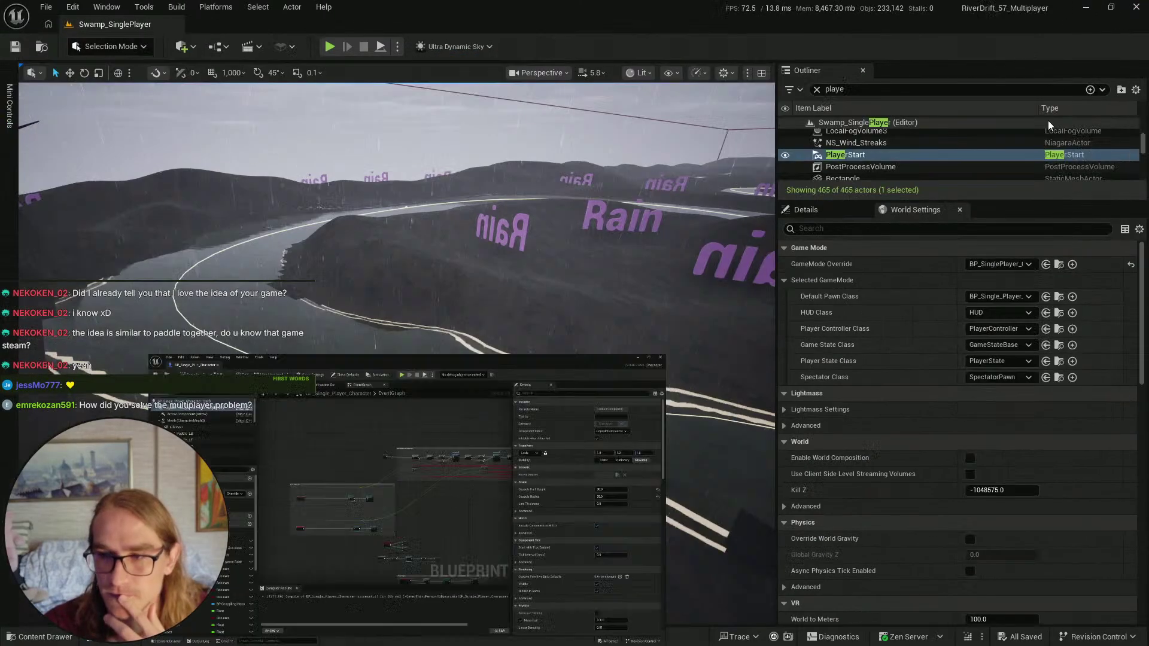
- Open the level's game mode BP_SinglePlayer_GameMode and examine the Mesh node and the surrounding logic that attaches the character to the raft
{"action": "left_click", "coordinate": [1058, 265]}
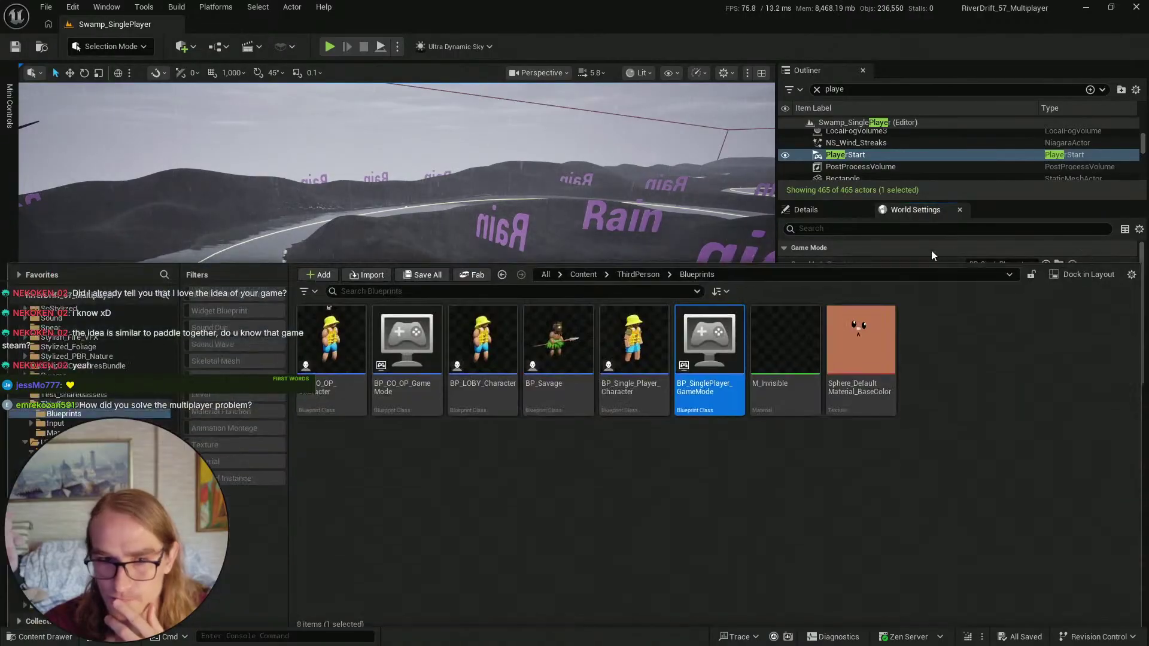
{"action": "double_click", "coordinate": [710, 336]}
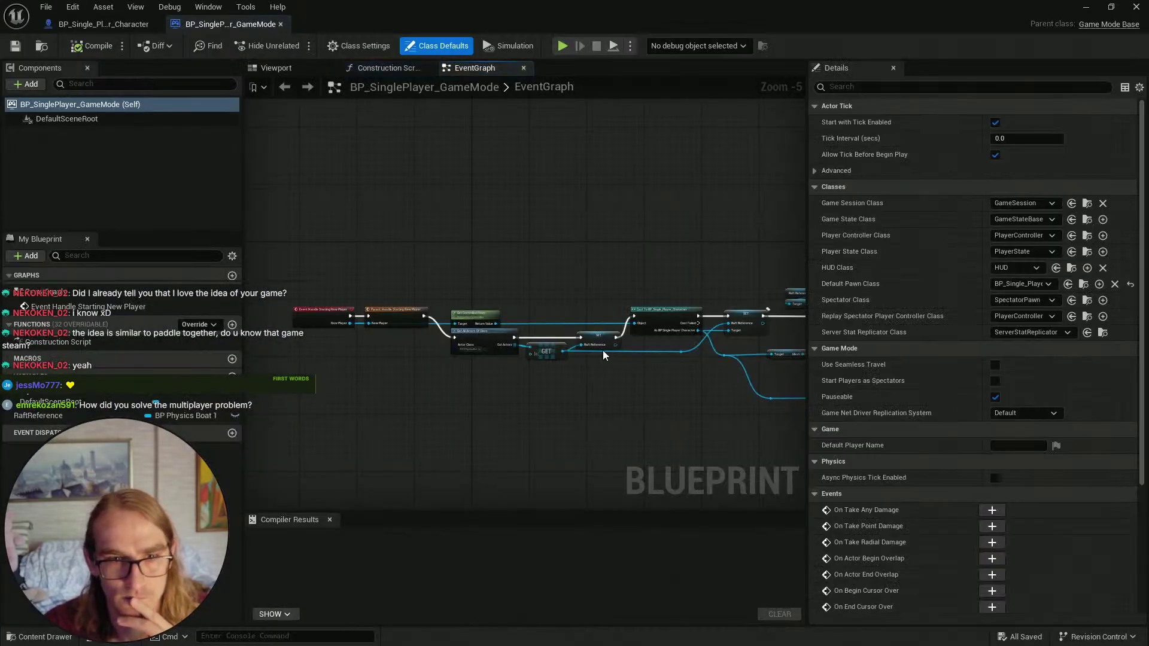
{"action": "scroll", "coordinate": [486, 335], "scroll_direction": "up", "scroll_amount": 6}
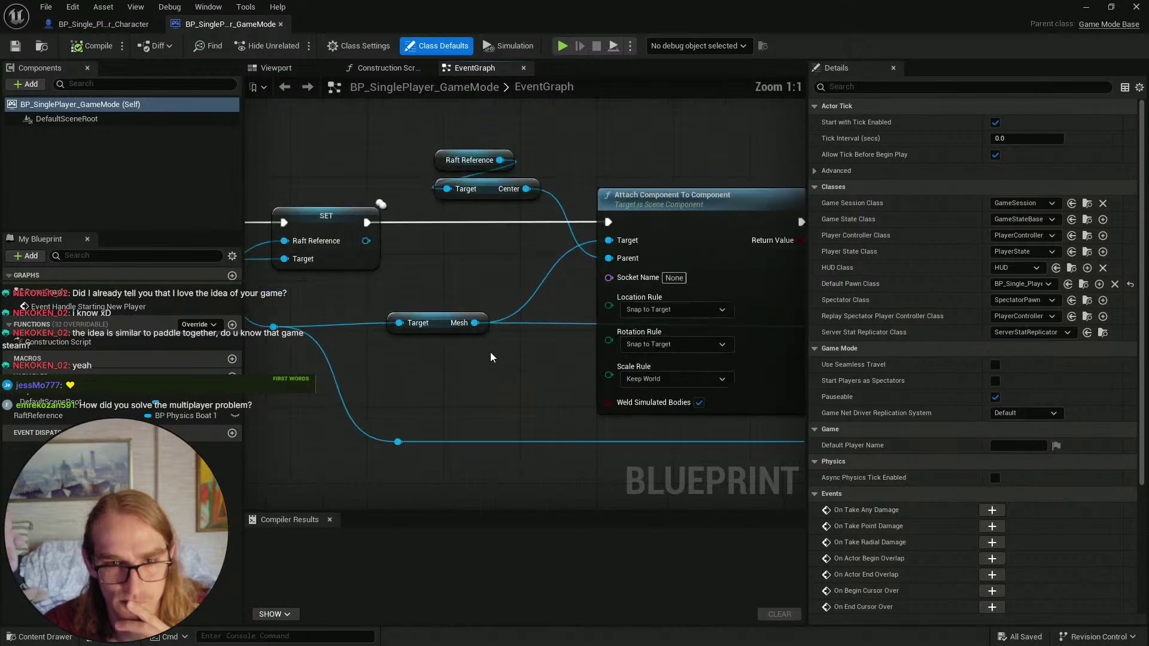
{"action": "left_click", "coordinate": [450, 330]}
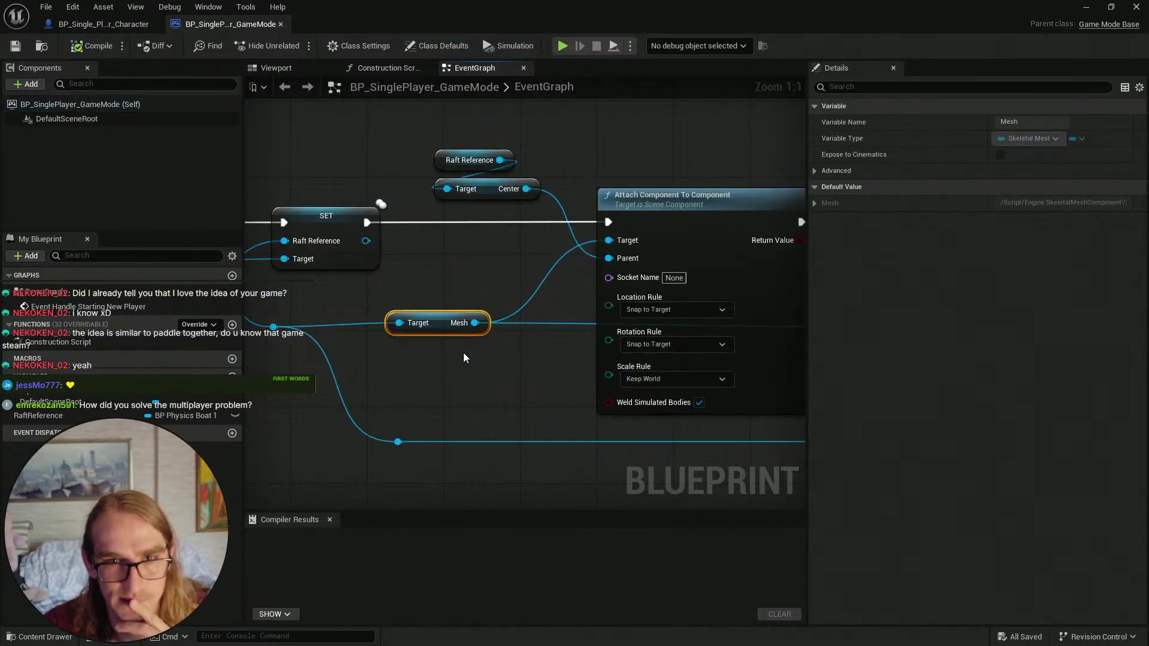
{"action": "scroll", "coordinate": [567, 351], "scroll_direction": "down", "scroll_amount": 4}
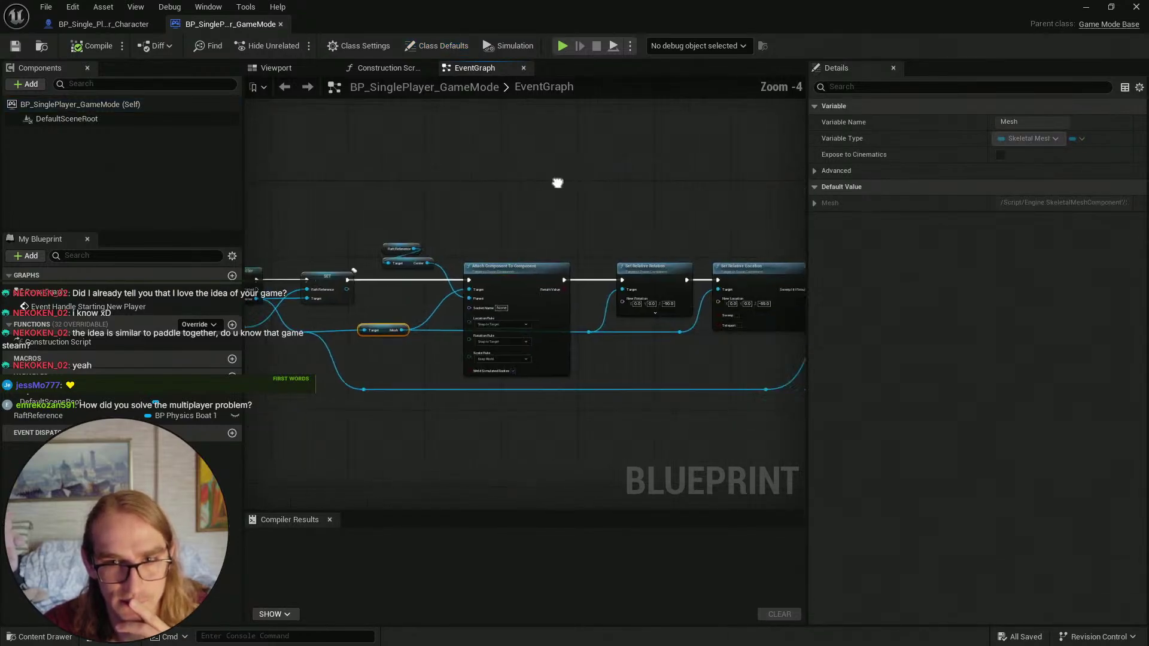
{"action": "right_click_drag", "start_coordinate": [423, 182], "coordinate": [652, 168]}
{"action": "scroll", "coordinate": [559, 358], "scroll_direction": "up", "scroll_amount": 4}
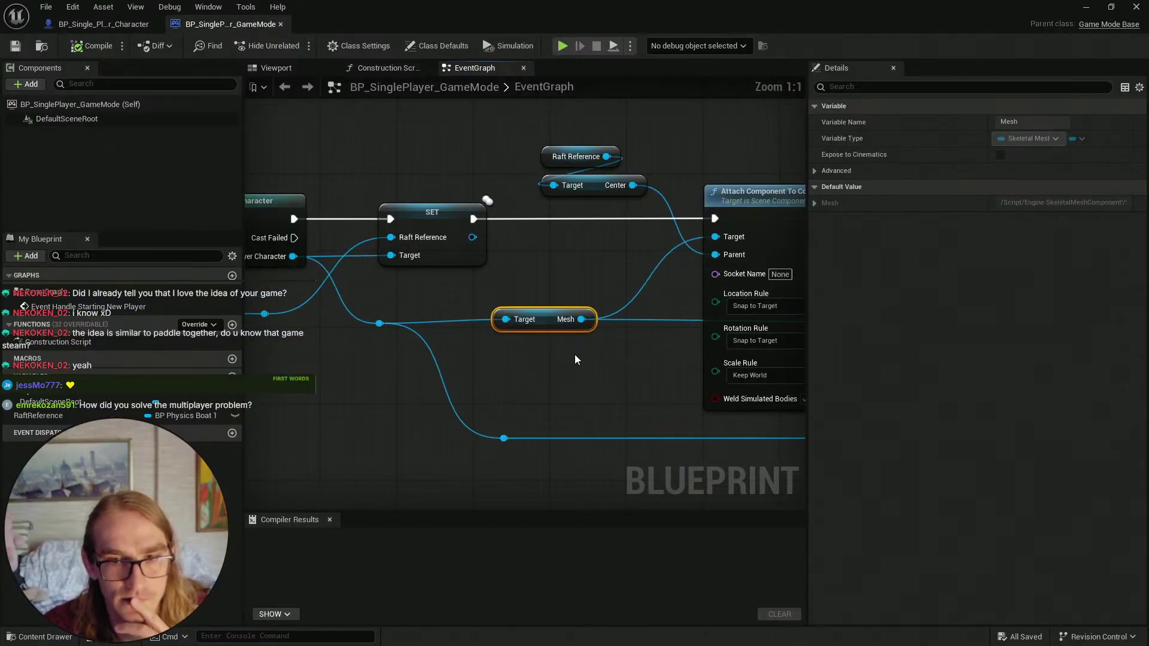
{"action": "left_click", "coordinate": [576, 356]}
{"action": "left_click", "coordinate": [549, 321]}
{"action": "scroll", "coordinate": [561, 350], "scroll_direction": "down", "scroll_amount": 1}
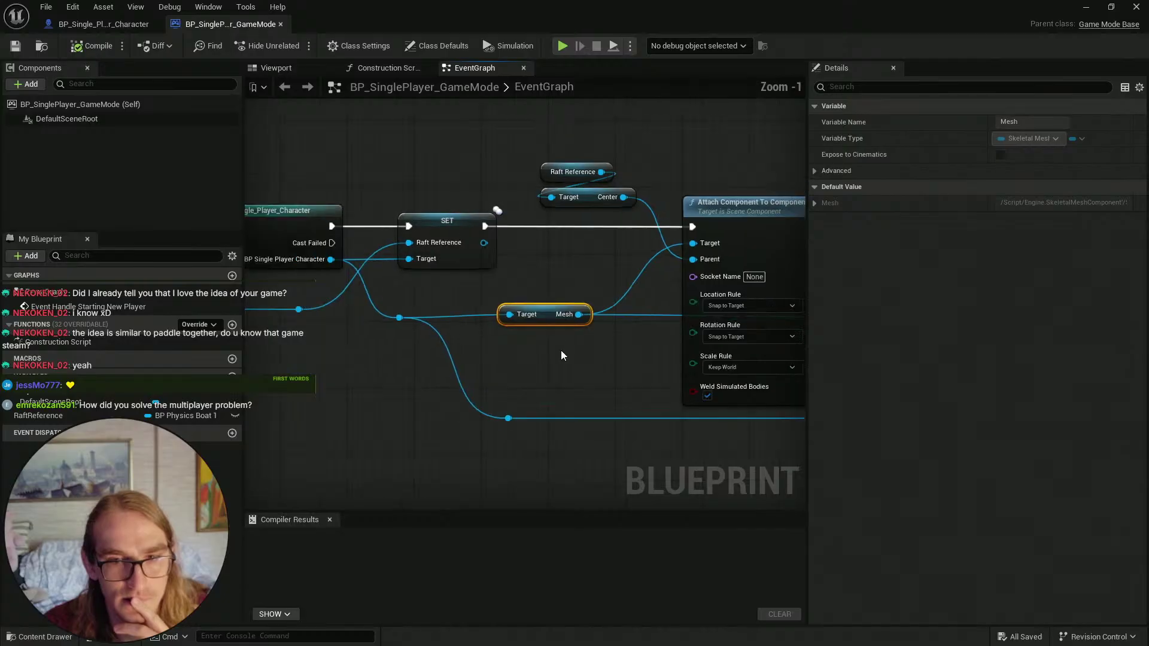
{"action": "left_click", "coordinate": [560, 346]}
{"action": "right_click_drag", "start_coordinate": [559, 336], "coordinate": [535, 335]}
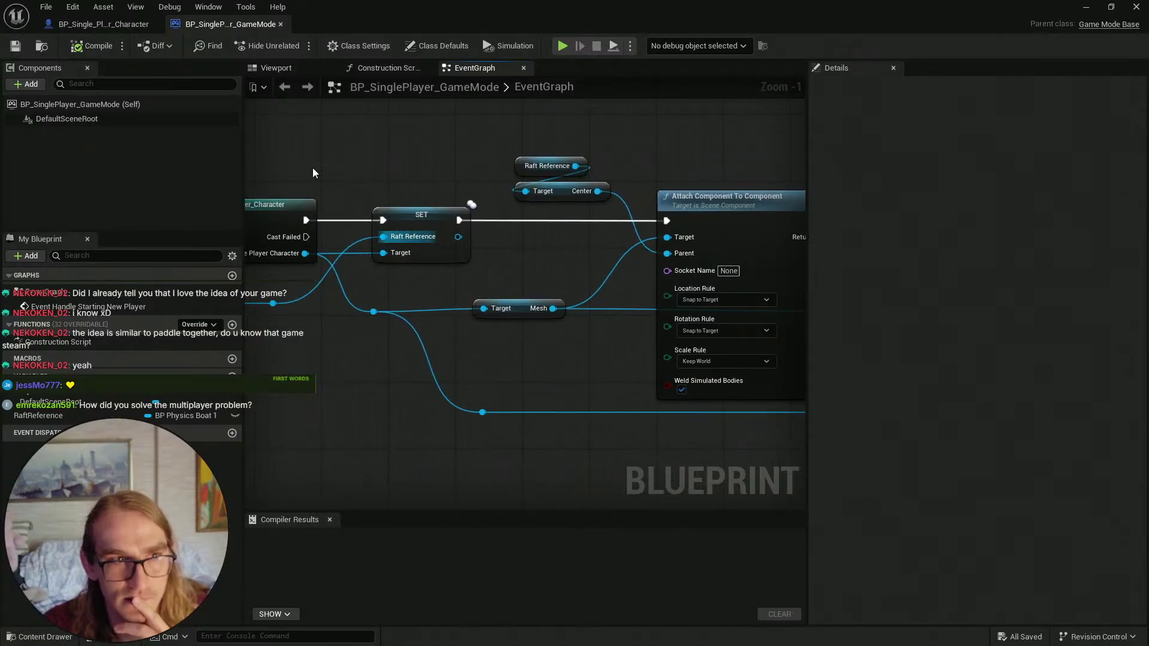
{"action": "right_click_drag", "start_coordinate": [445, 325], "coordinate": [377, 292]}
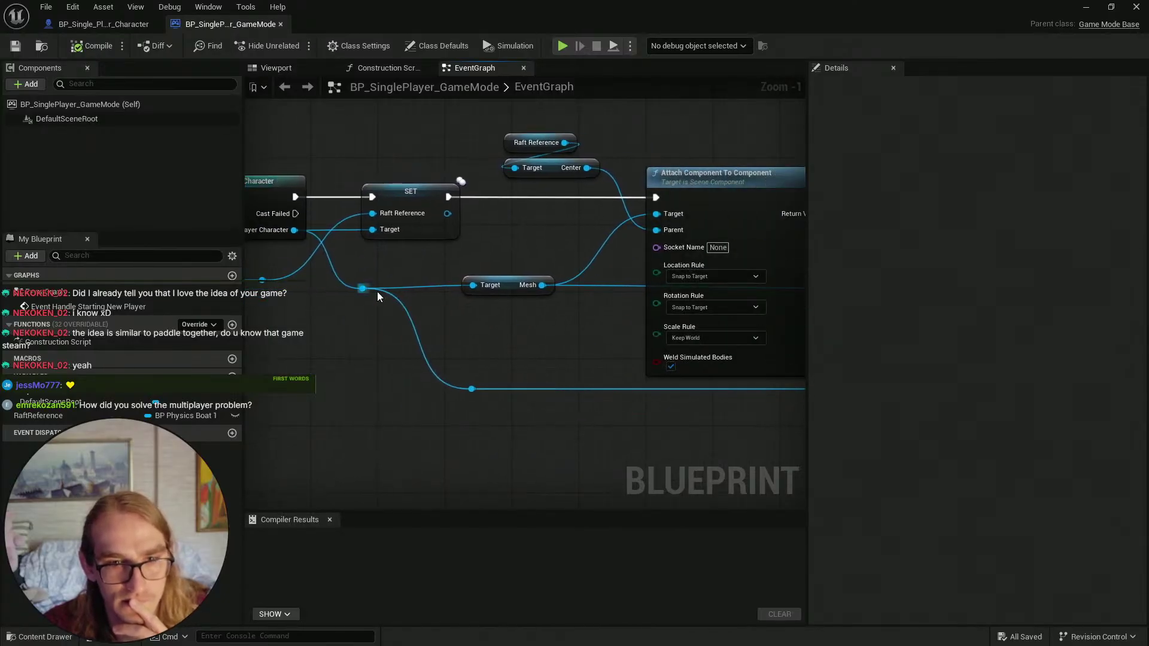
- Add a Get Capsule Component node from the player character reference and place it directly below the Mesh node
{"action": "left_click_drag", "start_coordinate": [365, 289], "coordinate": [487, 261]}
{"action": "type", "text": "cap"}
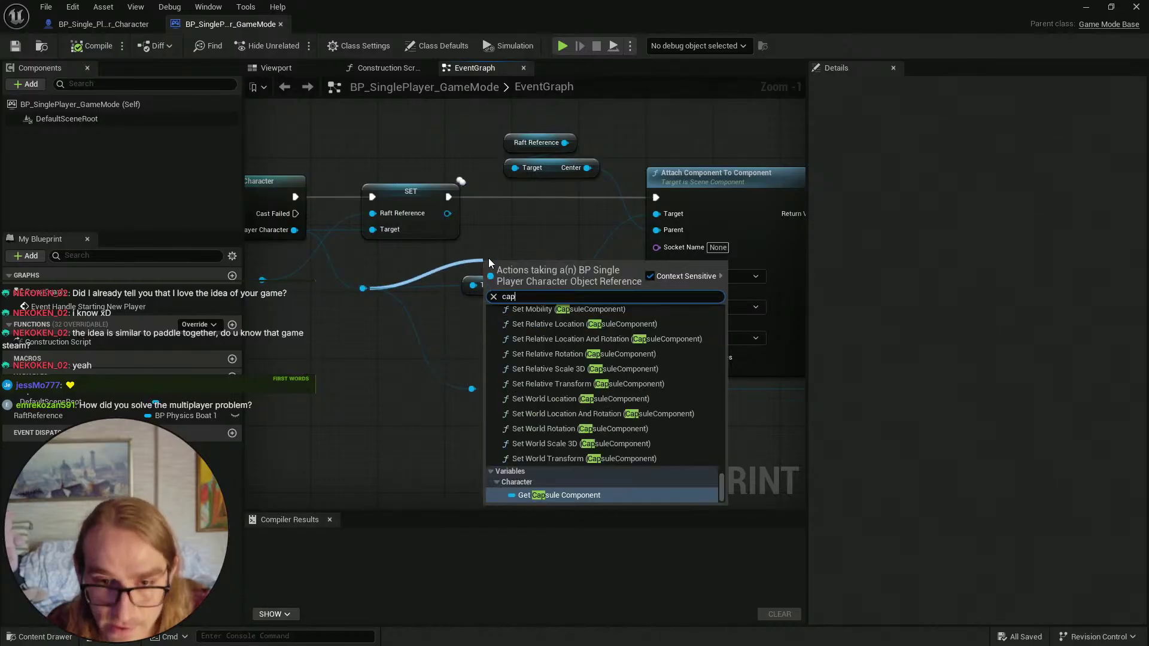
{"action": "type", "text": "su"}
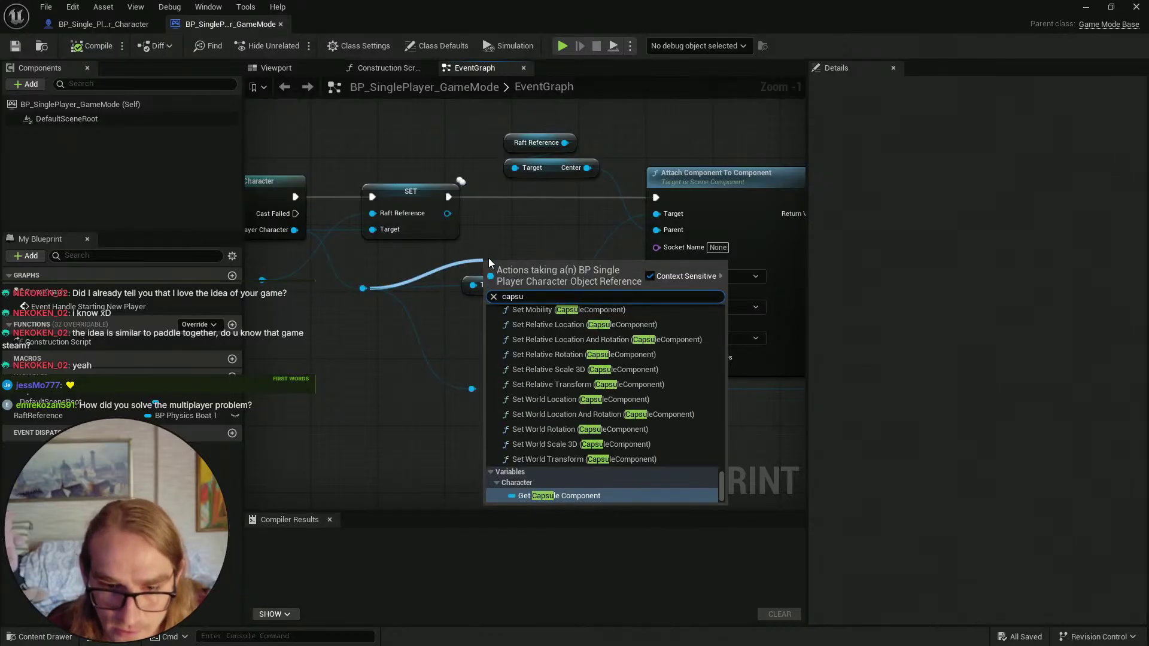
{"action": "left_click", "coordinate": [559, 496]}
{"action": "left_click_drag", "start_coordinate": [601, 268], "coordinate": [642, 209]}
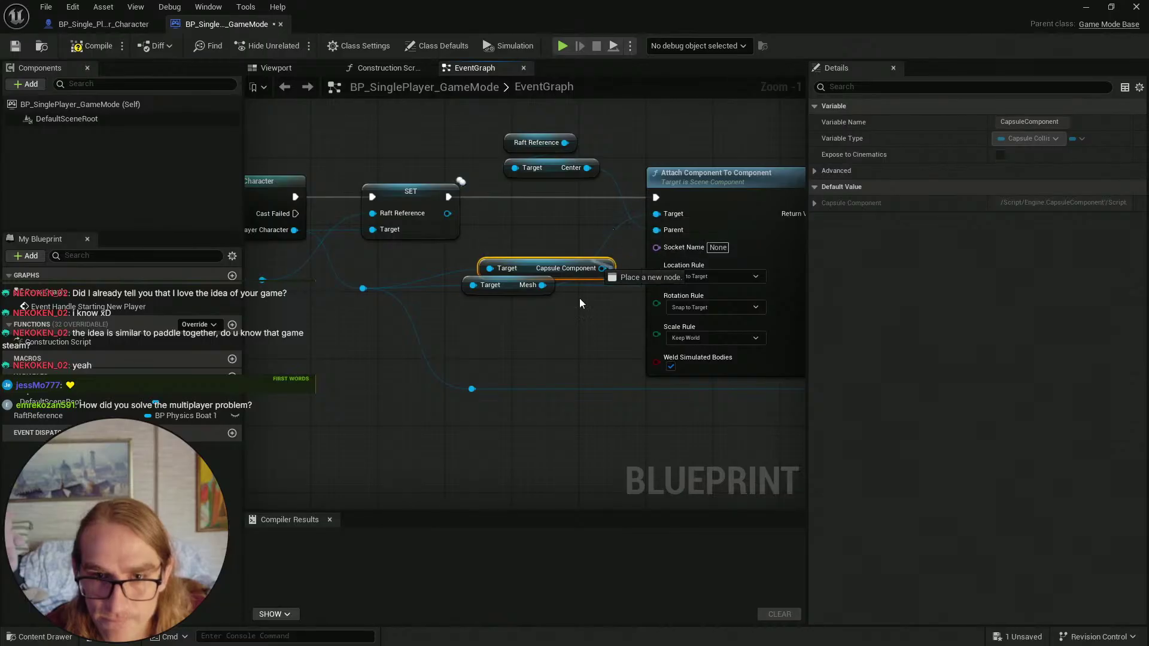
{"action": "left_click_drag", "start_coordinate": [598, 301], "coordinate": [589, 307]}
{"action": "left_click_drag", "start_coordinate": [571, 262], "coordinate": [543, 301]}
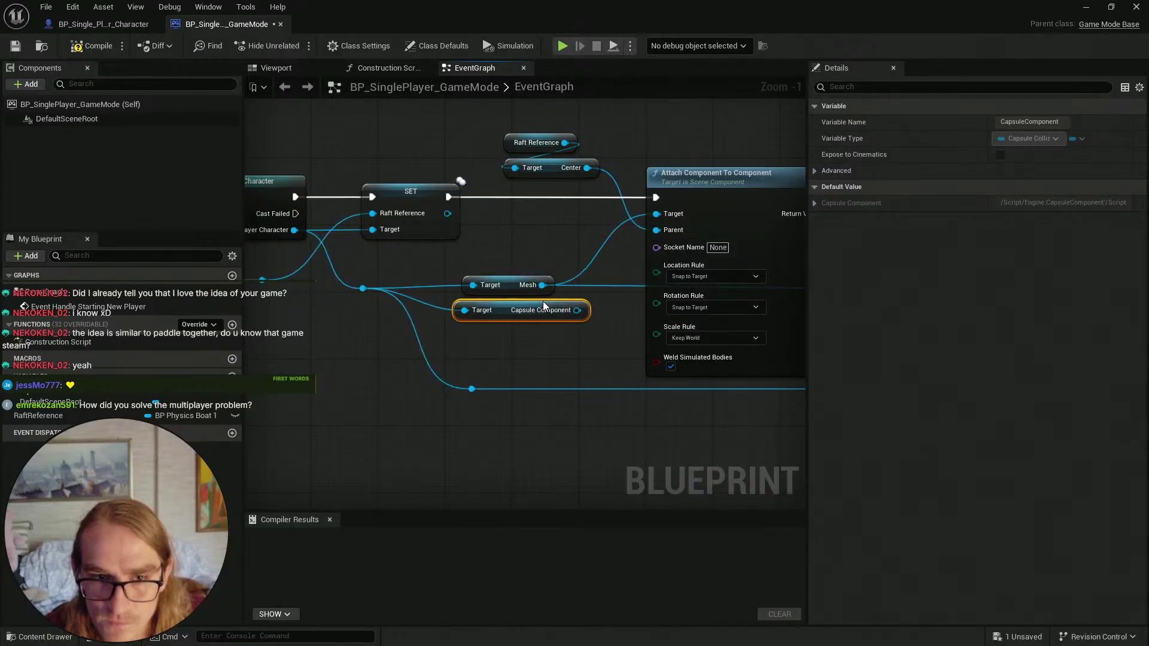
{"action": "left_click", "coordinate": [539, 347]}
{"action": "right_click_drag", "start_coordinate": [499, 315], "coordinate": [487, 325]}
{"action": "left_click", "coordinate": [492, 319]}
{"action": "left_click_drag", "start_coordinate": [491, 319], "coordinate": [500, 318]}
{"action": "left_click", "coordinate": [506, 335]}
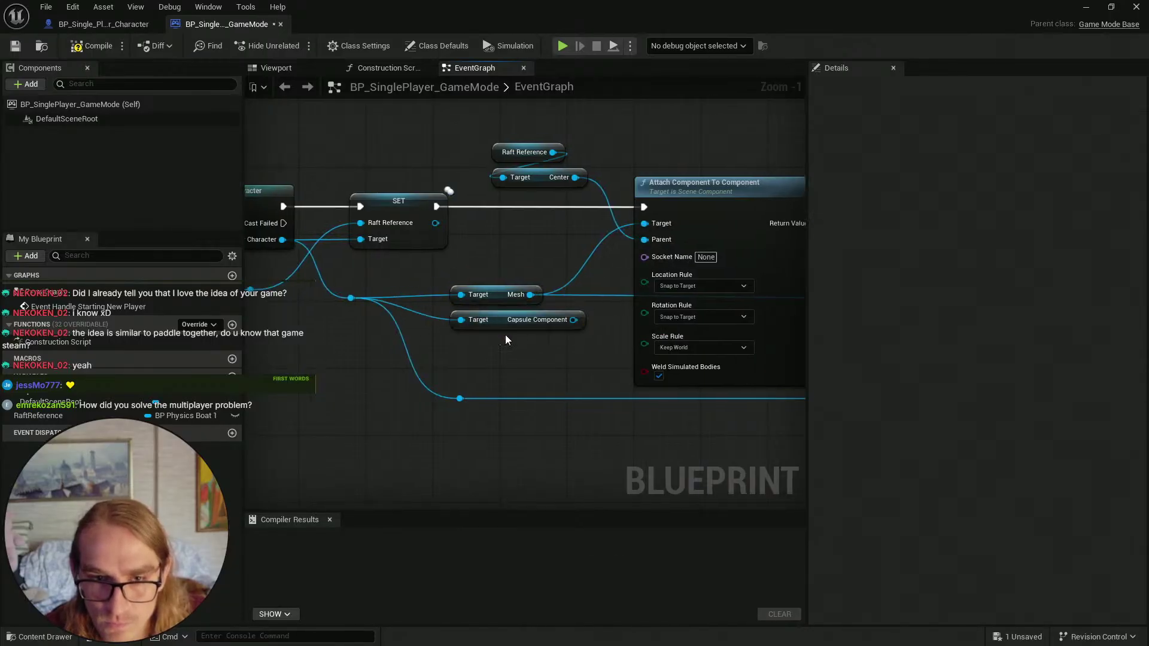
- Connect the Capsule Component output to the Target of Attach Component To Component, replacing the Mesh connection
{"action": "left_click_drag", "start_coordinate": [646, 224], "coordinate": [645, 224]}
{"action": "right_click_drag", "start_coordinate": [501, 276], "coordinate": [359, 275]}
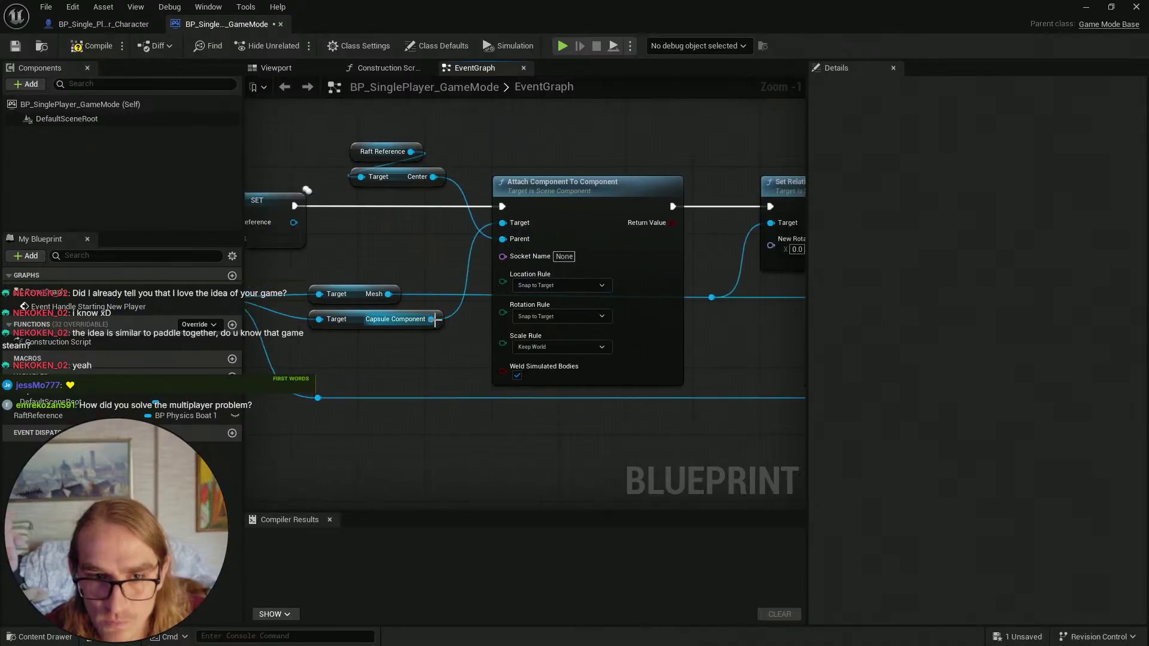
{"action": "right_click_drag", "start_coordinate": [460, 364], "coordinate": [355, 347]}
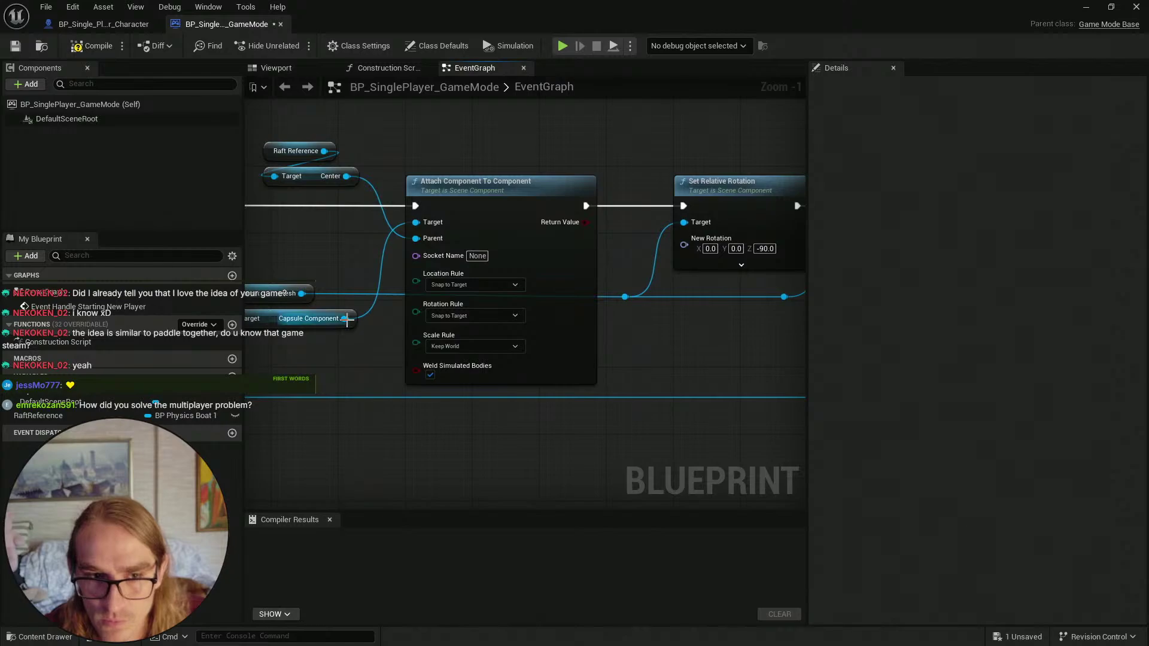
- Try to connect the Capsule Component output to the reroute node that feeds the Set Relative Rotation target
{"action": "left_click_drag", "start_coordinate": [347, 319], "coordinate": [627, 298]}
{"action": "key", "text": "Escape"}
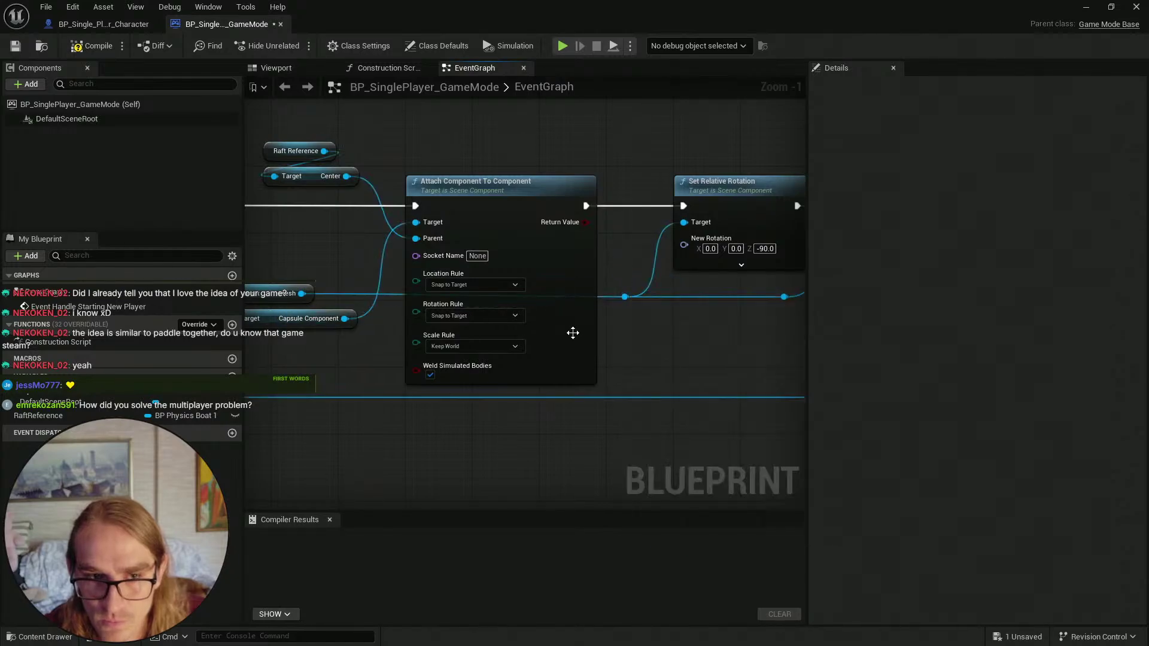
{"action": "right_click_drag", "start_coordinate": [325, 332], "coordinate": [501, 331]}
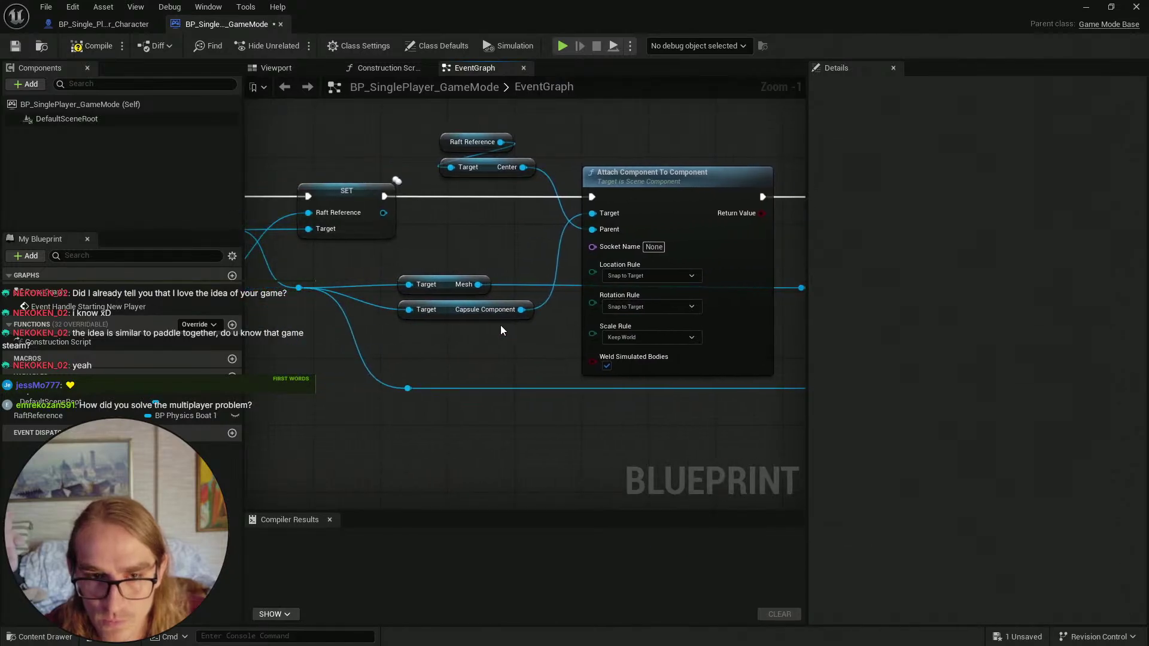
{"action": "left_click", "coordinate": [465, 319]}
{"action": "left_click", "coordinate": [461, 346]}
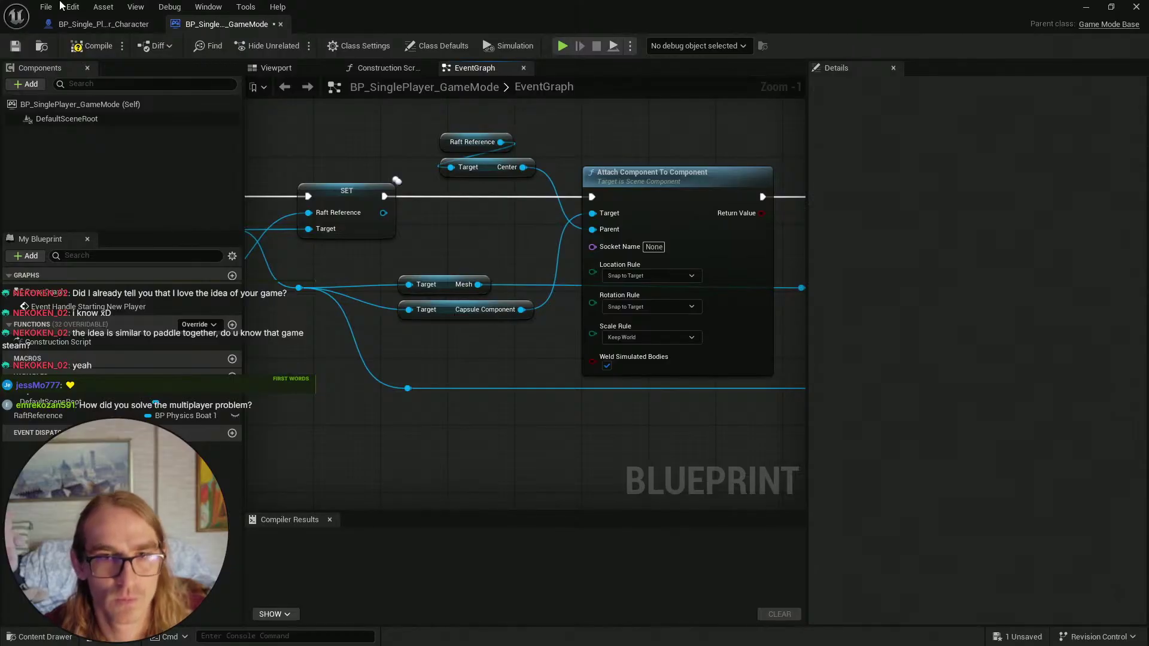
- Return to the Swamp_SinglePlayer level and show the details of the selected PlayerStart
{"action": "left_click", "coordinate": [1086, 7]}
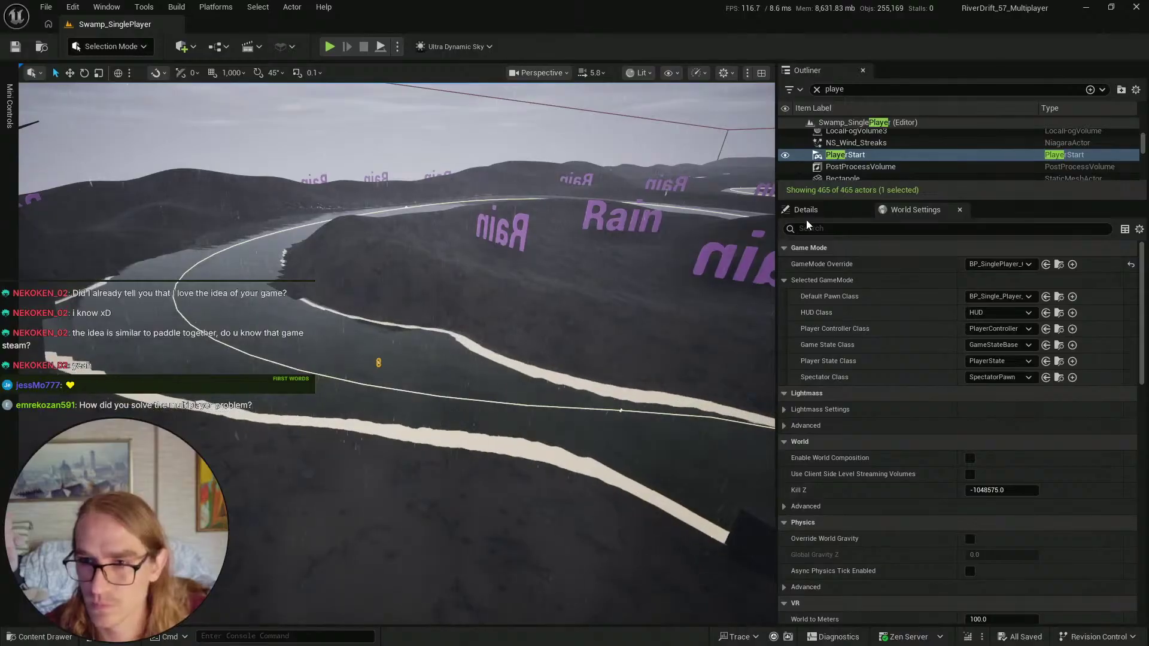
{"action": "left_click", "coordinate": [806, 210]}
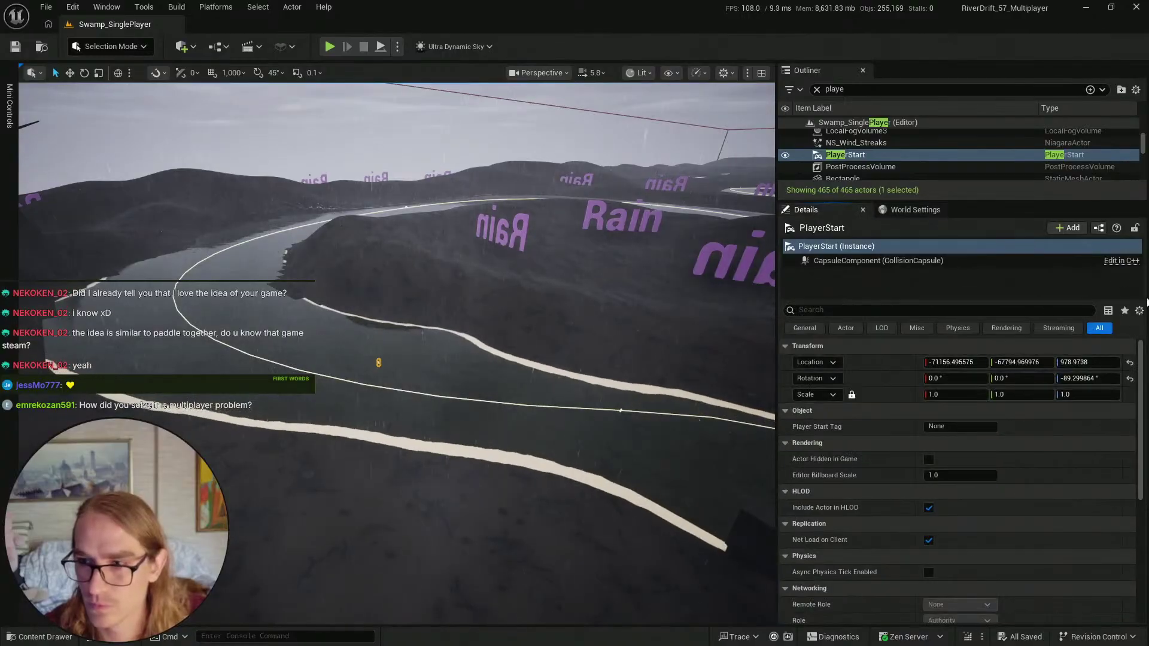
- Reset the PlayerStart's location and rotation to zero, save the level and play-test it
{"action": "left_click", "coordinate": [1129, 362]}
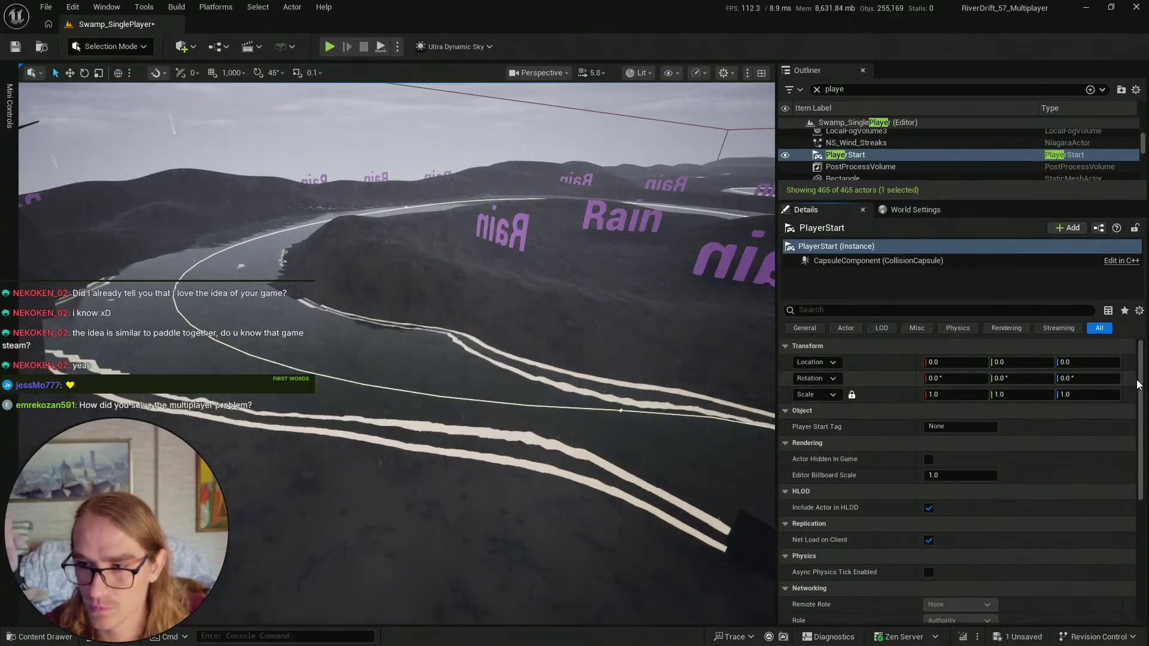
{"action": "left_click", "coordinate": [15, 47]}
{"action": "left_click", "coordinate": [329, 47]}
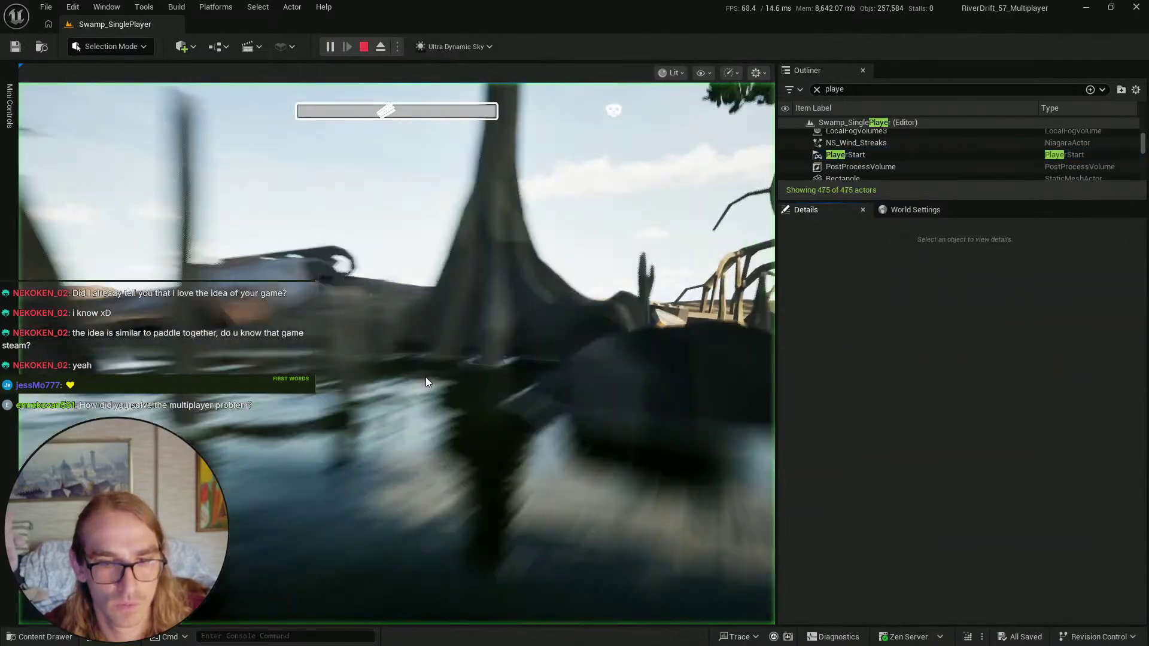
{"action": "left_click", "coordinate": [425, 377]}
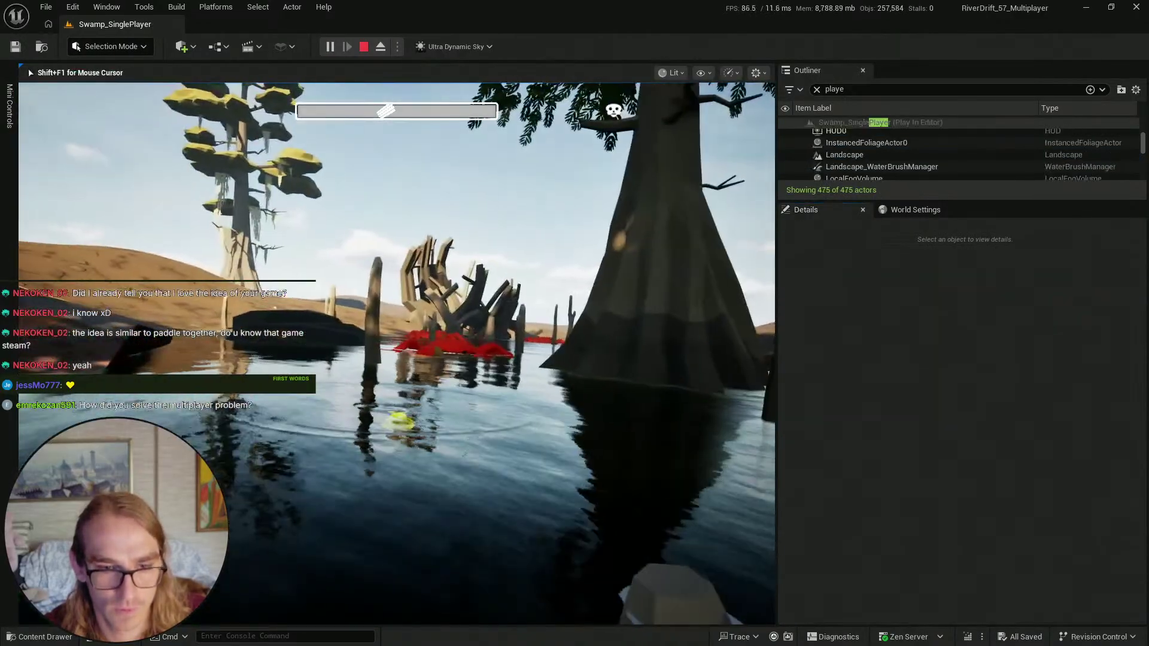
- In the BP_Single_Player_Character viewport, reset the Mesh component's location and rotation to zero, and compile and save the Blueprint
{"action": "key", "text": "alt+Tab"}
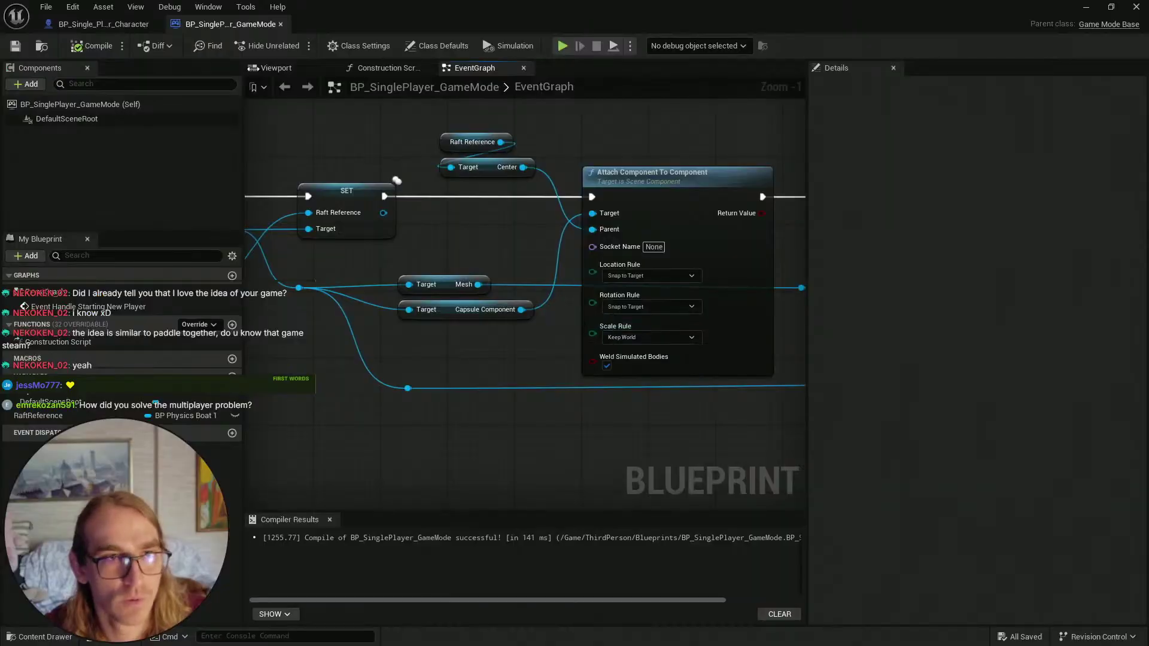
{"action": "left_click", "coordinate": [119, 28]}
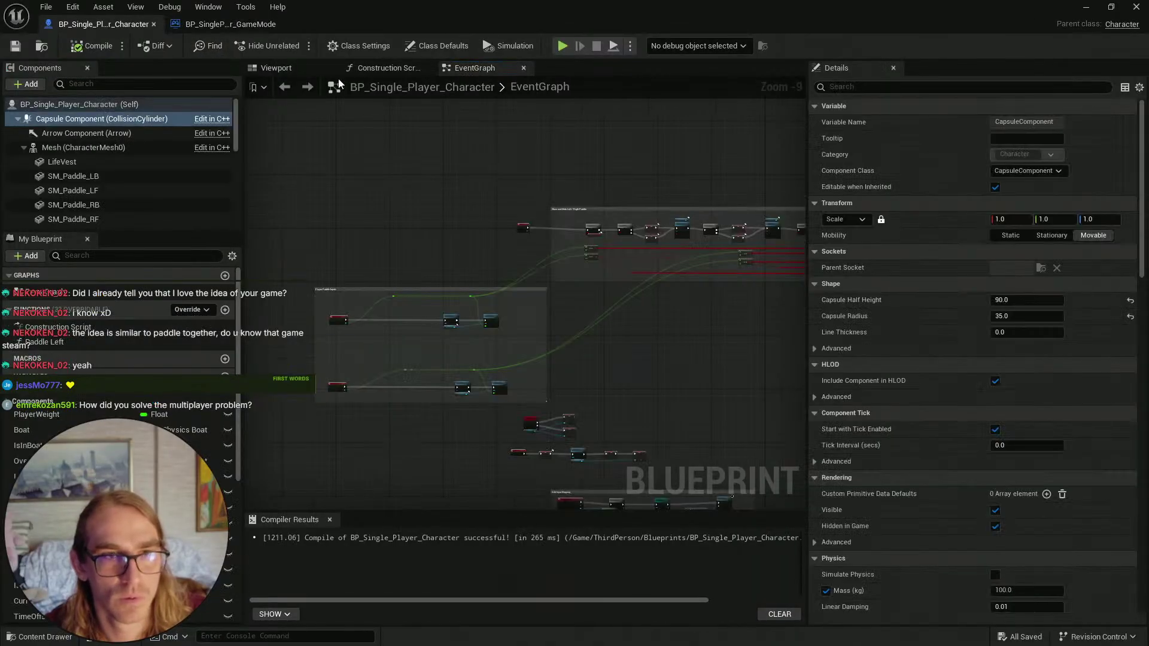
{"action": "left_click", "coordinate": [288, 69]}
{"action": "right_click_drag", "start_coordinate": [546, 226], "coordinate": [528, 222]}
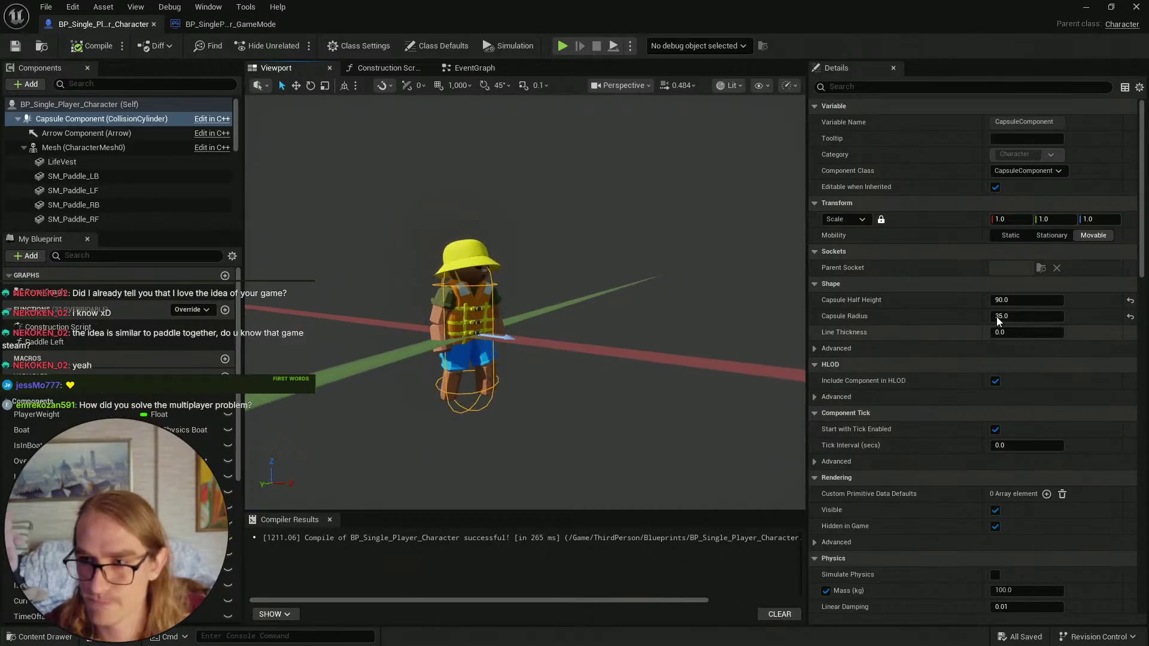
{"action": "left_click", "coordinate": [99, 148]}
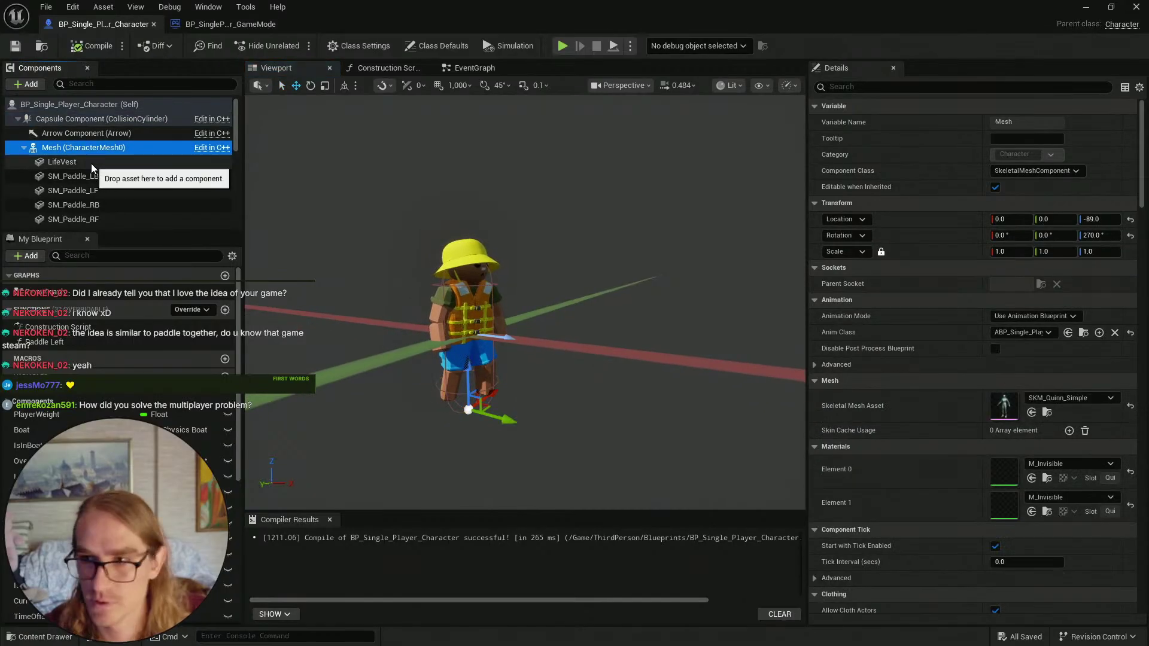
{"action": "left_click", "coordinate": [1130, 236]}
{"action": "left_click", "coordinate": [1131, 219]}
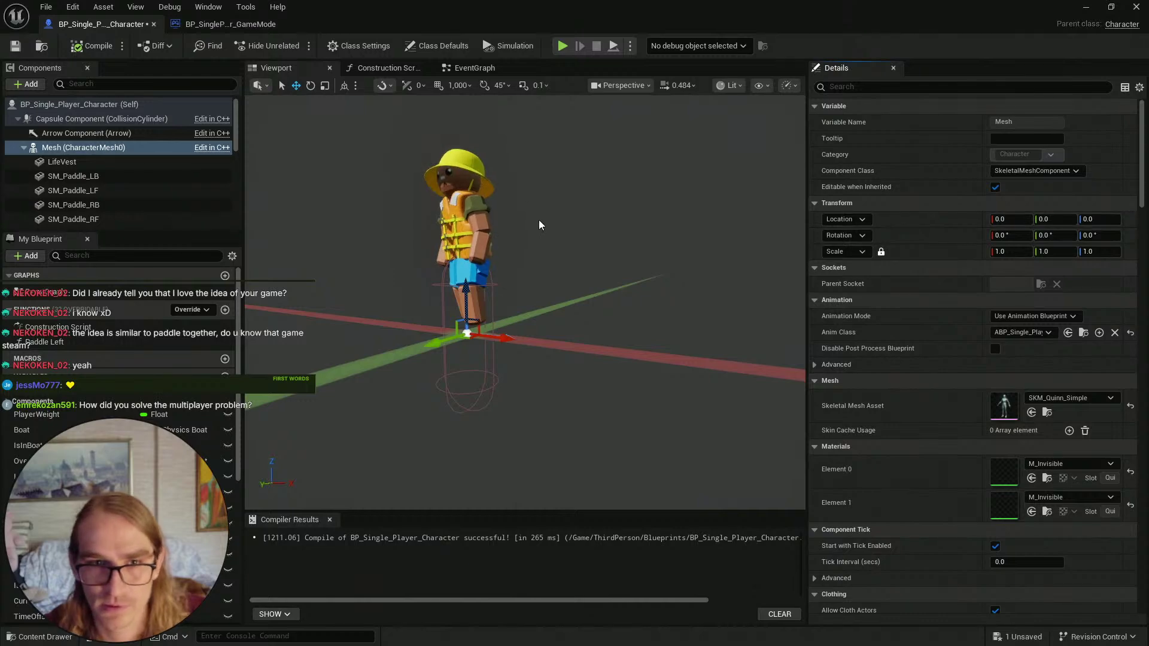
{"action": "left_click_drag", "start_coordinate": [540, 225], "coordinate": [492, 213], "text": "alt"}
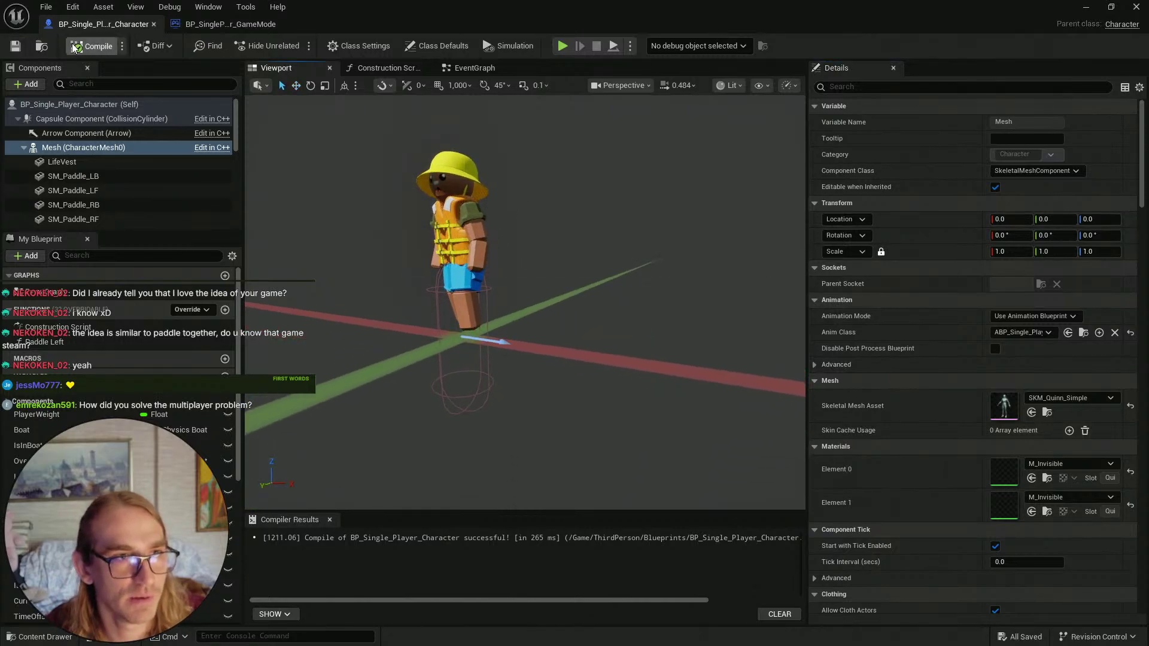
- Set the Capsule Component's half height and radius to 34, and compile and save the character Blueprint
{"action": "right_click_drag", "start_coordinate": [334, 236], "coordinate": [358, 233]}
{"action": "scroll", "coordinate": [333, 236], "scroll_direction": "down", "scroll_amount": 2}
{"action": "left_click", "coordinate": [95, 118]}
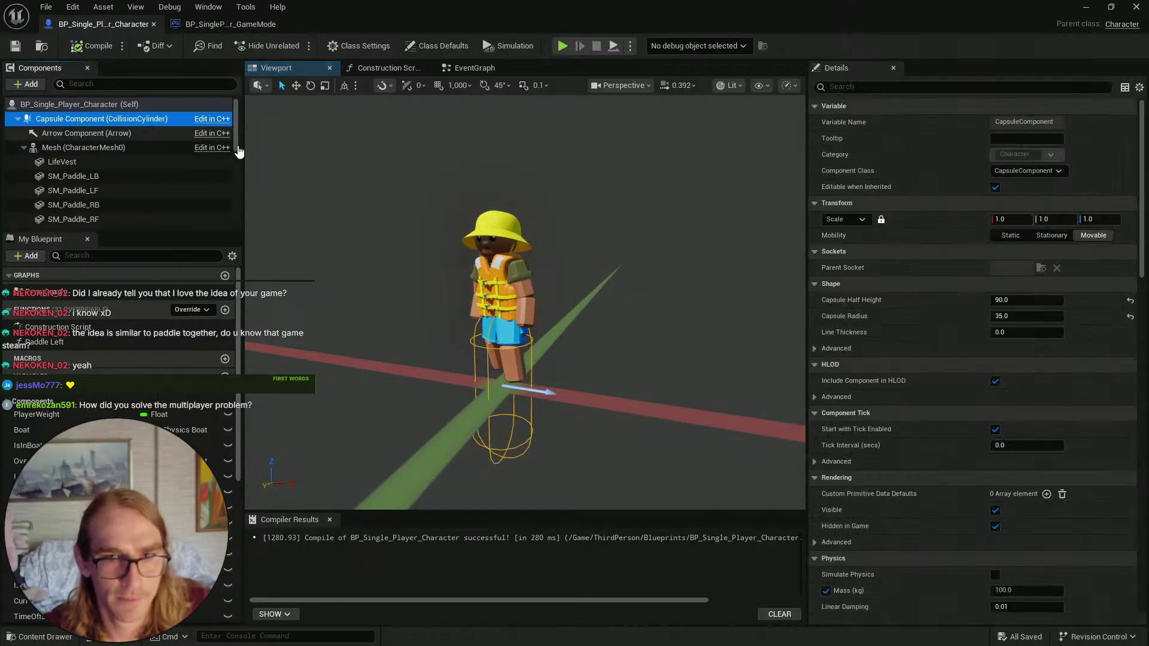
{"action": "left_click", "coordinate": [1131, 315]}
{"action": "left_click", "coordinate": [1130, 301]}
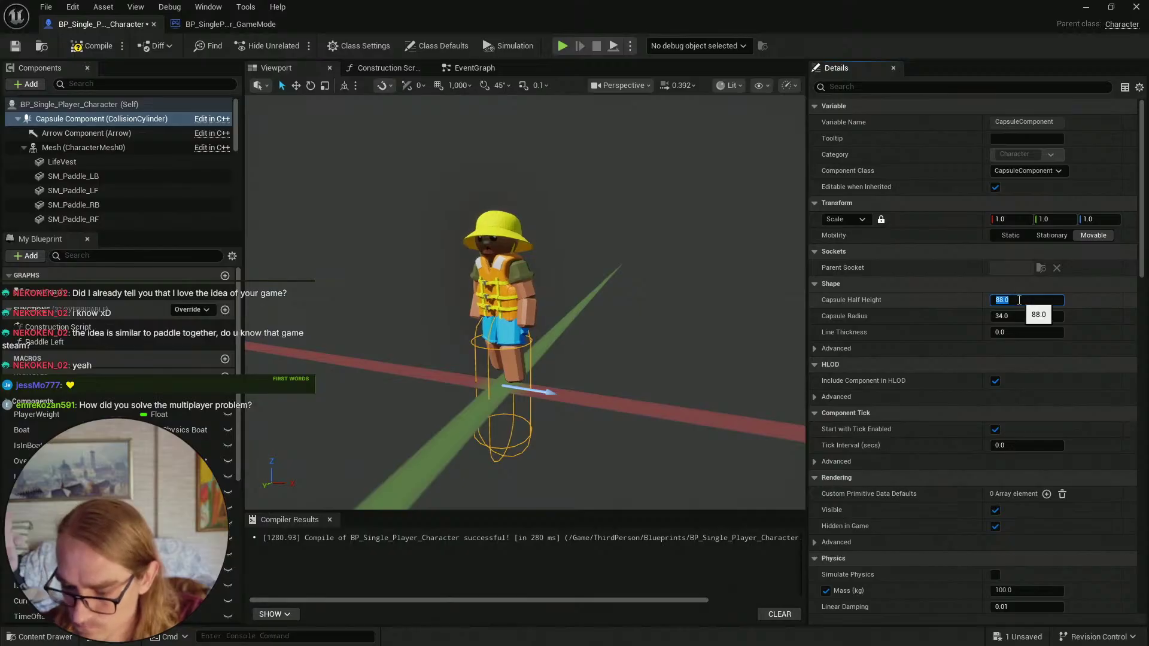
{"action": "right_click_drag", "start_coordinate": [542, 230], "coordinate": [585, 305]}
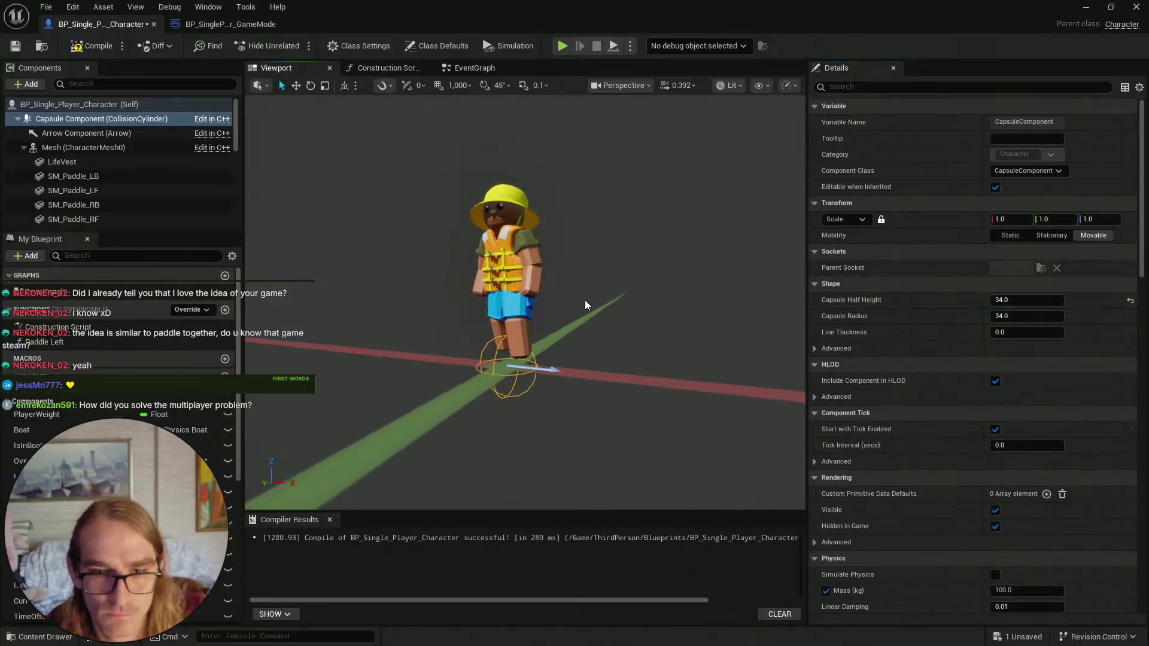
{"action": "left_click", "coordinate": [15, 48]}
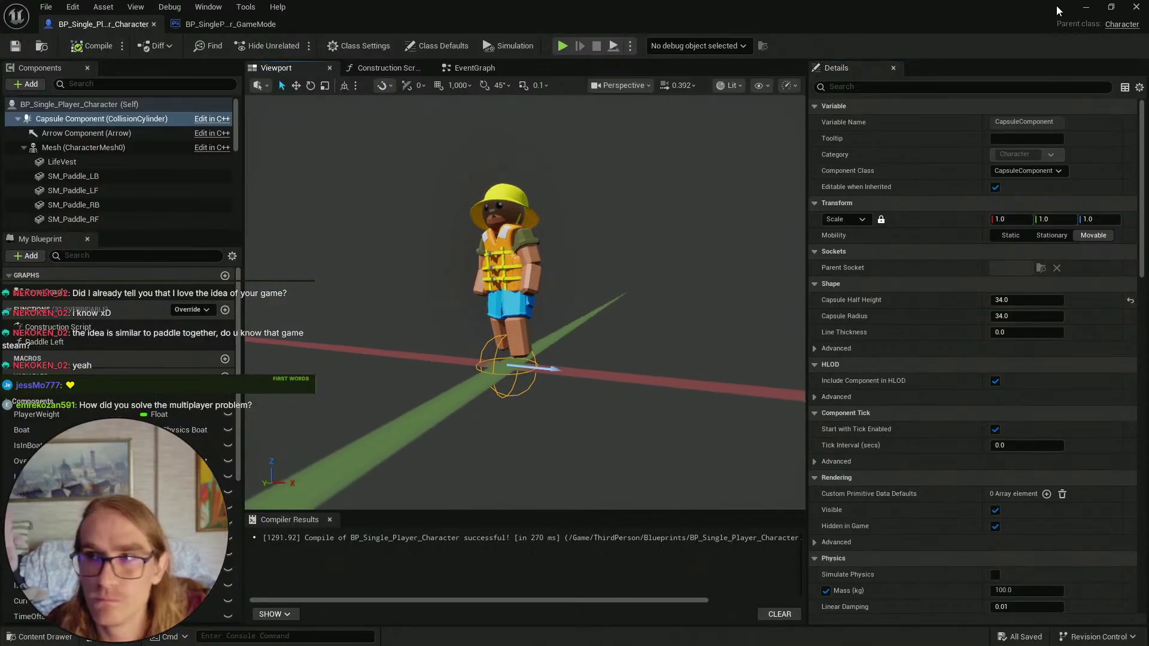
- Play-test the Swamp_SinglePlayer level to check how the character sits on the drifting raft, and stop the session
{"action": "left_click", "coordinate": [1085, 8]}
{"action": "left_click", "coordinate": [329, 47]}
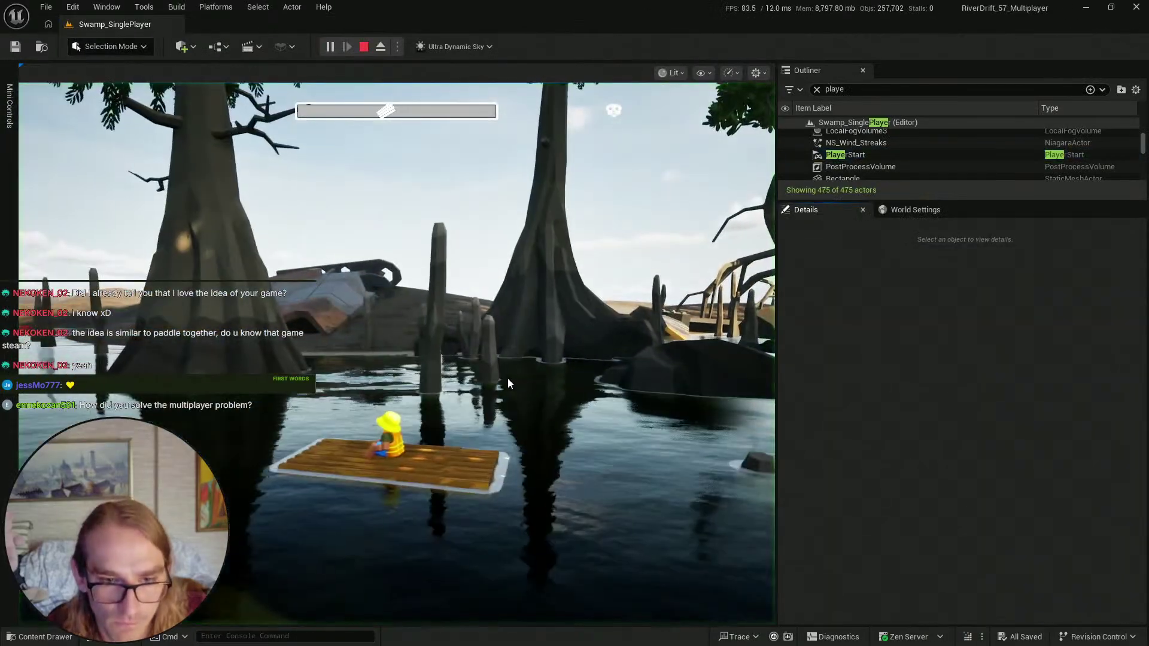
{"action": "left_click", "coordinate": [503, 400]}
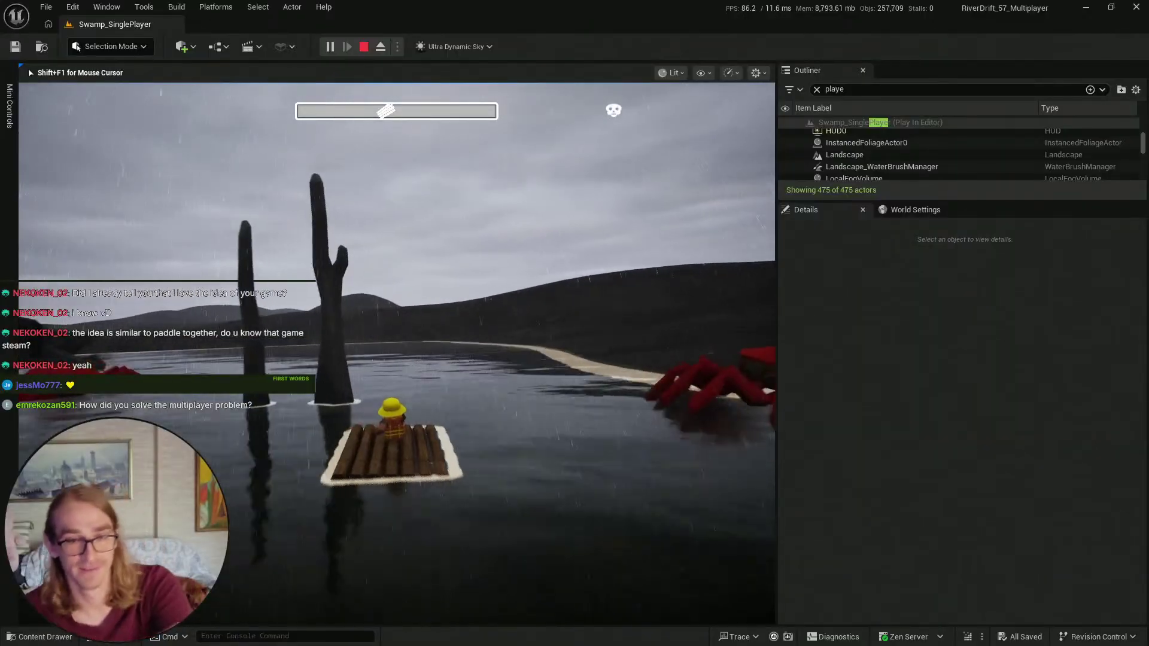
{"action": "key", "text": "Escape"}
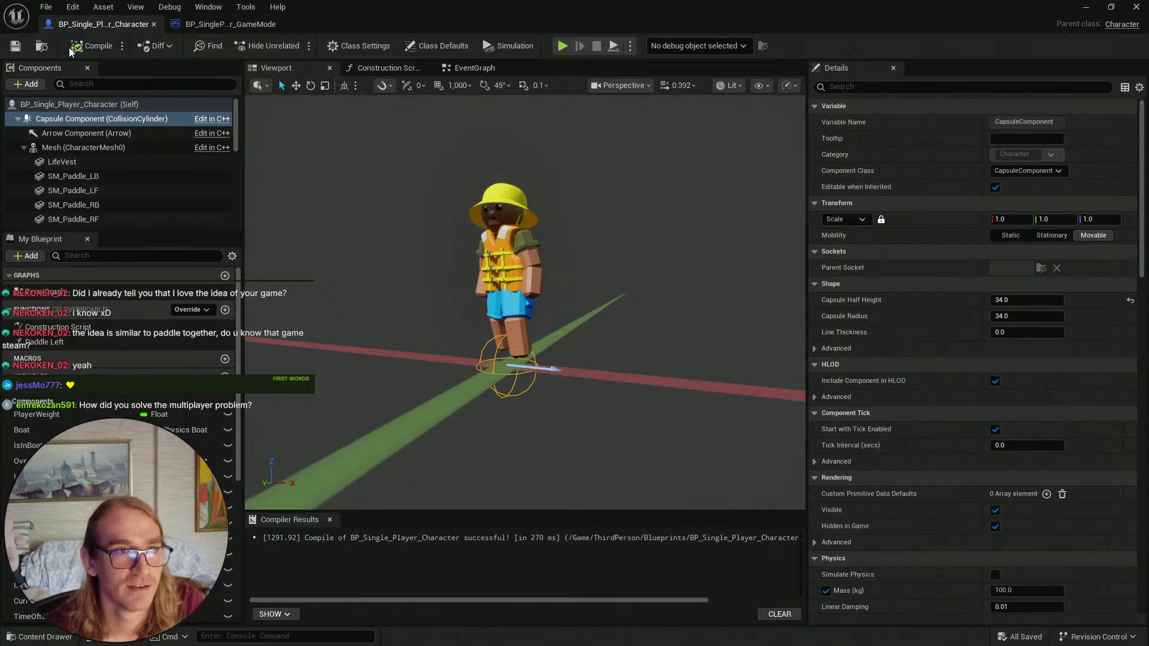
- In the BP_SinglePlayer_GameMode event graph, move the Capsule Component node above the Mesh node
{"action": "left_click", "coordinate": [263, 24]}
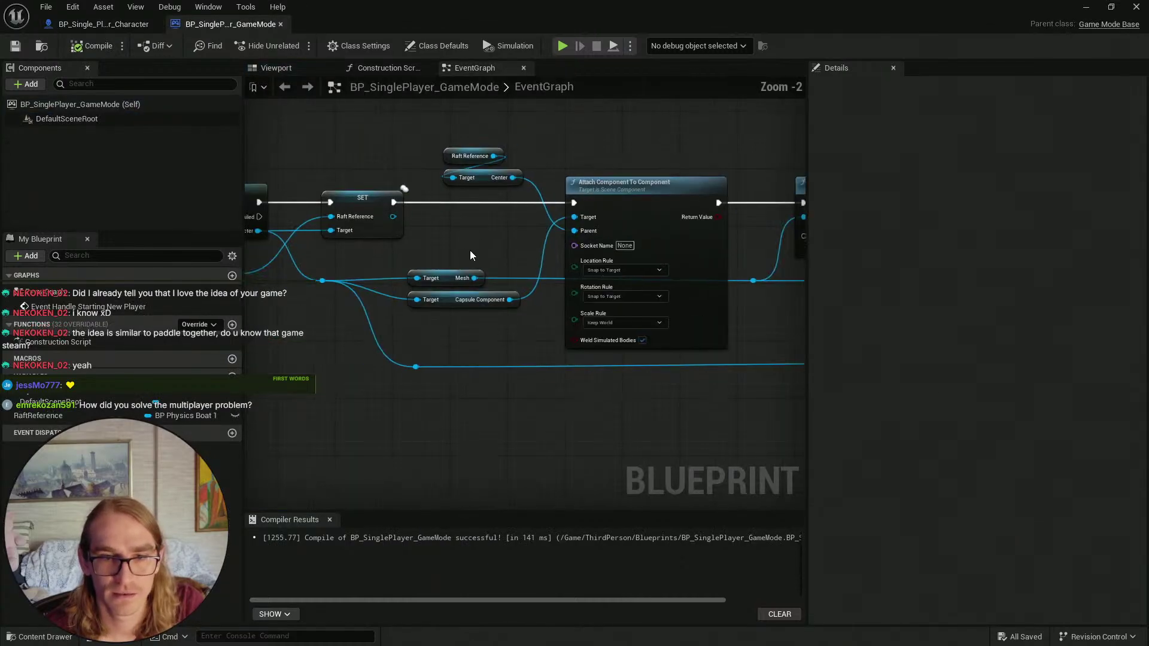
{"action": "left_click_drag", "start_coordinate": [446, 316], "coordinate": [449, 269]}
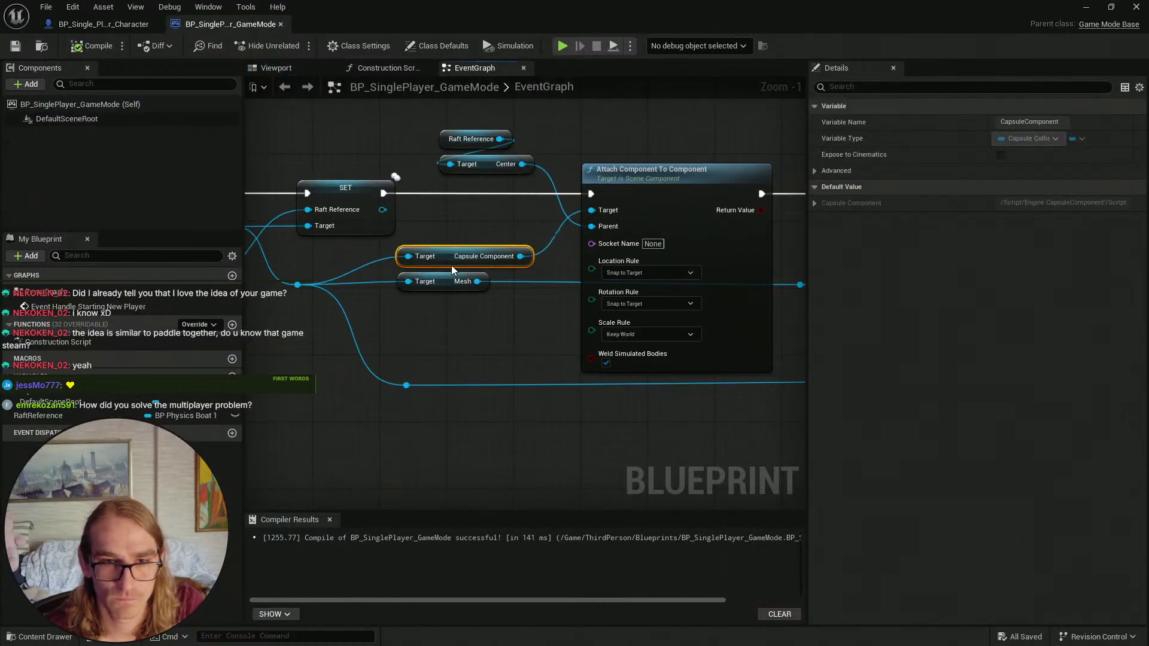
{"action": "left_click", "coordinate": [479, 307]}
- Connect Attach Component To Component's execution output directly to Disable Movement, bypassing the relative rotation and location nodes, and save the Blueprint
{"action": "right_click_drag", "start_coordinate": [491, 313], "coordinate": [247, 326]}
{"action": "right_click_drag", "start_coordinate": [702, 323], "coordinate": [576, 332]}
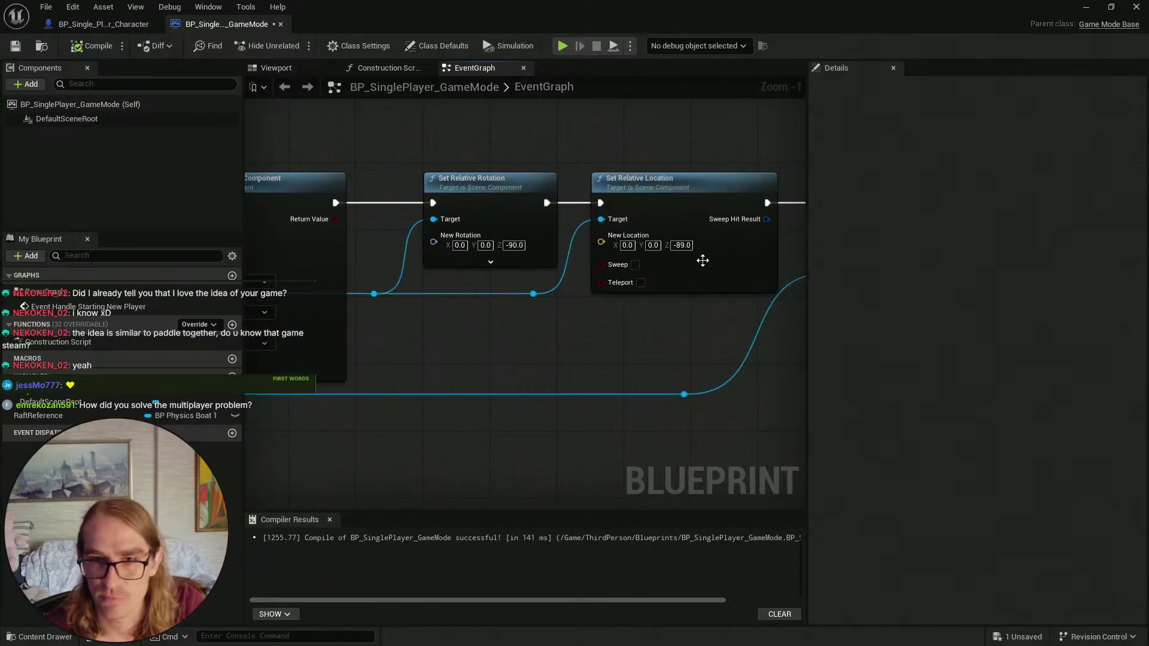
{"action": "right_click_drag", "start_coordinate": [702, 260], "coordinate": [561, 292]}
{"action": "scroll", "coordinate": [518, 199], "scroll_direction": "down", "scroll_amount": 2}
{"action": "right_click_drag", "start_coordinate": [428, 230], "coordinate": [485, 244]}
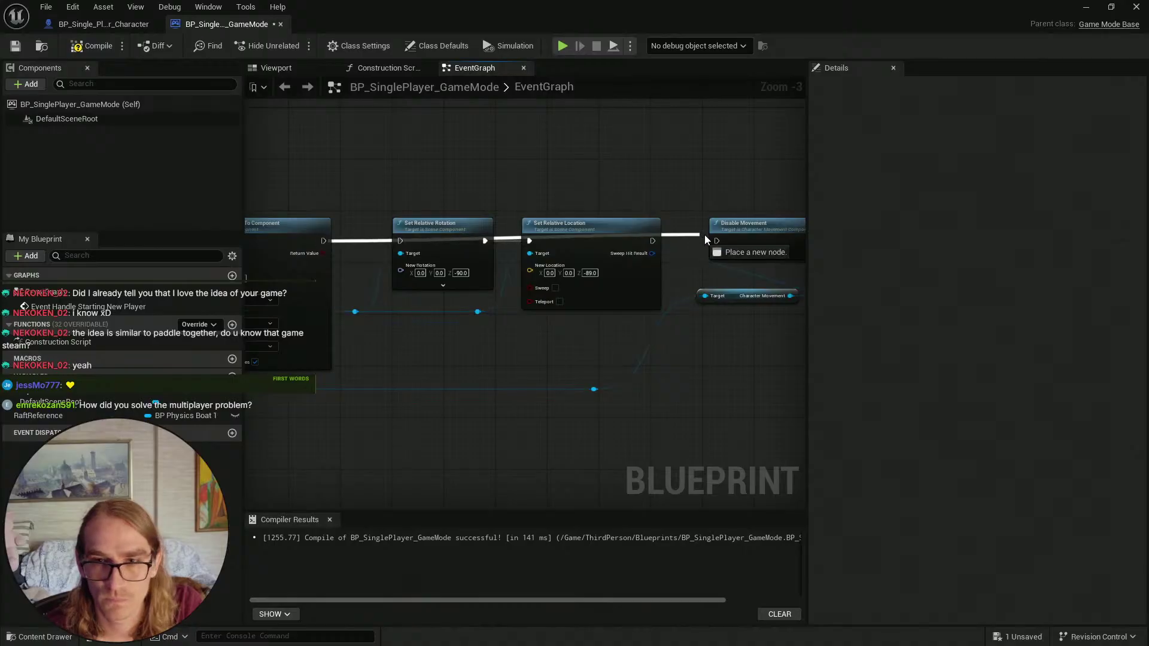
{"action": "left_click_drag", "start_coordinate": [705, 236], "coordinate": [717, 240]}
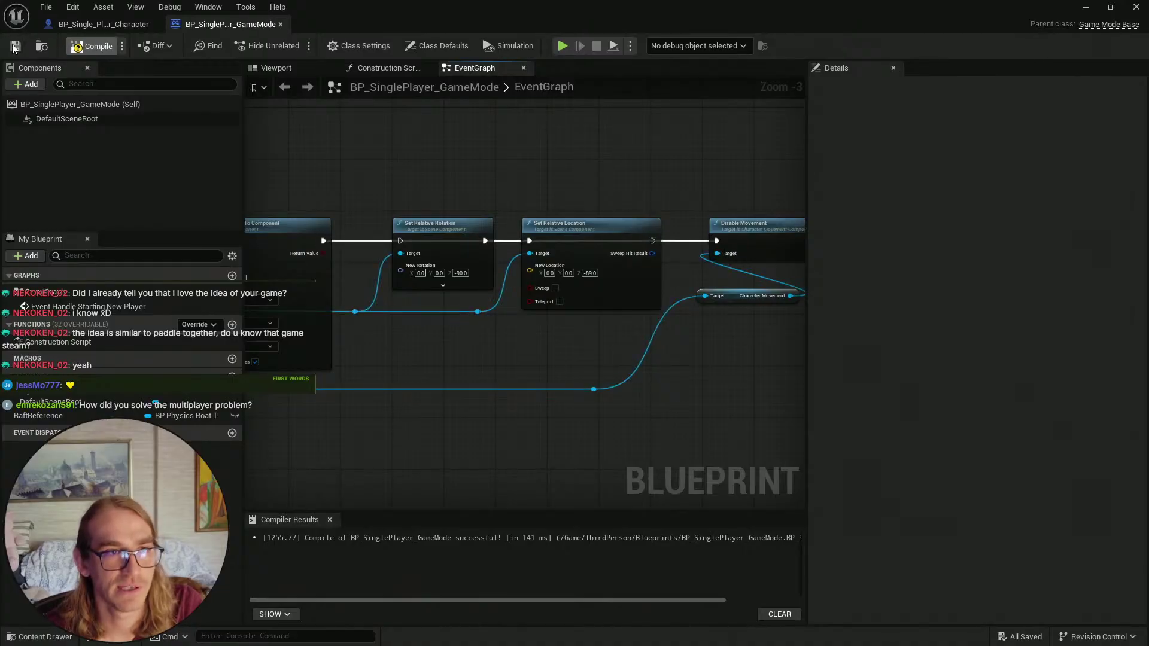
- Play-test the level with the relative rotation and location nodes bypassed, and stop the session
{"action": "left_click", "coordinate": [1086, 7]}
{"action": "left_click", "coordinate": [330, 47]}
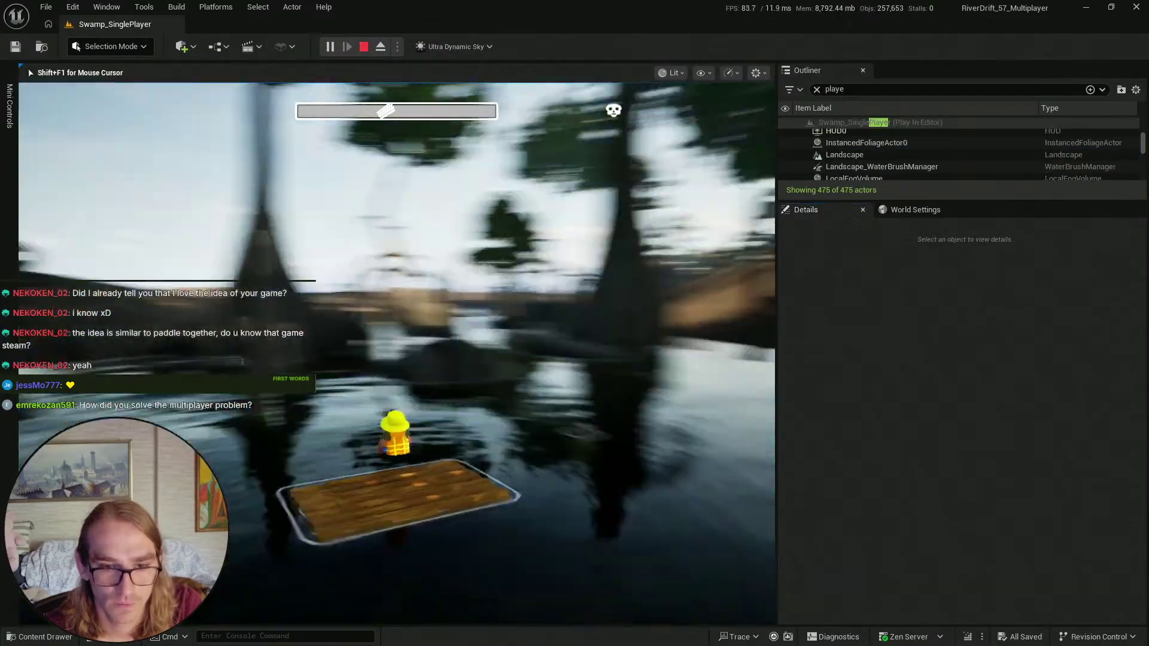
{"action": "key", "text": "Escape"}
- Reconnect the execution chain through Set Relative Rotation and Set Relative Location to Disable Movement, and set New Location Z to -90
{"action": "key", "text": "alt+Tab"}
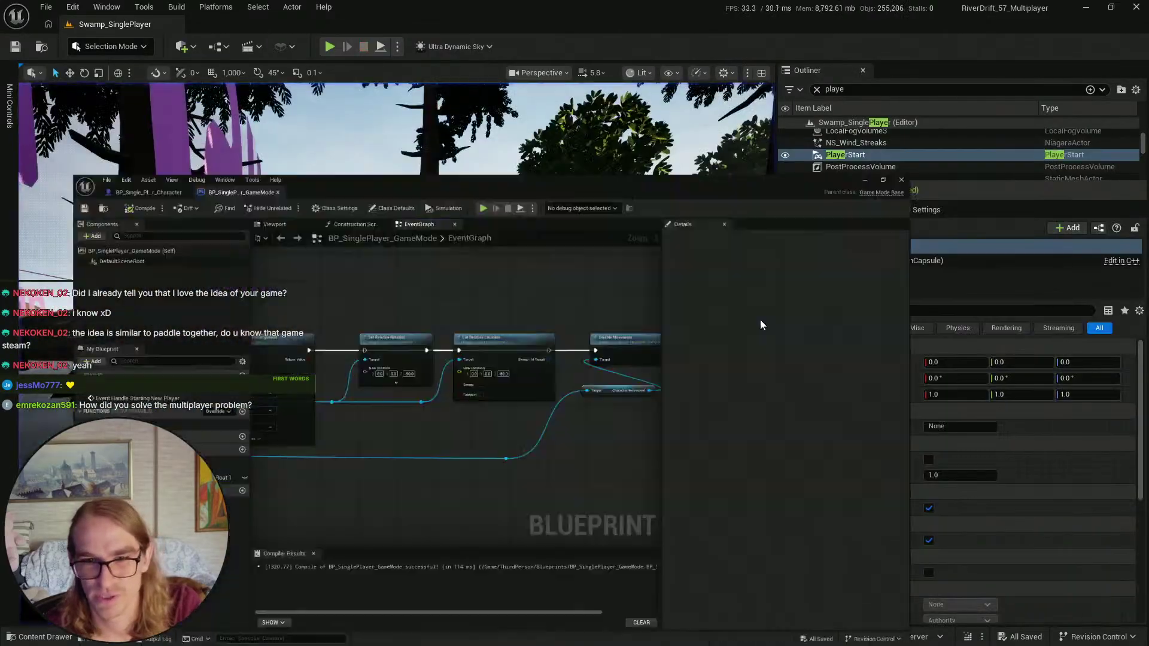
{"action": "scroll", "coordinate": [490, 242], "scroll_direction": "up", "scroll_amount": 1}
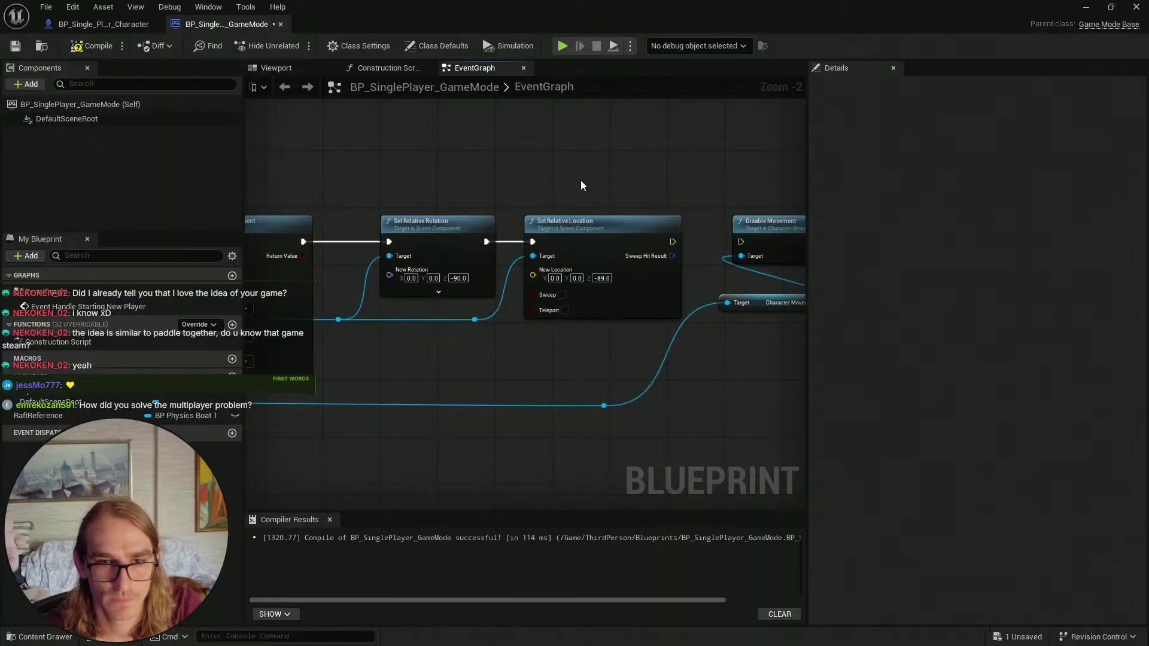
{"action": "mouse_move", "coordinate": [581, 181]}
{"action": "right_mouse_down"}
{"action": "mouse_move", "coordinate": [483, 194]}
{"action": "mouse_move", "coordinate": [587, 189]}
{"action": "right_mouse_up"}
{"action": "scroll", "coordinate": [629, 235], "scroll_direction": "down", "scroll_amount": 2}
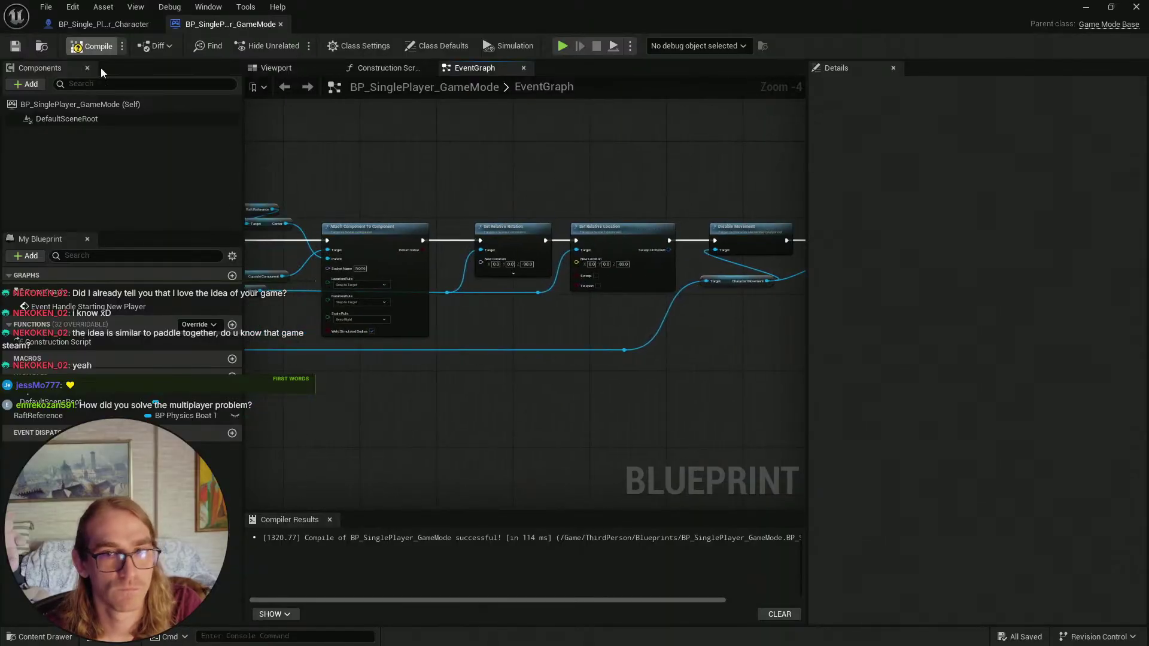
{"action": "scroll", "coordinate": [554, 287], "scroll_direction": "up", "scroll_amount": 3}
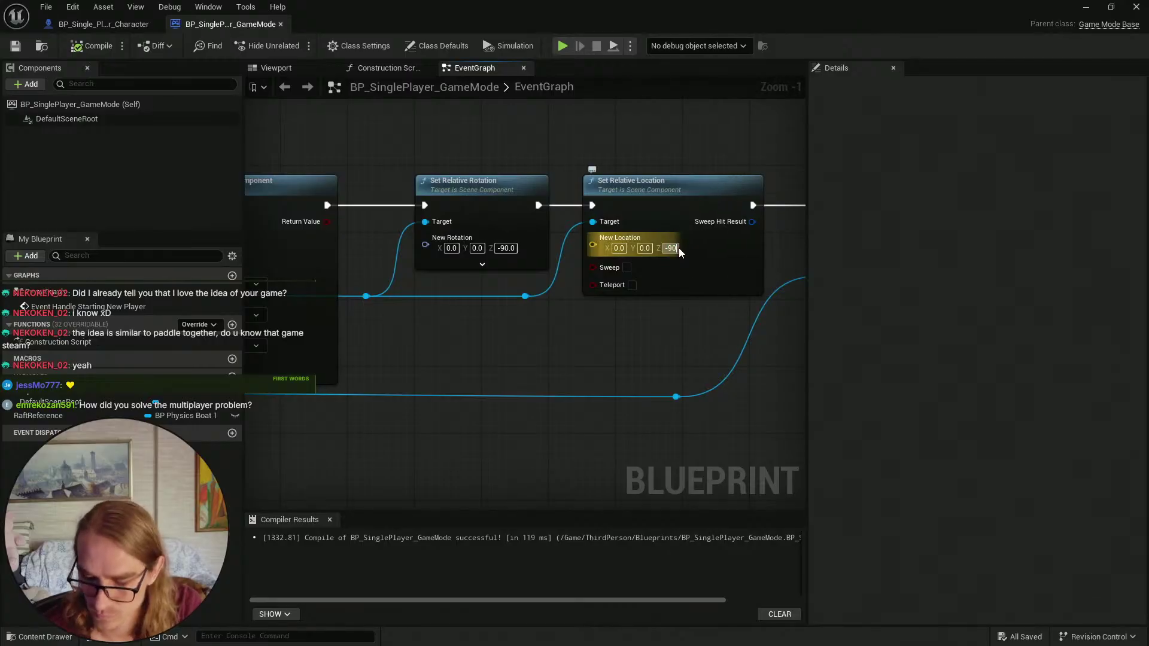
{"action": "scroll", "coordinate": [633, 337], "scroll_direction": "down", "scroll_amount": 4}
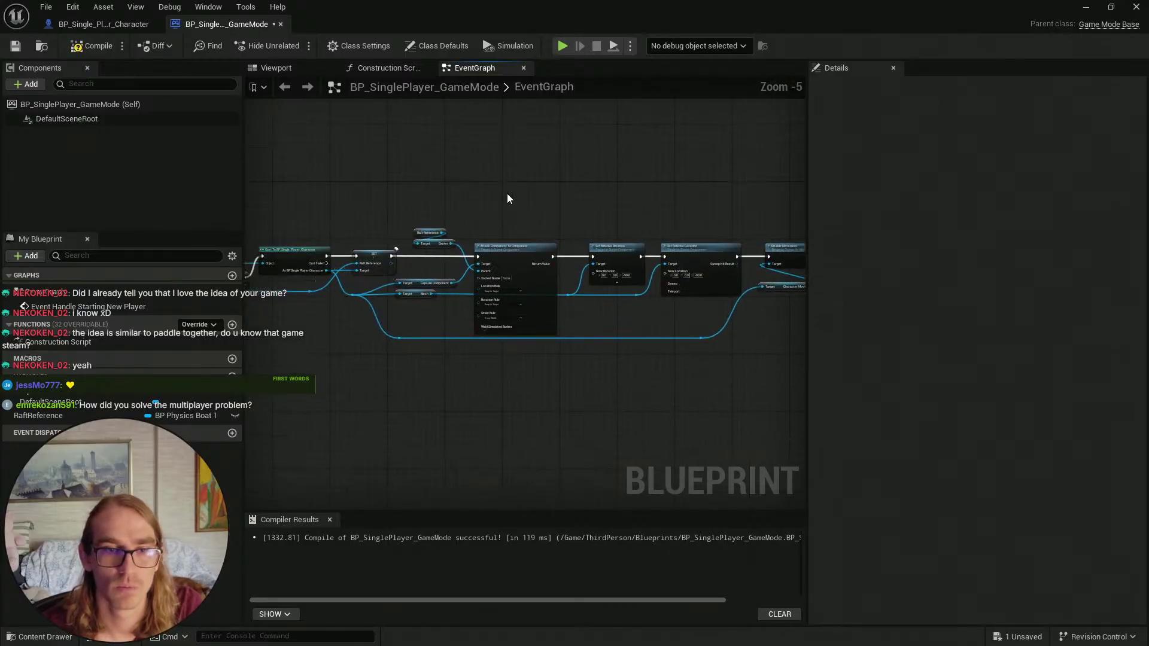
- Play-test the level in full screen to check the character's position on the raft, and stop the session
{"action": "left_click", "coordinate": [1091, 9]}
{"action": "left_click", "coordinate": [324, 45]}
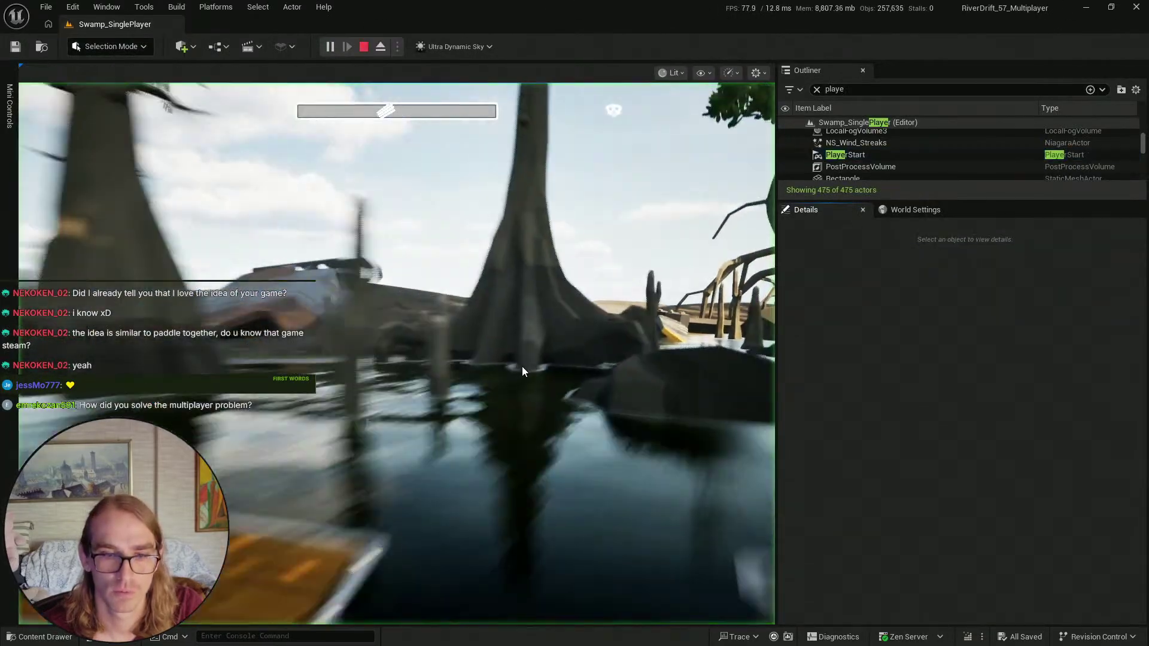
{"action": "key", "text": "F11"}
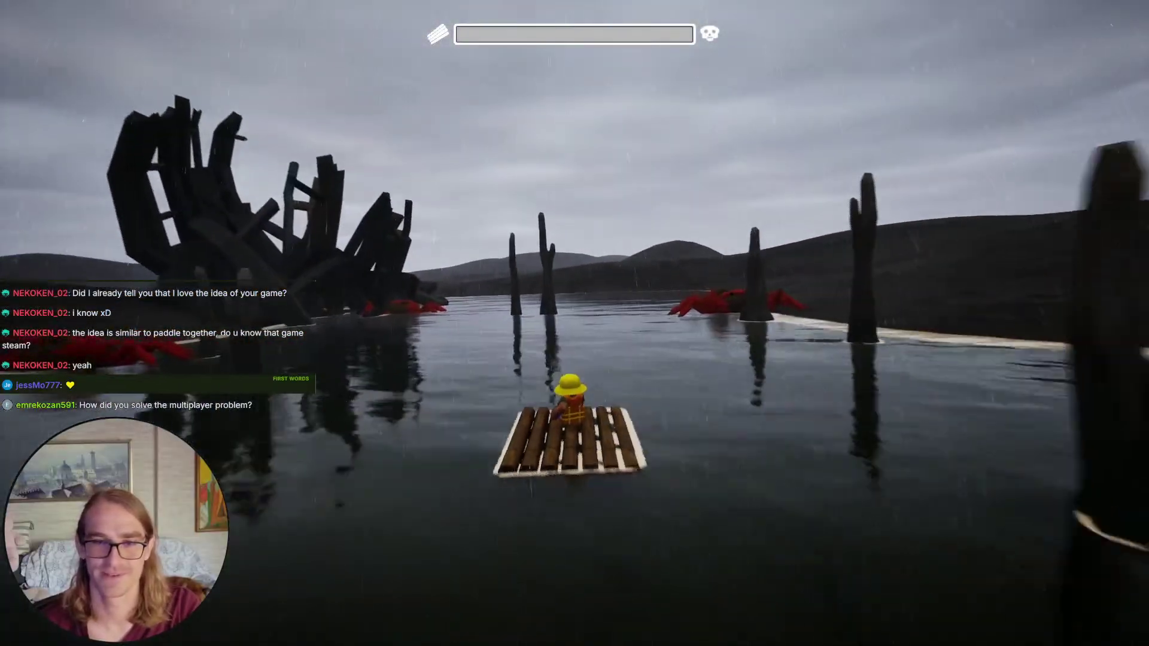
{"action": "key", "text": "Escape"}
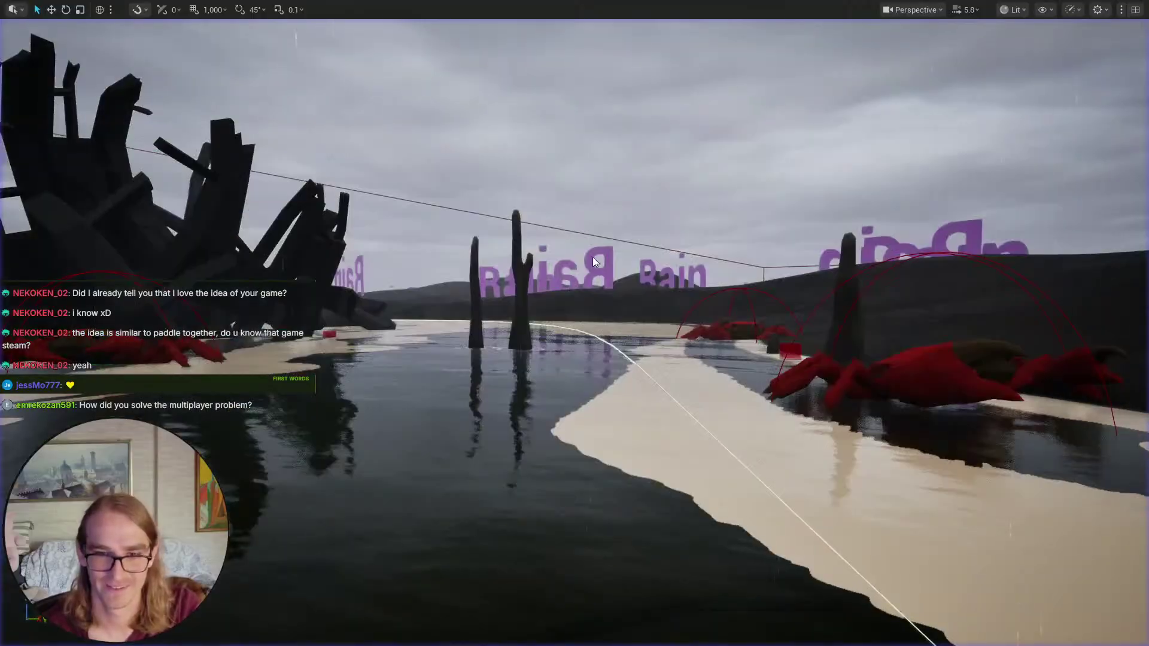
{"action": "right_click_drag", "start_coordinate": [592, 257], "coordinate": [589, 347]}
{"action": "left_click", "coordinate": [67, 26]}
{"action": "key", "text": "alt+Tab"}
{"action": "mouse_move", "coordinate": [590, 307]}
{"action": "right_mouse_down"}
{"action": "mouse_move", "coordinate": [590, 329]}
{"action": "mouse_move", "coordinate": [640, 329]}
{"action": "mouse_move", "coordinate": [569, 315]}
{"action": "right_mouse_up"}
{"action": "scroll", "coordinate": [590, 308], "scroll_direction": "down", "scroll_amount": 1}
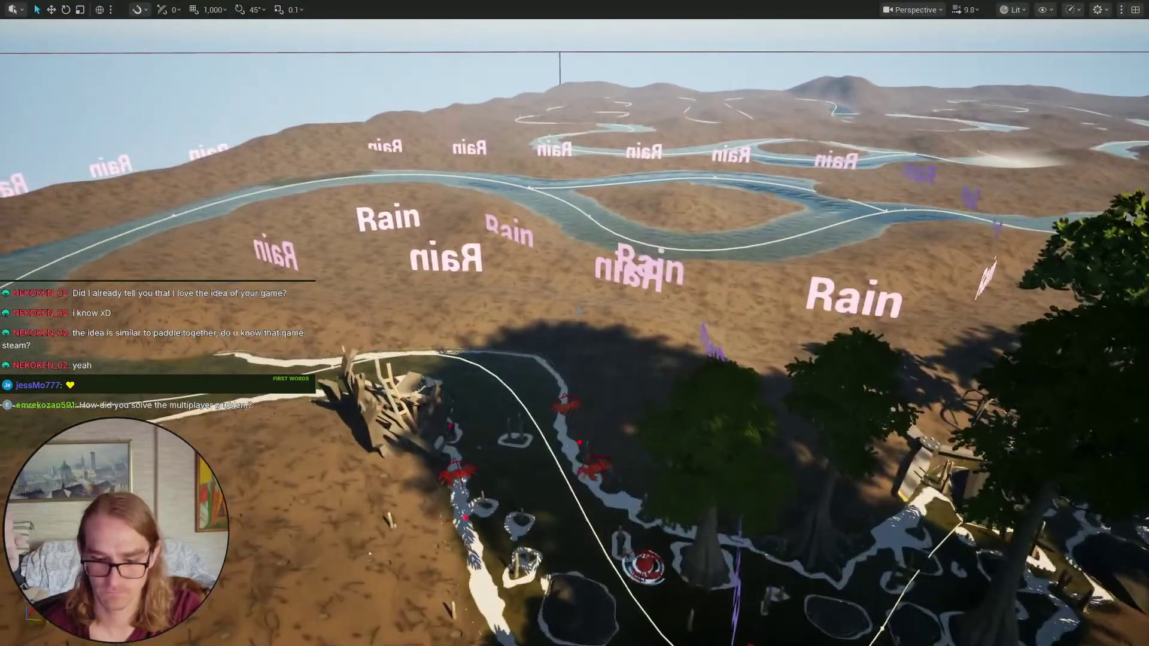
- Leave the full-screen viewport, delete the PlayerStart actor and show the unfiltered actor list in a taller Outliner
{"action": "key", "text": "F11"}
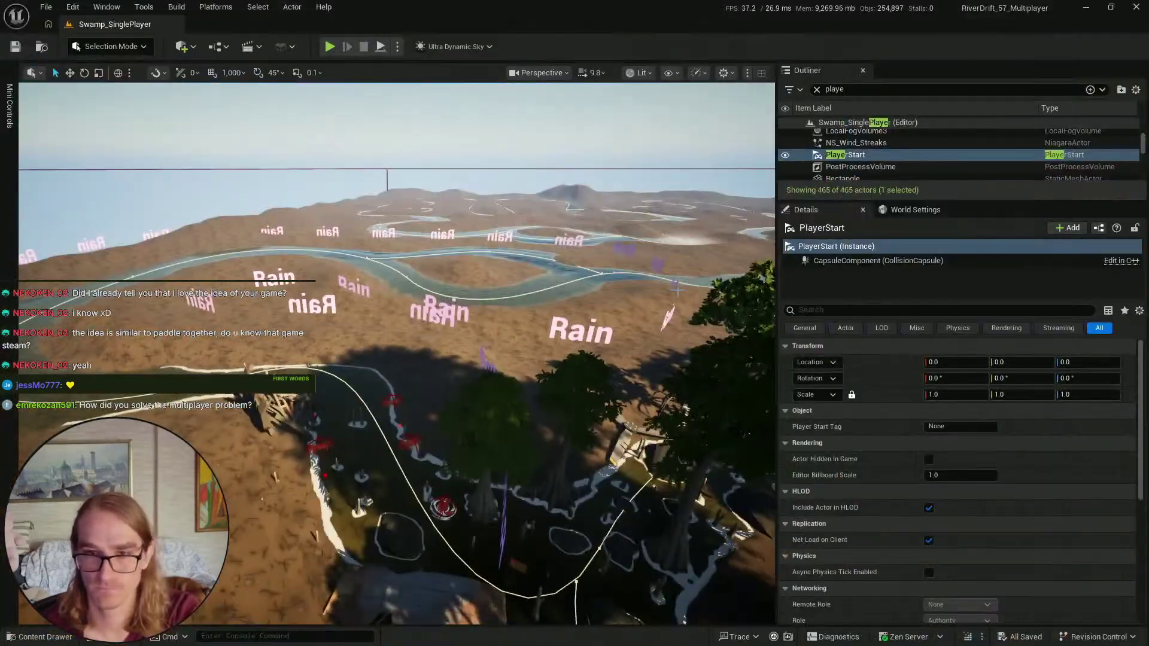
{"action": "key", "text": "Up"}
{"action": "left_click", "coordinate": [859, 155]}
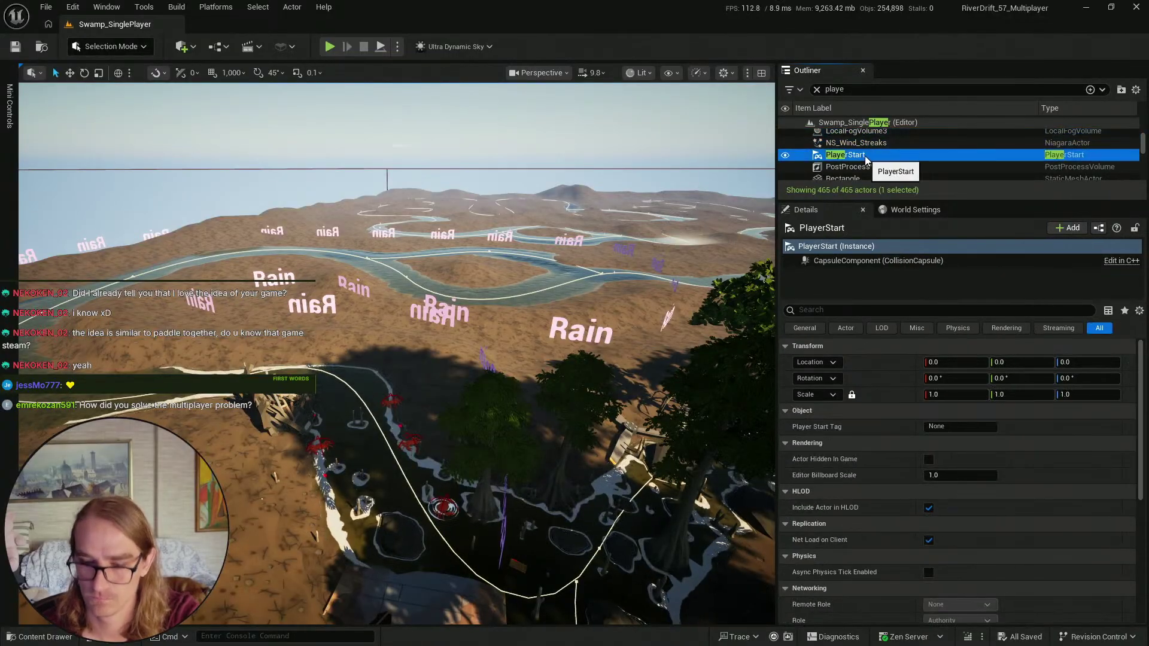
{"action": "key", "text": "Delete"}
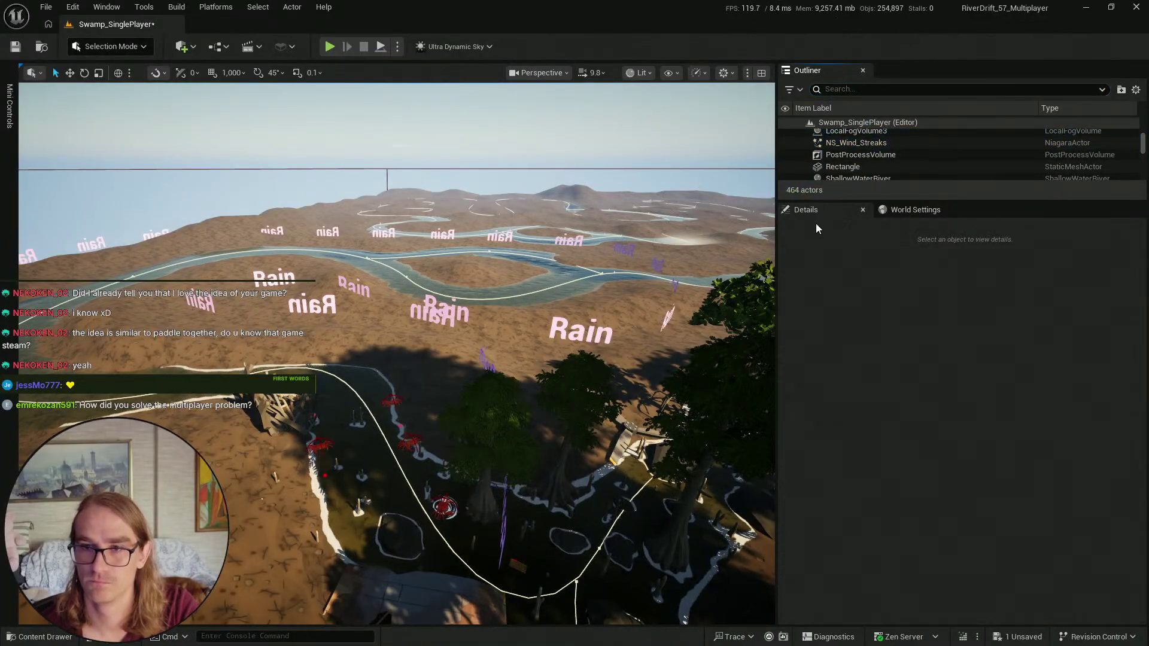
{"action": "left_click_drag", "start_coordinate": [827, 201], "coordinate": [826, 258]}
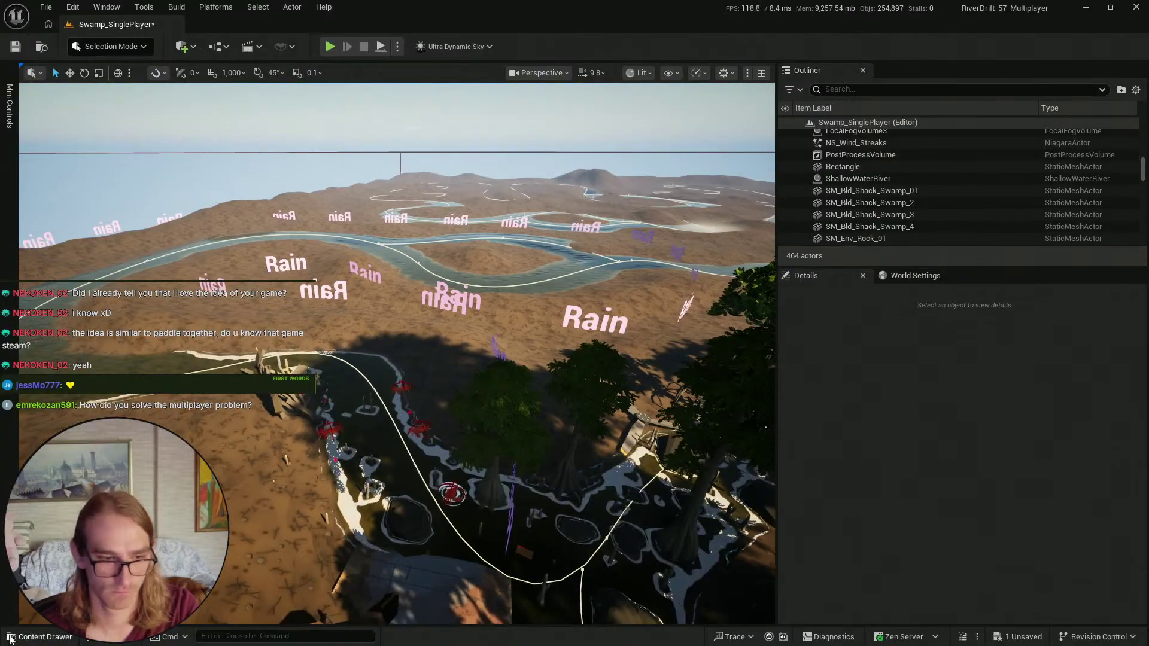
- Save the modified Swamp_SinglePlayer level
{"action": "key", "text": "ctrl+space"}
{"action": "left_click", "coordinate": [426, 268]}
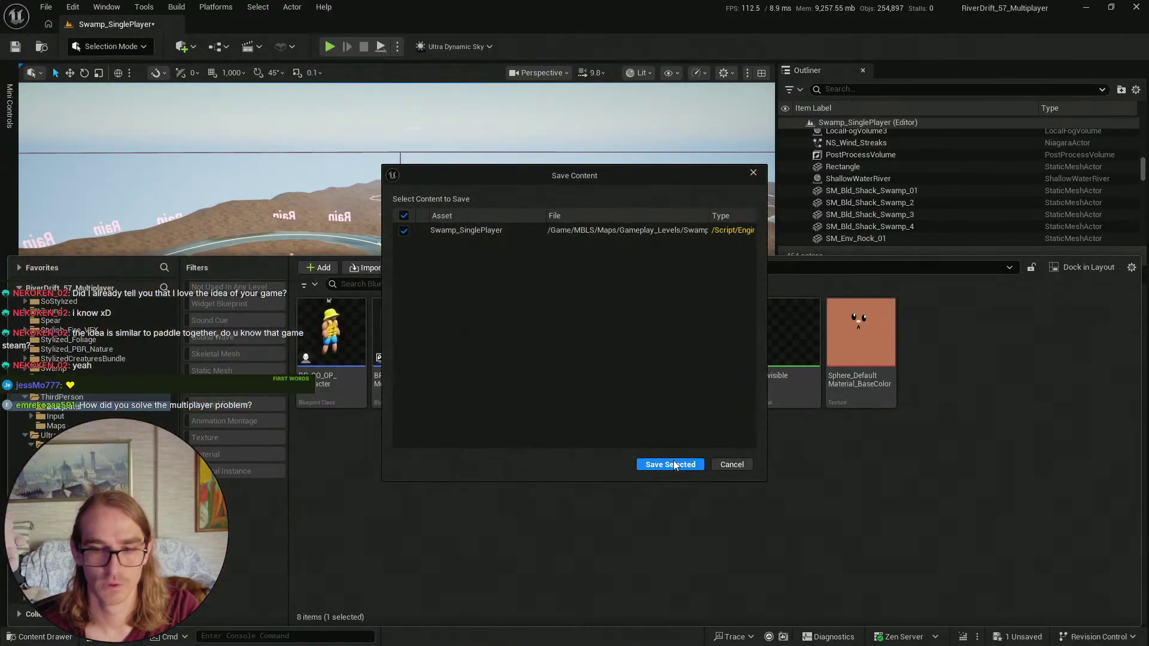
{"action": "left_click", "coordinate": [672, 465]}
- Set the transition width of the rain Weather_Override_Volume to 20000 cm and save the level
{"action": "right_click_drag", "start_coordinate": [416, 290], "coordinate": [509, 338]}
{"action": "key", "text": "w"}
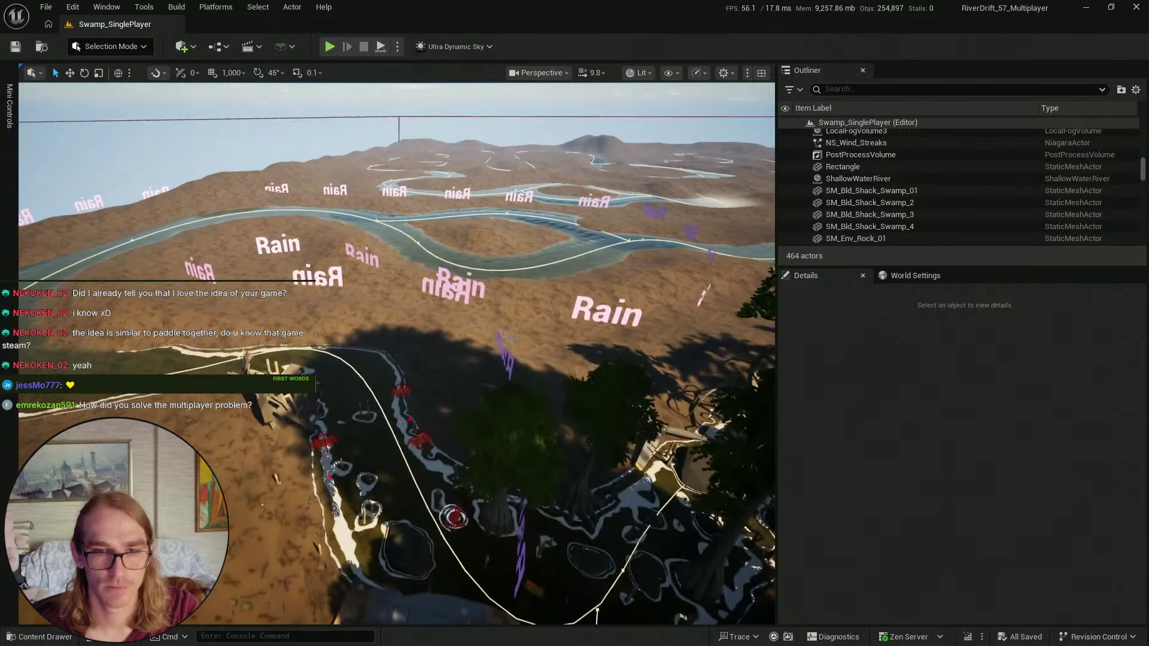
{"action": "left_click", "coordinate": [452, 287]}
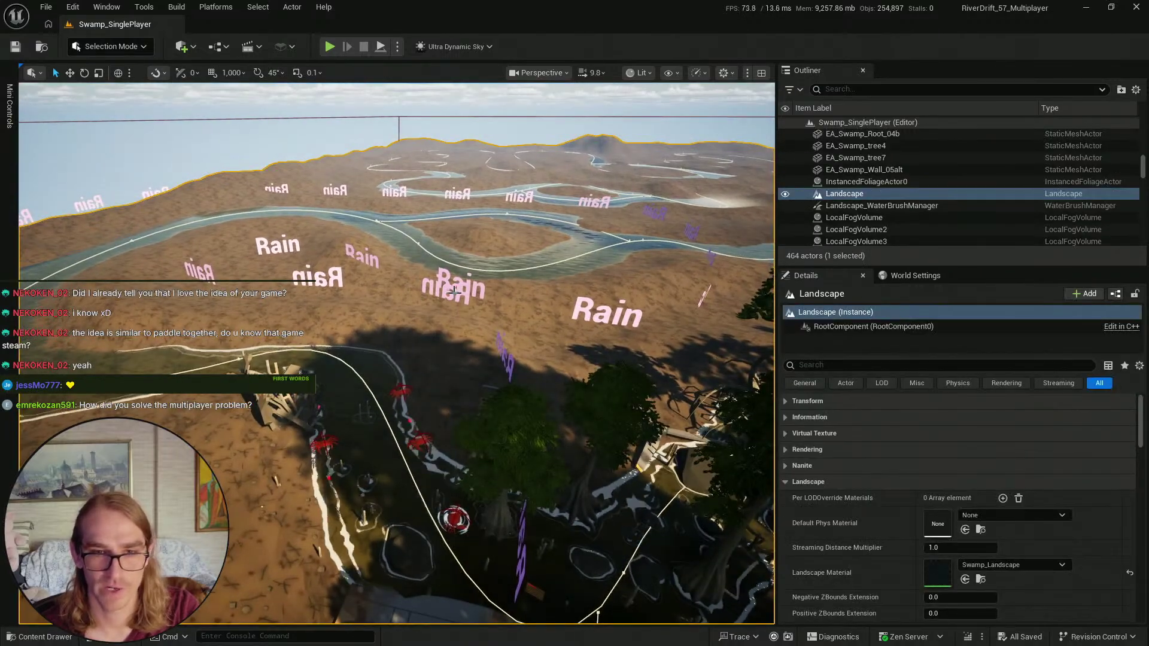
{"action": "left_click", "coordinate": [514, 364]}
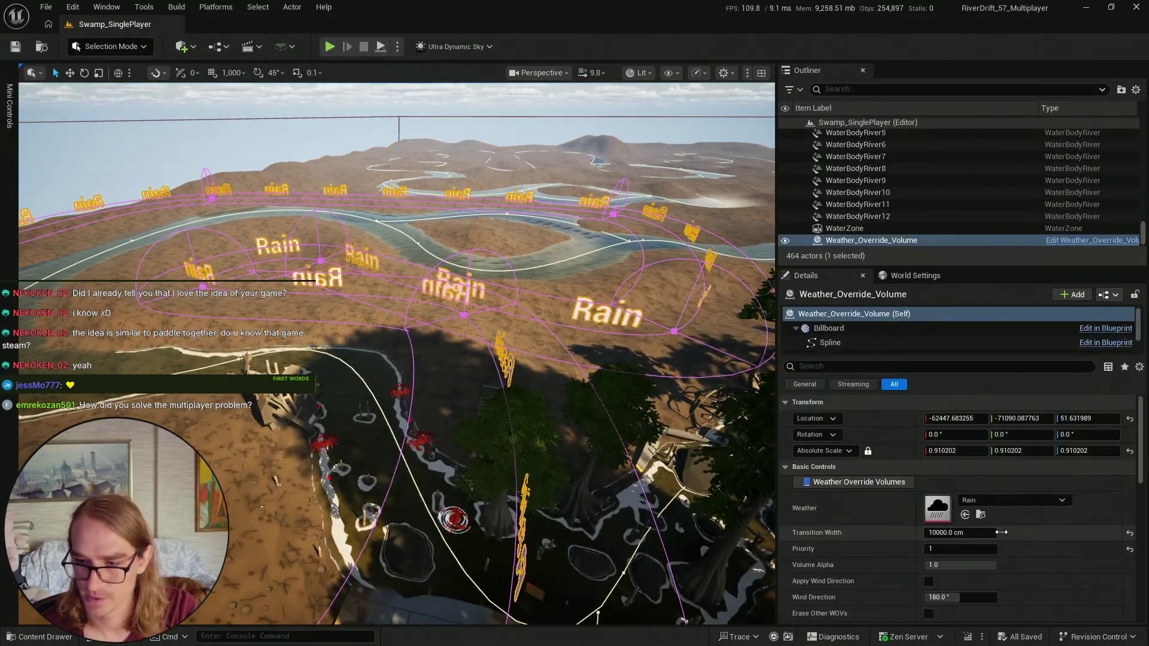
{"action": "right_click_drag", "start_coordinate": [144, 111], "coordinate": [154, 120]}
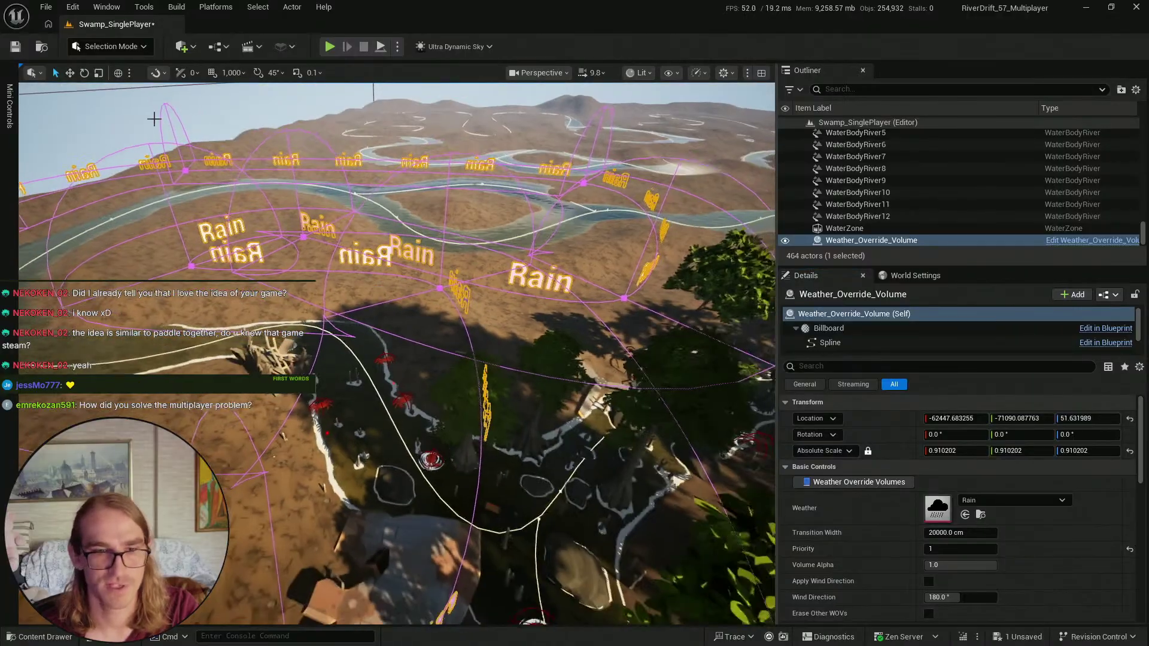
{"action": "left_click", "coordinate": [21, 48]}
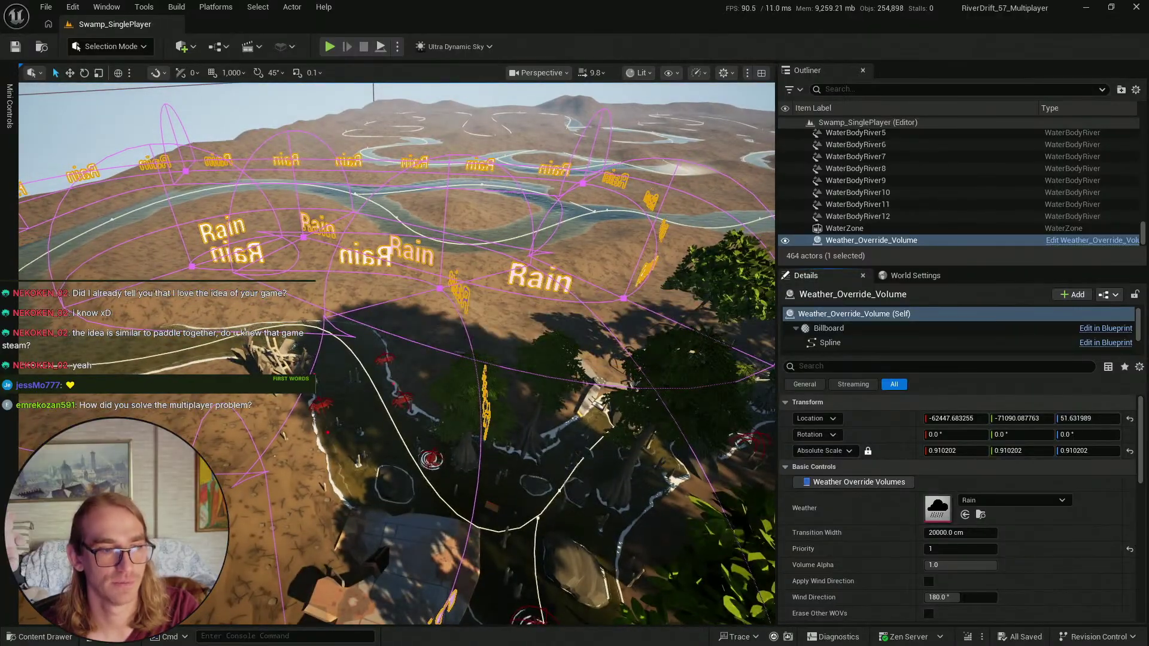
- Play-test the level in full screen to check the weather transition along the river, and stop the session
{"action": "left_click", "coordinate": [43, 636]}
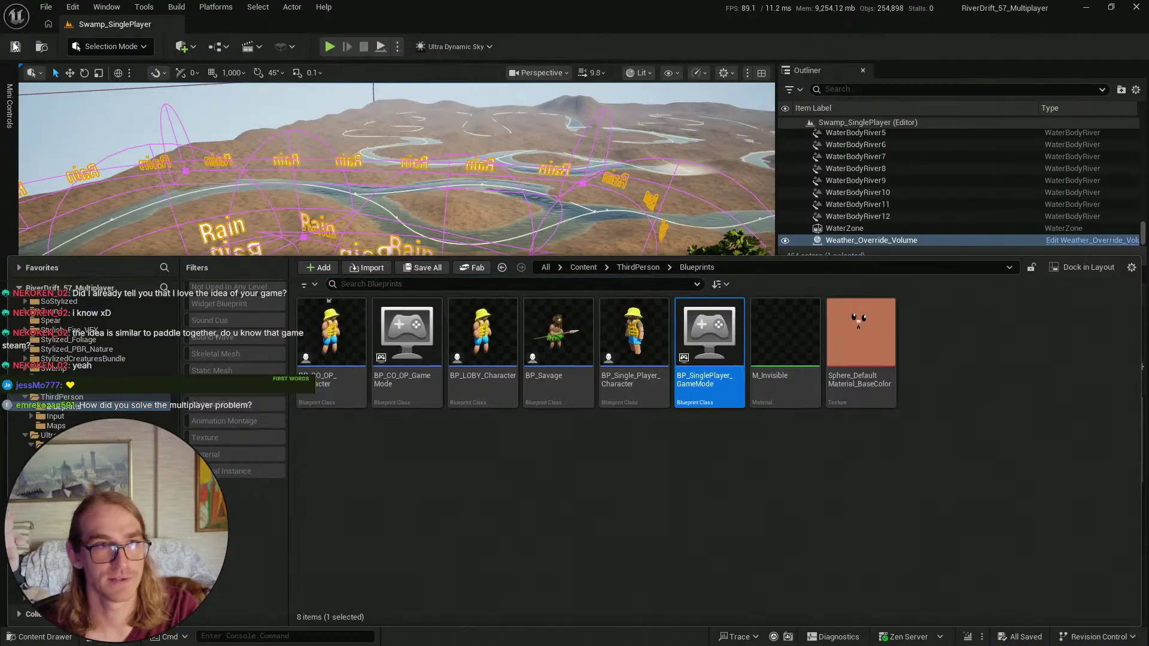
{"action": "left_click", "coordinate": [317, 39]}
{"action": "left_click", "coordinate": [330, 46]}
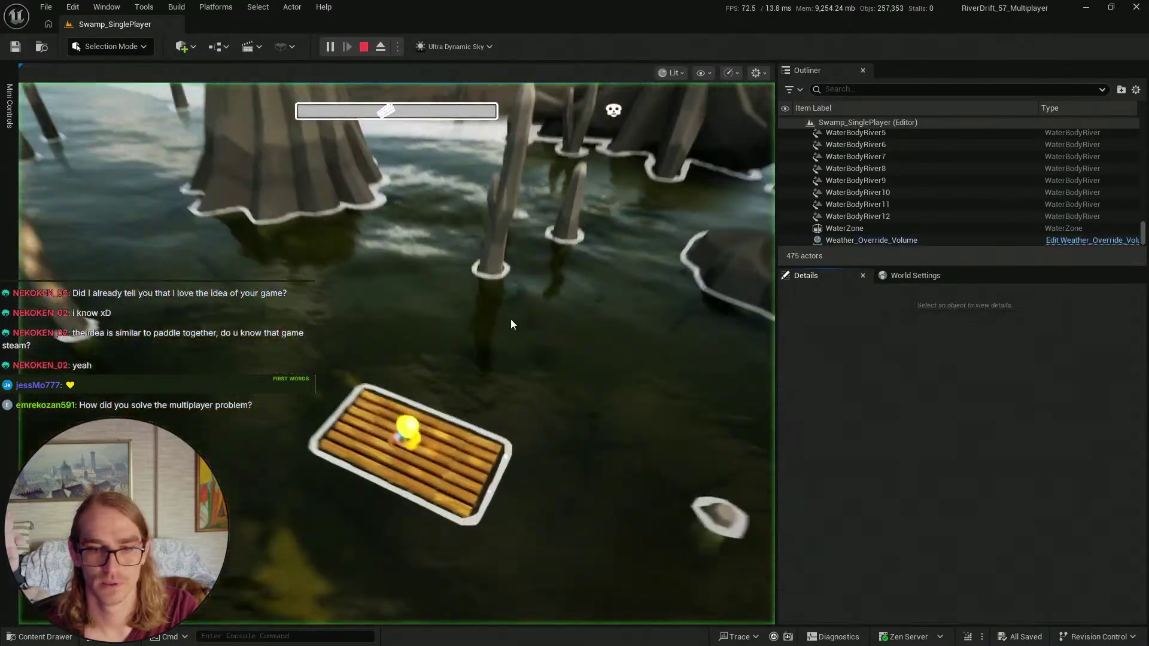
{"action": "key", "text": "F11"}
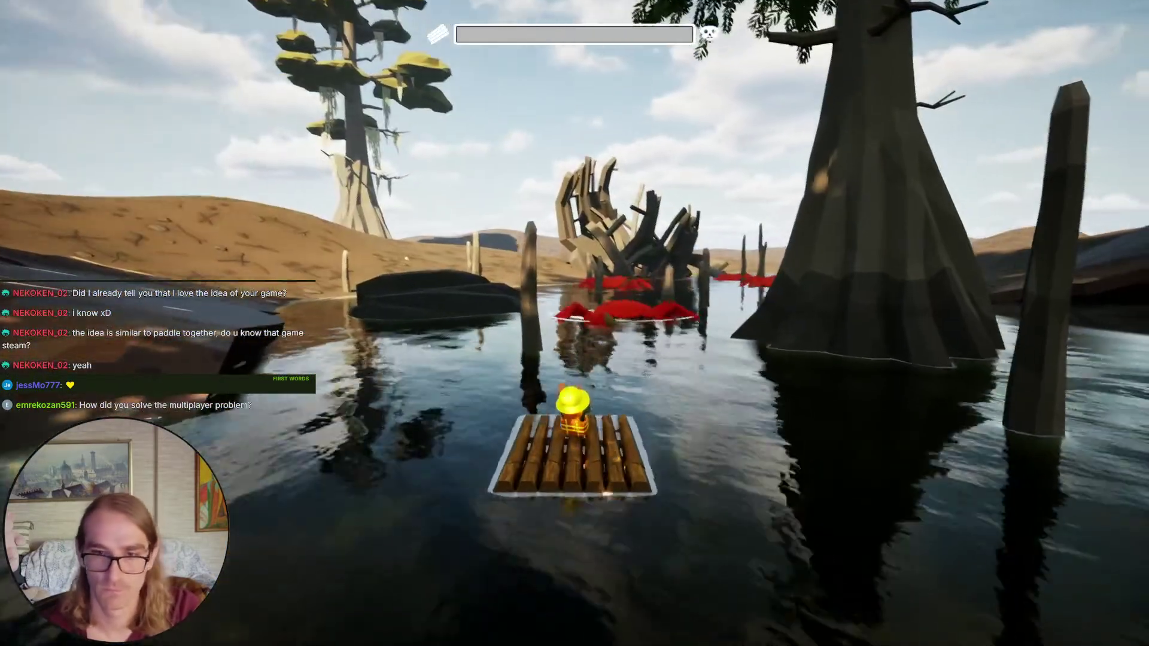
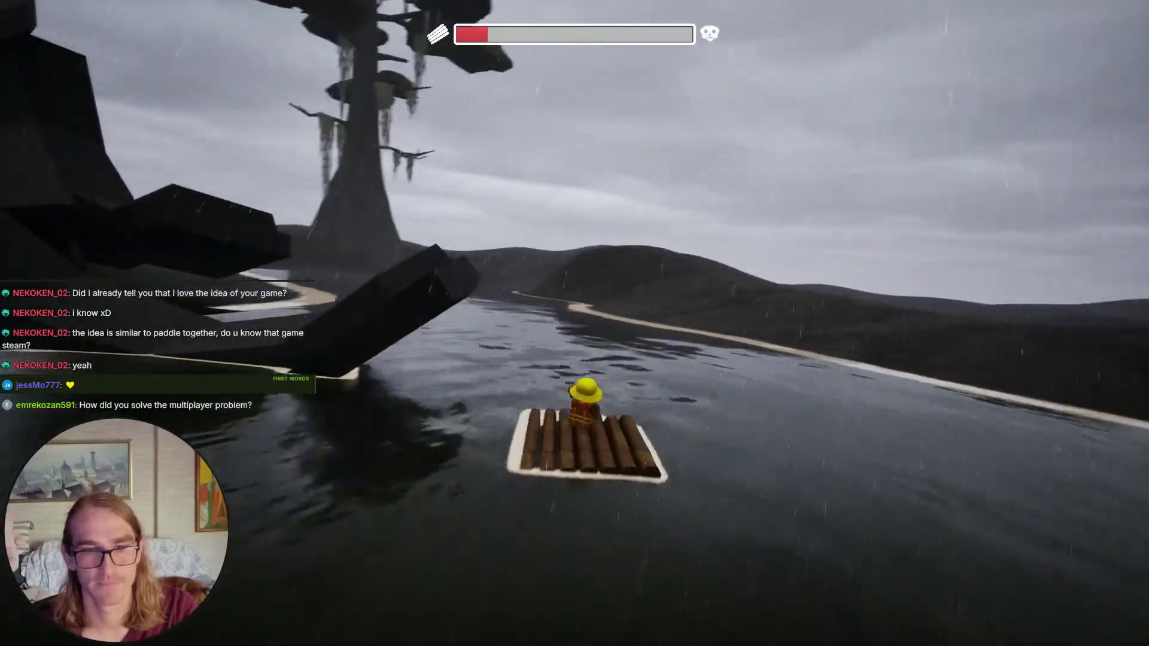
{"action": "key", "text": "Escape"}
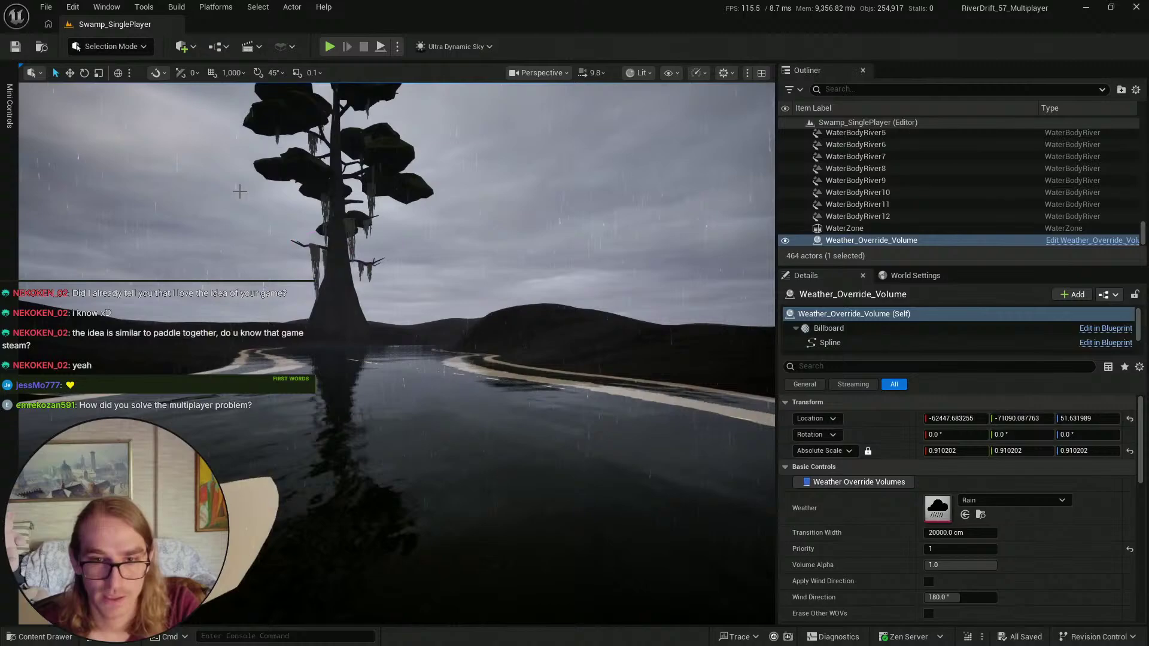
- Widen the viewport and deselect the weather override volume
{"action": "right_click_drag", "start_coordinate": [239, 192], "coordinate": [272, 221]}
{"action": "mouse_move", "coordinate": [738, 246]}
{"action": "right_mouse_down"}
{"action": "mouse_move", "coordinate": [757, 263]}
{"action": "mouse_move", "coordinate": [738, 246]}
{"action": "right_mouse_up"}
{"action": "scroll", "coordinate": [738, 245], "scroll_direction": "down", "scroll_amount": 2}
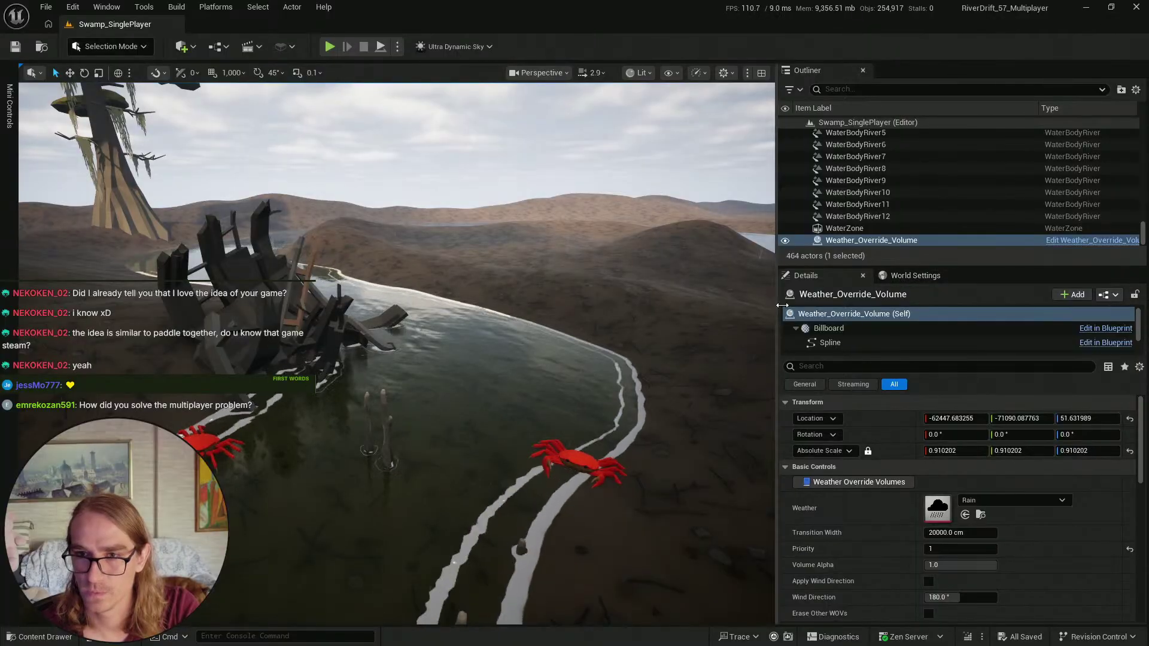
{"action": "left_click_drag", "start_coordinate": [782, 306], "coordinate": [822, 307]}
{"action": "right_click_drag", "start_coordinate": [336, 453], "coordinate": [346, 449]}
{"action": "key", "text": "Escape"}
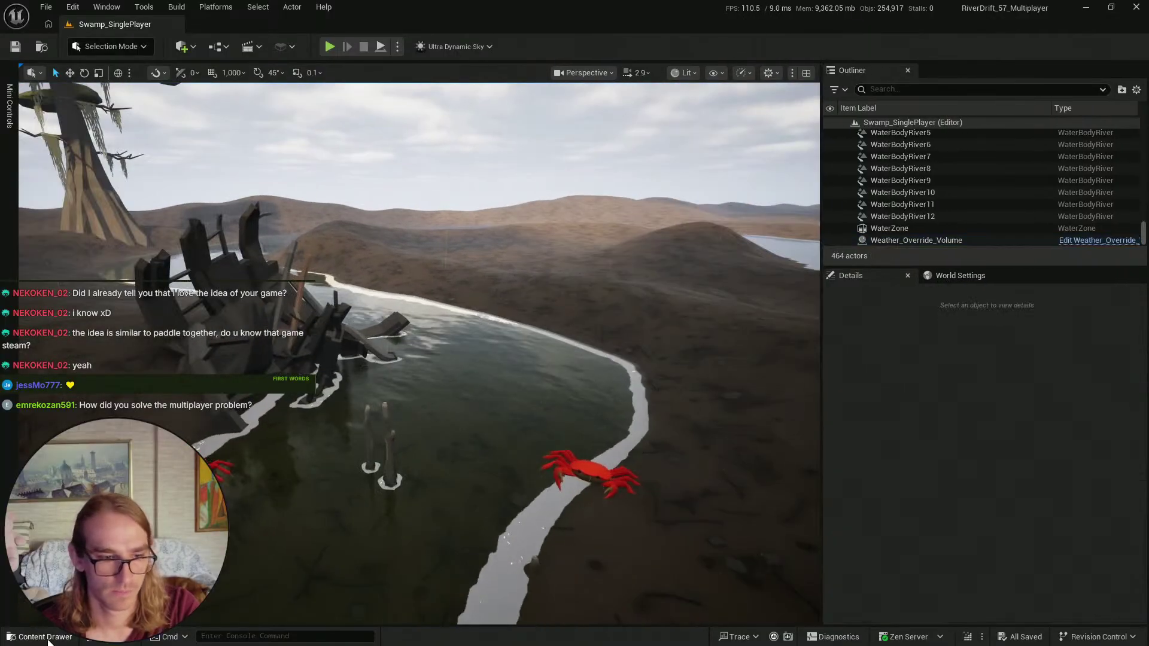
- Open the PolygonSwamp folder in the project content
{"action": "left_click", "coordinate": [48, 638]}
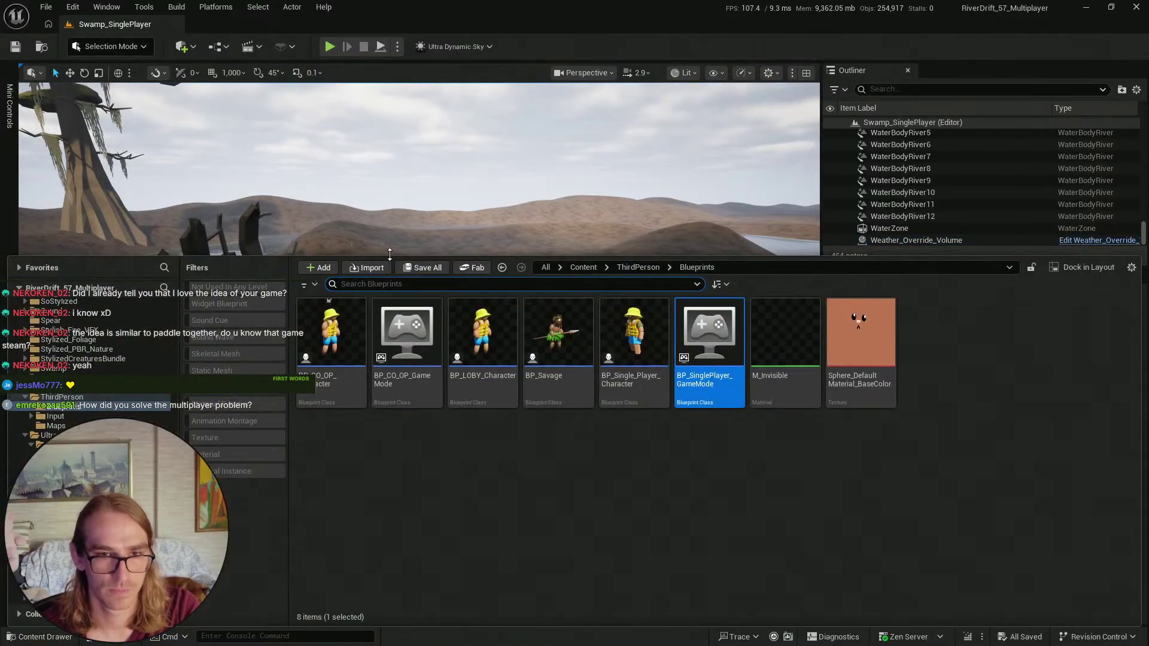
{"action": "left_click", "coordinate": [29, 398], "text": "ctrl"}
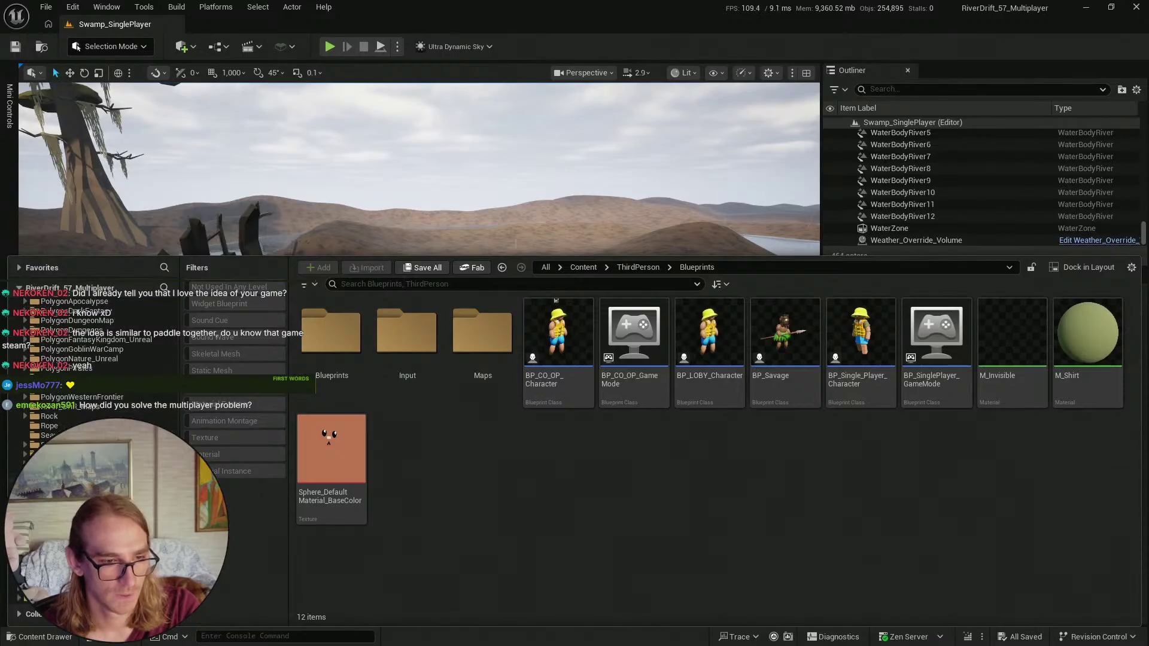
{"action": "left_click", "coordinate": [66, 379]}
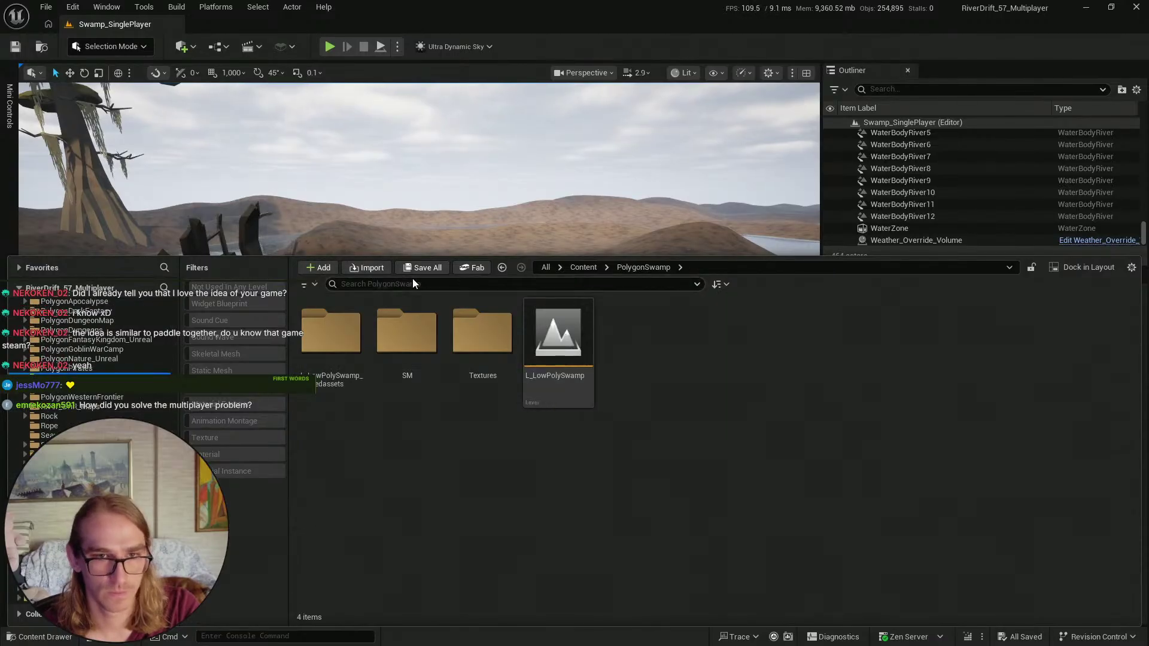
- Switch to the ChatGPT conversation in Chrome, read the rest of the weather override volume advice, and return to the Unreal Editor
{"action": "key", "text": "super"}
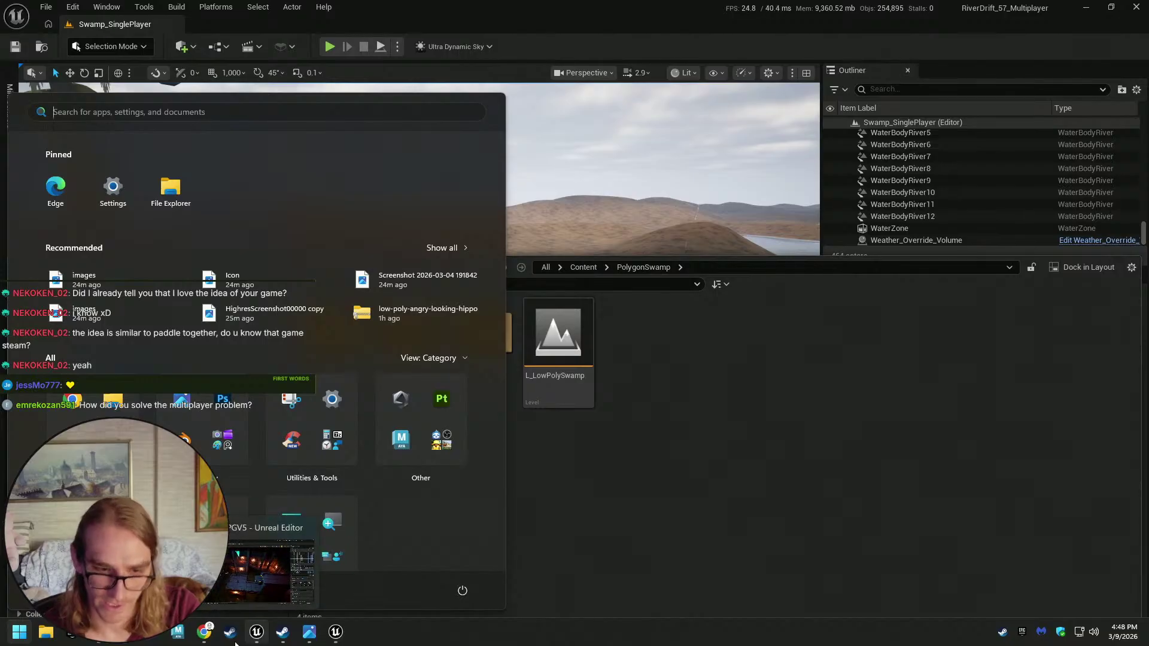
{"action": "left_click", "coordinate": [205, 633]}
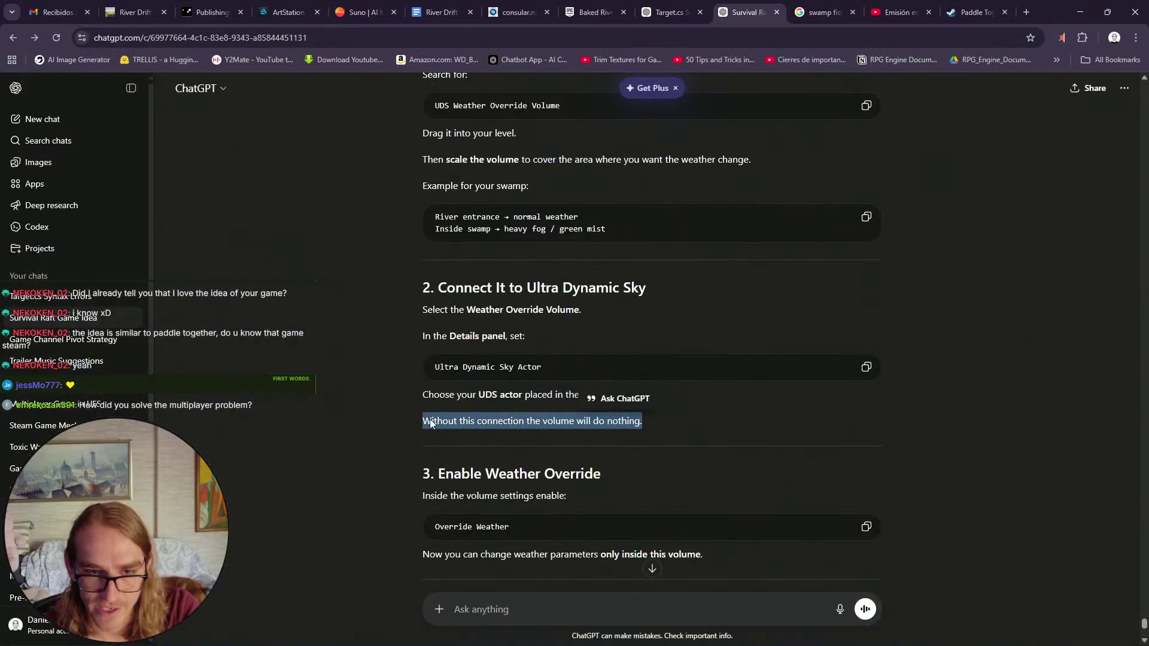
{"action": "left_click", "coordinate": [716, 416]}
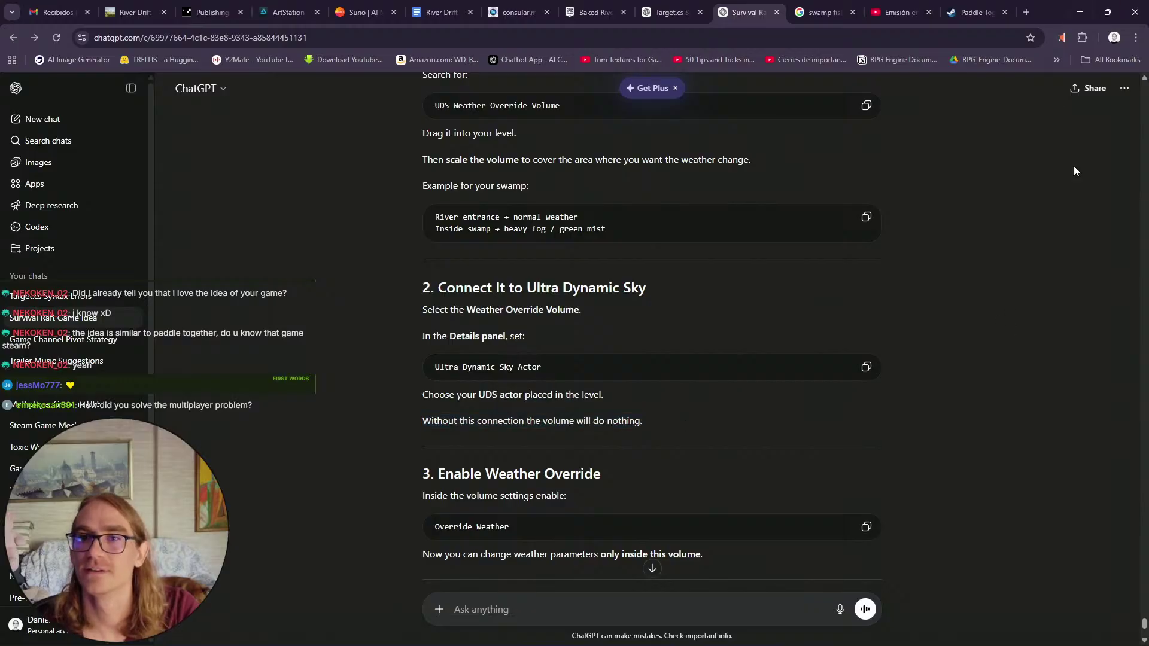
{"action": "scroll", "coordinate": [998, 378], "scroll_direction": "down", "scroll_amount": 20}
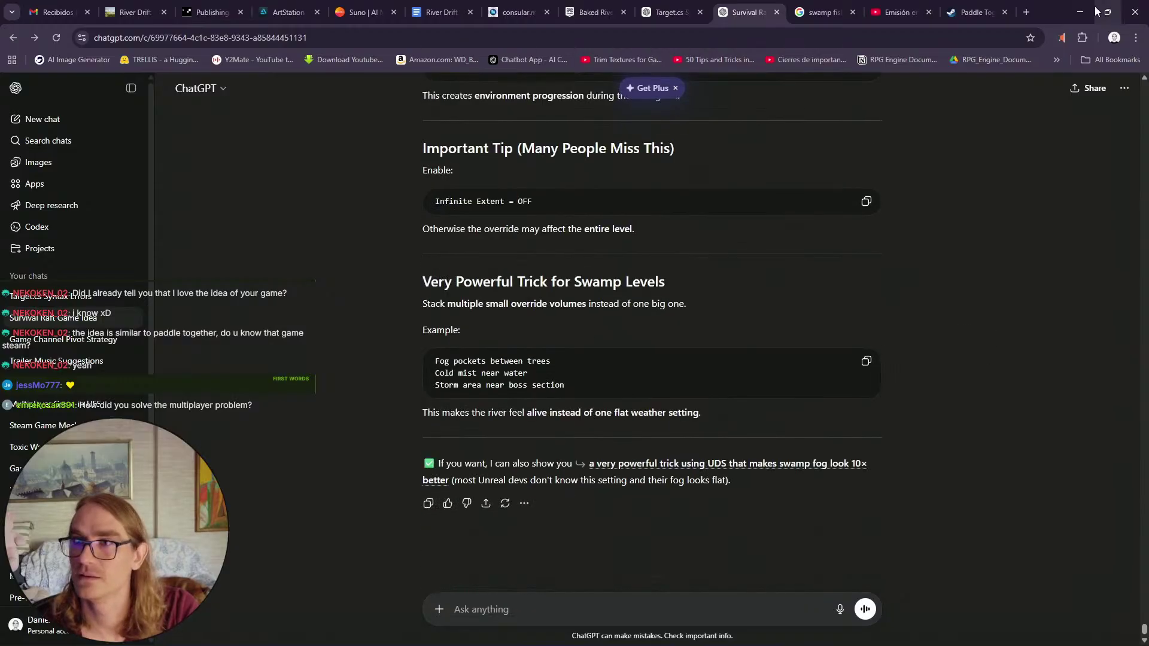
{"action": "left_click", "coordinate": [1084, 11]}
- Filter the PolygonSwamp assets to static meshes and browse to the dead trees
{"action": "key", "text": "w"}
{"action": "right_click_drag", "start_coordinate": [551, 147], "coordinate": [578, 180]}
{"action": "scroll", "coordinate": [551, 148], "scroll_direction": "up", "scroll_amount": 5}
{"action": "key", "text": "w"}
{"action": "scroll", "coordinate": [551, 148], "scroll_direction": "down", "scroll_amount": 2}
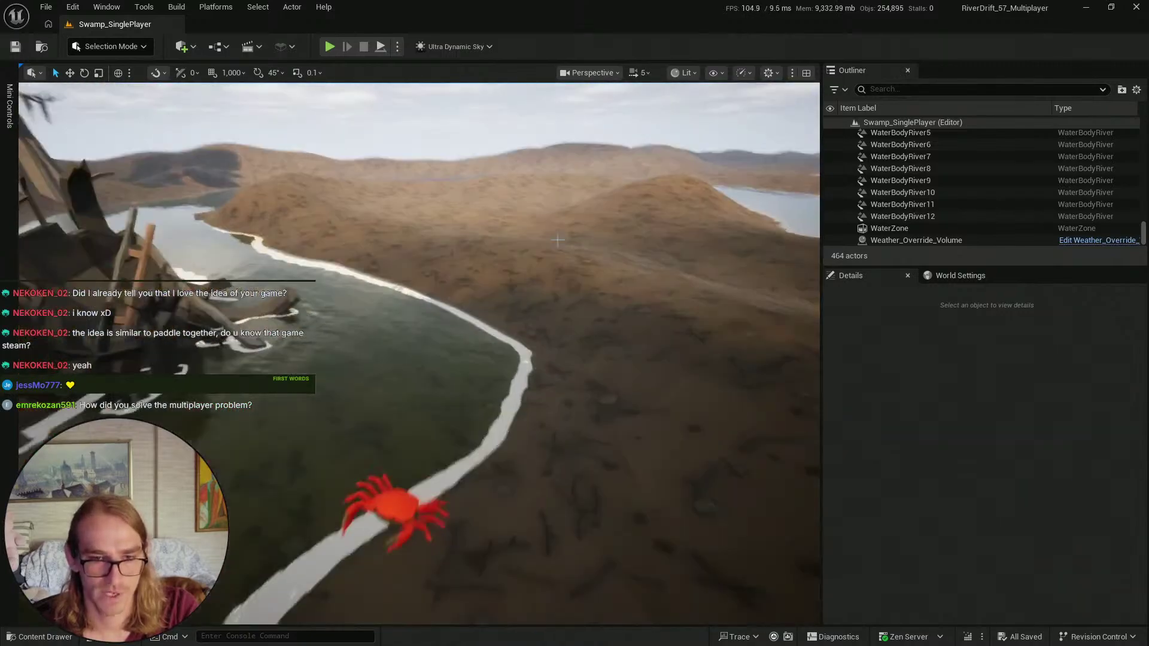
{"action": "left_click", "coordinate": [31, 638]}
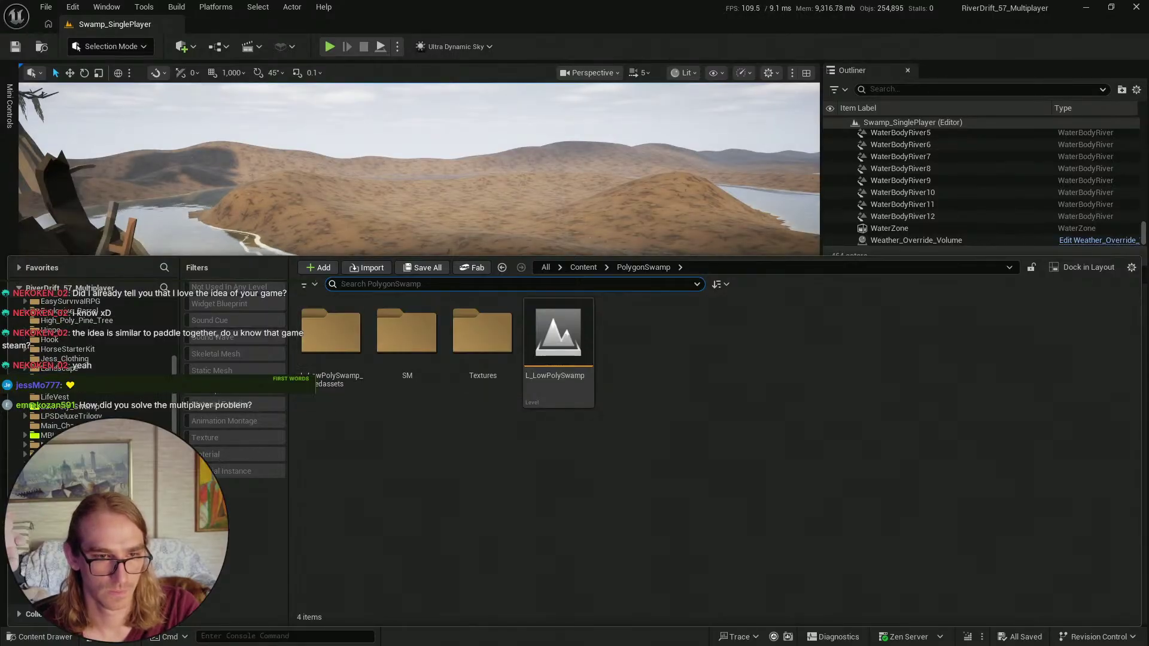
{"action": "left_click", "coordinate": [210, 371]}
{"action": "key", "text": "super"}
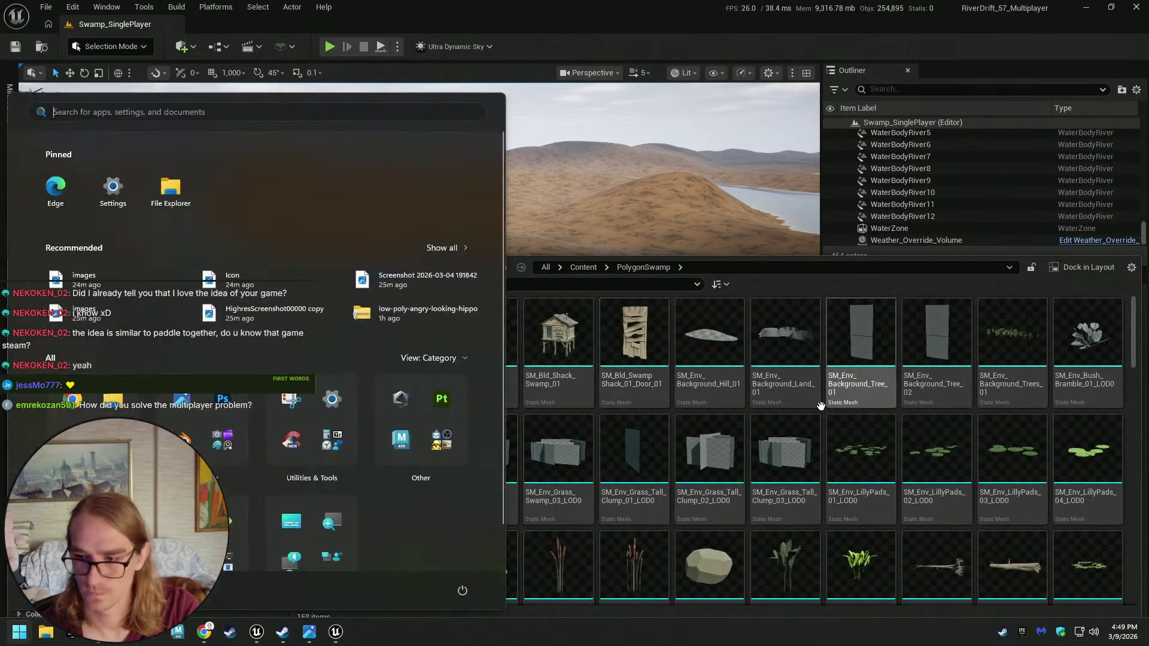
{"action": "left_click", "coordinate": [802, 292]}
{"action": "scroll", "coordinate": [636, 454], "scroll_direction": "down", "scroll_amount": 10}
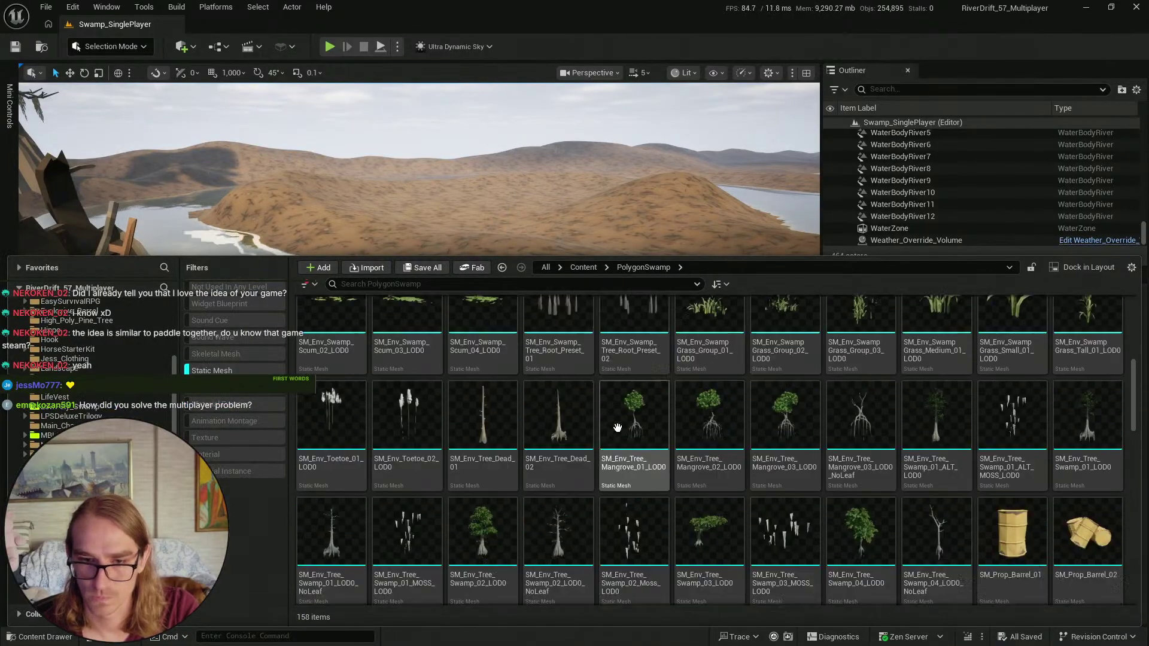
- Place SM_Env_Tree_Dead_02 on the riverbank beside the crab, scaled uniformly to about 8.87 and rotated about 13° around Z
{"action": "scroll", "coordinate": [617, 427], "scroll_direction": "down", "scroll_amount": 1}
{"action": "left_click_drag", "start_coordinate": [563, 374], "coordinate": [522, 326]}
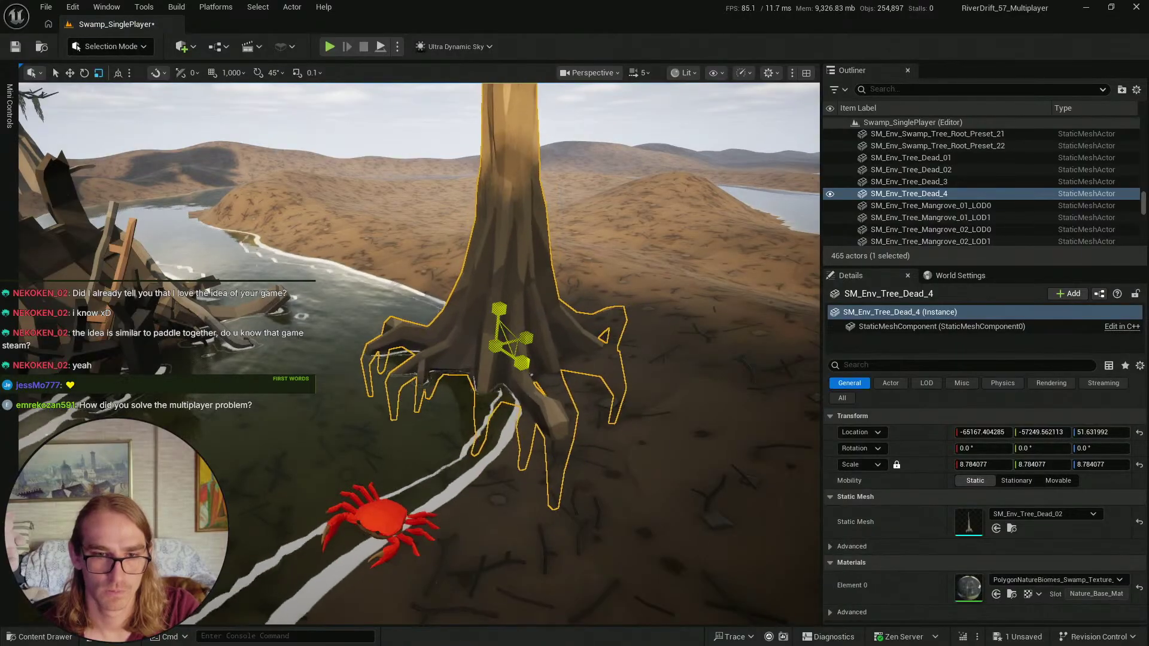
{"action": "key", "text": "e"}
{"action": "left_click_drag", "start_coordinate": [473, 379], "coordinate": [487, 376]}
{"action": "right_click_drag", "start_coordinate": [488, 376], "coordinate": [419, 359]}
- Place SM_Env_Tree_Dead_01 on the bank farther along the river and scale it uniformly to about 7.45
{"action": "key", "text": "ctrl+space"}
{"action": "left_click_drag", "start_coordinate": [516, 374], "coordinate": [295, 273]}
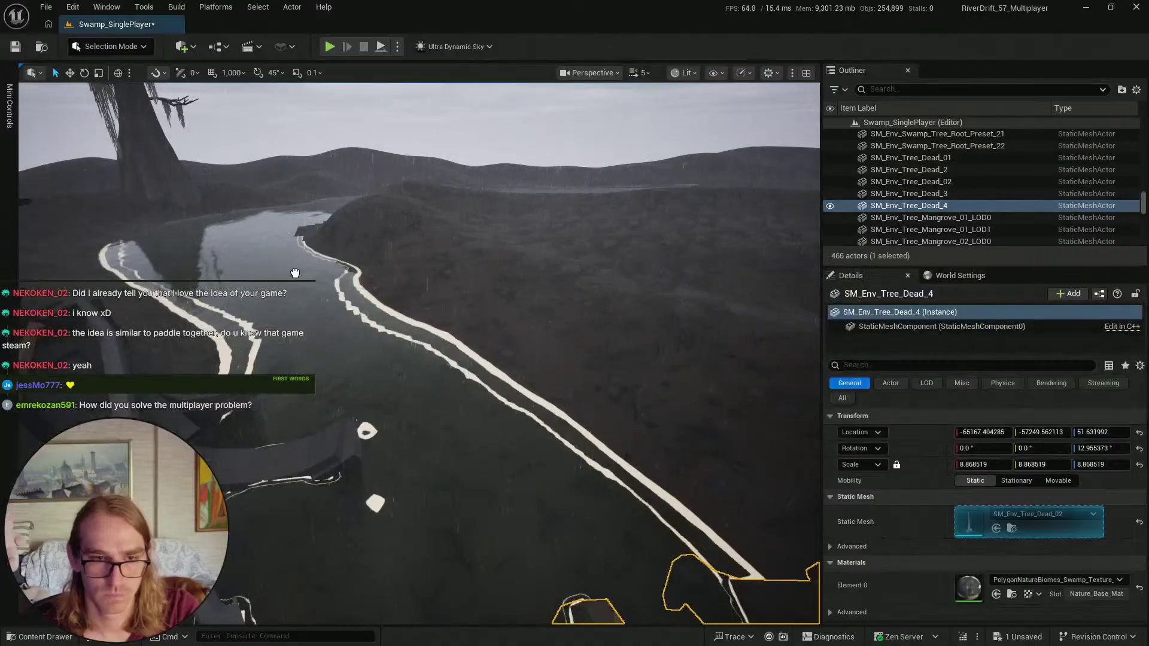
{"action": "left_click_drag", "start_coordinate": [221, 331], "coordinate": [227, 340]}
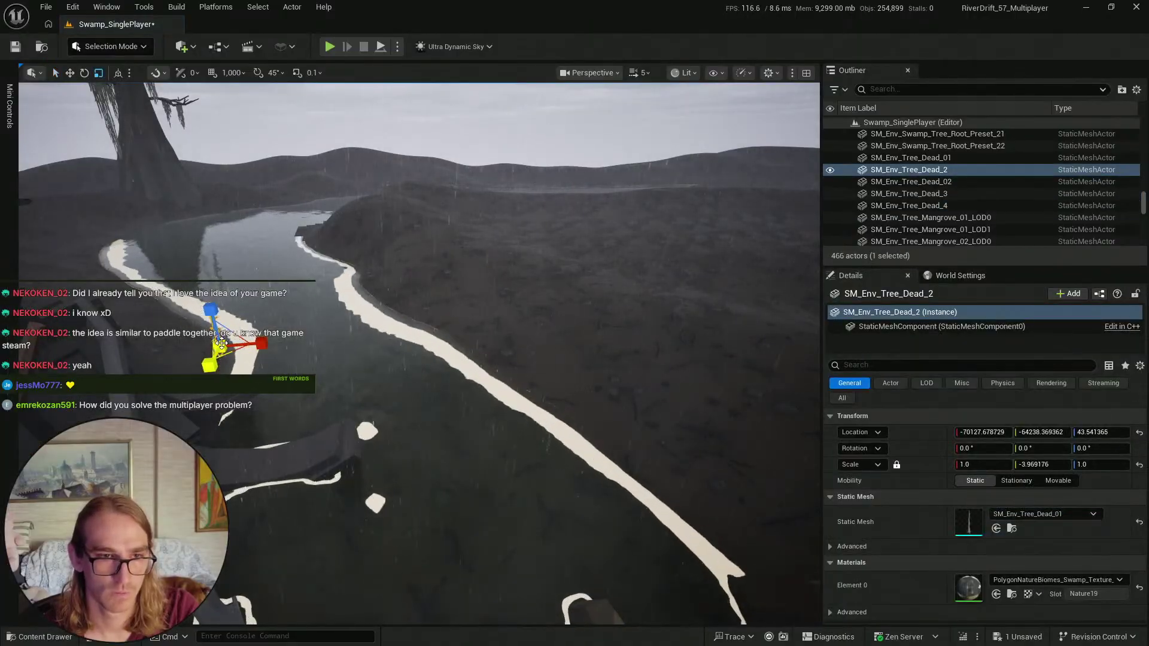
{"action": "key", "text": "s"}
{"action": "right_click_drag", "start_coordinate": [228, 340], "coordinate": [186, 343]}
{"action": "key", "text": "w"}
{"action": "mouse_move", "coordinate": [318, 350]}
{"action": "left_mouse_down"}
{"action": "mouse_move", "coordinate": [383, 320]}
{"action": "mouse_move", "coordinate": [335, 342]}
{"action": "left_mouse_up"}
{"action": "right_click_drag", "start_coordinate": [413, 407], "coordinate": [445, 392]}
- Tip the new dead tree over about 76° so it lies across the river, and move it to the narrow stretch
{"action": "key", "text": "e"}
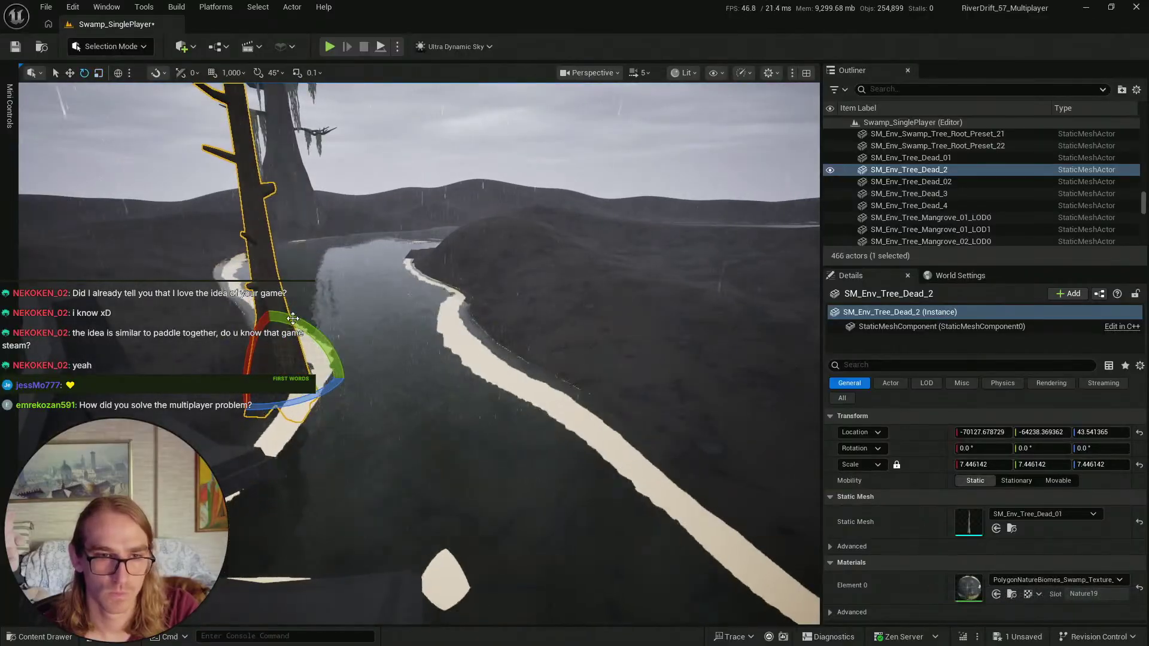
{"action": "left_click_drag", "start_coordinate": [311, 331], "coordinate": [311, 425]}
{"action": "right_click_drag", "start_coordinate": [310, 425], "coordinate": [302, 488]}
{"action": "scroll", "coordinate": [326, 446], "scroll_direction": "down", "scroll_amount": 2}
{"action": "key", "text": "w"}
{"action": "left_click_drag", "start_coordinate": [288, 486], "coordinate": [255, 287]}
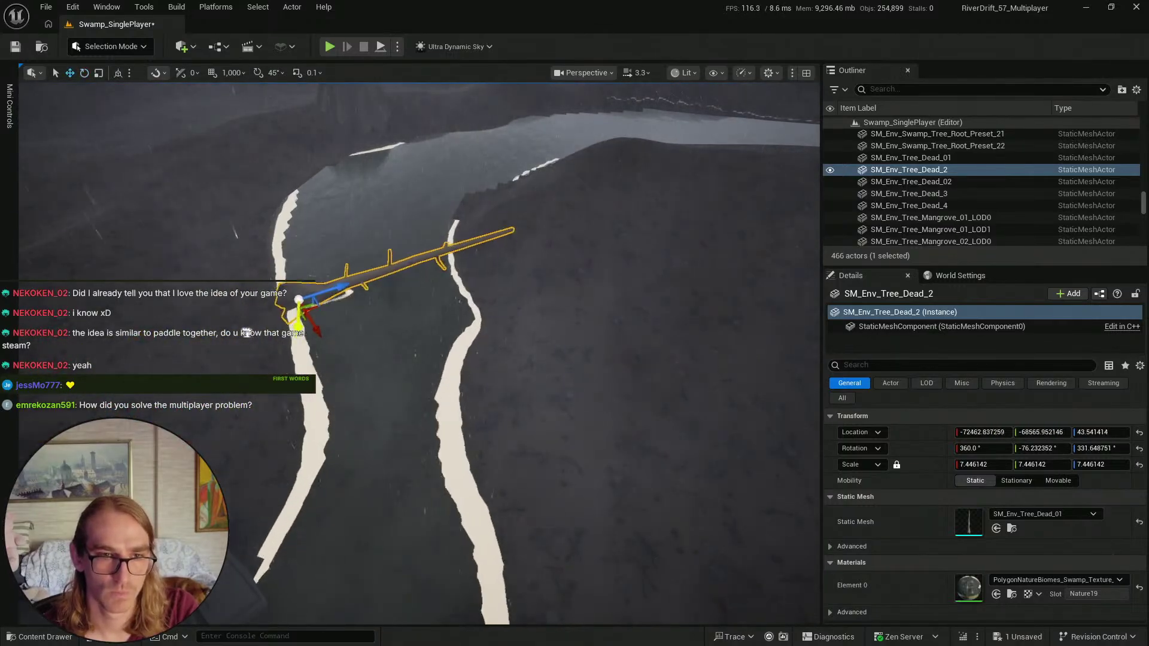
- Fine-tune the fallen tree's tilt to about 78° and raise it to about Z 168 so the trunk spans the channel
{"action": "right_click_drag", "start_coordinate": [332, 299], "coordinate": [332, 298]}
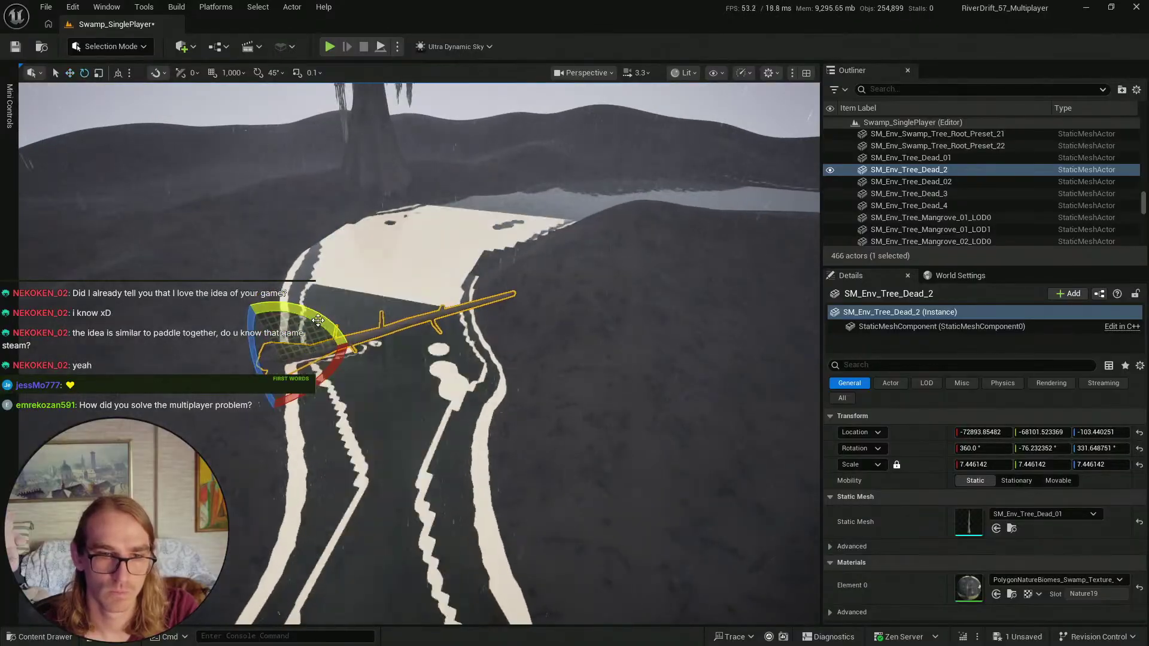
{"action": "left_click_drag", "start_coordinate": [318, 321], "coordinate": [308, 412]}
{"action": "right_click_drag", "start_coordinate": [308, 412], "coordinate": [308, 362]}
{"action": "scroll", "coordinate": [308, 359], "scroll_direction": "down", "scroll_amount": 4}
{"action": "key", "text": "w"}
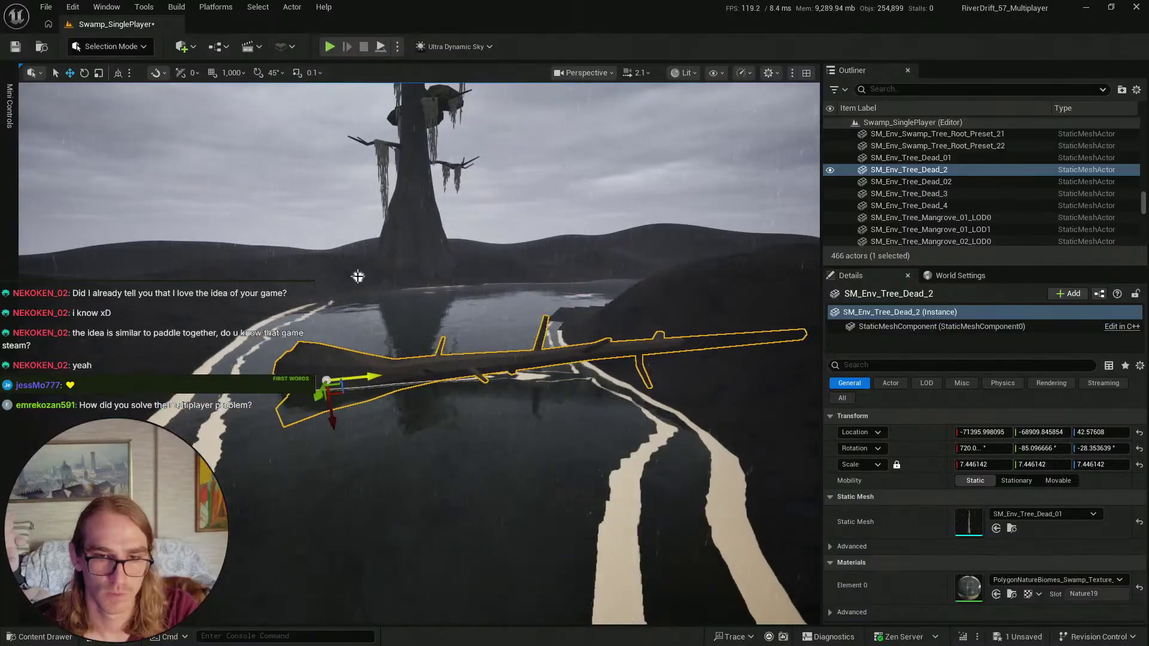
{"action": "left_click_drag", "start_coordinate": [340, 436], "coordinate": [340, 428]}
{"action": "right_click_drag", "start_coordinate": [340, 428], "coordinate": [340, 452]}
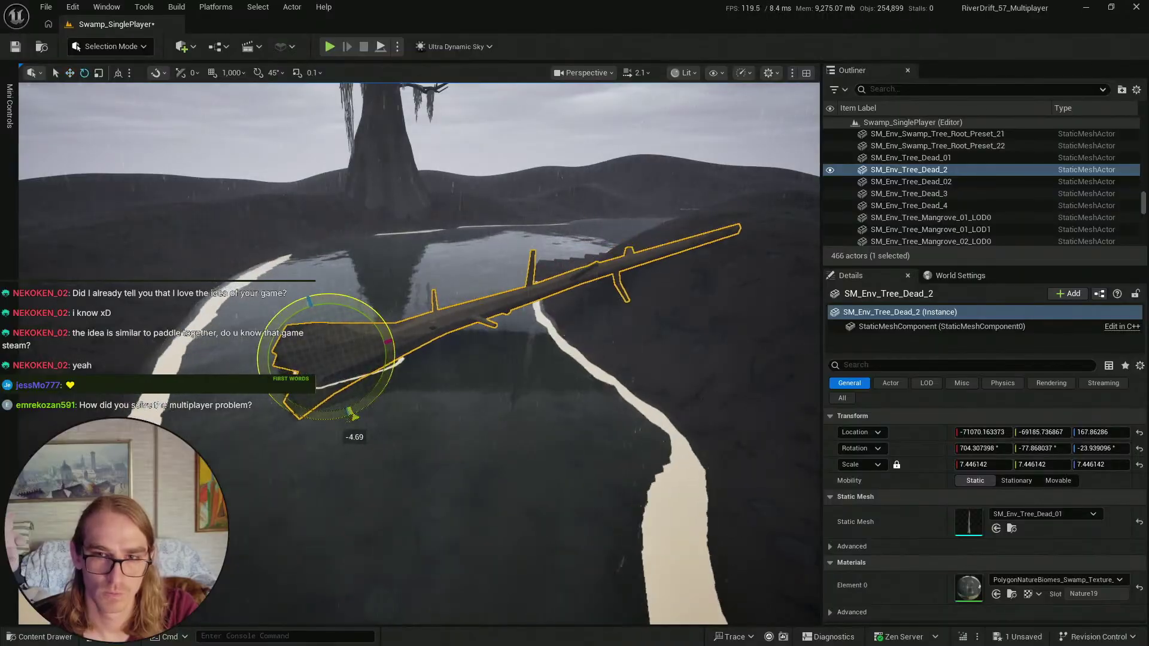
{"action": "scroll", "coordinate": [431, 341], "scroll_direction": "up", "scroll_amount": 4}
{"action": "mouse_move", "coordinate": [431, 342]}
{"action": "right_mouse_down"}
{"action": "mouse_move", "coordinate": [445, 352]}
{"action": "mouse_move", "coordinate": [441, 342]}
{"action": "right_mouse_up"}
- Search the swamp assets for wood and place SM_Prop_Stump_01 in the water beyond the fallen tree, scaled uniformly to about 35.03
{"action": "left_click", "coordinate": [53, 632]}
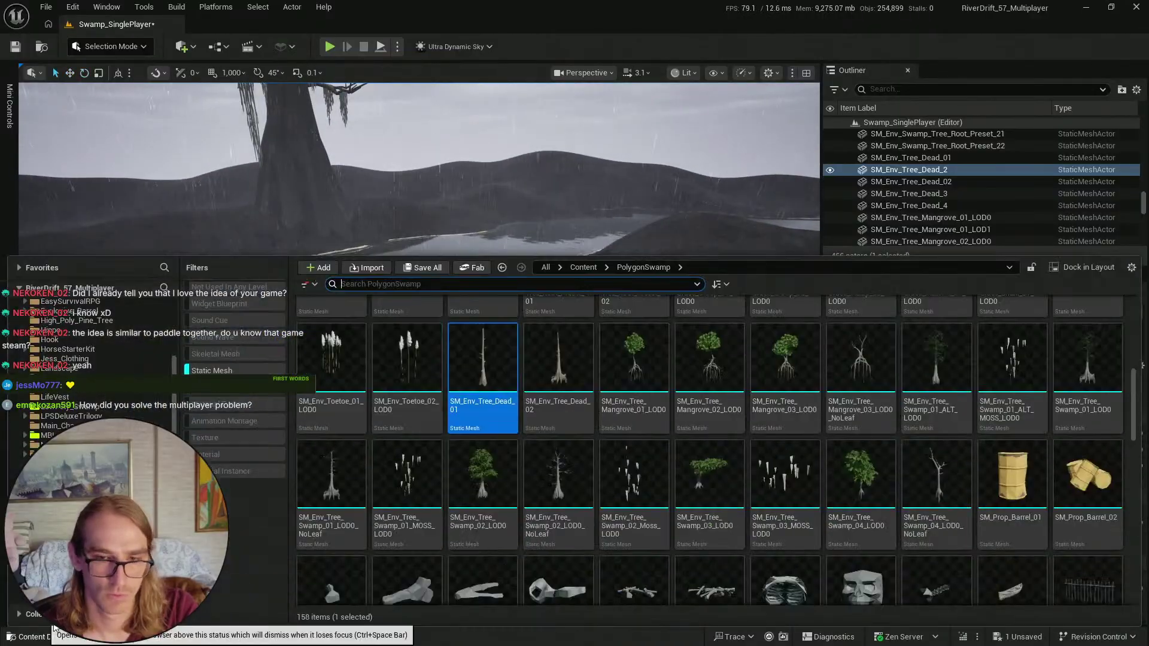
{"action": "type", "text": "wo"}
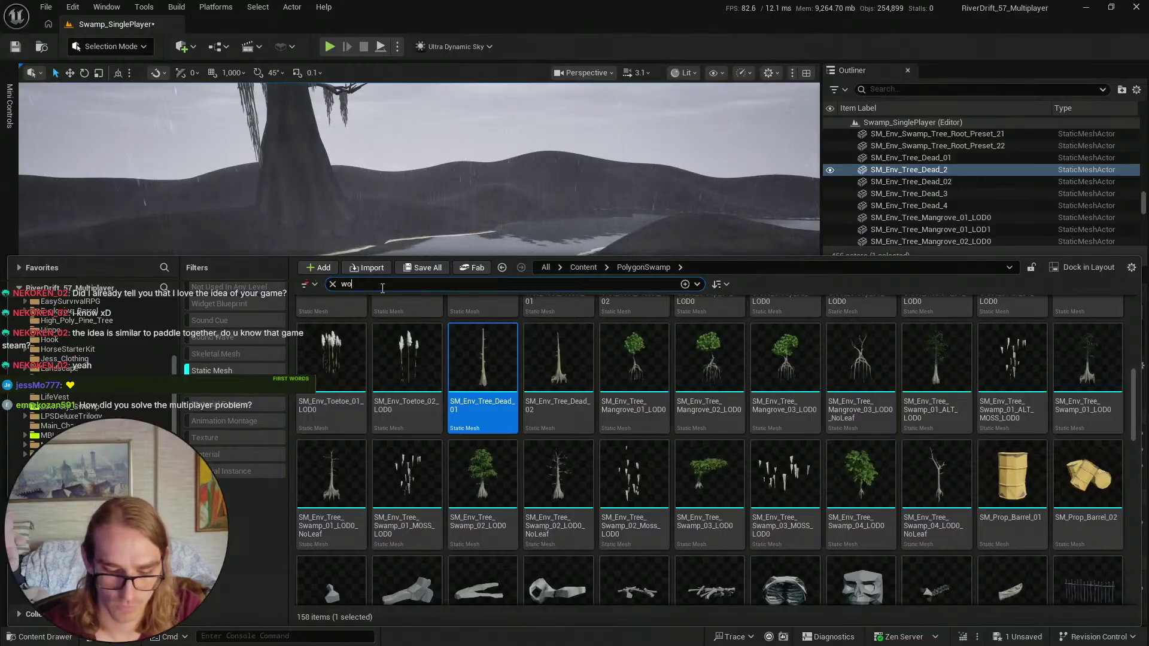
{"action": "type", "text": "od"}
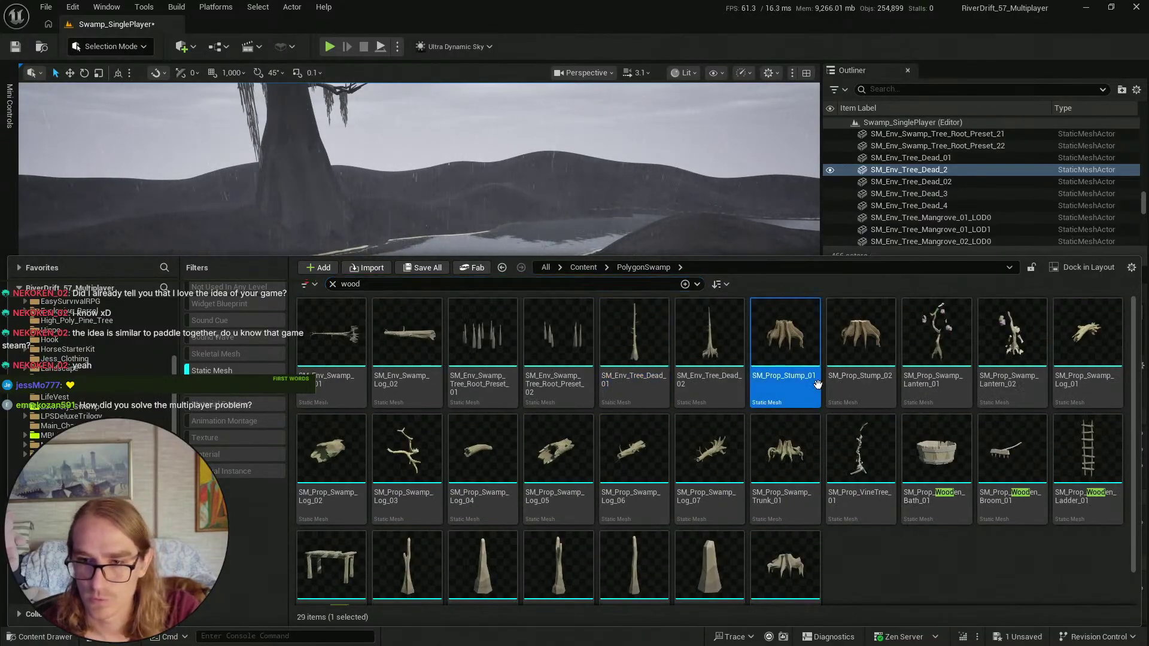
{"action": "left_click_drag", "start_coordinate": [818, 383], "coordinate": [383, 294]}
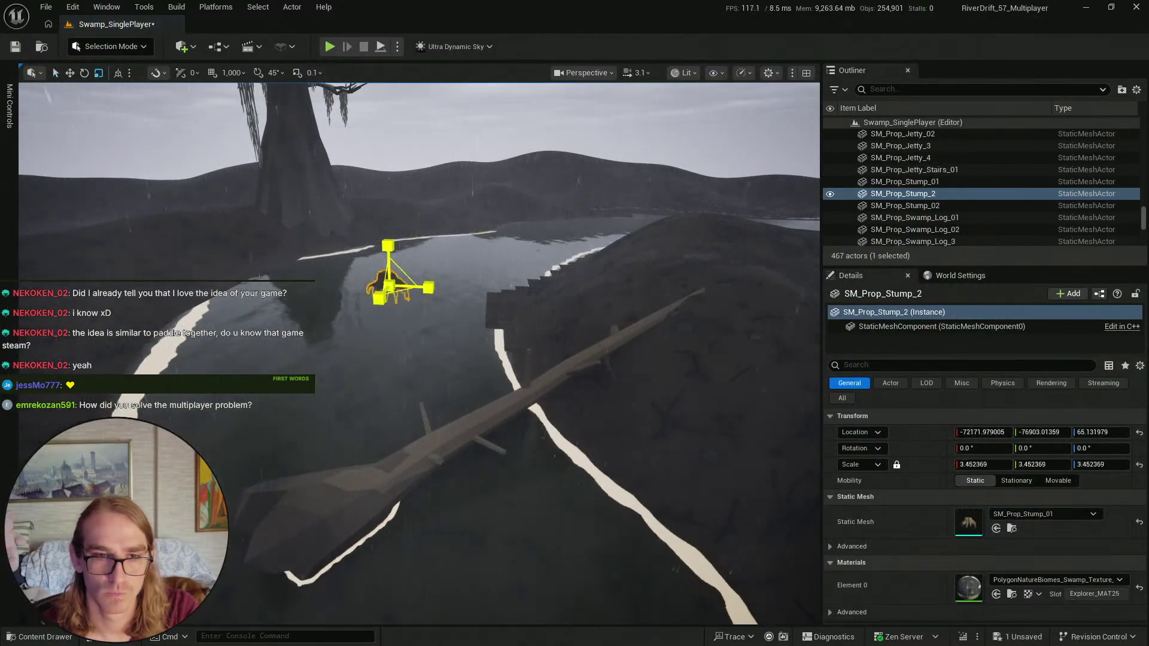
{"action": "left_click_drag", "start_coordinate": [370, 297], "coordinate": [370, 298]}
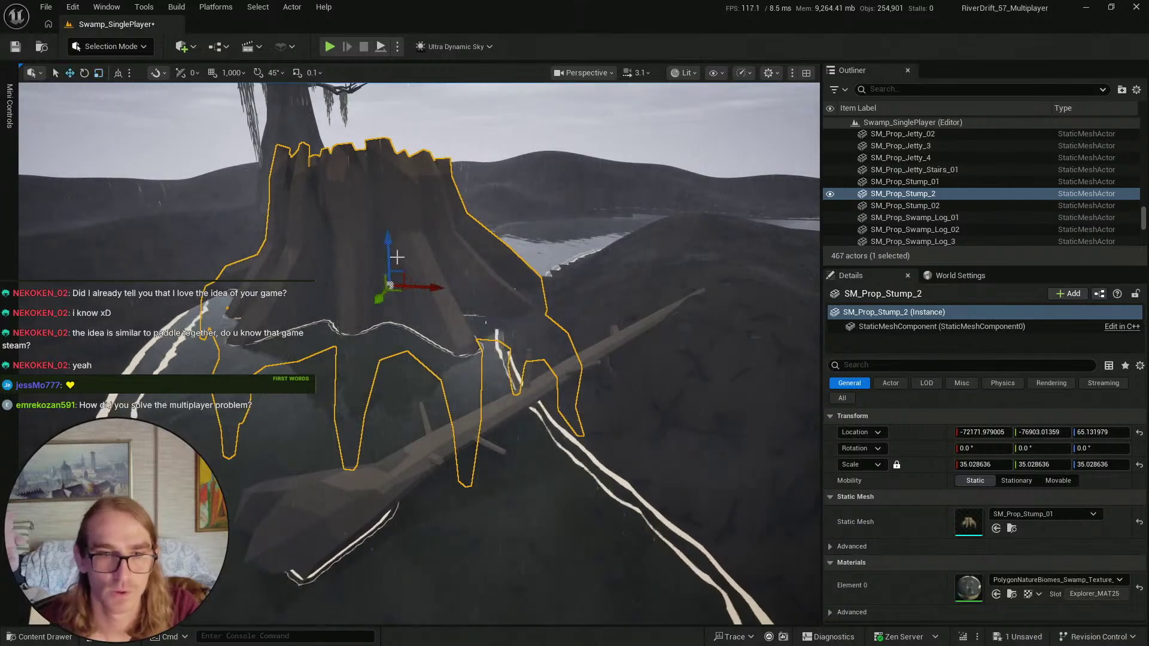
- Raise the giant stump to about Z 2214 so its roots straddle the river, and turn it around its vertical axis
{"action": "left_click_drag", "start_coordinate": [388, 241], "coordinate": [383, 150]}
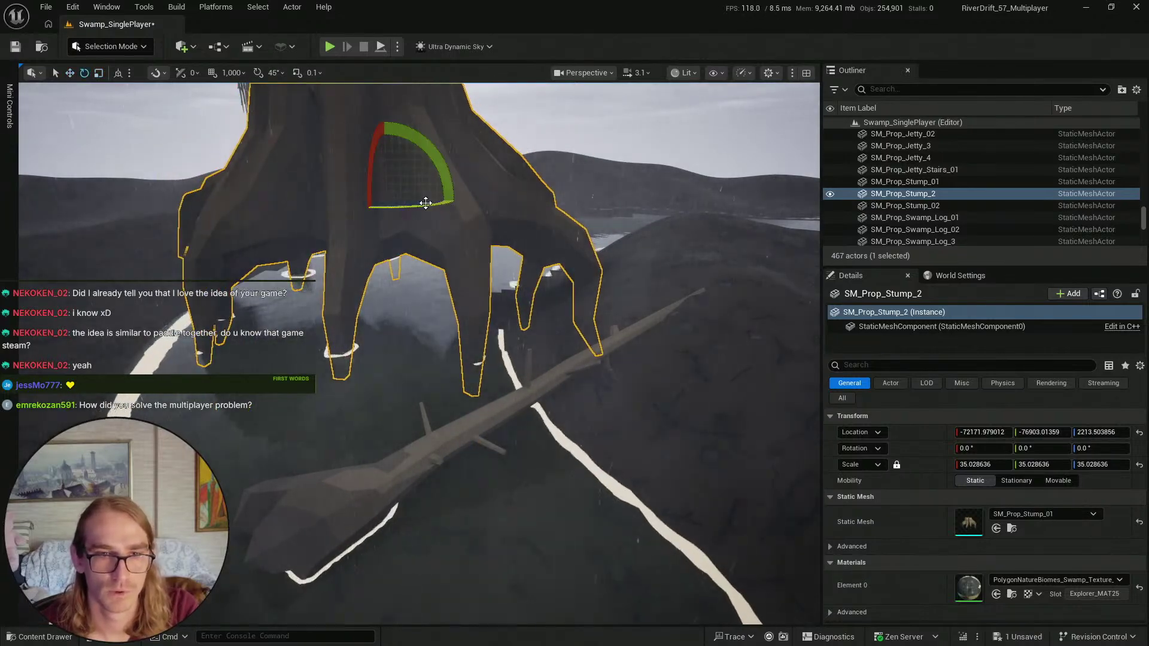
{"action": "left_click_drag", "start_coordinate": [425, 203], "coordinate": [296, 205]}
{"action": "key", "text": "Escape"}
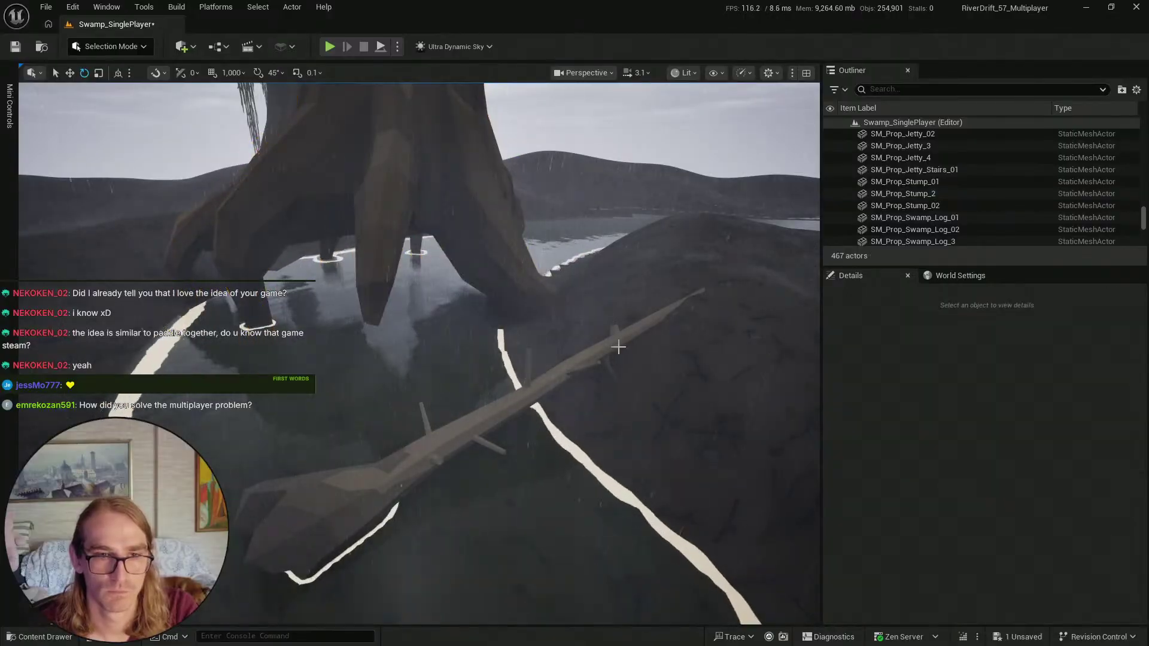
- Search the PolygonGoblinWarCamp assets for tree
{"action": "key", "text": "s"}
{"action": "right_click_drag", "start_coordinate": [618, 347], "coordinate": [508, 366]}
{"action": "scroll", "coordinate": [618, 348], "scroll_direction": "up", "scroll_amount": 6}
{"action": "scroll", "coordinate": [593, 413], "scroll_direction": "up", "scroll_amount": 3}
{"action": "key", "text": "ctrl+space"}
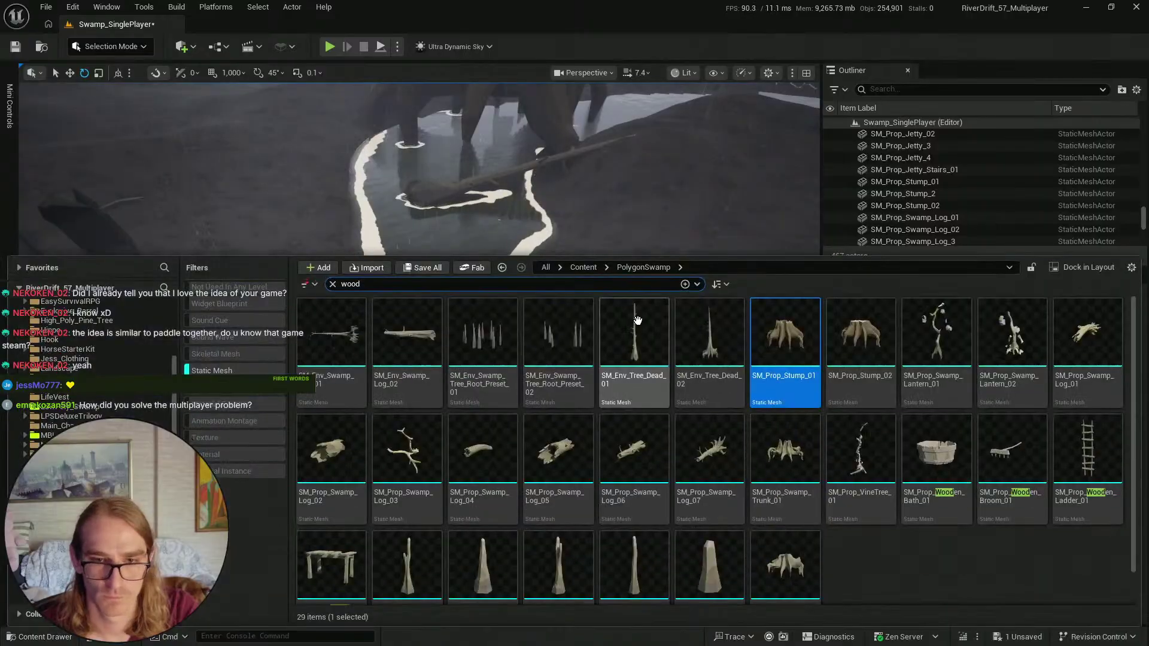
{"action": "left_click", "coordinate": [75, 515]}
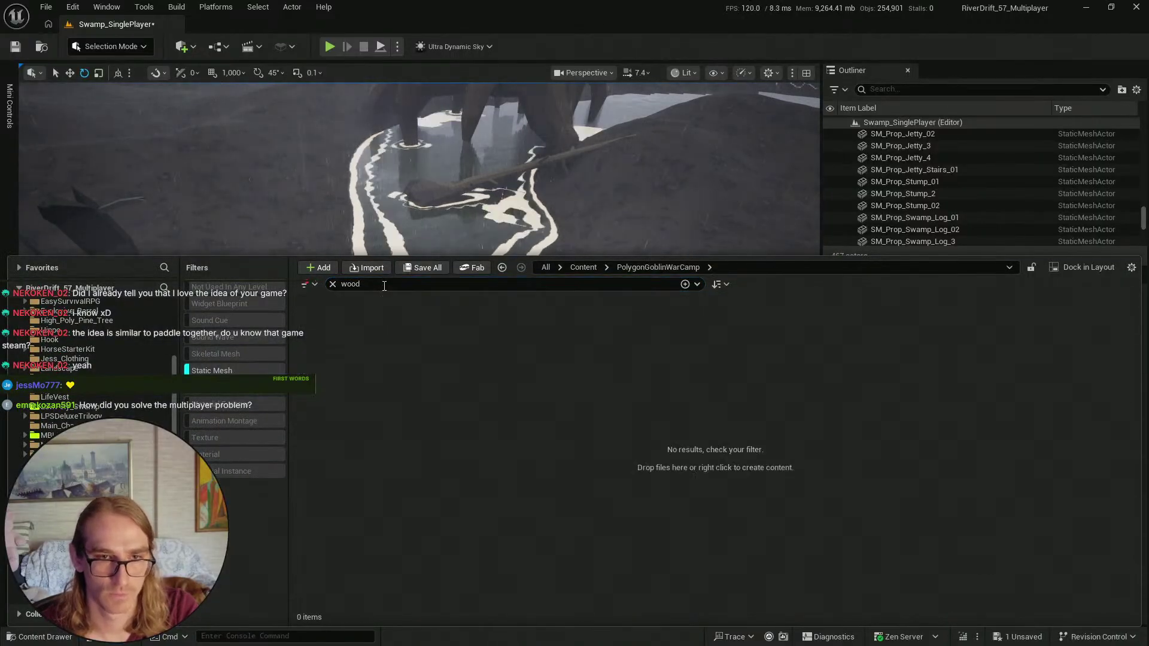
{"action": "type", "text": "tree"}
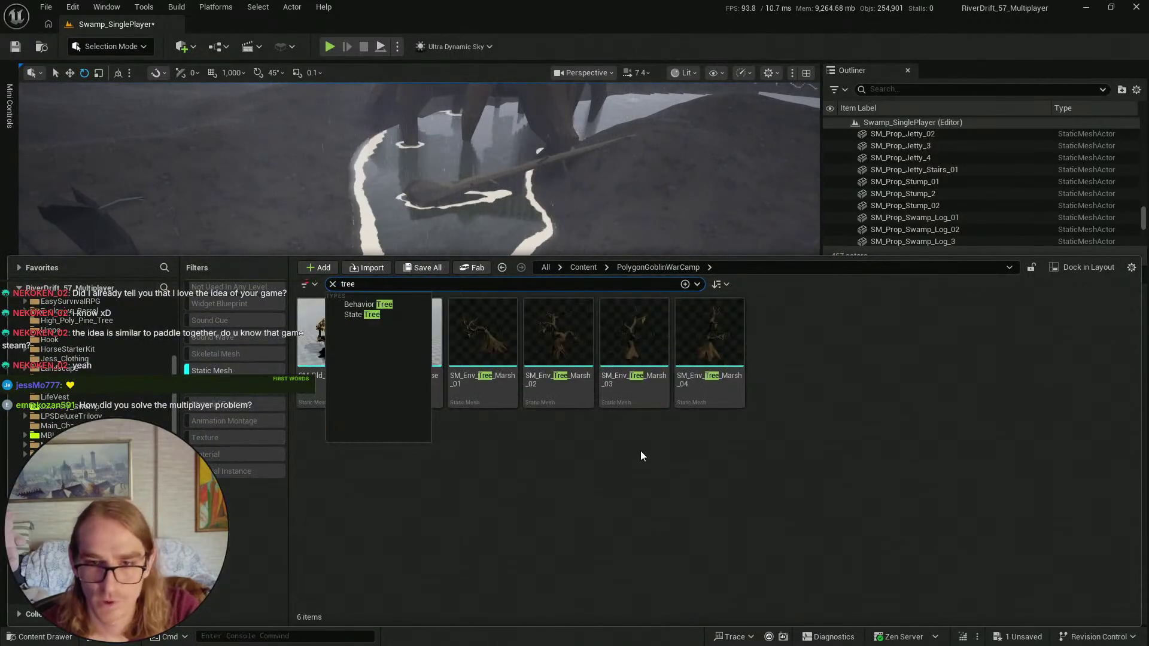
- Place SM_Env_Tree_Marsh_01 on the near riverbank before the fallen tree and adjust its scale
{"action": "key", "text": "ctrl+space"}
{"action": "right_click_drag", "start_coordinate": [541, 278], "coordinate": [572, 282]}
{"action": "scroll", "coordinate": [514, 264], "scroll_direction": "down", "scroll_amount": 3}
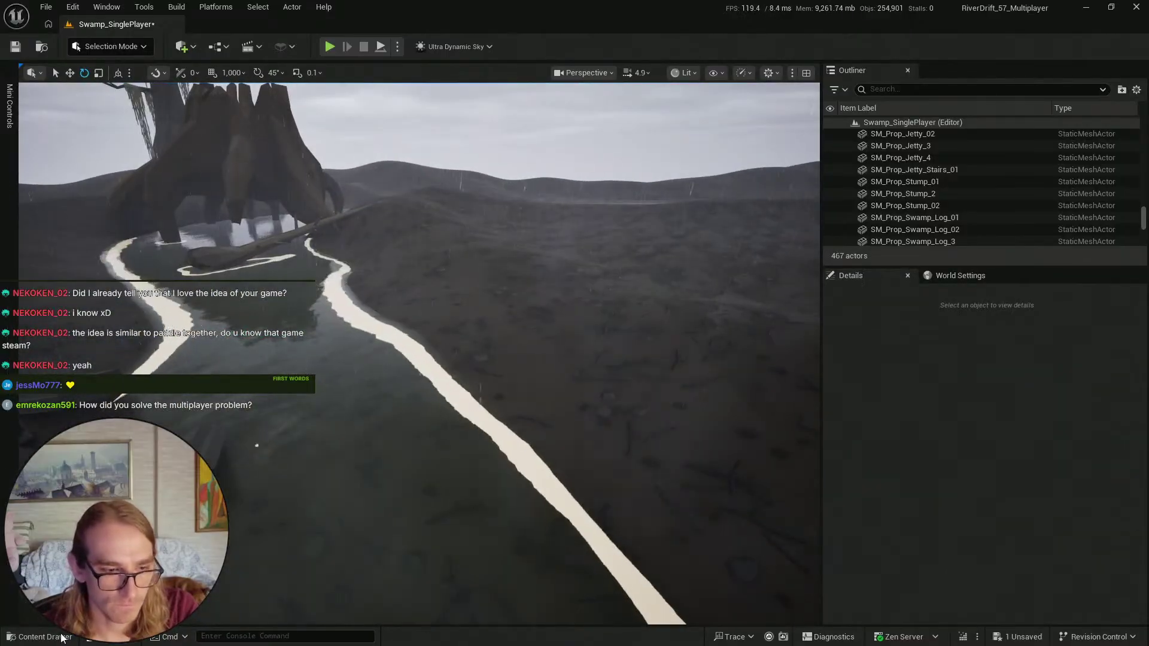
{"action": "key", "text": "ctrl+space"}
{"action": "left_click_drag", "start_coordinate": [565, 376], "coordinate": [509, 369]}
{"action": "key", "text": "r"}
{"action": "key", "text": "q"}
{"action": "right_click_drag", "start_coordinate": [508, 369], "coordinate": [416, 531]}
- Place SM_Env_Tree_Marsh_02 on the opposite river edge, scaled uniformly to about 3.98 and rotated about -16.5° around Z
{"action": "key", "text": "ctrl+space"}
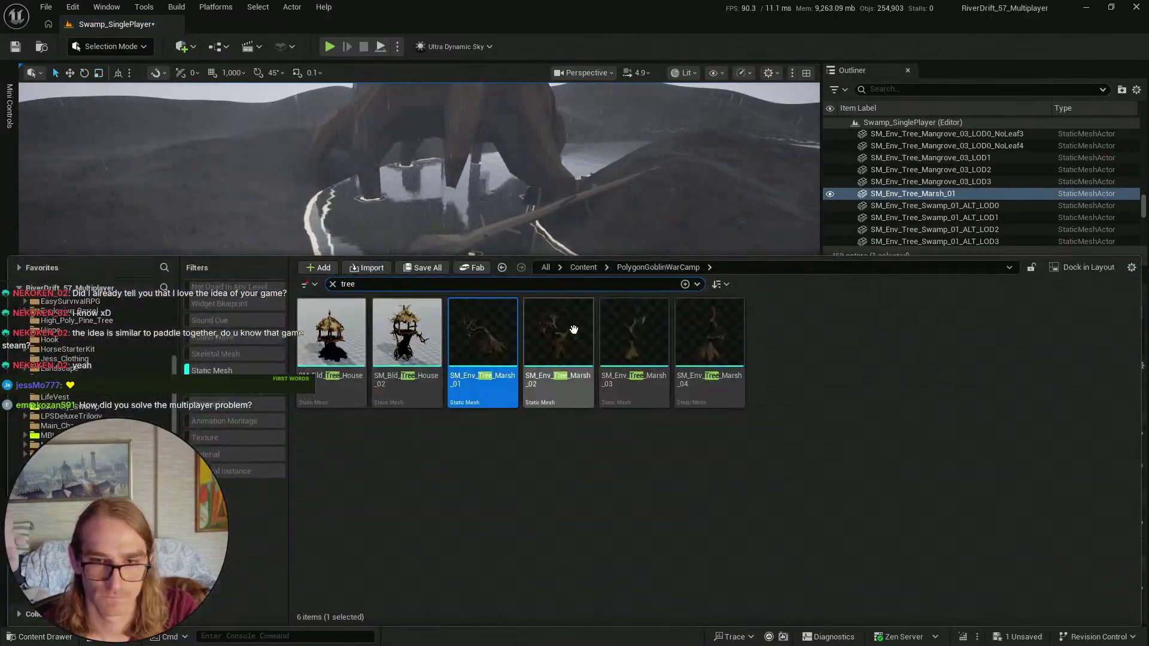
{"action": "left_click_drag", "start_coordinate": [573, 330], "coordinate": [408, 398]}
{"action": "key", "text": "r"}
{"action": "right_click_drag", "start_coordinate": [409, 398], "coordinate": [410, 437]}
{"action": "key", "text": "e"}
{"action": "left_click_drag", "start_coordinate": [460, 443], "coordinate": [468, 426]}
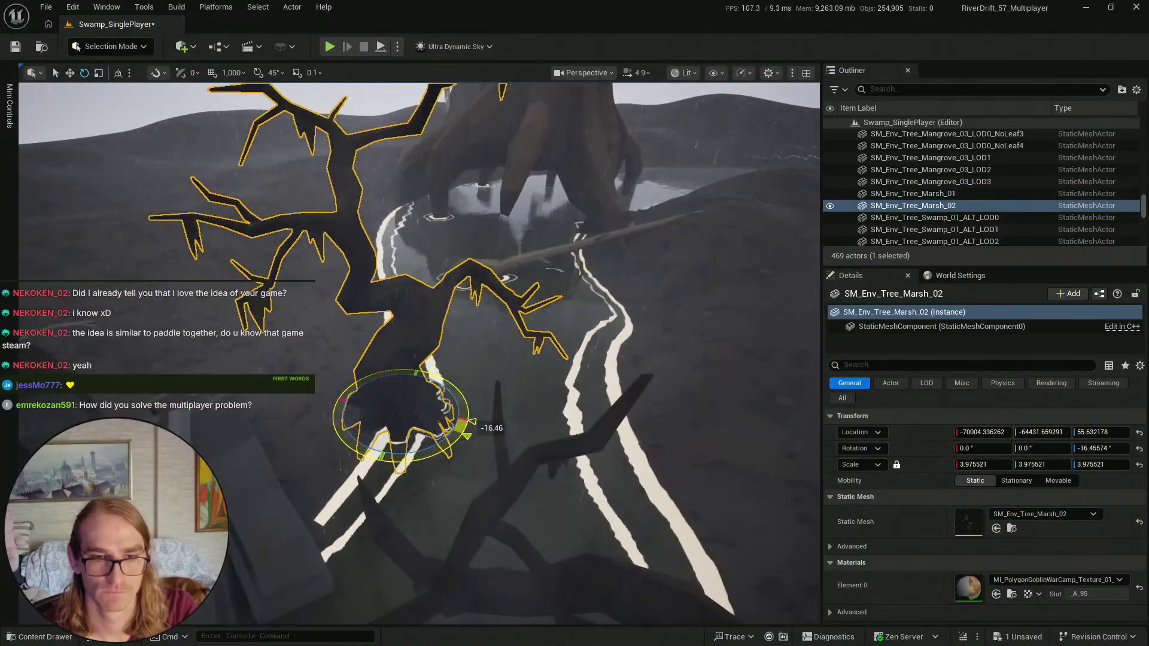
- Place SM_Env_Tree_Marsh_04 at the water's edge on the bank just before the fallen tree
{"action": "right_click_drag", "start_coordinate": [468, 426], "coordinate": [648, 356]}
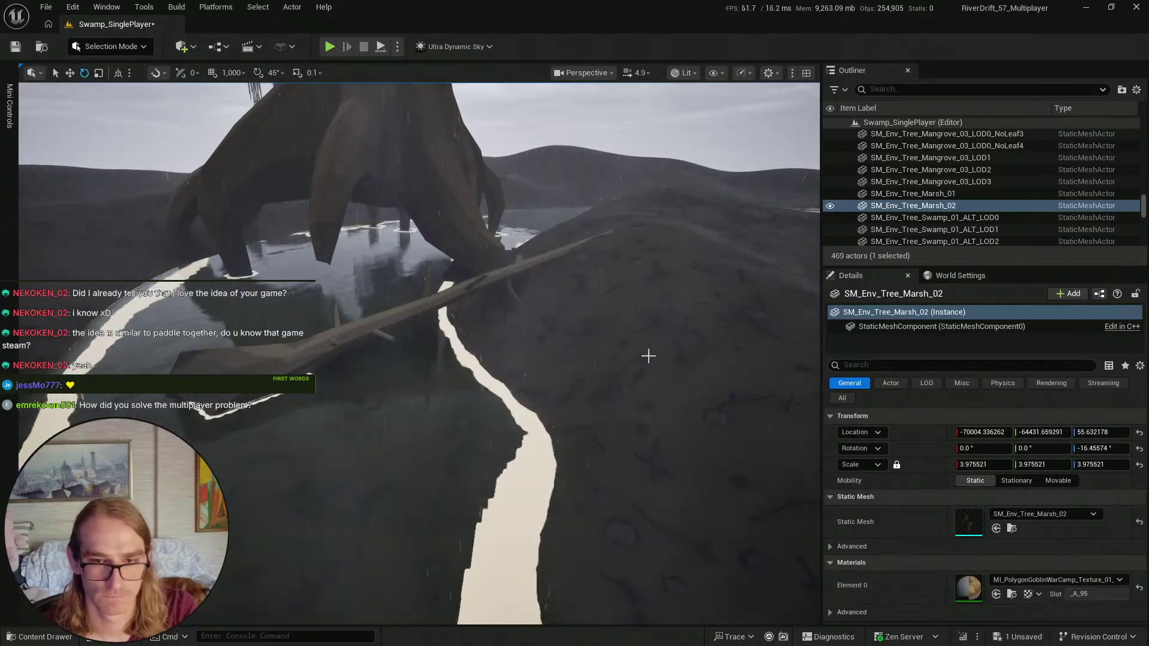
{"action": "key", "text": "ctrl+space"}
{"action": "left_click", "coordinate": [710, 487]}
{"action": "left_click_drag", "start_coordinate": [710, 487], "coordinate": [586, 450]}
- Place SM_Env_Tree_Marsh_03 in the water across from the previous tree, scaled to about 4.28 and rotated about 32° around Z
{"action": "right_click_drag", "start_coordinate": [585, 450], "coordinate": [475, 456]}
{"action": "key", "text": "ctrl+space"}
{"action": "left_click_drag", "start_coordinate": [633, 363], "coordinate": [253, 431]}
{"action": "left_click_drag", "start_coordinate": [274, 494], "coordinate": [407, 501]}
{"action": "right_click_drag", "start_coordinate": [544, 493], "coordinate": [521, 509]}
{"action": "key", "text": "w"}
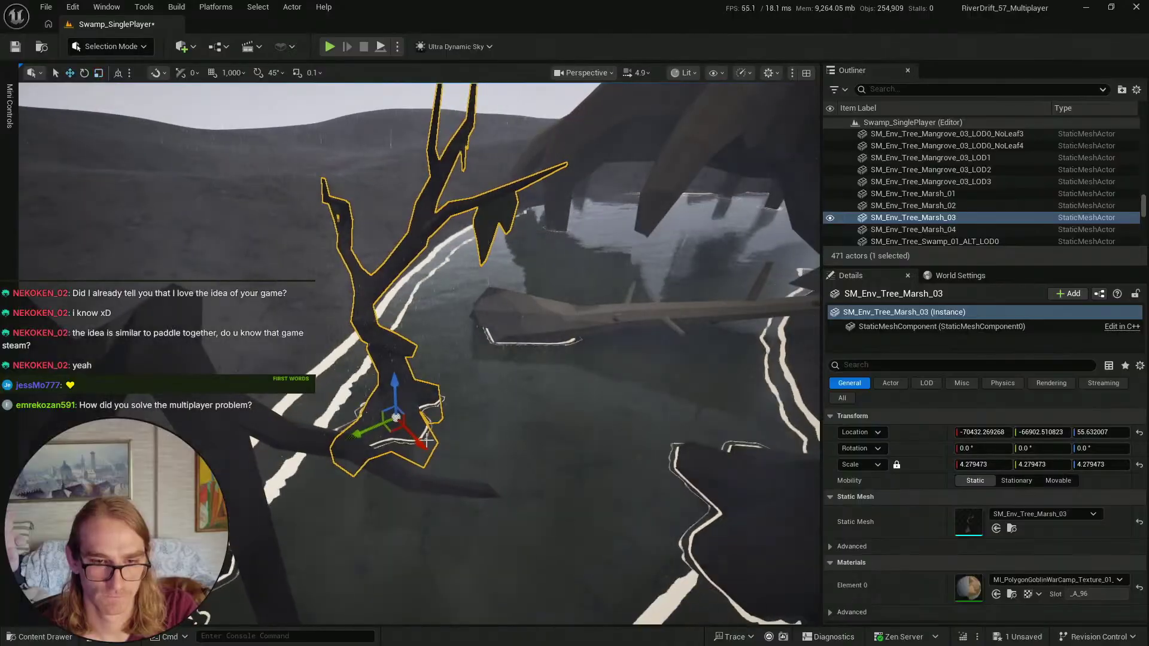
{"action": "left_click_drag", "start_coordinate": [421, 449], "coordinate": [457, 450]}
{"action": "key", "text": "e"}
{"action": "key", "text": "w"}
{"action": "key", "text": "w"}
- Place another SM_Env_Tree_Marsh_04 on the bank near the giant stump, scaled to about 6.57 and rotated about -7.9° around Z
{"action": "right_click_drag", "start_coordinate": [577, 426], "coordinate": [610, 446]}
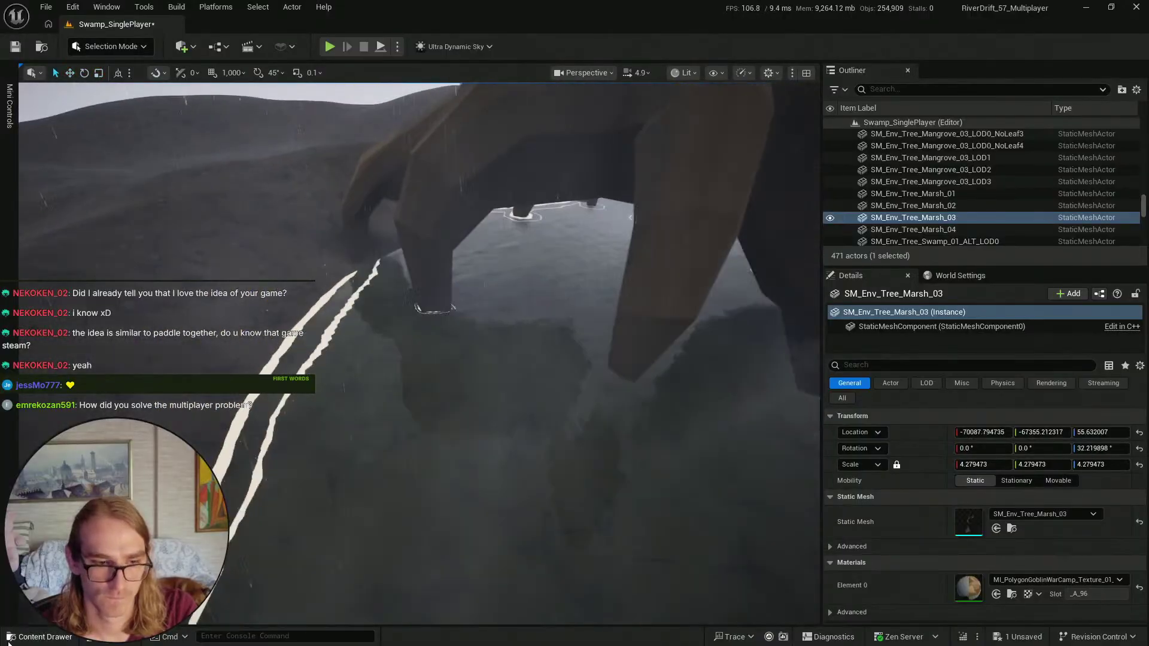
{"action": "key", "text": "q"}
{"action": "key", "text": "ctrl+space"}
{"action": "left_click_drag", "start_coordinate": [710, 332], "coordinate": [291, 368]}
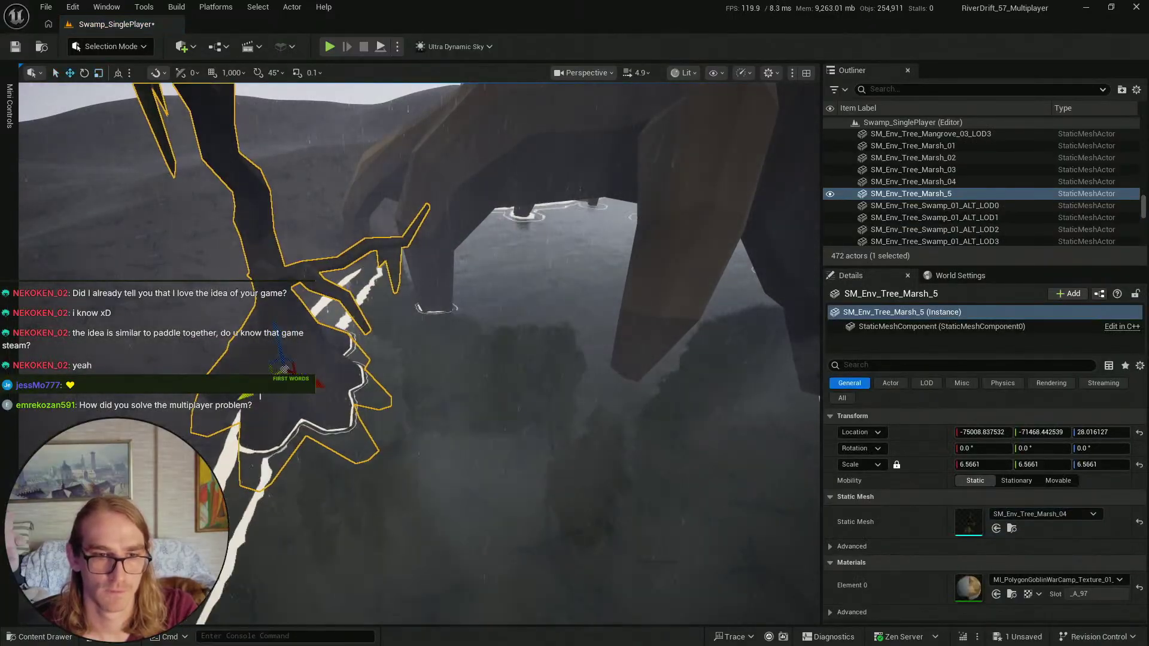
{"action": "right_click_drag", "start_coordinate": [434, 387], "coordinate": [383, 383]}
{"action": "left_click_drag", "start_coordinate": [357, 358], "coordinate": [413, 413]}
{"action": "key", "text": "e"}
{"action": "right_click_drag", "start_coordinate": [413, 413], "coordinate": [359, 469]}
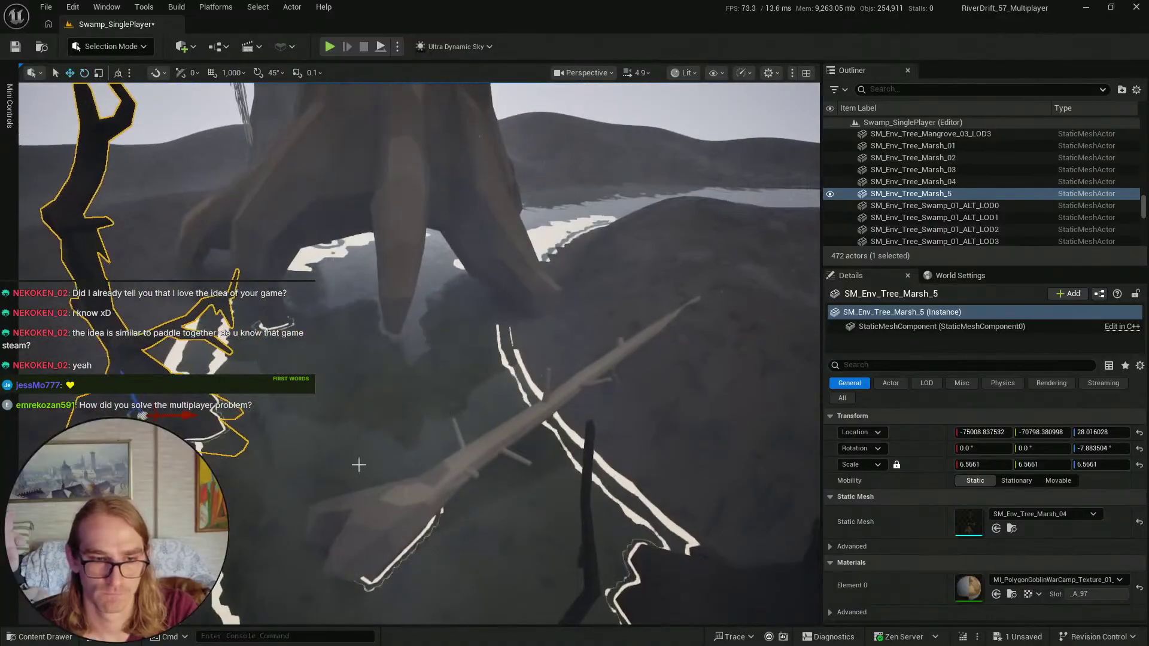
- Place another SM_Env_Tree_Marsh_01 in the water behind the fallen tree, scaled to about 4.41 and rotated about 173° around Z
{"action": "key", "text": "ctrl+space"}
{"action": "left_click_drag", "start_coordinate": [497, 348], "coordinate": [497, 398]}
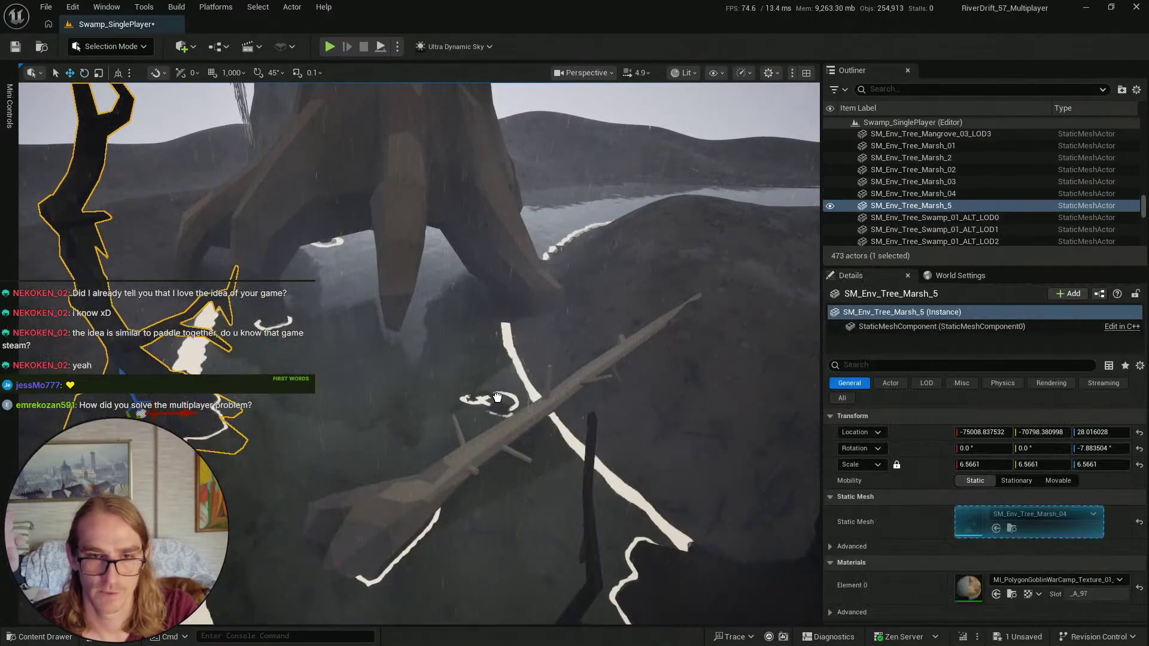
{"action": "left_click_drag", "start_coordinate": [385, 370], "coordinate": [324, 432]}
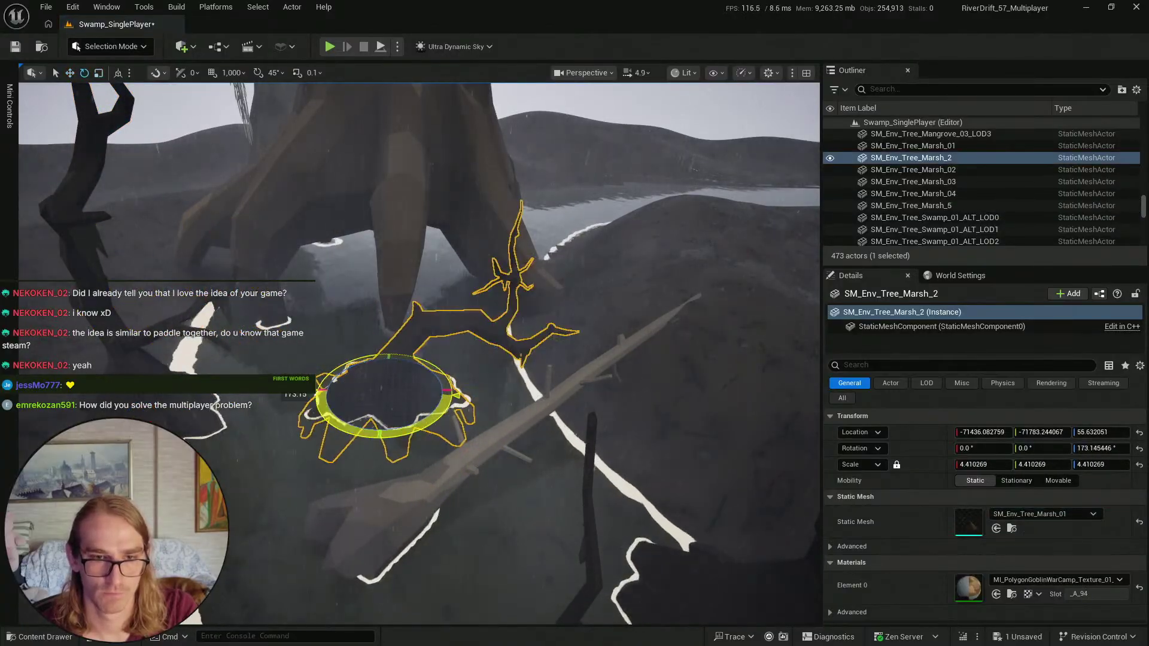
{"action": "key", "text": "Escape"}
- Place another SM_Env_Tree_Marsh_03 on the riverbank upstream of the fallen tree, scaled uniformly to about 5.45
{"action": "key", "text": "s"}
{"action": "right_click_drag", "start_coordinate": [410, 392], "coordinate": [456, 393]}
{"action": "scroll", "coordinate": [443, 402], "scroll_direction": "down", "scroll_amount": 1}
{"action": "left_click", "coordinate": [21, 640]}
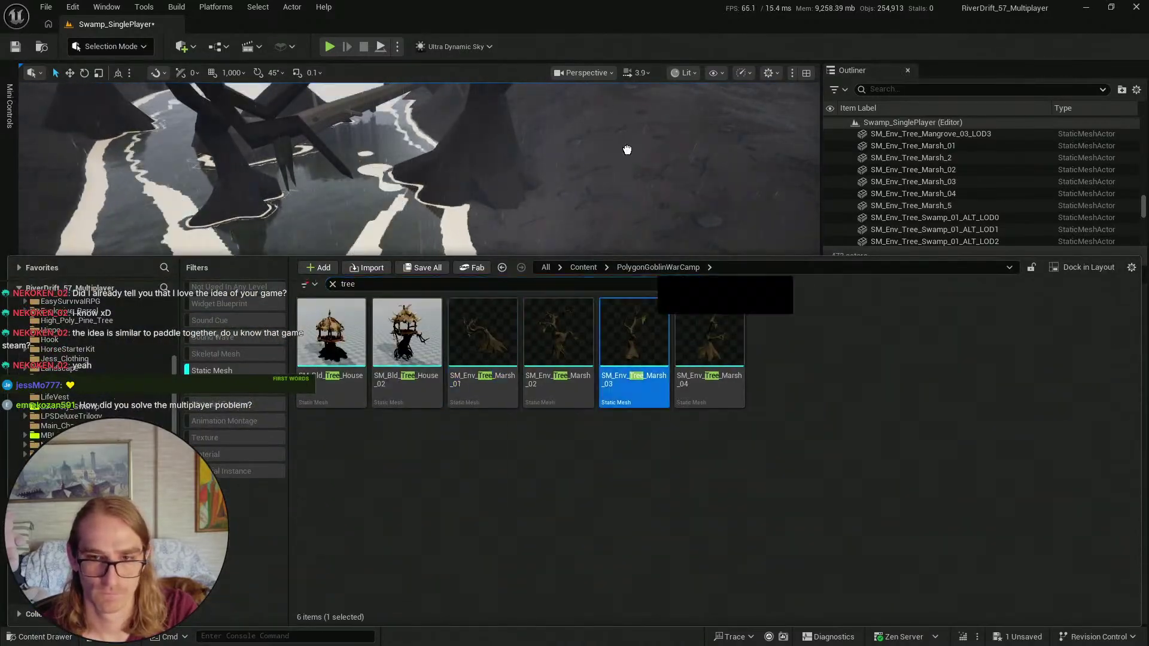
{"action": "left_click_drag", "start_coordinate": [627, 150], "coordinate": [526, 335]}
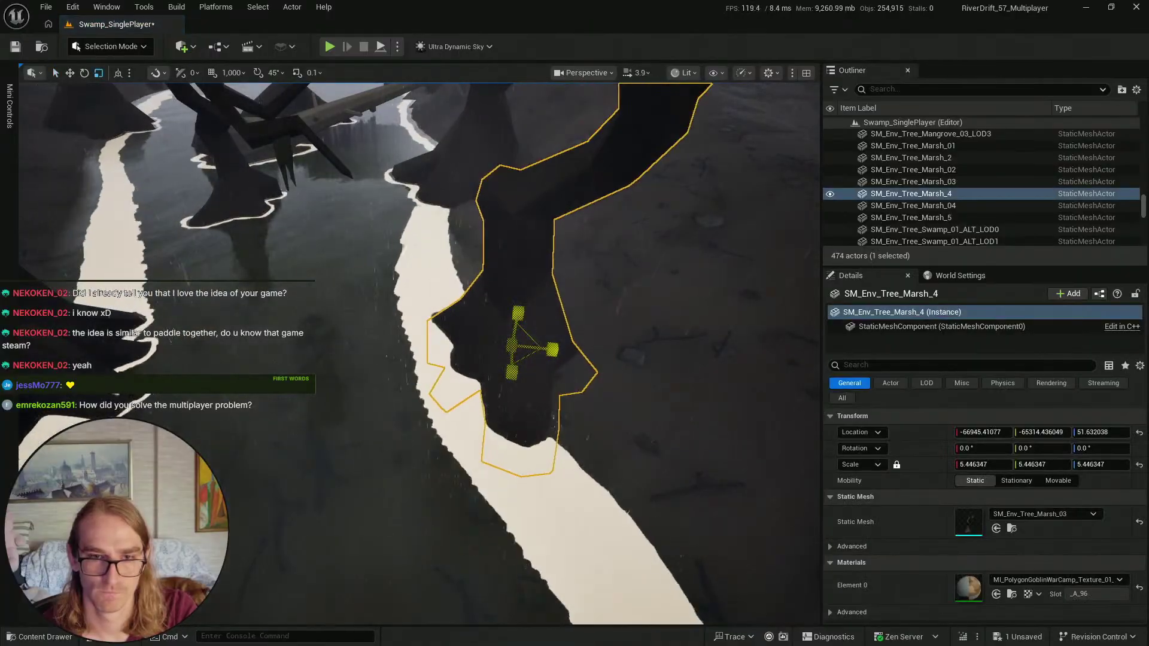
{"action": "key", "text": "Escape"}
- Search the goblin war camp assets for bone and line up the view on the river before the fallen tree
{"action": "left_click", "coordinate": [31, 638]}
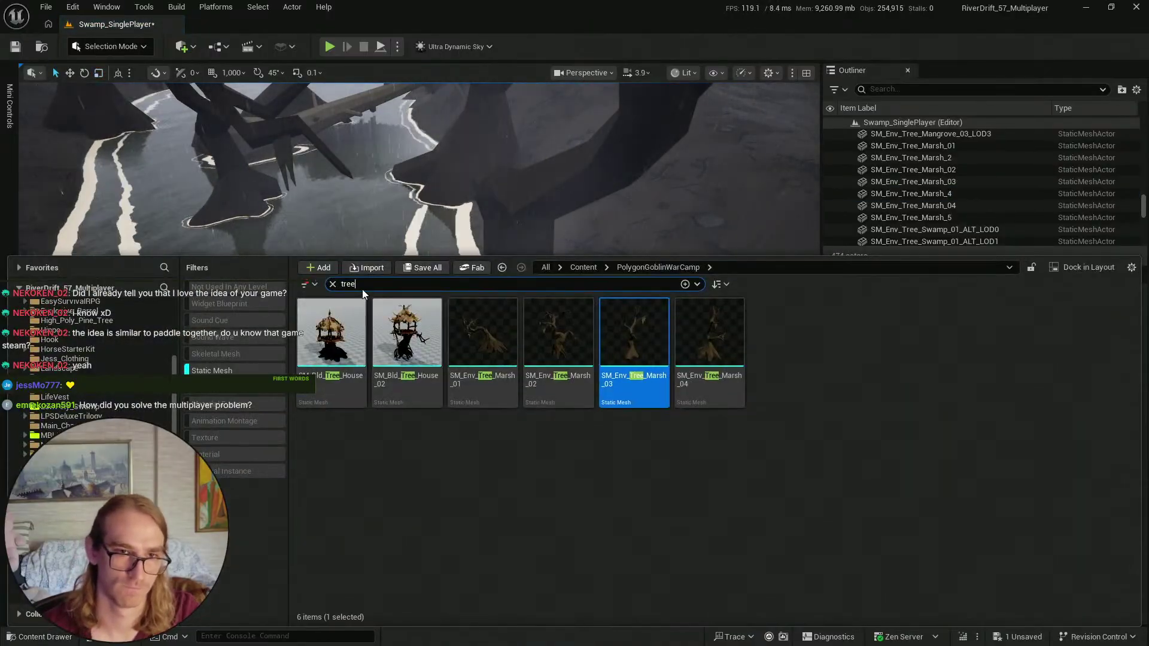
{"action": "type", "text": "bone"}
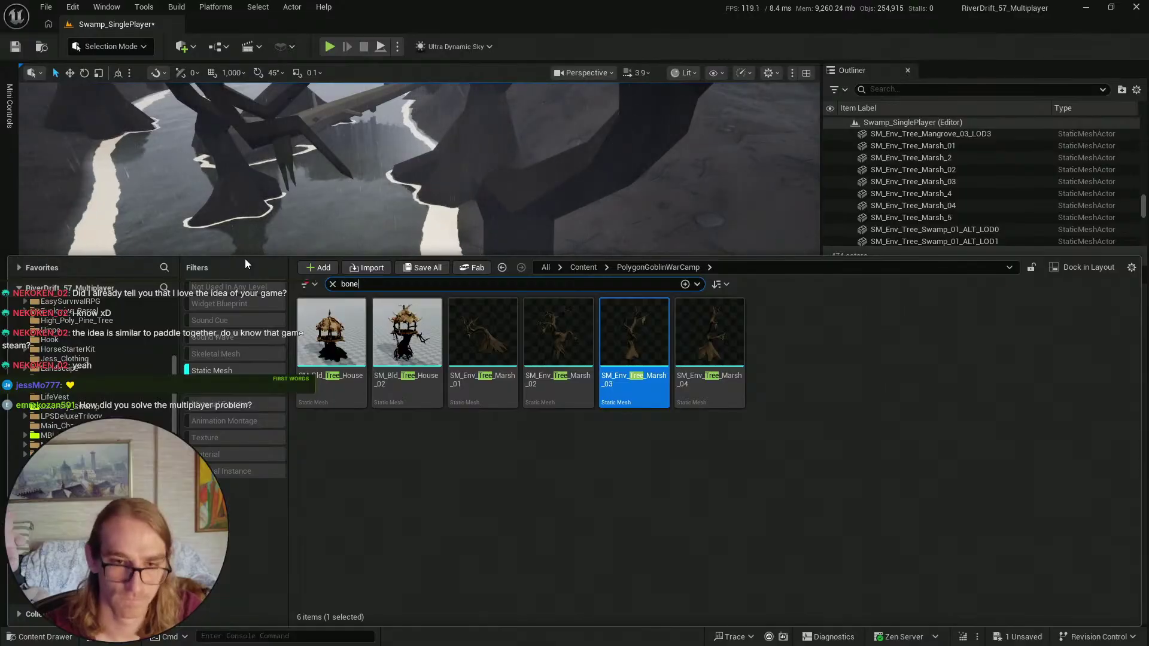
{"action": "right_click_drag", "start_coordinate": [605, 192], "coordinate": [466, 255]}
{"action": "scroll", "coordinate": [586, 209], "scroll_direction": "down", "scroll_amount": 5}
{"action": "scroll", "coordinate": [484, 221], "scroll_direction": "up", "scroll_amount": 4}
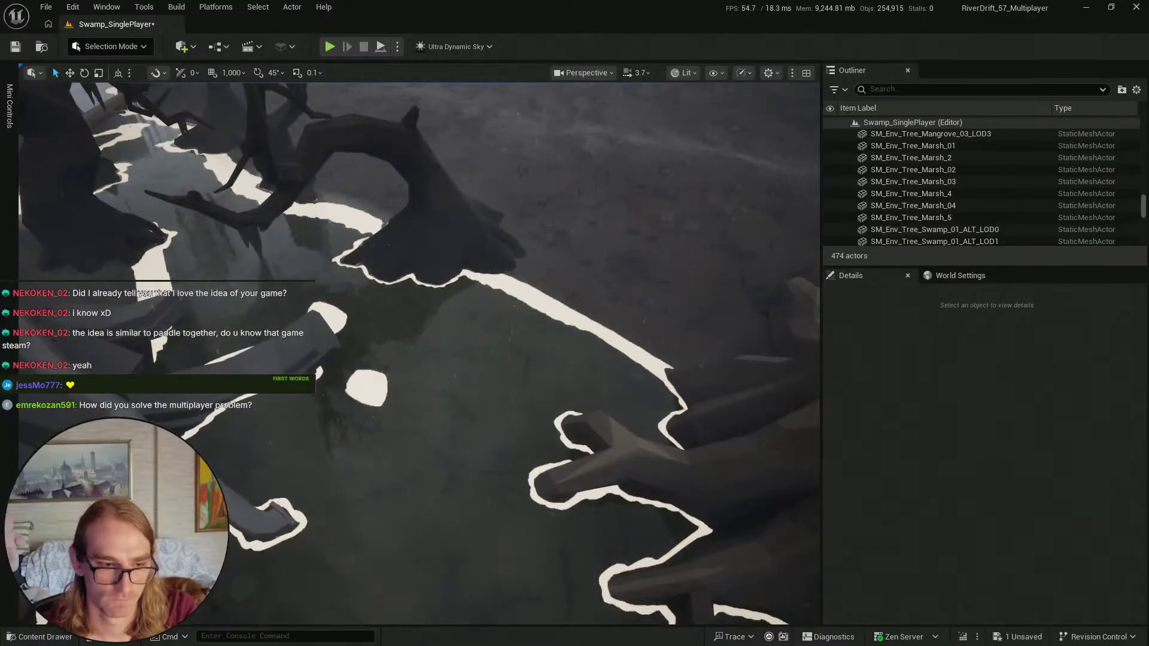
{"action": "left_click", "coordinate": [40, 637]}
{"action": "key", "text": "w"}
{"action": "mouse_move", "coordinate": [682, 205]}
{"action": "right_mouse_down"}
{"action": "mouse_move", "coordinate": [695, 210]}
{"action": "mouse_move", "coordinate": [685, 203]}
{"action": "right_mouse_up"}
{"action": "left_click", "coordinate": [72, 636]}
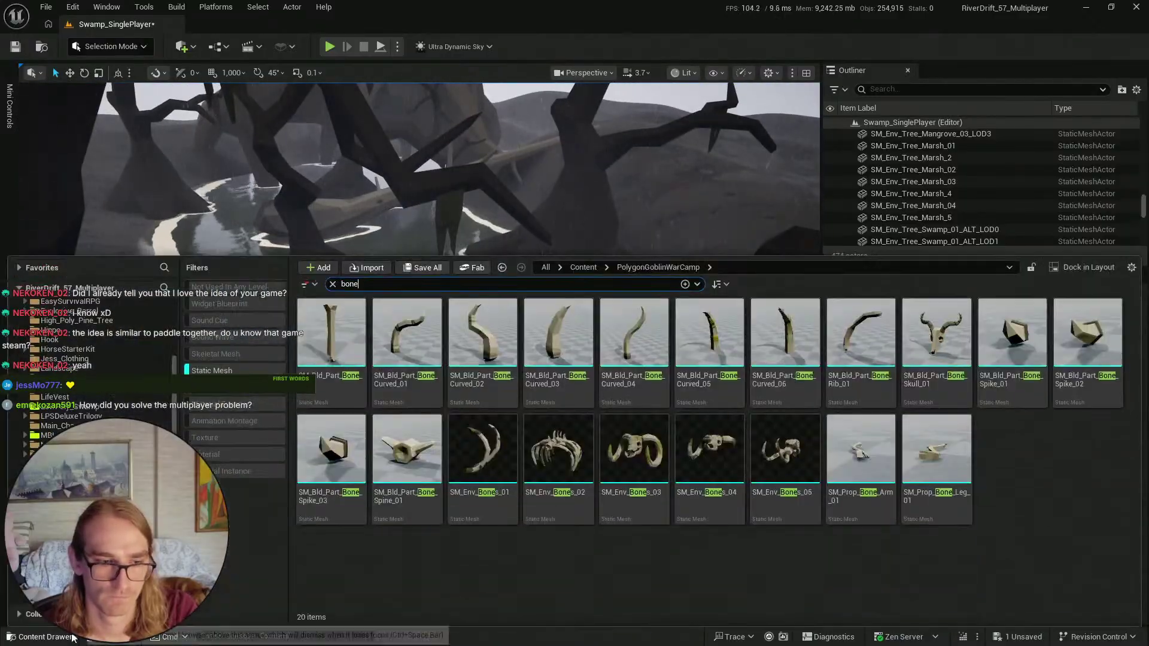
- Place SM_Env_Bones_03 in the river among the marsh trees, then adjust its scale, position and rotation
{"action": "left_click_drag", "start_coordinate": [636, 450], "coordinate": [425, 301]}
{"action": "left_click_drag", "start_coordinate": [389, 334], "coordinate": [388, 335]}
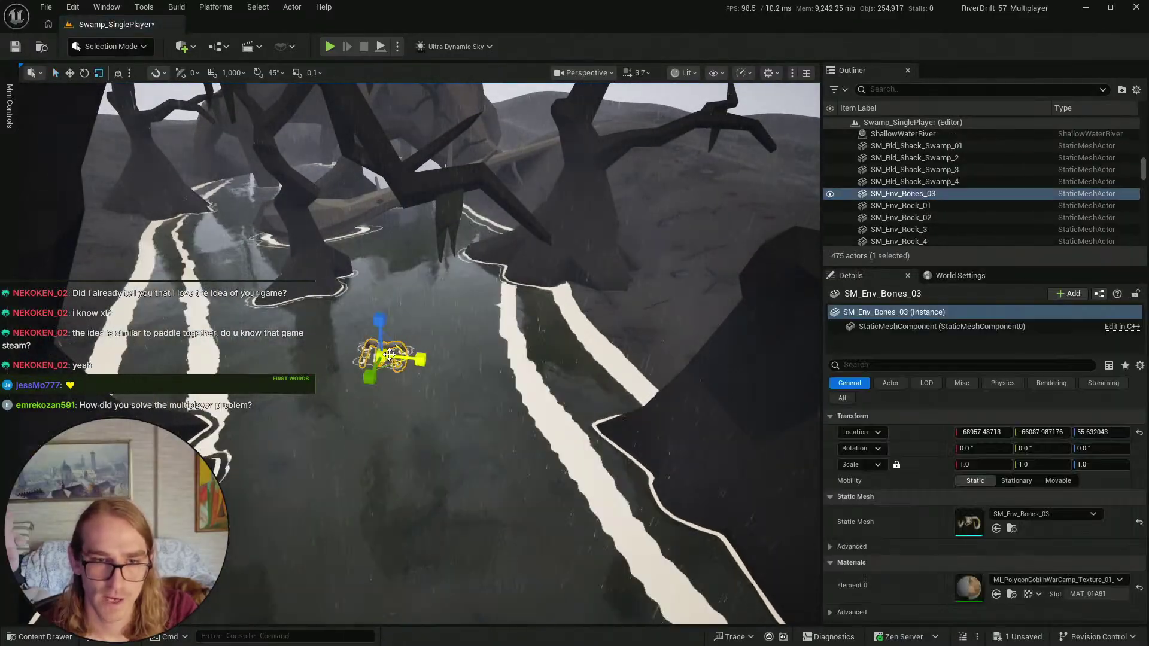
{"action": "left_click", "coordinate": [489, 325]}
{"action": "right_click_drag", "start_coordinate": [489, 325], "coordinate": [467, 329]}
{"action": "left_click", "coordinate": [464, 383]}
{"action": "key", "text": "w"}
{"action": "left_click_drag", "start_coordinate": [459, 418], "coordinate": [437, 434]}
{"action": "key", "text": "e"}
{"action": "left_click_drag", "start_coordinate": [504, 409], "coordinate": [516, 438]}
{"action": "key", "text": "Escape"}
- Place SM_Env_Bones_04 on the shoreline beside the fallen tree, scaled to about 4.76, raised to about Z 144, and rotated
{"action": "key", "text": "w"}
{"action": "right_click_drag", "start_coordinate": [516, 438], "coordinate": [494, 485]}
{"action": "scroll", "coordinate": [485, 473], "scroll_direction": "down", "scroll_amount": 3}
{"action": "key", "text": "ctrl+space"}
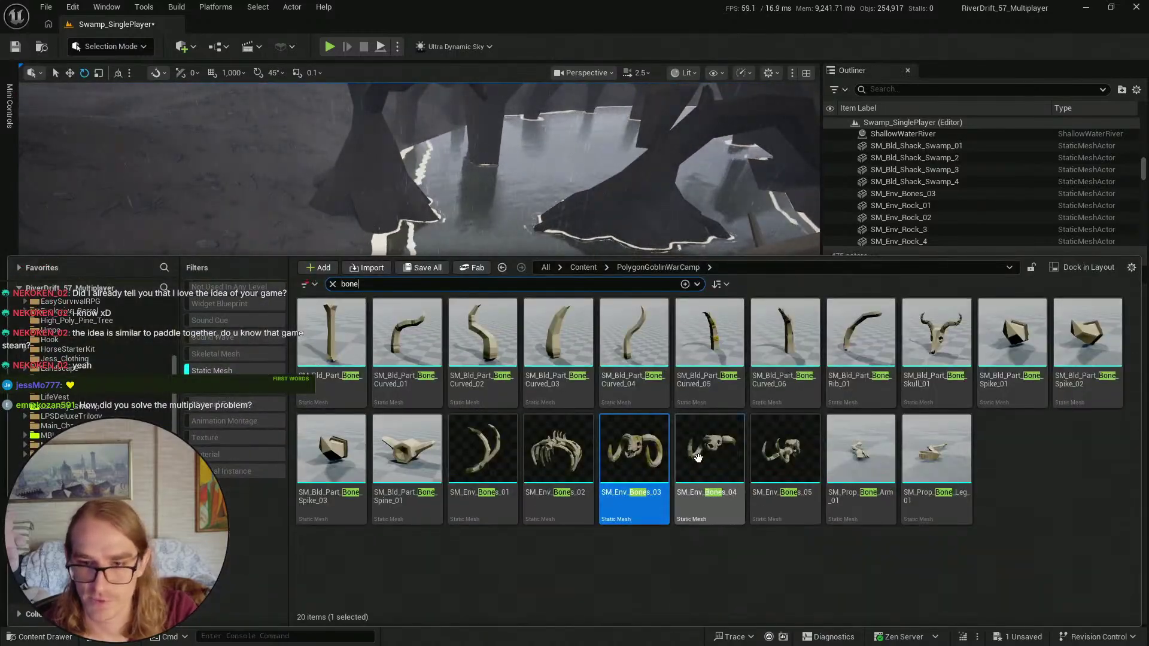
{"action": "left_click_drag", "start_coordinate": [659, 174], "coordinate": [398, 344]}
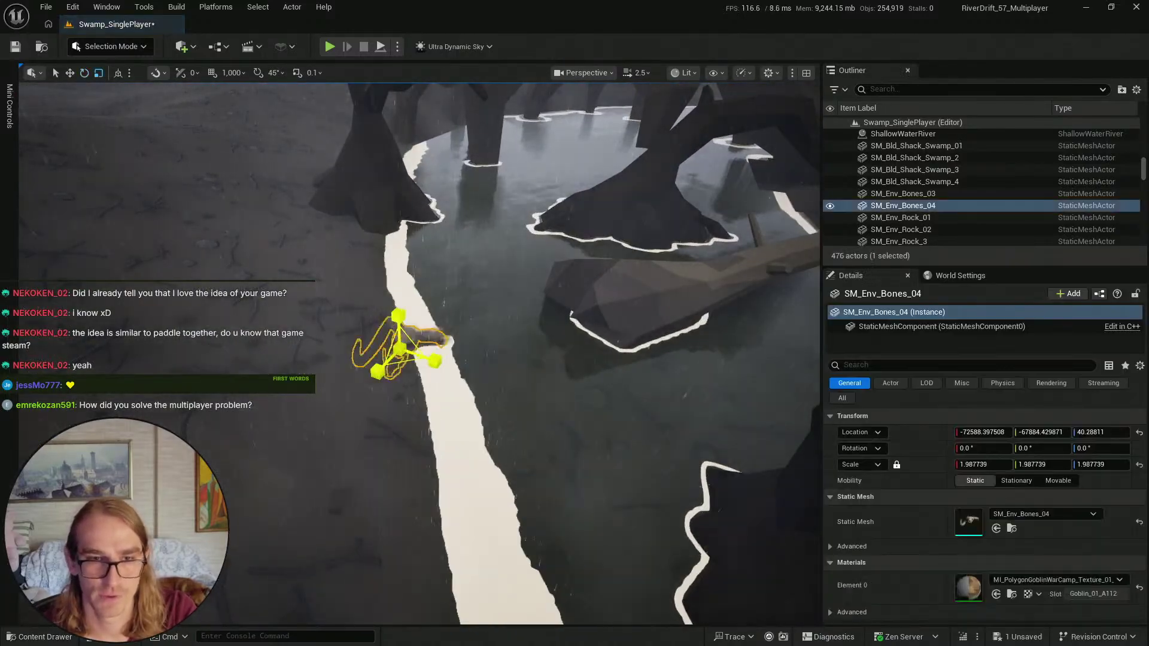
{"action": "key", "text": "e"}
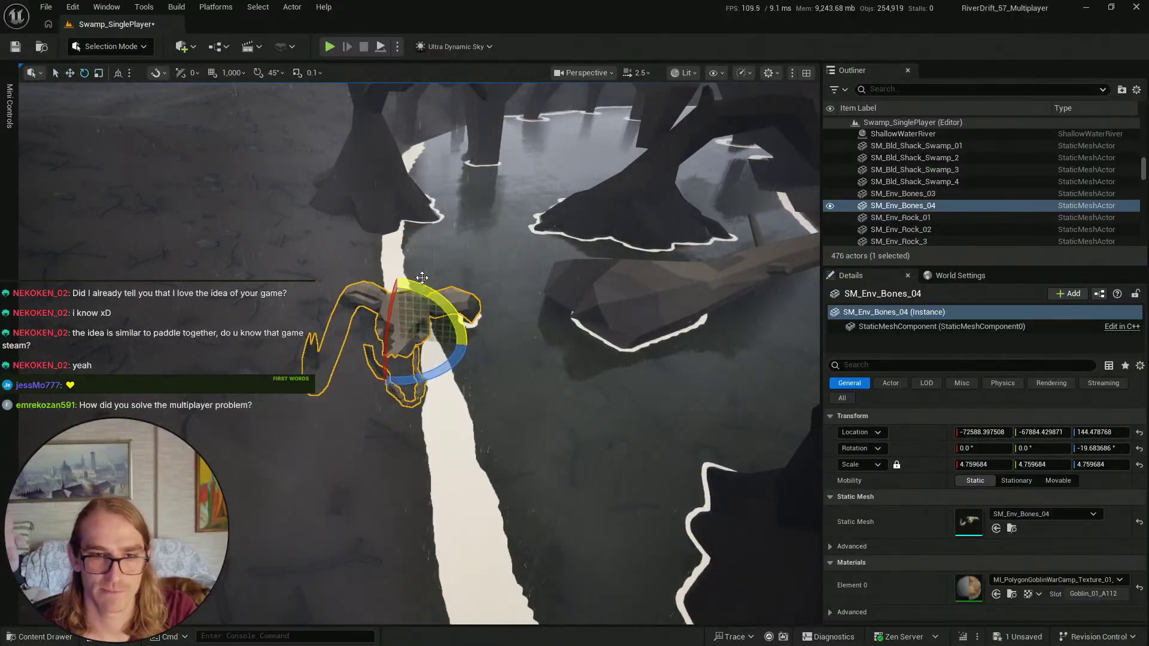
{"action": "left_click_drag", "start_coordinate": [422, 278], "coordinate": [472, 350]}
{"action": "key", "text": "Escape"}
- Place SM_Env_Bones_05 in the water beneath the giant stump, scaled to about 5.04 and tilted about 9° and -19°
{"action": "mouse_move", "coordinate": [440, 293]}
{"action": "right_mouse_down"}
{"action": "mouse_move", "coordinate": [419, 281]}
{"action": "mouse_move", "coordinate": [430, 299]}
{"action": "mouse_move", "coordinate": [443, 294]}
{"action": "mouse_move", "coordinate": [428, 284]}
{"action": "right_mouse_up"}
{"action": "scroll", "coordinate": [419, 281], "scroll_direction": "up", "scroll_amount": 1}
{"action": "key", "text": "ctrl+space"}
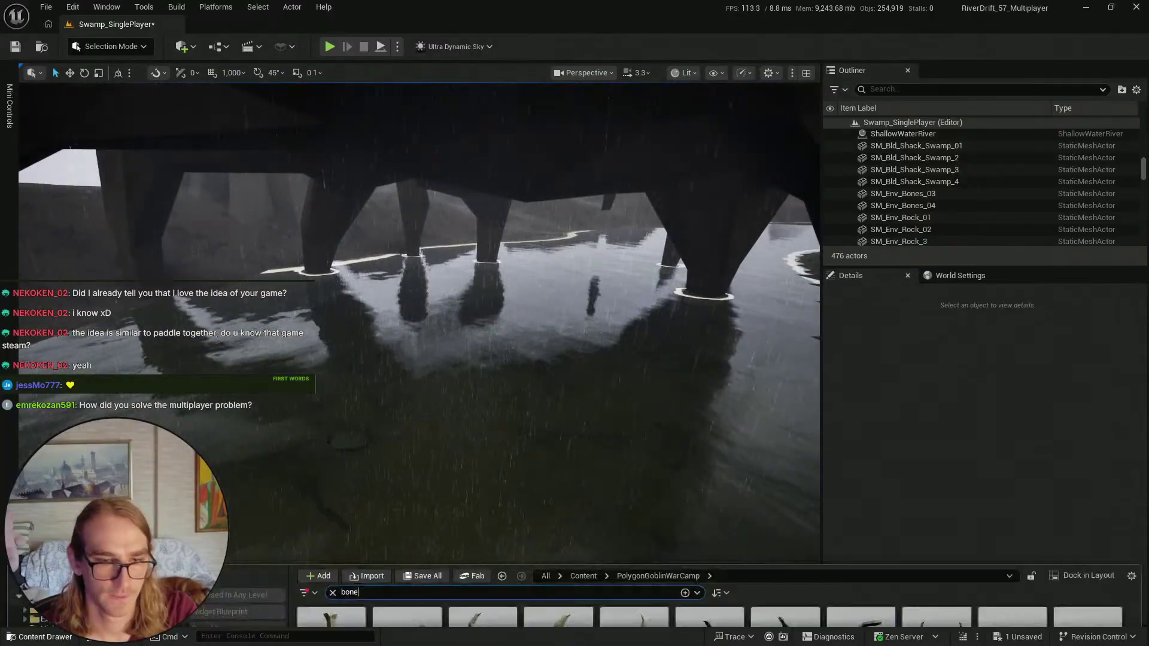
{"action": "left_click_drag", "start_coordinate": [586, 136], "coordinate": [323, 359]}
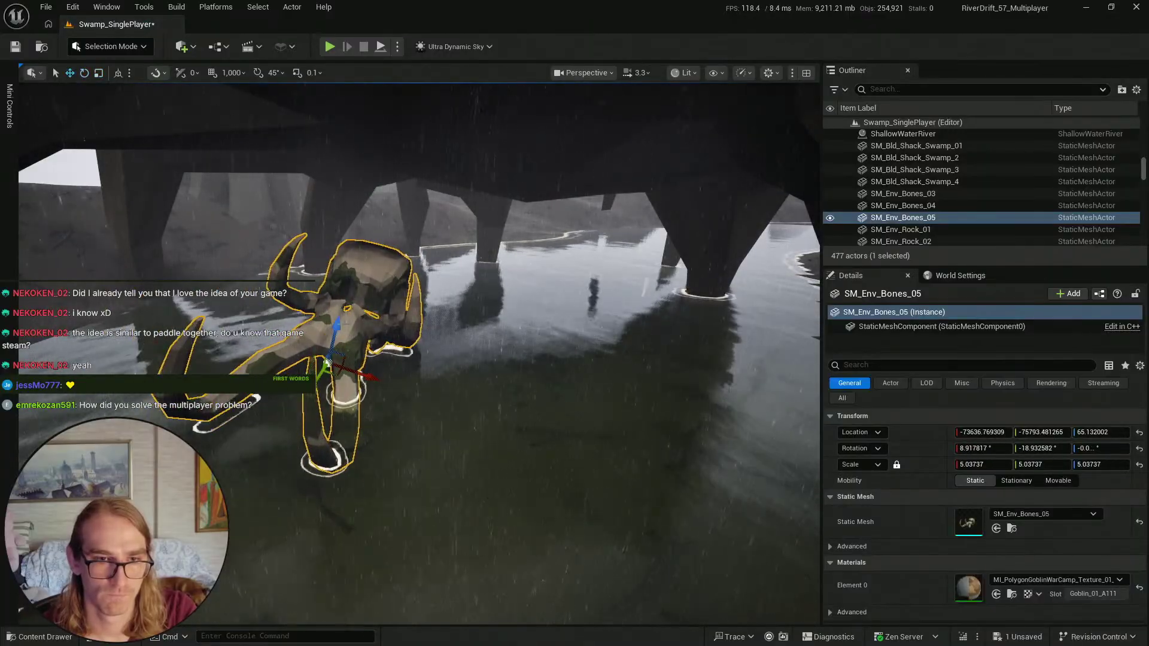
{"action": "key", "text": "Escape"}
- Place SM_Env_Bones_02 in the river downstream of the giant stump, scaled up and rotated so its ribs stand in the water
{"action": "right_click_drag", "start_coordinate": [351, 346], "coordinate": [338, 338]}
{"action": "scroll", "coordinate": [341, 335], "scroll_direction": "up", "scroll_amount": 1}
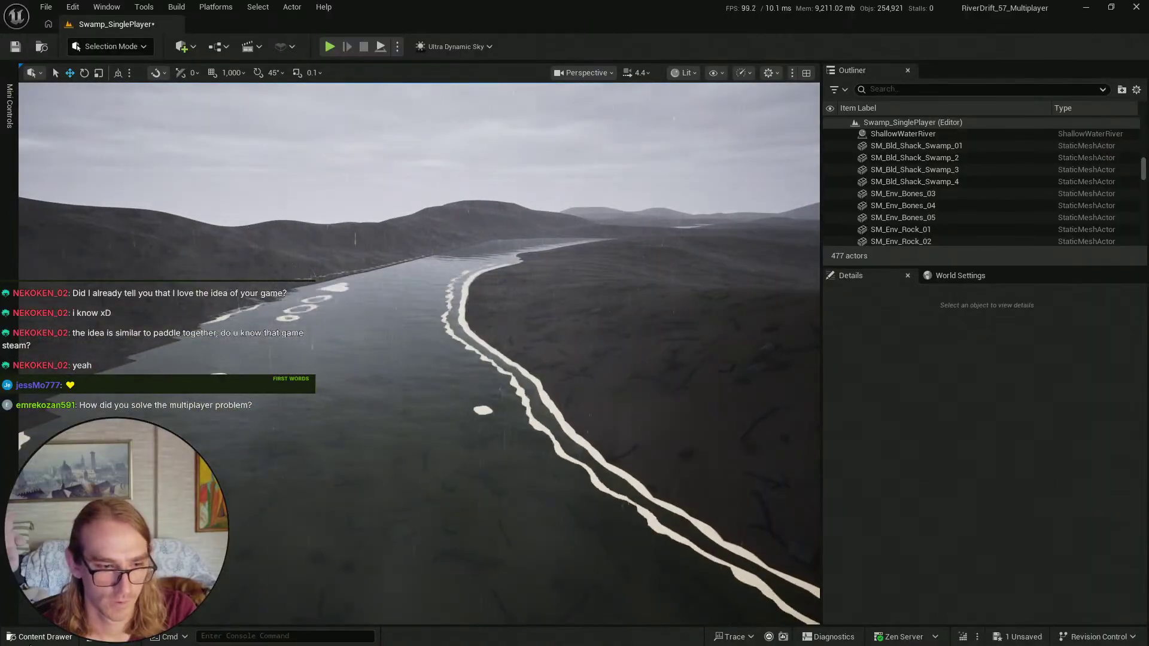
{"action": "key", "text": "ctrl+space"}
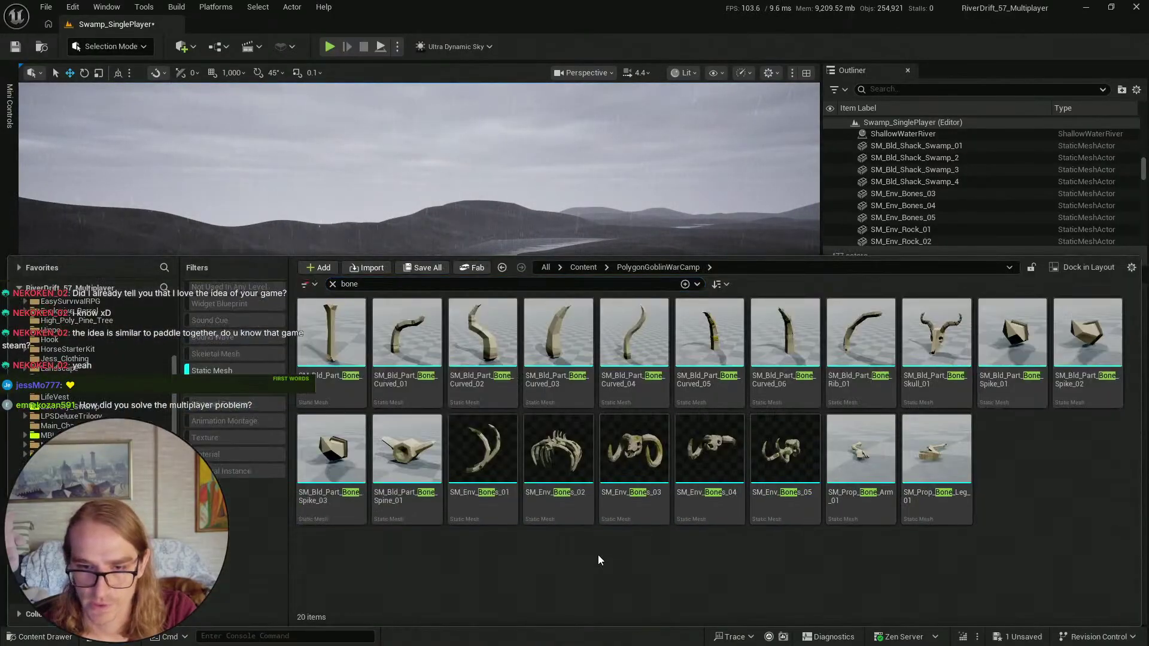
{"action": "left_click_drag", "start_coordinate": [635, 513], "coordinate": [318, 431]}
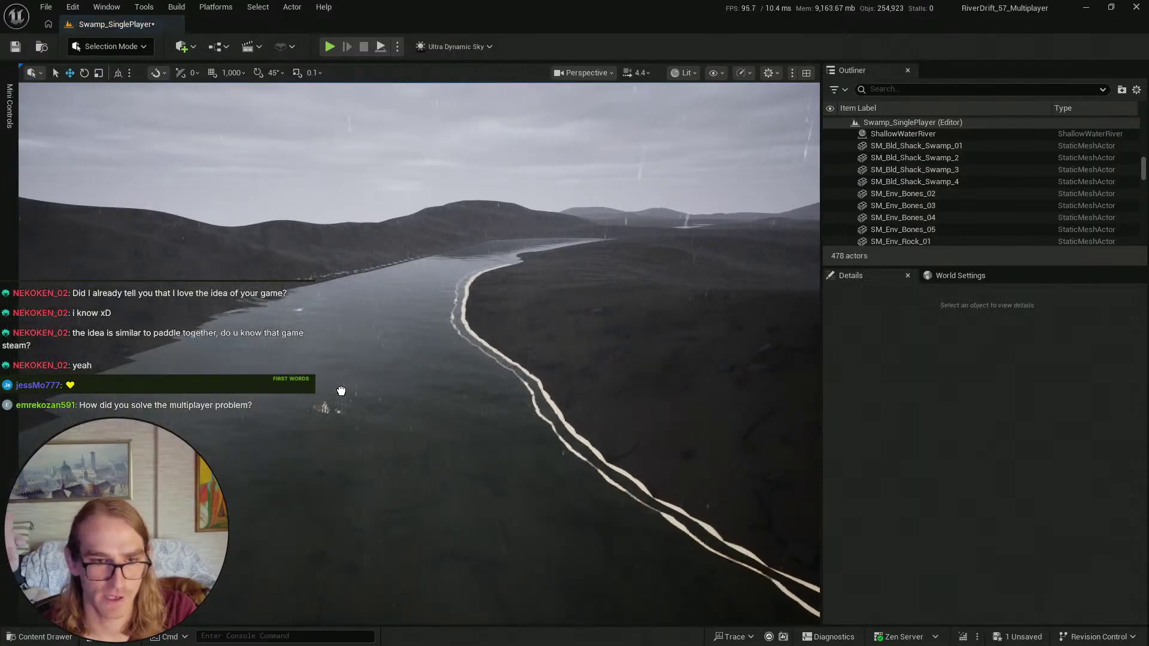
{"action": "left_click_drag", "start_coordinate": [341, 391], "coordinate": [386, 286]}
{"action": "key", "text": "e"}
{"action": "mouse_move", "coordinate": [378, 359]}
{"action": "left_mouse_down"}
{"action": "mouse_move", "coordinate": [419, 335]}
{"action": "mouse_move", "coordinate": [389, 359]}
{"action": "left_mouse_up"}
{"action": "left_click", "coordinate": [515, 400]}
{"action": "right_click_drag", "start_coordinate": [515, 400], "coordinate": [513, 390]}
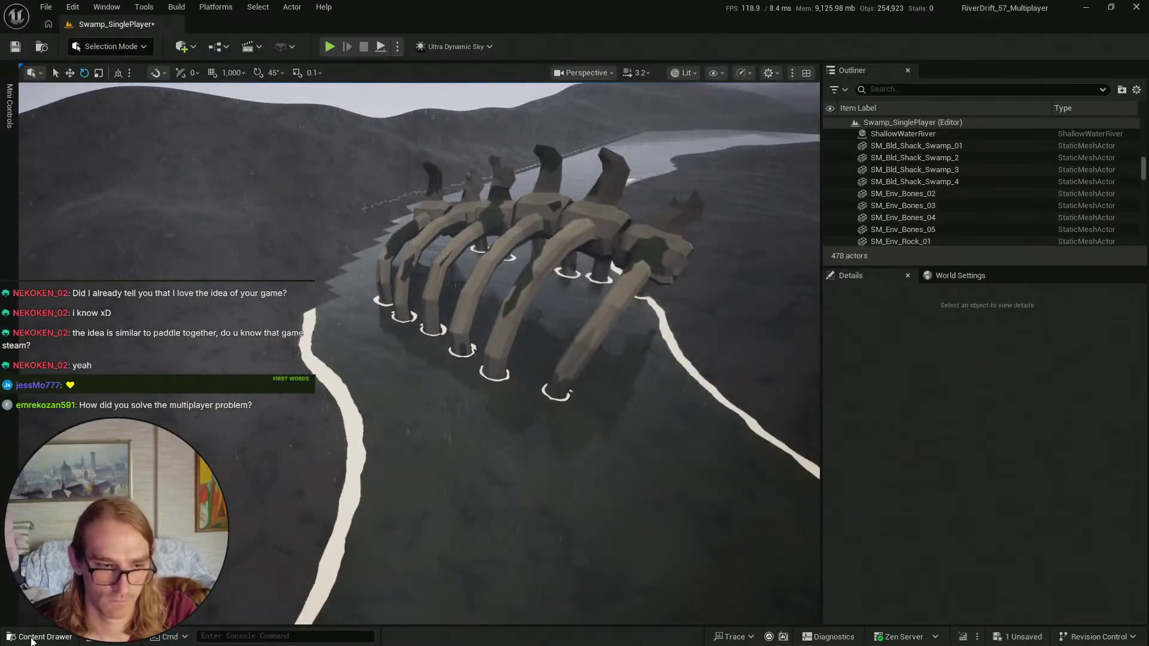
- Place SM_Env_Bones_01 on the shoreline in front of the giant ribcage, scaled to about 4.52 and rotated to arch over the water
{"action": "key", "text": "ctrl+space"}
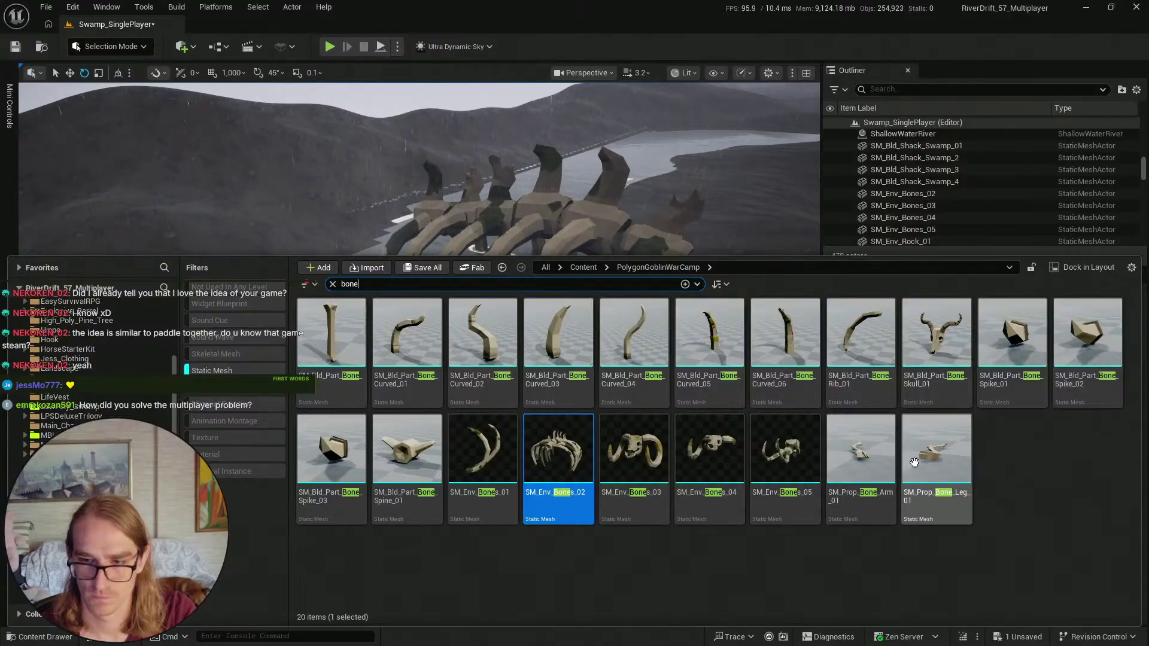
{"action": "left_click_drag", "start_coordinate": [490, 461], "coordinate": [386, 539]}
{"action": "key", "text": "r"}
{"action": "key", "text": "s"}
{"action": "right_click_drag", "start_coordinate": [386, 539], "coordinate": [386, 556]}
{"action": "key", "text": "e"}
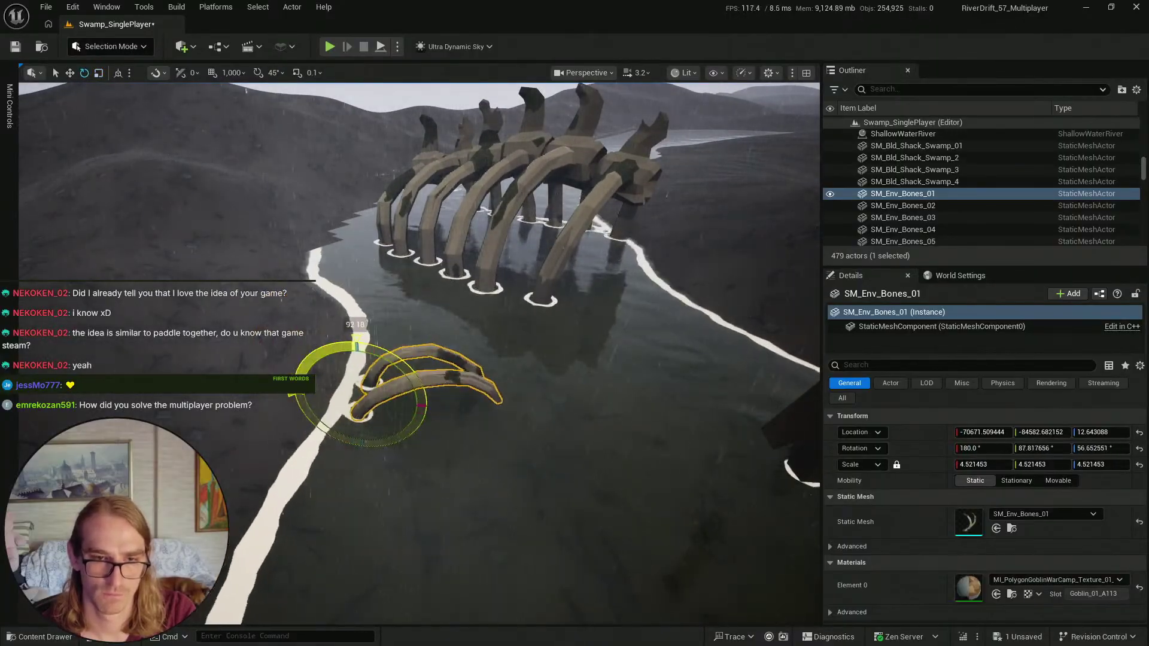
{"action": "left_click_drag", "start_coordinate": [361, 401], "coordinate": [416, 419]}
{"action": "key", "text": "e"}
{"action": "key", "text": "q"}
{"action": "key", "text": "Escape"}
- Place SM_Bld_Part_Bone_Skull_01 on the bank near the ribcage, scaled to about 7.84 and rotated about -60°, -6° and 89°
{"action": "key", "text": "w"}
{"action": "right_click_drag", "start_coordinate": [416, 419], "coordinate": [527, 365]}
{"action": "scroll", "coordinate": [515, 374], "scroll_direction": "down", "scroll_amount": 3}
{"action": "key", "text": "ctrl+space"}
{"action": "right_click_drag", "start_coordinate": [455, 180], "coordinate": [455, 155]}
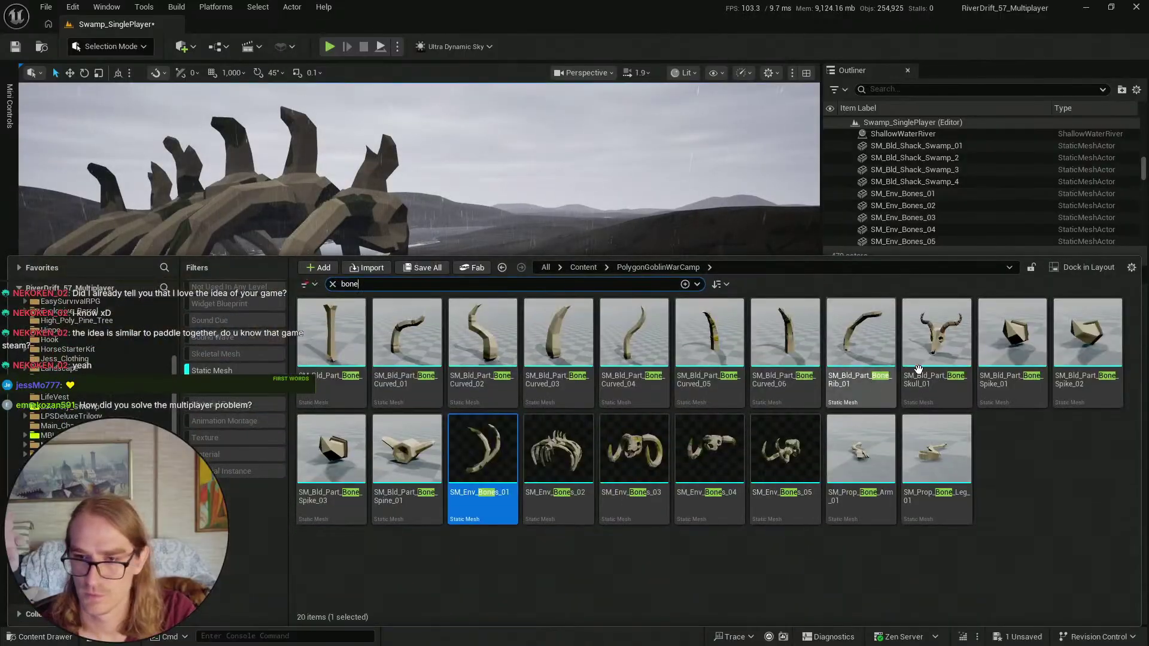
{"action": "left_click_drag", "start_coordinate": [903, 354], "coordinate": [574, 384]}
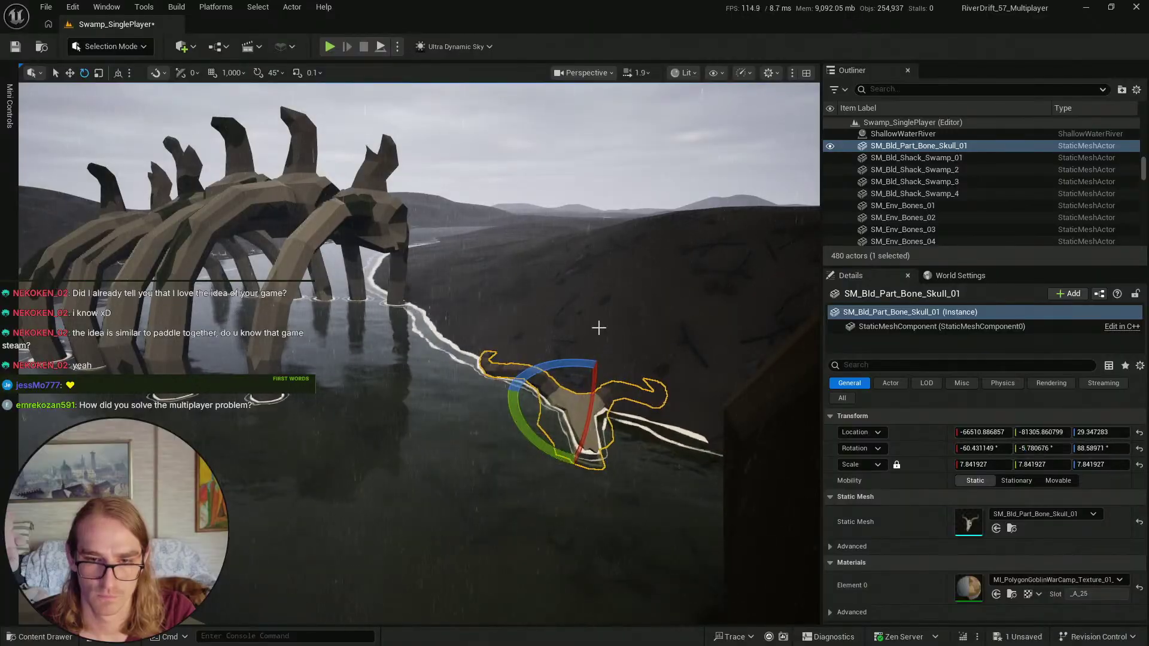
{"action": "right_click_drag", "start_coordinate": [599, 328], "coordinate": [526, 419]}
{"action": "key", "text": "Escape"}
- Save the Swamp_SinglePlayer level with the newly placed bones
{"action": "key", "text": "w"}
{"action": "scroll", "coordinate": [576, 334], "scroll_direction": "up", "scroll_amount": 8}
{"action": "key", "text": "s"}
{"action": "left_click", "coordinate": [39, 635]}
{"action": "key", "text": "ctrl+s"}
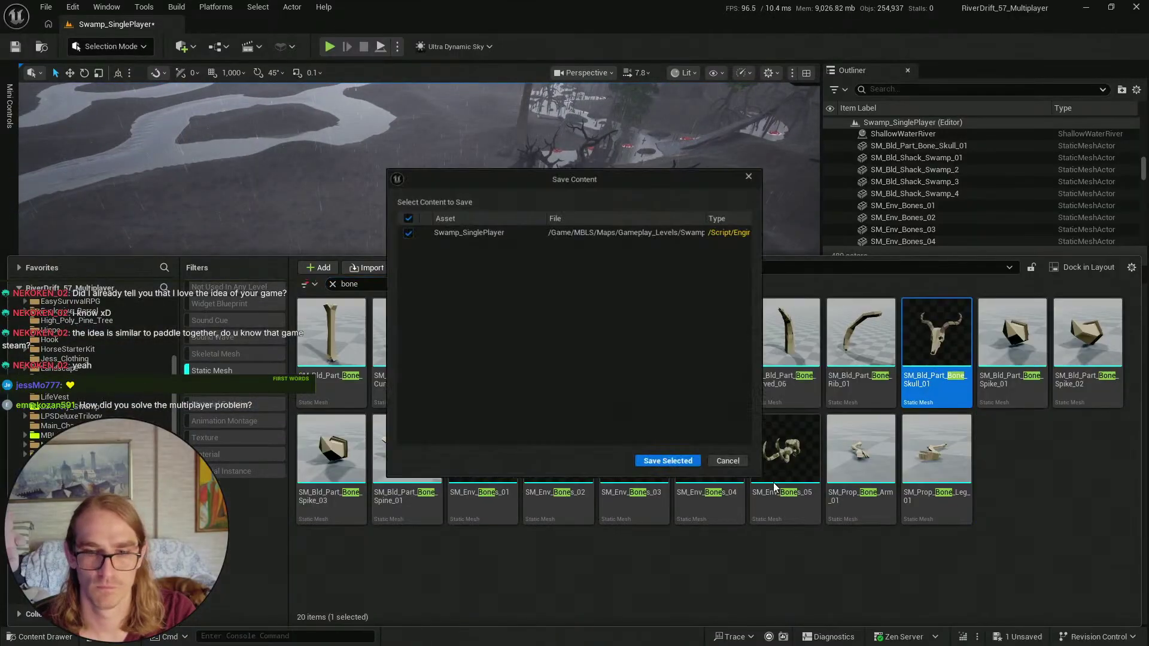
{"action": "left_click", "coordinate": [691, 473]}
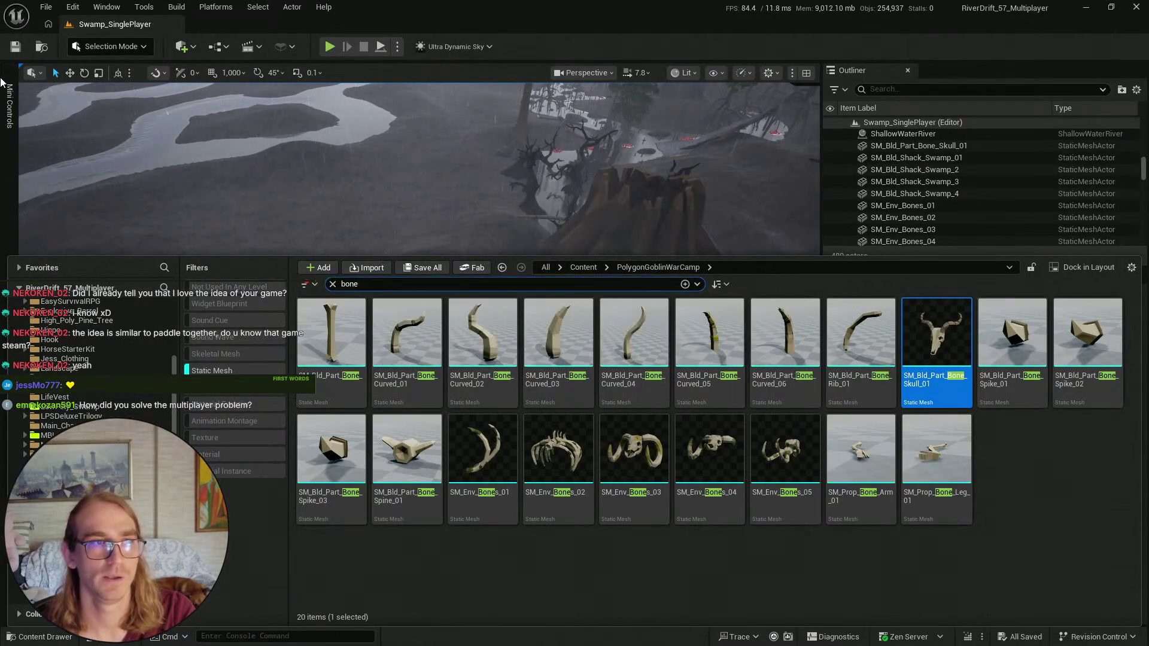
{"action": "left_click", "coordinate": [15, 48]}
- Play-test the raft ride full screen as far as the giant stump, then end the session
{"action": "key", "text": "s"}
{"action": "mouse_move", "coordinate": [476, 301]}
{"action": "right_mouse_down"}
{"action": "mouse_move", "coordinate": [473, 275]}
{"action": "mouse_move", "coordinate": [476, 323]}
{"action": "mouse_move", "coordinate": [476, 301]}
{"action": "right_mouse_up"}
{"action": "scroll", "coordinate": [476, 301], "scroll_direction": "up", "scroll_amount": 6}
{"action": "right_click_drag", "start_coordinate": [632, 275], "coordinate": [339, 86]}
{"action": "scroll", "coordinate": [613, 305], "scroll_direction": "up", "scroll_amount": 2}
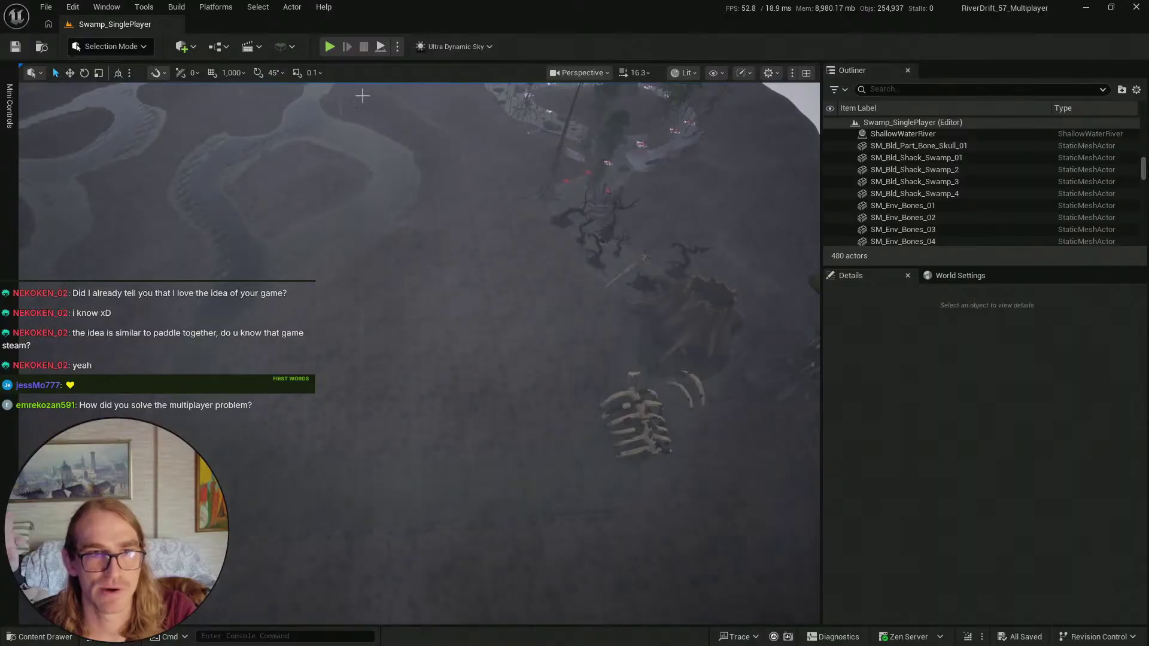
{"action": "left_click", "coordinate": [337, 50]}
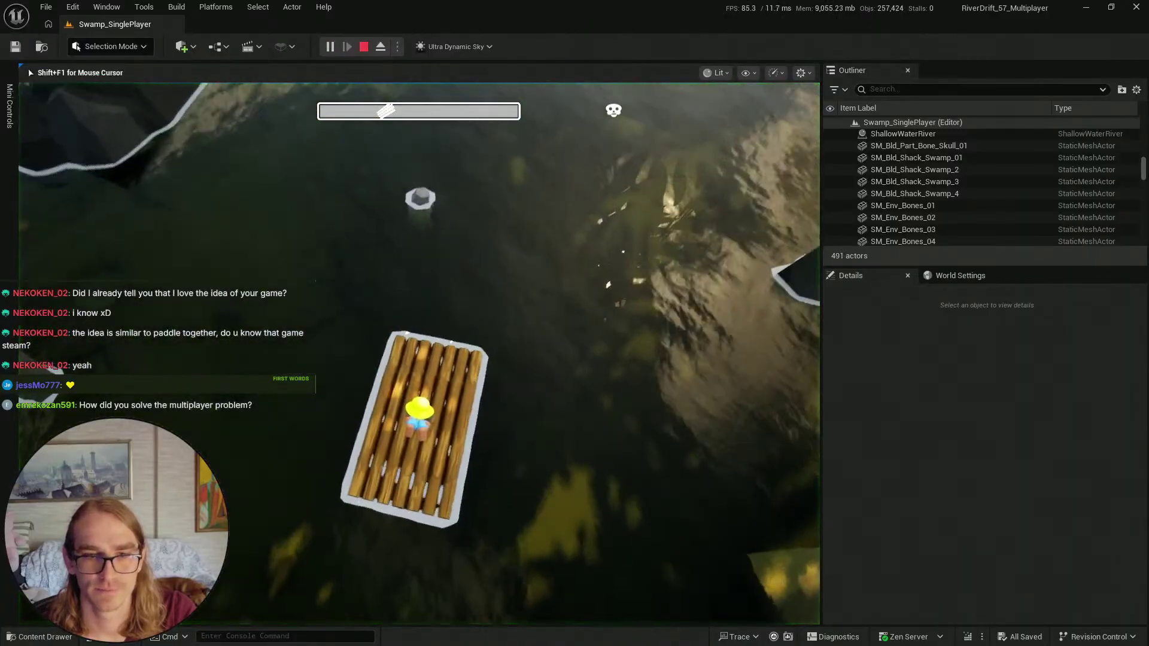
{"action": "key", "text": "F11"}
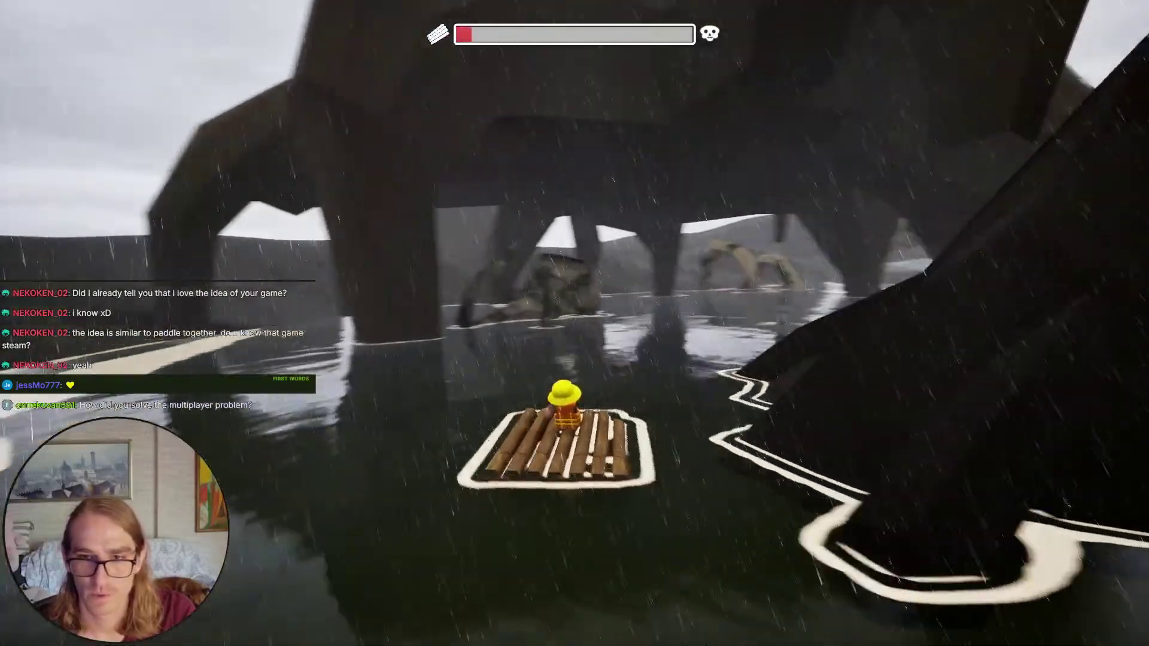
{"action": "key", "text": "Escape"}
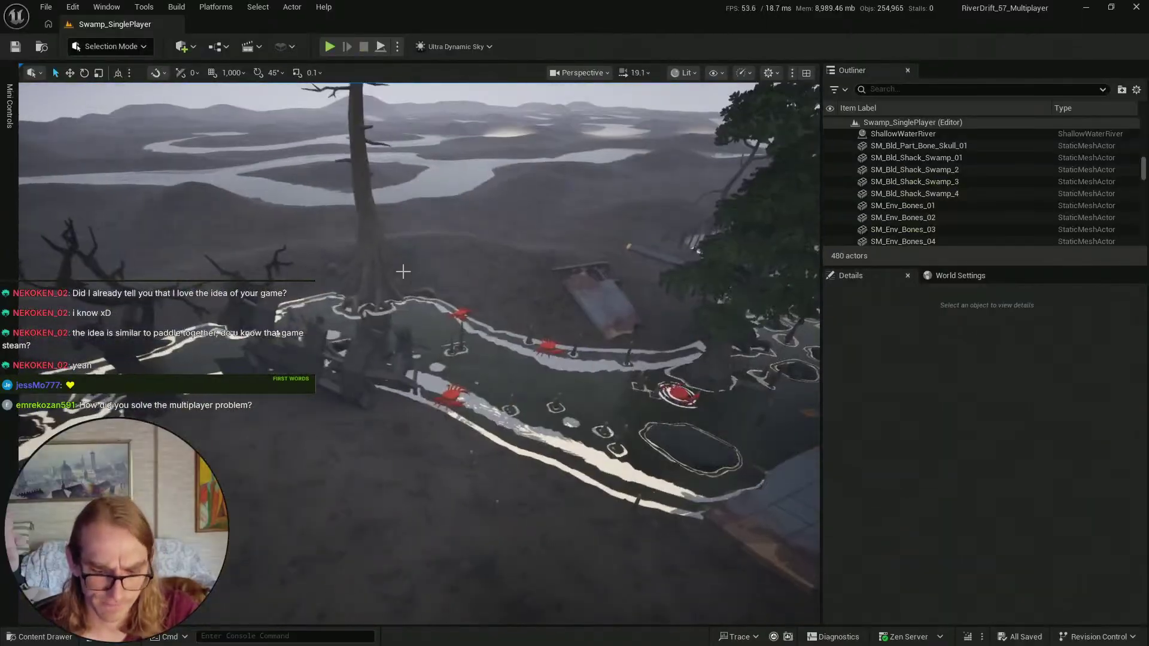
- Select the WaterBodyRiver spline point near the marsh trees and bones and set its water velocity to 512
{"action": "key", "text": "w"}
{"action": "right_click_drag", "start_coordinate": [418, 353], "coordinate": [341, 366]}
{"action": "scroll", "coordinate": [419, 353], "scroll_direction": "down", "scroll_amount": 2}
{"action": "key", "text": "w"}
{"action": "right_click_drag", "start_coordinate": [415, 315], "coordinate": [476, 341]}
{"action": "scroll", "coordinate": [415, 316], "scroll_direction": "down", "scroll_amount": 2}
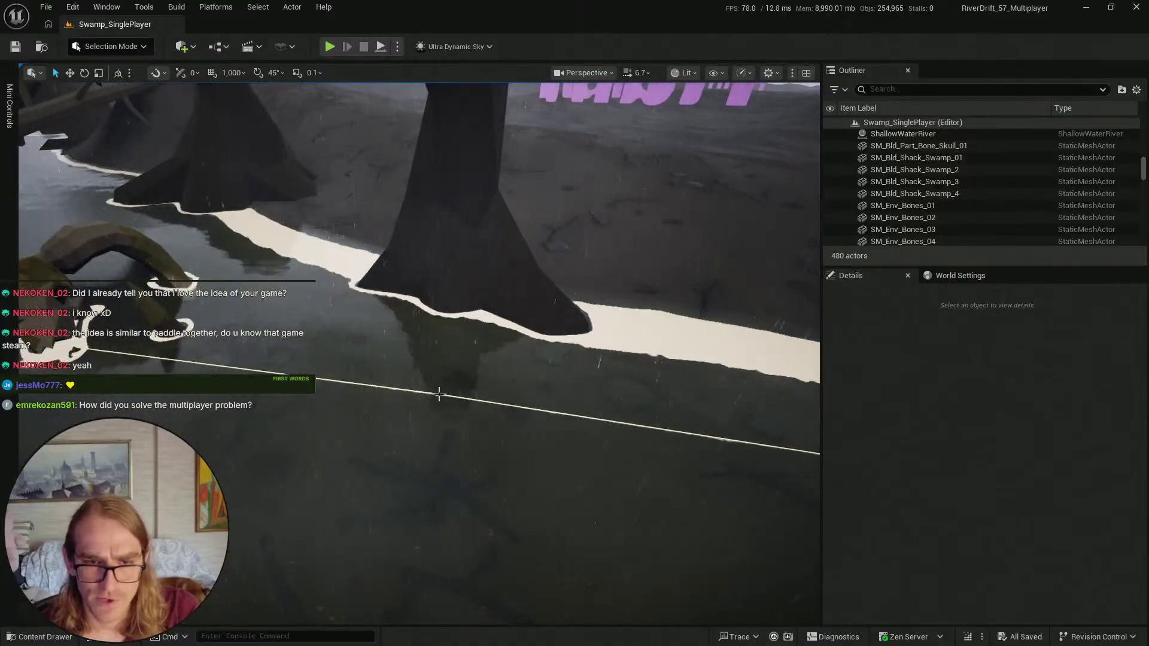
{"action": "left_click", "coordinate": [439, 394]}
{"action": "left_click", "coordinate": [440, 395]}
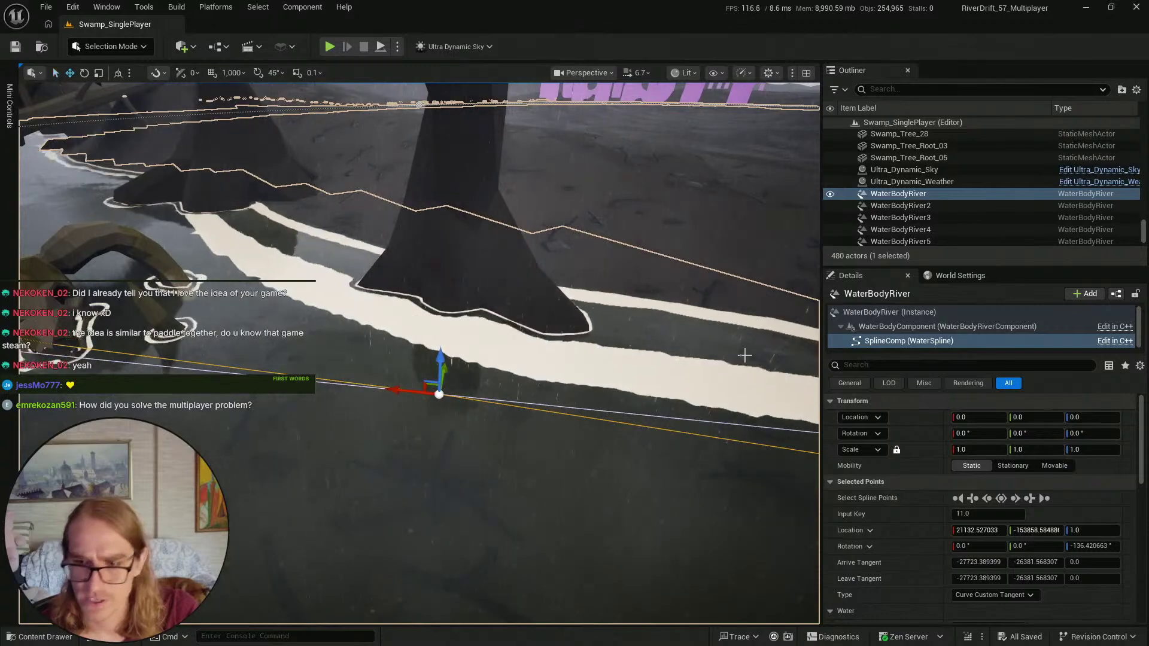
{"action": "type", "text": "water"}
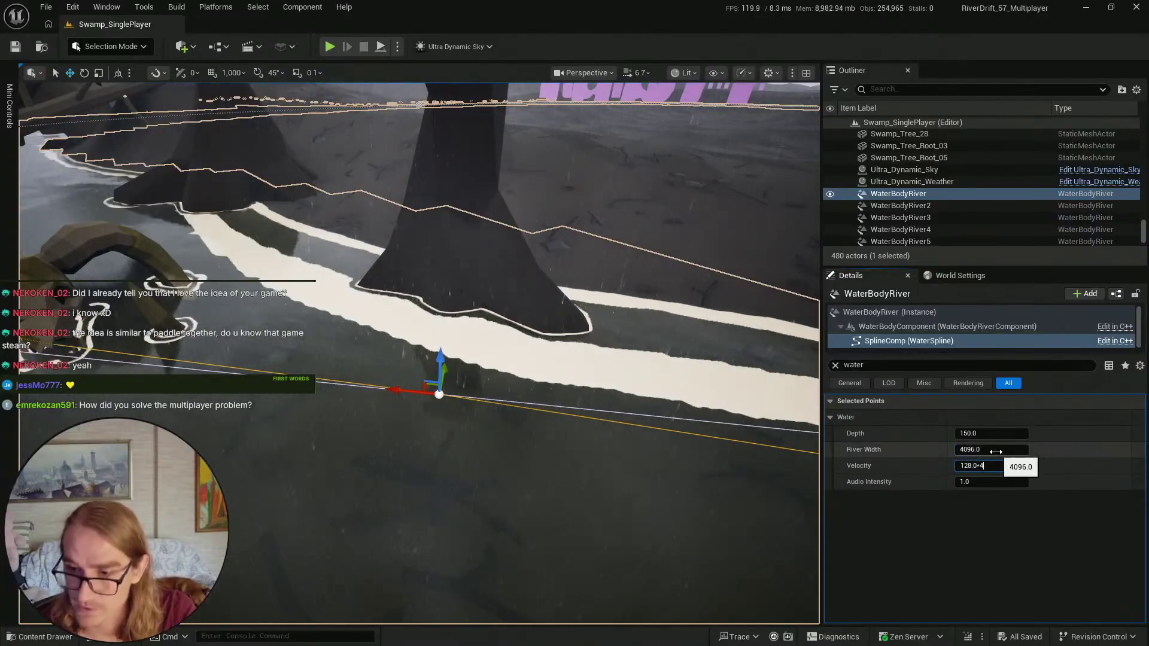
{"action": "key", "text": "Return"}
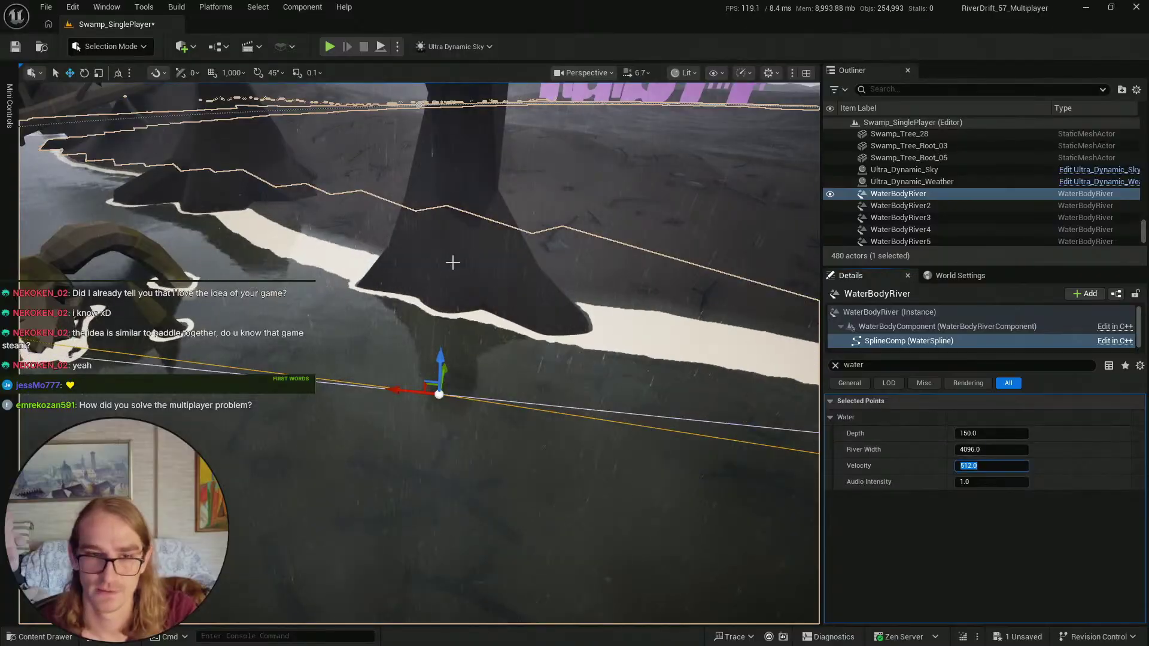
- Select the next spline point of WaterBodyRiver and multiply its water velocity by 4 to 512
{"action": "right_click_drag", "start_coordinate": [451, 261], "coordinate": [347, 292]}
{"action": "left_click", "coordinate": [833, 365]}
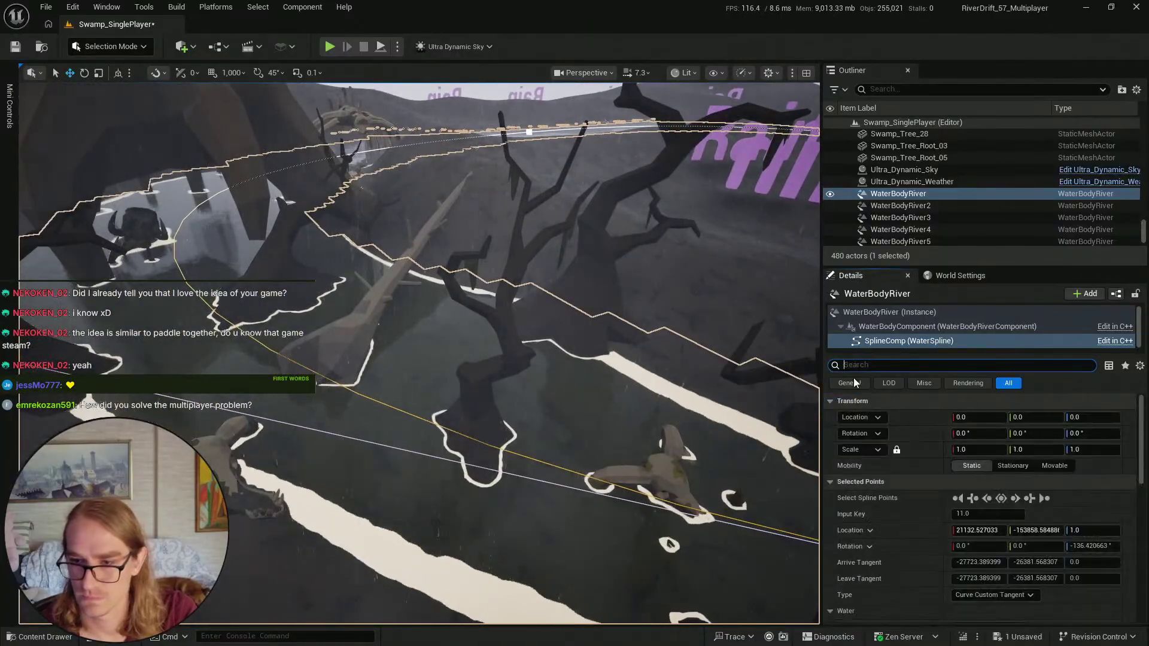
{"action": "left_click", "coordinate": [1015, 499]}
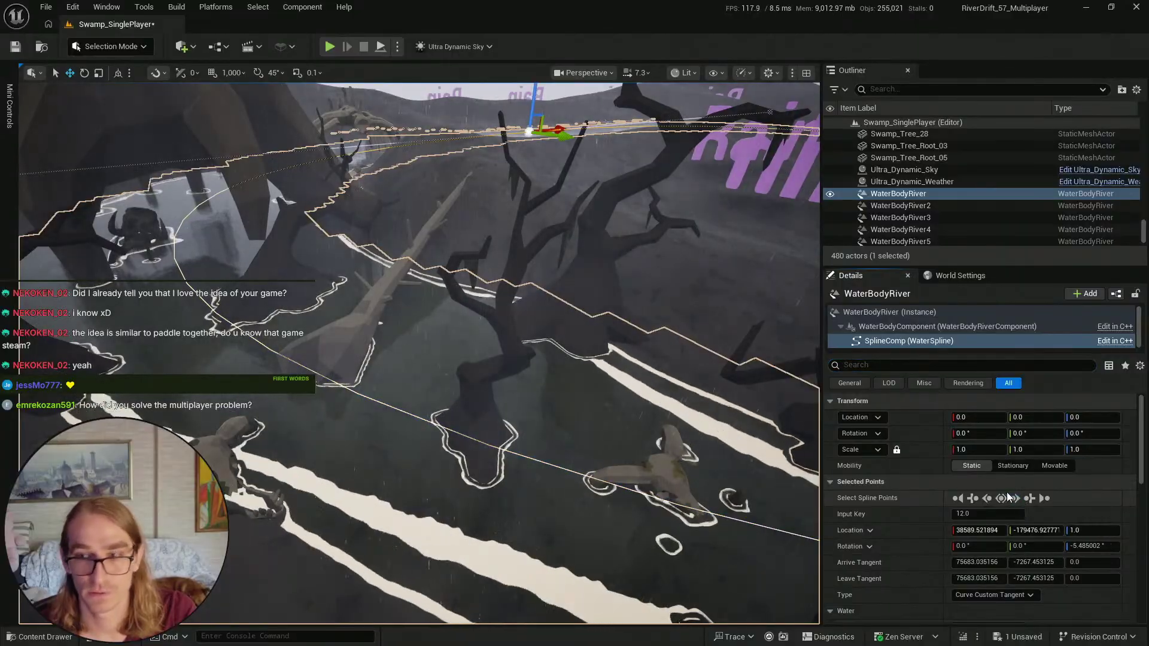
{"action": "left_click", "coordinate": [887, 365]}
{"action": "type", "text": "water"}
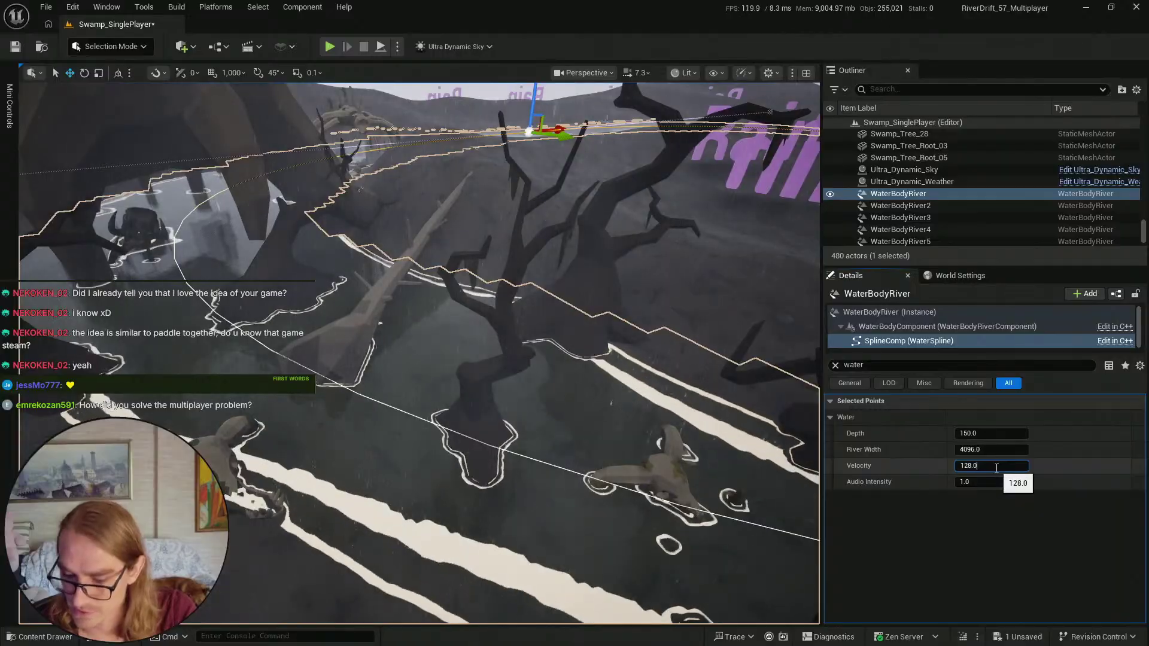
{"action": "type", "text": "*4"}
{"action": "key", "text": "Return"}
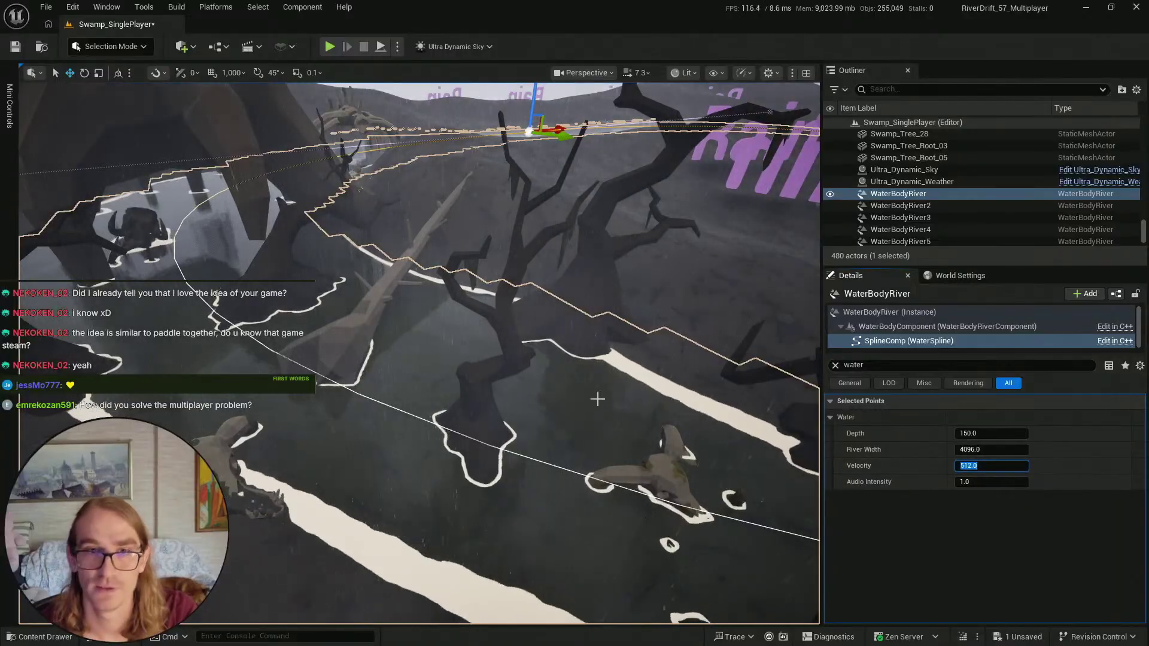
- Deselect the river and save the Swamp_SinglePlayer level with the new water velocities
{"action": "right_click_drag", "start_coordinate": [594, 397], "coordinate": [595, 397]}
{"action": "key", "text": "Escape"}
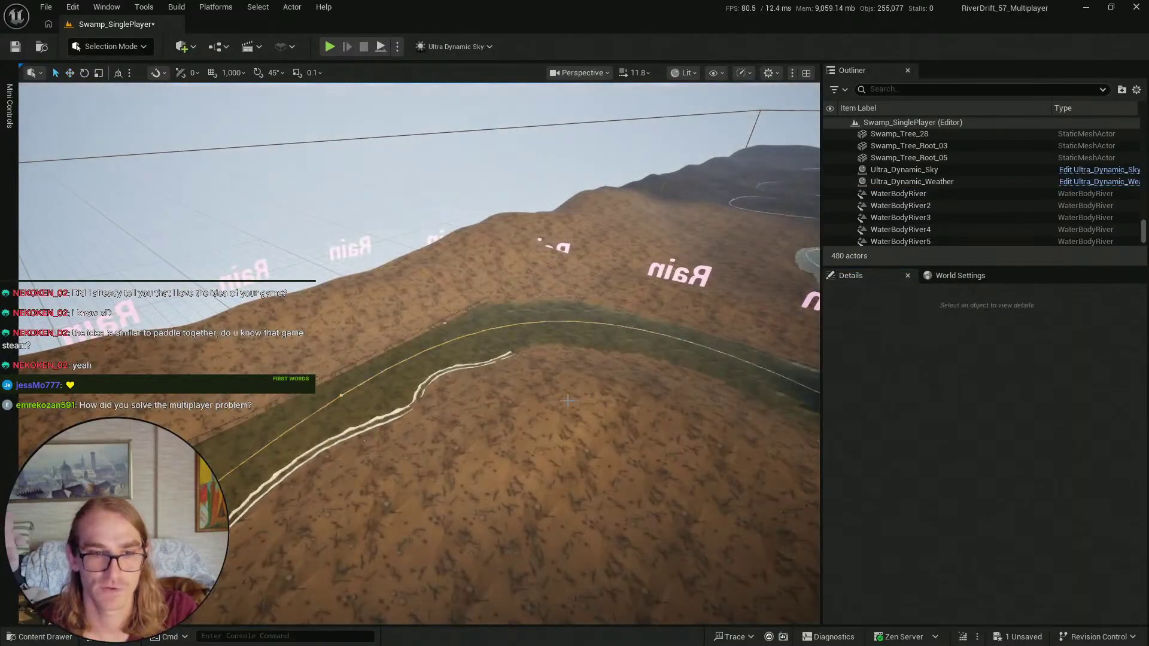
{"action": "left_click", "coordinate": [36, 637]}
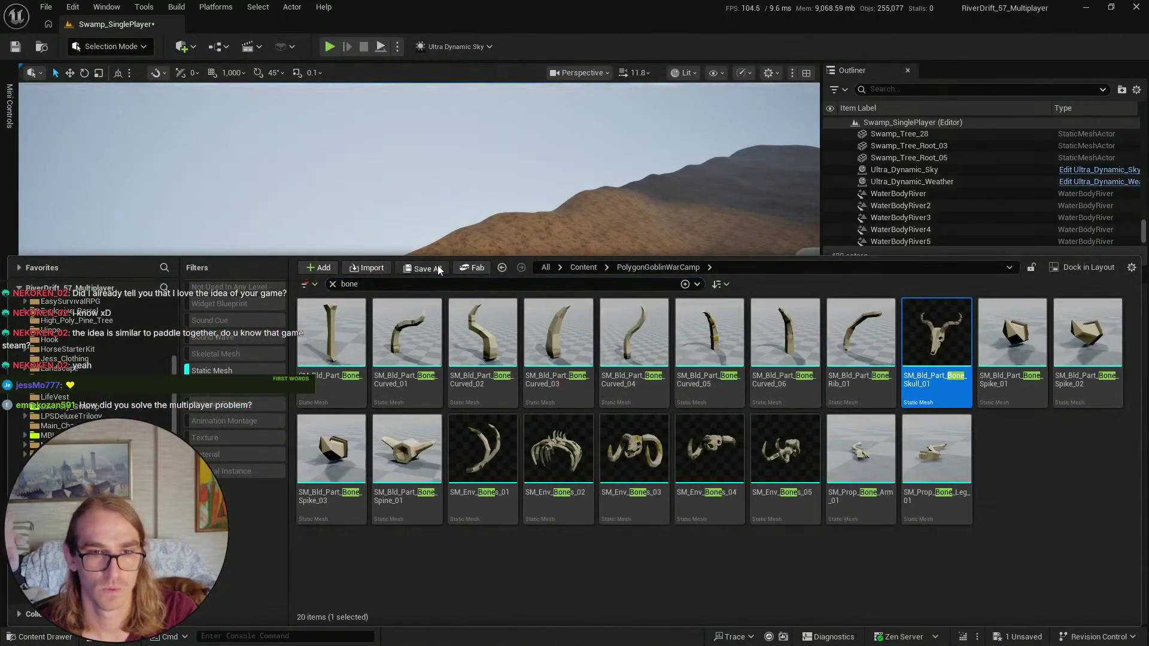
{"action": "left_click", "coordinate": [438, 269]}
{"action": "left_click", "coordinate": [625, 461]}
{"action": "left_click", "coordinate": [168, 23]}
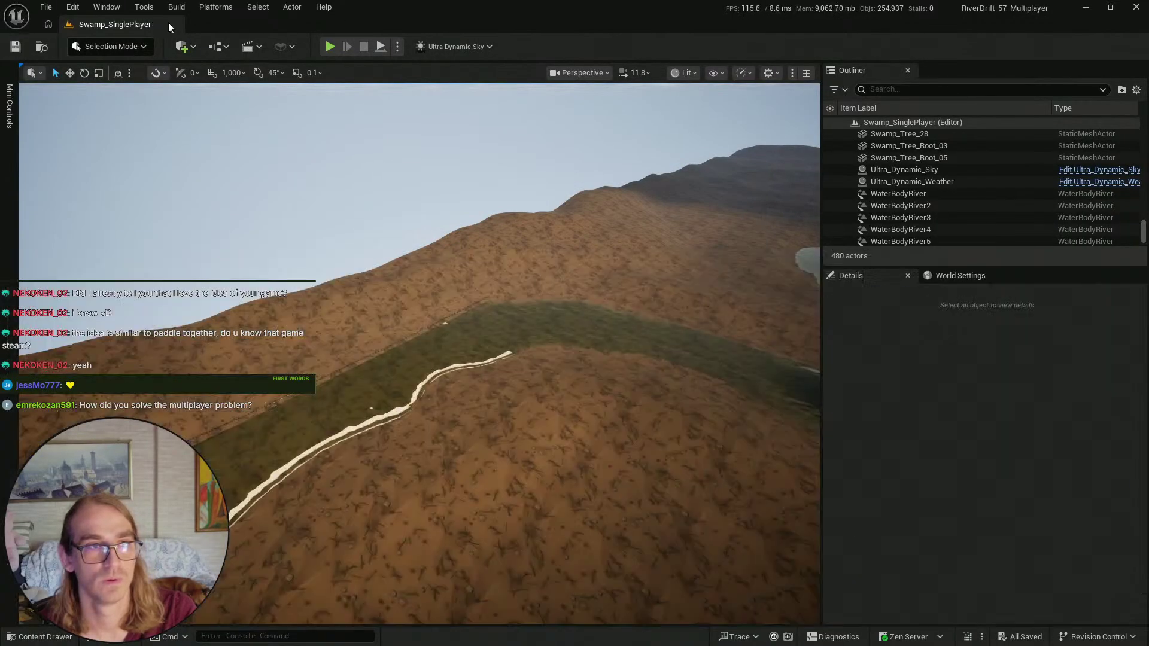
- Play-test the level full screen, steering the raft past the crabs and dead trunks towards the arched dead tree
{"action": "key", "text": "alt+p"}
{"action": "left_click", "coordinate": [548, 449]}
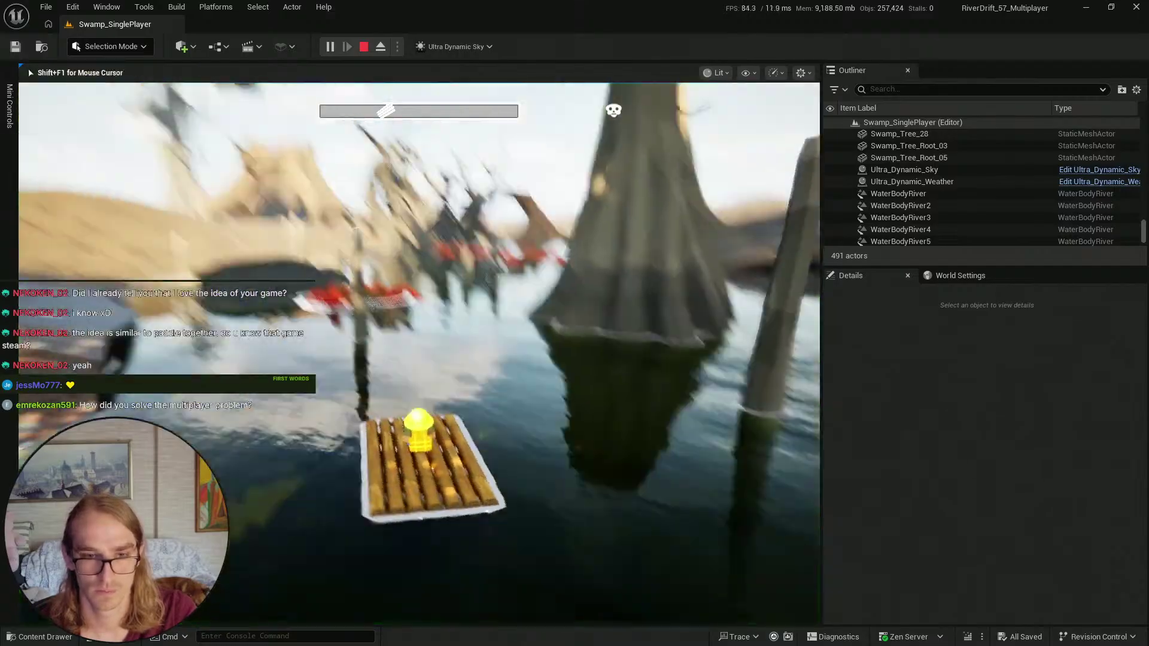
{"action": "key", "text": "F11"}
{"action": "key", "text": "w"}
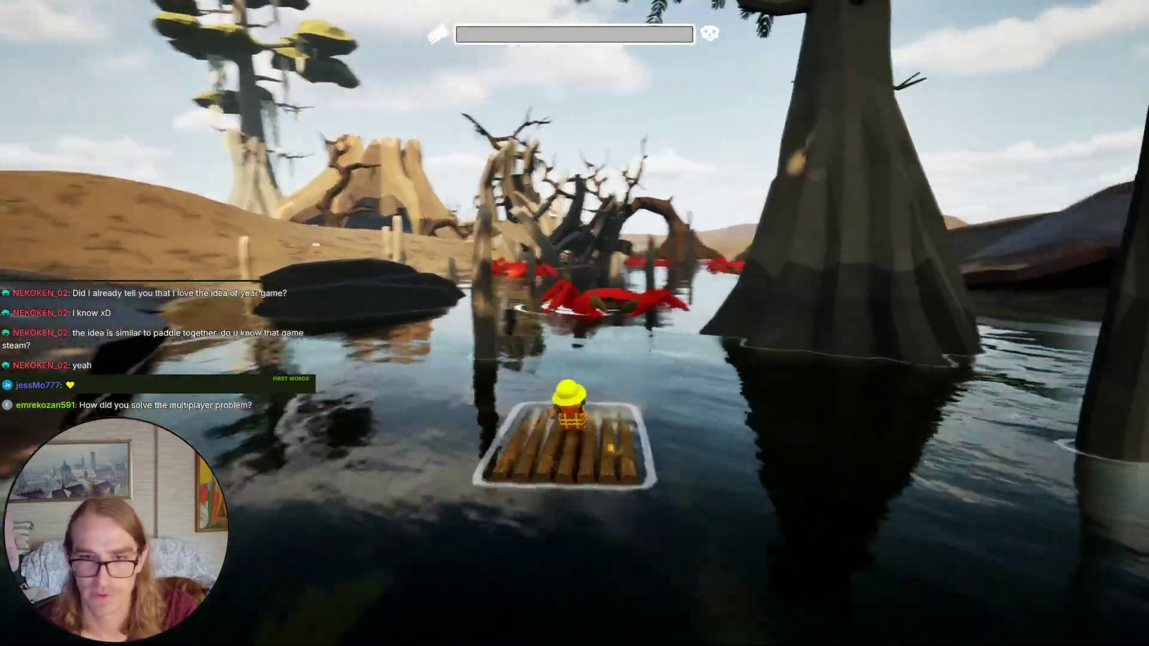
{"action": "key", "text": "a"}
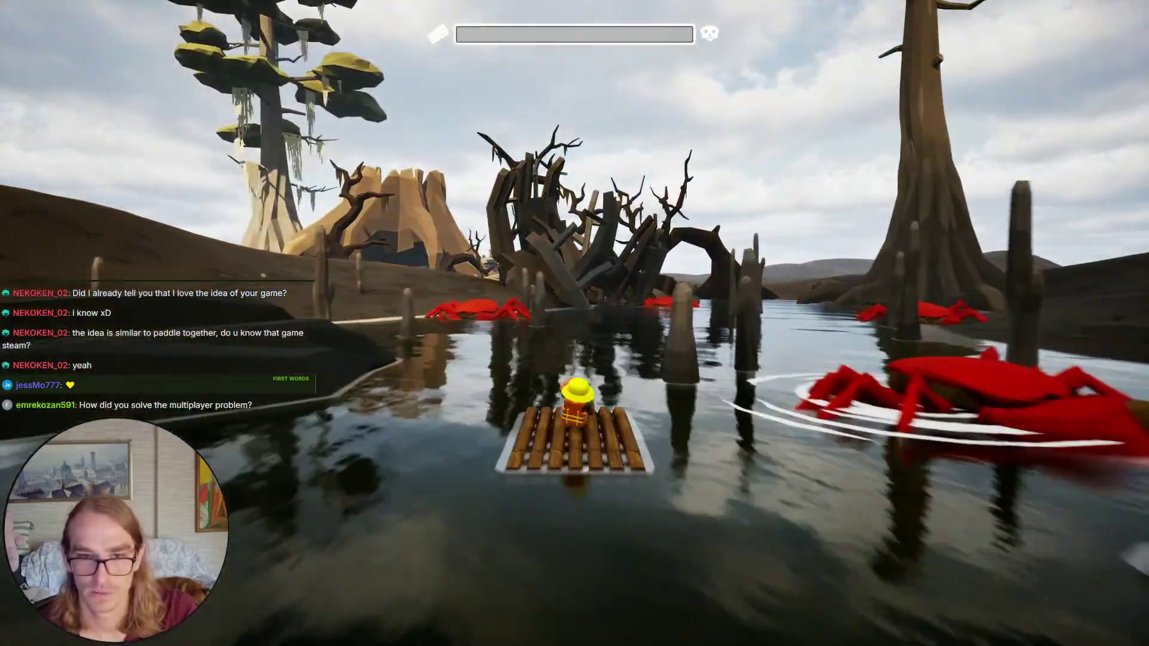
{"action": "key", "text": "d"}
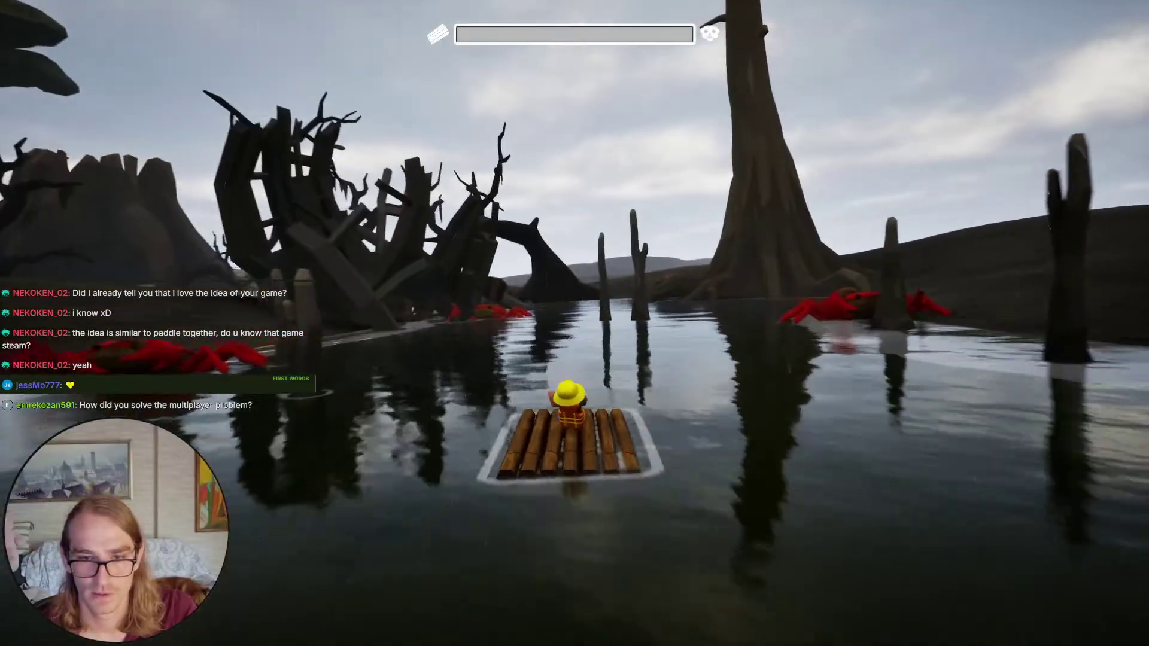
{"action": "key", "text": "w"}
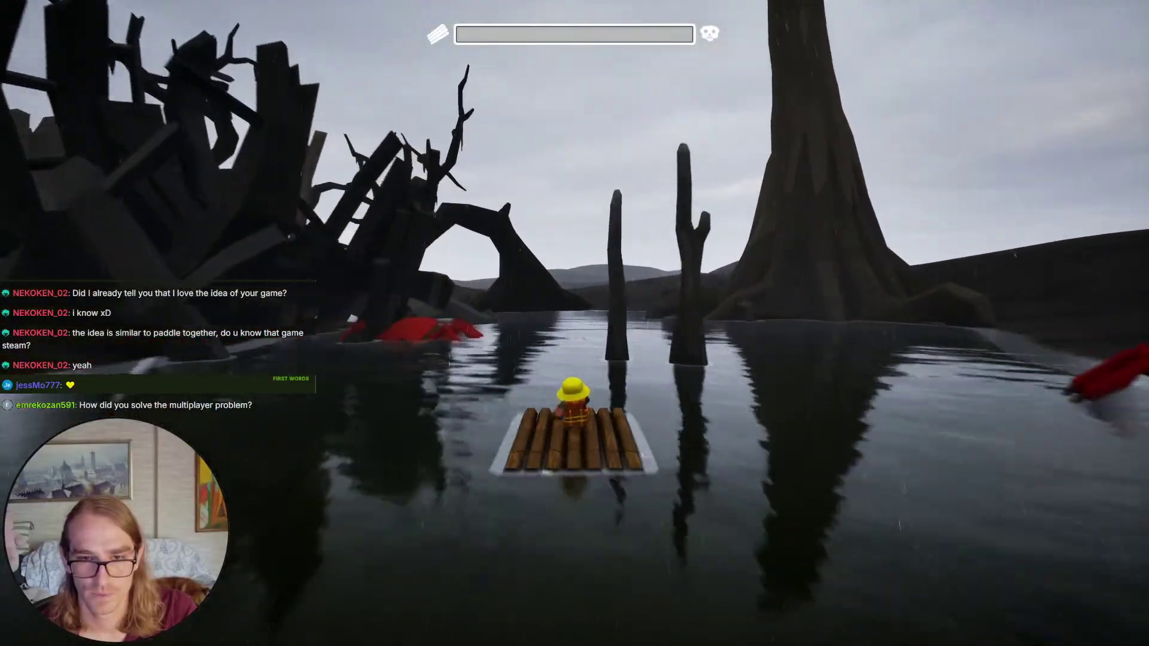
{"action": "key", "text": "a"}
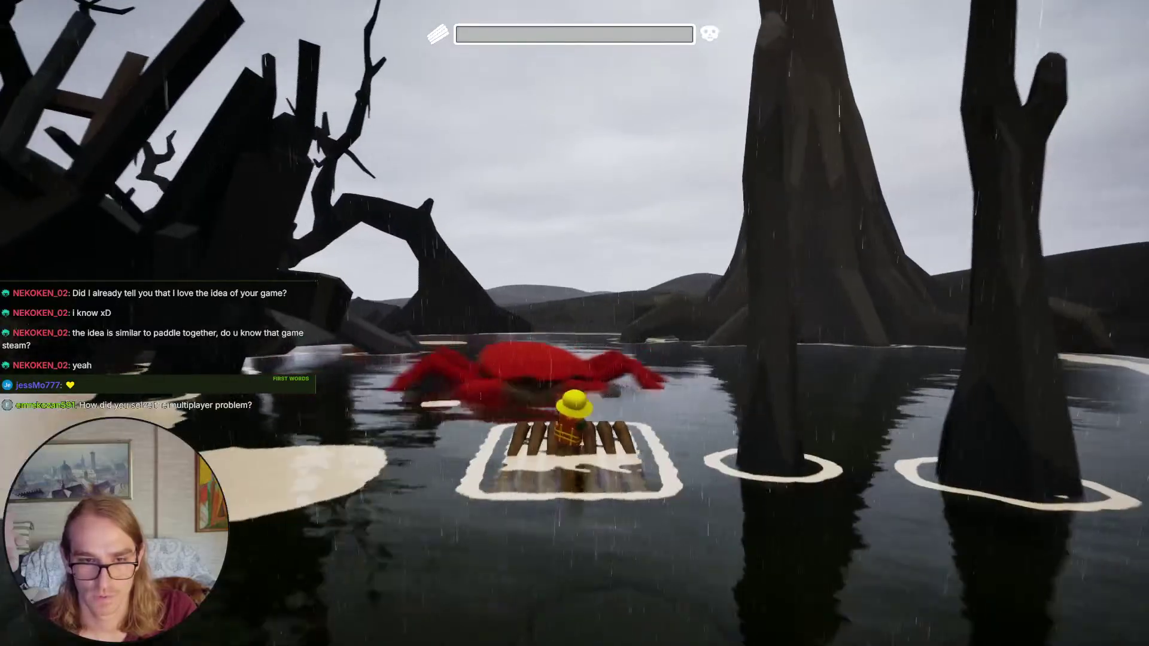
{"action": "key", "text": "a"}
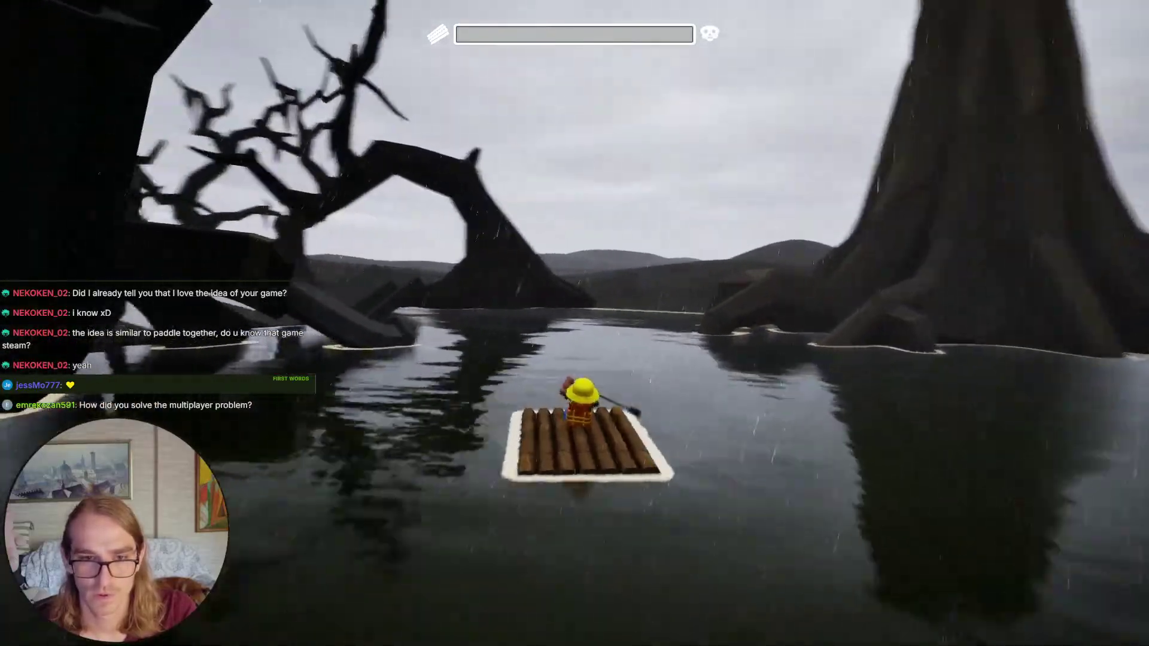
{"action": "key", "text": "w"}
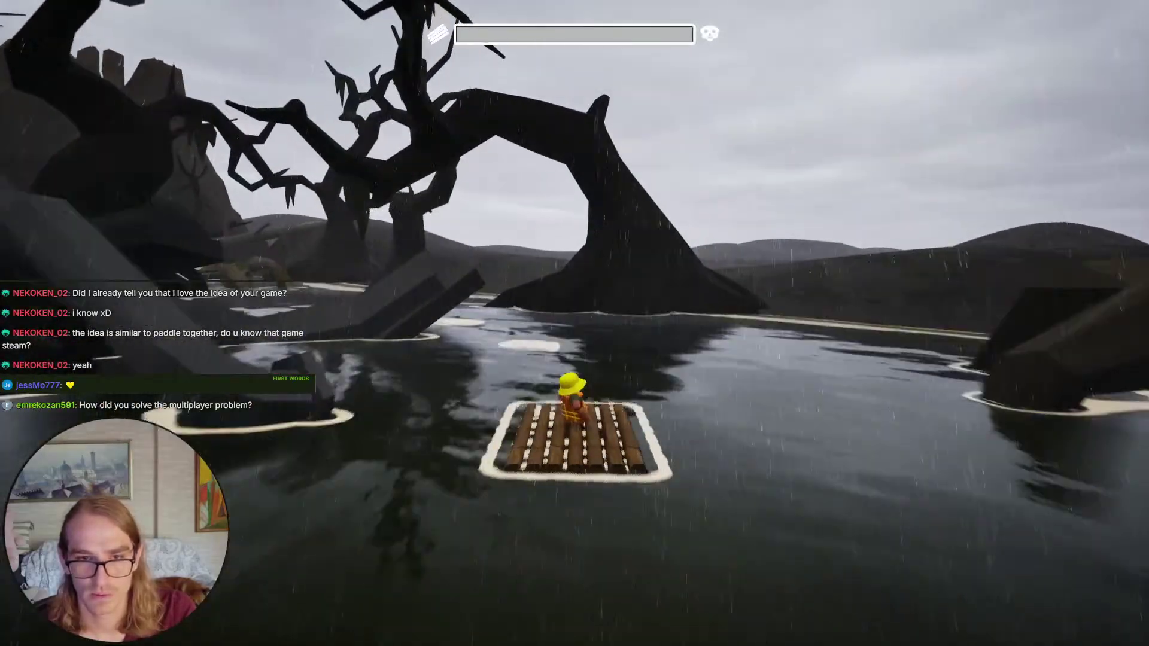
- Continue the raft ride under the arched tree, past the bones and beneath the giant stump, then end the session
{"action": "key", "text": "w"}
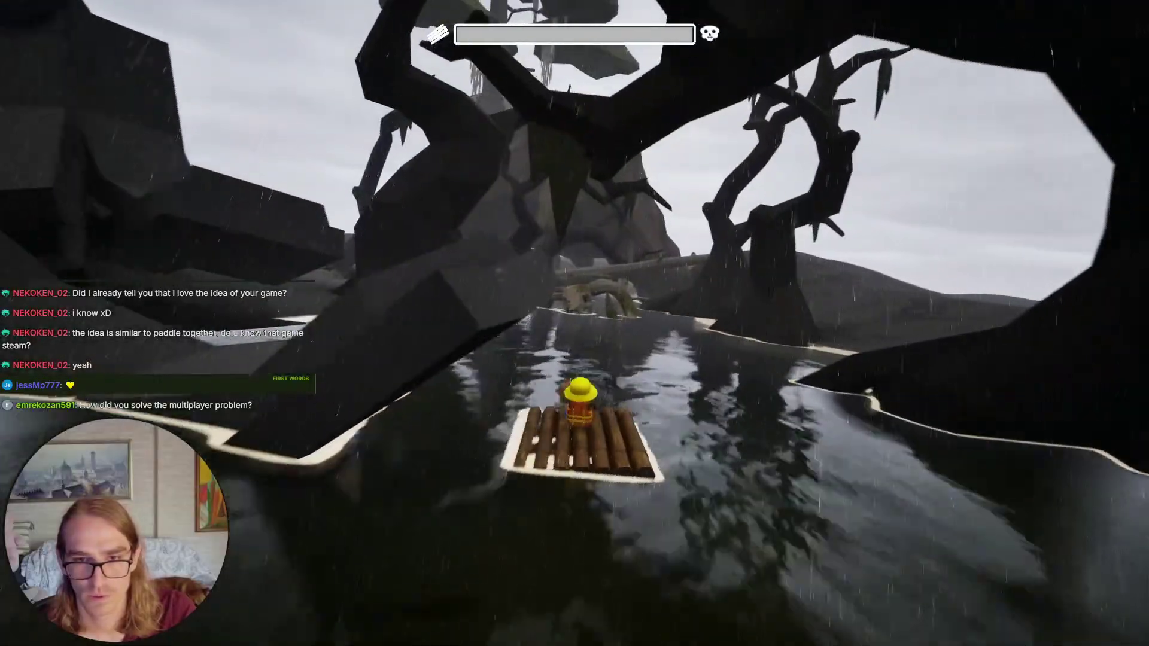
{"action": "key", "text": "w"}
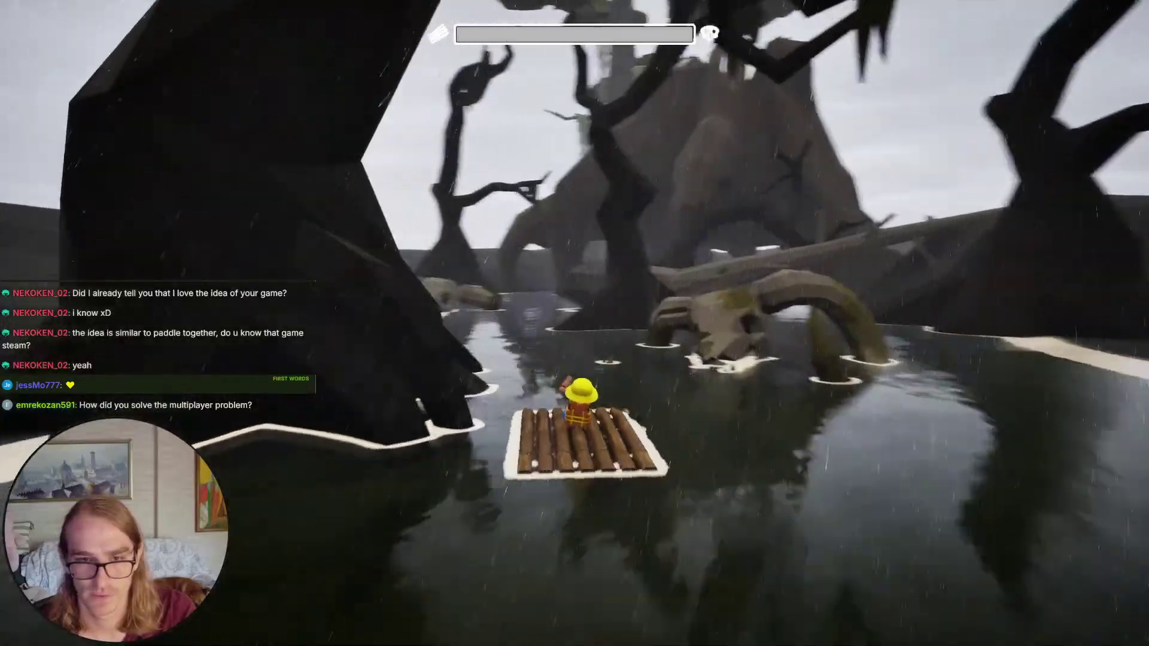
{"action": "key", "text": "w"}
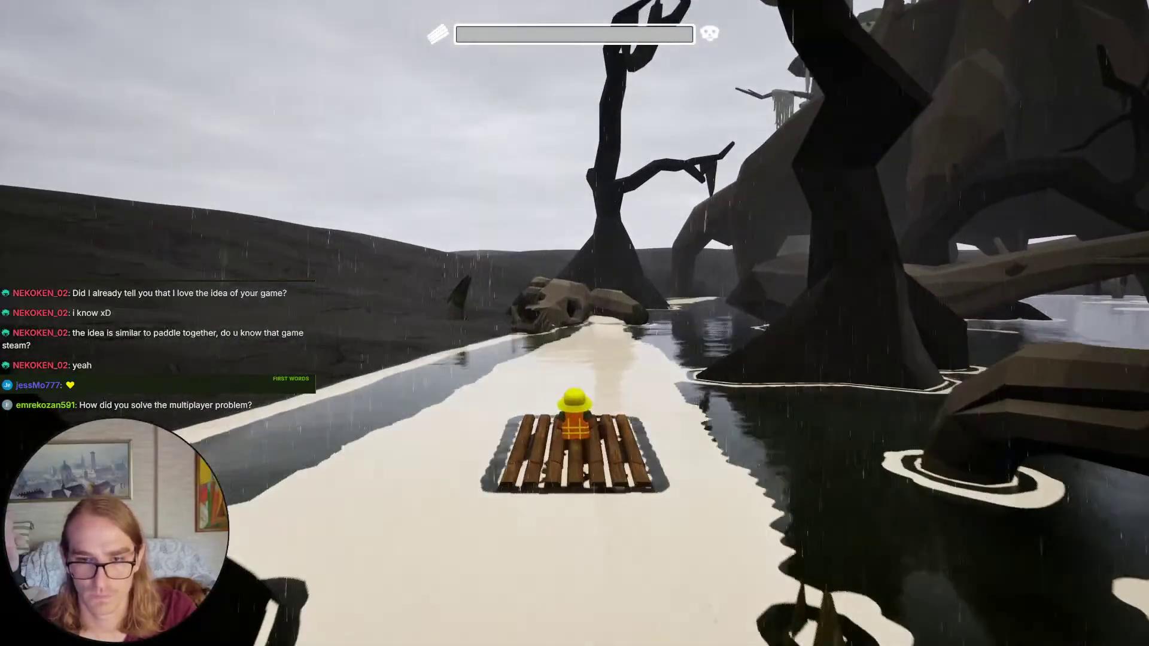
{"action": "key", "text": "w"}
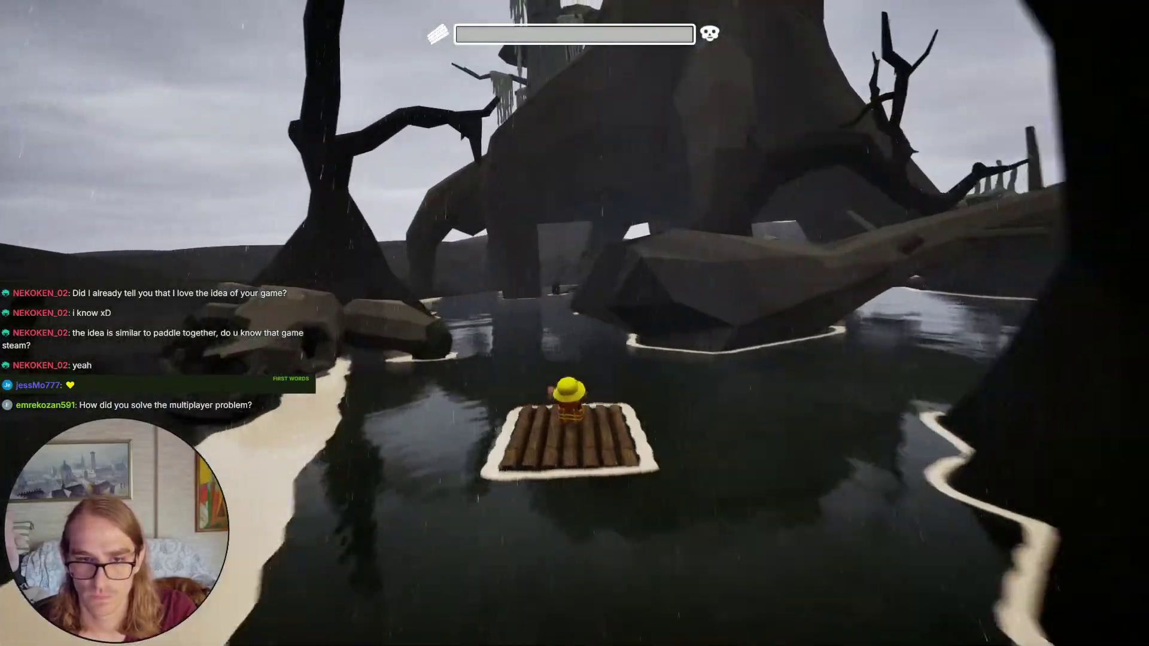
{"action": "key", "text": "w"}
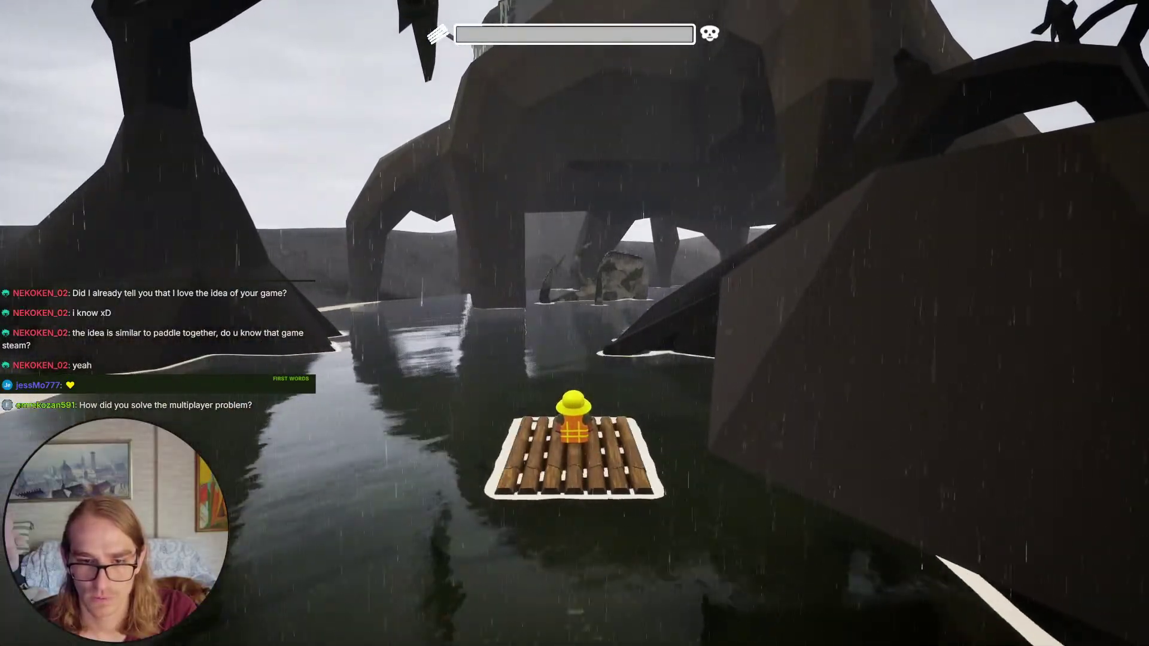
{"action": "key", "text": "a"}
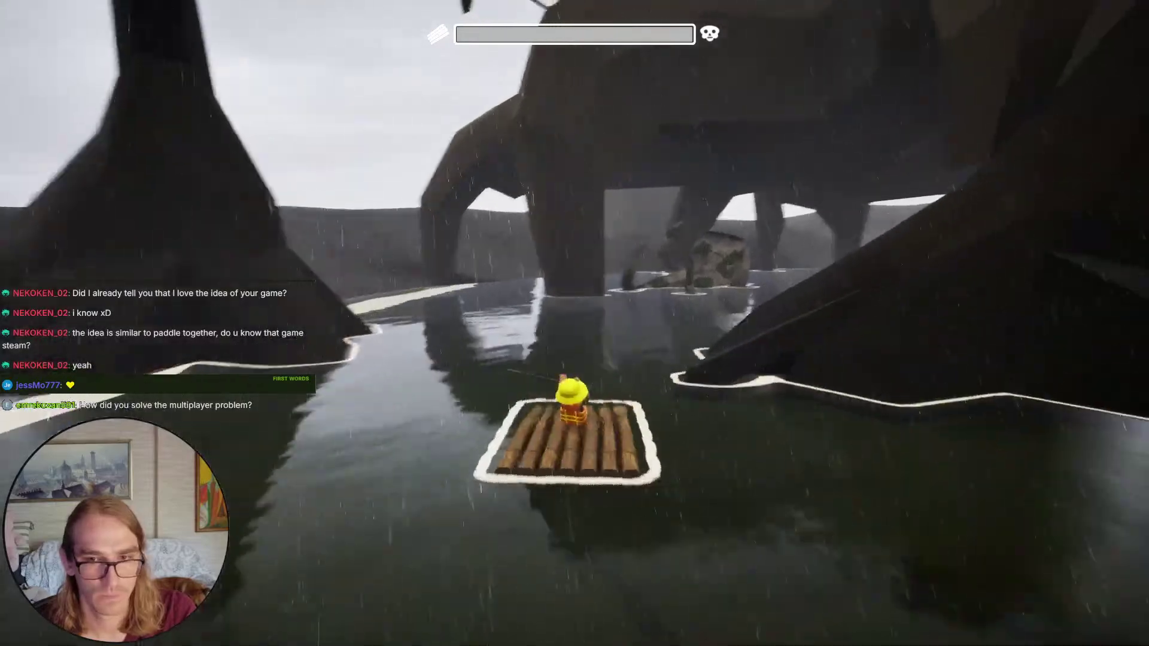
{"action": "key", "text": "d"}
{"action": "key", "text": "d"}
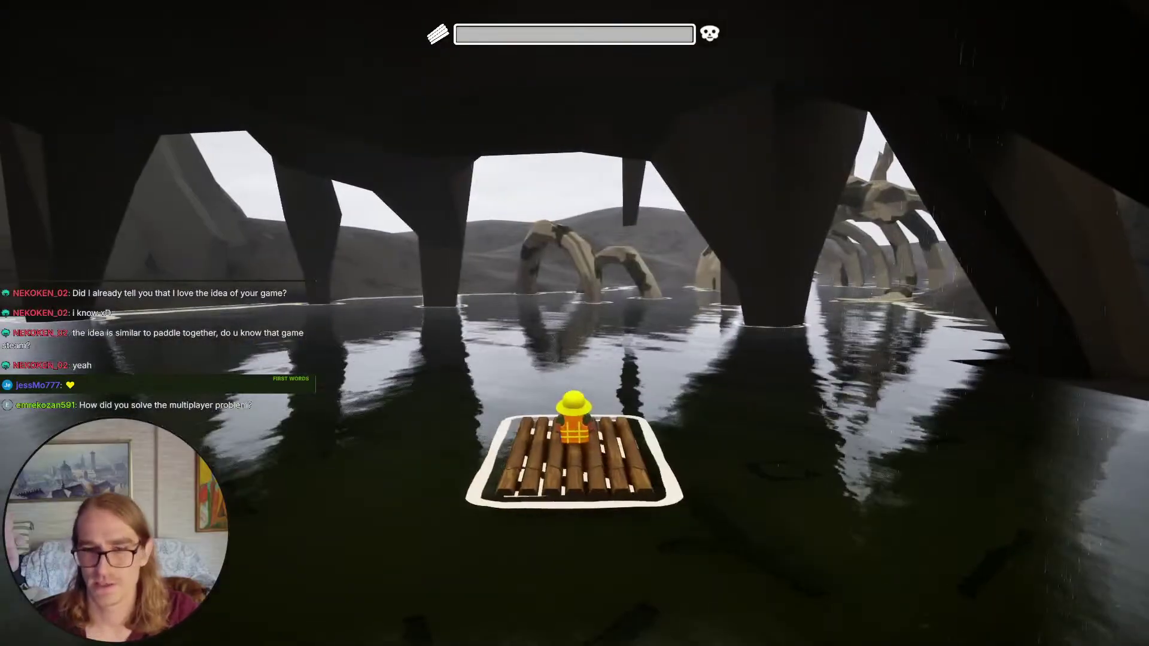
{"action": "key", "text": "Escape"}
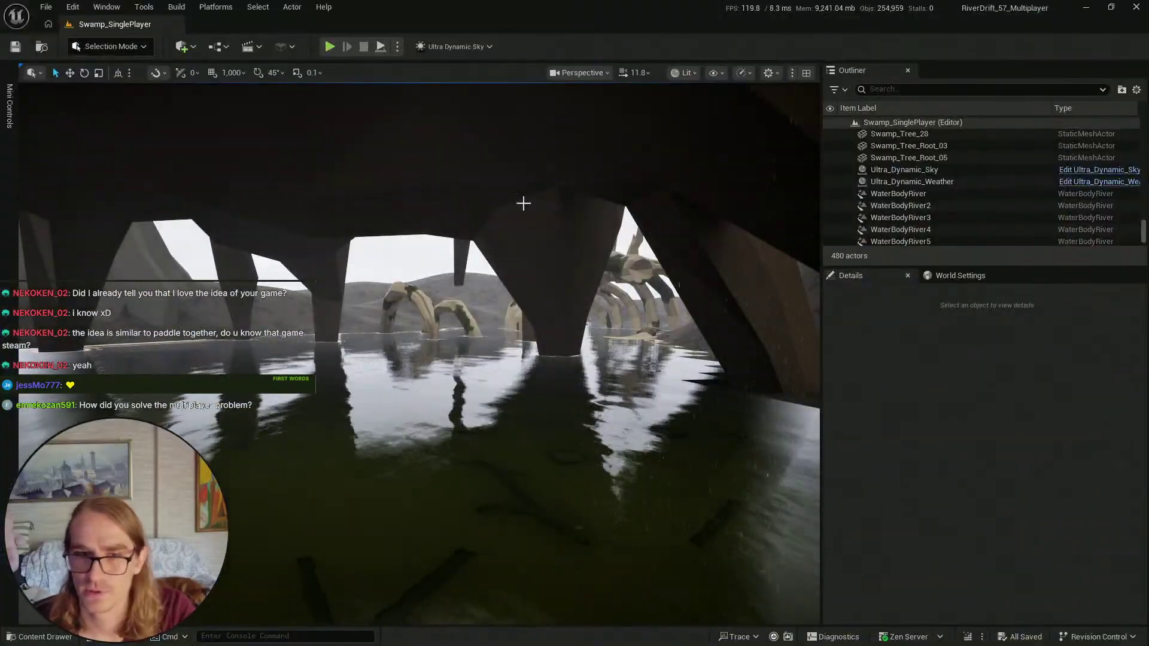
- Select the WaterBodyRiver spline point near the marsh trees and bones and set its water velocity to 5120
{"action": "right_click_drag", "start_coordinate": [524, 203], "coordinate": [521, 461]}
{"action": "key", "text": "g"}
{"action": "scroll", "coordinate": [442, 386], "scroll_direction": "down", "scroll_amount": 4}
{"action": "scroll", "coordinate": [437, 383], "scroll_direction": "down", "scroll_amount": 3}
{"action": "left_click", "coordinate": [508, 377]}
{"action": "left_click", "coordinate": [508, 379]}
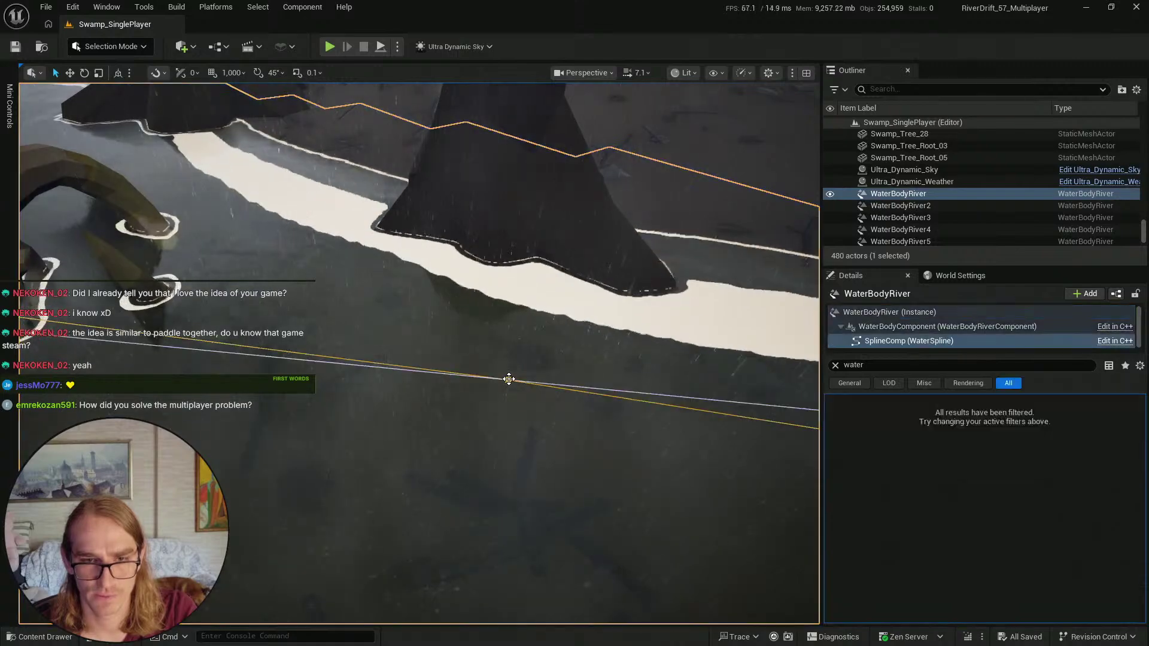
{"action": "left_click", "coordinate": [509, 380]}
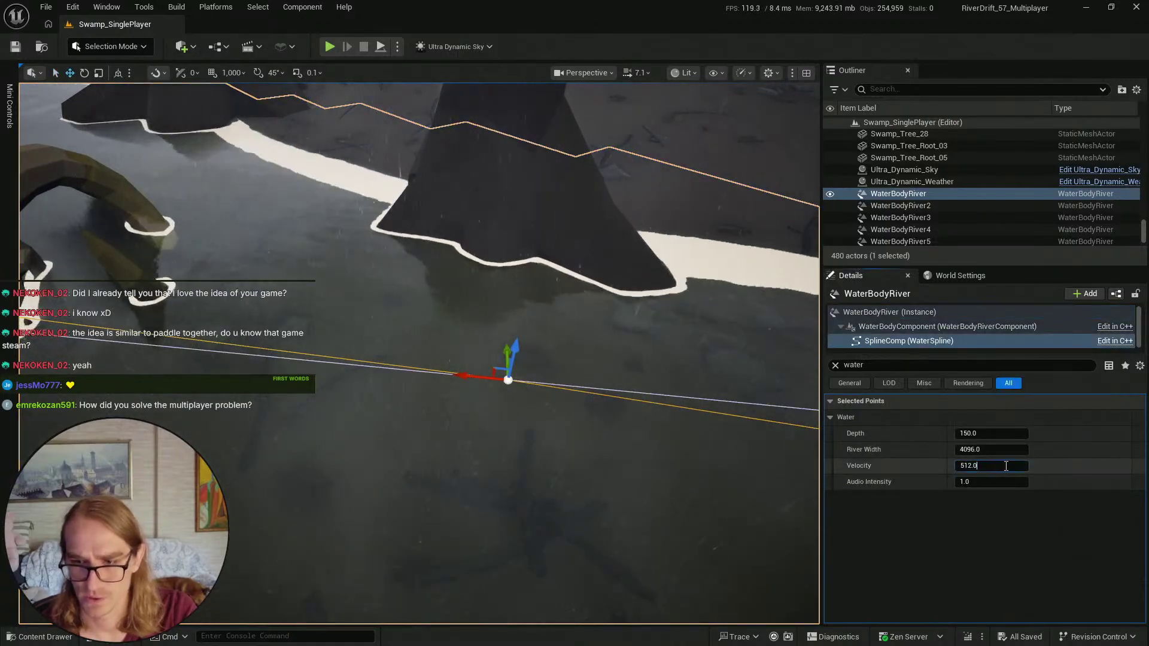
{"action": "key", "text": "Return"}
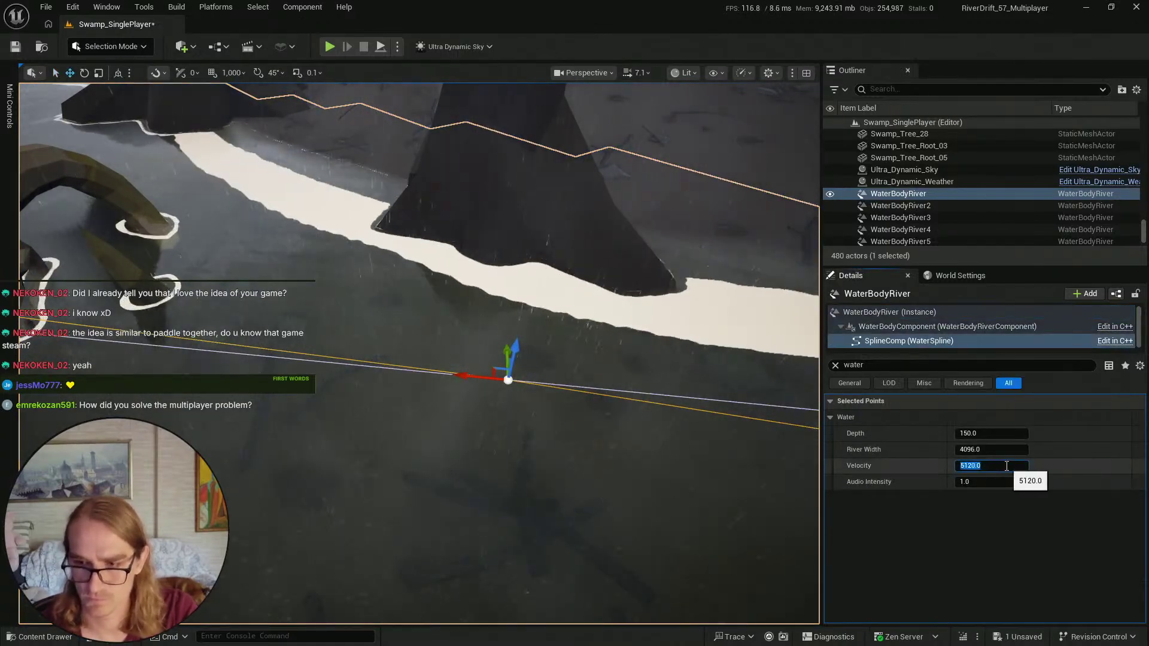
- Deselect the river and save the Swamp_SinglePlayer level
{"action": "right_click_drag", "start_coordinate": [423, 393], "coordinate": [419, 383]}
{"action": "key", "text": "Escape"}
{"action": "left_click", "coordinate": [17, 630]}
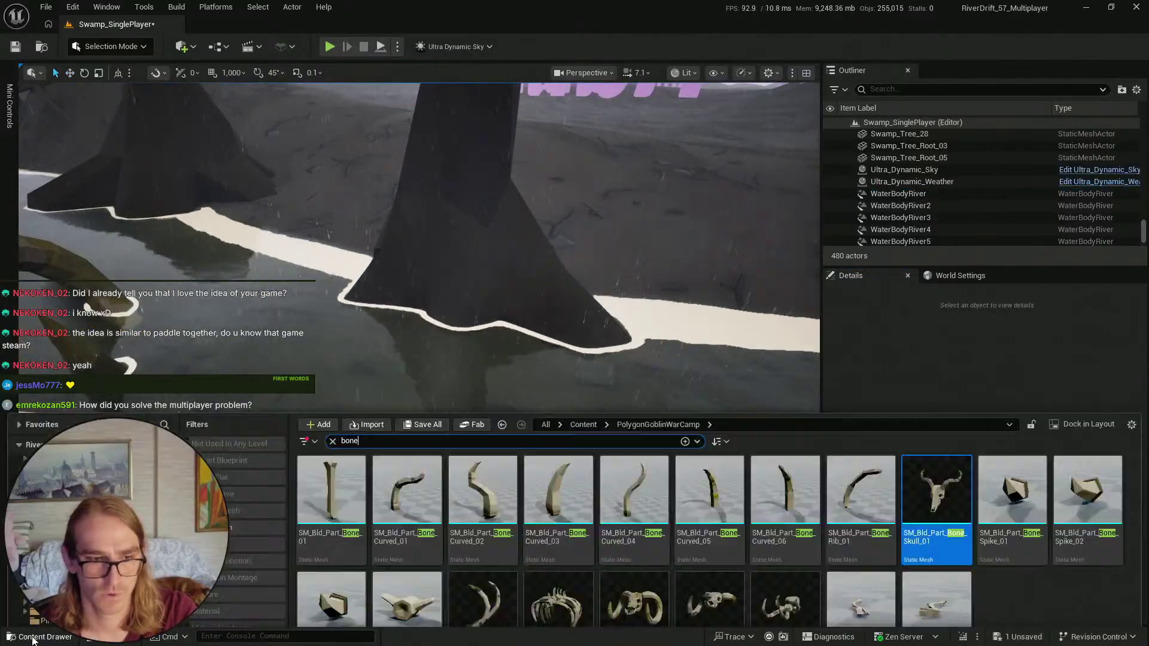
{"action": "key", "text": "ctrl+shift+s"}
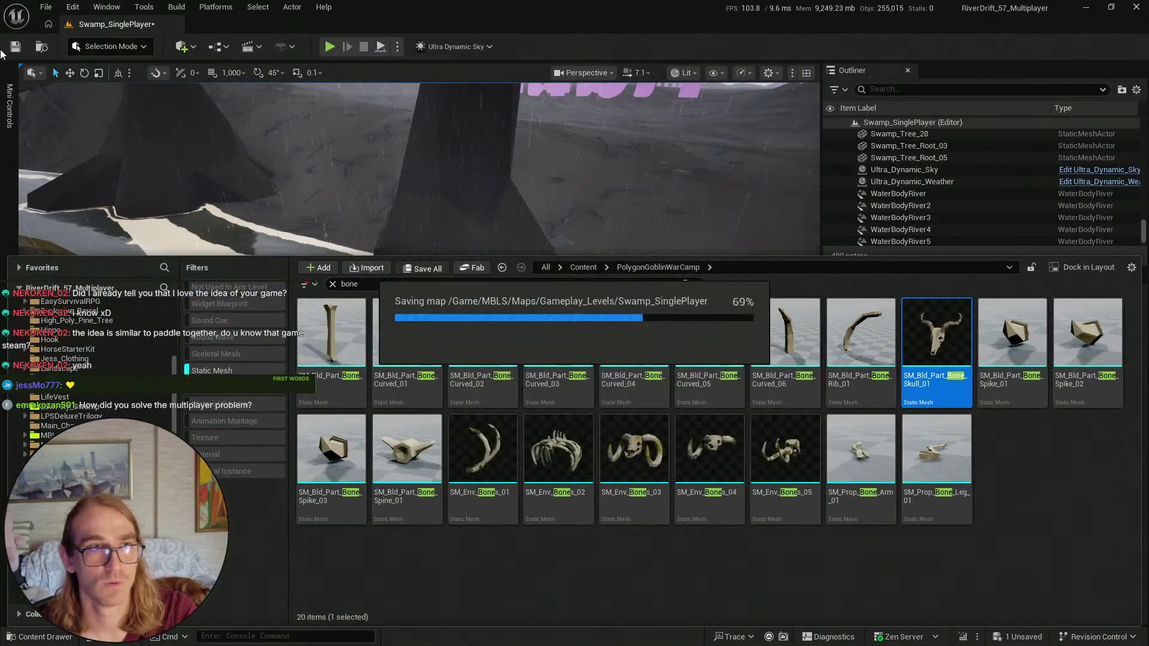
{"action": "left_click", "coordinate": [15, 47]}
- Move BP_Physics_Boat1 downstream into the water just before the bones and play-test the current from there
{"action": "right_click_drag", "start_coordinate": [418, 335], "coordinate": [556, 335]}
{"action": "scroll", "coordinate": [419, 335], "scroll_direction": "up", "scroll_amount": 2}
{"action": "scroll", "coordinate": [508, 393], "scroll_direction": "up", "scroll_amount": 2}
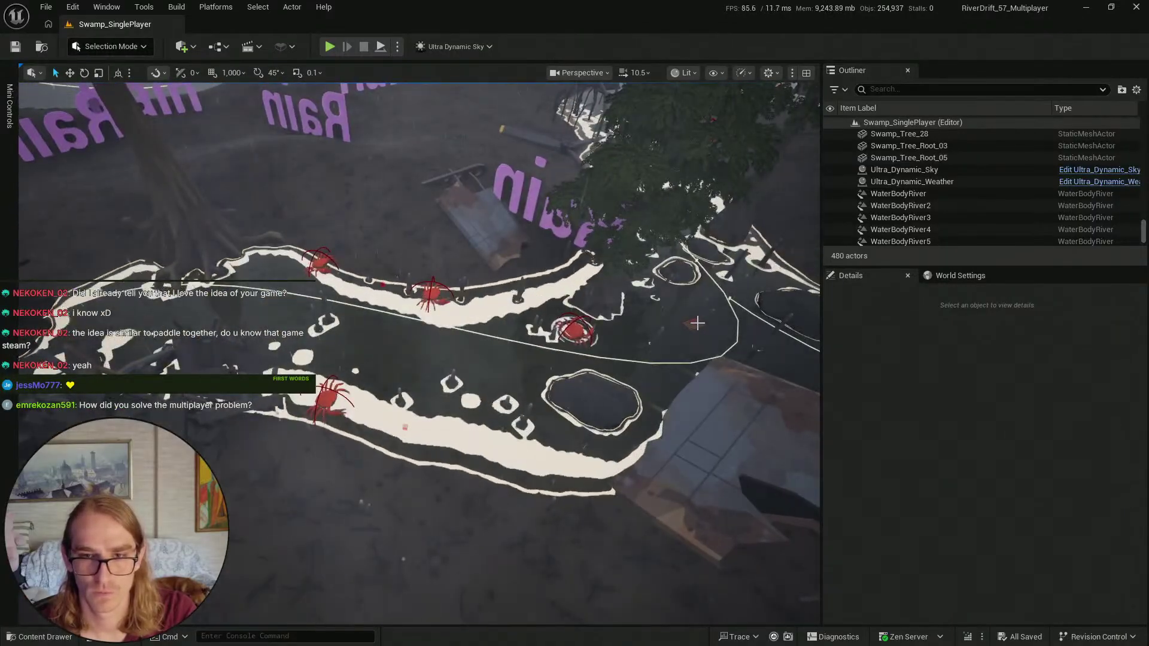
{"action": "left_click", "coordinate": [697, 323]}
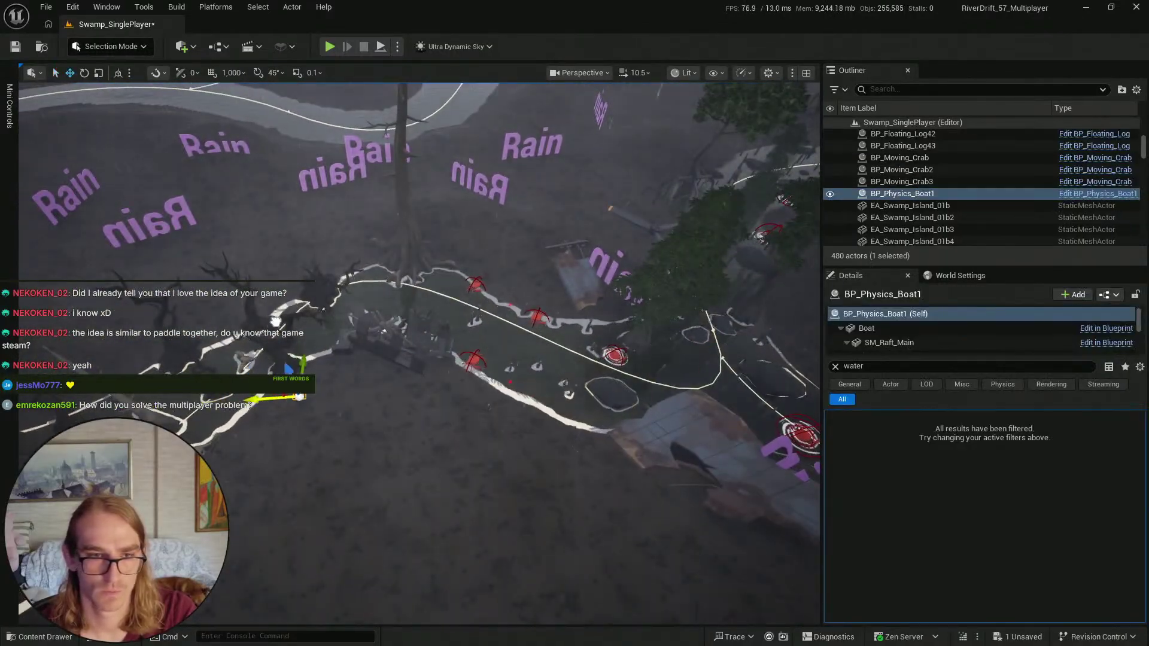
{"action": "key", "text": "f"}
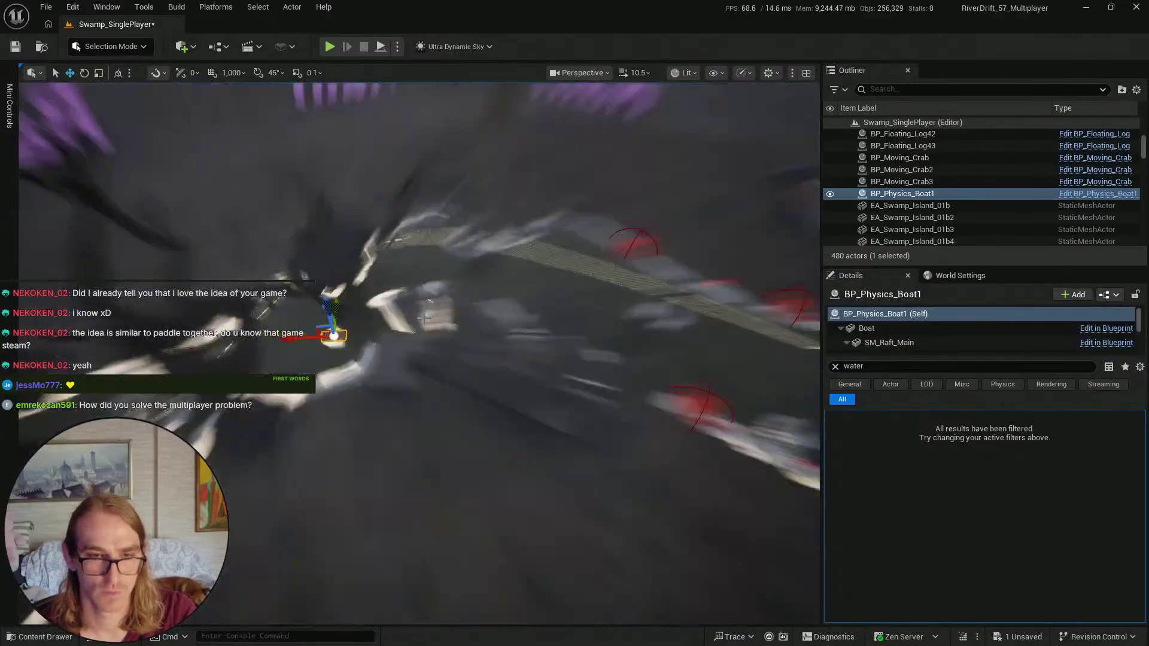
{"action": "scroll", "coordinate": [317, 320], "scroll_direction": "down", "scroll_amount": 3}
{"action": "right_click_drag", "start_coordinate": [336, 305], "coordinate": [490, 450]}
{"action": "scroll", "coordinate": [295, 333], "scroll_direction": "down", "scroll_amount": 1}
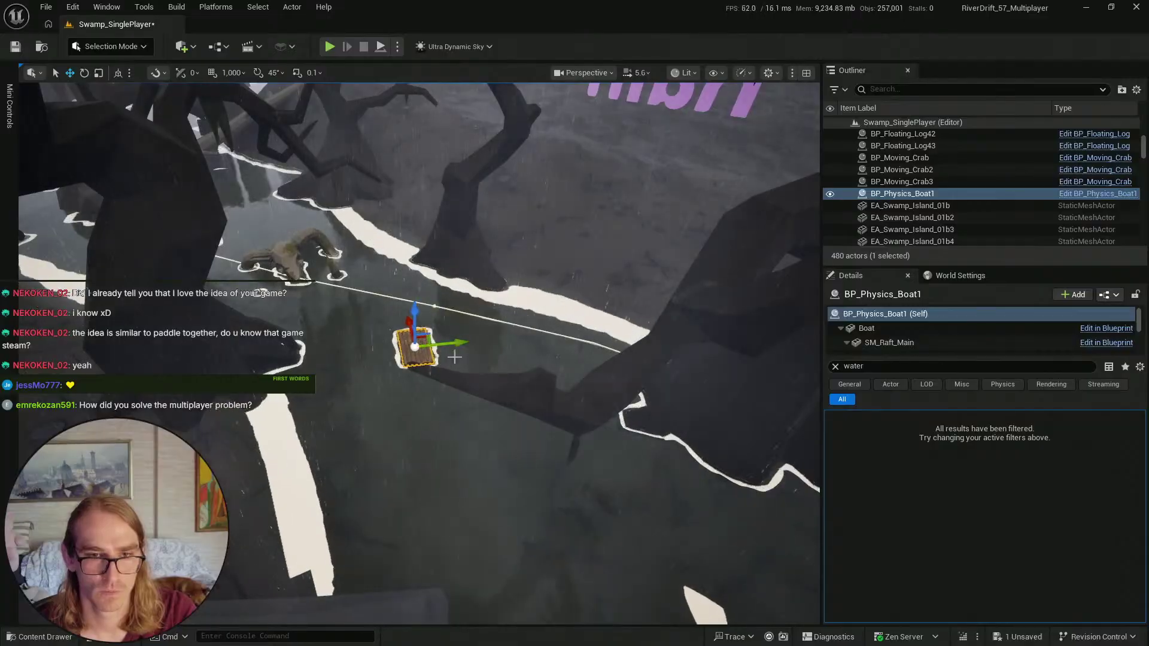
{"action": "left_click", "coordinate": [329, 47]}
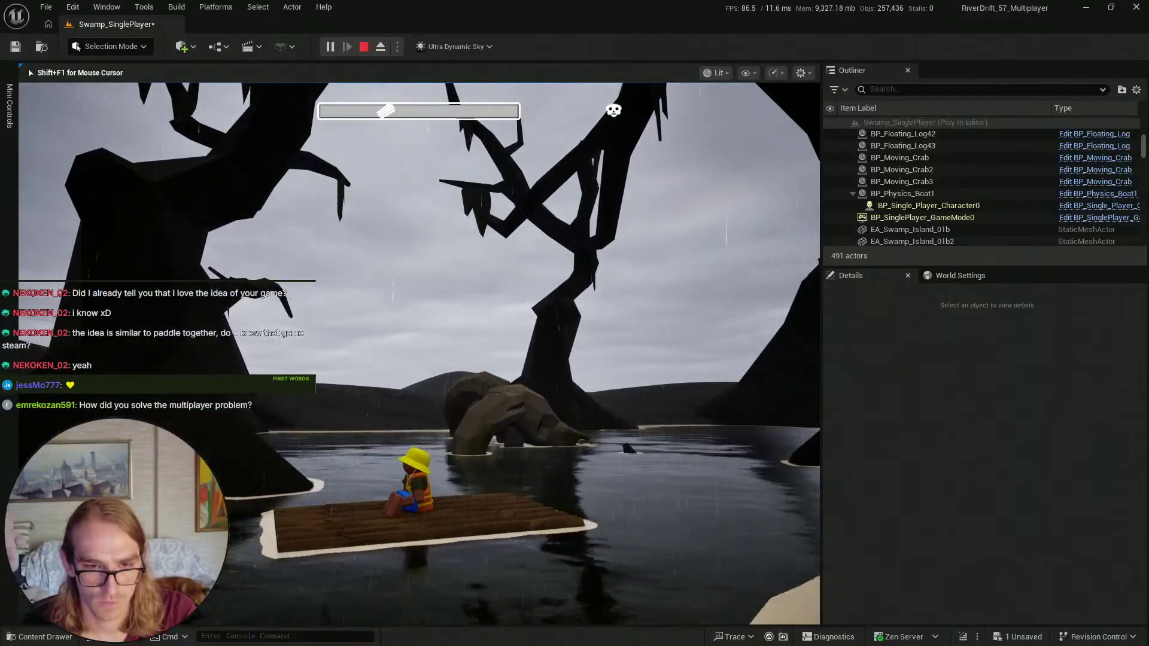
{"action": "key", "text": "Escape"}
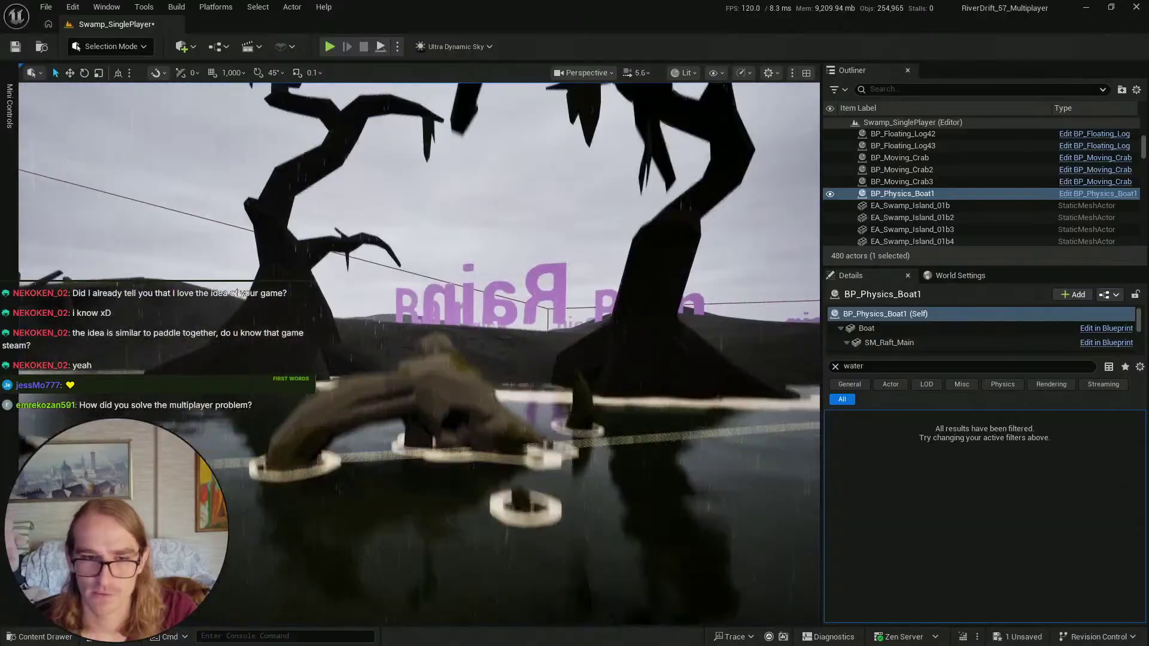
- Reselect the WaterBodyRiver spline point beside the marsh tree near the bones and set its water velocity to 5120000
{"action": "right_click_drag", "start_coordinate": [419, 353], "coordinate": [538, 419]}
{"action": "scroll", "coordinate": [419, 353], "scroll_direction": "down", "scroll_amount": 2}
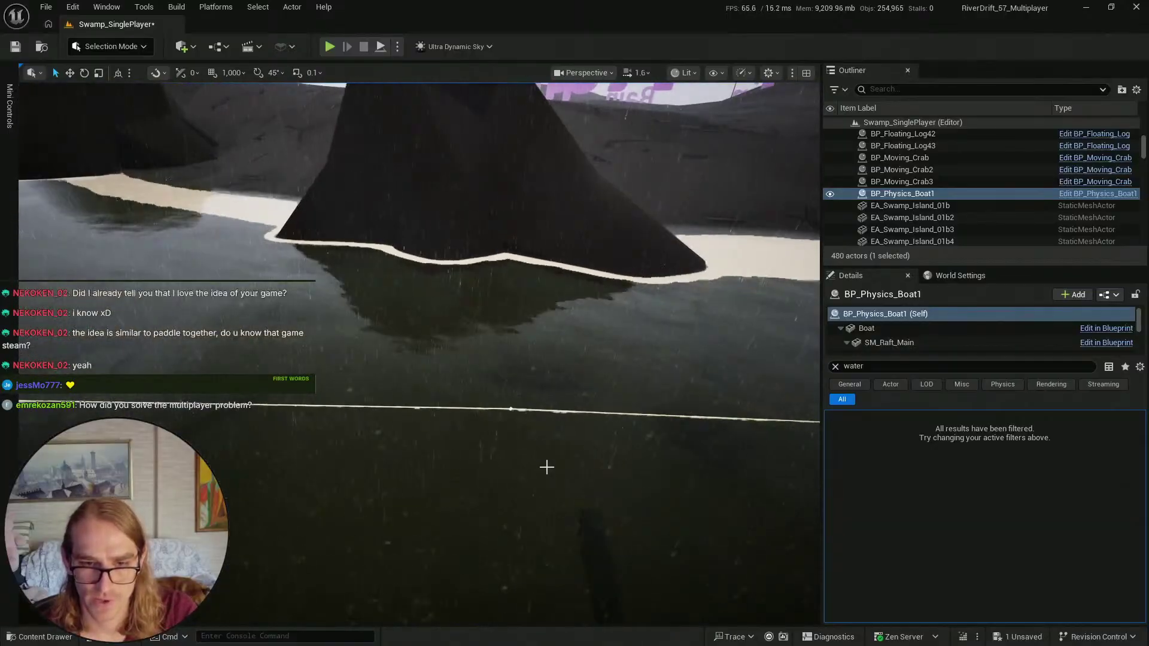
{"action": "left_click", "coordinate": [514, 408]}
{"action": "left_click", "coordinate": [511, 408]}
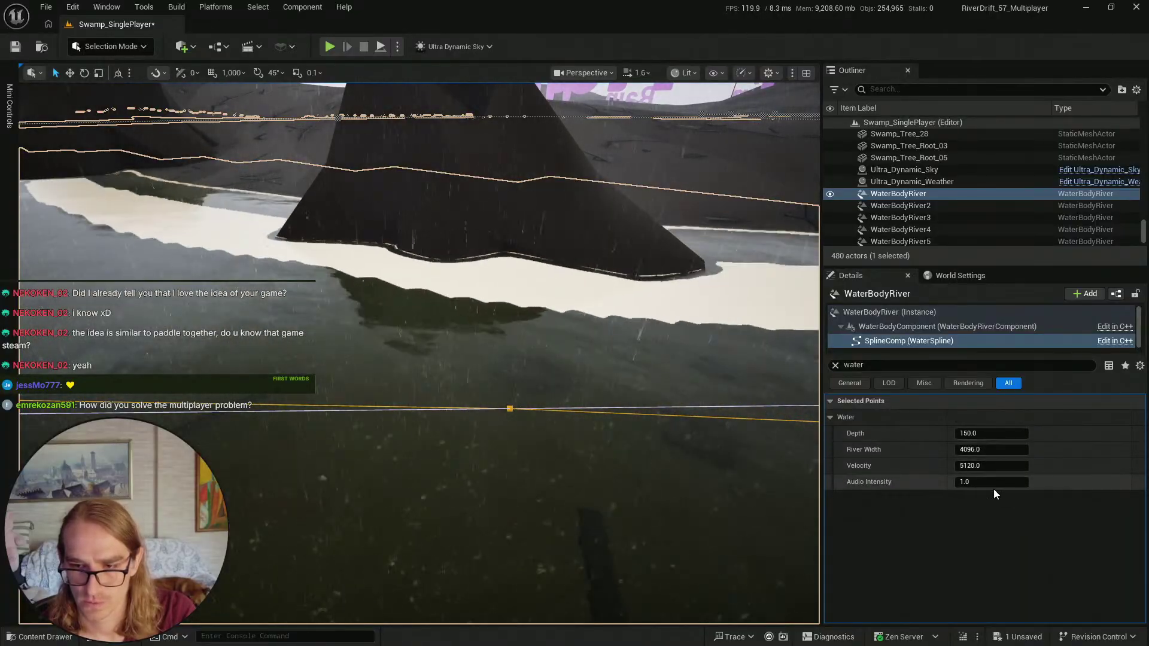
{"action": "left_click", "coordinate": [995, 466]}
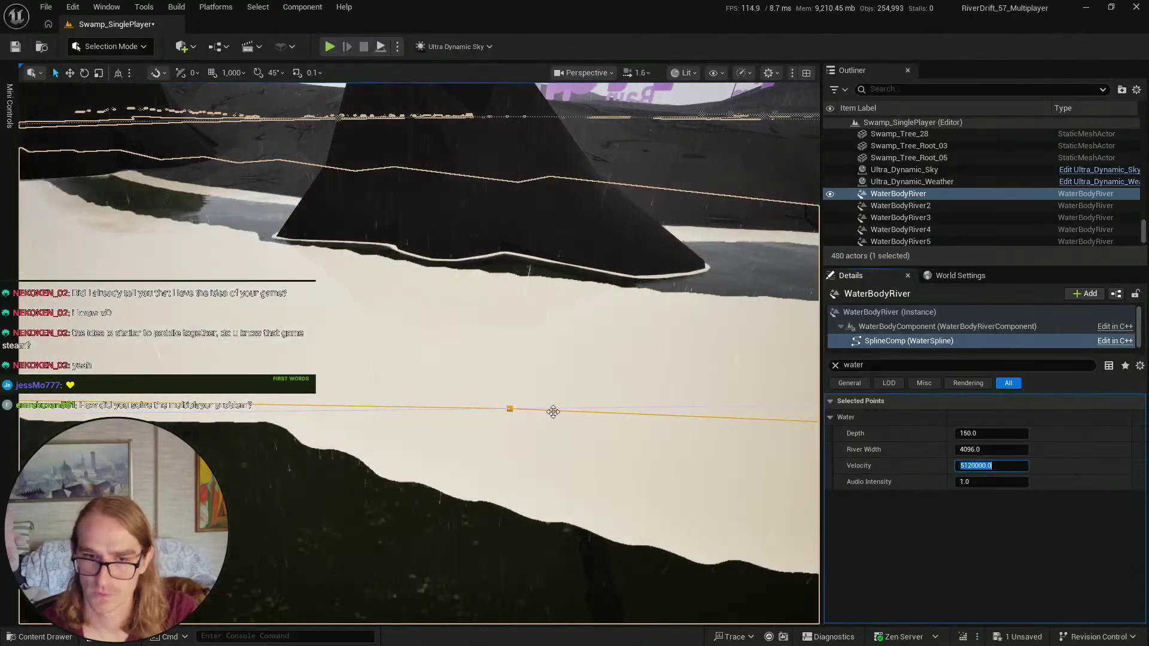
- Save the Swamp_SinglePlayer level with the raft's new start position and the extreme river velocity
{"action": "right_click_drag", "start_coordinate": [547, 380], "coordinate": [557, 373]}
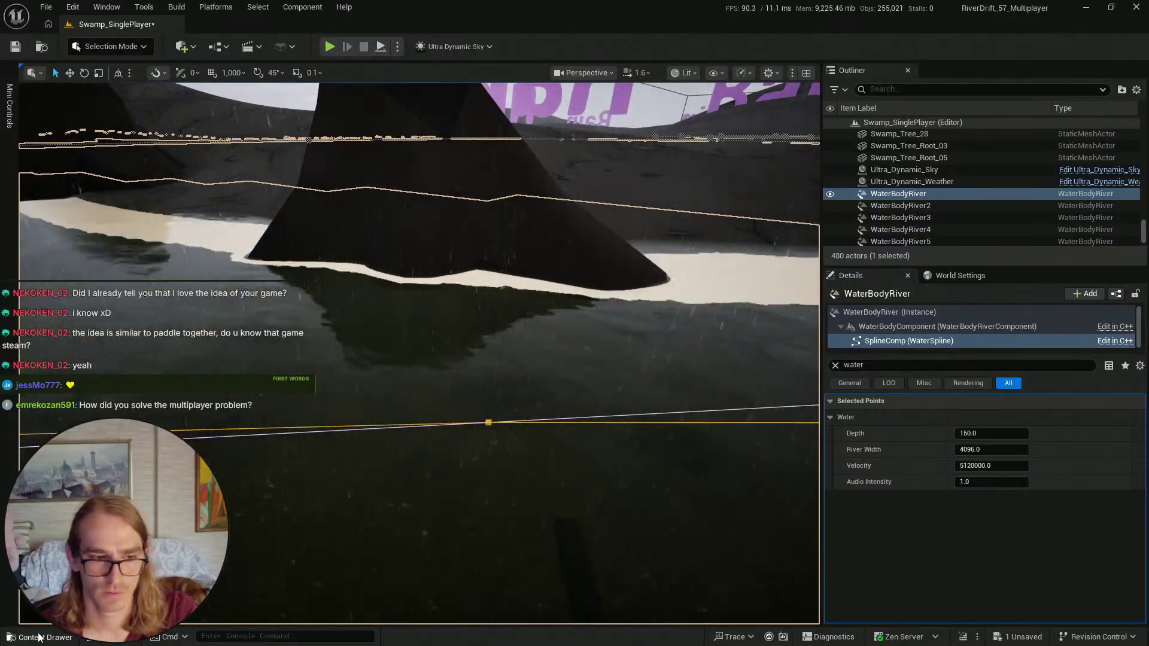
{"action": "key", "text": "ctrl+space"}
{"action": "key", "text": "ctrl+shift+s"}
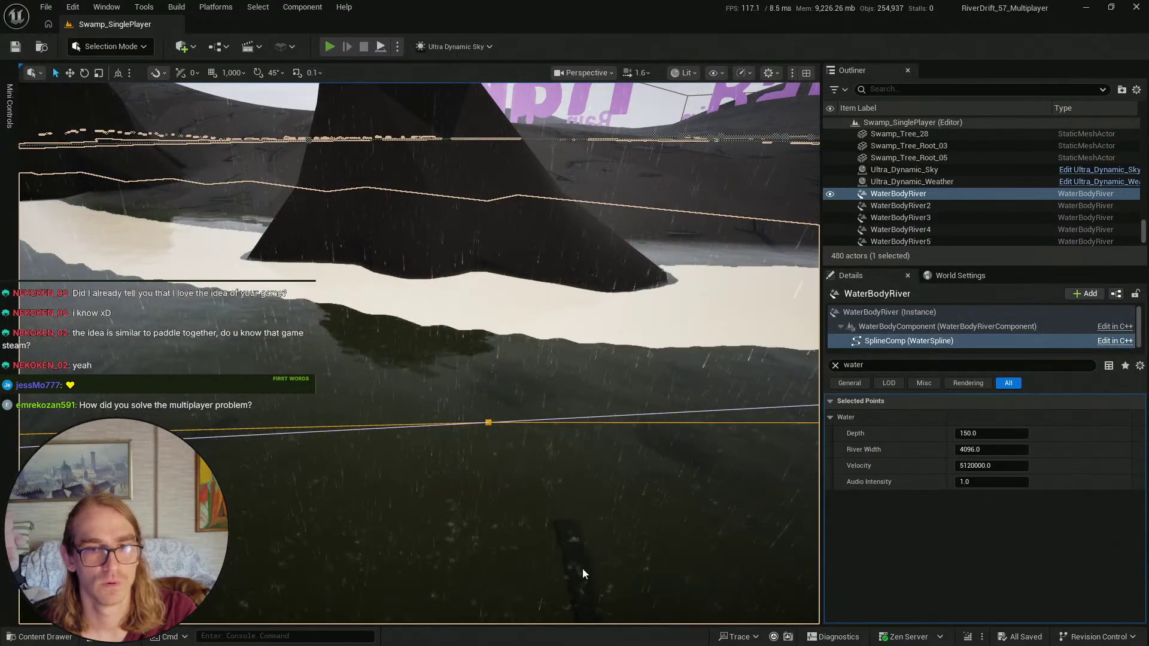
- Play-test the current again from the raft's start near the bones, then switch to the ChatGPT chat in the browser
{"action": "key", "text": "alt+p"}
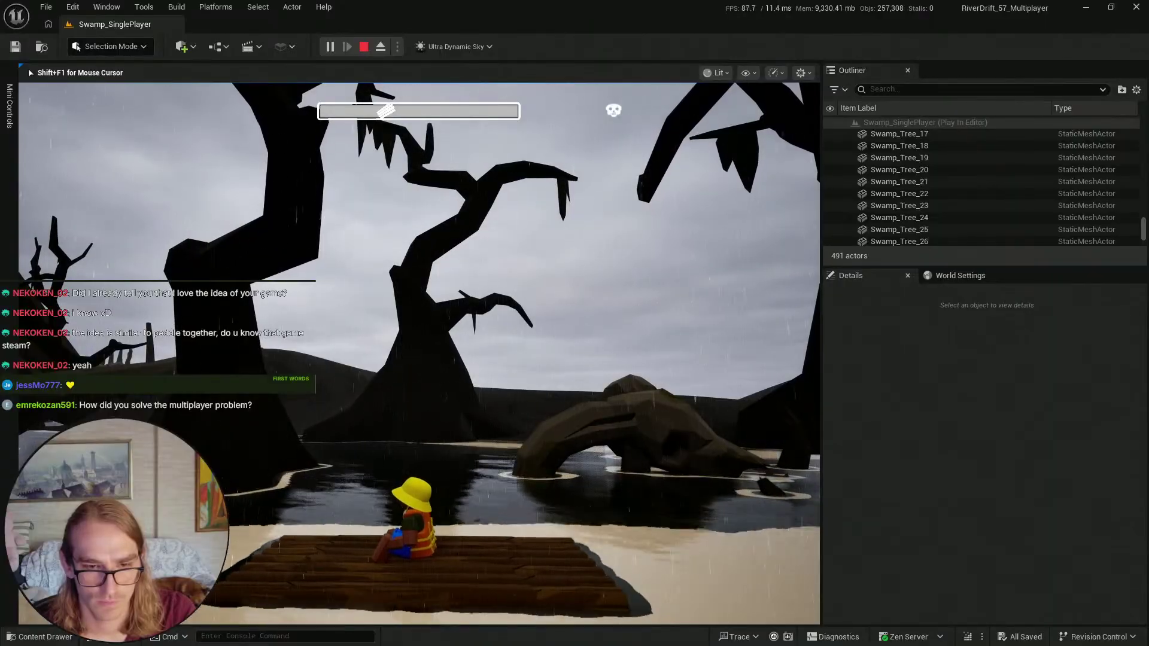
{"action": "key", "text": "Escape"}
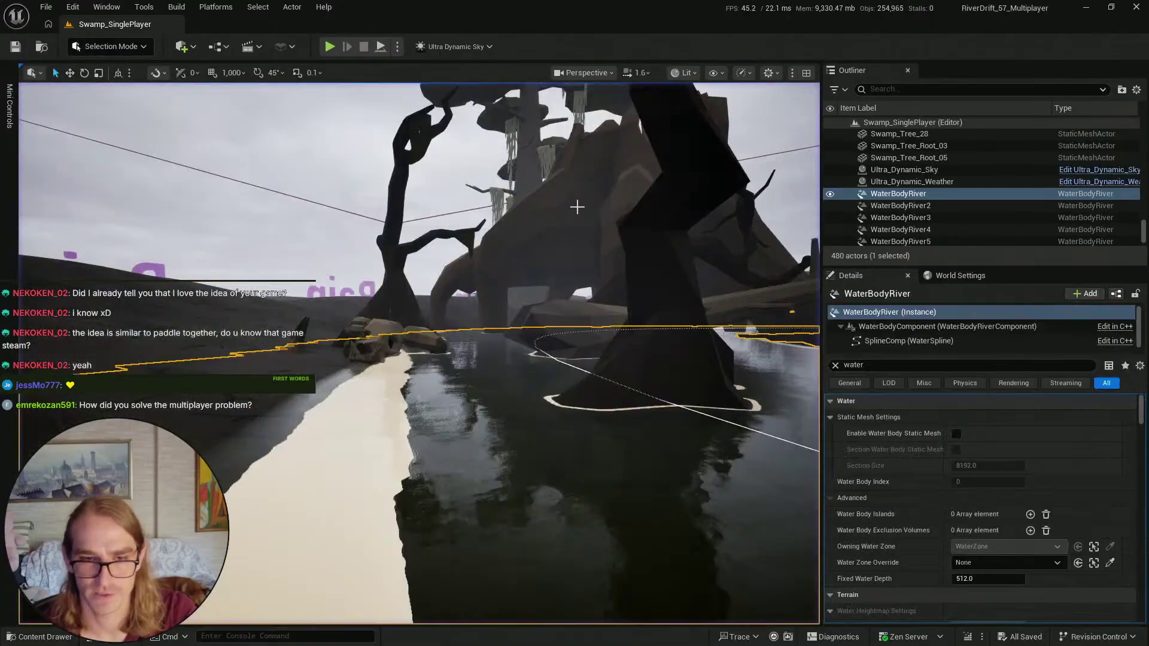
{"action": "key", "text": "alt+Tab"}
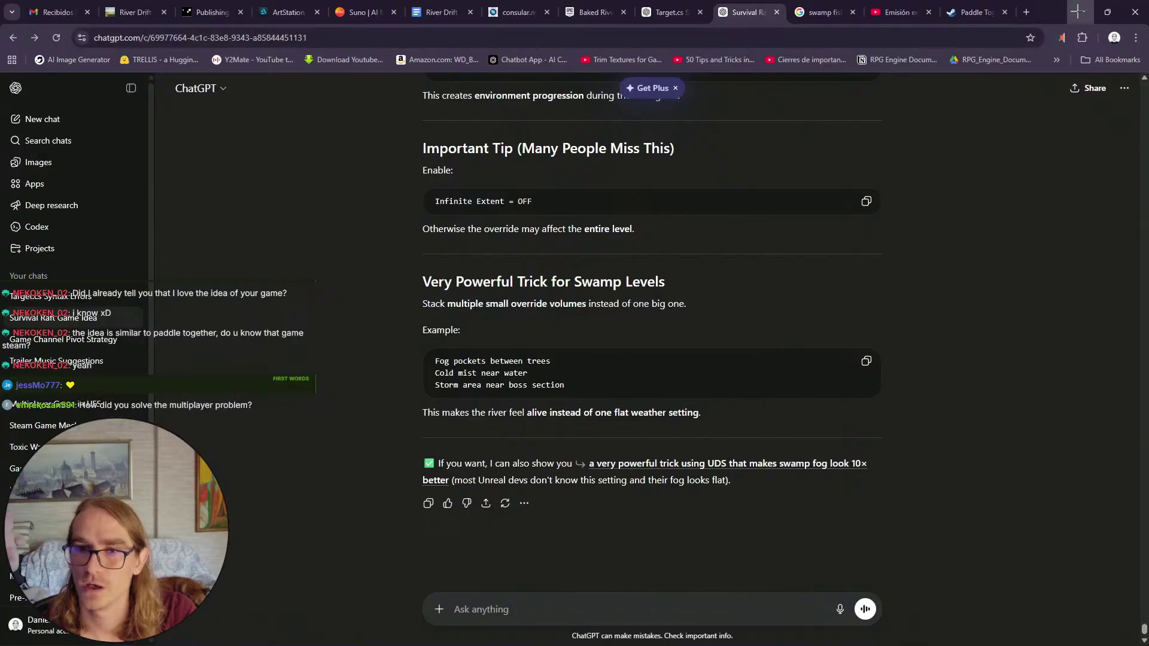
- Switch back to the Unreal level, select the raft in the water, and open its BP_Physics_Boat1 blueprint
{"action": "left_click", "coordinate": [1078, 12]}
{"action": "right_click_drag", "start_coordinate": [551, 333], "coordinate": [551, 333]}
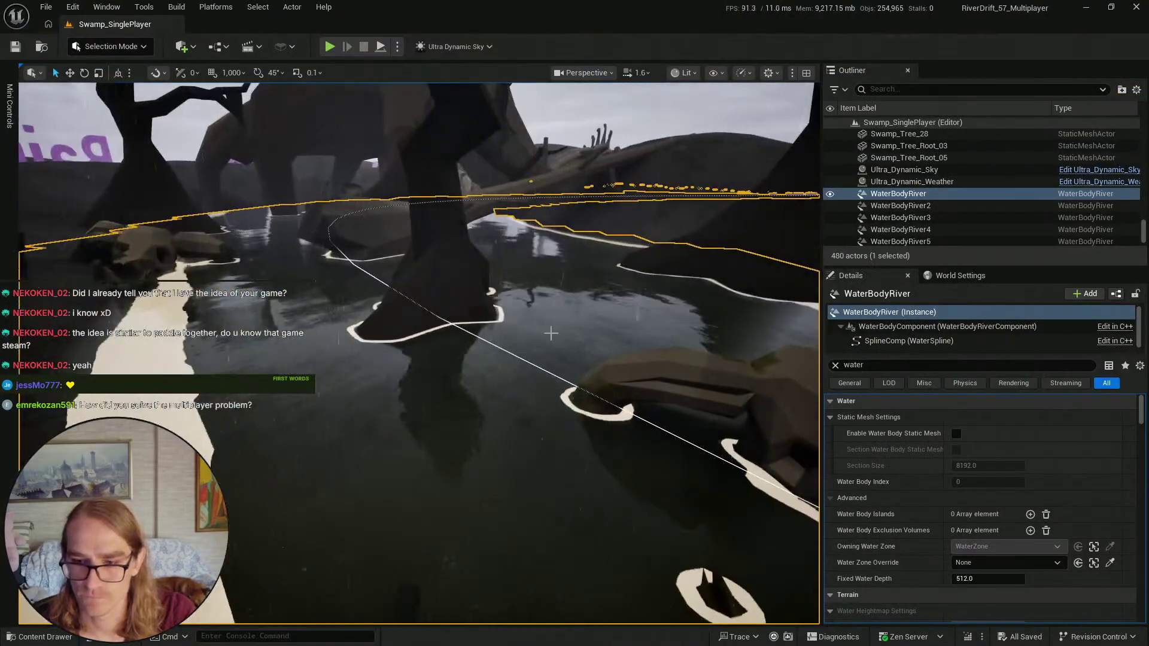
{"action": "left_click", "coordinate": [891, 340]}
{"action": "right_click_drag", "start_coordinate": [634, 336], "coordinate": [688, 352]}
{"action": "left_click", "coordinate": [470, 362]}
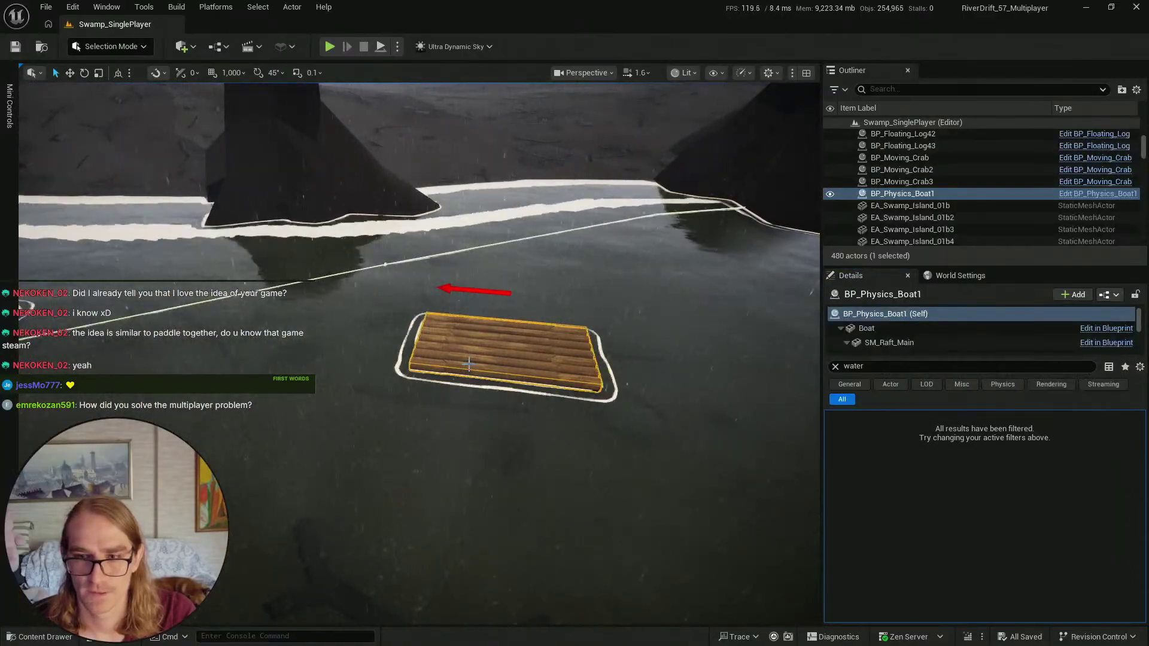
{"action": "key", "text": "ctrl+b"}
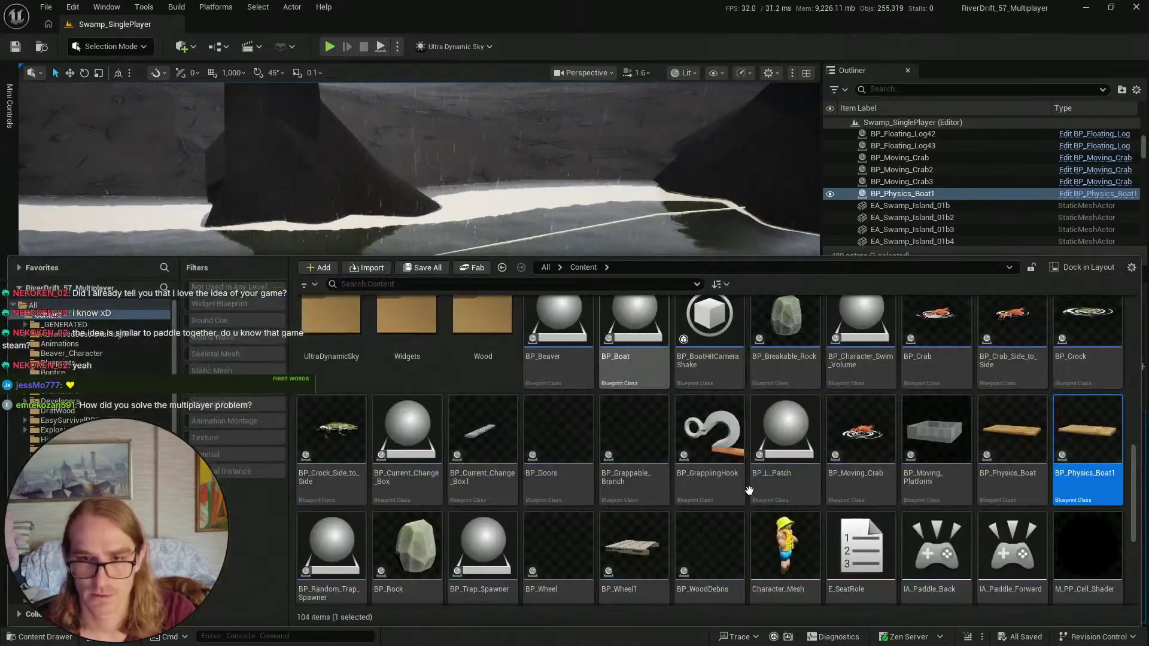
{"action": "double_click", "coordinate": [1092, 437]}
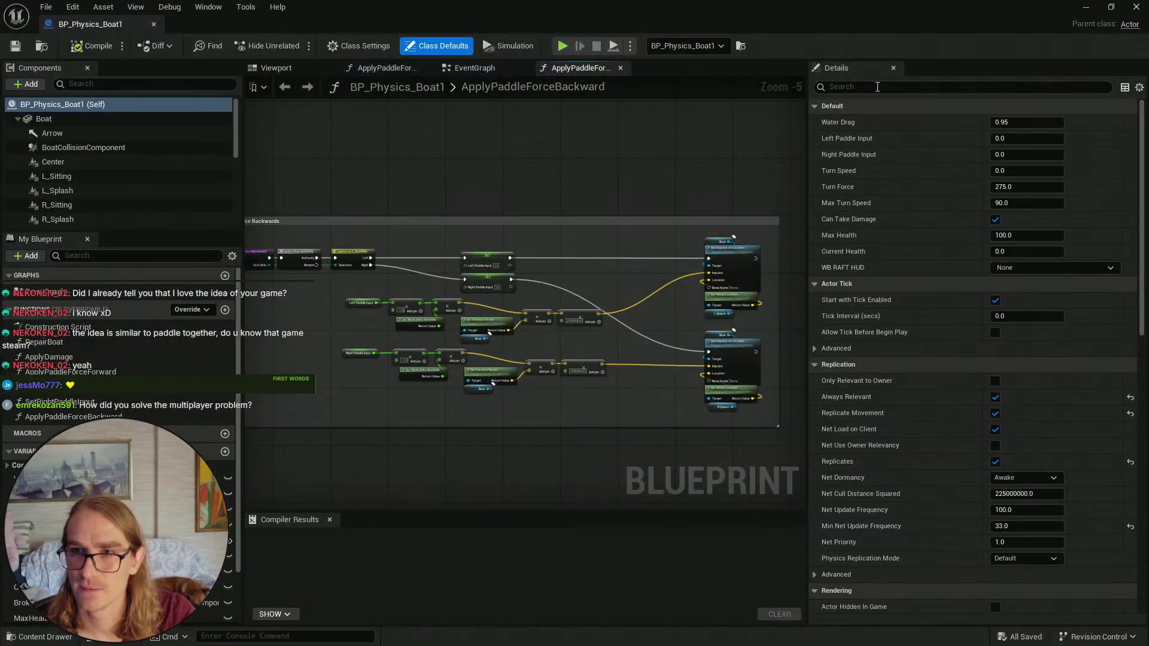
- Set the Boat component's Linear Damping to 0, save the blueprint, and return to the level
{"action": "left_click", "coordinate": [89, 120]}
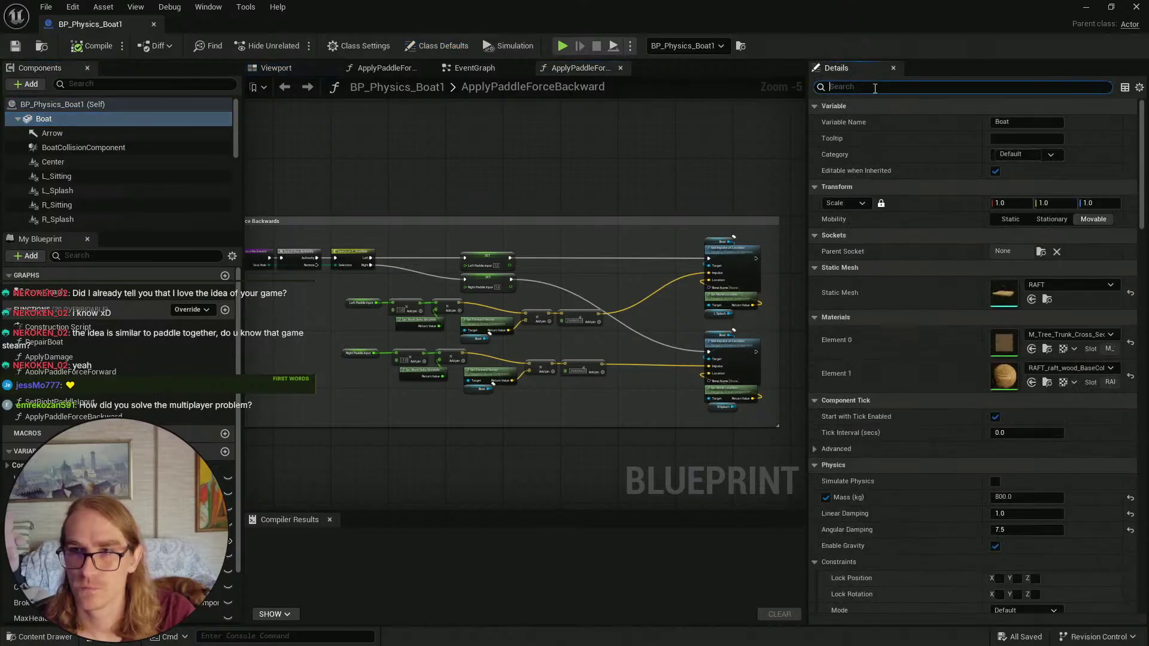
{"action": "left_click", "coordinate": [875, 89]}
{"action": "type", "text": "damp"}
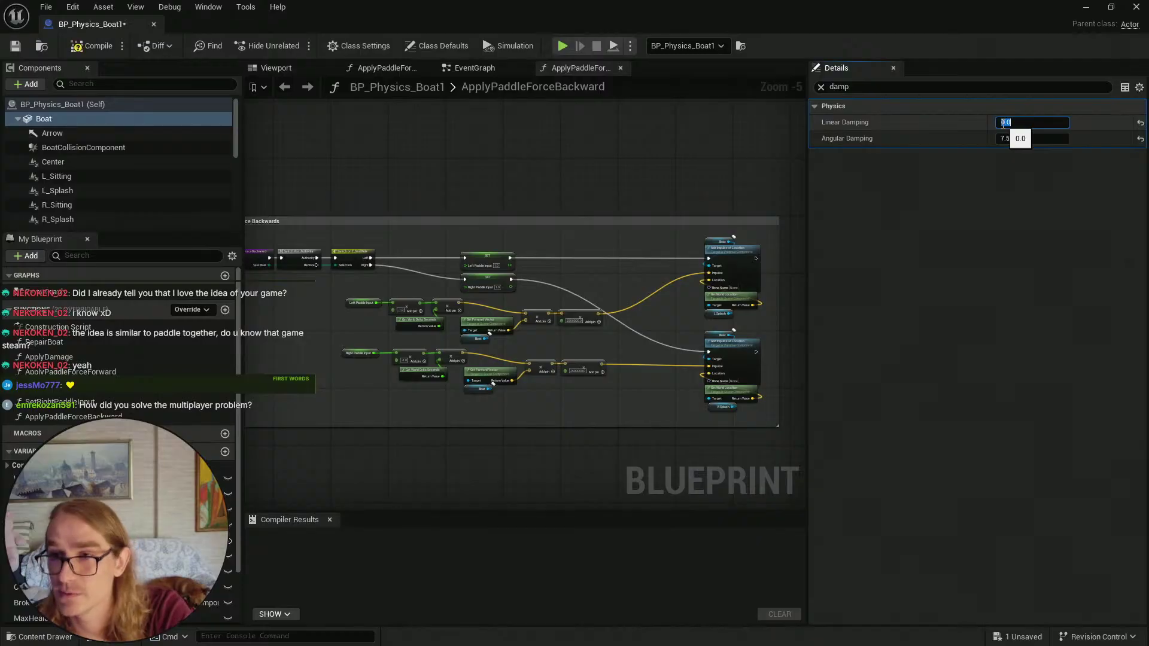
{"action": "left_click", "coordinate": [15, 47]}
{"action": "left_click", "coordinate": [1085, 9]}
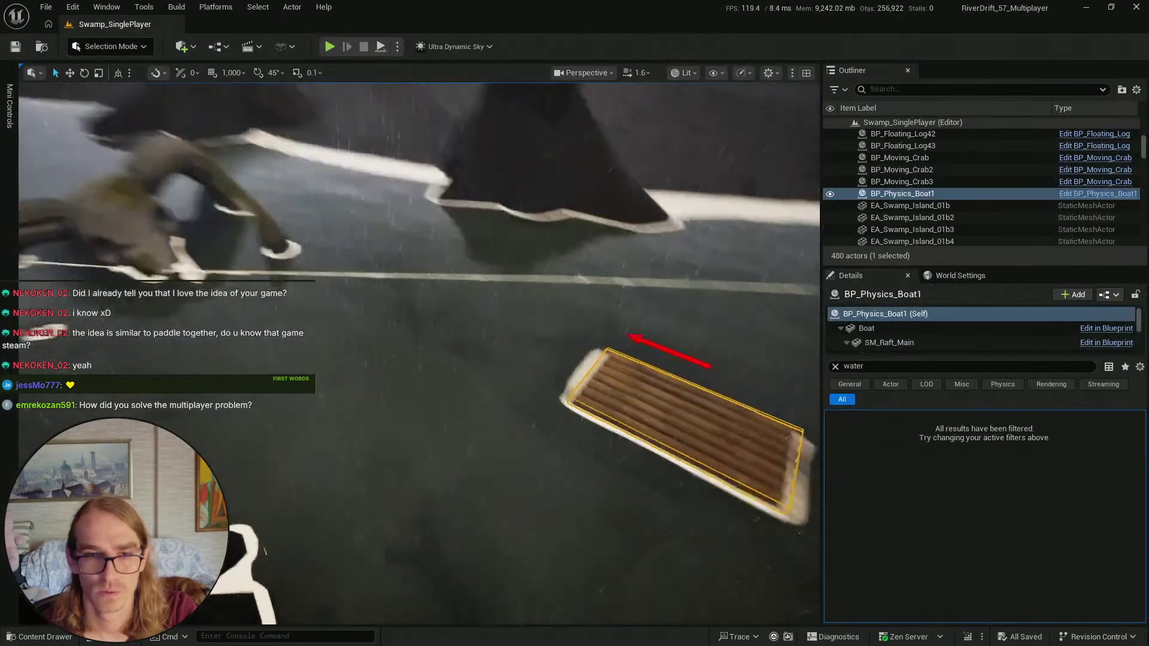
- Move BP_Physics_Boat1 to the water beside the bones and play-test the current from there
{"action": "left_click_drag", "start_coordinate": [603, 398], "coordinate": [129, 389]}
{"action": "right_click_drag", "start_coordinate": [129, 389], "coordinate": [386, 434]}
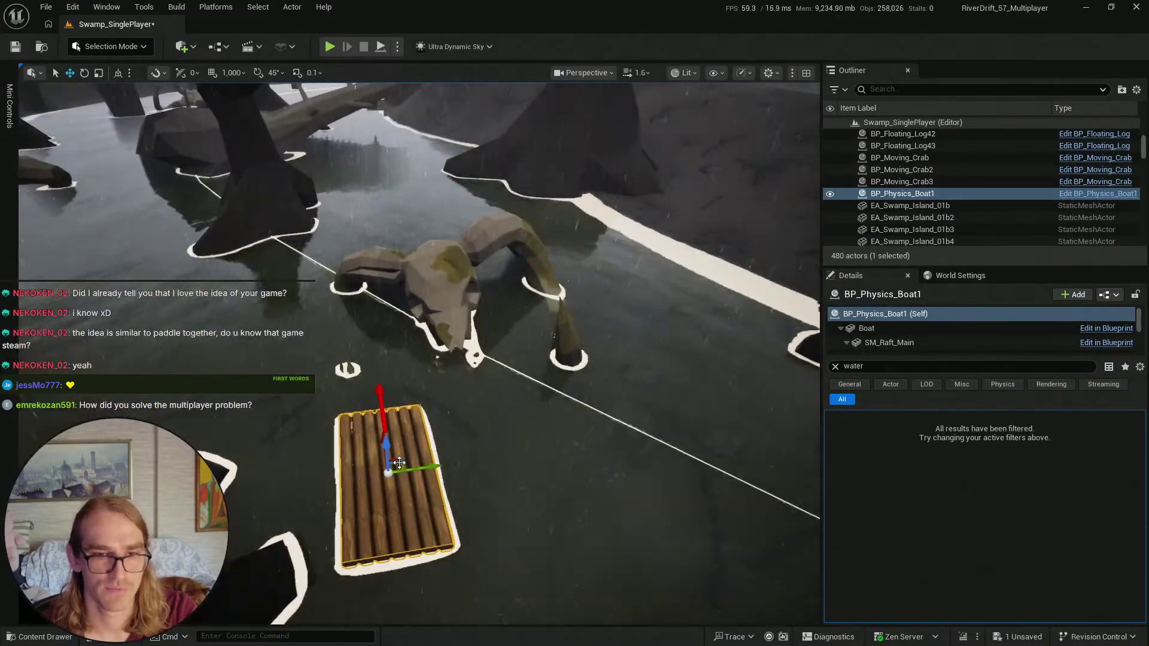
{"action": "right_click_drag", "start_coordinate": [400, 339], "coordinate": [472, 467]}
{"action": "key", "text": "e"}
{"action": "key", "text": "w"}
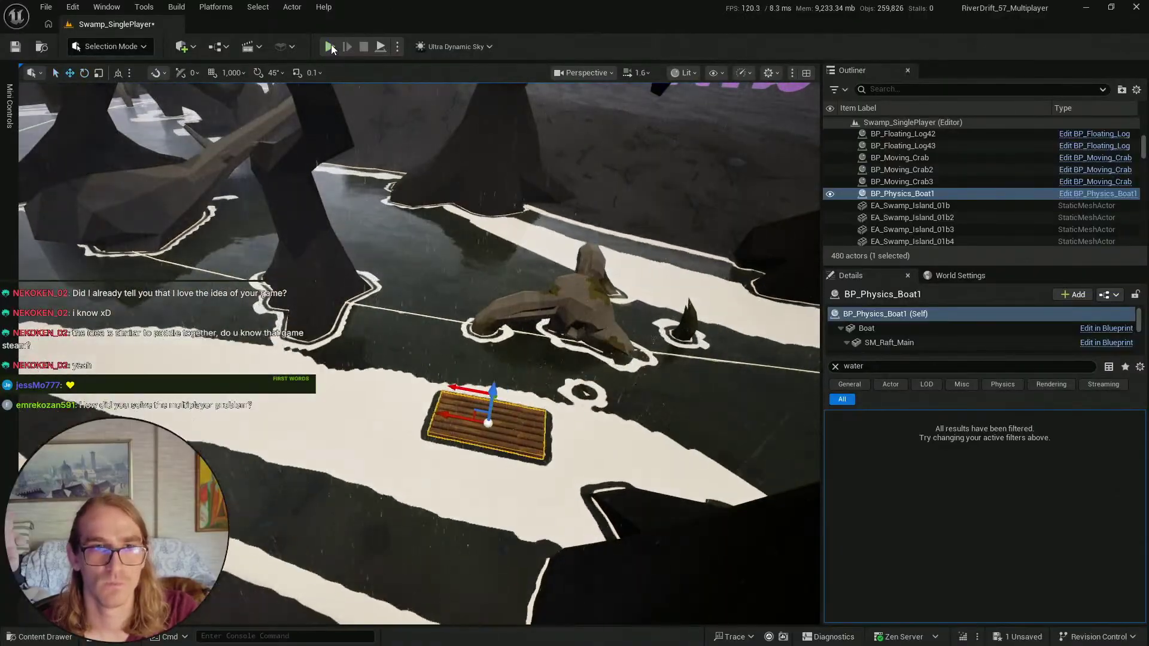
{"action": "key", "text": "alt+p"}
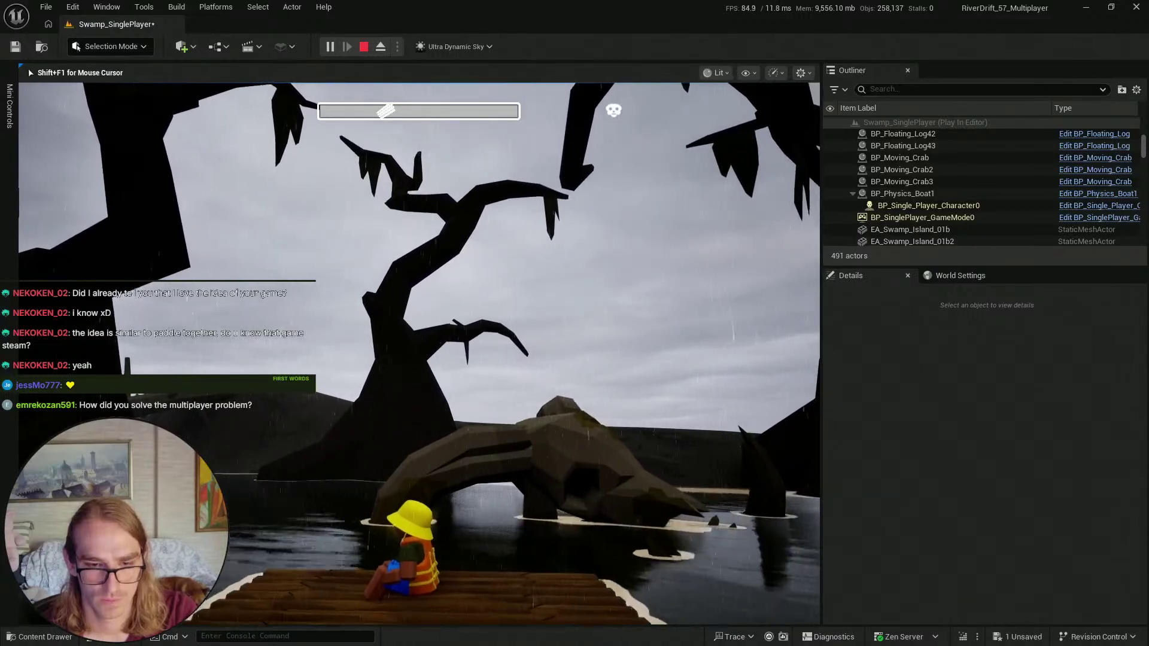
{"action": "key", "text": "Escape"}
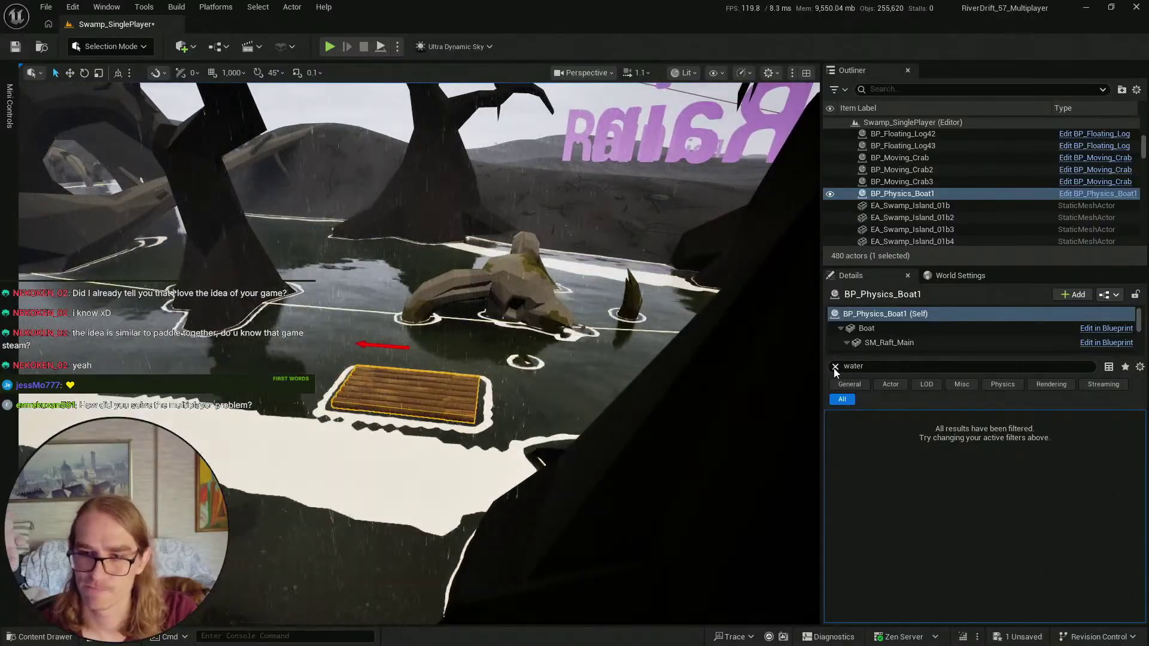
- Filter the level's actors by "water", reset the ShallowWaterRiver simulation, and set its Render State to Water Component with Baked Sim
{"action": "left_click", "coordinate": [834, 366]}
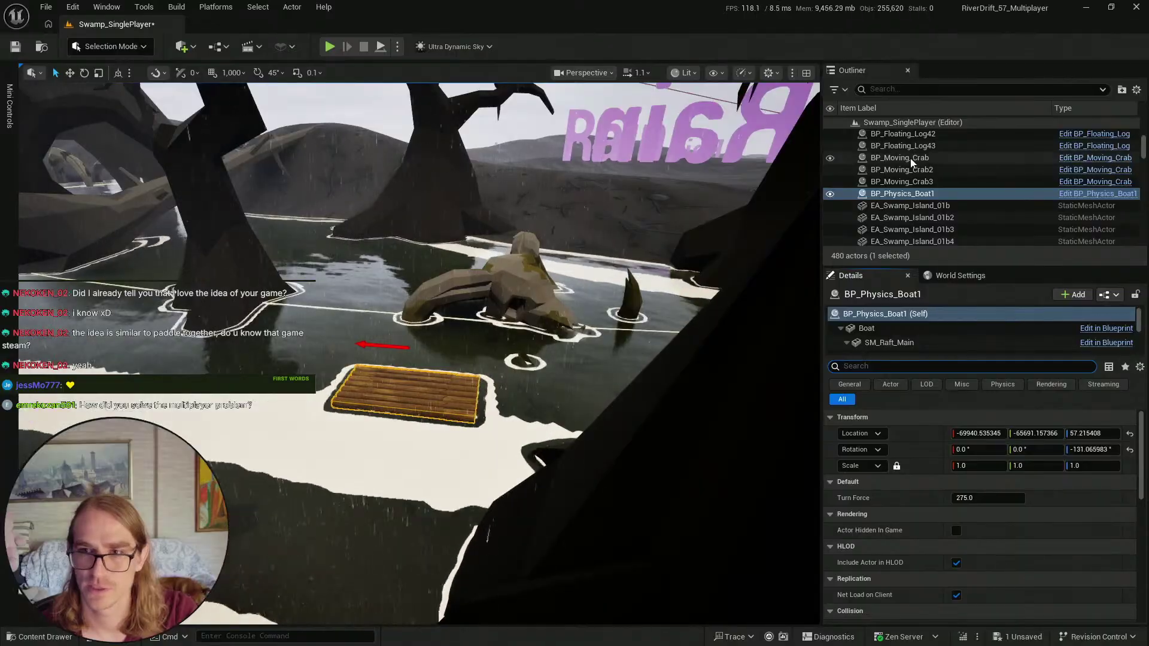
{"action": "left_click", "coordinate": [920, 88]}
{"action": "type", "text": "water"}
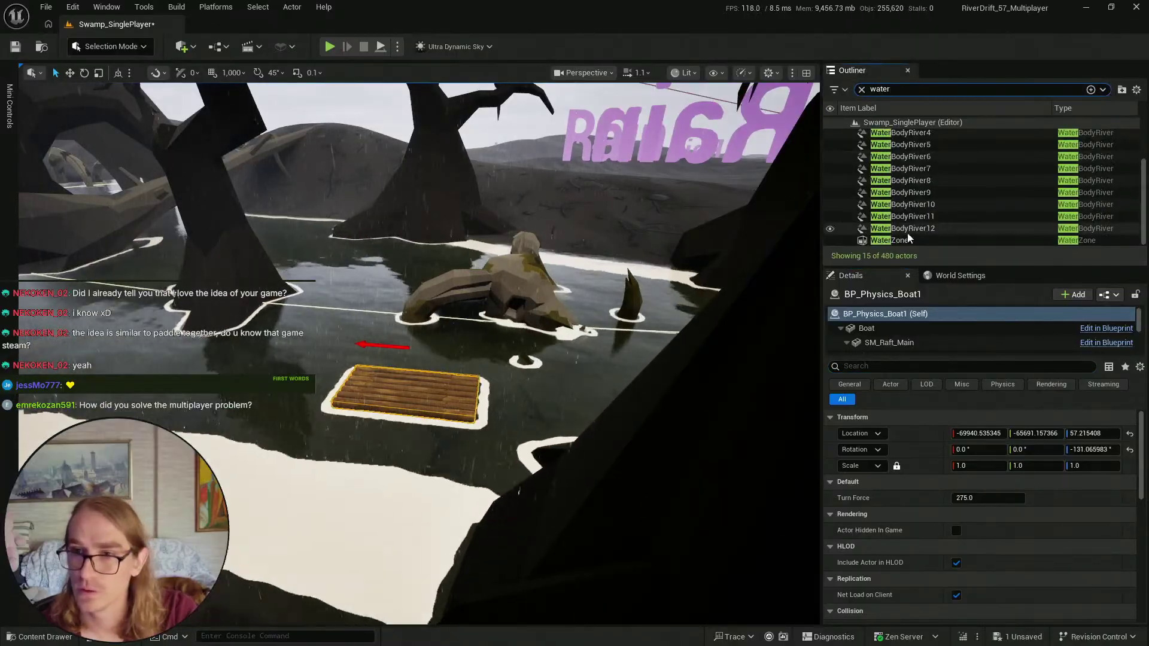
{"action": "scroll", "coordinate": [922, 227], "scroll_direction": "up", "scroll_amount": 3}
{"action": "left_click", "coordinate": [901, 147]}
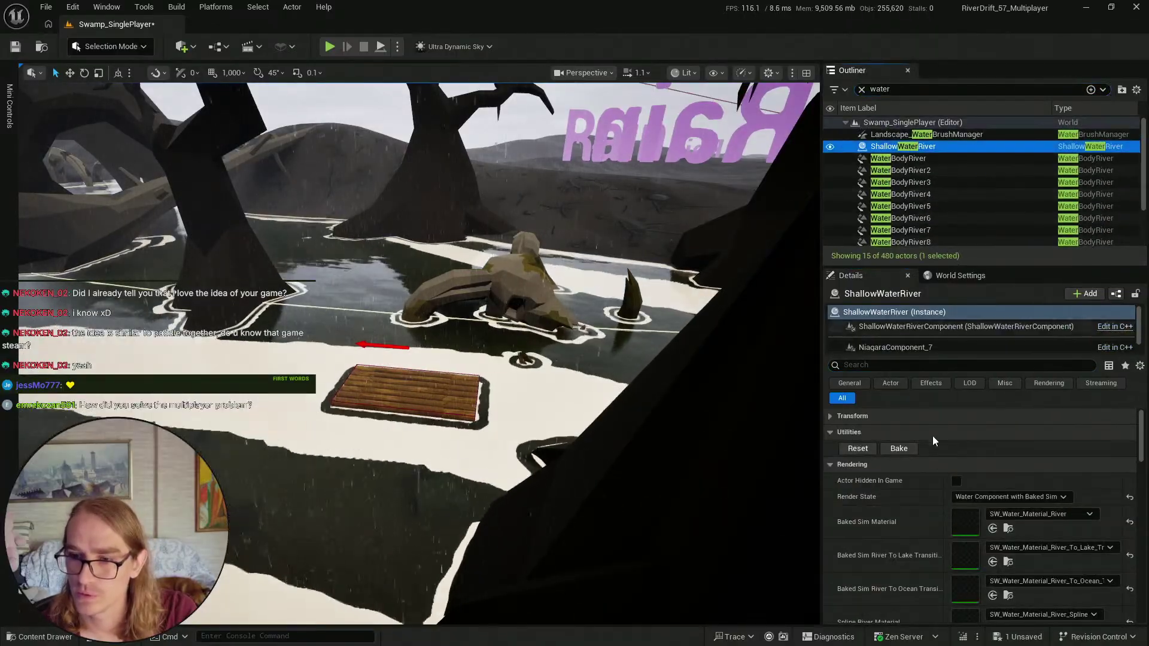
{"action": "left_click", "coordinate": [864, 453]}
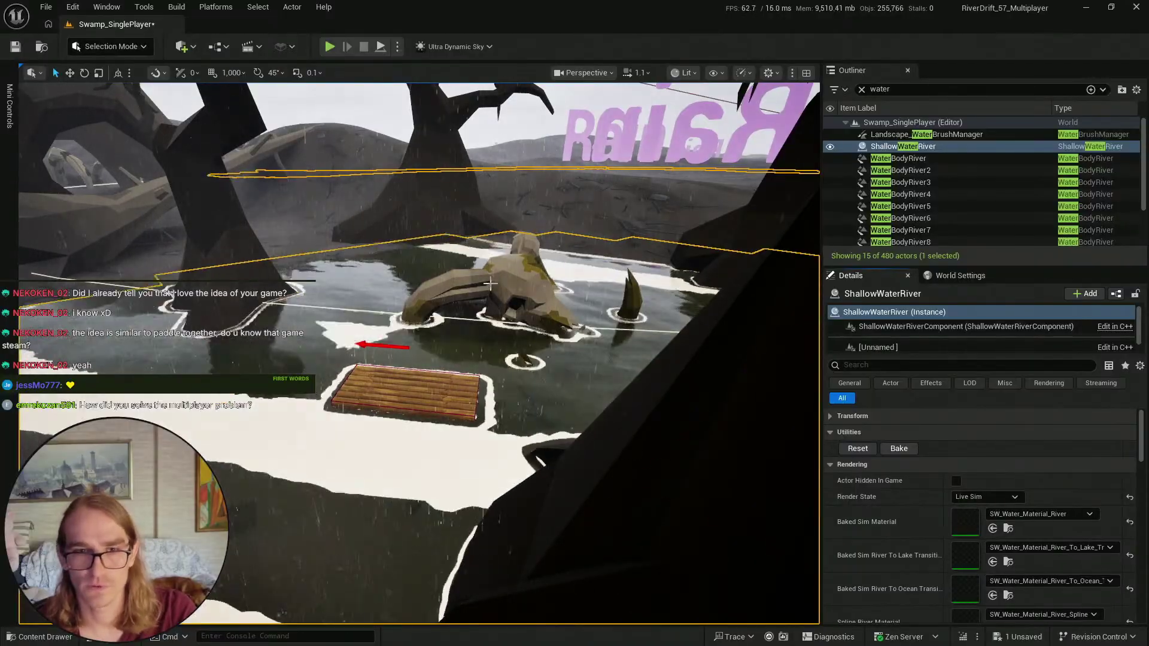
{"action": "mouse_move", "coordinate": [544, 270]}
{"action": "right_mouse_down"}
{"action": "mouse_move", "coordinate": [452, 270]}
{"action": "mouse_move", "coordinate": [545, 271]}
{"action": "right_mouse_up"}
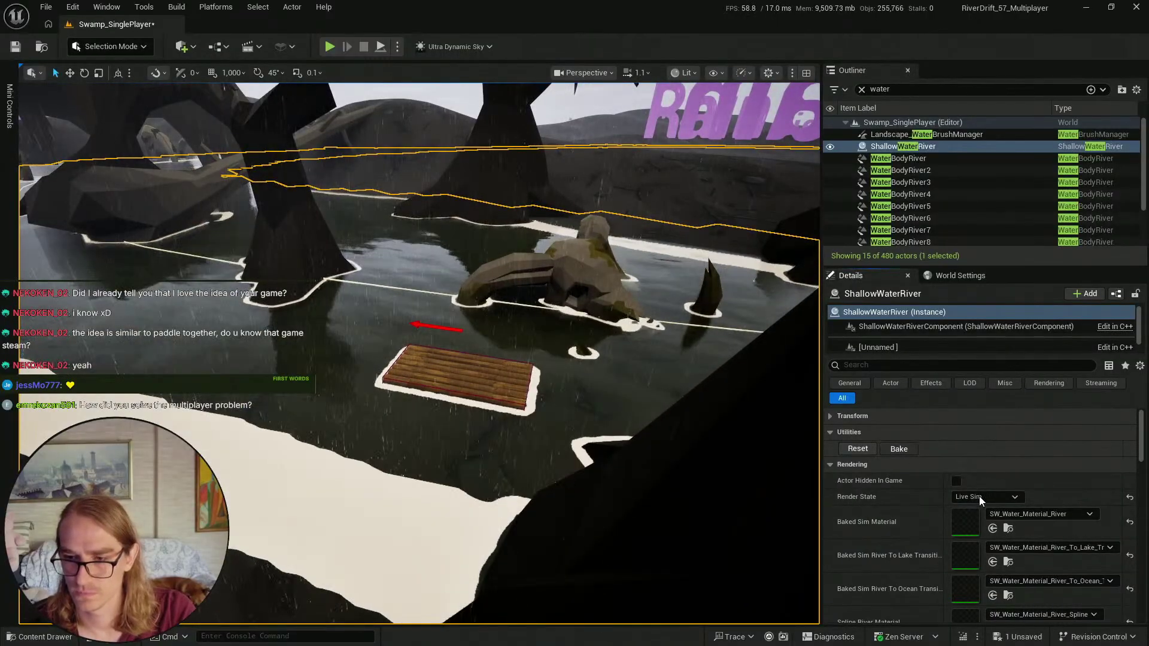
{"action": "left_click", "coordinate": [979, 497]}
{"action": "left_click", "coordinate": [988, 515]}
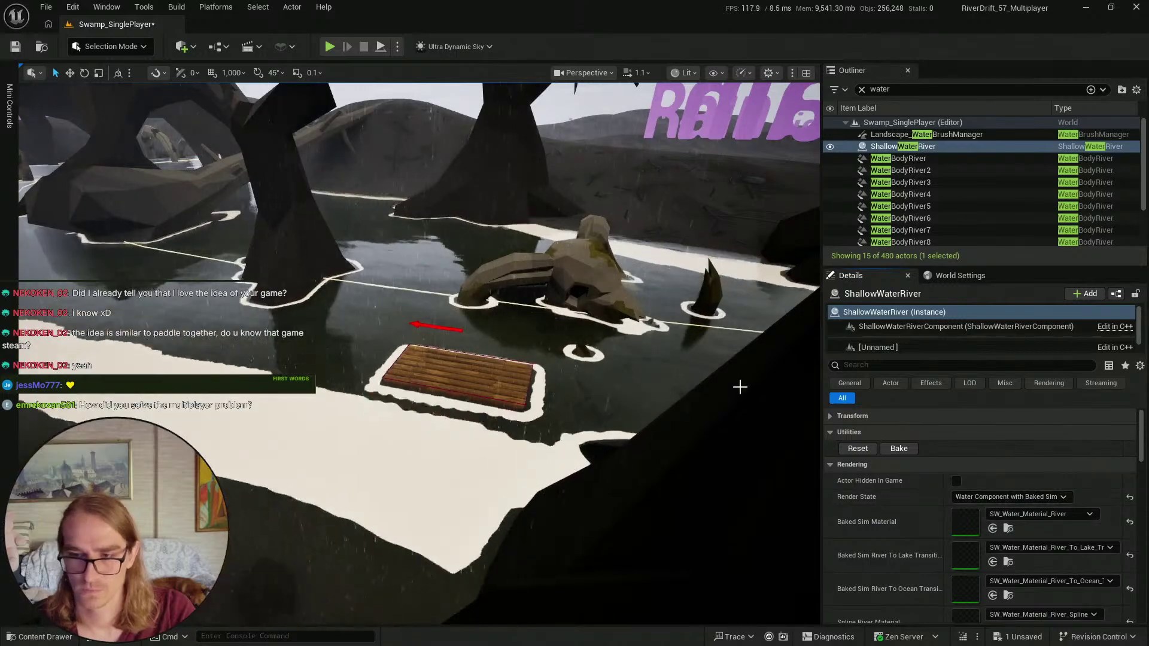
- Save the Swamp_SinglePlayer level and play-test the raft beside the bones again
{"action": "key", "text": "ctrl+space"}
{"action": "left_click", "coordinate": [423, 268]}
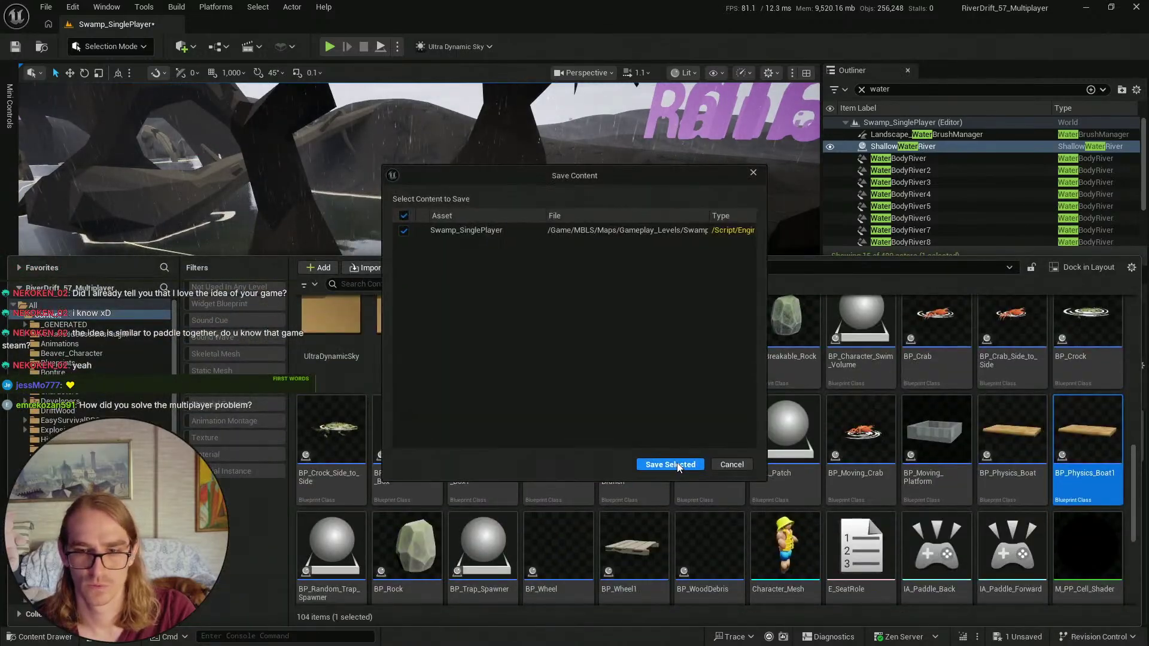
{"action": "key", "text": "Return"}
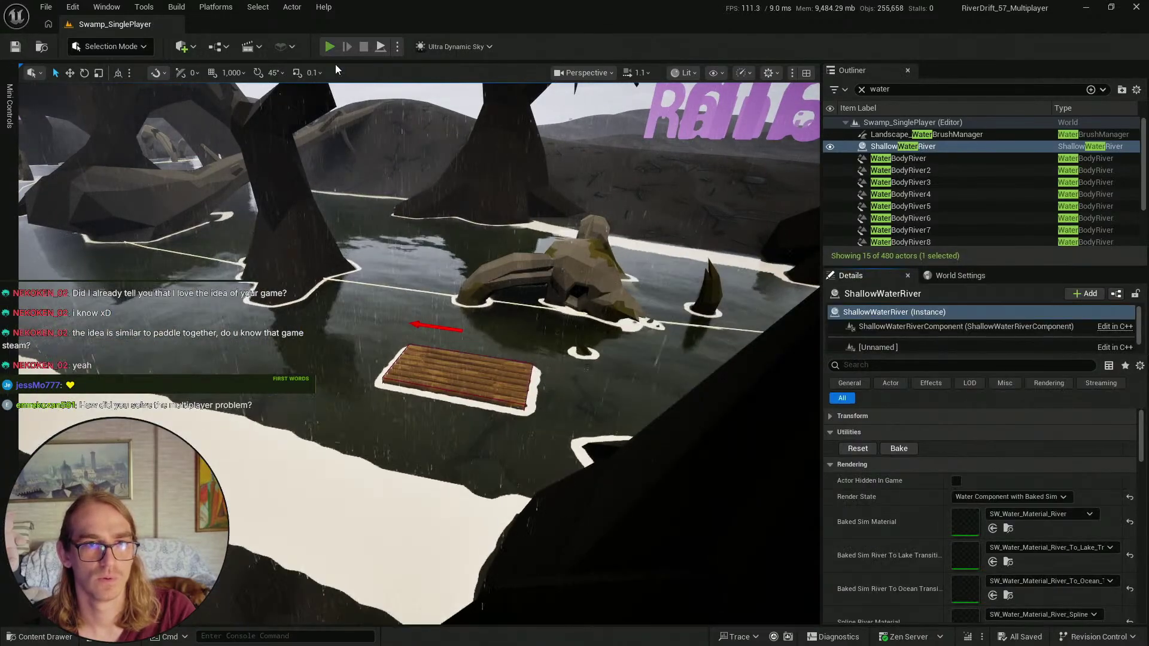
{"action": "key", "text": "alt+p"}
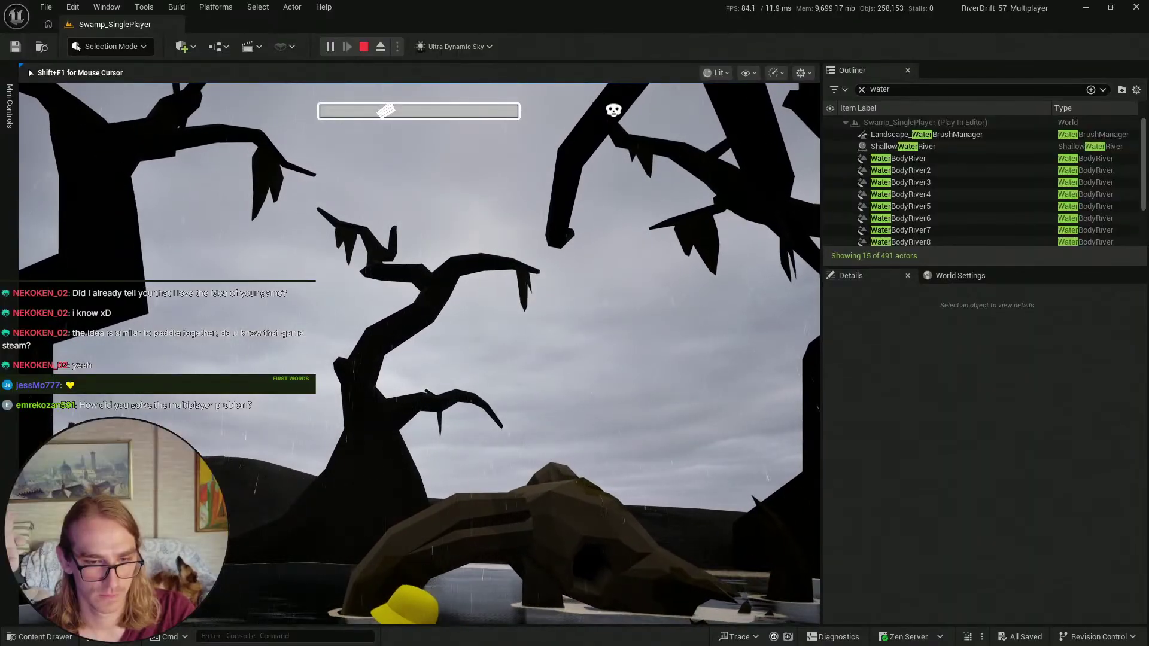
{"action": "key", "text": "Escape"}
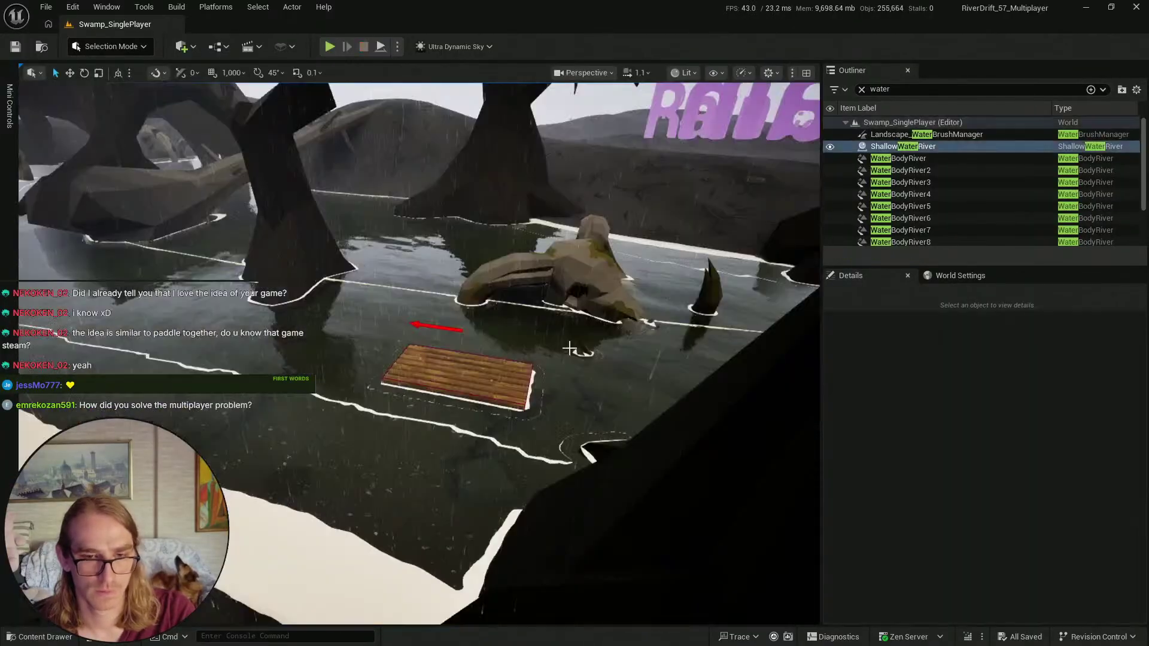
- Restore the Boat component's Linear Damping to 1.0 in BP_Physics_Boat1, look over its event graph, and return to the level
{"action": "key", "text": "alt+Tab"}
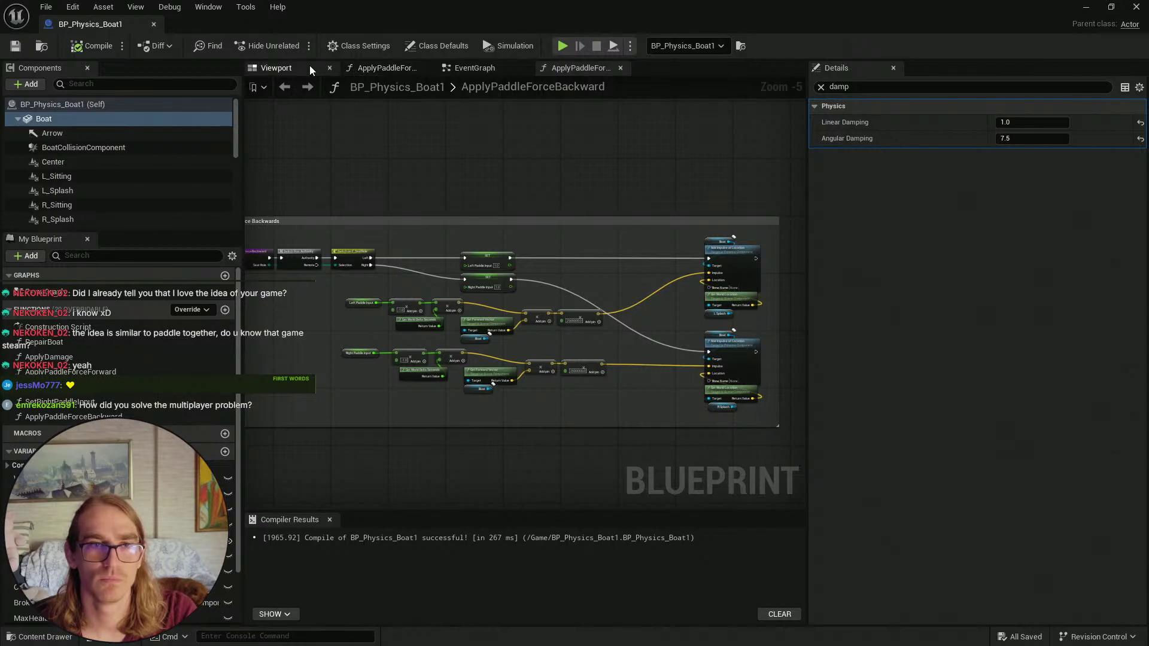
{"action": "left_click", "coordinate": [310, 66]}
{"action": "left_click", "coordinate": [469, 67]}
{"action": "scroll", "coordinate": [506, 198], "scroll_direction": "down", "scroll_amount": 5}
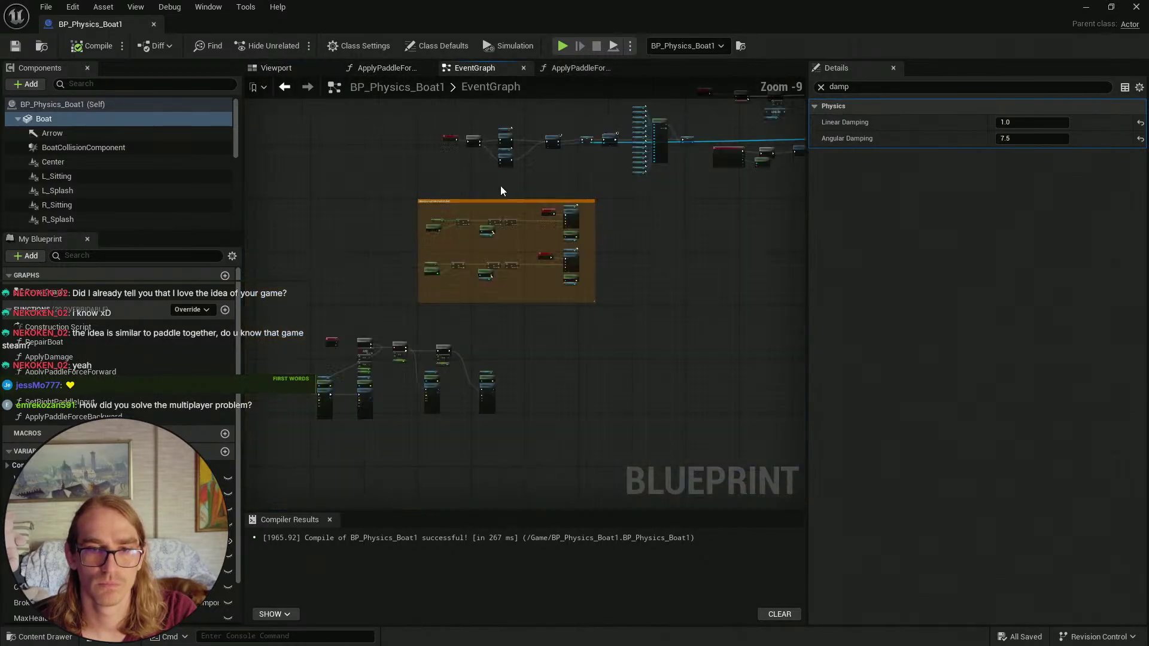
{"action": "scroll", "coordinate": [505, 234], "scroll_direction": "down", "scroll_amount": 3}
{"action": "right_click_drag", "start_coordinate": [582, 297], "coordinate": [418, 398]}
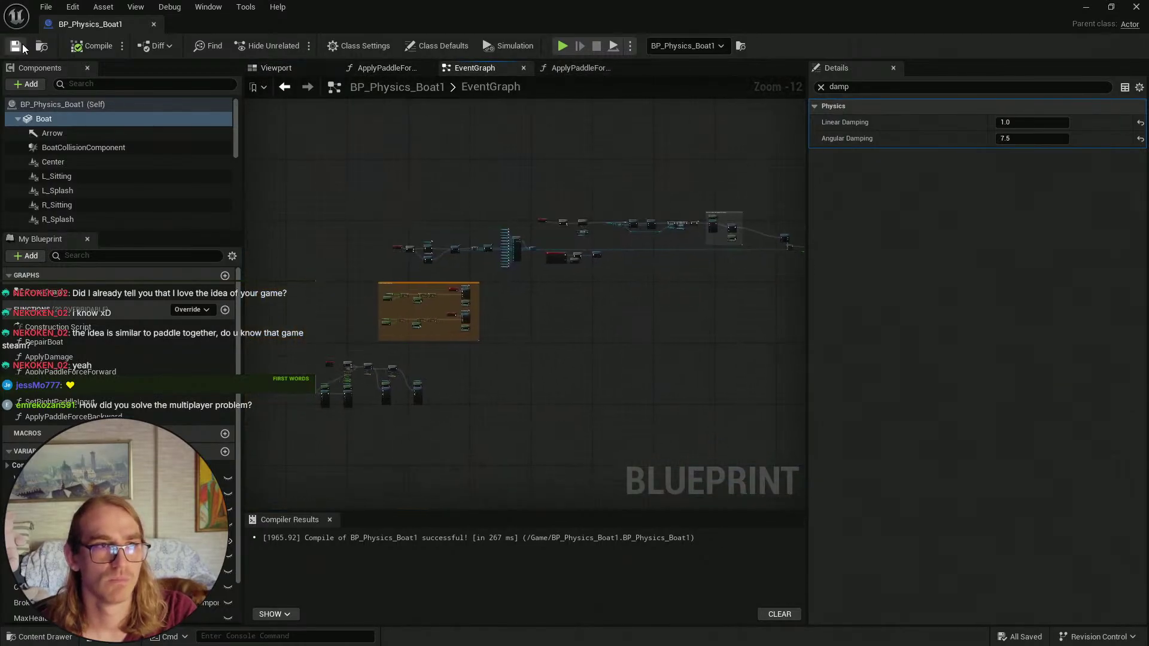
{"action": "left_click", "coordinate": [1086, 7]}
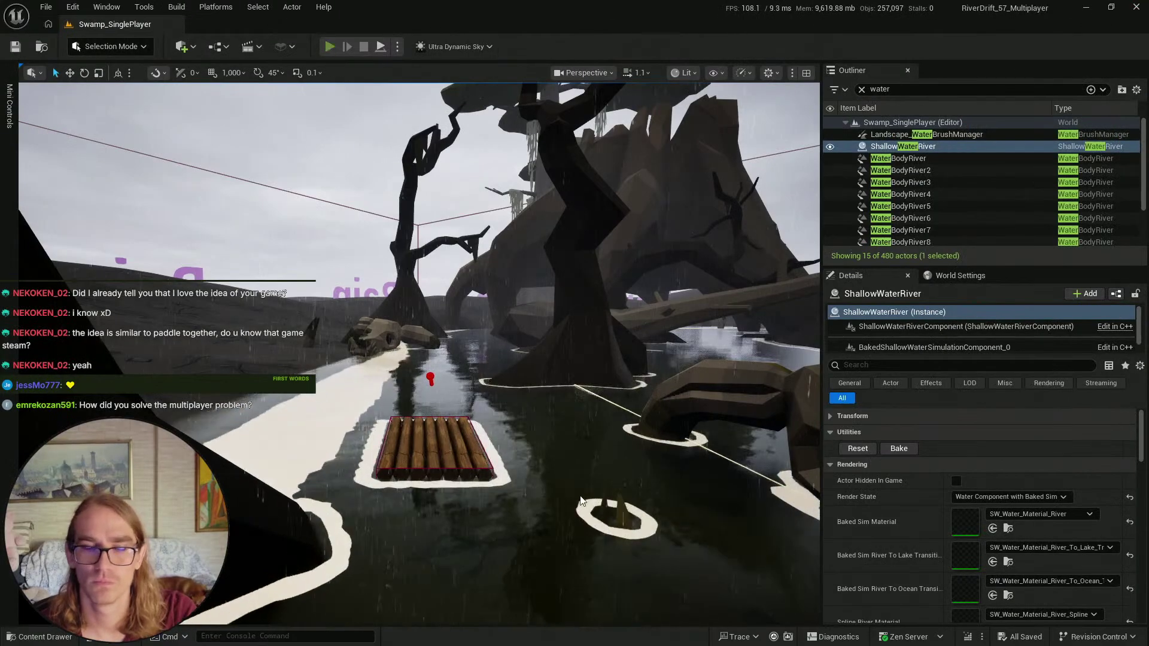
- Play-test the raft ride in full screen from beside the bones to the water under the large dark overhang
{"action": "key", "text": "alt+p"}
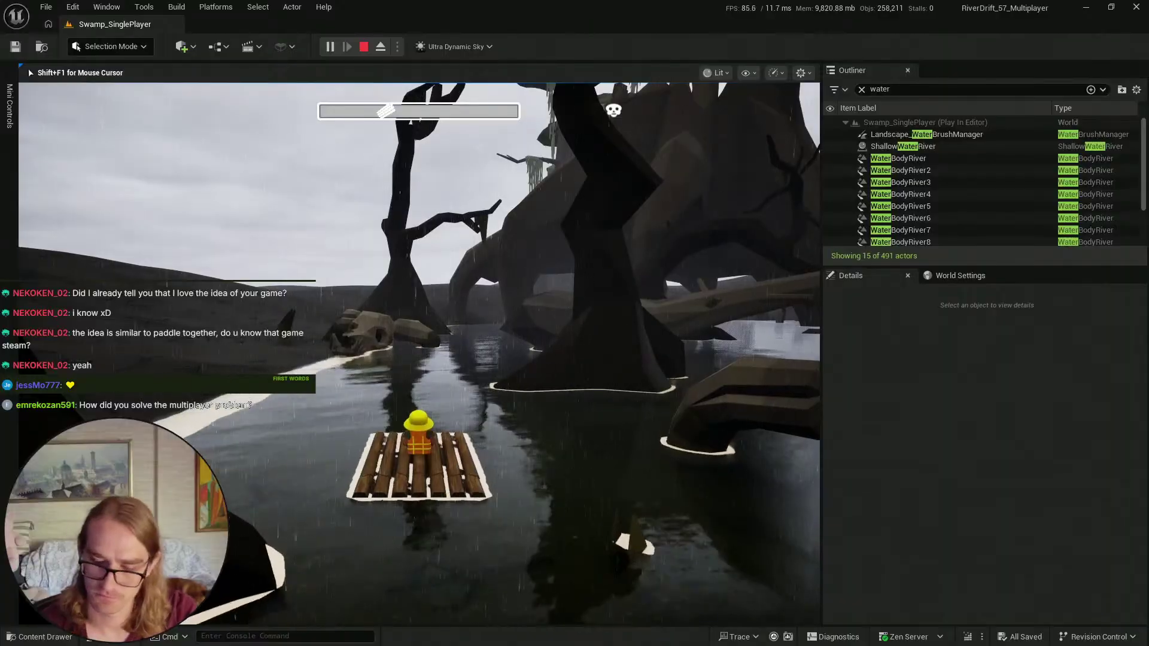
{"action": "key", "text": "F11"}
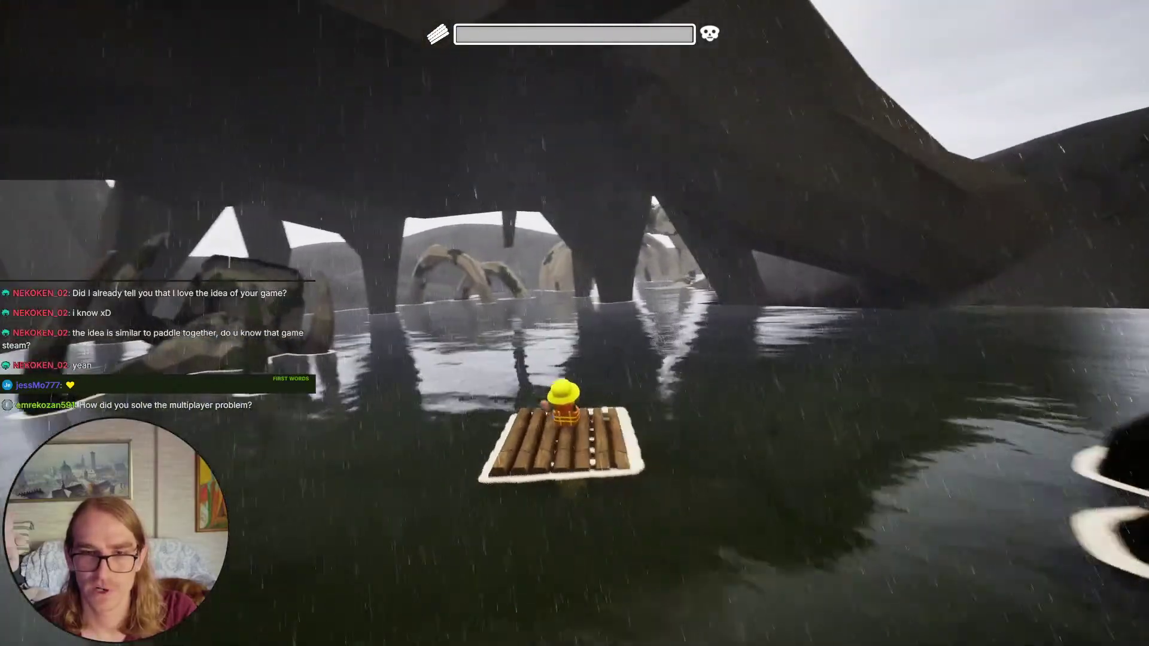
{"action": "key", "text": "Escape"}
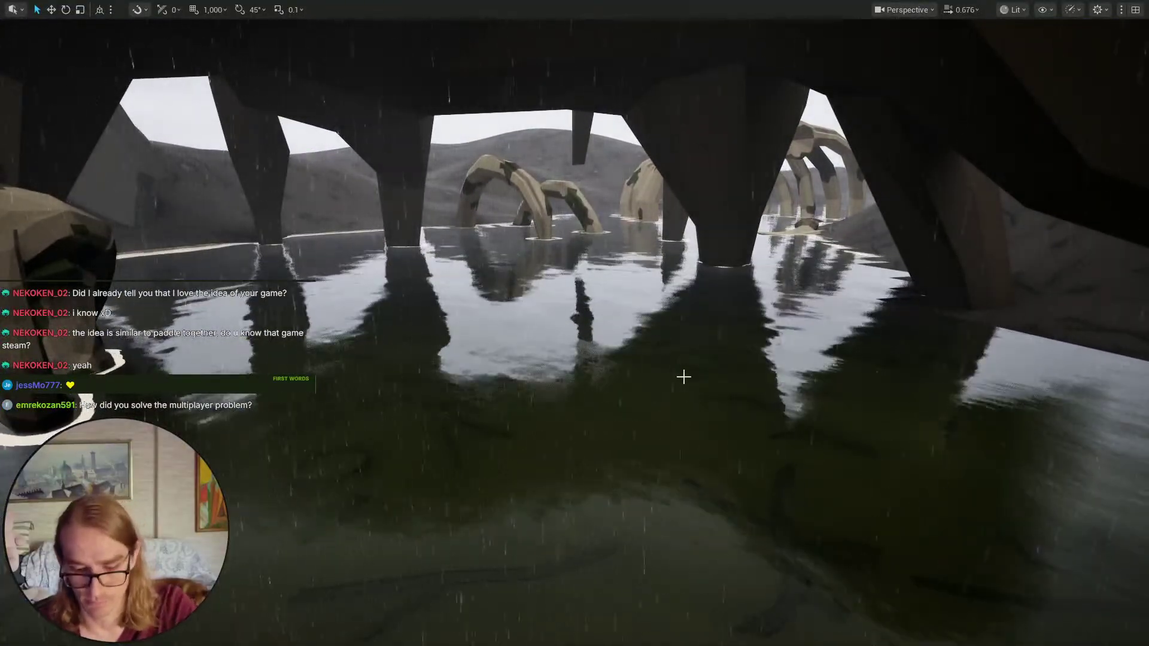
{"action": "key", "text": "F11"}
- Search the LowPoly_Swamp and PolygonSwamp content folders for rock meshes
{"action": "right_click_drag", "start_coordinate": [695, 377], "coordinate": [354, 546]}
{"action": "scroll", "coordinate": [688, 386], "scroll_direction": "down", "scroll_amount": 3}
{"action": "scroll", "coordinate": [354, 546], "scroll_direction": "up", "scroll_amount": 2}
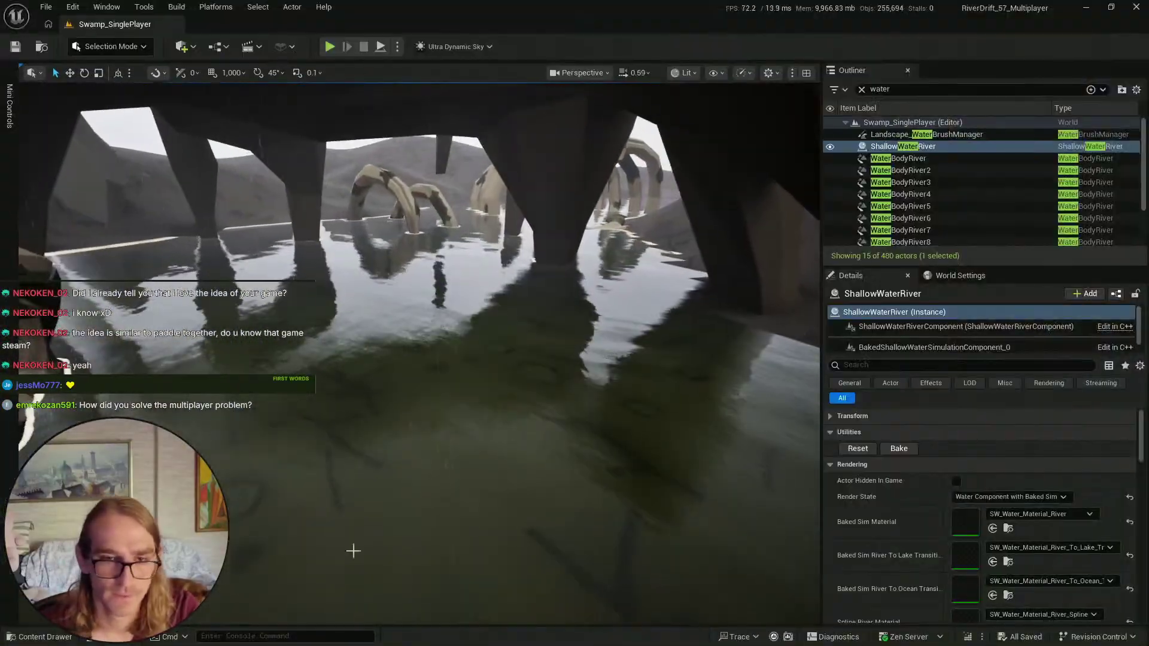
{"action": "key", "text": "ctrl+space"}
{"action": "scroll", "coordinate": [699, 389], "scroll_direction": "up", "scroll_amount": 7}
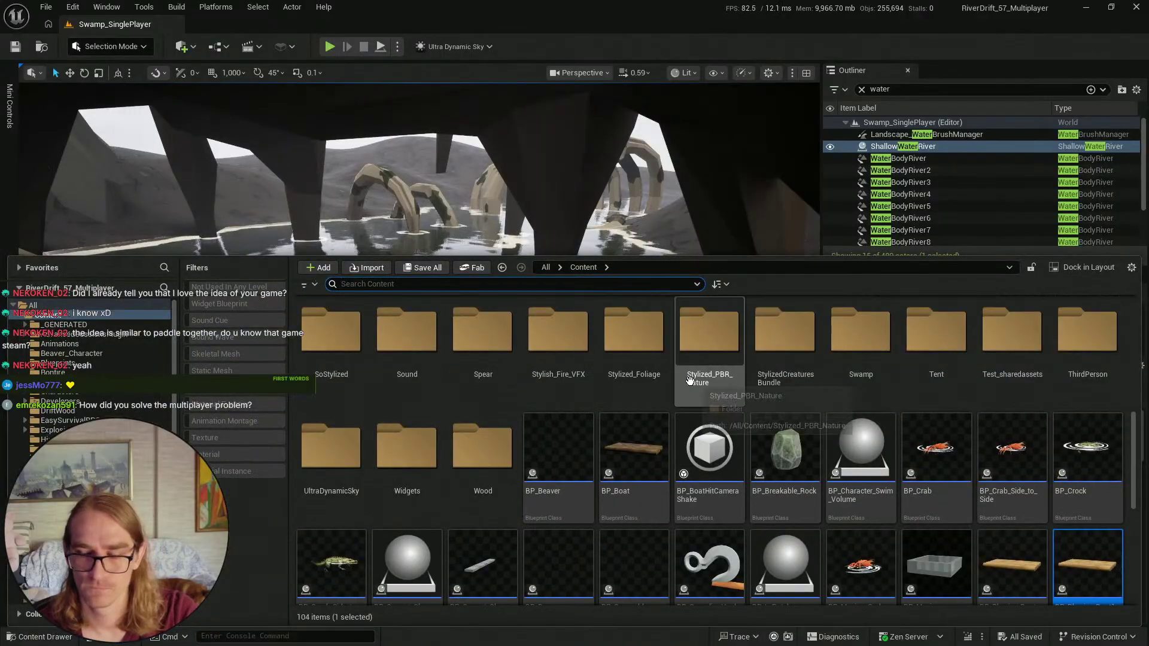
{"action": "scroll", "coordinate": [692, 385], "scroll_direction": "down", "scroll_amount": 6}
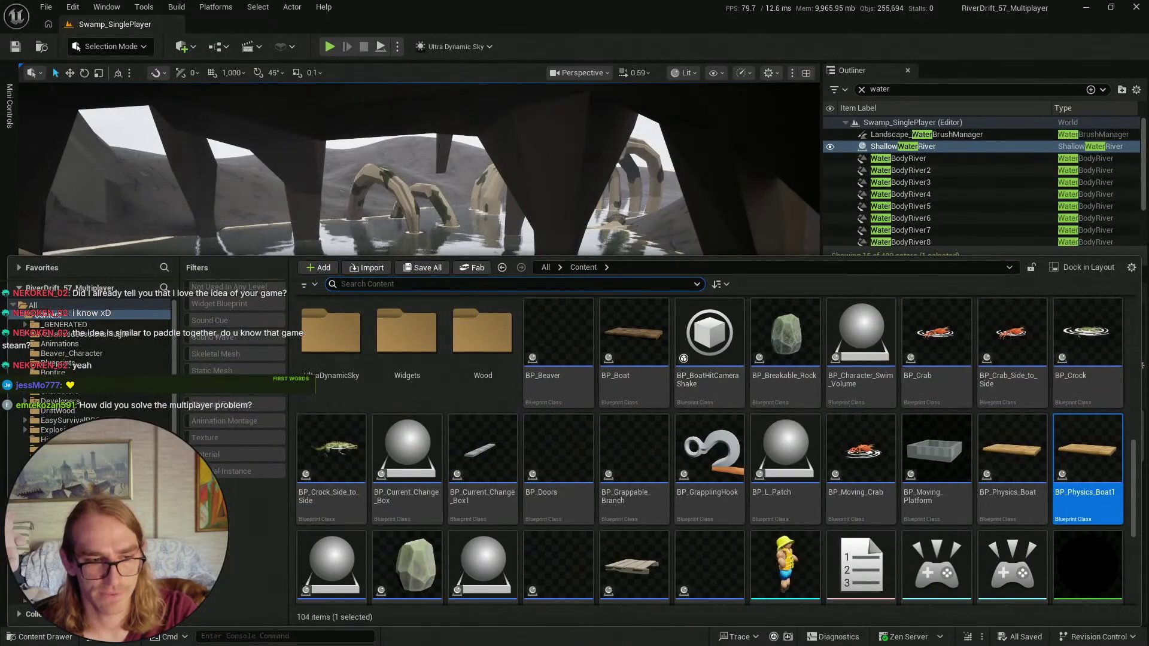
{"action": "left_click", "coordinate": [66, 469]}
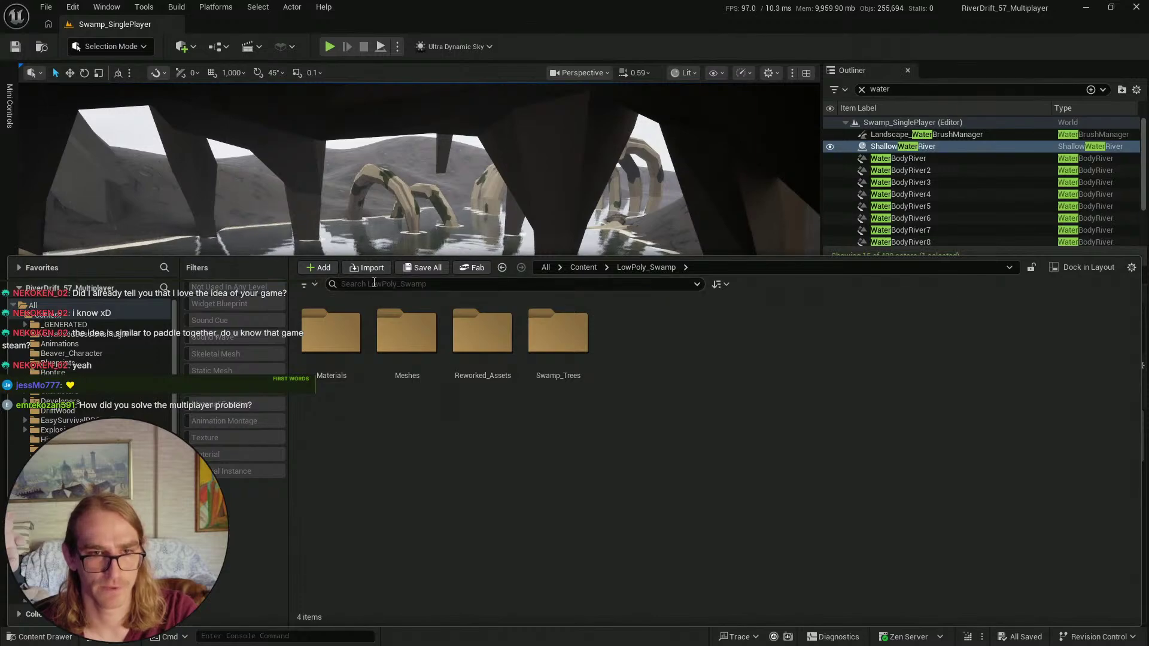
{"action": "key", "text": "BackSpace"}
{"action": "key", "text": "BackSpace"}
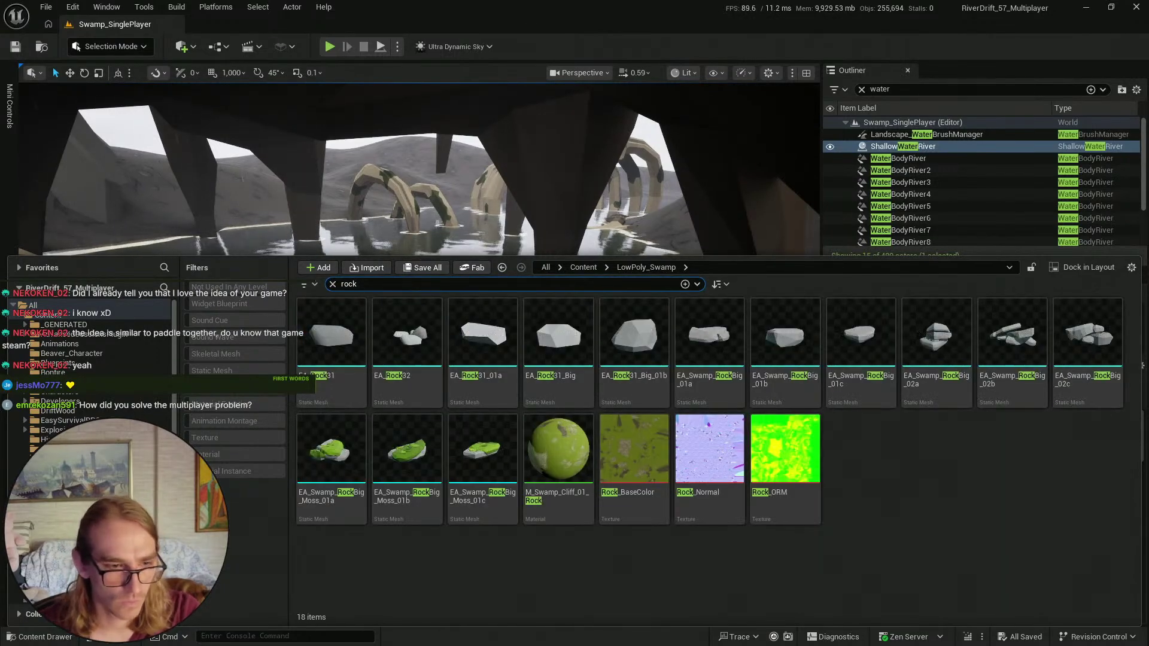
{"action": "left_click", "coordinate": [67, 496]}
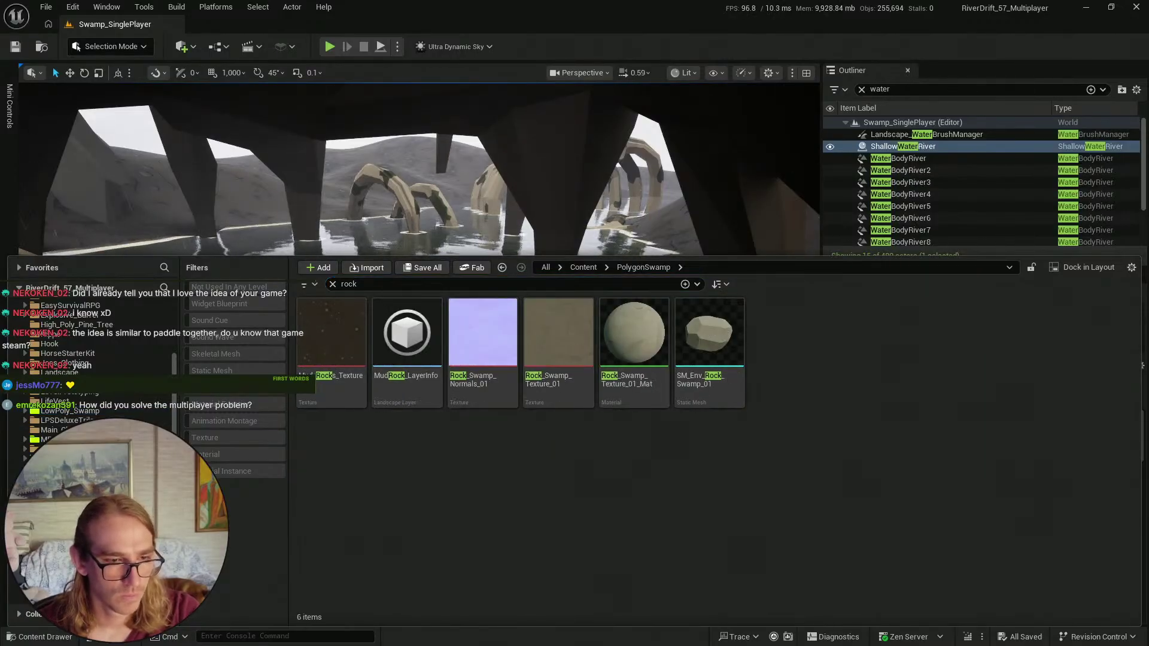
- Place an SM_Env_Rock_08 rock in the river beneath the dark overhang, scaled uniformly to about 2.69
{"action": "left_click", "coordinate": [67, 487]}
{"action": "left_click_drag", "start_coordinate": [853, 350], "coordinate": [560, 336]}
{"action": "key", "text": "w"}
{"action": "right_click_drag", "start_coordinate": [560, 337], "coordinate": [658, 359]}
{"action": "key", "text": "w"}
{"action": "scroll", "coordinate": [508, 335], "scroll_direction": "up", "scroll_amount": 5}
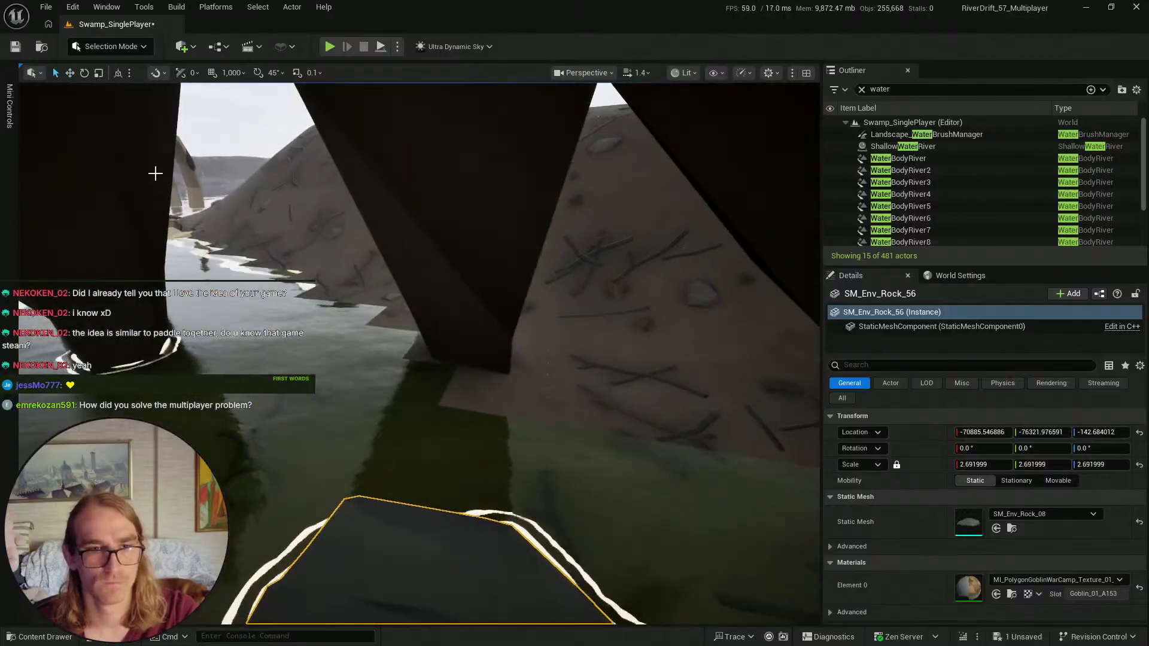
- Switch to Landscape mode and sculpt the riverbank terrain around the bones with the Sculpt brush
{"action": "left_click", "coordinate": [113, 46]}
{"action": "left_click", "coordinate": [557, 289]}
{"action": "key", "text": "shift+2"}
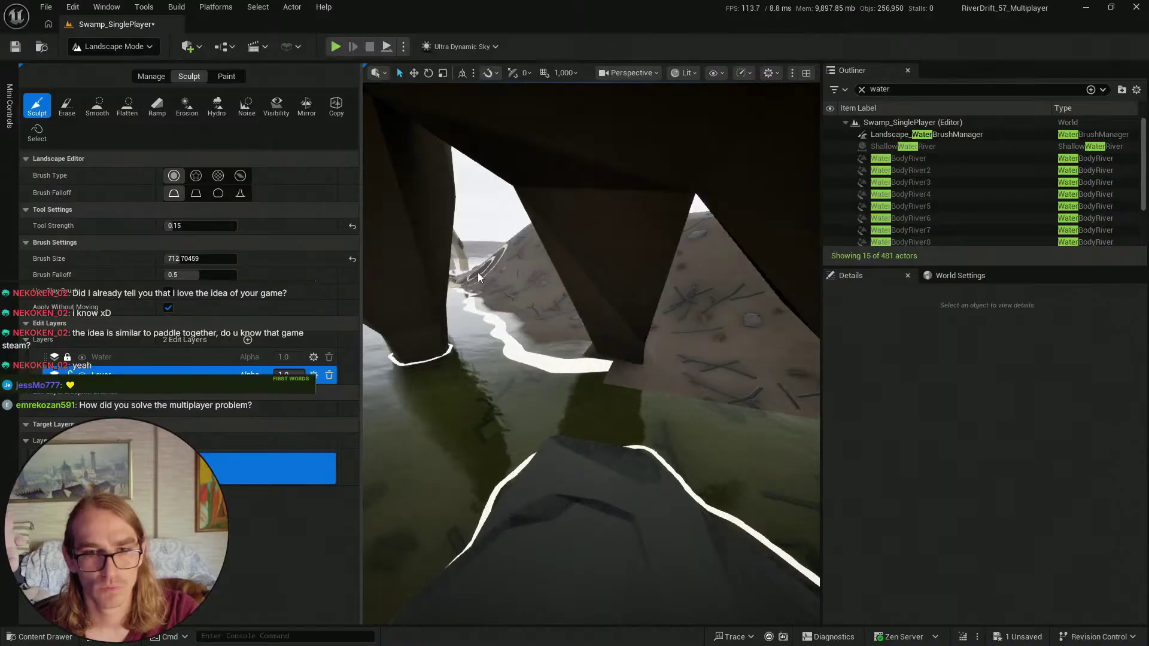
{"action": "mouse_move", "coordinate": [582, 314]}
{"action": "right_mouse_down"}
{"action": "mouse_move", "coordinate": [513, 282]}
{"action": "mouse_move", "coordinate": [590, 318]}
{"action": "mouse_move", "coordinate": [682, 276]}
{"action": "mouse_move", "coordinate": [596, 321]}
{"action": "mouse_move", "coordinate": [590, 270]}
{"action": "mouse_move", "coordinate": [598, 281]}
{"action": "right_mouse_up"}
{"action": "right_click_drag", "start_coordinate": [458, 303], "coordinate": [457, 302]}
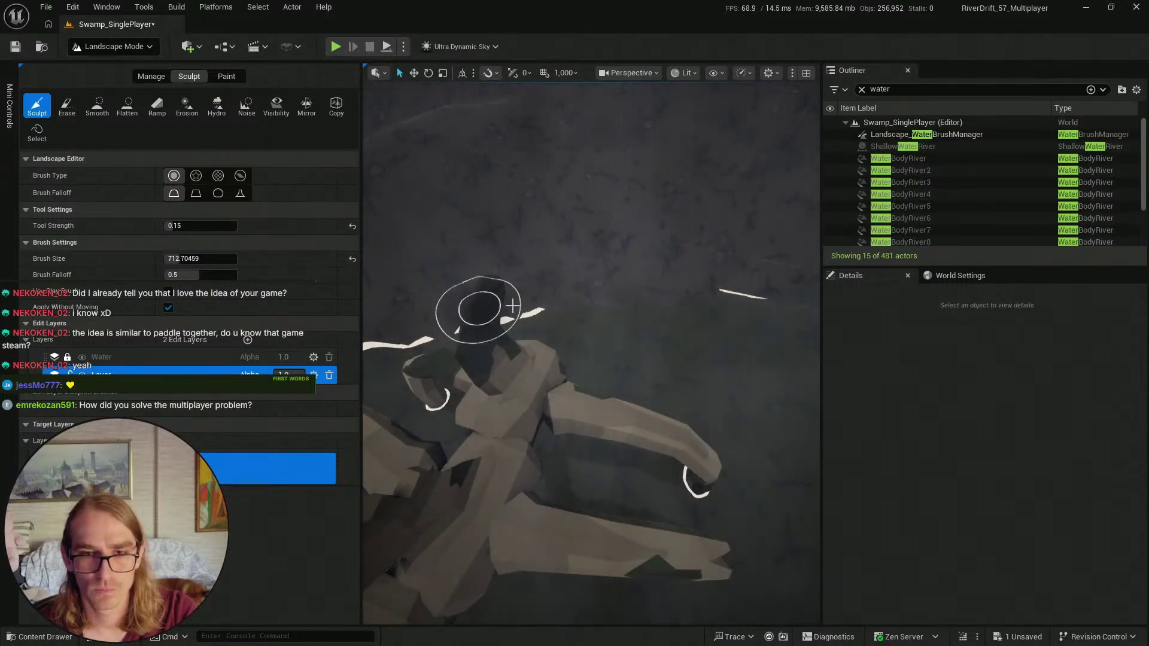
{"action": "mouse_move", "coordinate": [620, 283]}
{"action": "right_mouse_down"}
{"action": "mouse_move", "coordinate": [634, 264]}
{"action": "mouse_move", "coordinate": [548, 254]}
{"action": "right_mouse_up"}
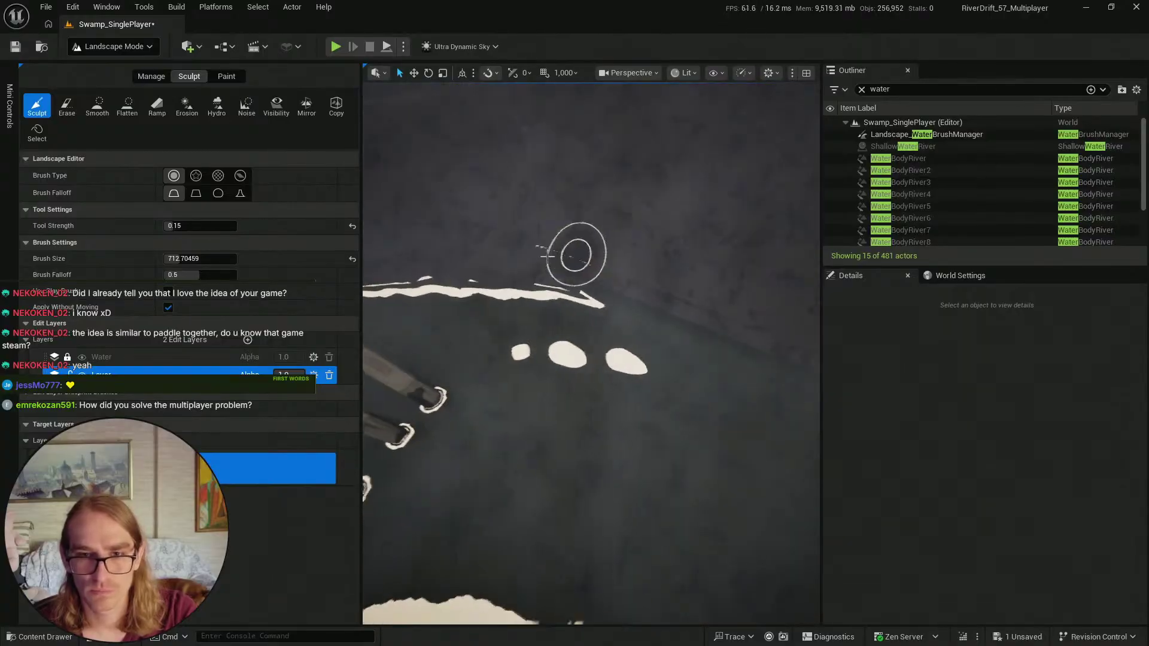
{"action": "right_click_drag", "start_coordinate": [498, 328], "coordinate": [497, 329]}
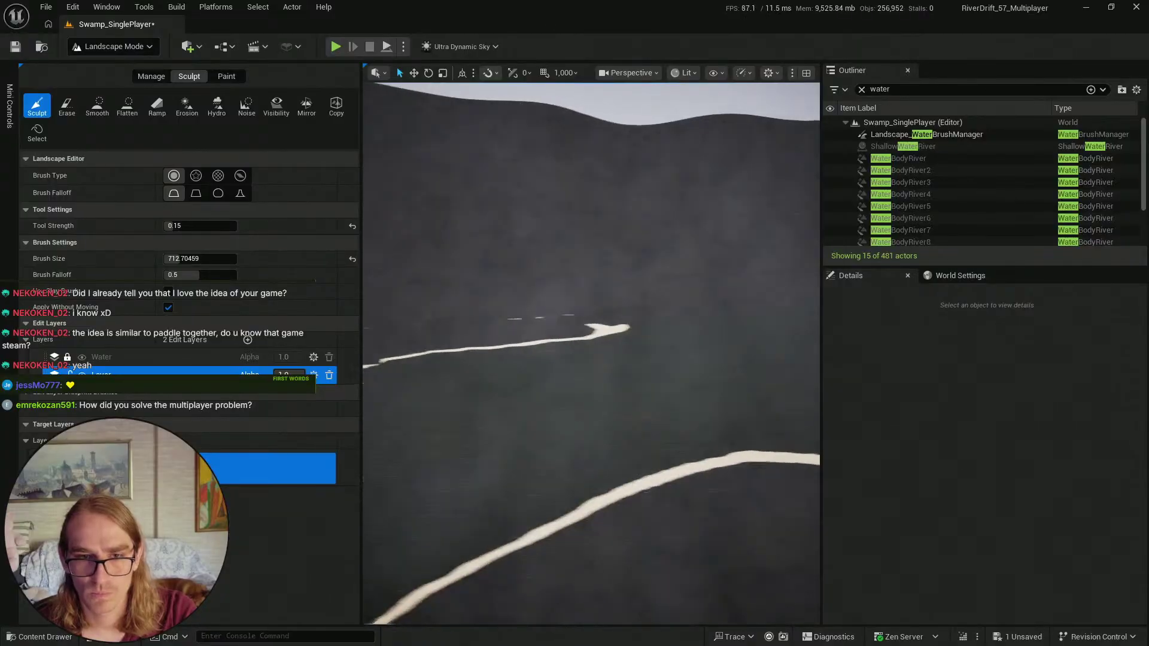
{"action": "right_click_drag", "start_coordinate": [544, 307], "coordinate": [545, 308]}
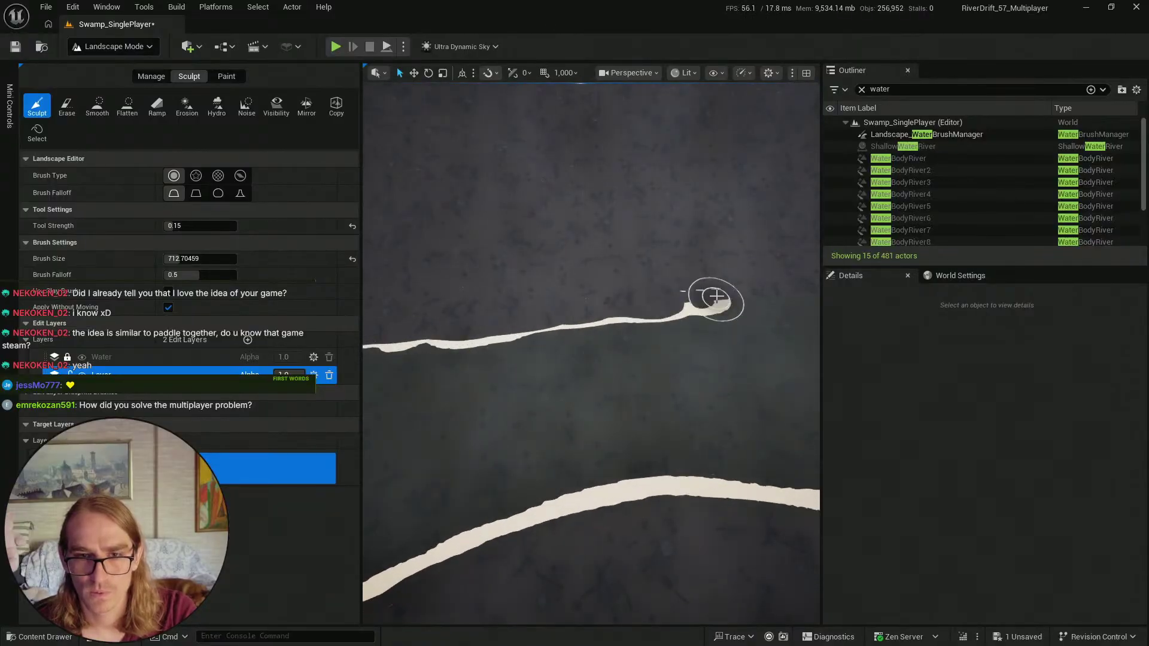
{"action": "right_click_drag", "start_coordinate": [715, 297], "coordinate": [555, 263]}
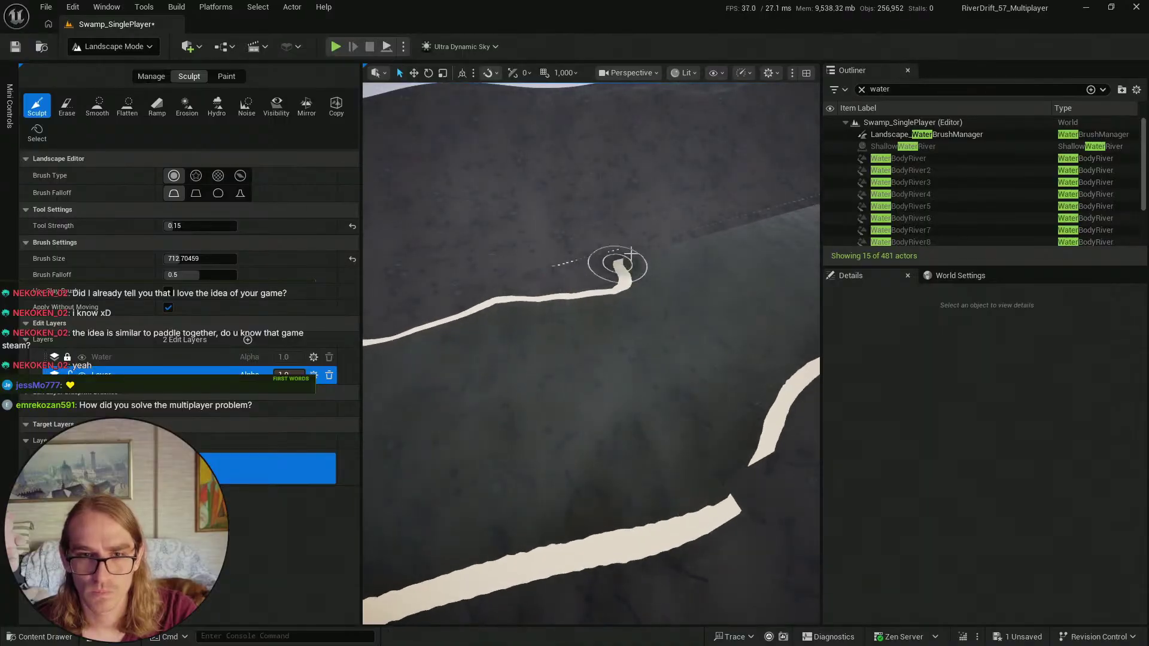
- Sculpt the shorelines along the river's bends and narrow stretches beyond the bones to widen the channel
{"action": "mouse_move", "coordinate": [485, 268]}
{"action": "right_mouse_down"}
{"action": "mouse_move", "coordinate": [543, 243]}
{"action": "mouse_move", "coordinate": [506, 259]}
{"action": "mouse_move", "coordinate": [615, 321]}
{"action": "mouse_move", "coordinate": [648, 368]}
{"action": "right_mouse_up"}
{"action": "right_click_drag", "start_coordinate": [705, 417], "coordinate": [438, 238]}
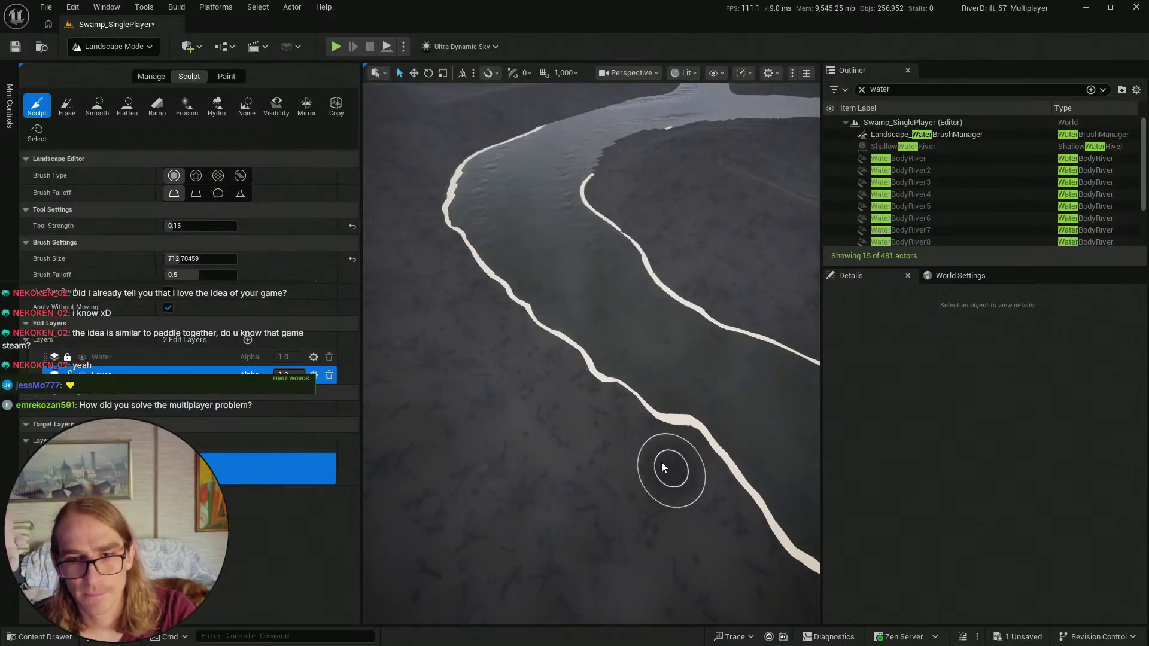
{"action": "mouse_move", "coordinate": [663, 467]}
{"action": "right_mouse_down"}
{"action": "mouse_move", "coordinate": [604, 419]}
{"action": "mouse_move", "coordinate": [692, 261]}
{"action": "right_mouse_up"}
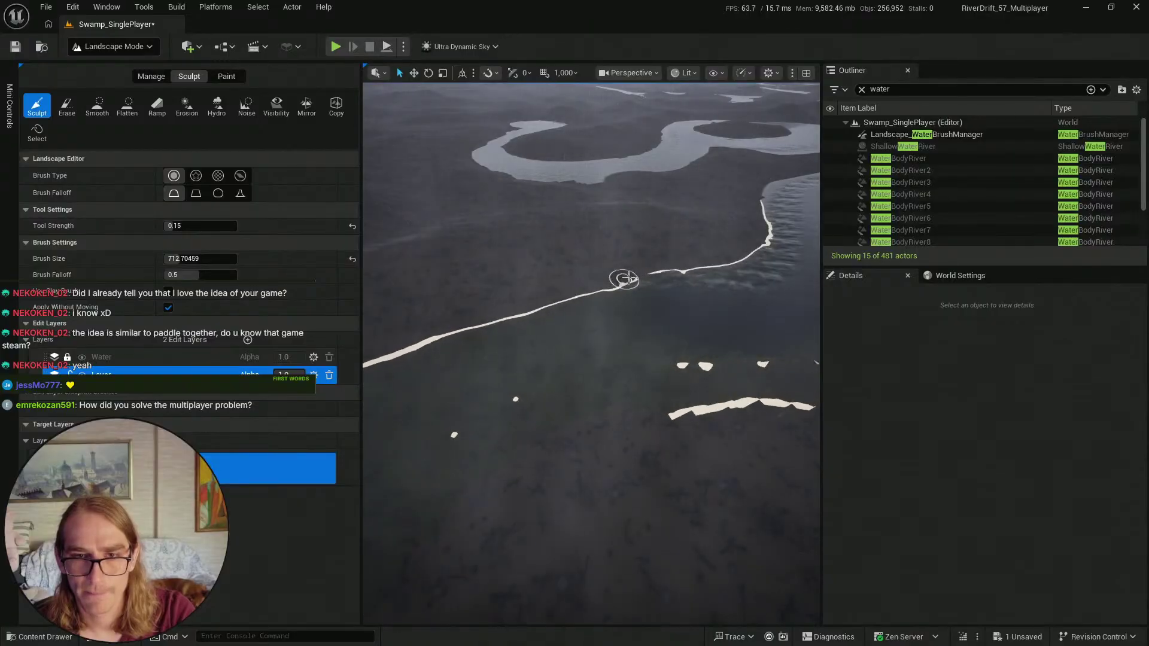
{"action": "mouse_move", "coordinate": [697, 266]}
{"action": "right_mouse_down"}
{"action": "mouse_move", "coordinate": [686, 209]}
{"action": "mouse_move", "coordinate": [435, 329]}
{"action": "right_mouse_up"}
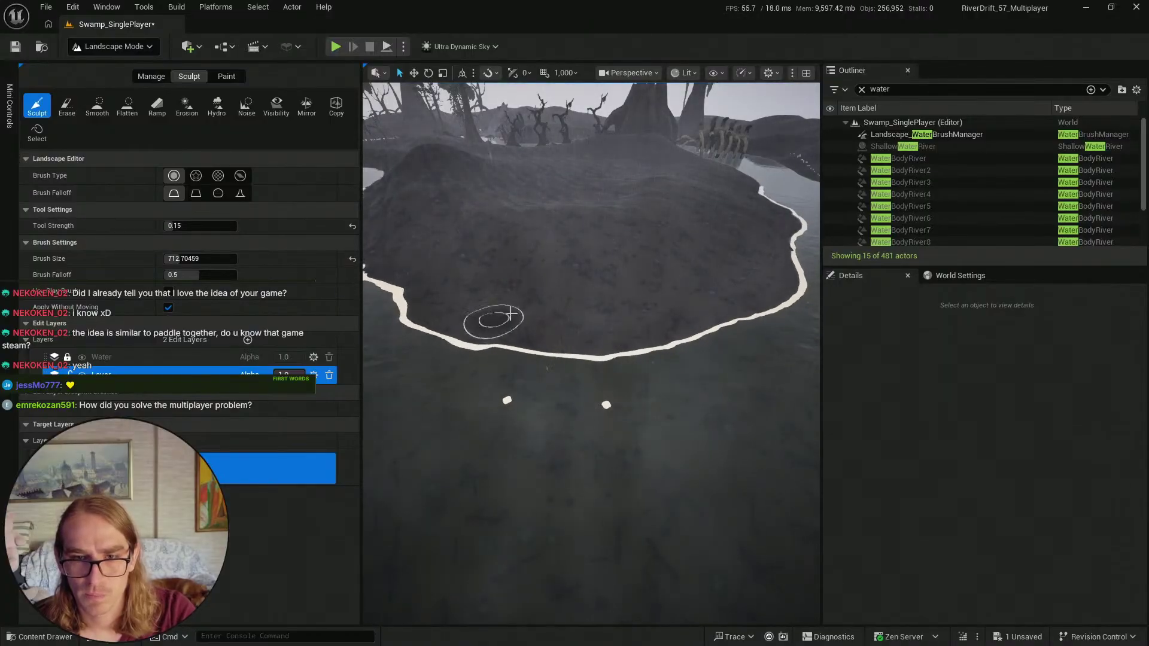
{"action": "right_click_drag", "start_coordinate": [511, 313], "coordinate": [578, 316]}
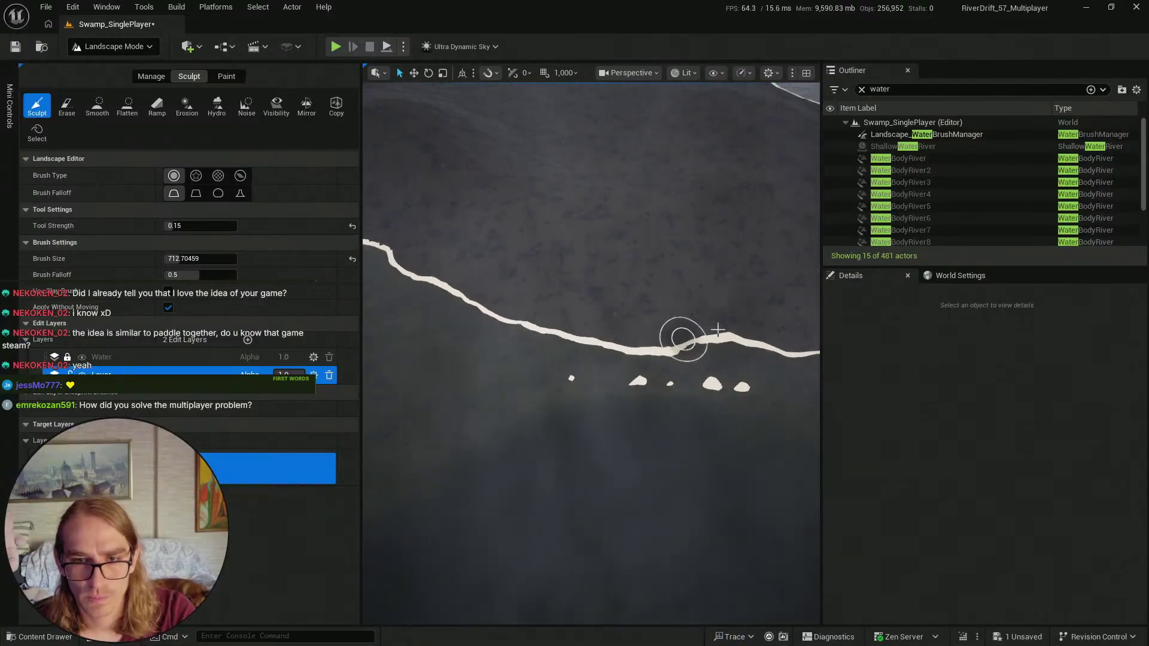
{"action": "mouse_move", "coordinate": [718, 329]}
{"action": "right_mouse_down"}
{"action": "mouse_move", "coordinate": [708, 261]}
{"action": "mouse_move", "coordinate": [487, 406]}
{"action": "mouse_move", "coordinate": [567, 420]}
{"action": "mouse_move", "coordinate": [491, 313]}
{"action": "mouse_move", "coordinate": [445, 329]}
{"action": "right_mouse_up"}
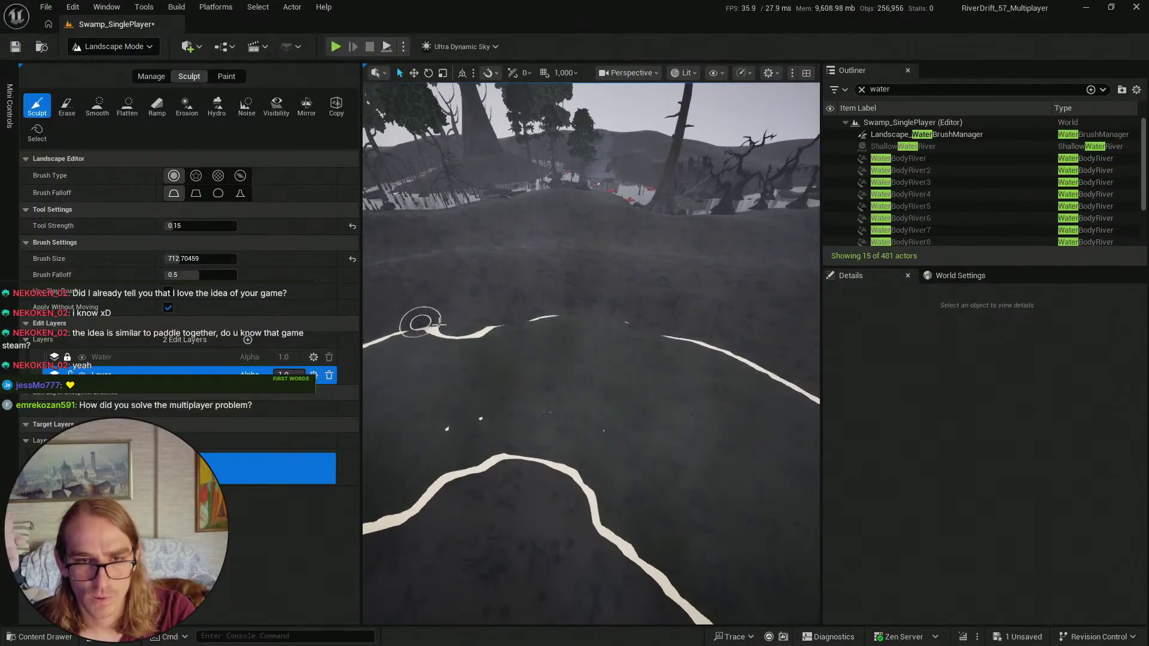
{"action": "right_click_drag", "start_coordinate": [623, 323], "coordinate": [590, 320]}
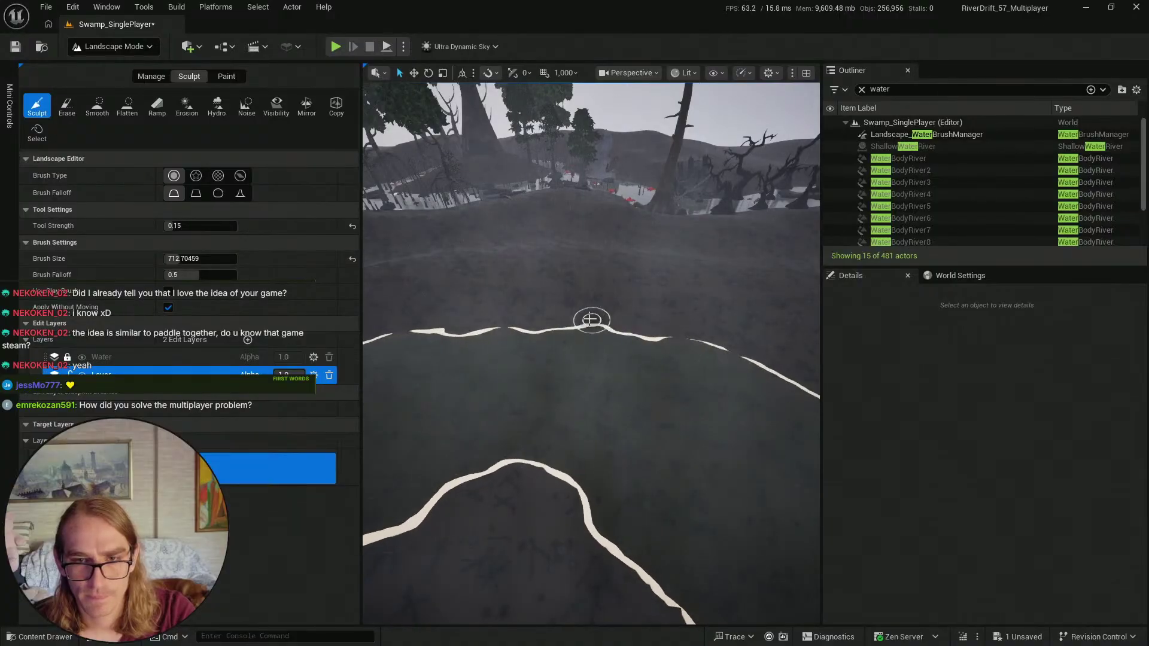
{"action": "right_click_drag", "start_coordinate": [754, 346], "coordinate": [587, 321]}
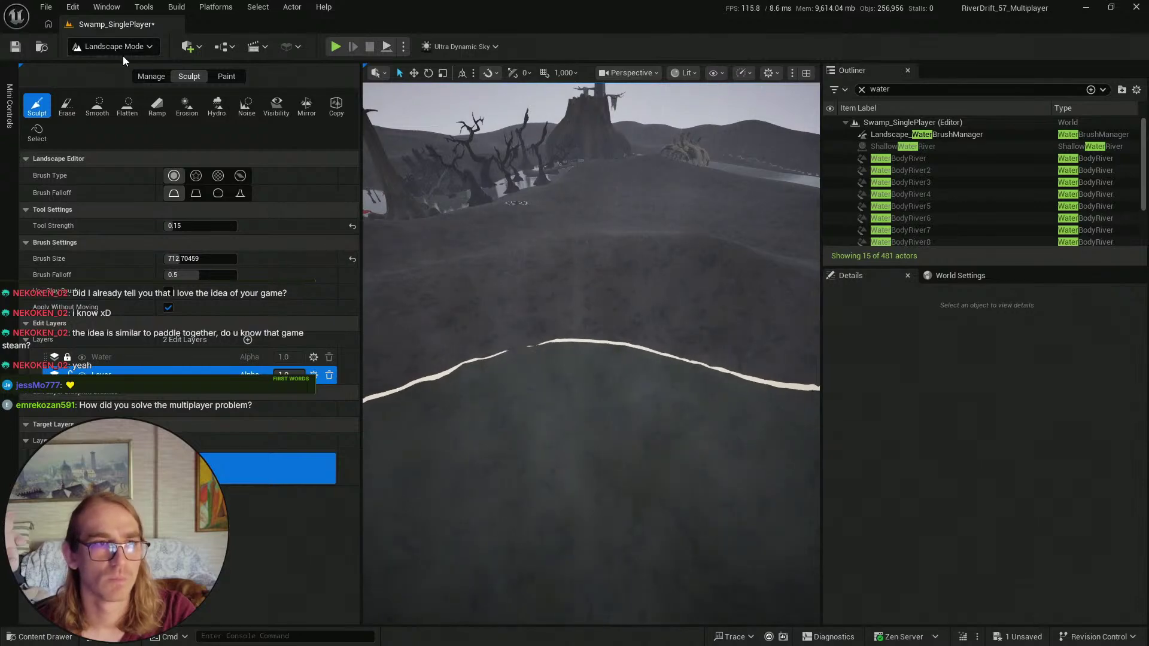
- Return to Selection mode and save all changes to the level
{"action": "left_click", "coordinate": [119, 53]}
{"action": "left_click", "coordinate": [88, 67]}
{"action": "right_click_drag", "start_coordinate": [450, 363], "coordinate": [411, 326]}
{"action": "key", "text": "ctrl+space"}
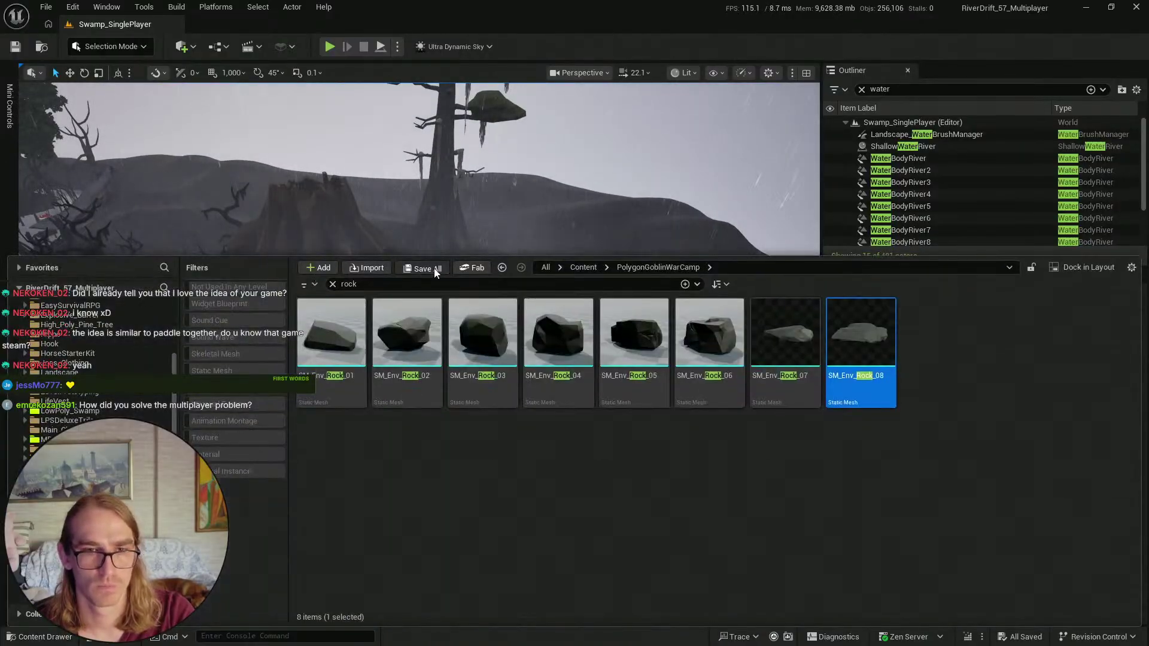
{"action": "key", "text": "ctrl+space"}
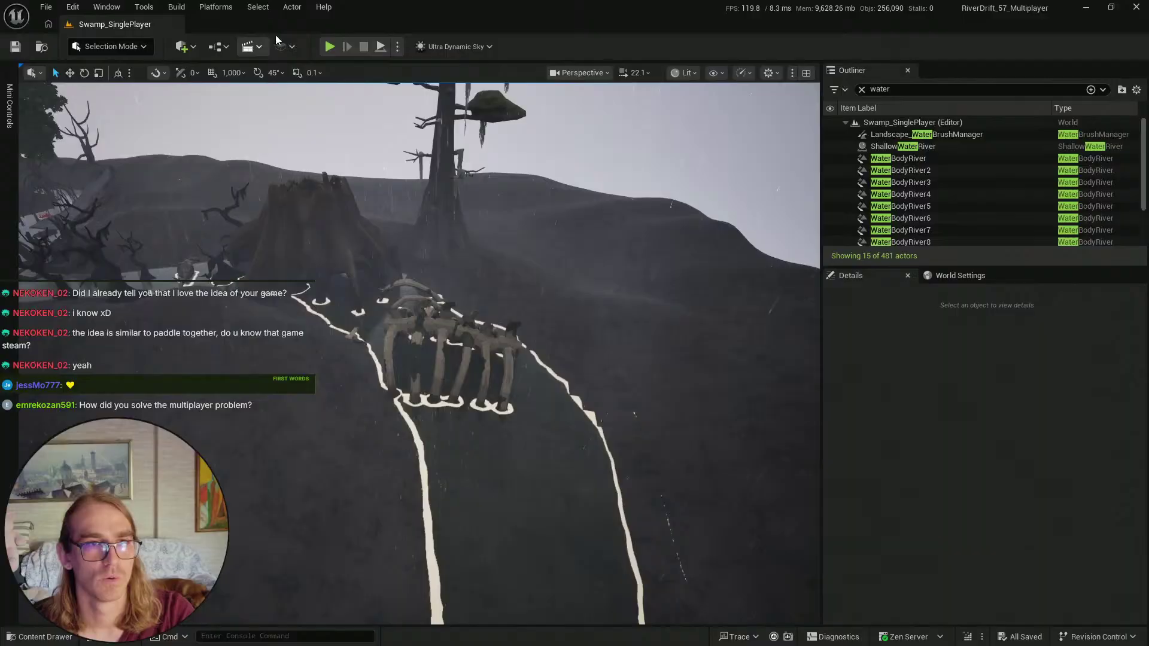
- Play-test the raft ride in full screen up to the large dark overhang, and return to the normal editor view
{"action": "left_click", "coordinate": [334, 47]}
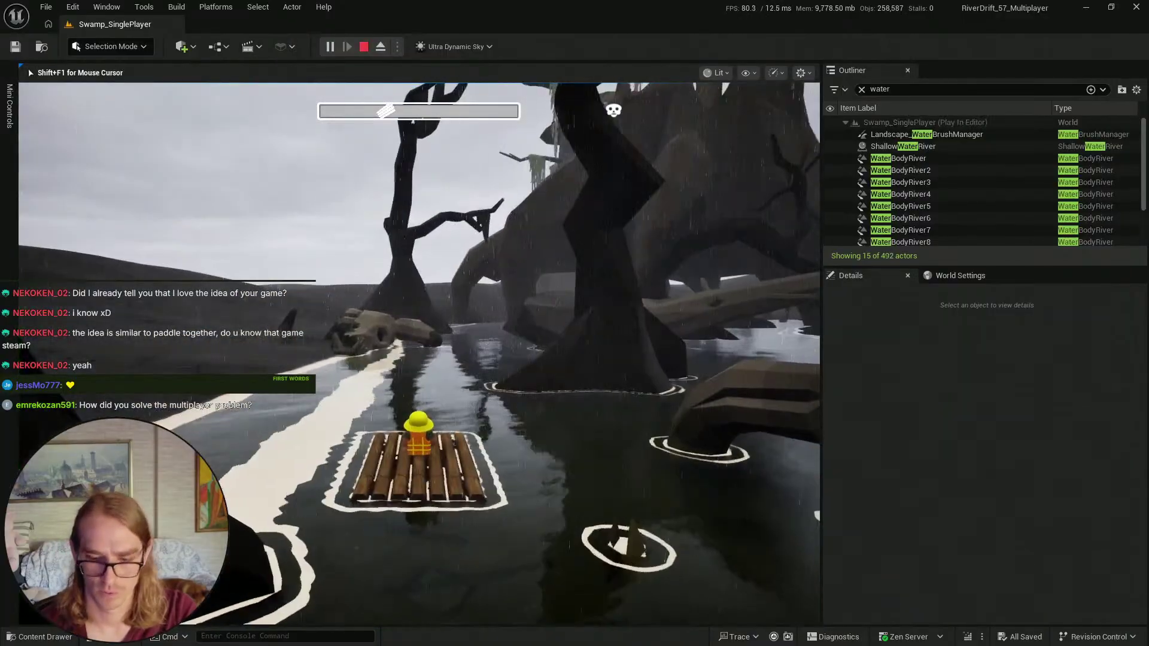
{"action": "key", "text": "F11"}
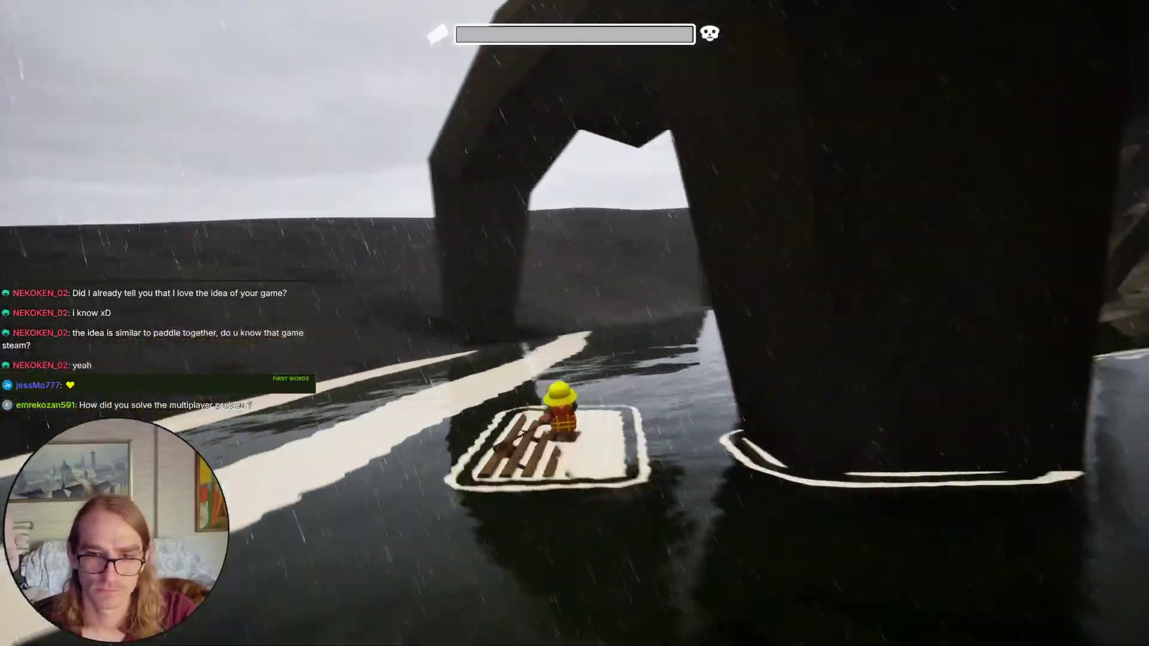
{"action": "key", "text": "Escape"}
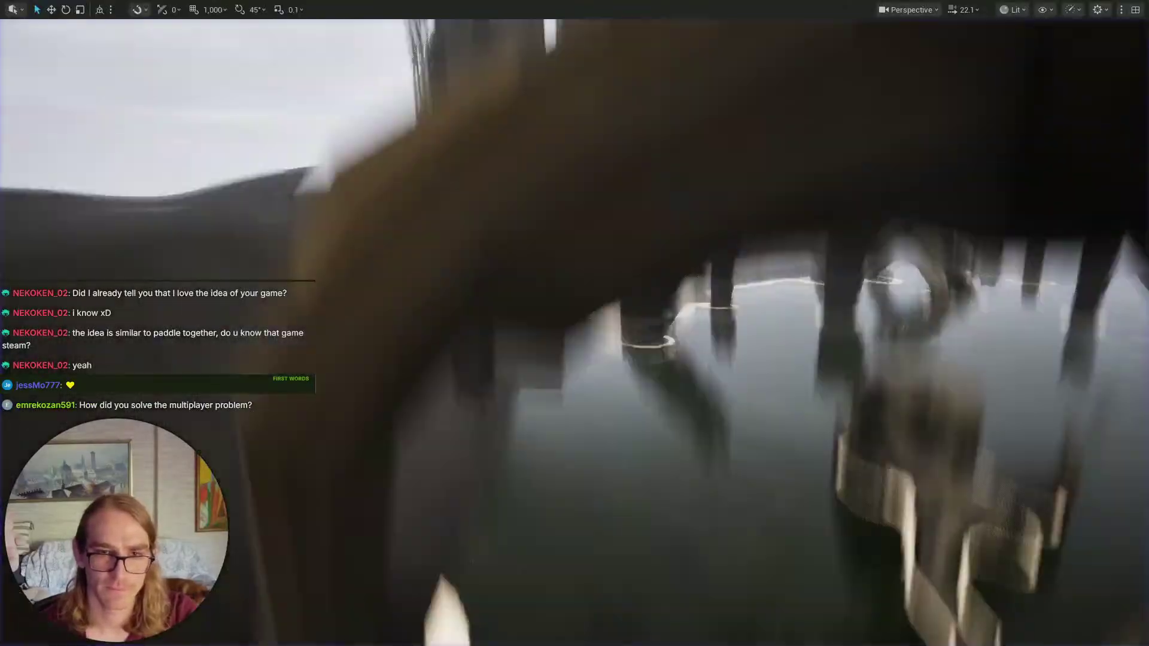
{"action": "scroll", "coordinate": [426, 132], "scroll_direction": "down", "scroll_amount": 8}
{"action": "mouse_move", "coordinate": [425, 133]}
{"action": "right_mouse_down"}
{"action": "mouse_move", "coordinate": [443, 156]}
{"action": "mouse_move", "coordinate": [431, 180]}
{"action": "mouse_move", "coordinate": [426, 132]}
{"action": "right_mouse_up"}
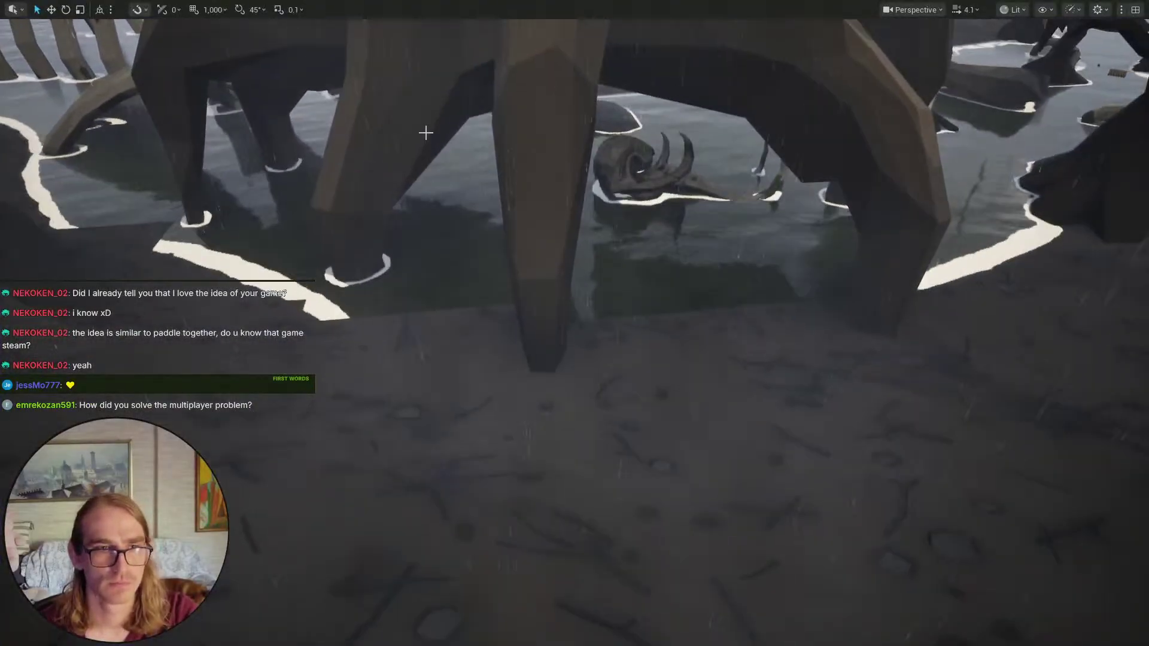
{"action": "key", "text": "F11"}
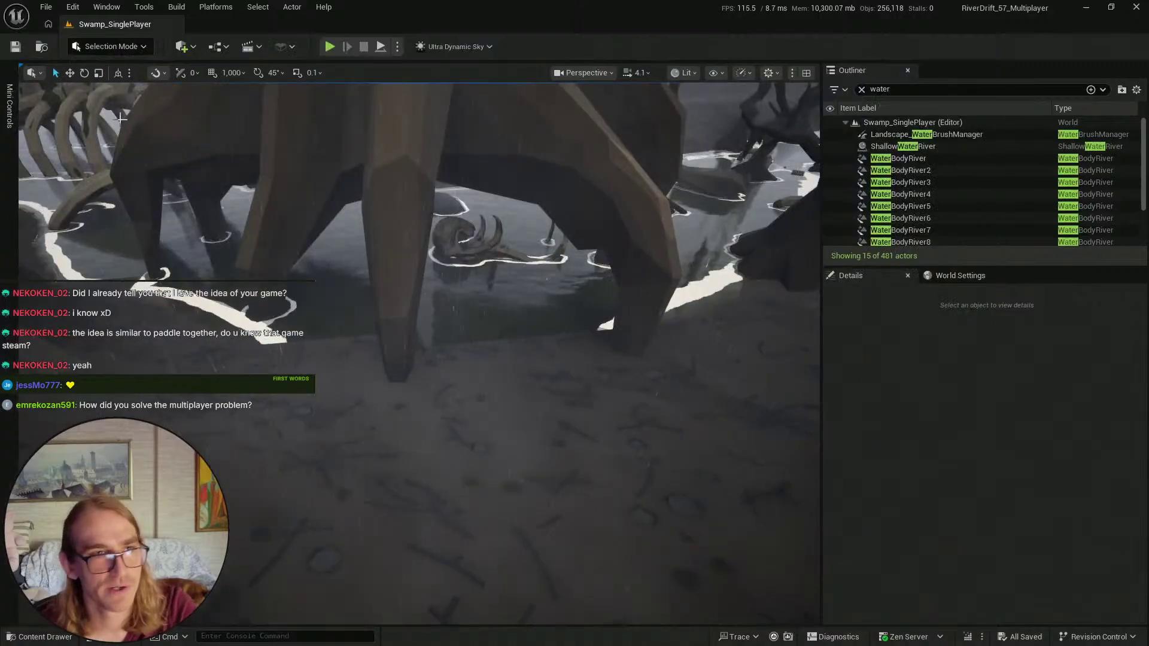
- Sculpt the landscape lower around the dark overhang's legs so the river reaches past them
{"action": "left_click", "coordinate": [116, 48]}
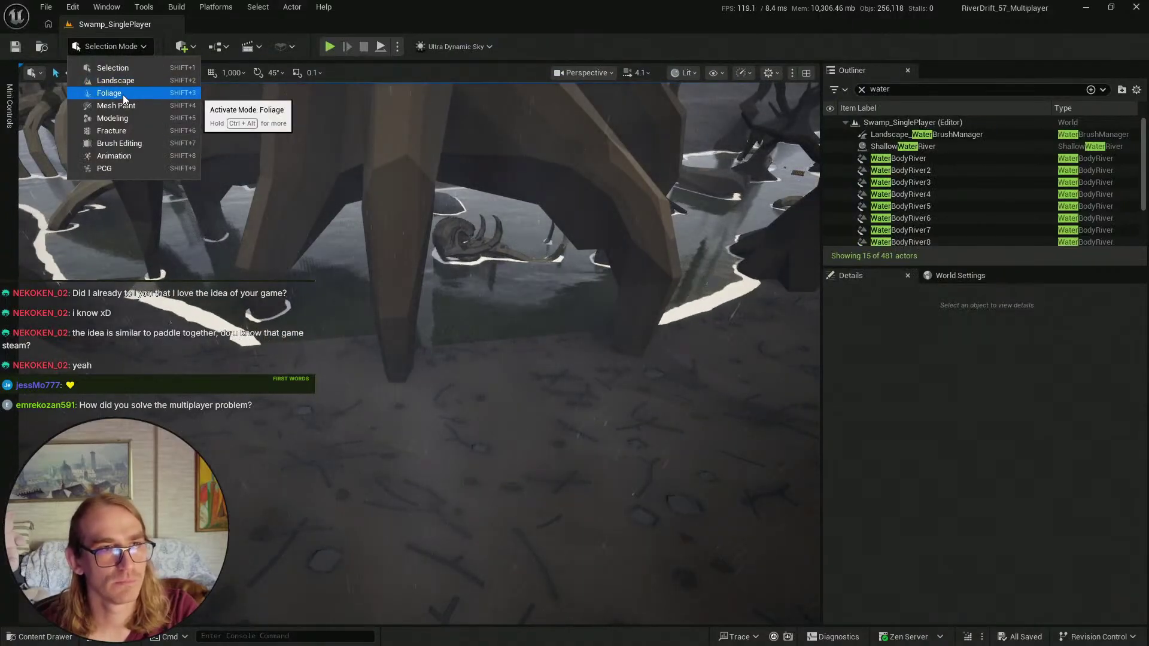
{"action": "left_click", "coordinate": [126, 84]}
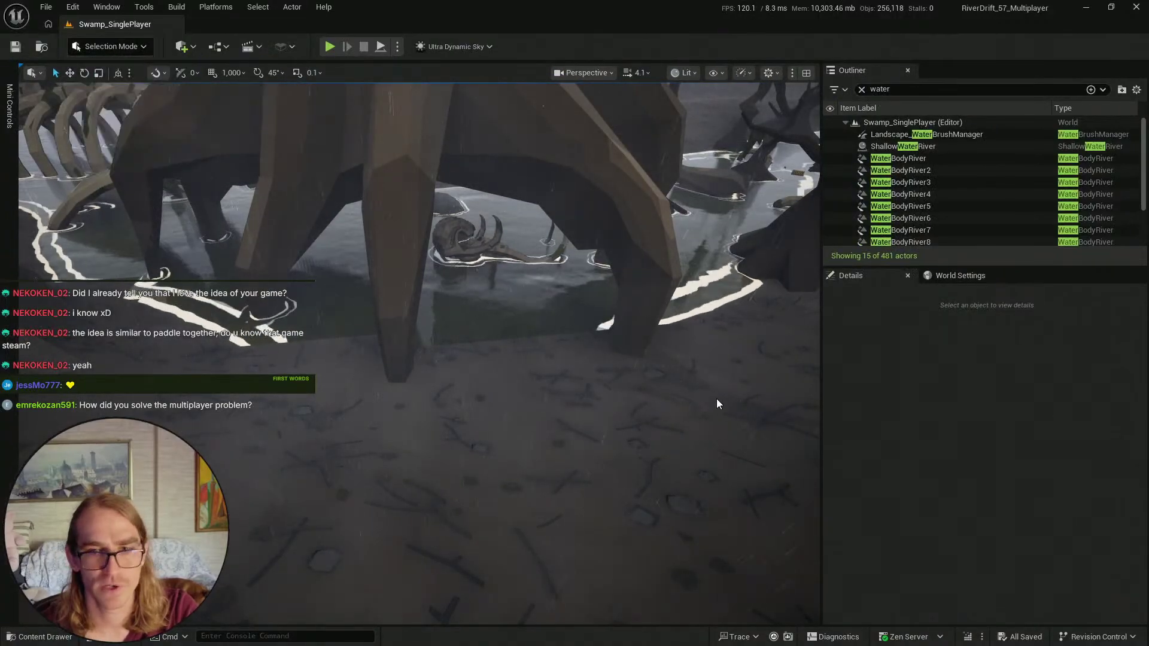
{"action": "scroll", "coordinate": [508, 358], "scroll_direction": "down", "scroll_amount": 10}
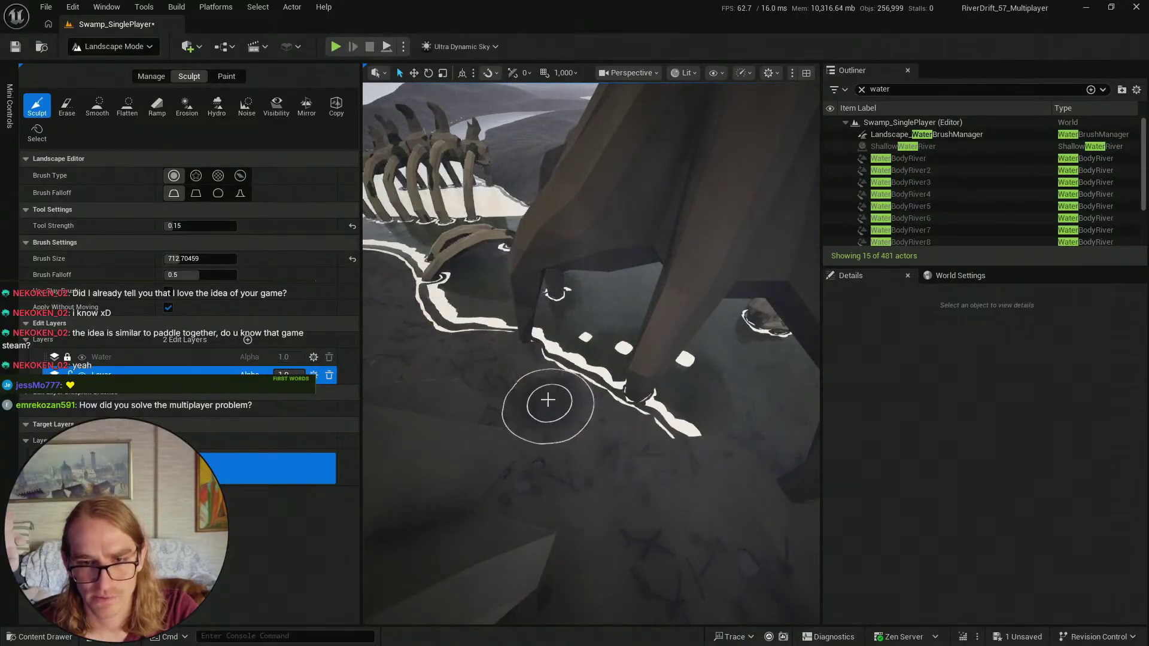
{"action": "scroll", "coordinate": [562, 410], "scroll_direction": "up", "scroll_amount": 10}
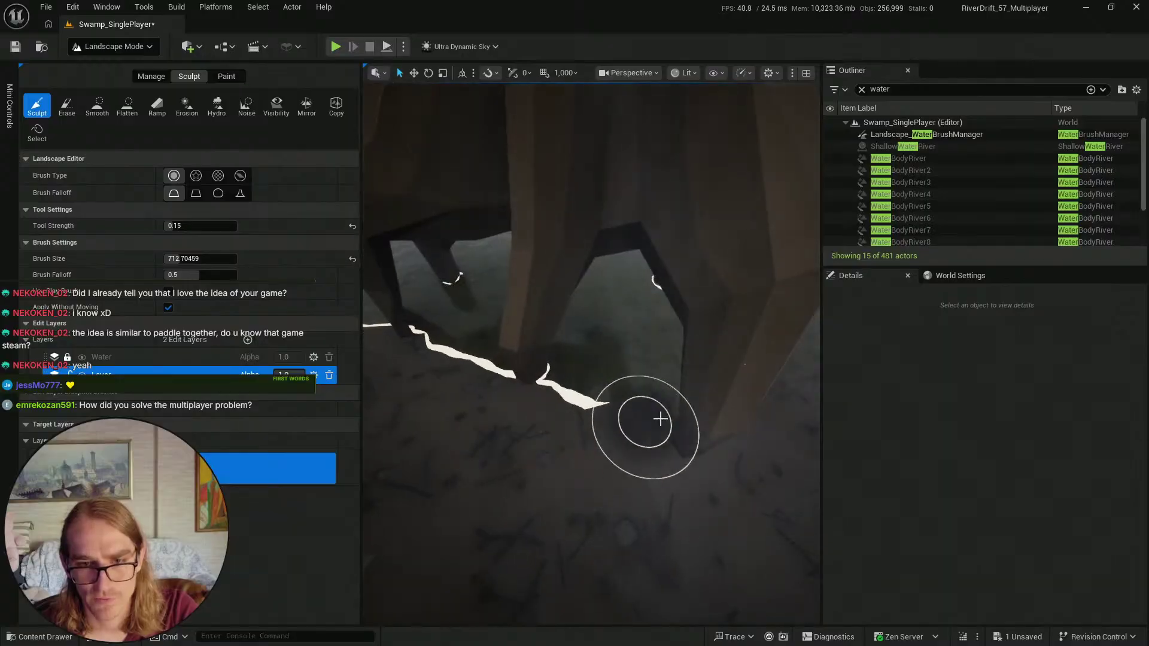
{"action": "scroll", "coordinate": [568, 424], "scroll_direction": "down", "scroll_amount": 8}
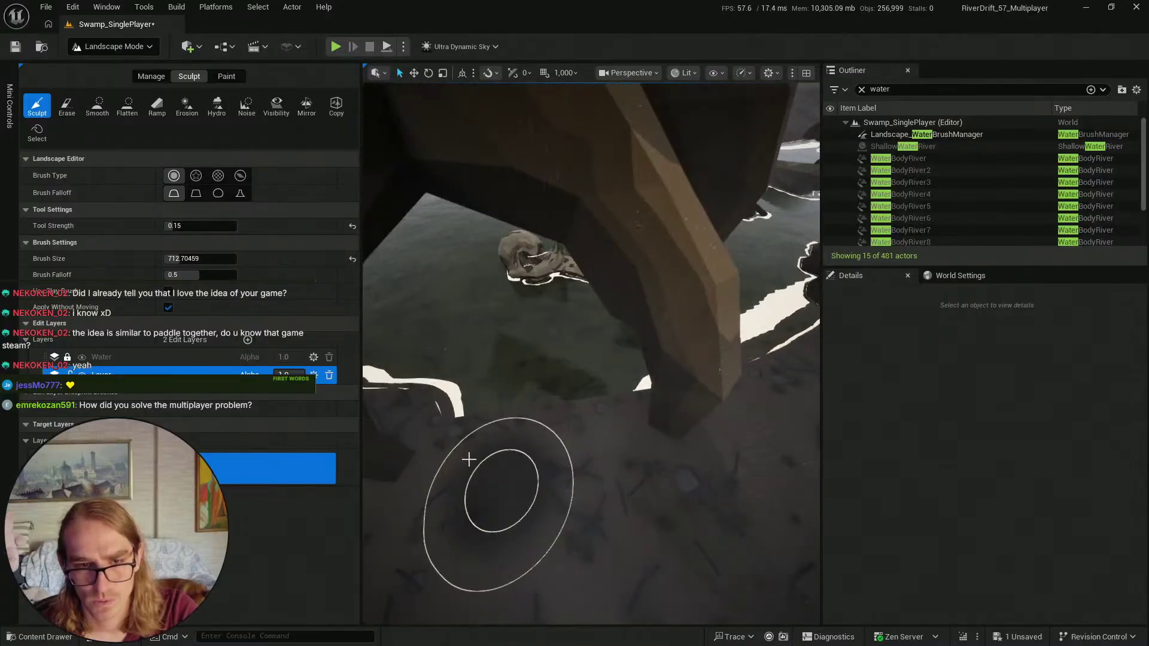
{"action": "right_click_drag", "start_coordinate": [675, 412], "coordinate": [760, 398]}
{"action": "mouse_move", "coordinate": [479, 405]}
{"action": "right_mouse_down"}
{"action": "mouse_move", "coordinate": [682, 428]}
{"action": "mouse_move", "coordinate": [697, 418]}
{"action": "right_mouse_up"}
{"action": "right_click_drag", "start_coordinate": [518, 414], "coordinate": [479, 410]}
- Return to Selection mode and save the level with the reshaped bank
{"action": "left_click", "coordinate": [110, 46]}
{"action": "left_click", "coordinate": [105, 70]}
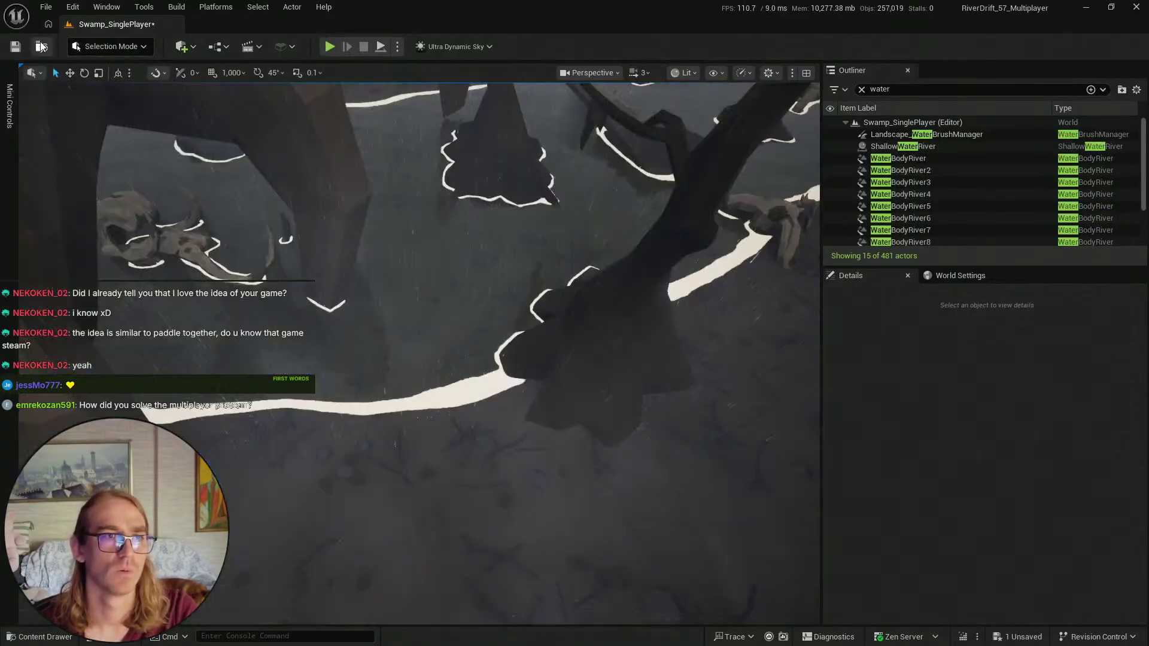
{"action": "key", "text": "ctrl+s"}
{"action": "key", "text": "ctrl+space"}
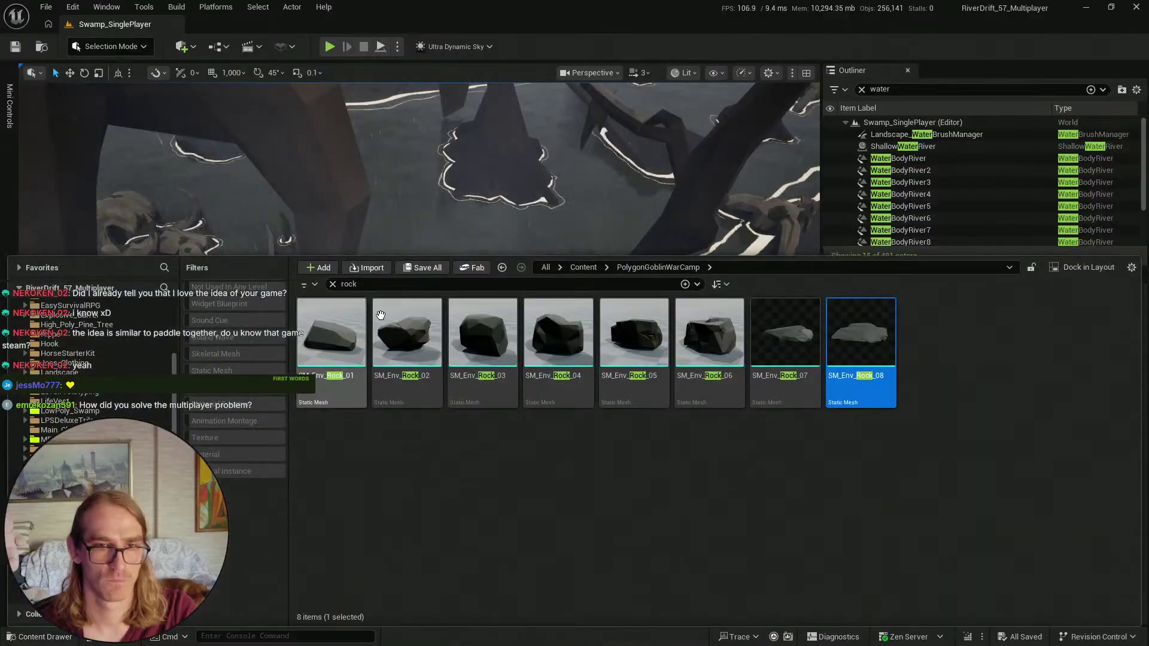
- Set the ShallowWaterRiver actor's Render State to Live Sim
{"action": "right_click_drag", "start_coordinate": [419, 179], "coordinate": [422, 90]}
{"action": "scroll", "coordinate": [443, 123], "scroll_direction": "up", "scroll_amount": 5}
{"action": "scroll", "coordinate": [240, 143], "scroll_direction": "down", "scroll_amount": 8}
{"action": "scroll", "coordinate": [266, 99], "scroll_direction": "up", "scroll_amount": 1}
{"action": "scroll", "coordinate": [371, 100], "scroll_direction": "up", "scroll_amount": 3}
{"action": "scroll", "coordinate": [368, 106], "scroll_direction": "up", "scroll_amount": 5}
{"action": "scroll", "coordinate": [413, 89], "scroll_direction": "down", "scroll_amount": 3}
{"action": "left_click", "coordinate": [897, 158]}
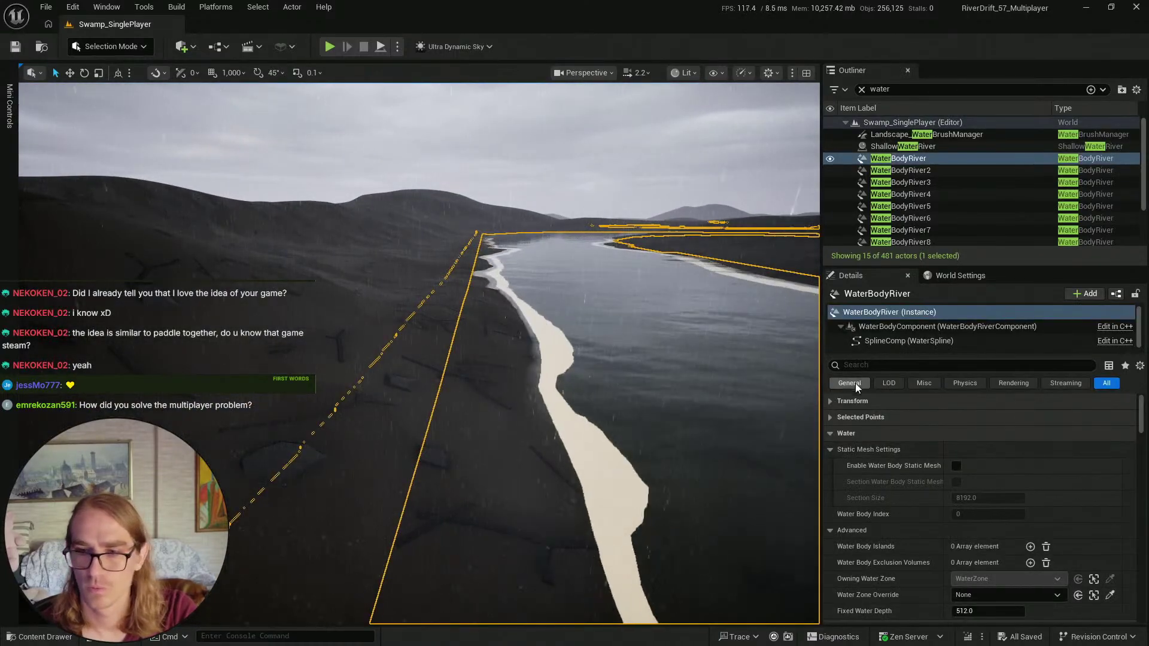
{"action": "left_click", "coordinate": [920, 146]}
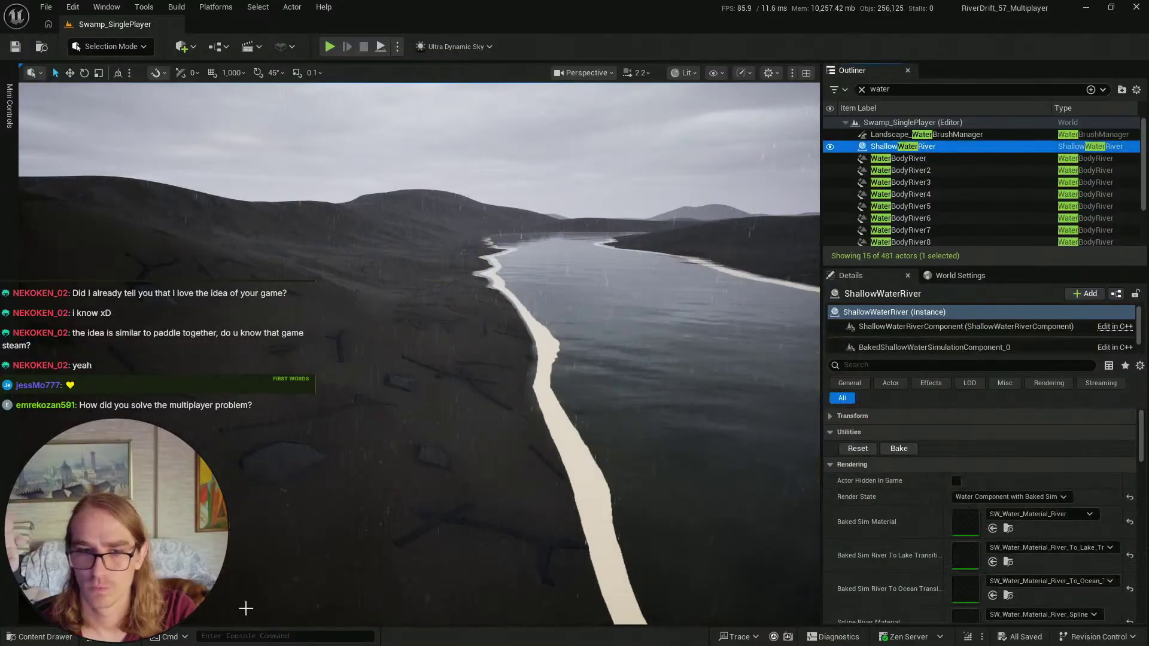
{"action": "left_click", "coordinate": [20, 636]}
{"action": "left_click", "coordinate": [946, 419]}
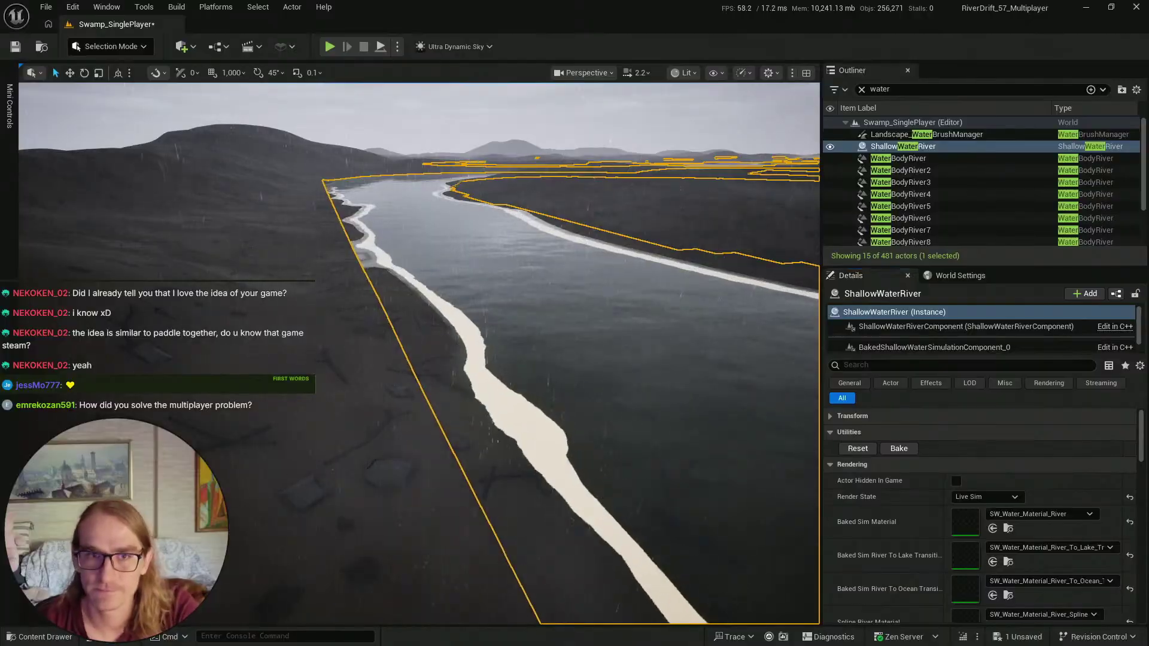
- Check the live water around the rib bones and restore ShallowWaterRiver's Render State to Water Component with Baked Sim
{"action": "key", "text": "e"}
{"action": "right_click_drag", "start_coordinate": [731, 334], "coordinate": [742, 455]}
{"action": "scroll", "coordinate": [730, 334], "scroll_direction": "up", "scroll_amount": 8}
{"action": "scroll", "coordinate": [748, 383], "scroll_direction": "down", "scroll_amount": 2}
{"action": "scroll", "coordinate": [742, 443], "scroll_direction": "down", "scroll_amount": 2}
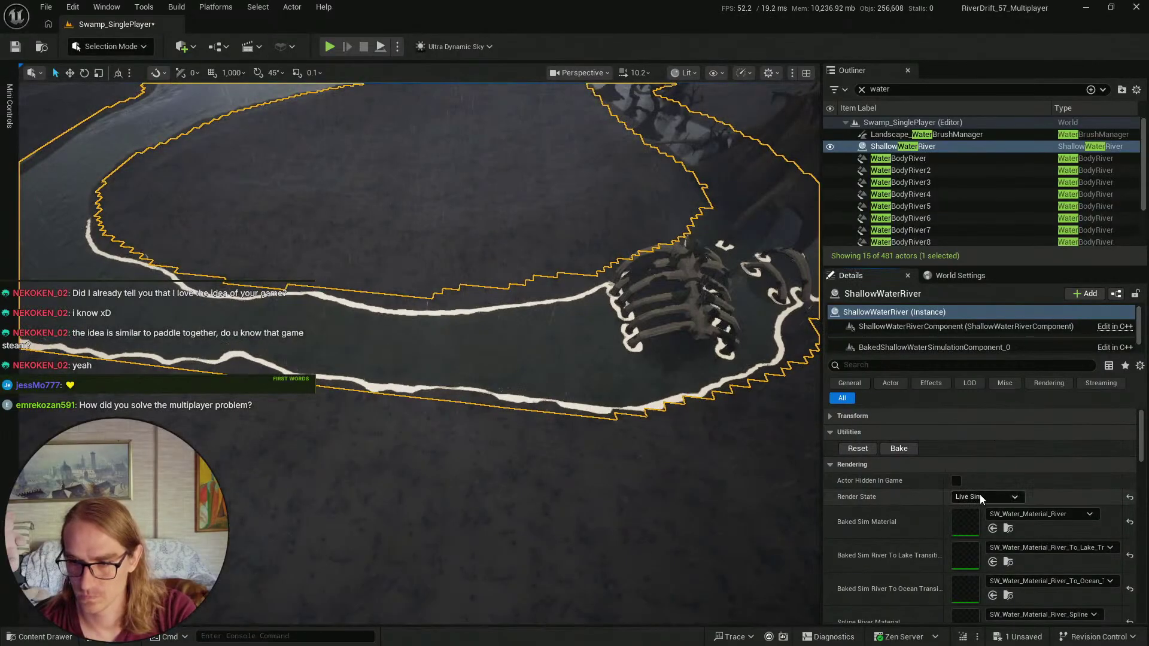
{"action": "left_click", "coordinate": [981, 497]}
{"action": "left_click", "coordinate": [993, 518]}
{"action": "left_click_drag", "start_coordinate": [524, 335], "coordinate": [525, 370]}
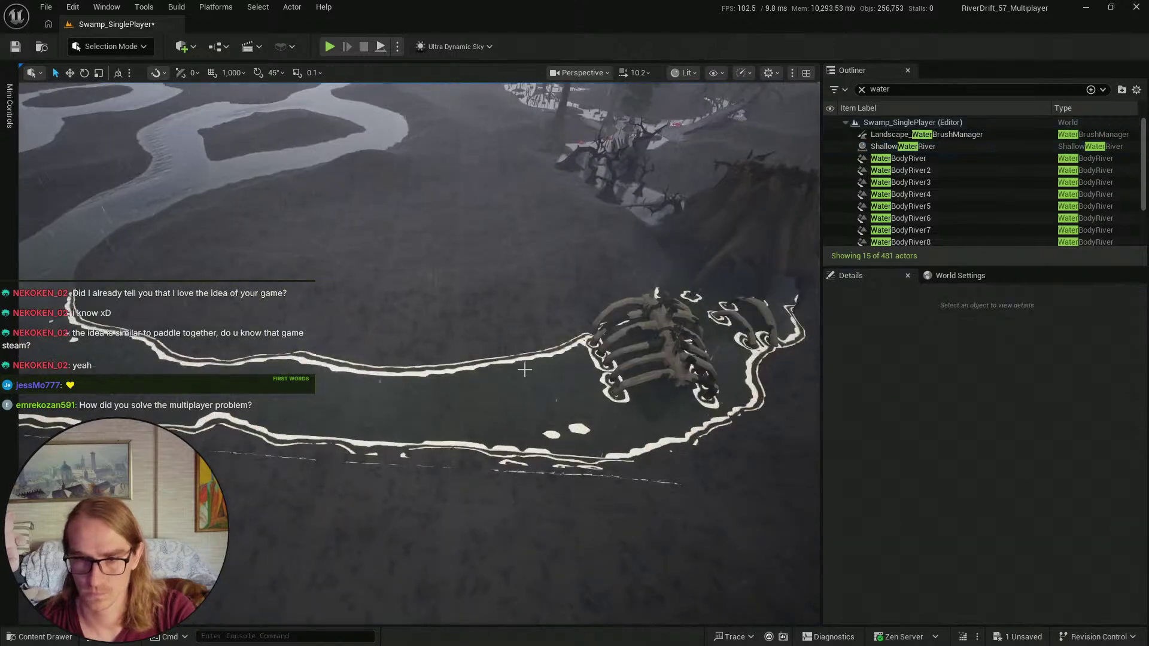
- Save all modified level content
{"action": "left_click", "coordinate": [36, 637]}
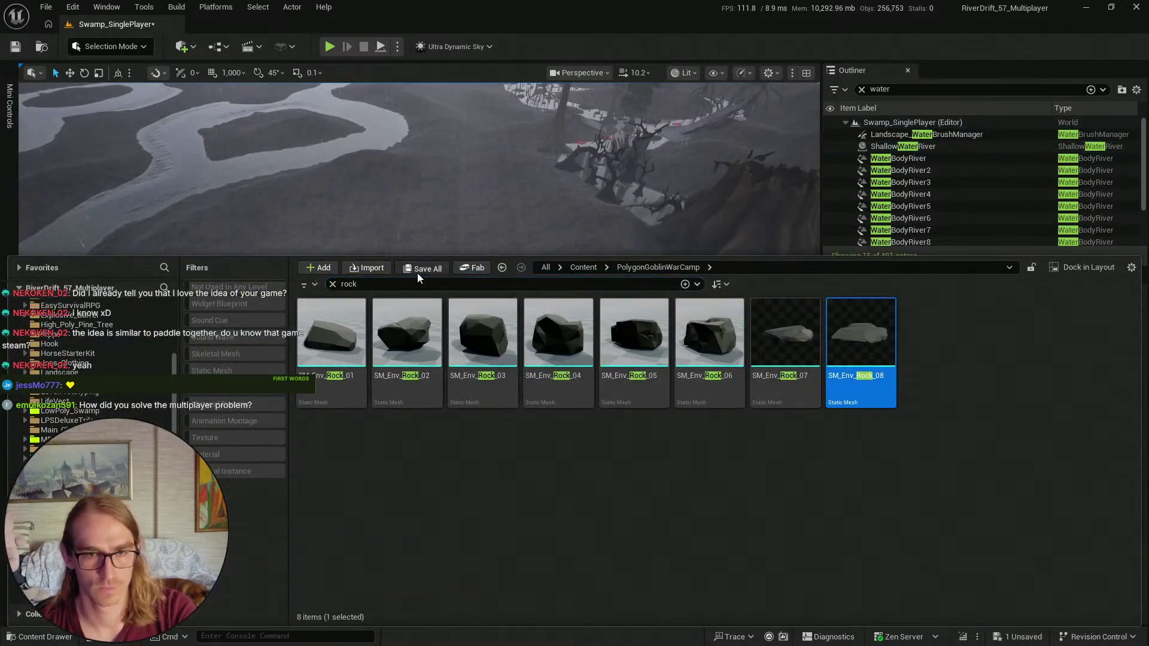
{"action": "left_click", "coordinate": [418, 273]}
{"action": "left_click", "coordinate": [668, 465]}
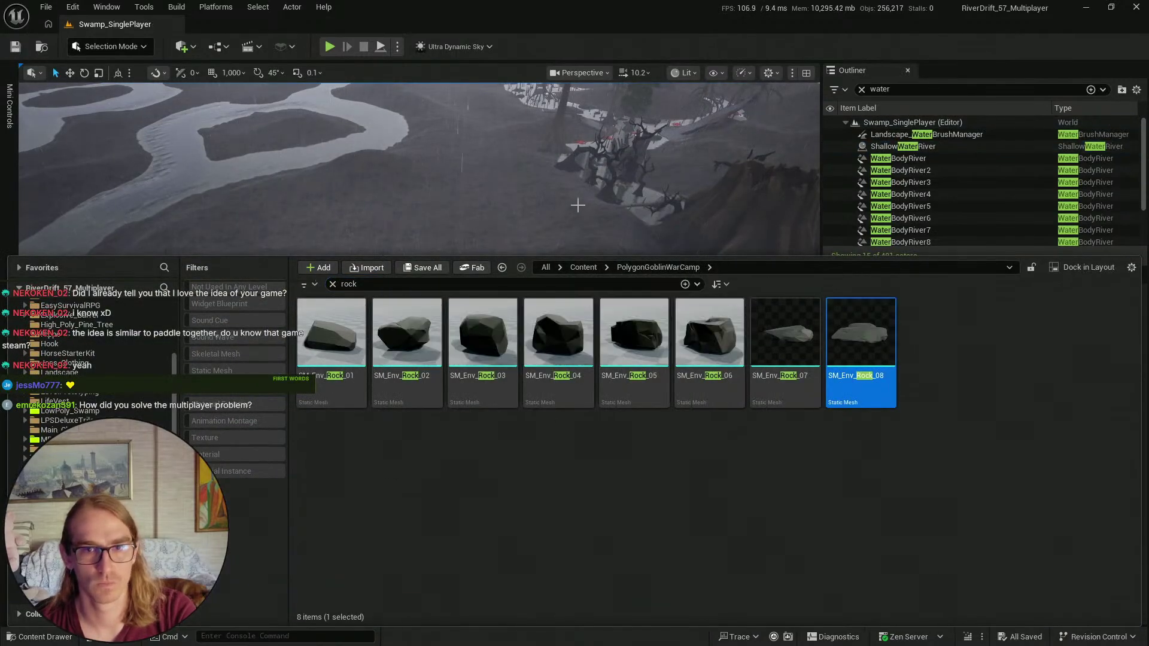
{"action": "left_click", "coordinate": [12, 46]}
{"action": "right_click_drag", "start_coordinate": [419, 227], "coordinate": [492, 400]}
{"action": "key", "text": "w"}
{"action": "scroll", "coordinate": [419, 239], "scroll_direction": "up", "scroll_amount": 1}
{"action": "scroll", "coordinate": [395, 234], "scroll_direction": "down", "scroll_amount": 3}
{"action": "scroll", "coordinate": [454, 311], "scroll_direction": "down", "scroll_amount": 1}
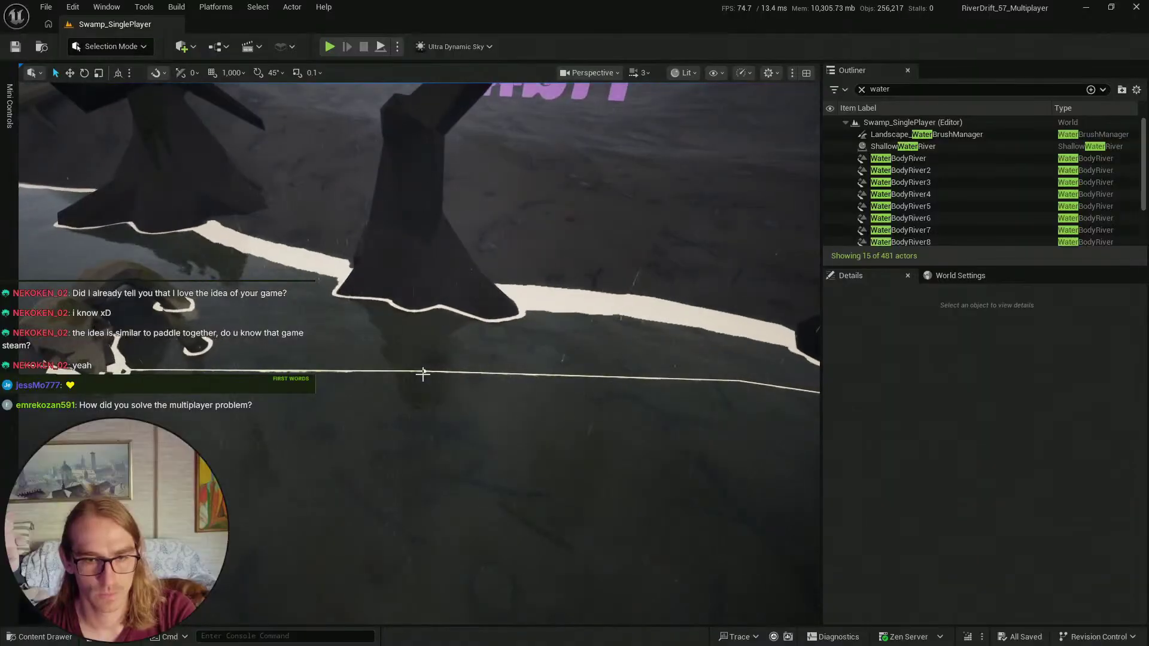
- Select the WaterBodyRiver spline point beside the dead trees and filter its details to the water properties
{"action": "left_click", "coordinate": [425, 374]}
{"action": "left_click", "coordinate": [425, 373]}
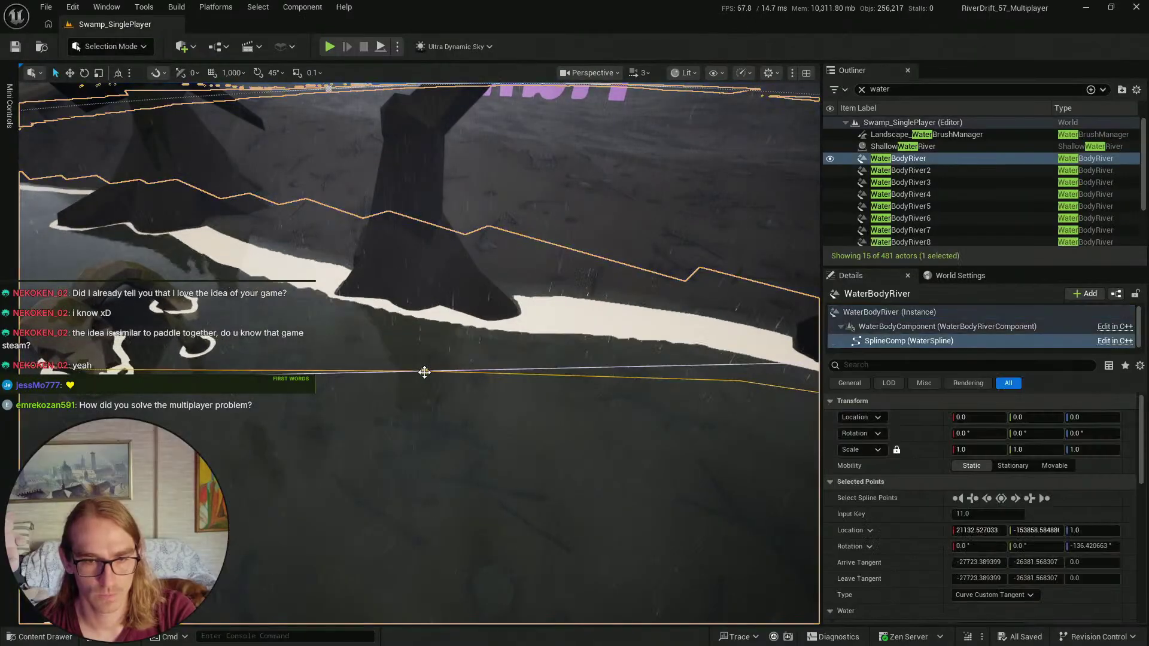
{"action": "left_click", "coordinate": [907, 369]}
{"action": "type", "text": "water"}
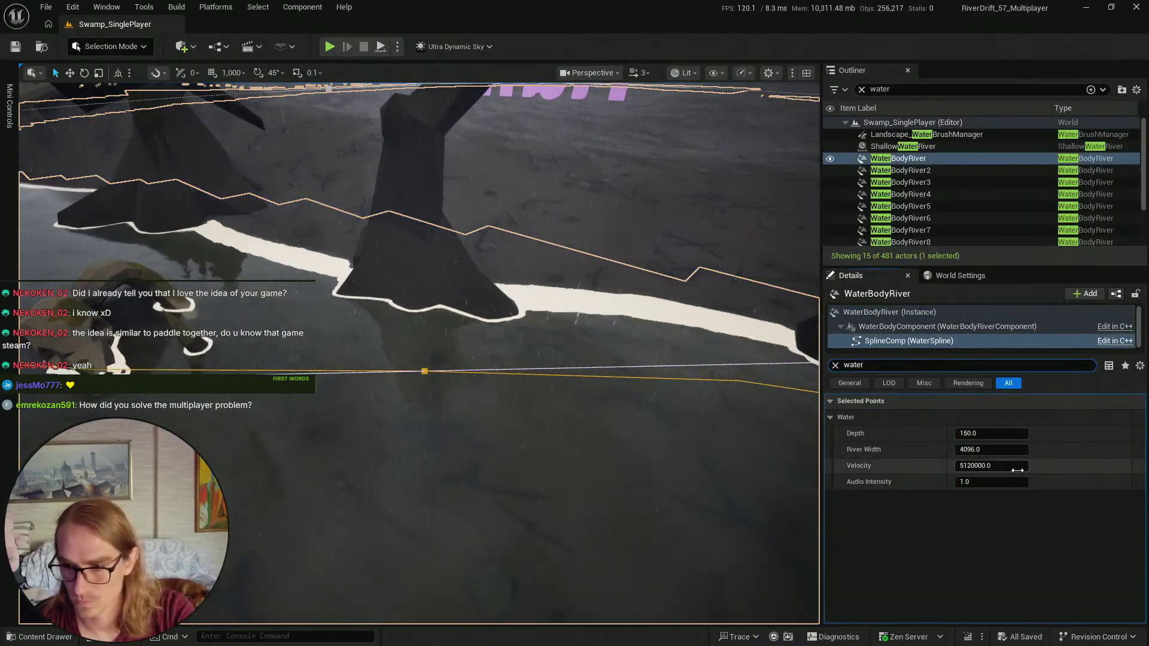
- Set the Velocity of the WaterBodyRiver spline point near the dead trees to 128, matching the neighbouring river point
{"action": "right_click_drag", "start_coordinate": [584, 446], "coordinate": [585, 446]}
{"action": "key", "text": "w"}
{"action": "scroll", "coordinate": [585, 447], "scroll_direction": "up", "scroll_amount": 9}
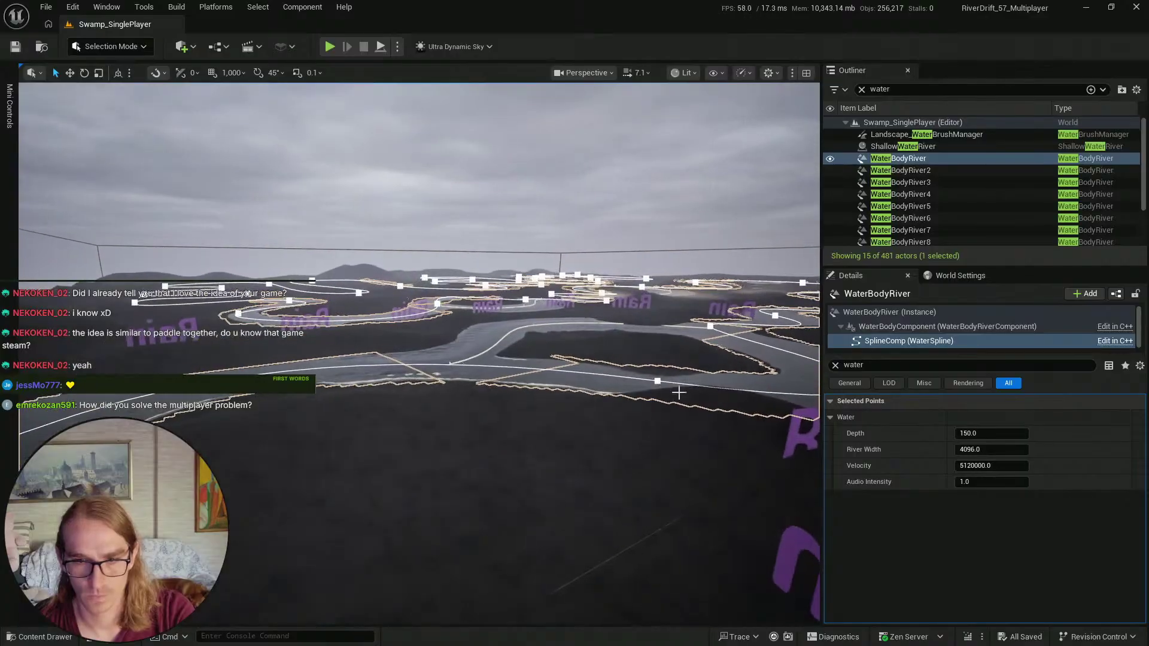
{"action": "key", "text": "w"}
{"action": "right_click_drag", "start_coordinate": [657, 379], "coordinate": [657, 380]}
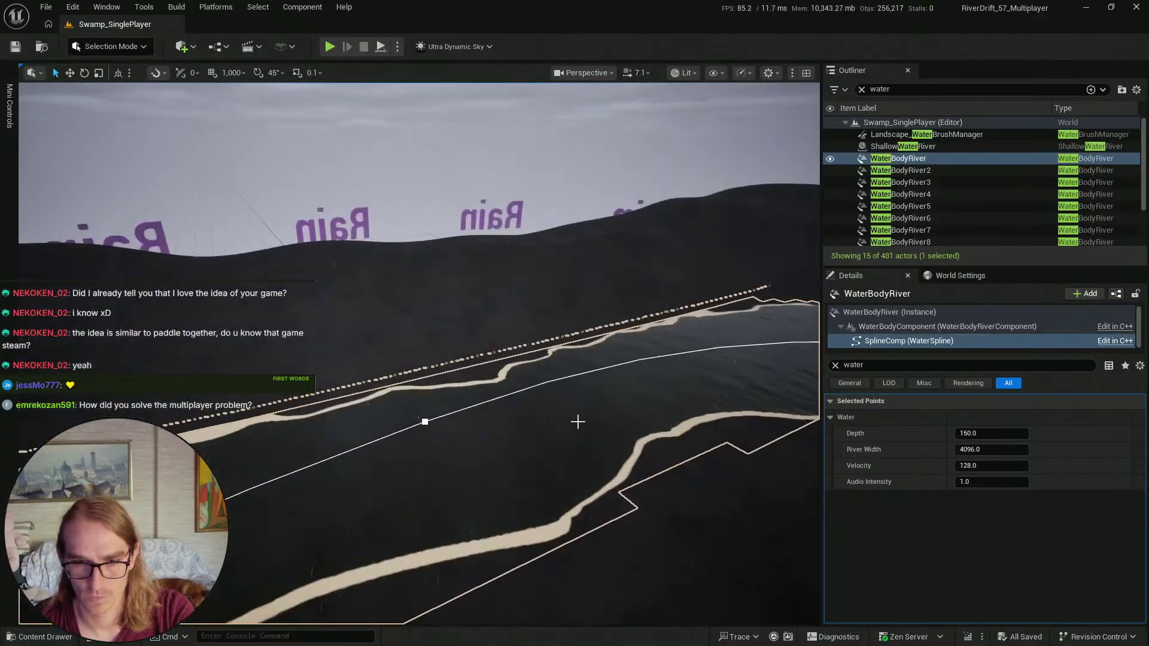
{"action": "left_click", "coordinate": [996, 465]}
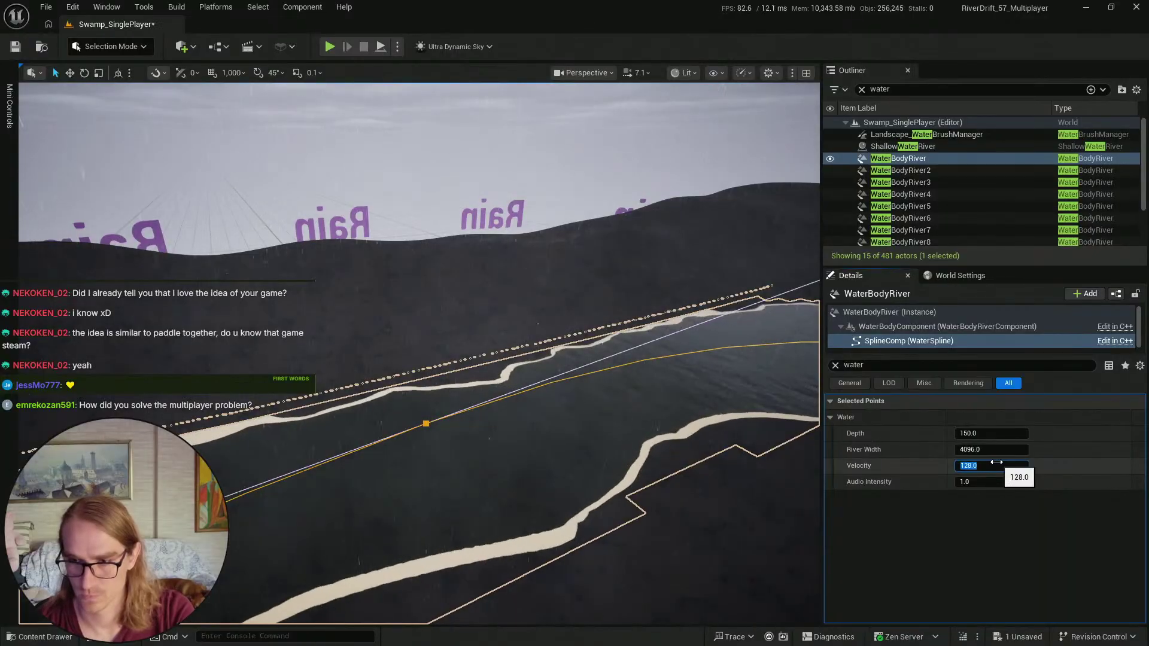
{"action": "key", "text": "w"}
{"action": "scroll", "coordinate": [514, 323], "scroll_direction": "up", "scroll_amount": 2}
{"action": "right_click_drag", "start_coordinate": [514, 324], "coordinate": [514, 324]}
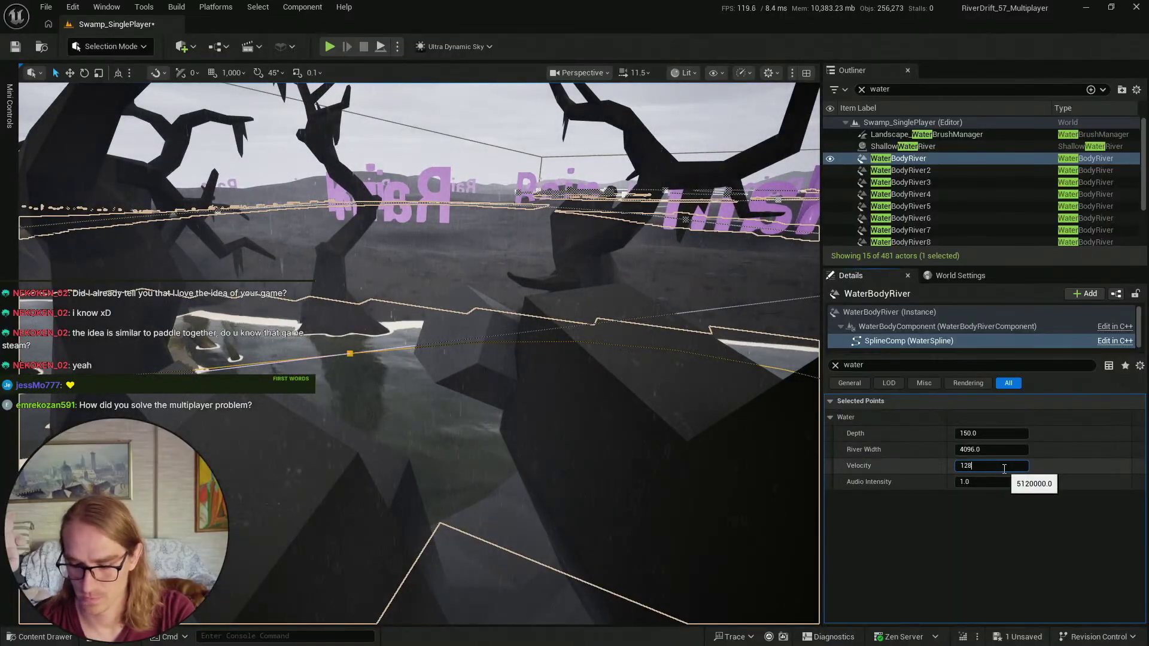
- Check the Velocity of the spline point among the swamp rocks, clear the details filter and deselect the river
{"action": "right_click_drag", "start_coordinate": [601, 343], "coordinate": [601, 343]}
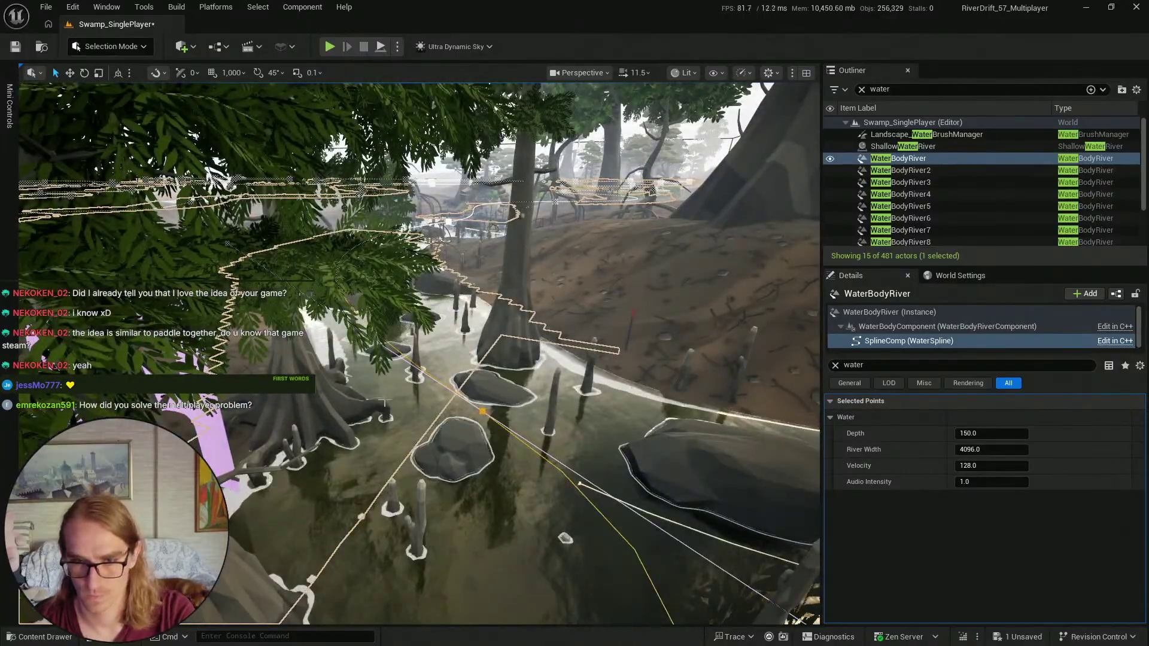
{"action": "right_click_drag", "start_coordinate": [347, 374], "coordinate": [347, 375]}
{"action": "left_click", "coordinate": [836, 365]}
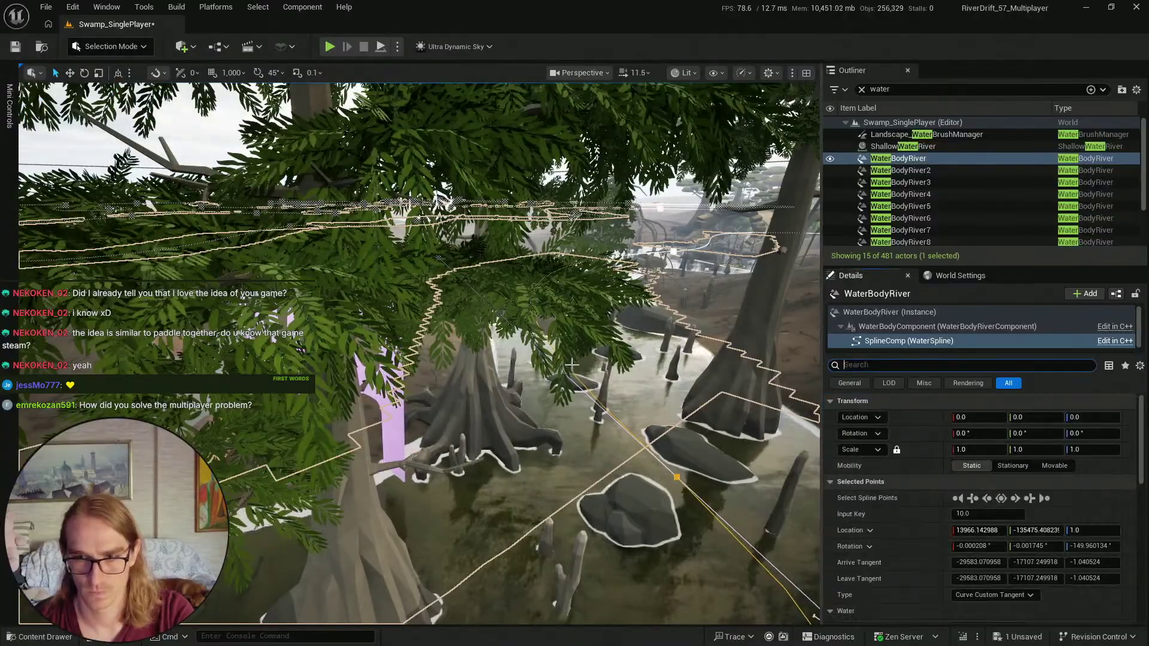
{"action": "key", "text": "Escape"}
- Save all modified content with the river velocity changes
{"action": "right_click_drag", "start_coordinate": [592, 343], "coordinate": [592, 343]}
{"action": "scroll", "coordinate": [593, 343], "scroll_direction": "down", "scroll_amount": 3}
{"action": "scroll", "coordinate": [593, 343], "scroll_direction": "down", "scroll_amount": 2}
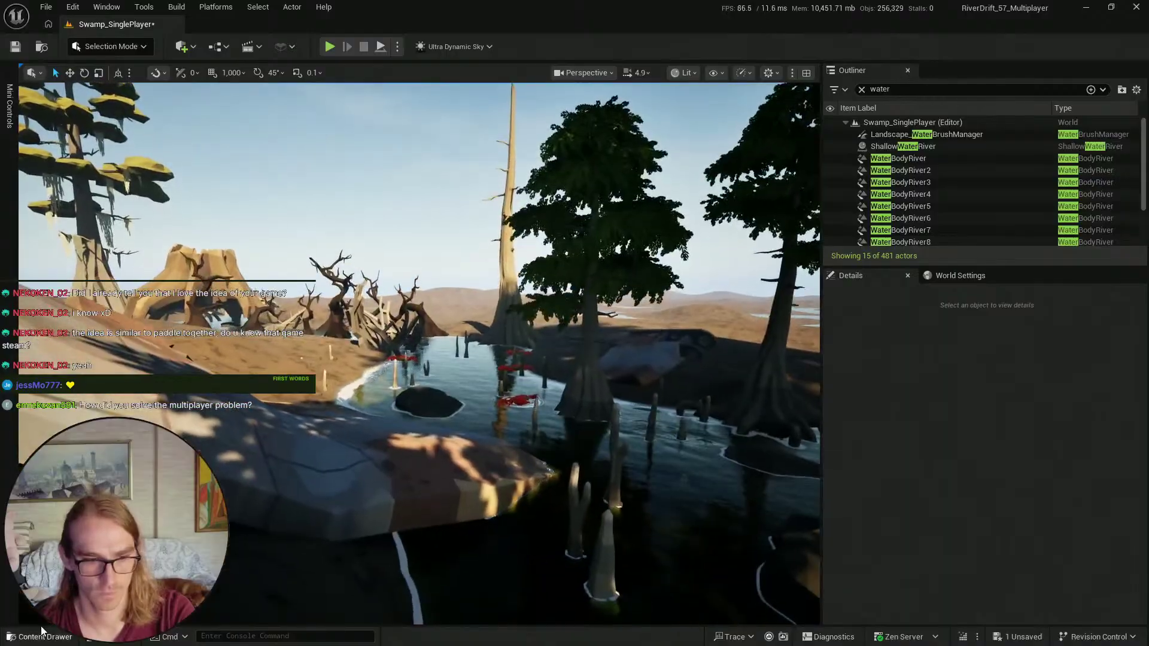
{"action": "key", "text": "ctrl+space"}
{"action": "key", "text": "ctrl+s"}
{"action": "left_click", "coordinate": [670, 461]}
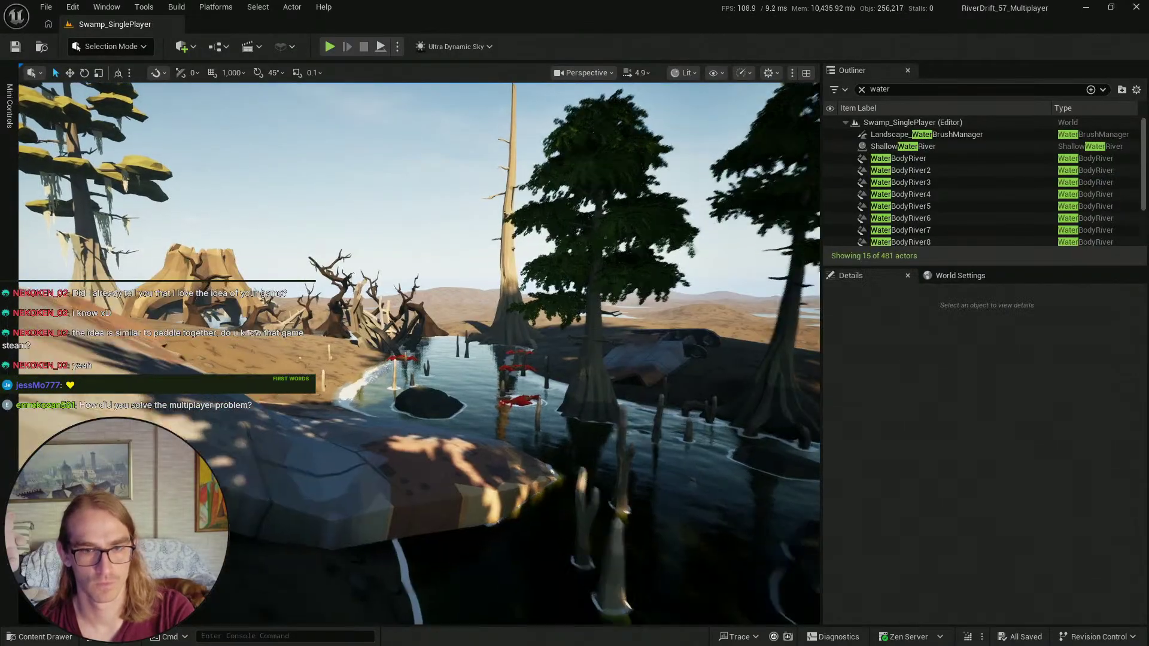
- Place SM_Env_Rock_07 at the river edge near the dead trees, scale it to about 3.2 and turn it horizontally
{"action": "scroll", "coordinate": [592, 343], "scroll_direction": "down", "scroll_amount": 2}
{"action": "right_click_drag", "start_coordinate": [592, 342], "coordinate": [593, 343]}
{"action": "scroll", "coordinate": [592, 343], "scroll_direction": "down", "scroll_amount": 1}
{"action": "scroll", "coordinate": [593, 343], "scroll_direction": "up", "scroll_amount": 2}
{"action": "scroll", "coordinate": [593, 343], "scroll_direction": "up", "scroll_amount": 3}
{"action": "scroll", "coordinate": [593, 343], "scroll_direction": "down", "scroll_amount": 2}
{"action": "left_click", "coordinate": [39, 637]}
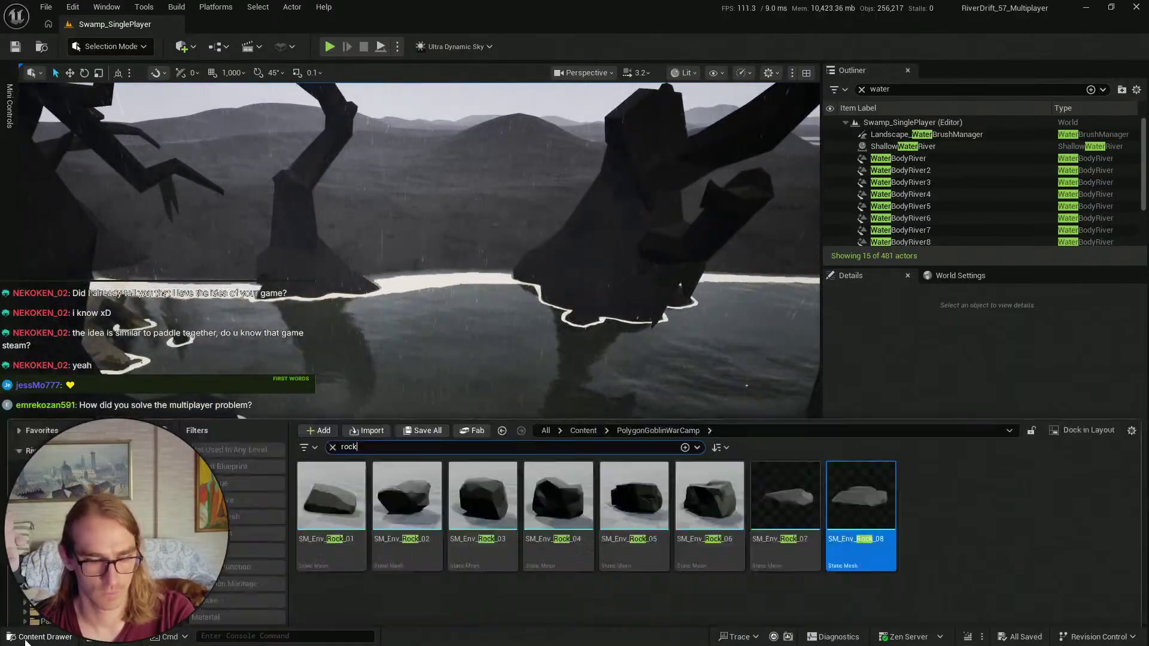
{"action": "left_click_drag", "start_coordinate": [777, 354], "coordinate": [538, 431]}
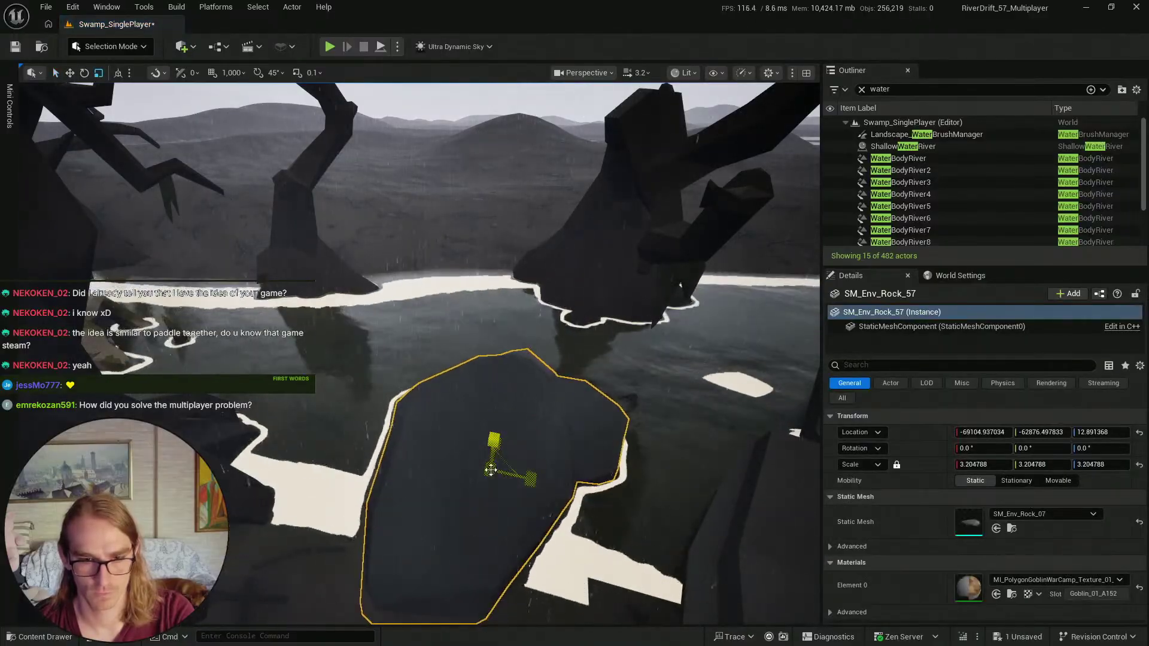
{"action": "left_click_drag", "start_coordinate": [499, 522], "coordinate": [506, 527]}
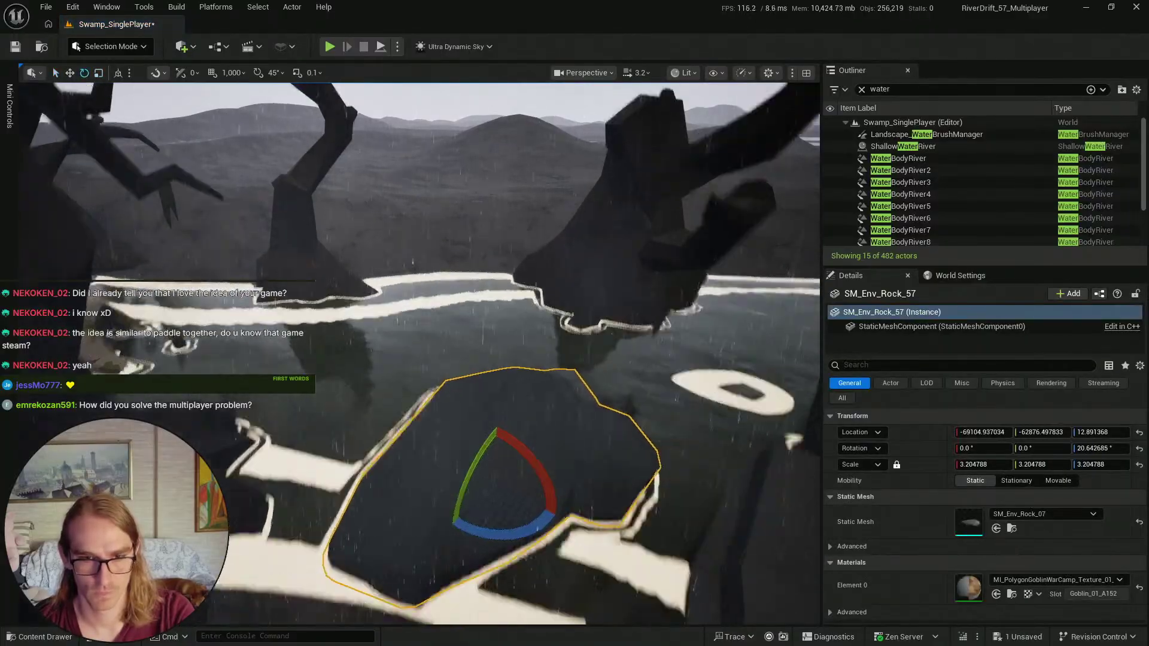
- Add SM_Env_Rock_08 at a scale of about 2.73 and move it onto the shoreline between the dead trees
{"action": "right_click_drag", "start_coordinate": [505, 527], "coordinate": [520, 550]}
{"action": "key", "text": "w"}
{"action": "scroll", "coordinate": [506, 527], "scroll_direction": "down", "scroll_amount": 3}
{"action": "key", "text": "ctrl+space"}
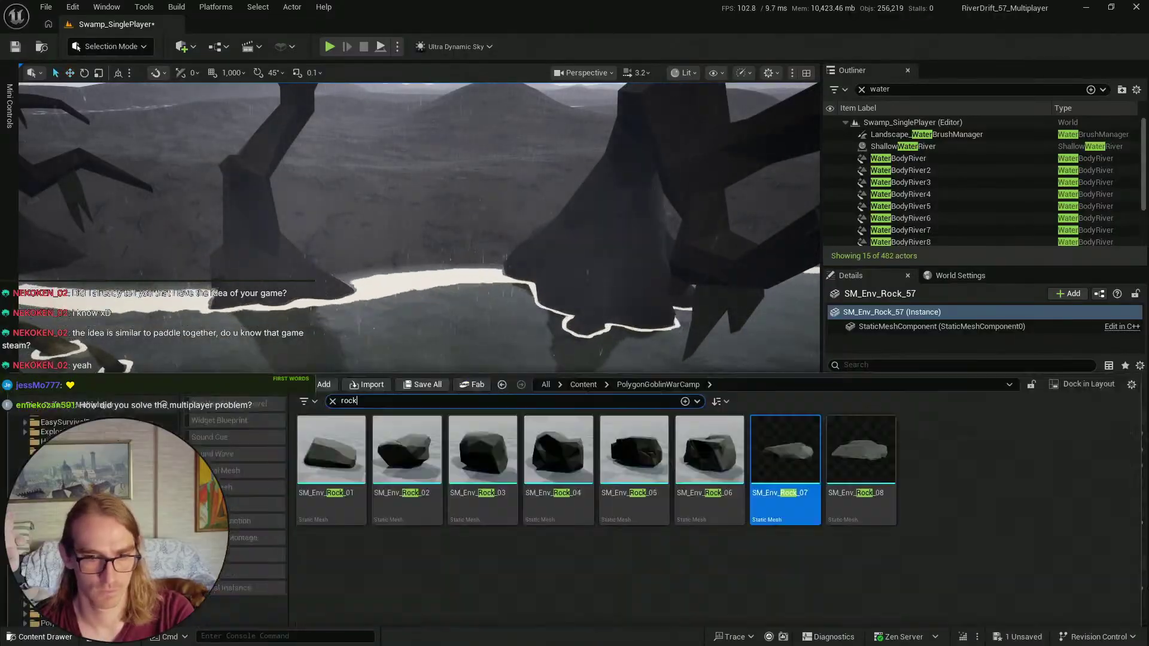
{"action": "left_click_drag", "start_coordinate": [860, 335], "coordinate": [419, 311]}
{"action": "right_click_drag", "start_coordinate": [419, 311], "coordinate": [405, 333]}
{"action": "key", "text": "w"}
{"action": "left_click_drag", "start_coordinate": [441, 401], "coordinate": [474, 331]}
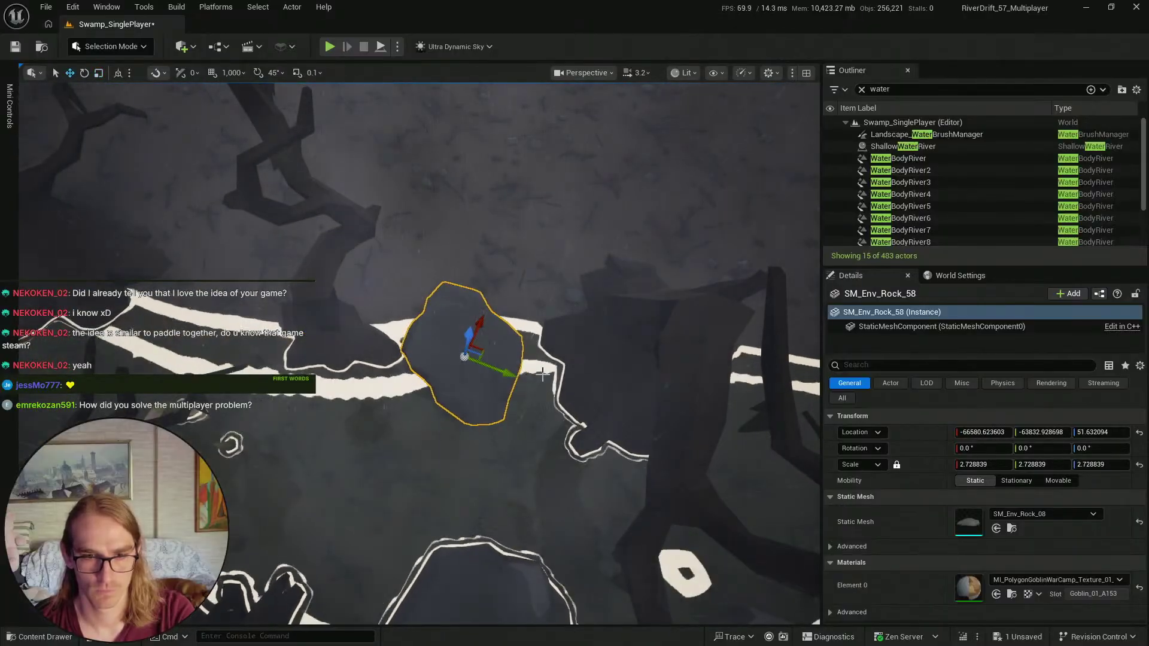
- Rotate, reposition and rescale the new SM_Env_Rock_08 so it covers the bank edge, and deselect it
{"action": "key", "text": "e"}
{"action": "left_click_drag", "start_coordinate": [486, 415], "coordinate": [530, 386]}
{"action": "key", "text": "w"}
{"action": "right_click_drag", "start_coordinate": [532, 383], "coordinate": [537, 377]}
{"action": "left_click_drag", "start_coordinate": [492, 383], "coordinate": [480, 381]}
{"action": "key", "text": "r"}
{"action": "mouse_move", "coordinate": [464, 380]}
{"action": "left_mouse_down"}
{"action": "mouse_move", "coordinate": [458, 363]}
{"action": "mouse_move", "coordinate": [465, 367]}
{"action": "left_mouse_up"}
{"action": "key", "text": "w"}
{"action": "key", "text": "Escape"}
- Save all modified content with the two added rocks
{"action": "right_click_drag", "start_coordinate": [466, 367], "coordinate": [389, 383]}
{"action": "left_click", "coordinate": [73, 639]}
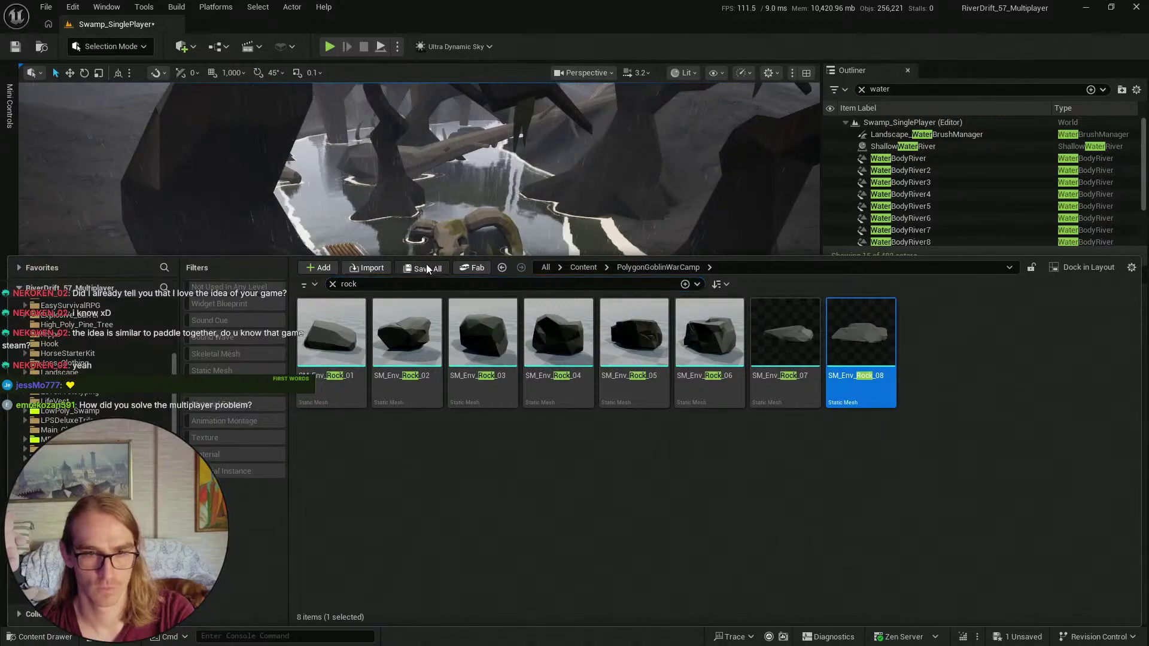
{"action": "left_click", "coordinate": [425, 267]}
{"action": "left_click", "coordinate": [668, 466]}
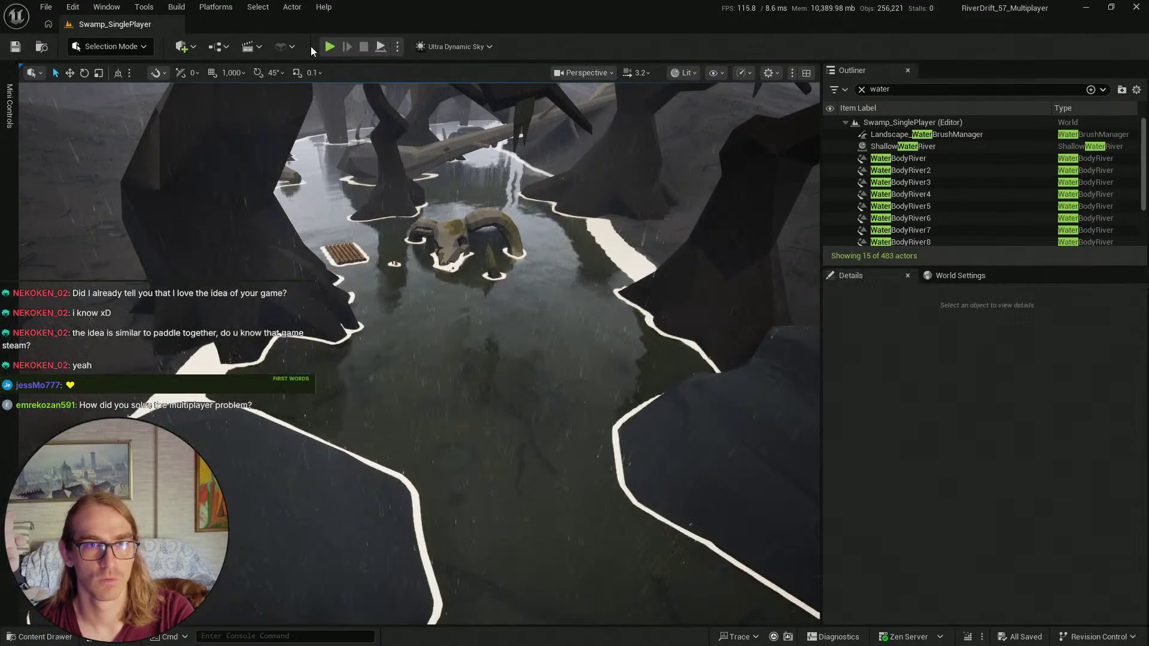
- Play-test the raft ride full screen down to the rib bones and stop the session
{"action": "key", "text": "alt+p"}
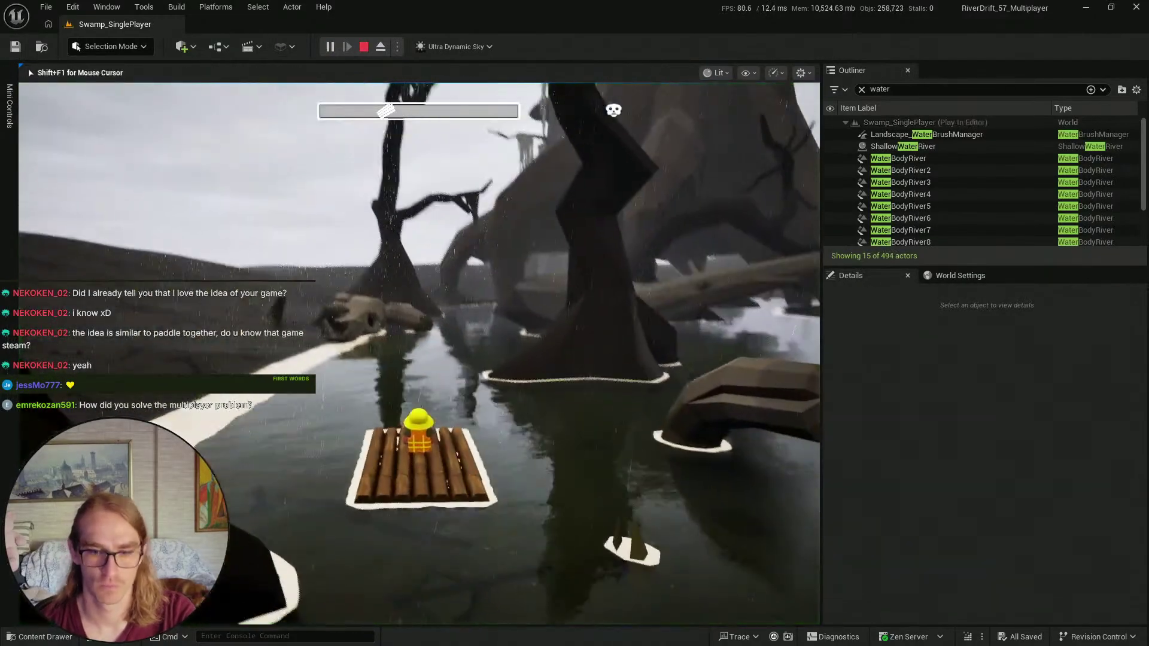
{"action": "key", "text": "F11"}
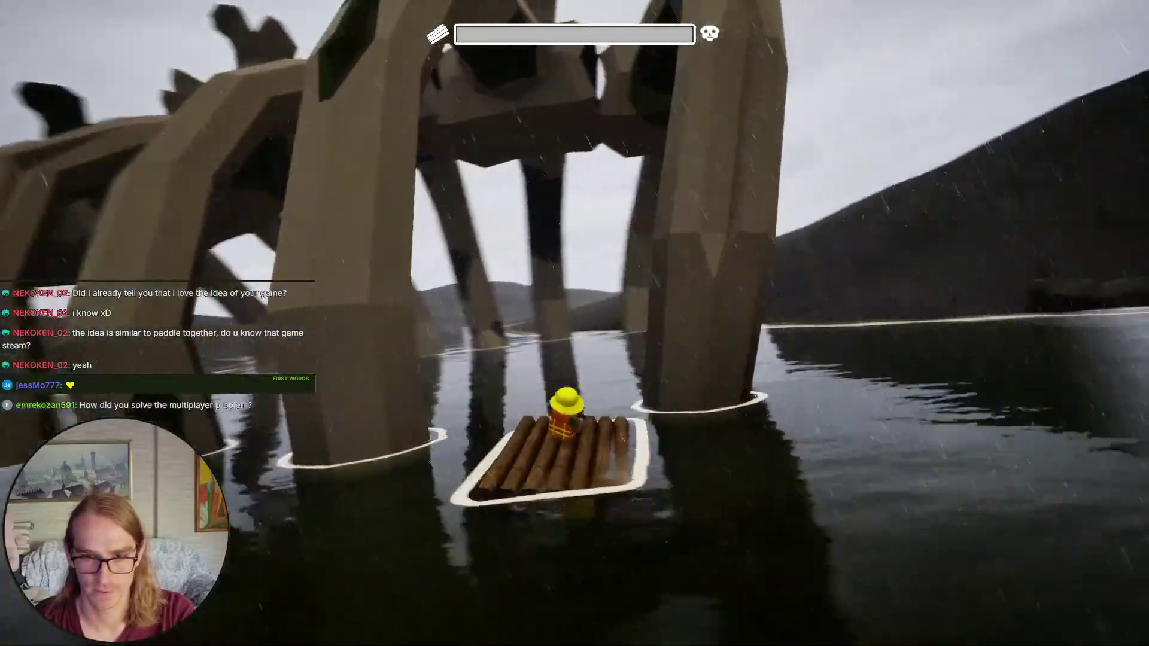
{"action": "key", "text": "Escape"}
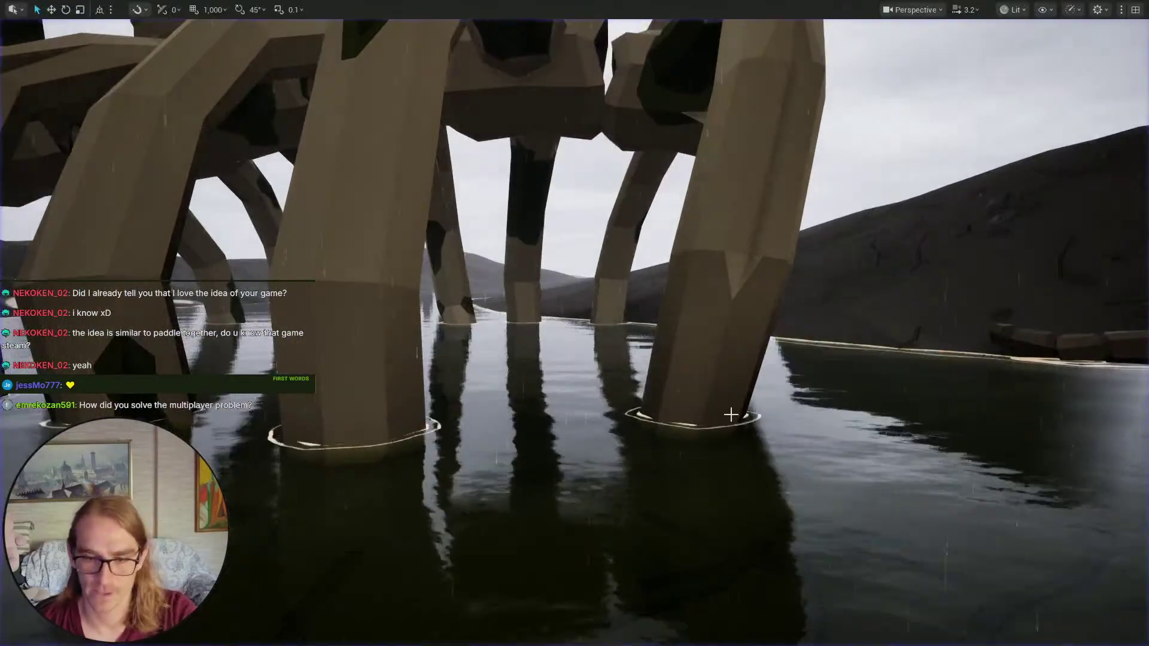
{"action": "key", "text": "F11"}
- Clear the rock search, filter the PolygonGoblinWarCamp folder to static meshes and select all of them
{"action": "left_click", "coordinate": [37, 636]}
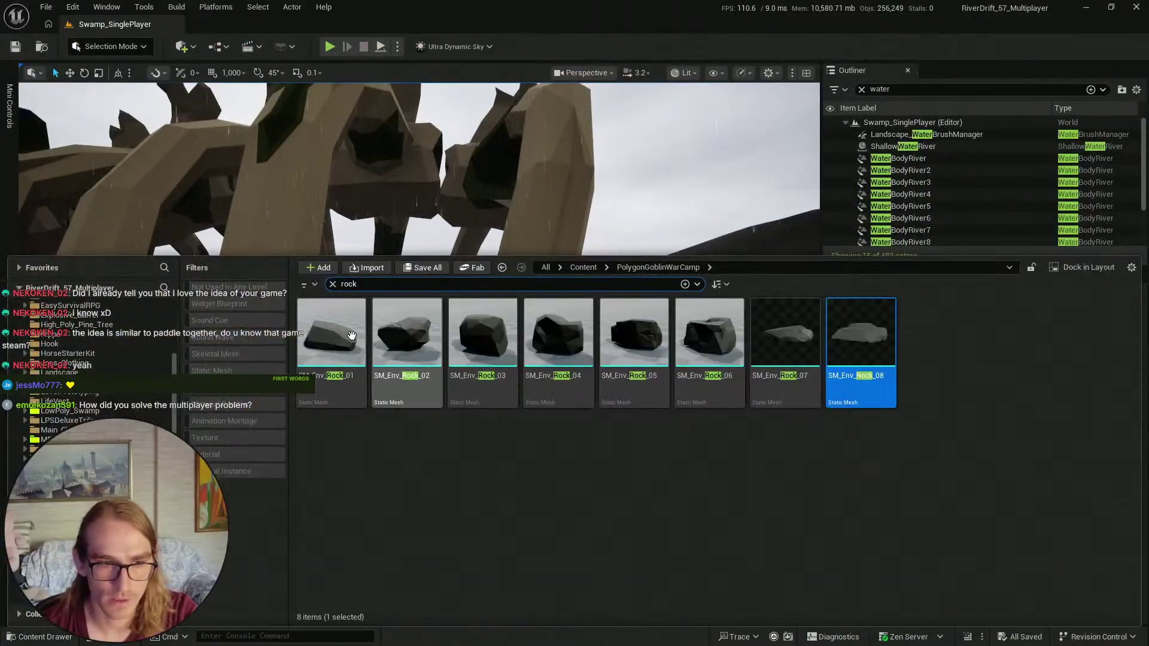
{"action": "left_click", "coordinate": [333, 284]}
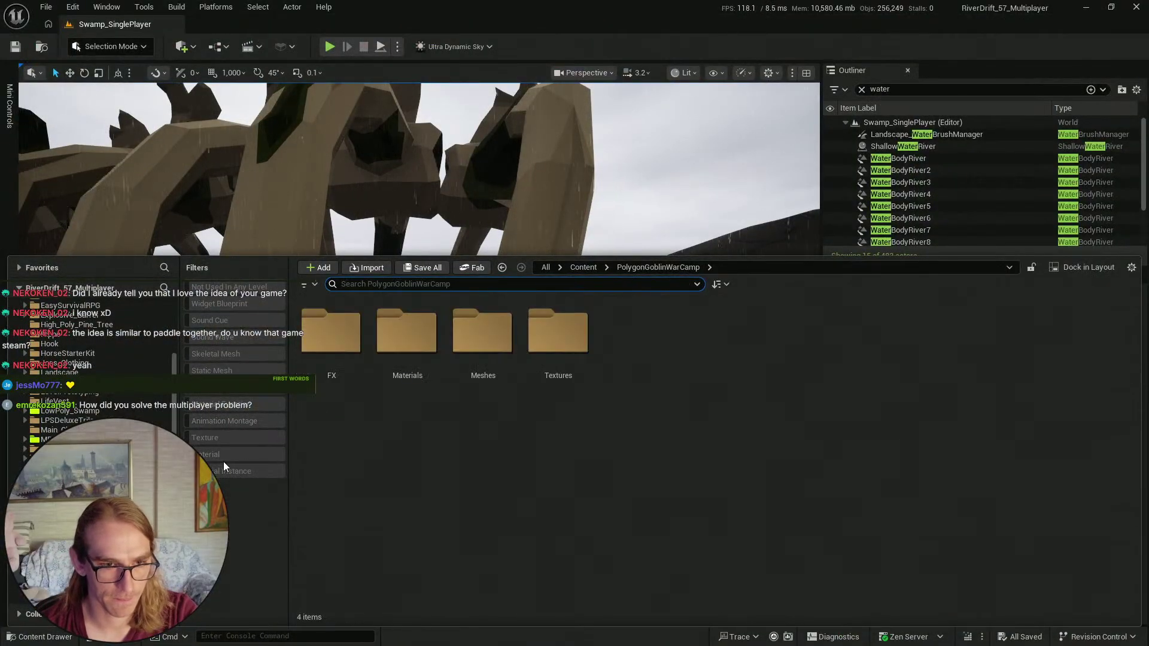
{"action": "left_click", "coordinate": [242, 354]}
{"action": "left_click", "coordinate": [246, 355]}
{"action": "left_click", "coordinate": [228, 369]}
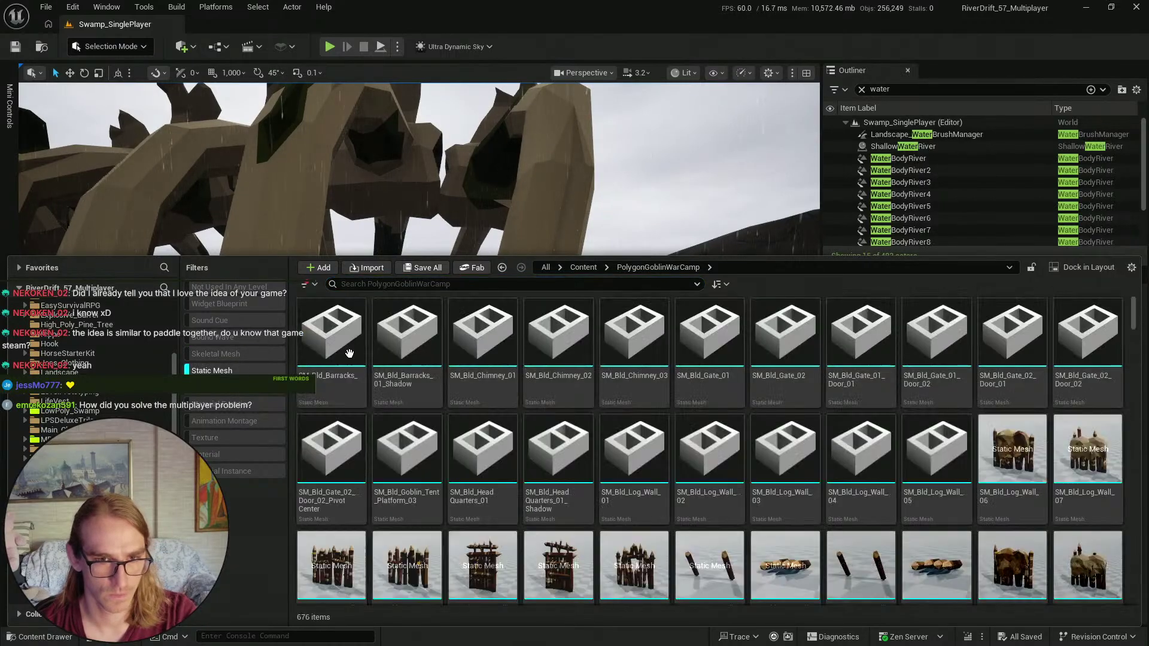
{"action": "left_click", "coordinate": [349, 342]}
{"action": "left_click_drag", "start_coordinate": [1135, 331], "coordinate": [1133, 590]}
{"action": "key", "text": "ctrl+a"}
- Open all selected static meshes in the Property Matrix, agreeing to load the assets
{"action": "right_click", "coordinate": [634, 515]}
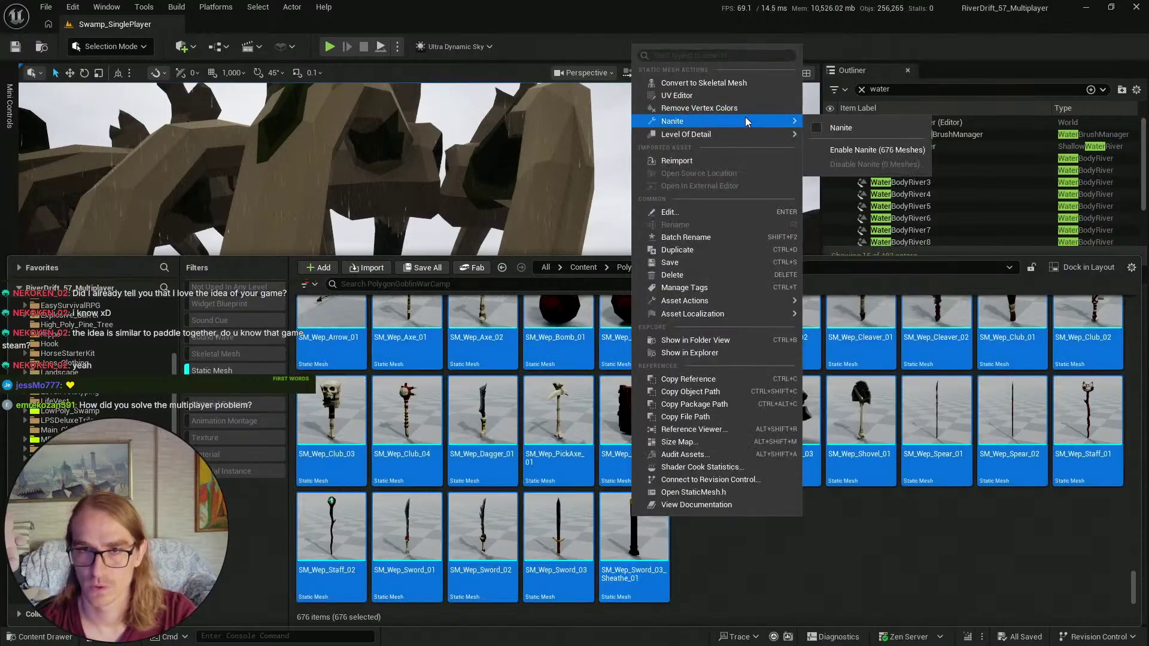
{"action": "mouse_move", "coordinate": [760, 300]}
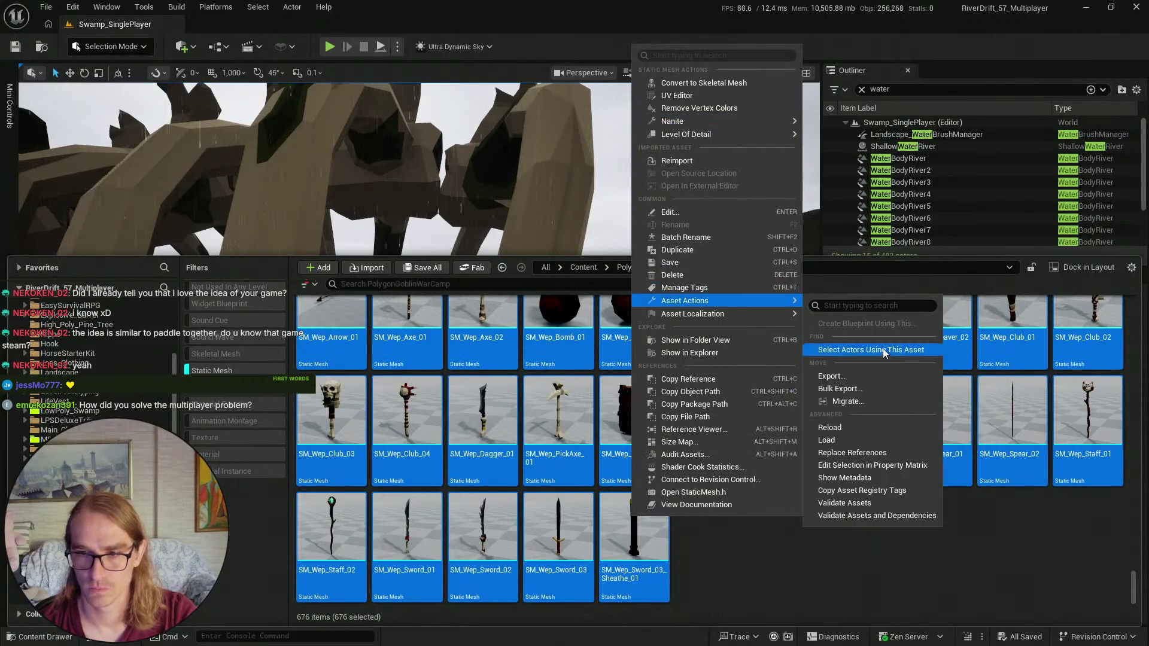
{"action": "left_click", "coordinate": [889, 466]}
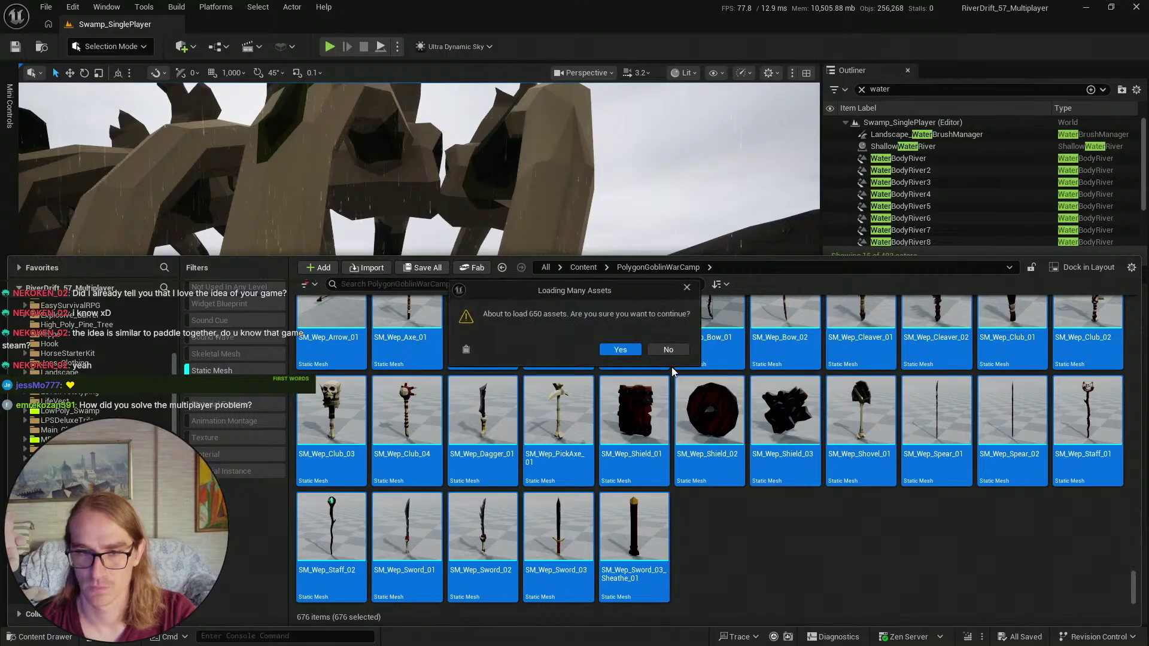
{"action": "left_click", "coordinate": [620, 350]}
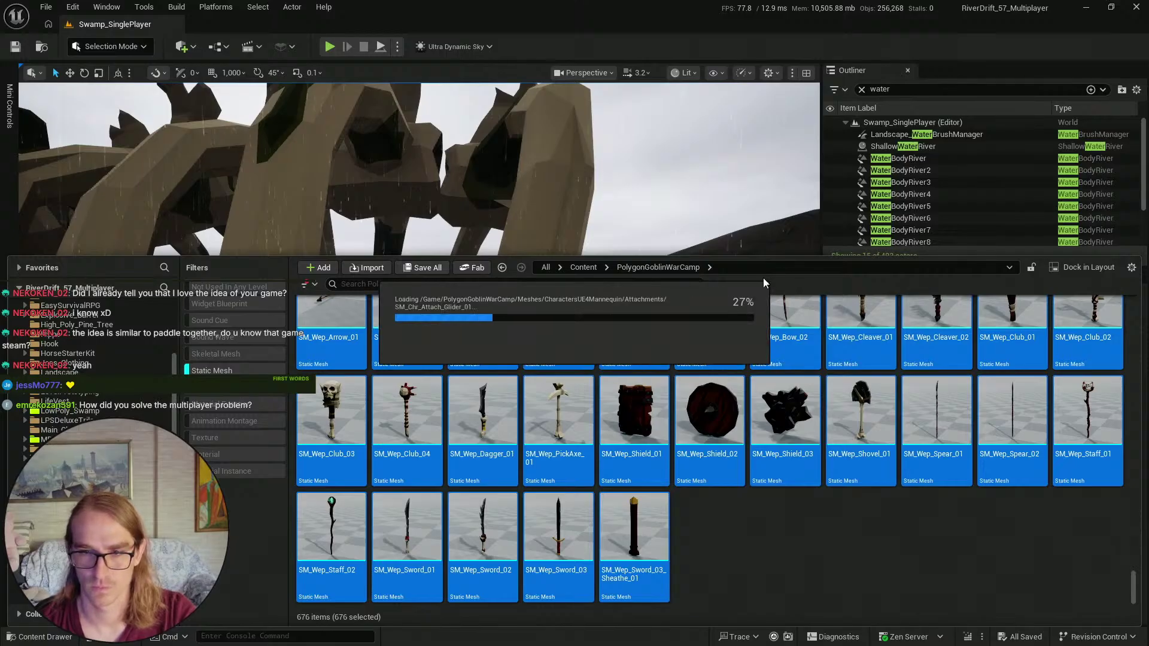
{"action": "key", "text": "super"}
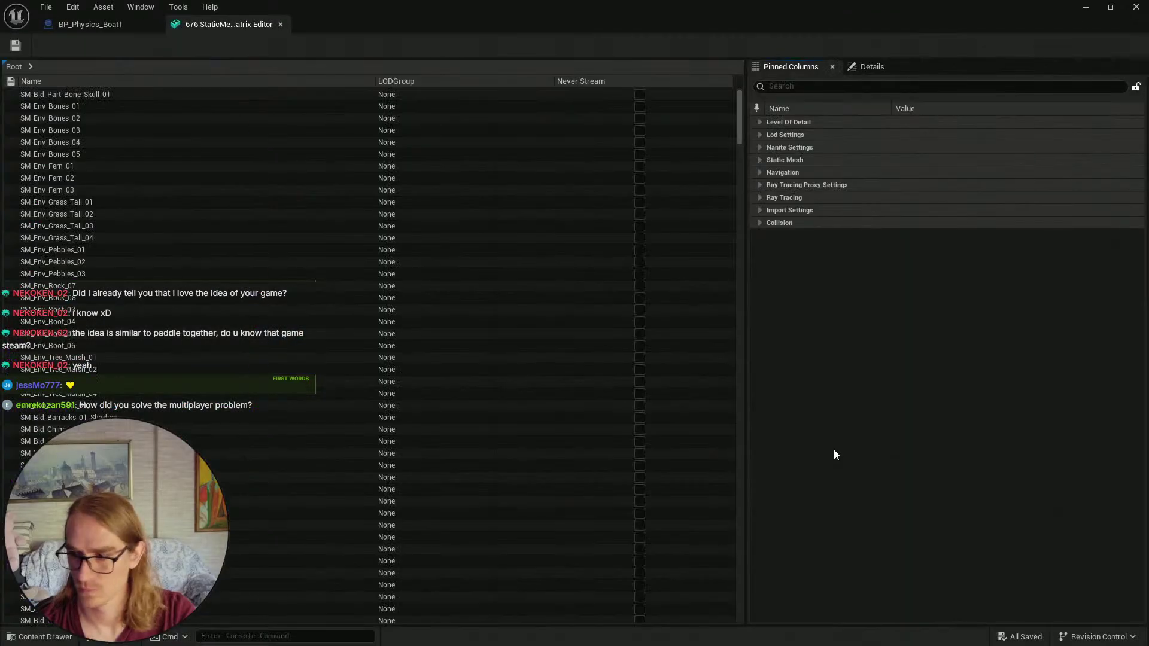
- Set Collision Complexity to Use Complex Collision As Simple for all the static meshes and save them
{"action": "left_click", "coordinate": [841, 86]}
{"action": "type", "text": "collision"}
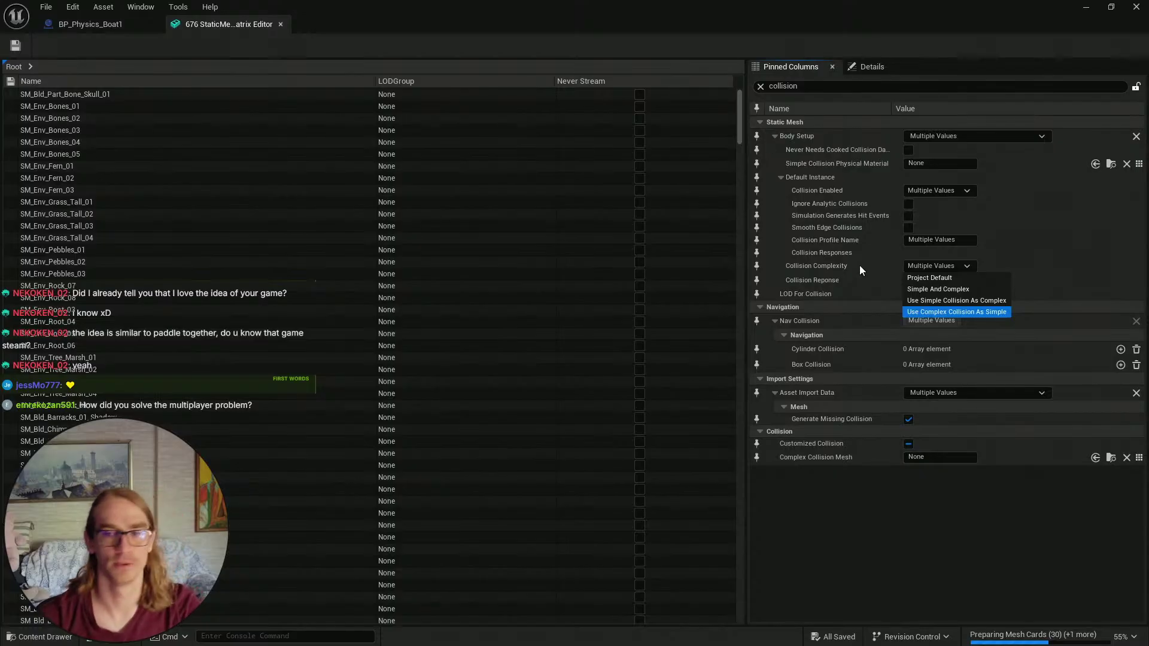
{"action": "key", "text": "super"}
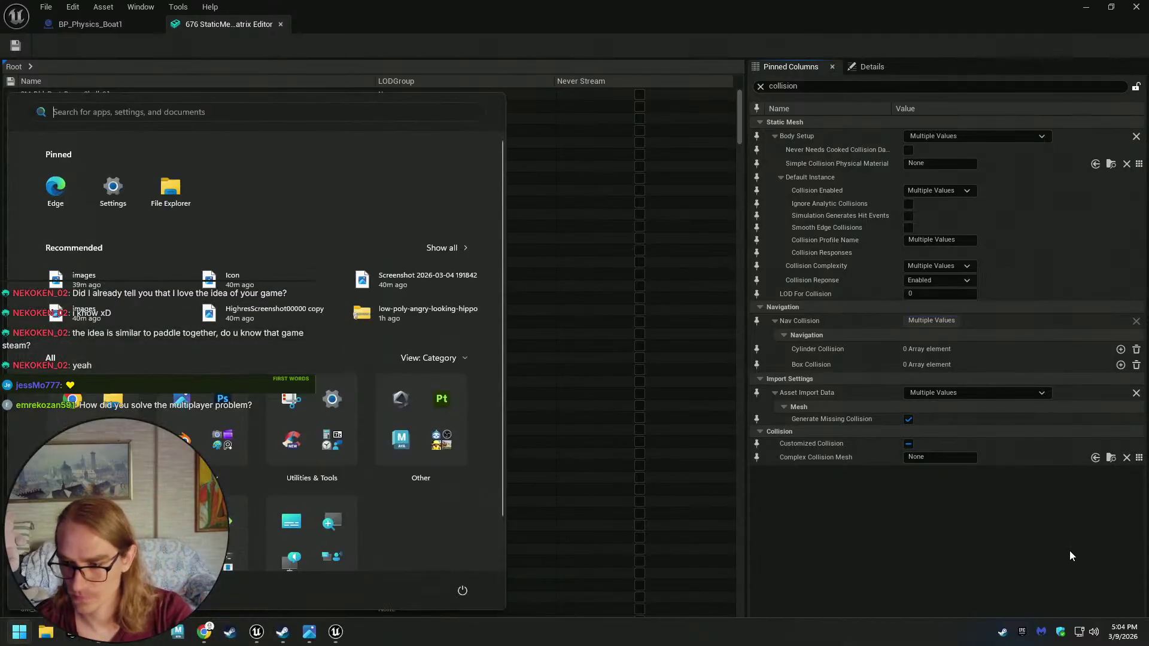
{"action": "key", "text": "super"}
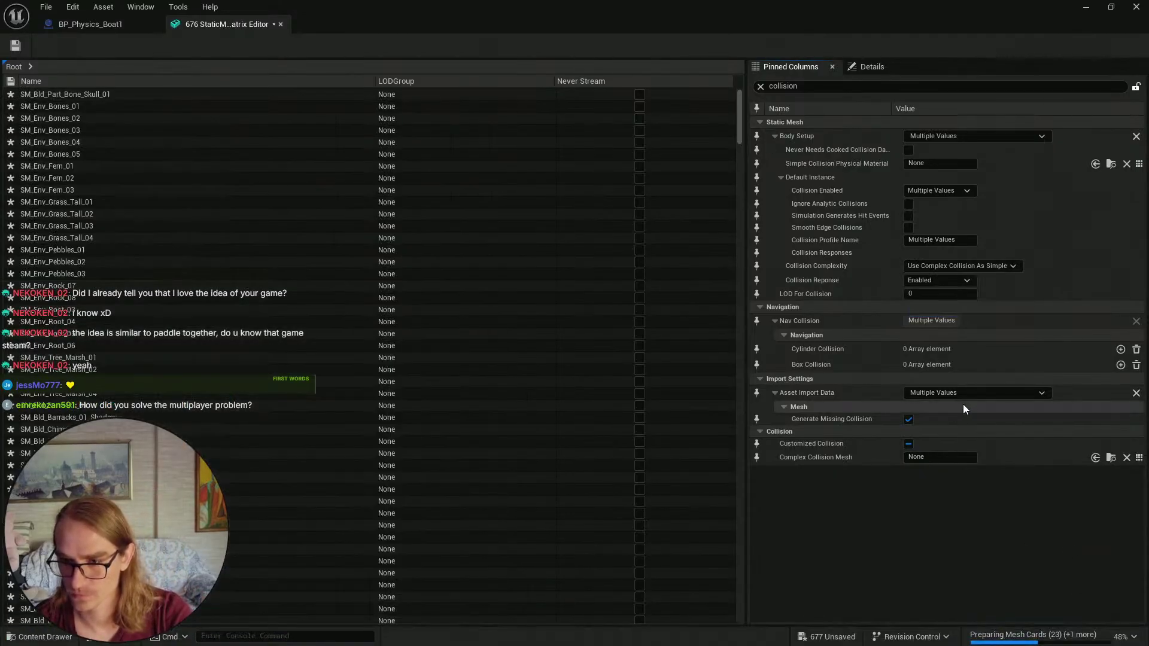
{"action": "left_click", "coordinate": [16, 46]}
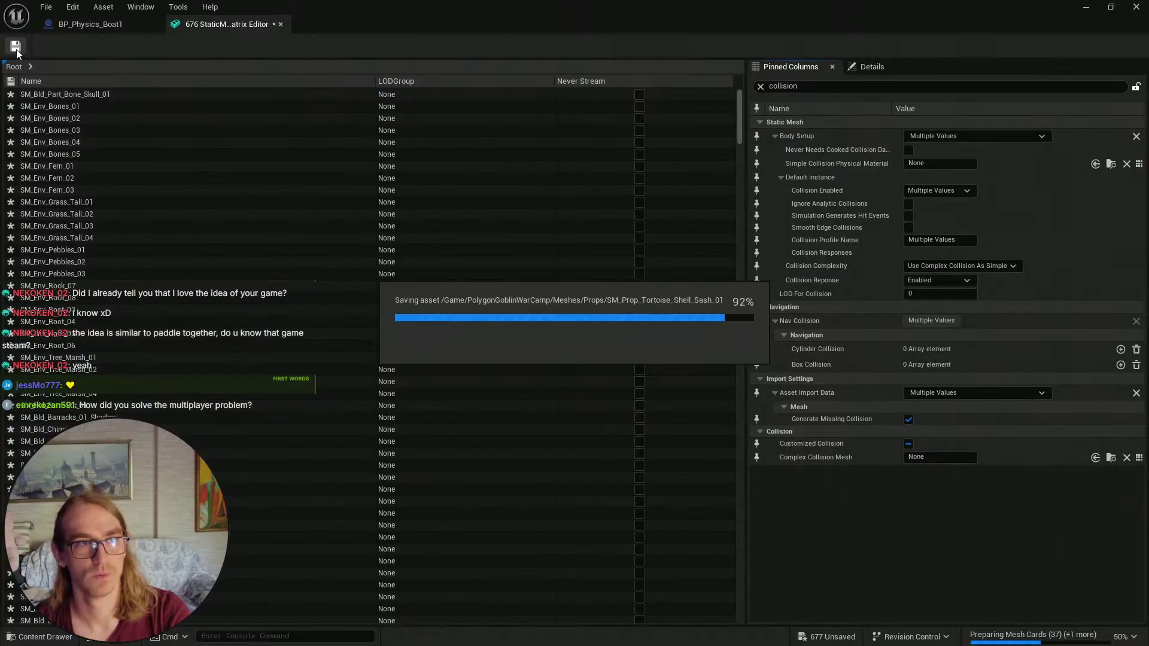
- Return to the Swamp_SinglePlayer level and inspect the rib bones at the waterline
{"action": "left_click", "coordinate": [86, 23]}
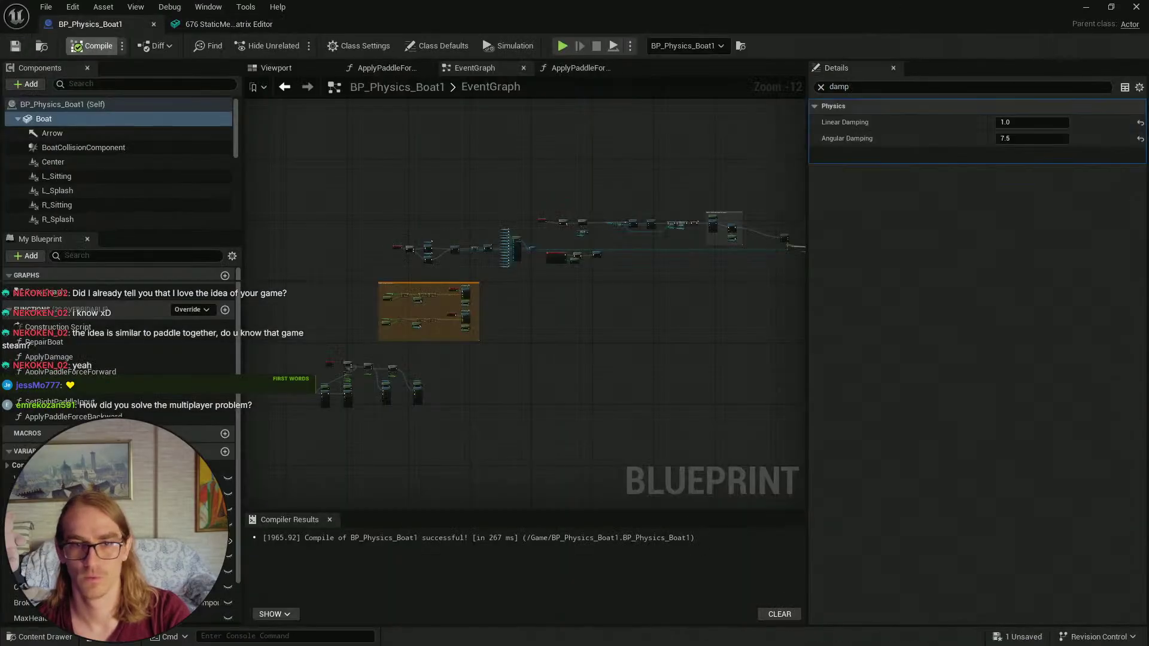
{"action": "left_click", "coordinate": [1085, 7]}
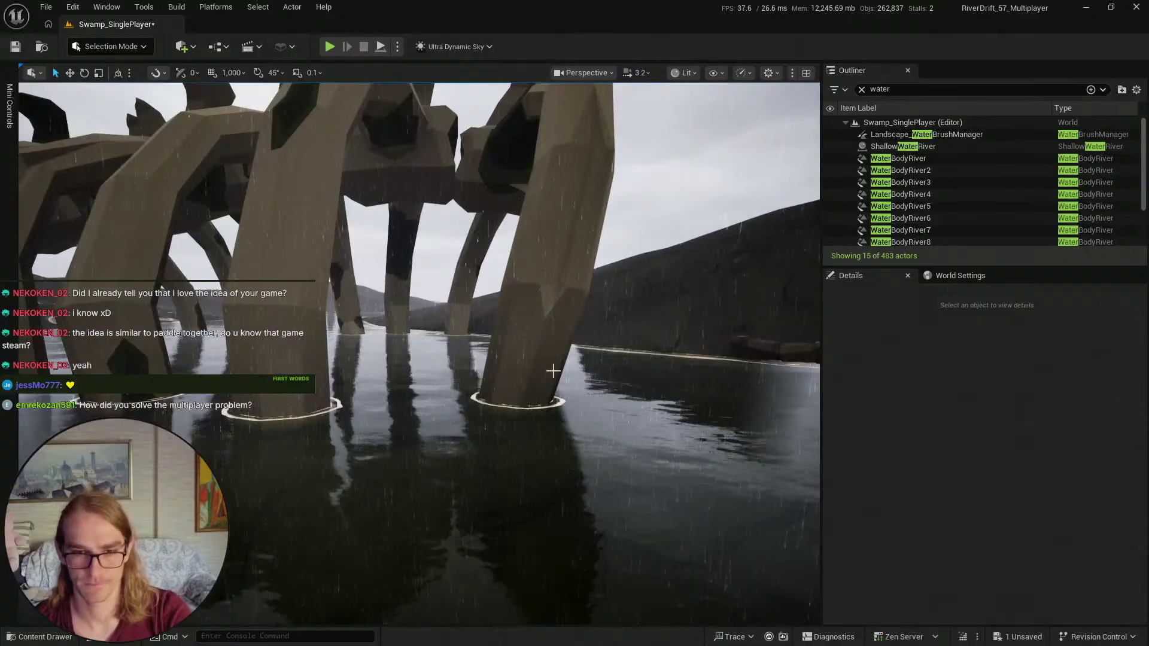
{"action": "right_click_drag", "start_coordinate": [557, 318], "coordinate": [577, 335]}
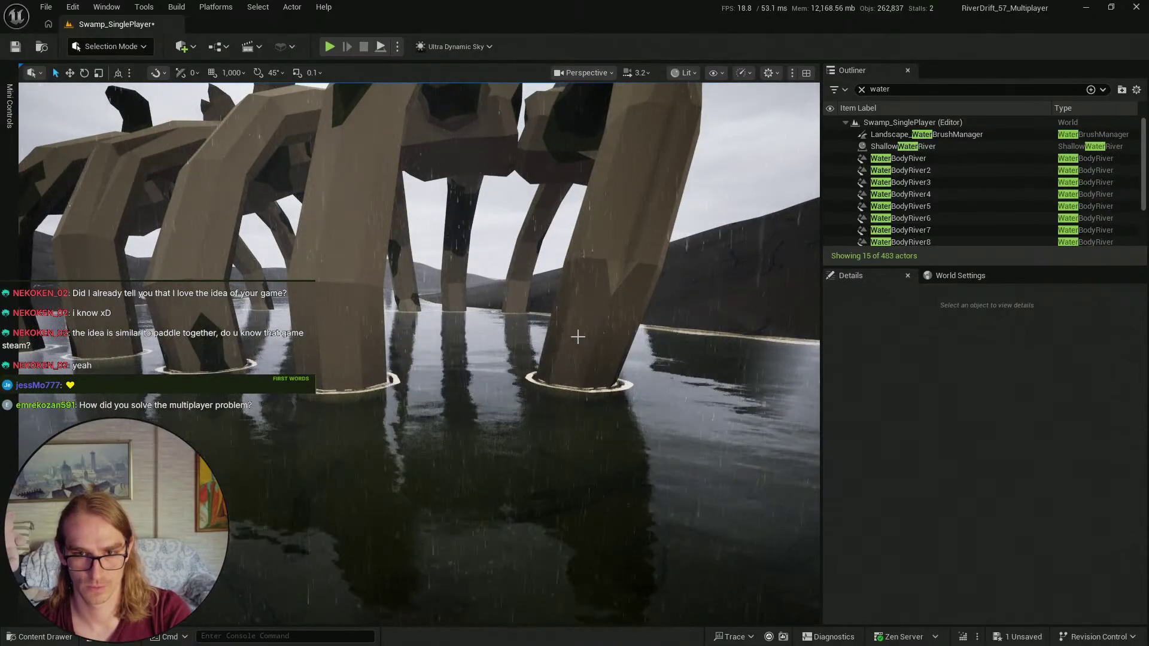
- Switch to Blender and close the low poly hippo file without saving its changes
{"action": "key", "text": "super"}
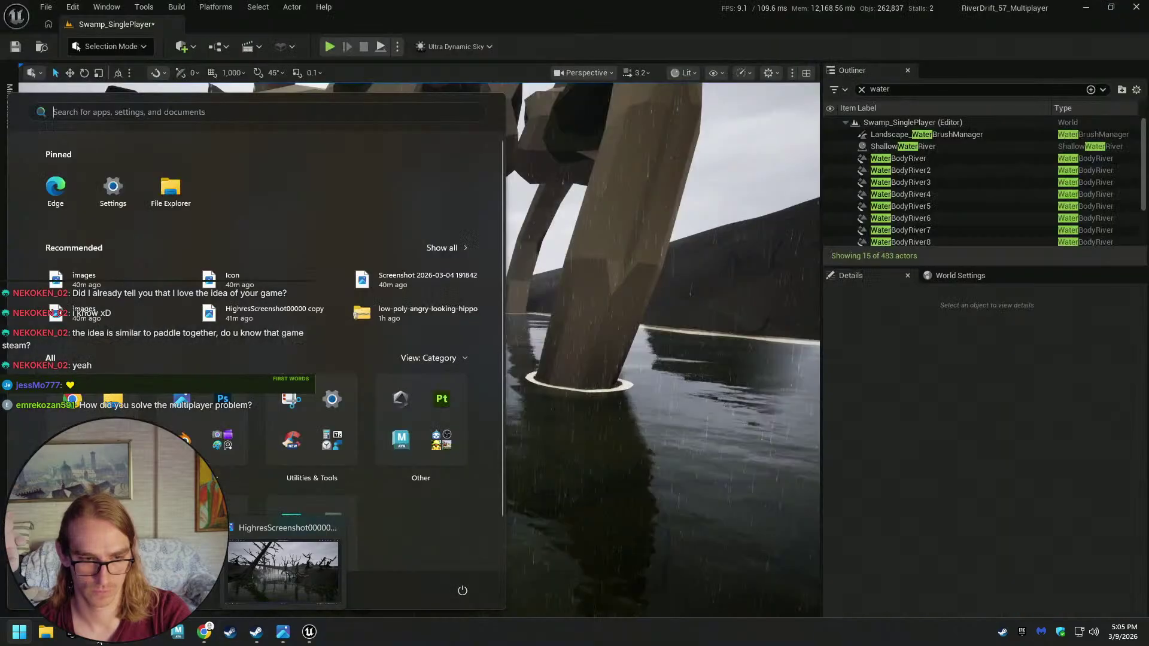
{"action": "left_click", "coordinate": [904, 509]}
{"action": "key", "text": "super"}
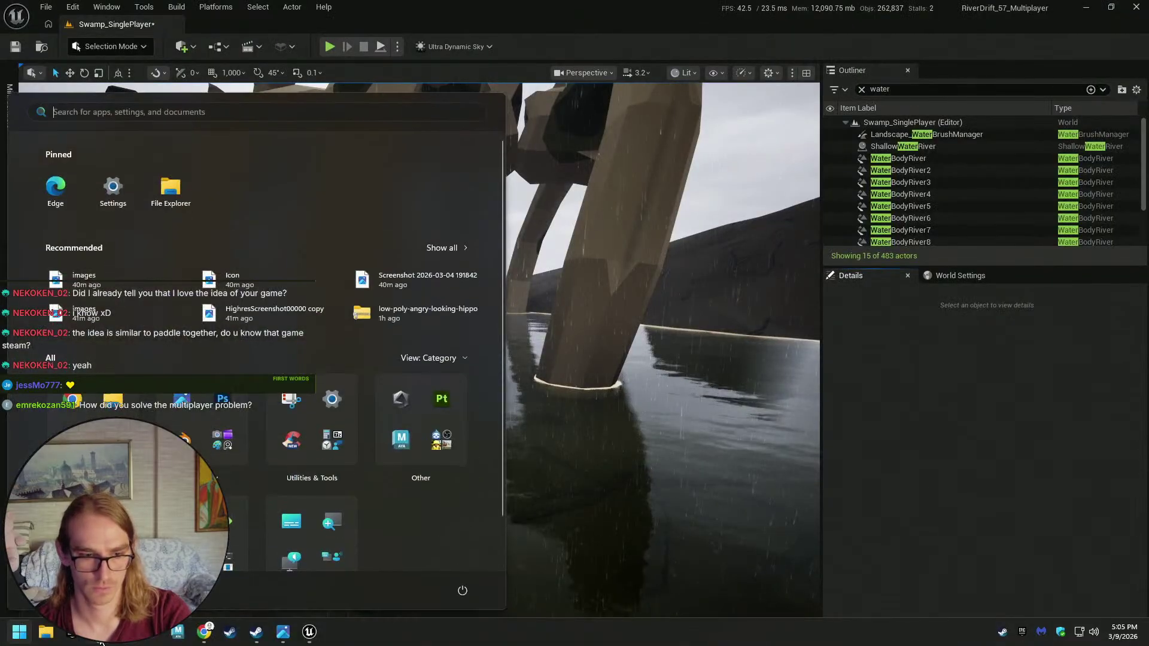
{"action": "left_click", "coordinate": [125, 632]}
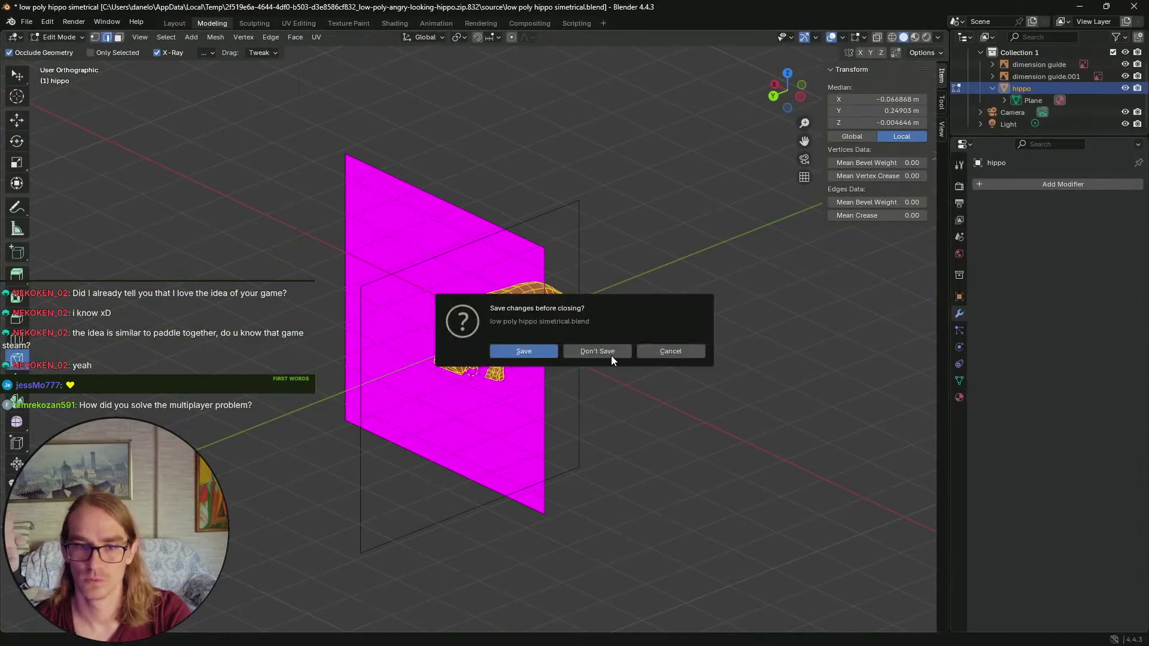
{"action": "left_click", "coordinate": [611, 353]}
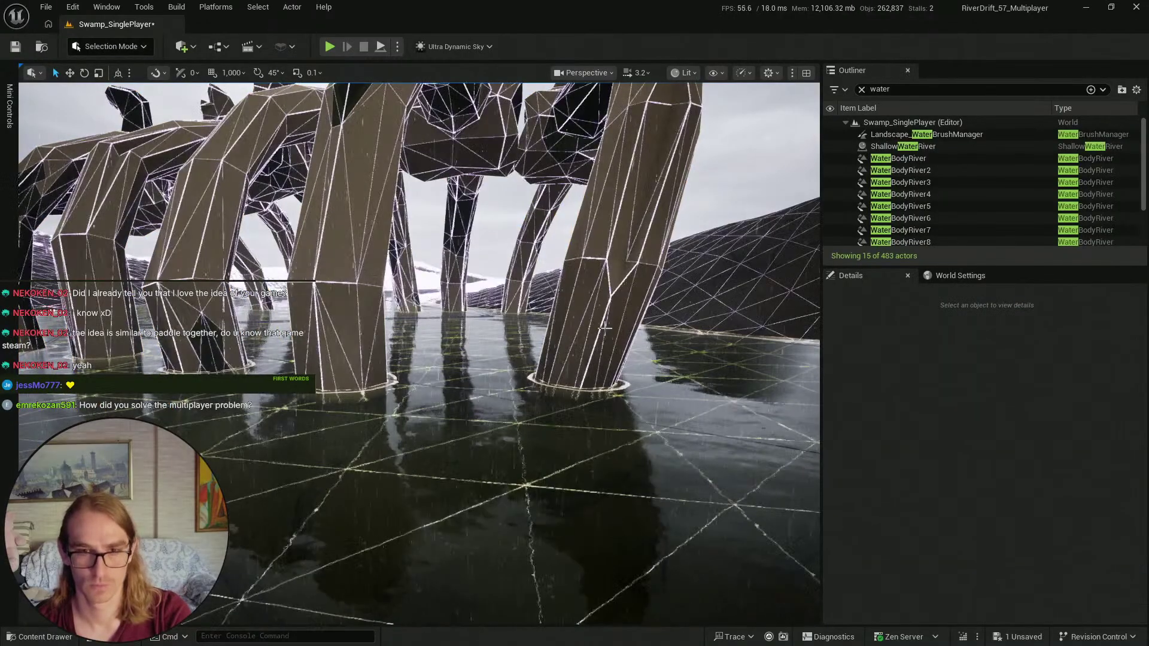
- Save all pending changes of the Swamp_SinglePlayer level after checking the rib bones
{"action": "right_click_drag", "start_coordinate": [608, 320], "coordinate": [608, 320]}
{"action": "scroll", "coordinate": [608, 319], "scroll_direction": "up", "scroll_amount": 2}
{"action": "right_click_drag", "start_coordinate": [446, 237], "coordinate": [446, 237]}
{"action": "key", "text": "ctrl+space"}
{"action": "left_click", "coordinate": [423, 271]}
{"action": "key", "text": "Return"}
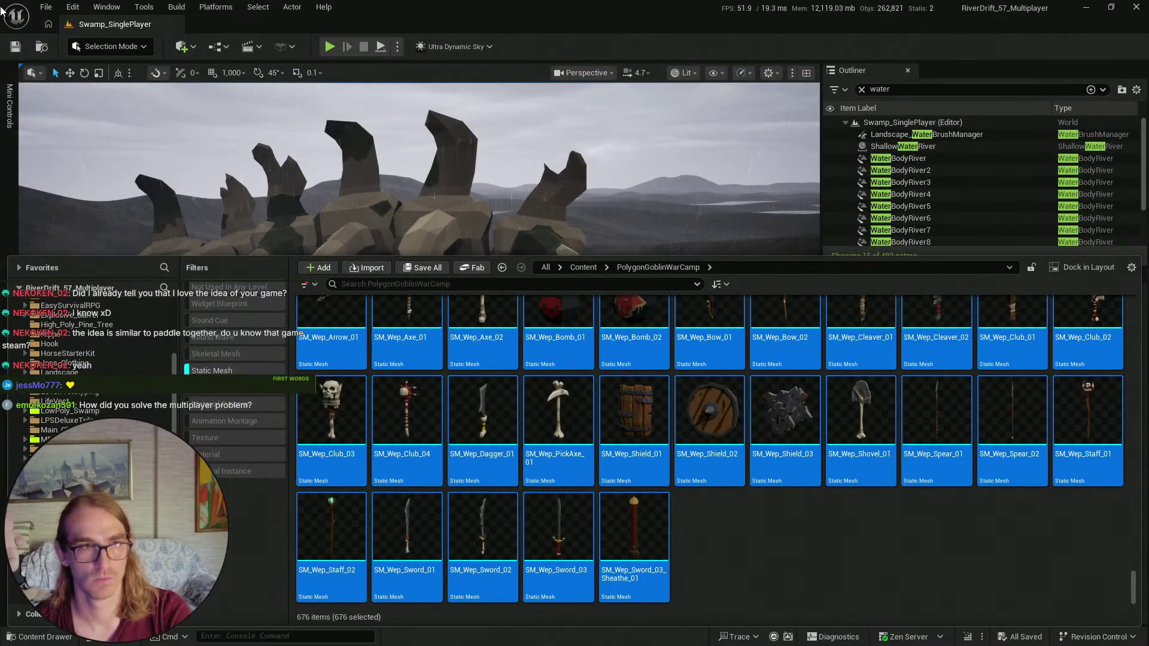
- Play-test the raft ride through the swamp in a full-screen viewport and end the session
{"action": "right_click_drag", "start_coordinate": [352, 155], "coordinate": [352, 156]}
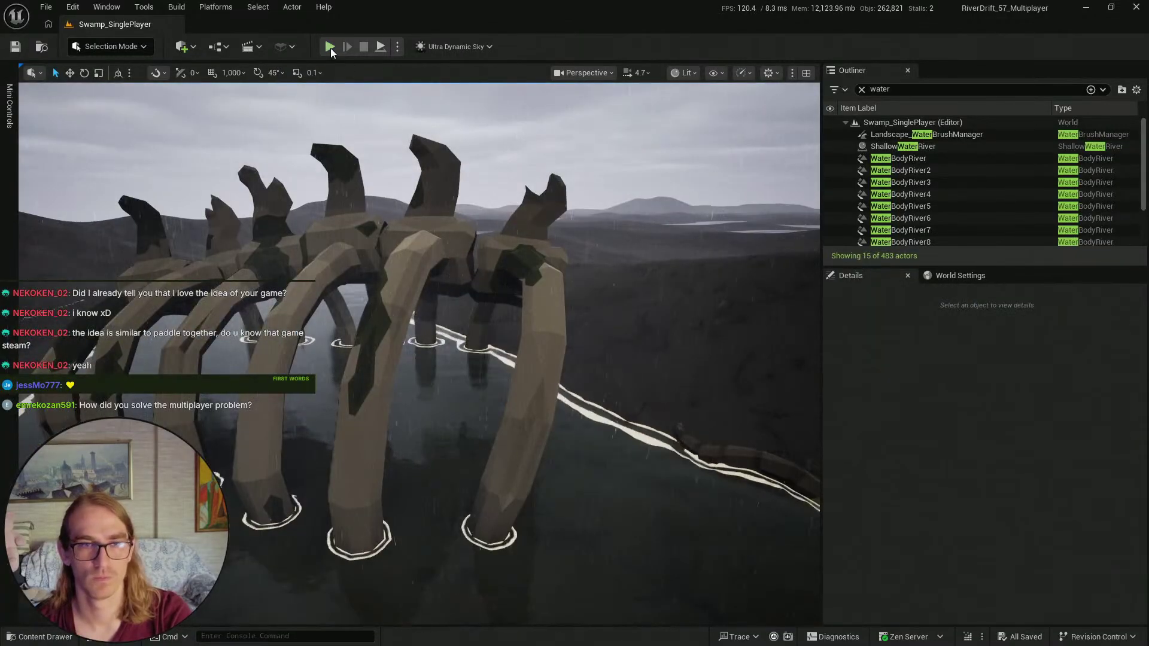
{"action": "key", "text": "alt+p"}
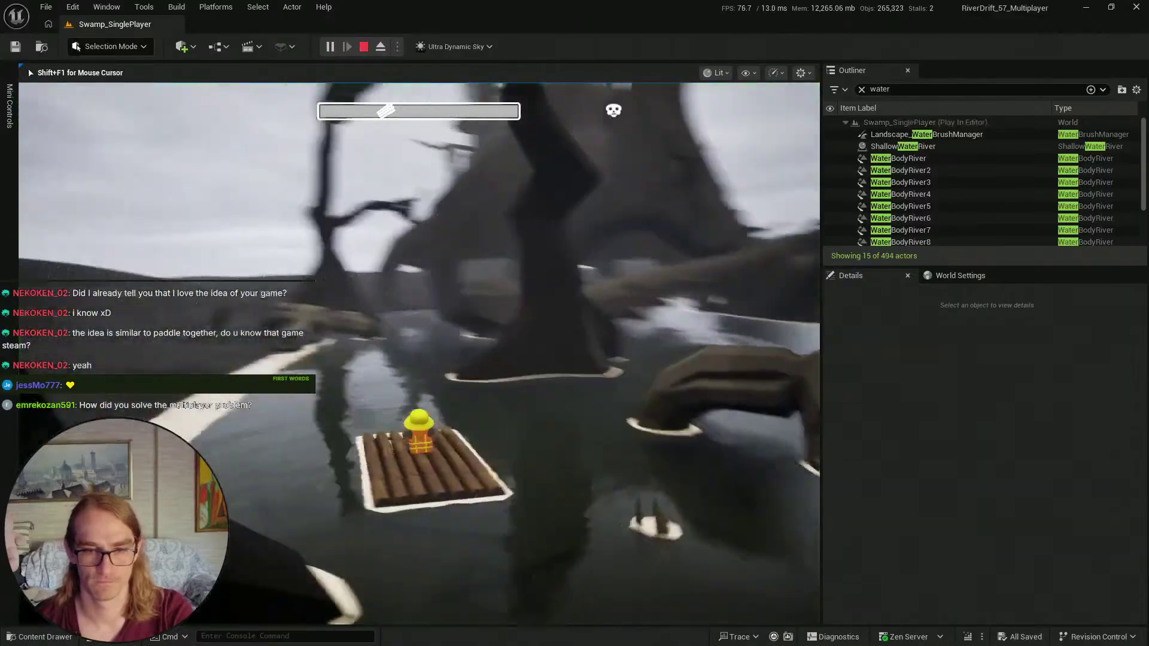
{"action": "key", "text": "F11"}
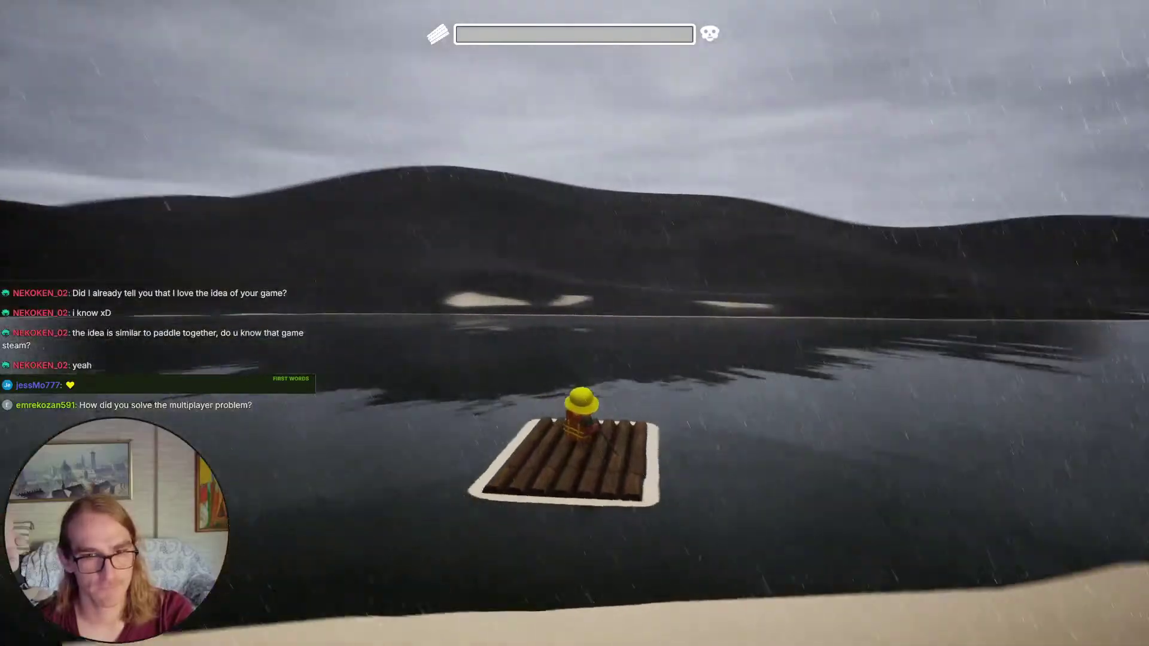
{"action": "key", "text": "Escape"}
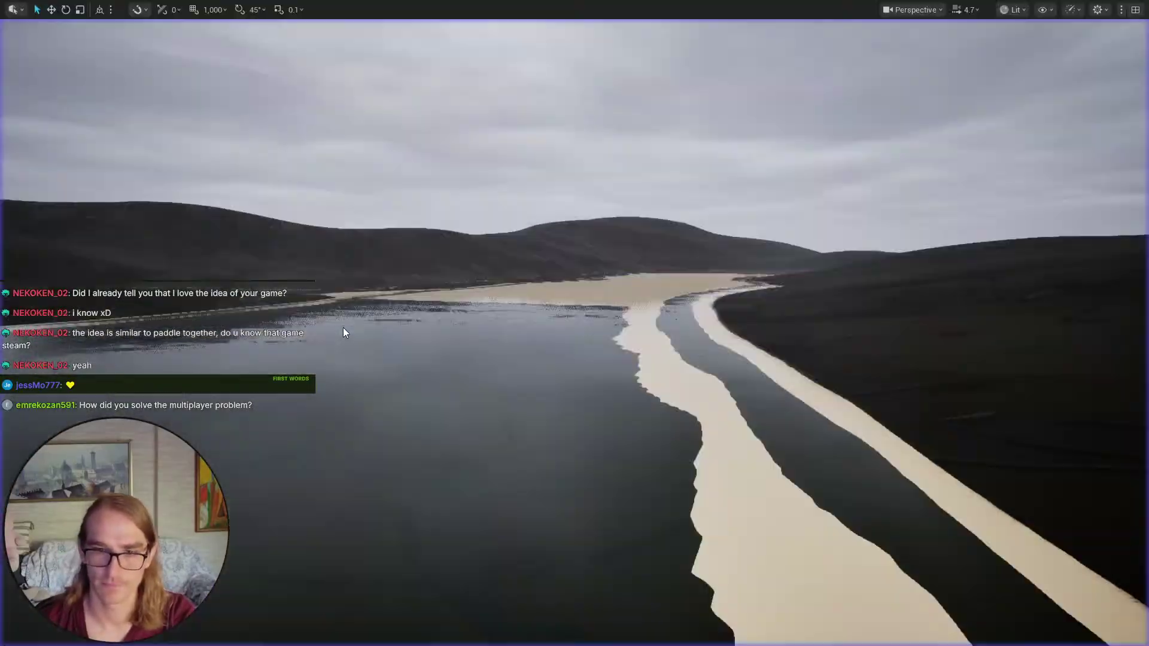
{"action": "key", "text": "F11"}
- Move the raft BP_Physics_Boat1 along the river to the channel beside the wooden wreckage, at about X -69309, Y -57459
{"action": "key", "text": "w"}
{"action": "scroll", "coordinate": [664, 333], "scroll_direction": "up", "scroll_amount": 6}
{"action": "right_click_drag", "start_coordinate": [664, 334], "coordinate": [536, 455]}
{"action": "key", "text": "s"}
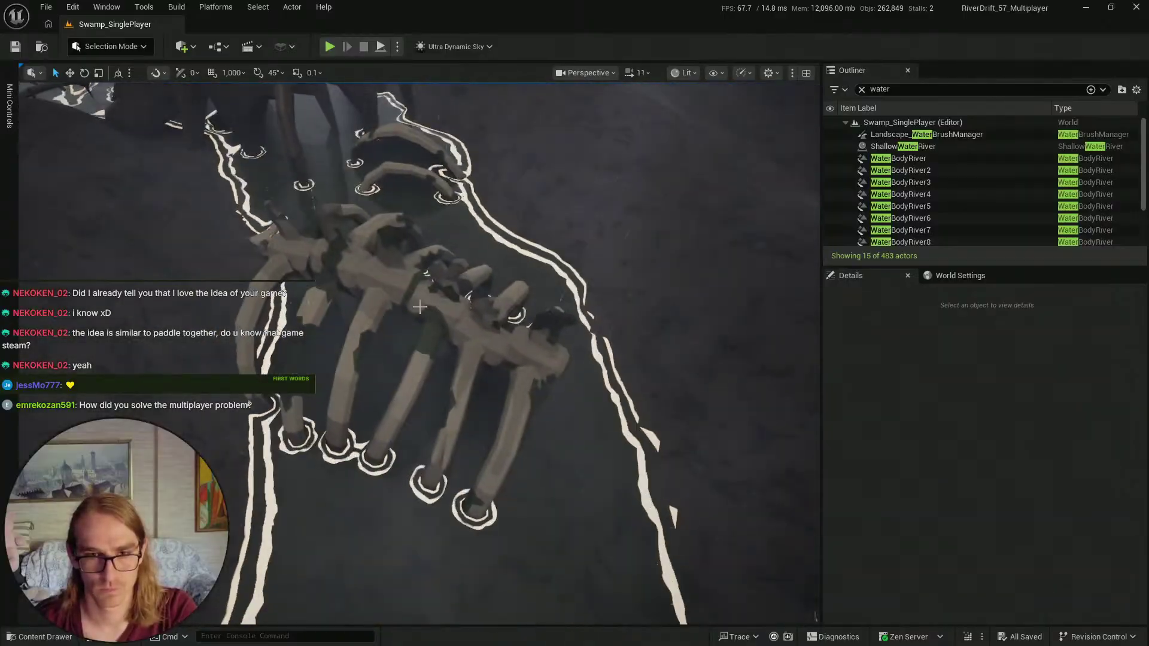
{"action": "right_click_drag", "start_coordinate": [420, 306], "coordinate": [565, 384]}
{"action": "key", "text": "w"}
{"action": "scroll", "coordinate": [420, 307], "scroll_direction": "up", "scroll_amount": 1}
{"action": "key", "text": "w"}
{"action": "scroll", "coordinate": [420, 307], "scroll_direction": "up", "scroll_amount": 1}
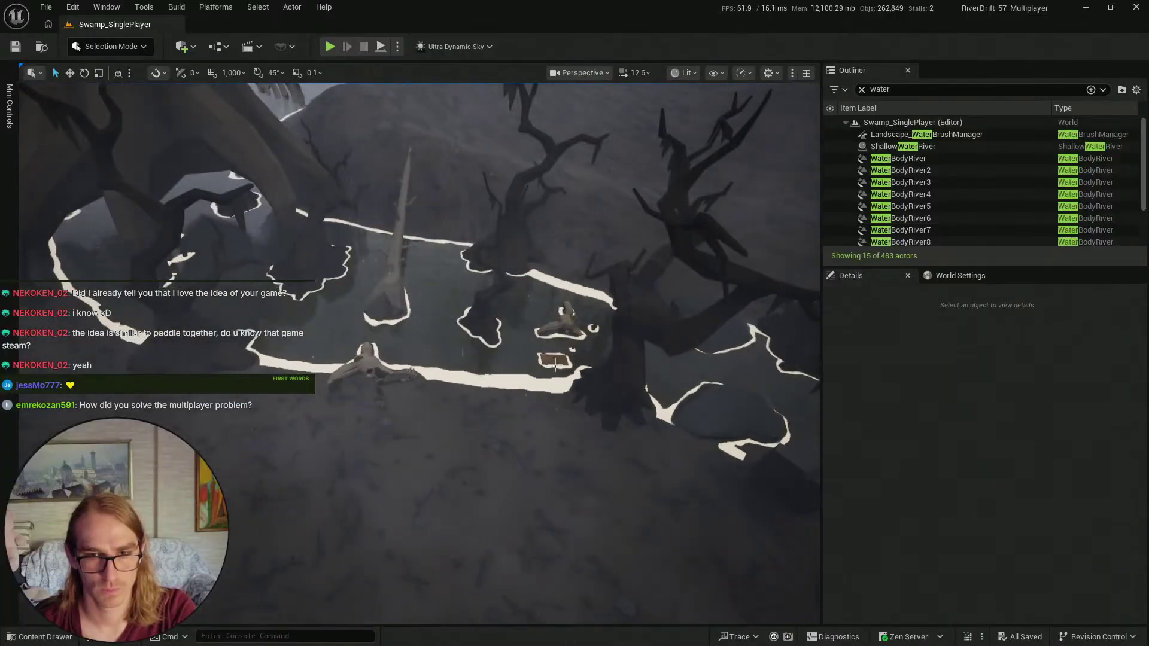
{"action": "left_click", "coordinate": [555, 363]}
{"action": "key", "text": "f"}
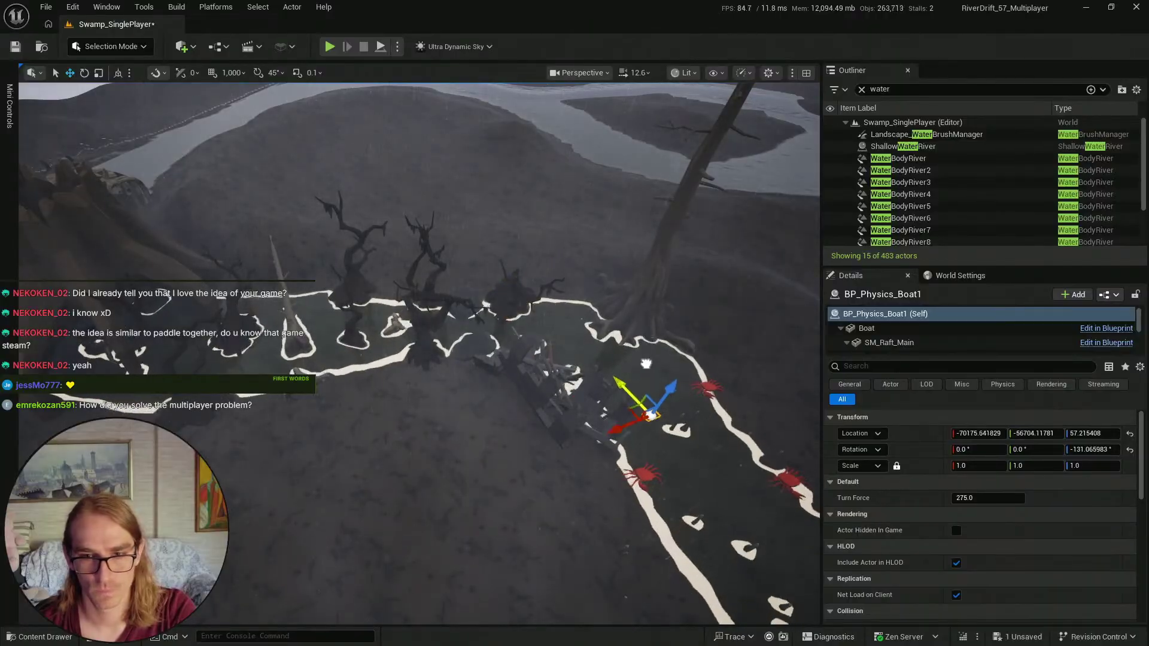
{"action": "left_click_drag", "start_coordinate": [646, 363], "coordinate": [620, 333]}
{"action": "right_click_drag", "start_coordinate": [620, 332], "coordinate": [494, 335]}
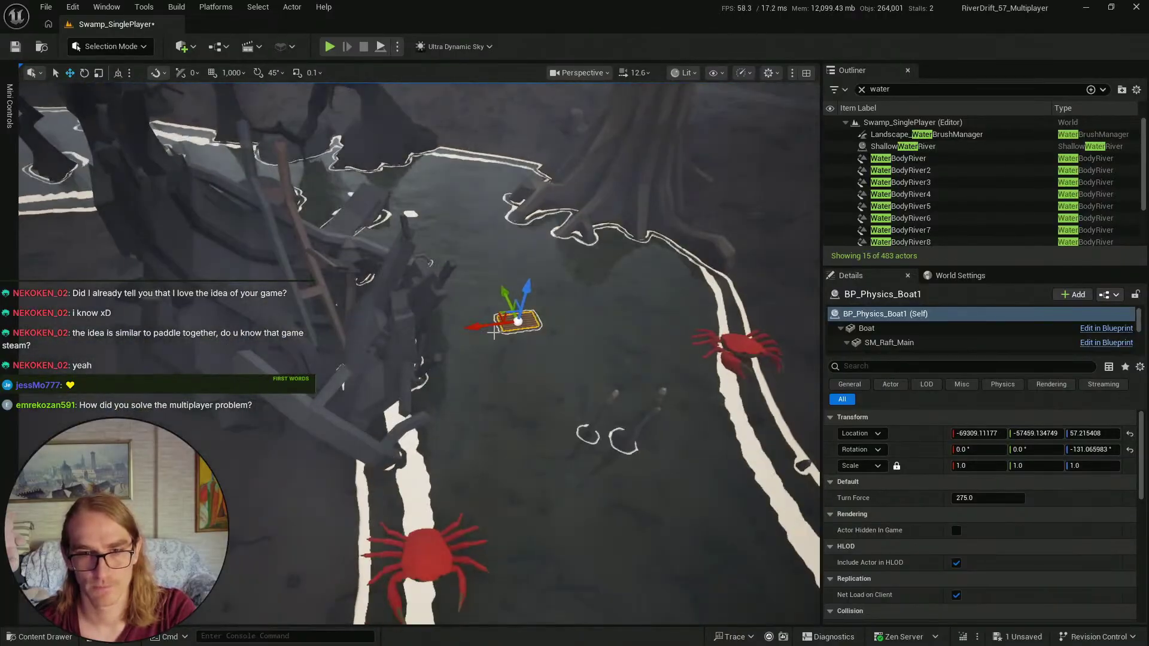
- Shift the raft to about X -68548, Y -57529 near the large tree roots and rotate its yaw to about -63°
{"action": "left_click_drag", "start_coordinate": [533, 288], "coordinate": [517, 261]}
{"action": "right_click_drag", "start_coordinate": [517, 261], "coordinate": [405, 370]}
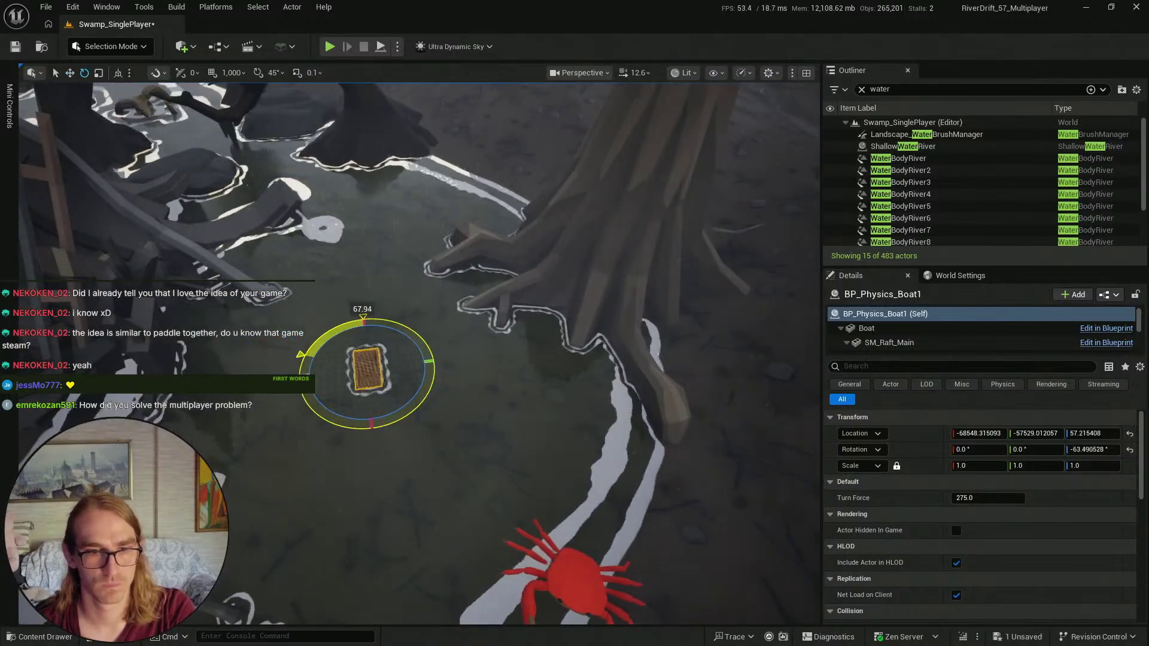
{"action": "key", "text": "Escape"}
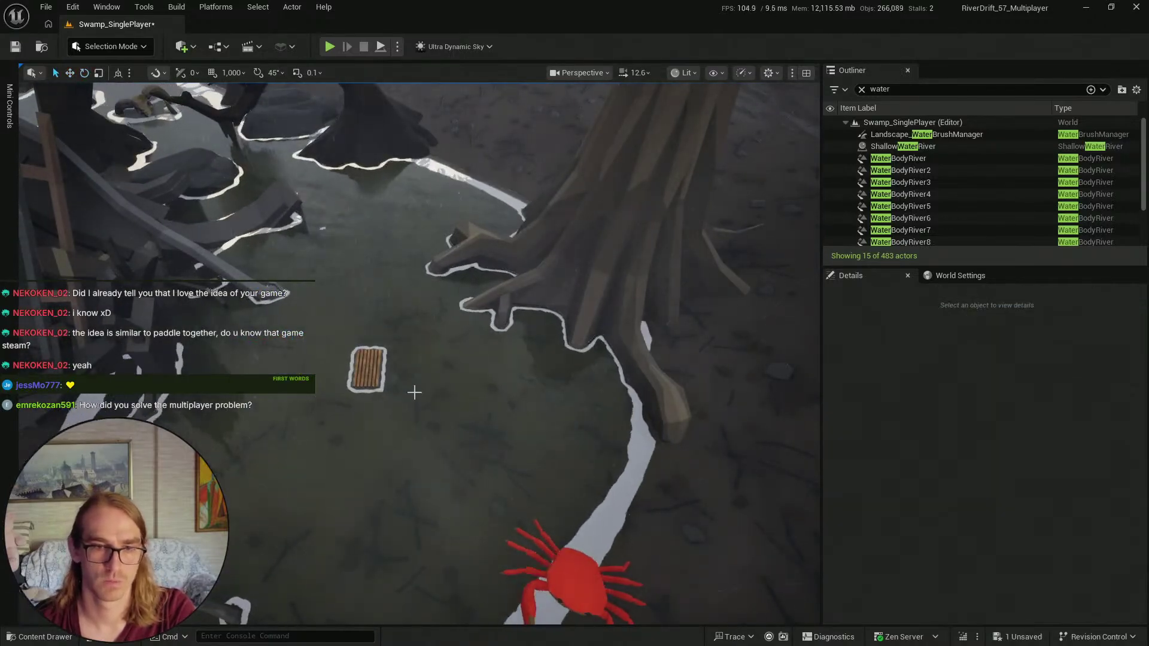
{"action": "left_click", "coordinate": [372, 369]}
{"action": "key", "text": "Escape"}
- Save the repositioned raft with the level and return the asset browser to the root Content folder
{"action": "mouse_move", "coordinate": [543, 397]}
{"action": "right_mouse_down"}
{"action": "mouse_move", "coordinate": [526, 353]}
{"action": "mouse_move", "coordinate": [544, 397]}
{"action": "right_mouse_up"}
{"action": "key", "text": "s"}
{"action": "scroll", "coordinate": [544, 398], "scroll_direction": "up", "scroll_amount": 4}
{"action": "left_click", "coordinate": [14, 636]}
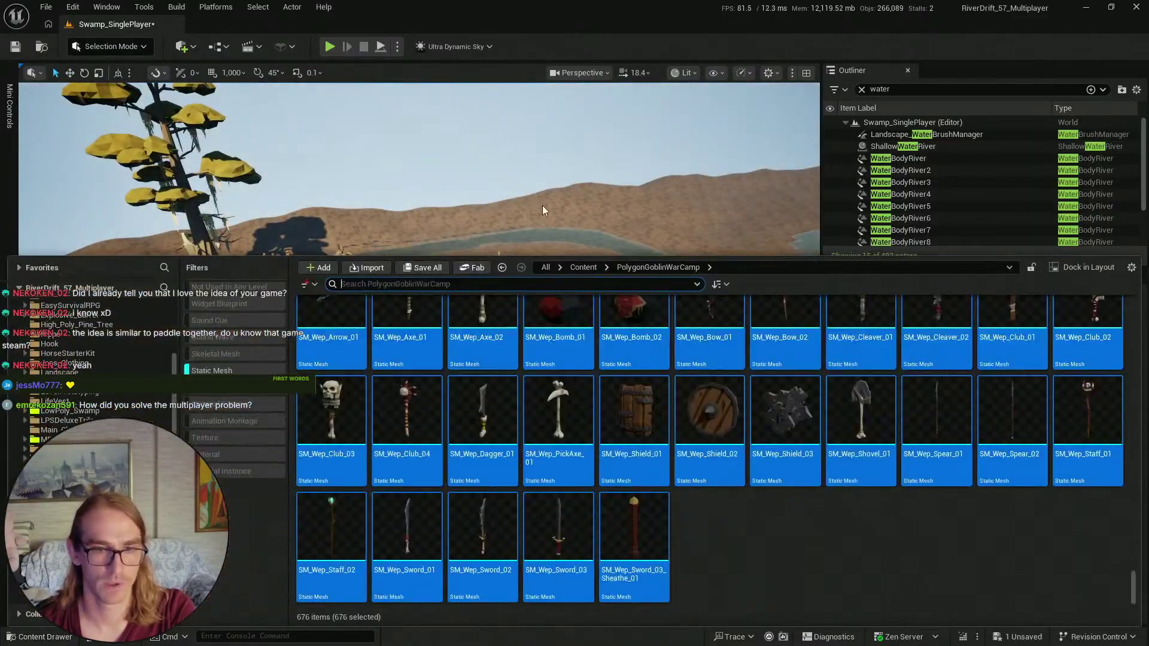
{"action": "left_click", "coordinate": [422, 267]}
{"action": "left_click", "coordinate": [662, 465]}
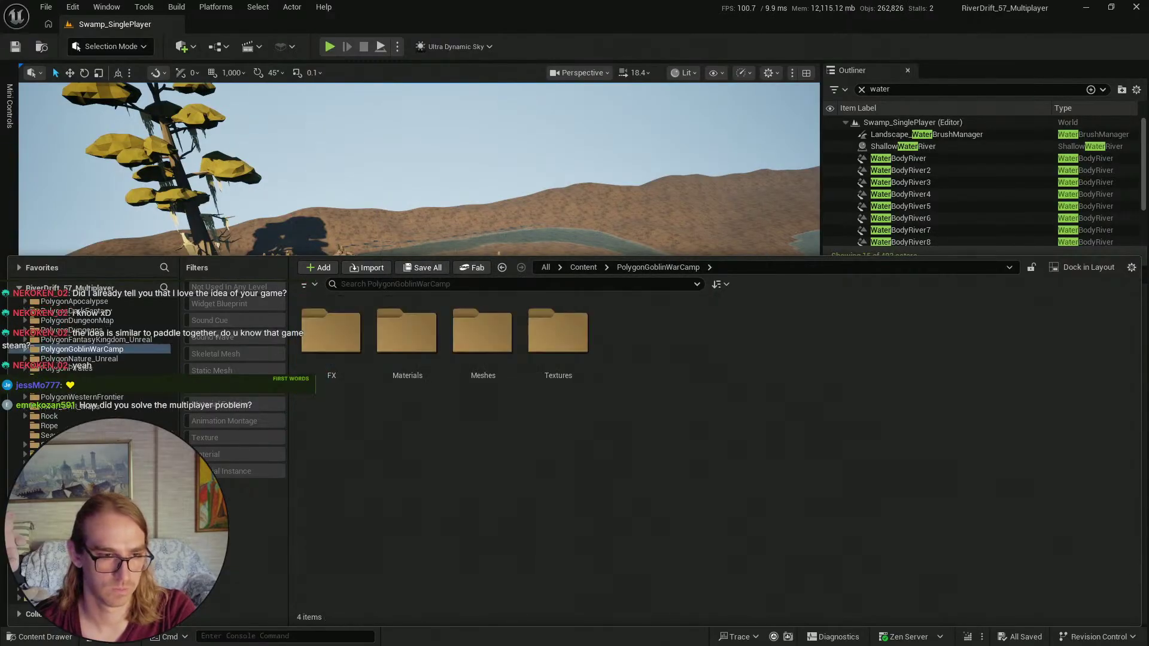
{"action": "left_click", "coordinate": [78, 315]}
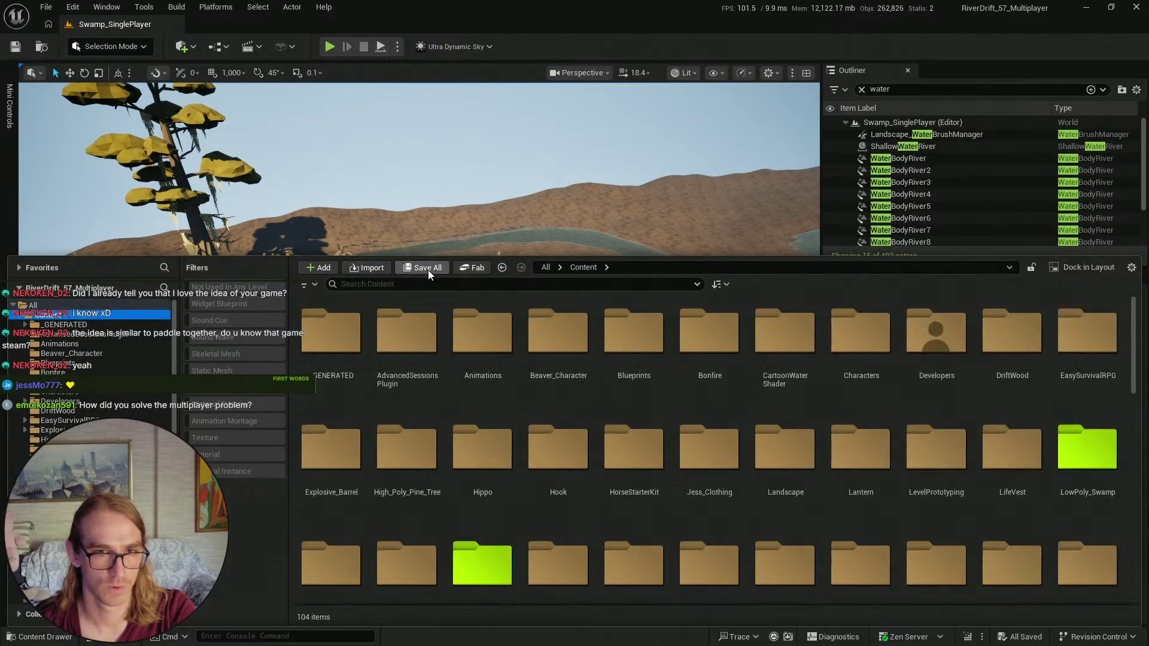
- Examine the whole landscape and its river layout from high above
{"action": "right_click_drag", "start_coordinate": [335, 173], "coordinate": [365, 395]}
{"action": "key", "text": "s"}
{"action": "scroll", "coordinate": [359, 287], "scroll_direction": "up", "scroll_amount": 12}
{"action": "key", "text": "w"}
{"action": "right_click_drag", "start_coordinate": [594, 316], "coordinate": [597, 317]}
{"action": "key", "text": "s"}
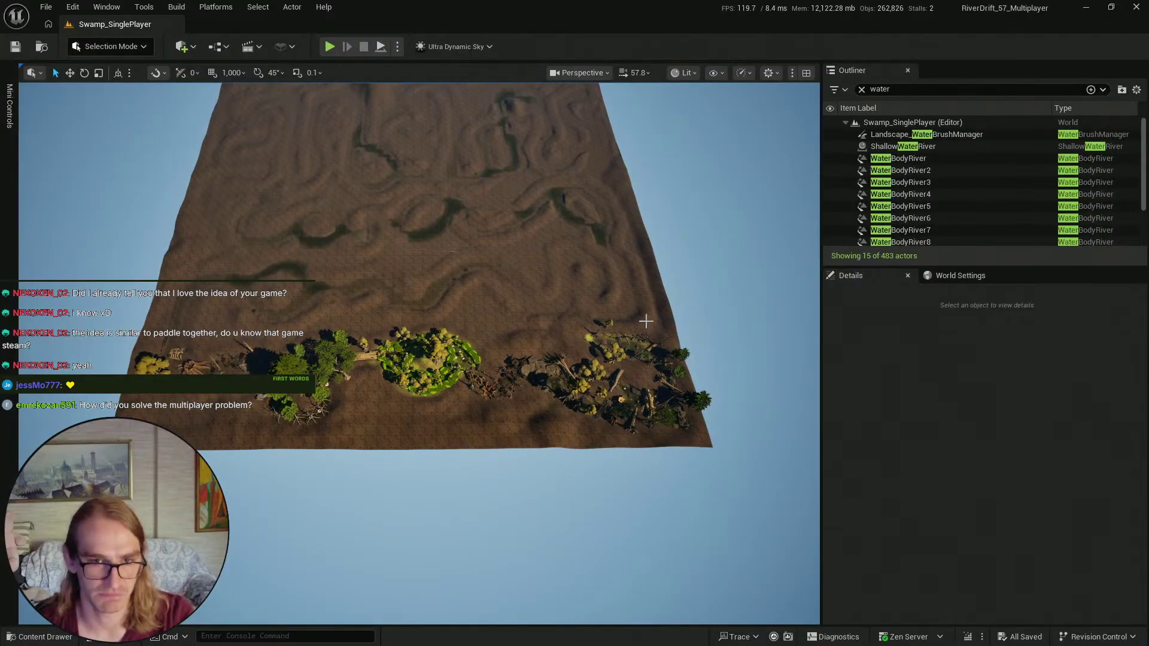
- Return to the raft and rotate it by about -8.6° so it points along the channel towards the arched tree
{"action": "right_click_drag", "start_coordinate": [541, 334], "coordinate": [497, 264]}
{"action": "key", "text": "w"}
{"action": "key", "text": "d"}
{"action": "key", "text": "w"}
{"action": "scroll", "coordinate": [509, 336], "scroll_direction": "down", "scroll_amount": 5}
{"action": "key", "text": "w"}
{"action": "key", "text": "w"}
{"action": "scroll", "coordinate": [504, 306], "scroll_direction": "down", "scroll_amount": 2}
{"action": "scroll", "coordinate": [502, 286], "scroll_direction": "down", "scroll_amount": 2}
{"action": "scroll", "coordinate": [500, 275], "scroll_direction": "down", "scroll_amount": 3}
{"action": "key", "text": "w"}
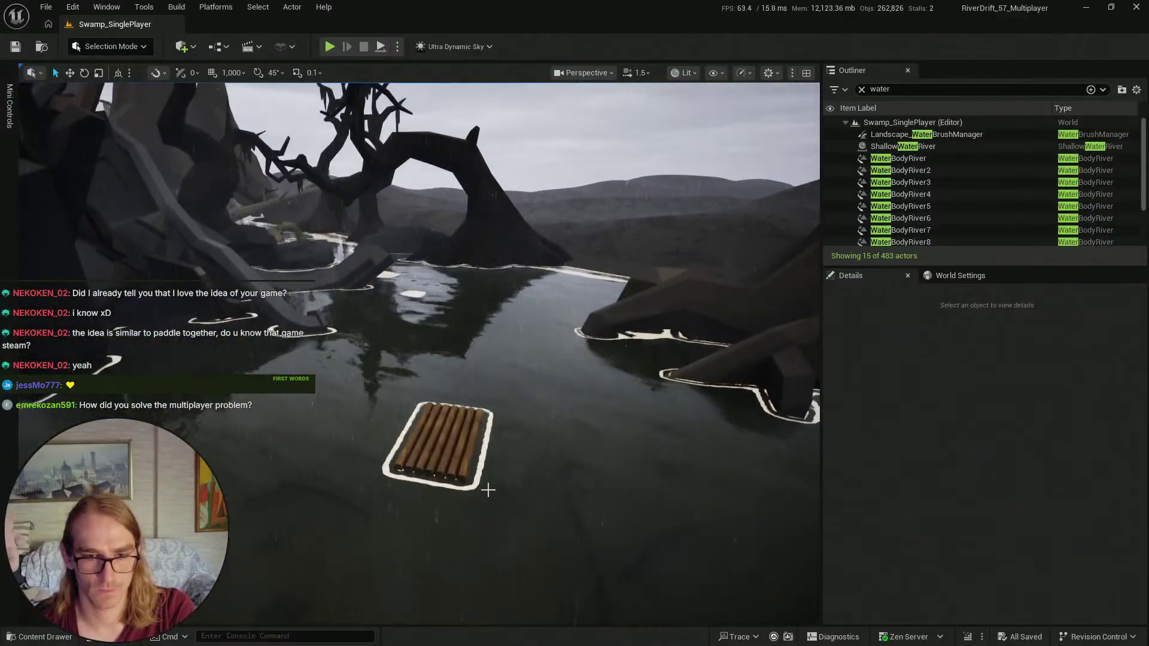
{"action": "left_click", "coordinate": [460, 465]}
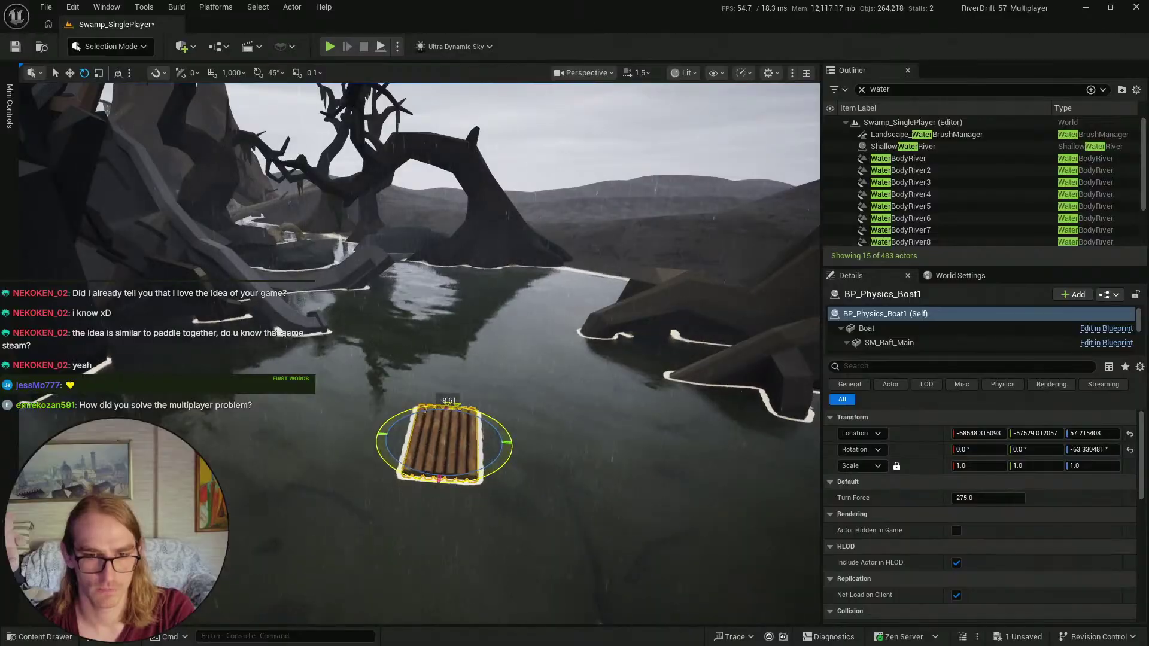
{"action": "key", "text": "Escape"}
{"action": "scroll", "coordinate": [494, 388], "scroll_direction": "down", "scroll_amount": 2}
{"action": "key", "text": "w"}
{"action": "right_click_drag", "start_coordinate": [495, 390], "coordinate": [497, 371]}
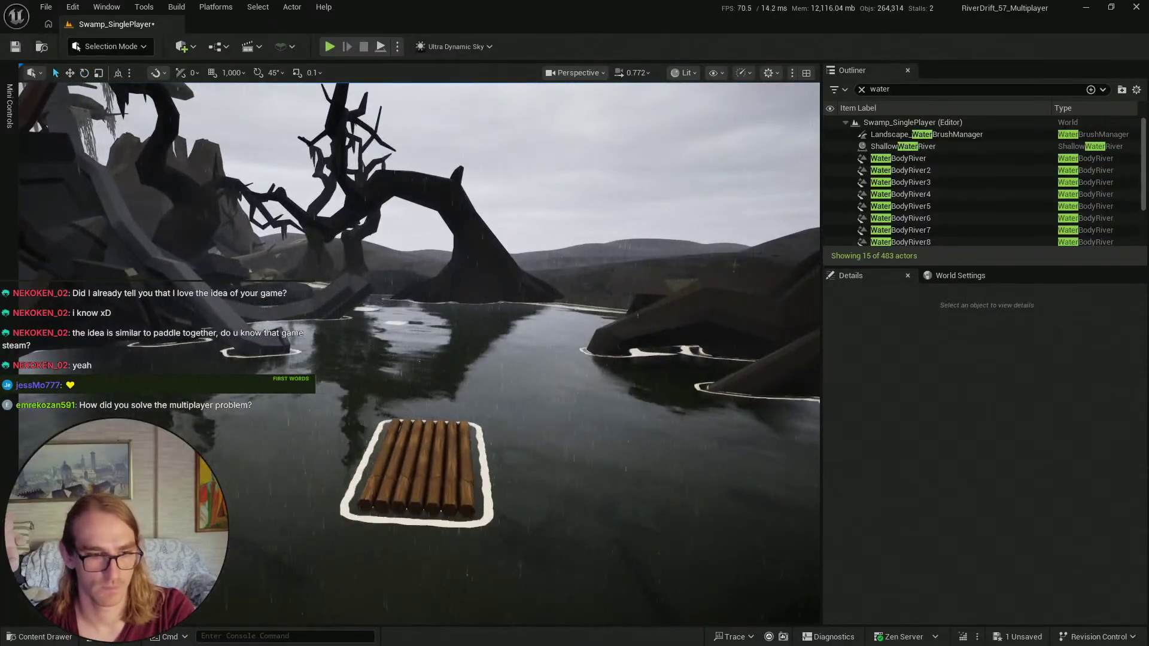
- Save the Swamp_SinglePlayer level with the raft's adjusted heading
{"action": "left_click", "coordinate": [53, 641]}
{"action": "left_click", "coordinate": [421, 268]}
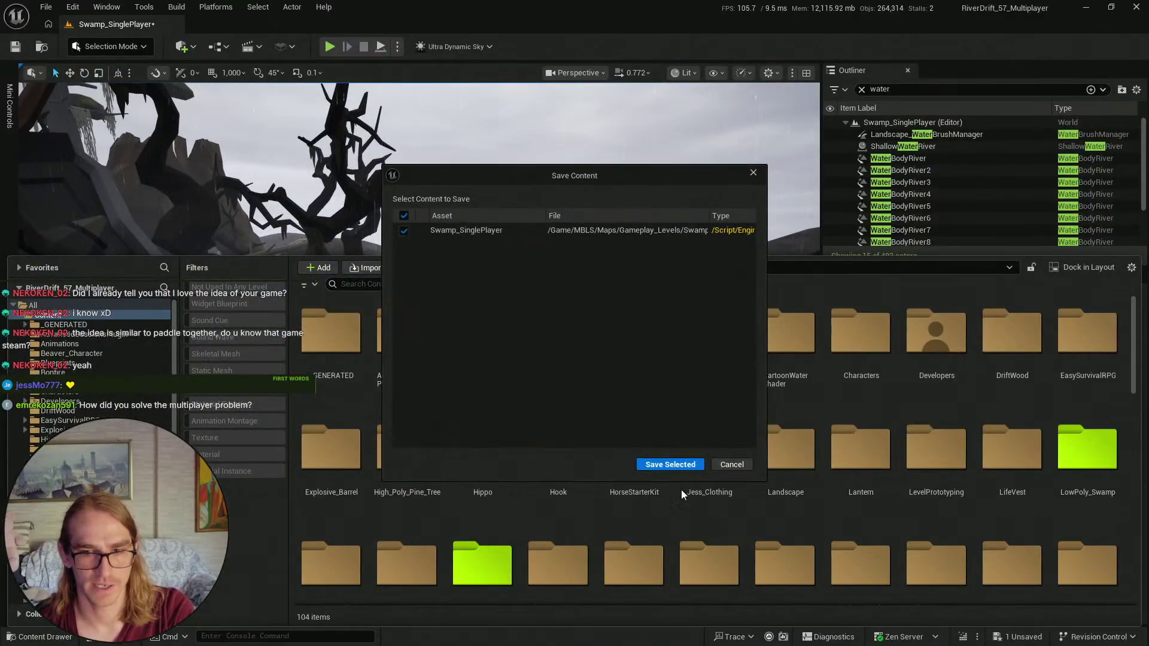
{"action": "left_click", "coordinate": [673, 461]}
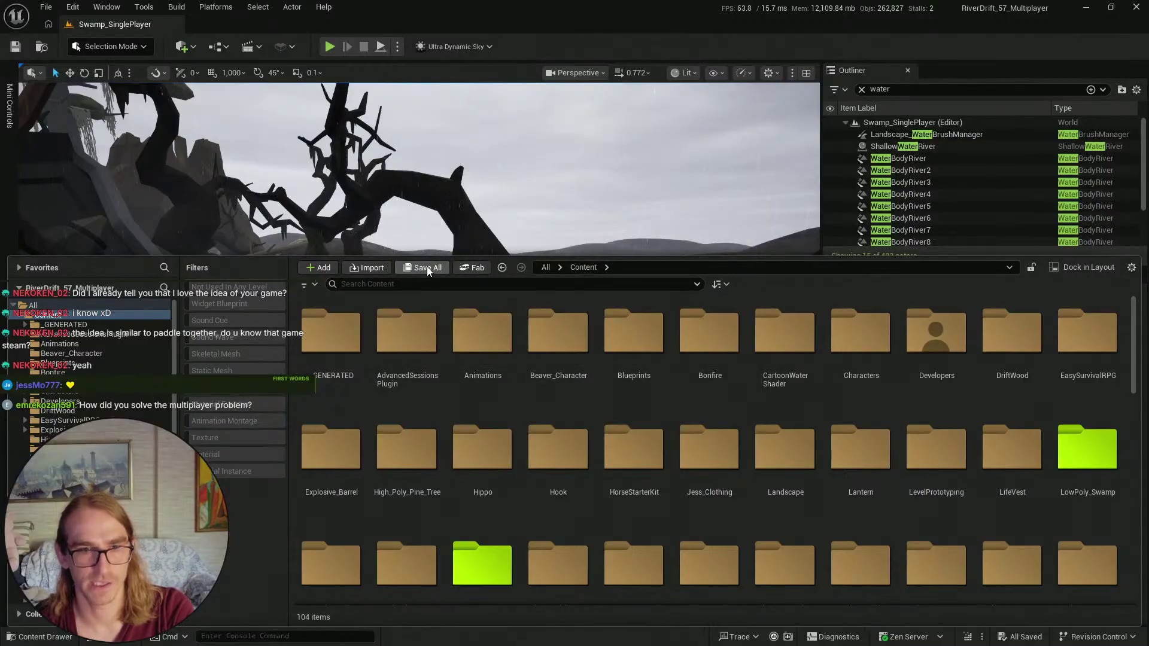
{"action": "left_click", "coordinate": [14, 50]}
- Frame the raft from behind and turn off realtime rendering in the viewport
{"action": "scroll", "coordinate": [425, 308], "scroll_direction": "down", "scroll_amount": 2}
{"action": "mouse_move", "coordinate": [418, 299]}
{"action": "right_mouse_down"}
{"action": "mouse_move", "coordinate": [431, 317]}
{"action": "mouse_move", "coordinate": [404, 294]}
{"action": "right_mouse_up"}
{"action": "scroll", "coordinate": [419, 308], "scroll_direction": "down", "scroll_amount": 4}
{"action": "scroll", "coordinate": [407, 297], "scroll_direction": "down", "scroll_amount": 4}
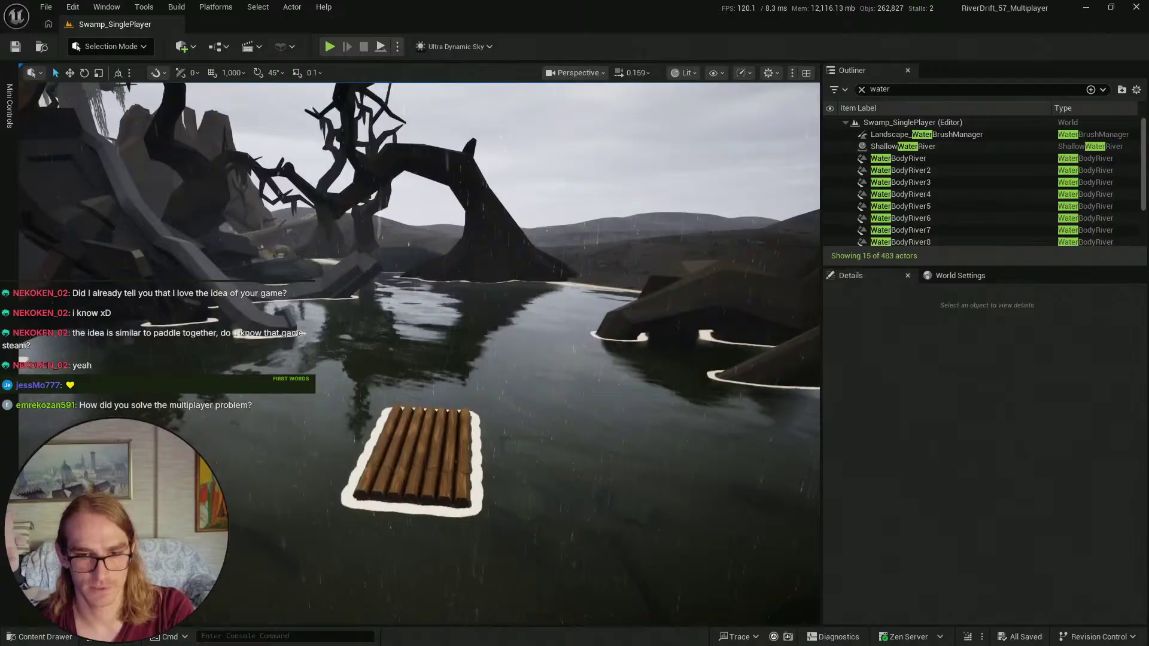
{"action": "left_click", "coordinate": [12, 638]}
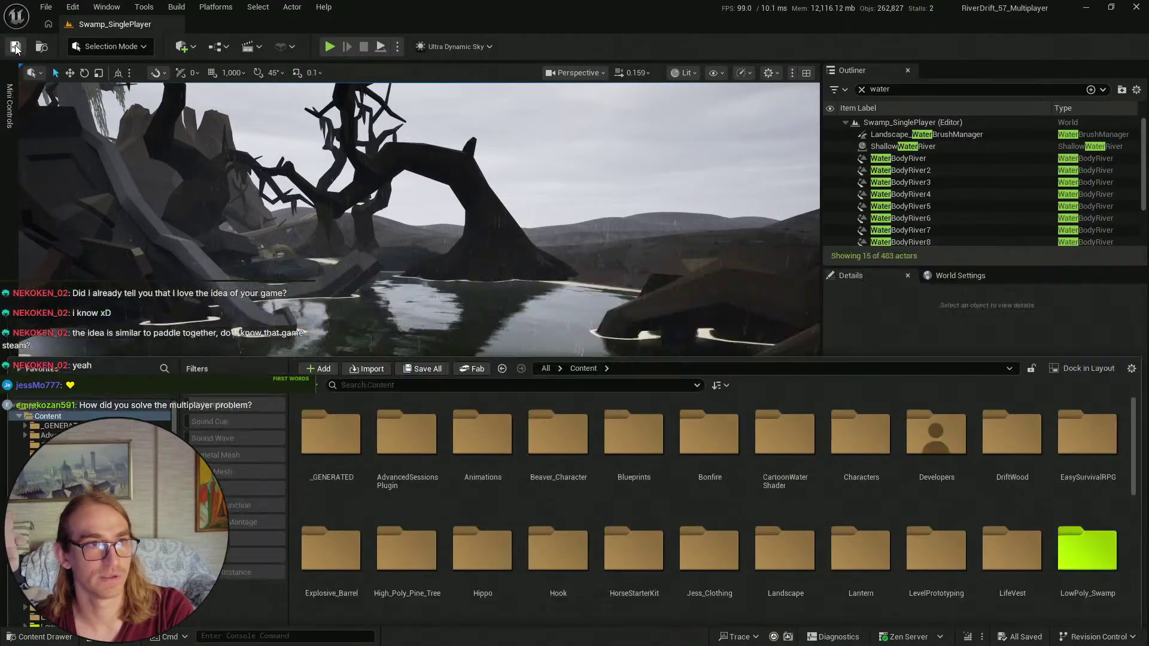
{"action": "left_click", "coordinate": [744, 72]}
{"action": "left_click", "coordinate": [752, 93]}
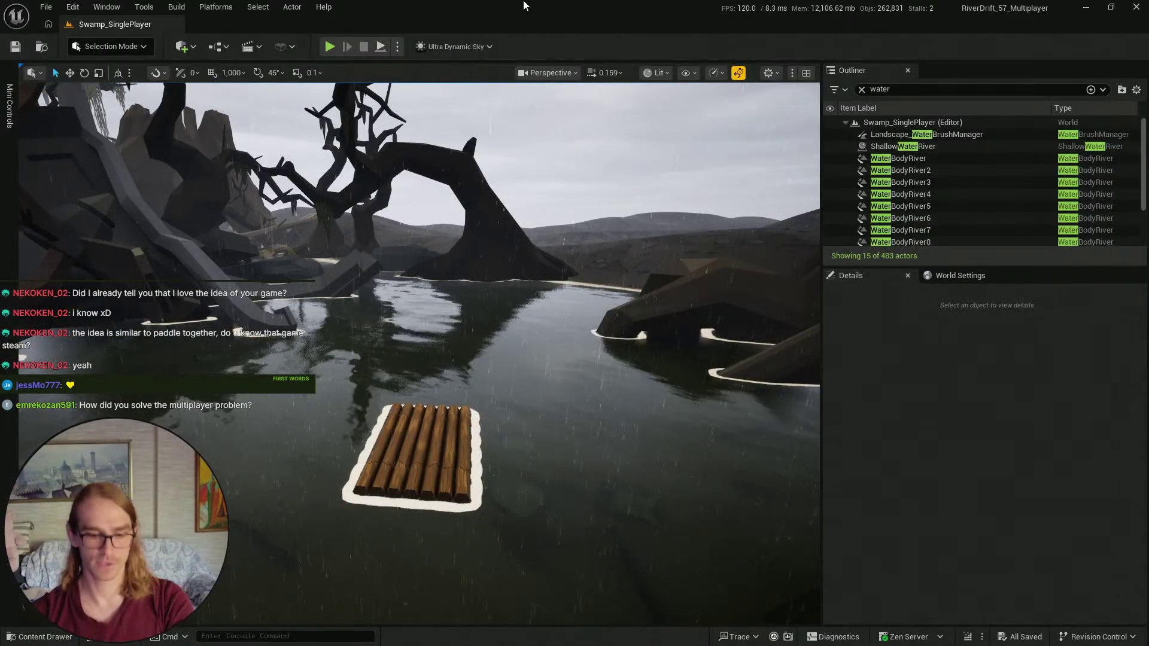
{"action": "key", "text": "super"}
{"action": "left_click", "coordinate": [951, 427]}
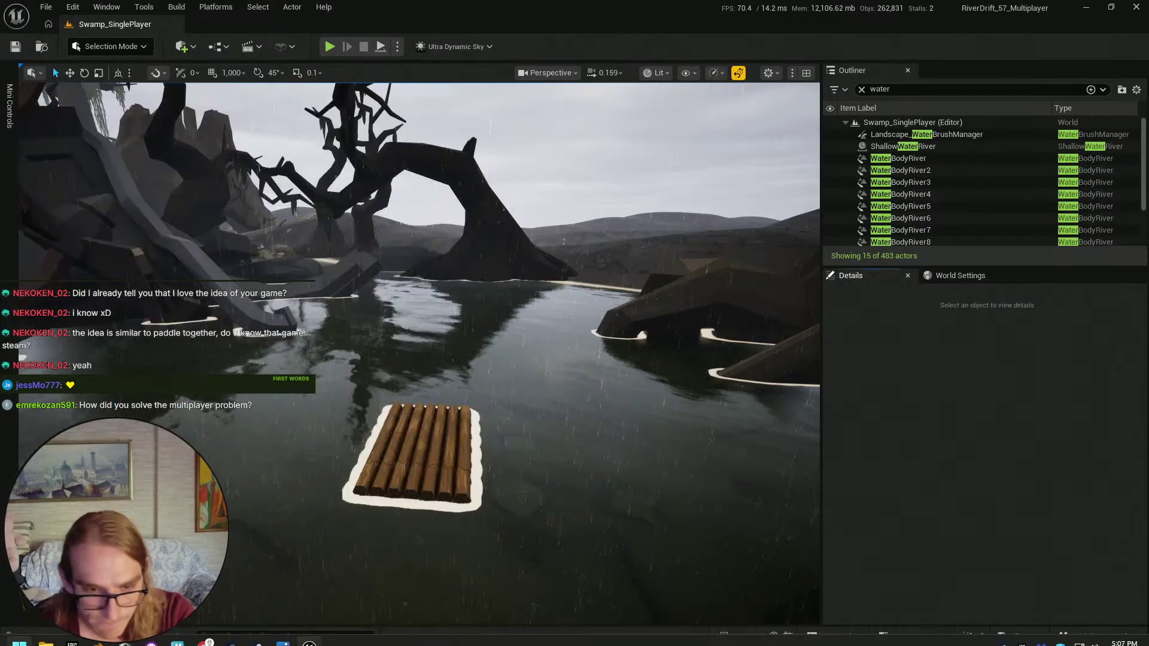